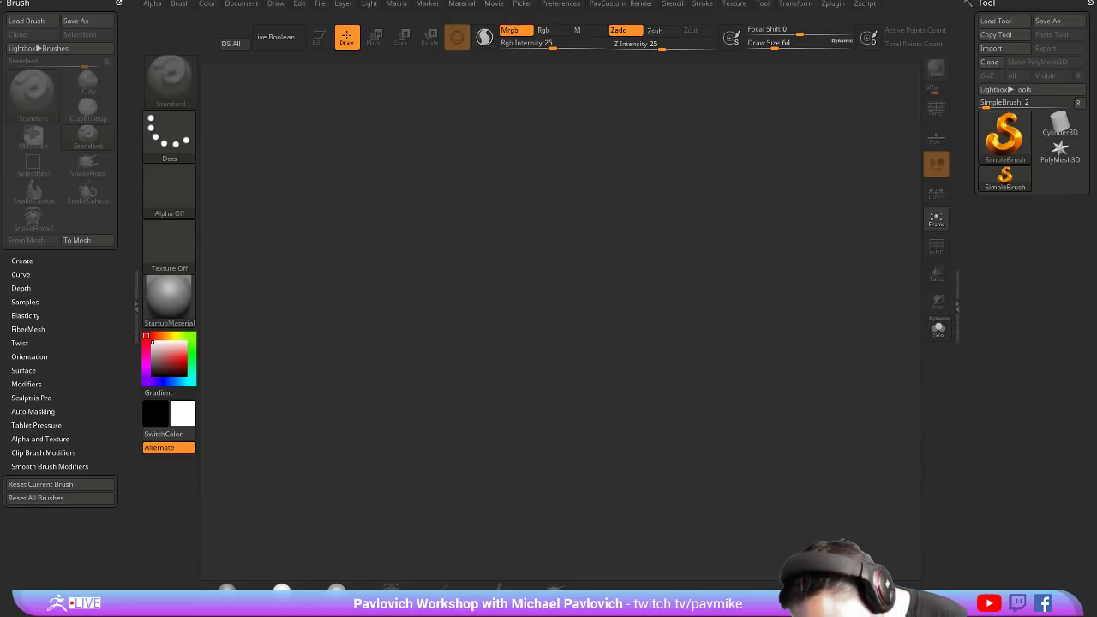
# Check the reference notes, then lower the Draw Size from 64 to 33
pyautogui.hotkey('alt', 'Tab')
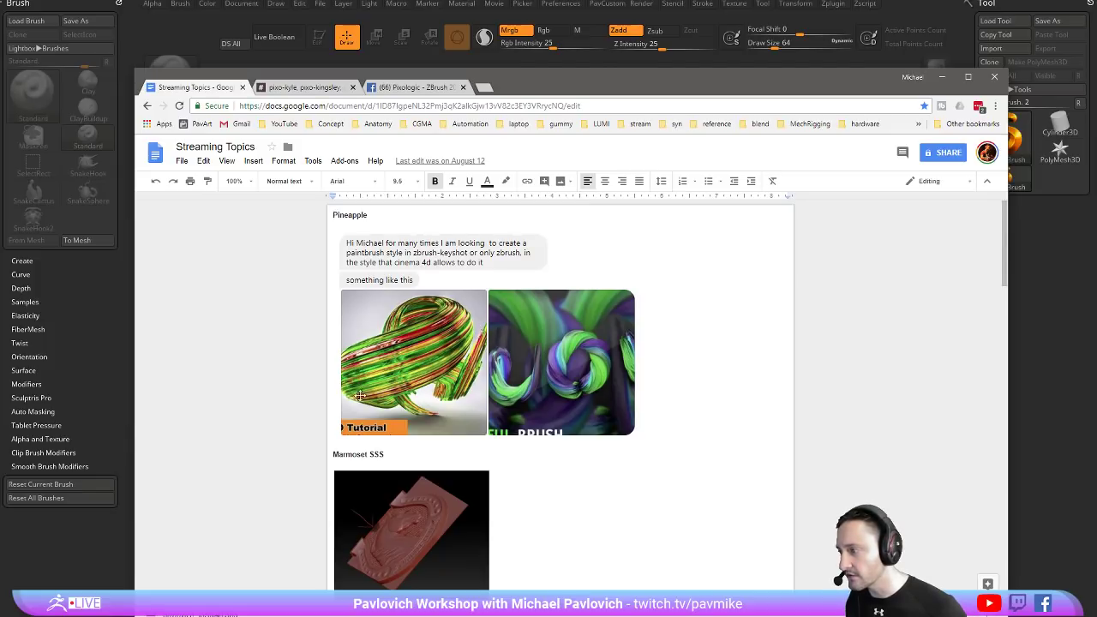
pyautogui.hotkey('alt', 'Tab')
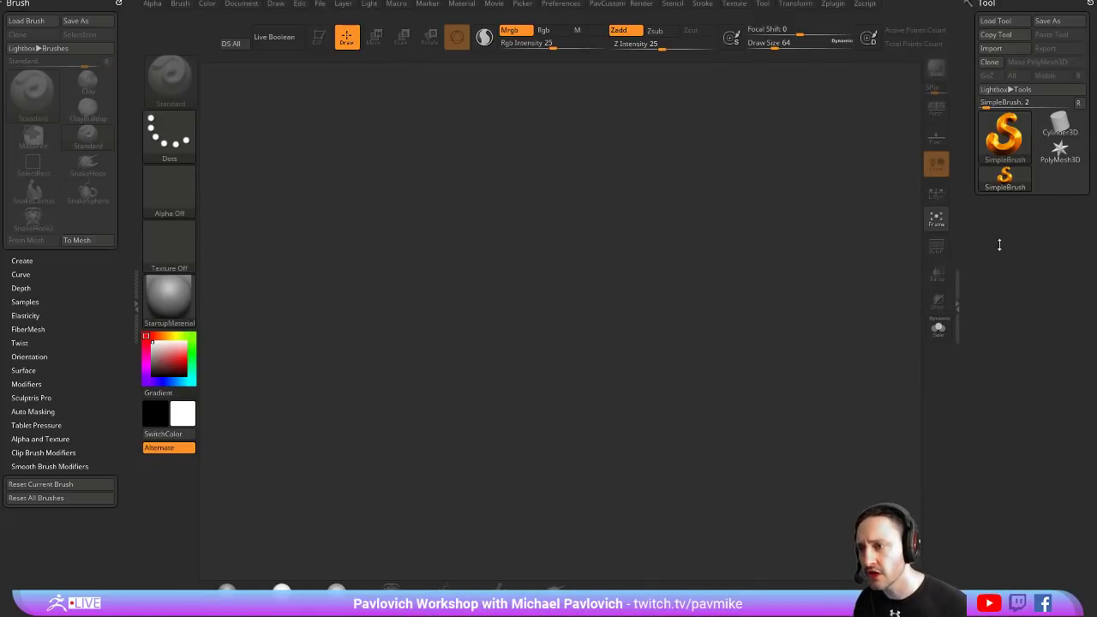
pyautogui.press(',')
pyautogui.press(',')
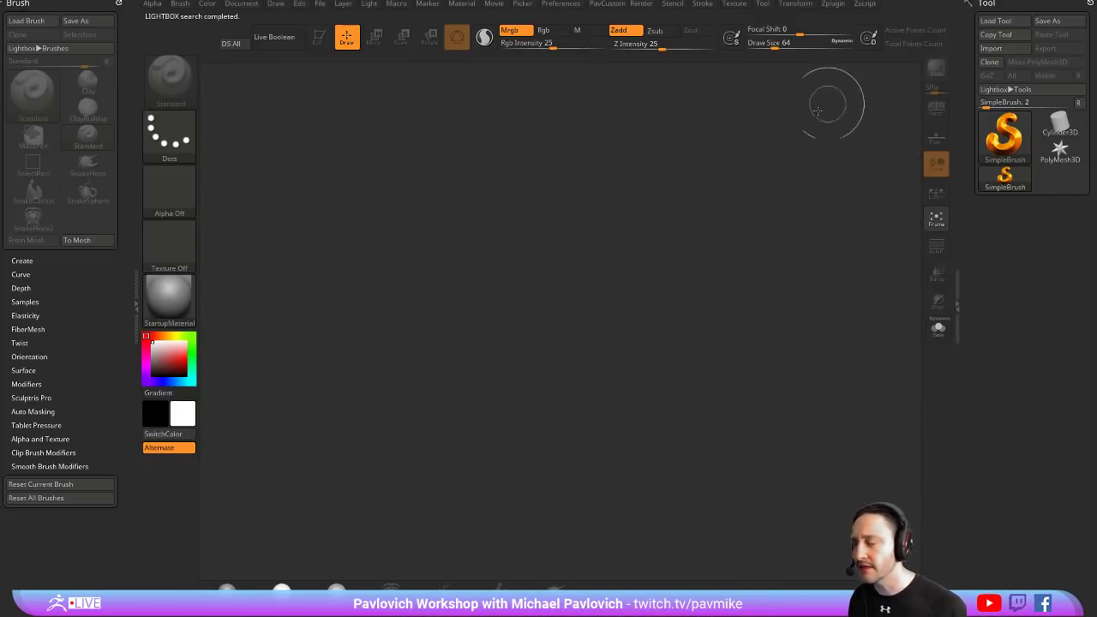
pyautogui.press('s')
pyautogui.moveTo(576, 263); pyautogui.dragTo(569, 263)
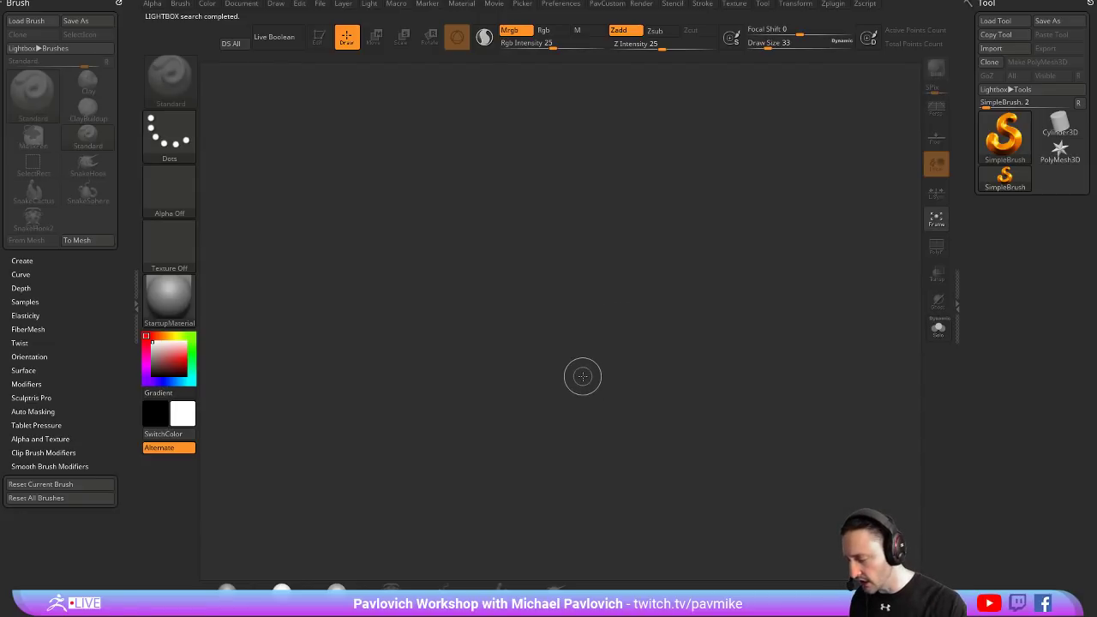
# Draw a Cylinder3D primitive on the canvas and switch it into Edit mode
pyautogui.click(1002, 141)
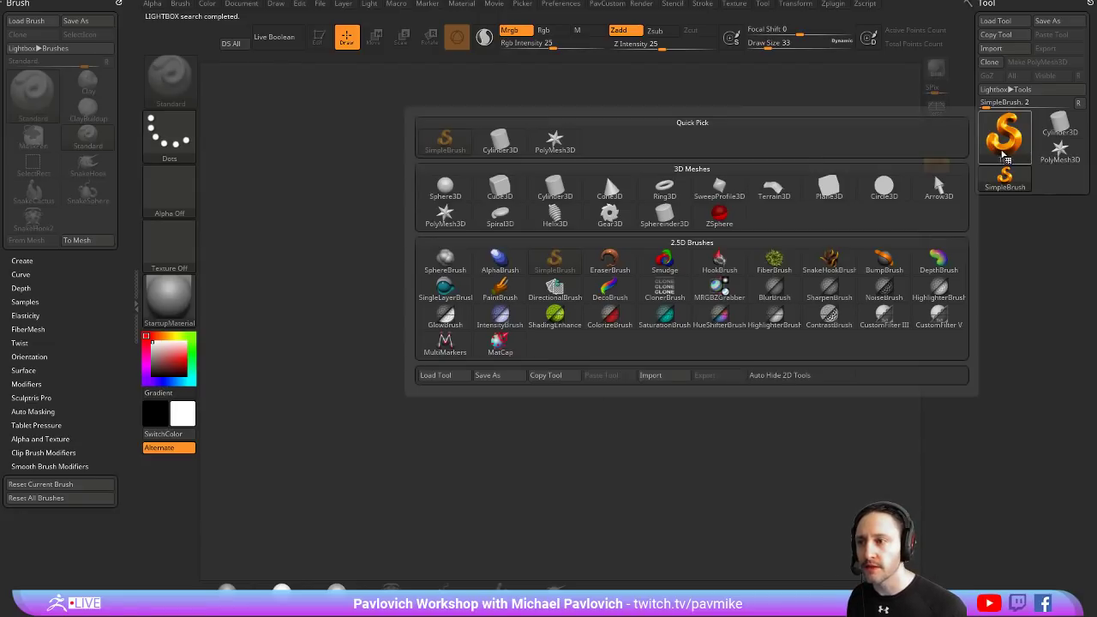
pyautogui.click(555, 187)
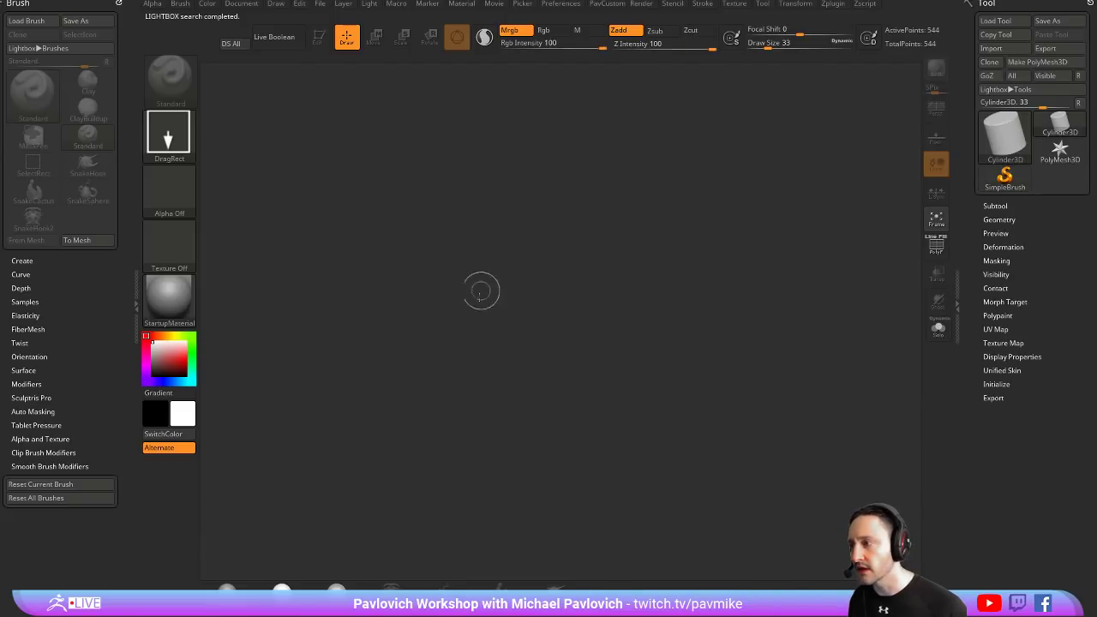
pyautogui.moveTo(482, 324); pyautogui.dragTo(394, 180)
pyautogui.click(318, 36)
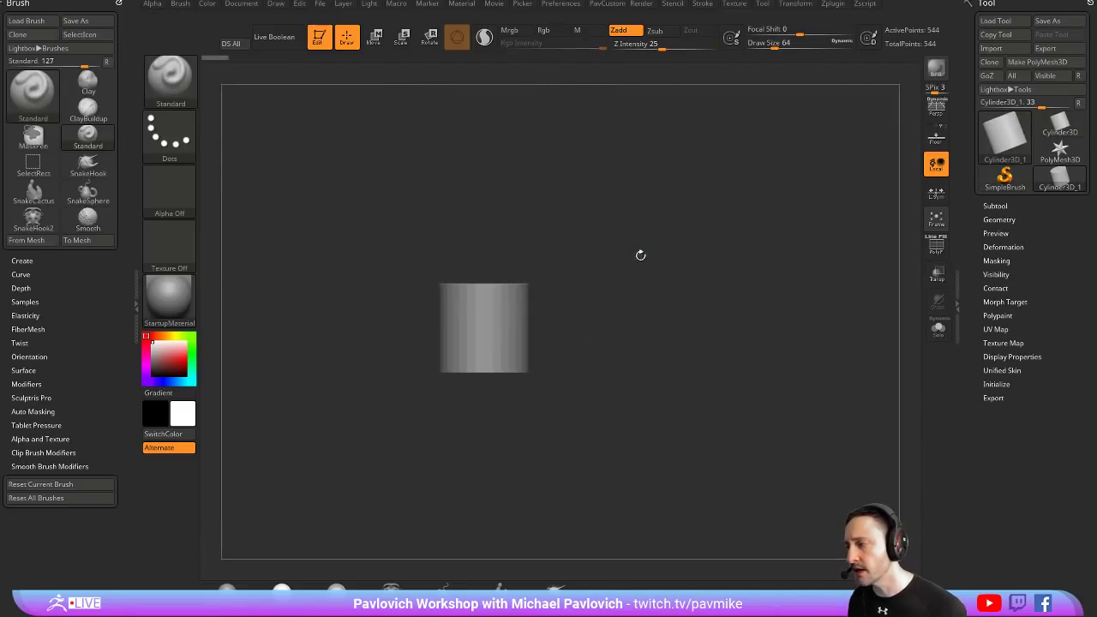
pyautogui.moveTo(622, 238); pyautogui.dragTo(613, 318)
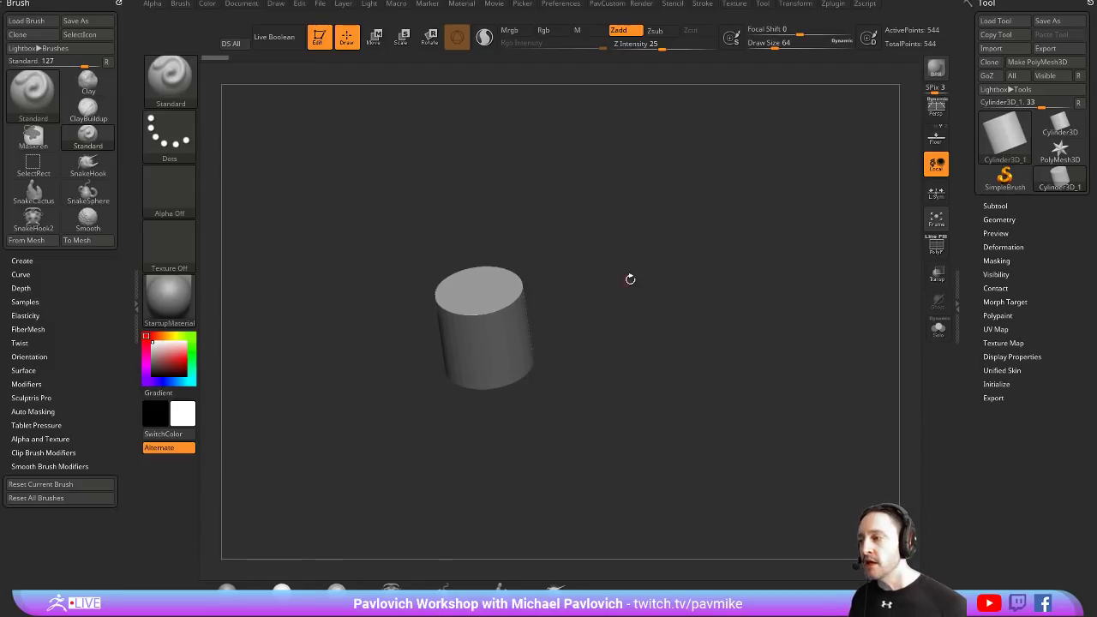
# Turn on PolyF to show the cylinder's polygon wireframe
pyautogui.click(936, 247)
pyautogui.scroll(3, 536, 290)
pyautogui.scroll(2, 536, 290)
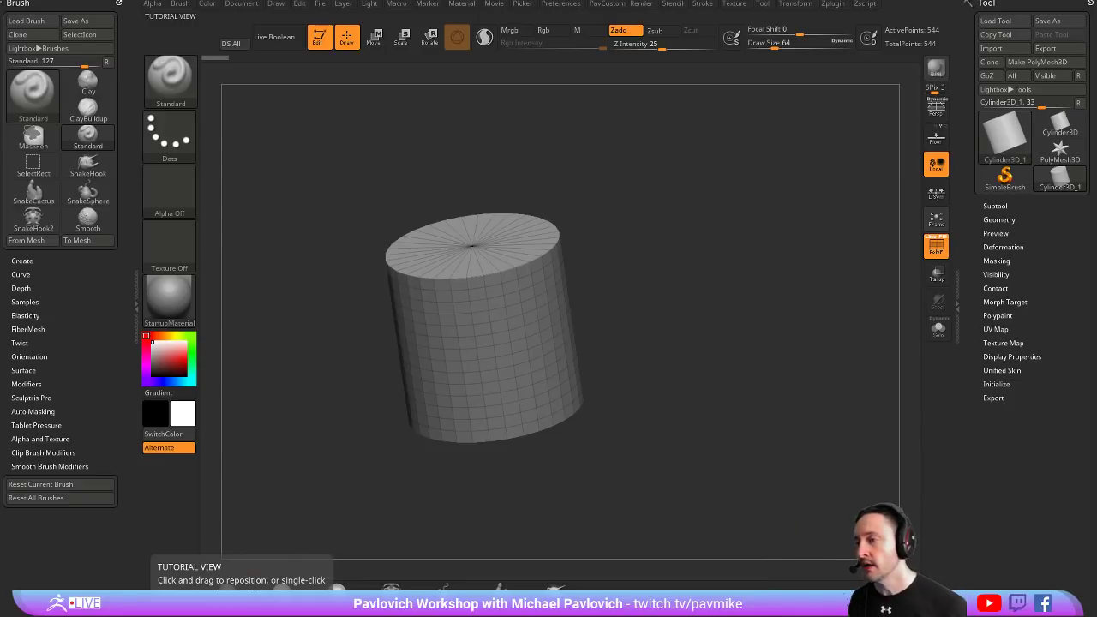
# Initialize the cylinder with HDivide 8 and minimum VDivide, then make it a PolyMesh3D
pyautogui.click(997, 384)
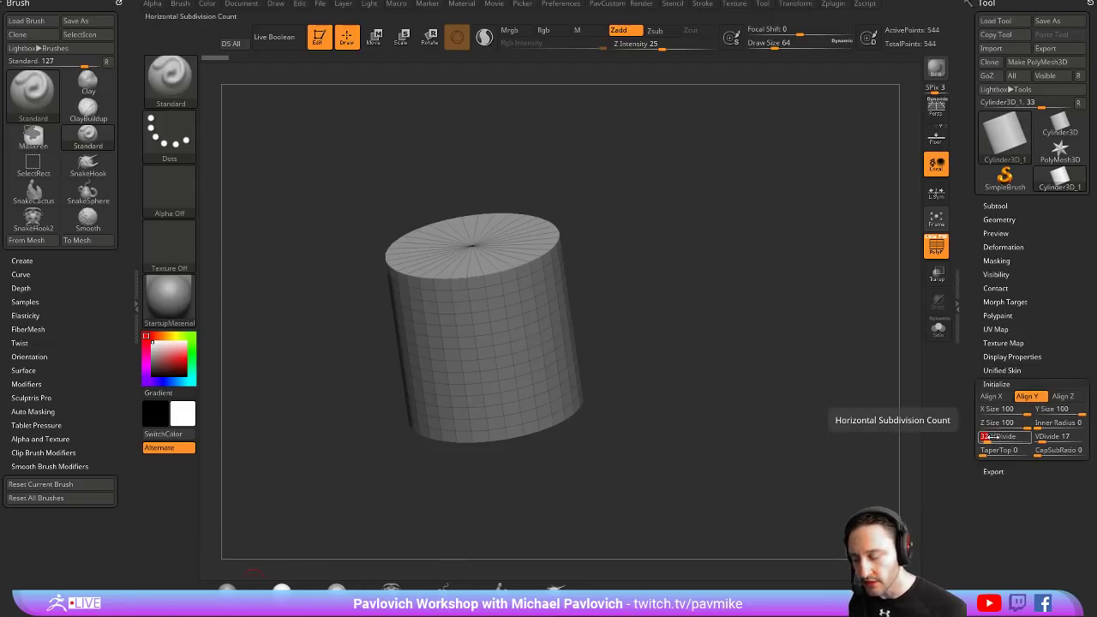
pyautogui.write('8')
pyautogui.press('Return')
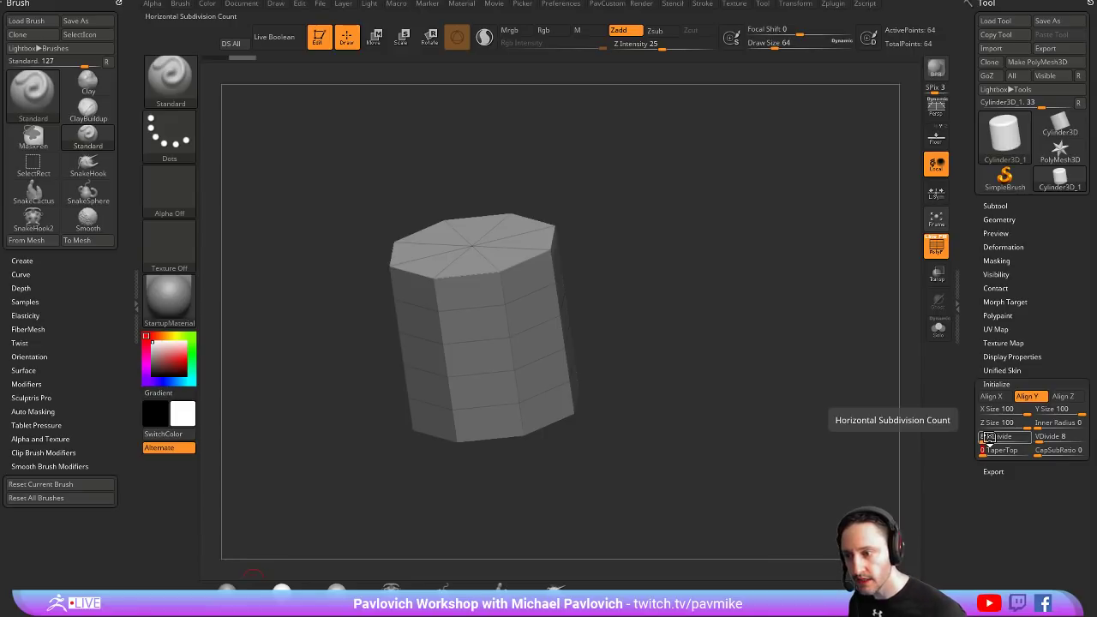
pyautogui.moveTo(1054, 436)
pyautogui.mouseDown()
pyautogui.moveTo(712, 292)
pyautogui.moveTo(720, 283)
pyautogui.mouseUp()
pyautogui.click(1037, 61)
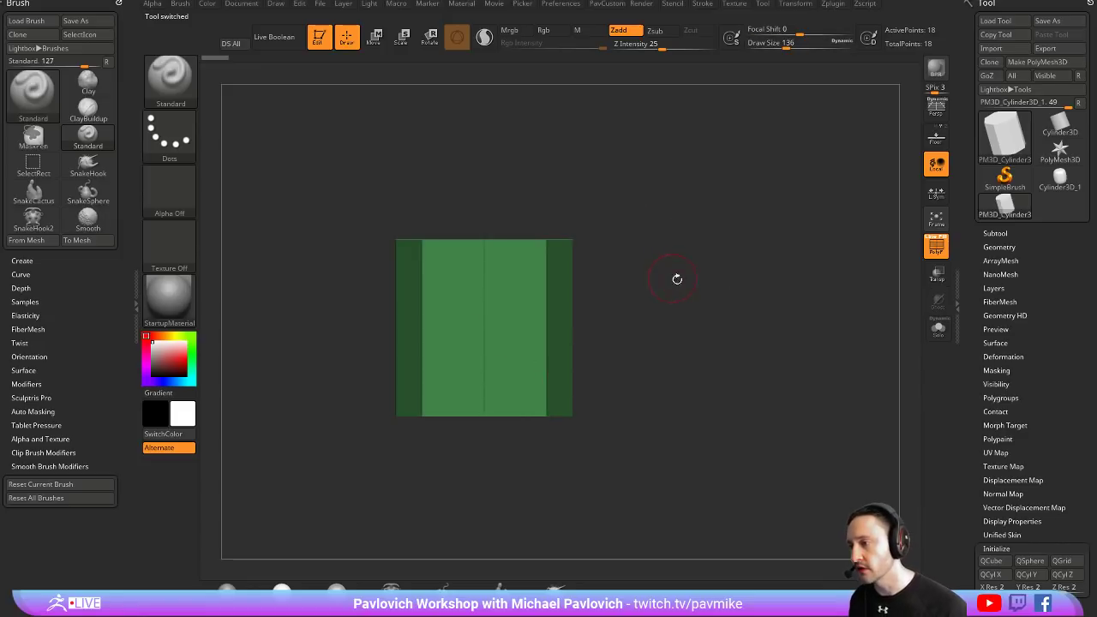
# With ZModeler's Edge Insert set to Multiple EdgeLoops, add horizontal loops across the cylinder
pyautogui.keyDown('alt'); pyautogui.moveTo(678, 280); pyautogui.dragTo(682, 256); pyautogui.keyUp('alt')
pyautogui.press('b')
pyautogui.press('z')
pyautogui.press('m')
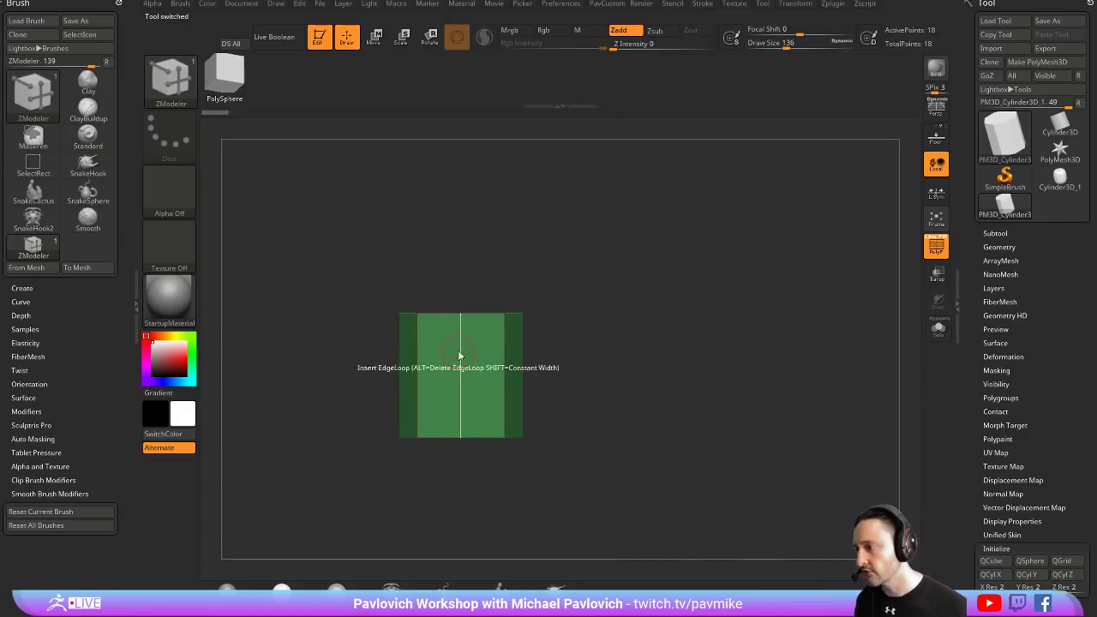
pyautogui.press('space')
pyautogui.click(377, 413)
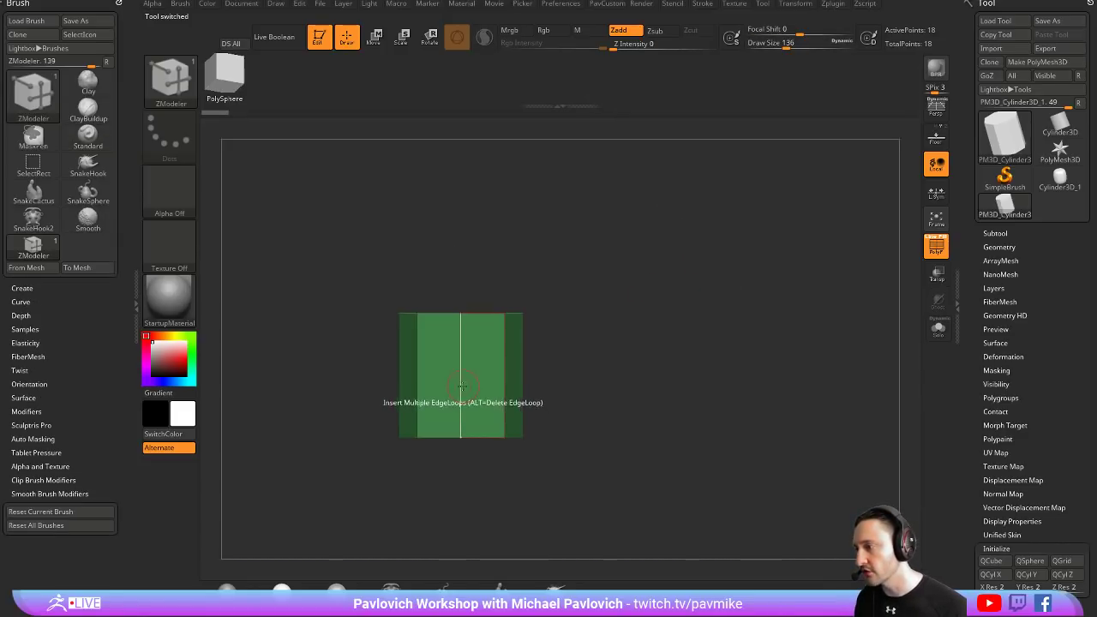
pyautogui.click(472, 384)
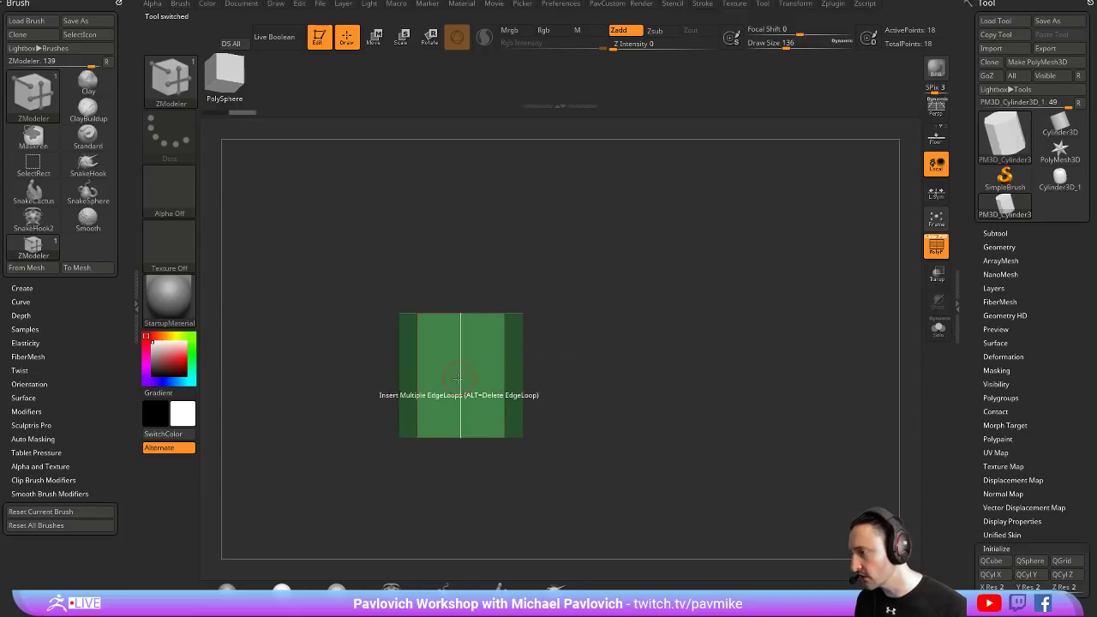
pyautogui.click(459, 364)
# Remove the extra loops so two horizontal edge loops split the sides into three bands
pyautogui.press('b')
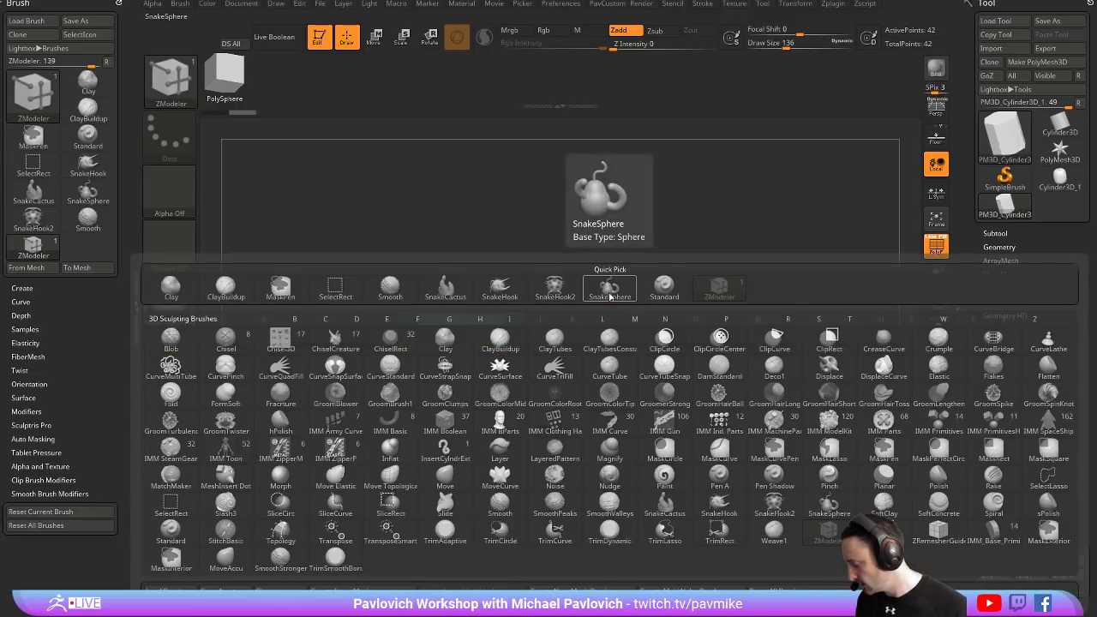
pyautogui.press('z')
pyautogui.press('m')
pyautogui.press('space')
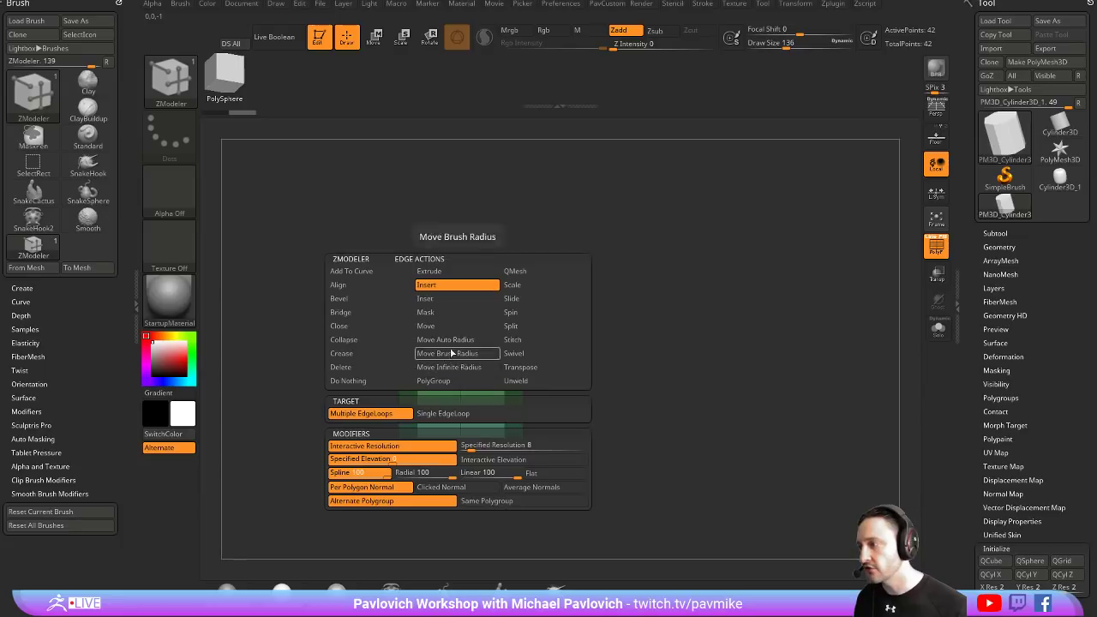
pyautogui.moveTo(607, 307); pyautogui.dragTo(565, 343)
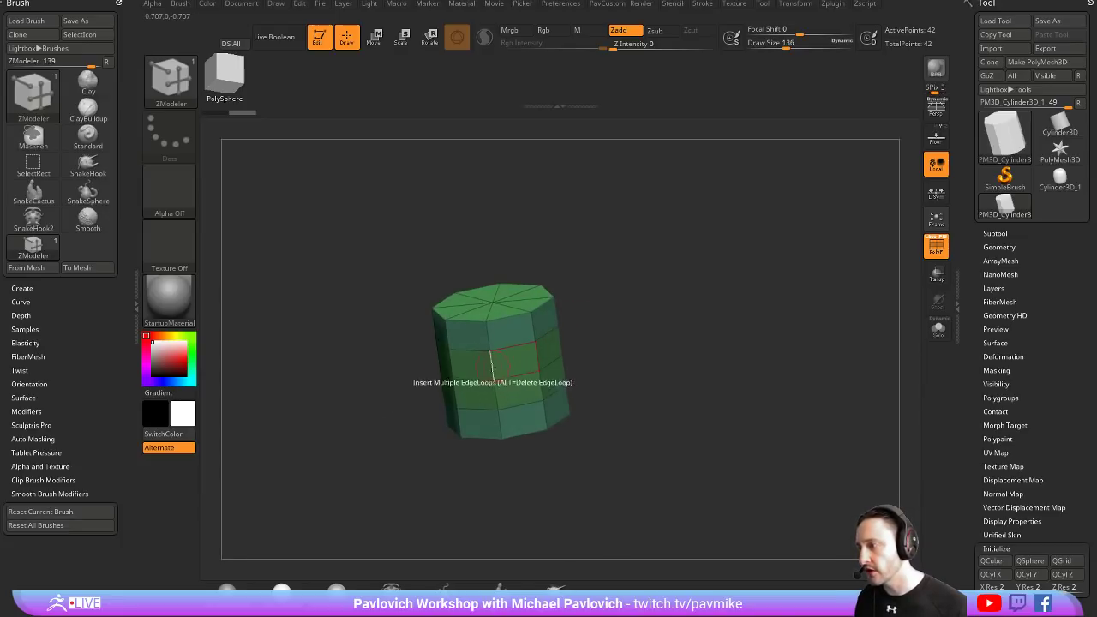
pyautogui.moveTo(597, 303)
pyautogui.mouseDown()
pyautogui.moveTo(647, 325)
pyautogui.moveTo(596, 295)
pyautogui.mouseUp()
pyautogui.keyDown('shift'); pyautogui.moveTo(623, 340); pyautogui.dragTo(665, 343); pyautogui.keyUp('shift')
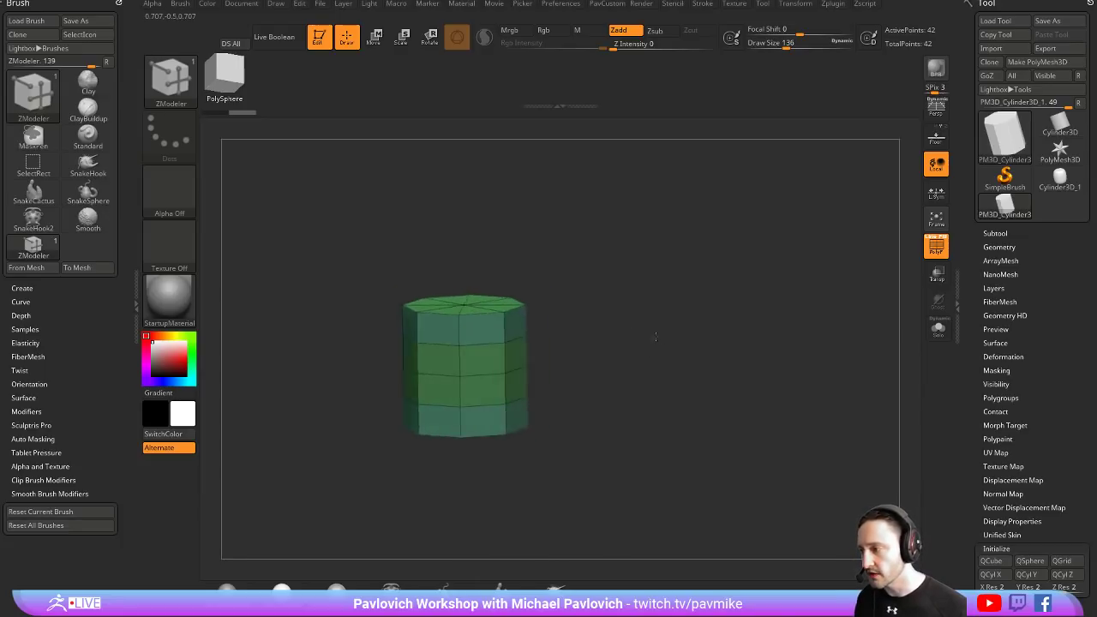
pyautogui.click(463, 369)
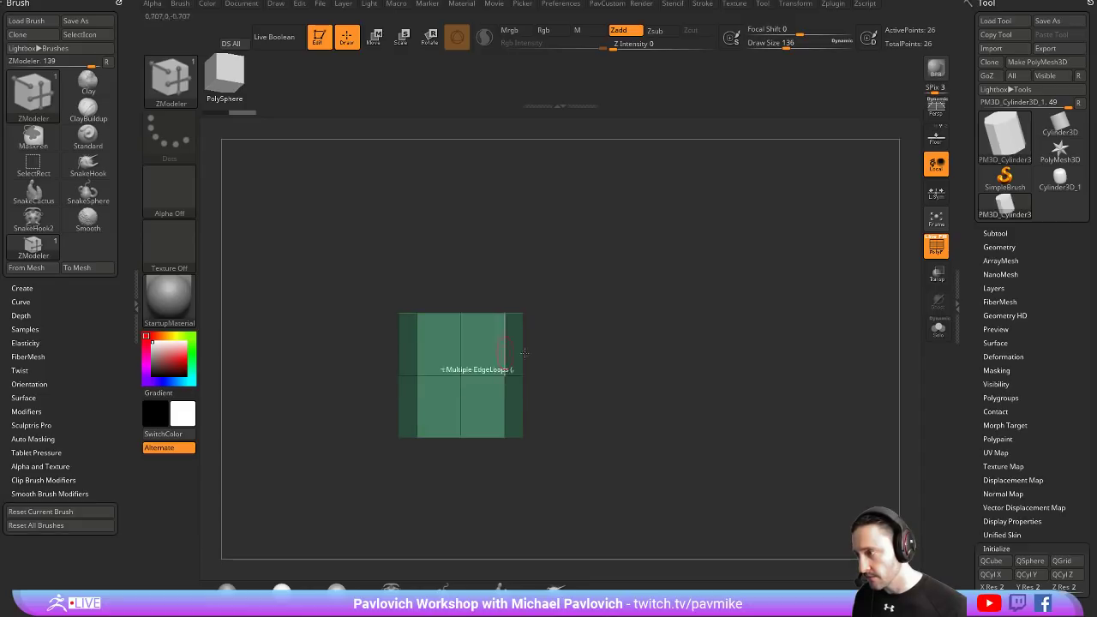
pyautogui.click(463, 368)
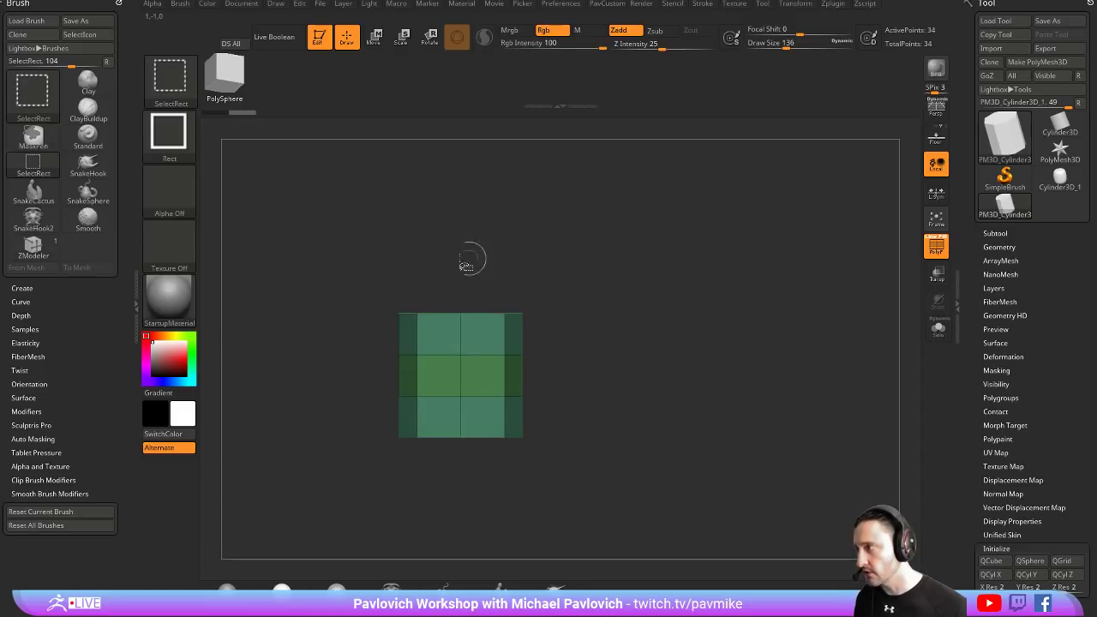
# Give the cylinder's top and bottom bands their own polygroups, separate from the middle
pyautogui.keyDown('ctrl'); pyautogui.keyDown('shift'); pyautogui.moveTo(305, 240); pyautogui.dragTo(634, 365); pyautogui.keyUp('shift'); pyautogui.keyUp('ctrl')
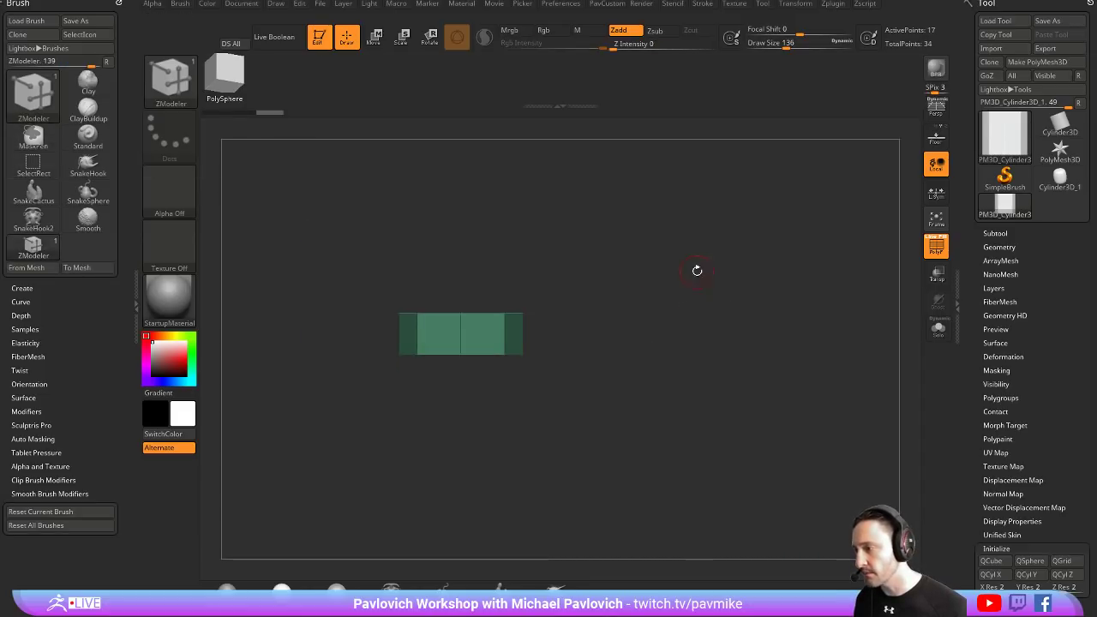
pyautogui.moveTo(697, 269)
pyautogui.mouseDown()
pyautogui.moveTo(686, 328)
pyautogui.moveTo(483, 442)
pyautogui.moveTo(344, 381)
pyautogui.moveTo(677, 322)
pyautogui.mouseUp()
pyautogui.hotkey('ctrl', 'w')
pyautogui.keyDown('ctrl'); pyautogui.keyDown('shift'); pyautogui.click(678, 322); pyautogui.keyUp('shift'); pyautogui.keyUp('ctrl')
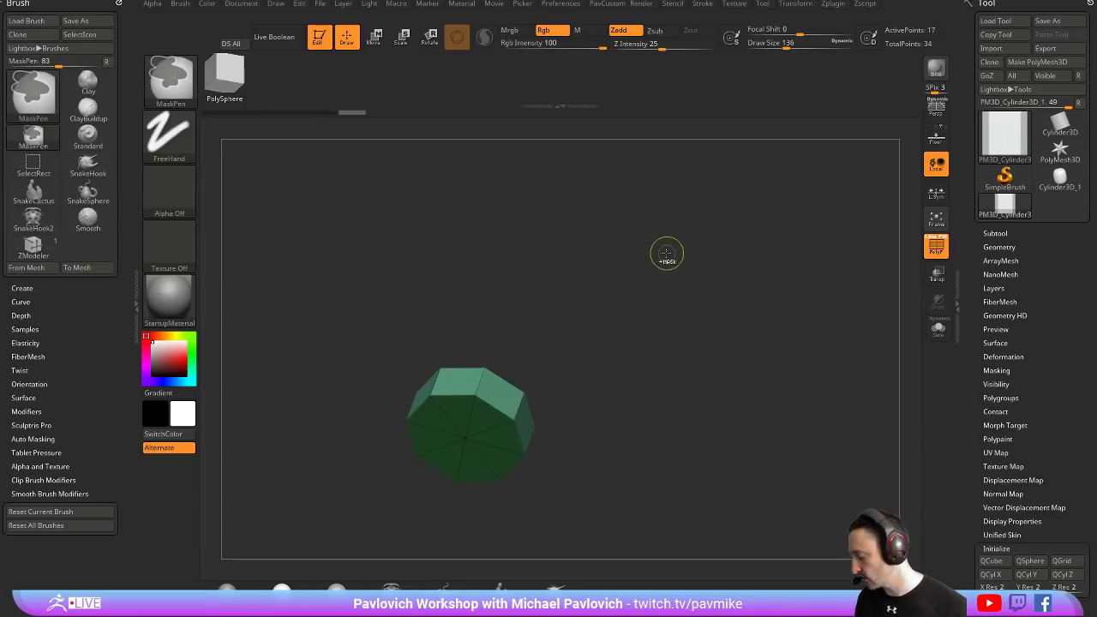
pyautogui.moveTo(663, 252)
pyautogui.mouseDown()
pyautogui.moveTo(661, 289)
pyautogui.moveTo(656, 261)
pyautogui.mouseUp()
pyautogui.keyDown('ctrl'); pyautogui.keyDown('shift'); pyautogui.click(653, 277); pyautogui.keyUp('shift'); pyautogui.keyUp('ctrl')
# Stretch the cylinder slightly taller with the gizmo and create an InsertMesh brush from it
pyautogui.press('w')
pyautogui.moveTo(474, 304); pyautogui.dragTo(614, 283)
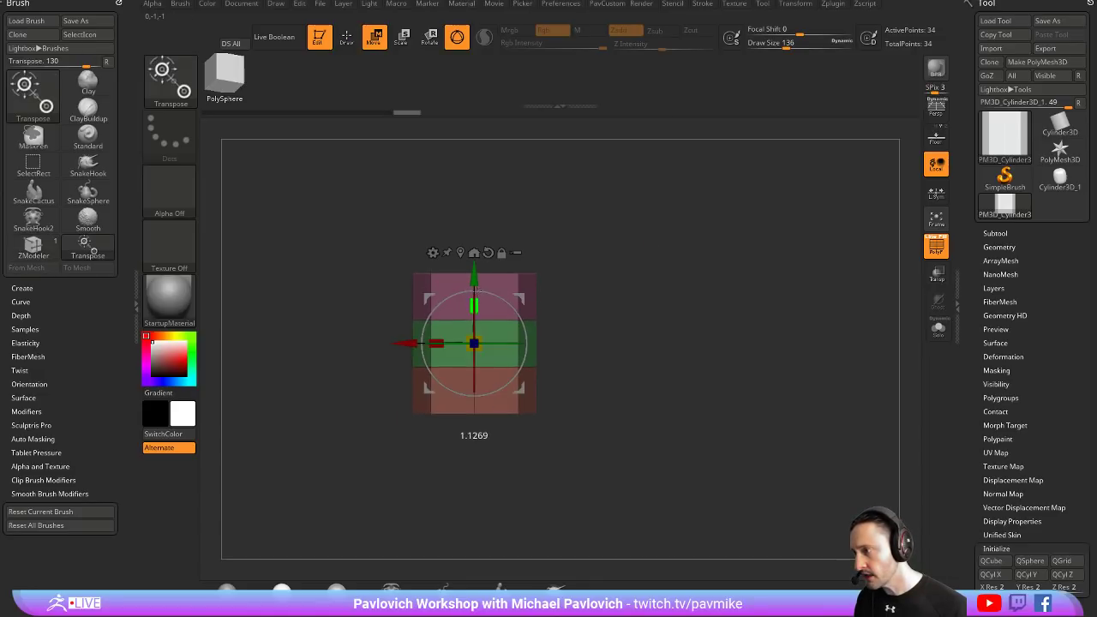
pyautogui.press('q')
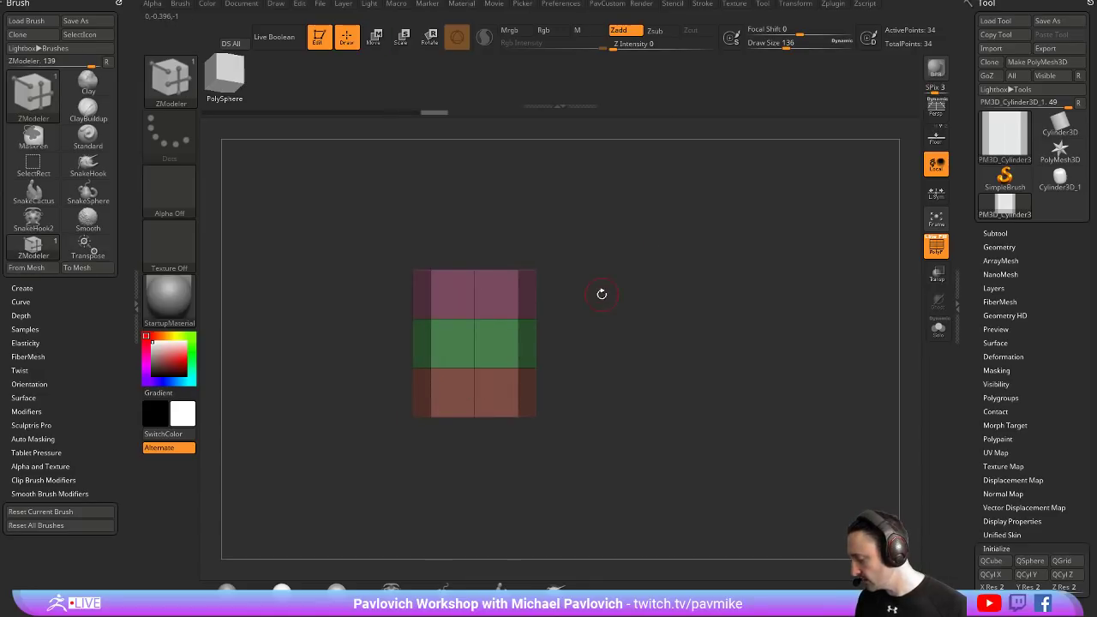
pyautogui.press('b')
pyautogui.click(347, 590)
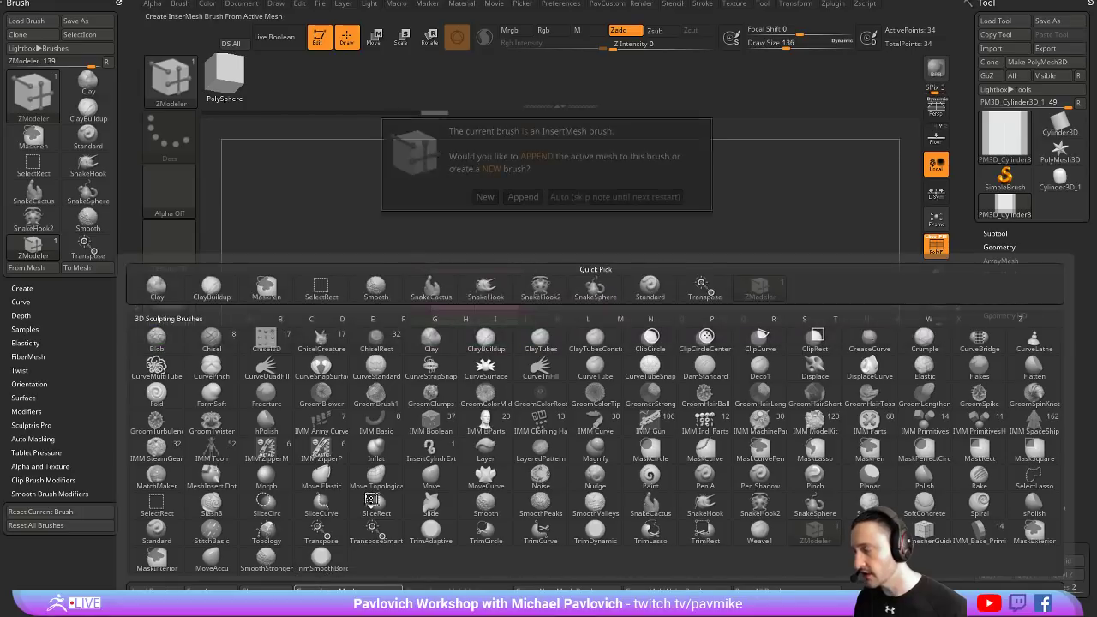
# Make it a new InsertMesh brush and enable Curve mode in the docked Stroke palette
pyautogui.click(485, 195)
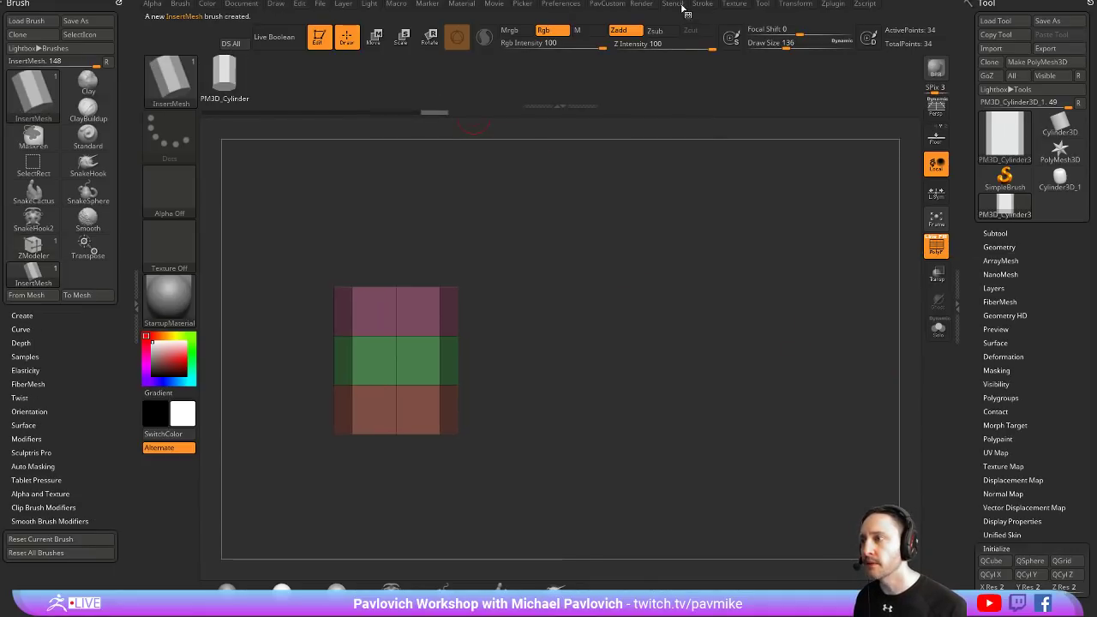
pyautogui.click(702, 4)
pyautogui.moveTo(702, 24); pyautogui.dragTo(30, 199)
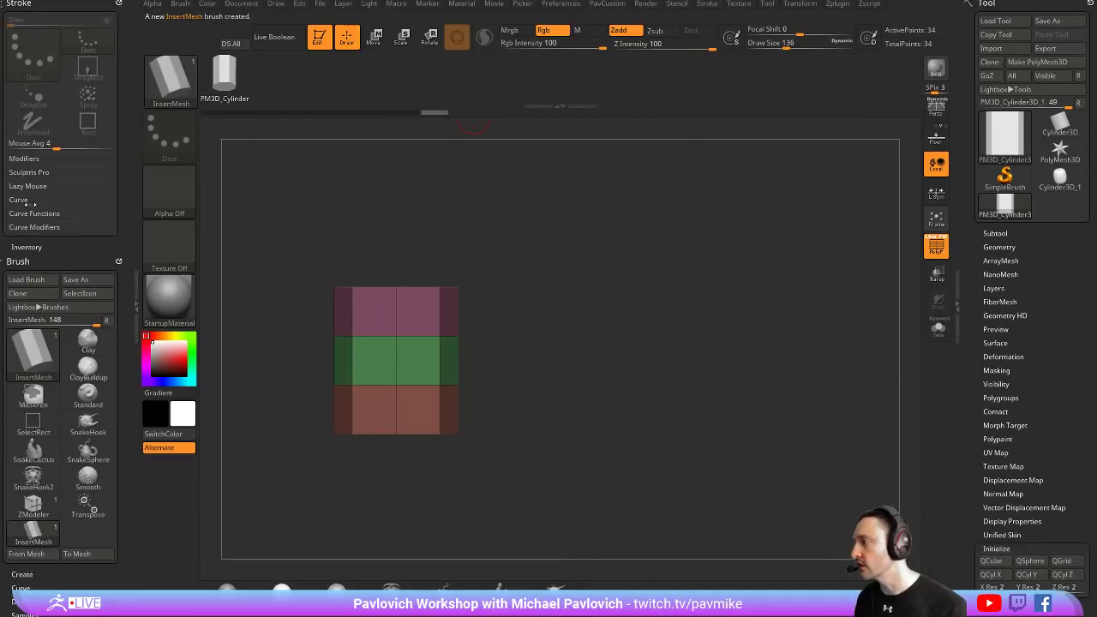
pyautogui.click(28, 213)
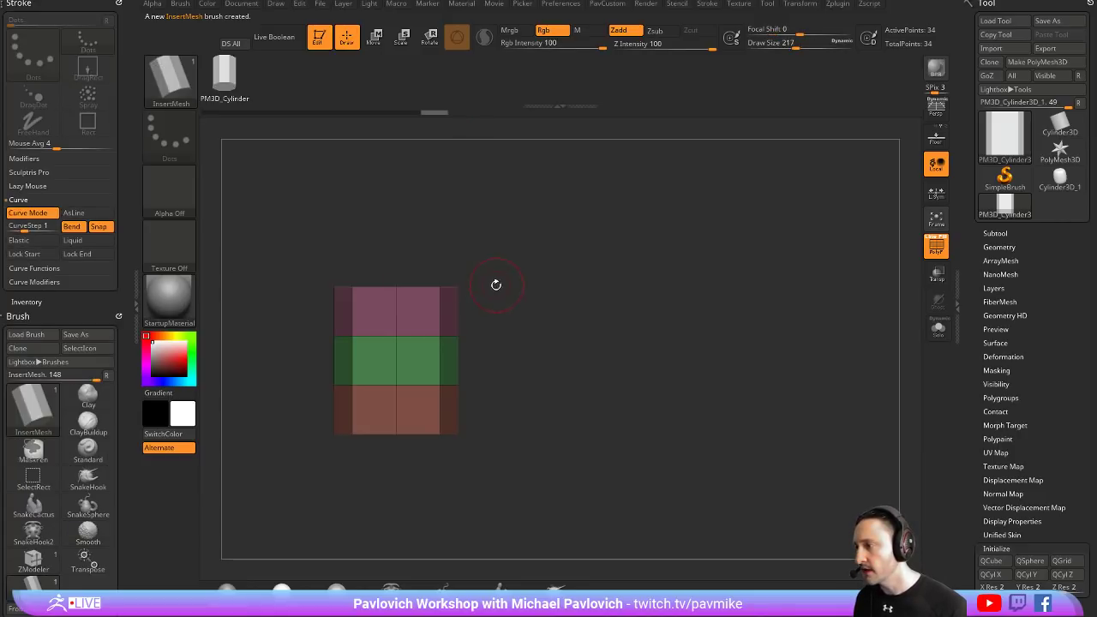
pyautogui.moveTo(613, 323); pyautogui.dragTo(766, 380)
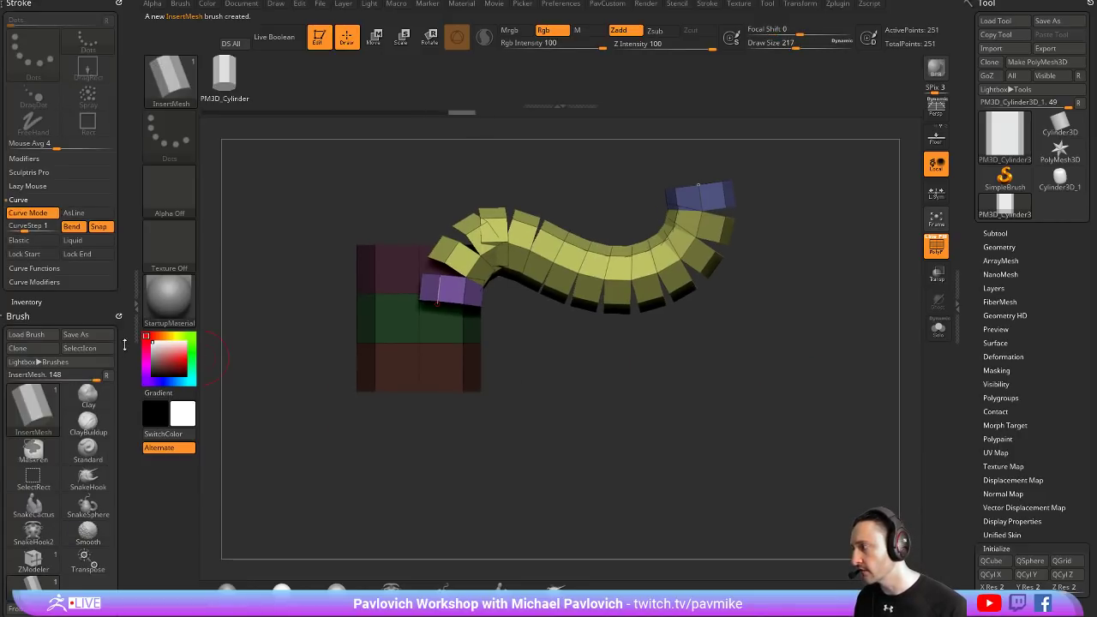
pyautogui.moveTo(125, 344); pyautogui.dragTo(122, 246)
# Enable Weld Points and Stretch, set Curve Res to 3, and lengthen the tube toward the upper right
pyautogui.click(25, 417)
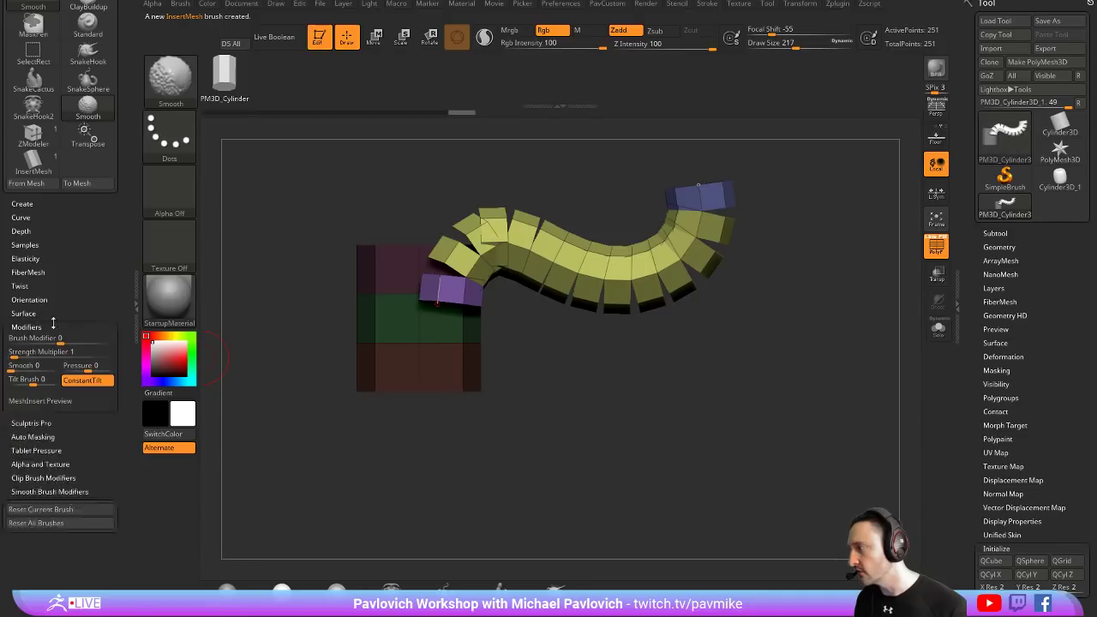
pyautogui.click(89, 379)
pyautogui.moveTo(124, 386); pyautogui.dragTo(124, 260)
pyautogui.click(81, 336)
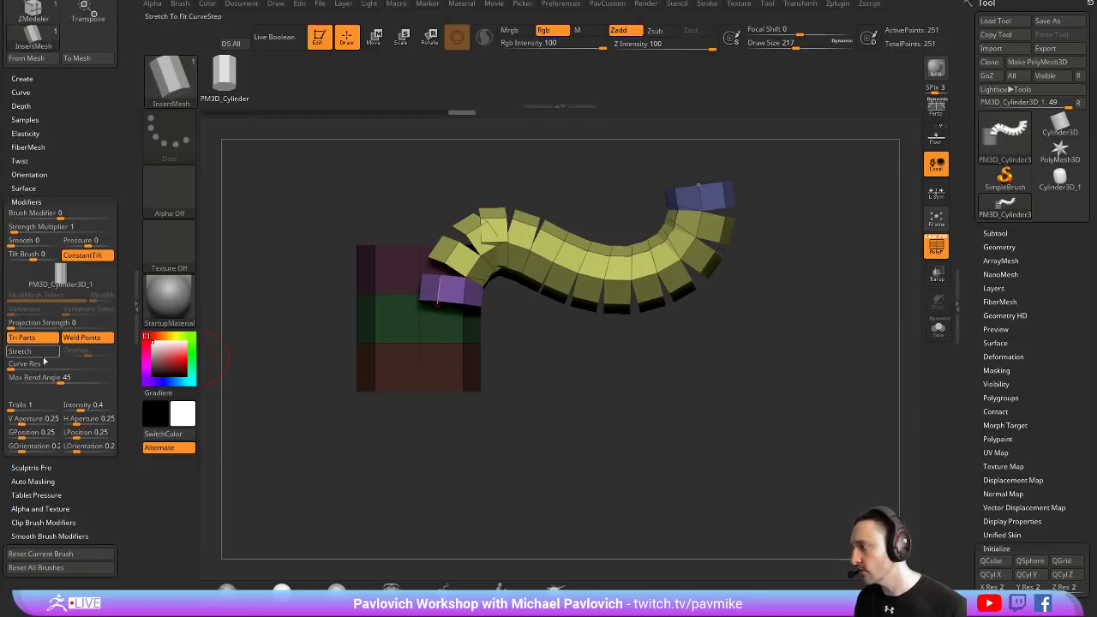
pyautogui.click(19, 350)
pyautogui.moveTo(16, 365); pyautogui.dragTo(28, 365)
pyautogui.click(699, 197)
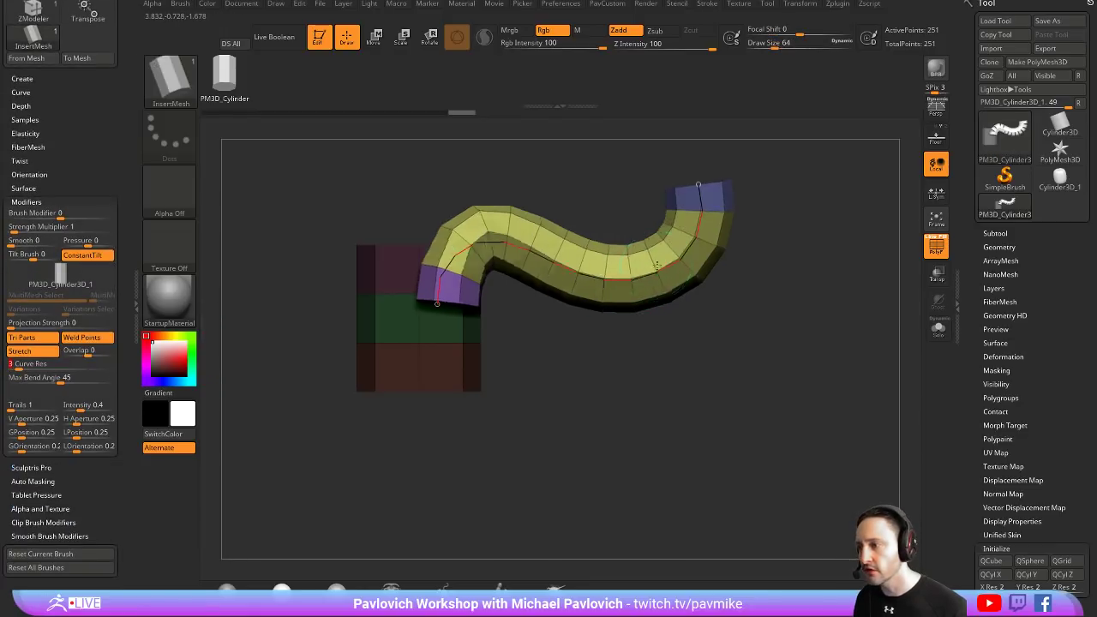
pyautogui.moveTo(698, 197); pyautogui.dragTo(747, 355)
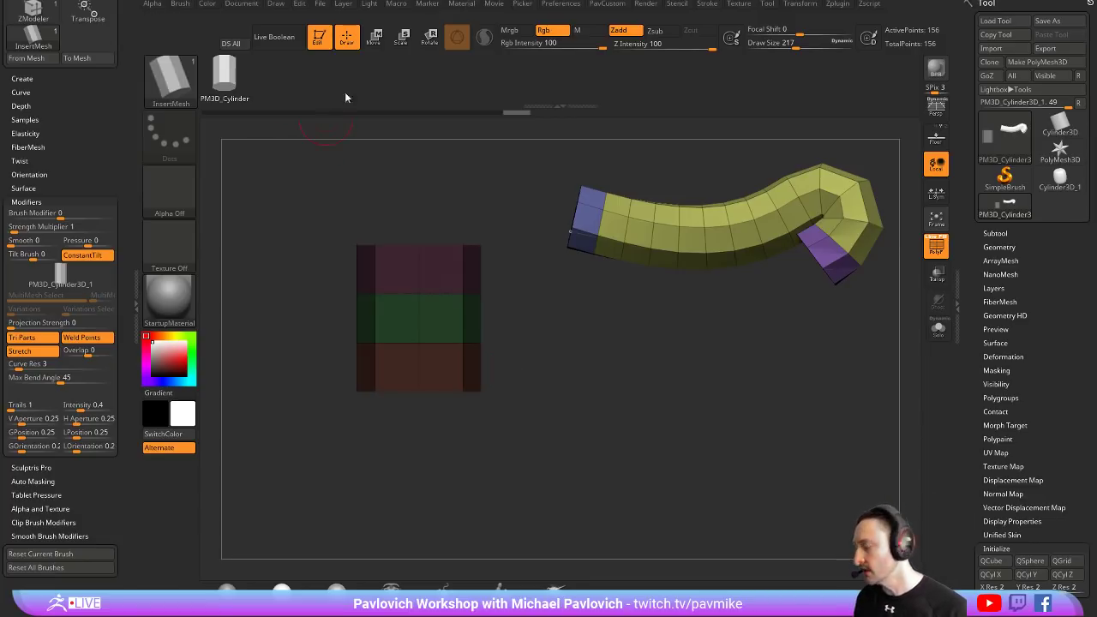
# Clear the curve tube, then try and undo a Transpose duplicate of the cylinder
pyautogui.hotkey('ctrl', 'z')
pyautogui.hotkey('ctrl', 'z')
pyautogui.press('w')
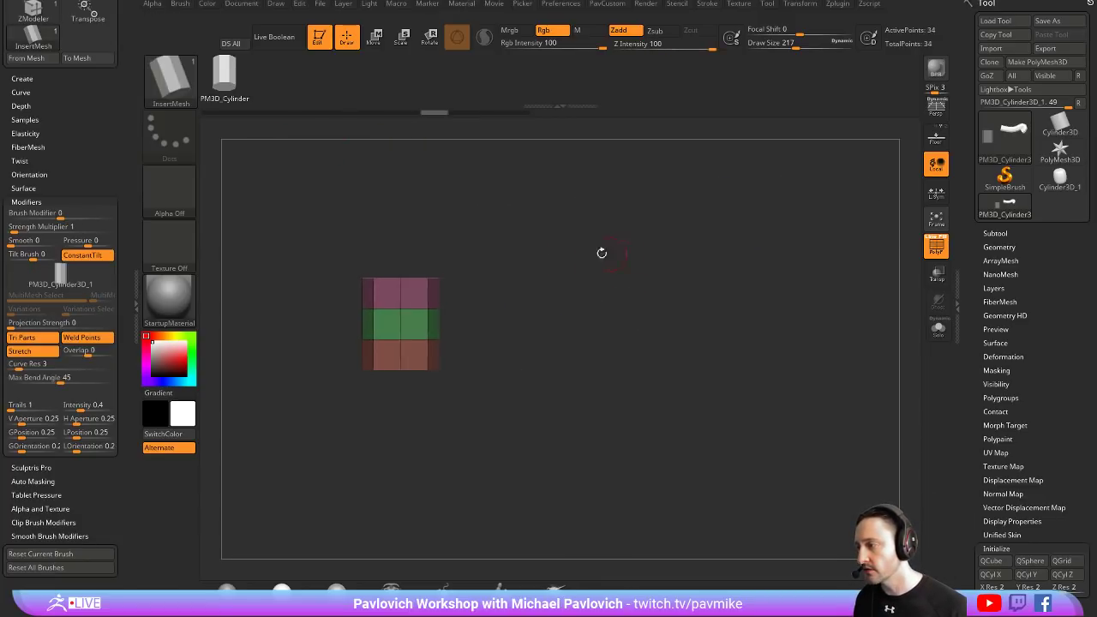
pyautogui.keyDown('ctrl'); pyautogui.moveTo(336, 324); pyautogui.dragTo(427, 324); pyautogui.keyUp('ctrl')
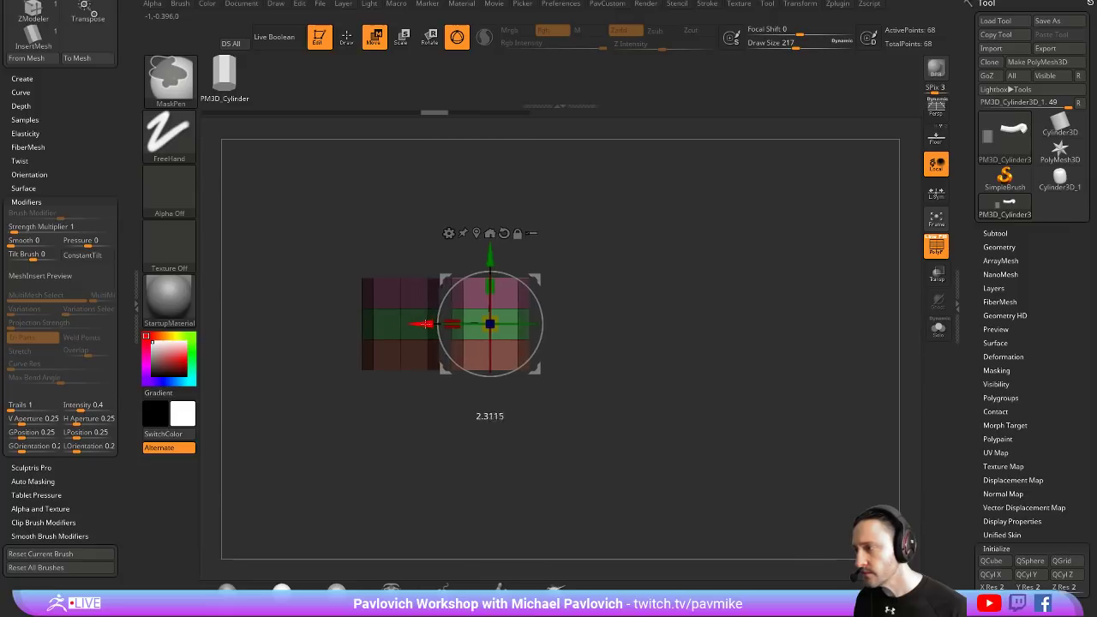
pyautogui.keyDown('shift'); pyautogui.moveTo(700, 240); pyautogui.dragTo(700, 342); pyautogui.keyUp('shift')
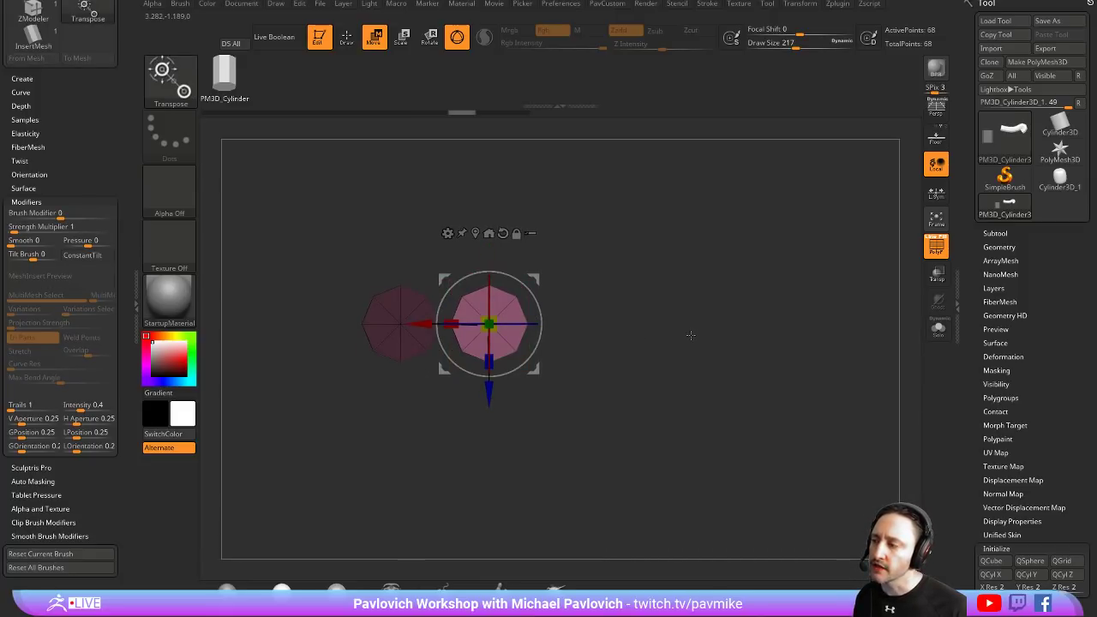
pyautogui.hotkey('ctrl', 'z')
pyautogui.moveTo(668, 357); pyautogui.dragTo(673, 270)
# Leave Edit mode and clear the cylinder from the canvas
pyautogui.press('q')
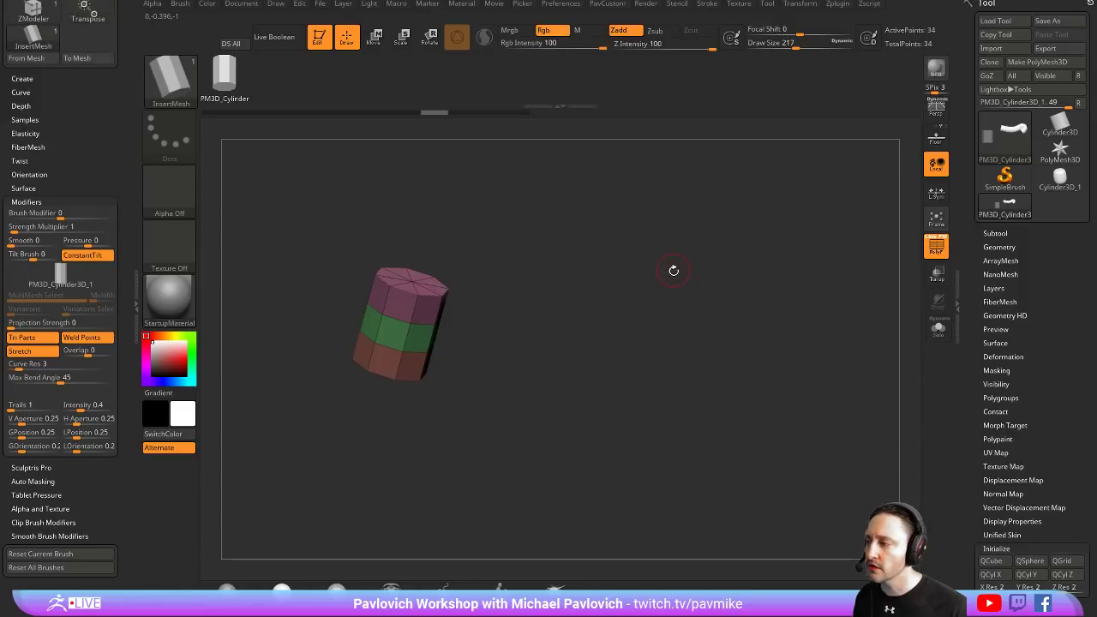
pyautogui.press('t')
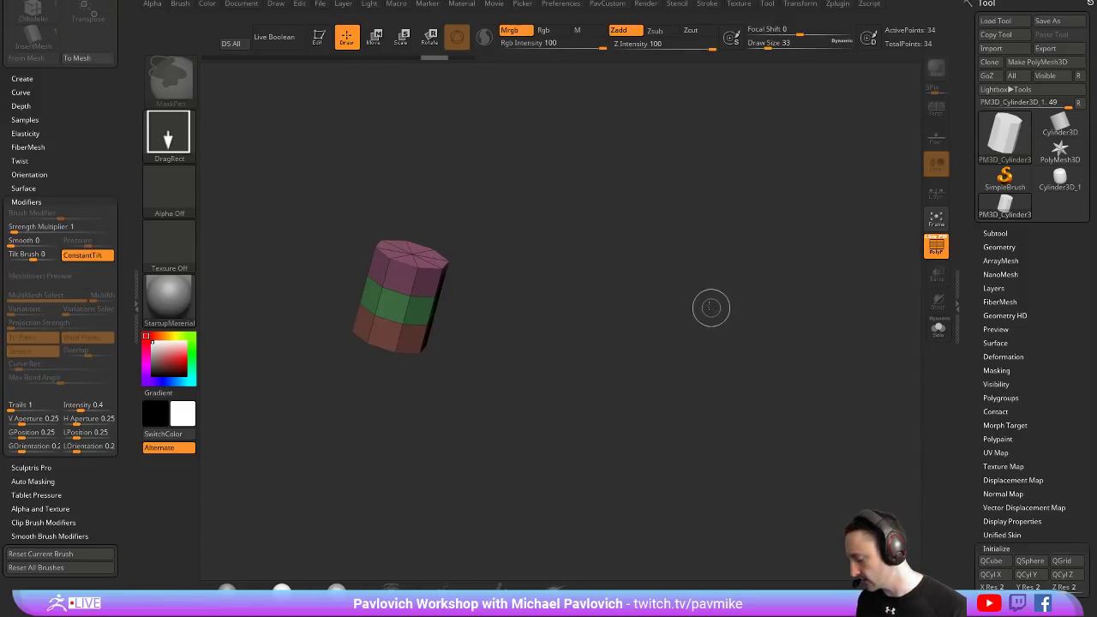
pyautogui.hotkey('ctrl', 'n')
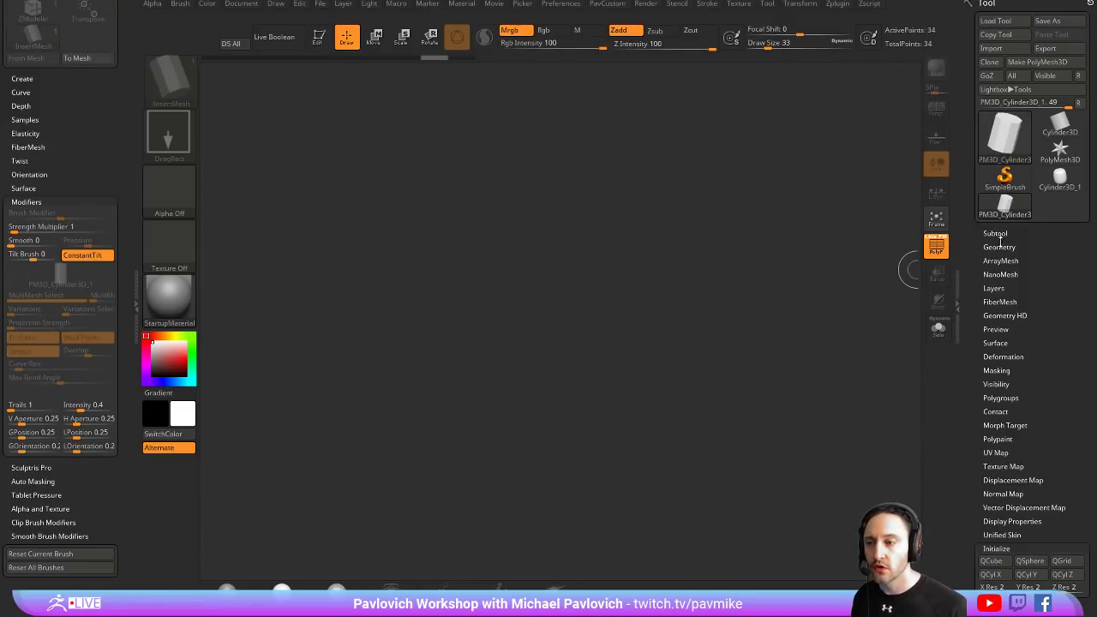
# Draw a Plane3D PolyMesh and reduce it to an 8×8 grid via Reconstruct Subdiv and Del Higher
pyautogui.click(1004, 137)
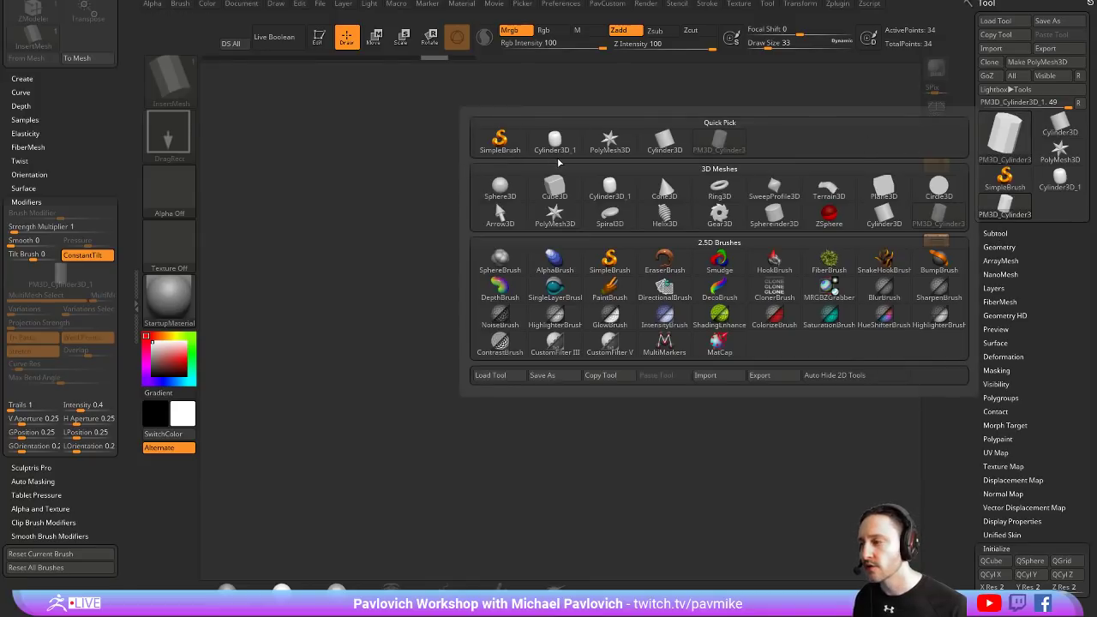
pyautogui.click(884, 184)
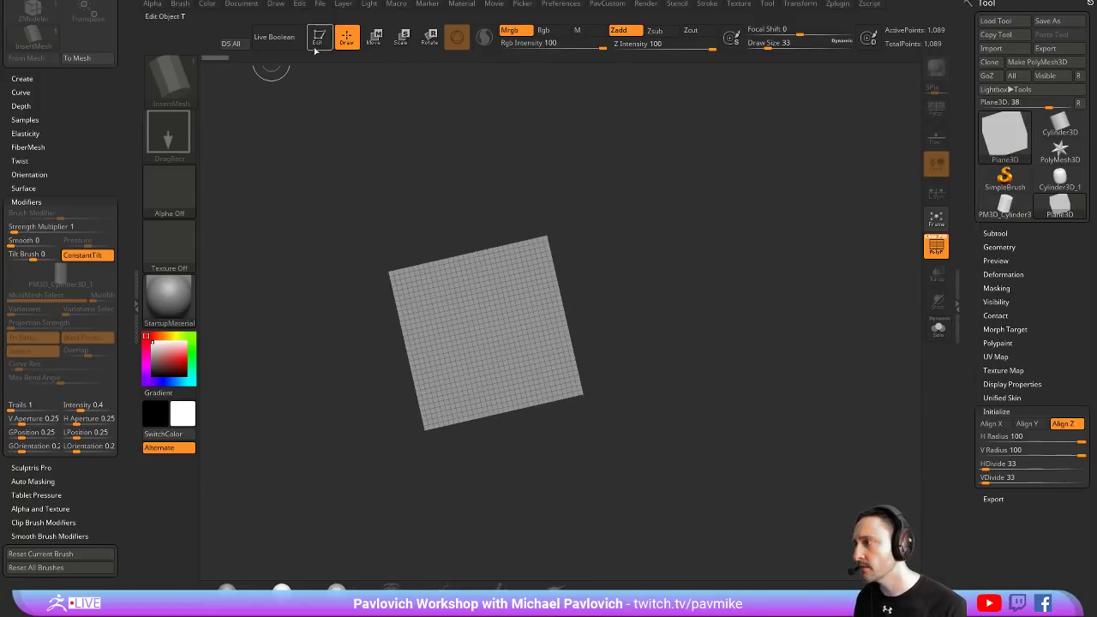
pyautogui.click(317, 38)
pyautogui.click(1037, 61)
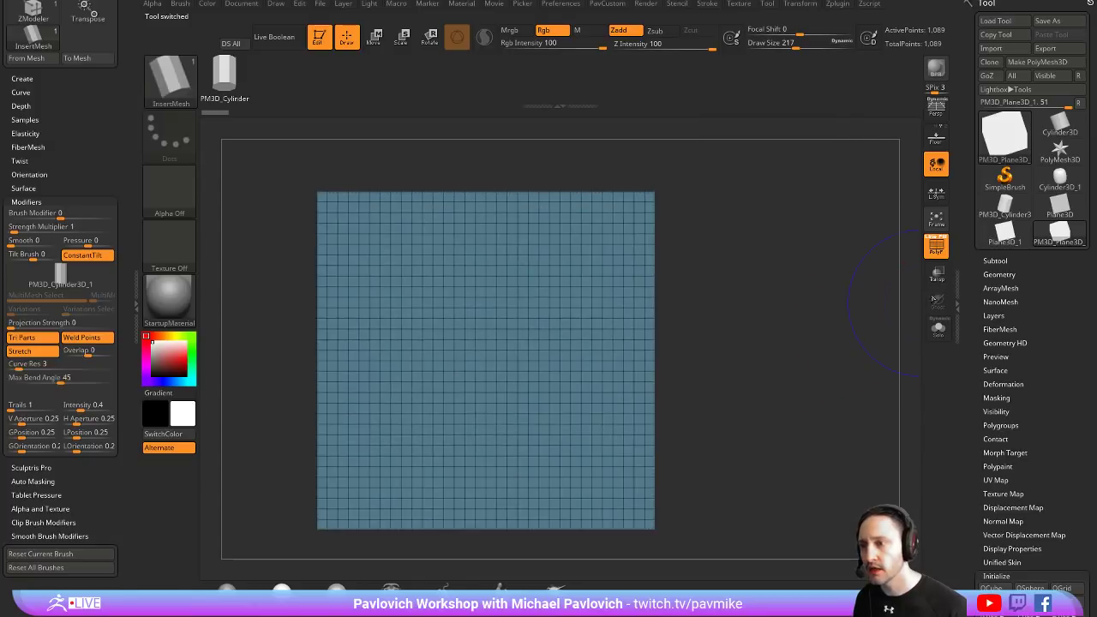
pyautogui.click(999, 274)
pyautogui.click(1013, 292)
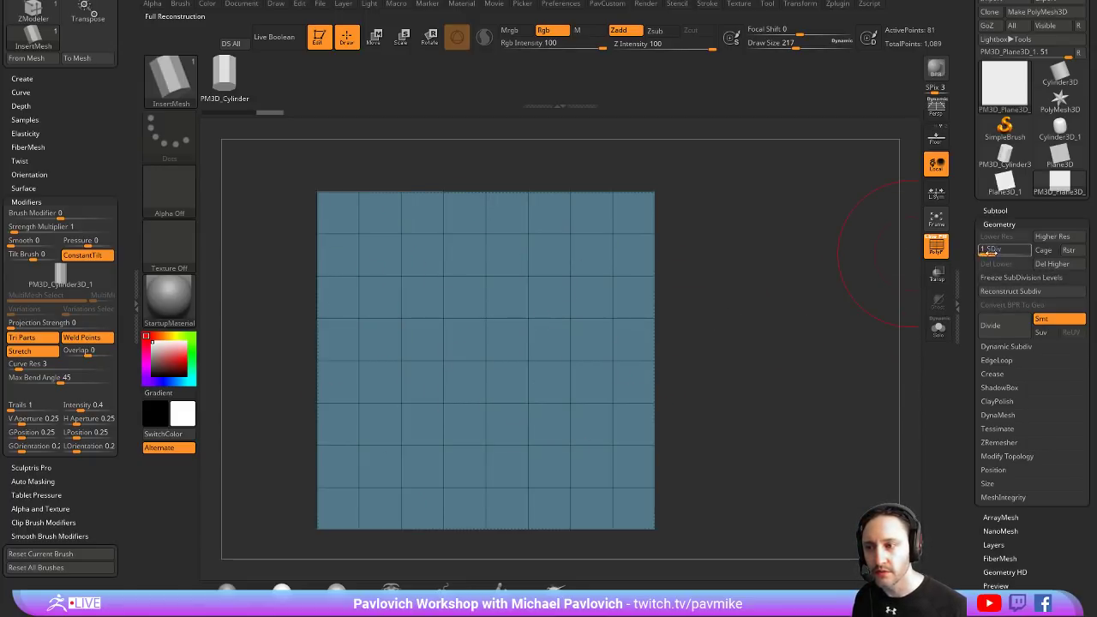
pyautogui.click(1059, 266)
# Switch to ZModeler and choose the PM3D_Cylinder as the mesh to insert
pyautogui.press('b')
pyautogui.press('z')
pyautogui.press('m')
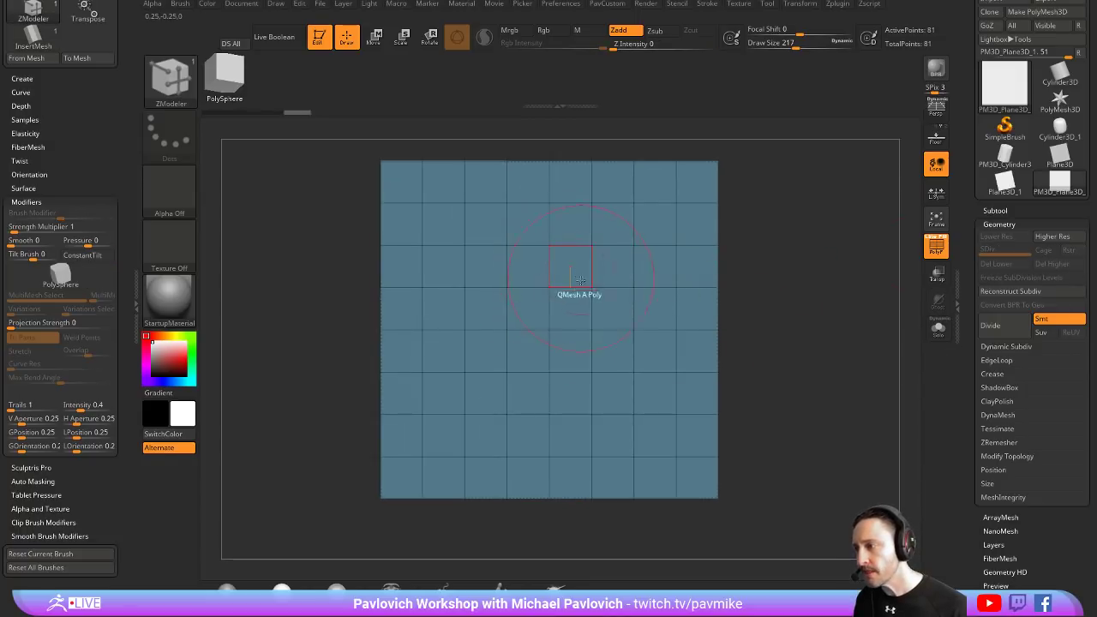
pyautogui.press('space')
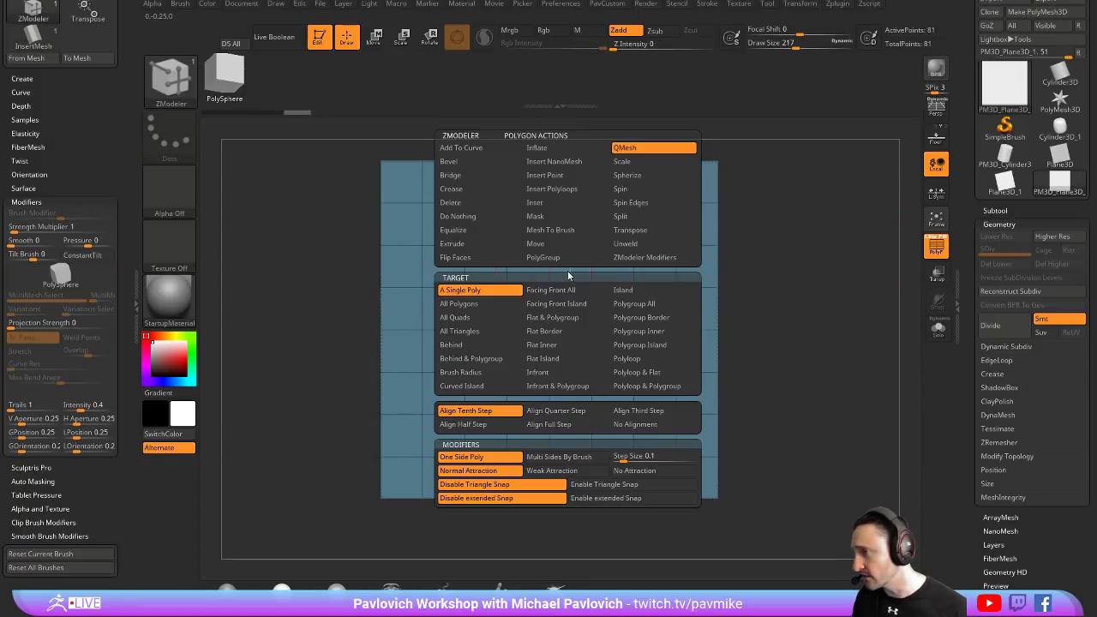
pyautogui.press('b')
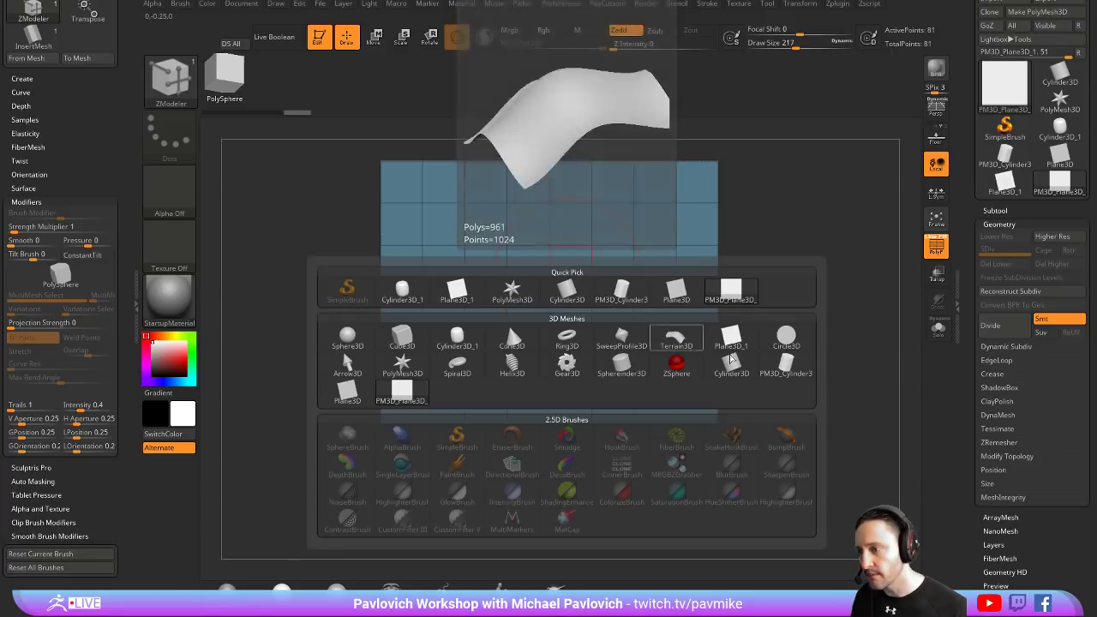
pyautogui.click(783, 361)
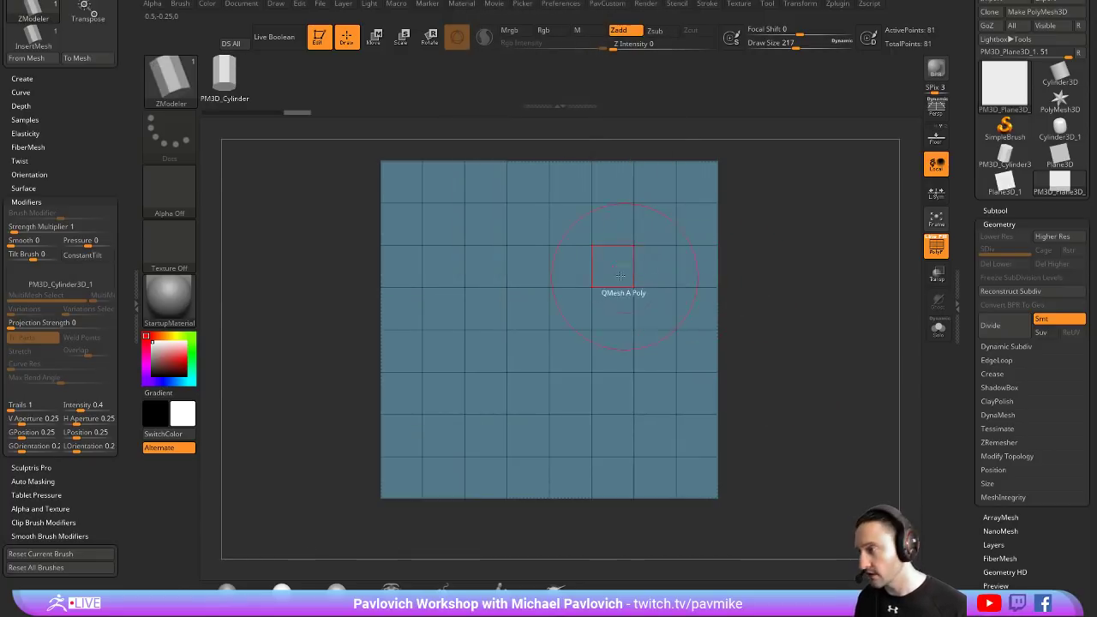
# Apply Insert NanoMesh with the Polygroup All target to fill all 64 polygons
pyautogui.press('space')
pyautogui.click(593, 161)
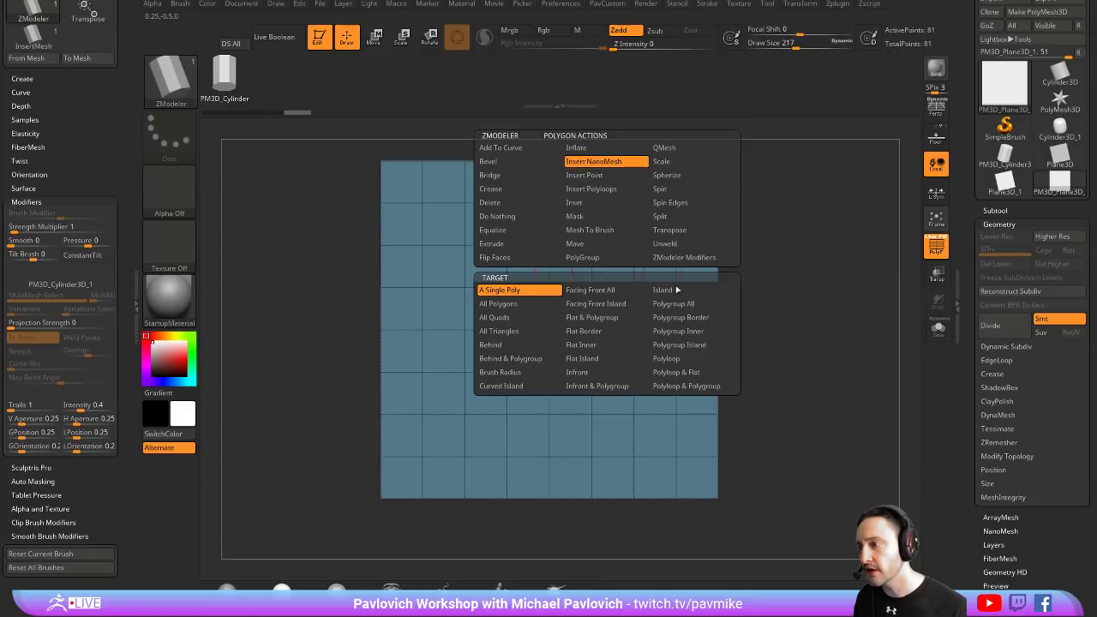
pyautogui.click(685, 310)
pyautogui.moveTo(681, 299); pyautogui.dragTo(682, 298)
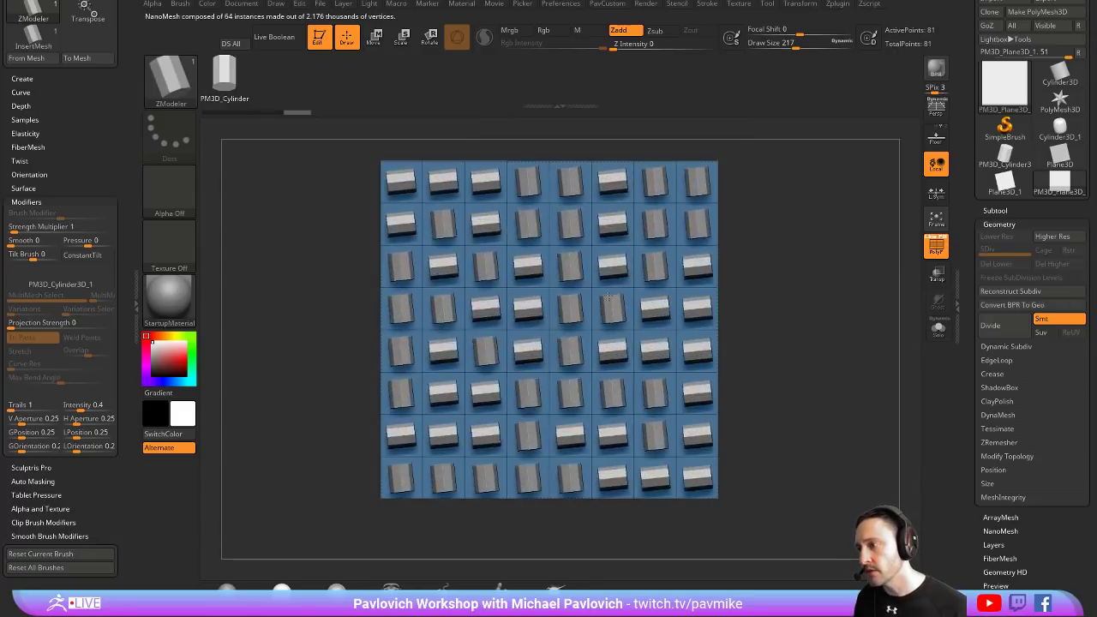
# In Tool > NanoMesh, align the instances to the surface normal and lower the ZOffset
pyautogui.scroll(-3, 982, 326)
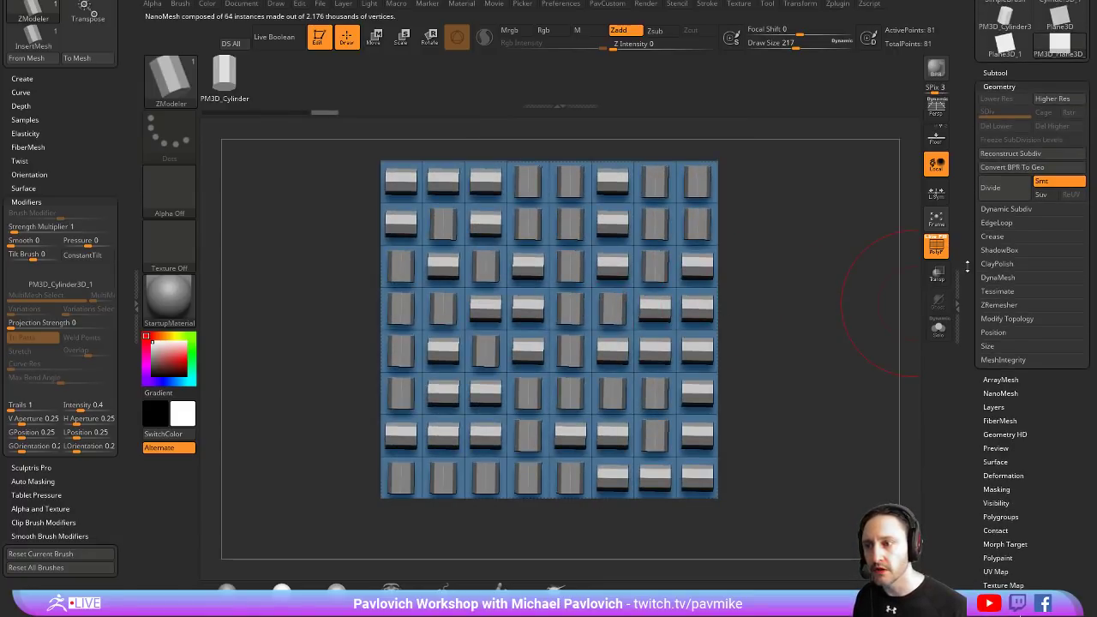
pyautogui.scroll(-1, 981, 308)
pyautogui.scroll(-2, 985, 267)
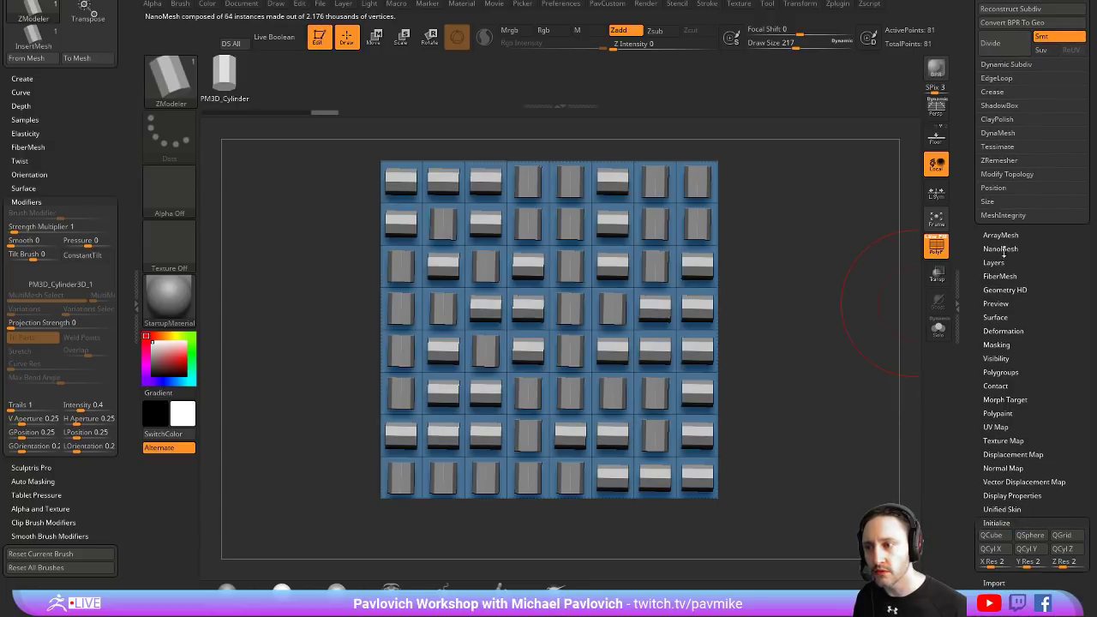
pyautogui.click(1001, 249)
pyautogui.scroll(-4, 1011, 221)
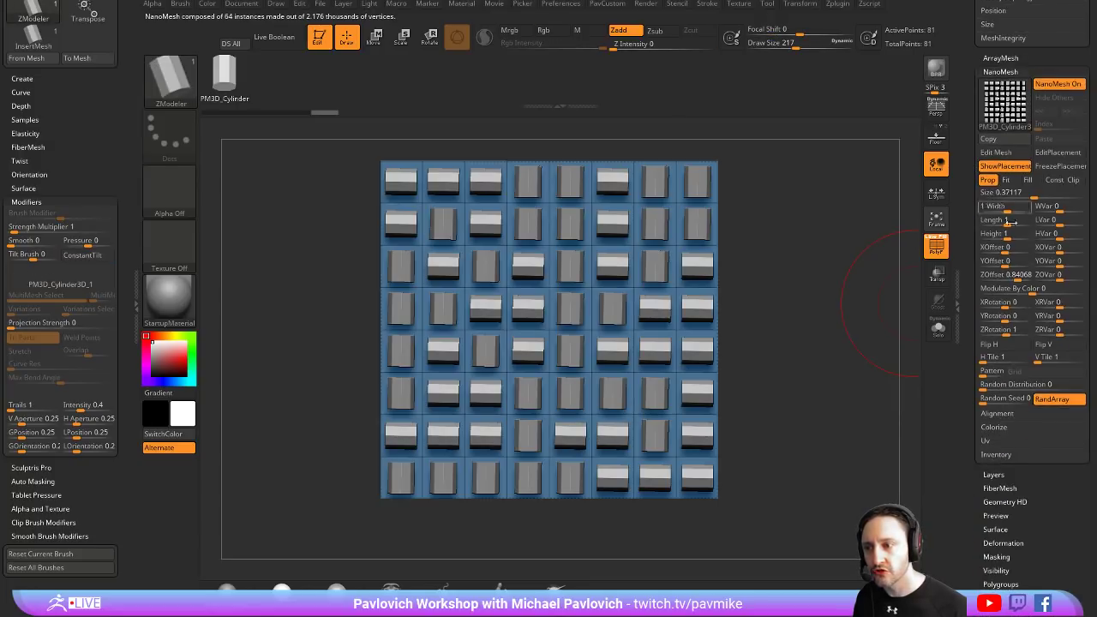
pyautogui.click(998, 413)
pyautogui.click(1009, 417)
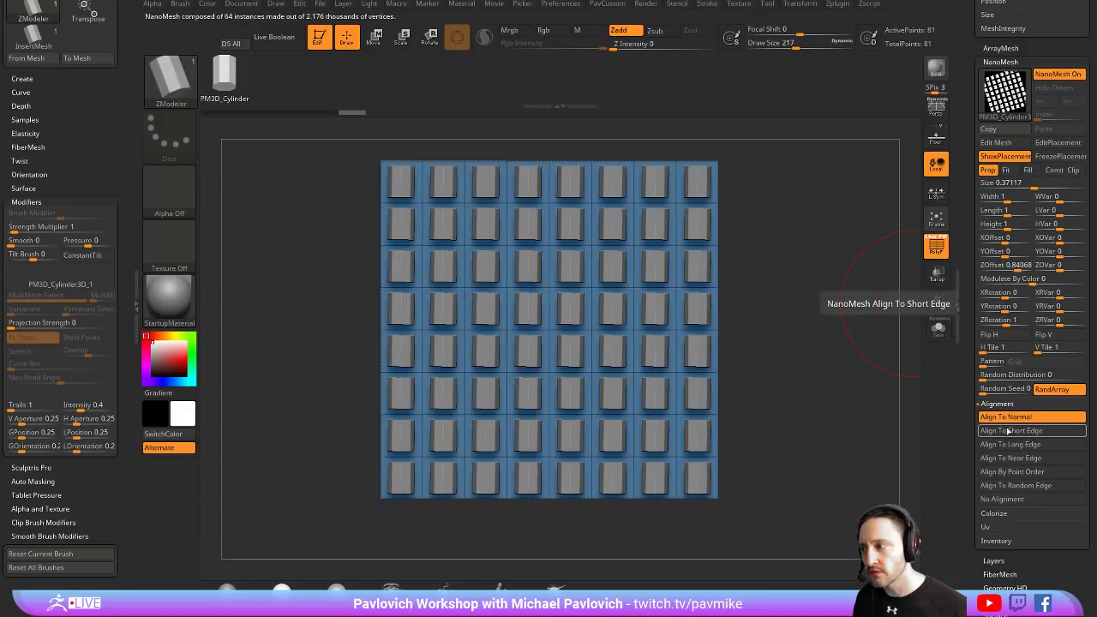
pyautogui.moveTo(1033, 271); pyautogui.dragTo(981, 266)
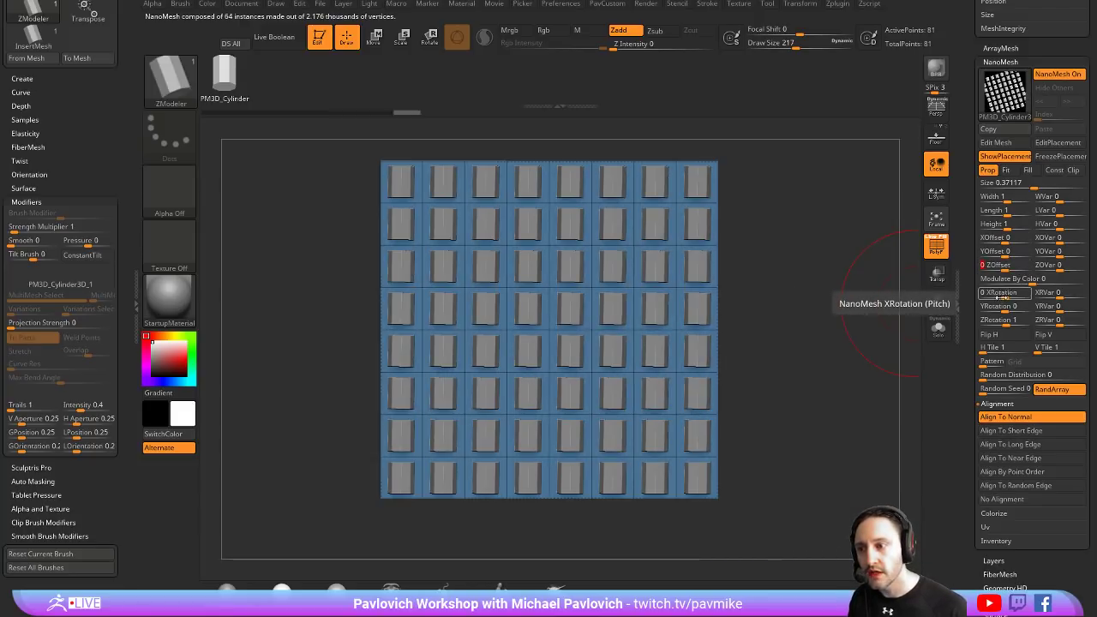
# Set the NanoMesh YRotation to 67 and give the instances mixed random orientations
pyautogui.moveTo(998, 306)
pyautogui.mouseDown()
pyautogui.moveTo(1020, 306)
pyautogui.moveTo(1020, 293)
pyautogui.moveTo(1013, 319)
pyautogui.moveTo(980, 320)
pyautogui.moveTo(981, 293)
pyautogui.moveTo(1004, 295)
pyautogui.moveTo(1018, 322)
pyautogui.mouseUp()
pyautogui.write('67')
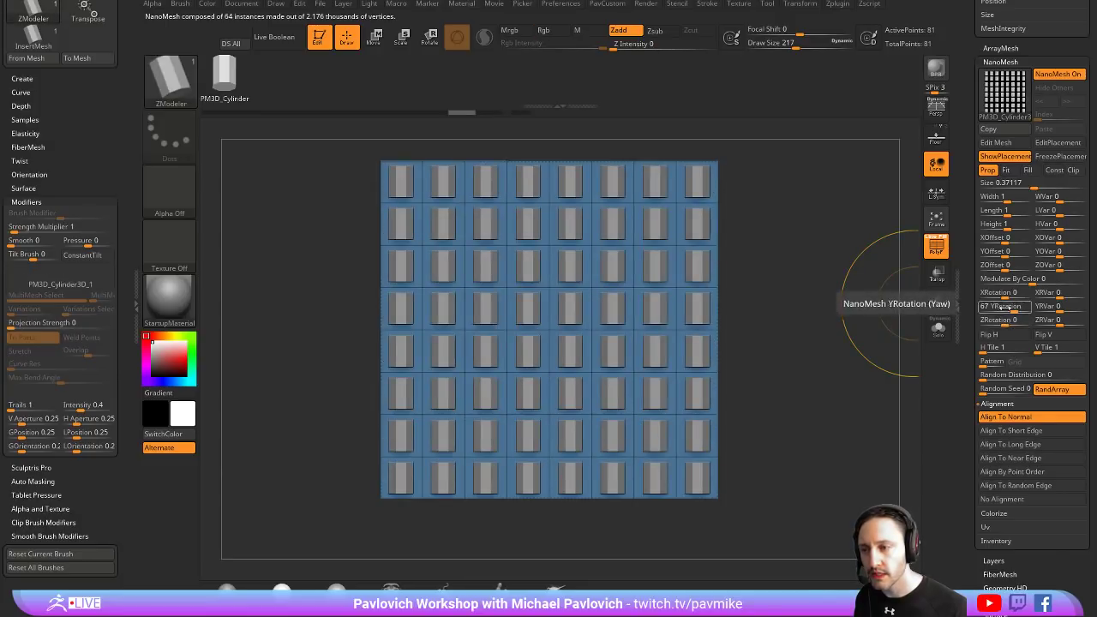
pyautogui.press('Return')
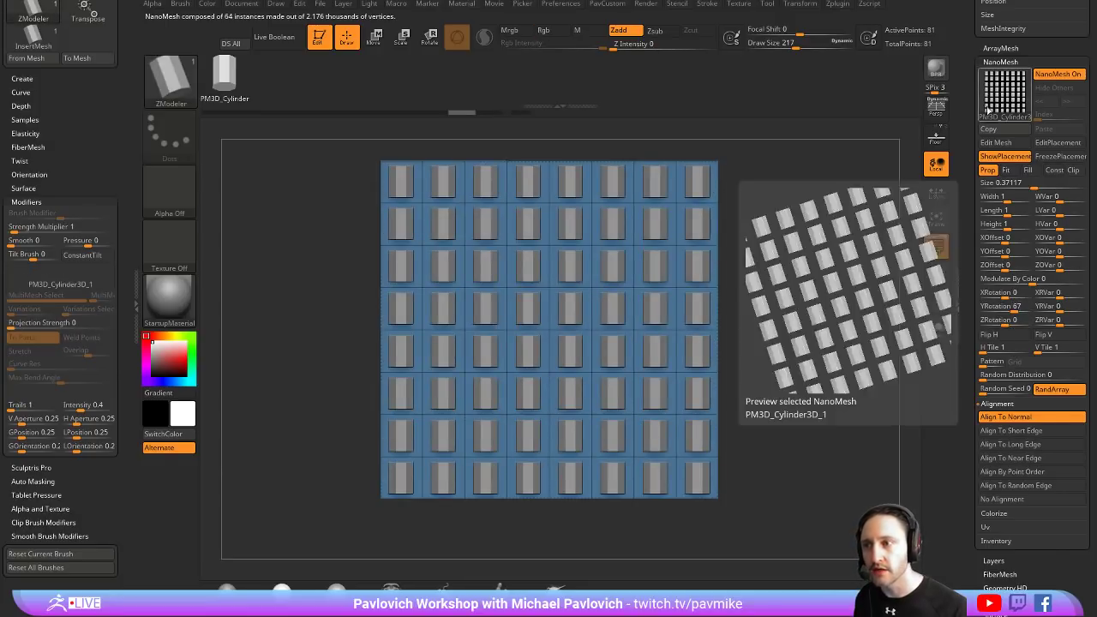
pyautogui.scroll(5, 971, 102)
pyautogui.scroll(-1, 977, 128)
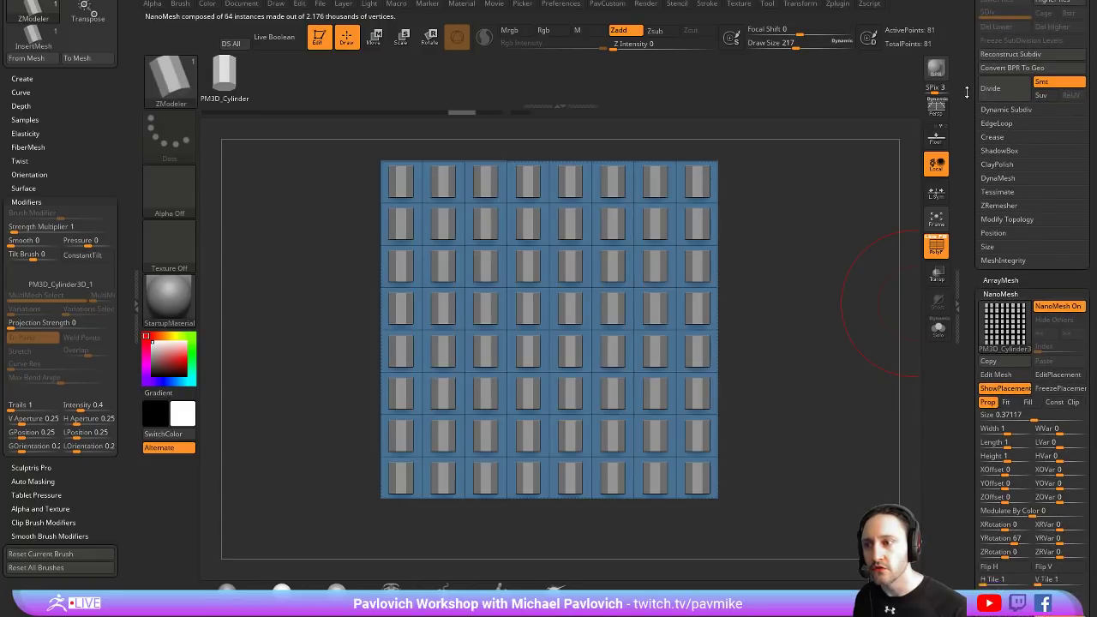
pyautogui.scroll(-4, 989, 243)
pyautogui.click(1015, 499)
pyautogui.scroll(6, 974, 417)
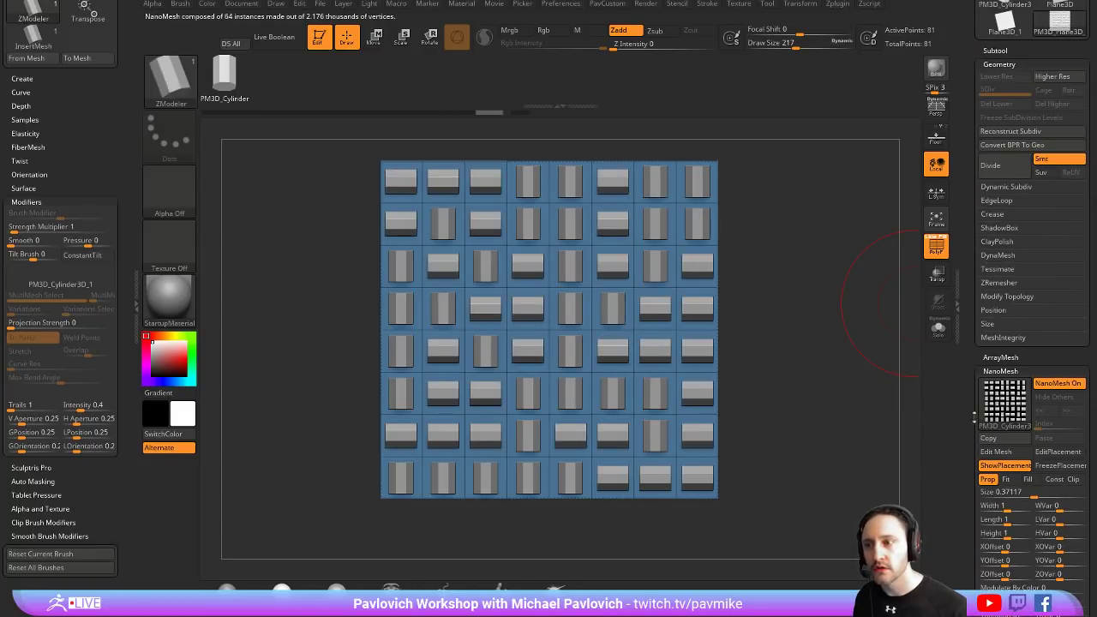
pyautogui.click(1007, 296)
pyautogui.scroll(-2, 1007, 343)
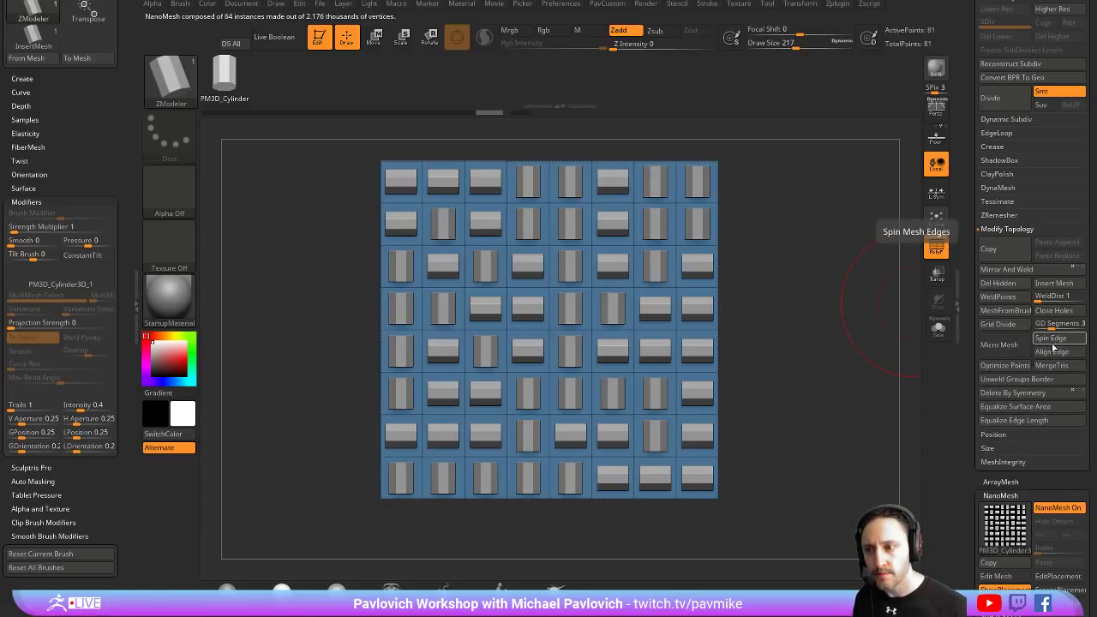
# Make all NanoMesh cylinders face one direction and stand them upright with XRotation 90
pyautogui.click(1052, 353)
pyautogui.scroll(-3, 973, 372)
pyautogui.scroll(-3, 986, 343)
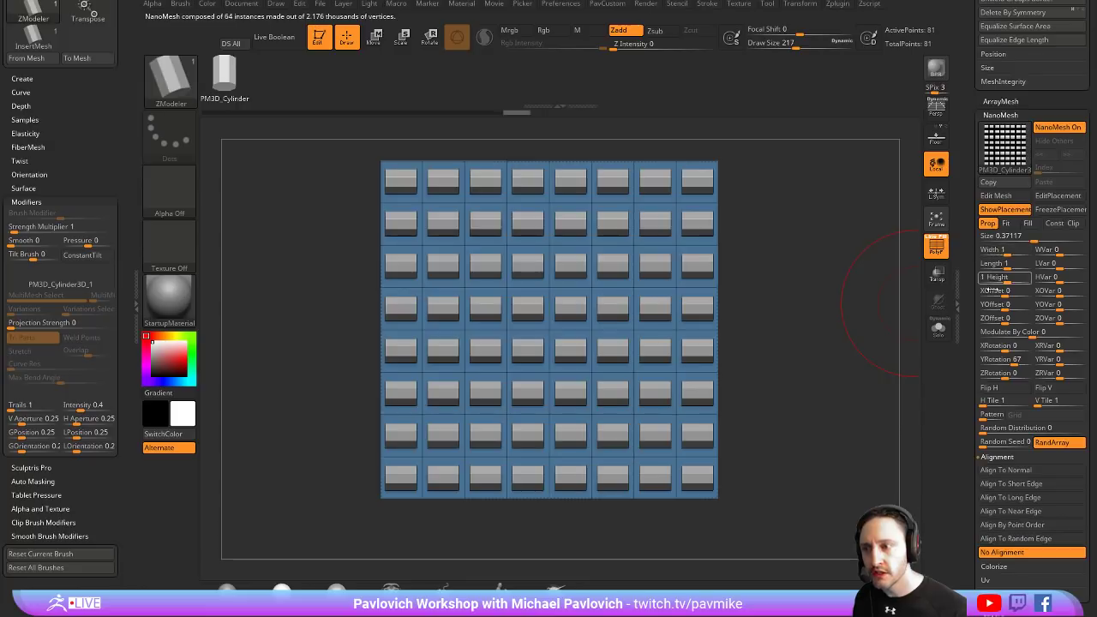
pyautogui.scroll(-3, 1011, 269)
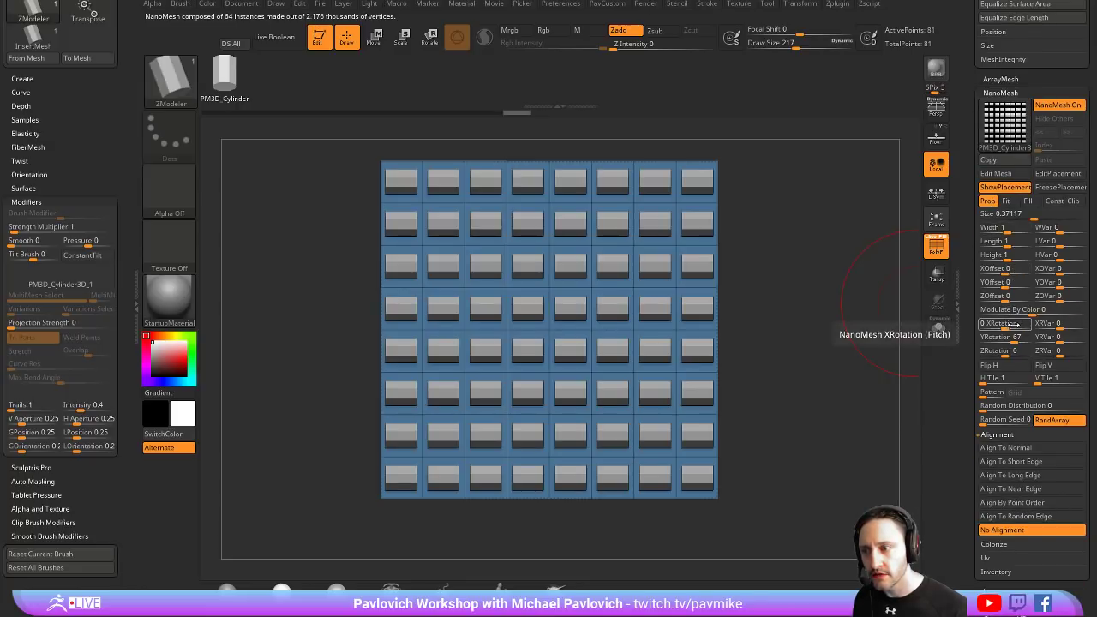
pyautogui.moveTo(1015, 337)
pyautogui.mouseDown()
pyautogui.moveTo(1004, 339)
pyautogui.moveTo(1027, 333)
pyautogui.mouseUp()
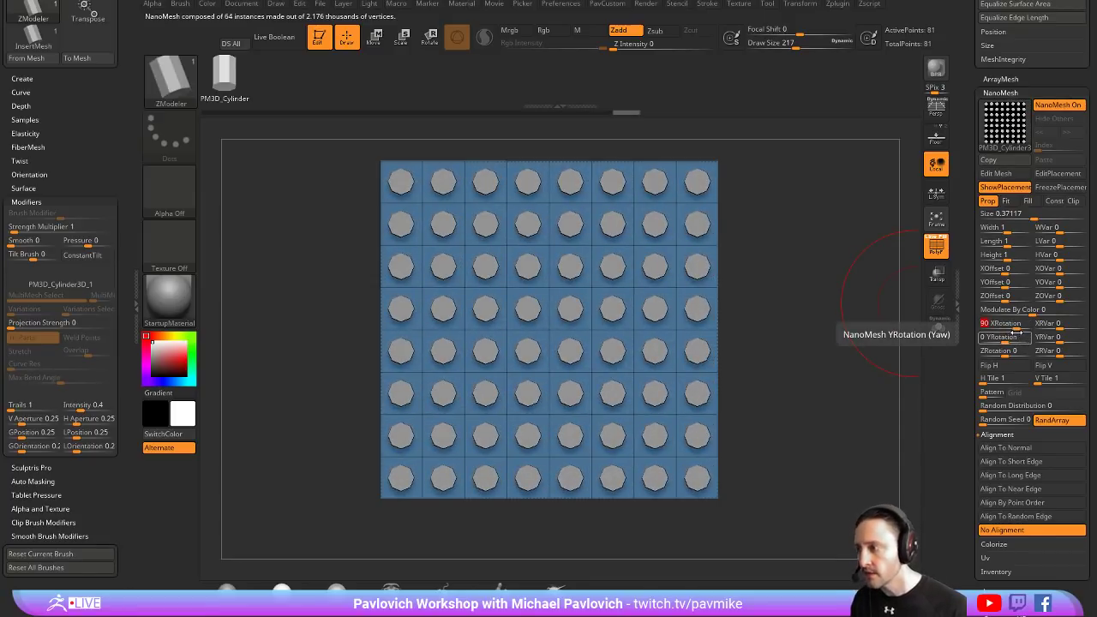
pyautogui.moveTo(771, 274)
pyautogui.mouseDown()
pyautogui.moveTo(775, 291)
pyautogui.moveTo(762, 270)
pyautogui.moveTo(803, 326)
pyautogui.mouseUp()
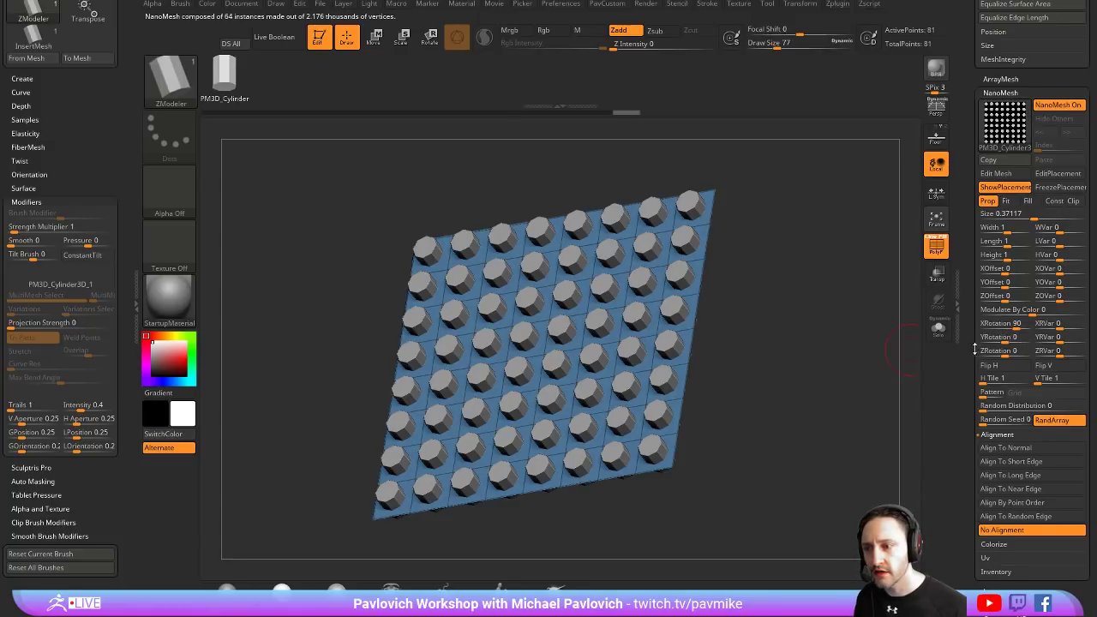
# Raise Random Distribution to scatter the instances, then rotate the plane to a top-down view
pyautogui.scroll(-3, 994, 339)
pyautogui.moveTo(982, 280); pyautogui.dragTo(1001, 278)
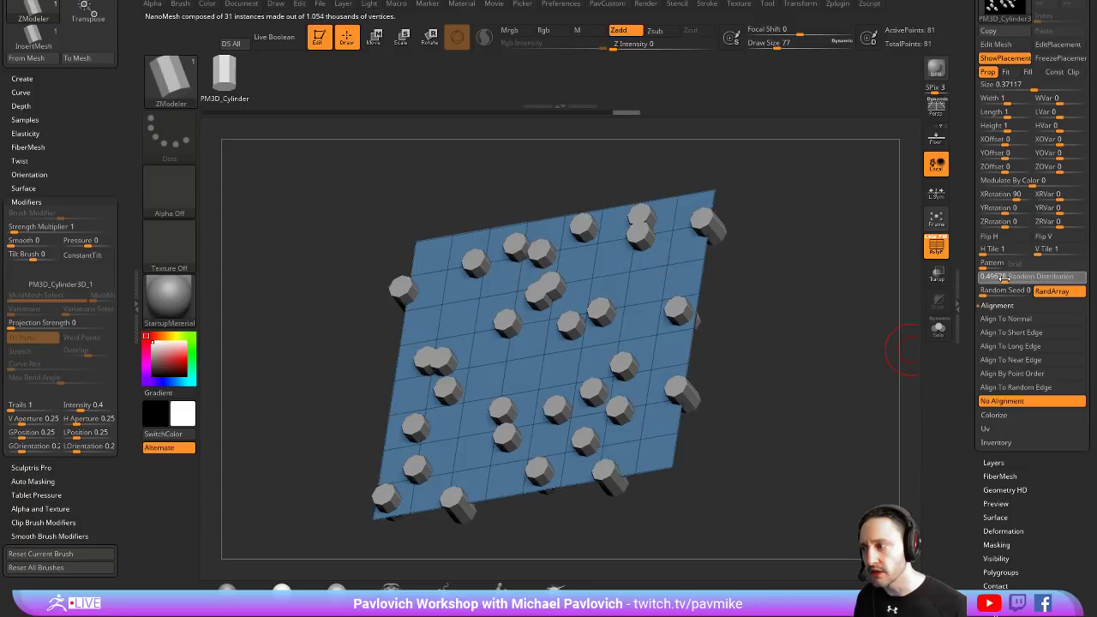
pyautogui.moveTo(832, 282)
pyautogui.mouseDown()
pyautogui.moveTo(813, 299)
pyautogui.moveTo(845, 283)
pyautogui.mouseUp()
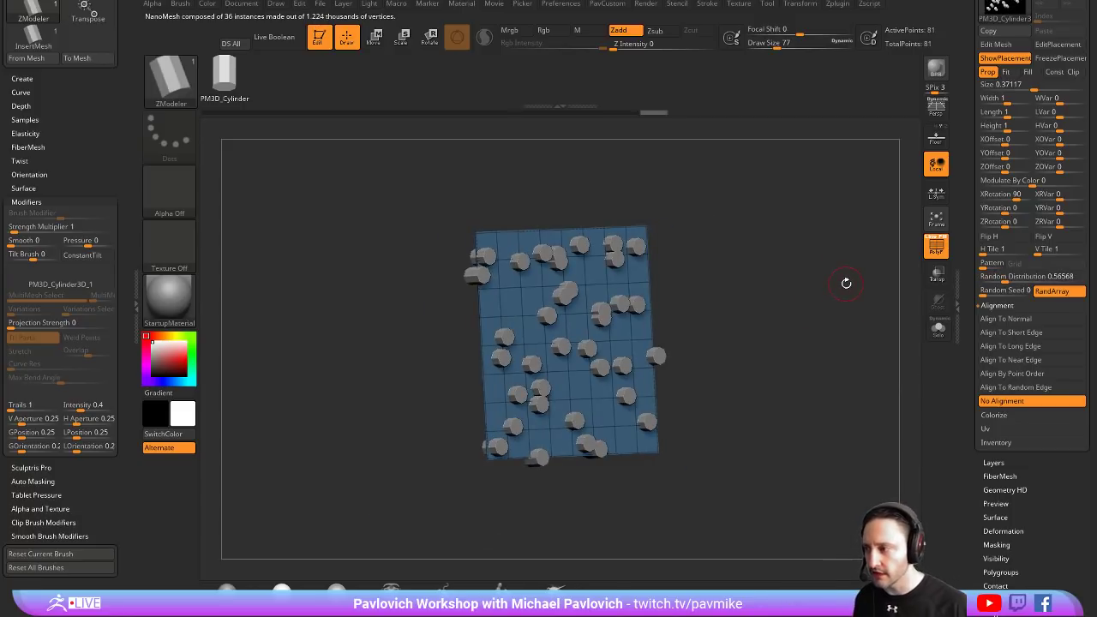
pyautogui.moveTo(812, 297)
pyautogui.mouseDown()
pyautogui.moveTo(771, 294)
pyautogui.moveTo(781, 300)
pyautogui.mouseUp()
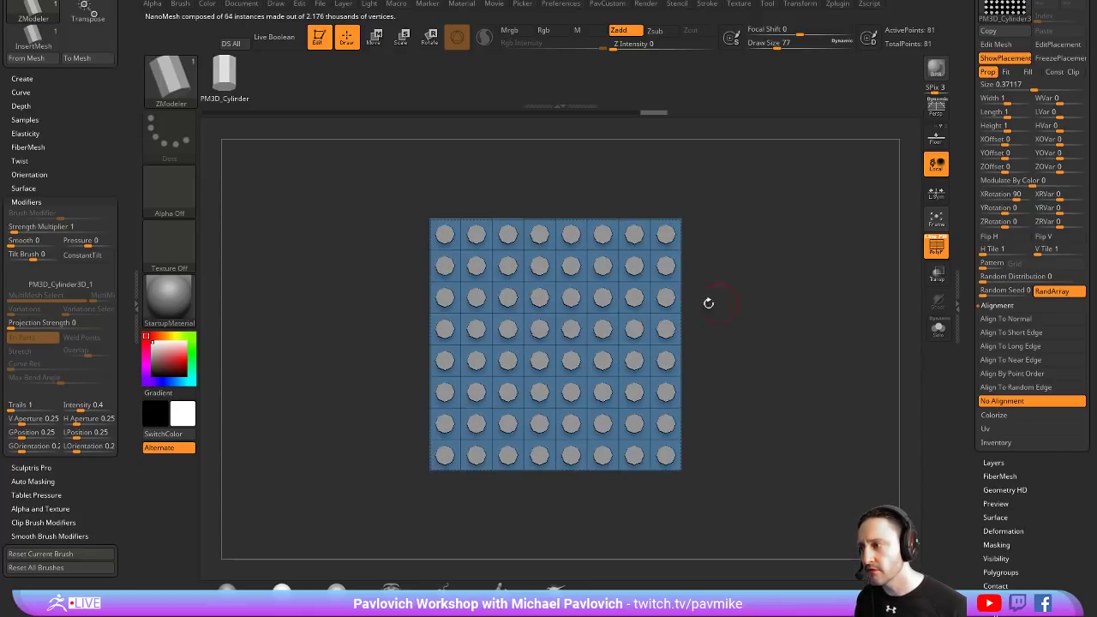
# Clear the NanoMesh instances from the grid cells around the edge of the plane
pyautogui.hotkey('ctrl', 'z')
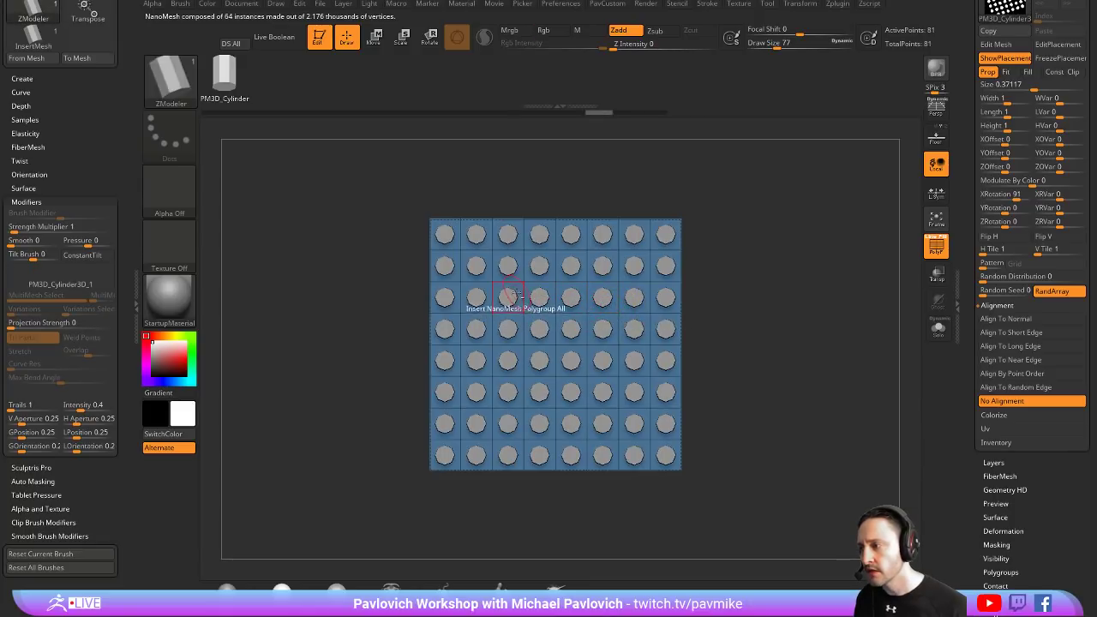
pyautogui.moveTo(514, 296)
pyautogui.mouseDown()
pyautogui.moveTo(630, 328)
pyautogui.moveTo(544, 367)
pyautogui.mouseUp()
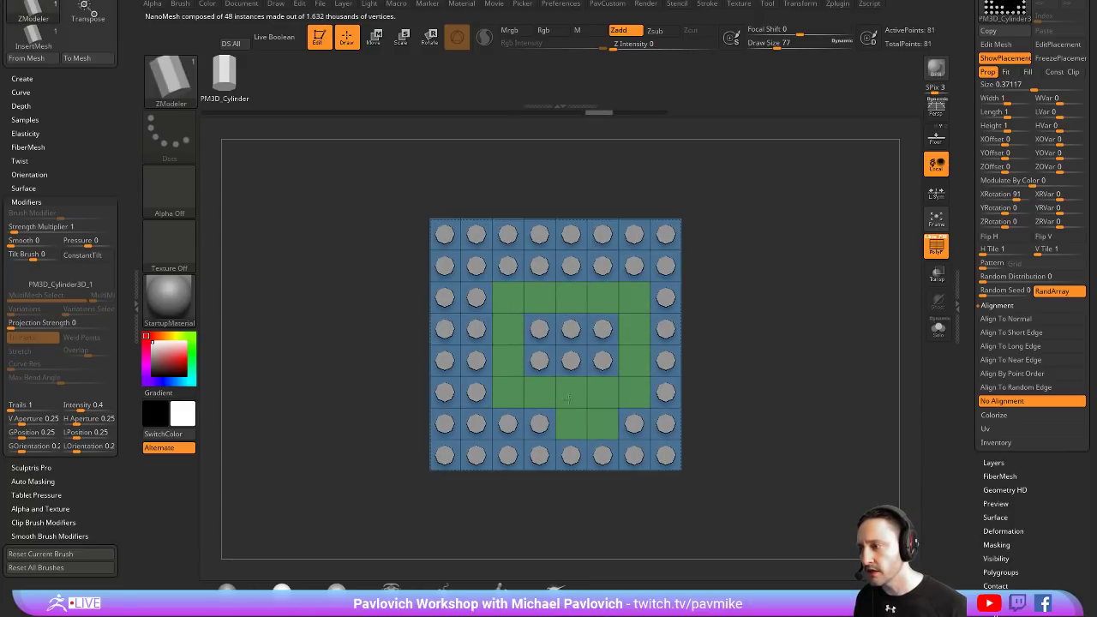
pyautogui.hotkey('ctrl', 'z')
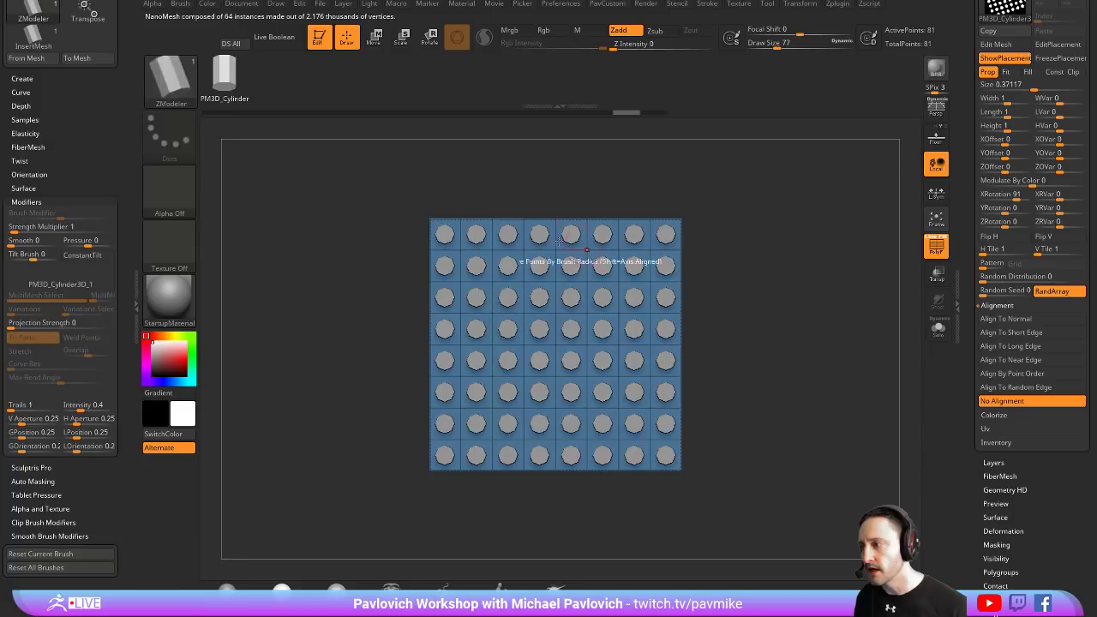
pyautogui.moveTo(444, 234)
pyautogui.mouseDown()
pyautogui.moveTo(666, 240)
pyautogui.moveTo(666, 424)
pyautogui.moveTo(557, 454)
pyautogui.moveTo(431, 431)
pyautogui.moveTo(444, 265)
pyautogui.moveTo(634, 266)
pyautogui.moveTo(634, 403)
pyautogui.moveTo(447, 431)
pyautogui.mouseUp()
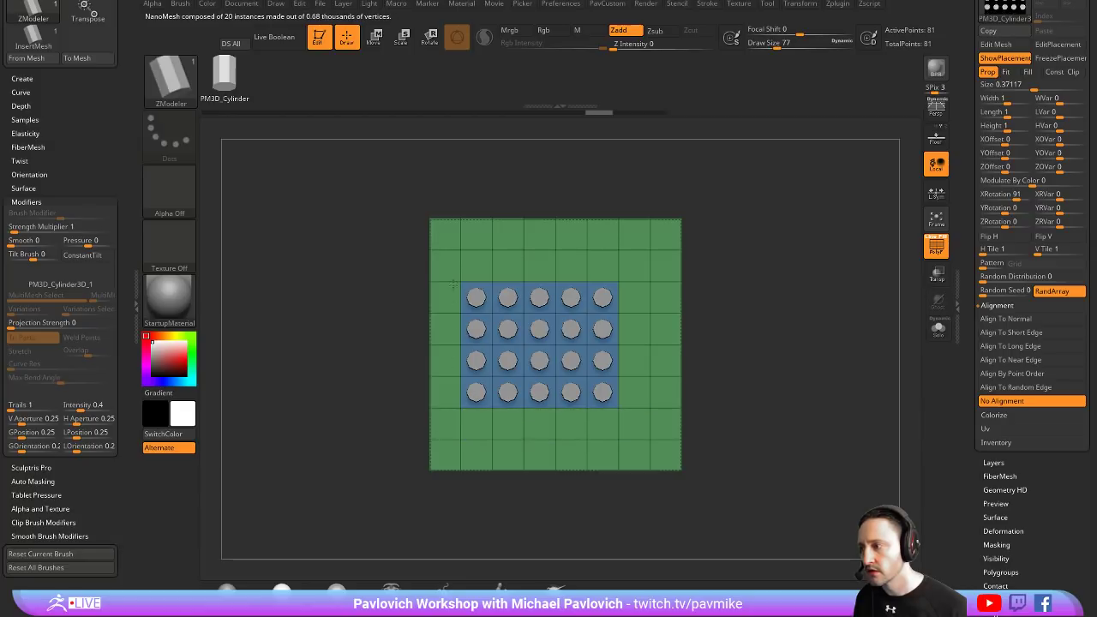
pyautogui.moveTo(454, 284); pyautogui.dragTo(481, 380)
pyautogui.moveTo(824, 285); pyautogui.dragTo(822, 298)
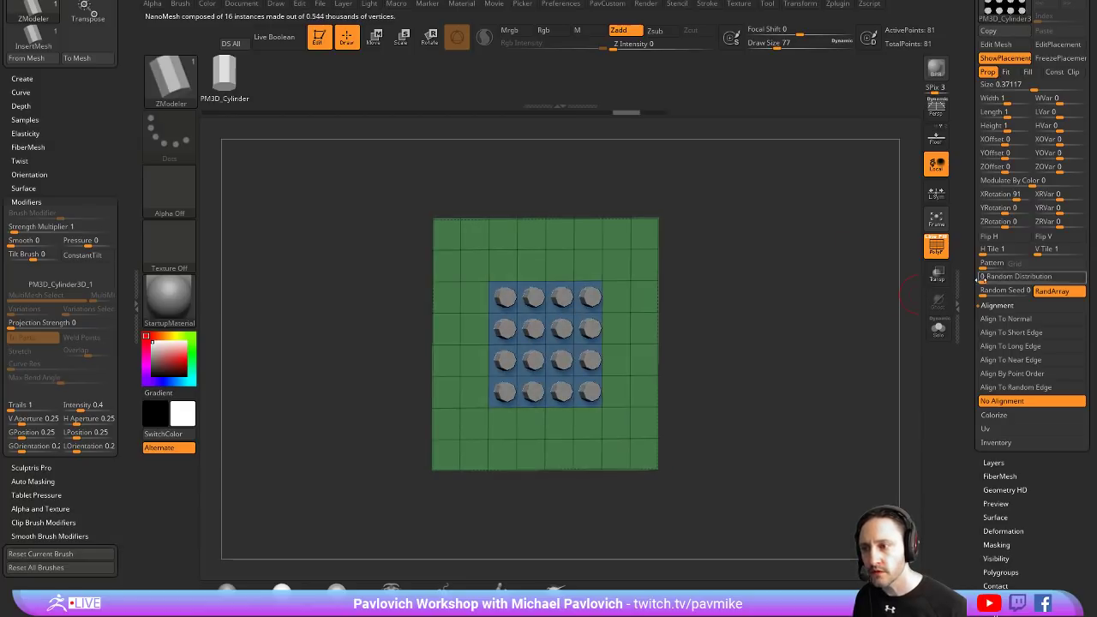
# Scatter the remaining 18 cylinders with Random Distribution of about 1.16
pyautogui.moveTo(980, 277); pyautogui.dragTo(1005, 276)
pyautogui.moveTo(705, 299); pyautogui.dragTo(746, 325)
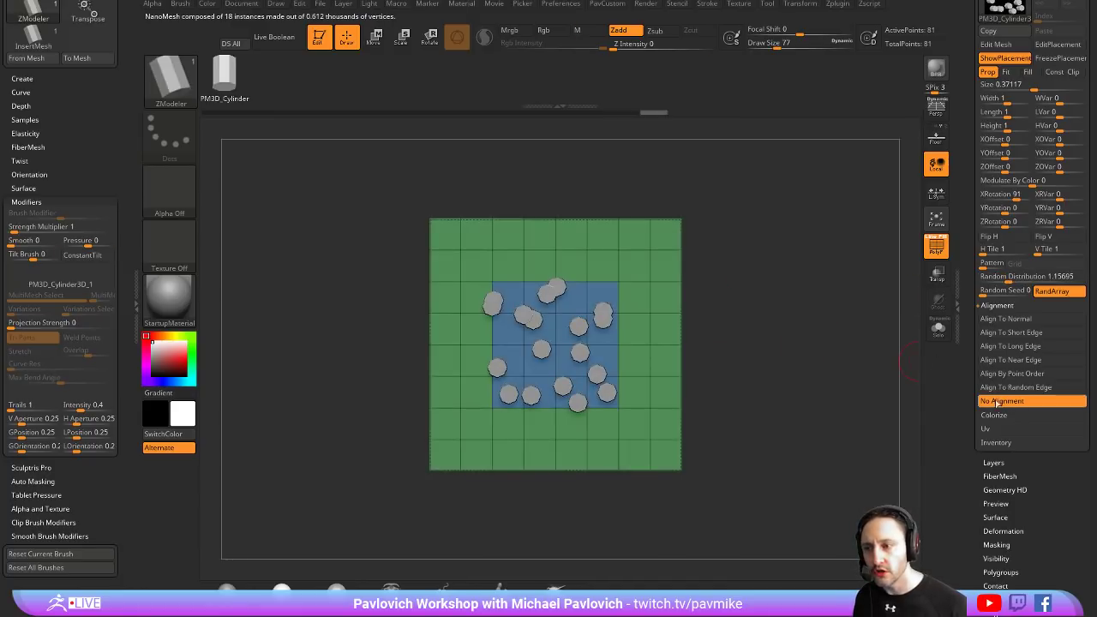
pyautogui.moveTo(960, 120)
pyautogui.mouseDown()
pyautogui.moveTo(972, 379)
pyautogui.moveTo(1018, 250)
pyautogui.mouseUp()
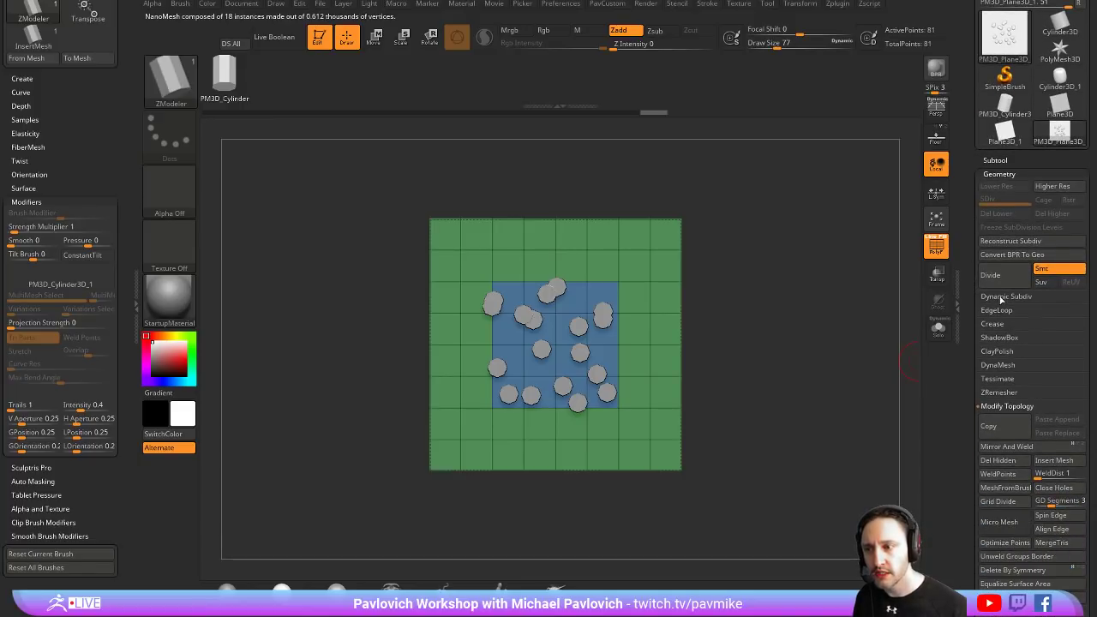
# Convert the NanoMesh cylinders to real geometry and separate them from the plane with Split Hidden
pyautogui.click(1005, 256)
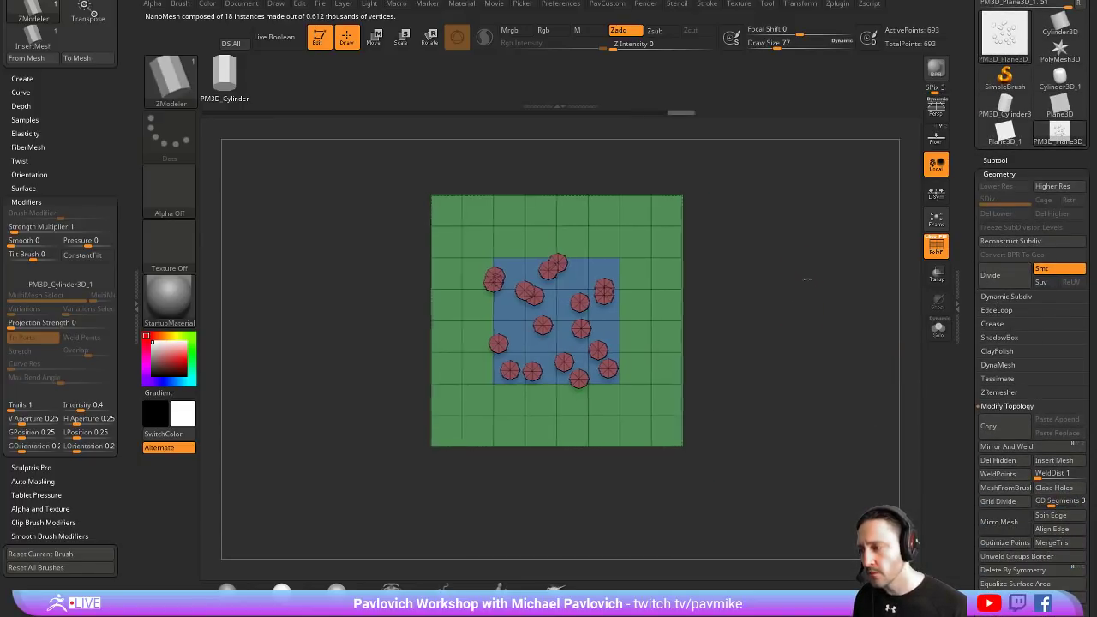
pyautogui.keyDown('ctrl'); pyautogui.keyDown('shift'); pyautogui.click(614, 336); pyautogui.keyUp('shift'); pyautogui.keyUp('ctrl')
pyautogui.press('g')
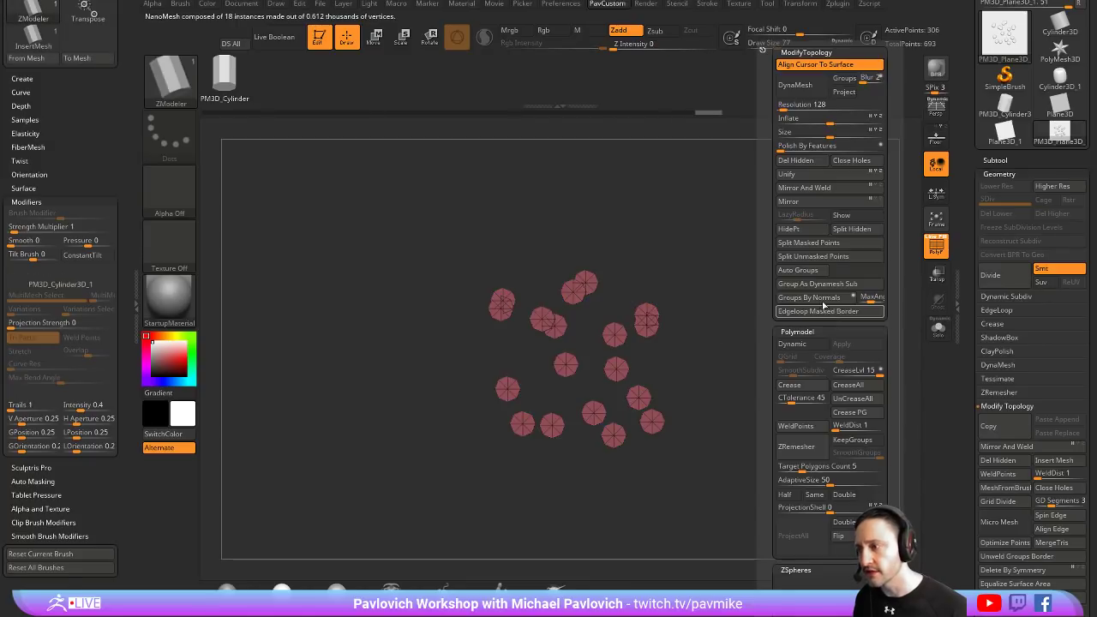
pyautogui.click(846, 229)
# Toggle Solo to inspect the separated cylinders, then show the plane again
pyautogui.moveTo(793, 316); pyautogui.dragTo(924, 306)
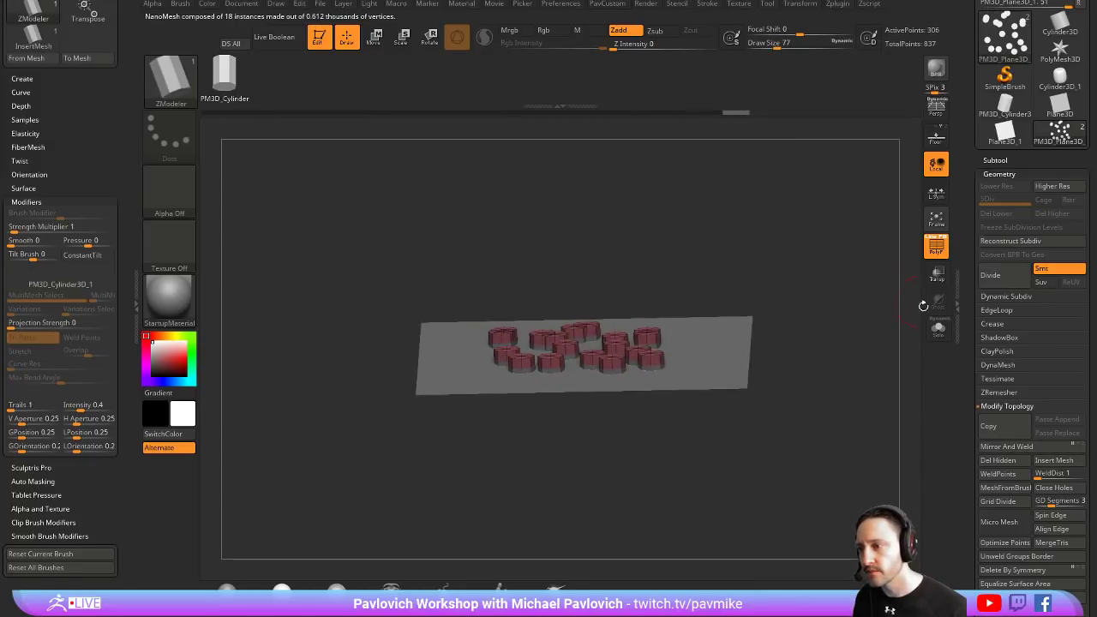
pyautogui.click(937, 328)
pyautogui.moveTo(874, 334)
pyautogui.mouseDown()
pyautogui.moveTo(858, 243)
pyautogui.moveTo(861, 274)
pyautogui.mouseUp()
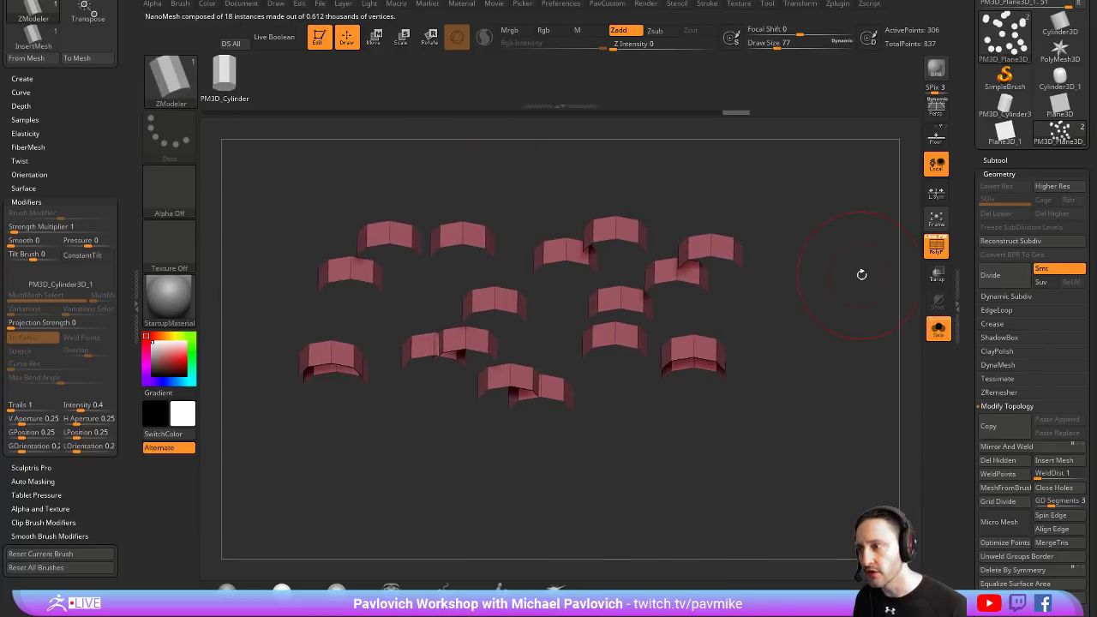
pyautogui.click(937, 334)
pyautogui.moveTo(850, 316)
pyautogui.mouseDown()
pyautogui.moveTo(810, 255)
pyautogui.moveTo(755, 309)
pyautogui.mouseUp()
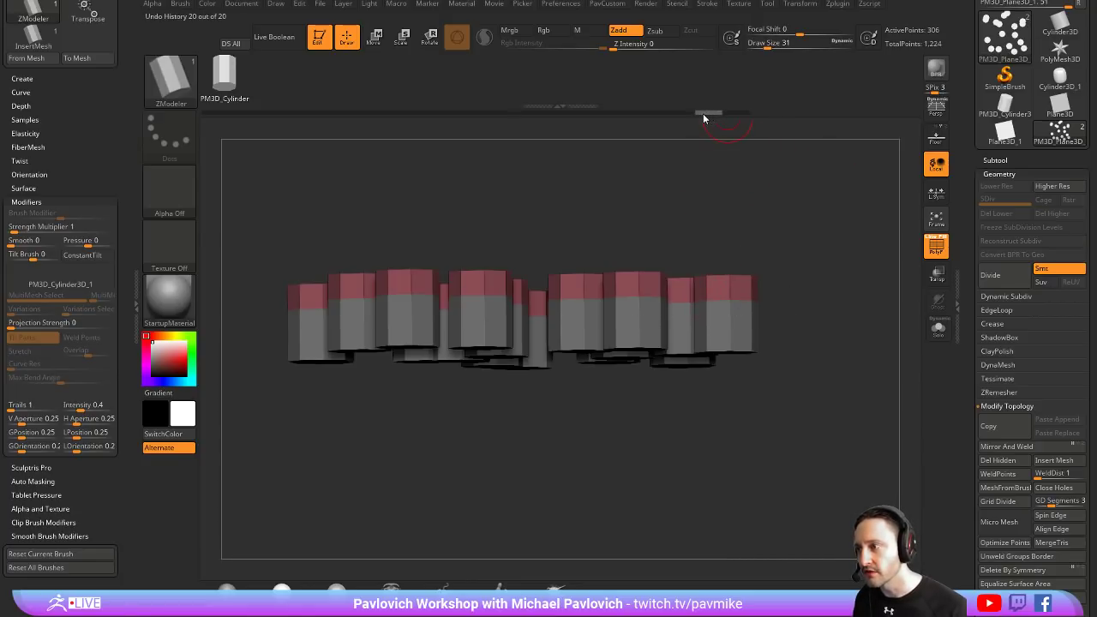
# Remove the hidden geometry with Del Hidden
pyautogui.hotkey('shift', 'f')
pyautogui.hotkey('shift', 'f')
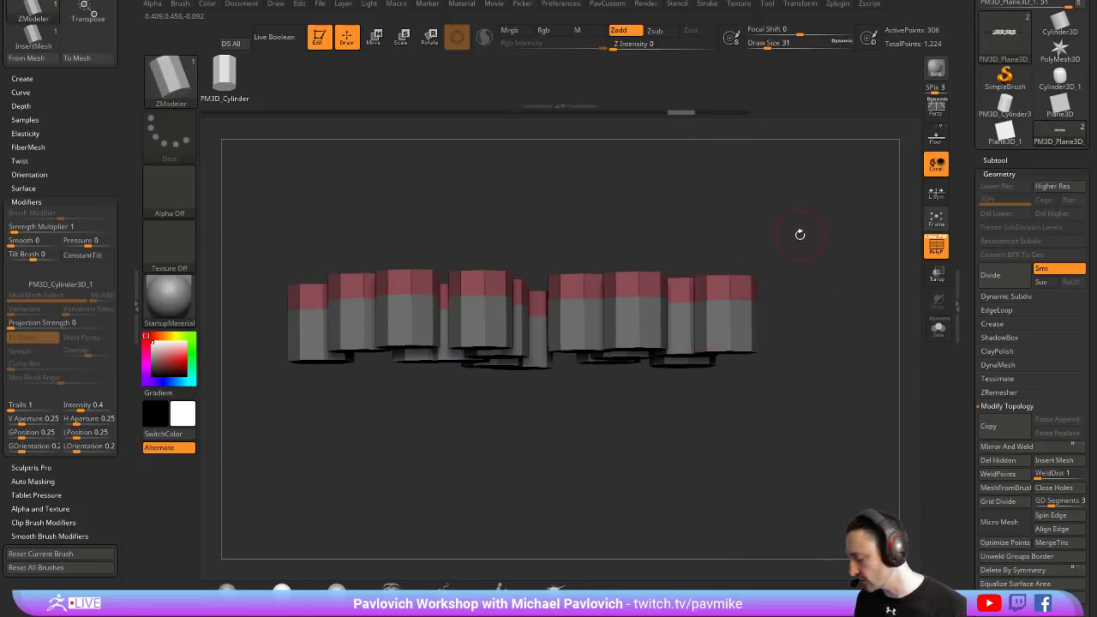
pyautogui.hotkey('shift', 'f')
pyautogui.press('space')
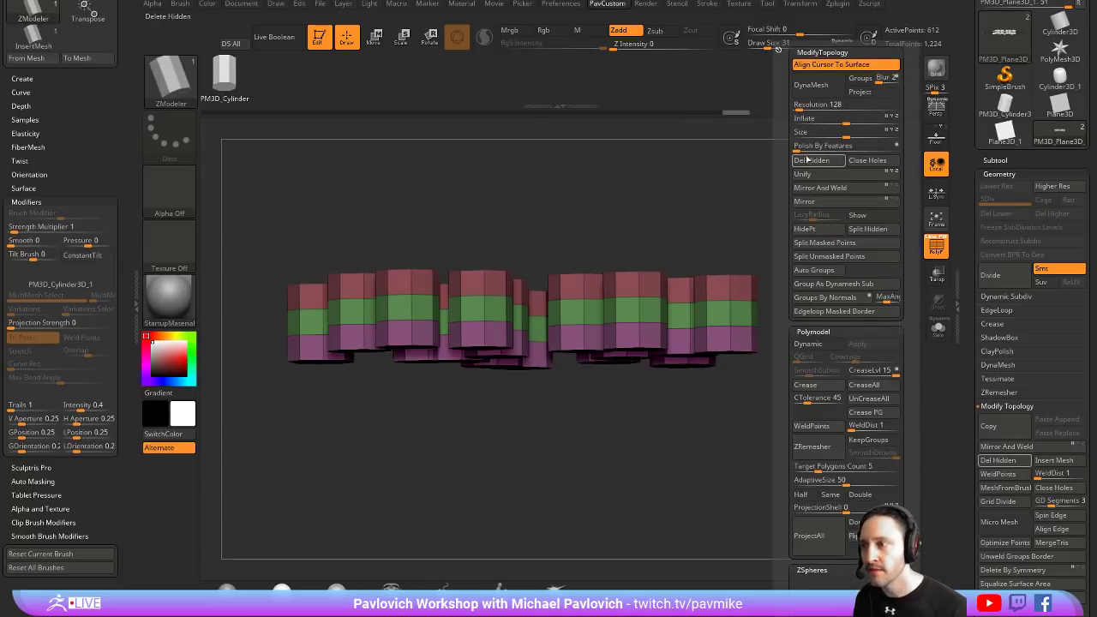
pyautogui.click(806, 159)
# Delete the PM3D_Plane3D_2 subtool, confirm with OK, and rotate to a top view
pyautogui.click(990, 161)
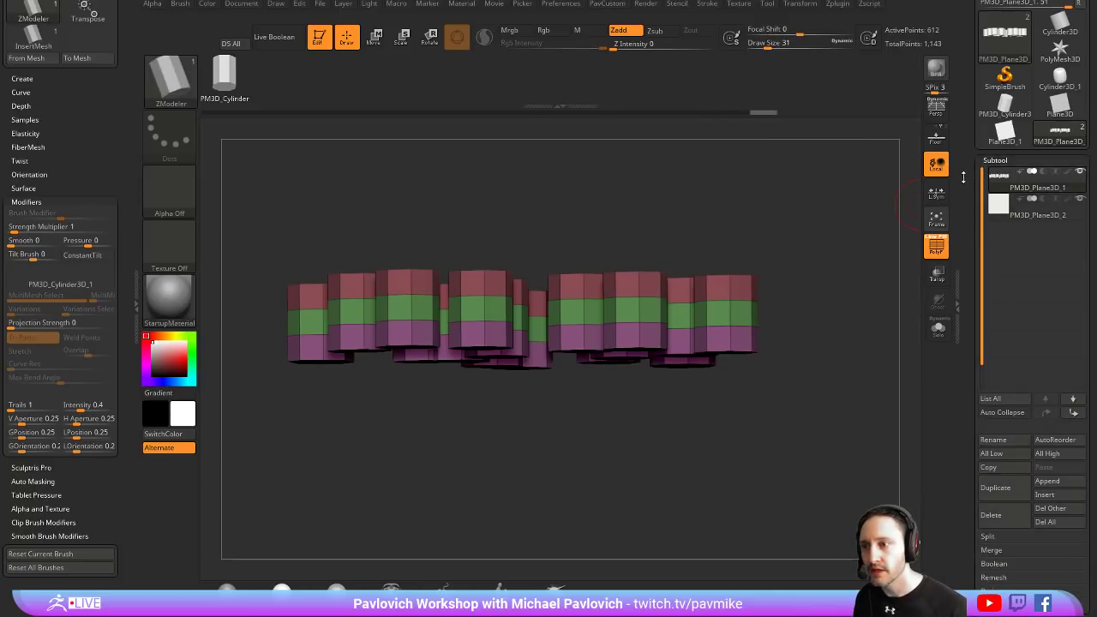
pyautogui.click(1024, 220)
pyautogui.click(1002, 515)
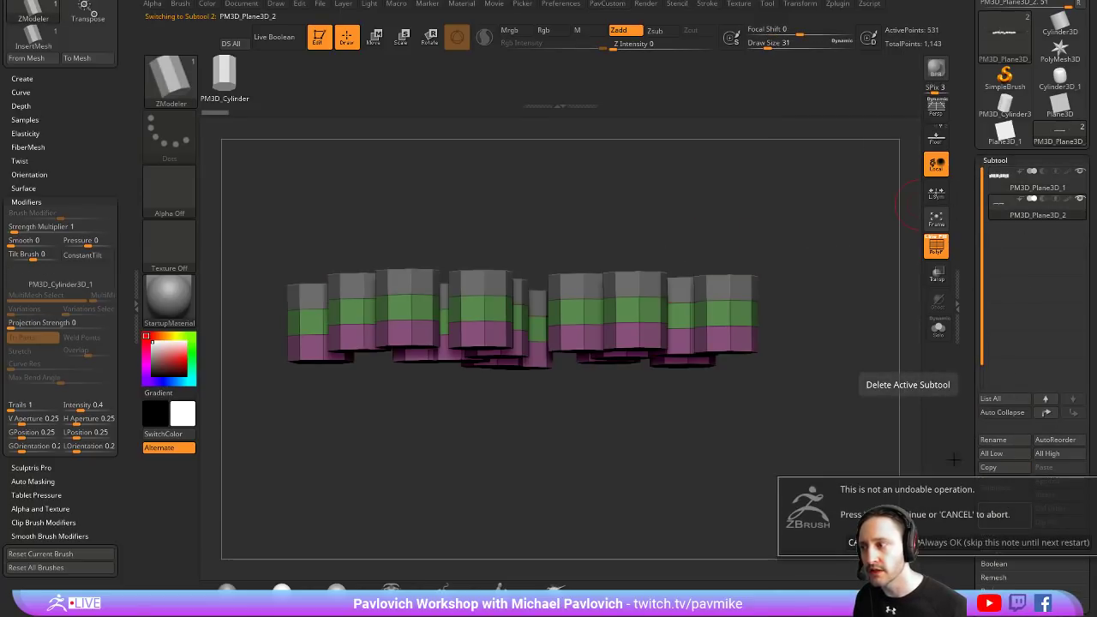
pyautogui.click(943, 543)
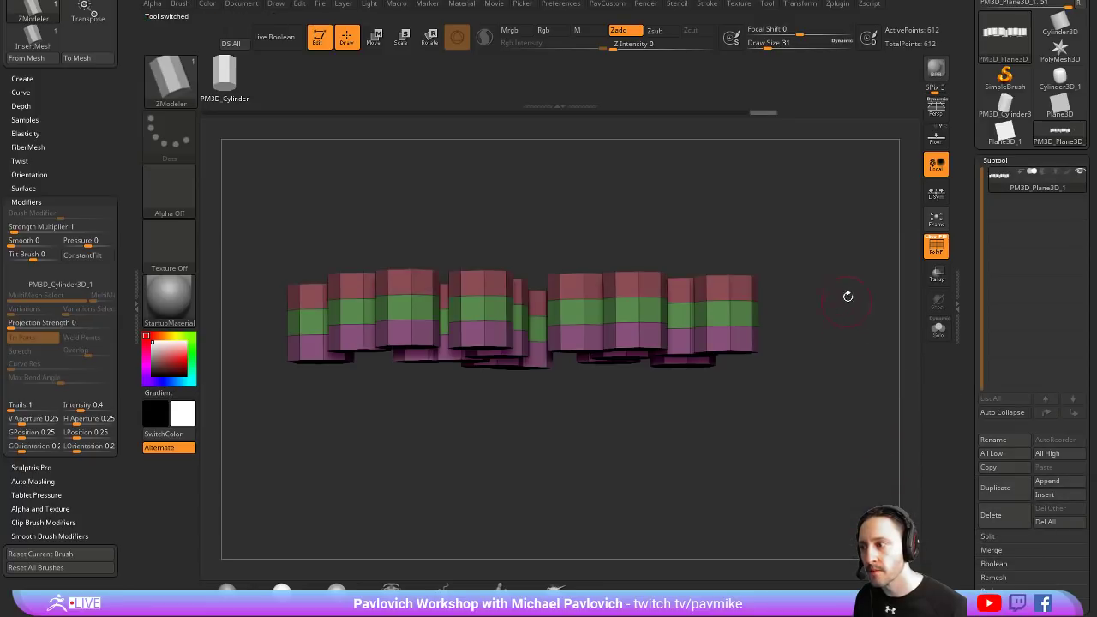
pyautogui.moveTo(845, 294)
pyautogui.mouseDown()
pyautogui.moveTo(872, 318)
pyautogui.moveTo(845, 350)
pyautogui.moveTo(854, 311)
pyautogui.moveTo(839, 245)
pyautogui.moveTo(851, 385)
pyautogui.moveTo(844, 240)
pyautogui.mouseUp()
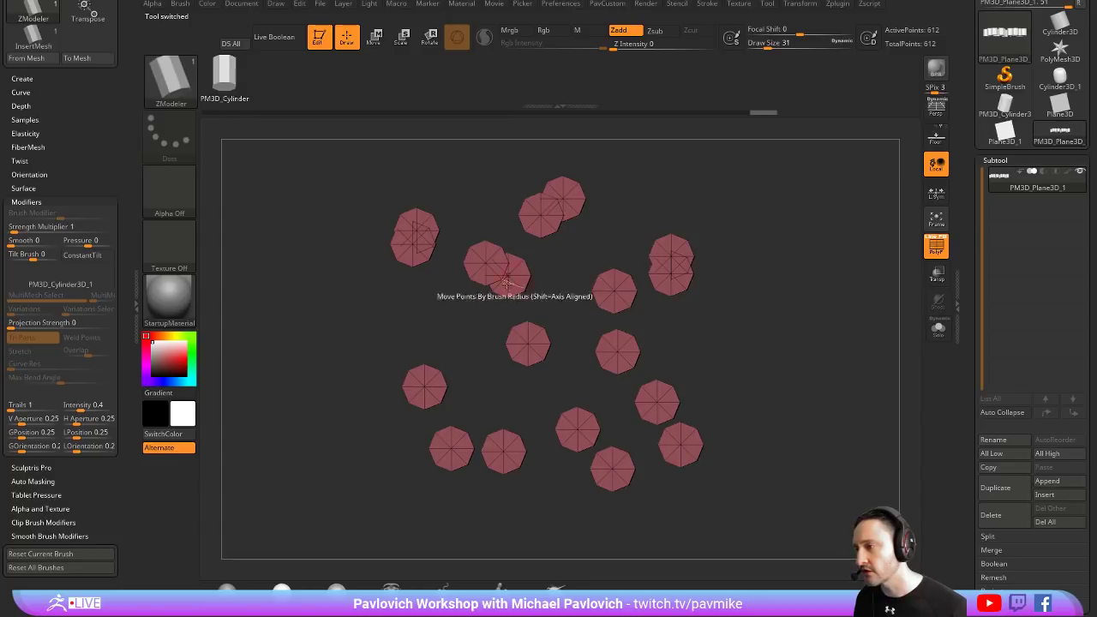
pyautogui.moveTo(697, 274); pyautogui.dragTo(810, 296)
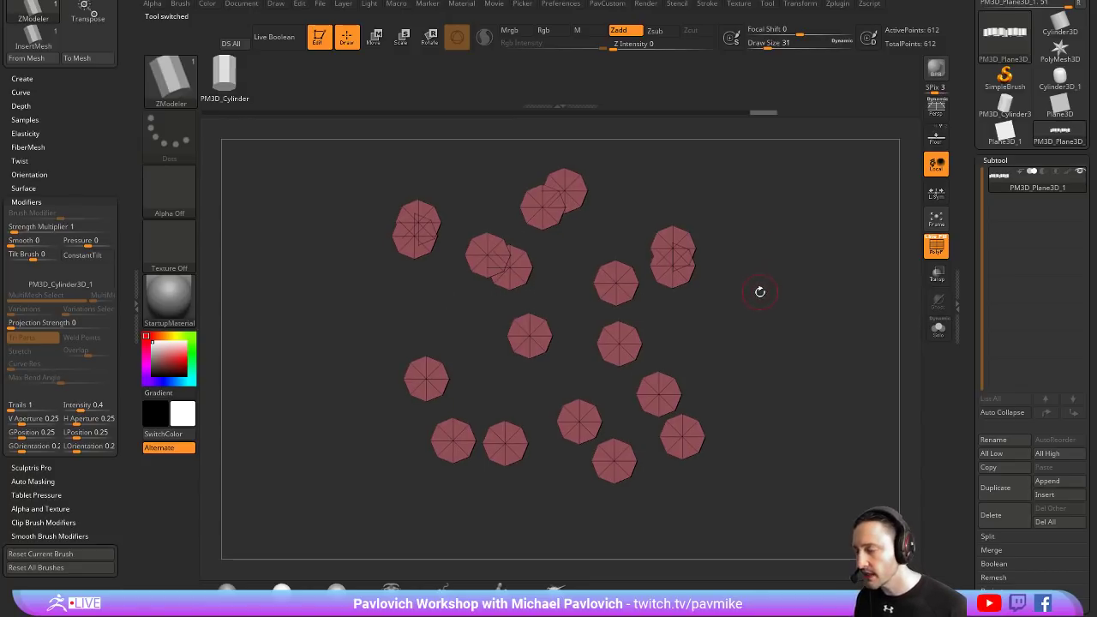
# Switch to the Move brush at size 1000 with topological auto-masking on
pyautogui.press('space')
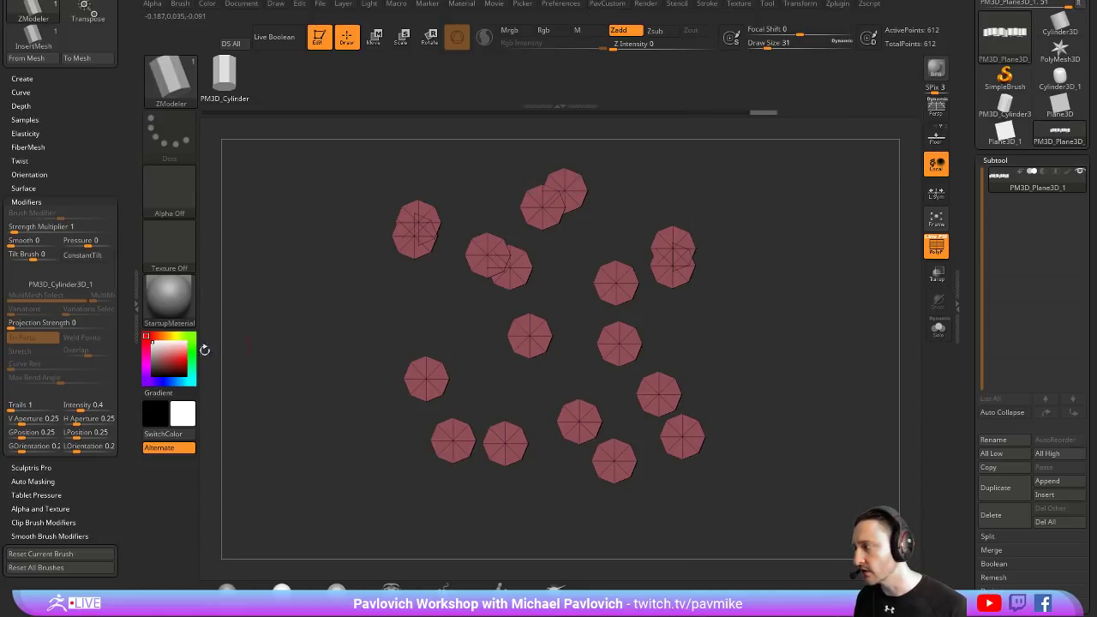
pyautogui.press('s')
pyautogui.moveTo(380, 304); pyautogui.dragTo(386, 304)
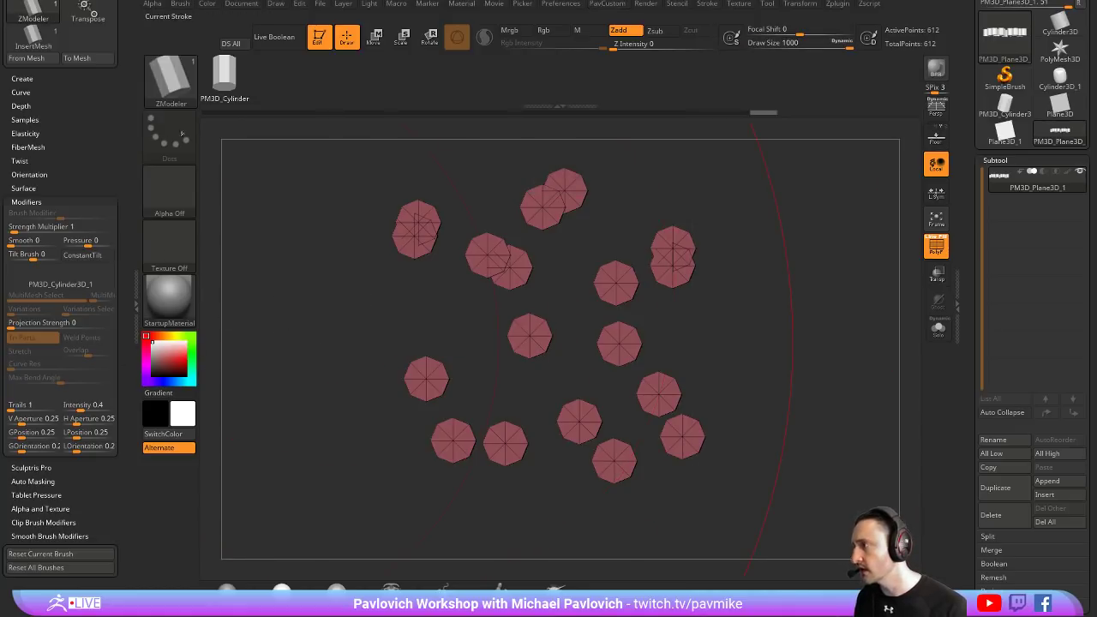
pyautogui.press('b')
pyautogui.press('m')
pyautogui.press('v')
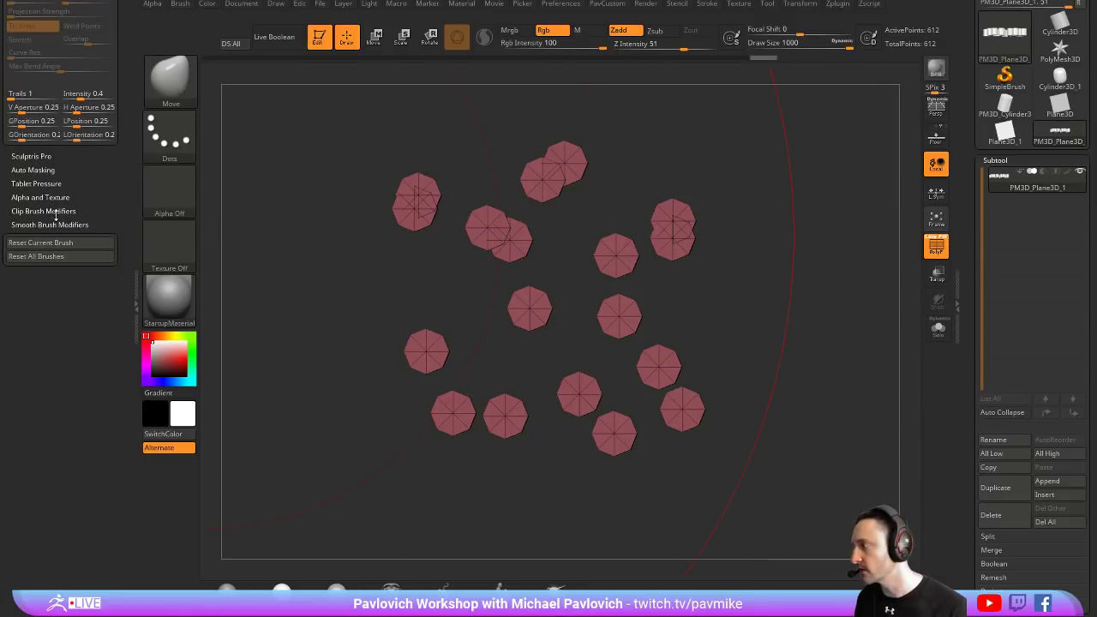
pyautogui.click(35, 170)
pyautogui.click(34, 435)
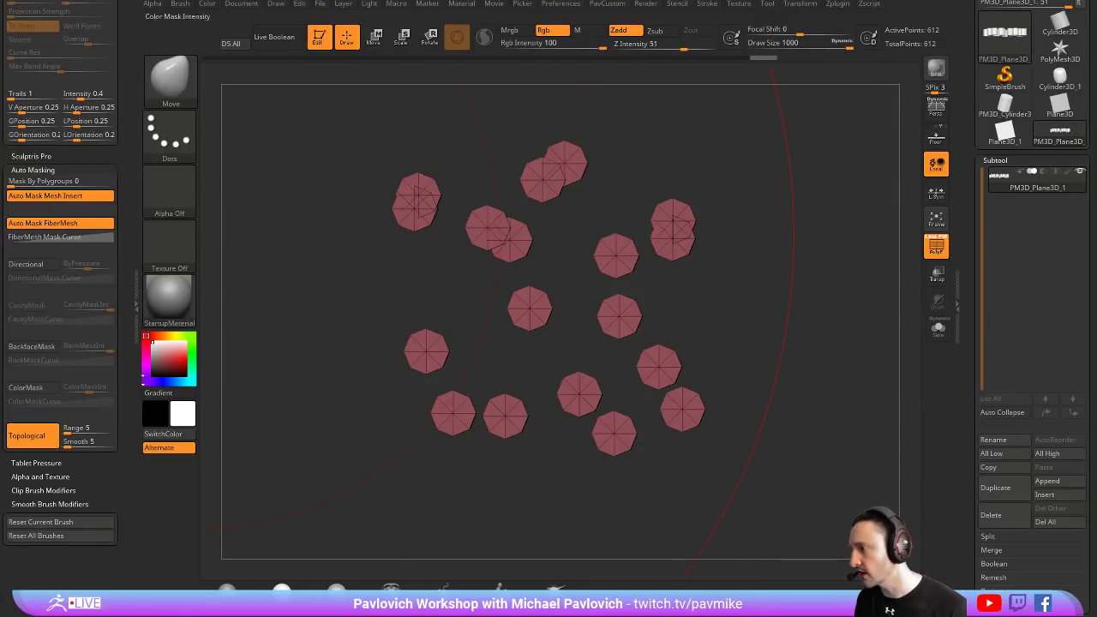
# Test-drag overlapping octagons apart, undo the moves, and set the brush size to 1
pyautogui.moveTo(485, 225); pyautogui.dragTo(440, 242)
pyautogui.moveTo(535, 179); pyautogui.dragTo(485, 192)
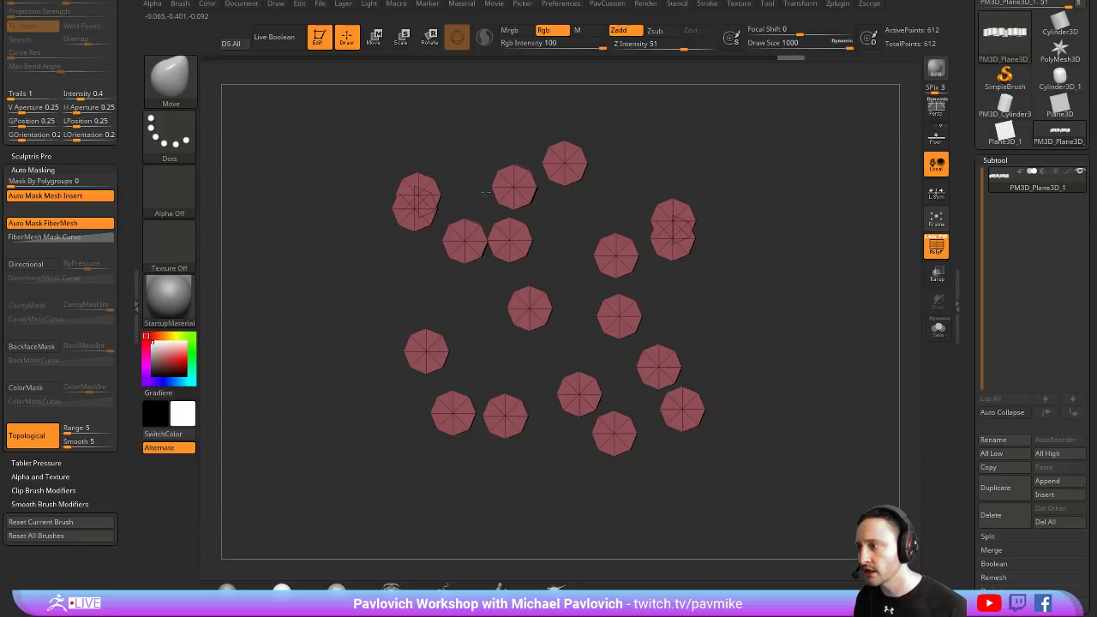
pyautogui.moveTo(687, 238); pyautogui.dragTo(747, 264)
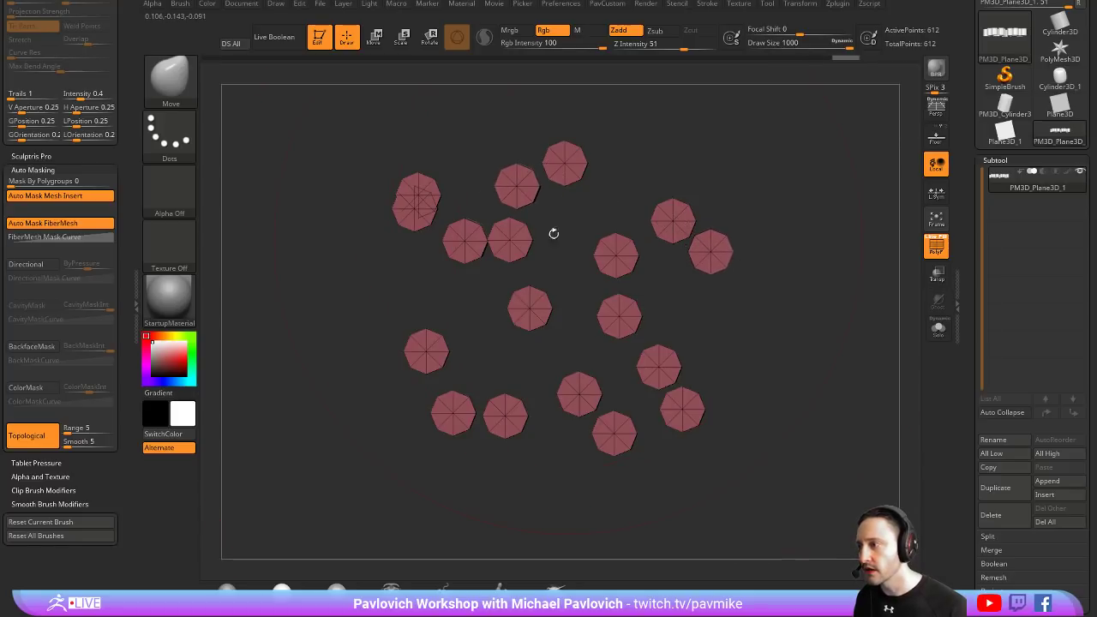
pyautogui.hotkey('ctrl', 'z')
pyautogui.hotkey('ctrl', 'z')
pyautogui.hotkey('ctrl', 'z')
pyautogui.press('s')
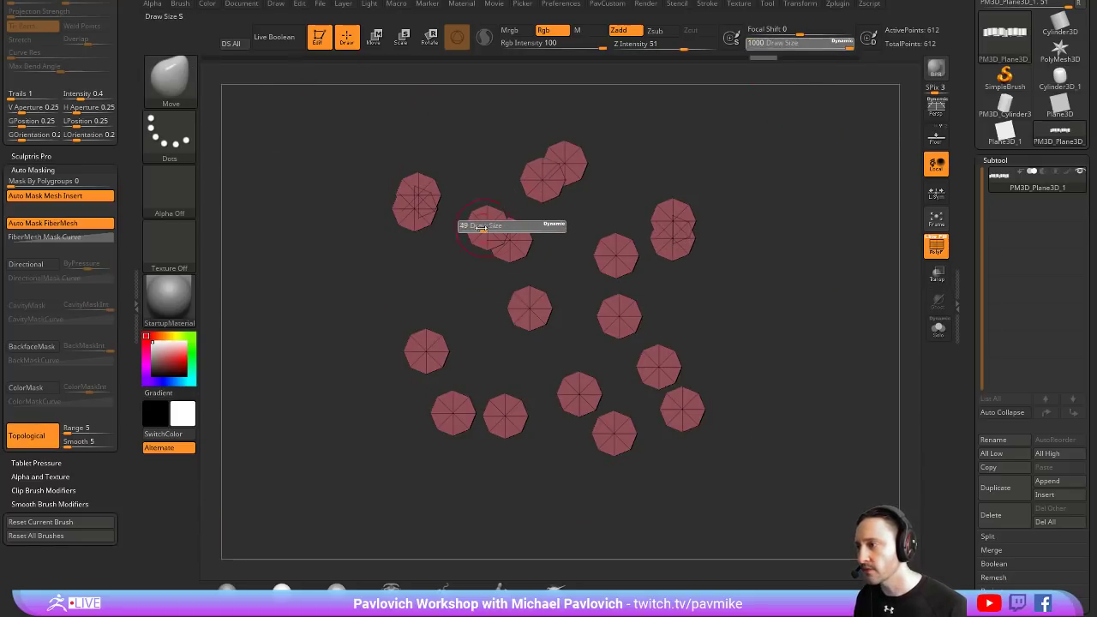
pyautogui.click(457, 227)
# Pull the four overlapping octagons apart so each stands alone
pyautogui.moveTo(487, 230); pyautogui.dragTo(456, 249)
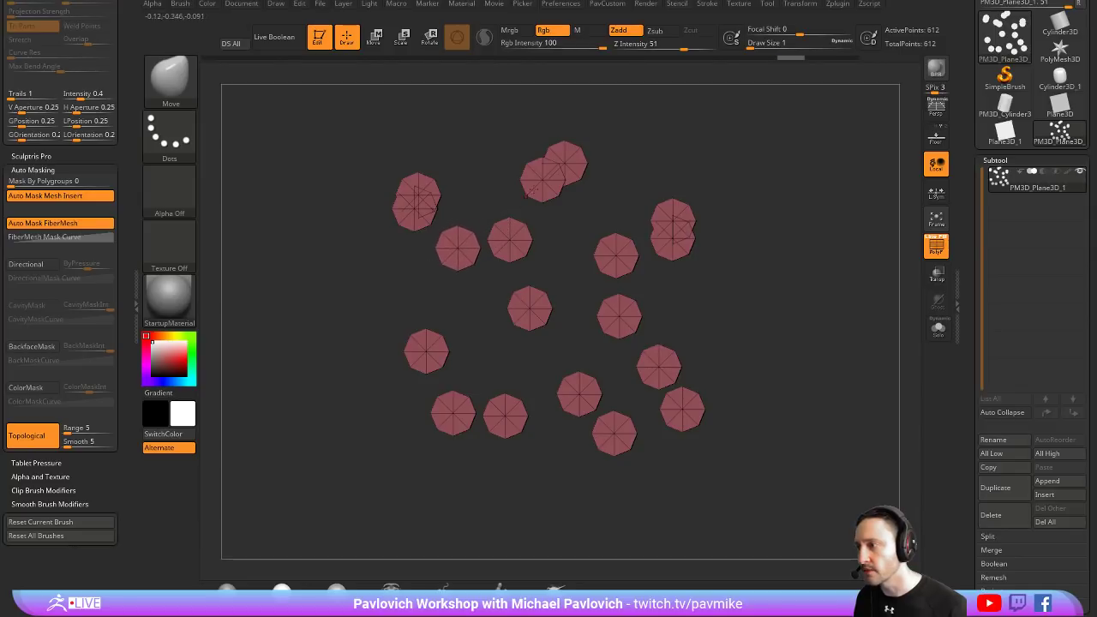
pyautogui.moveTo(514, 174); pyautogui.dragTo(488, 168)
pyautogui.moveTo(671, 238); pyautogui.dragTo(741, 295)
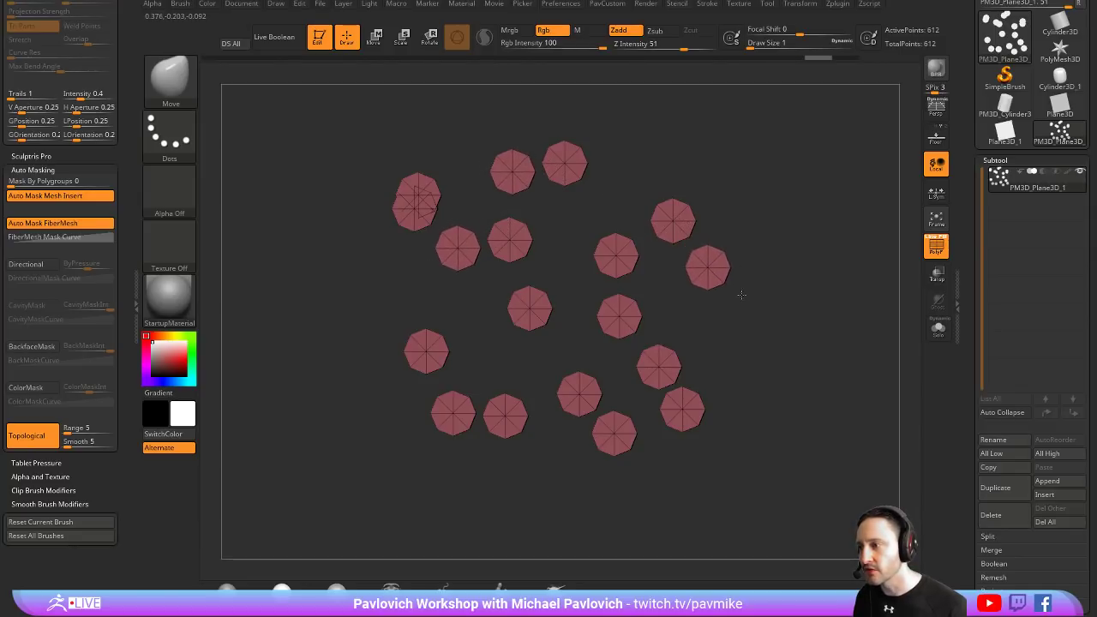
pyautogui.moveTo(416, 208); pyautogui.dragTo(404, 245)
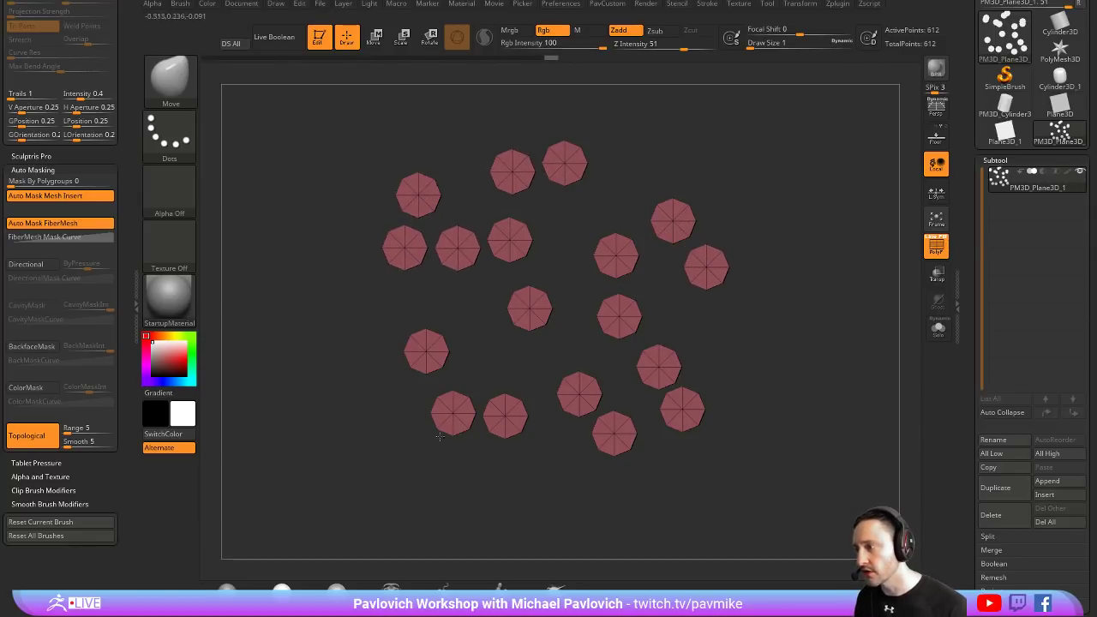
pyautogui.moveTo(790, 261)
pyautogui.mouseDown()
pyautogui.moveTo(804, 309)
pyautogui.moveTo(708, 286)
pyautogui.moveTo(850, 335)
pyautogui.moveTo(820, 326)
pyautogui.moveTo(852, 306)
pyautogui.moveTo(801, 235)
pyautogui.mouseUp()
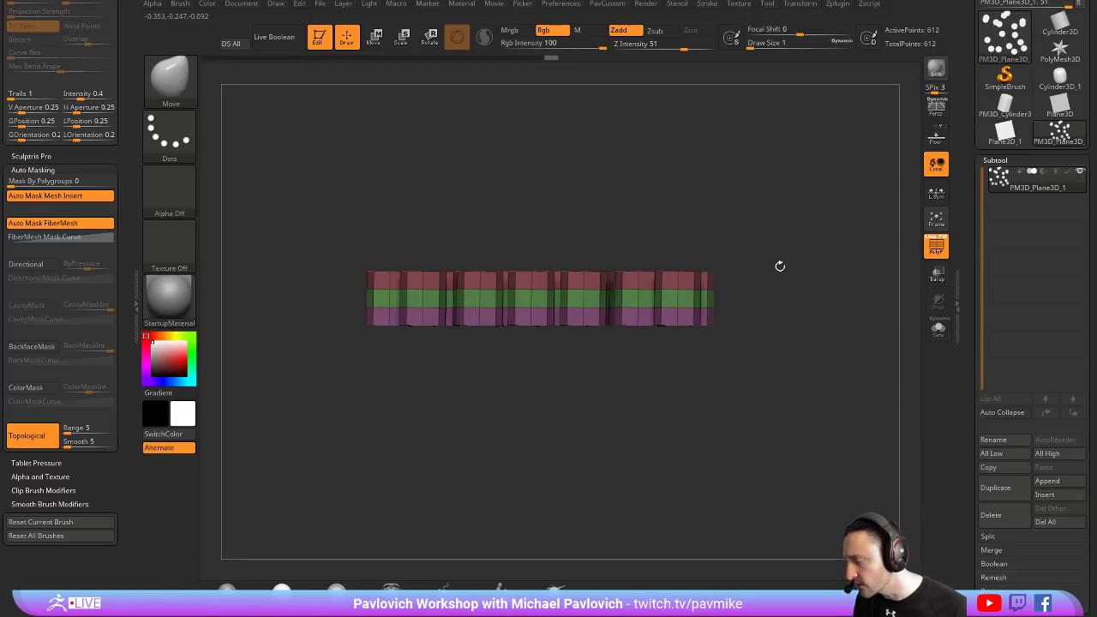
# Create a new InsertMesh brush, InsertMesh_1, from the spaced-out cylinder group
pyautogui.press('b')
pyautogui.press('s')
pyautogui.press('h')
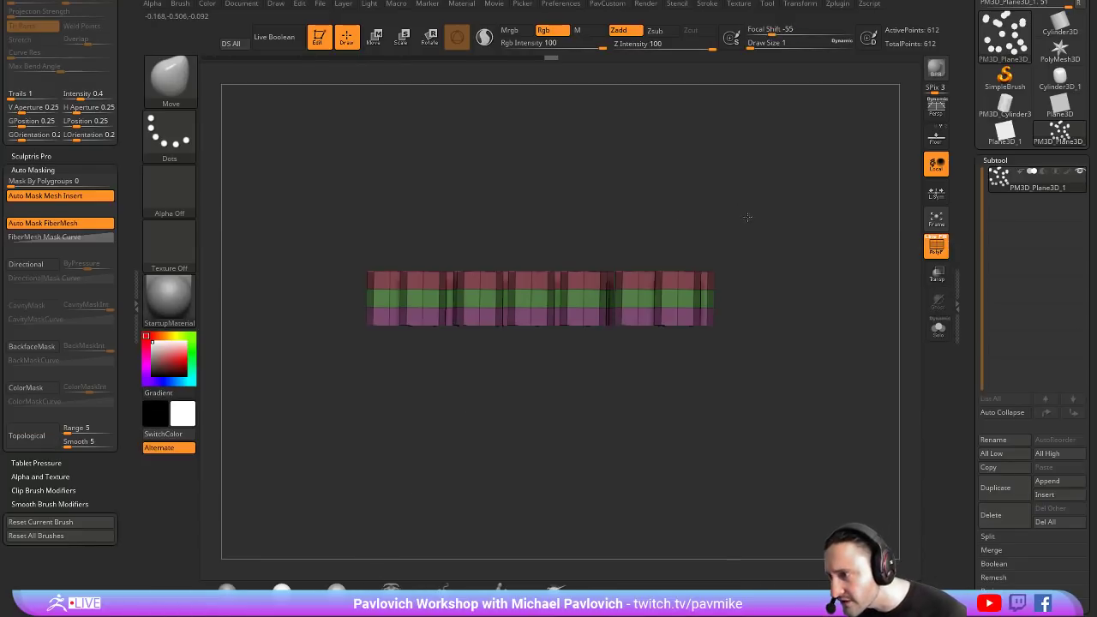
pyautogui.press('b')
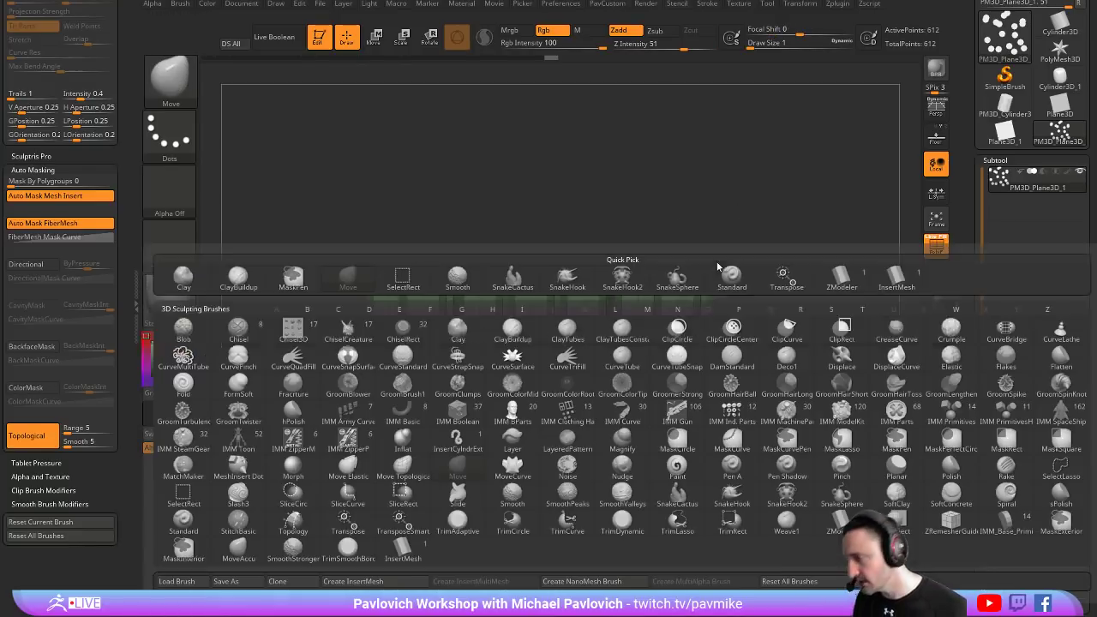
pyautogui.click(351, 581)
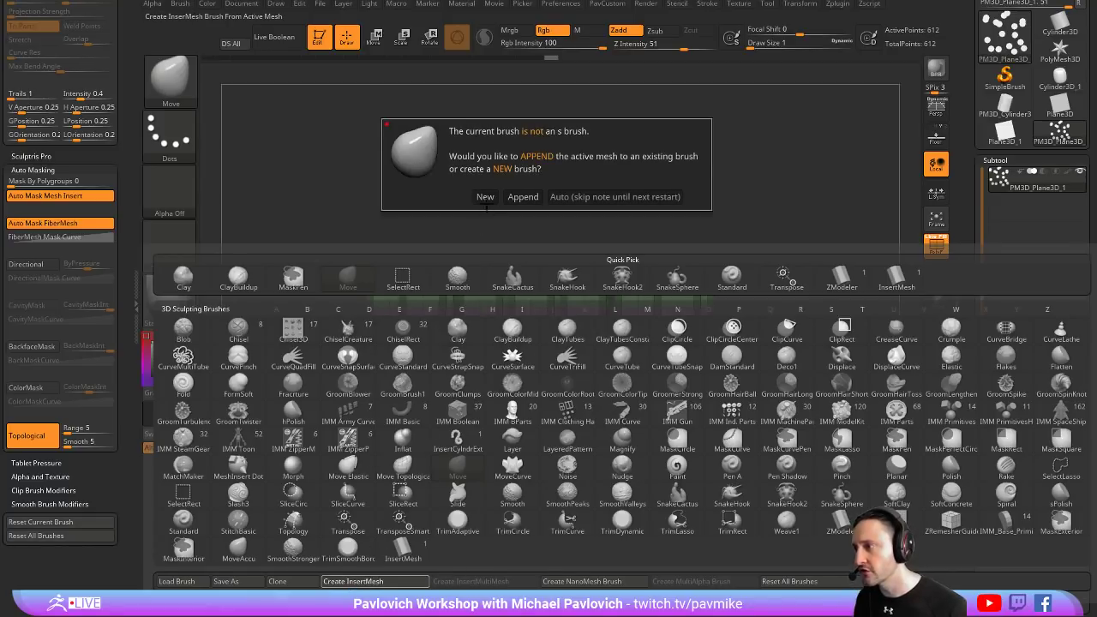
pyautogui.click(485, 197)
pyautogui.moveTo(746, 248)
pyautogui.mouseDown()
pyautogui.moveTo(729, 284)
pyautogui.moveTo(610, 292)
pyautogui.mouseUp()
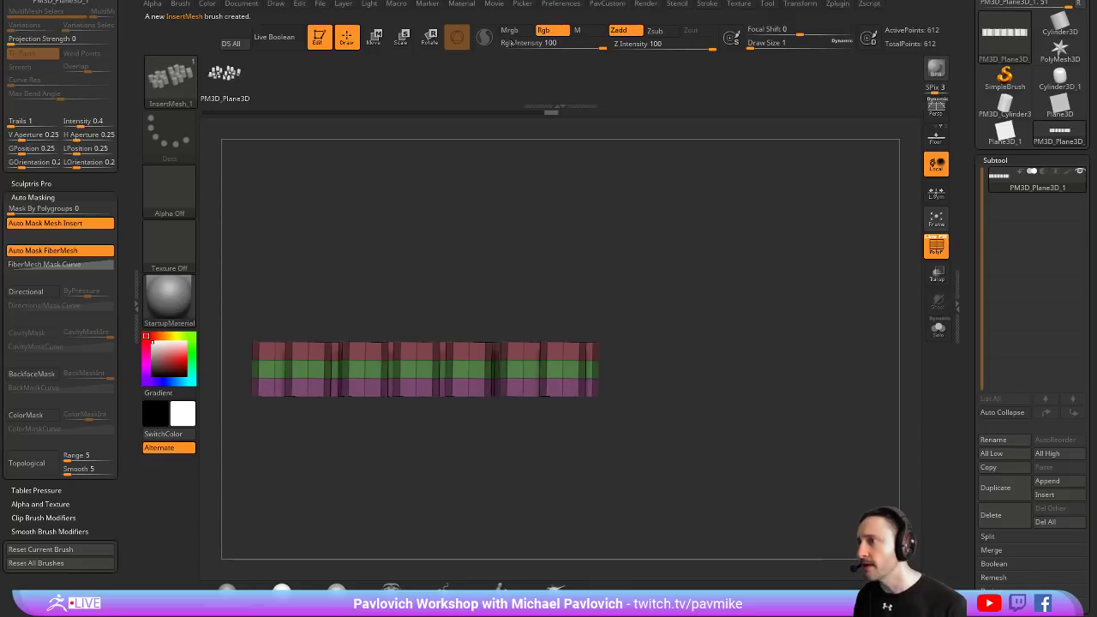
# Enable Curve Mode and Stretch, set Curve Res to 2, and discard the test strokes
pyautogui.click(706, 4)
pyautogui.click(738, 218)
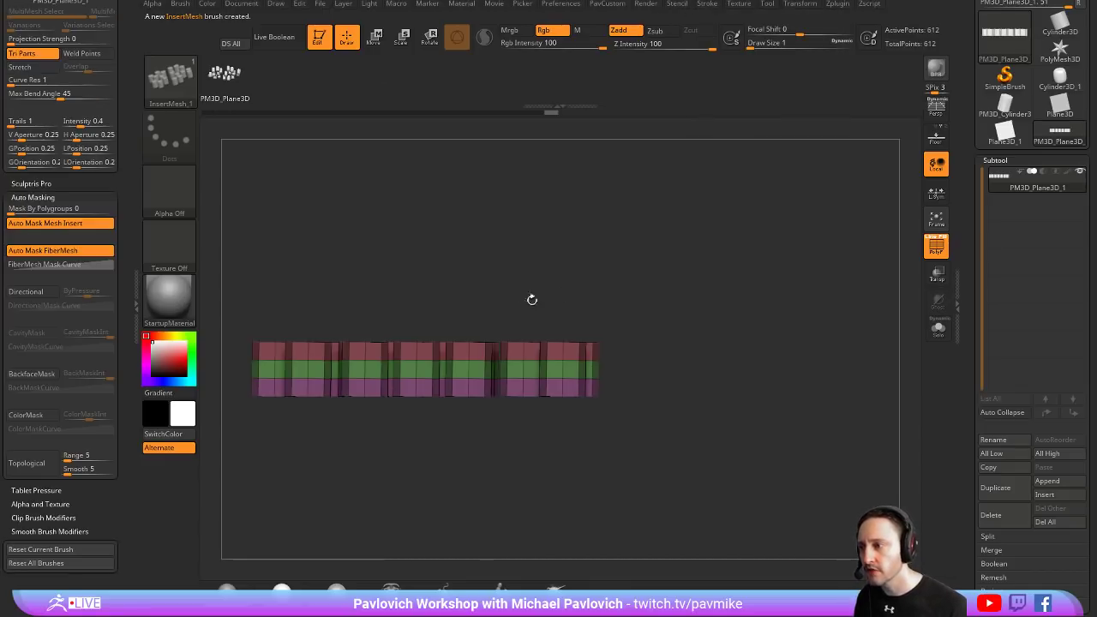
pyautogui.press('s')
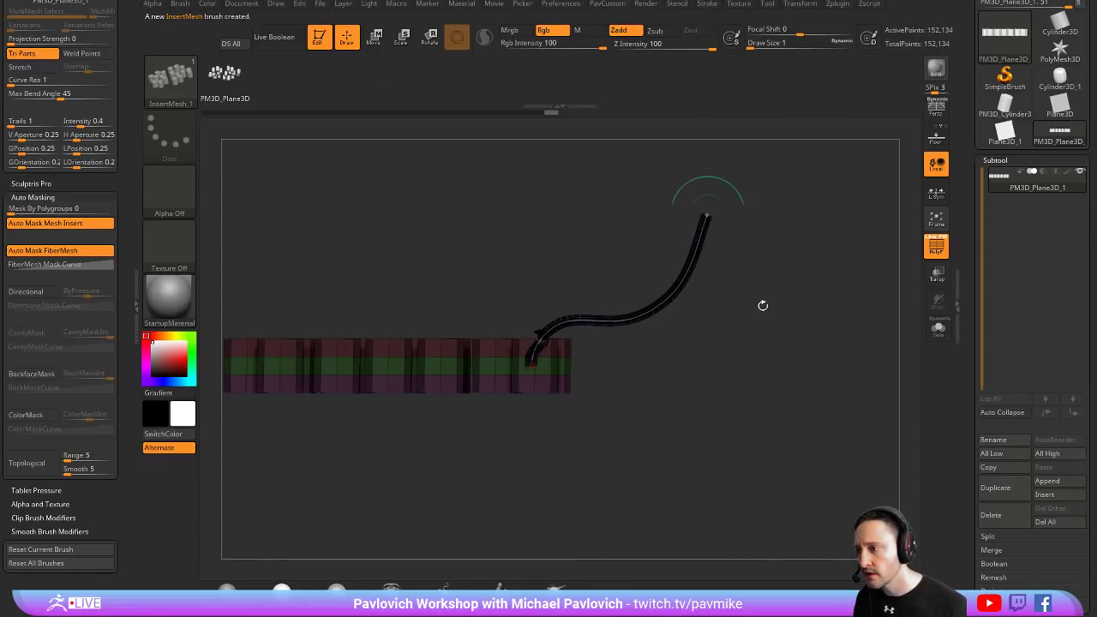
pyautogui.click(497, 353)
pyautogui.click(692, 176)
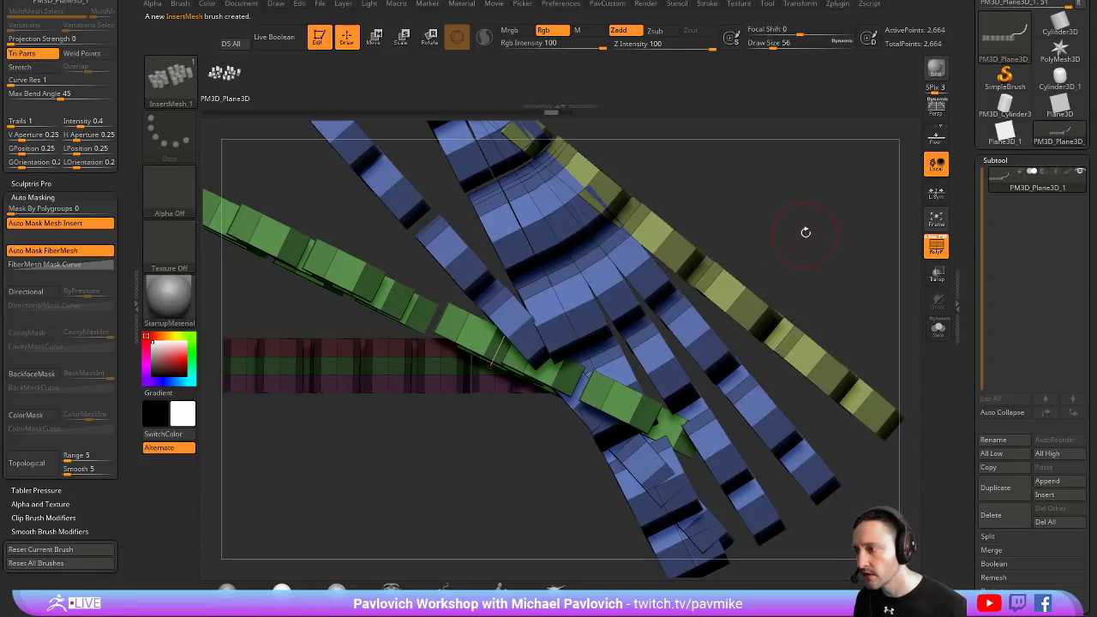
pyautogui.hotkey('ctrl', 'z')
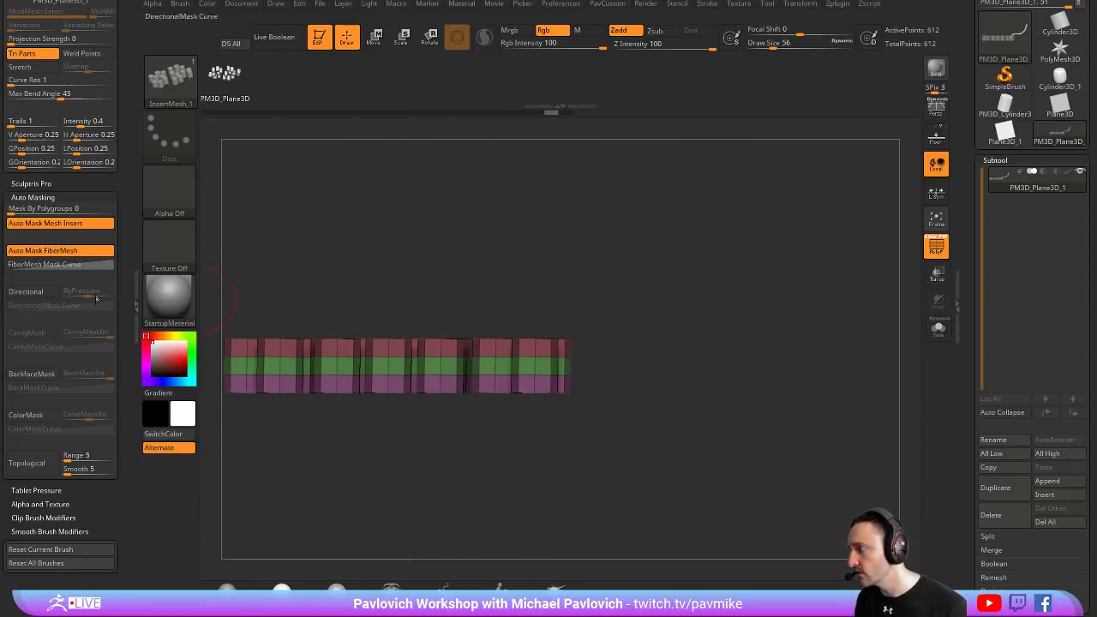
pyautogui.moveTo(80, 184); pyautogui.dragTo(84, 256)
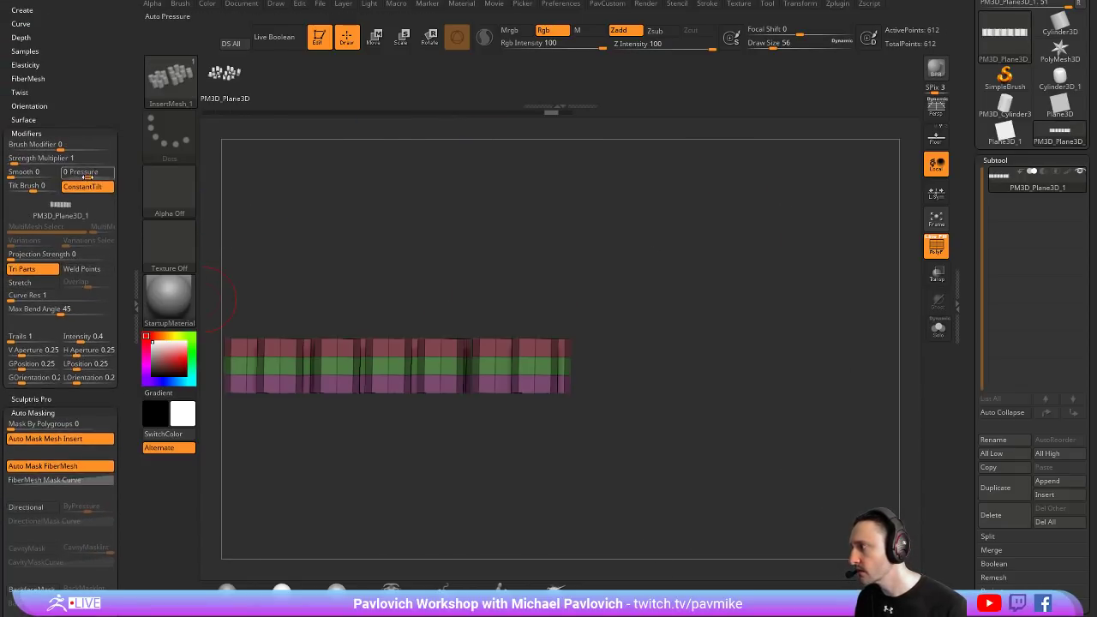
pyautogui.click(34, 283)
pyautogui.click(37, 296)
pyautogui.write('2')
pyautogui.press('Return')
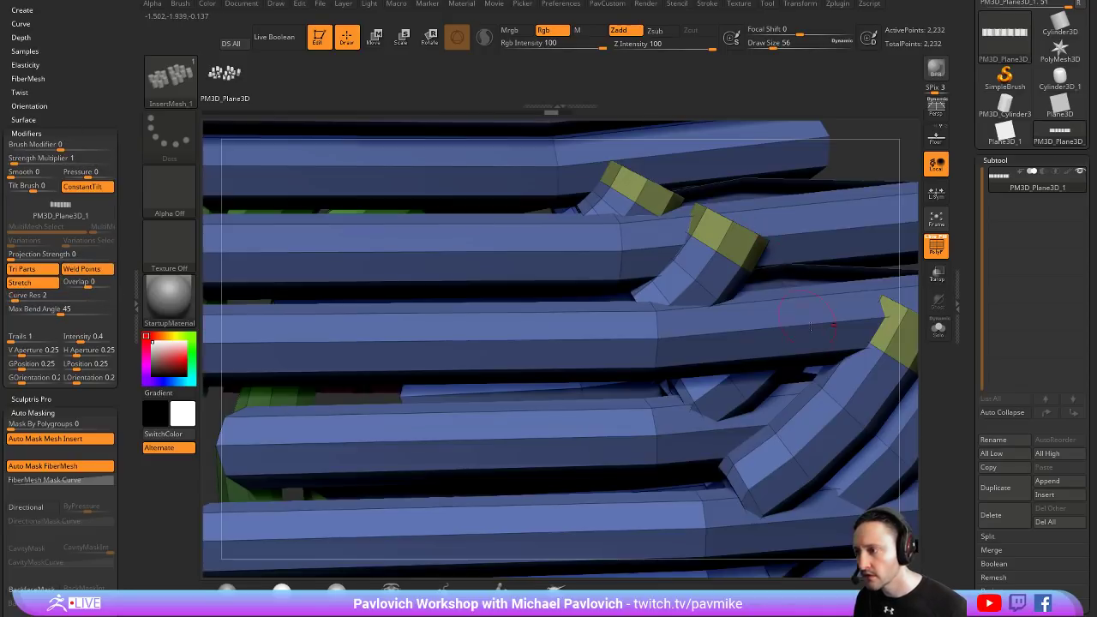
pyautogui.hotkey('ctrl', 'z')
pyautogui.hotkey('ctrl', 'z')
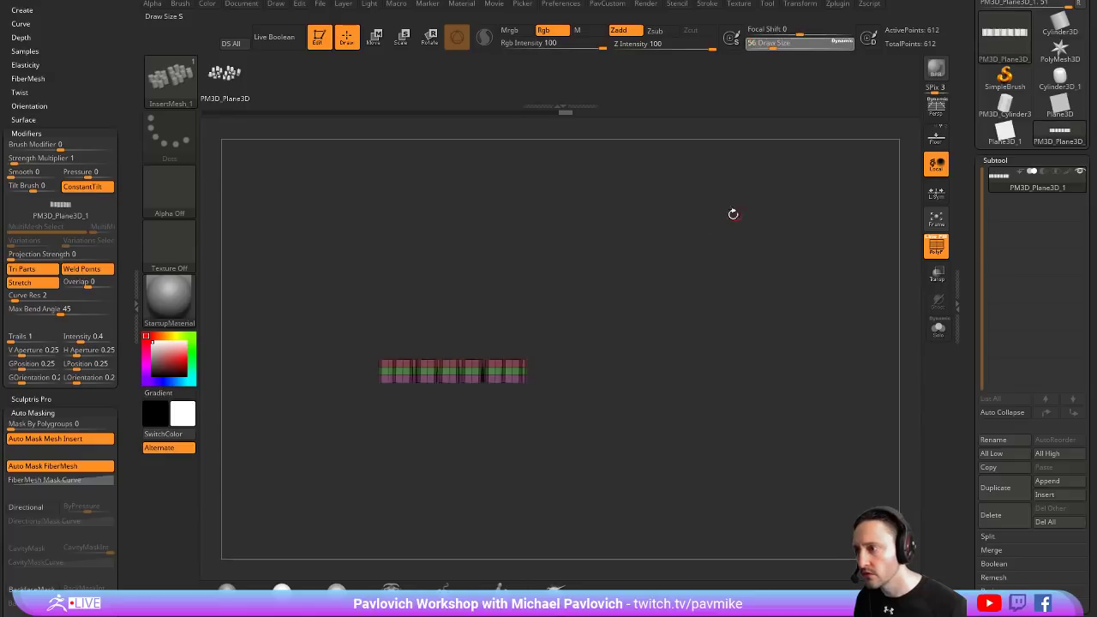
# Draw a wavy InsertMesh_1 tube bundle beside the red cylinders and reshape its path
pyautogui.moveTo(495, 375)
pyautogui.mouseDown()
pyautogui.moveTo(794, 250)
pyautogui.moveTo(811, 301)
pyautogui.moveTo(662, 203)
pyautogui.mouseUp()
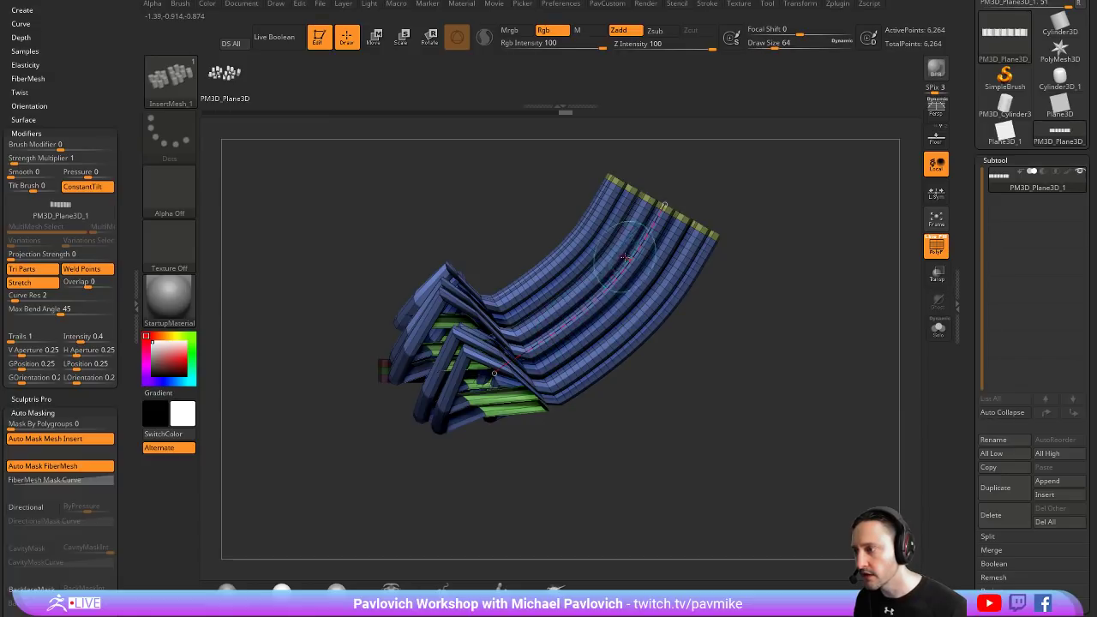
pyautogui.moveTo(626, 257); pyautogui.dragTo(690, 235)
pyautogui.moveTo(672, 199)
pyautogui.mouseDown()
pyautogui.moveTo(203, 388)
pyautogui.moveTo(599, 236)
pyautogui.moveTo(784, 183)
pyautogui.mouseUp()
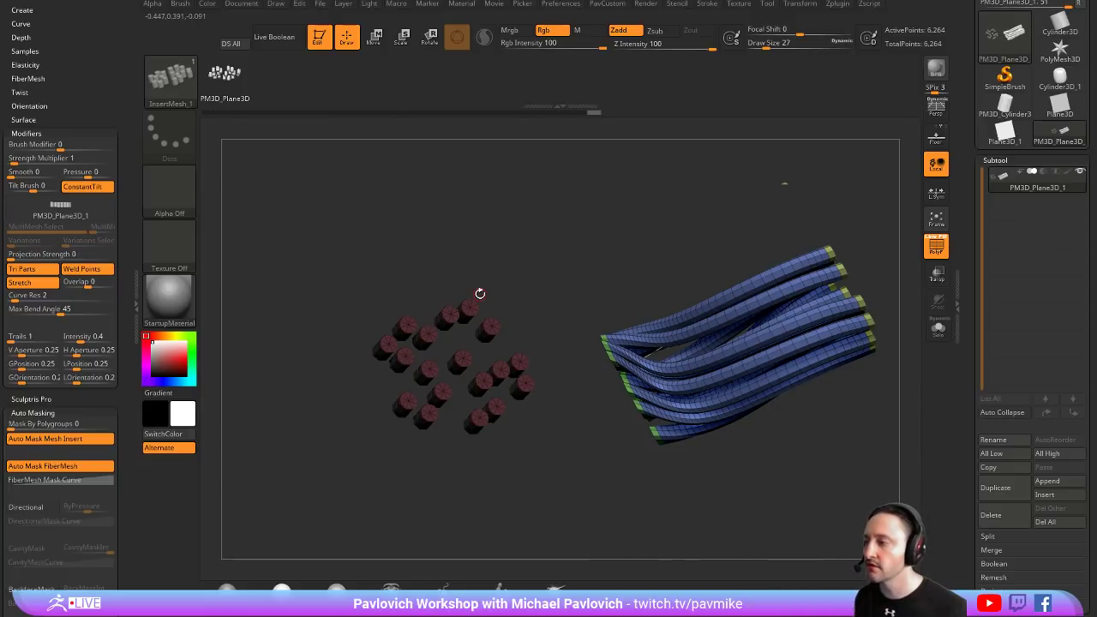
pyautogui.moveTo(587, 255); pyautogui.dragTo(548, 205)
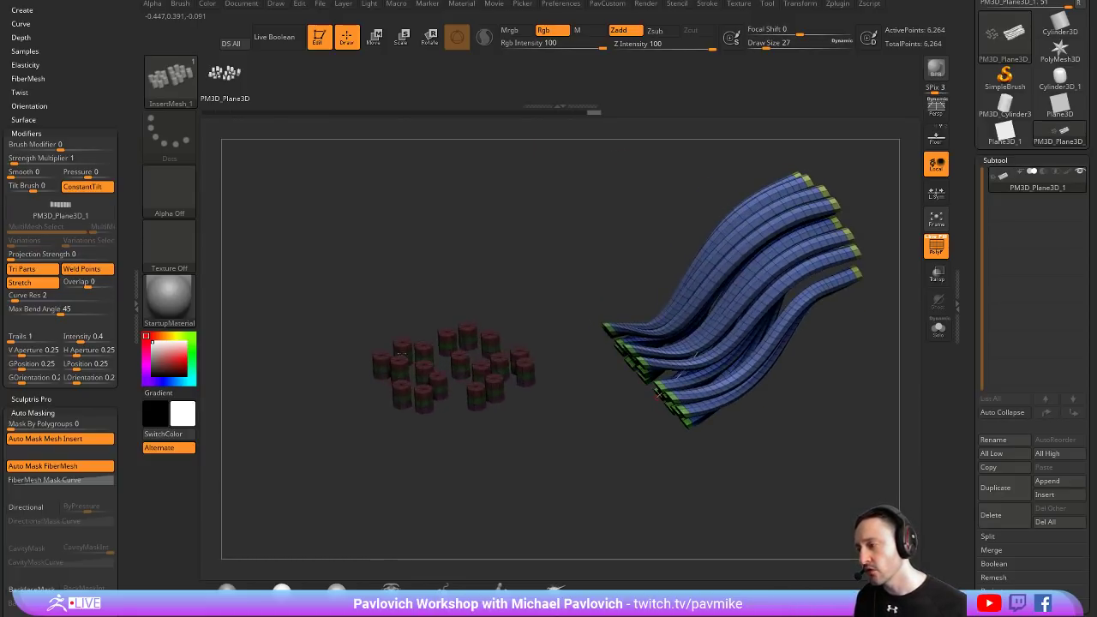
pyautogui.moveTo(539, 268)
pyautogui.mouseDown()
pyautogui.moveTo(551, 313)
pyautogui.moveTo(503, 279)
pyautogui.mouseUp()
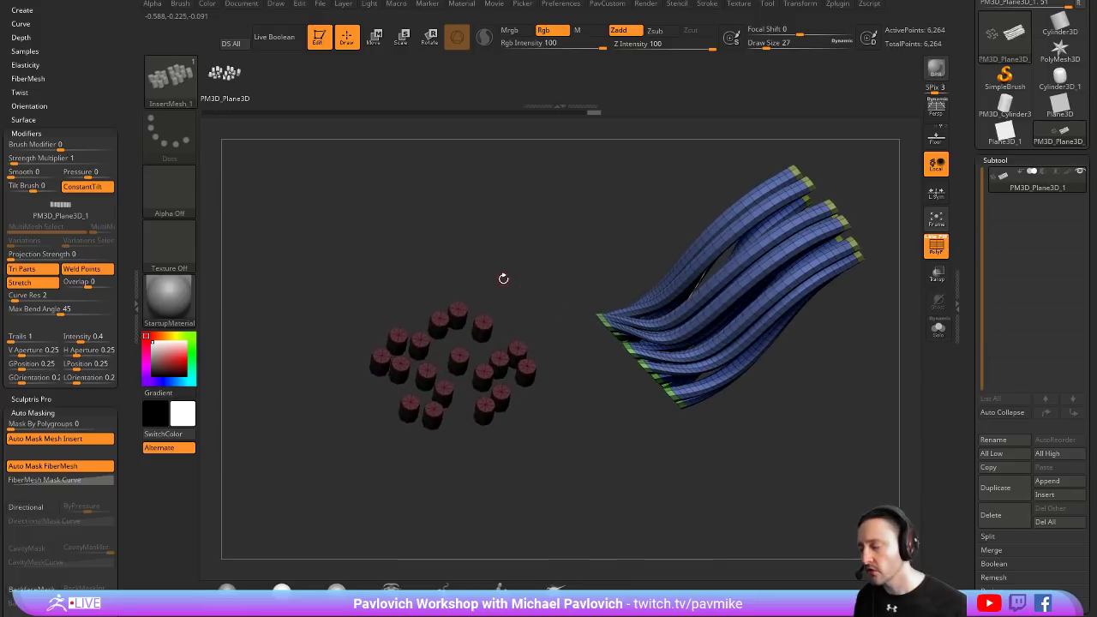
pyautogui.moveTo(508, 222)
pyautogui.mouseDown()
pyautogui.moveTo(511, 248)
pyautogui.moveTo(541, 203)
pyautogui.moveTo(487, 209)
pyautogui.moveTo(539, 243)
pyautogui.mouseUp()
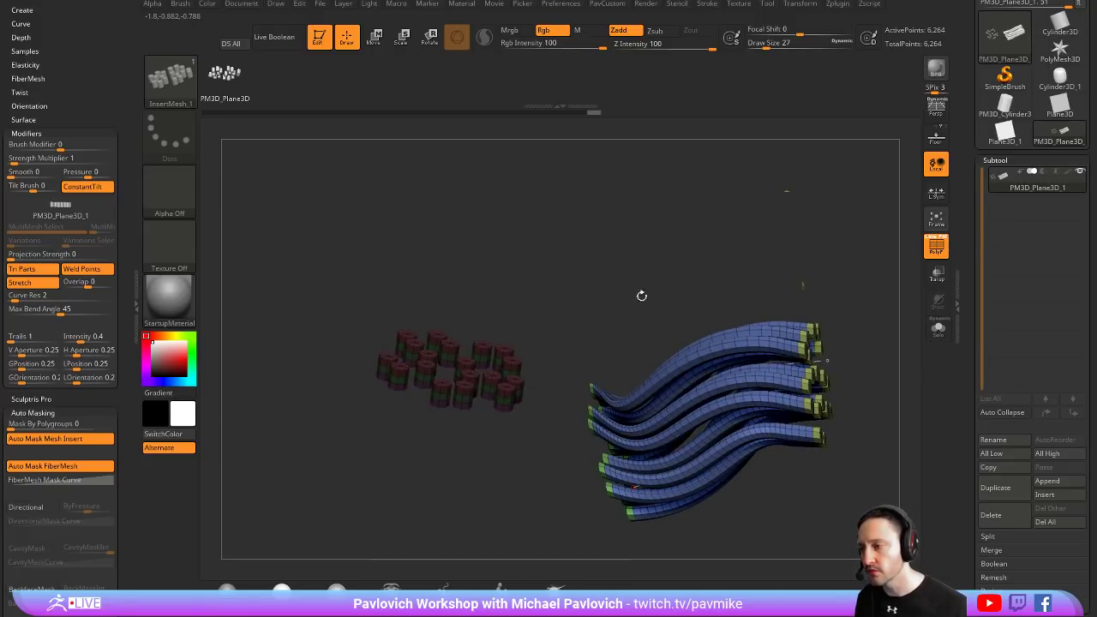
pyautogui.moveTo(641, 295); pyautogui.dragTo(609, 247)
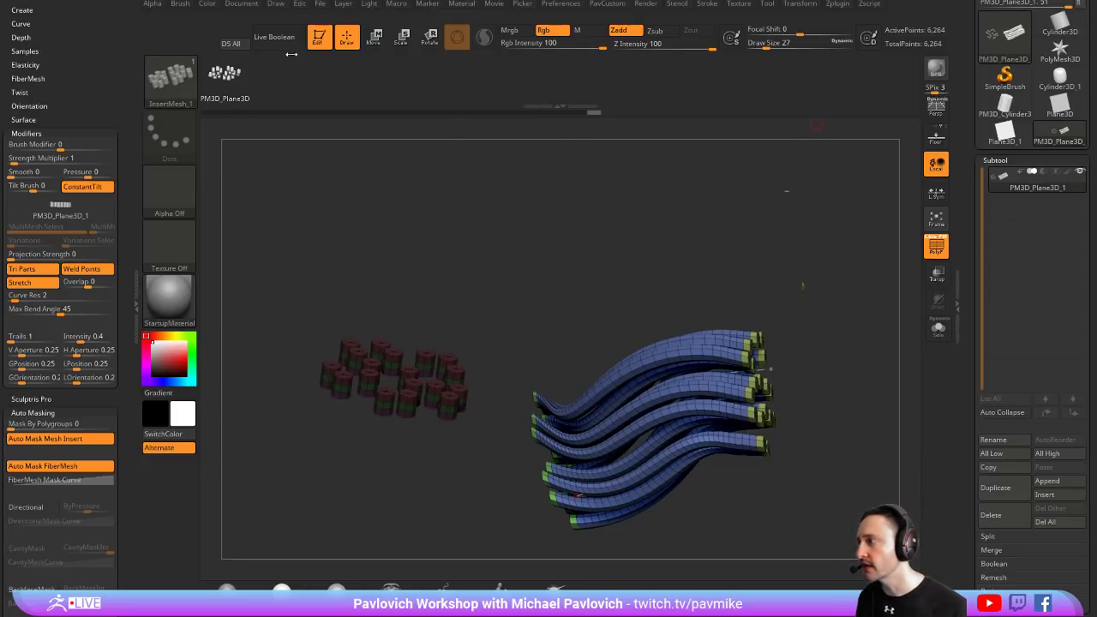
# Save the brush as 'multipath' in the ZBrush 2018/ZBrushes/Insert-IMM folder
pyautogui.click(180, 4)
pyautogui.click(283, 30)
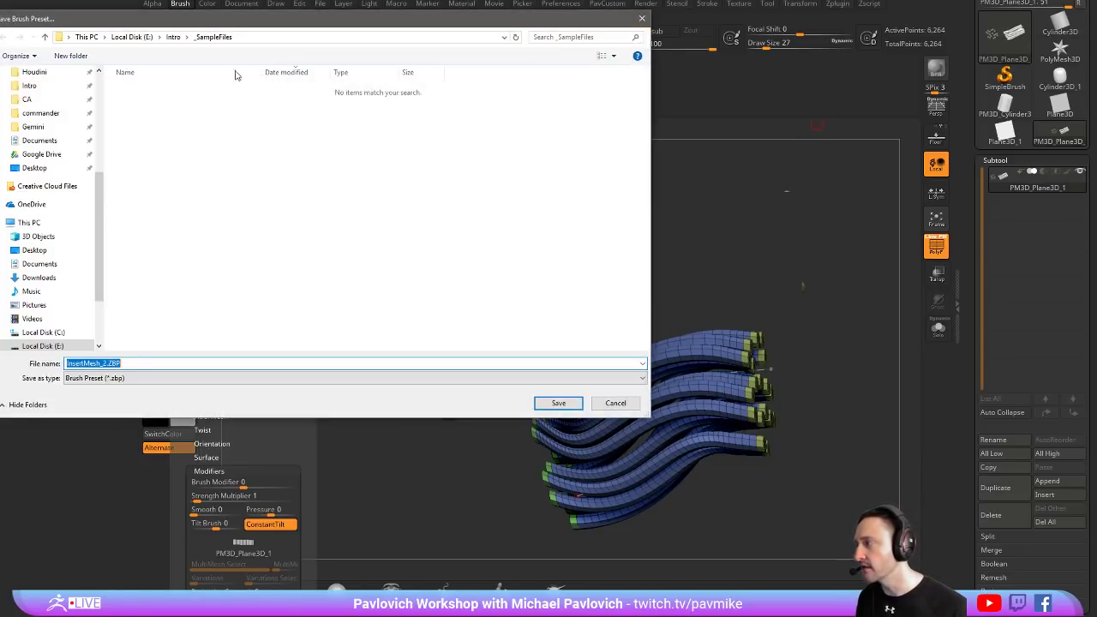
pyautogui.scroll(5, 60, 180)
pyautogui.click(60, 178)
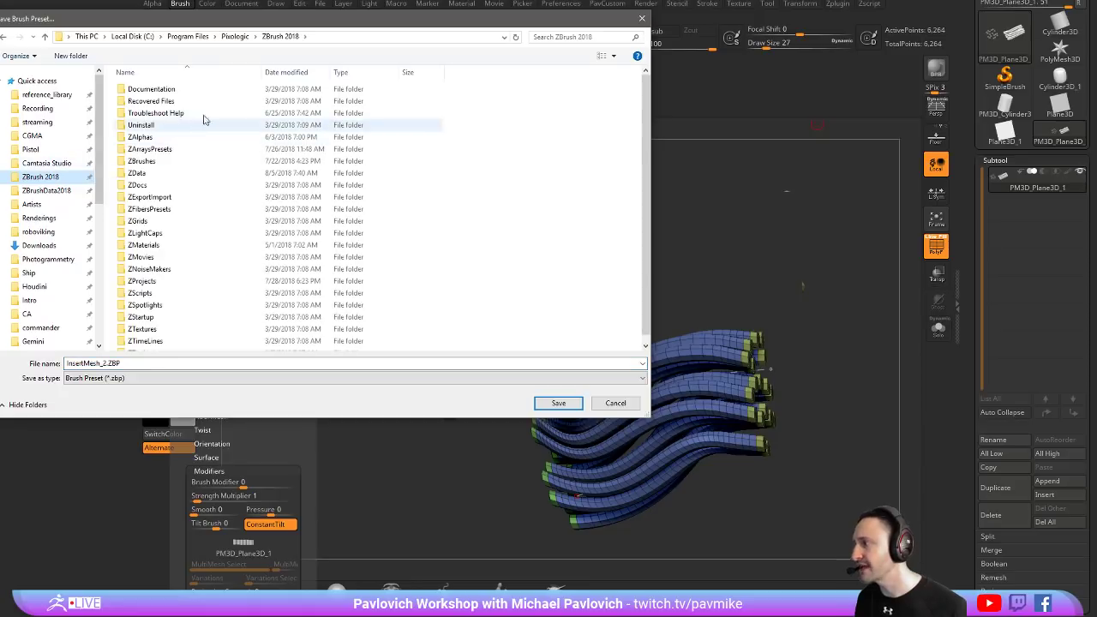
pyautogui.doubleClick(171, 160)
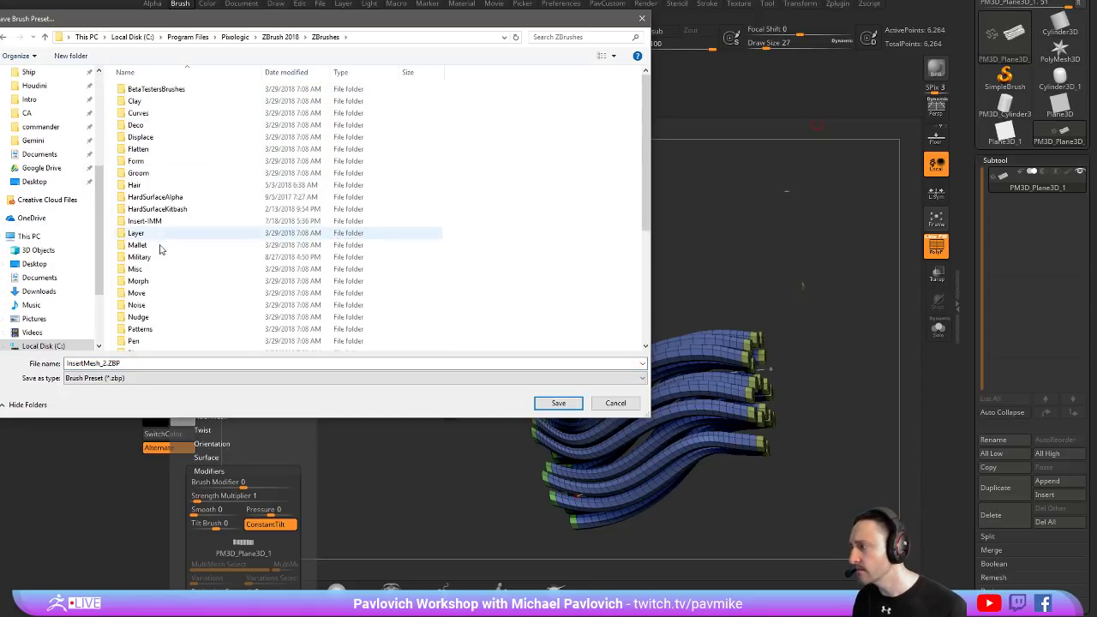
pyautogui.doubleClick(146, 221)
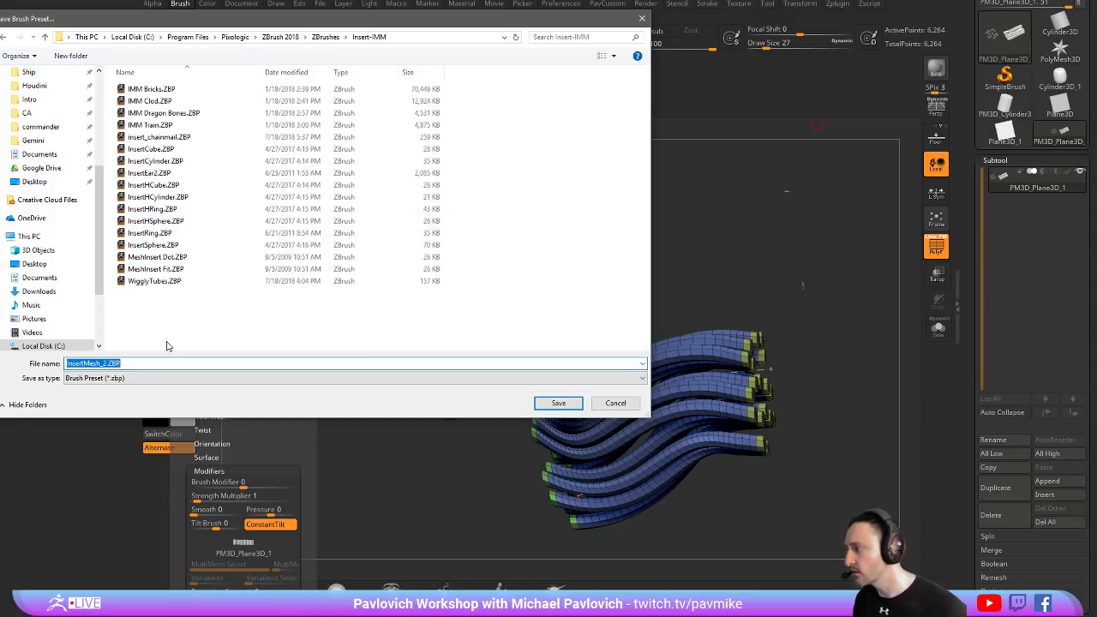
pyautogui.write('multi')
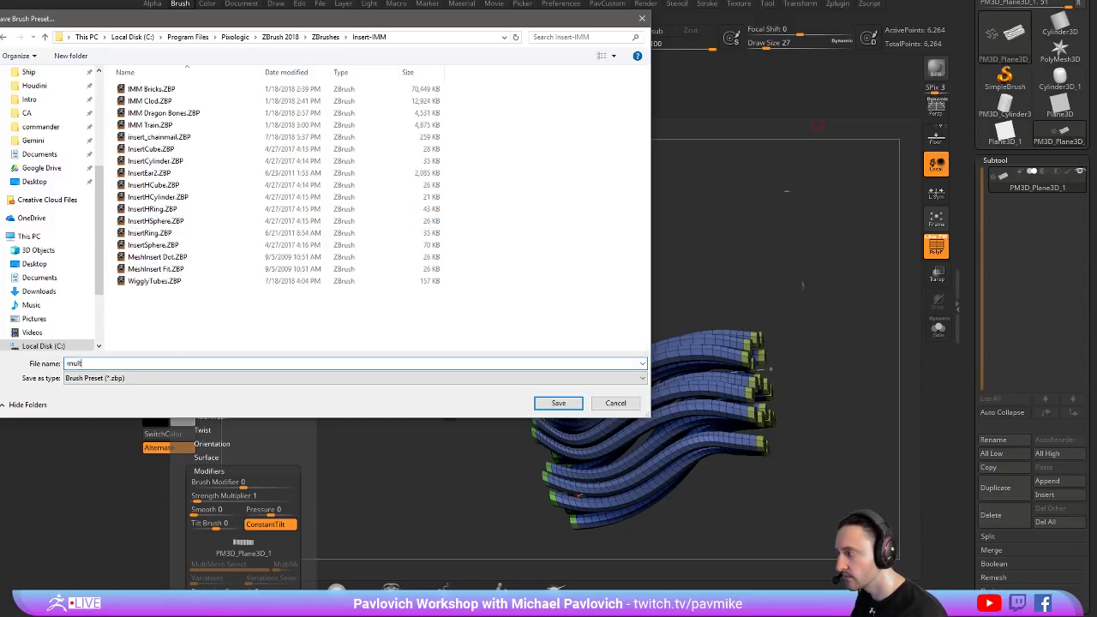
pyautogui.write('path')
pyautogui.press('Return')
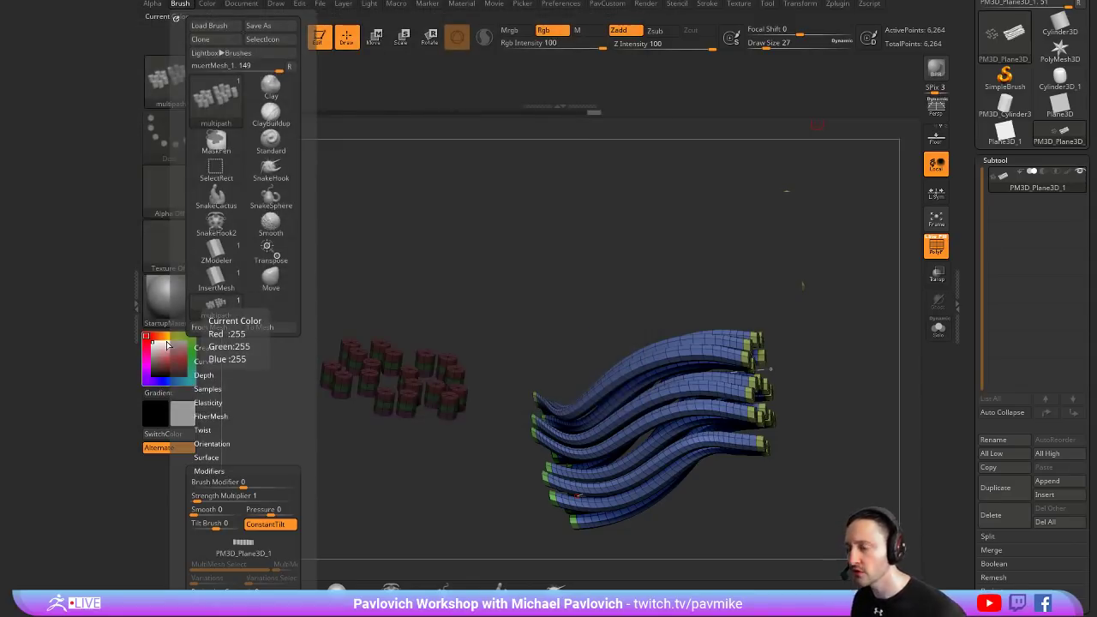
# Clear the canvas and draw the star mesh in Edit mode
pyautogui.click(317, 43)
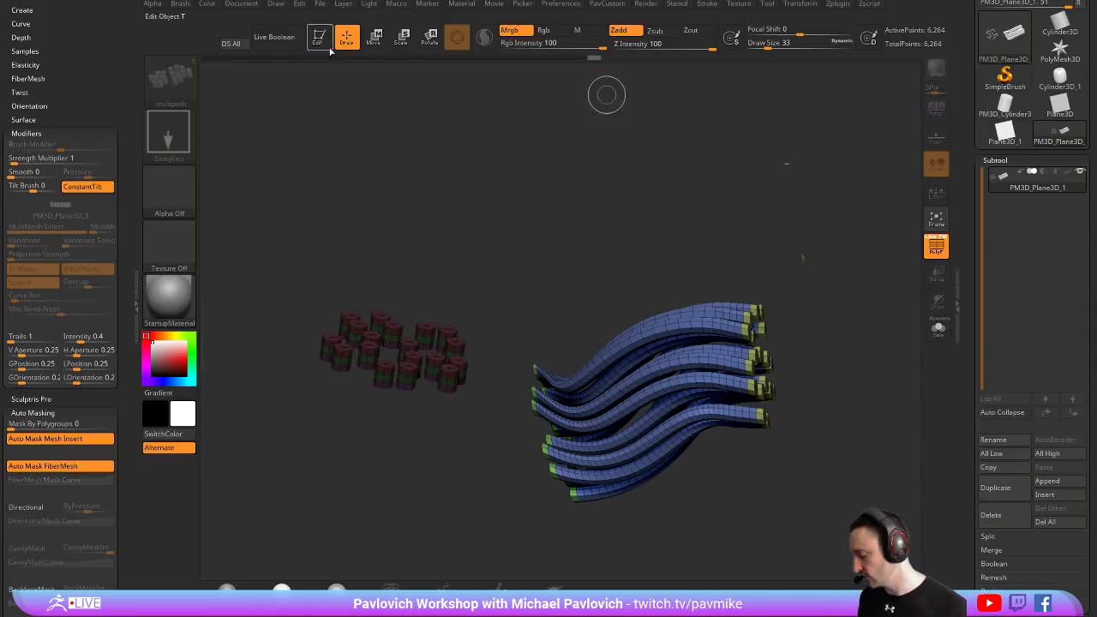
pyautogui.hotkey('ctrl', 'n')
pyautogui.click(1060, 49)
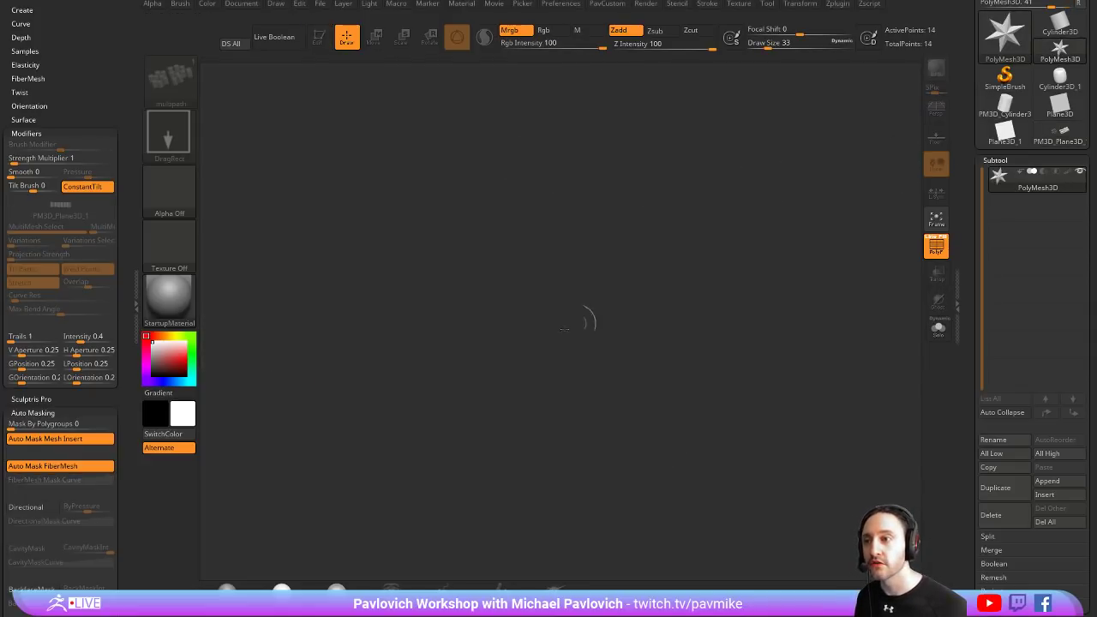
pyautogui.moveTo(452, 331); pyautogui.dragTo(364, 183)
pyautogui.press('t')
pyautogui.keyDown('alt'); pyautogui.moveTo(575, 280); pyautogui.dragTo(430, 349); pyautogui.keyUp('alt')
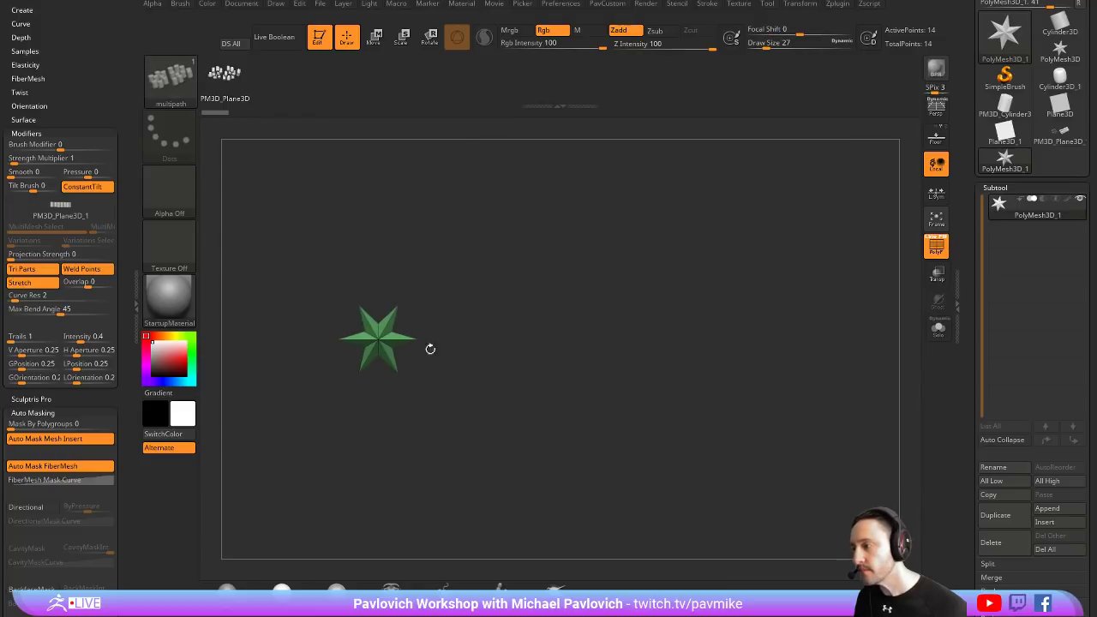
# Test drawing spiral tubes of varying thickness from the star, then undo them
pyautogui.moveTo(506, 332); pyautogui.dragTo(509, 332)
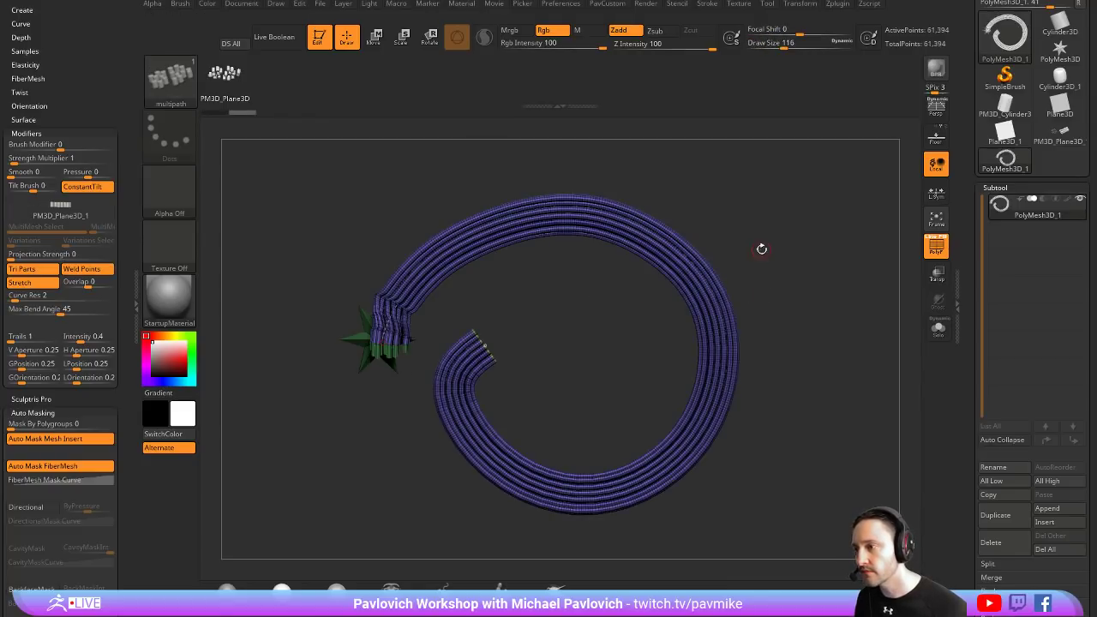
pyautogui.click(483, 351)
pyautogui.press(']')
pyautogui.press(']')
pyautogui.press(']')
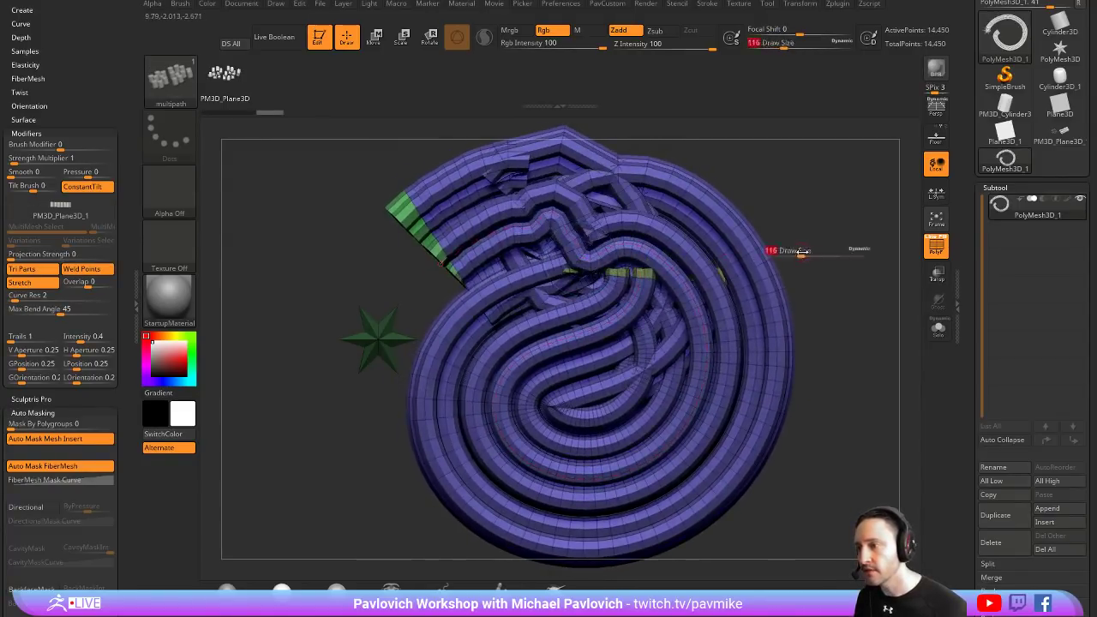
pyautogui.press('[')
pyautogui.press('[')
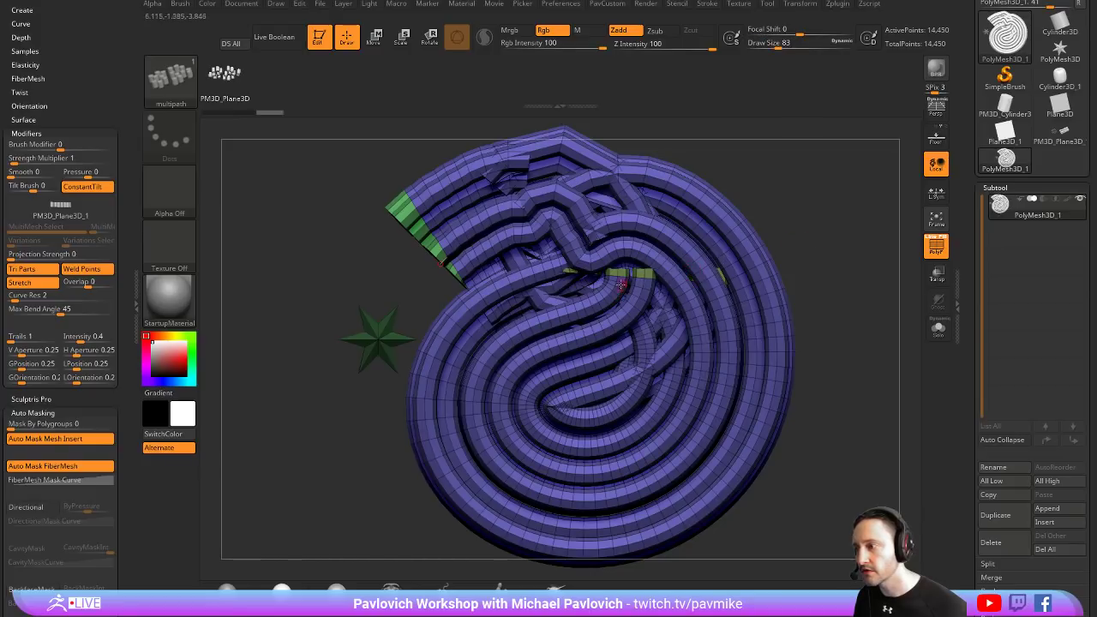
pyautogui.moveTo(806, 249)
pyautogui.mouseDown()
pyautogui.moveTo(779, 272)
pyautogui.moveTo(592, 334)
pyautogui.moveTo(746, 208)
pyautogui.mouseUp()
pyautogui.hotkey('ctrl', 'z')
pyautogui.moveTo(766, 381); pyautogui.dragTo(678, 246)
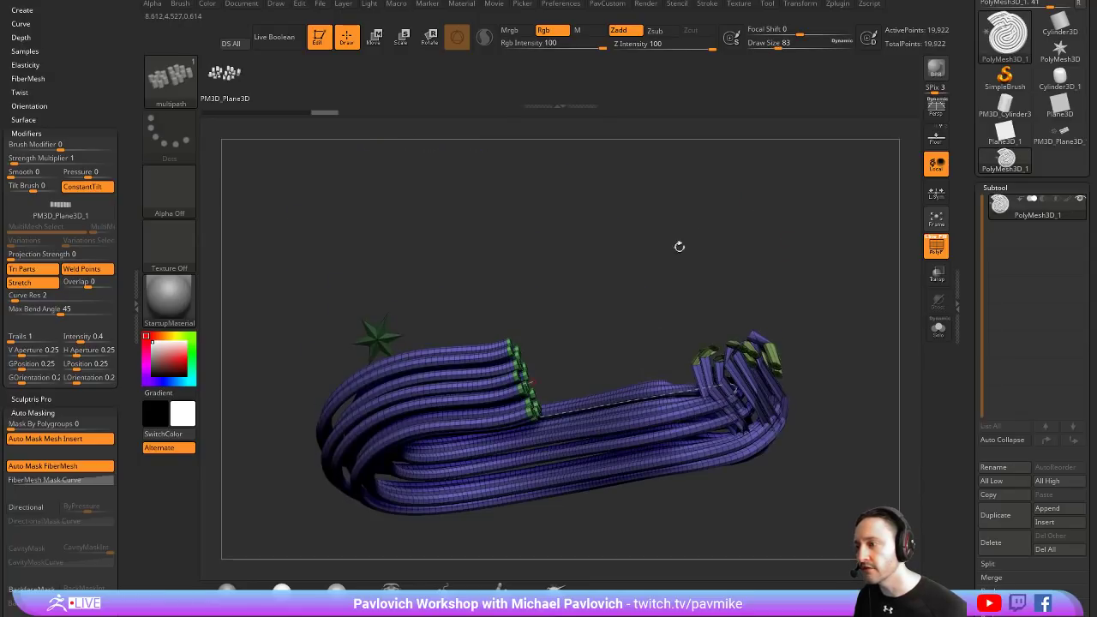
pyautogui.hotkey('ctrl', 'z')
pyautogui.hotkey('ctrl', 'z')
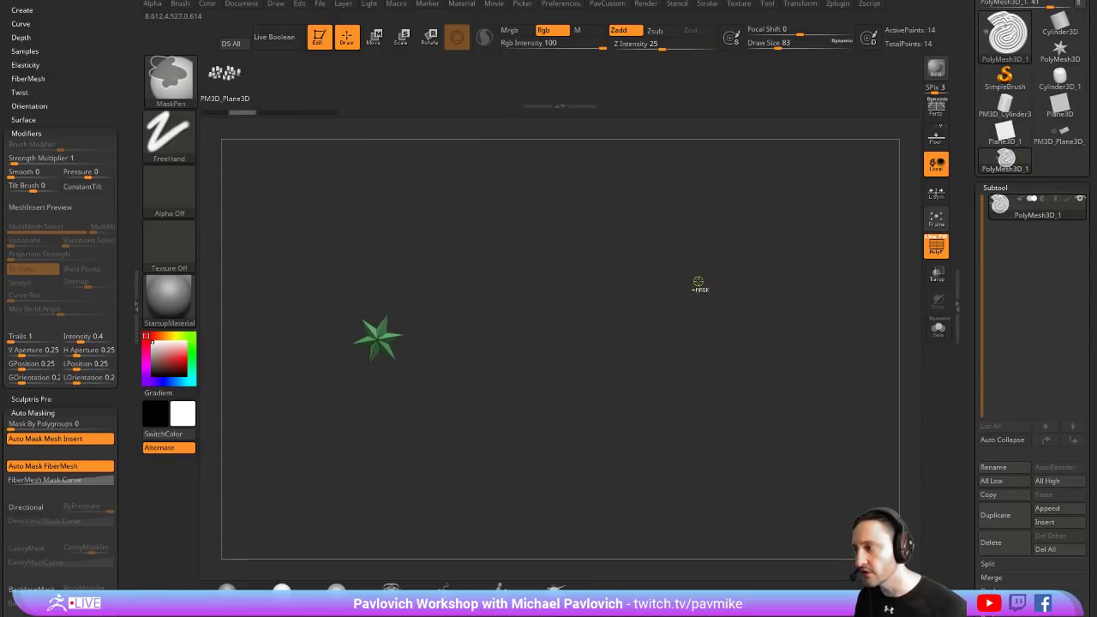
# Append a ZSphere subtool to the star and make ZSphere1 active
pyautogui.click(317, 38)
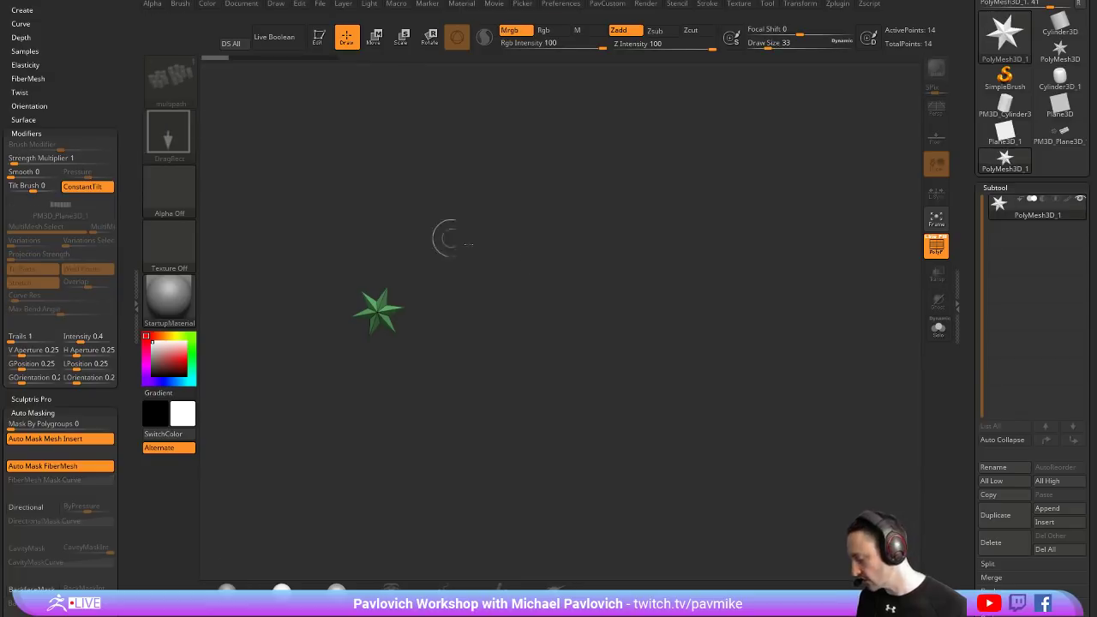
pyautogui.hotkey('ctrl', 'n')
pyautogui.scroll(2, 970, 196)
pyautogui.scroll(-2, 970, 196)
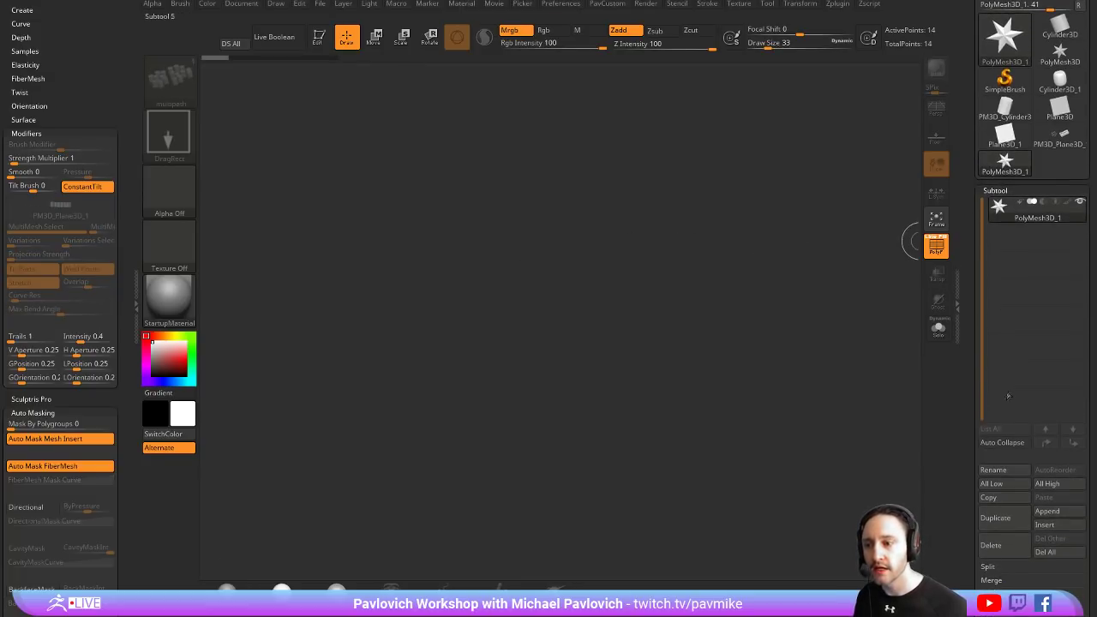
pyautogui.click(1047, 510)
pyautogui.click(884, 426)
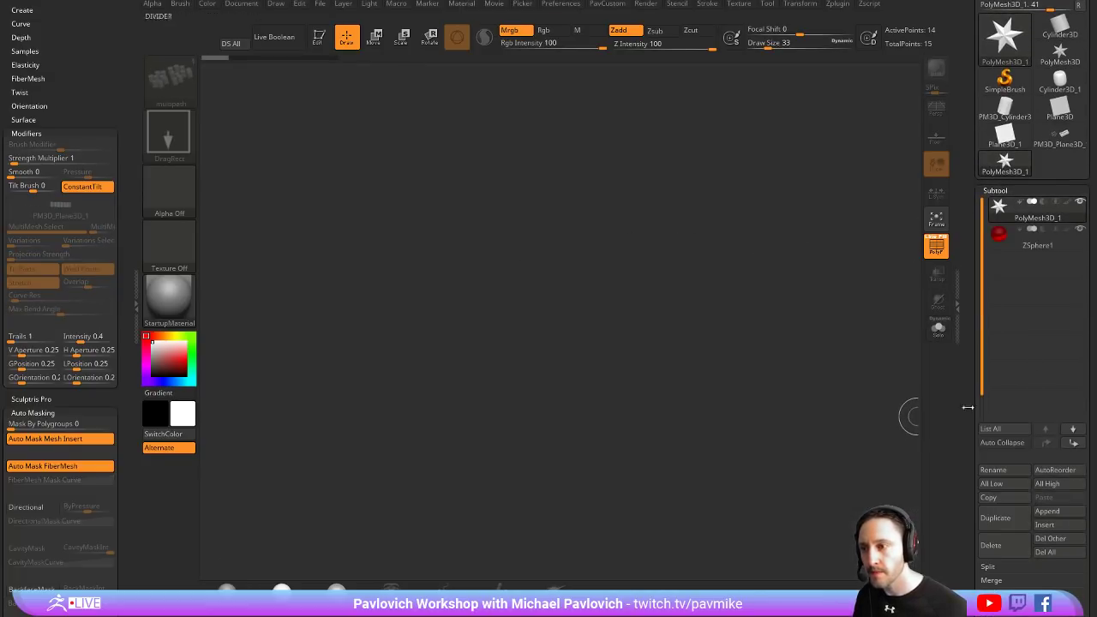
pyautogui.moveTo(557, 357); pyautogui.dragTo(569, 429)
pyautogui.press('t')
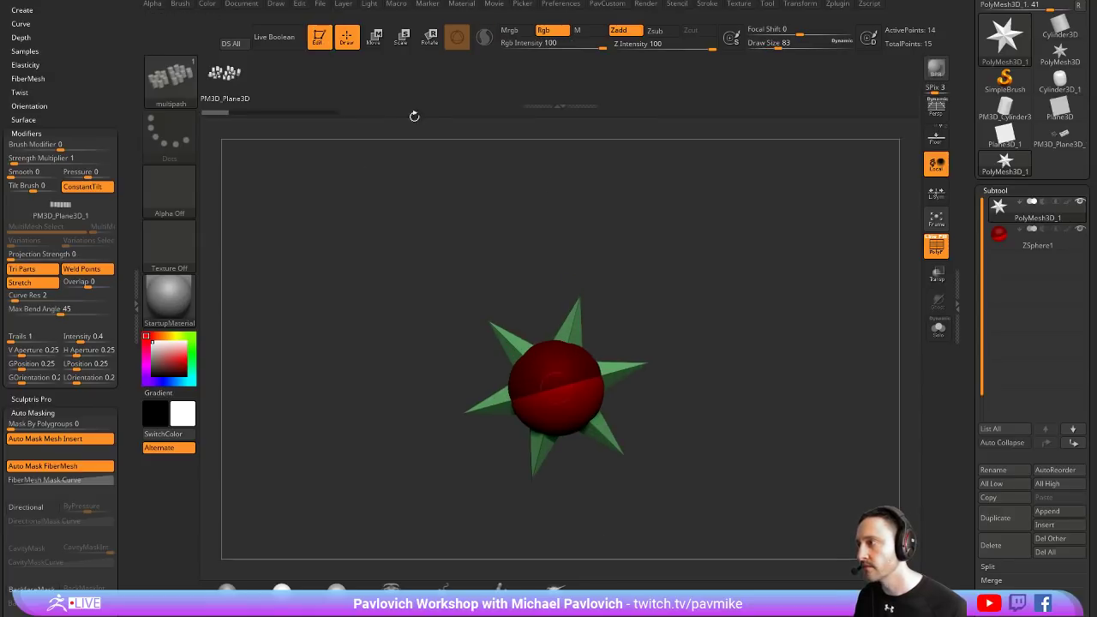
pyautogui.moveTo(412, 115); pyautogui.dragTo(427, 199)
pyautogui.press('w')
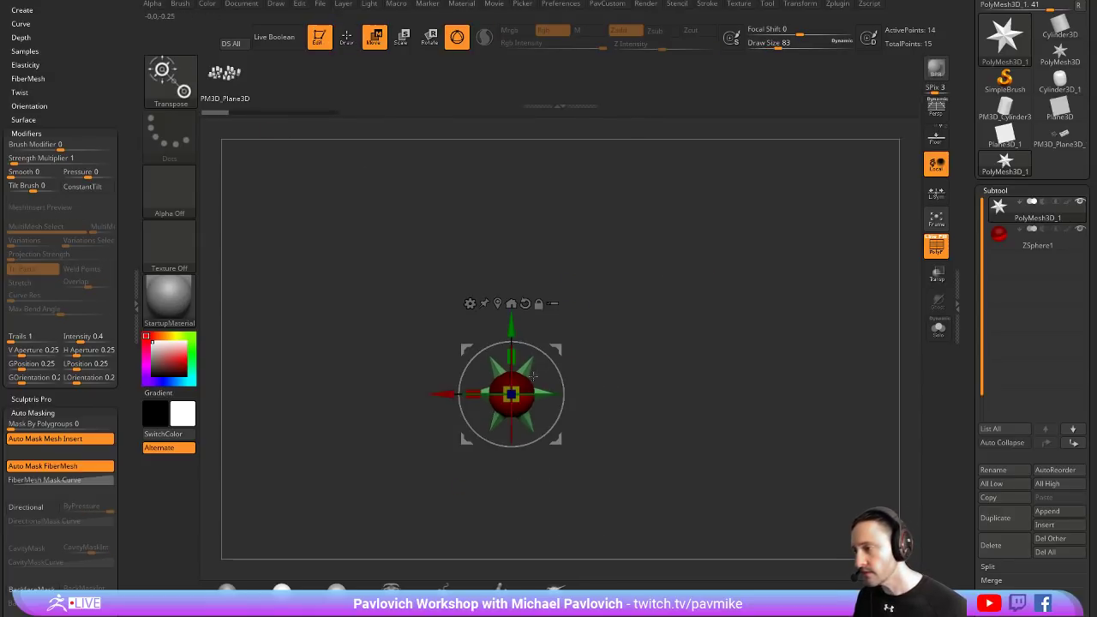
pyautogui.click(1035, 247)
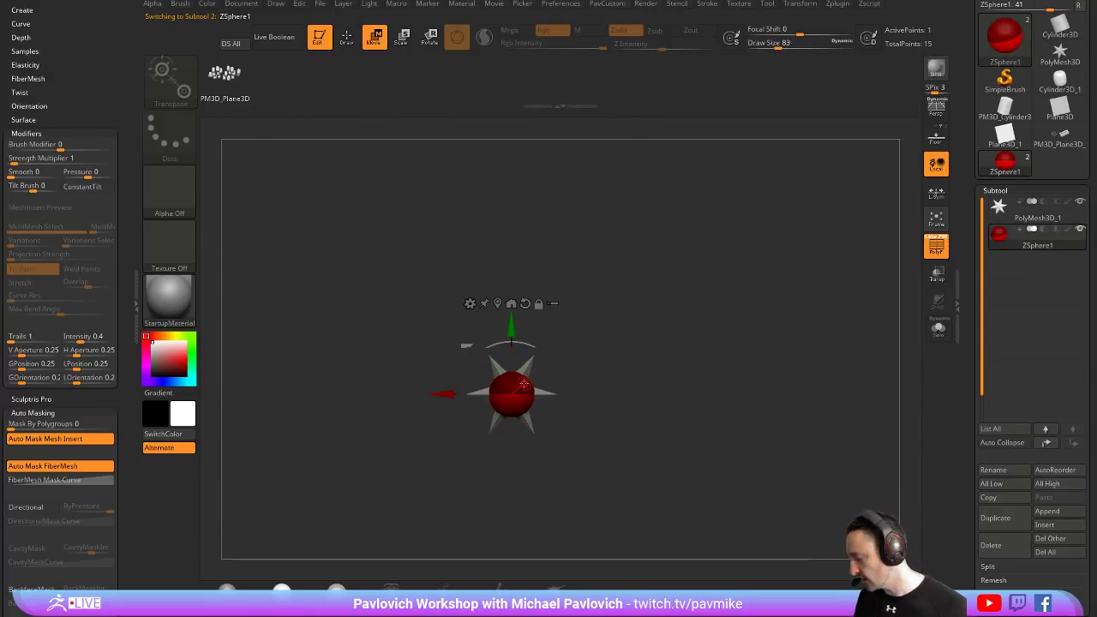
# Stretch the ZSphere into a long link, insert a new ZSphere, and bend the end
pyautogui.press('q')
pyautogui.moveTo(524, 383); pyautogui.dragTo(509, 329)
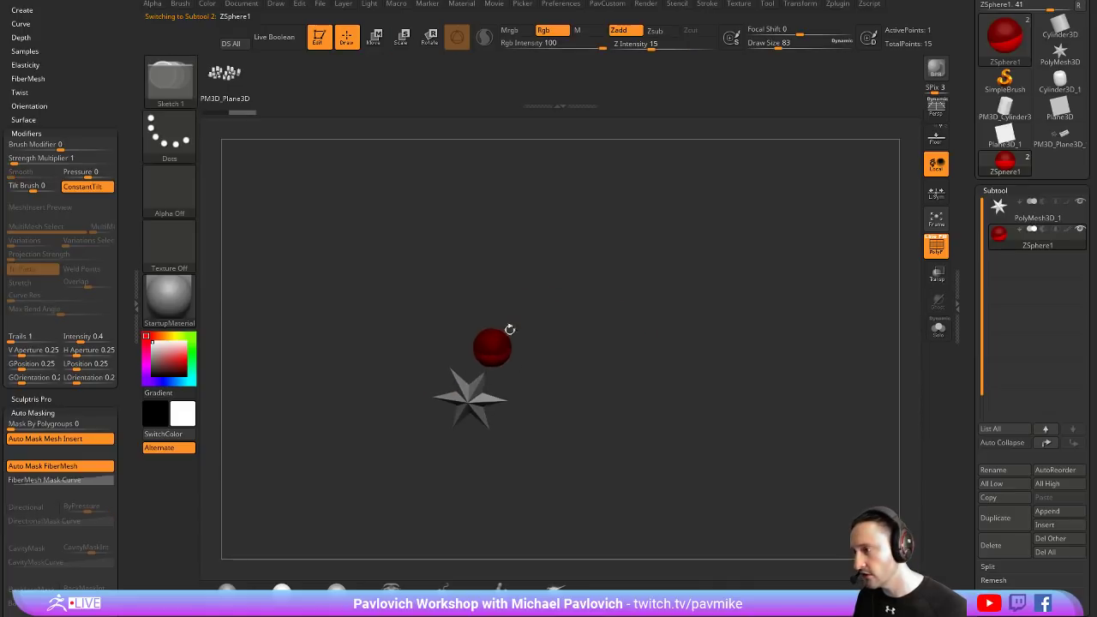
pyautogui.press('w')
pyautogui.moveTo(506, 345)
pyautogui.mouseDown()
pyautogui.moveTo(832, 237)
pyautogui.moveTo(714, 234)
pyautogui.mouseUp()
pyautogui.moveTo(654, 260); pyautogui.dragTo(823, 215)
pyautogui.press('q')
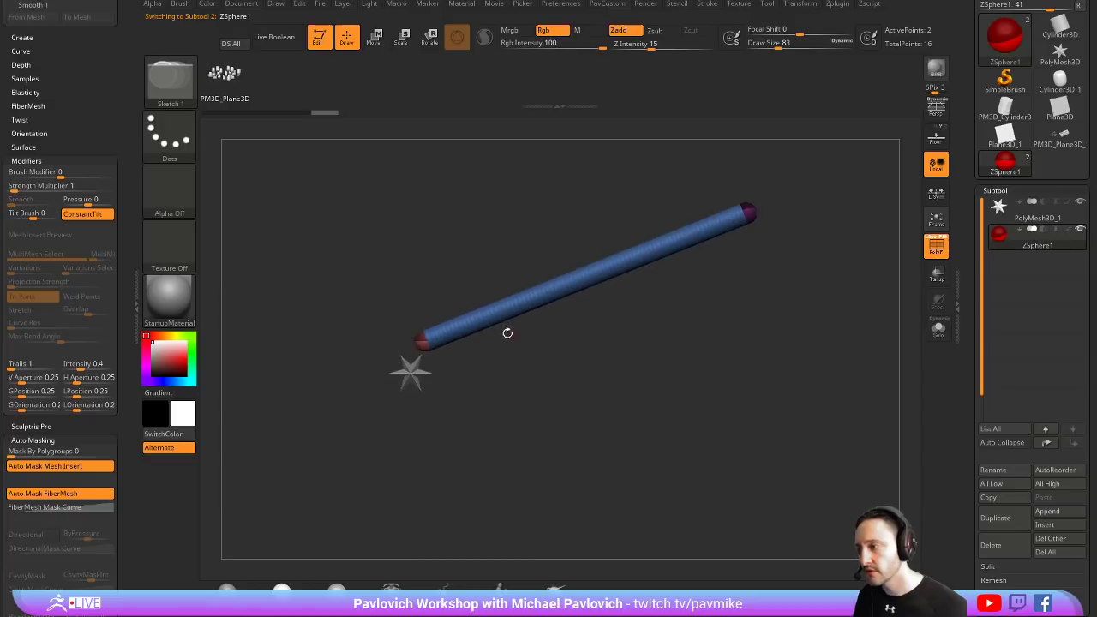
pyautogui.click(630, 255)
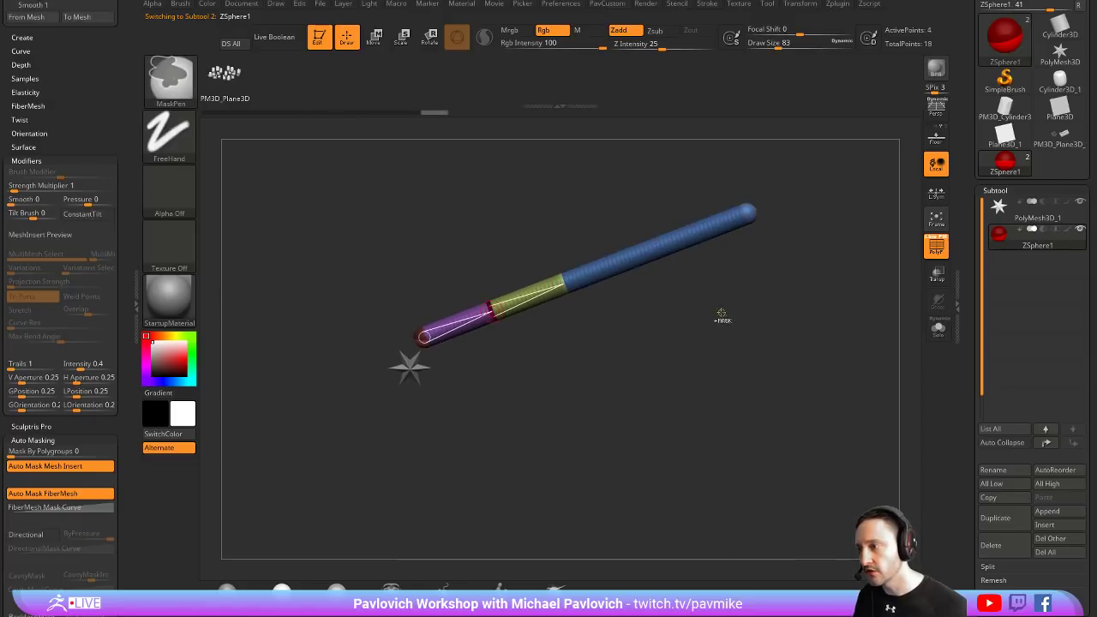
pyautogui.keyDown('shift'); pyautogui.moveTo(691, 282); pyautogui.dragTo(602, 335); pyautogui.keyUp('shift')
pyautogui.press('w')
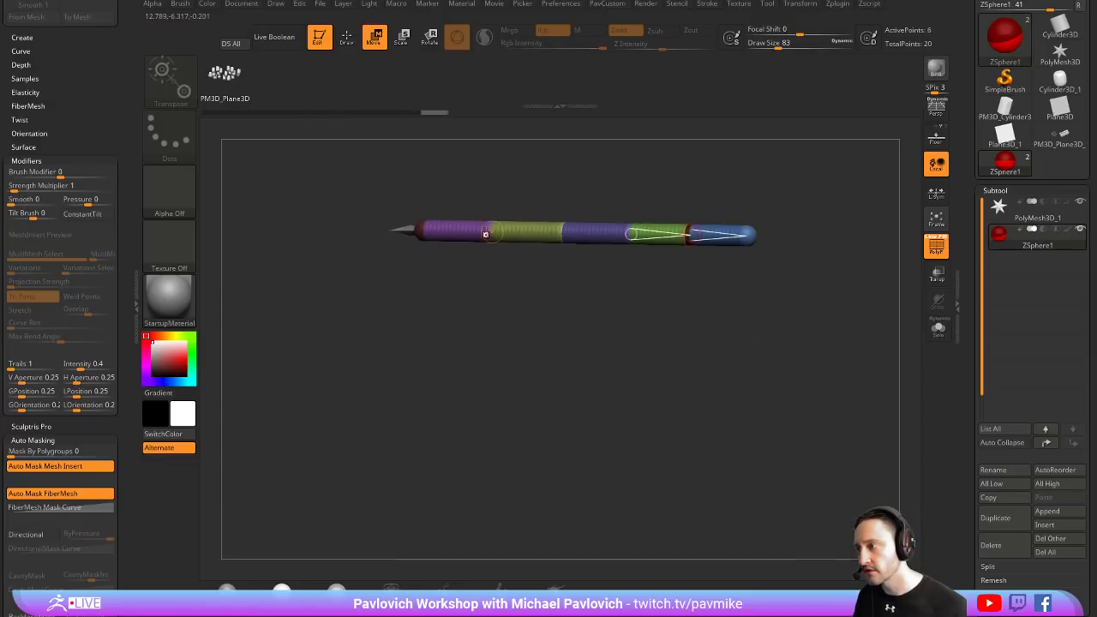
pyautogui.moveTo(394, 232); pyautogui.dragTo(404, 206)
# Bend the chain into a V and swing the blue end up and around
pyautogui.moveTo(548, 258)
pyautogui.mouseDown()
pyautogui.moveTo(511, 267)
pyautogui.moveTo(557, 248)
pyautogui.mouseUp()
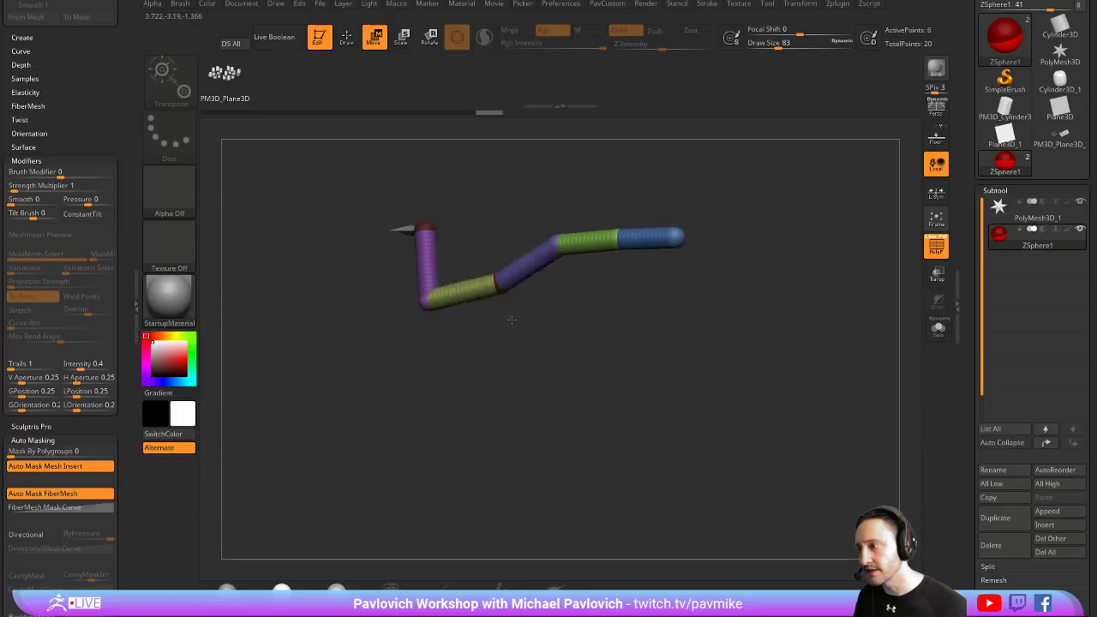
pyautogui.moveTo(505, 293); pyautogui.dragTo(532, 387)
pyautogui.moveTo(558, 248); pyautogui.dragTo(633, 318)
pyautogui.moveTo(677, 237); pyautogui.dragTo(454, 169)
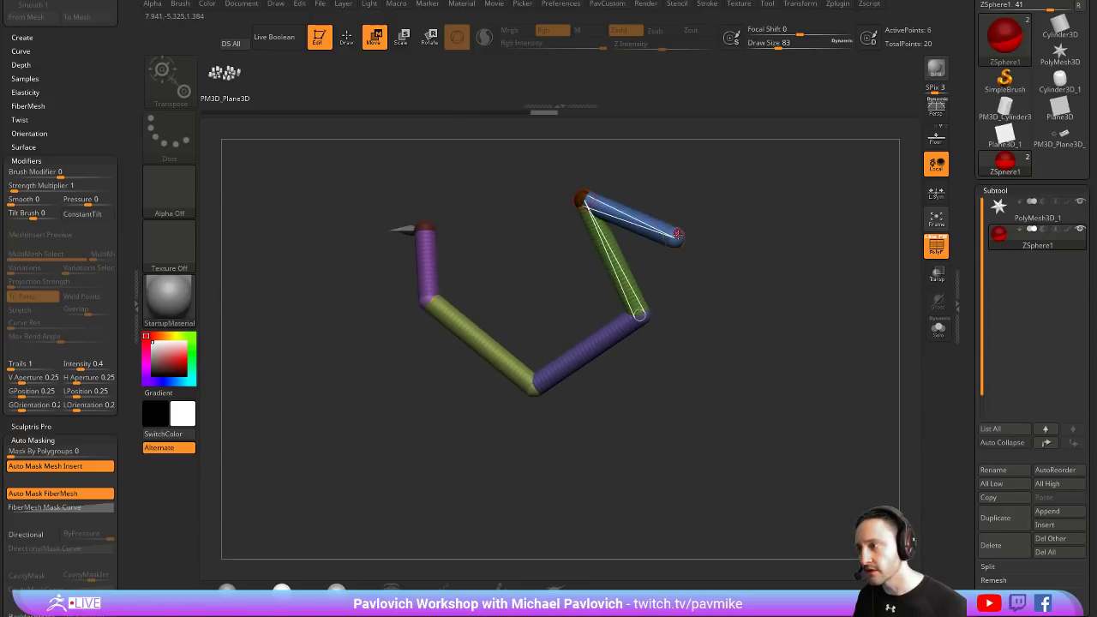
pyautogui.moveTo(729, 246)
pyautogui.mouseDown()
pyautogui.moveTo(731, 166)
pyautogui.moveTo(546, 237)
pyautogui.mouseUp()
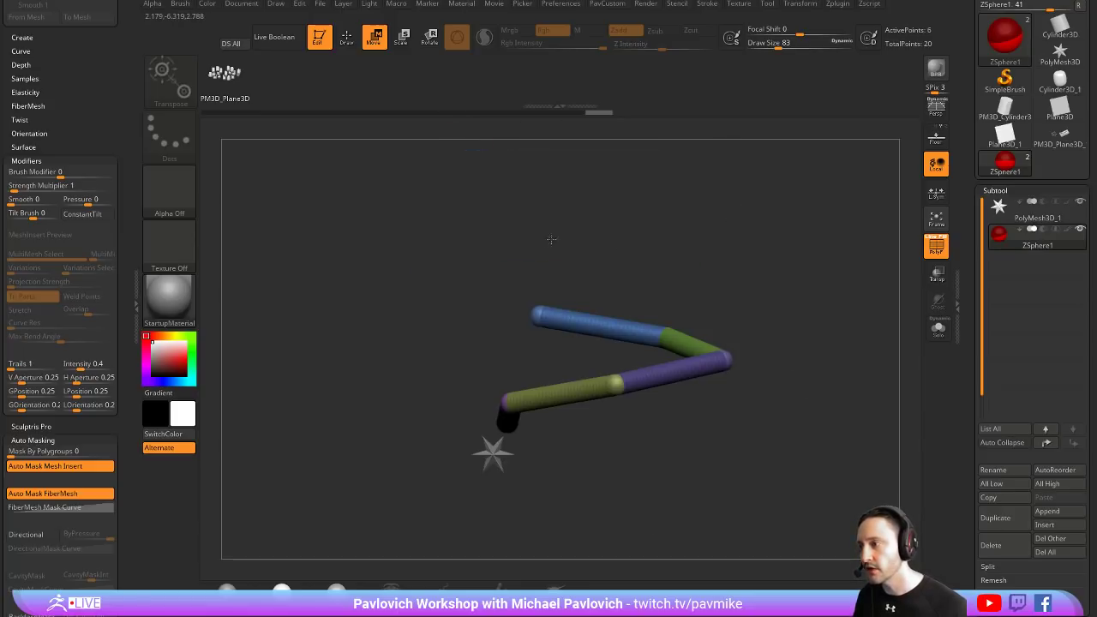
pyautogui.moveTo(534, 312); pyautogui.dragTo(529, 237)
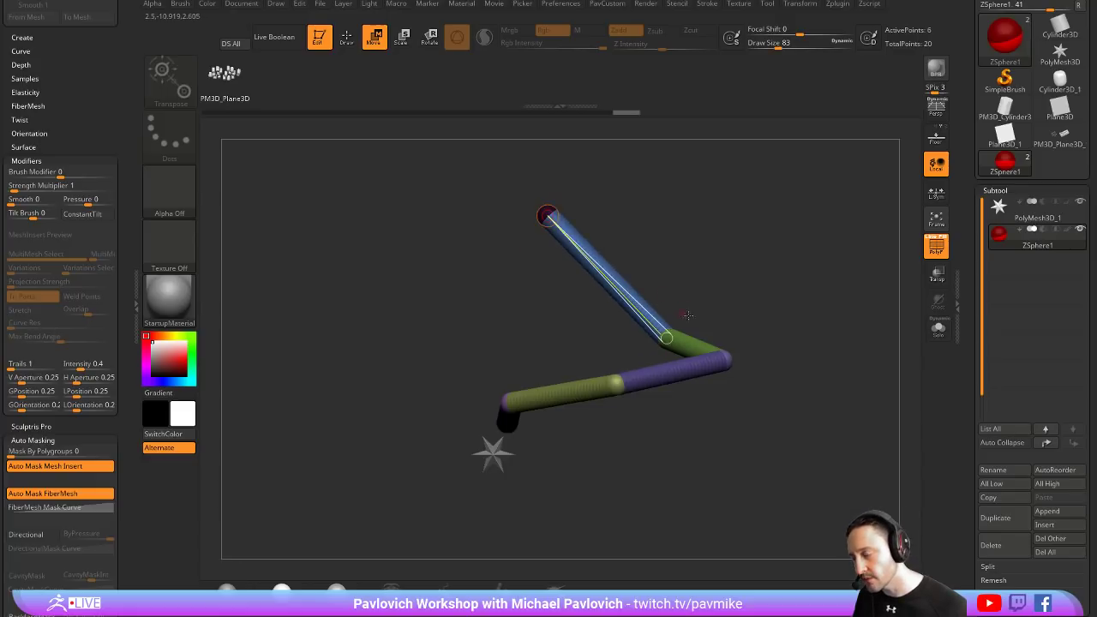
pyautogui.moveTo(737, 359); pyautogui.dragTo(823, 351)
pyautogui.moveTo(624, 306)
pyautogui.mouseDown()
pyautogui.moveTo(589, 336)
pyautogui.moveTo(781, 273)
pyautogui.moveTo(806, 328)
pyautogui.mouseUp()
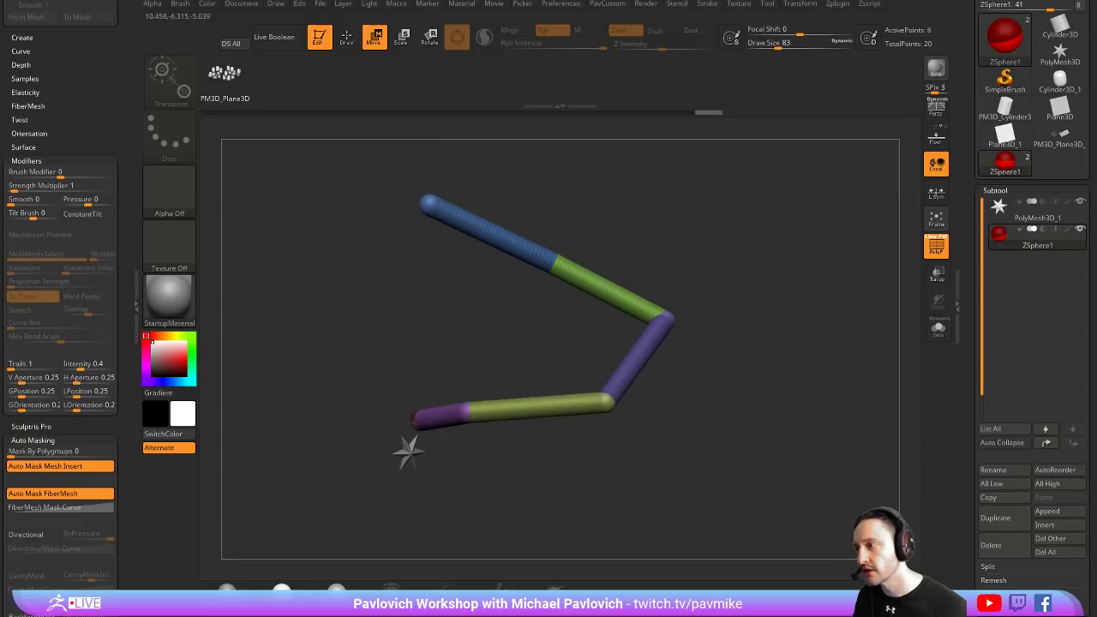
pyautogui.moveTo(497, 227); pyautogui.dragTo(494, 235)
# Insert two more ZSpheres on the lower link and shape the chain into a C
pyautogui.press('q')
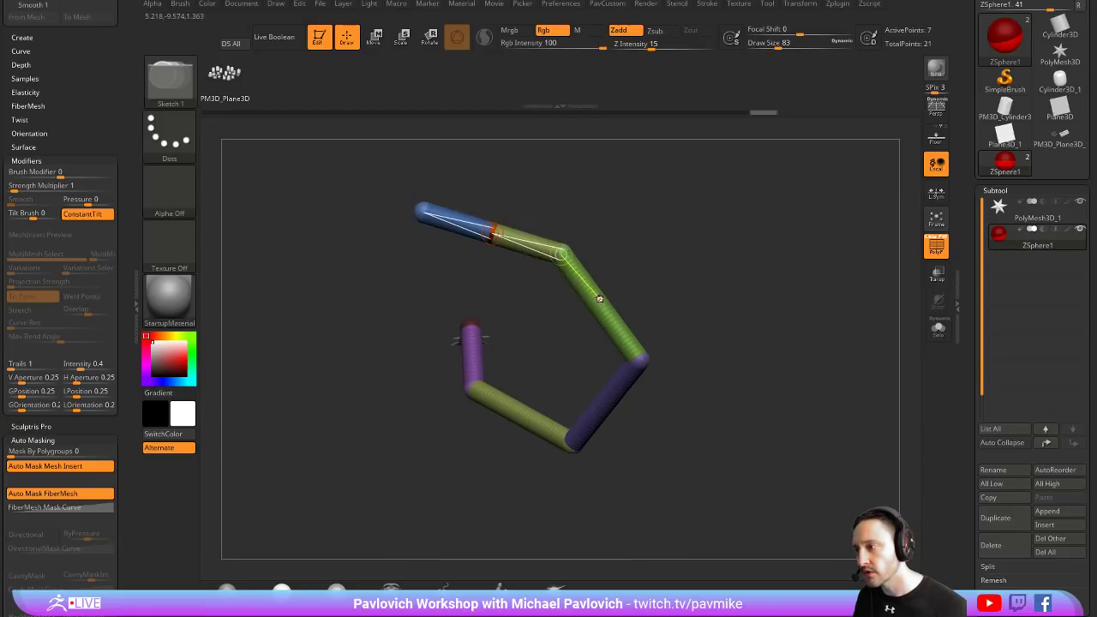
pyautogui.click(509, 421)
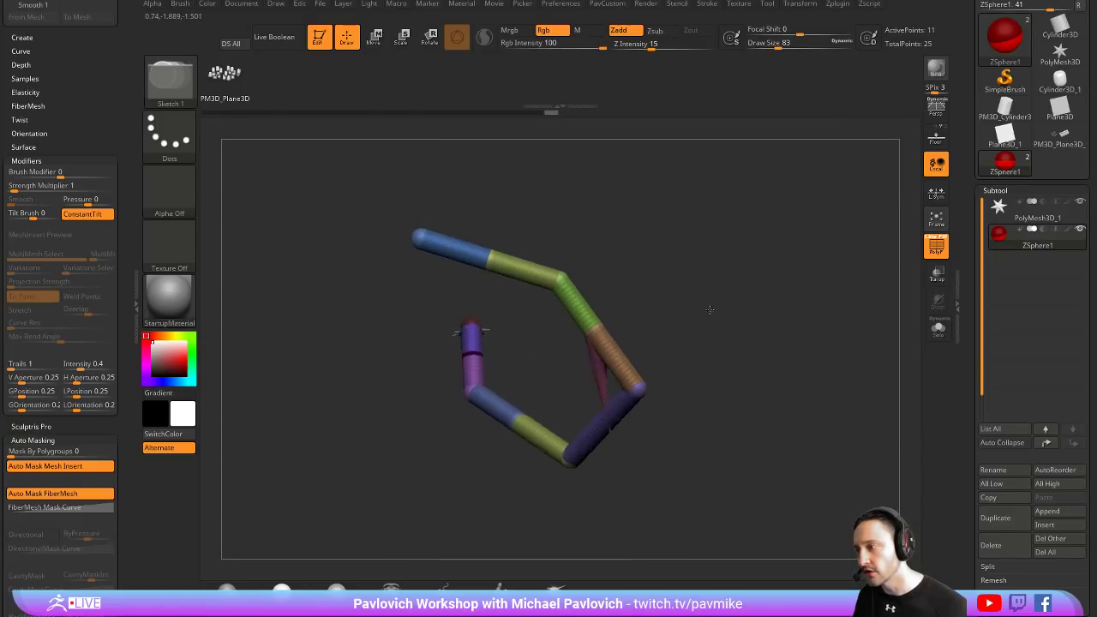
pyautogui.press('w')
pyautogui.moveTo(703, 311)
pyautogui.mouseDown()
pyautogui.moveTo(470, 351)
pyautogui.moveTo(469, 382)
pyautogui.moveTo(533, 365)
pyautogui.moveTo(548, 379)
pyautogui.moveTo(703, 249)
pyautogui.moveTo(507, 347)
pyautogui.mouseUp()
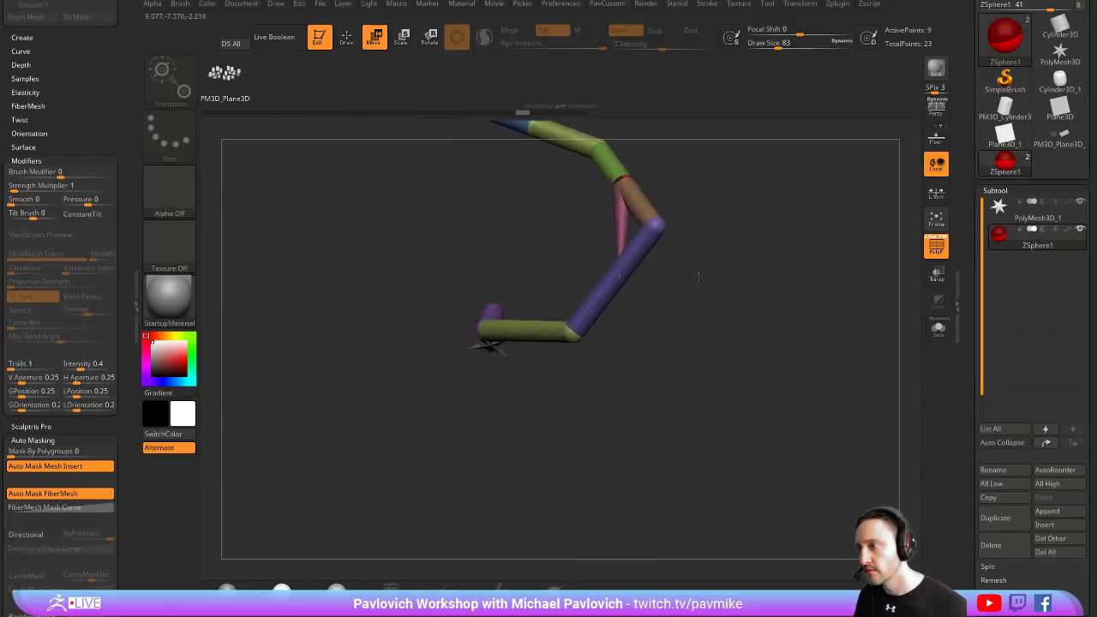
pyautogui.press('q')
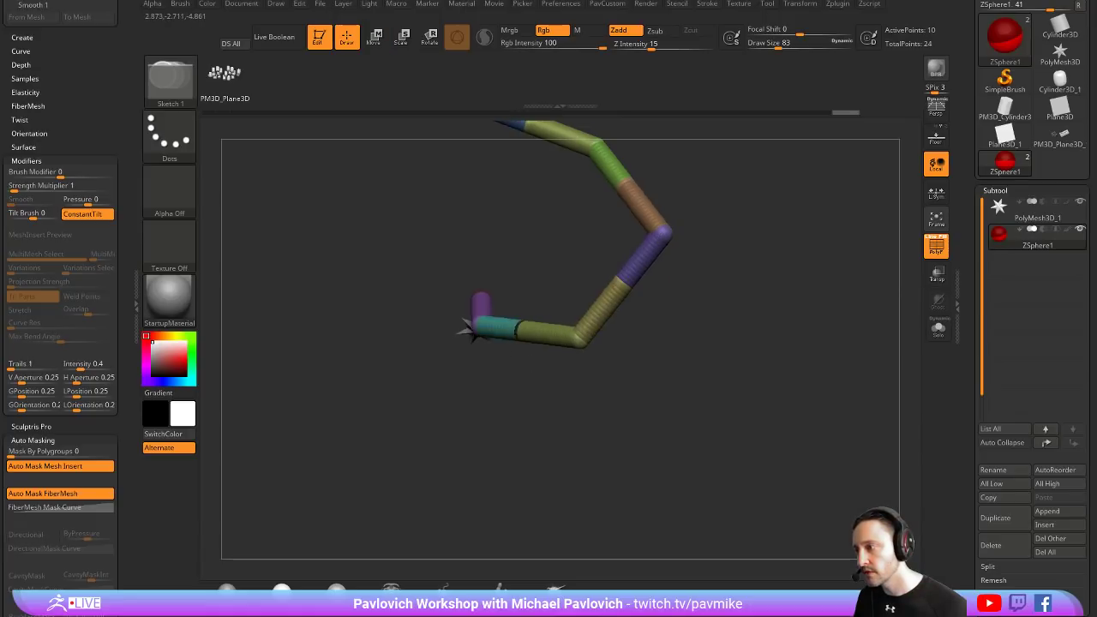
pyautogui.click(514, 330)
pyautogui.press('w')
pyautogui.moveTo(529, 402)
pyautogui.mouseDown()
pyautogui.moveTo(639, 334)
pyautogui.moveTo(665, 420)
pyautogui.mouseUp()
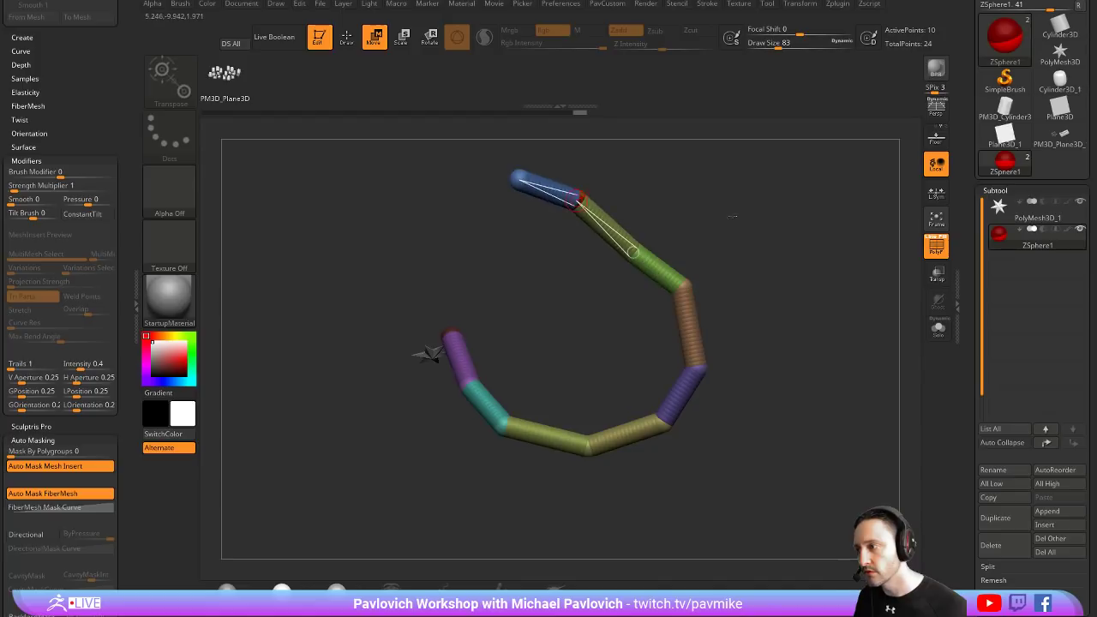
pyautogui.moveTo(771, 283); pyautogui.dragTo(736, 194)
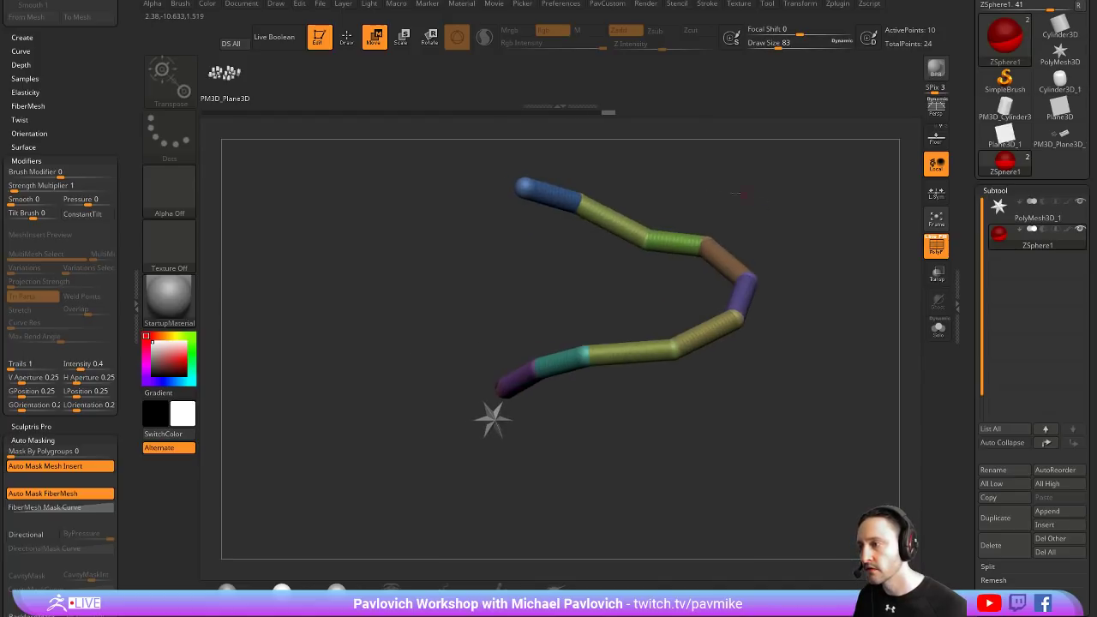
pyautogui.moveTo(506, 191); pyautogui.dragTo(523, 164)
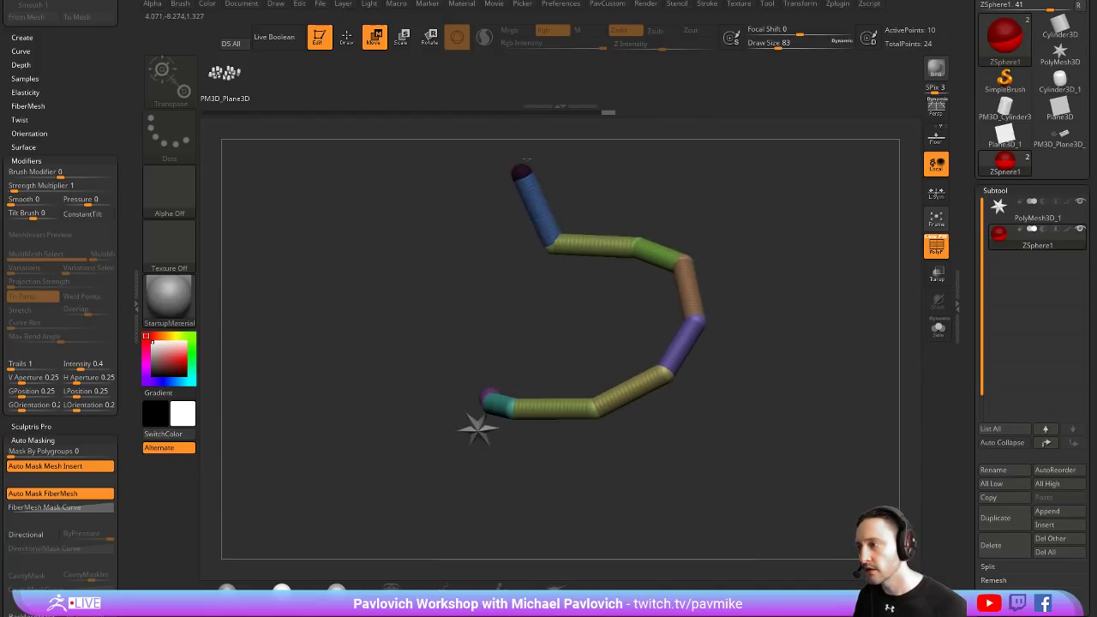
pyautogui.moveTo(759, 245)
pyautogui.mouseDown()
pyautogui.moveTo(837, 224)
pyautogui.moveTo(771, 214)
pyautogui.mouseUp()
pyautogui.moveTo(519, 165); pyautogui.dragTo(477, 187)
# Copy the ZSphere chain and convert it into a curve on the star subtool with the curve plugin
pyautogui.press('q')
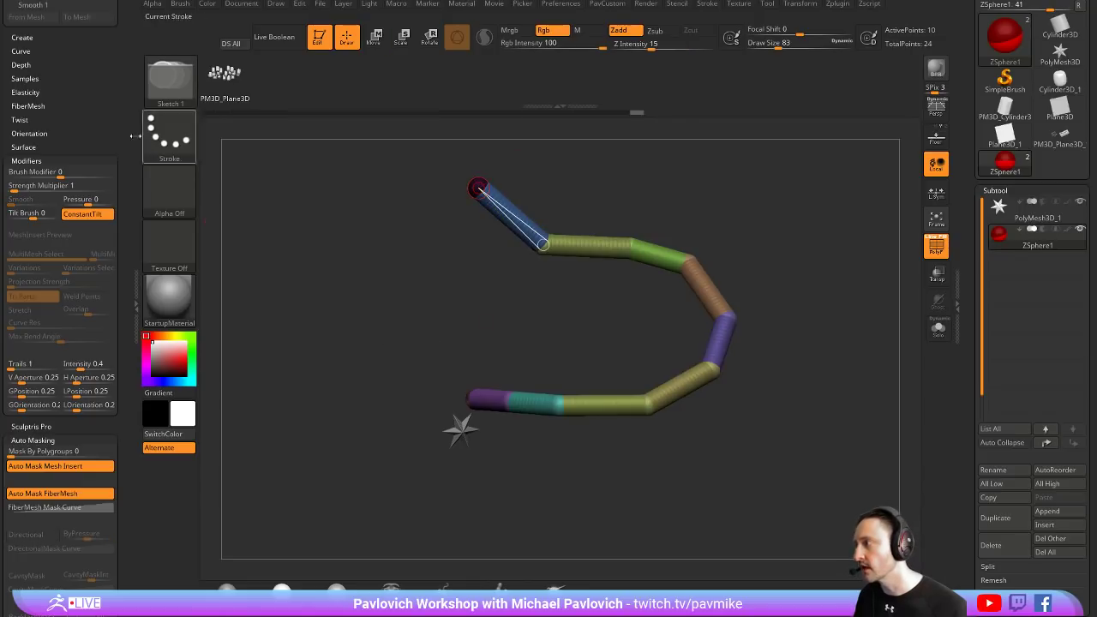
pyautogui.scroll(5, 127, 184)
pyautogui.scroll(-5, 60, 343)
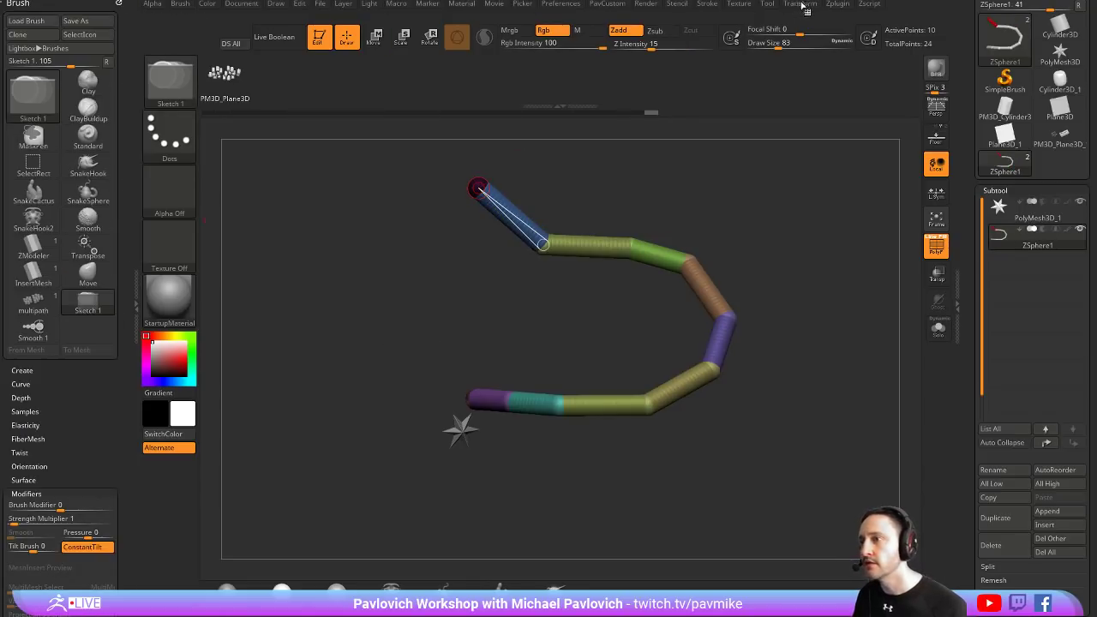
pyautogui.click(830, 5)
pyautogui.click(830, 18)
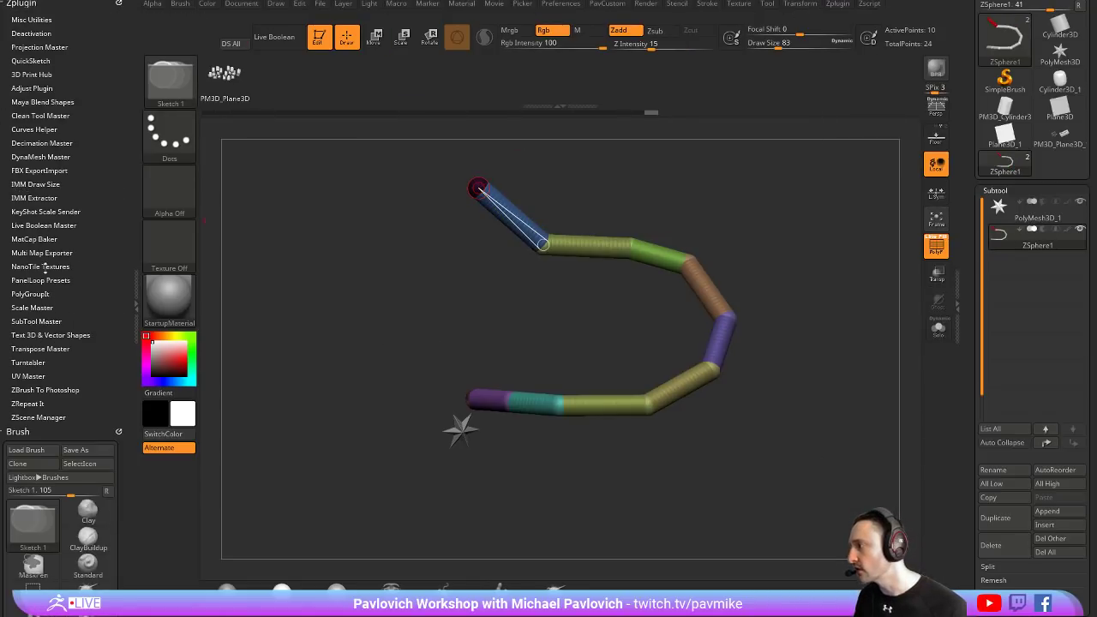
pyautogui.click(36, 128)
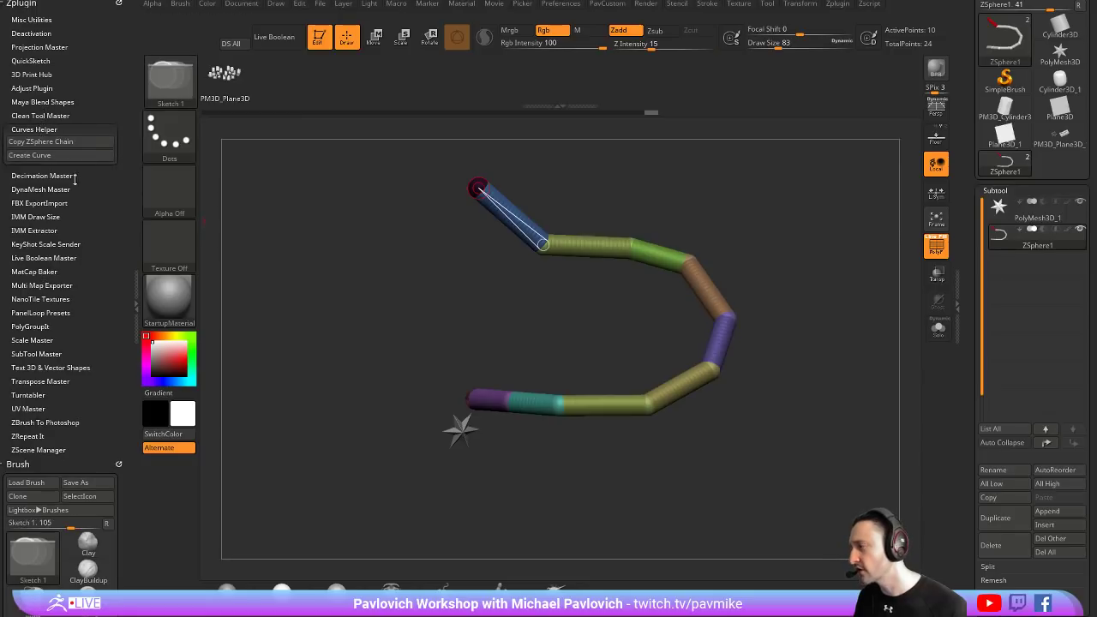
pyautogui.click(40, 141)
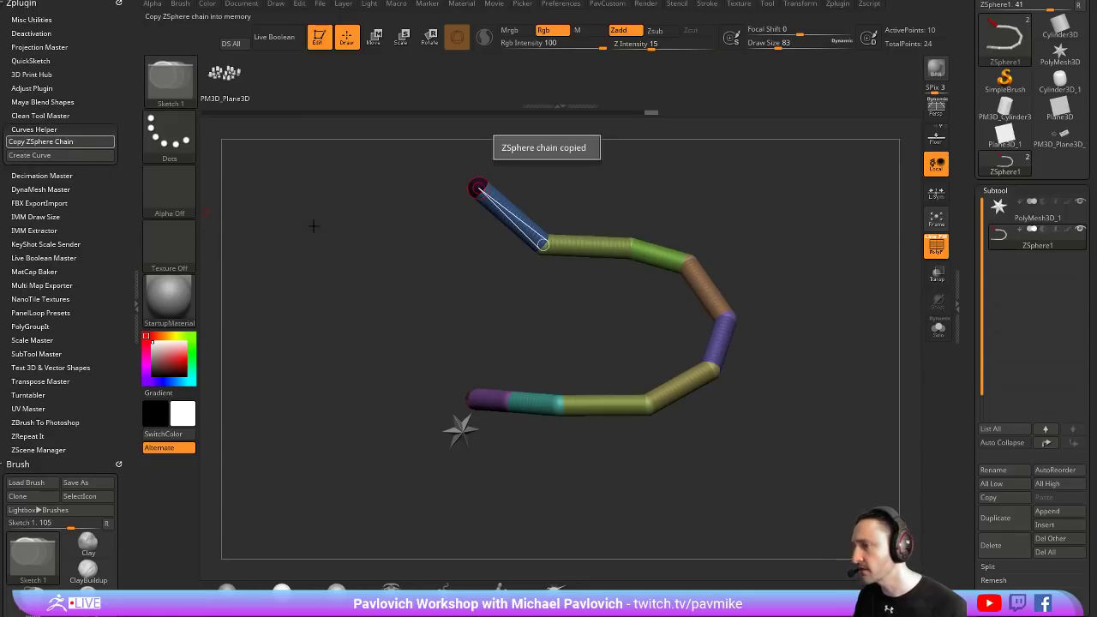
pyautogui.click(29, 155)
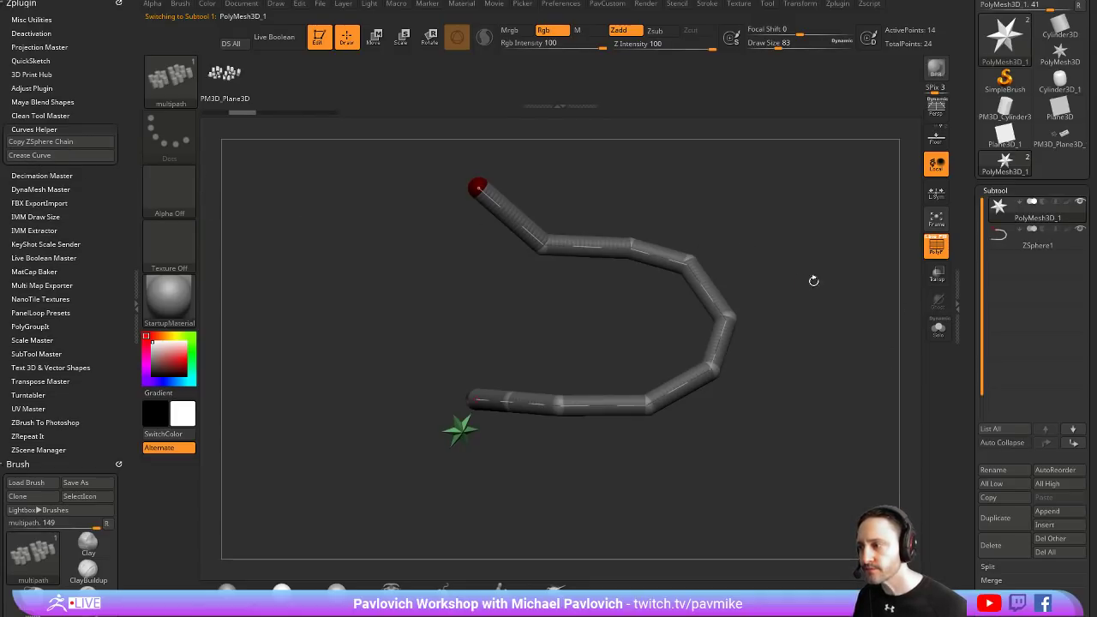
# Fill the curve with a bundle of multipath tubes, undoing the jumbled regeneration
pyautogui.moveTo(807, 297); pyautogui.dragTo(862, 293)
pyautogui.hotkey('ctrl', 'z')
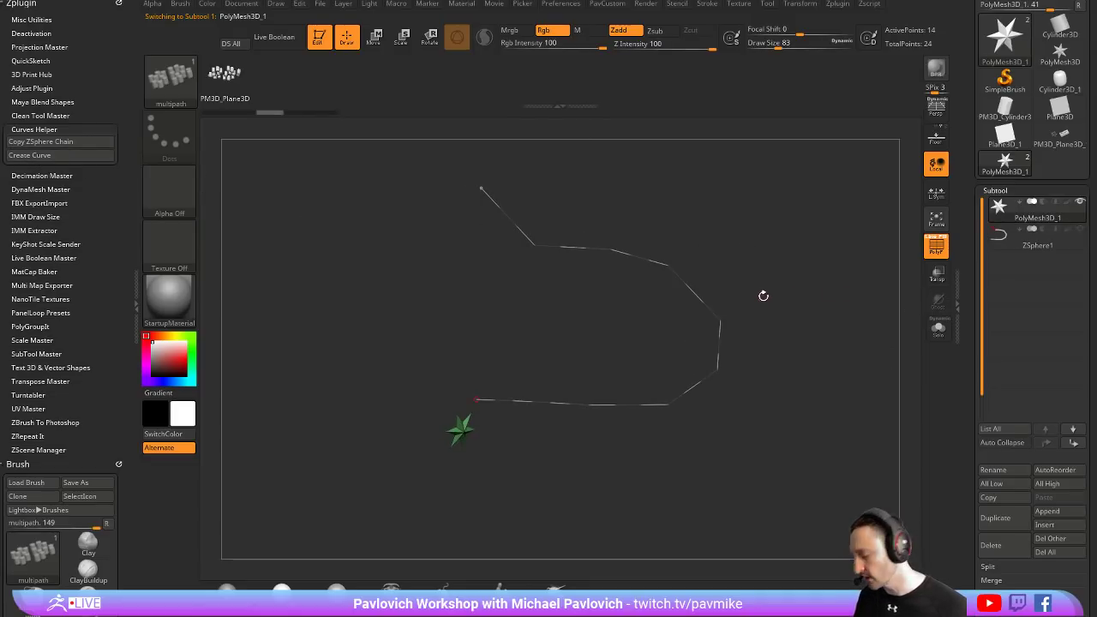
pyautogui.press('b')
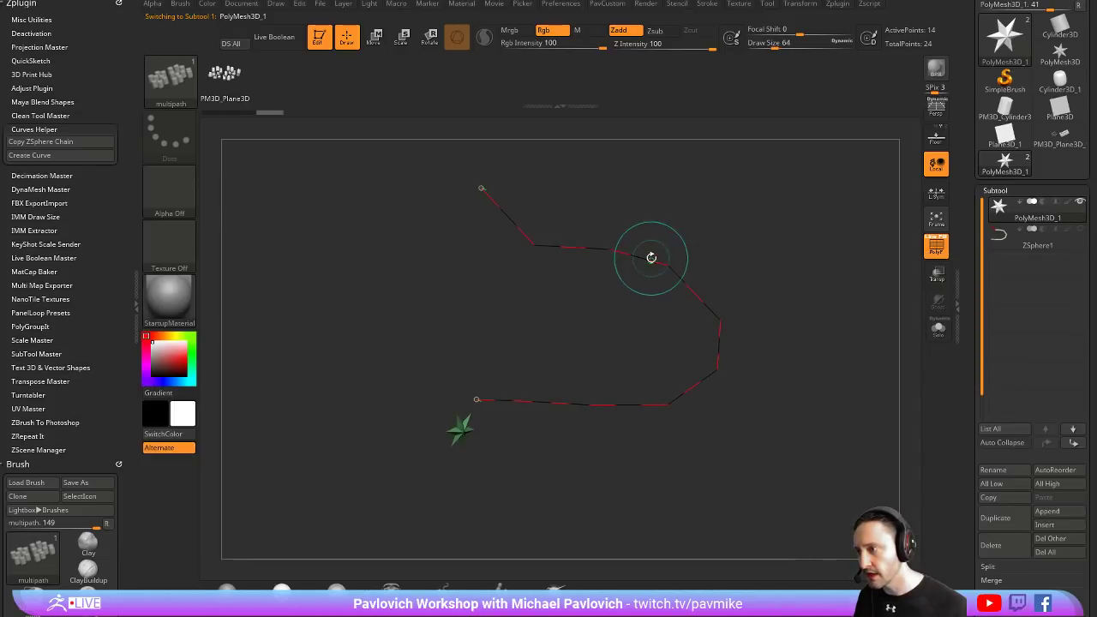
pyautogui.click(649, 254)
pyautogui.moveTo(823, 263); pyautogui.dragTo(539, 232)
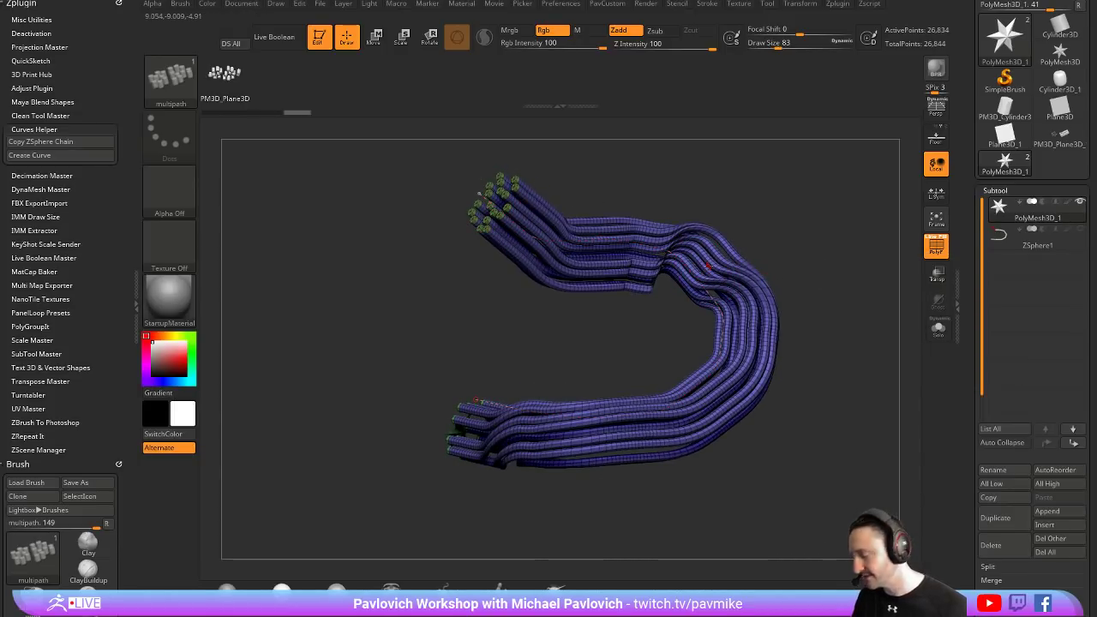
pyautogui.click(649, 263)
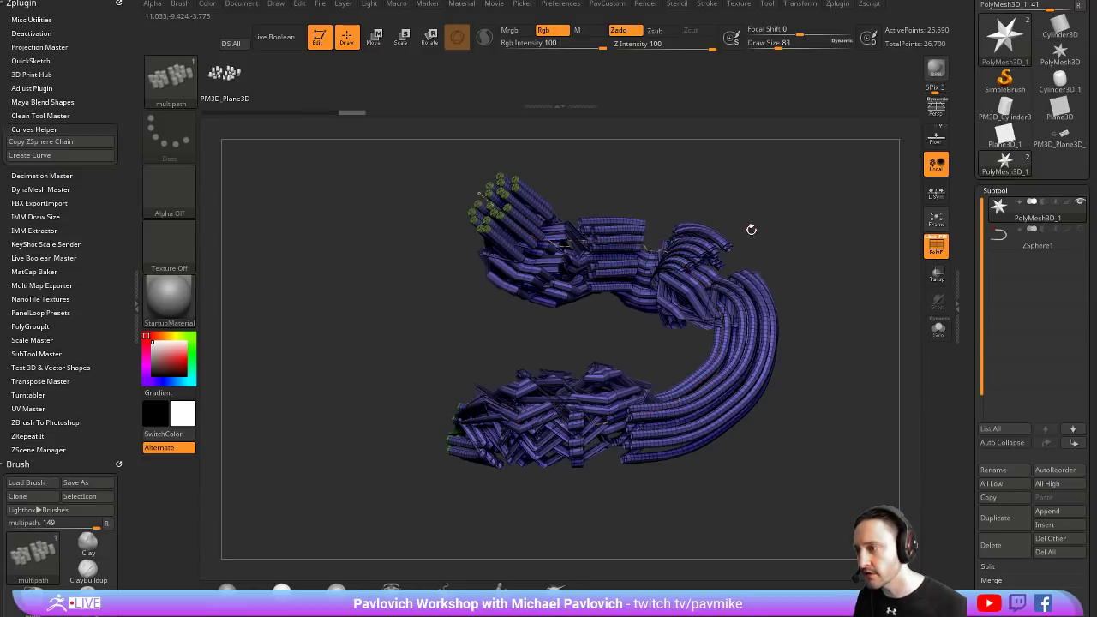
pyautogui.hotkey('ctrl', 'z')
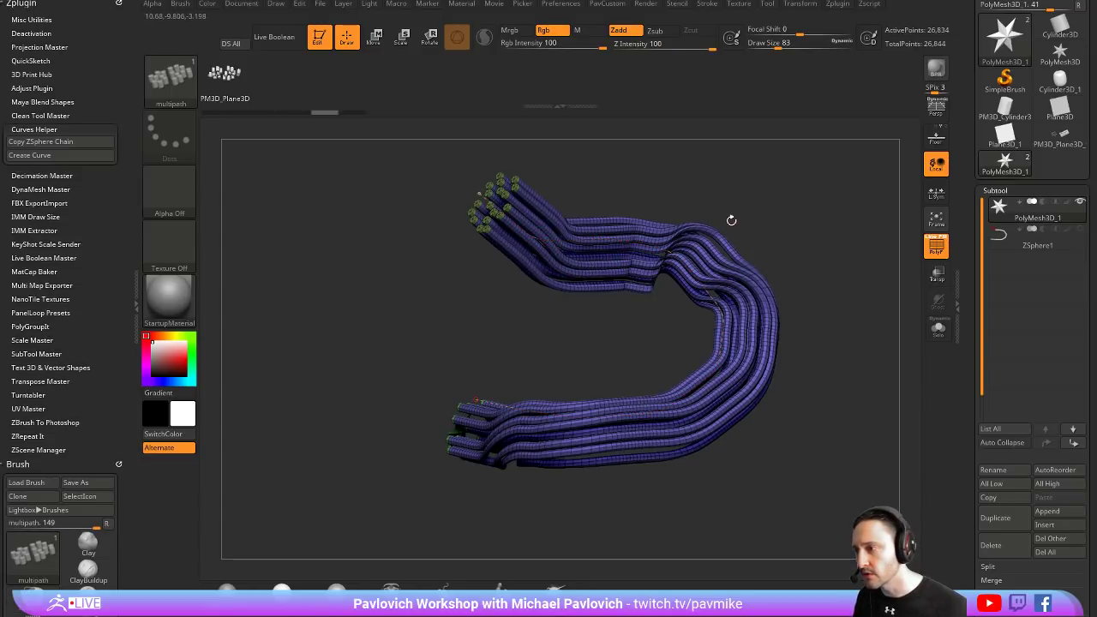
# Orbit the tube bundle so its ends face the viewer and bring up the topology and remeshing options
pyautogui.moveTo(705, 214); pyautogui.dragTo(680, 200)
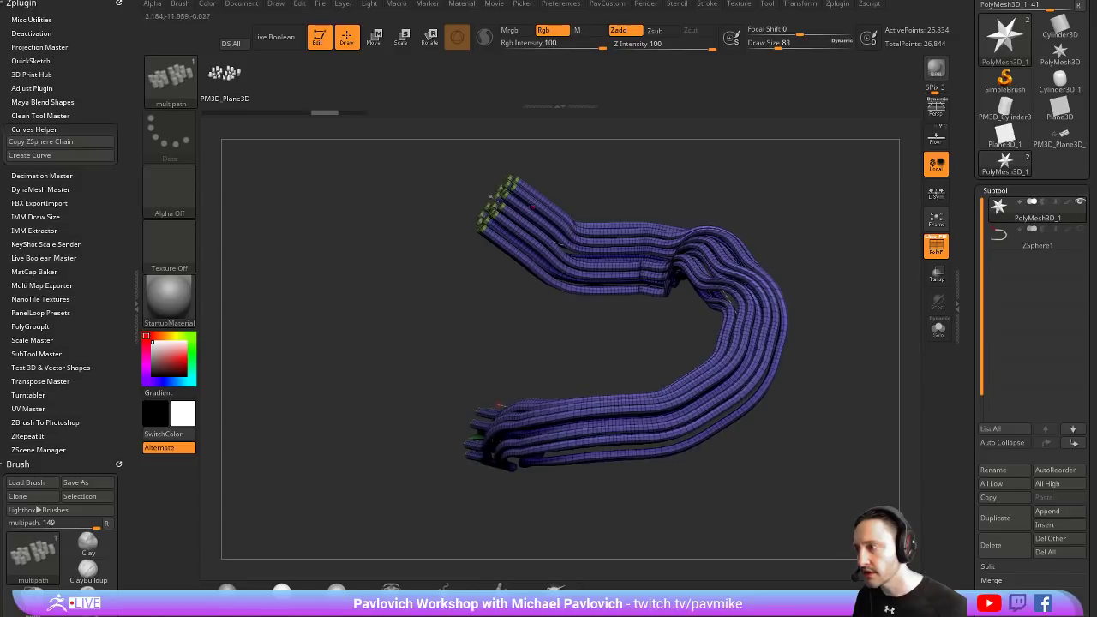
pyautogui.moveTo(490, 195)
pyautogui.mouseDown()
pyautogui.moveTo(436, 221)
pyautogui.moveTo(438, 433)
pyautogui.mouseUp()
pyautogui.moveTo(635, 271)
pyautogui.mouseDown()
pyautogui.moveTo(780, 250)
pyautogui.moveTo(726, 273)
pyautogui.mouseUp()
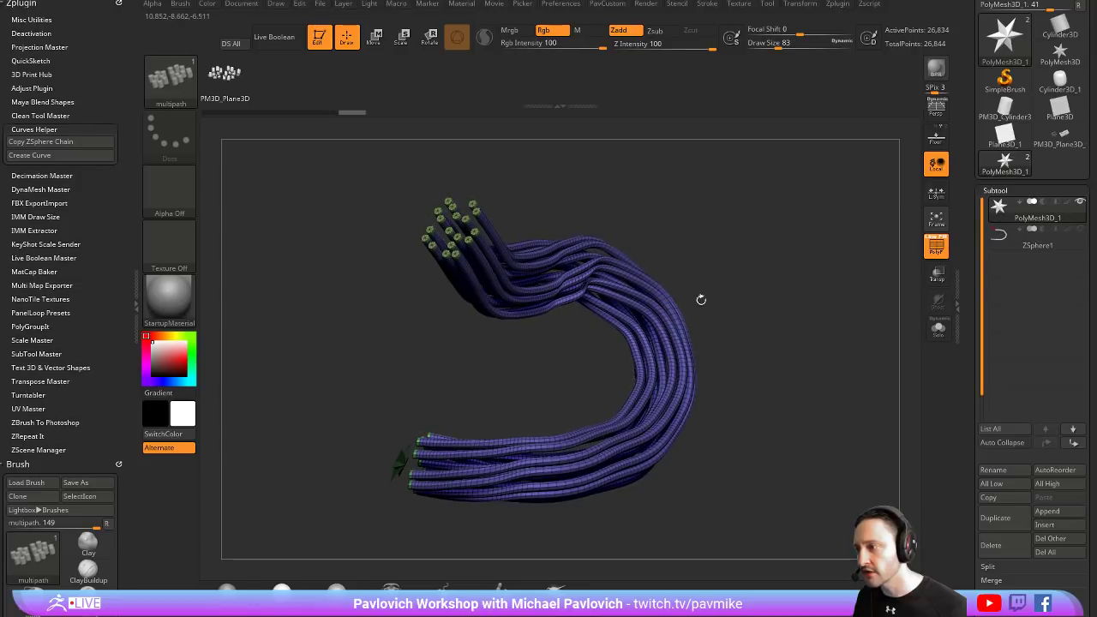
pyautogui.press('space')
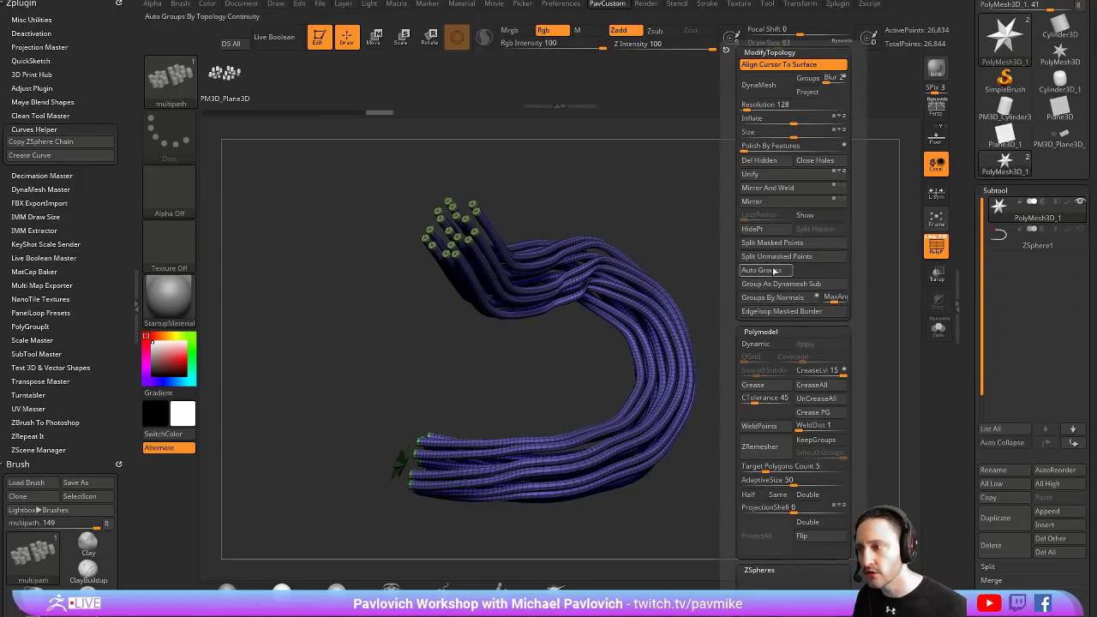
# Isolate the small green piece, then show the whole tube mesh again
pyautogui.click(772, 245)
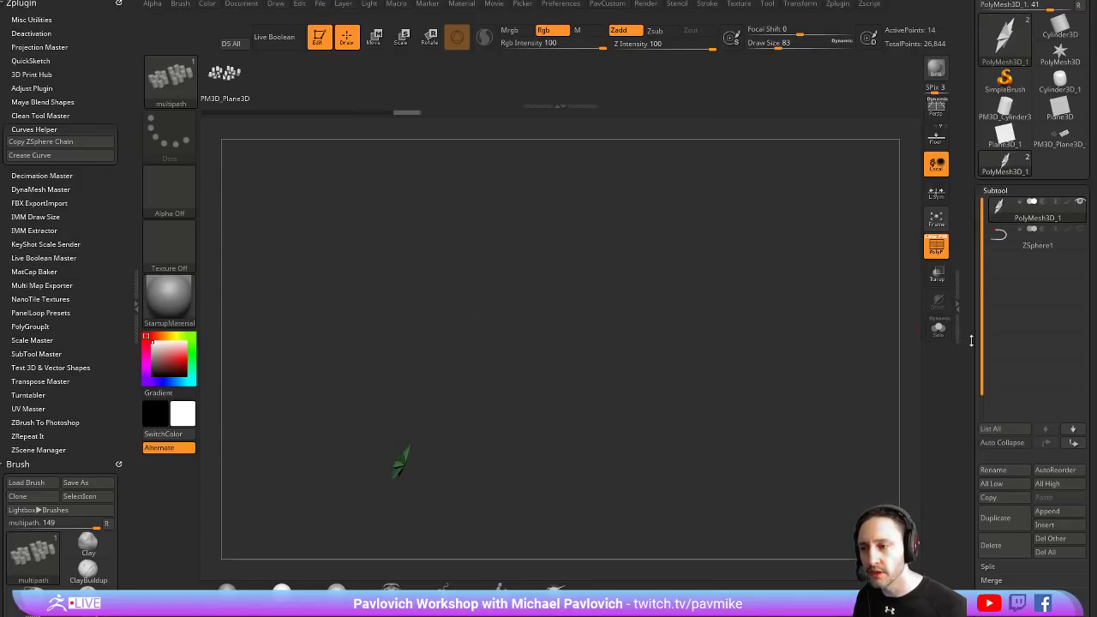
pyautogui.scroll(-5, 971, 341)
pyautogui.scroll(-5, 977, 283)
pyautogui.scroll(-4, 985, 229)
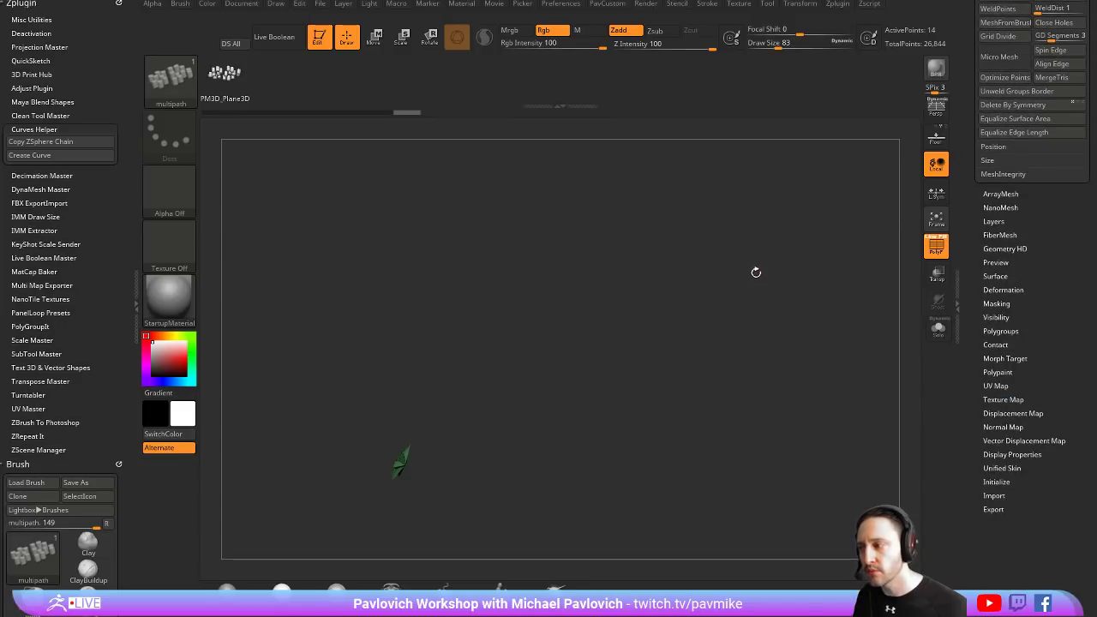
pyautogui.press('space')
pyautogui.click(754, 273)
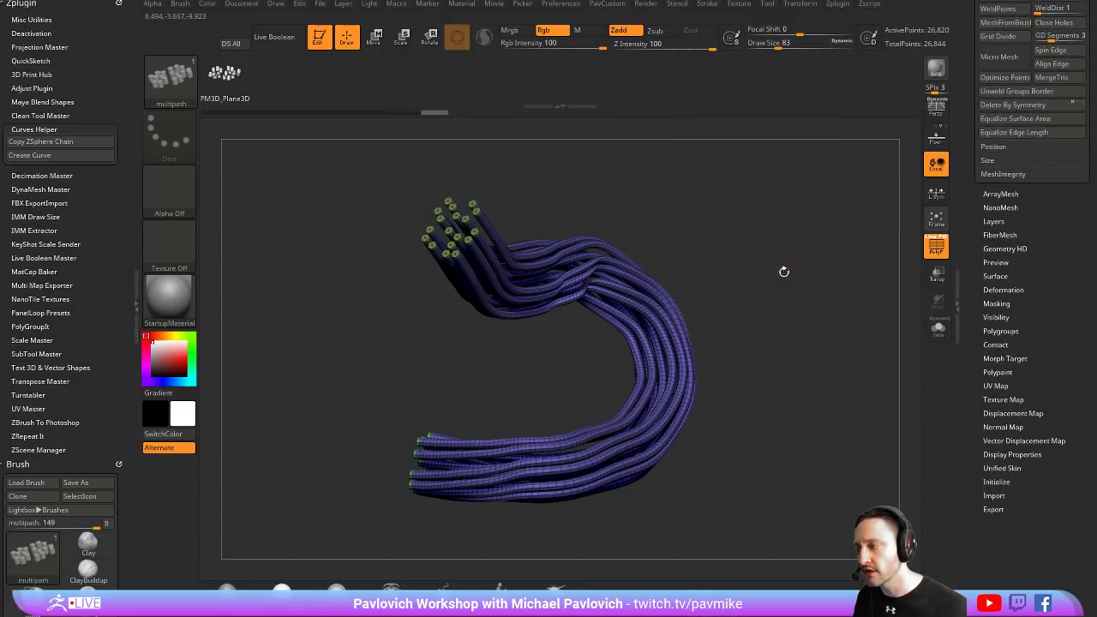
pyautogui.press('space')
# Rotate the tube bundle around and send it to KeyShot through the External Renderer settings
pyautogui.moveTo(783, 272)
pyautogui.mouseDown()
pyautogui.moveTo(573, 271)
pyautogui.moveTo(772, 365)
pyautogui.mouseUp()
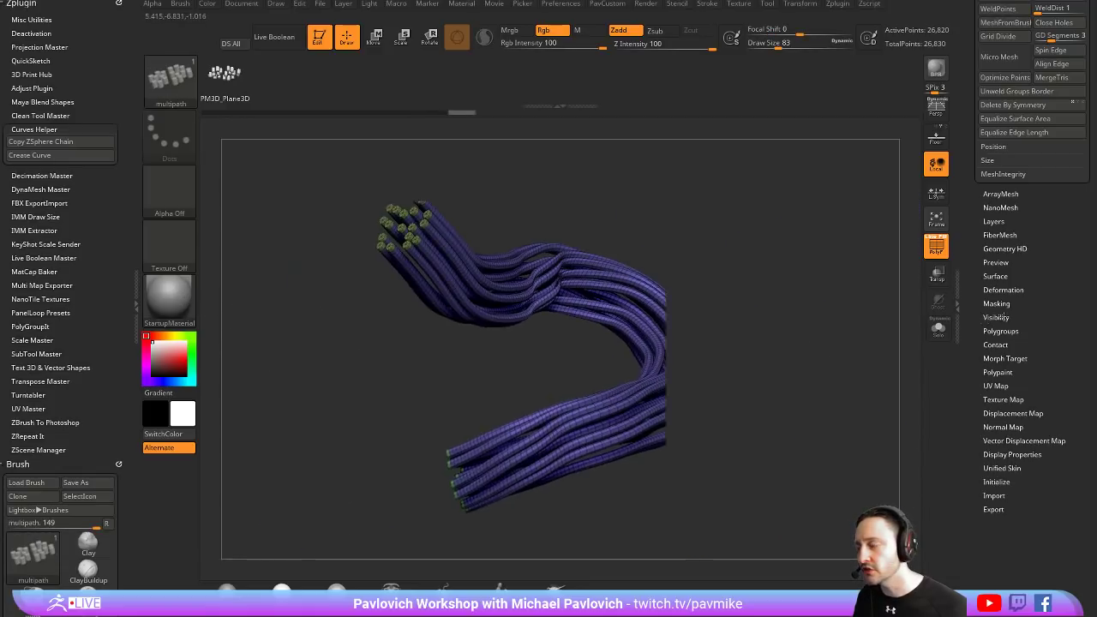
pyautogui.moveTo(1004, 317); pyautogui.dragTo(798, 311)
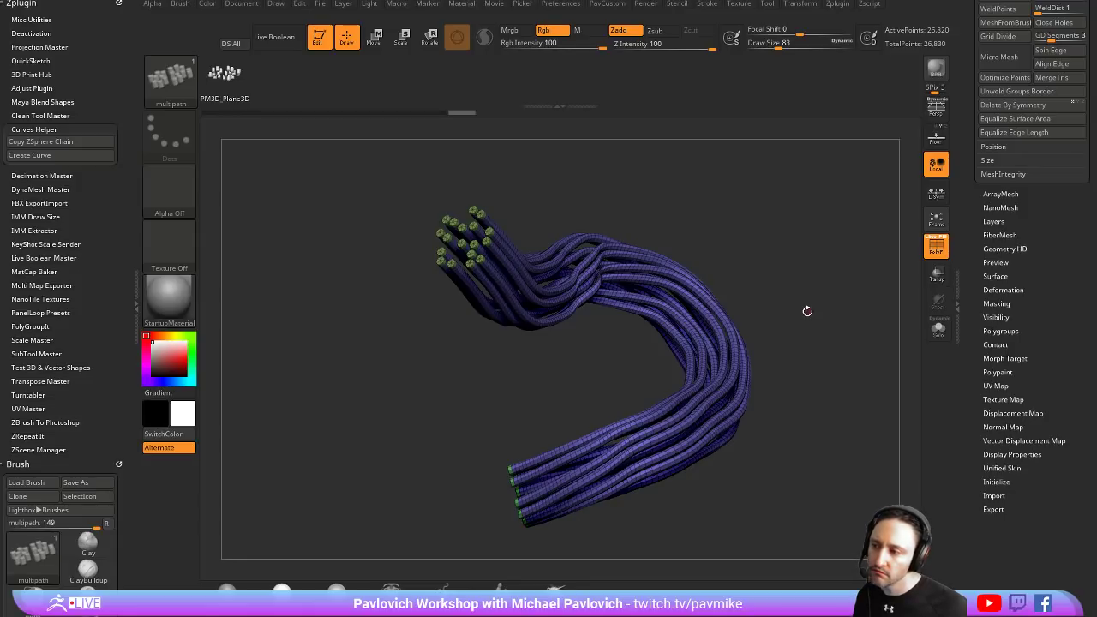
pyautogui.moveTo(968, 211); pyautogui.dragTo(988, 495)
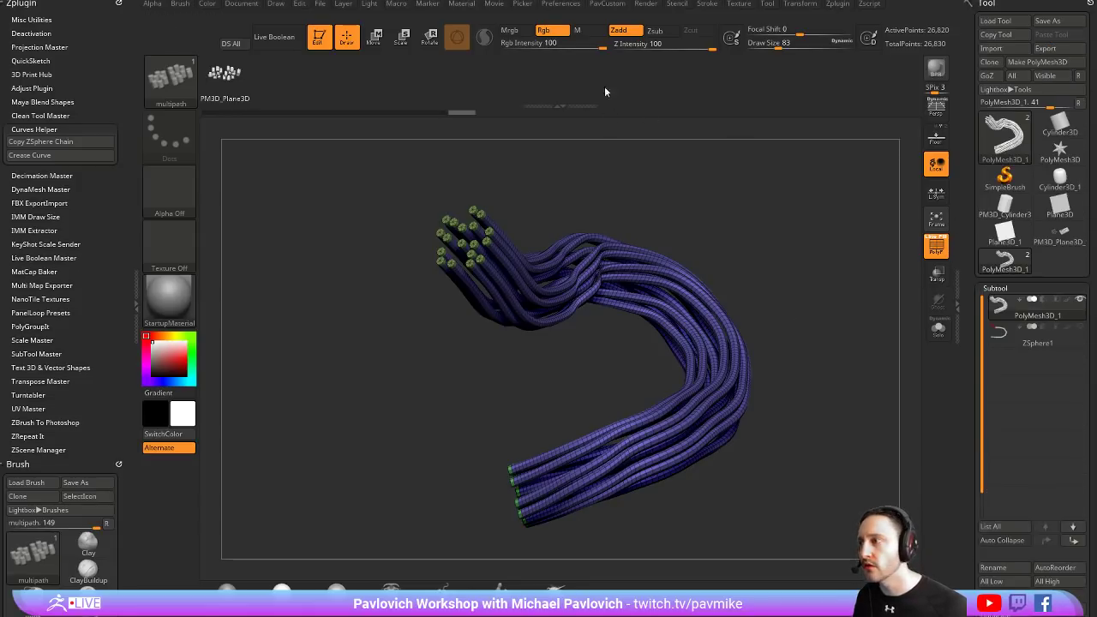
pyautogui.click(646, 4)
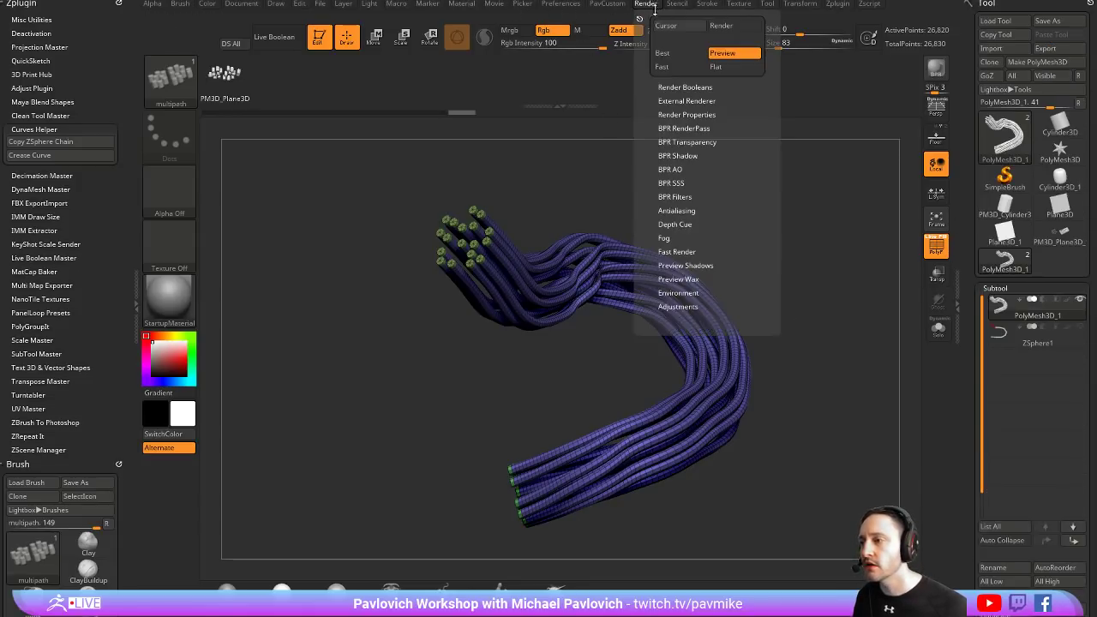
pyautogui.click(690, 101)
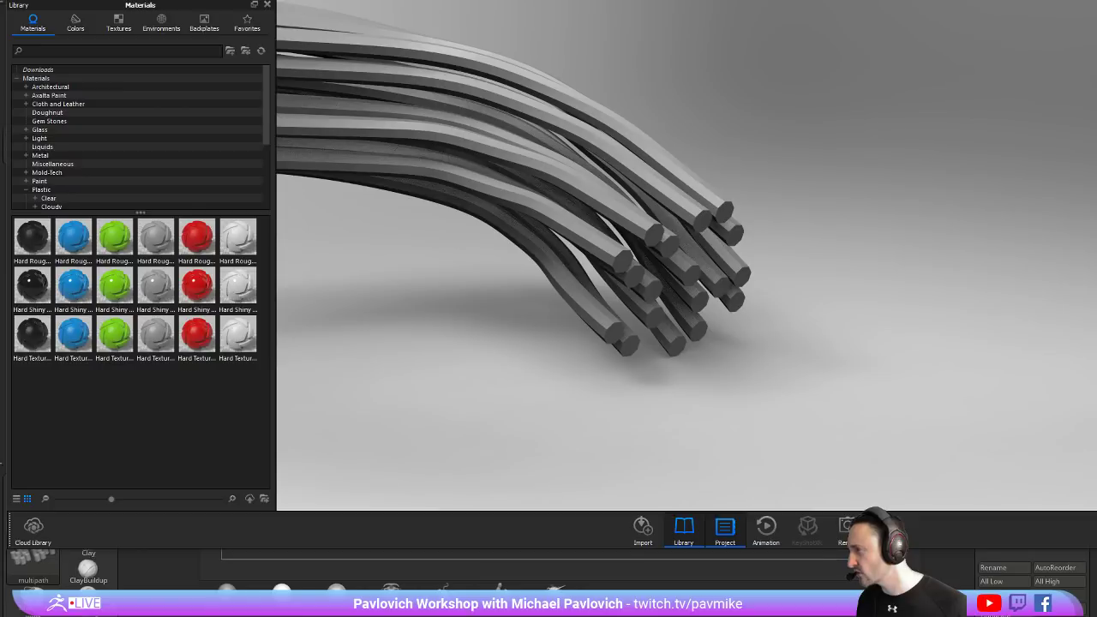
# Widen and enlarge the KeyShot render view, then tumble and zoom to frame the whole tube bundle
pyautogui.press('F2')
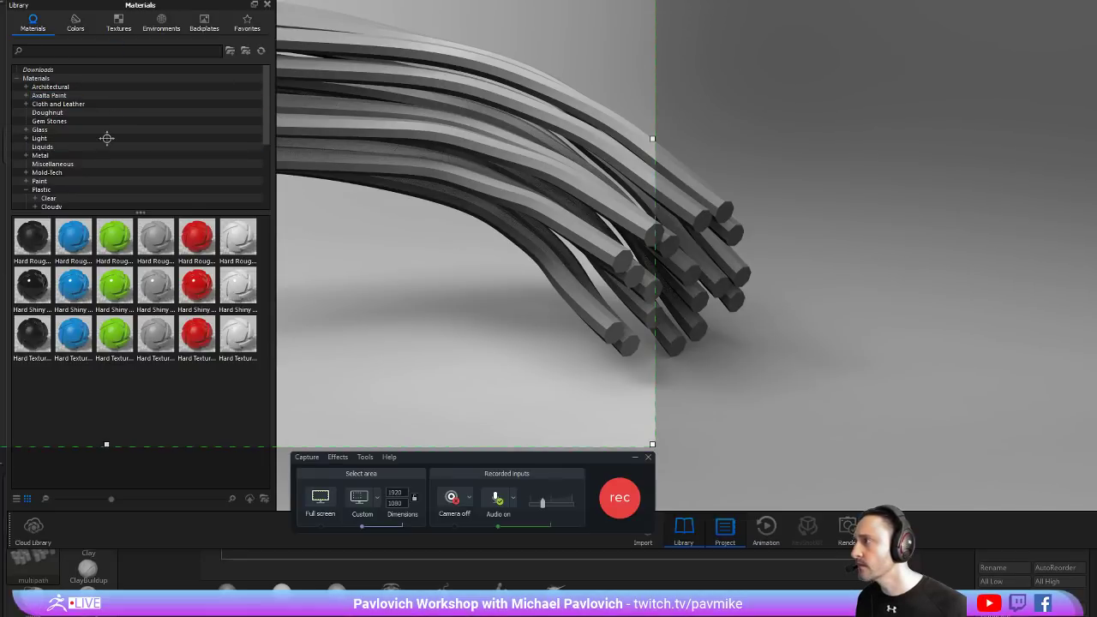
pyautogui.moveTo(106, 138)
pyautogui.mouseDown()
pyautogui.moveTo(306, 232)
pyautogui.moveTo(479, 253)
pyautogui.moveTo(539, 284)
pyautogui.moveTo(544, 303)
pyautogui.moveTo(561, 304)
pyautogui.moveTo(553, 318)
pyautogui.moveTo(549, 308)
pyautogui.mouseUp()
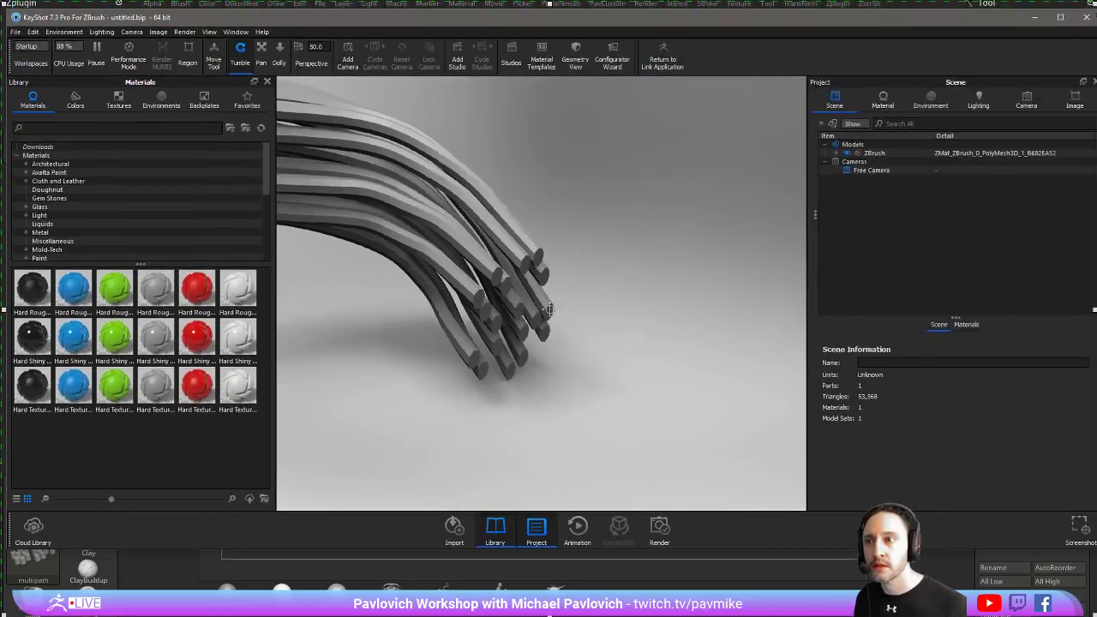
pyautogui.moveTo(444, 107); pyautogui.dragTo(414, 587)
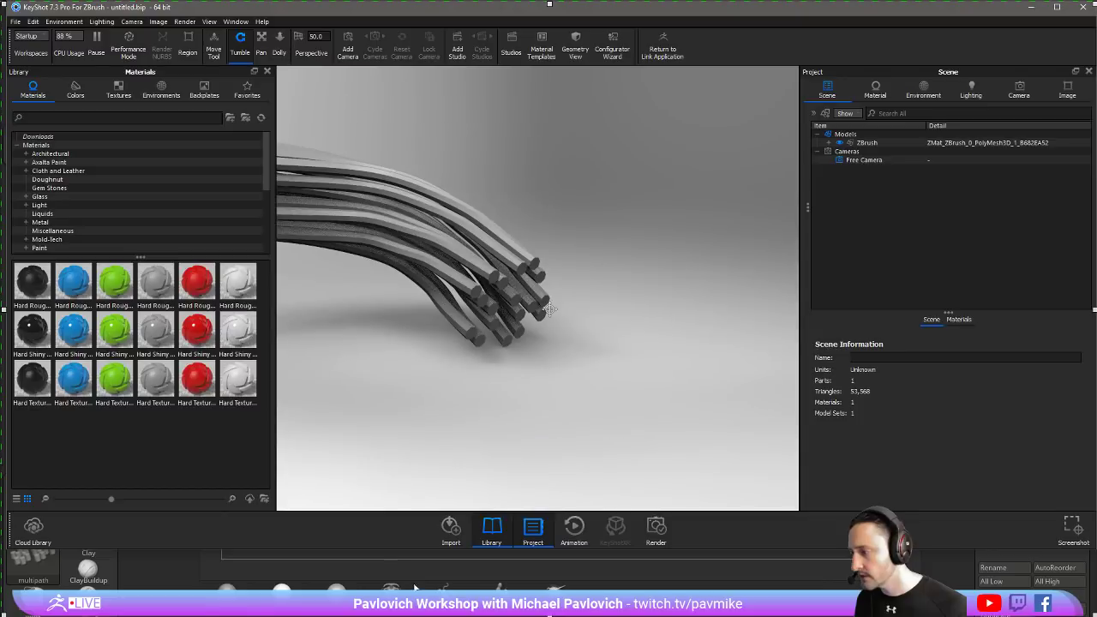
pyautogui.moveTo(422, 550); pyautogui.dragTo(422, 582)
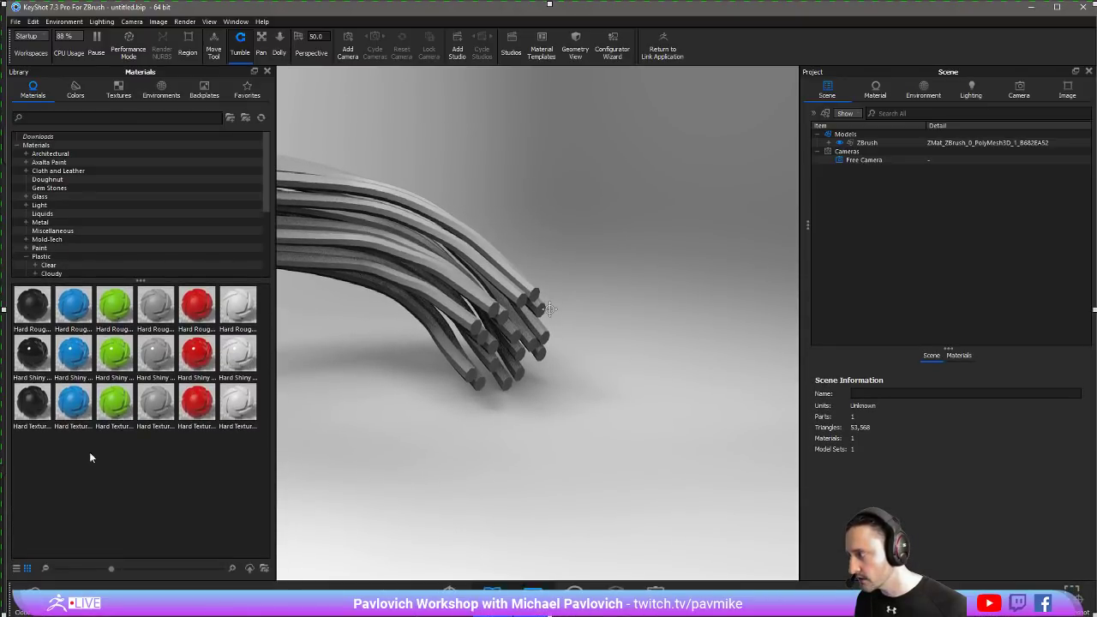
pyautogui.moveTo(5, 353); pyautogui.dragTo(0, 353)
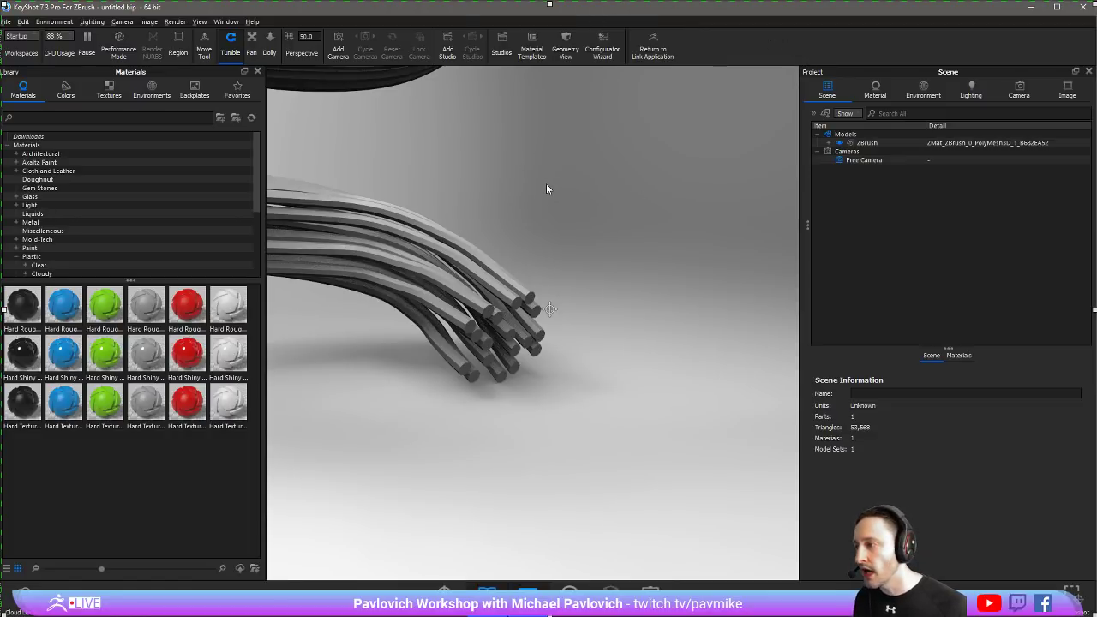
pyautogui.moveTo(491, 197)
pyautogui.mouseDown()
pyautogui.moveTo(499, 240)
pyautogui.moveTo(717, 317)
pyautogui.moveTo(696, 227)
pyautogui.moveTo(593, 263)
pyautogui.mouseUp()
pyautogui.scroll(-5, 716, 317)
pyautogui.scroll(2, 695, 227)
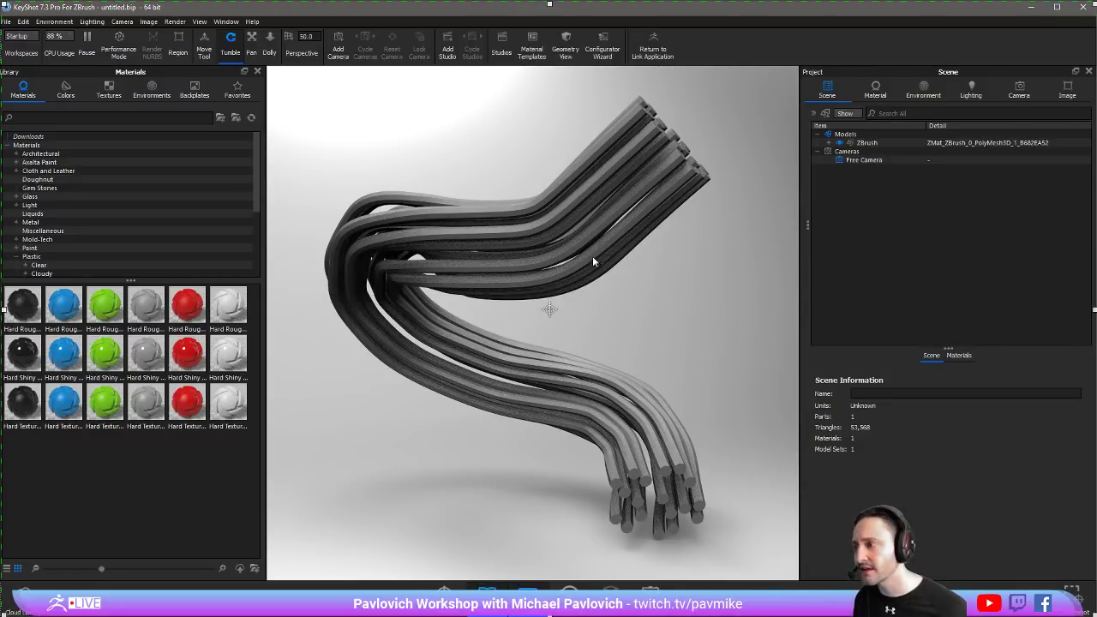
# Recalculate the ZBrush tube model's vertex normals at a 45° edge angle in the Geometry editor
pyautogui.click(21, 36)
pyautogui.click(38, 82)
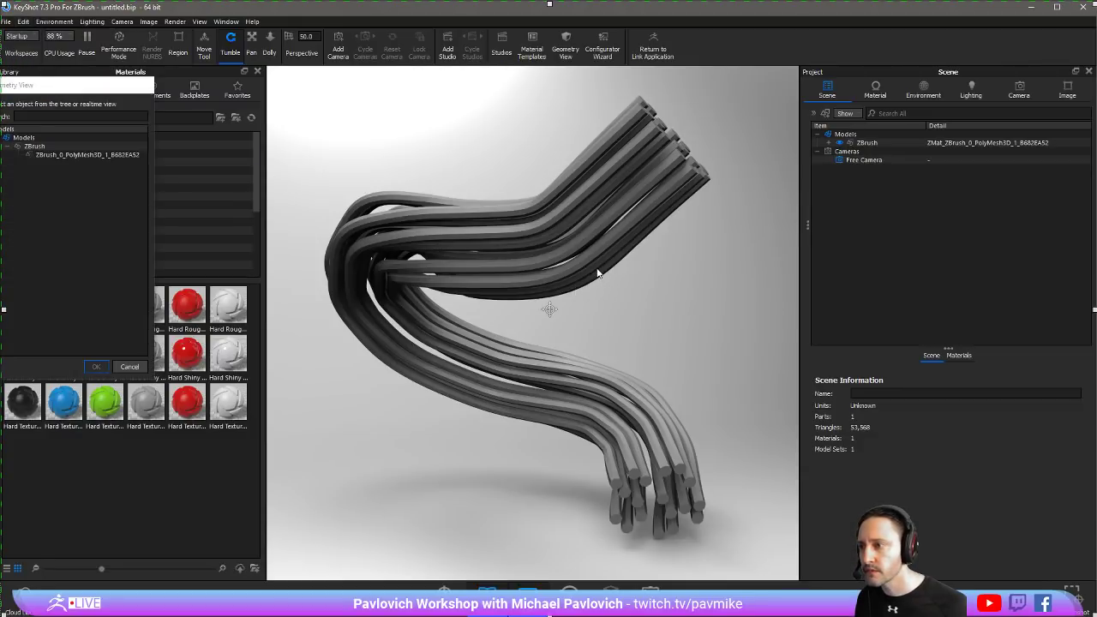
pyautogui.click(578, 239)
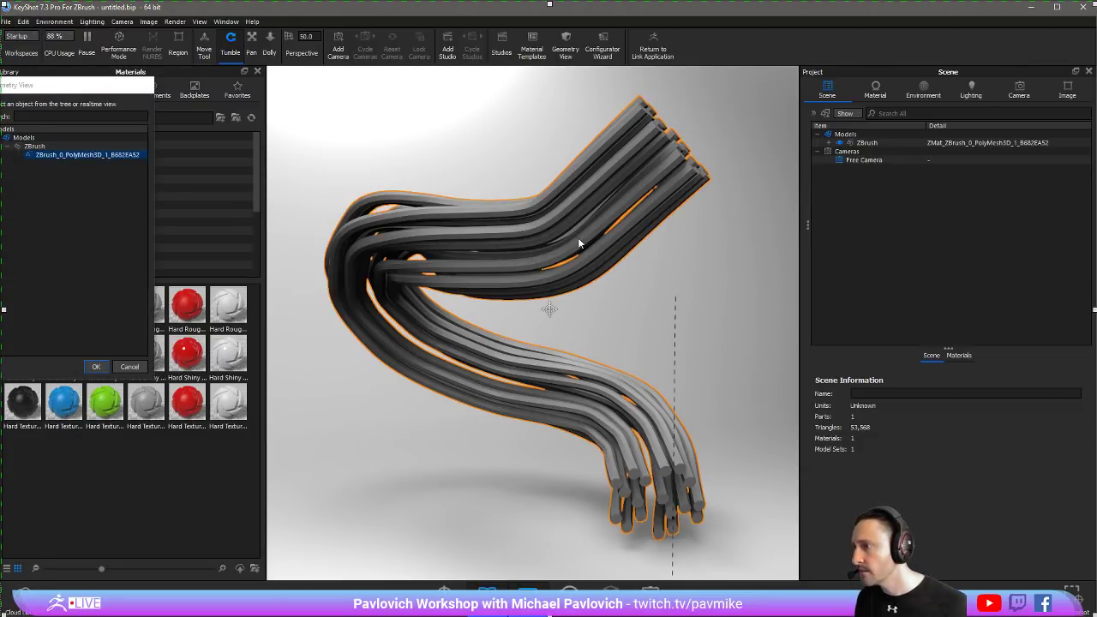
pyautogui.moveTo(727, 131)
pyautogui.mouseDown()
pyautogui.moveTo(627, 158)
pyautogui.moveTo(594, 188)
pyautogui.moveTo(704, 150)
pyautogui.mouseUp()
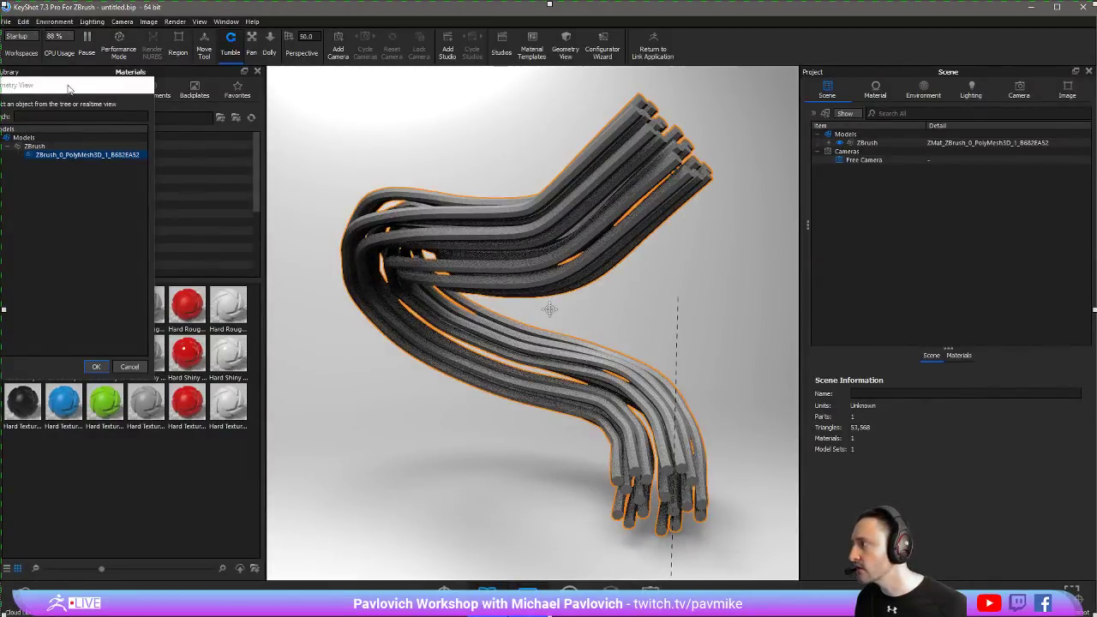
pyautogui.moveTo(68, 88); pyautogui.dragTo(333, 102)
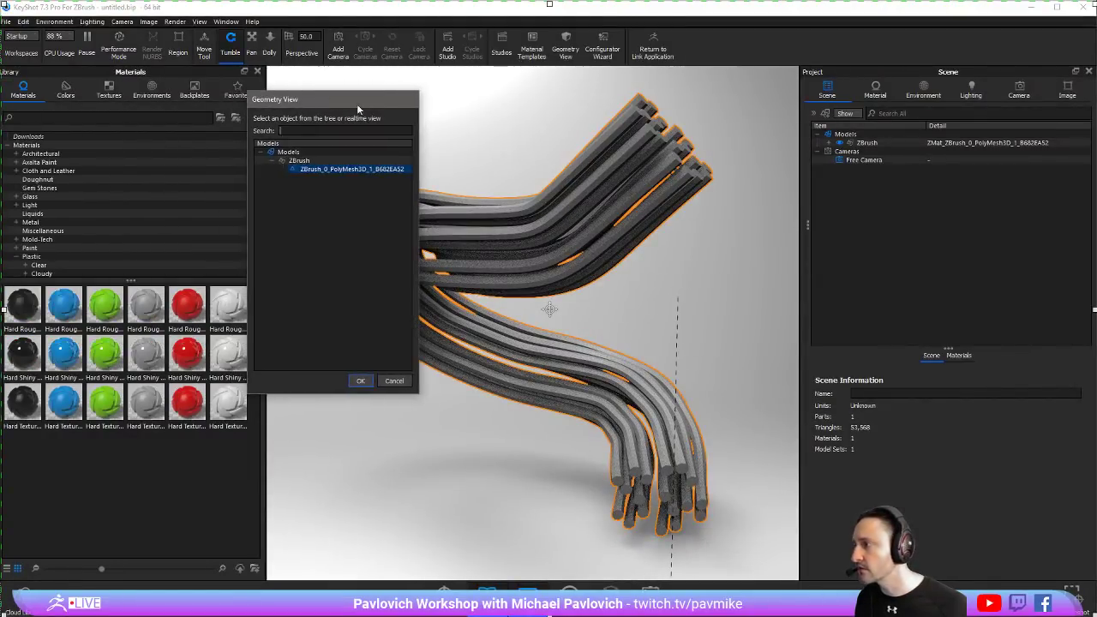
pyautogui.click(365, 382)
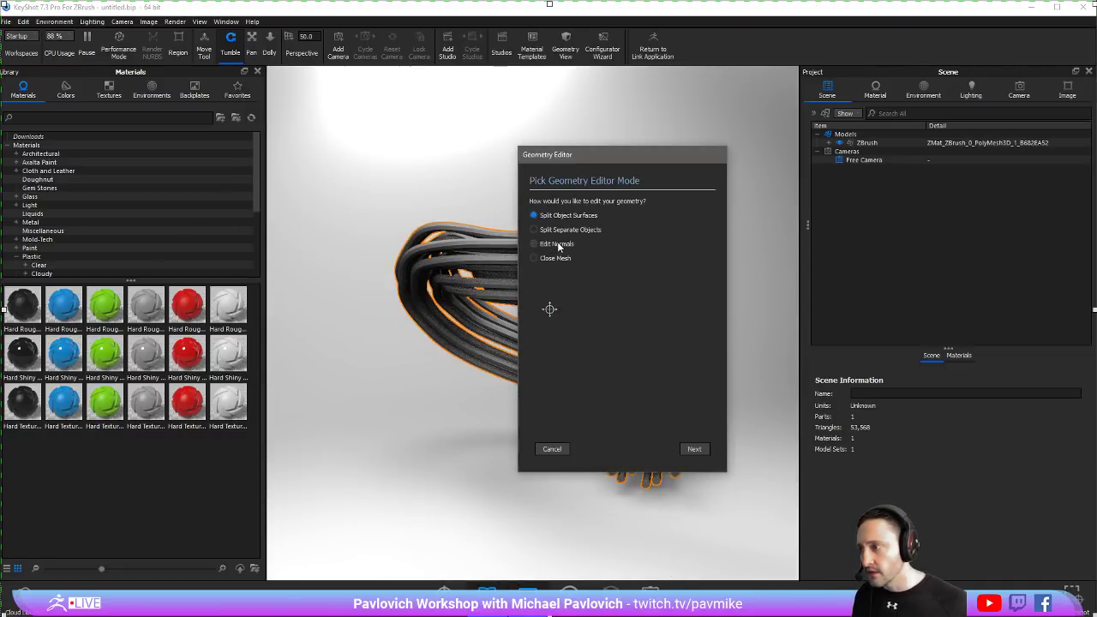
pyautogui.click(692, 448)
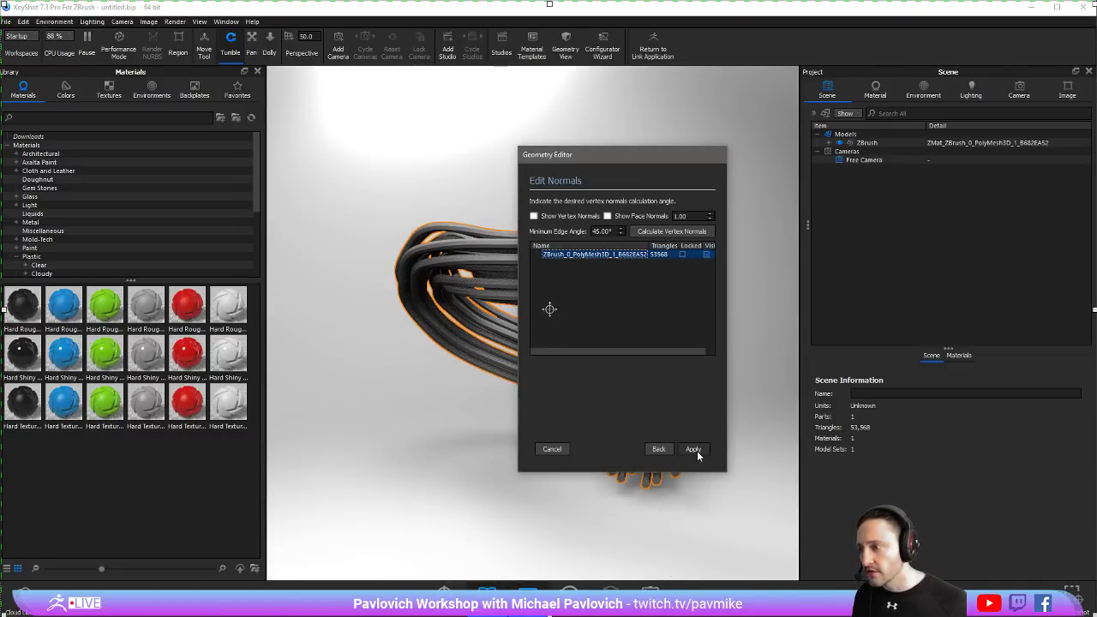
pyautogui.click(651, 236)
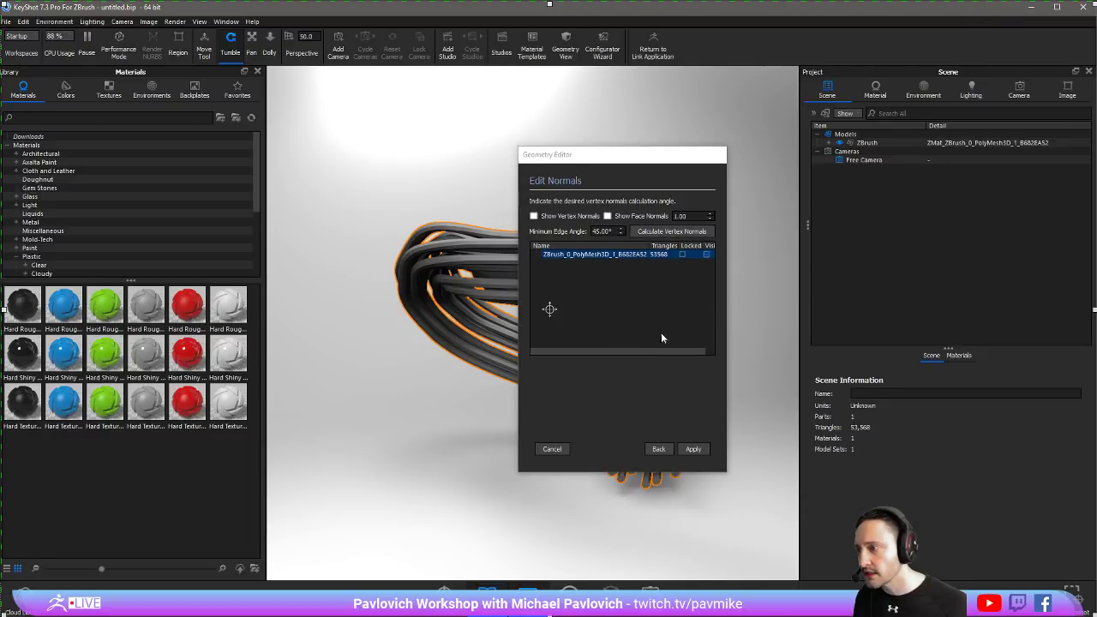
pyautogui.click(690, 449)
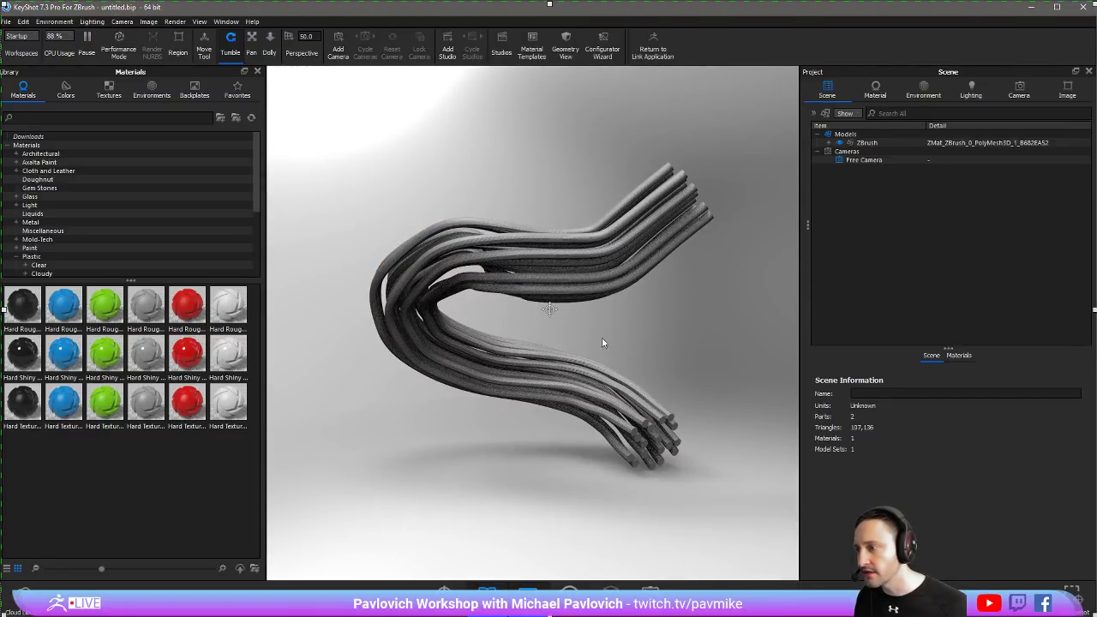
# Tumble the smooth-shaded tube bundle, narrow the material library panel, and open KeyShot's Edit menu
pyautogui.moveTo(603, 343)
pyautogui.mouseDown()
pyautogui.moveTo(669, 285)
pyautogui.moveTo(641, 311)
pyautogui.moveTo(696, 291)
pyautogui.moveTo(756, 338)
pyautogui.moveTo(717, 299)
pyautogui.mouseUp()
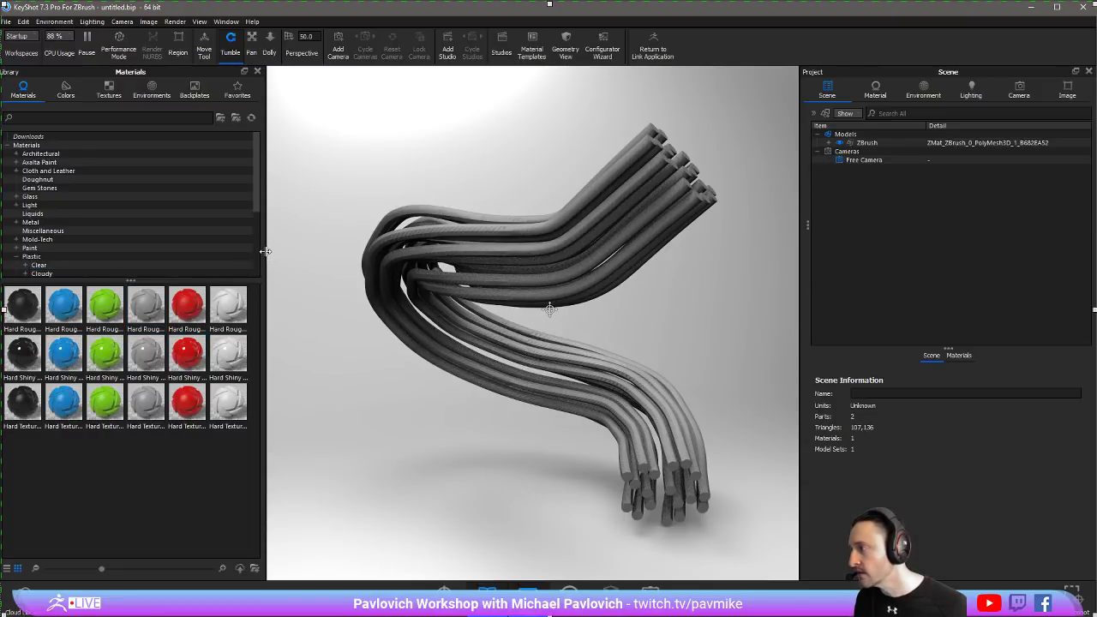
pyautogui.moveTo(265, 251); pyautogui.dragTo(147, 251)
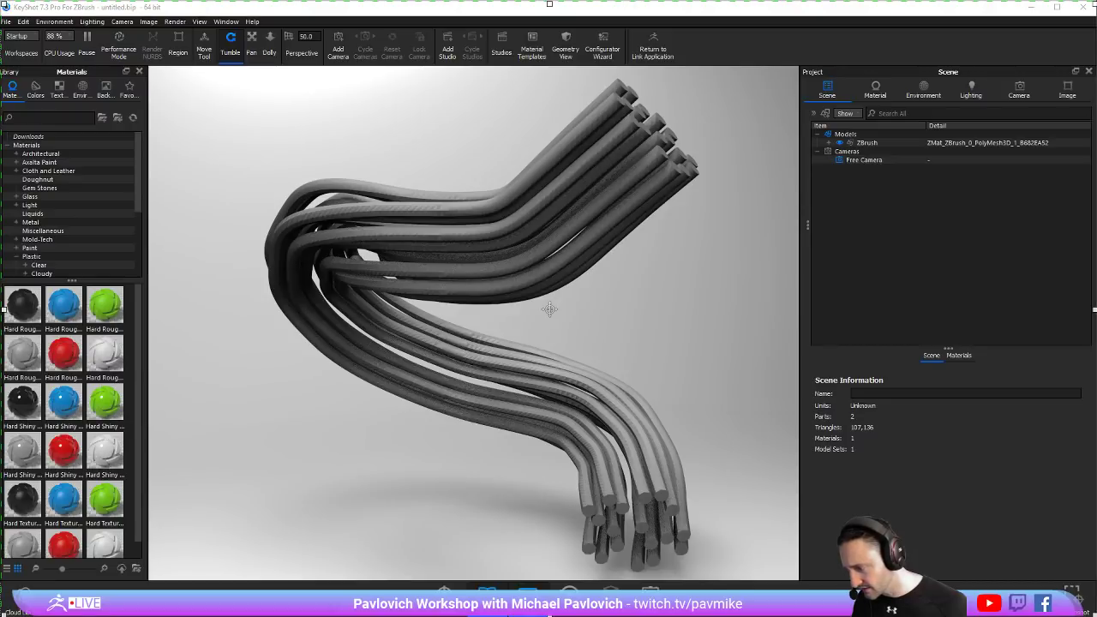
pyautogui.scroll(-3, 709, 356)
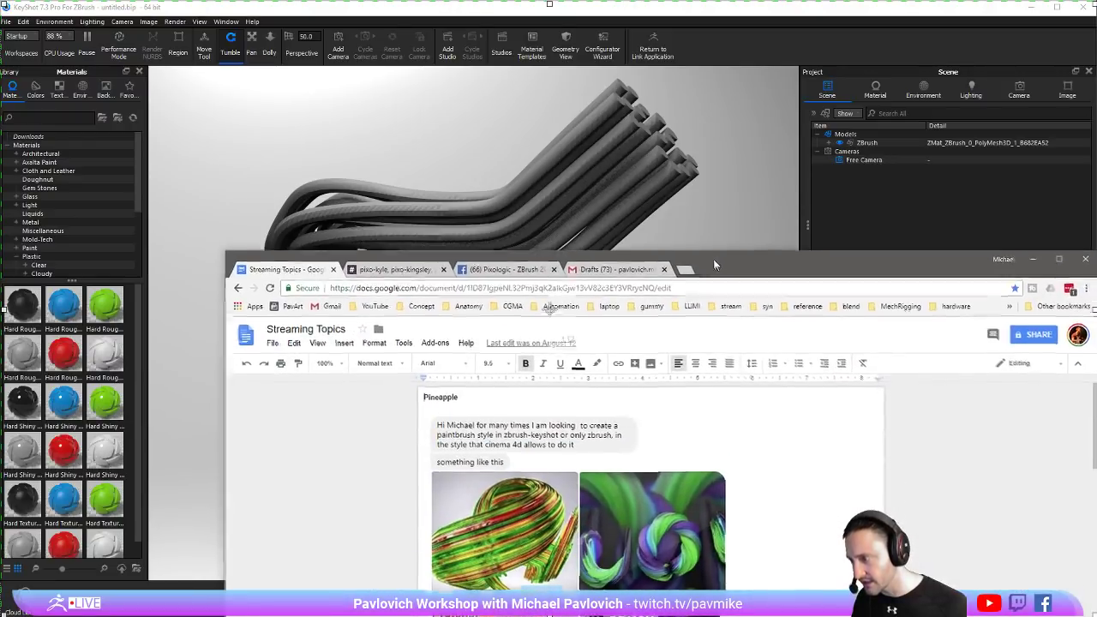
pyautogui.click(712, 254)
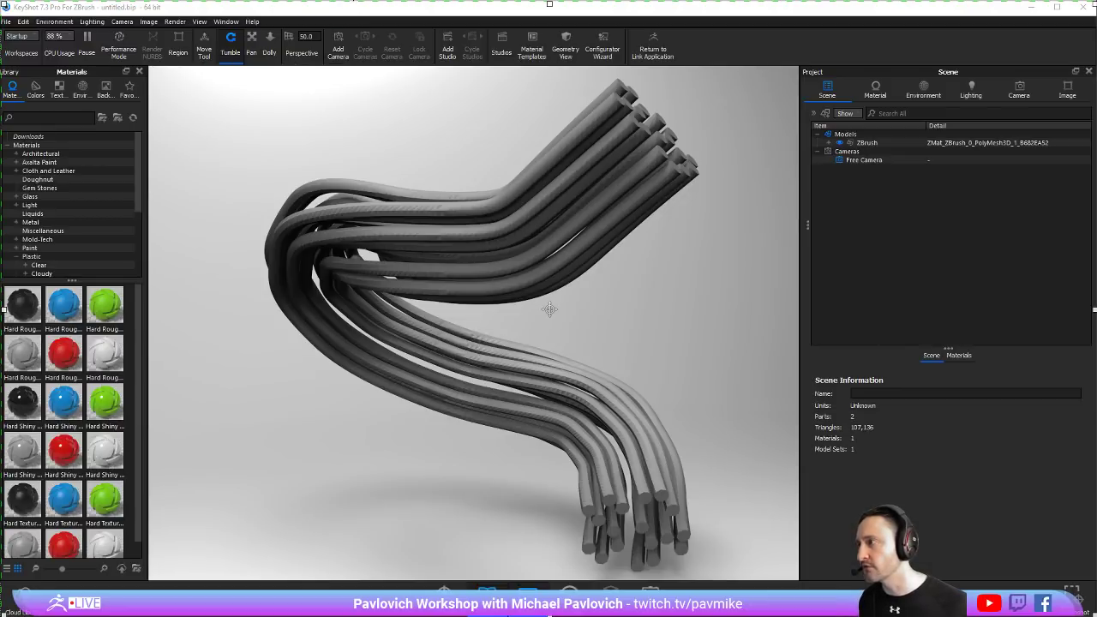
pyautogui.hotkey('alt', 'Tab')
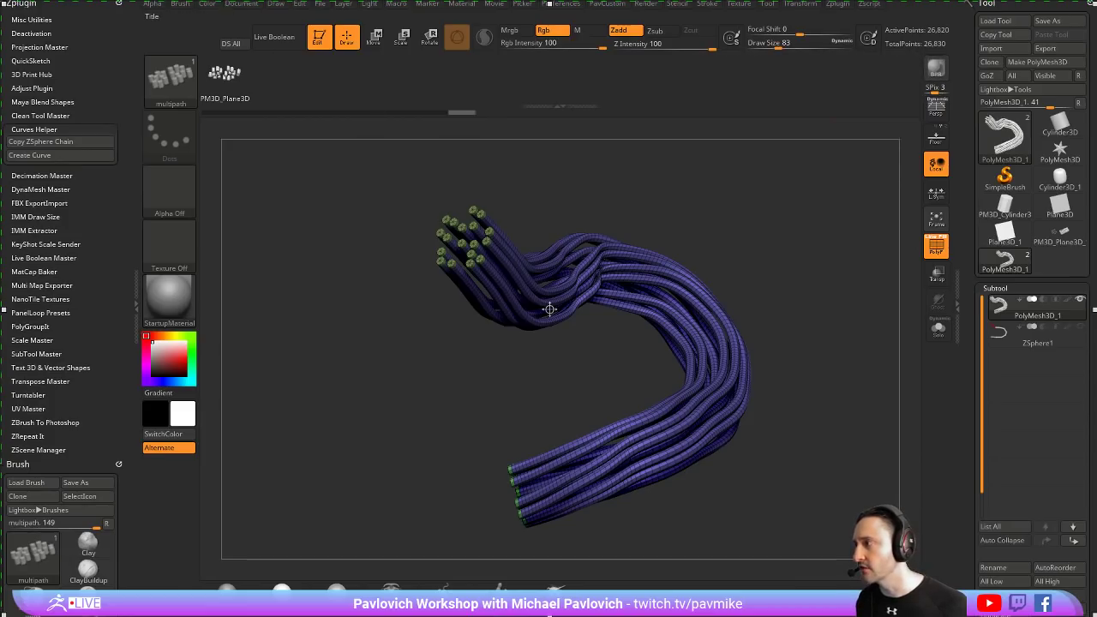
pyautogui.hotkey('alt', 'Tab')
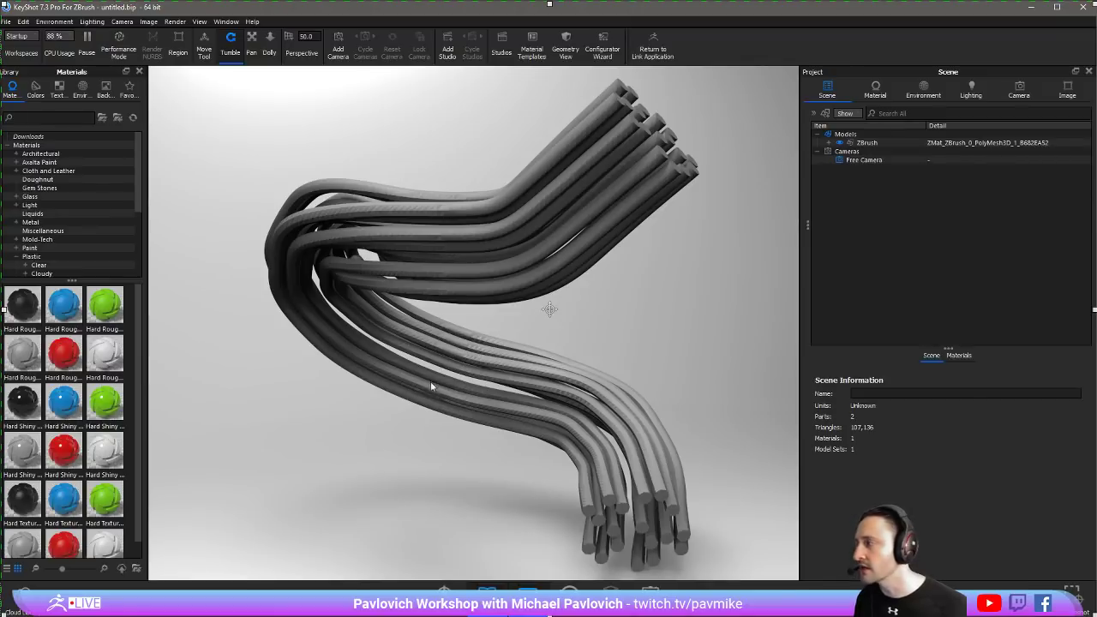
pyautogui.click(23, 22)
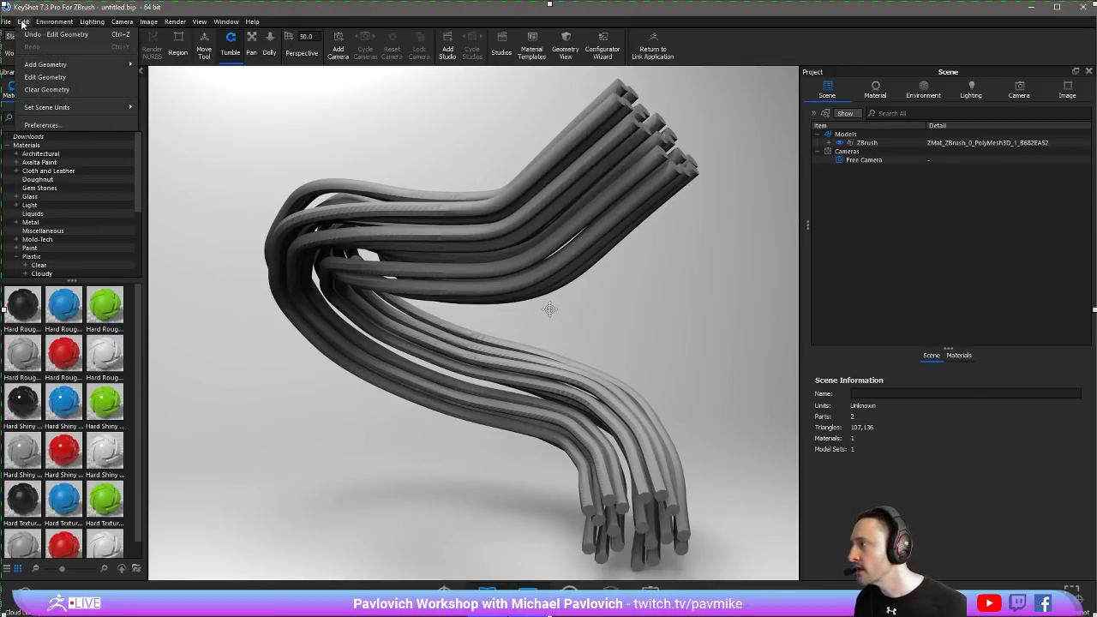
# Attempt a Split Separate Objects edit, then expand the ZBrush model and select its mesh part
pyautogui.click(43, 89)
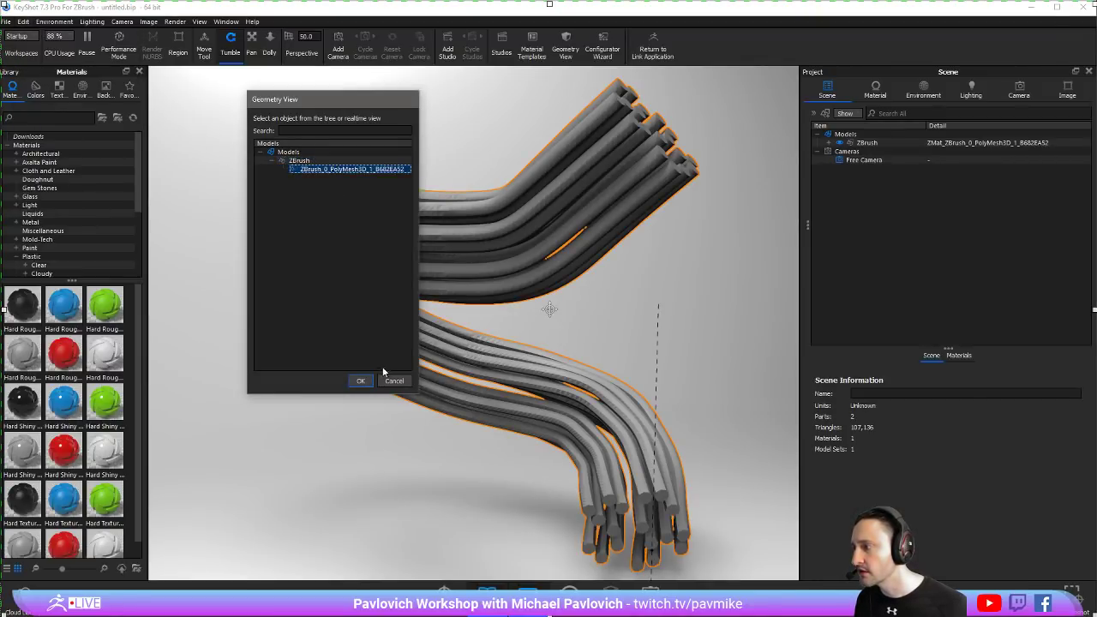
pyautogui.click(360, 380)
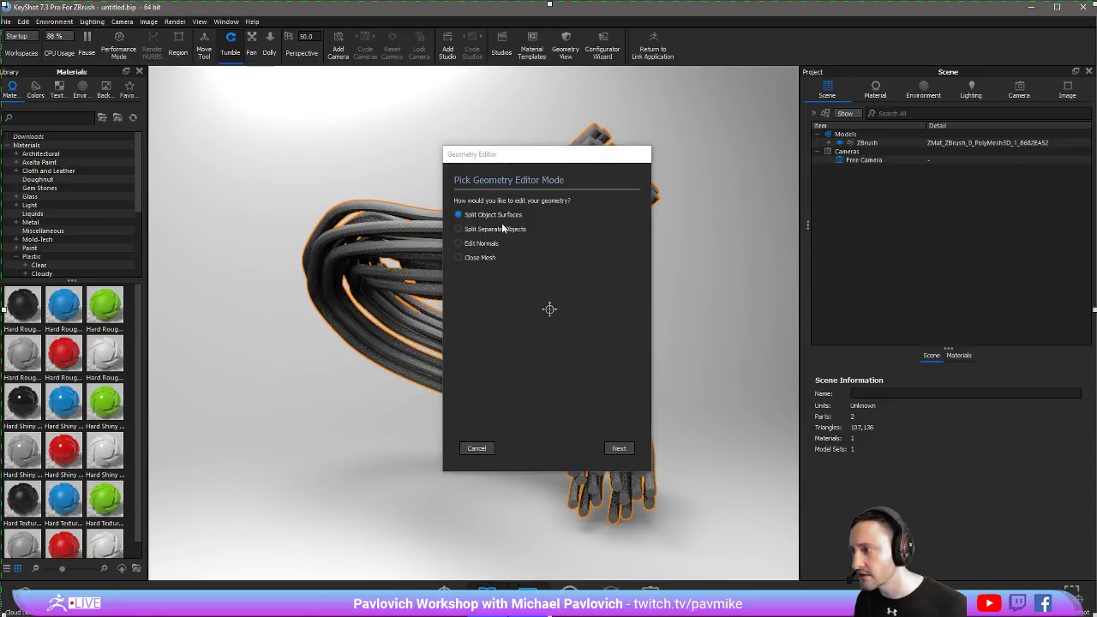
pyautogui.click(501, 228)
pyautogui.click(618, 448)
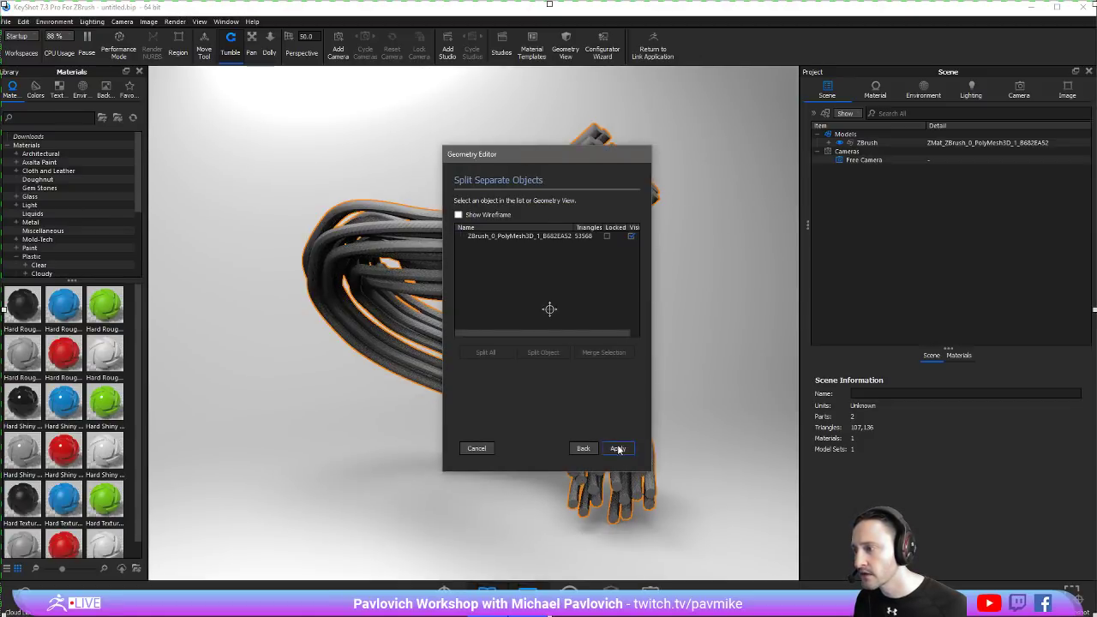
pyautogui.click(618, 448)
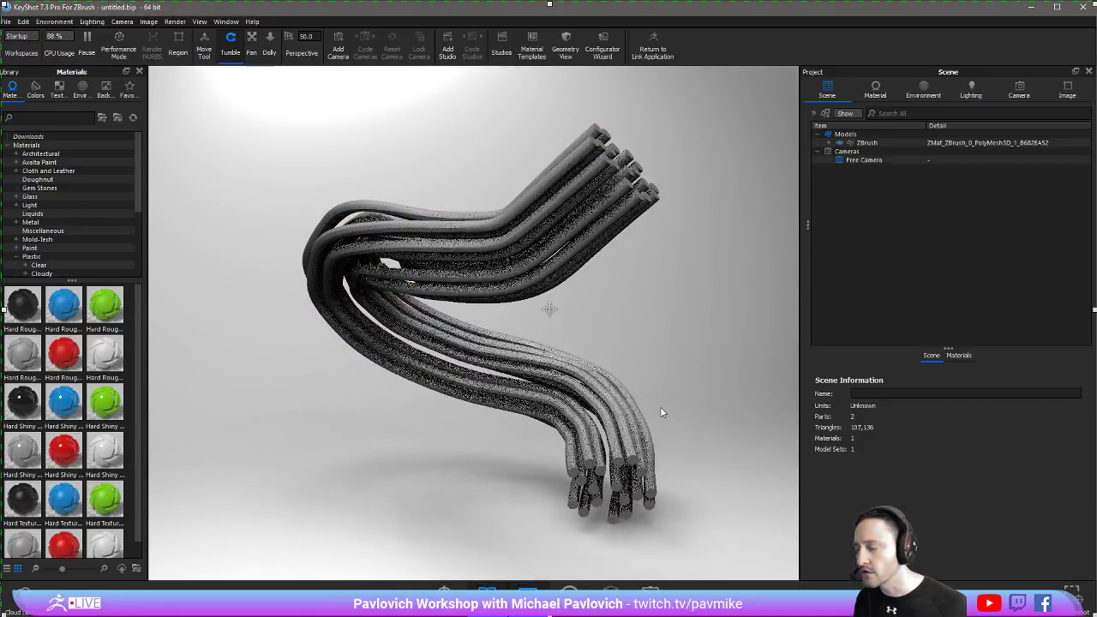
pyautogui.click(828, 143)
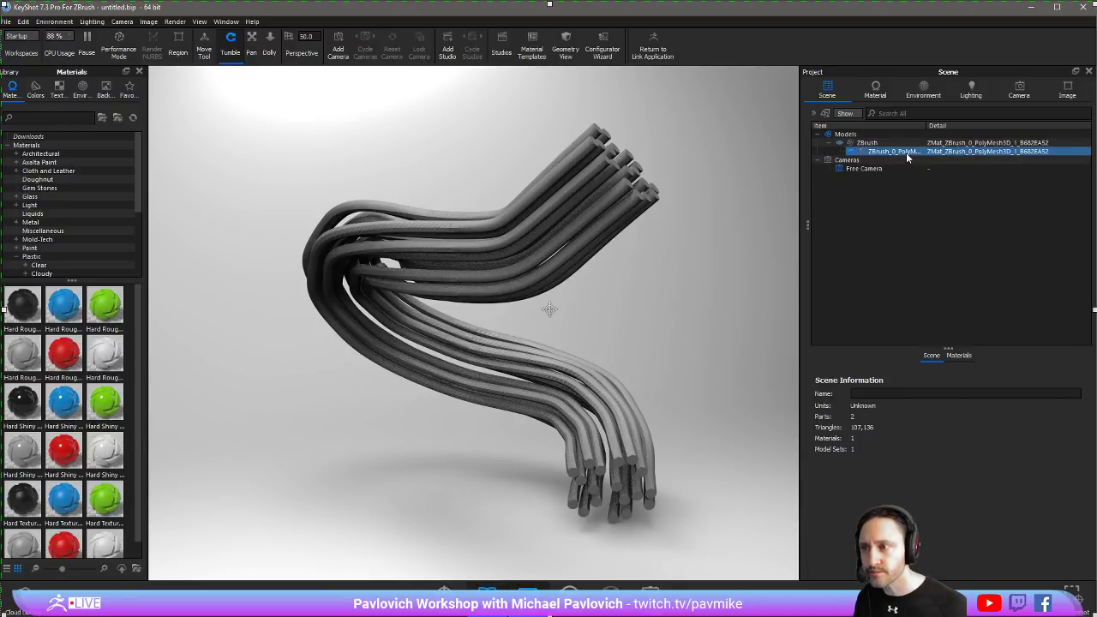
pyautogui.click(906, 151)
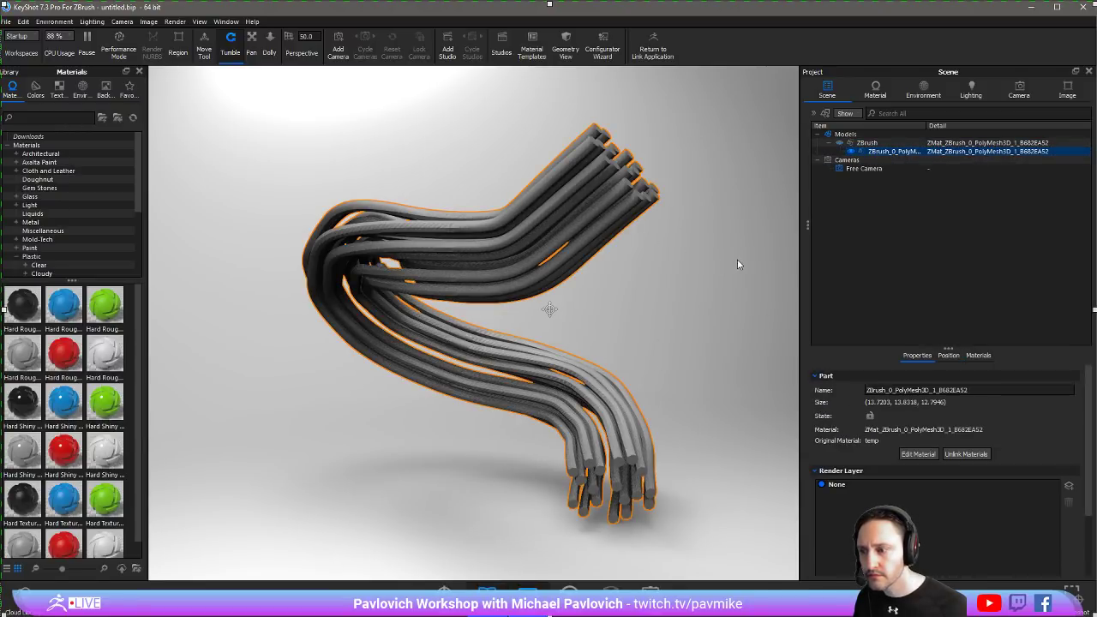
# Split the selected mesh with Split All into 18 separate tube parts and select one tube
pyautogui.click(24, 21)
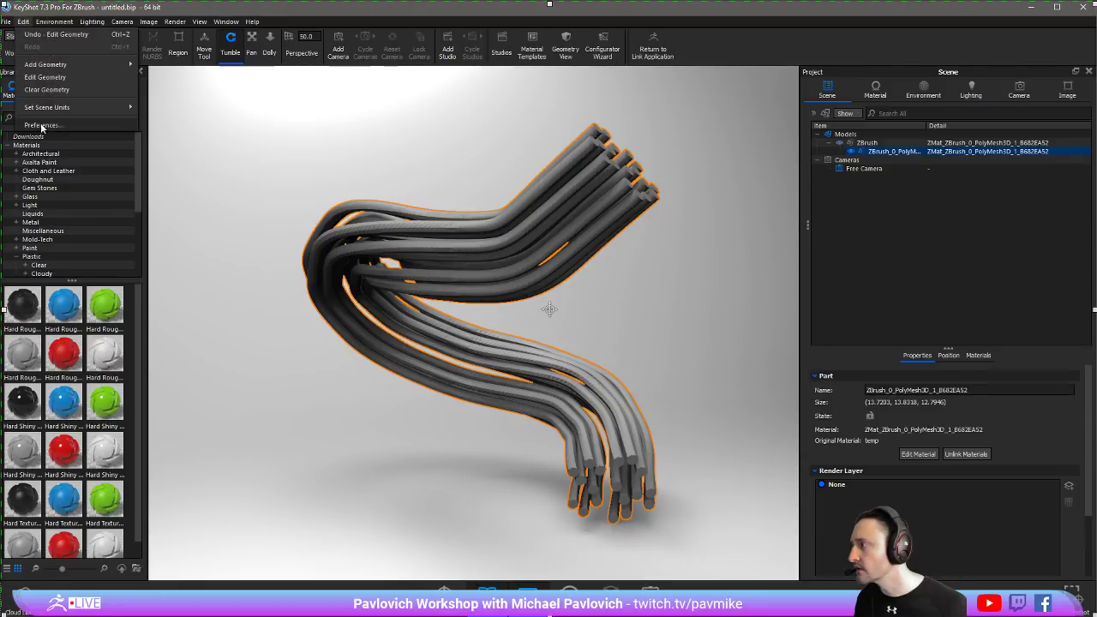
pyautogui.click(47, 77)
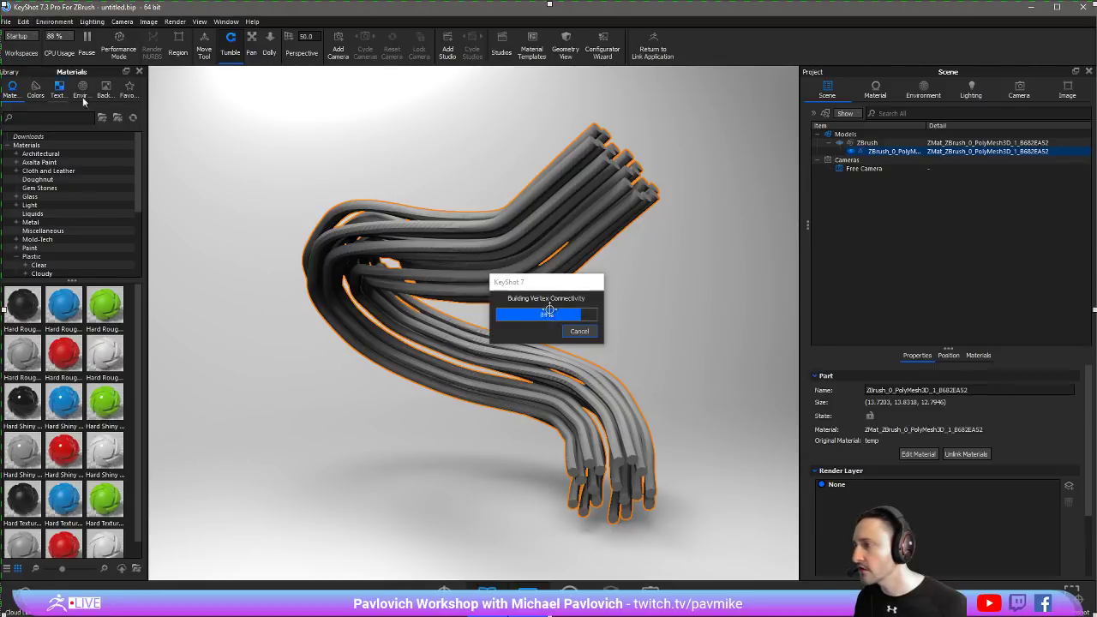
pyautogui.click(502, 230)
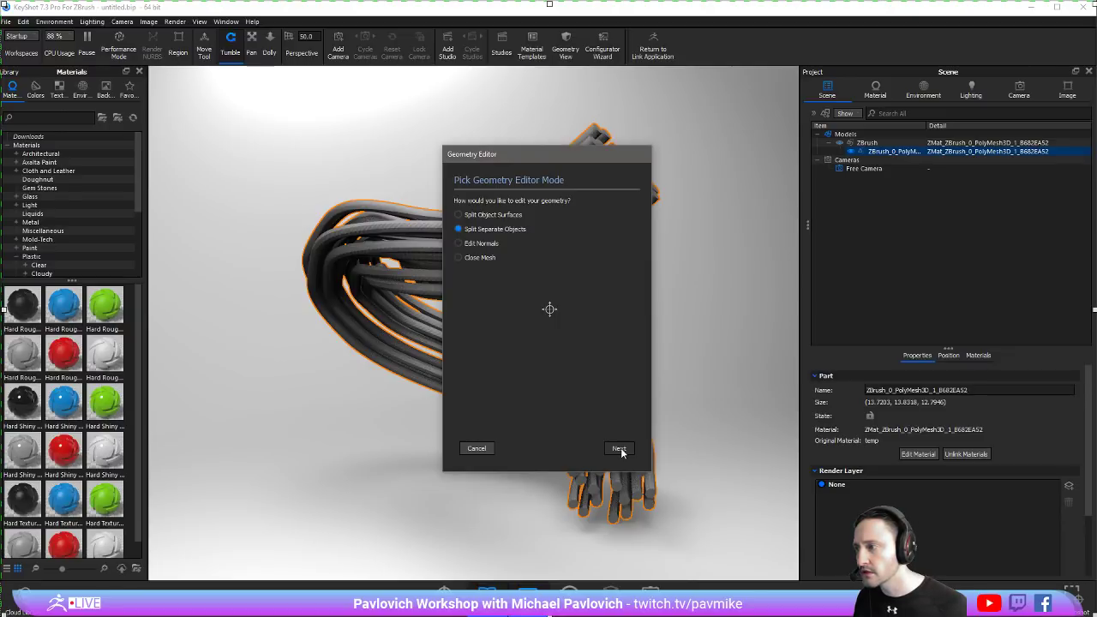
pyautogui.click(619, 449)
pyautogui.click(491, 235)
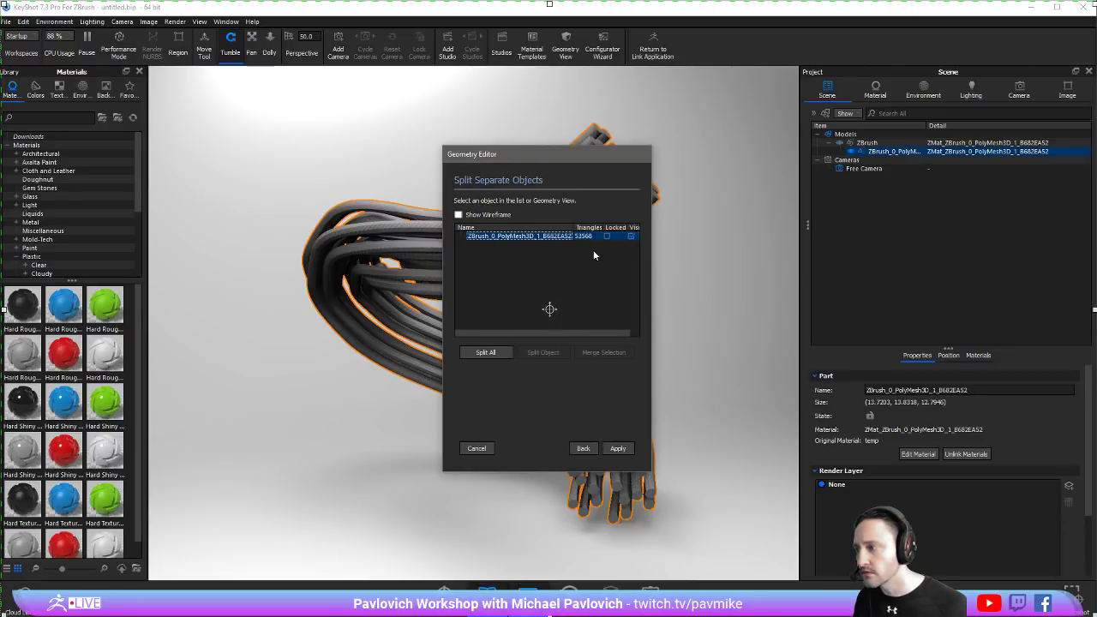
pyautogui.click(489, 352)
pyautogui.click(618, 448)
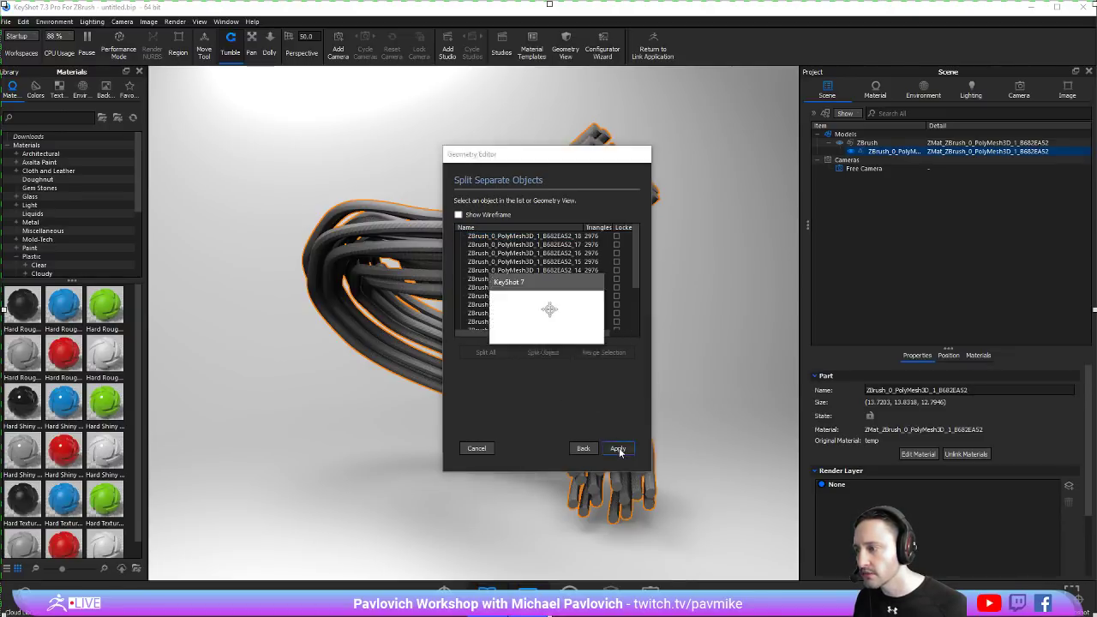
pyautogui.click(596, 206)
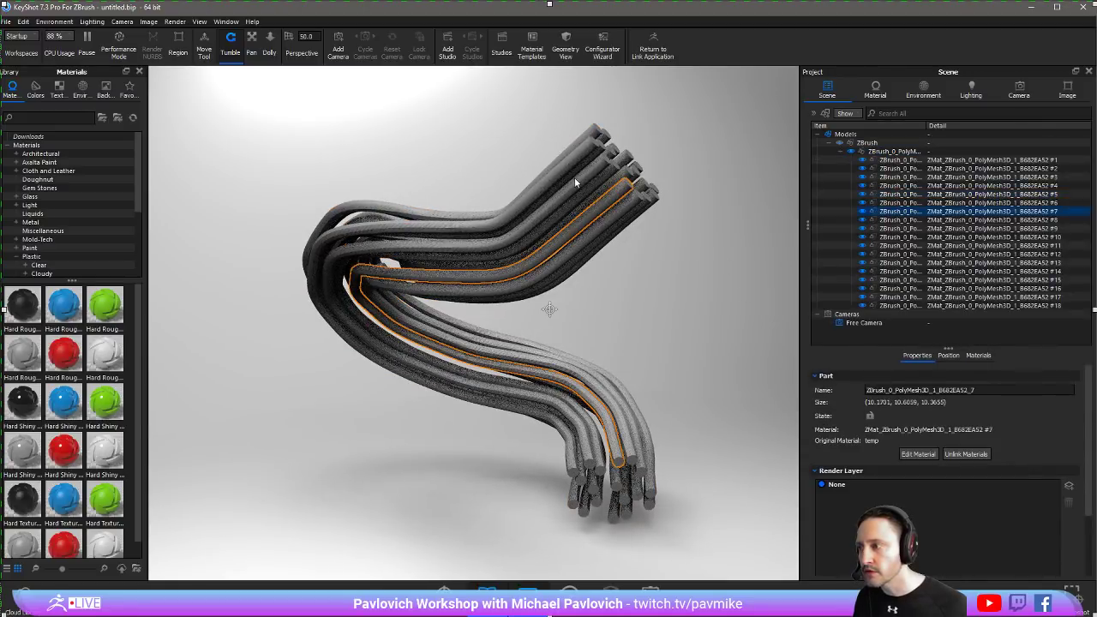
# Search the library for 'glas' and give tubes yellow and red Glass (Solid)
pyautogui.click(574, 177)
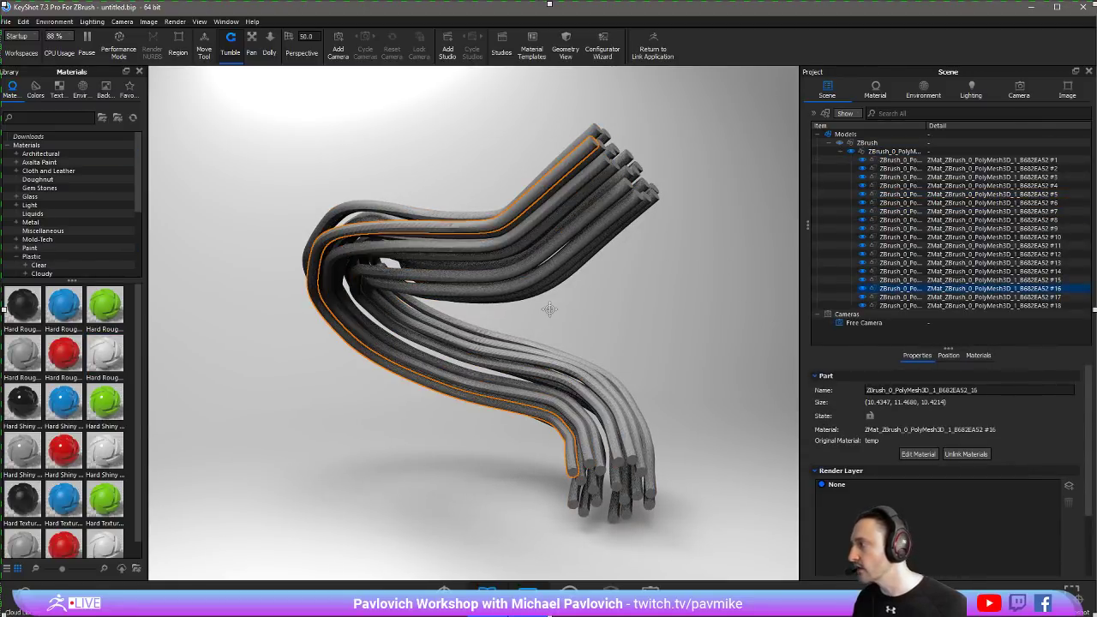
pyautogui.click(32, 119)
pyautogui.write('g')
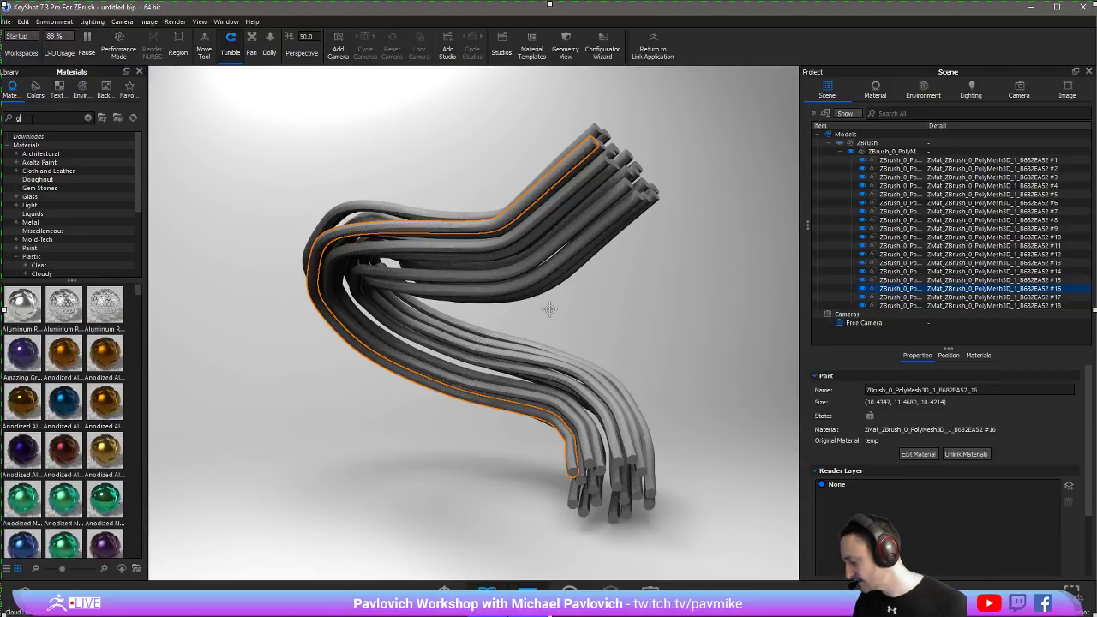
pyautogui.write('las')
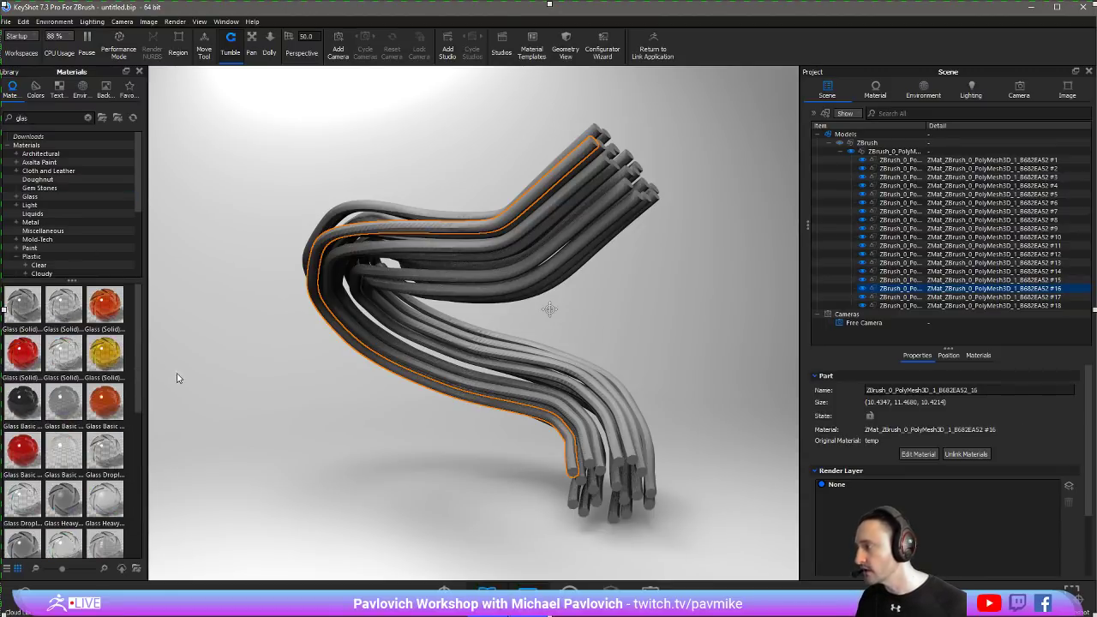
pyautogui.moveTo(104, 351)
pyautogui.mouseDown()
pyautogui.moveTo(533, 193)
pyautogui.moveTo(540, 204)
pyautogui.mouseUp()
pyautogui.moveTo(20, 361); pyautogui.dragTo(585, 235)
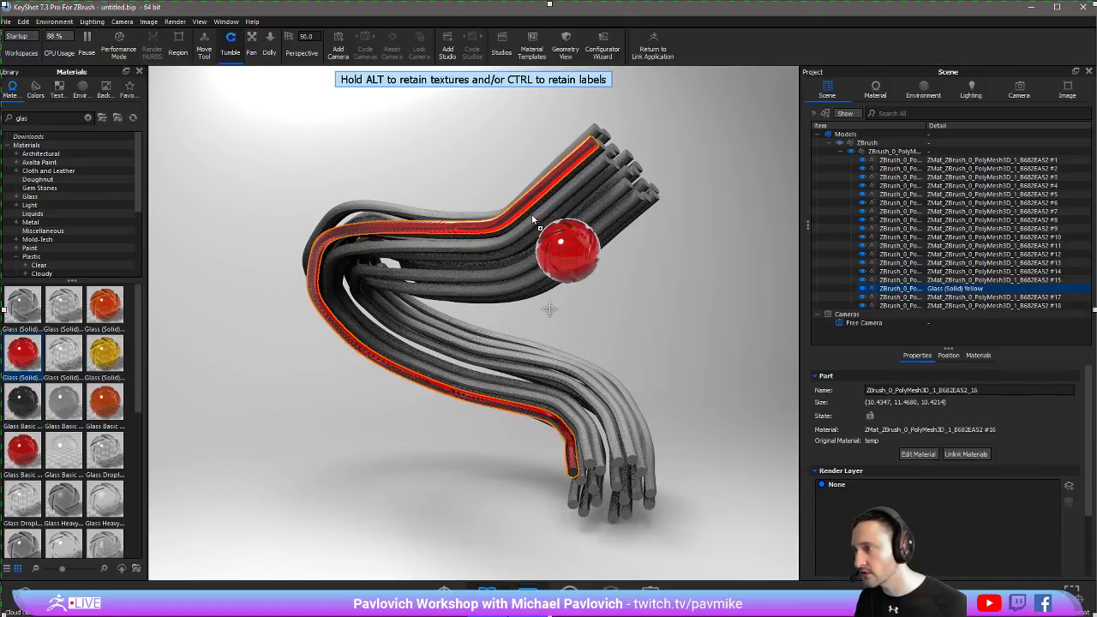
pyautogui.scroll(-5, 74, 444)
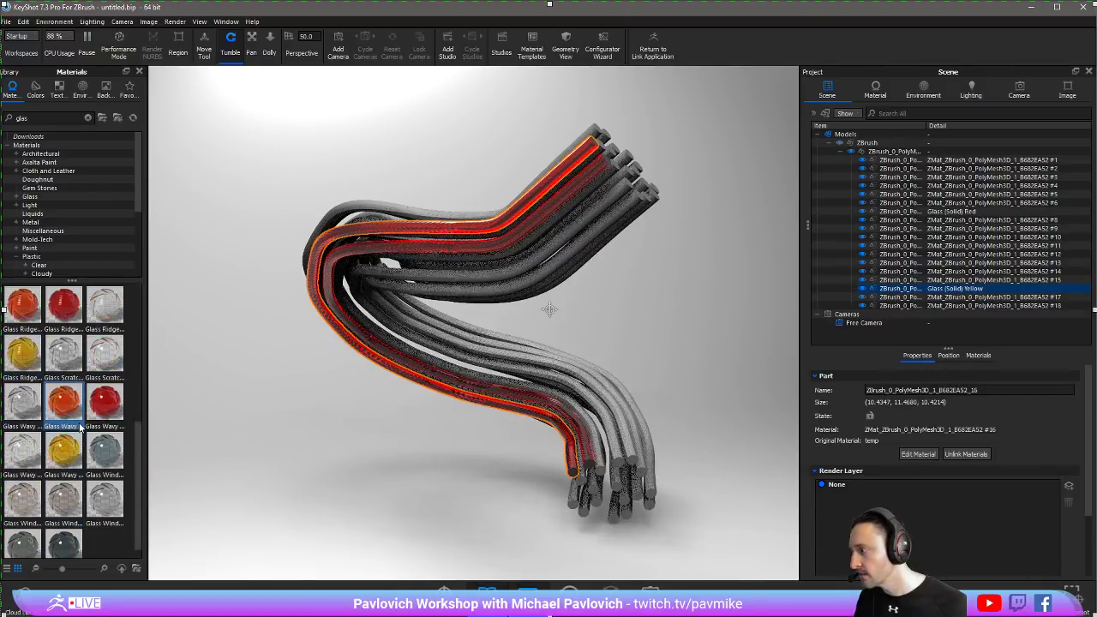
pyautogui.scroll(5, 77, 394)
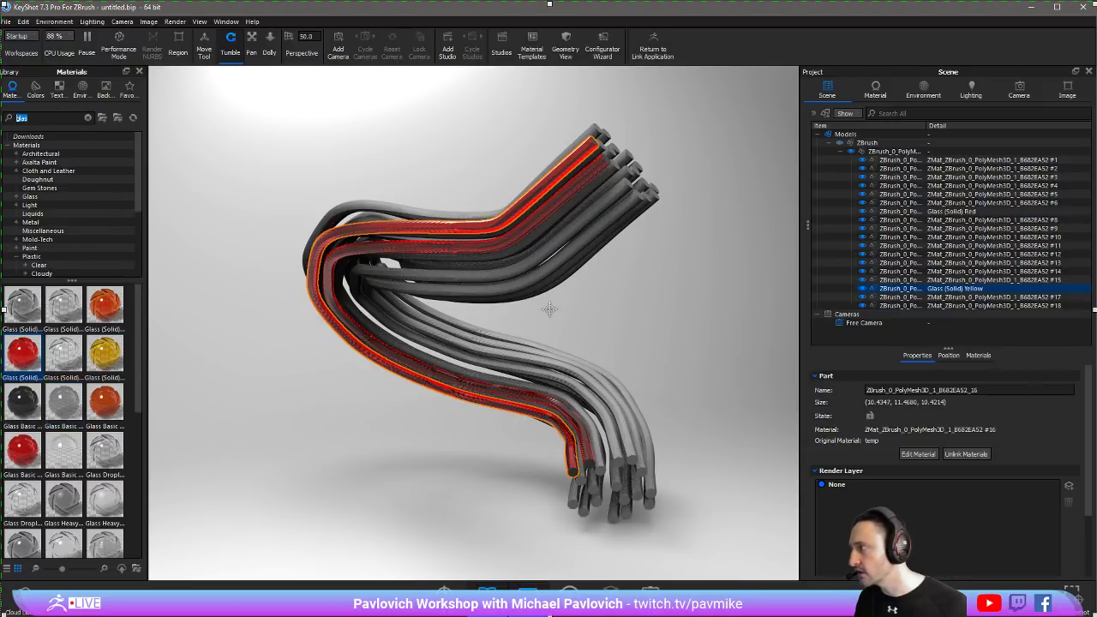
# Apply Liquid Beer and Liquid Chardonnay to two tubes, setting their transparency distance to 1
pyautogui.write('liquid')
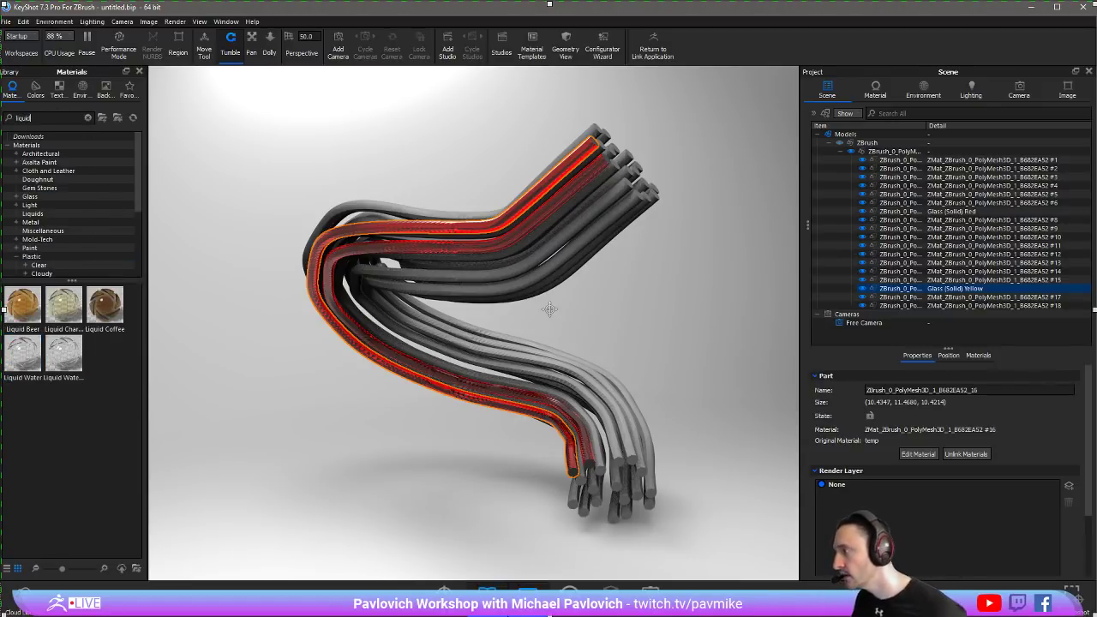
pyautogui.moveTo(22, 304); pyautogui.dragTo(598, 216)
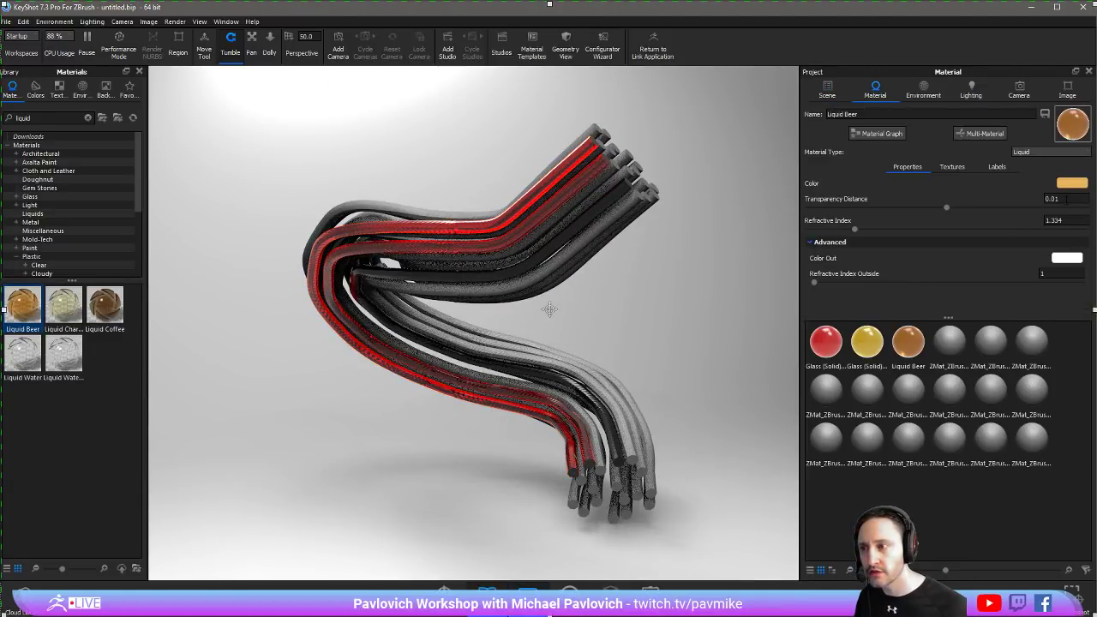
pyautogui.click(948, 208)
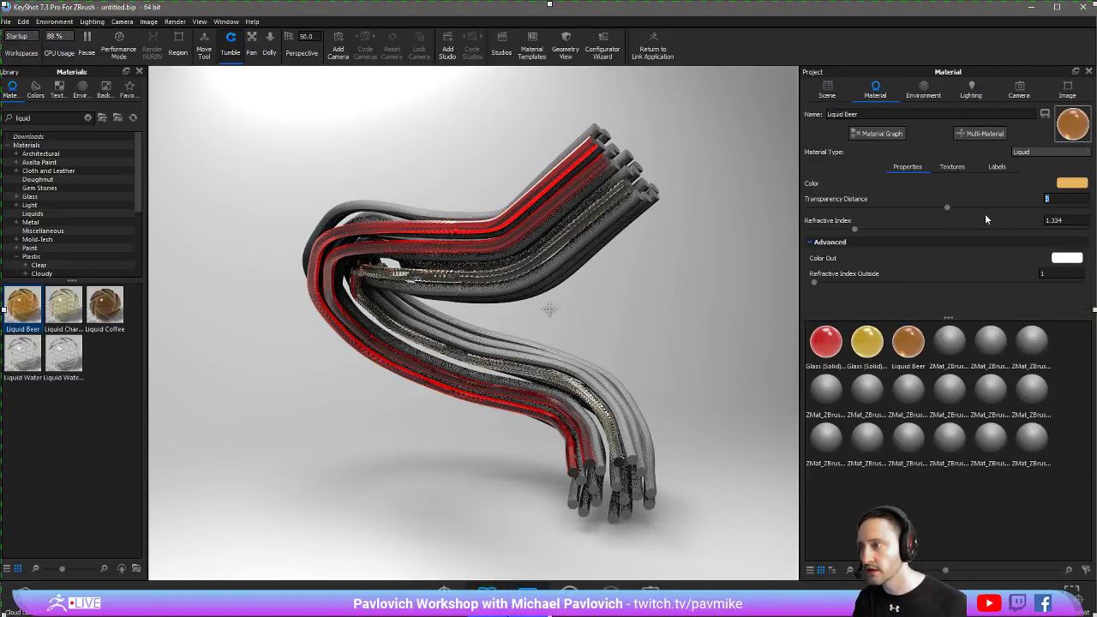
pyautogui.write('1')
pyautogui.press('Return')
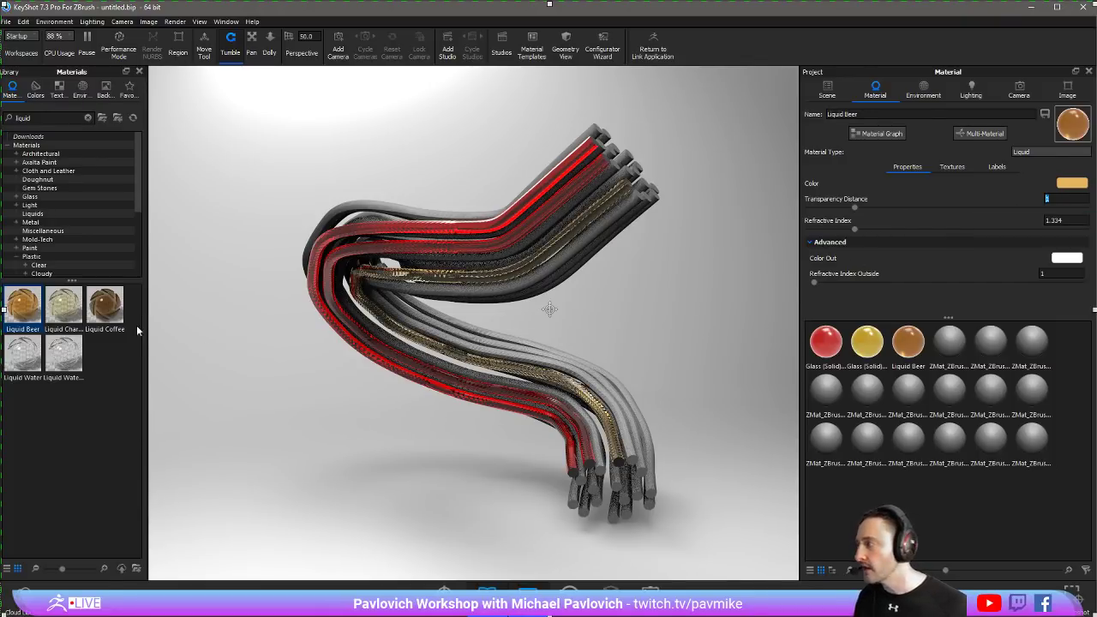
pyautogui.moveTo(64, 305); pyautogui.dragTo(549, 267)
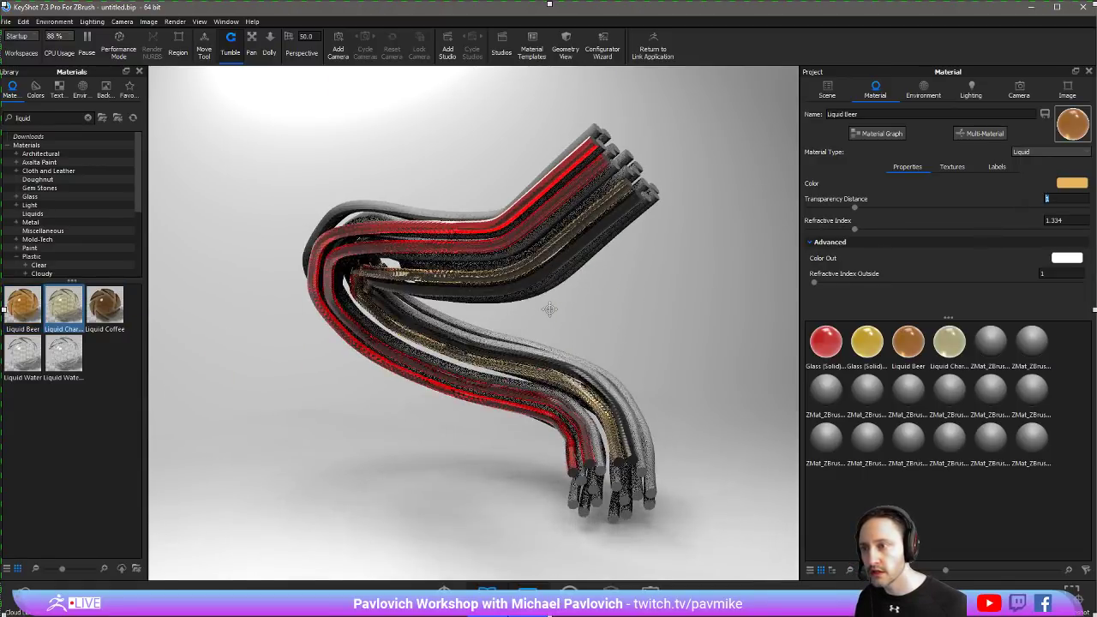
pyautogui.doubleClick(536, 287)
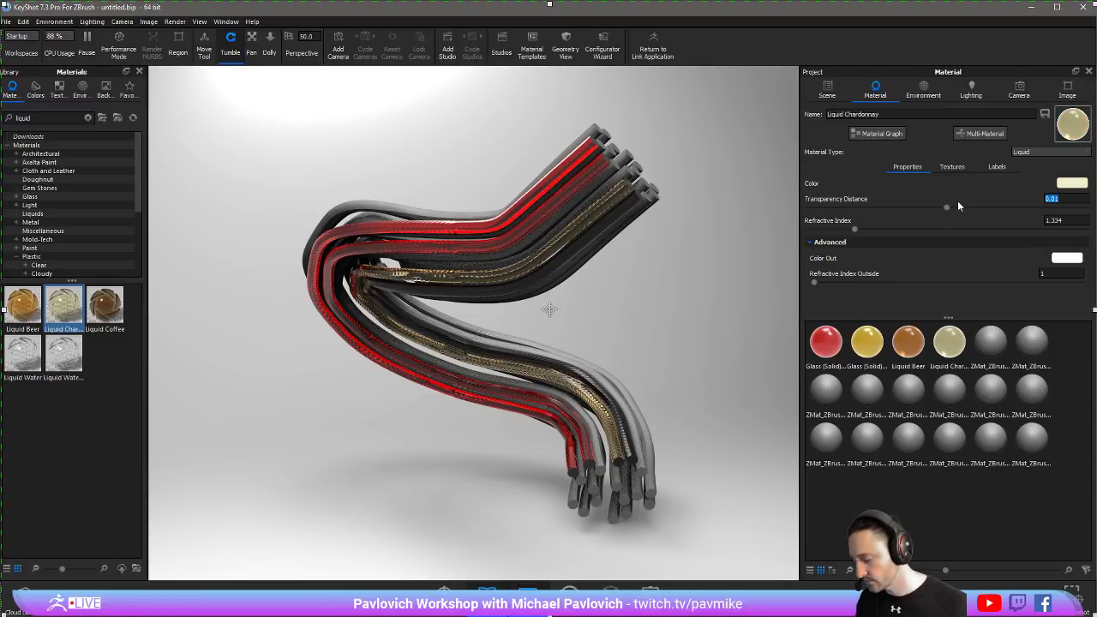
pyautogui.write('1')
pyautogui.press('Return')
# Browse the Translucent and cloudy plastic material categories in the library
pyautogui.moveTo(718, 271); pyautogui.dragTo(732, 247)
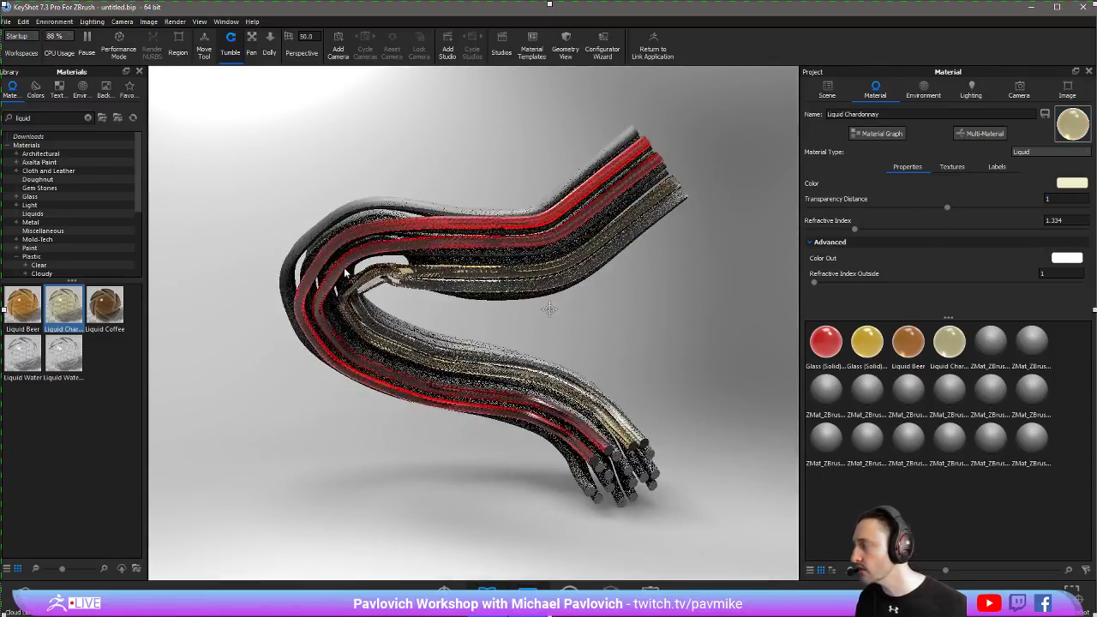
pyautogui.scroll(-3, 69, 224)
pyautogui.scroll(-1, 65, 229)
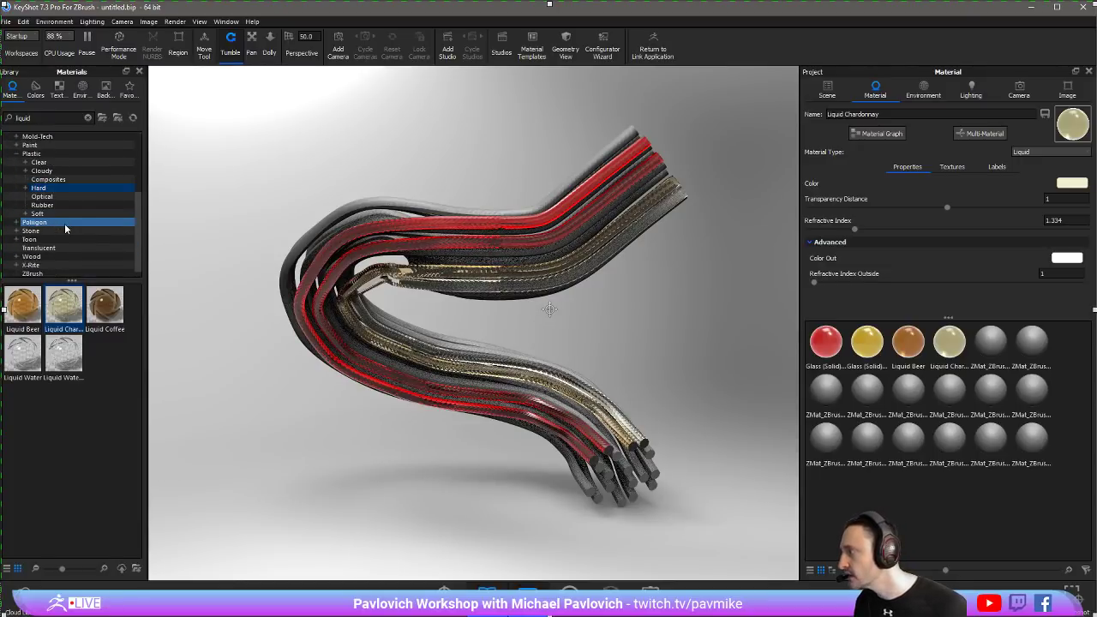
pyautogui.click(55, 248)
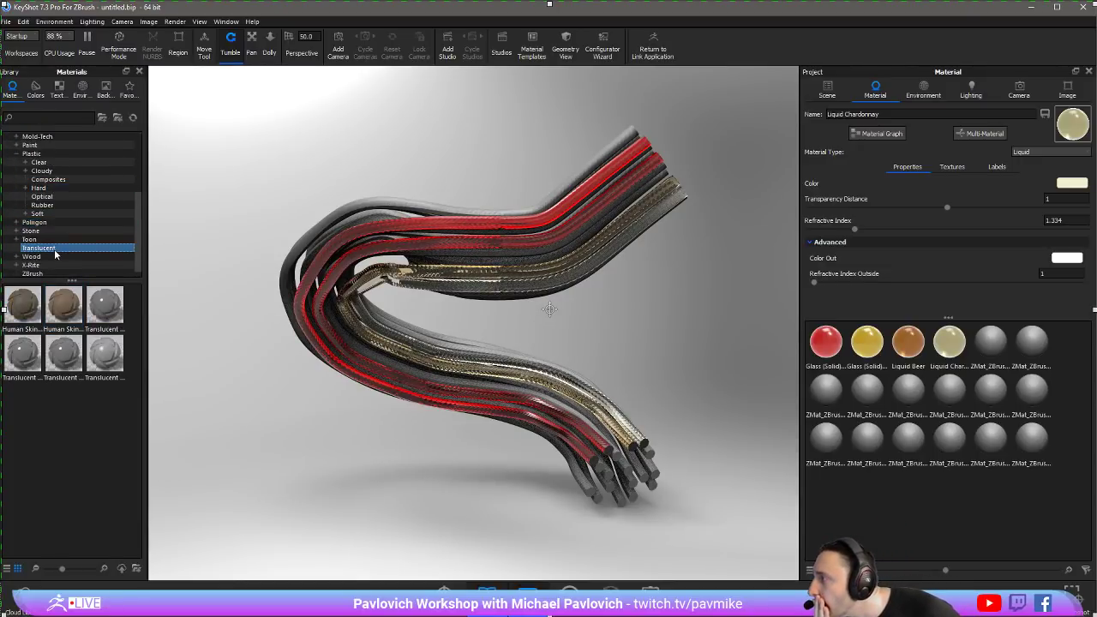
pyautogui.scroll(-1, 58, 254)
pyautogui.scroll(3, 59, 254)
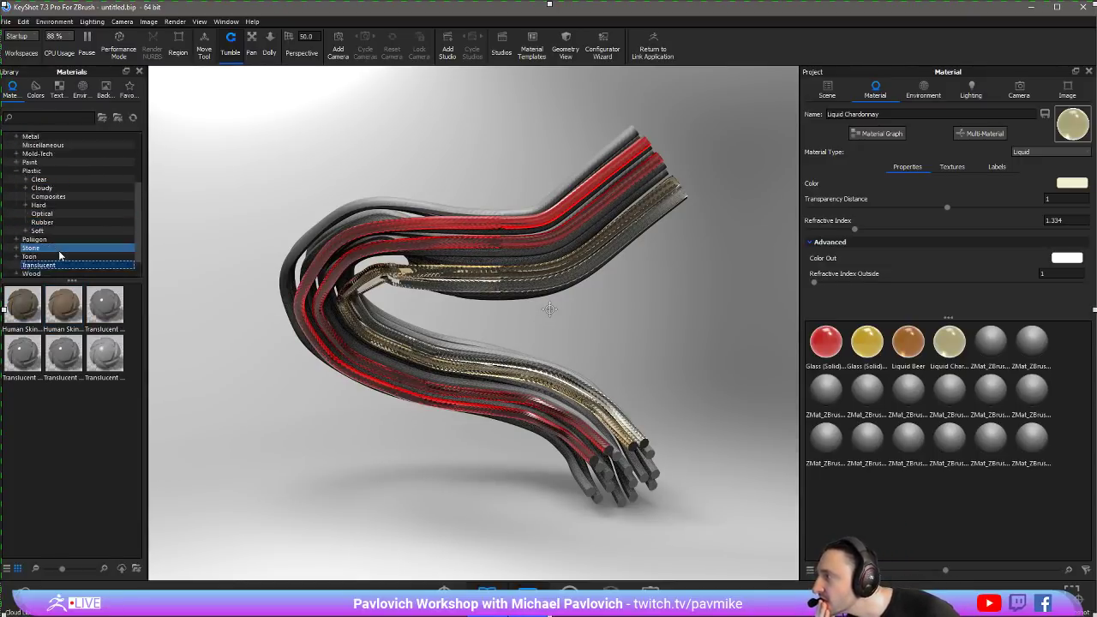
pyautogui.scroll(3, 60, 255)
pyautogui.click(55, 214)
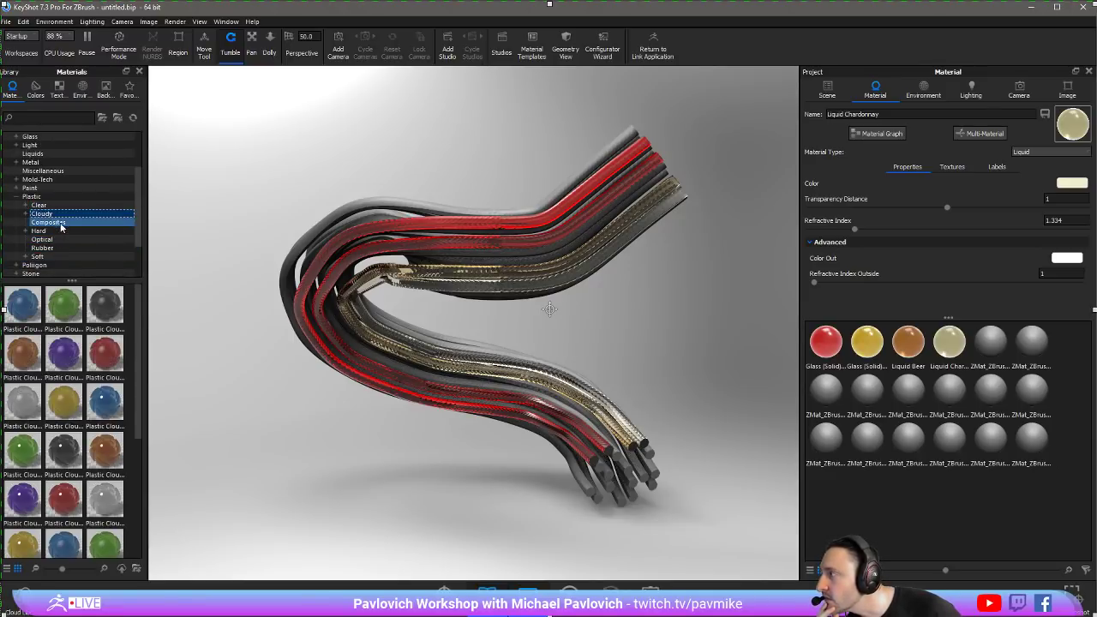
# Give several tubes blue, orange and yellow Clear Shiny plastic from the library
pyautogui.click(57, 207)
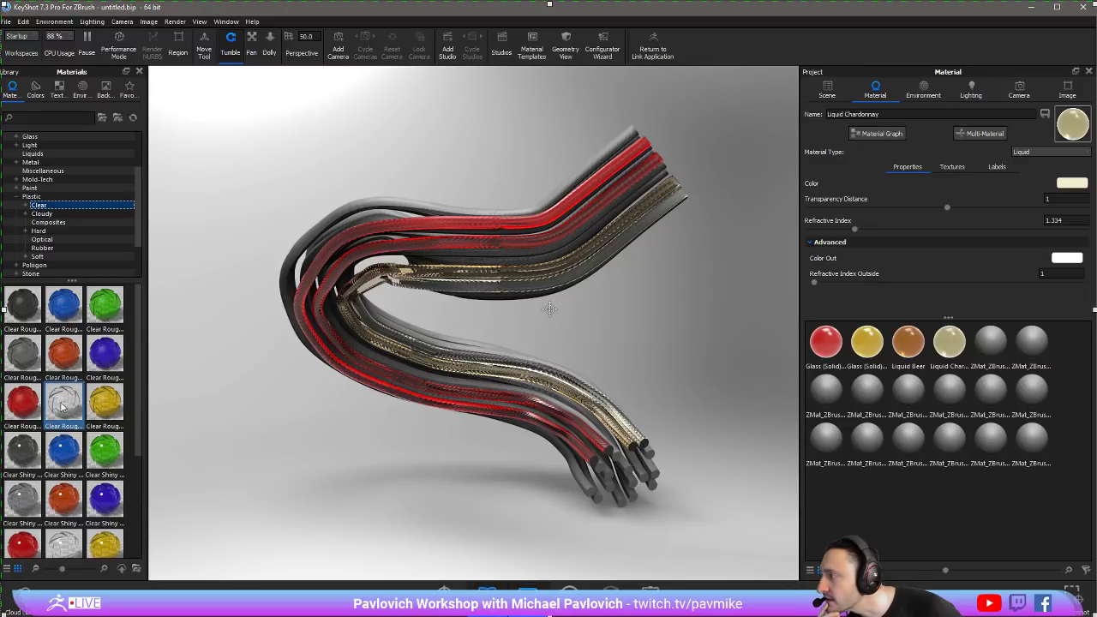
pyautogui.moveTo(107, 501); pyautogui.dragTo(539, 294)
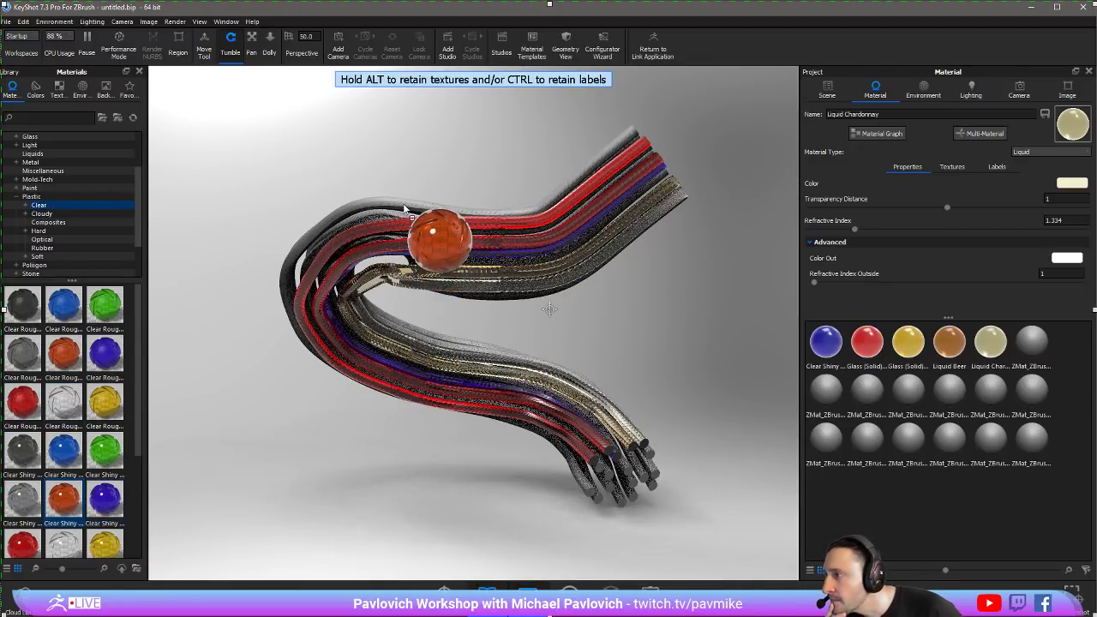
pyautogui.moveTo(59, 507); pyautogui.dragTo(436, 240)
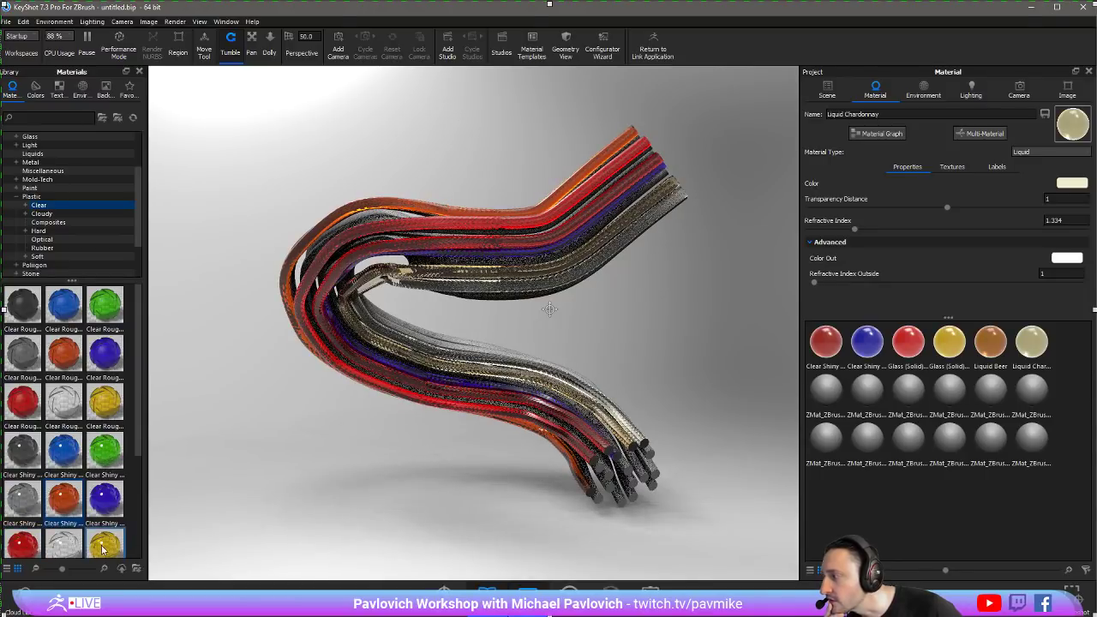
pyautogui.moveTo(104, 542); pyautogui.dragTo(391, 217)
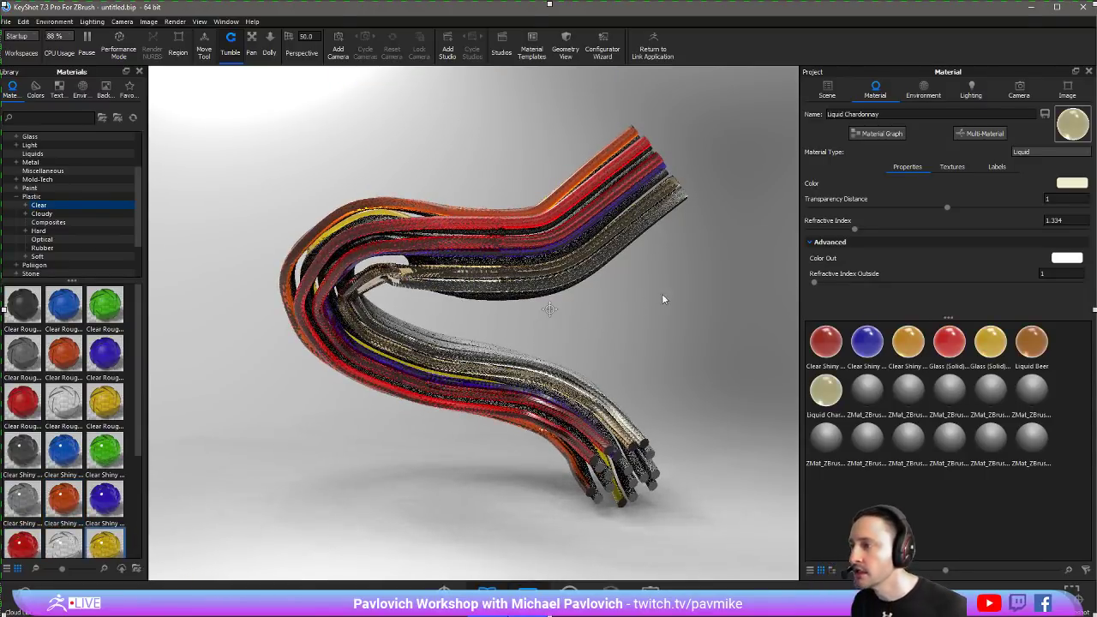
pyautogui.moveTo(661, 293); pyautogui.dragTo(243, 367)
pyautogui.moveTo(63, 449); pyautogui.dragTo(360, 233)
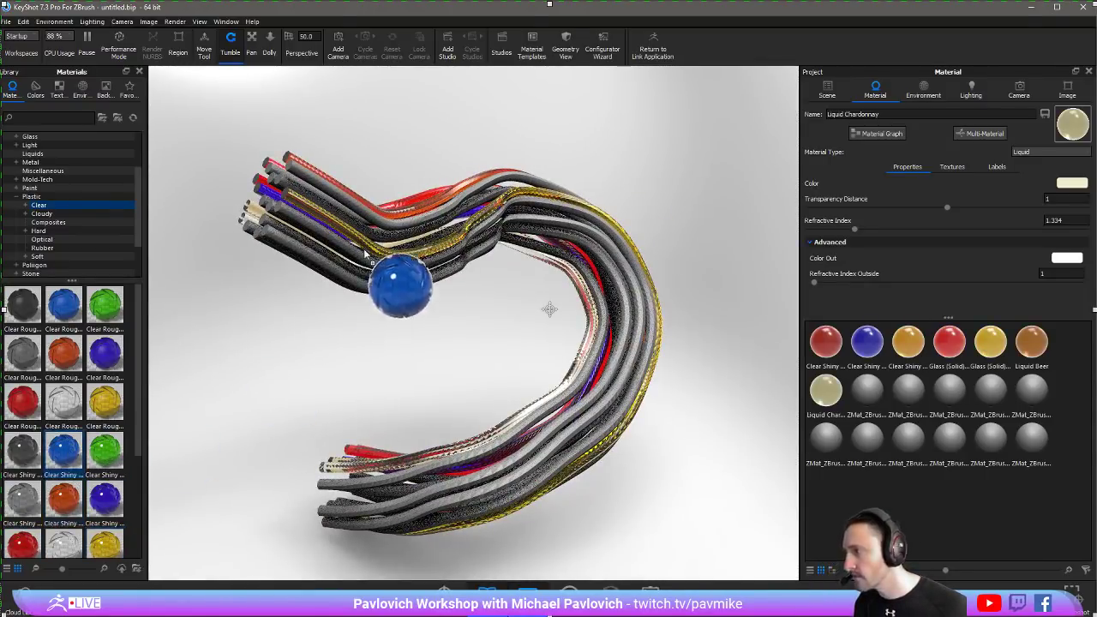
pyautogui.scroll(-1, 68, 396)
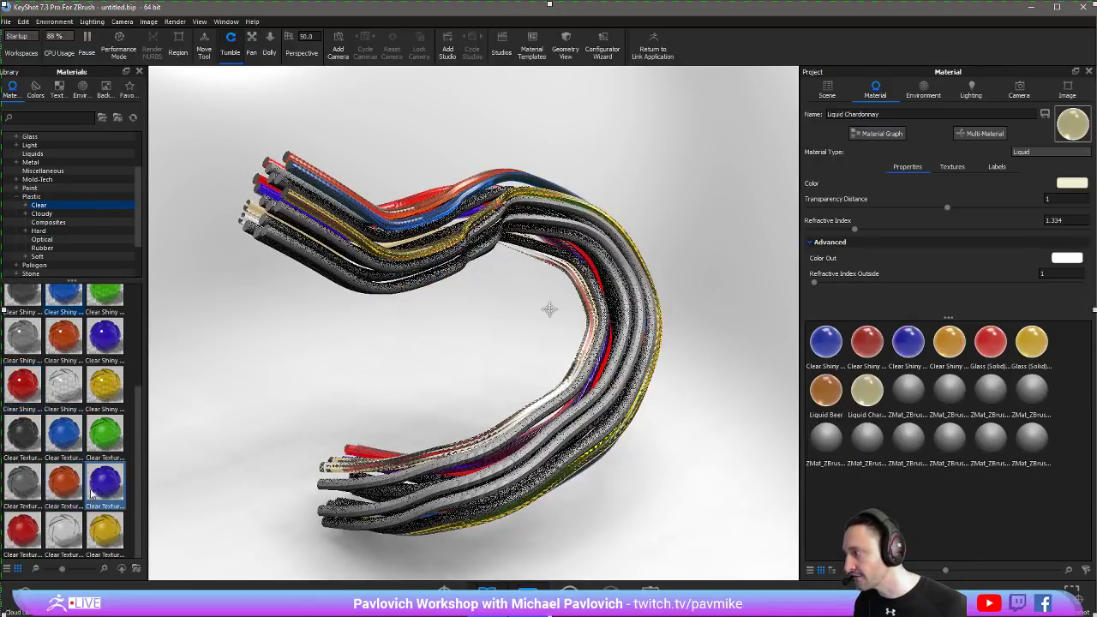
# Spread yellow Glass (Solid), blue, purple, Liquid Chardonnay, Liquid Beer and gold plastic across more strands
pyautogui.moveTo(105, 386); pyautogui.dragTo(351, 289)
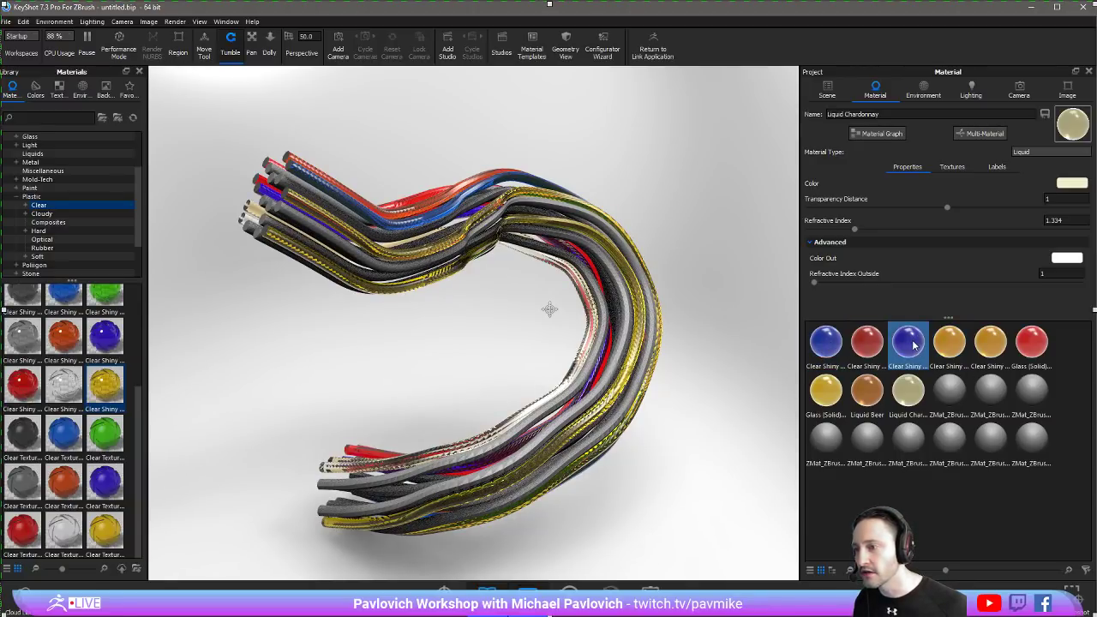
pyautogui.moveTo(913, 345); pyautogui.dragTo(431, 299)
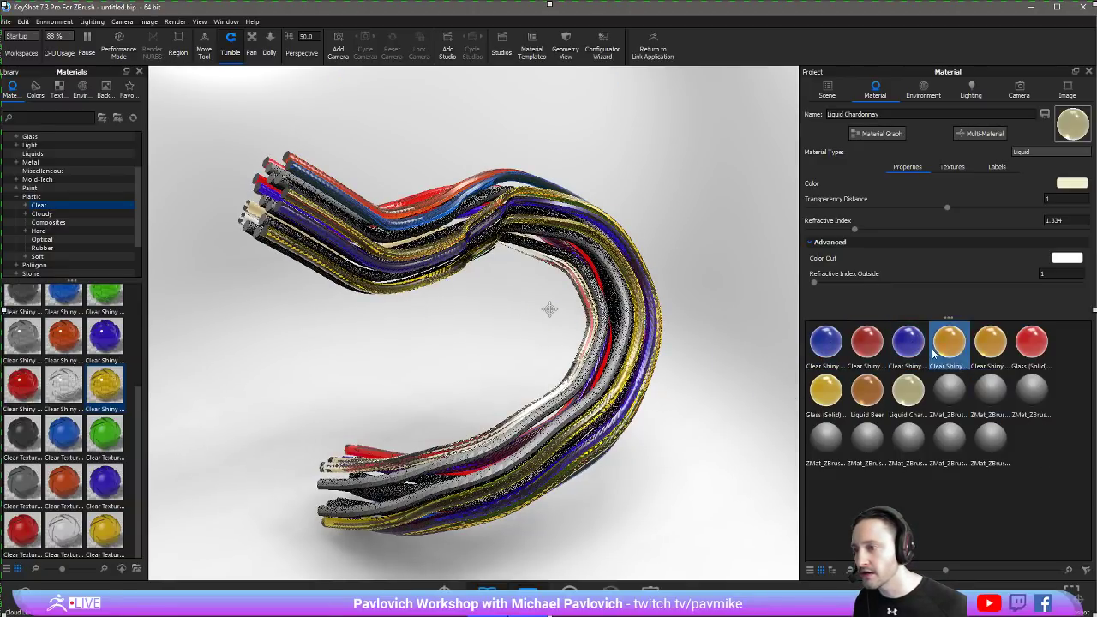
pyautogui.moveTo(910, 343); pyautogui.dragTo(347, 218)
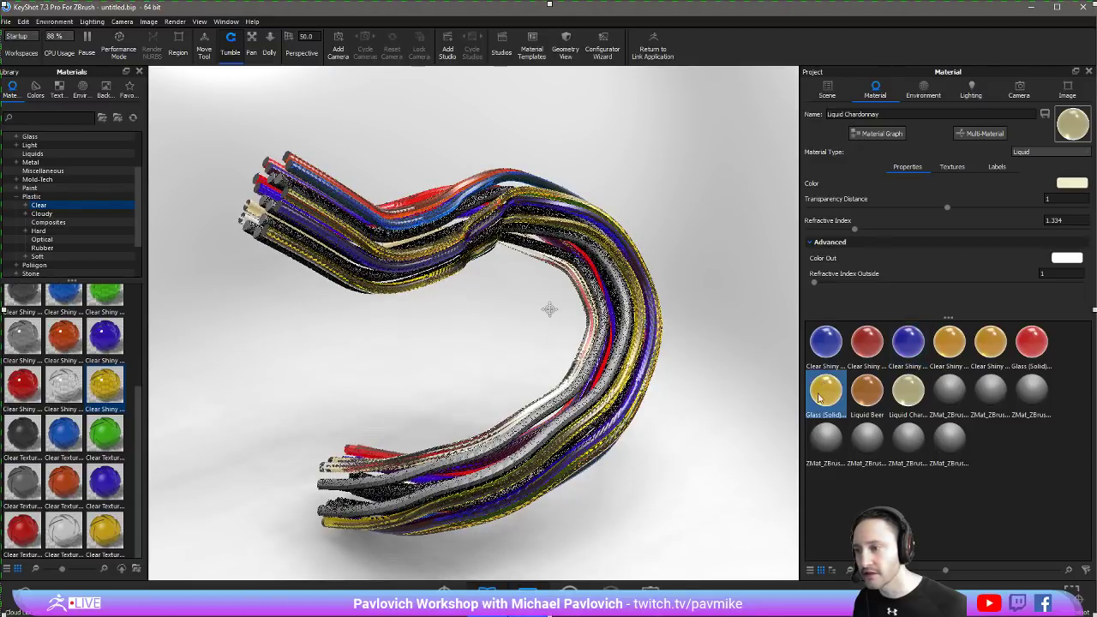
pyautogui.moveTo(909, 391); pyautogui.dragTo(248, 224)
pyautogui.moveTo(825, 391); pyautogui.dragTo(258, 239)
pyautogui.moveTo(866, 391); pyautogui.dragTo(294, 210)
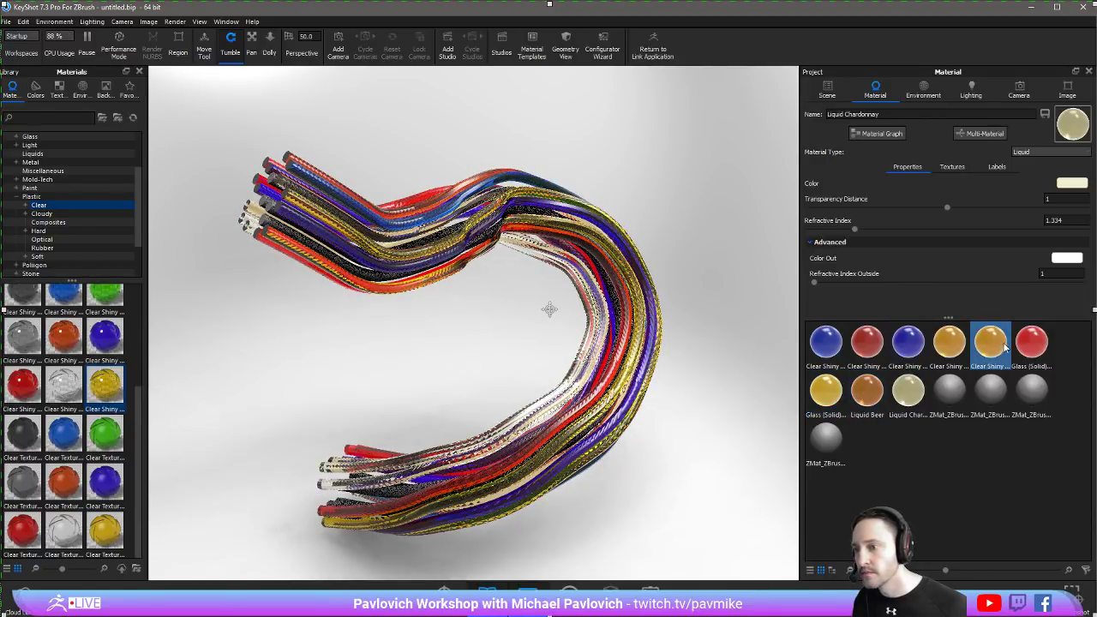
pyautogui.moveTo(1006, 345)
pyautogui.mouseDown()
pyautogui.moveTo(543, 299)
pyautogui.moveTo(304, 232)
pyautogui.mouseUp()
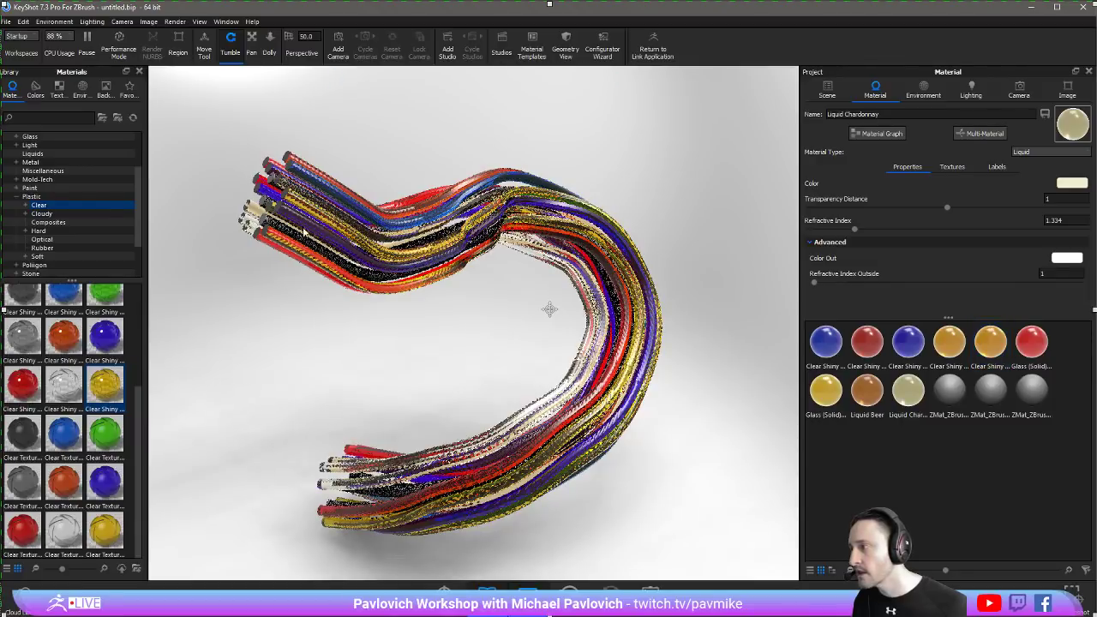
pyautogui.moveTo(491, 351); pyautogui.dragTo(301, 330)
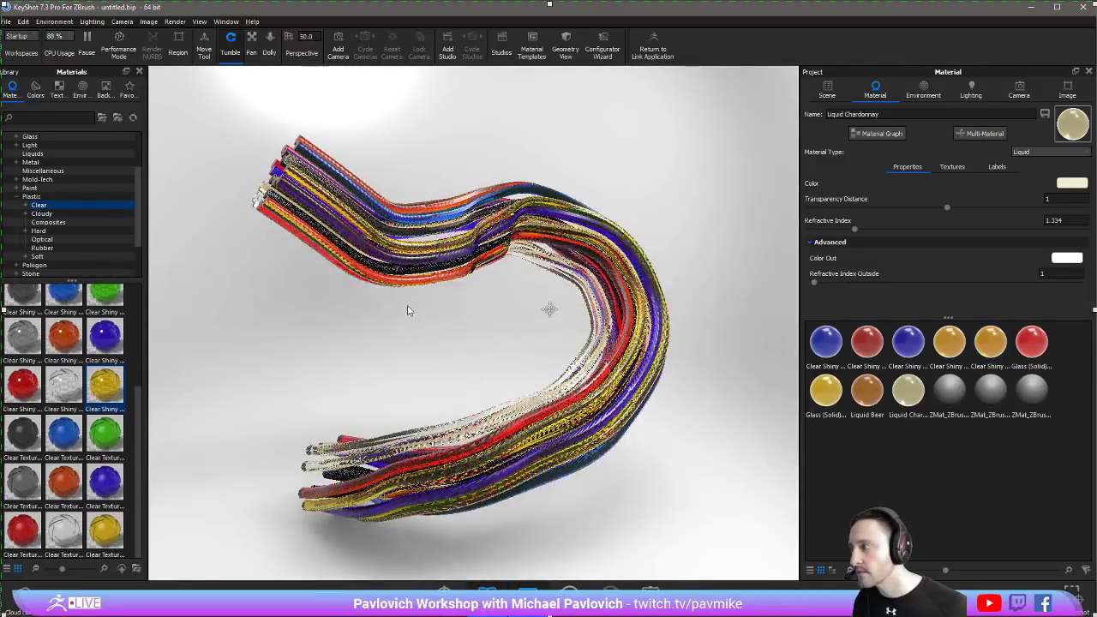
pyautogui.moveTo(363, 313)
pyautogui.mouseDown()
pyautogui.moveTo(302, 346)
pyautogui.moveTo(386, 242)
pyautogui.mouseUp()
pyautogui.scroll(5, 301, 345)
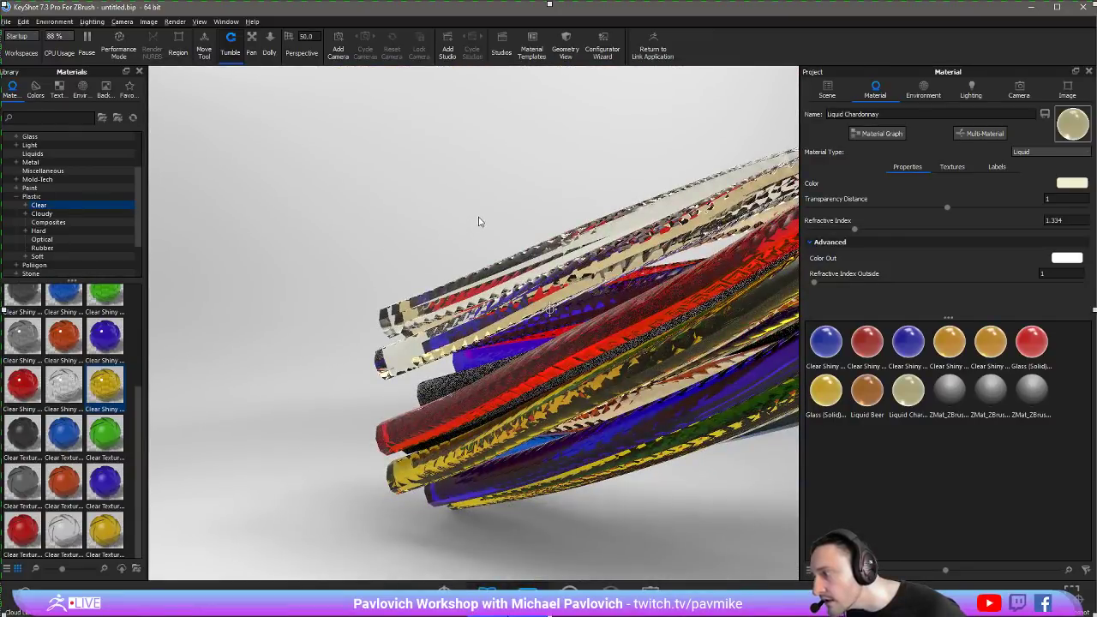
pyautogui.moveTo(625, 186); pyautogui.dragTo(540, 184)
pyautogui.scroll(-4, 477, 176)
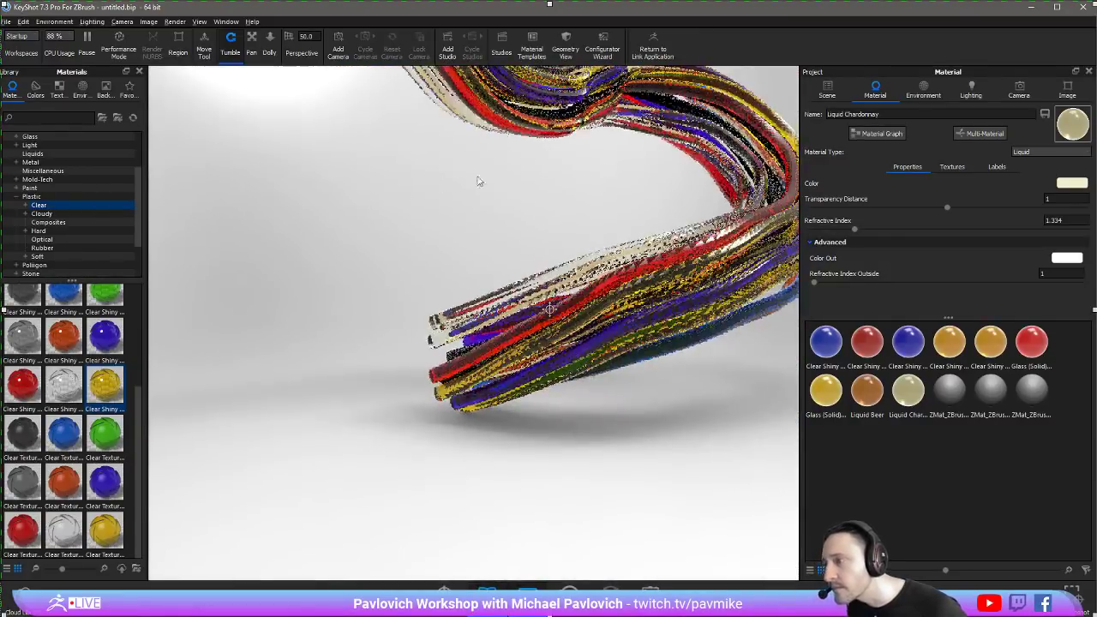
pyautogui.scroll(6, 440, 283)
pyautogui.scroll(-3, 671, 239)
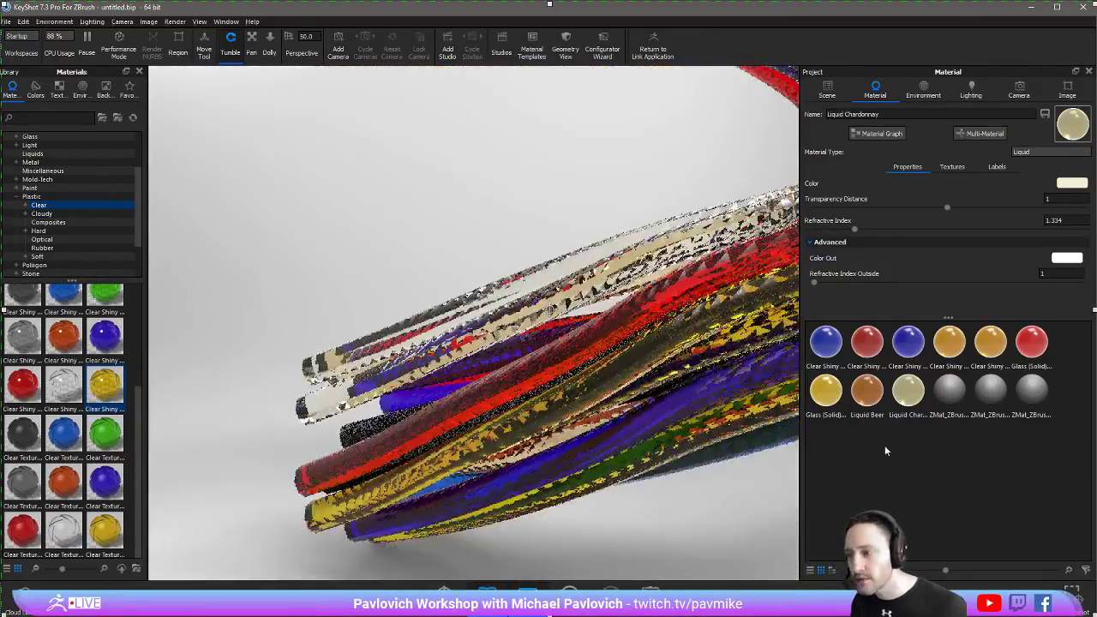
# Switch the scene lighting to the Jewelry preset, with 24 ray bounces, global illumination and caustics
pyautogui.click(827, 89)
pyautogui.click(896, 228)
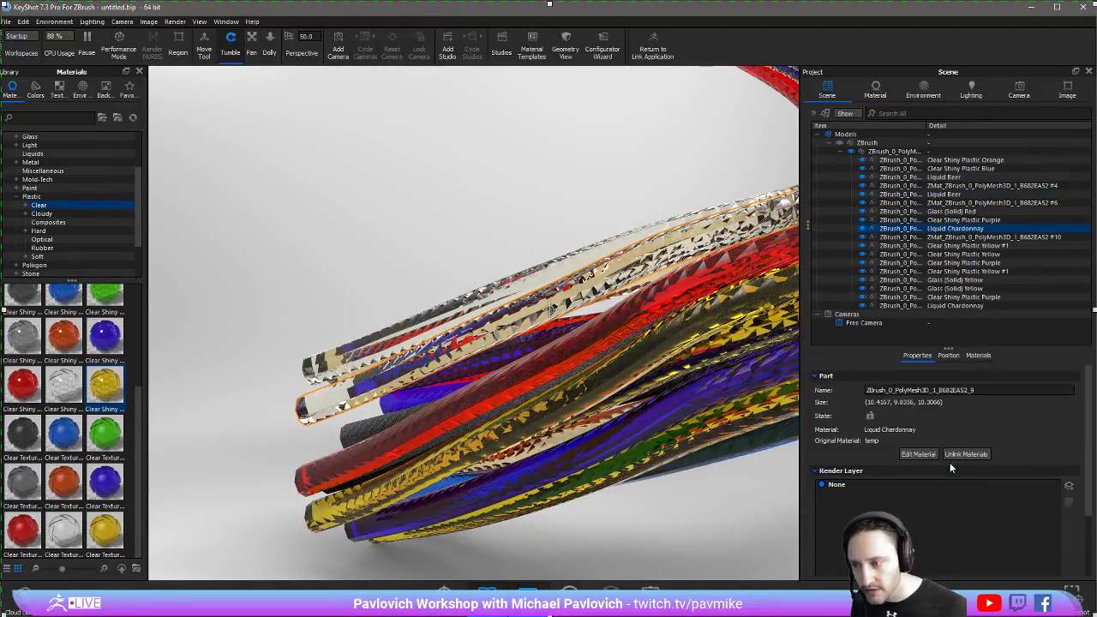
pyautogui.scroll(-2, 909, 458)
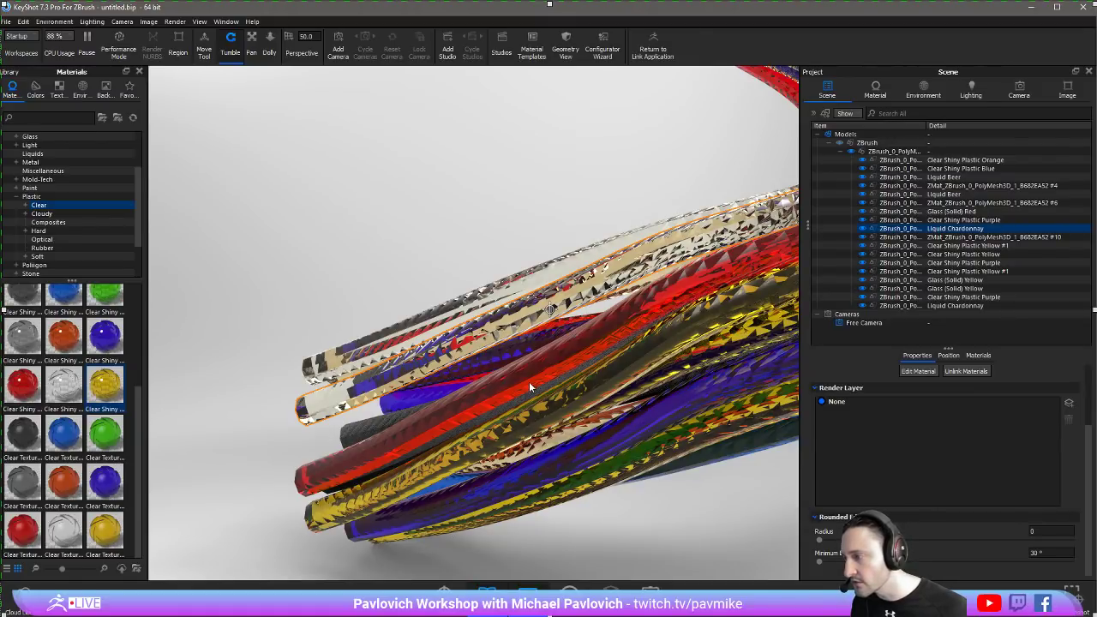
pyautogui.scroll(-5, 598, 397)
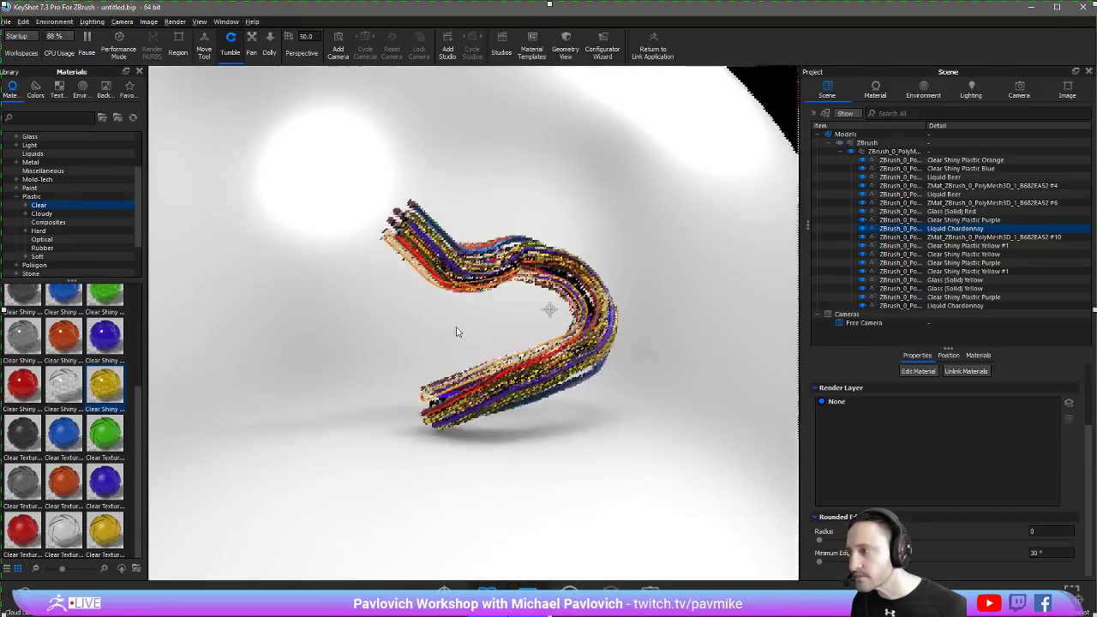
pyautogui.moveTo(455, 326); pyautogui.dragTo(698, 355)
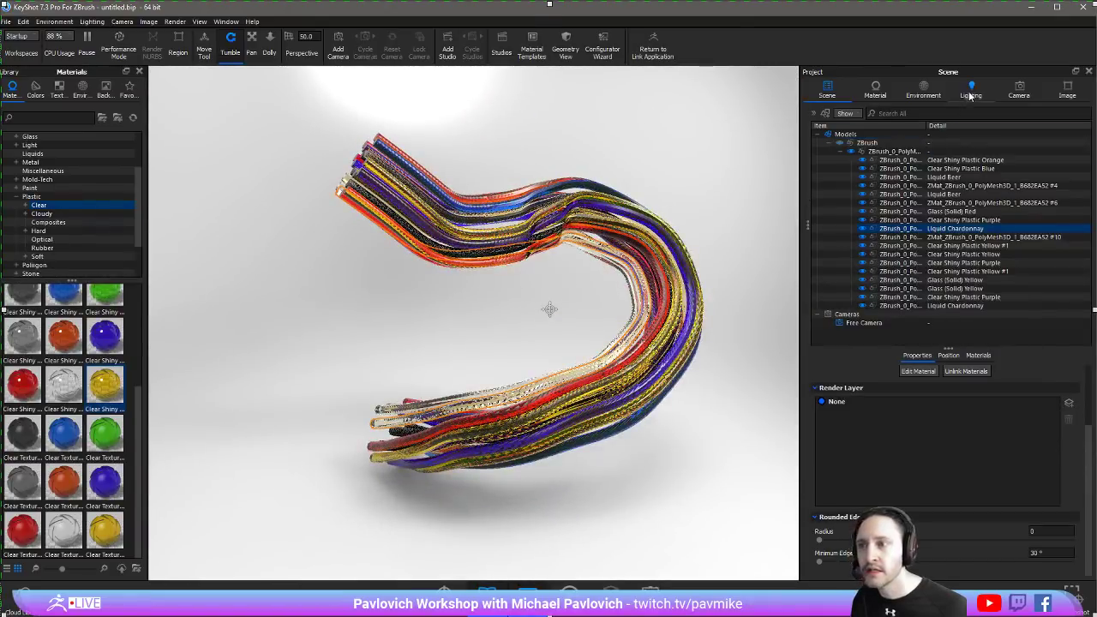
pyautogui.click(971, 88)
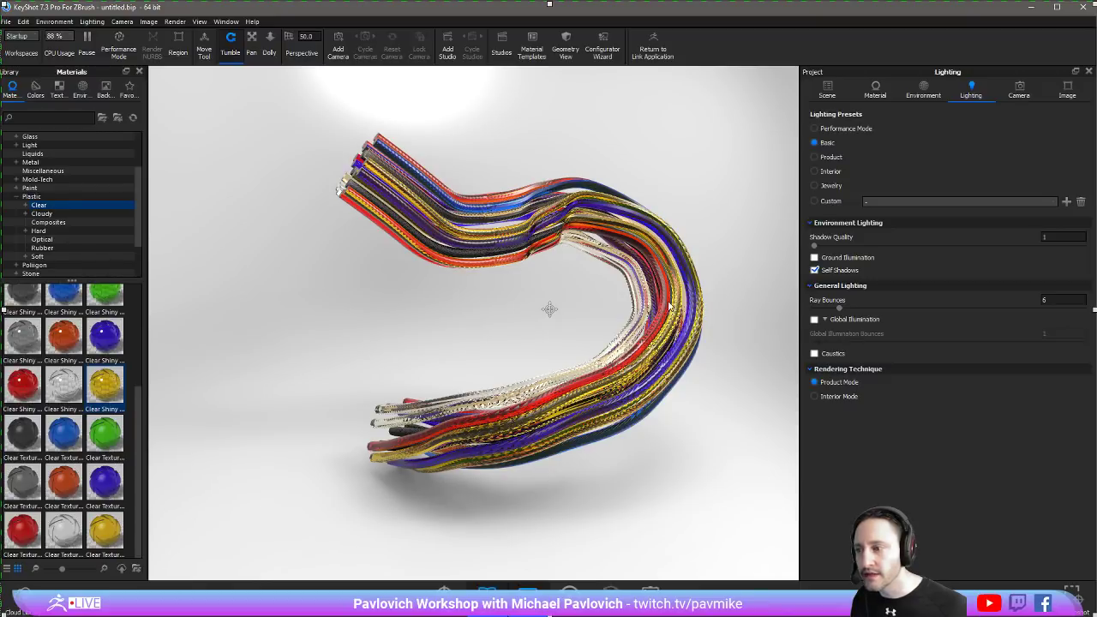
pyautogui.click(831, 186)
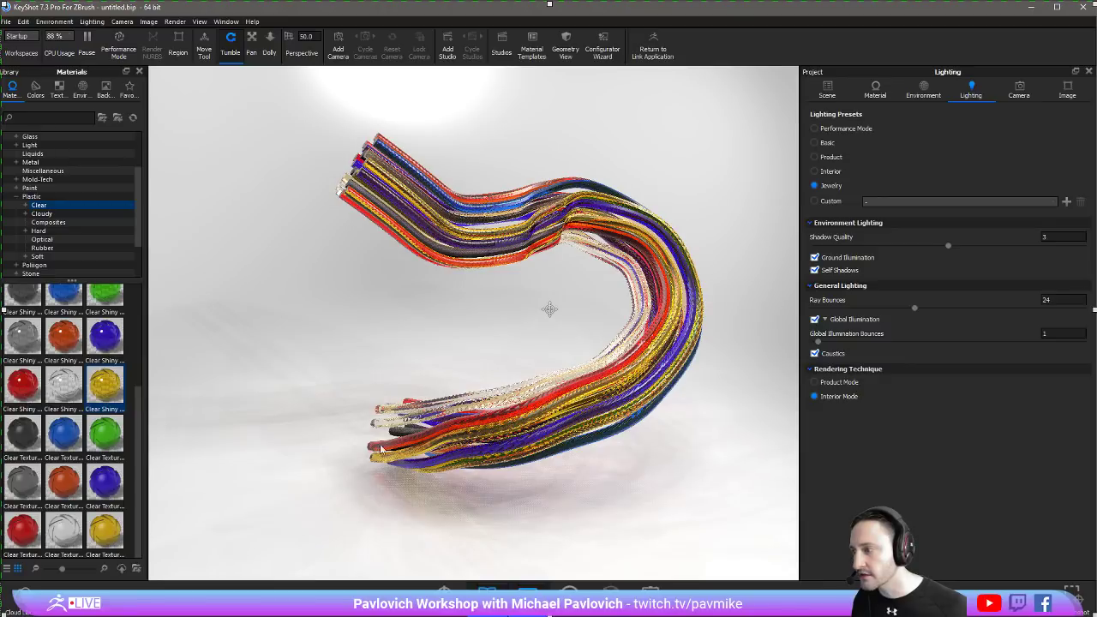
pyautogui.moveTo(380, 448); pyautogui.dragTo(370, 377)
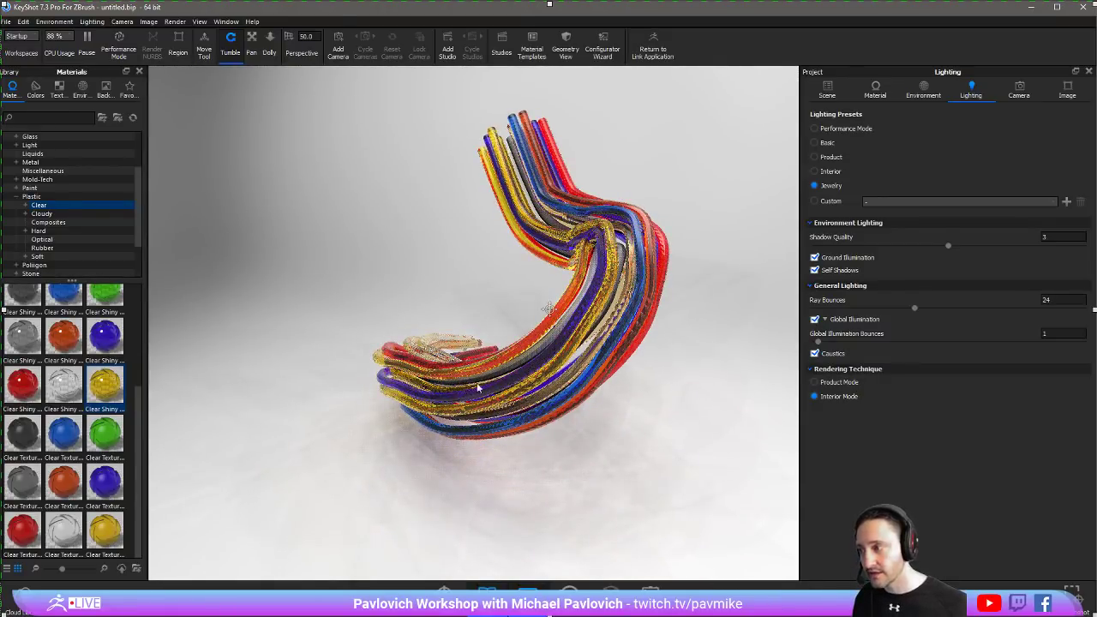
pyautogui.click(826, 89)
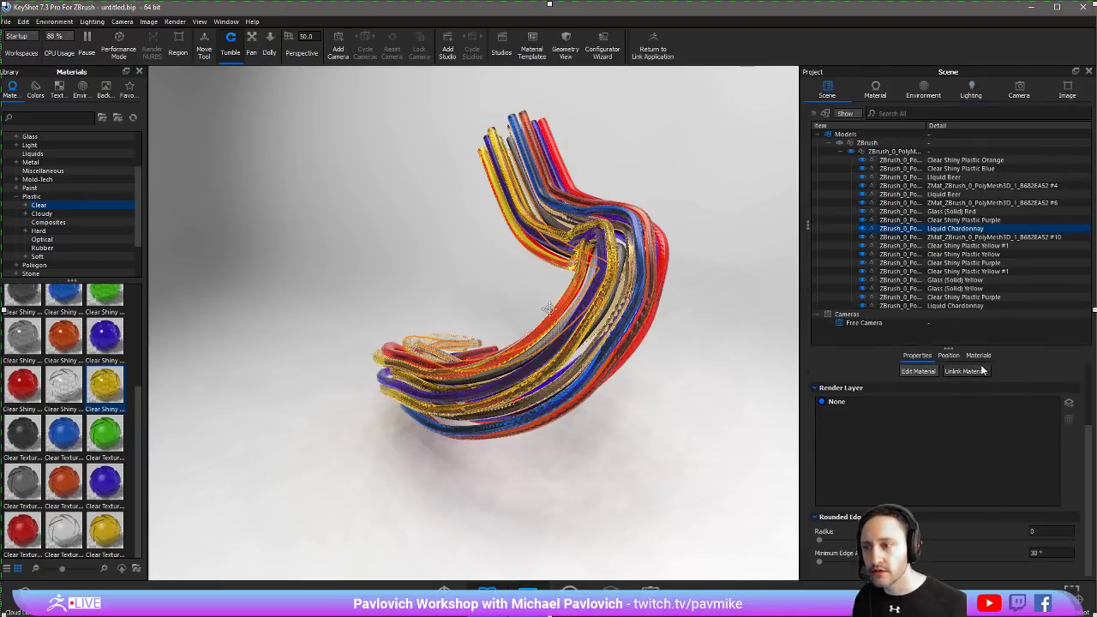
# Select each part still using a ZMat material and assign yellow Clear Shiny Plastic, purple Clear Shiny Plastic and red Glass (Solid)
pyautogui.click(891, 96)
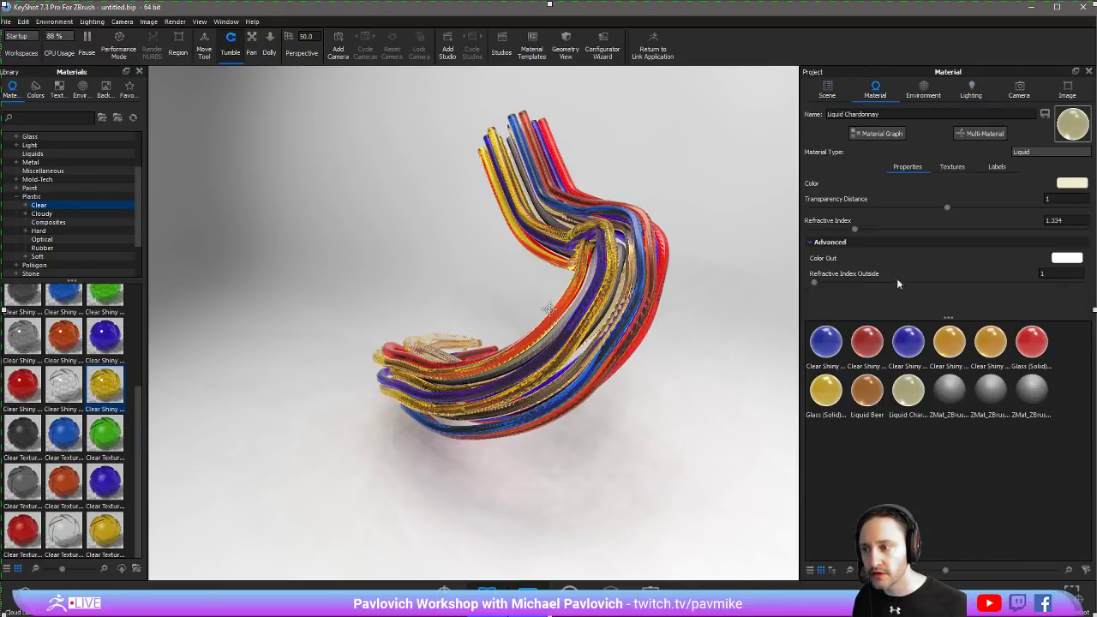
pyautogui.rightClick(947, 390)
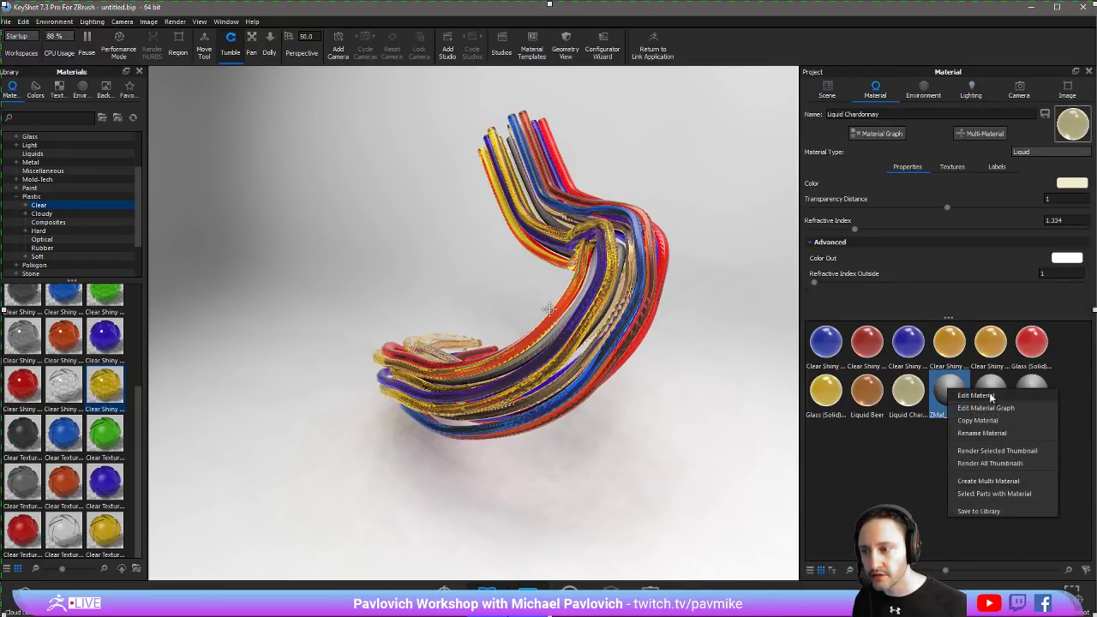
pyautogui.click(968, 493)
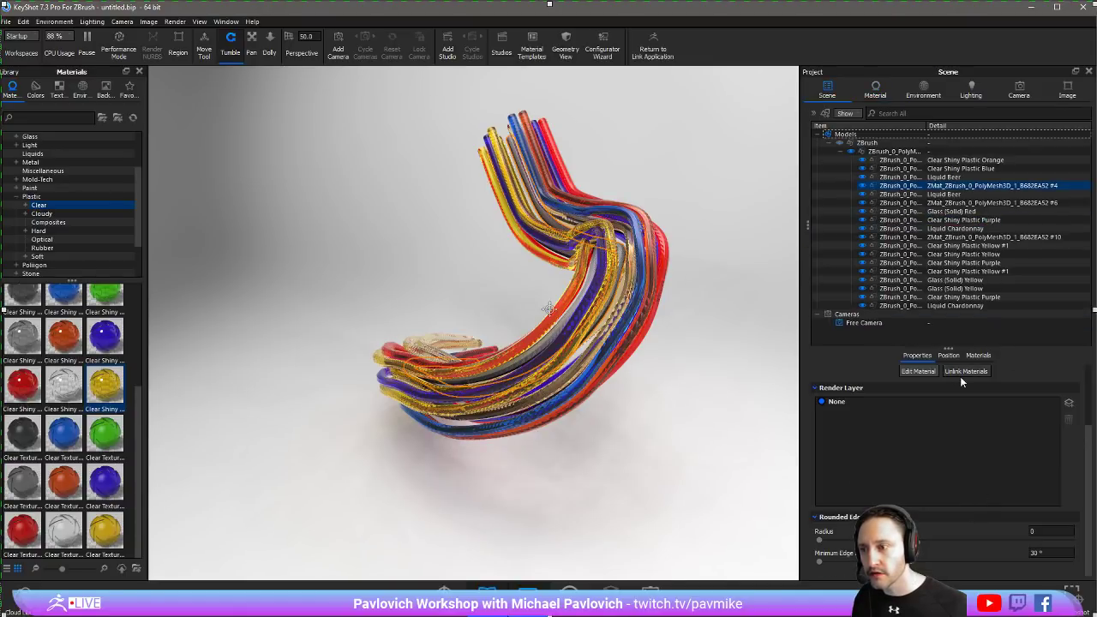
pyautogui.click(978, 354)
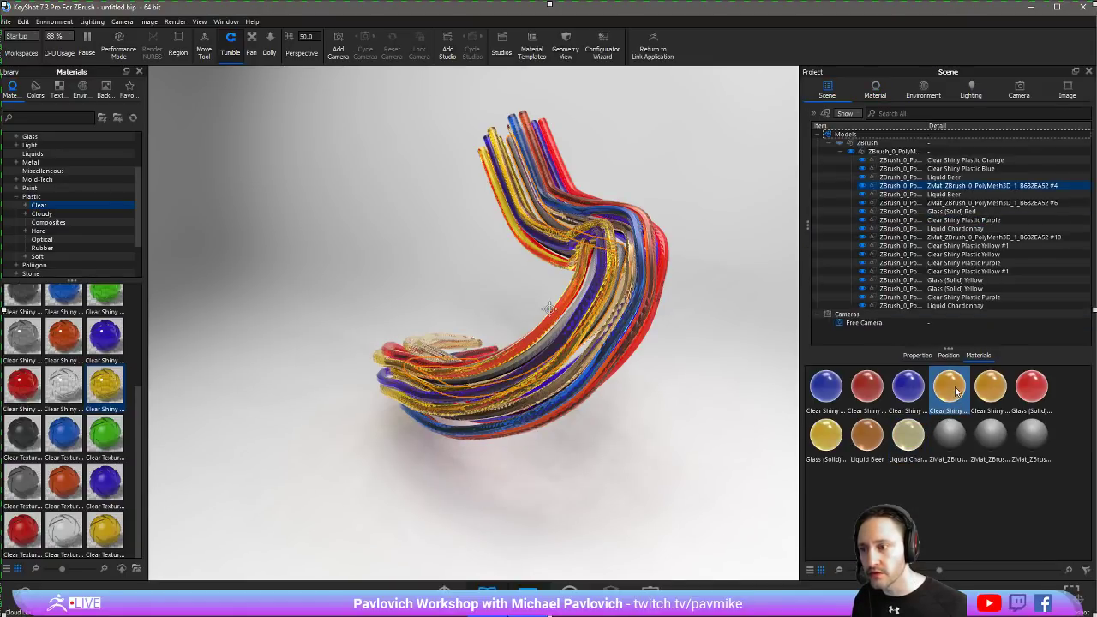
pyautogui.moveTo(957, 392); pyautogui.dragTo(968, 185)
pyautogui.rightClick(951, 435)
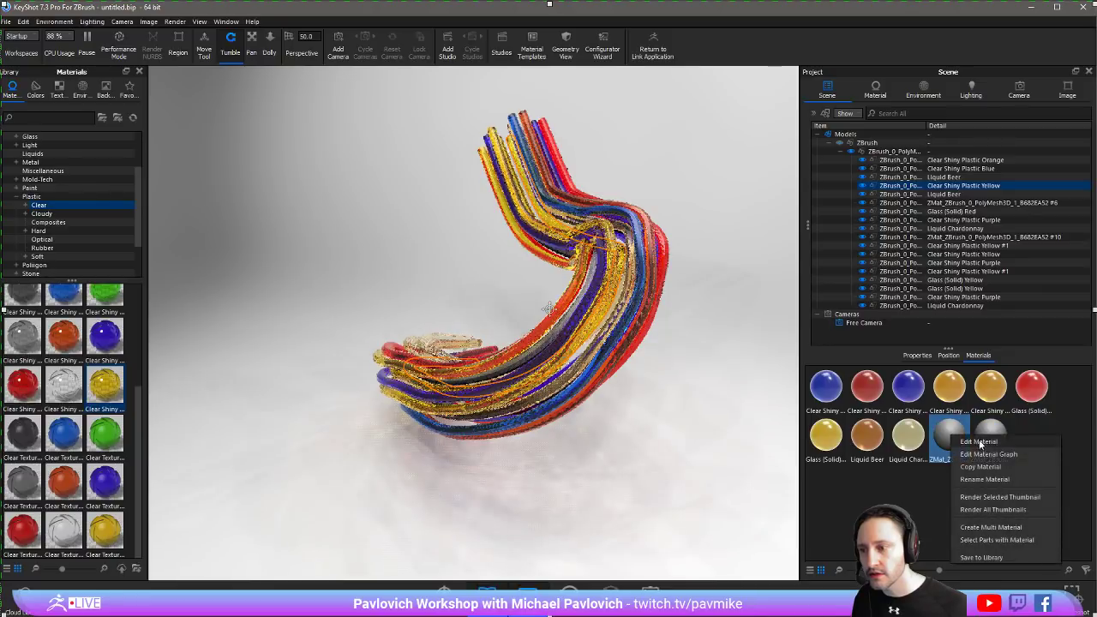
pyautogui.click(993, 539)
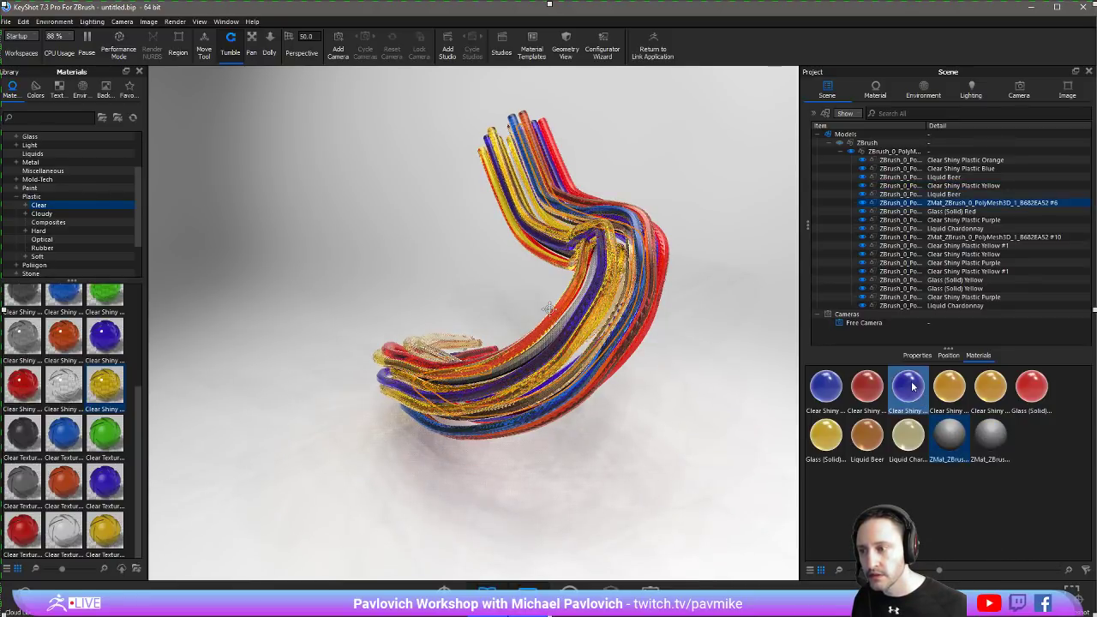
pyautogui.moveTo(912, 386); pyautogui.dragTo(969, 202)
pyautogui.rightClick(956, 442)
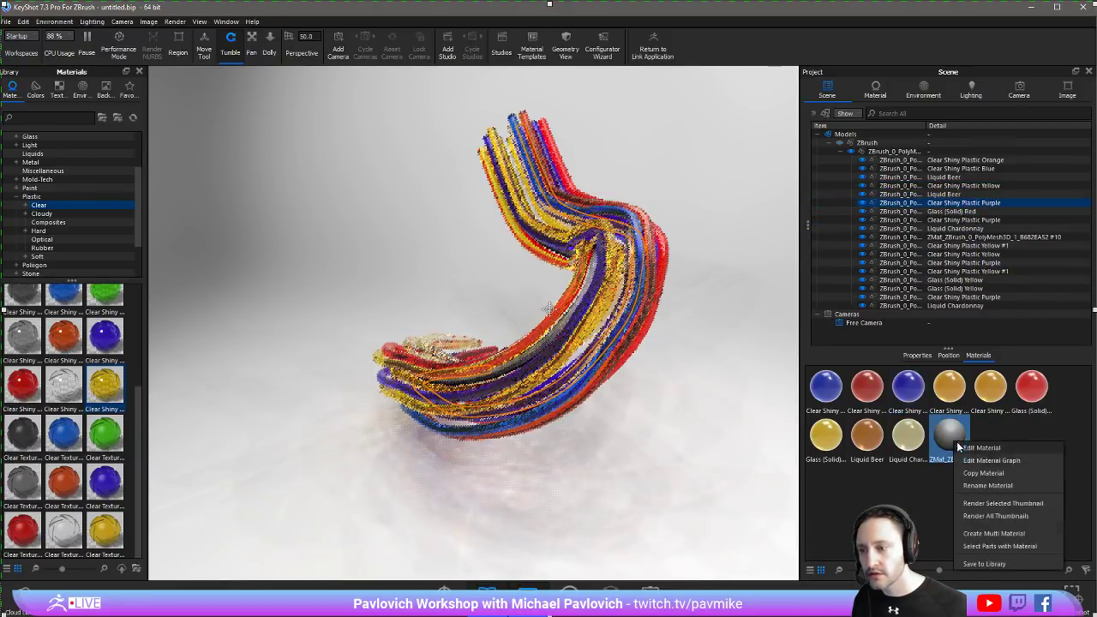
pyautogui.click(987, 547)
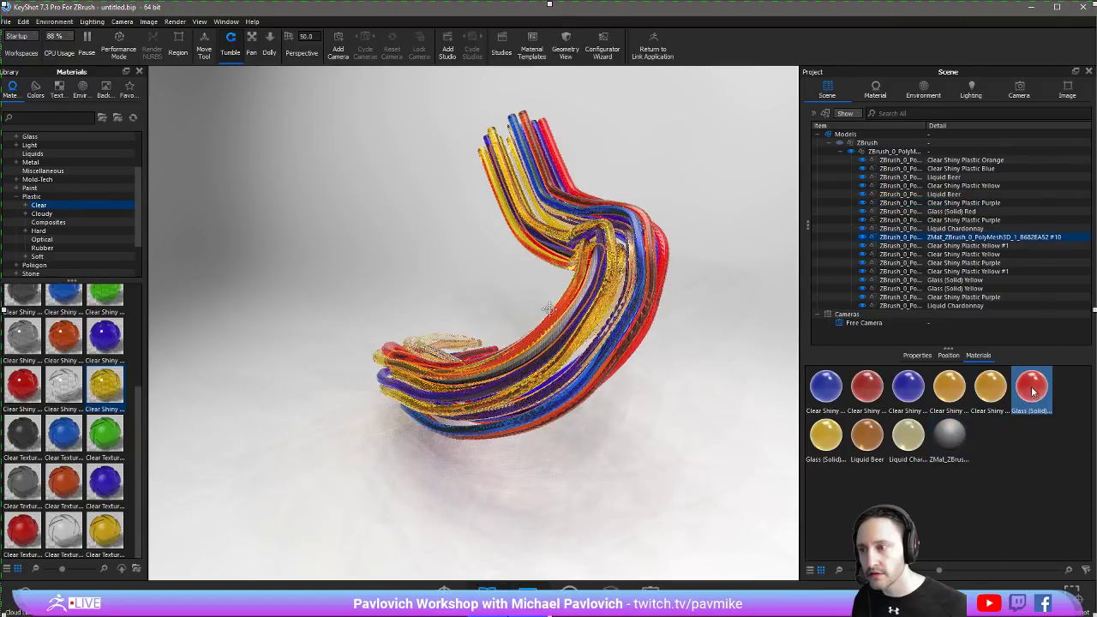
pyautogui.moveTo(1033, 391); pyautogui.dragTo(968, 237)
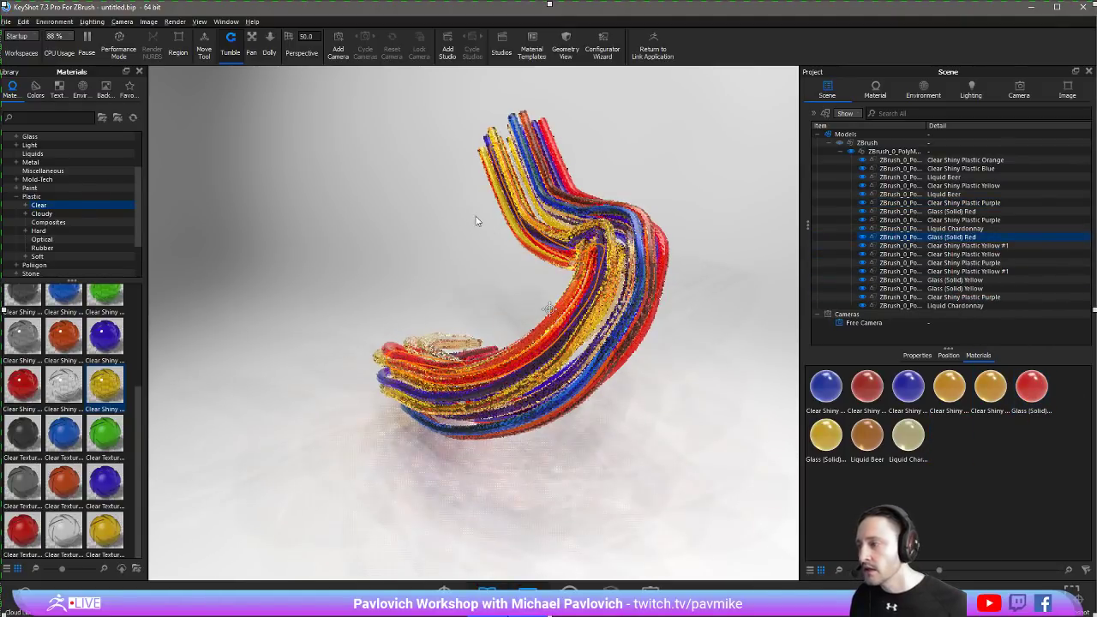
pyautogui.moveTo(477, 221)
pyautogui.mouseDown()
pyautogui.moveTo(751, 183)
pyautogui.moveTo(391, 179)
pyautogui.moveTo(439, 228)
pyautogui.moveTo(686, 209)
pyautogui.mouseUp()
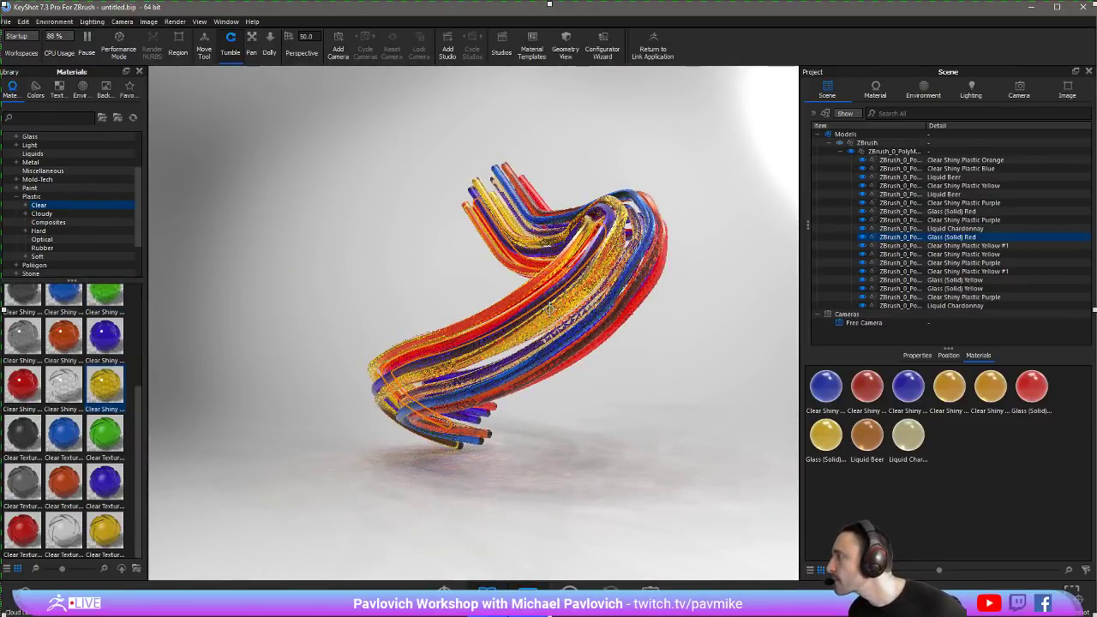
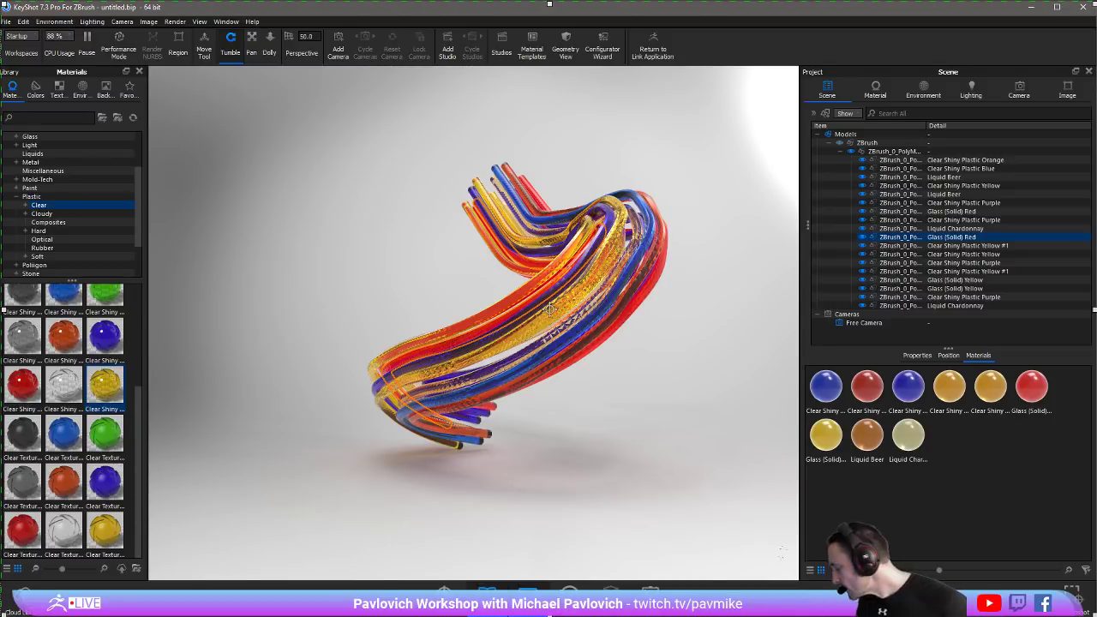
# Glance at the Streaming Topics reference, turn the KeyShot tube render to a new angle, and return to ZBrush
pyautogui.hotkey('alt', 'Tab')
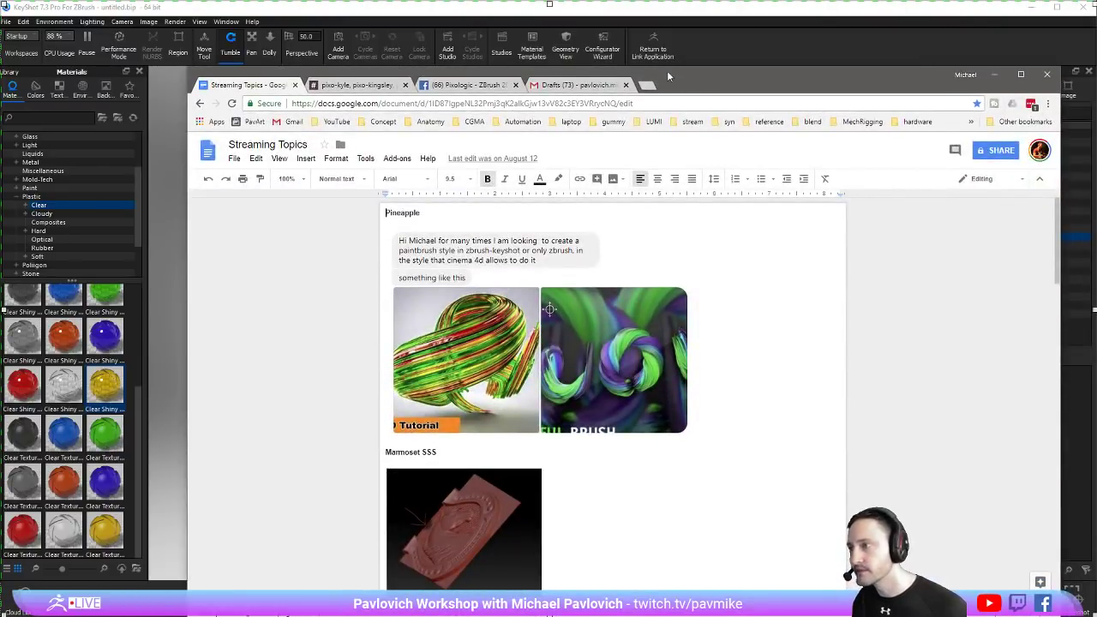
pyautogui.hotkey('alt', 'Tab')
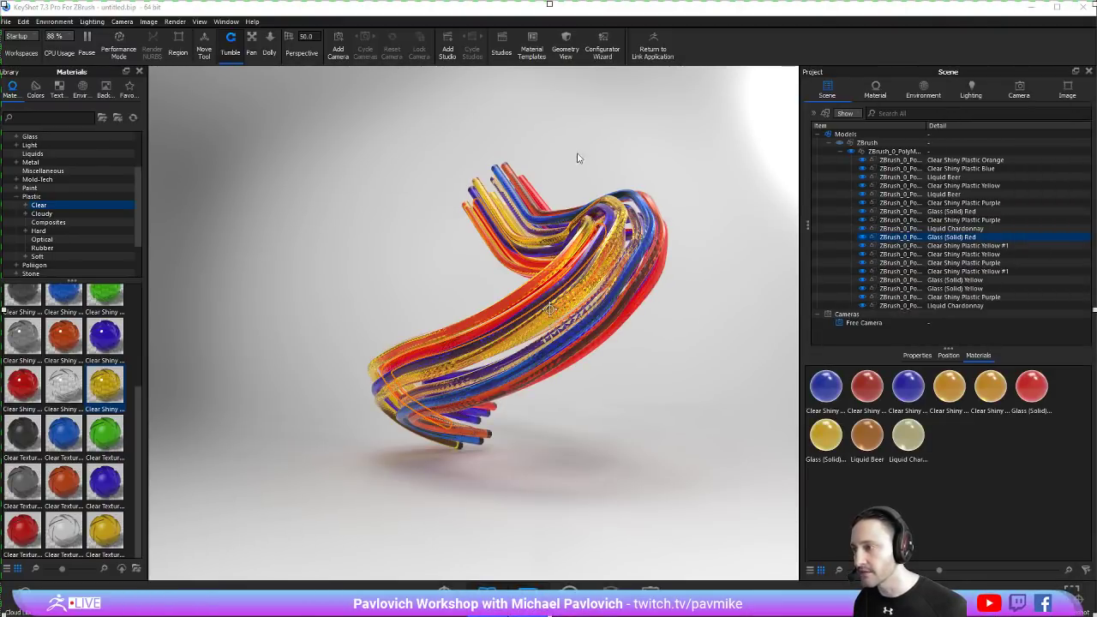
pyautogui.moveTo(577, 157); pyautogui.dragTo(787, 311)
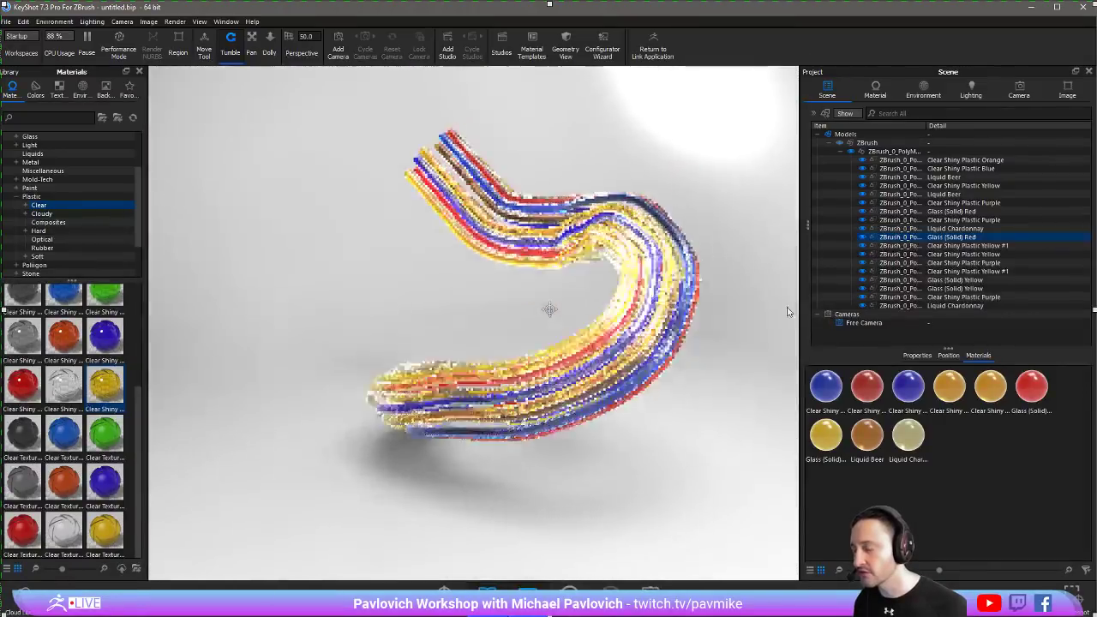
pyautogui.hotkey('alt', 'Tab')
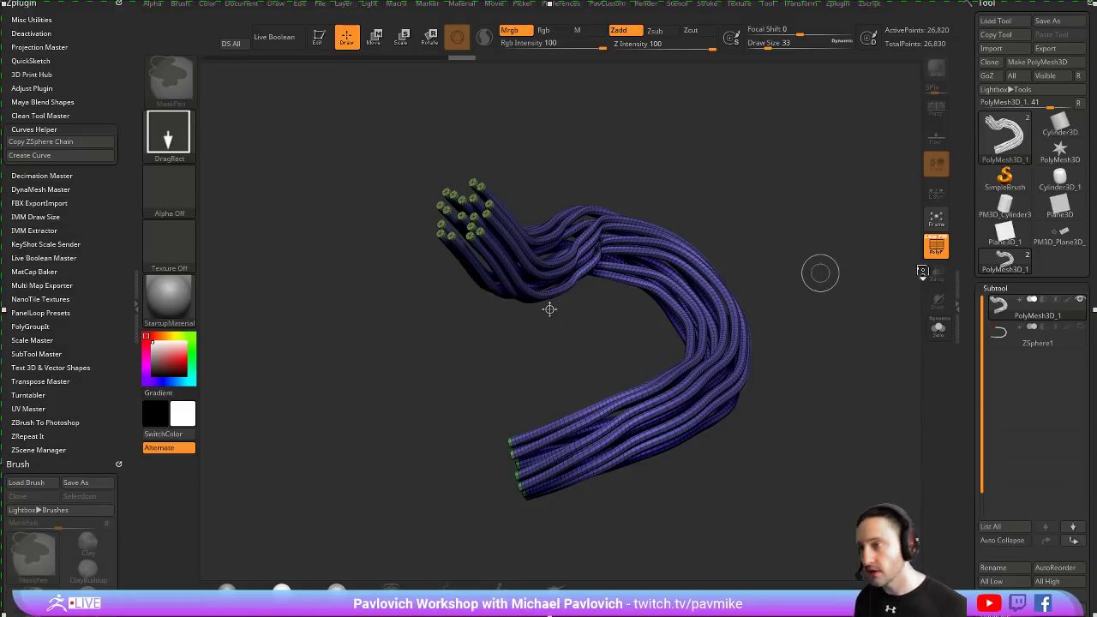
# Clear the tube model from the canvas, review the brush curve options, and dock the Stroke palette in the left tray
pyautogui.hotkey('ctrl', 'n')
pyautogui.click(1062, 175)
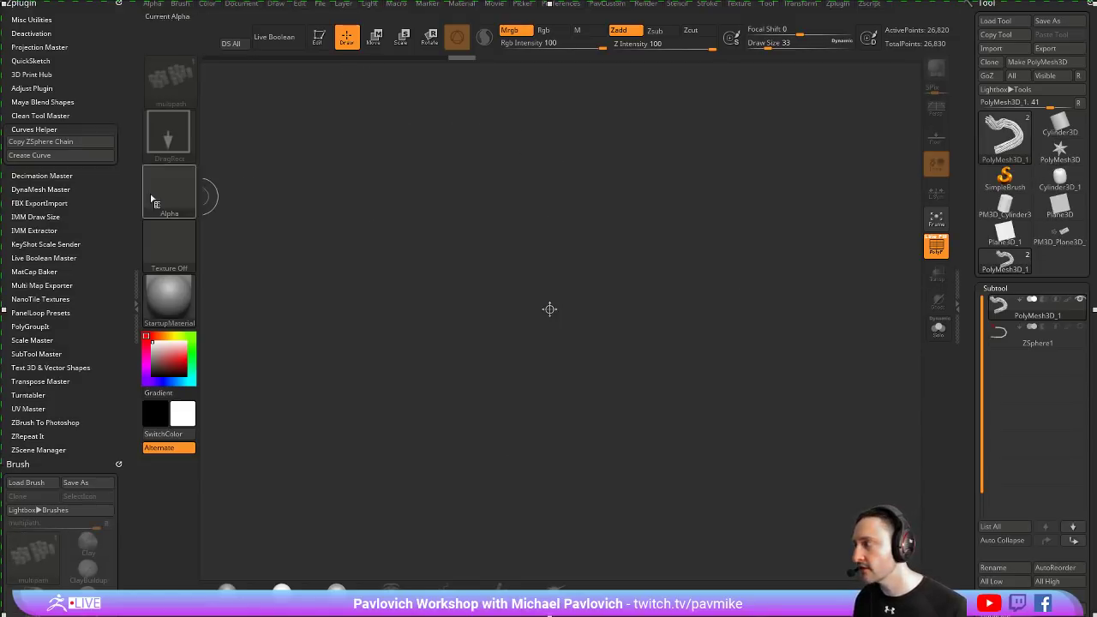
pyautogui.click(96, 159)
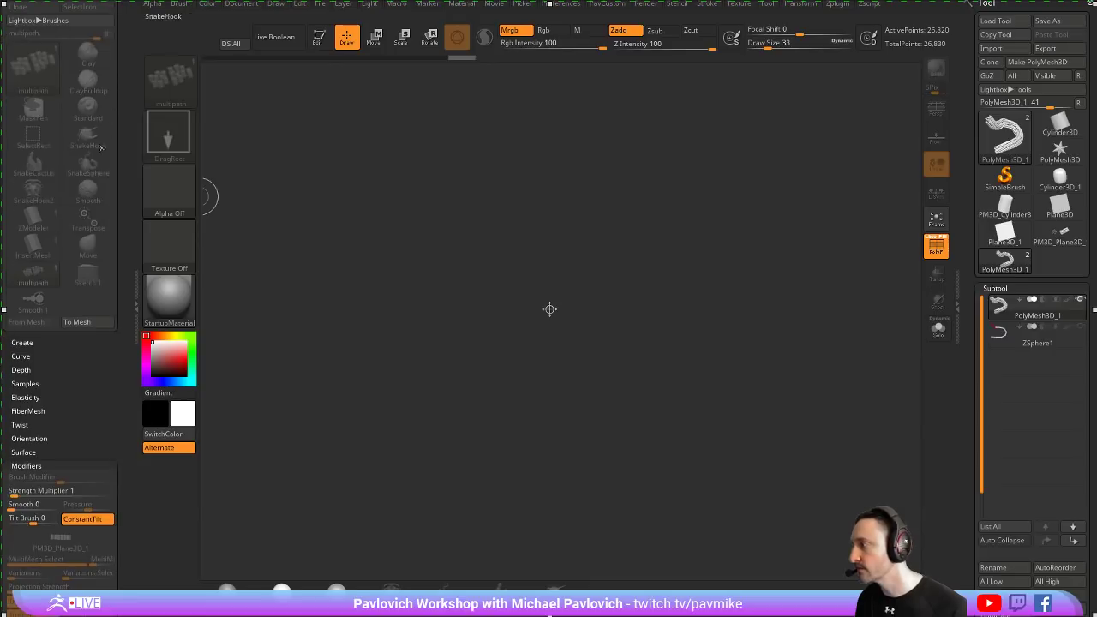
pyautogui.scroll(-3, 67, 346)
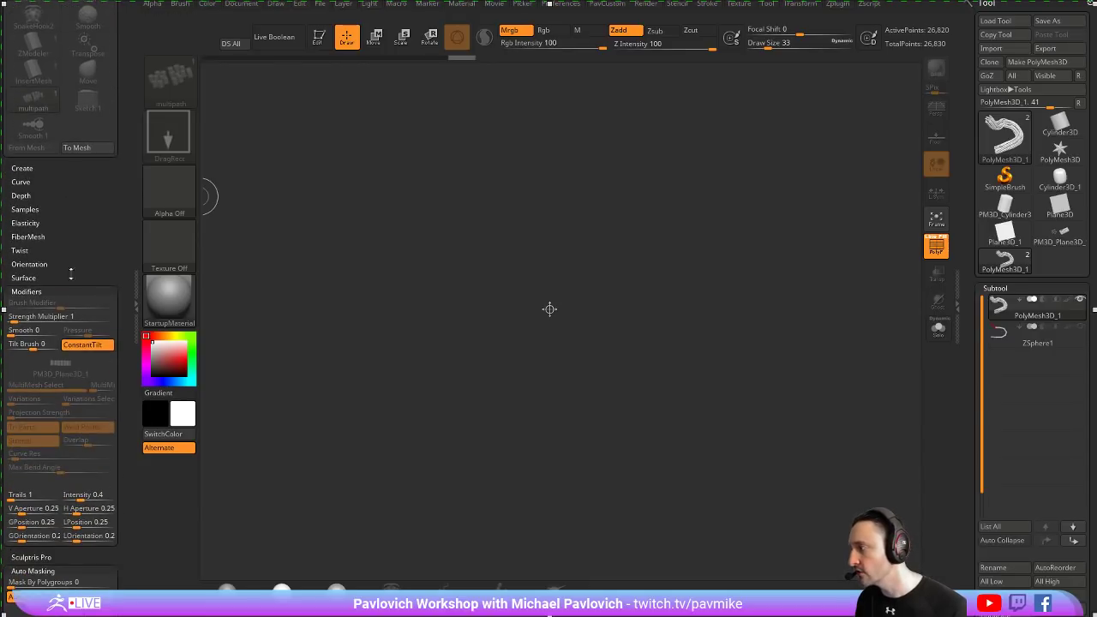
pyautogui.scroll(5, 69, 187)
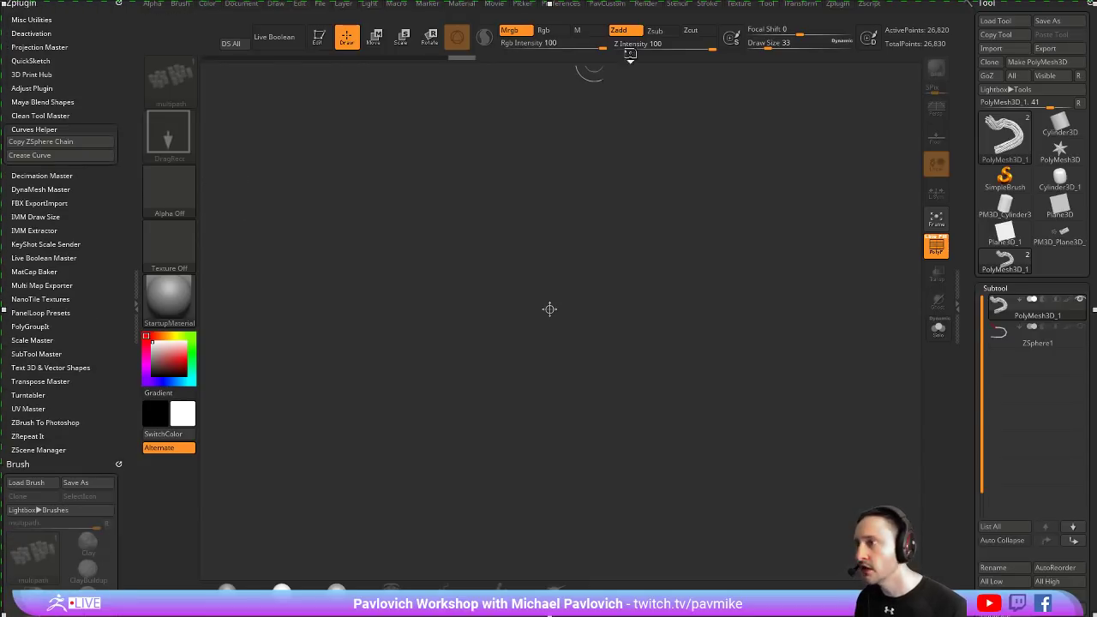
pyautogui.click(706, 7)
pyautogui.moveTo(702, 14); pyautogui.dragTo(172, 128)
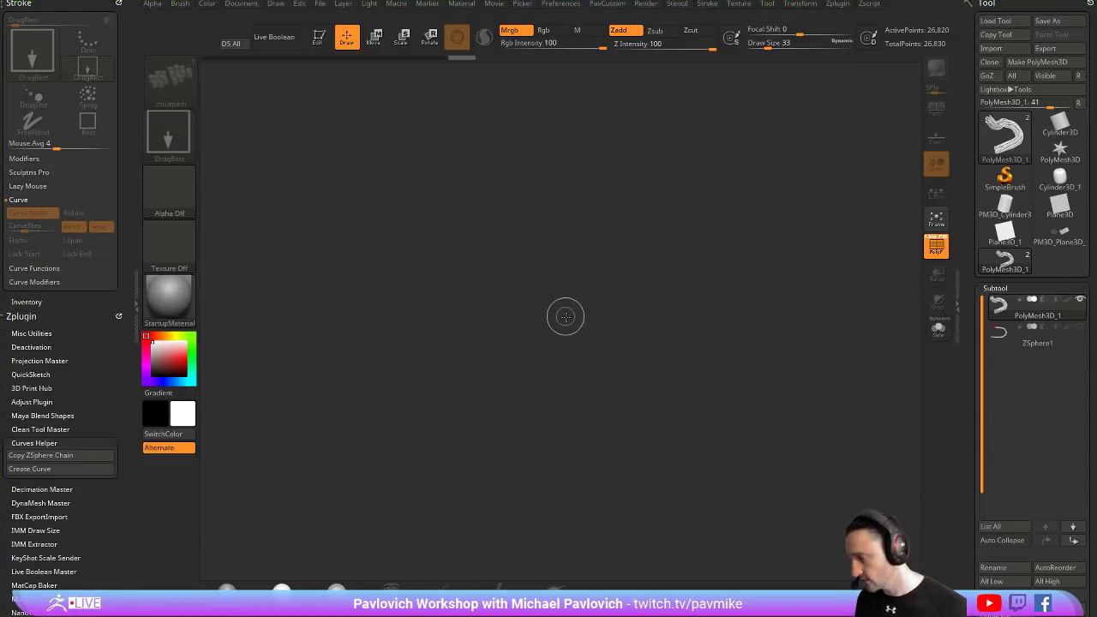
# Draw a star PolyMesh3D in edit mode and enable the curve AsLine option
pyautogui.click(1059, 150)
pyautogui.moveTo(553, 319); pyautogui.dragTo(546, 283)
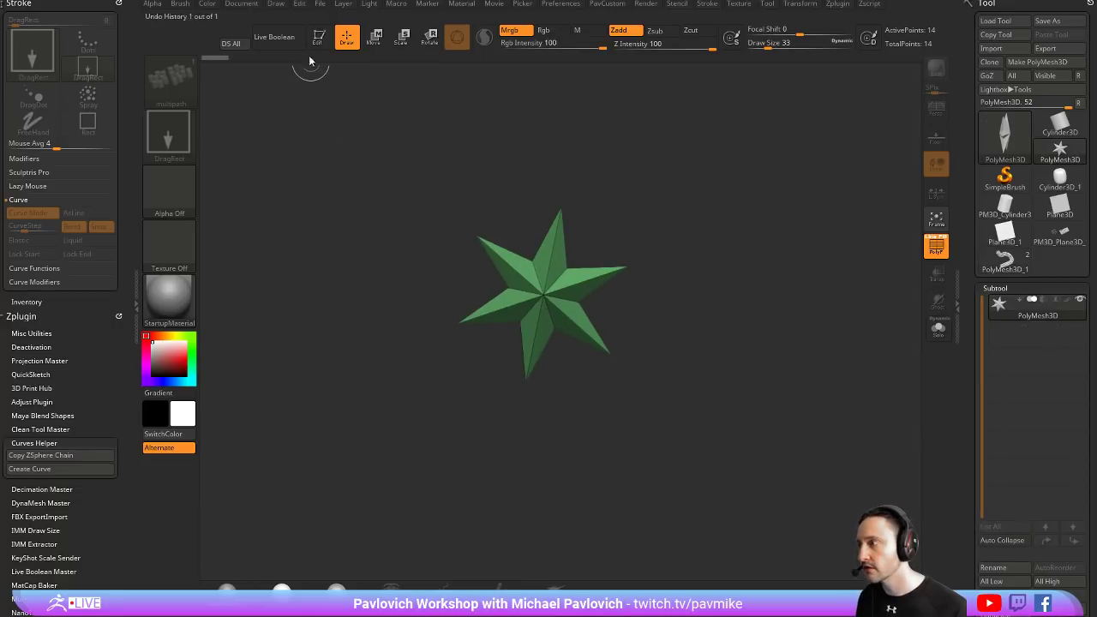
pyautogui.press('t')
pyautogui.press('b')
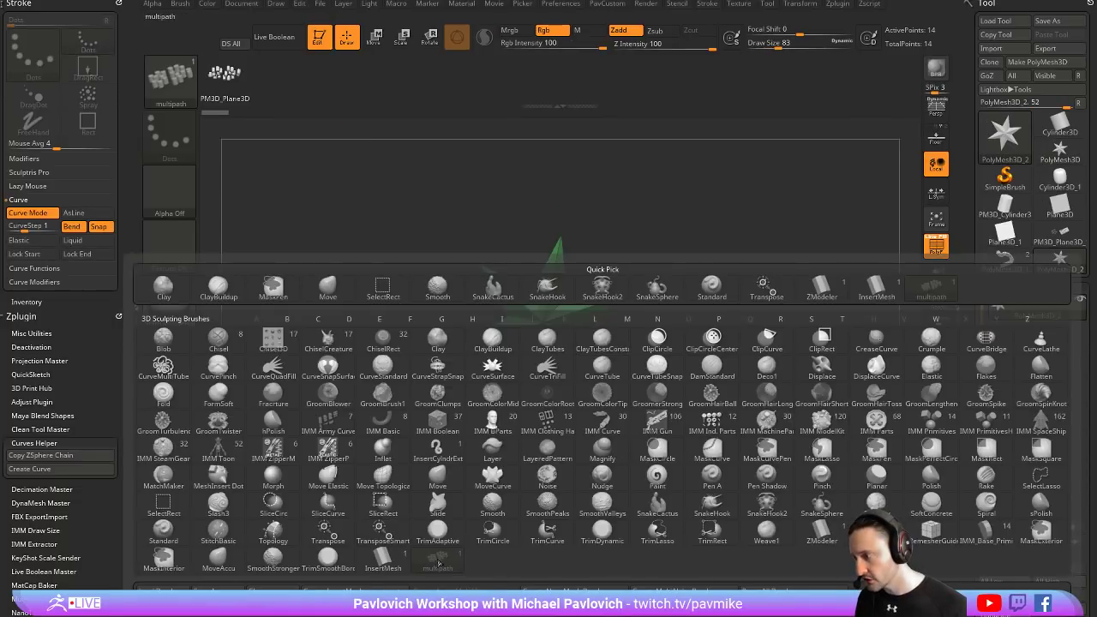
pyautogui.click(74, 213)
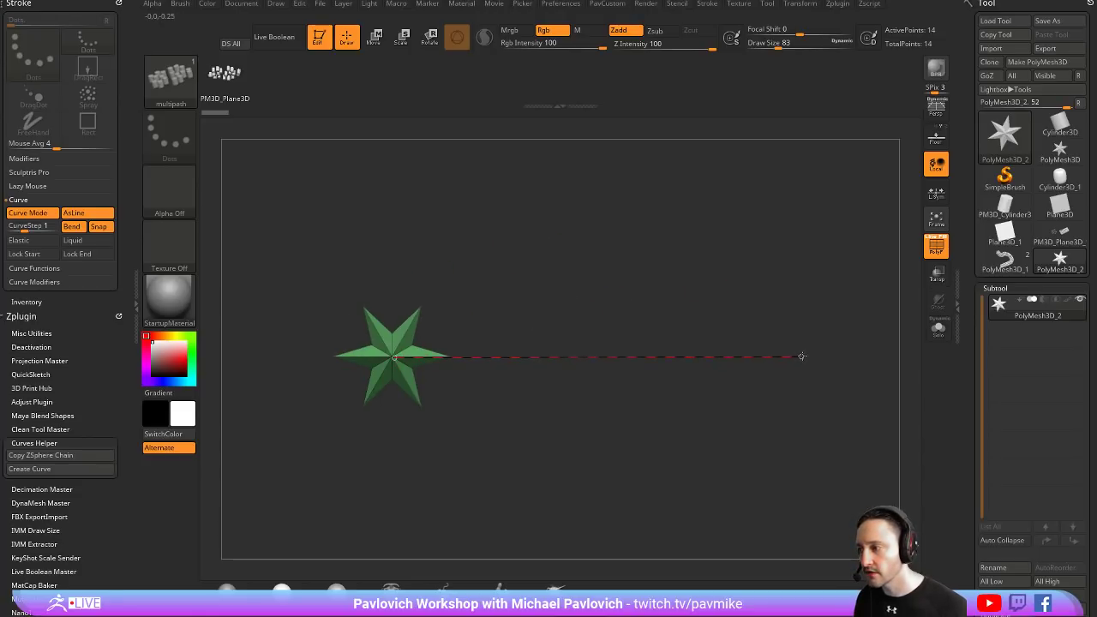
# Lay a straight stack of tubes along a line drawn from the star
pyautogui.moveTo(788, 368); pyautogui.dragTo(806, 370)
pyautogui.hotkey('ctrl', 'z')
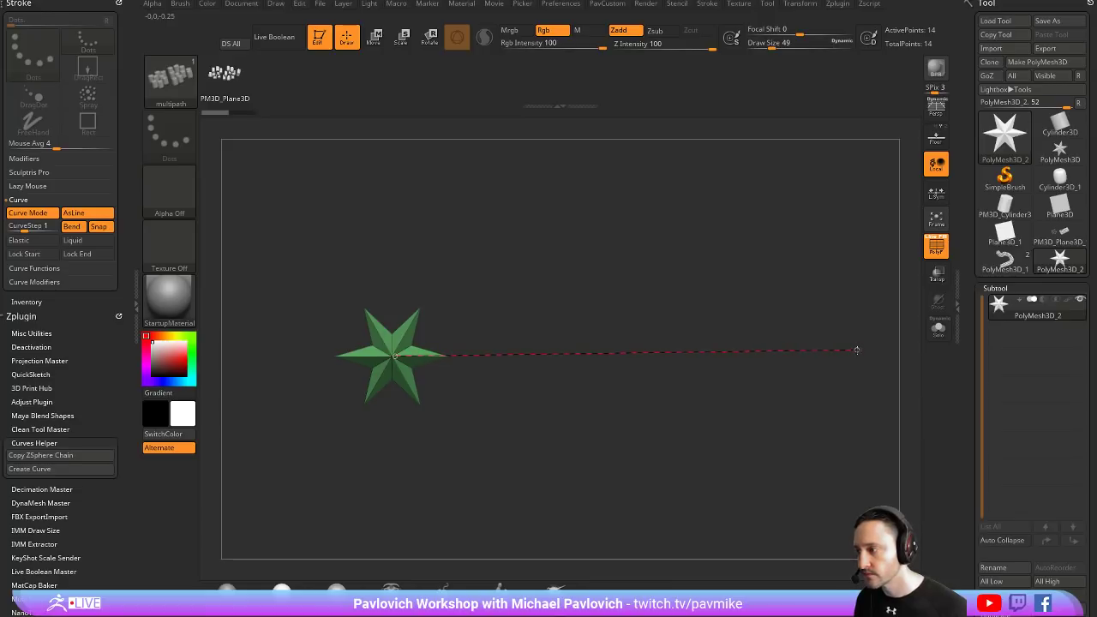
pyautogui.moveTo(857, 354); pyautogui.dragTo(731, 257)
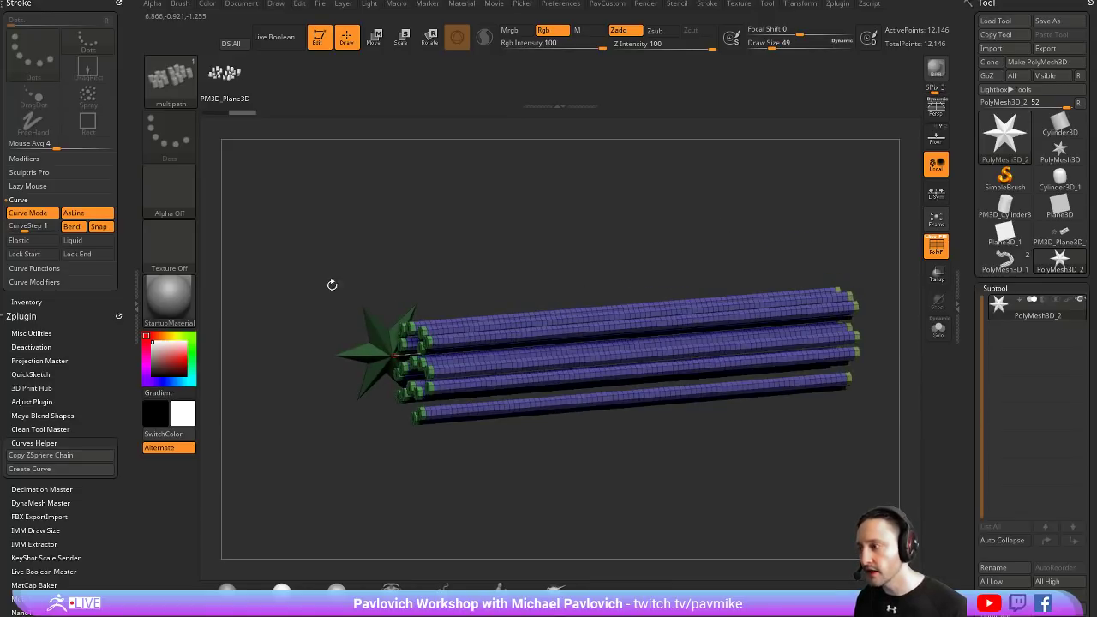
pyautogui.moveTo(694, 251)
pyautogui.mouseDown()
pyautogui.moveTo(688, 210)
pyautogui.moveTo(508, 247)
pyautogui.mouseUp()
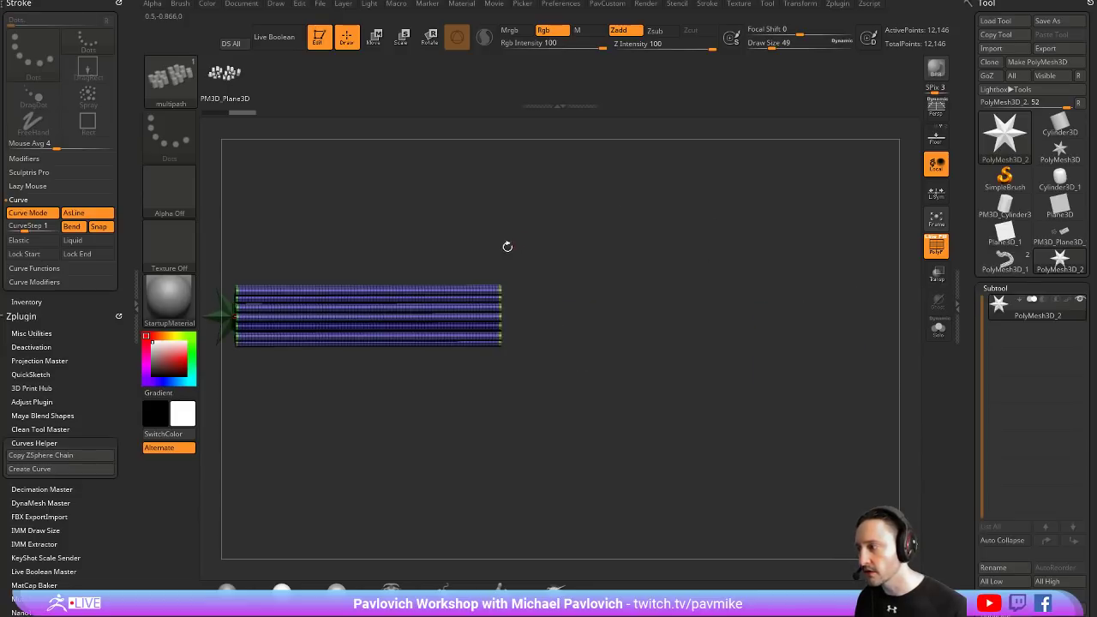
pyautogui.hotkey('ctrl', 'z')
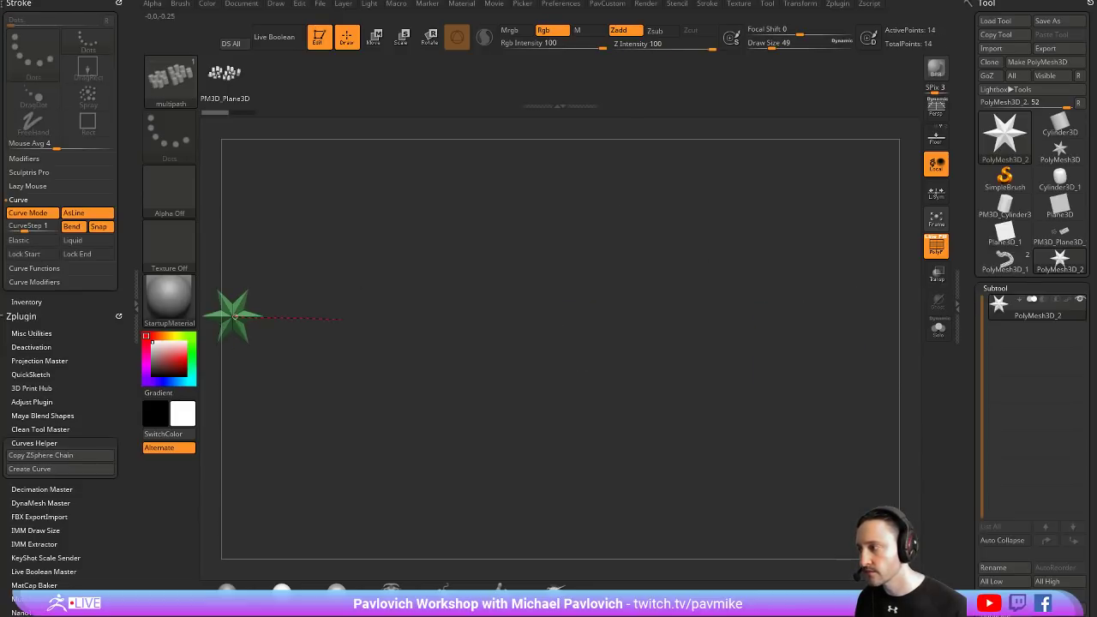
pyautogui.moveTo(684, 311); pyautogui.dragTo(780, 314)
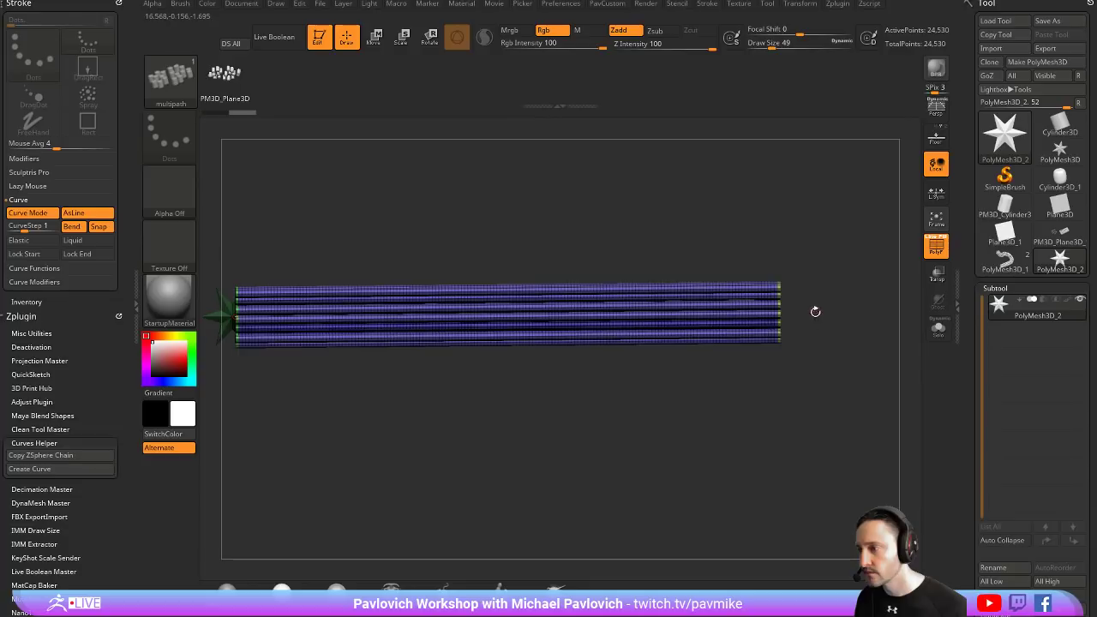
pyautogui.moveTo(732, 253); pyautogui.dragTo(672, 229)
pyautogui.press('space')
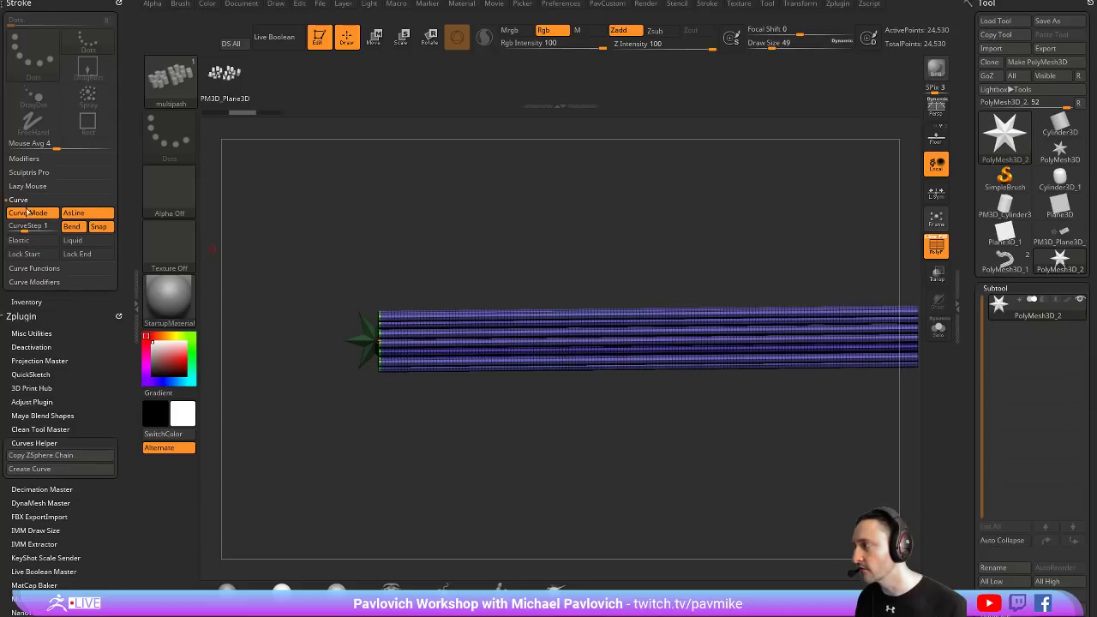
# Apply Frame Mesh to the tubes, split the star into its own subtool, and hide it
pyautogui.click(32, 268)
pyautogui.click(34, 326)
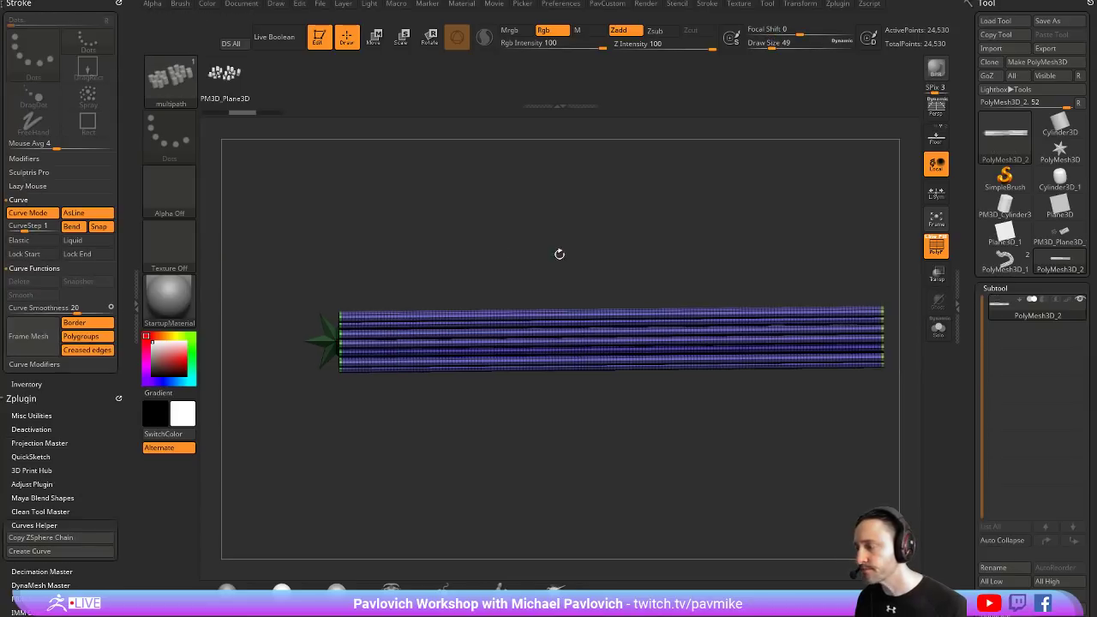
pyautogui.press('space')
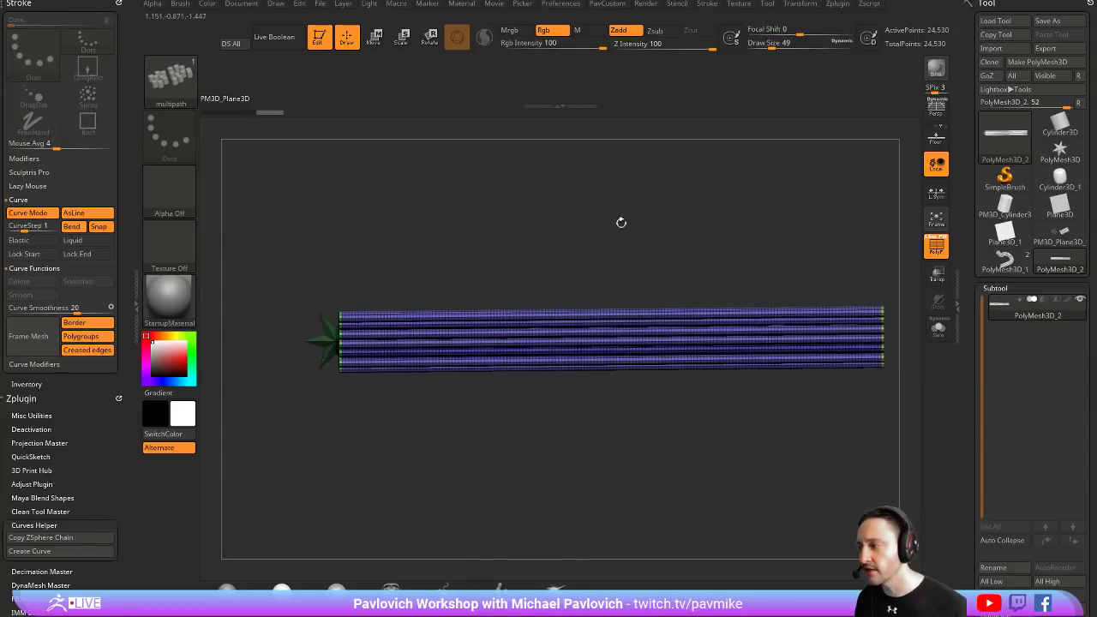
pyautogui.press('space')
pyautogui.click(619, 242)
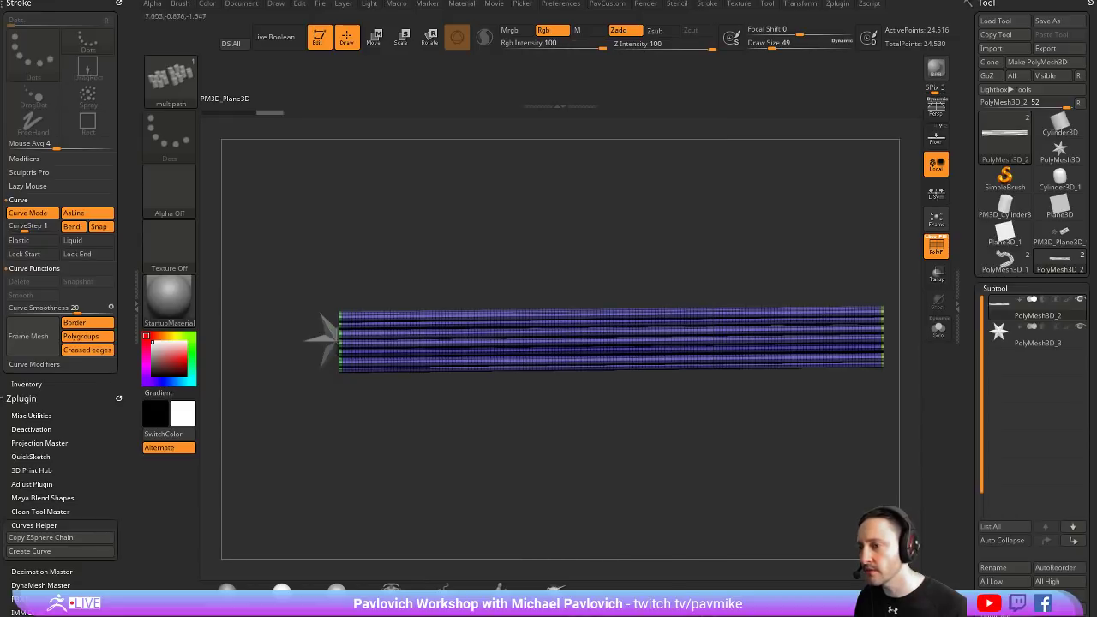
pyautogui.click(1080, 330)
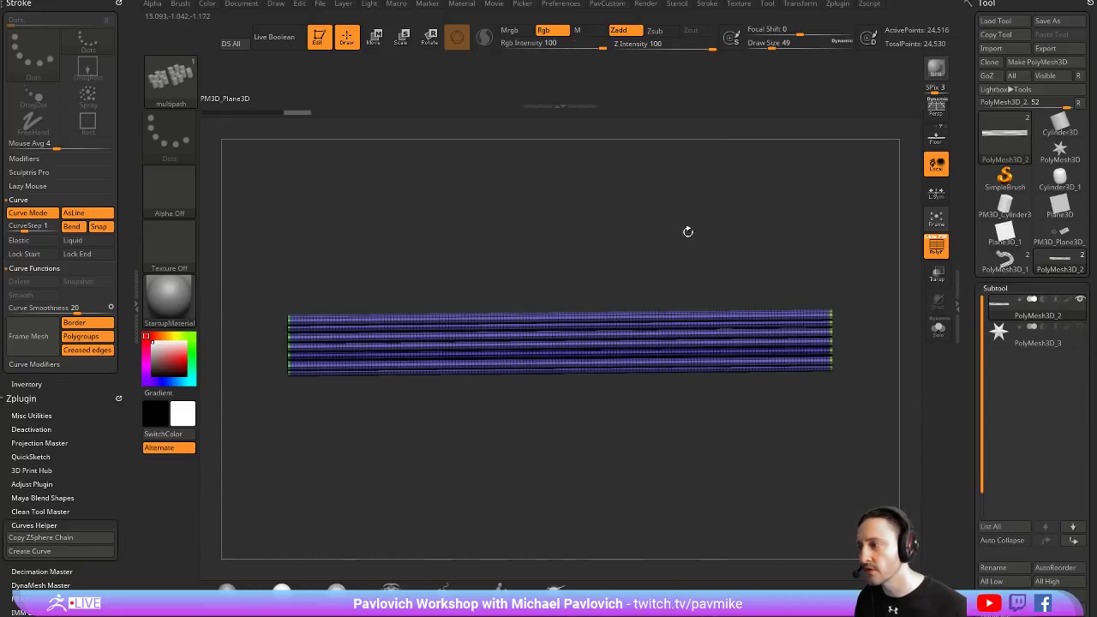
# Attach the gizmo's Bend Curve deformer to the tubes and lower its number of control points
pyautogui.press('w')
pyautogui.click(790, 248)
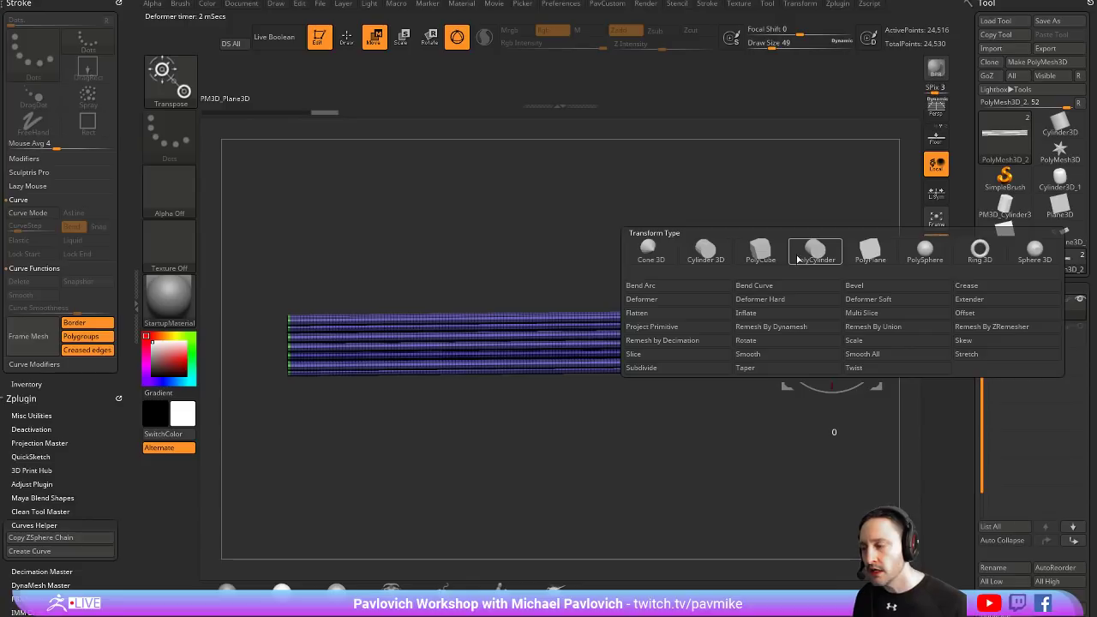
pyautogui.click(766, 287)
pyautogui.moveTo(852, 289); pyautogui.dragTo(800, 300)
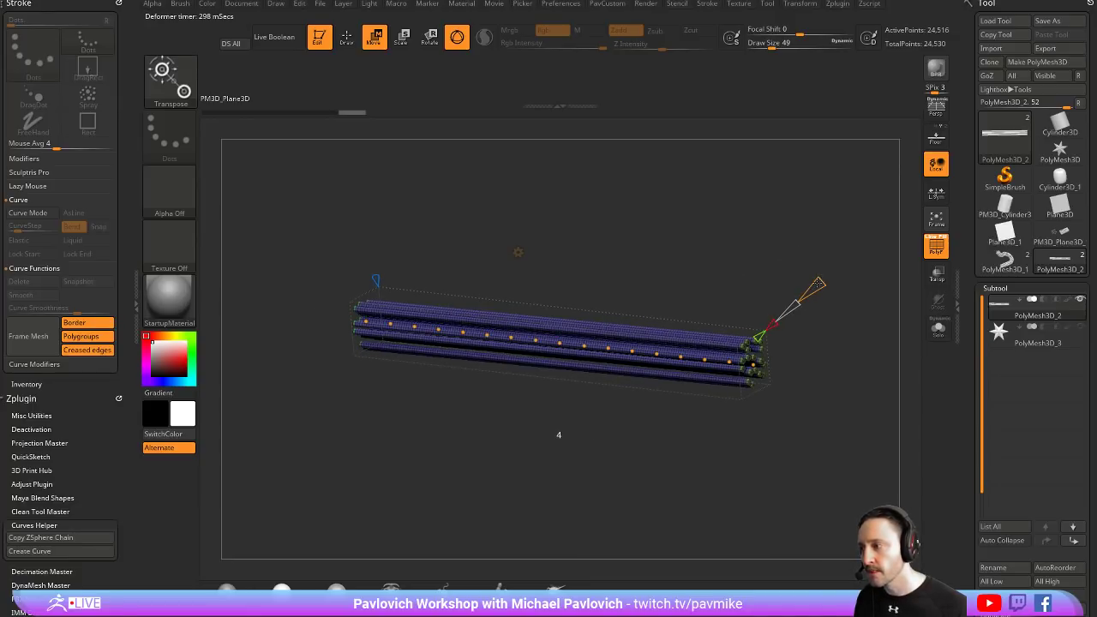
pyautogui.moveTo(818, 285); pyautogui.dragTo(807, 293)
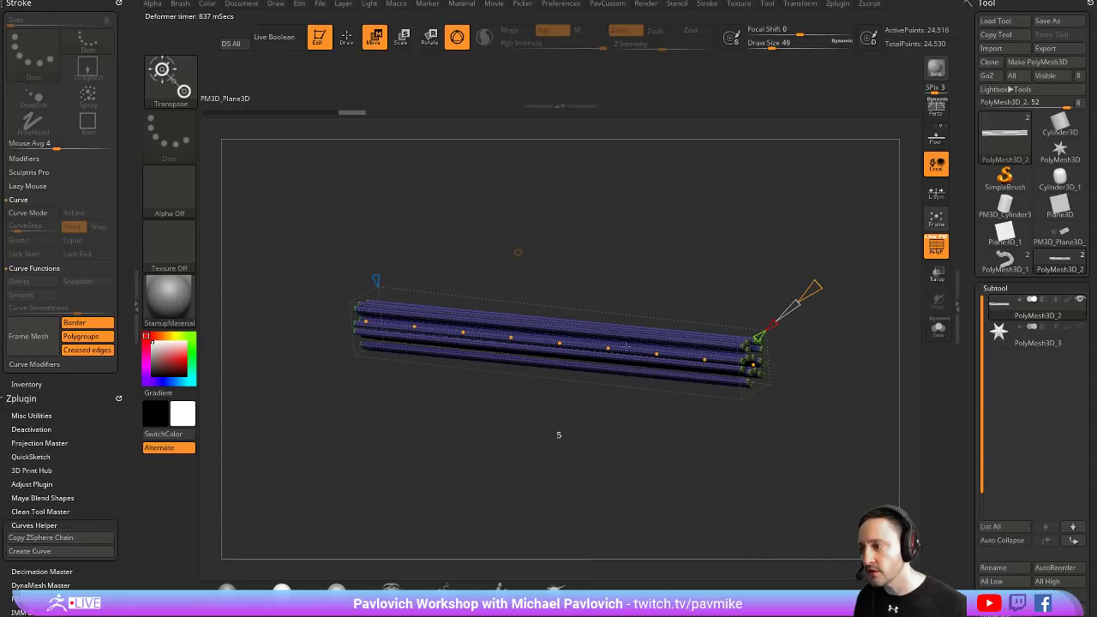
pyautogui.click(795, 305)
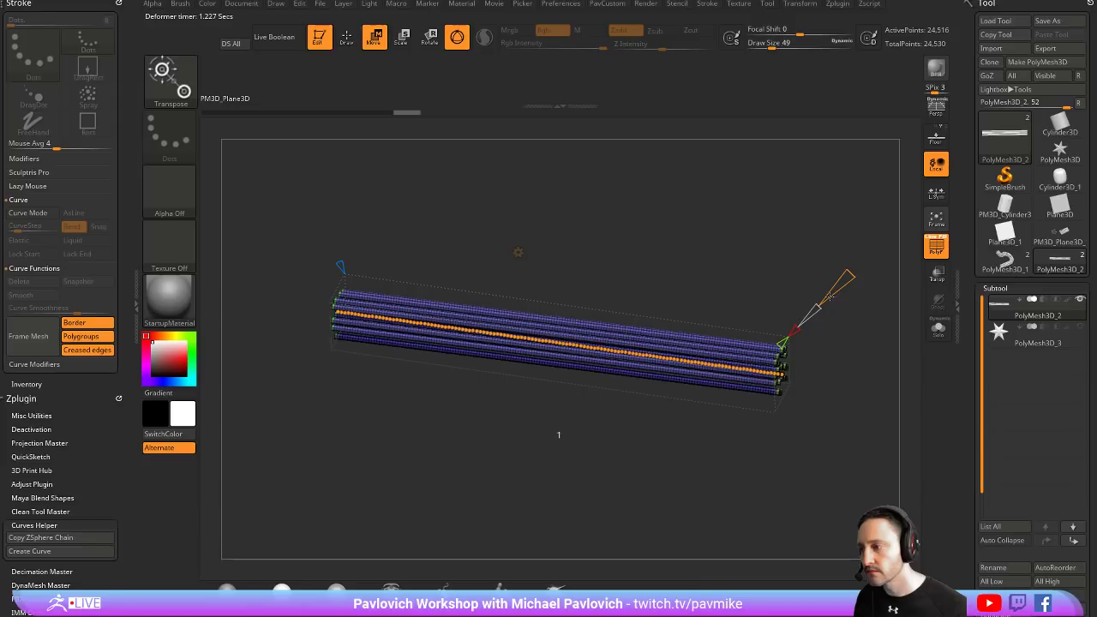
pyautogui.moveTo(829, 296); pyautogui.dragTo(825, 298)
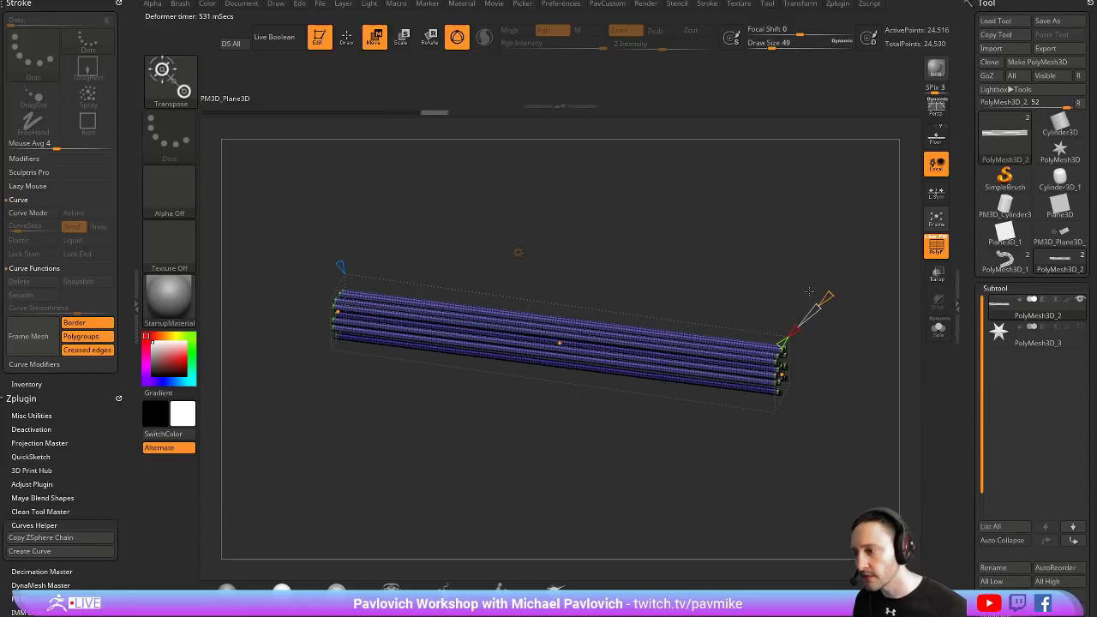
pyautogui.click(796, 280)
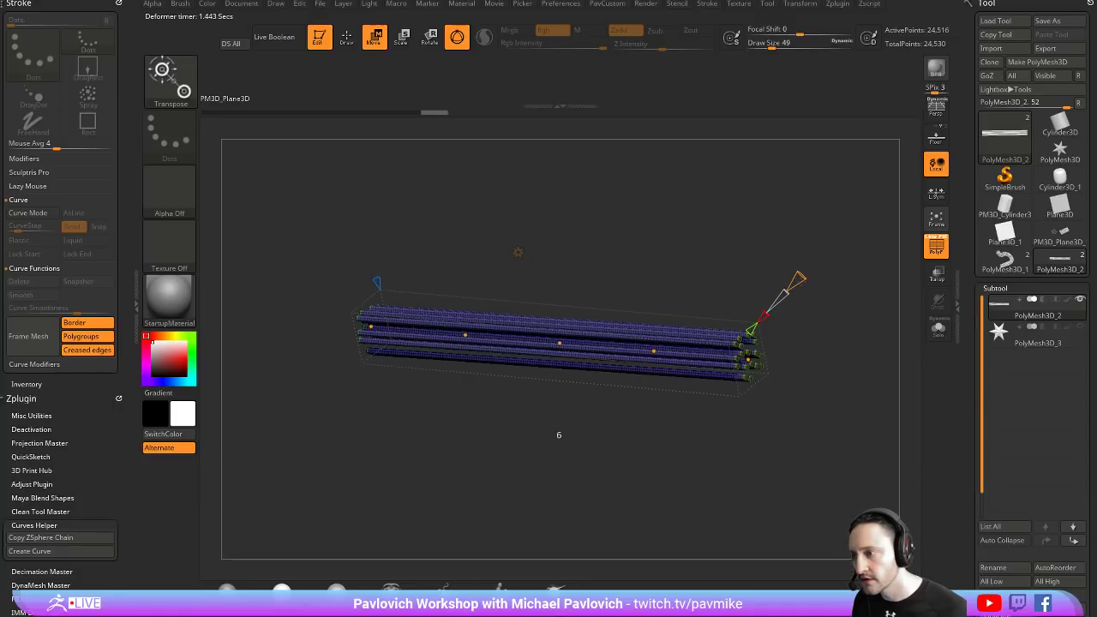
pyautogui.moveTo(655, 223); pyautogui.dragTo(655, 223)
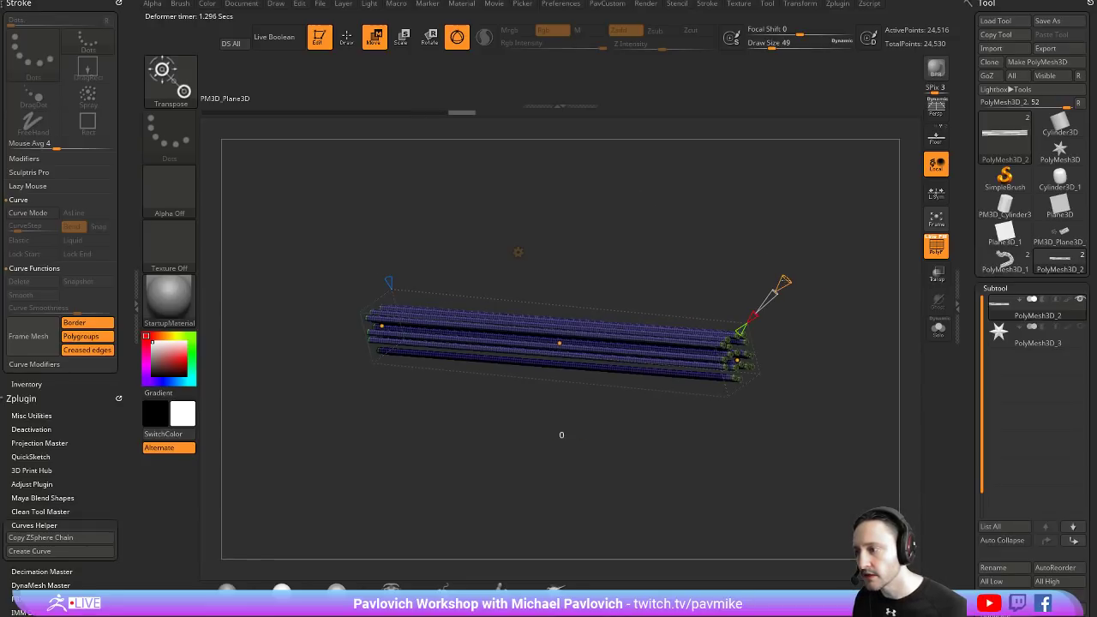
# Bend the bundle's left end down, check it front-on, then undo back to straight tubes
pyautogui.moveTo(776, 244); pyautogui.dragTo(558, 344)
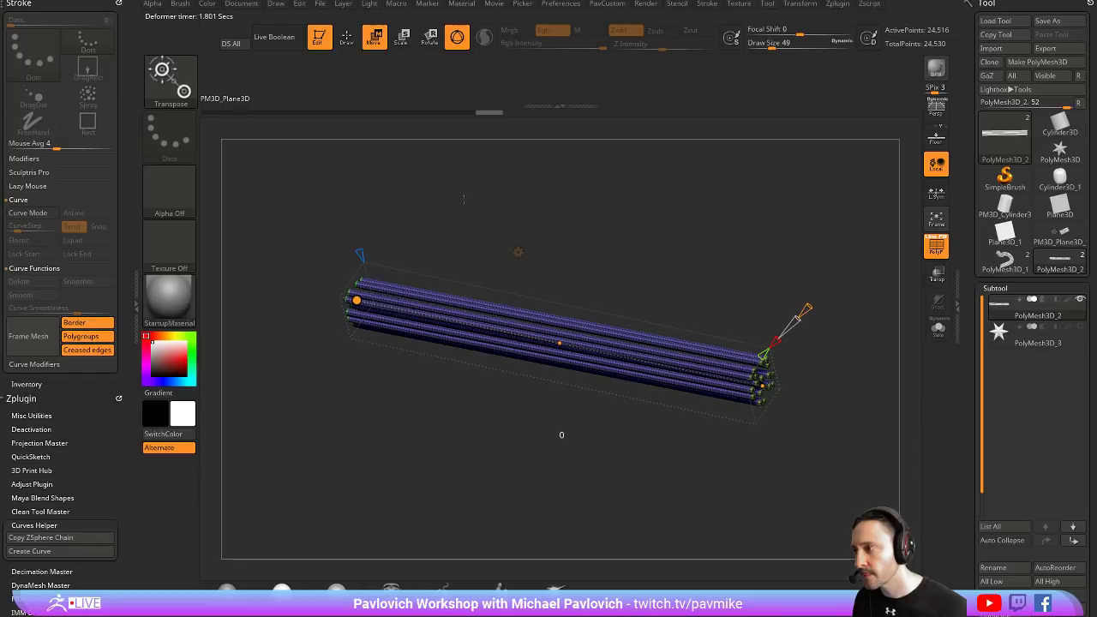
pyautogui.moveTo(357, 299); pyautogui.dragTo(266, 417)
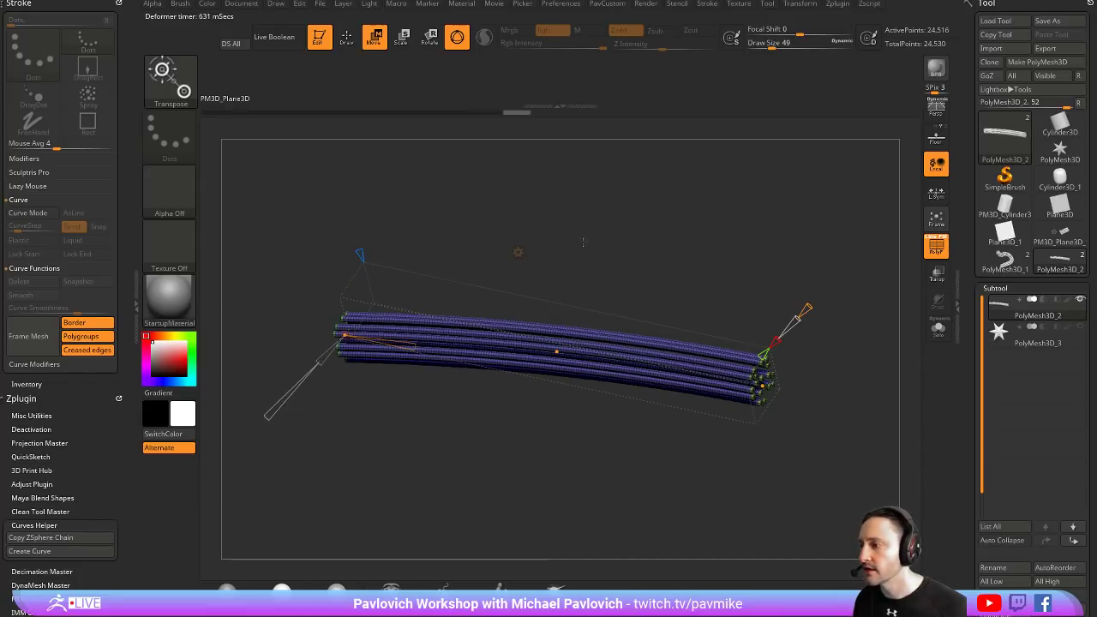
pyautogui.moveTo(583, 242)
pyautogui.mouseDown()
pyautogui.moveTo(639, 227)
pyautogui.moveTo(416, 376)
pyautogui.mouseUp()
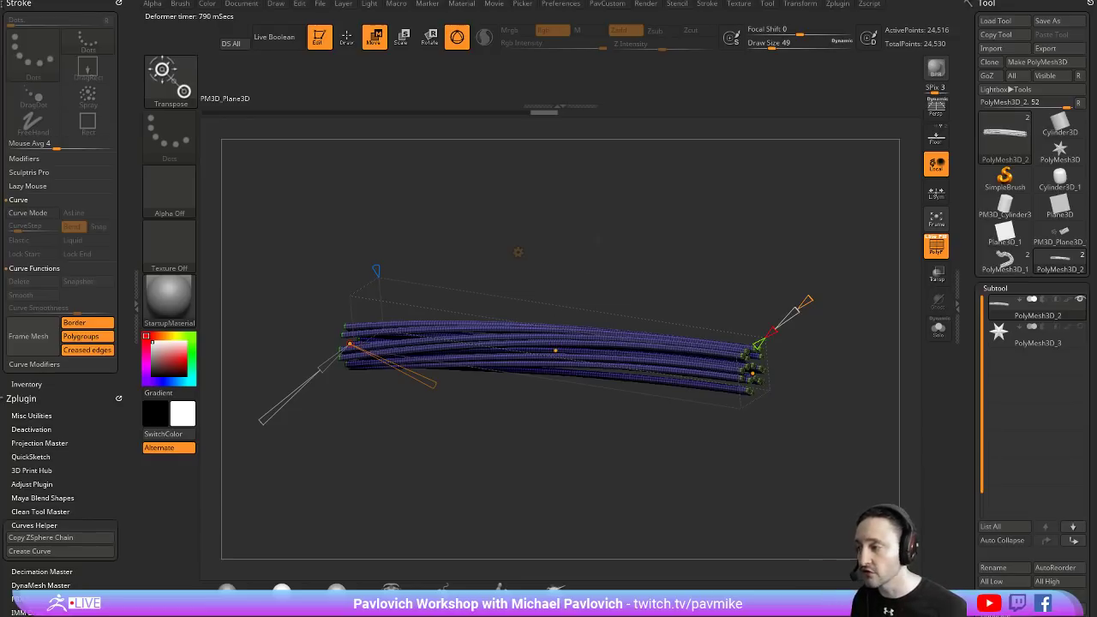
pyautogui.hotkey('ctrl', 'z')
pyautogui.hotkey('ctrl', 'z')
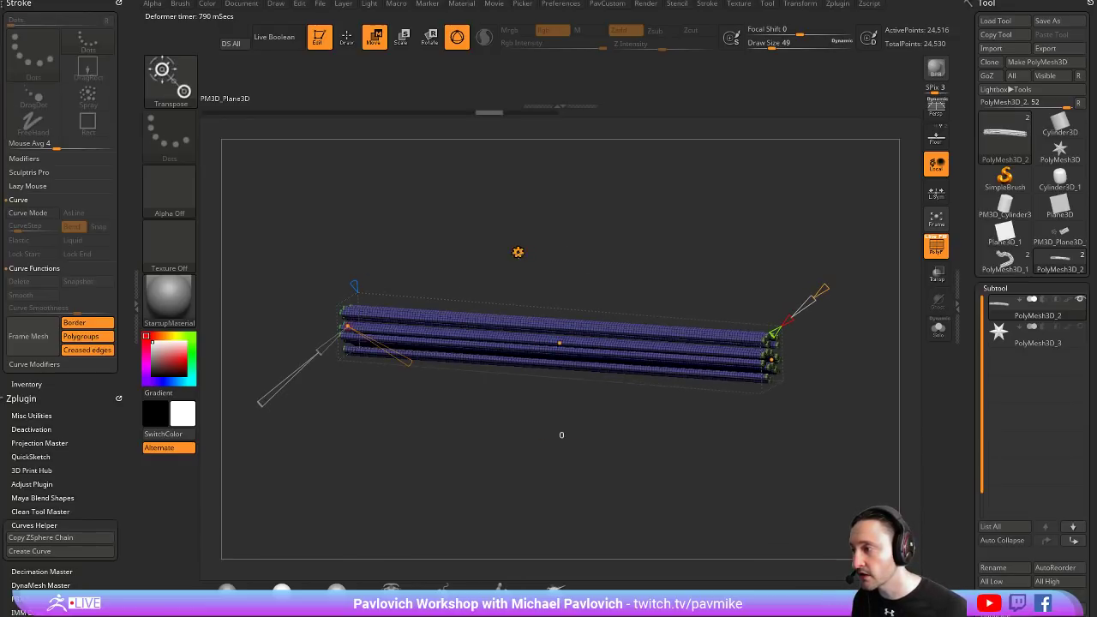
pyautogui.click(517, 252)
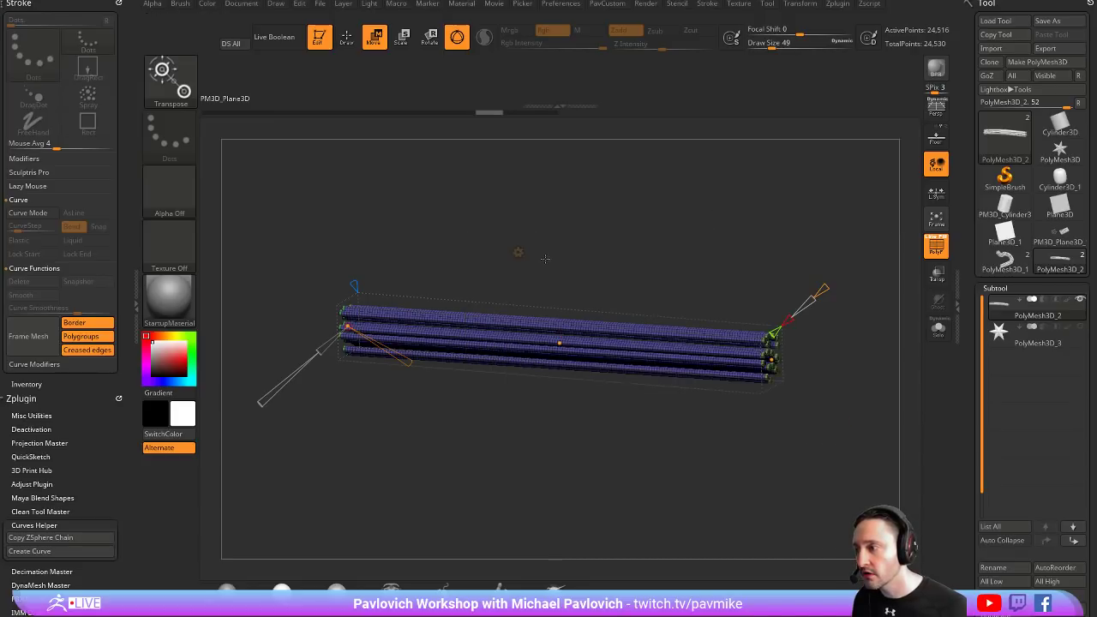
pyautogui.click(518, 252)
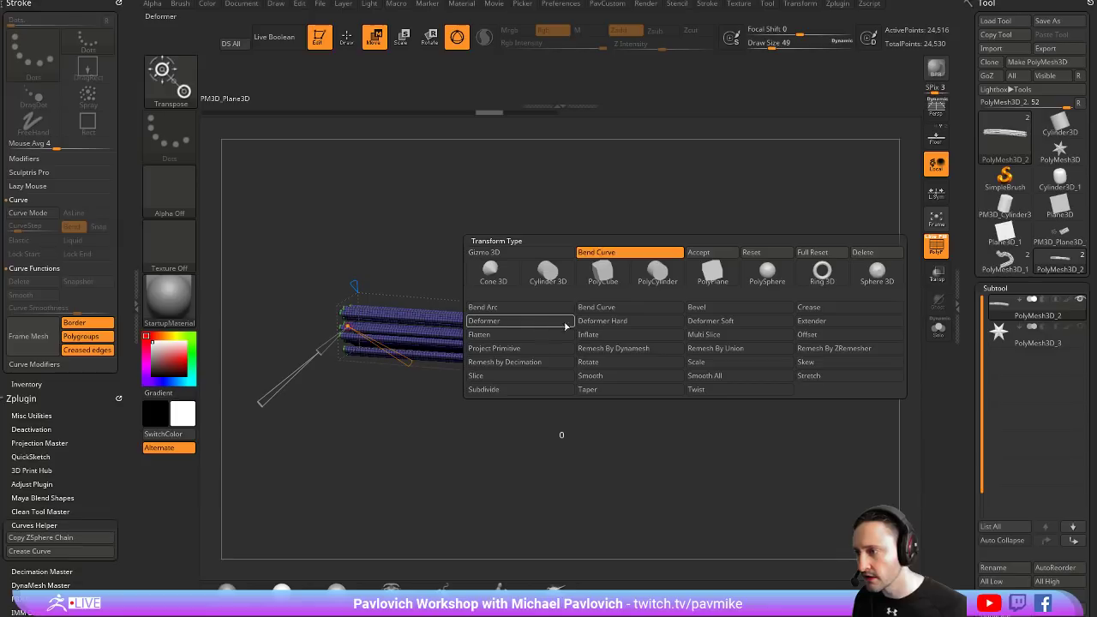
# Twist the tube bundle -180 degrees with the gizmo's Twist deformer and accept it into the mesh
pyautogui.click(698, 389)
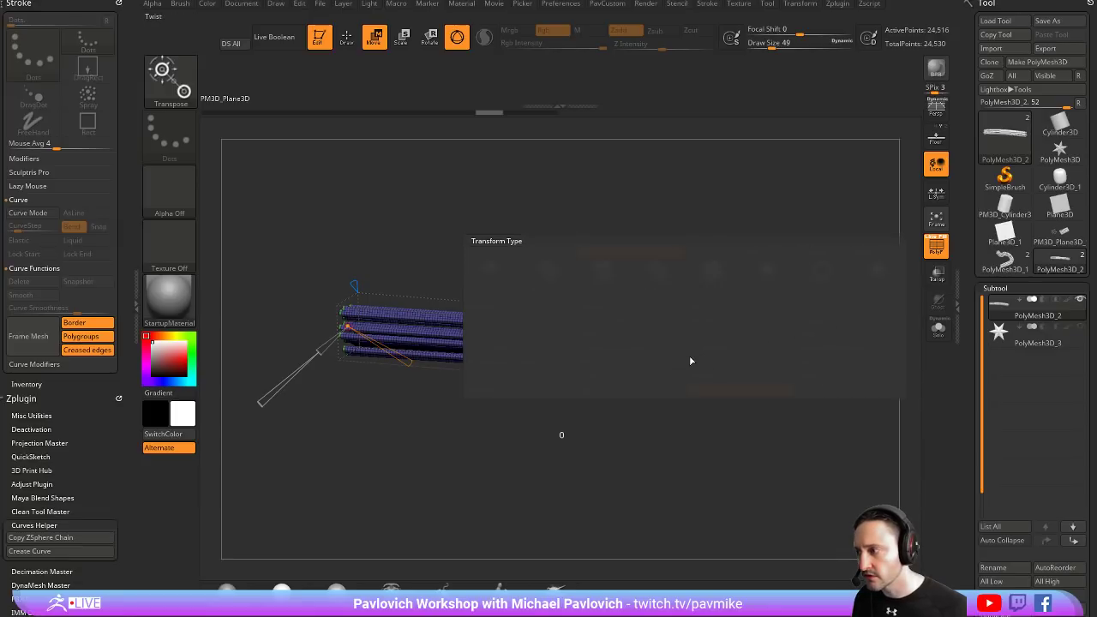
pyautogui.moveTo(698, 223); pyautogui.dragTo(665, 271)
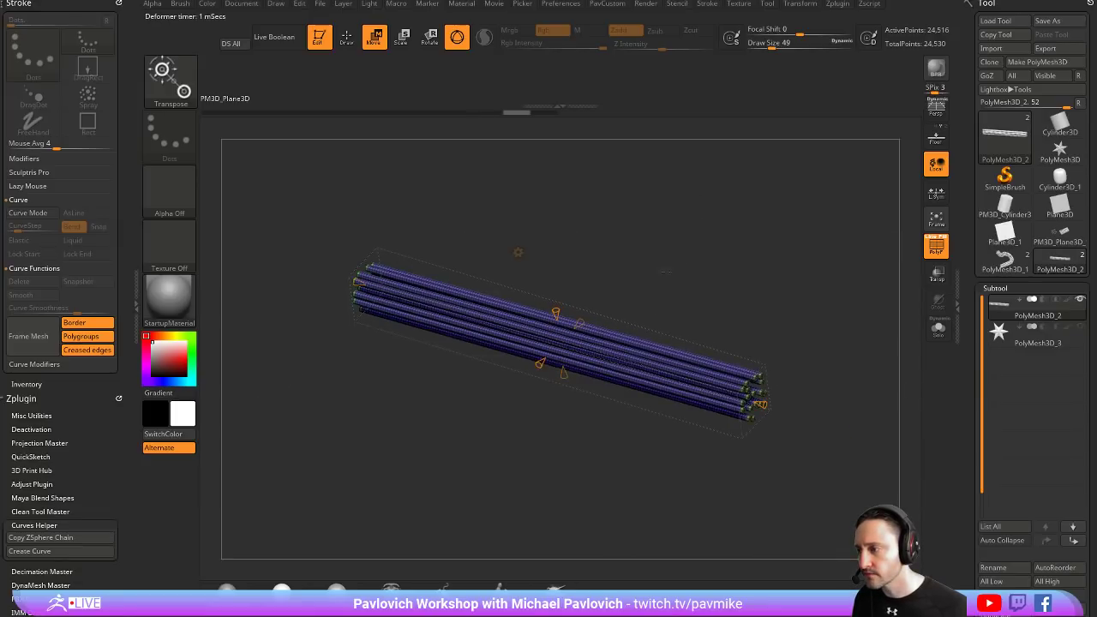
pyautogui.moveTo(580, 322)
pyautogui.mouseDown()
pyautogui.moveTo(789, 394)
pyautogui.moveTo(820, 421)
pyautogui.mouseUp()
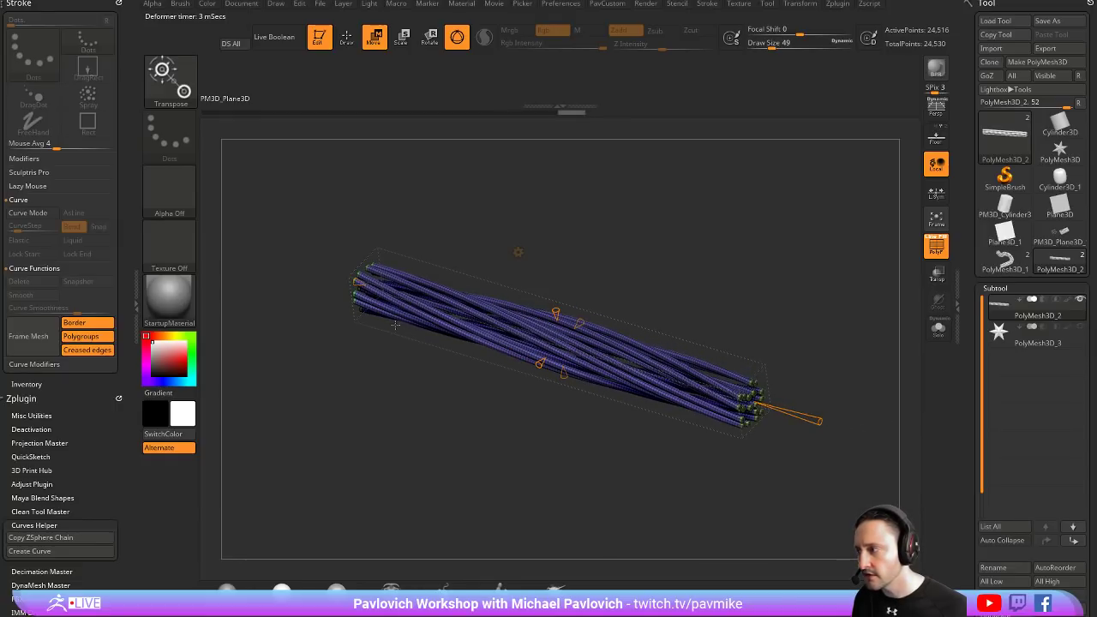
pyautogui.moveTo(358, 281); pyautogui.dragTo(507, 321)
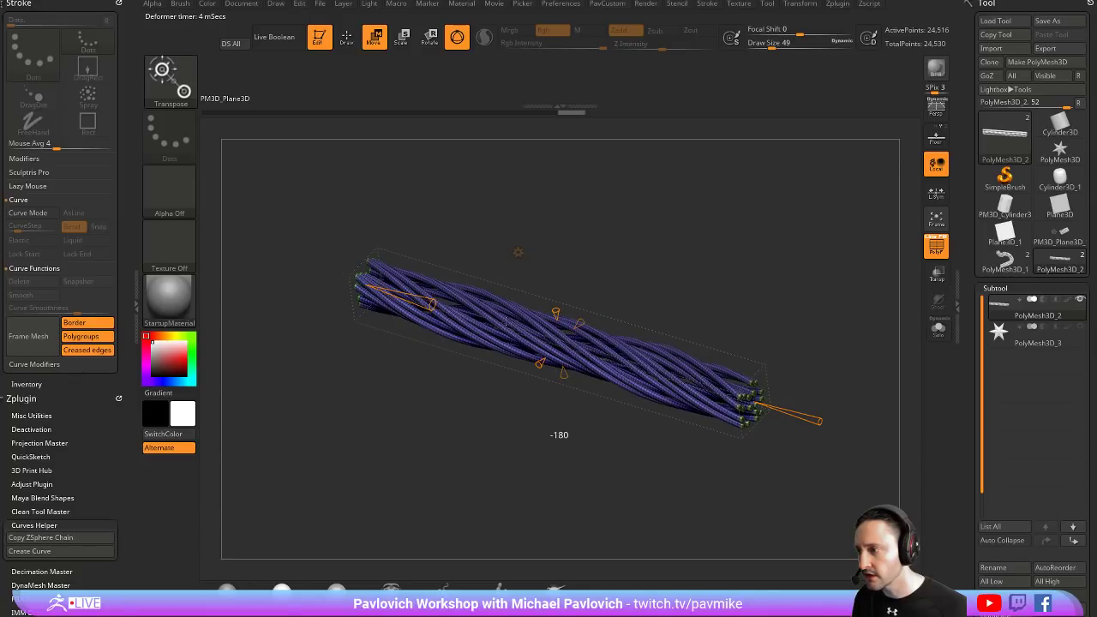
pyautogui.click(517, 251)
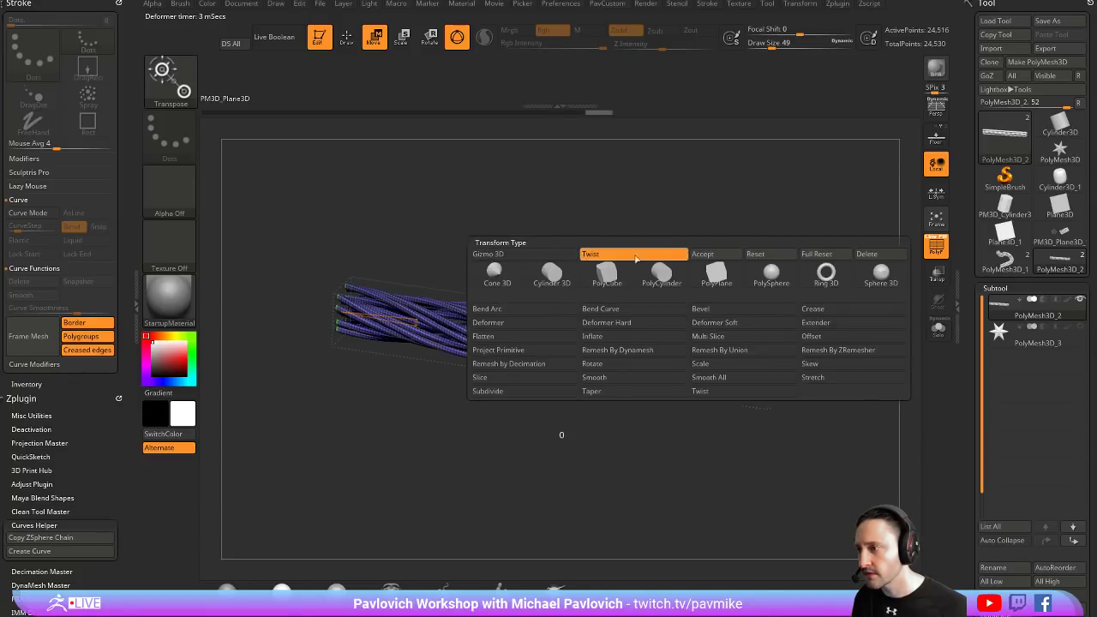
pyautogui.click(701, 253)
# Give each twisted tube its own polygroup with Auto Groups from the PavCustom palette
pyautogui.press('q')
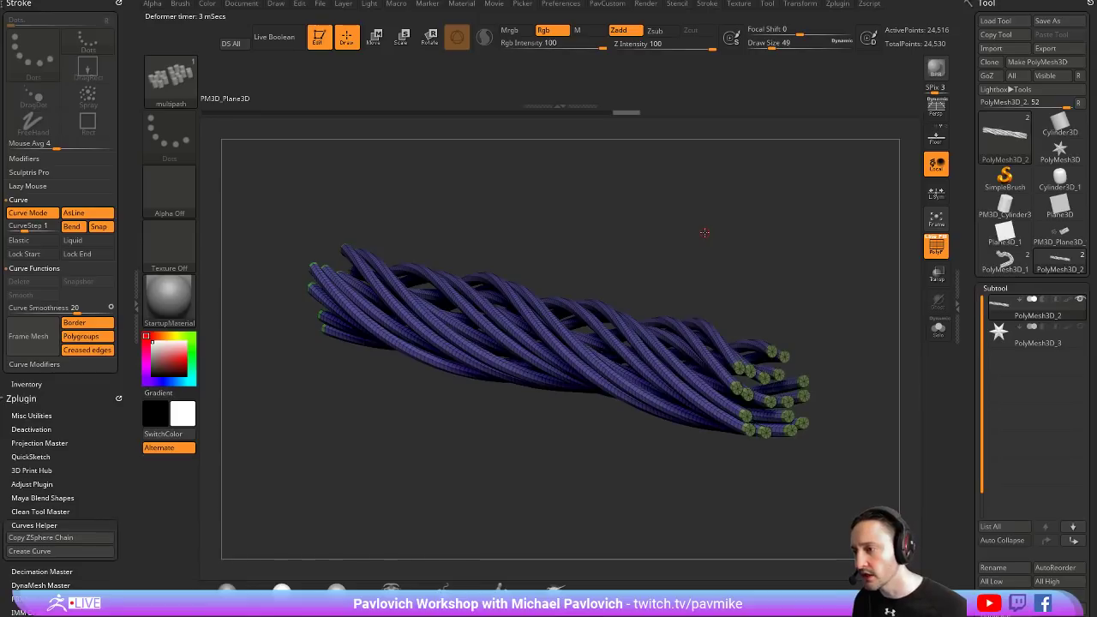
pyautogui.press('space')
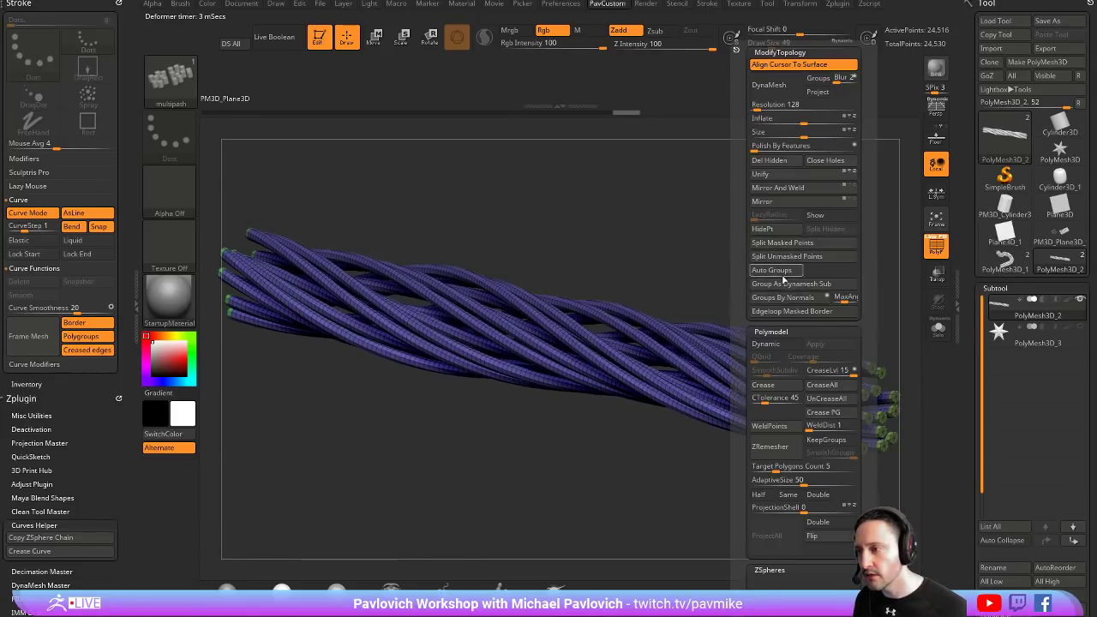
pyautogui.click(793, 270)
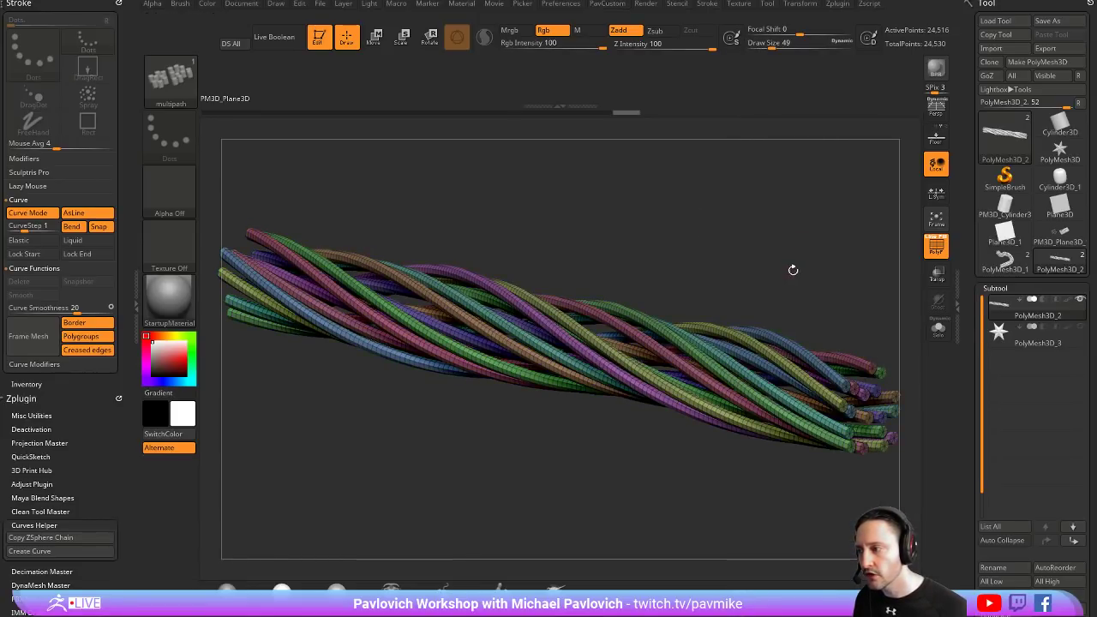
pyautogui.moveTo(782, 274); pyautogui.dragTo(672, 305)
# Crease the polygroup borders, subdivide to about 98k points, and turn off polygroup display
pyautogui.press('space')
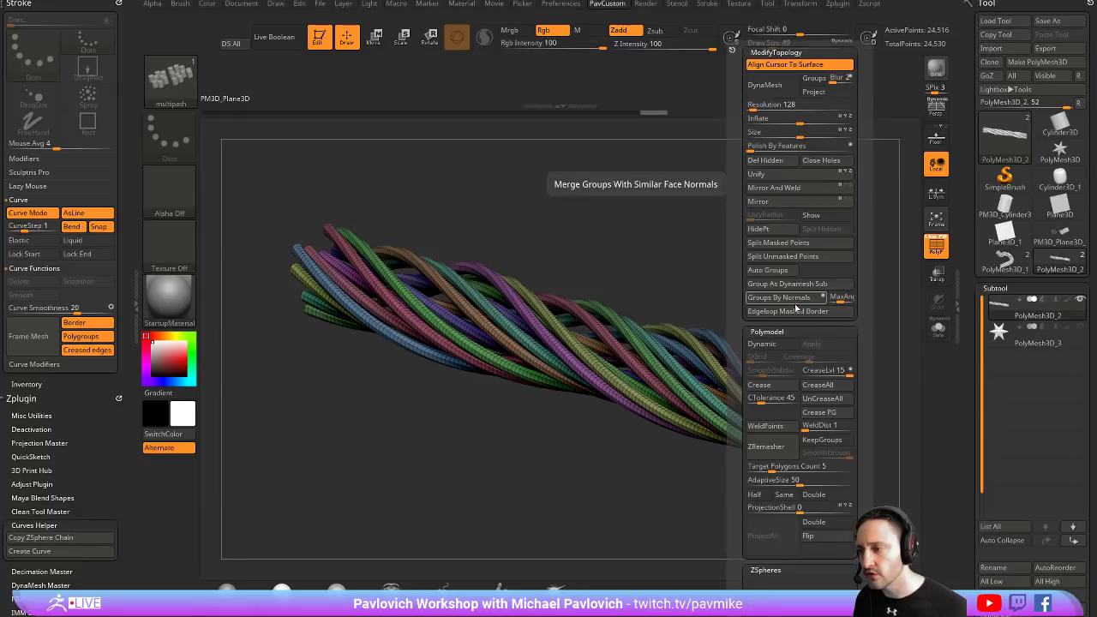
pyautogui.click(767, 387)
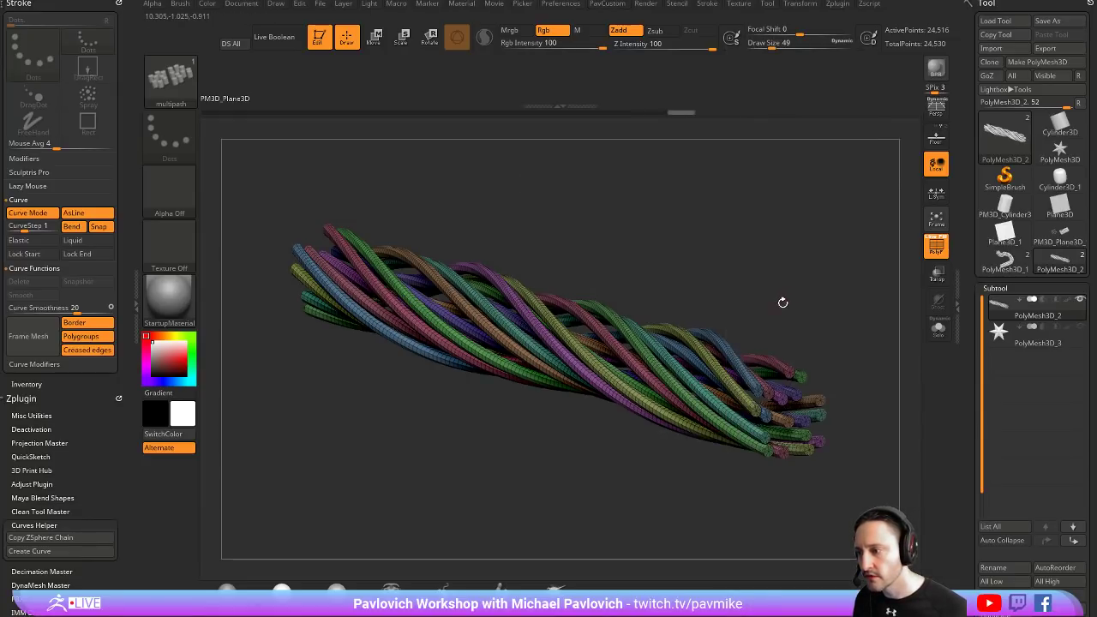
pyautogui.press('space')
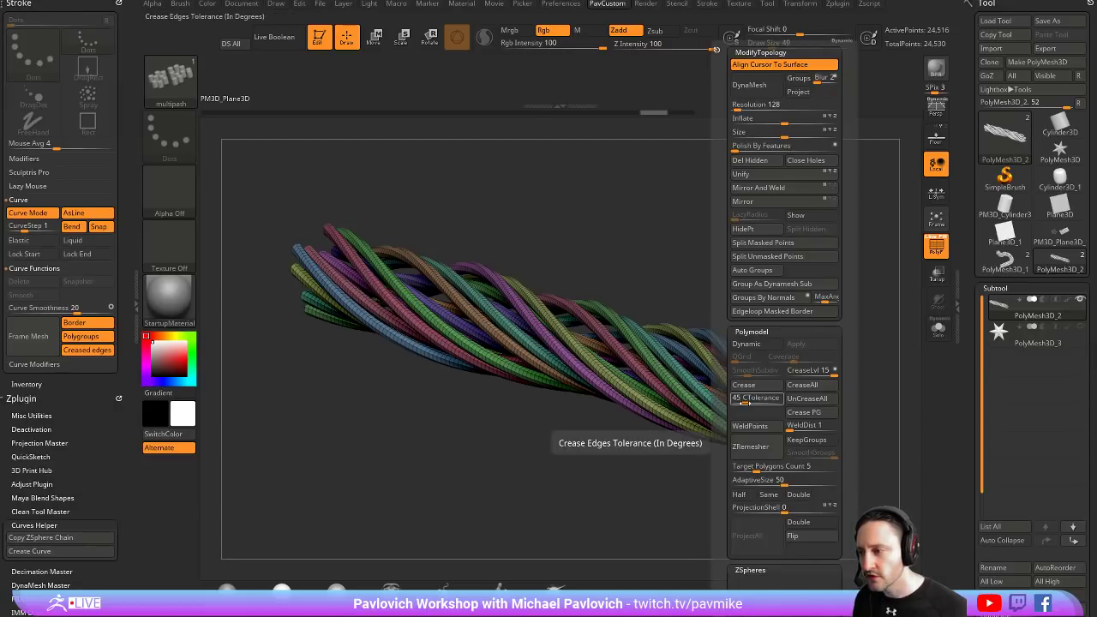
pyautogui.click(744, 384)
pyautogui.moveTo(743, 384)
pyautogui.mouseDown()
pyautogui.moveTo(715, 241)
pyautogui.moveTo(898, 444)
pyautogui.moveTo(825, 232)
pyautogui.moveTo(809, 281)
pyautogui.moveTo(786, 265)
pyautogui.moveTo(798, 257)
pyautogui.mouseUp()
pyautogui.hotkey('ctrl', 'd')
pyautogui.hotkey('shift', 'f')
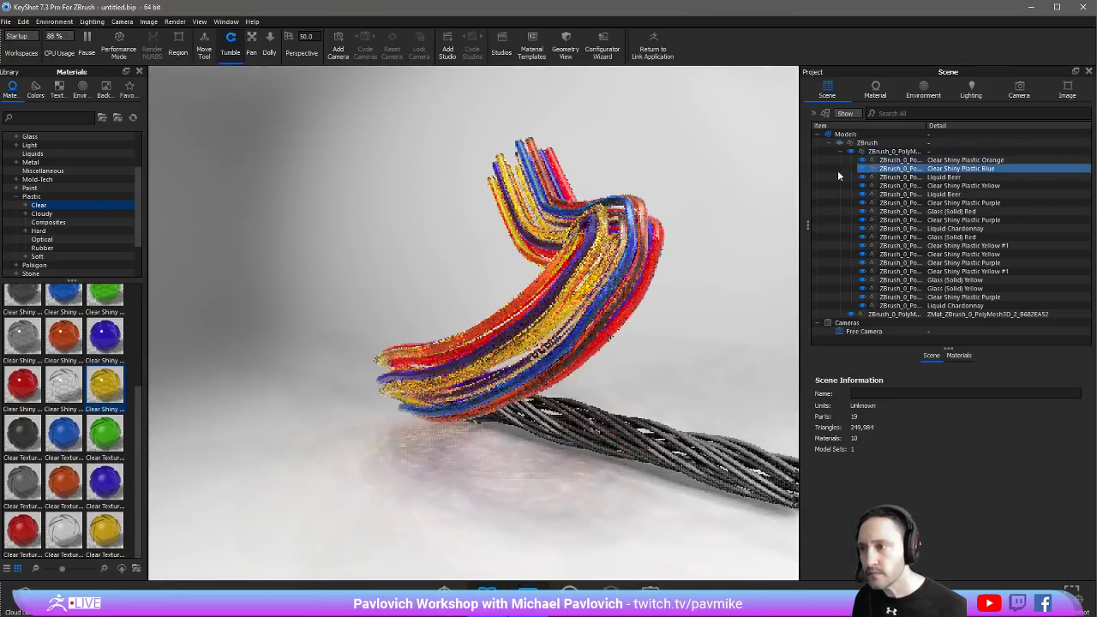
# In KeyShot, select the new rope model, hide the old coloured strands, and inspect the rope
pyautogui.doubleClick(844, 151)
pyautogui.click(886, 160)
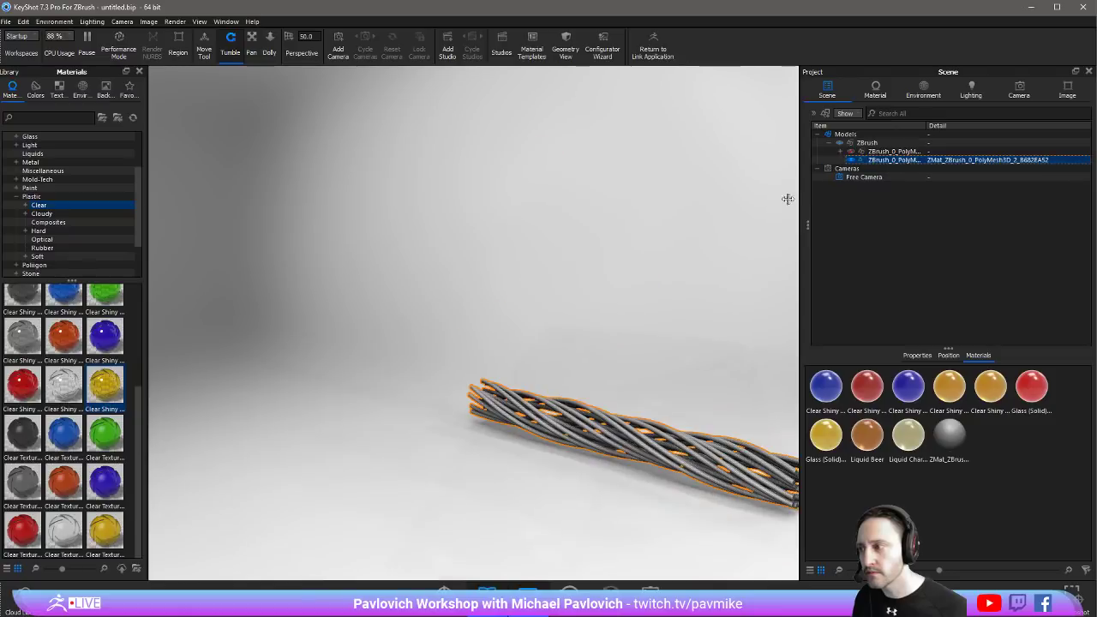
pyautogui.click(850, 150)
pyautogui.press('c')
pyautogui.moveTo(585, 246); pyautogui.dragTo(561, 247)
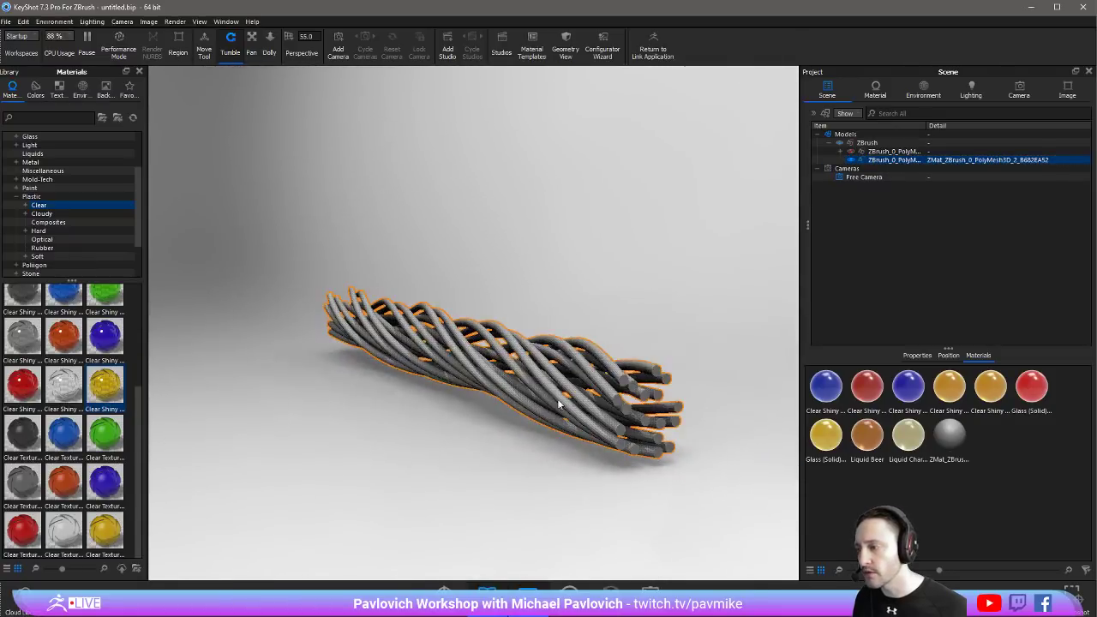
pyautogui.moveTo(591, 324); pyautogui.dragTo(517, 271)
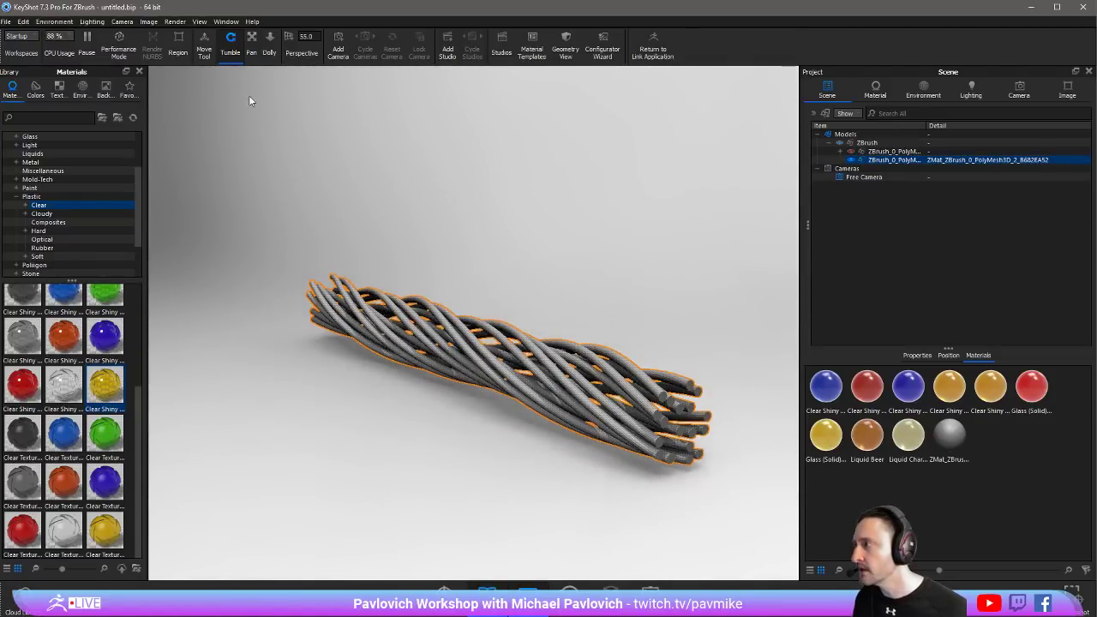
pyautogui.hotkey('alt', 'Tab')
# Turn on PolyF and split the twisted rope into subtools with Groups Split
pyautogui.moveTo(683, 295); pyautogui.dragTo(842, 301)
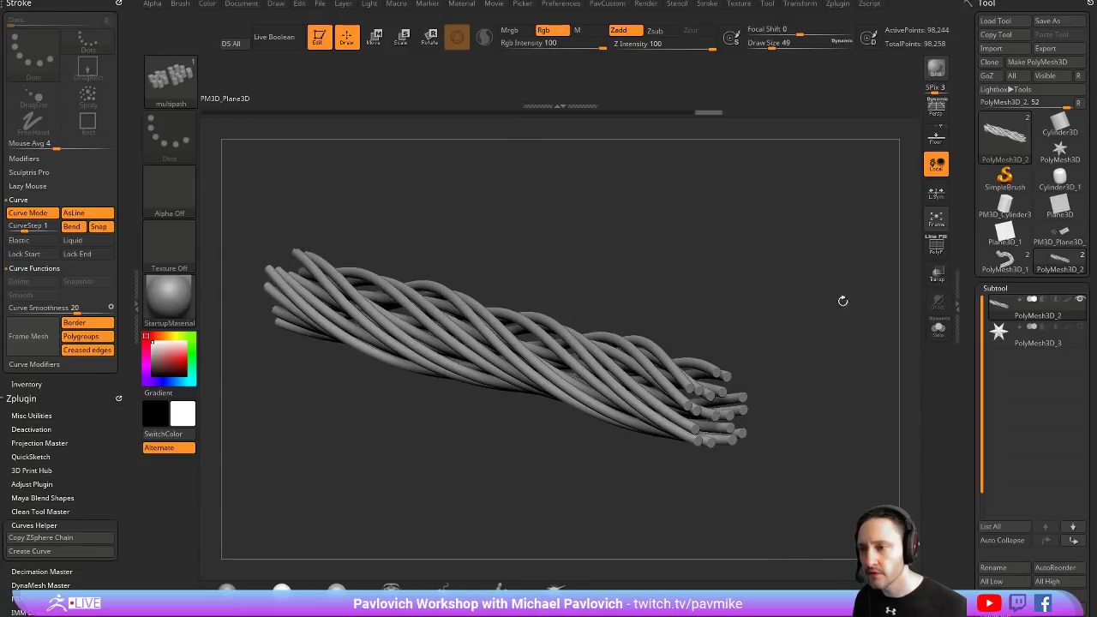
pyautogui.scroll(-3, 981, 404)
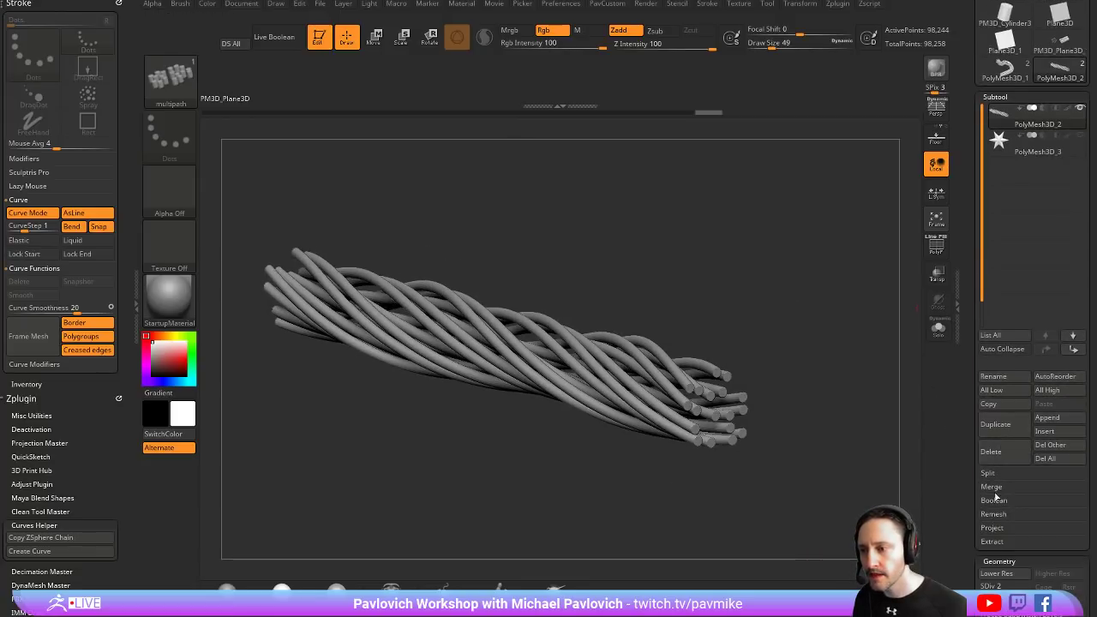
pyautogui.click(935, 246)
pyautogui.moveTo(840, 291); pyautogui.dragTo(740, 316)
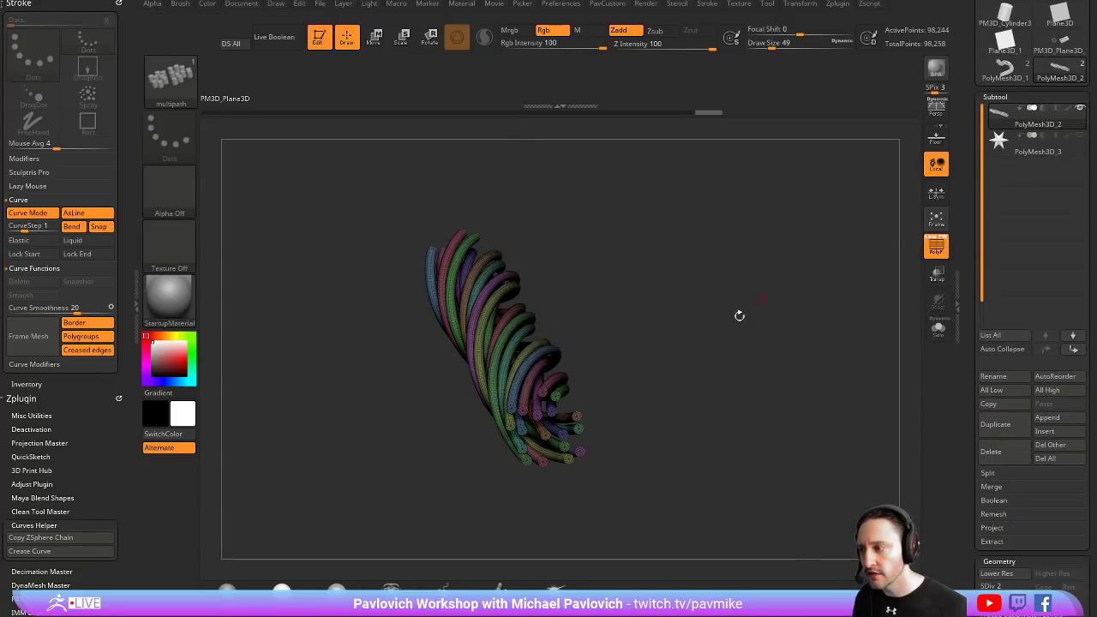
pyautogui.moveTo(656, 363); pyautogui.dragTo(754, 377)
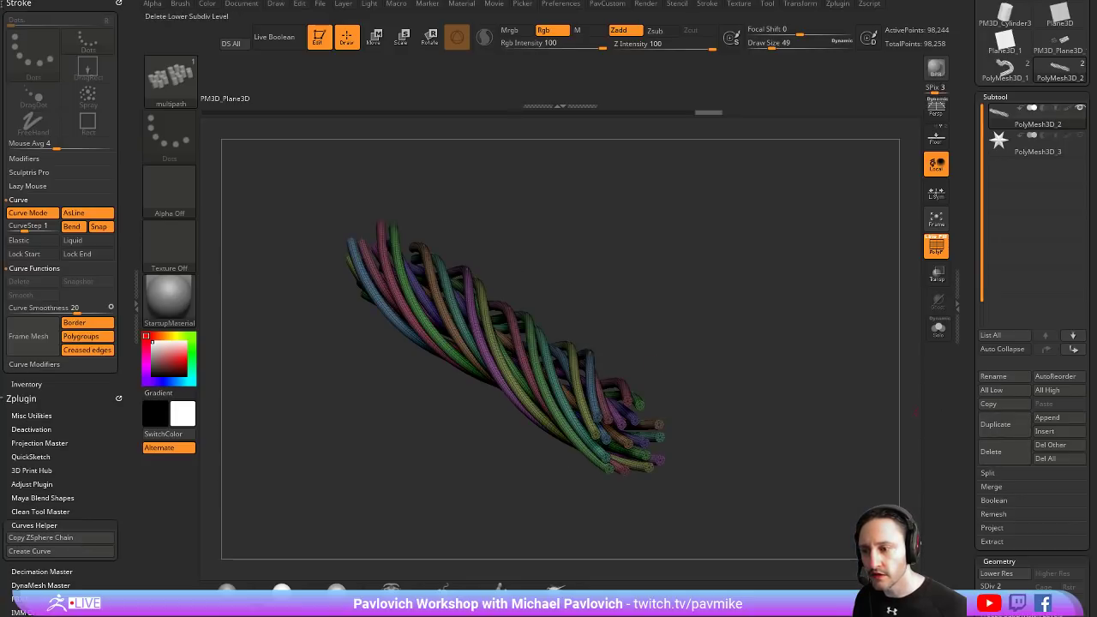
pyautogui.scroll(-3, 985, 514)
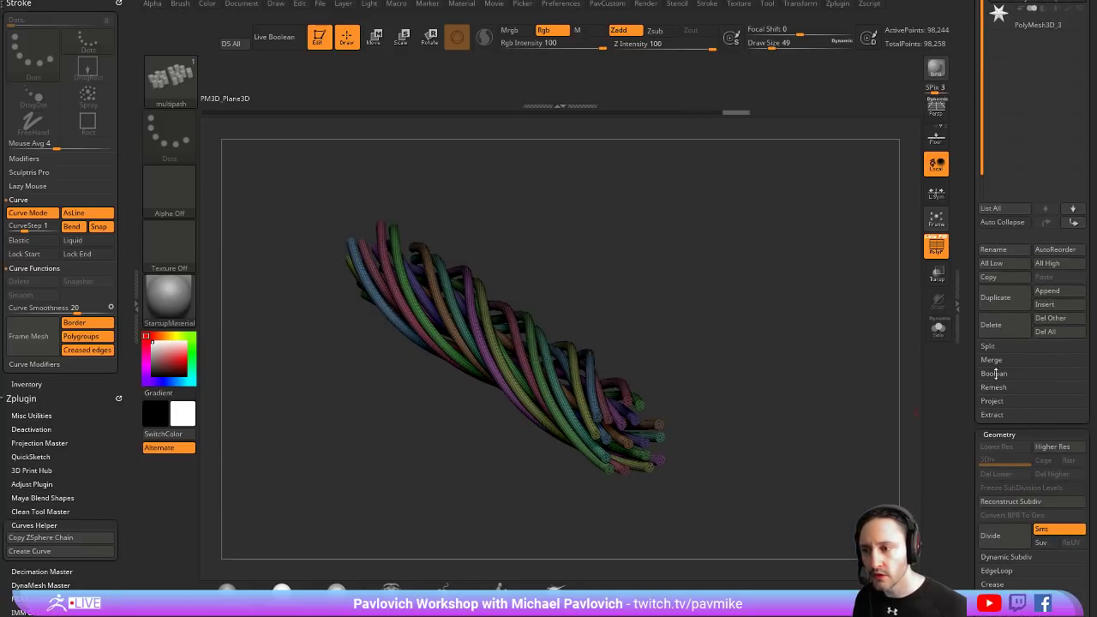
pyautogui.click(996, 353)
pyautogui.click(1033, 360)
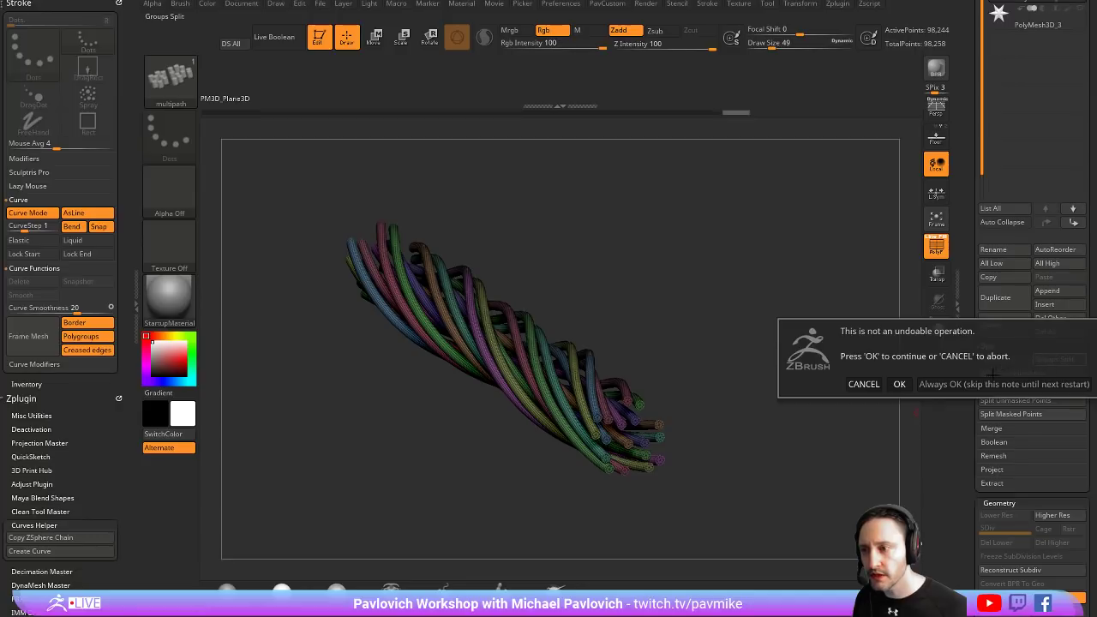
pyautogui.click(998, 384)
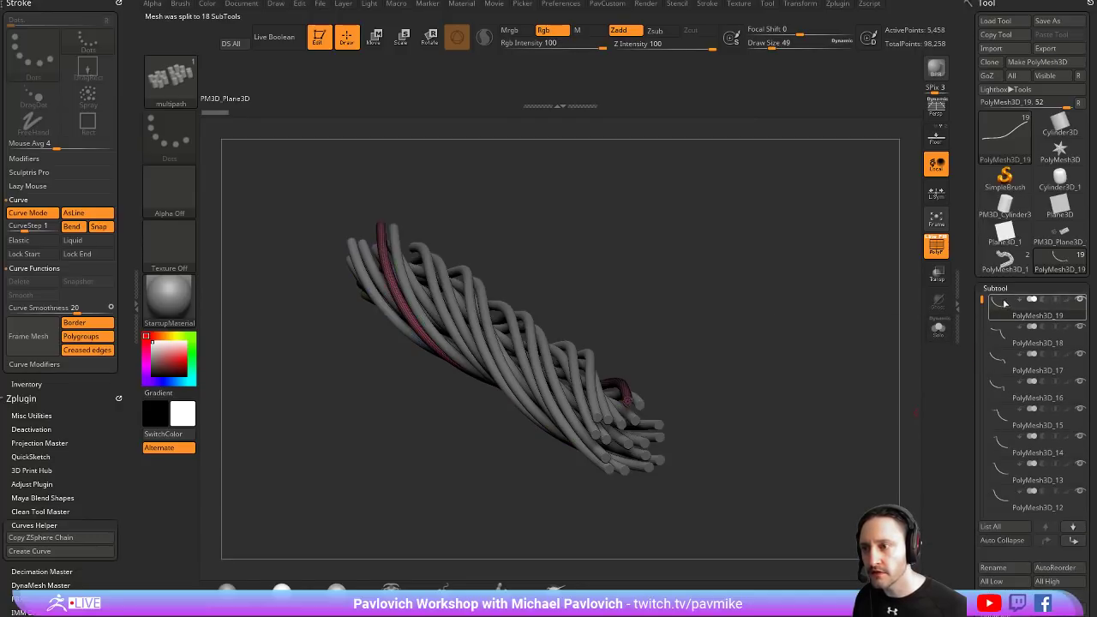
# Select the star subtool and delete it
pyautogui.scroll(-10, 1036, 385)
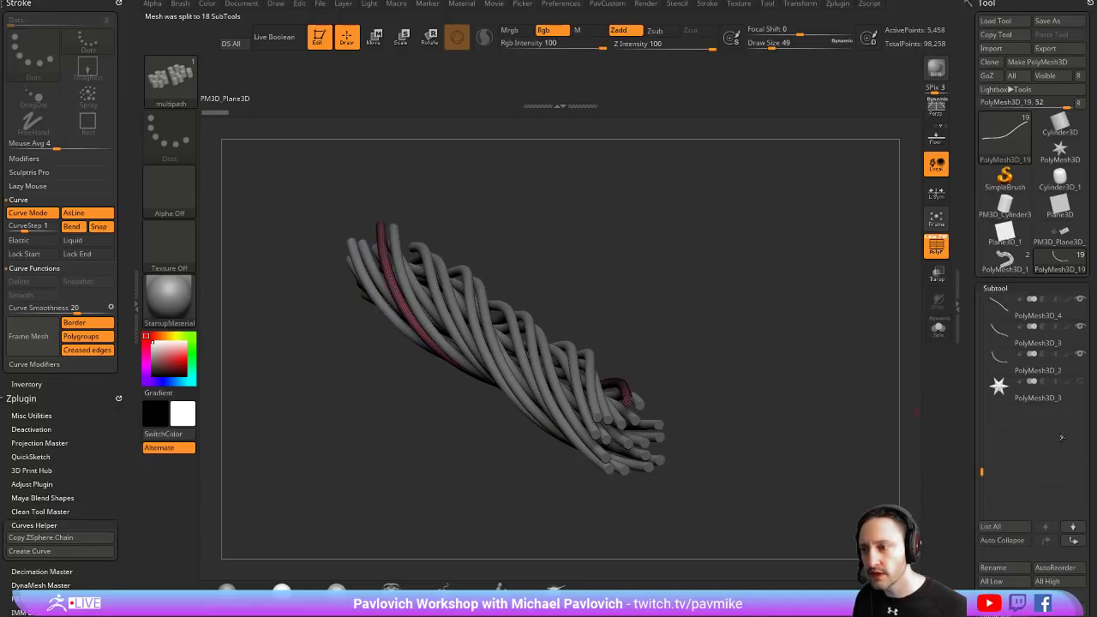
pyautogui.click(1050, 399)
pyautogui.scroll(-3, 1015, 506)
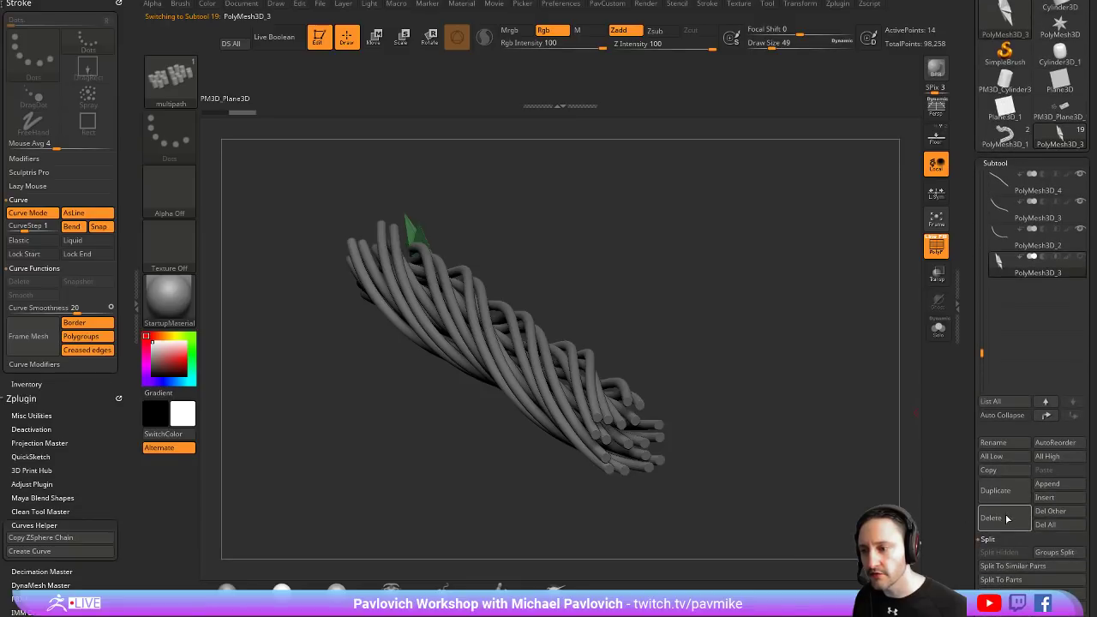
pyautogui.click(1006, 518)
pyautogui.scroll(2, 975, 426)
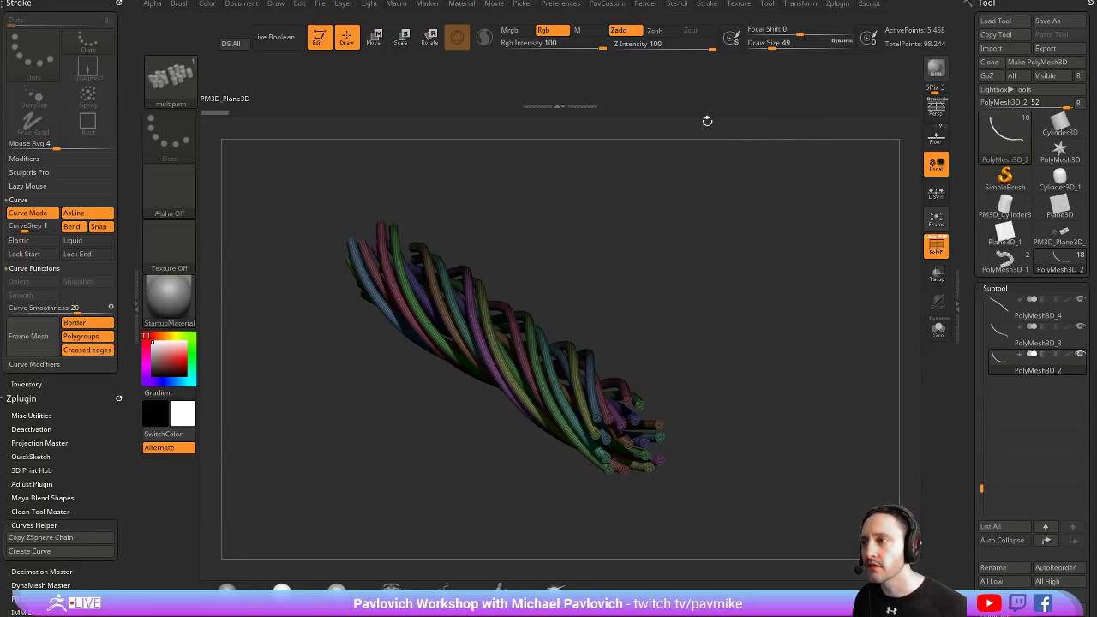
# Enable Keyshot as the external renderer in the Render menu to send the split rope to KeyShot
pyautogui.moveTo(649, 164); pyautogui.dragTo(643, 70)
pyautogui.click(657, 3)
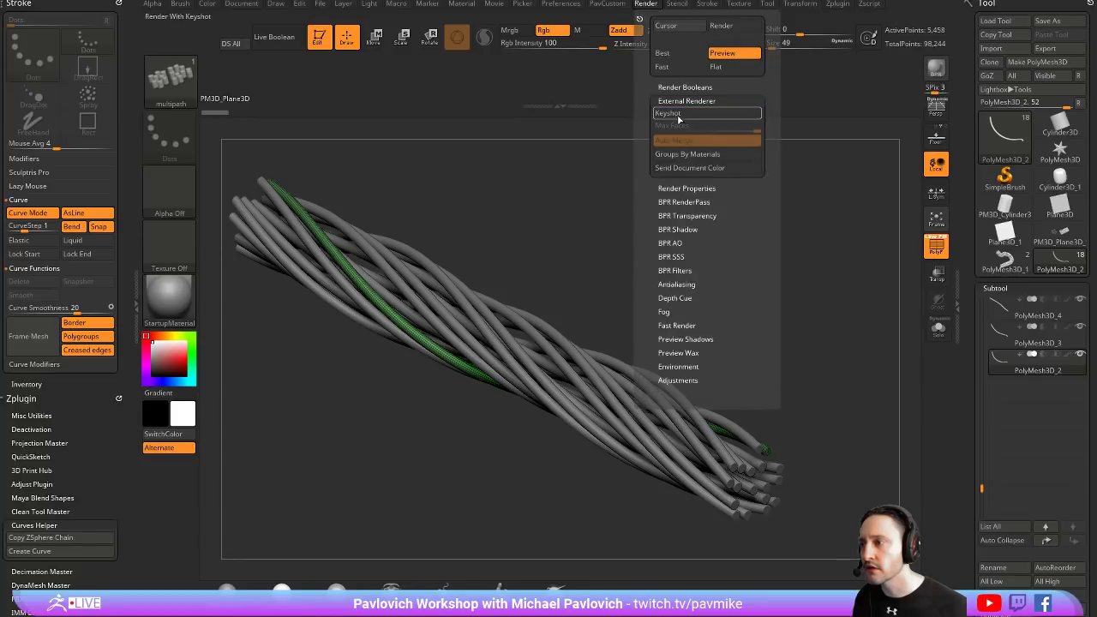
pyautogui.click(686, 114)
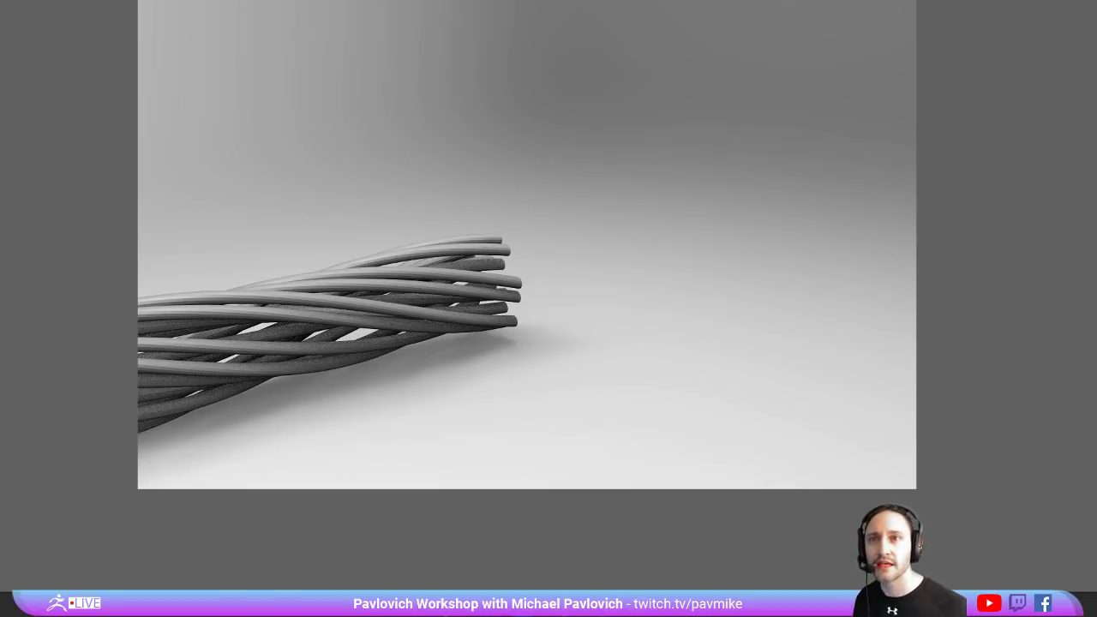
# Return to KeyShot's full workspace, tumble the tube bundle, and open Task Manager
pyautogui.hotkey('shift', 'f')
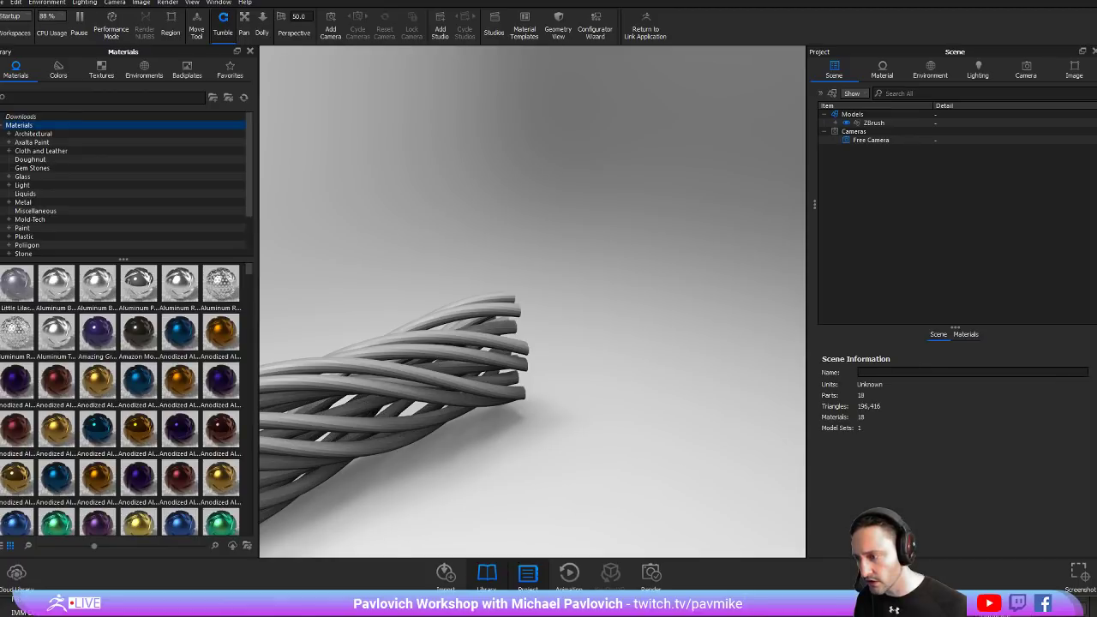
pyautogui.moveTo(512, 334)
pyautogui.mouseDown()
pyautogui.moveTo(512, 285)
pyautogui.moveTo(399, 254)
pyautogui.moveTo(637, 246)
pyautogui.mouseUp()
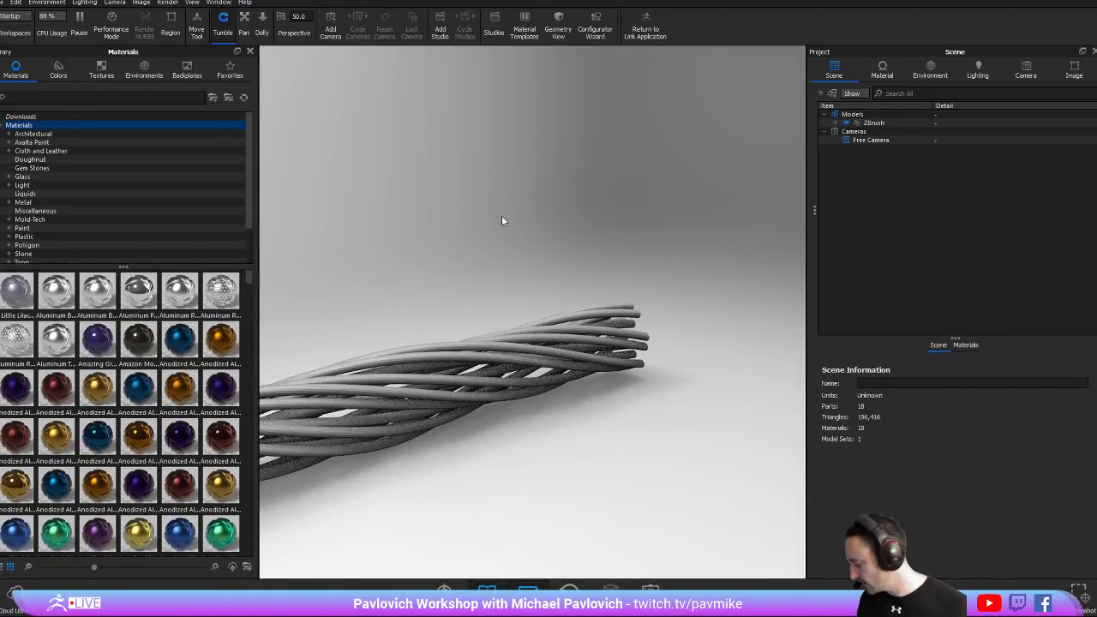
pyautogui.hotkey('ctrl', 'shift', 'Escape')
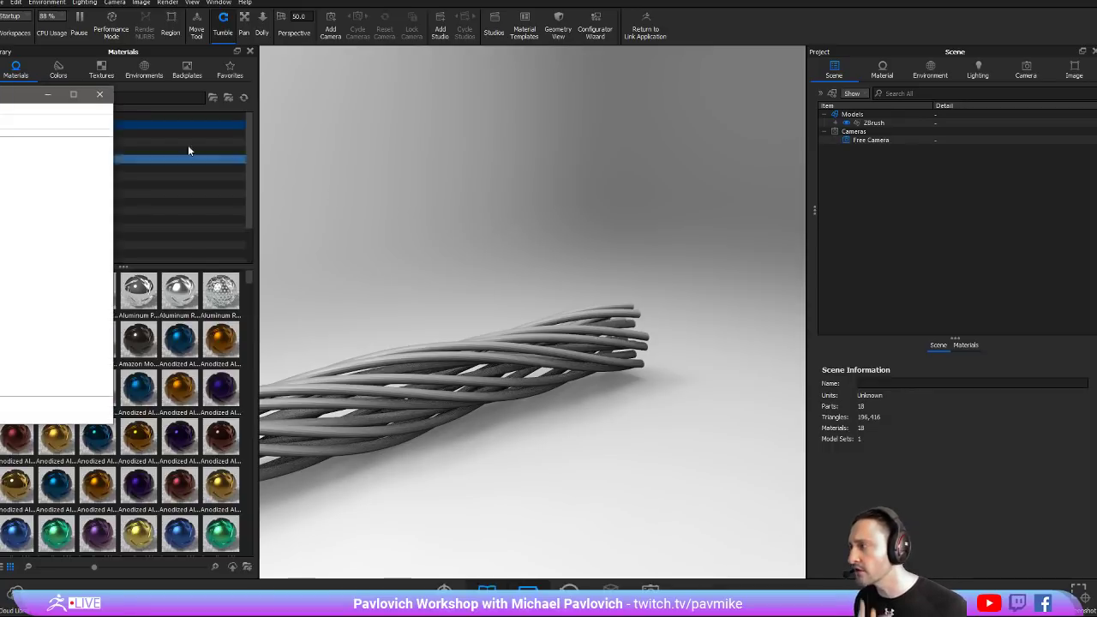
# Check CPU usage, about 98%, on Task Manager's Performance tab, then close Task Manager
pyautogui.moveTo(12, 101); pyautogui.dragTo(595, 137)
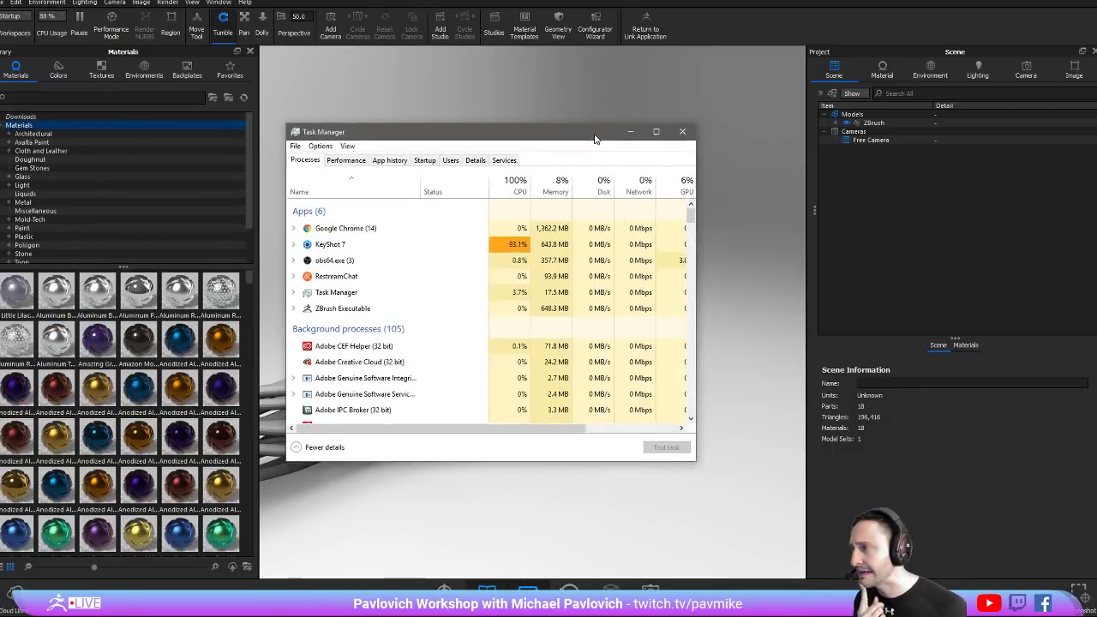
pyautogui.click(346, 159)
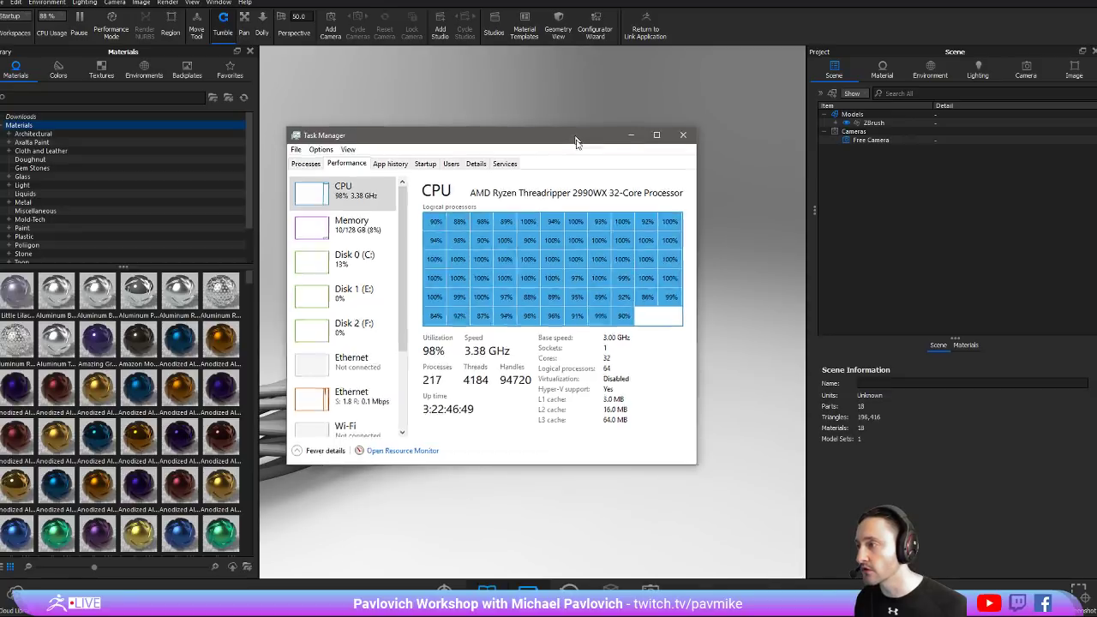
pyautogui.click(485, 528)
pyautogui.moveTo(485, 529); pyautogui.dragTo(605, 344)
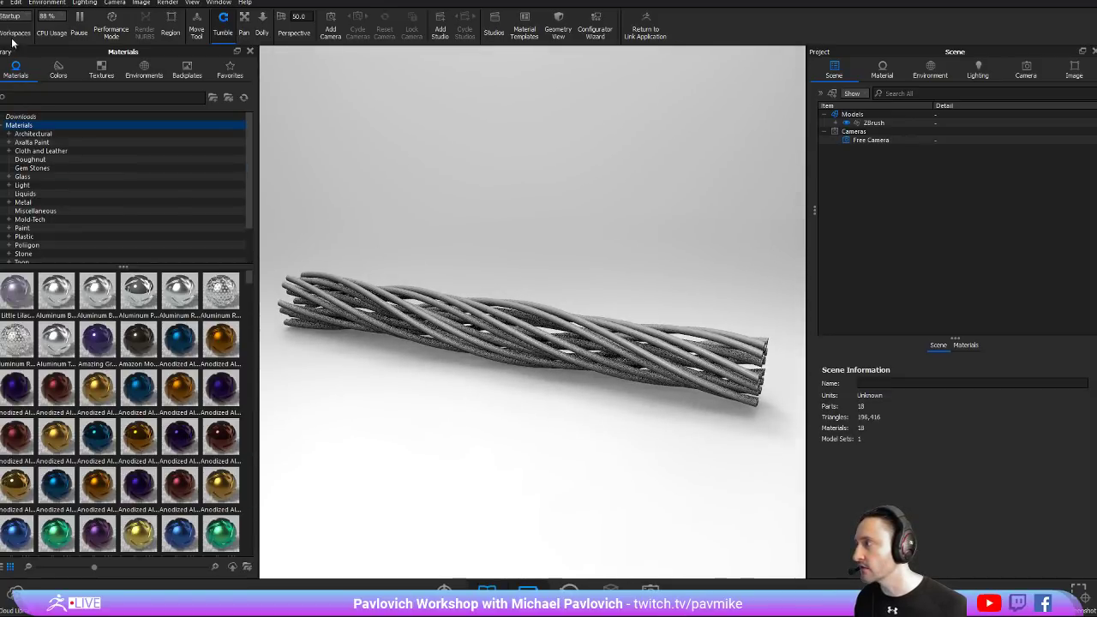
# Set KeyShot's CPU usage to 100% – All Cores for real-time rendering
pyautogui.click(63, 19)
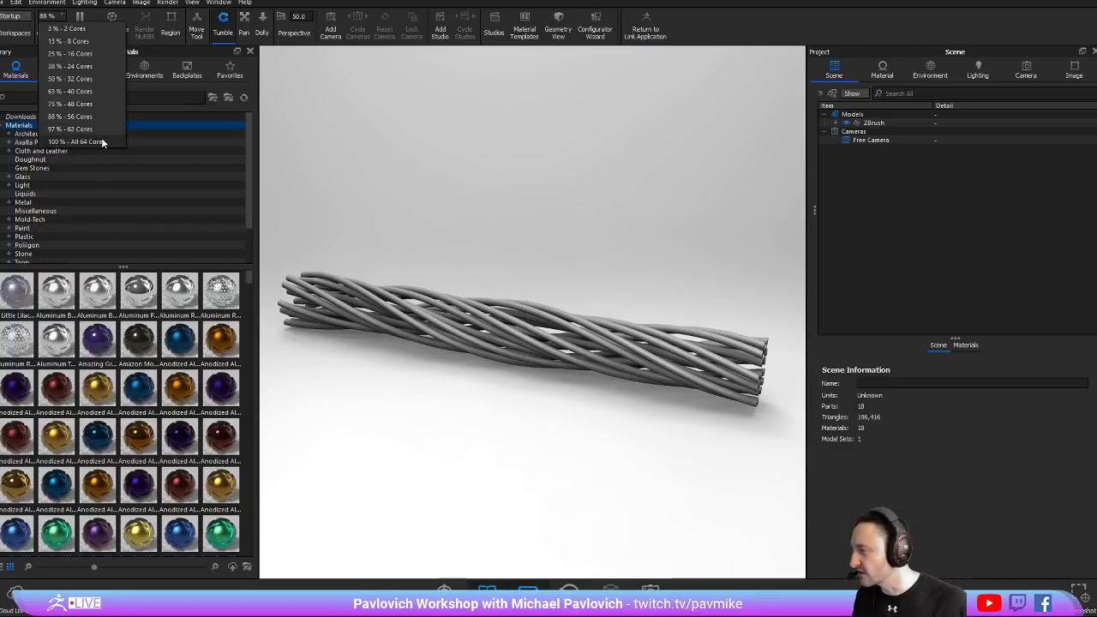
pyautogui.click(96, 128)
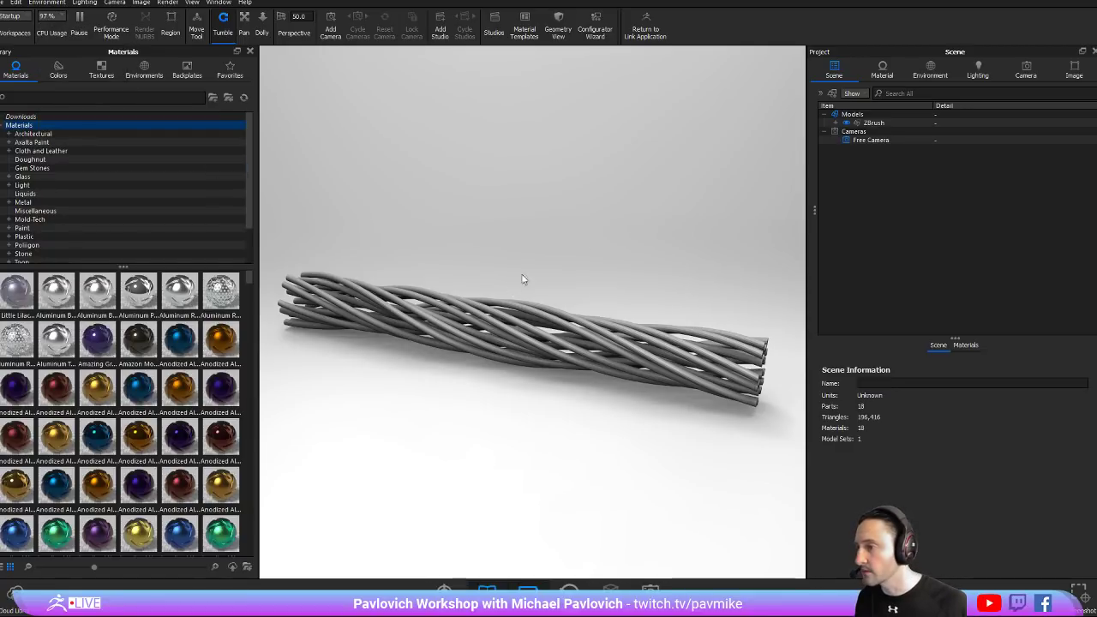
pyautogui.moveTo(522, 277)
pyautogui.mouseDown()
pyautogui.moveTo(515, 195)
pyautogui.moveTo(563, 246)
pyautogui.moveTo(684, 300)
pyautogui.mouseUp()
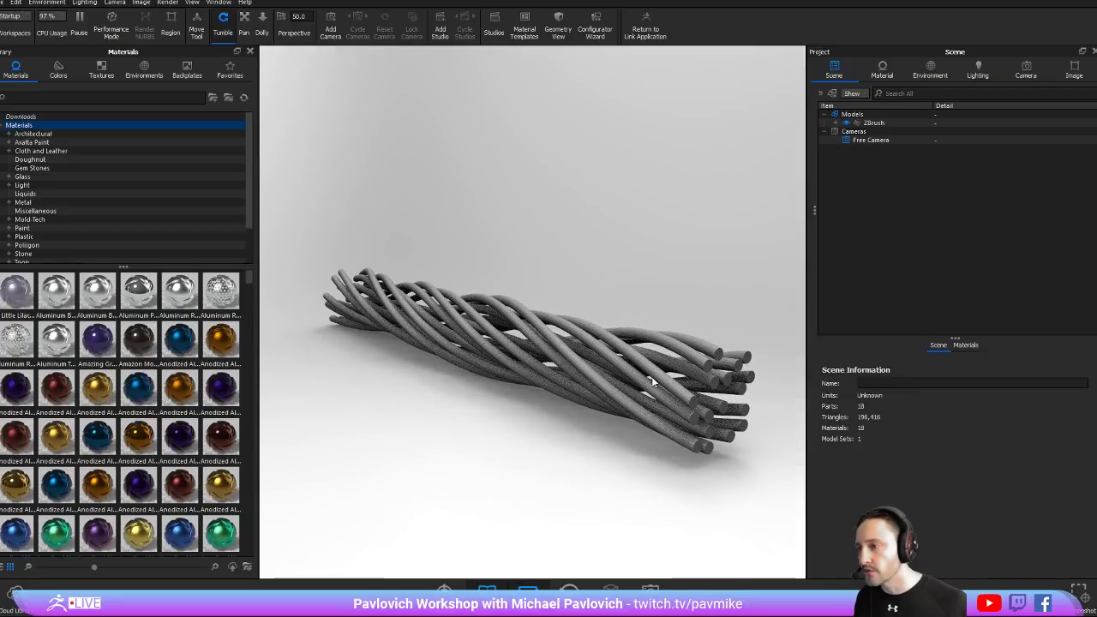
# Inspect the bundle's 18 PolyMesh3D strand parts in Edit Geometry, then close the dialog
pyautogui.click(16, 4)
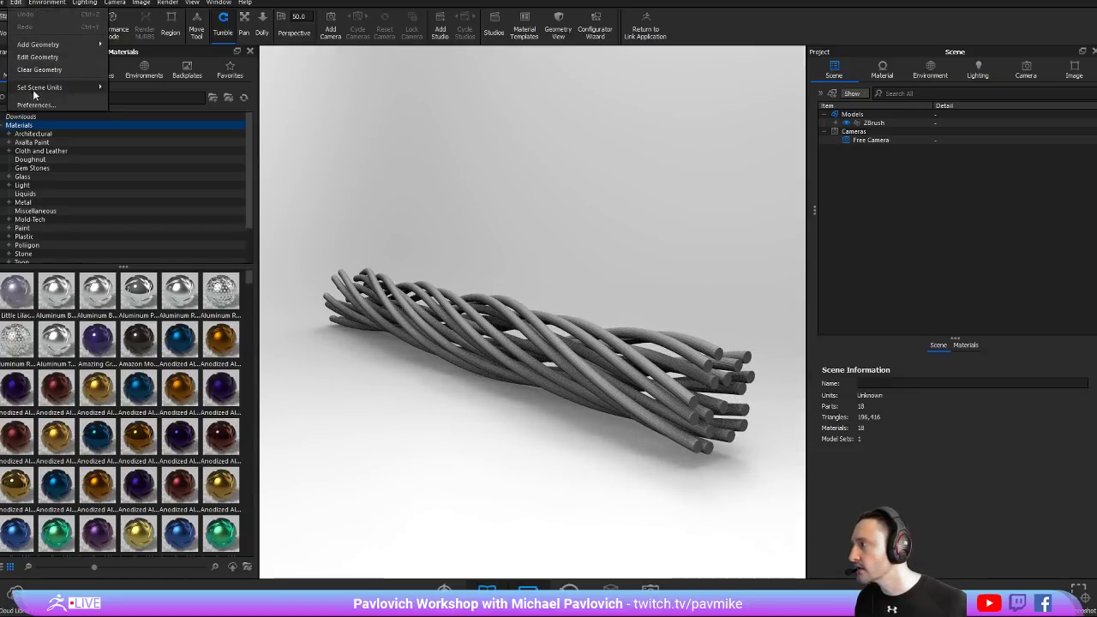
pyautogui.click(37, 57)
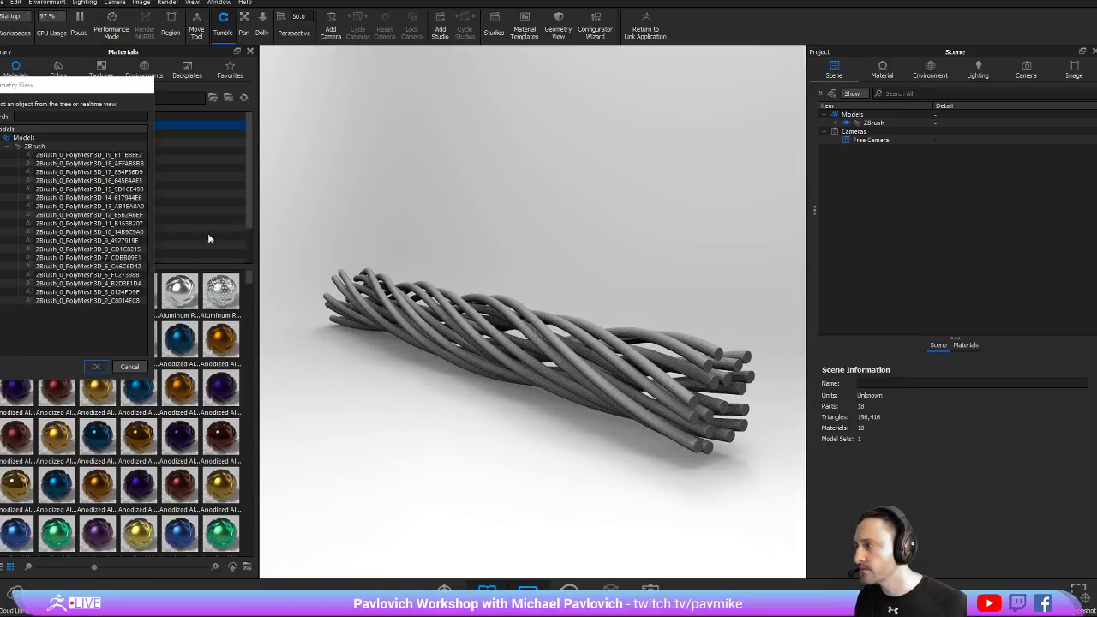
pyautogui.press('Tab')
pyautogui.press('Down')
pyautogui.press('Down')
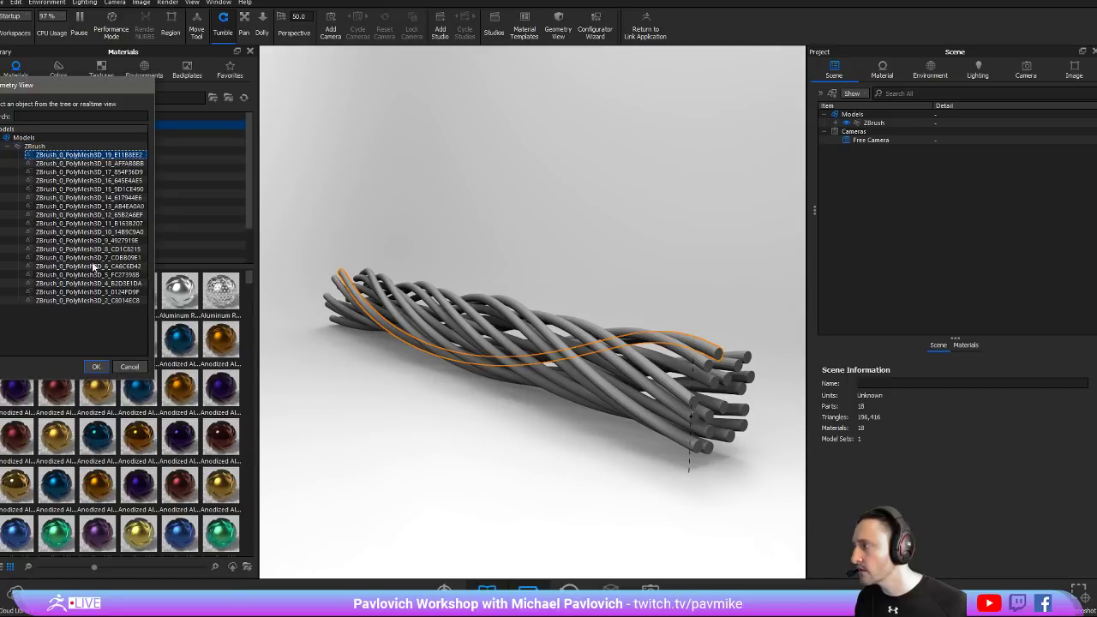
pyautogui.click(91, 300)
pyautogui.click(86, 155)
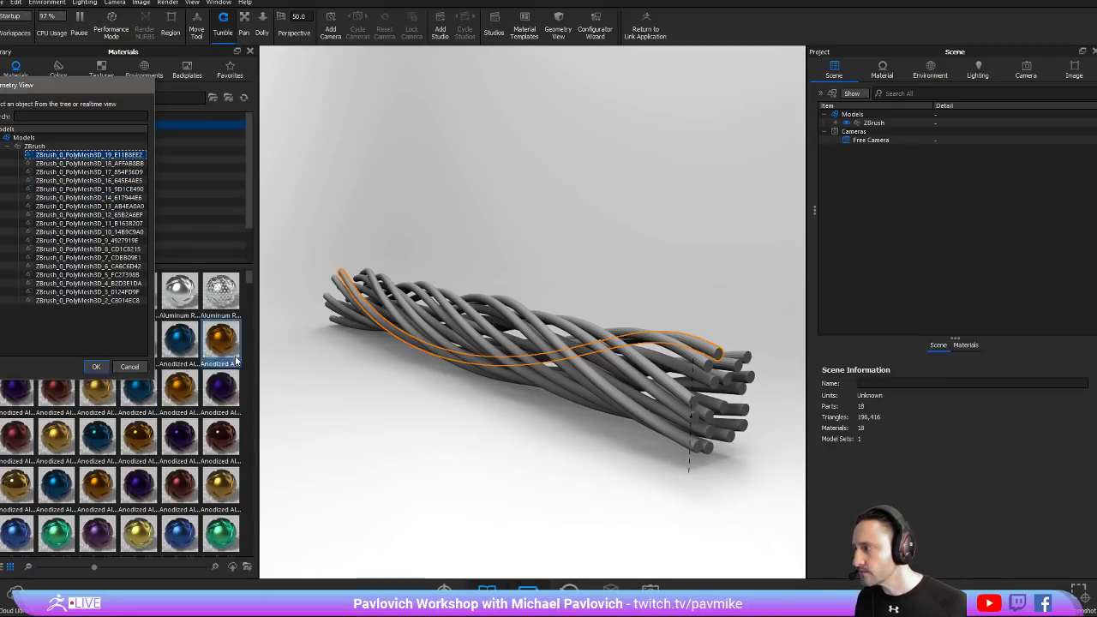
pyautogui.click(129, 365)
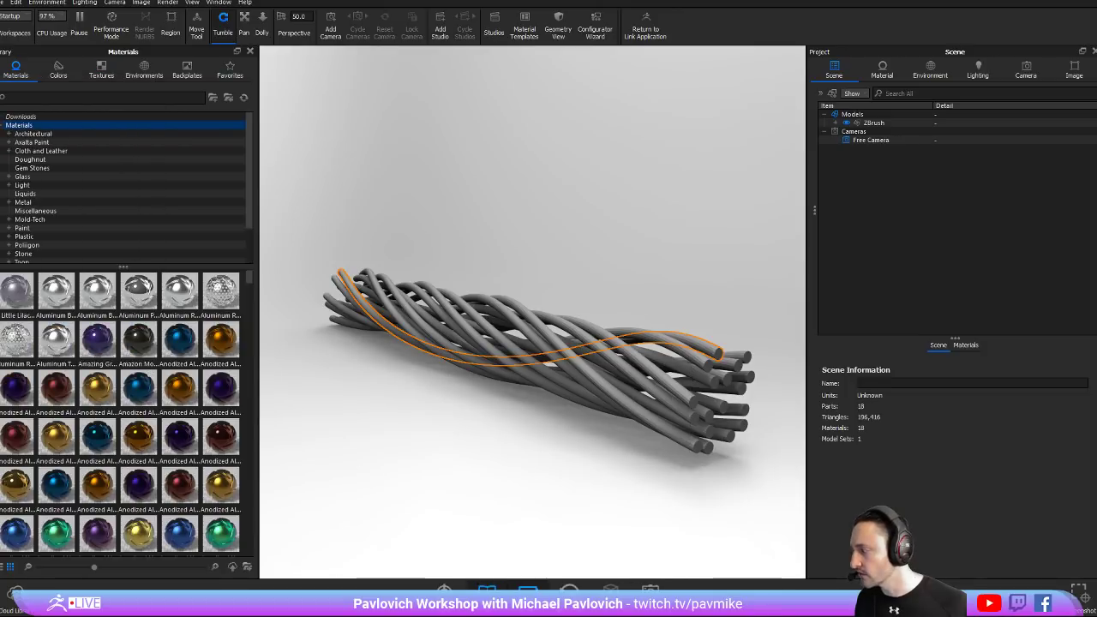
# Merge the visible tube subtools into Merged_PolyMesh3D_2 and resend it to KeyShot
pyautogui.hotkey('alt', 'Tab')
pyautogui.moveTo(612, 233); pyautogui.dragTo(790, 311)
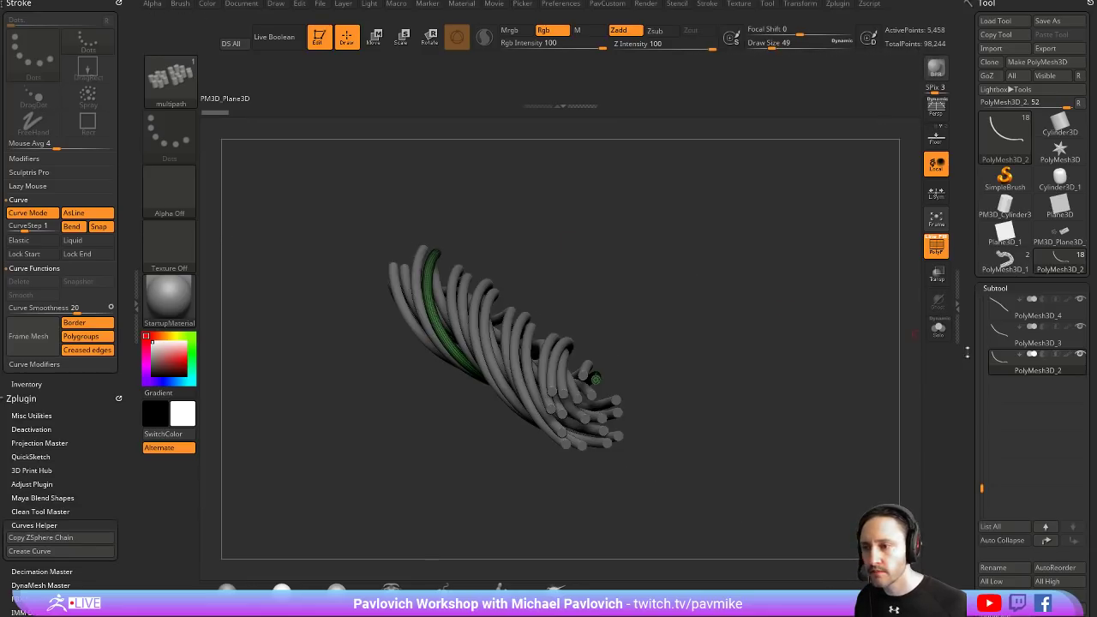
pyautogui.scroll(-2, 983, 493)
pyautogui.scroll(-2, 987, 501)
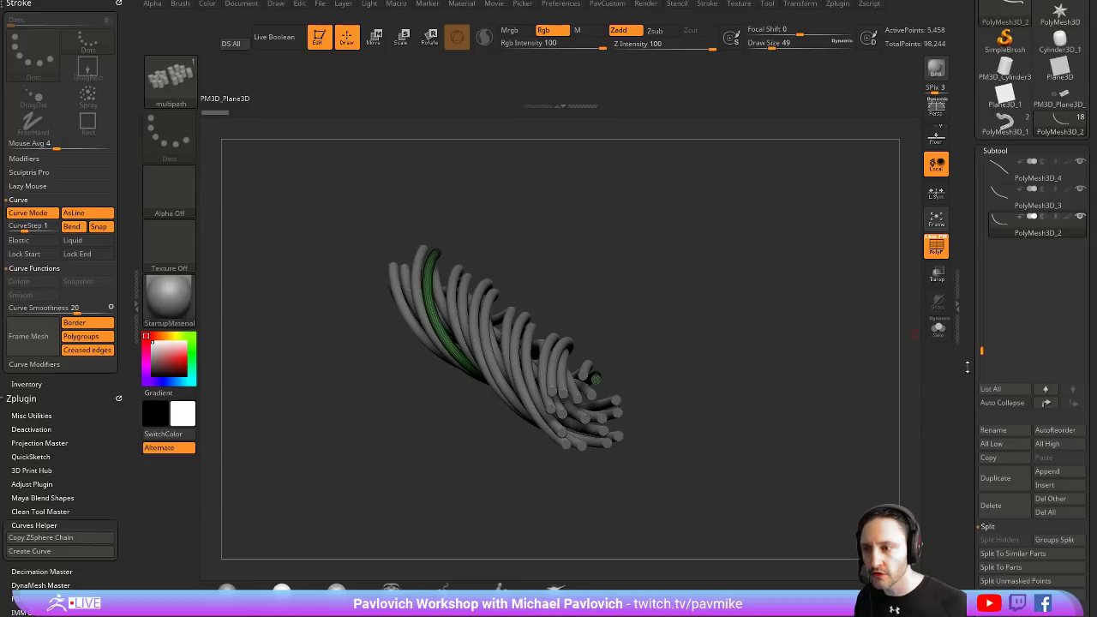
pyautogui.scroll(-1, 994, 515)
pyautogui.click(1015, 591)
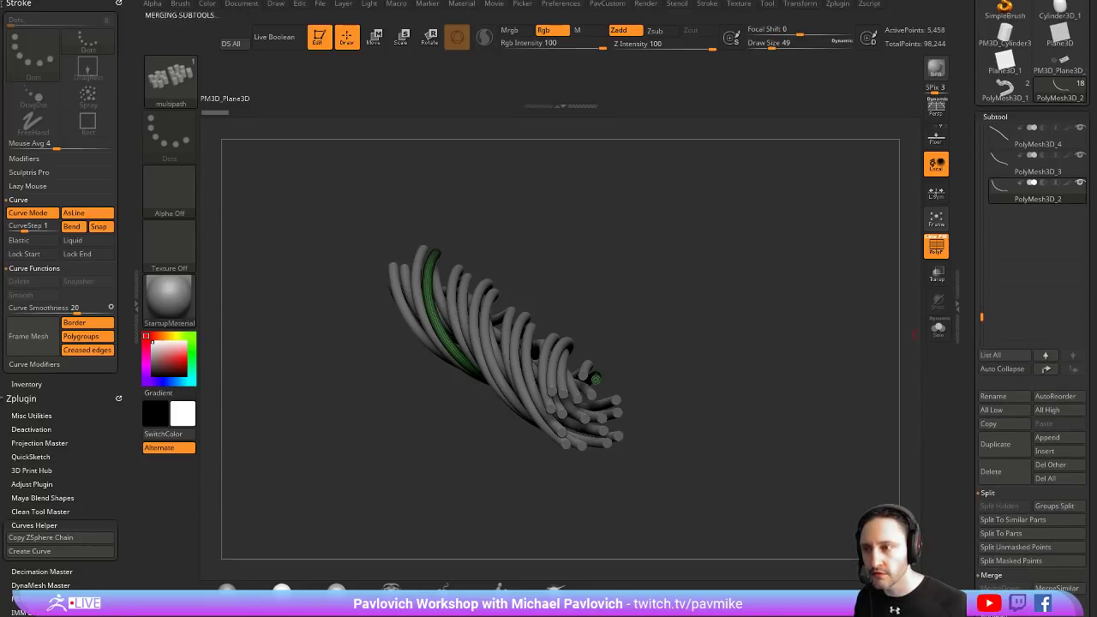
pyautogui.moveTo(705, 232)
pyautogui.mouseDown()
pyautogui.moveTo(742, 244)
pyautogui.moveTo(697, 221)
pyautogui.mouseUp()
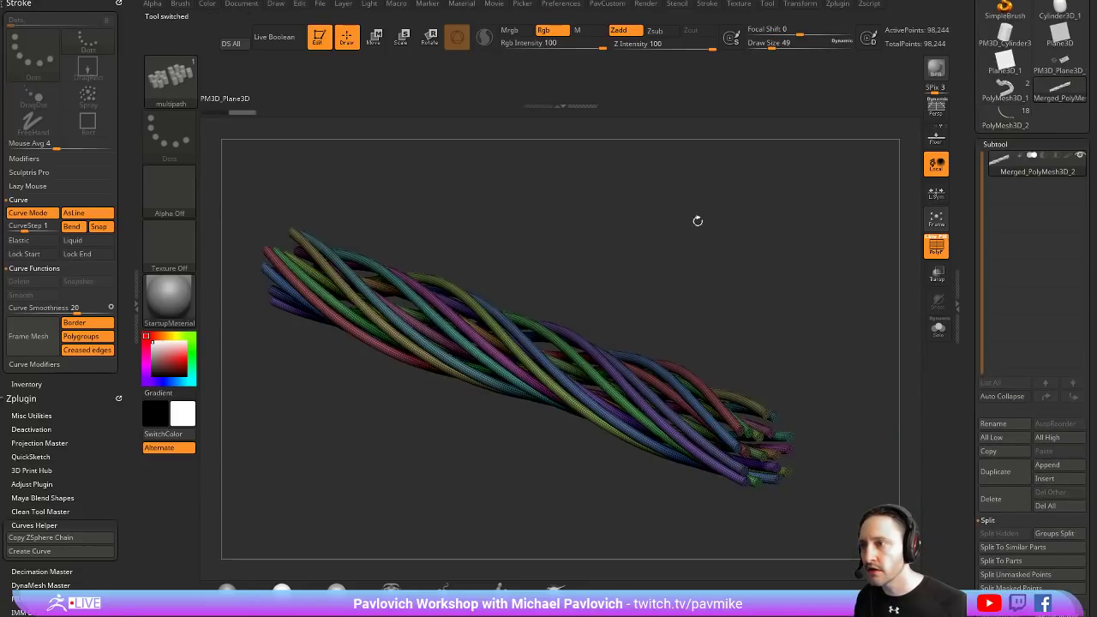
pyautogui.click(936, 69)
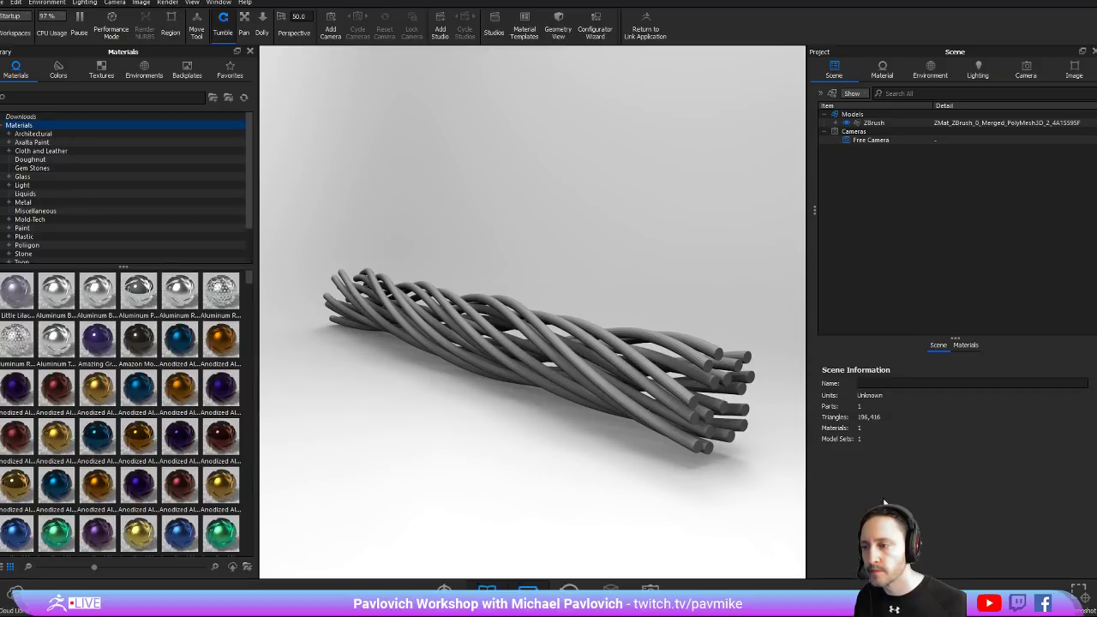
pyautogui.moveTo(680, 158)
pyautogui.mouseDown()
pyautogui.moveTo(626, 169)
pyautogui.moveTo(472, 97)
pyautogui.mouseUp()
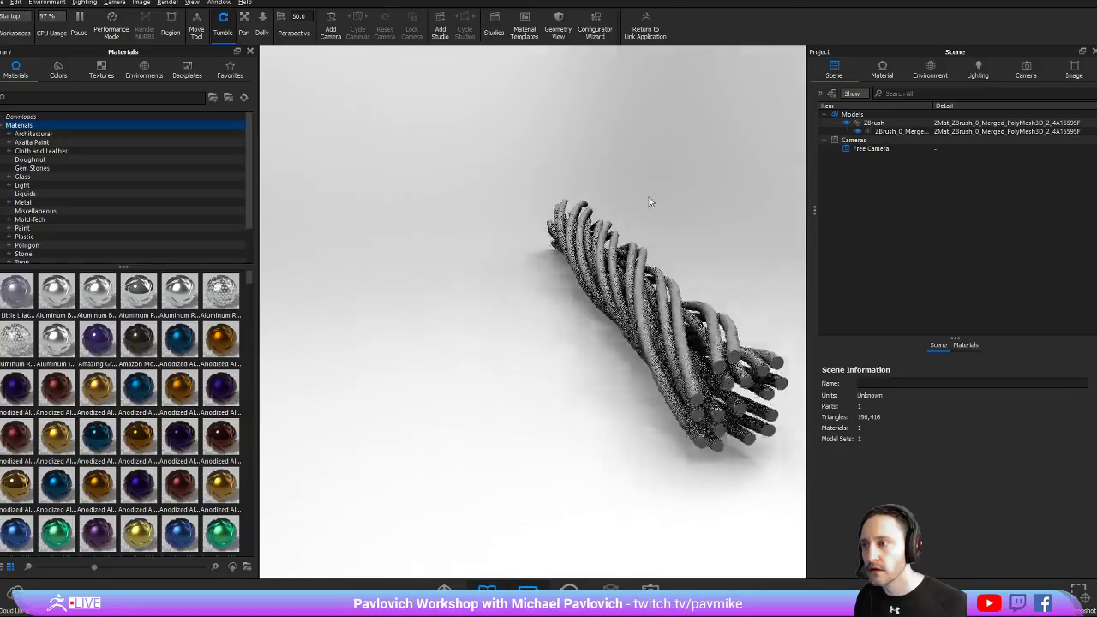
pyautogui.click(15, 2)
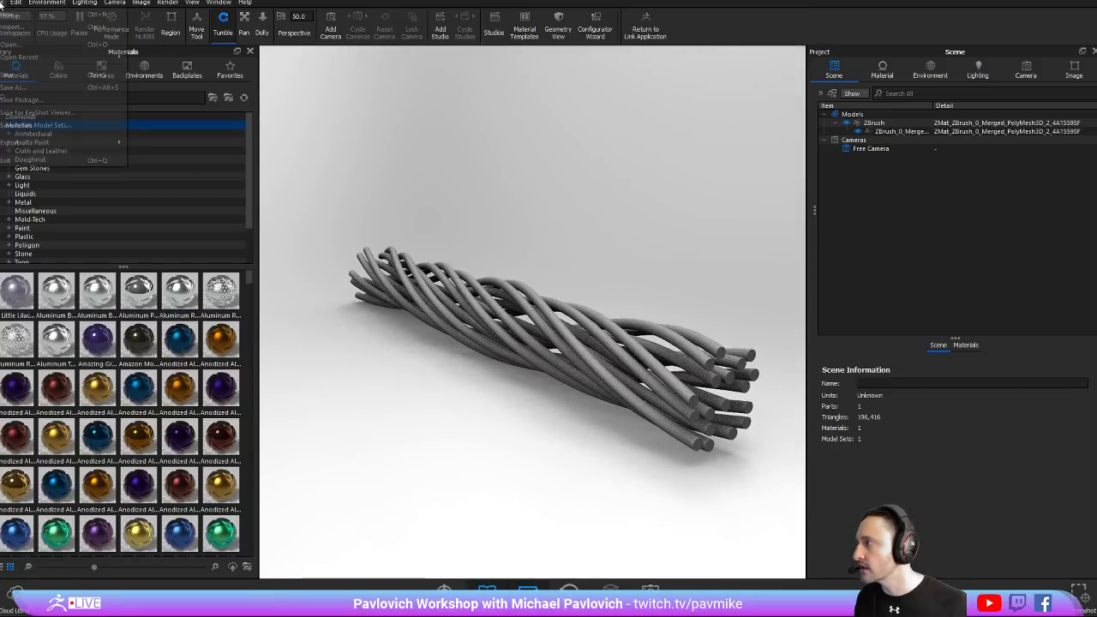
pyautogui.click(26, 53)
pyautogui.click(526, 240)
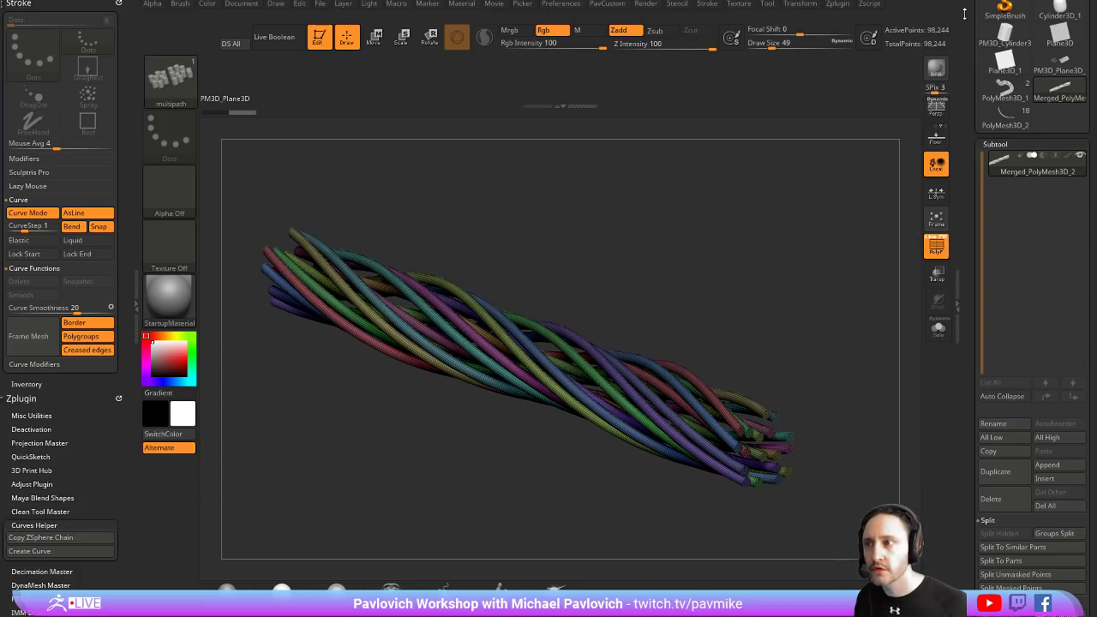
pyautogui.moveTo(964, 14); pyautogui.dragTo(940, 72)
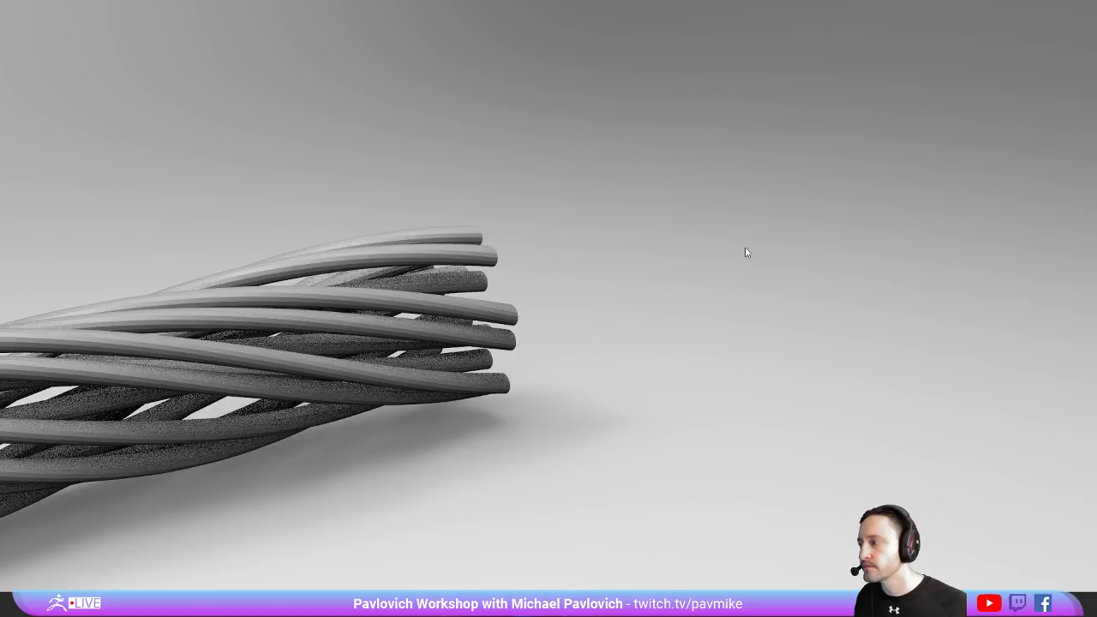
pyautogui.scroll(-5, 416, 81)
pyautogui.scroll(-5, 648, 42)
pyautogui.scroll(-5, 822, 43)
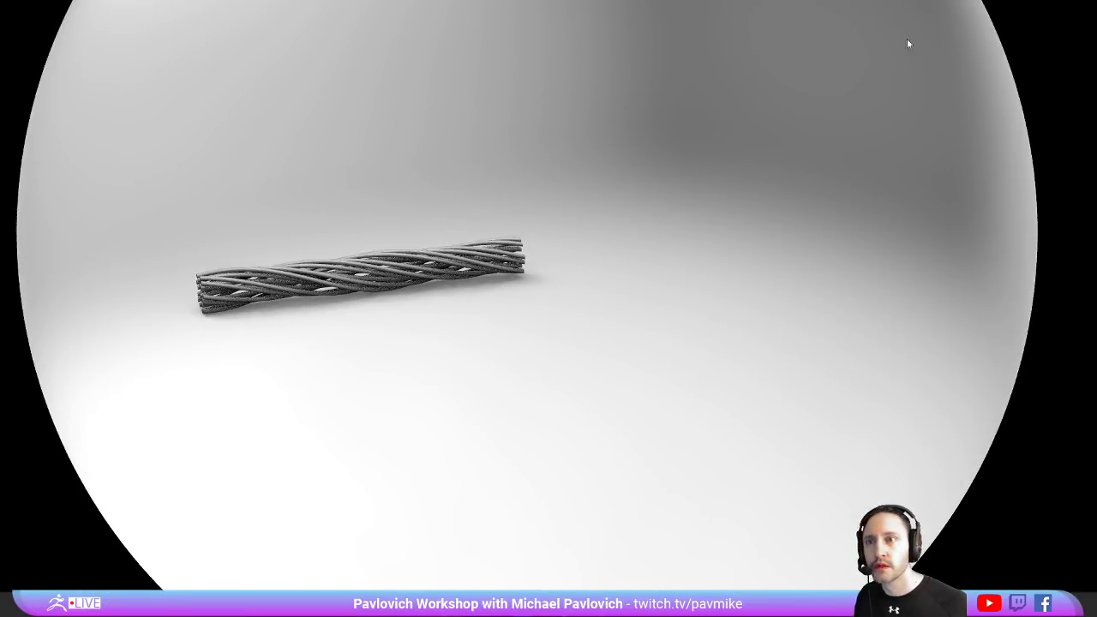
pyautogui.scroll(5, 727, 103)
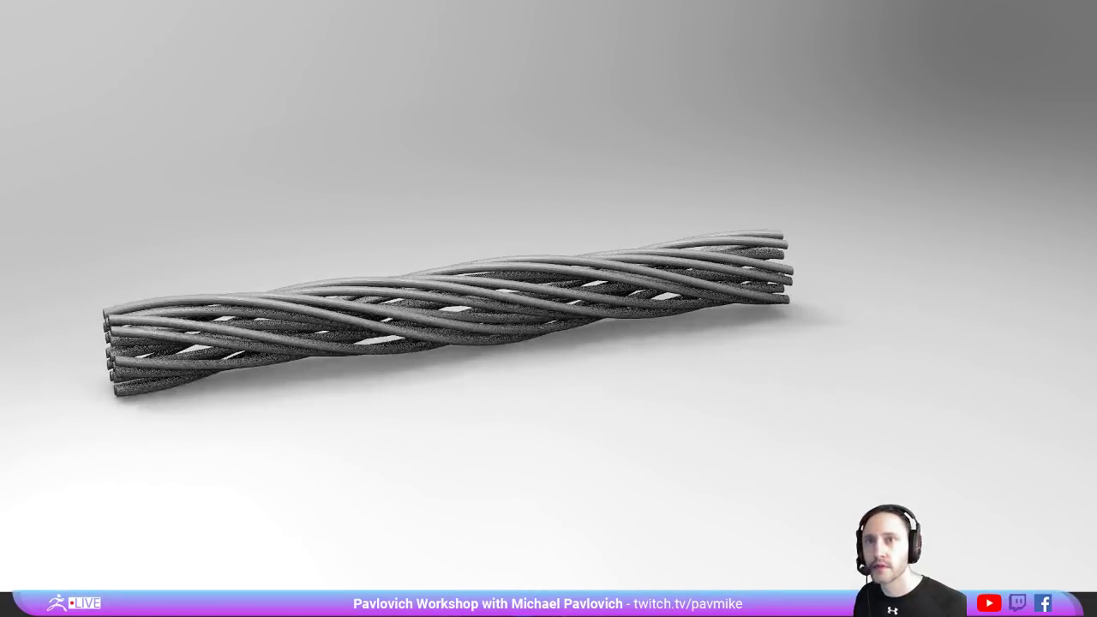
pyautogui.press('f')
pyautogui.scroll(-3, 575, 178)
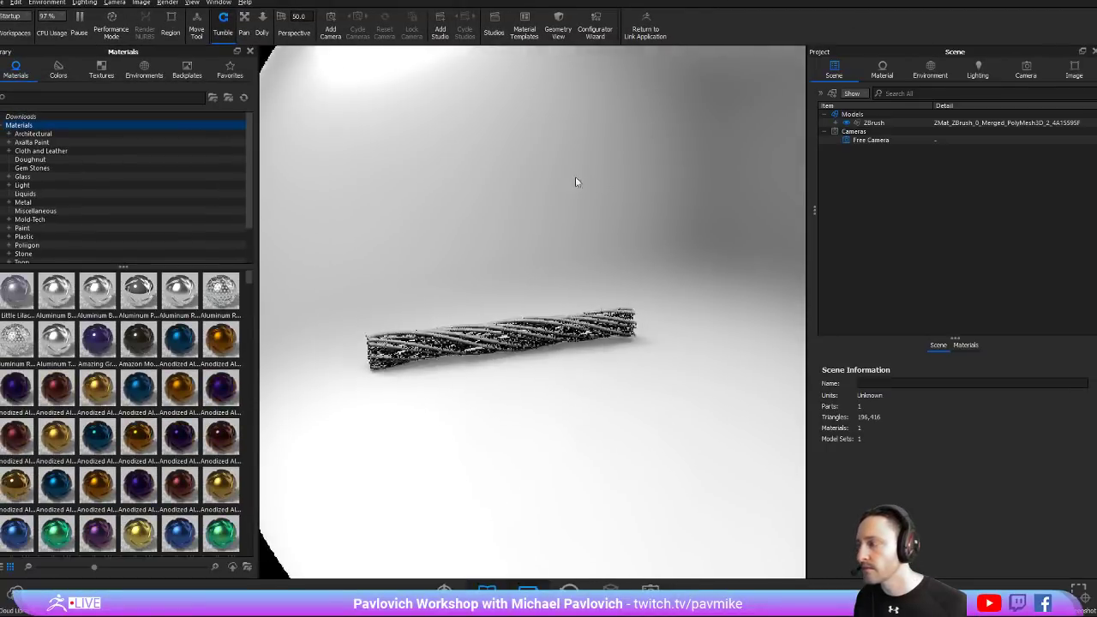
pyautogui.scroll(2, 502, 176)
# Recalculate the merged bundle's vertex normals at a 45° edge angle and apply them
pyautogui.scroll(3, 661, 226)
pyautogui.moveTo(661, 225)
pyautogui.mouseDown()
pyautogui.moveTo(489, 188)
pyautogui.moveTo(663, 177)
pyautogui.moveTo(634, 154)
pyautogui.moveTo(579, 242)
pyautogui.mouseUp()
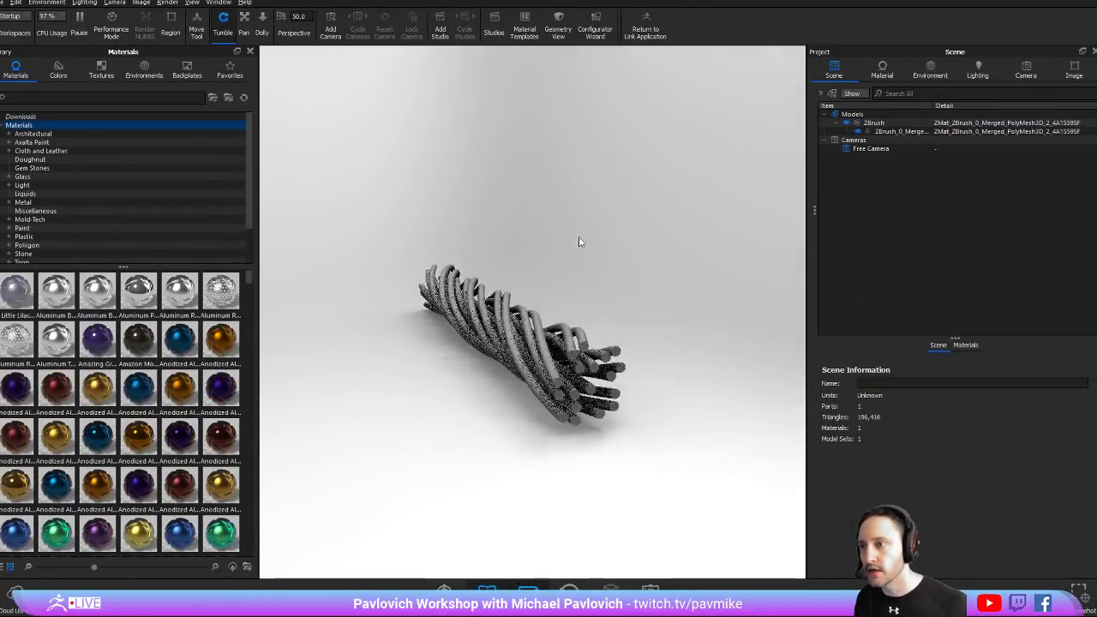
pyautogui.click(917, 133)
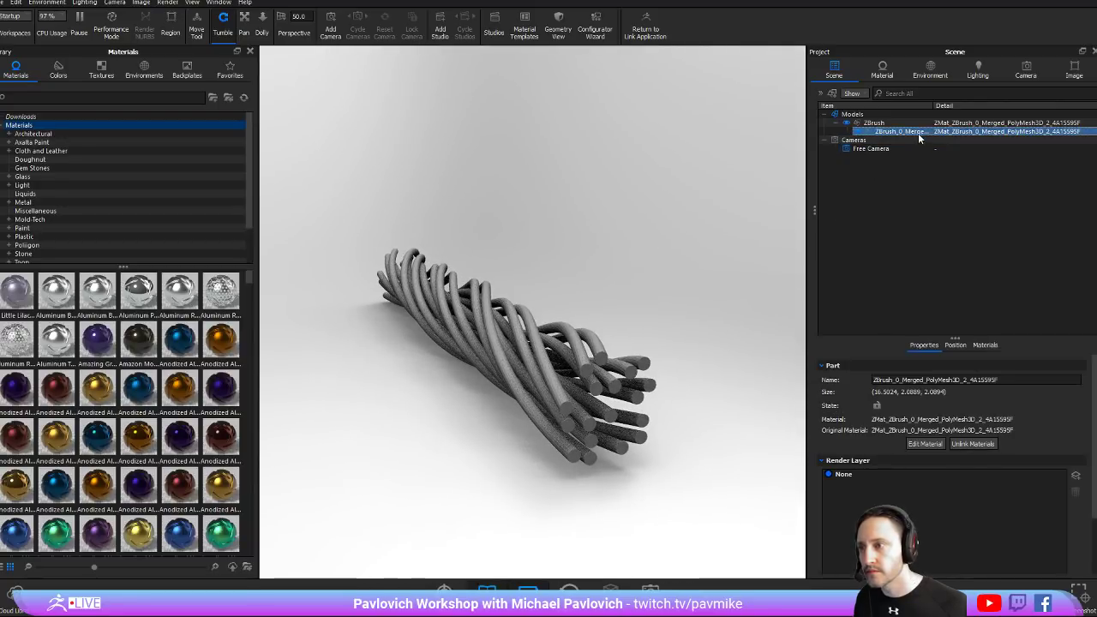
pyautogui.click(15, 3)
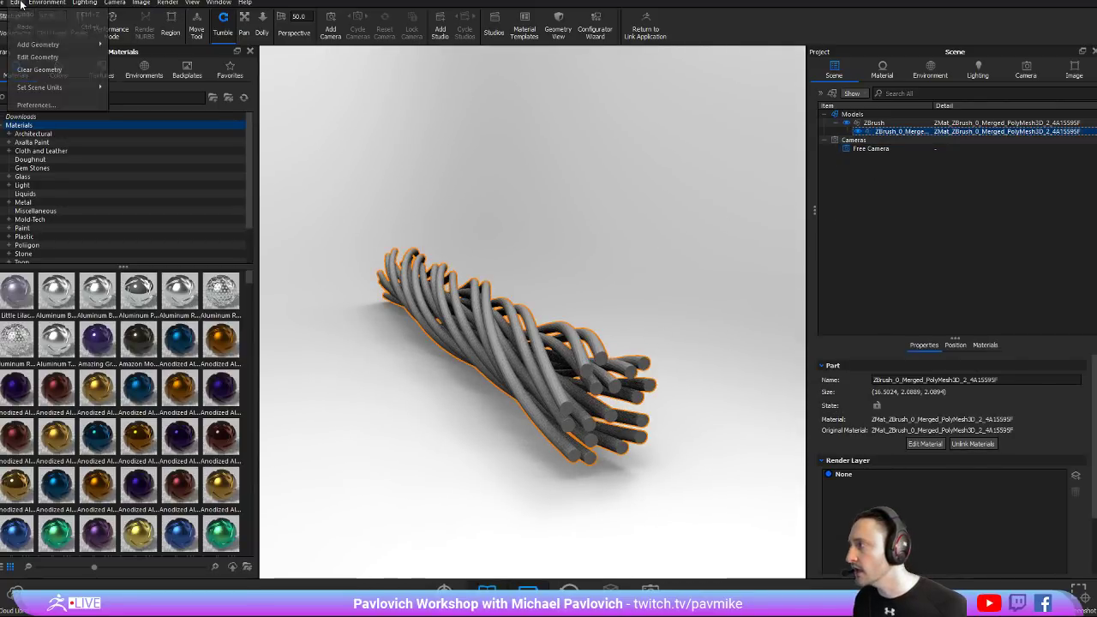
pyautogui.click(38, 57)
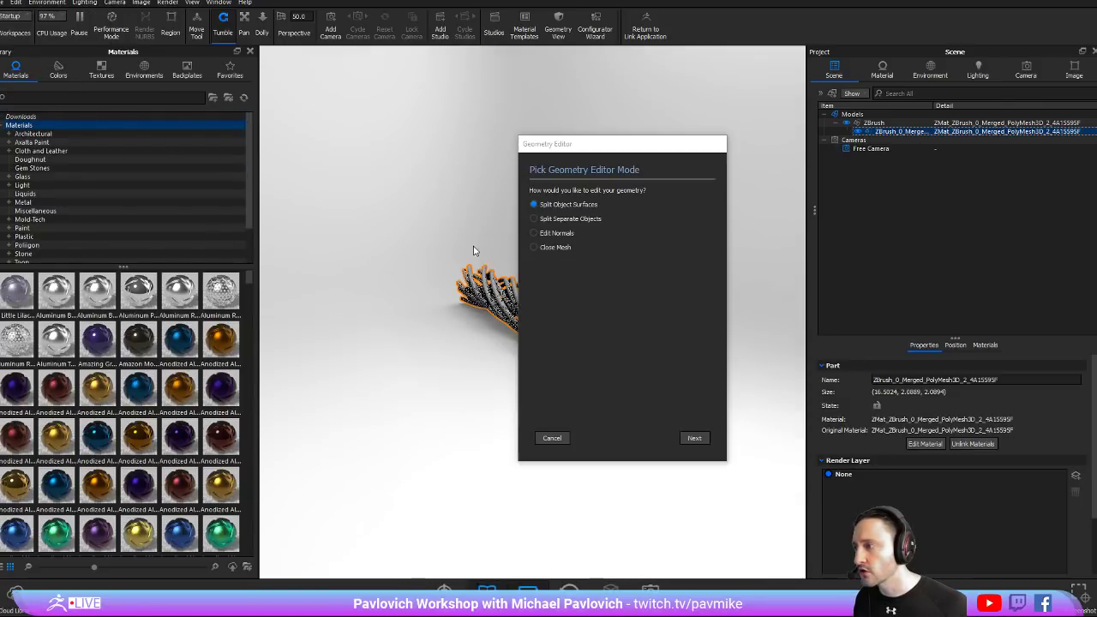
pyautogui.click(557, 233)
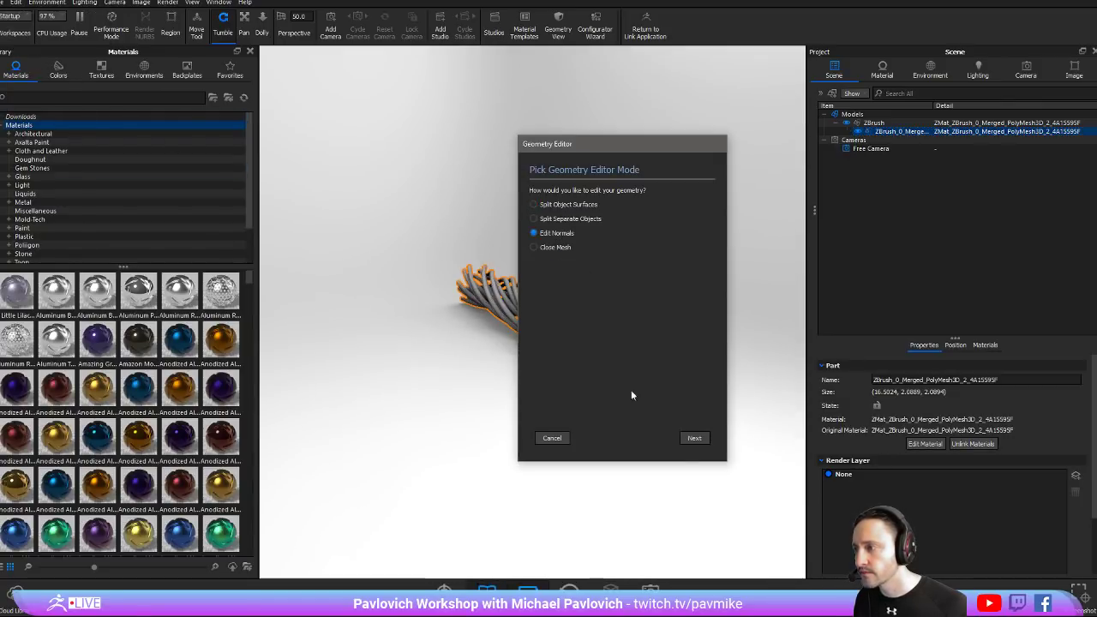
pyautogui.click(694, 440)
pyautogui.click(652, 220)
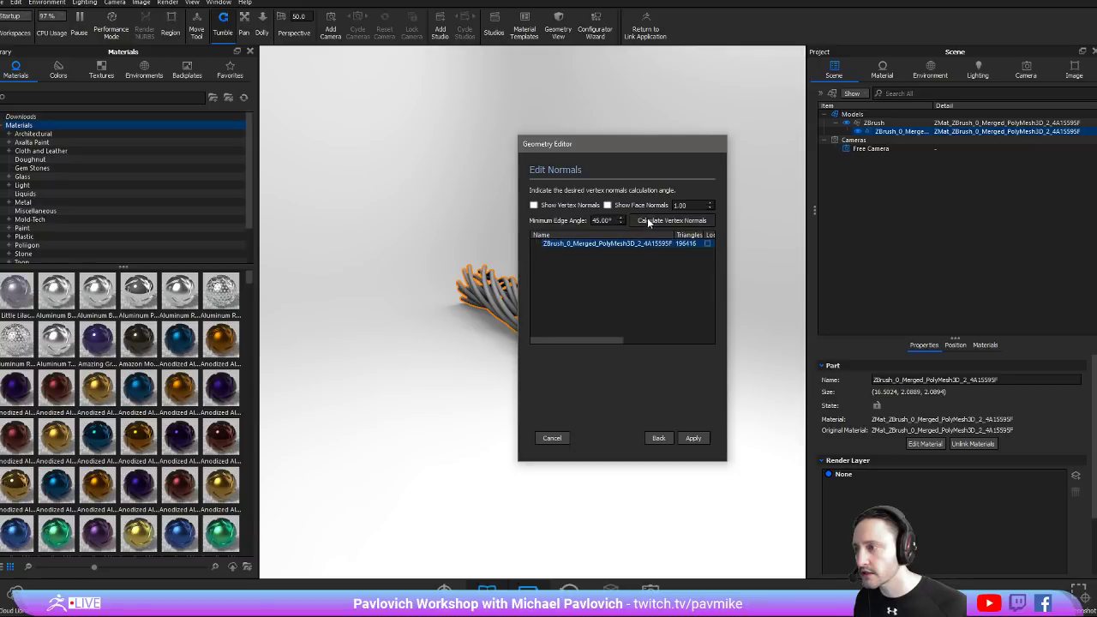
pyautogui.click(694, 438)
pyautogui.scroll(5, 585, 245)
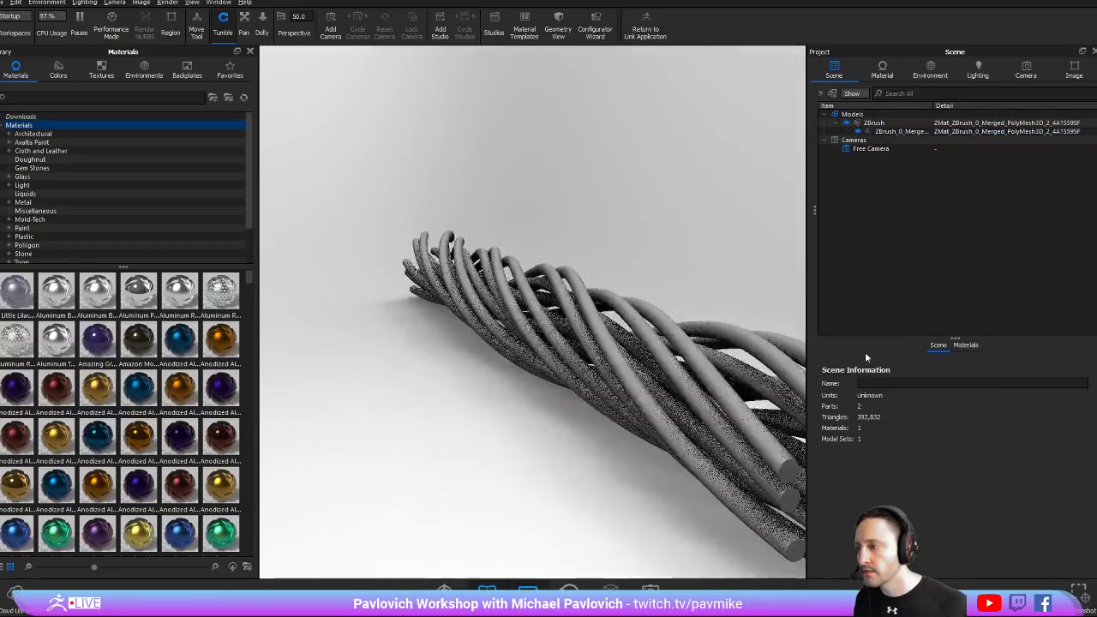
pyautogui.moveTo(585, 245); pyautogui.dragTo(502, 208)
pyautogui.click(24, 201)
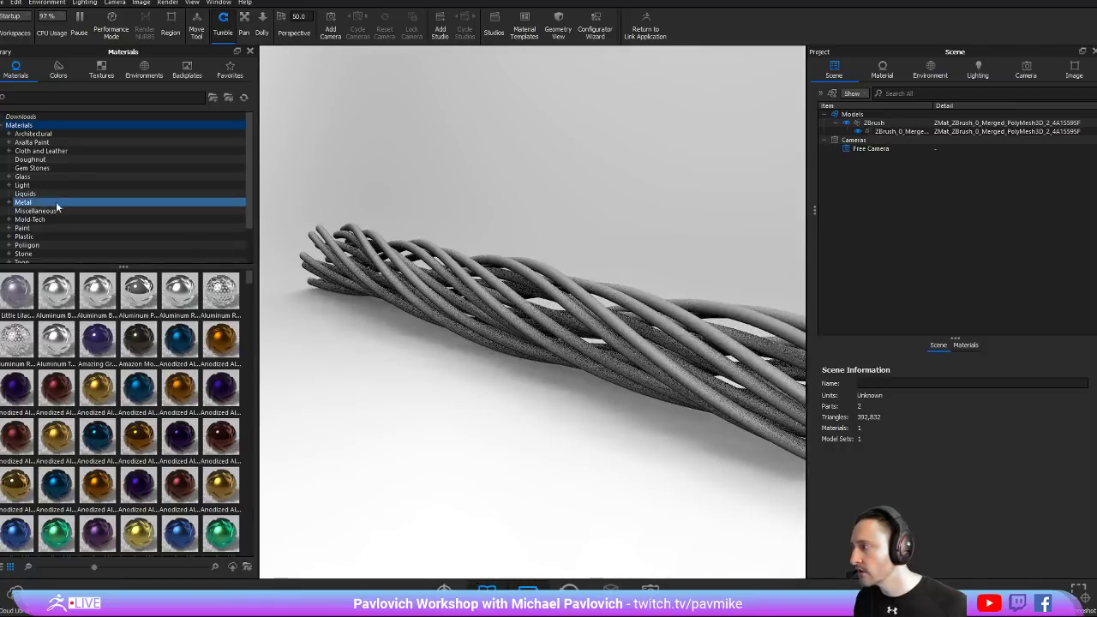
# Show the Plastic › Clear › Shiny swatches, try the blue one, and select the tube part
pyautogui.click(71, 194)
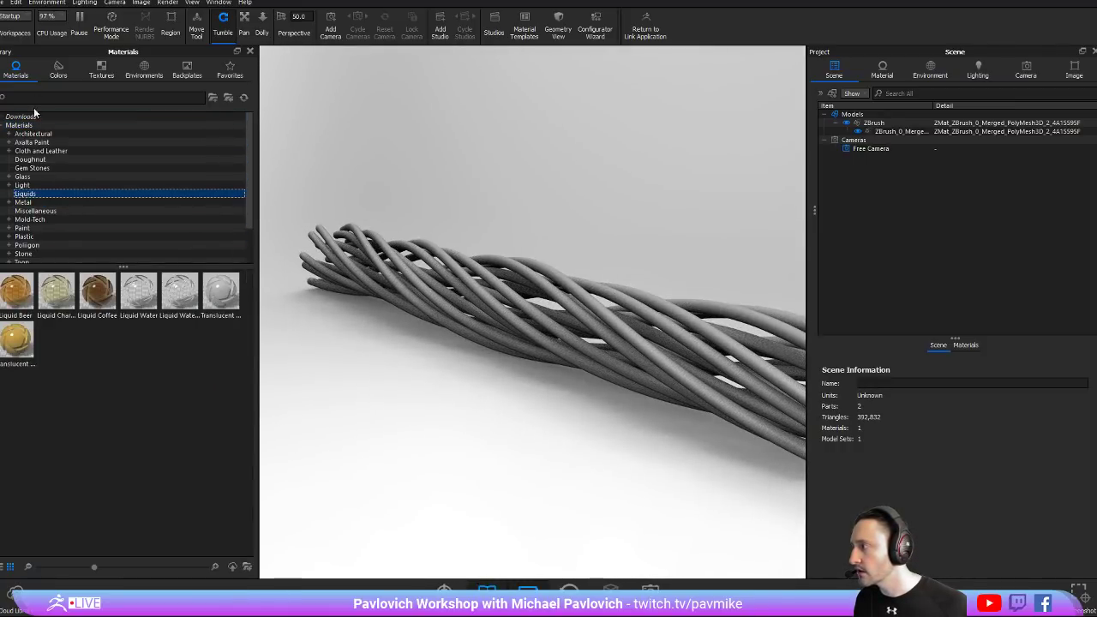
pyautogui.scroll(-1, 34, 232)
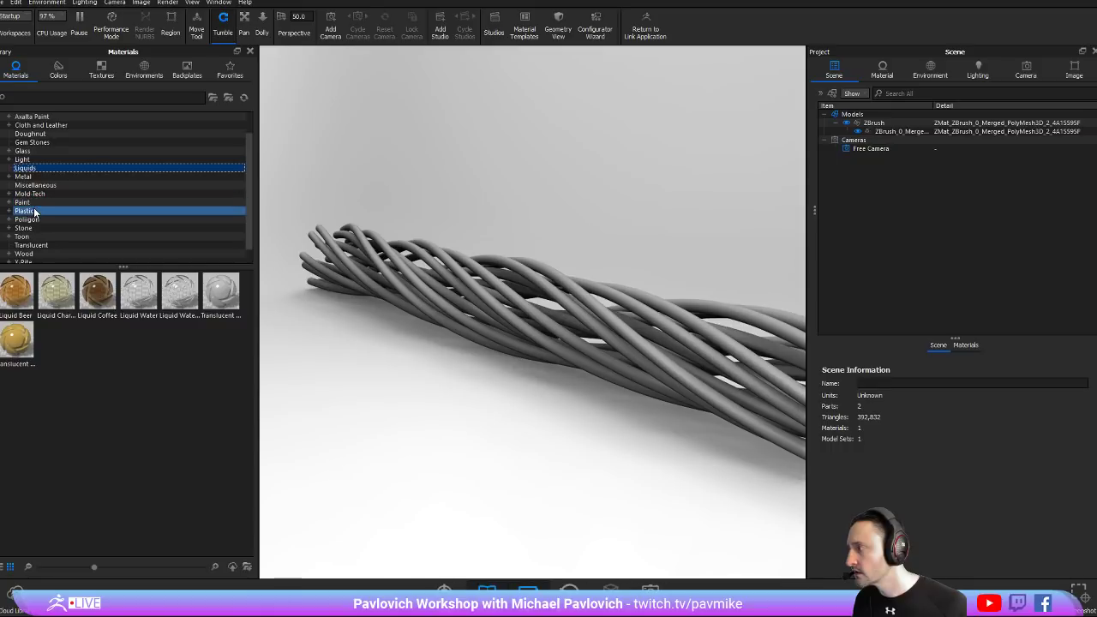
pyautogui.click(34, 213)
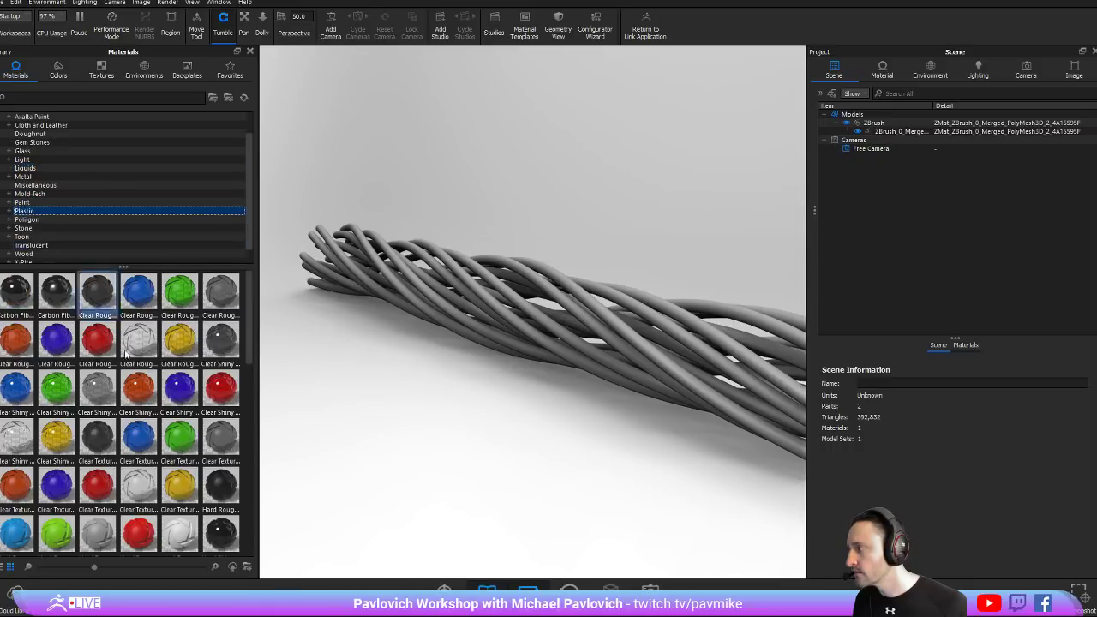
pyautogui.doubleClick(26, 211)
pyautogui.scroll(-1, 43, 223)
pyautogui.click(17, 194)
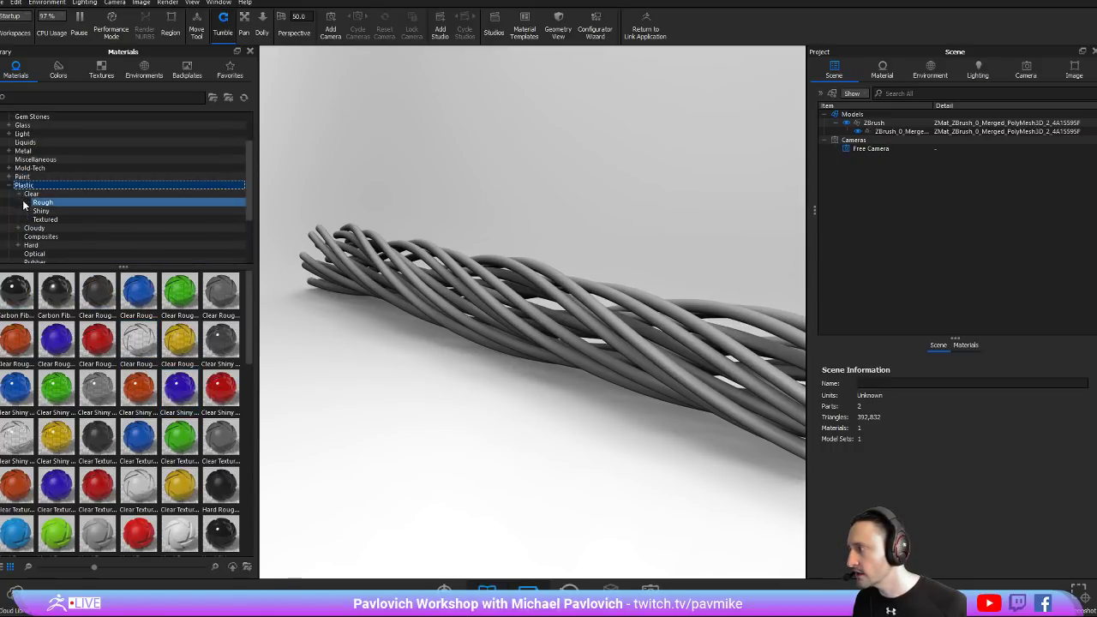
pyautogui.click(57, 211)
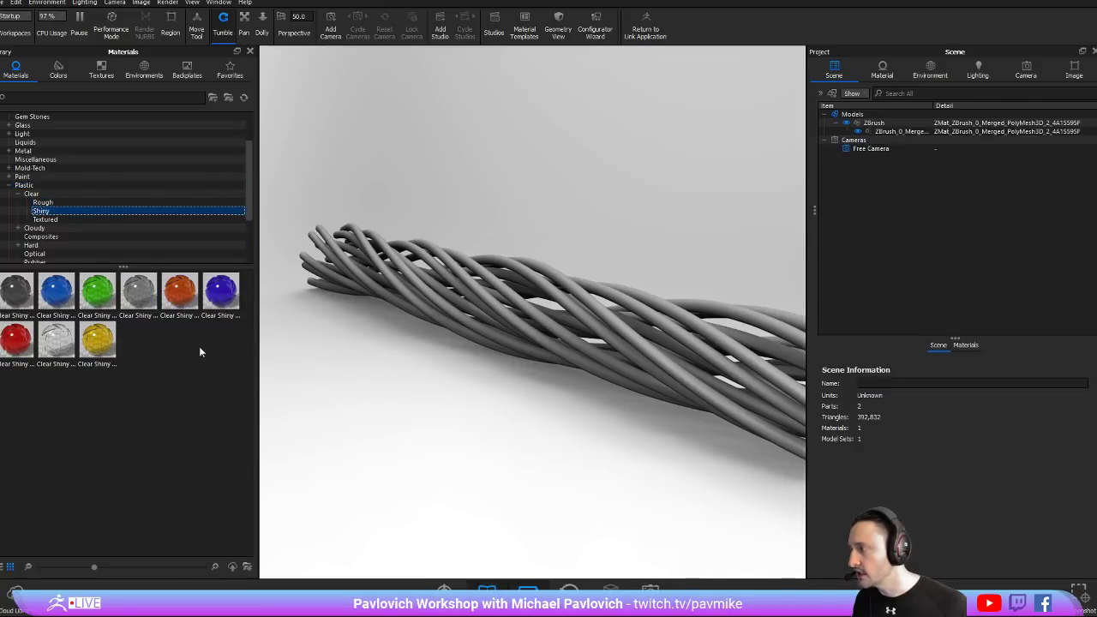
pyautogui.moveTo(222, 295); pyautogui.dragTo(208, 297)
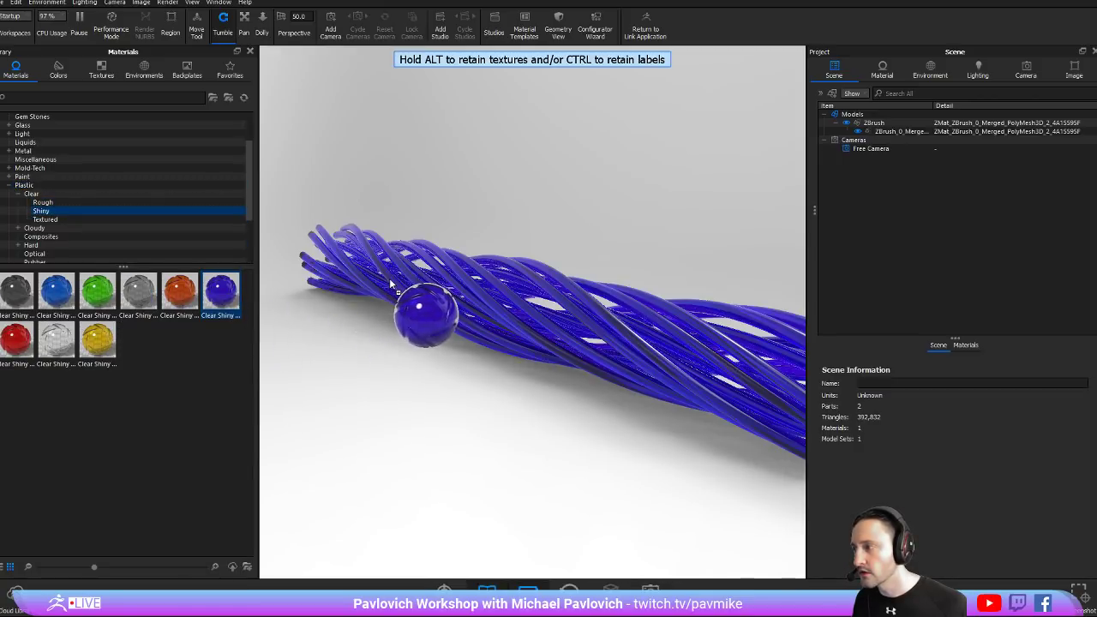
pyautogui.click(900, 131)
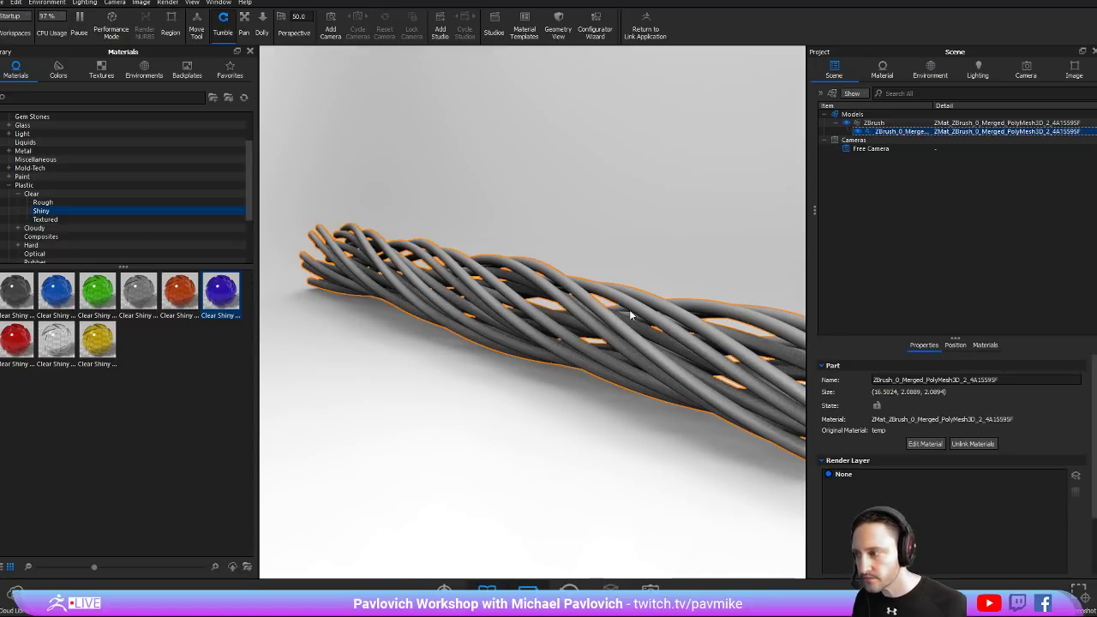
# Split the tube mesh into 19 separate strand parts using Split Separate Objects
pyautogui.click(15, 3)
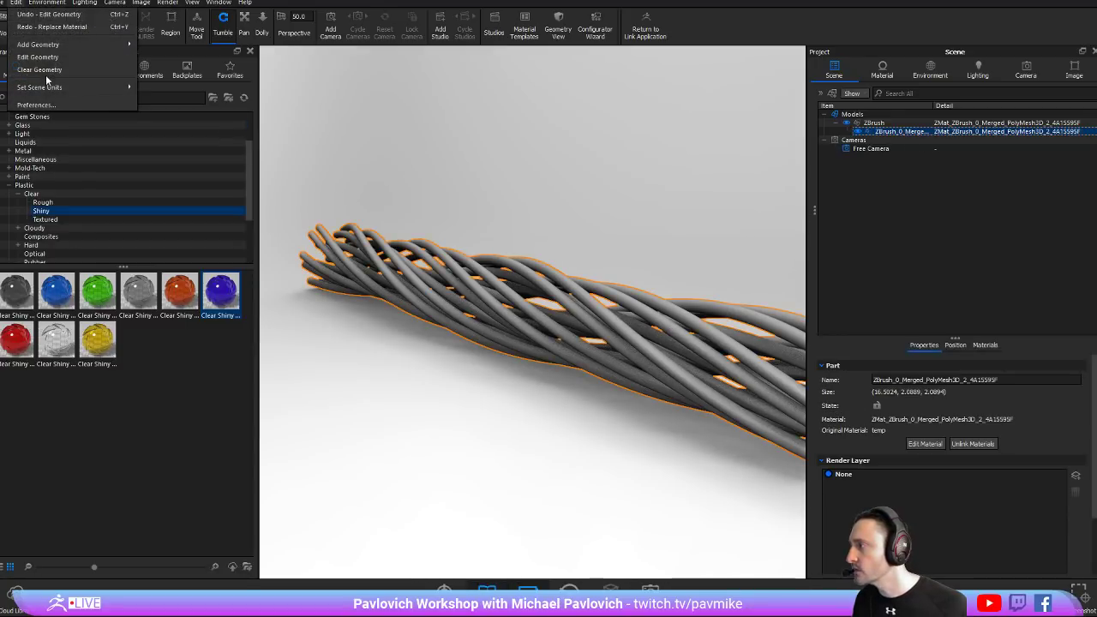
pyautogui.click(45, 68)
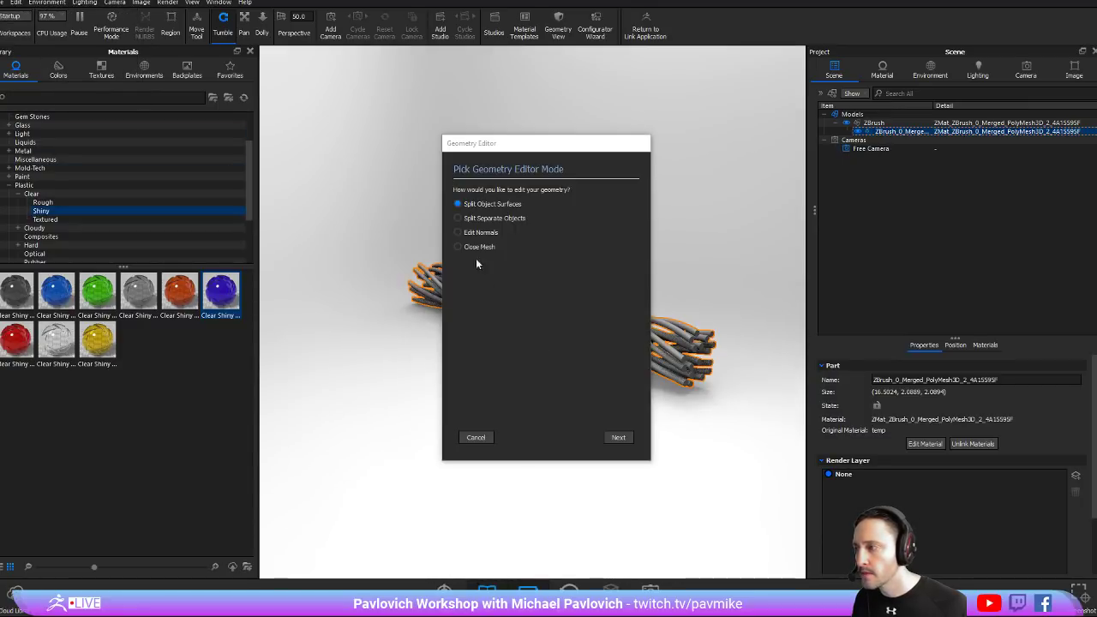
pyautogui.click(616, 437)
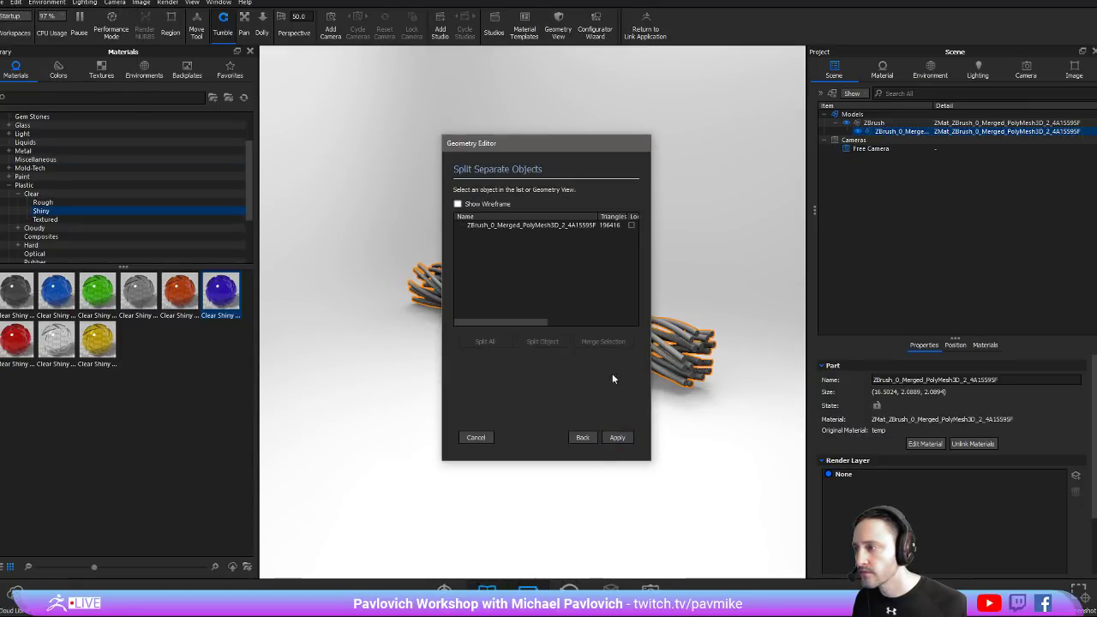
pyautogui.click(626, 438)
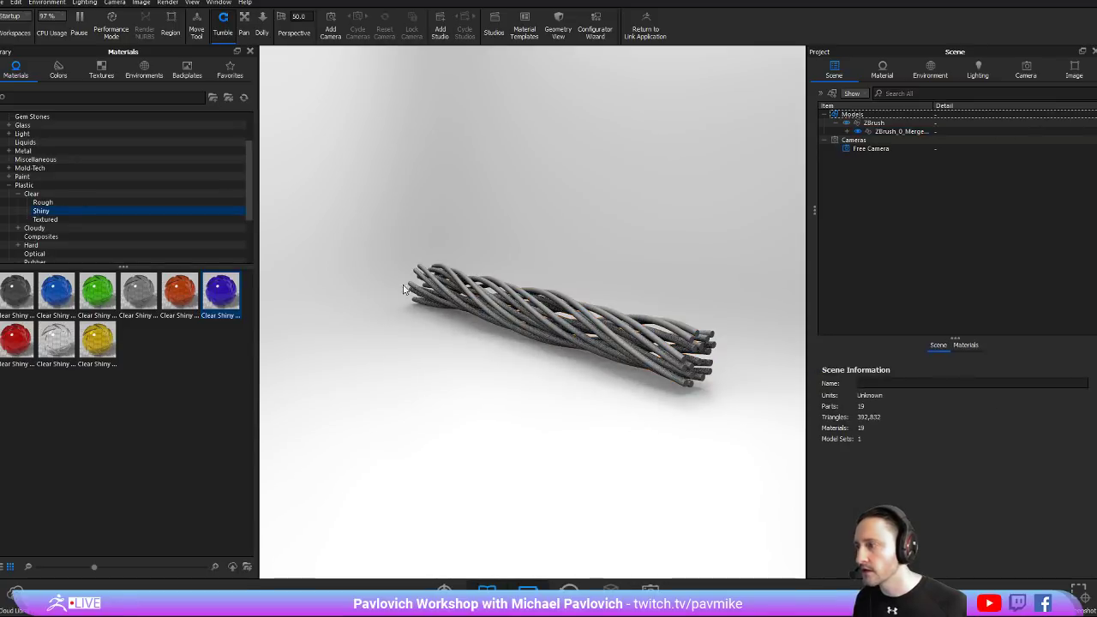
pyautogui.scroll(3, 404, 289)
# Apply blue clear shiny plastic to several strands
pyautogui.moveTo(404, 289); pyautogui.dragTo(360, 274)
pyautogui.moveTo(57, 291); pyautogui.dragTo(431, 288)
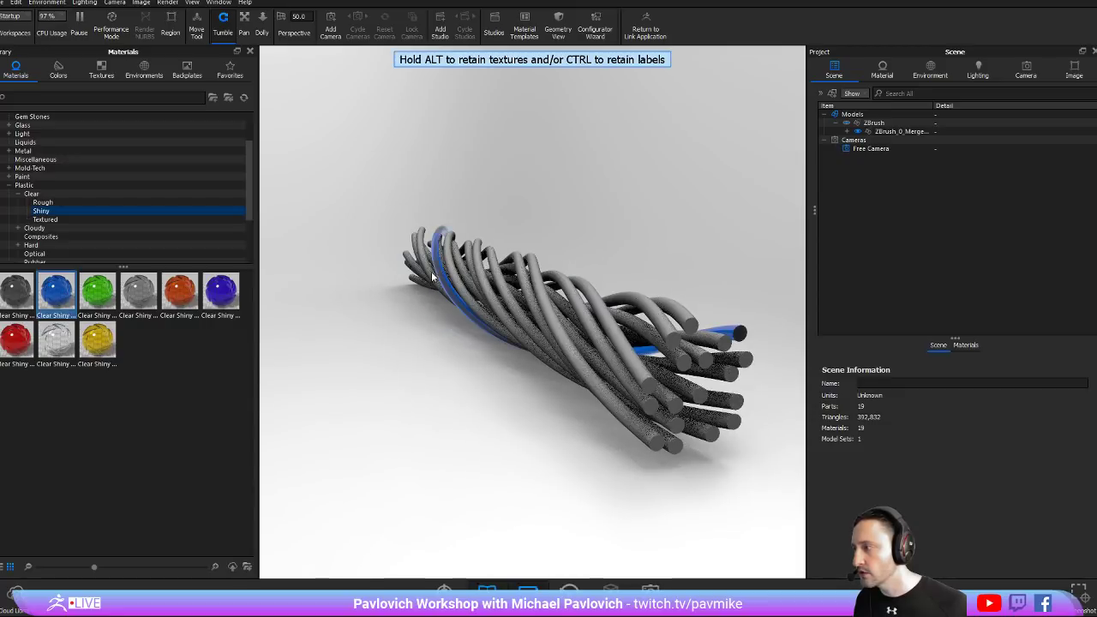
pyautogui.click(966, 345)
pyautogui.moveTo(831, 374); pyautogui.dragTo(677, 330)
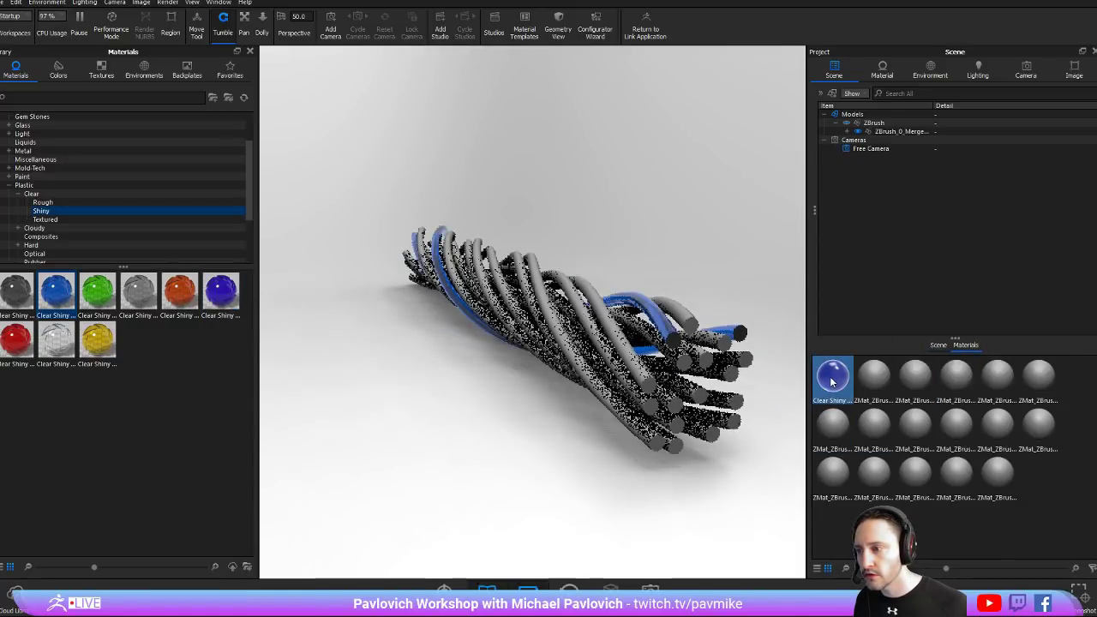
pyautogui.moveTo(831, 383); pyautogui.dragTo(717, 392)
pyautogui.moveTo(830, 377); pyautogui.dragTo(711, 440)
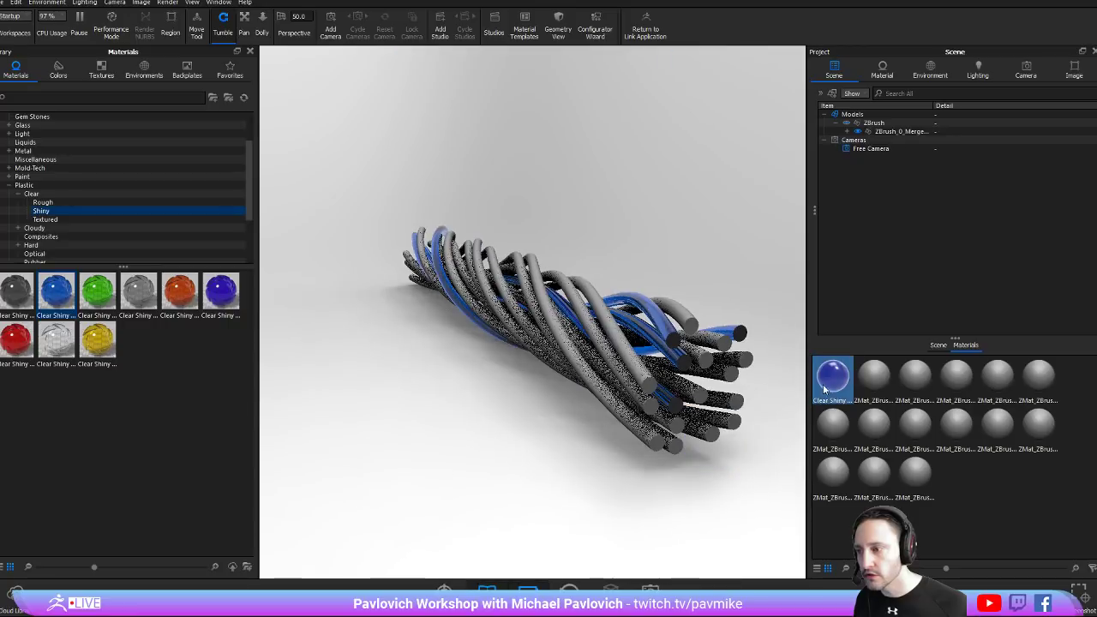
pyautogui.moveTo(822, 388); pyautogui.dragTo(673, 411)
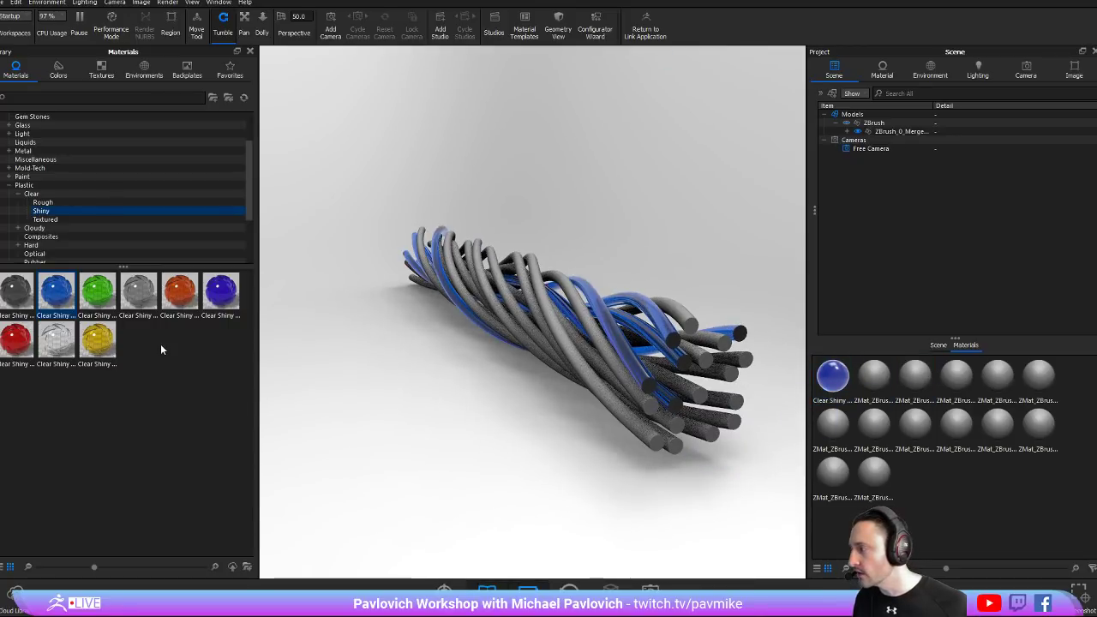
# Apply green clear shiny plastic to another group of strands
pyautogui.moveTo(96, 291); pyautogui.dragTo(711, 334)
pyautogui.moveTo(874, 376); pyautogui.dragTo(699, 361)
pyautogui.moveTo(874, 375); pyautogui.dragTo(703, 403)
pyautogui.moveTo(874, 375); pyautogui.dragTo(714, 458)
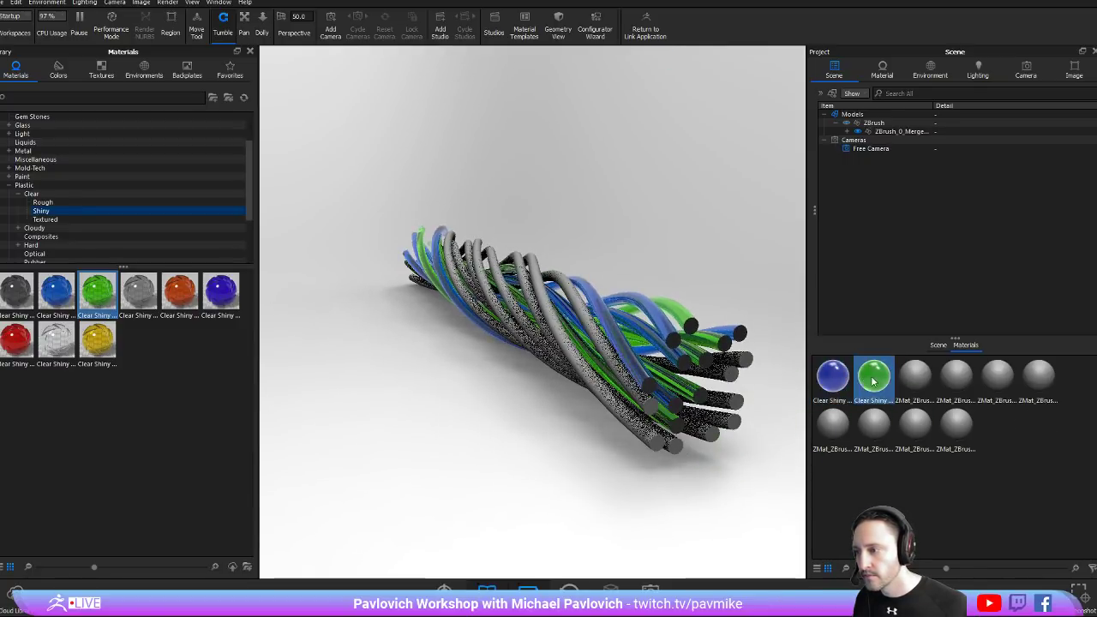
pyautogui.moveTo(873, 381); pyautogui.dragTo(685, 463)
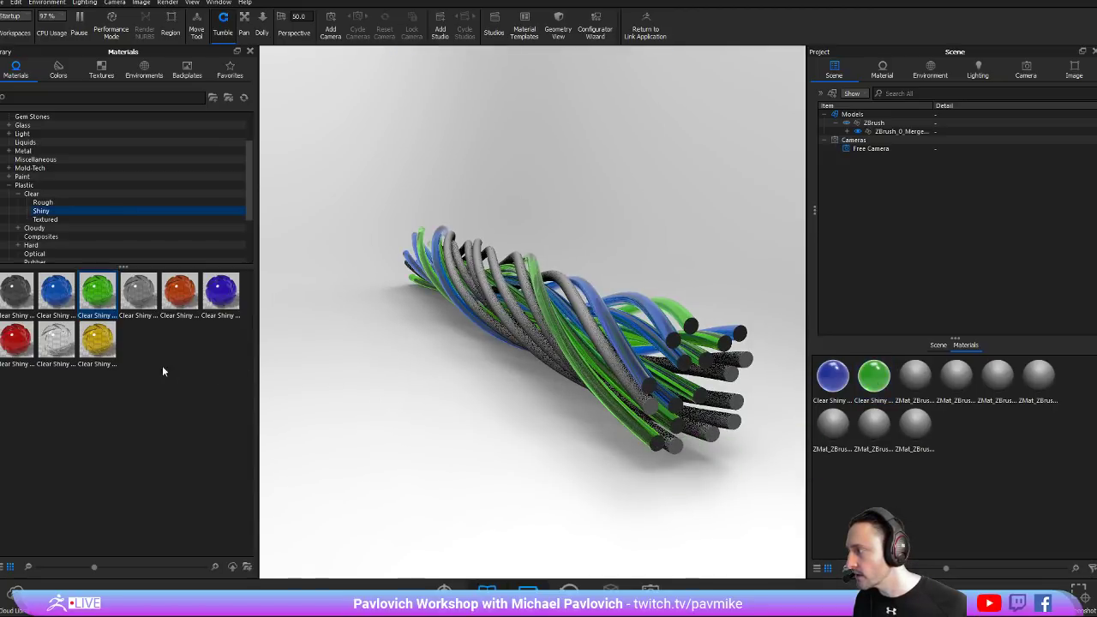
# Turn the remaining grey strands yellow with clear shiny plastic
pyautogui.moveTo(97, 339); pyautogui.dragTo(771, 402)
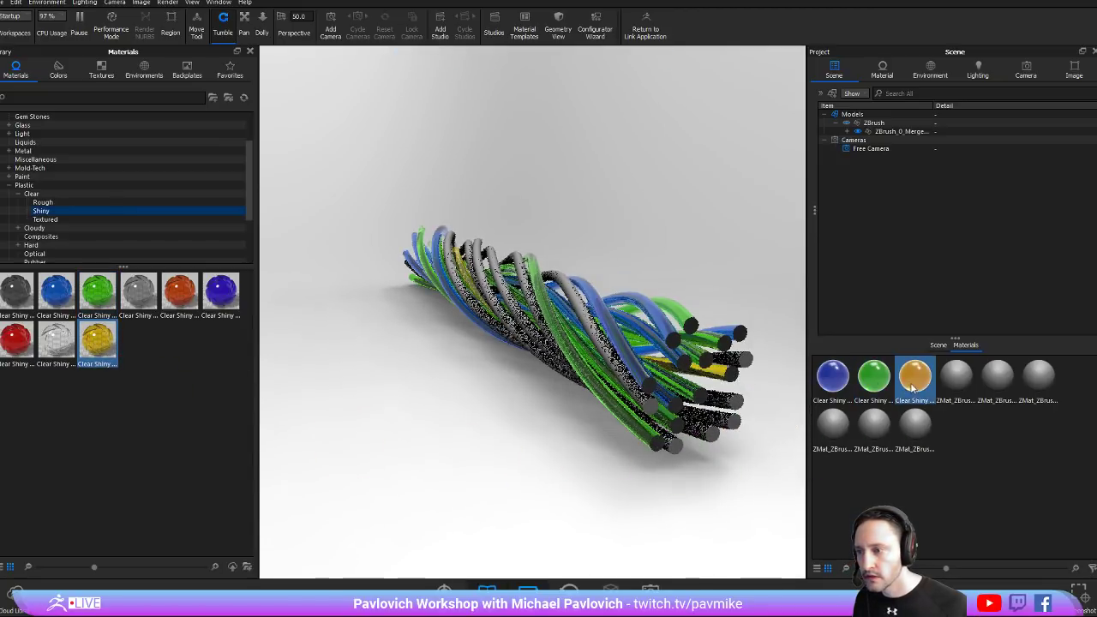
pyautogui.moveTo(912, 388)
pyautogui.mouseDown()
pyautogui.moveTo(775, 398)
pyautogui.moveTo(737, 407)
pyautogui.moveTo(732, 419)
pyautogui.mouseUp()
pyautogui.moveTo(913, 377); pyautogui.dragTo(720, 439)
pyautogui.moveTo(913, 377); pyautogui.dragTo(754, 433)
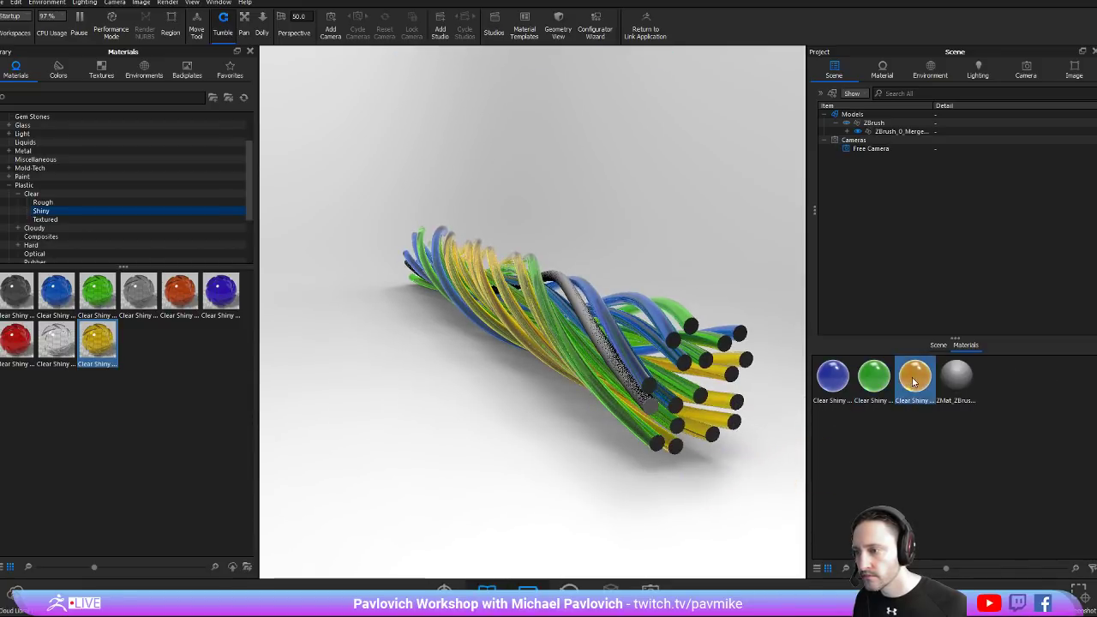
pyautogui.moveTo(913, 381); pyautogui.dragTo(673, 428)
pyautogui.moveTo(599, 360)
pyautogui.mouseDown()
pyautogui.moveTo(448, 285)
pyautogui.moveTo(740, 392)
pyautogui.moveTo(521, 255)
pyautogui.moveTo(563, 238)
pyautogui.moveTo(453, 225)
pyautogui.mouseUp()
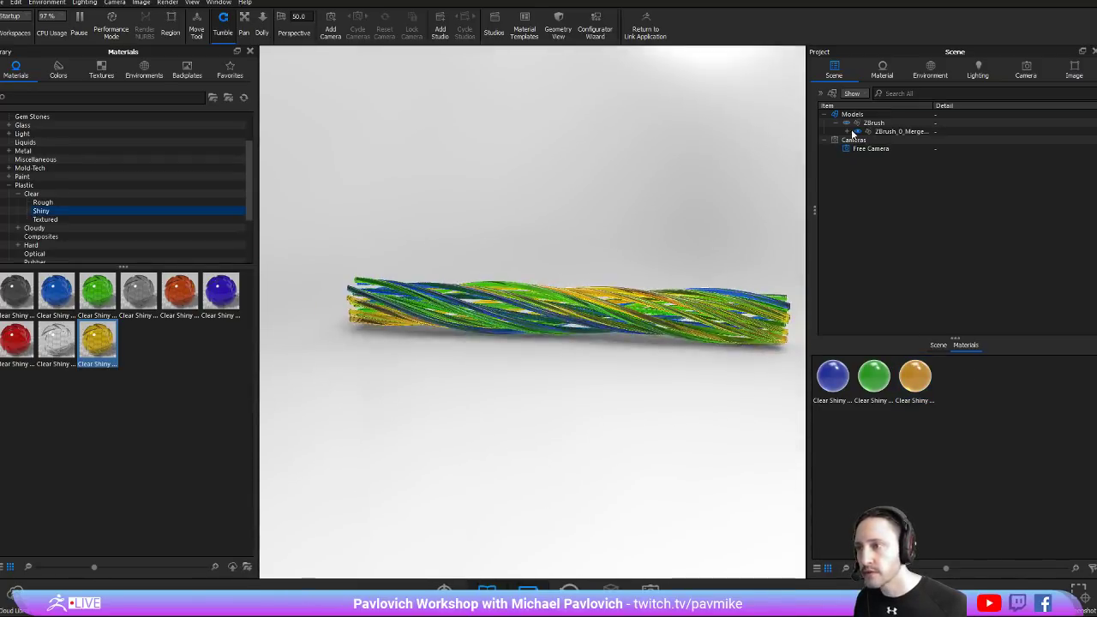
# Switch the scene lighting to the Jewelry preset
pyautogui.click(849, 131)
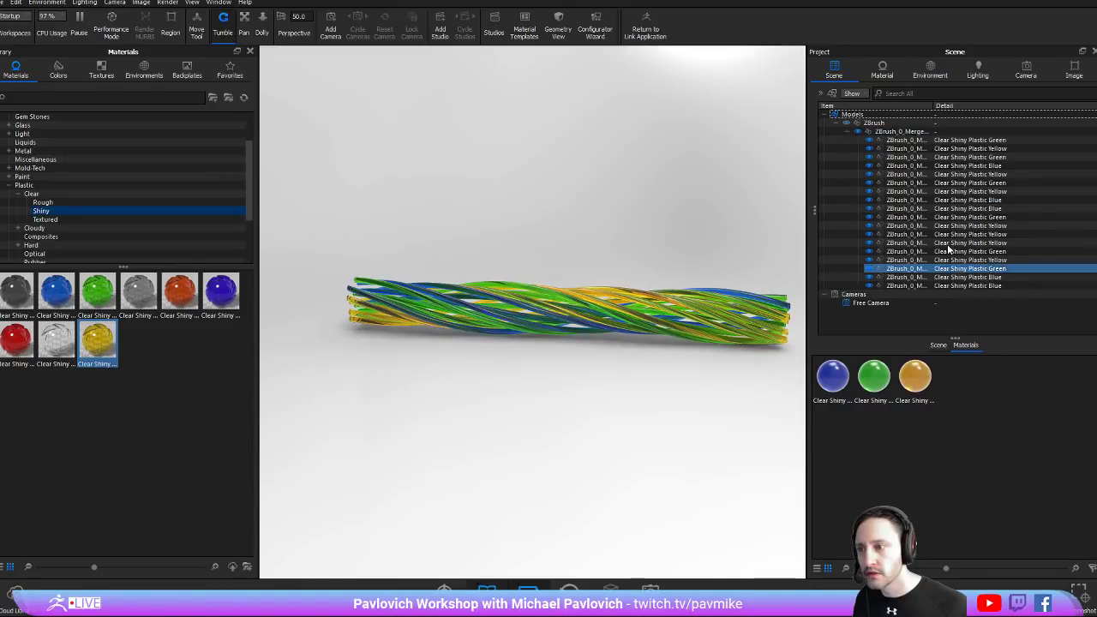
pyautogui.scroll(3, 505, 231)
pyautogui.moveTo(504, 231)
pyautogui.mouseDown()
pyautogui.moveTo(509, 252)
pyautogui.moveTo(572, 293)
pyautogui.mouseUp()
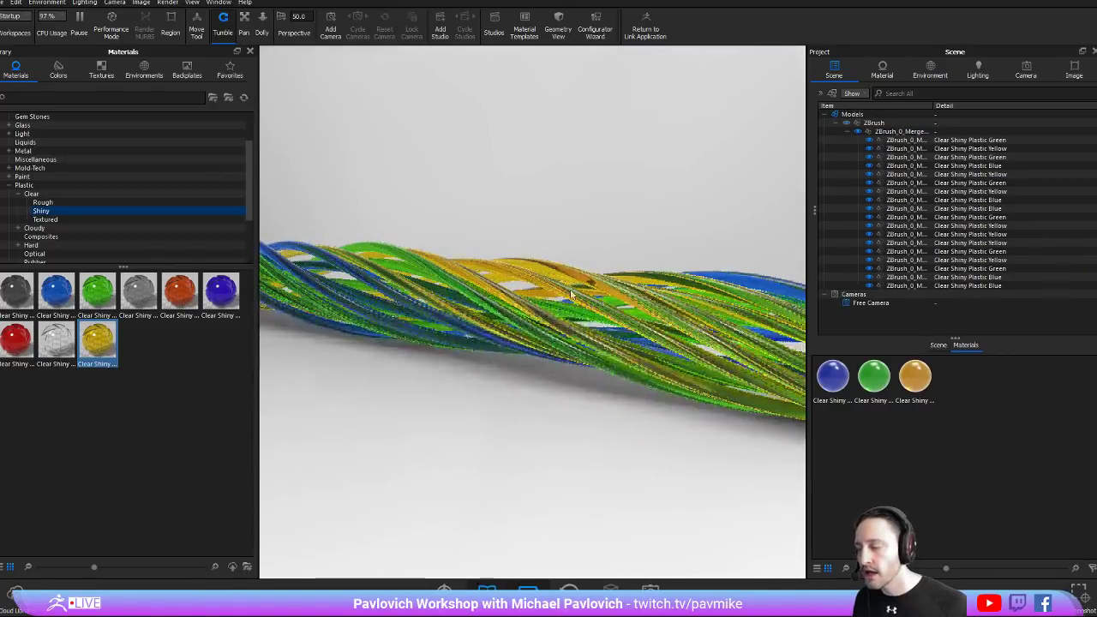
pyautogui.click(982, 76)
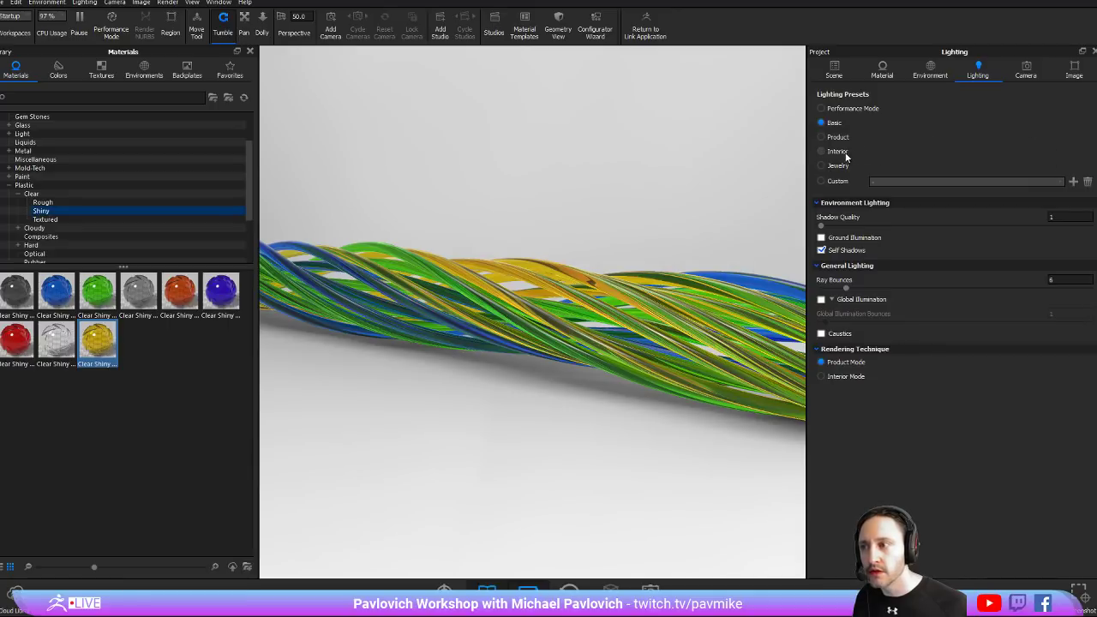
pyautogui.click(835, 165)
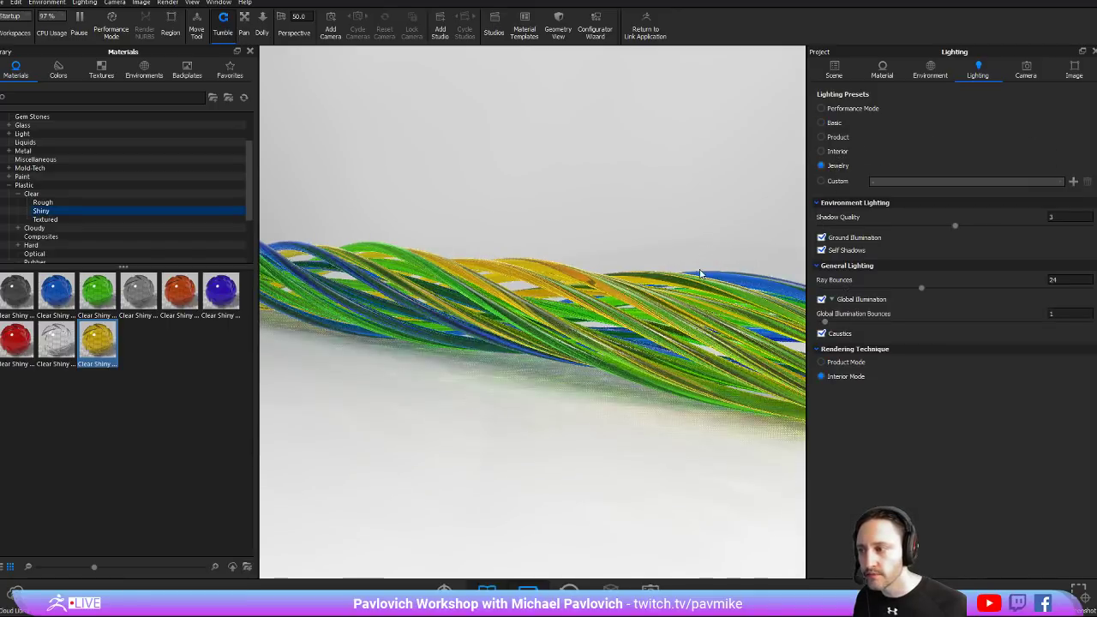
pyautogui.moveTo(633, 246)
pyautogui.mouseDown()
pyautogui.moveTo(553, 245)
pyautogui.moveTo(649, 255)
pyautogui.mouseUp()
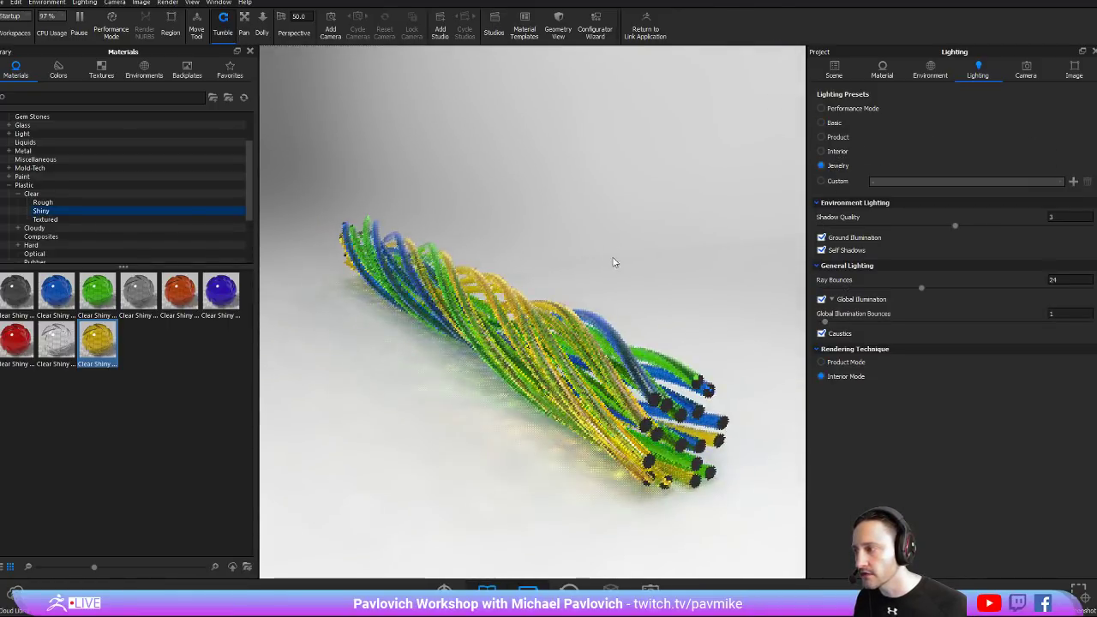
# Set the environment to pixologic_kally_studio.hdr after trying the night backstreet one
pyautogui.click(143, 70)
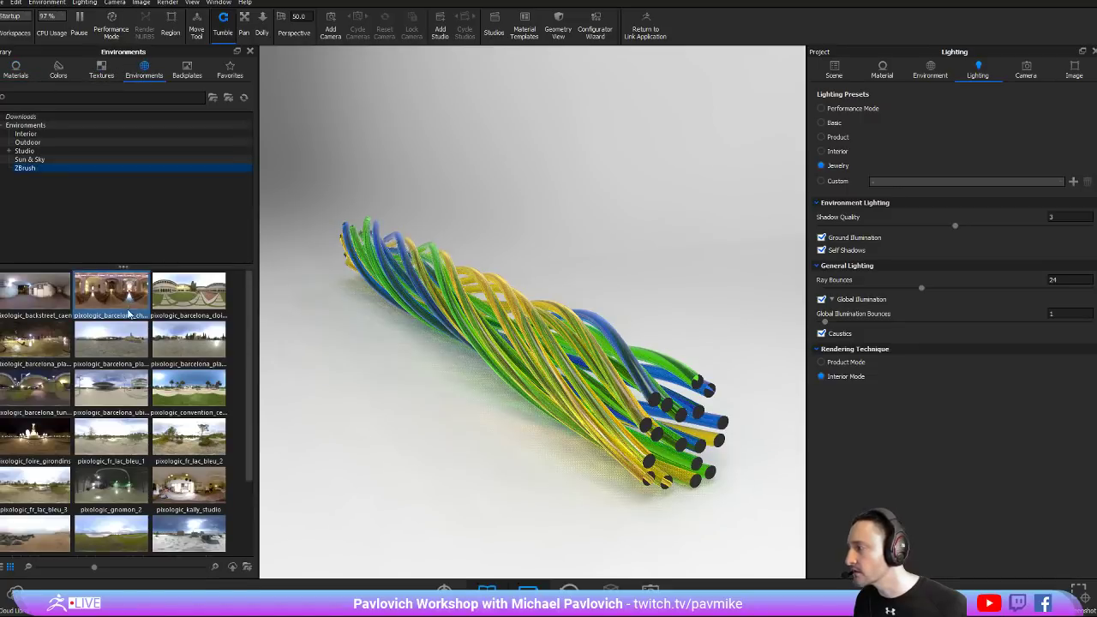
pyautogui.doubleClick(53, 291)
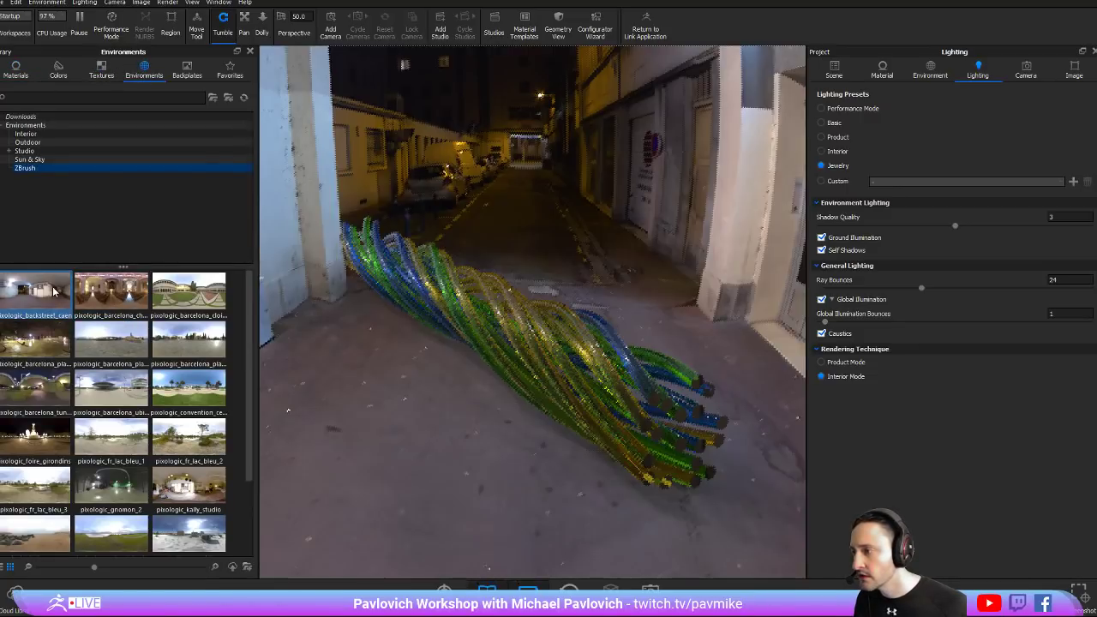
pyautogui.scroll(-3, 171, 385)
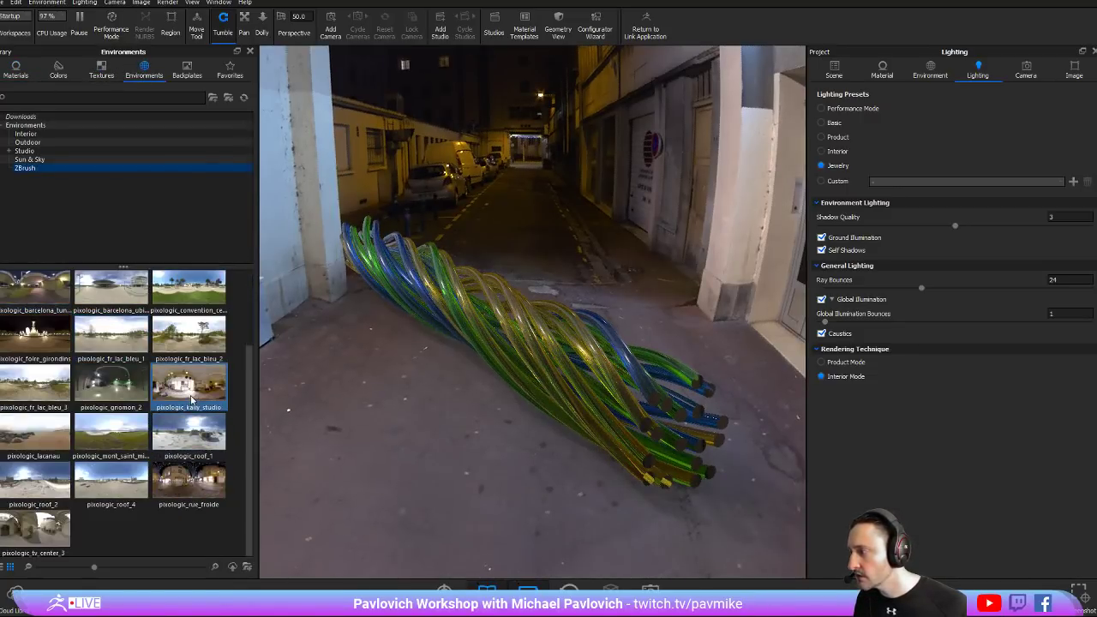
pyautogui.doubleClick(192, 399)
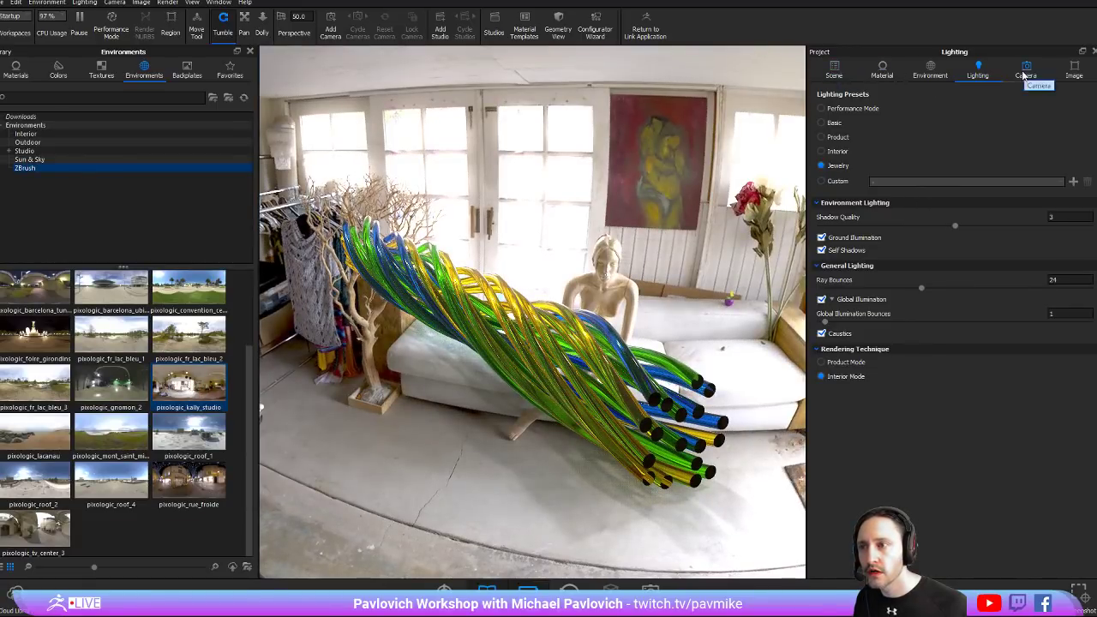
# Change the background to a solid light grey colour (RGB 191)
pyautogui.click(938, 73)
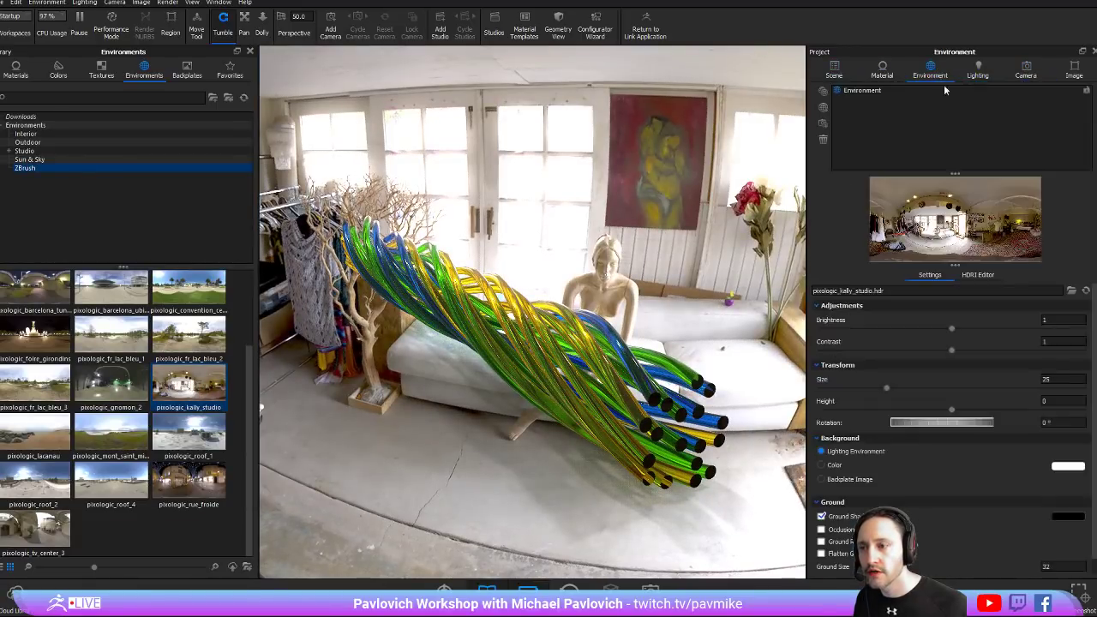
pyautogui.click(1069, 467)
pyautogui.click(883, 398)
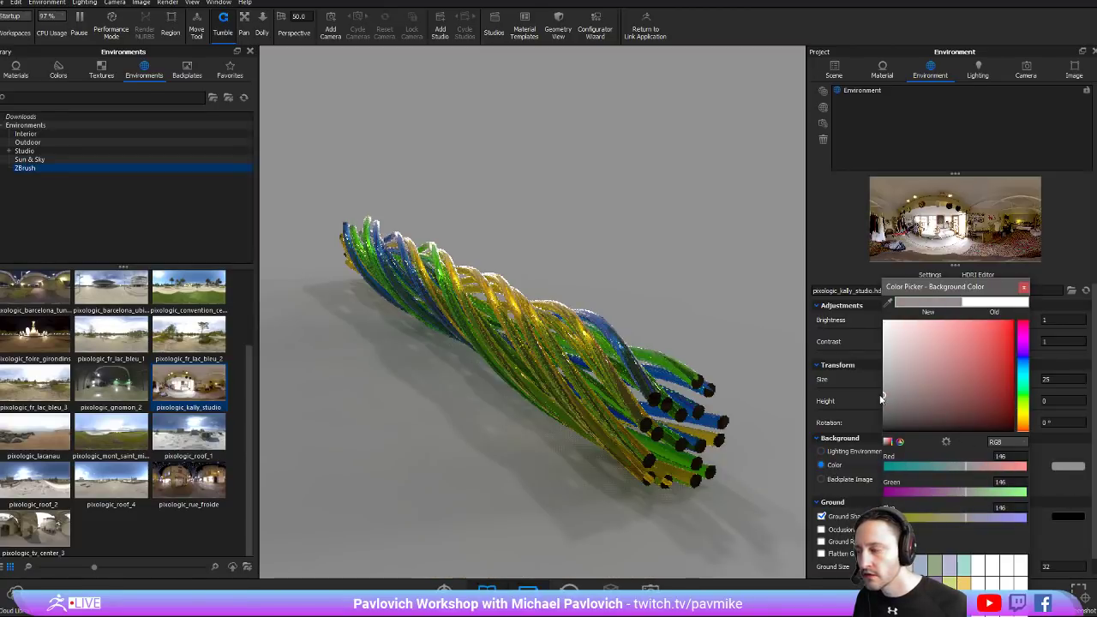
pyautogui.moveTo(881, 398); pyautogui.dragTo(883, 369)
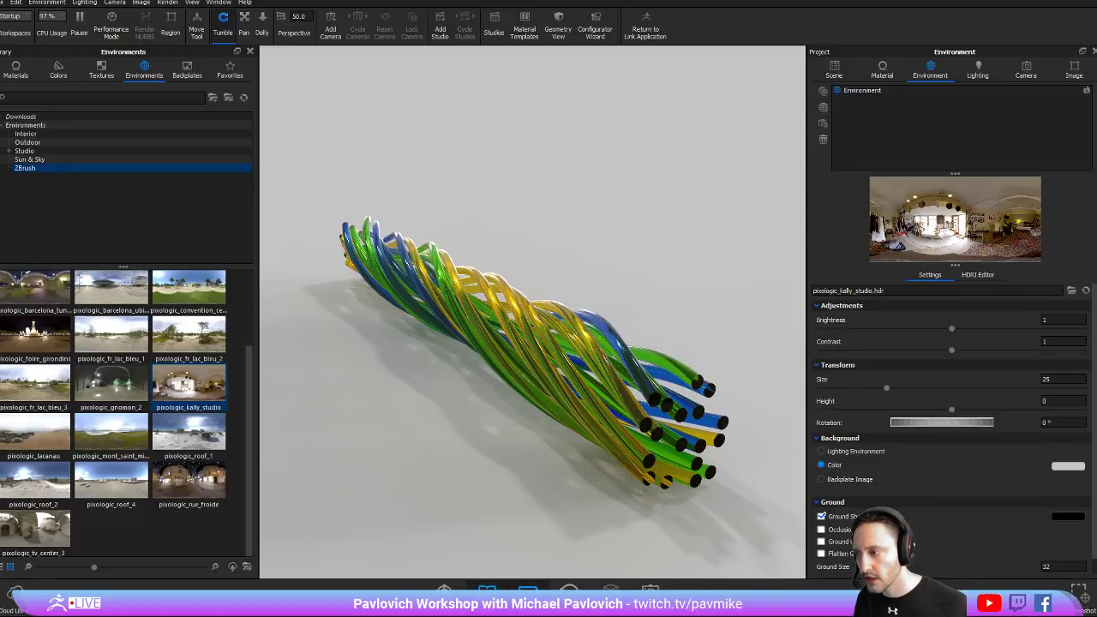
pyautogui.moveTo(549, 343)
pyautogui.mouseDown()
pyautogui.moveTo(617, 279)
pyautogui.moveTo(656, 338)
pyautogui.moveTo(602, 326)
pyautogui.mouseUp()
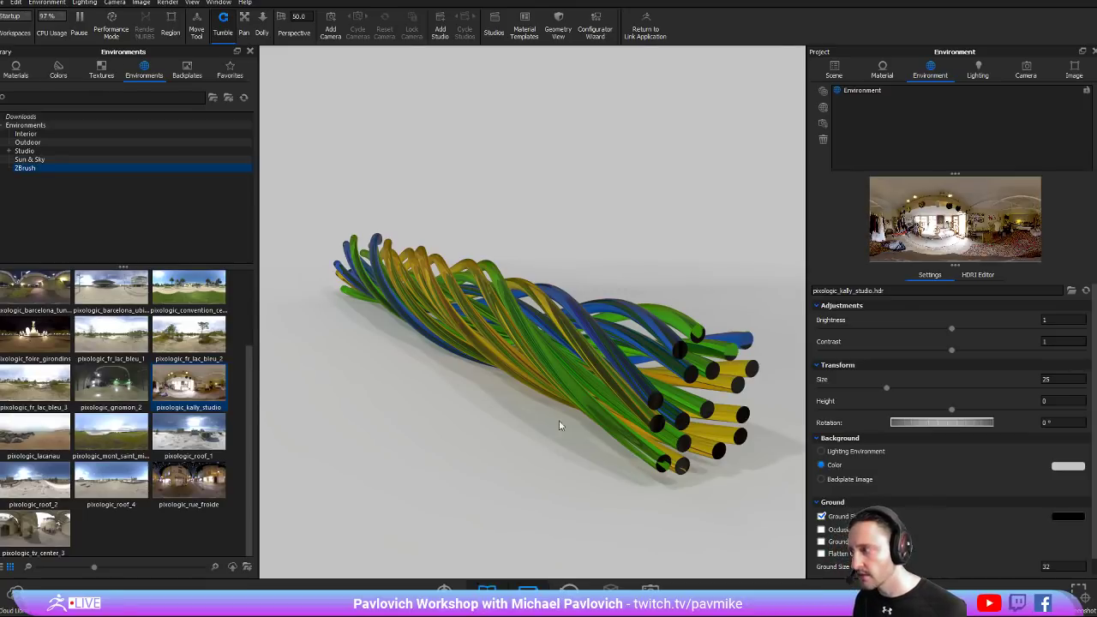
# Bring the Chrome window with the ArtStation home page in front of KeyShot
pyautogui.hotkey('alt', 'Tab')
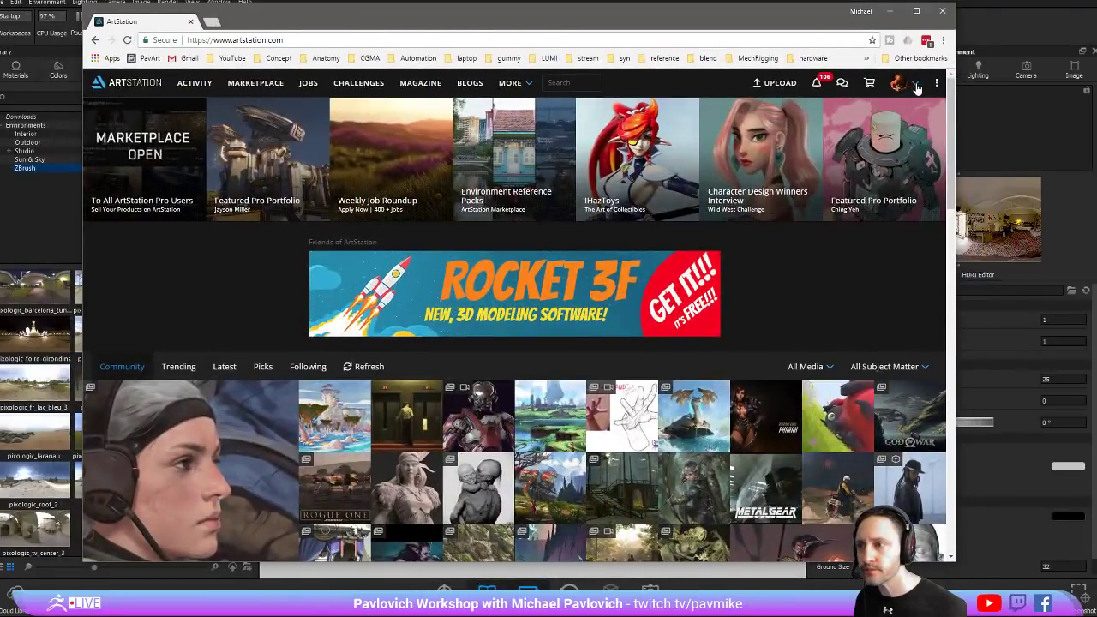
# Open the artist's own ArtStation profile and scroll through the portfolio
pyautogui.click(862, 120)
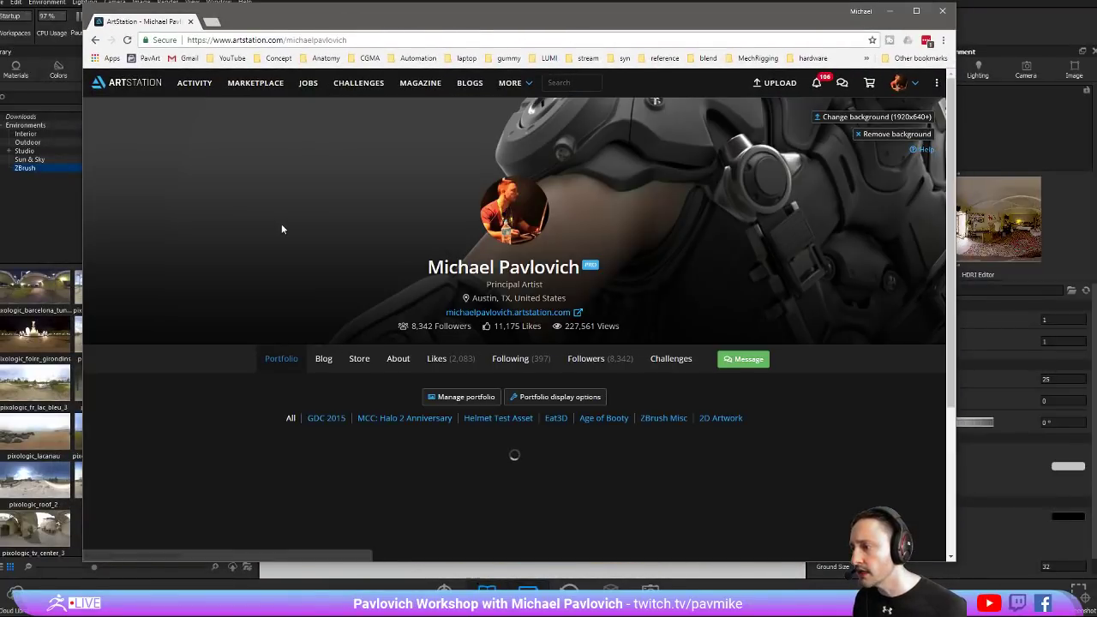
pyautogui.scroll(-3, 281, 224)
pyautogui.scroll(-3, 281, 227)
pyautogui.scroll(-2, 281, 232)
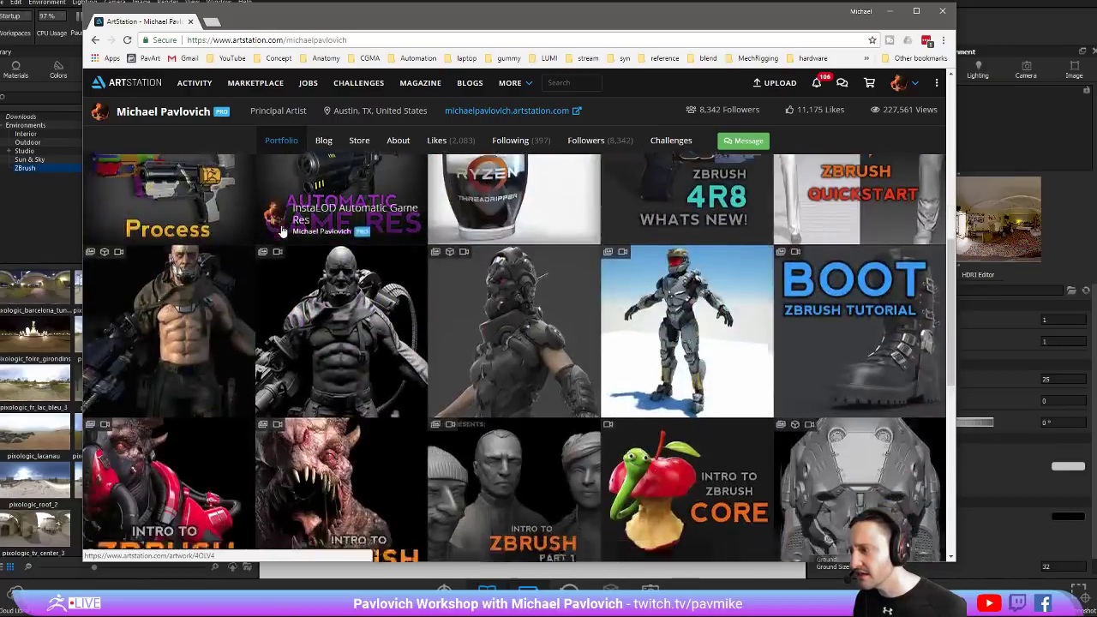
pyautogui.scroll(-1, 281, 231)
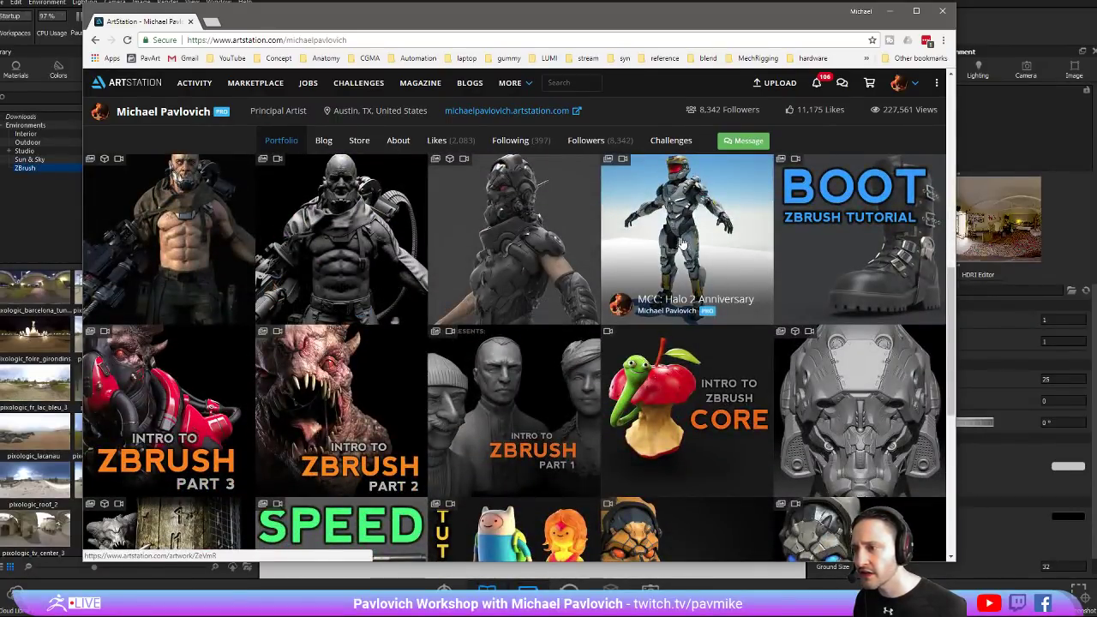
pyautogui.scroll(-2, 656, 283)
pyautogui.scroll(-2, 658, 316)
pyautogui.scroll(-1, 659, 316)
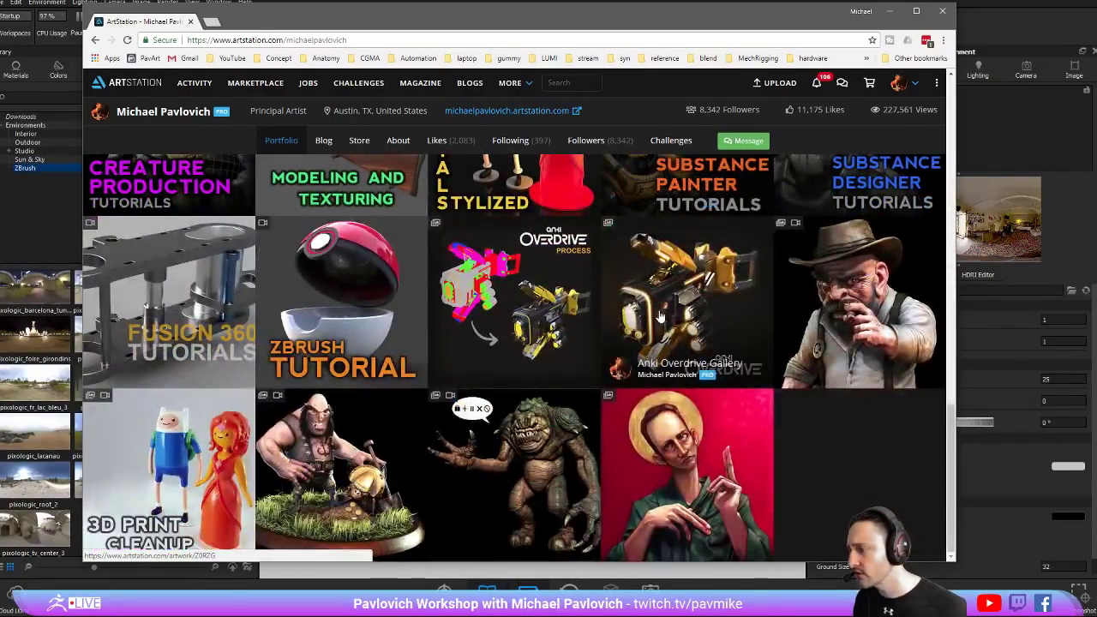
pyautogui.scroll(4, 655, 310)
pyautogui.scroll(1, 656, 310)
# View the GDC 2015 FPS Female artwork page
pyautogui.click(528, 257)
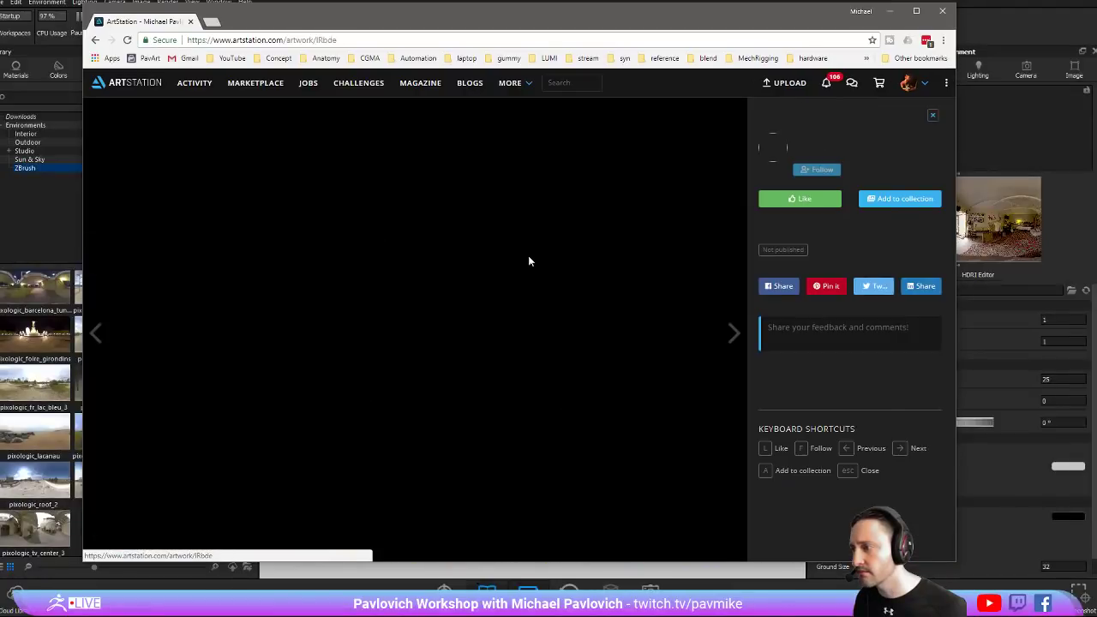
pyautogui.scroll(-5, 528, 255)
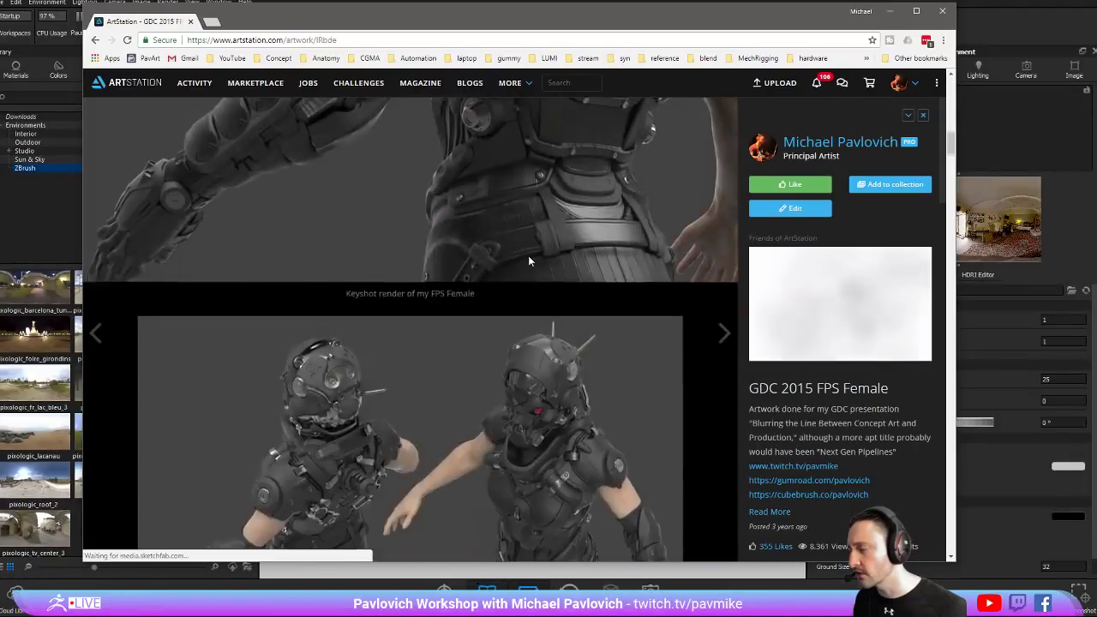
pyautogui.scroll(-5, 528, 255)
pyautogui.scroll(-5, 529, 261)
pyautogui.scroll(-5, 532, 266)
pyautogui.scroll(-5, 532, 266)
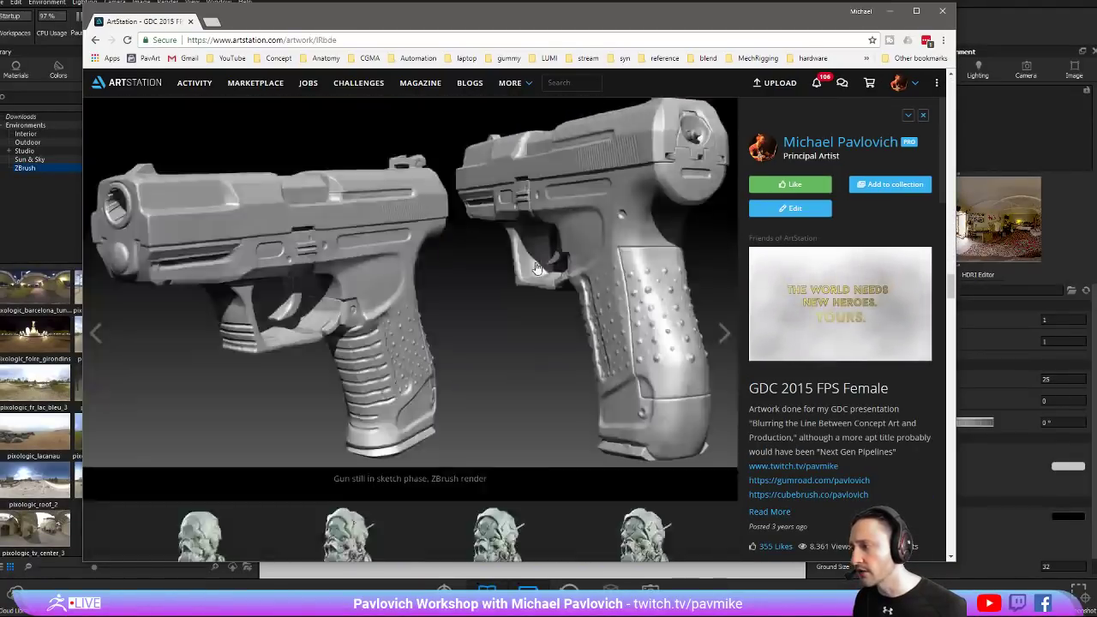
pyautogui.scroll(-5, 466, 249)
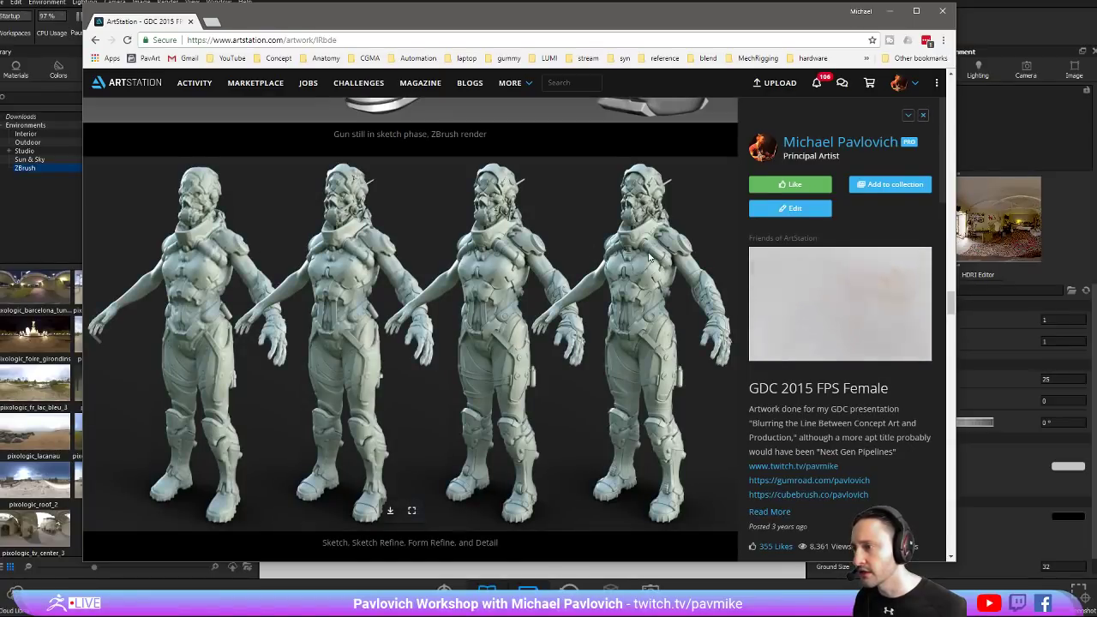
pyautogui.scroll(-5, 454, 240)
pyautogui.scroll(-5, 433, 229)
pyautogui.scroll(-3, 413, 218)
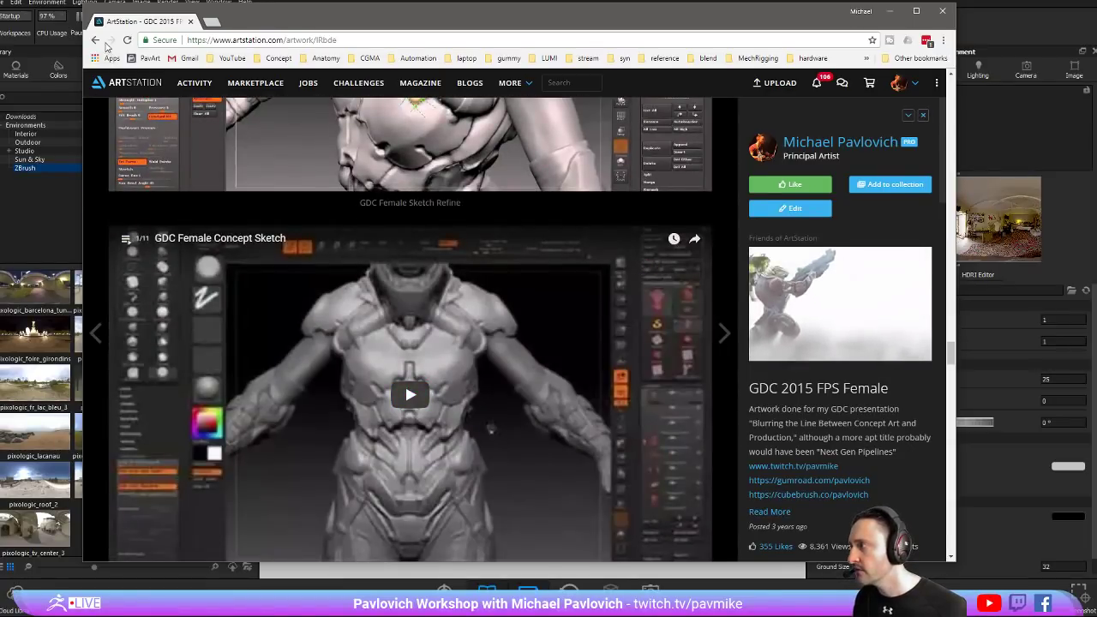
# View the Commander – High Res Process artwork, then return to KeyShot
pyautogui.press('Escape')
pyautogui.click(326, 277)
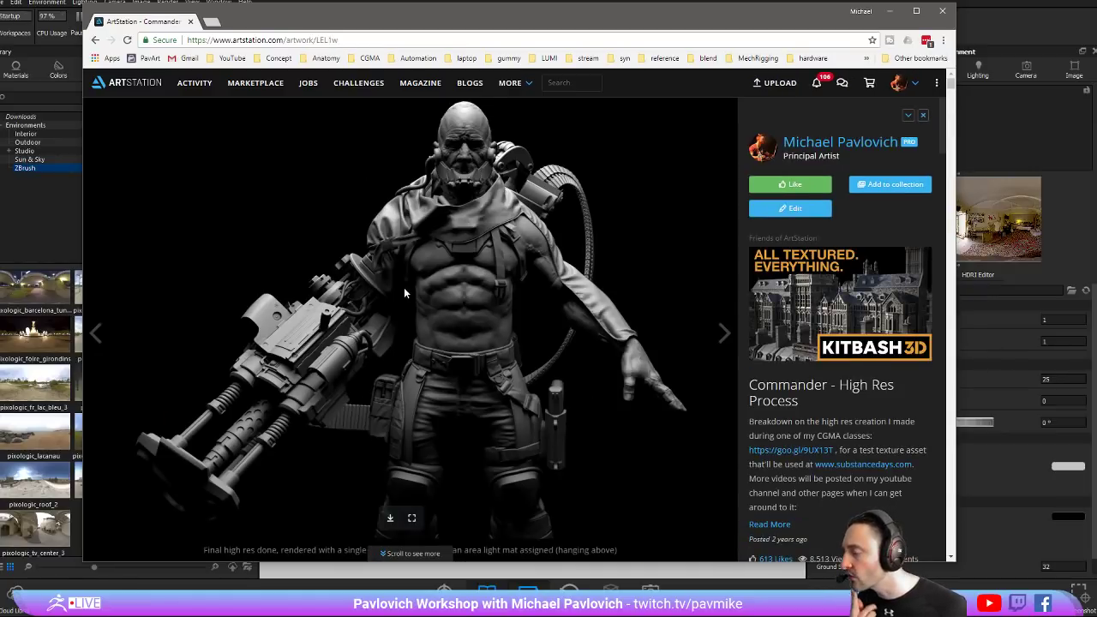
pyautogui.scroll(-5, 406, 293)
pyautogui.scroll(-3, 404, 293)
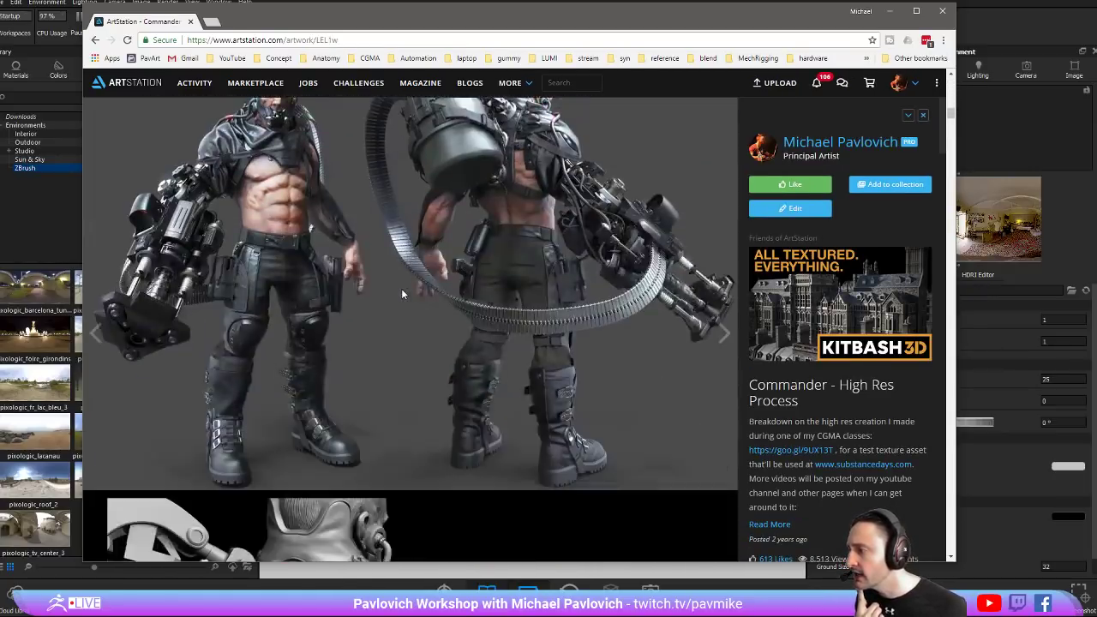
pyautogui.scroll(-3, 401, 294)
pyautogui.scroll(-3, 401, 293)
pyautogui.scroll(-3, 401, 293)
pyautogui.scroll(-3, 401, 289)
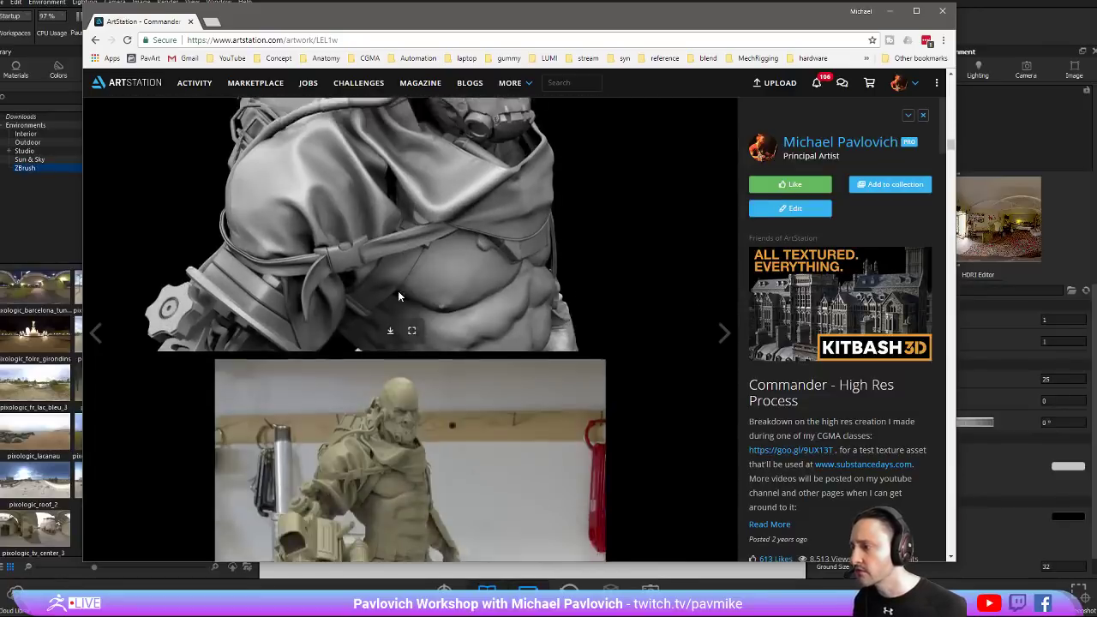
pyautogui.scroll(-3, 397, 290)
pyautogui.scroll(-3, 406, 292)
pyautogui.scroll(-3, 410, 295)
pyautogui.scroll(5, 410, 295)
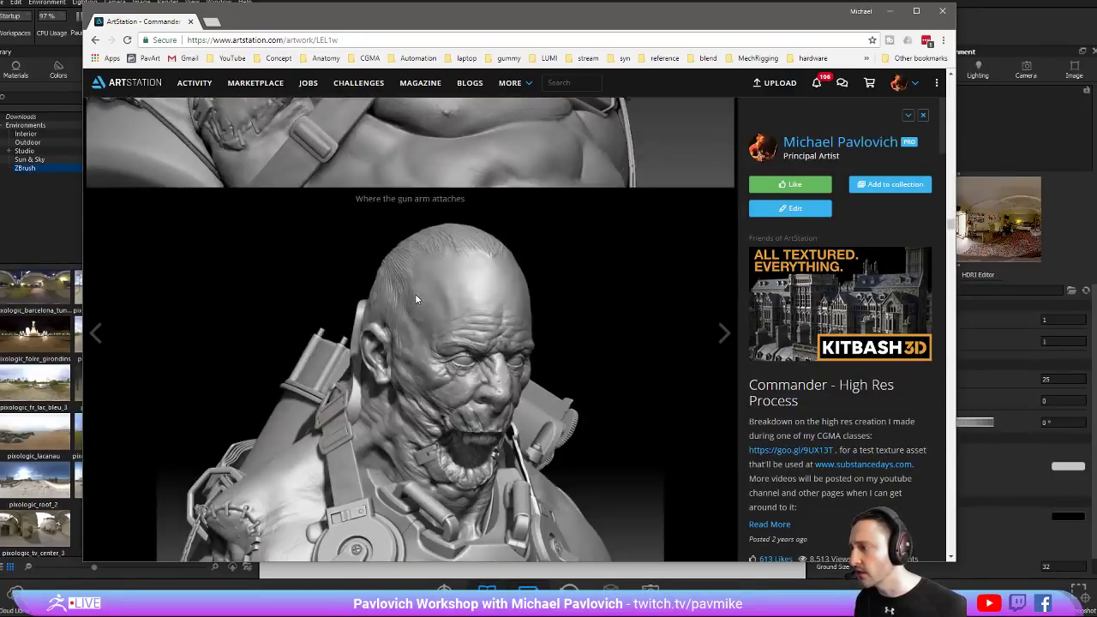
pyautogui.scroll(5, 415, 293)
pyautogui.scroll(5, 417, 295)
pyautogui.scroll(-4, 291, 240)
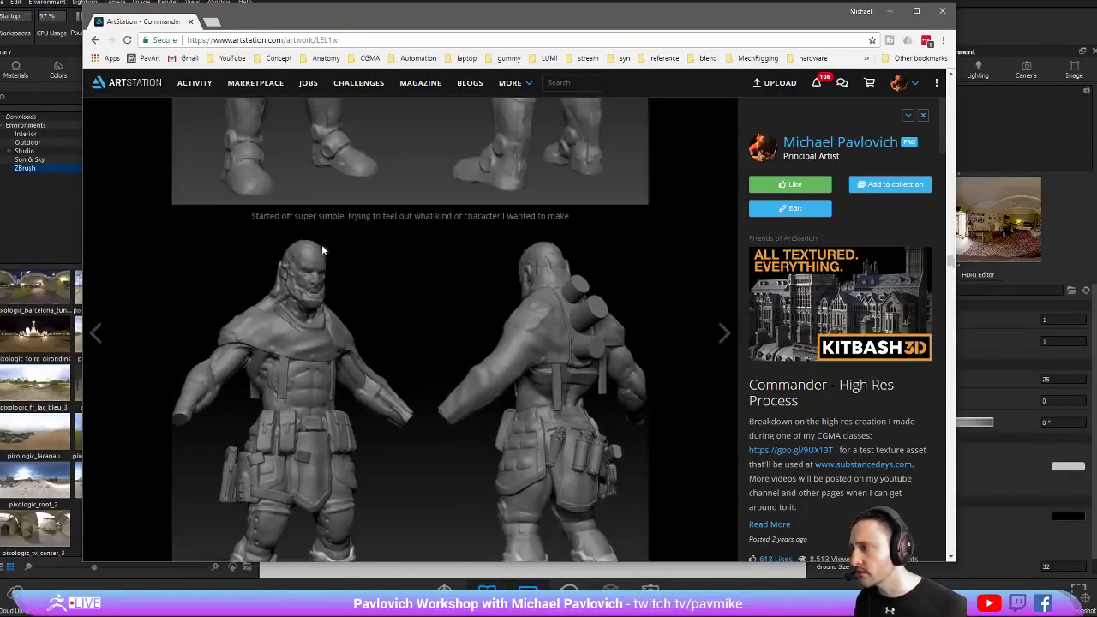
pyautogui.scroll(-1, 309, 205)
pyautogui.scroll(-4, 308, 249)
pyautogui.scroll(-4, 314, 290)
pyautogui.scroll(-3, 314, 290)
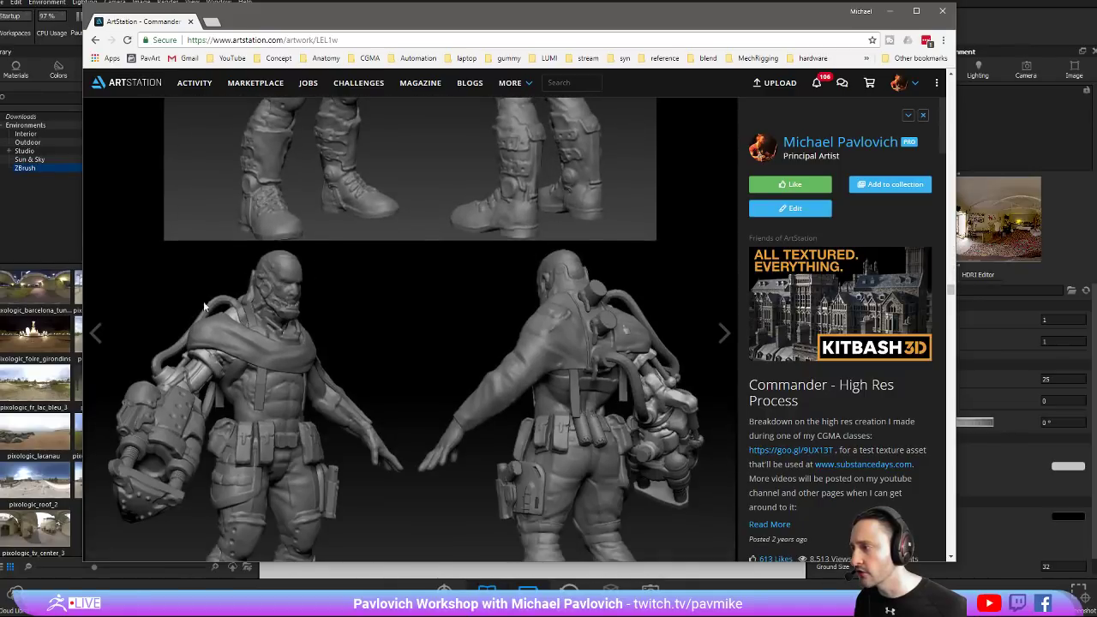
pyautogui.scroll(-4, 306, 302)
pyautogui.scroll(-3, 414, 219)
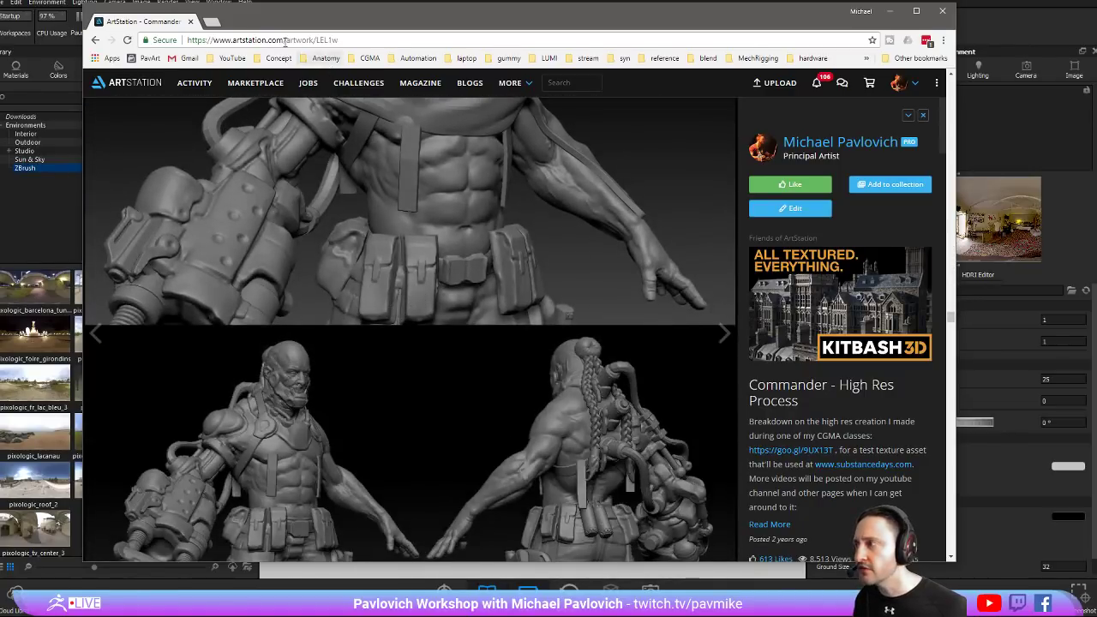
pyautogui.hotkey('alt', 'Tab')
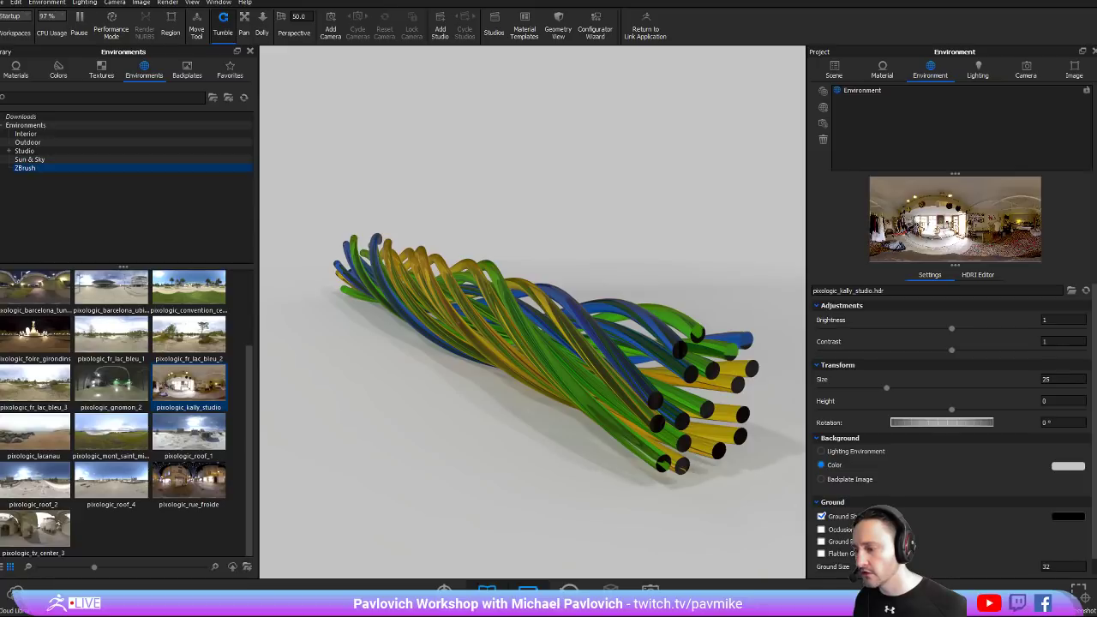
pyautogui.hotkey('alt', 'Tab')
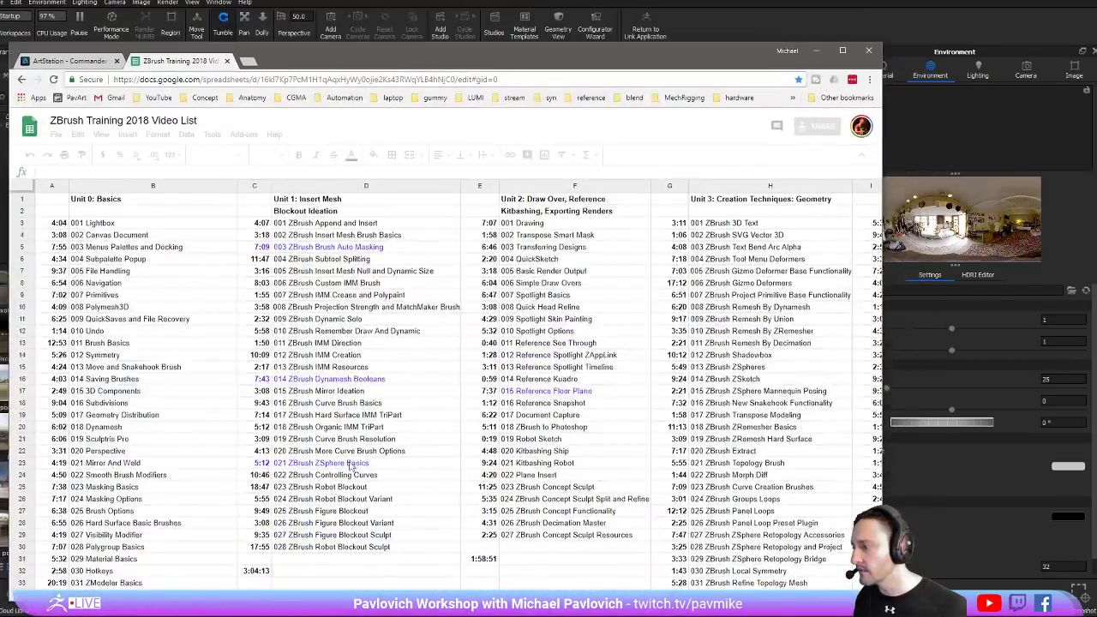
pyautogui.scroll(-1, 128, 342)
pyautogui.scroll(-1, 141, 428)
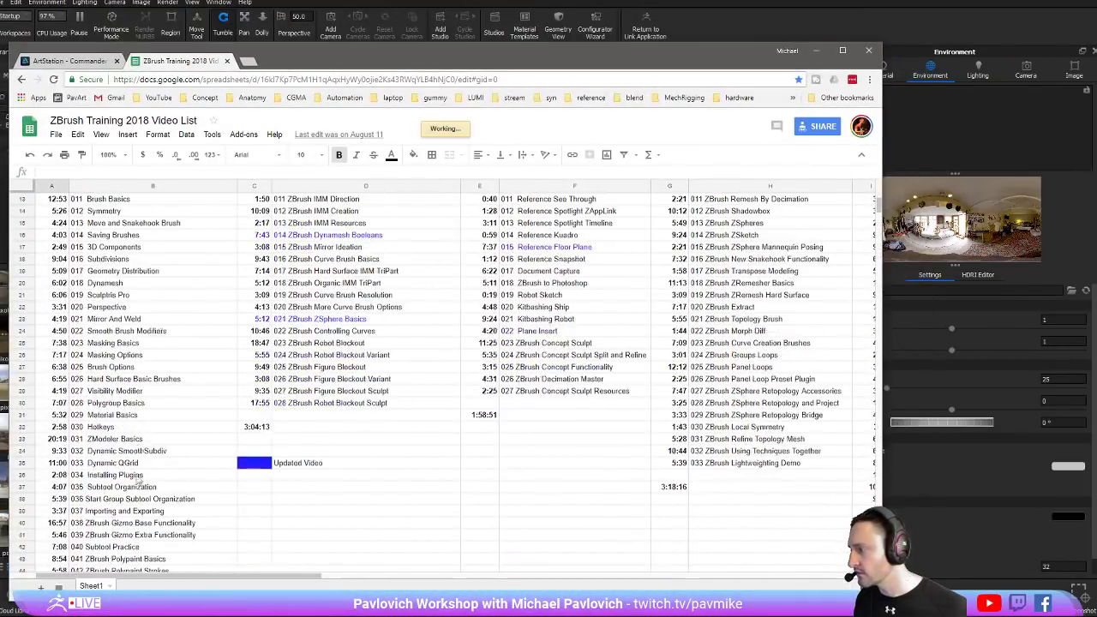
pyautogui.scroll(-3, 137, 478)
pyautogui.scroll(-2, 128, 493)
pyautogui.scroll(7, 124, 461)
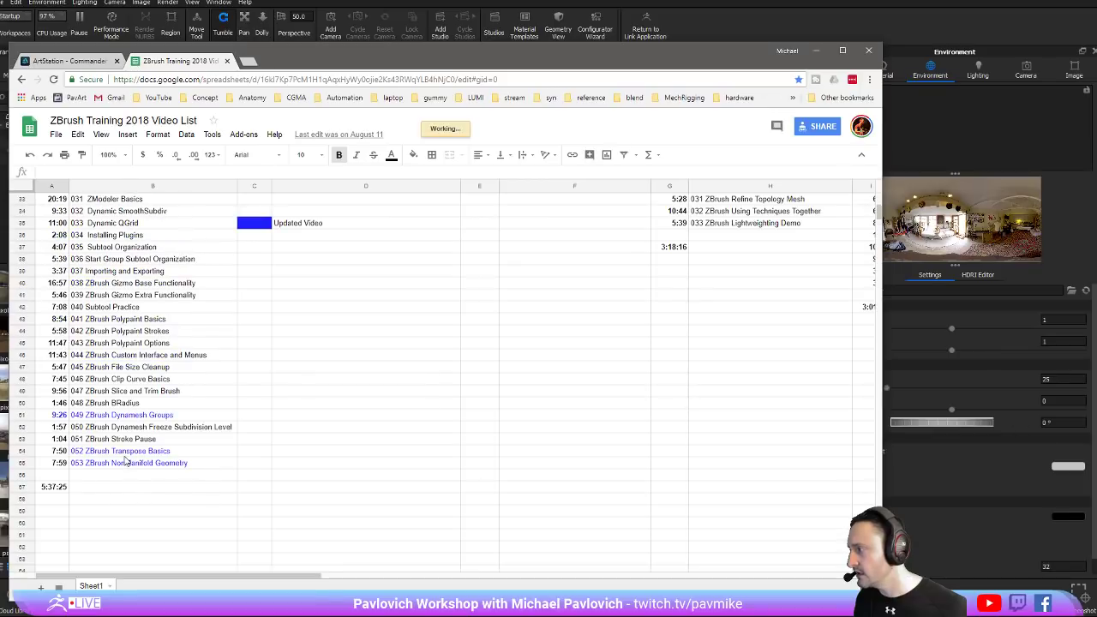
pyautogui.scroll(-2, 159, 463)
pyautogui.scroll(2, 163, 467)
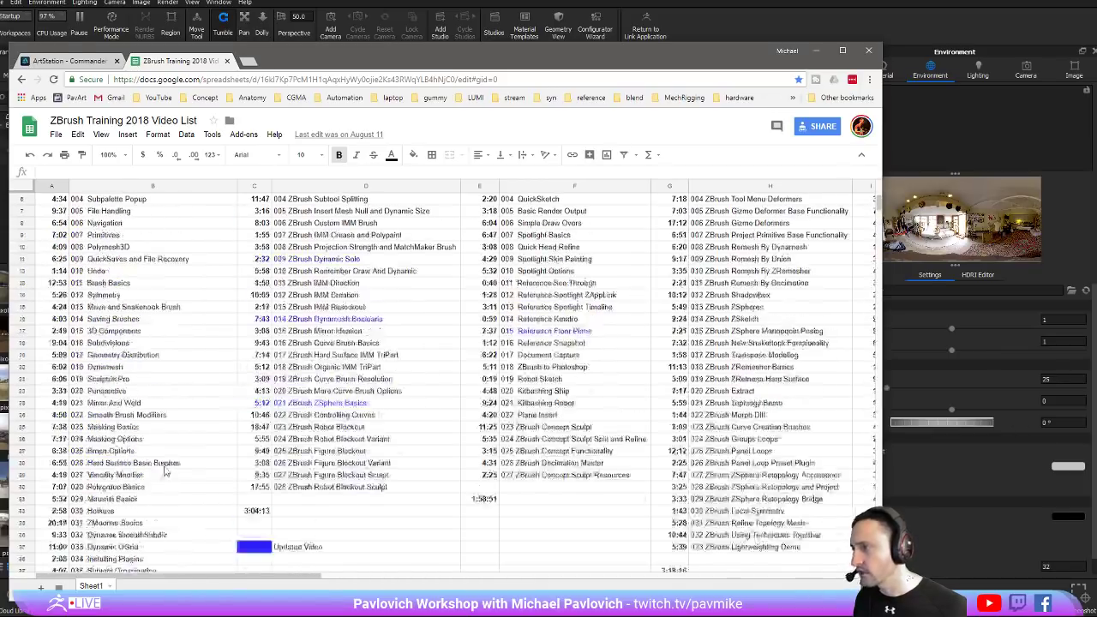
pyautogui.scroll(1, 193, 522)
pyautogui.moveTo(229, 581); pyautogui.dragTo(403, 568)
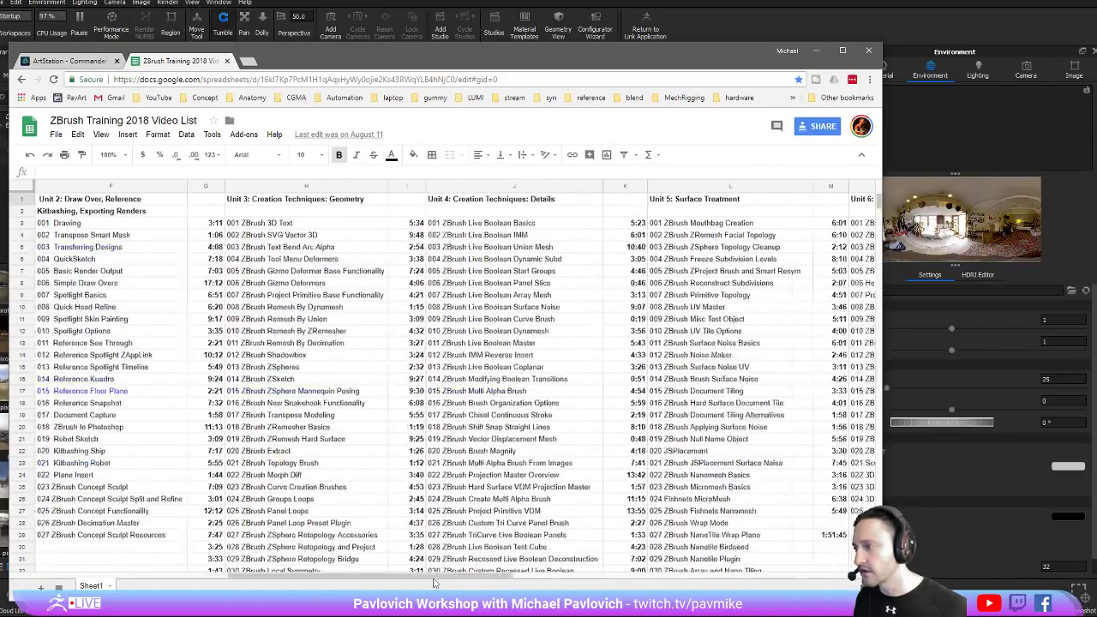
pyautogui.scroll(-10, 342, 420)
pyautogui.scroll(-5, 343, 419)
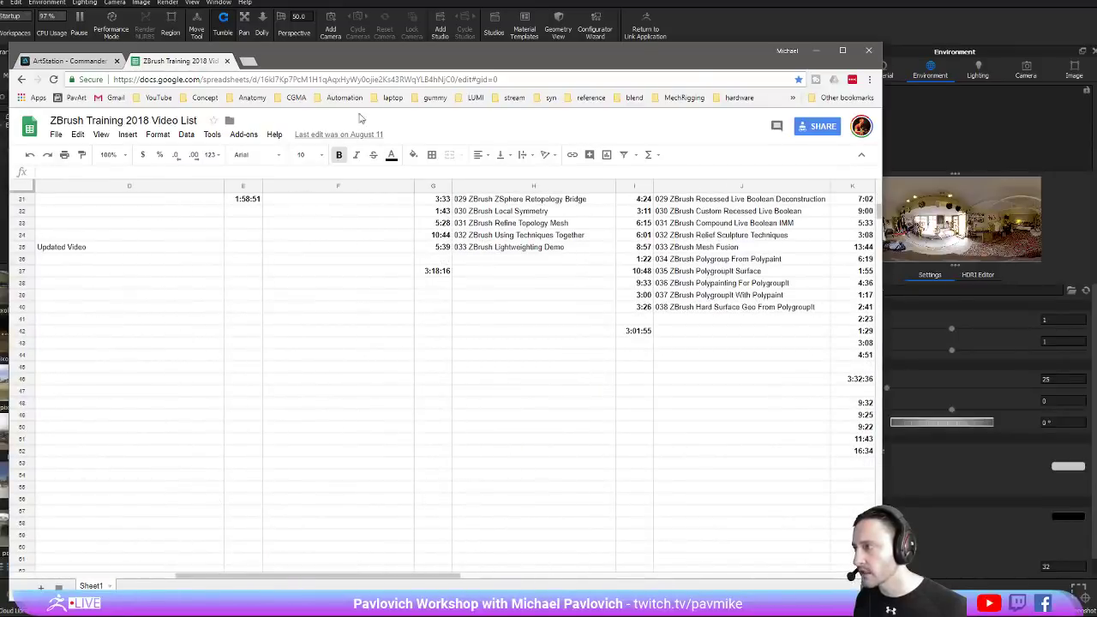
pyautogui.hotkey('alt', 'Tab')
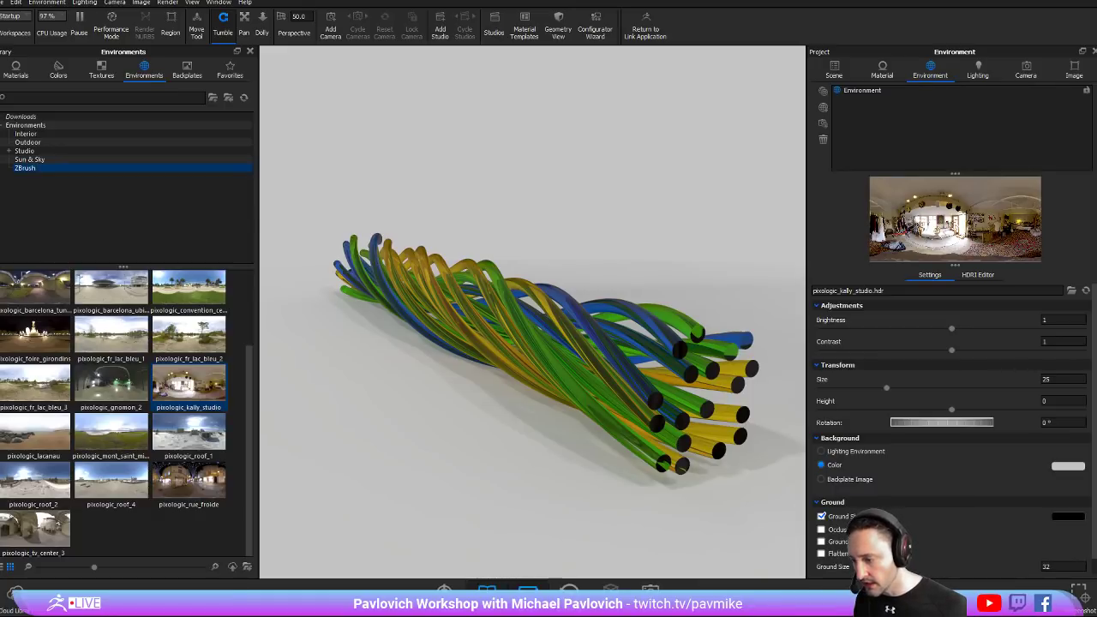
# Switch between the ArtStation browser and KeyShot, ending with the browser over KeyShot
pyautogui.hotkey('alt', 'Tab')
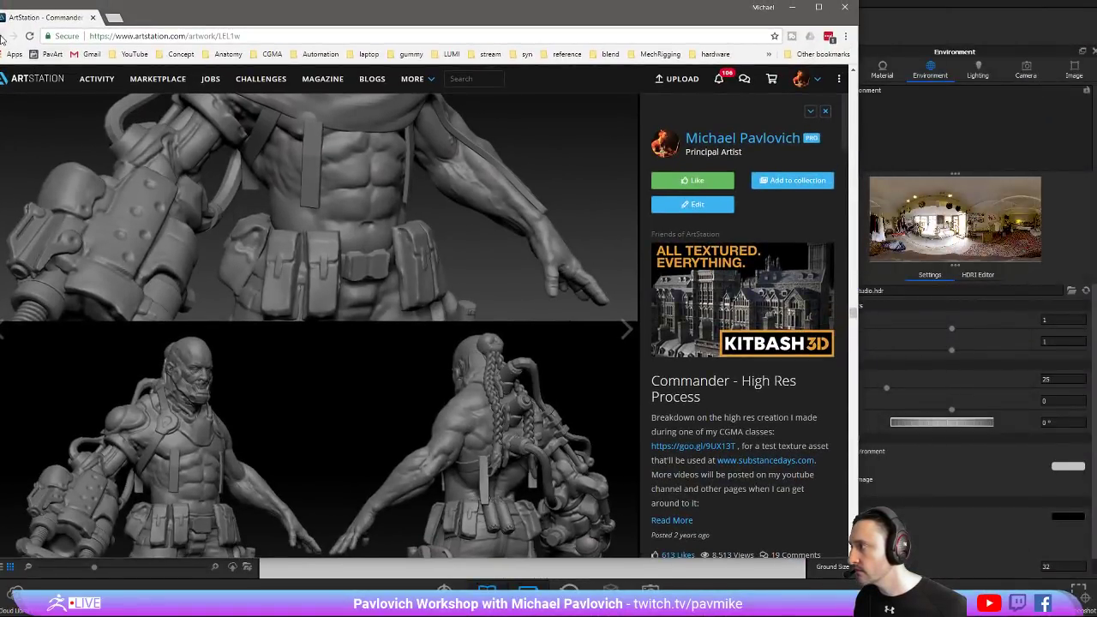
pyautogui.click(4, 36)
pyautogui.hotkey('alt', 'Tab')
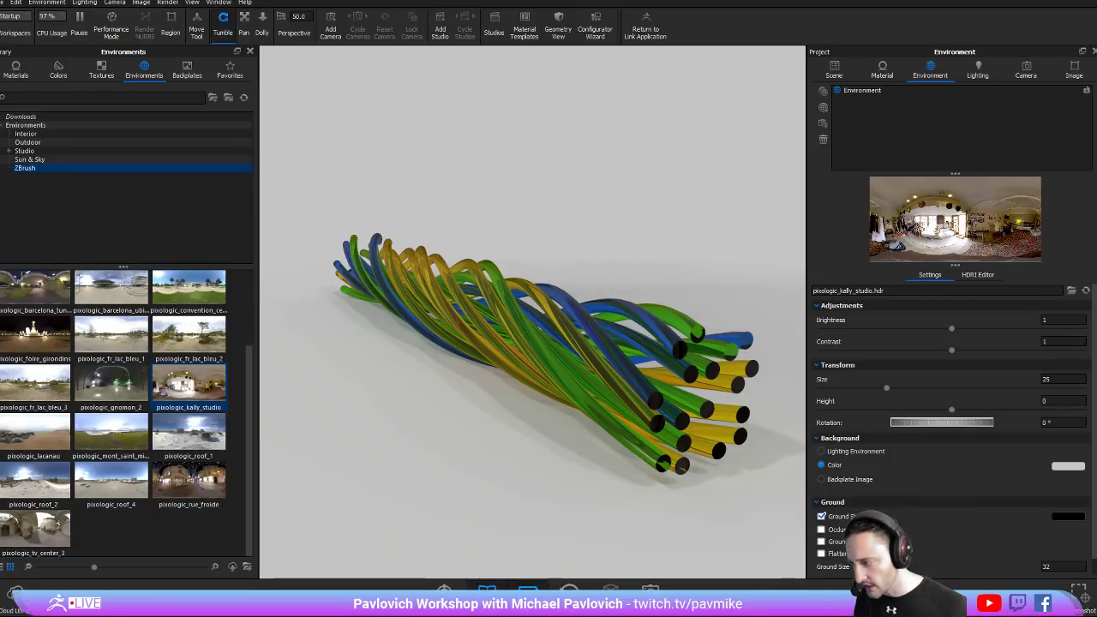
pyautogui.hotkey('alt', 'Tab')
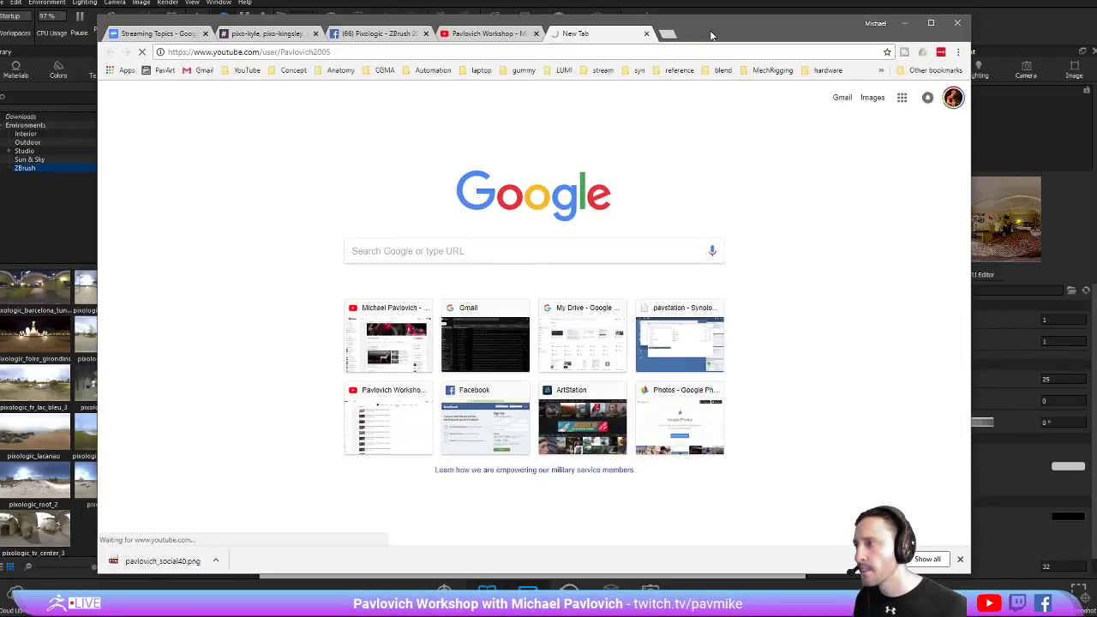
# Open the channel's Playlists page and copy its address
pyautogui.click(482, 33)
pyautogui.click(600, 33)
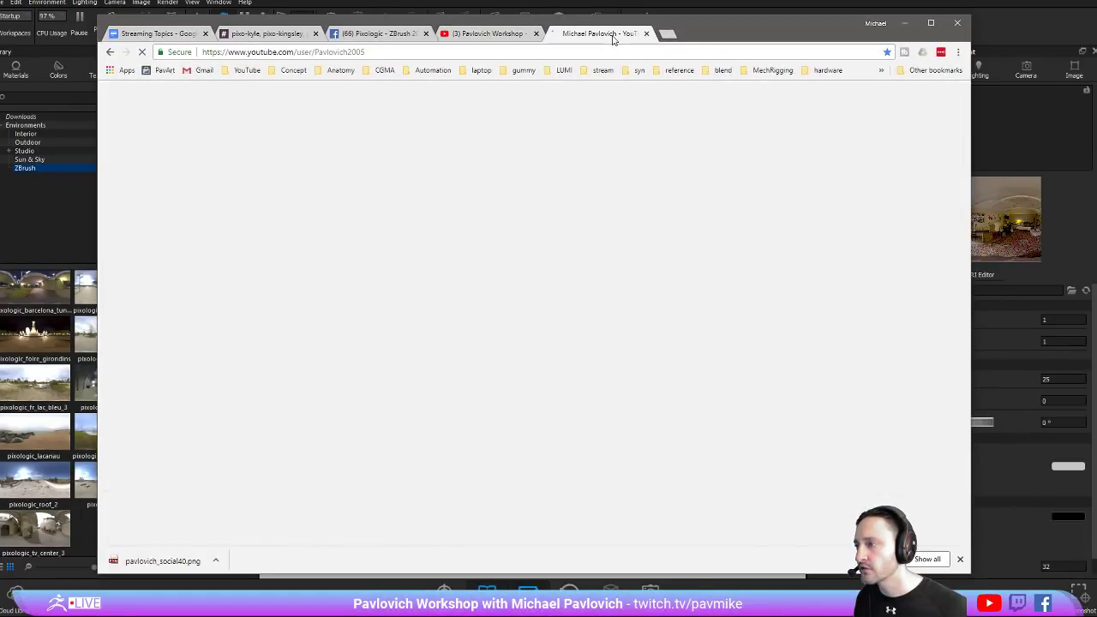
pyautogui.click(389, 286)
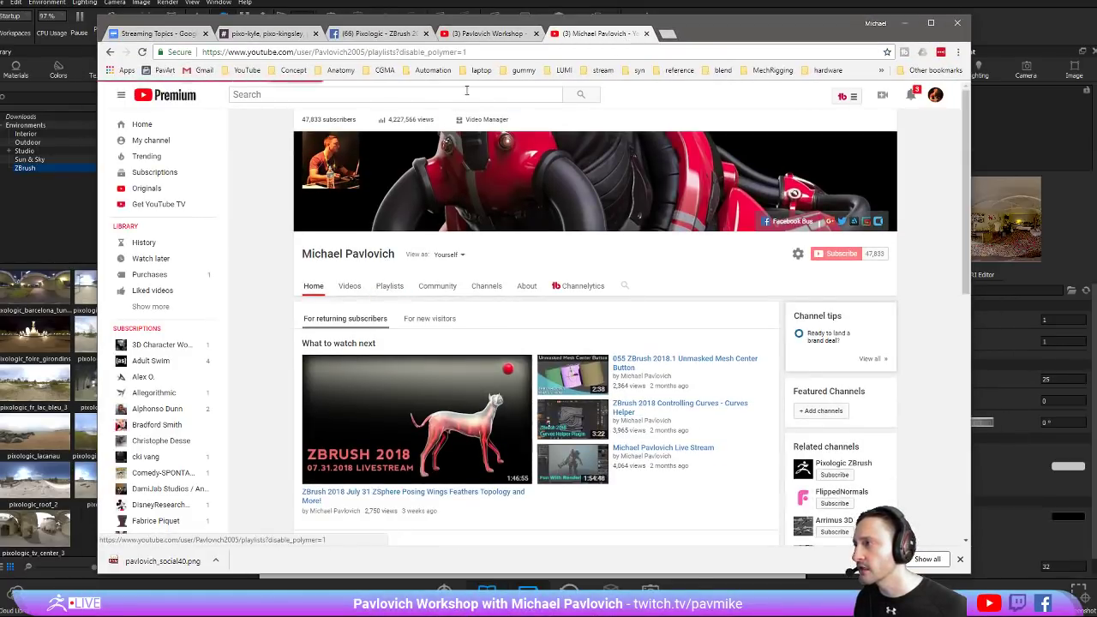
pyautogui.click(501, 52)
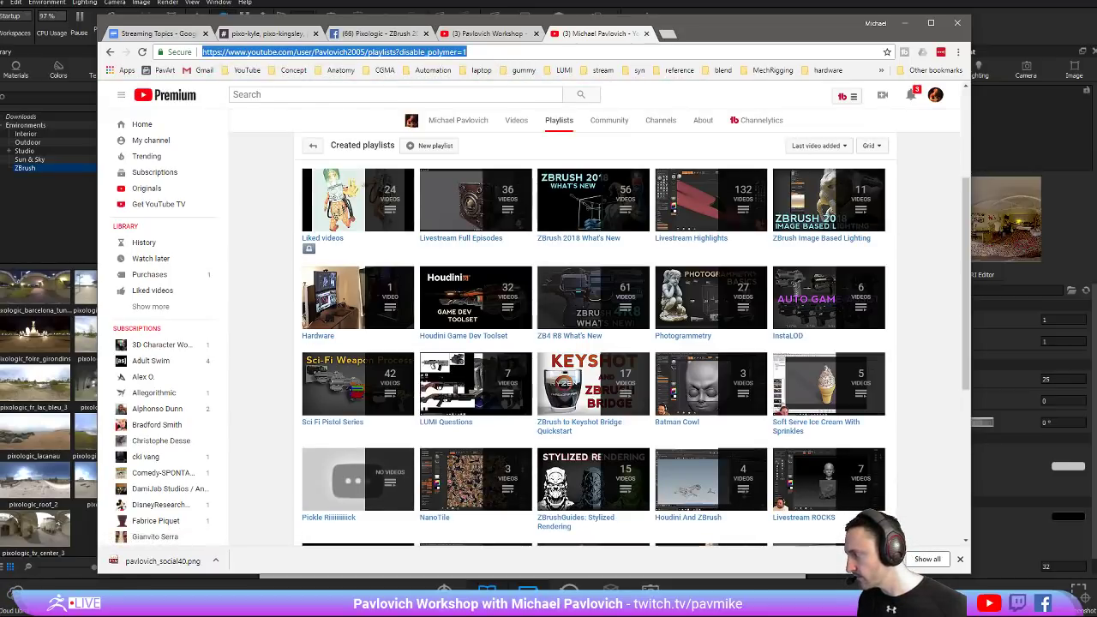
pyautogui.hotkey('alt', 'Tab')
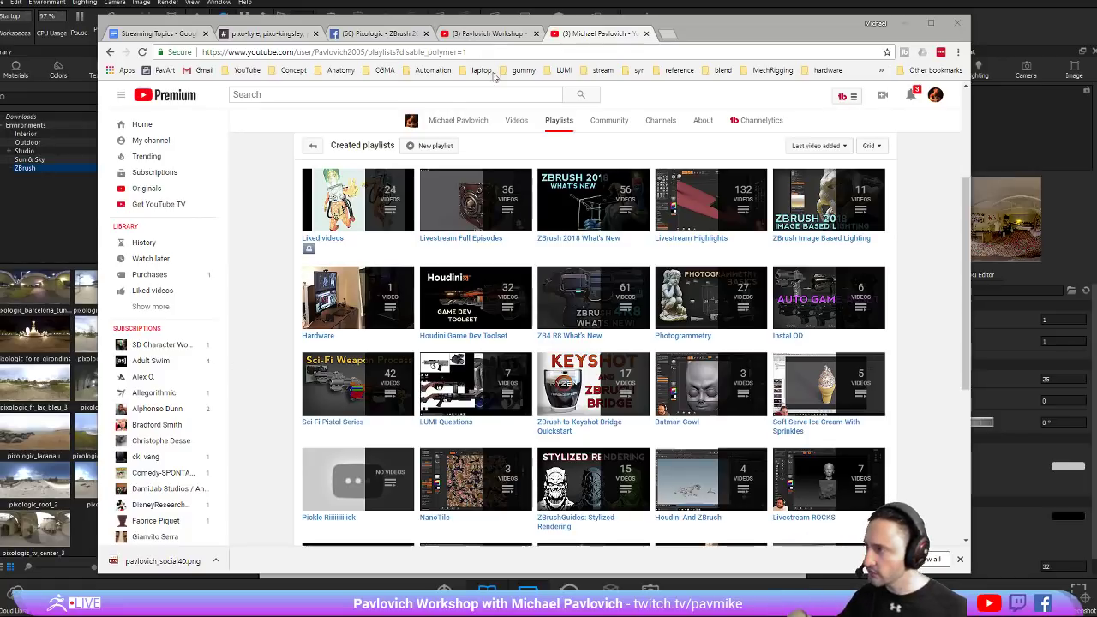
# Browse the Pavlovich Workshop playlist tab and select its page address
pyautogui.click(486, 34)
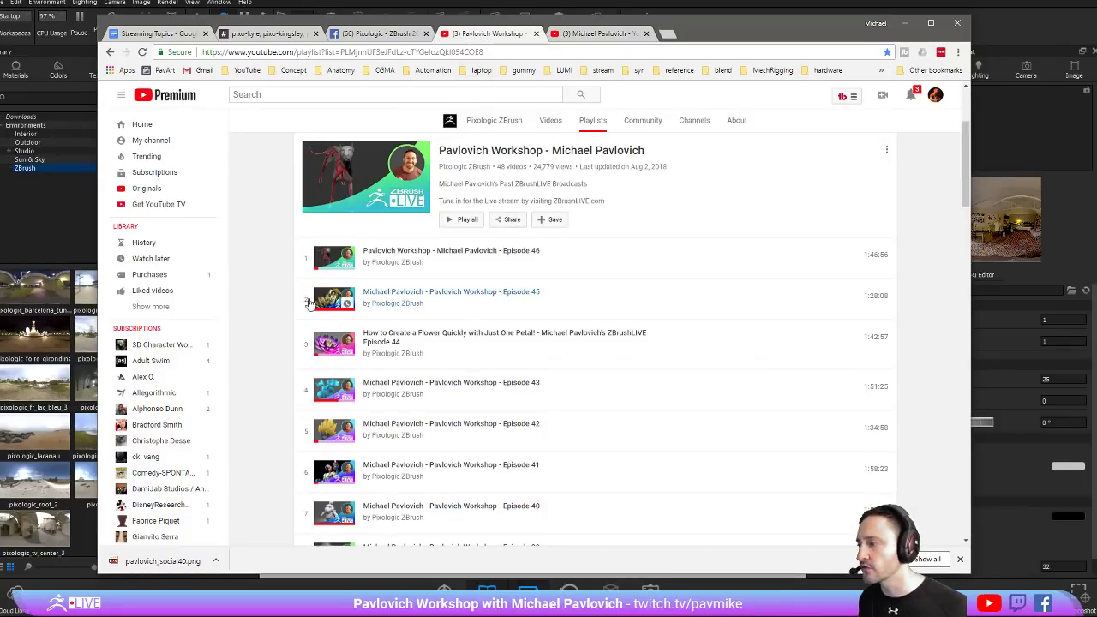
pyautogui.scroll(-6, 287, 291)
pyautogui.scroll(-8, 283, 286)
pyautogui.scroll(-8, 283, 286)
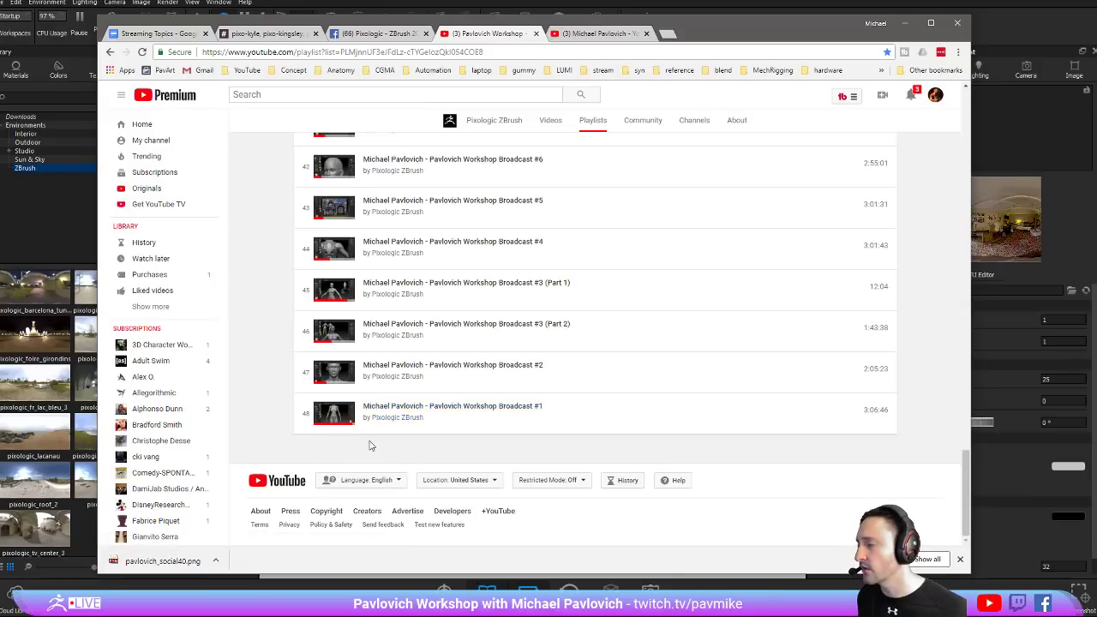
pyautogui.moveTo(333, 372)
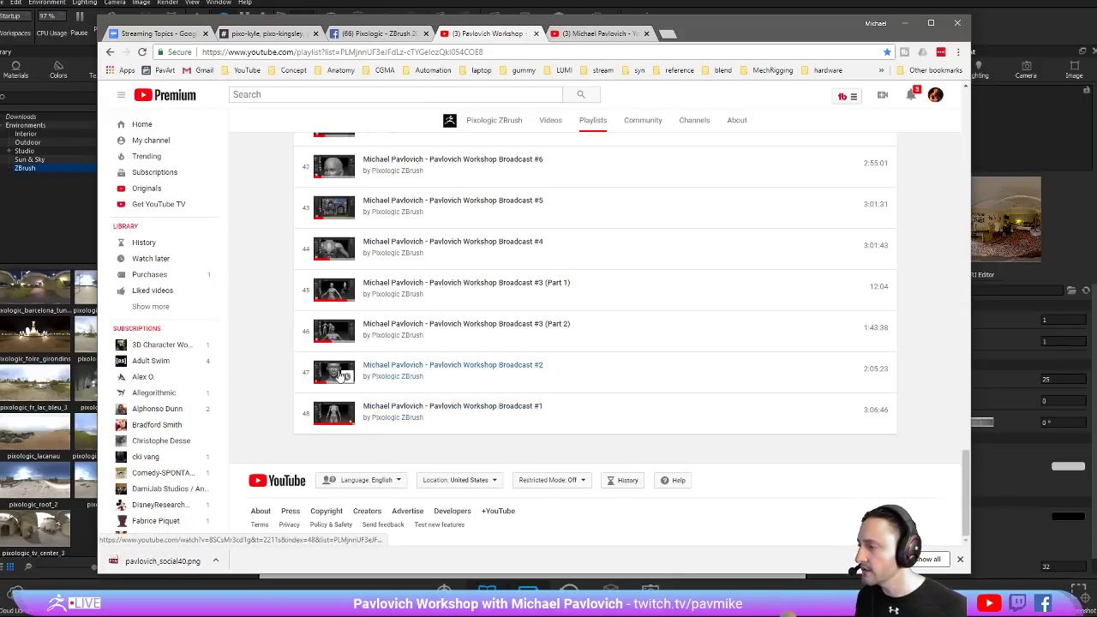
pyautogui.scroll(1, 339, 364)
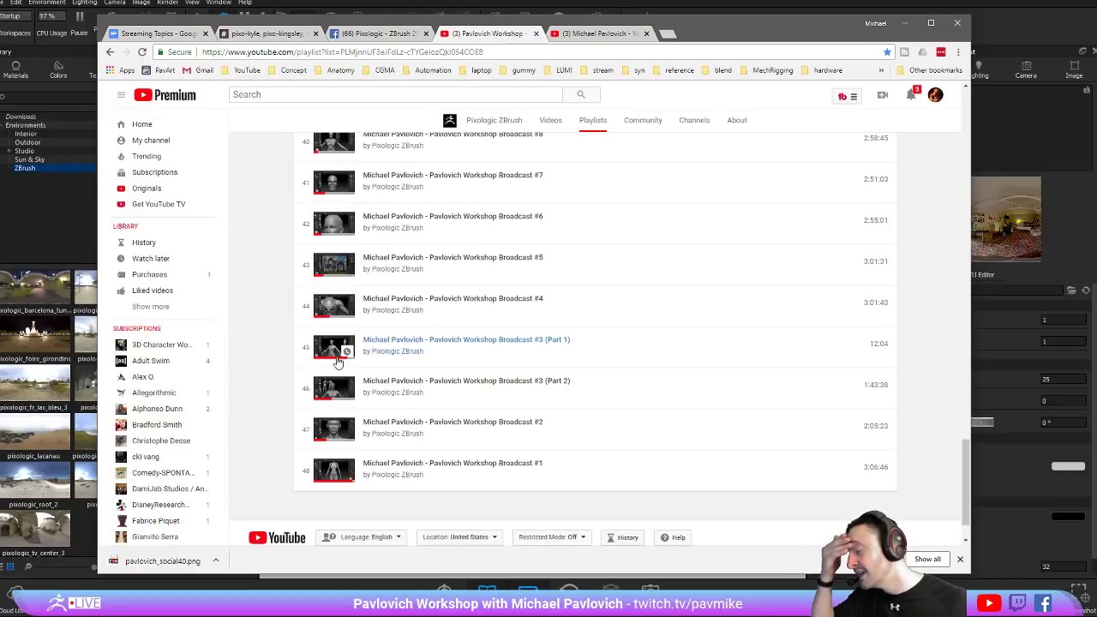
pyautogui.scroll(1, 338, 362)
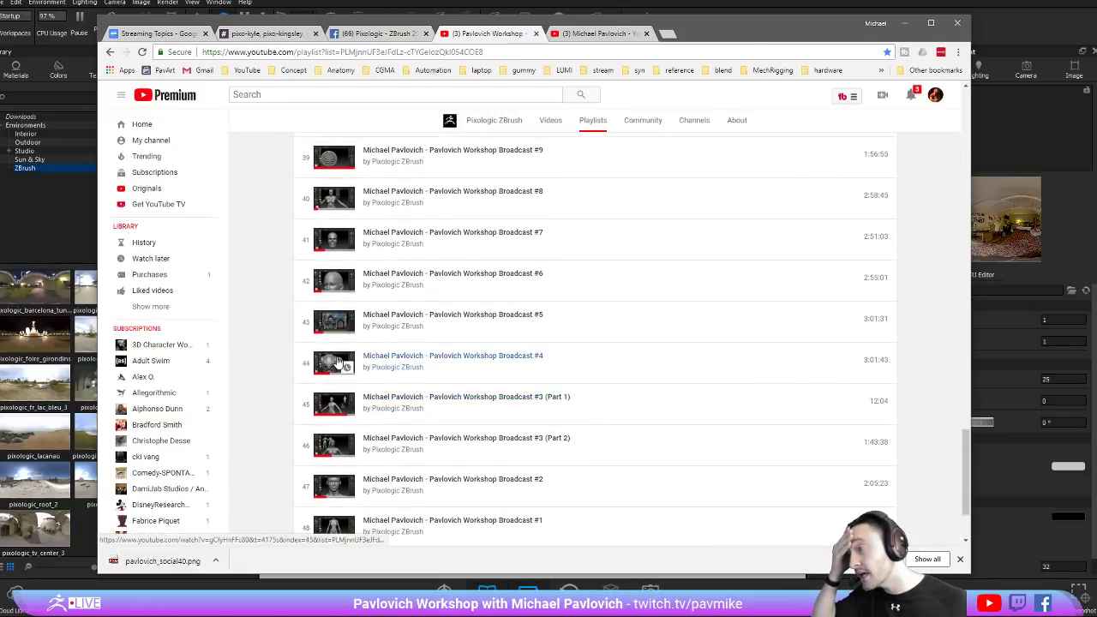
pyautogui.scroll(2, 339, 362)
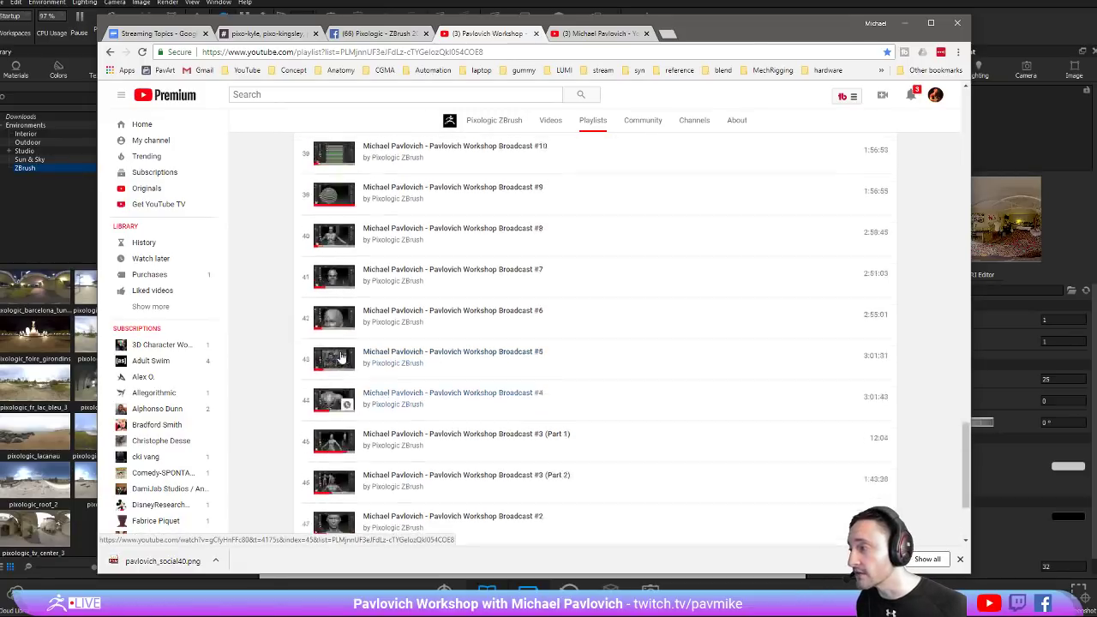
pyautogui.scroll(3, 339, 360)
pyautogui.scroll(5, 340, 357)
pyautogui.scroll(4, 340, 355)
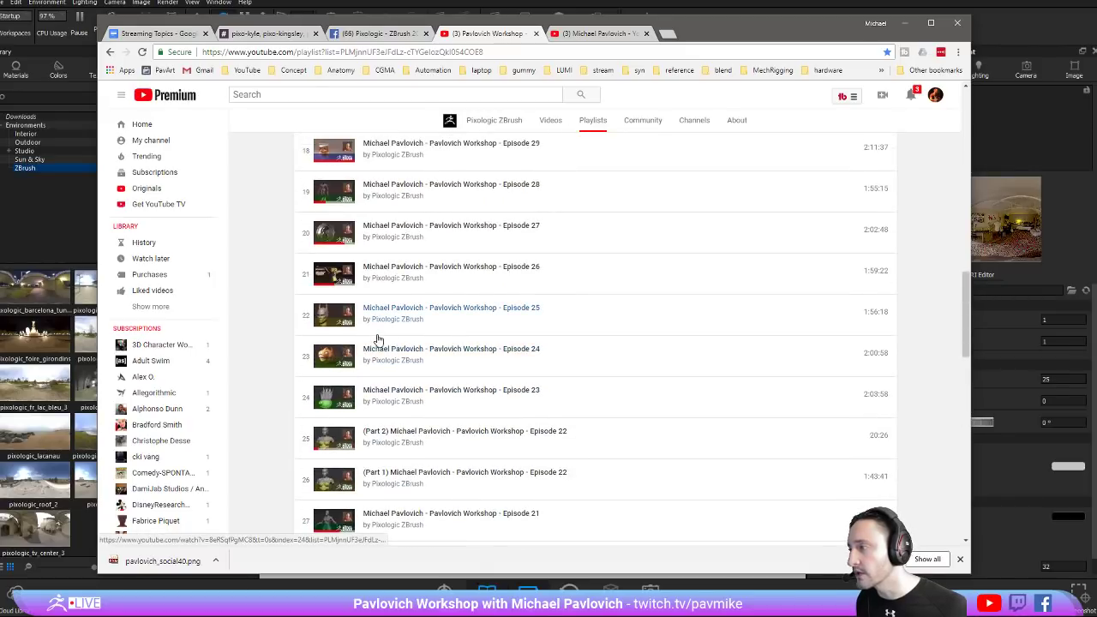
pyautogui.scroll(1, 360, 425)
pyautogui.scroll(2, 360, 426)
pyautogui.scroll(2, 360, 427)
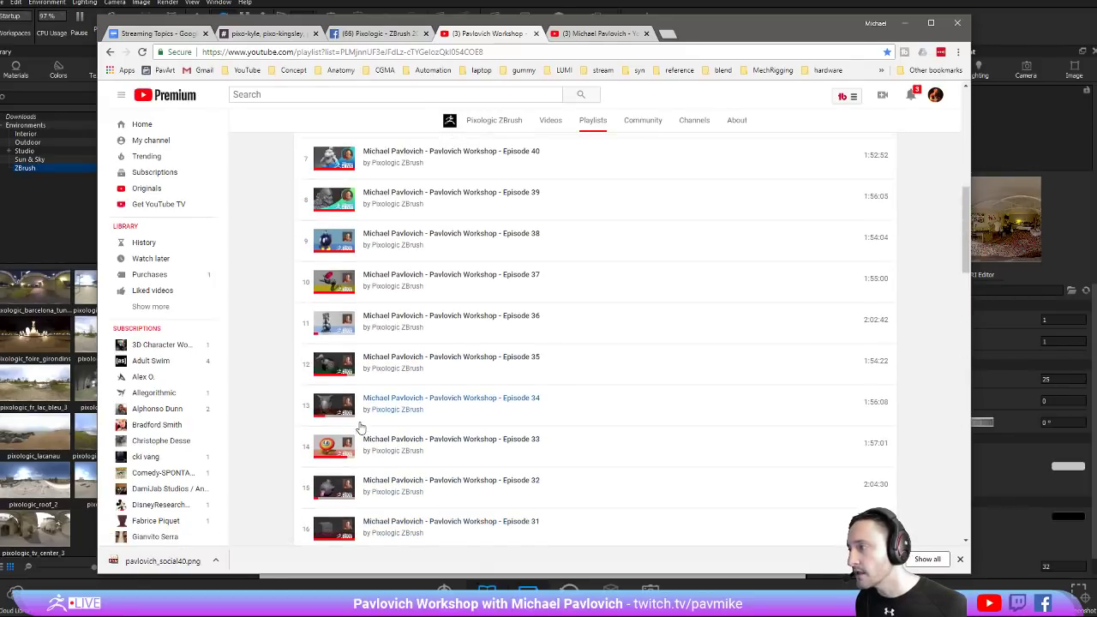
pyautogui.scroll(2, 360, 427)
pyautogui.scroll(3, 360, 426)
pyautogui.scroll(-1, 360, 425)
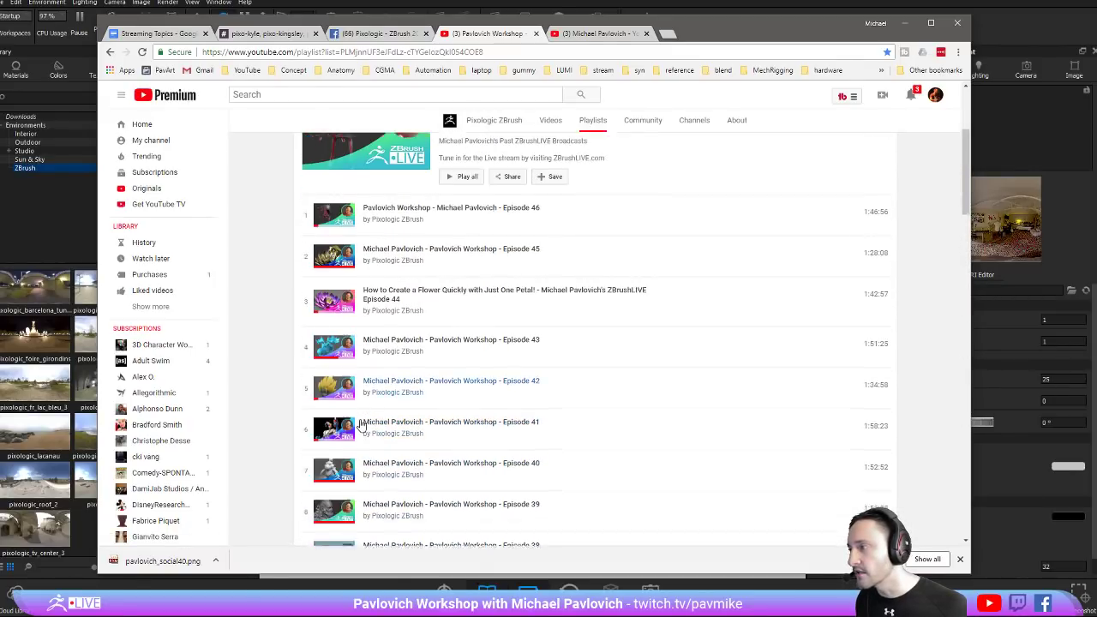
pyautogui.scroll(-2, 359, 425)
pyautogui.scroll(-2, 360, 424)
pyautogui.scroll(-1, 362, 422)
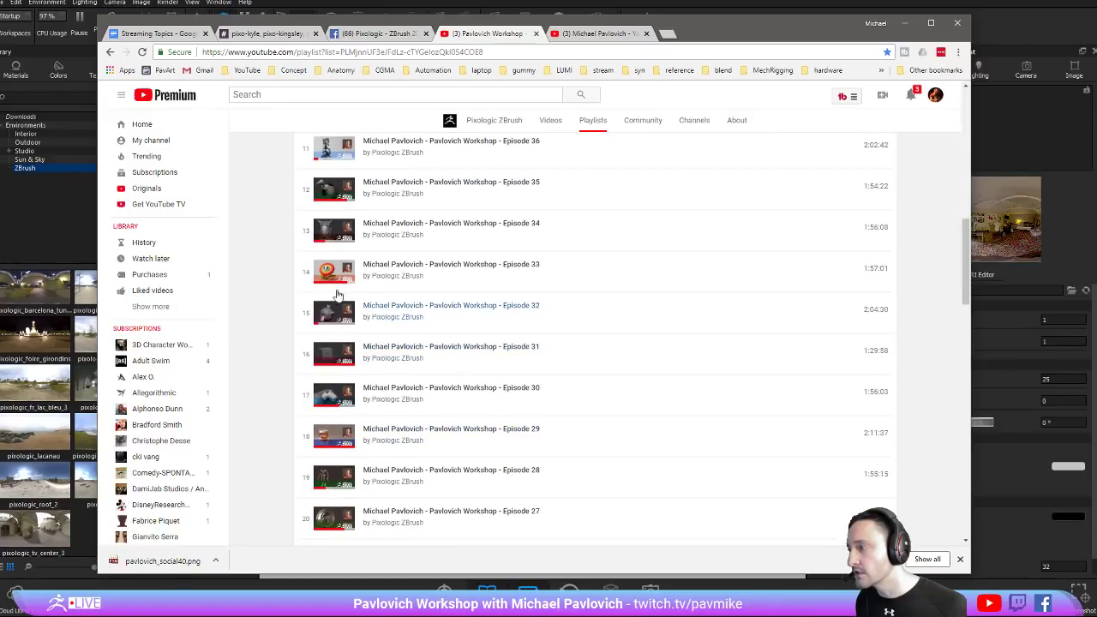
pyautogui.scroll(-2, 360, 296)
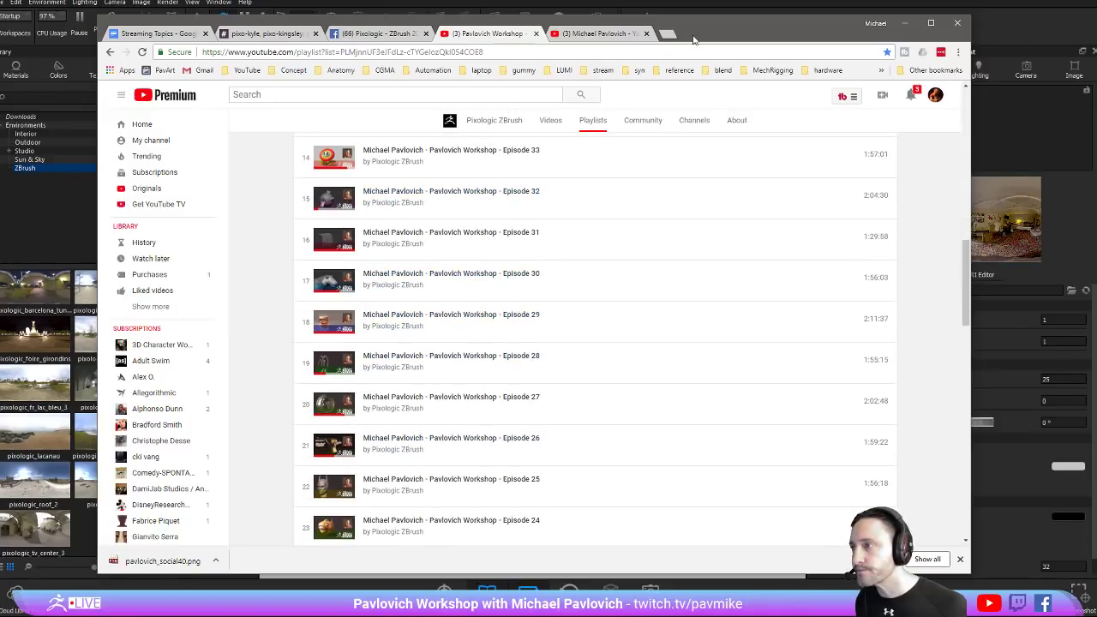
pyautogui.click(569, 51)
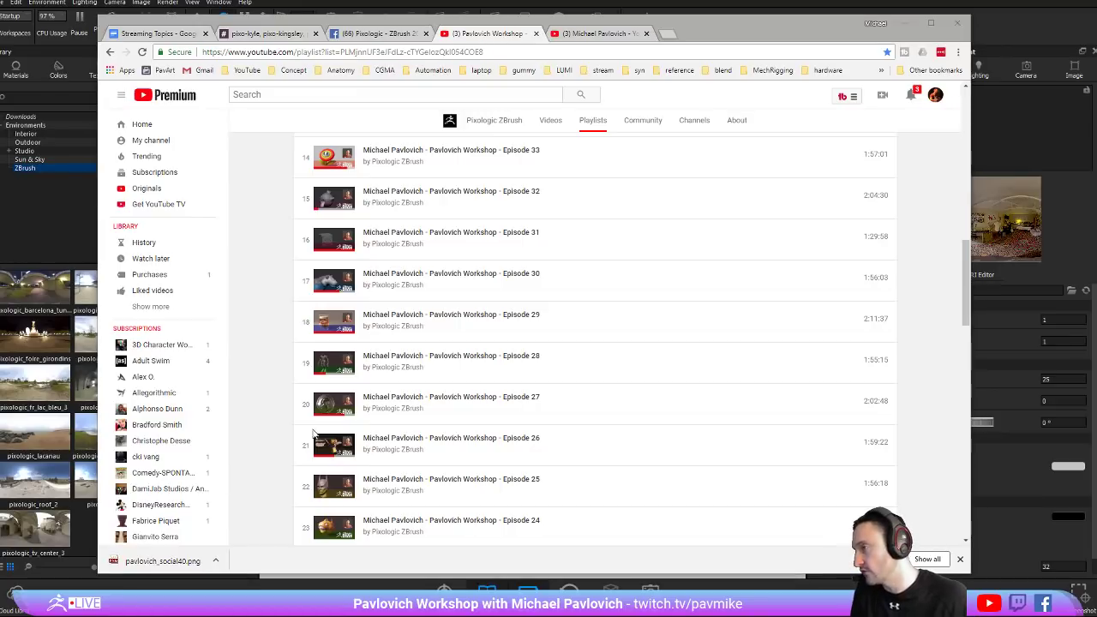
pyautogui.scroll(4, 497, 314)
pyautogui.scroll(5, 497, 313)
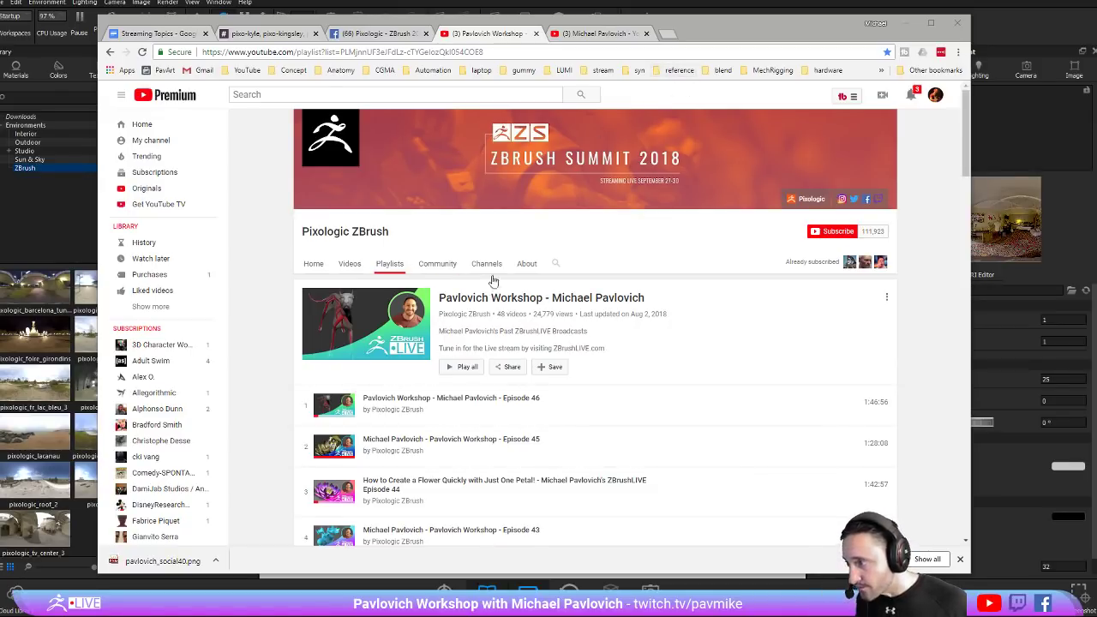
# Open the Pixologic ZBrush channel and show its Videos grid
pyautogui.click(467, 315)
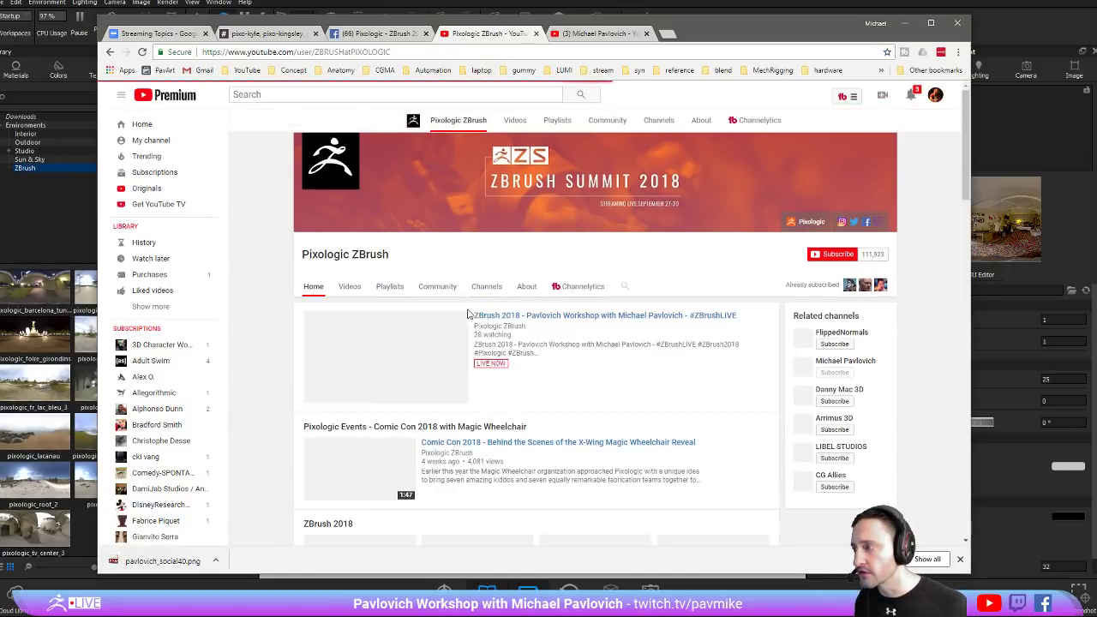
pyautogui.click(349, 263)
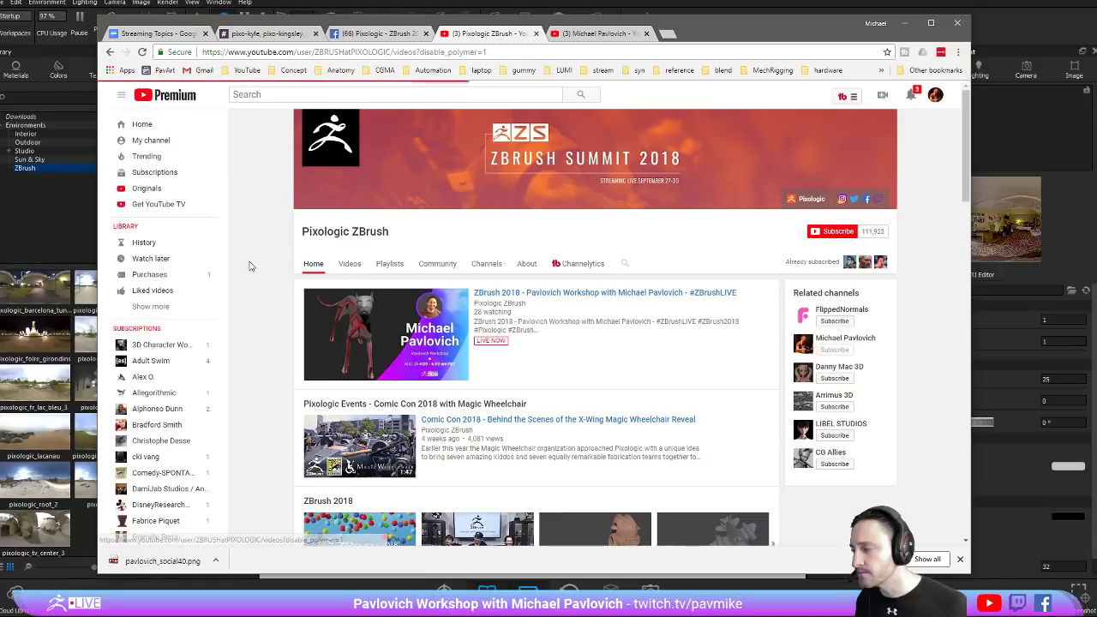
pyautogui.scroll(-3, 249, 266)
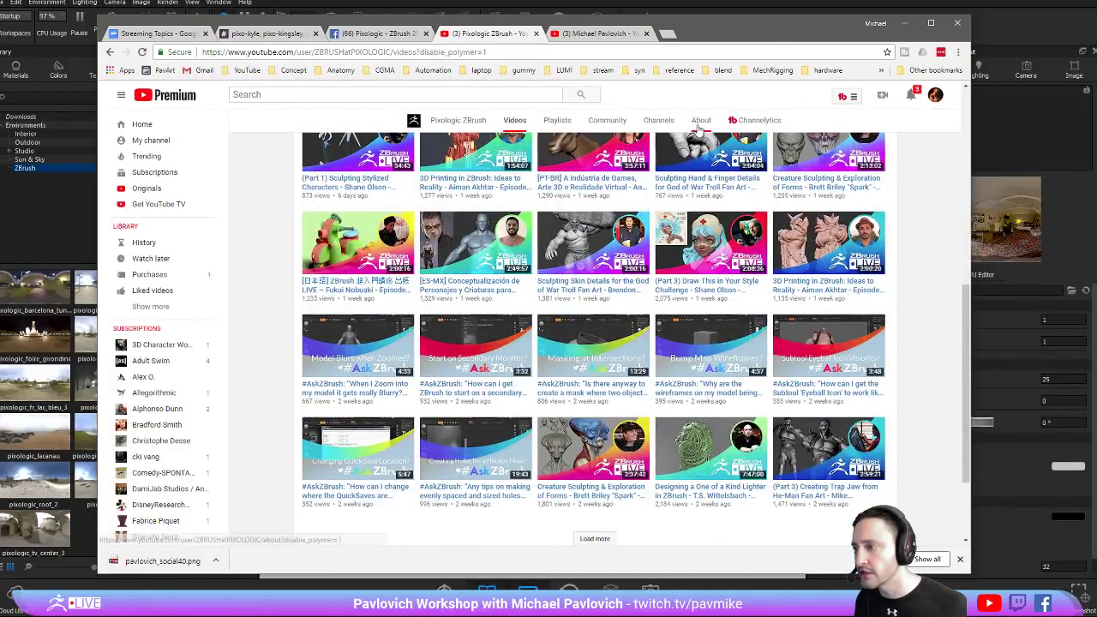
# Open and close KeyShot's Render settings, then quit KeyShot and answer the save prompt
pyautogui.hotkey('alt', 'Tab')
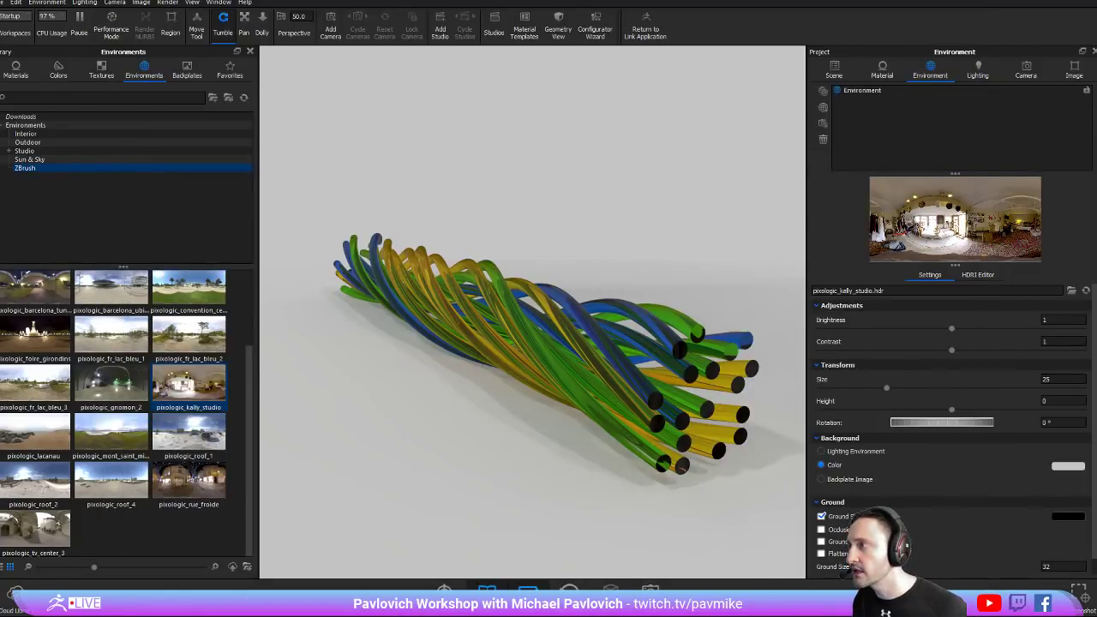
pyautogui.click(167, 2)
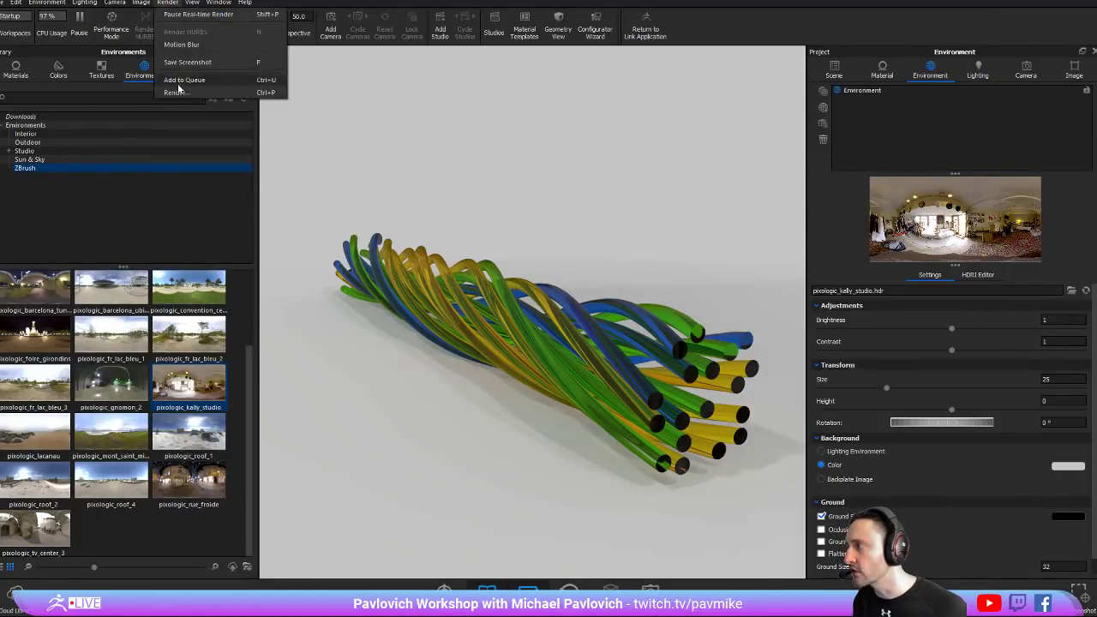
pyautogui.click(208, 118)
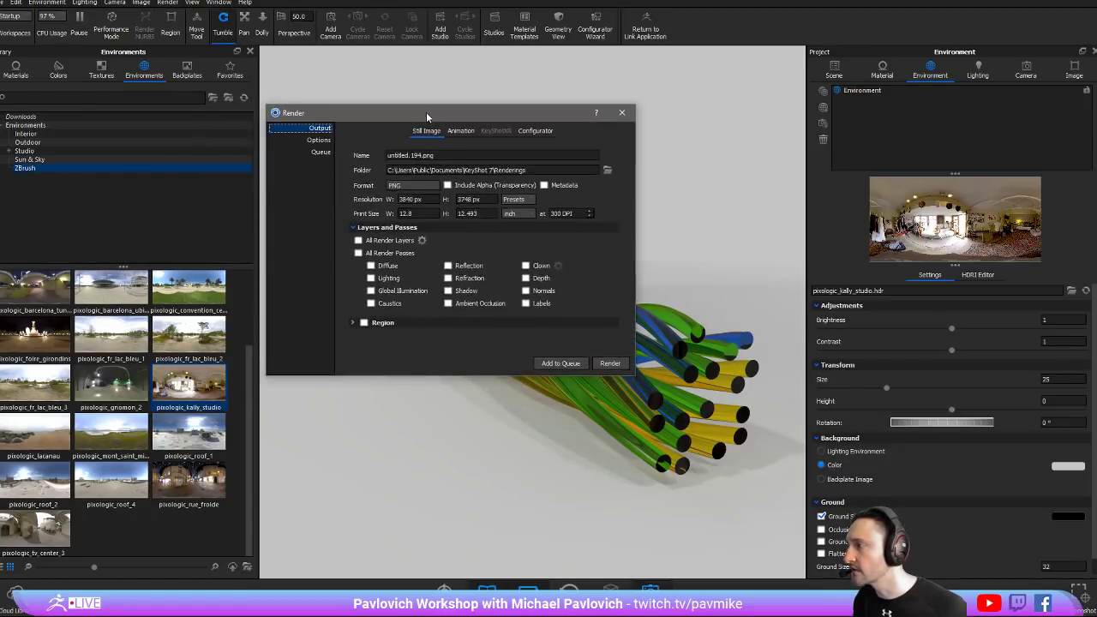
pyautogui.click(619, 107)
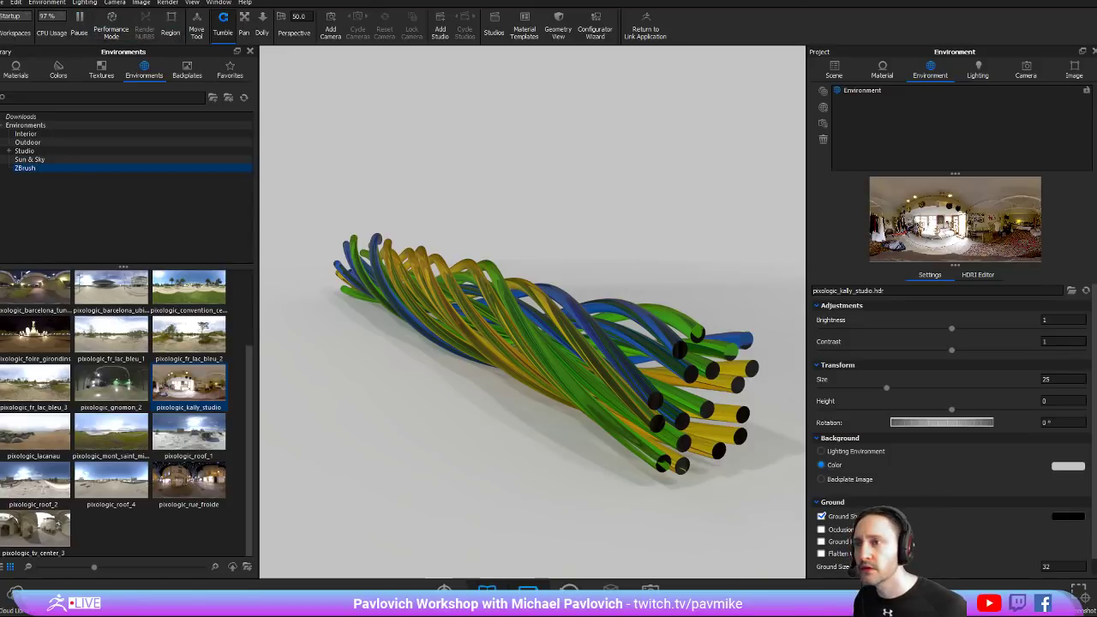
pyautogui.click(645, 30)
pyautogui.click(568, 240)
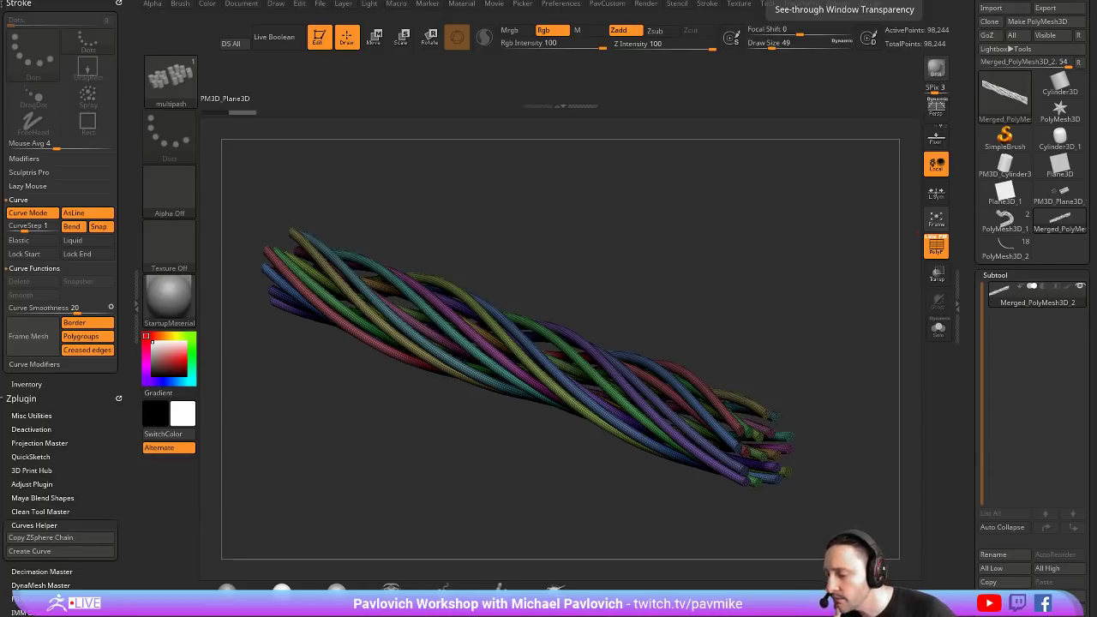
# Open the Marvelous and ZBrush Quickstart playlist in the browser, then return to ZBrush
pyautogui.hotkey('alt', 'Tab')
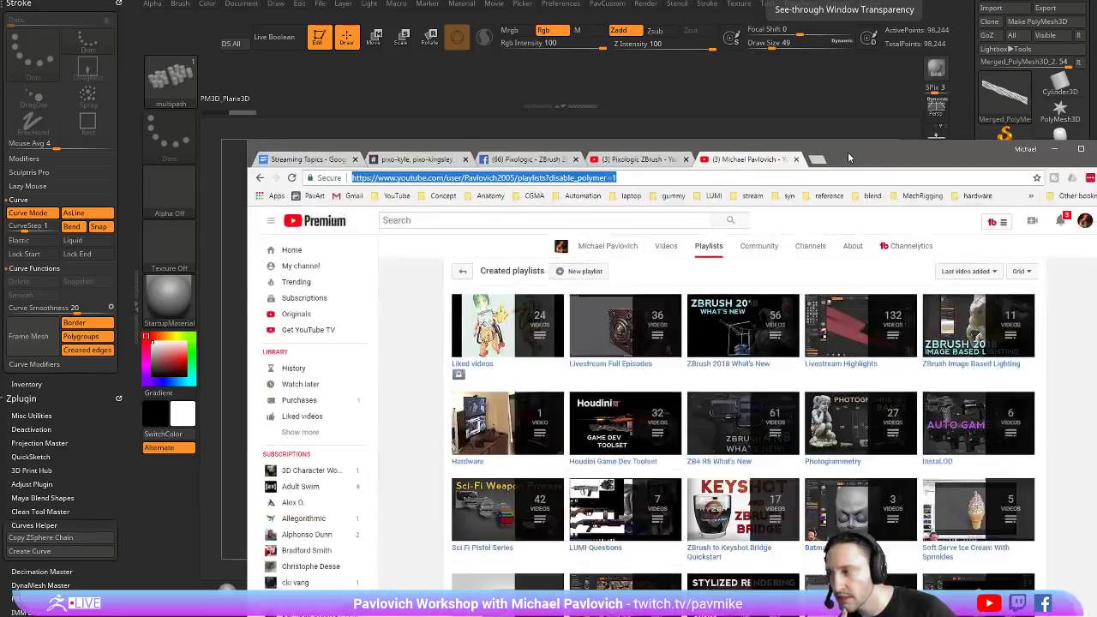
pyautogui.moveTo(847, 151); pyautogui.dragTo(667, 41)
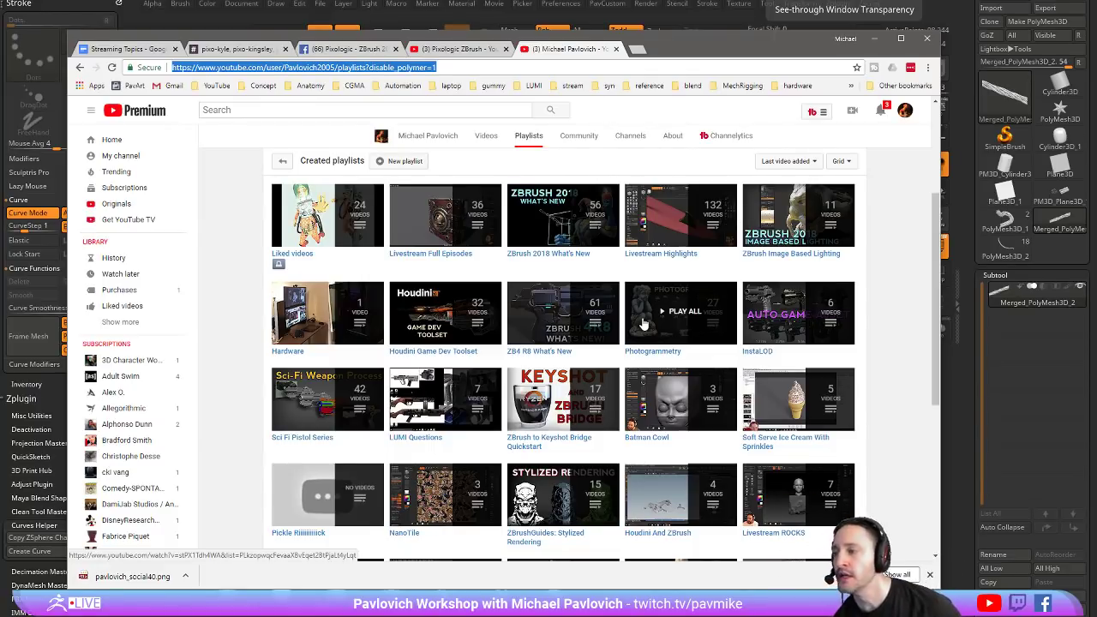
pyautogui.scroll(-2, 644, 324)
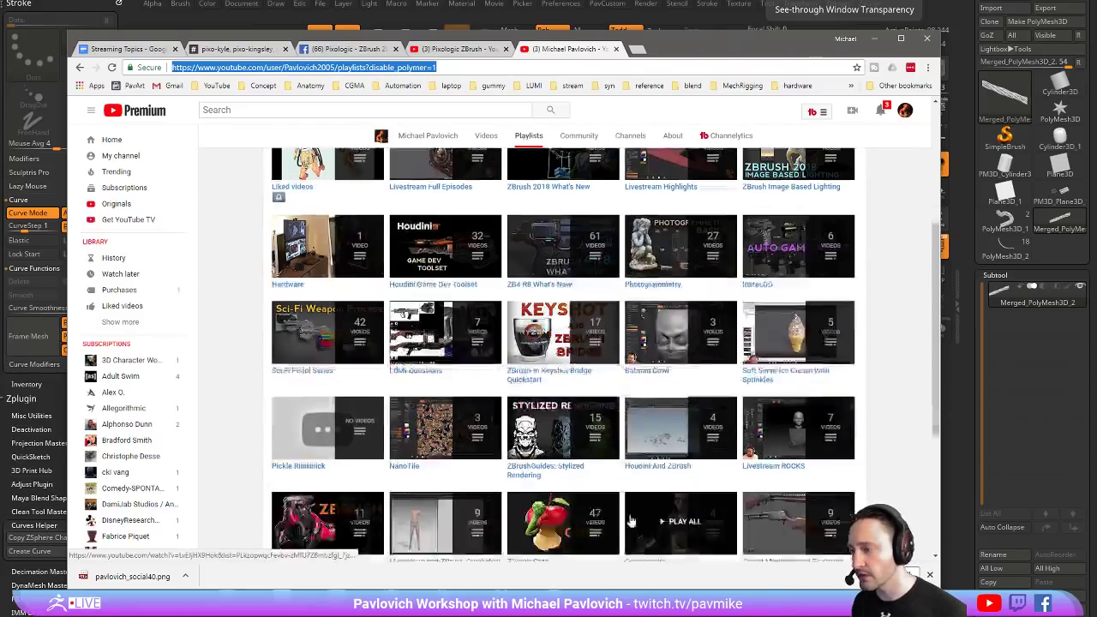
pyautogui.scroll(-2, 548, 338)
pyautogui.scroll(-1, 448, 351)
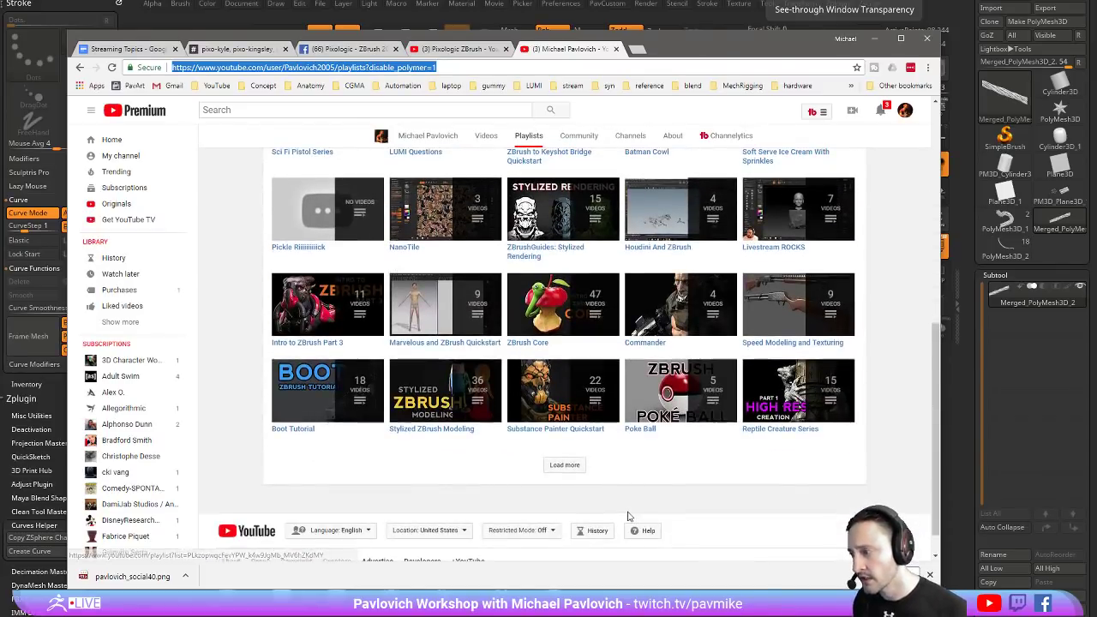
pyautogui.click(454, 344)
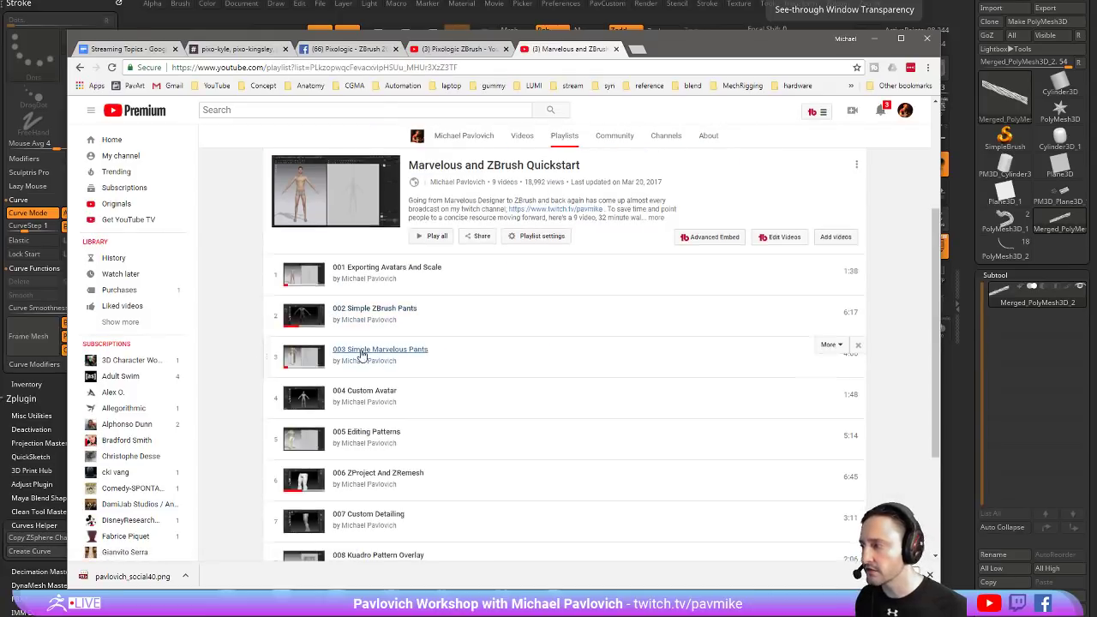
pyautogui.scroll(-3, 374, 347)
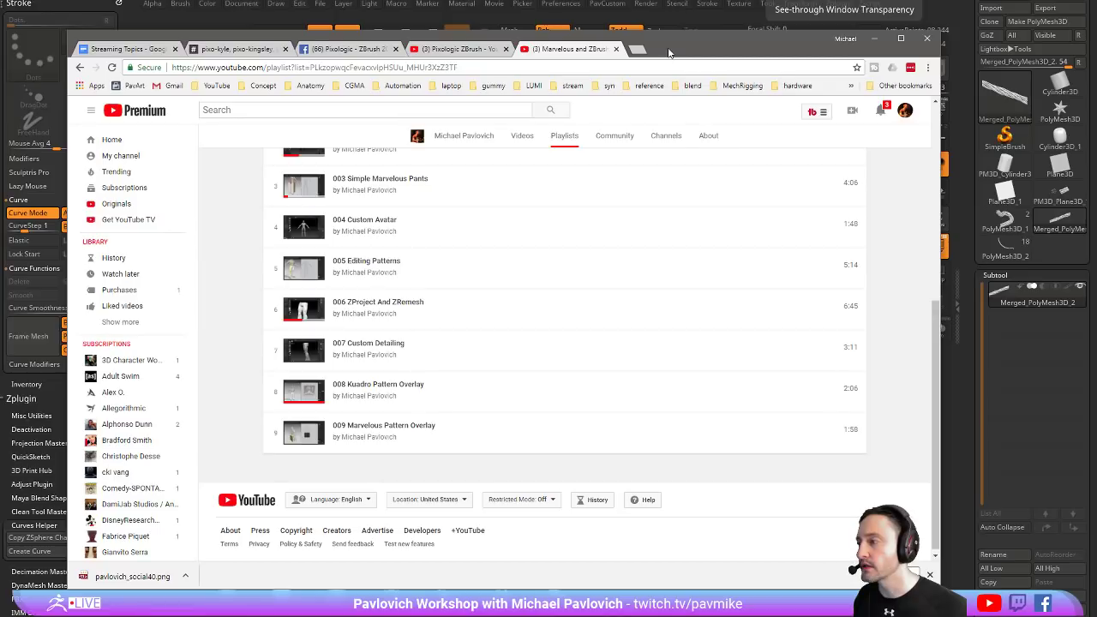
pyautogui.hotkey('alt', 'Tab')
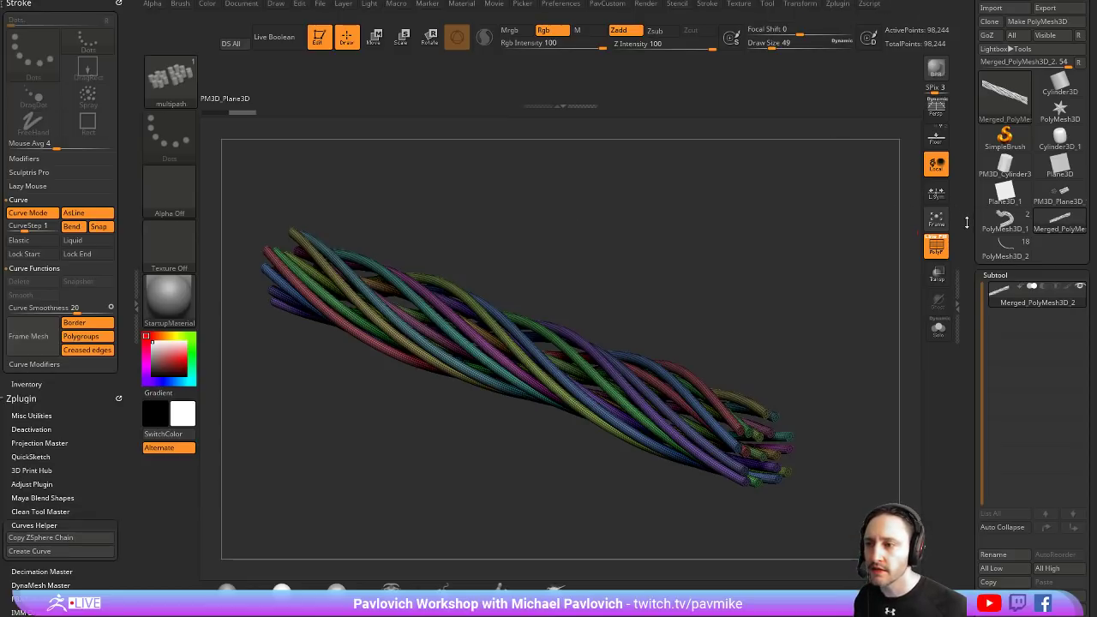
# Open the Tool > Geometry settings for the tube mesh
pyautogui.click(994, 215)
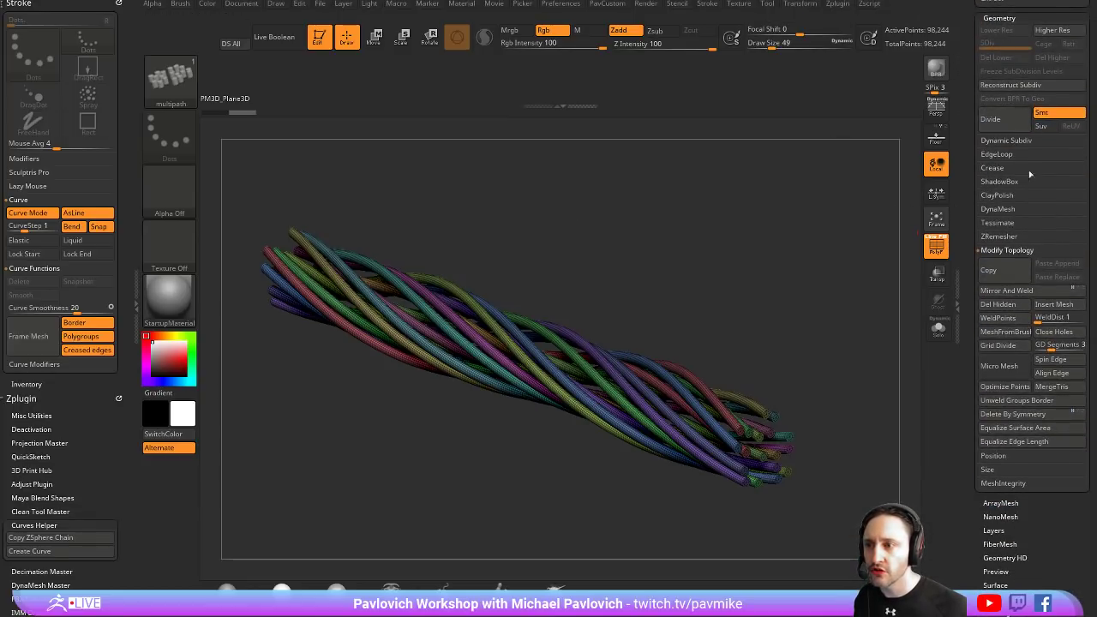
pyautogui.press('shift')
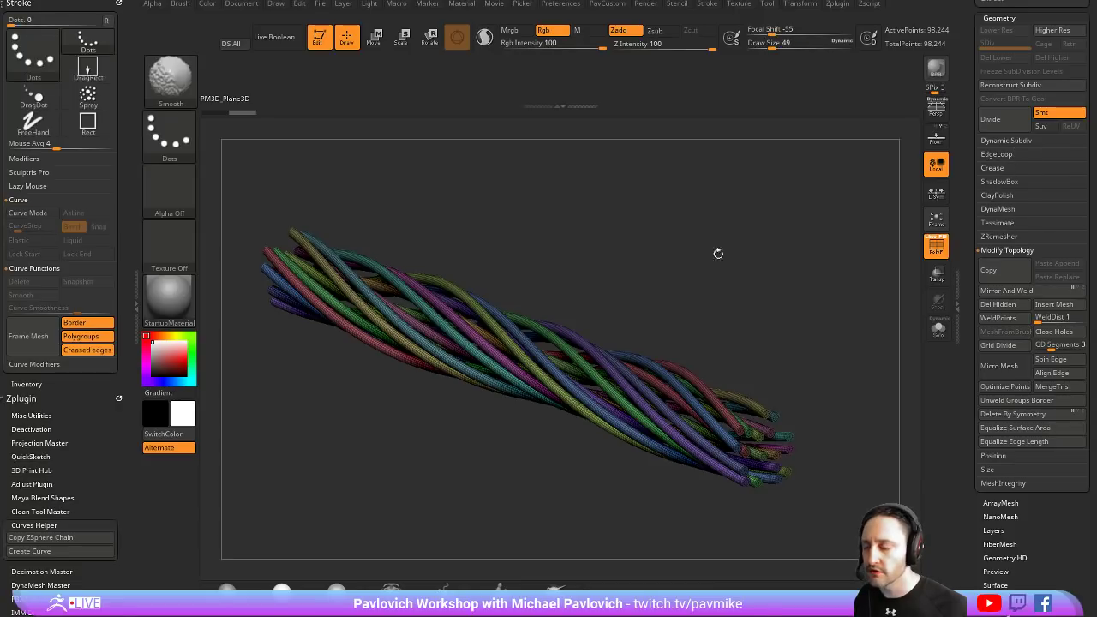
pyautogui.press('shift')
pyautogui.moveTo(969, 287); pyautogui.dragTo(968, 208)
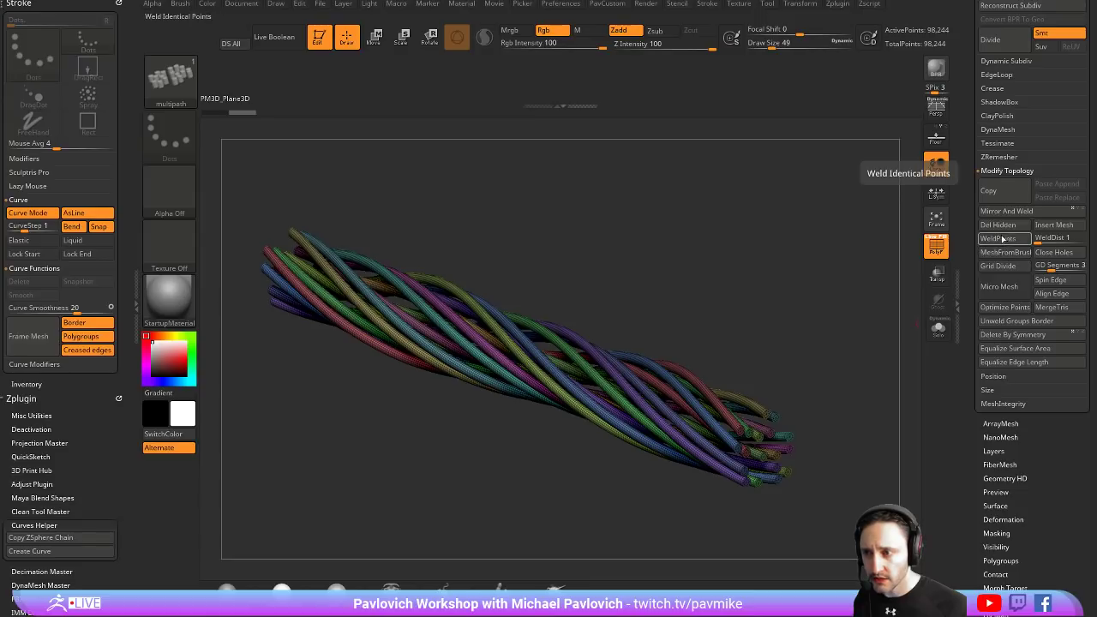
pyautogui.scroll(-10, 1020, 249)
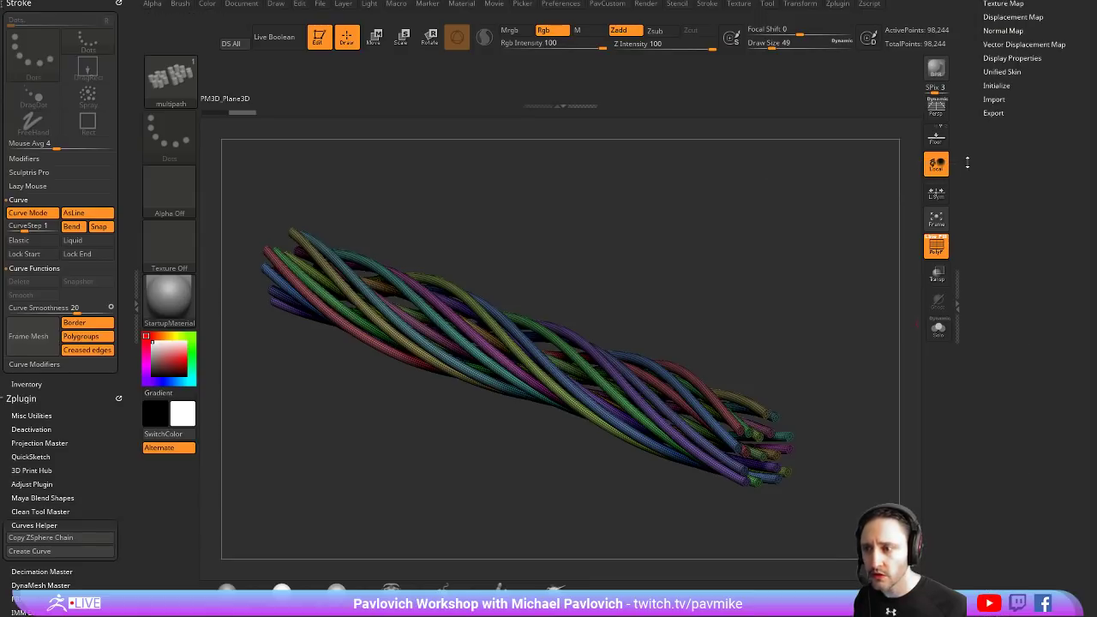
# Turn on Mrg under Tool > Import and set WeldDist to 1
pyautogui.click(986, 100)
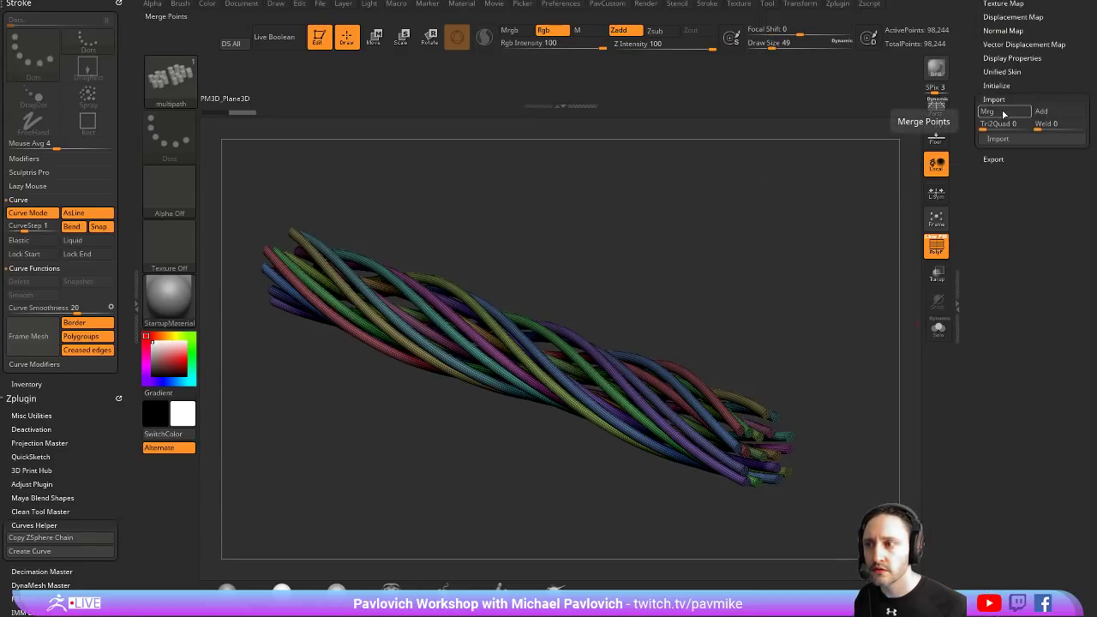
pyautogui.press('ctrl')
pyautogui.click(1011, 113)
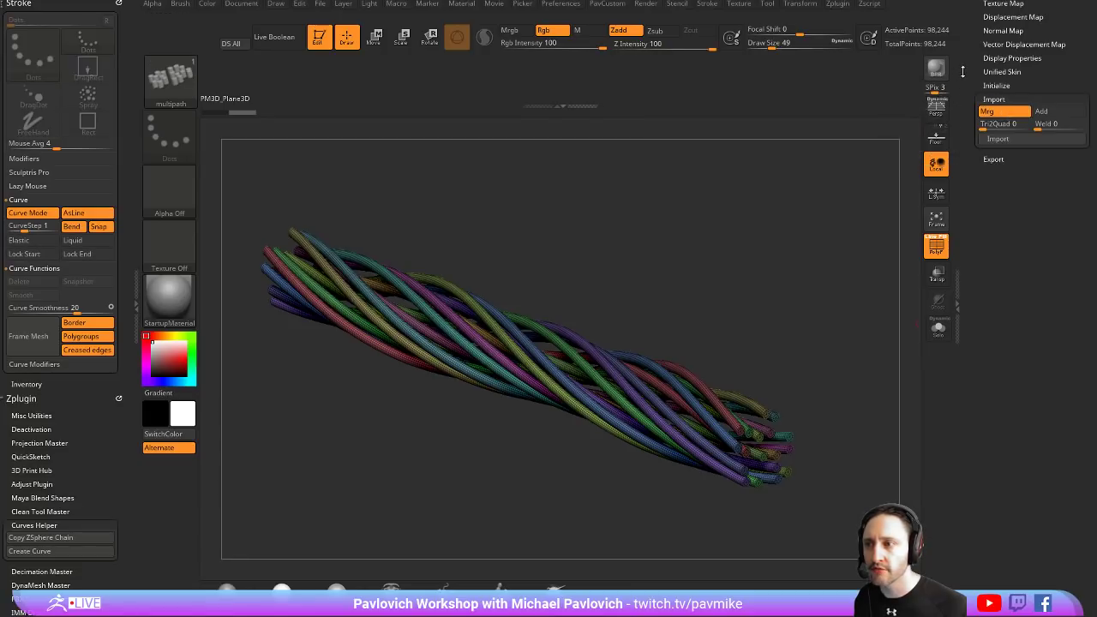
pyautogui.moveTo(962, 72); pyautogui.dragTo(972, 114)
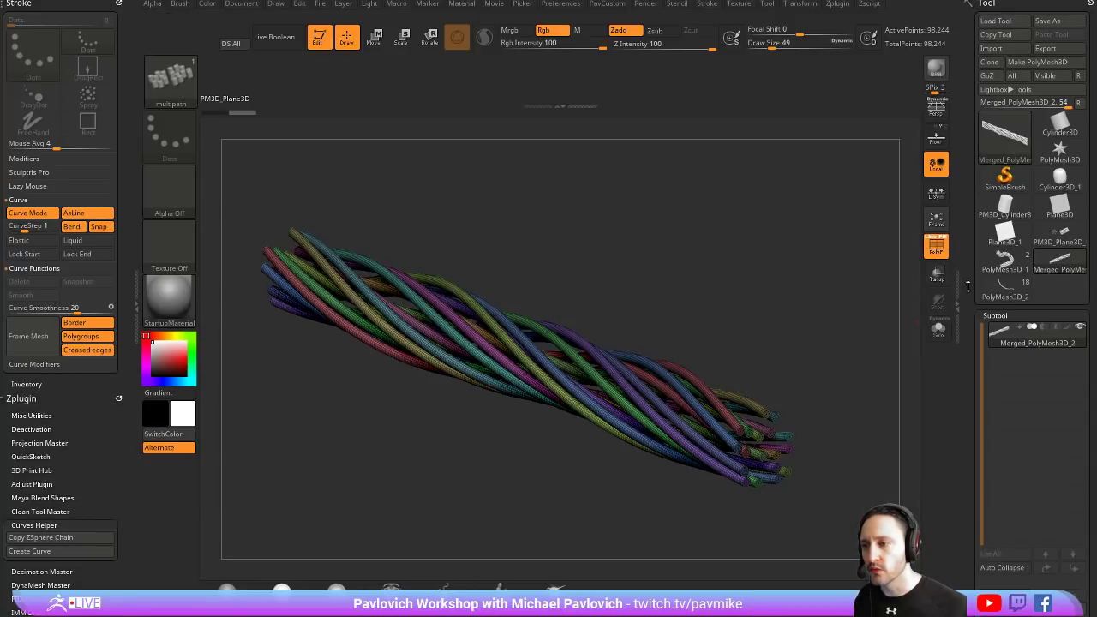
pyautogui.moveTo(959, 298); pyautogui.dragTo(953, 71)
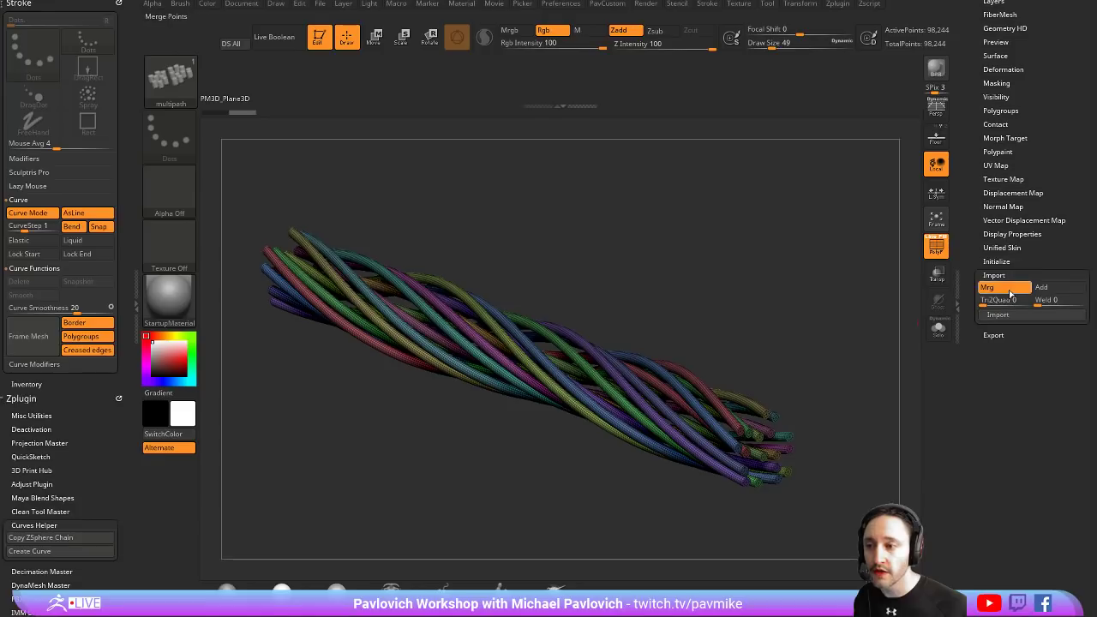
pyautogui.moveTo(964, 257); pyautogui.dragTo(977, 412)
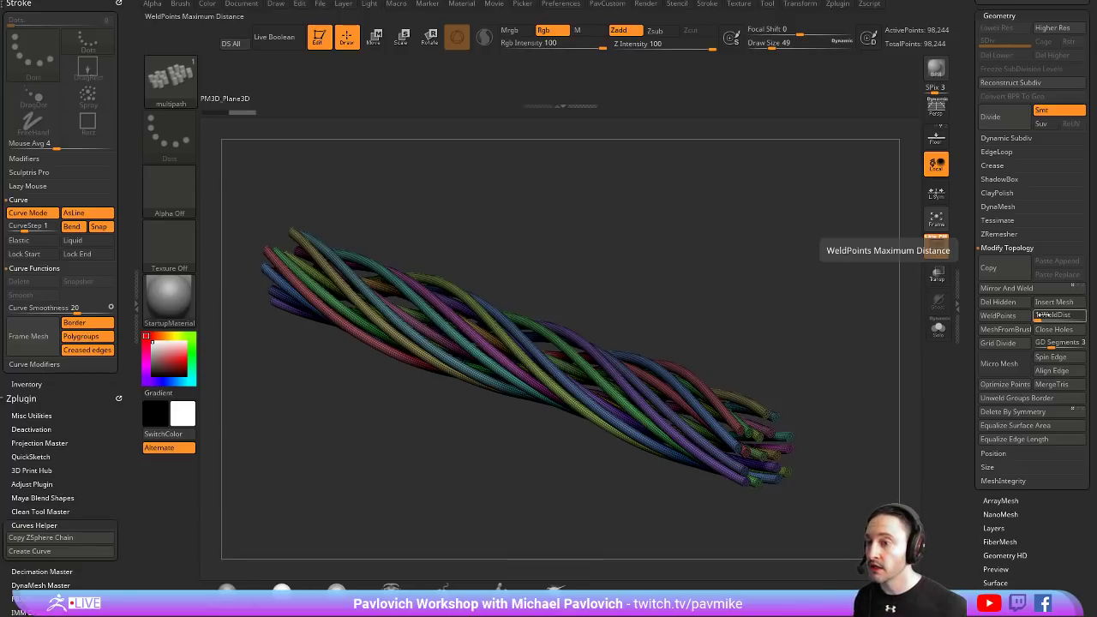
pyautogui.moveTo(1040, 315); pyautogui.dragTo(1062, 315)
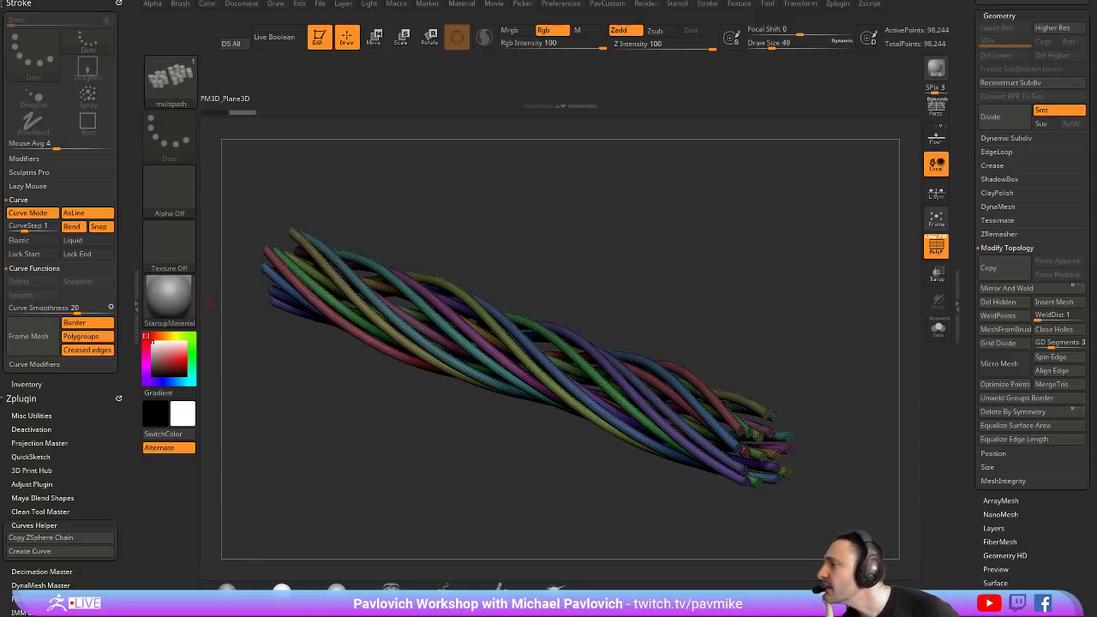
# Clear the canvas and draw a new editable PolyMesh3D star
pyautogui.press('t')
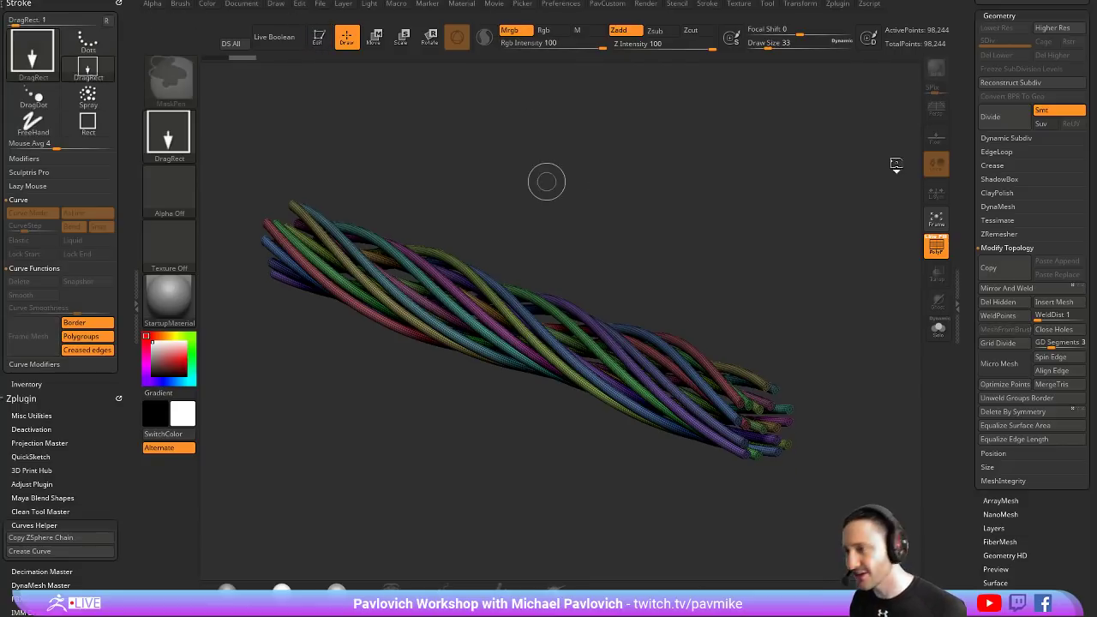
pyautogui.hotkey('ctrl', 'n')
pyautogui.scroll(10, 1028, 257)
pyautogui.click(1007, 139)
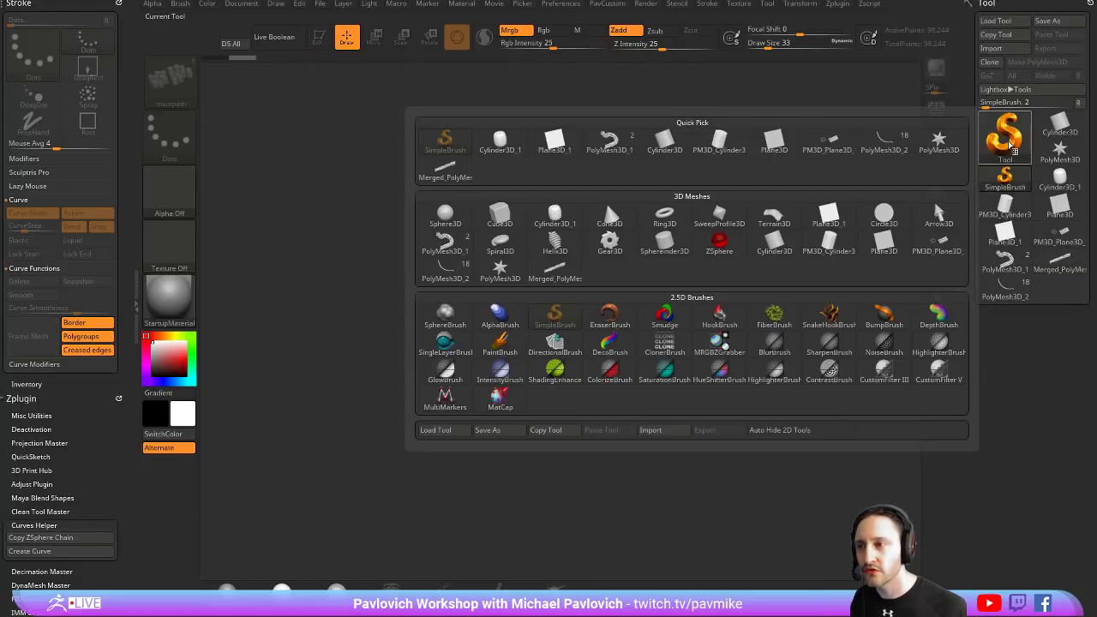
pyautogui.moveTo(499, 216)
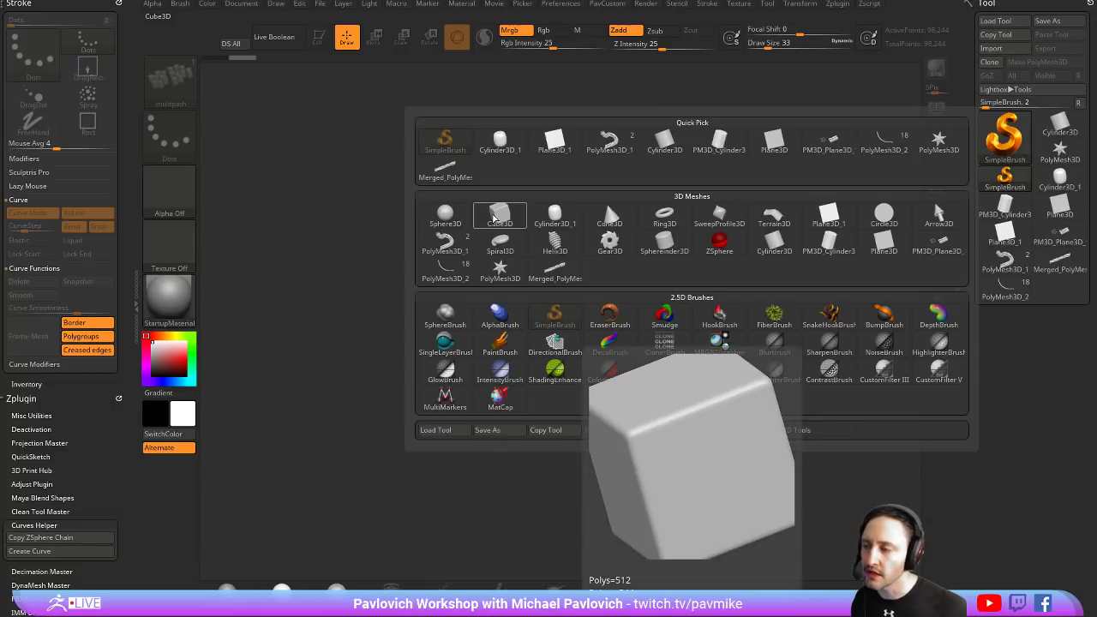
pyautogui.click(939, 142)
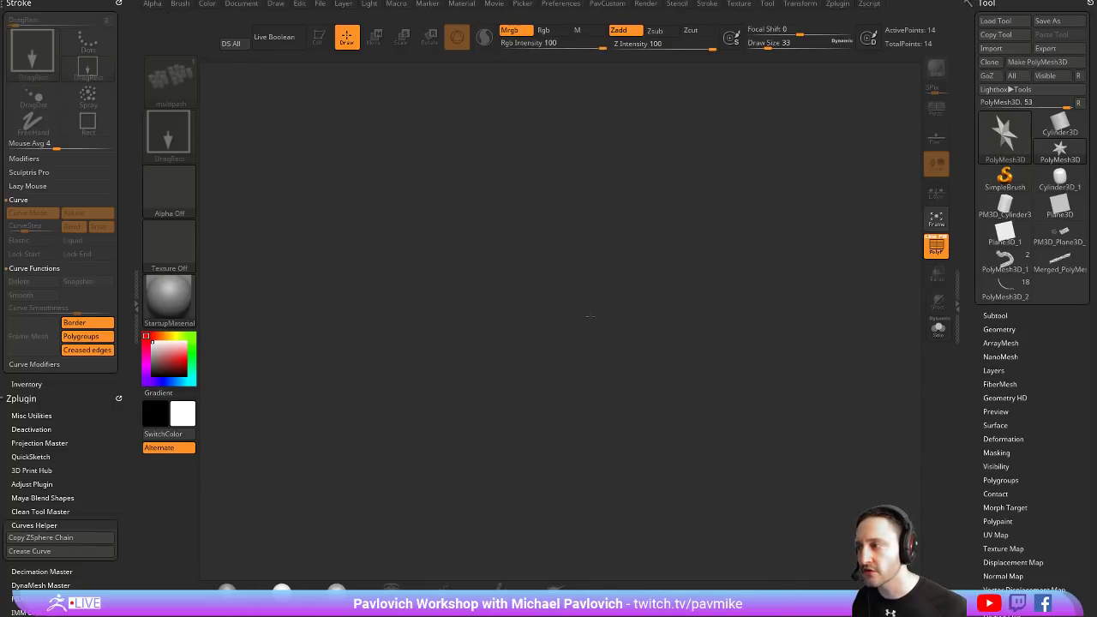
pyautogui.moveTo(589, 316); pyautogui.dragTo(660, 257)
pyautogui.click(319, 35)
# Initialize the mesh as a QCube and stretch it into a tall column
pyautogui.scroll(-5, 983, 294)
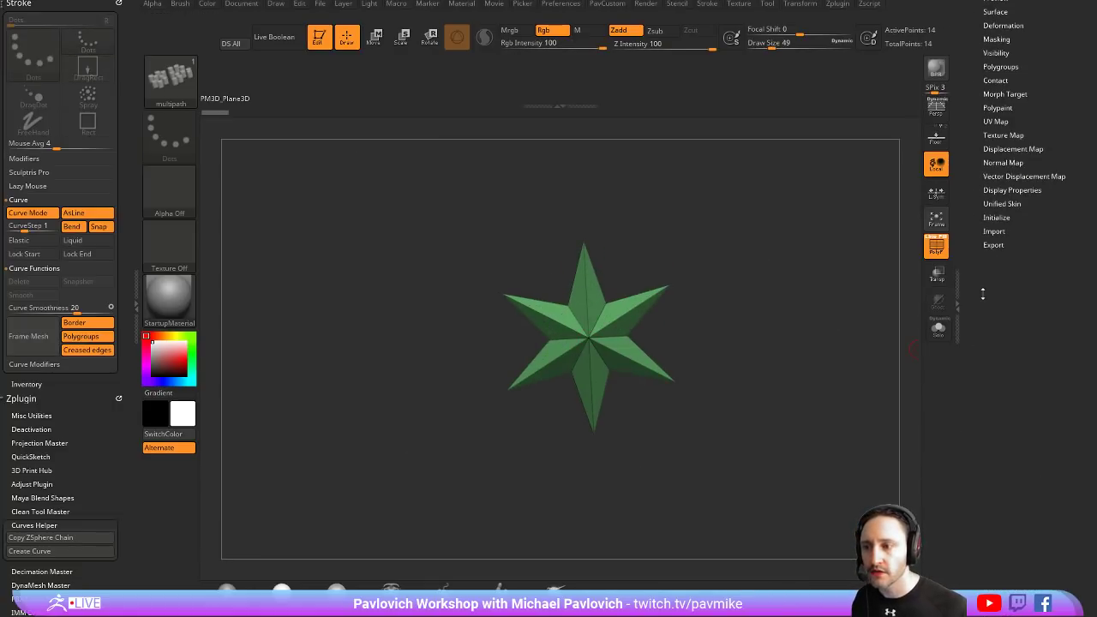
pyautogui.click(996, 217)
pyautogui.click(991, 229)
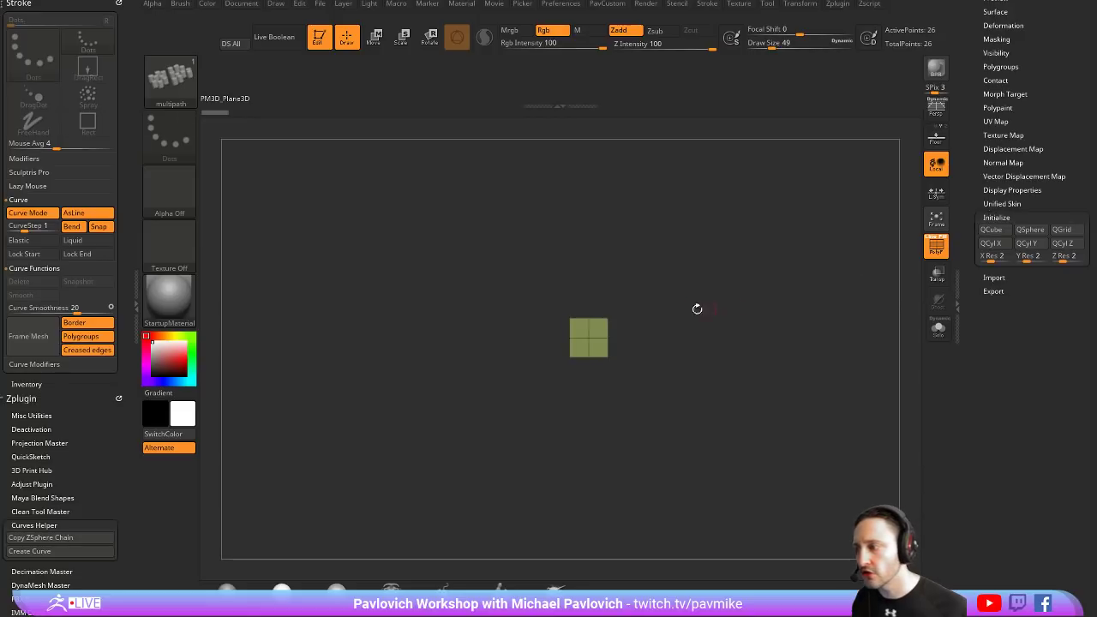
pyautogui.press('w')
pyautogui.moveTo(600, 311); pyautogui.dragTo(600, 257)
pyautogui.press('q')
# With ZModeler, insert multiple edge loops into the column's upper half
pyautogui.press('b')
pyautogui.press('z')
pyautogui.press('m')
pyautogui.moveTo(685, 360); pyautogui.dragTo(593, 286)
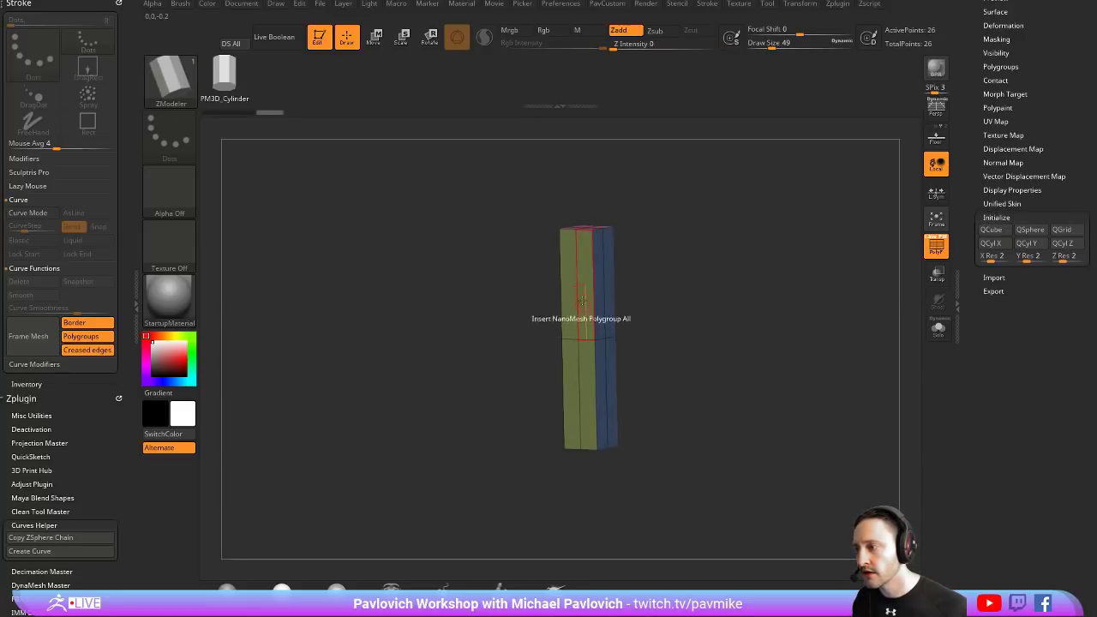
pyautogui.press('space')
pyautogui.click(593, 286)
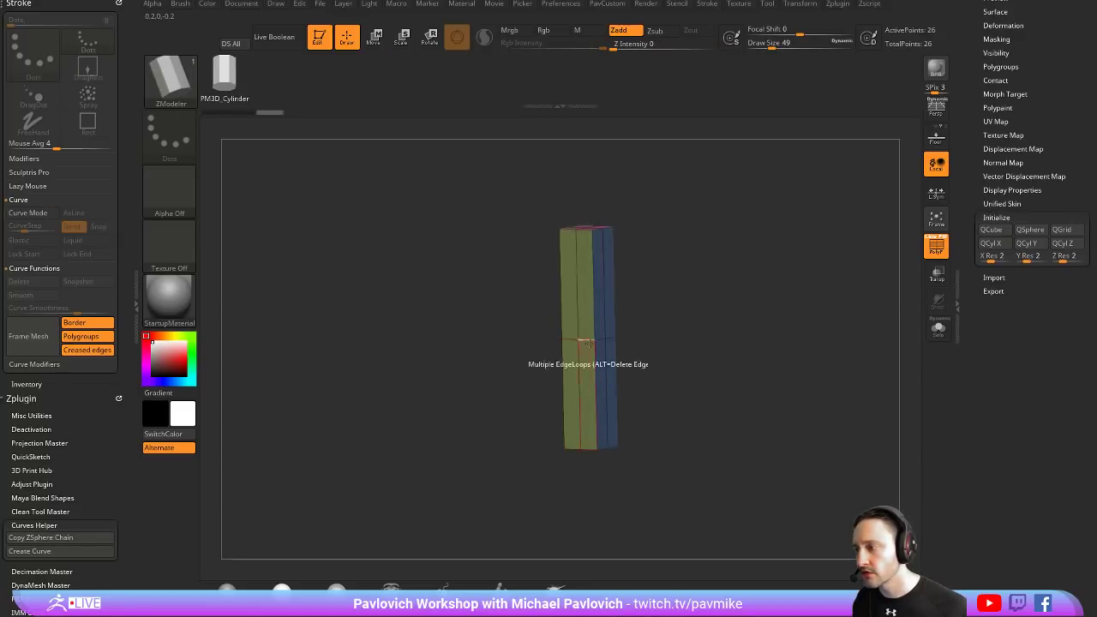
pyautogui.click(600, 286)
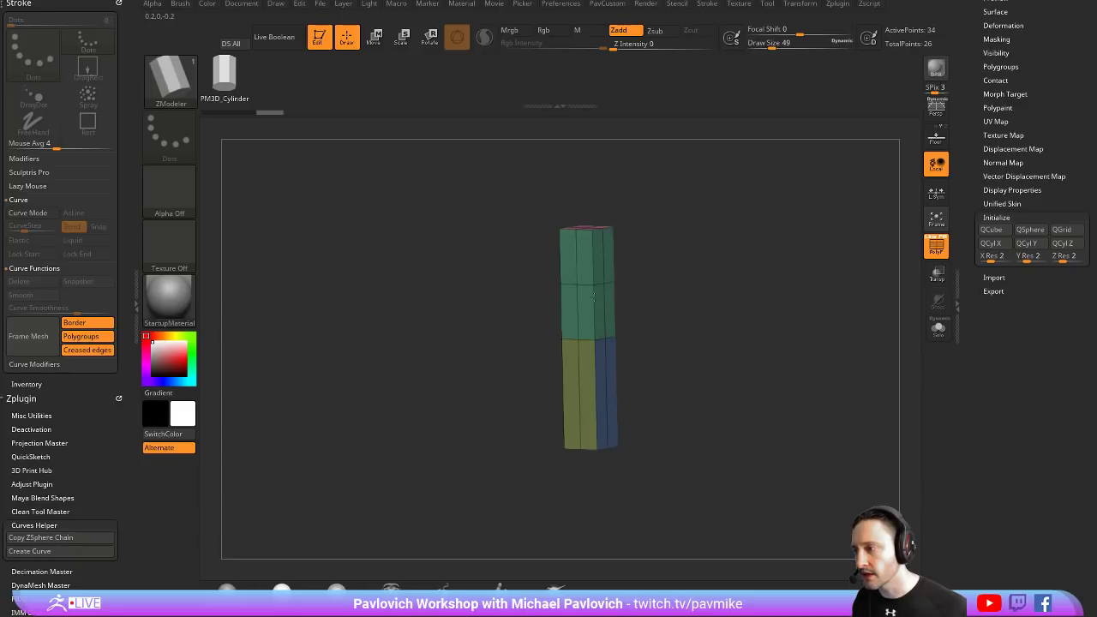
# Add edge loops to the lower column and set Transform Type to Bend Curve
pyautogui.click(594, 381)
pyautogui.moveTo(668, 360); pyautogui.dragTo(758, 336)
pyautogui.press('w')
pyautogui.click(529, 249)
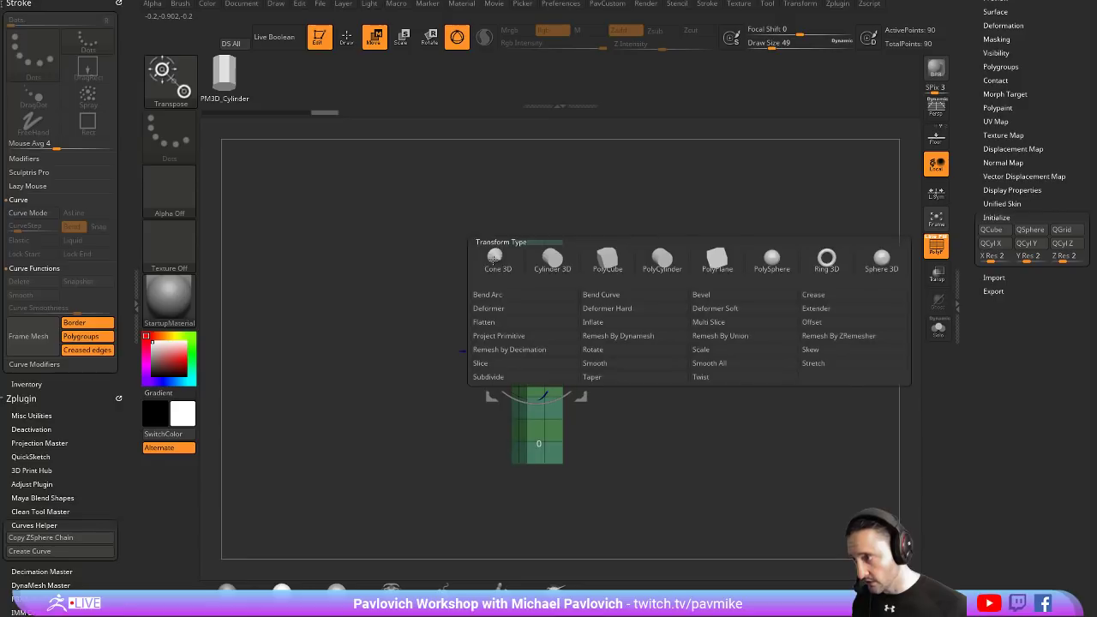
pyautogui.click(597, 296)
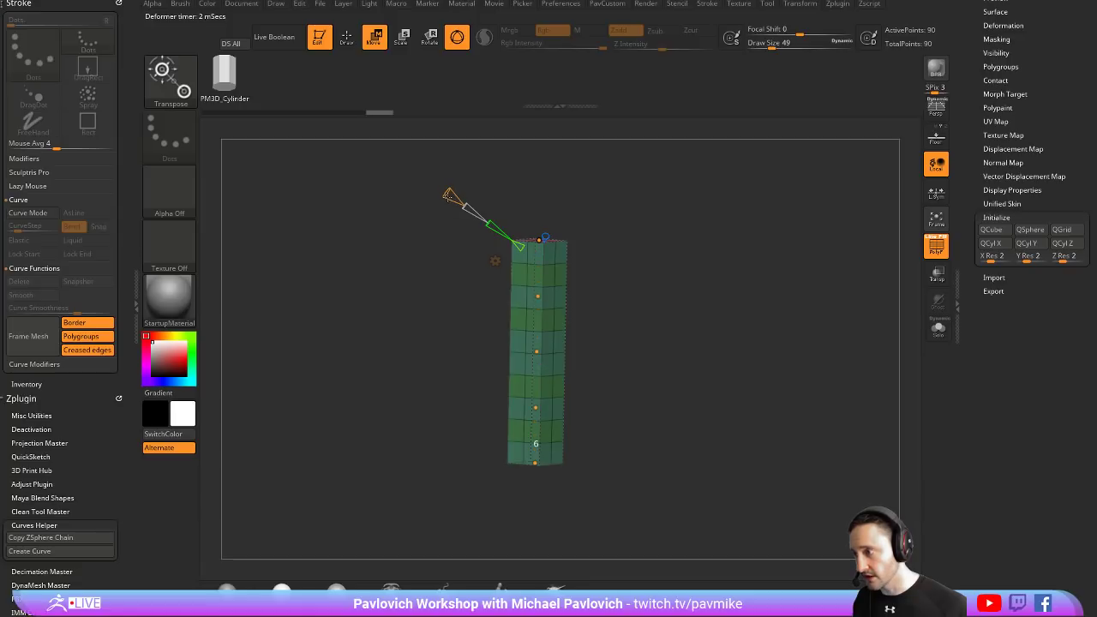
# Drag the bend curve points to bend the column into a winding zigzag
pyautogui.moveTo(456, 200)
pyautogui.keyDown('shift'); pyautogui.mouseDown()
pyautogui.moveTo(558, 241)
pyautogui.moveTo(615, 244)
pyautogui.mouseUp(); pyautogui.keyUp('shift')
pyautogui.moveTo(537, 323); pyautogui.dragTo(555, 338)
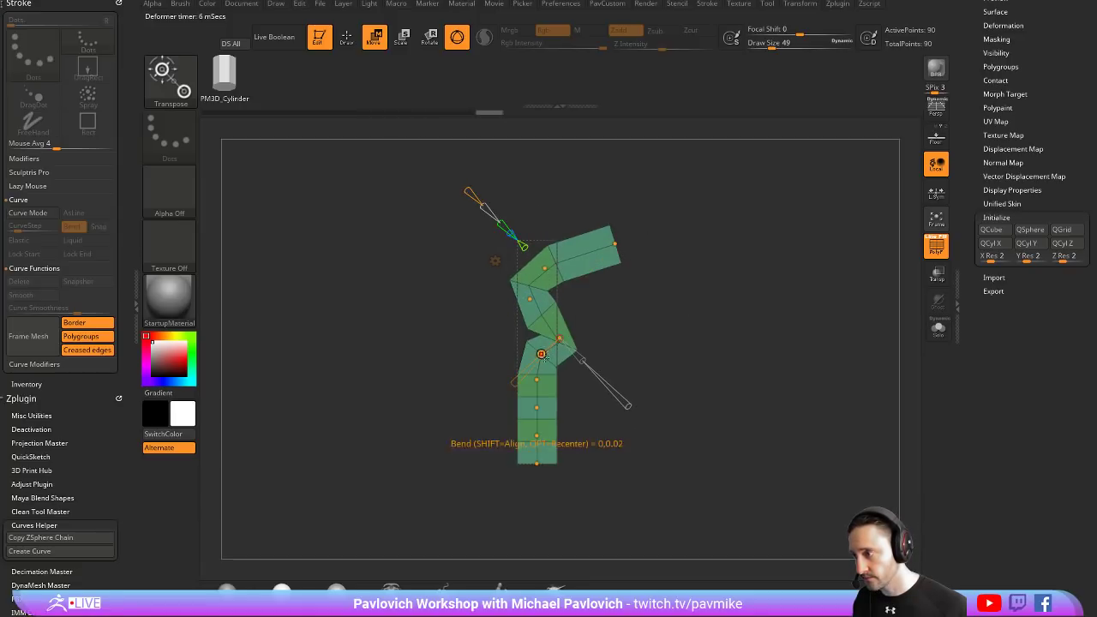
pyautogui.keyDown('shift'); pyautogui.click(537, 464); pyautogui.keyUp('shift')
pyautogui.moveTo(536, 463); pyautogui.dragTo(658, 463)
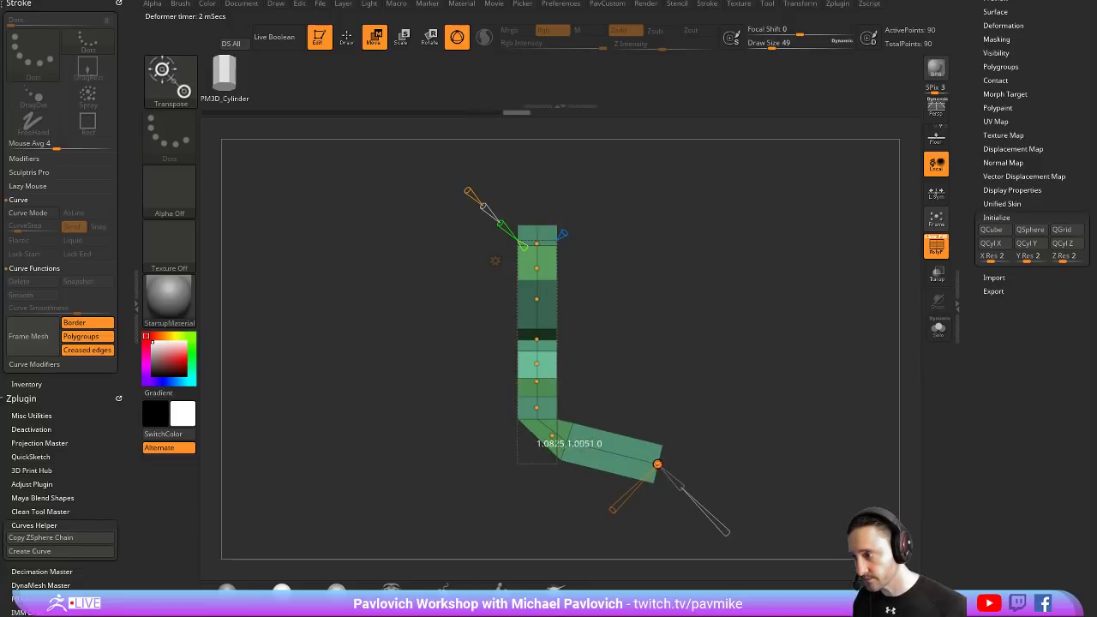
pyautogui.moveTo(546, 365)
pyautogui.mouseDown()
pyautogui.moveTo(587, 383)
pyautogui.moveTo(518, 446)
pyautogui.mouseUp()
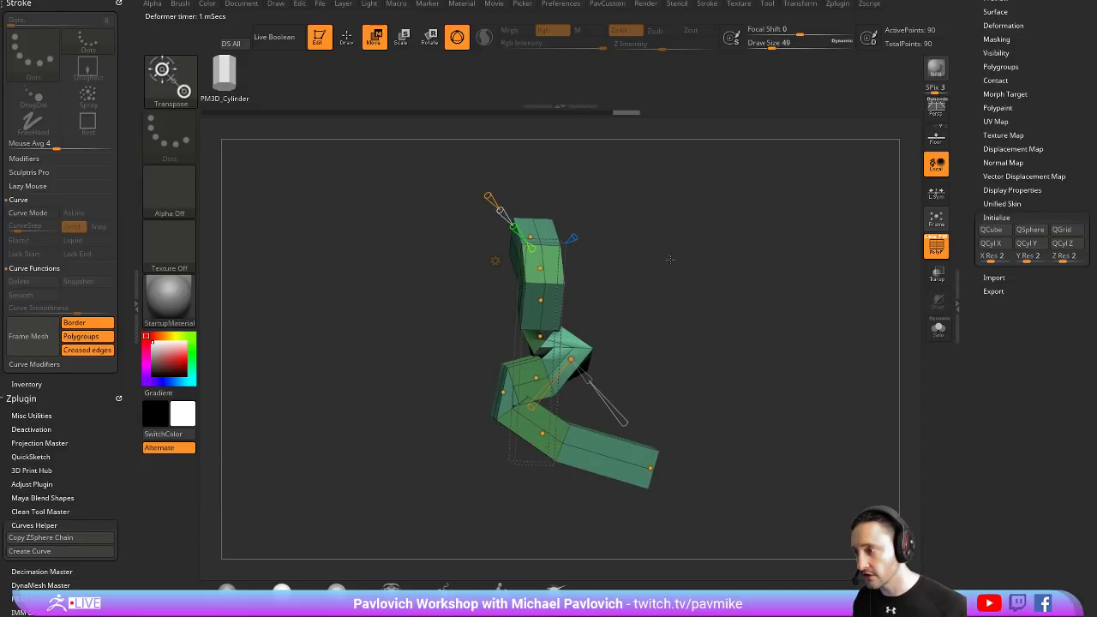
pyautogui.moveTo(506, 219)
pyautogui.mouseDown()
pyautogui.moveTo(613, 259)
pyautogui.moveTo(572, 257)
pyautogui.moveTo(677, 334)
pyautogui.moveTo(641, 420)
pyautogui.moveTo(570, 402)
pyautogui.moveTo(446, 441)
pyautogui.moveTo(453, 454)
pyautogui.moveTo(526, 457)
pyautogui.moveTo(605, 343)
pyautogui.mouseUp()
pyautogui.moveTo(532, 291); pyautogui.dragTo(502, 393)
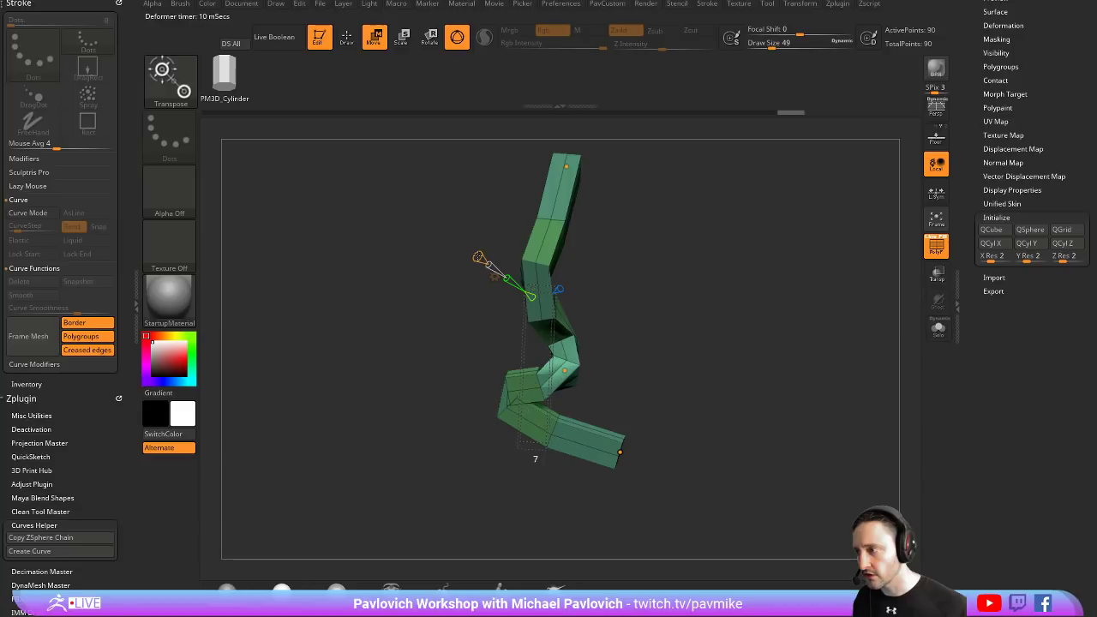
pyautogui.moveTo(472, 253); pyautogui.dragTo(442, 256)
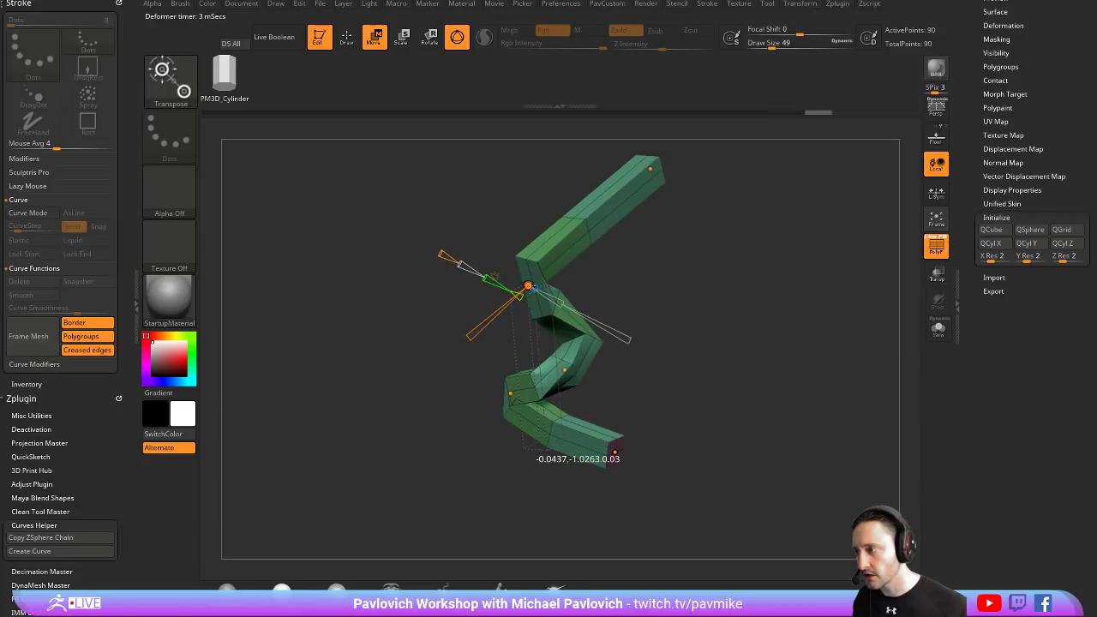
pyautogui.moveTo(534, 288)
pyautogui.mouseDown()
pyautogui.moveTo(576, 345)
pyautogui.moveTo(607, 308)
pyautogui.mouseUp()
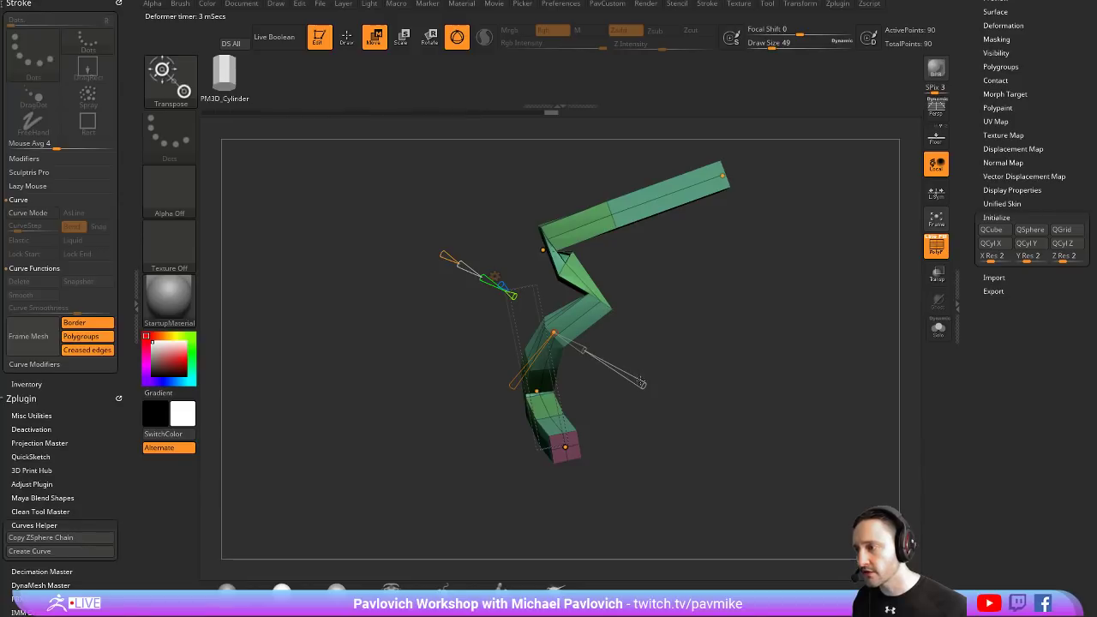
pyautogui.moveTo(641, 383)
pyautogui.mouseDown()
pyautogui.moveTo(664, 389)
pyautogui.moveTo(594, 352)
pyautogui.moveTo(636, 363)
pyautogui.mouseUp()
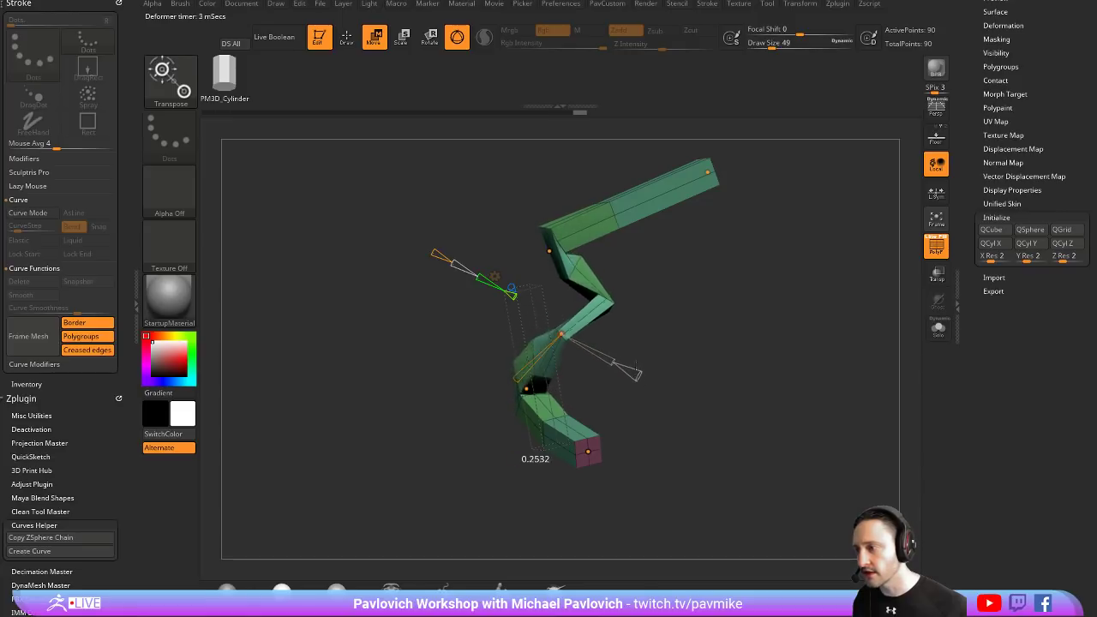
pyautogui.moveTo(707, 172)
pyautogui.mouseDown()
pyautogui.moveTo(696, 227)
pyautogui.moveTo(777, 278)
pyautogui.mouseUp()
pyautogui.moveTo(606, 346); pyautogui.dragTo(375, 103)
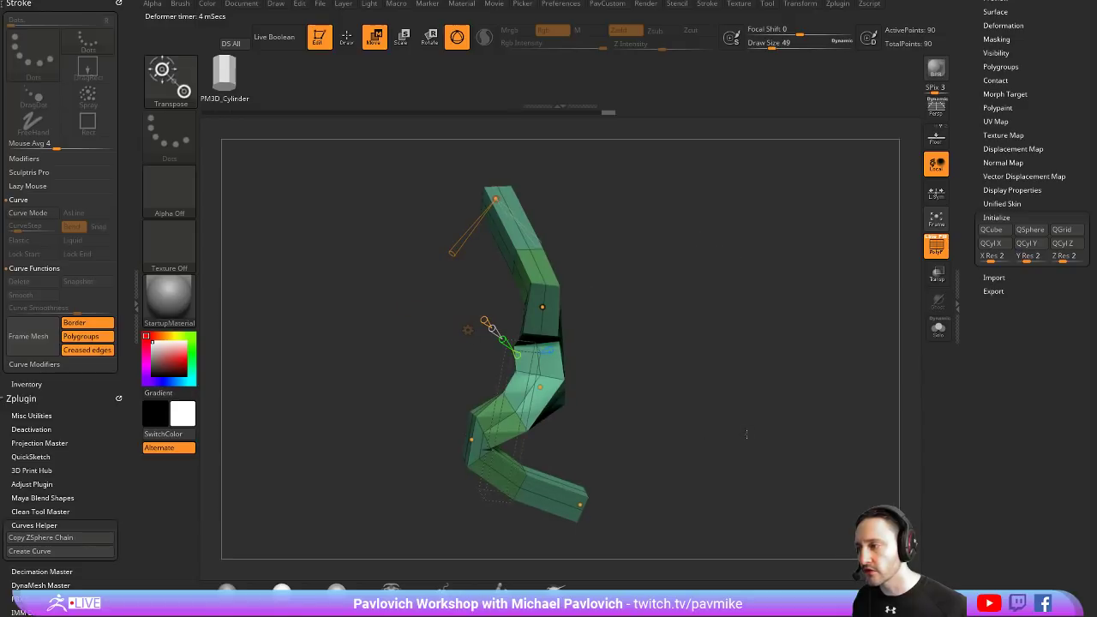
# Clear the bent tube from the canvas, then open Task Manager's CPU Performance view
pyautogui.press('q')
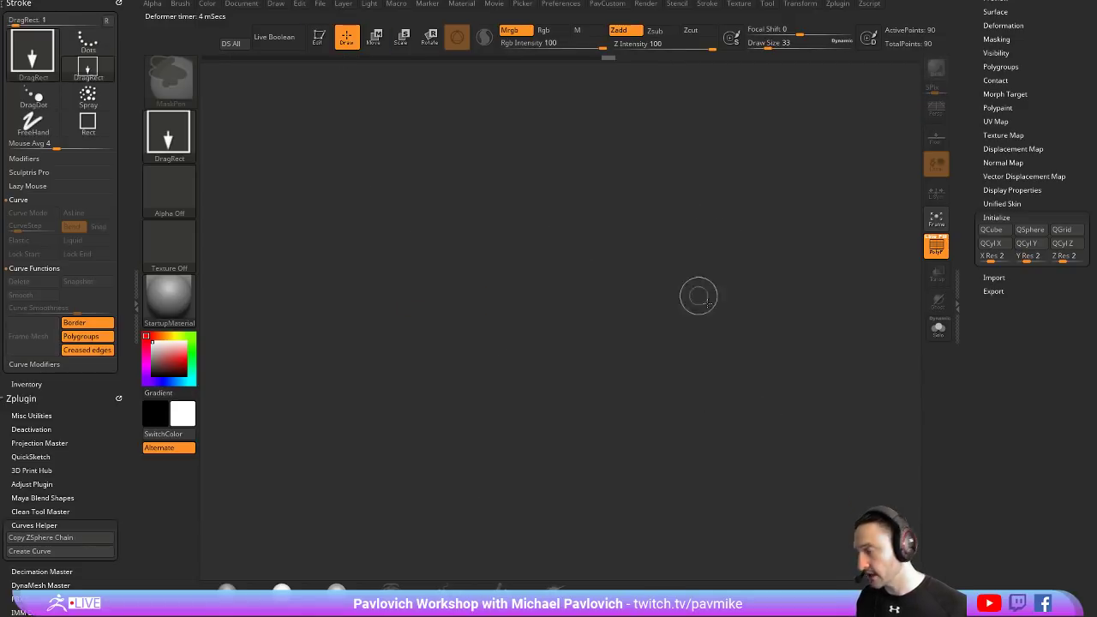
pyautogui.hotkey('ctrl', 'n')
pyautogui.press('F1')
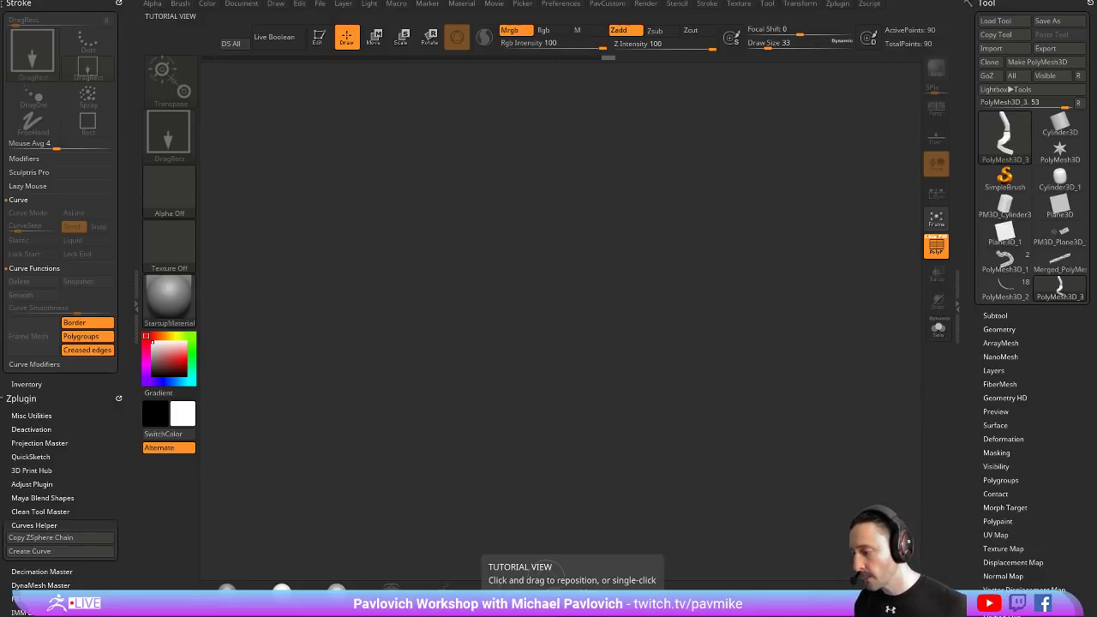
pyautogui.hotkey('ctrl', 'shift', 'Escape')
pyautogui.hotkey('ctrl', 'Tab')
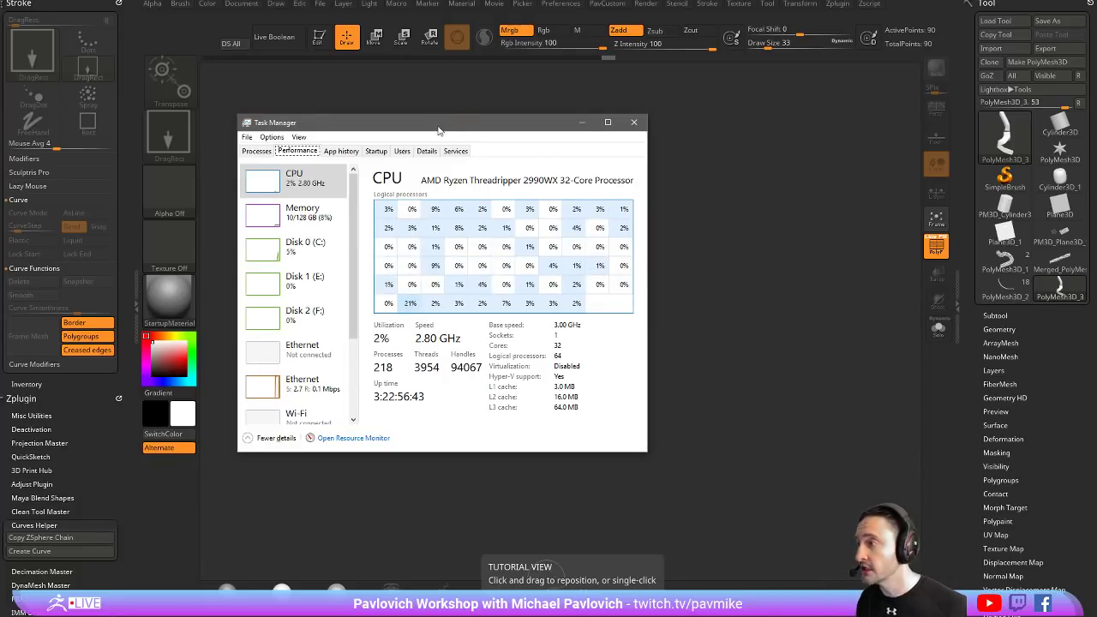
# Close Task Manager to return to the empty ZBrush canvas
pyautogui.click(634, 121)
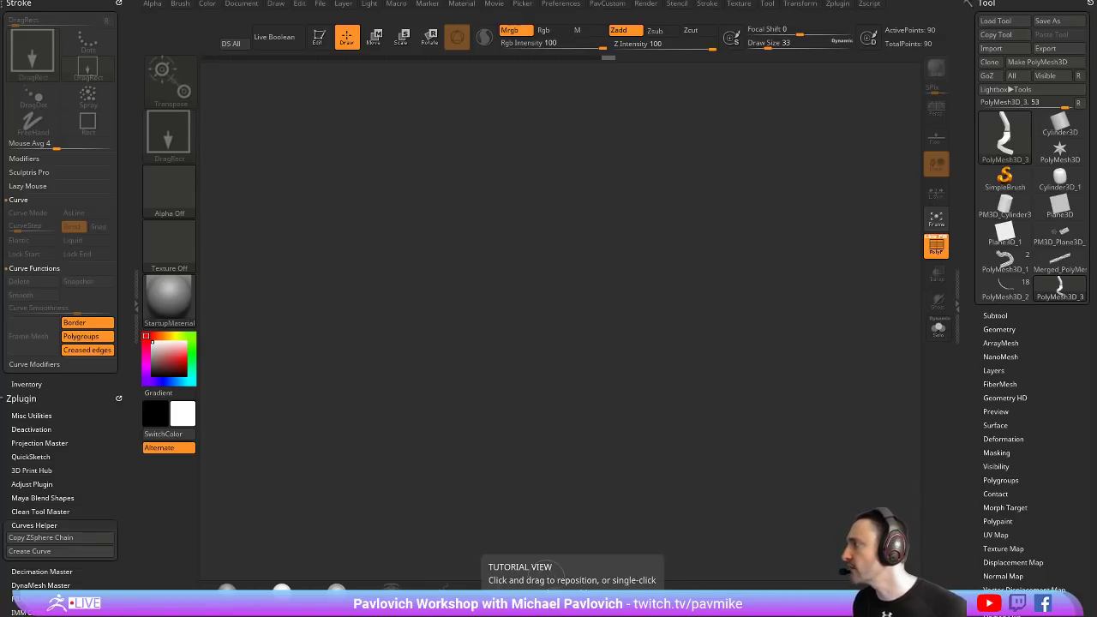
# Attempt a save, then dismiss the Abnormal Termination error so ZBrush restarts
pyautogui.hotkey('ctrl', 's')
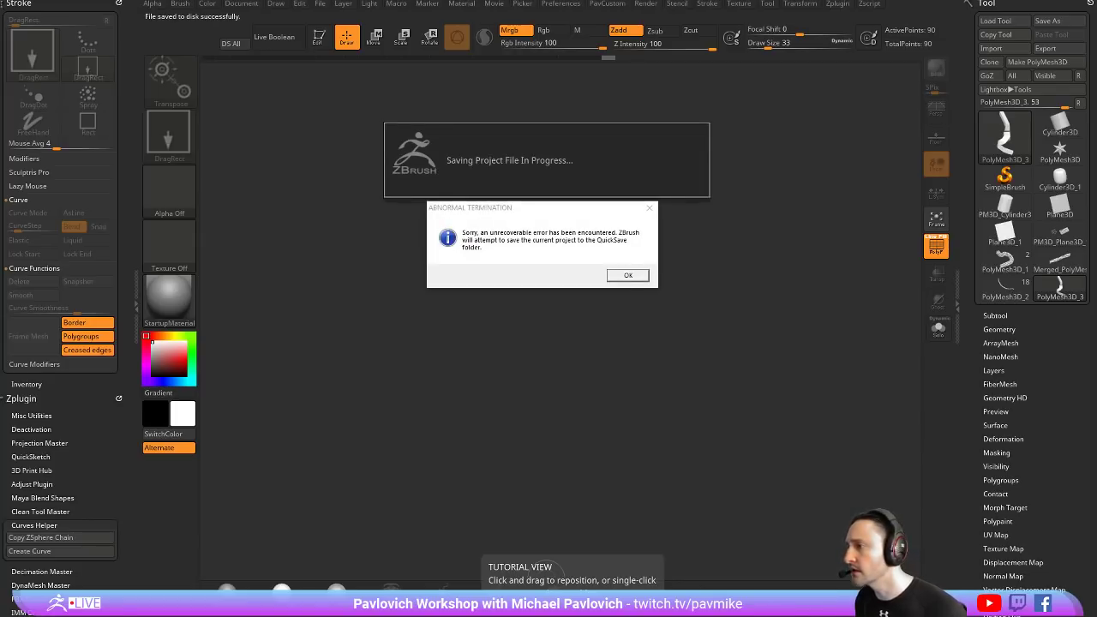
pyautogui.click(625, 275)
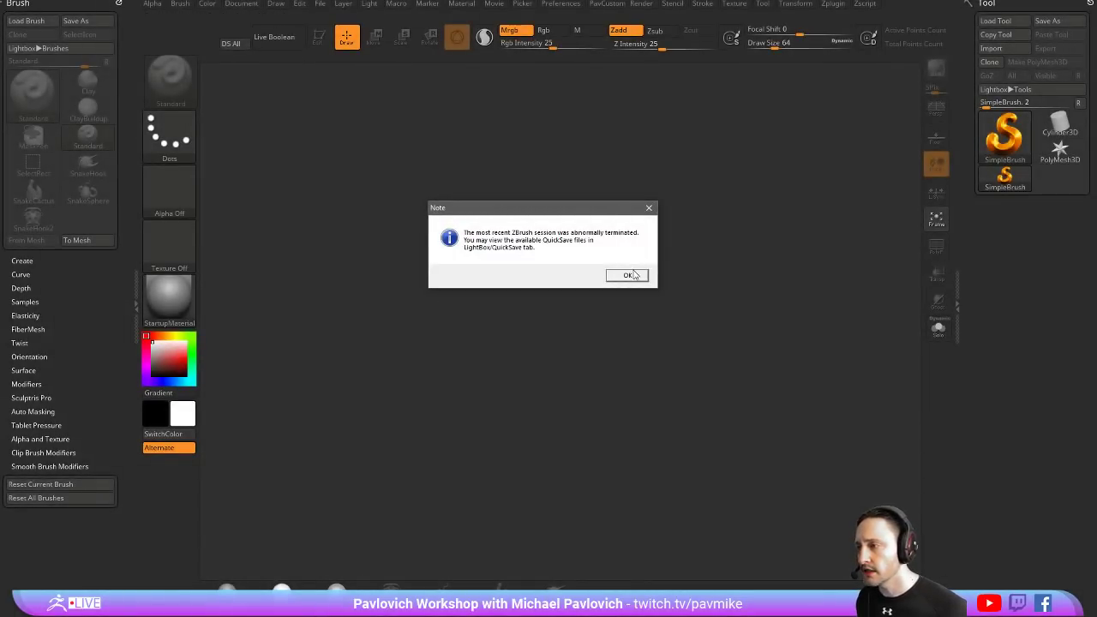
# Dismiss the crash notice, close LightBox, and set Draw Size to 25
pyautogui.click(628, 275)
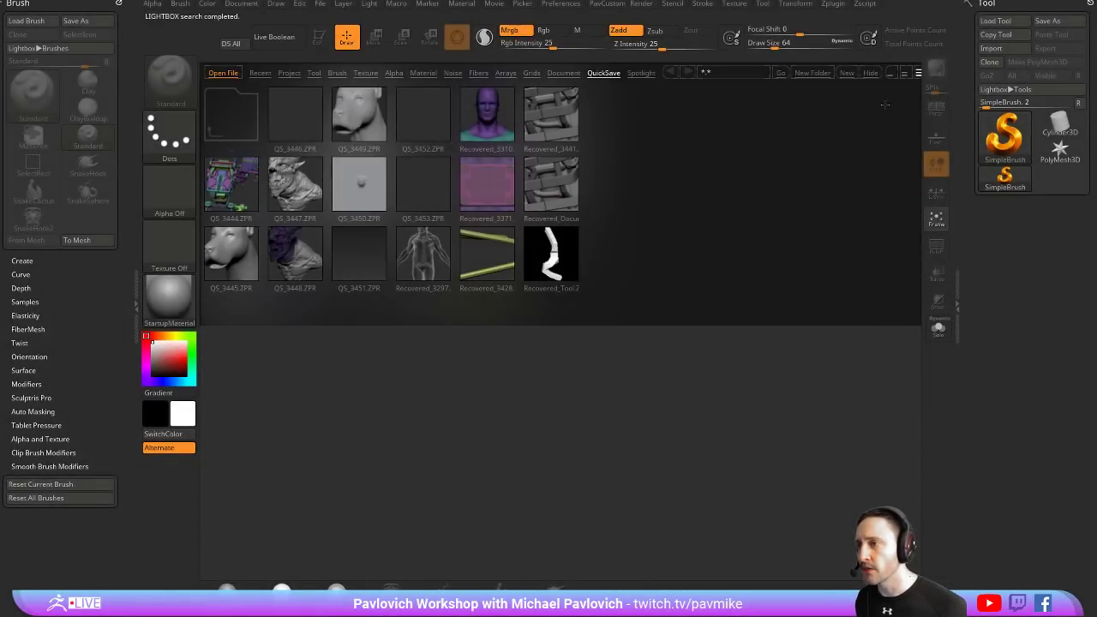
pyautogui.click(870, 73)
pyautogui.press('s')
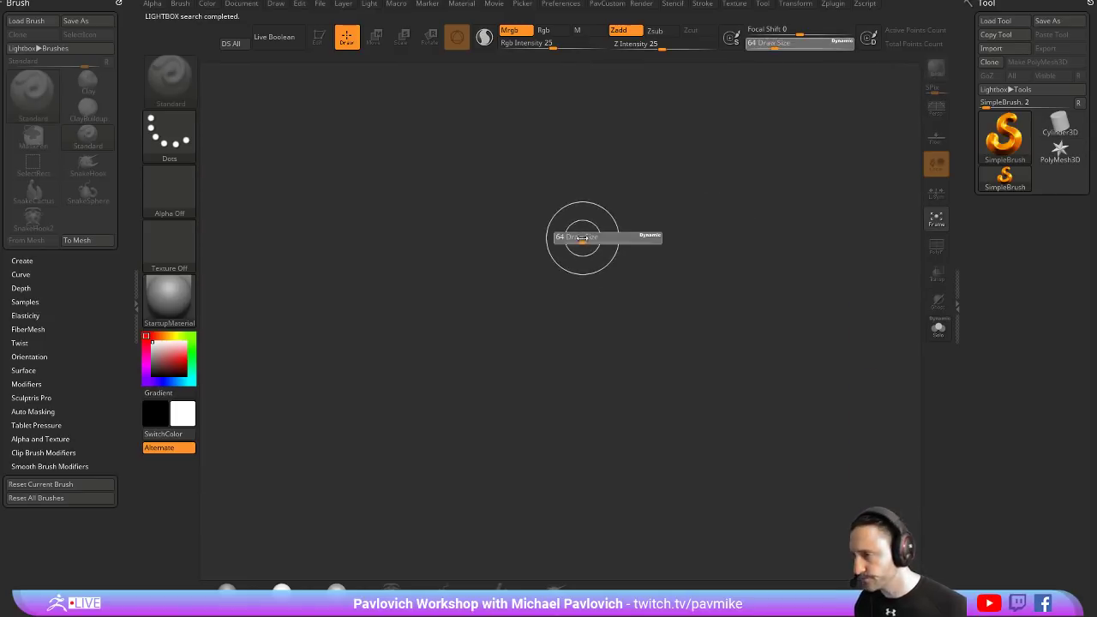
pyautogui.moveTo(582, 237); pyautogui.dragTo(570, 237)
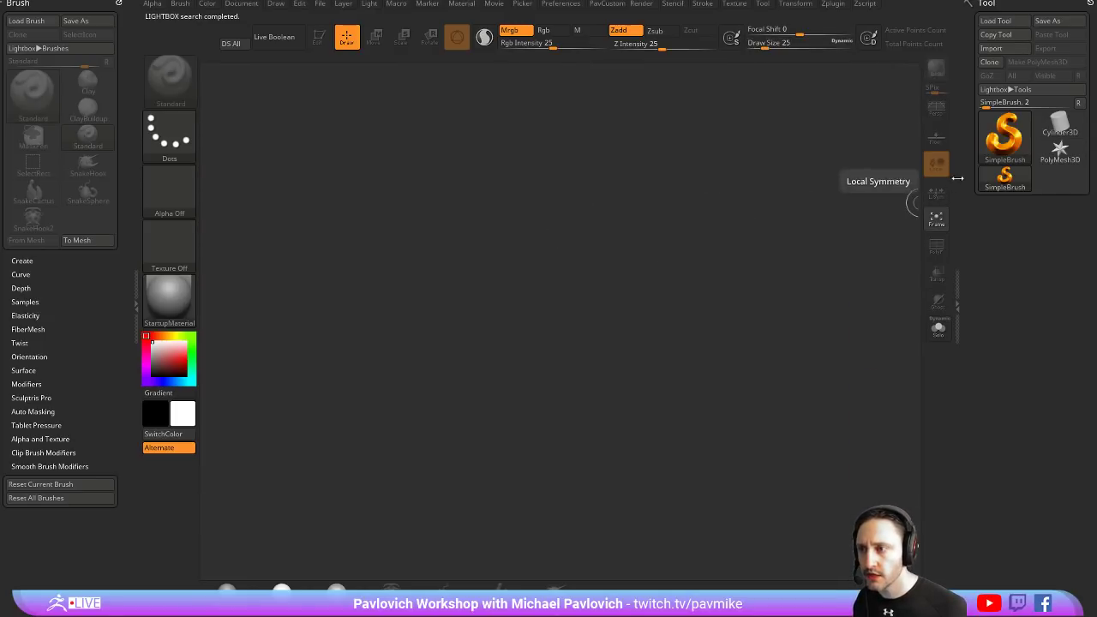
pyautogui.moveTo(515, 567)
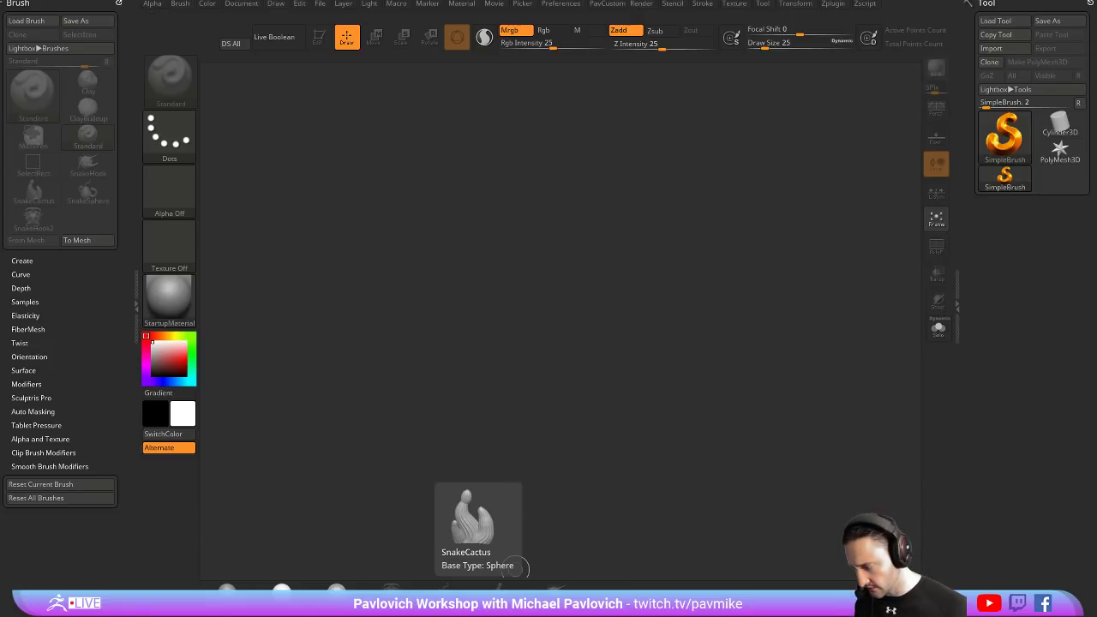
# Load the tool streaming/OldMan/ChopsMcGeePolypaint.ZTL
pyautogui.click(995, 21)
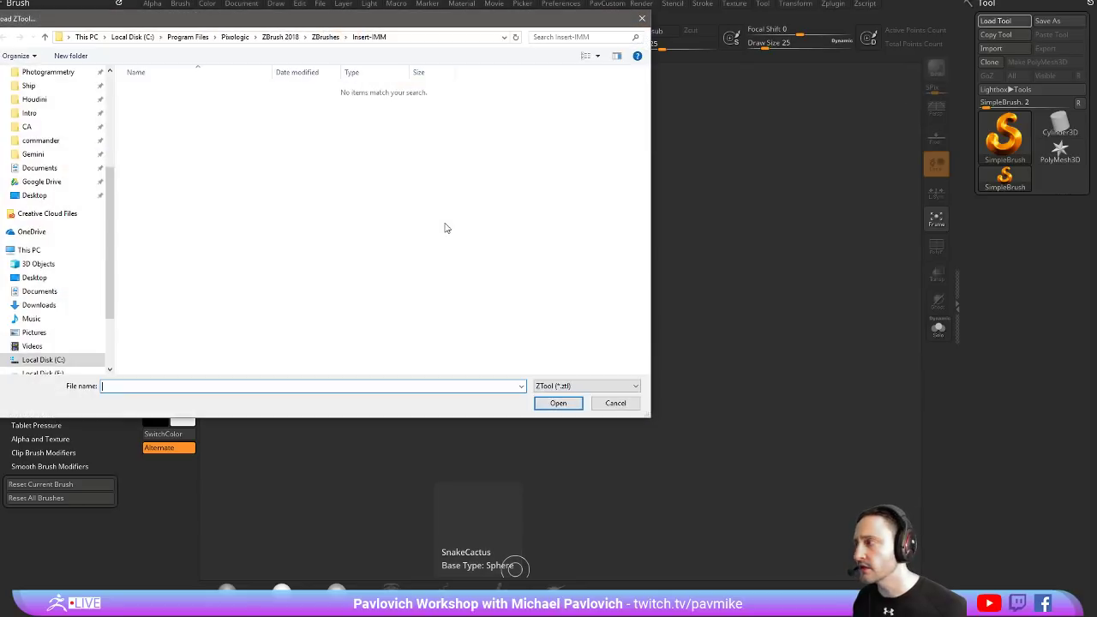
pyautogui.scroll(4, 62, 131)
pyautogui.scroll(1, 52, 120)
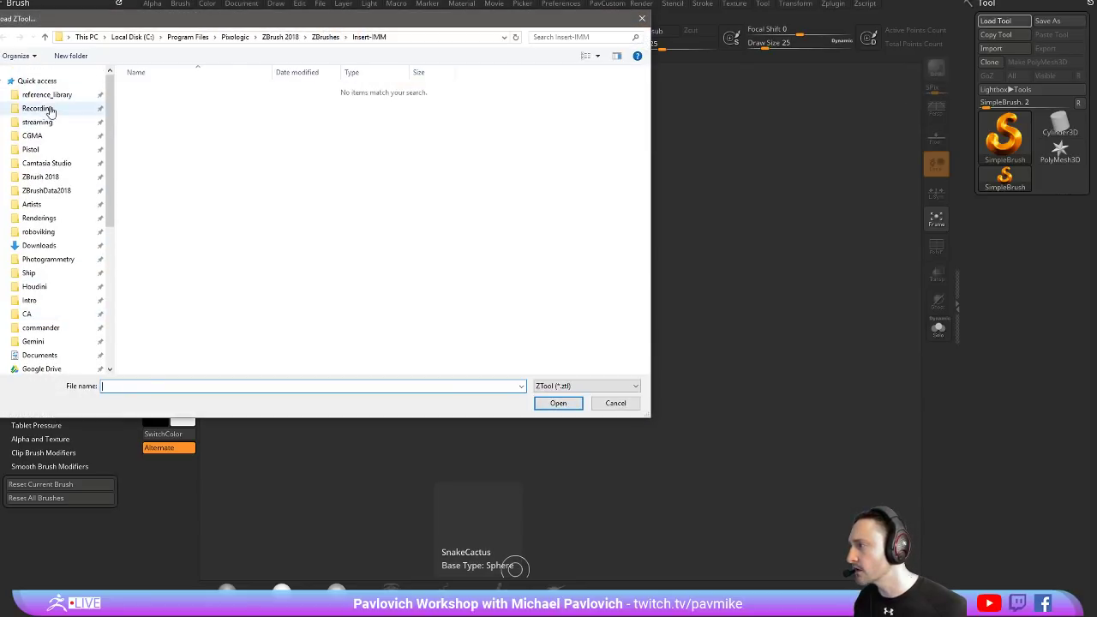
pyautogui.click(38, 121)
pyautogui.doubleClick(189, 184)
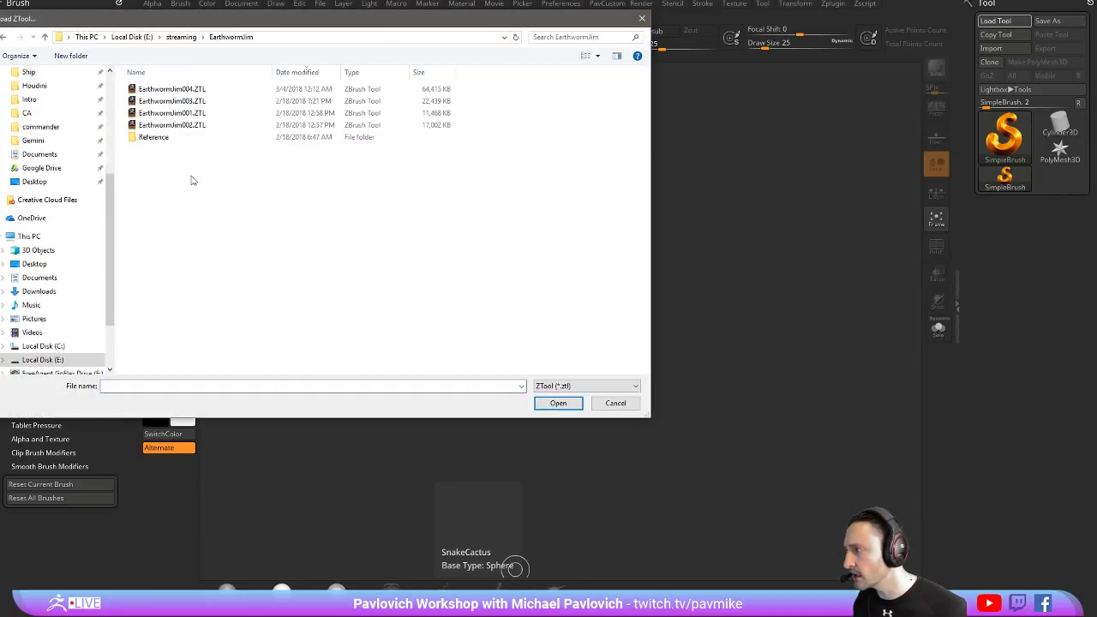
pyautogui.click(184, 37)
pyautogui.doubleClick(183, 181)
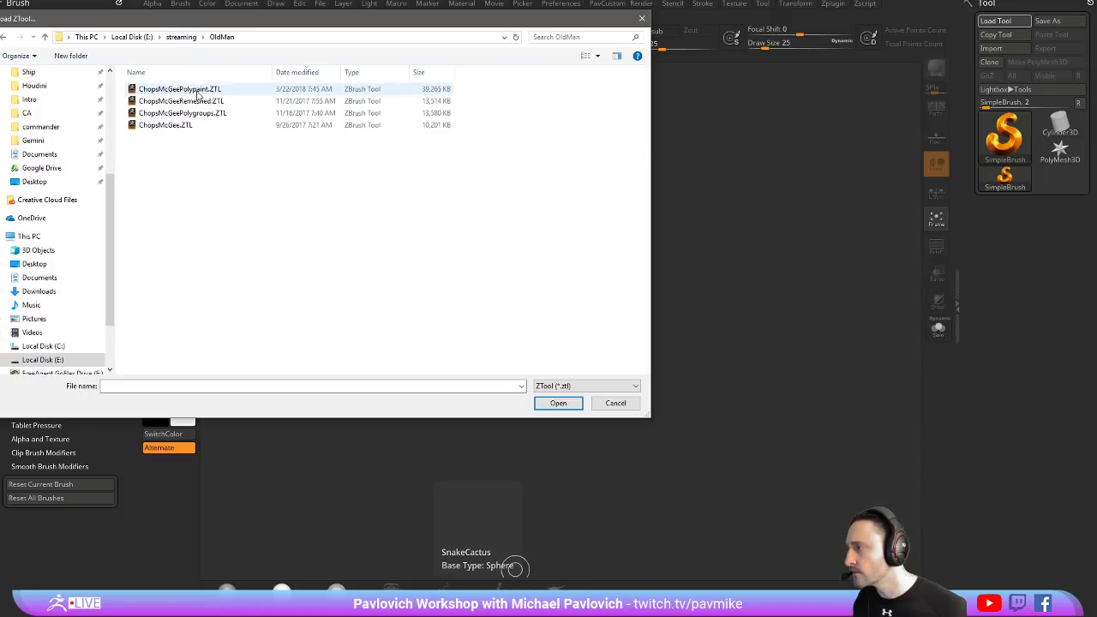
pyautogui.doubleClick(195, 89)
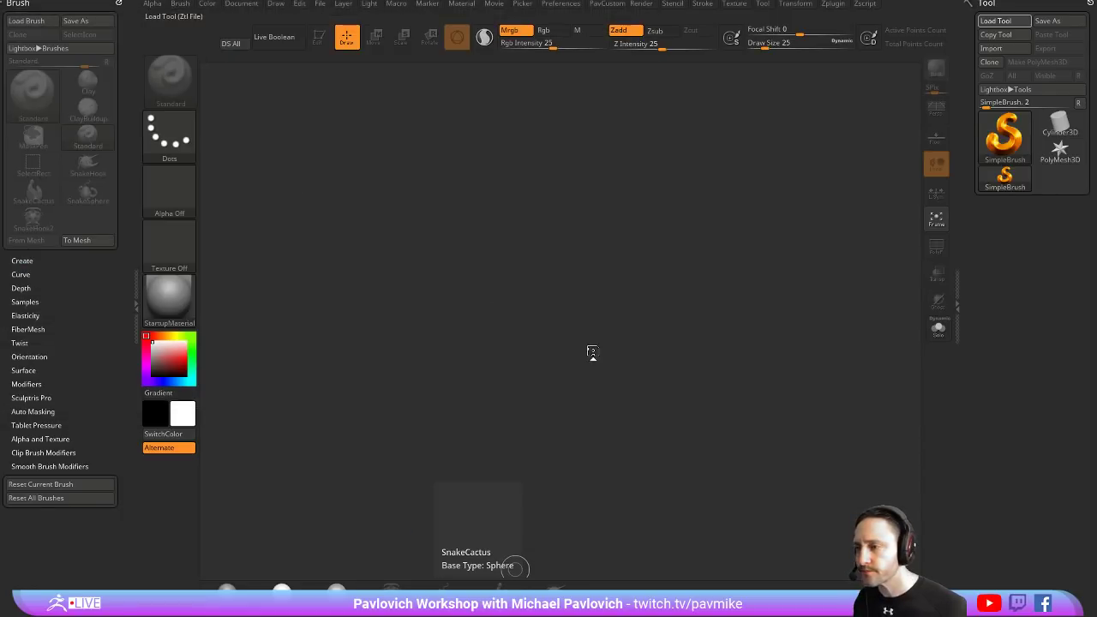
# Drop the ChopsMcGeePolypaint bust onto the canvas in Edit mode and frame it
pyautogui.moveTo(531, 370); pyautogui.dragTo(267, 105)
pyautogui.press('t')
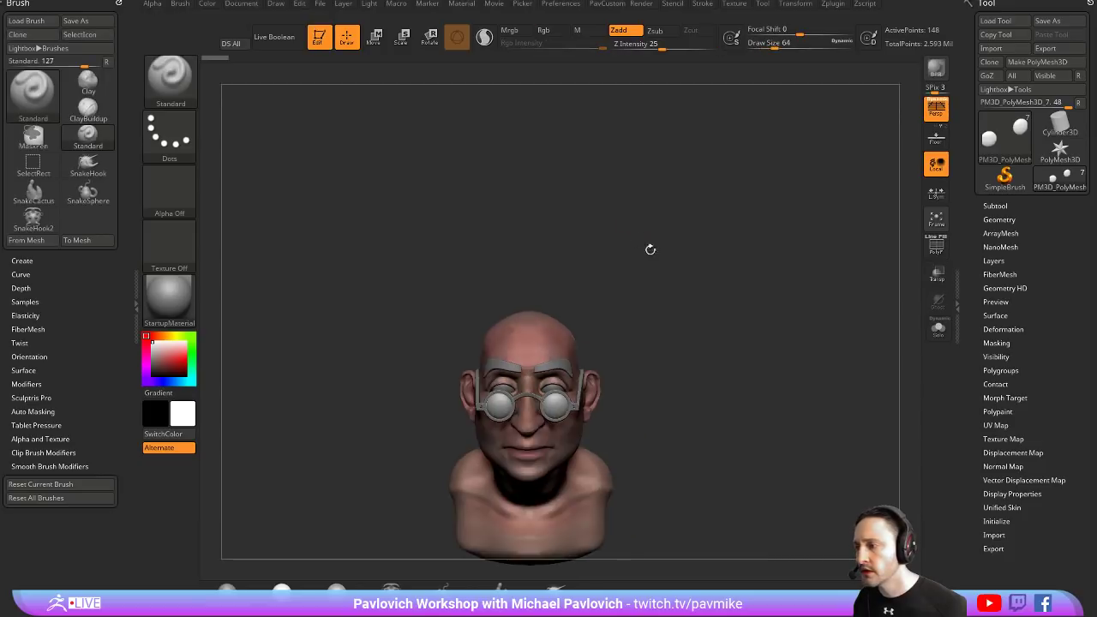
pyautogui.press('f')
pyautogui.moveTo(772, 207); pyautogui.dragTo(908, 206)
pyautogui.press('shift')
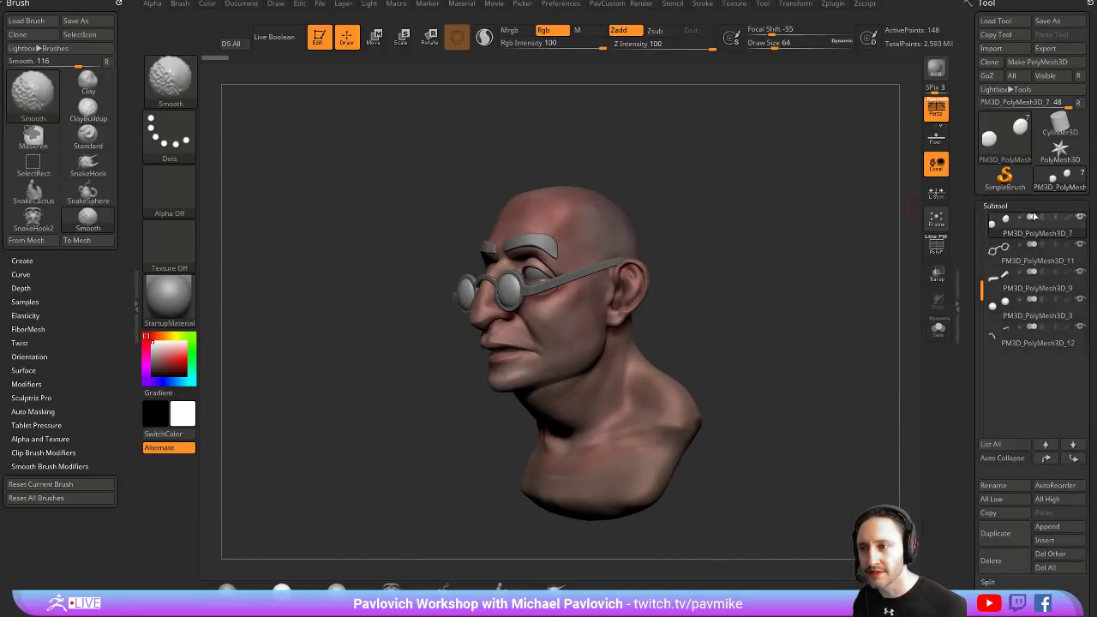
# Turn off Colorize, enable PolyF, and lower the head to subdivision level 1
pyautogui.click(995, 205)
pyautogui.click(1071, 223)
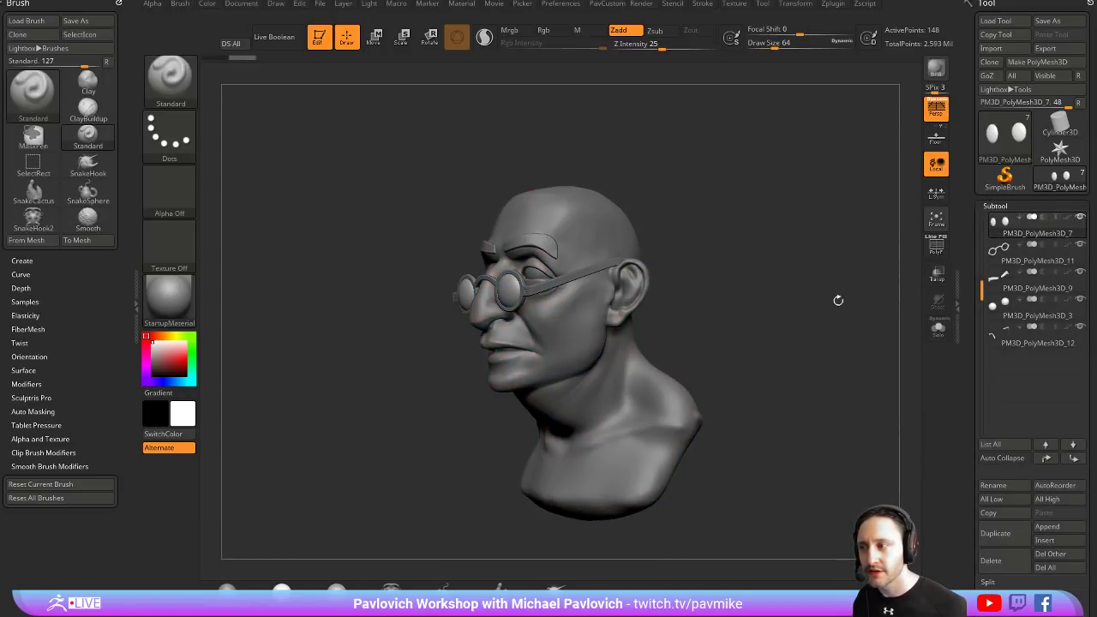
pyautogui.moveTo(837, 299)
pyautogui.mouseDown()
pyautogui.moveTo(749, 287)
pyautogui.moveTo(823, 286)
pyautogui.mouseUp()
pyautogui.click(936, 245)
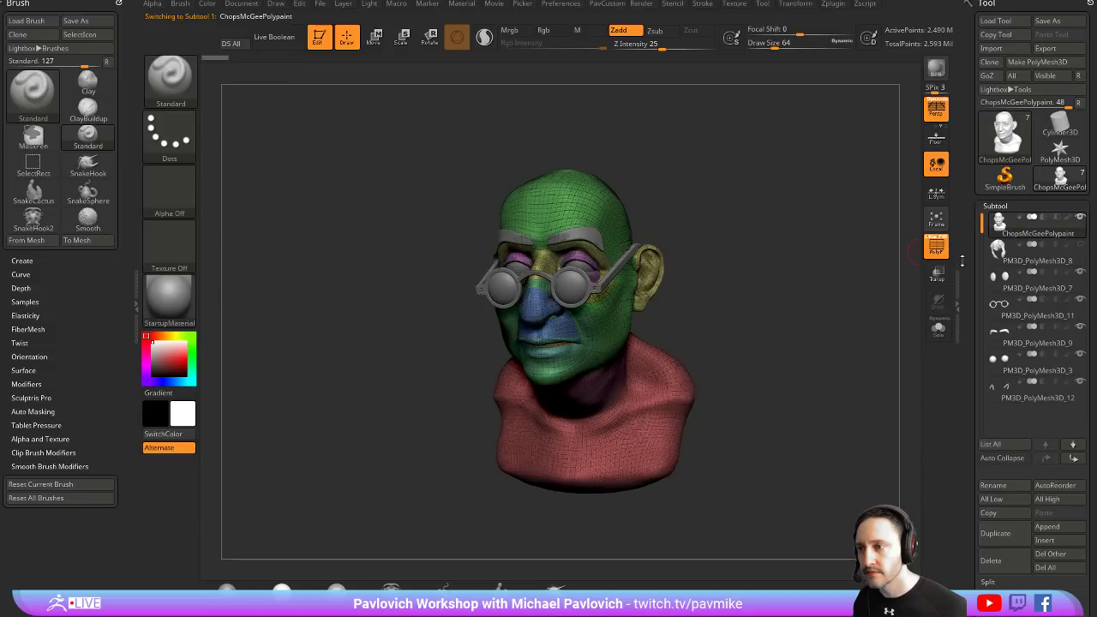
pyautogui.scroll(-5, 983, 152)
pyautogui.scroll(-1, 983, 151)
pyautogui.click(999, 361)
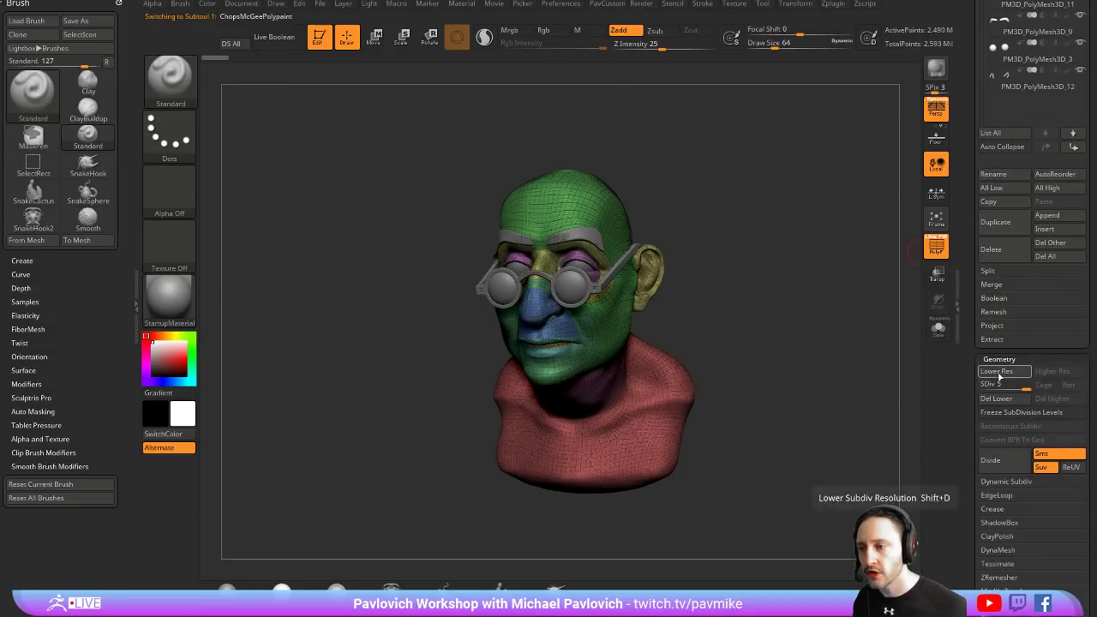
pyautogui.click(992, 371)
pyautogui.moveTo(865, 336); pyautogui.dragTo(749, 310)
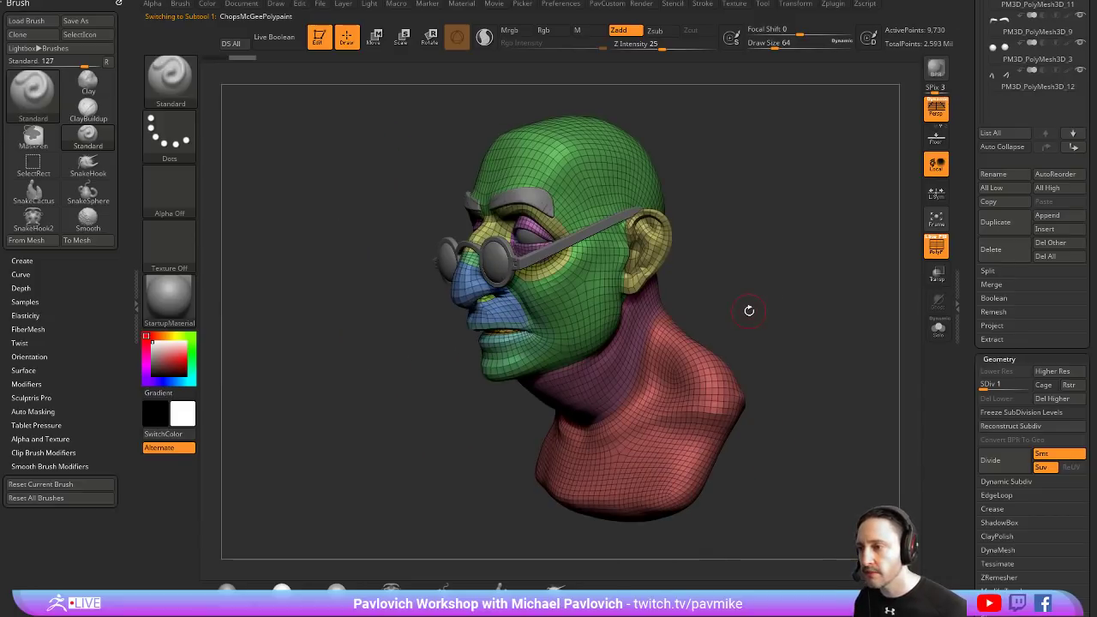
# Turn PolyF off and enable Solo so only the head shows, hiding the glasses
pyautogui.click(936, 246)
pyautogui.moveTo(773, 213); pyautogui.dragTo(874, 238)
pyautogui.click(938, 328)
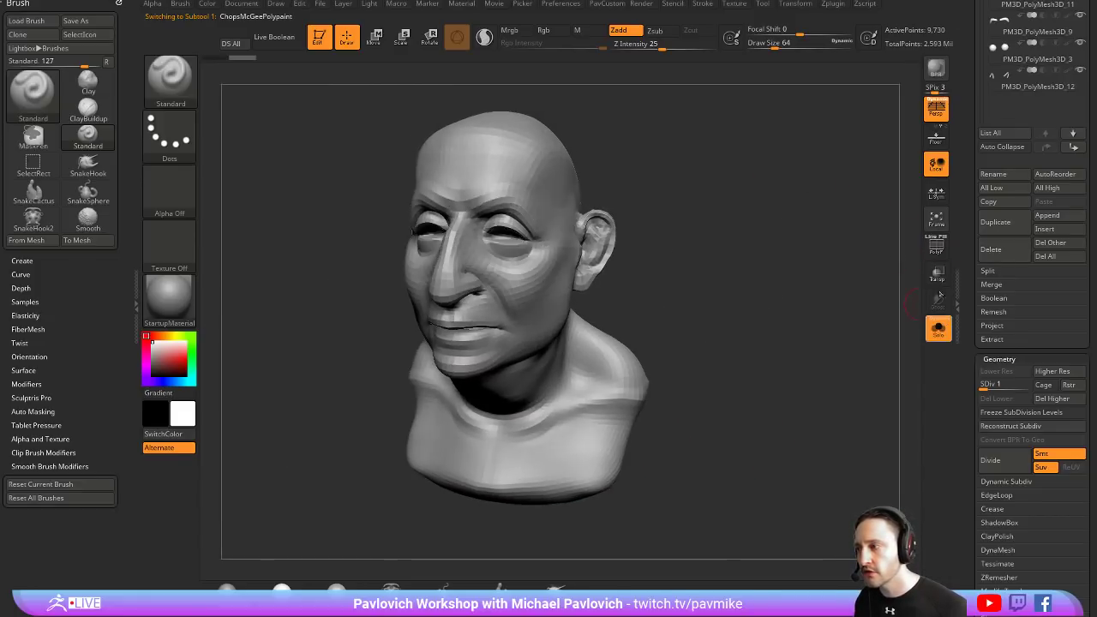
pyautogui.moveTo(765, 247); pyautogui.dragTo(774, 258)
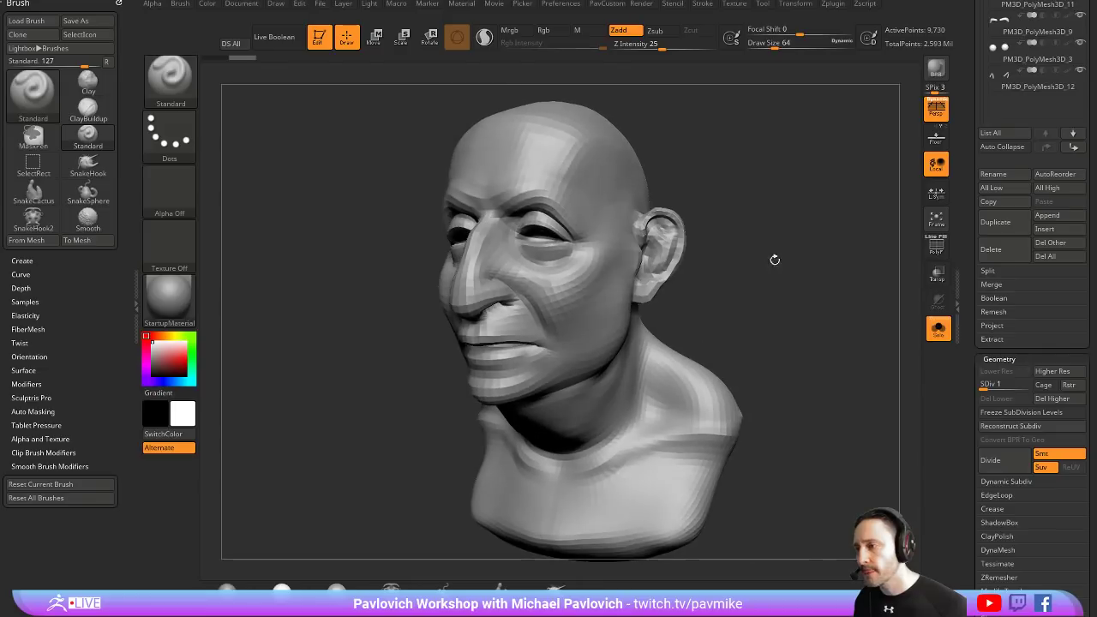
pyautogui.moveTo(775, 265)
pyautogui.mouseDown()
pyautogui.moveTo(764, 267)
pyautogui.moveTo(781, 239)
pyautogui.moveTo(754, 274)
pyautogui.mouseUp()
# Reduce the brush size to 56 and re-enable PolyF polygroup wireframe display
pyautogui.press('s')
pyautogui.moveTo(692, 322); pyautogui.dragTo(685, 323)
pyautogui.moveTo(754, 317)
pyautogui.mouseDown()
pyautogui.moveTo(908, 265)
pyautogui.moveTo(708, 270)
pyautogui.moveTo(725, 269)
pyautogui.mouseUp()
pyautogui.click(936, 257)
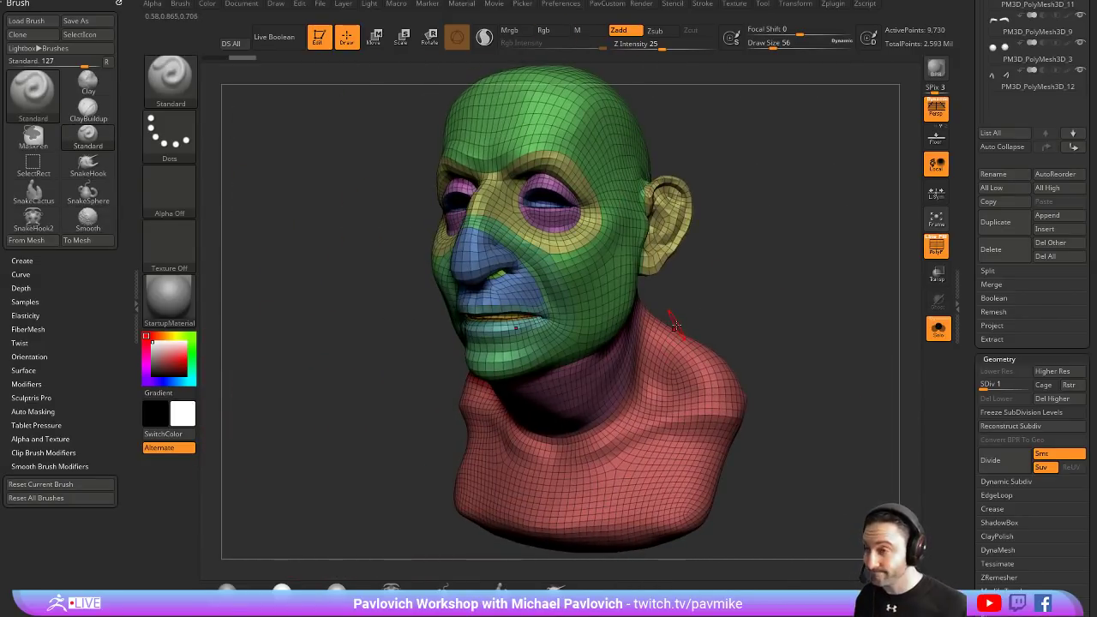
# Orbit around the head from several angles to inspect its topology
pyautogui.moveTo(727, 163); pyautogui.dragTo(558, 231)
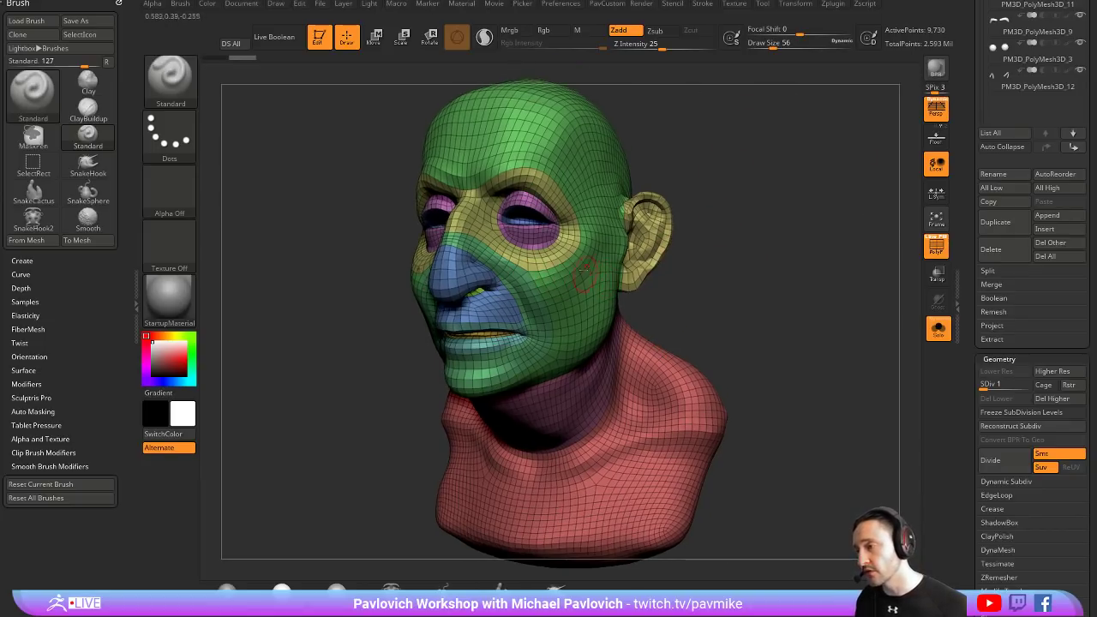
pyautogui.moveTo(735, 261); pyautogui.dragTo(711, 311)
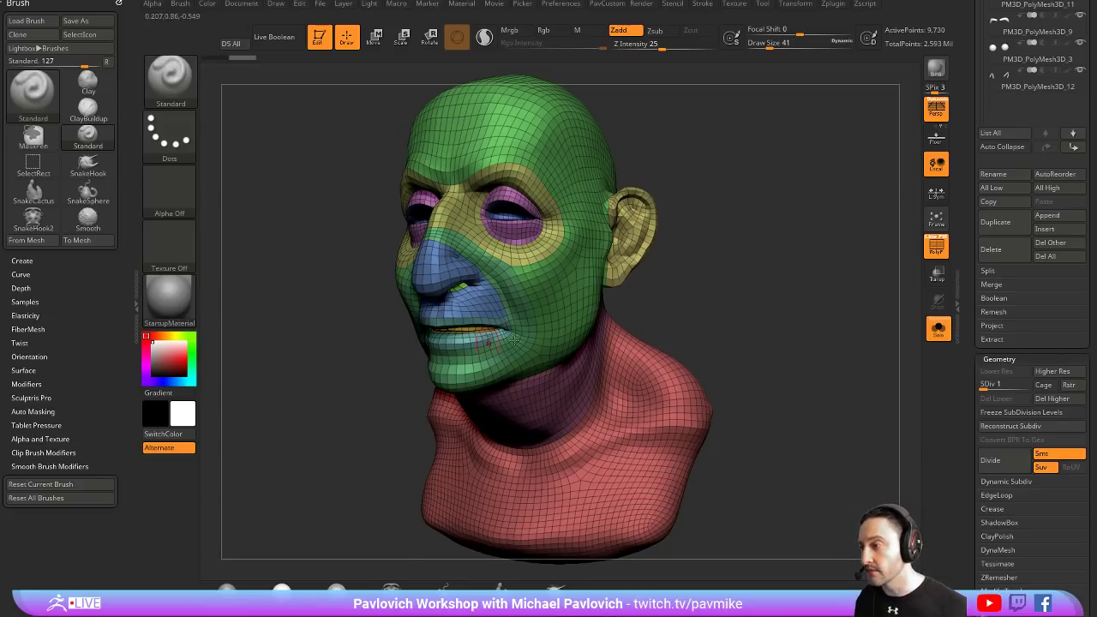
pyautogui.moveTo(797, 276); pyautogui.dragTo(777, 292)
pyautogui.press('s')
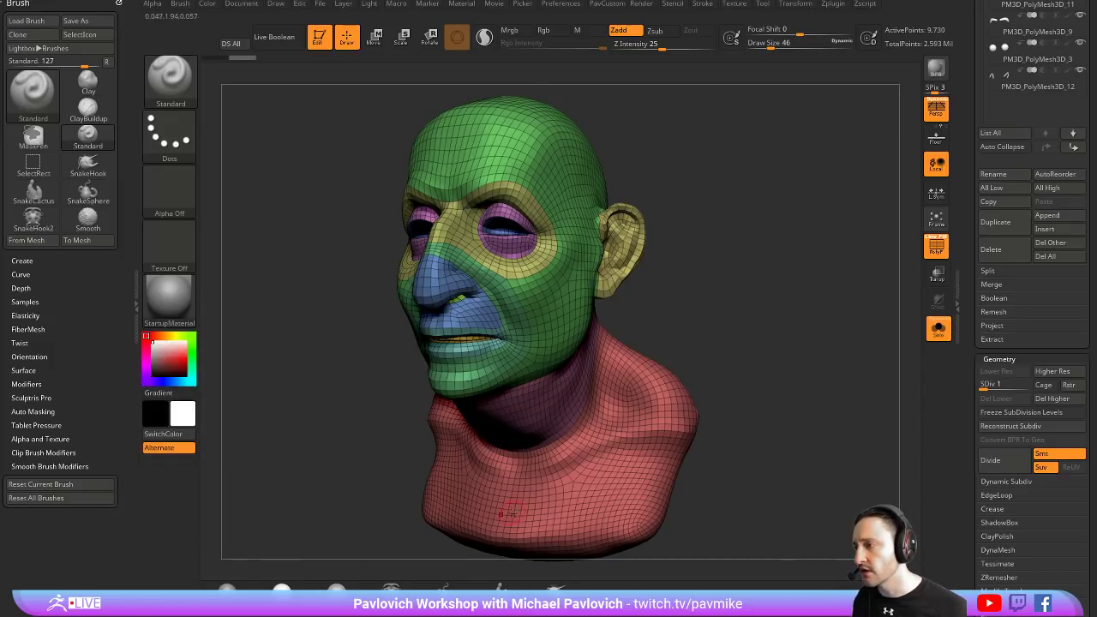
pyautogui.moveTo(758, 304); pyautogui.dragTo(623, 312)
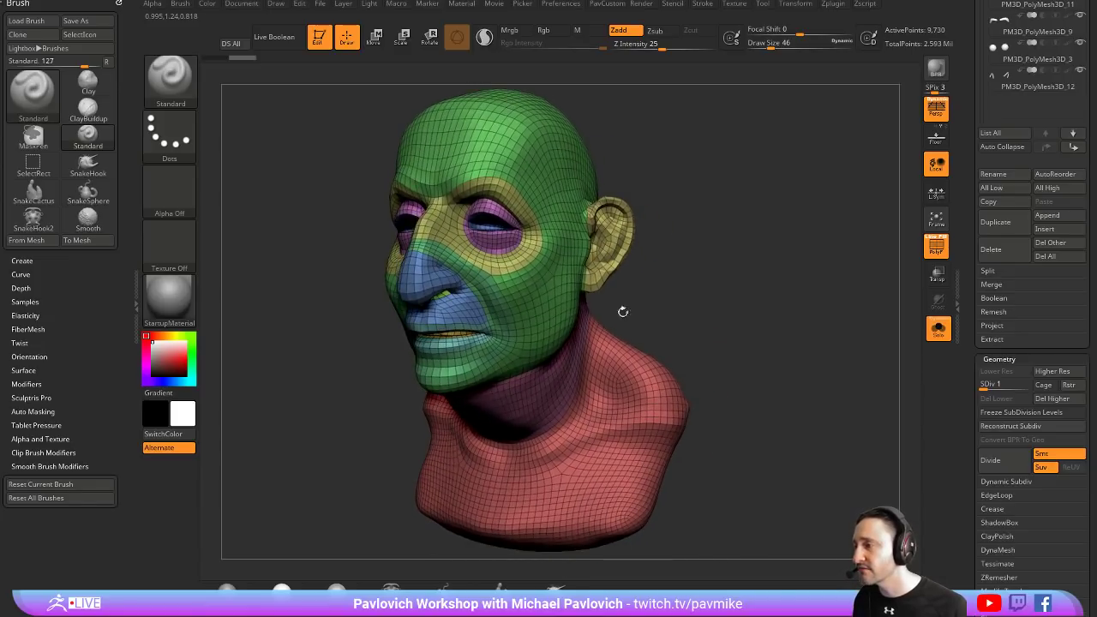
pyautogui.moveTo(677, 191); pyautogui.dragTo(665, 197)
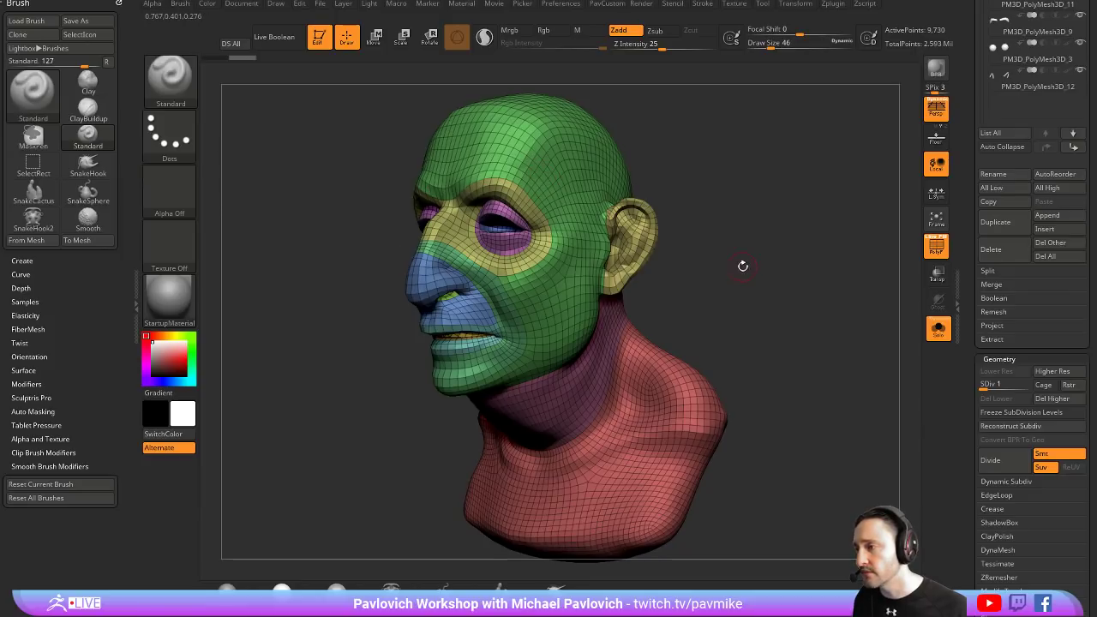
pyautogui.moveTo(742, 267); pyautogui.dragTo(210, 200)
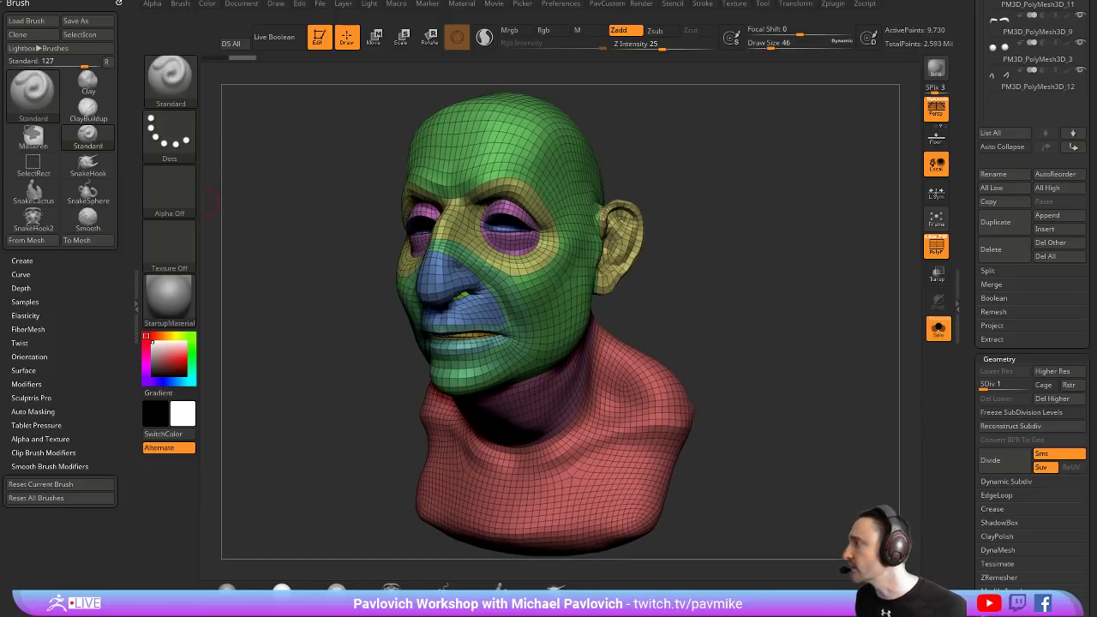
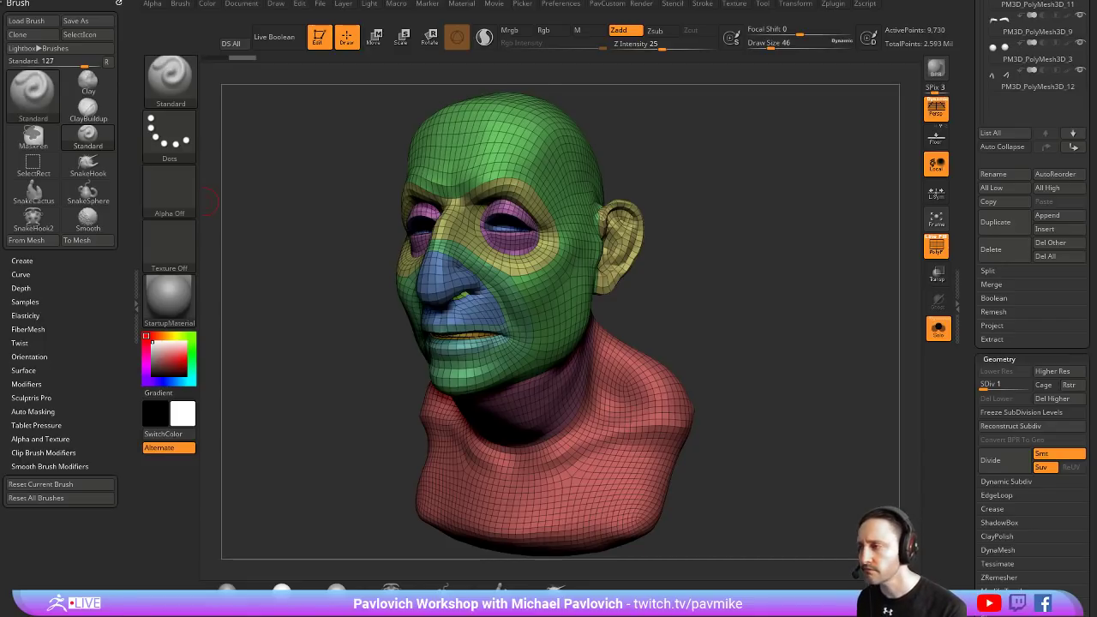
# Rotate the head bust to a more frontal view, then bring up the YouTube playlists browser
pyautogui.moveTo(607, 196)
pyautogui.mouseDown()
pyautogui.moveTo(738, 204)
pyautogui.moveTo(756, 221)
pyautogui.mouseUp()
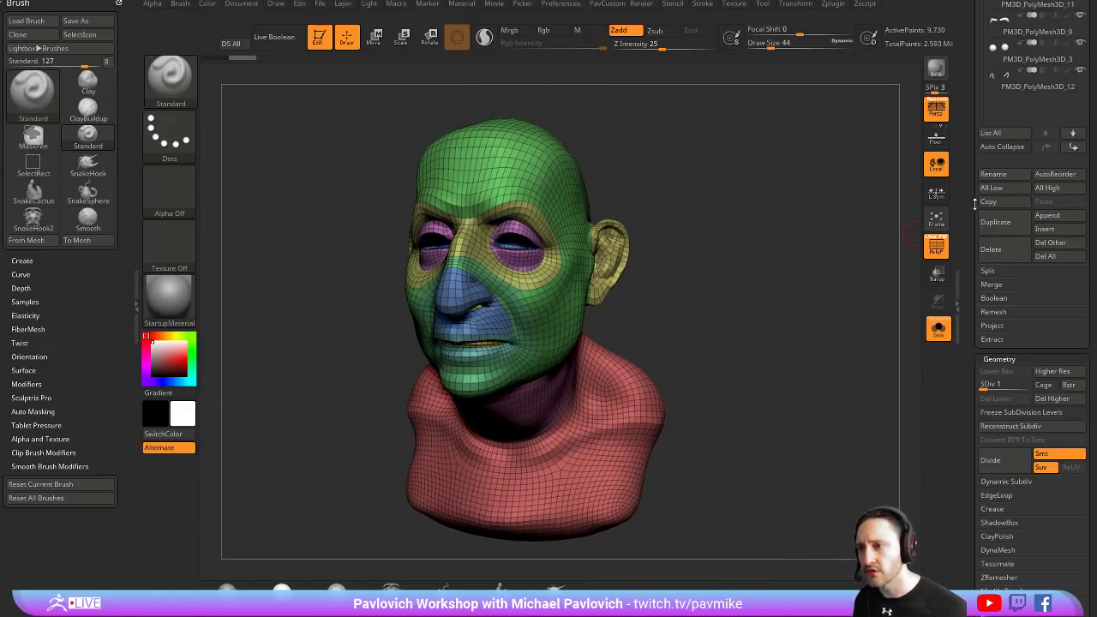
pyautogui.scroll(5, 975, 203)
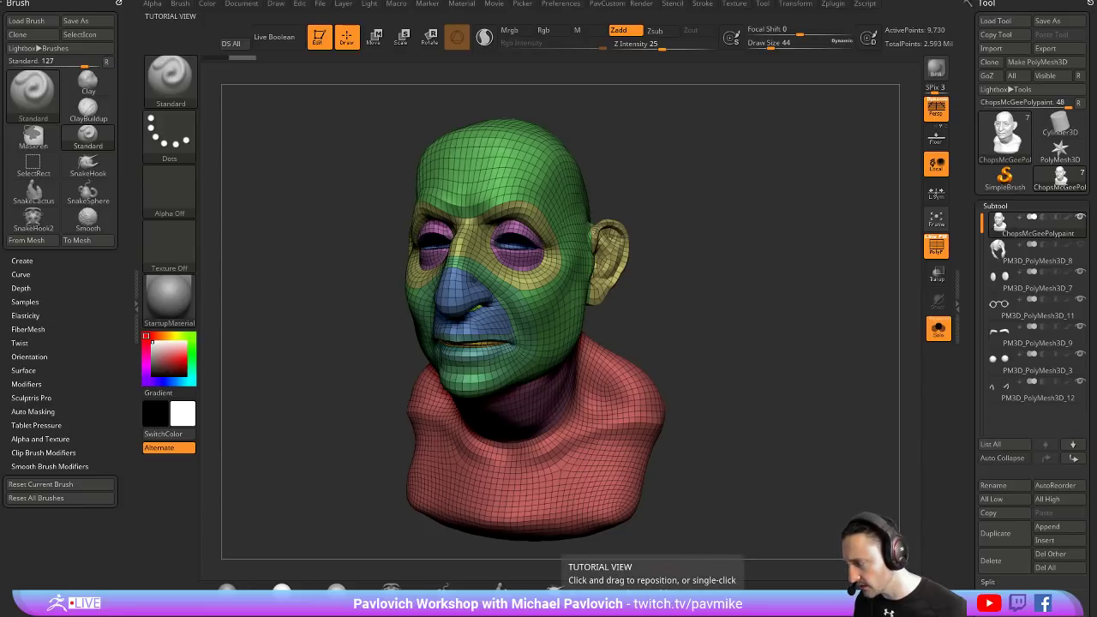
pyautogui.hotkey('alt', 'Tab')
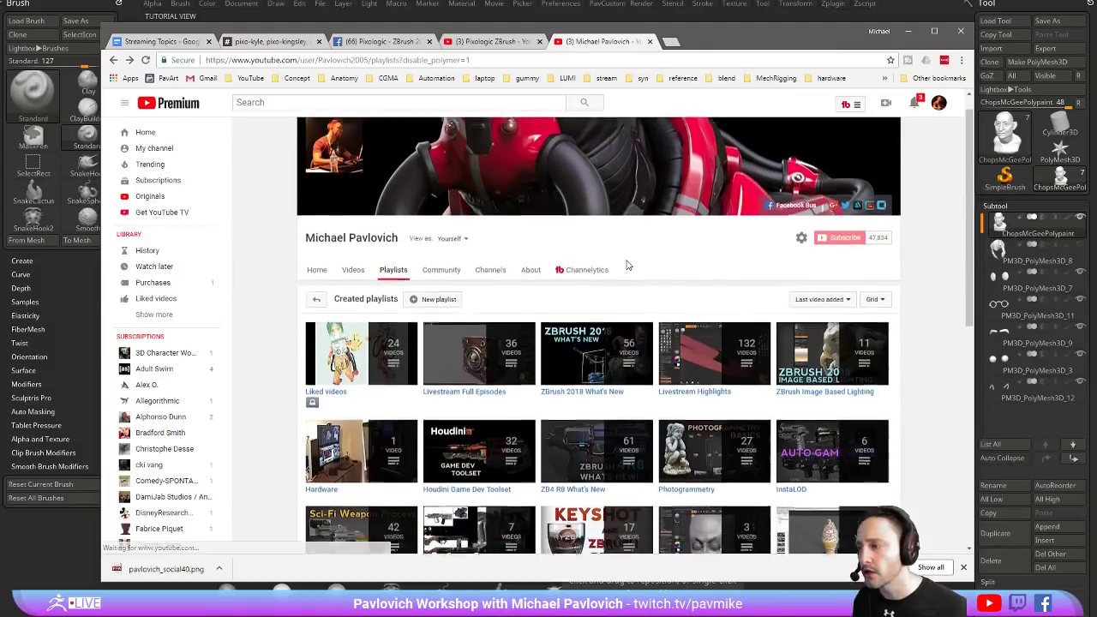
# Open the ZB4 R8 and ZBrush 2018 What's New playlists in new browser tabs
pyautogui.scroll(-2, 603, 356)
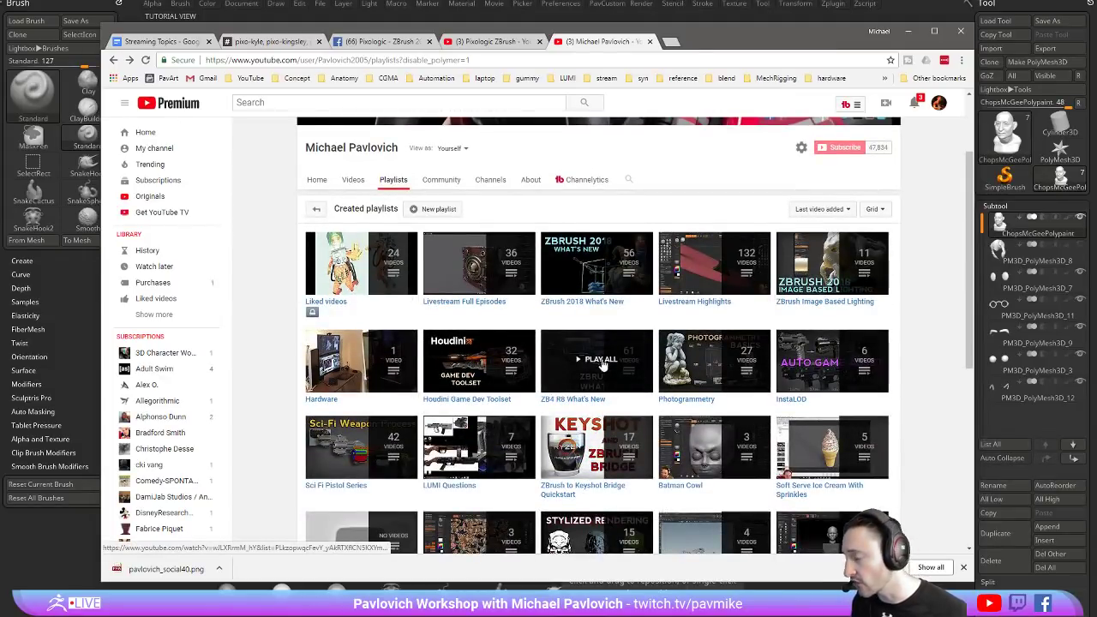
pyautogui.rightClick(583, 399)
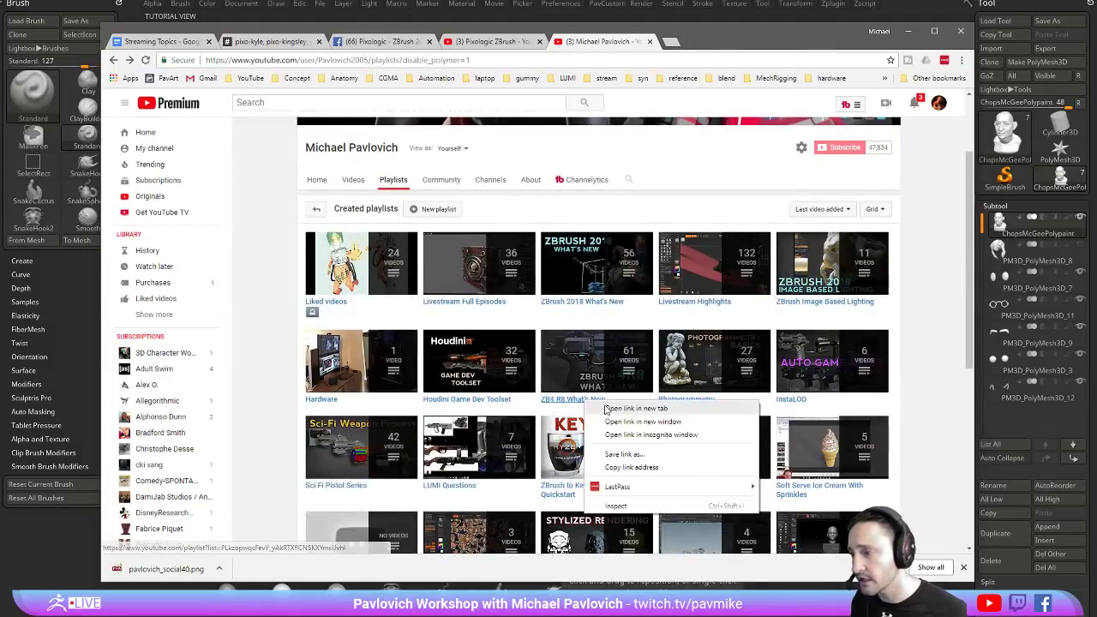
pyautogui.click(730, 410)
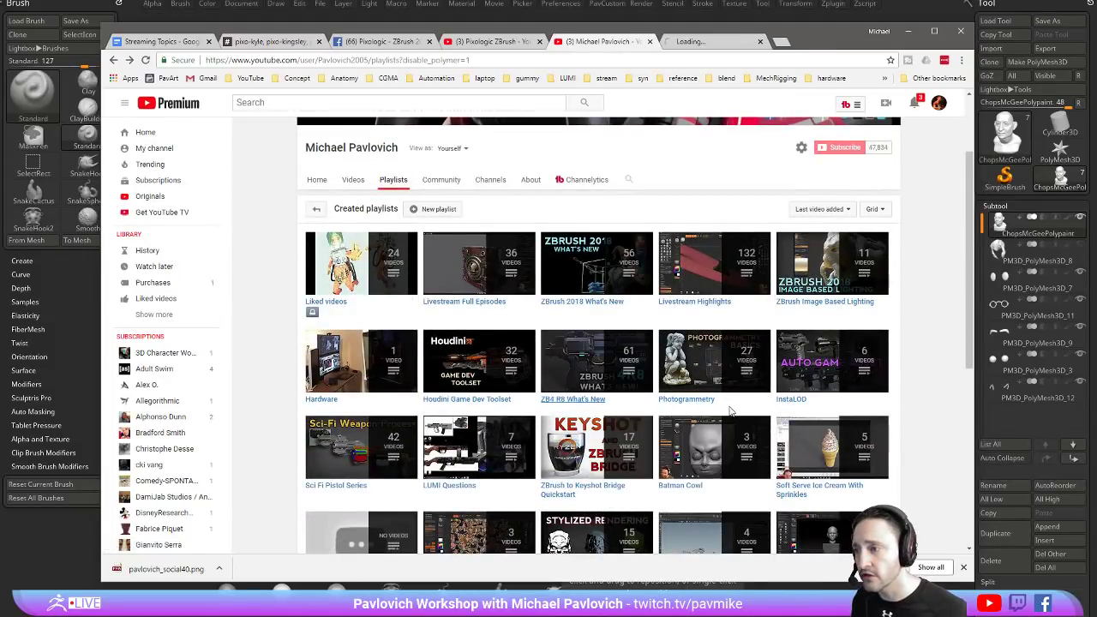
pyautogui.rightClick(609, 308)
pyautogui.click(648, 312)
# Switch to the ZBrush 2018 playlist tab and scroll through its 56 videos
pyautogui.click(801, 41)
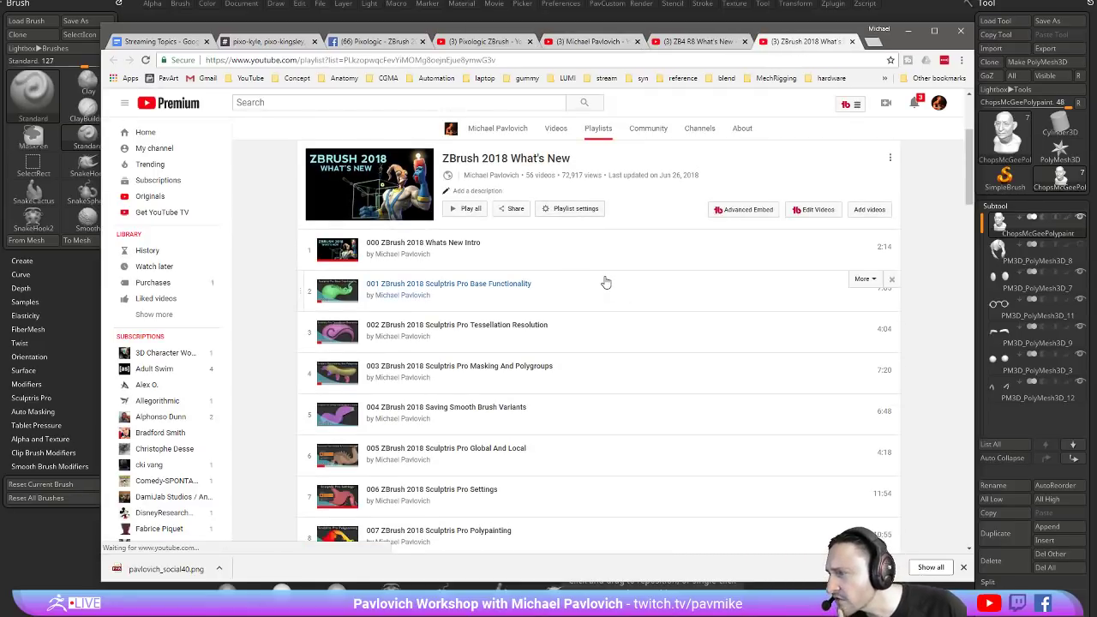
pyautogui.scroll(-3, 605, 282)
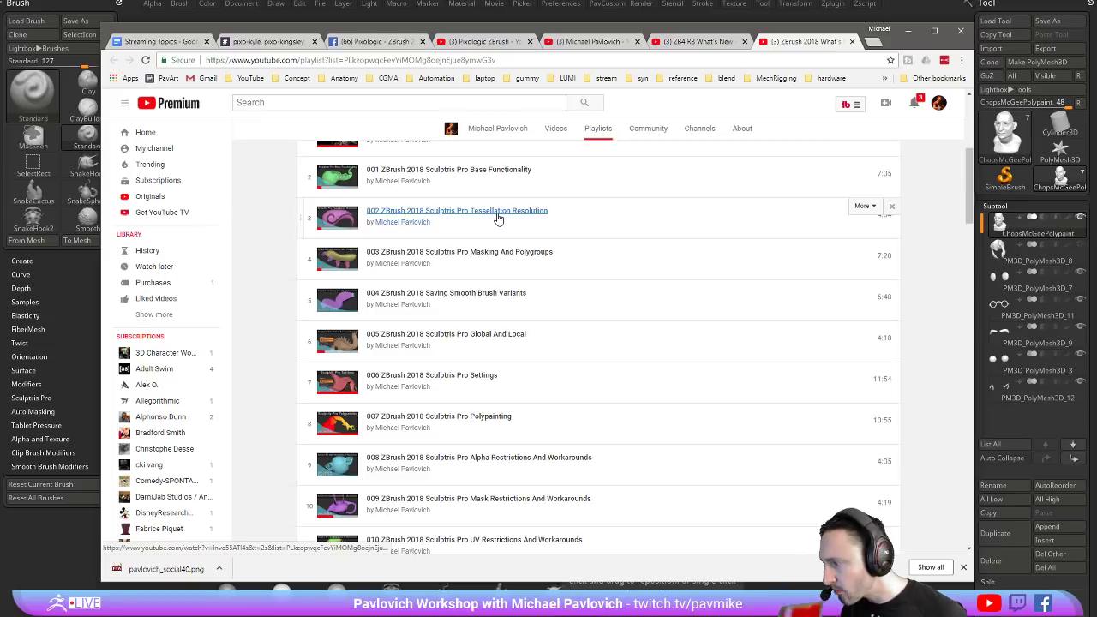
pyautogui.scroll(-2, 496, 219)
pyautogui.scroll(-1, 494, 218)
pyautogui.scroll(-1, 491, 219)
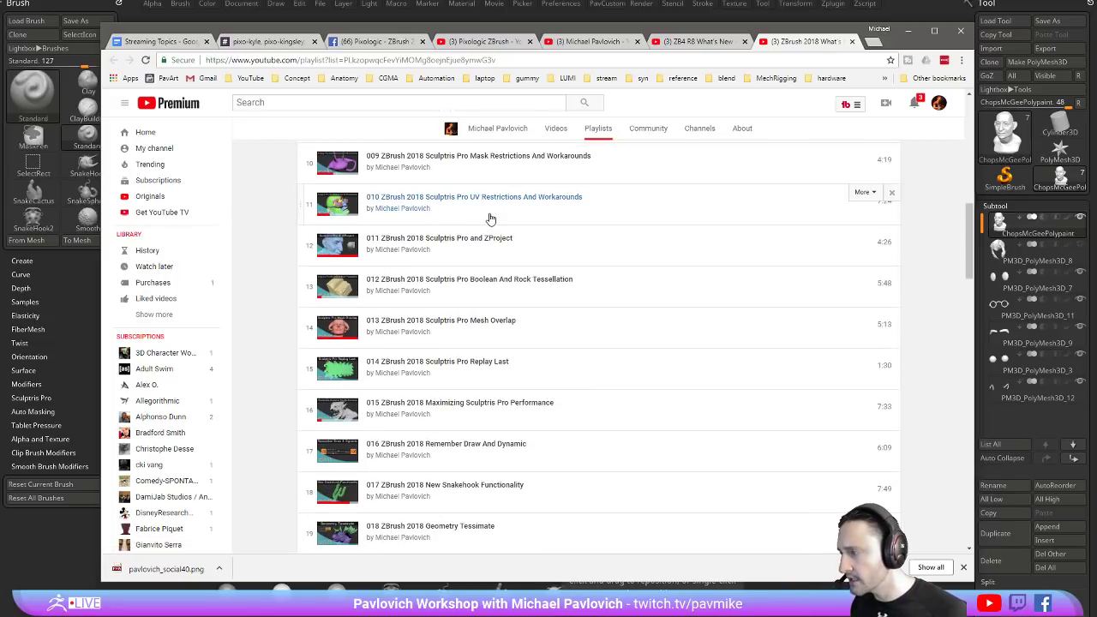
pyautogui.scroll(-2, 490, 219)
pyautogui.scroll(-1, 490, 219)
pyautogui.scroll(-2, 490, 219)
pyautogui.scroll(-1, 490, 220)
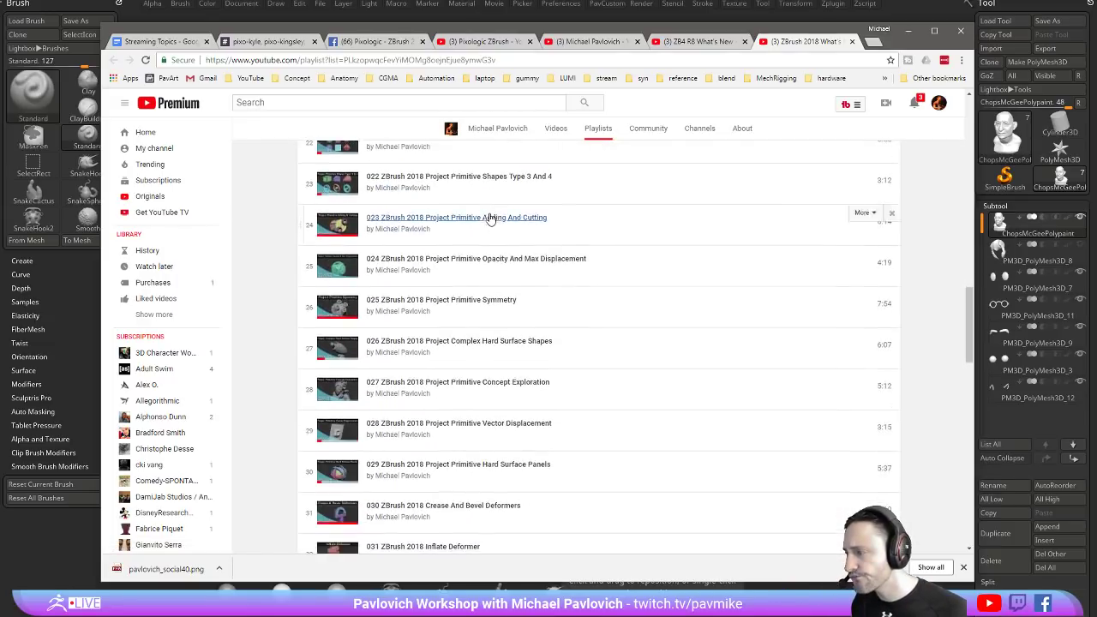
pyautogui.scroll(-2, 490, 219)
pyautogui.scroll(-1, 490, 220)
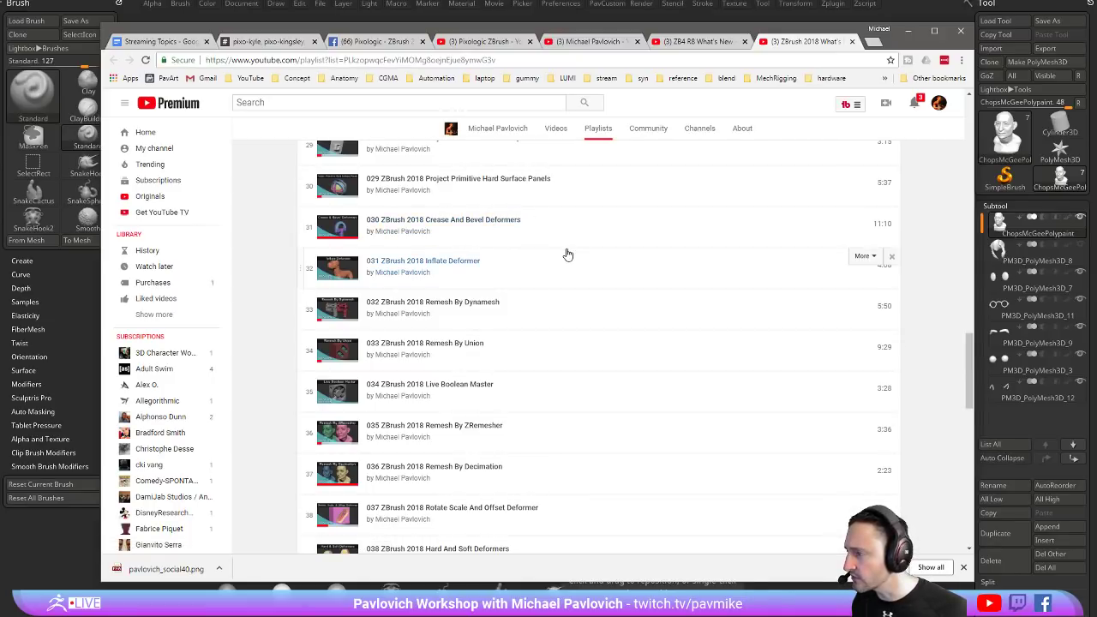
pyautogui.scroll(1, 541, 237)
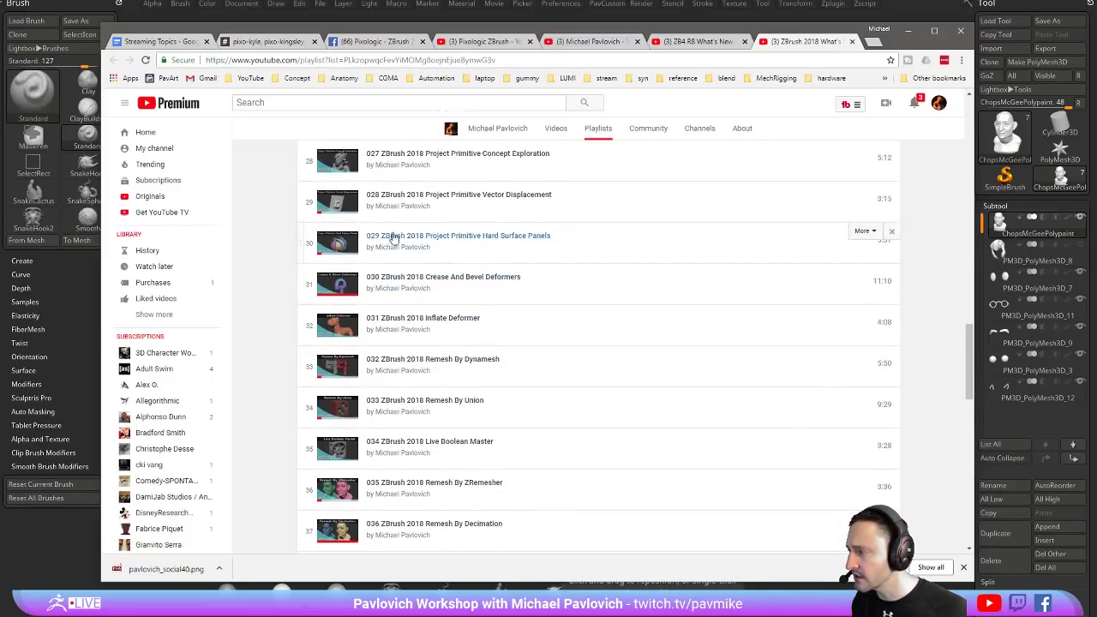
pyautogui.scroll(-1, 494, 274)
pyautogui.scroll(-1, 495, 275)
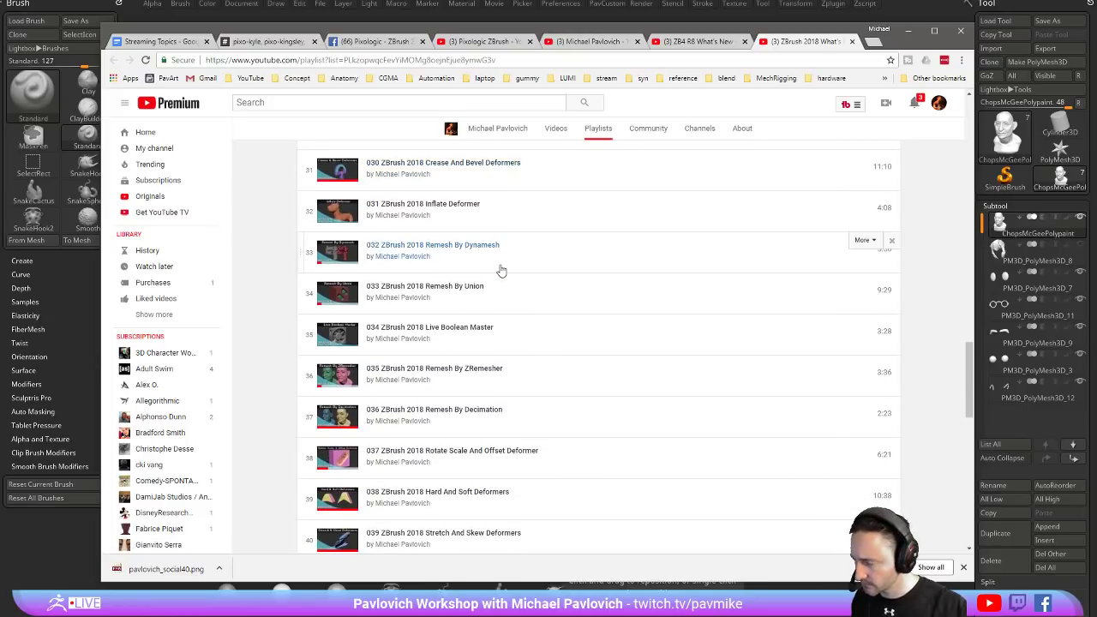
pyautogui.scroll(-1, 502, 270)
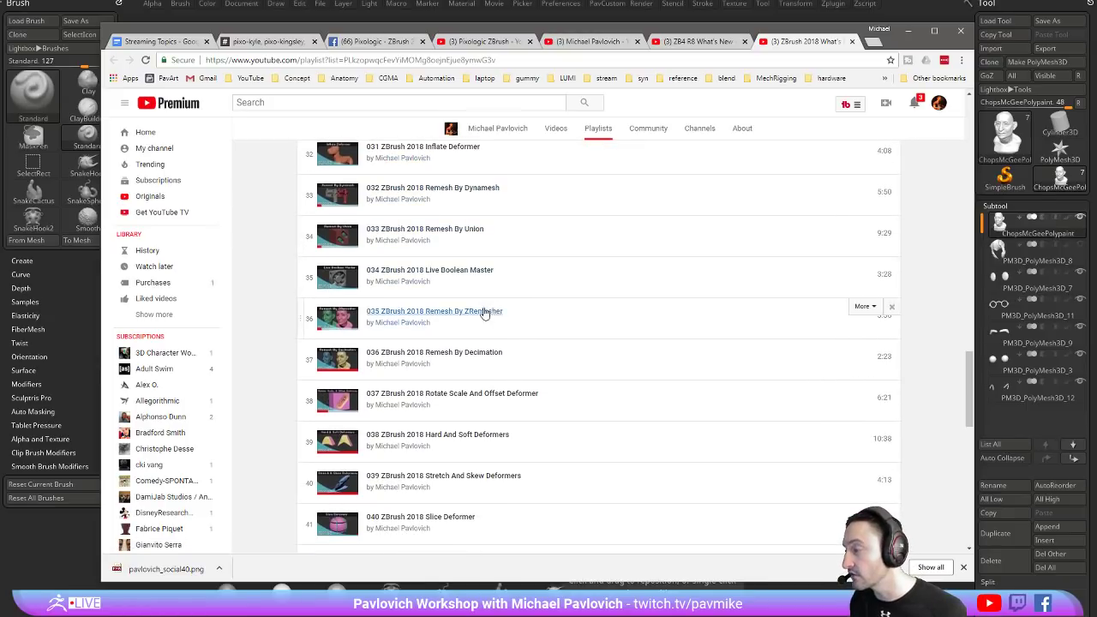
pyautogui.scroll(-2, 563, 298)
pyautogui.scroll(-1, 563, 297)
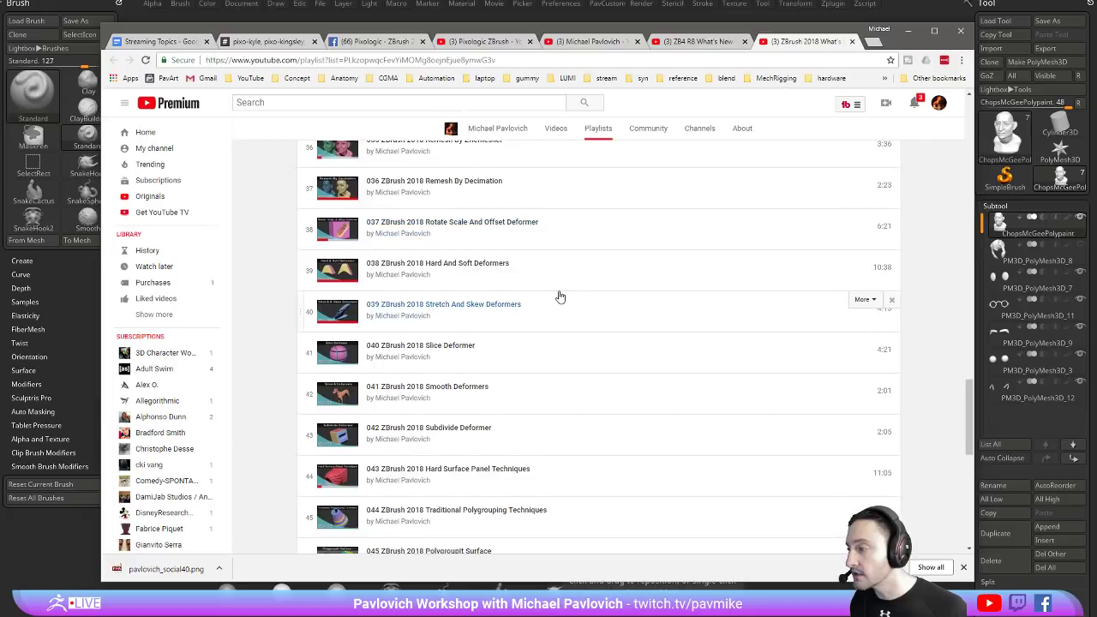
pyautogui.scroll(-1, 561, 297)
pyautogui.scroll(-1, 560, 297)
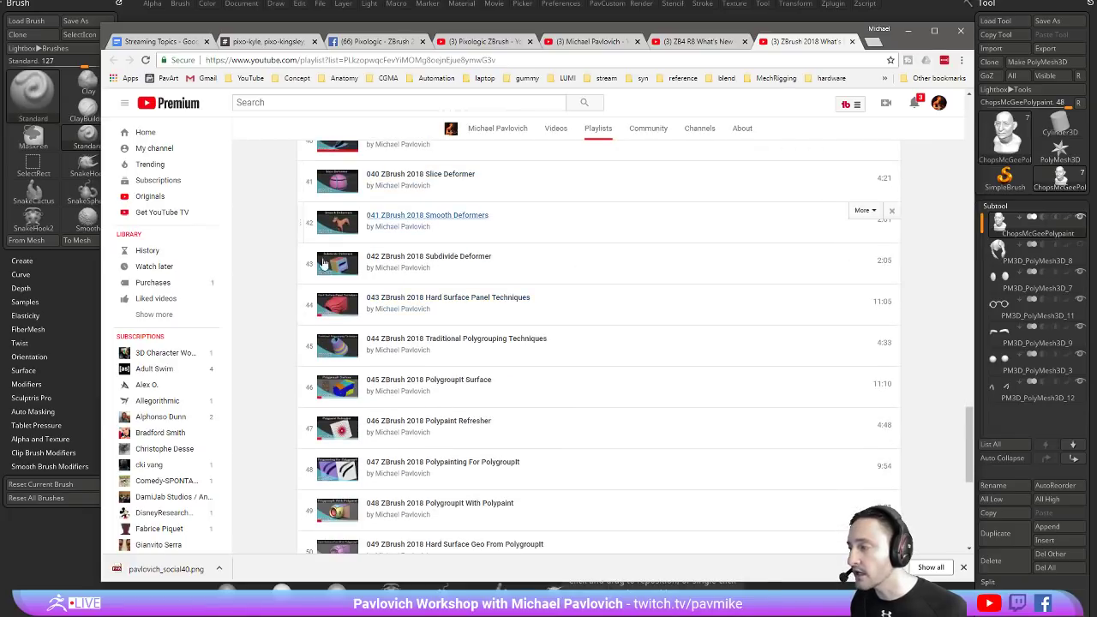
pyautogui.scroll(-3, 531, 324)
pyautogui.scroll(-3, 535, 325)
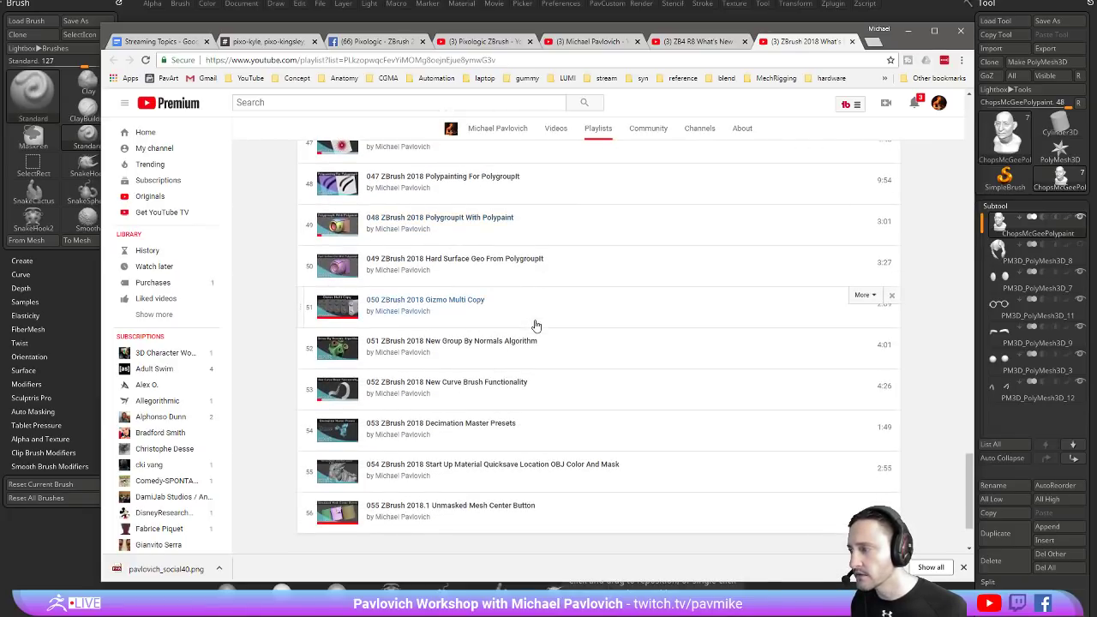
pyautogui.scroll(-1, 535, 326)
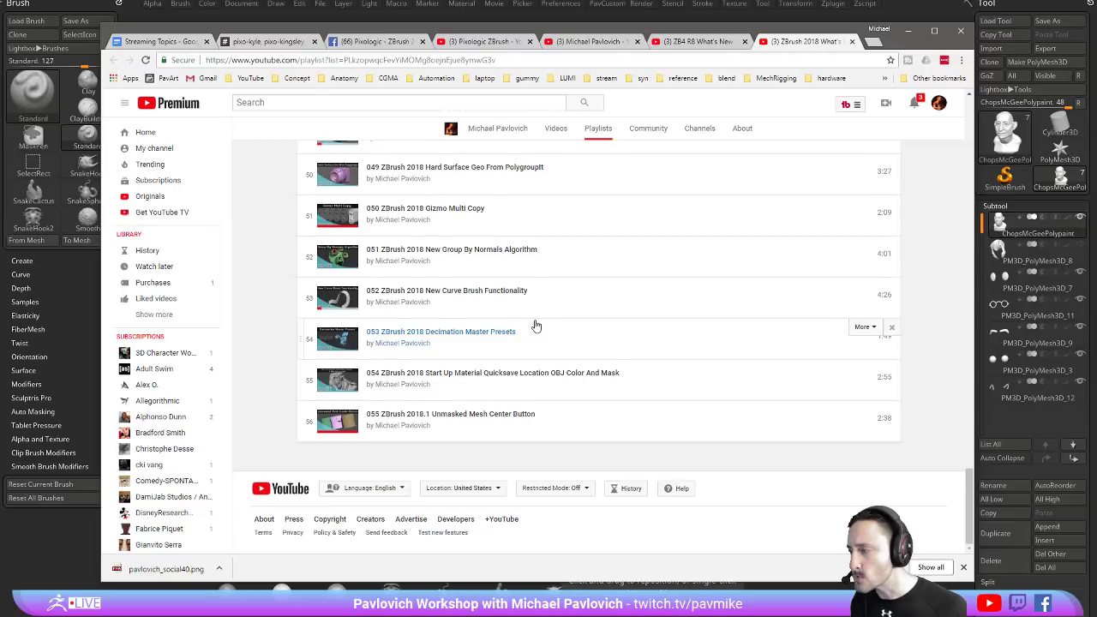
pyautogui.scroll(2, 534, 325)
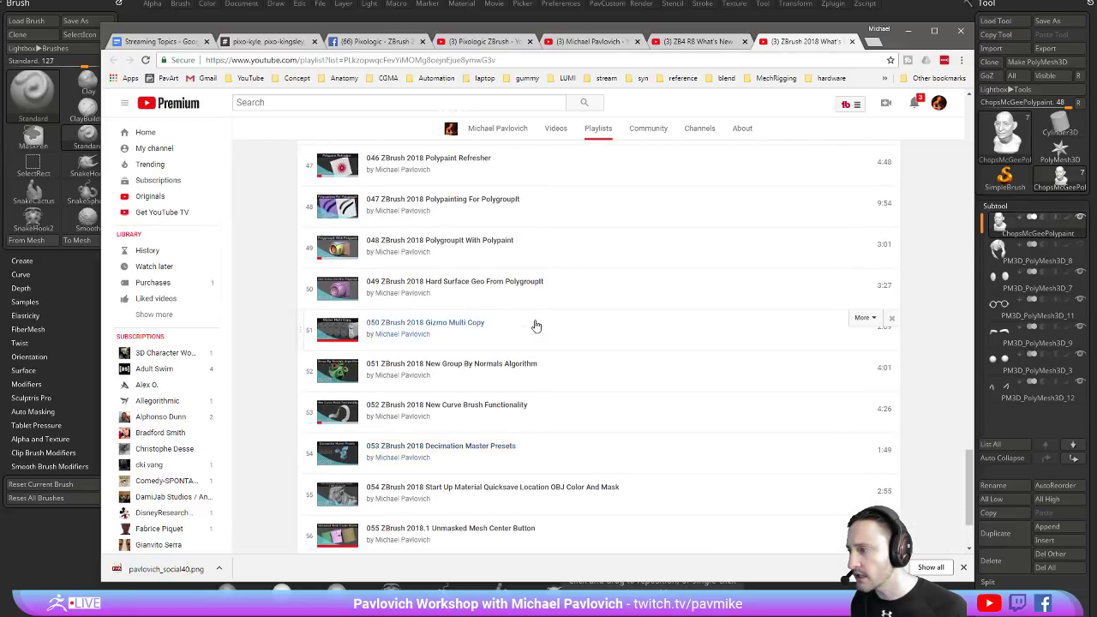
pyautogui.scroll(6, 548, 324)
pyautogui.scroll(5, 554, 327)
pyautogui.scroll(3, 554, 326)
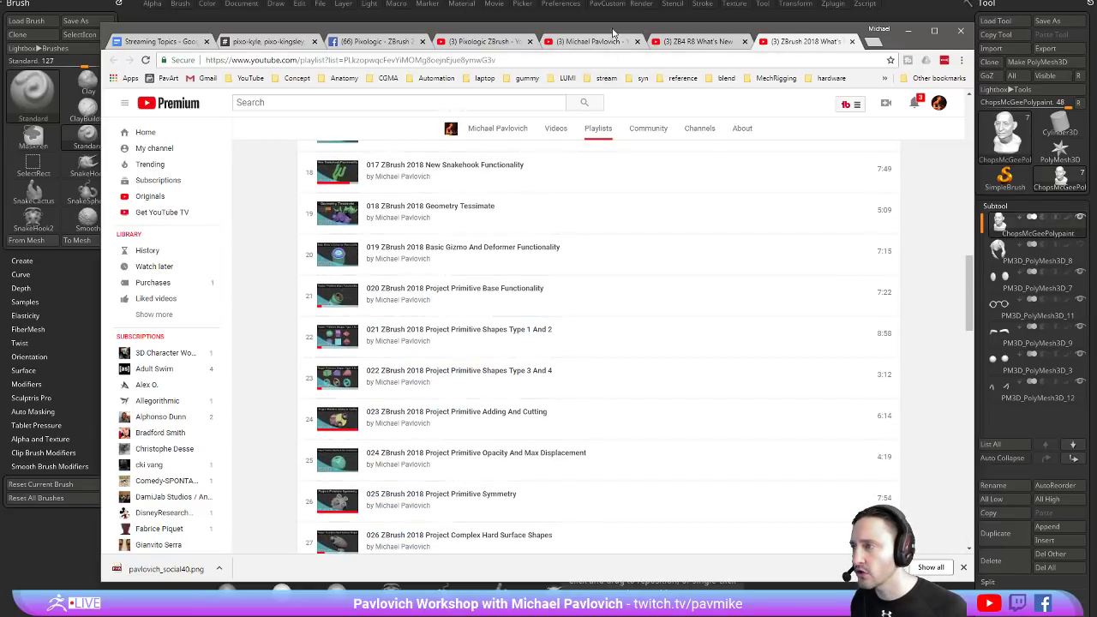
# Return to ZBrush, turn Edit mode off, and clear the head bust with Ctrl+N
pyautogui.hotkey('alt', 'Tab')
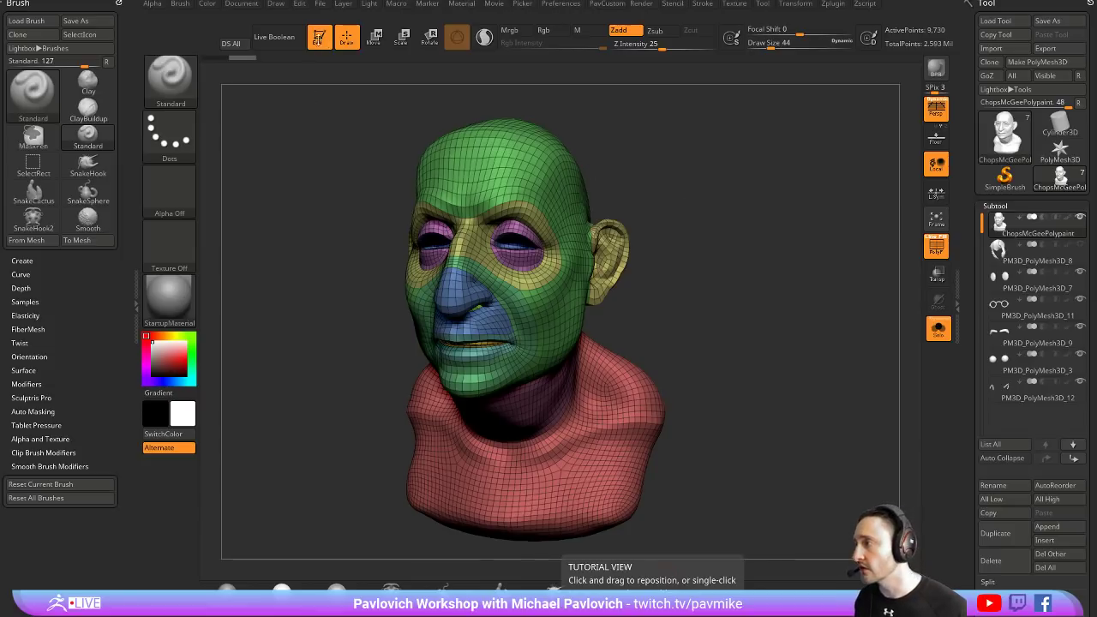
pyautogui.press('t')
pyautogui.hotkey('ctrl', 'n')
# Load MaleAverage.ZTL from LightBox Tool into Edit mode, framed and turned to a side view
pyautogui.press(',')
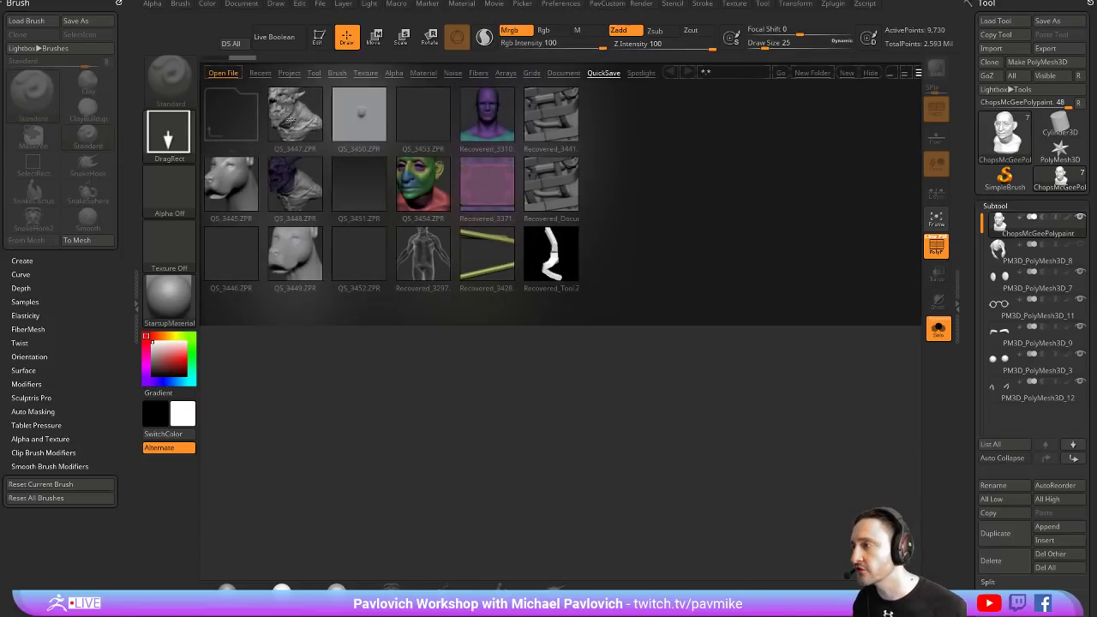
pyautogui.click(314, 74)
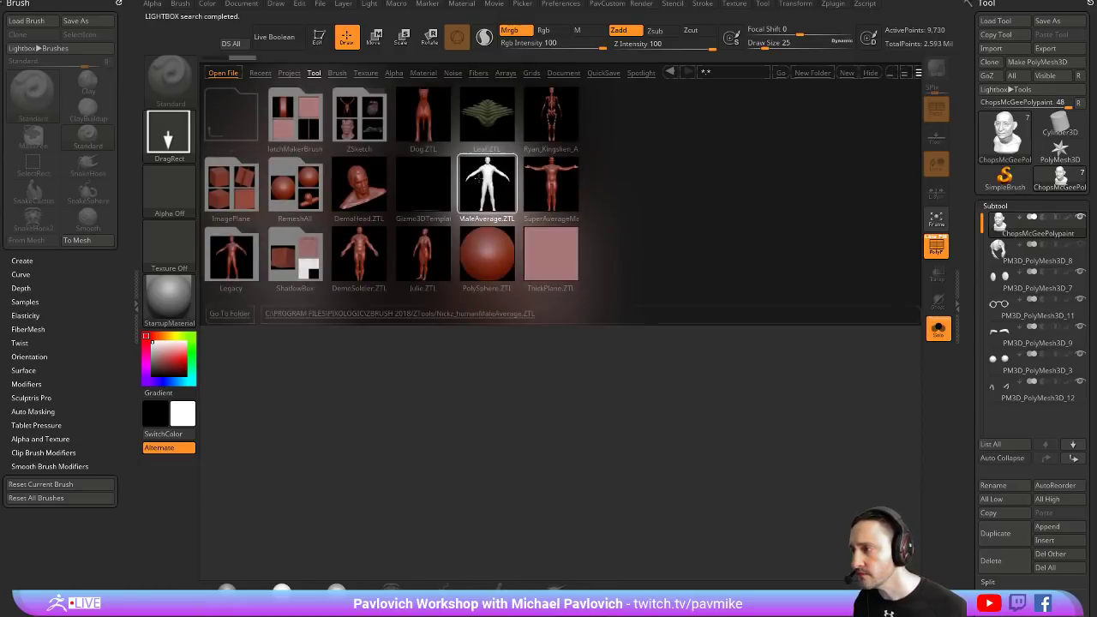
pyautogui.doubleClick(461, 183)
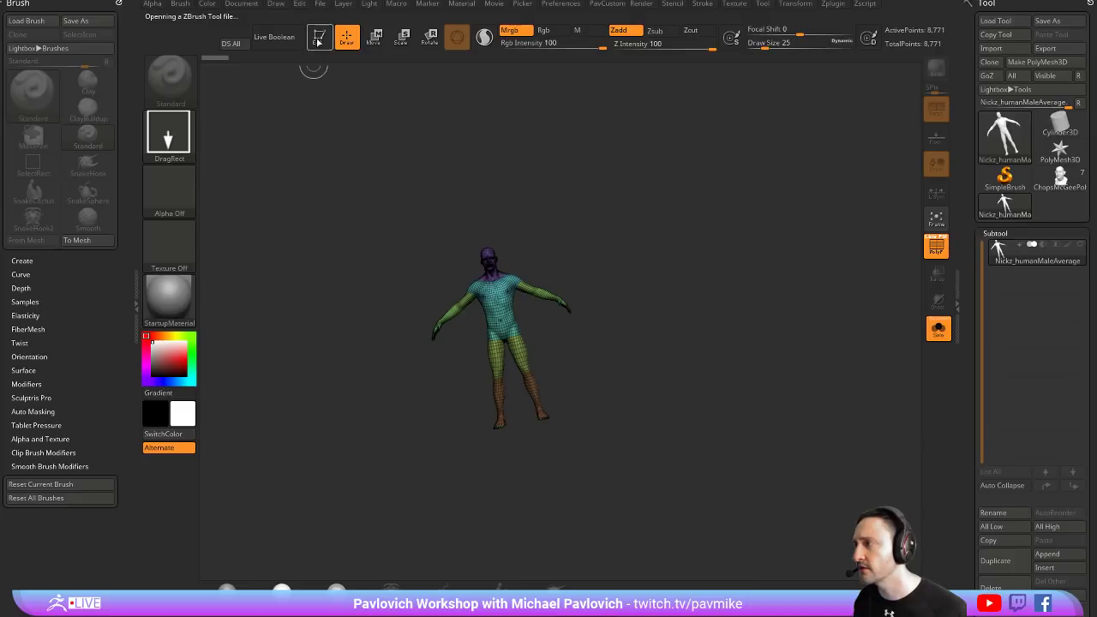
pyautogui.press('shift')
pyautogui.press('f')
pyautogui.moveTo(705, 151); pyautogui.dragTo(550, 297)
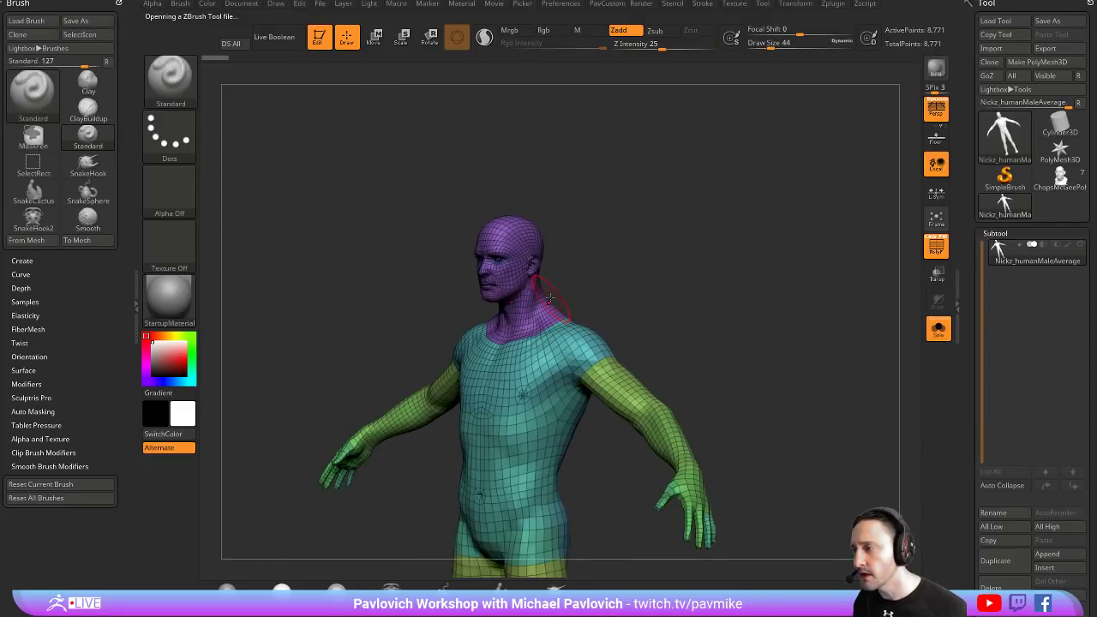
pyautogui.moveTo(614, 268); pyautogui.dragTo(600, 274)
# Split the hidden head into its own subtool and delete the body subtool
pyautogui.keyDown('ctrl'); pyautogui.keyDown('shift'); pyautogui.click(509, 249); pyautogui.keyUp('shift'); pyautogui.keyUp('ctrl')
pyautogui.moveTo(664, 233)
pyautogui.keyDown('ctrl'); pyautogui.keyDown('shift'); pyautogui.mouseDown()
pyautogui.moveTo(703, 281)
pyautogui.moveTo(682, 210)
pyautogui.moveTo(677, 274)
pyautogui.mouseUp(); pyautogui.keyUp('shift'); pyautogui.keyUp('ctrl')
pyautogui.keyDown('ctrl'); pyautogui.keyDown('alt'); pyautogui.keyDown('shift'); pyautogui.moveTo(403, 233); pyautogui.dragTo(575, 380); pyautogui.keyUp('shift'); pyautogui.keyUp('alt'); pyautogui.keyUp('ctrl')
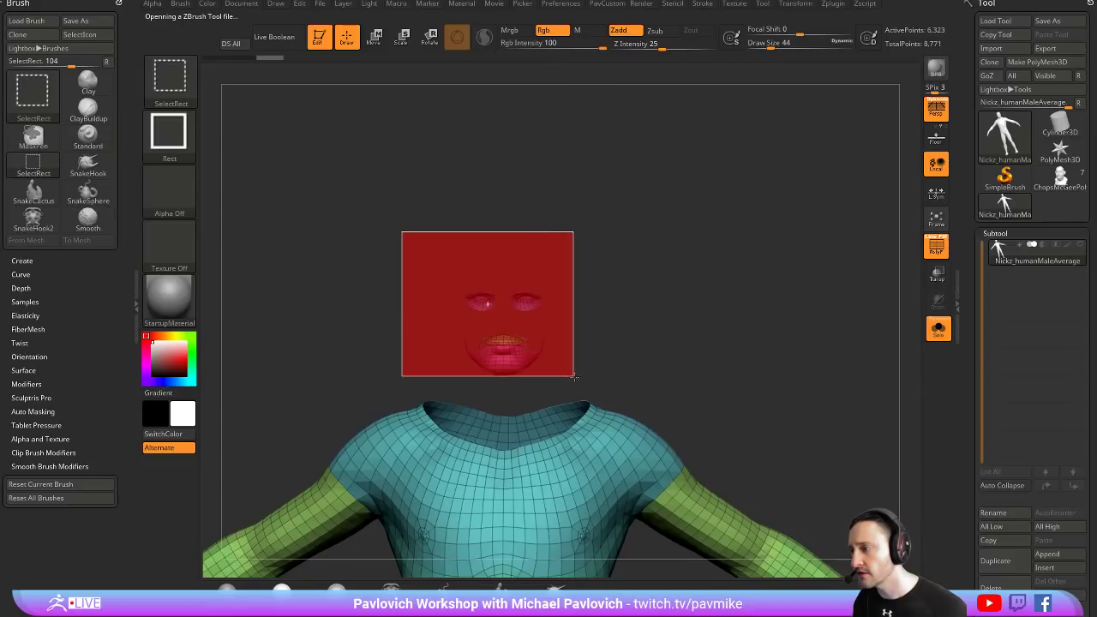
pyautogui.press('m')
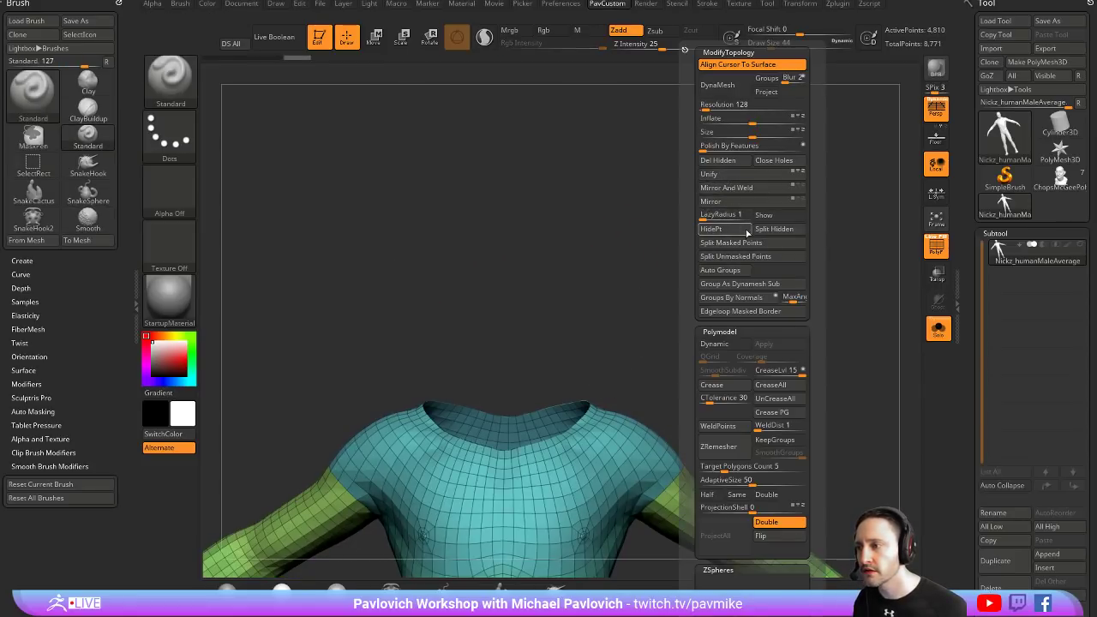
pyautogui.click(774, 228)
pyautogui.scroll(-2, 1002, 514)
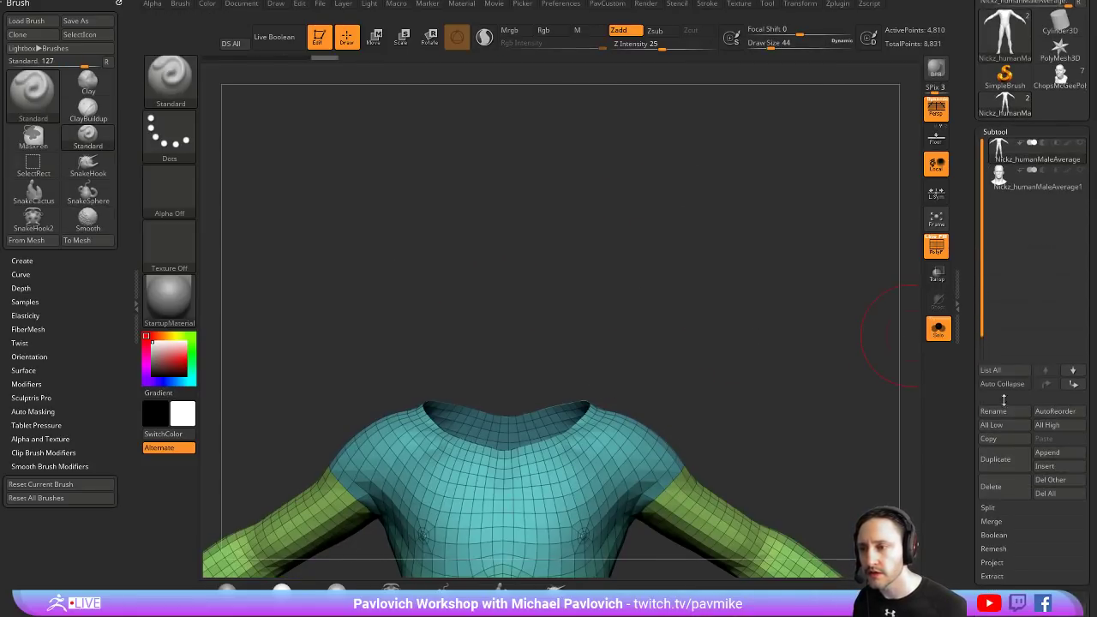
pyautogui.click(997, 486)
pyautogui.click(951, 514)
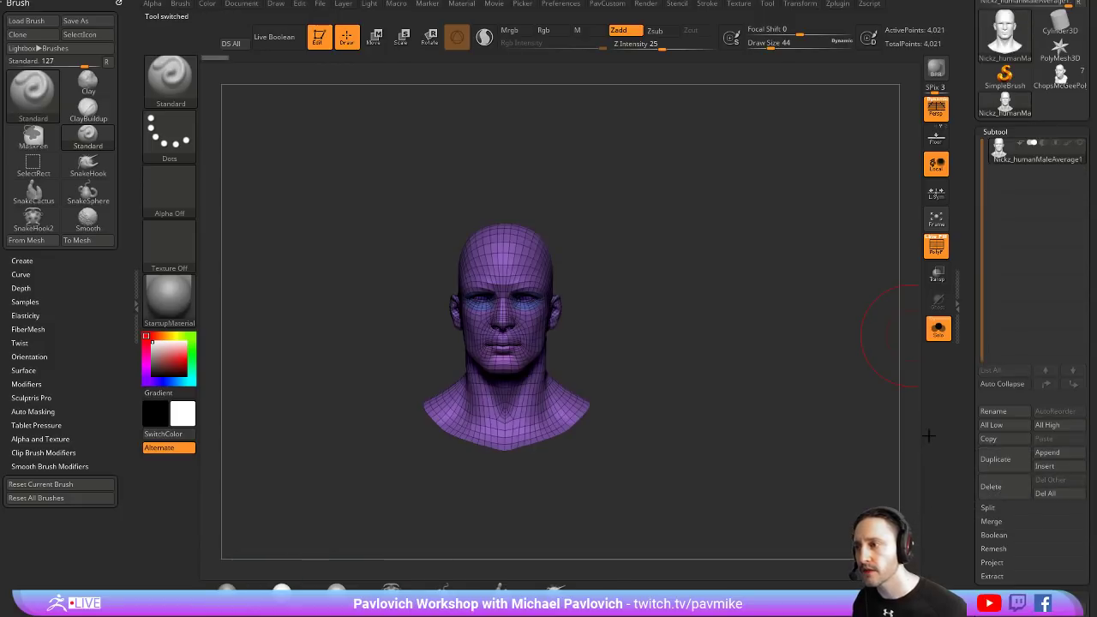
# Import Desktop/polypainthead/Peter_0175.JPG as a texture and add it to Spotlight as a reference
pyautogui.click(741, 5)
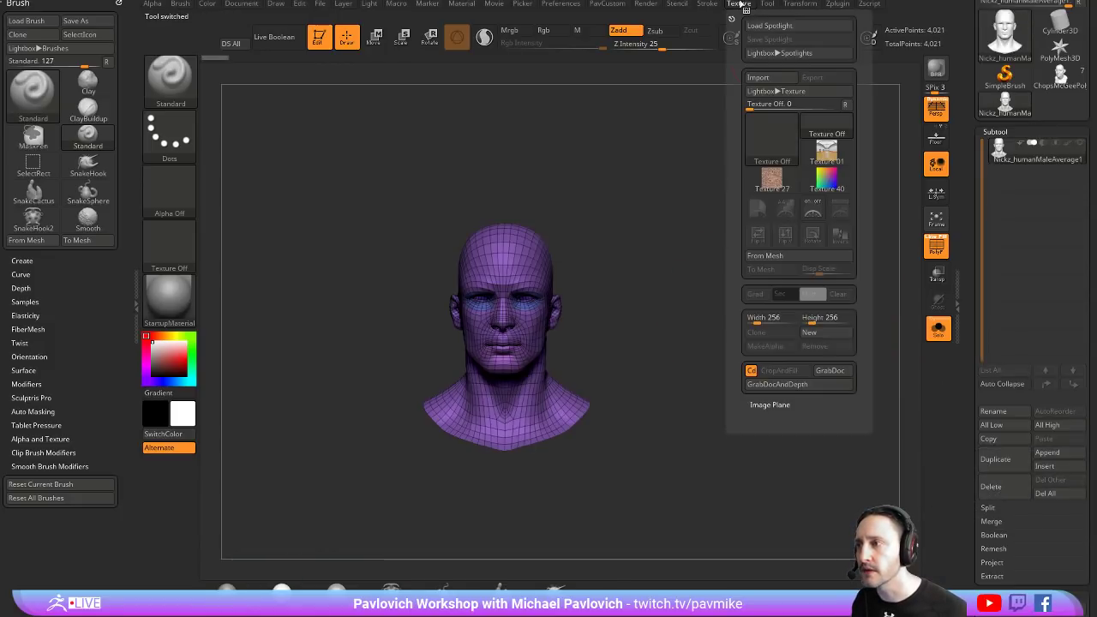
pyautogui.click(757, 77)
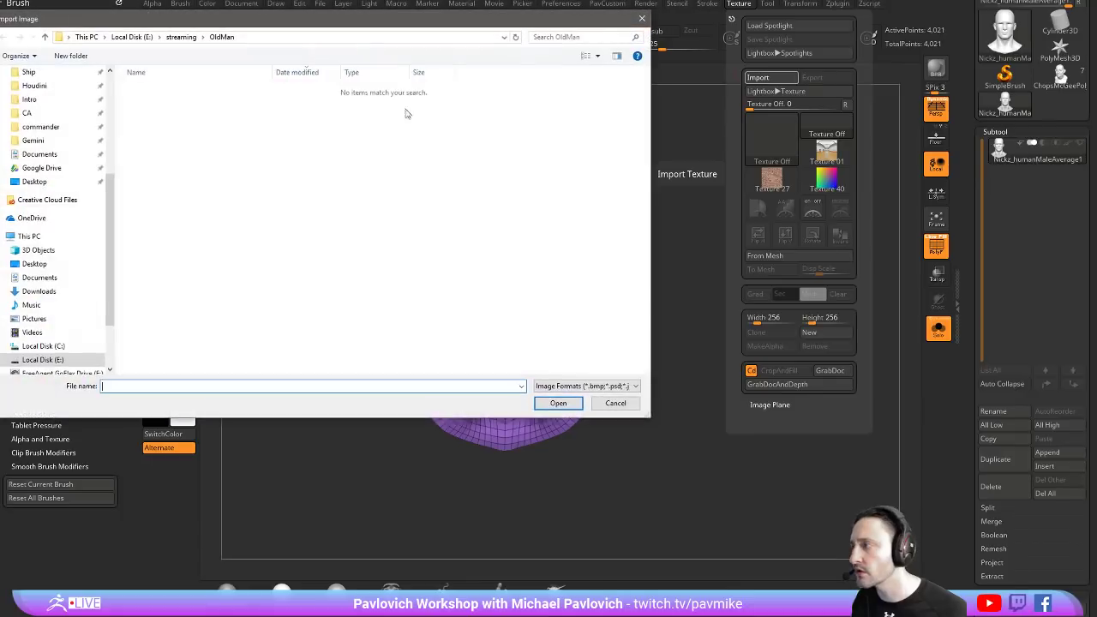
pyautogui.click(43, 182)
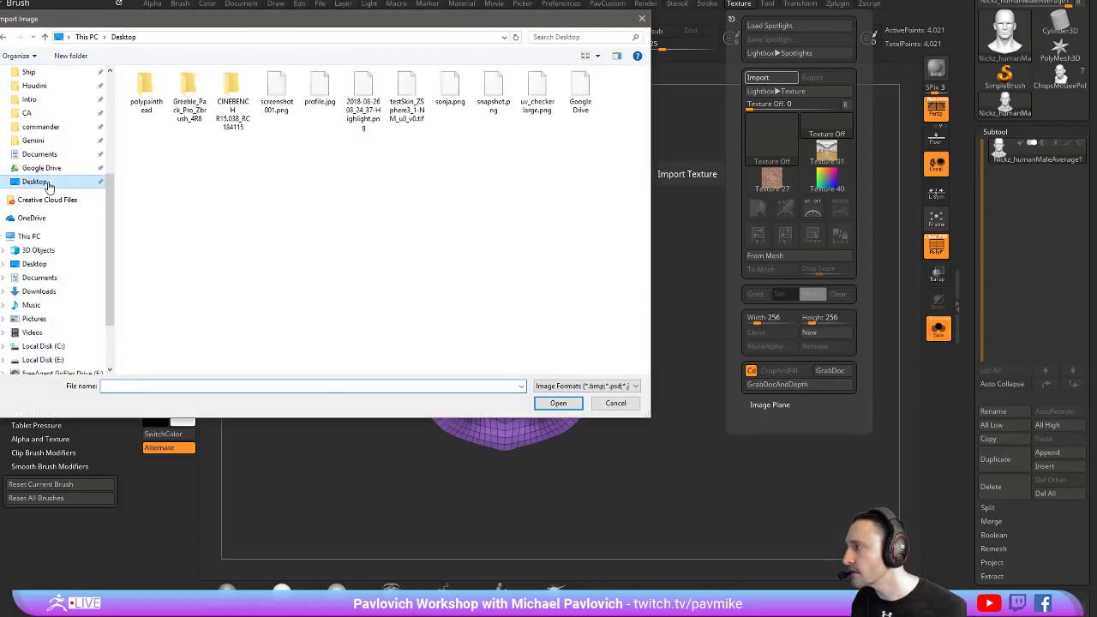
pyautogui.doubleClick(146, 90)
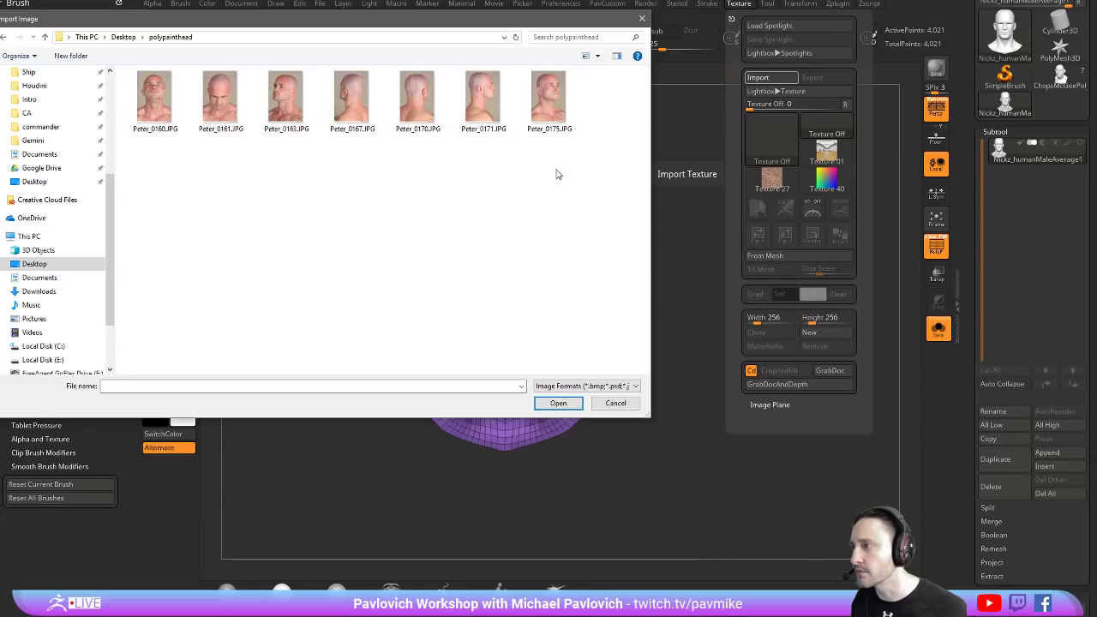
pyautogui.doubleClick(553, 101)
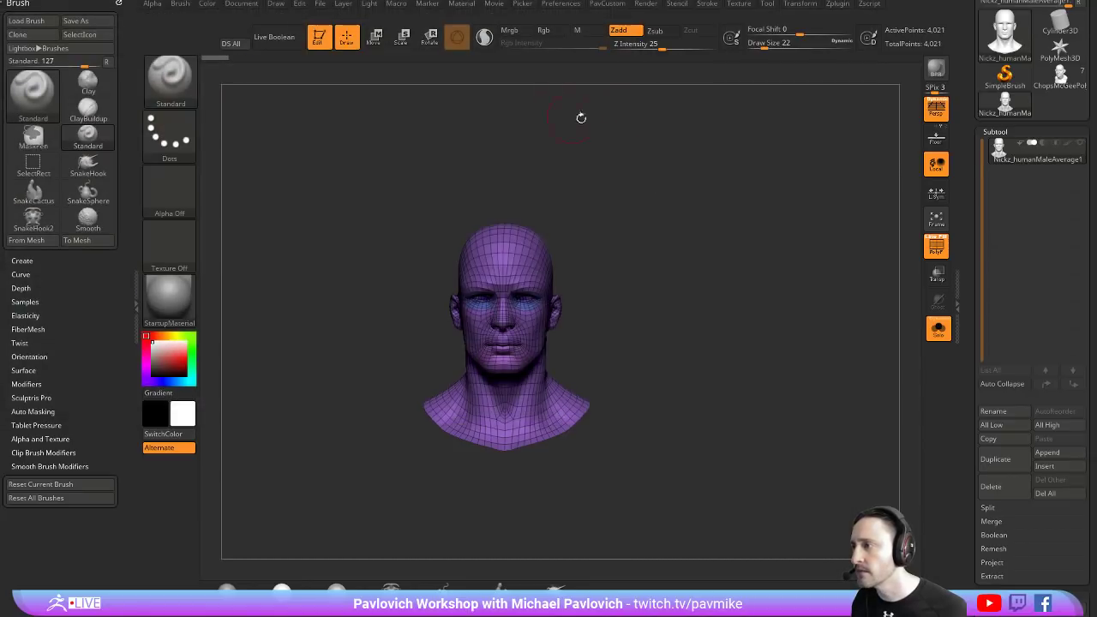
pyautogui.click(739, 4)
pyautogui.click(771, 180)
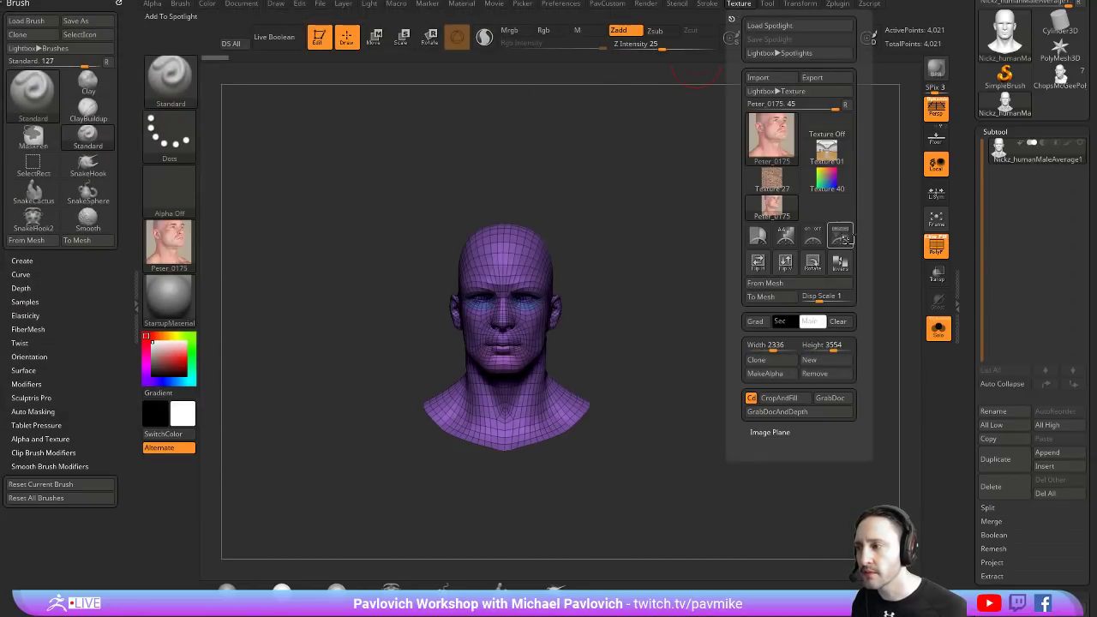
pyautogui.click(775, 394)
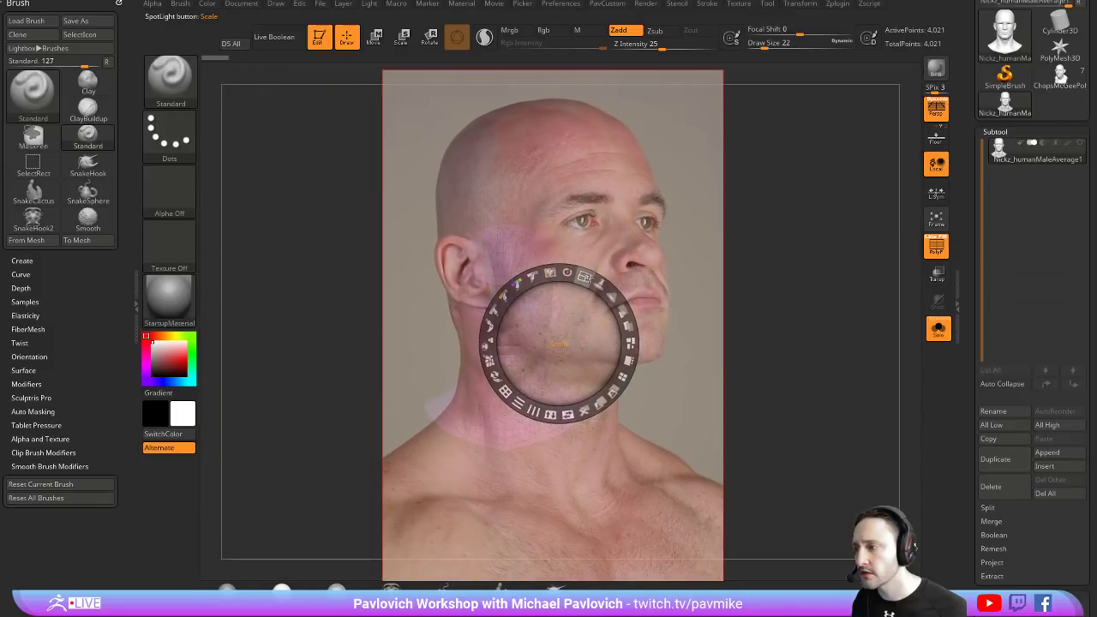
# Make the Spotlight photo semi-transparent, exit Spotlight, and scale the head up to match it
pyautogui.moveTo(580, 274); pyautogui.dragTo(683, 240)
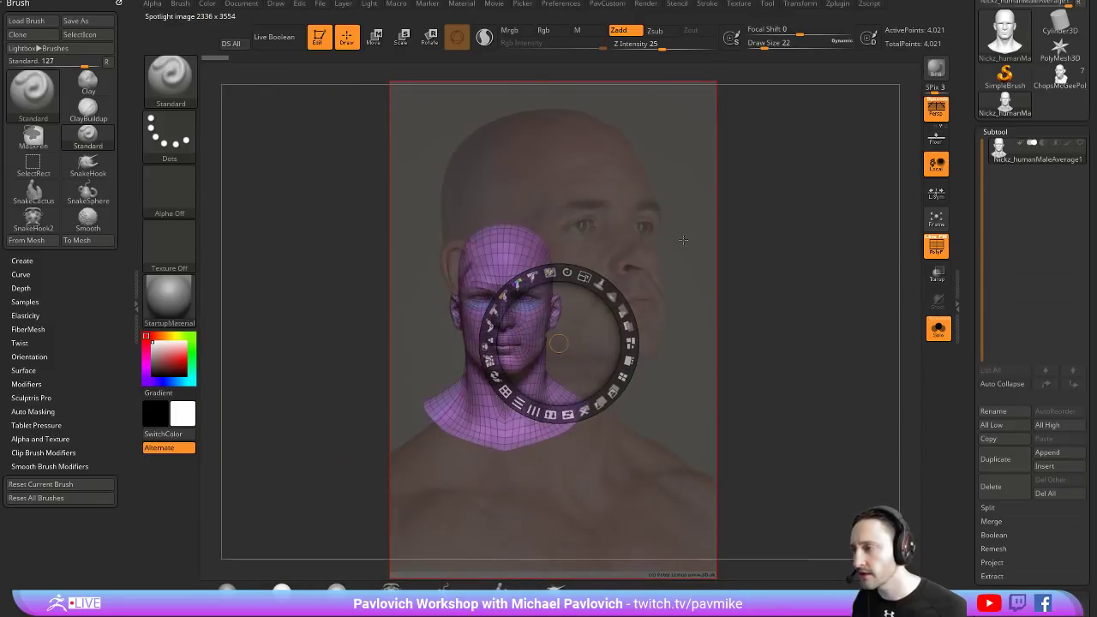
pyautogui.press('z')
pyautogui.moveTo(710, 243)
pyautogui.mouseDown()
pyautogui.moveTo(771, 301)
pyautogui.moveTo(705, 284)
pyautogui.moveTo(737, 314)
pyautogui.moveTo(710, 311)
pyautogui.moveTo(780, 308)
pyautogui.moveTo(766, 305)
pyautogui.mouseUp()
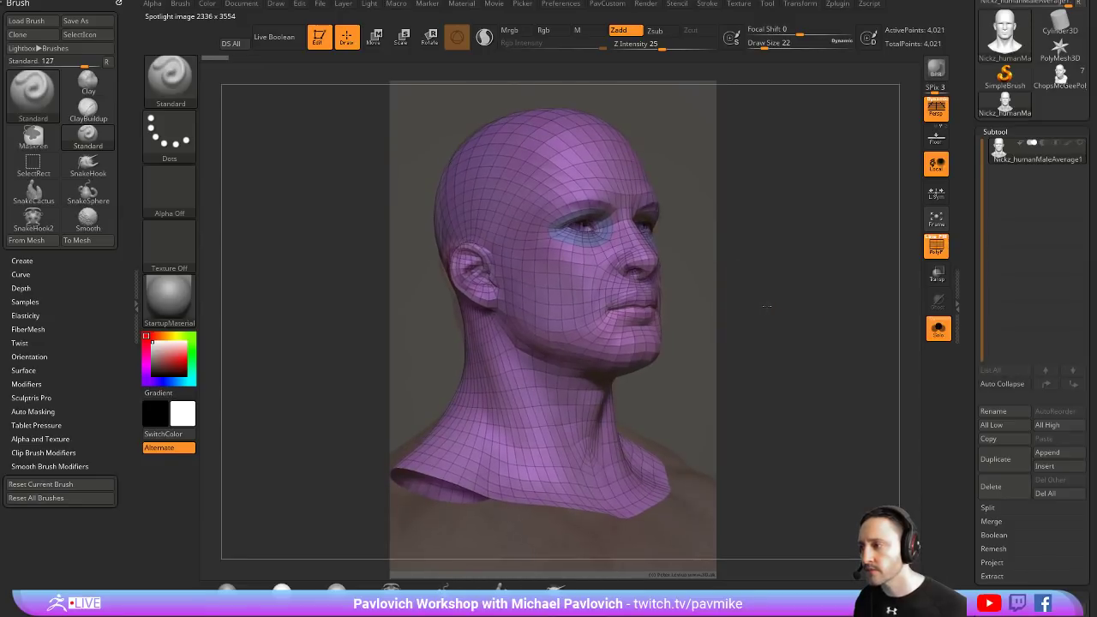
# Set the Draw palette's Angle Of View to 17
pyautogui.click(241, 4)
pyautogui.click(276, 4)
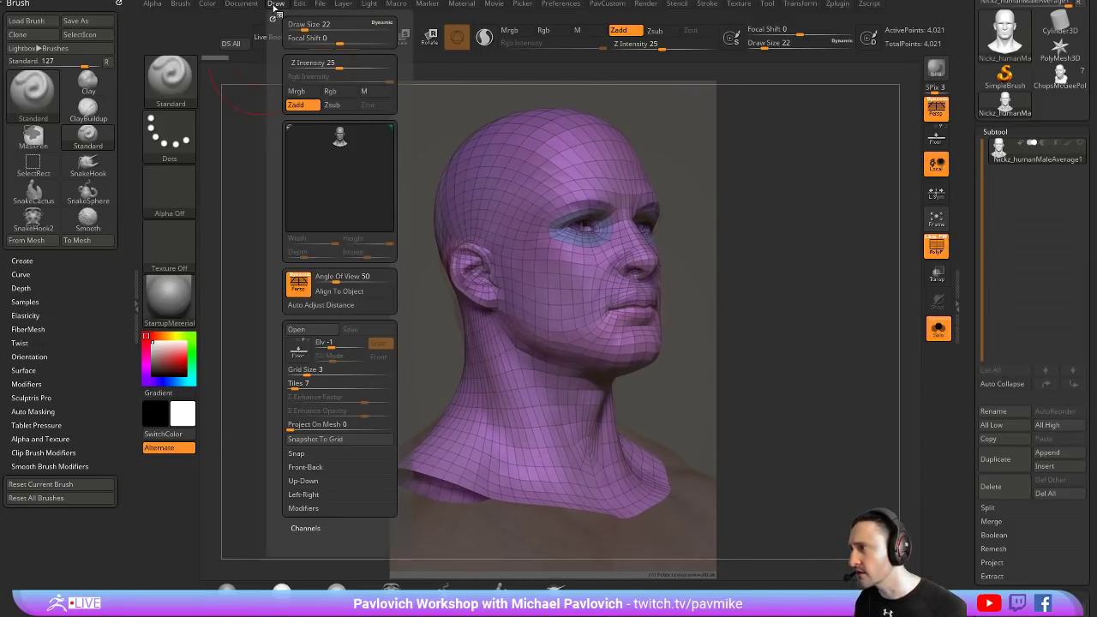
pyautogui.click(329, 277)
pyautogui.write('17')
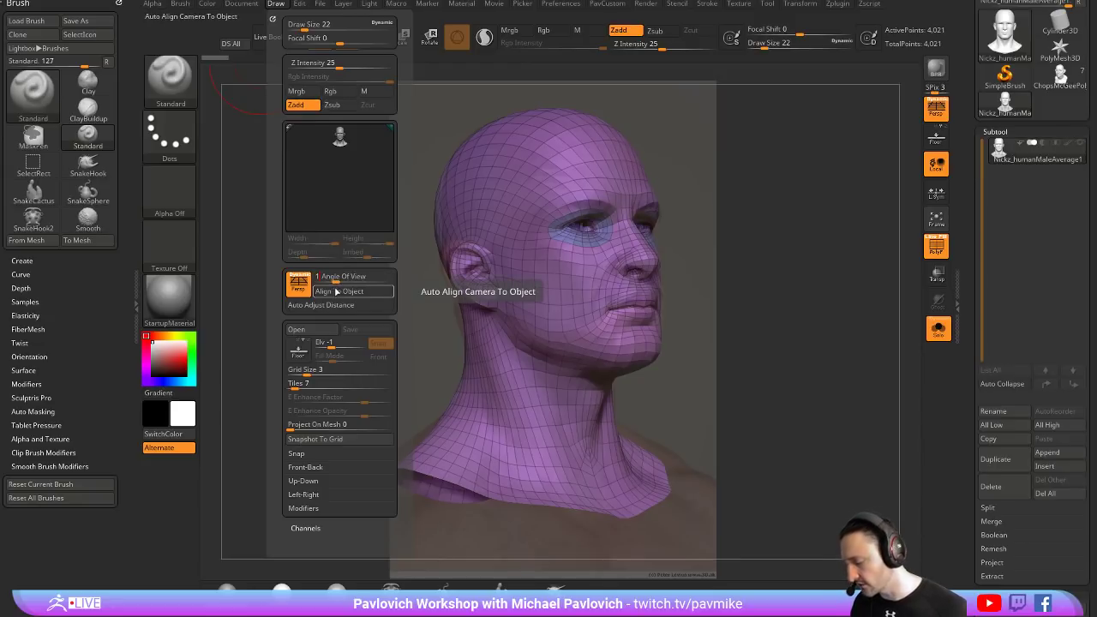
pyautogui.press('Return')
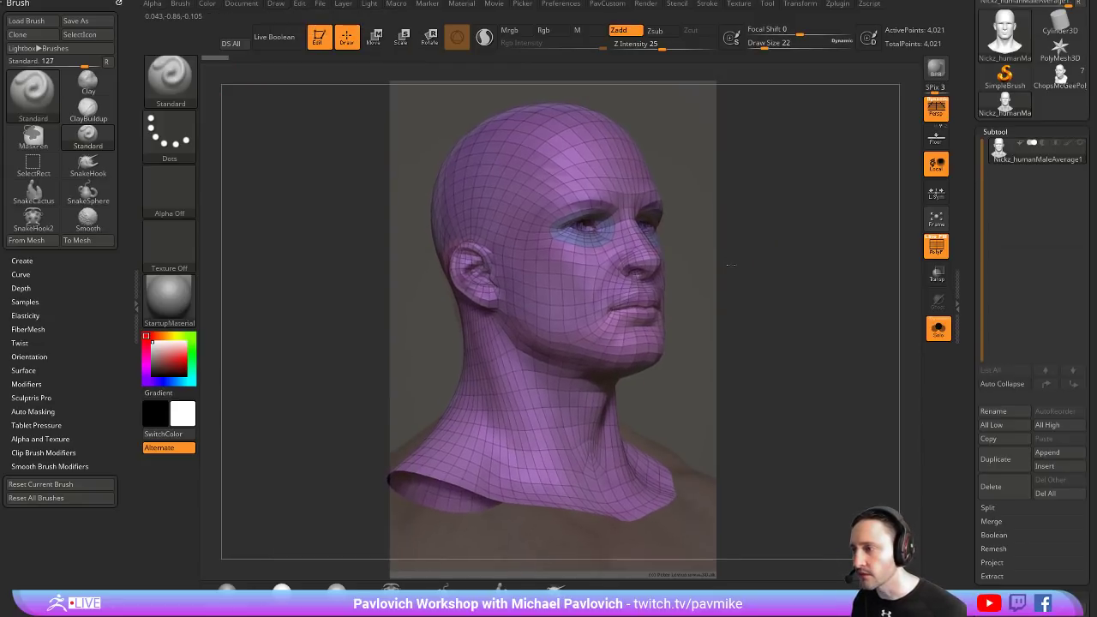
# Dock the Movie palette in the left tray and show its timeline above the canvas
pyautogui.moveTo(728, 267); pyautogui.dragTo(744, 268)
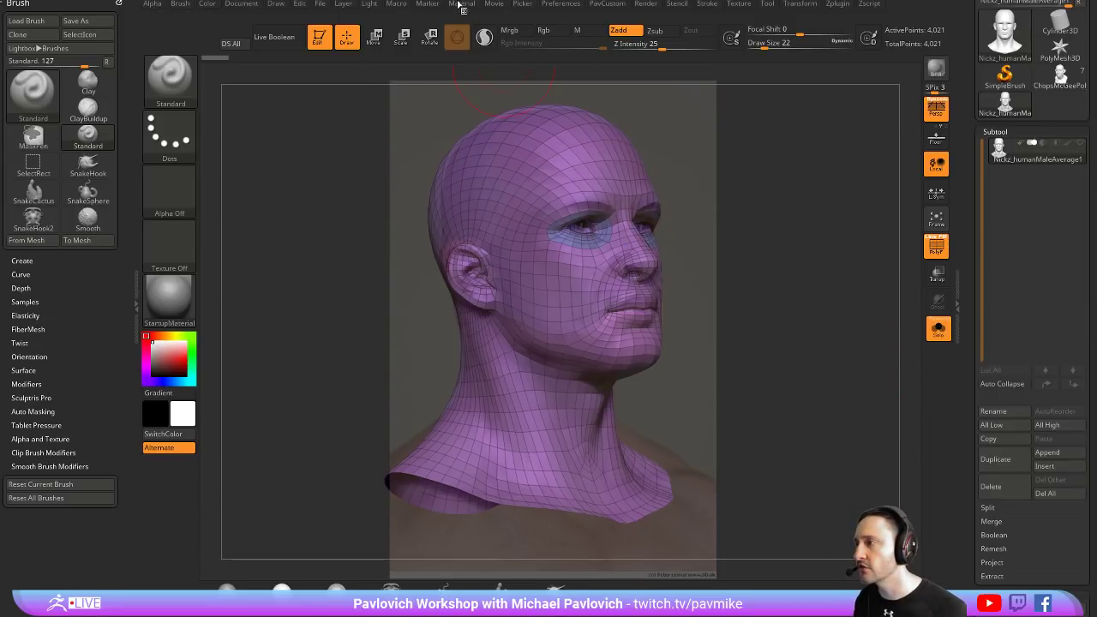
pyautogui.click(493, 4)
pyautogui.click(489, 12)
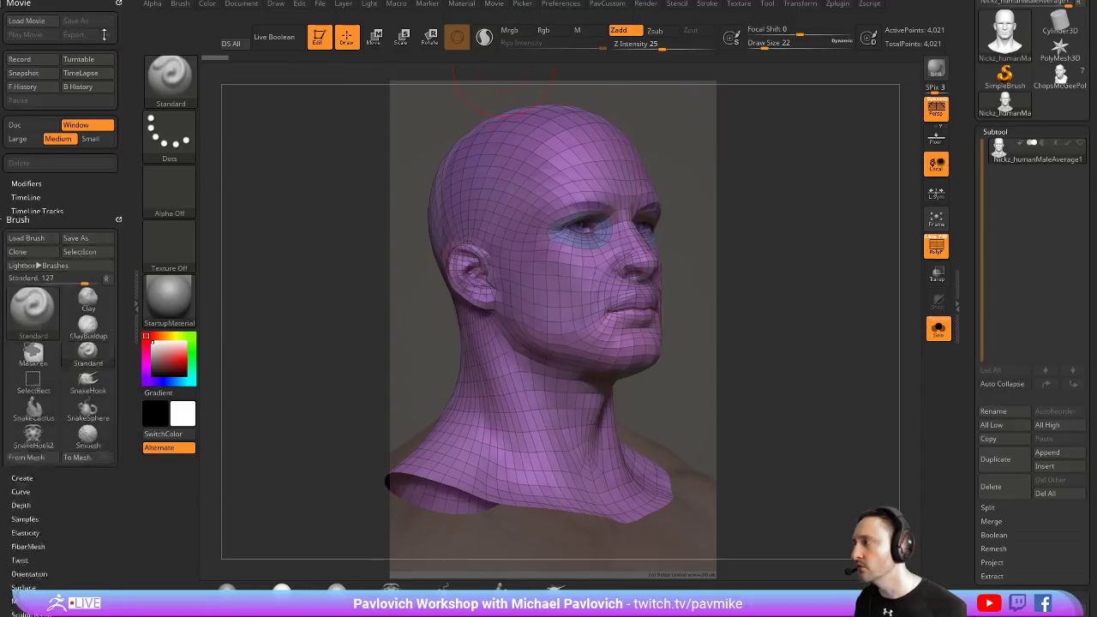
pyautogui.click(25, 197)
pyautogui.click(25, 223)
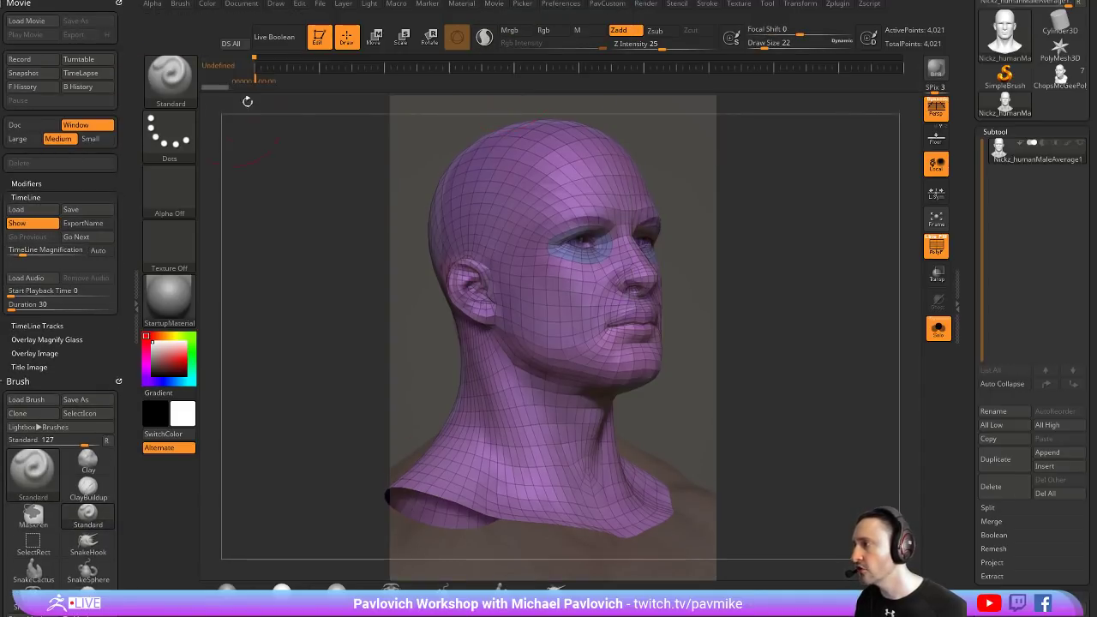
pyautogui.moveTo(313, 246); pyautogui.dragTo(678, 272)
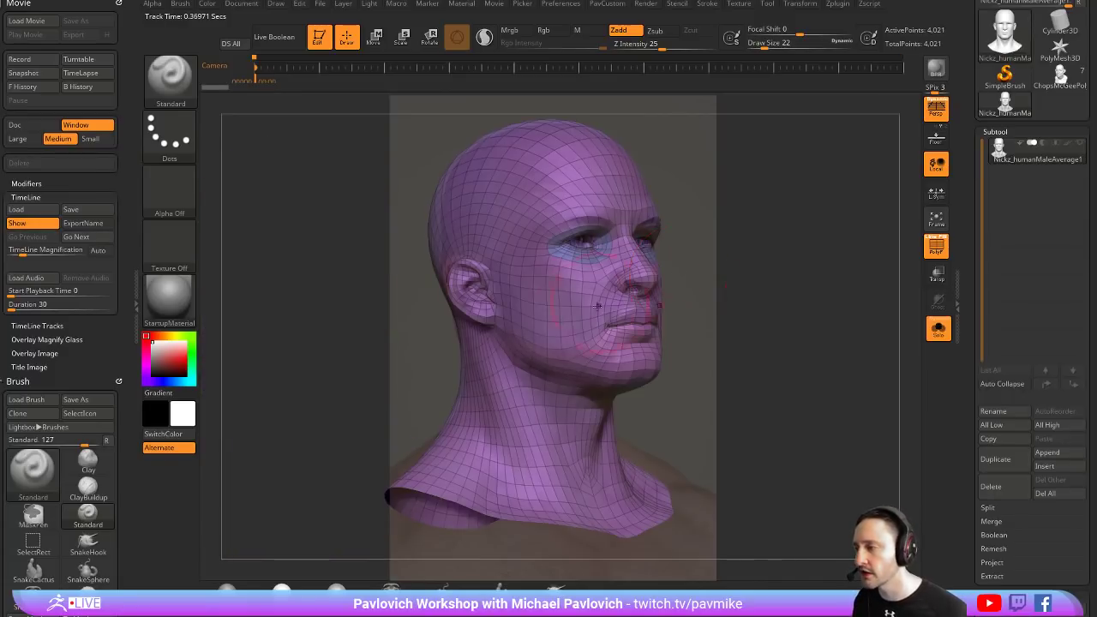
# Select the Move brush, adjust the reference photo opacity, and settle on brush size 17
pyautogui.press('b')
pyautogui.press('m')
pyautogui.press('v')
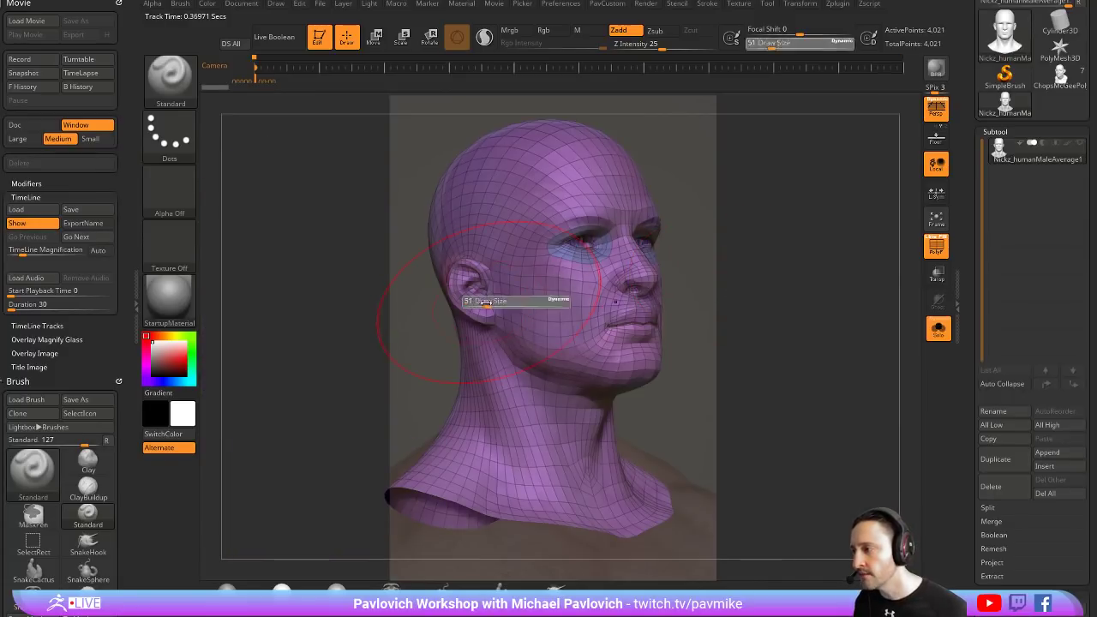
pyautogui.press('g')
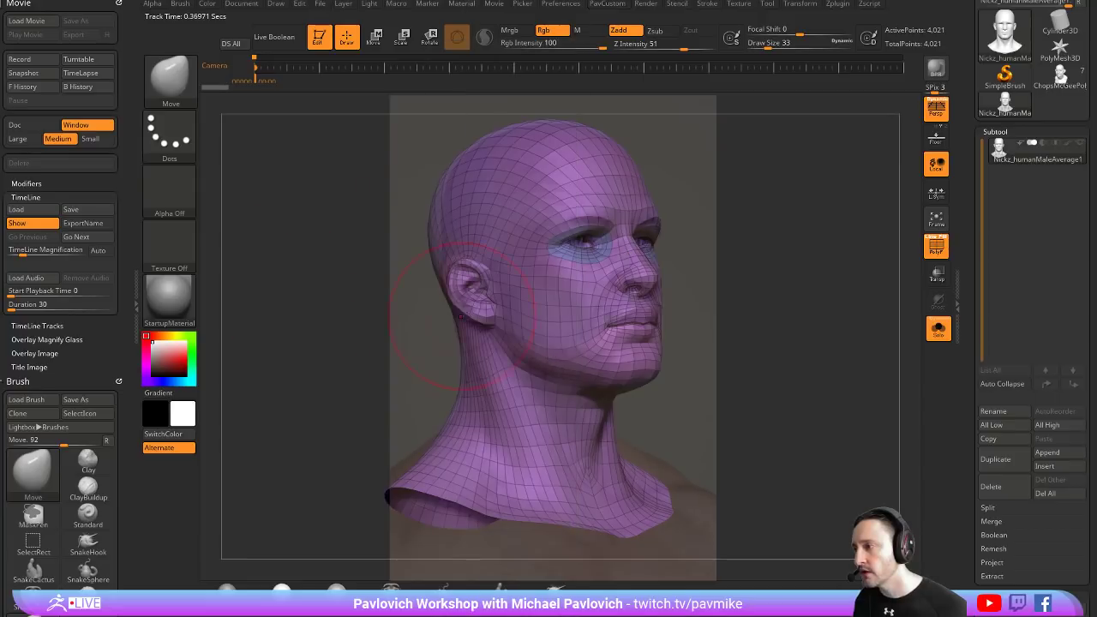
pyautogui.press('[')
pyautogui.press('[')
pyautogui.press('[')
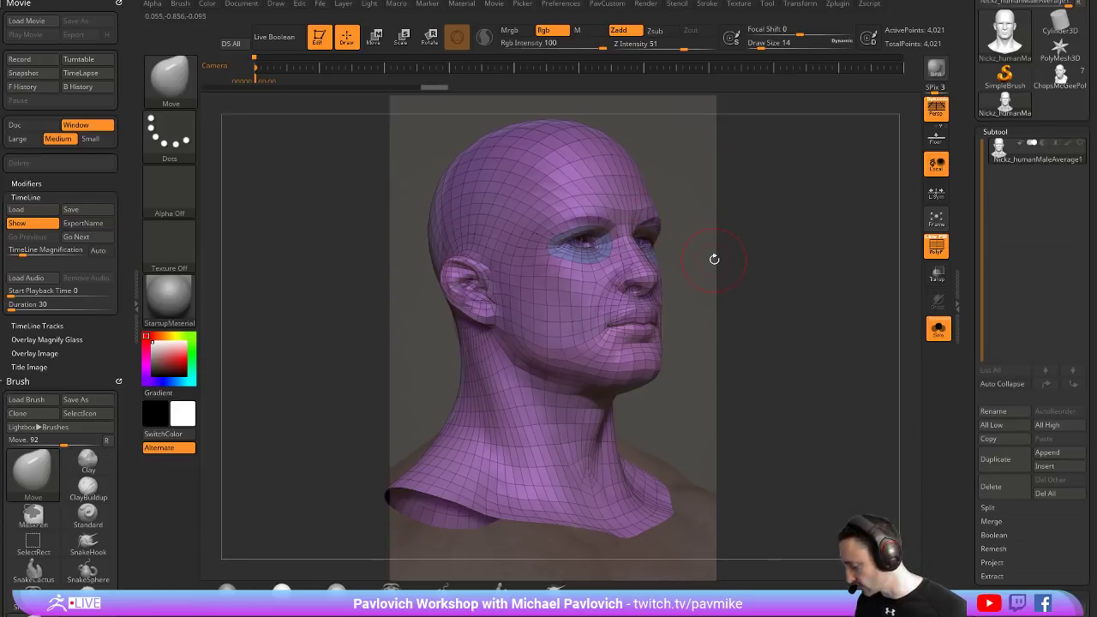
pyautogui.hotkey('shift', 'z')
pyautogui.moveTo(624, 303)
pyautogui.mouseDown()
pyautogui.moveTo(592, 362)
pyautogui.moveTo(604, 299)
pyautogui.moveTo(560, 347)
pyautogui.mouseUp()
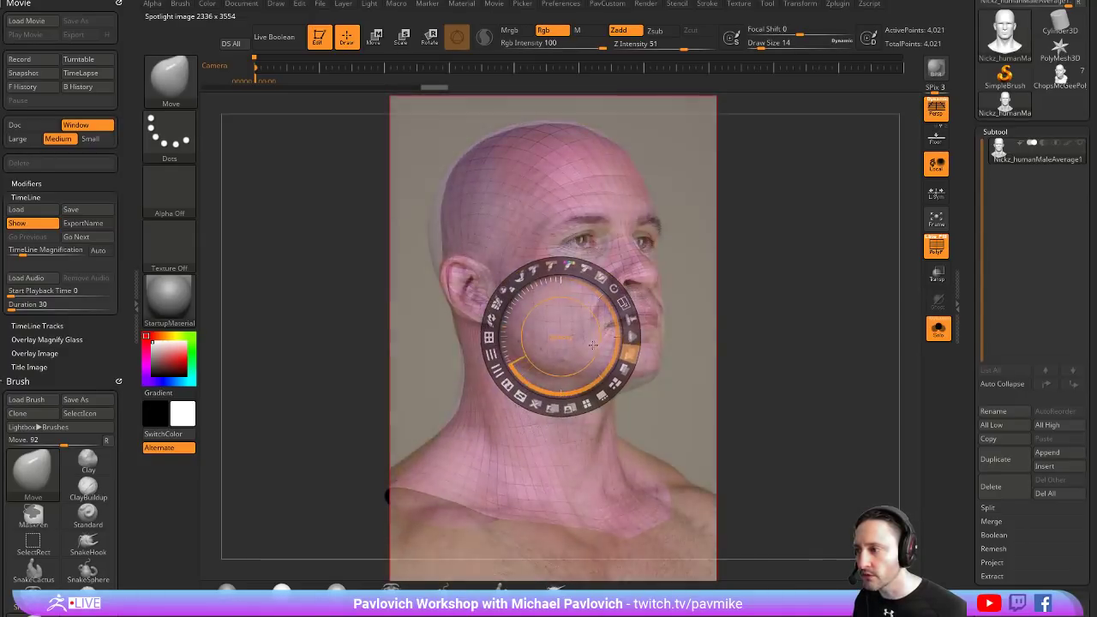
pyautogui.press('z')
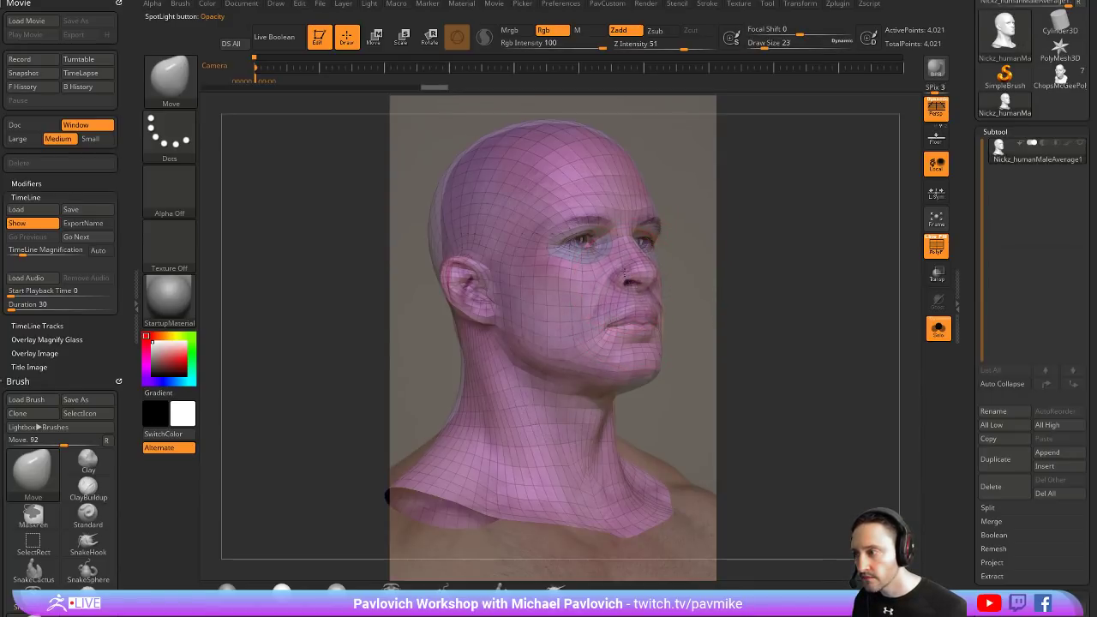
pyautogui.press('[')
pyautogui.press('[')
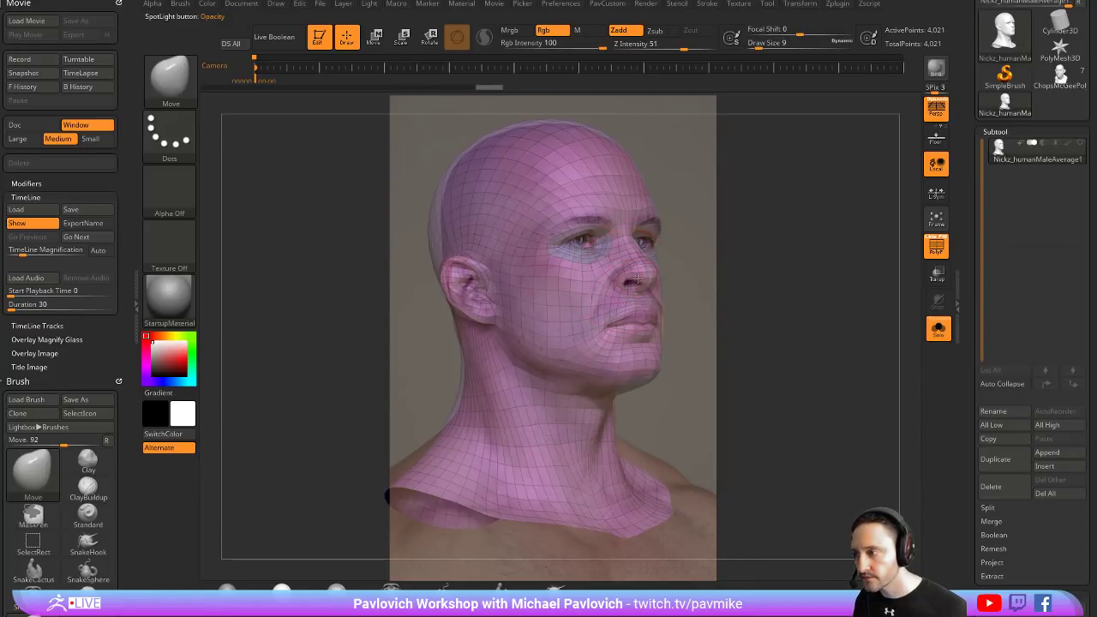
pyautogui.press(']')
pyautogui.press(']')
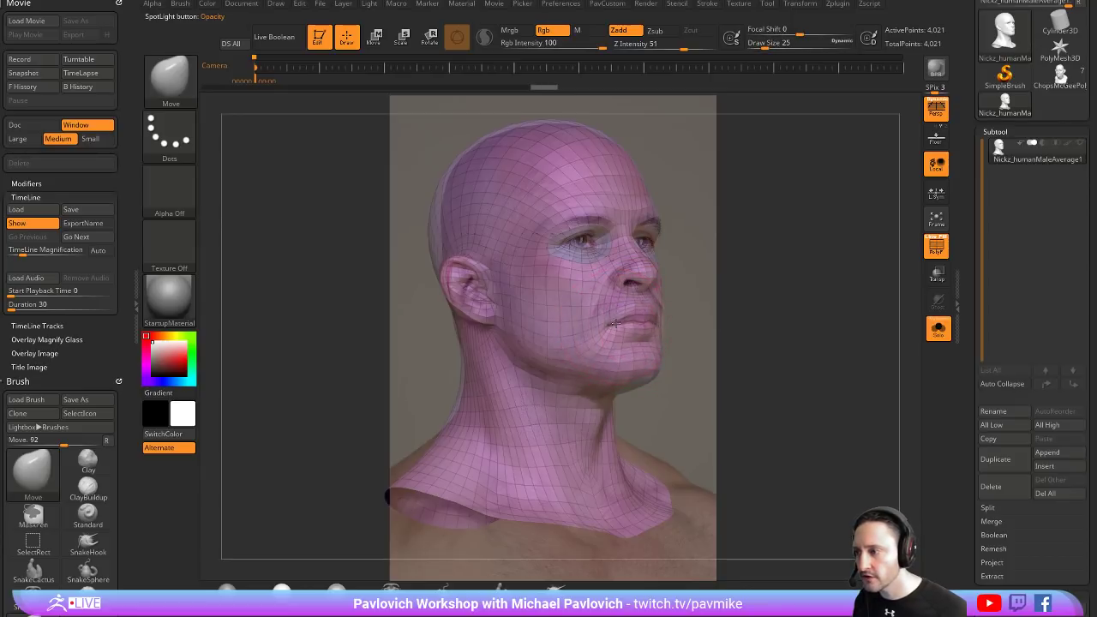
pyautogui.press('[')
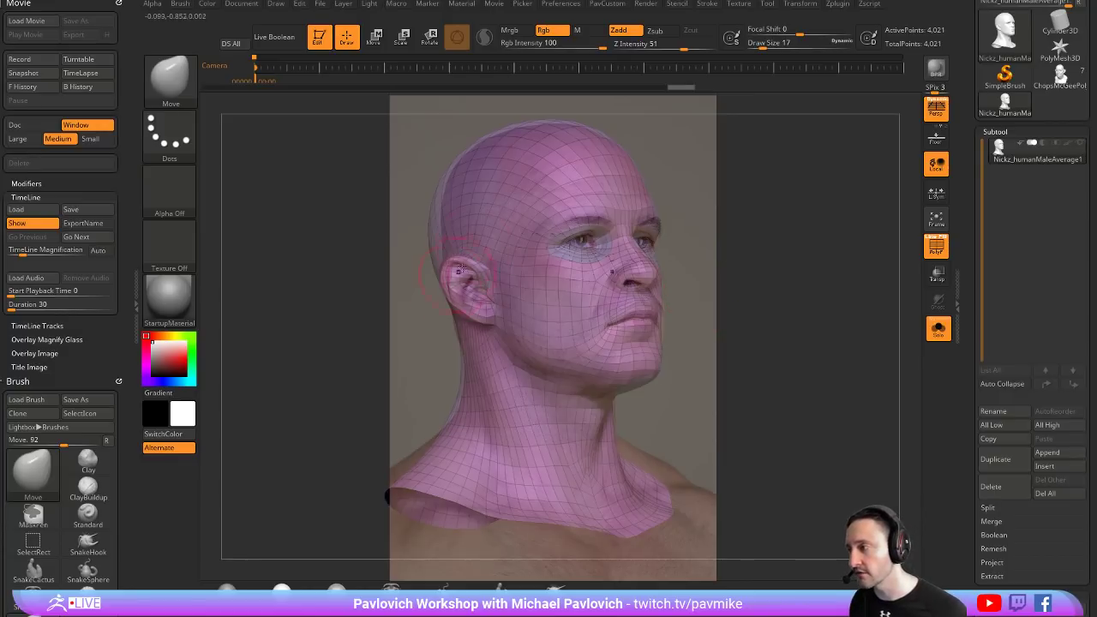
# With the Move brush at sizes 22–23, reshape the brow and lips to fit the photo
pyautogui.moveTo(732, 180)
pyautogui.mouseDown()
pyautogui.moveTo(490, 287)
pyautogui.moveTo(489, 190)
pyautogui.mouseUp()
pyautogui.press('s')
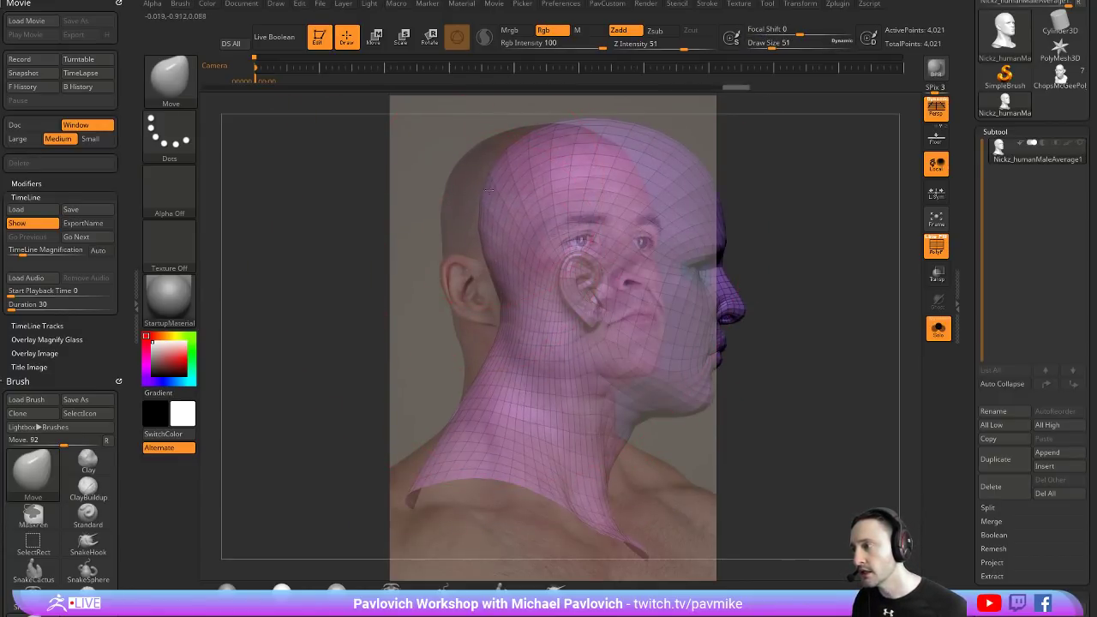
pyautogui.hotkey('ctrl', 'z')
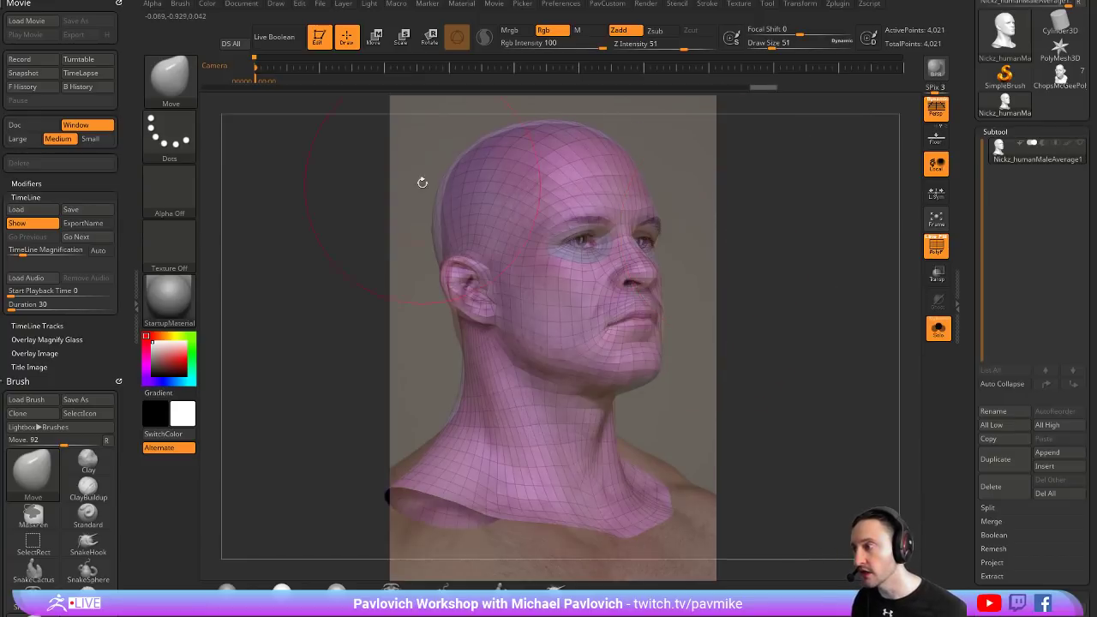
pyautogui.press('s')
pyautogui.moveTo(499, 190); pyautogui.dragTo(485, 190)
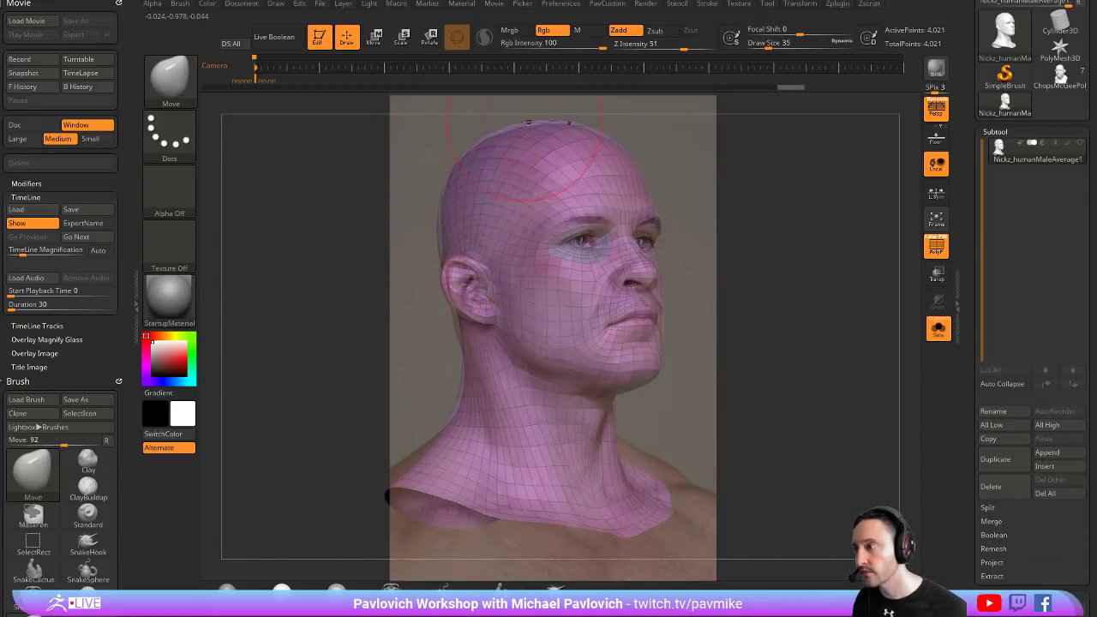
pyautogui.press('s')
pyautogui.moveTo(690, 238); pyautogui.dragTo(677, 238)
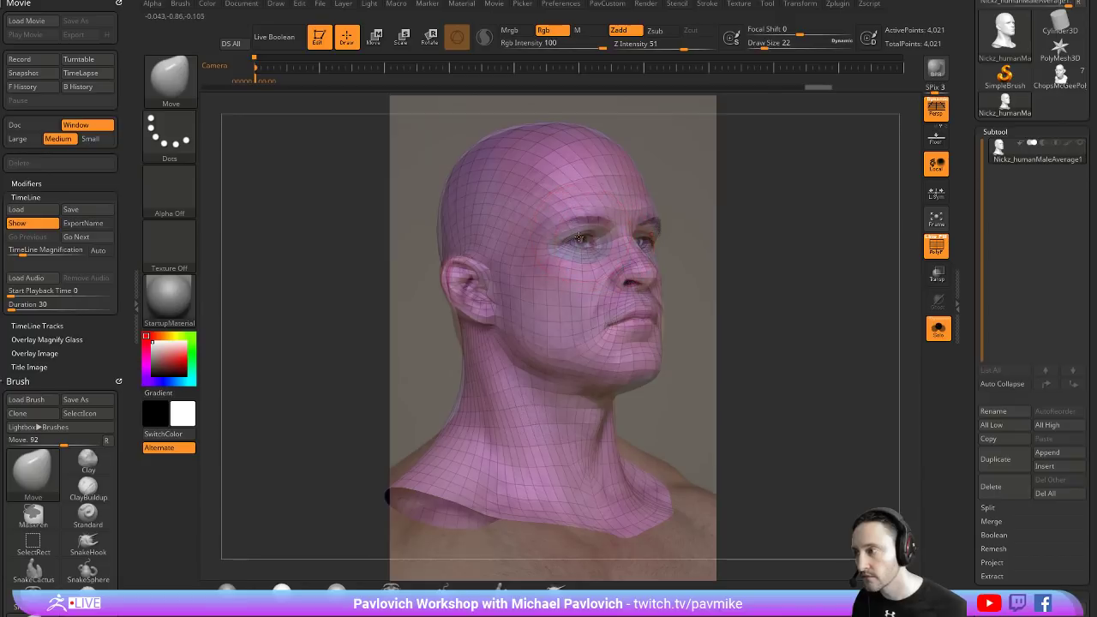
pyautogui.moveTo(578, 231); pyautogui.dragTo(617, 237)
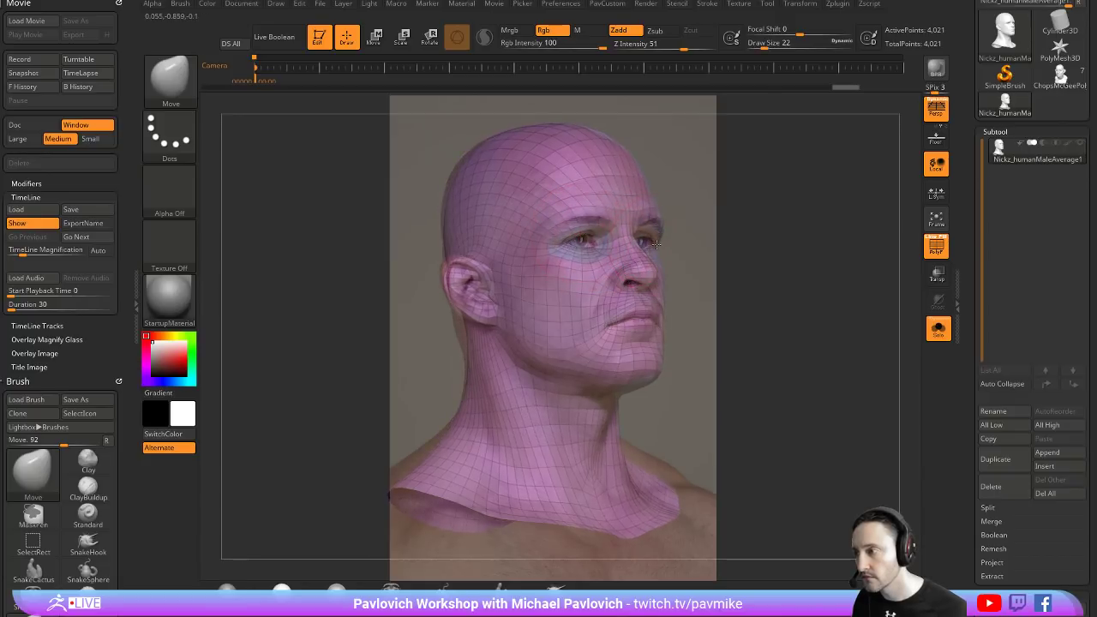
pyautogui.press('[')
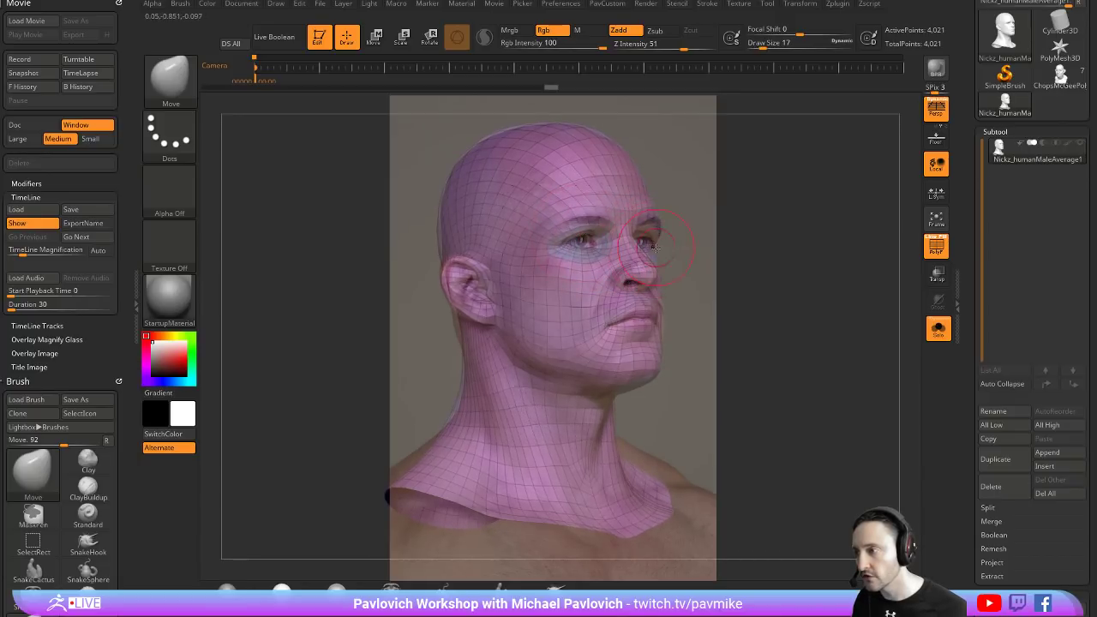
pyautogui.press(']')
pyautogui.moveTo(666, 326); pyautogui.dragTo(611, 328)
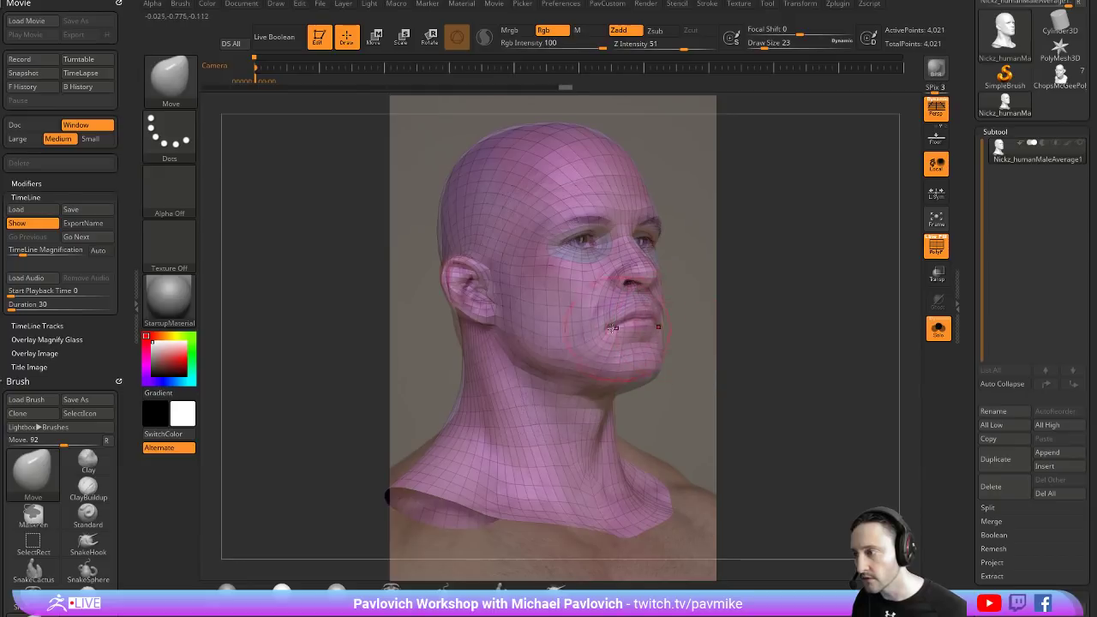
# Switch to the Clay brush at size 9 and add a stroke on the cheek
pyautogui.press('b')
pyautogui.press('c')
pyautogui.press('l')
pyautogui.press('[')
pyautogui.press('[')
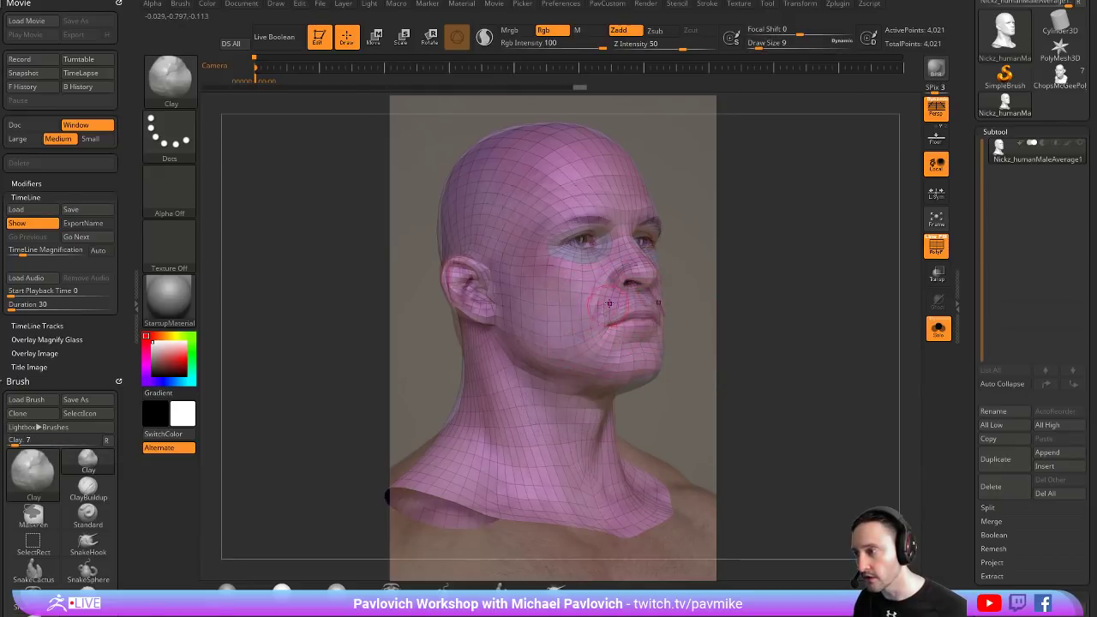
pyautogui.moveTo(618, 296); pyautogui.dragTo(589, 305)
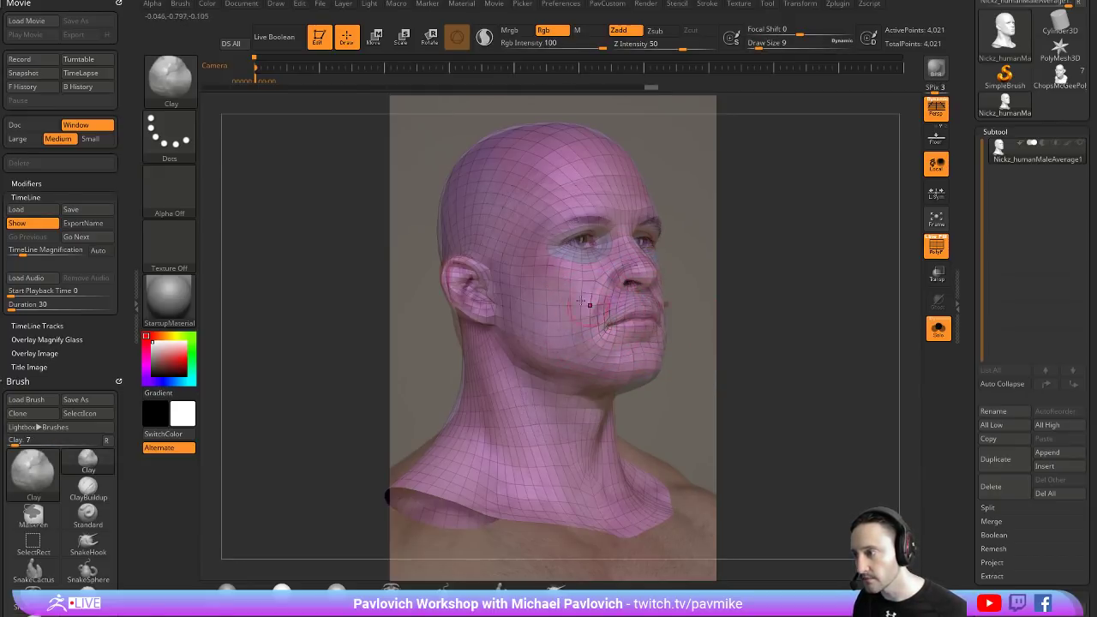
pyautogui.moveTo(828, 288); pyautogui.dragTo(762, 286)
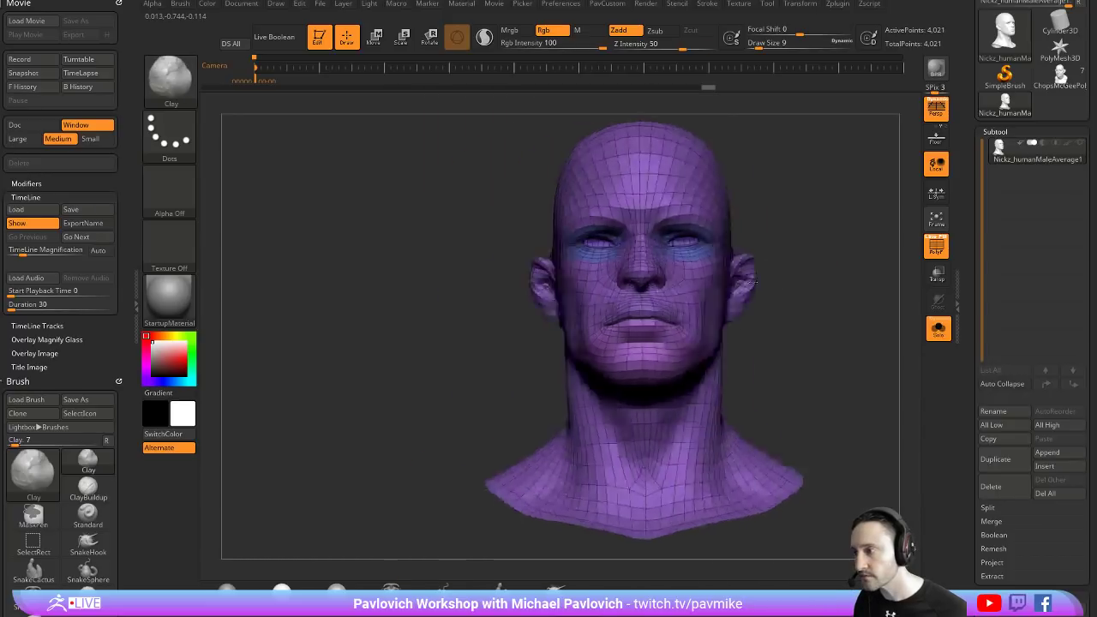
# Record a camera key at the right-facing profile, advance the playhead, then hide the timeline
pyautogui.press('shift')
pyautogui.keyDown('shift'); pyautogui.moveTo(710, 333); pyautogui.dragTo(843, 299); pyautogui.keyUp('shift')
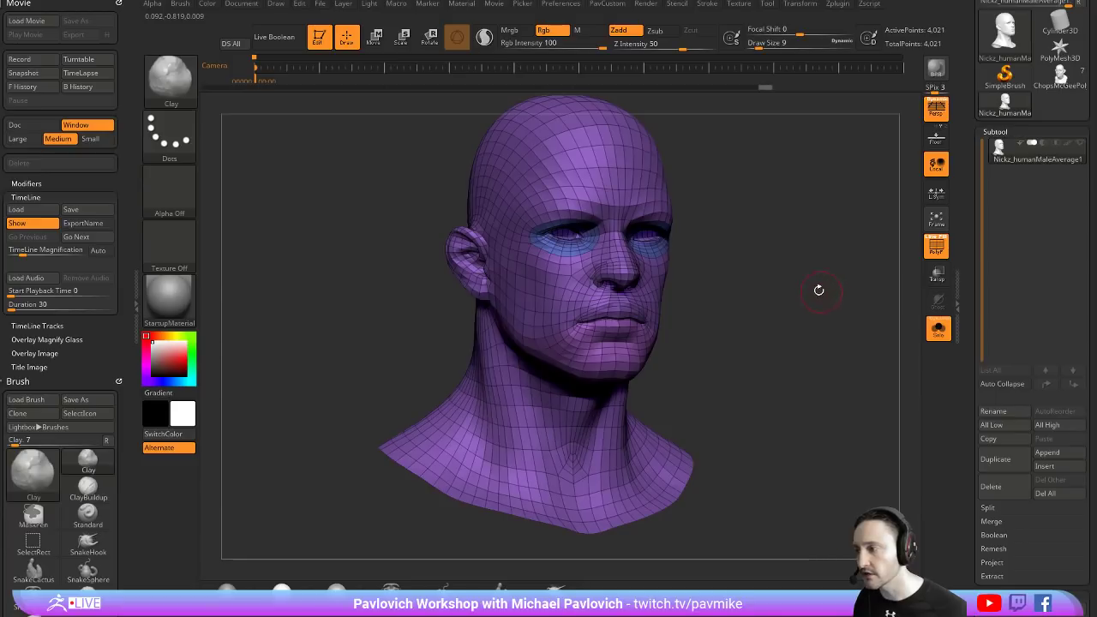
pyautogui.press('shift')
pyautogui.moveTo(797, 279); pyautogui.dragTo(799, 264)
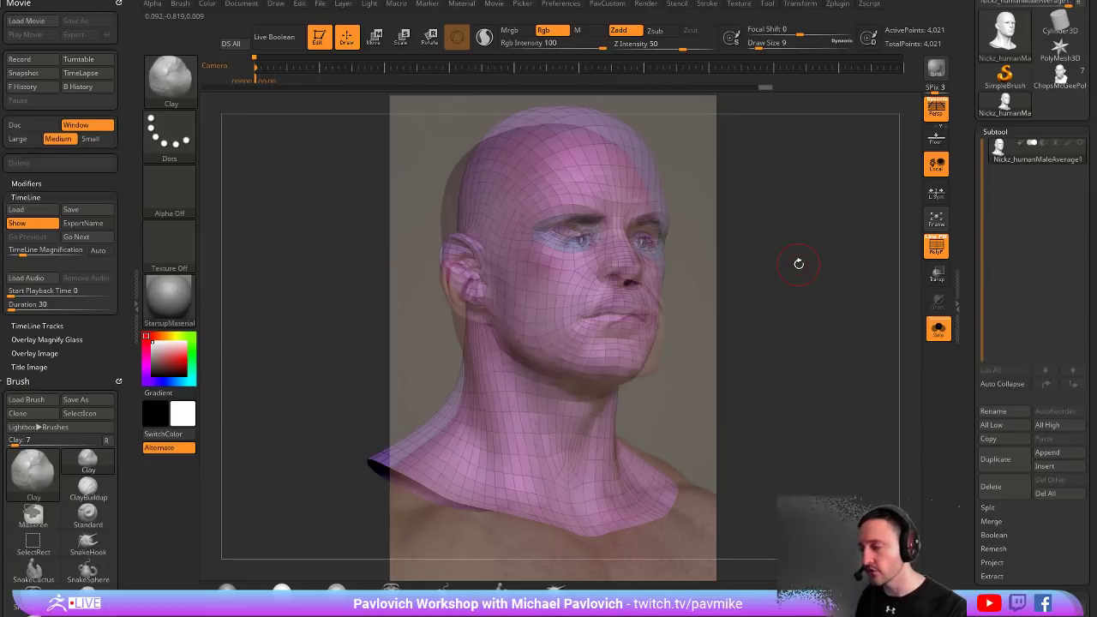
pyautogui.moveTo(789, 282)
pyautogui.mouseDown()
pyautogui.moveTo(857, 283)
pyautogui.moveTo(766, 313)
pyautogui.mouseUp()
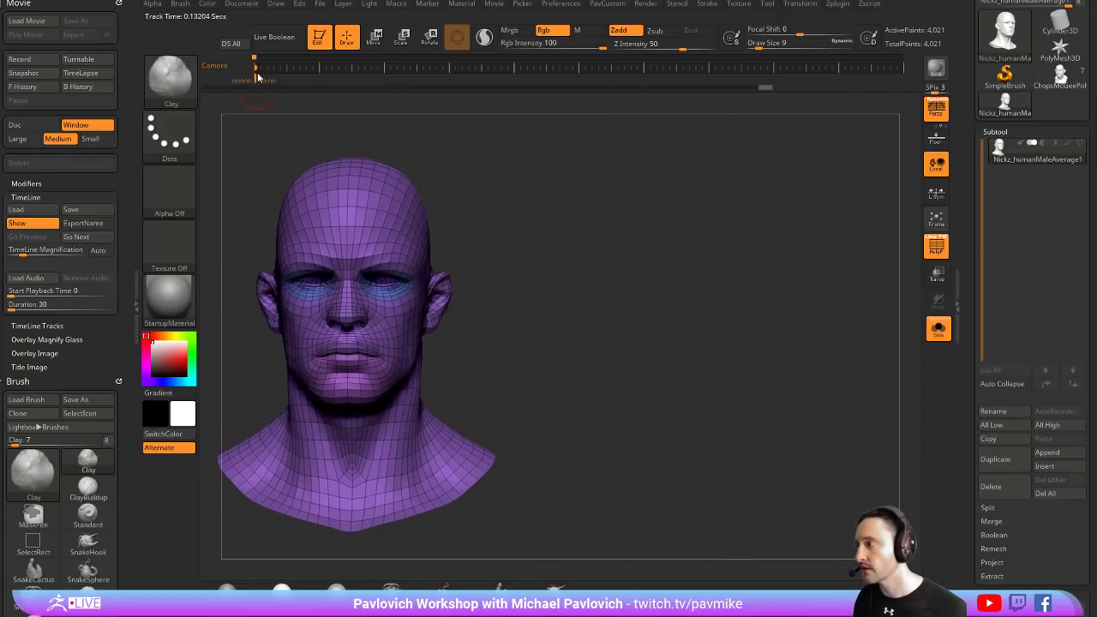
pyautogui.moveTo(566, 202)
pyautogui.mouseDown()
pyautogui.moveTo(724, 245)
pyautogui.moveTo(378, 168)
pyautogui.mouseUp()
pyautogui.click(277, 75)
pyautogui.moveTo(678, 232); pyautogui.dragTo(812, 243)
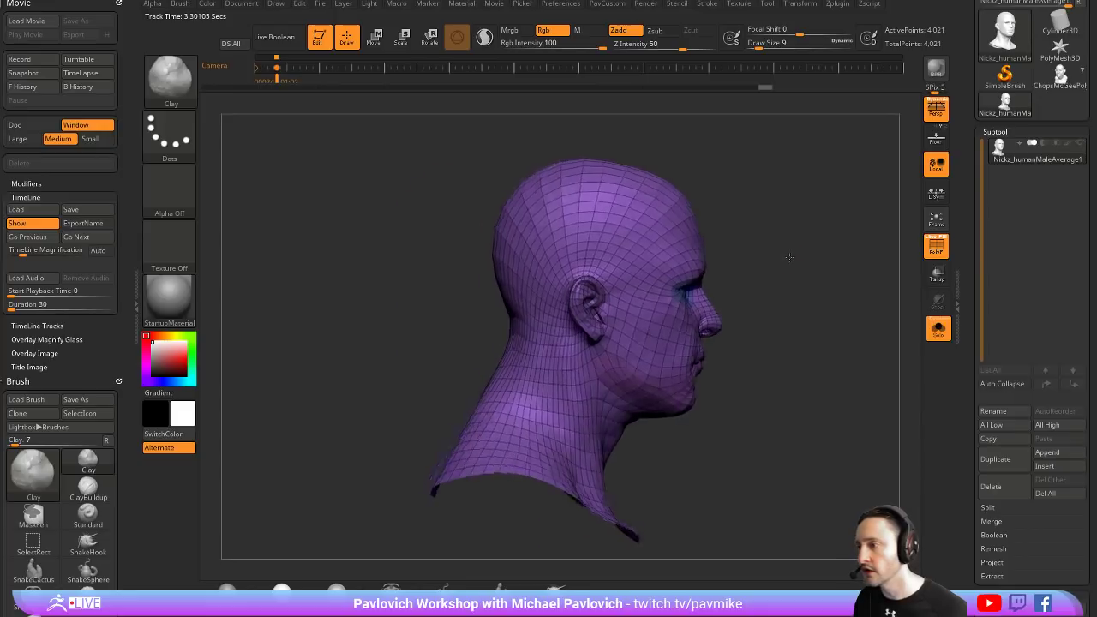
pyautogui.click(296, 69)
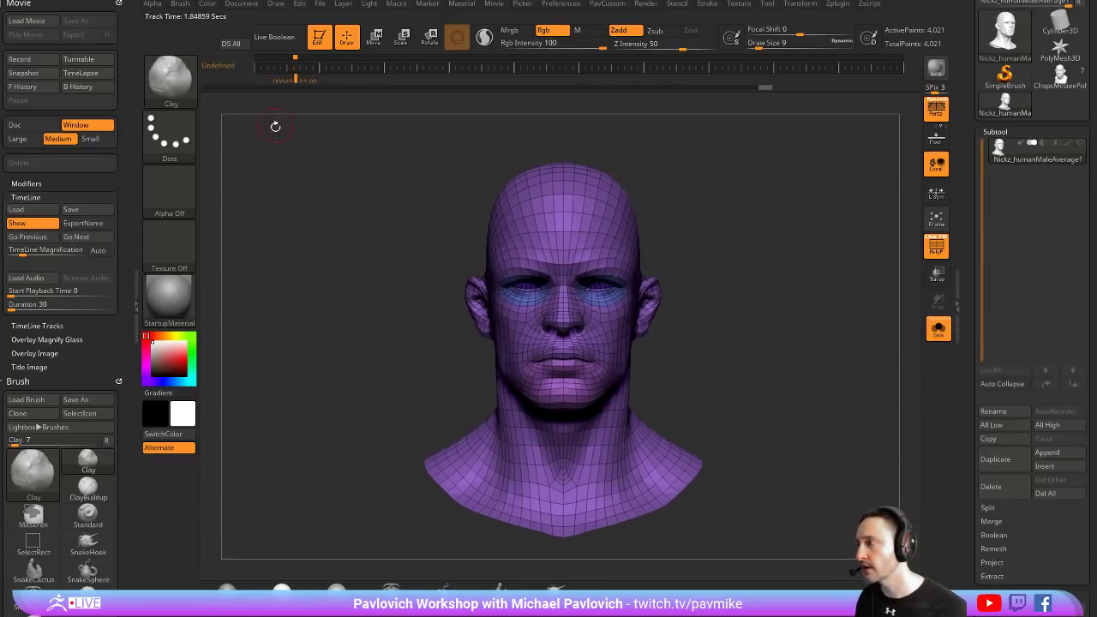
pyautogui.click(19, 223)
pyautogui.moveTo(774, 249)
pyautogui.mouseDown()
pyautogui.moveTo(747, 245)
pyautogui.moveTo(771, 243)
pyautogui.mouseUp()
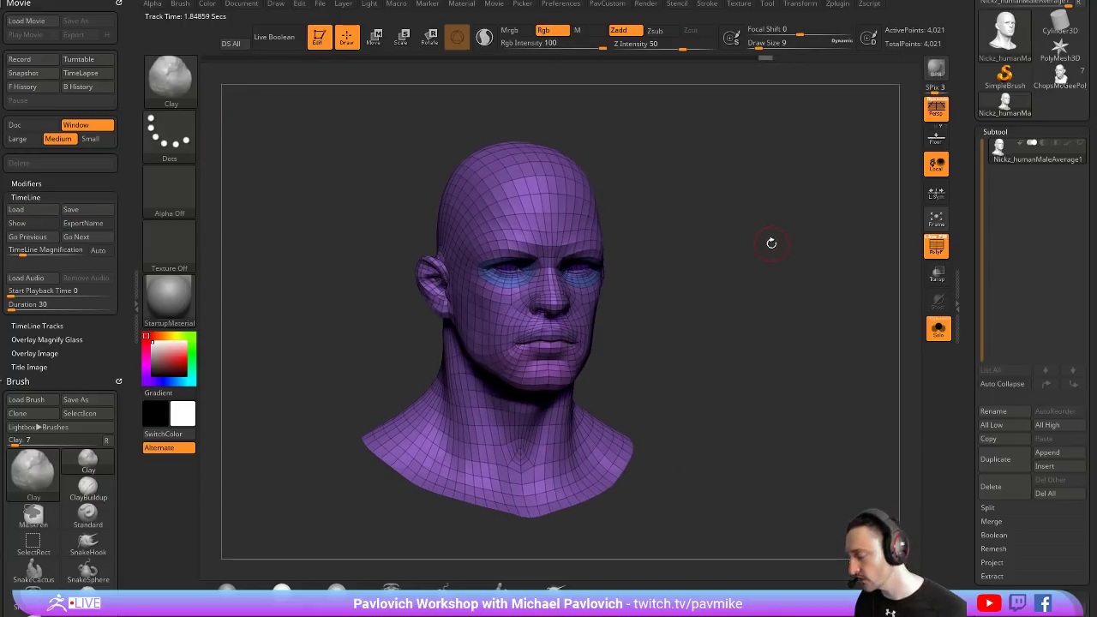
# Subdivide the head with Ctrl+D and align it to the reference photo's pose
pyautogui.hotkey('ctrl', 'd')
pyautogui.hotkey('ctrl', 'd')
pyautogui.hotkey('ctrl', 'd')
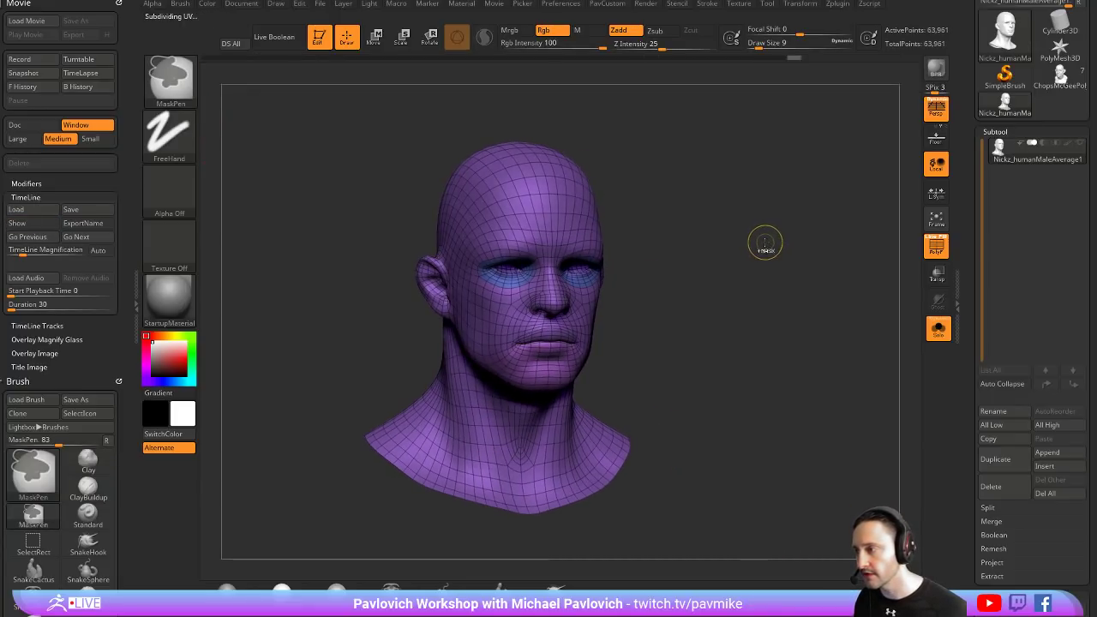
pyautogui.hotkey('alt', 'Tab')
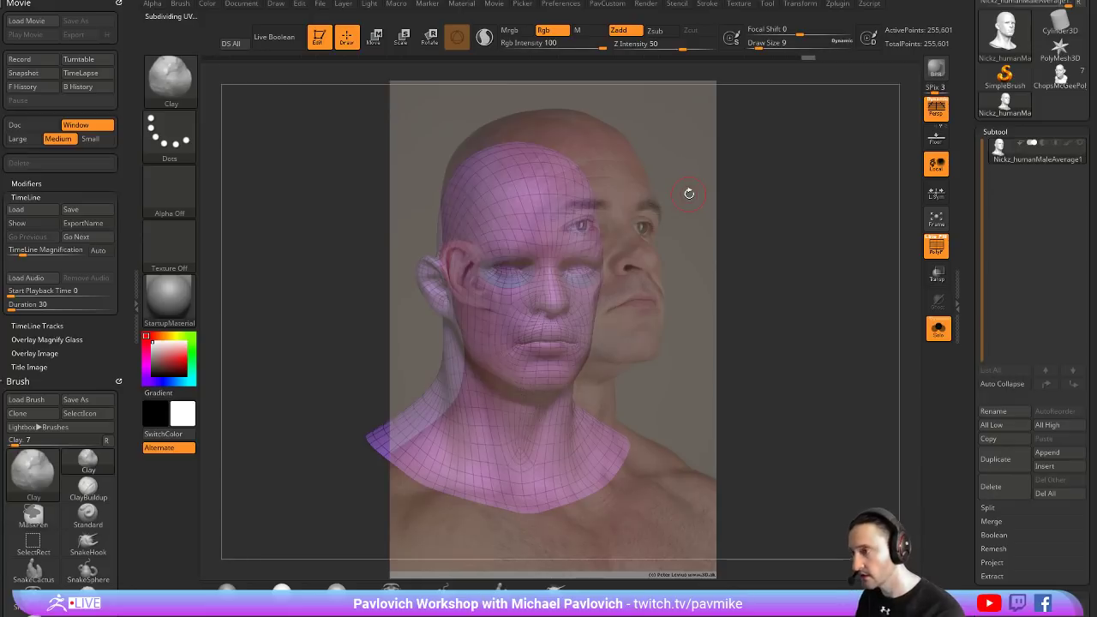
pyautogui.moveTo(741, 187); pyautogui.dragTo(835, 300)
pyautogui.moveTo(835, 302); pyautogui.dragTo(847, 308)
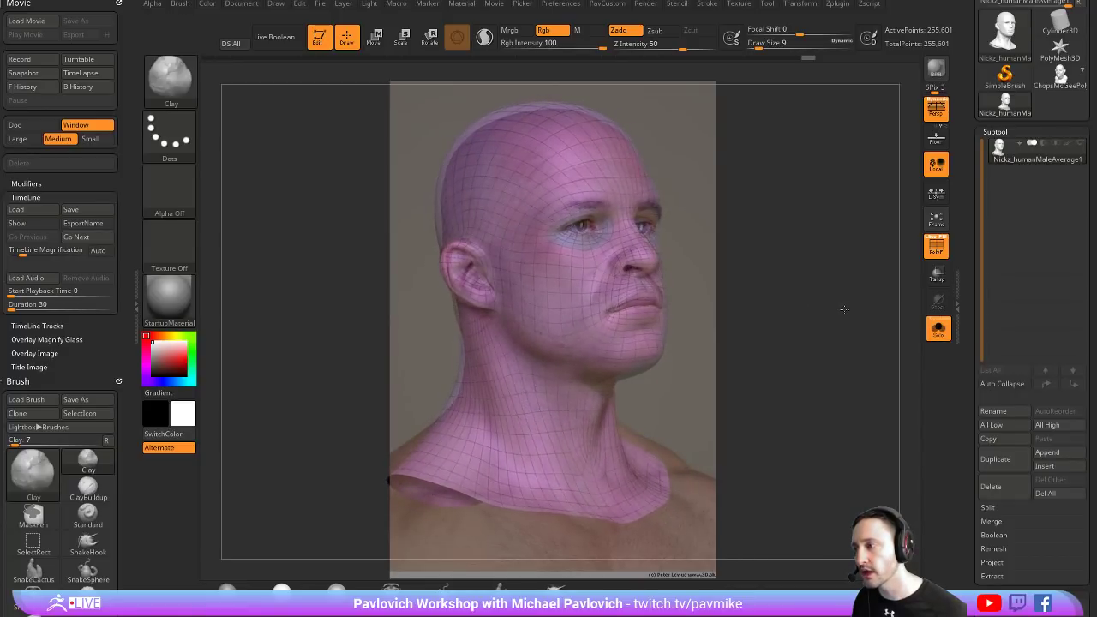
pyautogui.moveTo(847, 309); pyautogui.dragTo(845, 302)
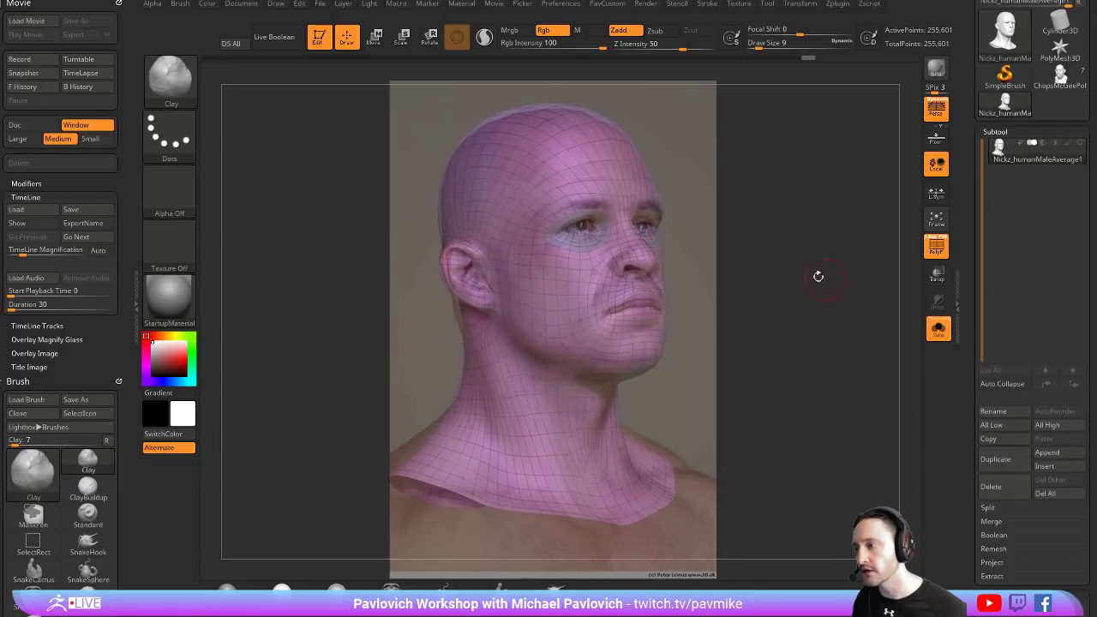
# Switch between the Standard and Move brushes, ending on an enlarged Standard brush
pyautogui.press('b')
pyautogui.press('s')
pyautogui.press('t')
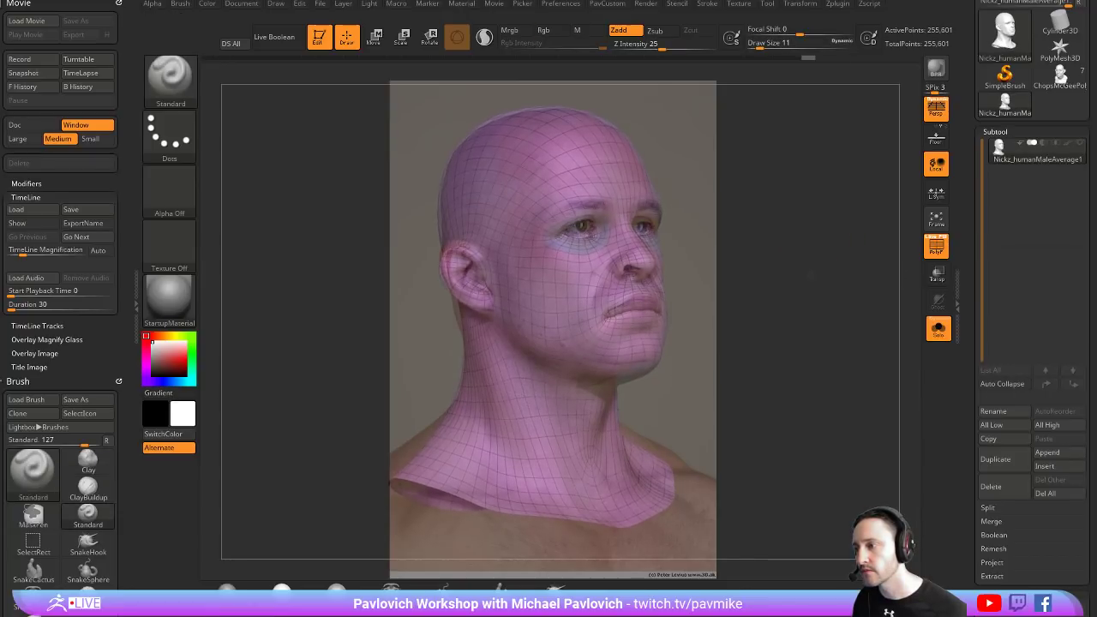
pyautogui.moveTo(813, 272)
pyautogui.mouseDown()
pyautogui.moveTo(740, 266)
pyautogui.moveTo(807, 270)
pyautogui.mouseUp()
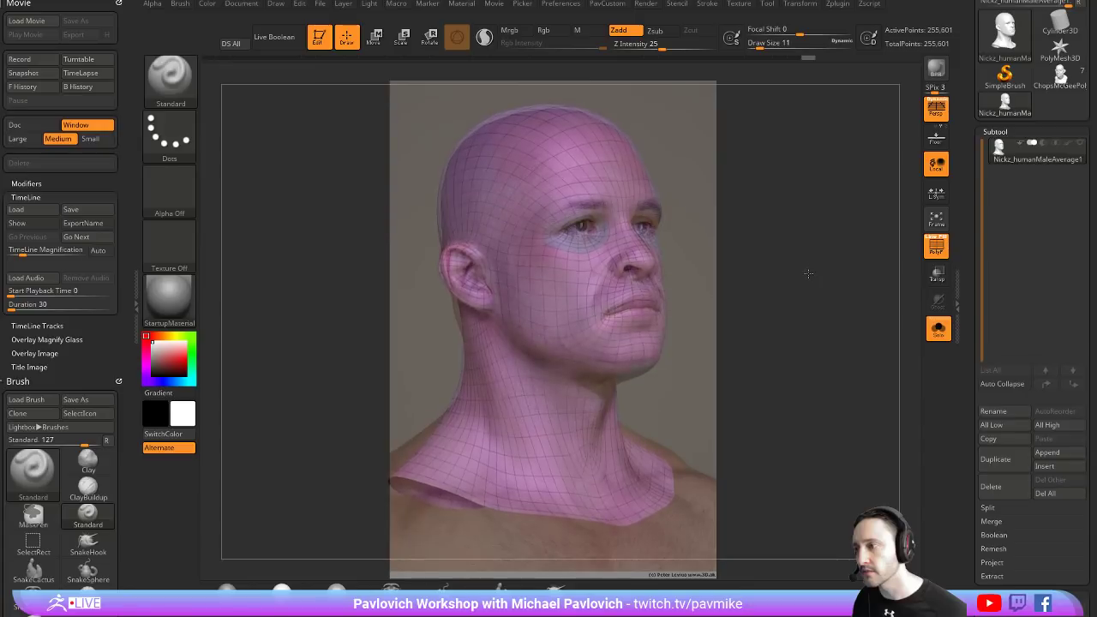
pyautogui.press('s')
pyautogui.moveTo(600, 308)
pyautogui.mouseDown()
pyautogui.moveTo(630, 310)
pyautogui.moveTo(610, 308)
pyautogui.mouseUp()
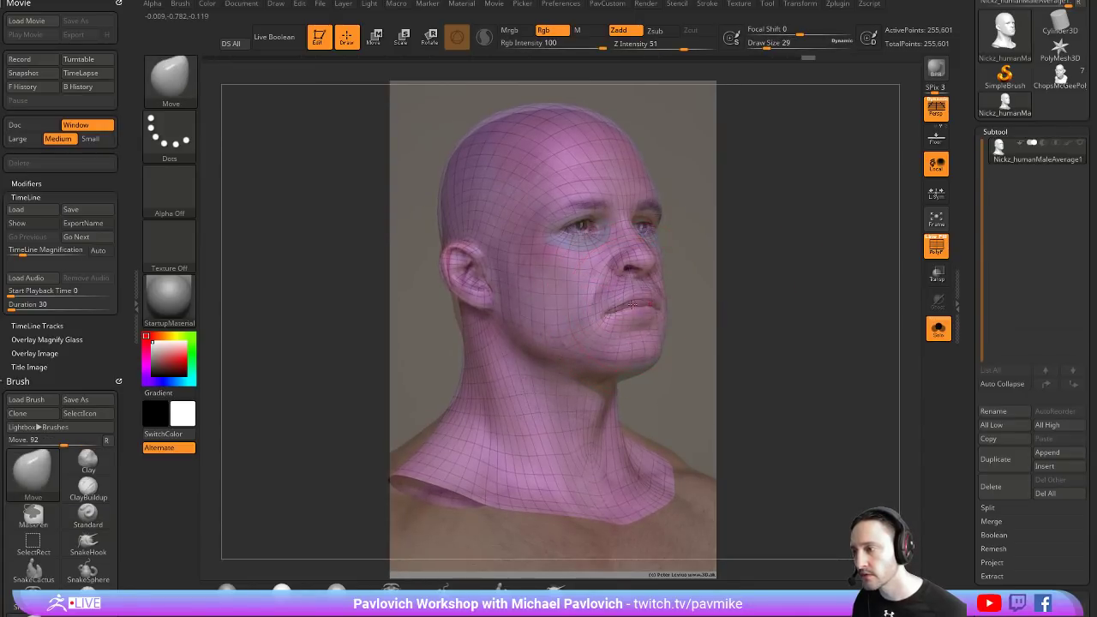
pyautogui.press('b')
pyautogui.press('m')
pyautogui.press('v')
pyautogui.press('s')
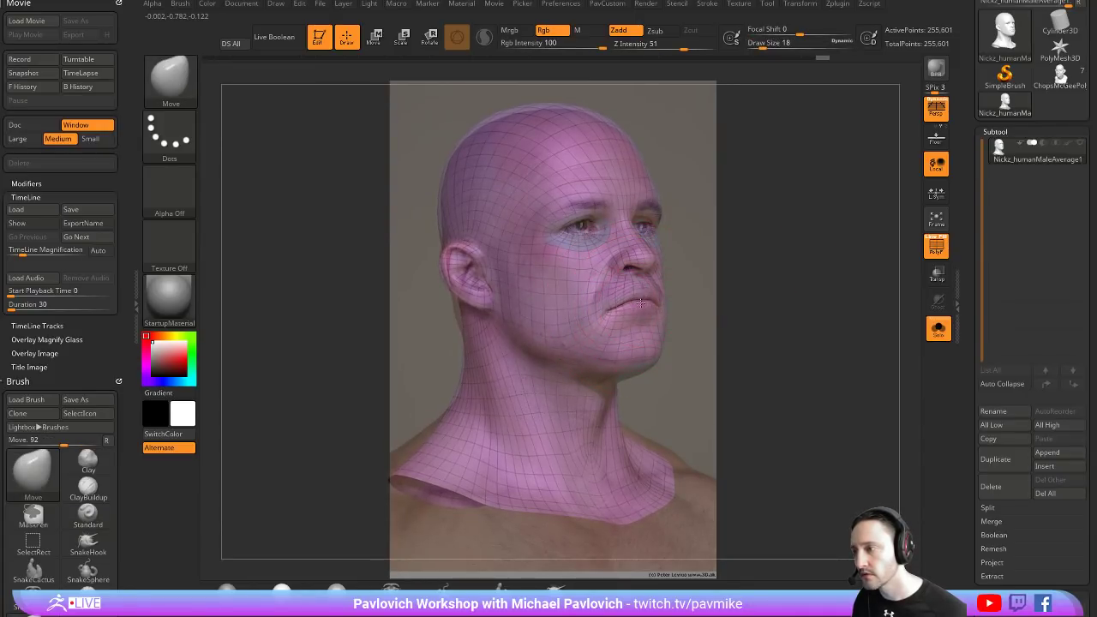
pyautogui.press('b')
pyautogui.press('s')
pyautogui.press('t')
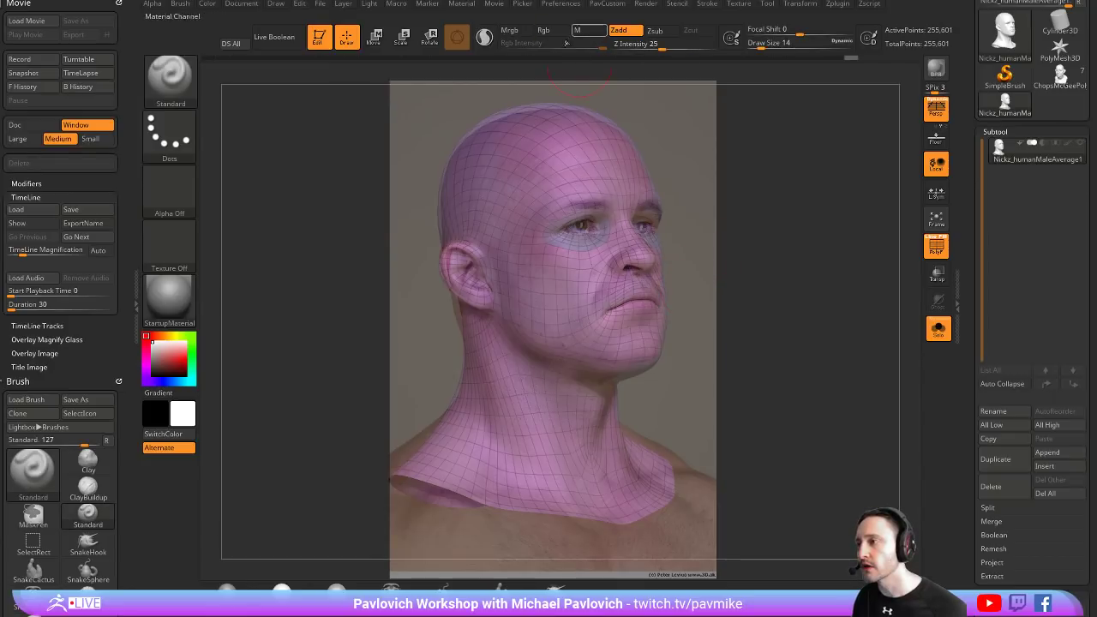
pyautogui.press(']')
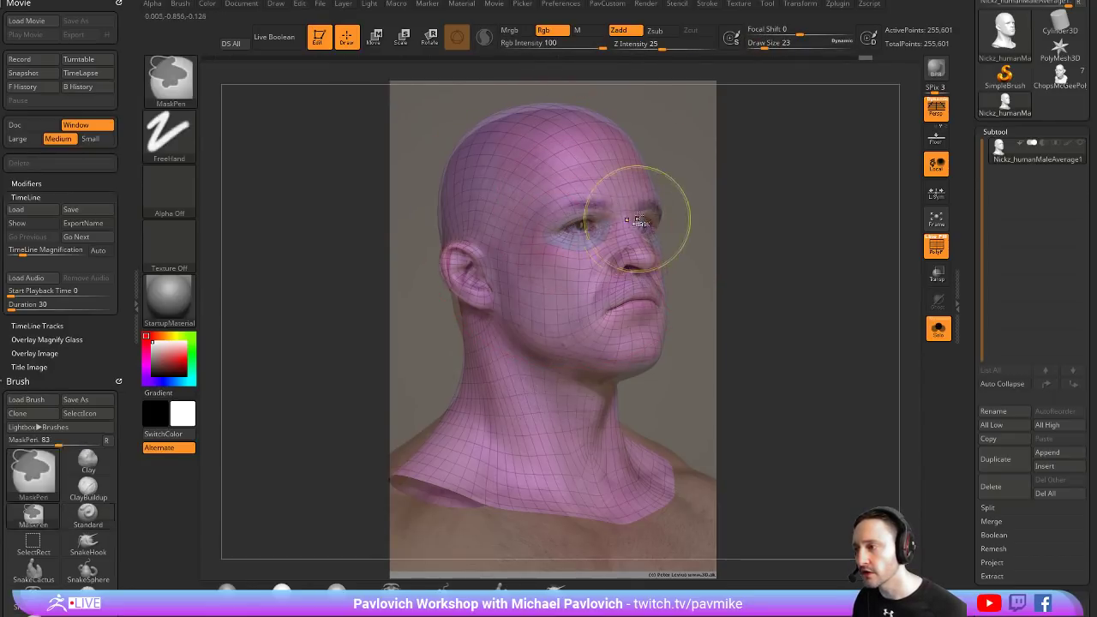
# Paint Rgb-only purple over the forehead, eye and cheek, then erase it again
pyautogui.click(618, 30)
pyautogui.moveTo(626, 274)
pyautogui.mouseDown()
pyautogui.moveTo(590, 163)
pyautogui.moveTo(484, 124)
pyautogui.mouseUp()
pyautogui.hotkey('shift', 'f')
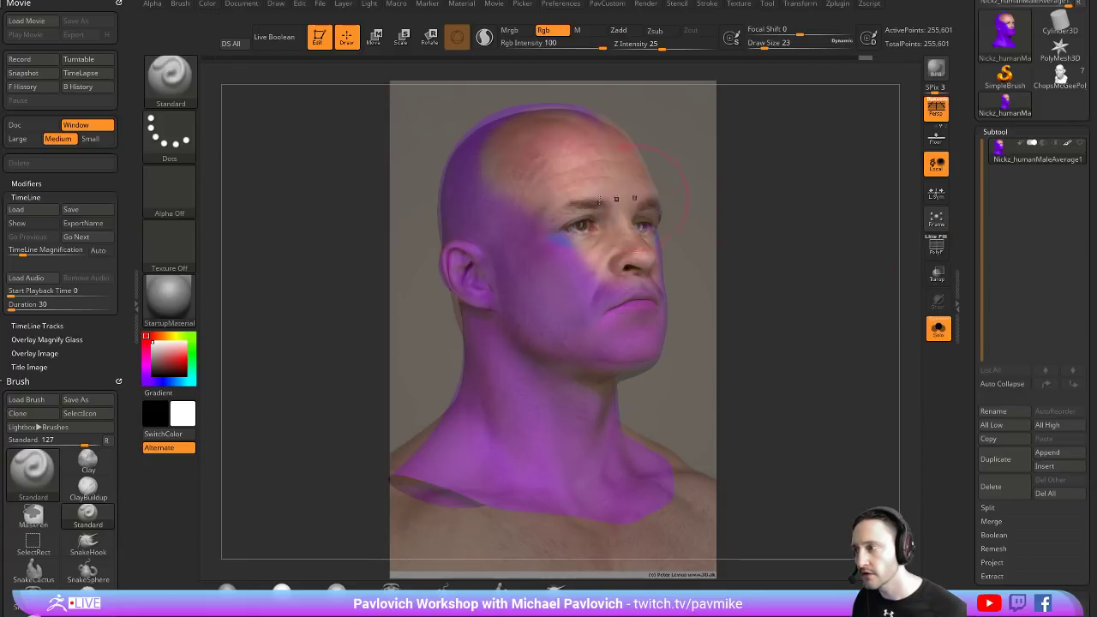
pyautogui.press('[')
pyautogui.moveTo(555, 135)
pyautogui.keyDown('alt'); pyautogui.mouseDown()
pyautogui.moveTo(606, 336)
pyautogui.moveTo(454, 154)
pyautogui.mouseUp(); pyautogui.keyUp('alt')
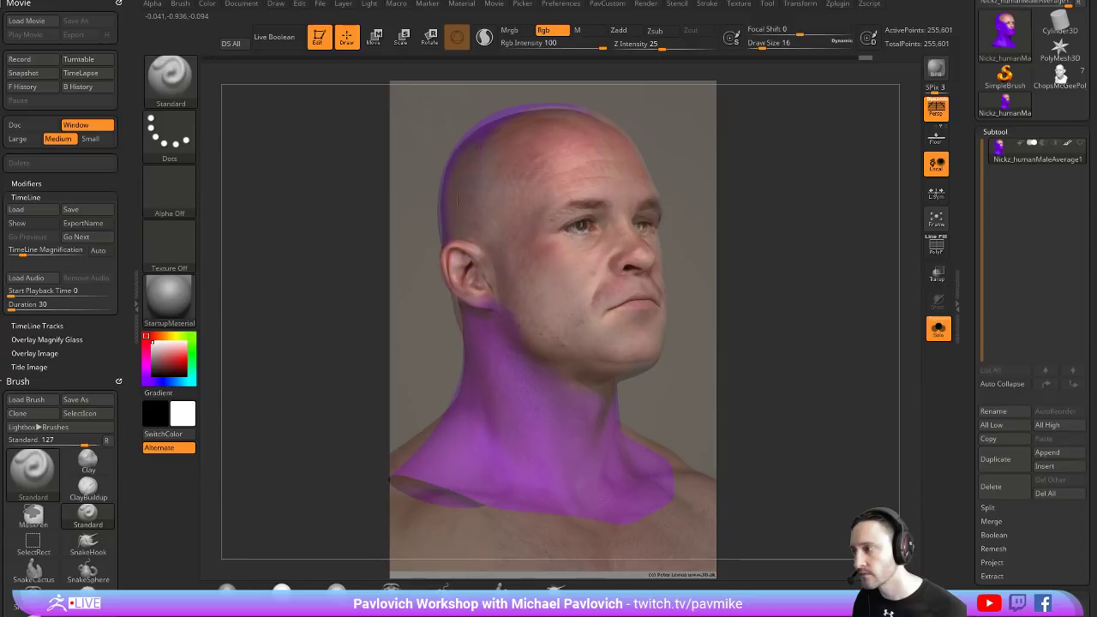
pyautogui.keyDown('alt'); pyautogui.moveTo(479, 304); pyautogui.dragTo(591, 463); pyautogui.keyUp('alt')
# Hide the reference photo, clear all polypaint to plain grey, and expand Geometry settings
pyautogui.hotkey('shift', 'z')
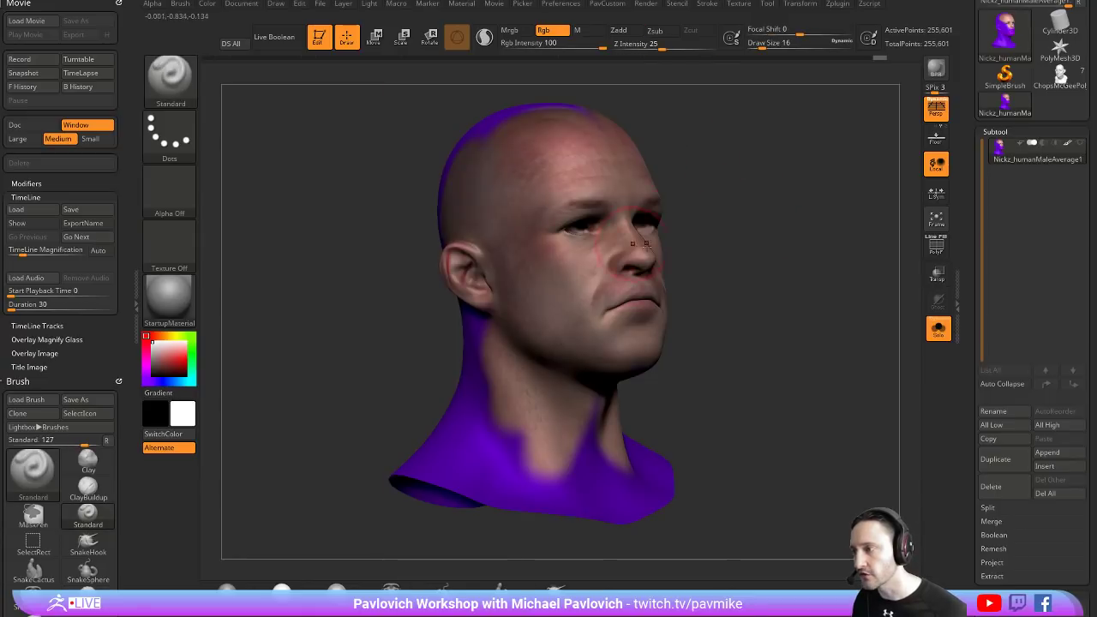
pyautogui.moveTo(774, 220)
pyautogui.keyDown('shift'); pyautogui.mouseDown()
pyautogui.moveTo(796, 225)
pyautogui.moveTo(638, 281)
pyautogui.mouseUp(); pyautogui.keyUp('shift')
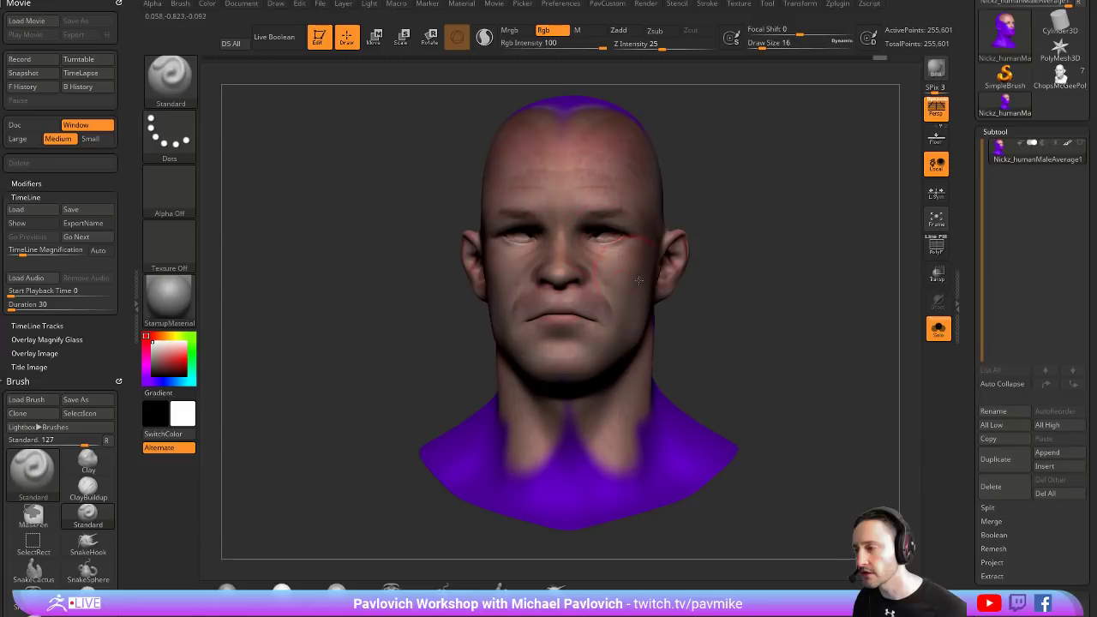
pyautogui.click(1066, 142)
pyautogui.moveTo(712, 248); pyautogui.dragTo(545, 209)
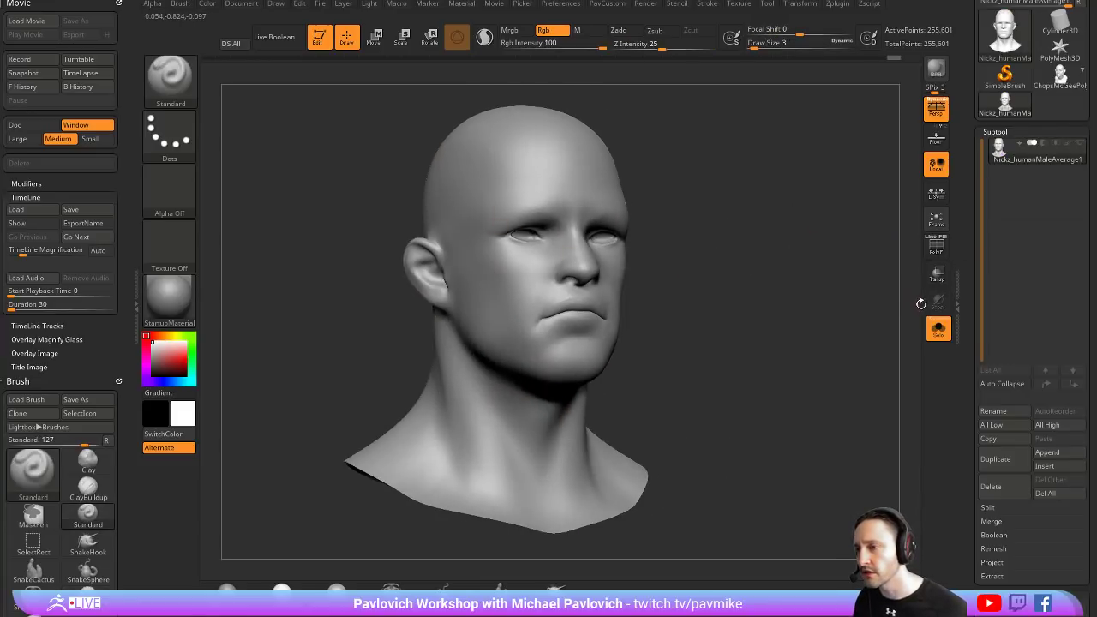
pyautogui.scroll(-3, 1029, 343)
pyautogui.click(996, 445)
# Drop the head to SDiv 2, pick the ClayBuildup brush, and set draw size 7
pyautogui.click(996, 445)
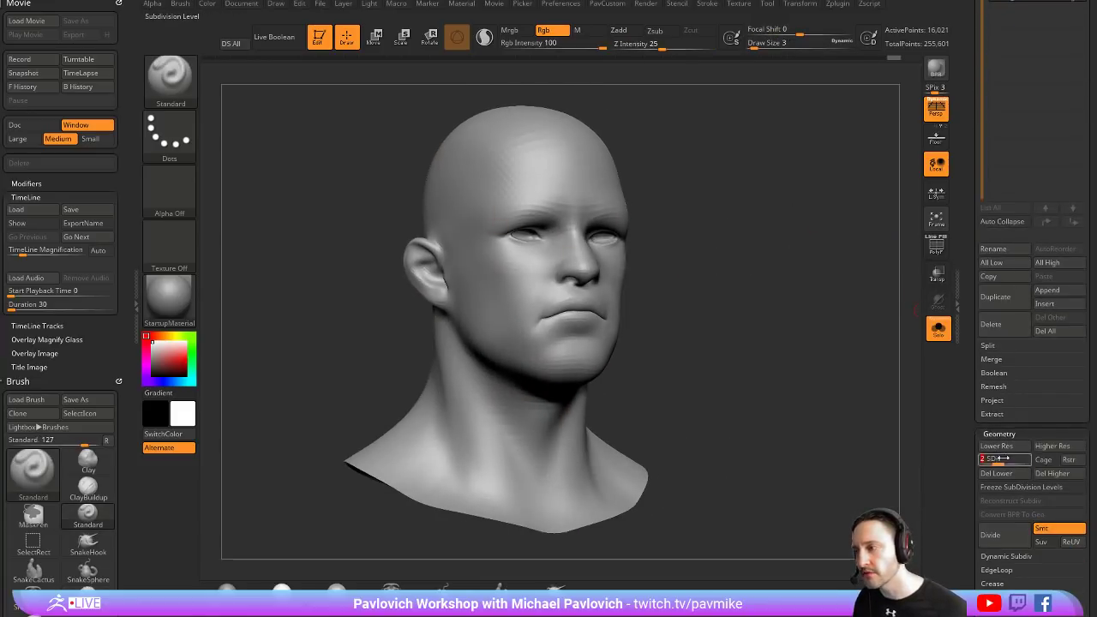
pyautogui.press('b')
pyautogui.press('c')
pyautogui.press('l')
pyautogui.moveTo(725, 189); pyautogui.dragTo(497, 354)
pyautogui.press('s')
pyautogui.moveTo(710, 245); pyautogui.dragTo(540, 291)
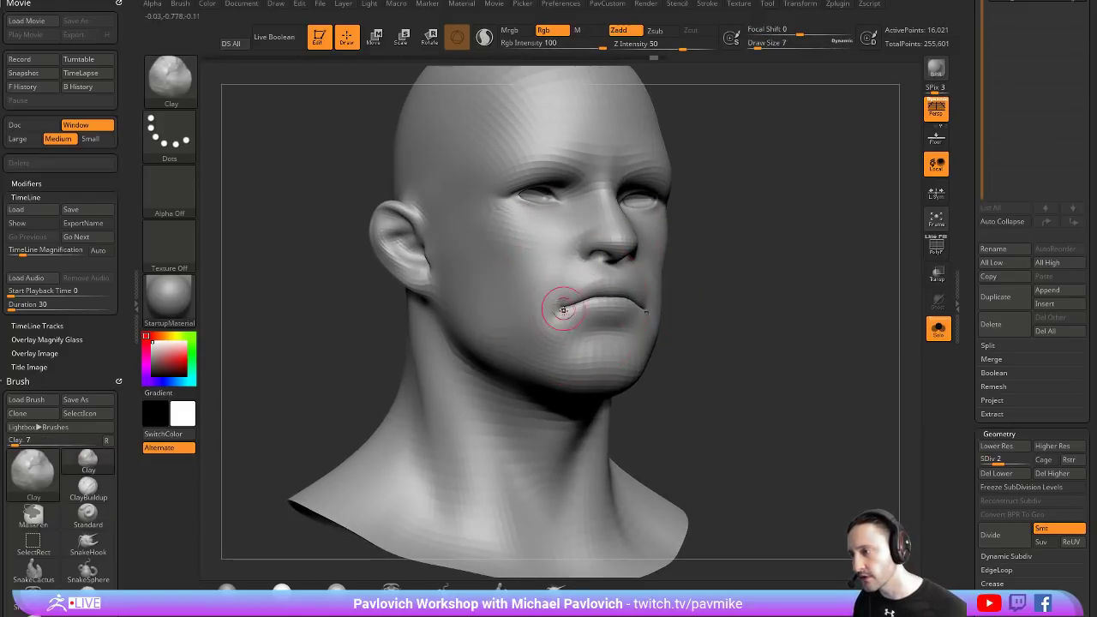
# Switch to DamStandard, then use the Move brush to reshape the left lip corner
pyautogui.moveTo(703, 248); pyautogui.dragTo(737, 257)
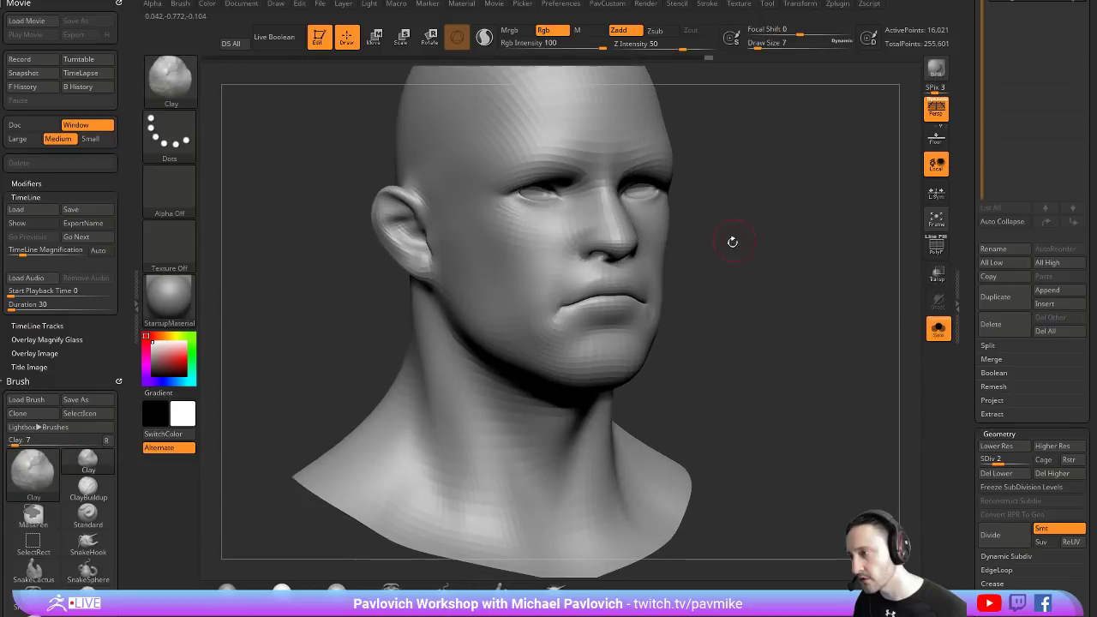
pyautogui.press('b')
pyautogui.press('d')
pyautogui.press('s')
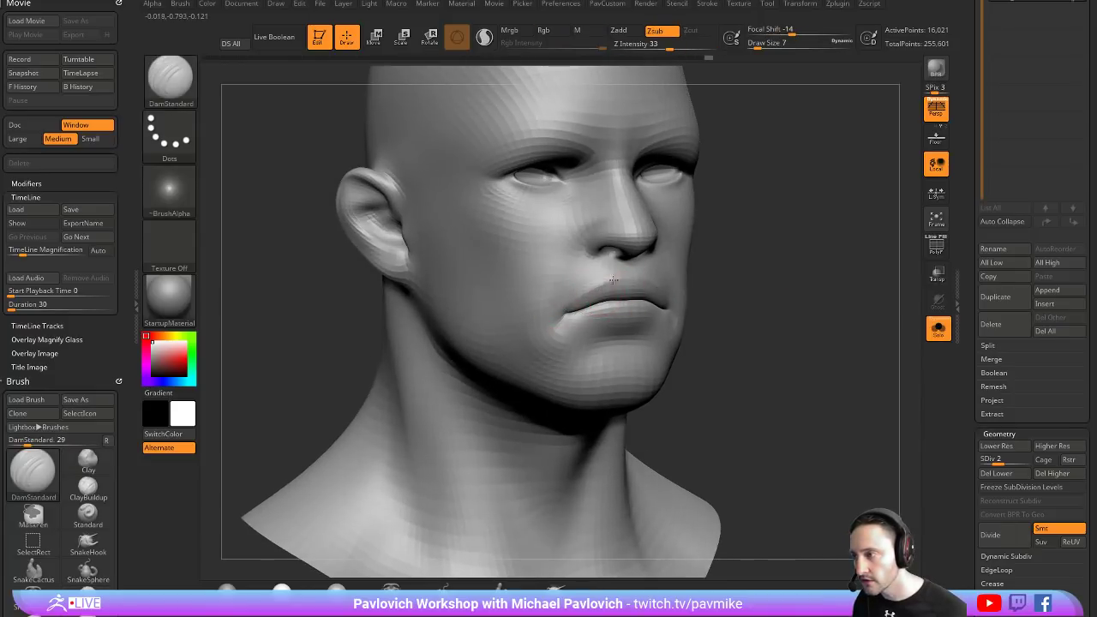
pyautogui.moveTo(722, 286); pyautogui.dragTo(686, 290)
pyautogui.press('b')
pyautogui.press('m')
pyautogui.press('v')
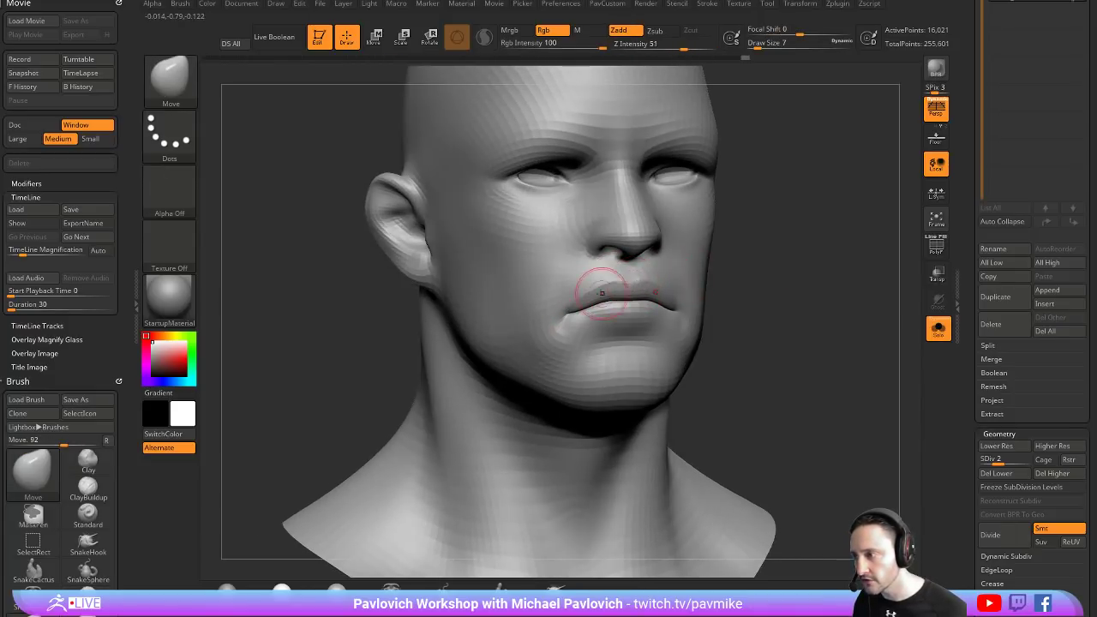
pyautogui.moveTo(569, 310); pyautogui.dragTo(559, 319)
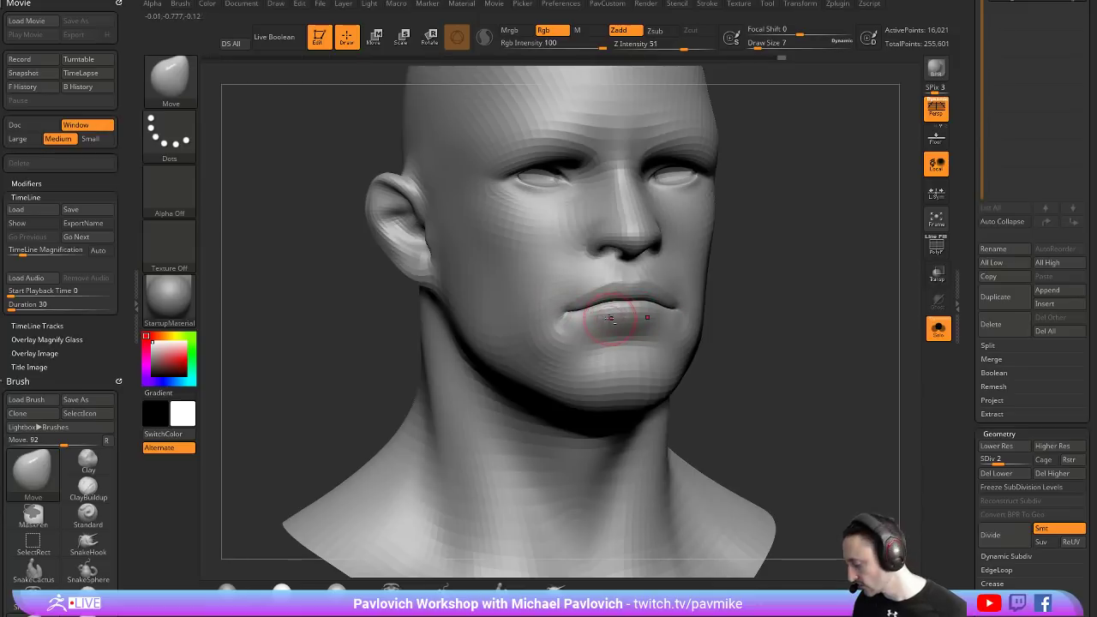
# Turn the head to side profile and set the Move brush to draw size 7
pyautogui.press('b')
pyautogui.press('d')
pyautogui.press('s')
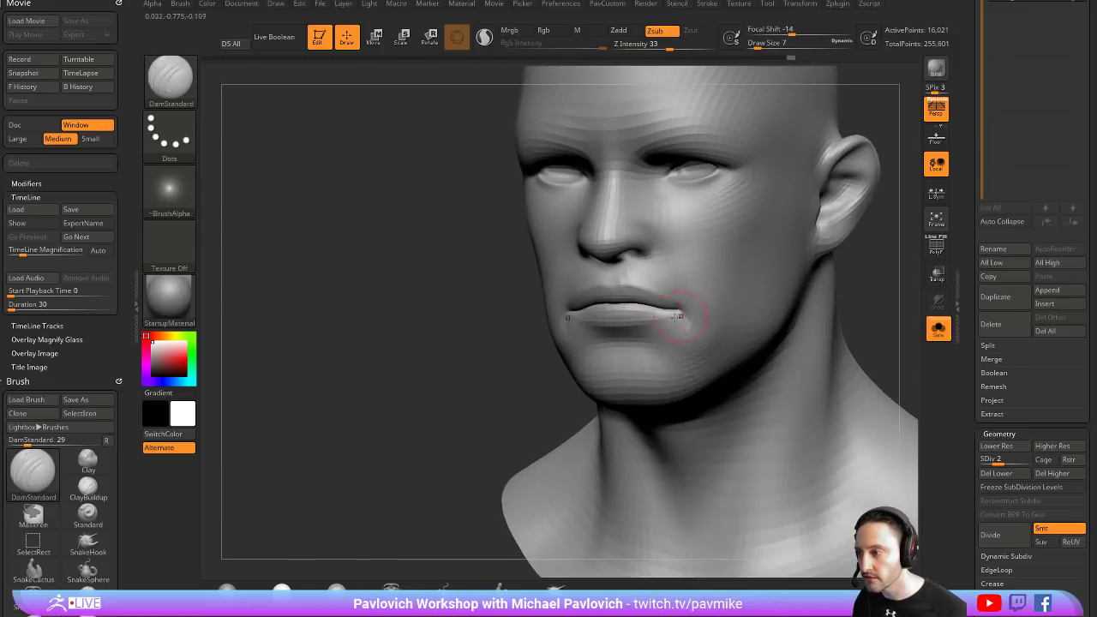
pyautogui.moveTo(651, 319); pyautogui.dragTo(581, 316, button='right')
pyautogui.moveTo(686, 313)
pyautogui.mouseDown(button='right')
pyautogui.moveTo(581, 316)
pyautogui.moveTo(661, 306)
pyautogui.mouseUp(button='right')
pyautogui.press('b')
pyautogui.press('m')
pyautogui.press('v')
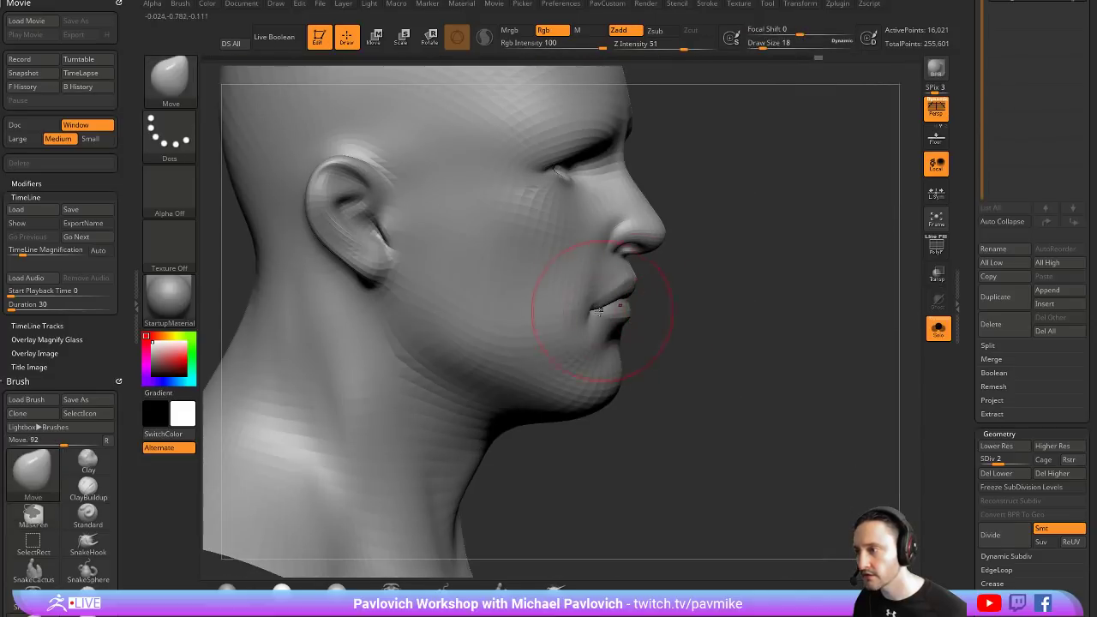
pyautogui.press('s')
pyautogui.moveTo(634, 233); pyautogui.dragTo(614, 240)
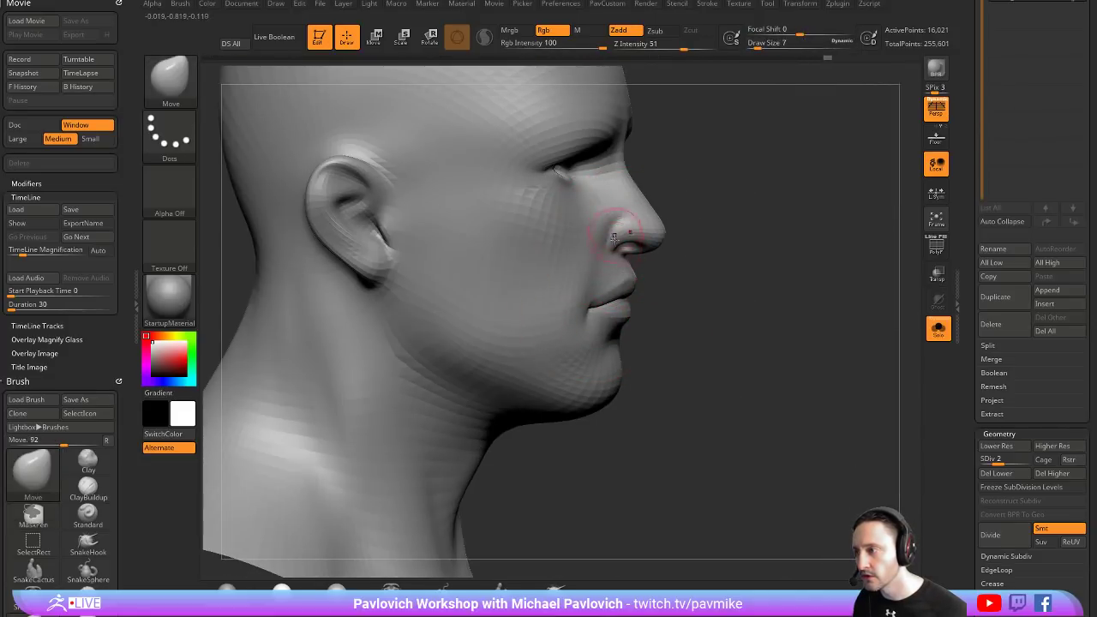
# Switch to the DamStandard brush and reframe the head in three-quarter view
pyautogui.moveTo(799, 243); pyautogui.dragTo(692, 244)
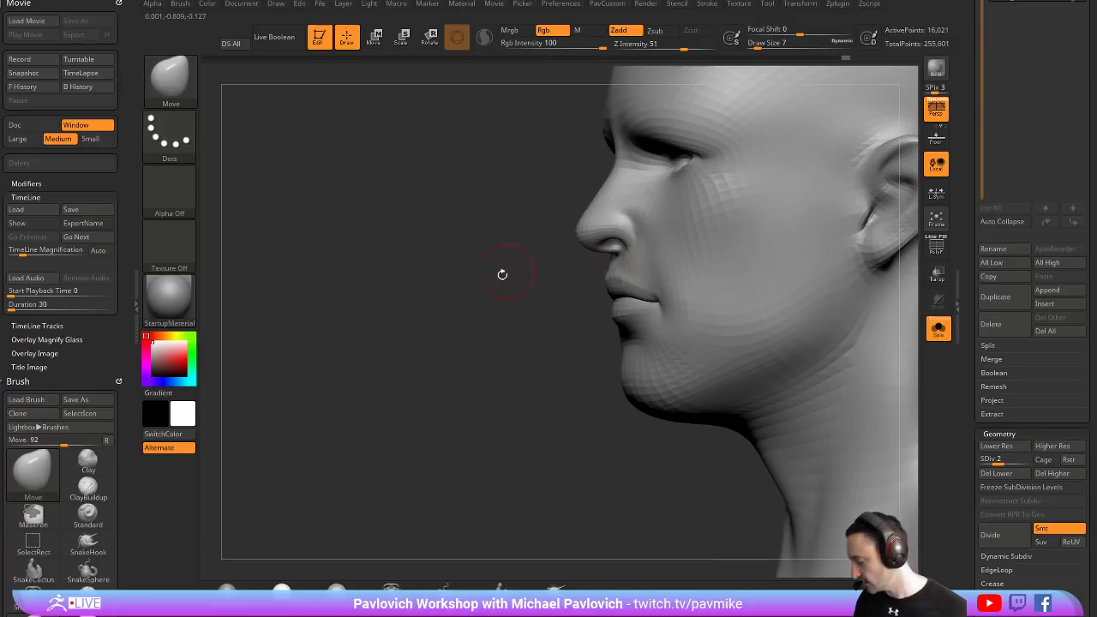
pyautogui.press('b')
pyautogui.press('d')
pyautogui.press('s')
pyautogui.moveTo(489, 310)
pyautogui.mouseDown()
pyautogui.moveTo(577, 245)
pyautogui.moveTo(575, 225)
pyautogui.mouseUp()
pyautogui.moveTo(837, 257); pyautogui.dragTo(820, 250)
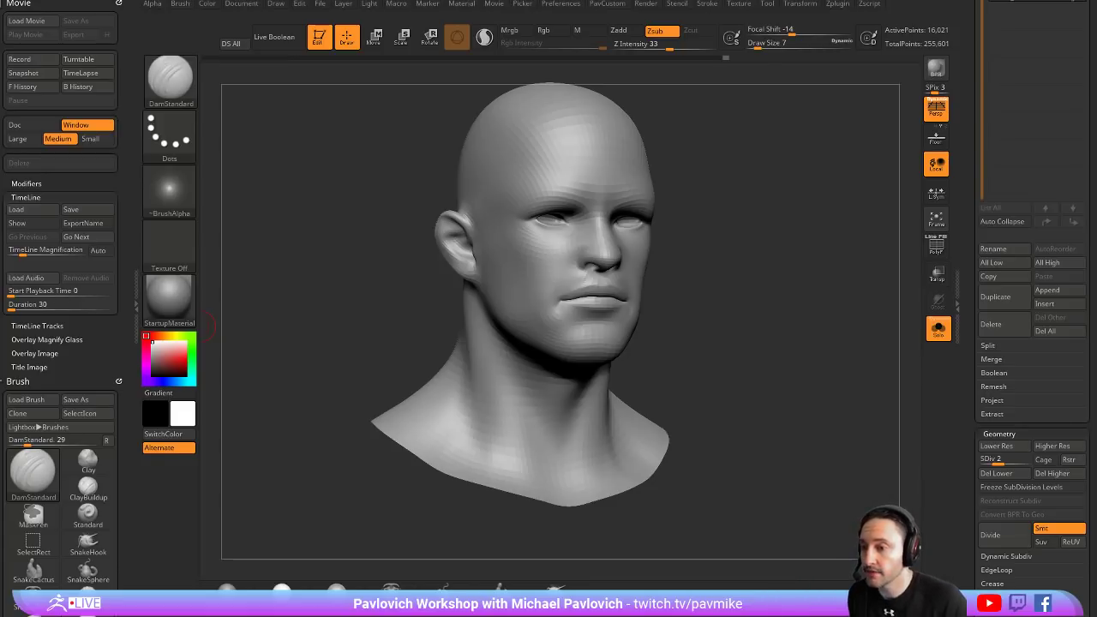
# Drop the head to SDiv 1, raise it to 4, then Ctrl+D to level 5 (1.021M points)
pyautogui.moveTo(743, 246)
pyautogui.keyDown('shift'); pyautogui.mouseDown()
pyautogui.moveTo(869, 318)
pyautogui.moveTo(827, 343)
pyautogui.mouseUp(); pyautogui.keyUp('shift')
pyautogui.hotkey('shift', 'd')
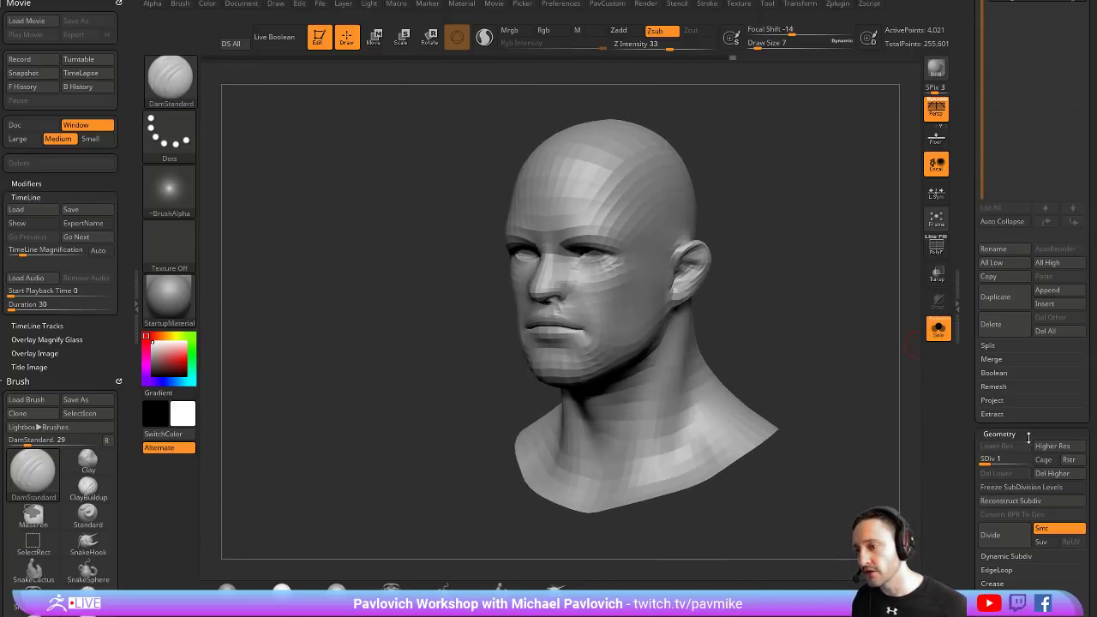
pyautogui.moveTo(991, 460); pyautogui.dragTo(1018, 463)
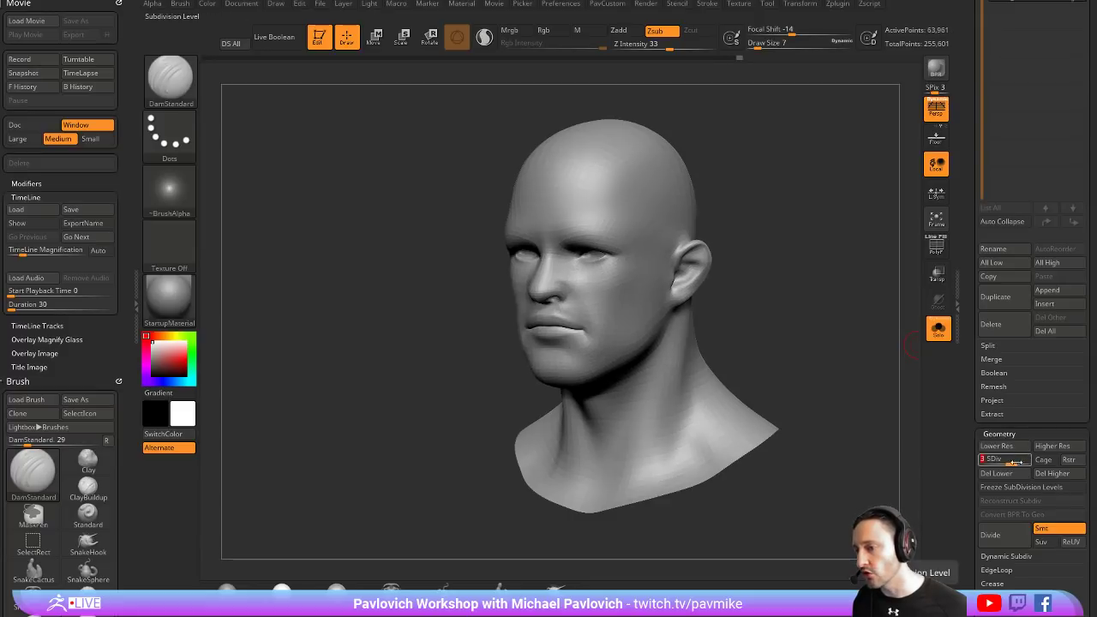
pyautogui.moveTo(1016, 459); pyautogui.dragTo(1018, 460)
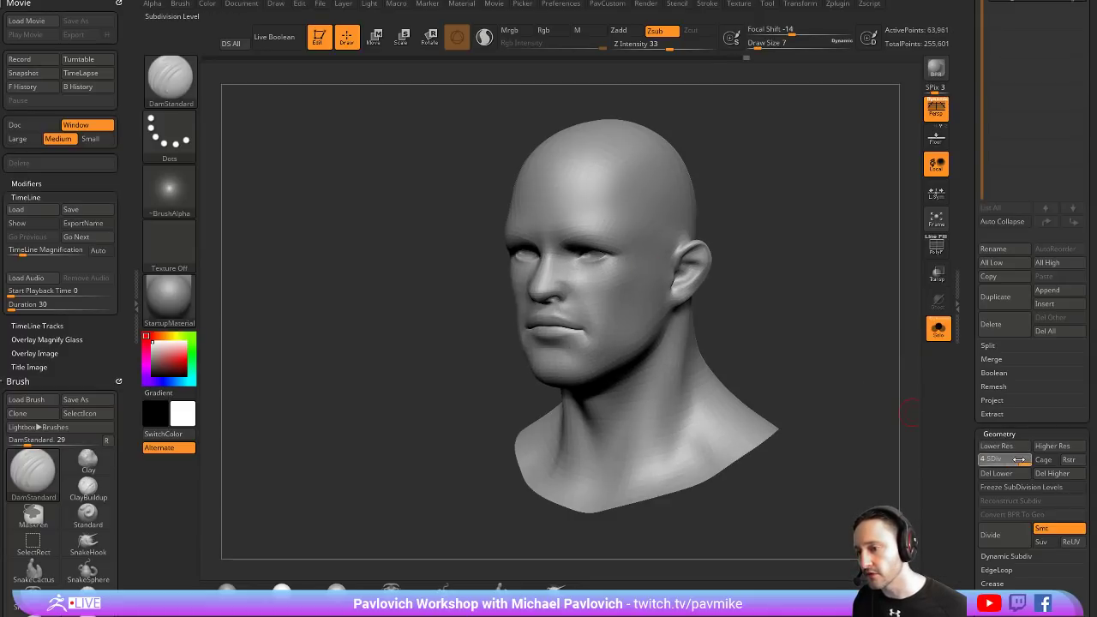
pyautogui.press('ctrl')
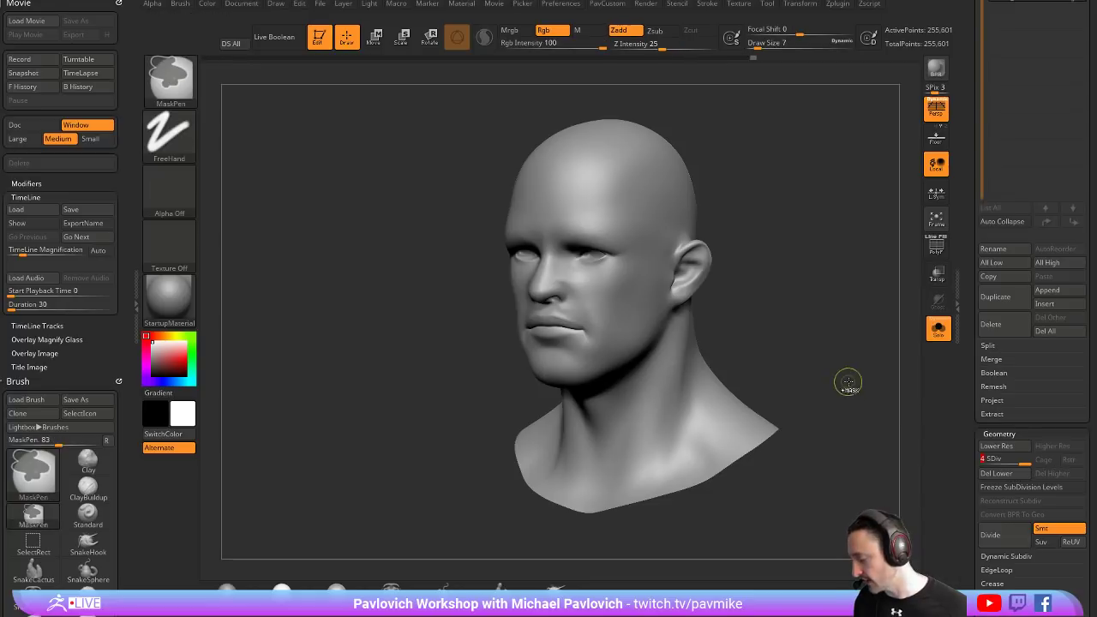
pyautogui.hotkey('ctrl', 'd')
pyautogui.moveTo(804, 288); pyautogui.dragTo(784, 302)
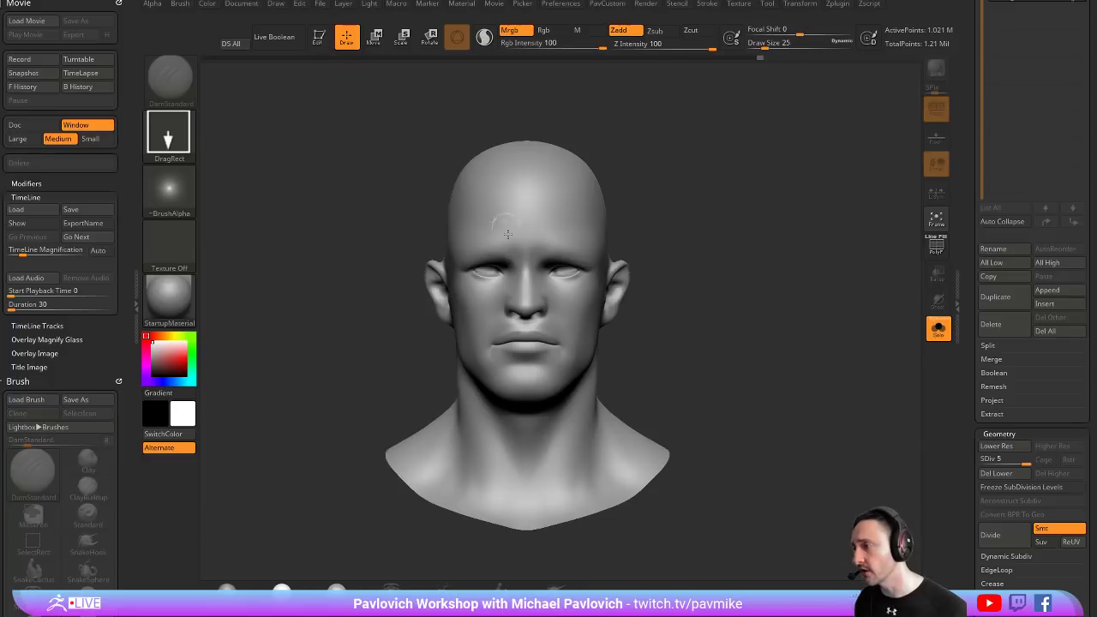
# Clear the canvas with Ctrl+N, raise See-through transparency, and set draw size 39
pyautogui.hotkey('ctrl', 'n')
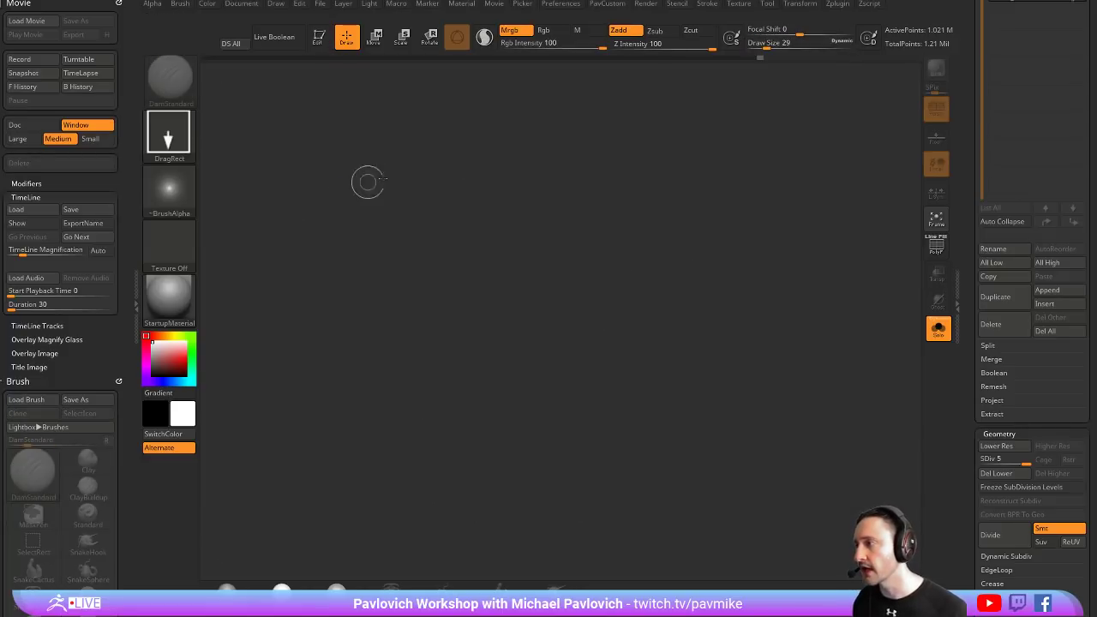
pyautogui.moveTo(844, 6); pyautogui.dragTo(855, 66)
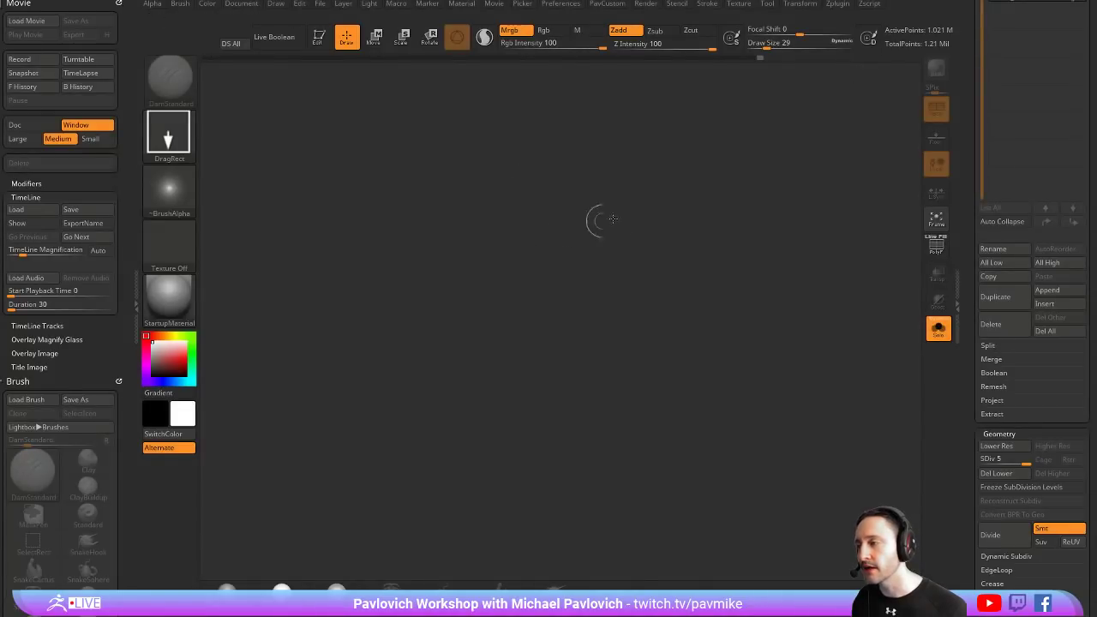
pyautogui.press('s')
pyautogui.moveTo(631, 220); pyautogui.dragTo(639, 220)
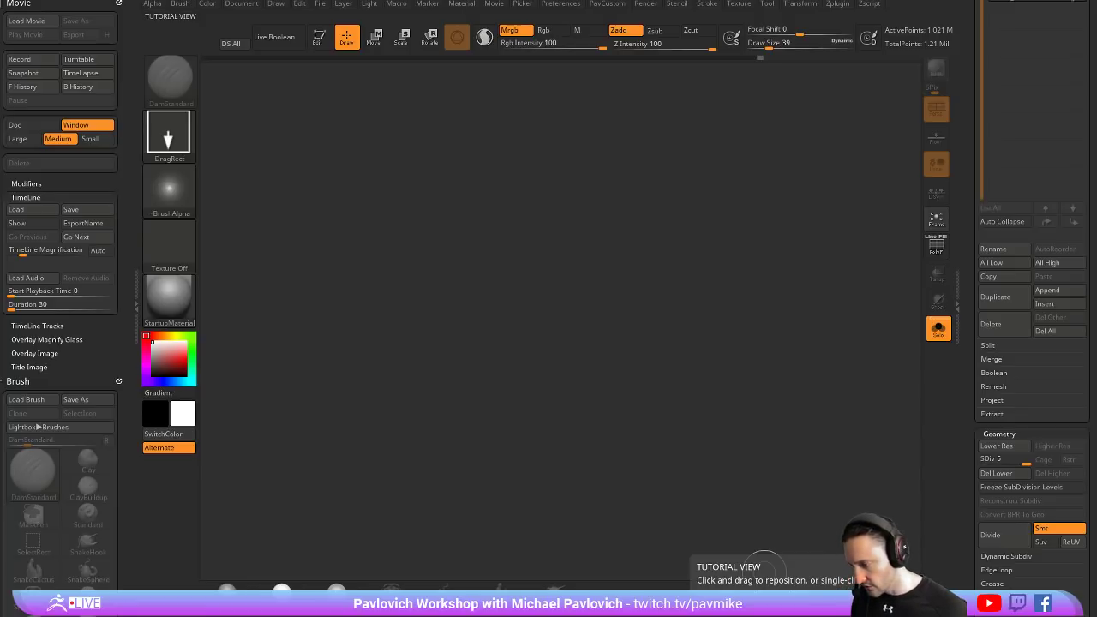
pyautogui.hotkey('alt', 'Tab')
# Download the Kuadro 0.9.5 Windows installer from the Download Now section
pyautogui.scroll(-3, 491, 250)
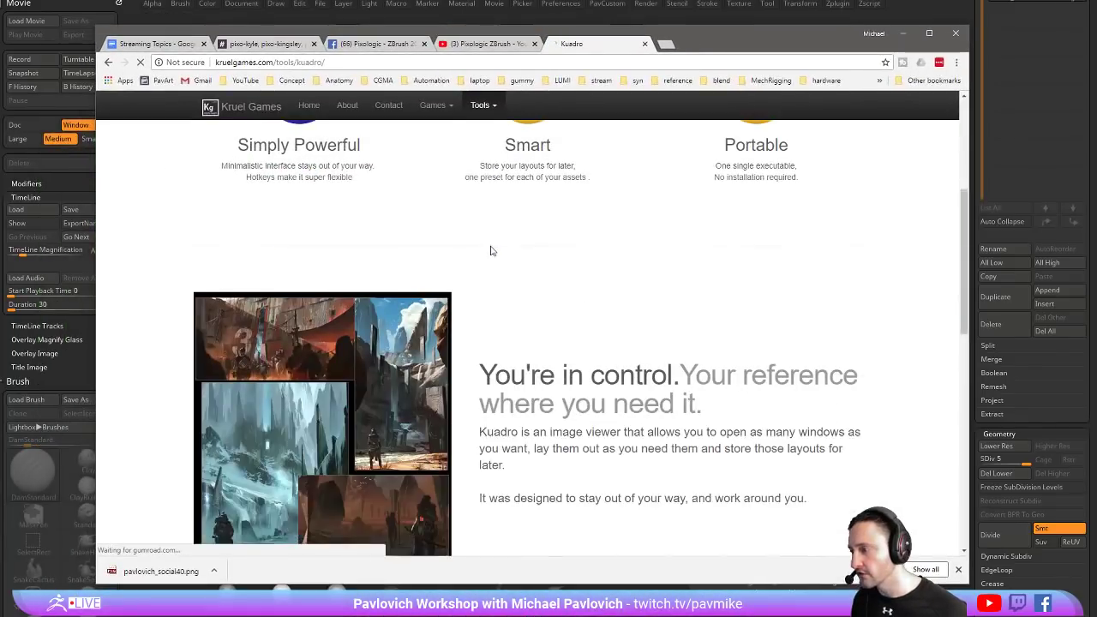
pyautogui.scroll(-4, 527, 292)
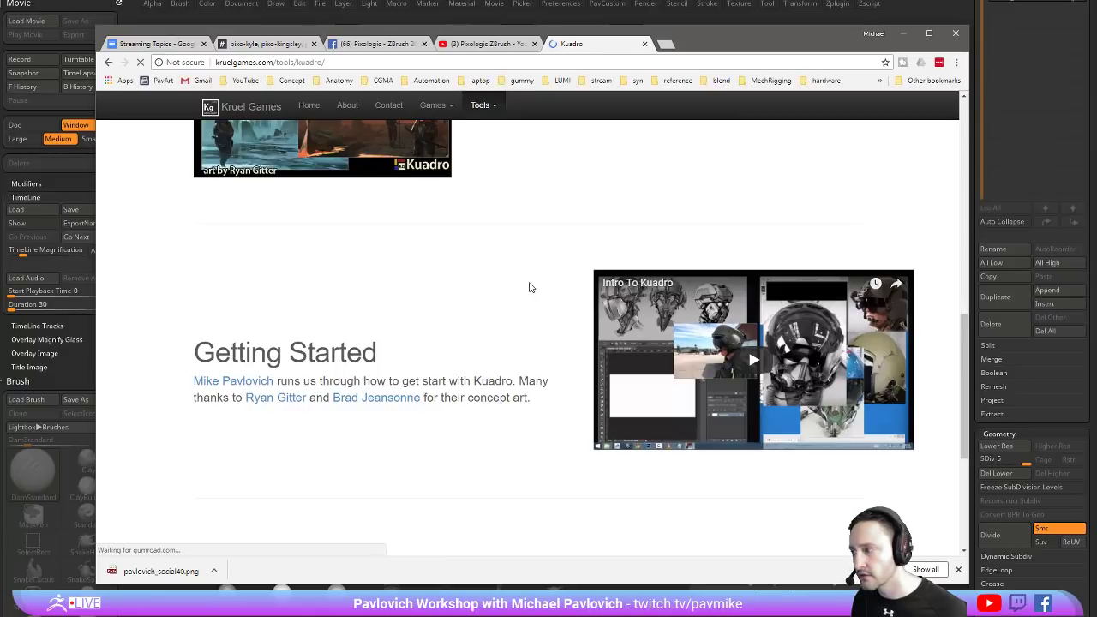
pyautogui.scroll(-5, 530, 283)
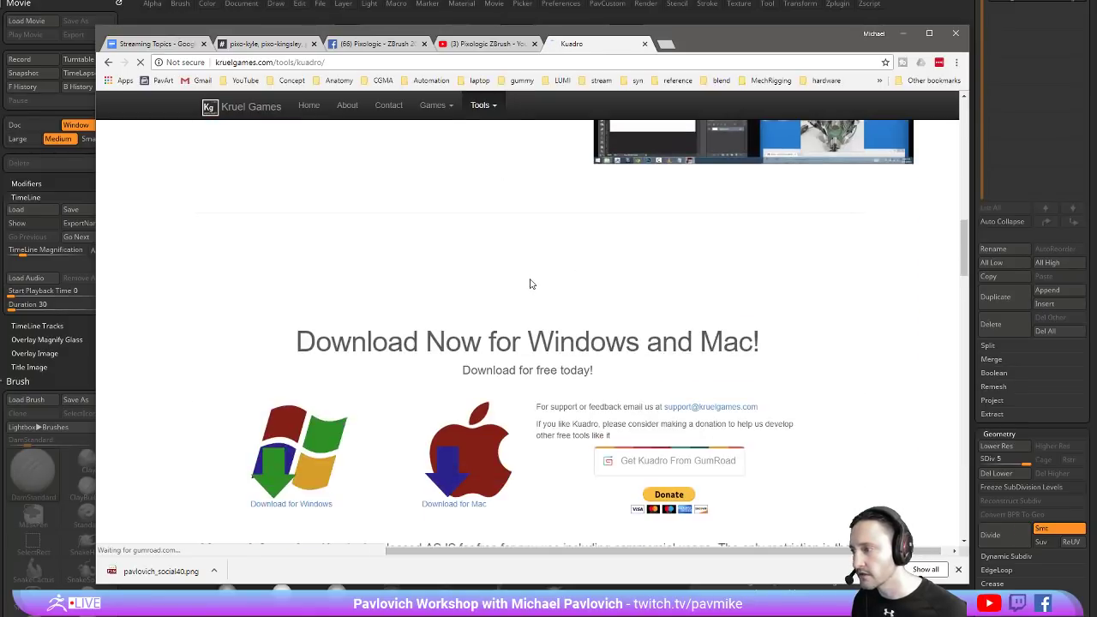
pyautogui.scroll(-3, 530, 283)
pyautogui.scroll(2, 343, 334)
pyautogui.click(296, 351)
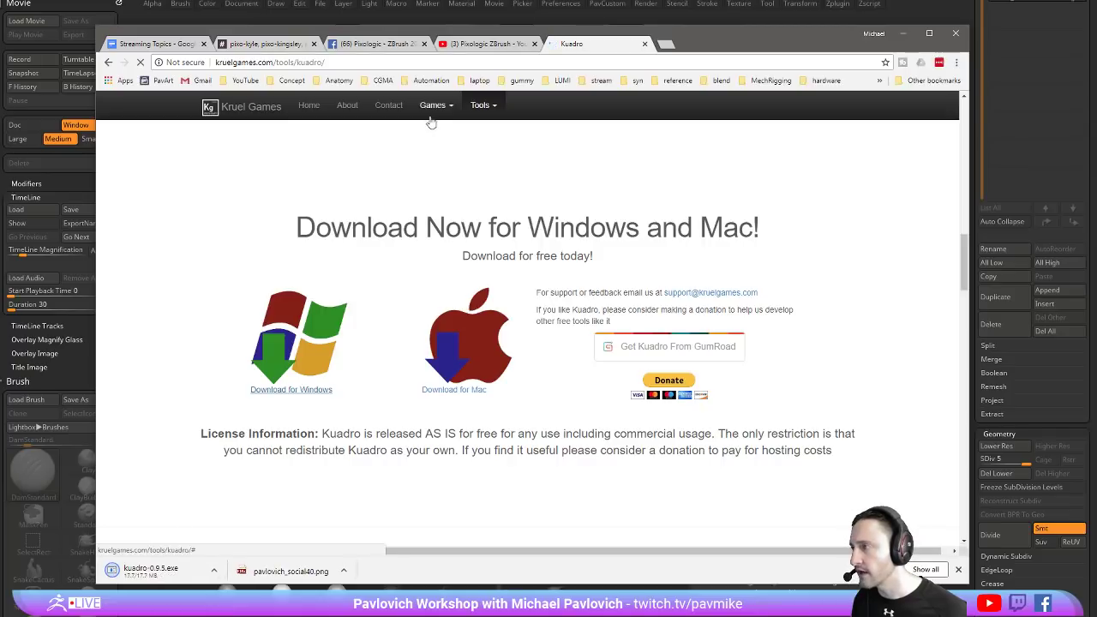
# Close the Kuadro tab and minimize Chrome
pyautogui.click(448, 63)
pyautogui.click(358, 287)
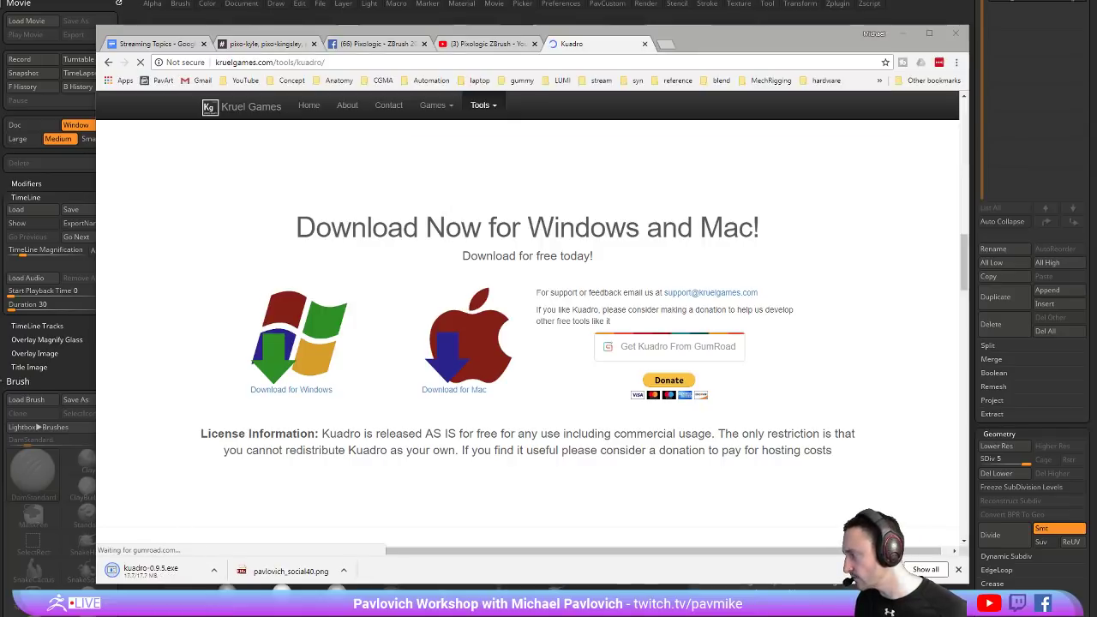
pyautogui.click(644, 45)
pyautogui.click(902, 33)
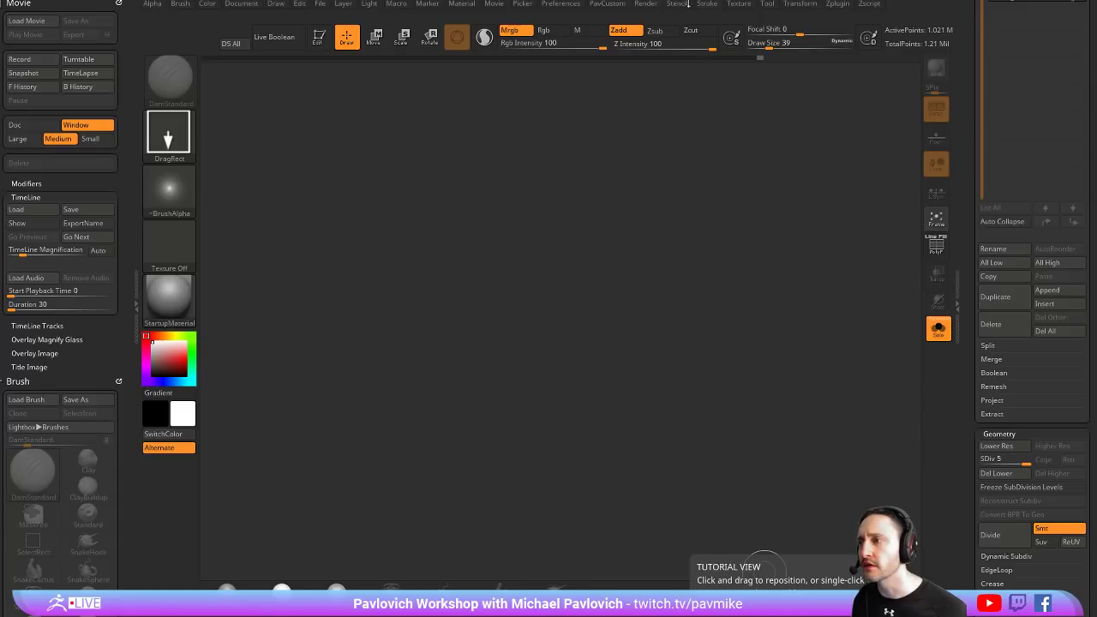
# Make Peter_0175 the current texture and select the Plane3D tool, facing front
pyautogui.click(739, 4)
pyautogui.click(775, 205)
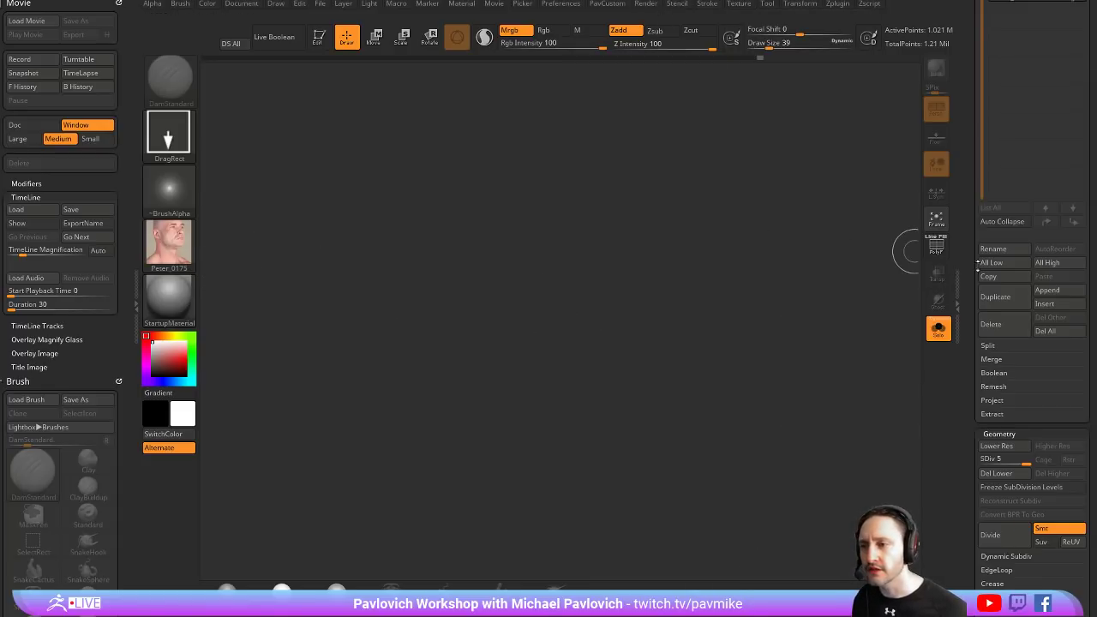
pyautogui.scroll(5, 1028, 257)
pyautogui.click(1059, 150)
pyautogui.click(1004, 137)
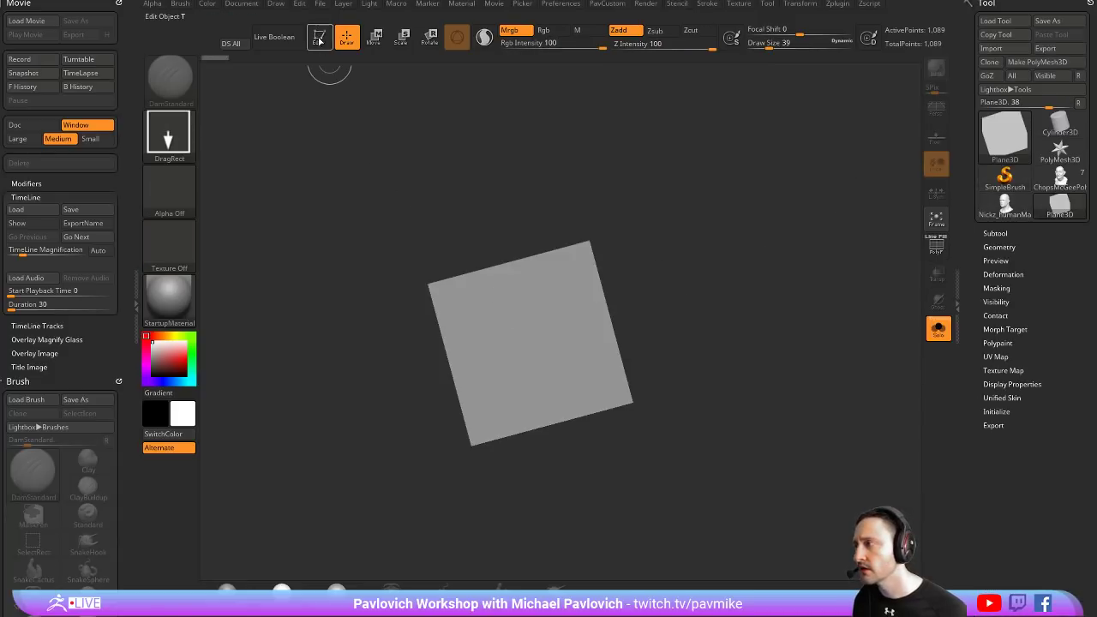
pyautogui.scroll(-5, 1014, 144)
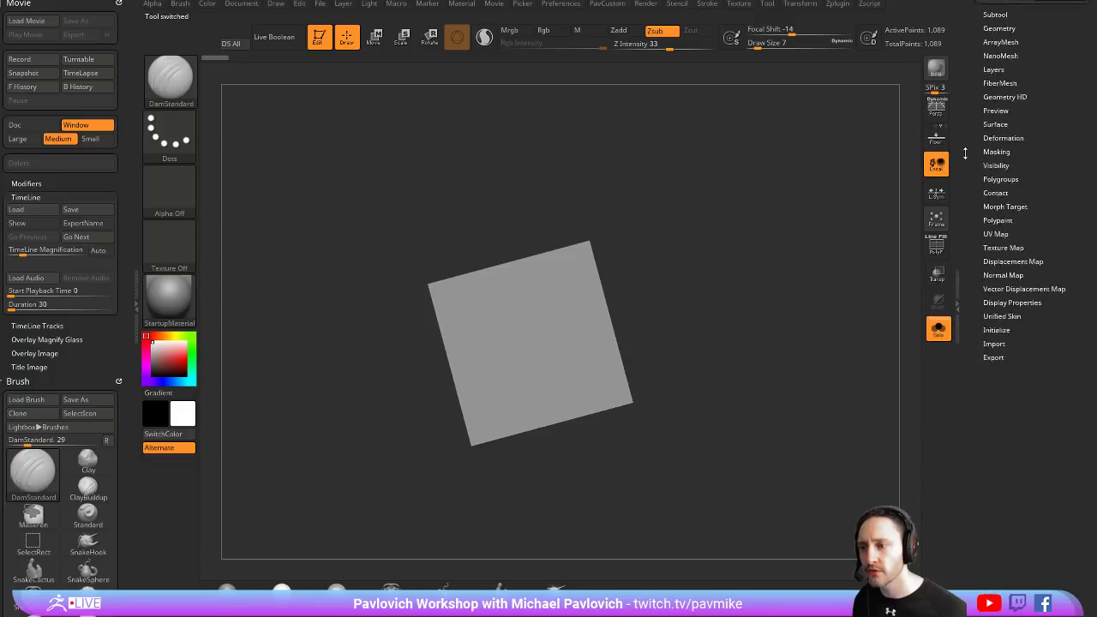
pyautogui.keyDown('shift'); pyautogui.moveTo(886, 195); pyautogui.dragTo(844, 225); pyautogui.keyUp('shift')
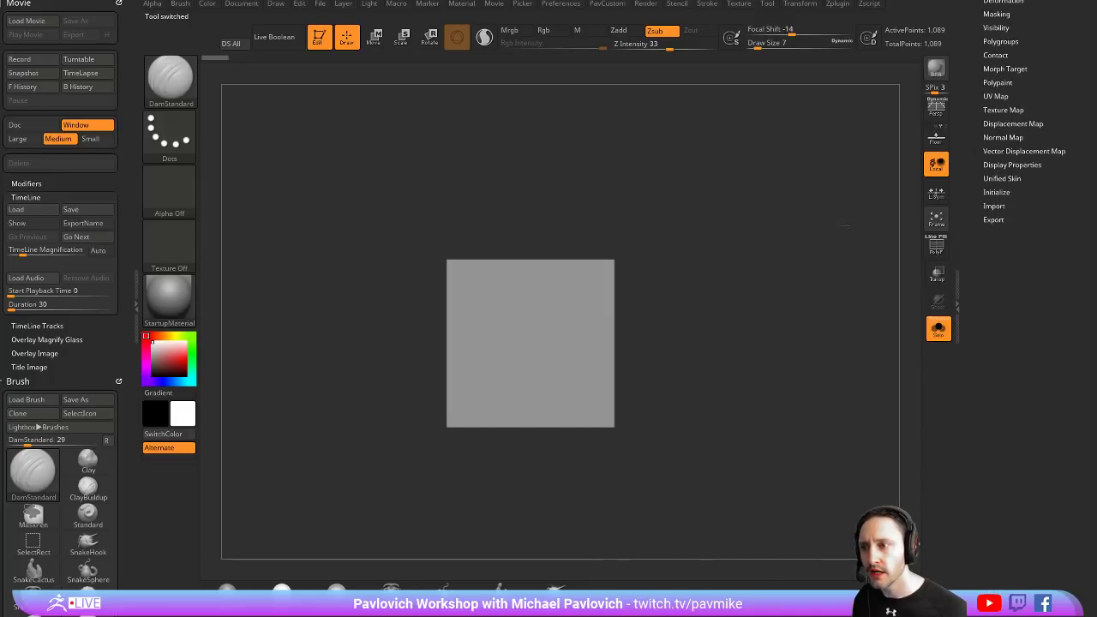
# Assign Peter_0175 as the plane's texture map and bake it with Polypaint From Texture
pyautogui.click(1003, 110)
pyautogui.click(1004, 138)
pyautogui.click(665, 144)
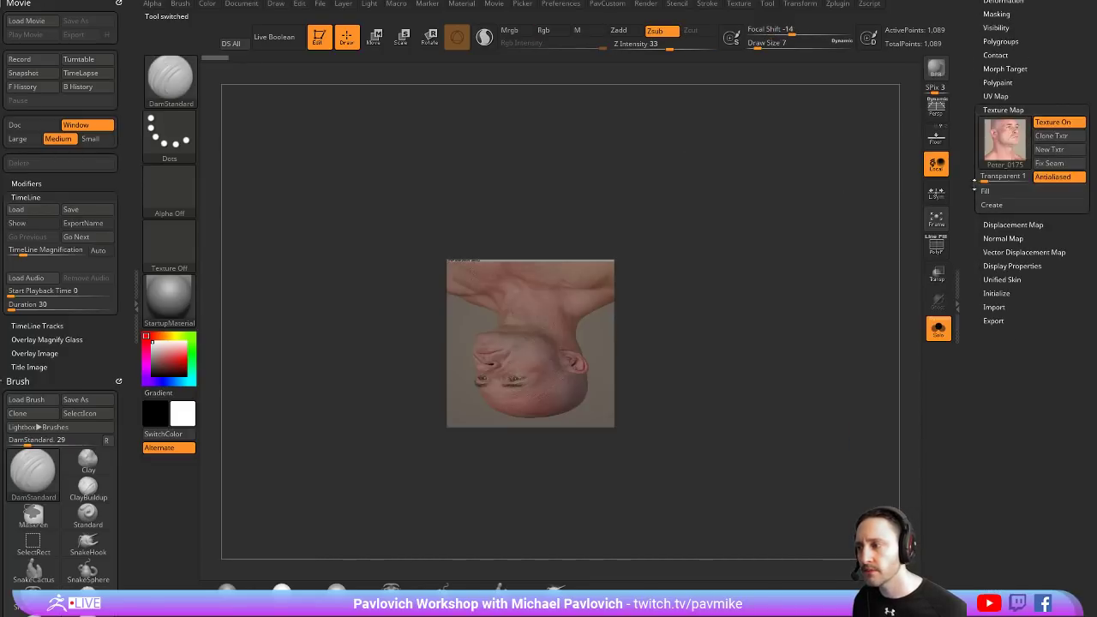
pyautogui.press('shift')
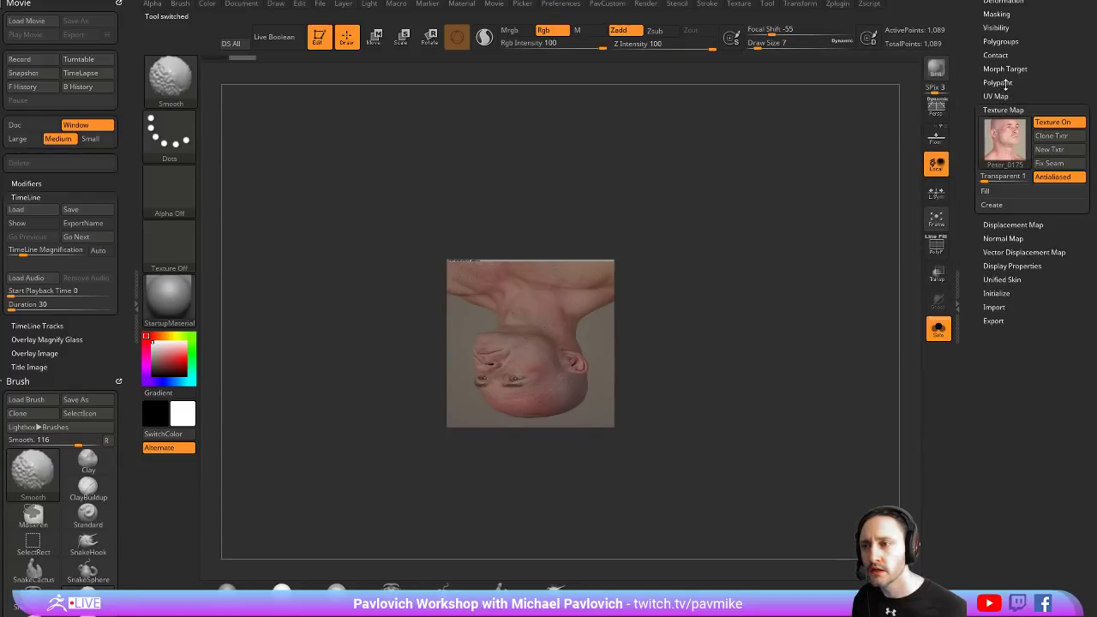
pyautogui.click(997, 83)
pyautogui.click(1022, 109)
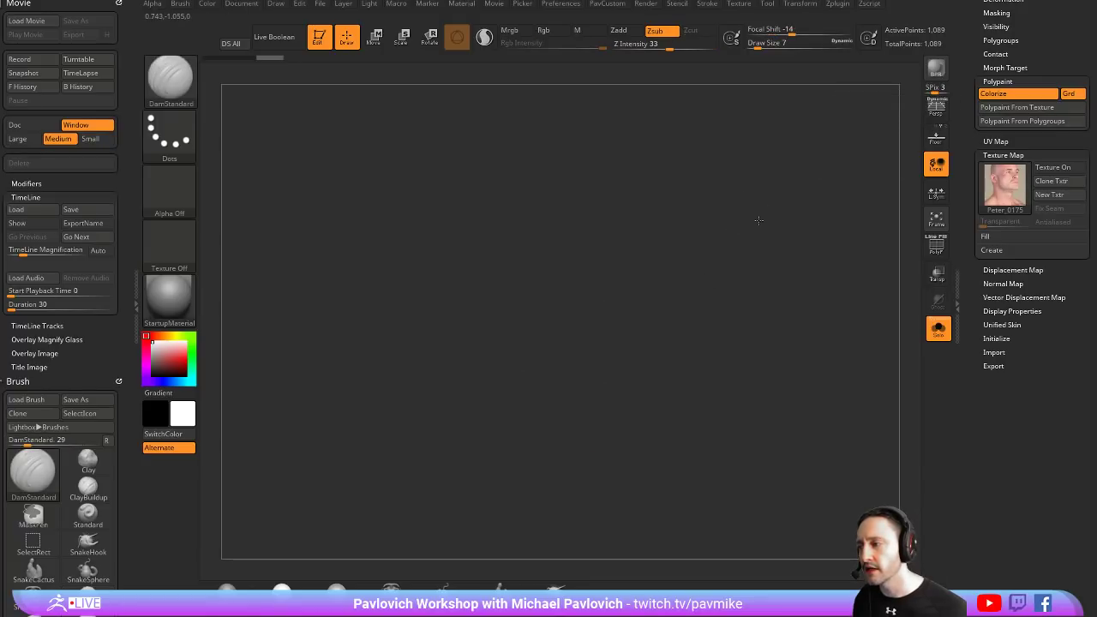
# Draw the textured plane with Texture On and Flat Color material, shrunk aside
pyautogui.moveTo(758, 220)
pyautogui.mouseDown()
pyautogui.moveTo(661, 289)
pyautogui.moveTo(687, 311)
pyautogui.mouseUp()
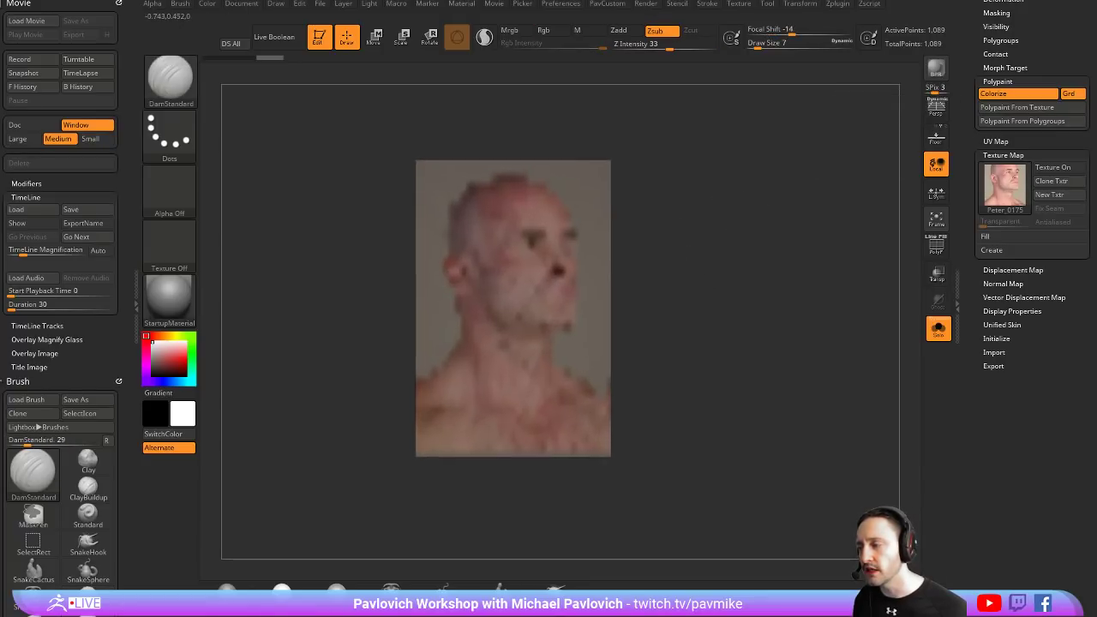
pyautogui.keyDown('alt'); pyautogui.moveTo(555, 148); pyautogui.dragTo(554, 162); pyautogui.keyUp('alt')
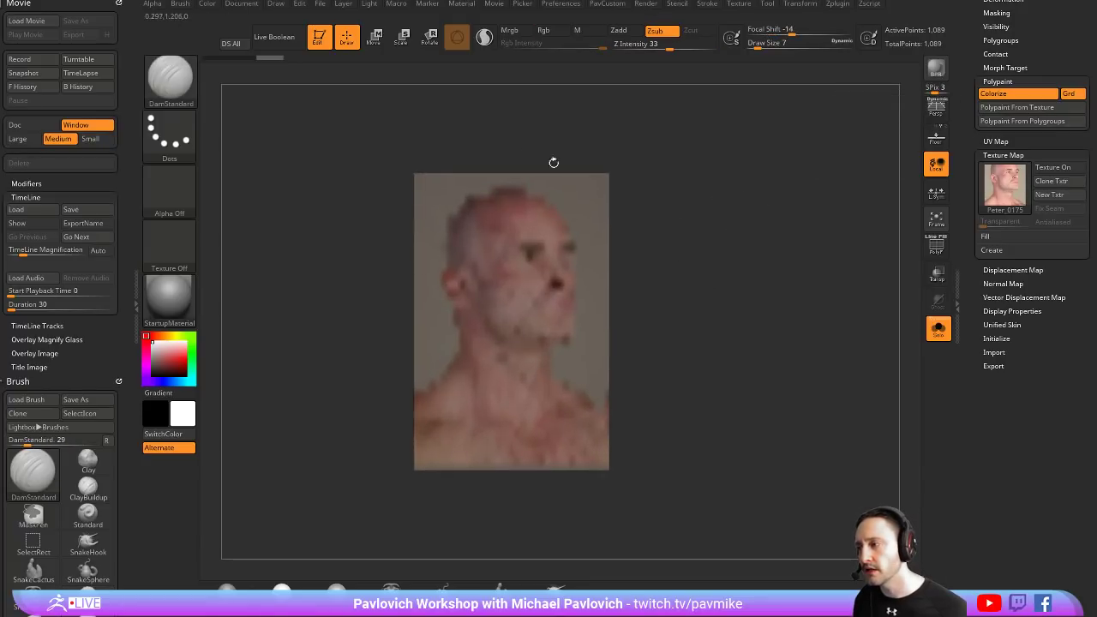
pyautogui.click(1053, 167)
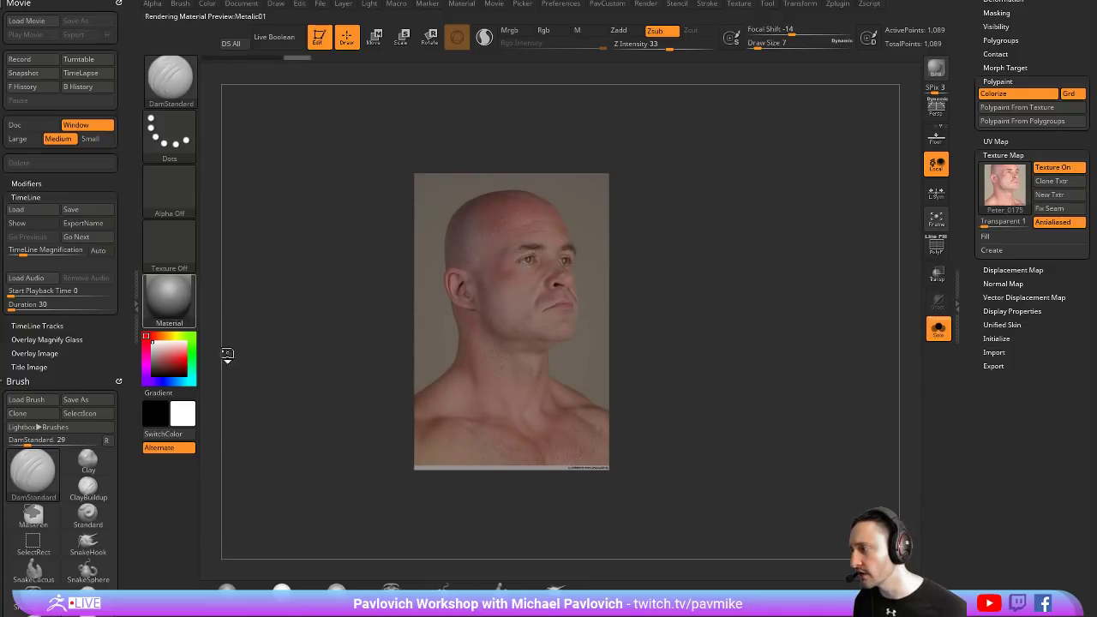
pyautogui.click(169, 300)
pyautogui.click(463, 348)
pyautogui.moveTo(462, 348)
pyautogui.mouseDown()
pyautogui.moveTo(693, 265)
pyautogui.moveTo(1020, 275)
pyautogui.moveTo(561, 189)
pyautogui.mouseUp()
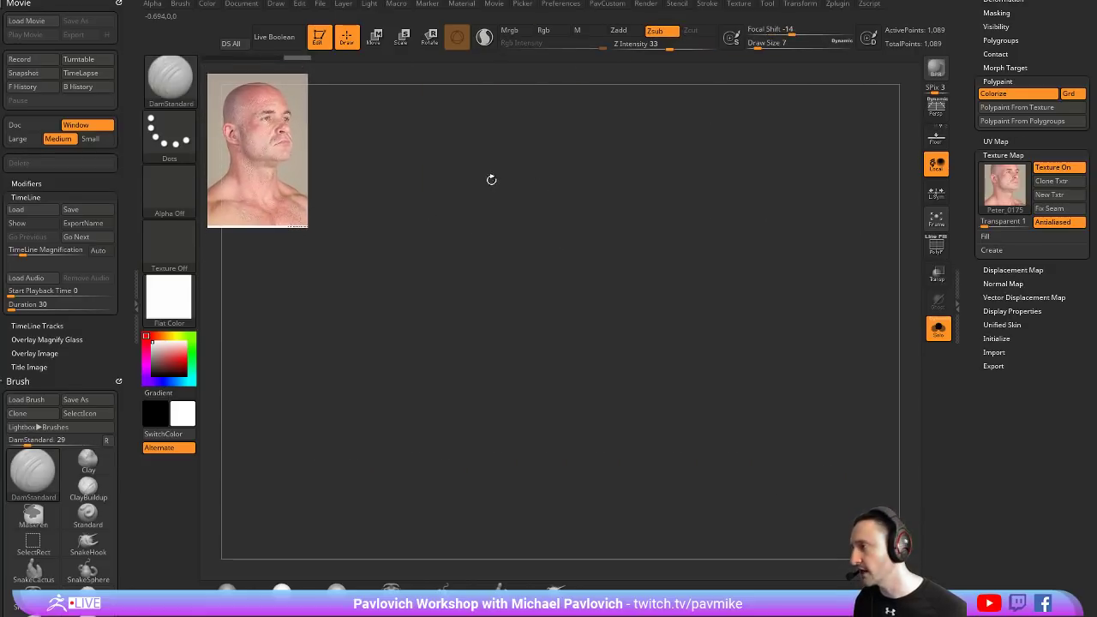
# Snapshot four copies of the face plane with Shift+S into a 2×2 grid
pyautogui.hotkey('shift', 's')
pyautogui.keyDown('alt'); pyautogui.moveTo(492, 178); pyautogui.dragTo(359, 151); pyautogui.keyUp('alt')
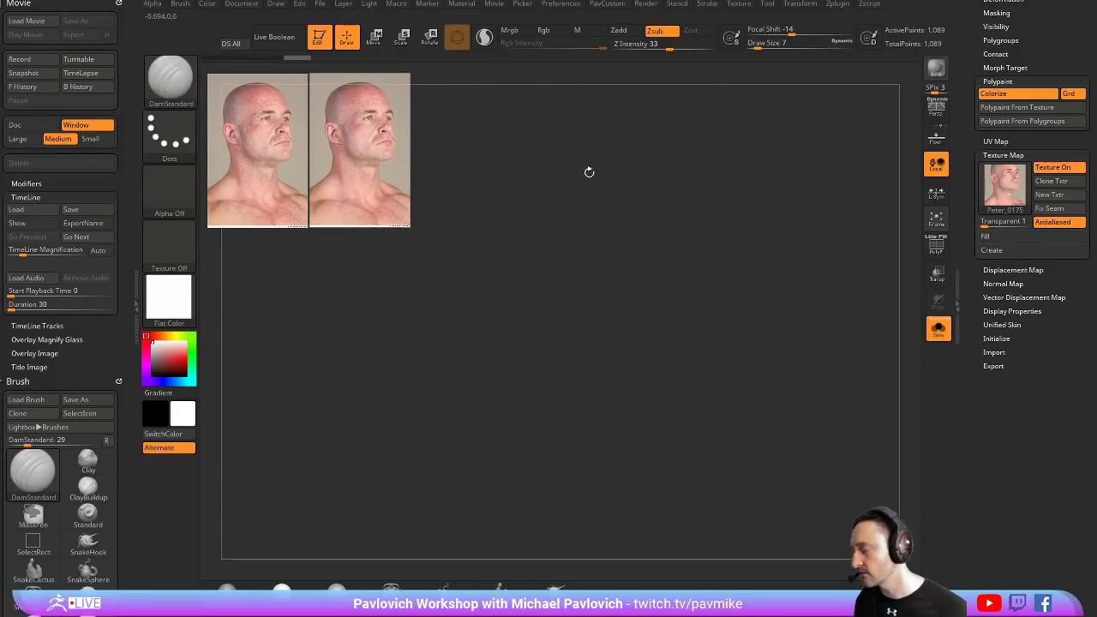
pyautogui.hotkey('shift', 's')
pyautogui.moveTo(488, 342)
pyautogui.keyDown('alt'); pyautogui.mouseDown()
pyautogui.moveTo(485, 292)
pyautogui.moveTo(360, 302)
pyautogui.mouseUp(); pyautogui.keyUp('alt')
pyautogui.hotkey('shift', 's')
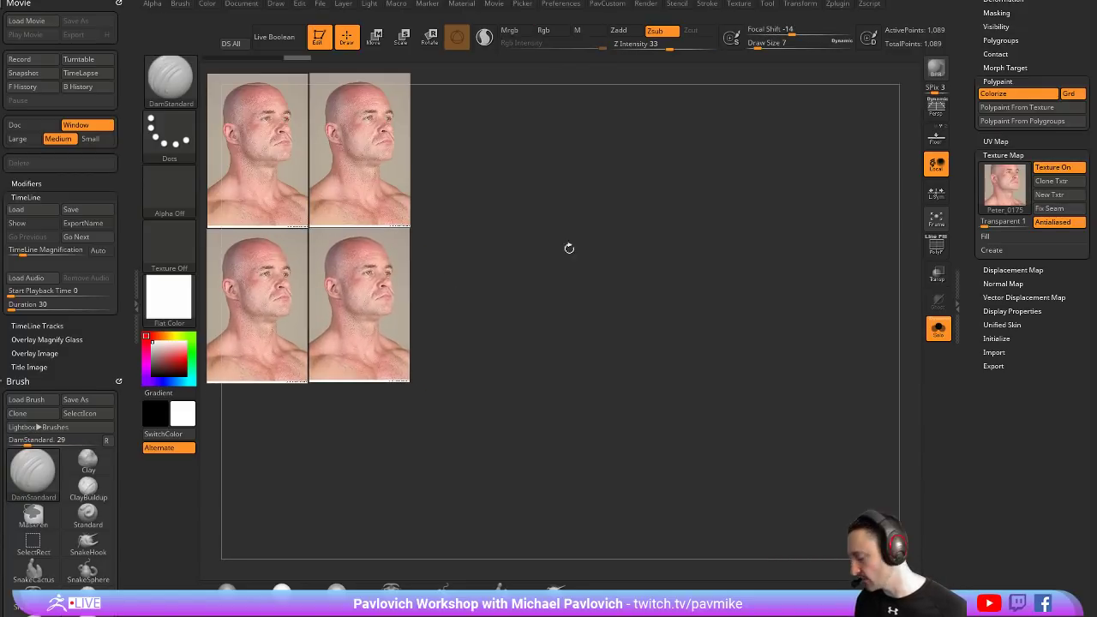
# Exit Edit, then load and draw the Nickz_humanMaleAverage head, zoomed to fill the canvas
pyautogui.click(318, 36)
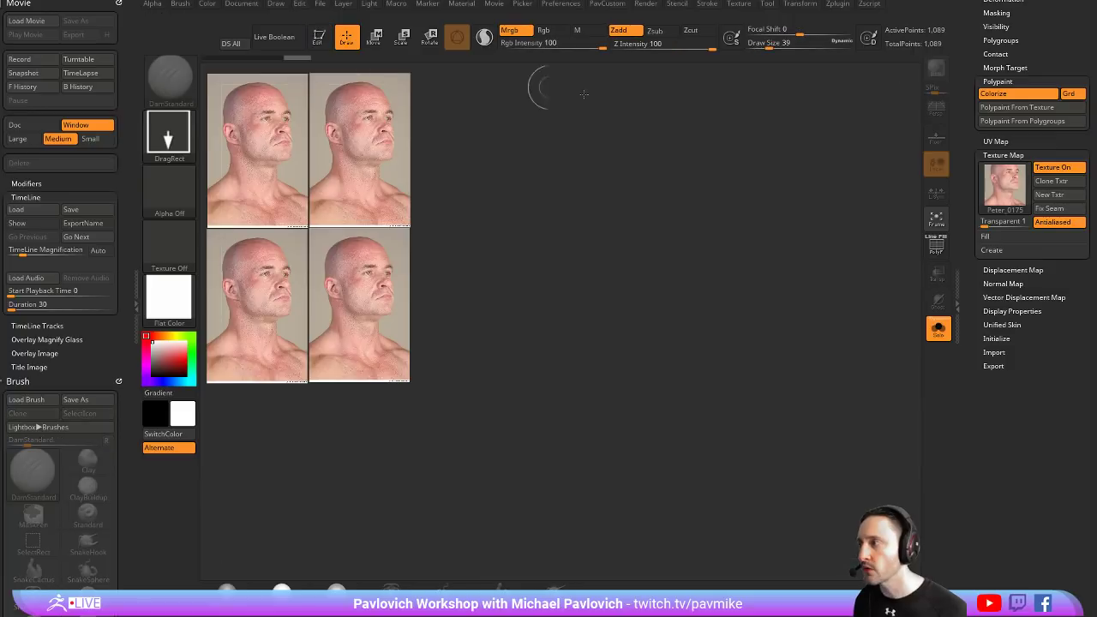
pyautogui.scroll(5, 970, 222)
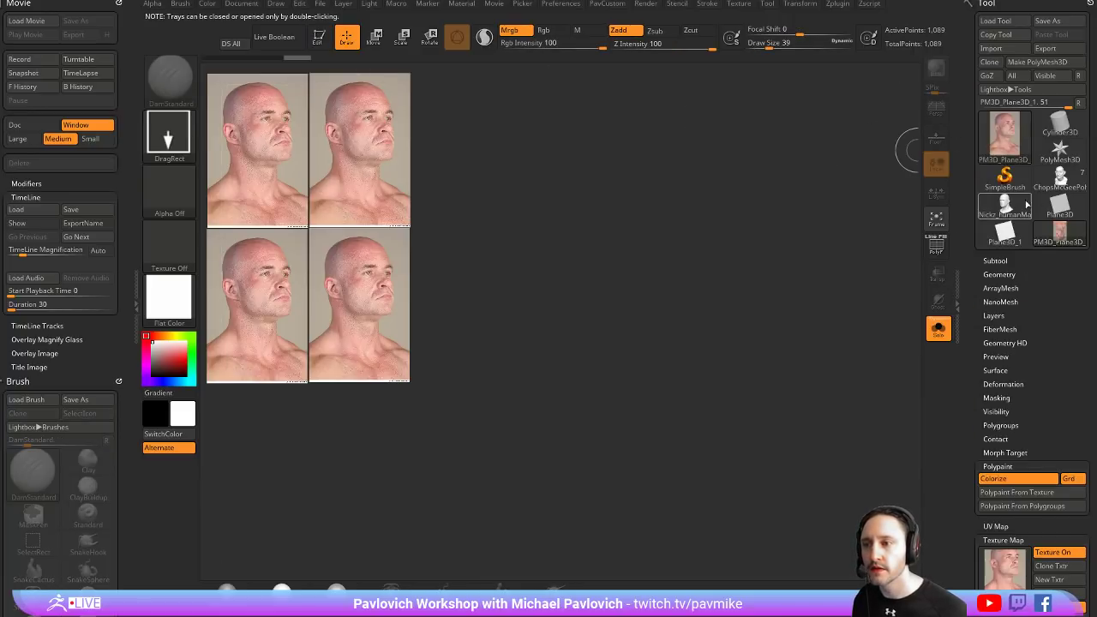
pyautogui.click(1004, 205)
pyautogui.moveTo(569, 290); pyautogui.dragTo(569, 280)
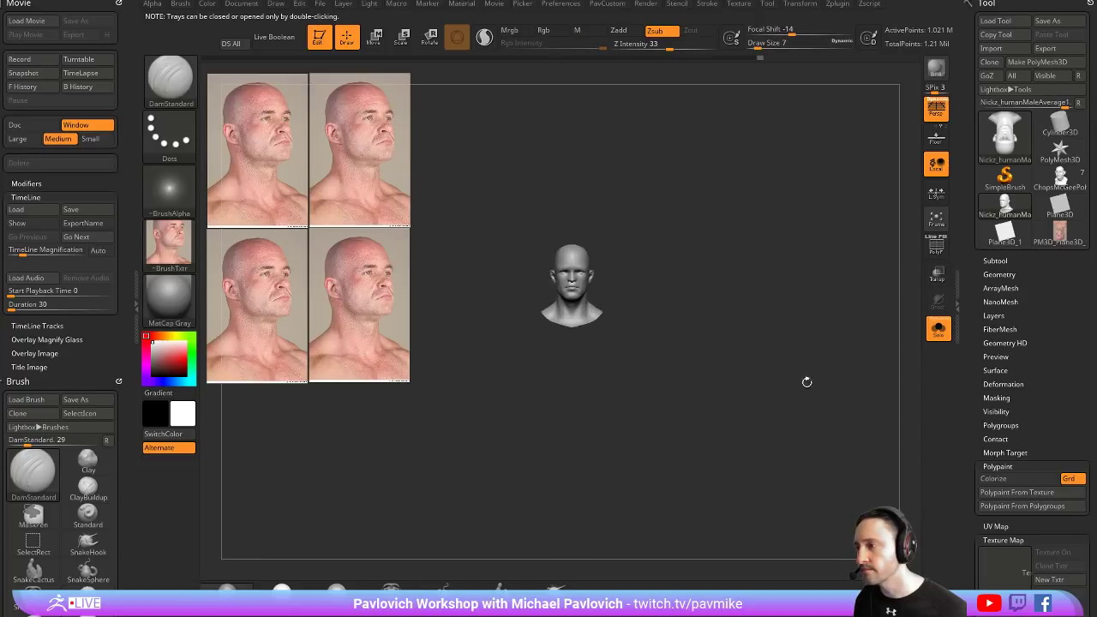
pyautogui.moveTo(806, 379)
pyautogui.keyDown('alt'); pyautogui.mouseDown()
pyautogui.moveTo(771, 217)
pyautogui.moveTo(757, 254)
pyautogui.moveTo(624, 215)
pyautogui.mouseUp(); pyautogui.keyUp('alt')
# Set an Rgb-only Standard brush and fill the whole head with skin pink
pyautogui.press('b')
pyautogui.press('s')
pyautogui.press('t')
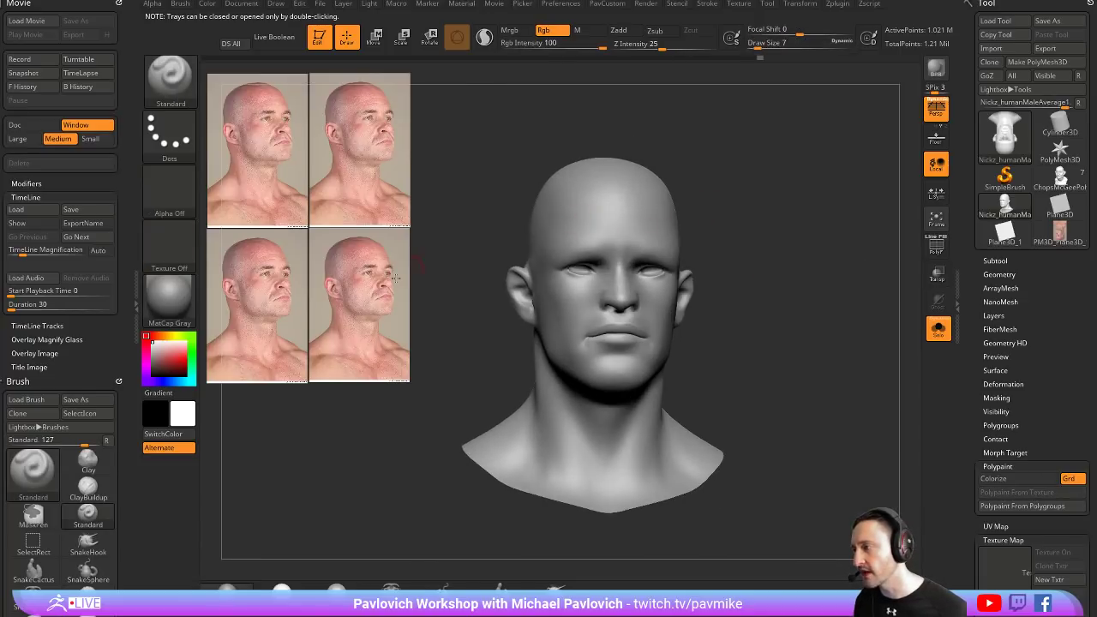
pyautogui.press('c')
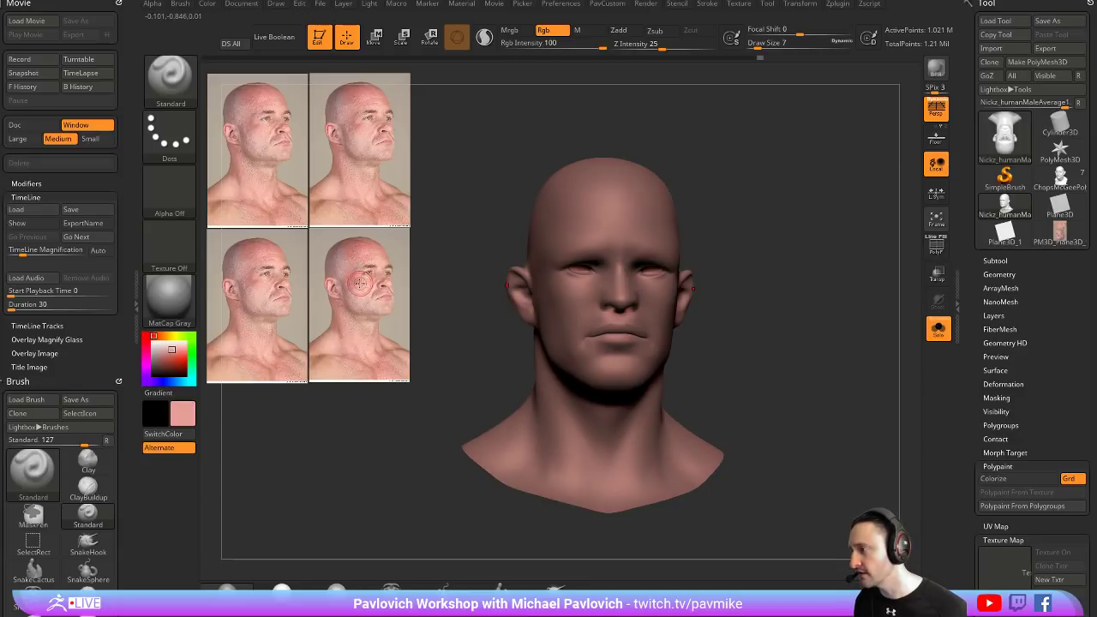
pyautogui.press('c')
pyautogui.press('c')
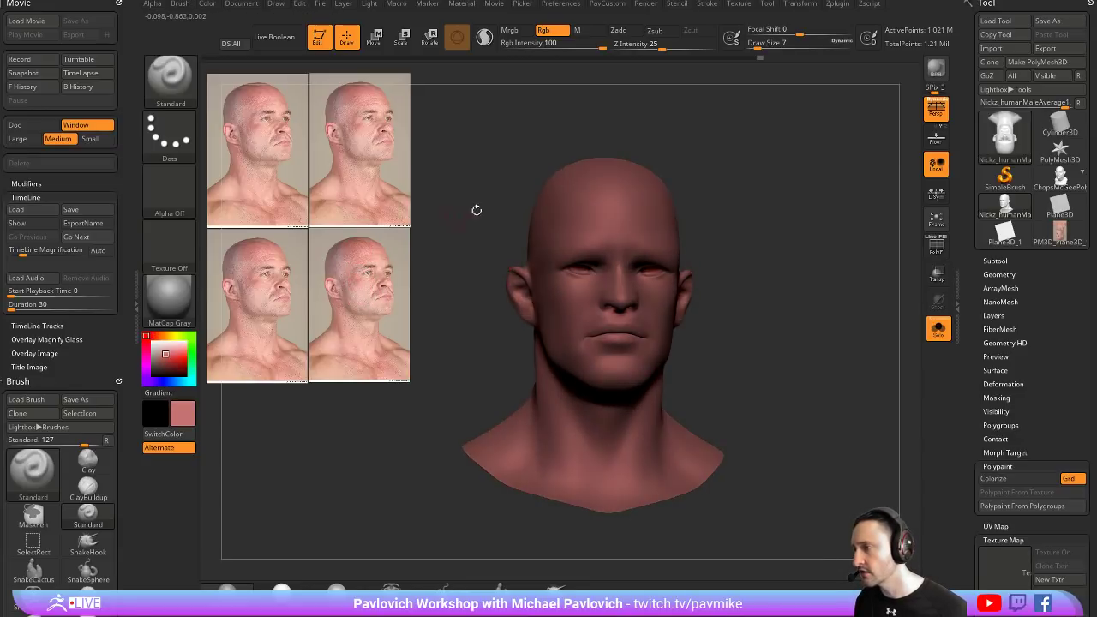
pyautogui.moveTo(477, 209); pyautogui.dragTo(438, 137)
pyautogui.click(208, 7)
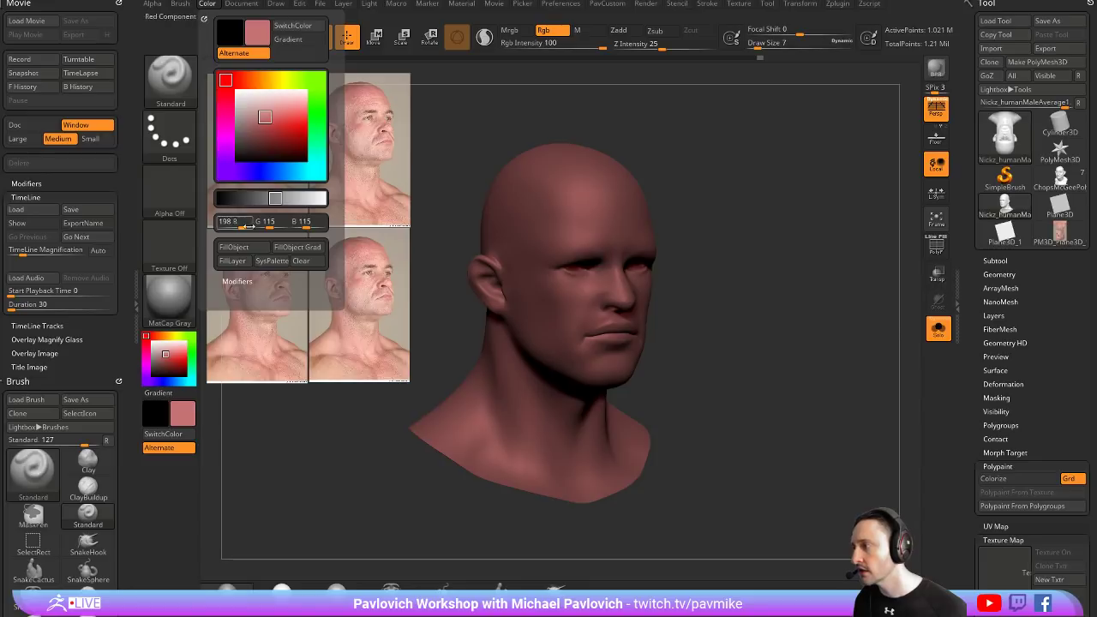
pyautogui.click(245, 247)
pyautogui.moveTo(472, 196); pyautogui.dragTo(352, 259)
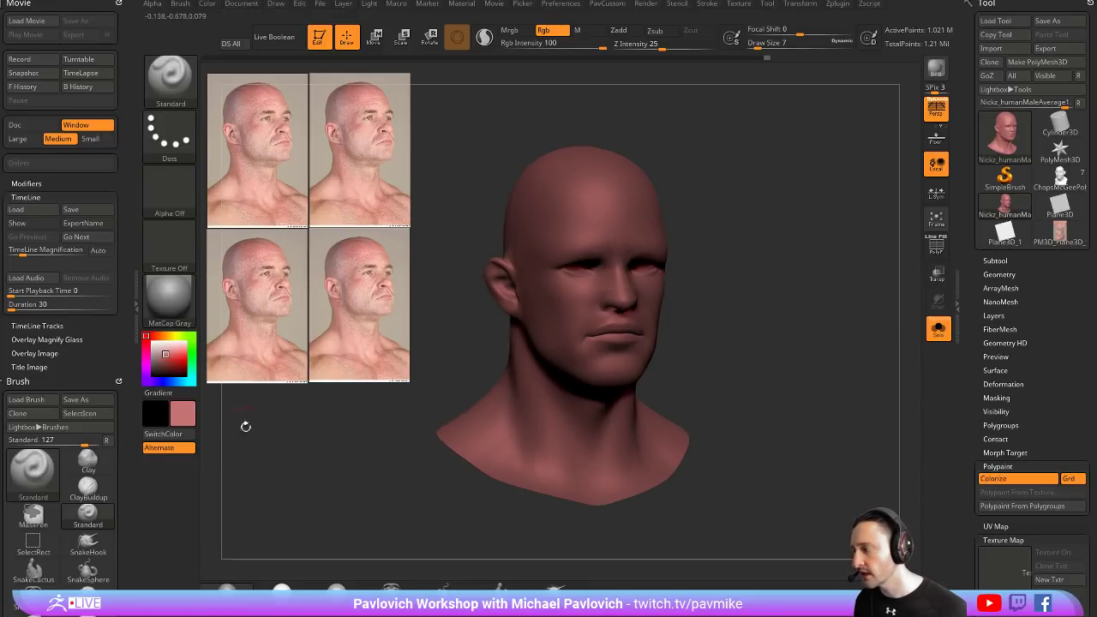
# Apply SkinShade4, sample a skin tone from the photo, and set Rgb Intensity 50
pyautogui.moveTo(791, 248); pyautogui.dragTo(473, 299)
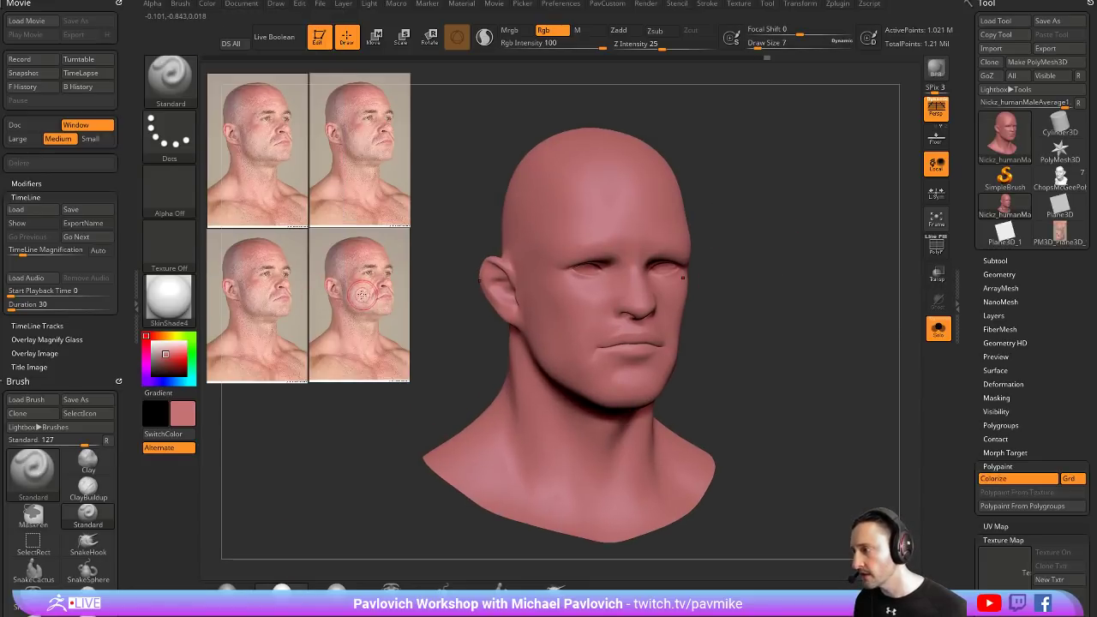
pyautogui.press('c')
pyautogui.moveTo(568, 251)
pyautogui.mouseDown()
pyautogui.moveTo(576, 218)
pyautogui.moveTo(668, 218)
pyautogui.mouseUp()
pyautogui.press('5')
# Paint a redder tint over the brow, eyes, nose and cheeks
pyautogui.moveTo(591, 205); pyautogui.dragTo(536, 201)
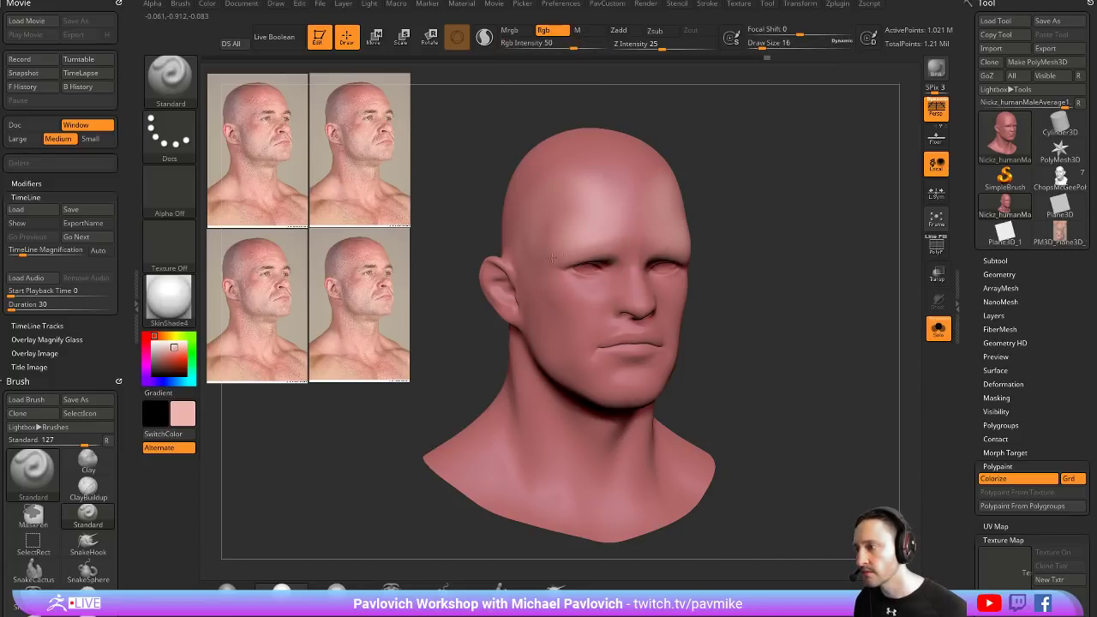
pyautogui.moveTo(565, 257); pyautogui.dragTo(570, 343)
pyautogui.moveTo(600, 248)
pyautogui.mouseDown()
pyautogui.moveTo(583, 171)
pyautogui.moveTo(660, 266)
pyautogui.moveTo(549, 343)
pyautogui.mouseUp()
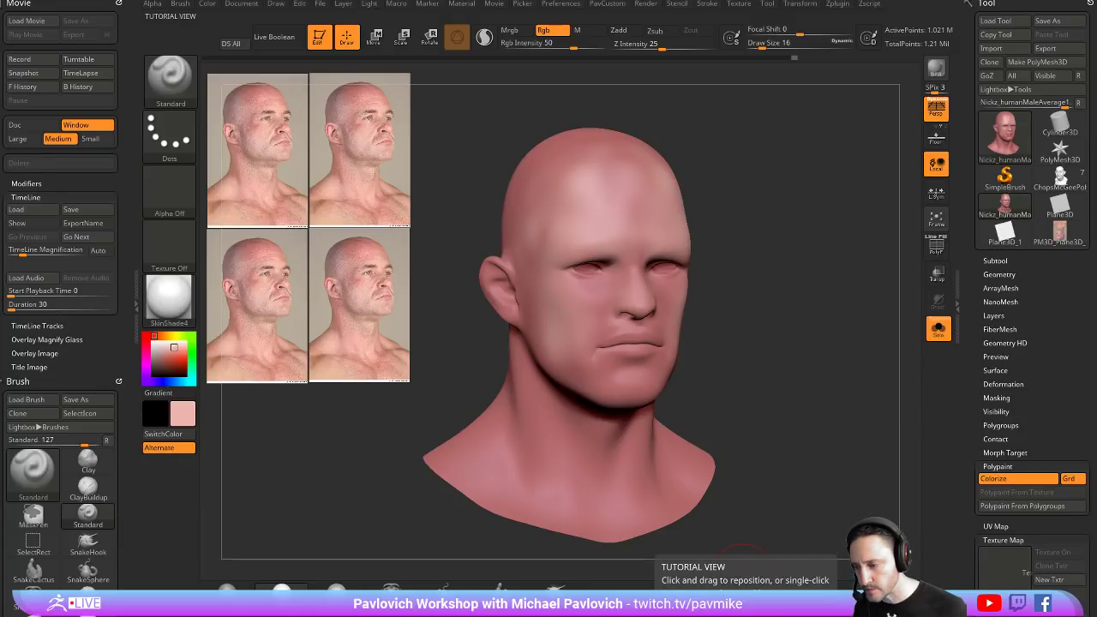
pyautogui.hotkey('alt', 'Tab')
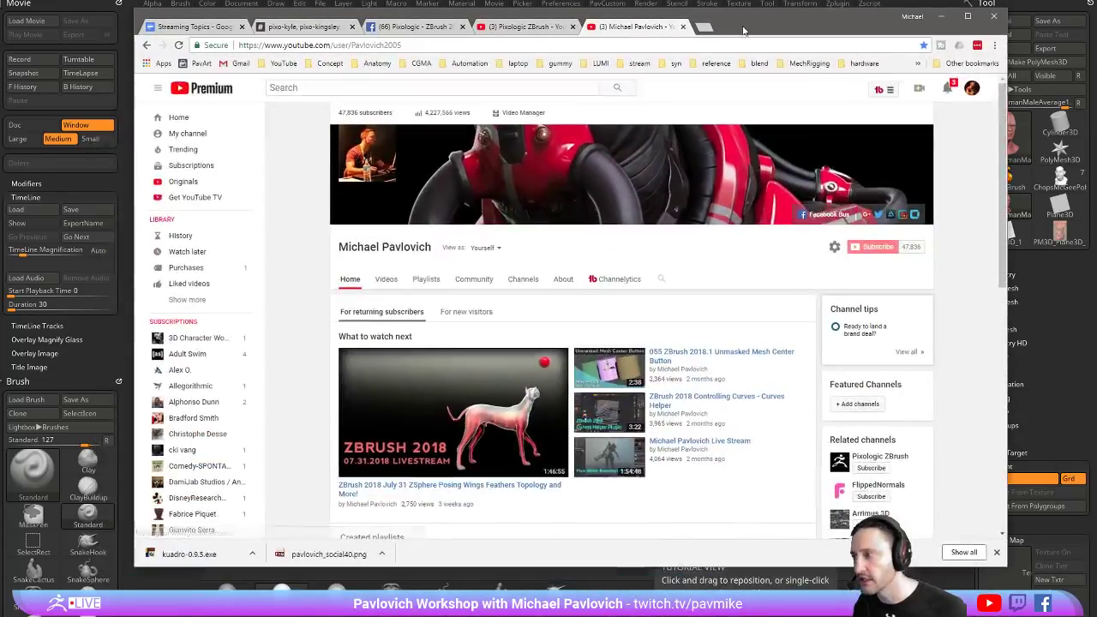
# Open the channel's Playlists tab to show its created playlists grid
pyautogui.click(426, 280)
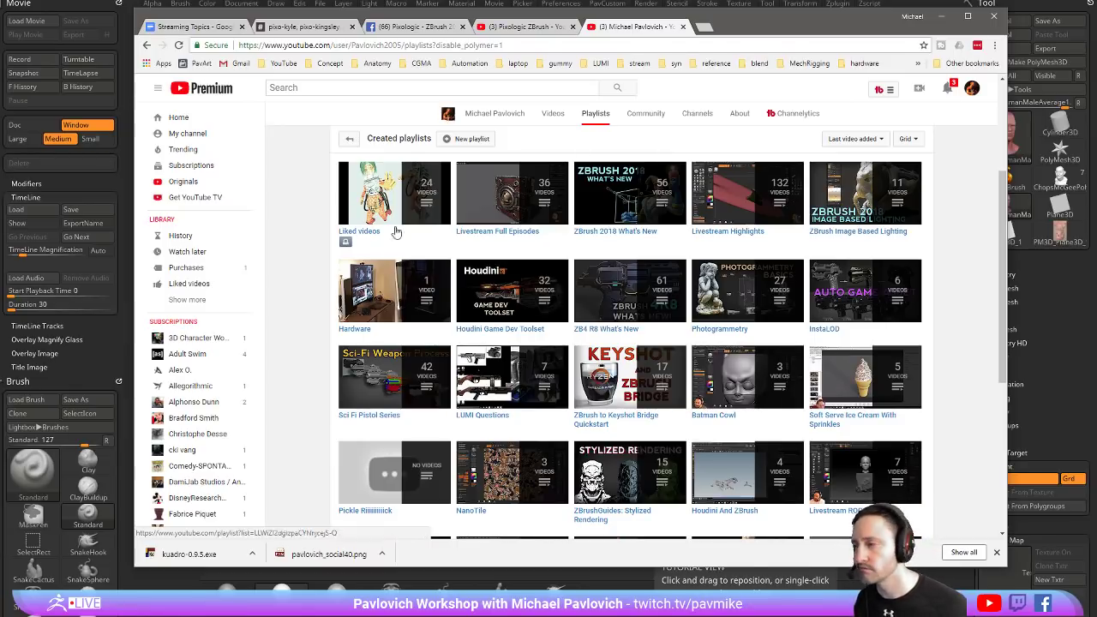
# Minimize Chrome, orbit the head bust, and set the brush draw size to 12
pyautogui.click(942, 16)
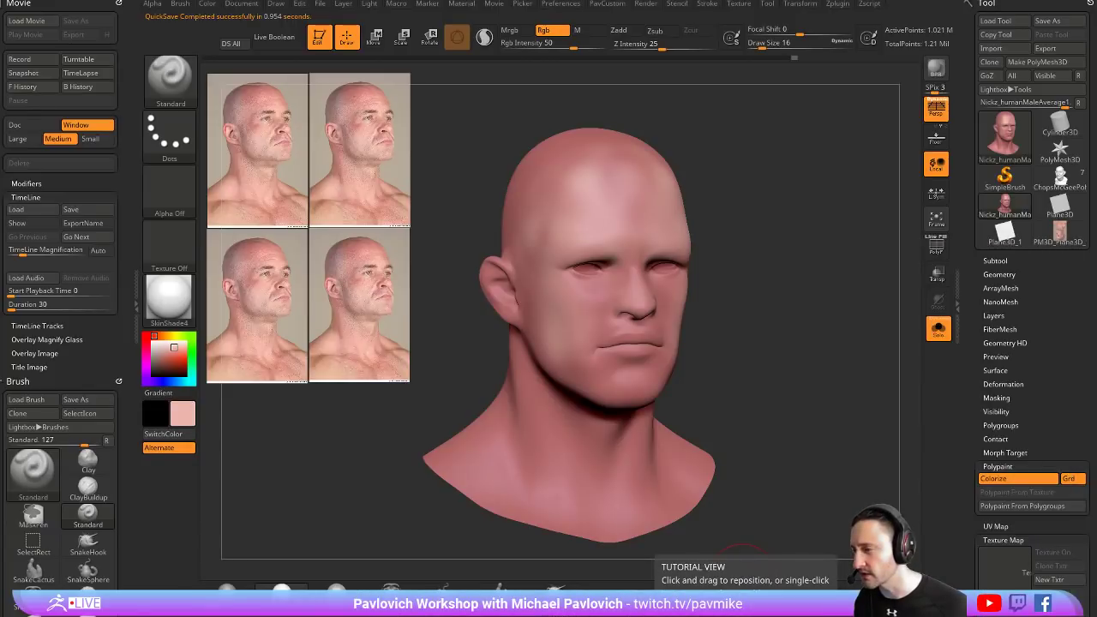
pyautogui.moveTo(874, 334); pyautogui.dragTo(764, 353)
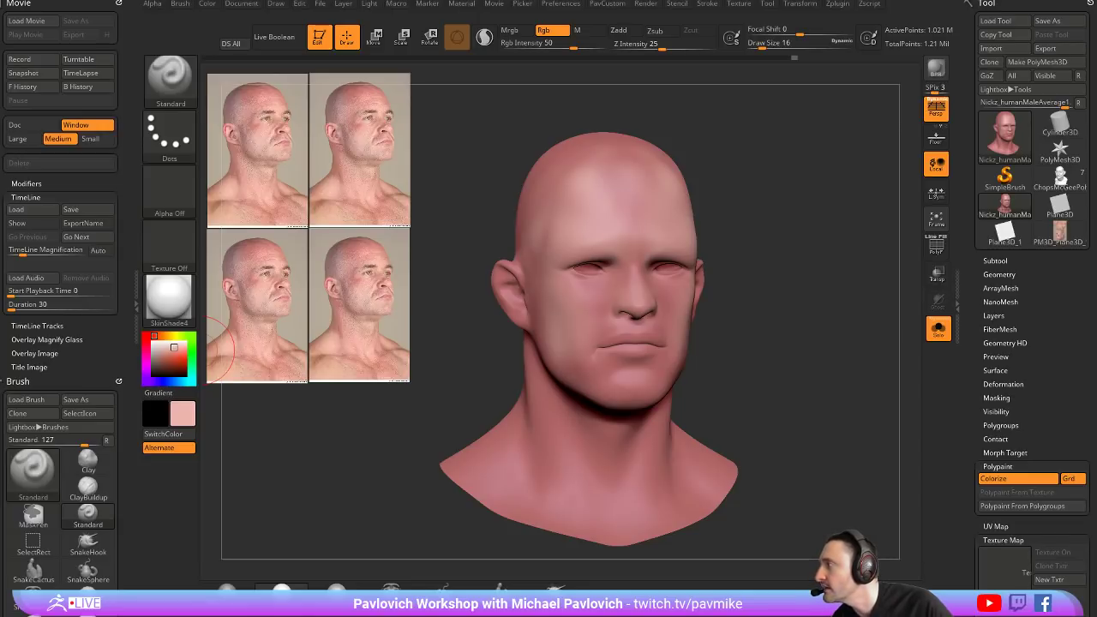
pyautogui.moveTo(583, 233); pyautogui.dragTo(822, 159, button='right')
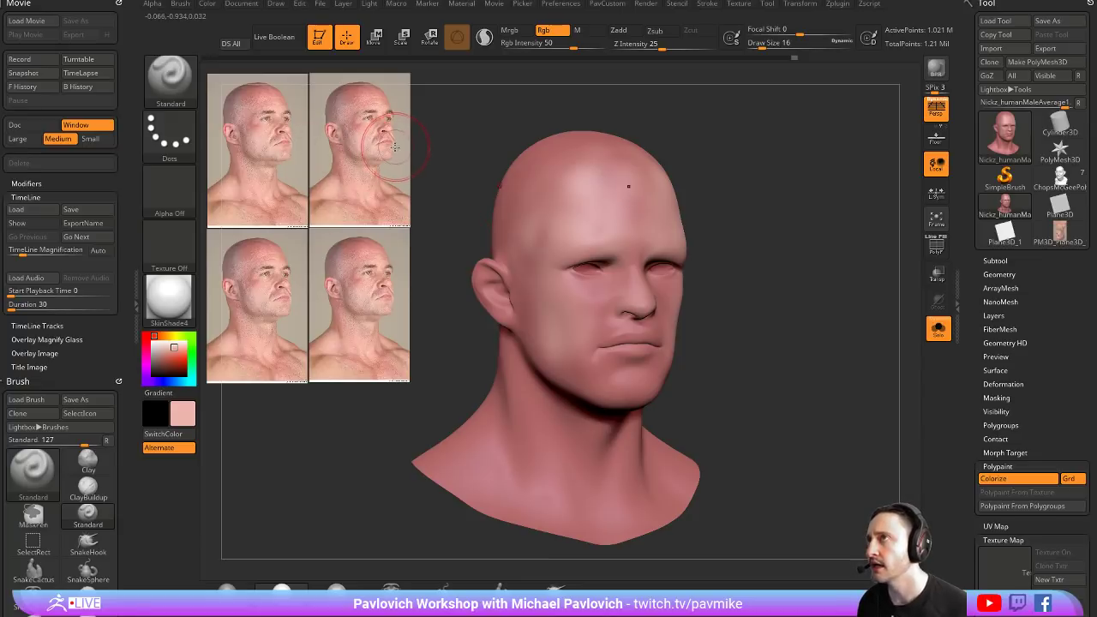
pyautogui.press('s')
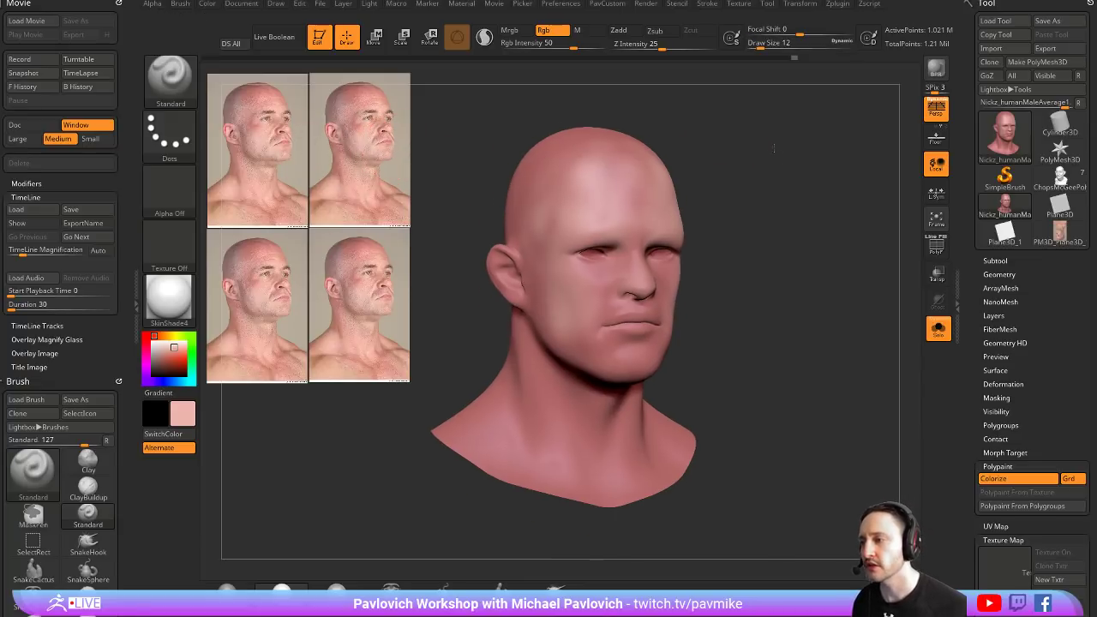
pyautogui.keyDown('shift'); pyautogui.moveTo(765, 158); pyautogui.dragTo(765, 159, button='right'); pyautogui.keyUp('shift')
pyautogui.moveTo(767, 163); pyautogui.dragTo(776, 163)
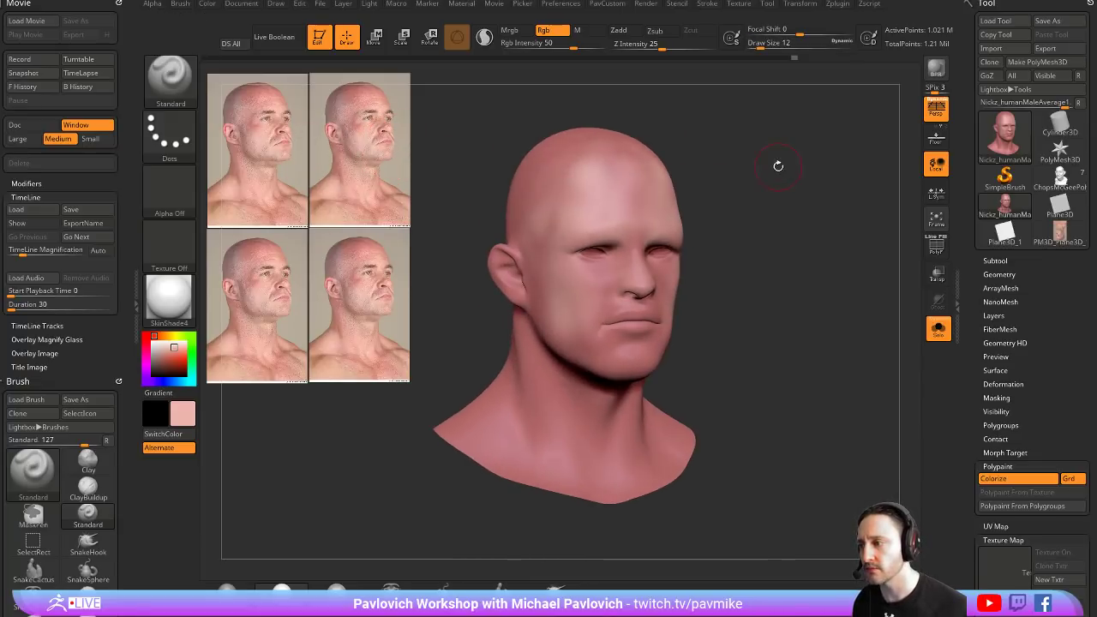
# Load Reptile_Creature.ZTL from the Intro _SampleFiles folder
pyautogui.click(994, 21)
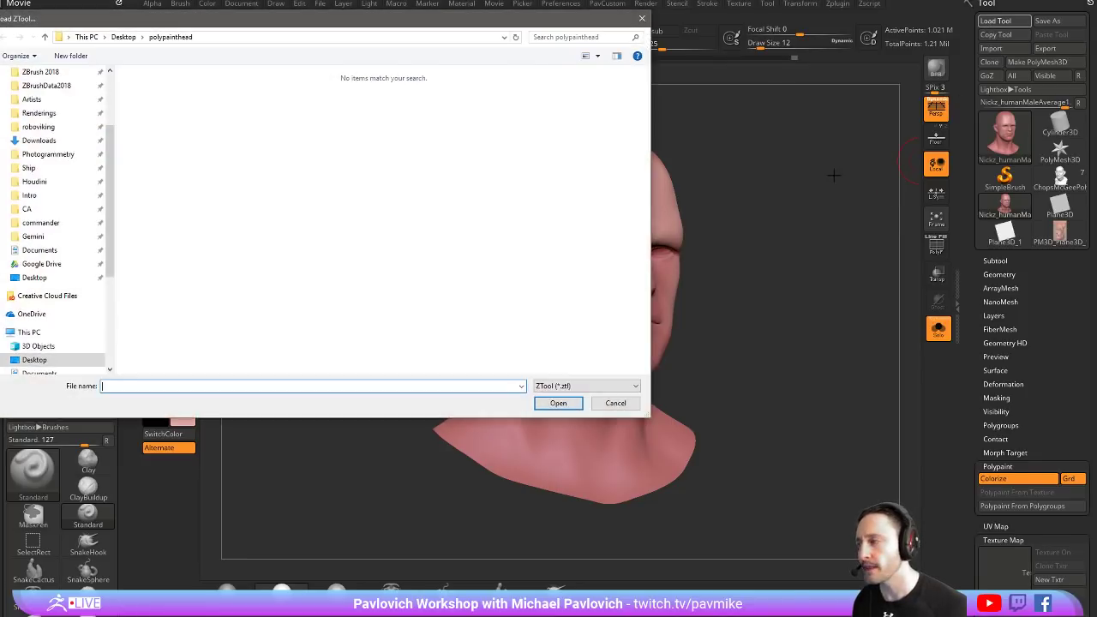
pyautogui.scroll(2, 46, 218)
pyautogui.scroll(1, 44, 172)
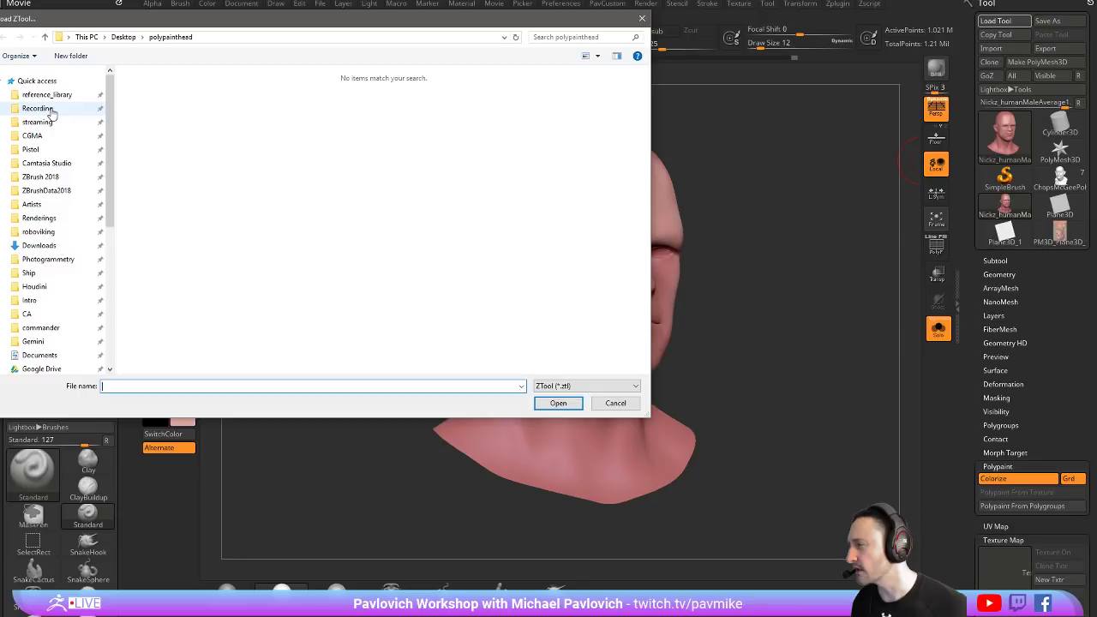
pyautogui.click(47, 299)
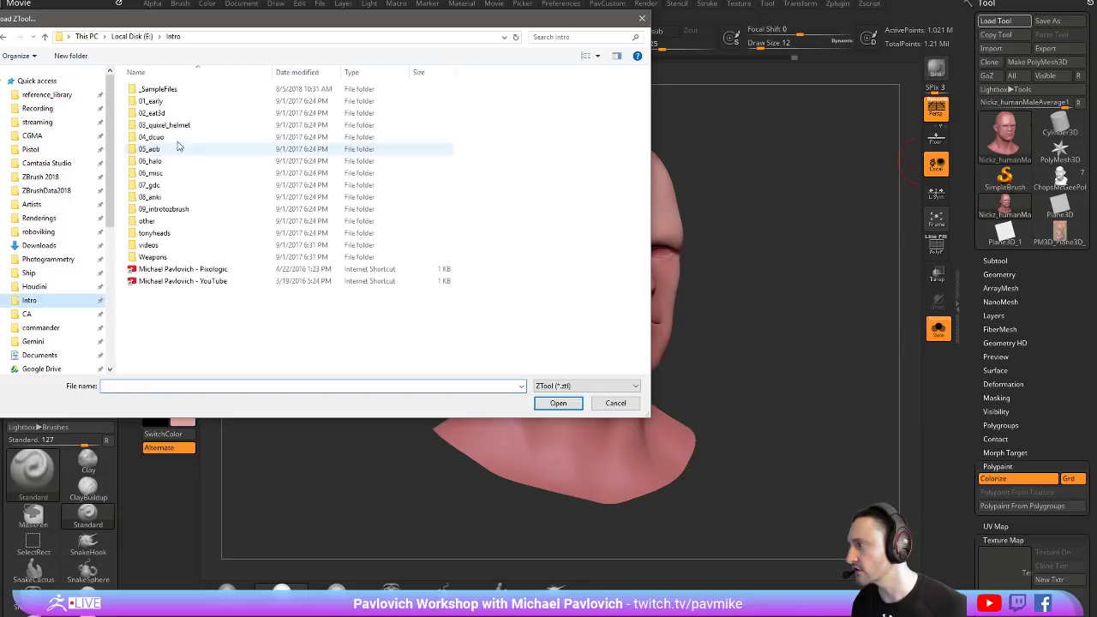
pyautogui.doubleClick(160, 89)
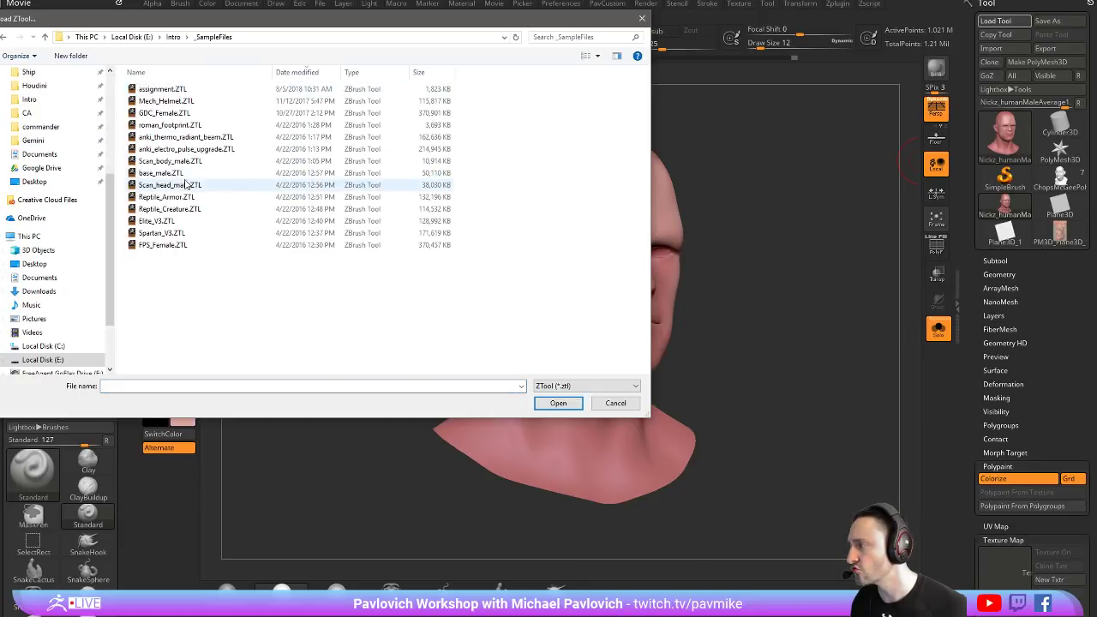
pyautogui.doubleClick(171, 208)
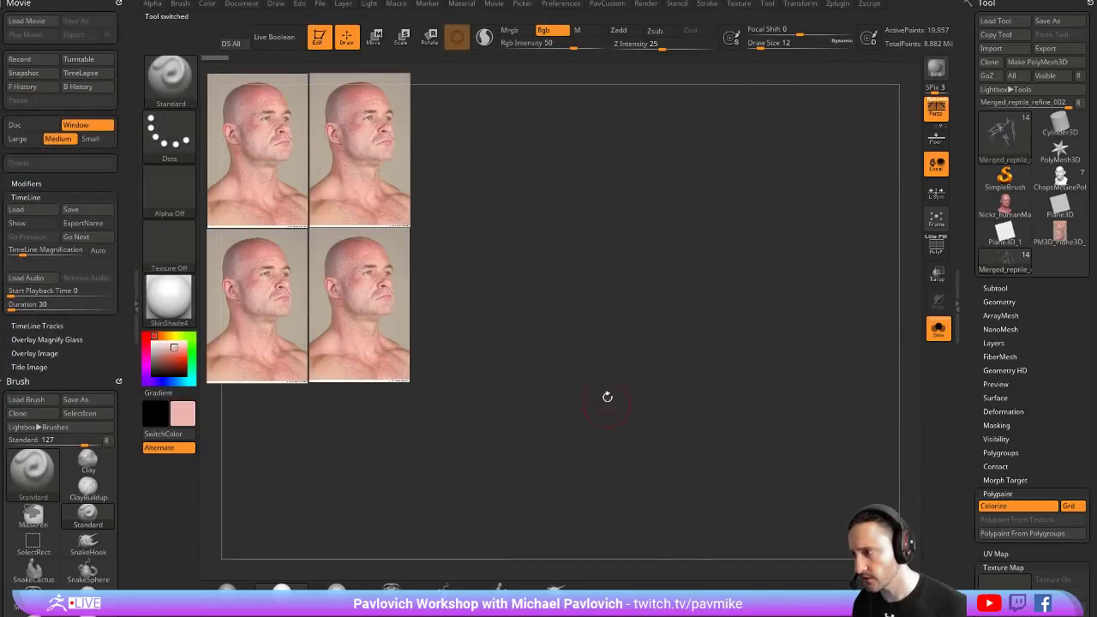
# Clear the canvas and redraw the reptile creature bust at the centre in Edit mode
pyautogui.click(289, 37)
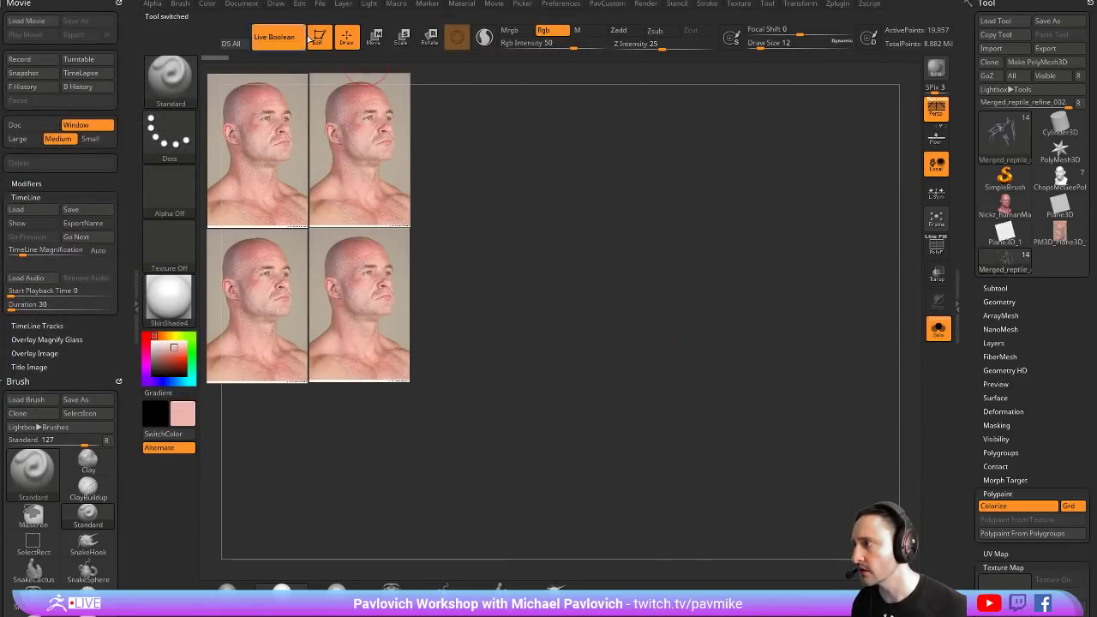
pyautogui.press('t')
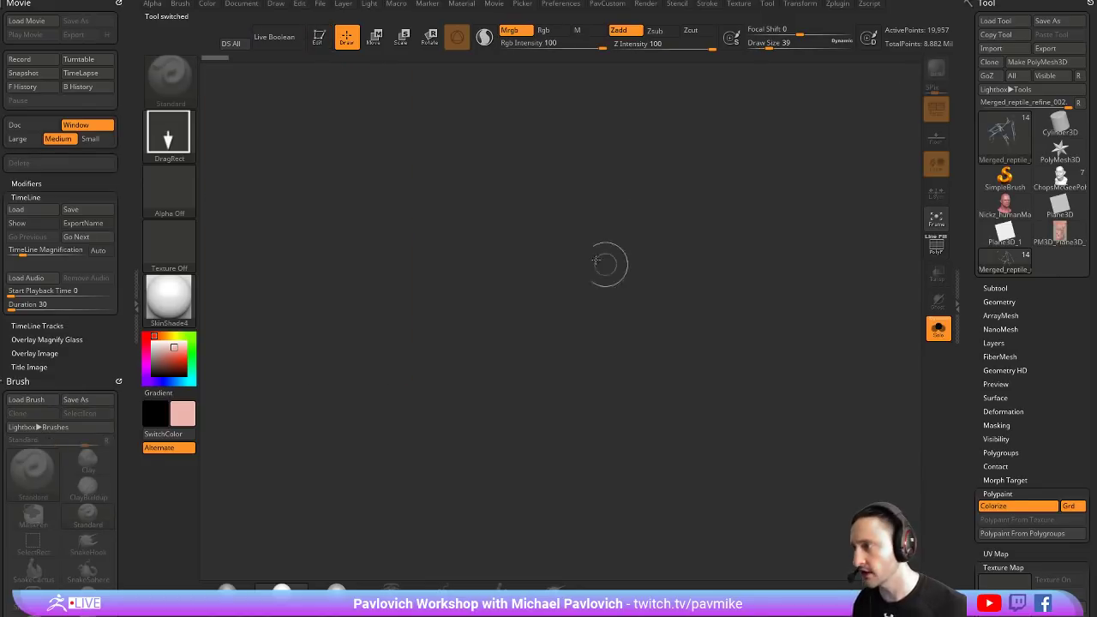
pyautogui.hotkey('ctrl', 'n')
pyautogui.hotkey('ctrl', 'z')
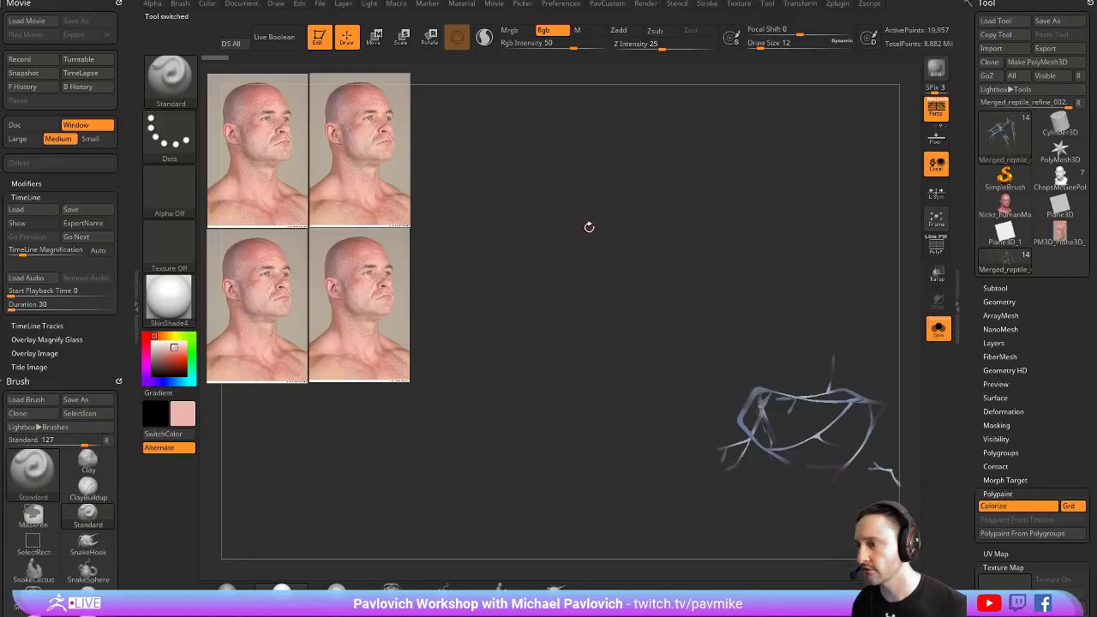
pyautogui.click(319, 39)
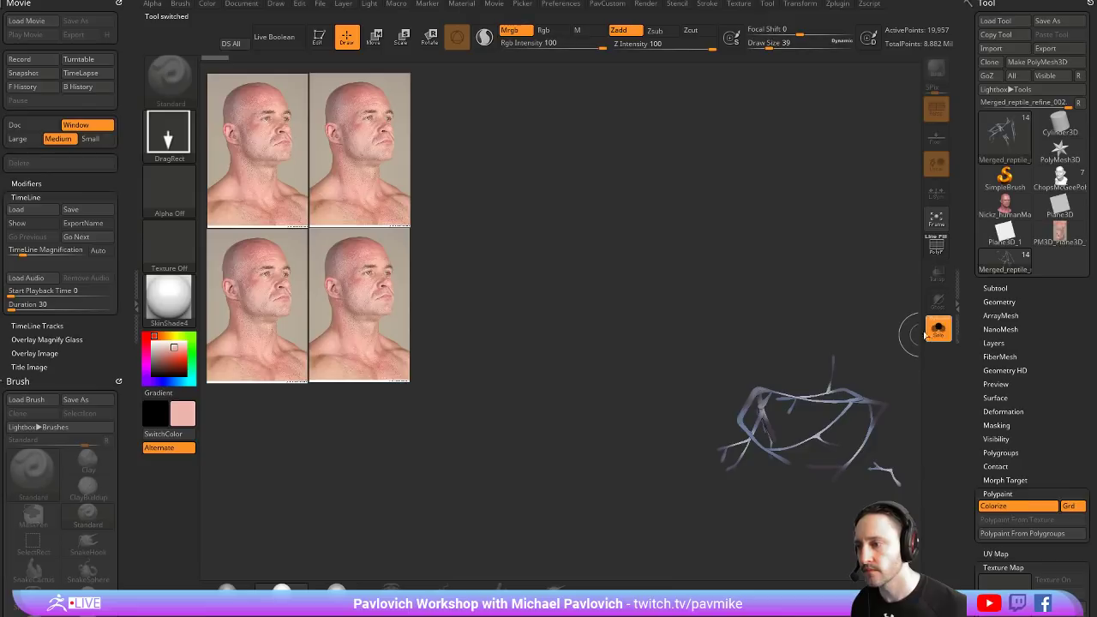
pyautogui.hotkey('ctrl', 'n')
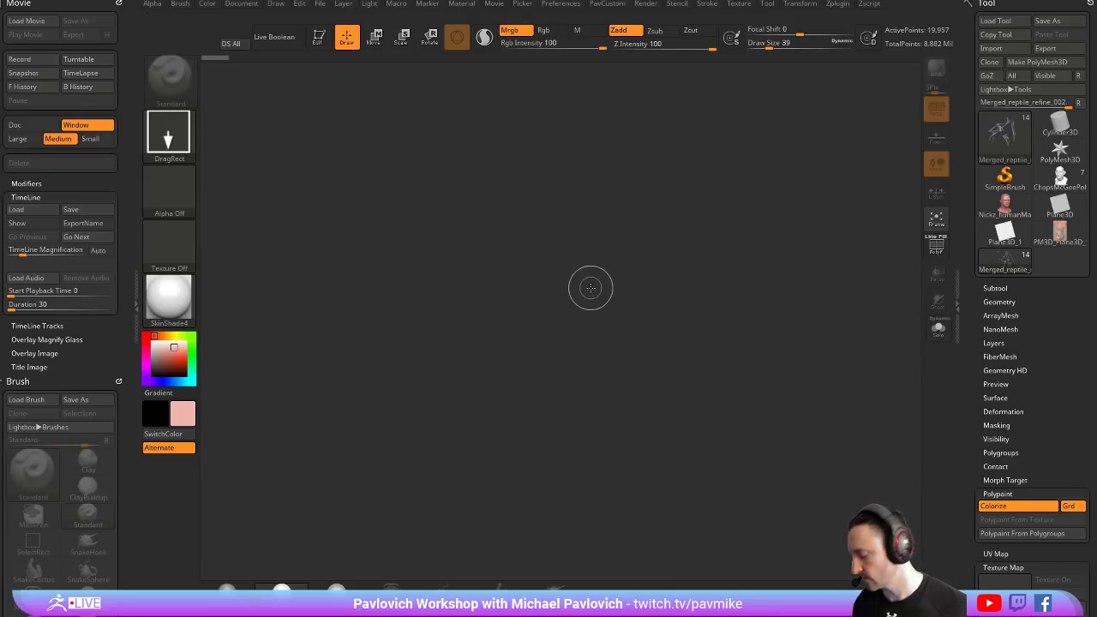
pyautogui.moveTo(570, 284); pyautogui.dragTo(445, 231)
pyautogui.click(319, 39)
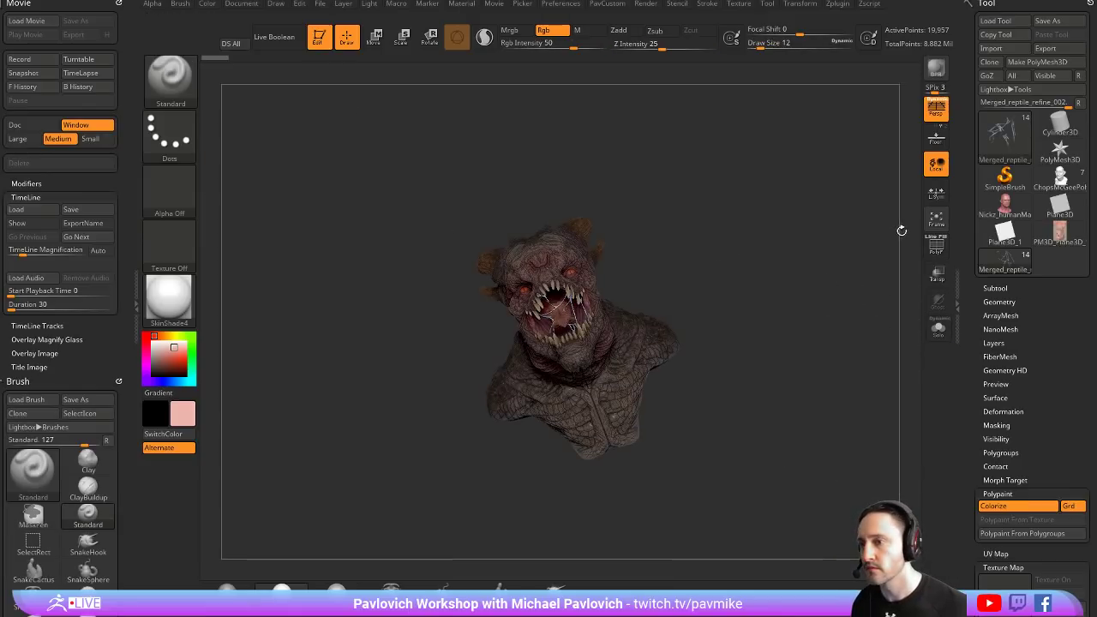
# Set the main colour to white, select Merged_reptile_refine_003, and turn the bust to a side view
pyautogui.click(1041, 289)
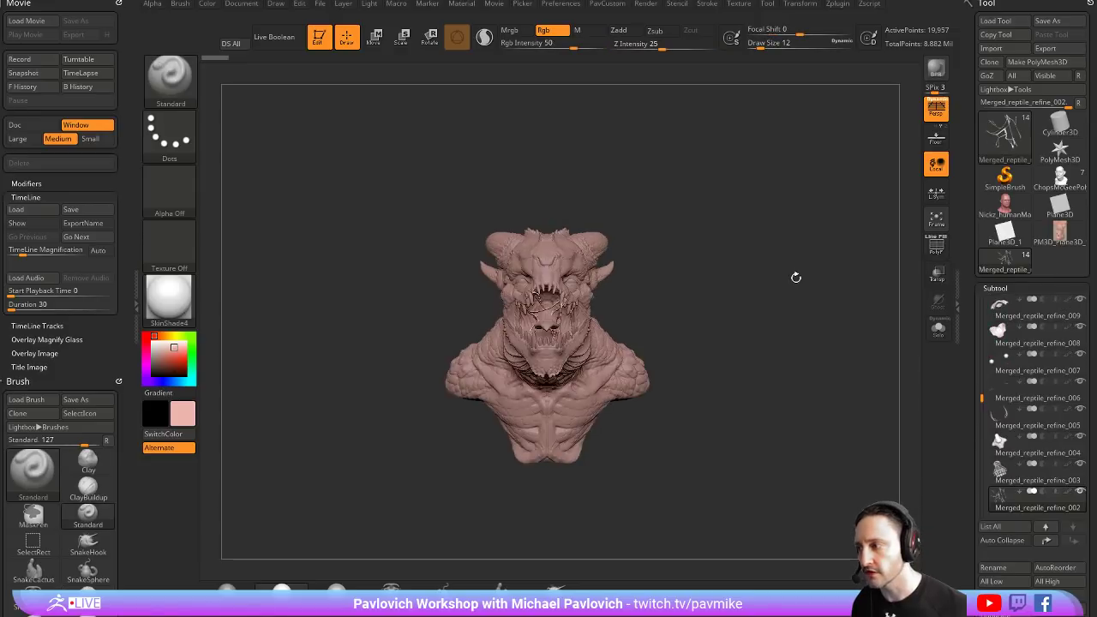
pyautogui.moveTo(792, 277)
pyautogui.mouseDown()
pyautogui.moveTo(825, 313)
pyautogui.moveTo(819, 251)
pyautogui.moveTo(651, 308)
pyautogui.mouseUp()
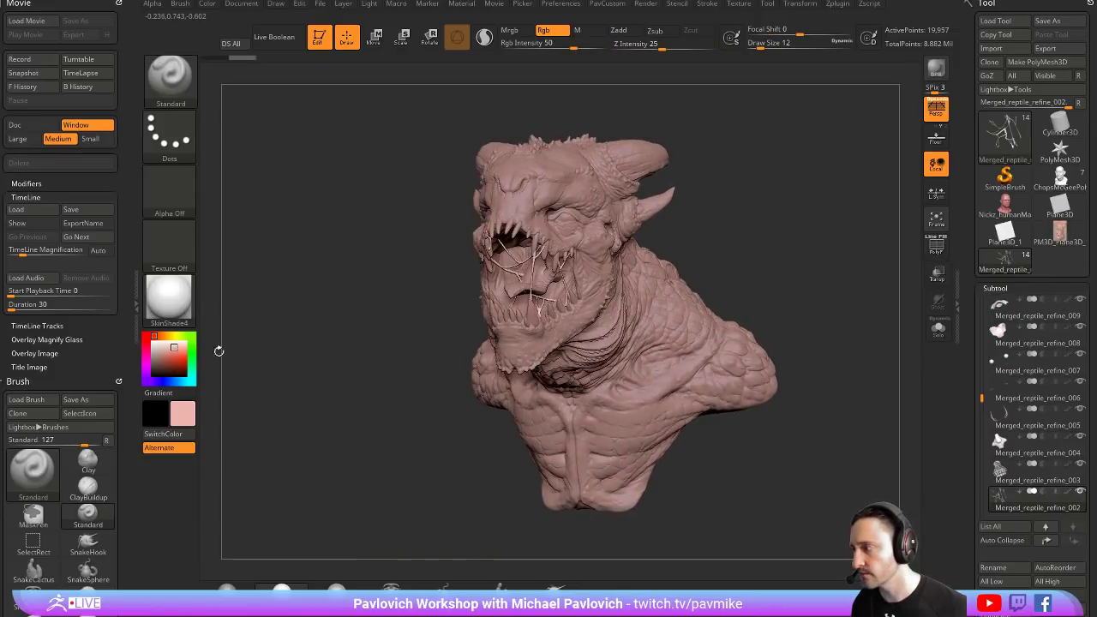
pyautogui.click(153, 340)
pyautogui.moveTo(663, 214); pyautogui.dragTo(634, 219)
pyautogui.keyDown('alt'); pyautogui.moveTo(771, 257); pyautogui.dragTo(771, 171); pyautogui.keyUp('alt')
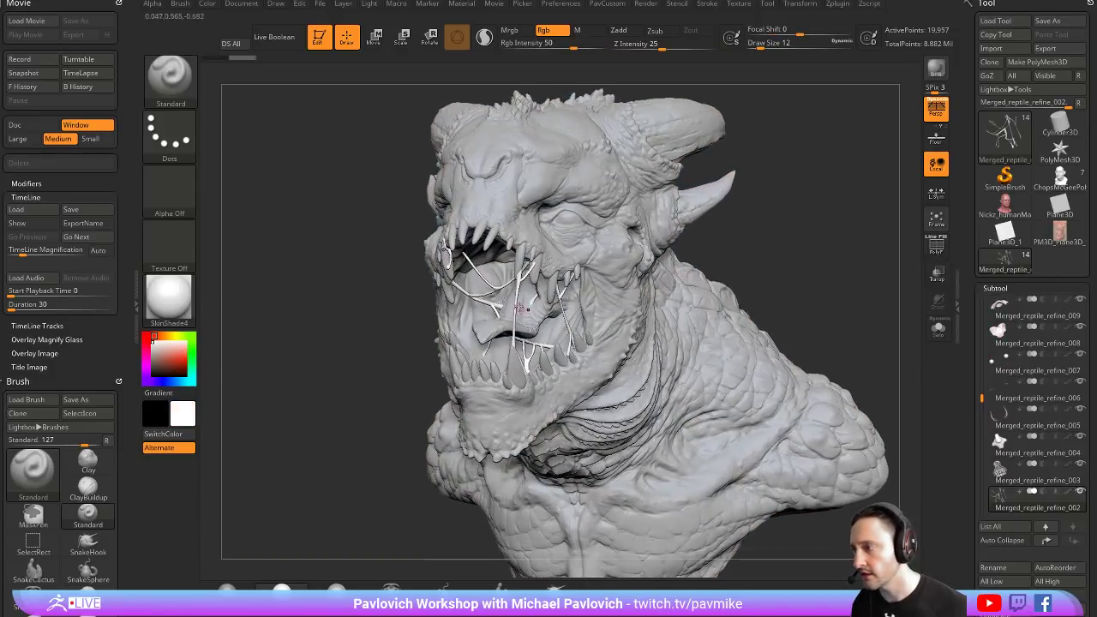
pyautogui.click(1032, 477)
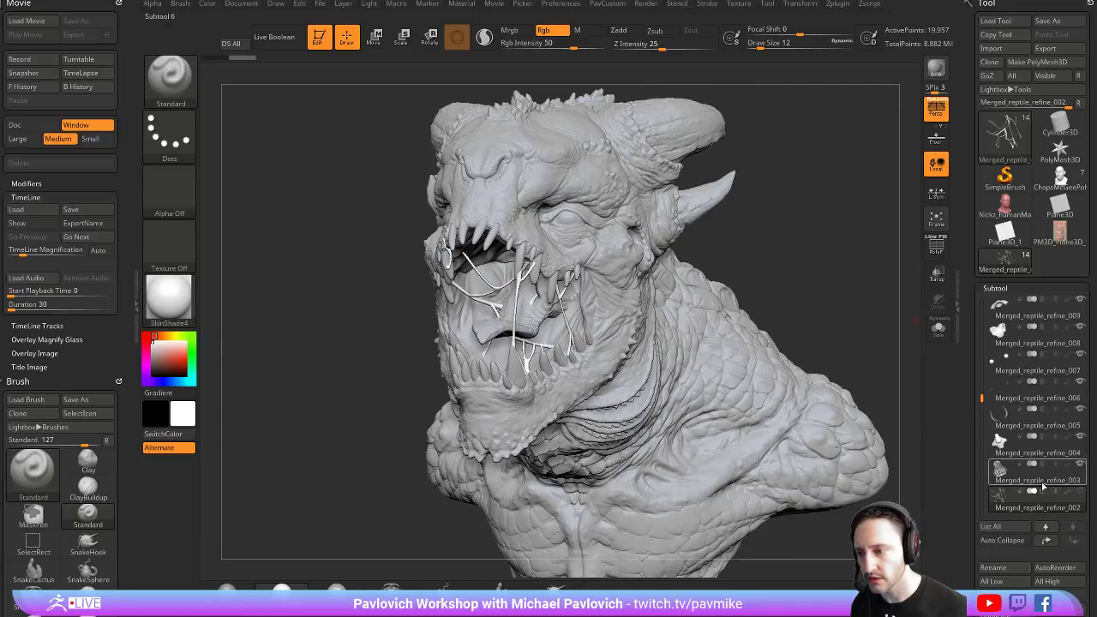
pyautogui.moveTo(822, 274)
pyautogui.mouseDown()
pyautogui.moveTo(750, 258)
pyautogui.moveTo(801, 274)
pyautogui.moveTo(799, 419)
pyautogui.mouseUp()
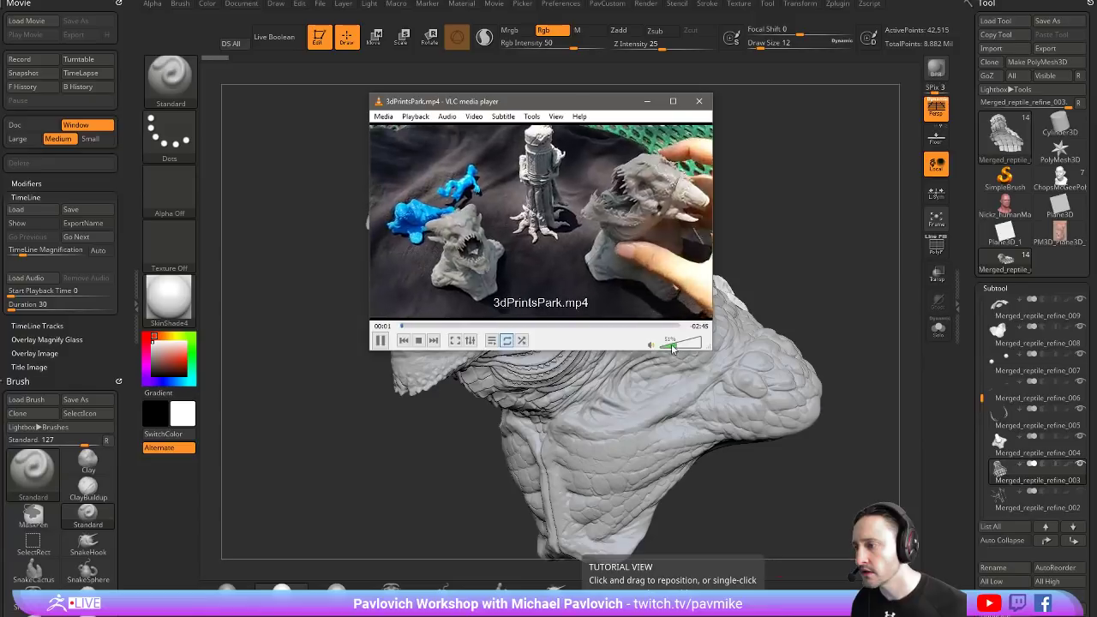
# Enlarge the VLC video window and move it toward the top-left
pyautogui.moveTo(711, 350); pyautogui.dragTo(971, 512)
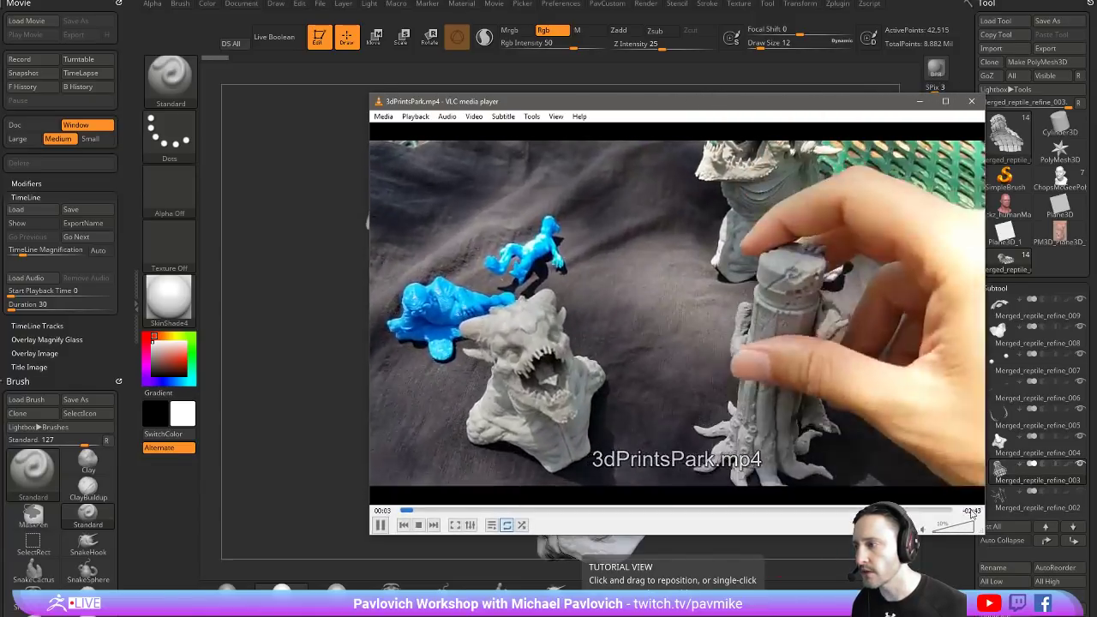
pyautogui.moveTo(600, 102); pyautogui.dragTo(491, 103)
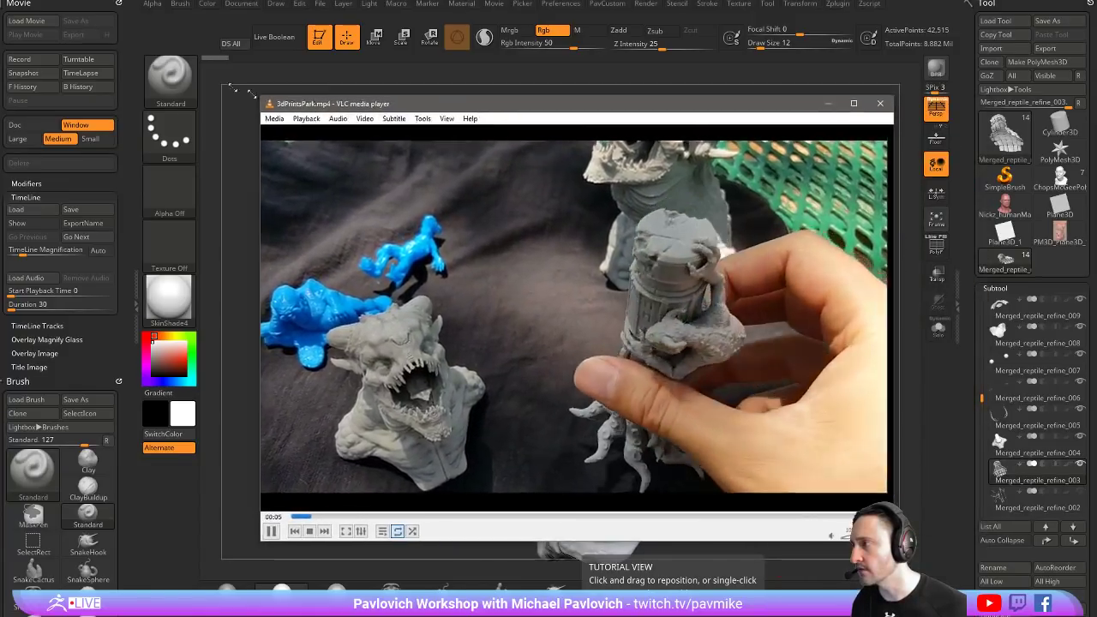
pyautogui.moveTo(255, 94); pyautogui.dragTo(89, 26)
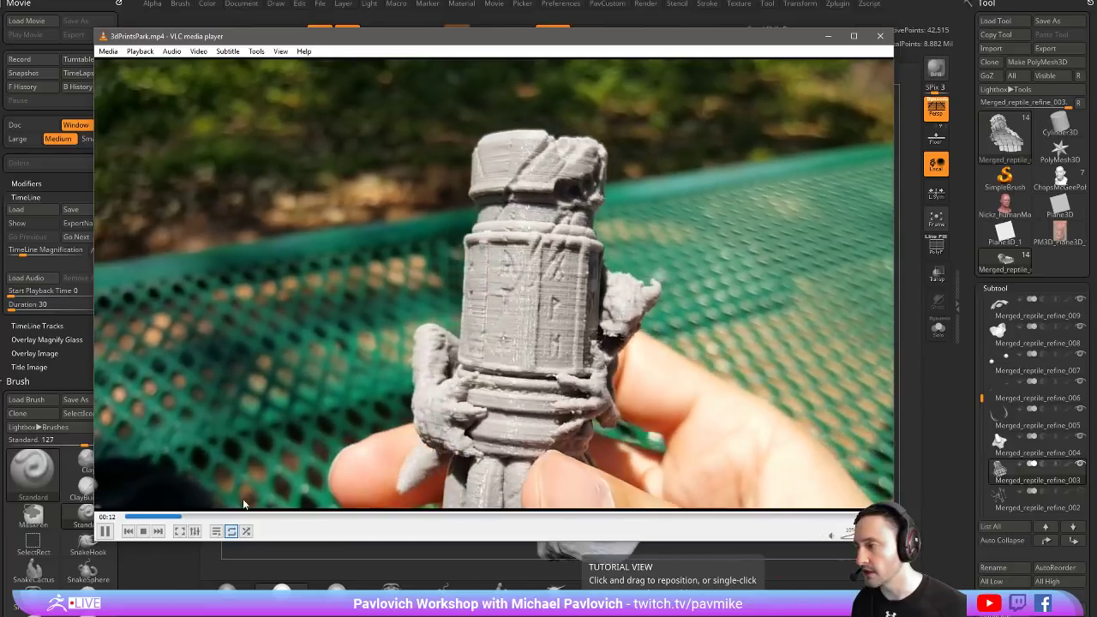
# Skip ahead to the printed dragon busts, pause at 00:25, and switch to the browser
pyautogui.click(202, 517)
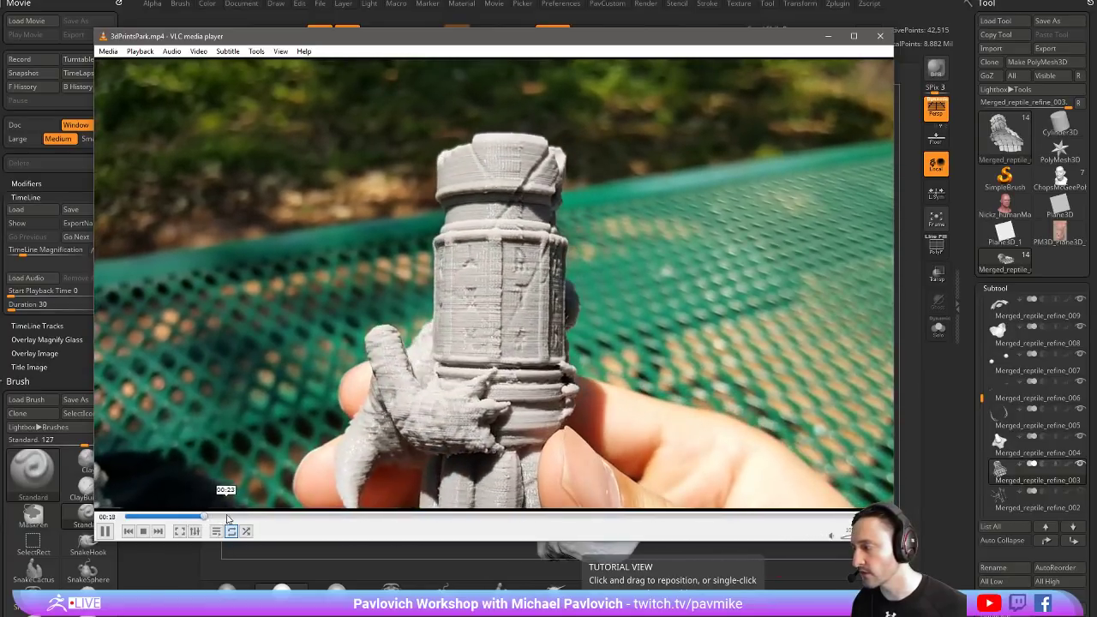
pyautogui.click(229, 518)
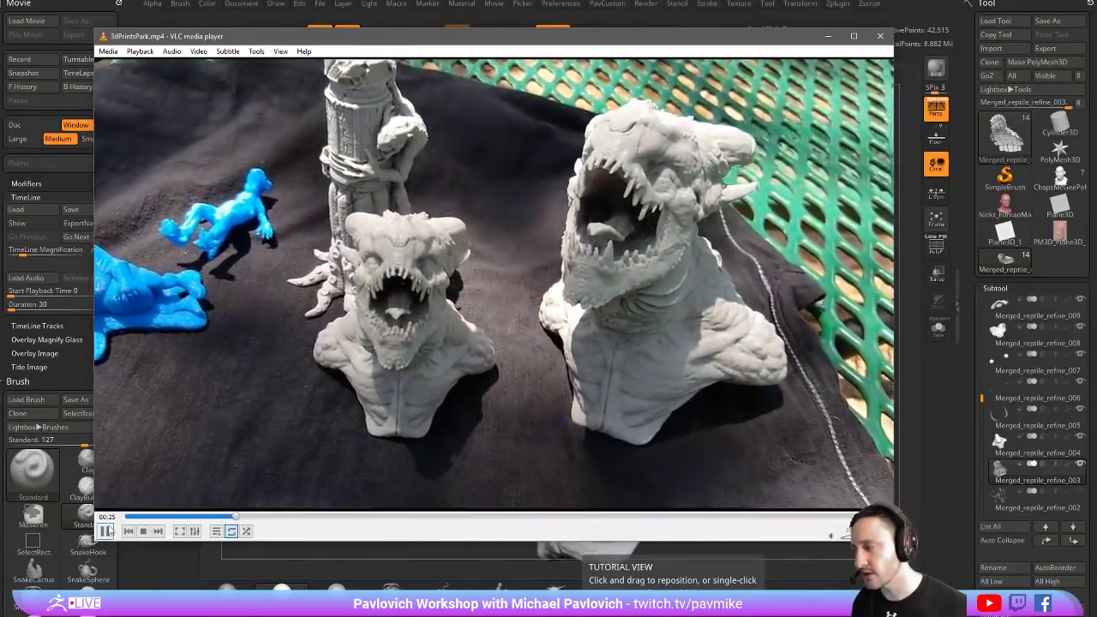
pyautogui.click(107, 531)
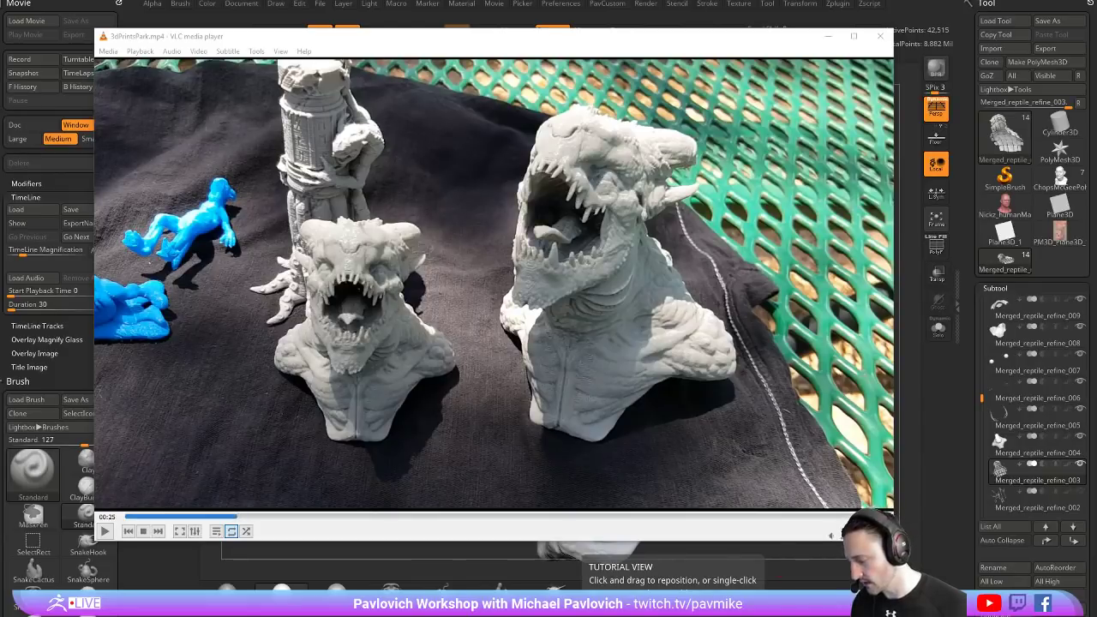
pyautogui.hotkey('alt', 'Tab')
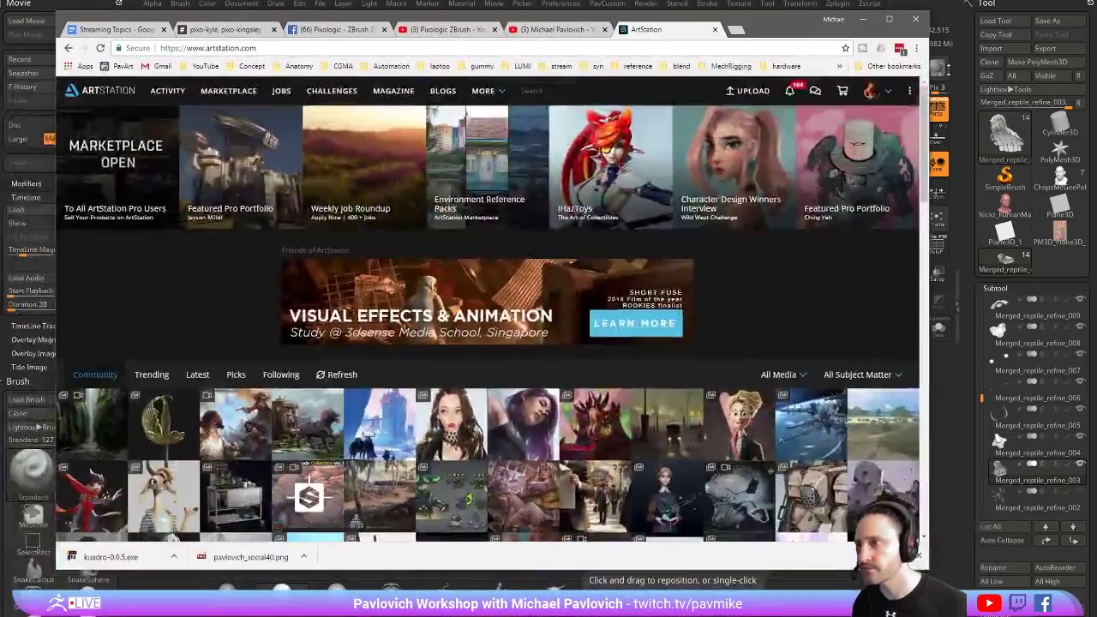
# Open your ArtStation profile and its 3D Print Cleanup-ish artwork page
pyautogui.click(837, 130)
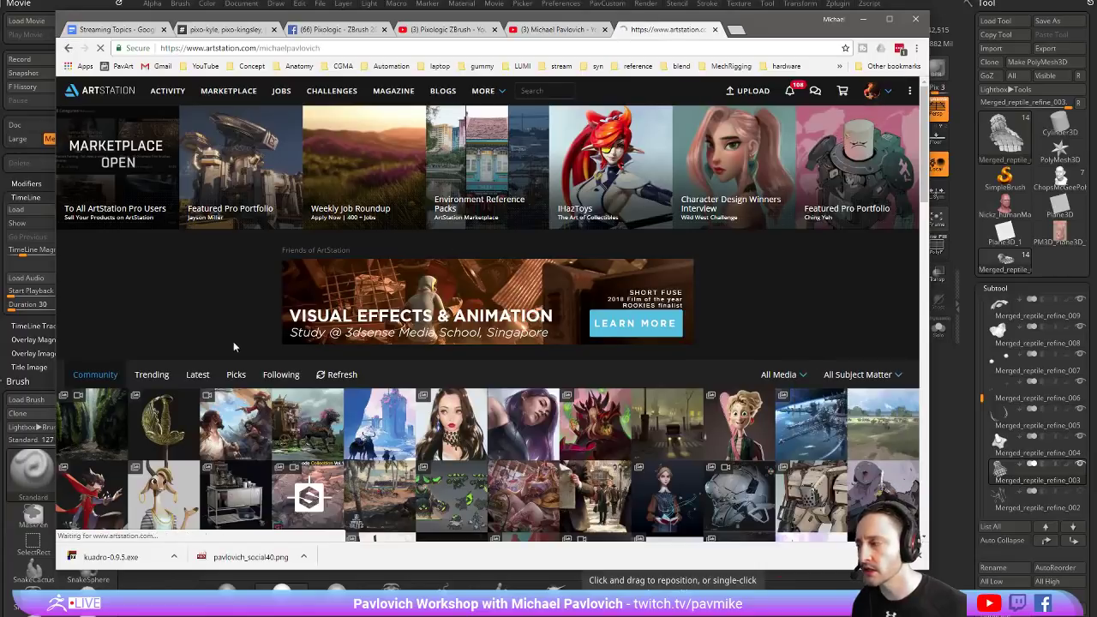
pyautogui.scroll(-5, 227, 343)
pyautogui.scroll(-5, 227, 342)
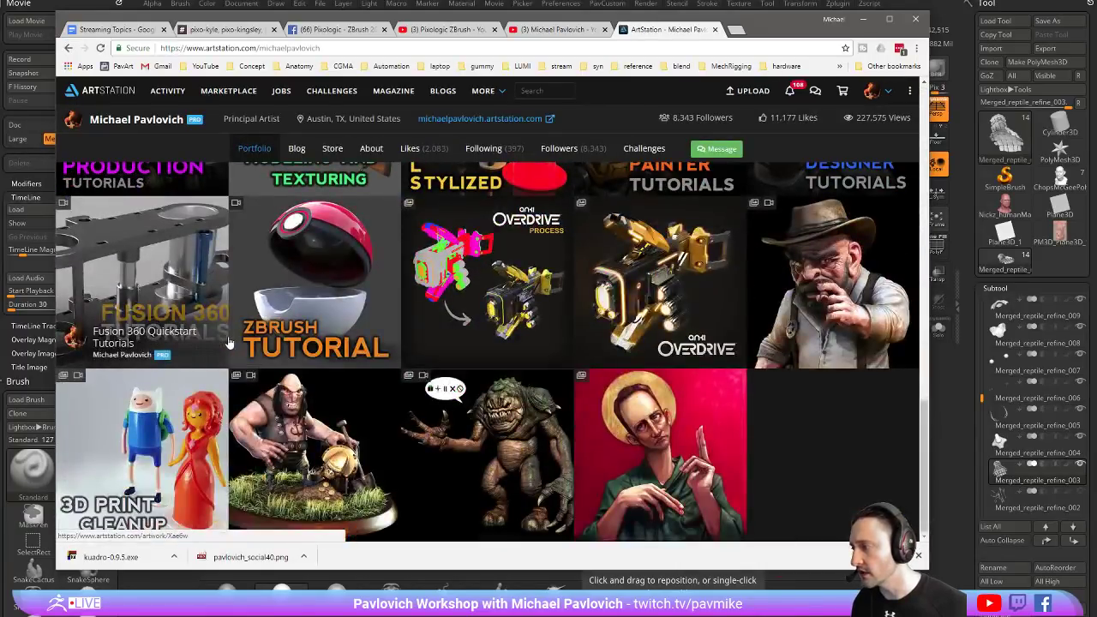
pyautogui.click(167, 420)
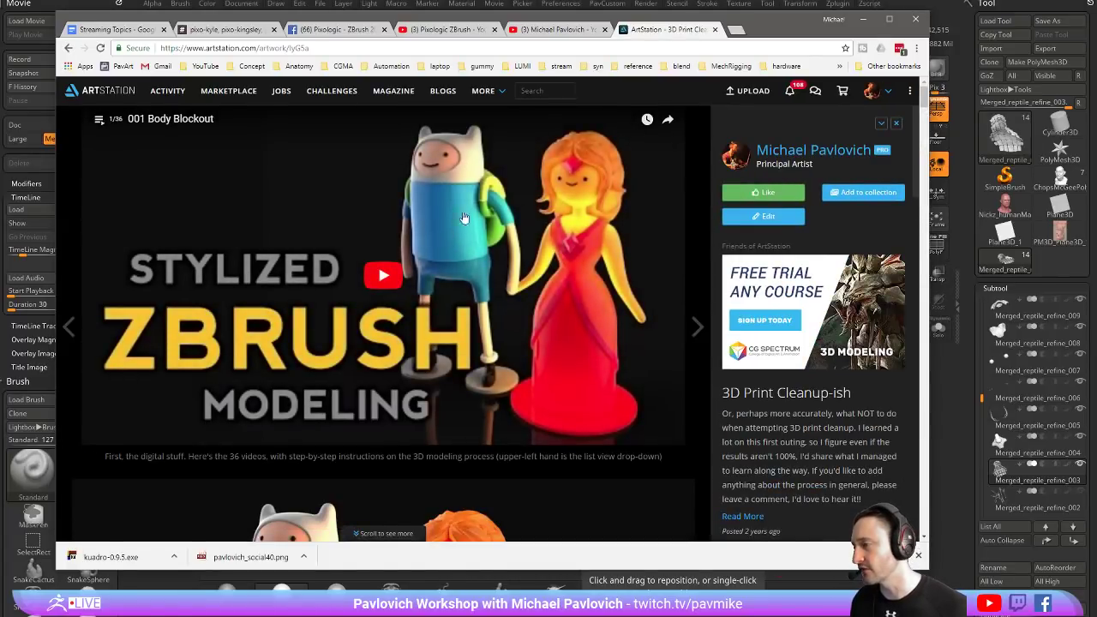
pyautogui.click(70, 51)
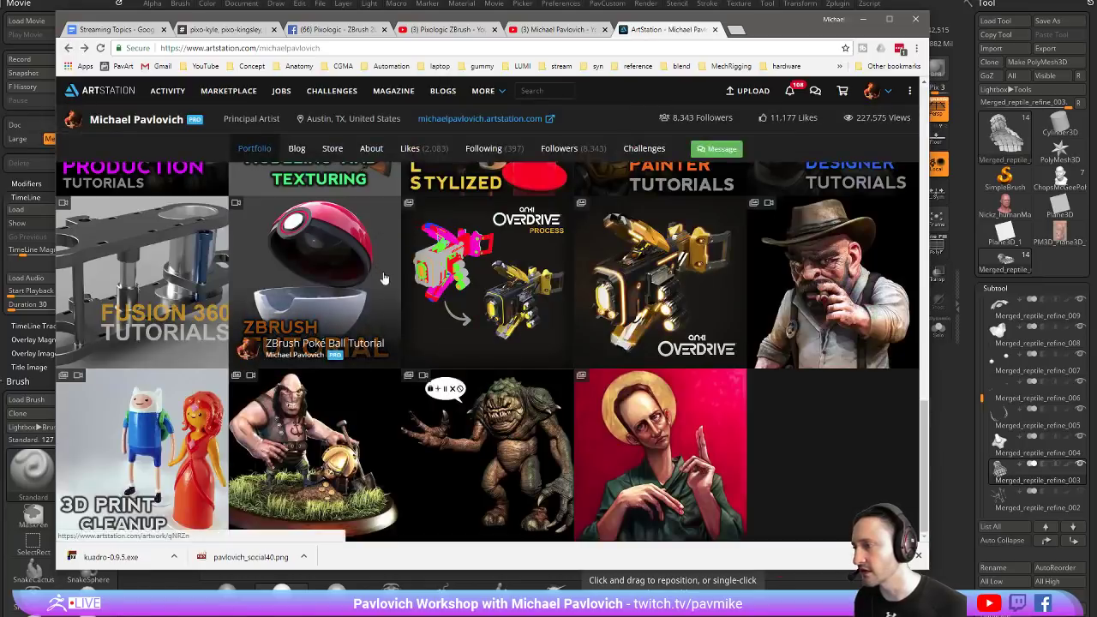
pyautogui.scroll(4, 401, 341)
pyautogui.scroll(-3, 401, 341)
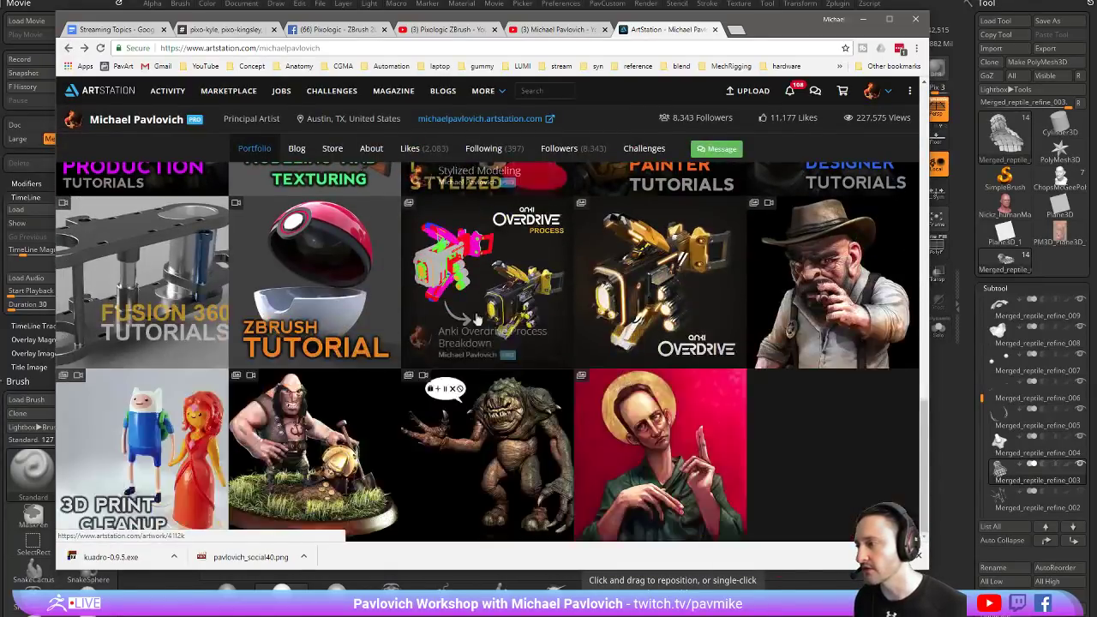
pyautogui.click(147, 417)
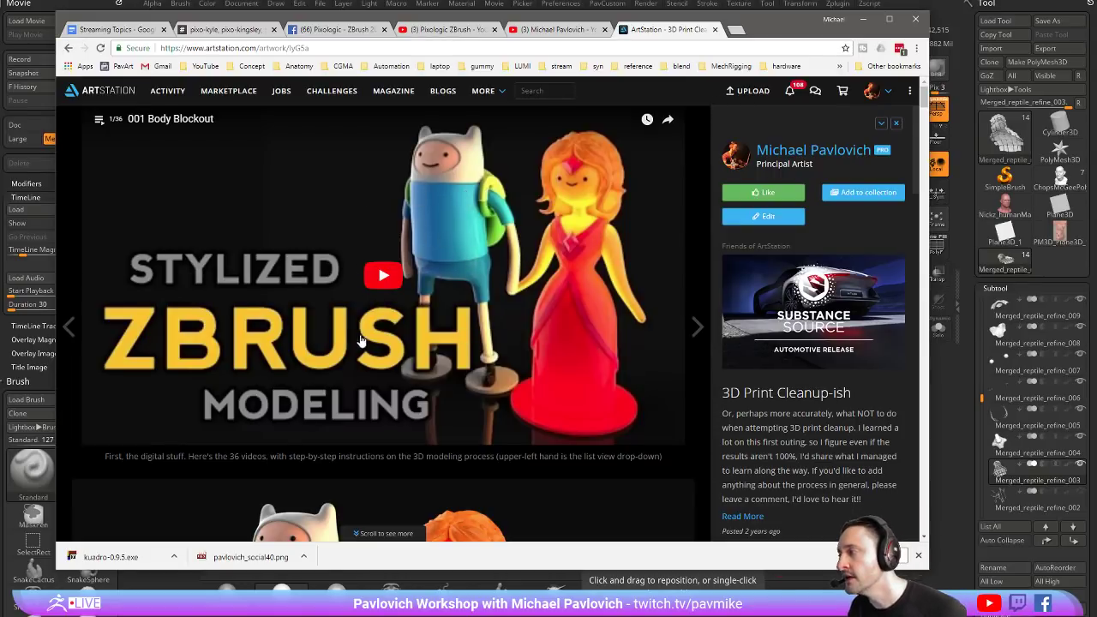
# Scroll through the photos of the painted Finn and Flame Princess figurines
pyautogui.scroll(-4, 452, 288)
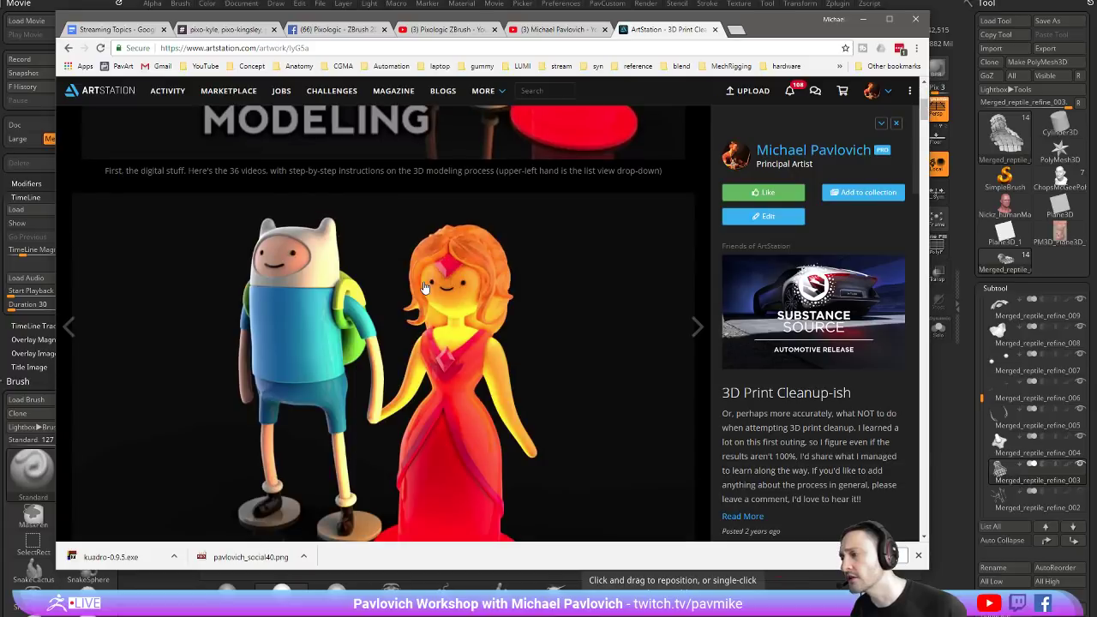
pyautogui.scroll(-5, 425, 280)
pyautogui.scroll(-1, 425, 280)
pyautogui.scroll(-1, 431, 277)
pyautogui.scroll(1, 431, 278)
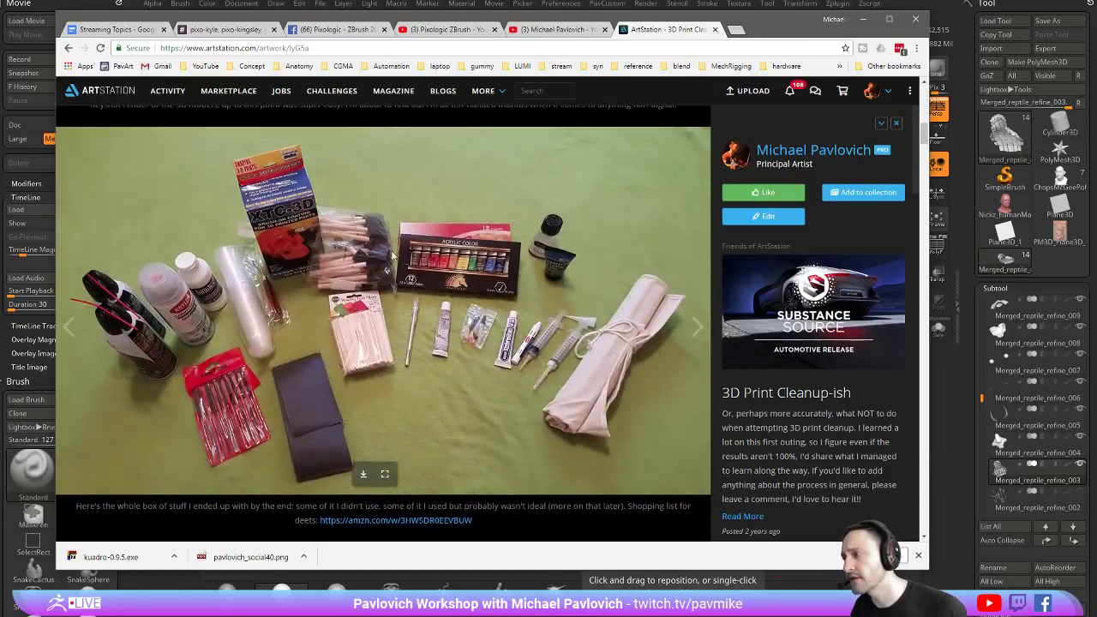
pyautogui.scroll(-5, 435, 346)
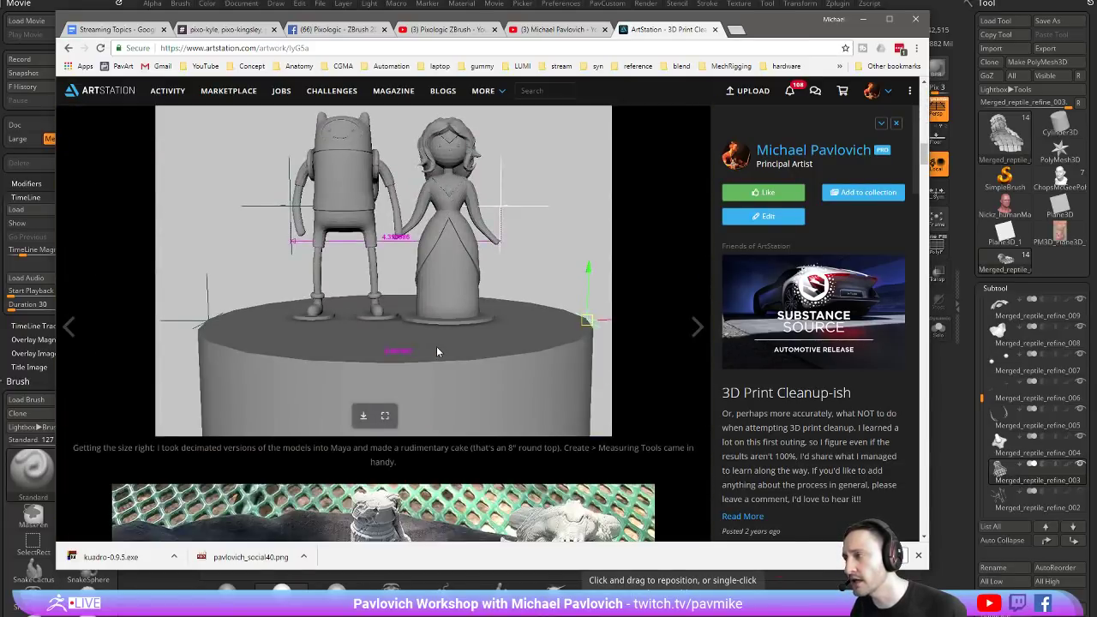
pyautogui.scroll(-2, 436, 346)
pyautogui.scroll(-1, 435, 344)
pyautogui.scroll(-4, 397, 336)
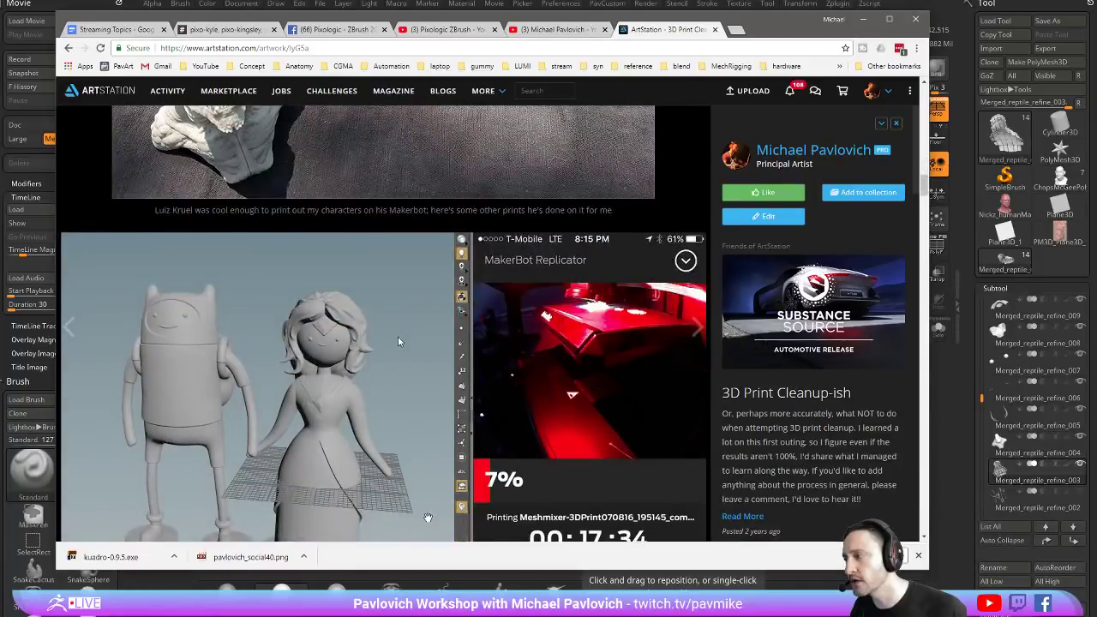
pyautogui.scroll(-2, 397, 335)
pyautogui.scroll(-2, 398, 336)
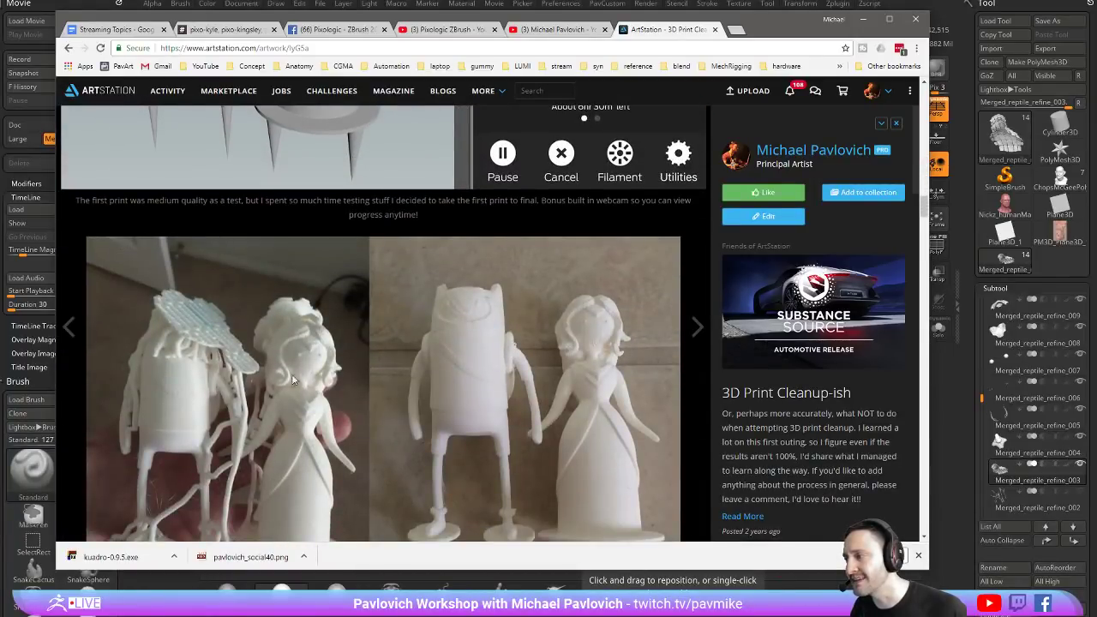
pyautogui.scroll(-1, 386, 372)
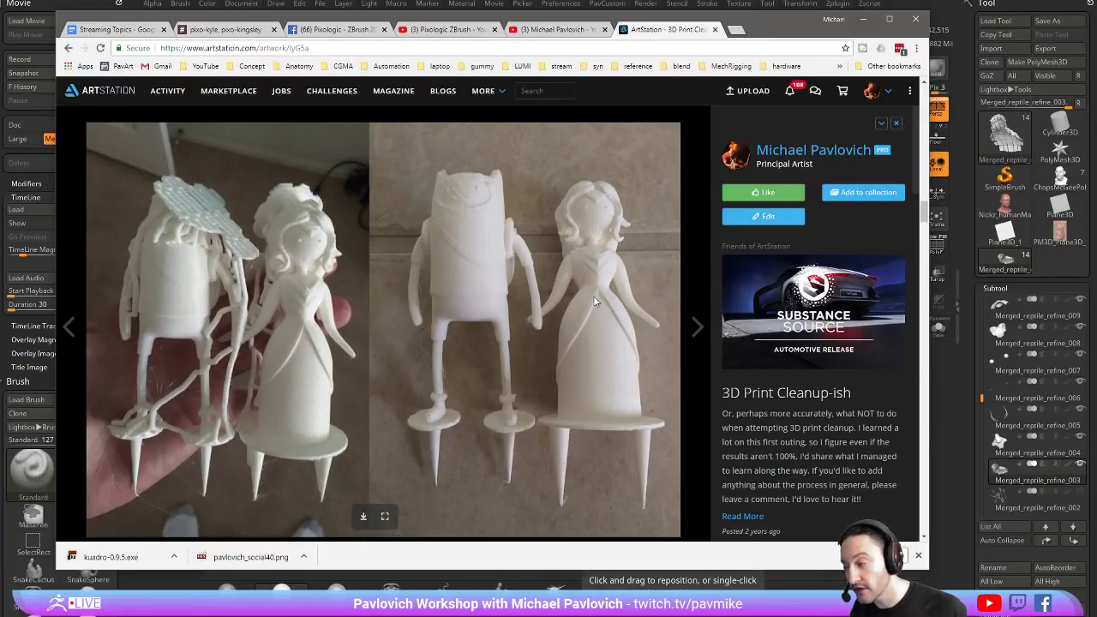
pyautogui.scroll(-3, 502, 272)
pyautogui.scroll(-2, 502, 273)
pyautogui.scroll(-3, 503, 275)
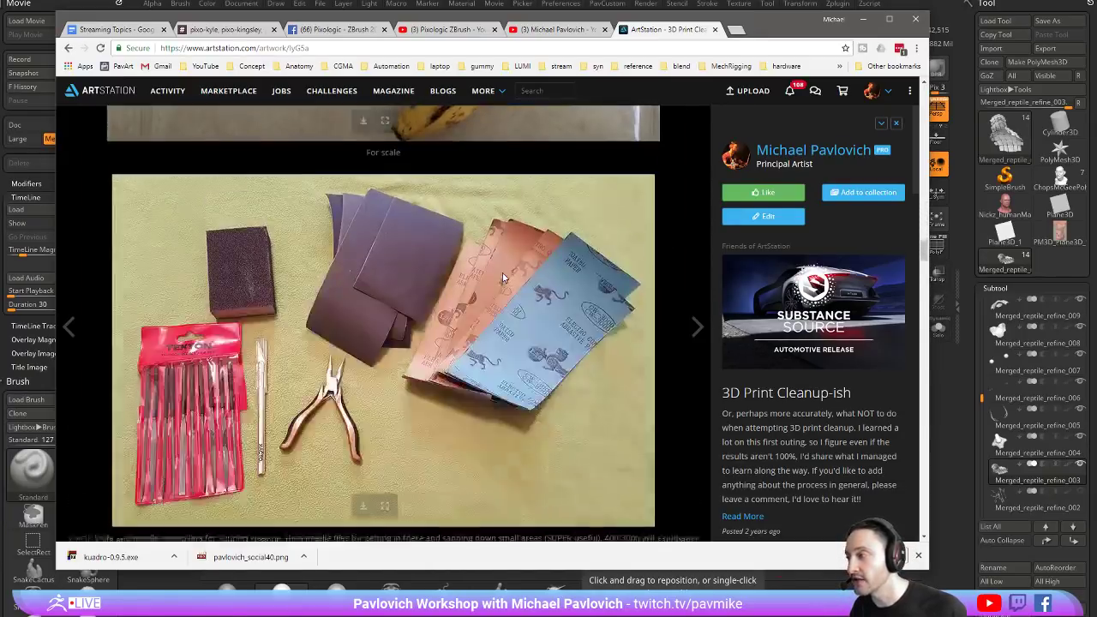
pyautogui.scroll(-3, 503, 277)
pyautogui.scroll(-3, 503, 277)
pyautogui.scroll(-3, 503, 277)
pyautogui.scroll(-3, 503, 276)
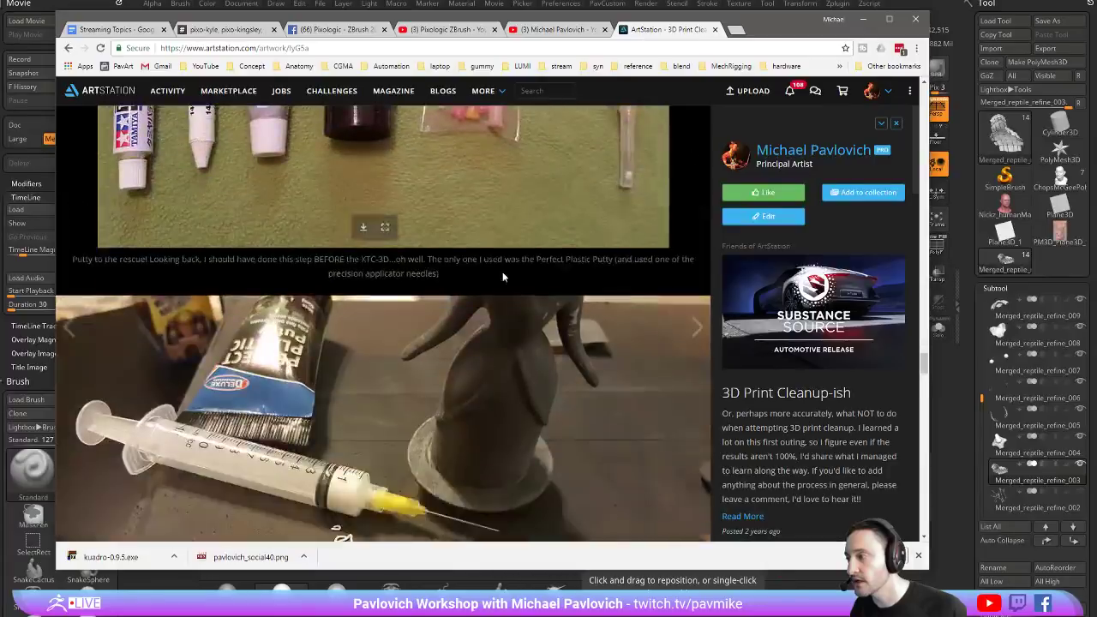
pyautogui.scroll(-3, 502, 271)
pyautogui.scroll(-3, 504, 273)
pyautogui.scroll(-3, 506, 273)
pyautogui.scroll(-3, 507, 273)
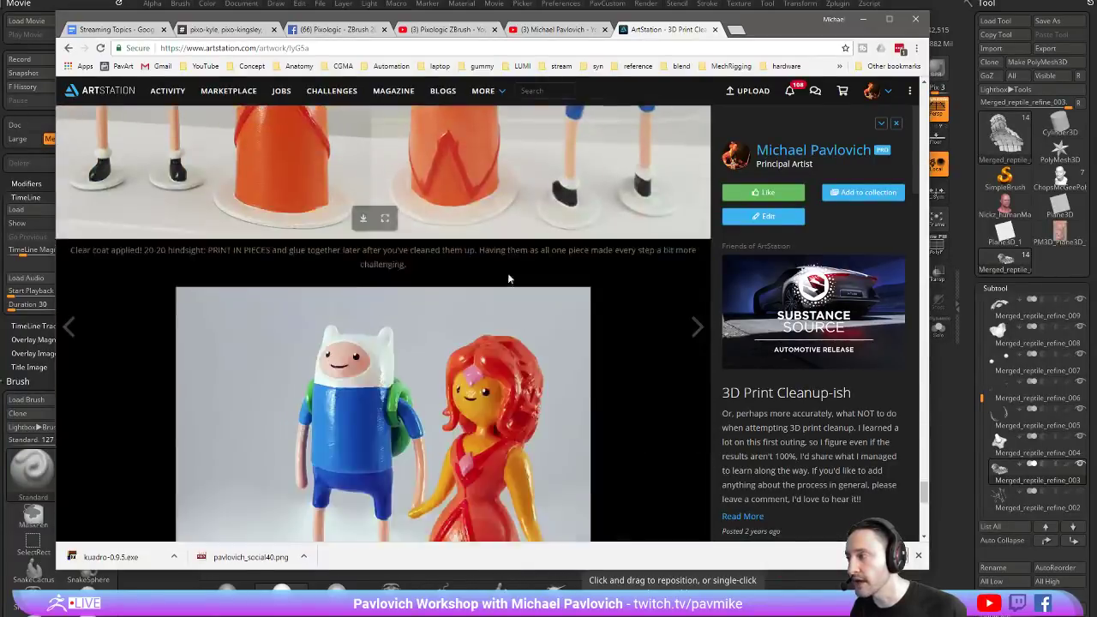
pyautogui.scroll(-3, 507, 272)
# Switch to VLC and close the 3dPrintsPark.mp4 player to return to ZBrush
pyautogui.hotkey('alt', 'Tab')
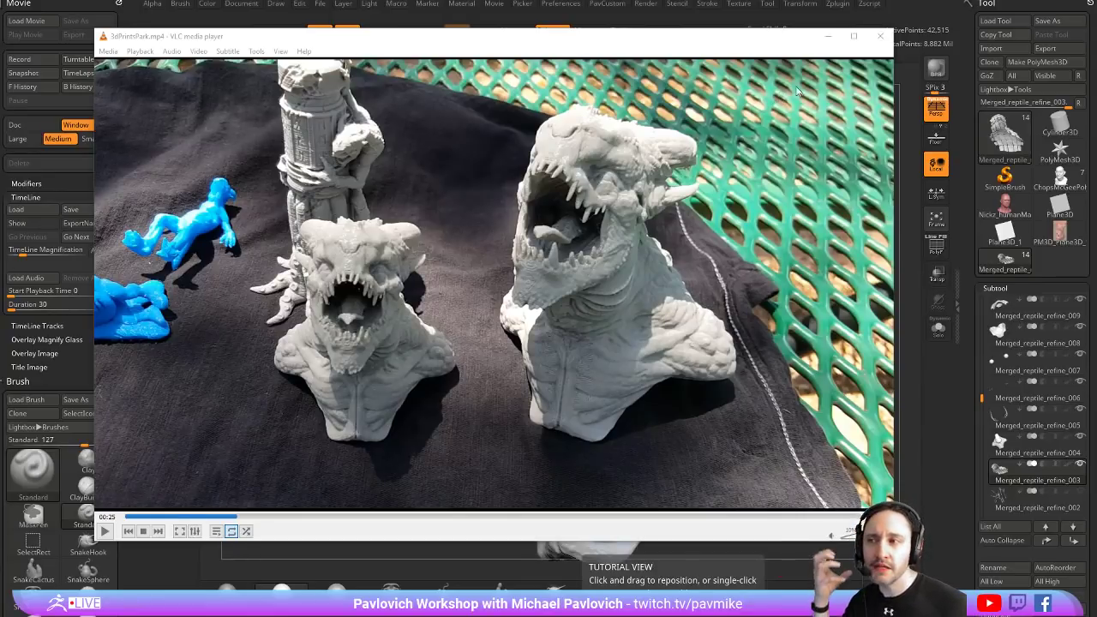
pyautogui.click(881, 36)
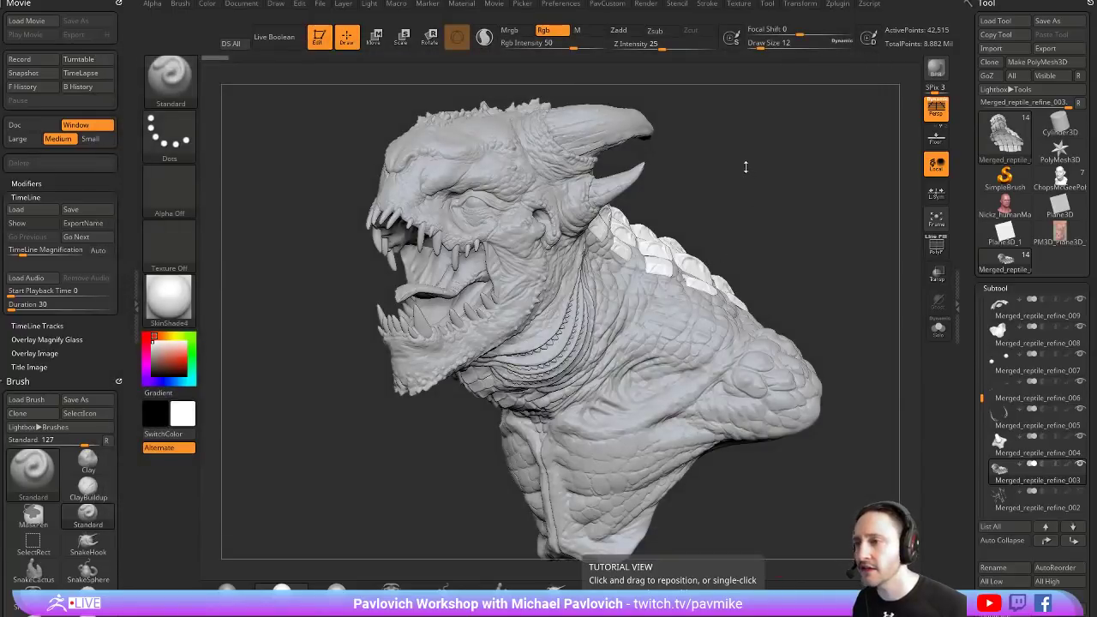
# Switch to the ChopsMcGeePolypaint bust at its highest subdivision level in three-quarter view
pyautogui.click(1059, 175)
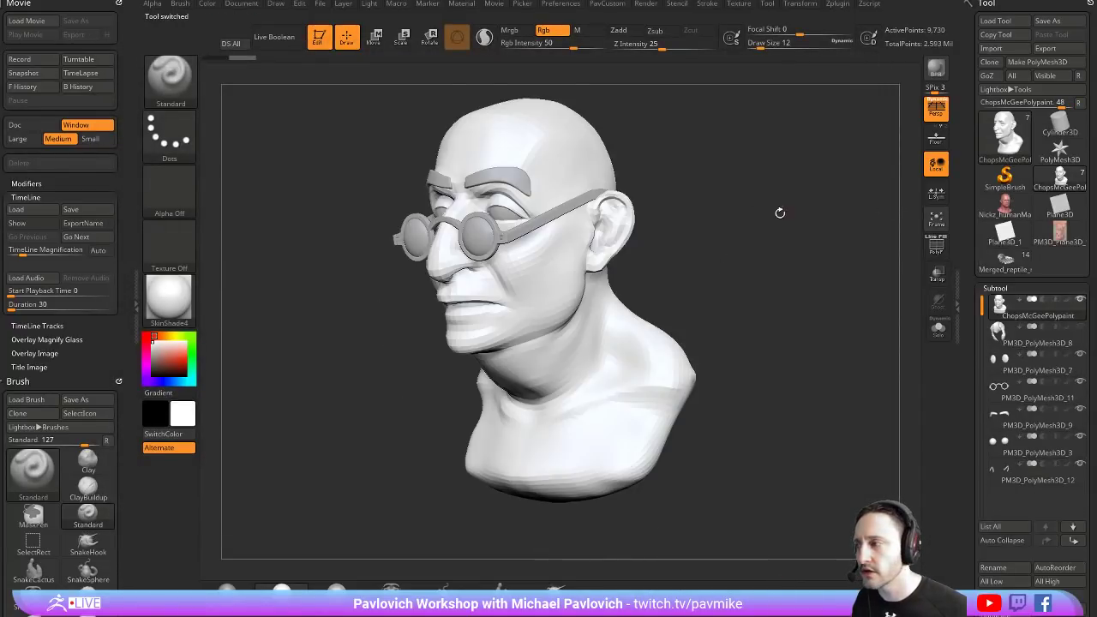
pyautogui.keyDown('shift'); pyautogui.moveTo(779, 213); pyautogui.dragTo(826, 222); pyautogui.keyUp('shift')
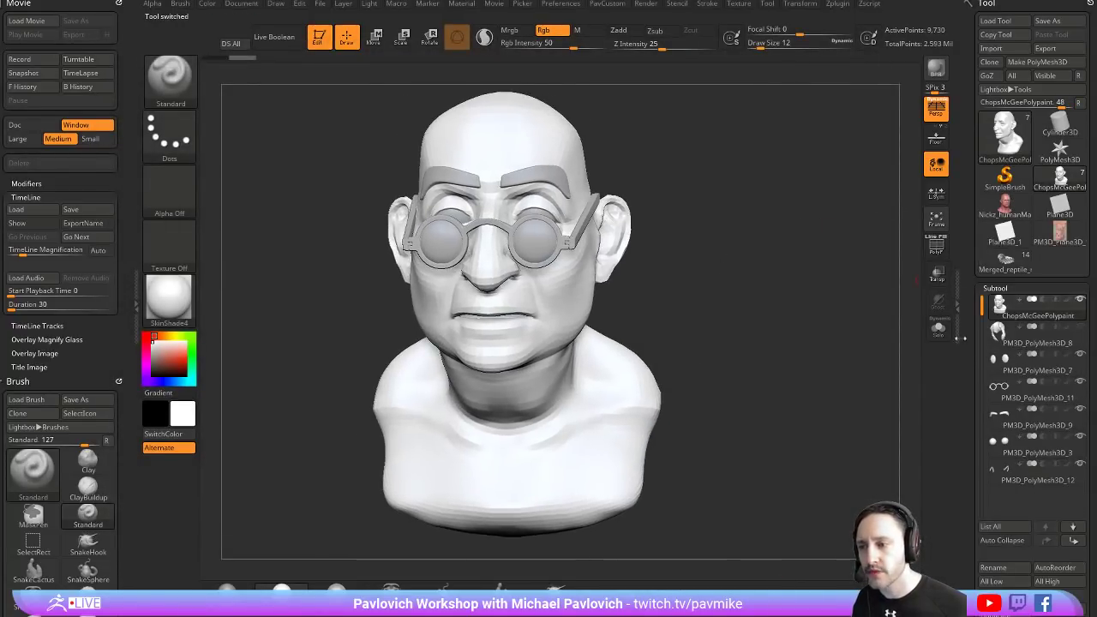
pyautogui.scroll(-3, 970, 333)
pyautogui.scroll(-2, 985, 360)
pyautogui.scroll(-2, 999, 387)
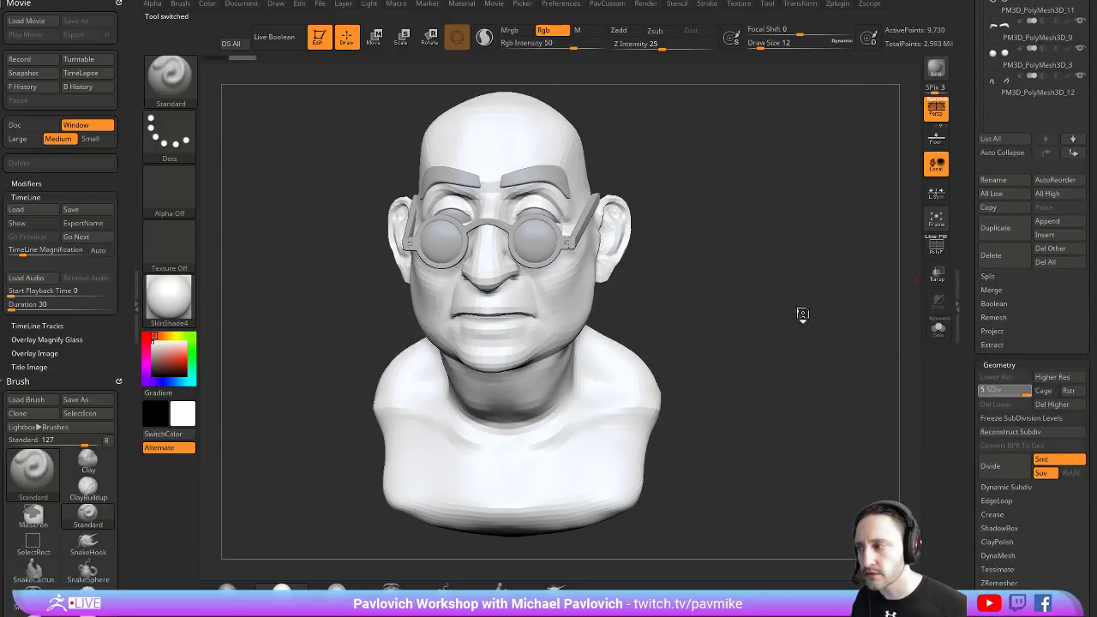
pyautogui.press('d')
pyautogui.press('d')
pyautogui.press('d')
pyautogui.press('space')
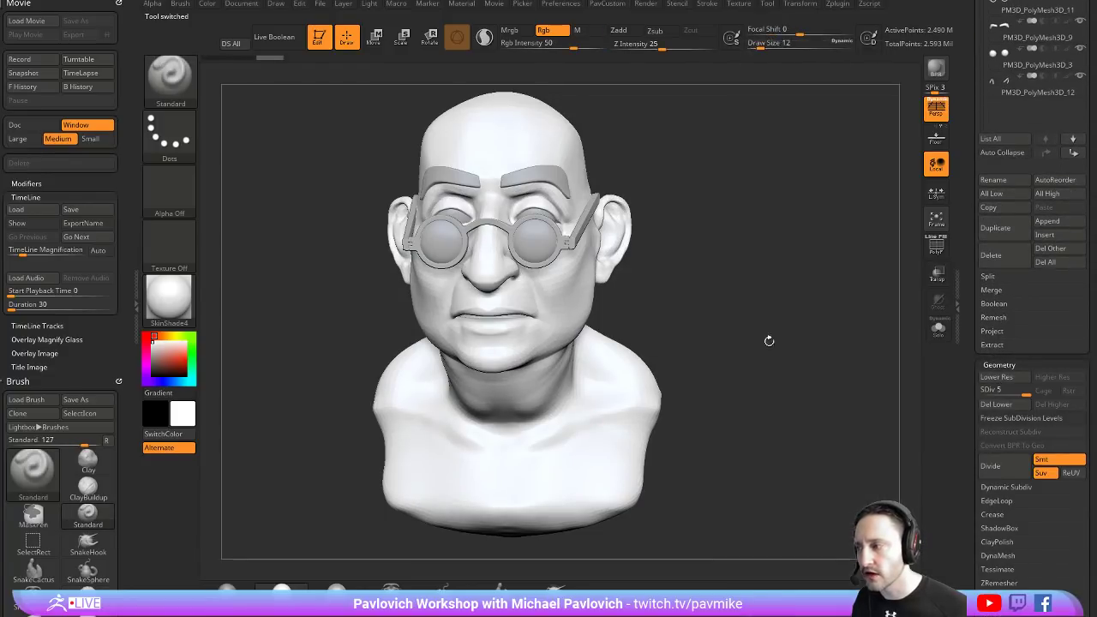
pyautogui.moveTo(837, 340); pyautogui.dragTo(872, 297)
# Turn PolyF off and solo the bald head without its glasses and eyebrows
pyautogui.click(933, 250)
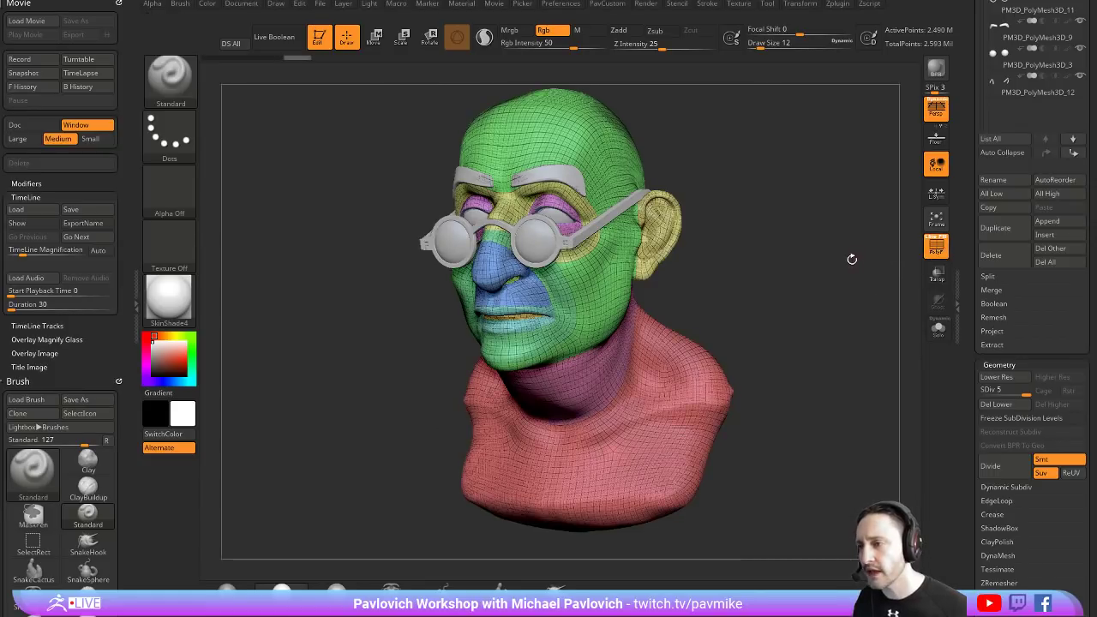
pyautogui.click(934, 249)
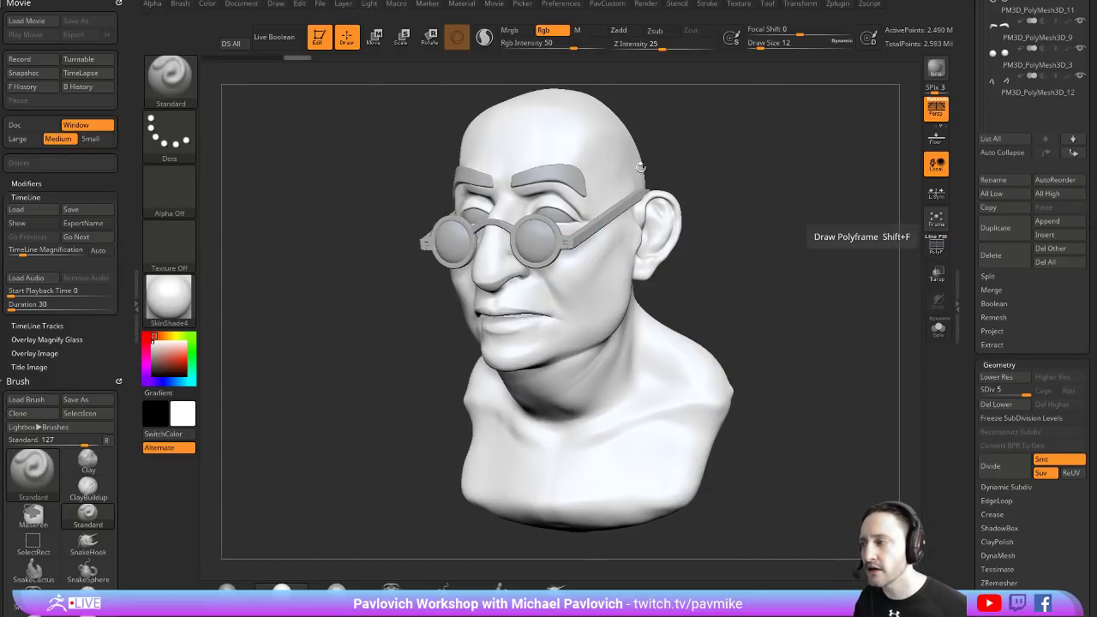
pyautogui.moveTo(882, 215); pyautogui.dragTo(744, 155)
pyautogui.scroll(-2, 994, 240)
pyautogui.scroll(-3, 999, 178)
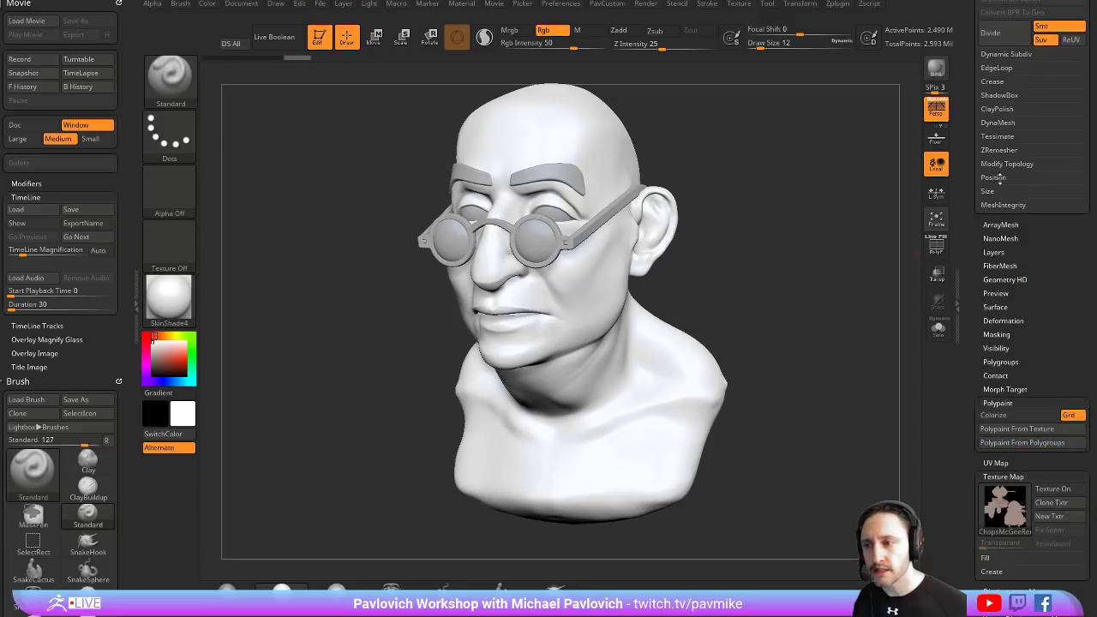
pyautogui.scroll(-1, 989, 265)
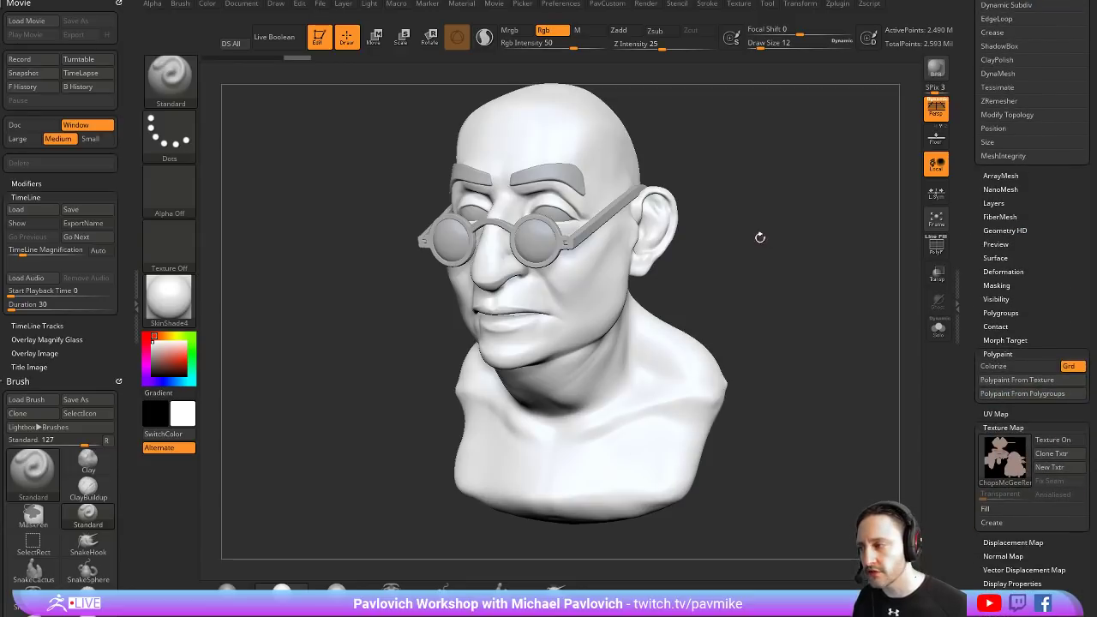
pyautogui.press('s')
pyautogui.moveTo(734, 276); pyautogui.dragTo(742, 277)
pyautogui.press('s')
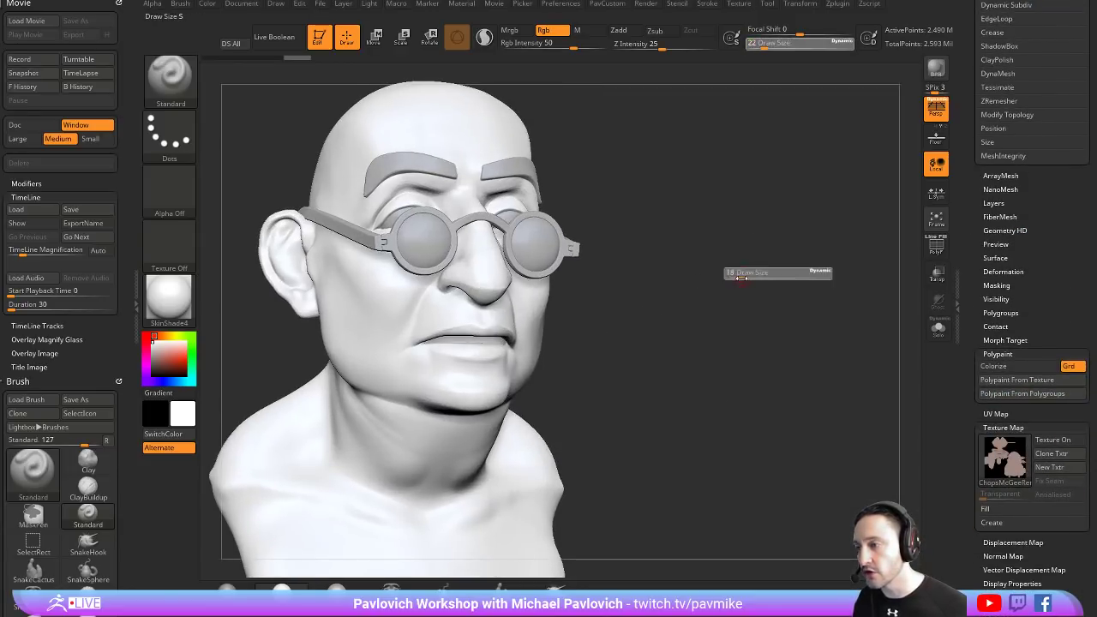
pyautogui.click(937, 328)
pyautogui.moveTo(887, 315); pyautogui.dragTo(820, 277)
# Ctrl-paint a mask over the lower lip and show polygroups with wireframe
pyautogui.press('s')
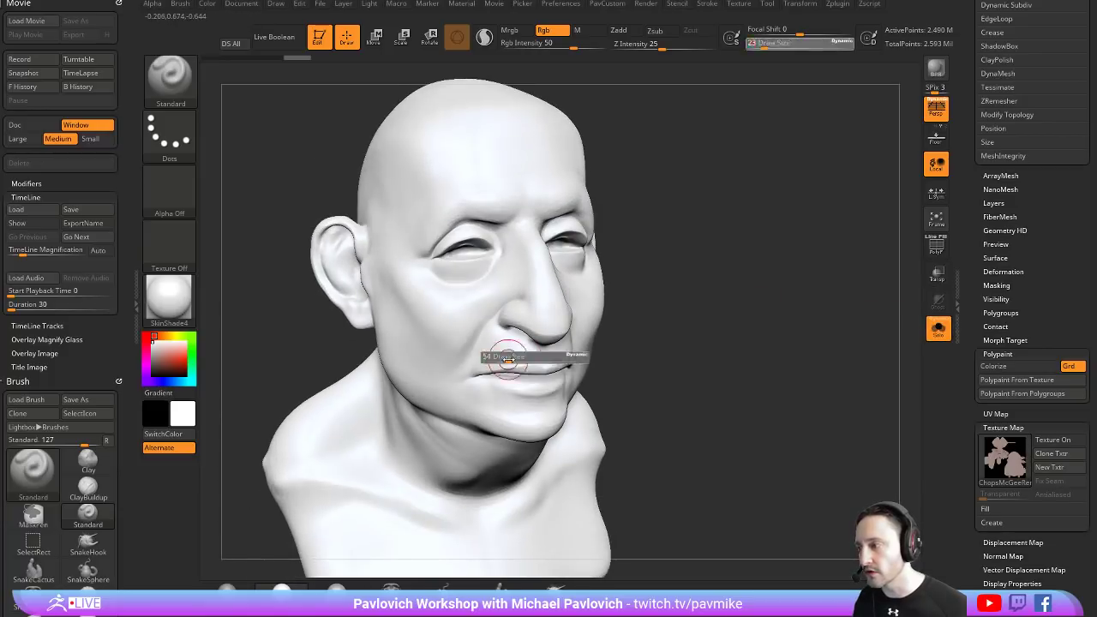
pyautogui.moveTo(600, 318); pyautogui.dragTo(374, 260)
pyautogui.press('s')
pyautogui.press('ctrl')
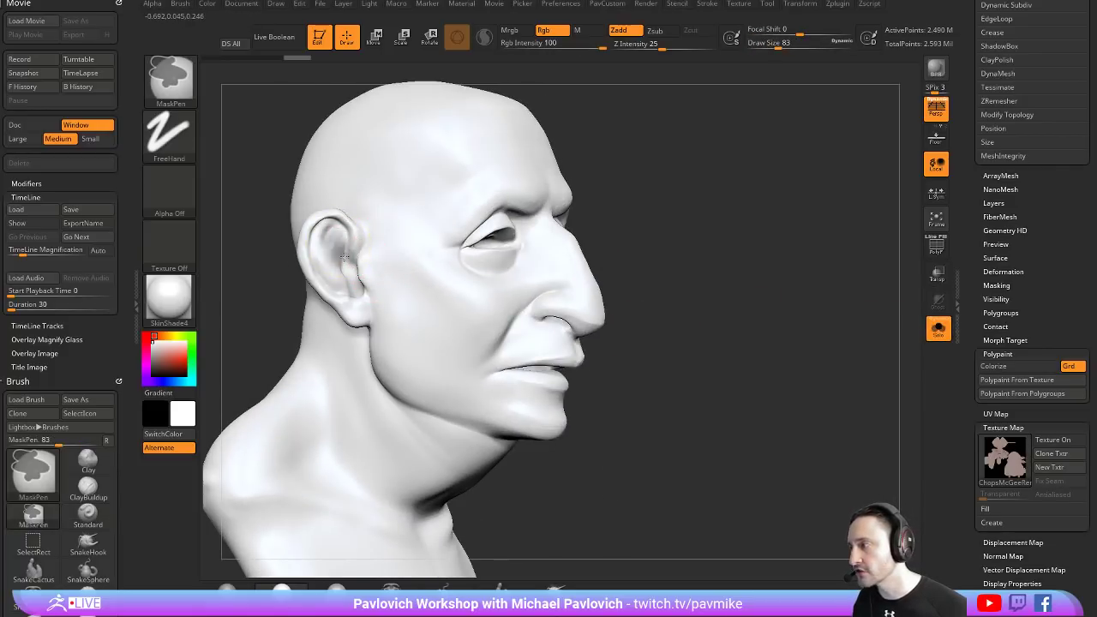
pyautogui.moveTo(264, 152)
pyautogui.mouseDown()
pyautogui.moveTo(354, 257)
pyautogui.moveTo(338, 261)
pyautogui.mouseUp()
pyautogui.moveTo(462, 257); pyautogui.dragTo(592, 191)
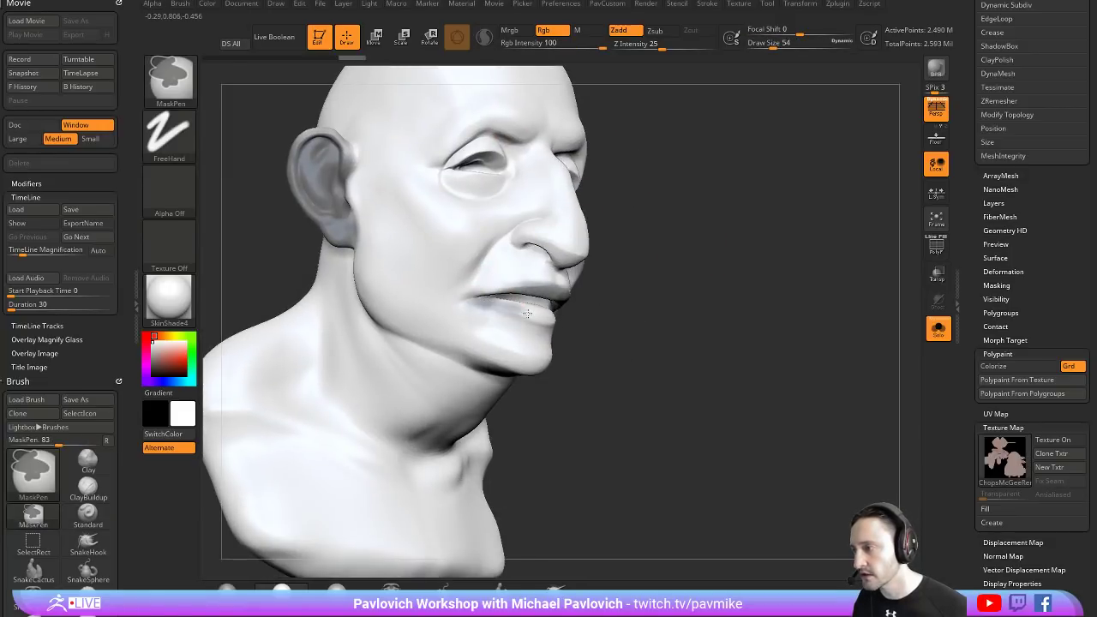
pyautogui.keyDown('ctrl'); pyautogui.moveTo(527, 313); pyautogui.dragTo(540, 299); pyautogui.keyUp('ctrl')
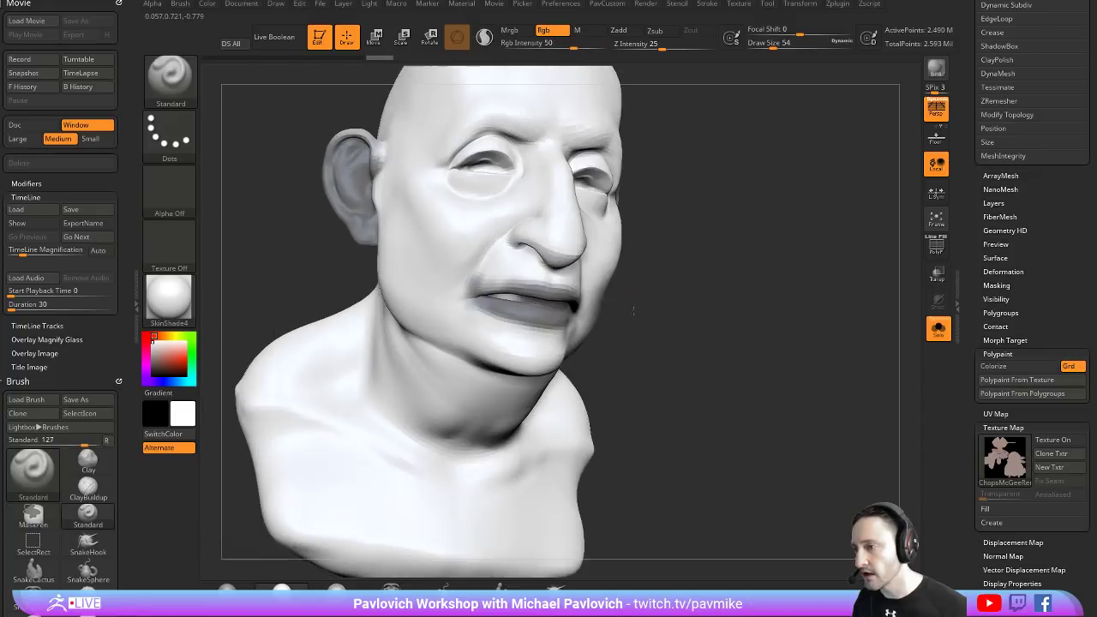
pyautogui.hotkey('shift', 'f')
pyautogui.keyDown('ctrl'); pyautogui.keyDown('shift'); pyautogui.click(552, 302); pyautogui.keyUp('shift'); pyautogui.keyUp('ctrl')
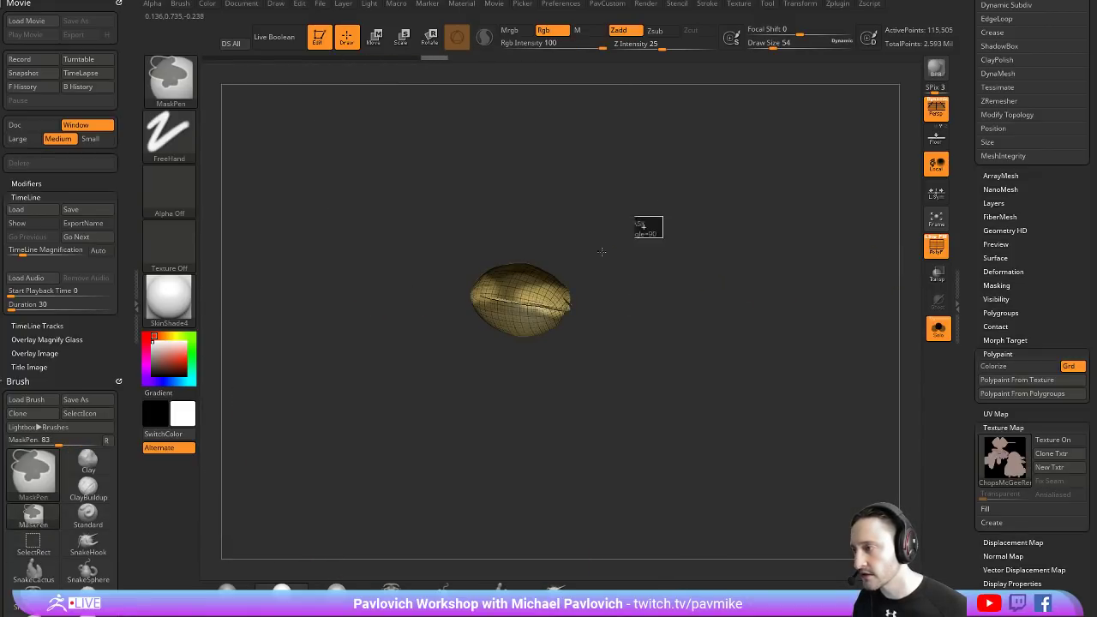
pyautogui.keyDown('ctrl'); pyautogui.keyDown('shift'); pyautogui.click(728, 300); pyautogui.keyUp('shift'); pyautogui.keyUp('ctrl')
# Mask around both eyes and over the top and back of the scalp
pyautogui.moveTo(836, 283)
pyautogui.mouseDown()
pyautogui.moveTo(827, 252)
pyautogui.moveTo(834, 268)
pyautogui.moveTo(771, 275)
pyautogui.mouseUp()
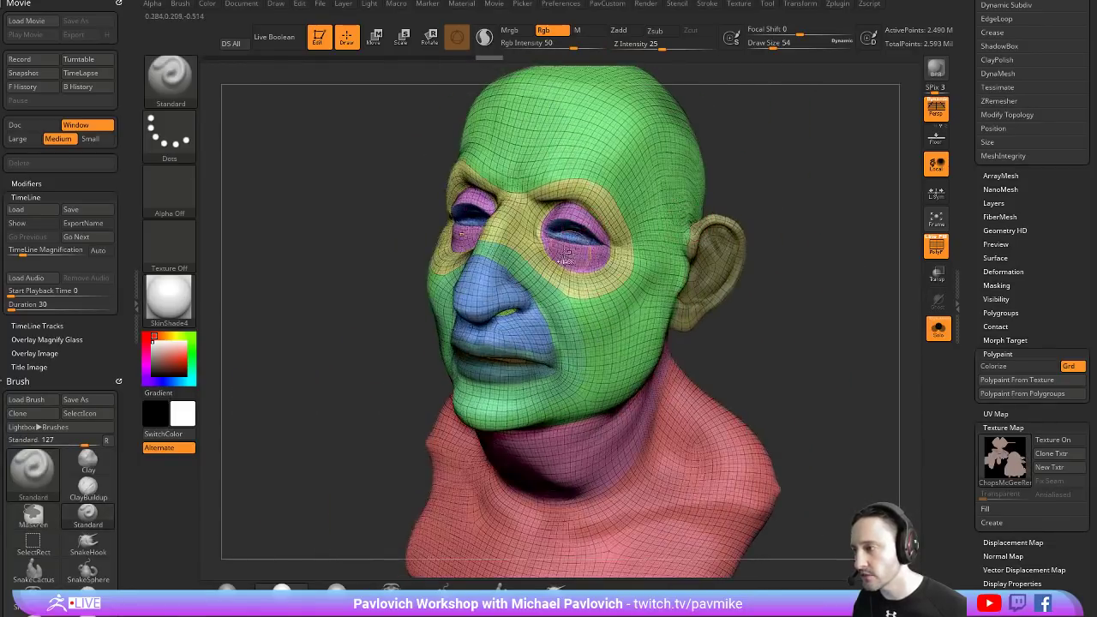
pyautogui.moveTo(574, 253)
pyautogui.keyDown('ctrl'); pyautogui.mouseDown()
pyautogui.moveTo(467, 238)
pyautogui.moveTo(591, 253)
pyautogui.mouseUp(); pyautogui.keyUp('ctrl')
pyautogui.keyDown('ctrl'); pyautogui.moveTo(471, 201); pyautogui.dragTo(591, 248); pyautogui.keyUp('ctrl')
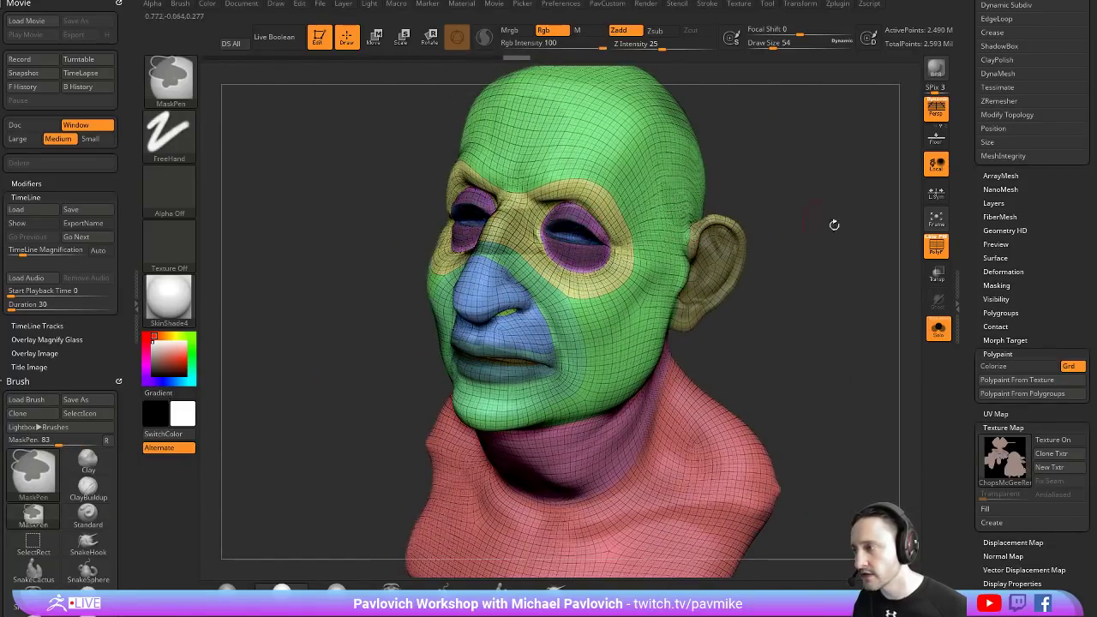
pyautogui.moveTo(832, 226)
pyautogui.mouseDown()
pyautogui.moveTo(868, 245)
pyautogui.moveTo(825, 259)
pyautogui.moveTo(745, 214)
pyautogui.mouseUp()
pyautogui.keyDown('ctrl'); pyautogui.moveTo(557, 171); pyautogui.dragTo(694, 223); pyautogui.keyUp('ctrl')
pyautogui.moveTo(822, 257)
pyautogui.mouseDown()
pyautogui.moveTo(683, 220)
pyautogui.moveTo(711, 236)
pyautogui.mouseUp()
pyautogui.moveTo(720, 197)
pyautogui.keyDown('ctrl'); pyautogui.mouseDown()
pyautogui.moveTo(754, 218)
pyautogui.moveTo(793, 216)
pyautogui.moveTo(753, 223)
pyautogui.moveTo(805, 214)
pyautogui.mouseUp(); pyautogui.keyUp('ctrl')
pyautogui.moveTo(806, 214)
pyautogui.keyDown('ctrl'); pyautogui.mouseDown()
pyautogui.moveTo(834, 212)
pyautogui.moveTo(877, 171)
pyautogui.moveTo(857, 179)
pyautogui.mouseUp(); pyautogui.keyUp('ctrl')
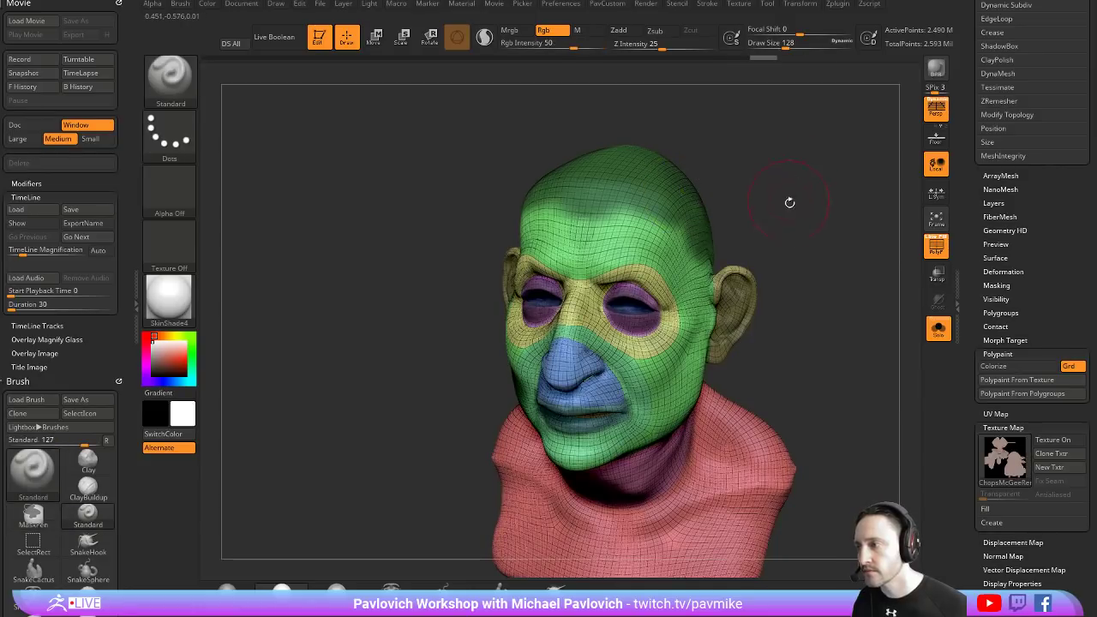
pyautogui.moveTo(790, 202)
pyautogui.mouseDown()
pyautogui.moveTo(773, 142)
pyautogui.moveTo(759, 201)
pyautogui.moveTo(928, 257)
pyautogui.mouseUp()
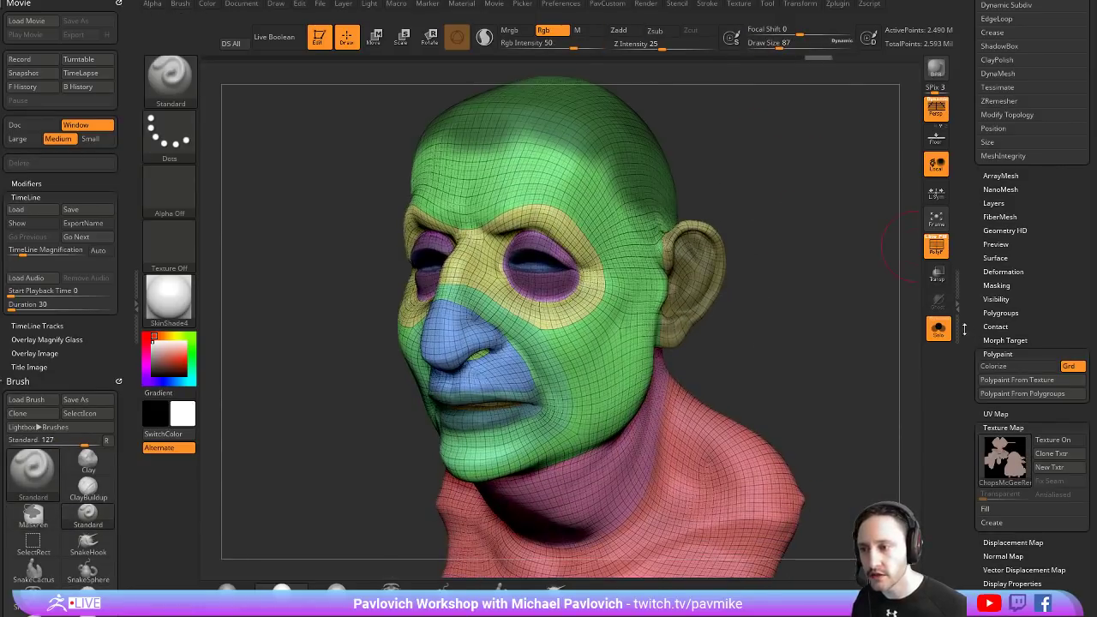
# Invert the mask, set draw size 62, and turn on the FiberMesh preview
pyautogui.scroll(-5, 963, 330)
pyautogui.keyDown('ctrl'); pyautogui.click(808, 269); pyautogui.keyUp('ctrl')
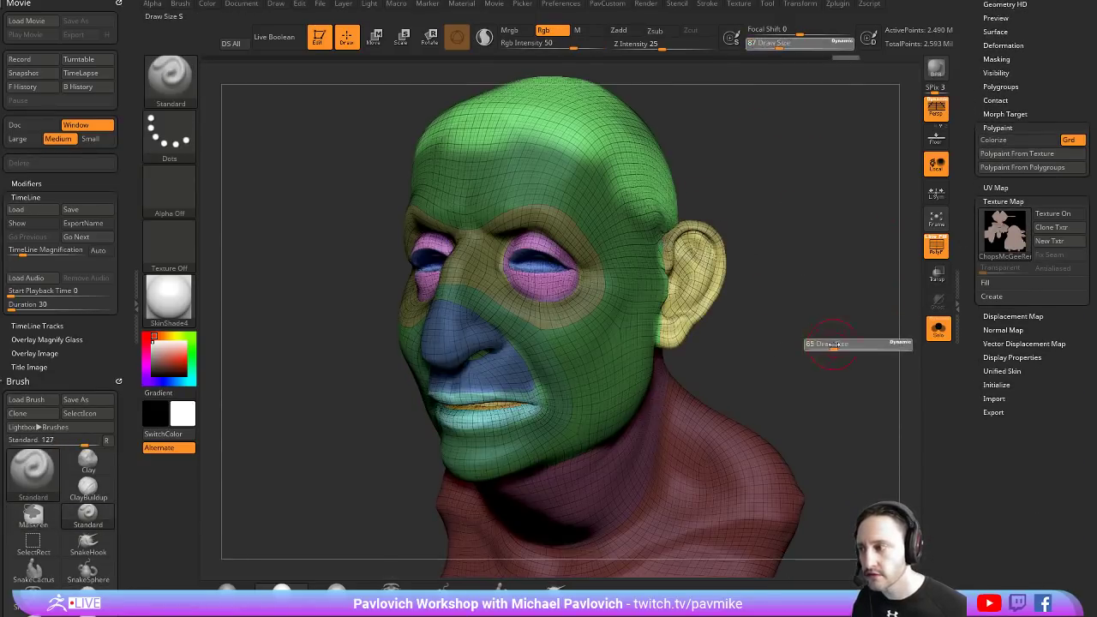
pyautogui.press('s')
pyautogui.moveTo(861, 346); pyautogui.dragTo(849, 346)
pyautogui.keyDown('ctrl'); pyautogui.click(844, 340); pyautogui.keyUp('ctrl')
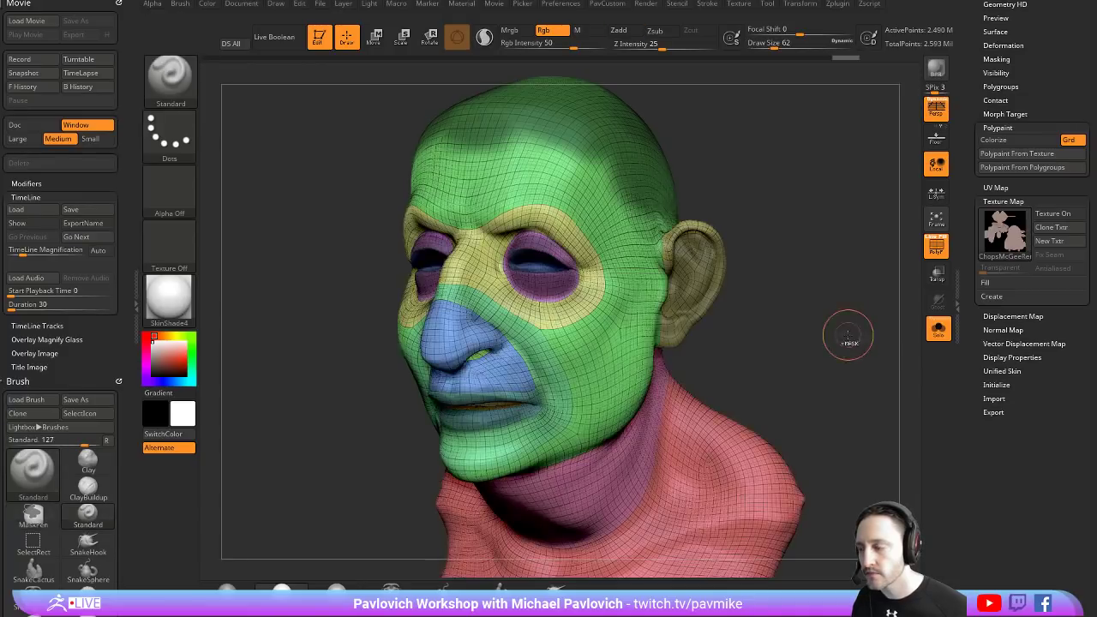
pyautogui.keyDown('ctrl'); pyautogui.click(848, 337); pyautogui.keyUp('ctrl')
pyautogui.moveTo(970, 327); pyautogui.dragTo(971, 358)
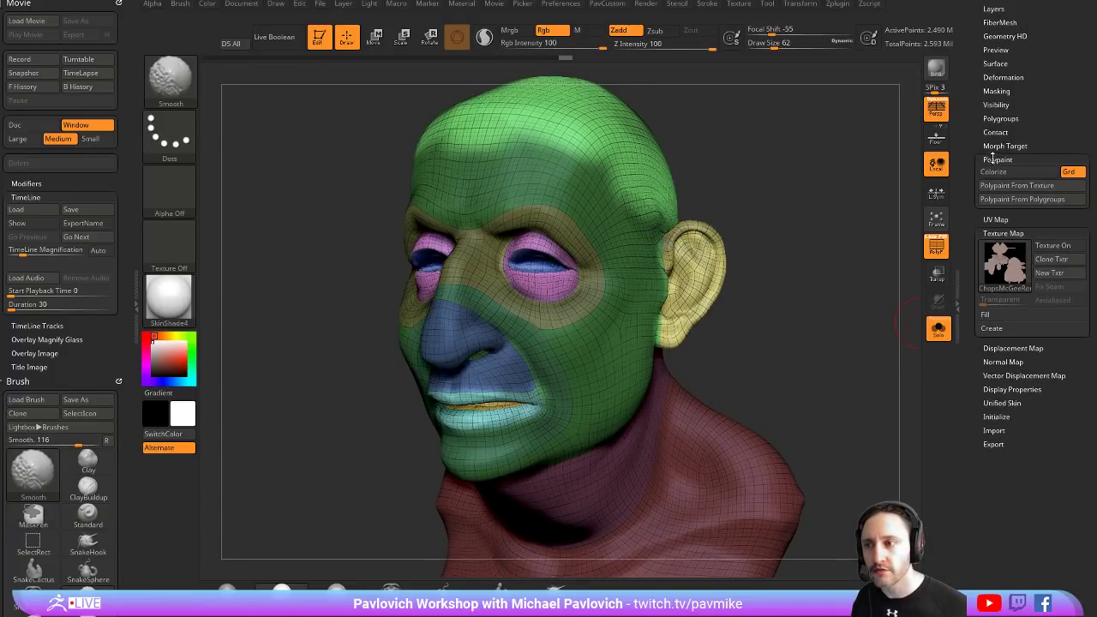
pyautogui.keyDown('shift'); pyautogui.click(996, 159); pyautogui.keyUp('shift')
pyautogui.keyDown('shift'); pyautogui.click(995, 173); pyautogui.keyUp('shift')
pyautogui.click(997, 175)
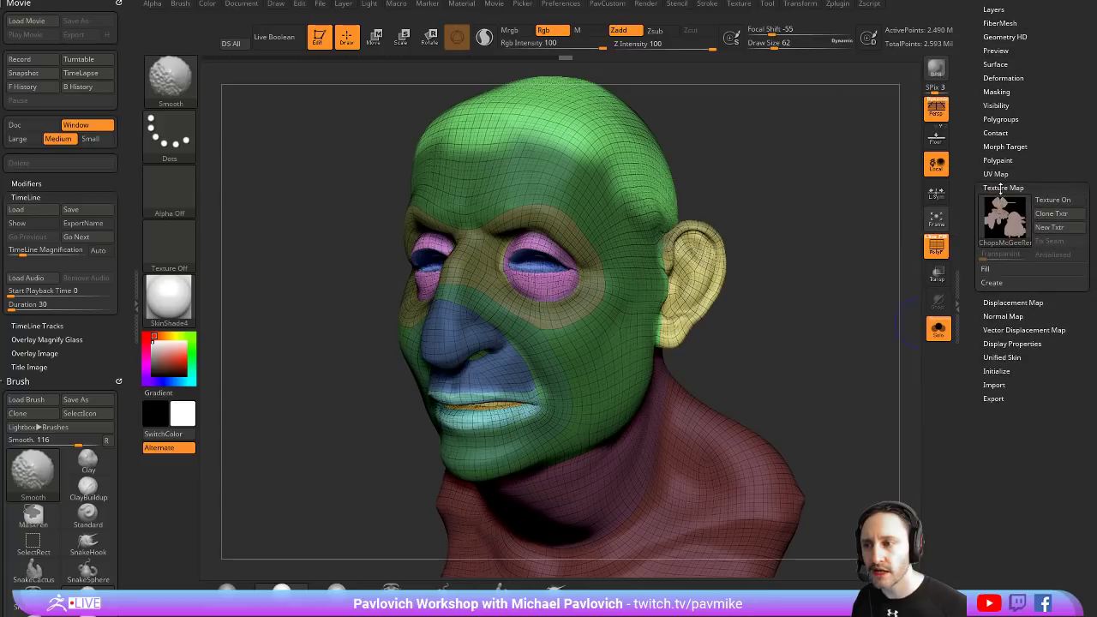
pyautogui.click(1000, 194)
pyautogui.click(999, 105)
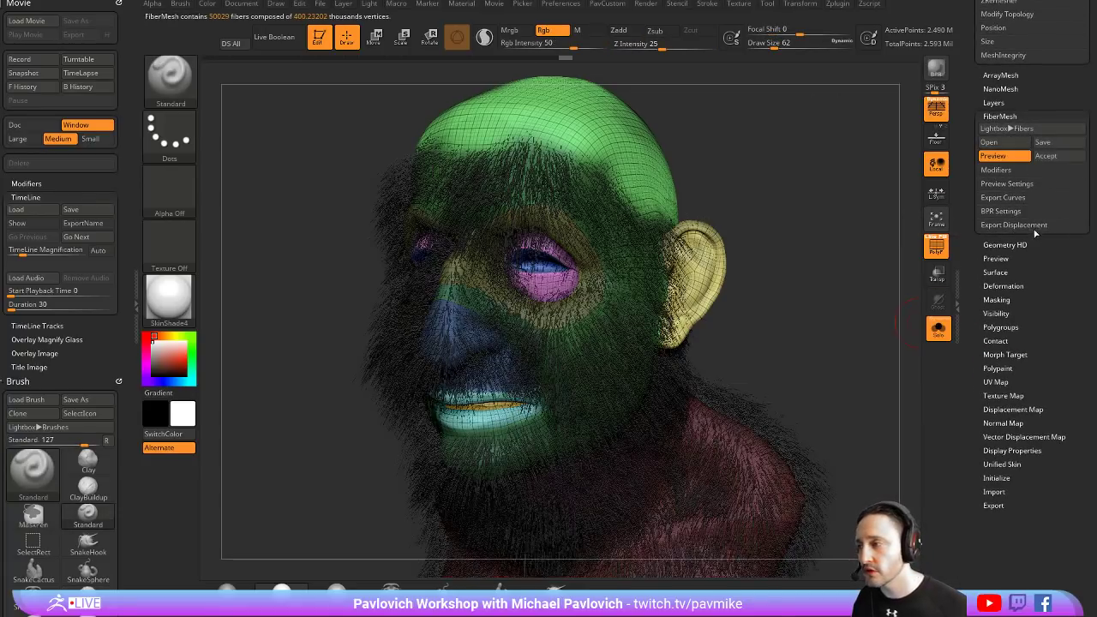
pyautogui.click(936, 248)
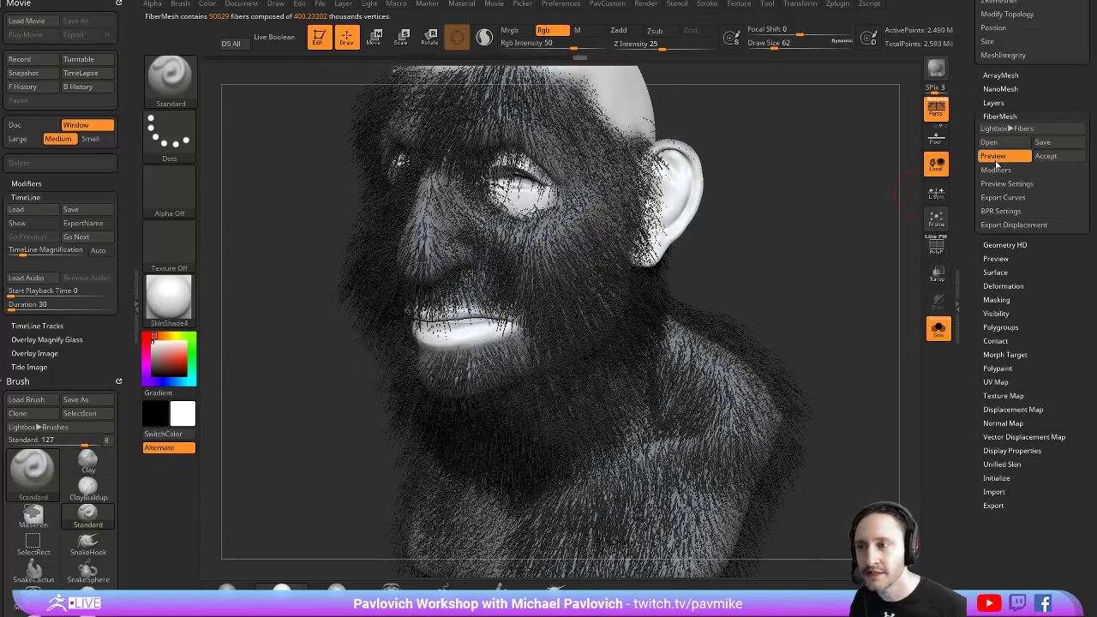
# Set fiber Length to 4.53614 and Coverage to 0.56758
pyautogui.click(996, 169)
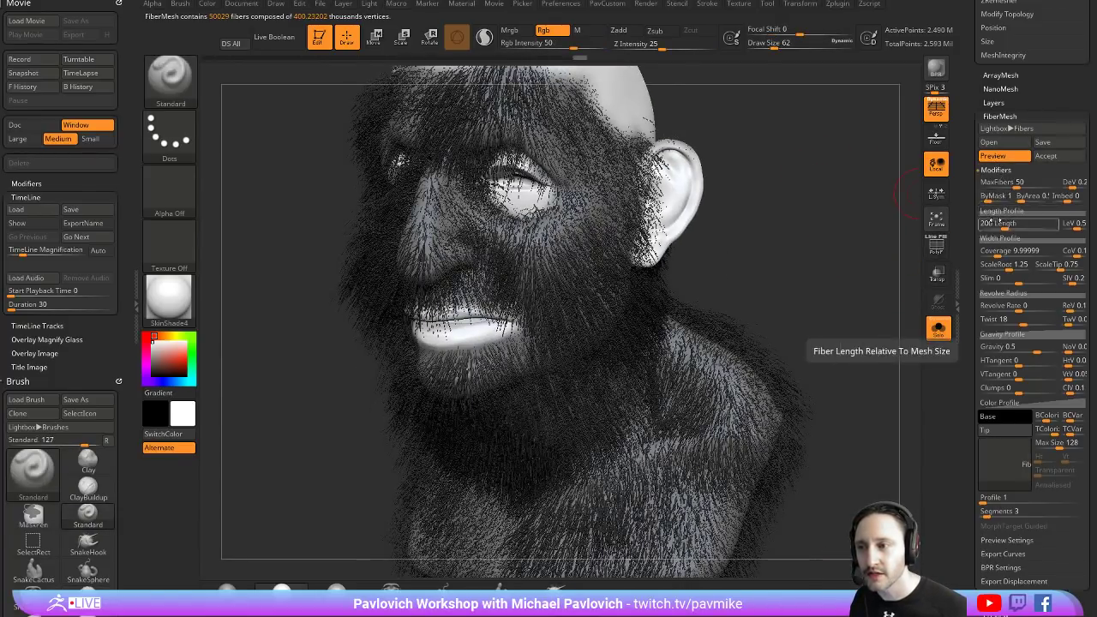
pyautogui.moveTo(998, 224)
pyautogui.mouseDown()
pyautogui.moveTo(982, 223)
pyautogui.moveTo(996, 224)
pyautogui.mouseUp()
pyautogui.moveTo(857, 257)
pyautogui.keyDown('shift'); pyautogui.mouseDown()
pyautogui.moveTo(843, 215)
pyautogui.moveTo(819, 253)
pyautogui.mouseUp(); pyautogui.keyUp('shift')
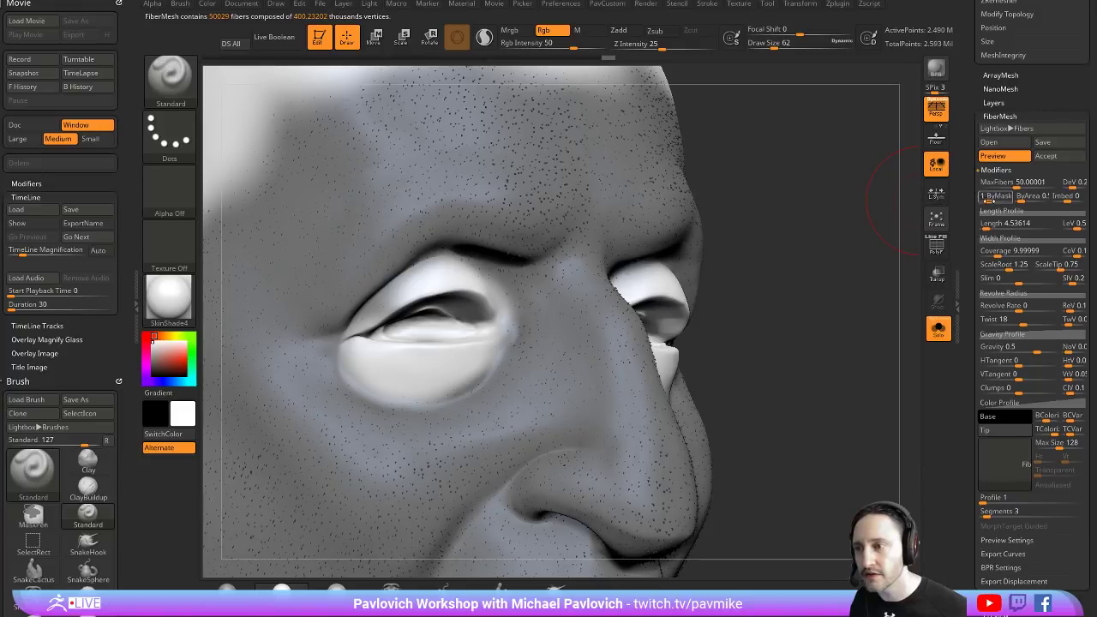
pyautogui.moveTo(996, 251); pyautogui.dragTo(988, 253)
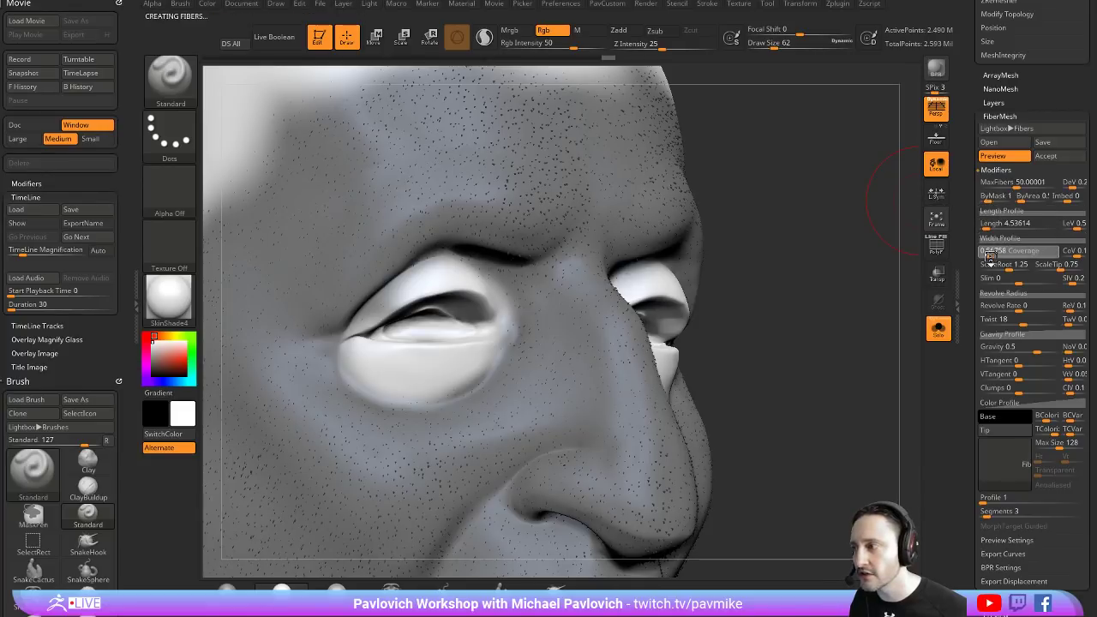
pyautogui.moveTo(862, 249); pyautogui.dragTo(778, 208)
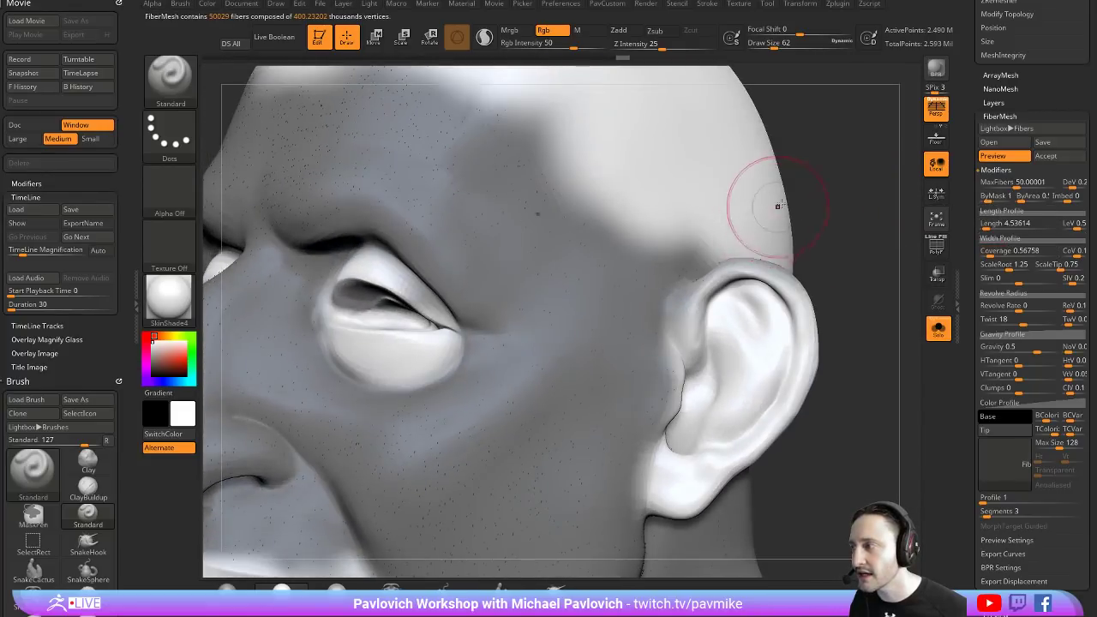
pyautogui.moveTo(857, 188); pyautogui.dragTo(886, 135)
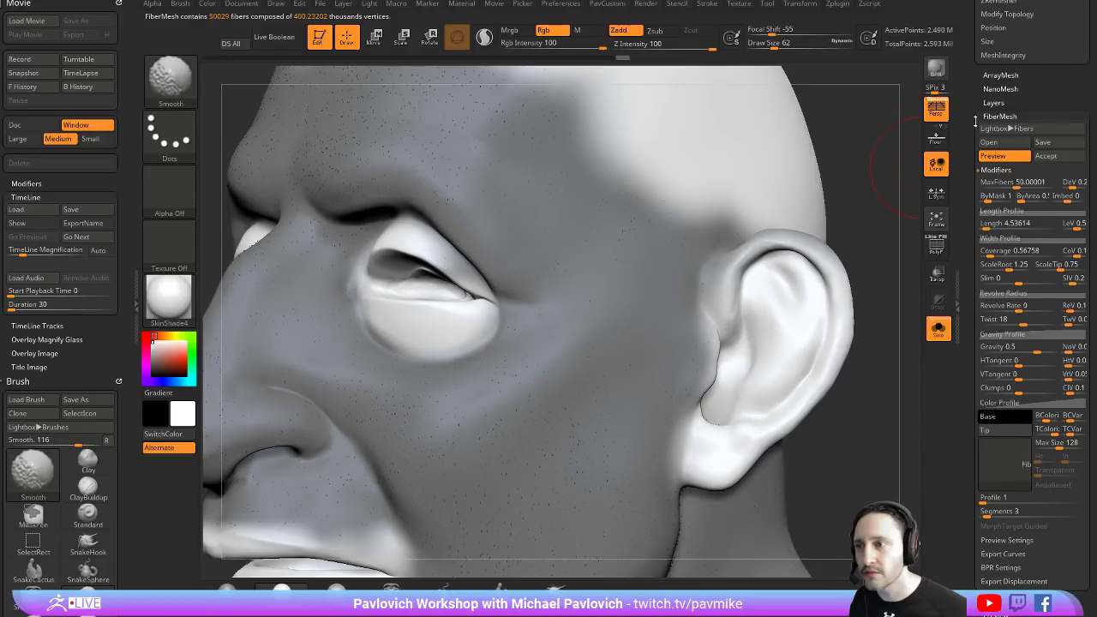
# Hide the mask display, set fiber Gravity to 0.25619, and BPR render with shadows
pyautogui.scroll(-5, 991, 189)
pyautogui.press('shift')
pyautogui.click(996, 257)
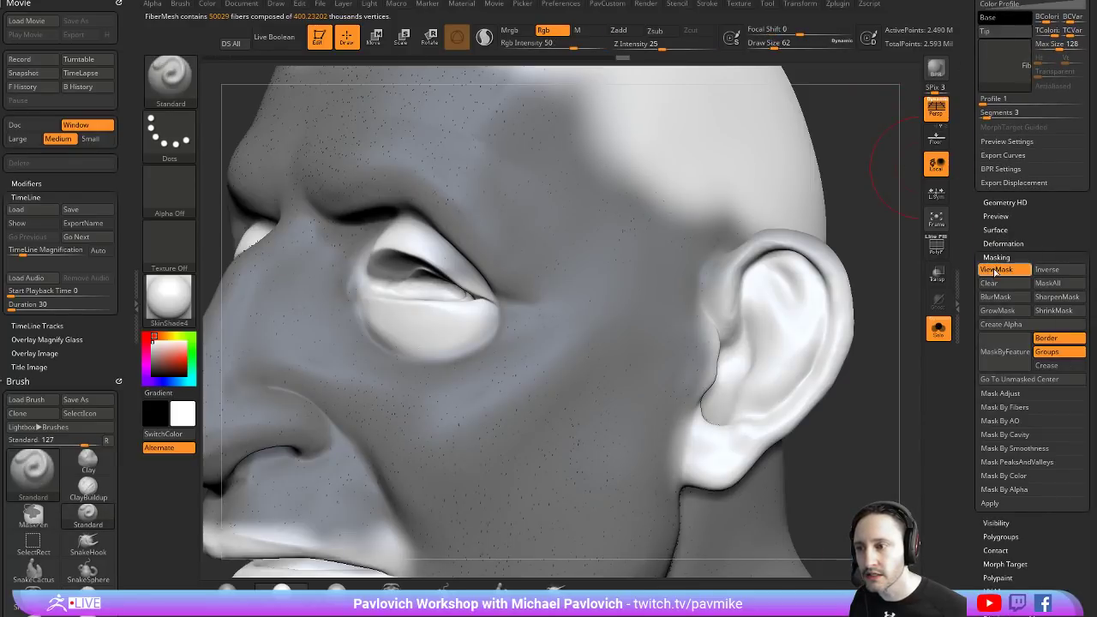
pyautogui.click(997, 271)
pyautogui.scroll(5, 996, 271)
pyautogui.moveTo(854, 152)
pyautogui.mouseDown()
pyautogui.moveTo(840, 123)
pyautogui.moveTo(889, 137)
pyautogui.mouseUp()
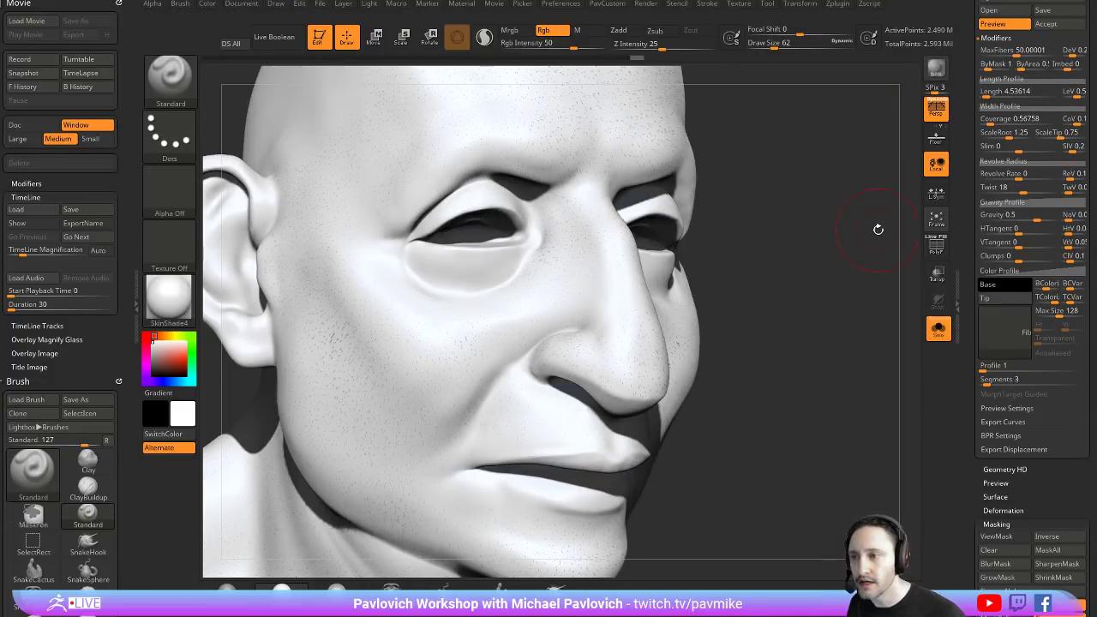
pyautogui.moveTo(1035, 216); pyautogui.dragTo(1017, 218)
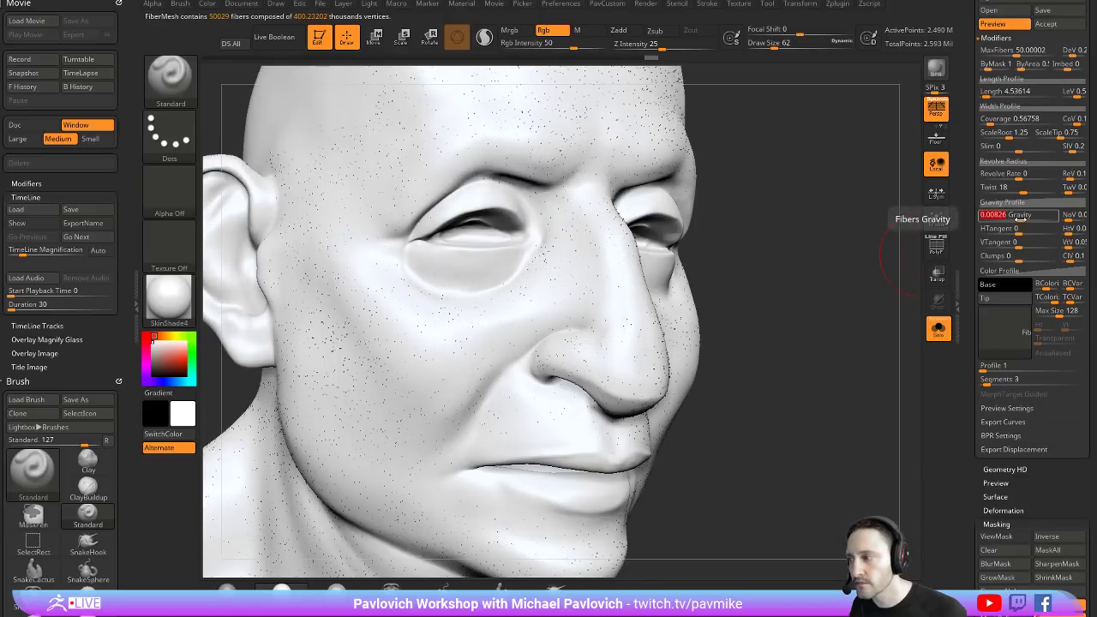
pyautogui.moveTo(1020, 218); pyautogui.dragTo(1029, 219)
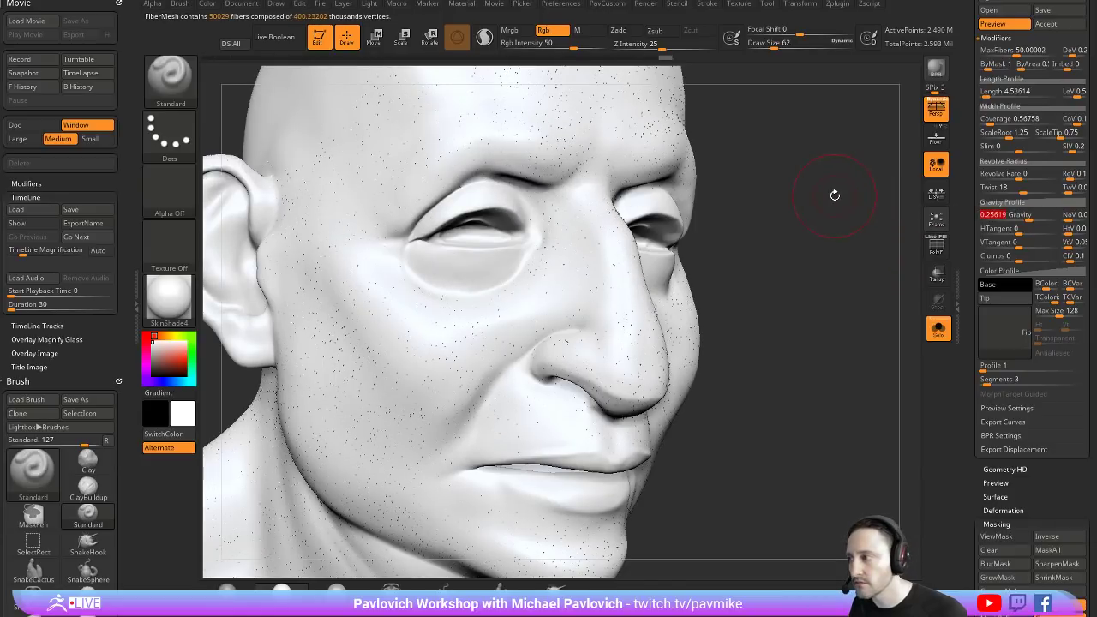
pyautogui.moveTo(832, 191)
pyautogui.mouseDown()
pyautogui.moveTo(820, 204)
pyautogui.moveTo(831, 217)
pyautogui.mouseUp()
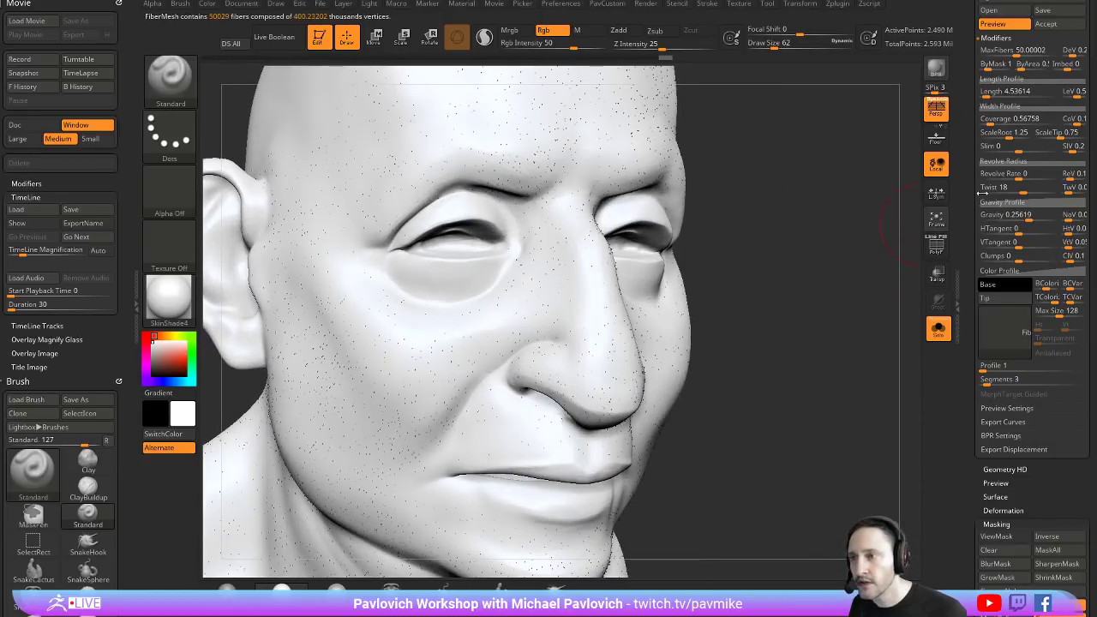
pyautogui.scroll(1, 1011, 94)
pyautogui.moveTo(1006, 78); pyautogui.dragTo(1021, 79)
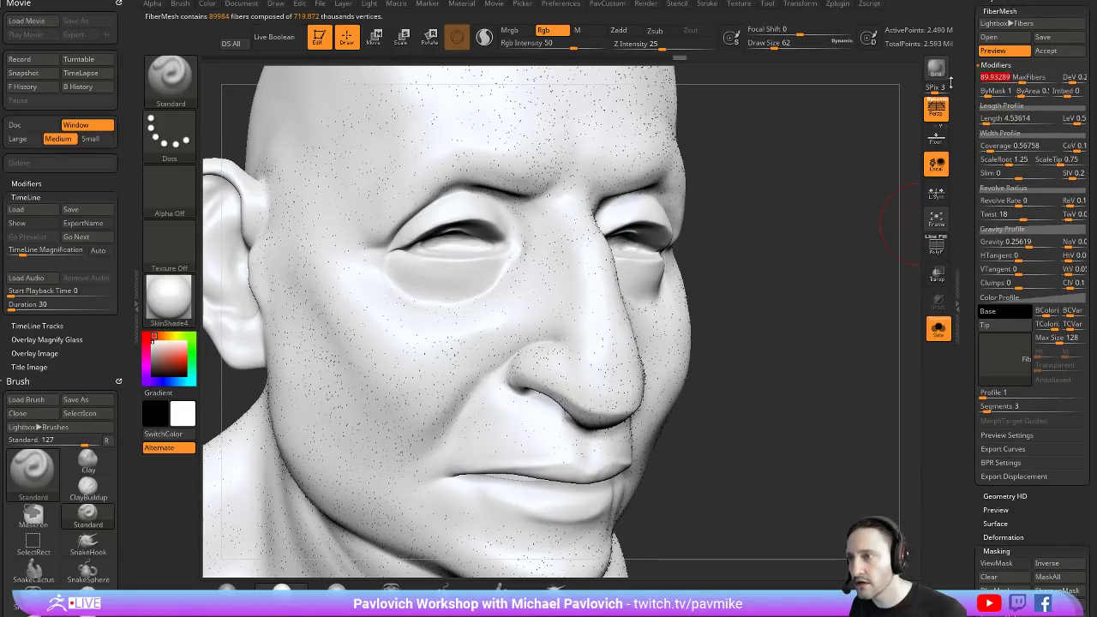
pyautogui.hotkey('shift', 'r')
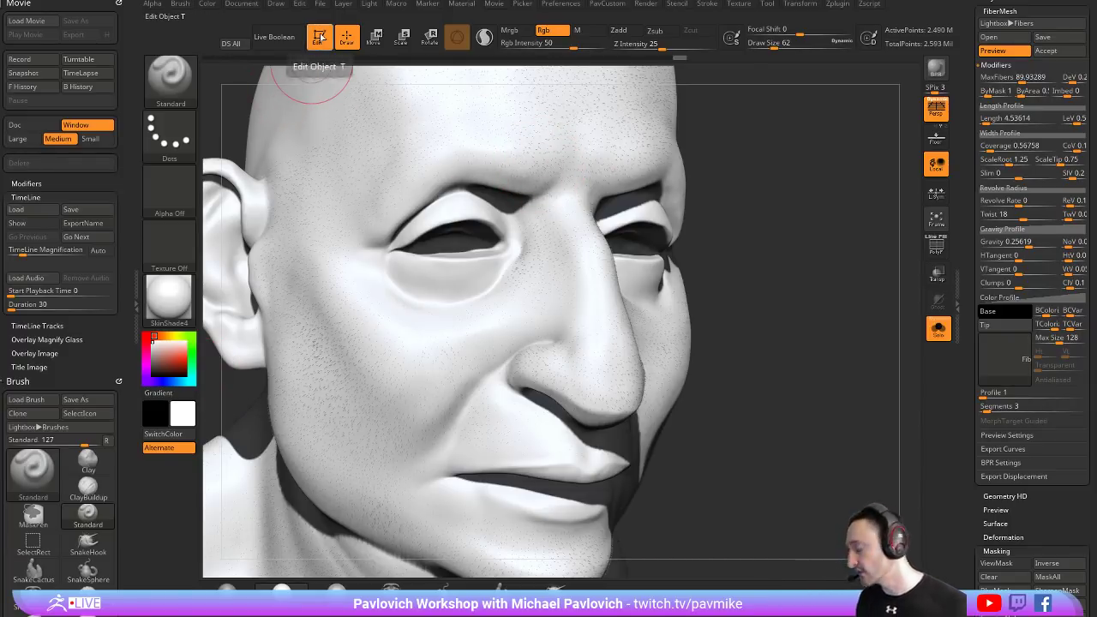
# Clear the canvas and load the DemoSoldier.ZTL sample from Lightbox's Tool tab
pyautogui.click(318, 36)
pyautogui.hotkey('ctrl', 'n')
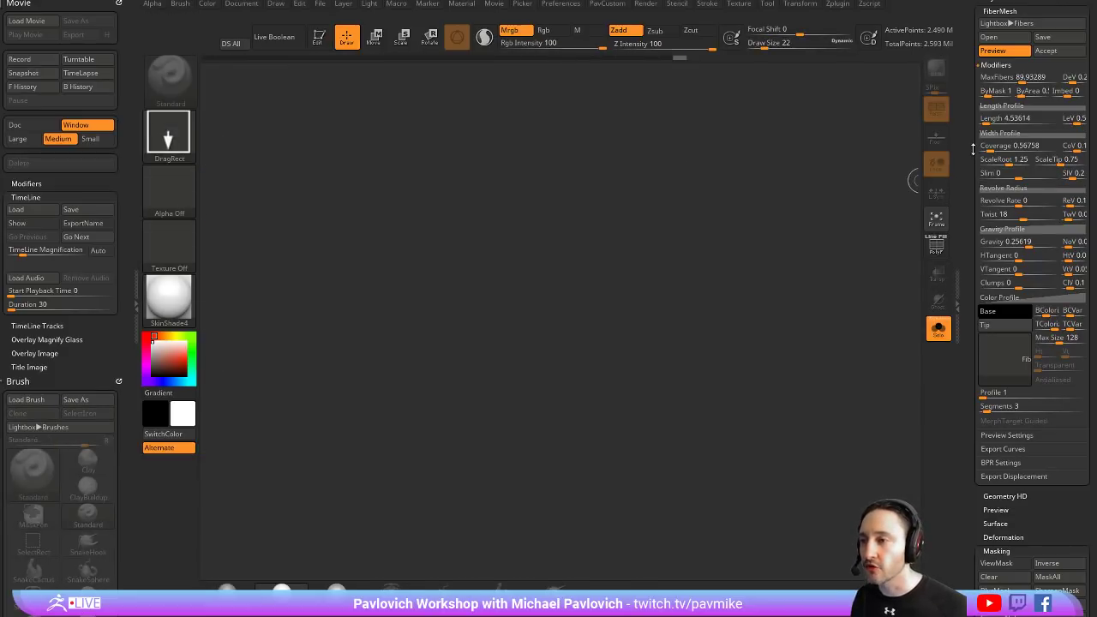
pyautogui.scroll(10, 972, 150)
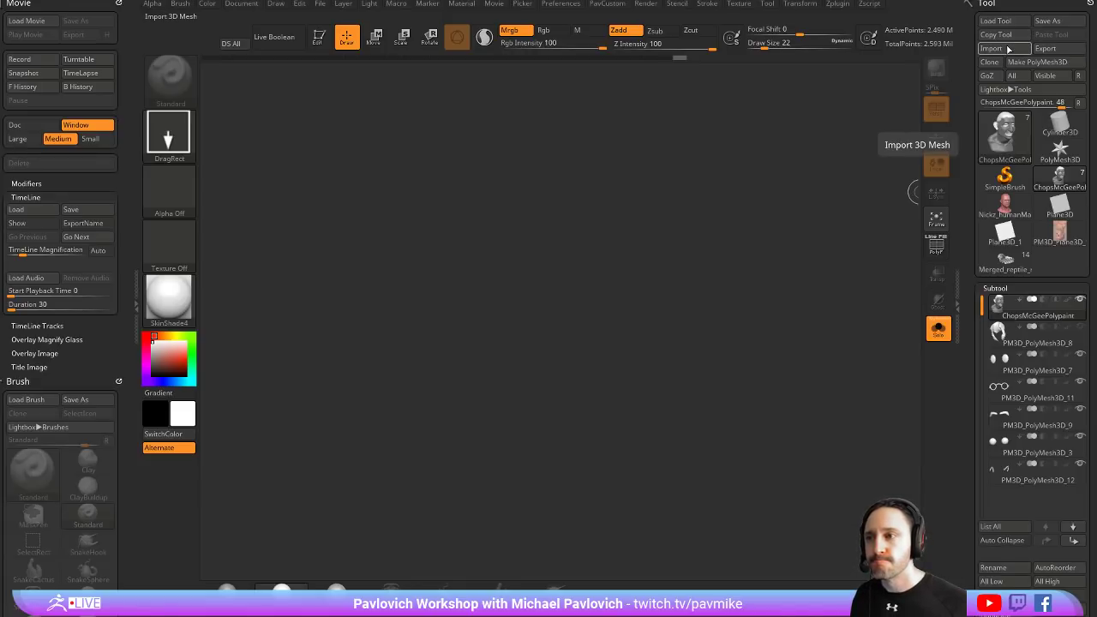
pyautogui.click(996, 21)
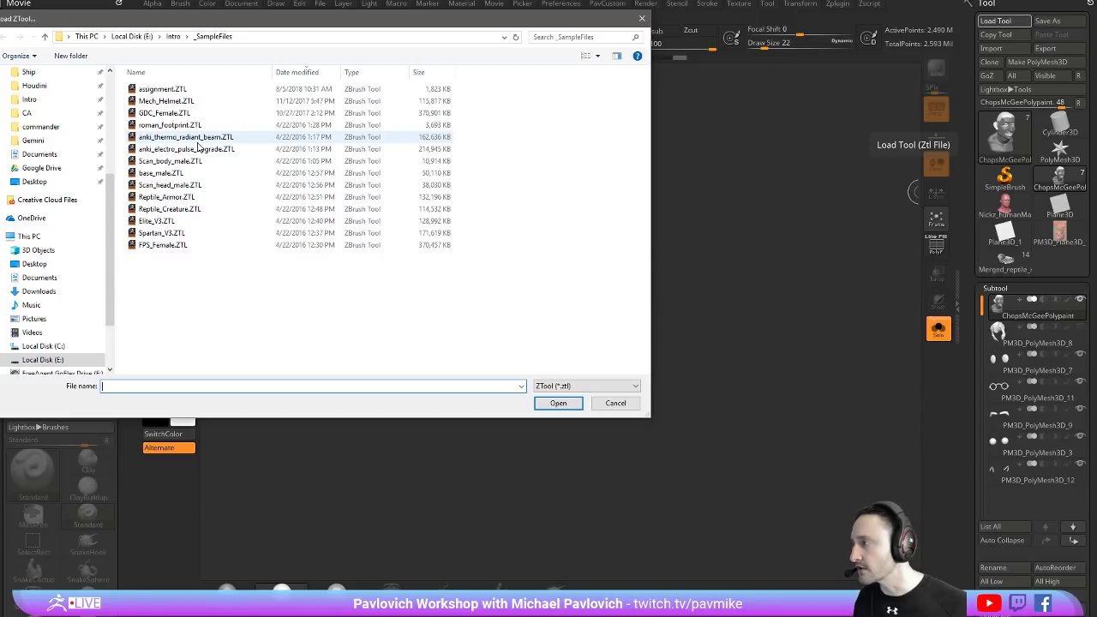
pyautogui.click(616, 403)
pyautogui.press(',')
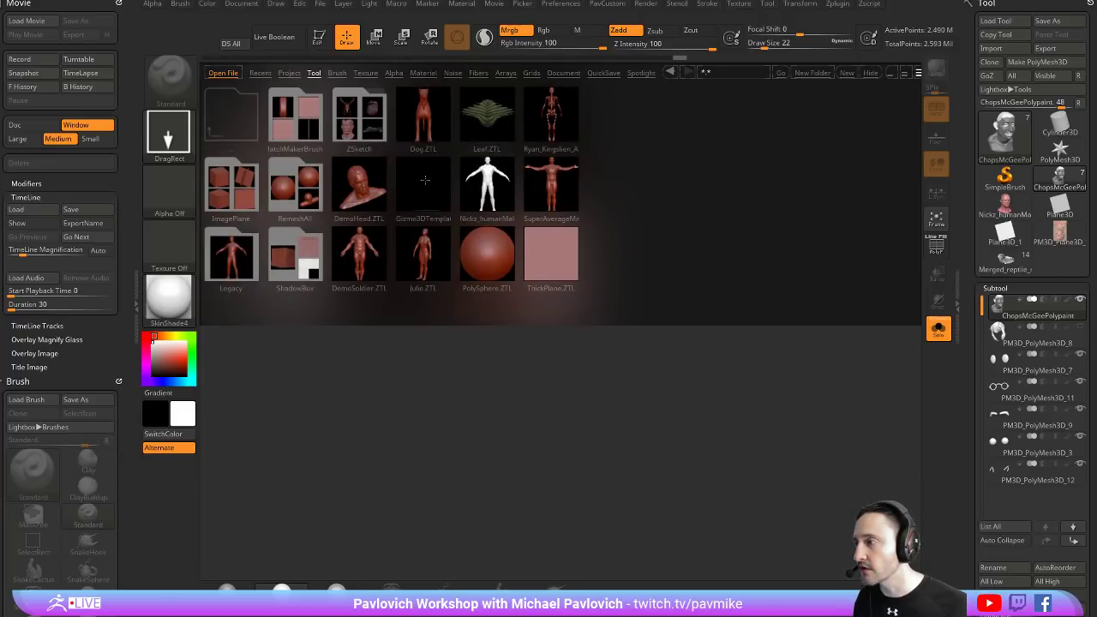
pyautogui.doubleClick(364, 246)
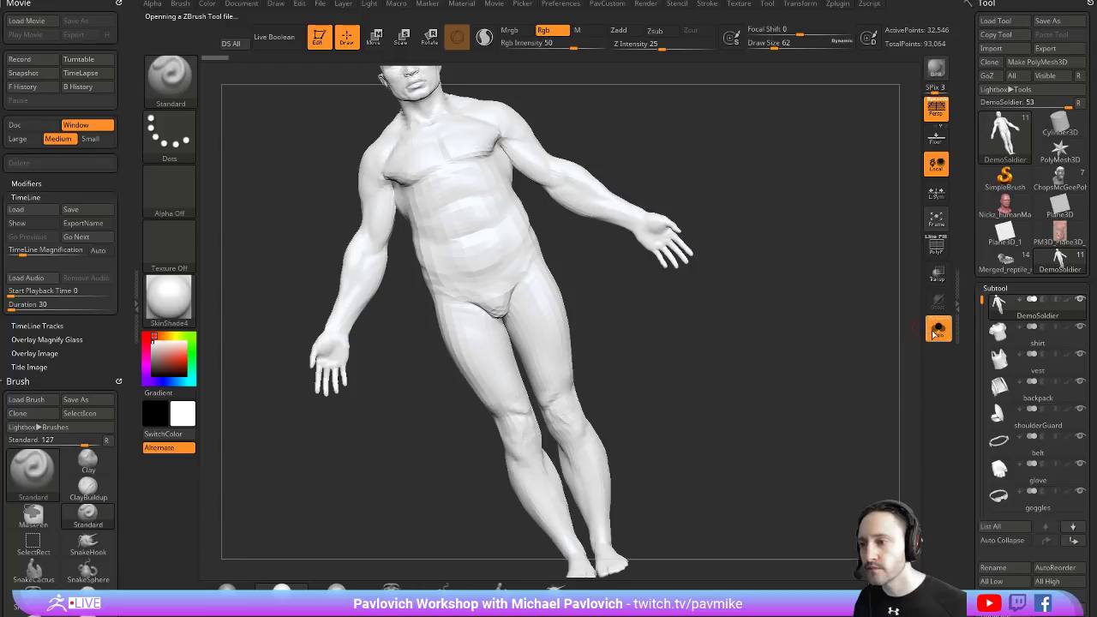
# Merge the soldier's visible subtools into a single Merged_DemoSoldier mesh
pyautogui.moveTo(827, 317)
pyautogui.mouseDown()
pyautogui.moveTo(832, 286)
pyautogui.moveTo(769, 261)
pyautogui.moveTo(795, 239)
pyautogui.moveTo(689, 272)
pyautogui.mouseUp()
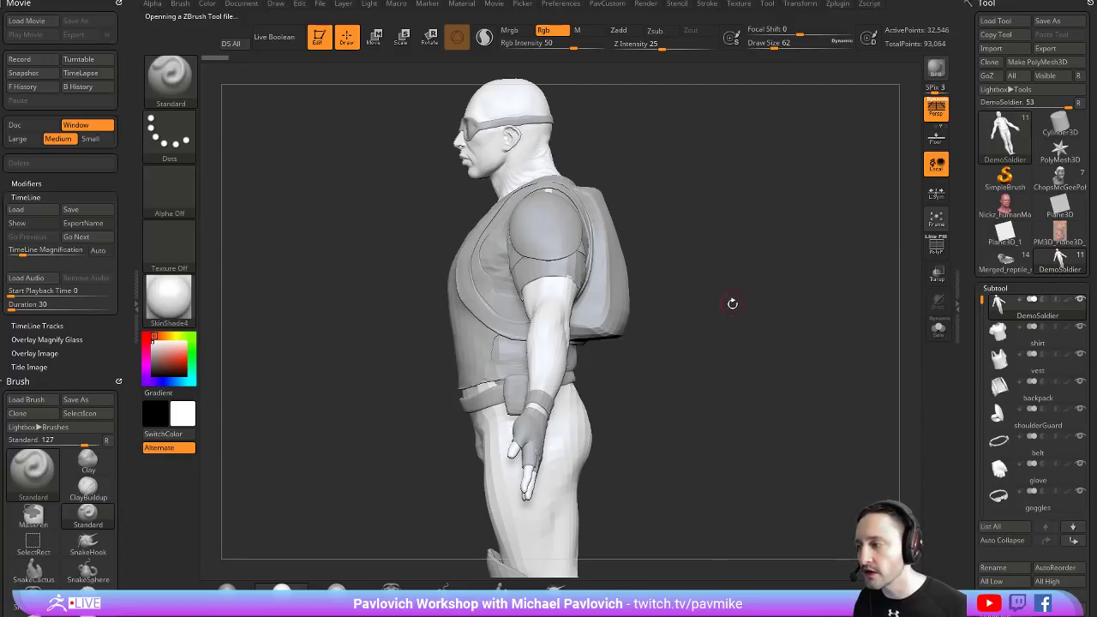
pyautogui.keyDown('shift'); pyautogui.moveTo(733, 304); pyautogui.dragTo(779, 309); pyautogui.keyUp('shift')
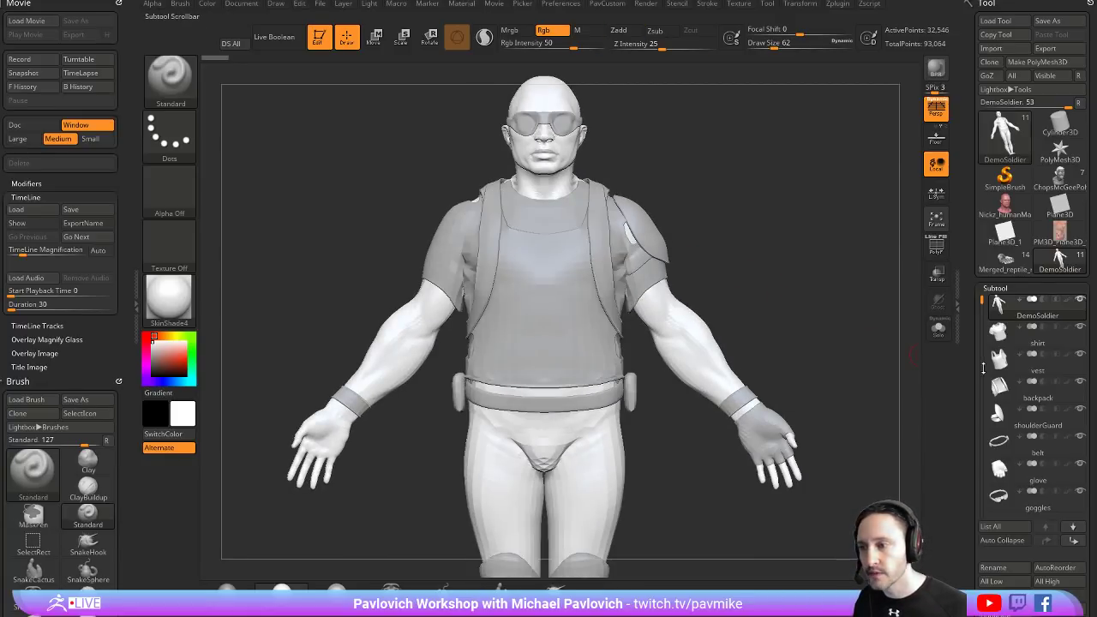
pyautogui.scroll(-5, 1028, 309)
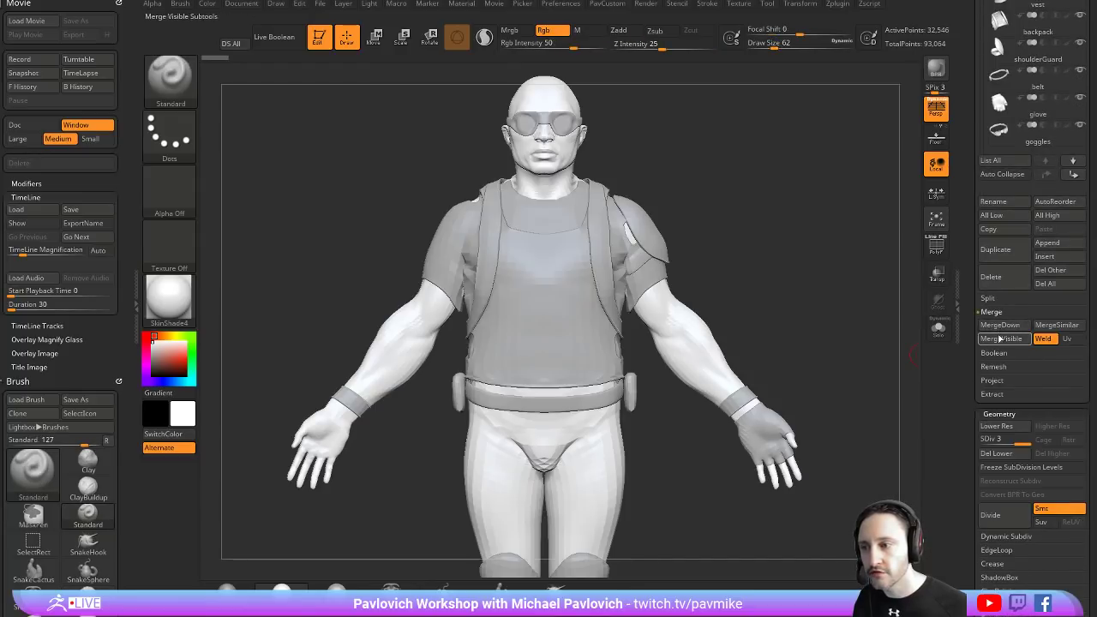
pyautogui.scroll(5, 990, 249)
pyautogui.click(1059, 136)
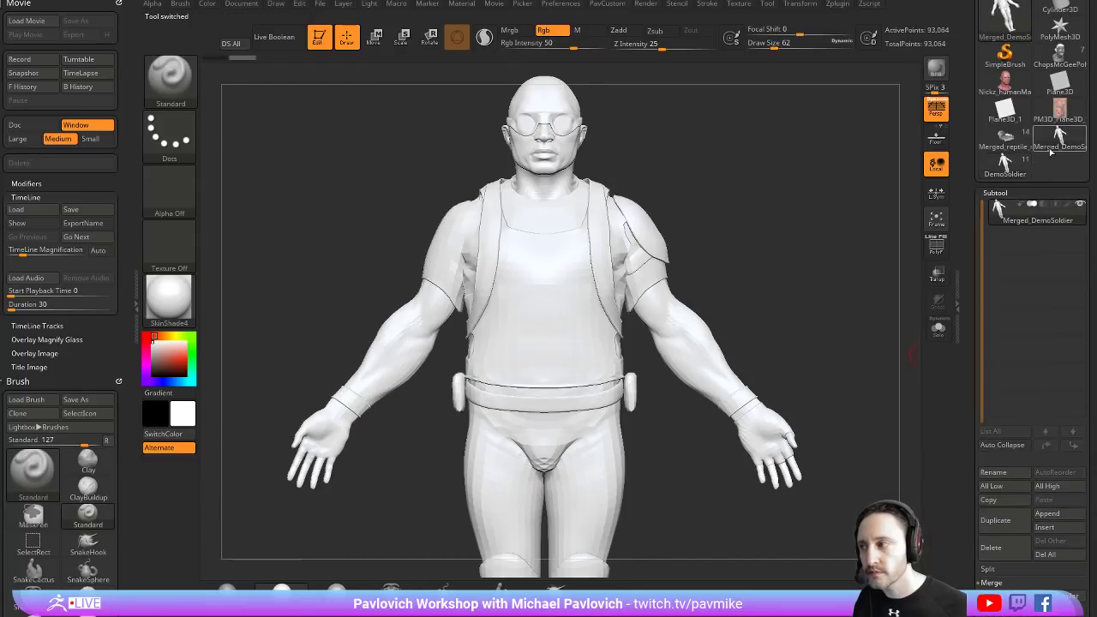
# Remesh the merged soldier with Remesh By Dynamesh from the gizmo's deformer list
pyautogui.press('w')
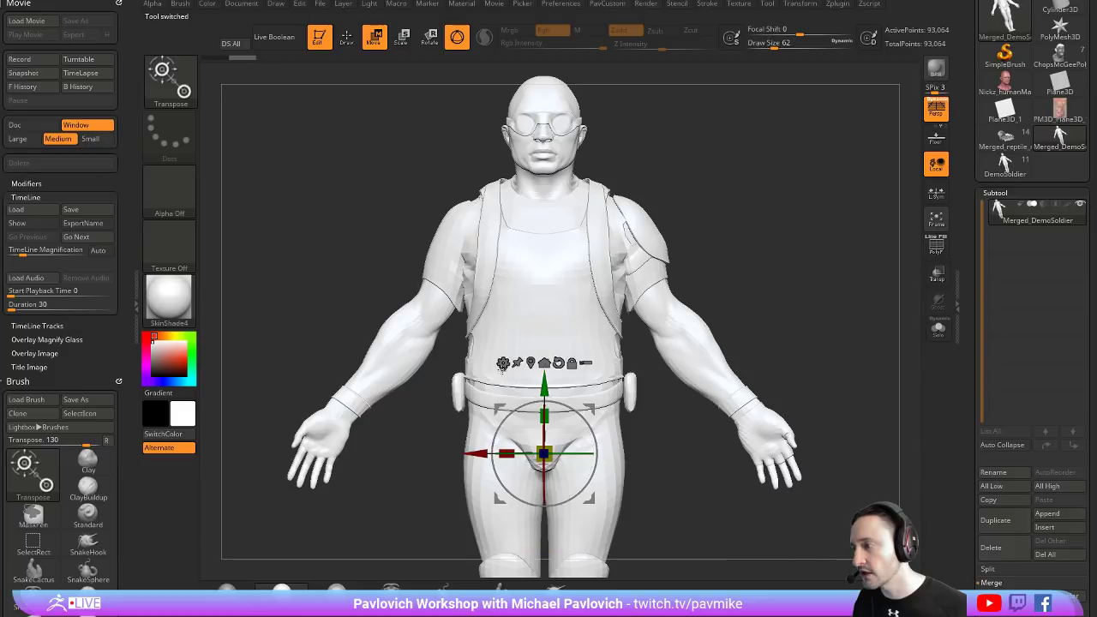
pyautogui.click(503, 362)
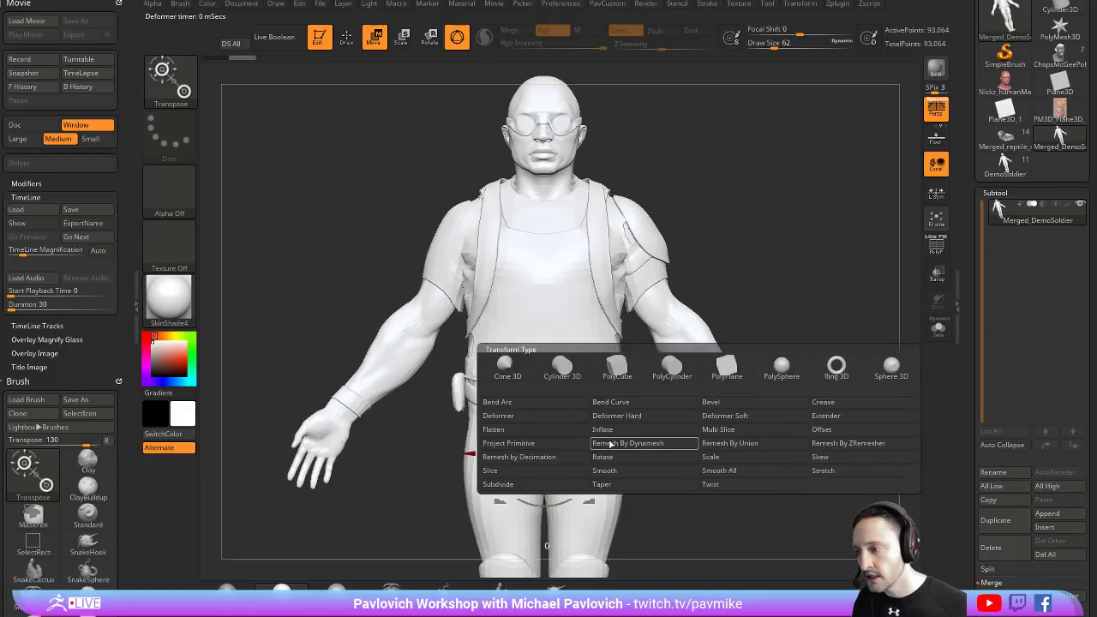
pyautogui.click(656, 446)
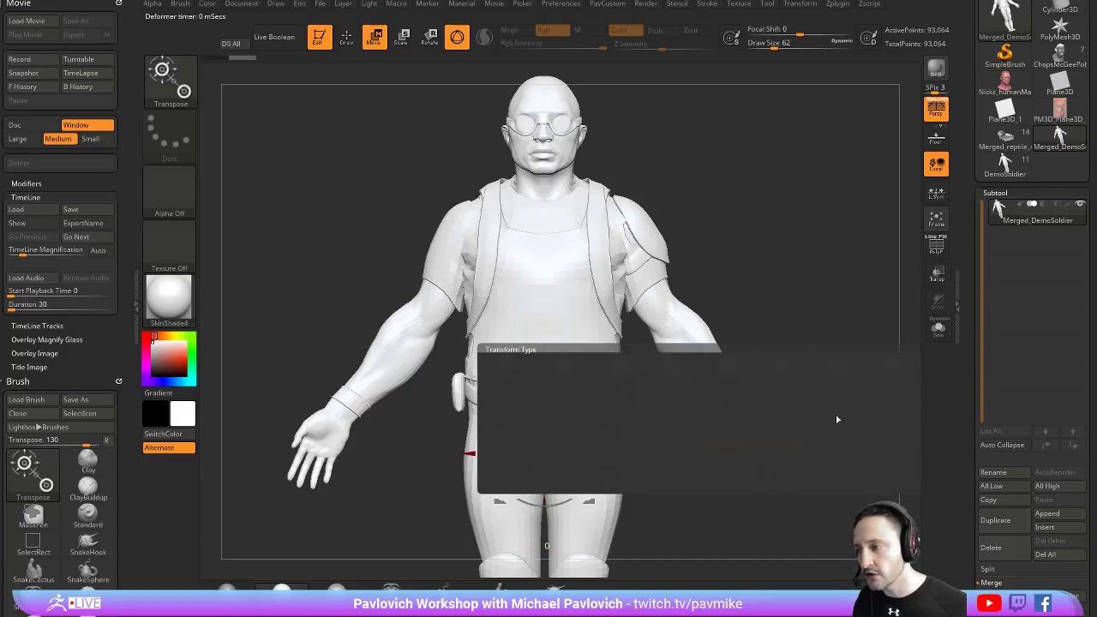
# Compare against the original DemoSoldier, then select the Merged_DemoSoldier subtool
pyautogui.click(1004, 168)
pyautogui.scroll(-5, 965, 151)
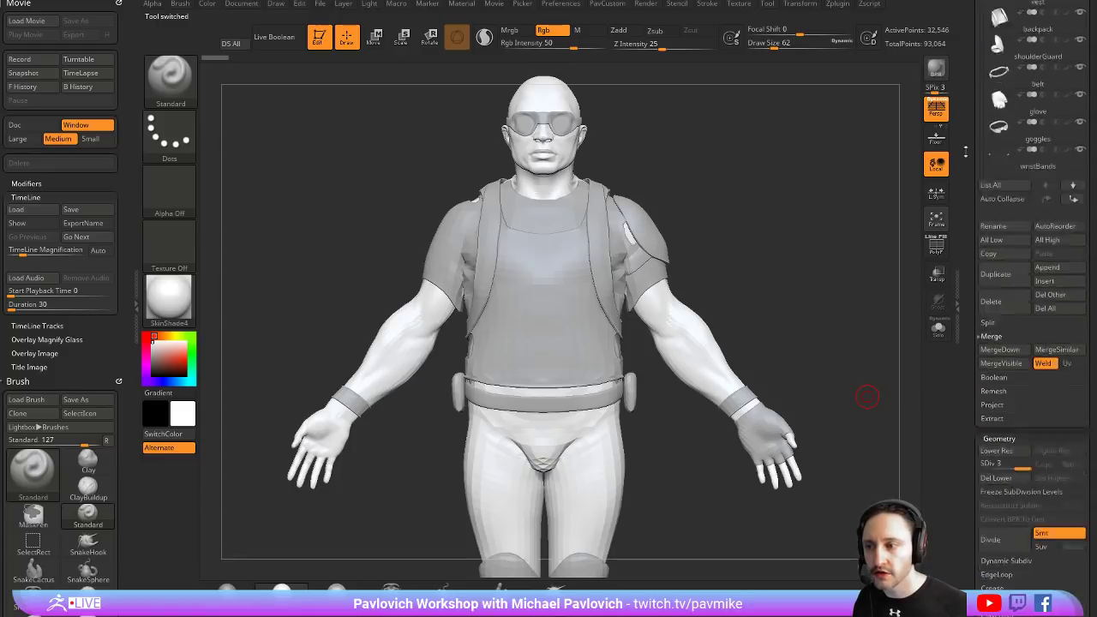
pyautogui.scroll(-5, 968, 152)
pyautogui.press('shift')
pyautogui.click(993, 112)
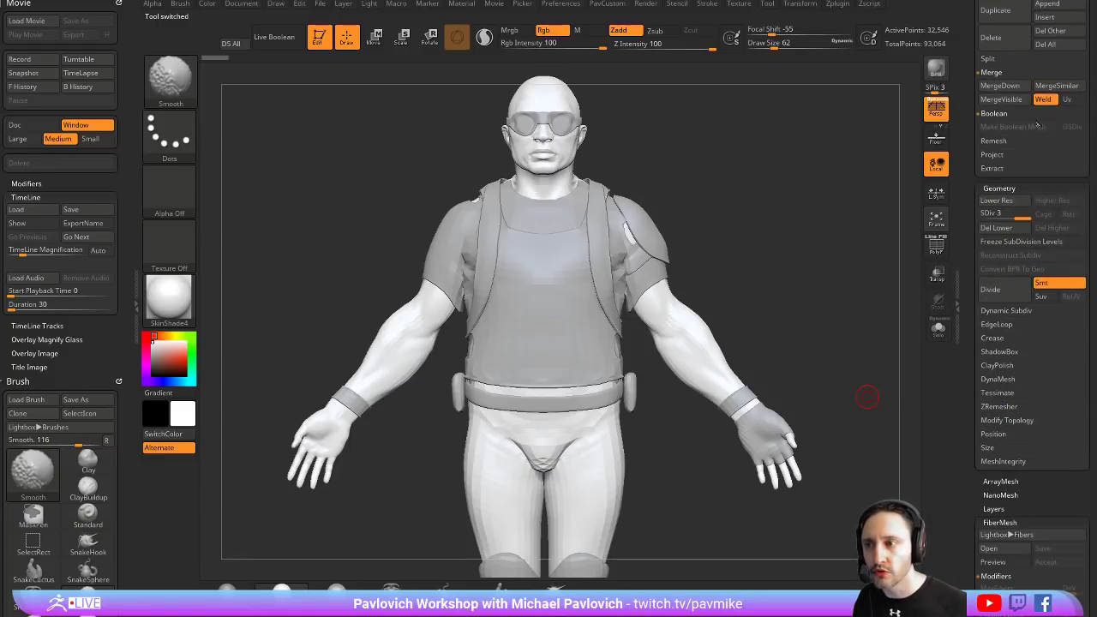
pyautogui.scroll(10, 969, 112)
pyautogui.click(1004, 282)
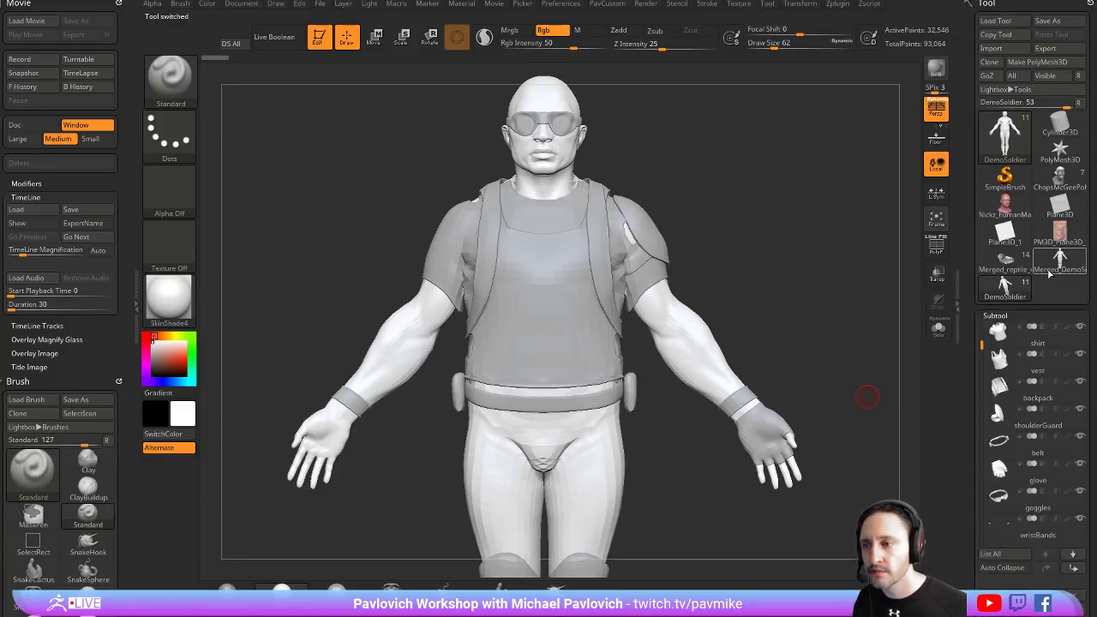
# Check the merged soldier's polygroups with PolyF, hiding a slice and then unhiding everything
pyautogui.moveTo(773, 228); pyautogui.dragTo(913, 263)
pyautogui.hotkey('shift', 'f')
pyautogui.moveTo(808, 245)
pyautogui.mouseDown()
pyautogui.moveTo(837, 262)
pyautogui.moveTo(816, 240)
pyautogui.moveTo(715, 254)
pyautogui.moveTo(824, 221)
pyautogui.moveTo(674, 220)
pyautogui.mouseUp()
pyautogui.keyDown('ctrl'); pyautogui.keyDown('shift'); pyautogui.moveTo(432, 120); pyautogui.dragTo(574, 540); pyautogui.keyUp('shift'); pyautogui.keyUp('ctrl')
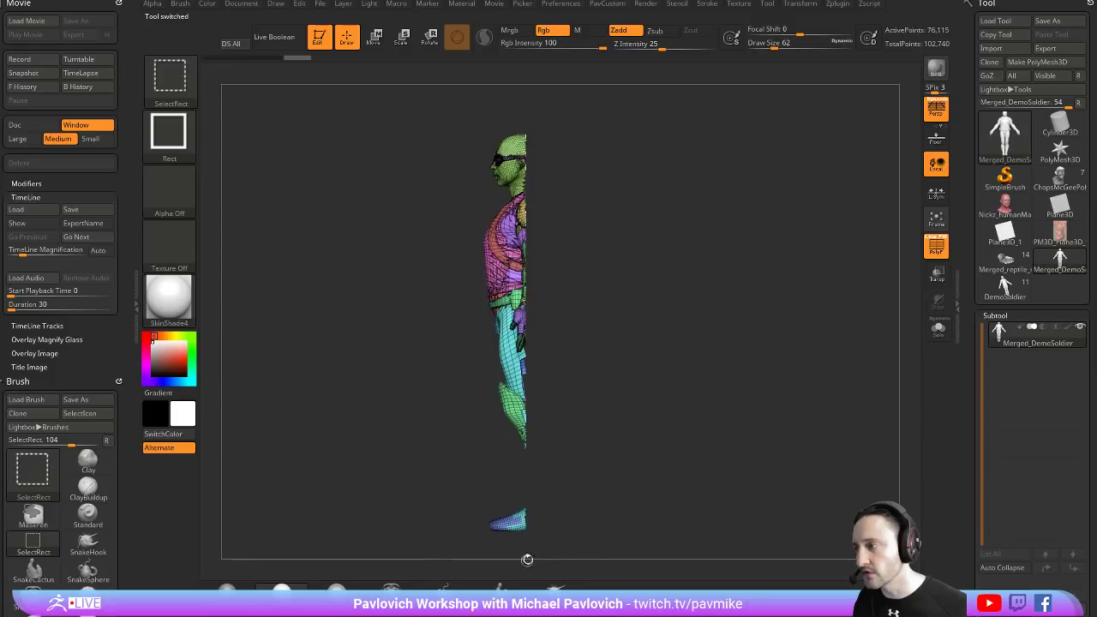
pyautogui.moveTo(686, 386); pyautogui.dragTo(597, 360)
pyautogui.keyDown('ctrl'); pyautogui.keyDown('shift'); pyautogui.click(756, 258); pyautogui.keyUp('shift'); pyautogui.keyUp('ctrl')
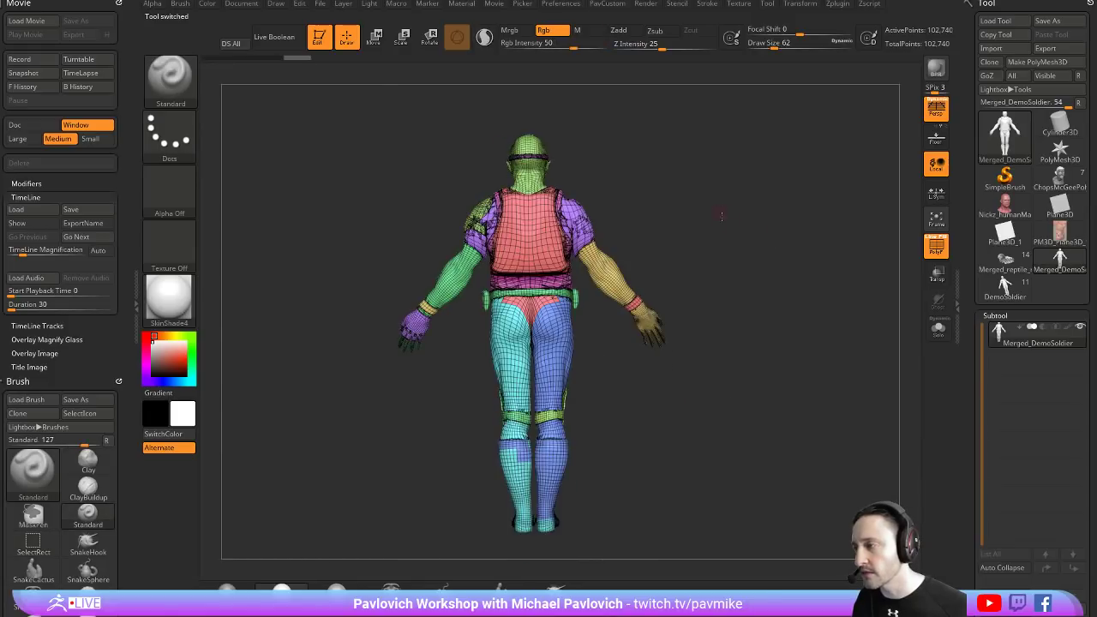
pyautogui.moveTo(756, 259)
pyautogui.mouseDown()
pyautogui.moveTo(793, 164)
pyautogui.moveTo(705, 311)
pyautogui.moveTo(827, 268)
pyautogui.moveTo(807, 262)
pyautogui.mouseUp()
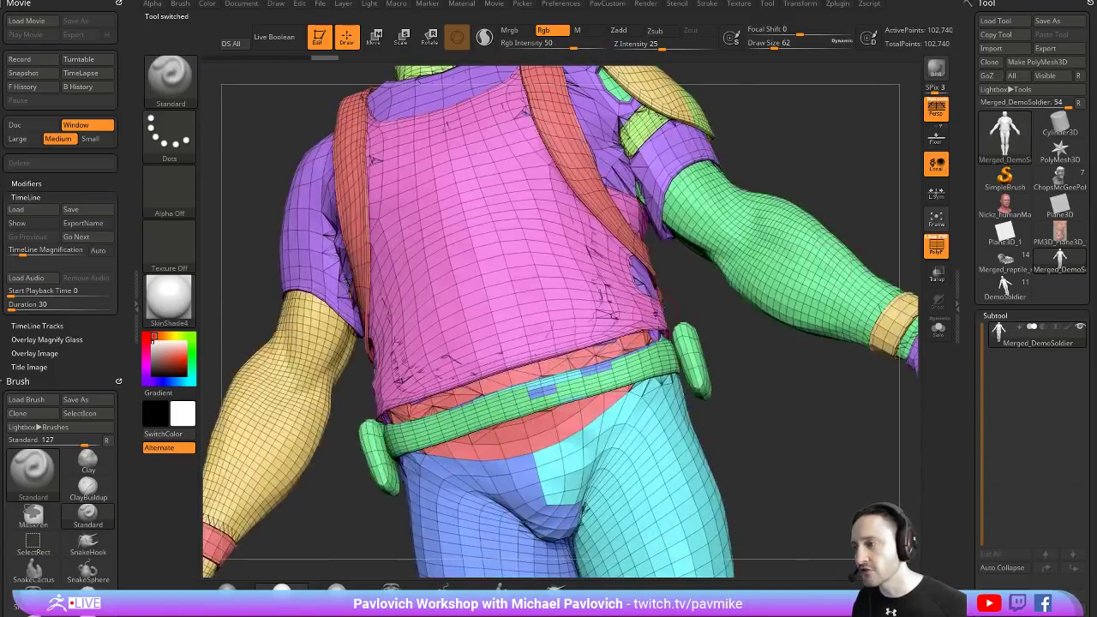
# Set brush draw size to 37 and show the 102,740-point mesh plain white
pyautogui.press('s')
pyautogui.moveTo(703, 307); pyautogui.dragTo(682, 307)
pyautogui.moveTo(686, 307)
pyautogui.mouseDown()
pyautogui.moveTo(861, 190)
pyautogui.moveTo(843, 237)
pyautogui.mouseUp()
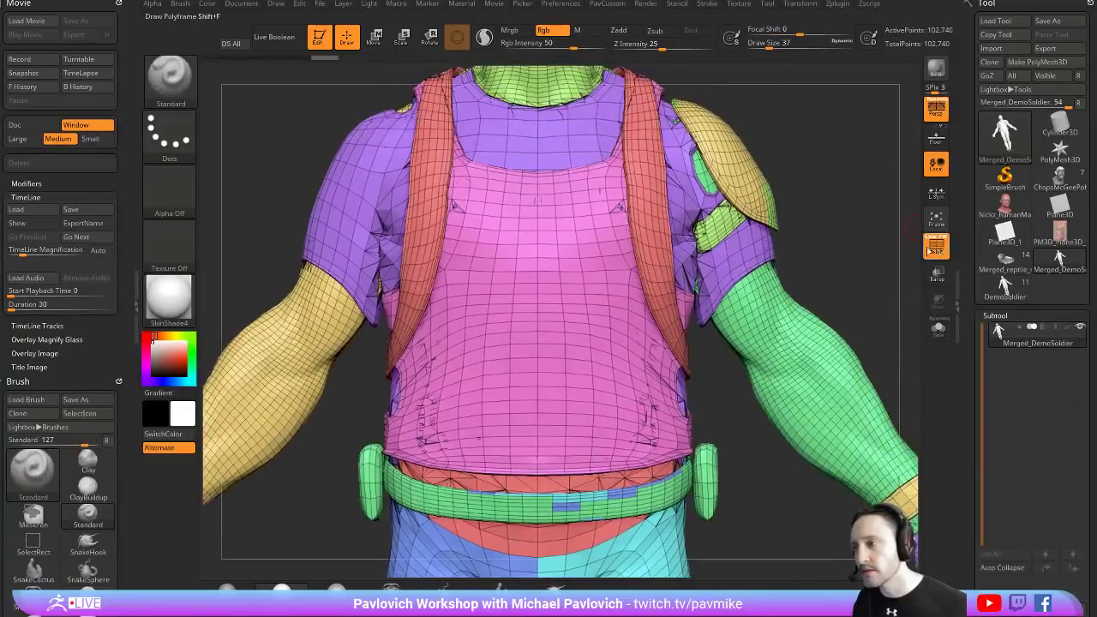
pyautogui.click(935, 246)
pyautogui.moveTo(908, 257); pyautogui.dragTo(857, 248)
pyautogui.moveTo(681, 273); pyautogui.dragTo(715, 396, button='right')
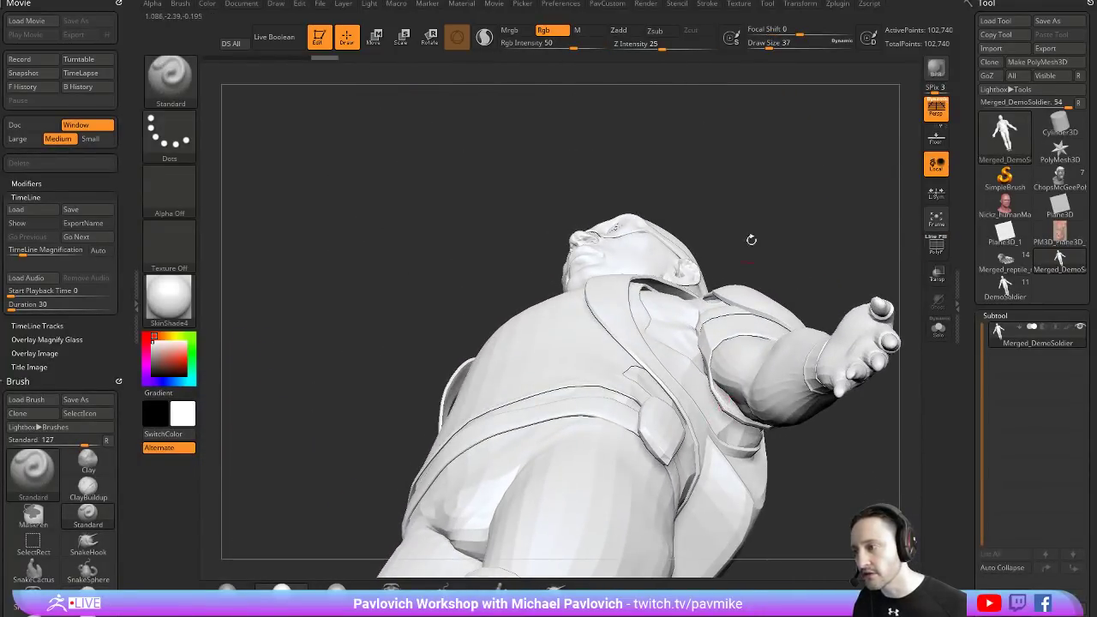
pyautogui.moveTo(751, 240)
pyautogui.mouseDown()
pyautogui.moveTo(655, 239)
pyautogui.moveTo(642, 216)
pyautogui.mouseUp()
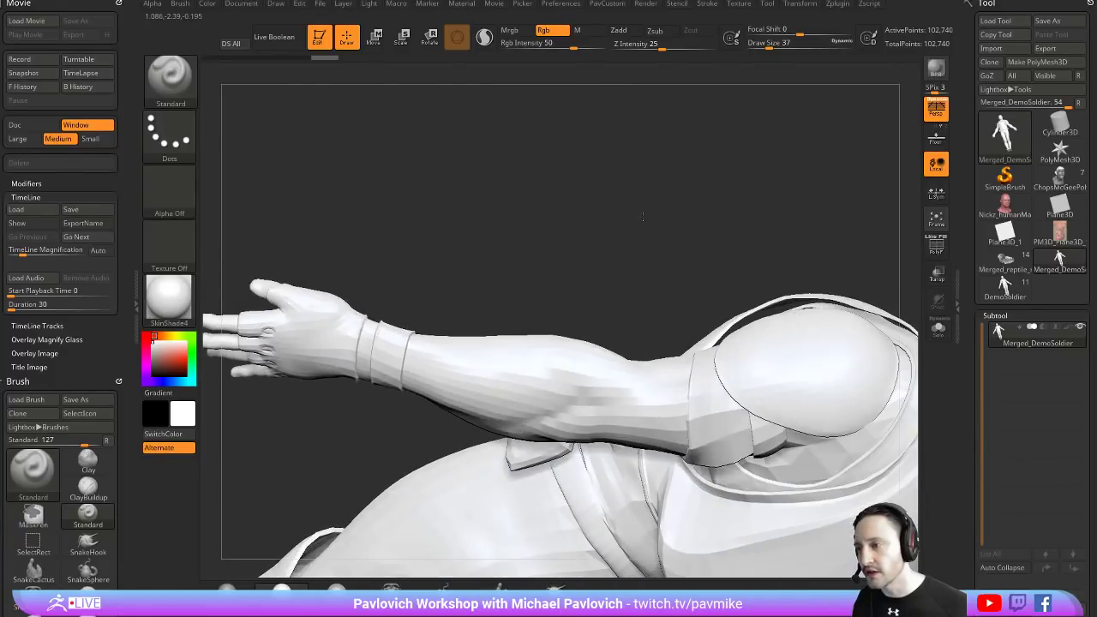
pyautogui.moveTo(746, 331)
pyautogui.mouseDown(button='right')
pyautogui.moveTo(824, 202)
pyautogui.moveTo(834, 263)
pyautogui.moveTo(794, 292)
pyautogui.mouseUp(button='right')
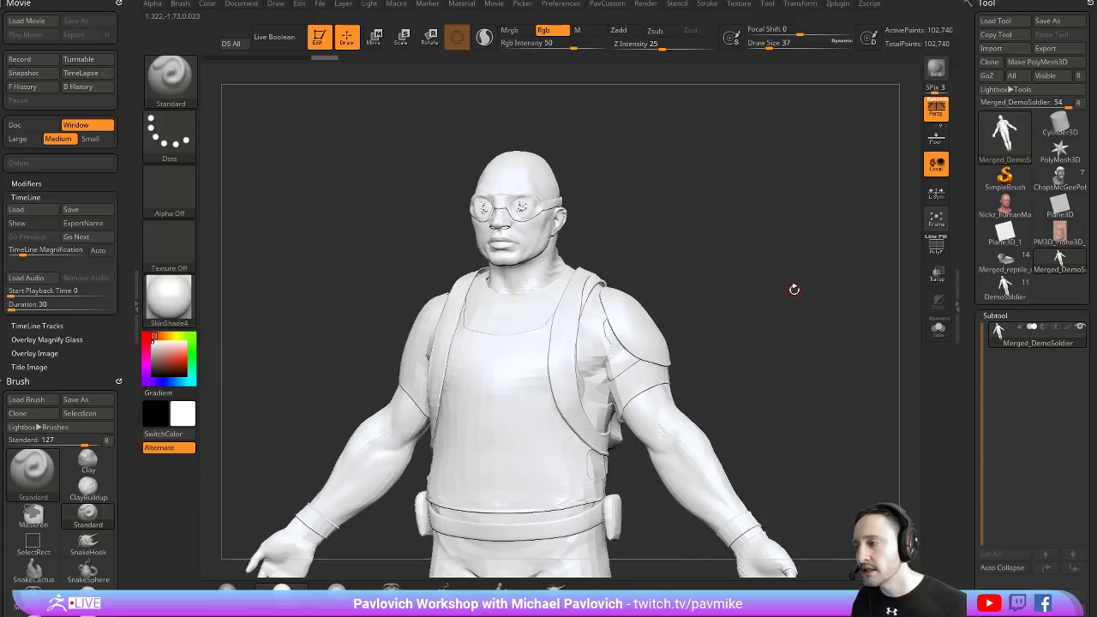
pyautogui.moveTo(968, 378); pyautogui.dragTo(968, 140)
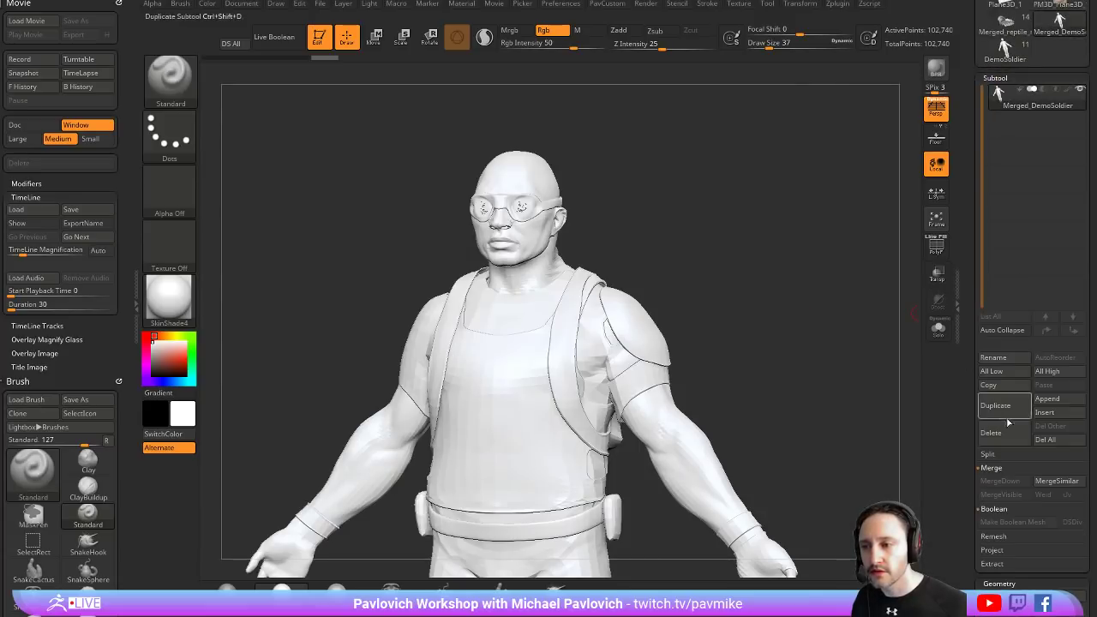
# Delete all the merged soldier's subtools and bring up the Merged_reptile dragon bust, framed
pyautogui.click(1045, 440)
pyautogui.click(898, 469)
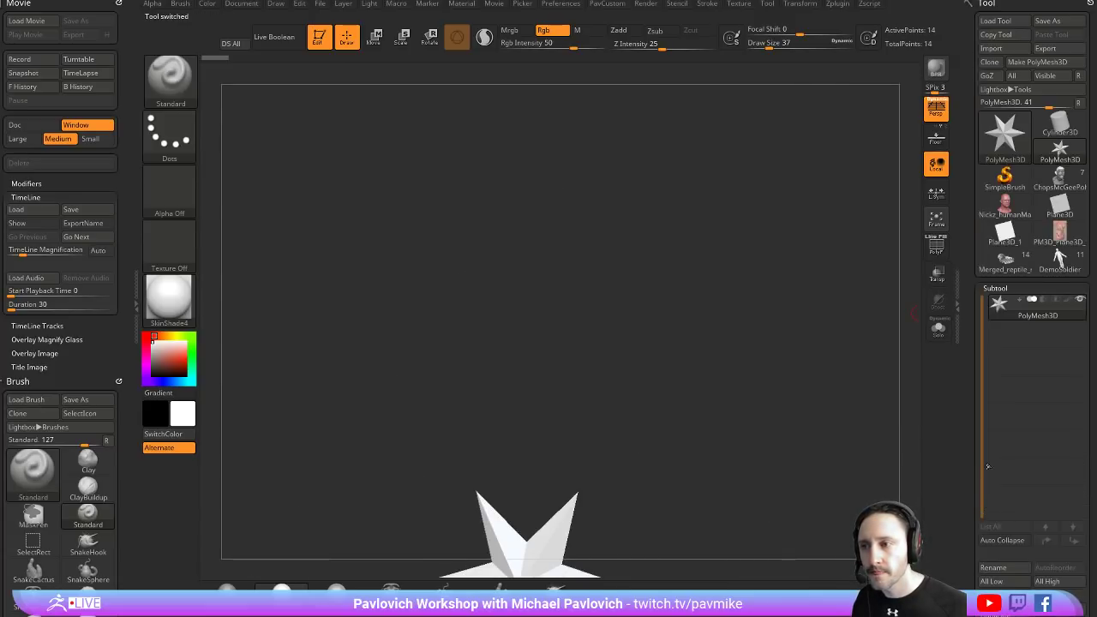
pyautogui.click(1007, 264)
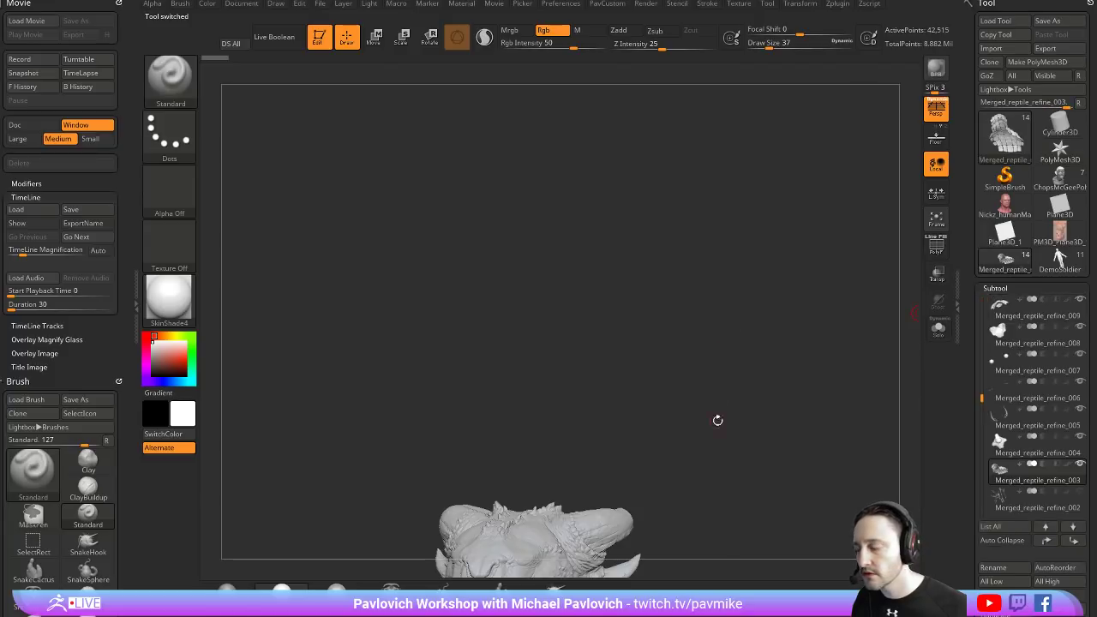
pyautogui.press('f')
pyautogui.moveTo(745, 195); pyautogui.dragTo(720, 341)
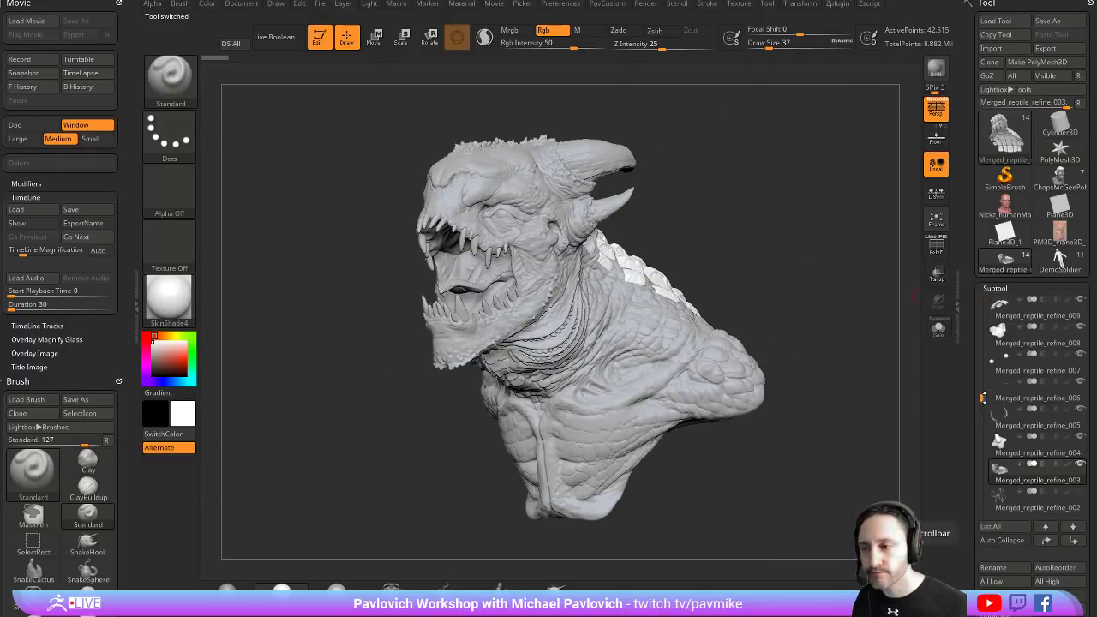
# Turn on Live Boolean and generate a boolean union mesh from the bust's subtools
pyautogui.scroll(-5, 982, 398)
pyautogui.scroll(-5, 972, 326)
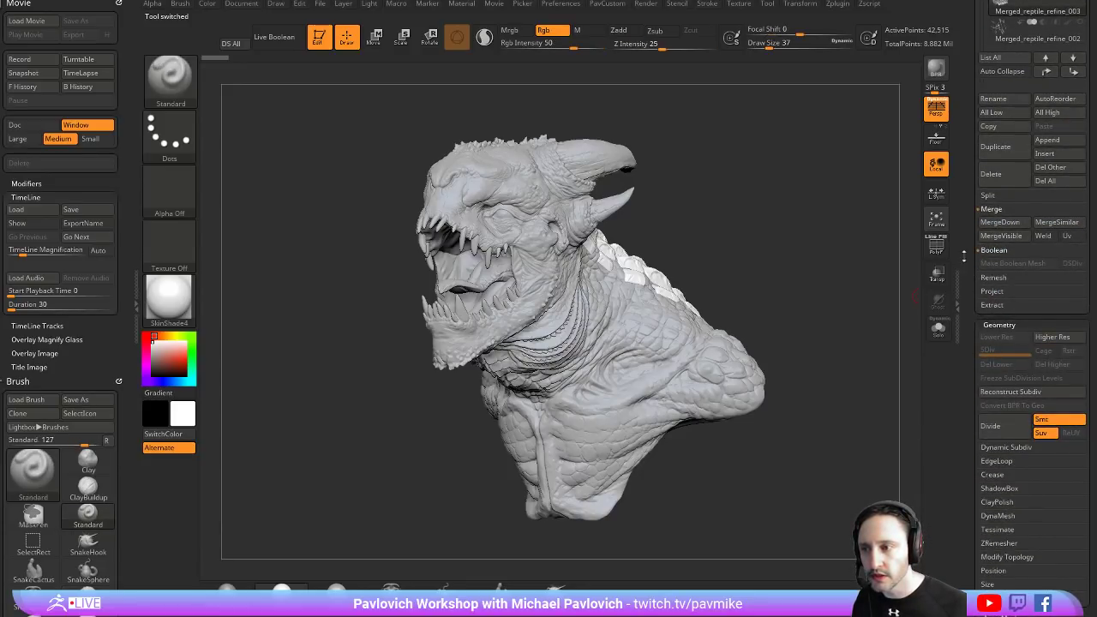
pyautogui.click(274, 37)
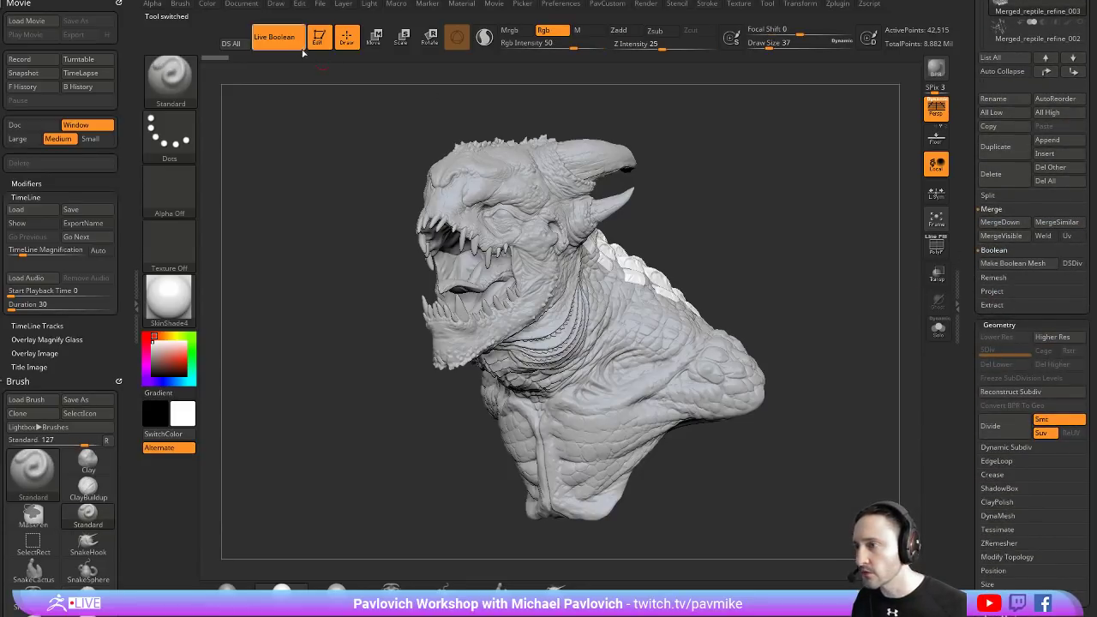
pyautogui.click(1013, 263)
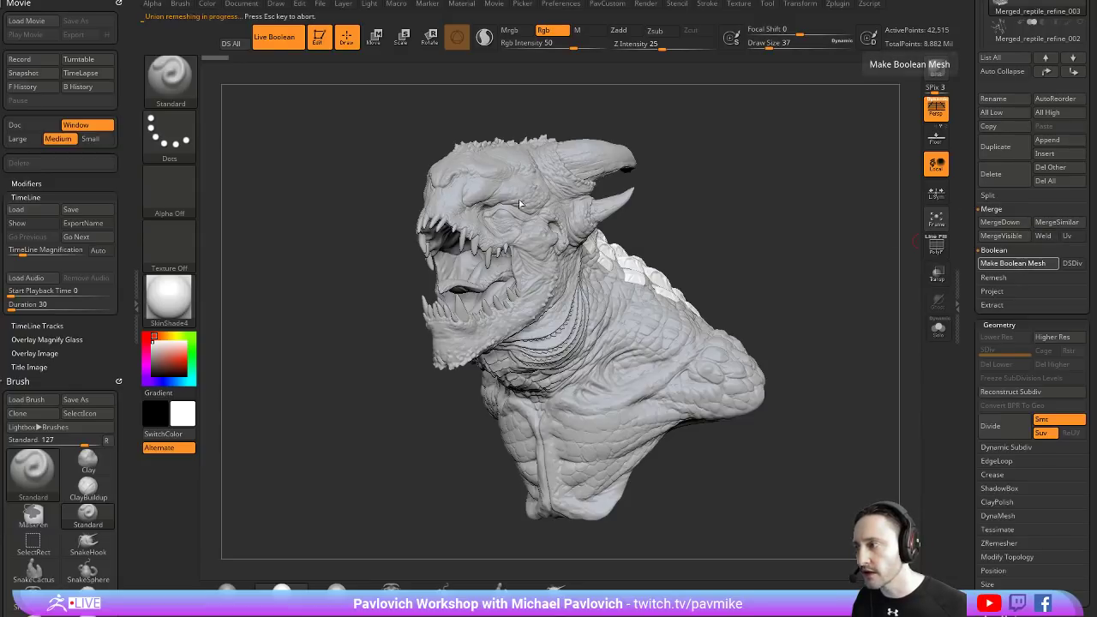
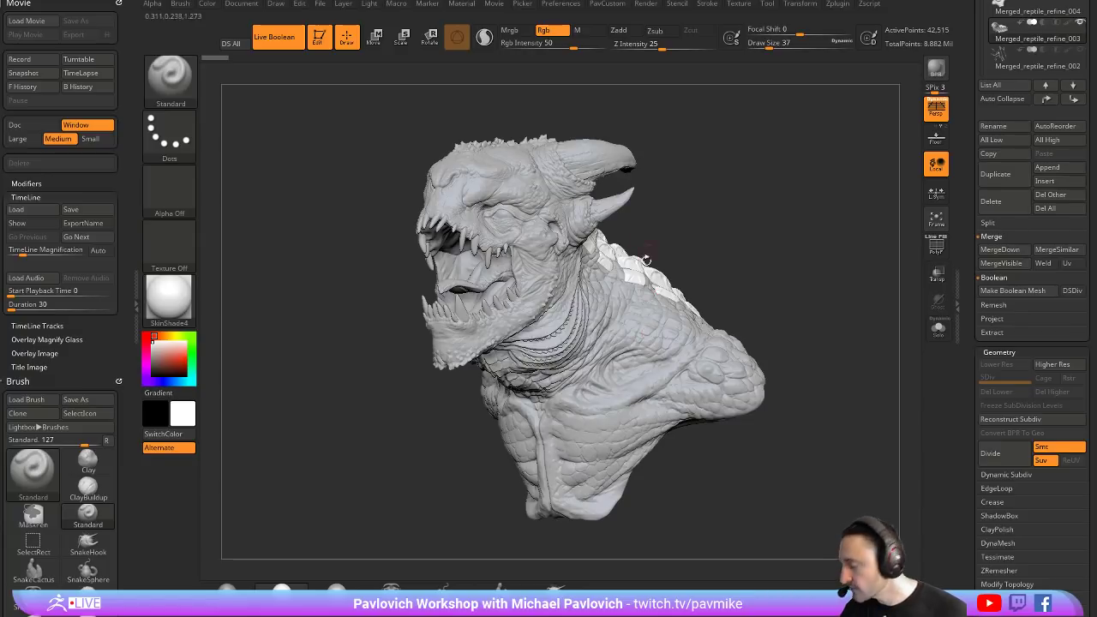
# Switch the active tool to the UMesh_Reptile_Creature bust
pyautogui.moveTo(789, 227); pyautogui.dragTo(911, 226)
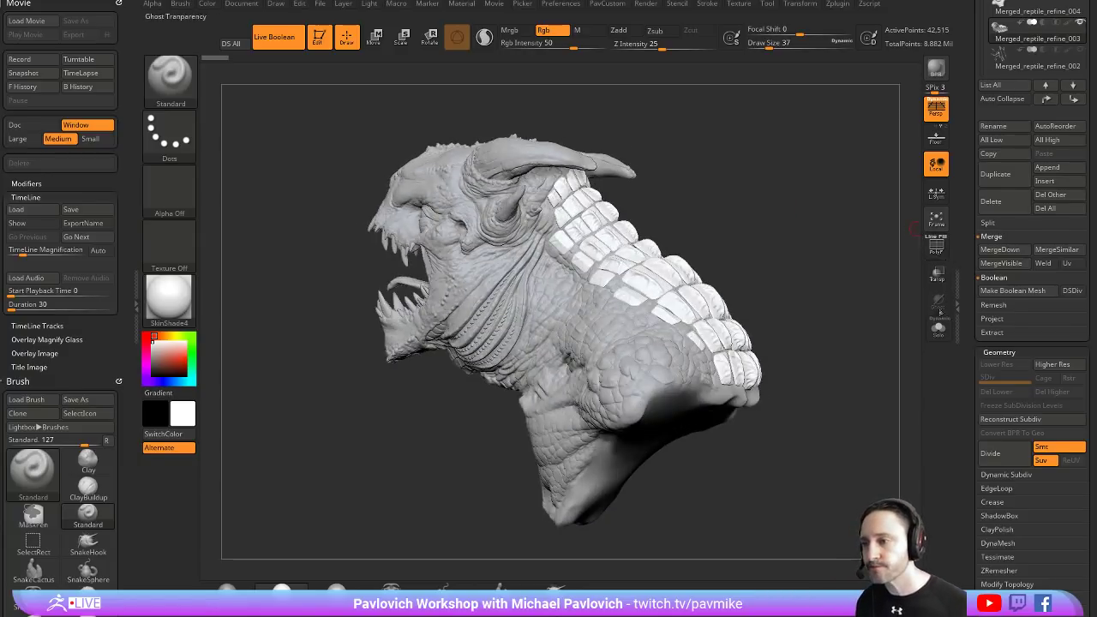
pyautogui.moveTo(882, 295); pyautogui.dragTo(895, 270)
pyautogui.scroll(5, 965, 372)
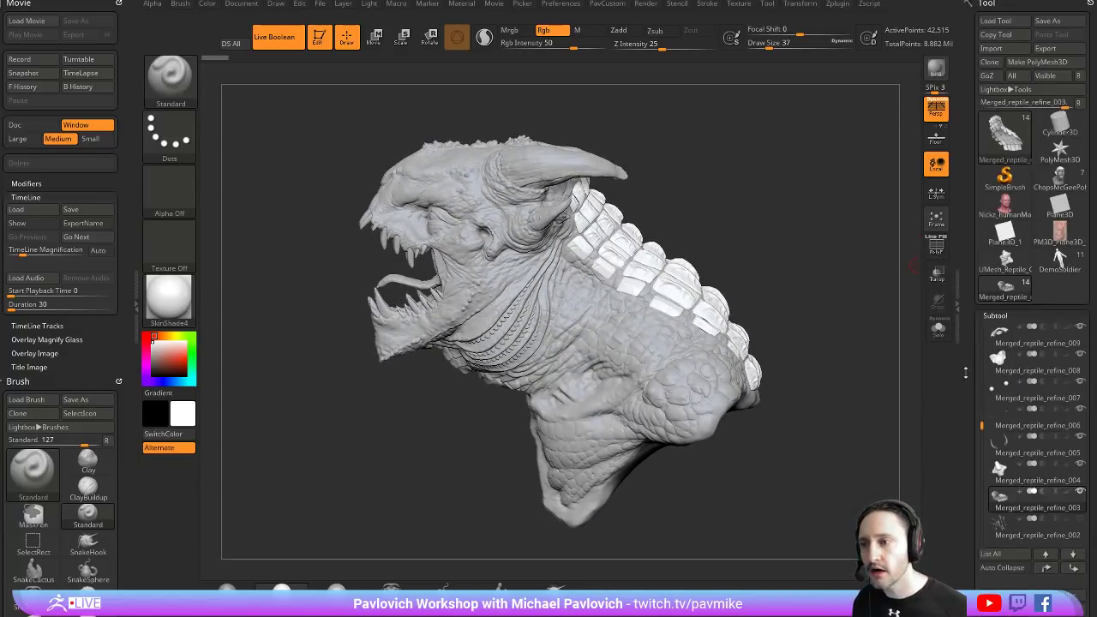
pyautogui.click(1004, 257)
pyautogui.moveTo(850, 261); pyautogui.dragTo(883, 252)
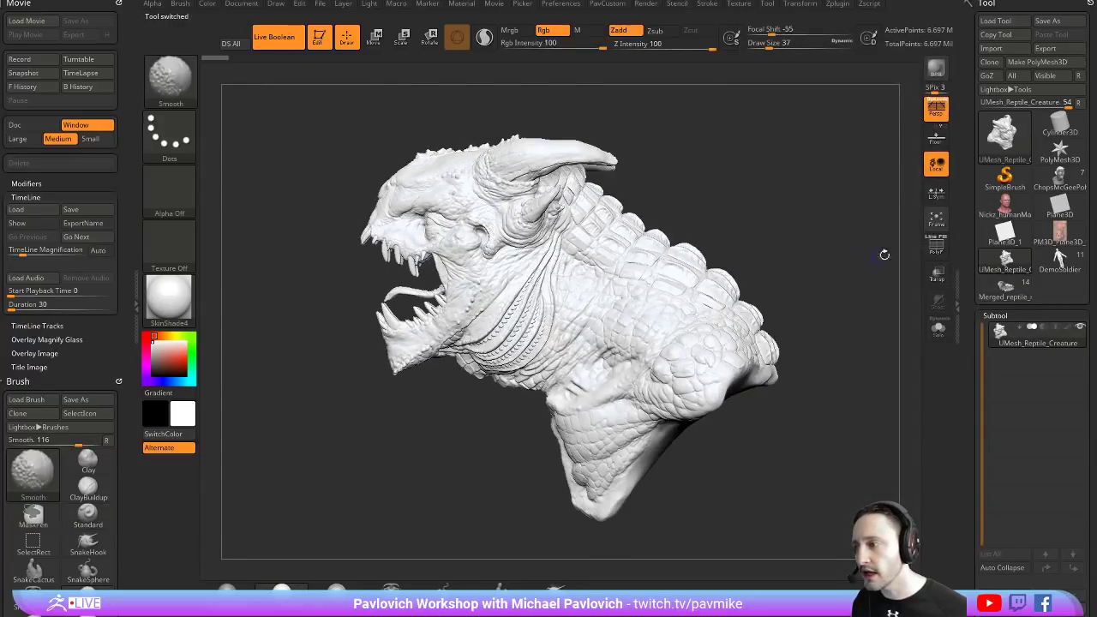
# Lasso-hide a region of the bust with SelectLasso, then show all geometry again
pyautogui.hotkey('ctrl', 'shift', 'b')
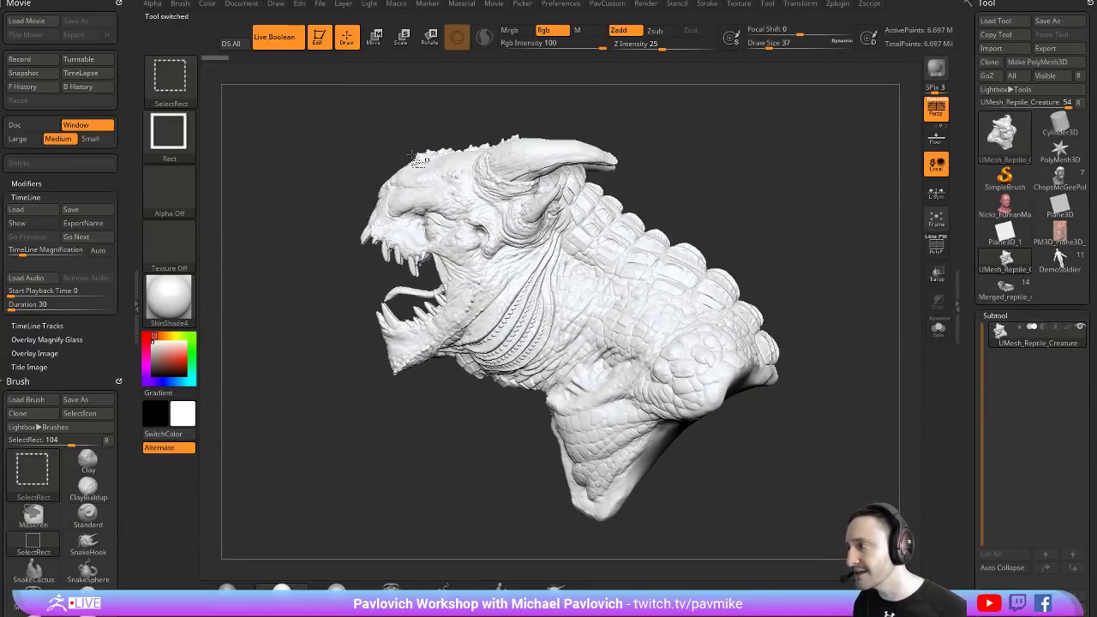
pyautogui.click(458, 144)
pyautogui.moveTo(450, 96)
pyautogui.mouseDown()
pyautogui.moveTo(427, 90)
pyautogui.moveTo(765, 206)
pyautogui.moveTo(819, 185)
pyautogui.moveTo(855, 237)
pyautogui.moveTo(822, 237)
pyautogui.moveTo(673, 323)
pyautogui.mouseUp()
pyautogui.keyDown('ctrl'); pyautogui.keyDown('shift'); pyautogui.click(804, 227); pyautogui.keyUp('shift'); pyautogui.keyUp('ctrl')
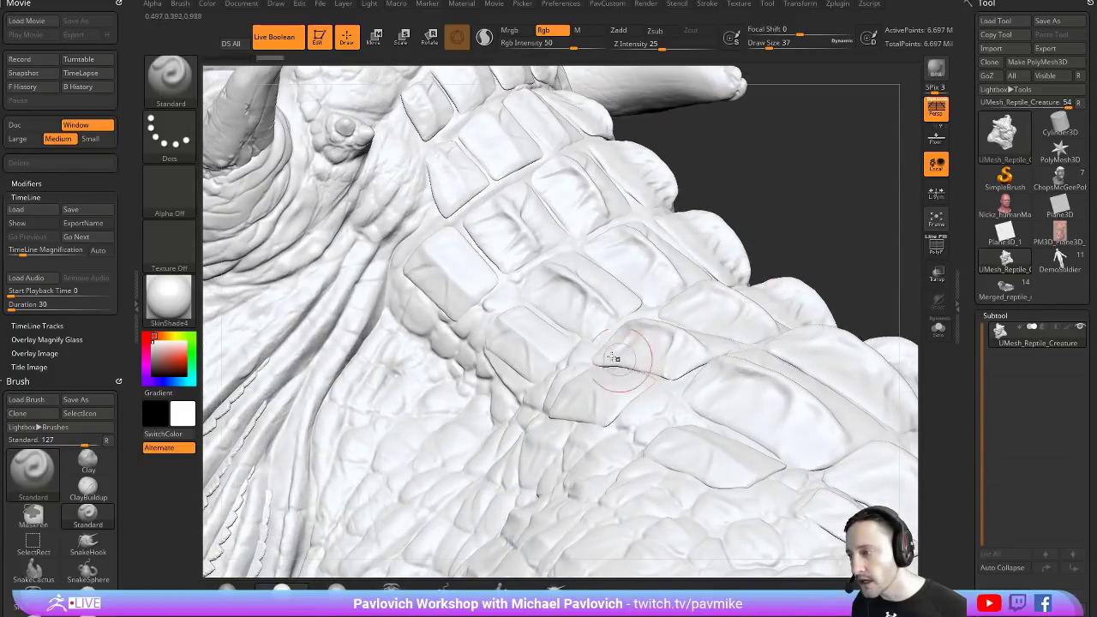
pyautogui.moveTo(610, 364)
pyautogui.mouseDown()
pyautogui.moveTo(823, 221)
pyautogui.moveTo(746, 191)
pyautogui.mouseUp()
# Pick the Inflat brush at Draw Size 39 and frame the creature bust in side profile
pyautogui.press('b')
pyautogui.press('i')
pyautogui.press('n')
pyautogui.press('s')
pyautogui.click(606, 350)
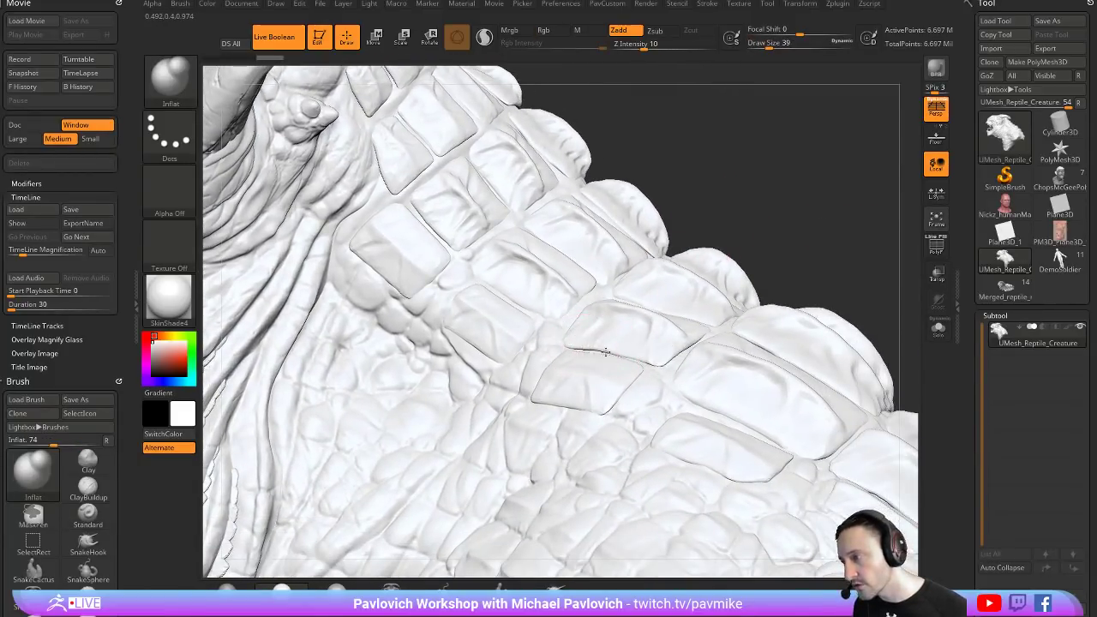
pyautogui.moveTo(771, 232); pyautogui.dragTo(665, 359)
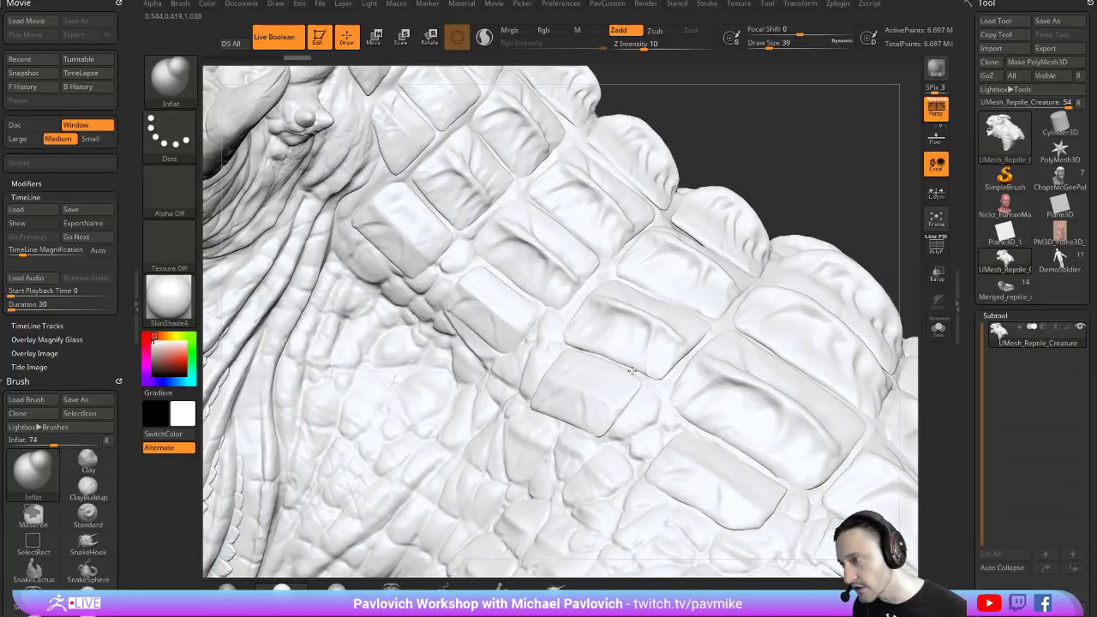
pyautogui.moveTo(802, 159); pyautogui.dragTo(397, 186)
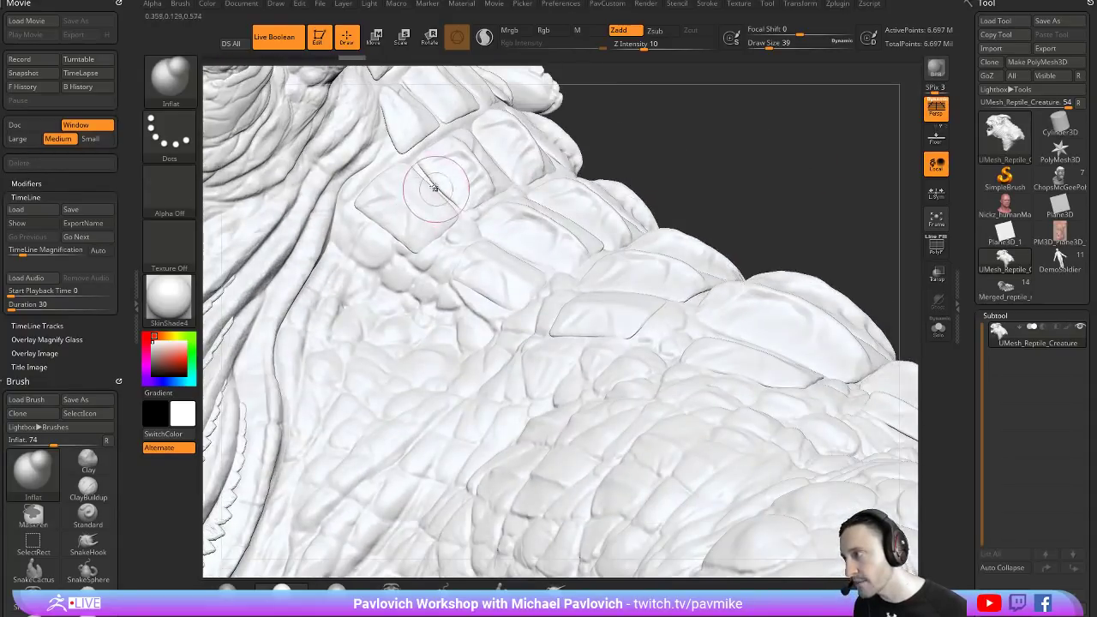
pyautogui.press('f')
pyautogui.moveTo(823, 200)
pyautogui.mouseDown()
pyautogui.moveTo(752, 173)
pyautogui.moveTo(794, 220)
pyautogui.mouseUp()
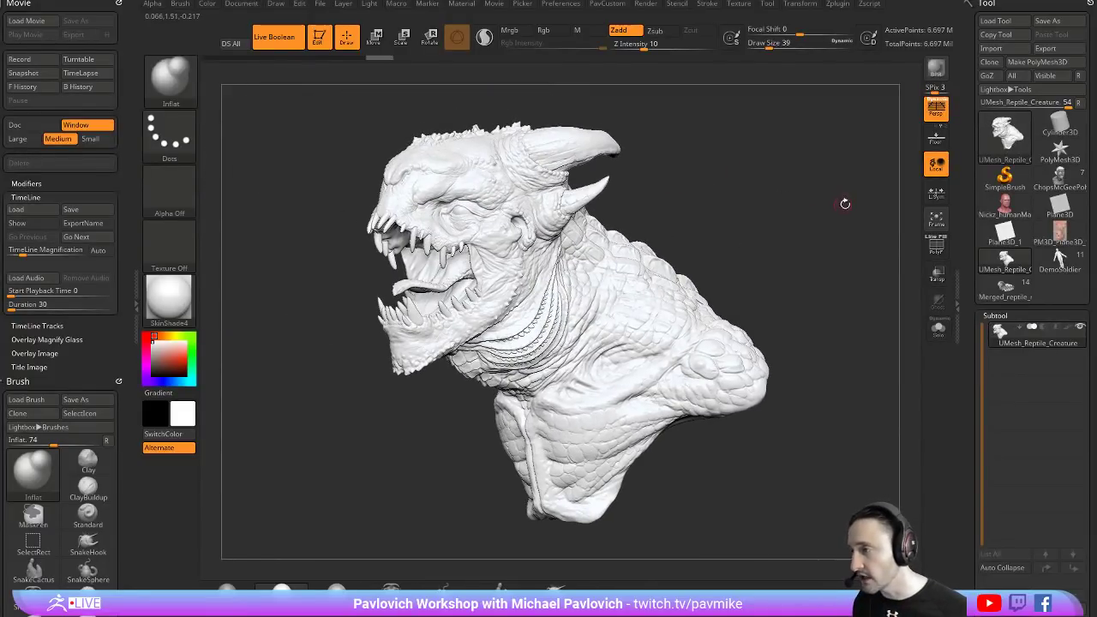
# DynaMesh the creature from the PavCustom popup and inspect the back scales
pyautogui.moveTo(833, 222); pyautogui.dragTo(702, 241)
pyautogui.hotkey('alt', 'd')
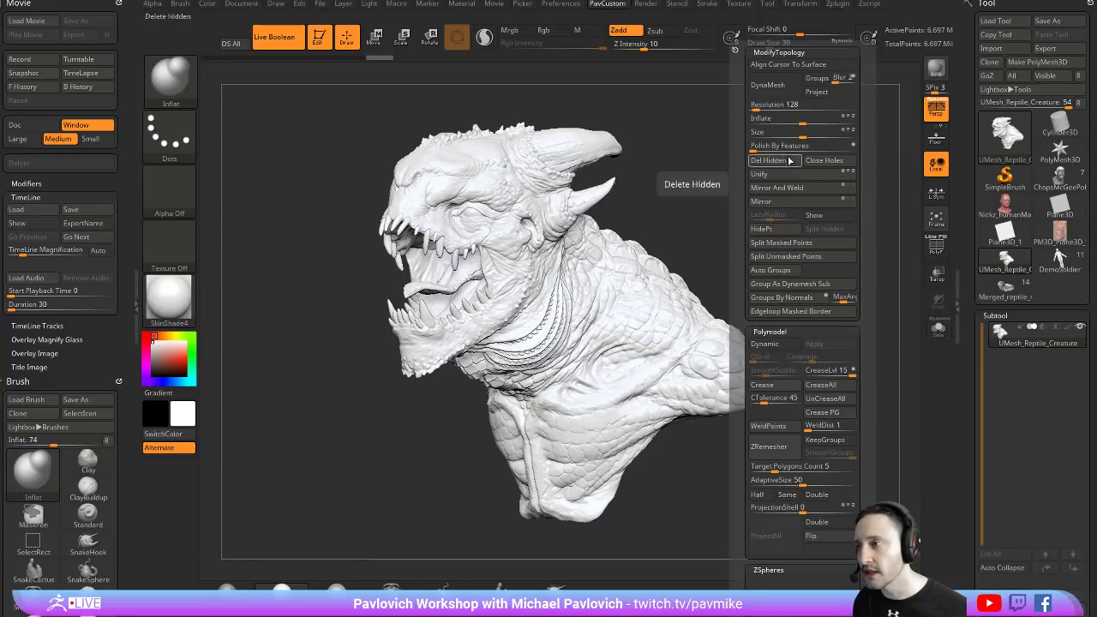
pyautogui.click(767, 85)
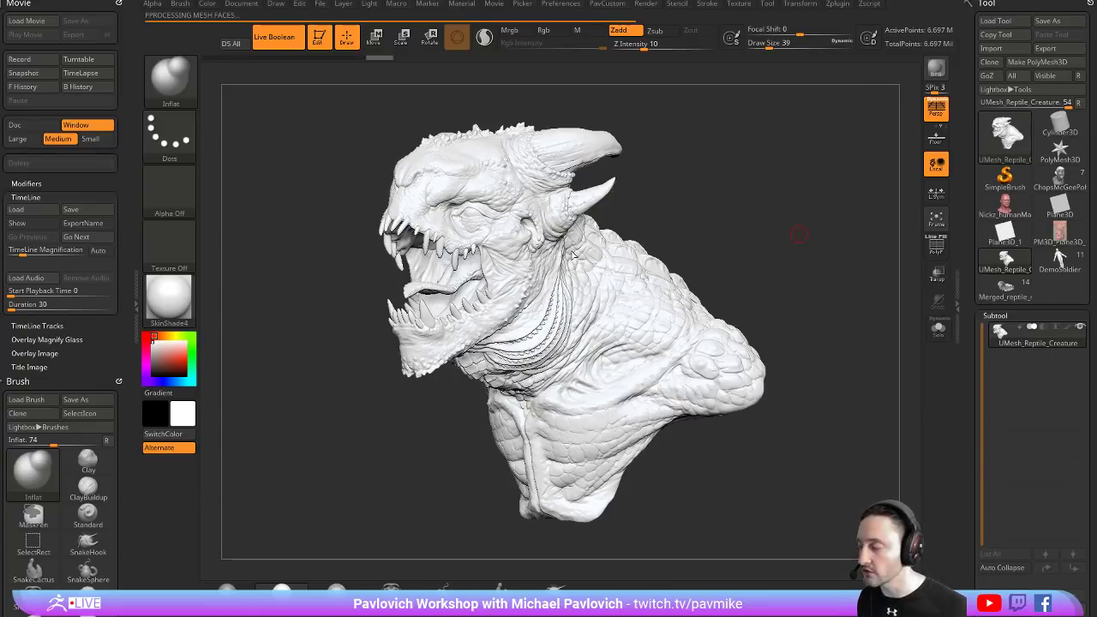
pyautogui.moveTo(727, 229); pyautogui.dragTo(678, 264)
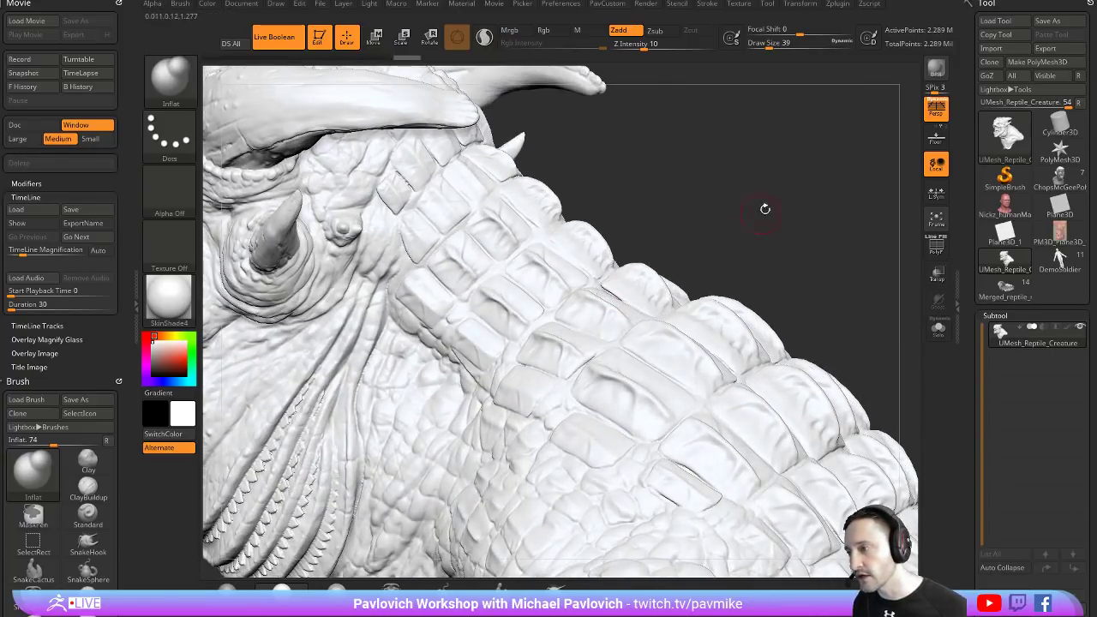
pyautogui.moveTo(766, 210); pyautogui.dragTo(832, 294)
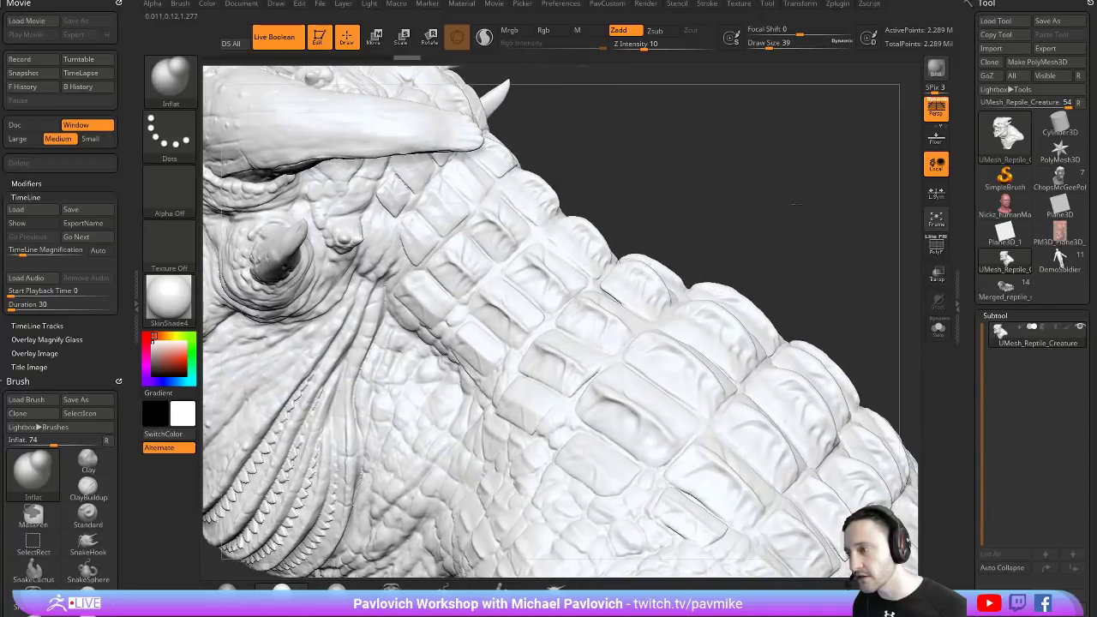
# Step down to the lower subdivision level, then back up to the highest
pyautogui.press('space')
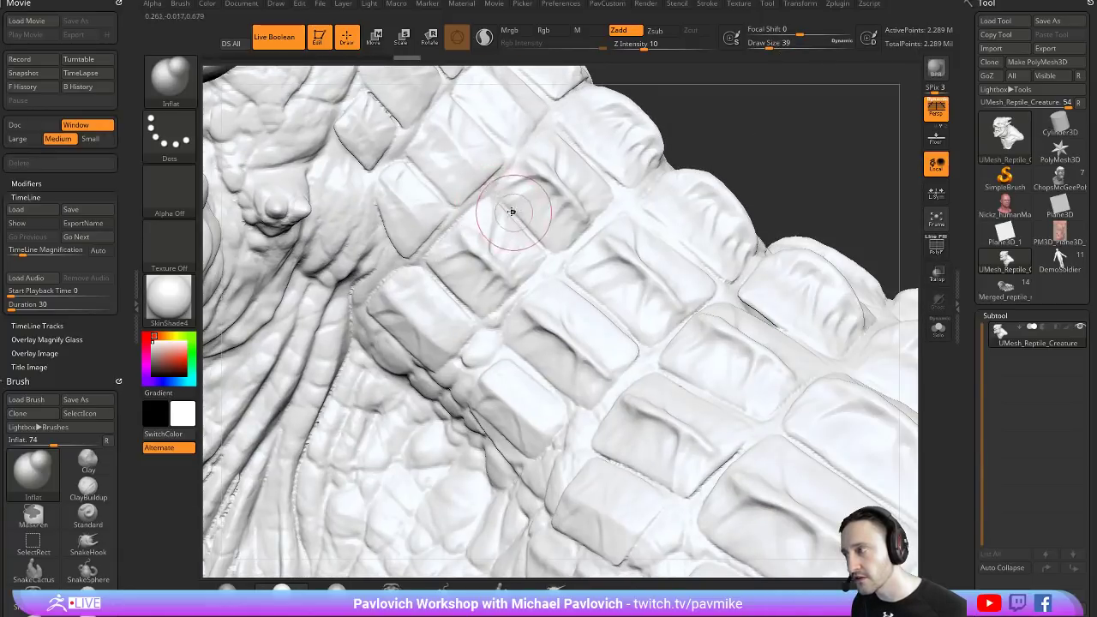
pyautogui.press('space')
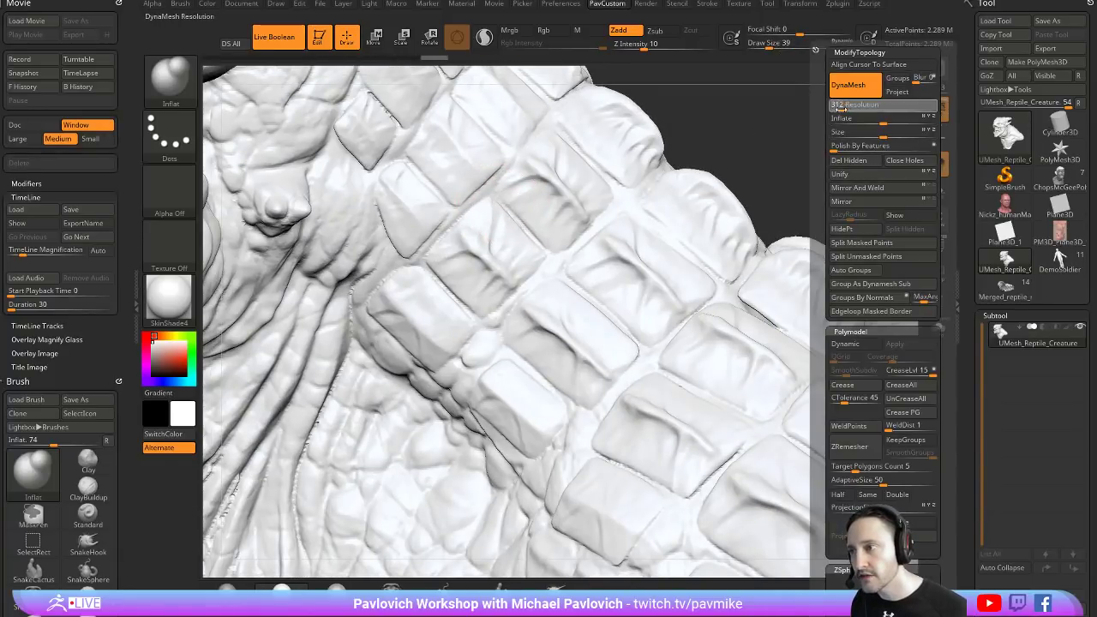
pyautogui.press('shift')
pyautogui.press('ctrl')
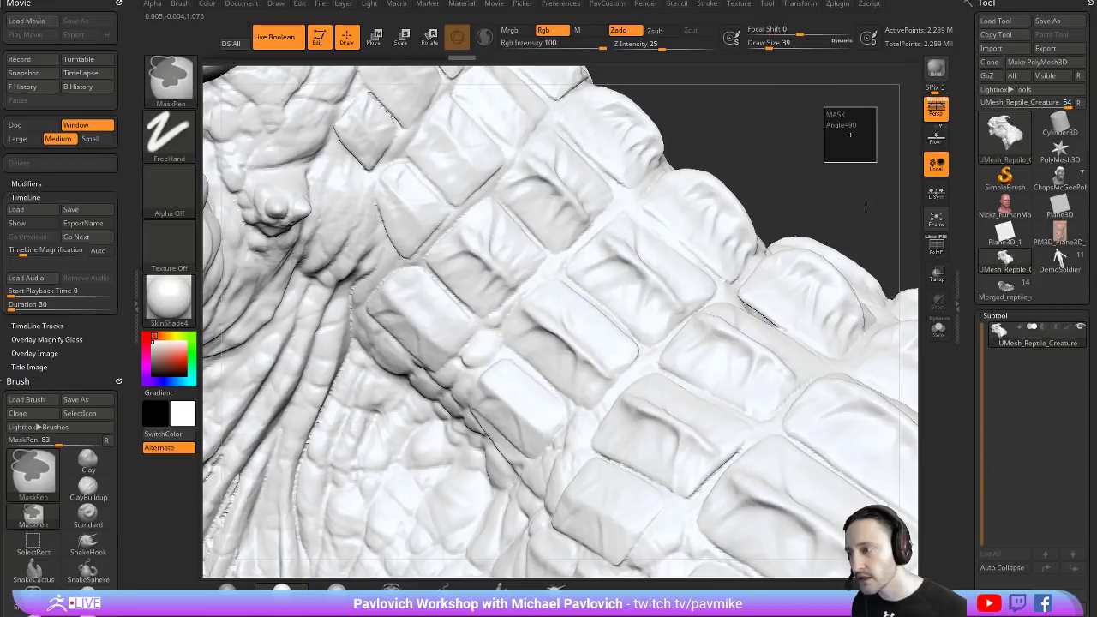
pyautogui.hotkey('shift', 'd')
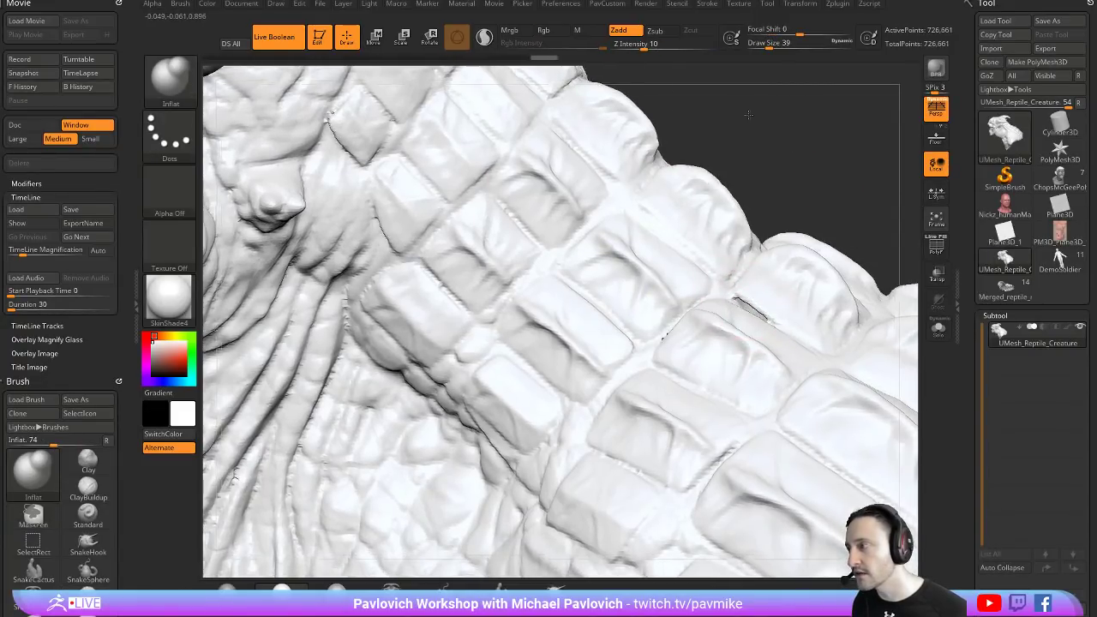
pyautogui.moveTo(814, 188)
pyautogui.mouseDown()
pyautogui.moveTo(798, 146)
pyautogui.moveTo(793, 191)
pyautogui.mouseUp()
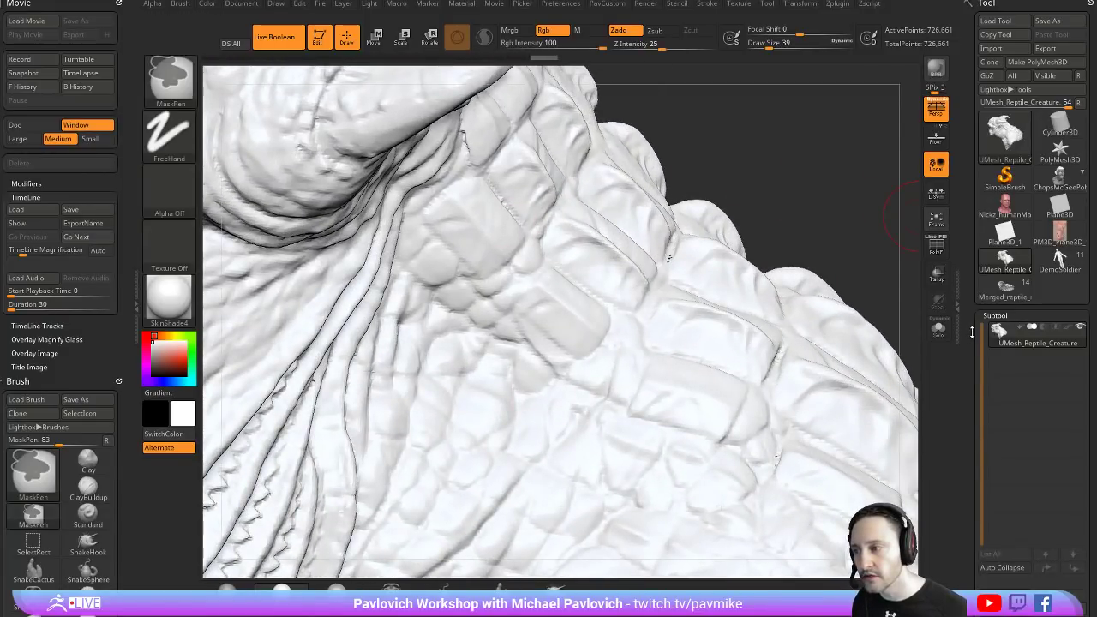
pyautogui.press('d')
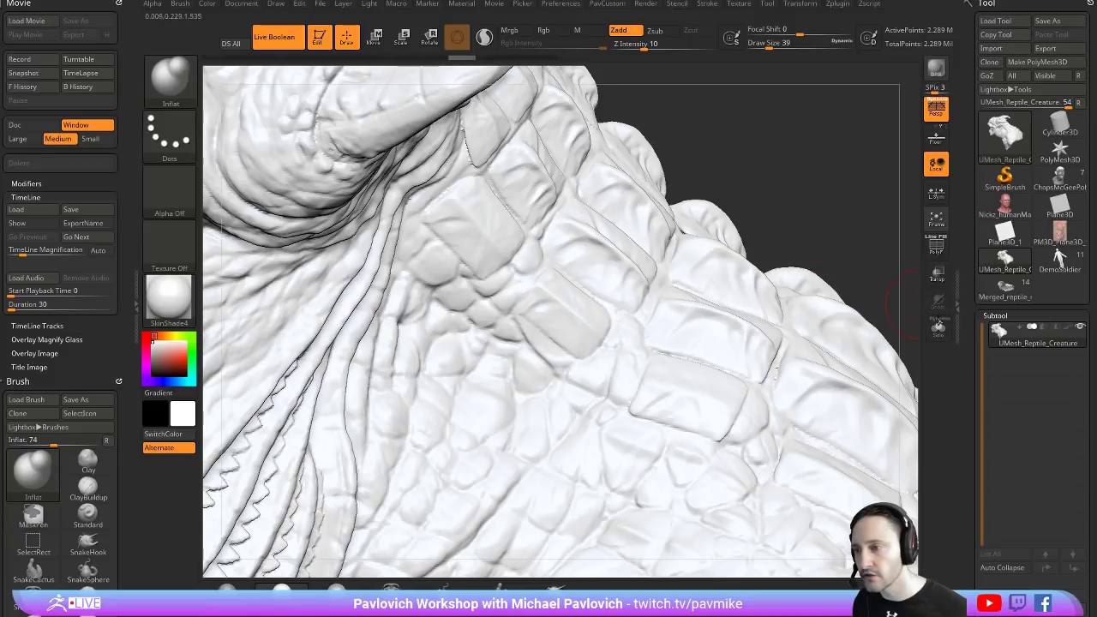
pyautogui.scroll(-3, 1037, 412)
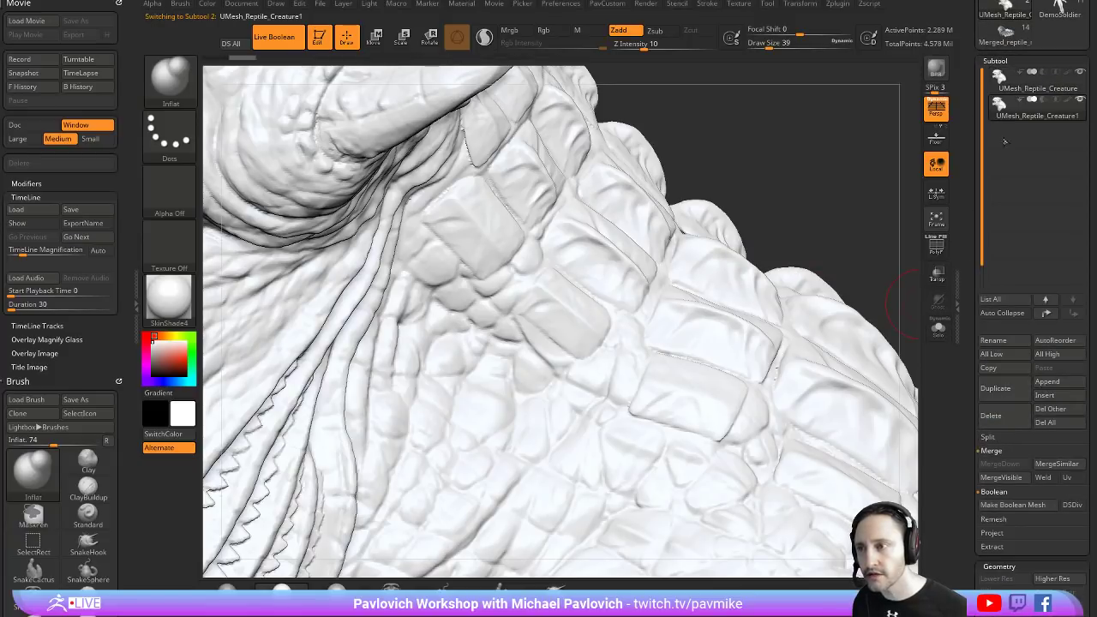
# Mask across the mesh and solo the UMesh_Reptile_Creature1 duplicate
pyautogui.press('ctrl')
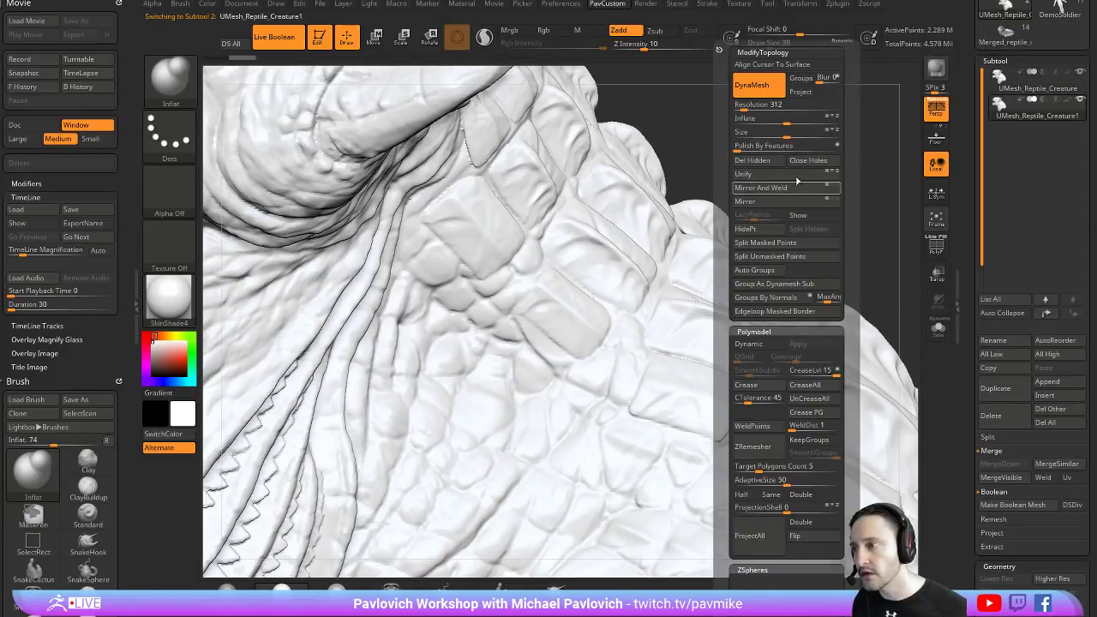
pyautogui.moveTo(805, 118)
pyautogui.keyDown('ctrl'); pyautogui.mouseDown()
pyautogui.moveTo(842, 204)
pyautogui.moveTo(857, 202)
pyautogui.mouseUp(); pyautogui.keyUp('ctrl')
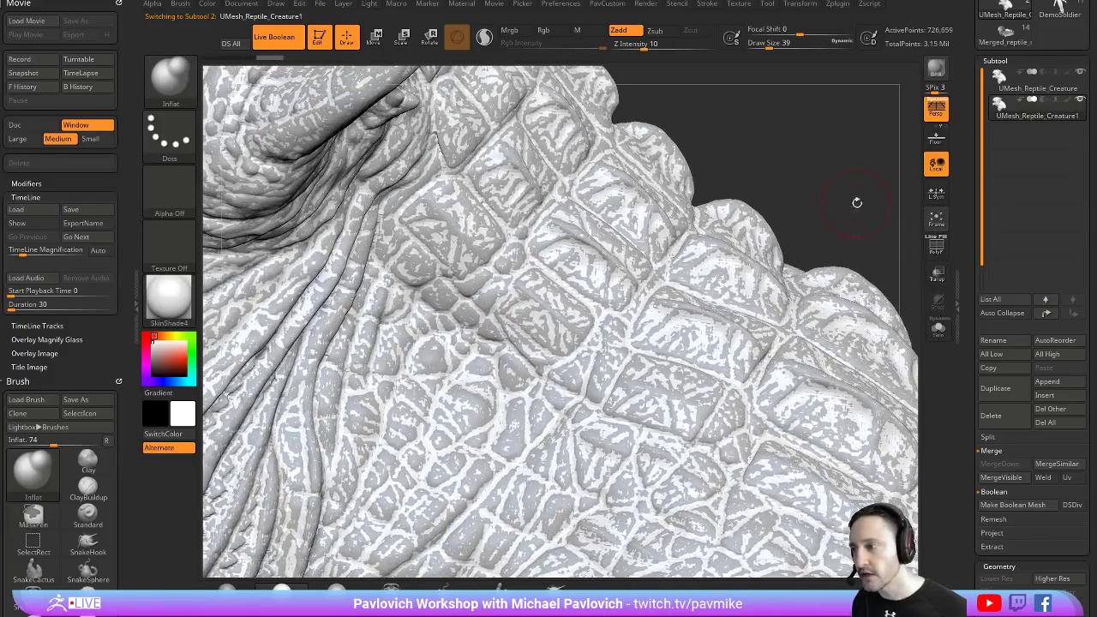
pyautogui.hotkey('alt', 's')
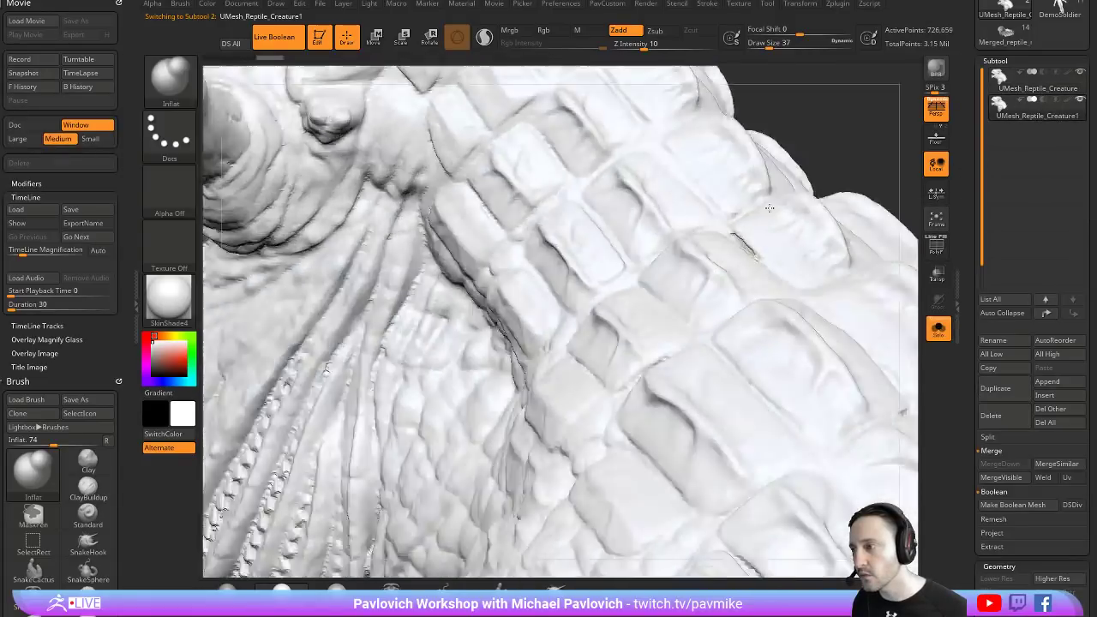
# Inflate the back scales with the Inflat brush at Draw Size 23, checking several angles
pyautogui.moveTo(729, 241); pyautogui.dragTo(747, 156)
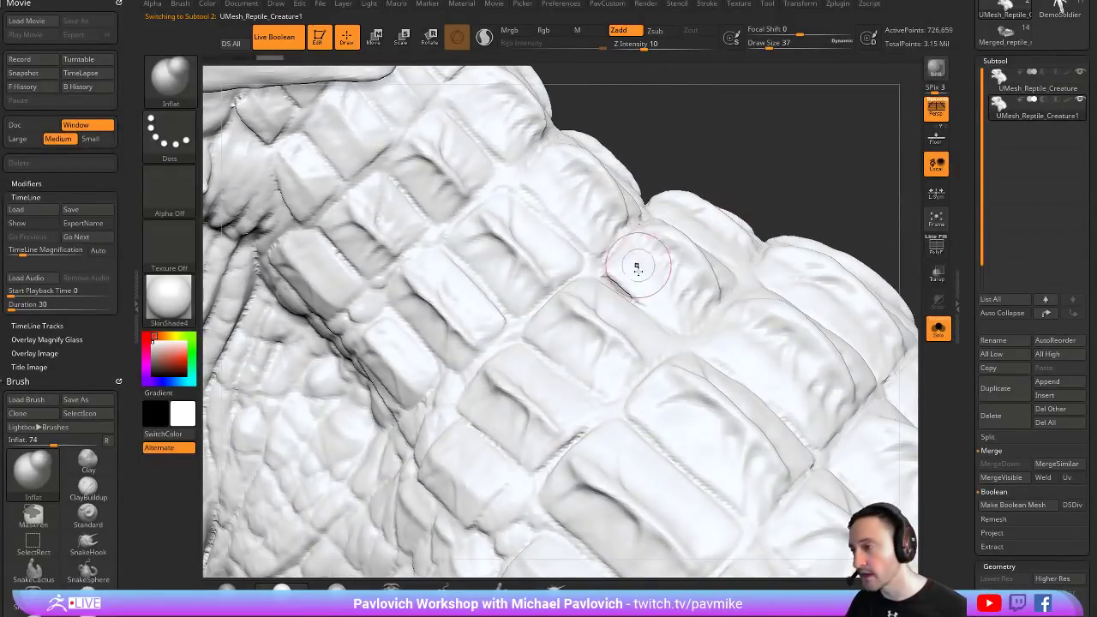
pyautogui.moveTo(632, 263); pyautogui.dragTo(618, 287)
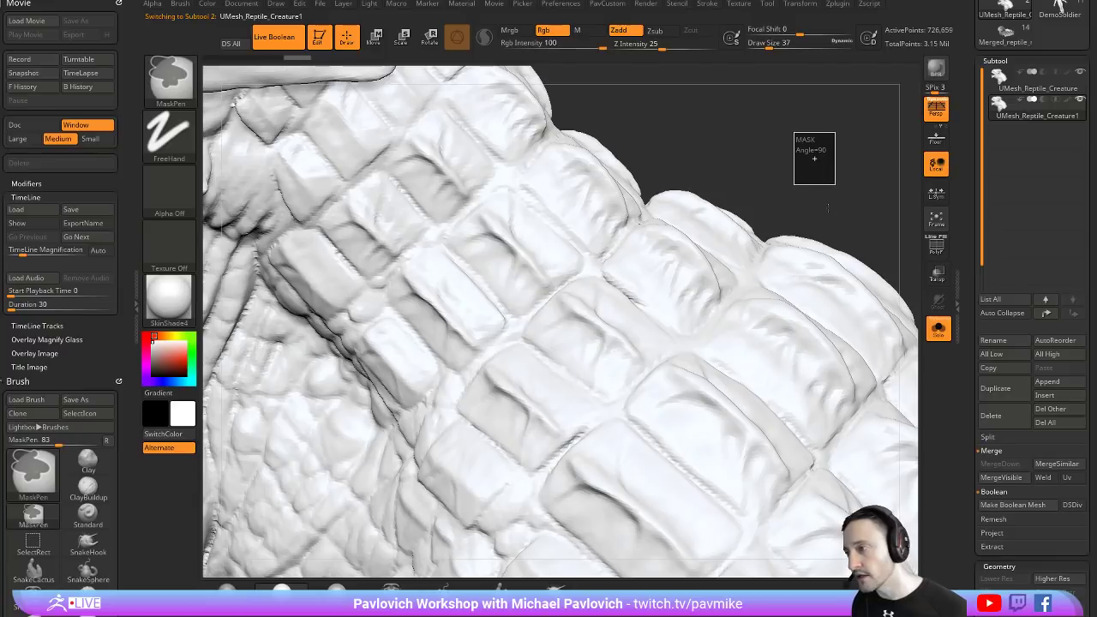
pyautogui.moveTo(821, 206); pyautogui.dragTo(826, 158)
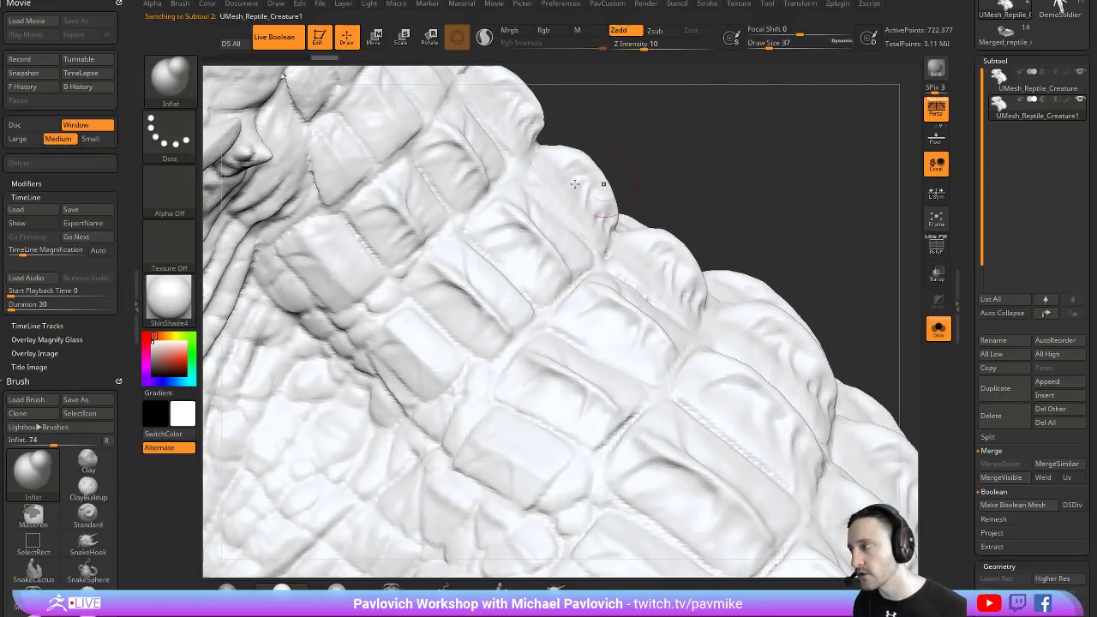
pyautogui.moveTo(671, 108); pyautogui.dragTo(362, 142)
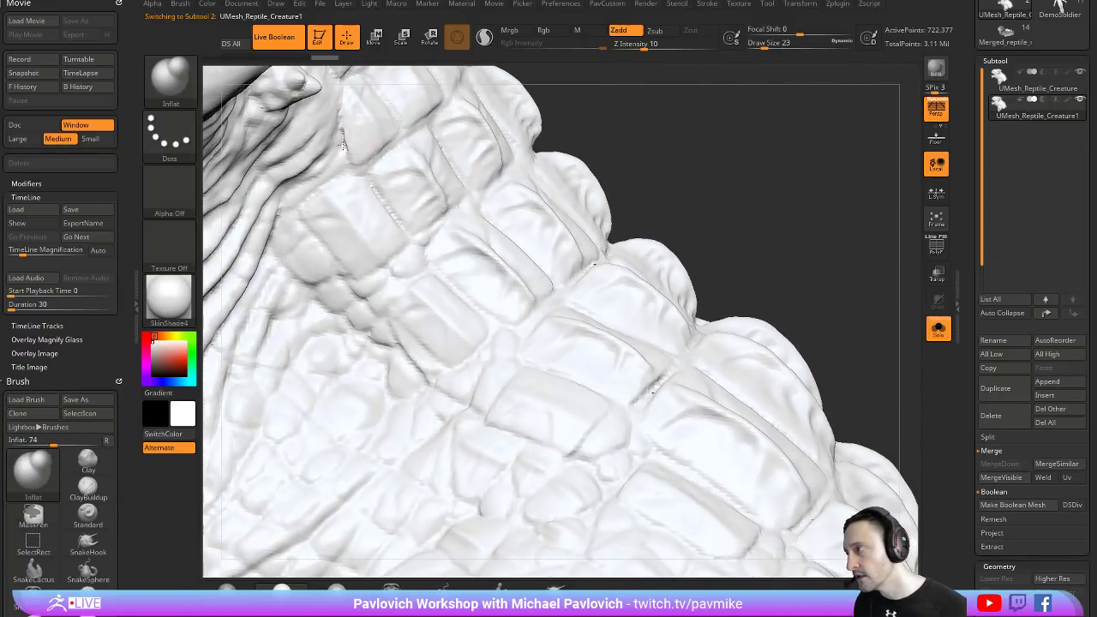
pyautogui.moveTo(644, 137); pyautogui.dragTo(808, 197)
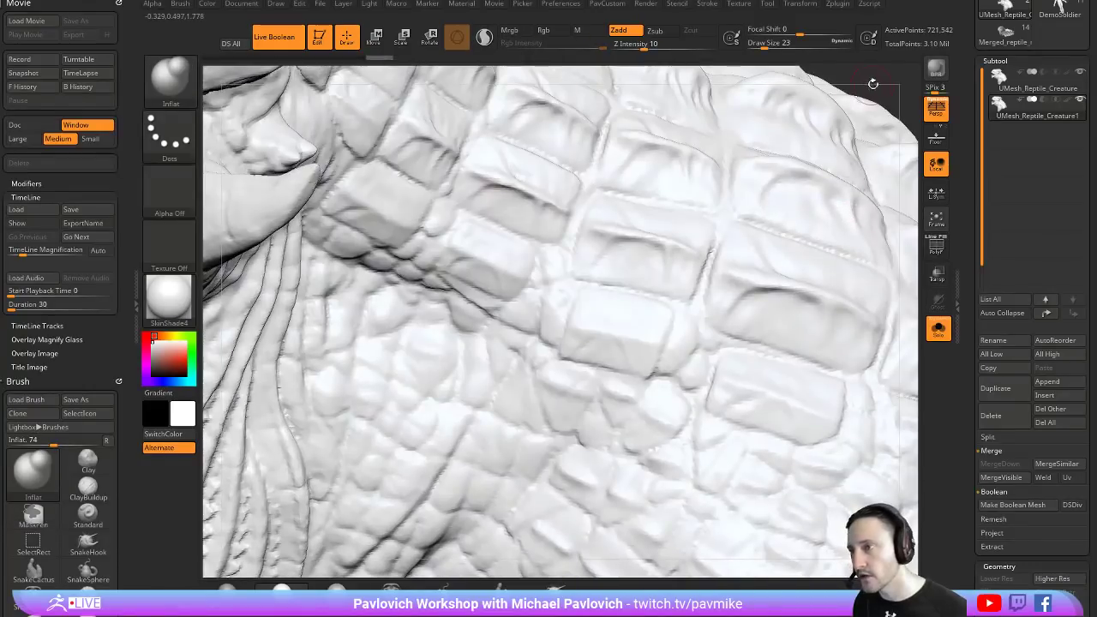
pyautogui.moveTo(866, 129)
pyautogui.mouseDown()
pyautogui.moveTo(814, 141)
pyautogui.moveTo(785, 217)
pyautogui.moveTo(909, 267)
pyautogui.mouseUp()
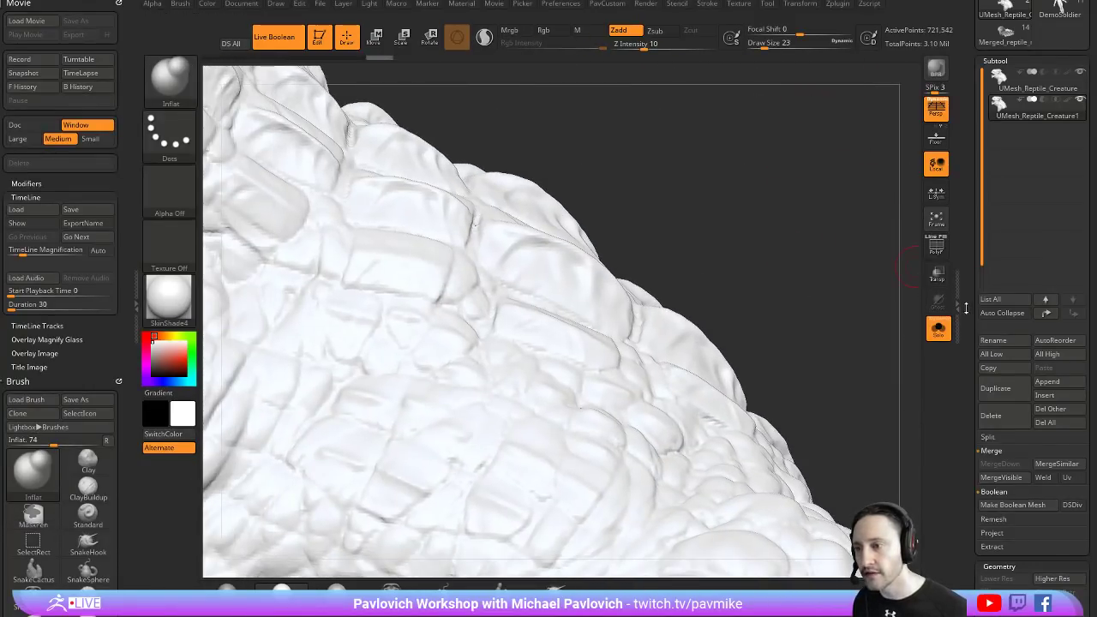
# Subdivide the reptile mesh one more level with Geometry > Divide
pyautogui.scroll(-5, 1028, 343)
pyautogui.press('space')
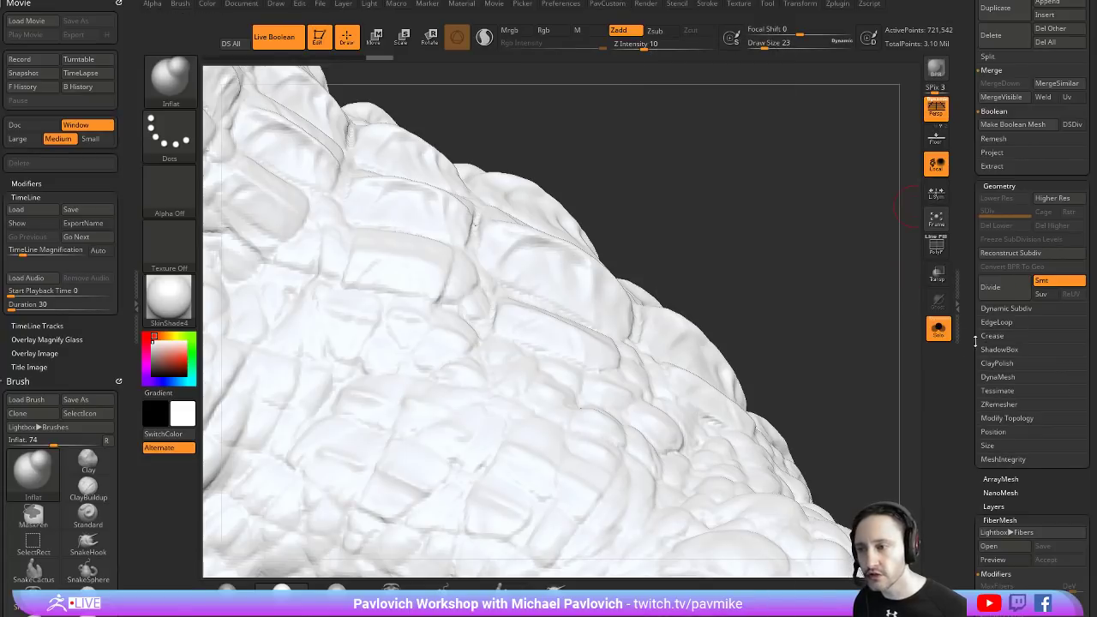
pyautogui.scroll(-2, 1012, 177)
pyautogui.press('shift')
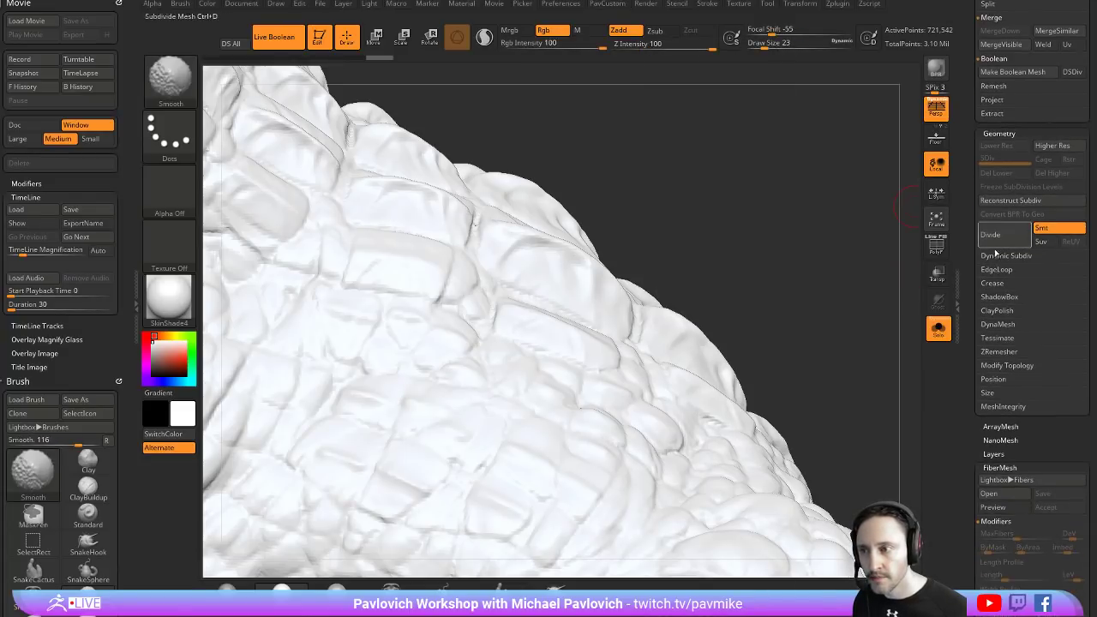
pyautogui.click(994, 230)
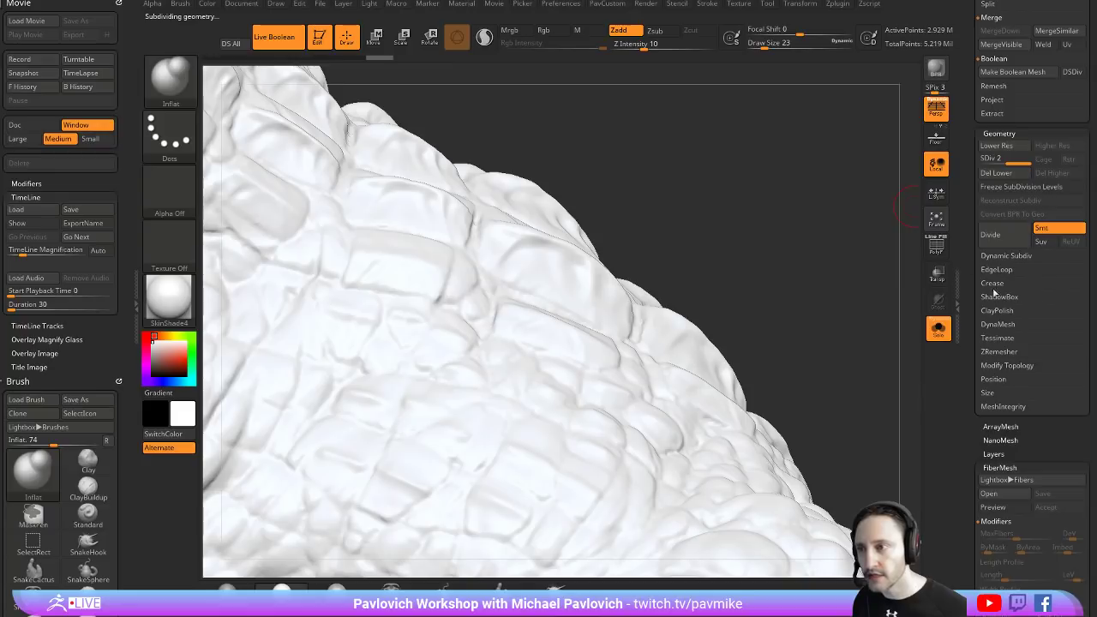
# Run ProjectAll to project the original scale detail onto the denser duplicate
pyautogui.scroll(5, 990, 146)
pyautogui.scroll(3, 1004, 186)
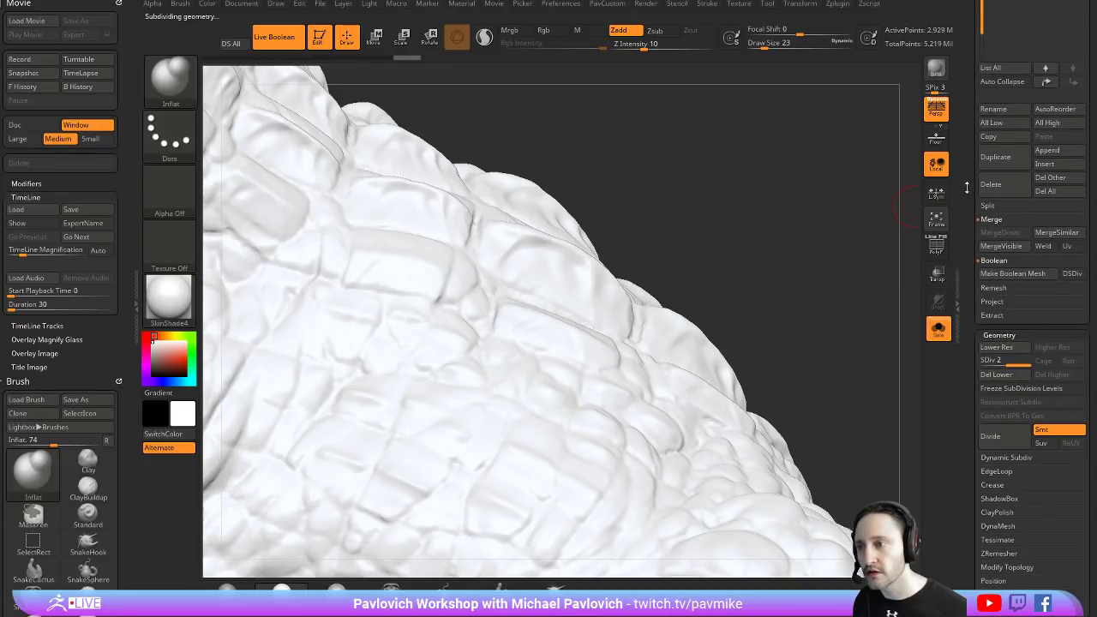
pyautogui.click(991, 302)
pyautogui.click(996, 330)
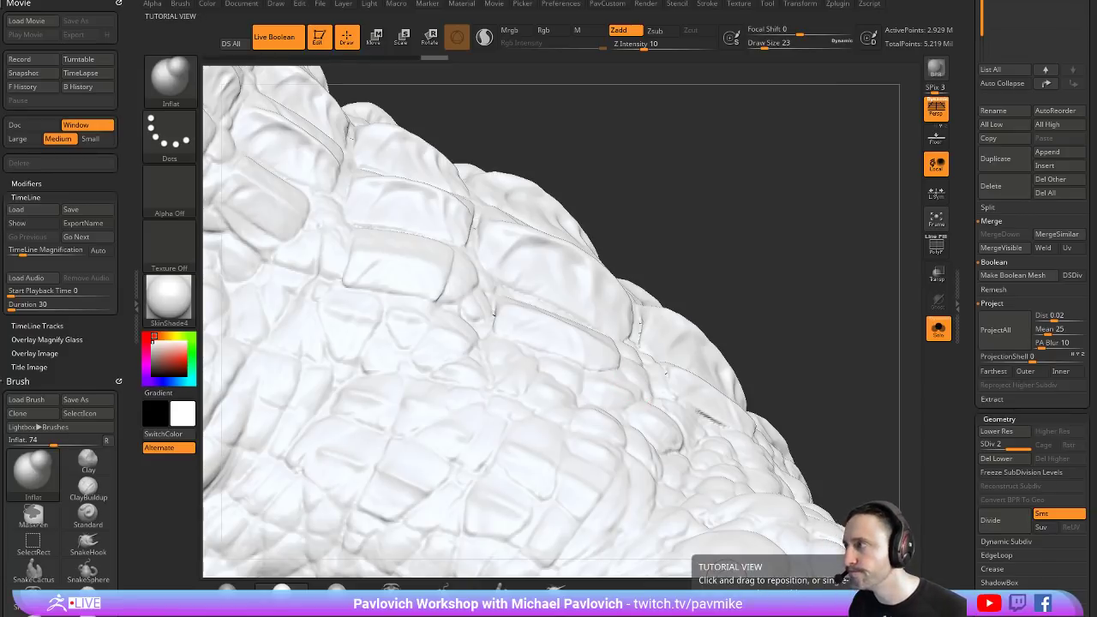
pyautogui.moveTo(710, 164)
pyautogui.mouseDown()
pyautogui.moveTo(719, 167)
pyautogui.moveTo(631, 166)
pyautogui.moveTo(798, 240)
pyautogui.moveTo(825, 163)
pyautogui.moveTo(731, 213)
pyautogui.mouseUp()
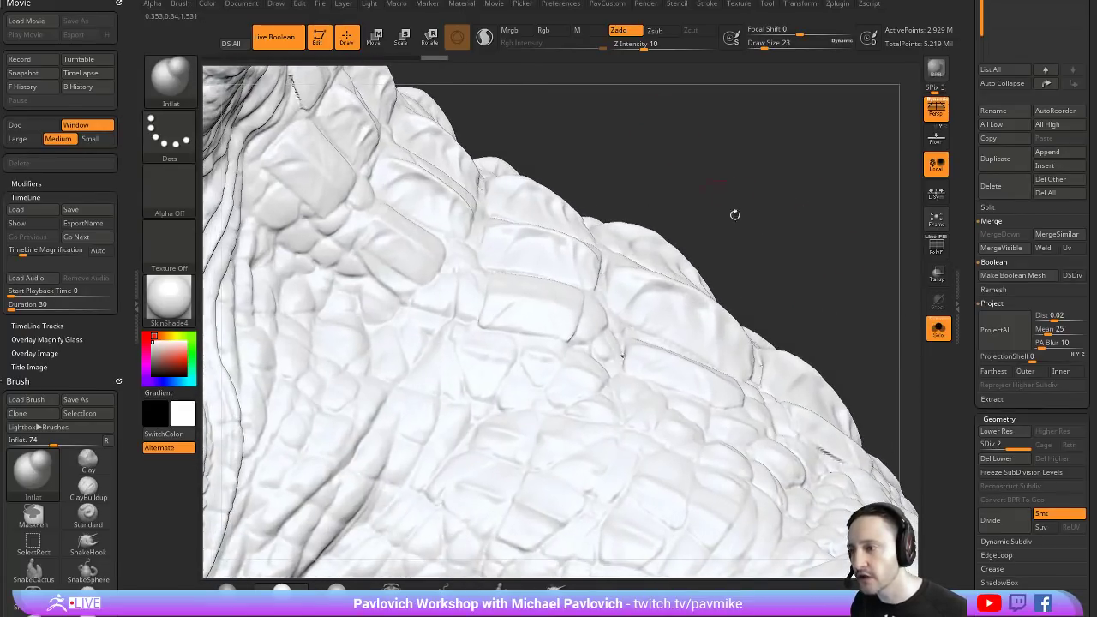
# Select the second reptile subtool, hide the front of its head, then reveal it again
pyautogui.scroll(5, 1033, 325)
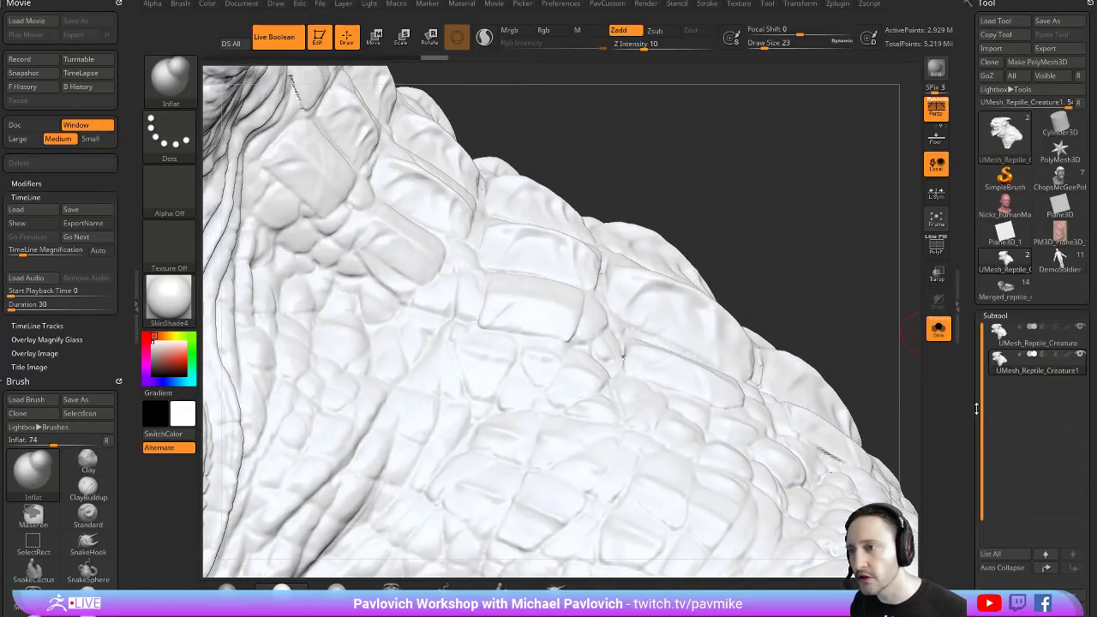
pyautogui.click(1039, 344)
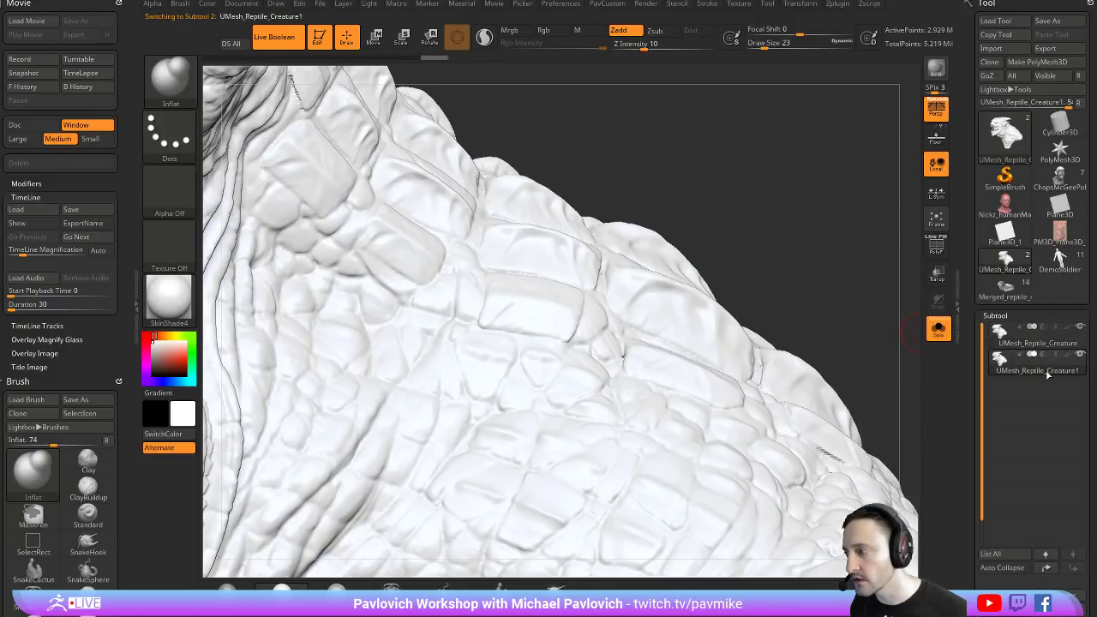
pyautogui.click(1041, 370)
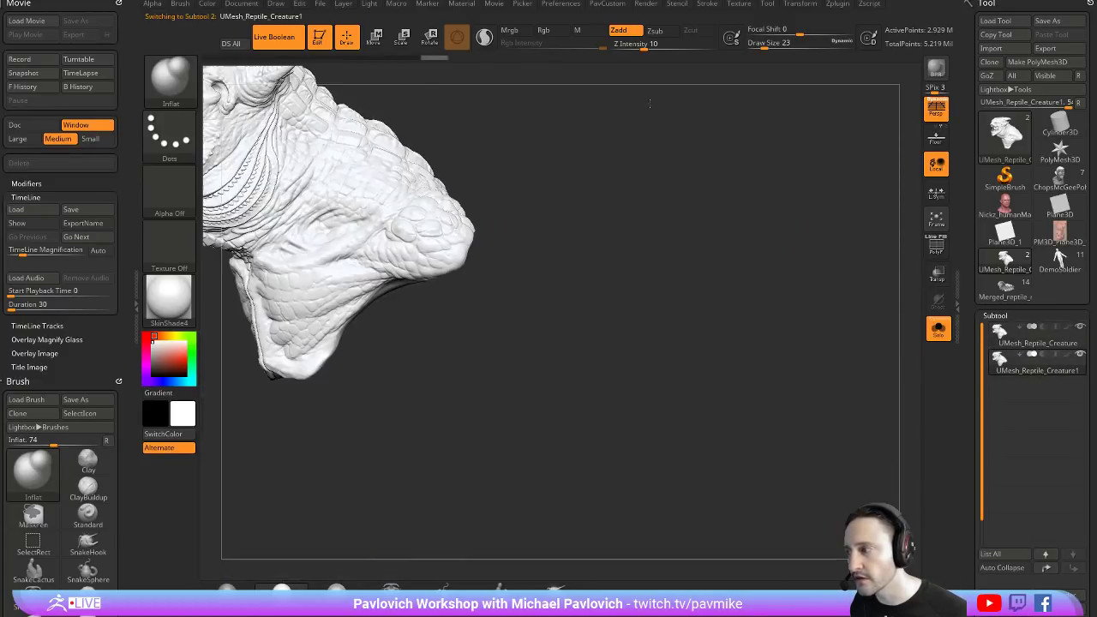
pyautogui.moveTo(608, 155); pyautogui.dragTo(711, 264)
pyautogui.moveTo(524, 122)
pyautogui.keyDown('ctrl'); pyautogui.keyDown('shift'); pyautogui.mouseDown()
pyautogui.moveTo(683, 272)
pyautogui.moveTo(719, 245)
pyautogui.moveTo(691, 222)
pyautogui.moveTo(677, 261)
pyautogui.mouseUp(); pyautogui.keyUp('shift'); pyautogui.keyUp('ctrl')
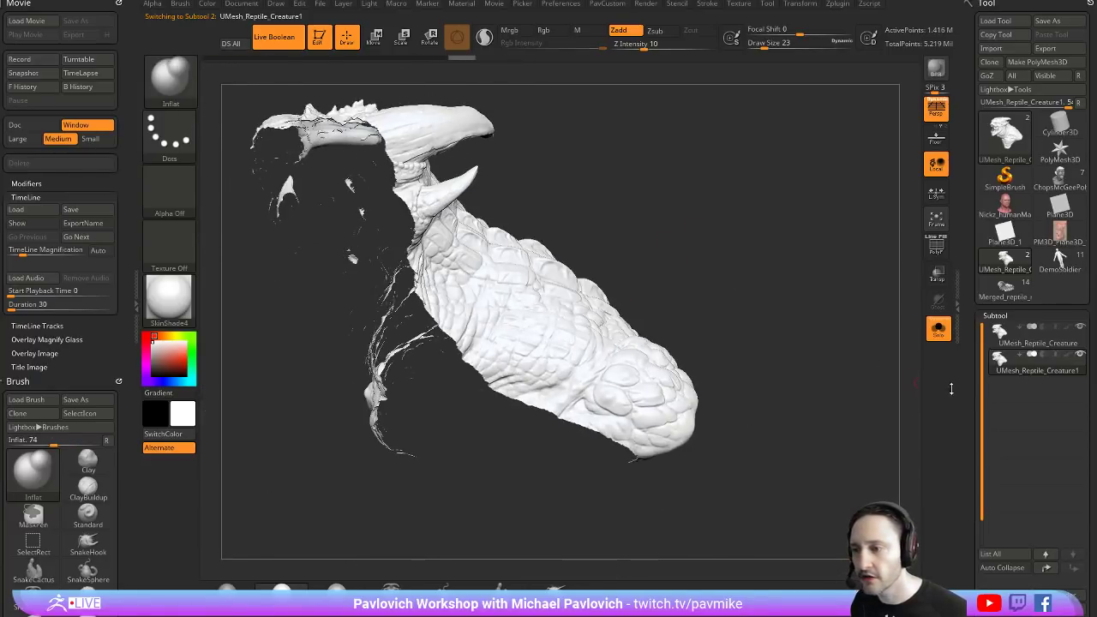
pyautogui.scroll(-3, 965, 381)
pyautogui.keyDown('ctrl'); pyautogui.keyDown('shift'); pyautogui.click(702, 211); pyautogui.keyUp('shift'); pyautogui.keyUp('ctrl')
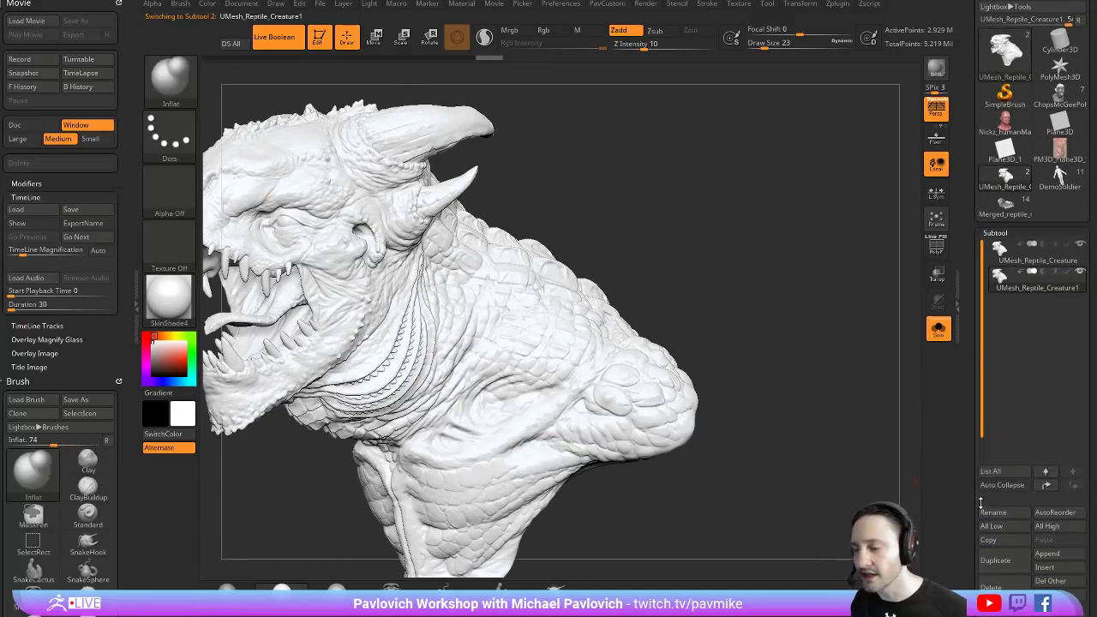
# Delete the second reptile subtool, then Mirror And Weld the mesh and duplicate it
pyautogui.scroll(-1, 968, 514)
pyautogui.click(990, 567)
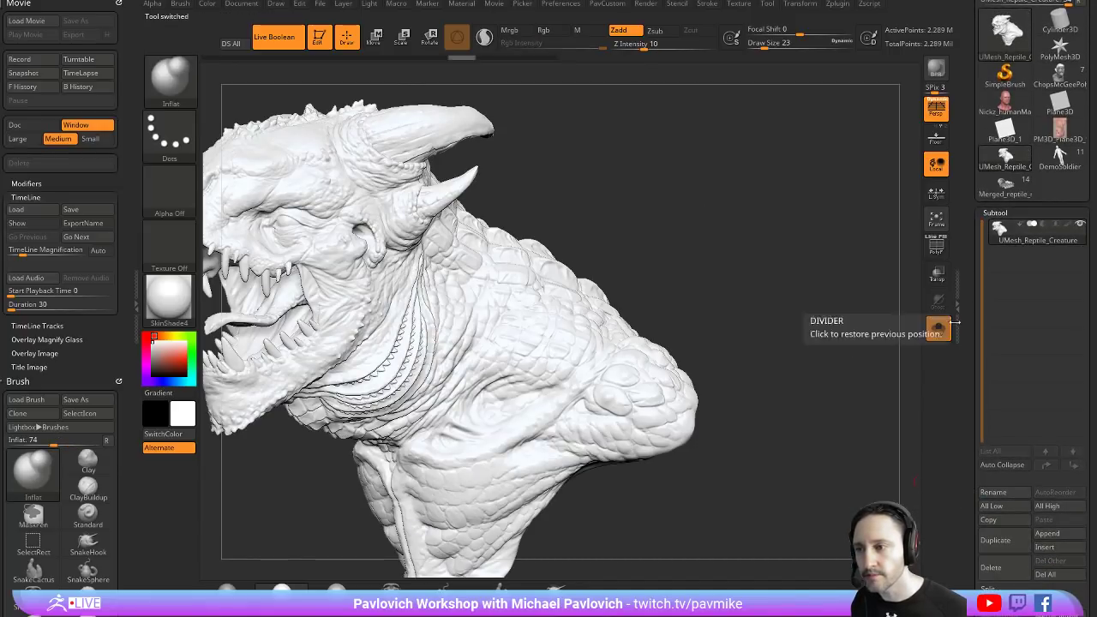
pyautogui.moveTo(724, 269)
pyautogui.mouseDown()
pyautogui.moveTo(800, 262)
pyautogui.moveTo(835, 362)
pyautogui.mouseUp()
pyautogui.press('m')
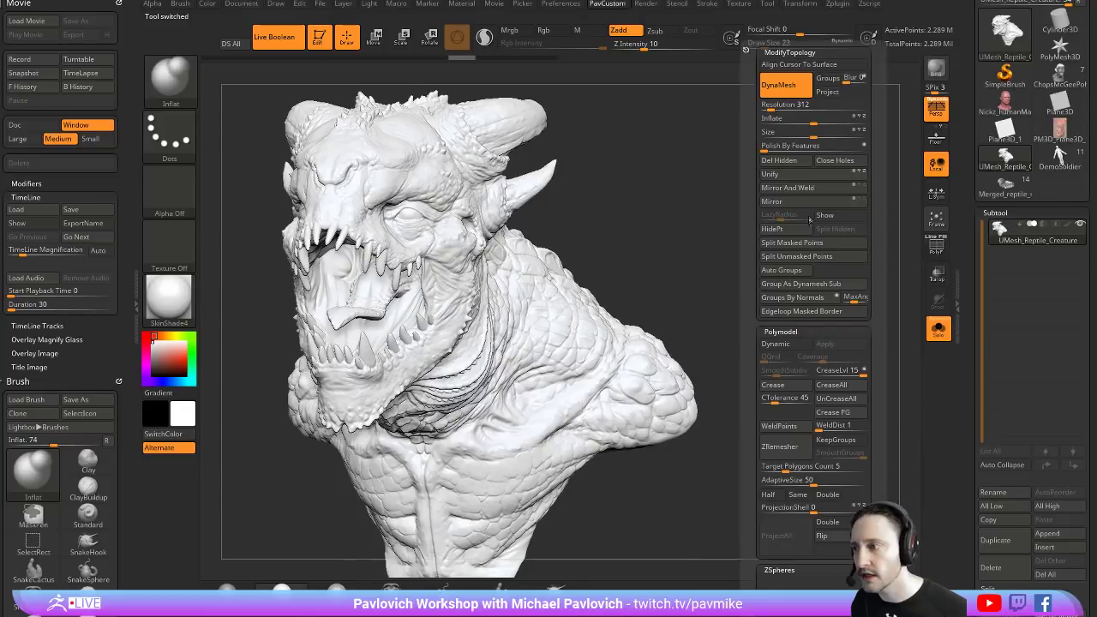
pyautogui.click(808, 189)
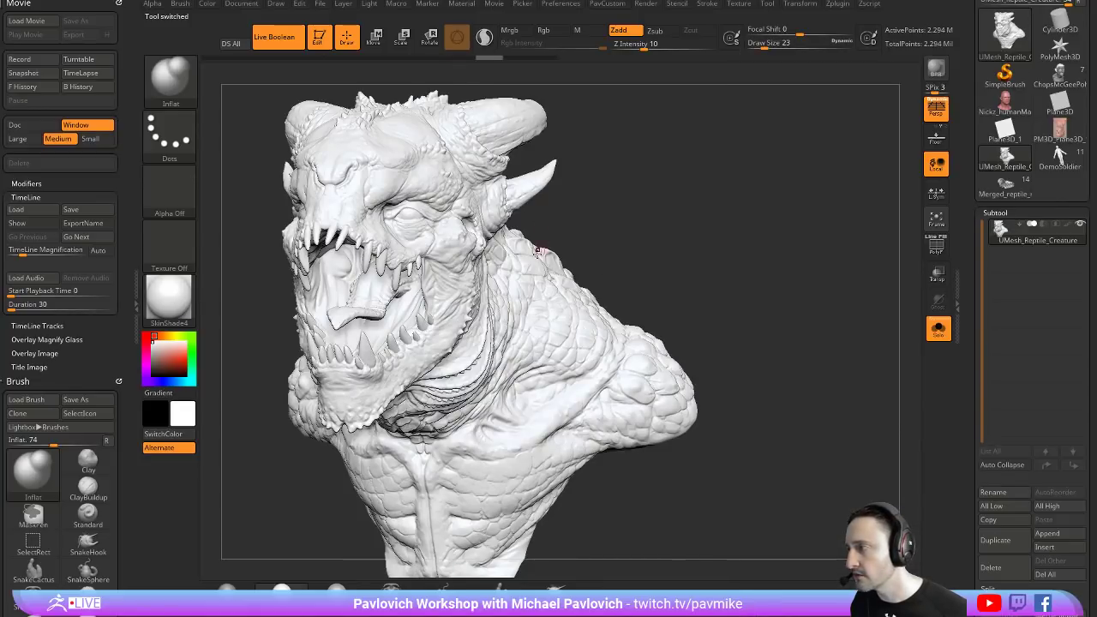
pyautogui.click(995, 540)
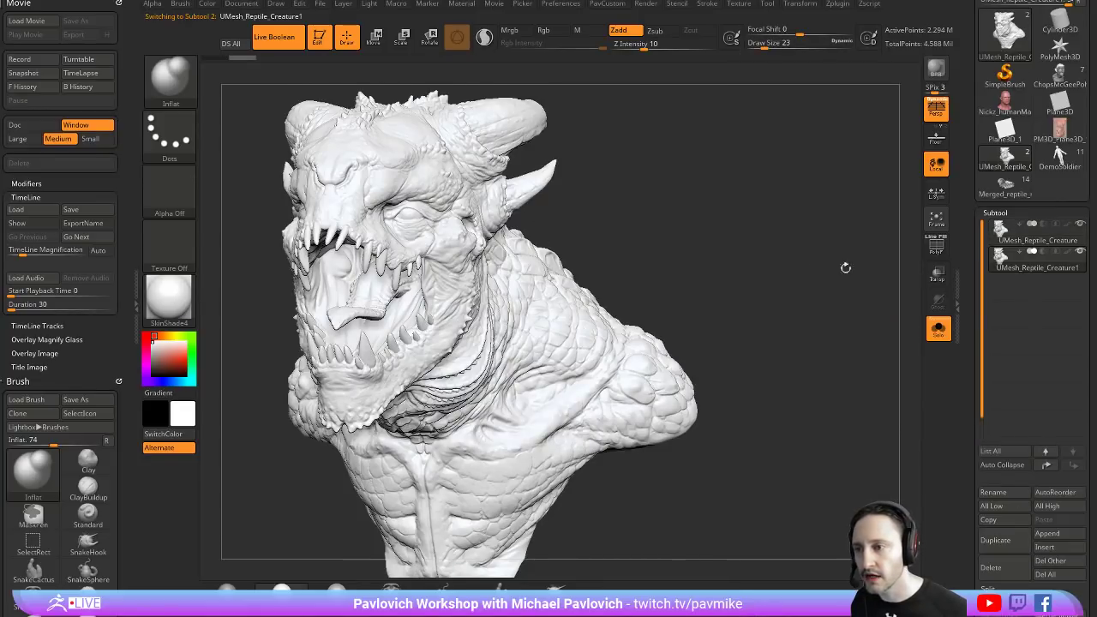
# Turn off Solo and delete the duplicate reptile subtool
pyautogui.moveTo(844, 267); pyautogui.dragTo(974, 273)
pyautogui.click(946, 335)
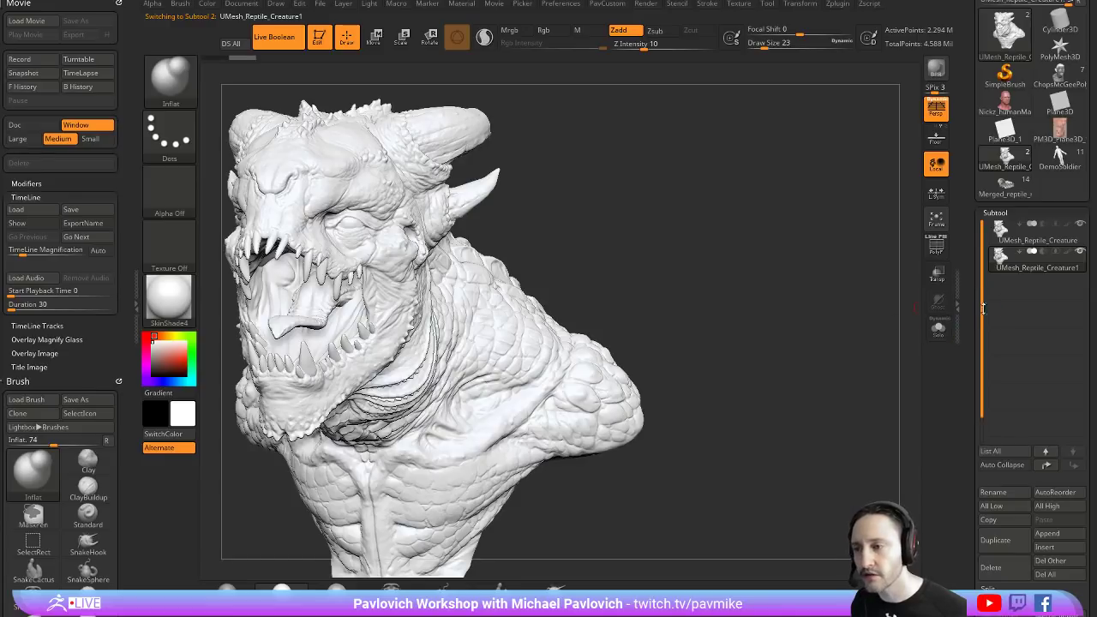
pyautogui.scroll(-1, 978, 383)
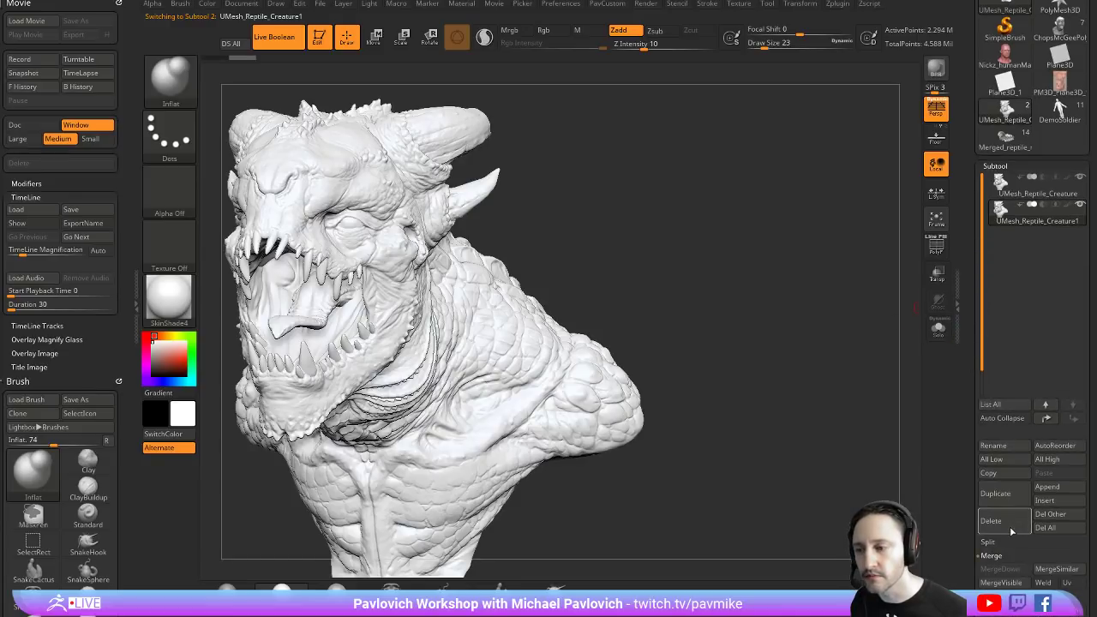
pyautogui.click(990, 520)
pyautogui.scroll(-5, 1011, 283)
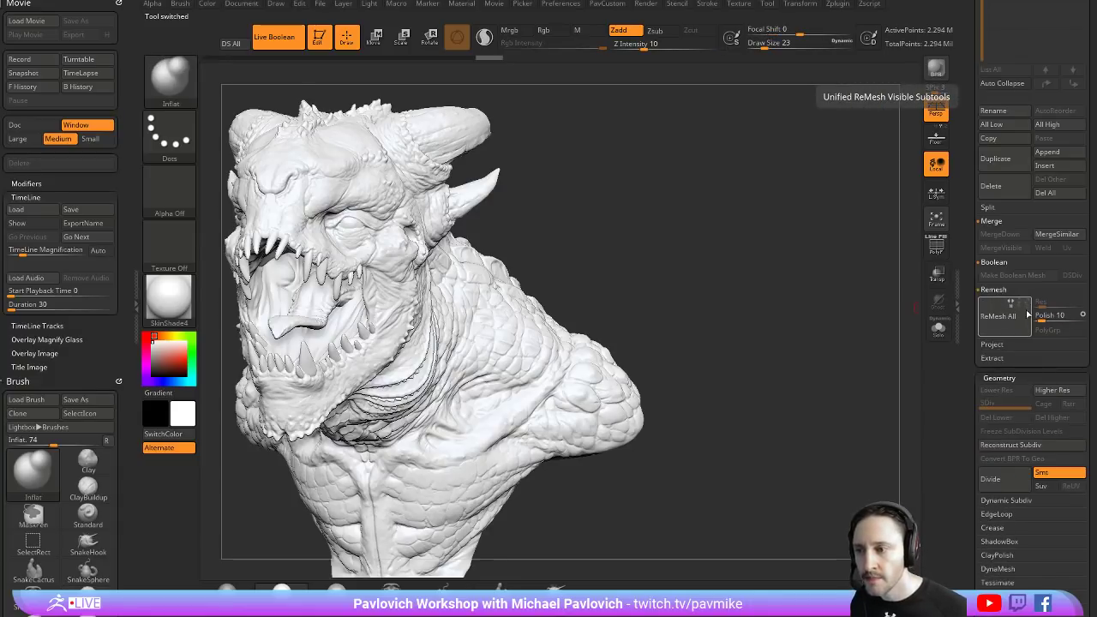
pyautogui.scroll(2, 1020, 283)
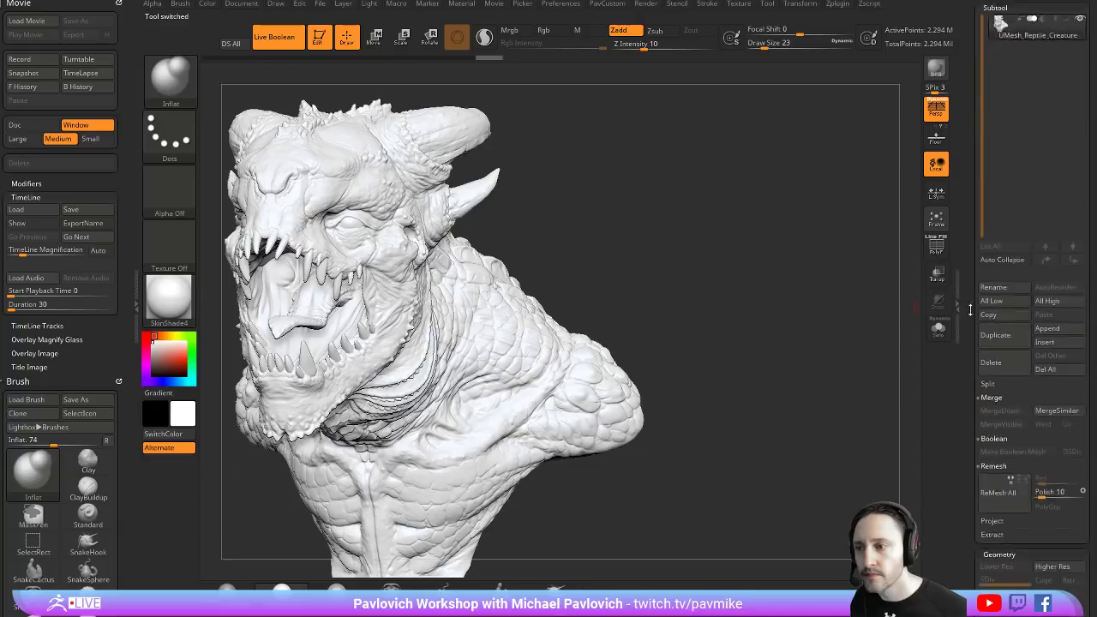
# Remesh all visible subtools together
pyautogui.press('ctrl')
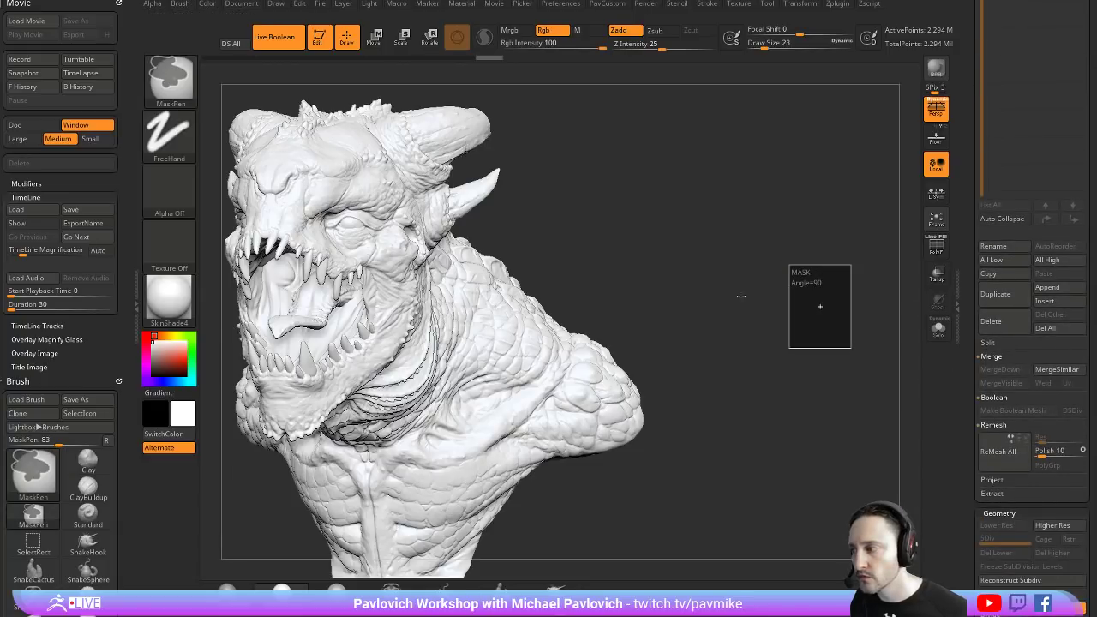
pyautogui.press('space')
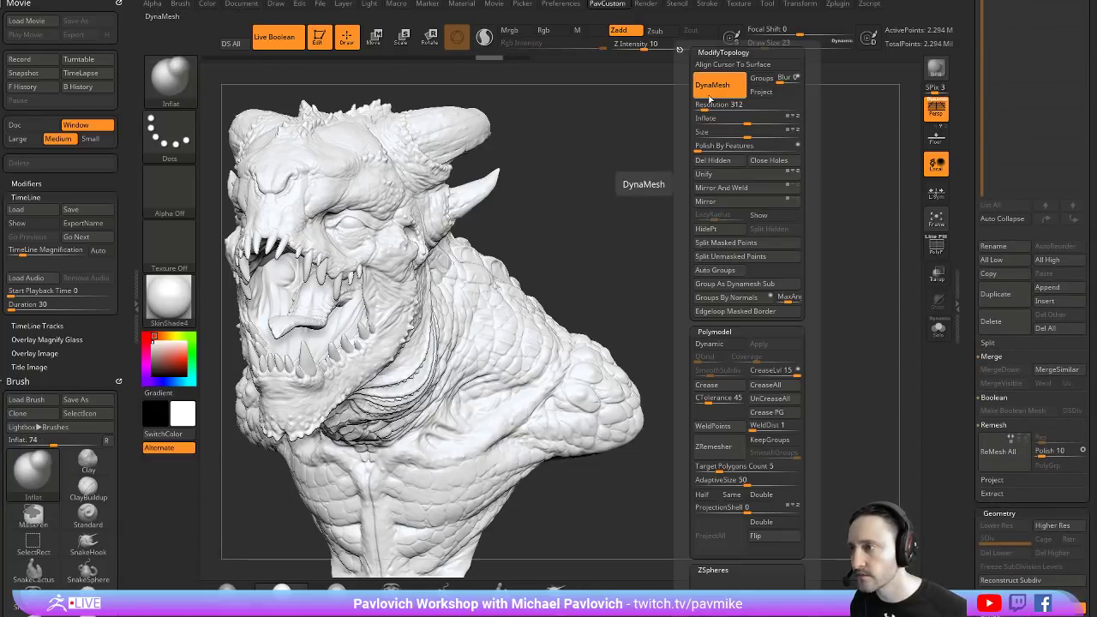
pyautogui.scroll(2, 975, 431)
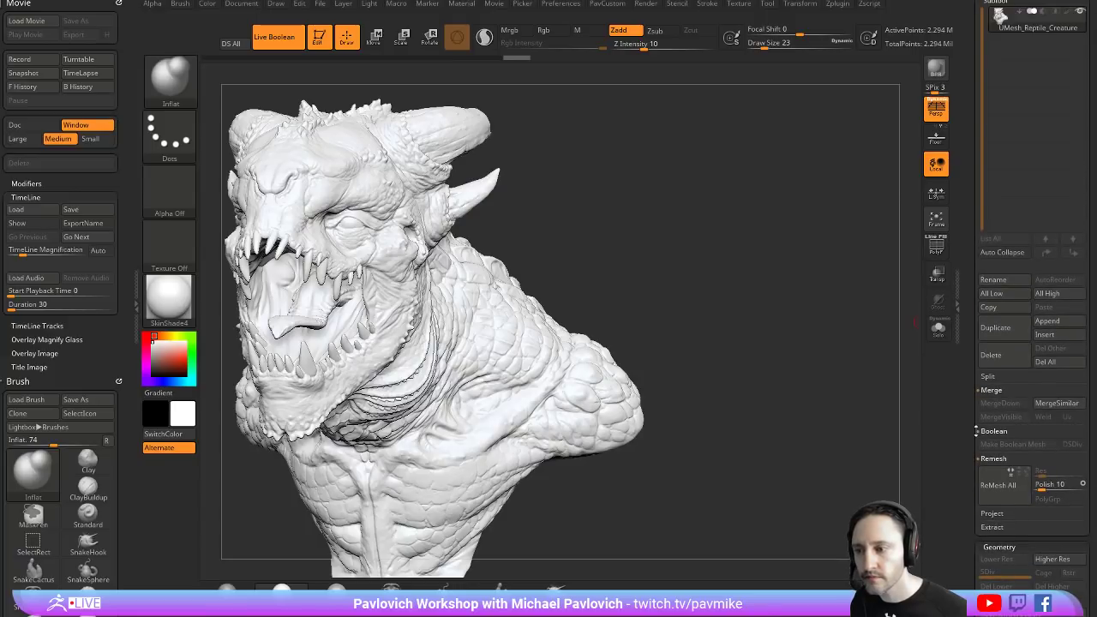
pyautogui.click(1005, 488)
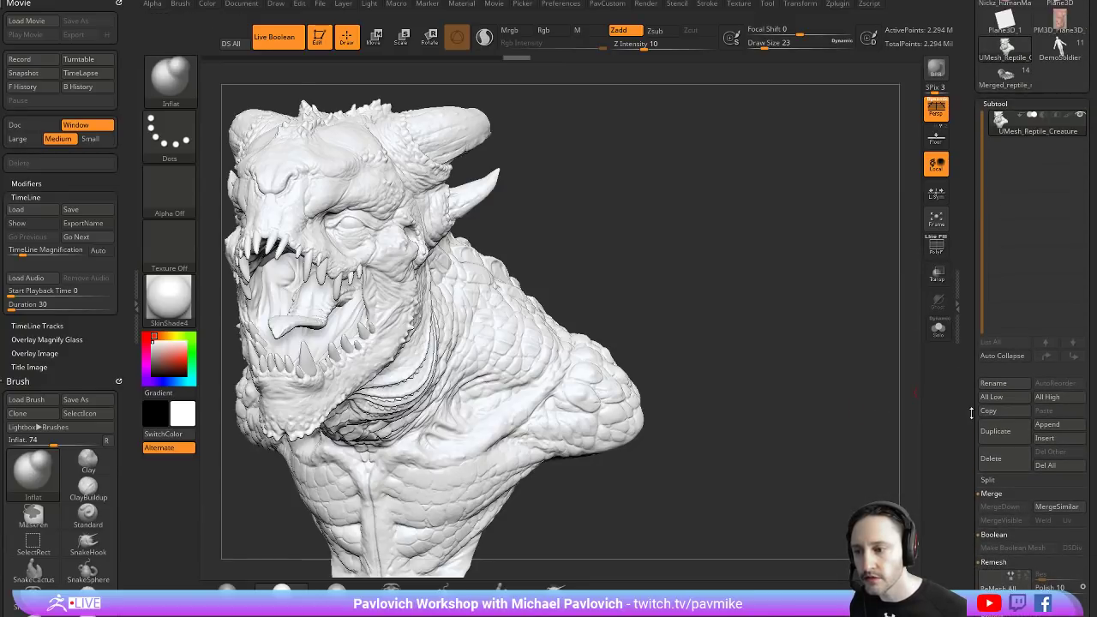
# Duplicate the reptile subtool, clone the tool with Tool > Clone, and switch to the clone
pyautogui.click(993, 350)
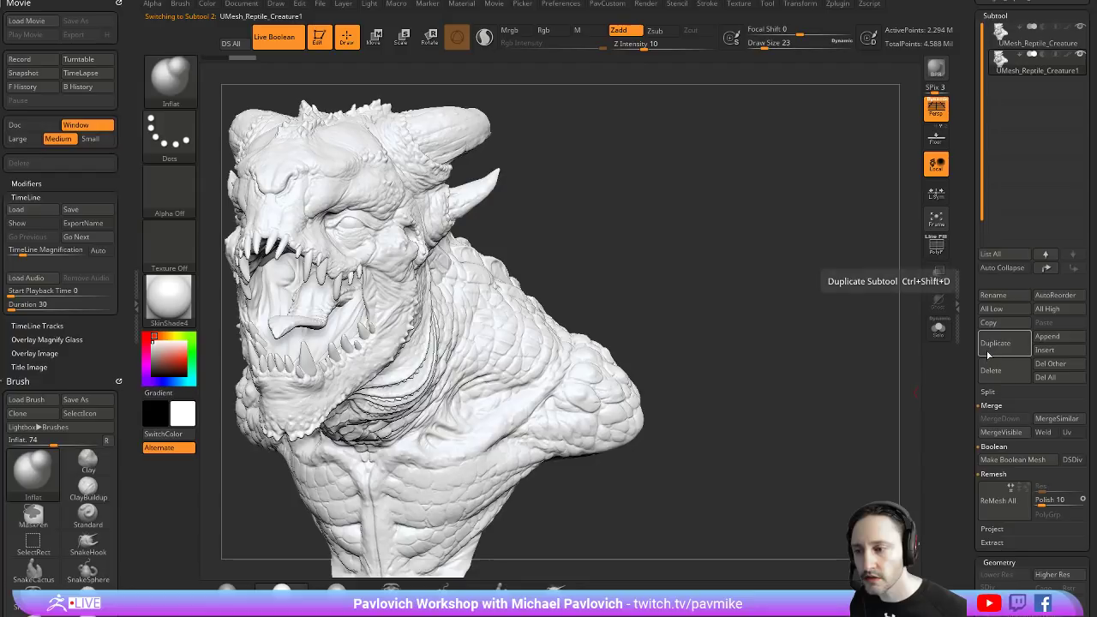
pyautogui.scroll(5, 975, 294)
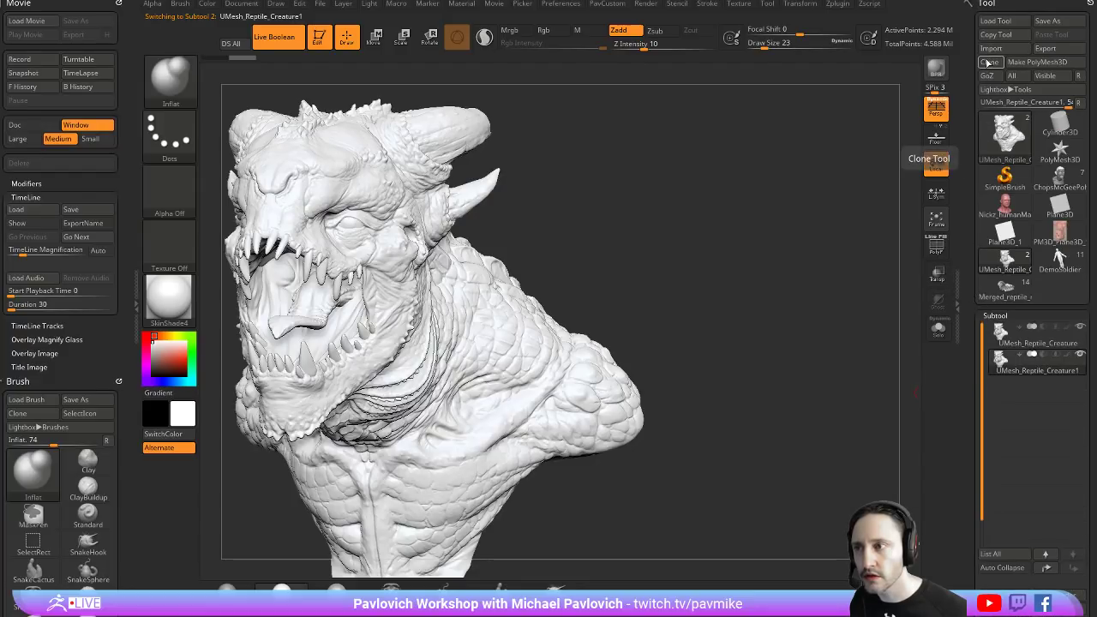
pyautogui.click(989, 62)
pyautogui.click(1009, 270)
pyautogui.moveTo(1006, 260)
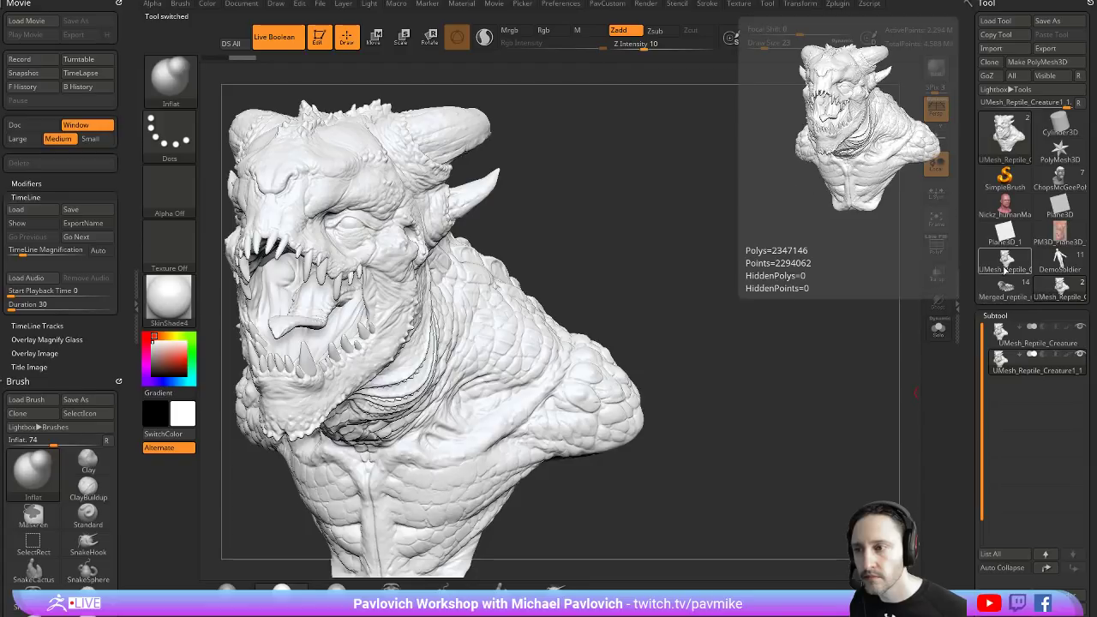
# Run ReMesh All on the visible subtools and Unify the model's scale
pyautogui.scroll(-5, 959, 197)
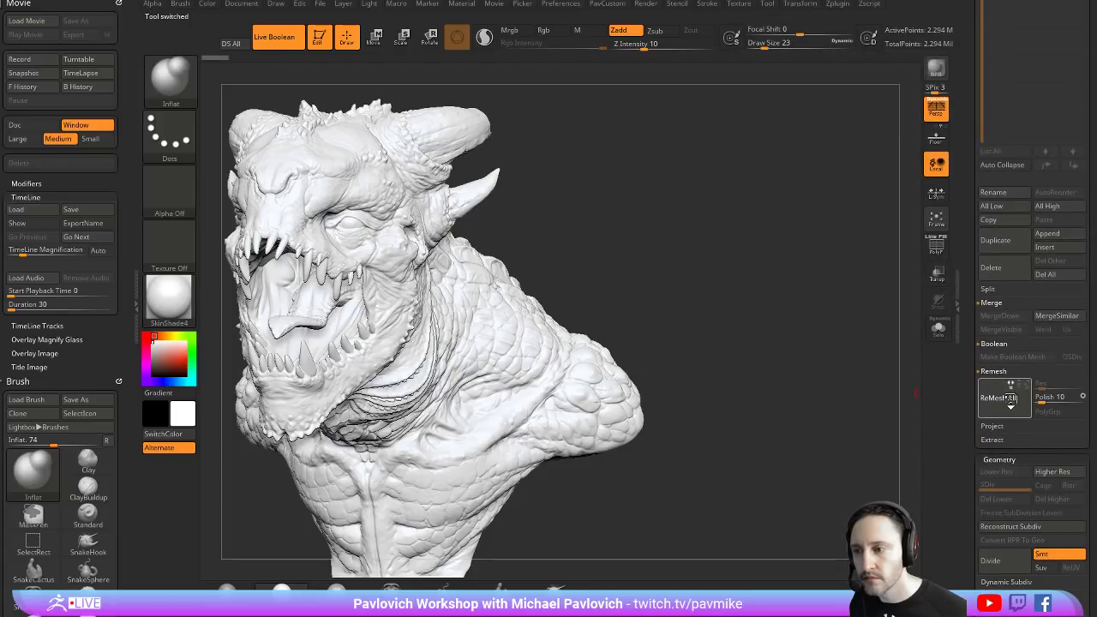
pyautogui.click(1010, 397)
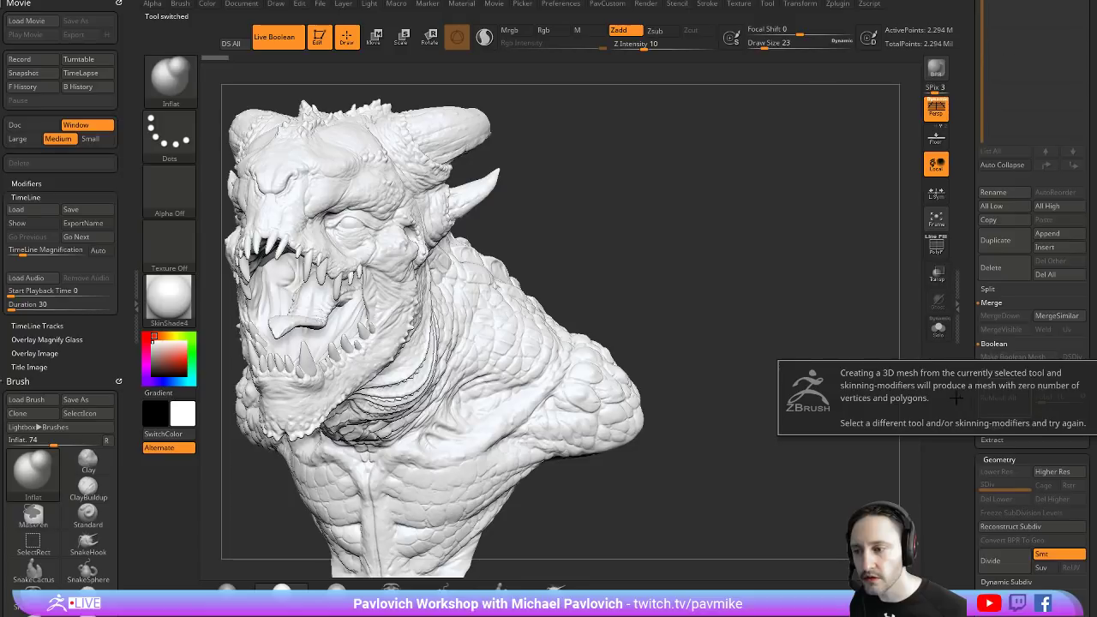
pyautogui.press('t')
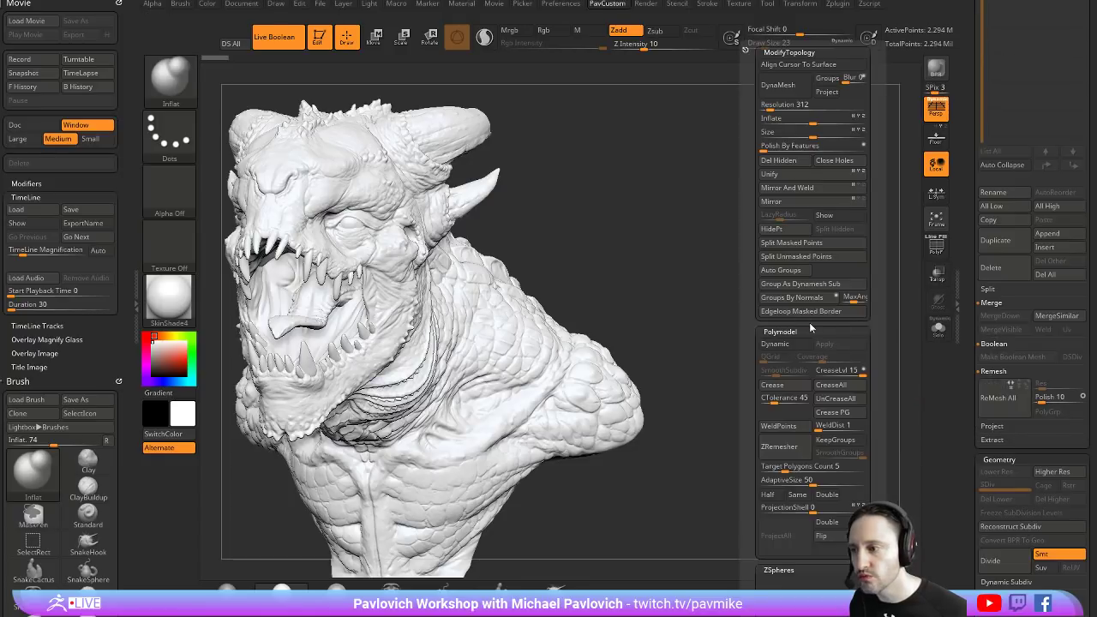
pyautogui.click(770, 173)
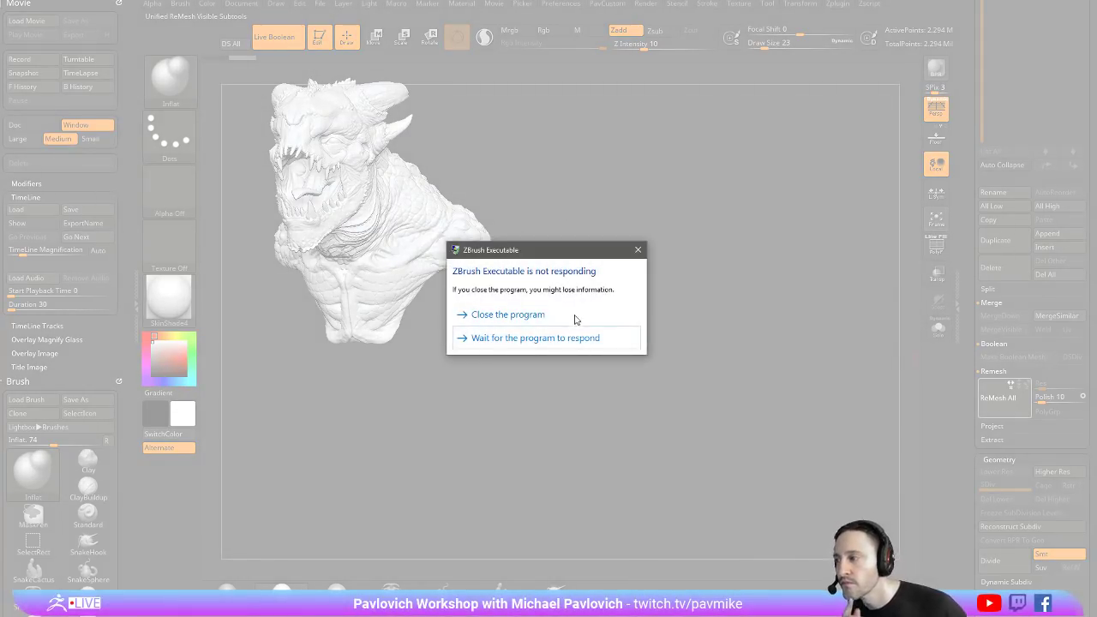
# Close the unresponsive ZBrush and dismiss the quick-save file browser
pyautogui.click(570, 316)
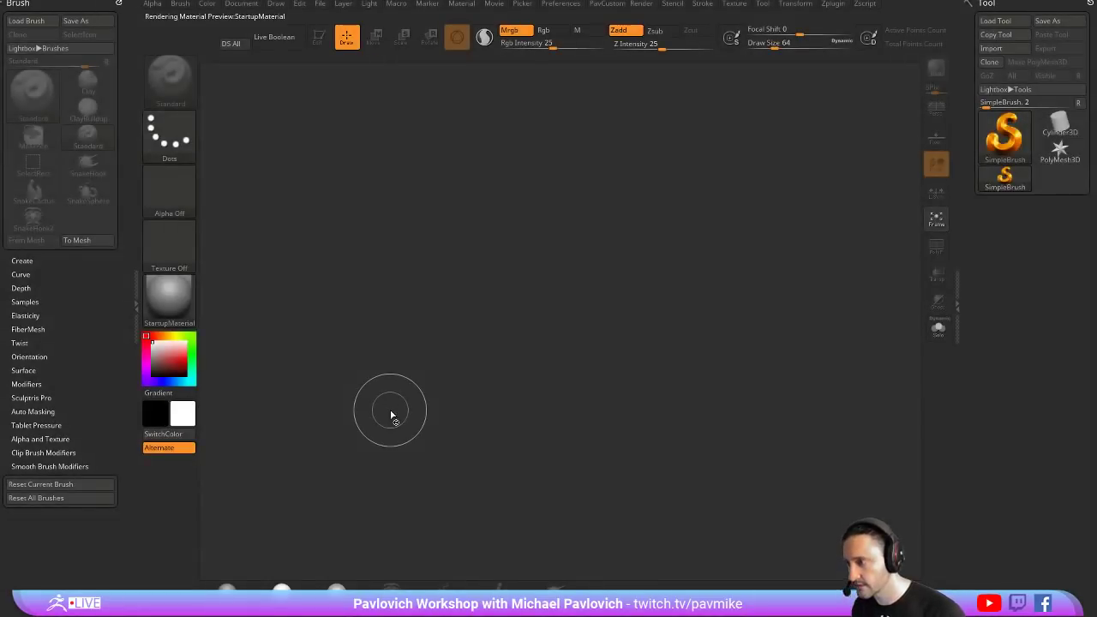
pyautogui.click(614, 276)
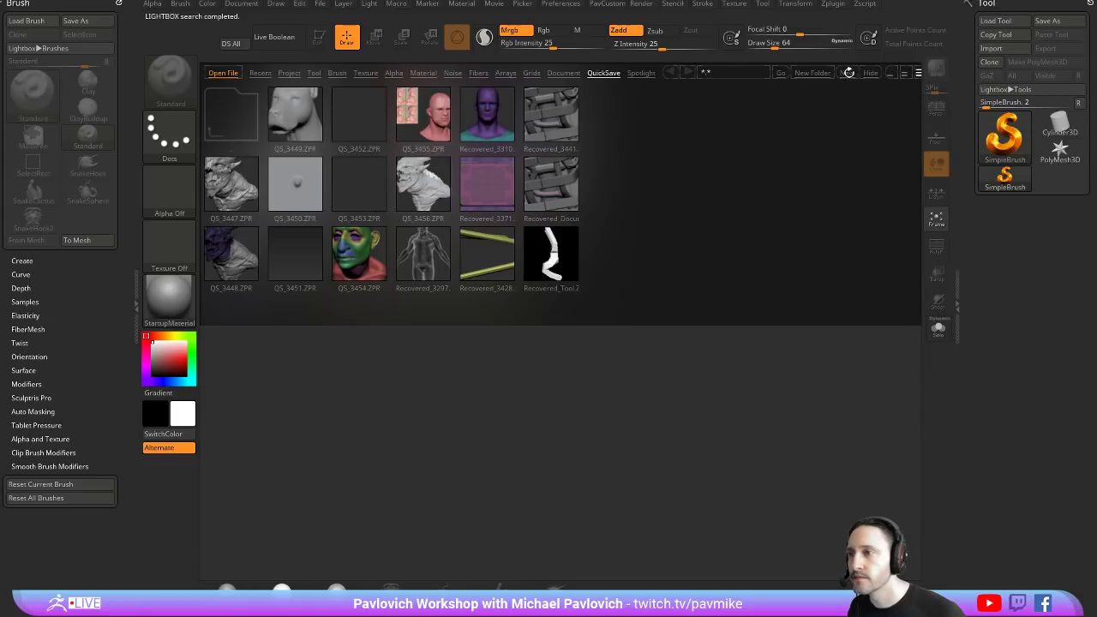
pyautogui.click(870, 73)
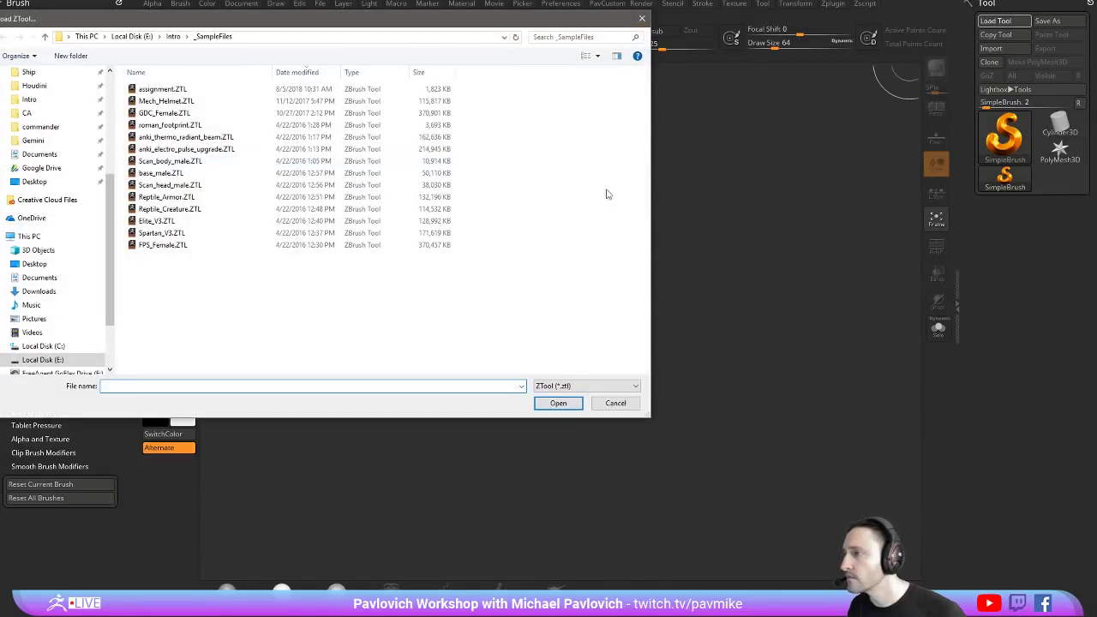
# Load Reptile_Creature.ZTL from the Intro/_SampleFiles folder
pyautogui.scroll(3, 20, 159)
pyautogui.scroll(2, 34, 110)
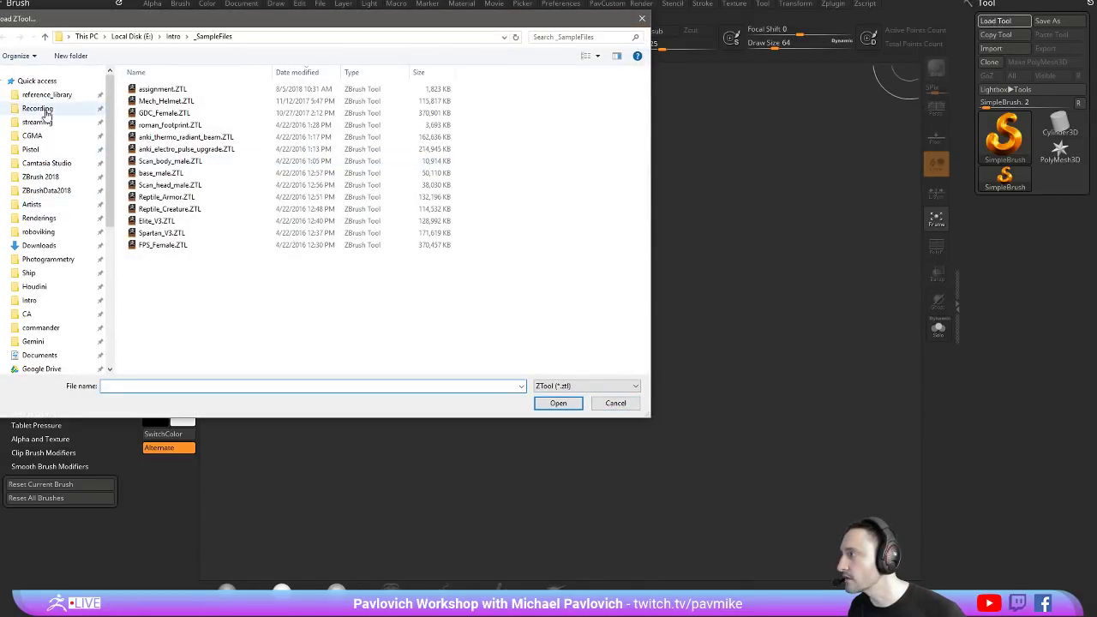
pyautogui.click(44, 301)
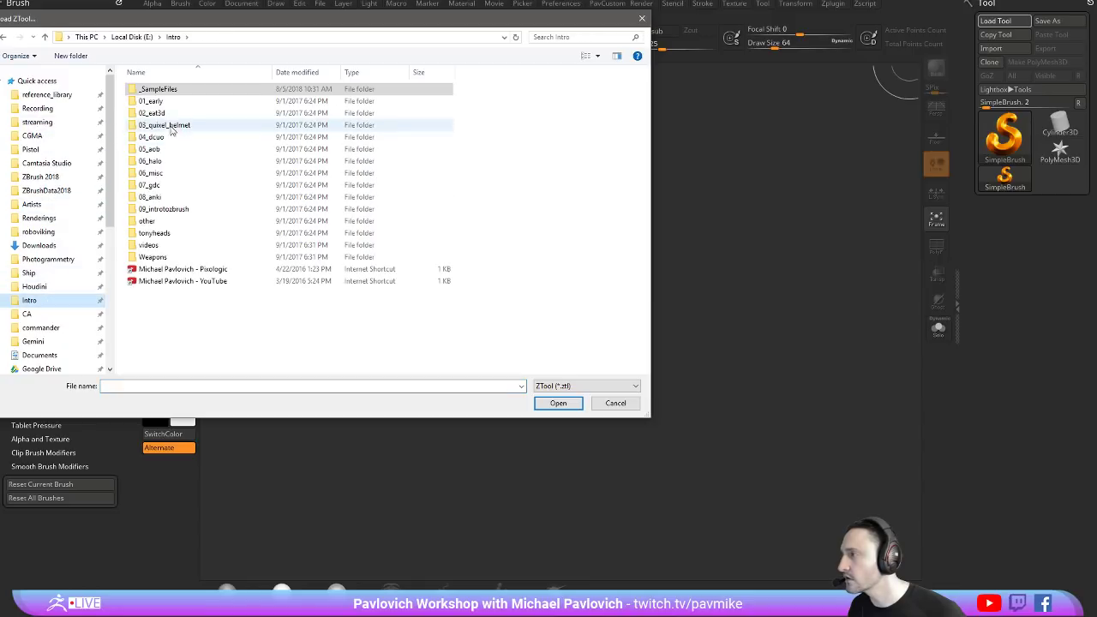
pyautogui.doubleClick(181, 95)
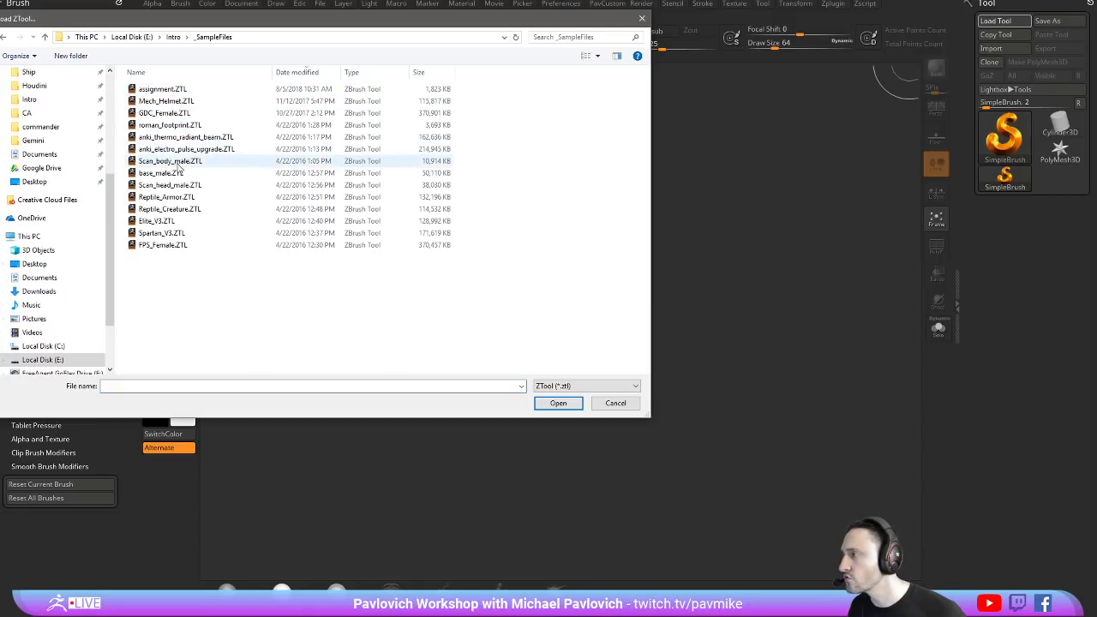
pyautogui.doubleClick(170, 208)
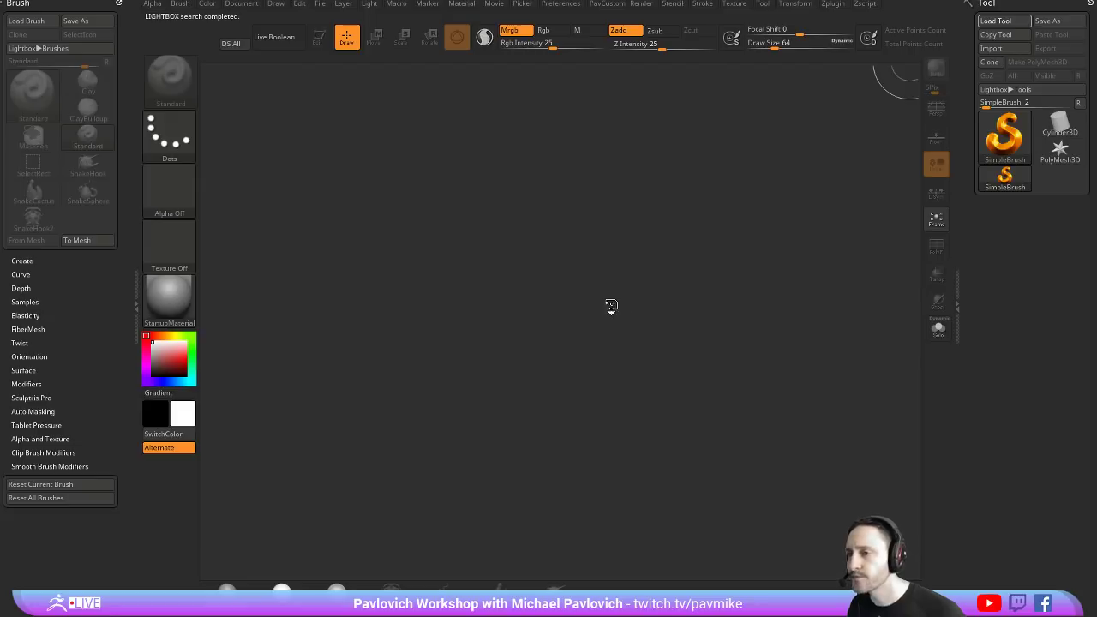
# Draw the reptile on the canvas in Edit mode and select the Merged_reptile_refine_003 subtool
pyautogui.moveTo(521, 430); pyautogui.dragTo(531, 308)
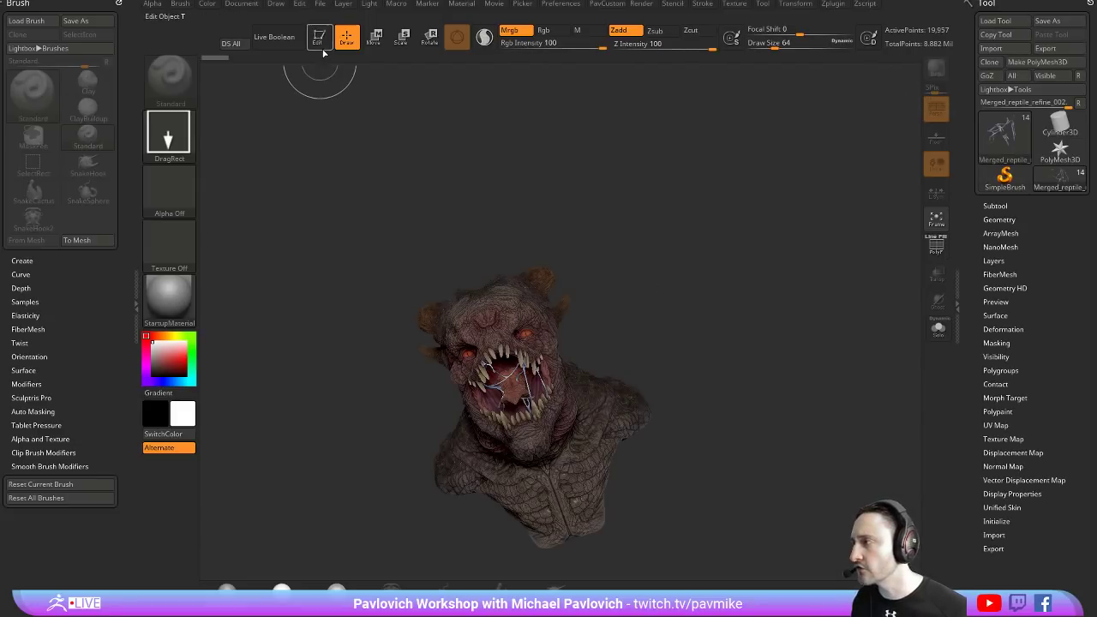
pyautogui.click(322, 37)
pyautogui.click(1028, 207)
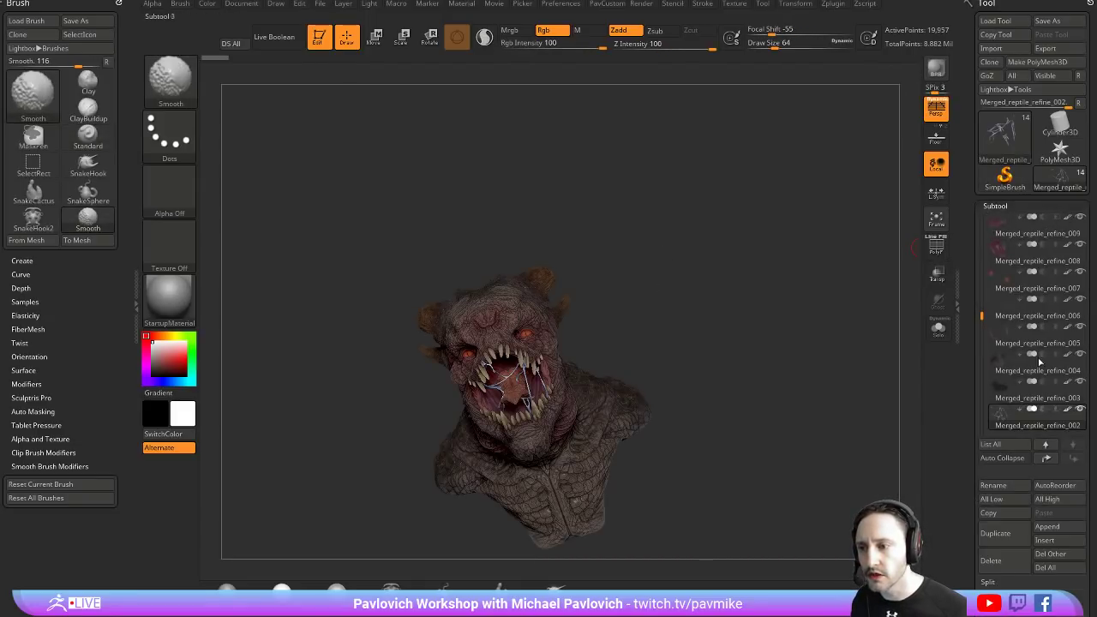
pyautogui.click(1037, 394)
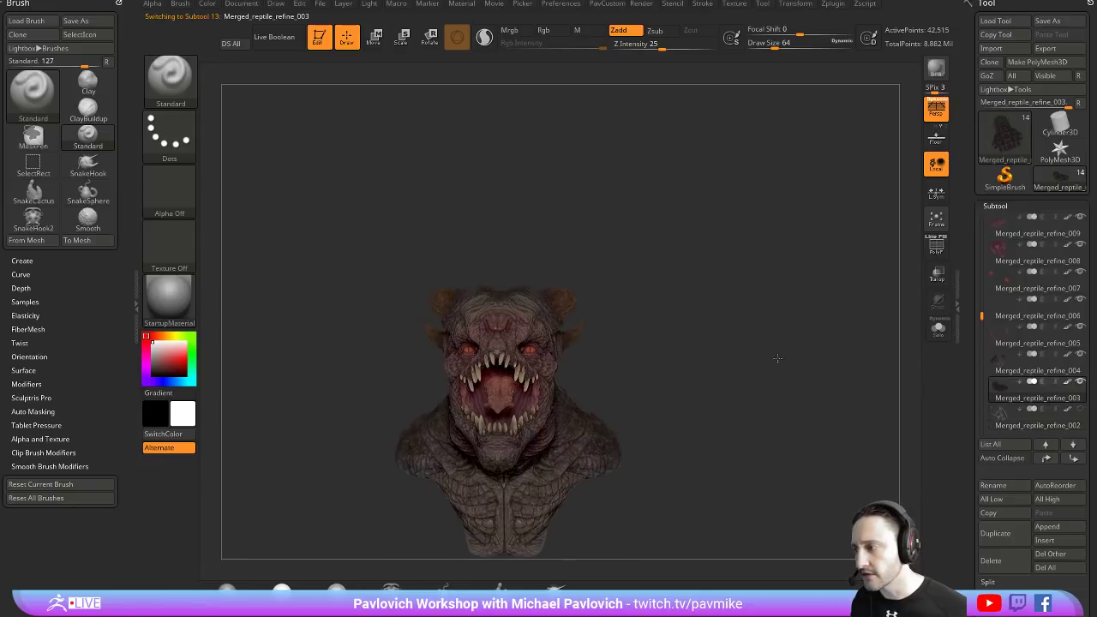
pyautogui.moveTo(748, 343)
pyautogui.mouseDown()
pyautogui.moveTo(839, 220)
pyautogui.moveTo(818, 234)
pyautogui.mouseUp()
# Merge the visible subtools into a new tool, then delete all the original's subtools
pyautogui.scroll(-5, 994, 360)
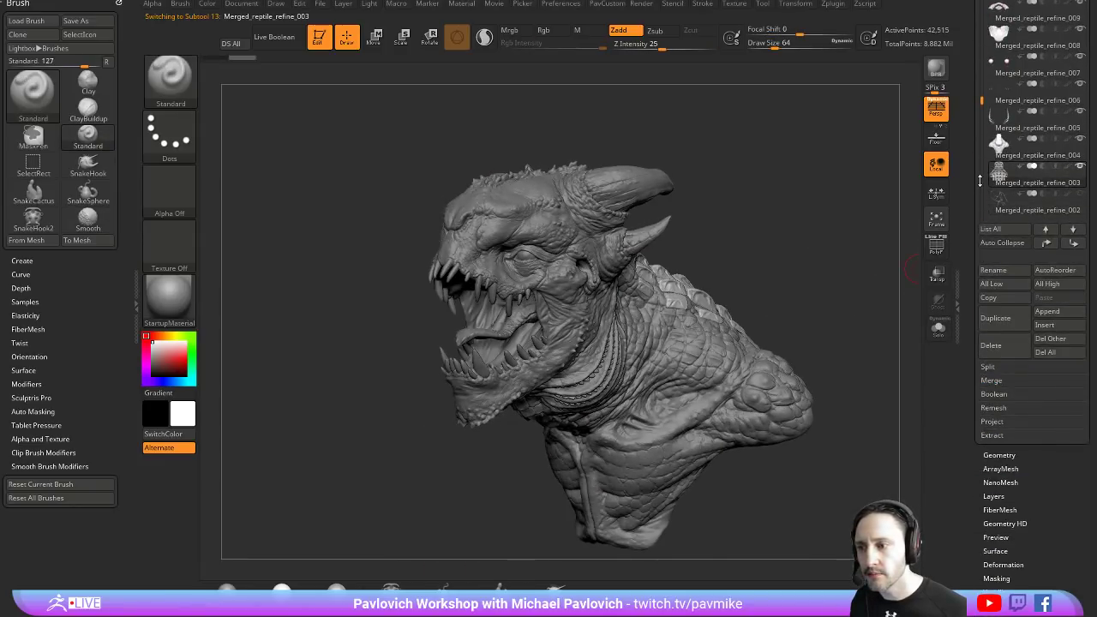
pyautogui.click(991, 379)
pyautogui.click(1003, 407)
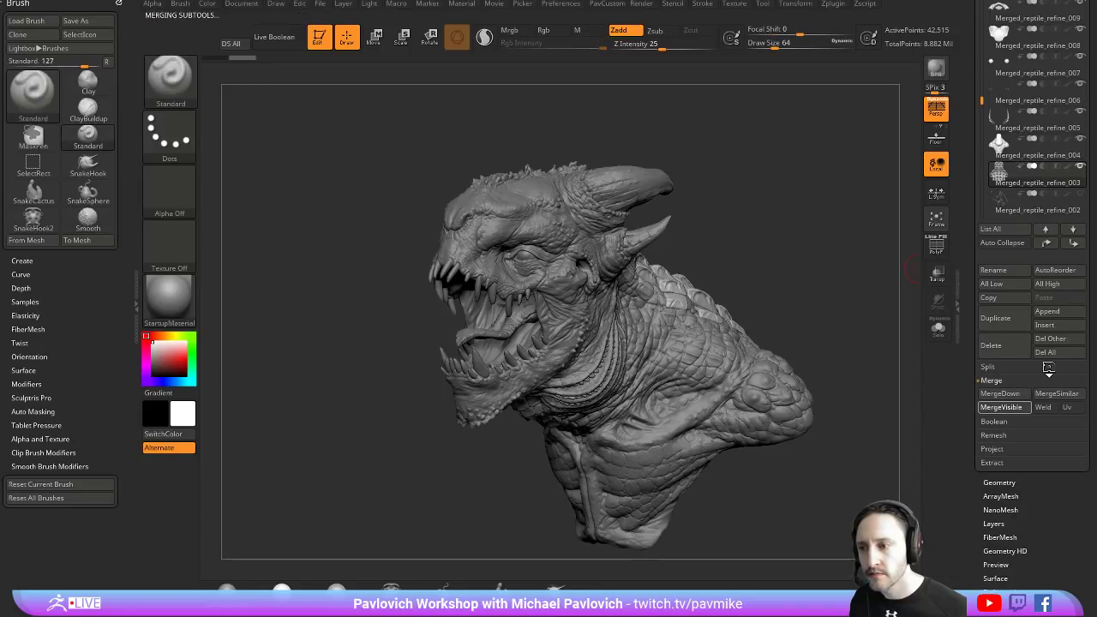
pyautogui.click(1047, 380)
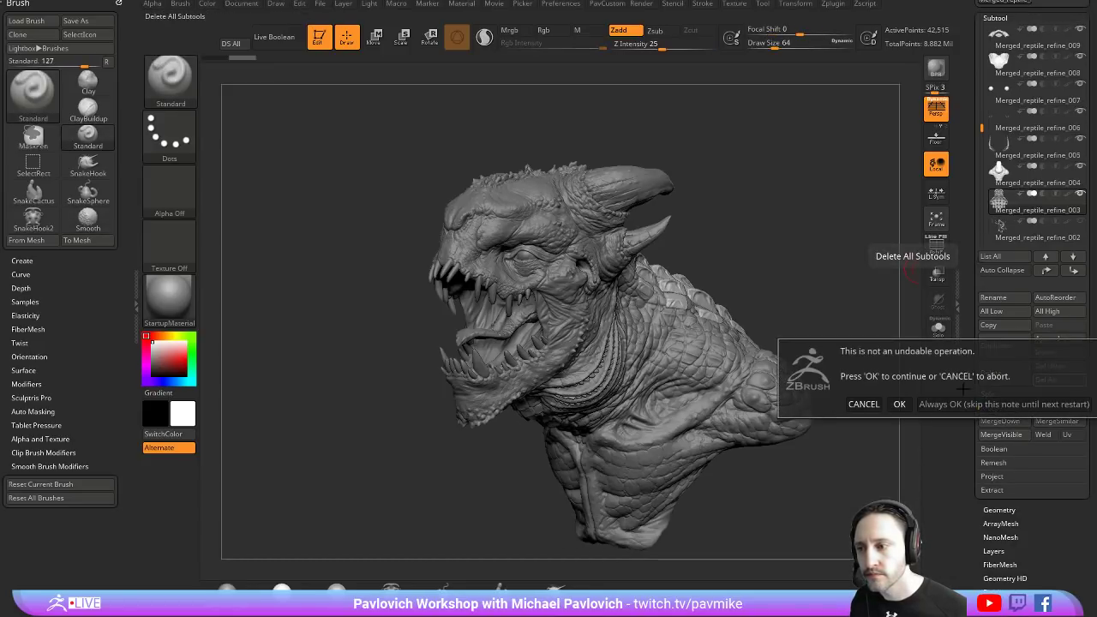
pyautogui.click(899, 403)
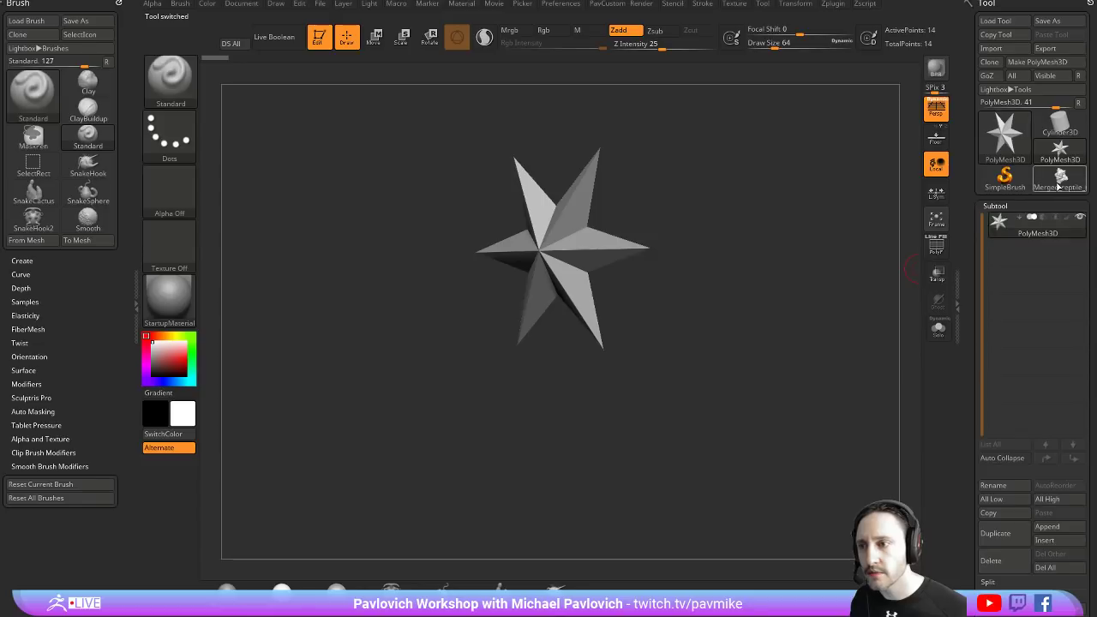
# Select the merged reptile tool and DynaMesh it down to 3.145 million points
pyautogui.click(1059, 177)
pyautogui.hotkey('shift', 't')
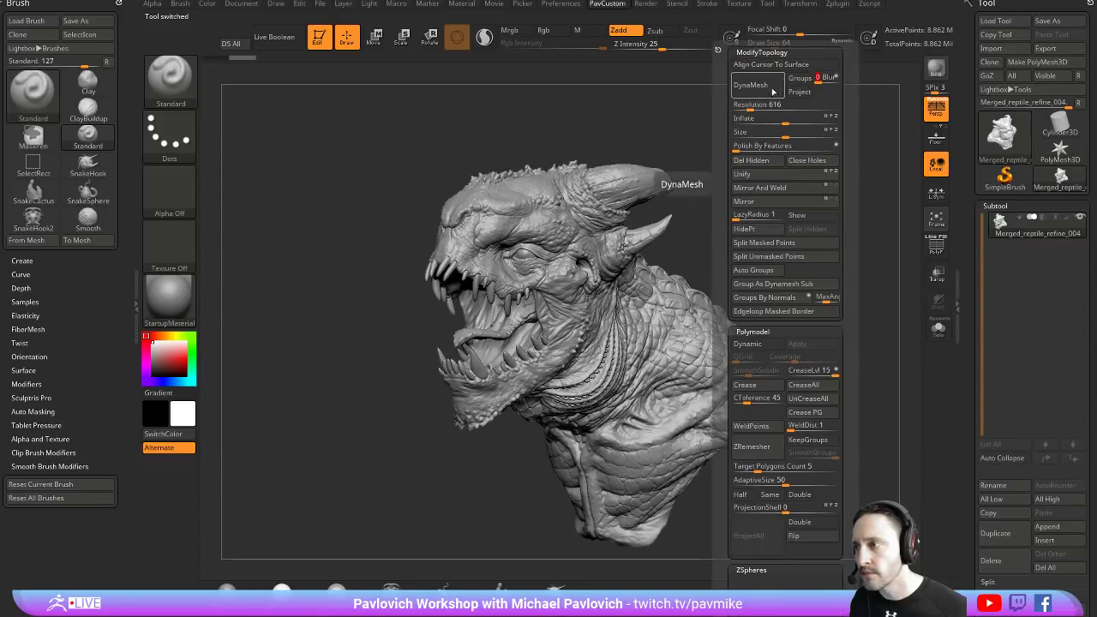
pyautogui.click(750, 84)
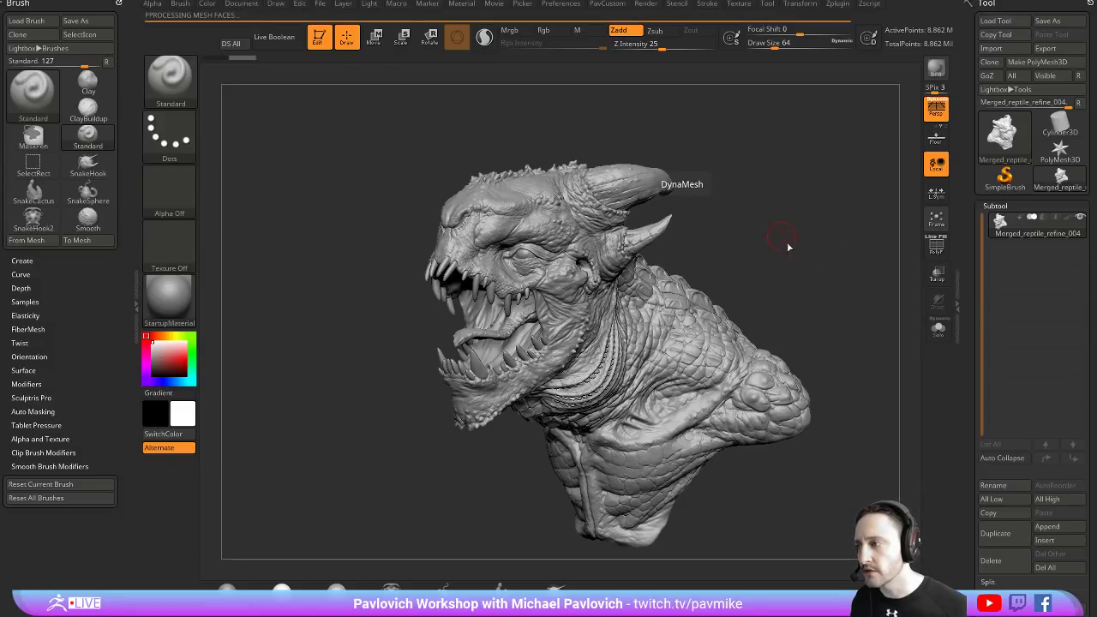
# Check the DynaMeshed bust with rectangle and lasso hides, showing all geometry afterward
pyautogui.moveTo(759, 190)
pyautogui.mouseDown()
pyautogui.moveTo(799, 180)
pyautogui.moveTo(497, 126)
pyautogui.mouseUp()
pyautogui.keyDown('ctrl'); pyautogui.keyDown('shift'); pyautogui.click(825, 98); pyautogui.keyUp('shift'); pyautogui.keyUp('ctrl')
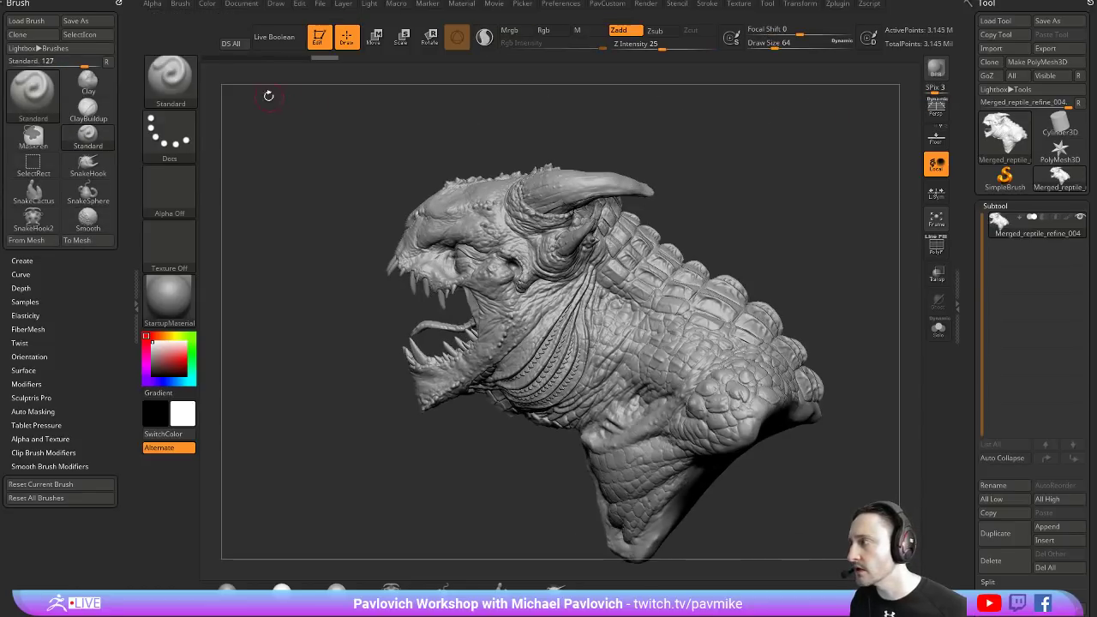
pyautogui.keyDown('ctrl'); pyautogui.keyDown('shift'); pyautogui.click(185, 86); pyautogui.keyUp('shift'); pyautogui.keyUp('ctrl')
pyautogui.click(458, 142)
pyautogui.keyDown('ctrl'); pyautogui.keyDown('shift'); pyautogui.moveTo(722, 150); pyautogui.dragTo(817, 516); pyautogui.keyUp('shift'); pyautogui.keyUp('ctrl')
pyautogui.moveTo(727, 237)
pyautogui.mouseDown()
pyautogui.moveTo(763, 203)
pyautogui.moveTo(803, 256)
pyautogui.mouseUp()
pyautogui.keyDown('ctrl'); pyautogui.keyDown('shift'); pyautogui.click(797, 216); pyautogui.keyUp('shift'); pyautogui.keyUp('ctrl')
pyautogui.scroll(-5, 983, 274)
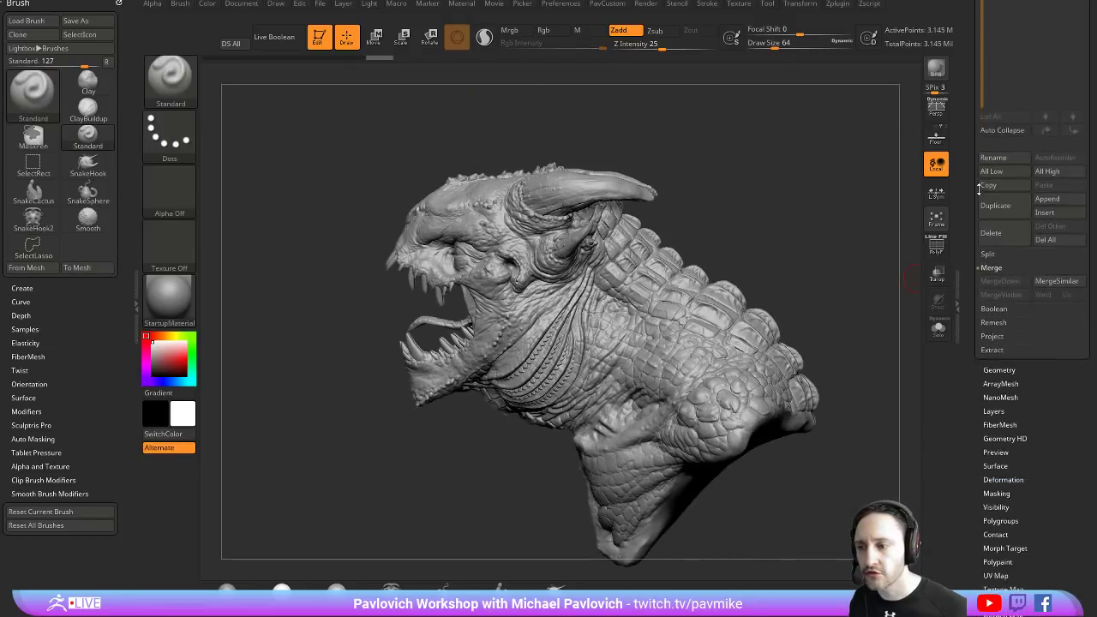
pyautogui.press('shift')
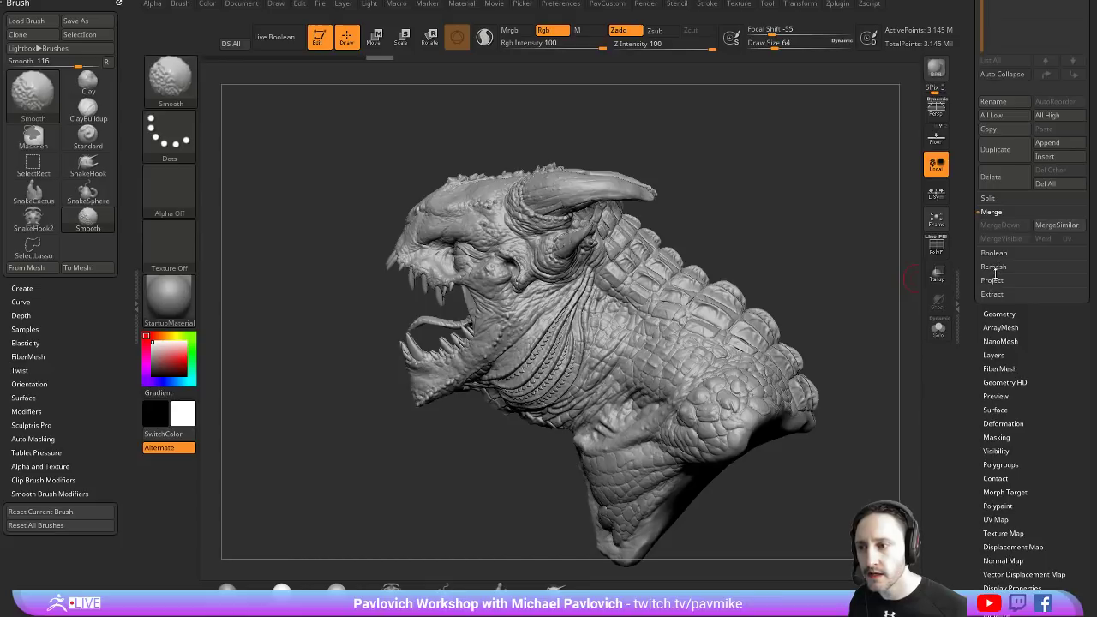
# Remesh the visible geometry at Res 432 to create a new skin subtool
pyautogui.click(994, 267)
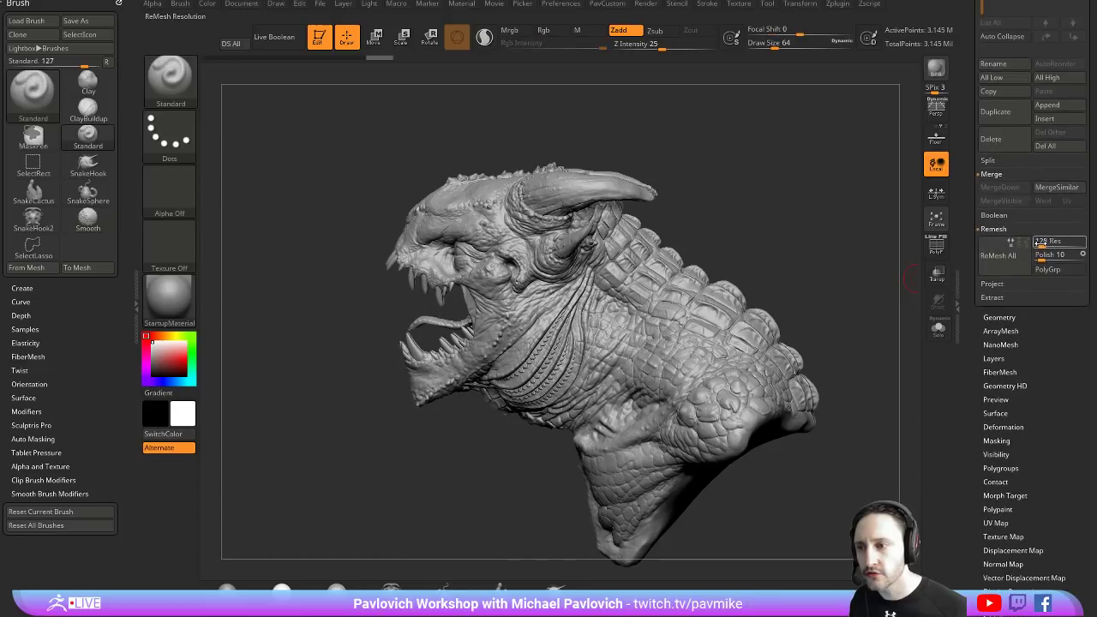
pyautogui.moveTo(1039, 242); pyautogui.dragTo(1056, 243)
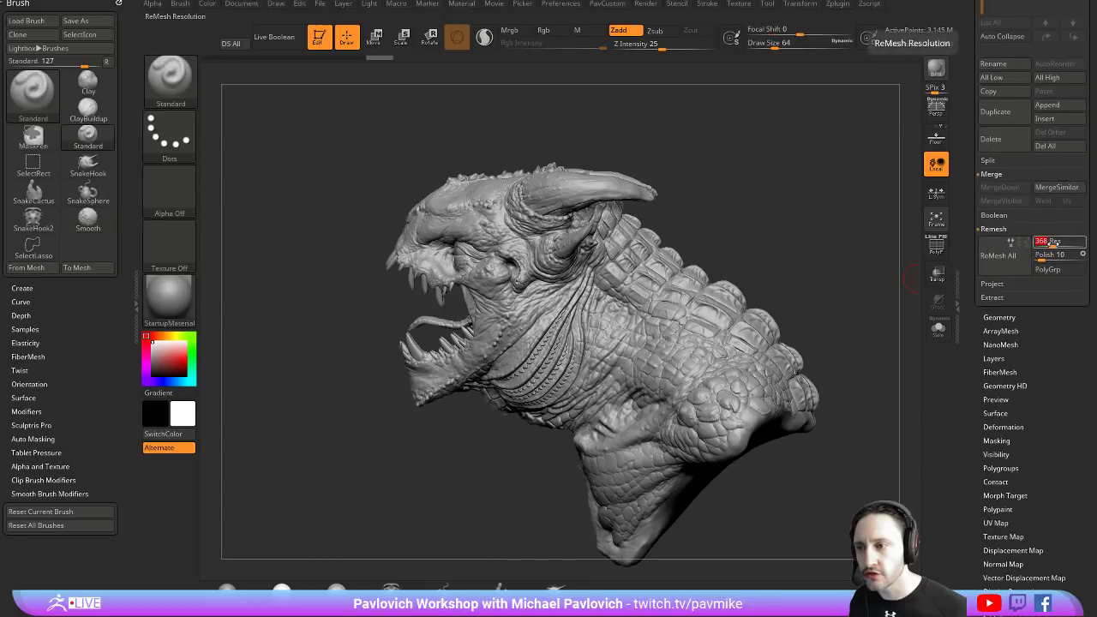
pyautogui.click(1010, 257)
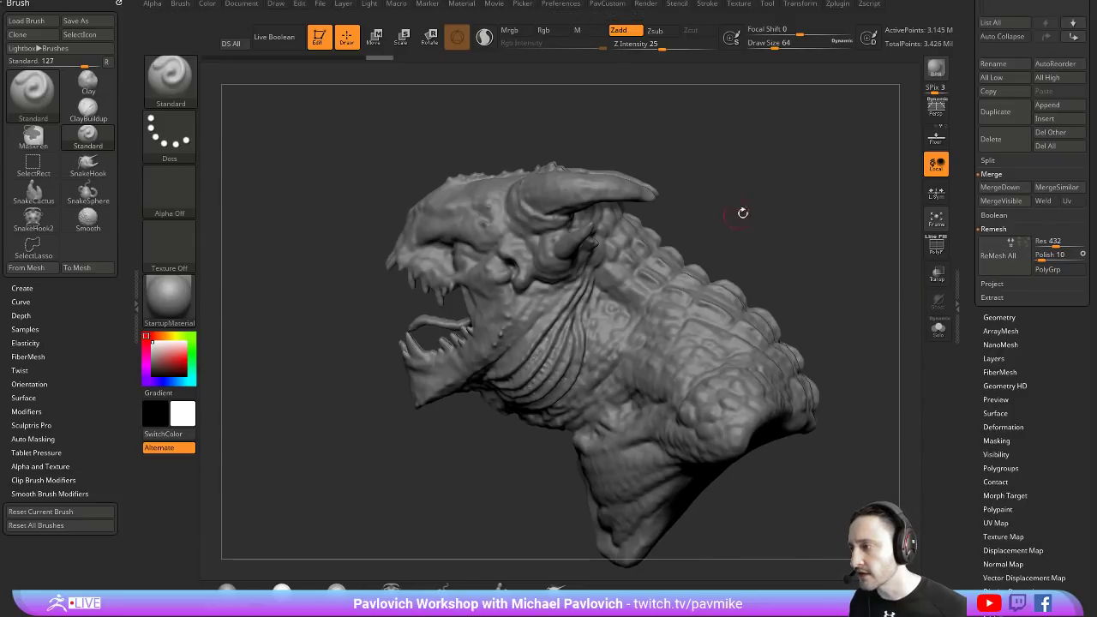
pyautogui.moveTo(742, 213)
pyautogui.mouseDown()
pyautogui.moveTo(754, 221)
pyautogui.moveTo(743, 231)
pyautogui.mouseUp()
# Select the Skin_Merged_reptile_refine_004 subtool and inspect it with a lasso hide and show all
pyautogui.keyDown('alt'); pyautogui.click(666, 263); pyautogui.keyUp('alt')
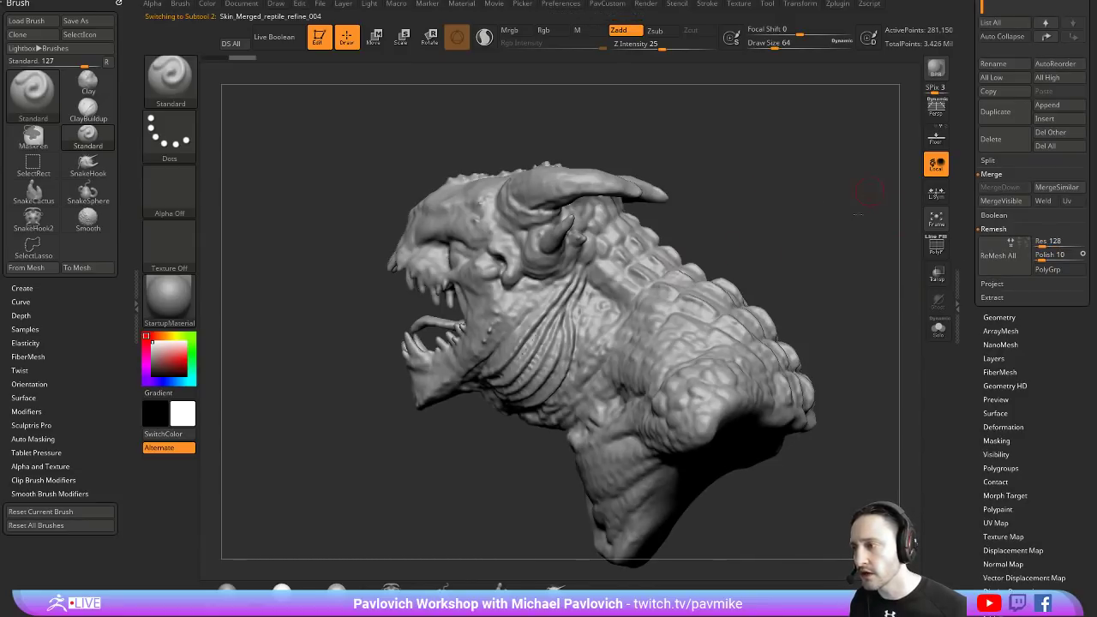
pyautogui.moveTo(844, 209)
pyautogui.mouseDown()
pyautogui.moveTo(825, 232)
pyautogui.moveTo(848, 227)
pyautogui.moveTo(845, 197)
pyautogui.moveTo(806, 194)
pyautogui.moveTo(653, 363)
pyautogui.mouseUp()
pyautogui.hotkey('ctrl', 'shift')
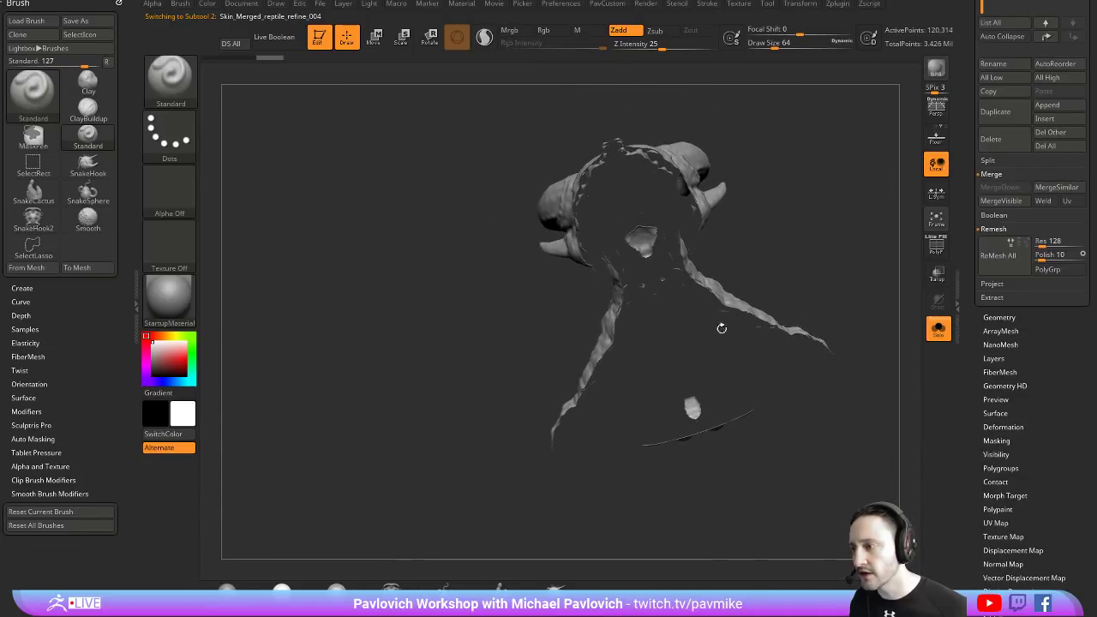
pyautogui.moveTo(722, 328)
pyautogui.mouseDown()
pyautogui.moveTo(785, 254)
pyautogui.moveTo(735, 228)
pyautogui.moveTo(807, 281)
pyautogui.moveTo(796, 285)
pyautogui.moveTo(798, 232)
pyautogui.moveTo(822, 301)
pyautogui.moveTo(800, 249)
pyautogui.moveTo(831, 219)
pyautogui.moveTo(565, 242)
pyautogui.mouseUp()
pyautogui.keyDown('ctrl'); pyautogui.keyDown('shift'); pyautogui.click(786, 255); pyautogui.keyUp('shift'); pyautogui.keyUp('ctrl')
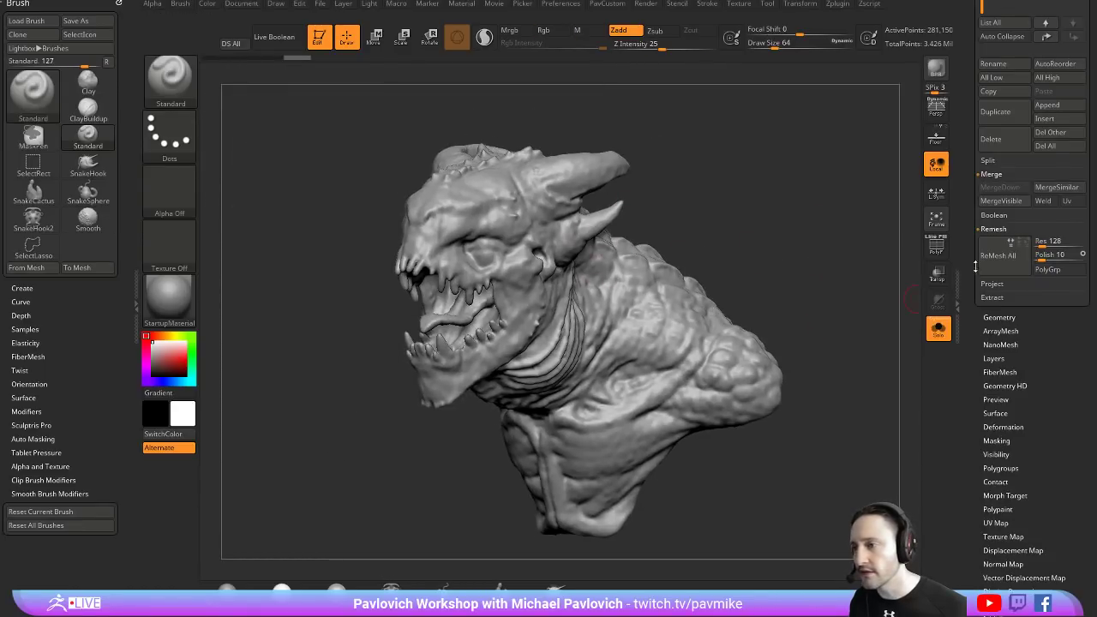
pyautogui.moveTo(963, 232); pyautogui.dragTo(964, 368)
pyautogui.moveTo(719, 237); pyautogui.dragTo(771, 226)
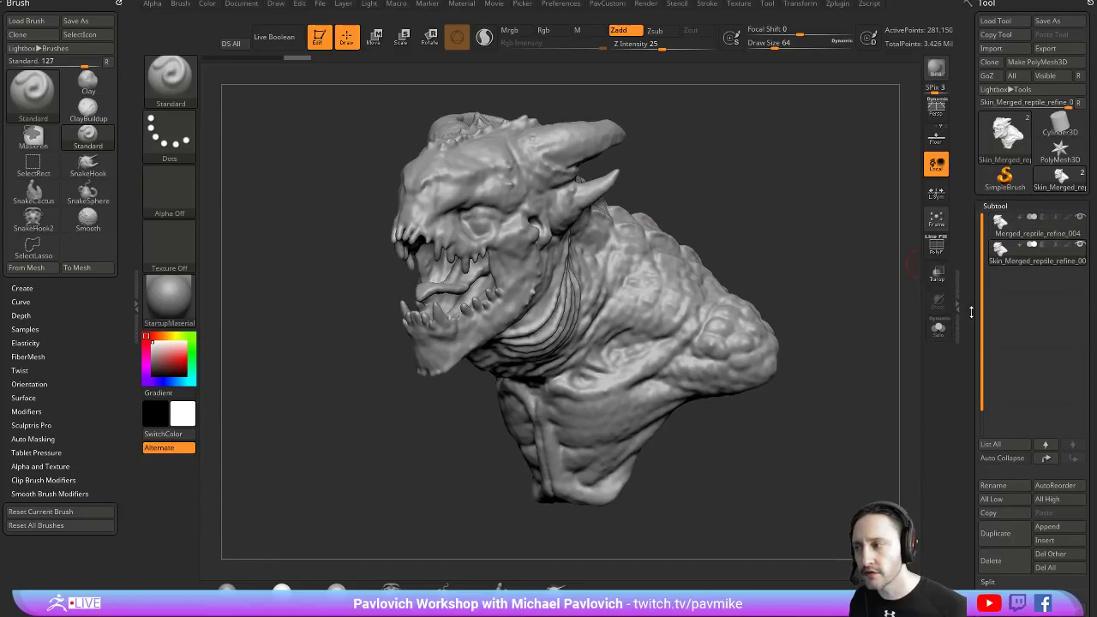
# Expand the Subtool Project options and briefly toggle the skin's polygon wireframe
pyautogui.moveTo(968, 313); pyautogui.dragTo(967, 254)
pyautogui.click(1021, 151)
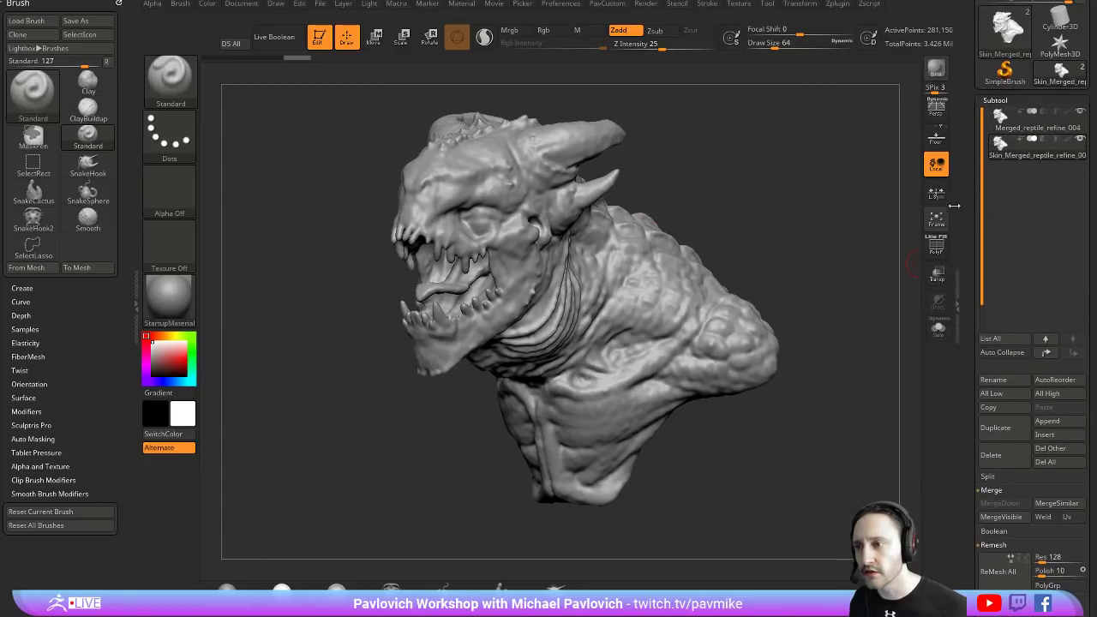
pyautogui.moveTo(981, 197); pyautogui.dragTo(979, 257)
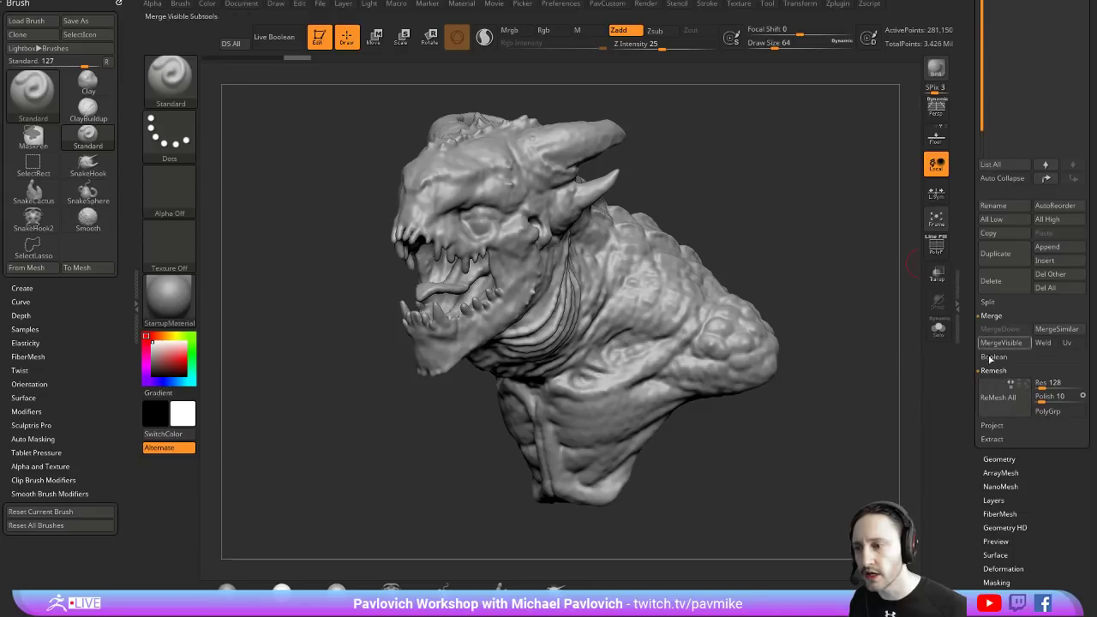
pyautogui.click(991, 425)
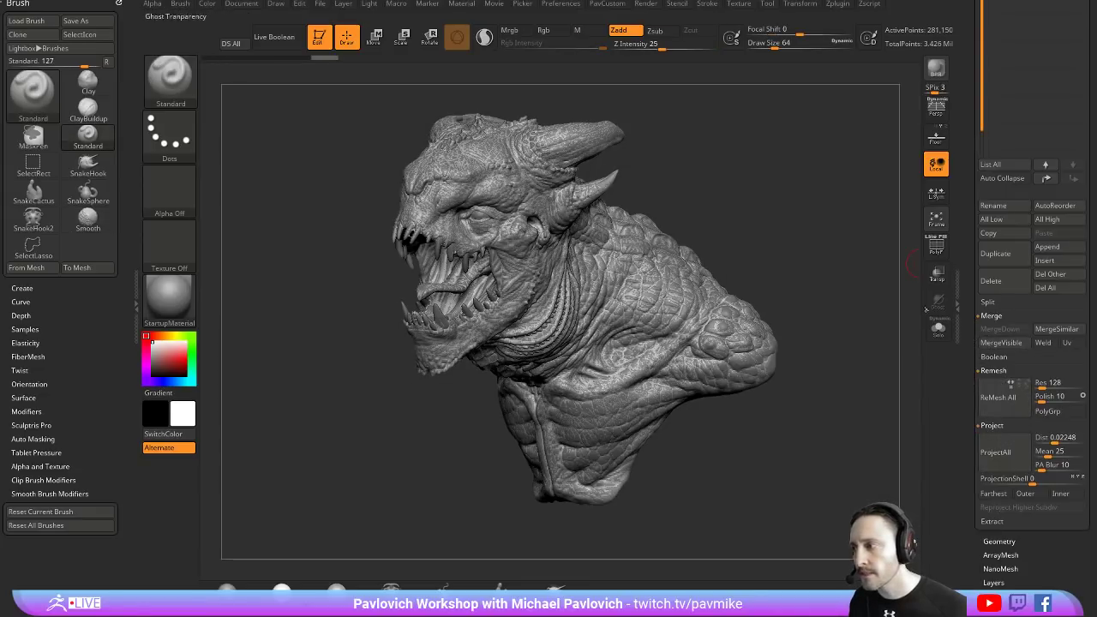
pyautogui.click(936, 247)
pyautogui.scroll(3, 811, 239)
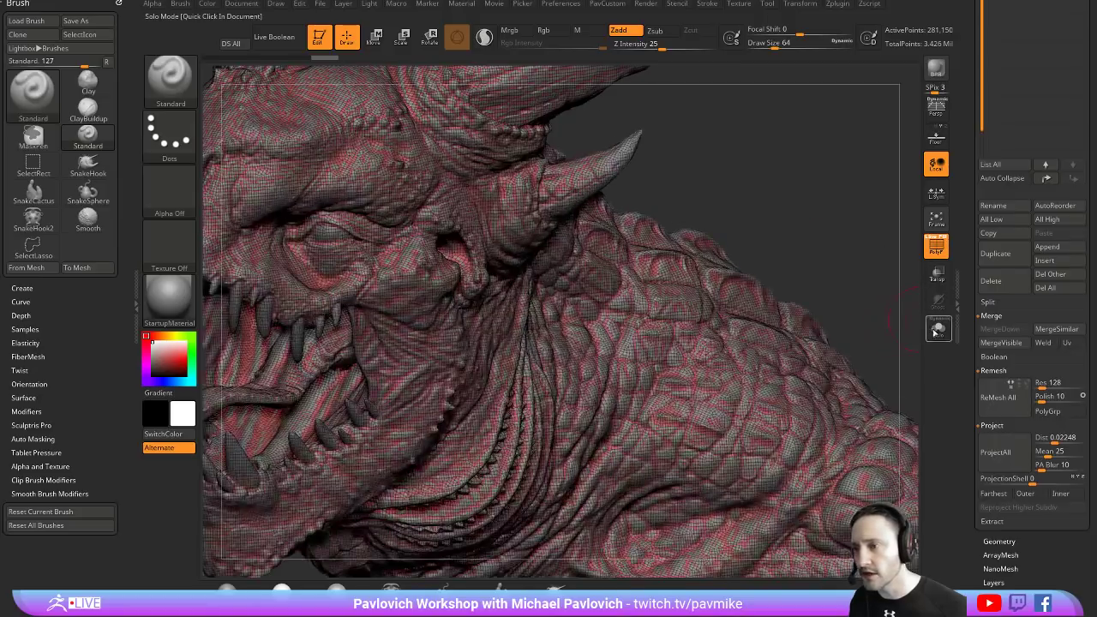
pyautogui.click(936, 246)
# Subdivide the skin once to 1.125 million points and ProjectAll the original's scale detail onto it
pyautogui.moveTo(839, 198); pyautogui.dragTo(814, 249)
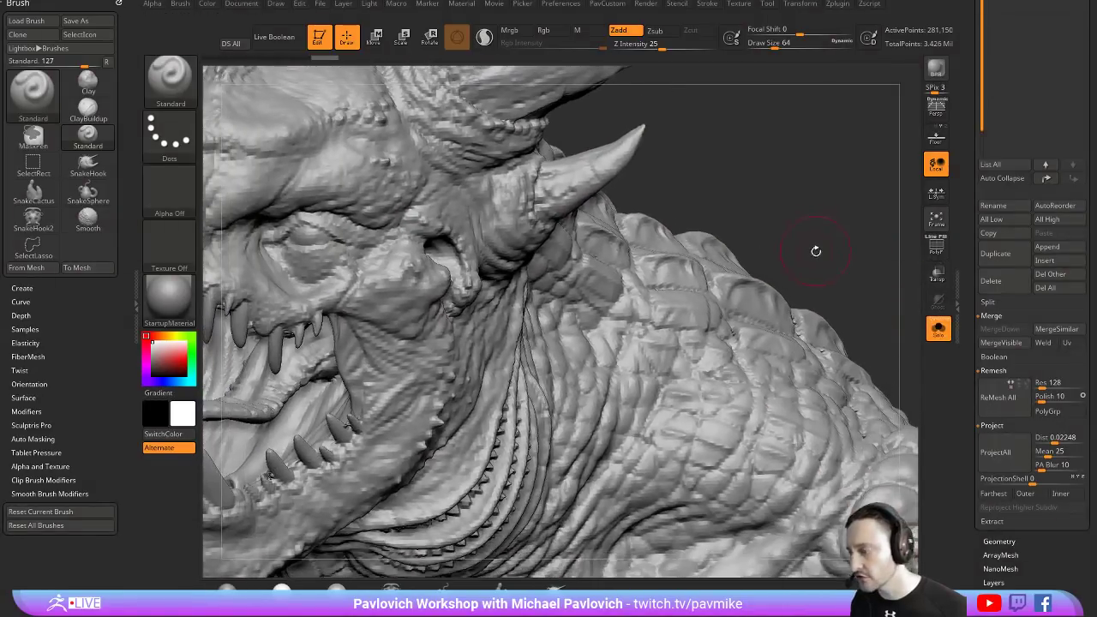
pyautogui.hotkey('ctrl', 'd')
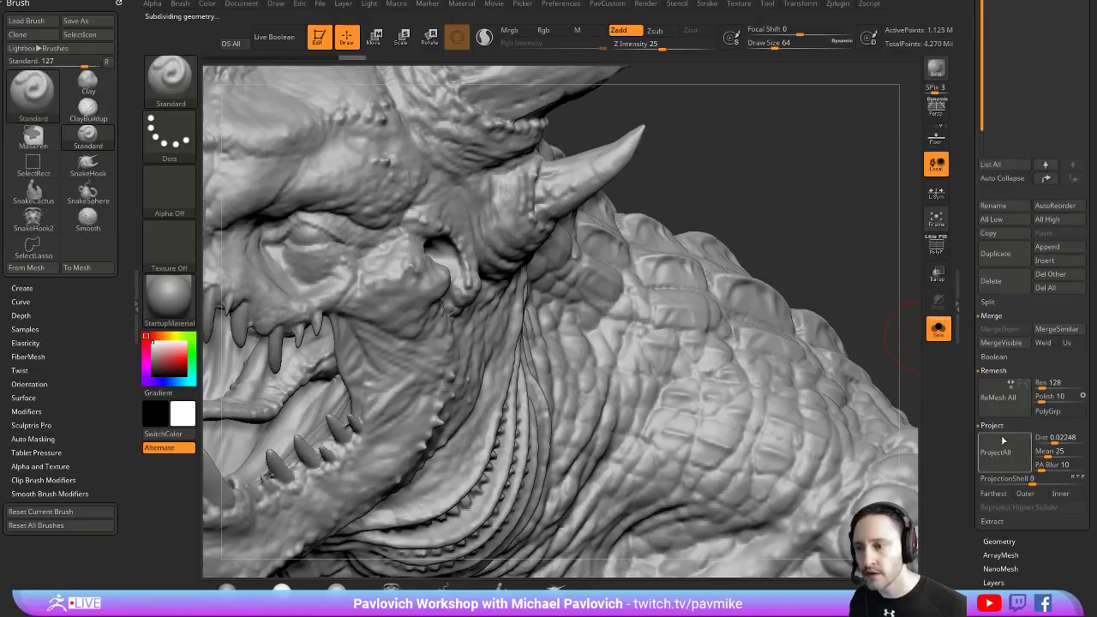
pyautogui.click(1005, 459)
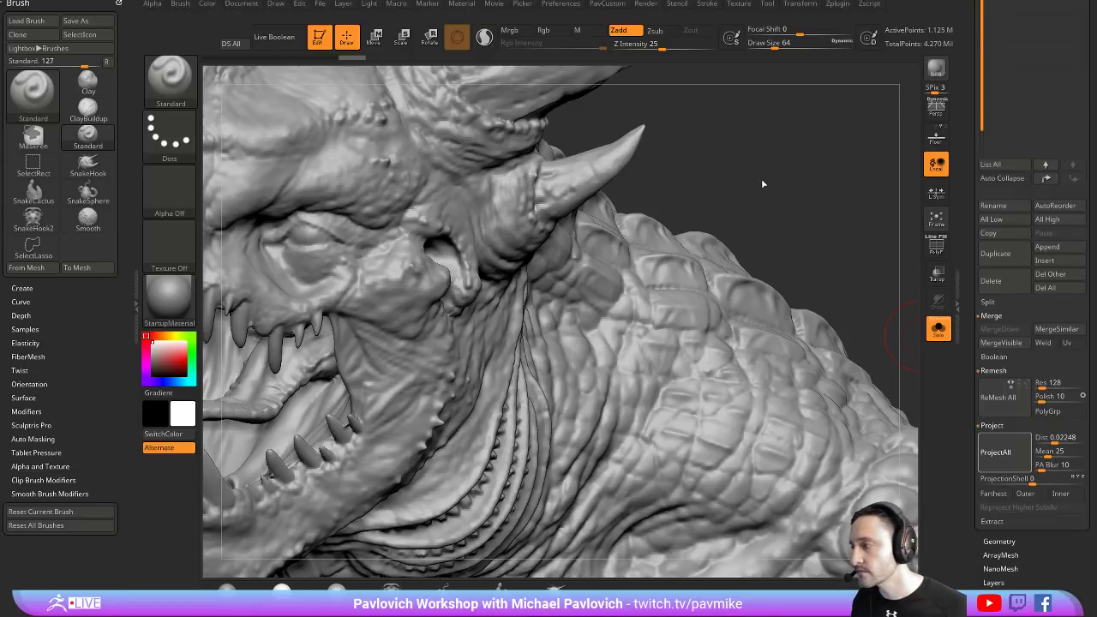
pyautogui.press('f')
pyautogui.moveTo(916, 343); pyautogui.dragTo(759, 227)
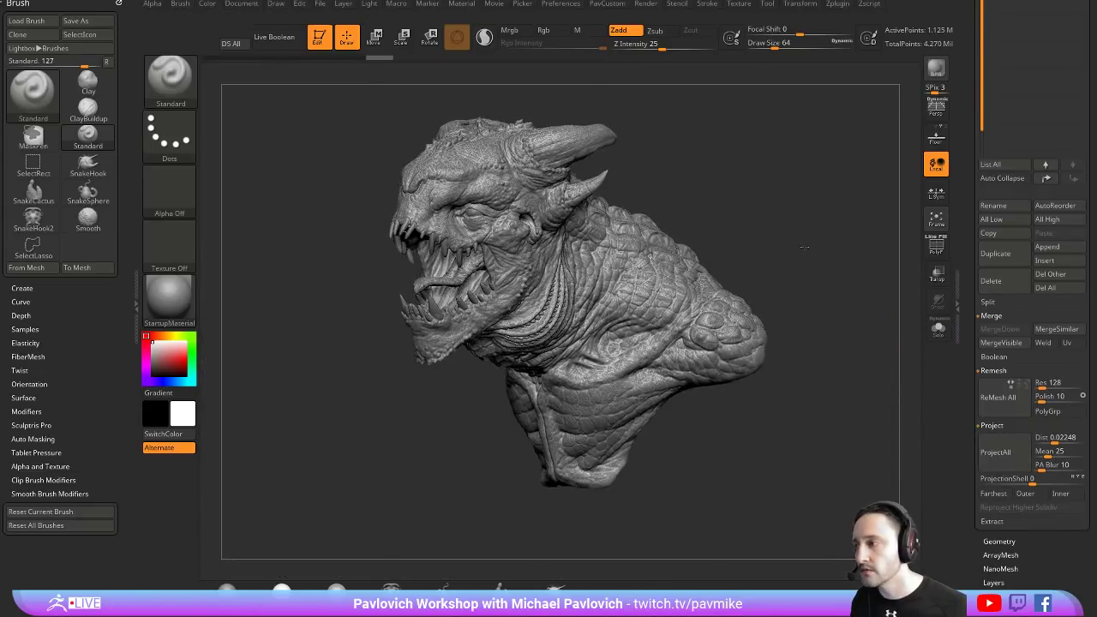
# Inspect the projected skin by hiding and revealing mesh parts, soloing it and checking PolyF
pyautogui.moveTo(797, 176)
pyautogui.keyDown('ctrl'); pyautogui.keyDown('shift'); pyautogui.mouseDown()
pyautogui.moveTo(478, 87)
pyautogui.moveTo(600, 446)
pyautogui.mouseUp(); pyautogui.keyUp('shift'); pyautogui.keyUp('ctrl')
pyautogui.moveTo(651, 480)
pyautogui.mouseDown()
pyautogui.moveTo(840, 169)
pyautogui.moveTo(806, 232)
pyautogui.mouseUp()
pyautogui.keyDown('ctrl'); pyautogui.keyDown('shift'); pyautogui.click(805, 231); pyautogui.keyUp('shift'); pyautogui.keyUp('ctrl')
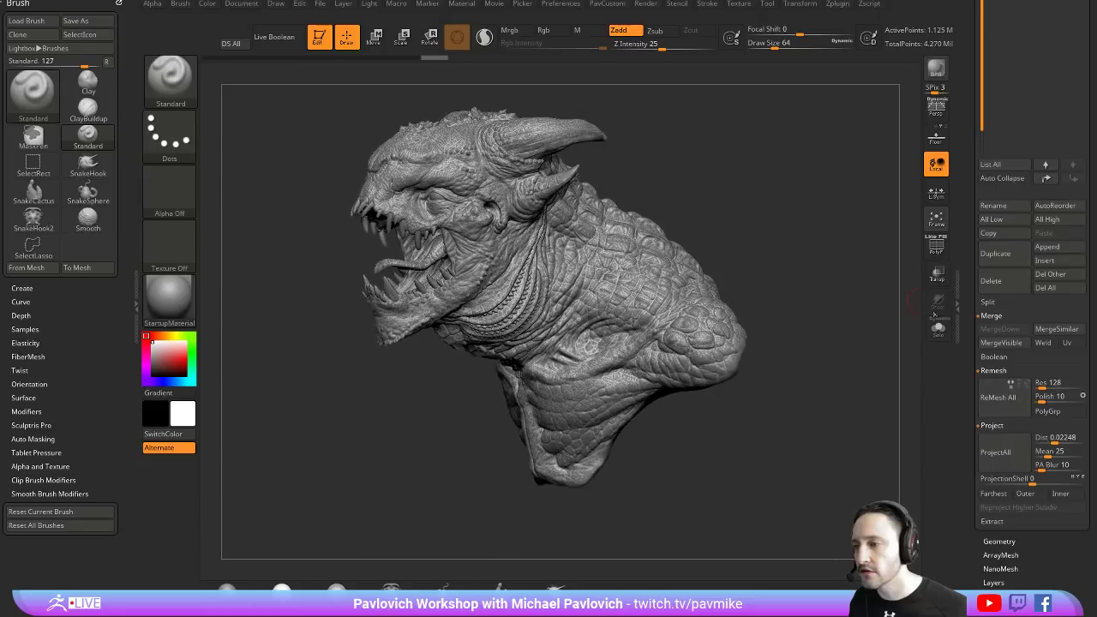
pyautogui.click(937, 329)
pyautogui.click(934, 251)
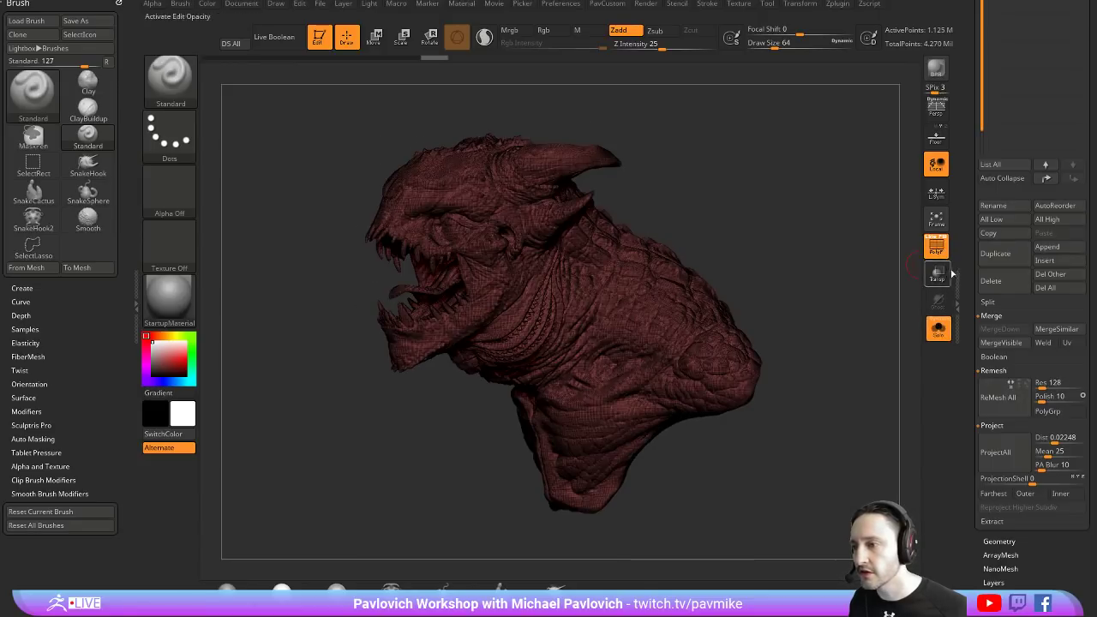
pyautogui.click(934, 251)
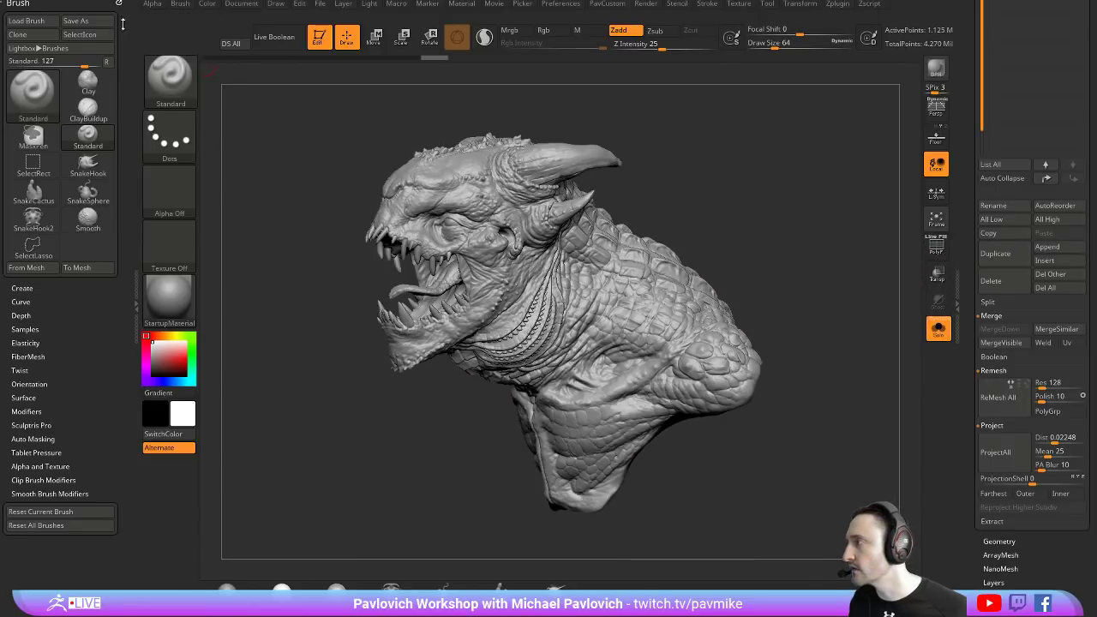
# Dock the Zplugin list, expand Decimation Master, and run Pre-process Current on the bust
pyautogui.click(837, 3)
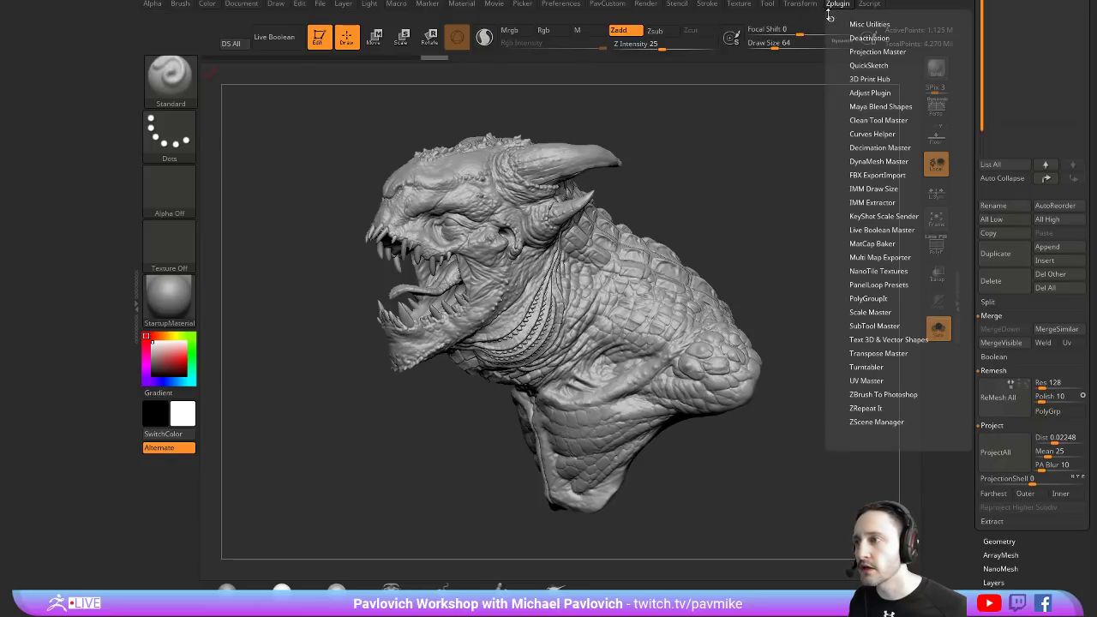
pyautogui.press('shift')
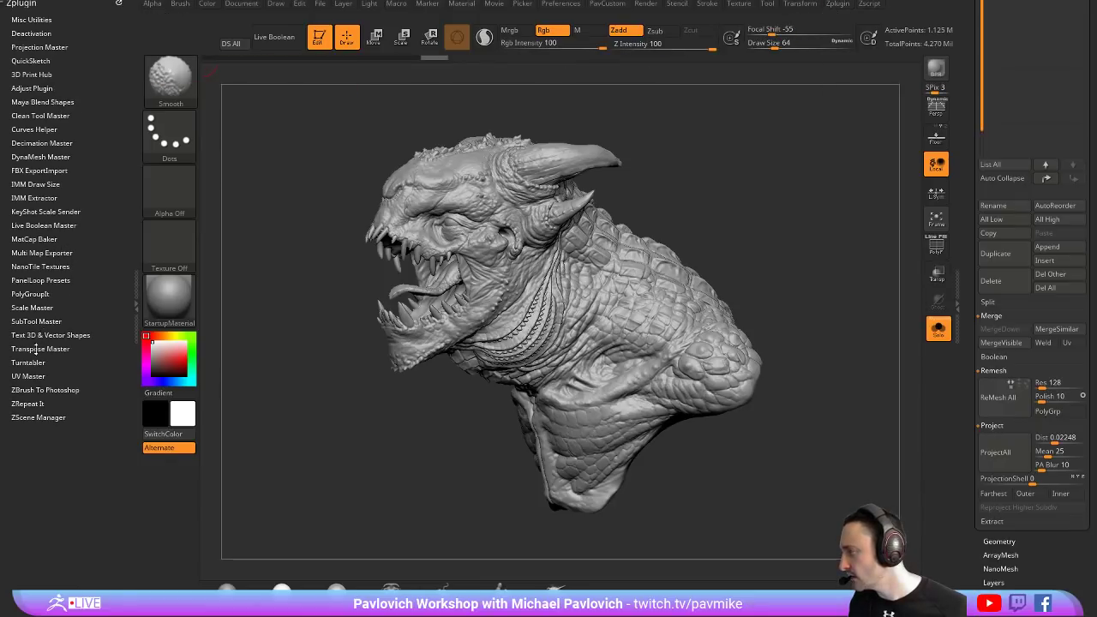
pyautogui.click(41, 143)
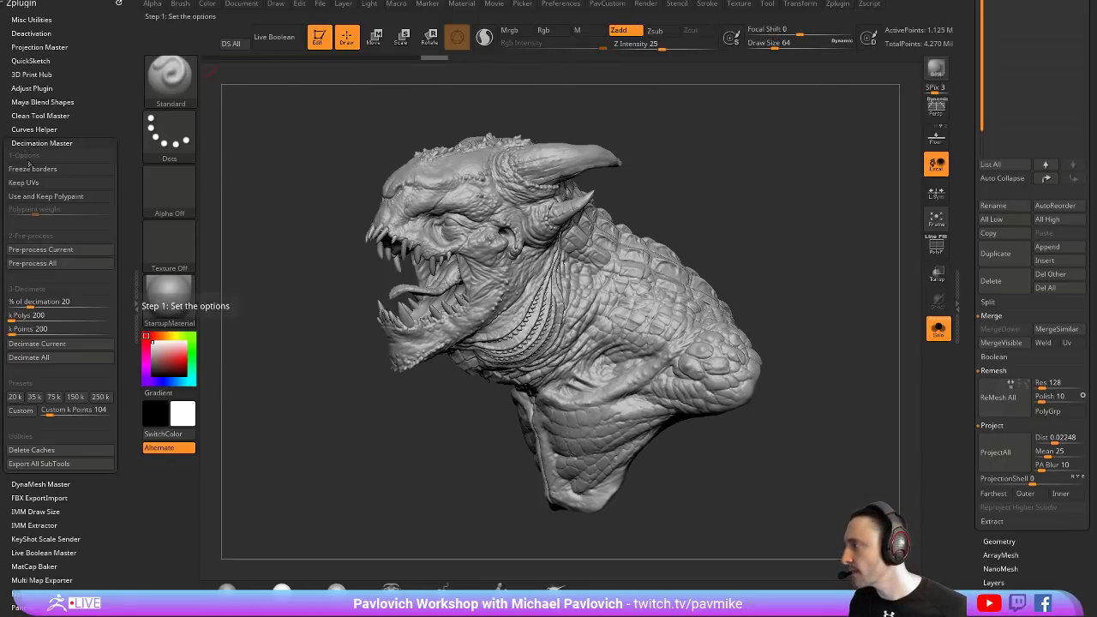
pyautogui.click(40, 249)
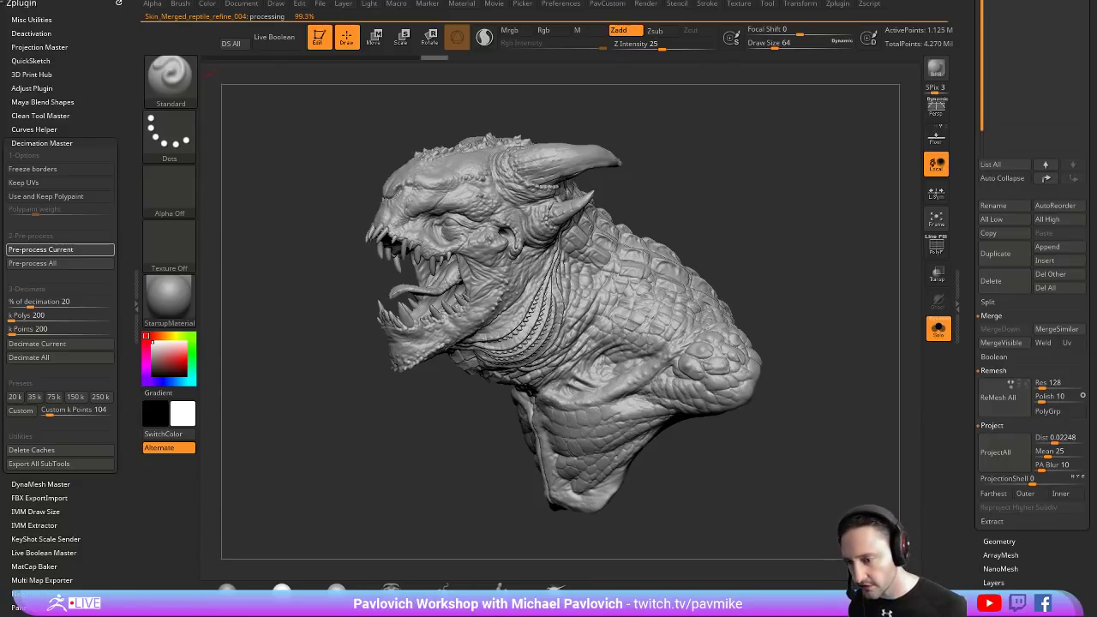
pyautogui.hotkey('alt', 'Tab')
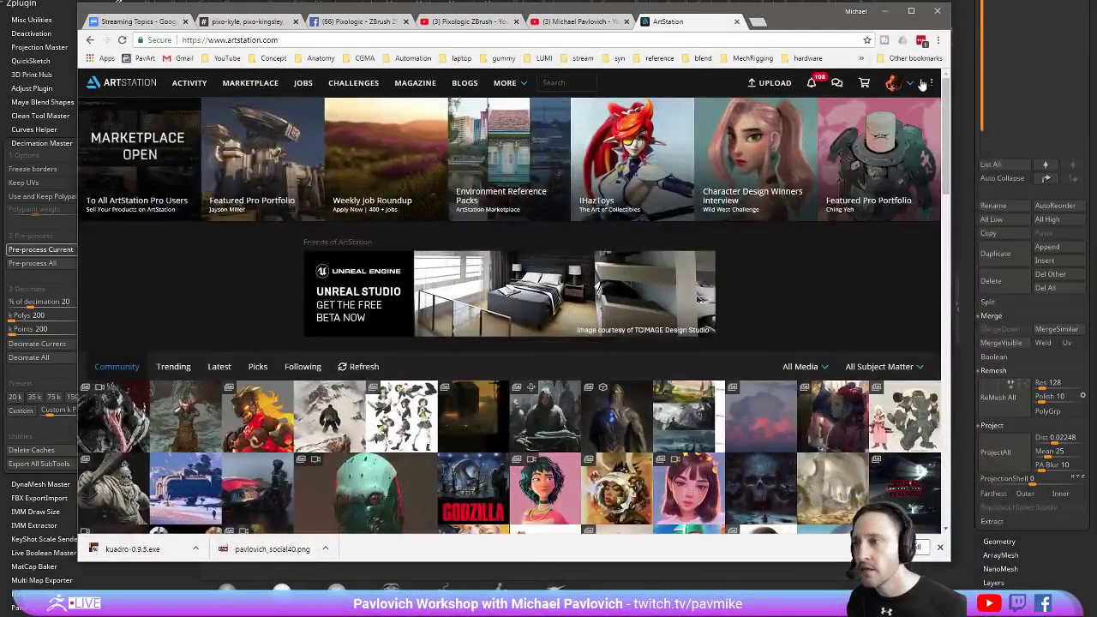
pyautogui.click(860, 122)
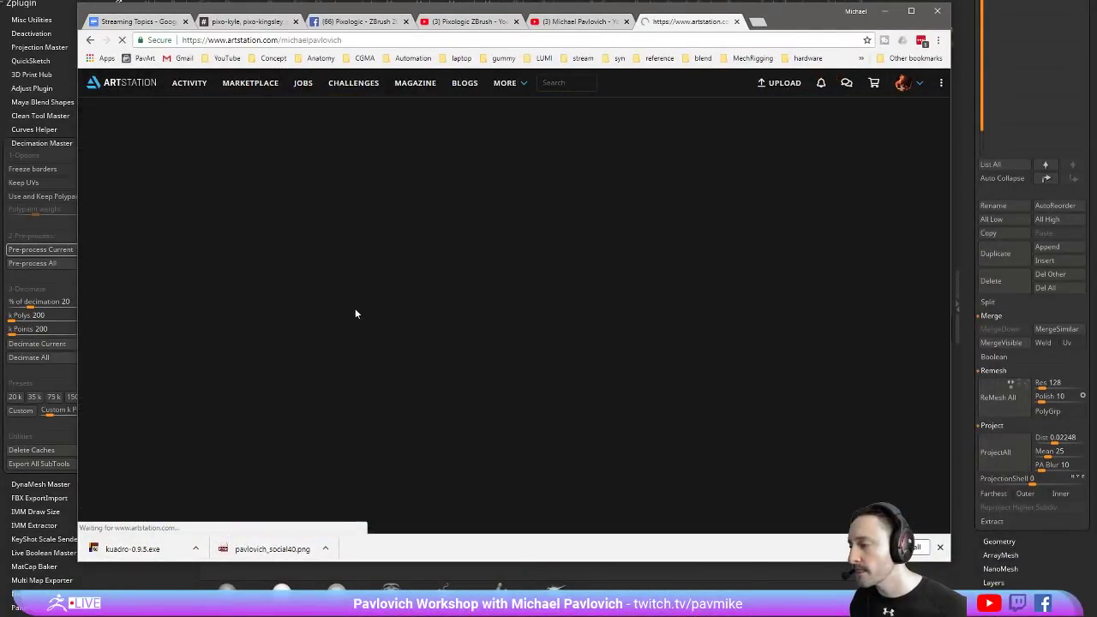
pyautogui.scroll(-3, 359, 304)
pyautogui.scroll(-3, 360, 305)
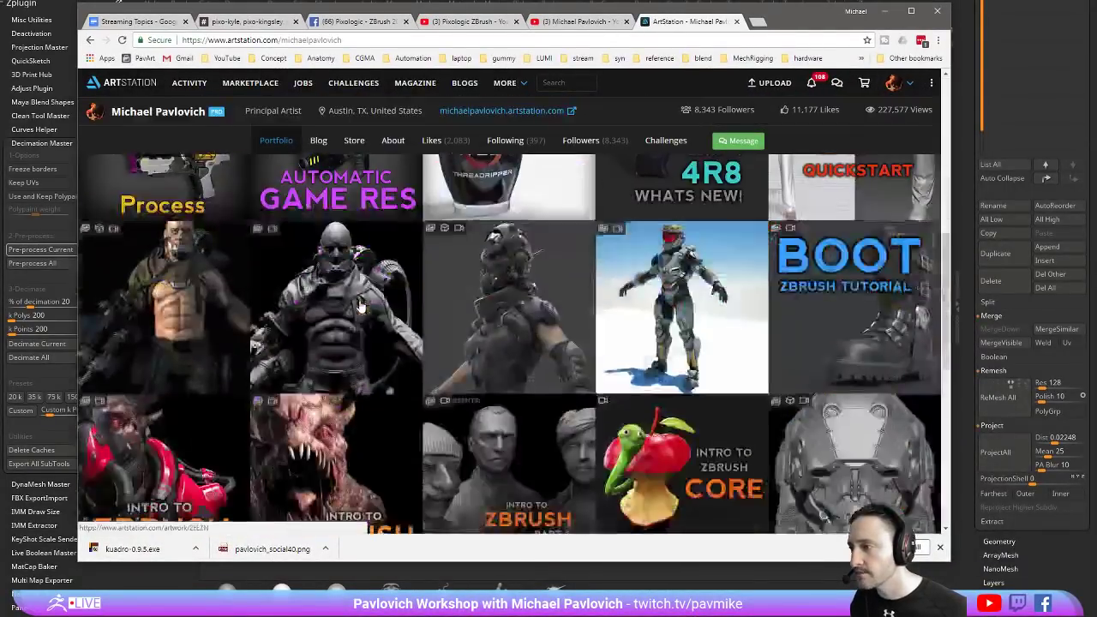
pyautogui.scroll(-4, 361, 306)
pyautogui.scroll(-3, 360, 306)
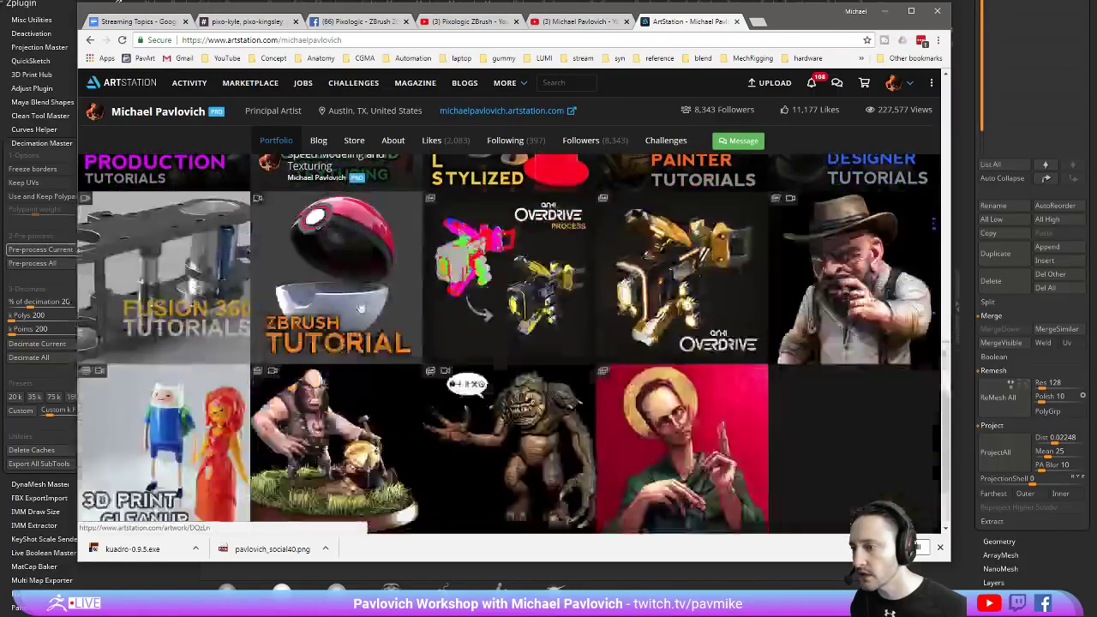
pyautogui.click(856, 275)
pyautogui.scroll(-5, 411, 254)
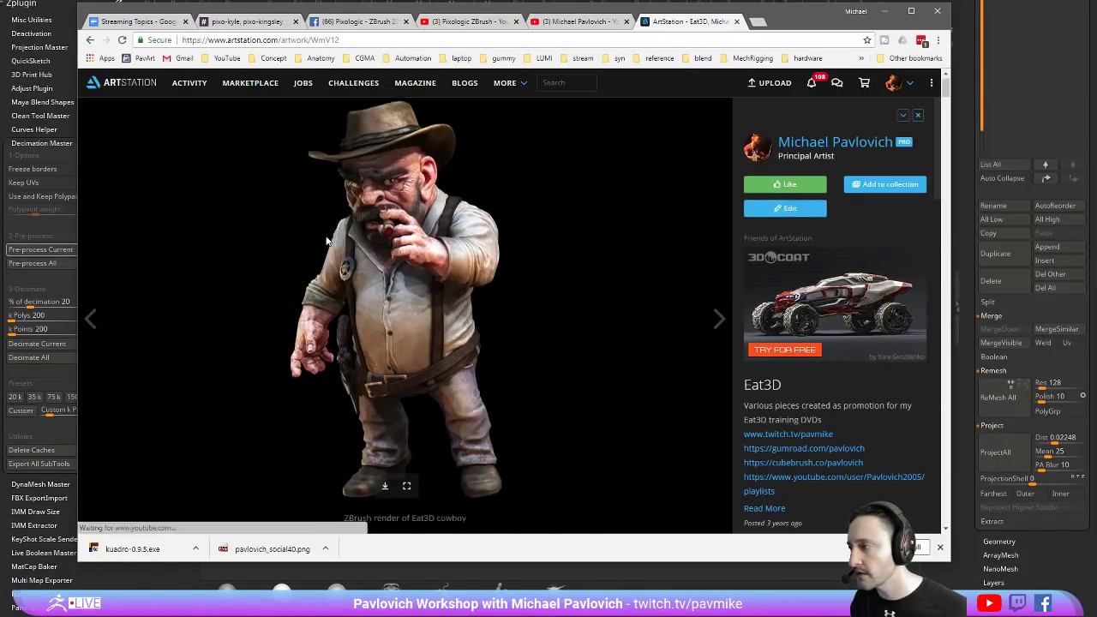
pyautogui.scroll(-5, 274, 251)
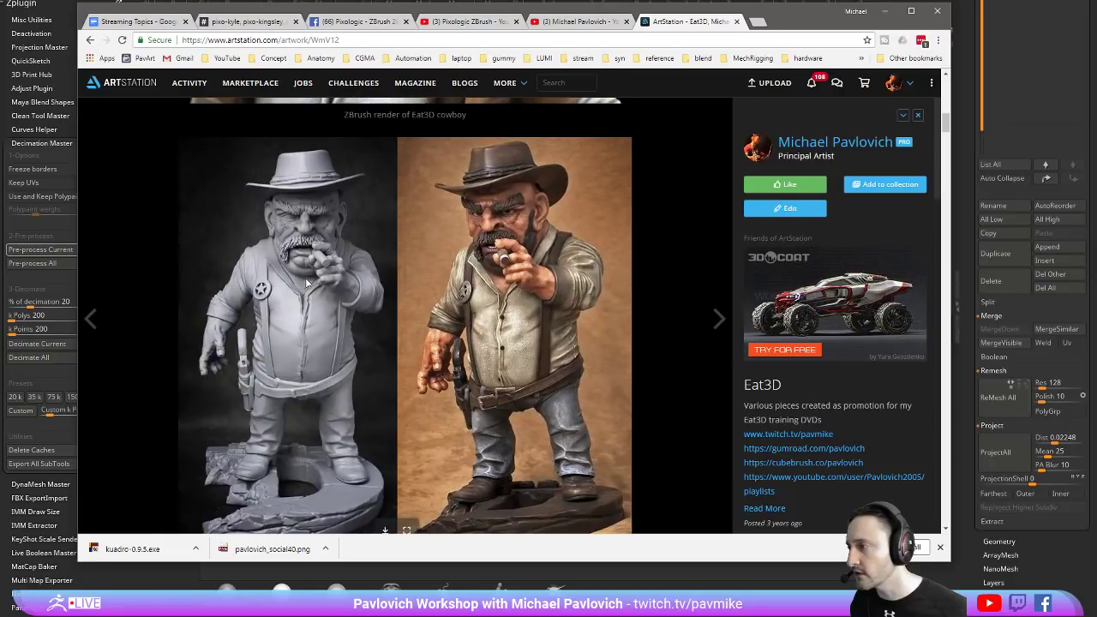
pyautogui.scroll(-1, 306, 283)
pyautogui.scroll(1, 307, 274)
pyautogui.scroll(-1, 309, 265)
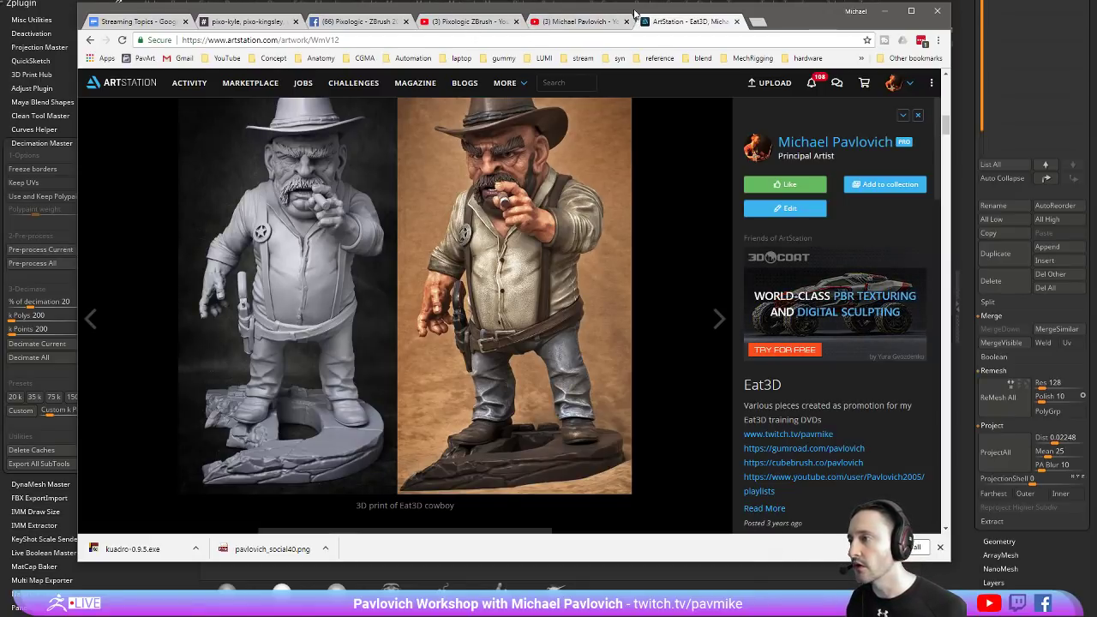
pyautogui.hotkey('alt', 'Tab')
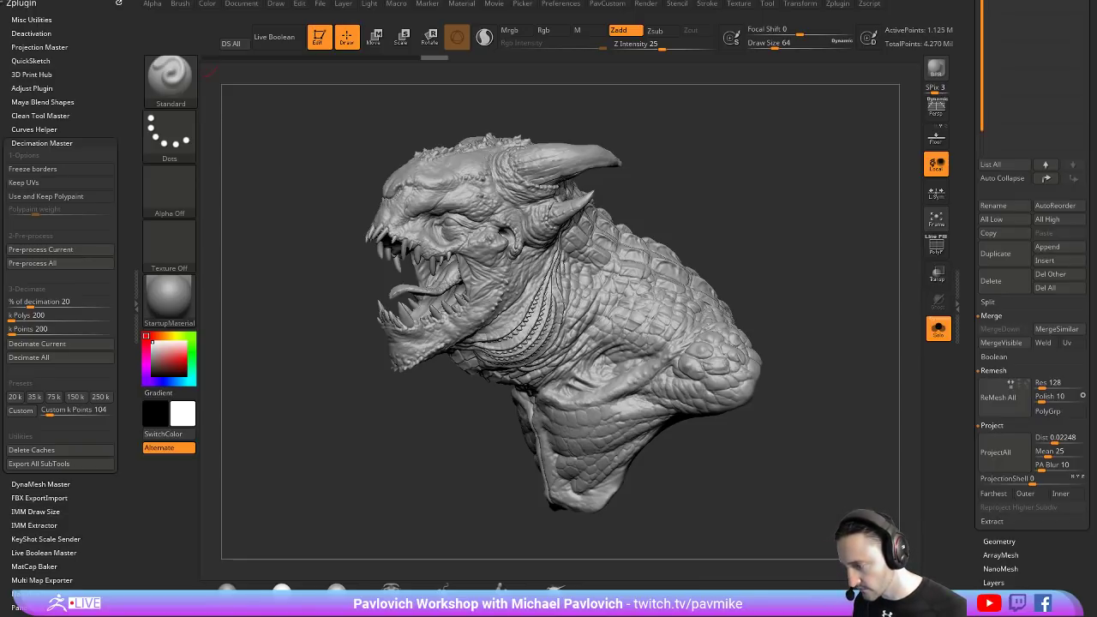
pyautogui.hotkey('alt', 'Tab')
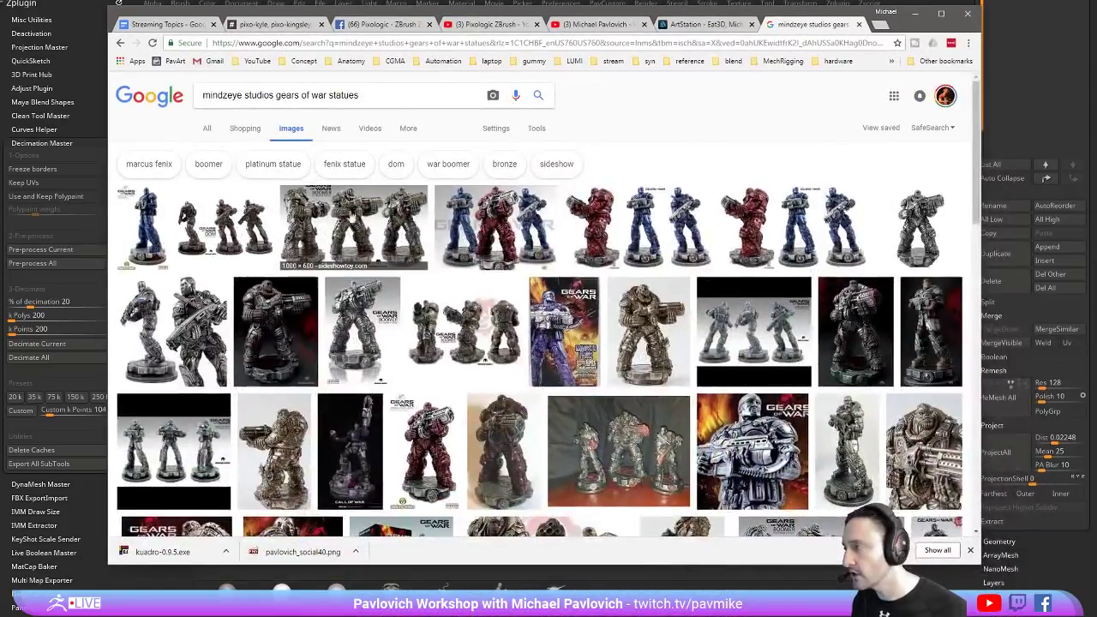
pyautogui.click(350, 216)
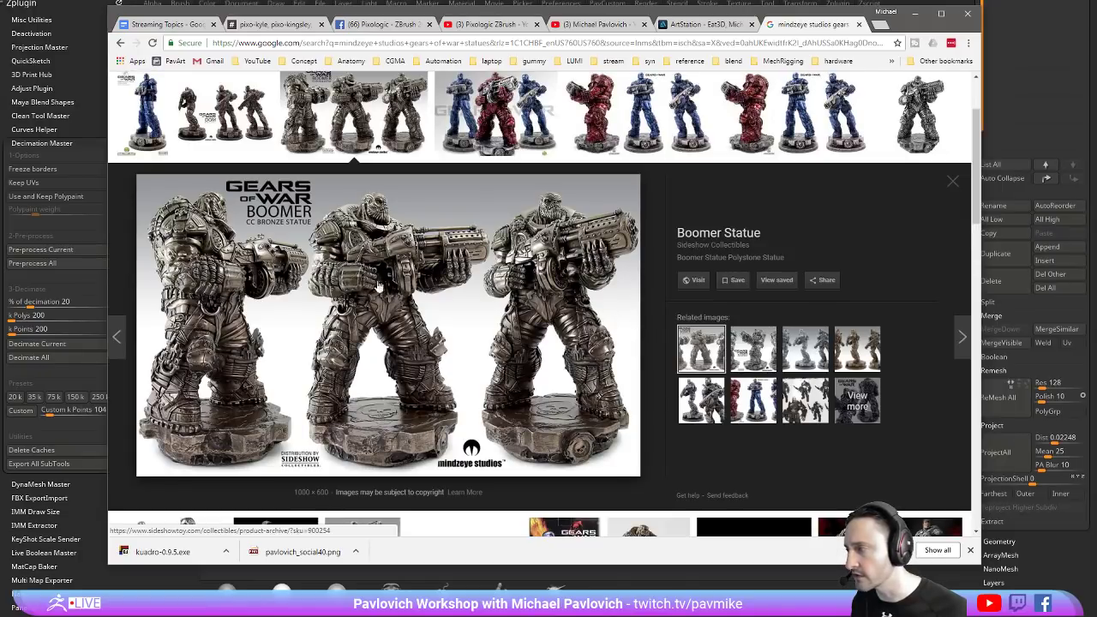
pyautogui.scroll(-3, 474, 246)
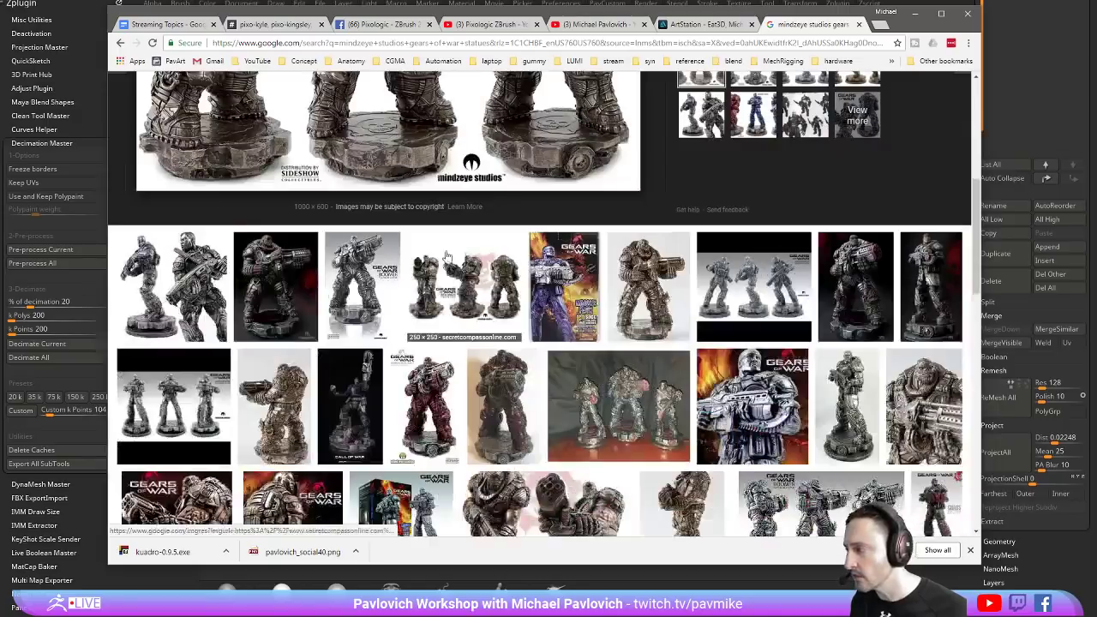
pyautogui.click(213, 268)
pyautogui.scroll(2, 617, 288)
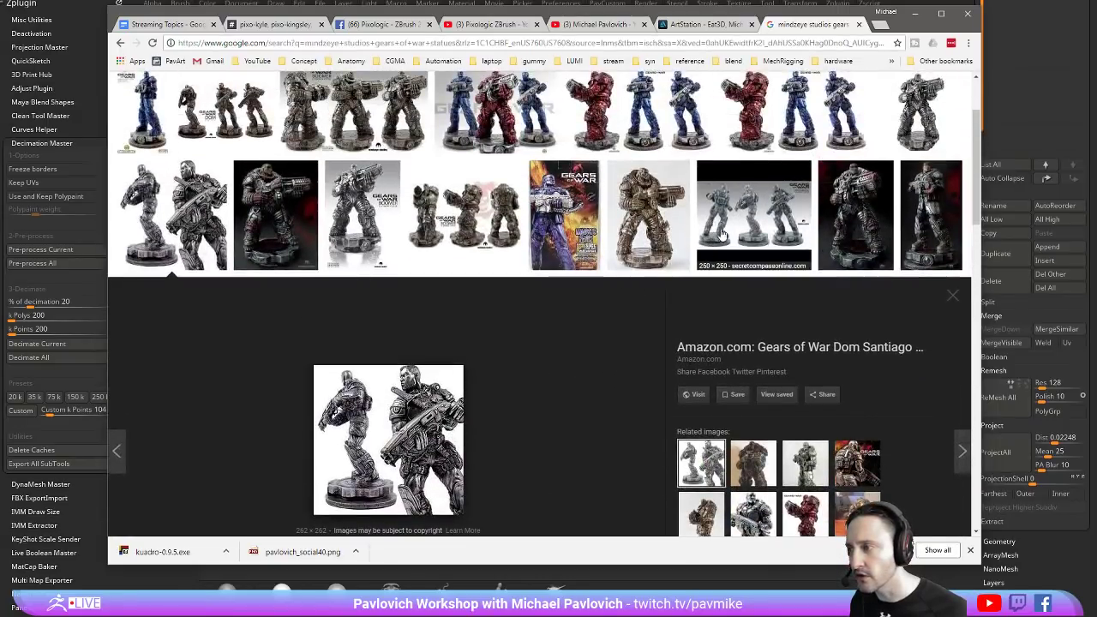
pyautogui.click(722, 234)
pyautogui.scroll(3, 514, 257)
pyautogui.scroll(2, 514, 257)
pyautogui.click(318, 197)
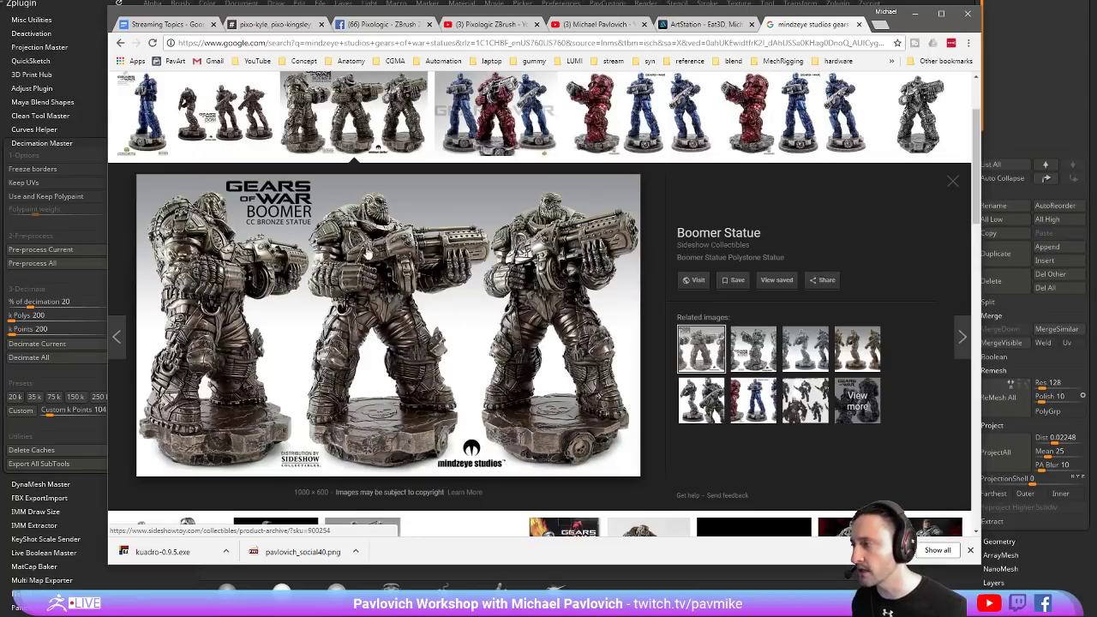
# Set the k Polys target to 350 and decimate the current skin mesh
pyautogui.hotkey('alt', 'Tab')
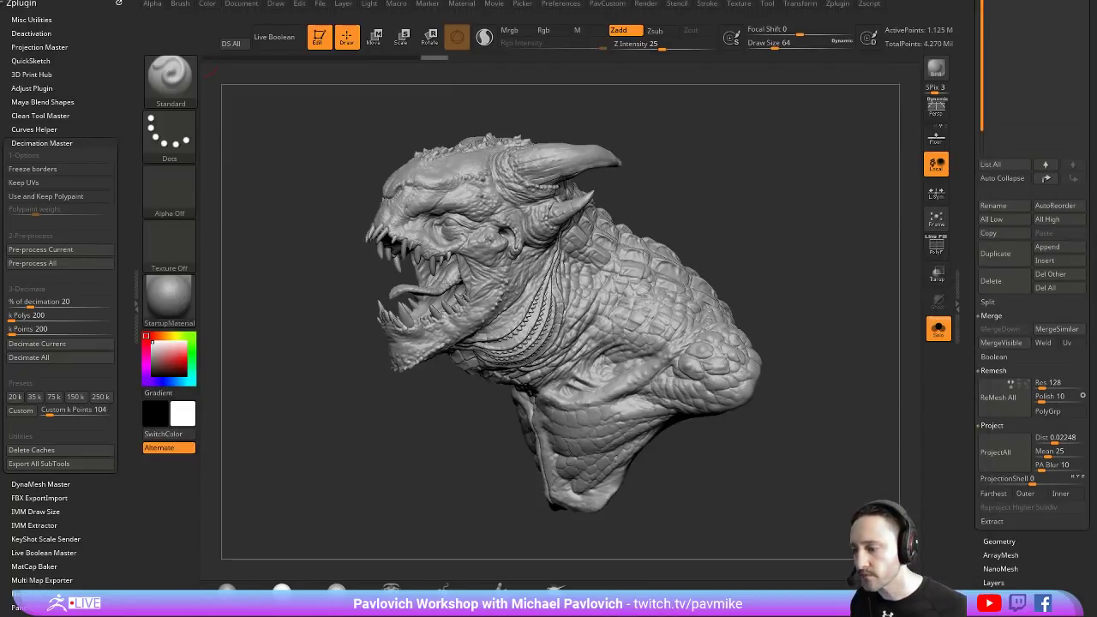
pyautogui.moveTo(785, 215); pyautogui.dragTo(795, 205)
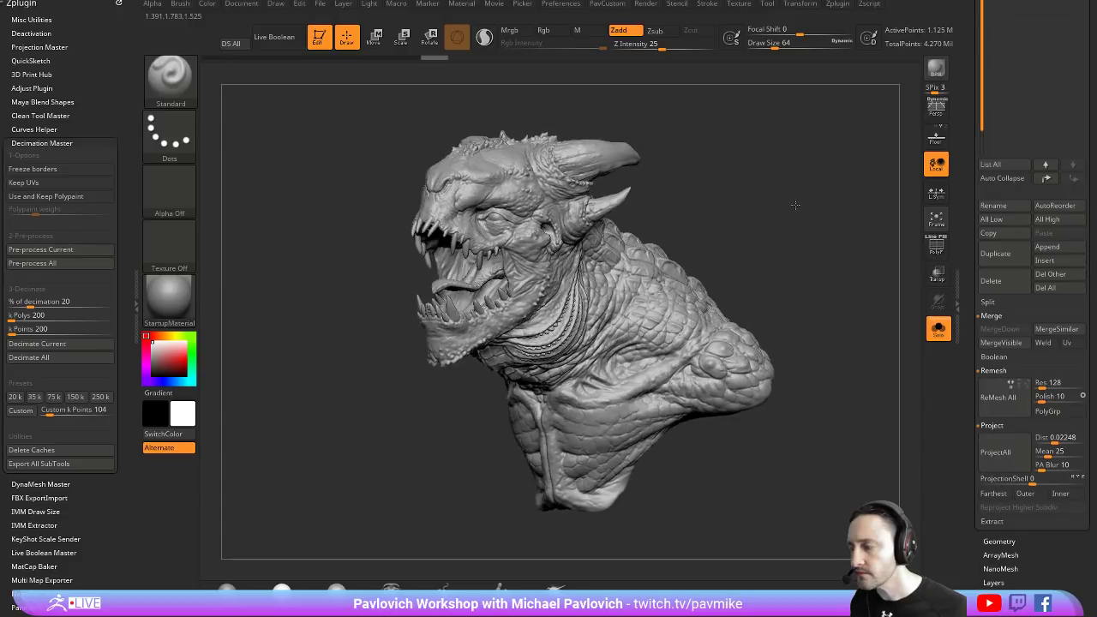
pyautogui.click(49, 316)
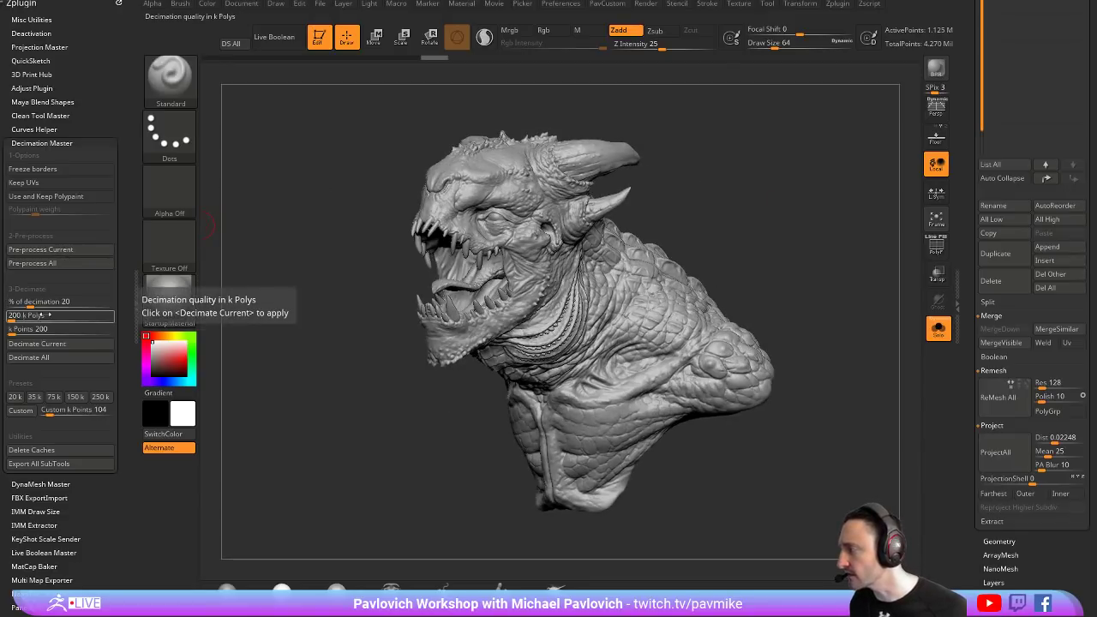
pyautogui.write('350')
pyautogui.press('Return')
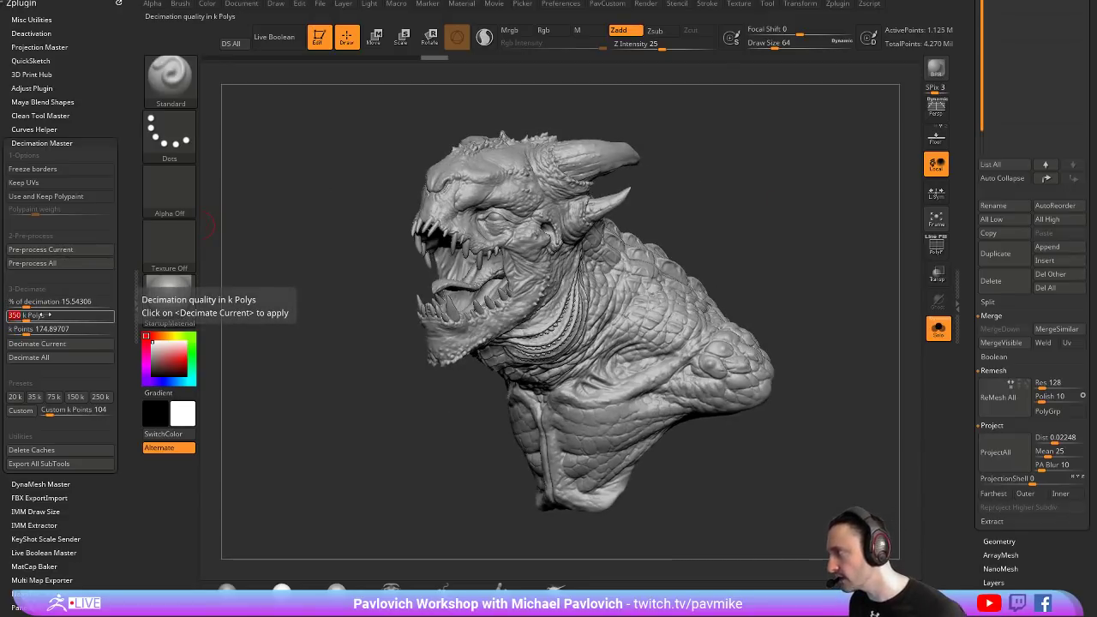
pyautogui.click(37, 343)
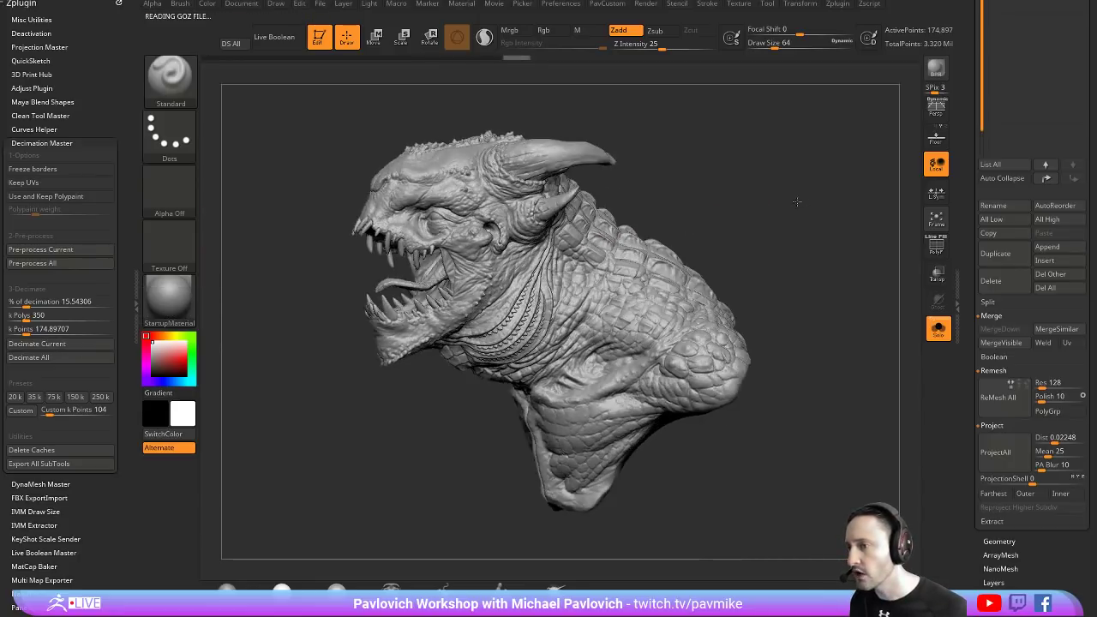
# Review the decimated wireframe and lower the brush draw size to 31, then 25
pyautogui.click(936, 247)
pyautogui.press('+')
pyautogui.press('s')
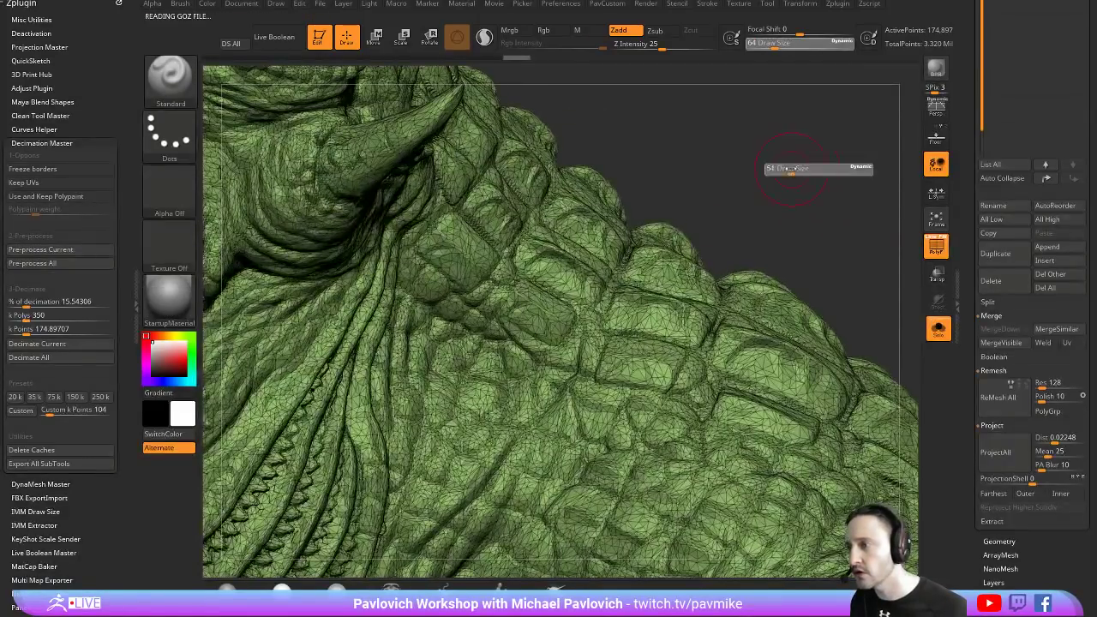
pyautogui.click(786, 171)
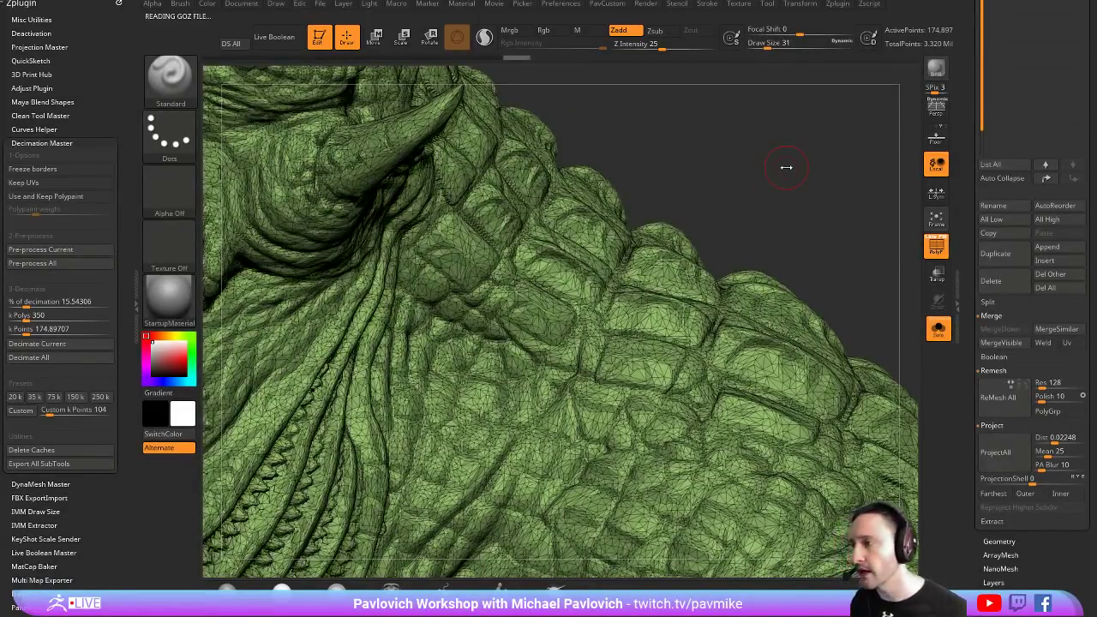
pyautogui.press('f')
pyautogui.moveTo(788, 189); pyautogui.dragTo(854, 192)
pyautogui.hotkey('shift', 'f')
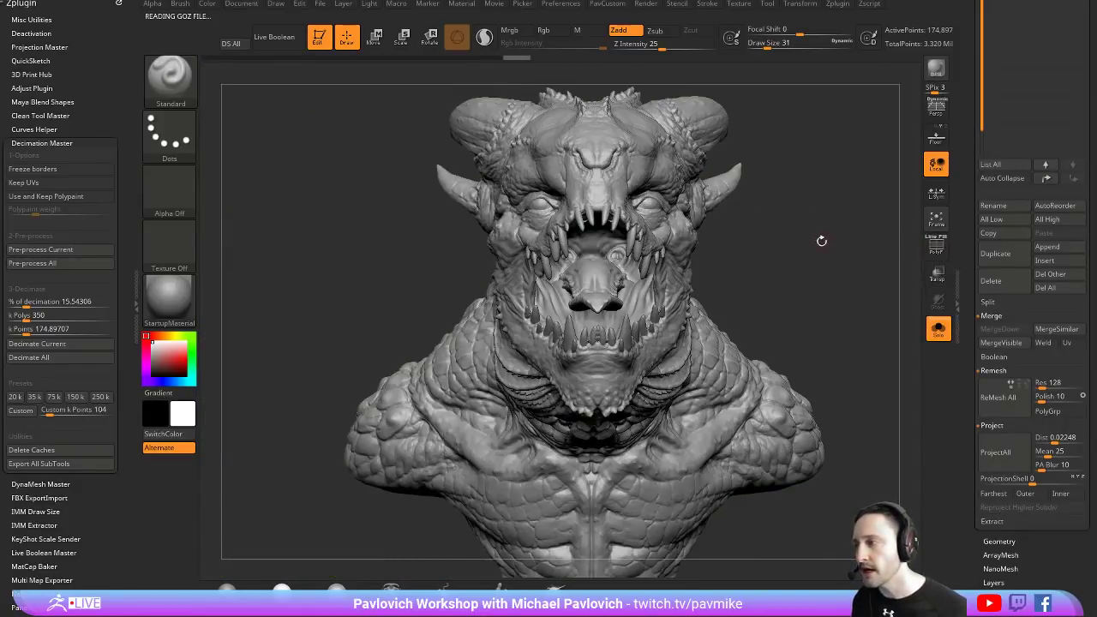
pyautogui.moveTo(821, 241)
pyautogui.mouseDown()
pyautogui.moveTo(767, 246)
pyautogui.moveTo(816, 160)
pyautogui.moveTo(493, 294)
pyautogui.mouseUp()
pyautogui.press('s')
pyautogui.click(754, 237)
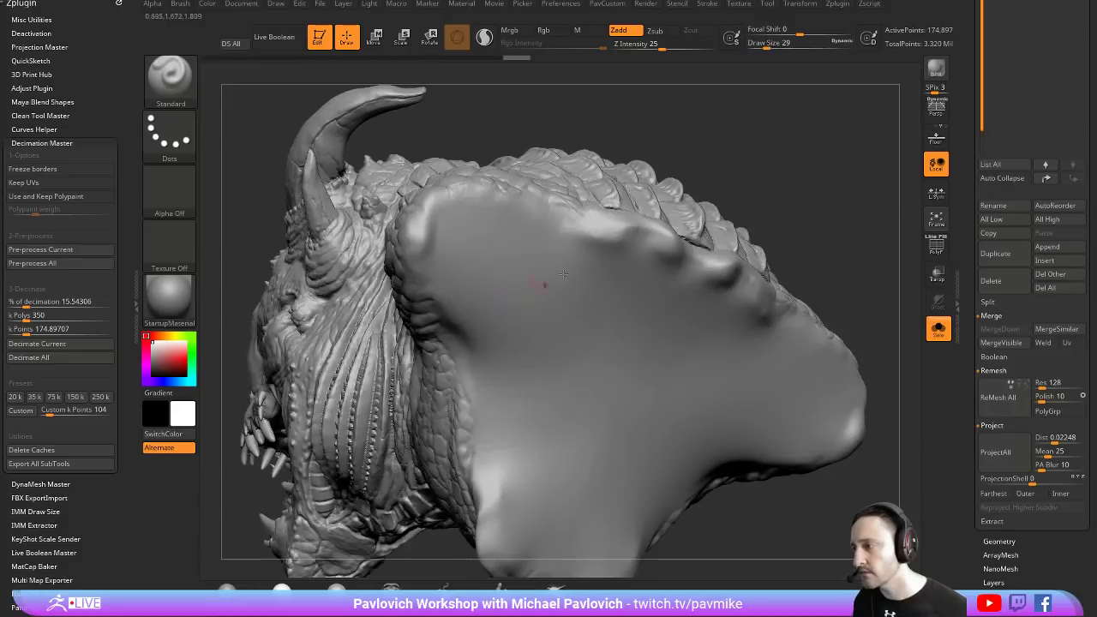
# Raise sculpting intensity to 44 and try two cheek strokes, undoing both
pyautogui.moveTo(563, 274); pyautogui.dragTo(514, 313)
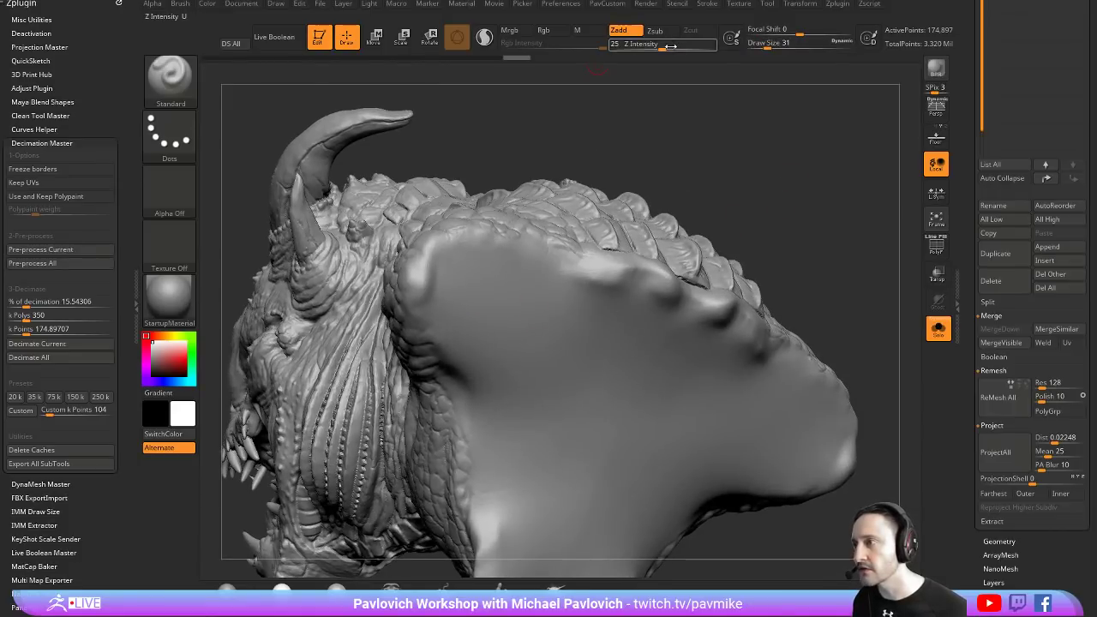
pyautogui.moveTo(670, 47); pyautogui.dragTo(677, 48)
pyautogui.press('space')
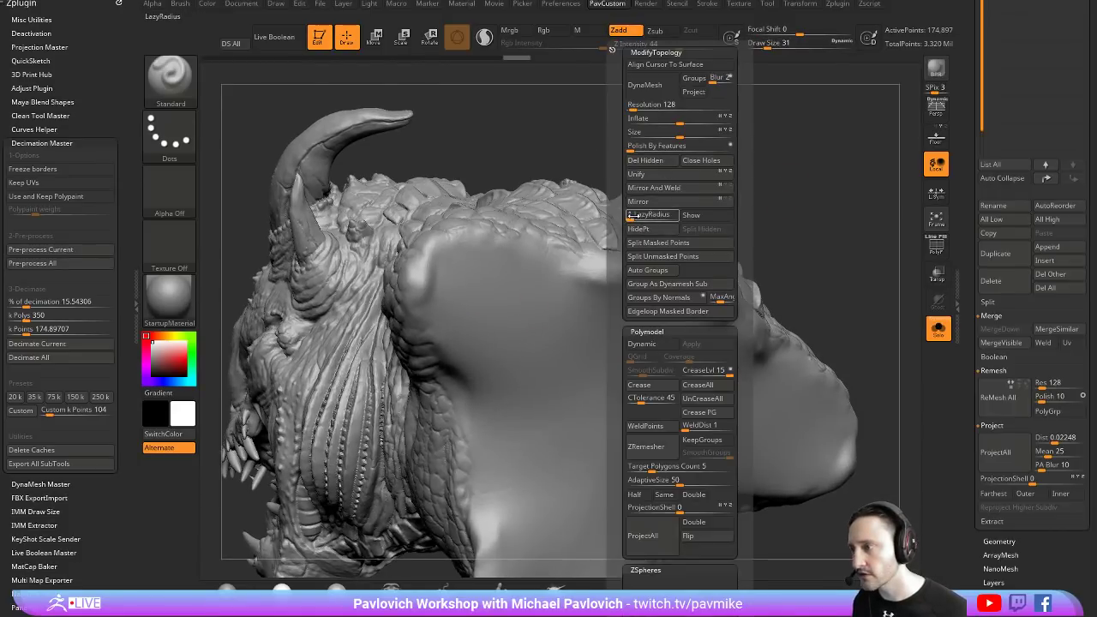
pyautogui.moveTo(788, 197); pyautogui.dragTo(814, 239)
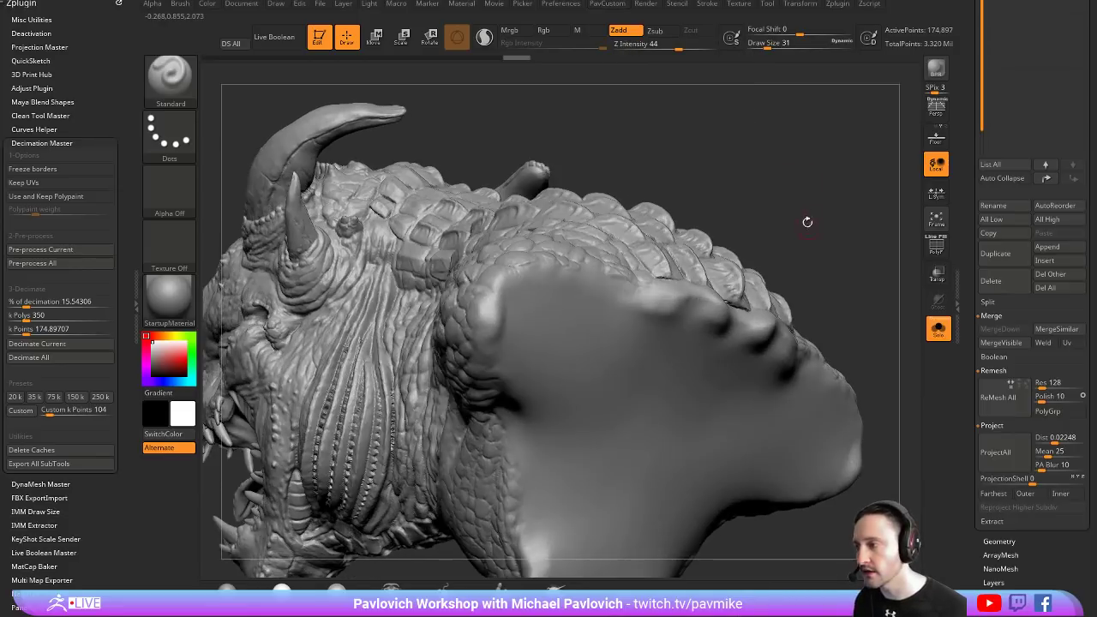
pyautogui.moveTo(570, 306); pyautogui.dragTo(738, 360)
pyautogui.hotkey('ctrl', 'z')
pyautogui.moveTo(552, 317)
pyautogui.mouseDown()
pyautogui.moveTo(599, 342)
pyautogui.moveTo(741, 368)
pyautogui.mouseUp()
pyautogui.hotkey('ctrl', 'z')
# Smooth a cheek patch and sculpt another raised letter on the neck, toggling PolyF on and off
pyautogui.click(934, 248)
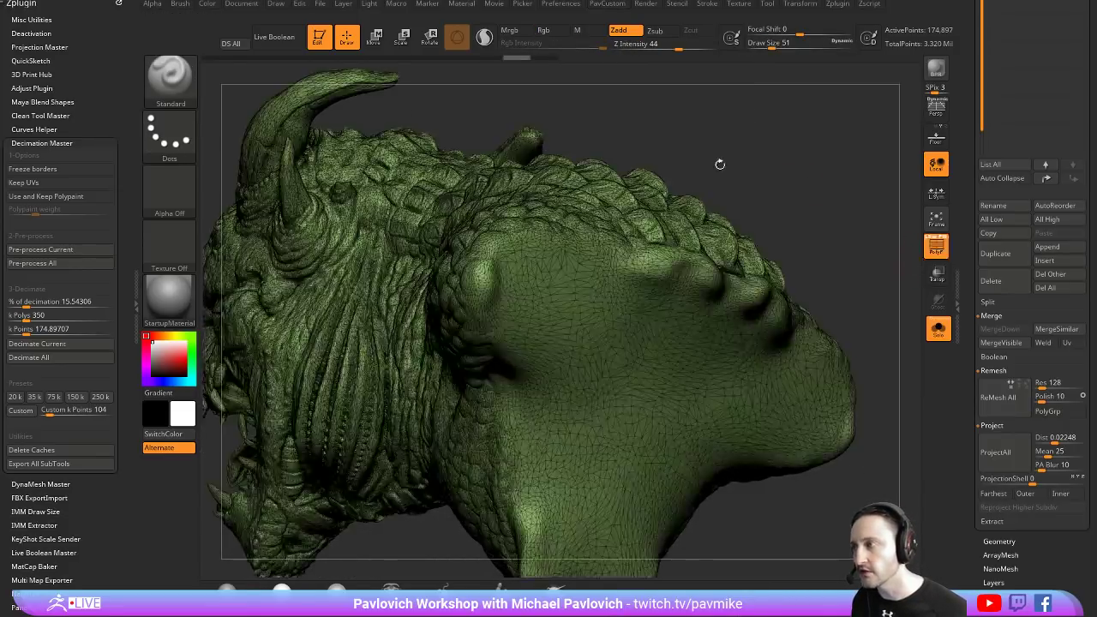
pyautogui.keyDown('shift'); pyautogui.moveTo(536, 295); pyautogui.dragTo(690, 373); pyautogui.keyUp('shift')
pyautogui.hotkey('shift', 'f')
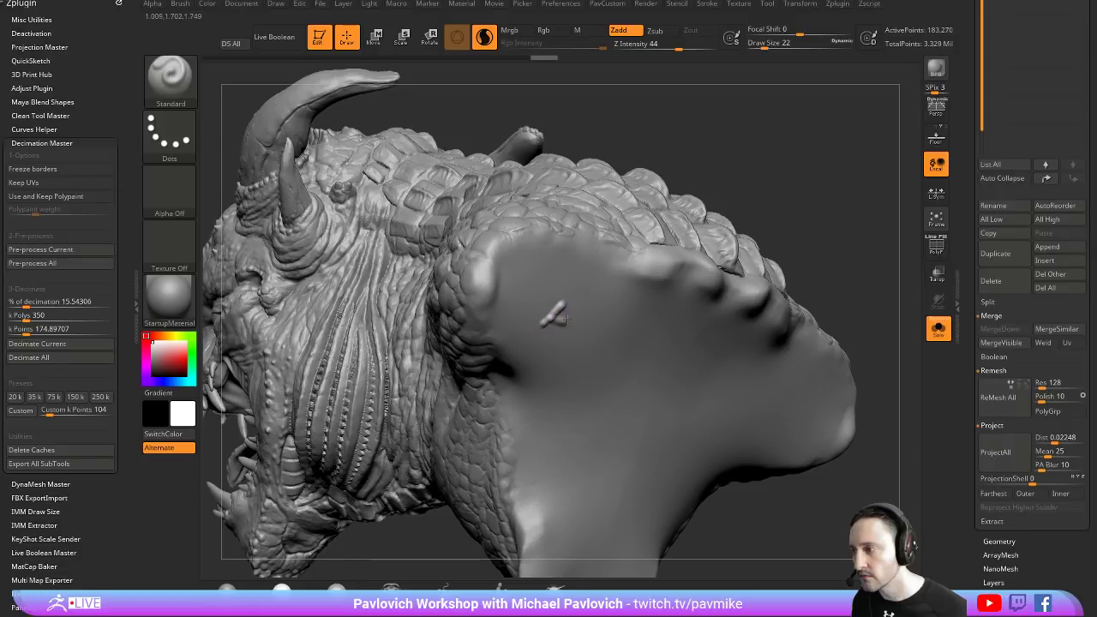
pyautogui.moveTo(578, 335); pyautogui.dragTo(597, 326)
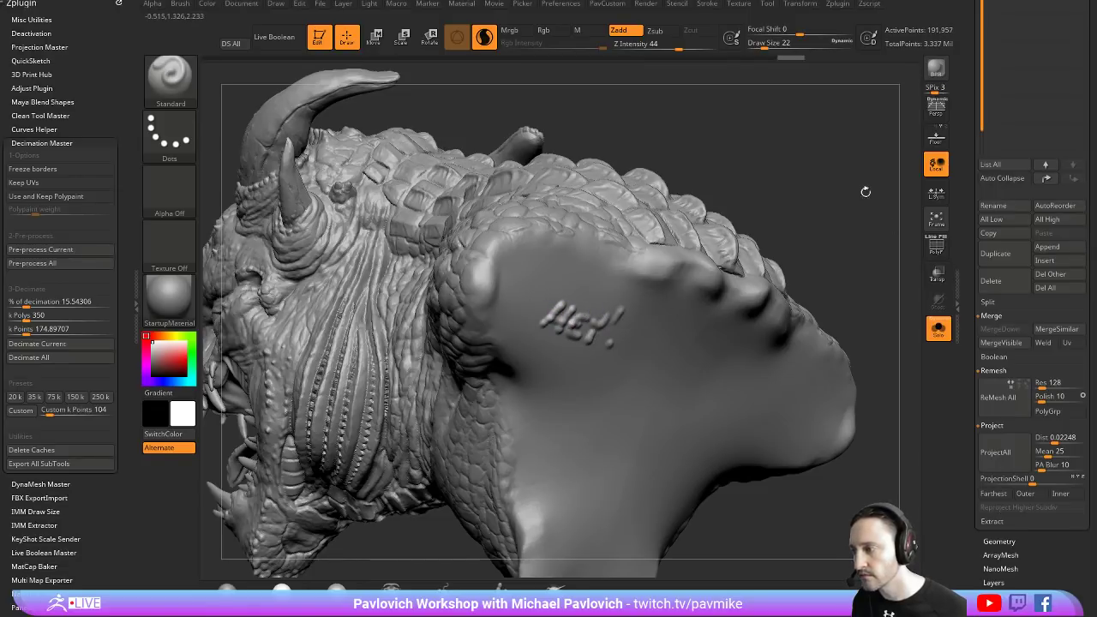
pyautogui.moveTo(869, 191)
pyautogui.keyDown('alt'); pyautogui.mouseDown()
pyautogui.moveTo(774, 184)
pyautogui.moveTo(845, 178)
pyautogui.moveTo(803, 207)
pyautogui.moveTo(782, 182)
pyautogui.mouseUp(); pyautogui.keyUp('alt')
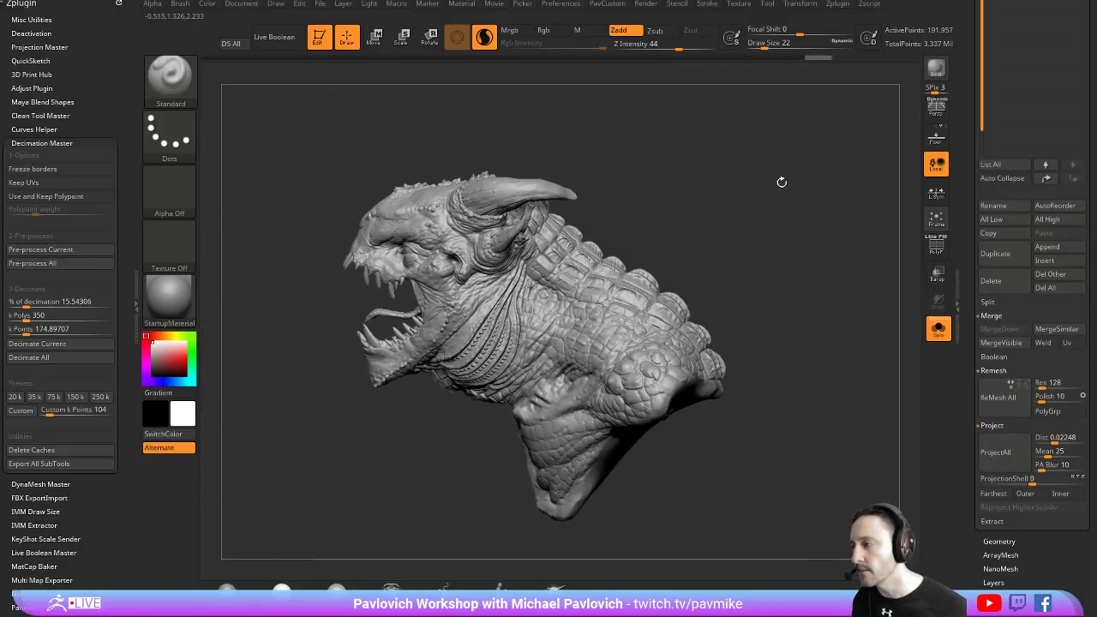
pyautogui.click(935, 246)
pyautogui.moveTo(772, 253)
pyautogui.mouseDown()
pyautogui.moveTo(839, 251)
pyautogui.moveTo(789, 186)
pyautogui.moveTo(805, 246)
pyautogui.mouseUp()
pyautogui.hotkey('shift', 'f')
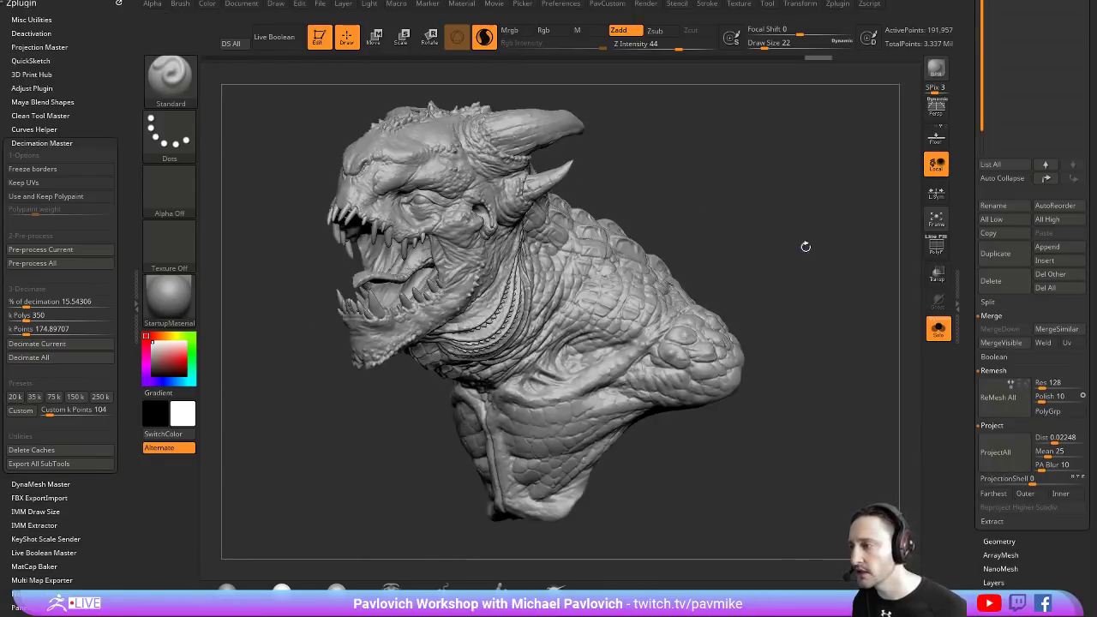
# In 3D Print Hub, refresh the export size ratios, leaving the X size unchanged
pyautogui.click(31, 74)
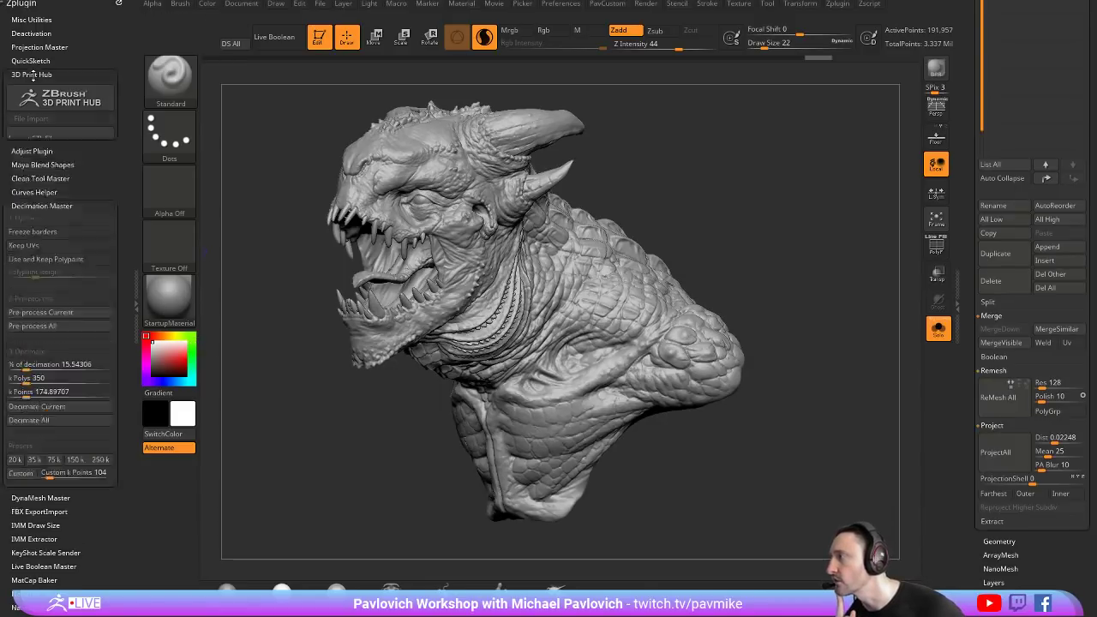
pyautogui.click(38, 201)
pyautogui.click(13, 235)
pyautogui.press('Return')
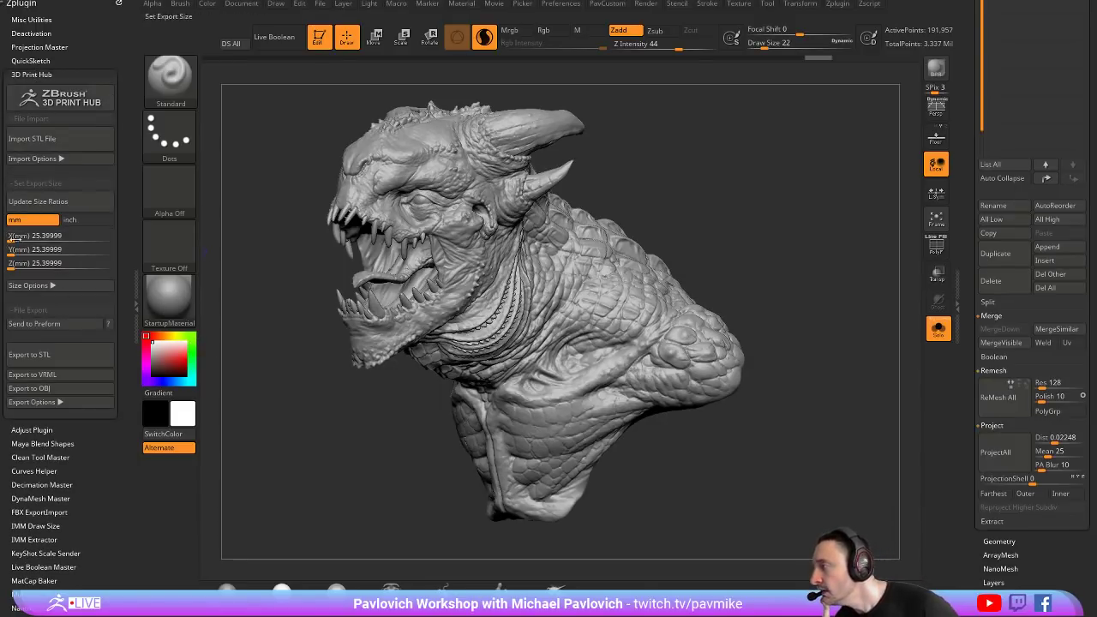
# Expand Scale Master and view, then close, its information pages and YouTube tutorial
pyautogui.scroll(-2, 46, 364)
pyautogui.scroll(-5, 45, 364)
pyautogui.scroll(-3, 45, 364)
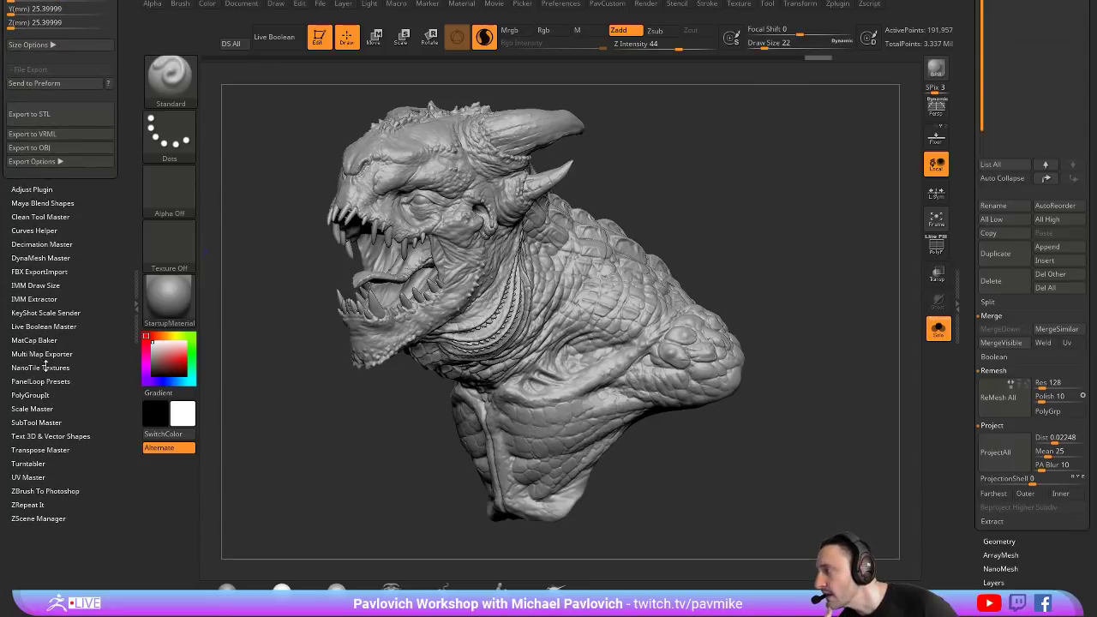
pyautogui.click(31, 408)
pyautogui.click(60, 86)
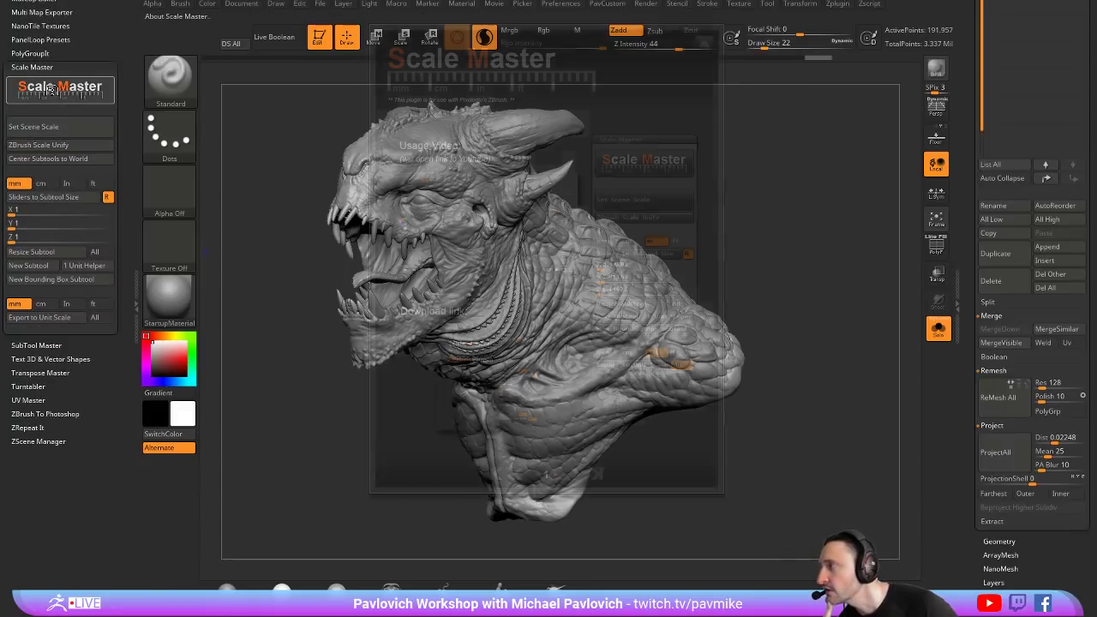
pyautogui.press('Escape')
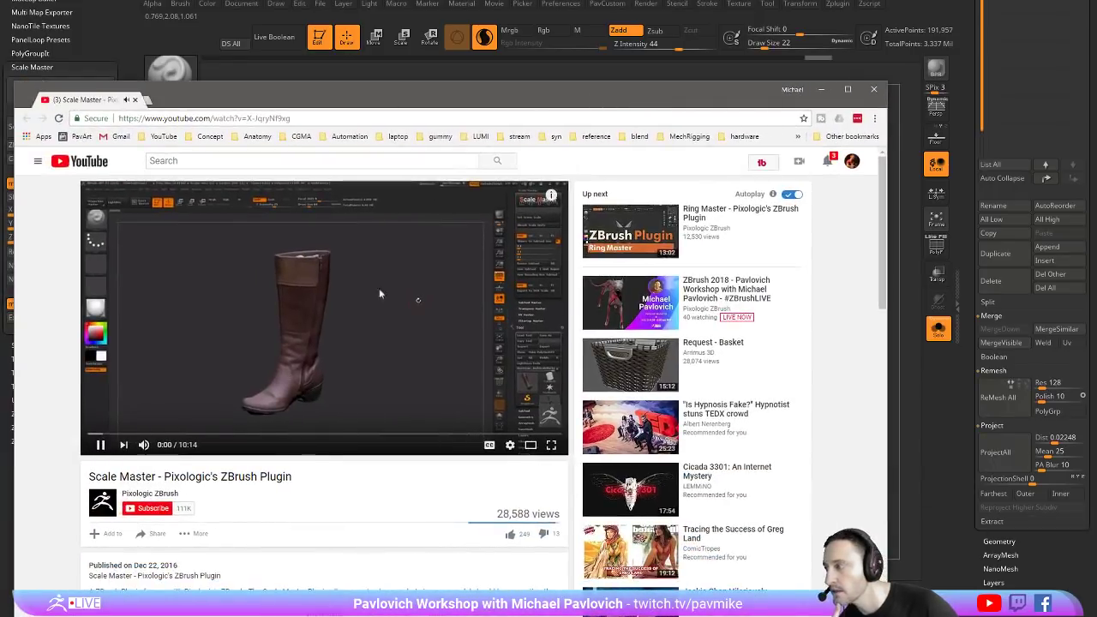
pyautogui.hotkey('alt', 'Tab')
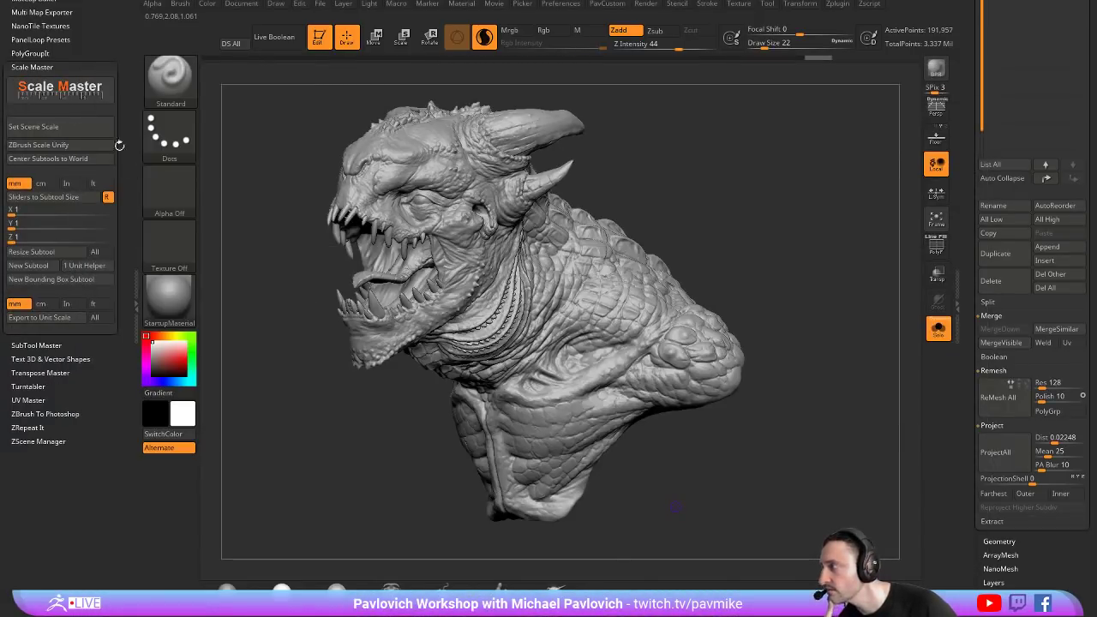
pyautogui.click(67, 92)
pyautogui.click(574, 474)
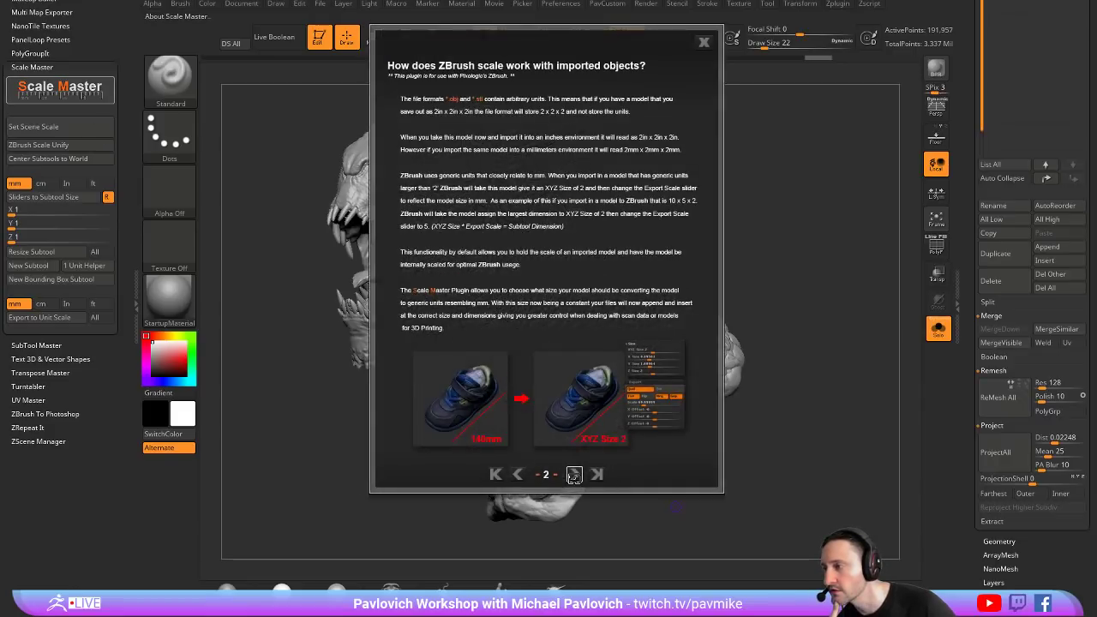
pyautogui.click(574, 474)
pyautogui.click(574, 474)
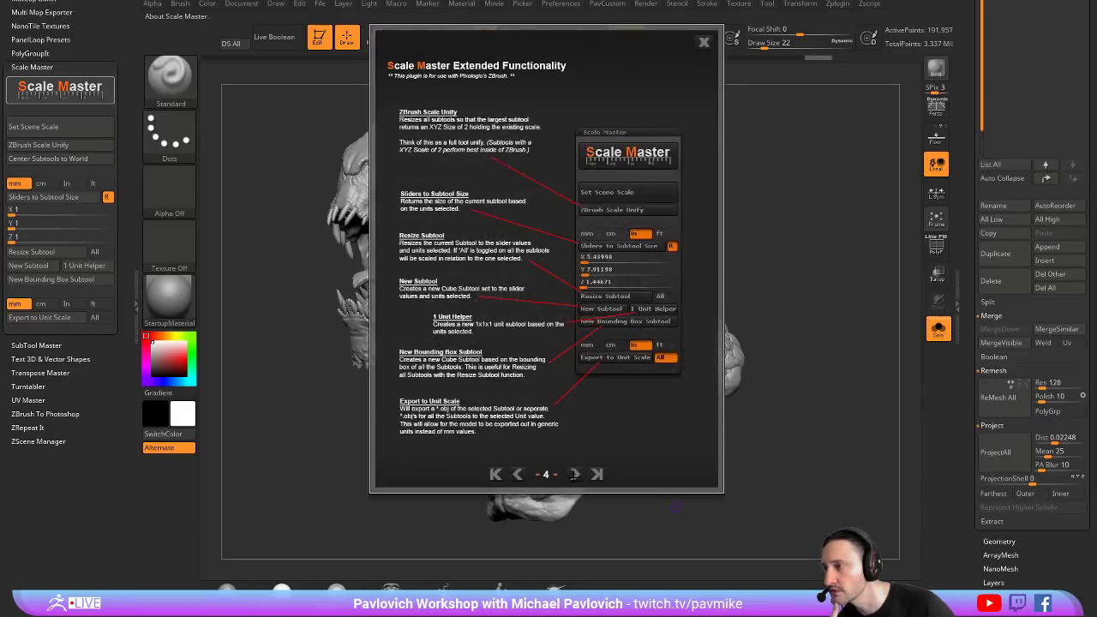
pyautogui.click(676, 506)
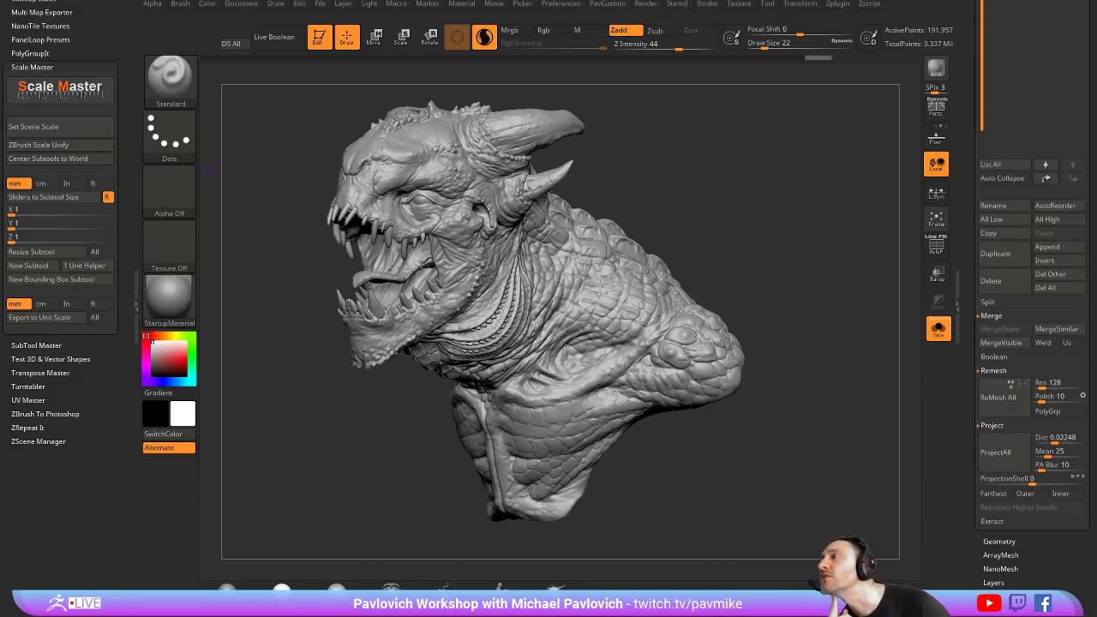
# Dock the Zplugin list in the left tray and expand the Maya Blend Shapes options
pyautogui.moveTo(967, 58); pyautogui.dragTo(960, 288)
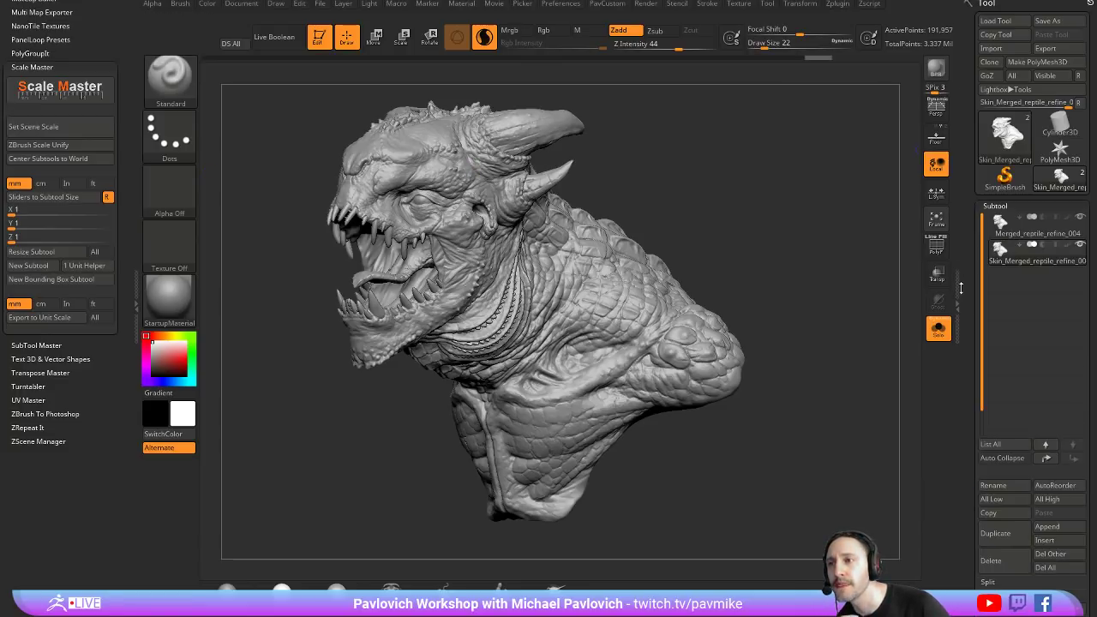
pyautogui.click(838, 4)
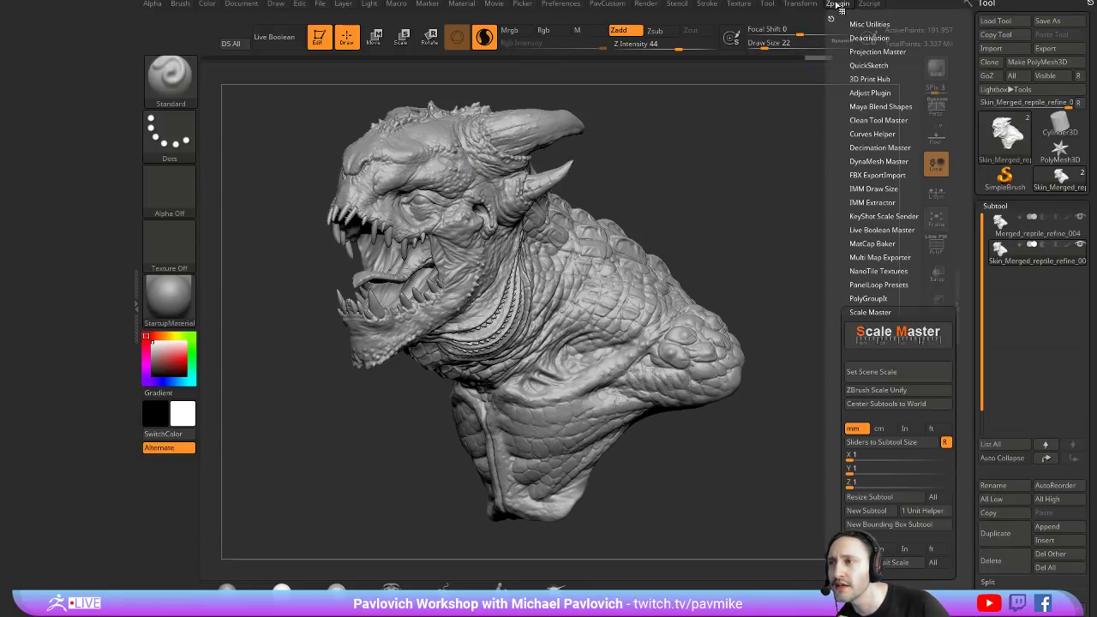
pyautogui.click(840, 8)
pyautogui.scroll(3, 88, 114)
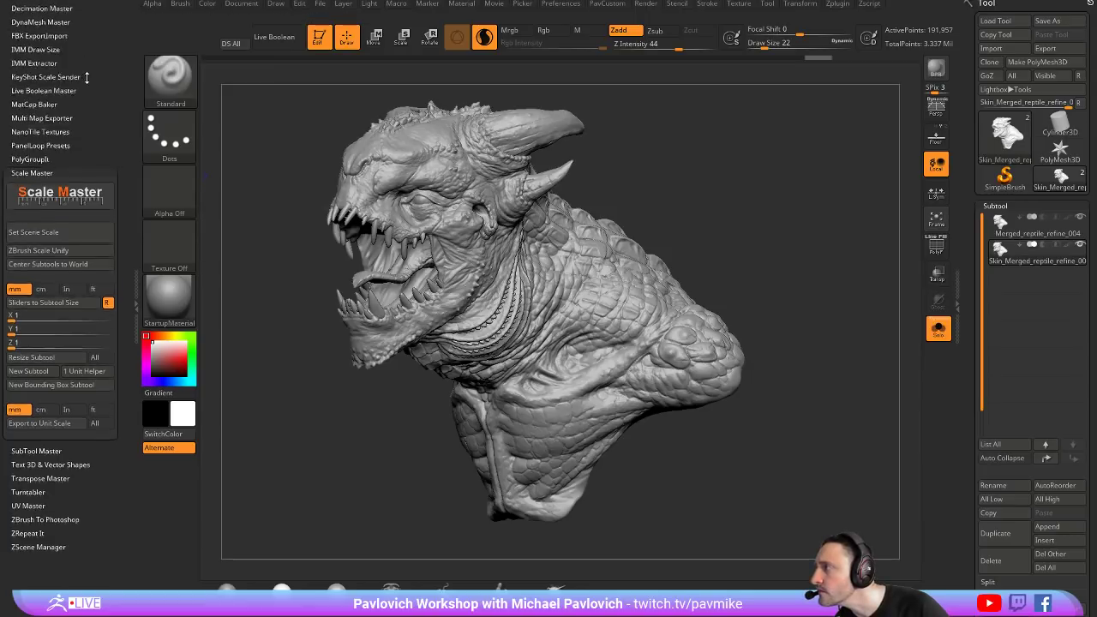
pyautogui.scroll(3, 89, 114)
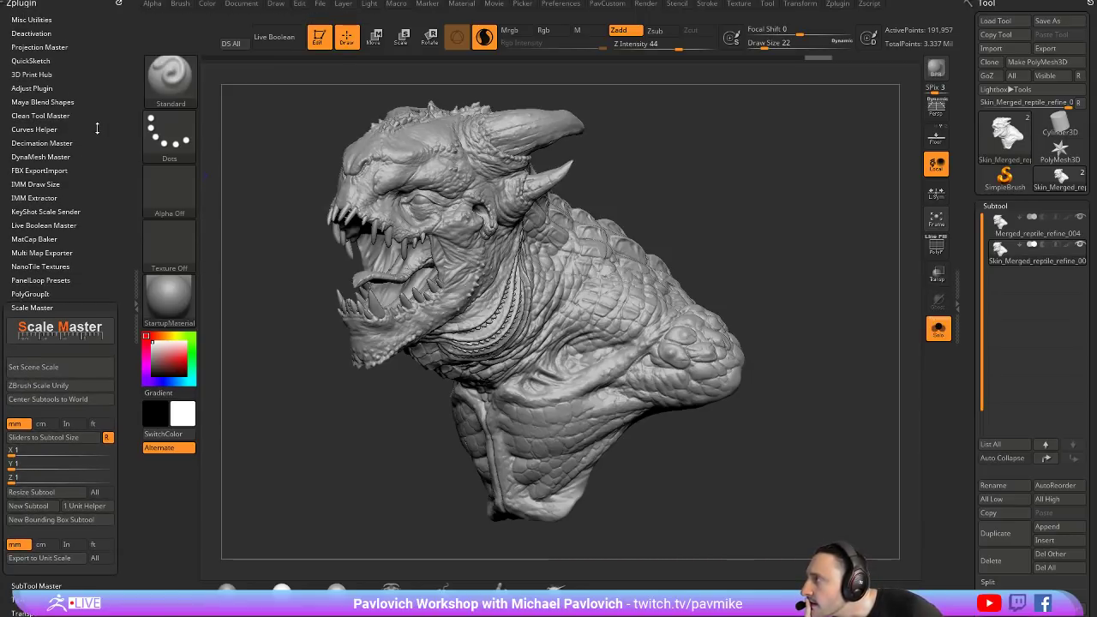
pyautogui.click(59, 102)
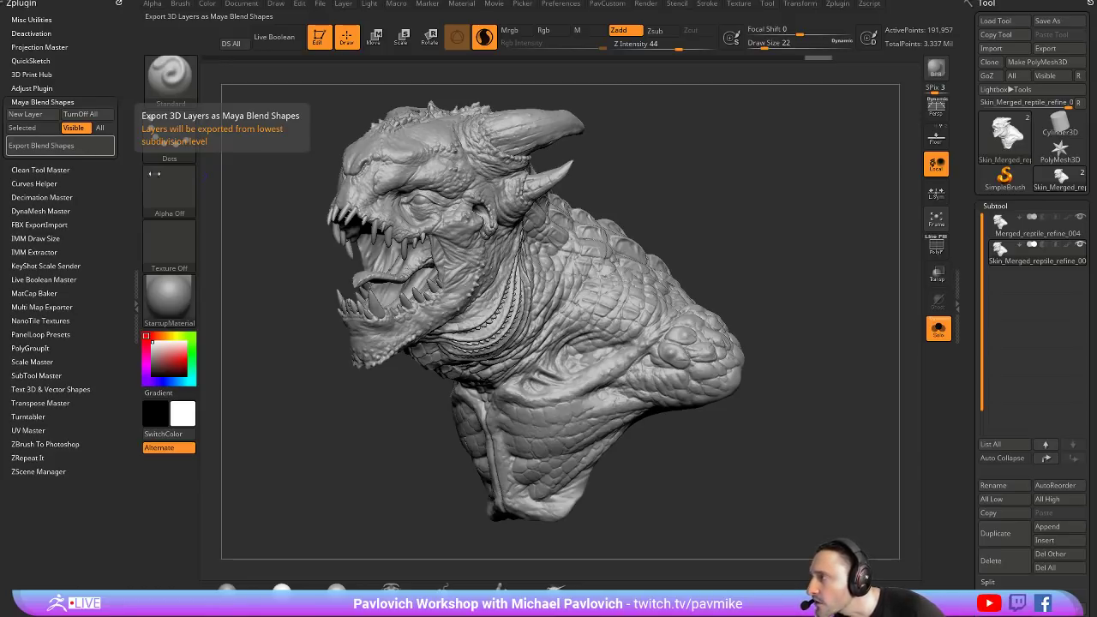
# Through Load Tool, browse to E:\streaming\OldMan and load the ChopsMcGeePolypaint ZTL file
pyautogui.click(982, 30)
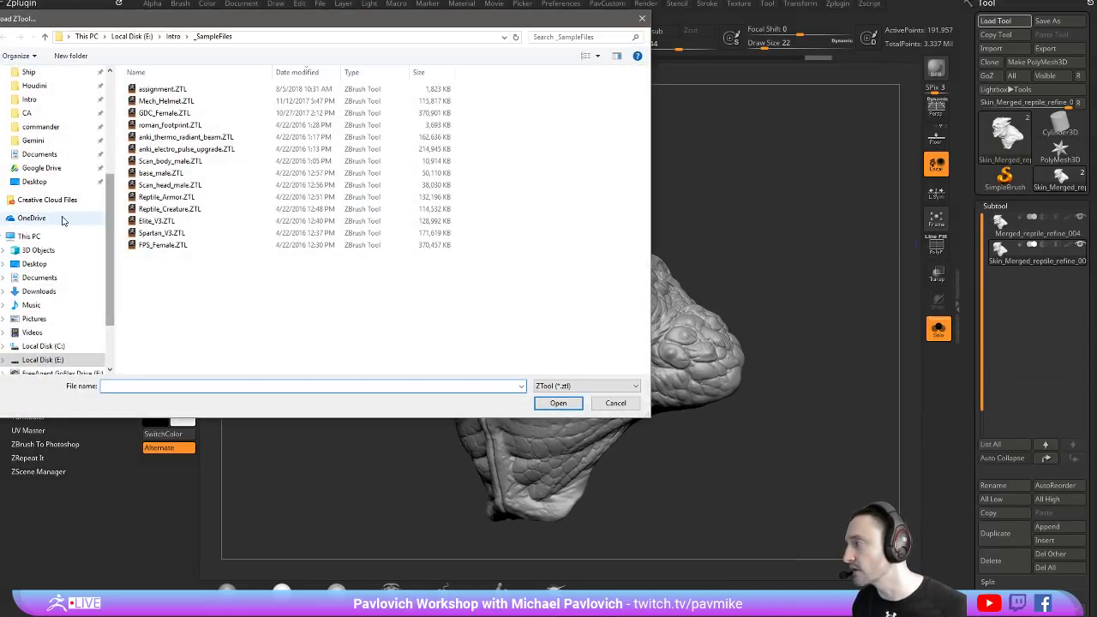
pyautogui.scroll(4, 62, 219)
pyautogui.scroll(1, 56, 216)
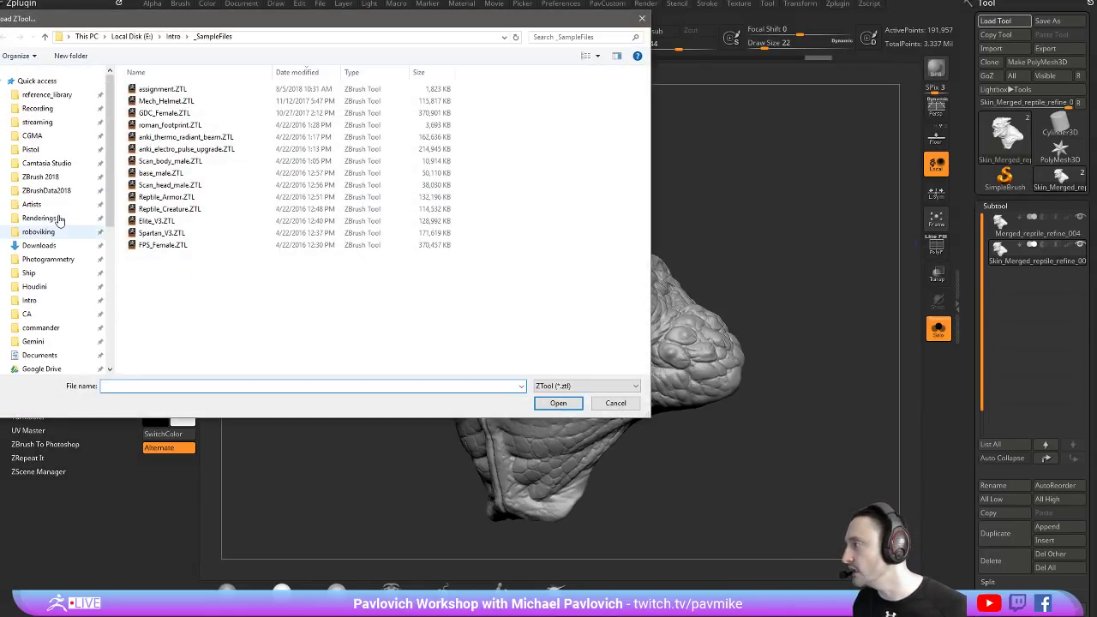
pyautogui.click(39, 107)
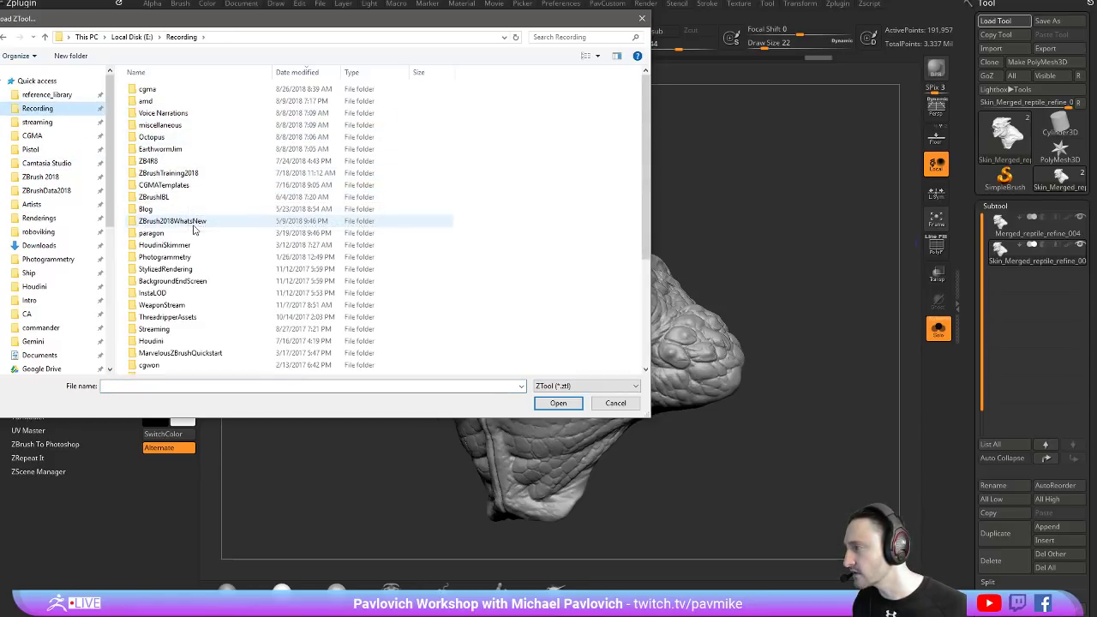
pyautogui.scroll(-2, 204, 242)
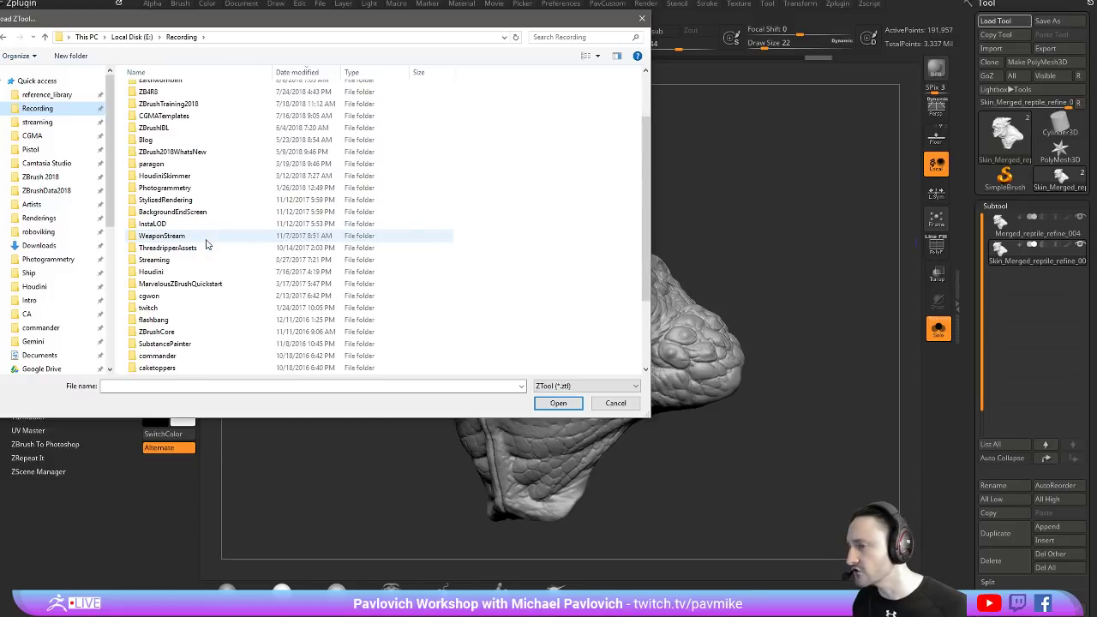
pyautogui.scroll(2, 195, 178)
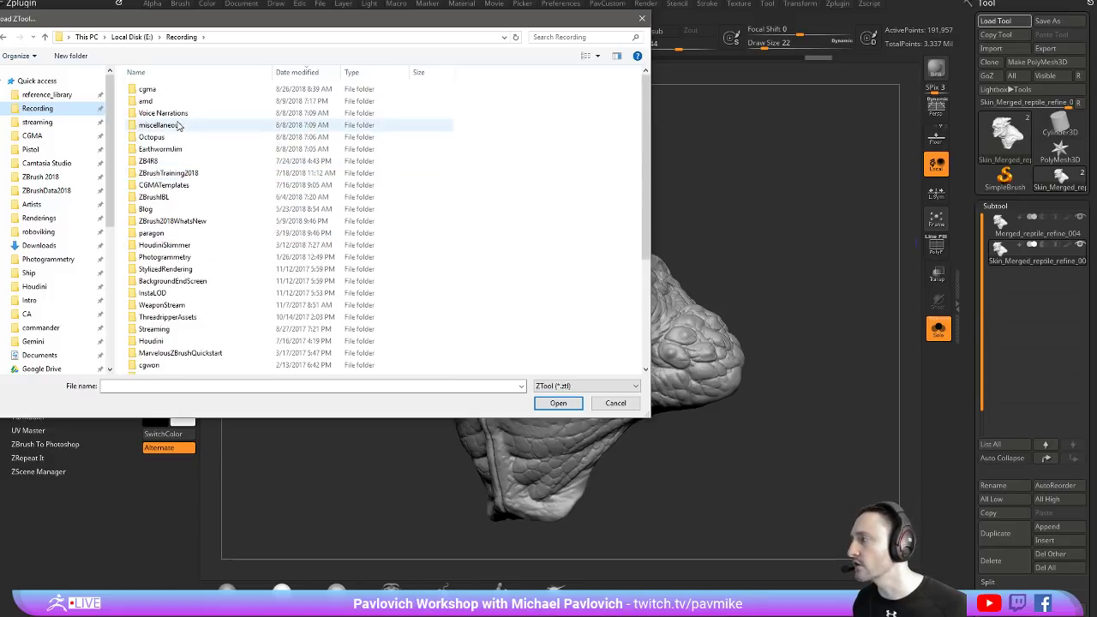
pyautogui.click(41, 123)
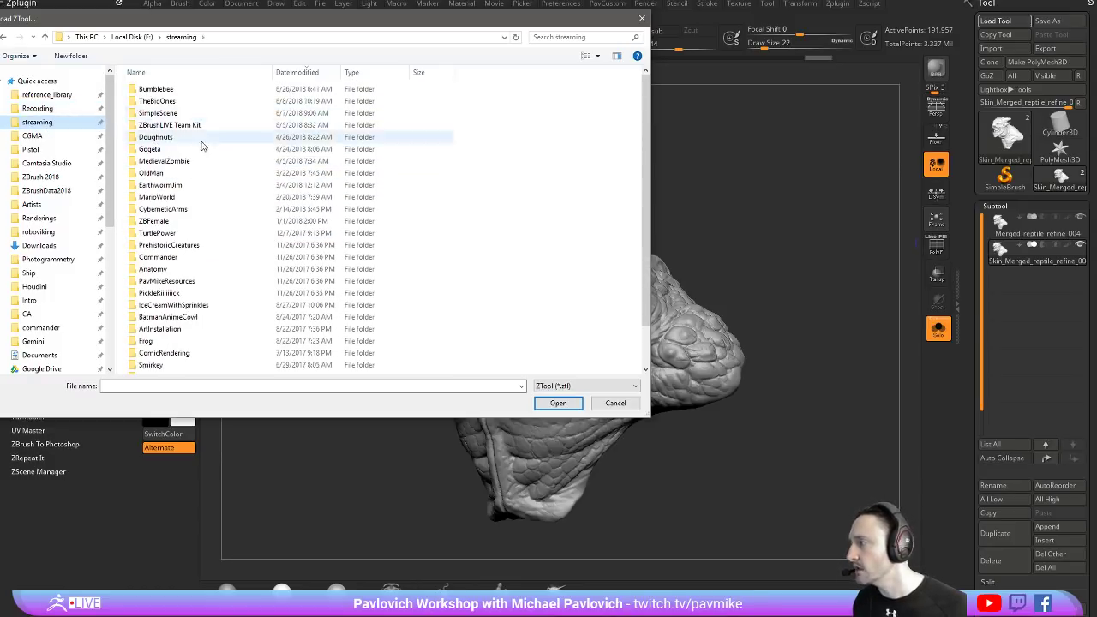
pyautogui.doubleClick(174, 174)
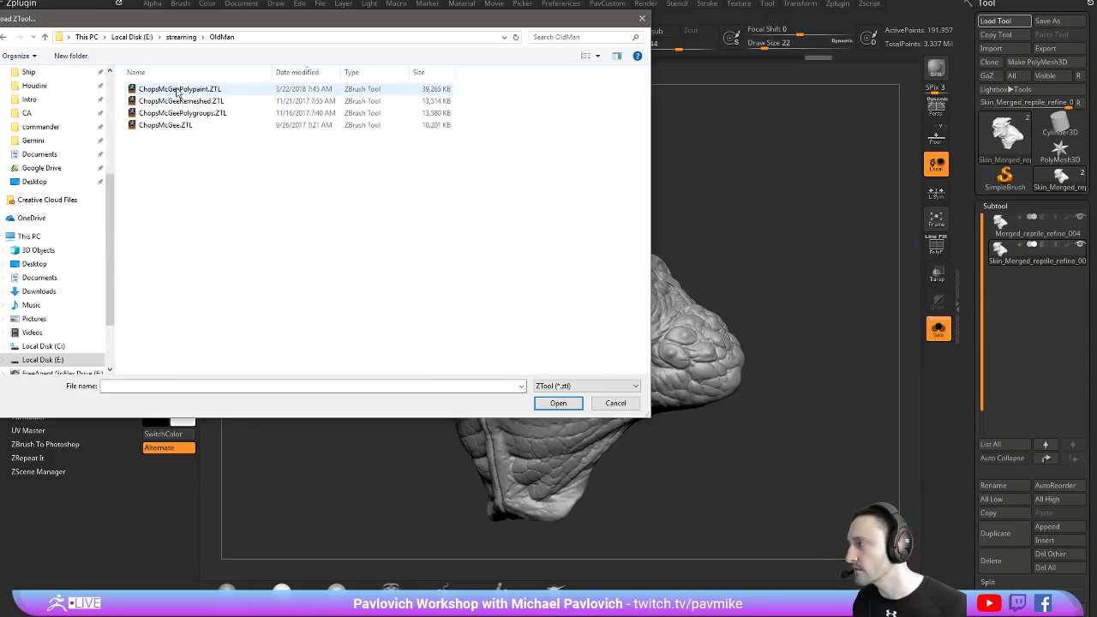
pyautogui.doubleClick(177, 92)
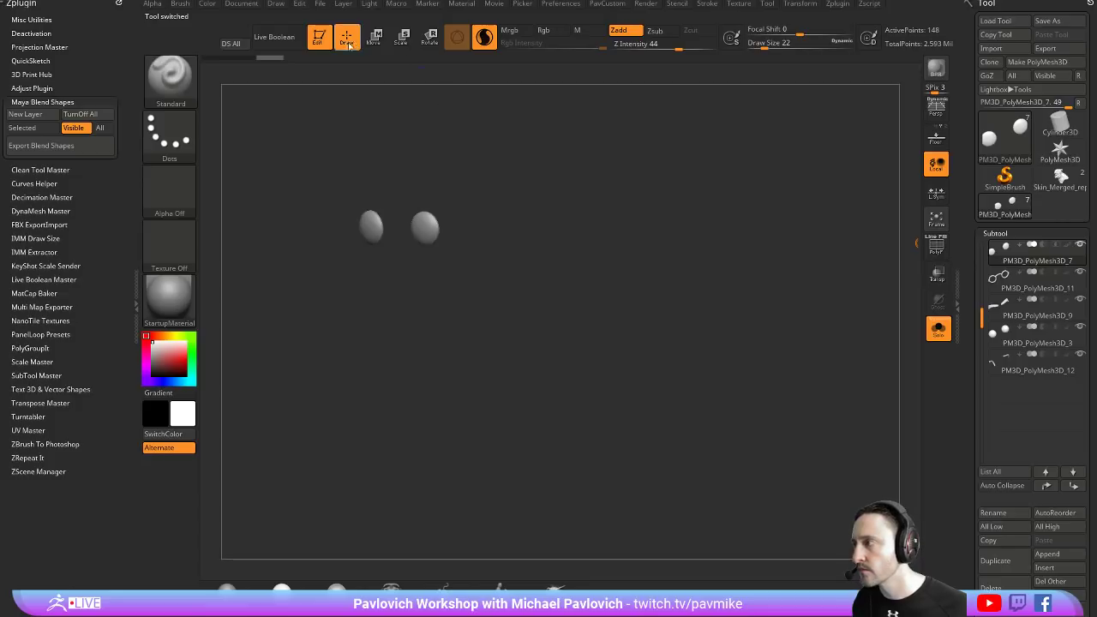
# Select and solo the old-man head, then drop it to its lowest subdivision level
pyautogui.click(938, 328)
pyautogui.keyDown('alt'); pyautogui.click(529, 161); pyautogui.keyUp('alt')
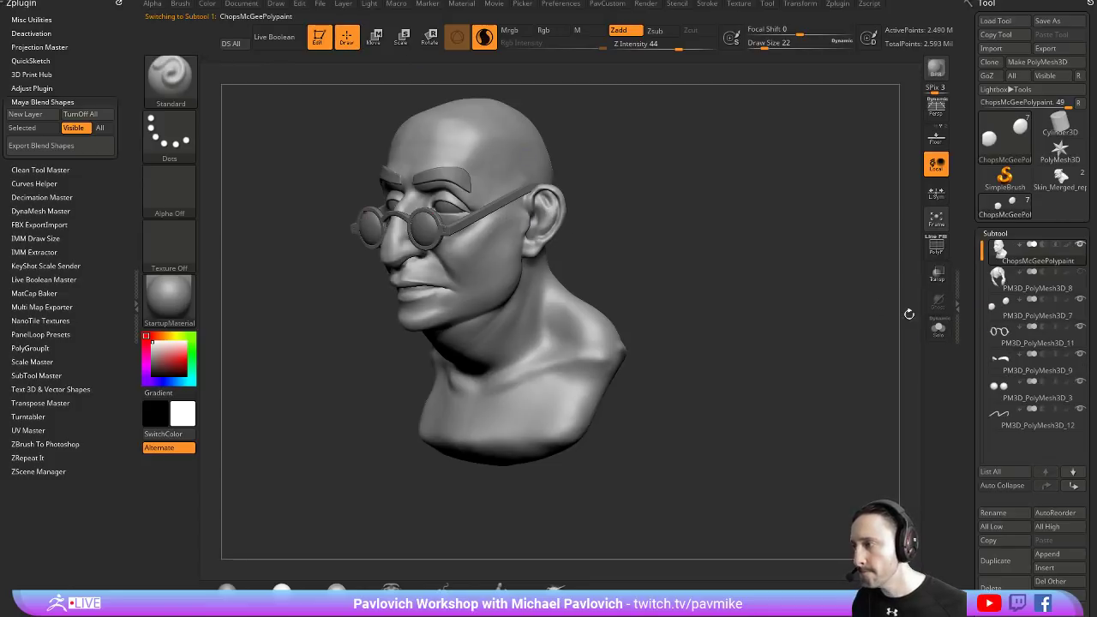
pyautogui.click(938, 328)
pyautogui.moveTo(766, 250); pyautogui.dragTo(871, 279)
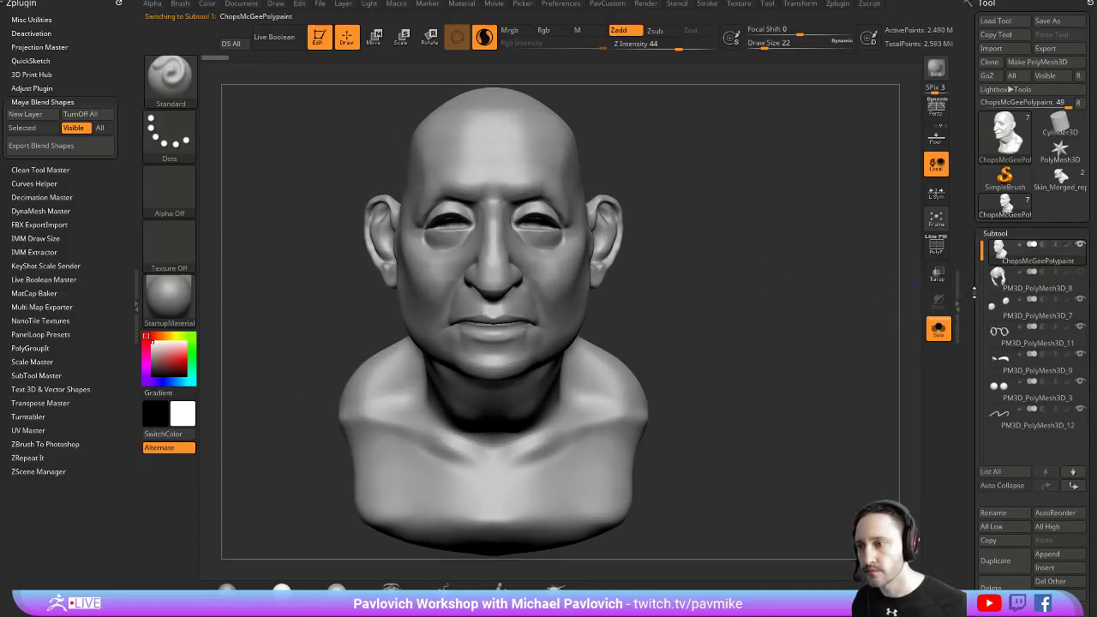
pyautogui.scroll(-5, 988, 155)
pyautogui.click(999, 339)
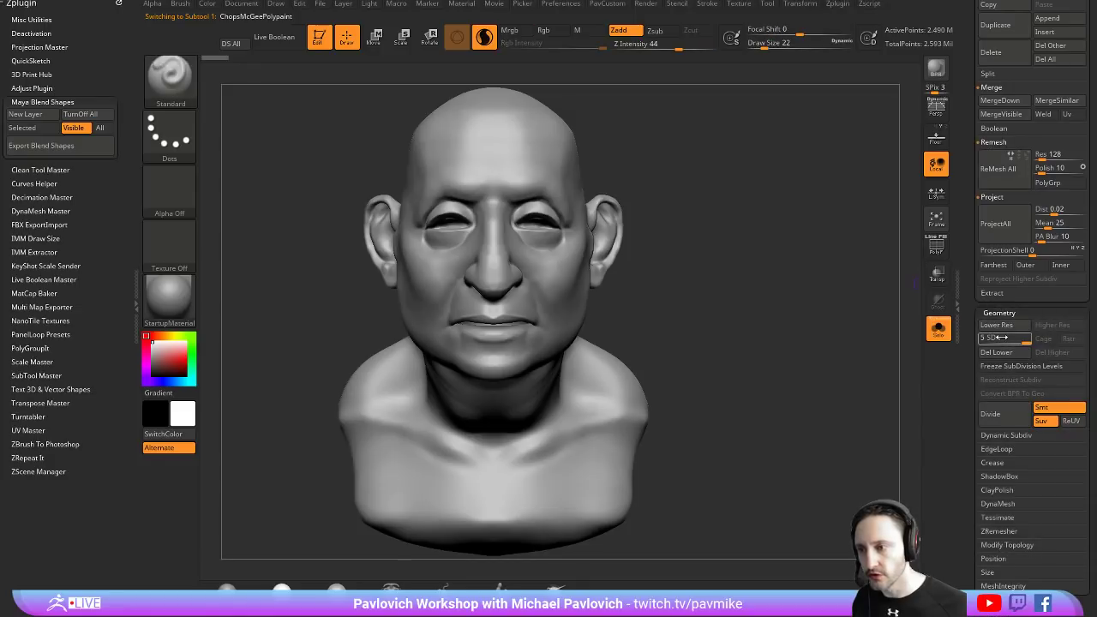
pyautogui.click(983, 338)
# Set draw size to 116, raise the head to subdivision level 3, and expand its Layers settings
pyautogui.moveTo(705, 304); pyautogui.dragTo(846, 263)
pyautogui.hotkey('shift', 'f')
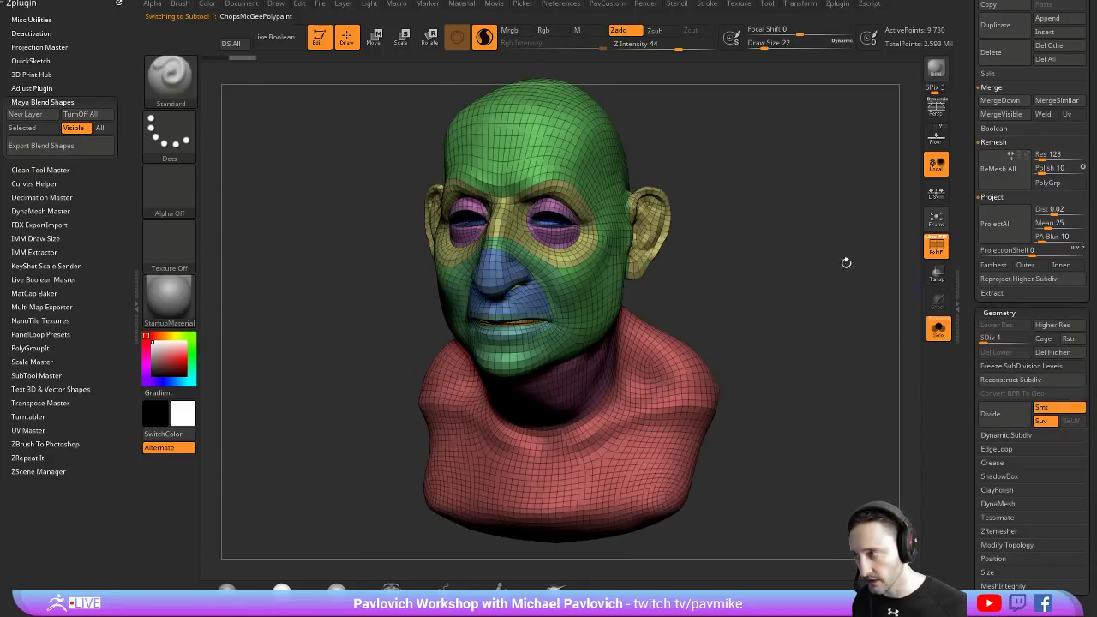
pyautogui.moveTo(797, 314); pyautogui.dragTo(723, 308)
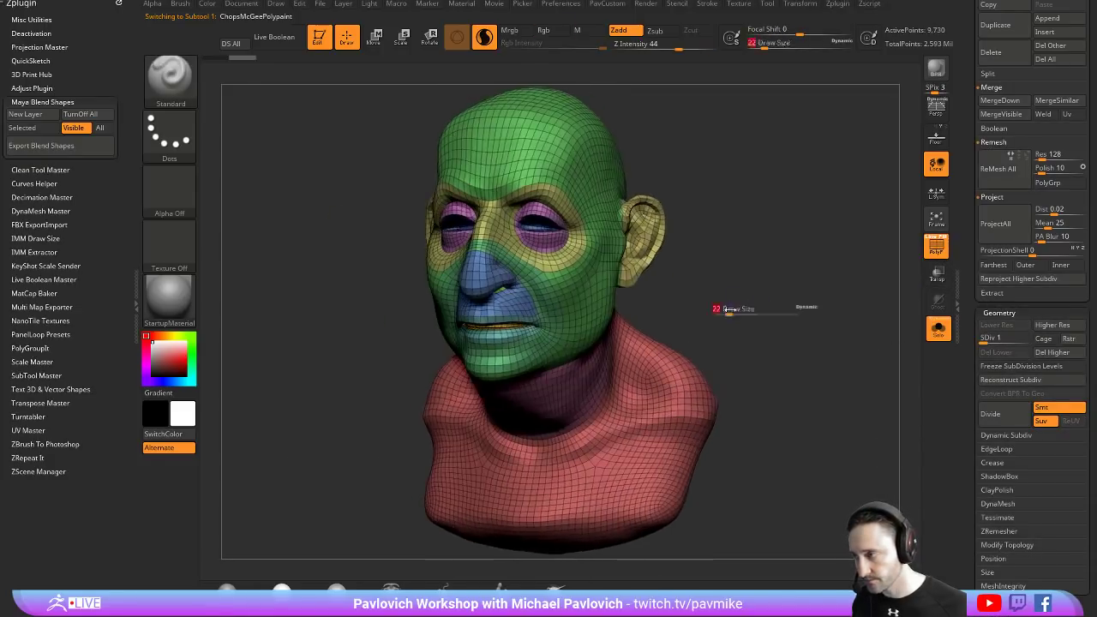
pyautogui.press('s')
pyautogui.click(749, 313)
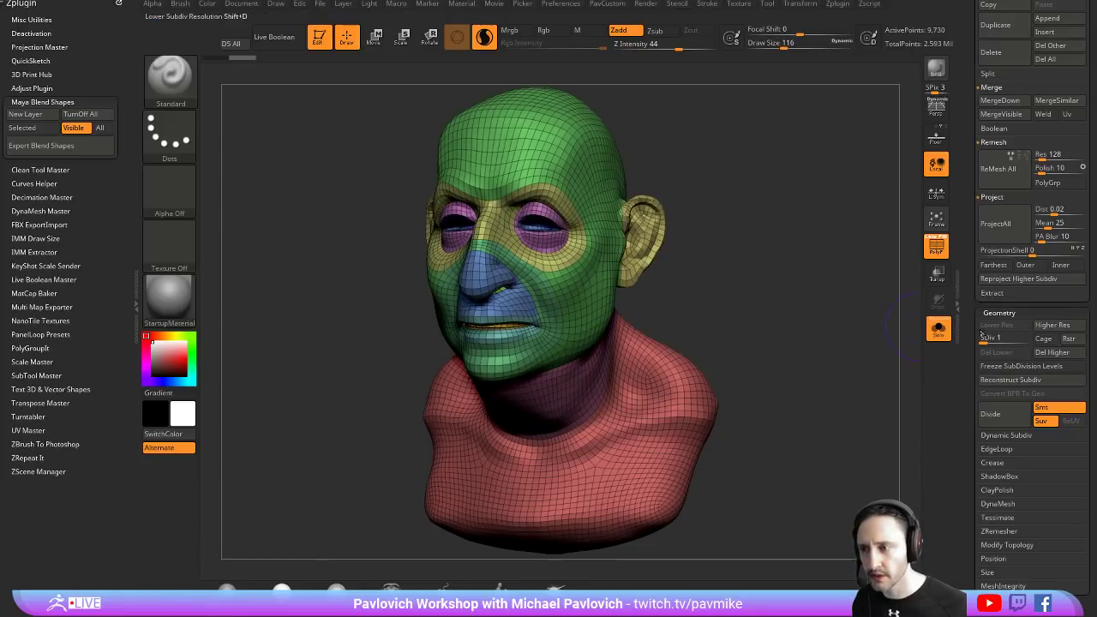
pyautogui.moveTo(982, 337); pyautogui.dragTo(1042, 337)
pyautogui.moveTo(974, 306); pyautogui.dragTo(970, 213)
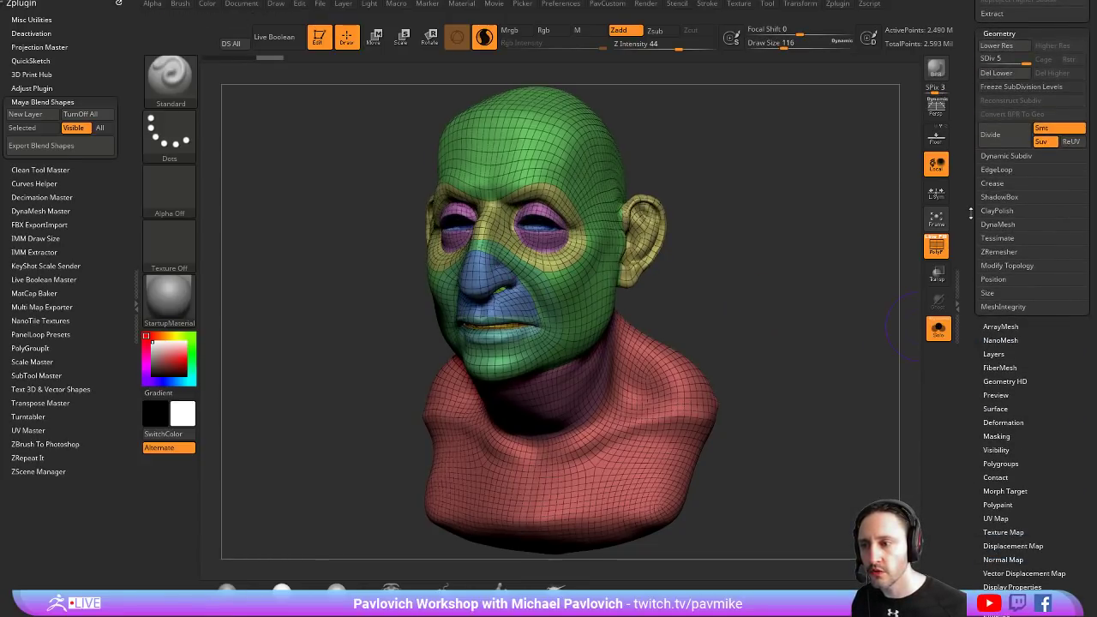
pyautogui.click(992, 352)
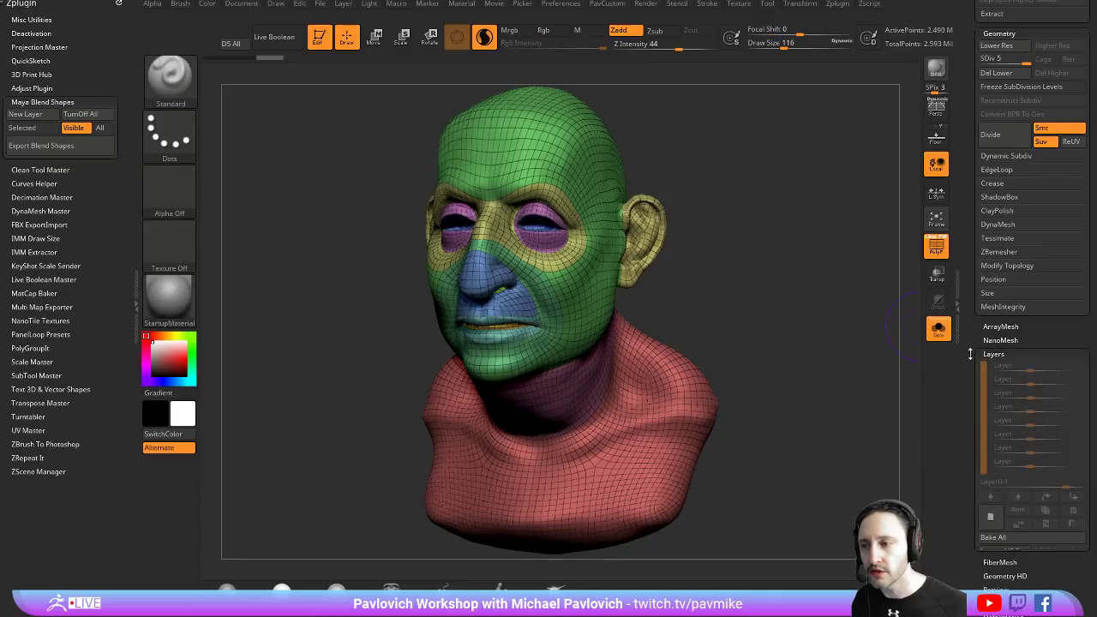
pyautogui.moveTo(981, 391)
pyautogui.mouseDown()
pyautogui.moveTo(981, 289)
pyautogui.moveTo(971, 434)
pyautogui.mouseUp()
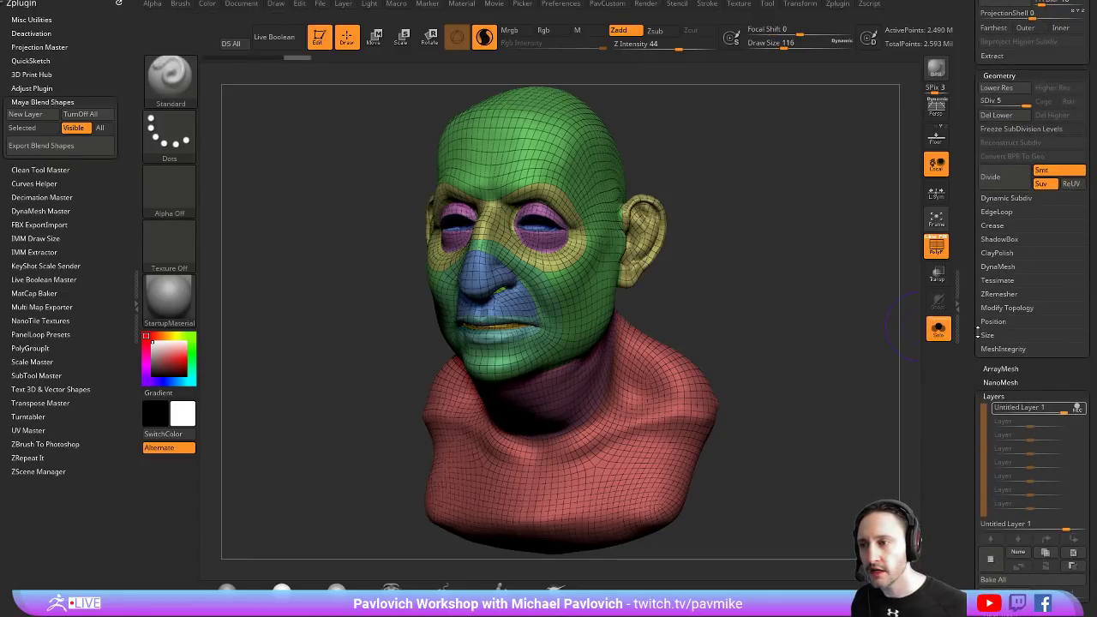
# Drop the head to SDiv 1, mask around the eyes, and switch to the Move brush at size 163
pyautogui.click(974, 120)
pyautogui.keyDown('shift'); pyautogui.moveTo(857, 150); pyautogui.dragTo(524, 235); pyautogui.keyUp('shift')
pyautogui.moveTo(525, 236); pyautogui.dragTo(542, 250, button='right')
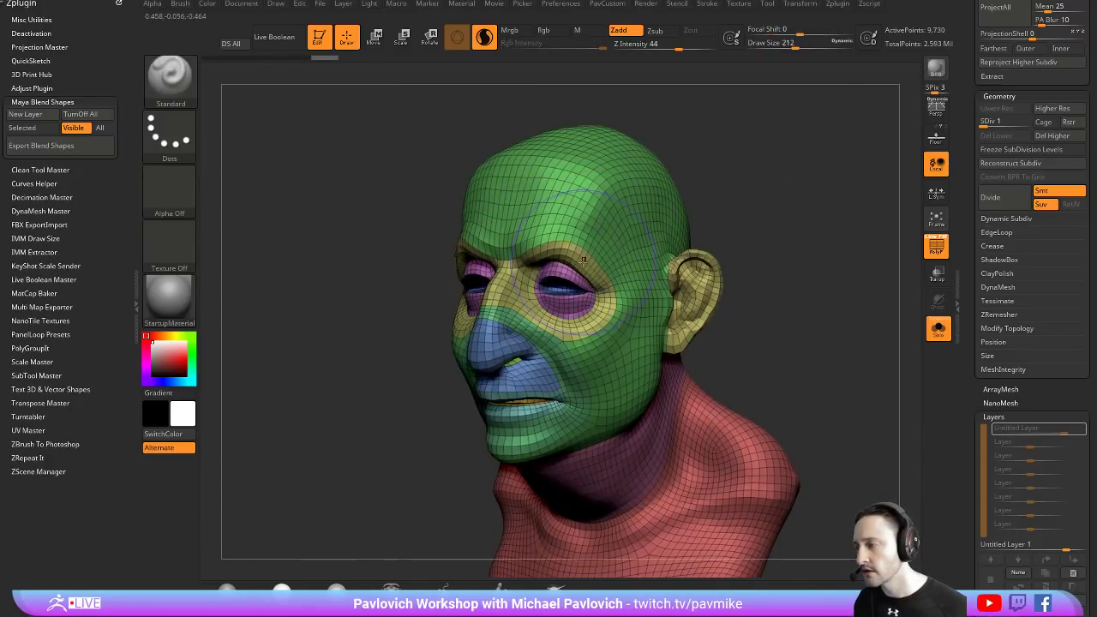
pyautogui.press('s')
pyautogui.moveTo(582, 260)
pyautogui.mouseDown()
pyautogui.moveTo(548, 296)
pyautogui.moveTo(557, 268)
pyautogui.mouseUp()
pyautogui.keyDown('ctrl'); pyautogui.click(734, 171); pyautogui.keyUp('ctrl')
pyautogui.press('b')
pyautogui.press('m')
pyautogui.press('v')
pyautogui.press('s')
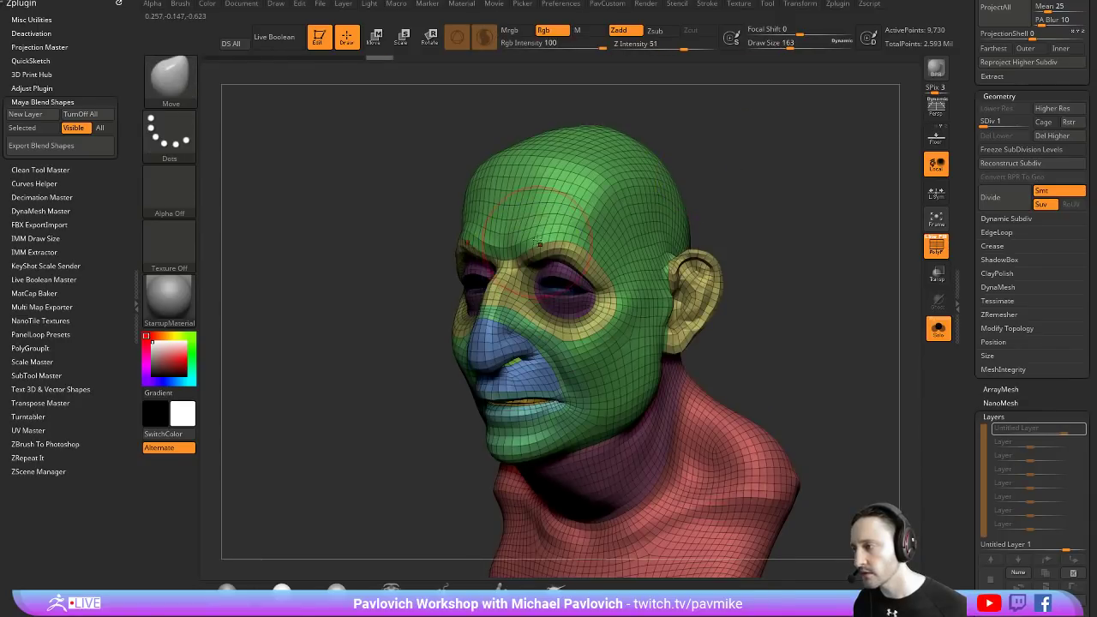
pyautogui.moveTo(659, 190)
pyautogui.mouseDown(button='right')
pyautogui.moveTo(523, 249)
pyautogui.moveTo(770, 266)
pyautogui.mouseUp(button='right')
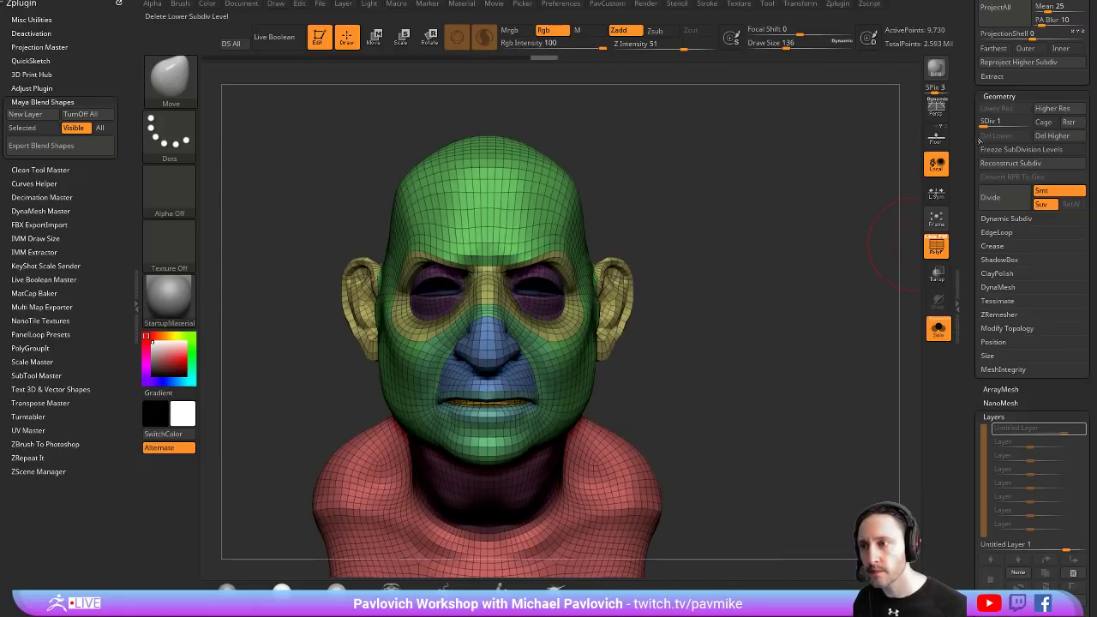
# Return the head to SDiv 5 and add a new layer, turning off its recording
pyautogui.scroll(-5, 975, 248)
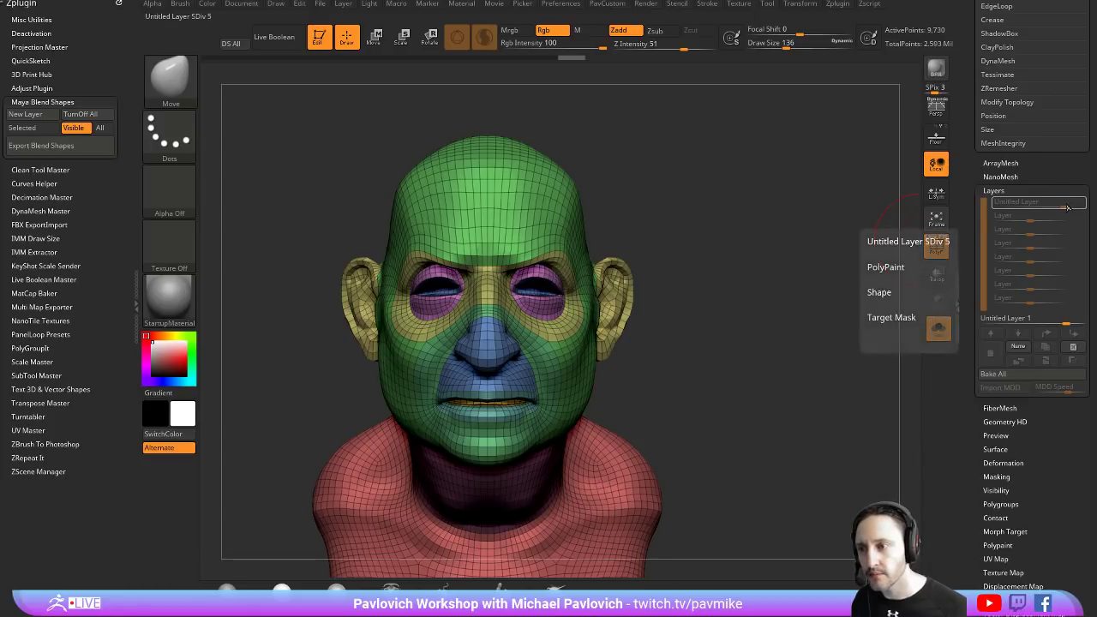
pyautogui.scroll(5, 975, 301)
pyautogui.scroll(-2, 975, 302)
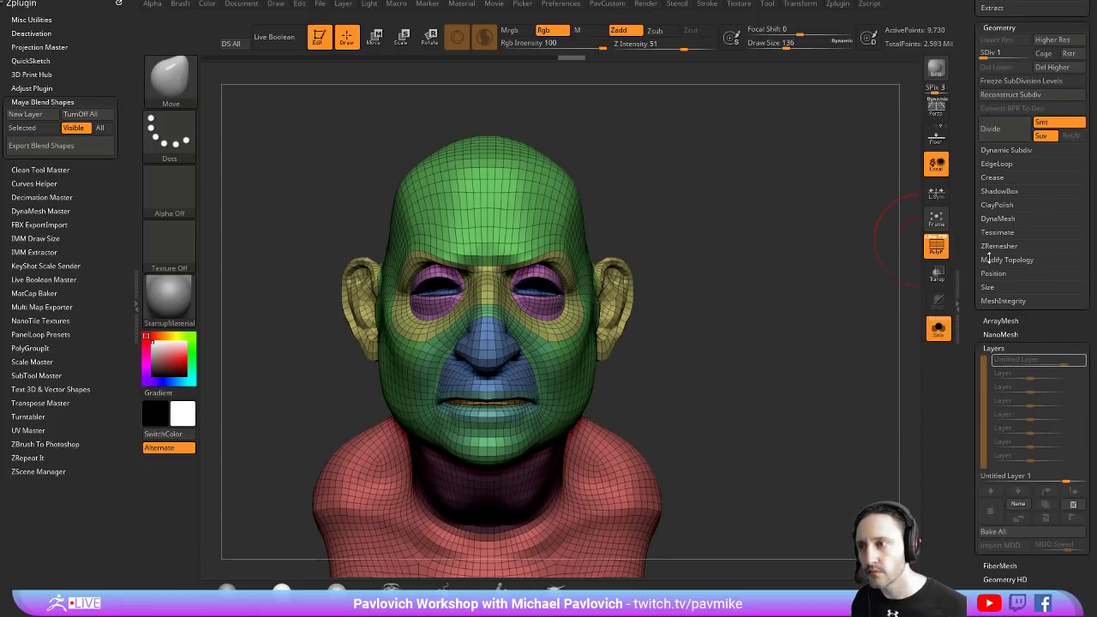
pyautogui.click(1023, 54)
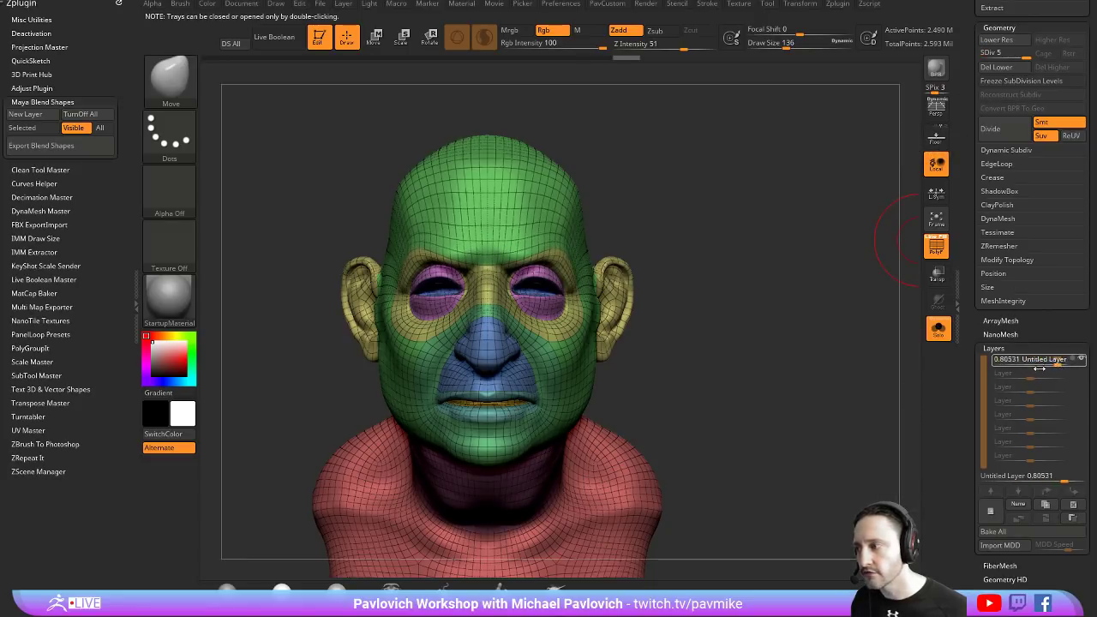
pyautogui.click(990, 509)
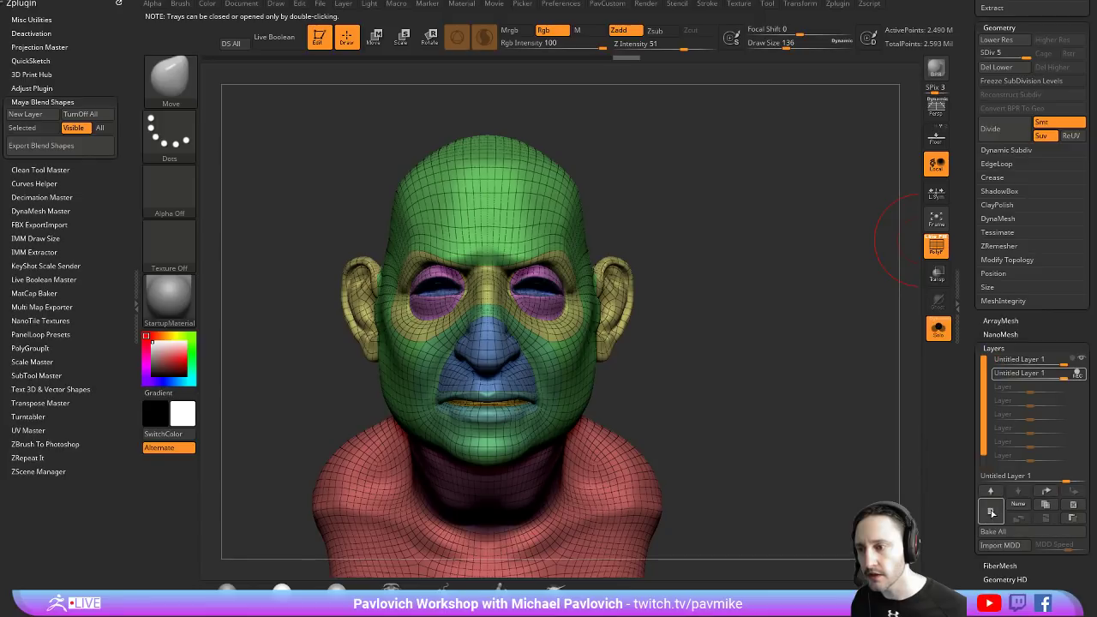
pyautogui.click(1081, 373)
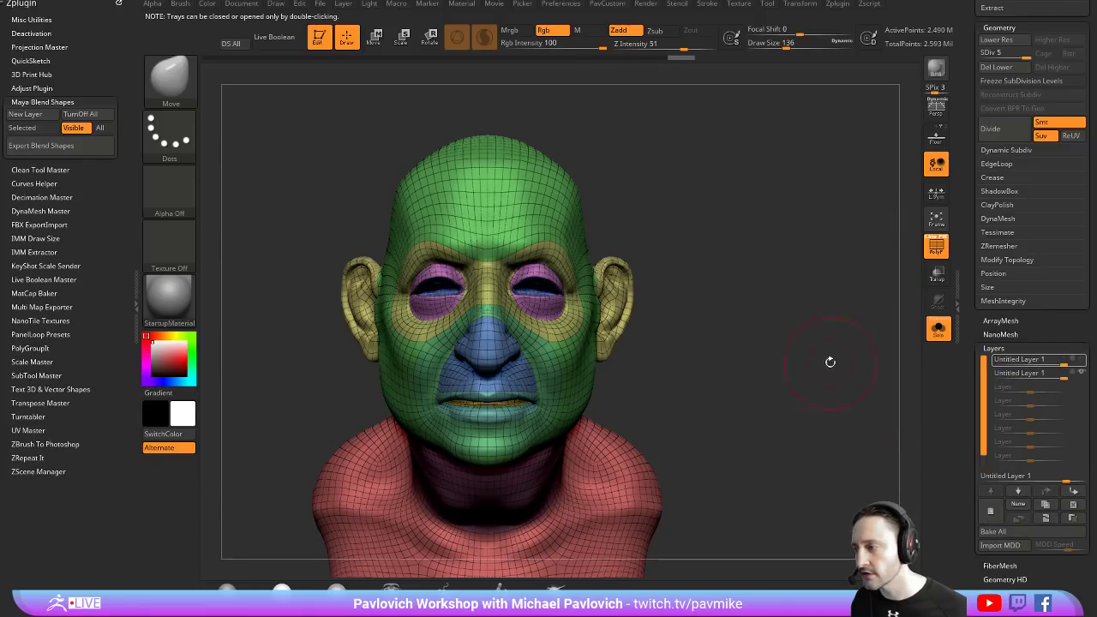
pyautogui.moveTo(829, 363); pyautogui.dragTo(826, 303)
pyautogui.moveTo(769, 279); pyautogui.dragTo(821, 257)
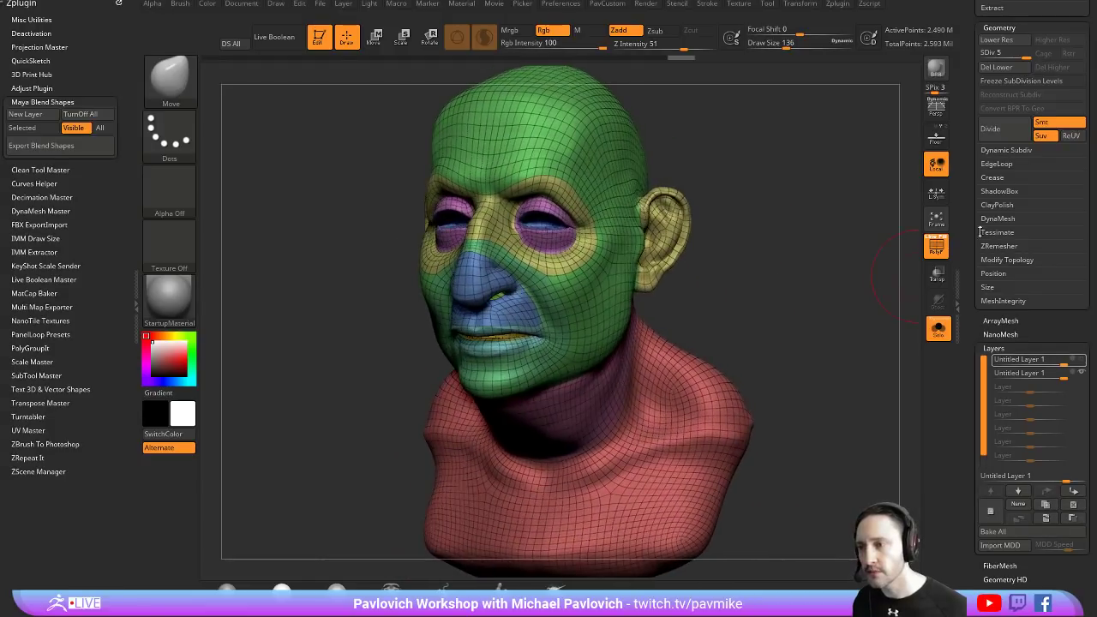
pyautogui.scroll(2, 978, 225)
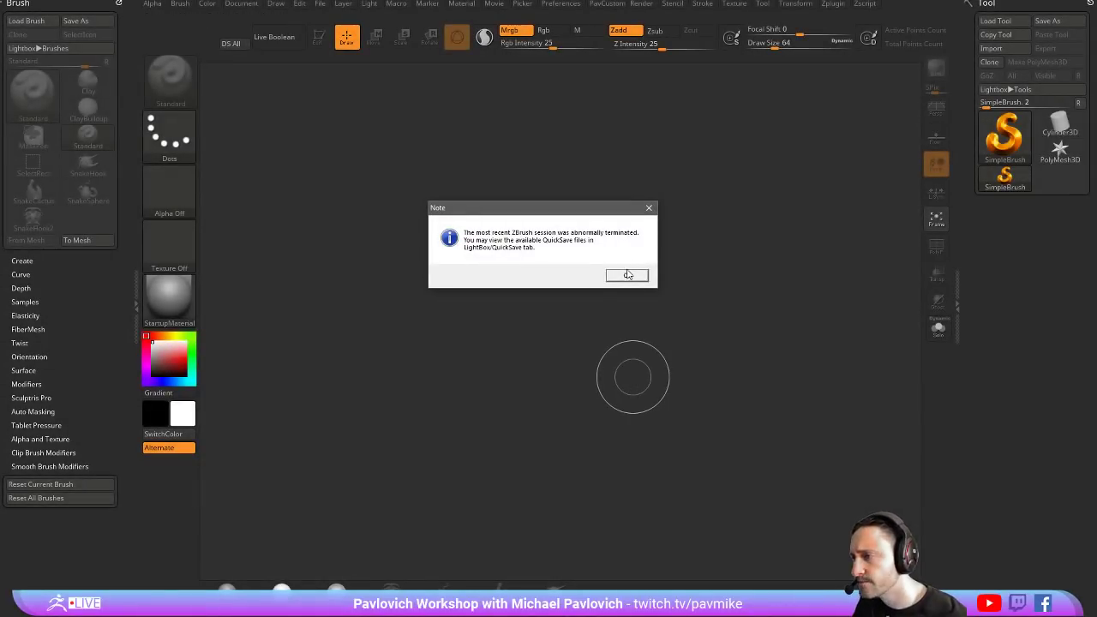
# Dismiss the crash notice and load ChopsMcGeePolypaint.ZTL via Load Tool
pyautogui.click(627, 274)
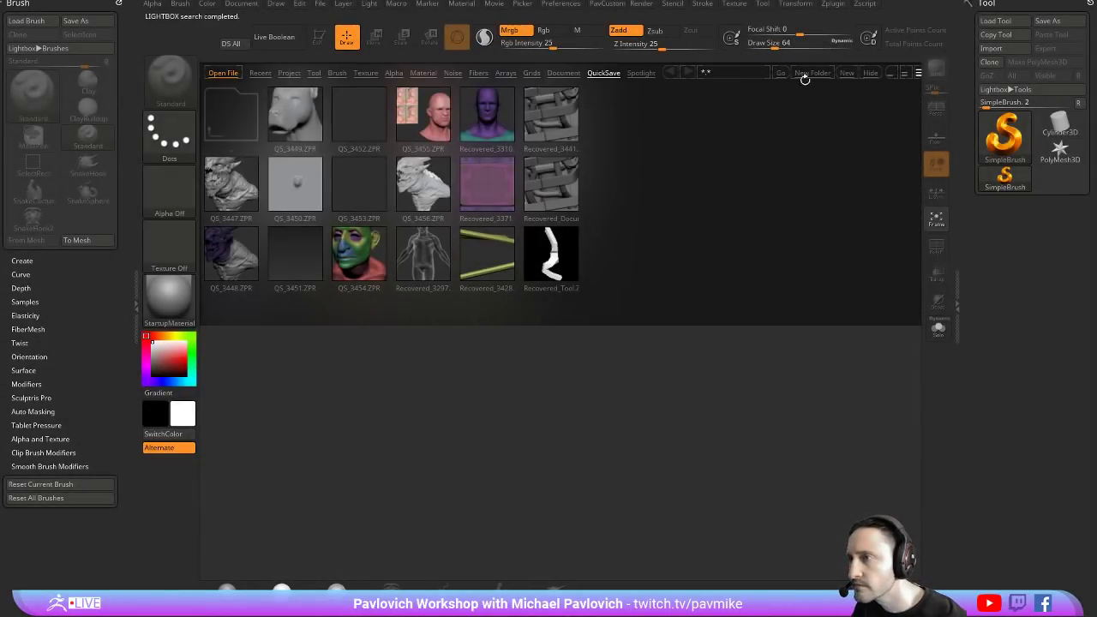
pyautogui.click(869, 74)
pyautogui.click(996, 21)
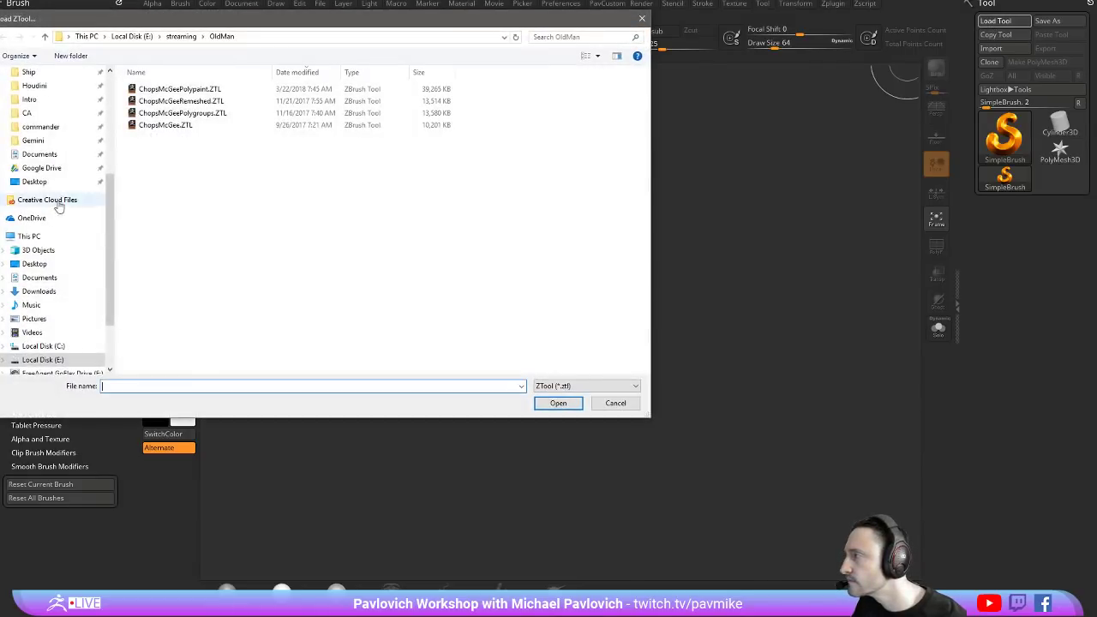
pyautogui.doubleClick(204, 90)
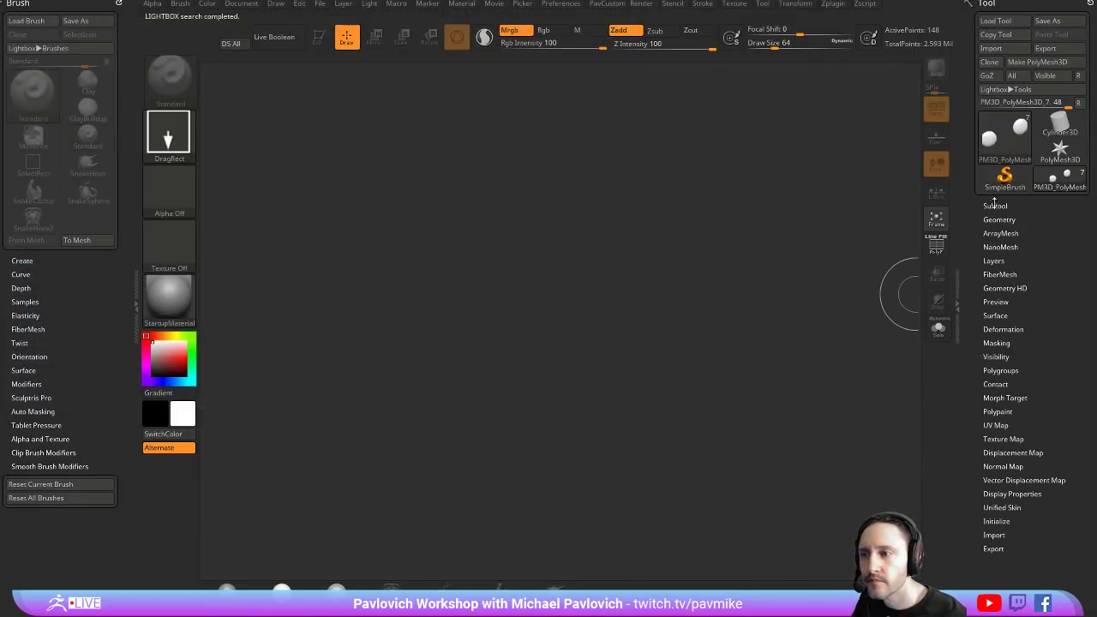
# Draw the bust with glasses onto the canvas and switch it to Edit mode
pyautogui.click(1004, 207)
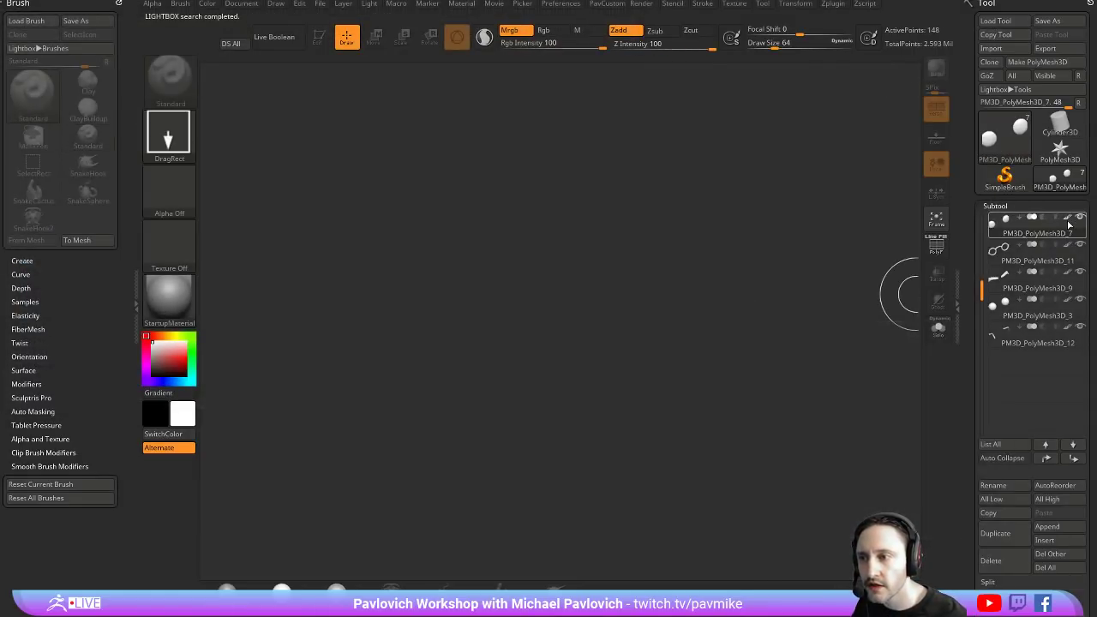
pyautogui.moveTo(439, 343); pyautogui.dragTo(531, 429)
pyautogui.click(318, 36)
pyautogui.moveTo(343, 84)
pyautogui.mouseDown()
pyautogui.moveTo(641, 335)
pyautogui.moveTo(553, 342)
pyautogui.mouseUp()
# Frame the whole bust and hide the glasses subtool
pyautogui.moveTo(766, 225)
pyautogui.mouseDown()
pyautogui.moveTo(765, 142)
pyautogui.moveTo(783, 180)
pyautogui.mouseUp()
pyautogui.press('f')
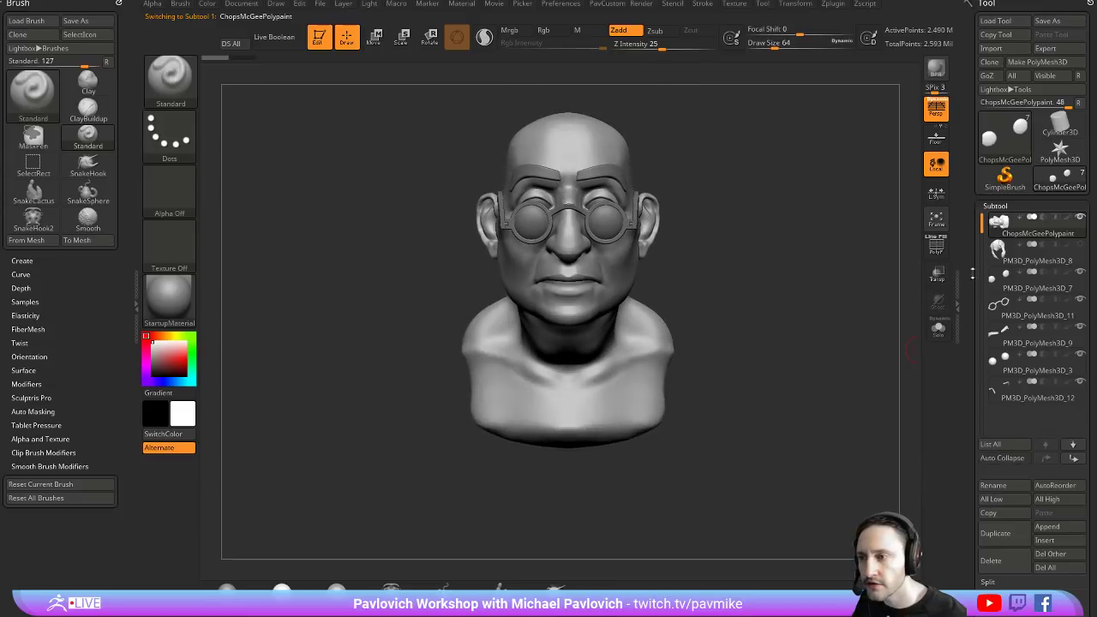
pyautogui.click(1059, 251)
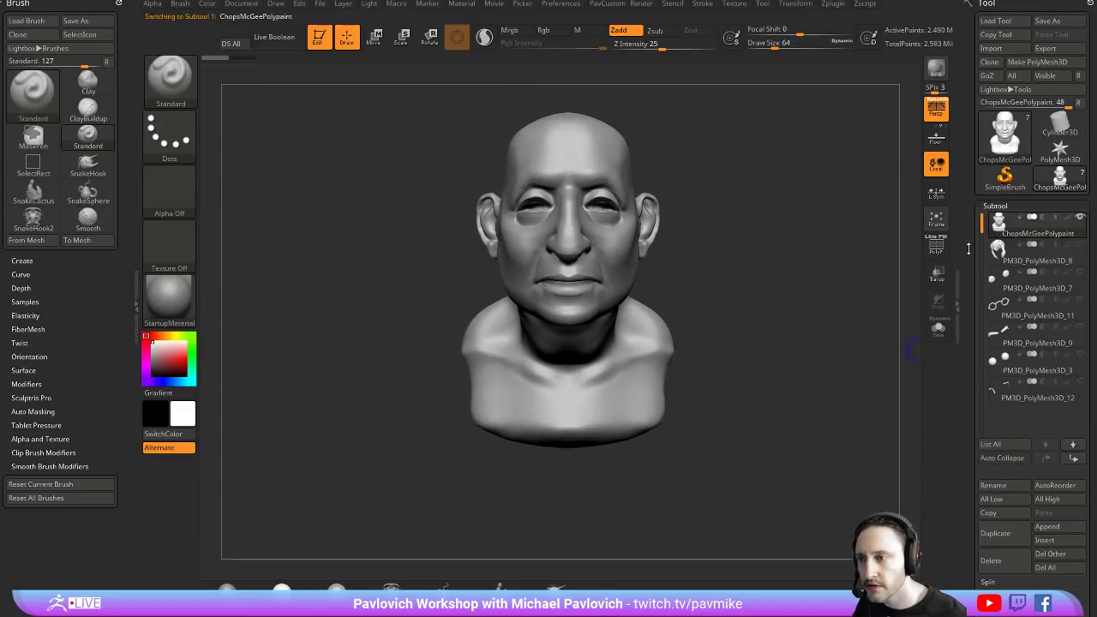
# Add Untitled Layer 1 to the head and drop it to subdivision level 1
pyautogui.scroll(-5, 969, 253)
pyautogui.click(993, 331)
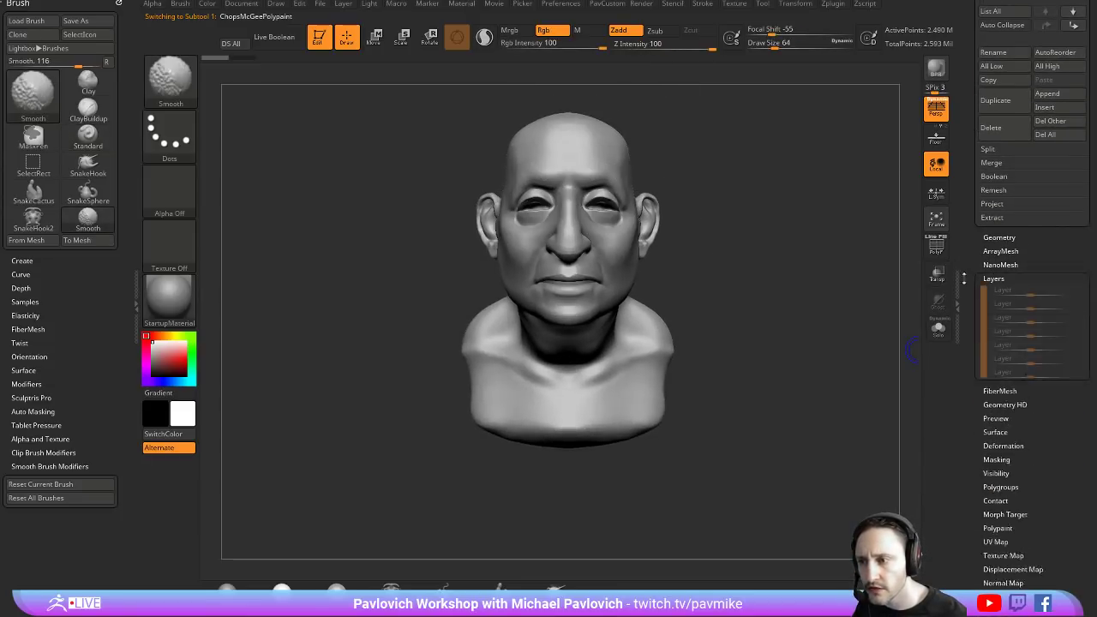
pyautogui.scroll(-3, 966, 230)
pyautogui.click(990, 369)
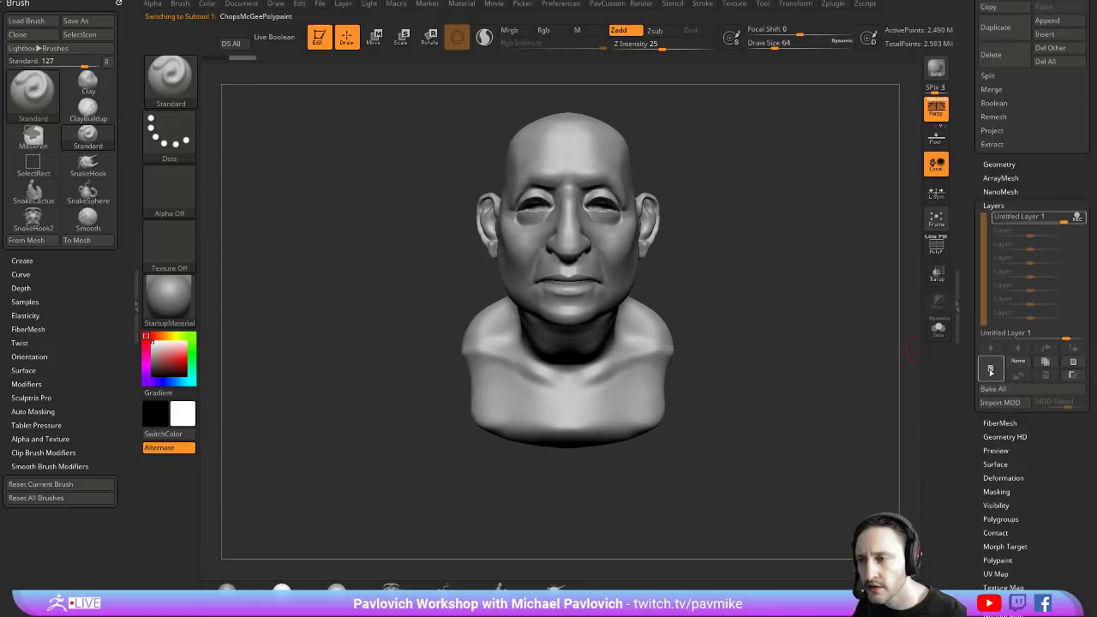
pyautogui.keyDown('alt'); pyautogui.moveTo(828, 237); pyautogui.dragTo(806, 309); pyautogui.keyUp('alt')
pyautogui.moveTo(887, 339); pyautogui.dragTo(844, 334)
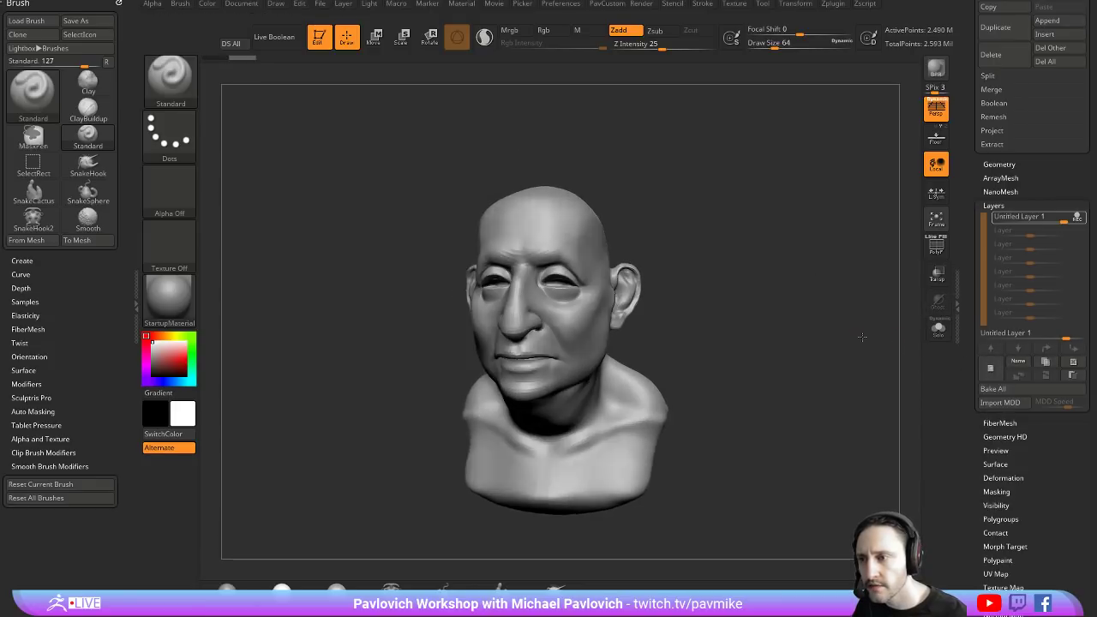
pyautogui.click(999, 164)
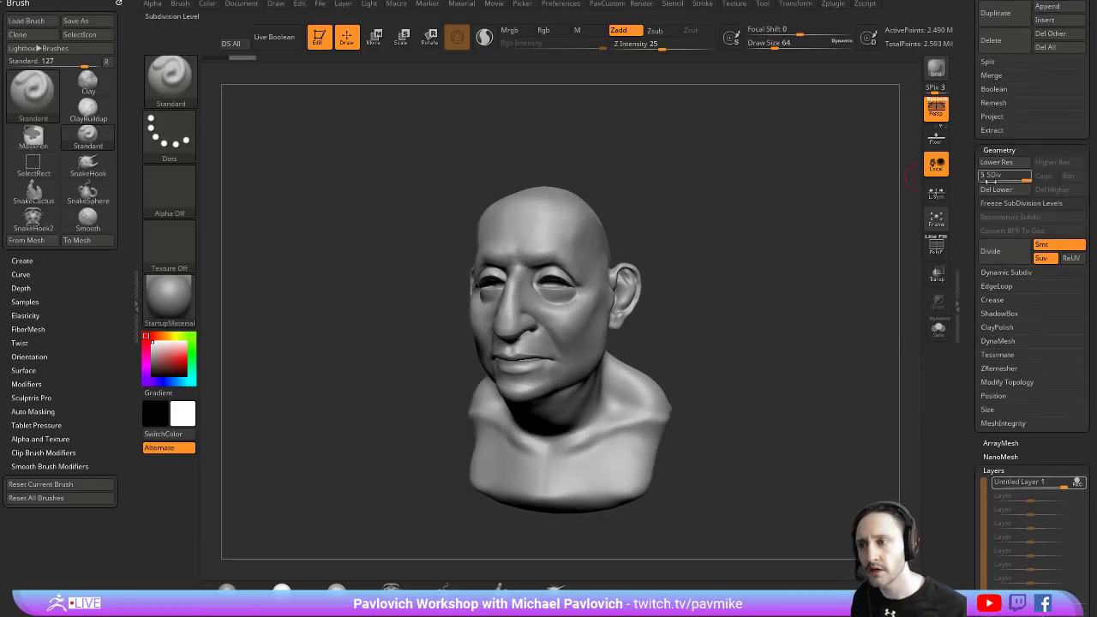
pyautogui.moveTo(1020, 175); pyautogui.dragTo(982, 175)
pyautogui.moveTo(876, 188)
pyautogui.keyDown('shift'); pyautogui.mouseDown()
pyautogui.moveTo(733, 229)
pyautogui.moveTo(598, 232)
pyautogui.moveTo(608, 228)
pyautogui.mouseUp(); pyautogui.keyUp('shift')
# Freehand-mask the areas around both eyes
pyautogui.click(607, 4)
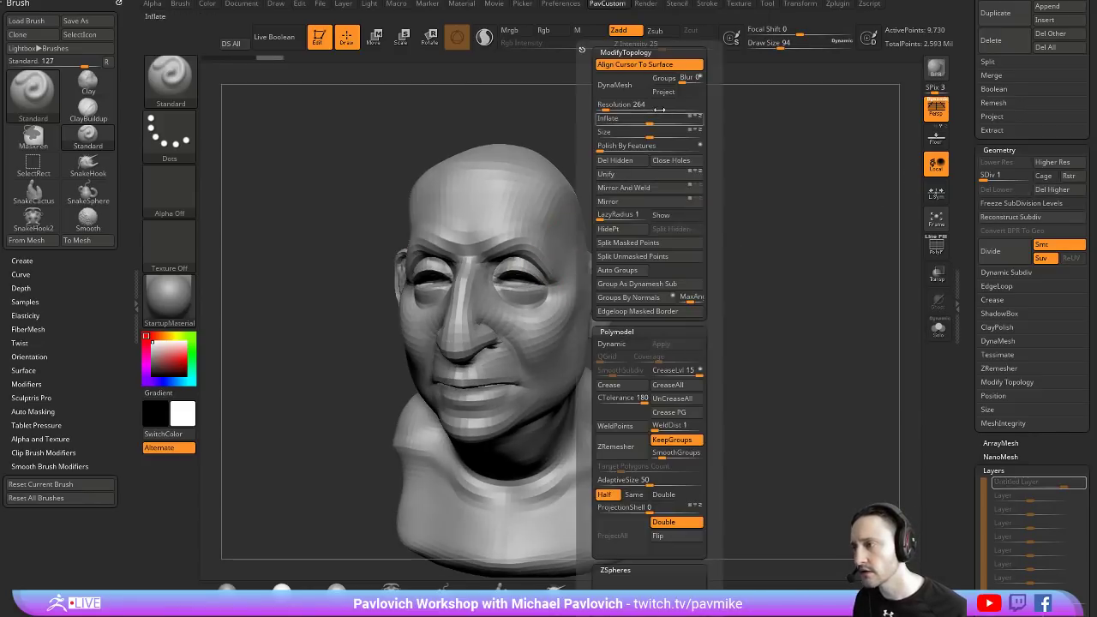
pyautogui.click(600, 98)
pyautogui.moveTo(509, 277); pyautogui.dragTo(514, 291)
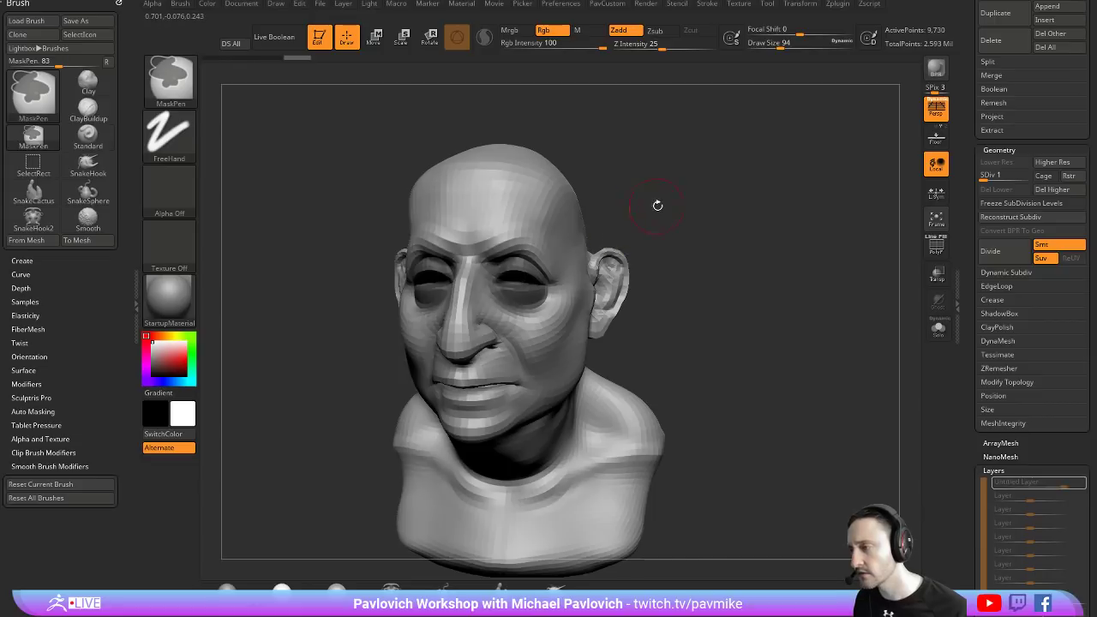
pyautogui.press('b')
pyautogui.press('m')
pyautogui.press('v')
pyautogui.keyDown('shift'); pyautogui.moveTo(656, 203); pyautogui.dragTo(514, 240); pyautogui.keyUp('shift')
pyautogui.moveTo(457, 217)
pyautogui.mouseDown()
pyautogui.moveTo(527, 225)
pyautogui.moveTo(763, 179)
pyautogui.mouseUp()
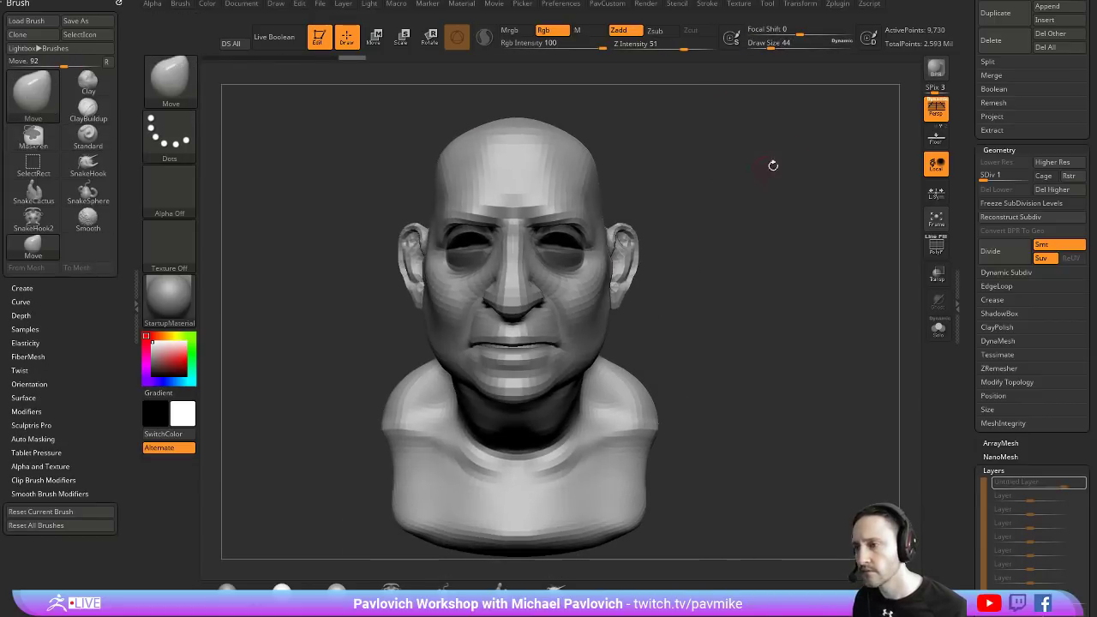
# Add a second layer for the smile and drop the head to subdivision level 1
pyautogui.press('s')
pyautogui.scroll(-5, 964, 298)
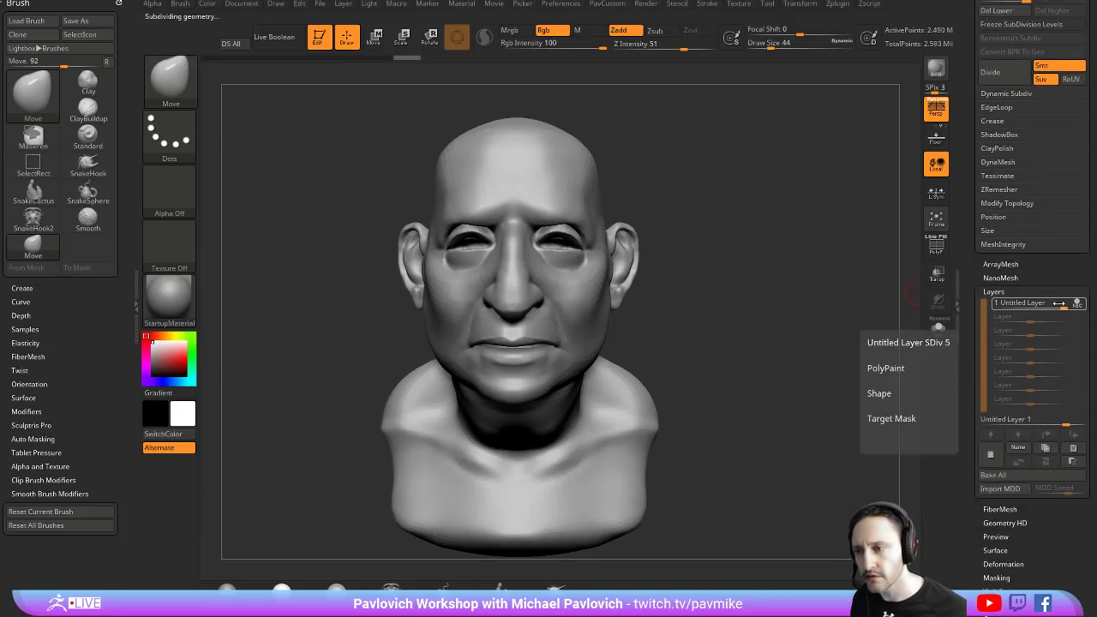
pyautogui.click(996, 459)
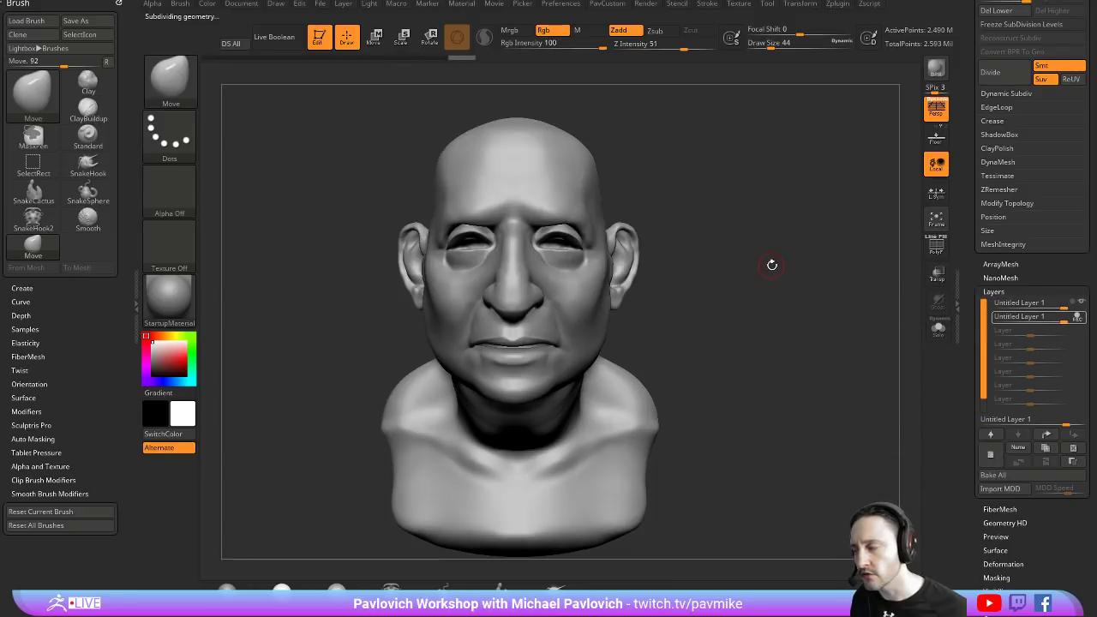
pyautogui.scroll(3, 960, 178)
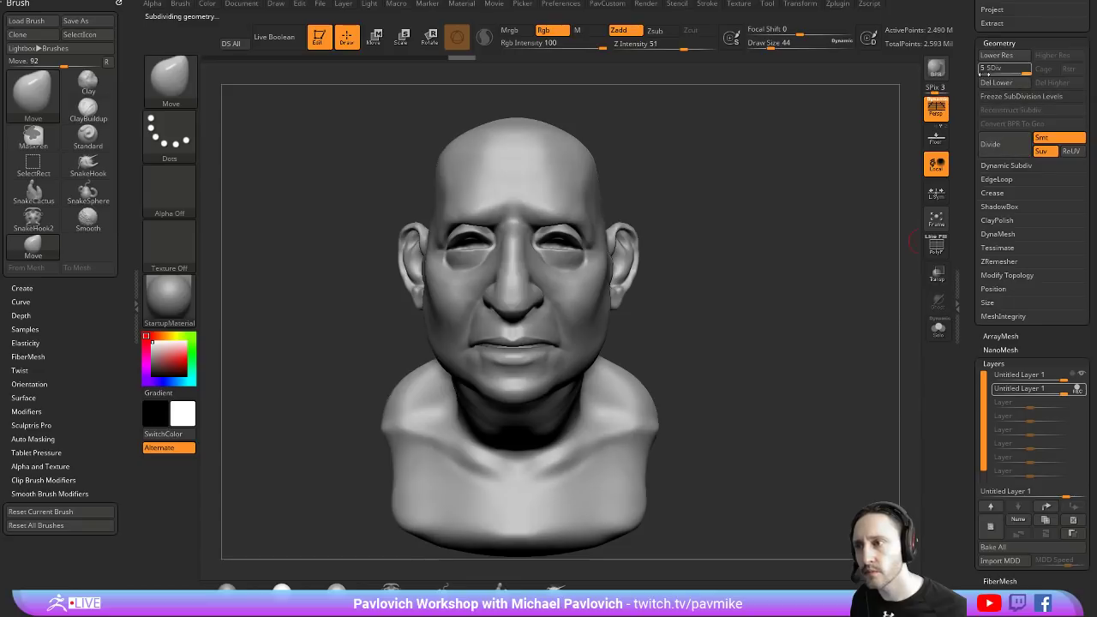
pyautogui.moveTo(971, 73); pyautogui.dragTo(968, 72)
# Enlarge the Move brush to about 202 and pull the mouth corners up into a smile
pyautogui.moveTo(737, 197); pyautogui.dragTo(759, 267)
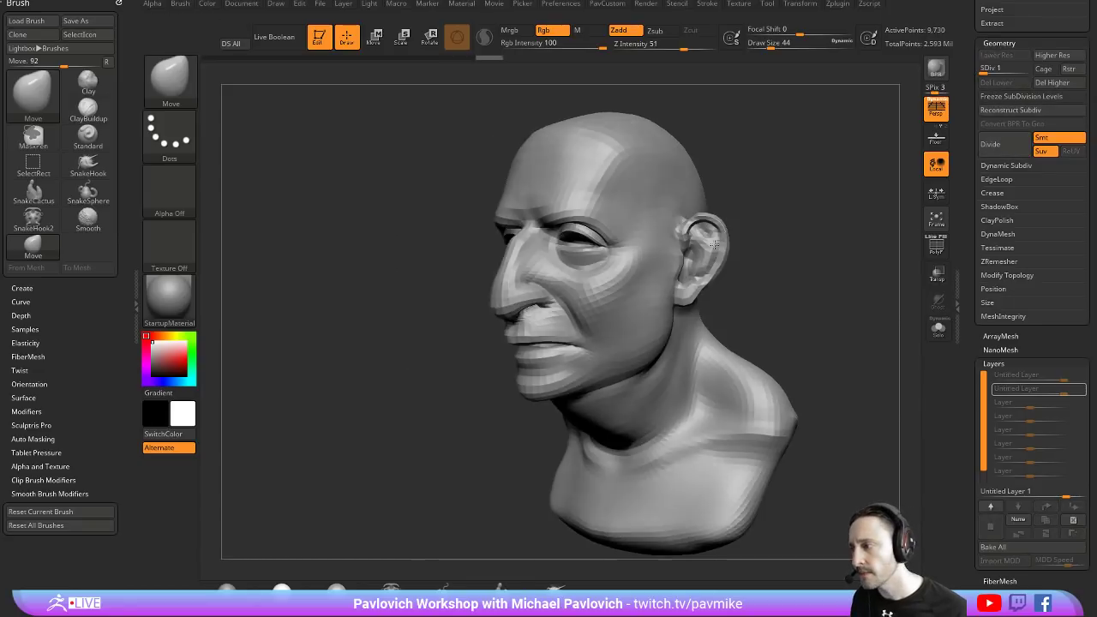
pyautogui.press('s')
pyautogui.moveTo(588, 336); pyautogui.dragTo(612, 336)
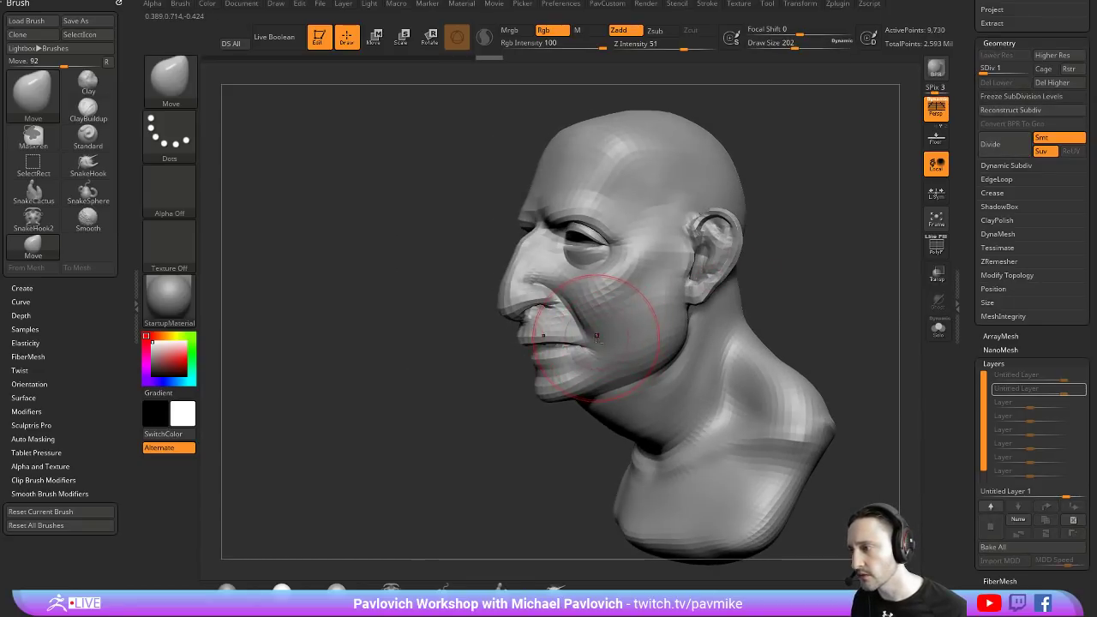
pyautogui.press('s')
pyautogui.keyDown('shift'); pyautogui.moveTo(865, 360); pyautogui.dragTo(494, 340); pyautogui.keyUp('shift')
pyautogui.moveTo(490, 327); pyautogui.dragTo(480, 308)
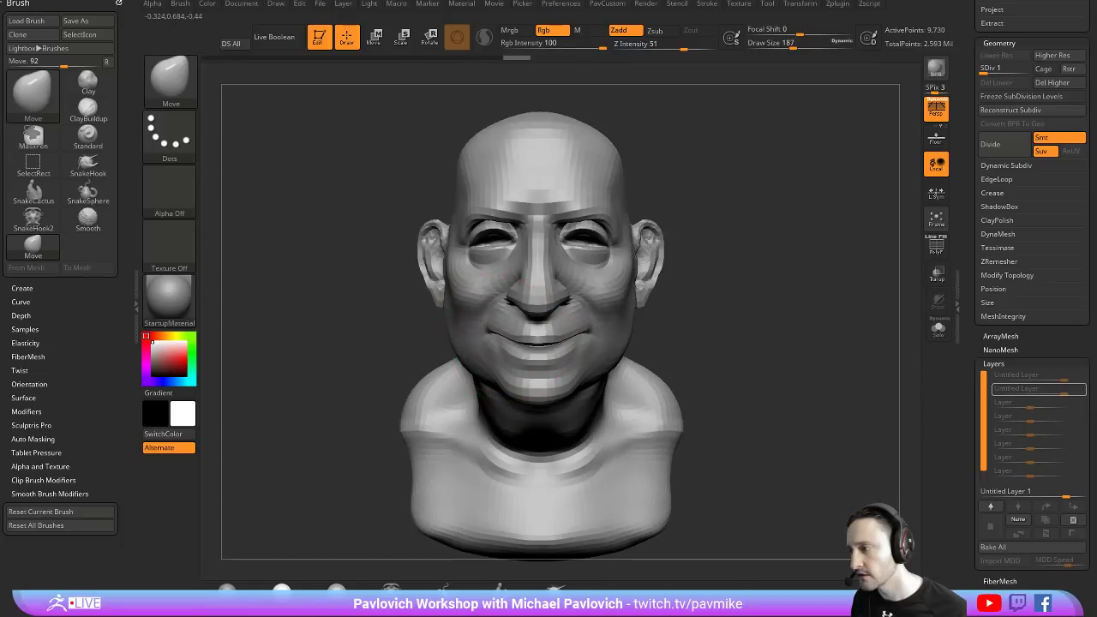
# Inflate the cheeks slightly with the Inflat brush at intensity 10
pyautogui.moveTo(715, 297); pyautogui.dragTo(514, 350)
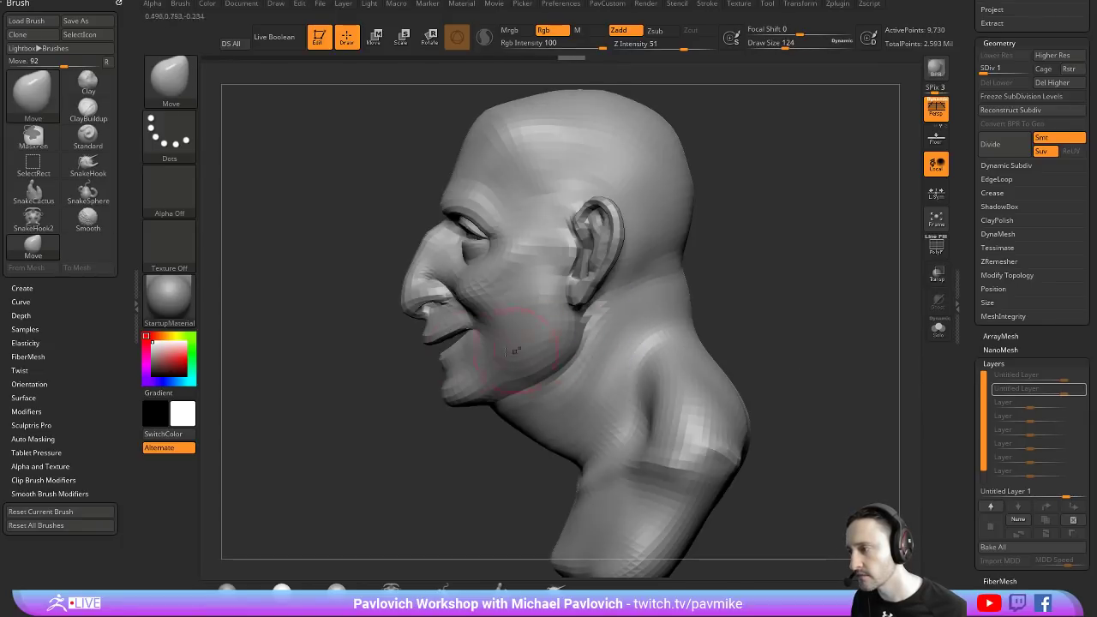
pyautogui.moveTo(360, 394); pyautogui.dragTo(514, 377)
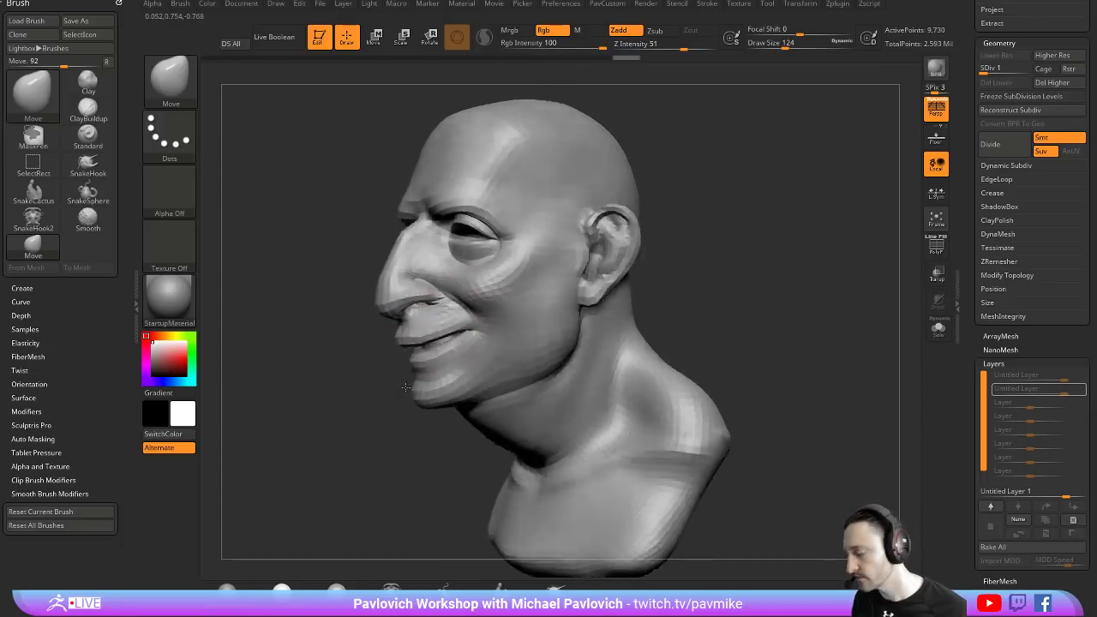
pyautogui.press('b')
pyautogui.press('i')
pyautogui.press('n')
pyautogui.moveTo(479, 300); pyautogui.dragTo(467, 272)
pyautogui.moveTo(737, 283); pyautogui.dragTo(762, 245)
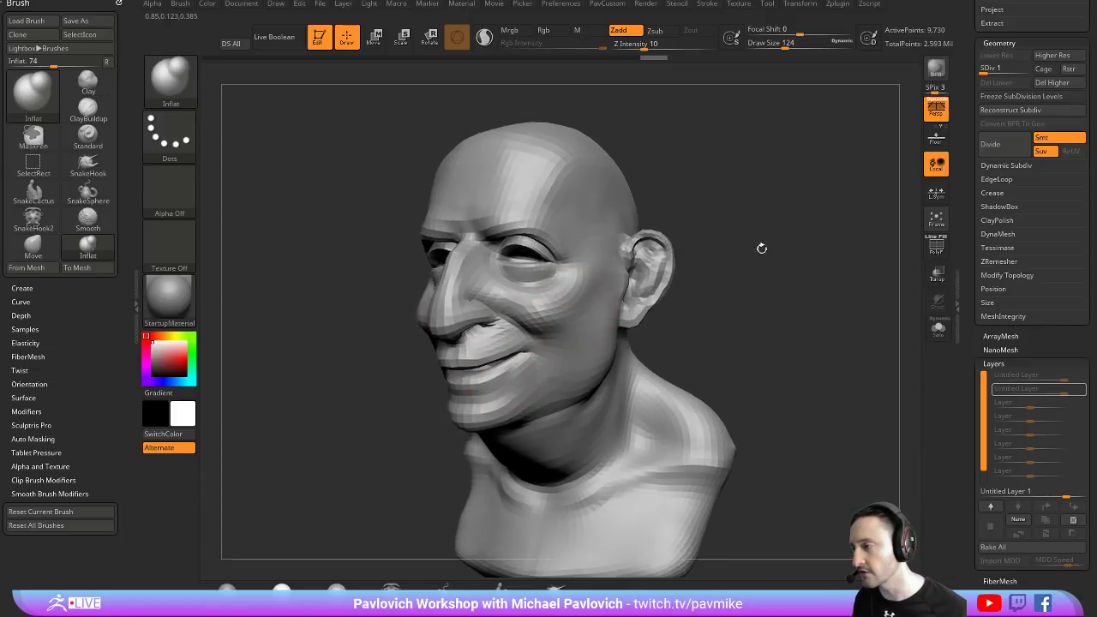
# Switch back to the Move brush at size 116 and review the head from several angles
pyautogui.moveTo(539, 288)
pyautogui.mouseDown()
pyautogui.moveTo(503, 292)
pyautogui.moveTo(566, 282)
pyautogui.moveTo(551, 289)
pyautogui.mouseUp()
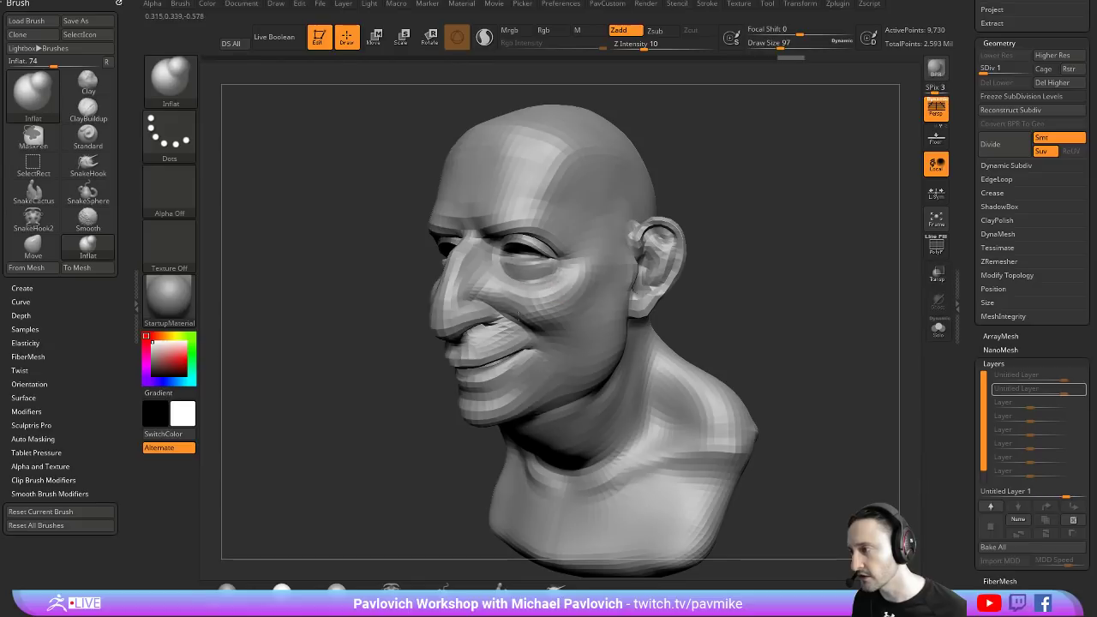
pyautogui.moveTo(759, 272); pyautogui.dragTo(531, 283)
pyautogui.press('b')
pyautogui.press('m')
pyautogui.press('v')
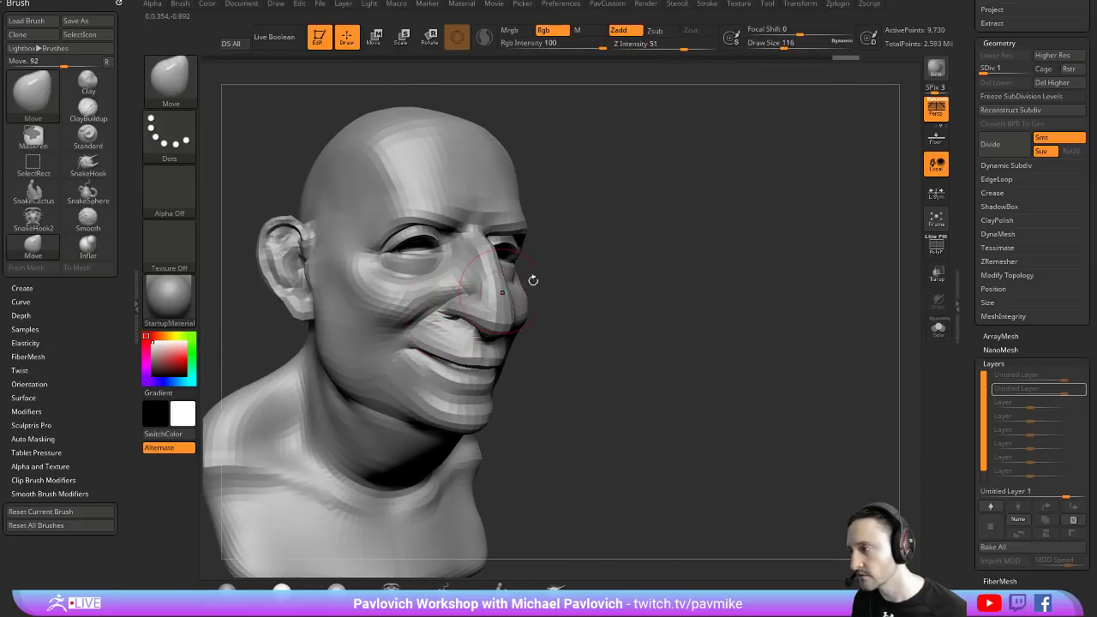
pyautogui.moveTo(627, 270); pyautogui.dragTo(467, 296)
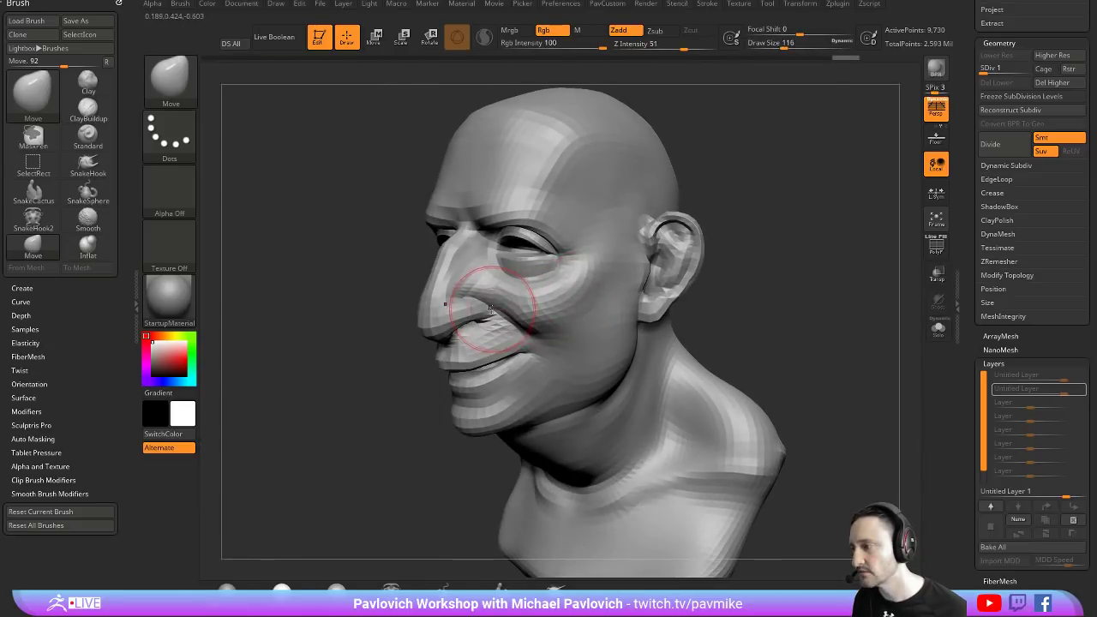
pyautogui.moveTo(414, 408)
pyautogui.mouseDown()
pyautogui.moveTo(656, 335)
pyautogui.moveTo(676, 296)
pyautogui.moveTo(737, 311)
pyautogui.mouseUp()
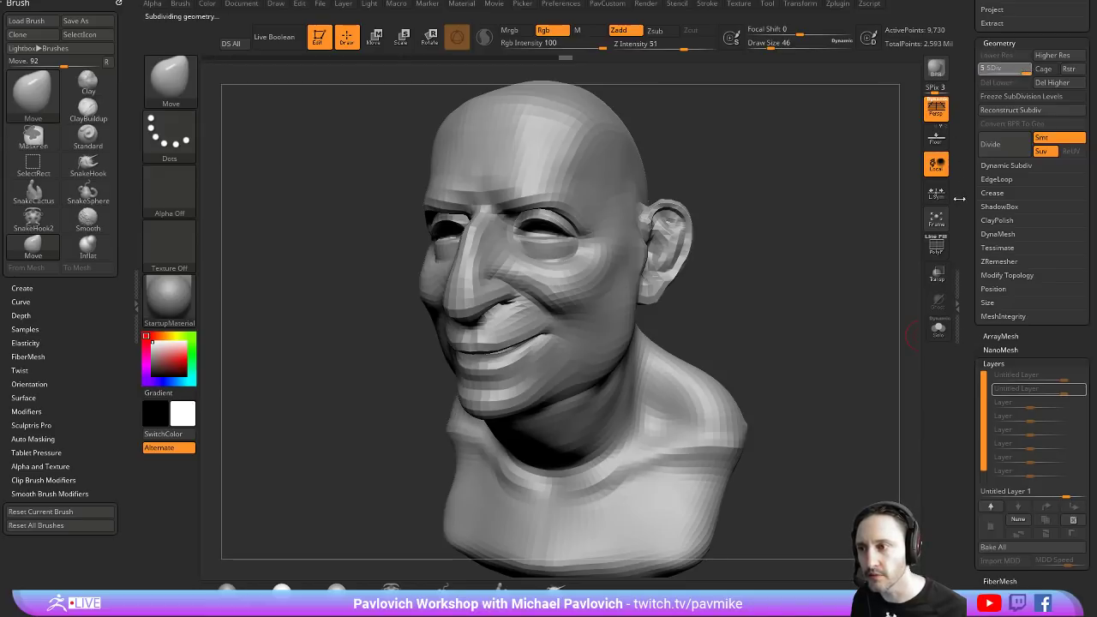
# Lower the sculpt layer to about 0.79 and give the ChopsMcGeePolypaint head SkinShade4
pyautogui.moveTo(959, 199); pyautogui.dragTo(960, 146)
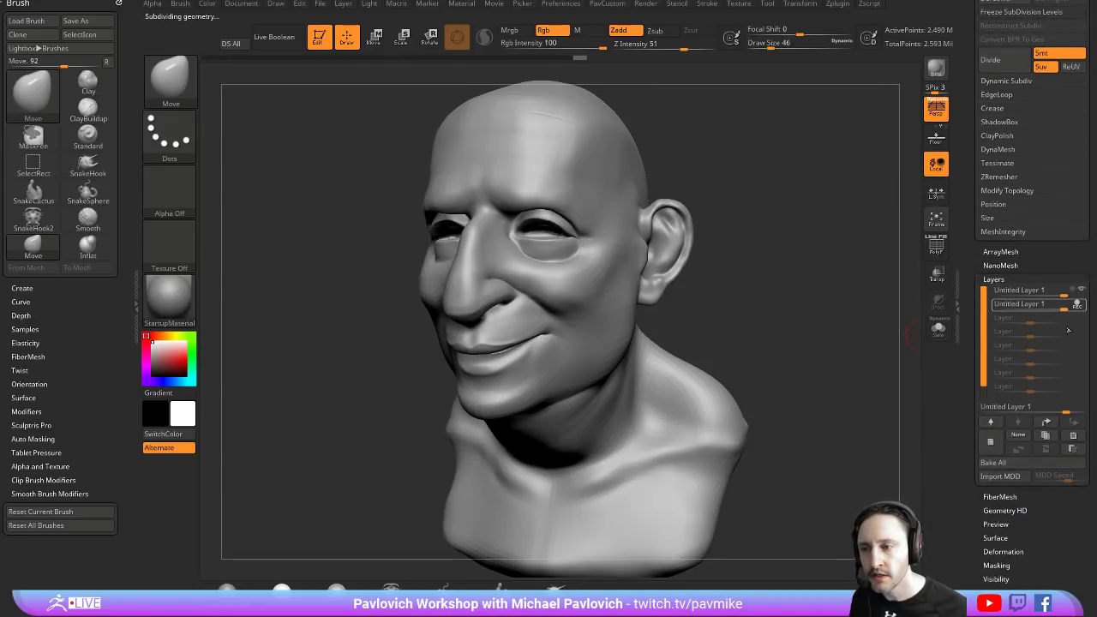
pyautogui.moveTo(1063, 303)
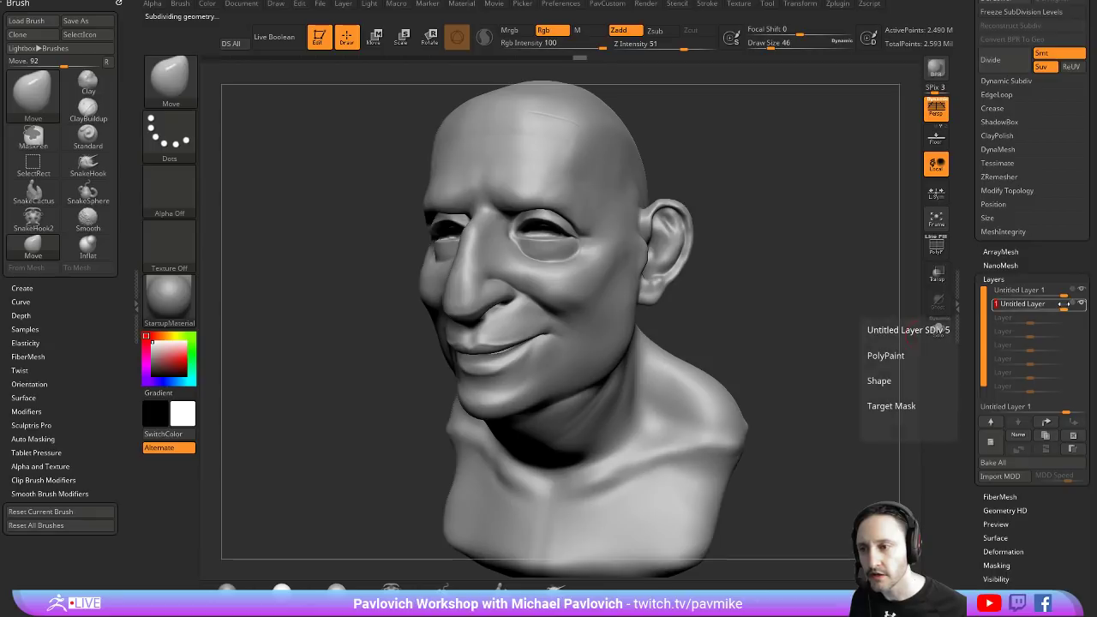
pyautogui.moveTo(1062, 304)
pyautogui.mouseDown()
pyautogui.moveTo(1024, 311)
pyautogui.moveTo(1059, 305)
pyautogui.mouseUp()
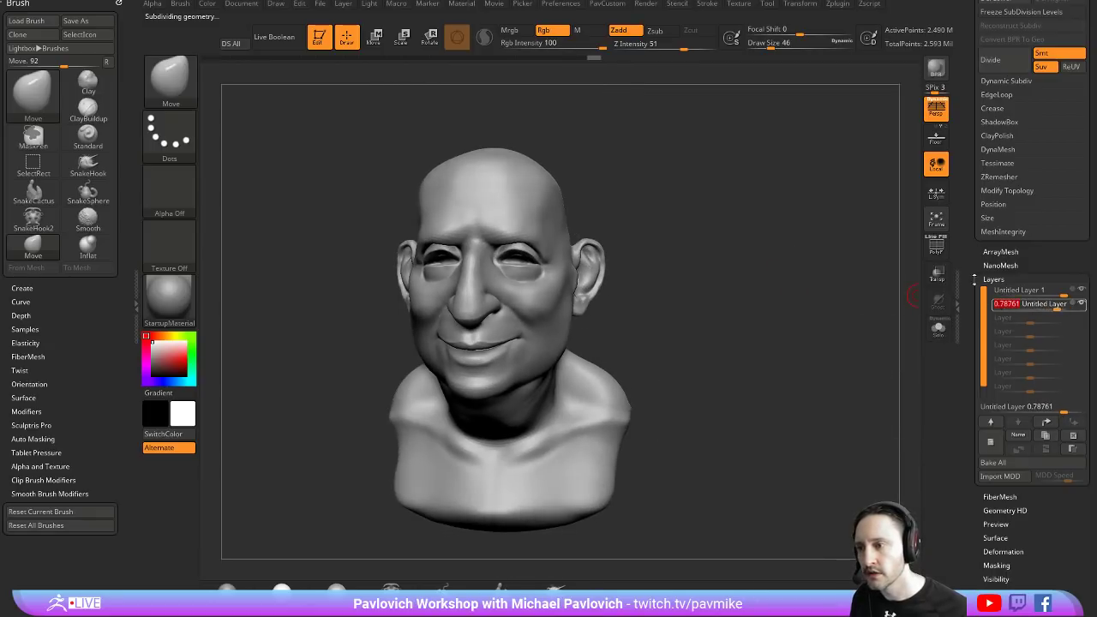
pyautogui.scroll(5, 988, 401)
pyautogui.scroll(3, 1062, 62)
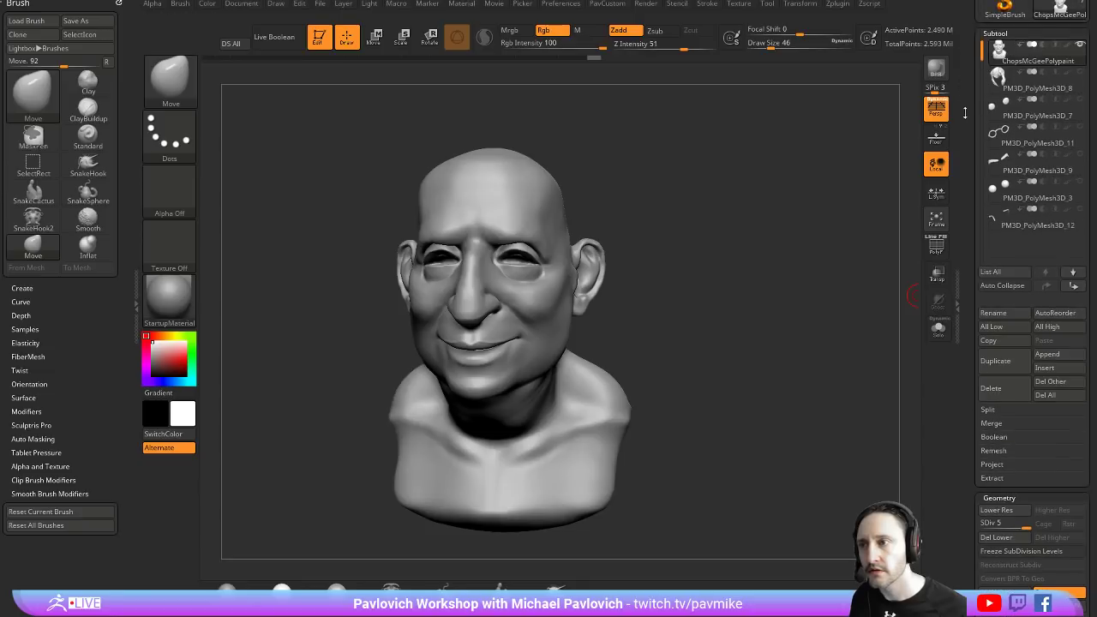
pyautogui.click(1041, 60)
pyautogui.moveTo(878, 154); pyautogui.dragTo(856, 366)
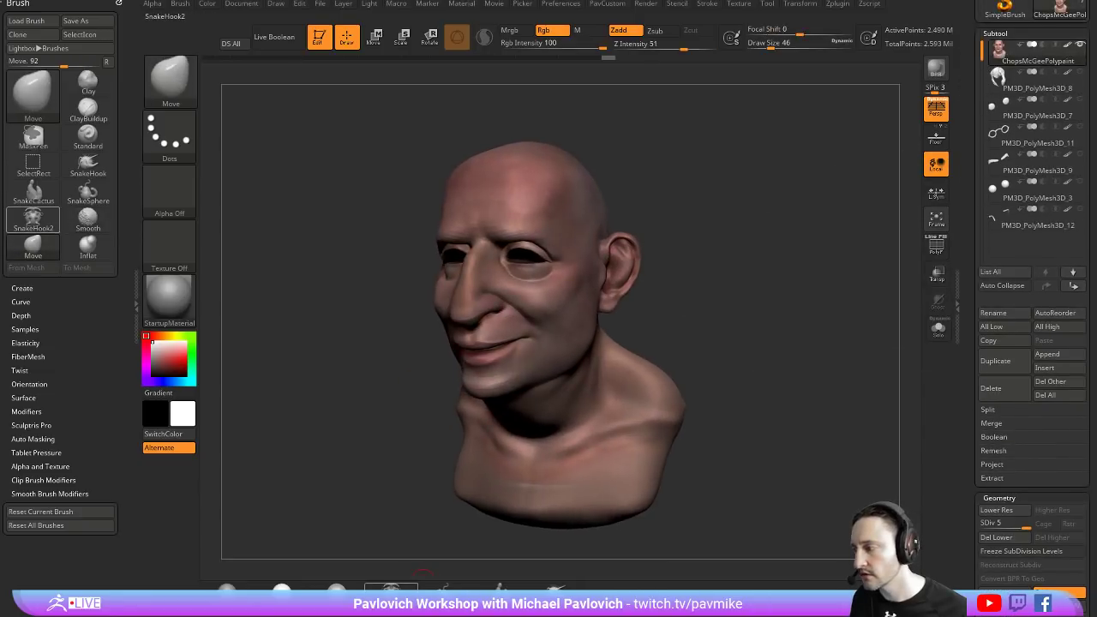
# Tune the two layer strengths, settling at about 0.75 and 0.82
pyautogui.scroll(-3, 968, 351)
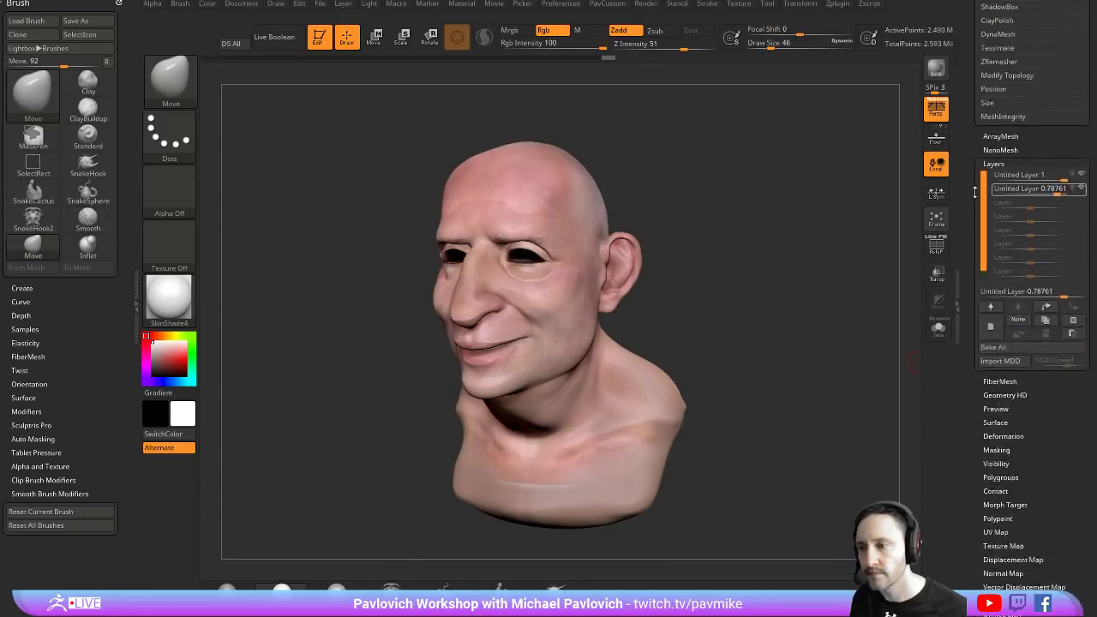
pyautogui.scroll(-3, 966, 197)
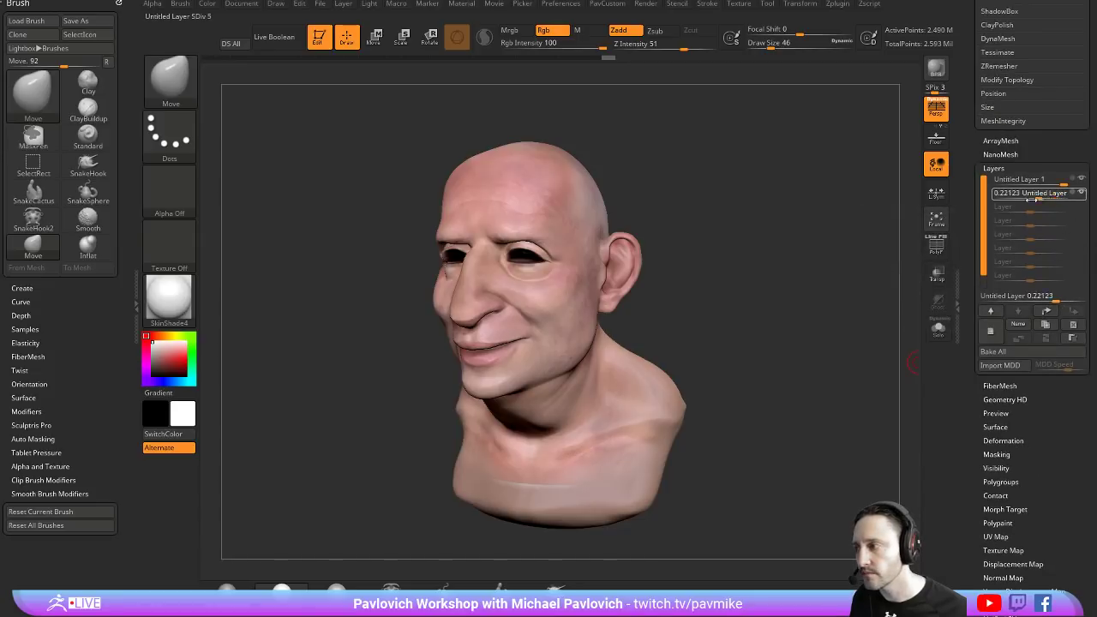
pyautogui.moveTo(1037, 196)
pyautogui.mouseDown()
pyautogui.moveTo(1023, 199)
pyautogui.moveTo(1064, 197)
pyautogui.mouseUp()
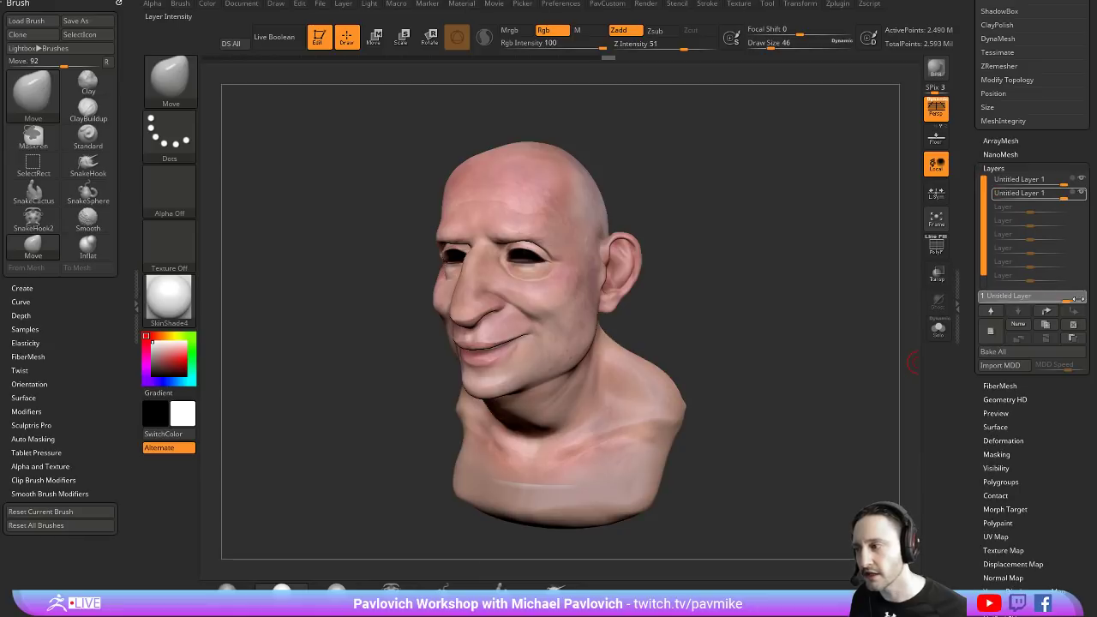
pyautogui.moveTo(1024, 297)
pyautogui.mouseDown()
pyautogui.moveTo(1050, 301)
pyautogui.moveTo(1006, 299)
pyautogui.mouseUp()
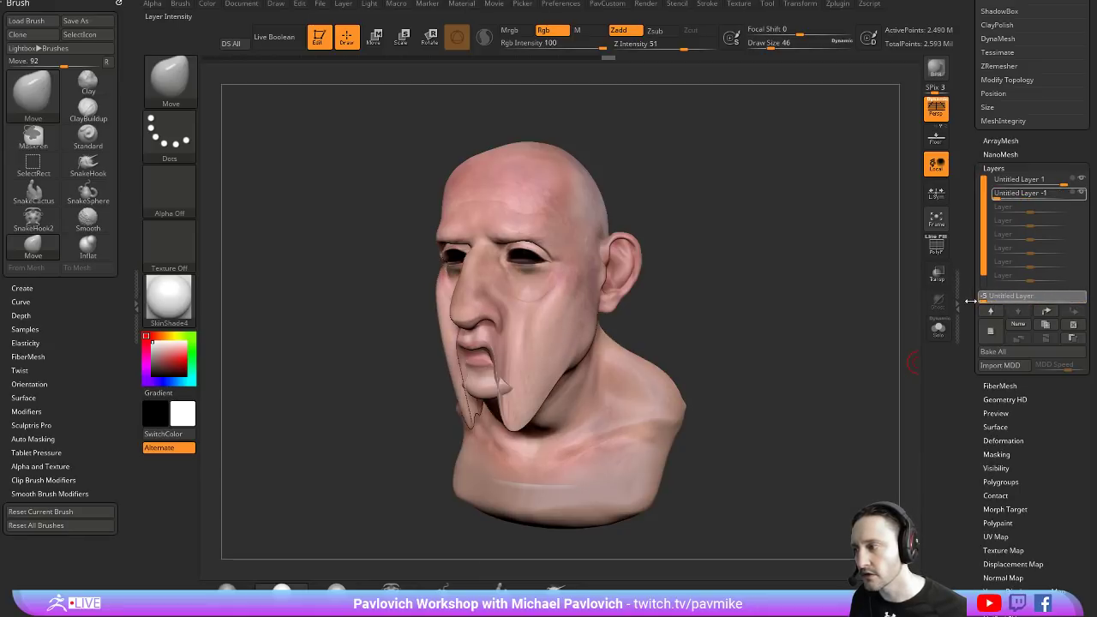
pyautogui.moveTo(1031, 194)
pyautogui.mouseDown()
pyautogui.moveTo(1061, 197)
pyautogui.moveTo(1064, 182)
pyautogui.mouseUp()
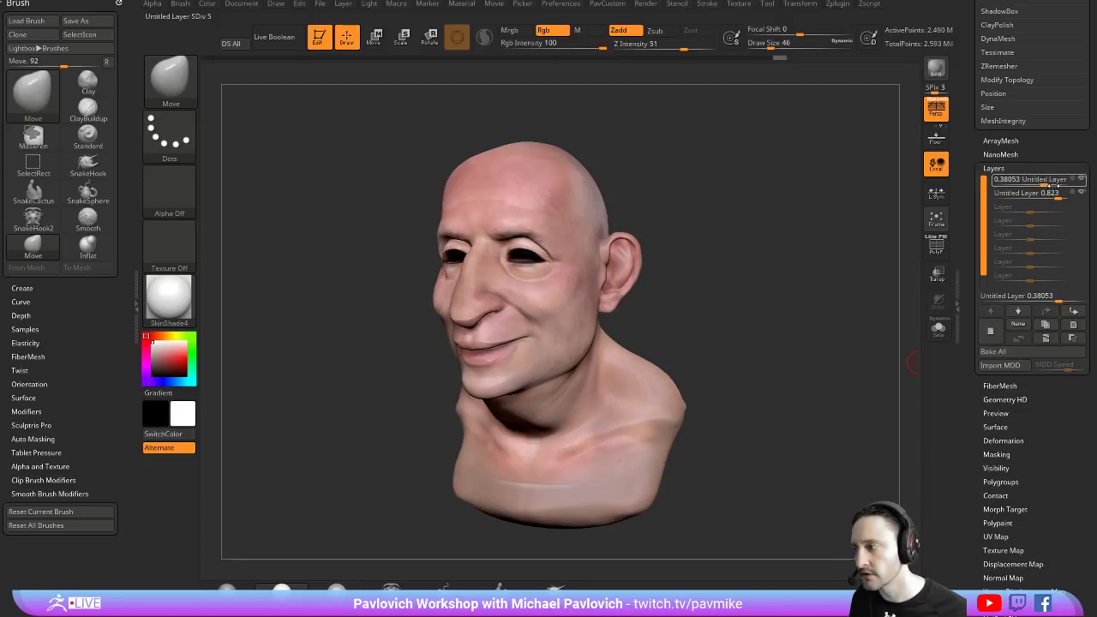
pyautogui.moveTo(843, 218)
pyautogui.mouseDown()
pyautogui.moveTo(888, 213)
pyautogui.moveTo(840, 219)
pyautogui.mouseUp()
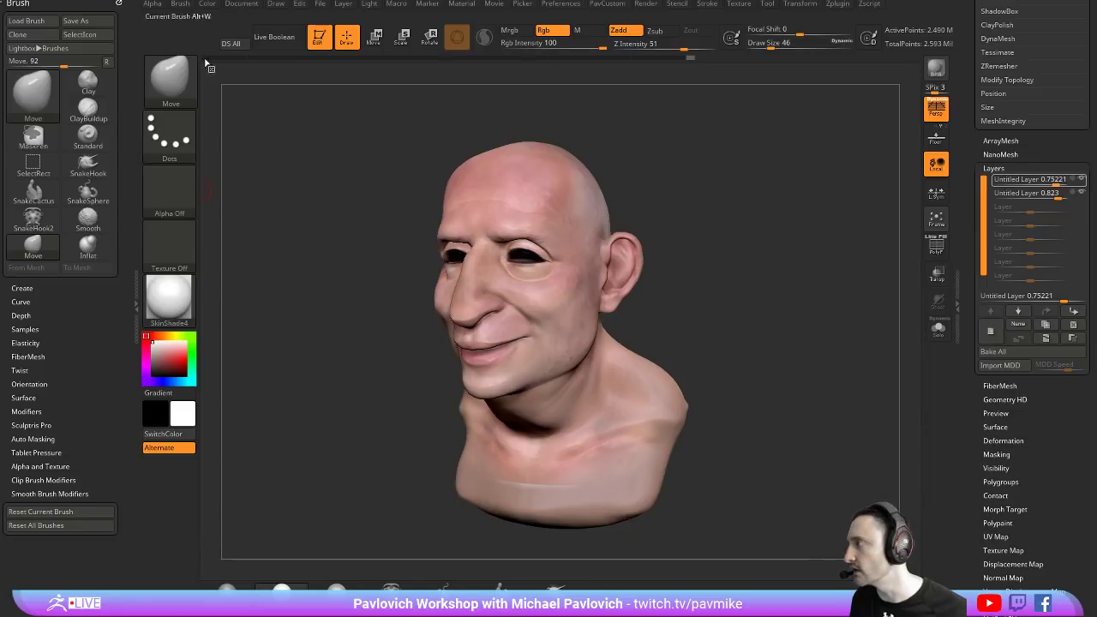
# Dock the Zplugin palette on the left, expand Maya Blend Shapes, and drop to SDiv 1
pyautogui.click(840, 6)
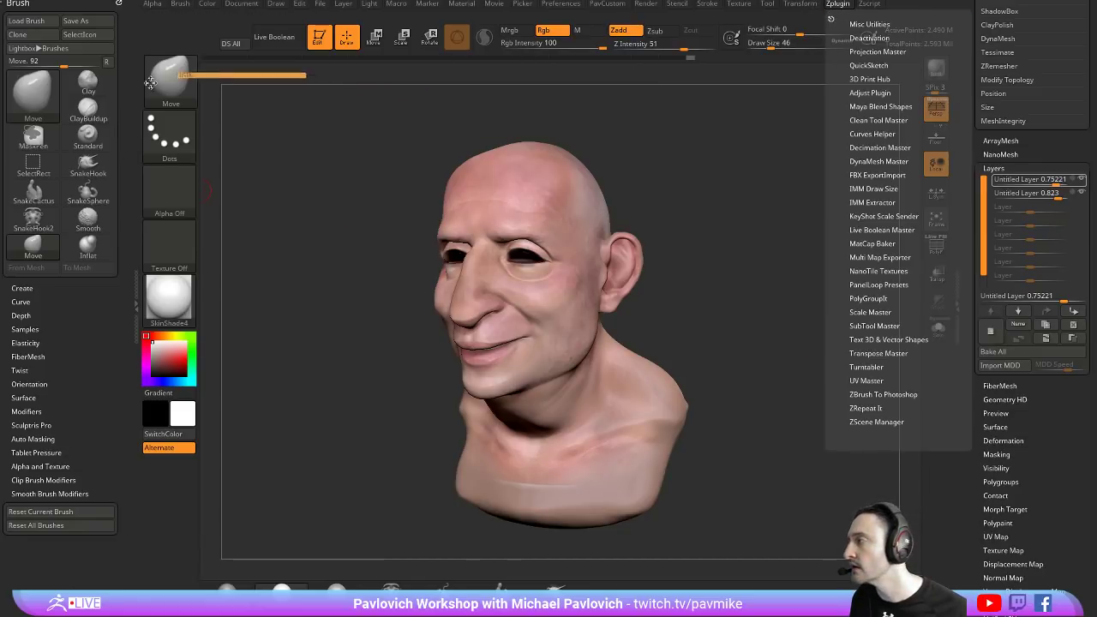
pyautogui.moveTo(829, 9); pyautogui.dragTo(52, 17)
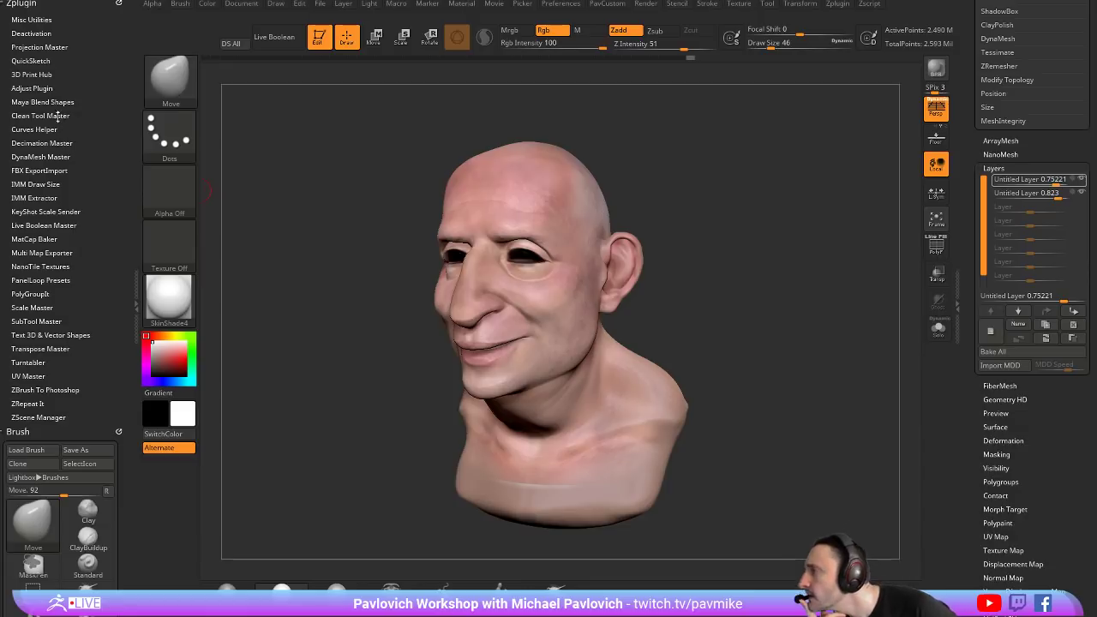
pyautogui.click(65, 102)
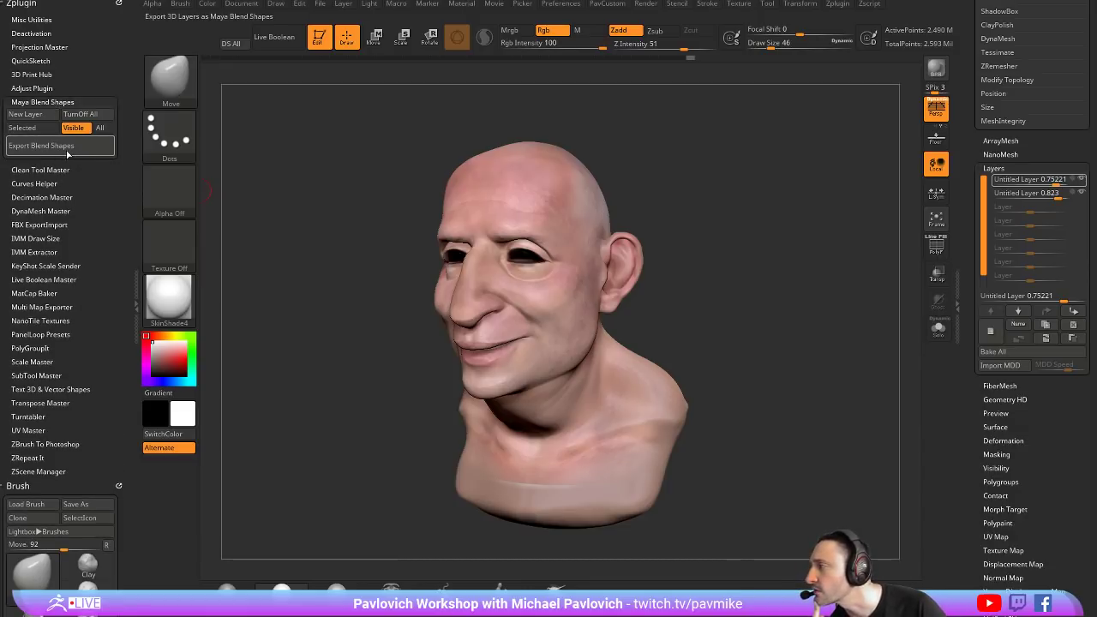
pyautogui.scroll(10, 960, 235)
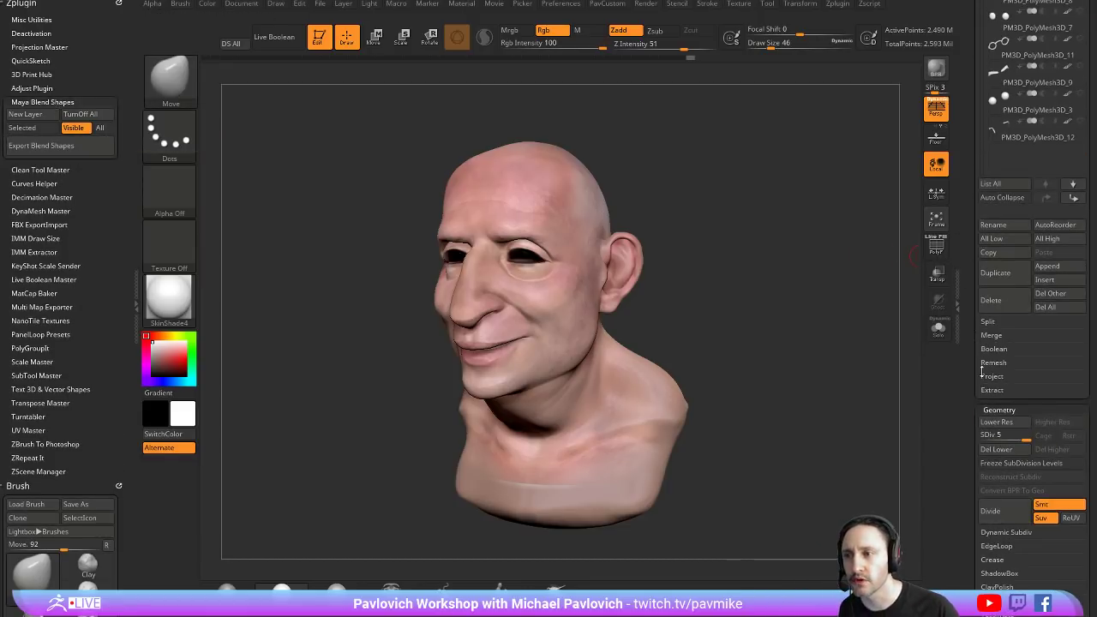
pyautogui.hotkey('shift', 'd')
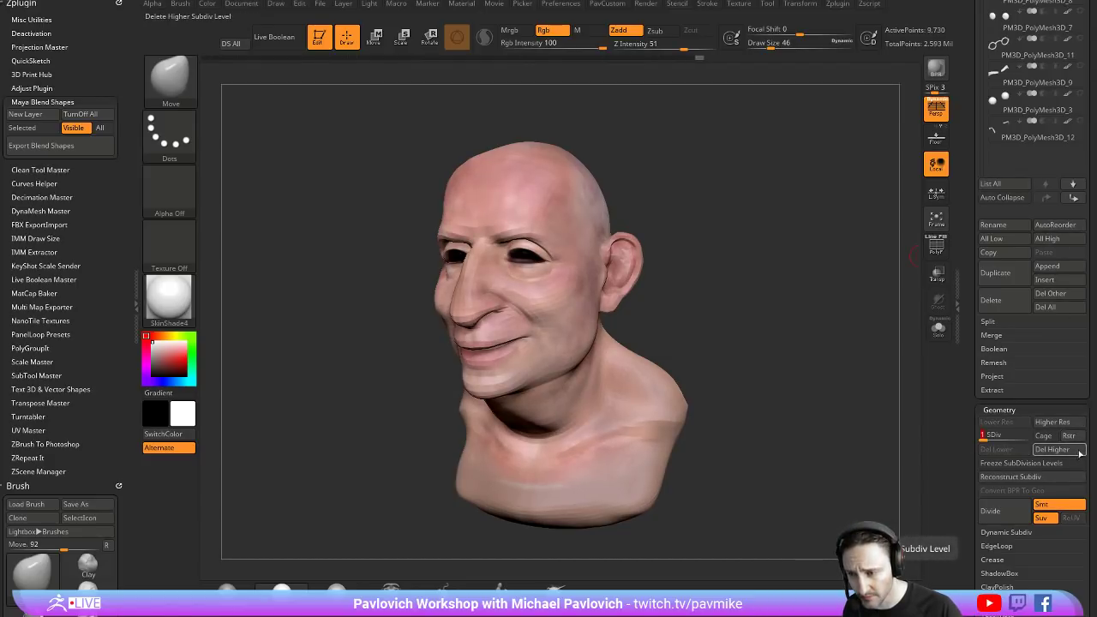
# Make the glasses, brows and wrinkle subtools visible again and switch to MatCap Gray
pyautogui.scroll(-3, 973, 428)
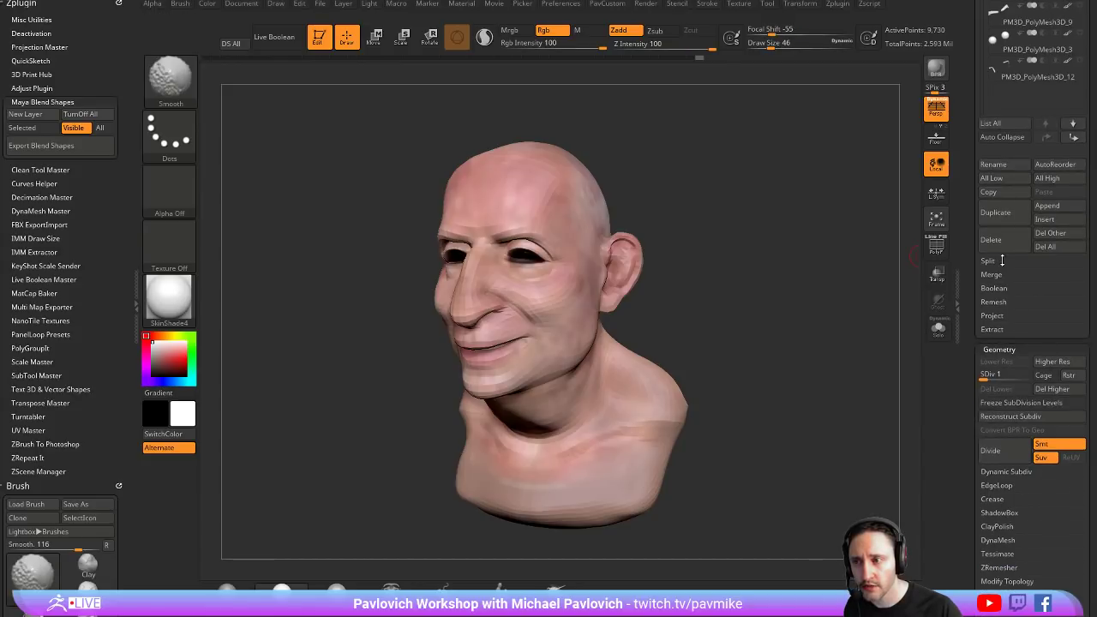
pyautogui.click(988, 225)
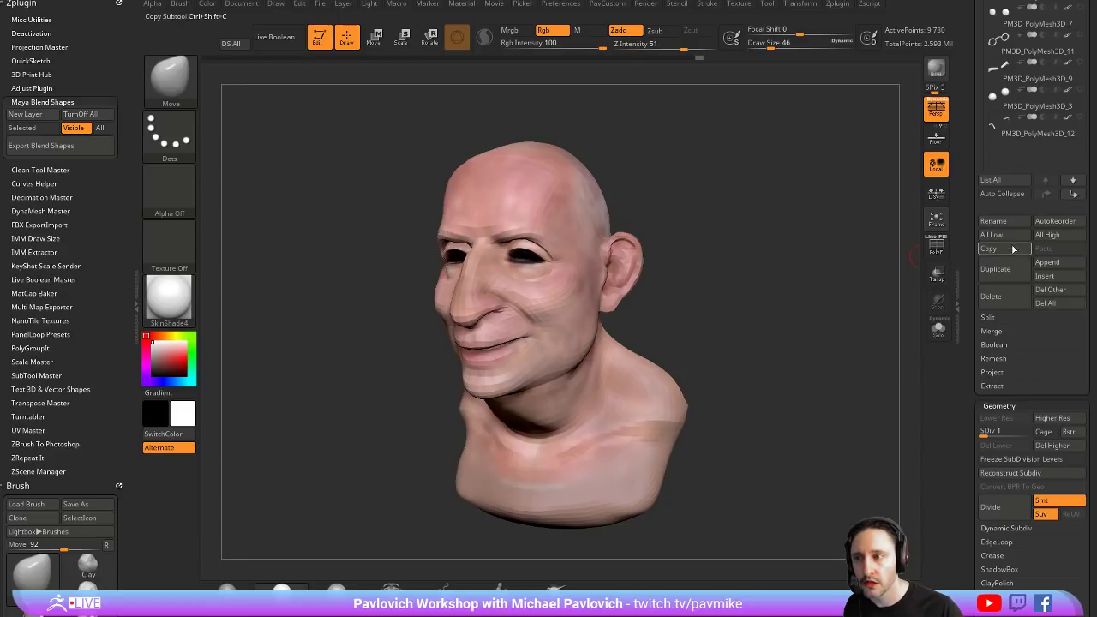
pyautogui.scroll(5, 1003, 240)
pyautogui.keyDown('shift'); pyautogui.click(1065, 119); pyautogui.keyUp('shift')
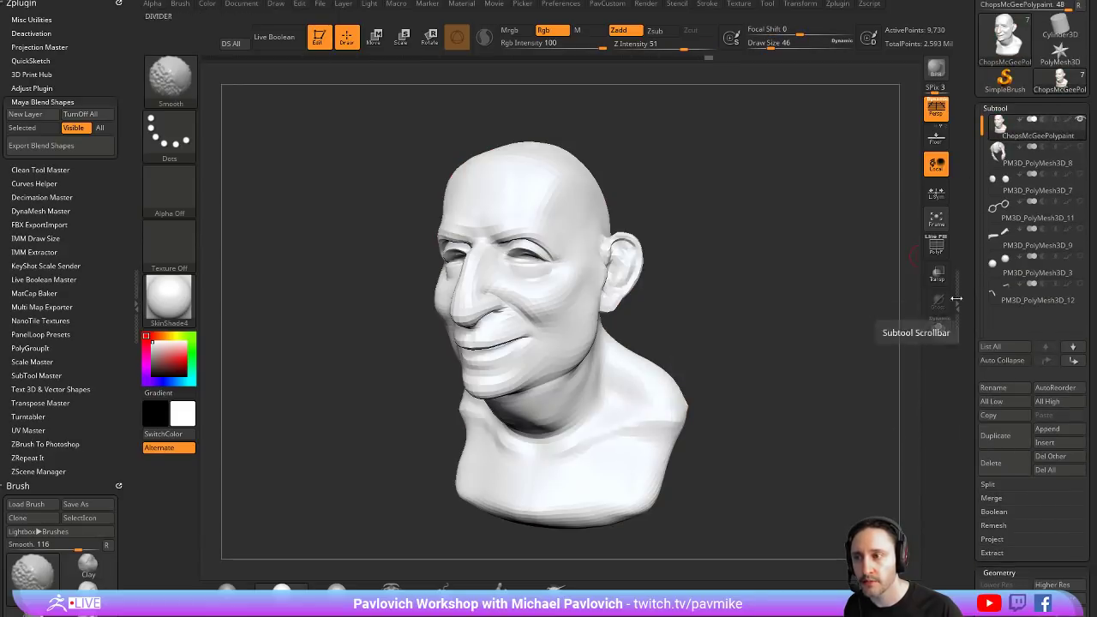
pyautogui.keyDown('shift'); pyautogui.click(1080, 119); pyautogui.keyUp('shift')
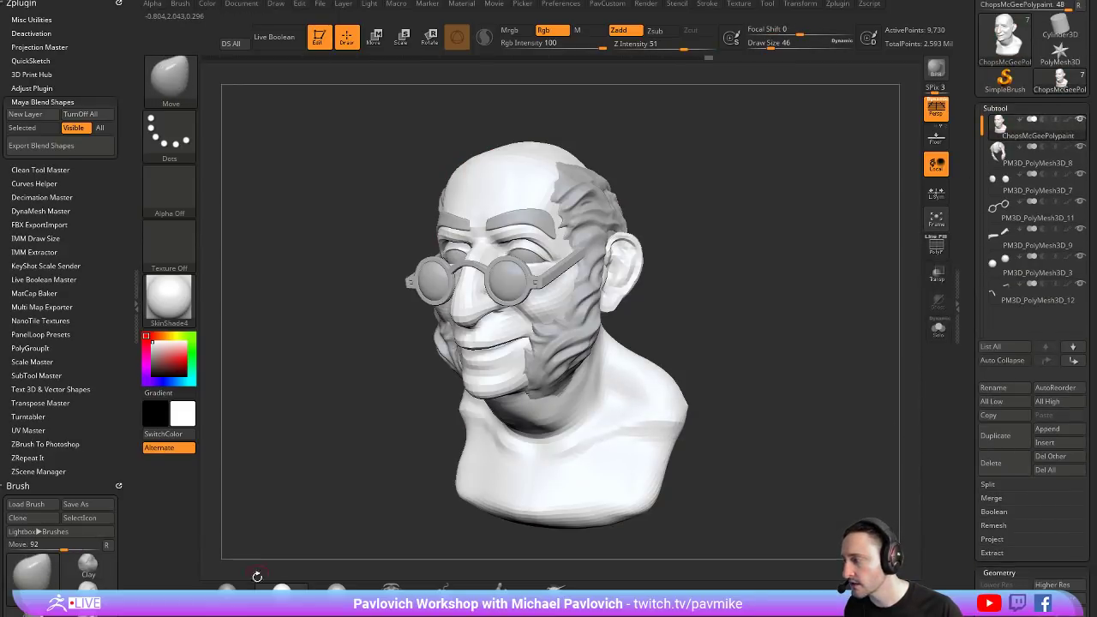
pyautogui.click(226, 587)
# Turn the grey-matcap bust slightly to review it and scroll the Tool palette to Load Tool
pyautogui.moveTo(702, 335); pyautogui.dragTo(714, 336)
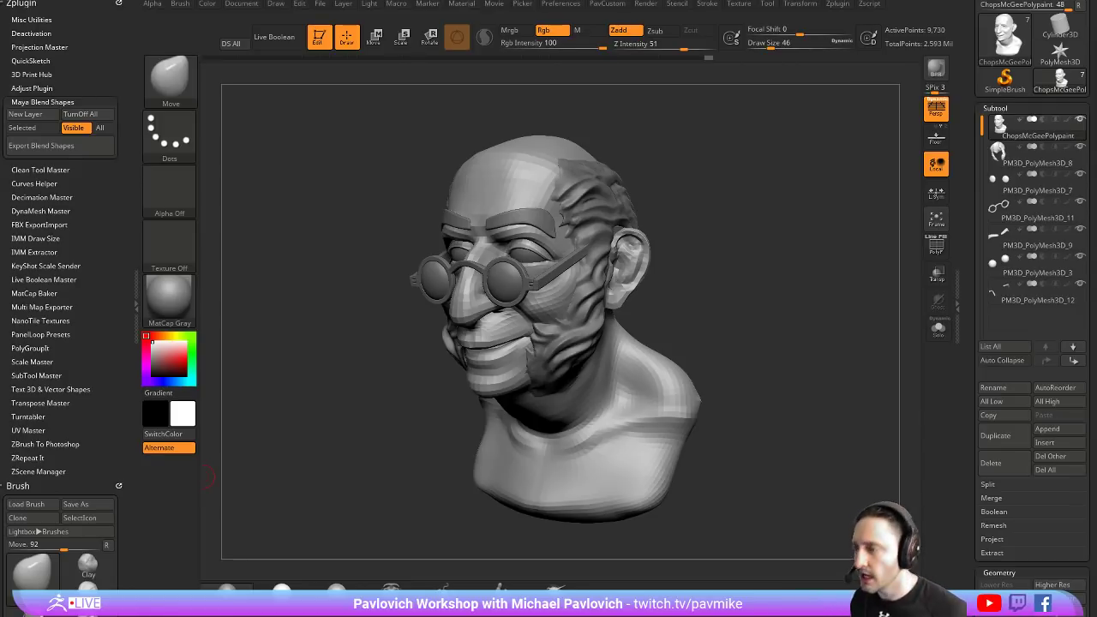
pyautogui.moveTo(969, 49); pyautogui.dragTo(965, 4)
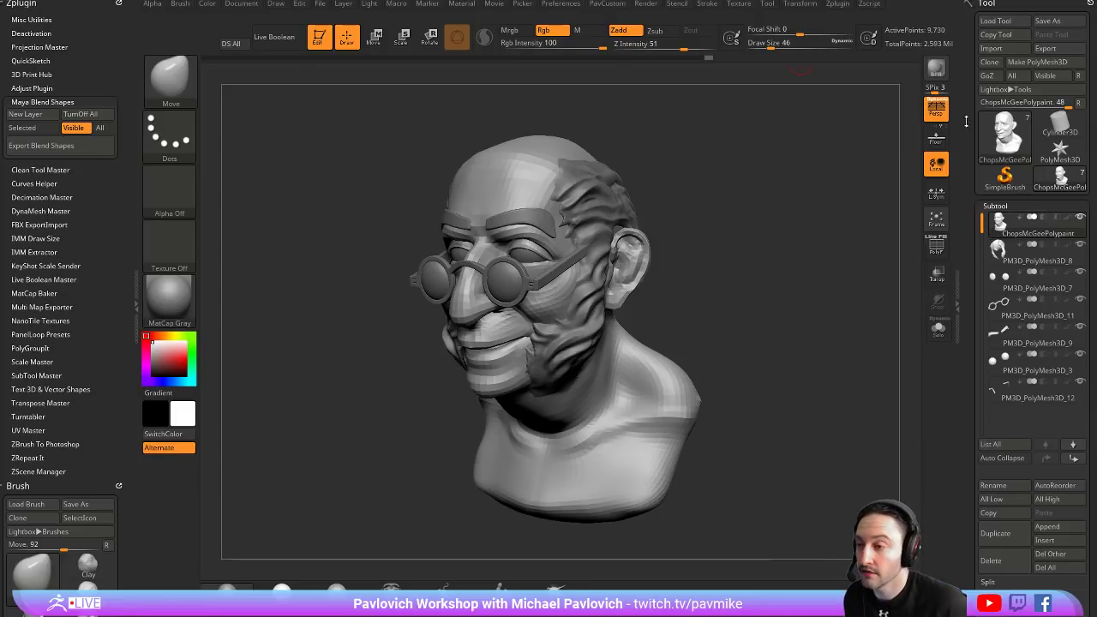
# Begin loading a tool and browse from the root of drive E into the project folder
pyautogui.click(992, 24)
pyautogui.scroll(2, 34, 155)
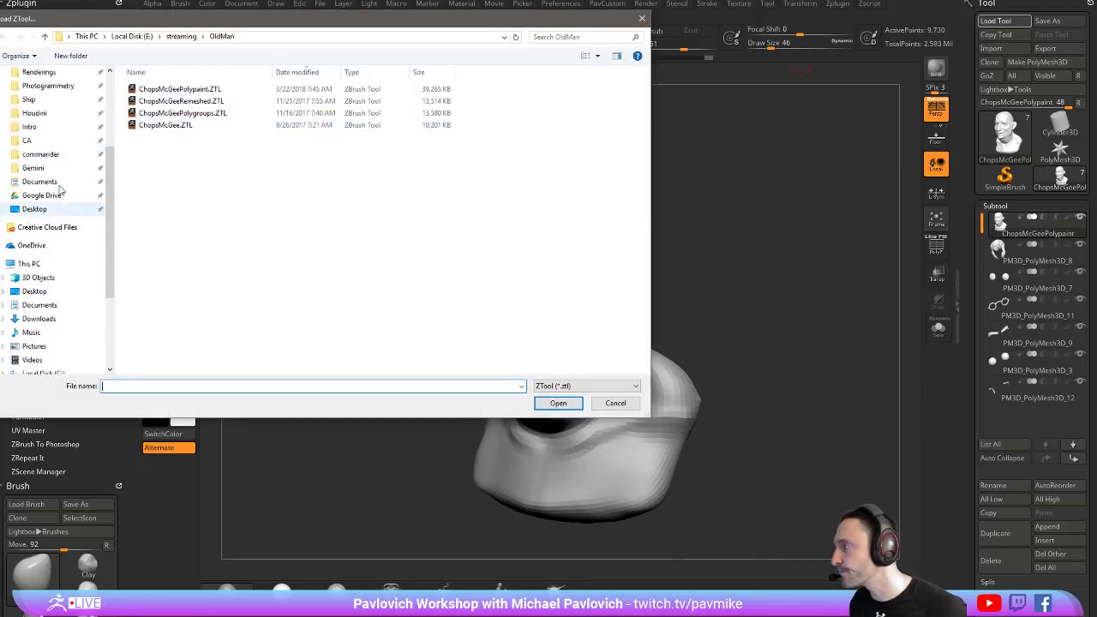
pyautogui.scroll(2, 42, 137)
pyautogui.scroll(1, 51, 120)
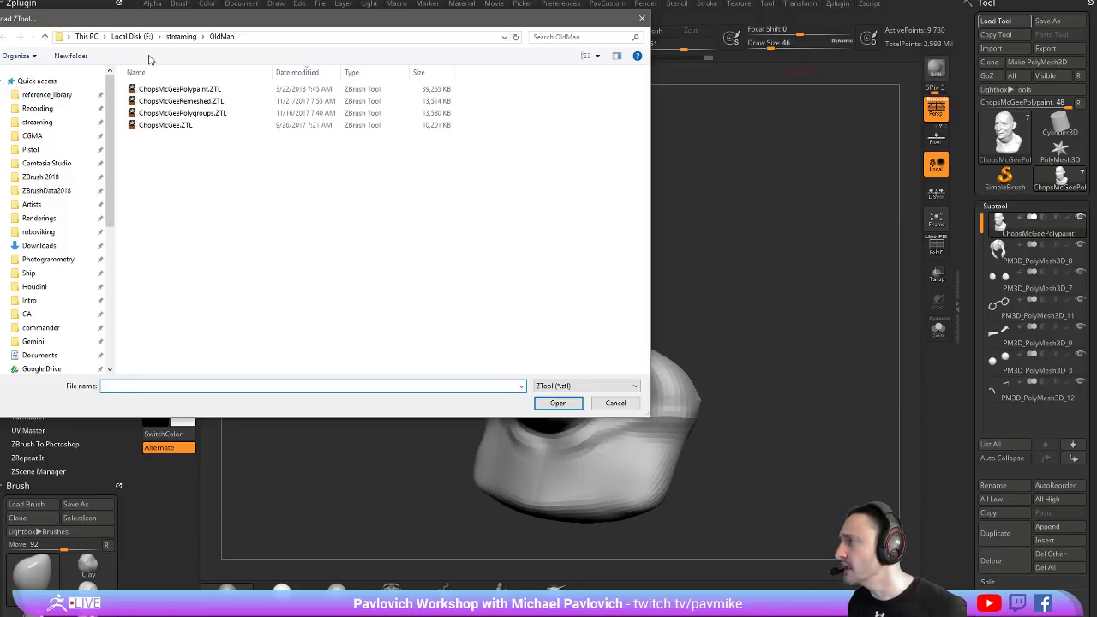
pyautogui.click(131, 36)
pyautogui.scroll(-5, 156, 334)
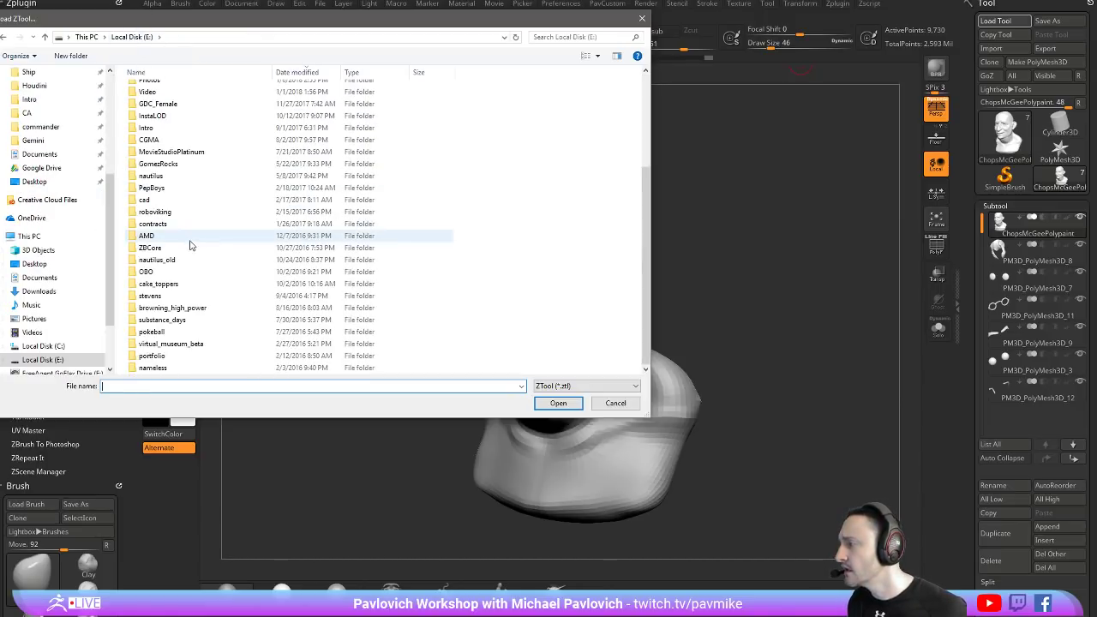
pyautogui.doubleClick(154, 367)
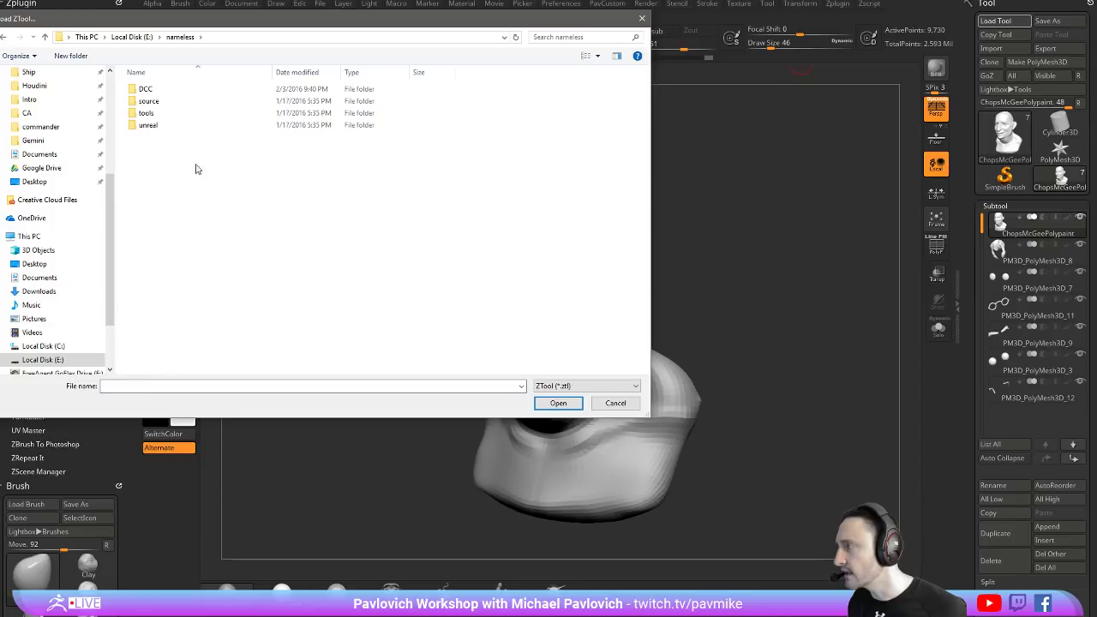
# Browse source > assets > environments > columns and open columns001.ZTL
pyautogui.doubleClick(166, 100)
pyautogui.doubleClick(165, 114)
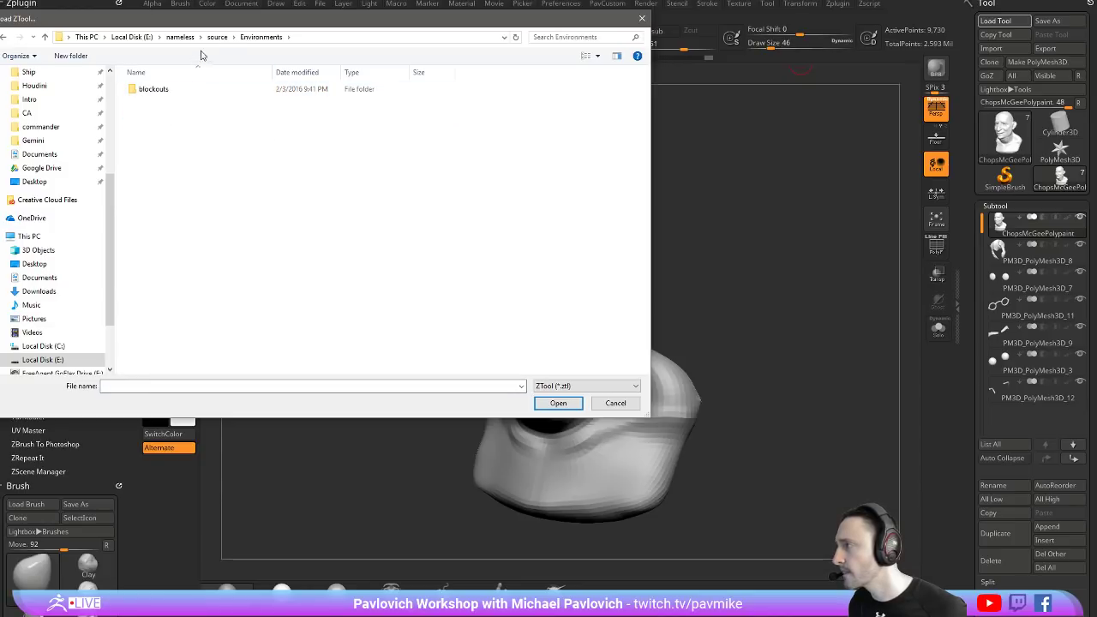
pyautogui.click(217, 36)
pyautogui.doubleClick(180, 89)
pyautogui.doubleClick(178, 101)
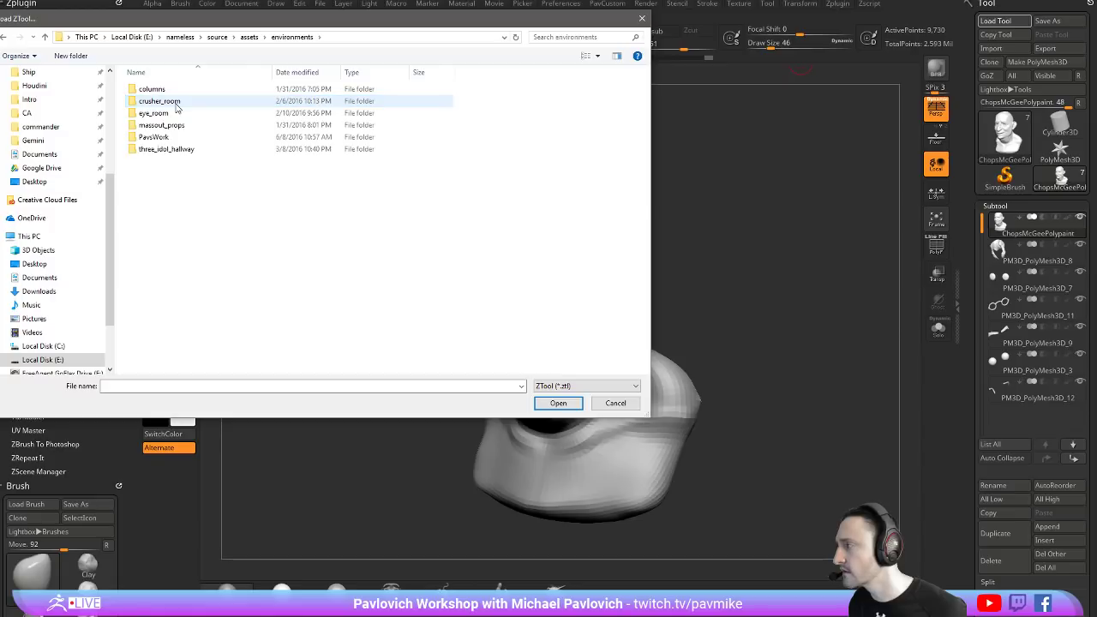
pyautogui.doubleClick(185, 102)
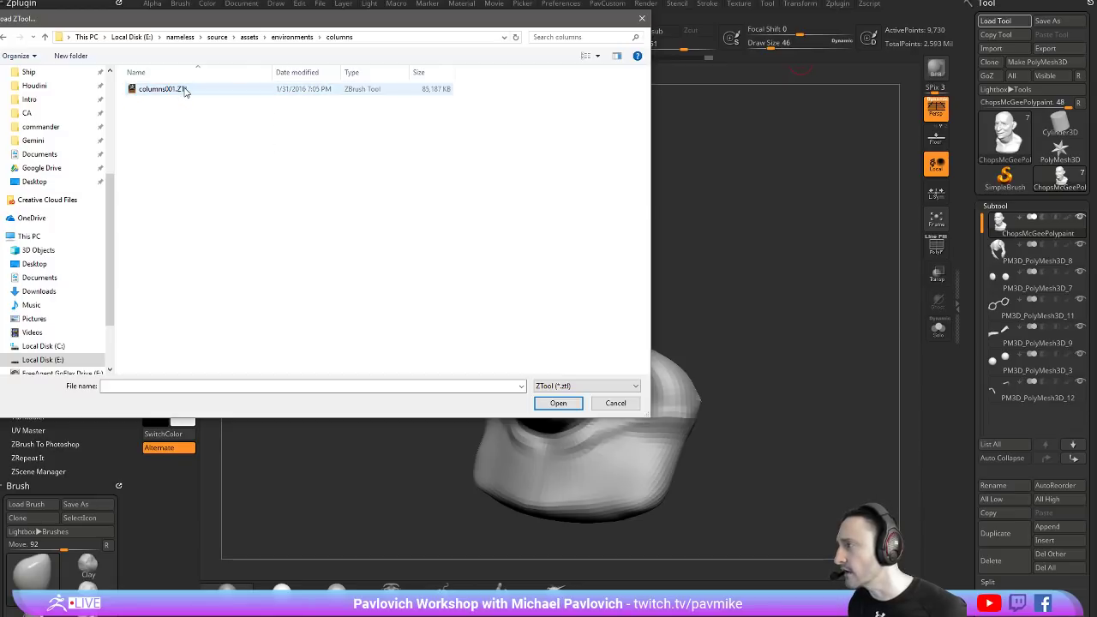
pyautogui.doubleClick(215, 88)
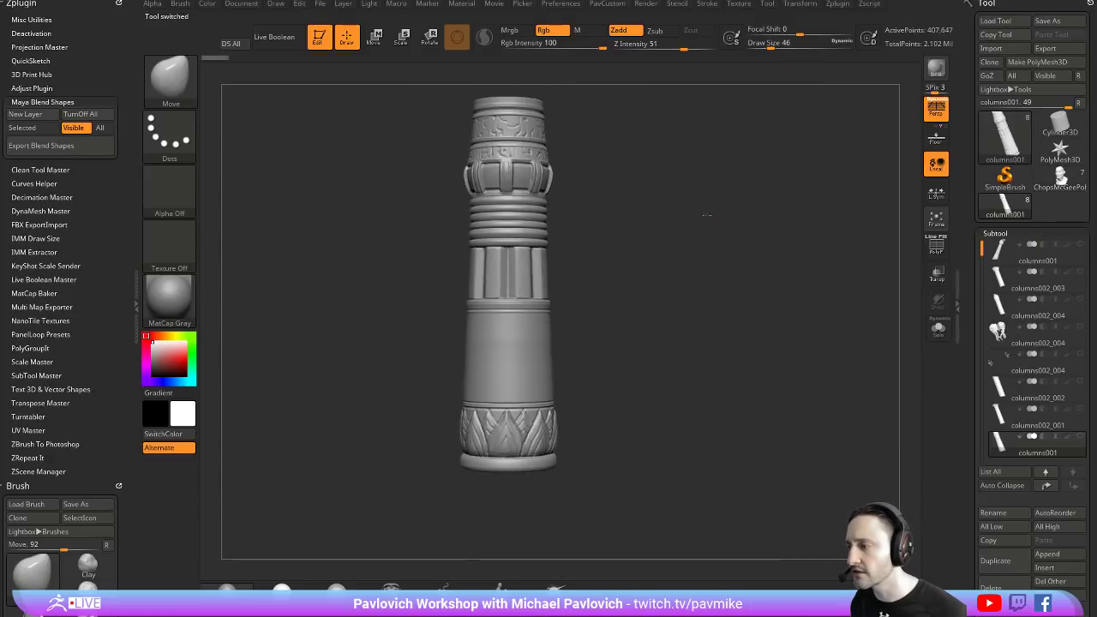
# Step through the column's subtools, from the tentacle skull up to columns001
pyautogui.moveTo(706, 216); pyautogui.dragTo(737, 214)
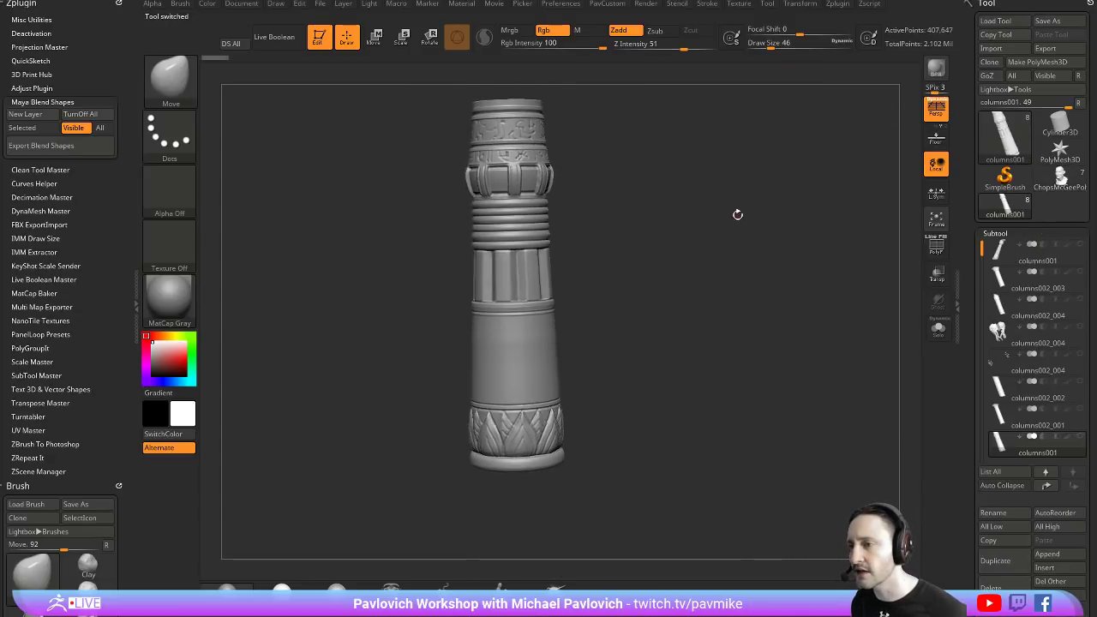
pyautogui.click(1045, 471)
pyautogui.click(1045, 472)
pyautogui.click(1044, 471)
pyautogui.click(1050, 477)
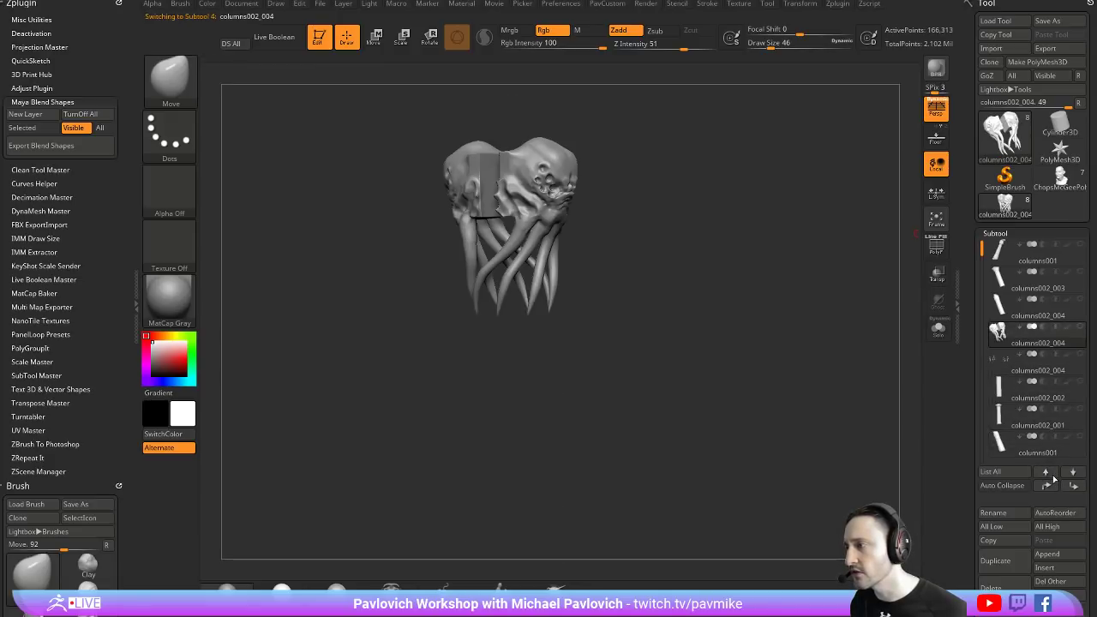
pyautogui.click(1053, 479)
pyautogui.click(1053, 478)
pyautogui.click(1053, 478)
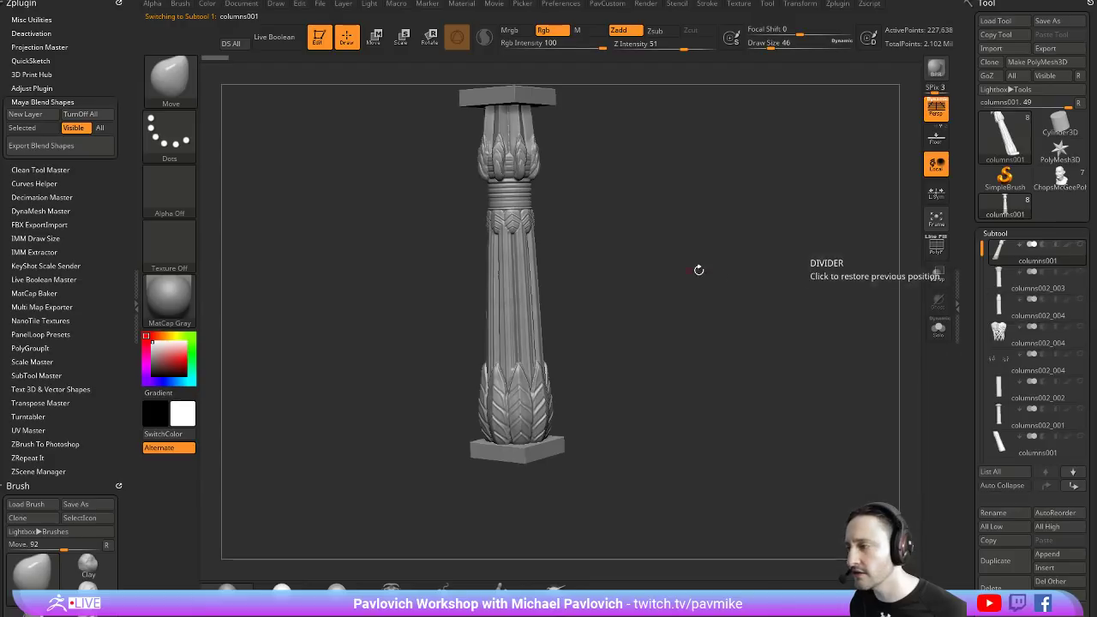
# Show all column subtools, select columns002_004, and rotate to inspect the elephant heads
pyautogui.moveTo(698, 269)
pyautogui.mouseDown()
pyautogui.moveTo(605, 295)
pyautogui.moveTo(773, 313)
pyautogui.moveTo(773, 328)
pyautogui.mouseUp()
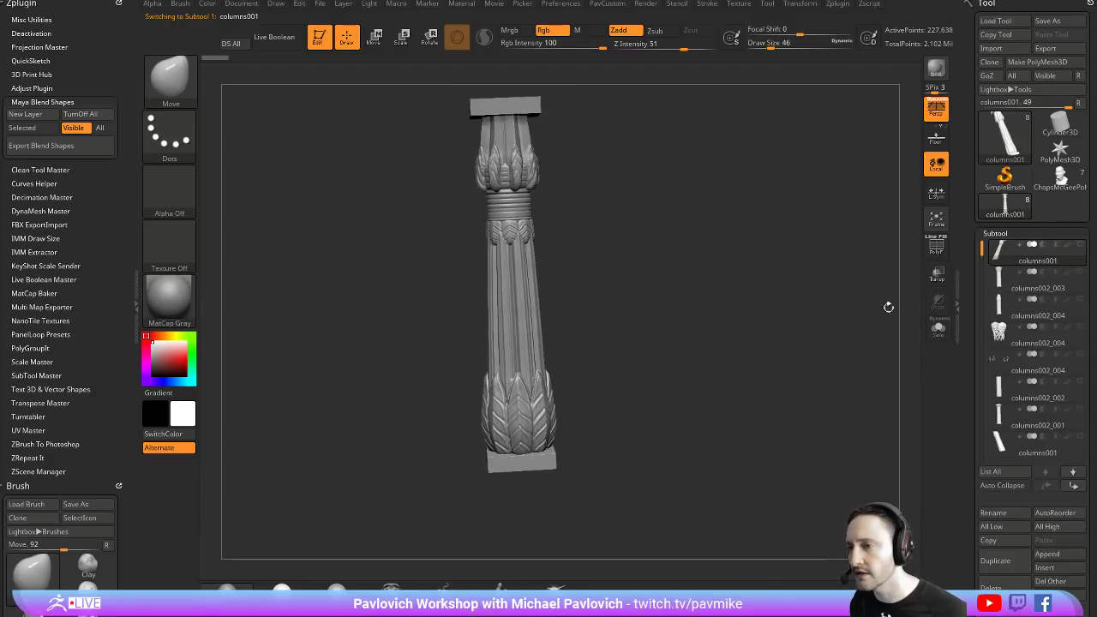
pyautogui.keyDown('shift'); pyautogui.click(1076, 248); pyautogui.keyUp('shift')
pyautogui.moveTo(702, 223); pyautogui.dragTo(553, 223)
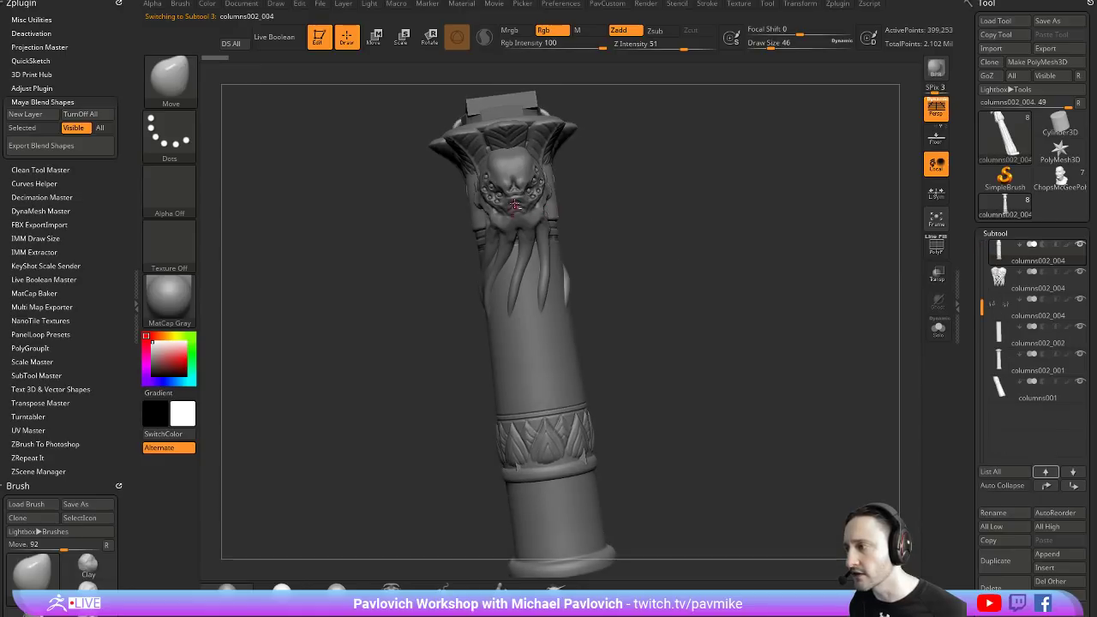
pyautogui.keyDown('alt'); pyautogui.click(564, 286); pyautogui.keyUp('alt')
pyautogui.moveTo(564, 285); pyautogui.dragTo(572, 273)
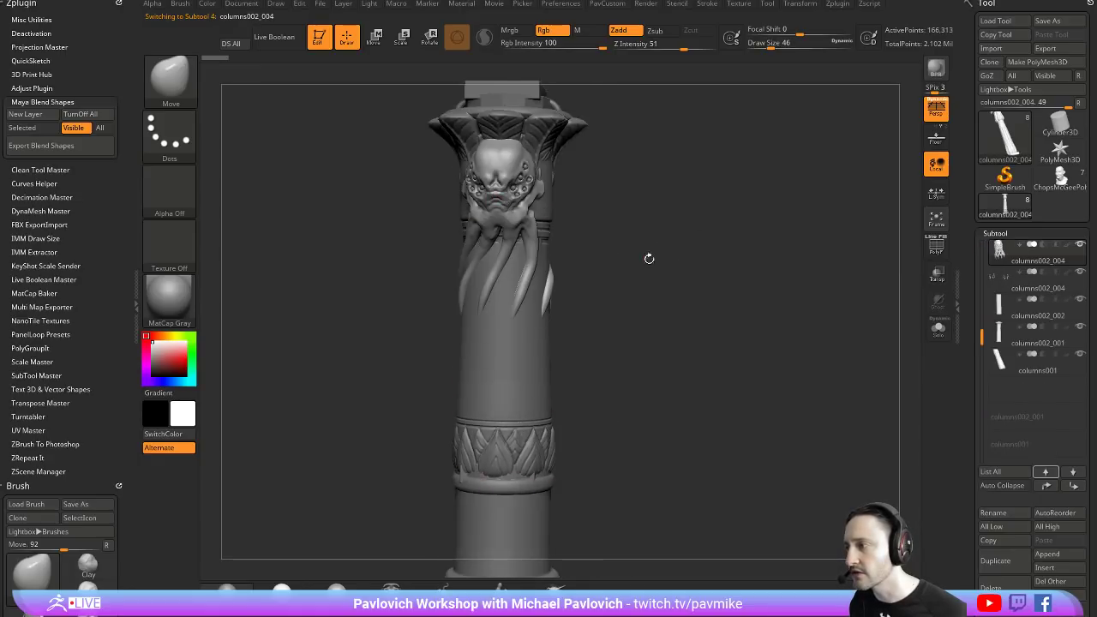
pyautogui.moveTo(648, 257)
pyautogui.mouseDown()
pyautogui.moveTo(808, 260)
pyautogui.moveTo(803, 305)
pyautogui.mouseUp()
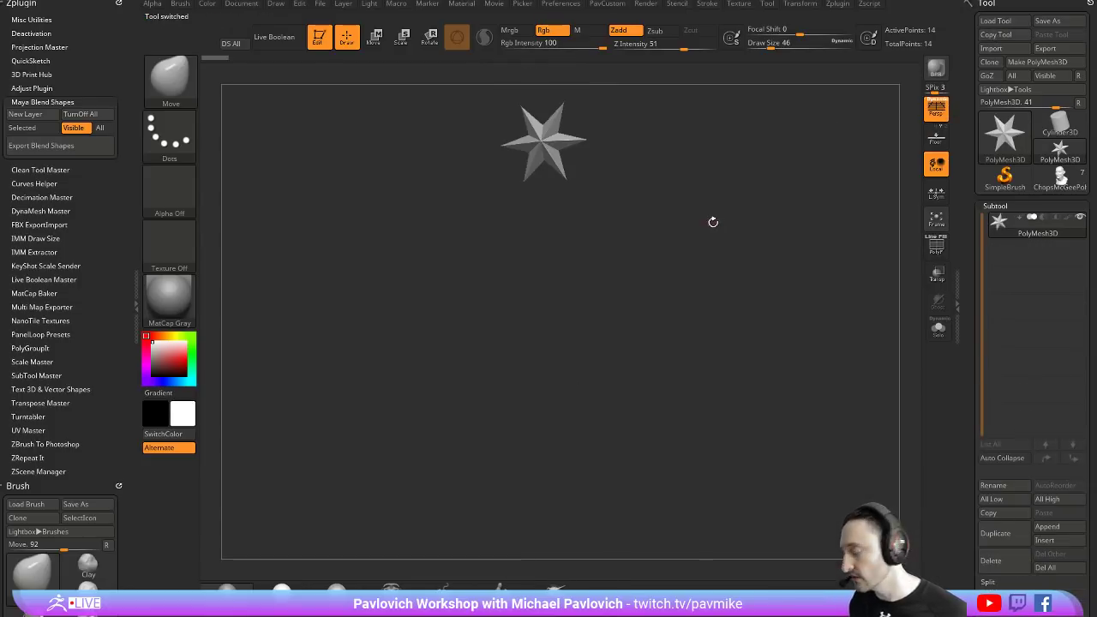
# Load eye_room_massout005.ZTL from environments > eye_room, place it large, and select Merged_eyeroom_source14
pyautogui.press(',')
pyautogui.press(',')
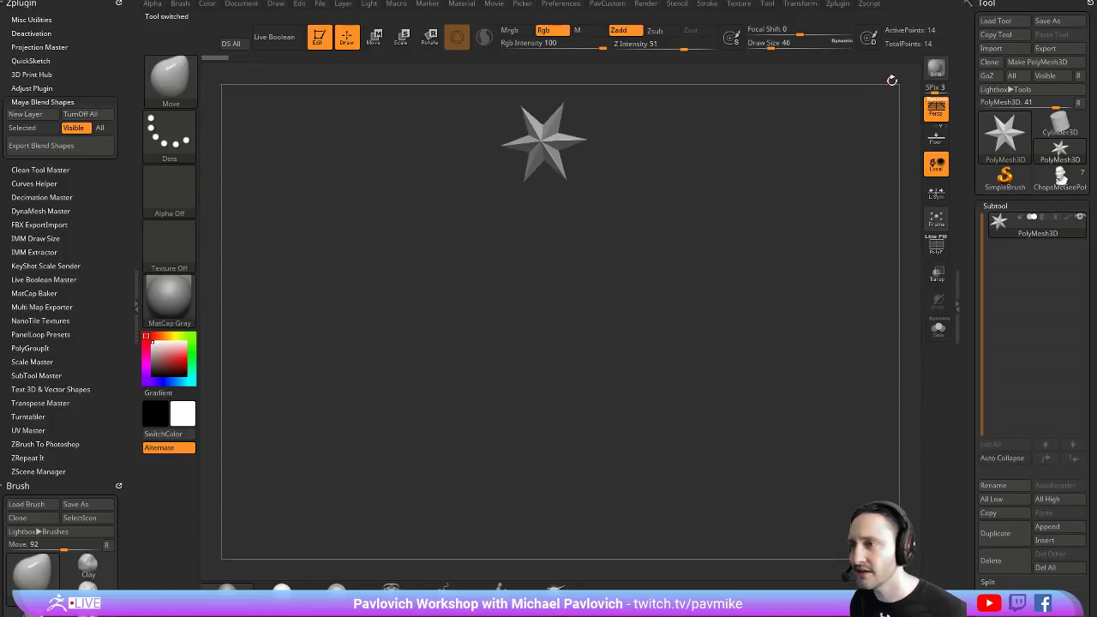
pyautogui.click(995, 21)
pyautogui.click(294, 37)
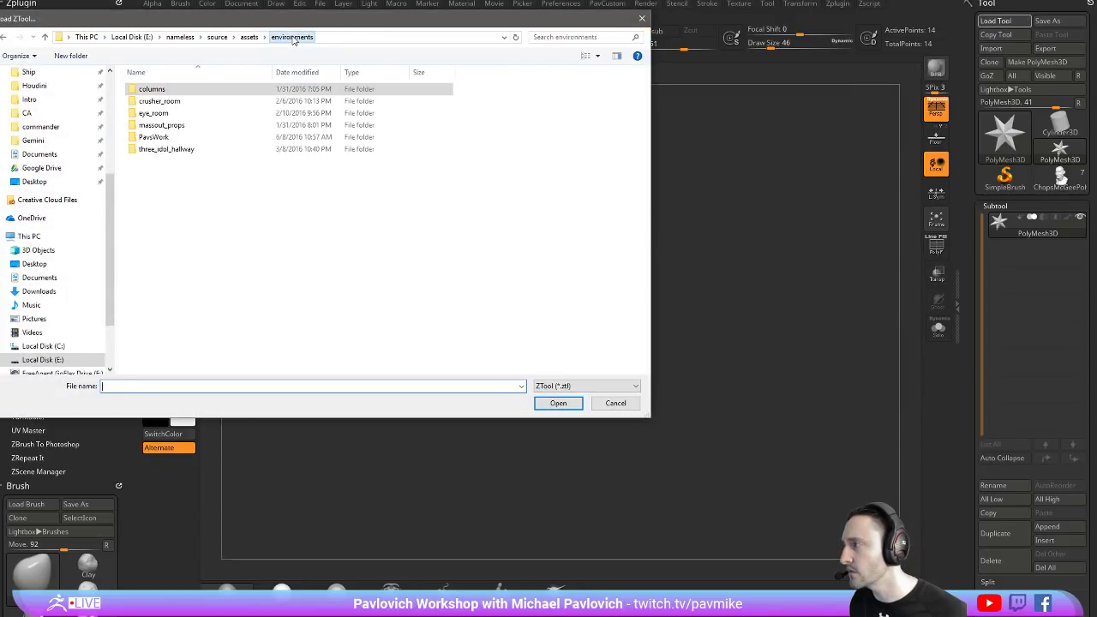
pyautogui.doubleClick(191, 100)
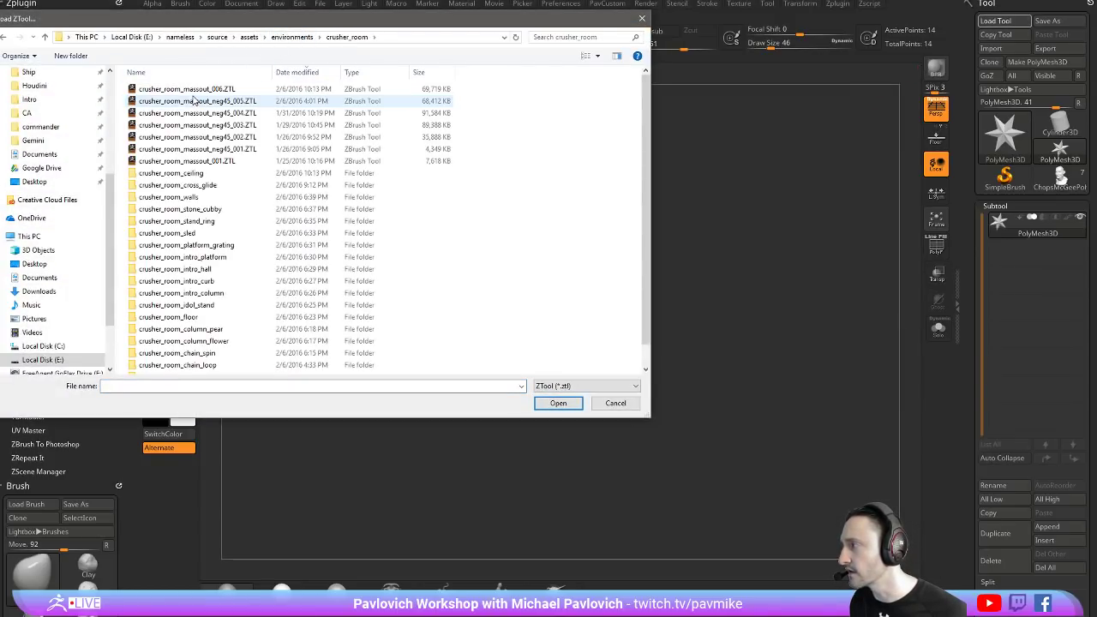
pyautogui.click(292, 37)
pyautogui.doubleClick(176, 112)
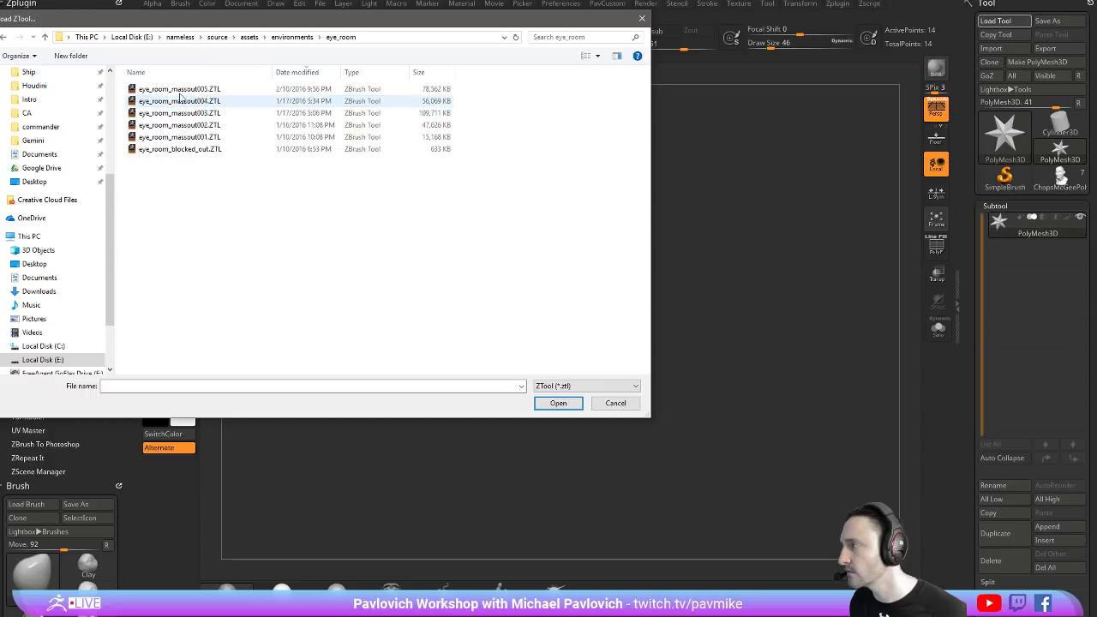
pyautogui.doubleClick(179, 89)
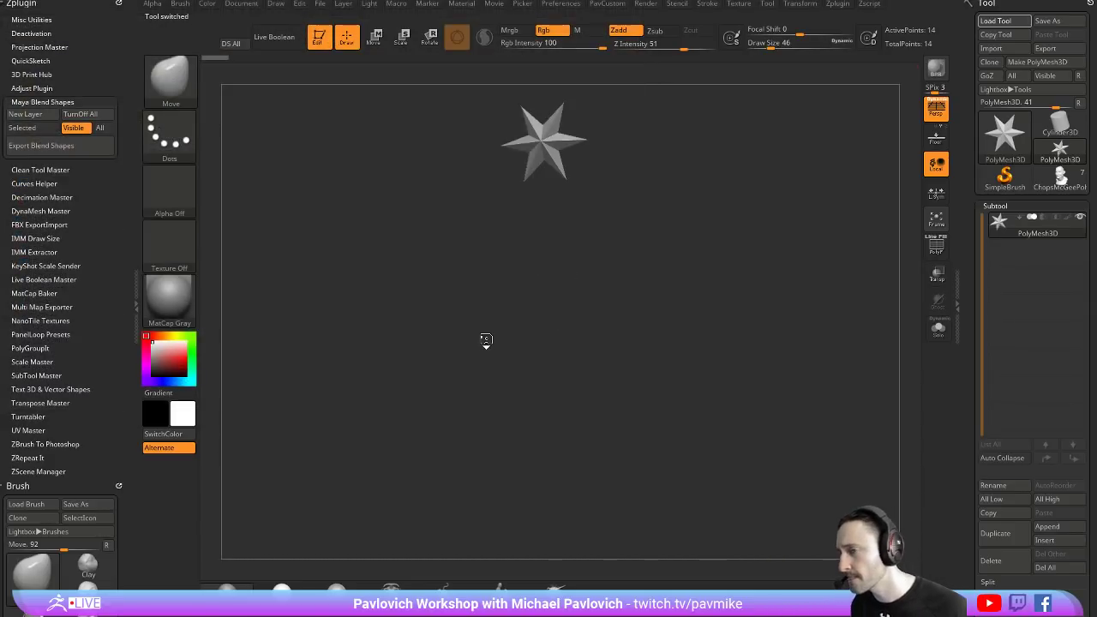
pyautogui.keyDown('alt'); pyautogui.moveTo(574, 279); pyautogui.dragTo(771, 329); pyautogui.keyUp('alt')
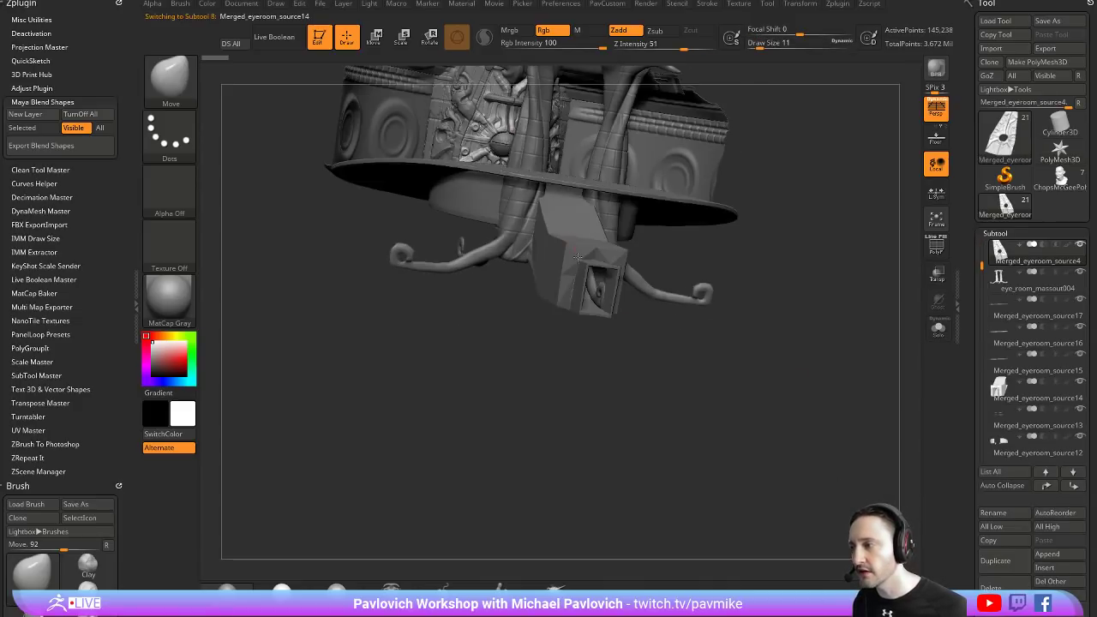
pyautogui.keyDown('alt'); pyautogui.click(579, 257); pyautogui.keyUp('alt')
# Switch to the Standard brush and select the eye_room_massout004 subtool, framing the box
pyautogui.press('f')
pyautogui.moveTo(501, 484)
pyautogui.mouseDown()
pyautogui.moveTo(514, 463)
pyautogui.moveTo(542, 457)
pyautogui.mouseUp()
pyautogui.press('b')
pyautogui.press('s')
pyautogui.press('t')
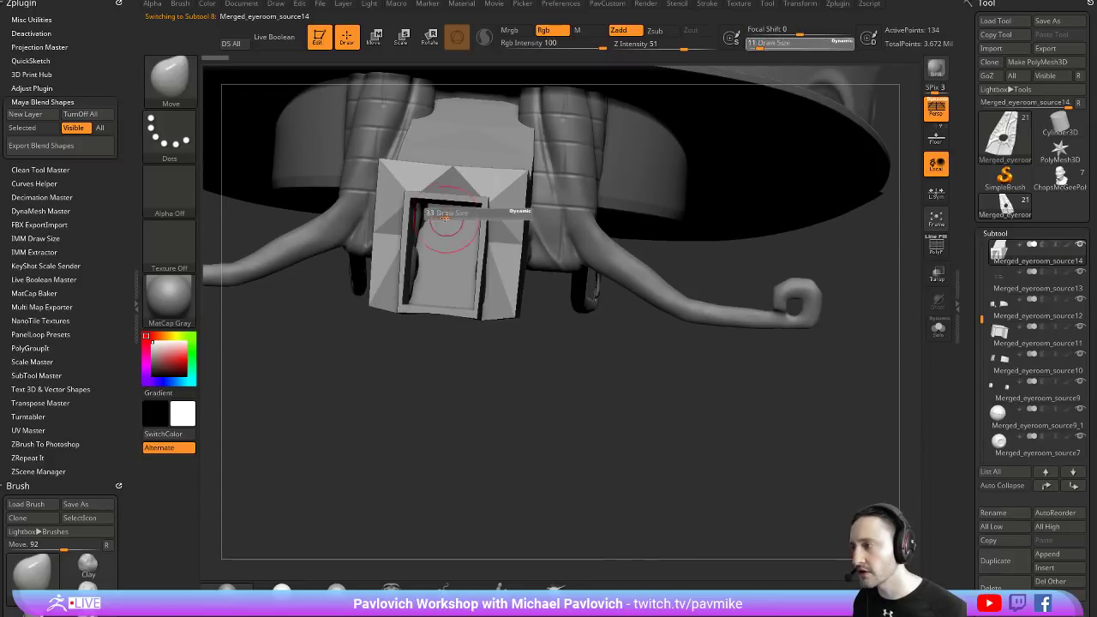
pyautogui.keyDown('alt'); pyautogui.click(440, 233); pyautogui.keyUp('alt')
pyautogui.press('f')
pyautogui.moveTo(428, 396)
pyautogui.mouseDown()
pyautogui.moveTo(566, 380)
pyautogui.moveTo(539, 275)
pyautogui.mouseUp()
# Inspect the tentacled box from several angles, selecting the source14, source13 and massout004 subtools
pyautogui.keyDown('alt'); pyautogui.click(506, 272); pyautogui.keyUp('alt')
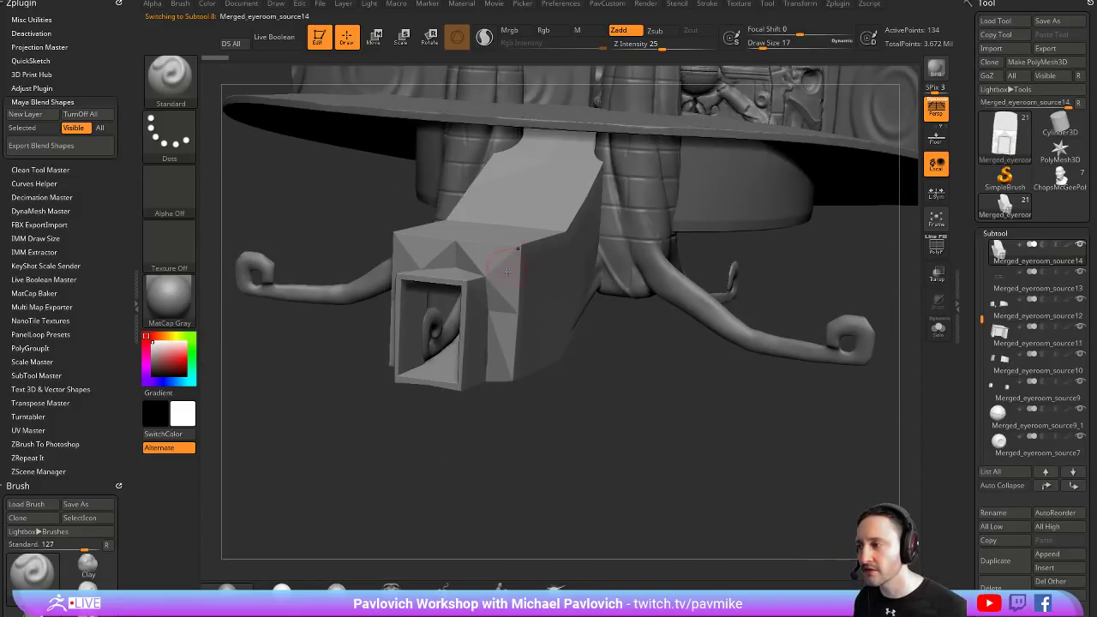
pyautogui.click(1032, 271)
pyautogui.moveTo(566, 417); pyautogui.dragTo(561, 317)
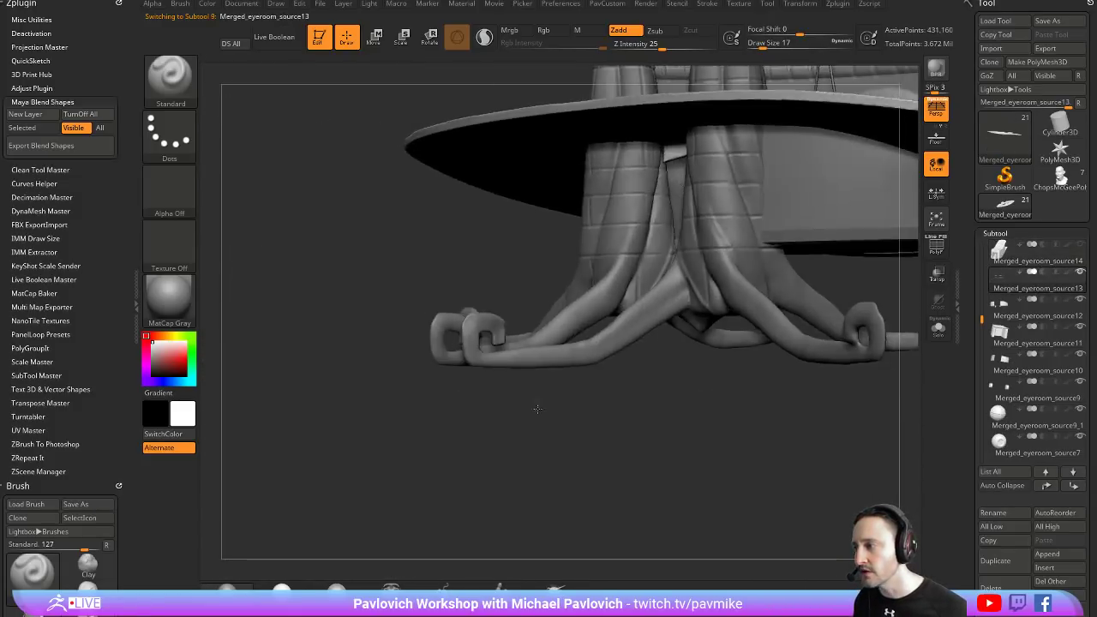
pyautogui.keyDown('alt'); pyautogui.click(561, 317); pyautogui.keyUp('alt')
pyautogui.moveTo(710, 368); pyautogui.dragTo(909, 330)
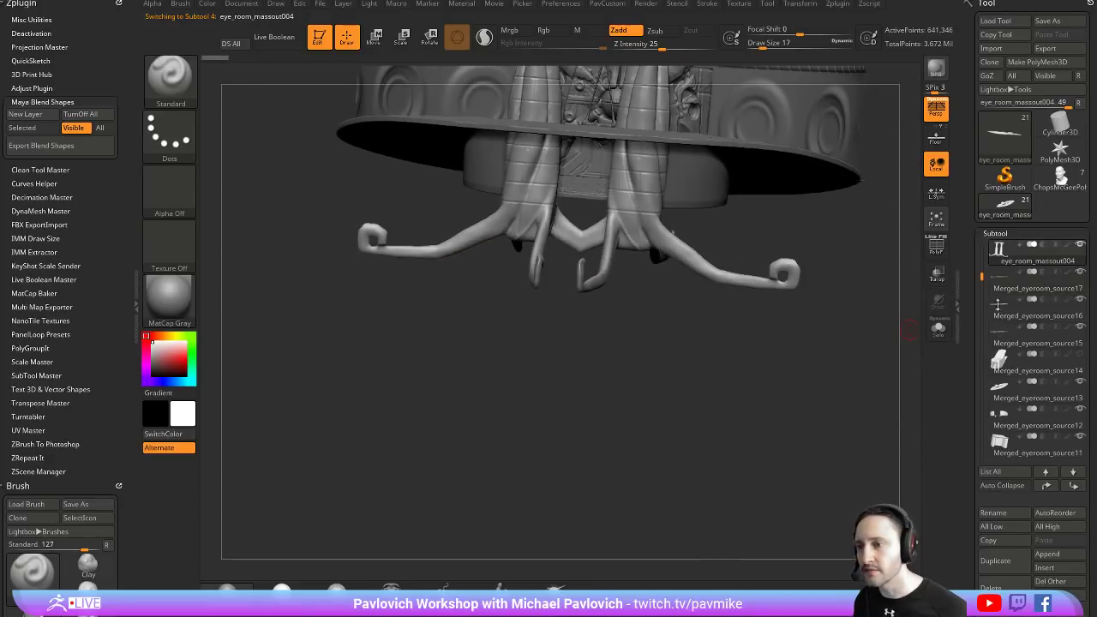
pyautogui.moveTo(820, 309); pyautogui.dragTo(744, 272)
pyautogui.moveTo(789, 244)
pyautogui.mouseDown()
pyautogui.moveTo(862, 283)
pyautogui.moveTo(910, 289)
pyautogui.mouseUp()
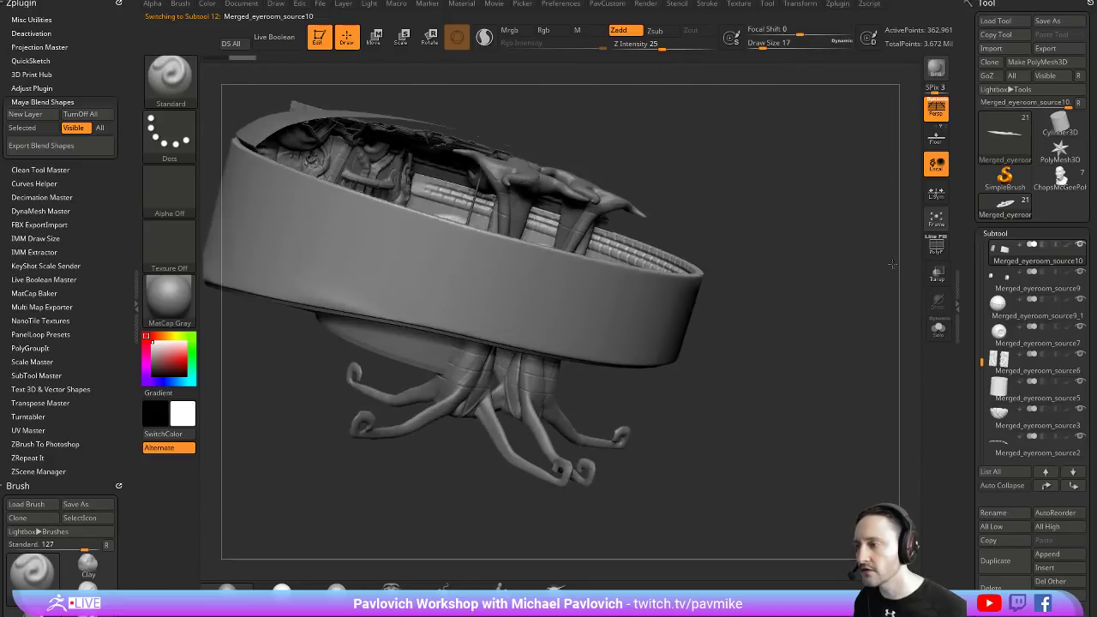
pyautogui.moveTo(909, 289)
pyautogui.mouseDown()
pyautogui.moveTo(361, 129)
pyautogui.moveTo(675, 418)
pyautogui.mouseUp()
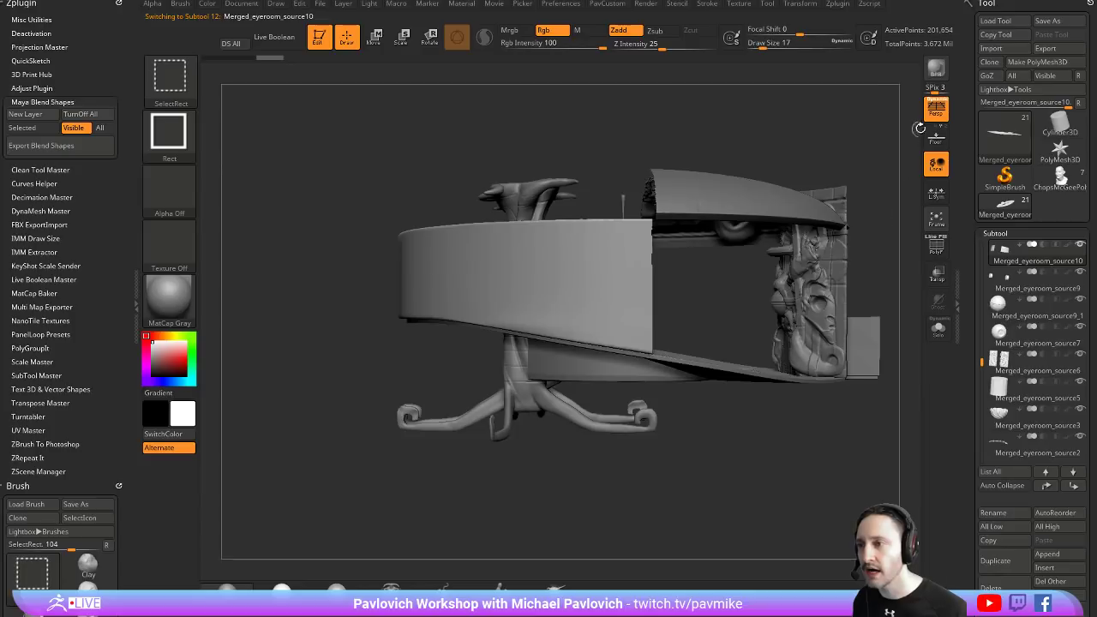
# Hide the model's left part and solo the disc subtool to view it front-on
pyautogui.keyDown('ctrl'); pyautogui.keyDown('shift'); pyautogui.click(700, 132); pyautogui.keyUp('shift'); pyautogui.keyUp('ctrl')
pyautogui.moveTo(338, 140)
pyautogui.keyDown('ctrl'); pyautogui.keyDown('alt'); pyautogui.keyDown('shift'); pyautogui.mouseDown()
pyautogui.moveTo(643, 439)
pyautogui.moveTo(781, 452)
pyautogui.moveTo(774, 232)
pyautogui.mouseUp(); pyautogui.keyUp('shift'); pyautogui.keyUp('alt'); pyautogui.keyUp('ctrl')
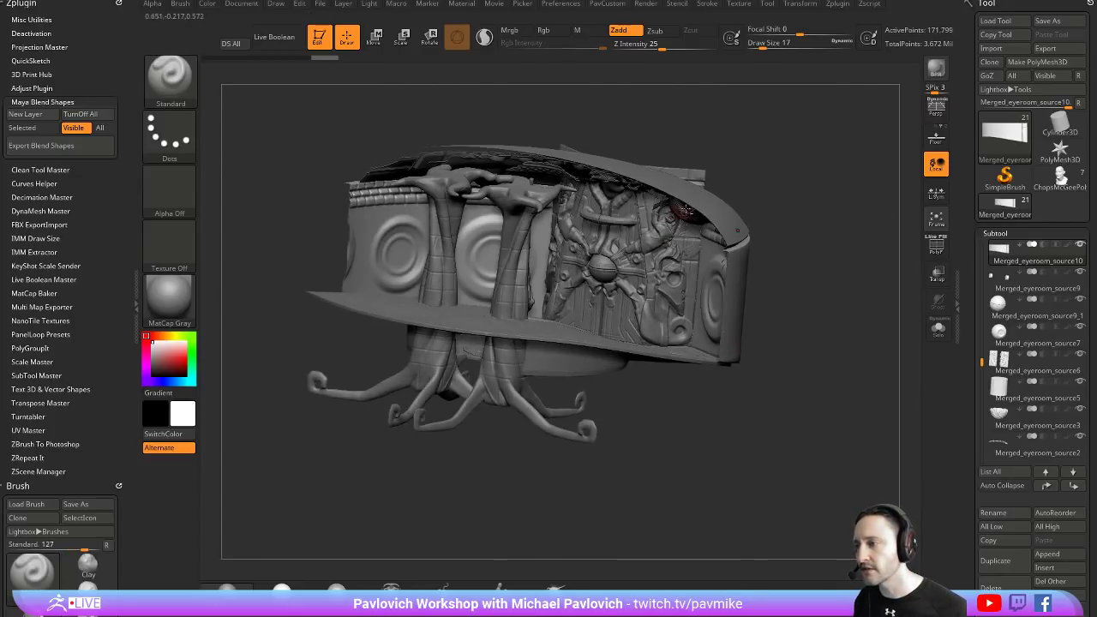
pyautogui.click(936, 335)
pyautogui.moveTo(823, 257)
pyautogui.keyDown('shift'); pyautogui.mouseDown()
pyautogui.moveTo(835, 370)
pyautogui.moveTo(881, 380)
pyautogui.mouseUp(); pyautogui.keyUp('shift')
pyautogui.click(934, 332)
pyautogui.moveTo(857, 284)
pyautogui.mouseDown()
pyautogui.moveTo(848, 164)
pyautogui.moveTo(860, 274)
pyautogui.moveTo(676, 297)
pyautogui.moveTo(628, 449)
pyautogui.moveTo(599, 283)
pyautogui.moveTo(550, 345)
pyautogui.mouseUp()
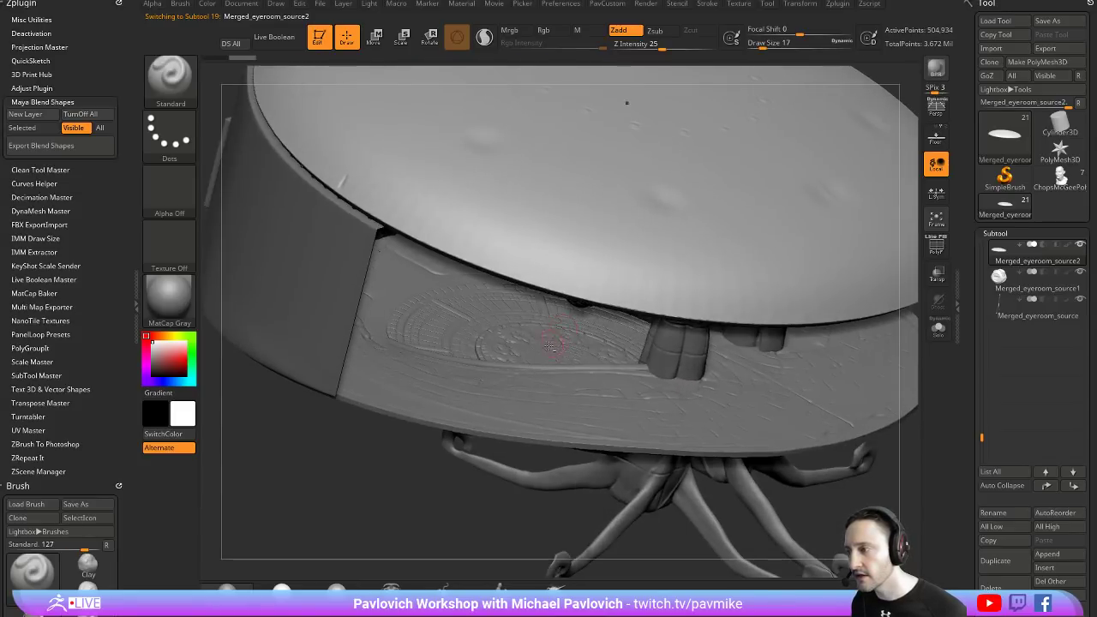
# Select Merged_eyeroom_source15 and hide the dome to examine the disc, trunks and lamp
pyautogui.keyDown('alt'); pyautogui.click(550, 345); pyautogui.keyUp('alt')
pyautogui.moveTo(421, 514)
pyautogui.mouseDown()
pyautogui.moveTo(448, 431)
pyautogui.moveTo(476, 410)
pyautogui.mouseUp()
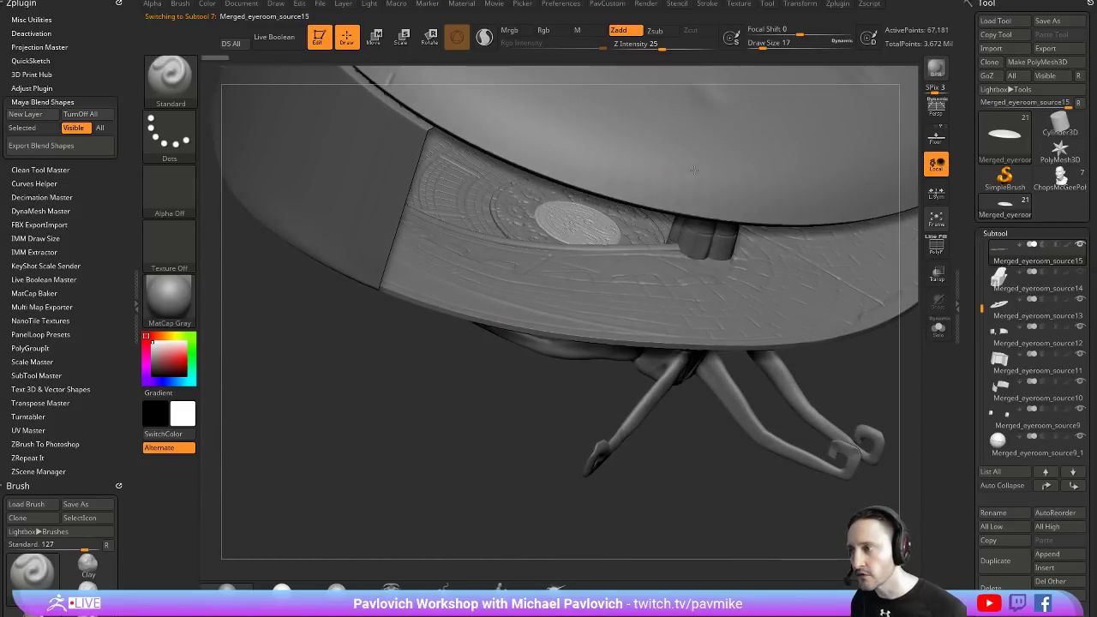
pyautogui.keyDown('alt'); pyautogui.click(516, 437); pyautogui.keyUp('alt')
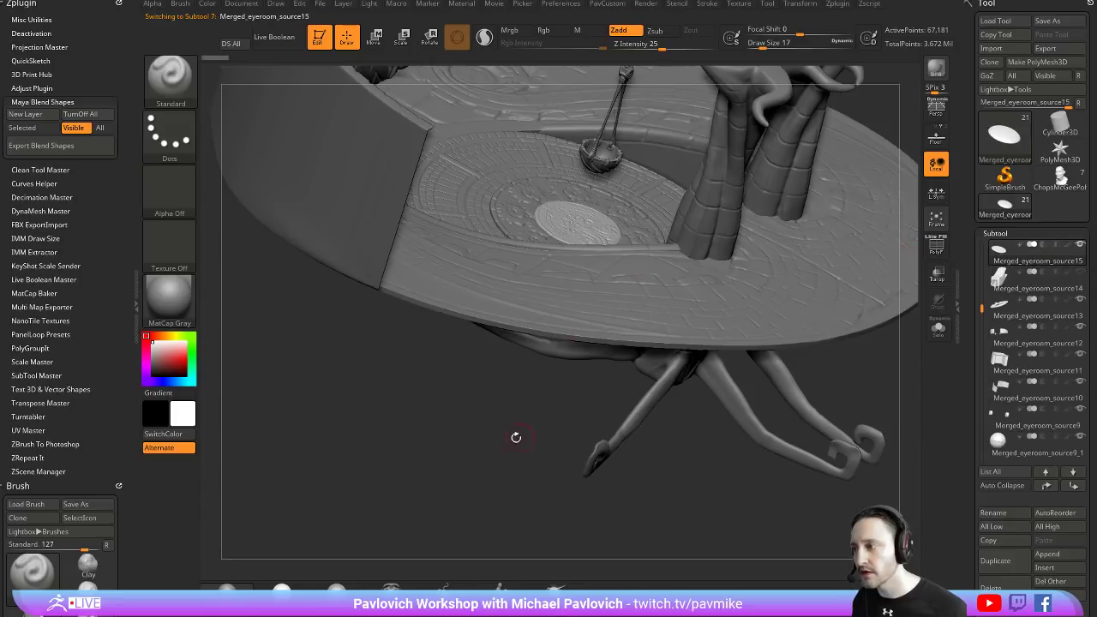
pyautogui.moveTo(516, 437); pyautogui.dragTo(346, 394)
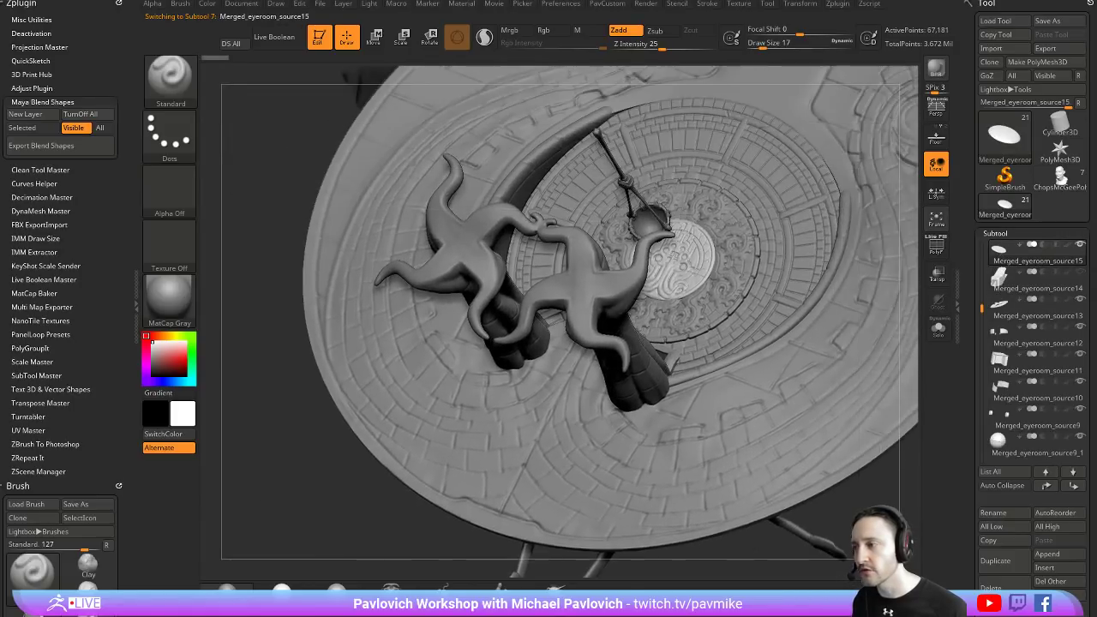
pyautogui.moveTo(531, 420); pyautogui.dragTo(546, 430)
pyautogui.moveTo(346, 435); pyautogui.dragTo(527, 377)
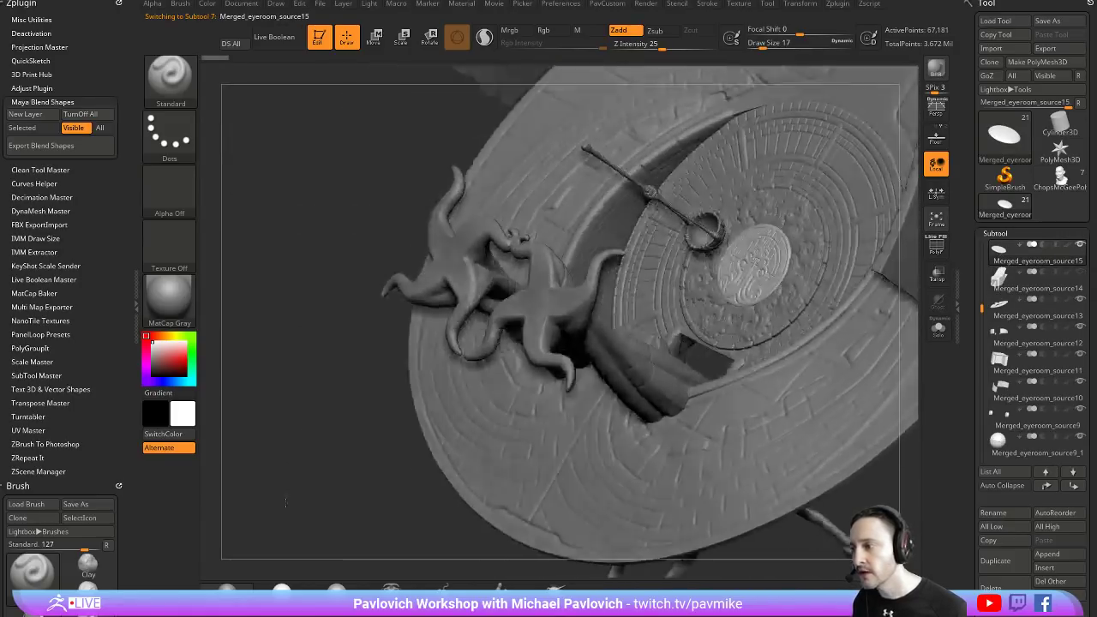
pyautogui.moveTo(706, 170); pyautogui.dragTo(633, 301)
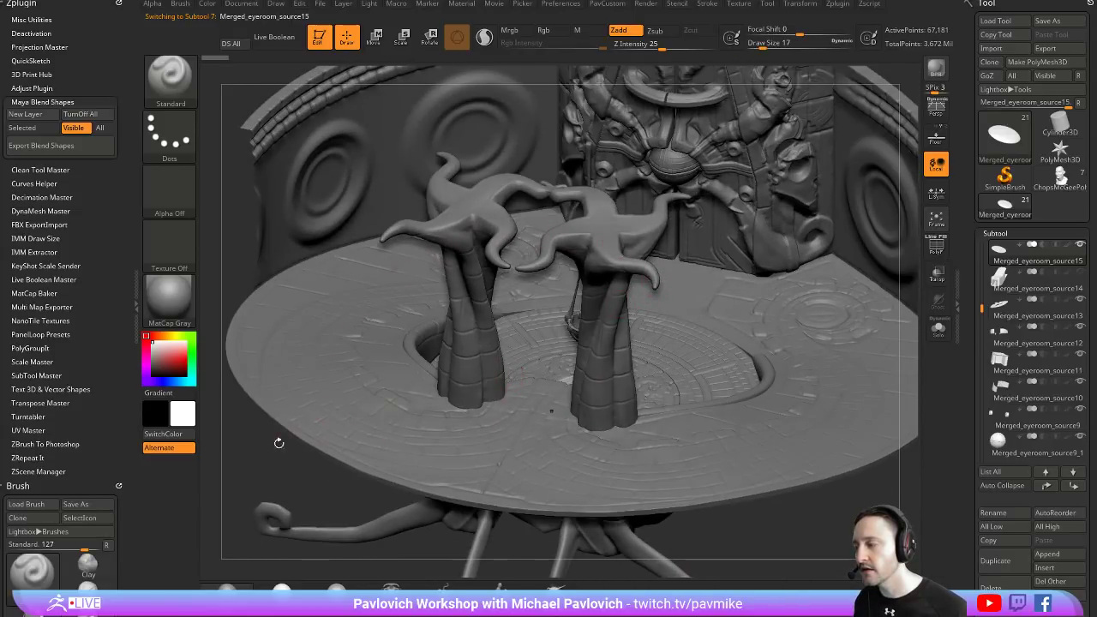
pyautogui.keyDown('shift'); pyautogui.moveTo(279, 443); pyautogui.dragTo(255, 442); pyautogui.keyUp('shift')
pyautogui.moveTo(774, 142); pyautogui.dragTo(557, 390)
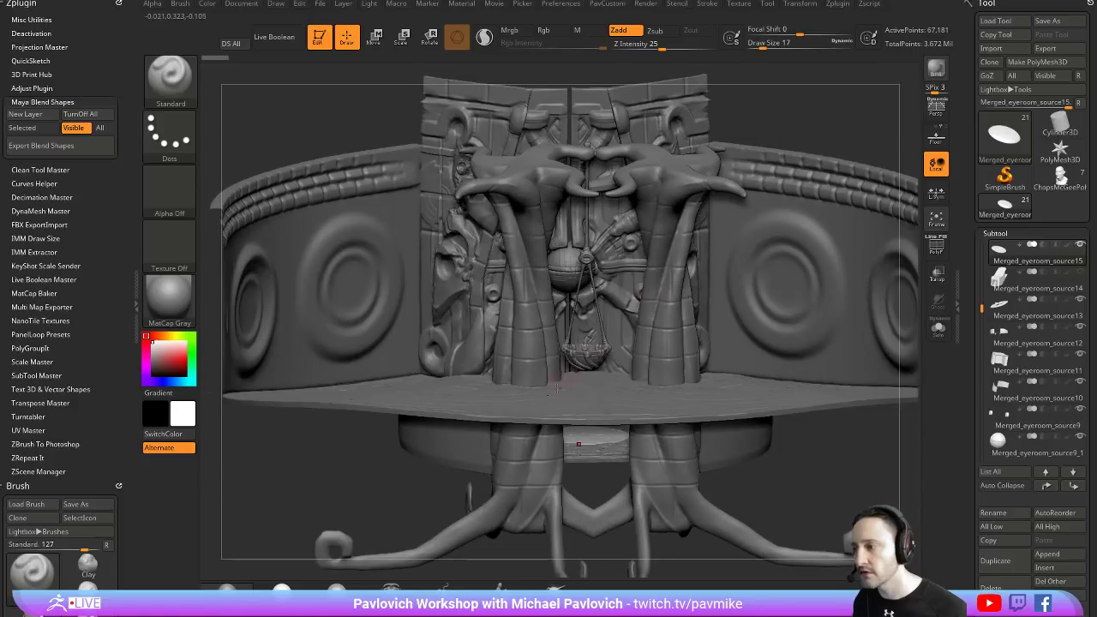
pyautogui.keyDown('alt'); pyautogui.moveTo(819, 119); pyautogui.dragTo(554, 382); pyautogui.keyUp('alt')
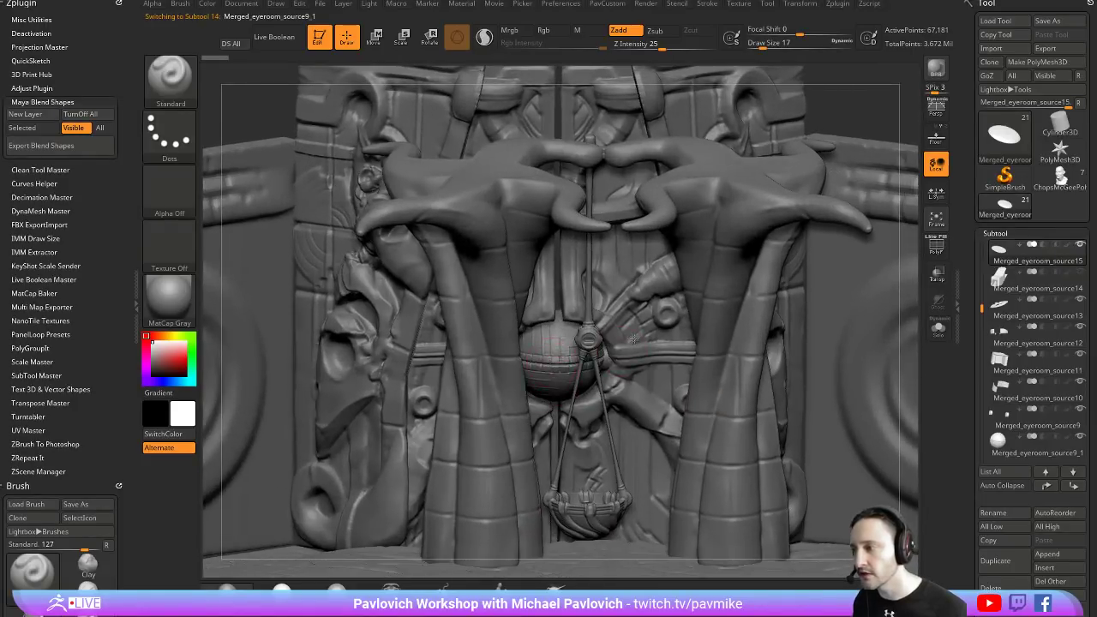
# Select the central eye-orb piece and push it back into the scene with the Move gizmo
pyautogui.press('Down')
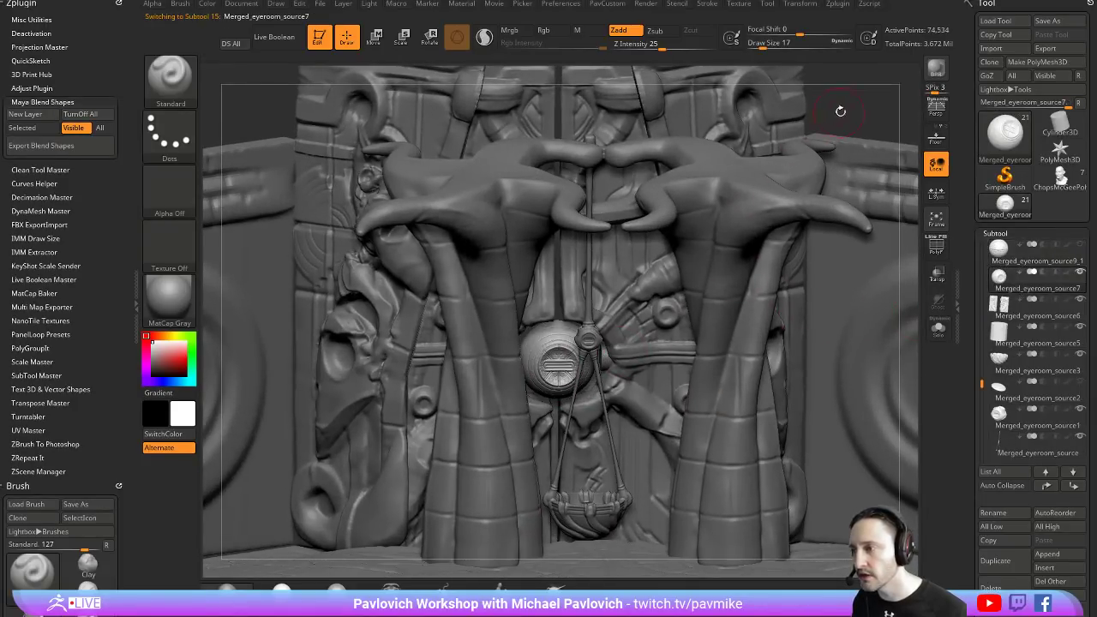
pyautogui.moveTo(839, 110); pyautogui.dragTo(548, 343)
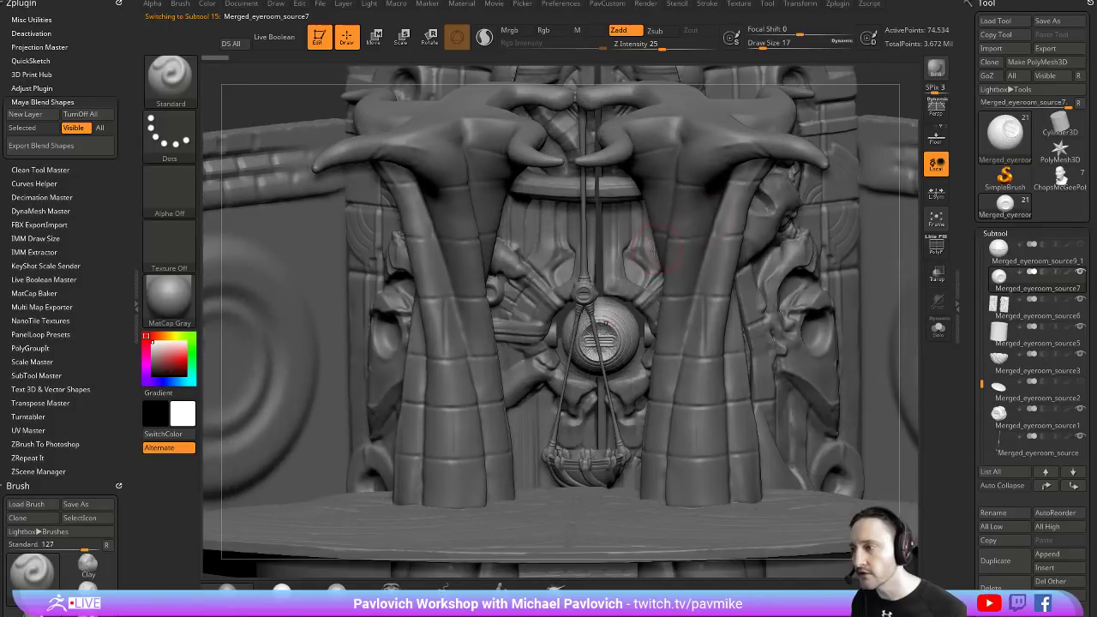
pyautogui.keyDown('alt'); pyautogui.click(545, 133); pyautogui.keyUp('alt')
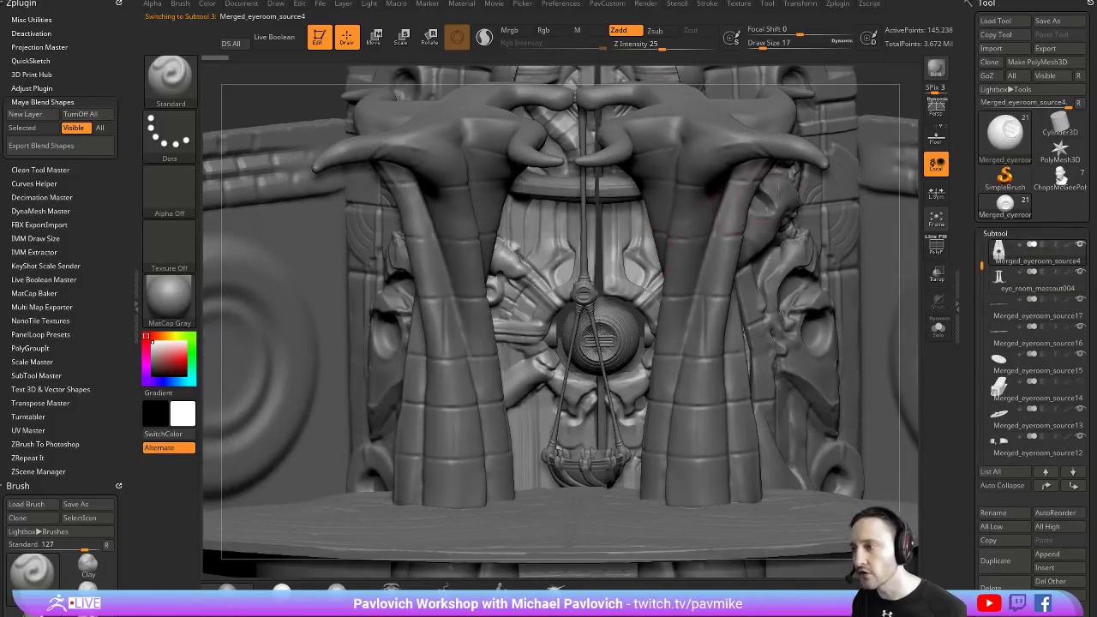
pyautogui.moveTo(905, 88); pyautogui.dragTo(713, 246)
pyautogui.press('w')
pyautogui.moveTo(419, 414)
pyautogui.mouseDown()
pyautogui.moveTo(863, 121)
pyautogui.moveTo(609, 420)
pyautogui.mouseUp()
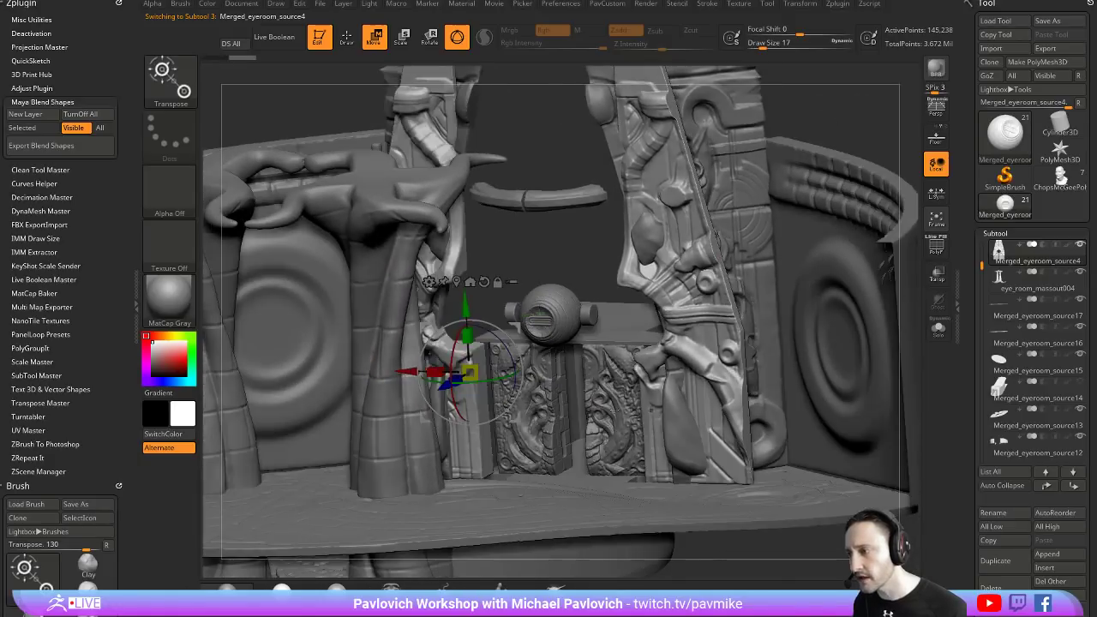
# Solo the two carved door panels, test-slide them with the Move gizmo, then unsolo the scene
pyautogui.press('q')
pyautogui.keyDown('alt'); pyautogui.click(608, 420); pyautogui.keyUp('alt')
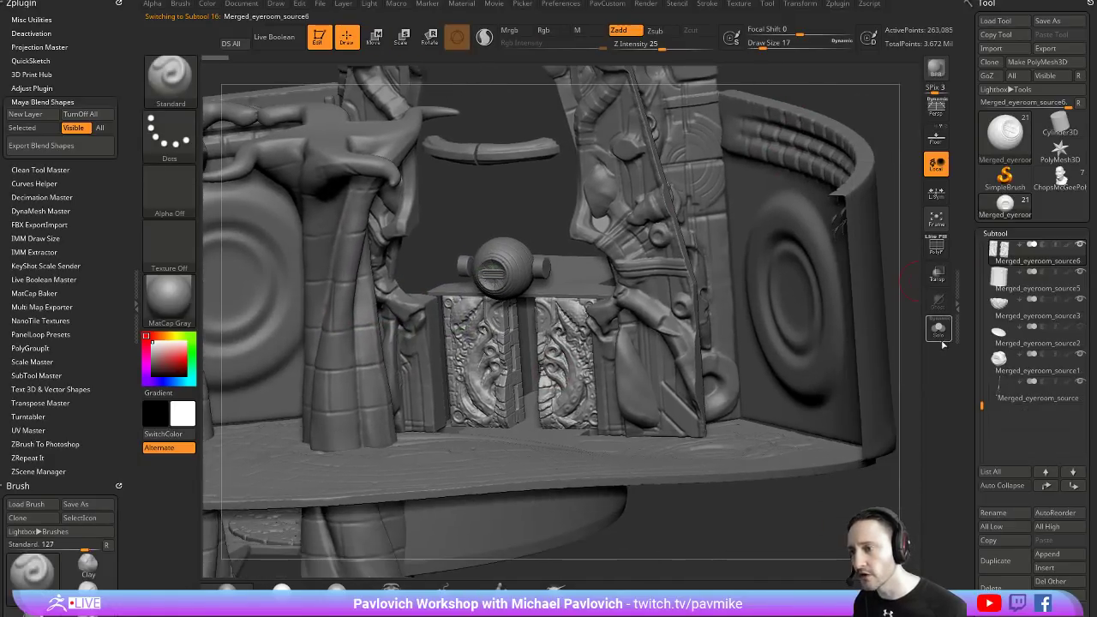
pyautogui.click(938, 328)
pyautogui.moveTo(816, 397)
pyautogui.mouseDown()
pyautogui.moveTo(705, 255)
pyautogui.moveTo(692, 254)
pyautogui.moveTo(737, 254)
pyautogui.mouseUp()
pyautogui.press('w')
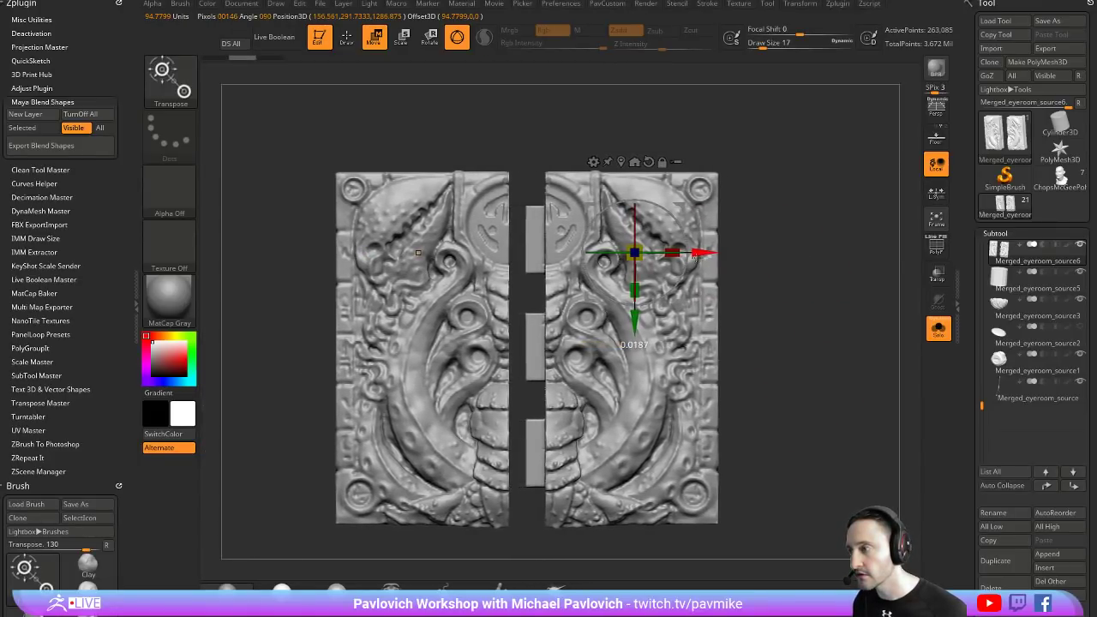
pyautogui.moveTo(822, 283)
pyautogui.mouseDown()
pyautogui.moveTo(686, 254)
pyautogui.moveTo(696, 253)
pyautogui.mouseUp()
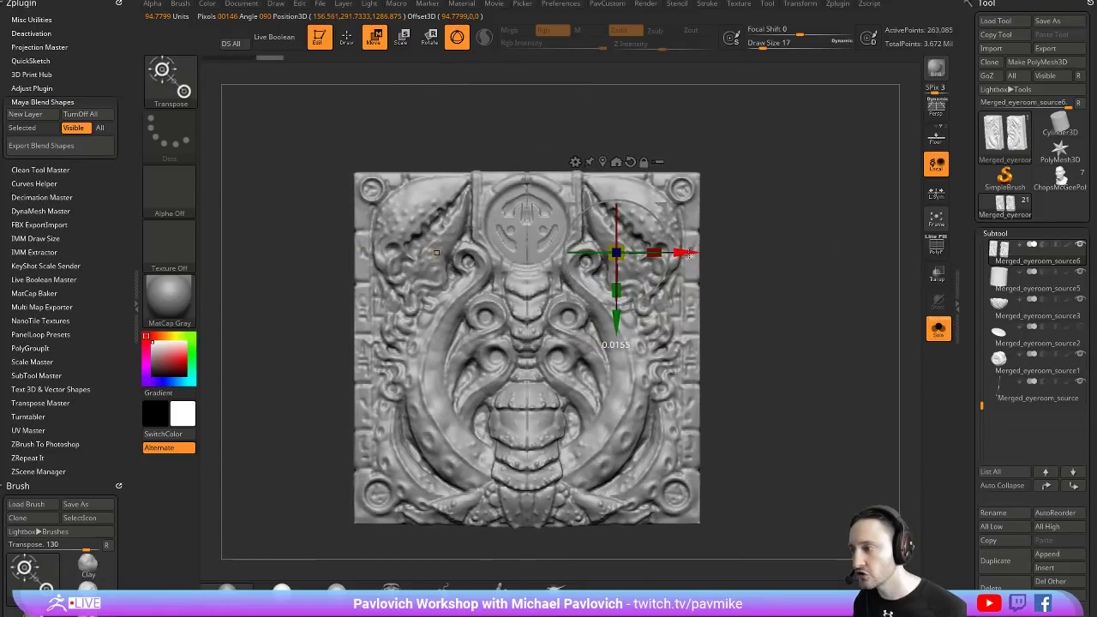
pyautogui.click(938, 328)
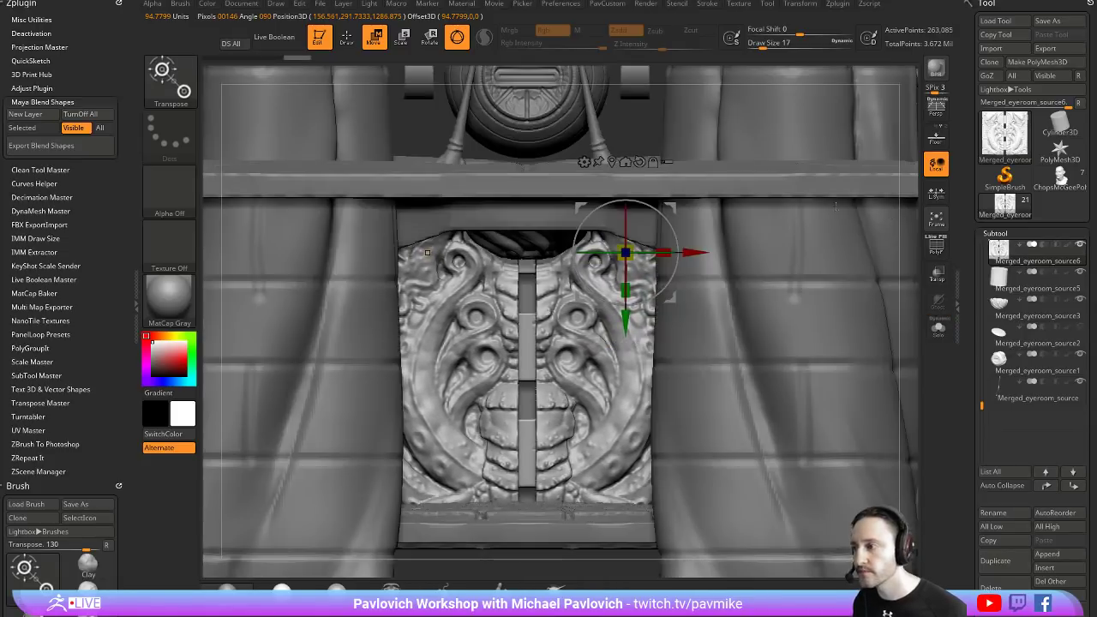
pyautogui.moveTo(912, 214)
pyautogui.keyDown('alt'); pyautogui.mouseDown()
pyautogui.moveTo(845, 265)
pyautogui.moveTo(839, 229)
pyautogui.moveTo(904, 178)
pyautogui.mouseUp(); pyautogui.keyUp('alt')
pyautogui.press('q')
# Load the crusher_room_massout_006 tool from the environments/crusher_room folder
pyautogui.click(993, 21)
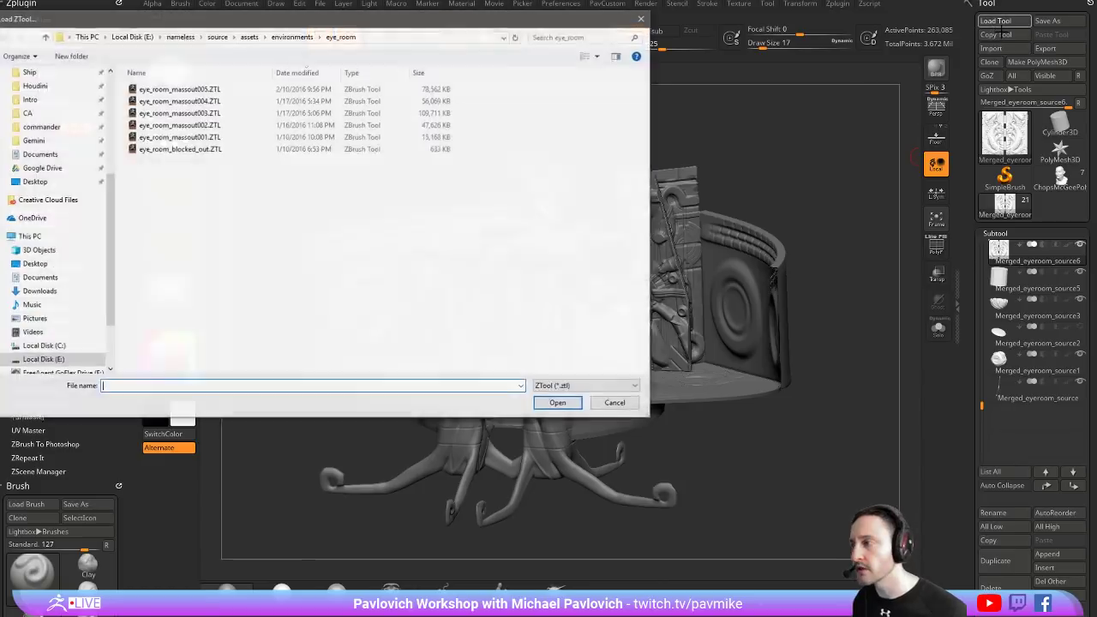
pyautogui.click(292, 37)
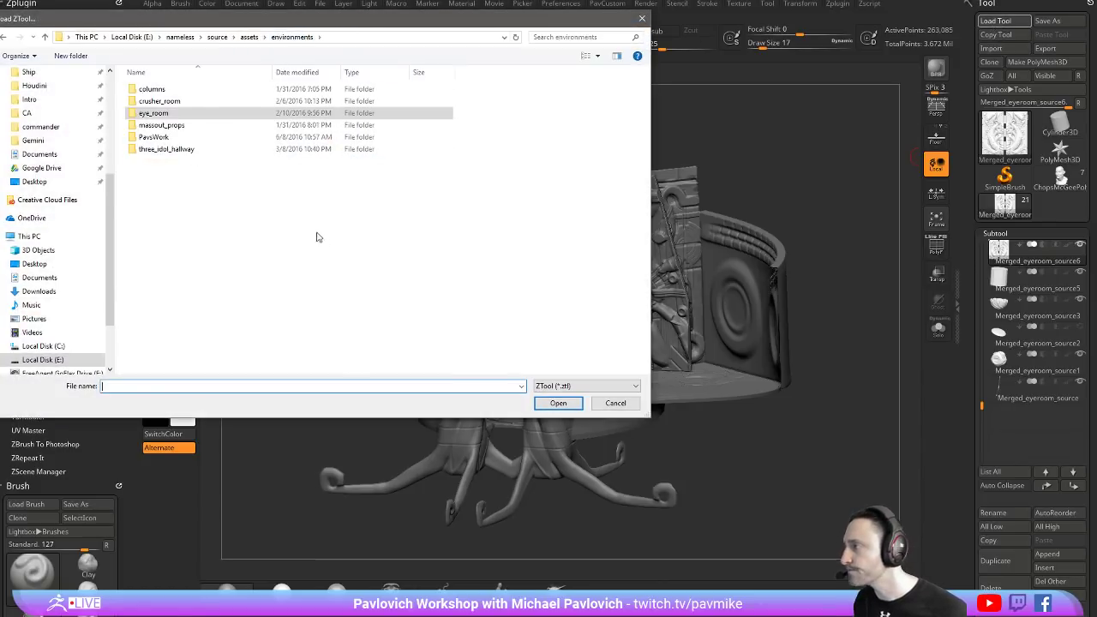
pyautogui.doubleClick(184, 101)
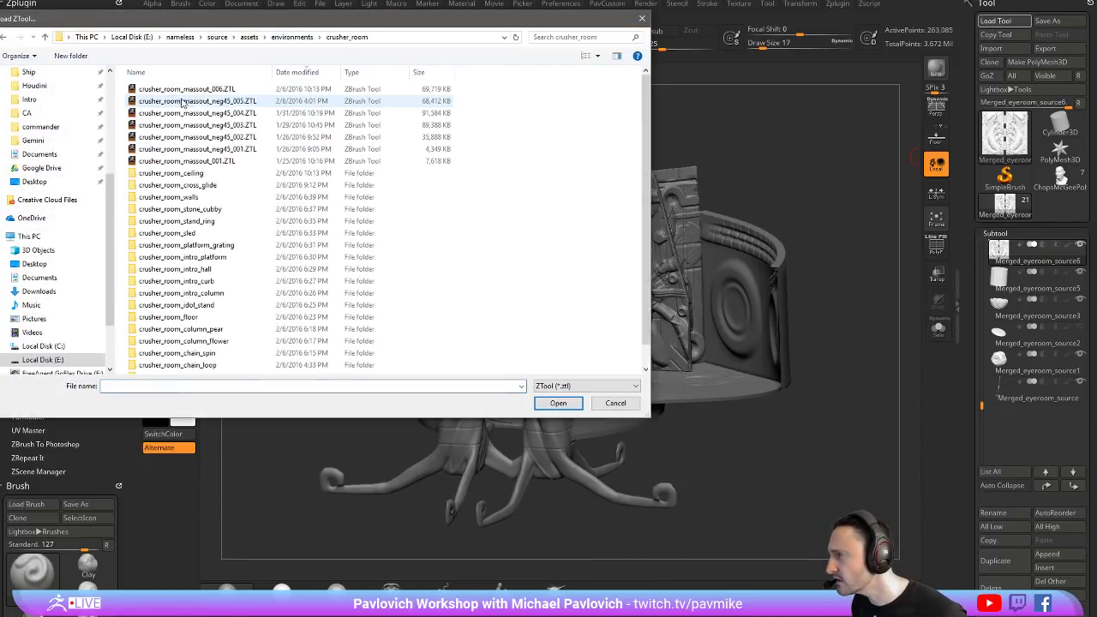
pyautogui.doubleClick(183, 101)
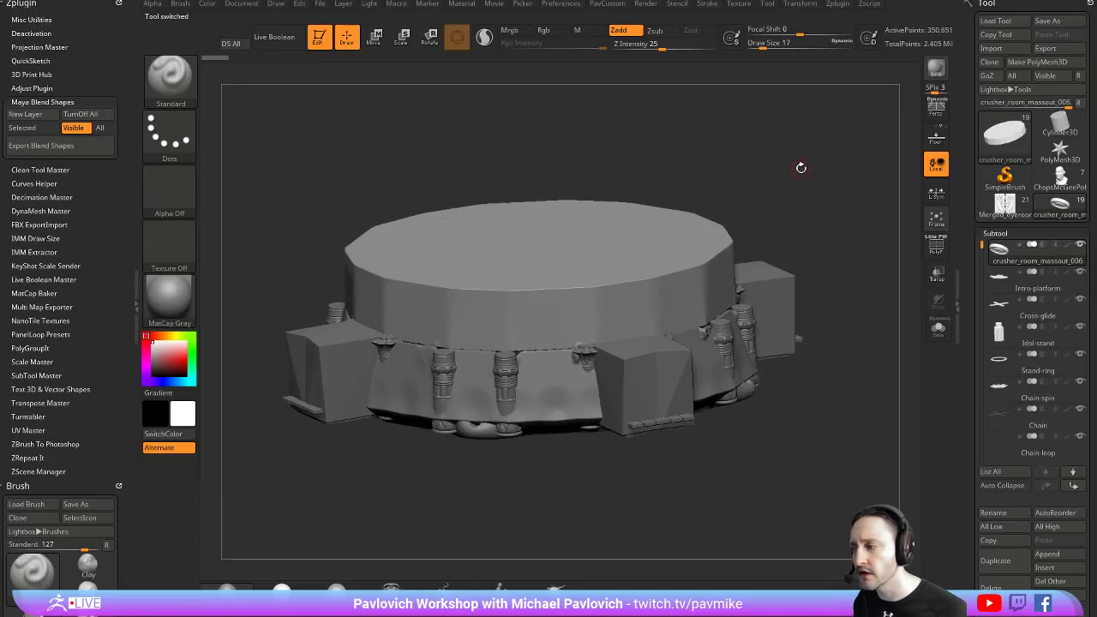
# Solo the top cap and Intro-platform pieces, then orbit the full crusher room
pyautogui.click(936, 328)
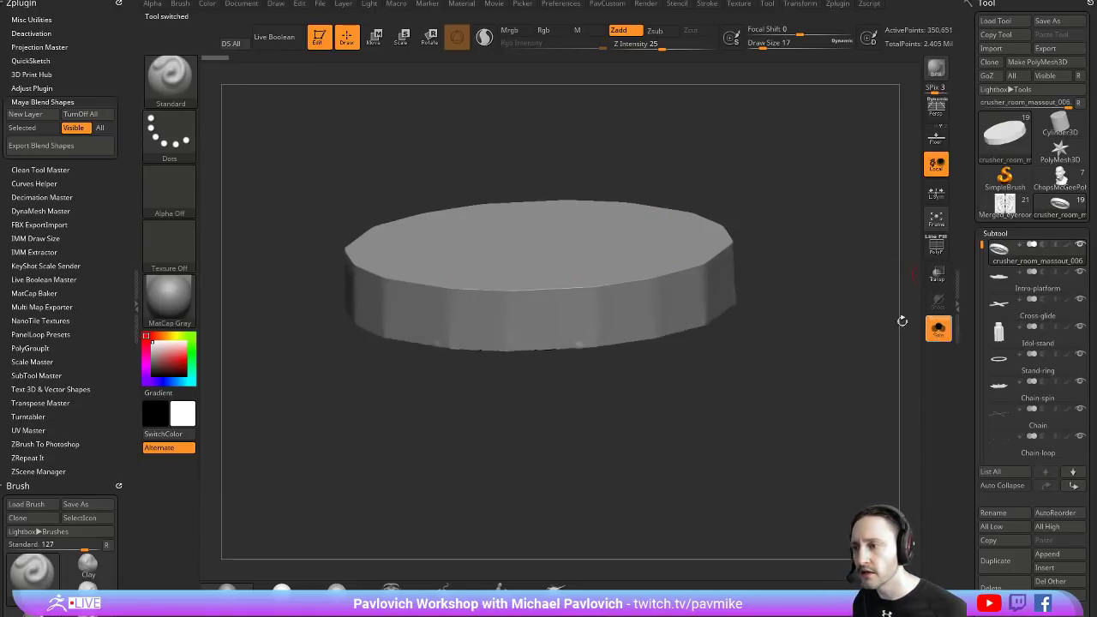
pyautogui.keyDown('shift'); pyautogui.moveTo(899, 318); pyautogui.dragTo(658, 292); pyautogui.keyUp('shift')
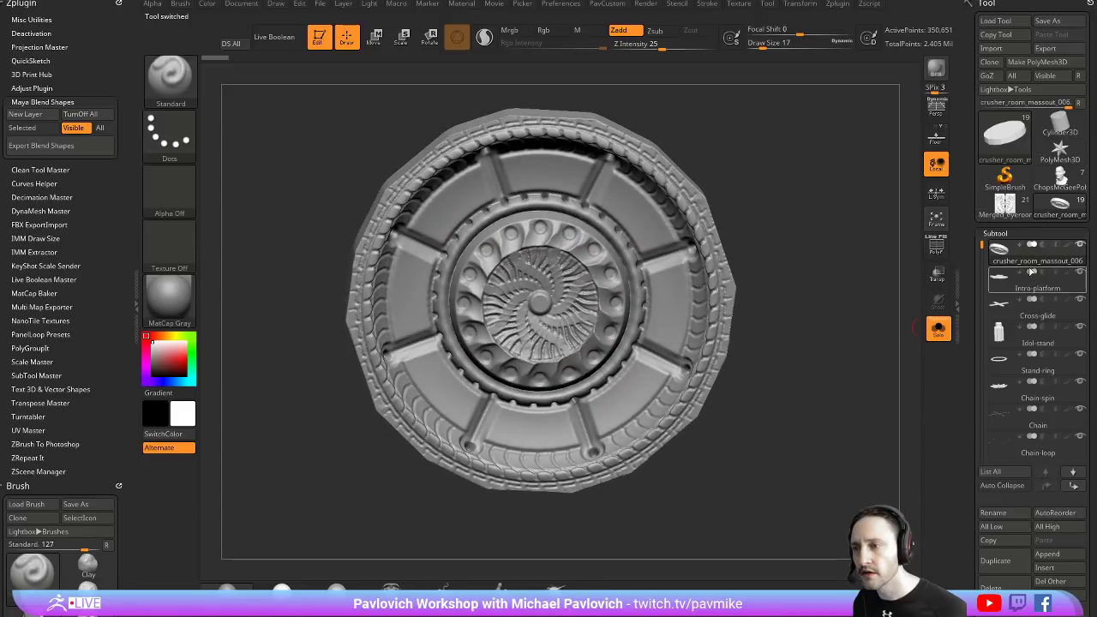
pyautogui.click(1032, 272)
pyautogui.moveTo(840, 243)
pyautogui.mouseDown()
pyautogui.moveTo(828, 429)
pyautogui.moveTo(853, 310)
pyautogui.mouseUp()
pyautogui.click(938, 337)
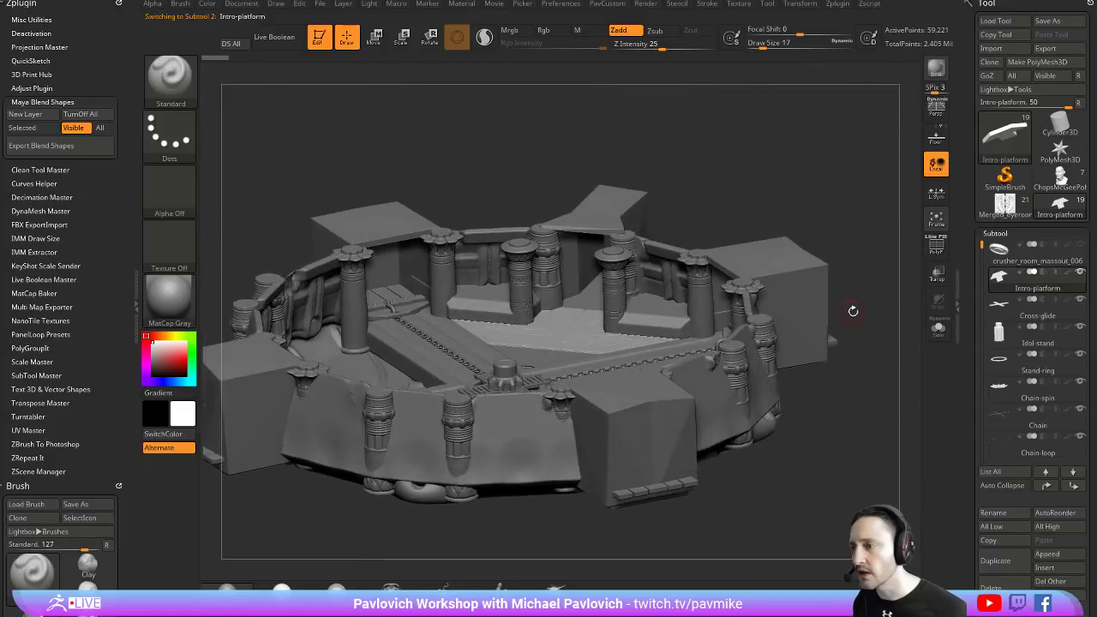
pyautogui.press('s')
pyautogui.moveTo(785, 311); pyautogui.dragTo(532, 305)
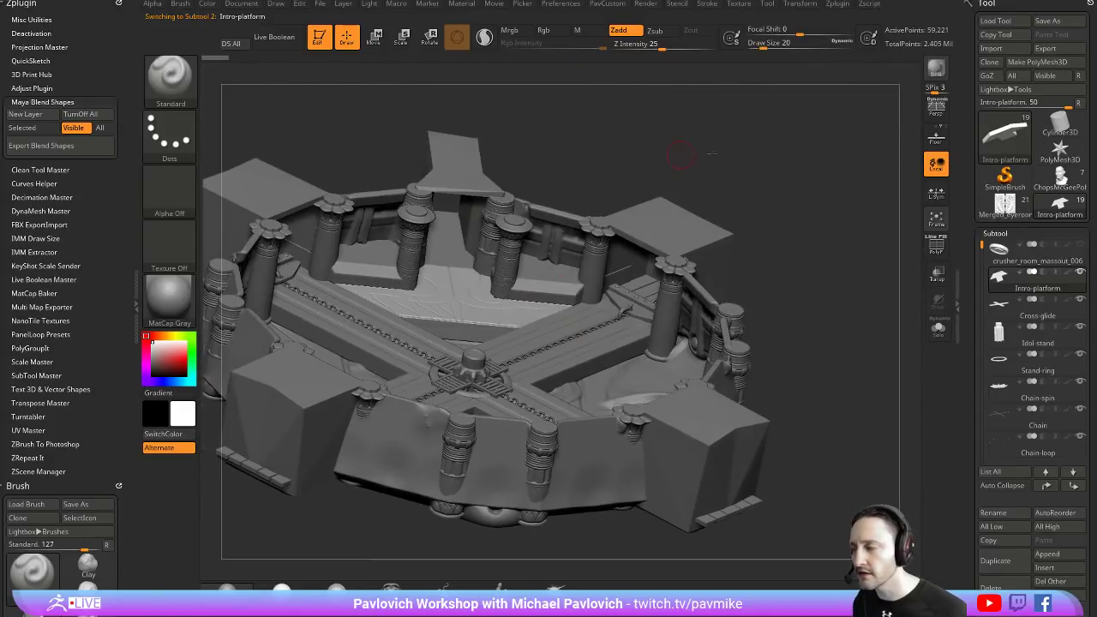
pyautogui.moveTo(681, 155); pyautogui.dragTo(736, 160)
pyautogui.press('s')
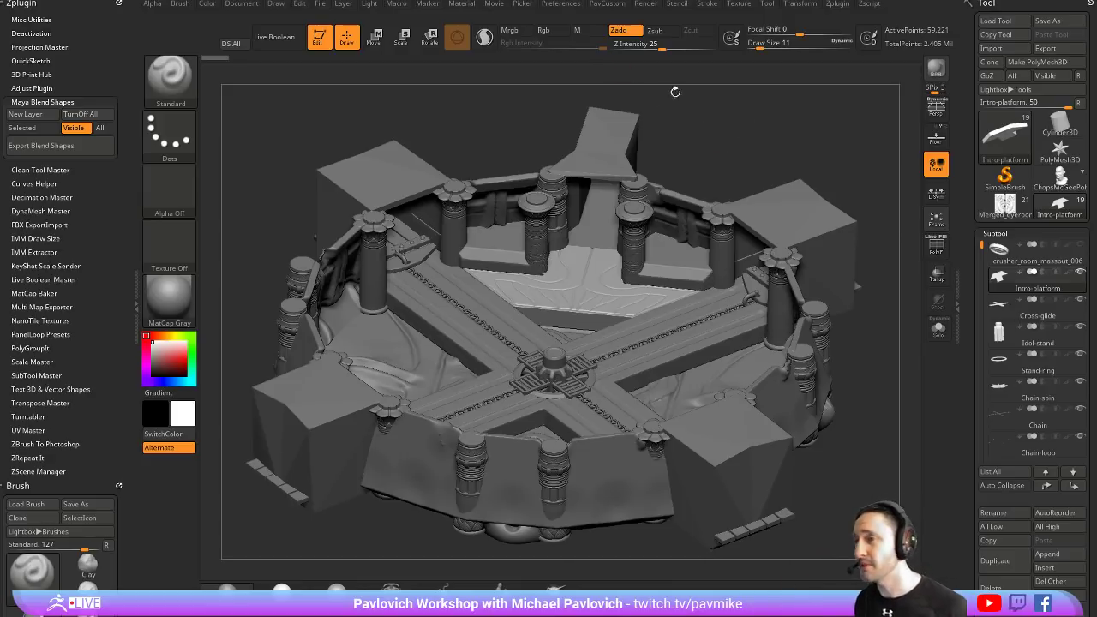
# Delete all subtools of the crusher-room and eye-room tools, then switch to ChopsMcGeePolypaint
pyautogui.moveTo(963, 357); pyautogui.dragTo(1039, 414)
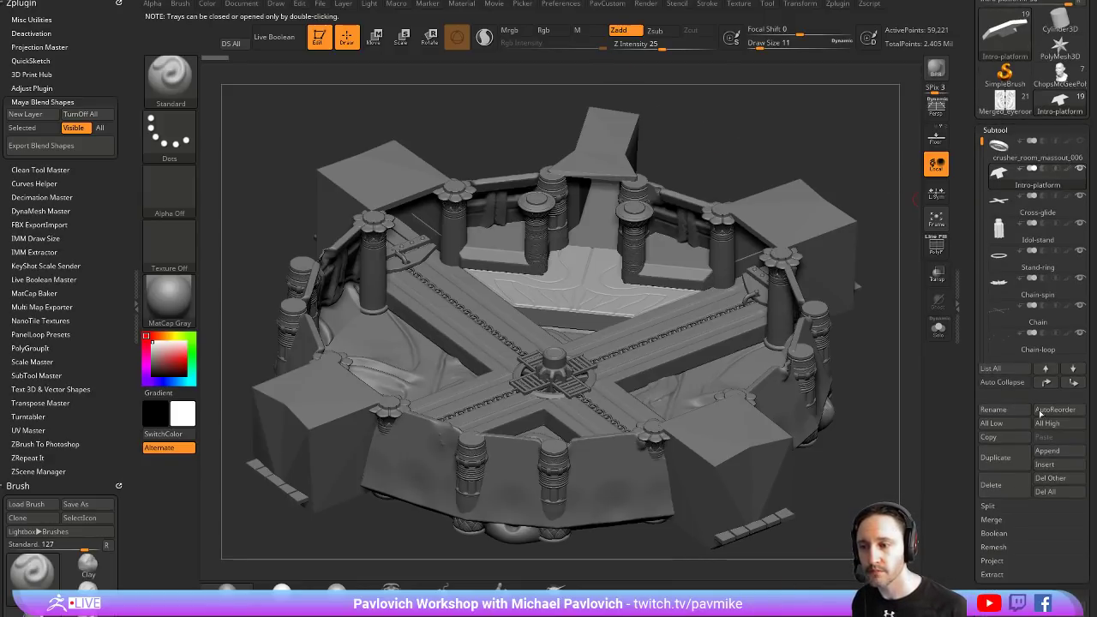
pyautogui.click(1060, 496)
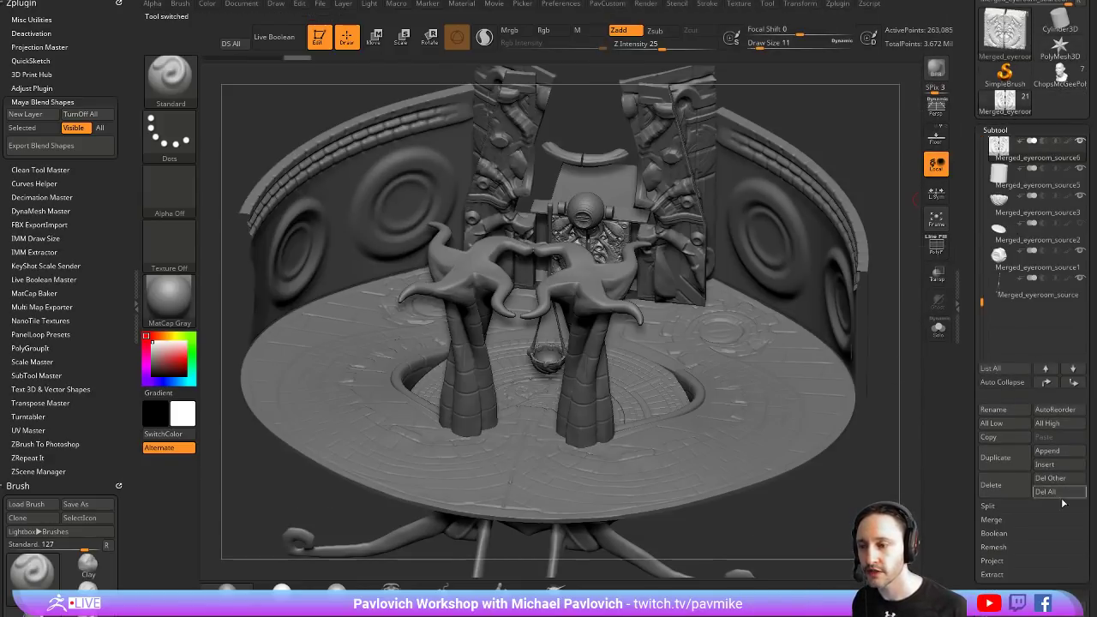
pyautogui.click(1061, 495)
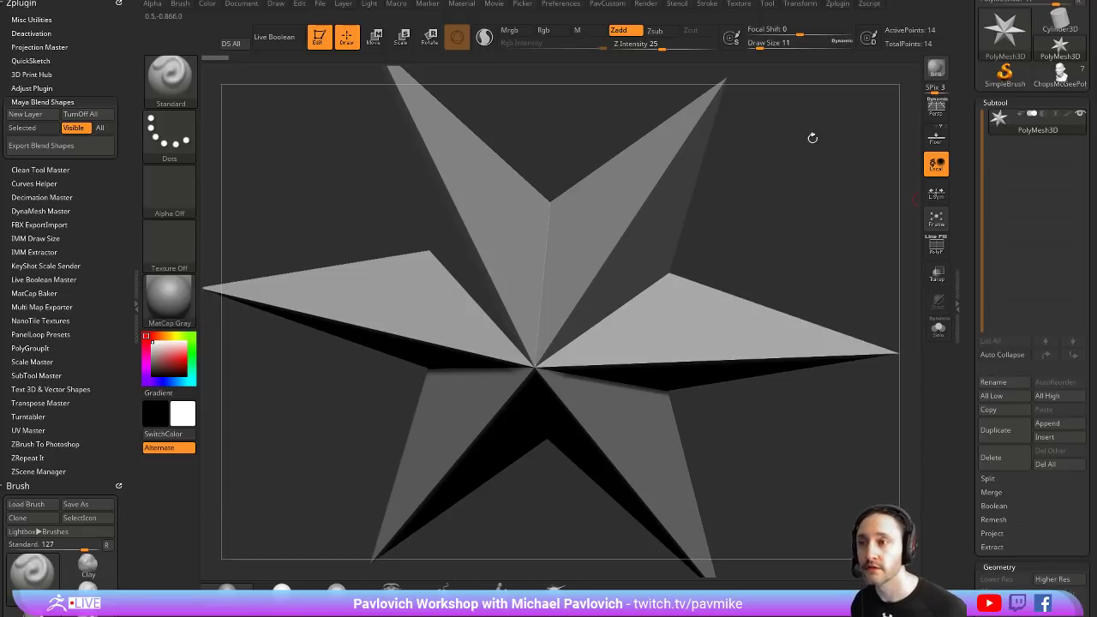
pyautogui.click(1037, 84)
pyautogui.moveTo(858, 180); pyautogui.dragTo(717, 470)
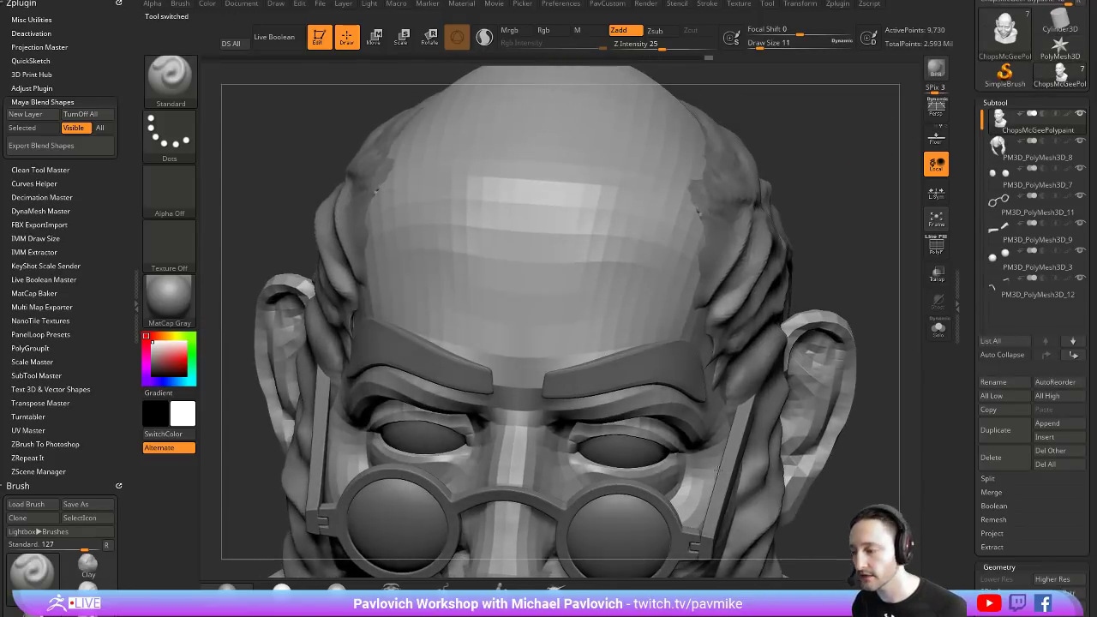
# Scroll through the Eat3D ArtStation portfolio renders, then switch back to the ZBrush head
pyautogui.hotkey('alt', 'Tab')
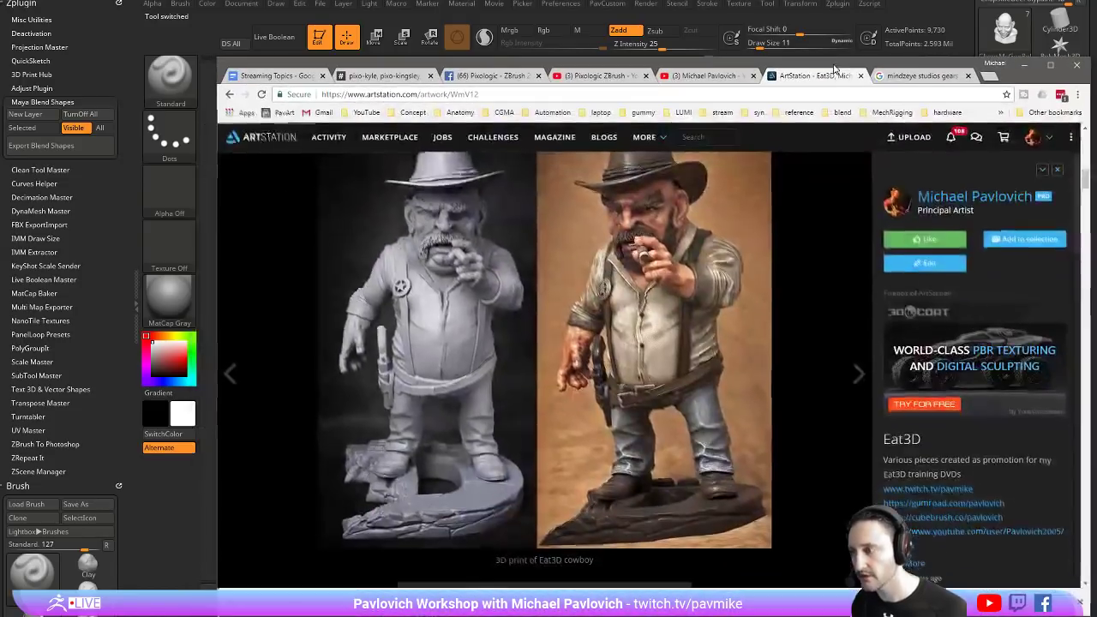
pyautogui.scroll(-5, 612, 234)
pyautogui.scroll(4, 558, 292)
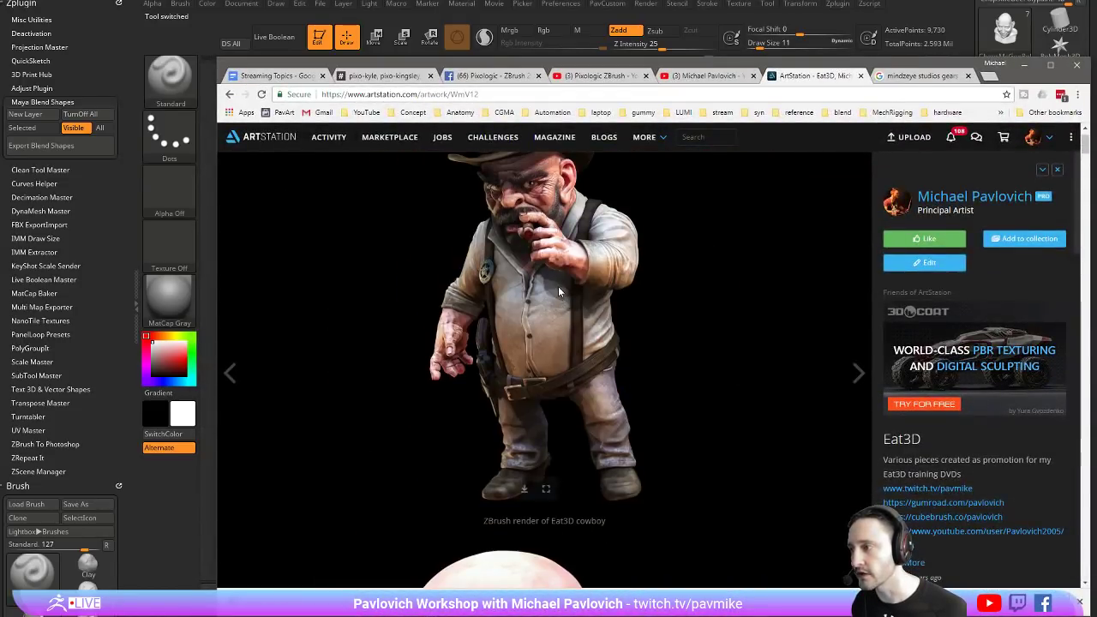
pyautogui.scroll(-3, 558, 286)
pyautogui.scroll(1, 477, 404)
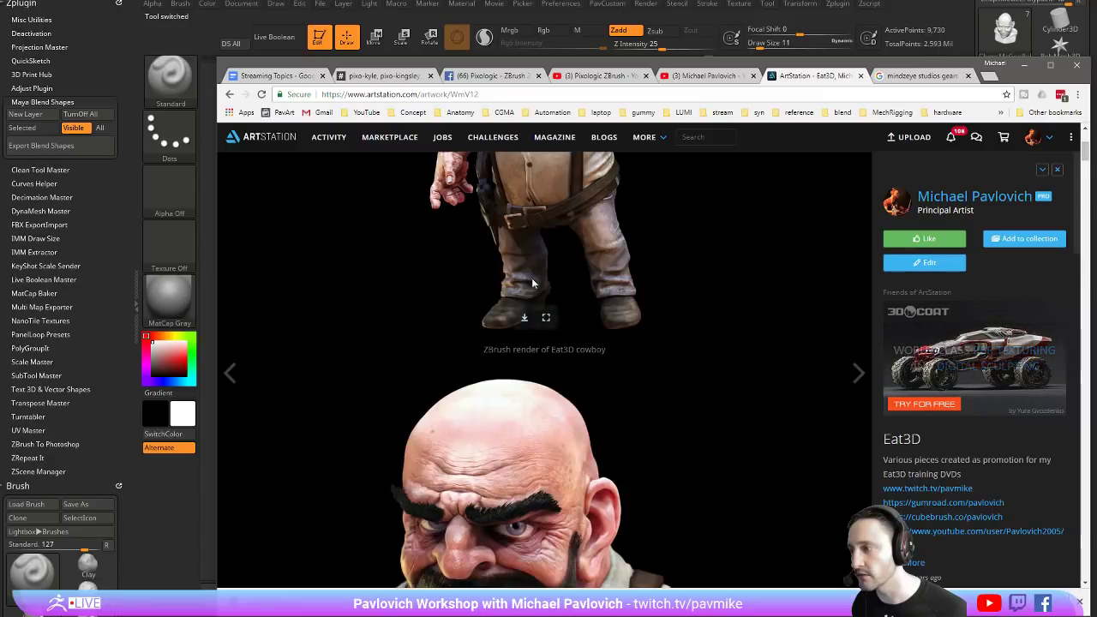
pyautogui.scroll(-3, 493, 386)
pyautogui.scroll(-4, 539, 383)
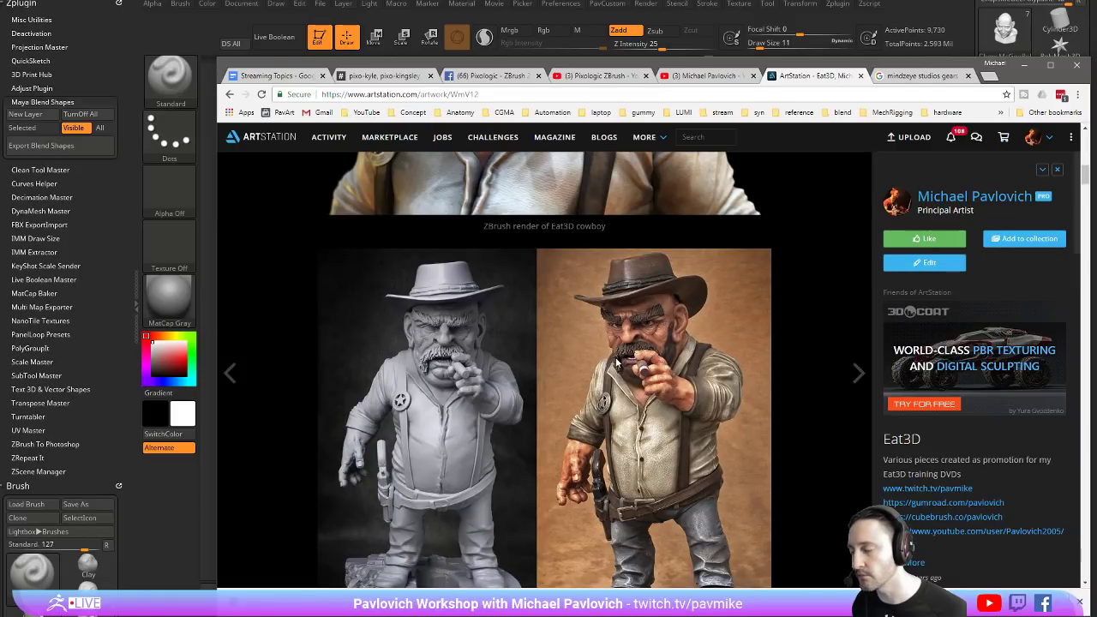
pyautogui.scroll(-5, 614, 368)
pyautogui.scroll(-5, 612, 369)
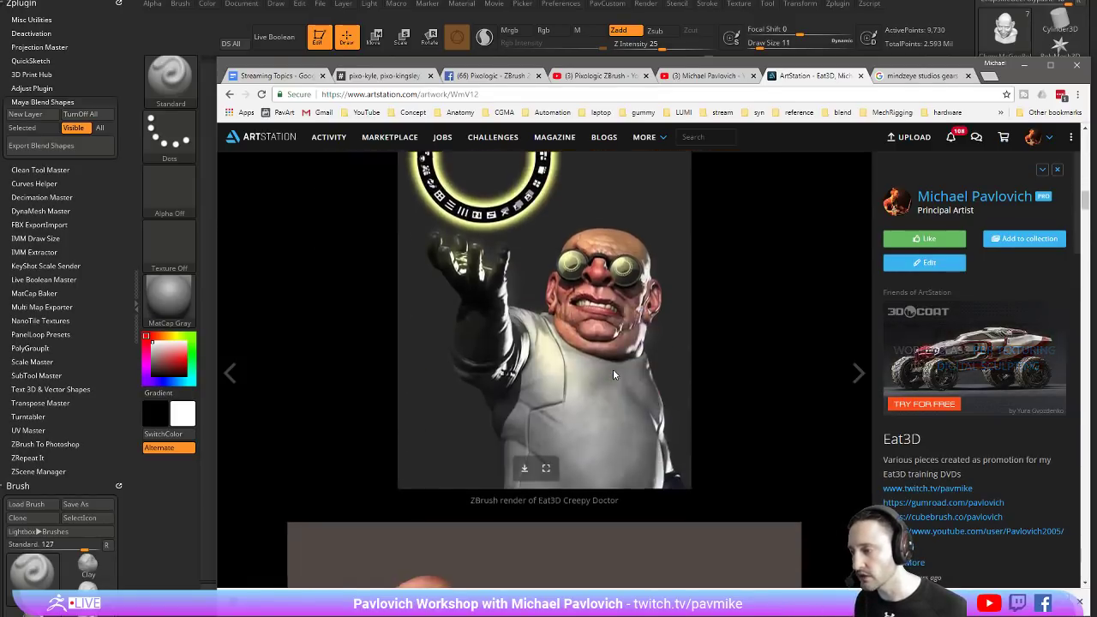
pyautogui.scroll(3, 619, 367)
pyautogui.scroll(2, 630, 335)
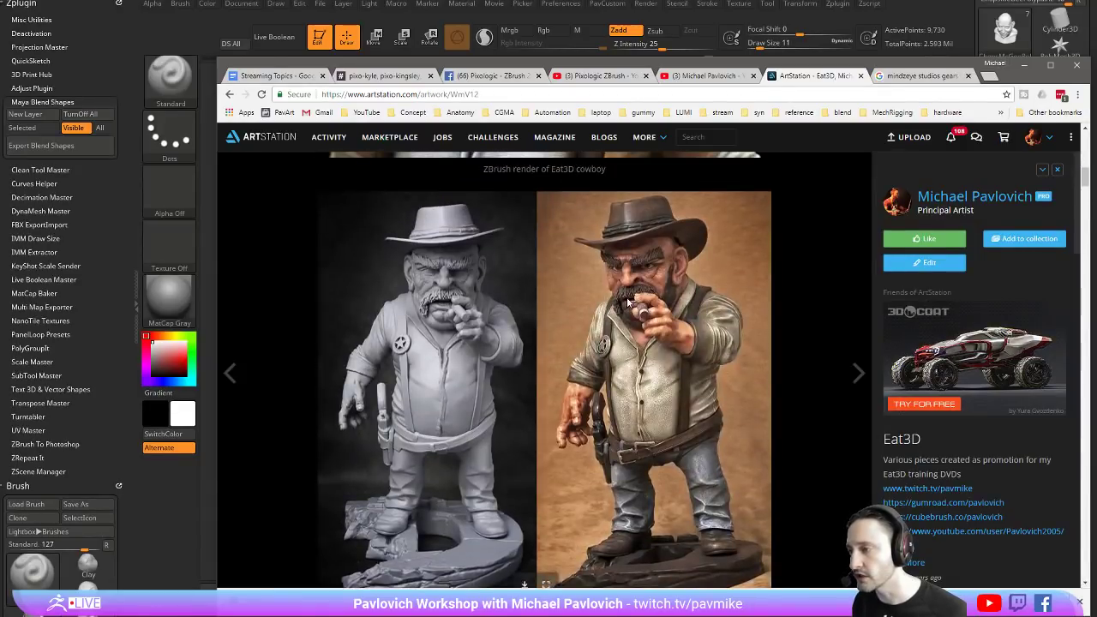
pyautogui.hotkey('alt', 'Tab')
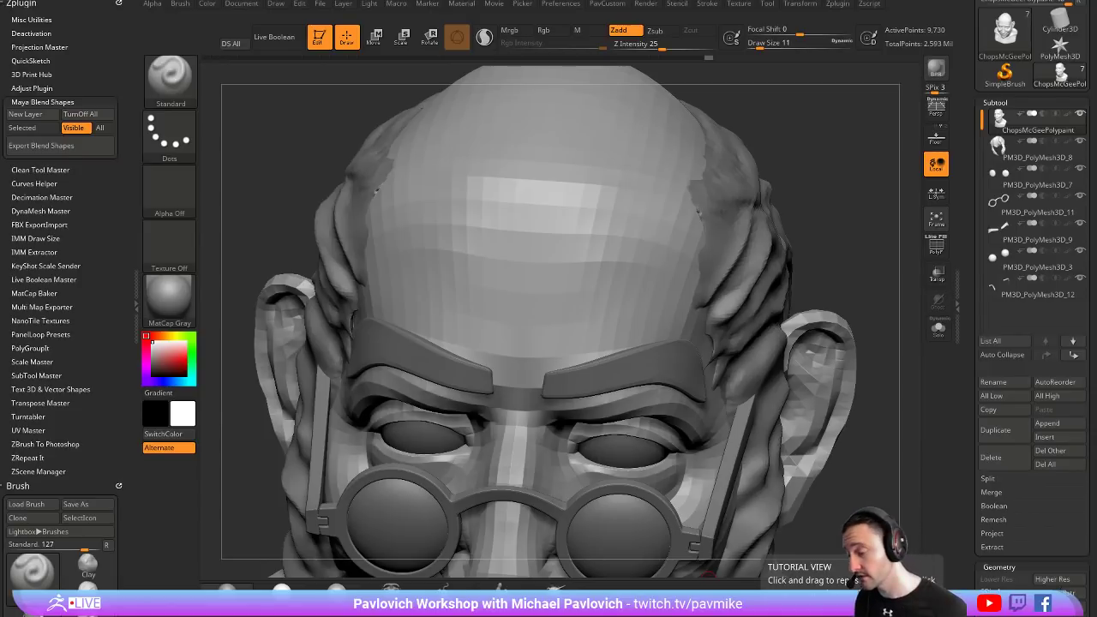
pyautogui.hotkey('alt', 'Tab')
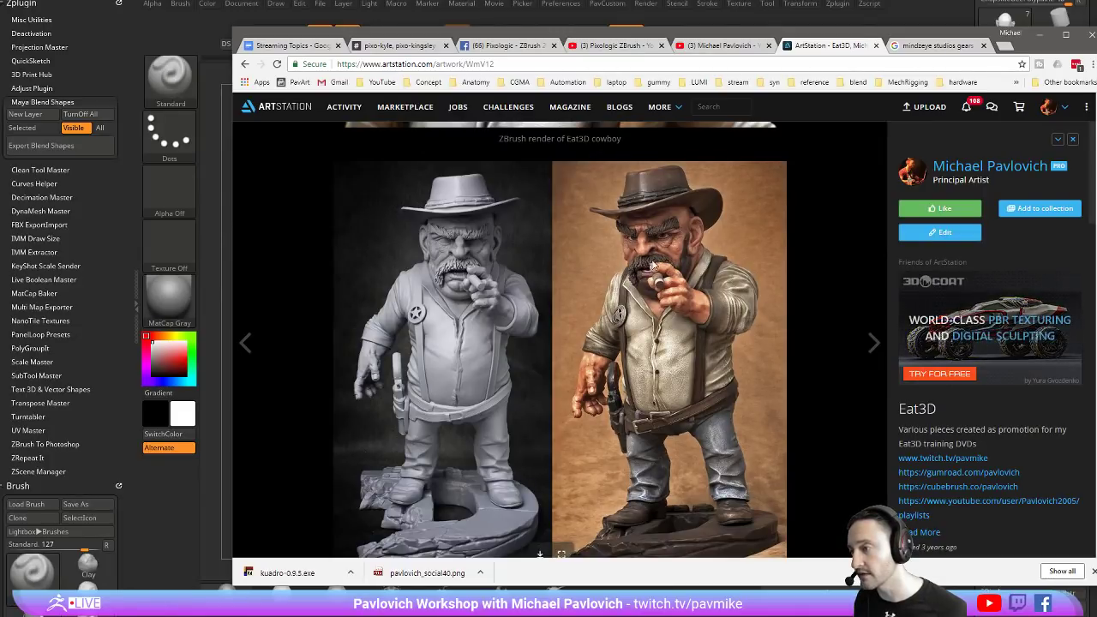
pyautogui.hotkey('alt', 'Tab')
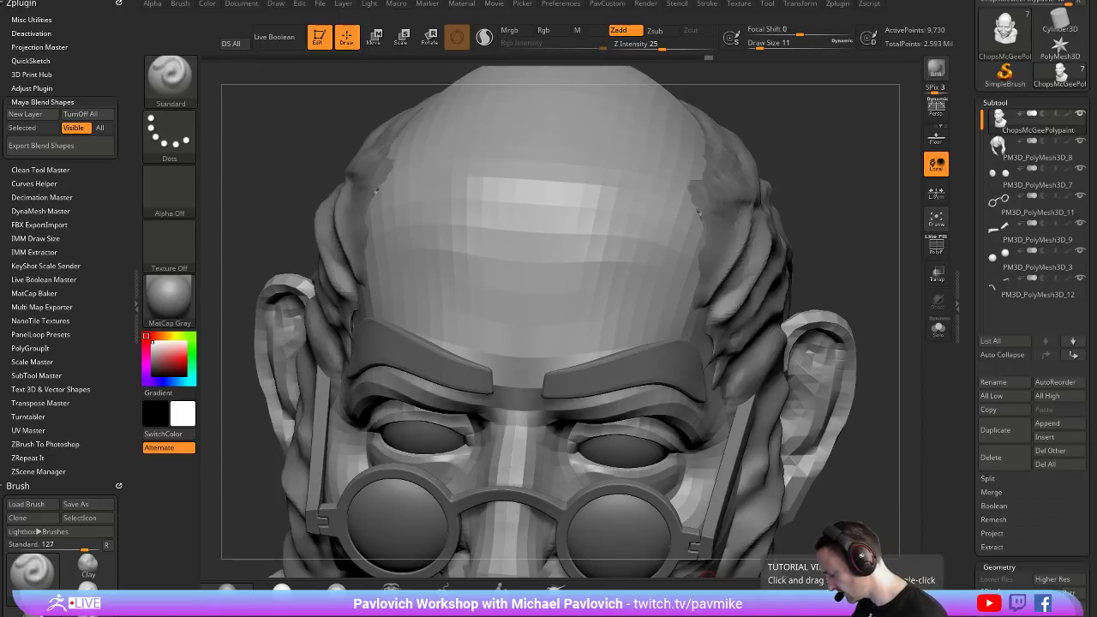
# Save the project with Ctrl+S and turn the old-man head slightly
pyautogui.hotkey('ctrl', 's')
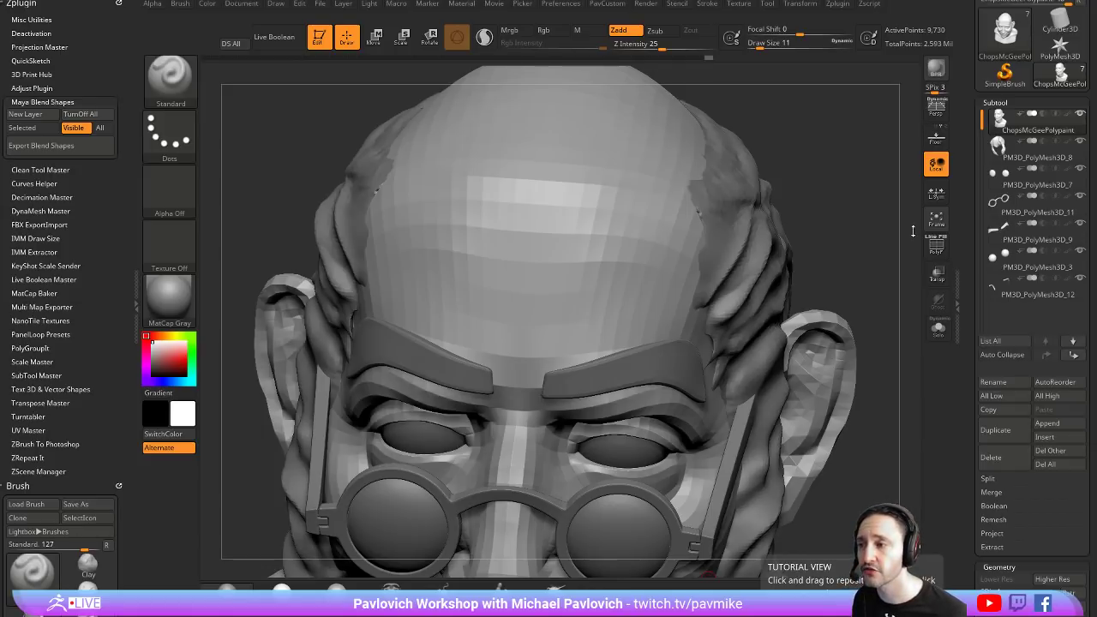
pyautogui.moveTo(877, 209)
pyautogui.mouseDown()
pyautogui.moveTo(790, 182)
pyautogui.moveTo(801, 163)
pyautogui.mouseUp()
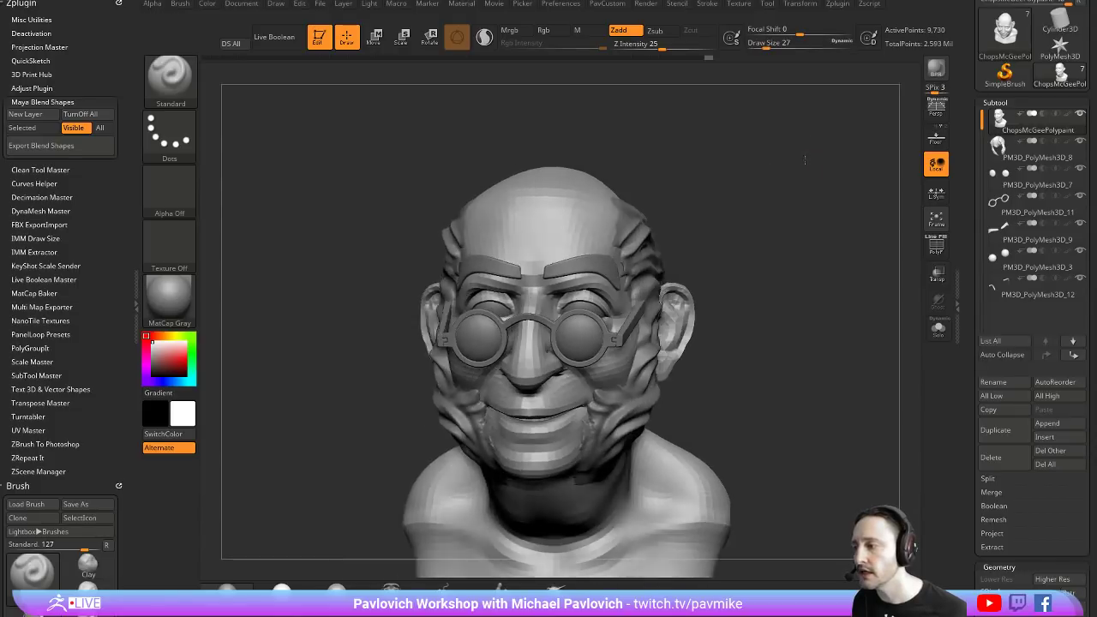
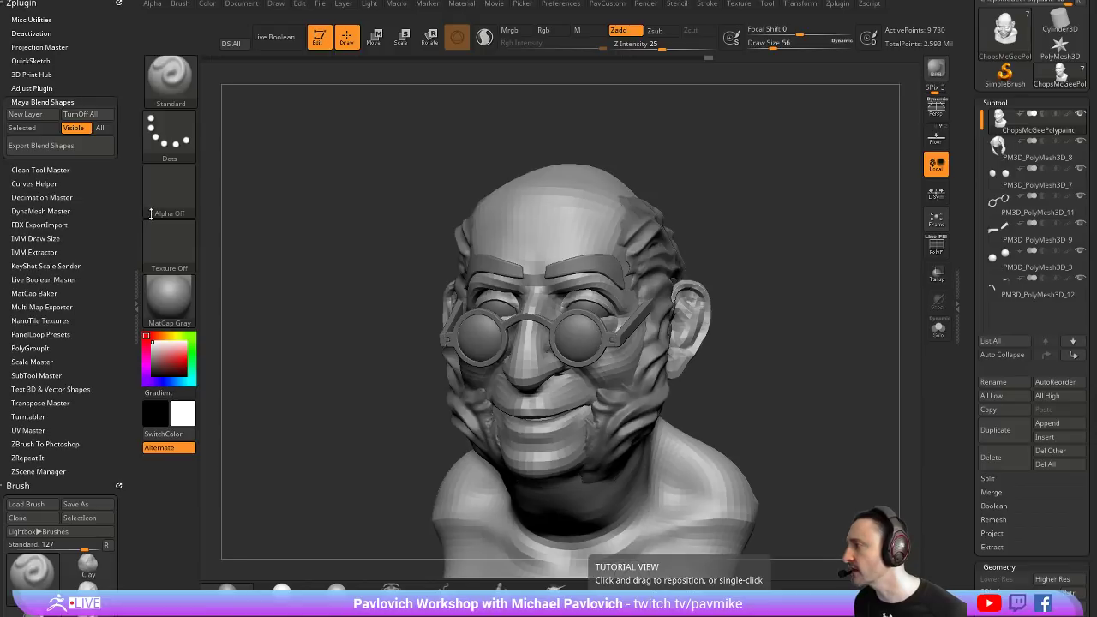
# Collapse Maya Blend Shapes, expand IMM Draw Size, and reduce the draw size from 56 to 49
pyautogui.click(53, 102)
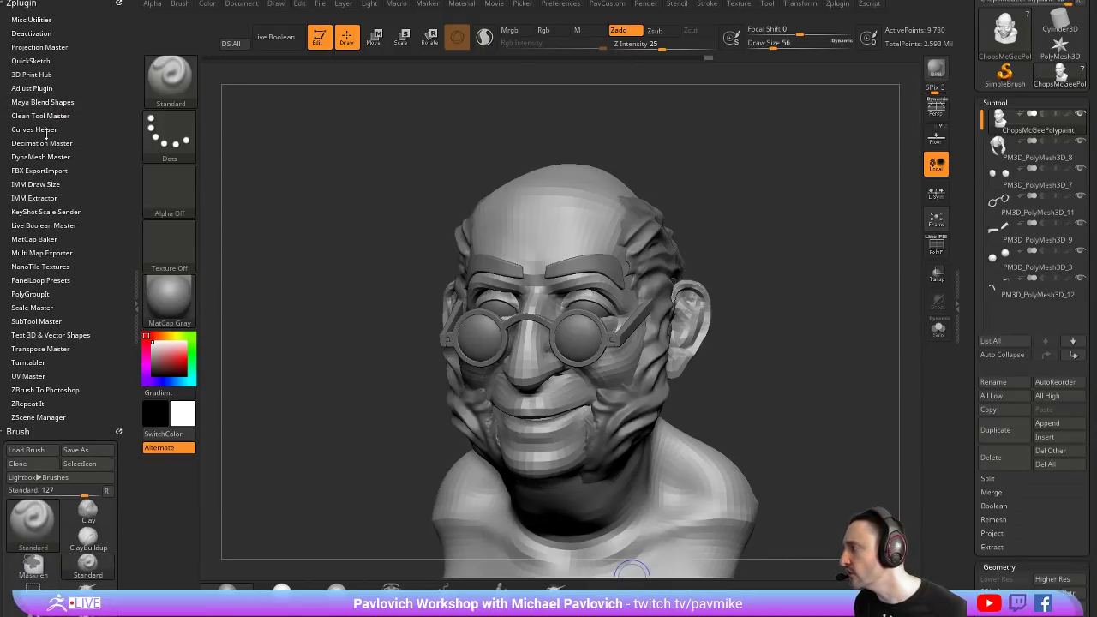
pyautogui.click(41, 184)
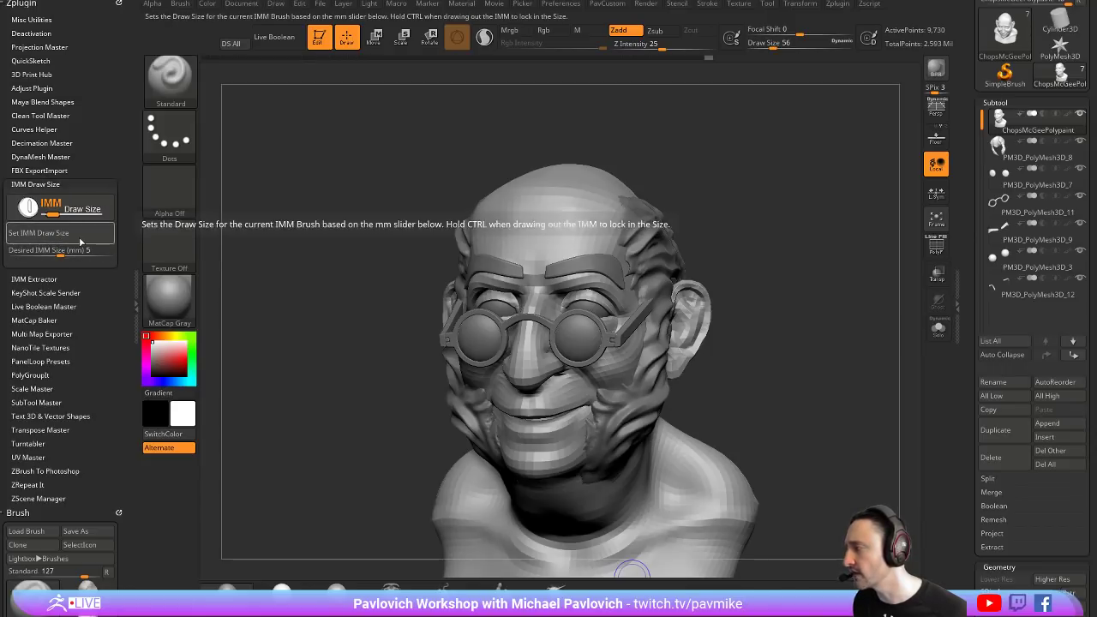
pyautogui.press('s')
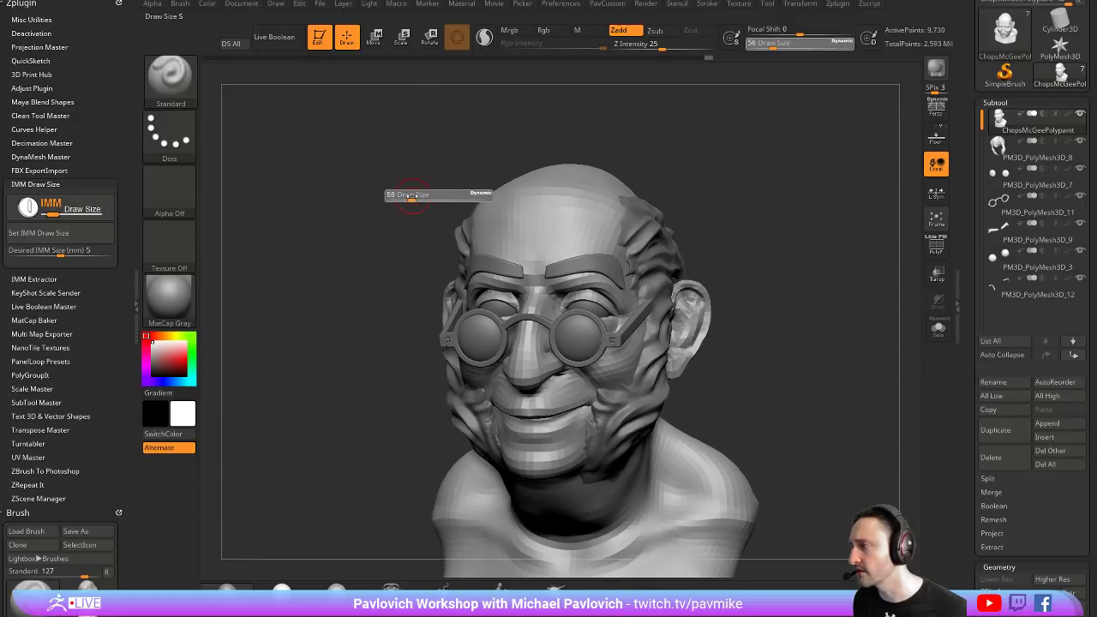
pyautogui.moveTo(411, 196); pyautogui.dragTo(403, 185)
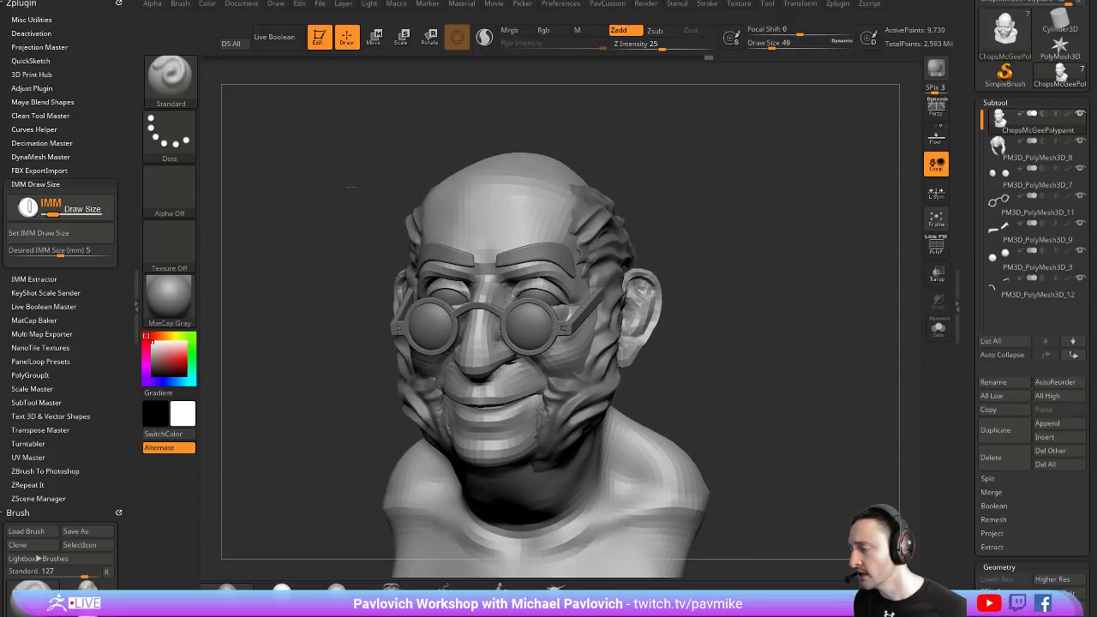
# Clear the head model from the canvas and set the draw size to 35
pyautogui.click(317, 40)
pyautogui.hotkey('ctrl', 'n')
pyautogui.press('s')
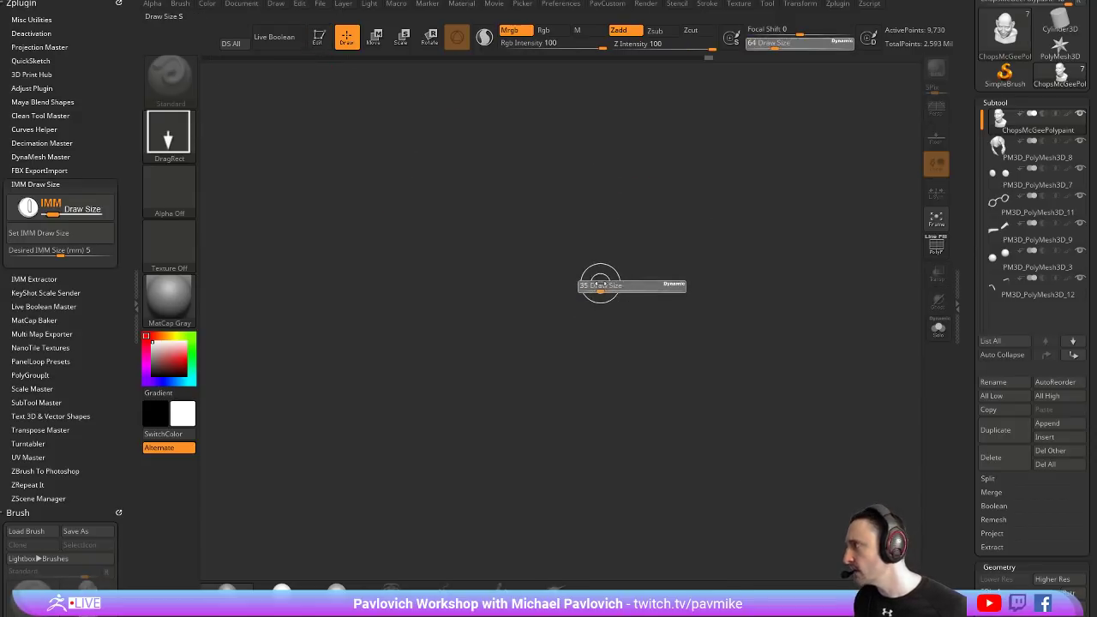
pyautogui.click(600, 284)
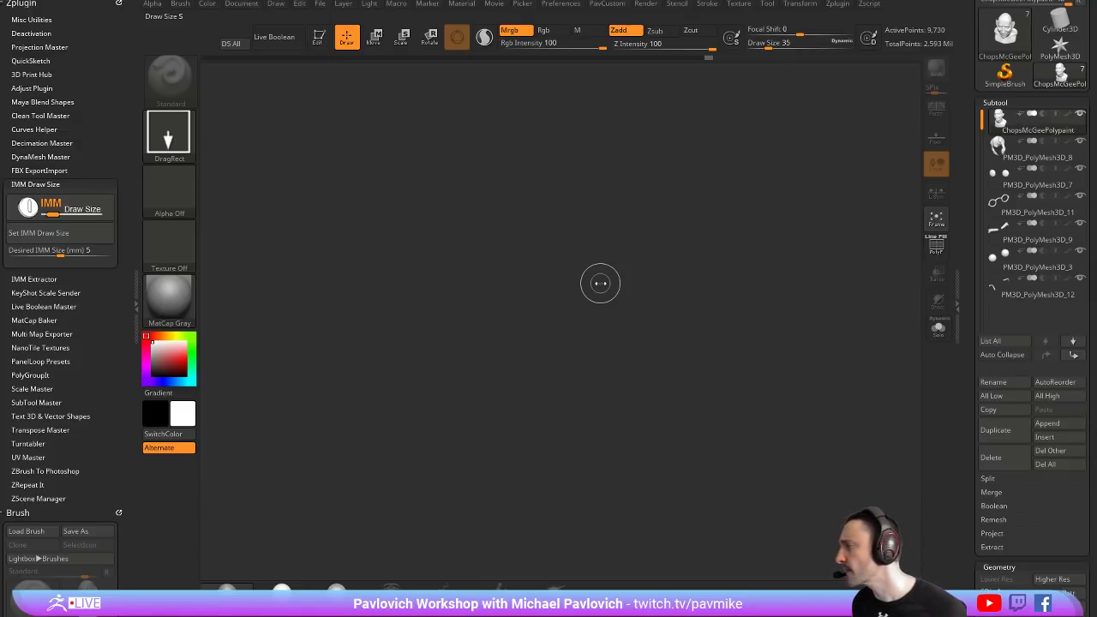
# Lower the draw size to 25 and show the Scale Master plugin's About page
pyautogui.press('s')
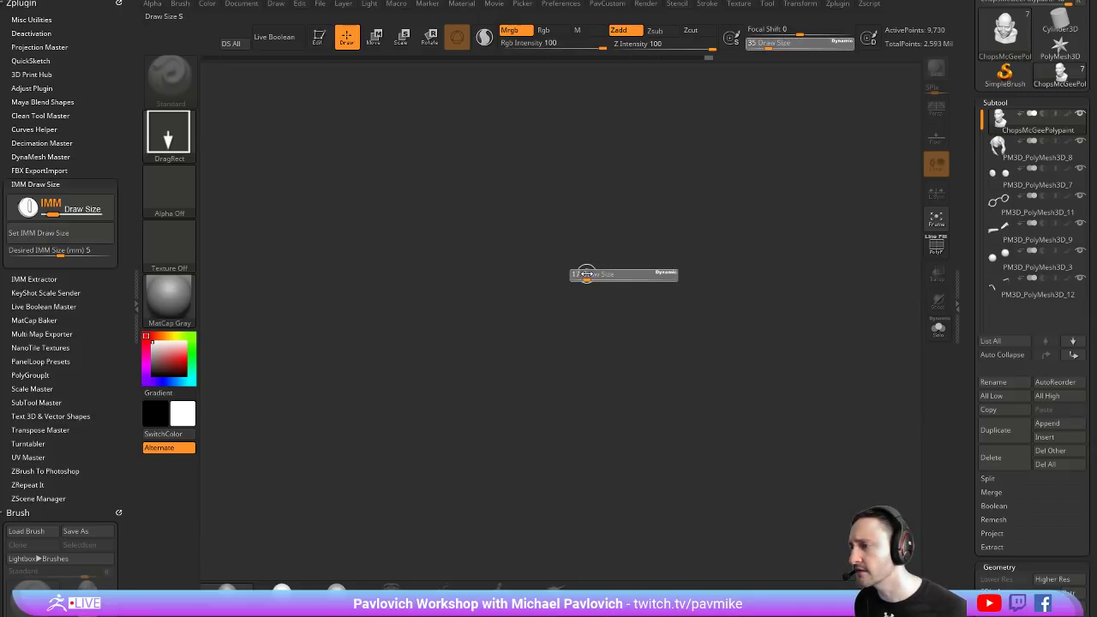
pyautogui.click(35, 184)
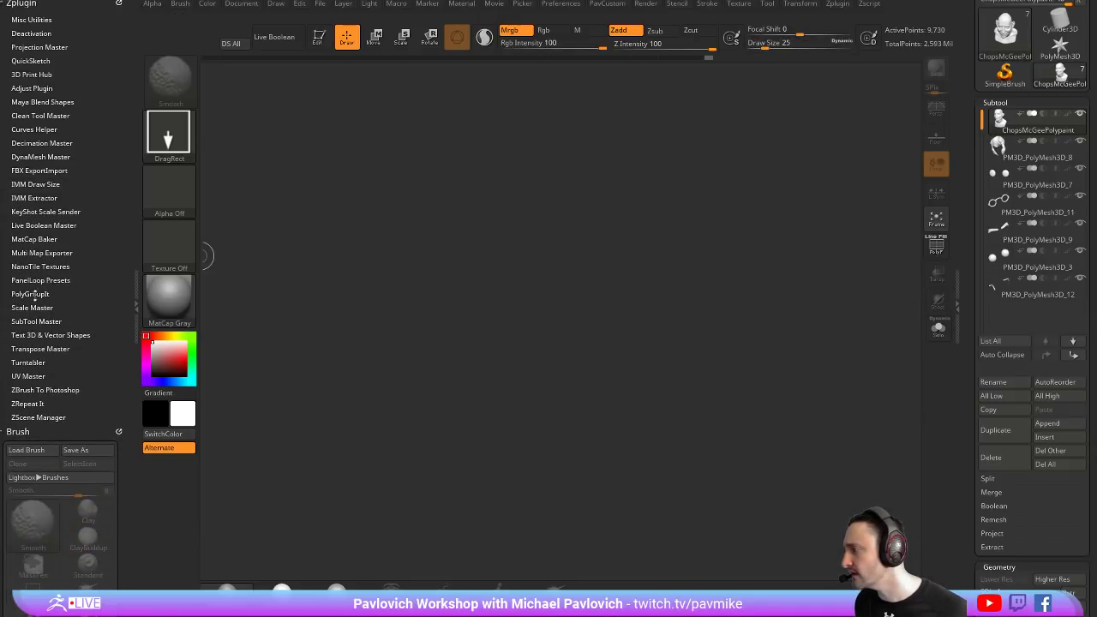
pyautogui.click(31, 307)
pyautogui.click(60, 328)
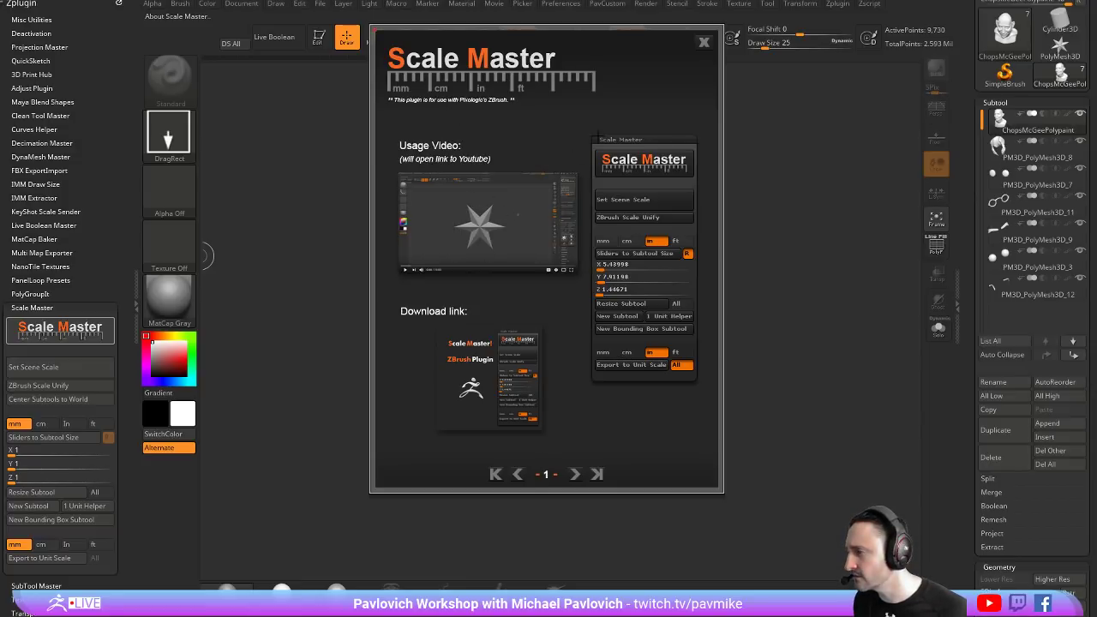
# Close the Scale Master About window and collapse the Tool palette's Layers section
pyautogui.click(703, 42)
pyautogui.moveTo(960, 261); pyautogui.dragTo(990, 115)
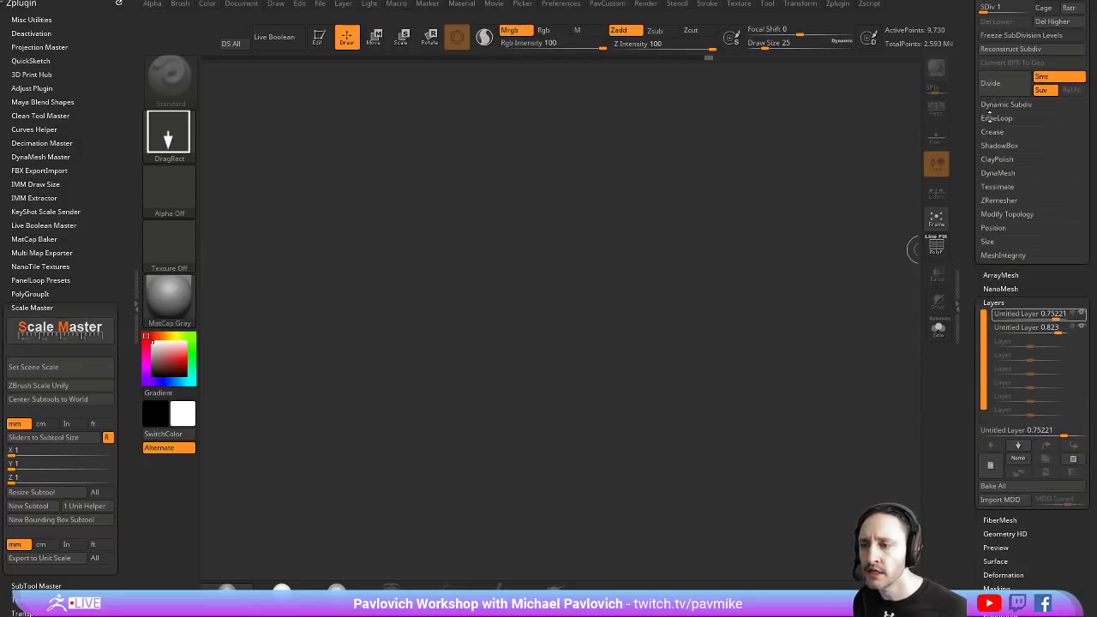
pyautogui.moveTo(993, 291)
pyautogui.mouseDown()
pyautogui.moveTo(996, 155)
pyautogui.moveTo(971, 136)
pyautogui.mouseUp()
pyautogui.click(994, 166)
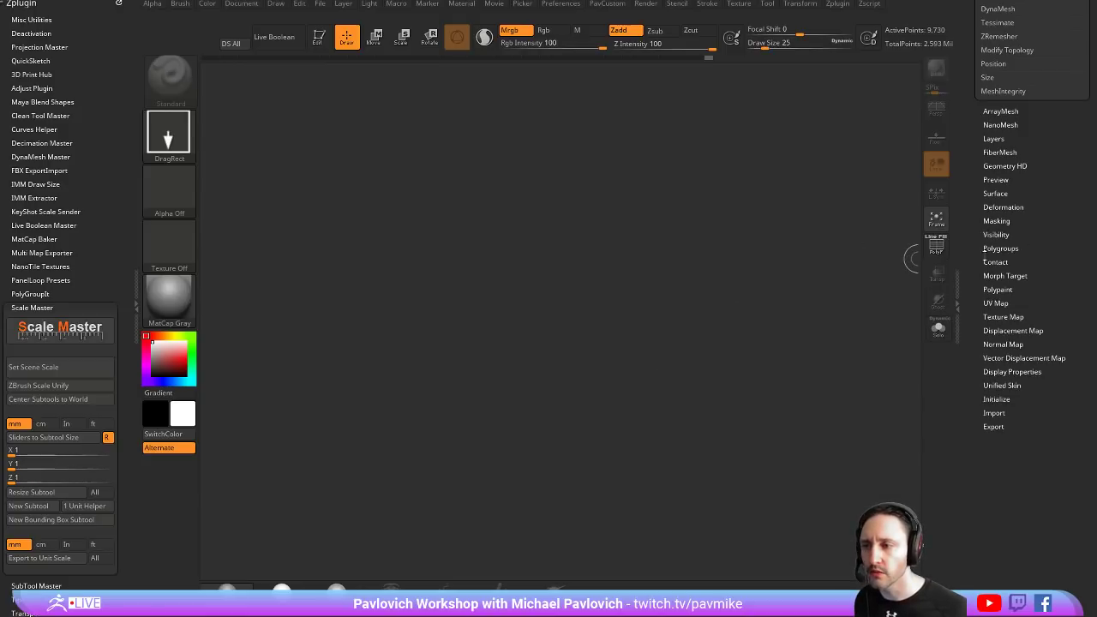
pyautogui.press('shift')
pyautogui.scroll(3, 979, 153)
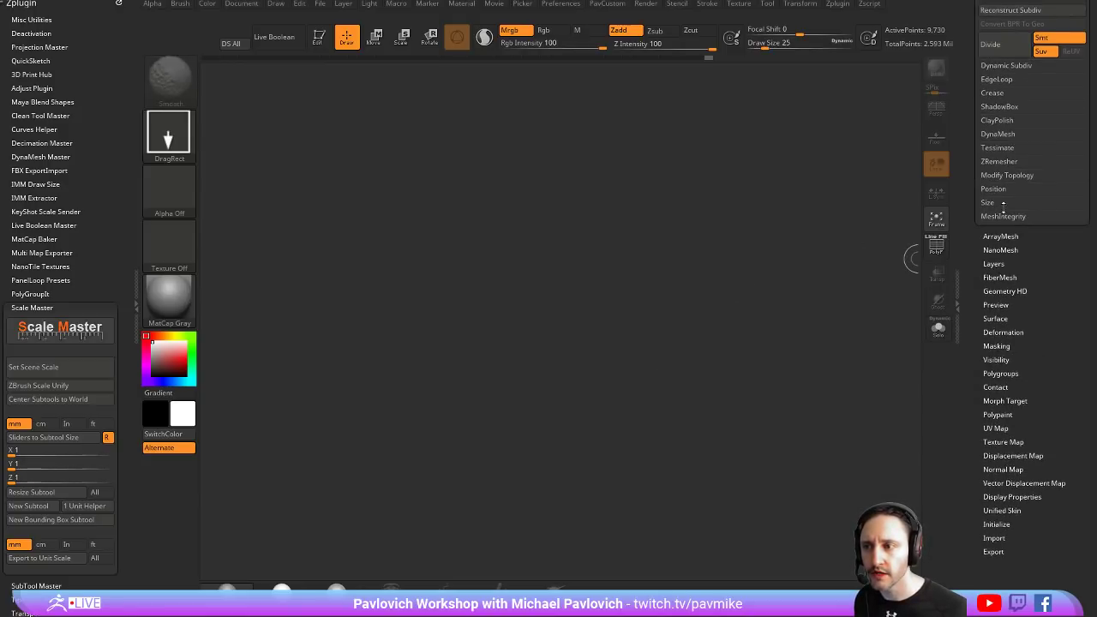
# Expand Geometry > Size and inspect the XYZ Size value of 3.09112
pyautogui.click(987, 202)
pyautogui.scroll(5, 986, 257)
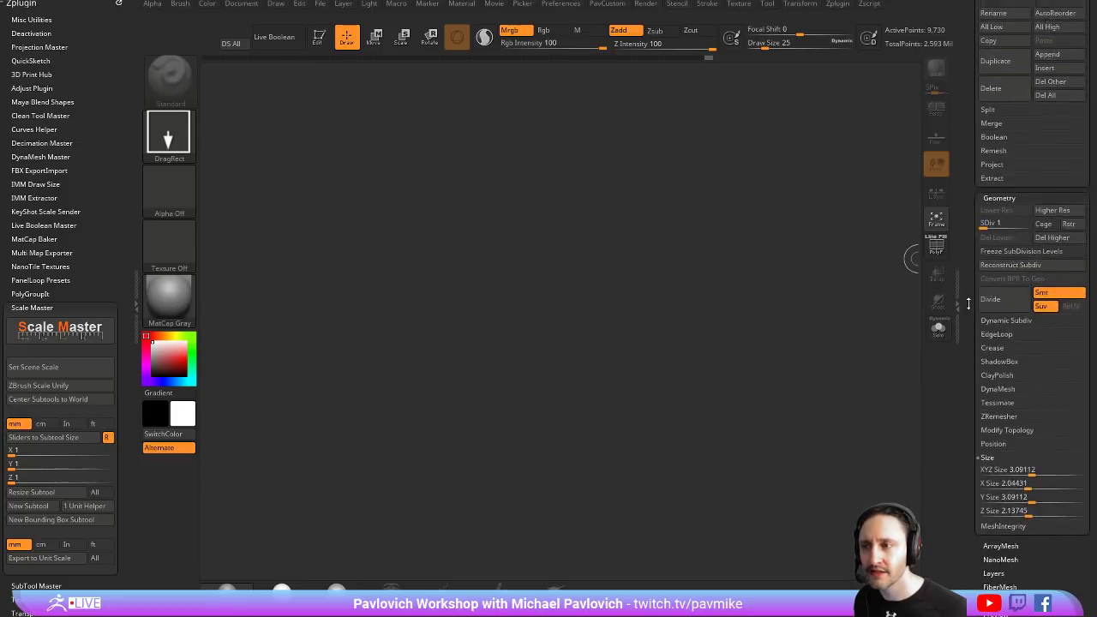
pyautogui.scroll(5, 976, 360)
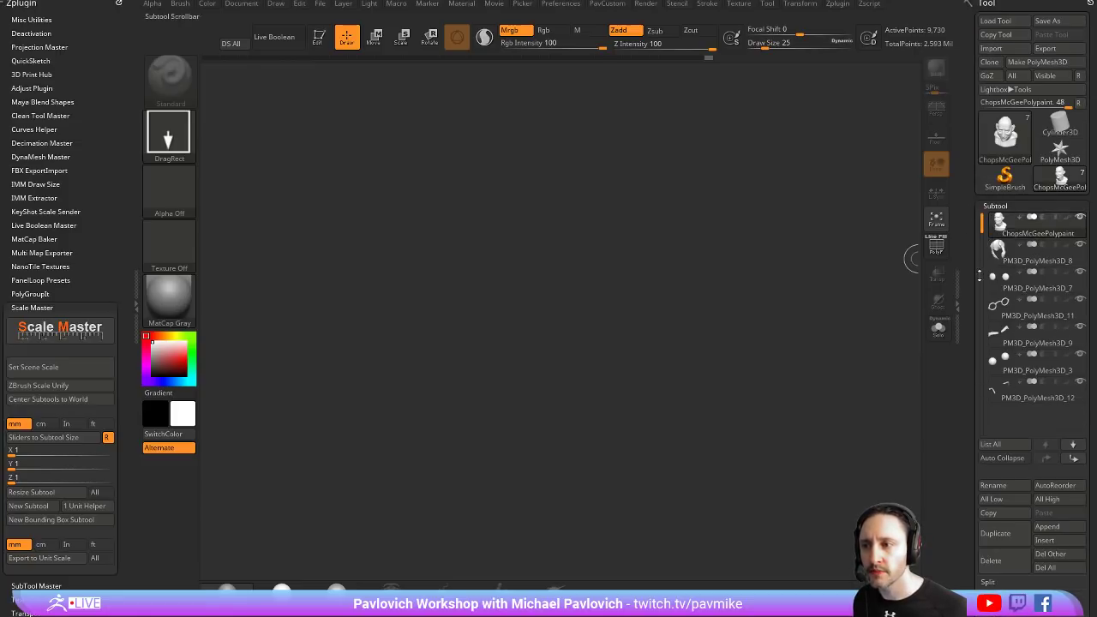
pyautogui.scroll(-5, 976, 257)
pyautogui.scroll(-5, 955, 171)
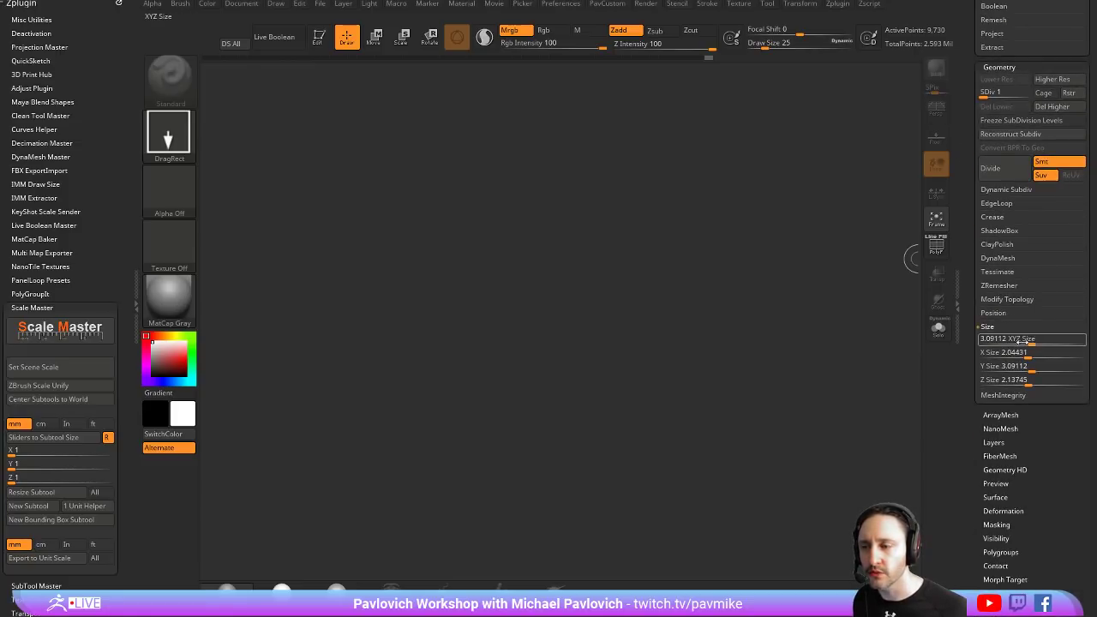
pyautogui.click(1001, 338)
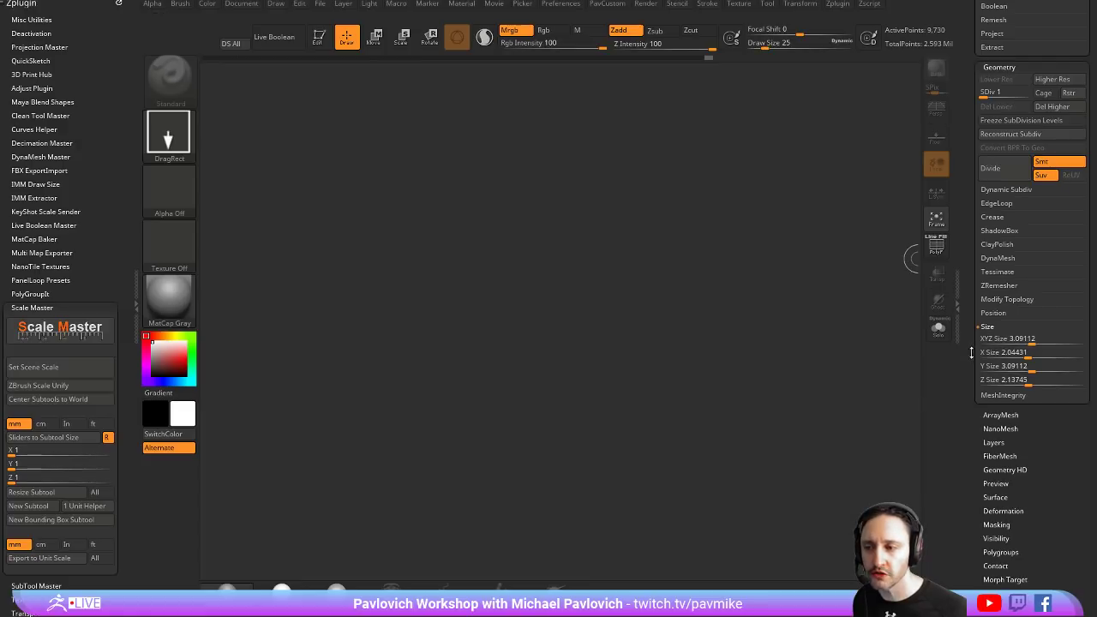
pyautogui.scroll(-5, 977, 359)
# Expand Tool > Export and check that the export Scale is 1
pyautogui.click(991, 389)
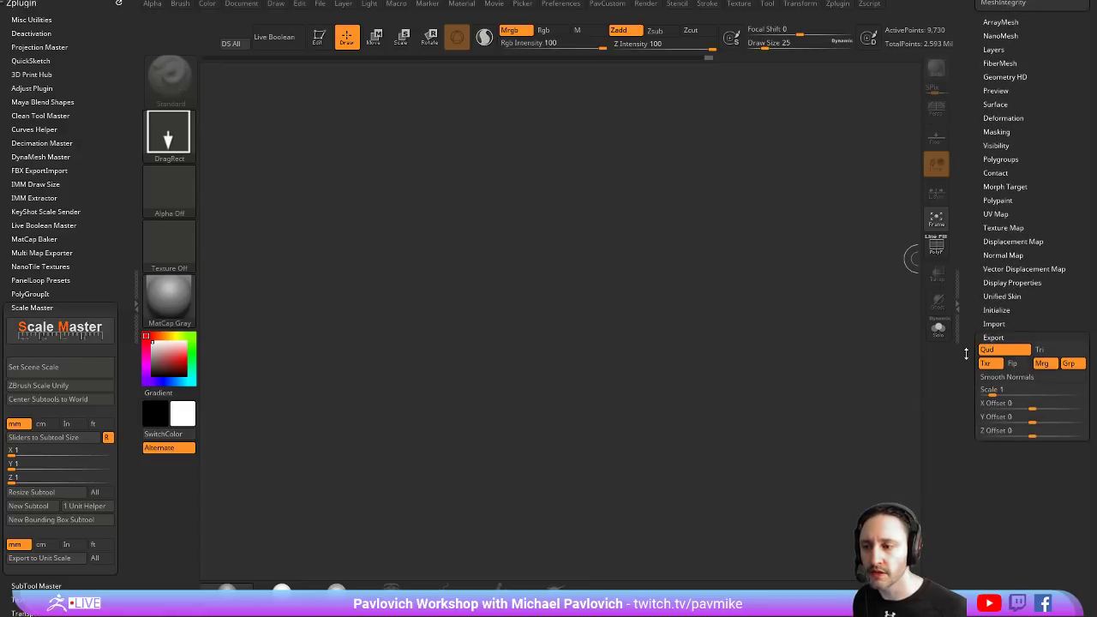
pyautogui.scroll(-3, 993, 394)
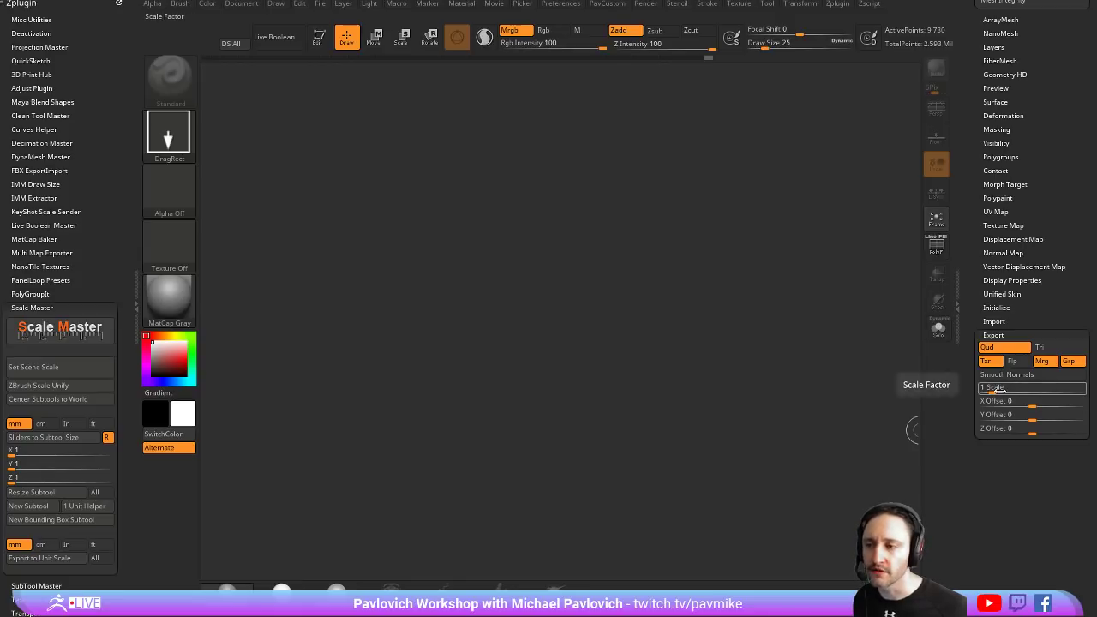
pyautogui.scroll(1, 985, 412)
pyautogui.scroll(5, 976, 437)
pyautogui.scroll(-2, 974, 446)
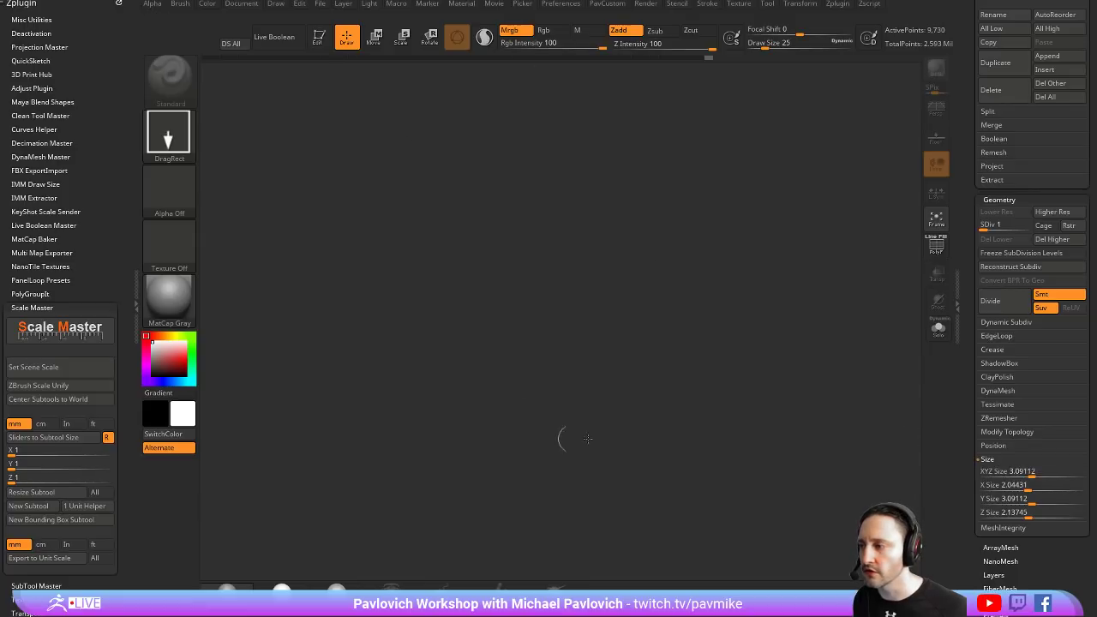
pyautogui.scroll(-3, 959, 434)
pyautogui.scroll(-5, 985, 386)
pyautogui.scroll(-2, 1028, 360)
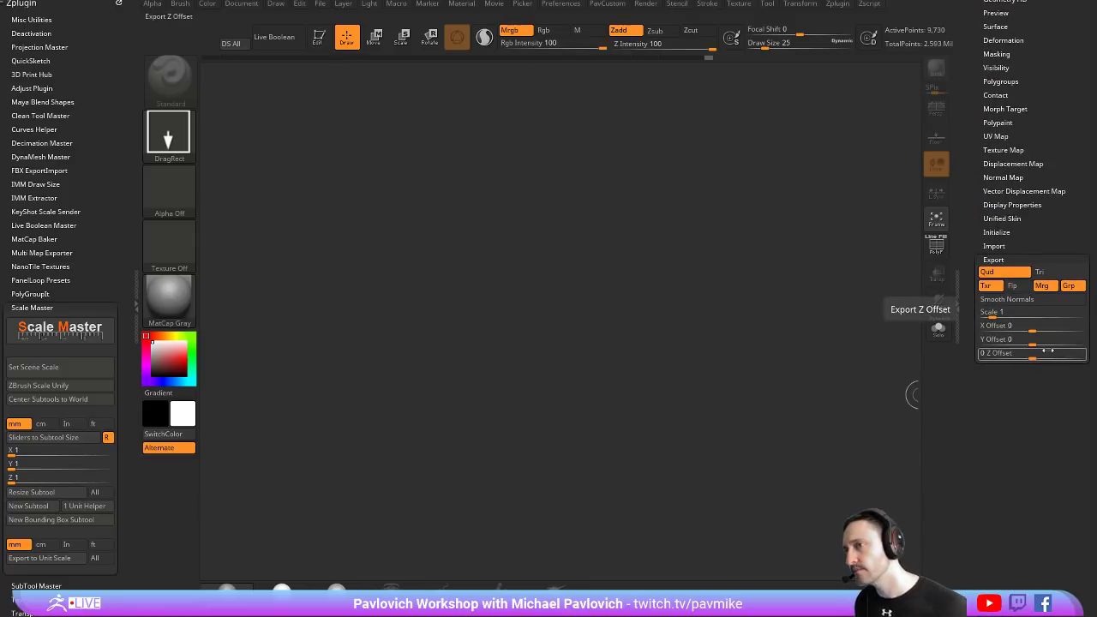
pyautogui.scroll(1, 1038, 377)
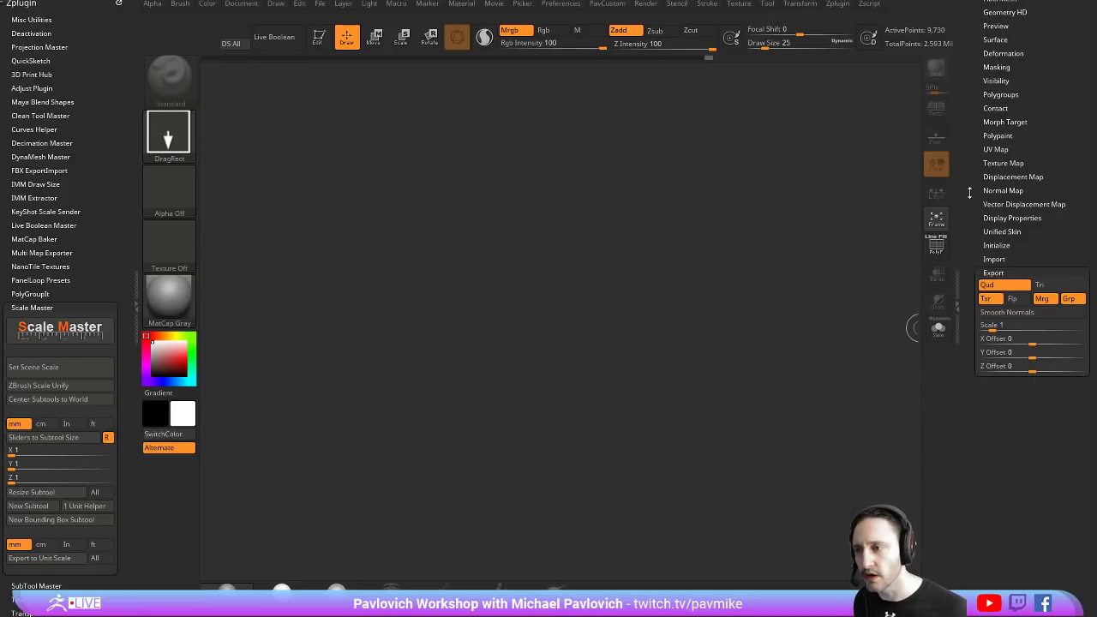
pyautogui.scroll(10, 995, 421)
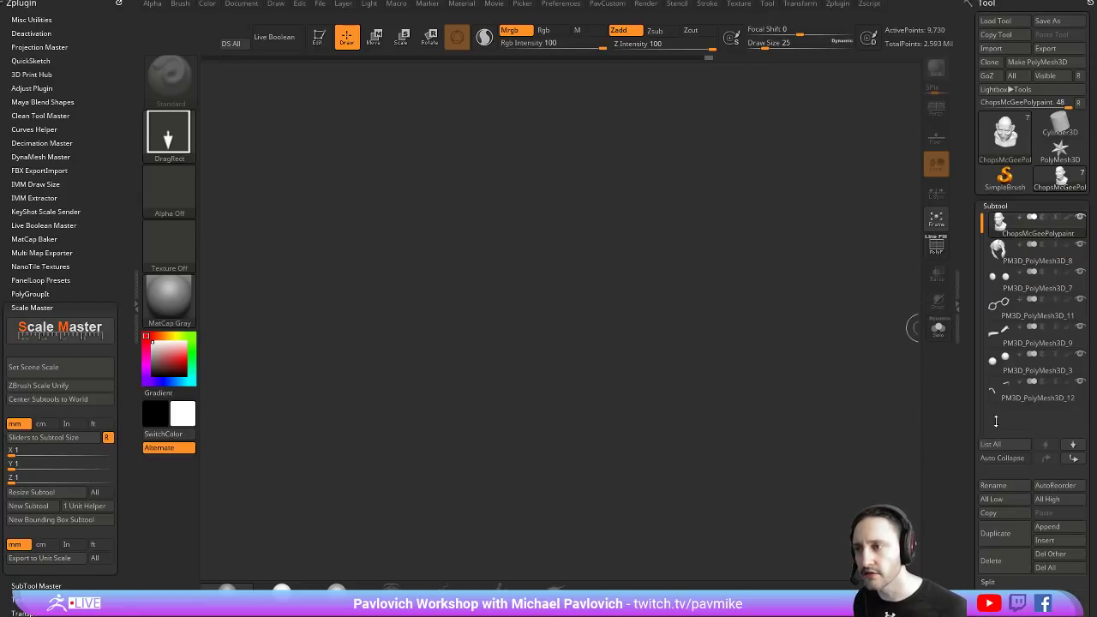
# Import test.stl from the Desktop through 3D Print Hub, cancelling the topology prompt and retrying
pyautogui.click(44, 75)
pyautogui.click(38, 141)
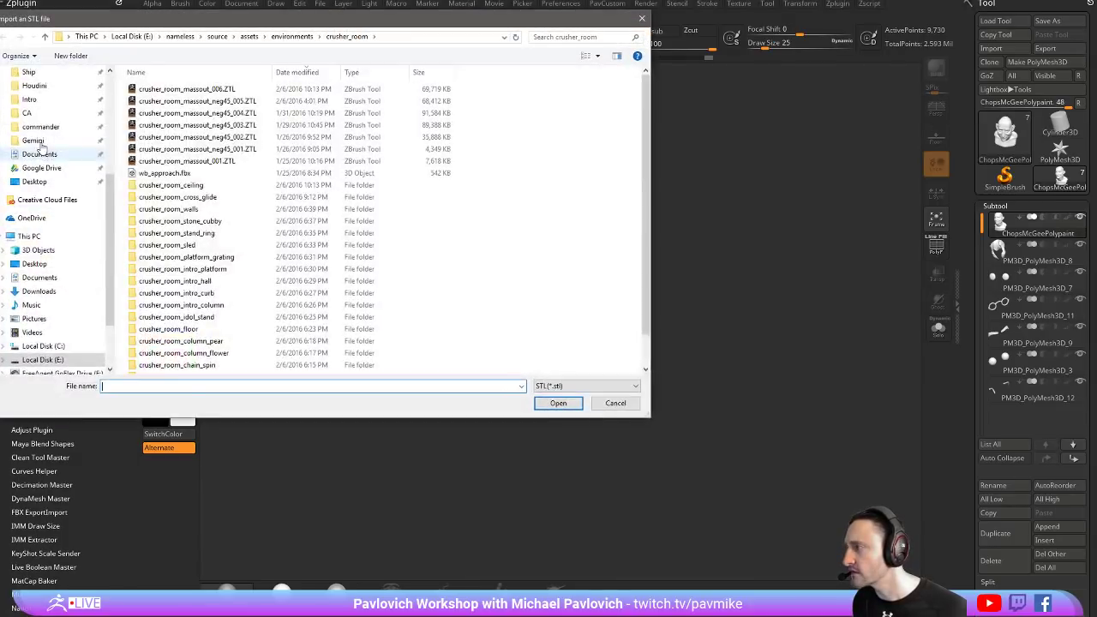
pyautogui.click(36, 182)
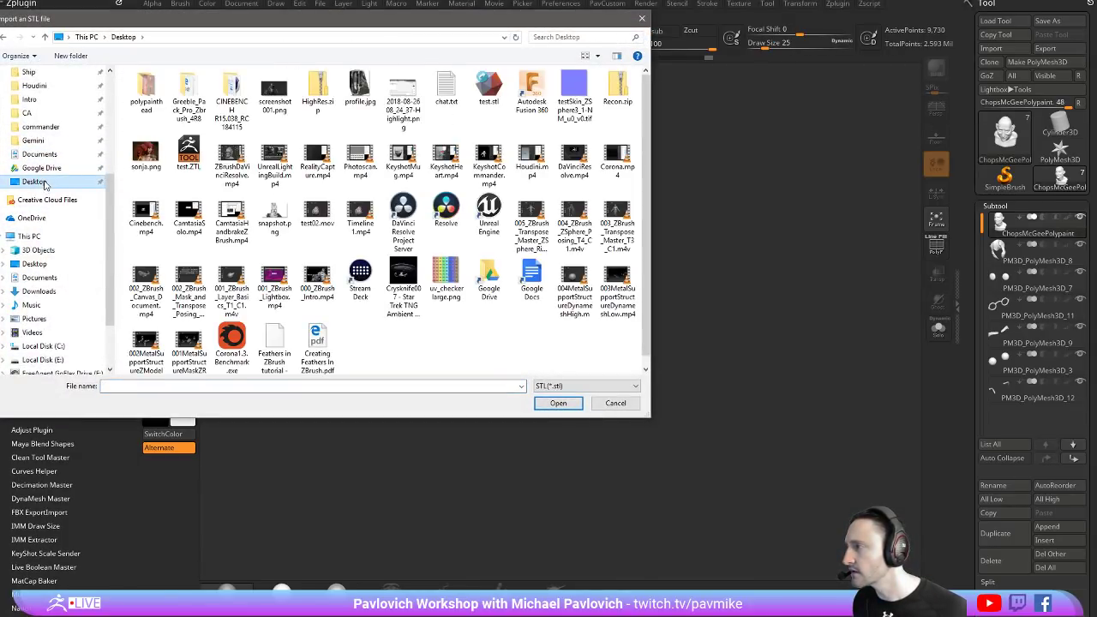
pyautogui.doubleClick(488, 86)
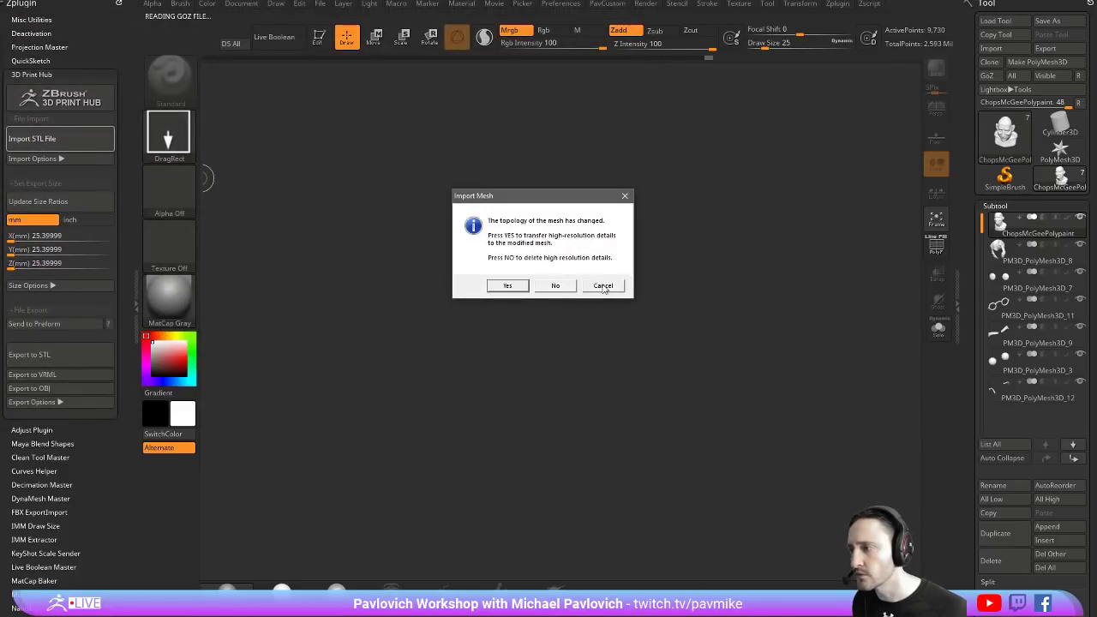
pyautogui.click(604, 287)
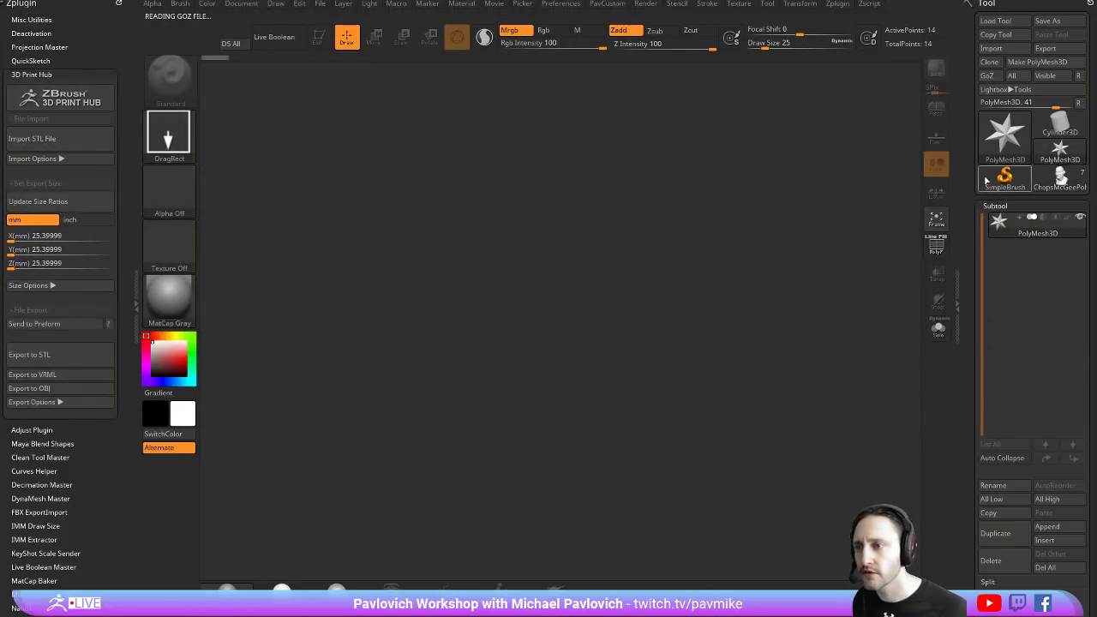
pyautogui.click(35, 138)
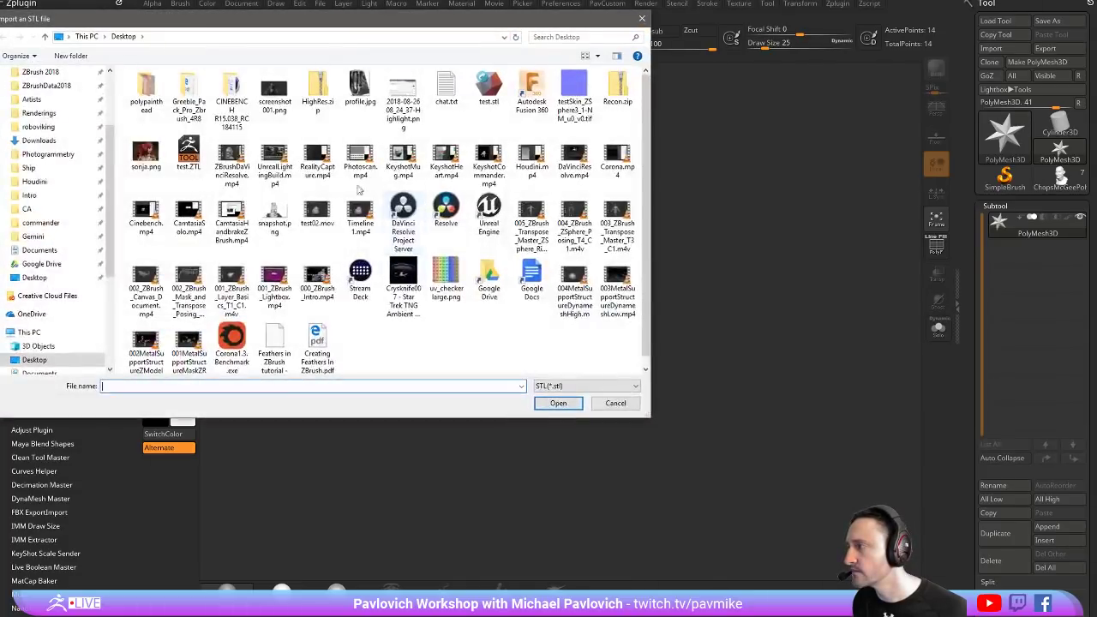
pyautogui.doubleClick(489, 86)
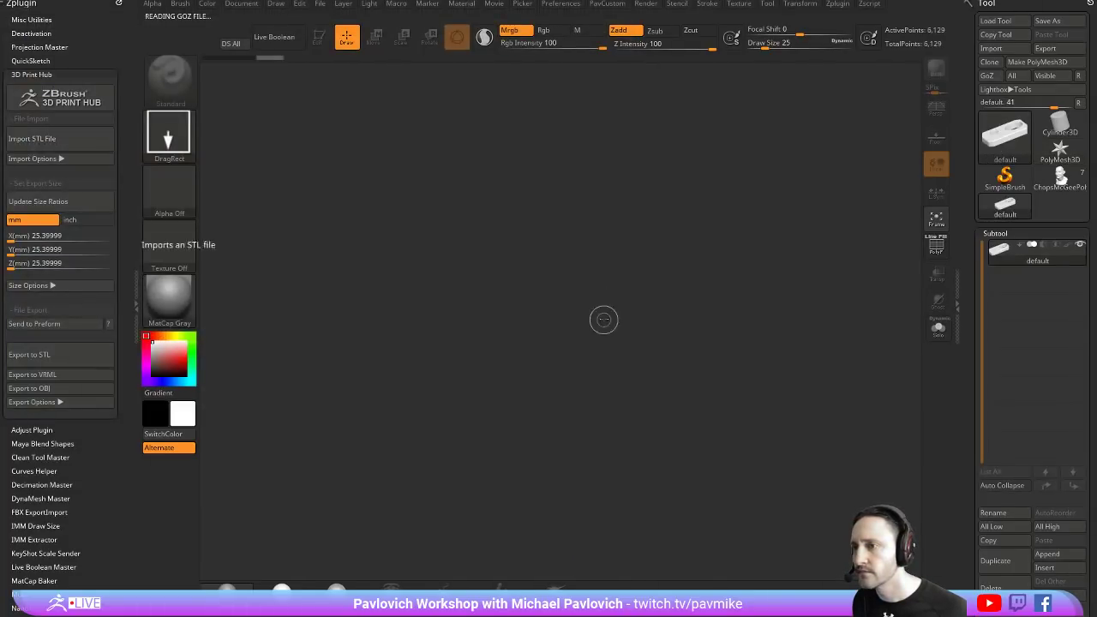
# Put the imported plate in Edit mode, rotate it, and expand the Import and Export subpalettes
pyautogui.click(320, 41)
pyautogui.moveTo(614, 291); pyautogui.dragTo(613, 357)
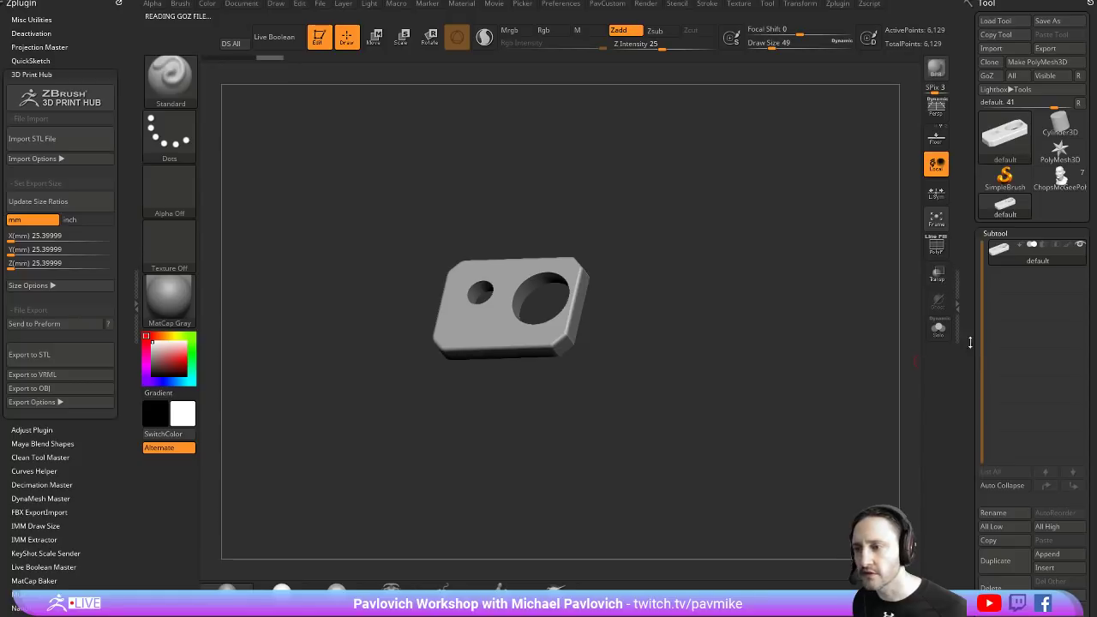
pyautogui.moveTo(970, 342); pyautogui.dragTo(974, 139)
pyautogui.scroll(5, 984, 86)
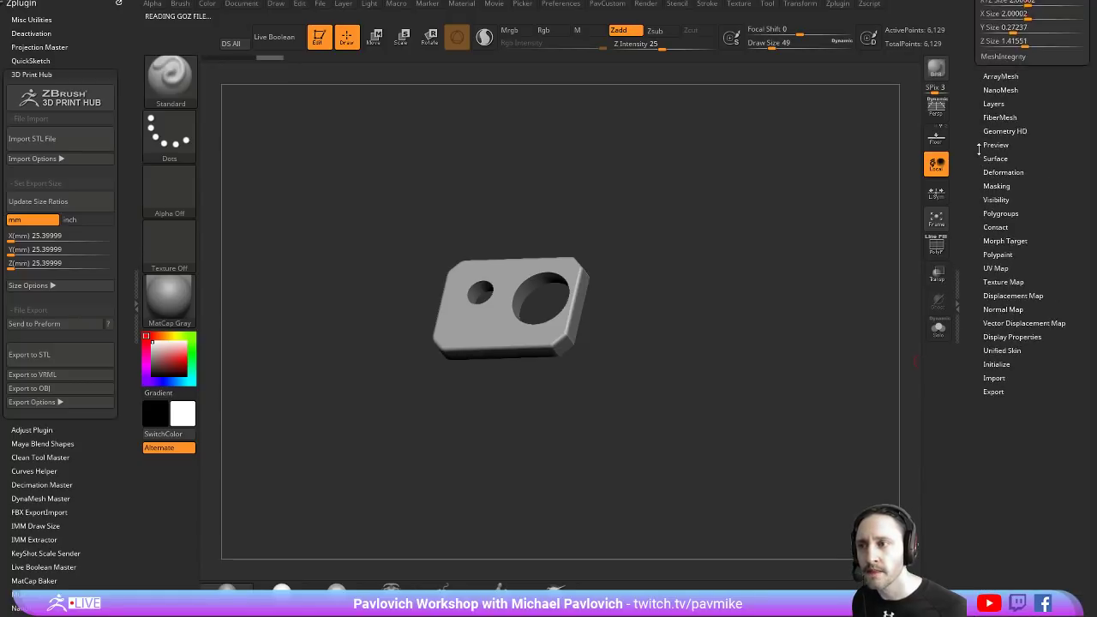
pyautogui.scroll(3, 969, 101)
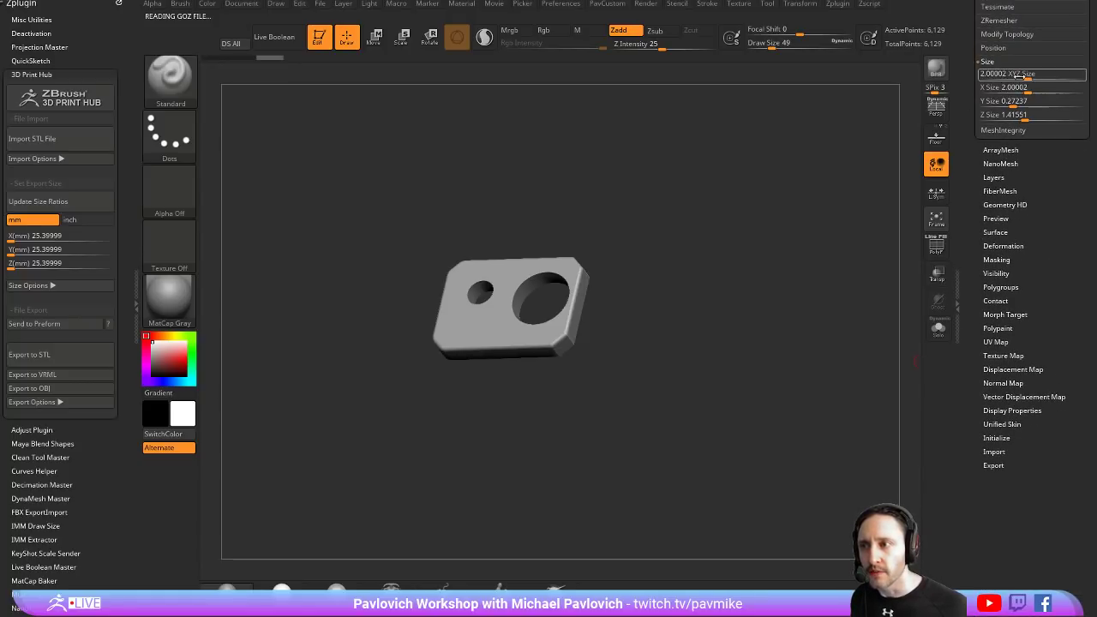
pyautogui.keyDown('shift'); pyautogui.click(994, 452); pyautogui.keyUp('shift')
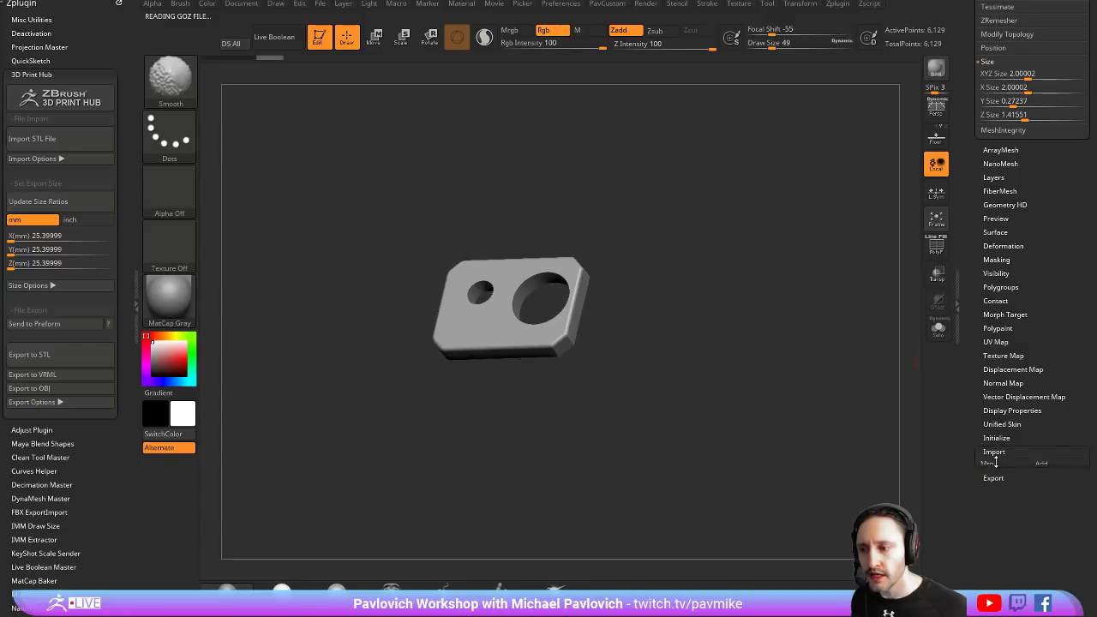
pyautogui.click(993, 484)
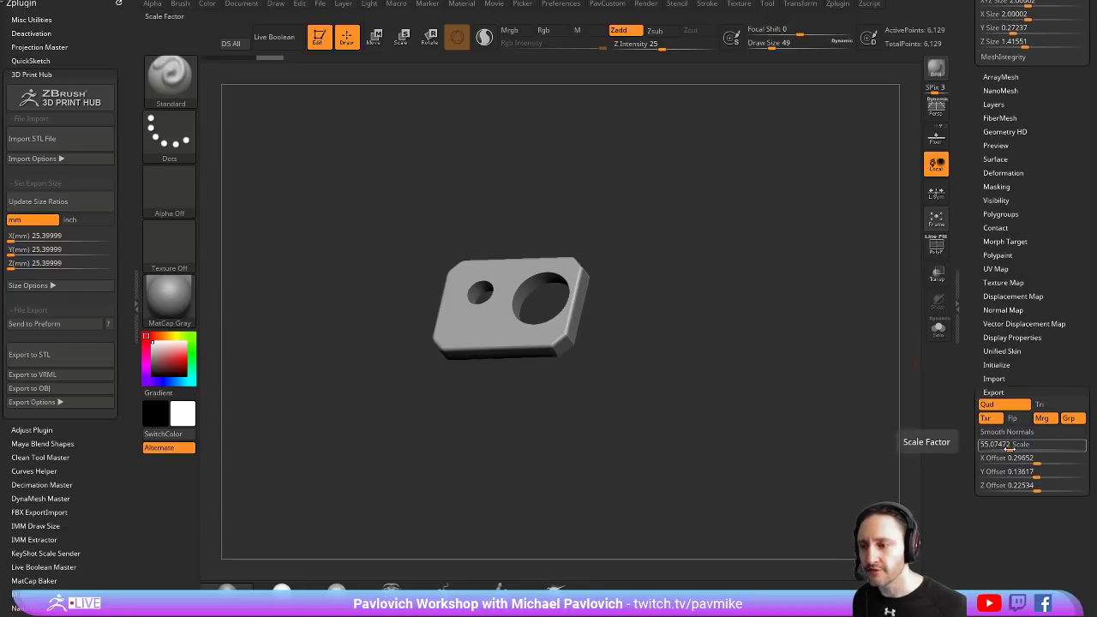
pyautogui.scroll(3, 1008, 447)
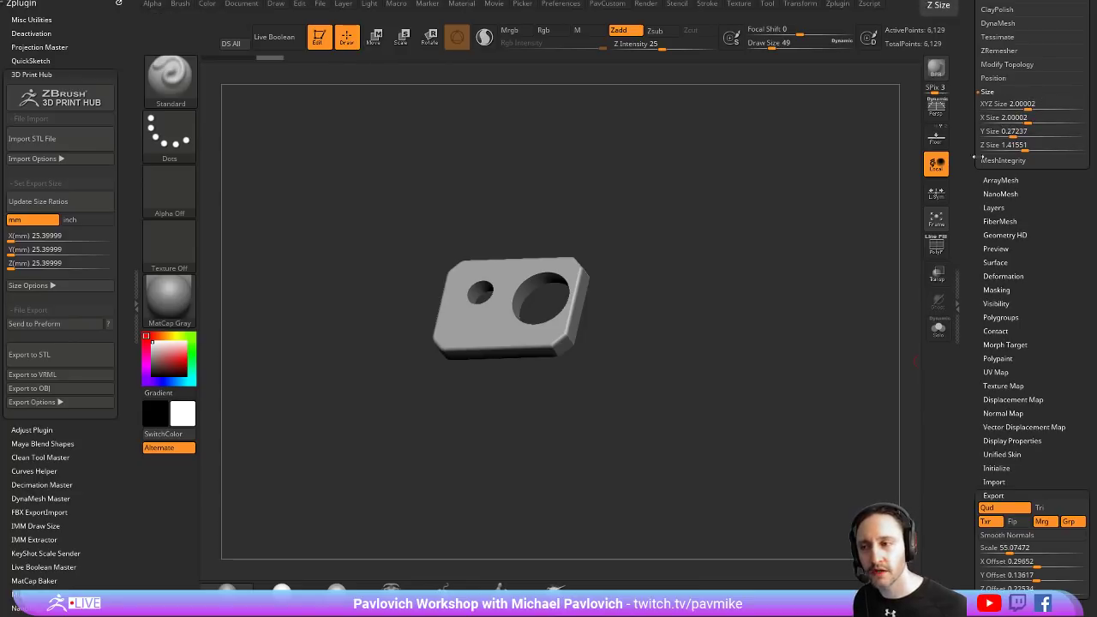
# Toggle PolyF while framing and rotating the plate, then check the export scale of 55.07472
pyautogui.click(936, 248)
pyautogui.press('f')
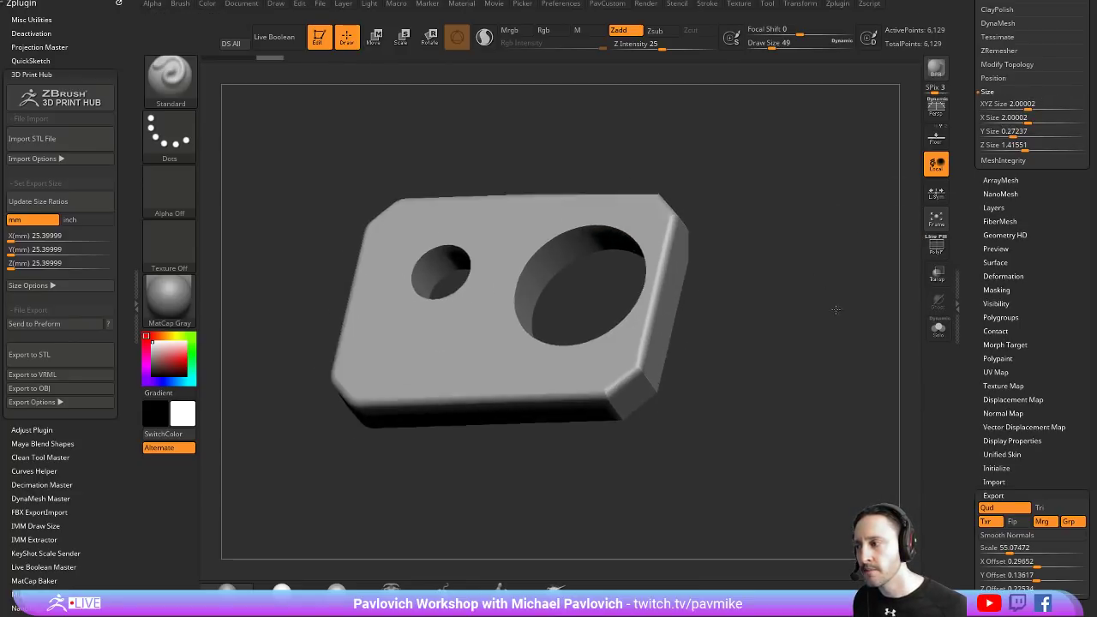
pyautogui.moveTo(895, 257)
pyautogui.mouseDown()
pyautogui.moveTo(840, 218)
pyautogui.moveTo(893, 242)
pyautogui.moveTo(807, 84)
pyautogui.moveTo(848, 229)
pyautogui.moveTo(836, 254)
pyautogui.moveTo(717, 319)
pyautogui.mouseUp()
pyautogui.click(936, 247)
pyautogui.moveTo(750, 221); pyautogui.dragTo(889, 350)
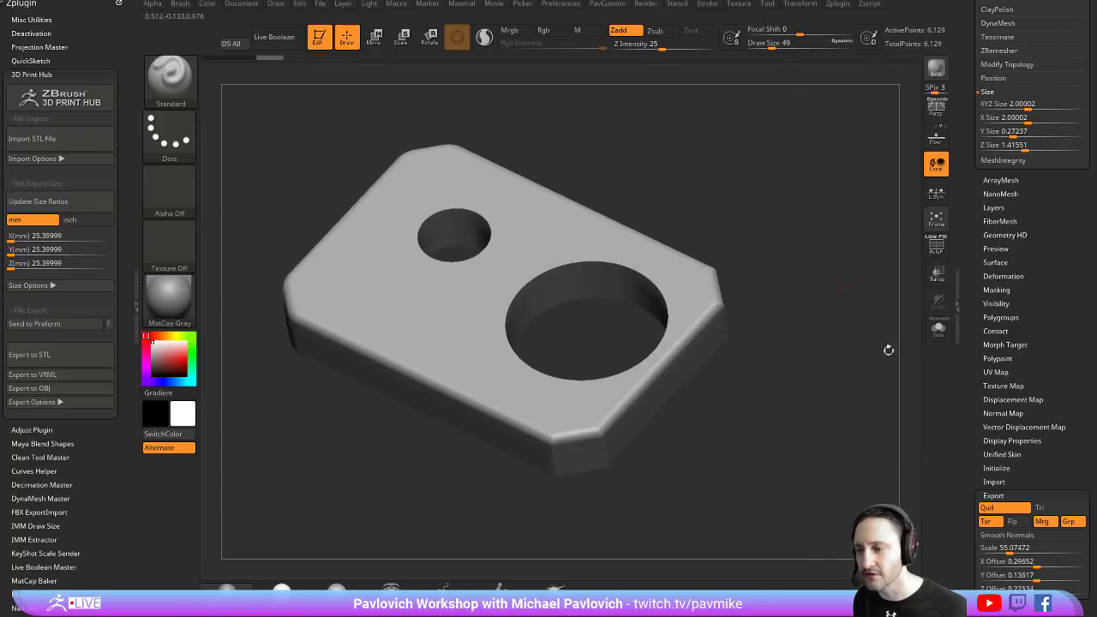
pyautogui.moveTo(969, 410); pyautogui.dragTo(973, 363)
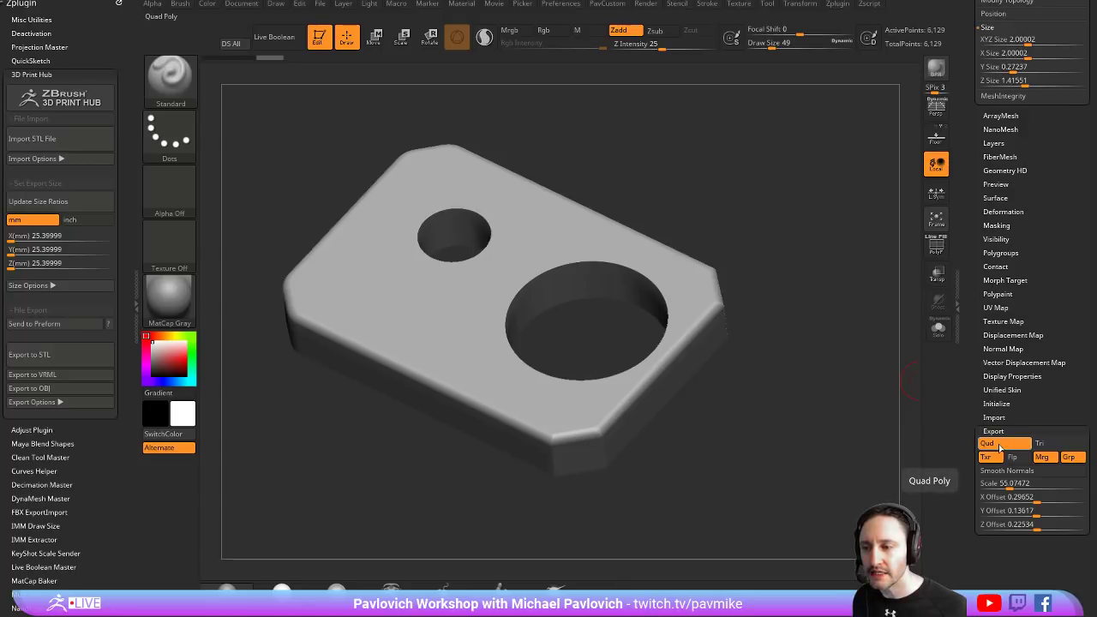
pyautogui.click(1011, 483)
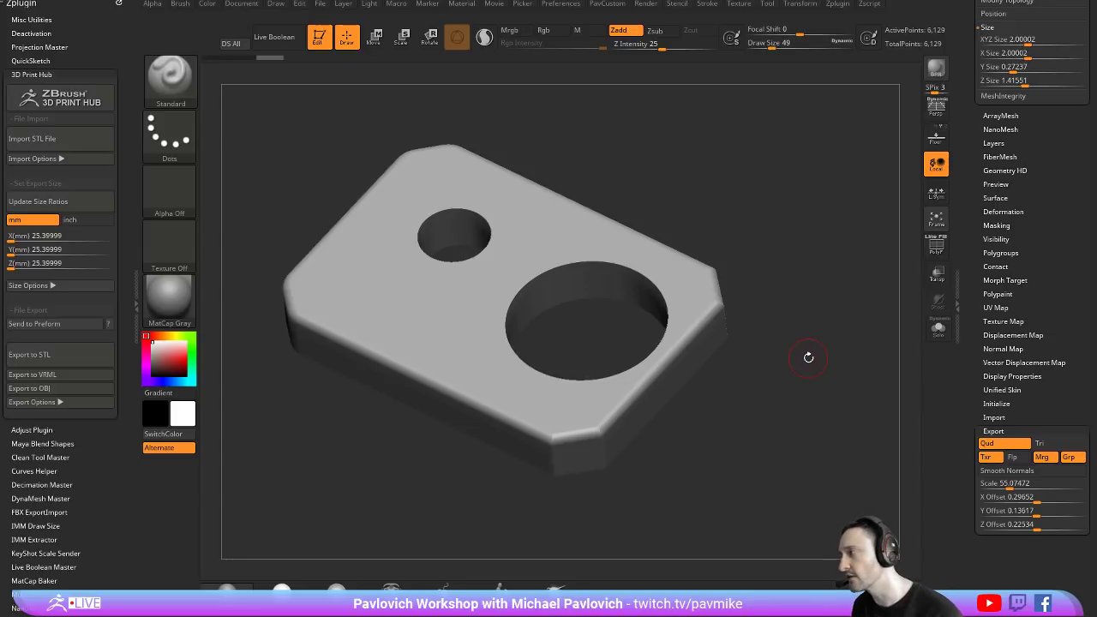
# Collapse 3D Print Hub to reveal the Scale Master plugin options
pyautogui.keyDown('shift'); pyautogui.click(85, 75); pyautogui.keyUp('shift')
pyautogui.scroll(-3, 92, 325)
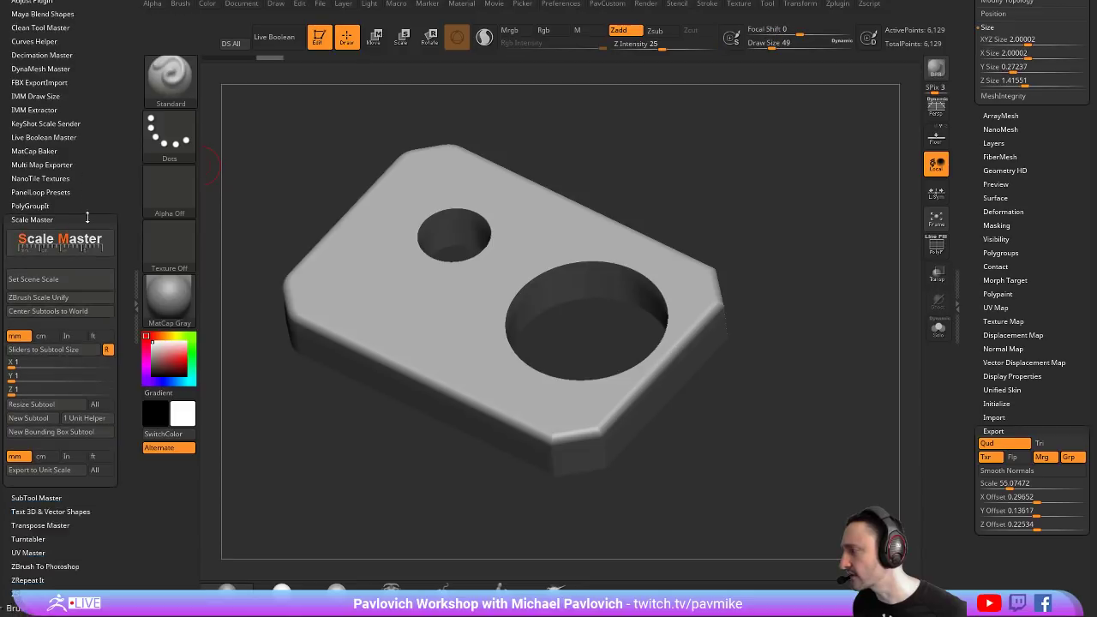
pyautogui.scroll(-3, 91, 326)
pyautogui.moveTo(651, 169)
pyautogui.mouseDown()
pyautogui.moveTo(666, 162)
pyautogui.moveTo(664, 182)
pyautogui.mouseUp()
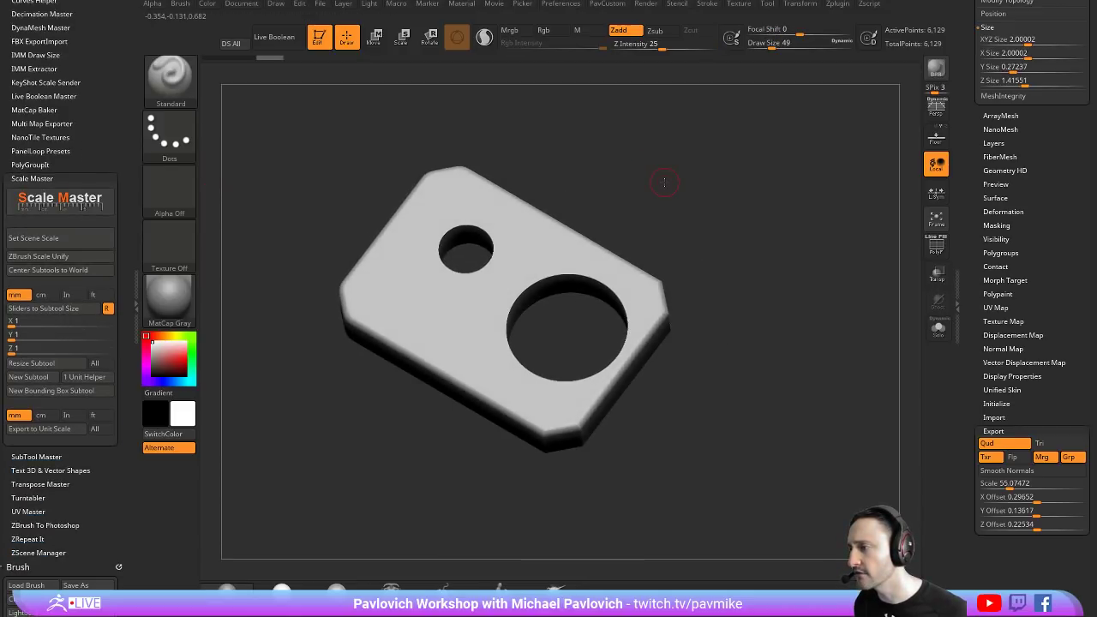
# Select the IMM Ind. Parts brush with the Philips Type01 screw part
pyautogui.press('b')
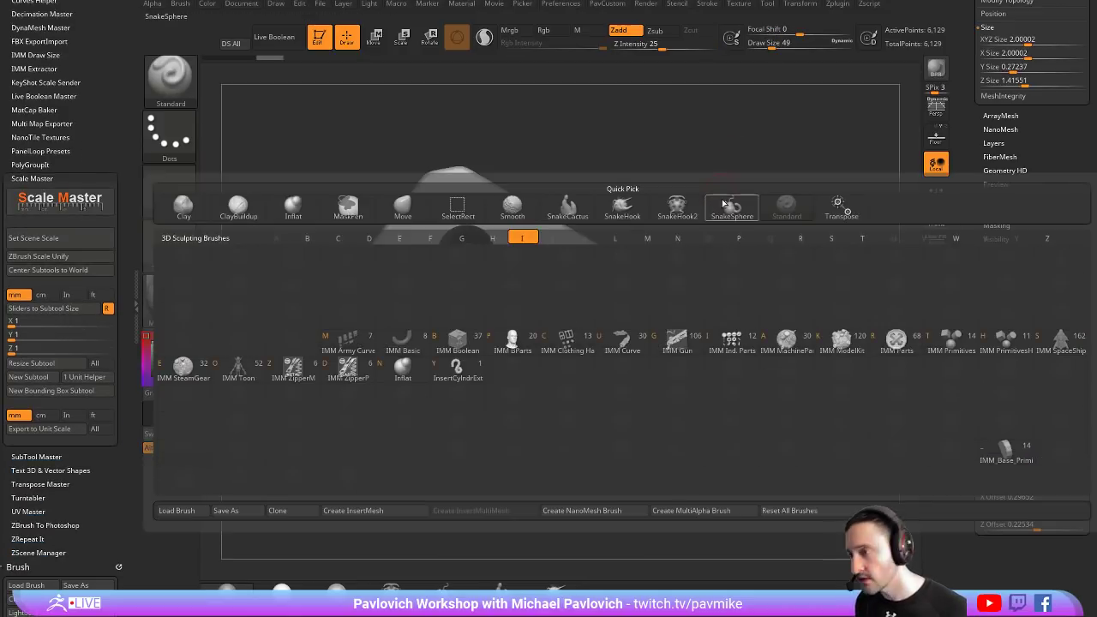
pyautogui.click(781, 315)
pyautogui.press('m')
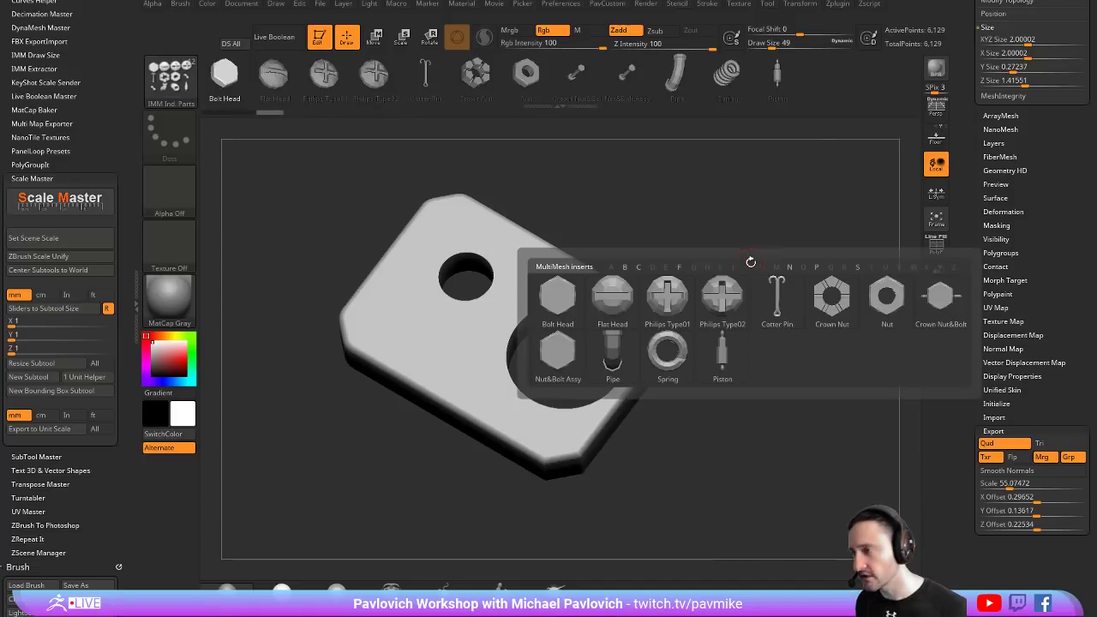
pyautogui.click(666, 295)
pyautogui.moveTo(688, 274); pyautogui.dragTo(685, 277)
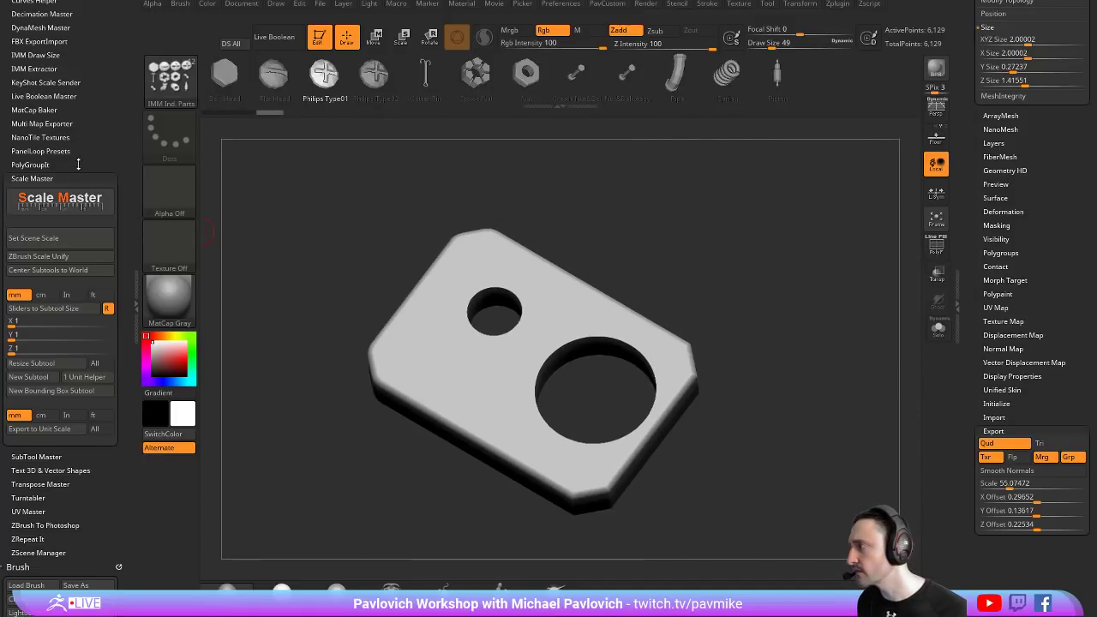
# Set the IMM draw size to 5 mm and place Philips screw heads around the plate's small hole
pyautogui.click(32, 178)
pyautogui.scroll(2, 47, 83)
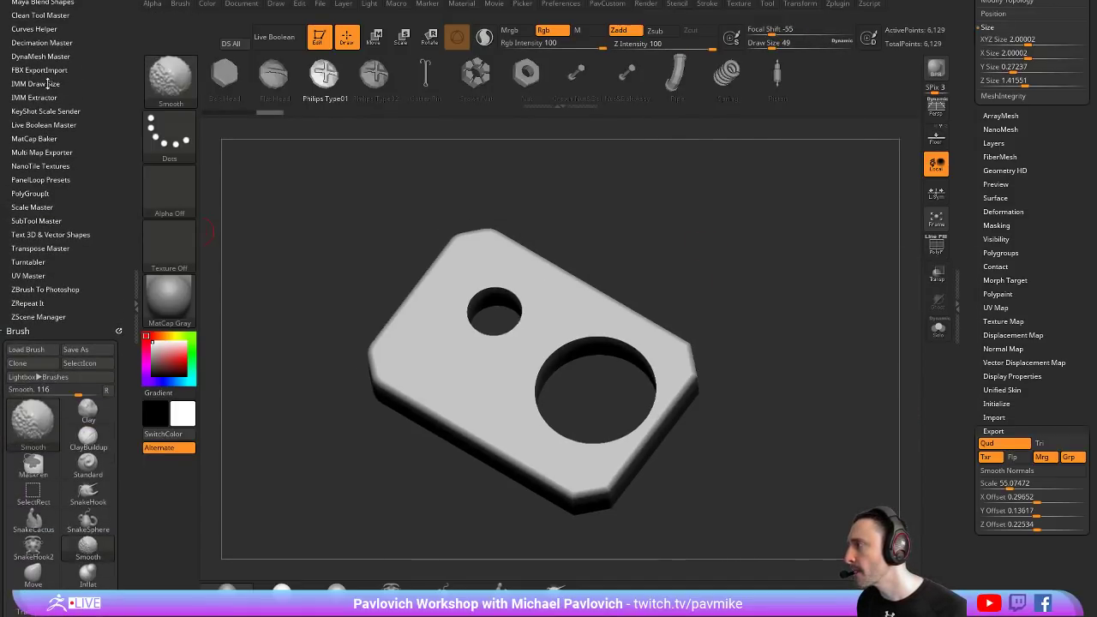
pyautogui.click(47, 84)
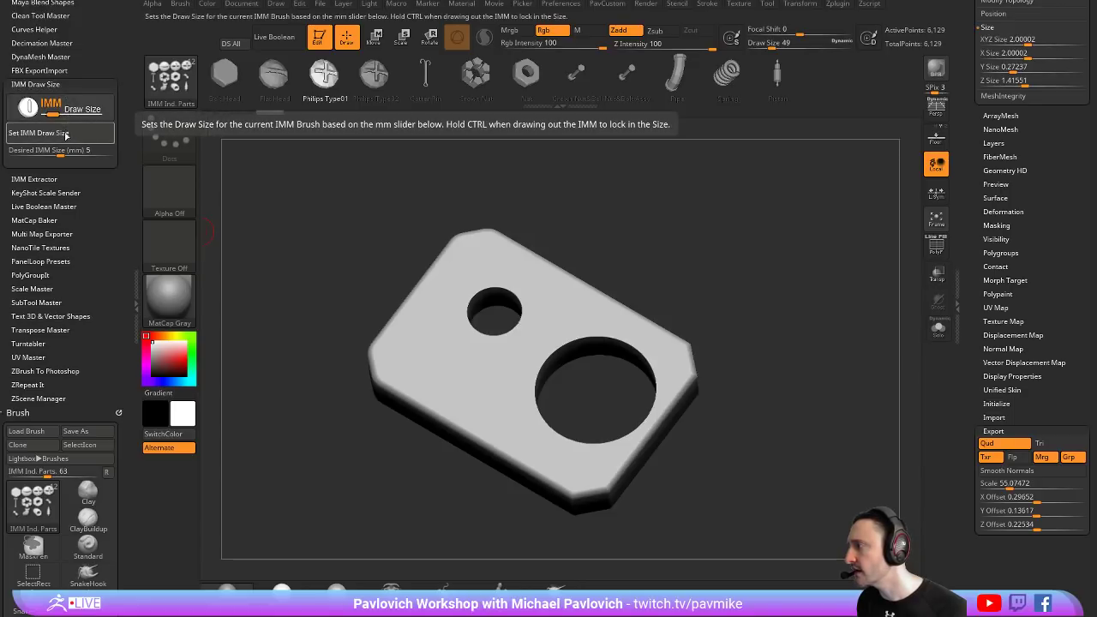
pyautogui.click(68, 133)
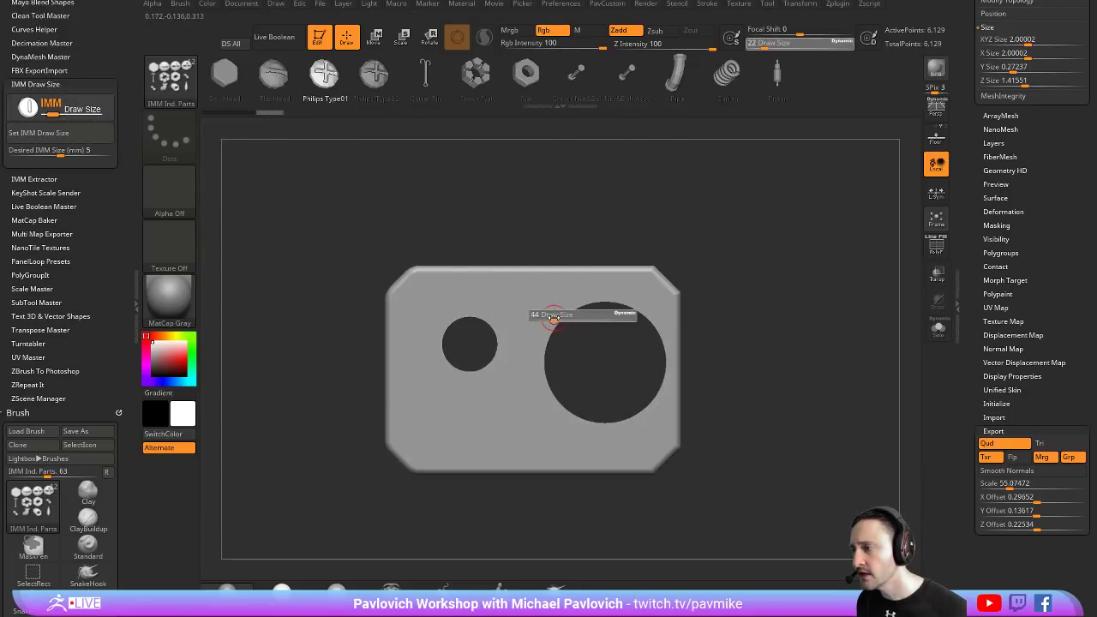
pyautogui.moveTo(522, 305); pyautogui.dragTo(546, 317)
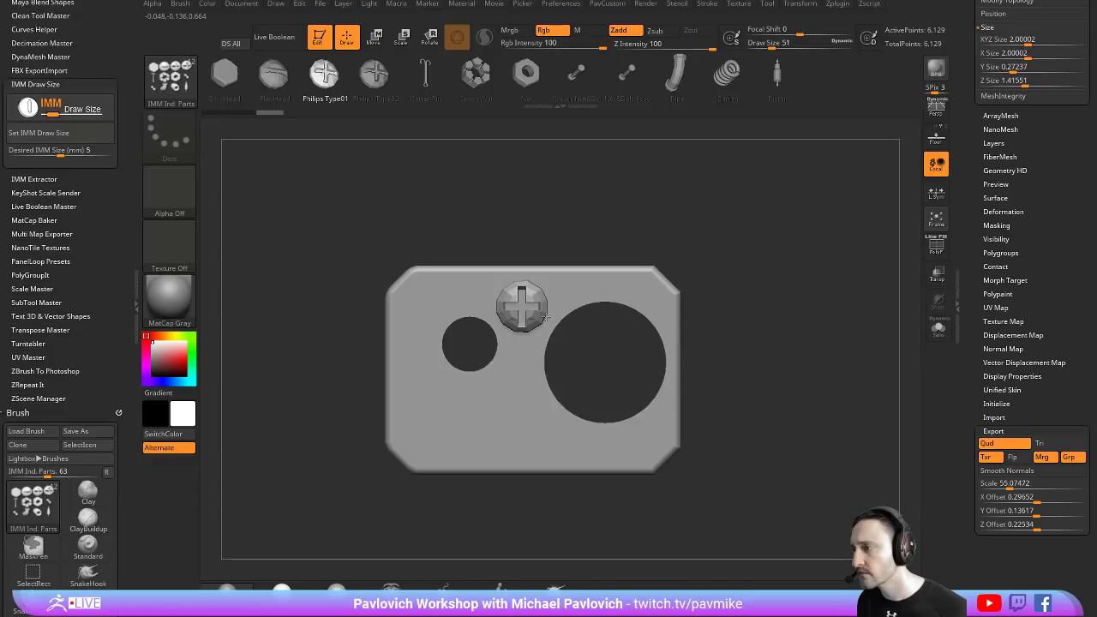
pyautogui.hotkey('ctrl', 'z')
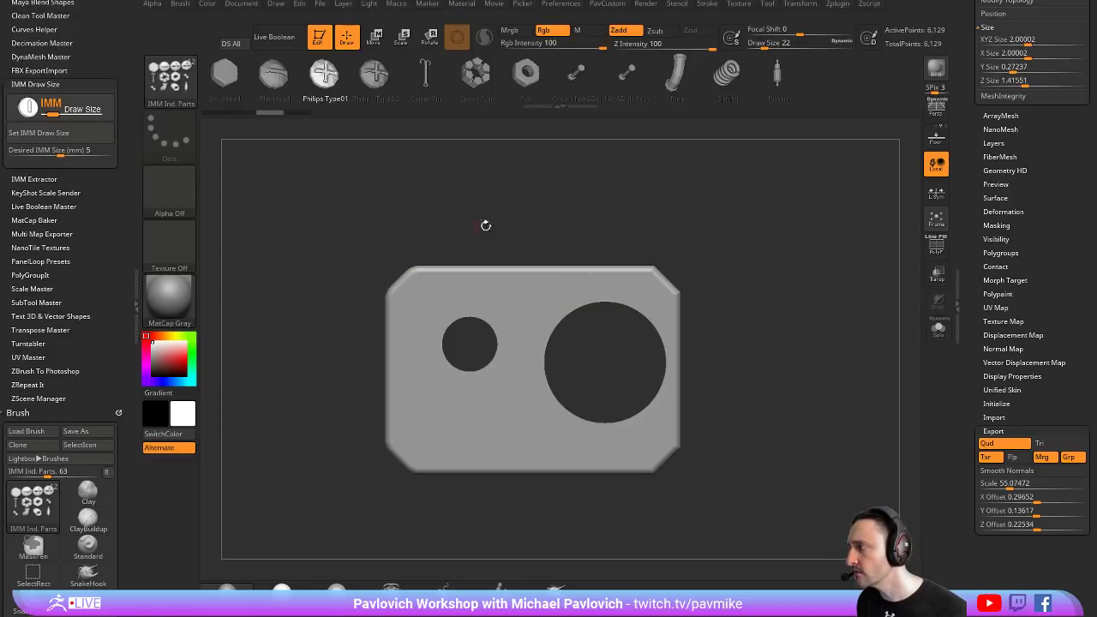
pyautogui.click(466, 296)
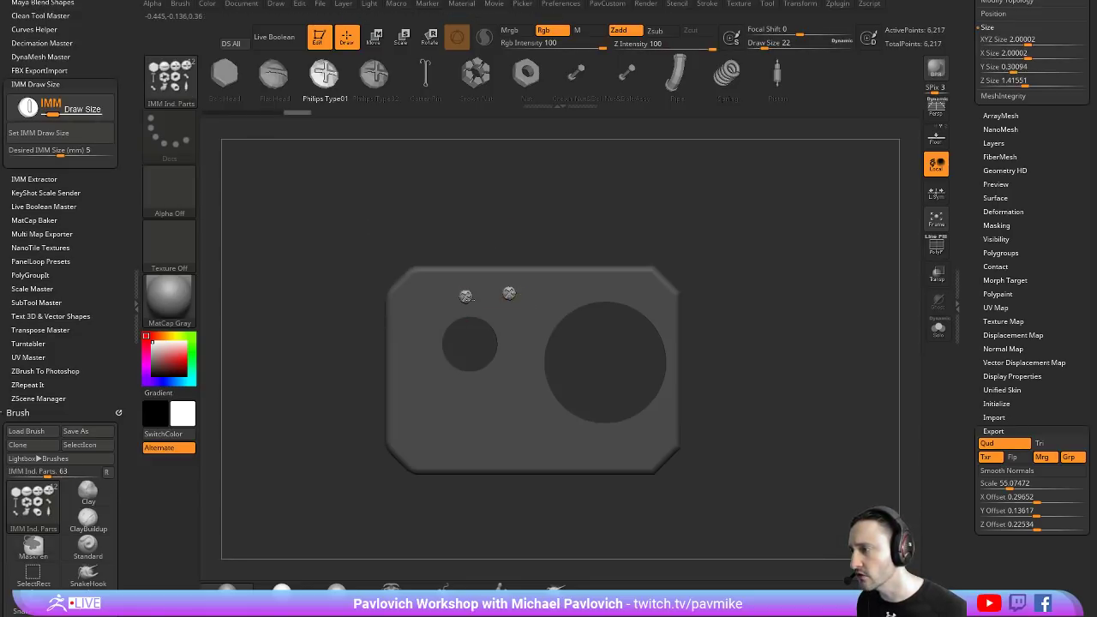
pyautogui.moveTo(971, 246); pyautogui.dragTo(986, 378)
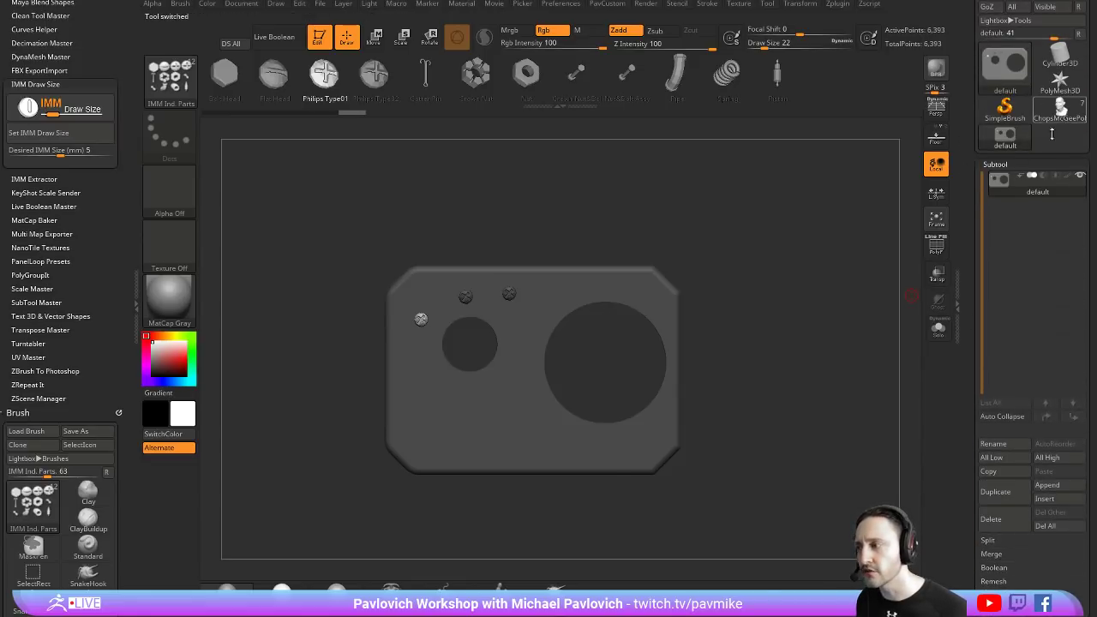
# Switch to the ChopsMcGeePolypaint head and activate the PM3D_PolyMesh3D_11 glasses subtool
pyautogui.click(1060, 107)
pyautogui.keyDown('shift'); pyautogui.moveTo(802, 199); pyautogui.dragTo(836, 305); pyautogui.keyUp('shift')
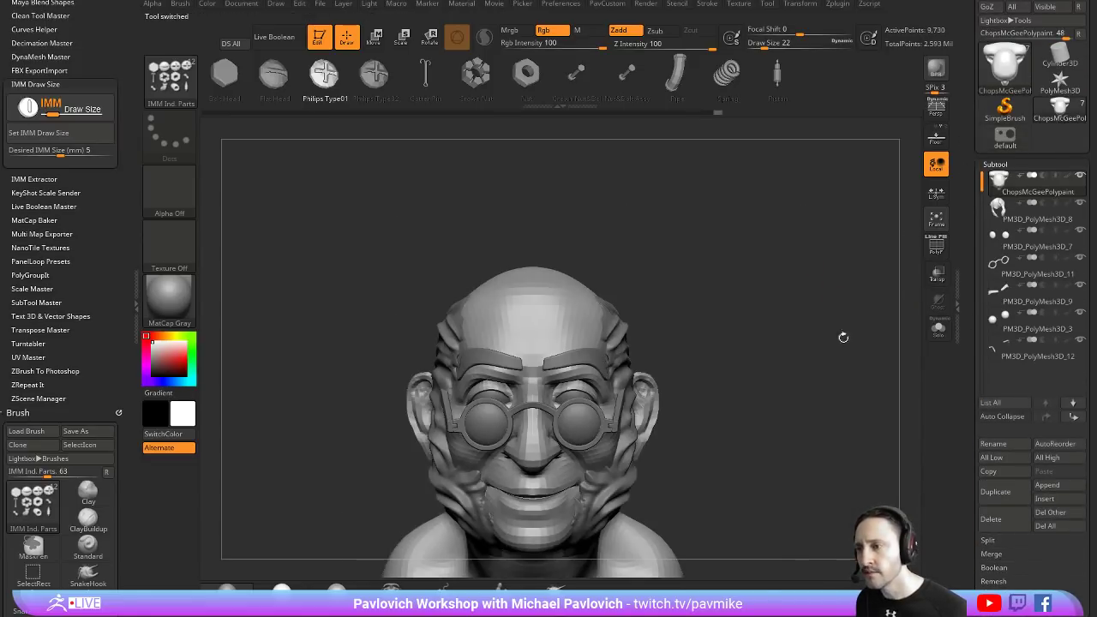
pyautogui.click(1024, 270)
pyautogui.moveTo(801, 360); pyautogui.dragTo(591, 278)
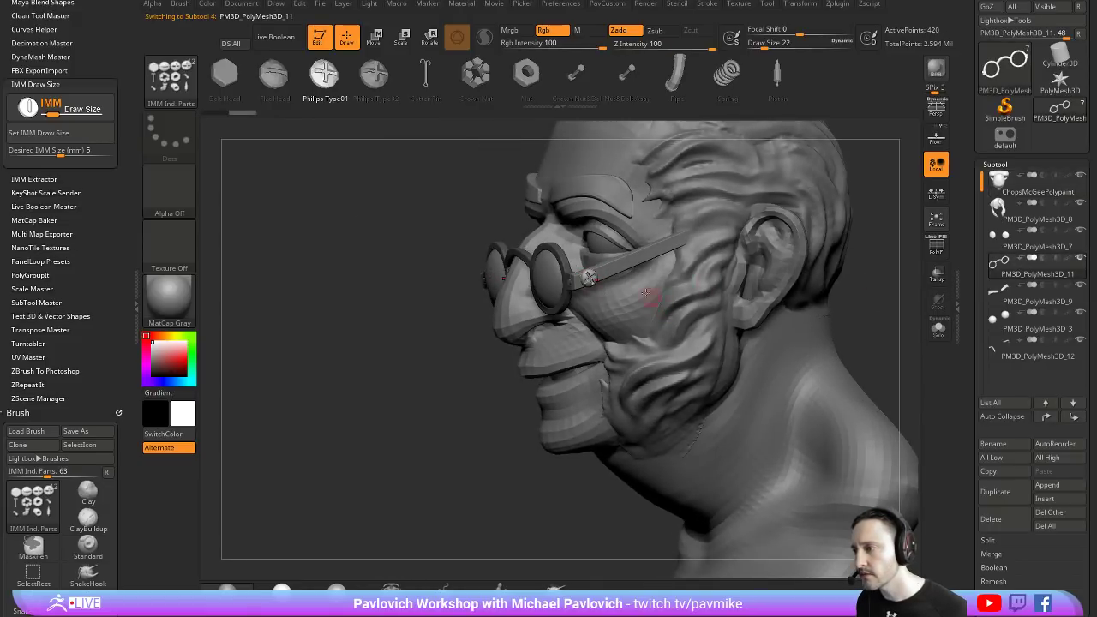
# Add a row of Philips screws along the glasses arm
pyautogui.click(611, 269)
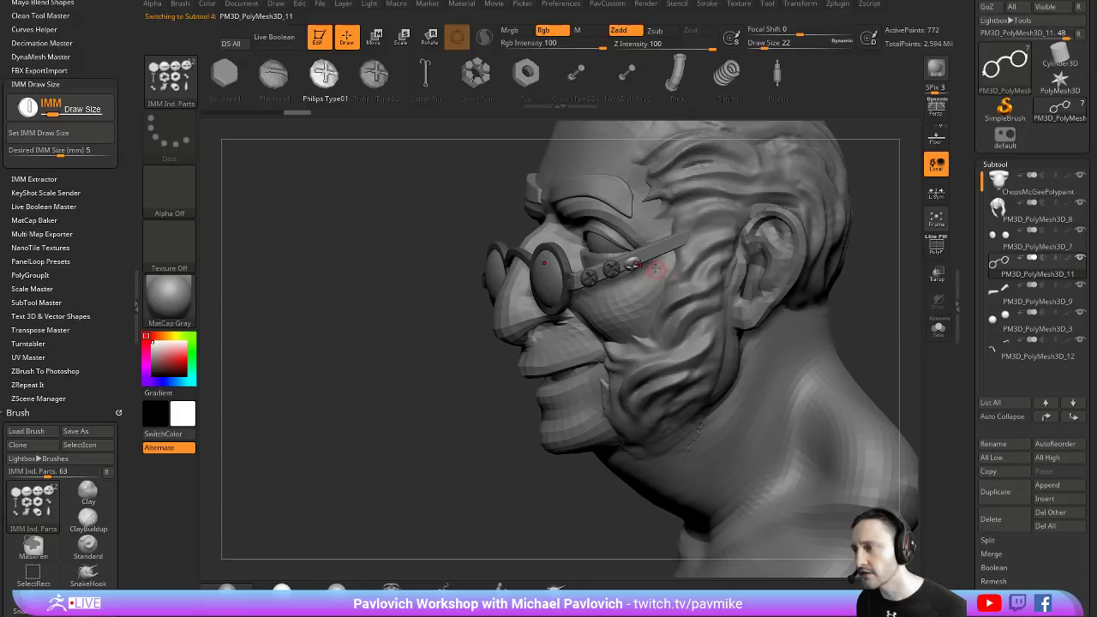
pyautogui.click(634, 259)
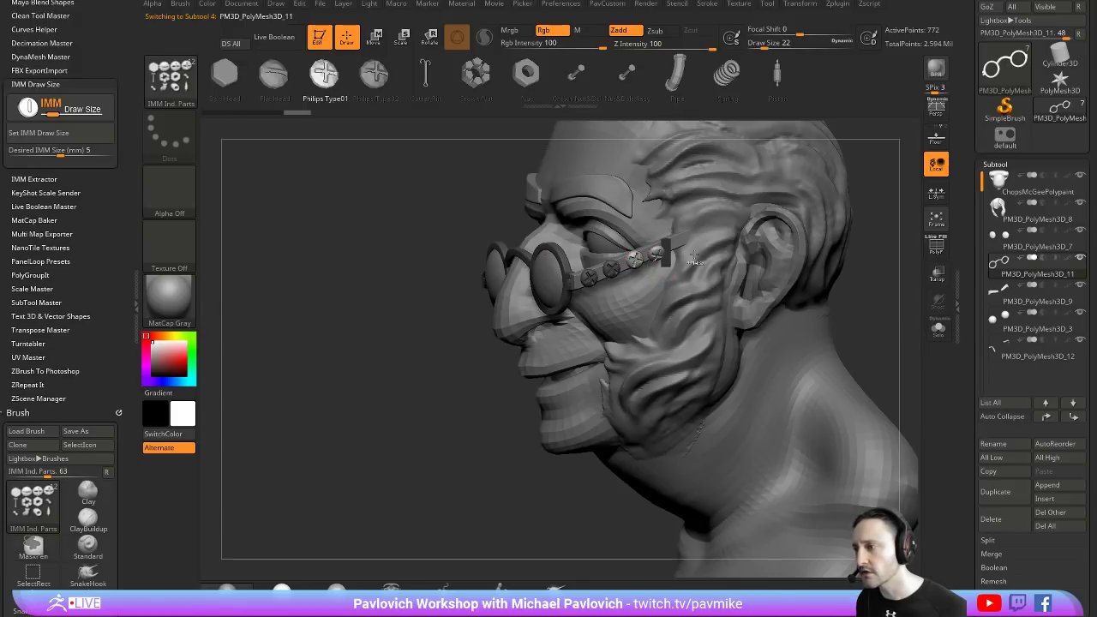
pyautogui.click(658, 250)
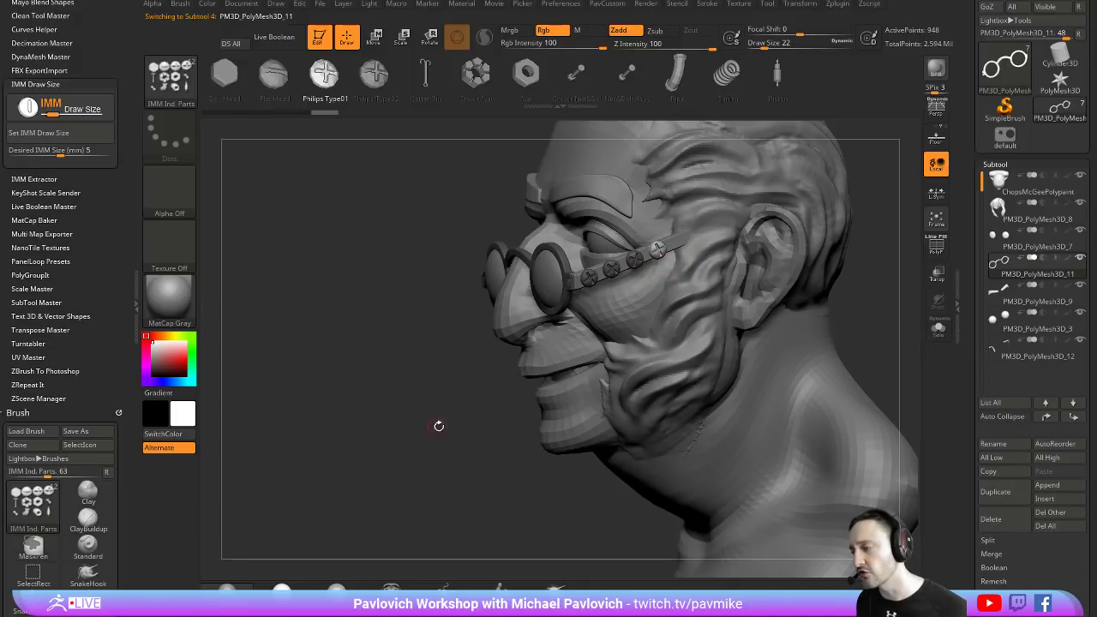
pyautogui.moveTo(438, 426)
pyautogui.mouseDown()
pyautogui.moveTo(387, 415)
pyautogui.moveTo(353, 261)
pyautogui.mouseUp()
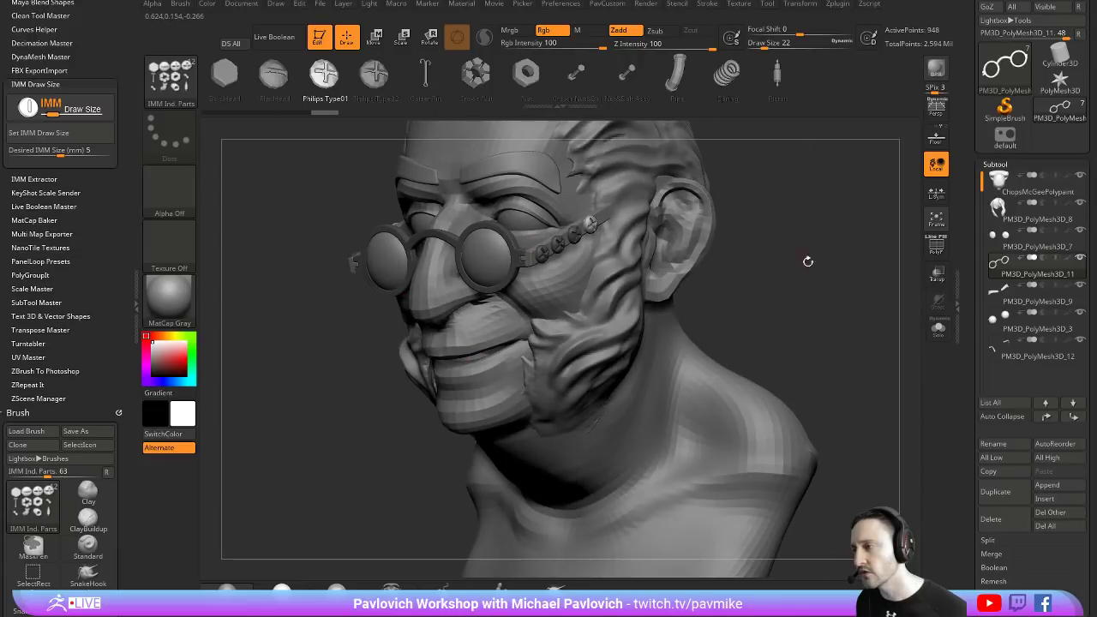
pyautogui.press('f')
pyautogui.moveTo(820, 228); pyautogui.dragTo(814, 227)
# Convert Cylinder3D to a polymesh, add four Philips screws to its side, then load SimpleBrush
pyautogui.click(1060, 60)
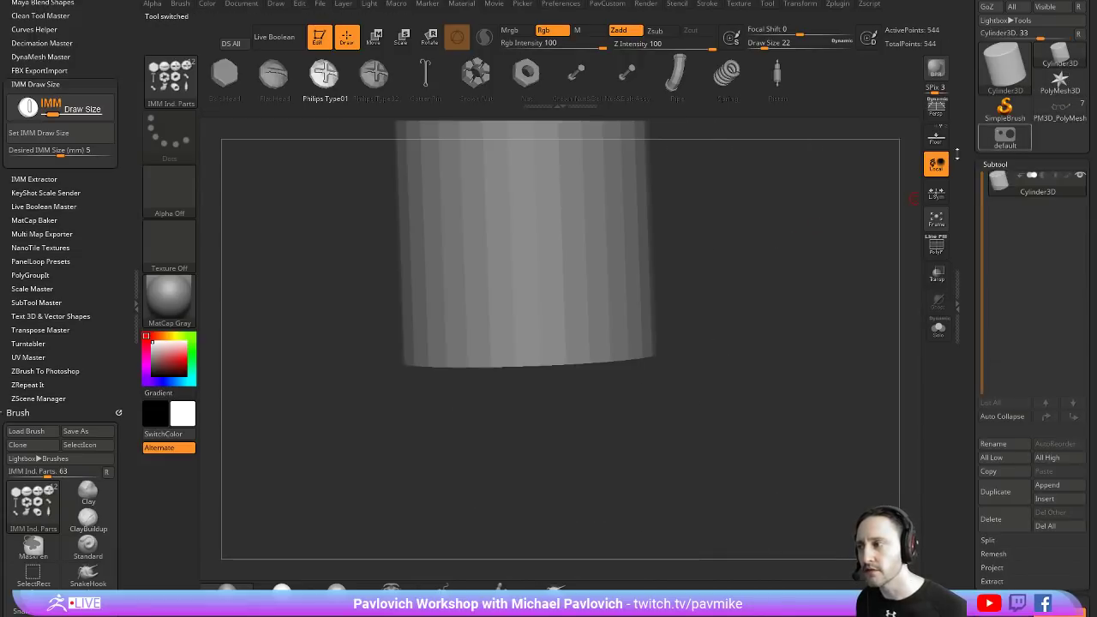
pyautogui.scroll(2, 1028, 128)
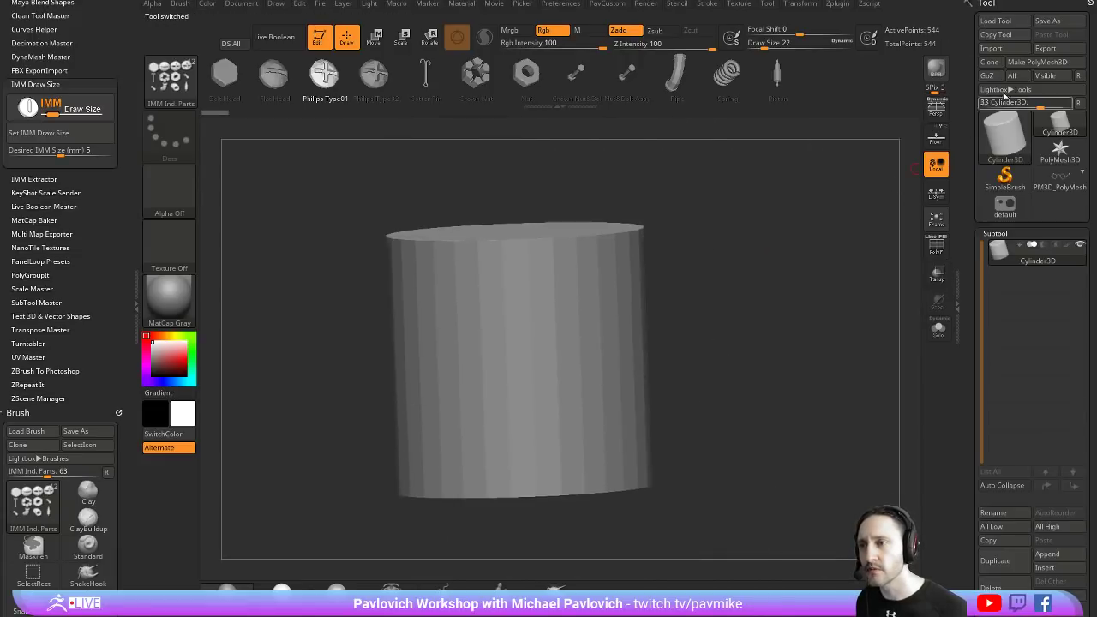
pyautogui.click(1009, 61)
pyautogui.moveTo(700, 294); pyautogui.dragTo(603, 298)
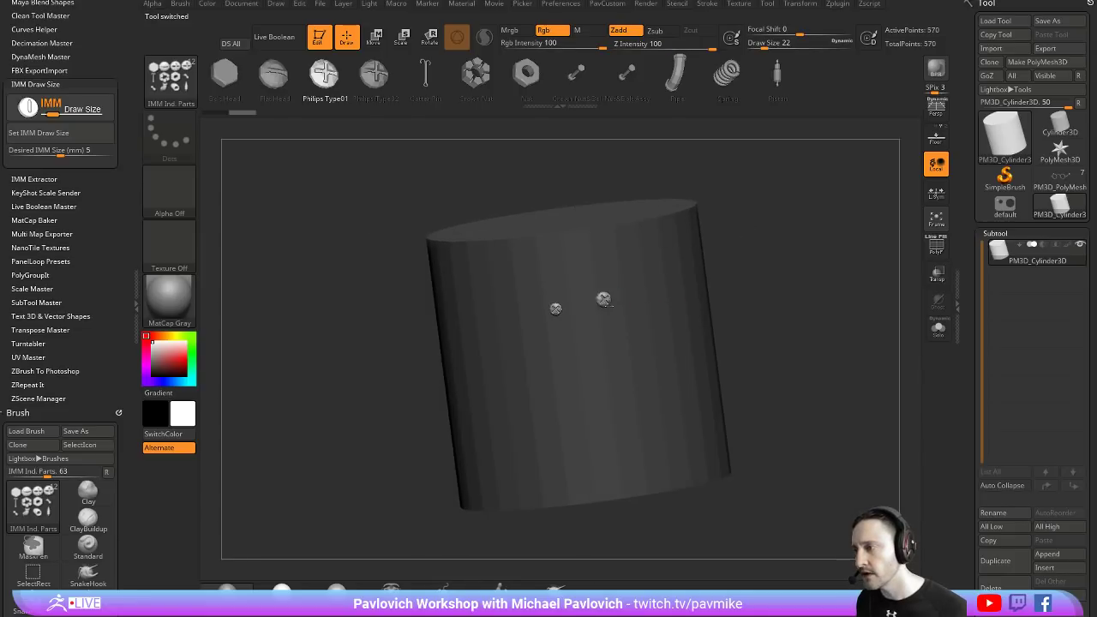
pyautogui.moveTo(746, 292); pyautogui.dragTo(783, 277)
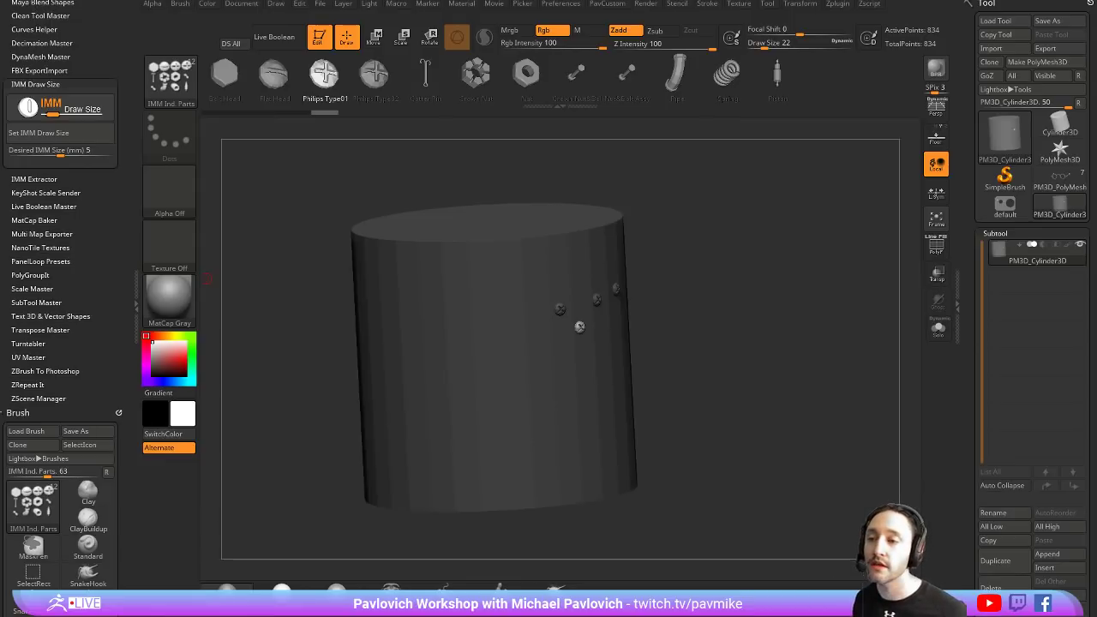
pyautogui.click(1005, 180)
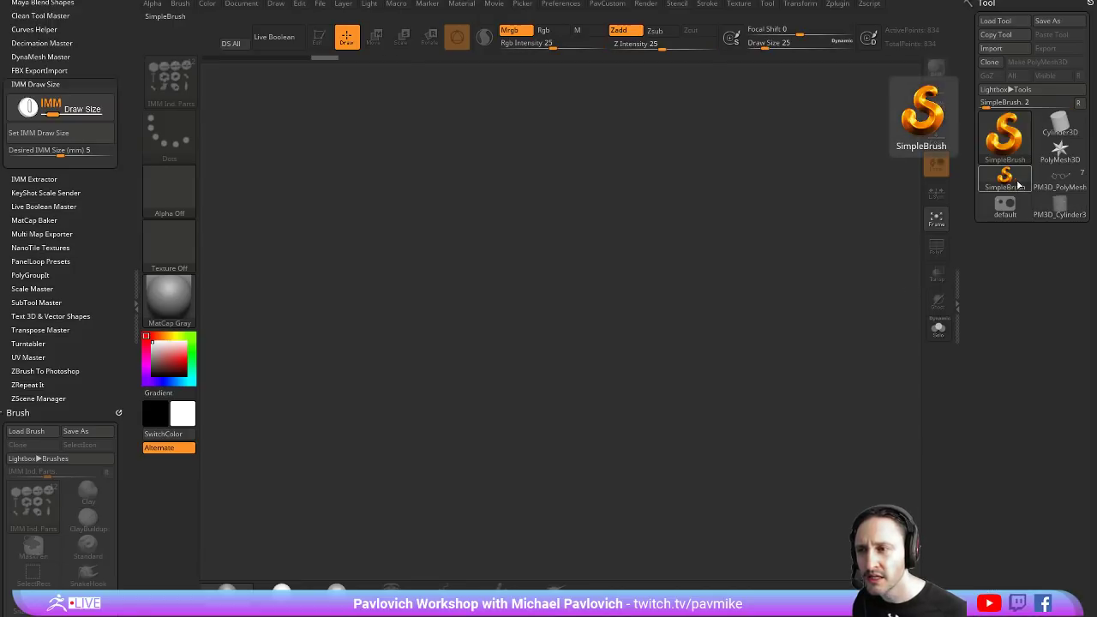
# Draw a Cylinder3D, enter Edit mode, and convert it with Make PolyMesh3D
pyautogui.click(1060, 127)
pyautogui.moveTo(643, 294); pyautogui.dragTo(596, 214)
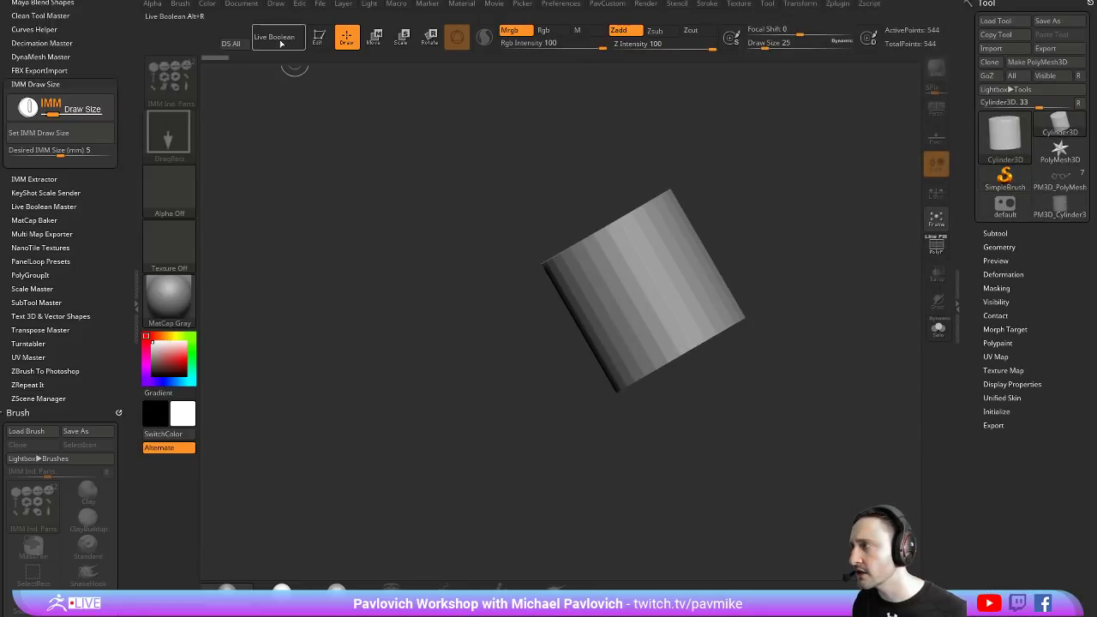
pyautogui.click(318, 36)
pyautogui.moveTo(714, 181); pyautogui.dragTo(889, 275)
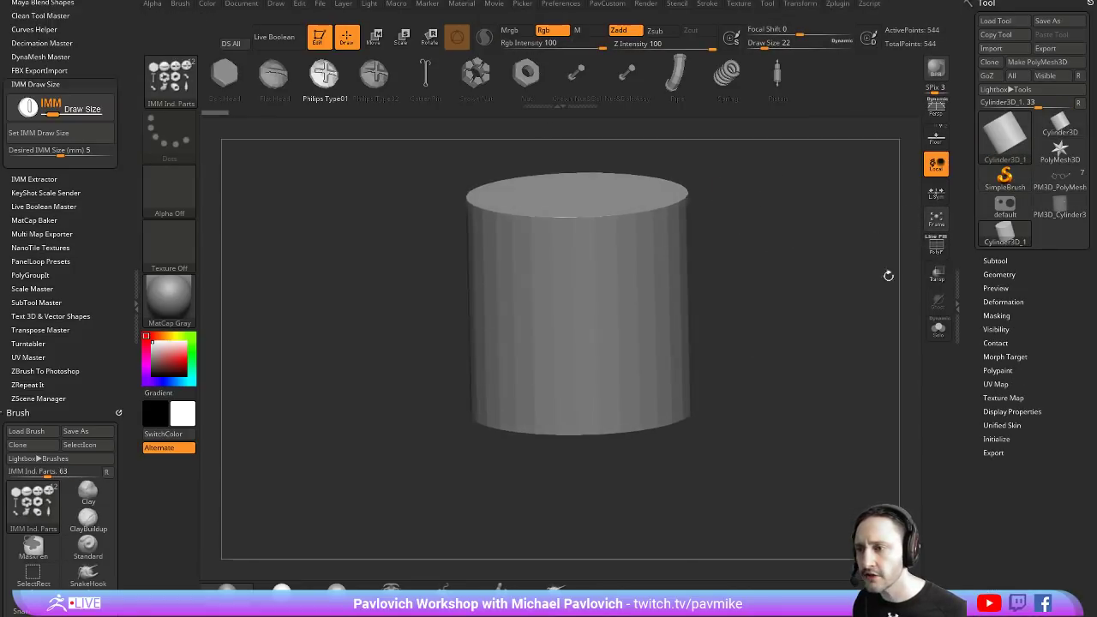
pyautogui.click(1017, 276)
pyautogui.moveTo(815, 301); pyautogui.dragTo(809, 293)
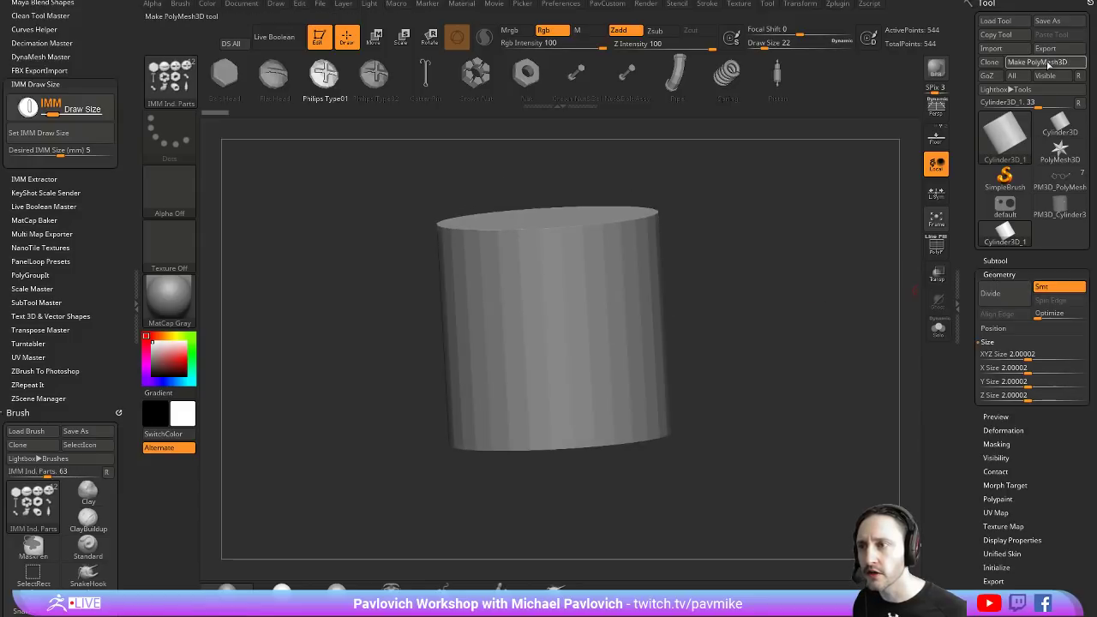
pyautogui.click(1047, 62)
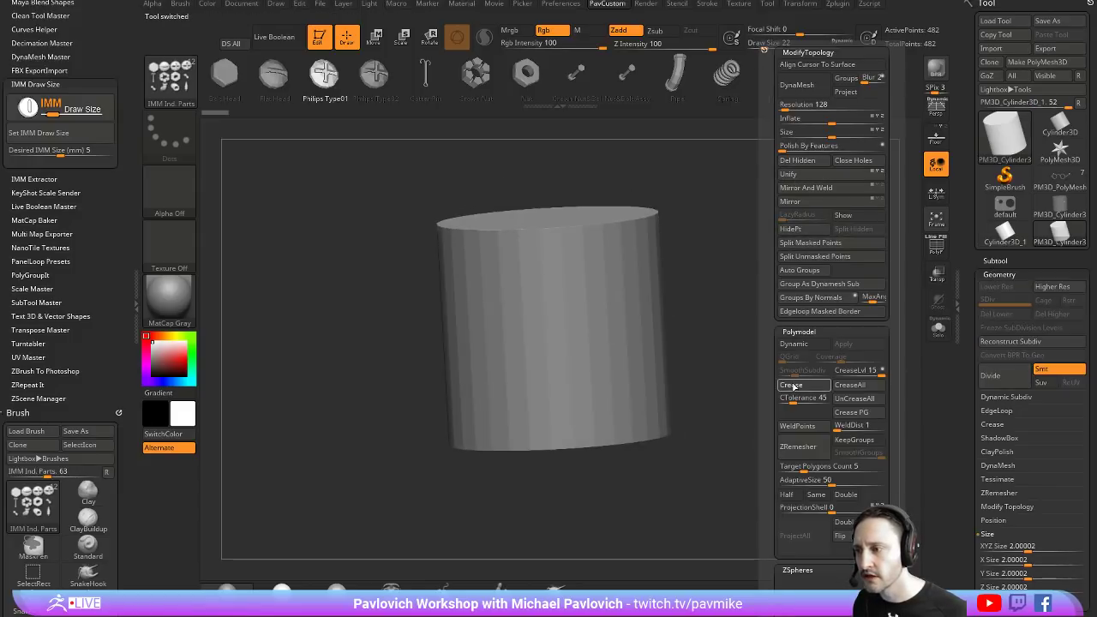
pyautogui.click(794, 385)
# Subdivide the cylinder twice, step between levels with PolyF on, then undo back to unsubdivided
pyautogui.hotkey('ctrl', 'd')
pyautogui.hotkey('ctrl', 'd')
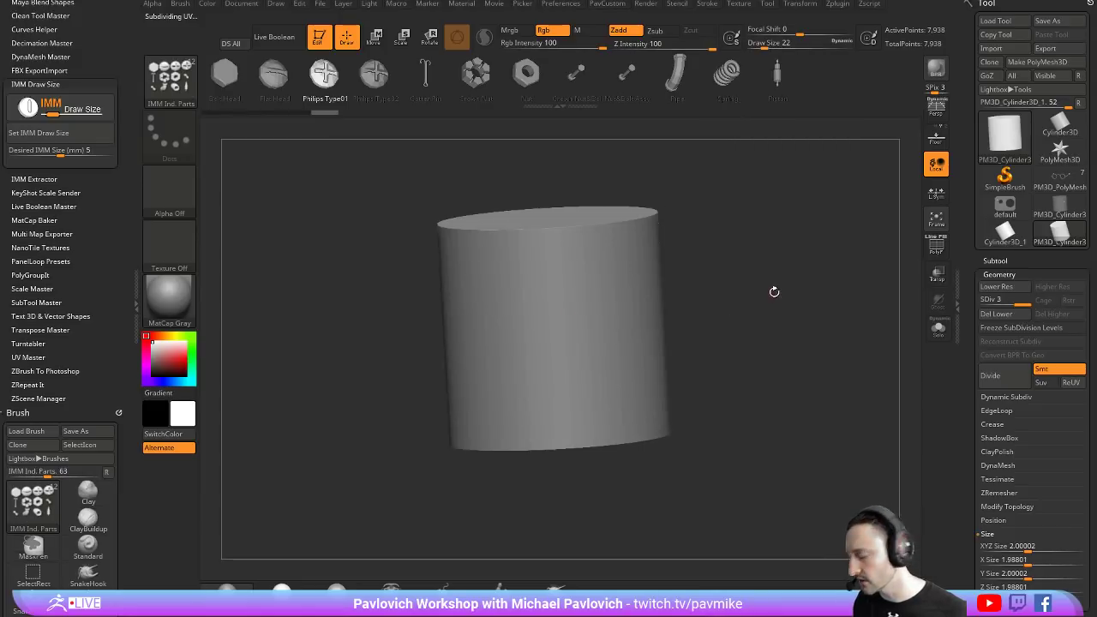
pyautogui.hotkey('ctrl', 'd')
pyautogui.moveTo(712, 285)
pyautogui.mouseDown()
pyautogui.moveTo(725, 280)
pyautogui.moveTo(742, 298)
pyautogui.mouseUp()
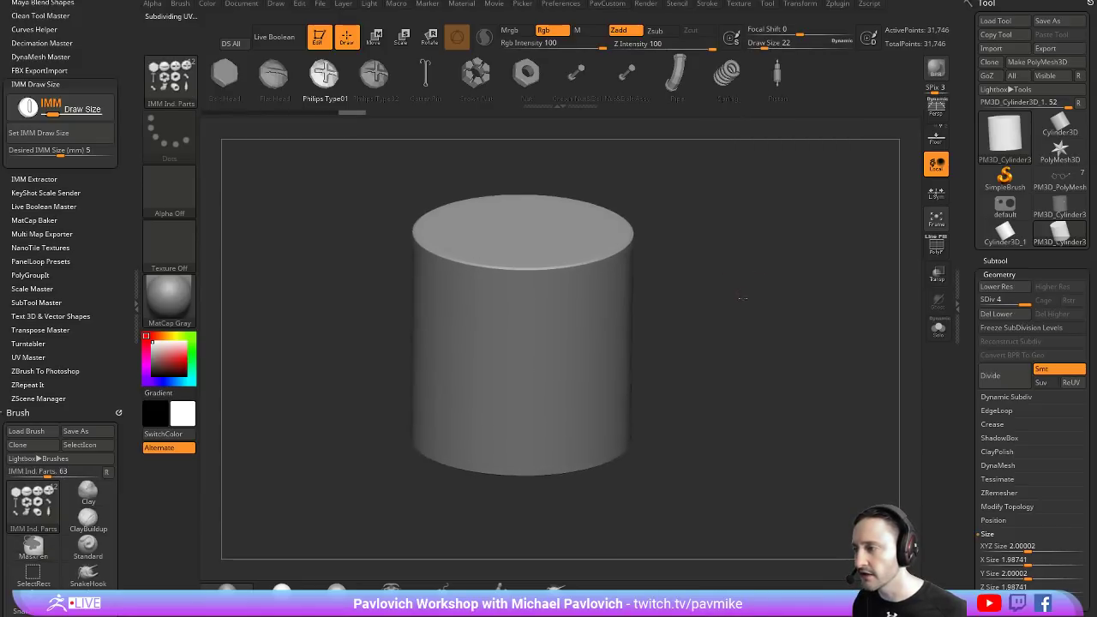
pyautogui.moveTo(1025, 304); pyautogui.dragTo(977, 302)
pyautogui.keyDown('shift'); pyautogui.moveTo(791, 314); pyautogui.dragTo(769, 292); pyautogui.keyUp('shift')
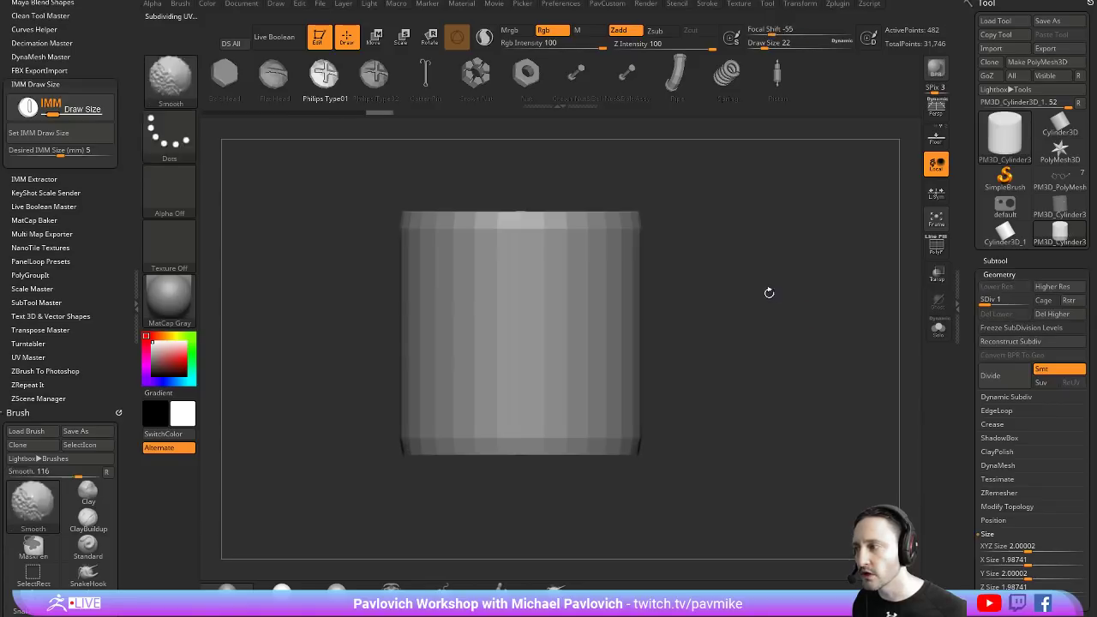
pyautogui.click(936, 246)
pyautogui.moveTo(735, 231); pyautogui.dragTo(737, 251)
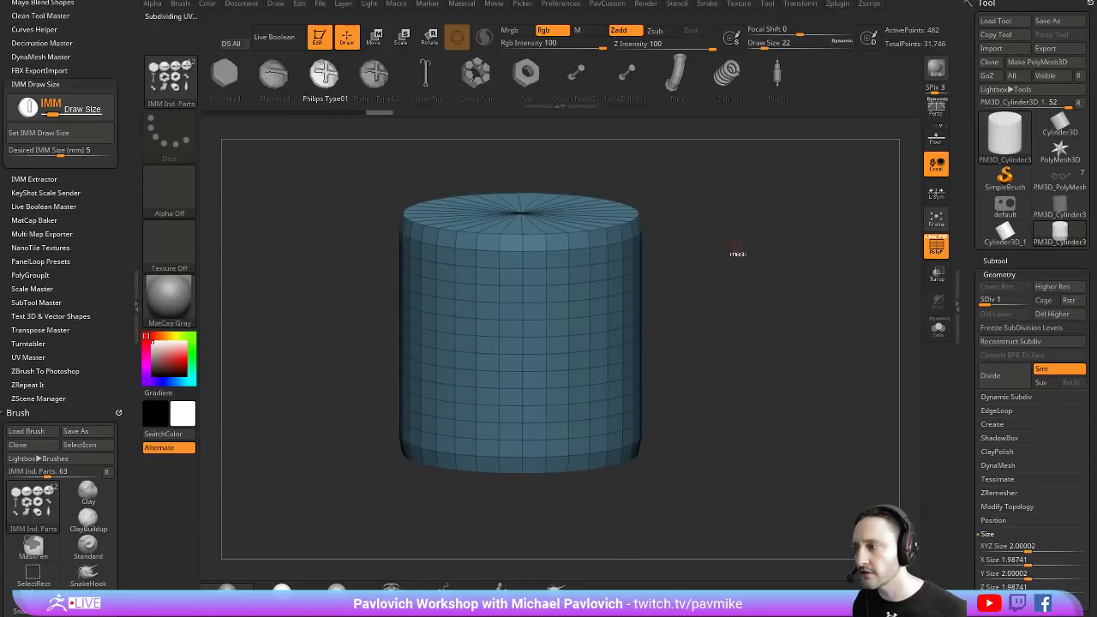
pyautogui.press('d')
pyautogui.press('d')
pyautogui.press('d')
pyautogui.hotkey('shift', 'd')
pyautogui.press('ctrl')
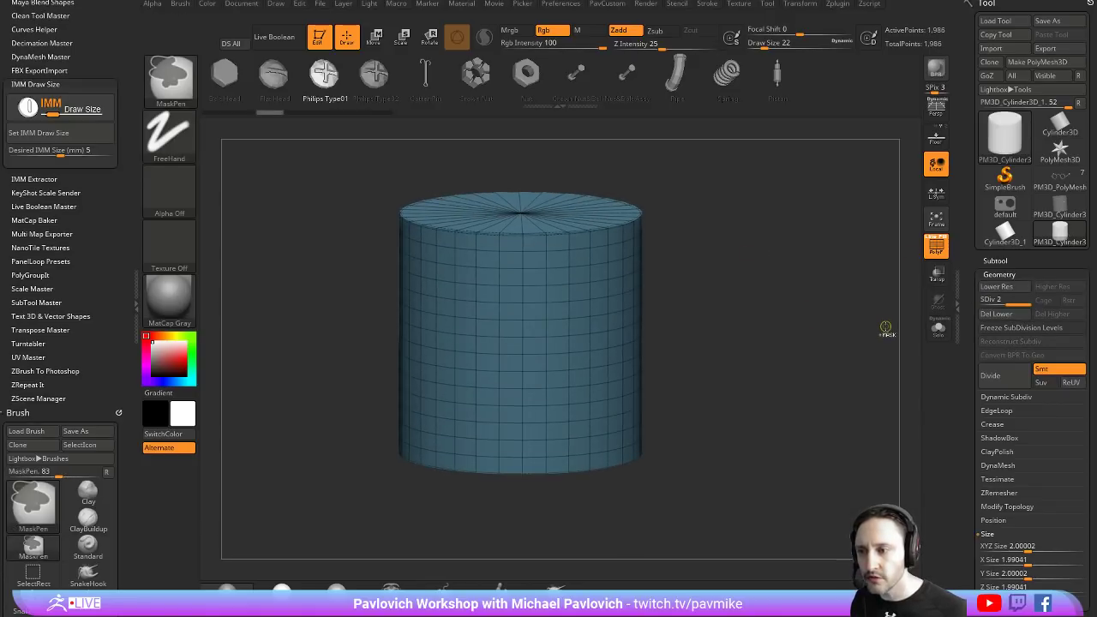
pyautogui.hotkey('ctrl', 'z')
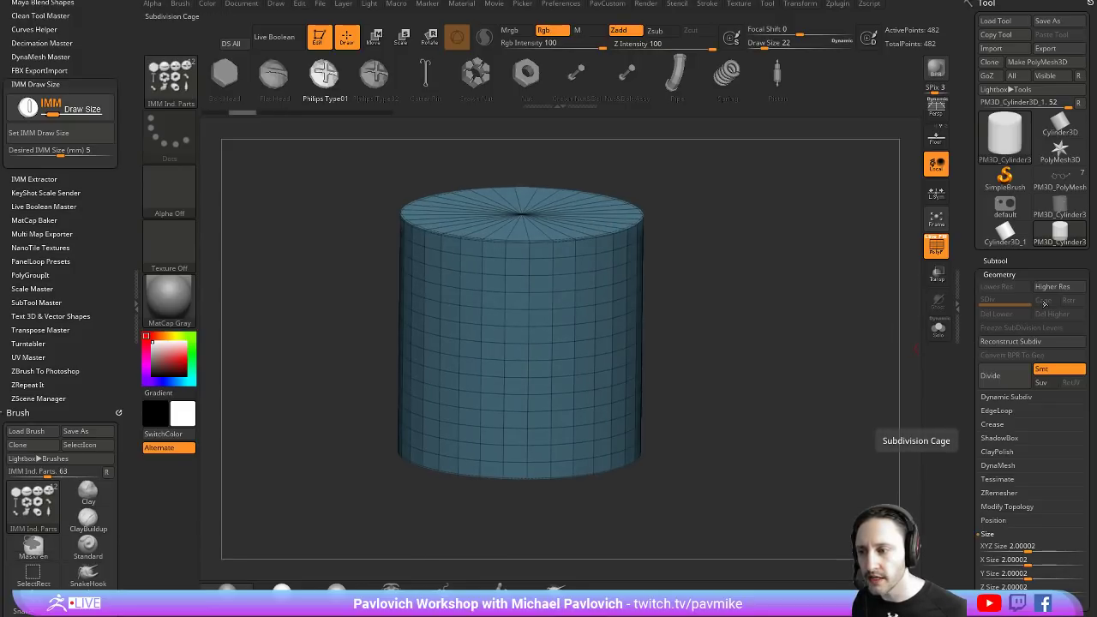
# Test one subdivision level, then make a fresh 482-point polymesh copy, PM3D_Cylinder3D_2
pyautogui.press('ctrl')
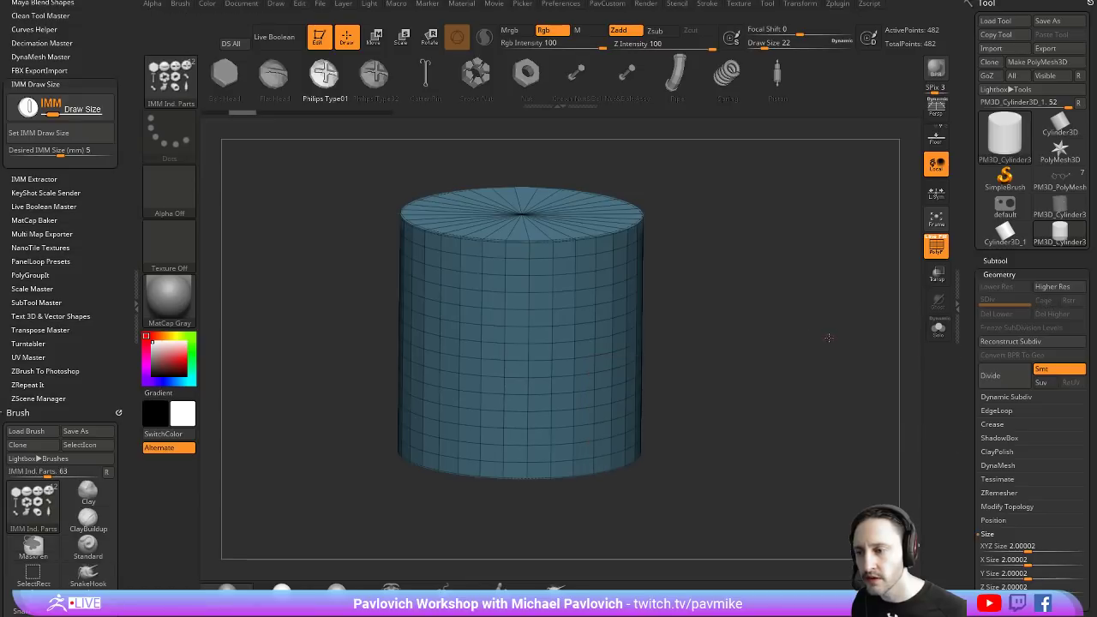
pyautogui.hotkey('ctrl', 't')
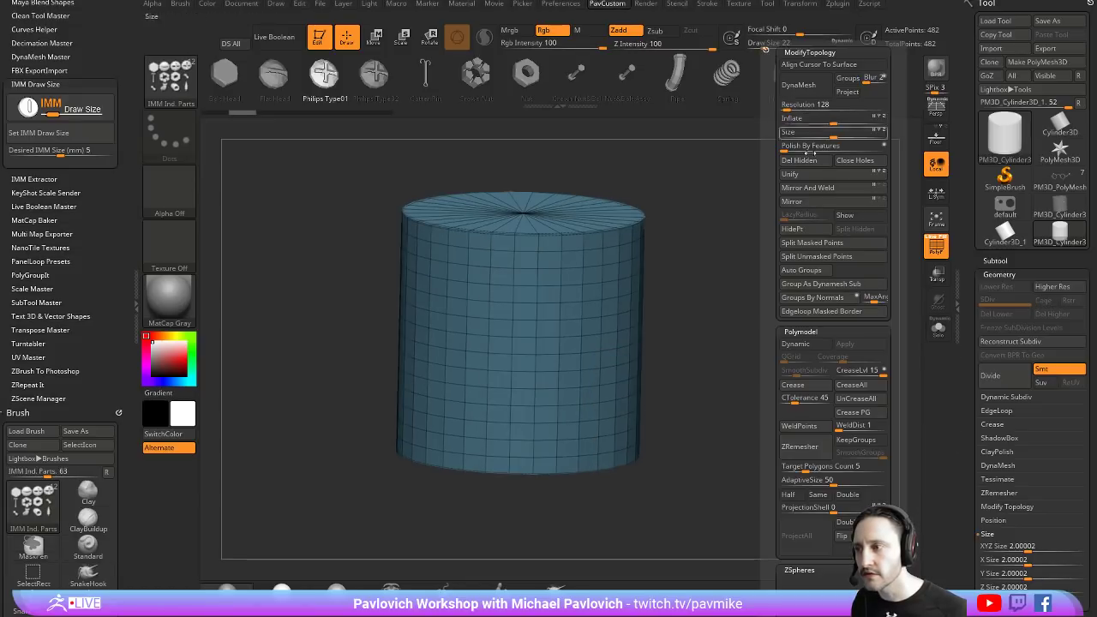
pyautogui.click(795, 385)
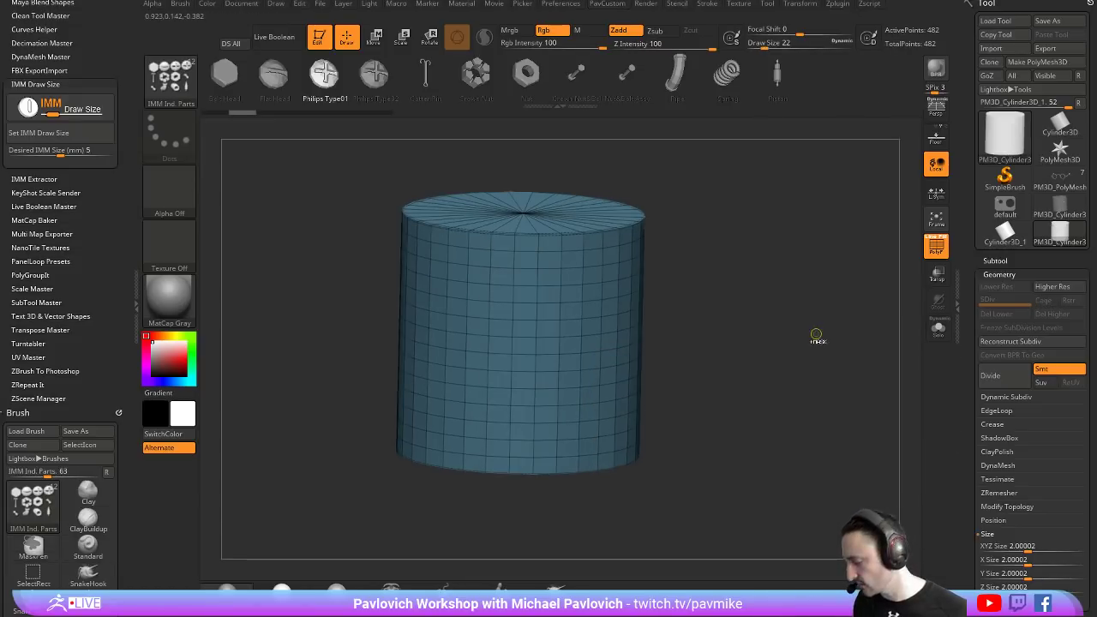
pyautogui.hotkey('ctrl', 'd')
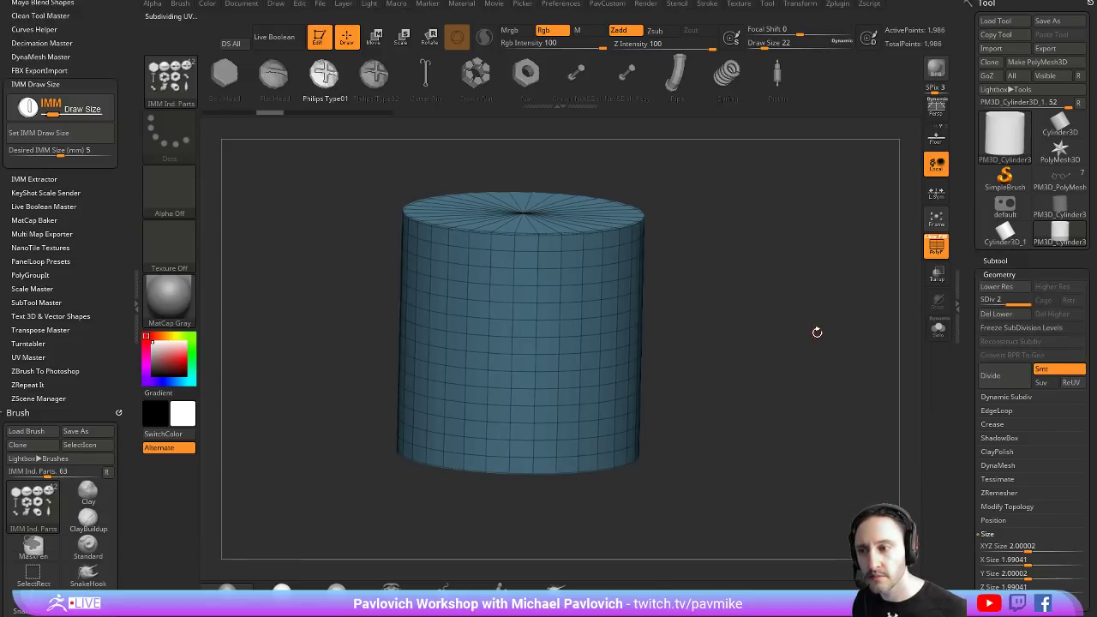
pyautogui.hotkey('shift', 'd')
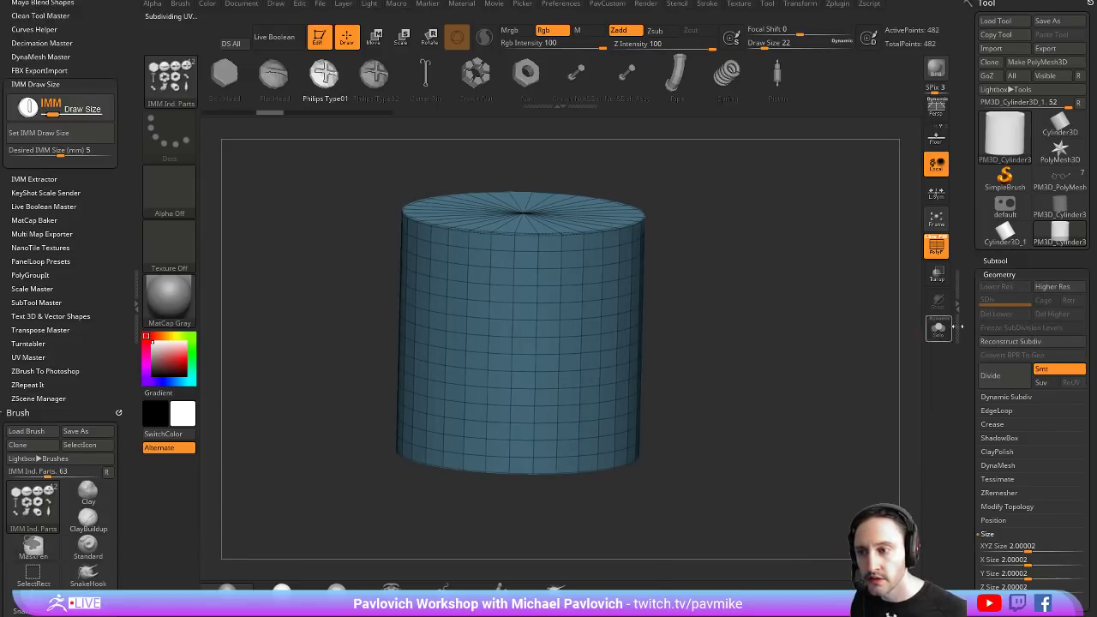
pyautogui.click(1037, 62)
pyautogui.moveTo(966, 294); pyautogui.dragTo(968, 221)
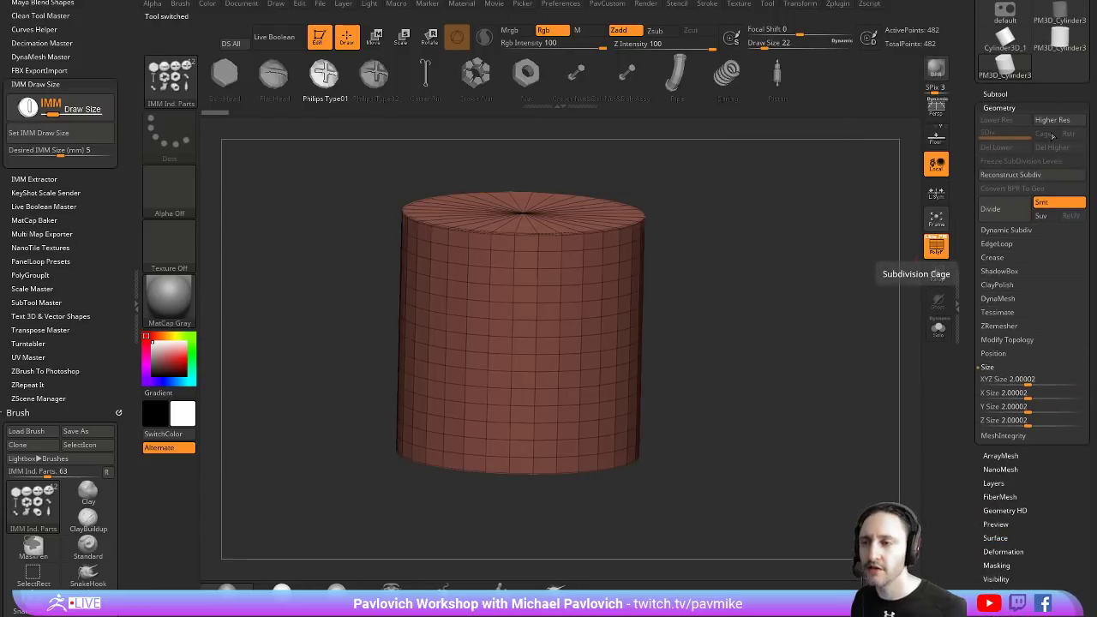
# Read the Cage option's help and browse the Geometry subpalette
pyautogui.press('ctrl')
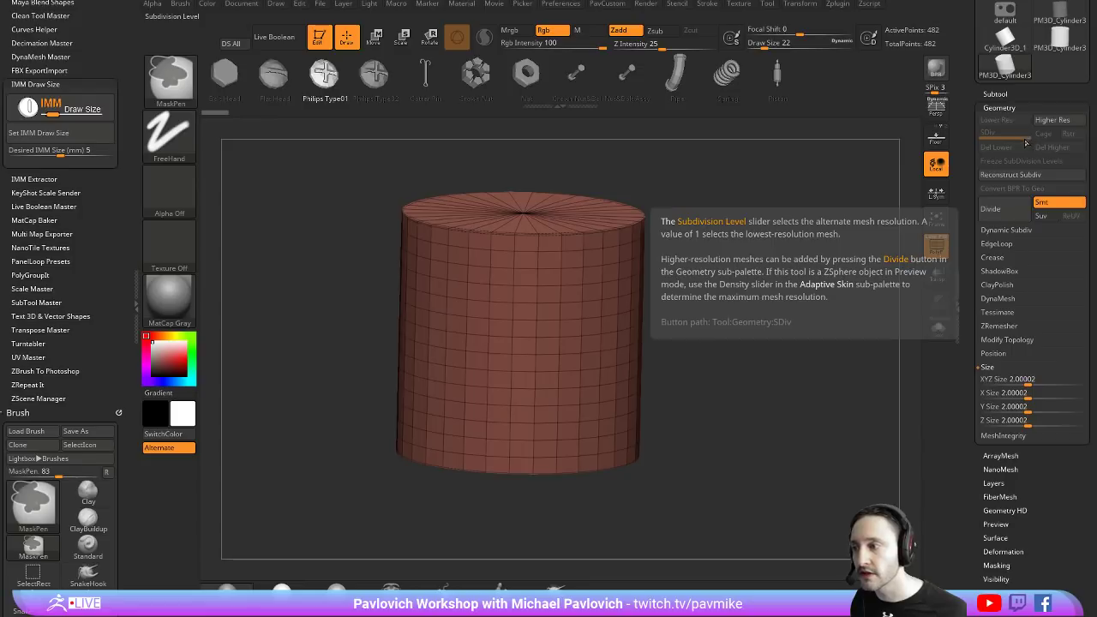
pyautogui.hotkey('shift', 'f')
pyautogui.scroll(-5, 994, 257)
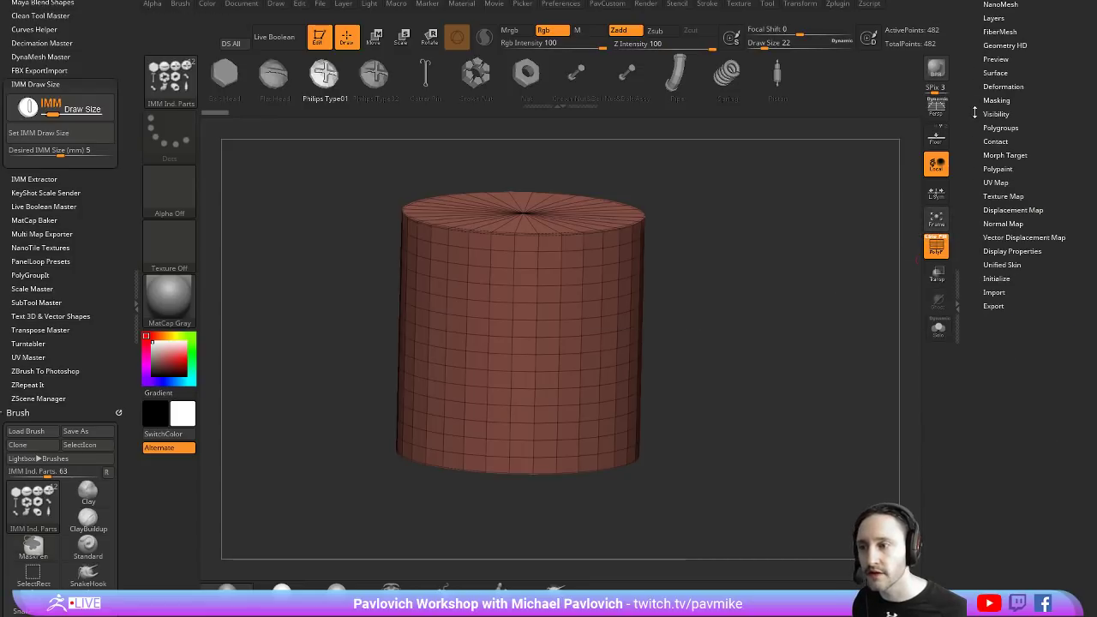
pyautogui.click(986, 168)
pyautogui.scroll(5, 986, 274)
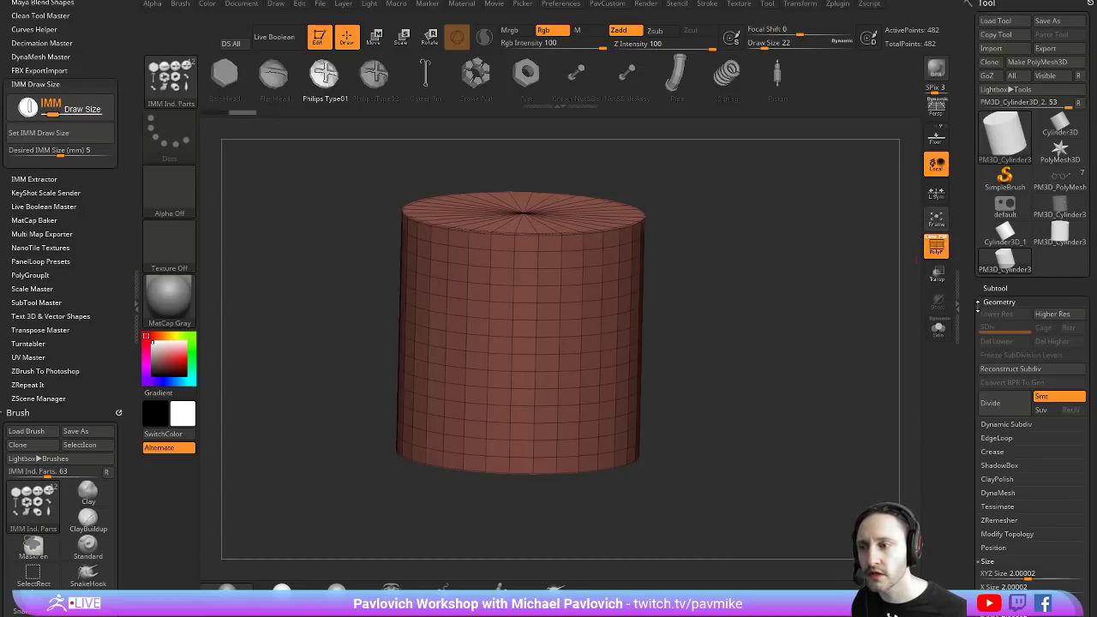
pyautogui.scroll(-3, 985, 292)
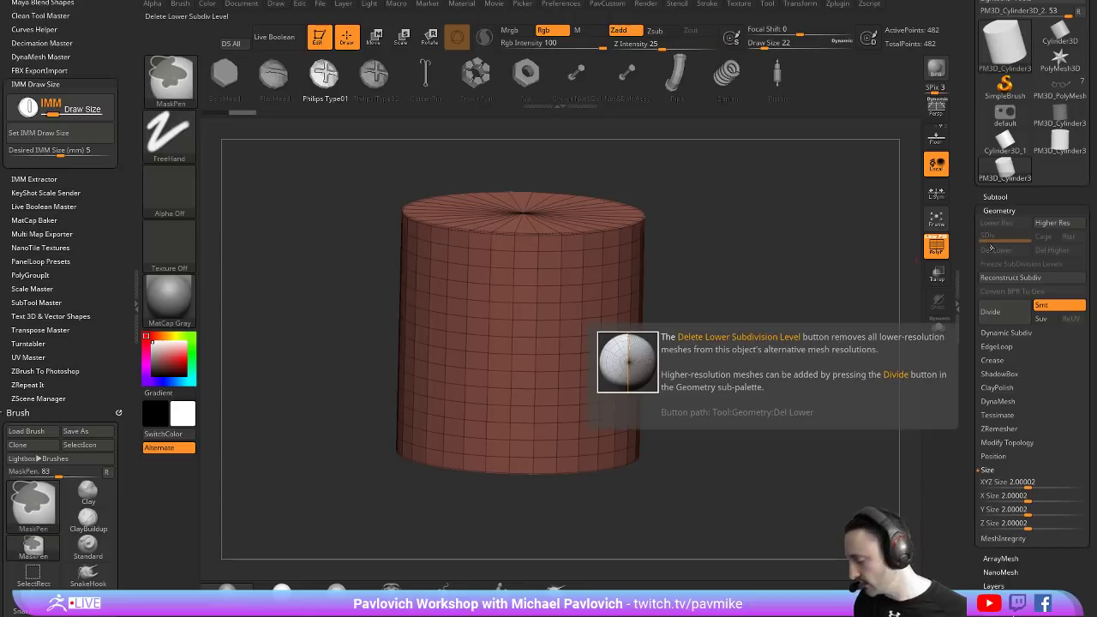
# Subdivide the cylinder up to level 5 and switch to its stored morph target
pyautogui.hotkey('ctrl', 'd')
pyautogui.hotkey('ctrl', 'd')
pyautogui.press('m')
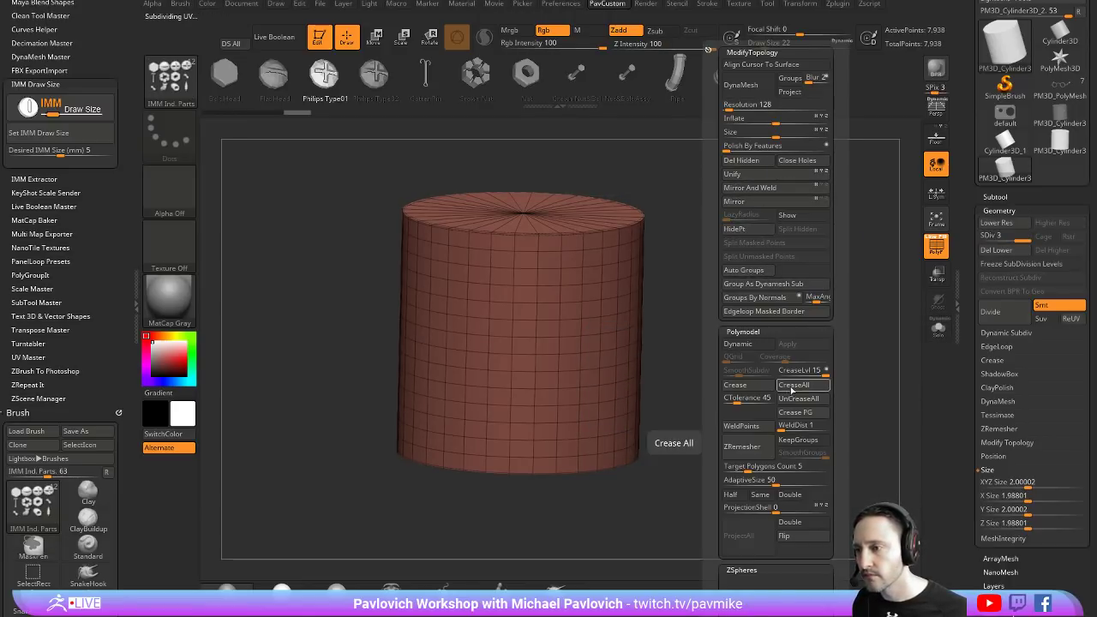
pyautogui.hotkey('ctrl', 'd')
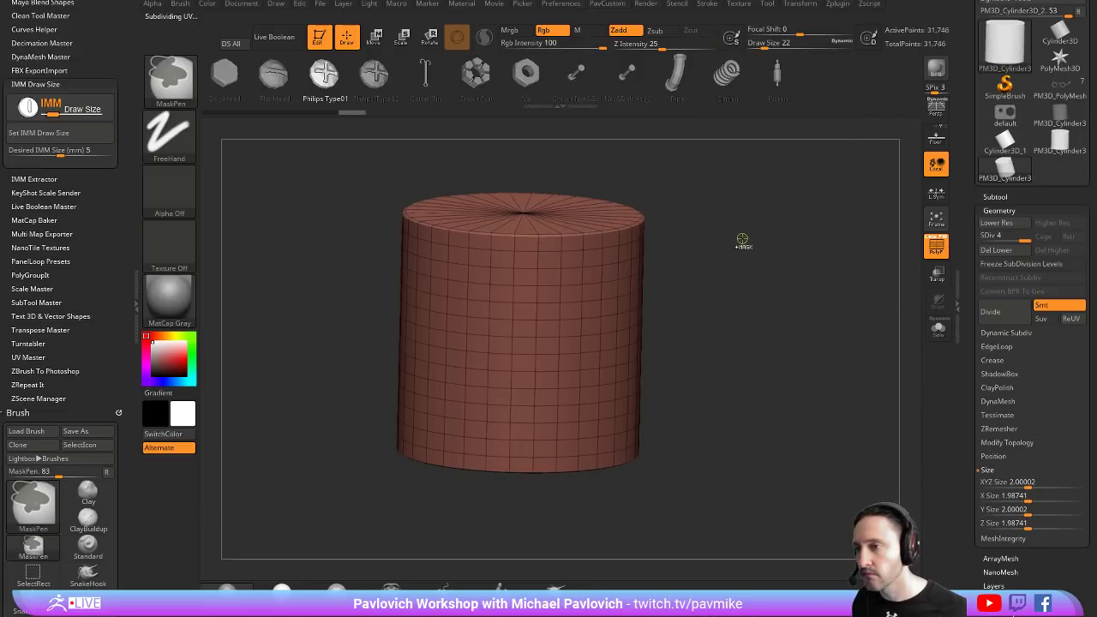
pyautogui.hotkey('ctrl', 'd')
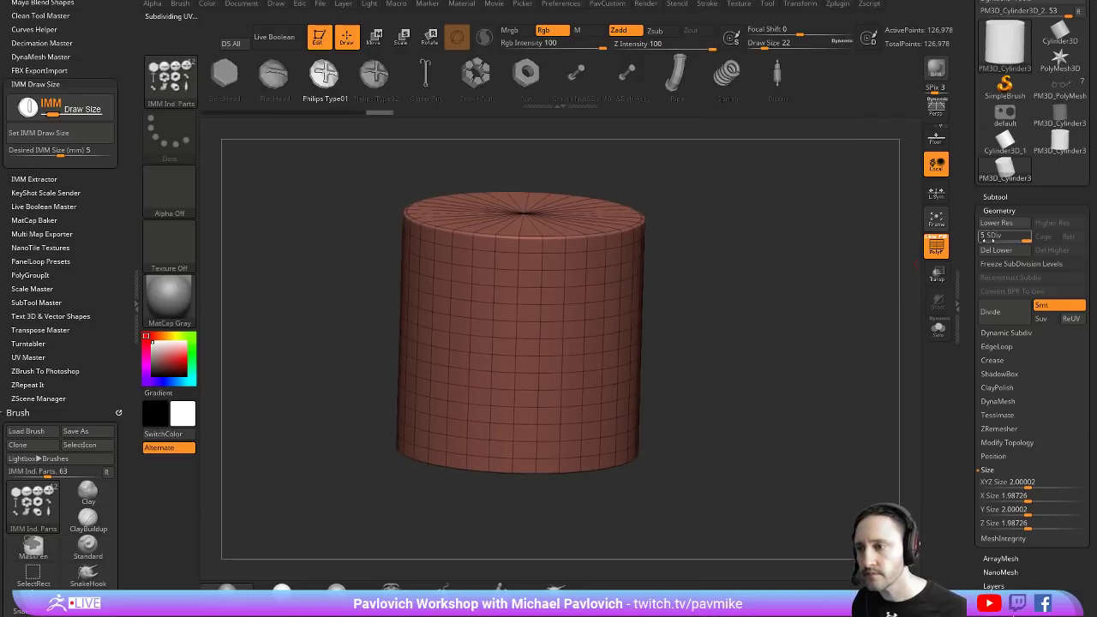
pyautogui.moveTo(989, 237); pyautogui.dragTo(979, 236)
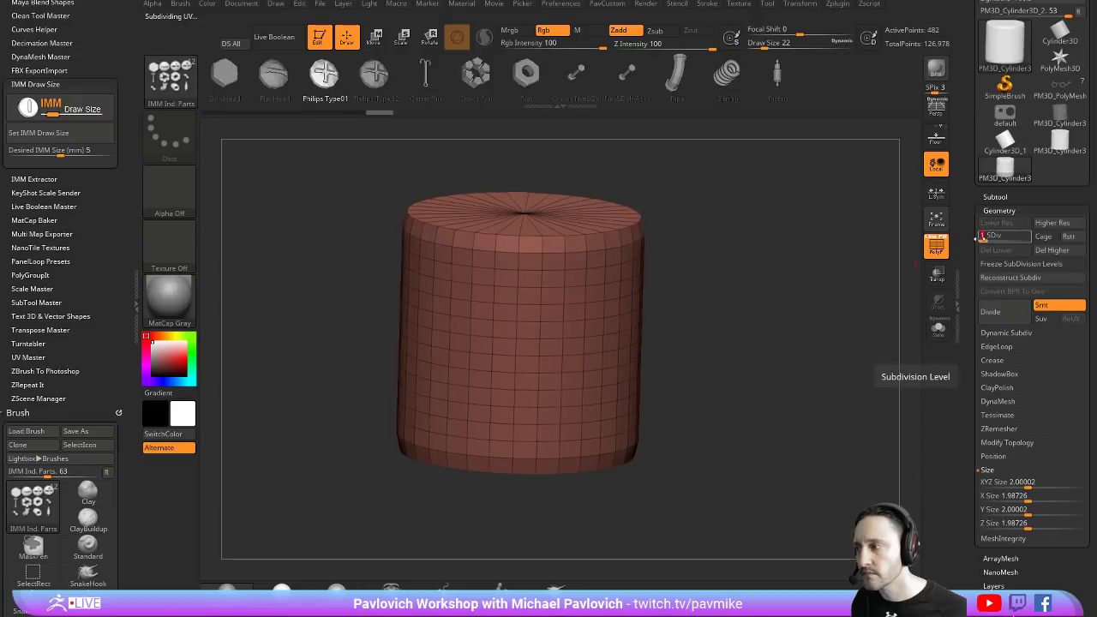
pyautogui.moveTo(961, 574); pyautogui.dragTo(961, 46)
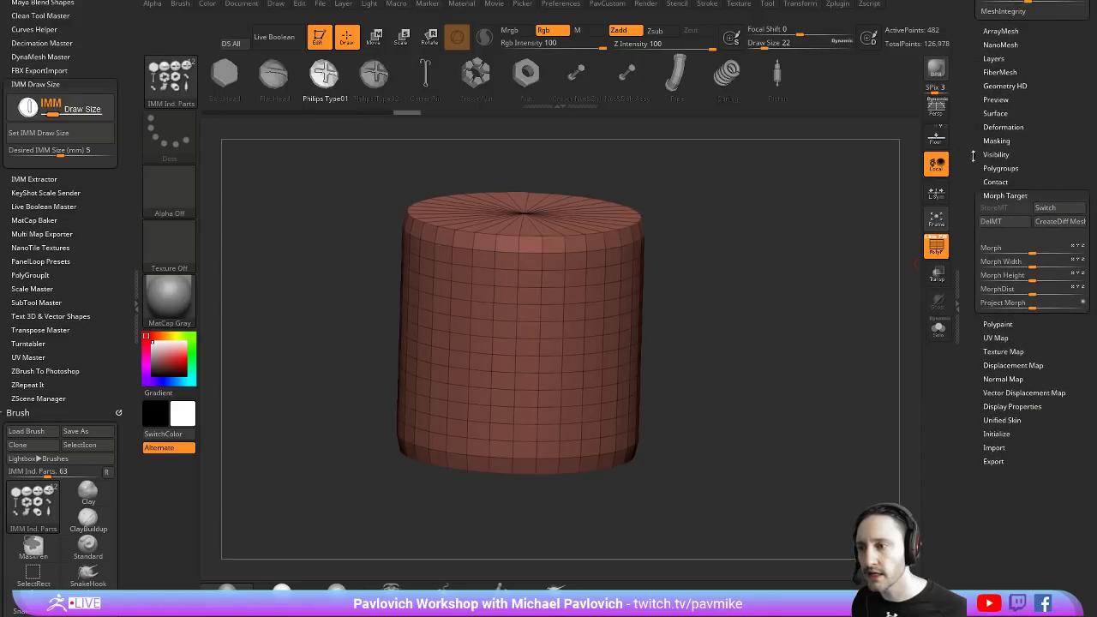
pyautogui.click(1048, 210)
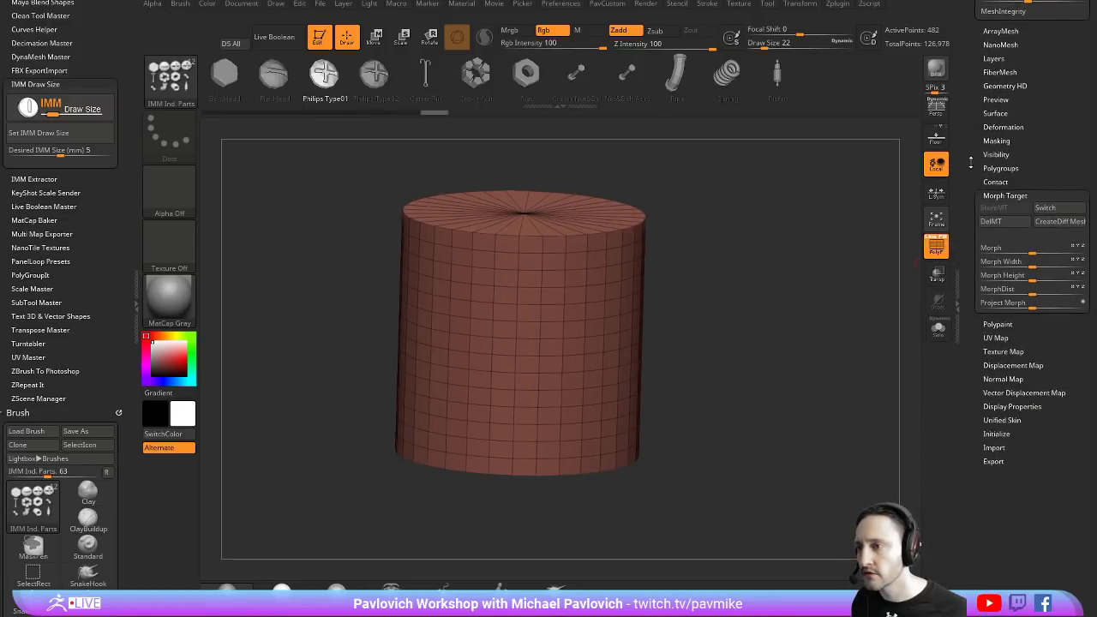
pyautogui.moveTo(962, 51); pyautogui.dragTo(961, 574)
pyautogui.moveTo(1019, 265); pyautogui.dragTo(1025, 262)
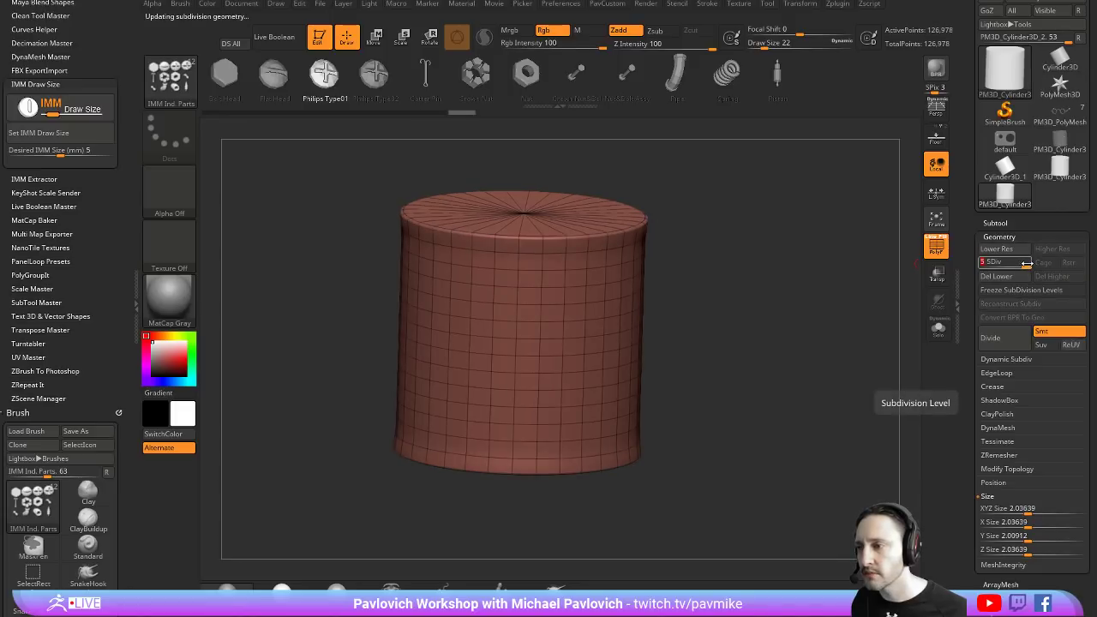
# Drop the cylinder to SDiv 1 and enable Cage, flaring its rims
pyautogui.hotkey('shift', 'd')
pyautogui.hotkey('shift', 'd')
pyautogui.hotkey('shift', 'd')
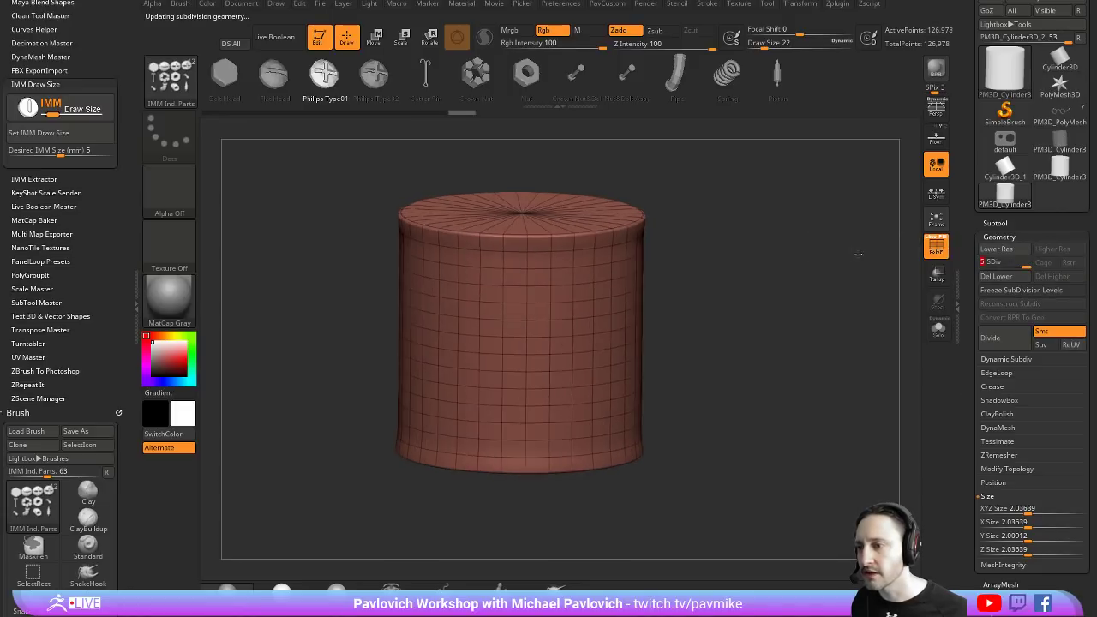
pyautogui.press('ctrl')
pyautogui.press('d')
pyautogui.press('d')
pyautogui.press('d')
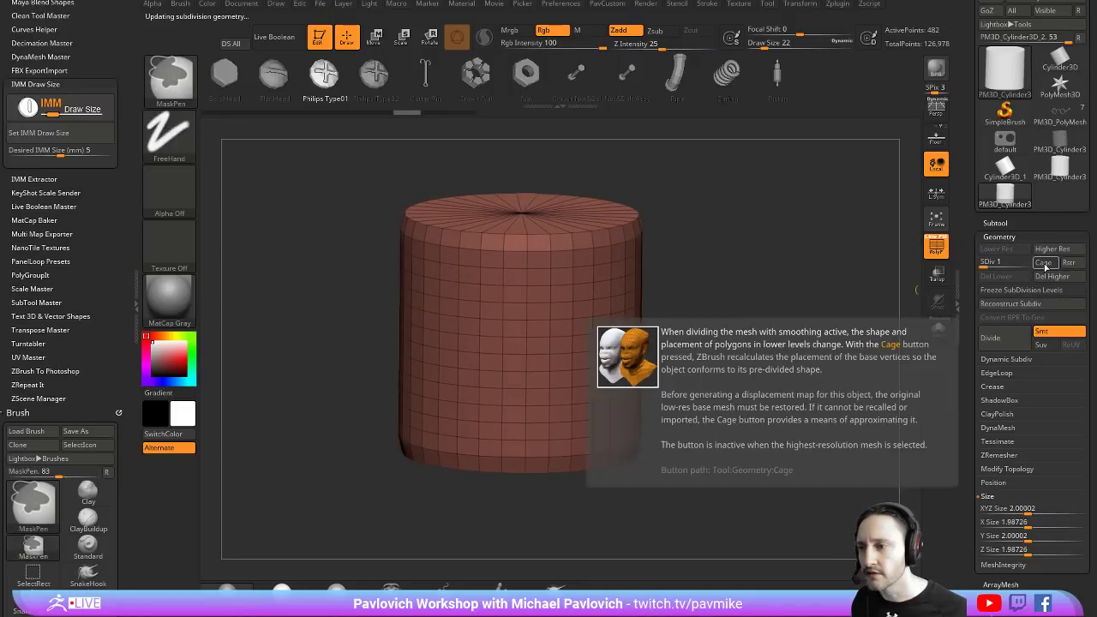
pyautogui.hotkey('shift', 'd')
pyautogui.hotkey('shift', 'd')
pyautogui.hotkey('shift', 'd')
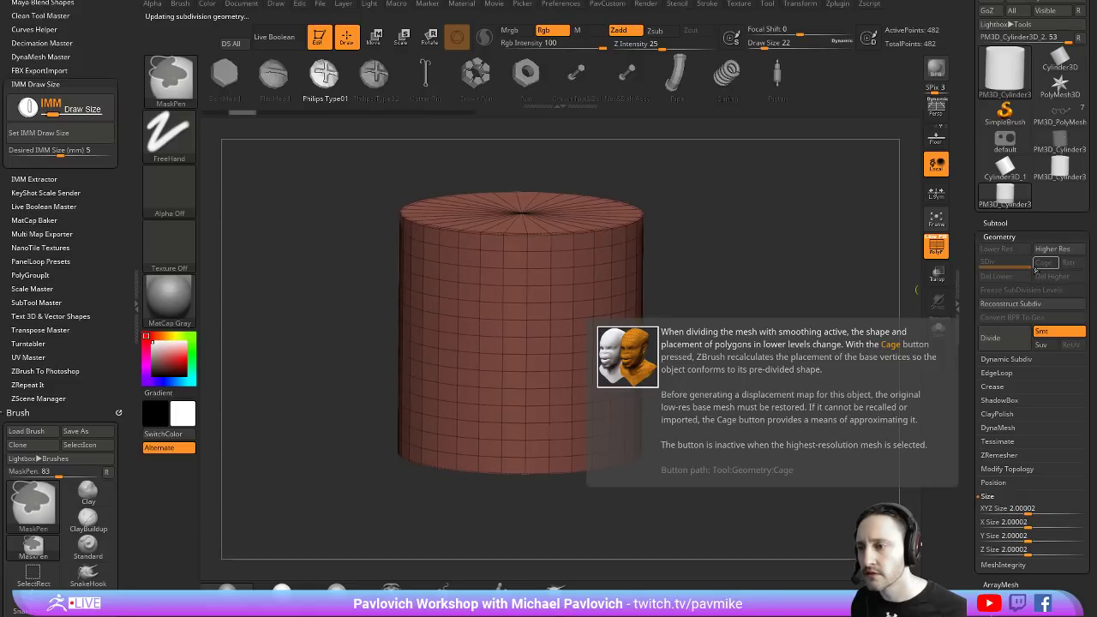
pyautogui.press('d')
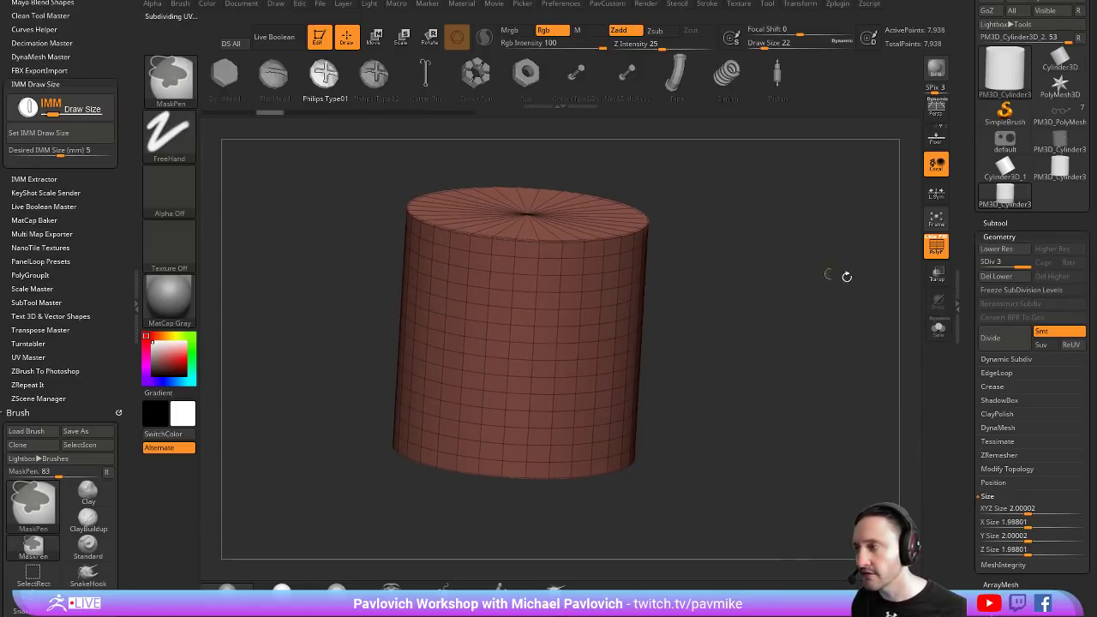
pyautogui.press('d')
pyautogui.hotkey('shift', 'd')
pyautogui.hotkey('shift', 'd')
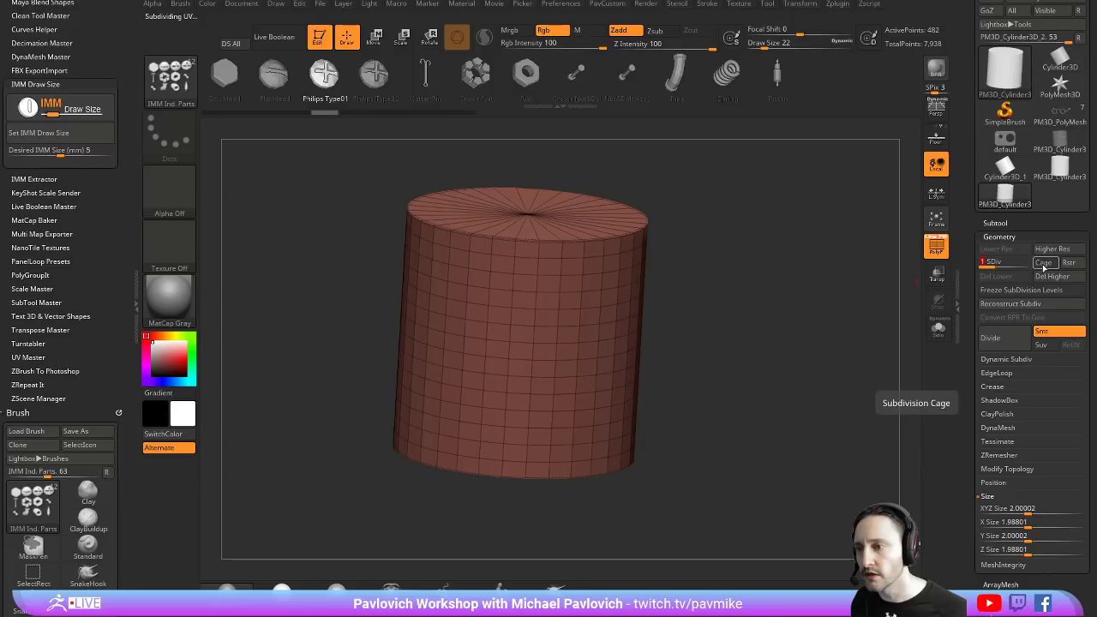
pyautogui.click(1043, 263)
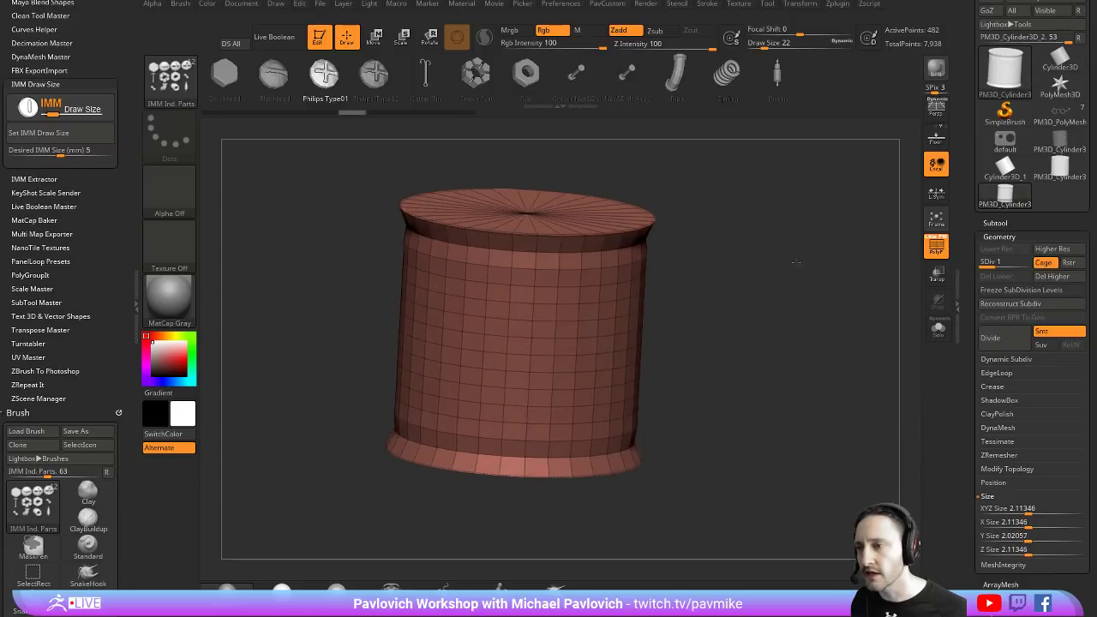
# Replace the red cylinder with a freshly drawn Cylinder3D converted to a PolyMesh3D
pyautogui.scroll(2, 1028, 215)
pyautogui.press('t')
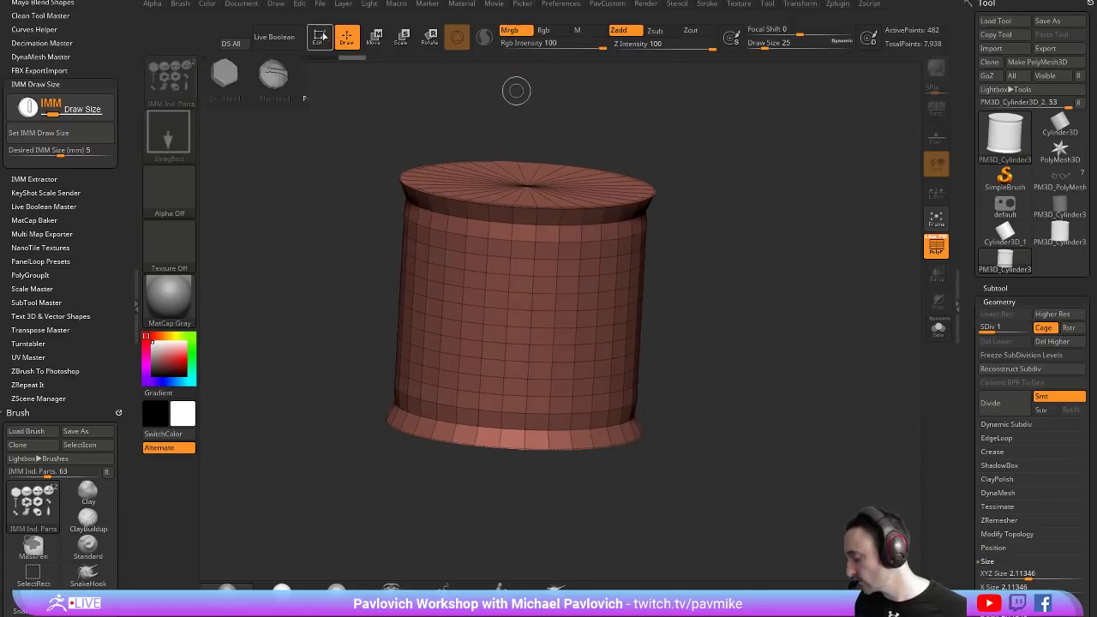
pyautogui.hotkey('ctrl', 'n')
pyautogui.click(1060, 127)
pyautogui.moveTo(629, 270); pyautogui.dragTo(725, 403)
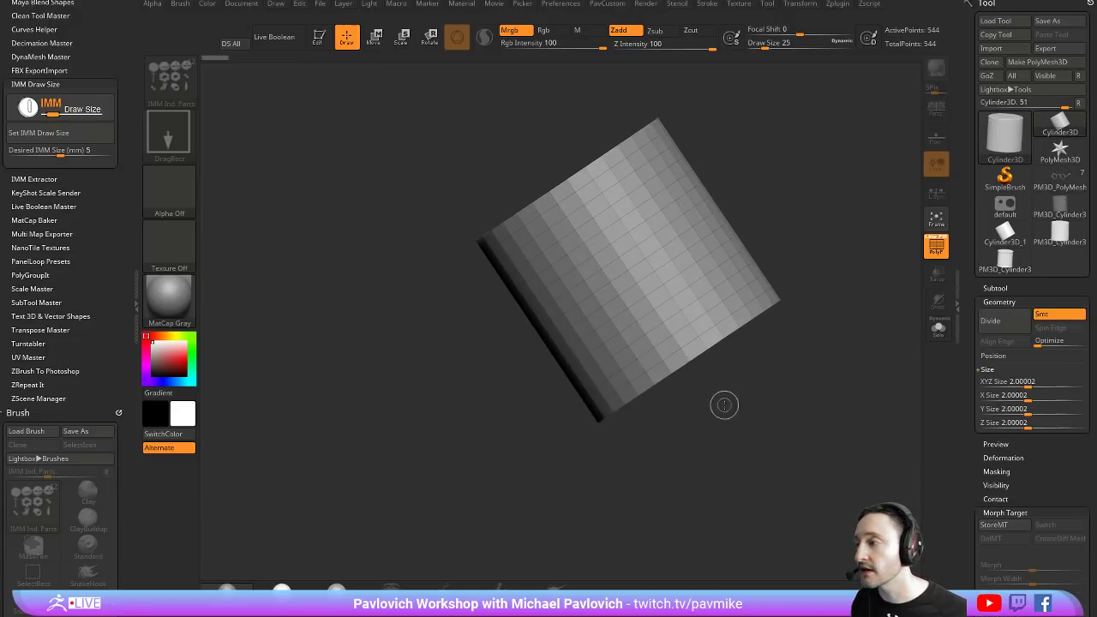
pyautogui.click(318, 36)
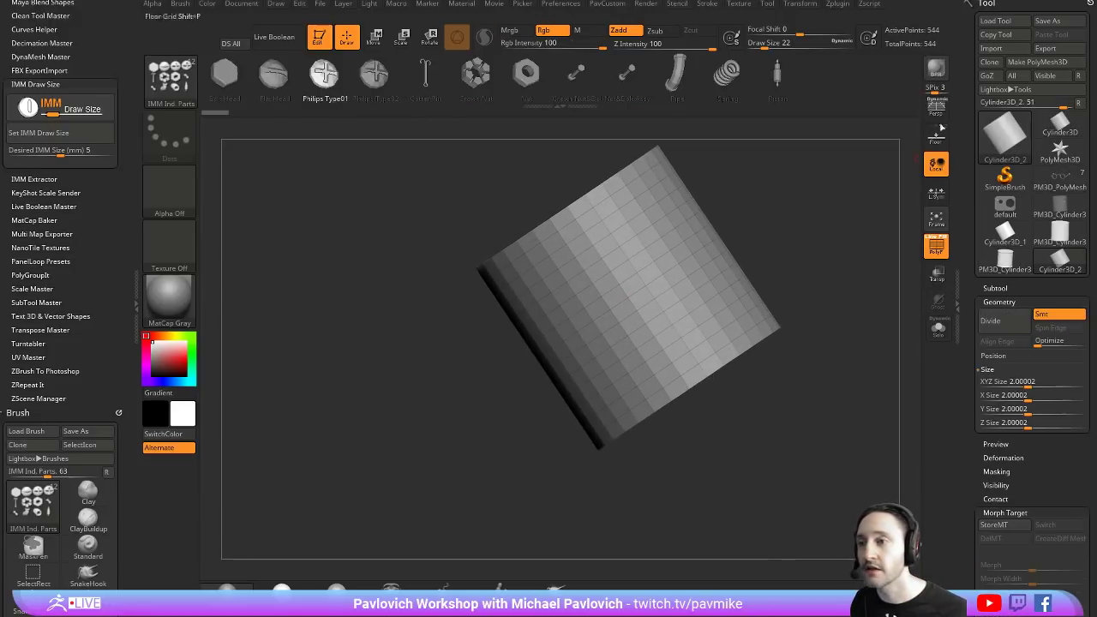
pyautogui.click(1036, 61)
# Crease the cylinder's border edges and subdivide it one level with Ctrl+D
pyautogui.moveTo(836, 225)
pyautogui.keyDown('shift'); pyautogui.mouseDown()
pyautogui.moveTo(808, 235)
pyautogui.moveTo(797, 257)
pyautogui.mouseUp(); pyautogui.keyUp('shift')
pyautogui.press('m')
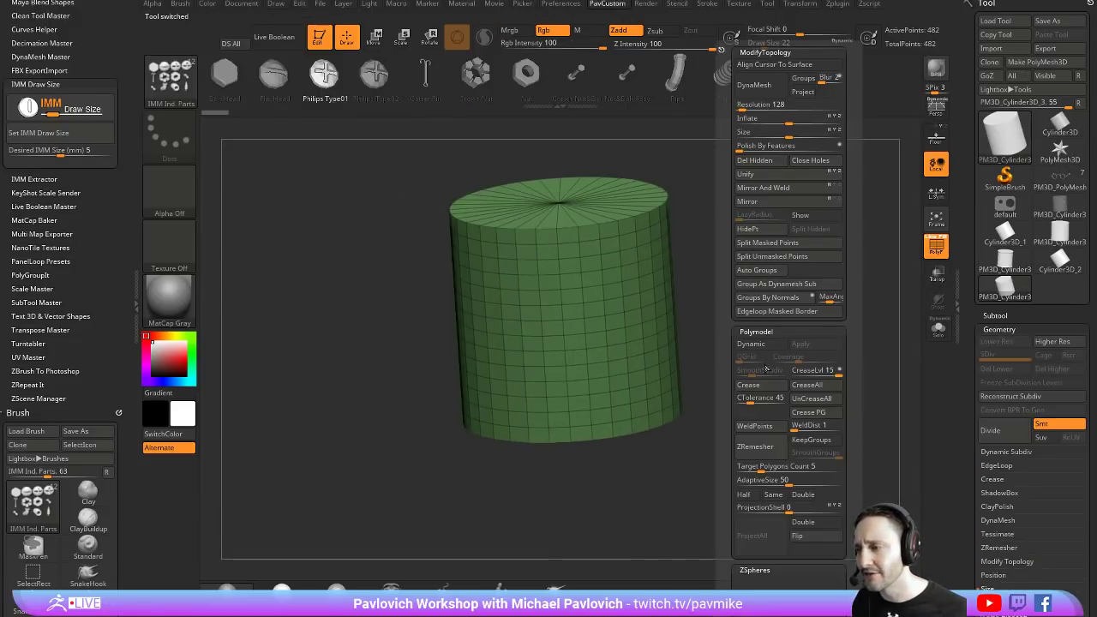
pyautogui.click(759, 388)
pyautogui.moveTo(806, 369); pyautogui.dragTo(828, 346)
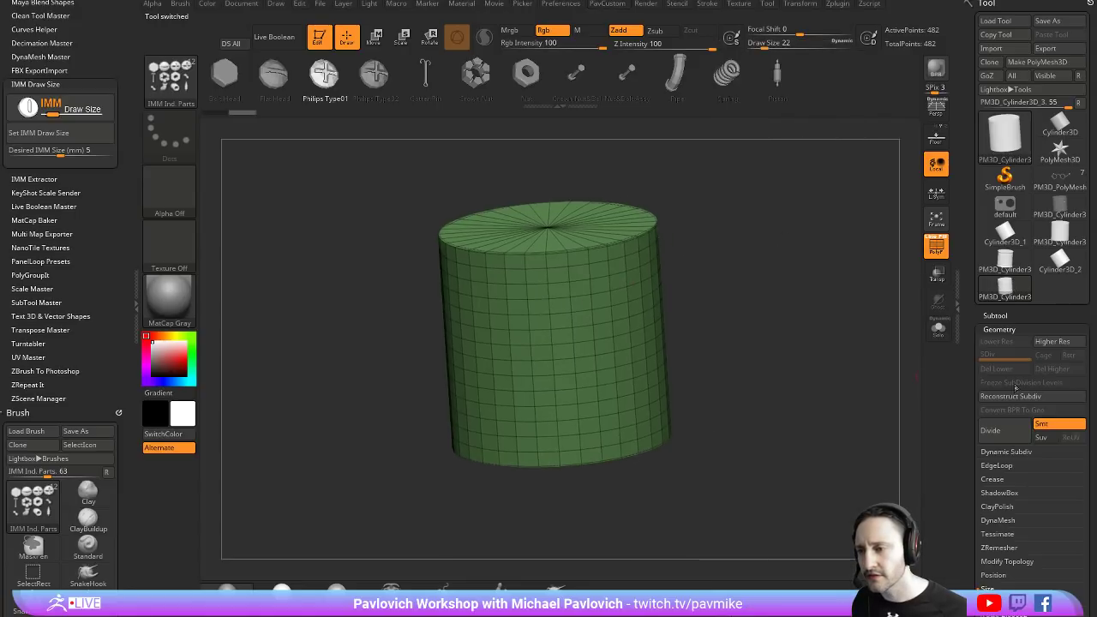
pyautogui.hotkey('ctrl', 'd')
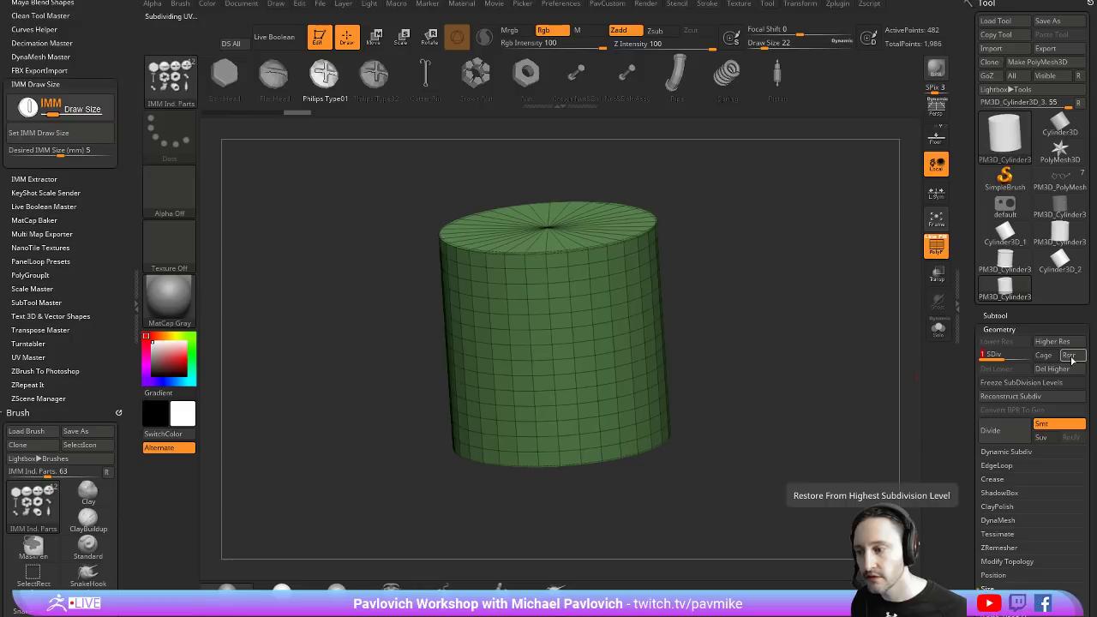
# Toggle the Cage preview on, then undo back to the plain cylinder shape
pyautogui.click(1046, 356)
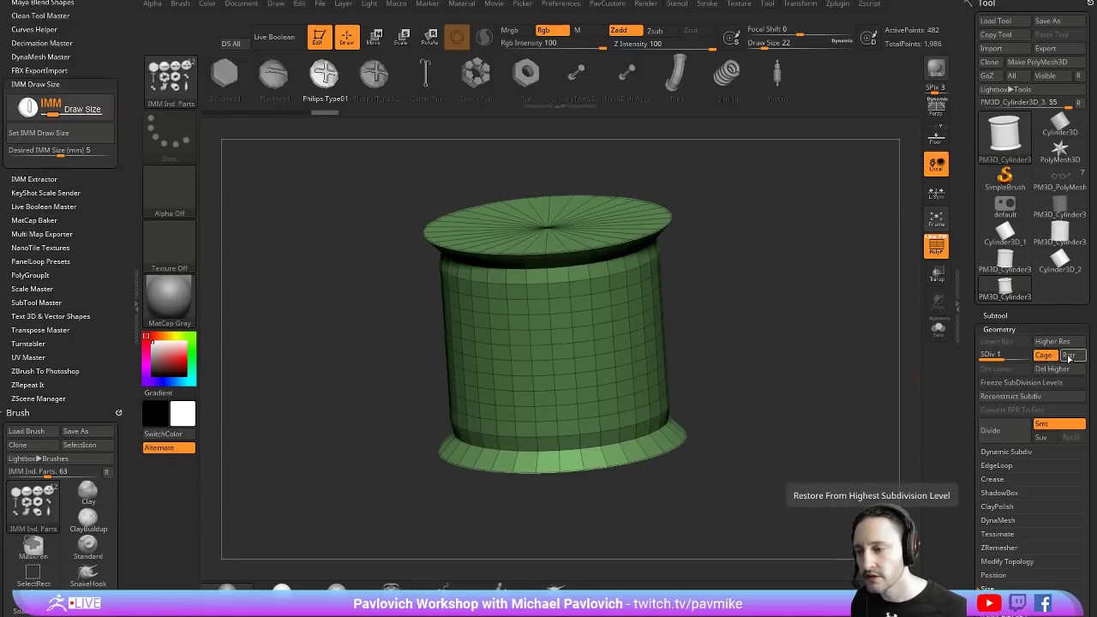
pyautogui.press('ctrl')
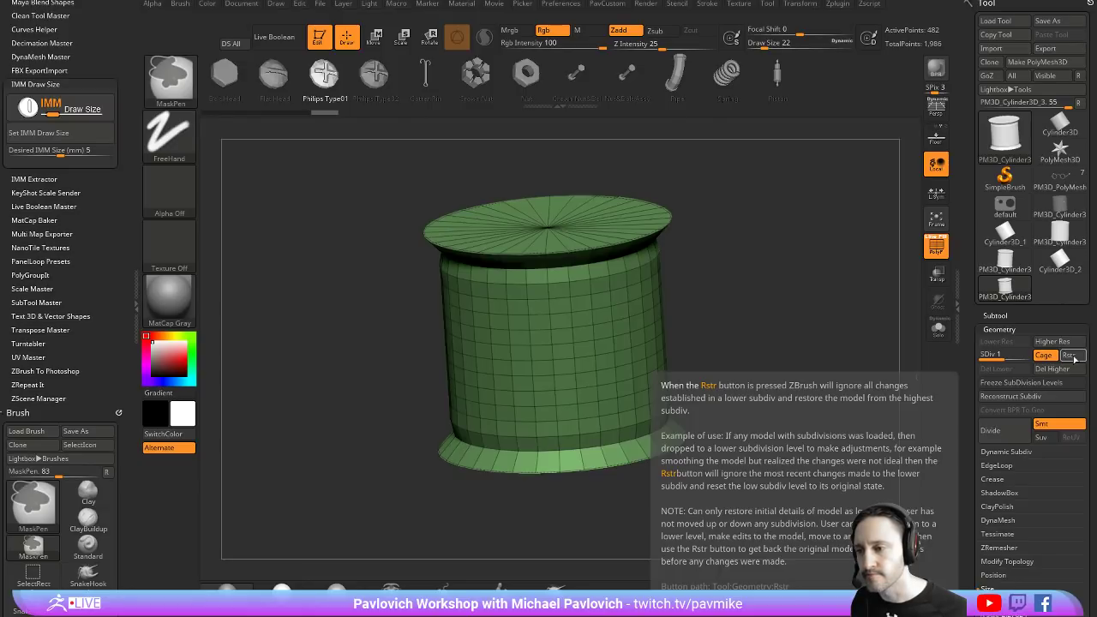
pyautogui.click(1043, 354)
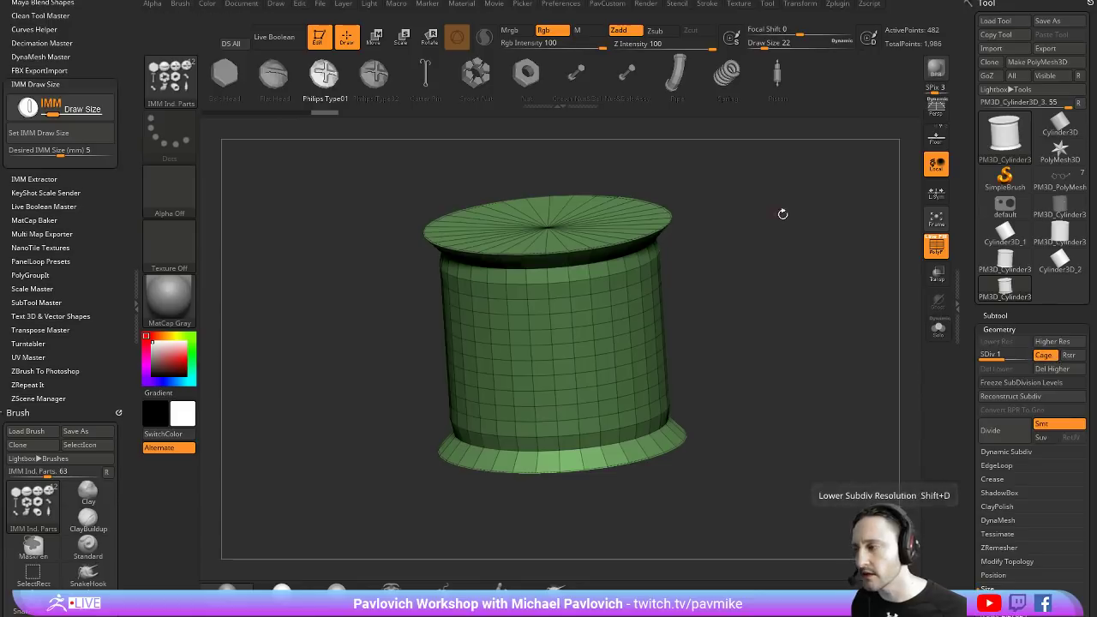
pyautogui.hotkey('ctrl', 'z')
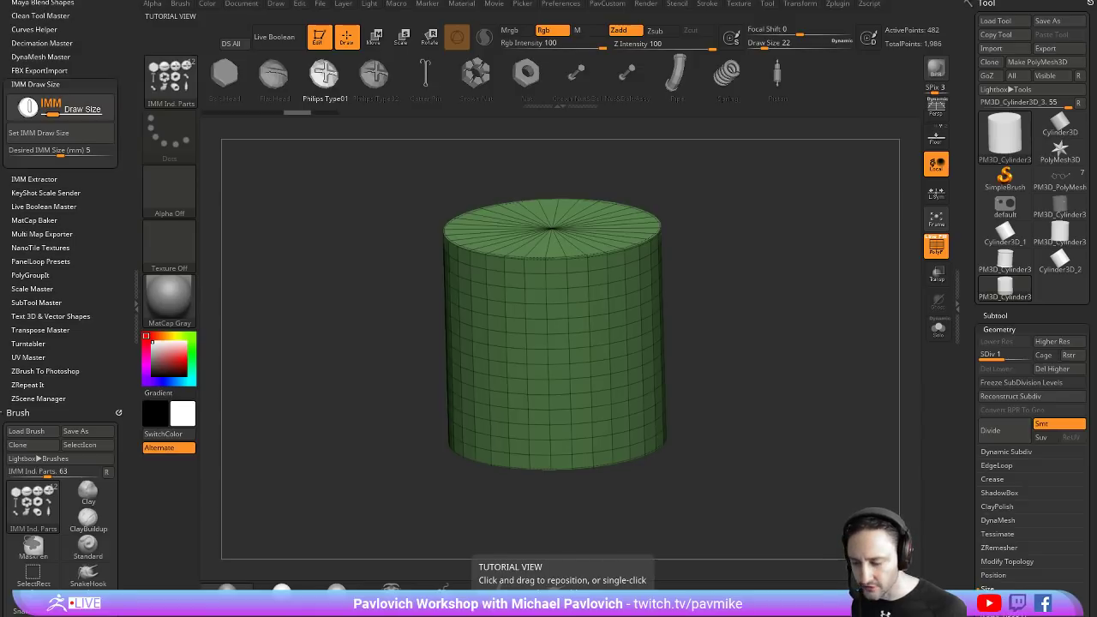
# Glance at the training video spreadsheet and the YouTube playlists page
pyautogui.hotkey('alt', 'Tab')
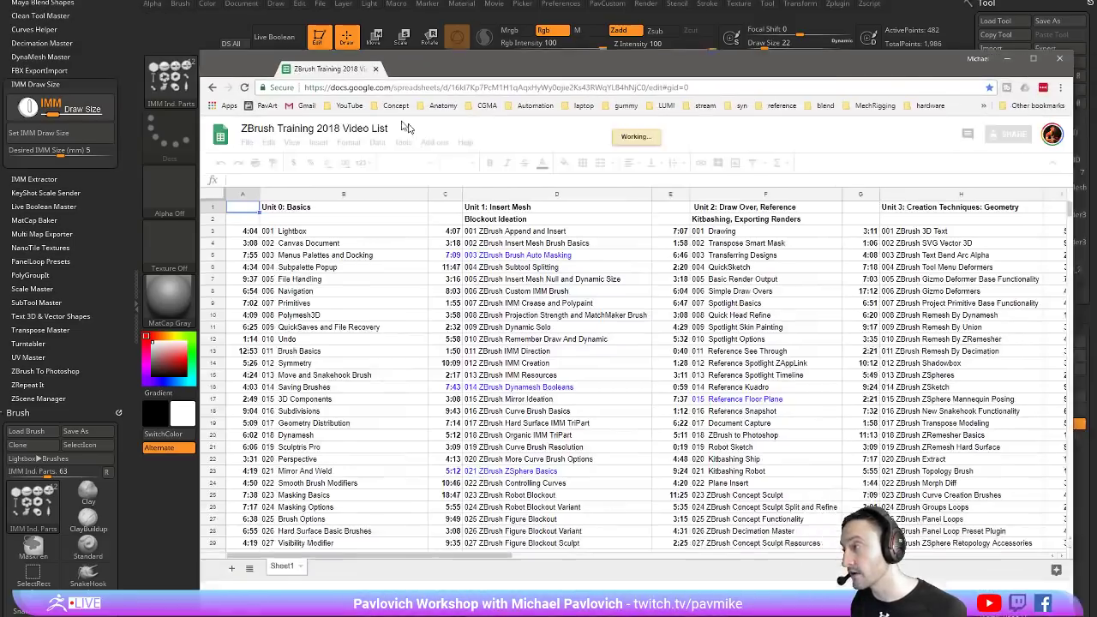
pyautogui.scroll(-1, 197, 385)
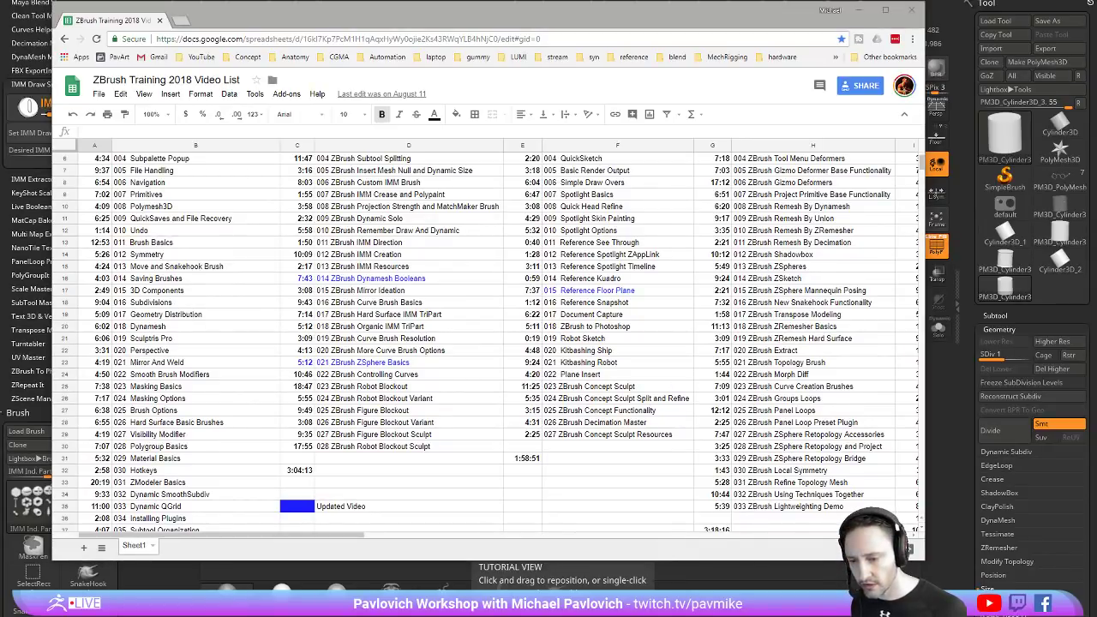
pyautogui.hotkey('alt', 'Tab')
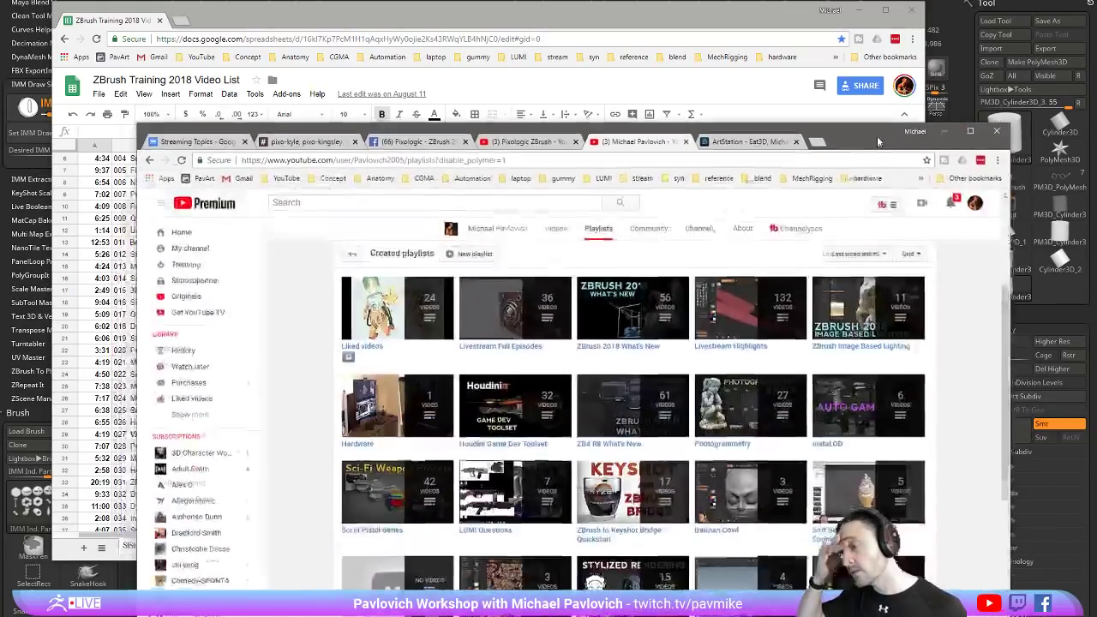
pyautogui.scroll(-4, 565, 467)
pyautogui.scroll(1, 569, 467)
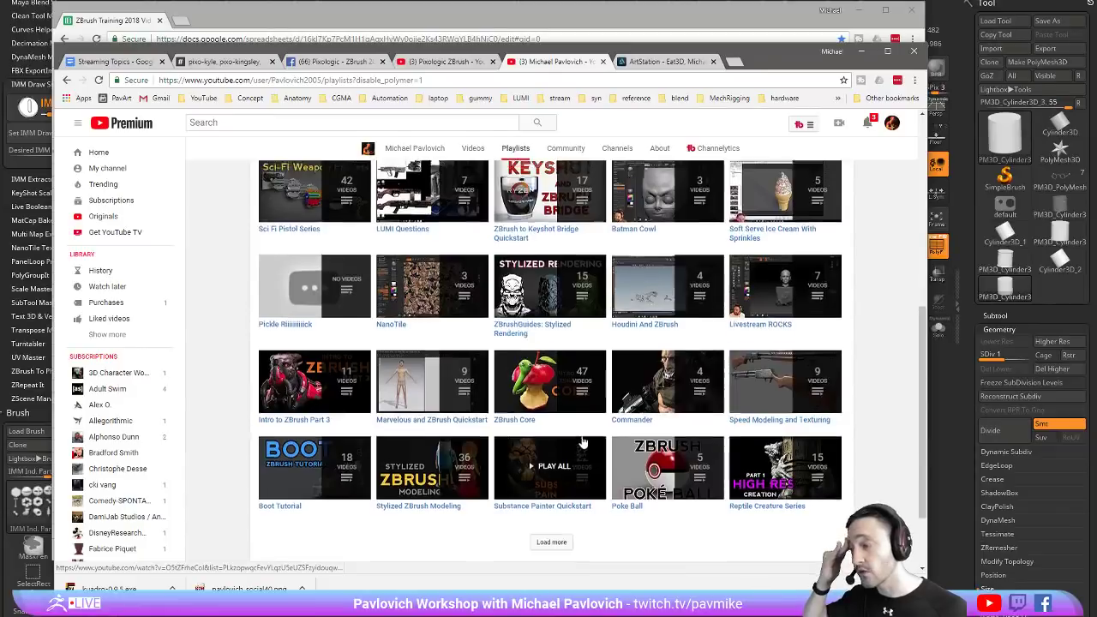
pyautogui.scroll(8, 568, 466)
# Scroll through the ZBrush Training 2018 Video List lesson titles and run times
pyautogui.hotkey('alt', 'Tab')
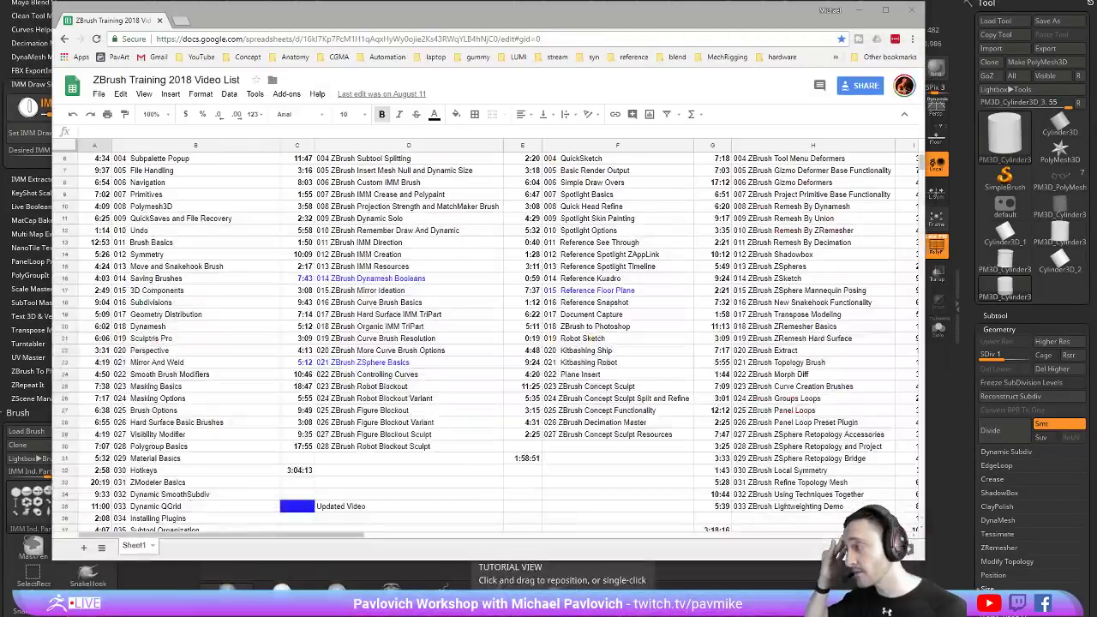
pyautogui.scroll(-3, 143, 460)
pyautogui.scroll(-2, 142, 460)
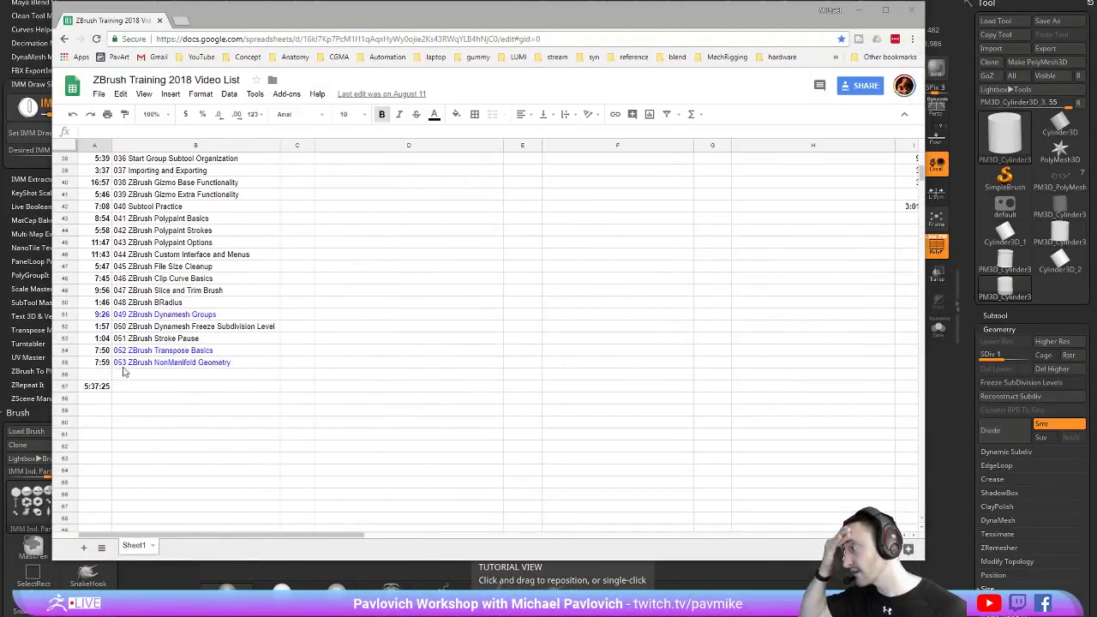
pyautogui.scroll(2, 126, 373)
pyautogui.scroll(5, 126, 373)
pyautogui.scroll(-3, 165, 194)
pyautogui.scroll(-3, 165, 194)
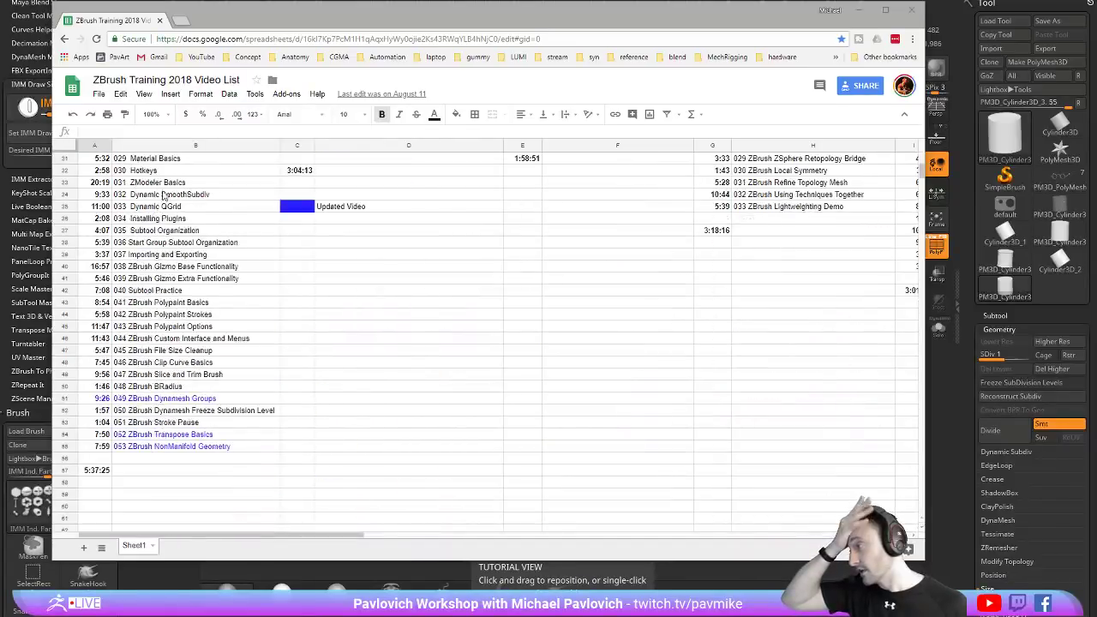
pyautogui.scroll(-4, 165, 193)
pyautogui.scroll(3, 166, 193)
pyautogui.scroll(5, 166, 194)
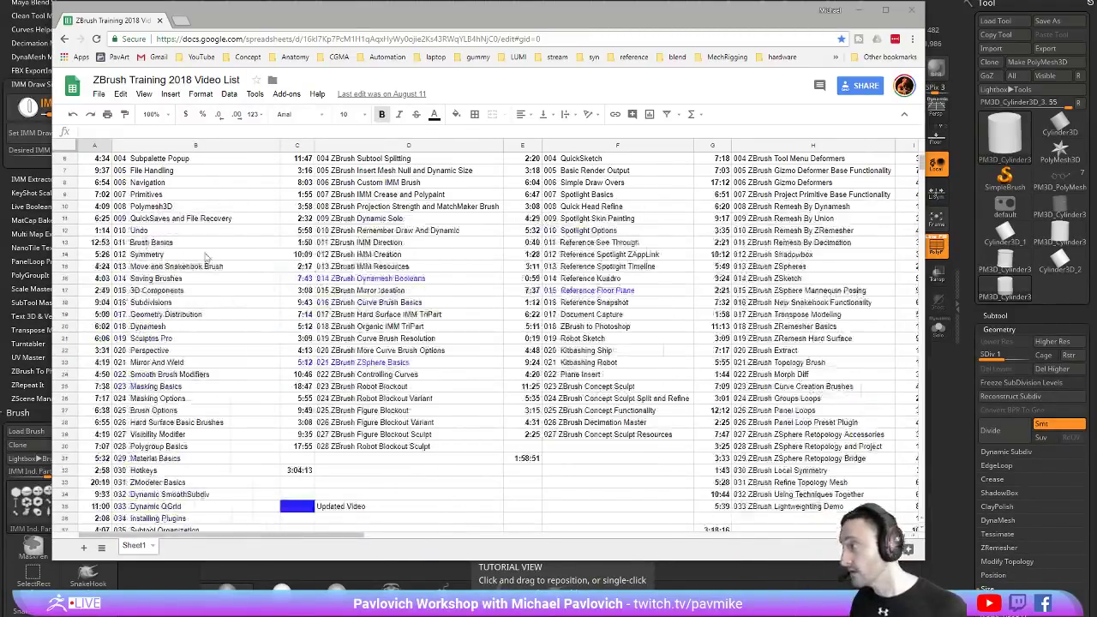
pyautogui.scroll(2, 202, 260)
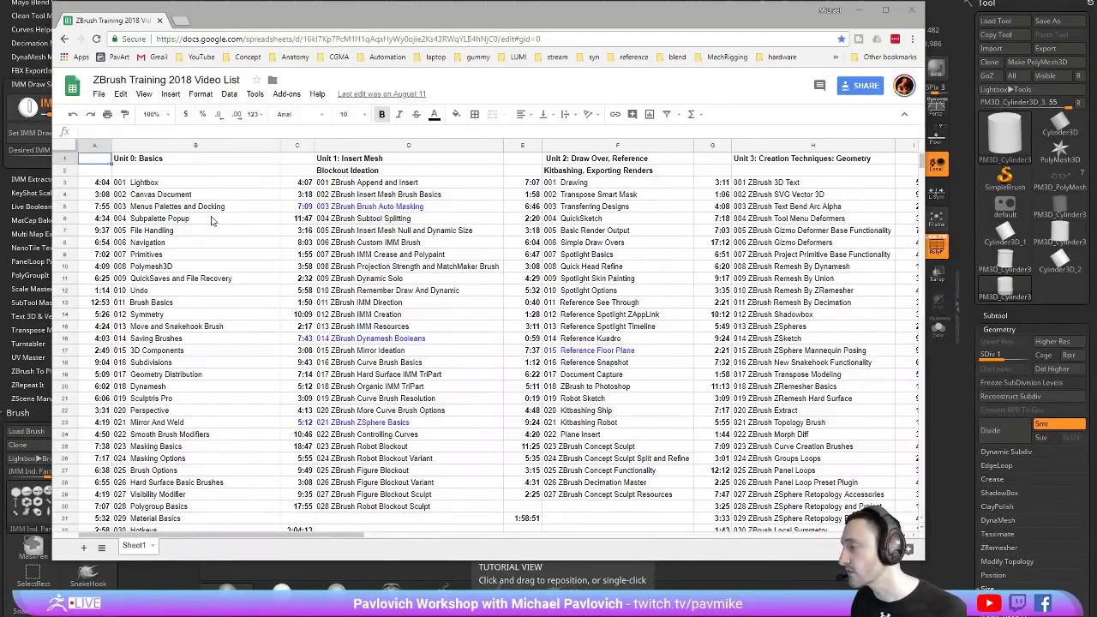
pyautogui.scroll(-2, 174, 181)
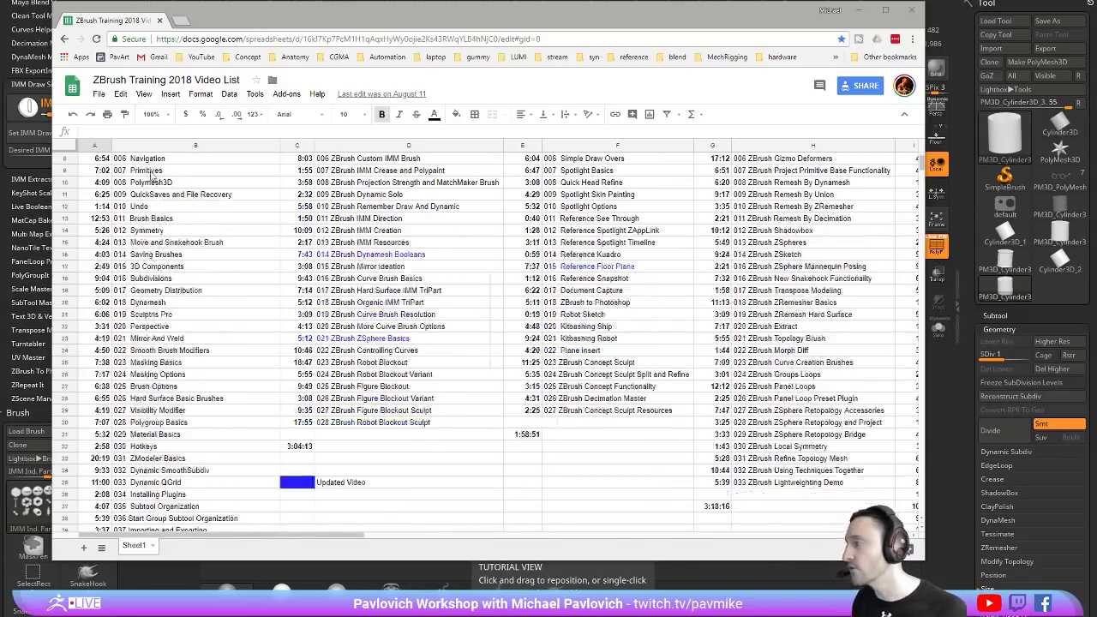
pyautogui.scroll(2, 157, 207)
pyautogui.scroll(-3, 146, 205)
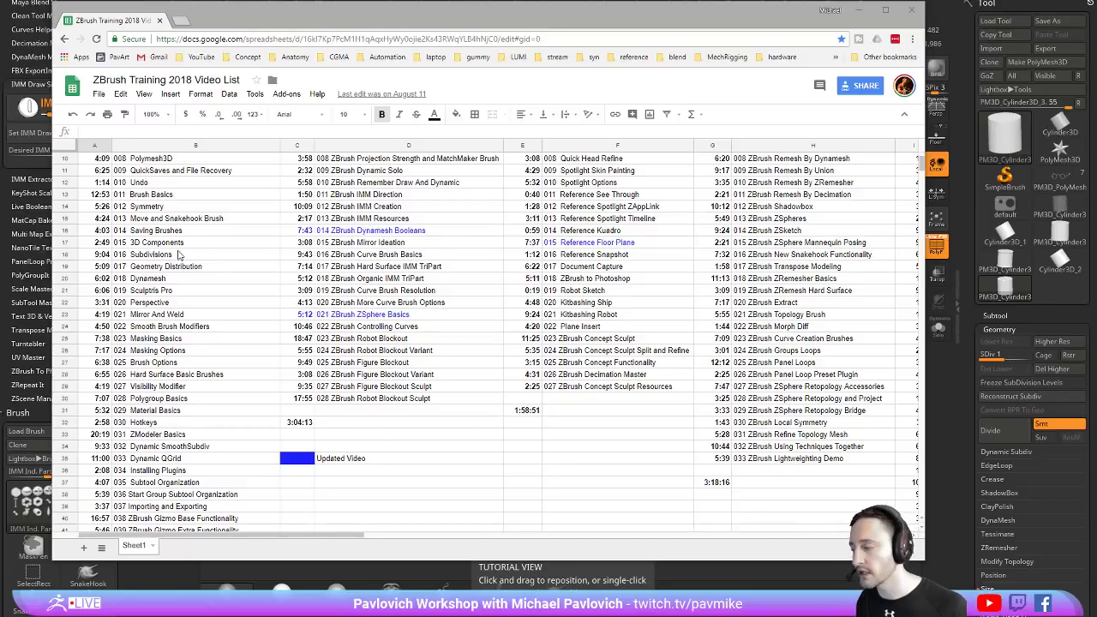
pyautogui.scroll(-2, 180, 255)
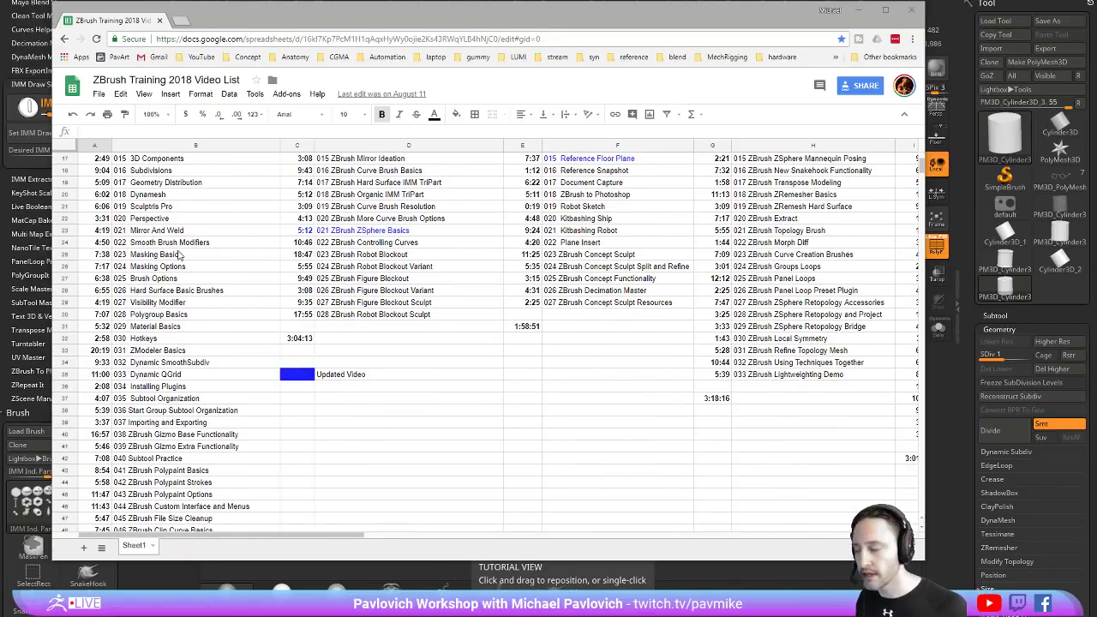
pyautogui.scroll(-2, 179, 255)
pyautogui.scroll(-3, 179, 257)
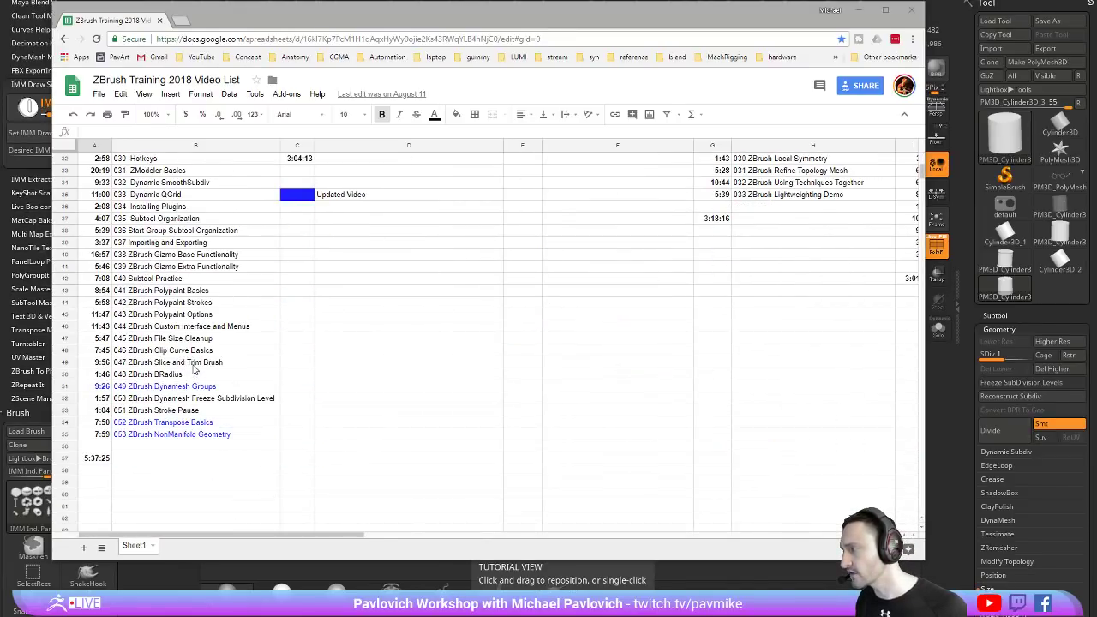
pyautogui.scroll(2, 165, 290)
pyautogui.scroll(4, 159, 288)
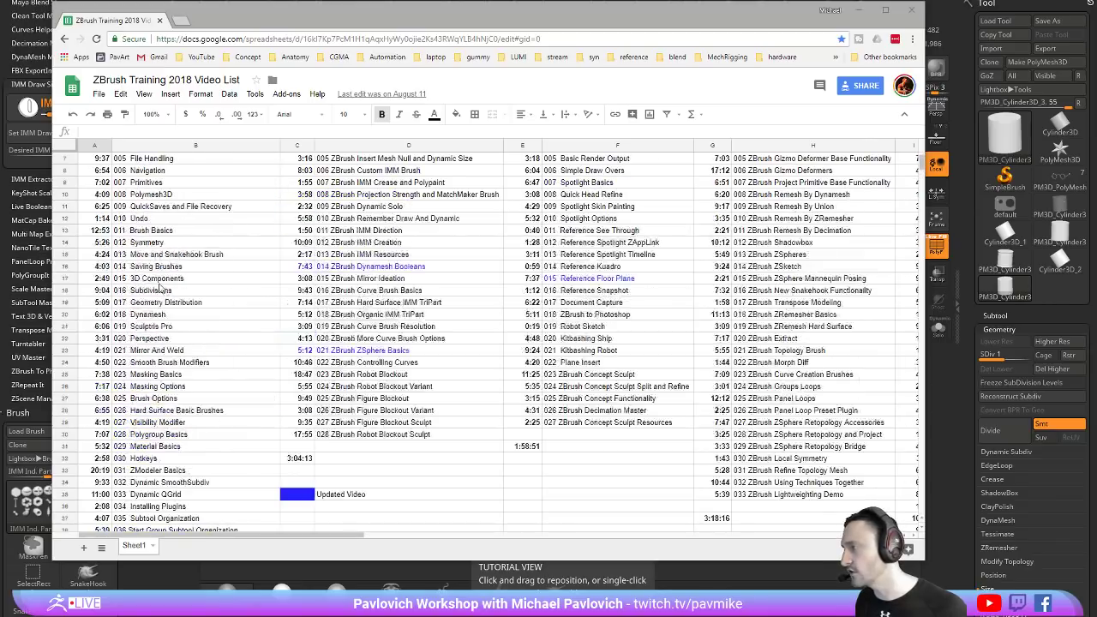
pyautogui.scroll(2, 170, 292)
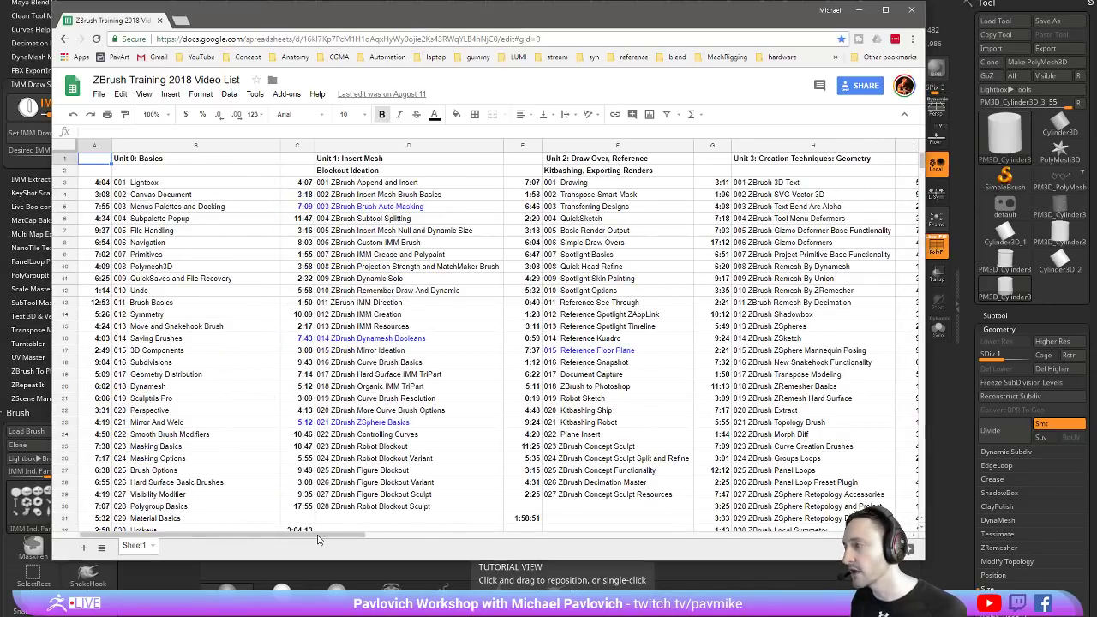
pyautogui.moveTo(317, 534); pyautogui.dragTo(396, 538)
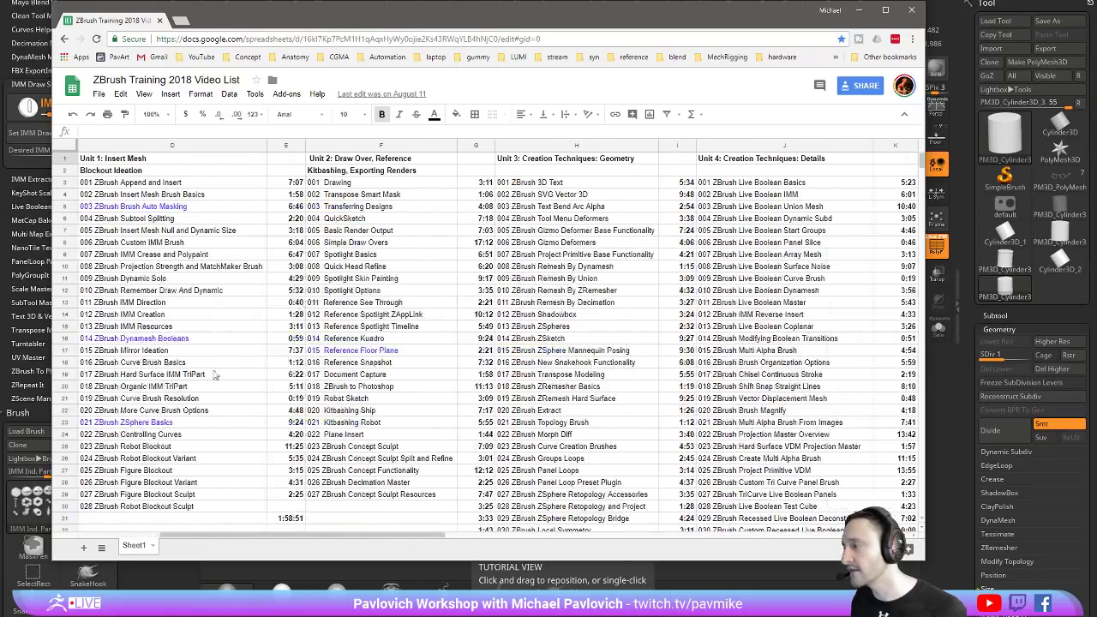
pyautogui.moveTo(287, 539)
pyautogui.mouseDown()
pyautogui.moveTo(274, 540)
pyautogui.moveTo(299, 541)
pyautogui.moveTo(284, 542)
pyautogui.mouseUp()
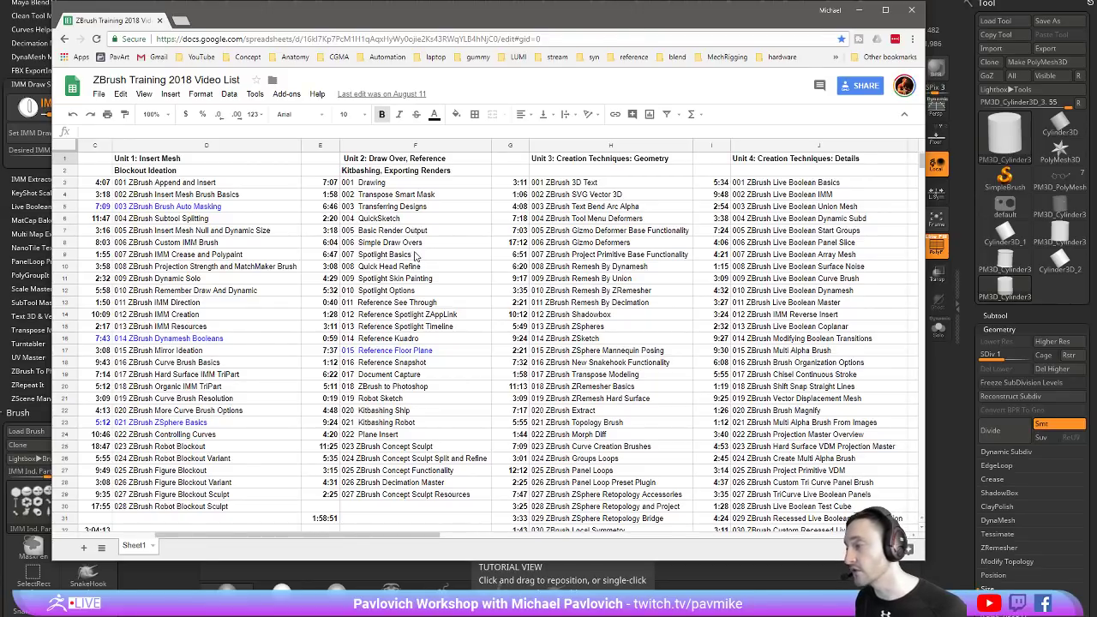
pyautogui.moveTo(387, 537); pyautogui.dragTo(461, 538)
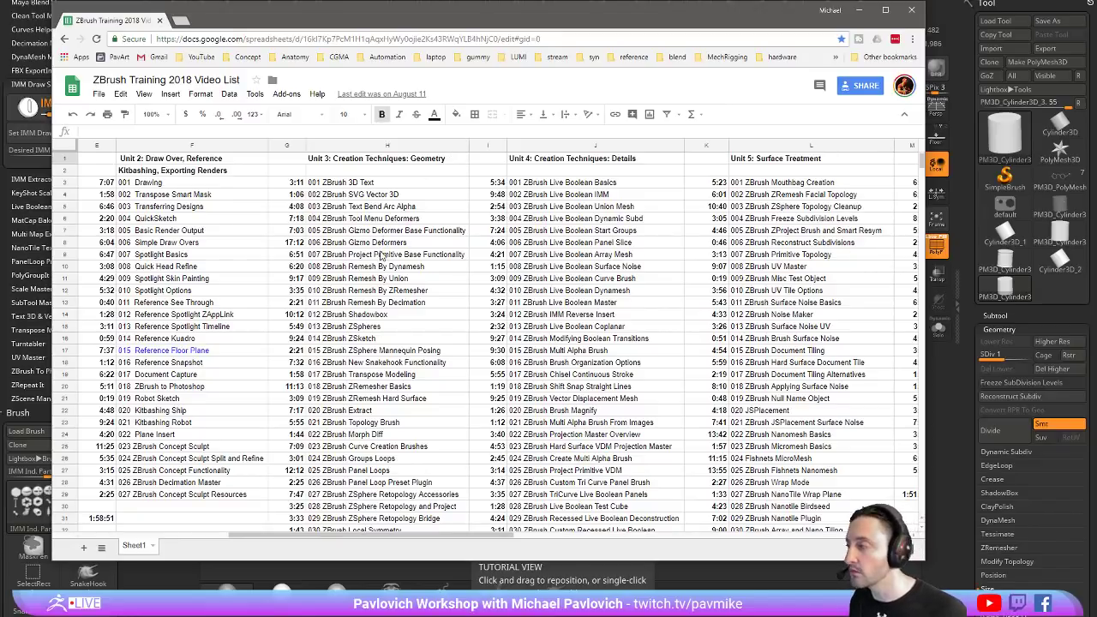
pyautogui.scroll(-5, 393, 169)
pyautogui.scroll(5, 398, 193)
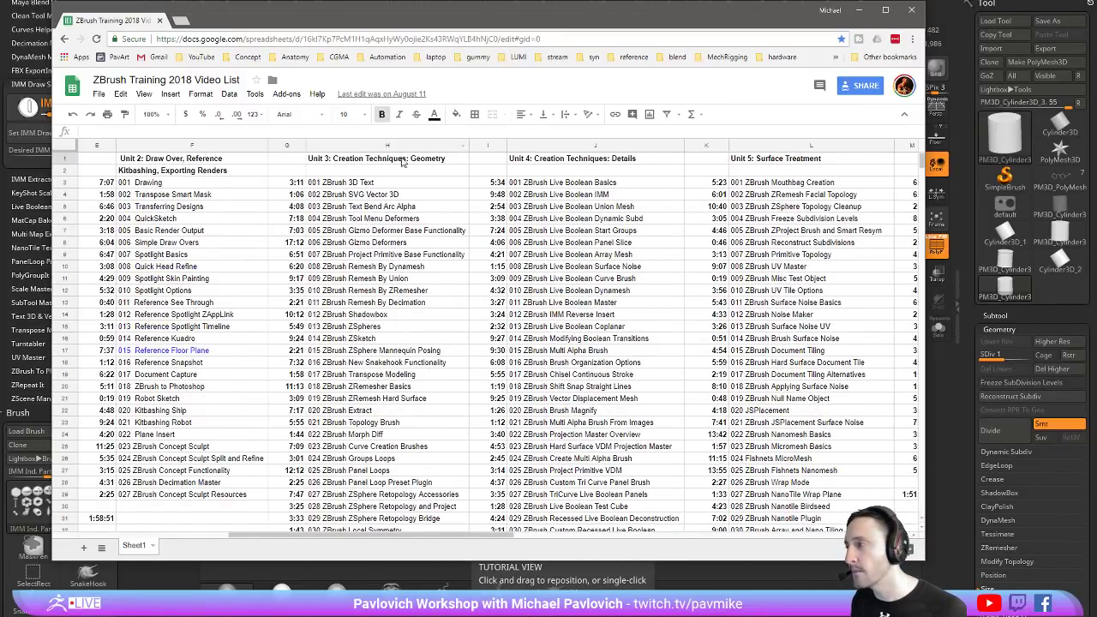
pyautogui.moveTo(463, 538); pyautogui.dragTo(527, 535)
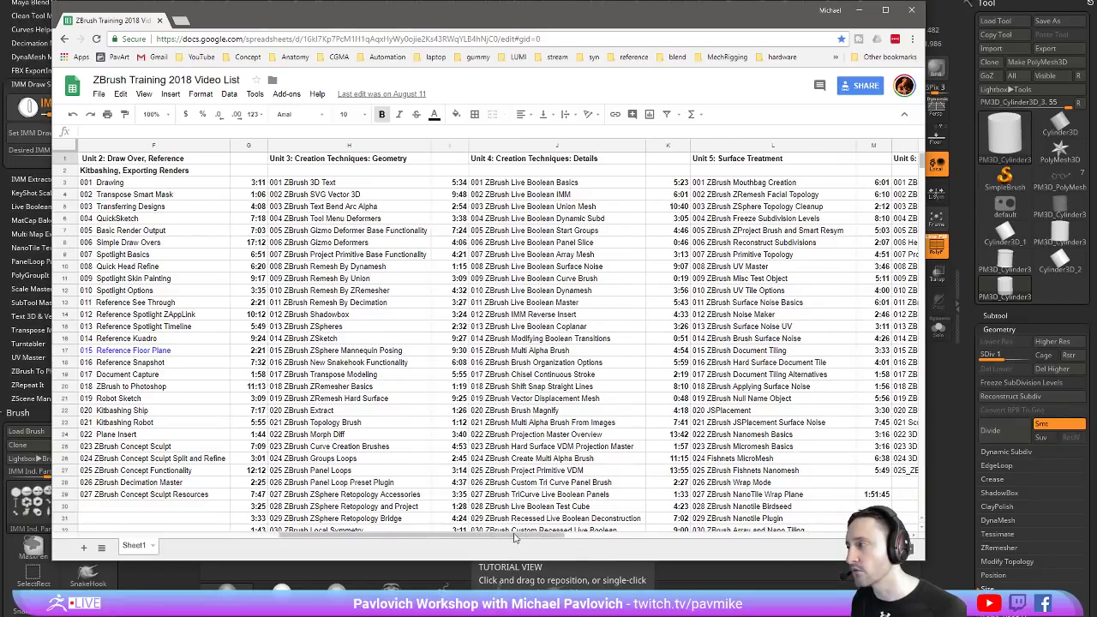
pyautogui.scroll(-3, 393, 213)
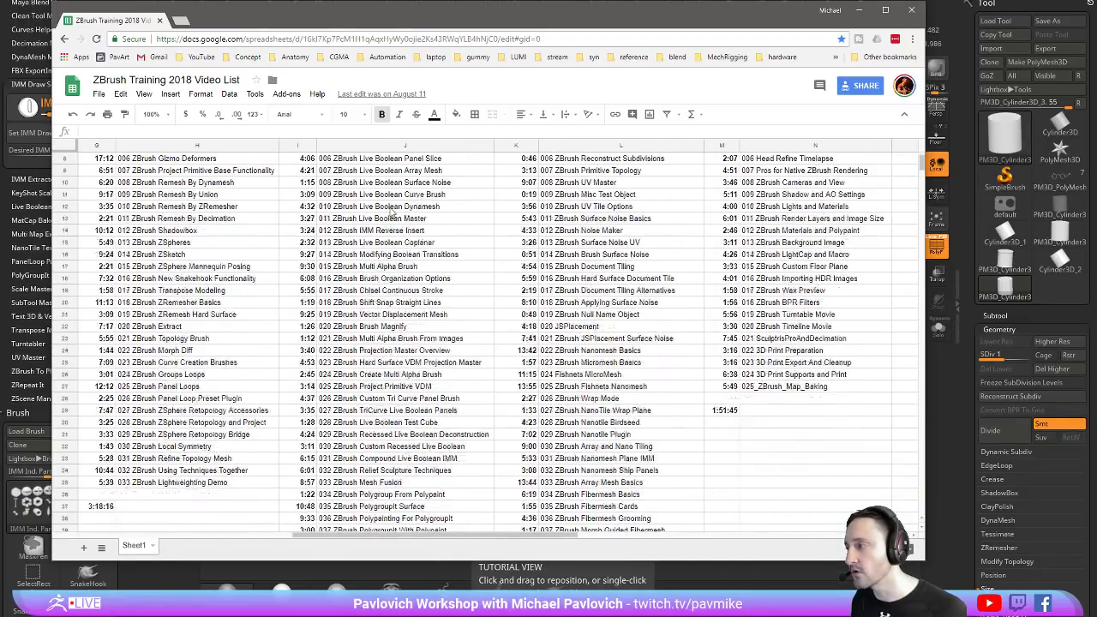
pyautogui.scroll(-2, 399, 286)
pyautogui.scroll(4, 383, 314)
pyautogui.scroll(1, 387, 317)
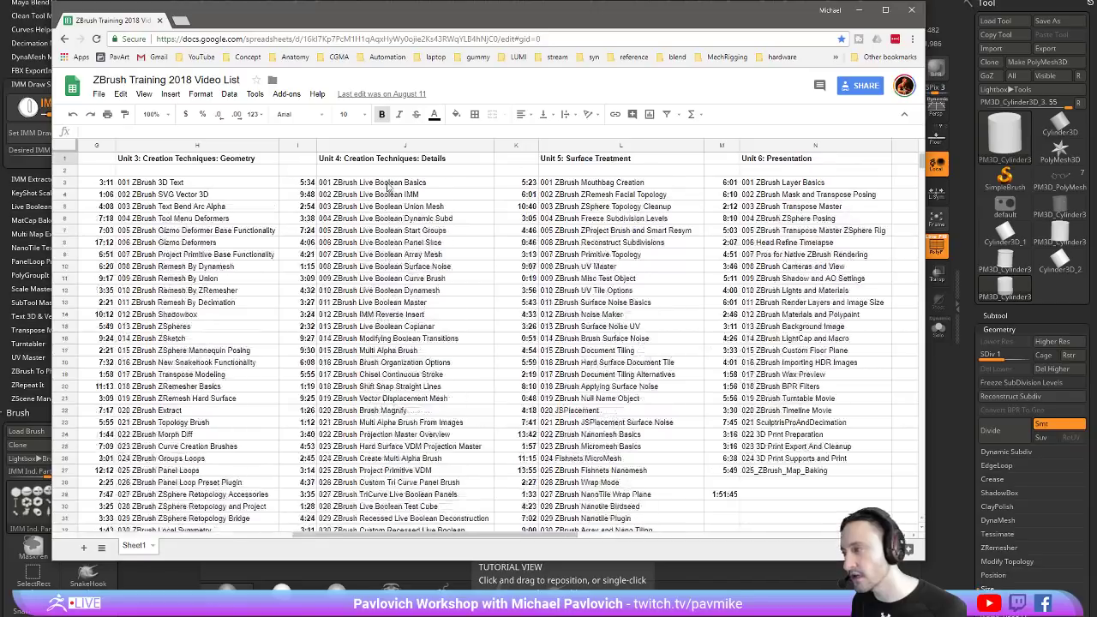
pyautogui.scroll(-2, 392, 325)
pyautogui.scroll(-1, 403, 343)
pyautogui.scroll(1, 416, 364)
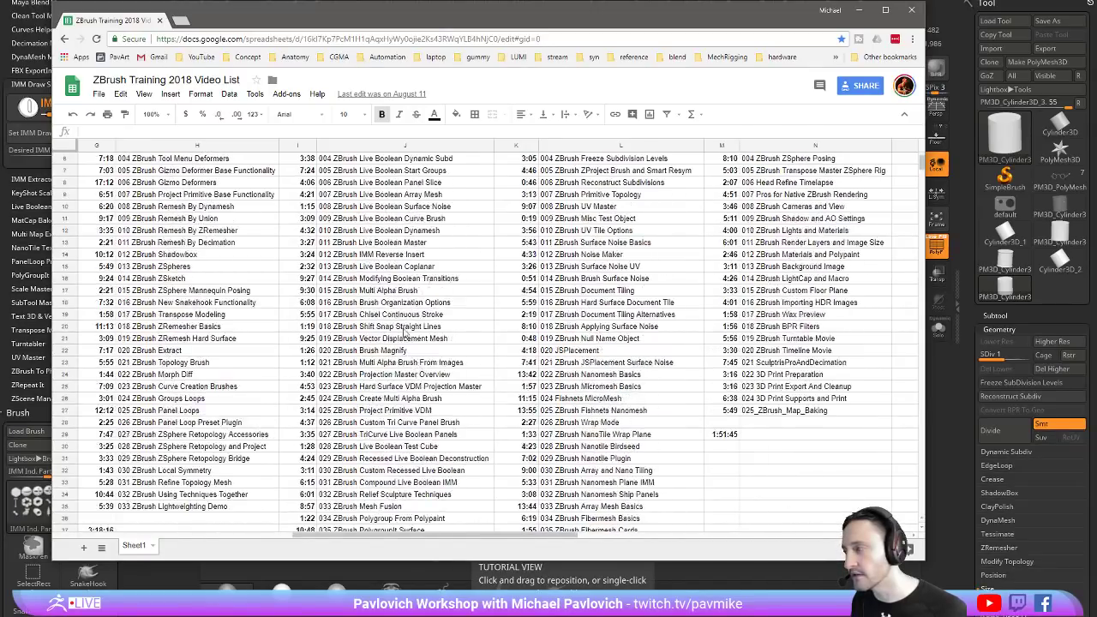
pyautogui.scroll(1, 403, 333)
pyautogui.scroll(1, 396, 319)
pyautogui.hscroll(2, 445, 394)
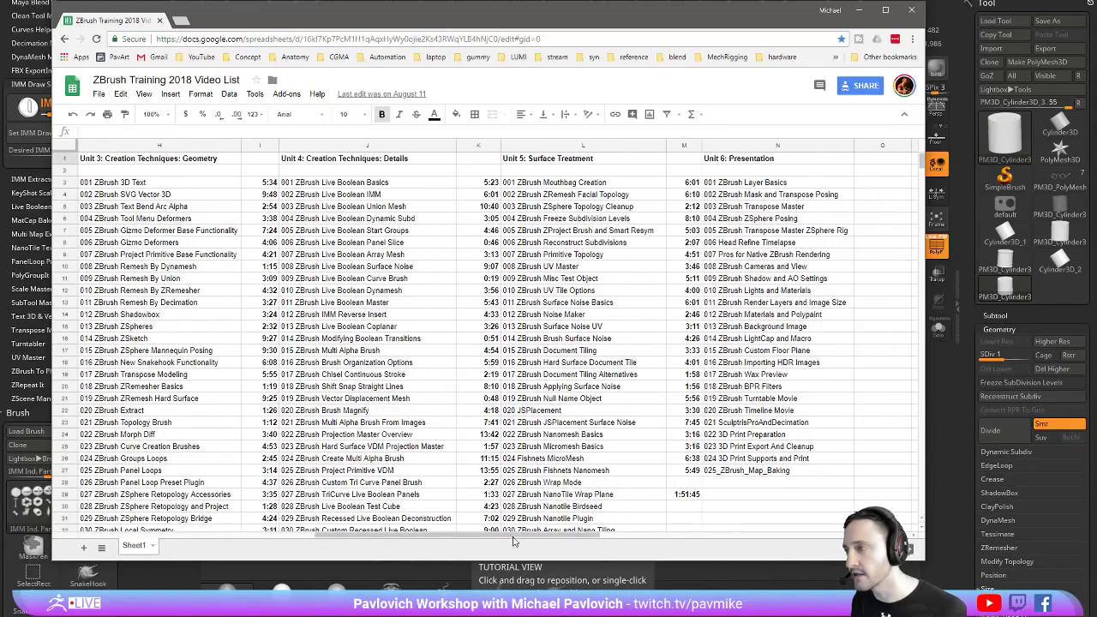
pyautogui.hscroll(2, 395, 291)
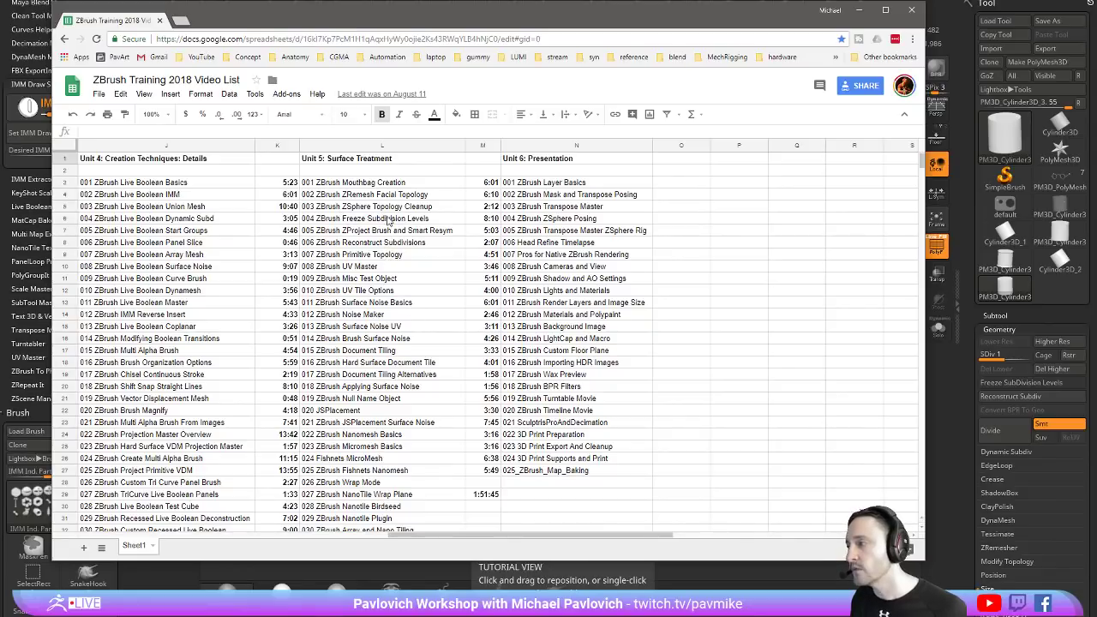
pyautogui.scroll(-1, 407, 228)
pyautogui.scroll(-3, 408, 228)
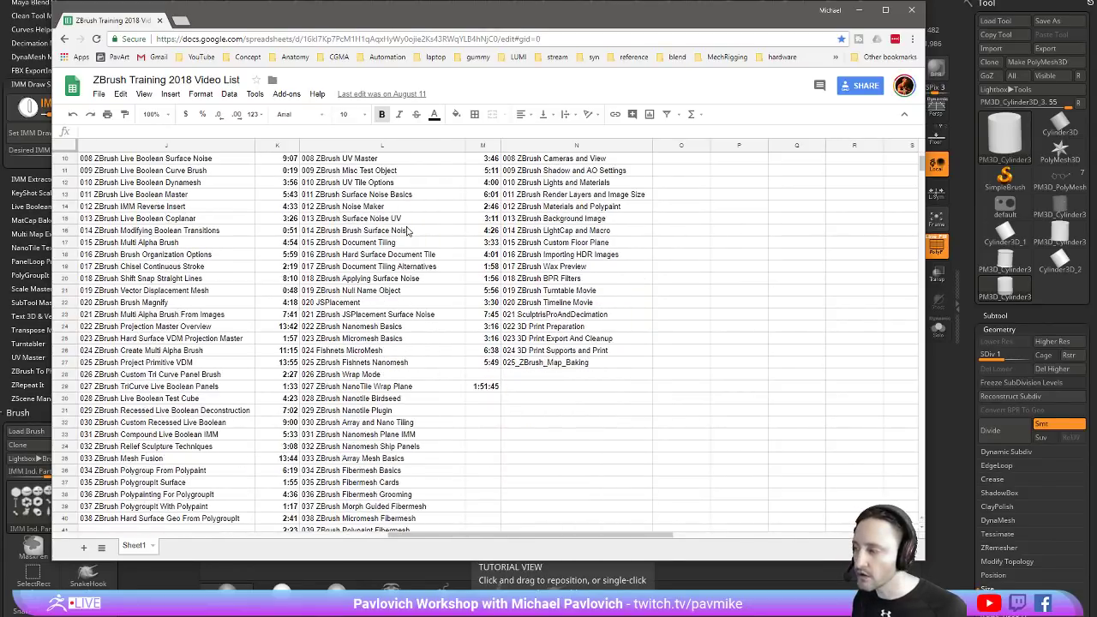
pyautogui.scroll(-1, 408, 230)
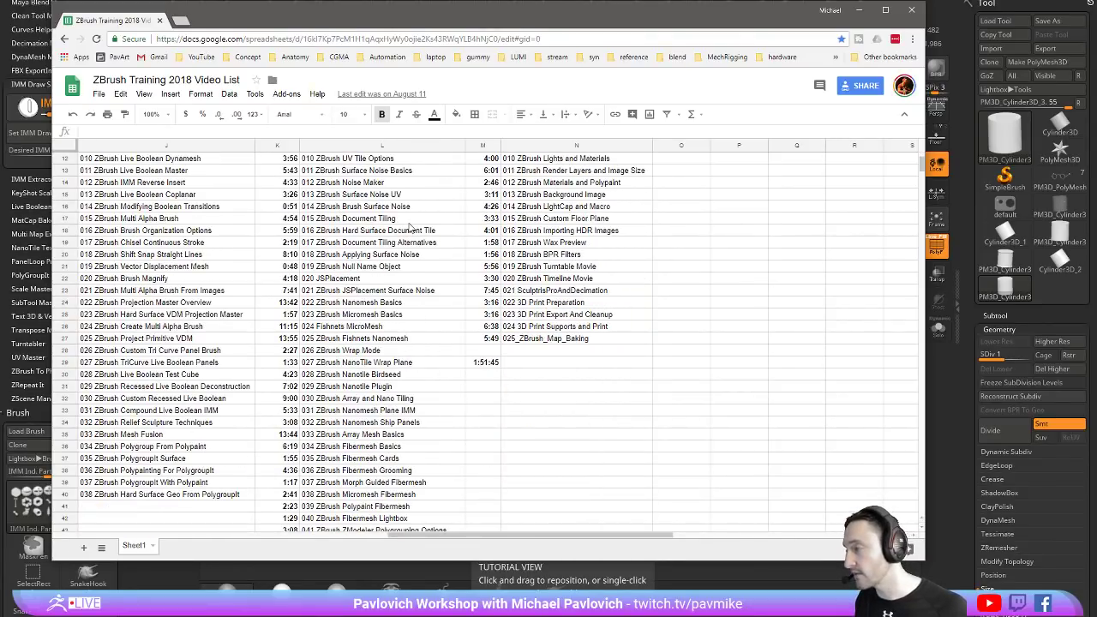
pyautogui.scroll(-2, 411, 224)
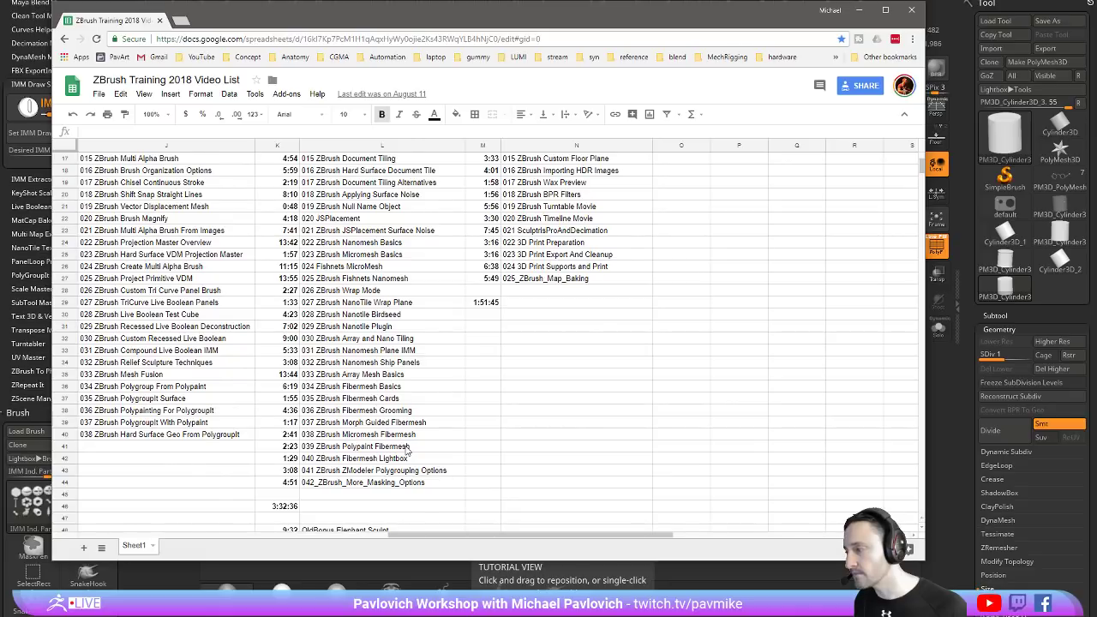
pyautogui.scroll(5, 407, 450)
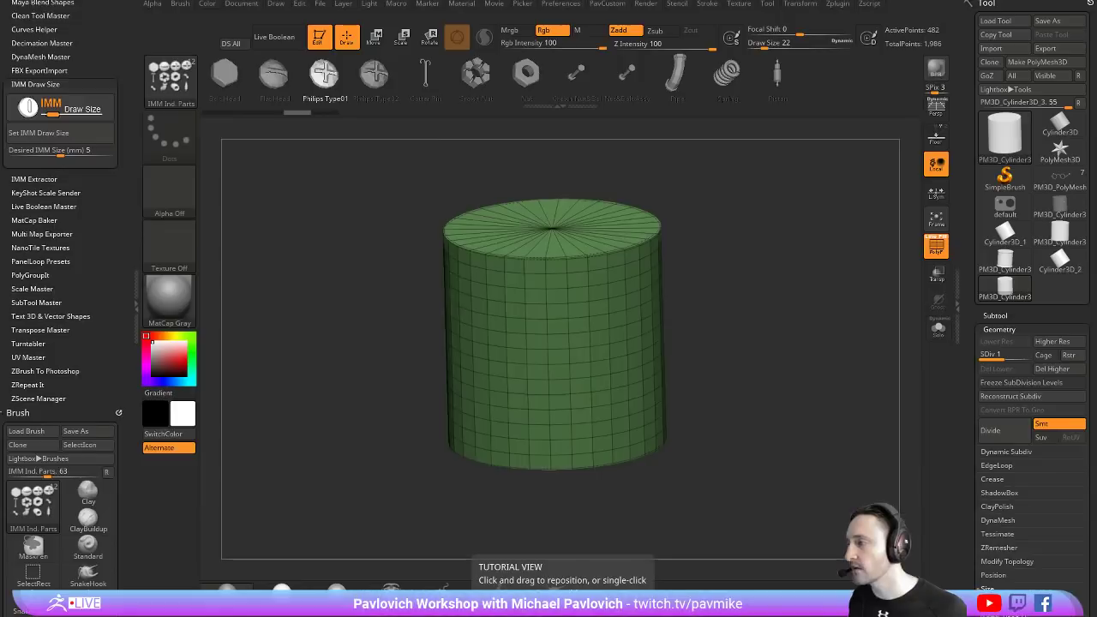
# Hide the browser and turn the green cylinder slightly in the ZBrush canvas
pyautogui.hotkey('alt', 'Tab')
pyautogui.moveTo(757, 357); pyautogui.dragTo(756, 354)
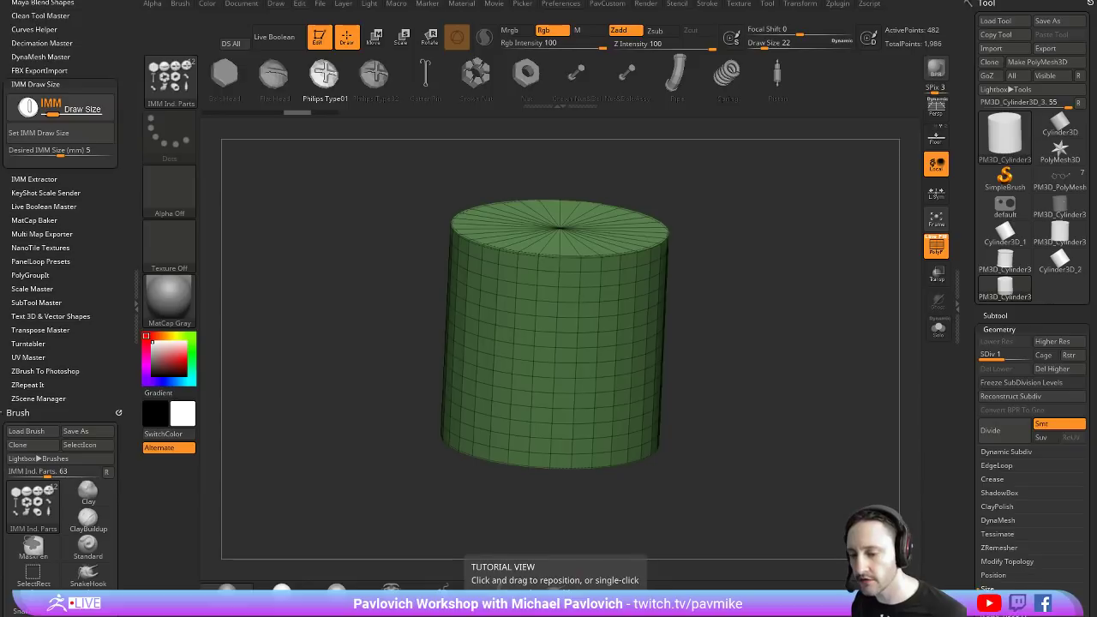
# Switch between the YouTube playlists and the training spreadsheet, scrolling the list
pyautogui.hotkey('alt', 'Tab')
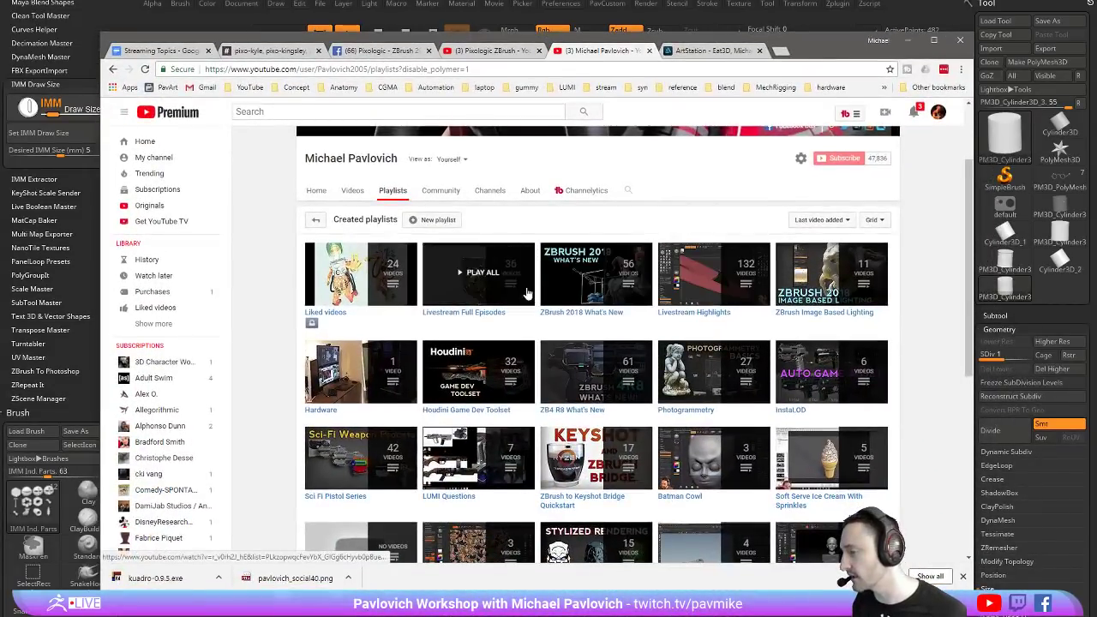
pyautogui.hotkey('alt', 'Tab')
pyautogui.hotkey('alt', 'Tab')
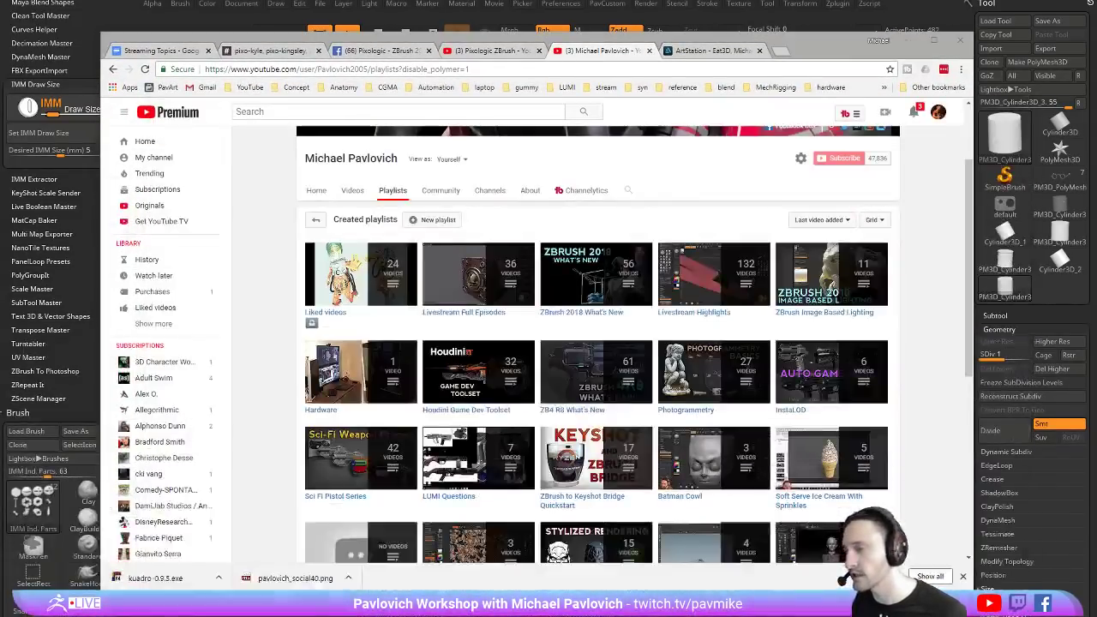
pyautogui.scroll(-3, 556, 377)
pyautogui.scroll(5, 645, 409)
pyautogui.scroll(-2, 645, 408)
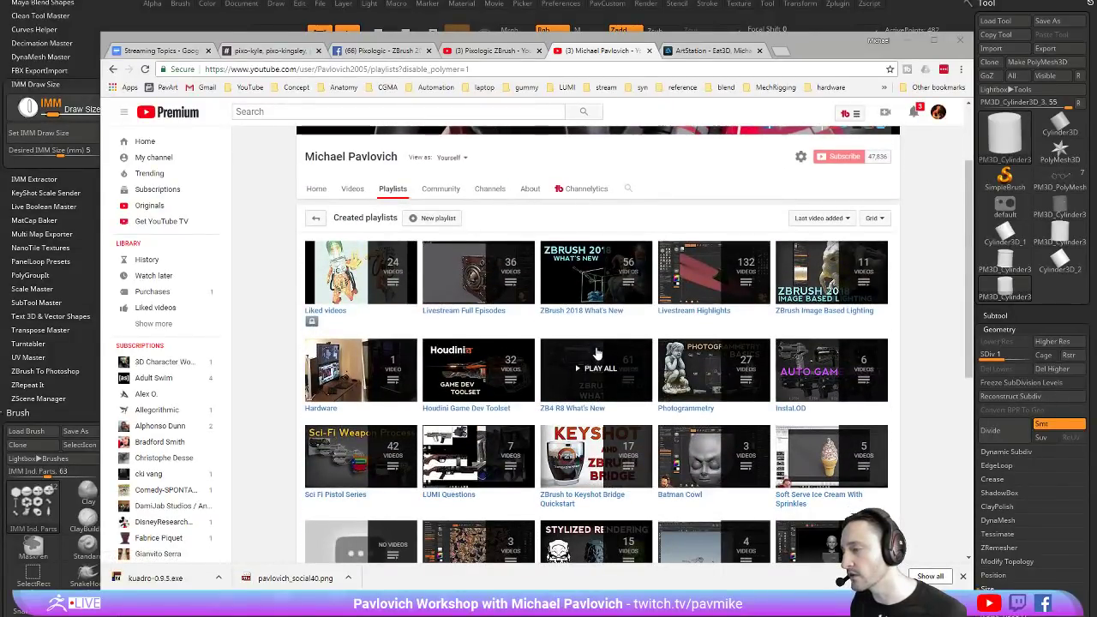
# Play and pause the New Gizmo Intro video from the ZB4 R8 What's New playlist
pyautogui.click(597, 353)
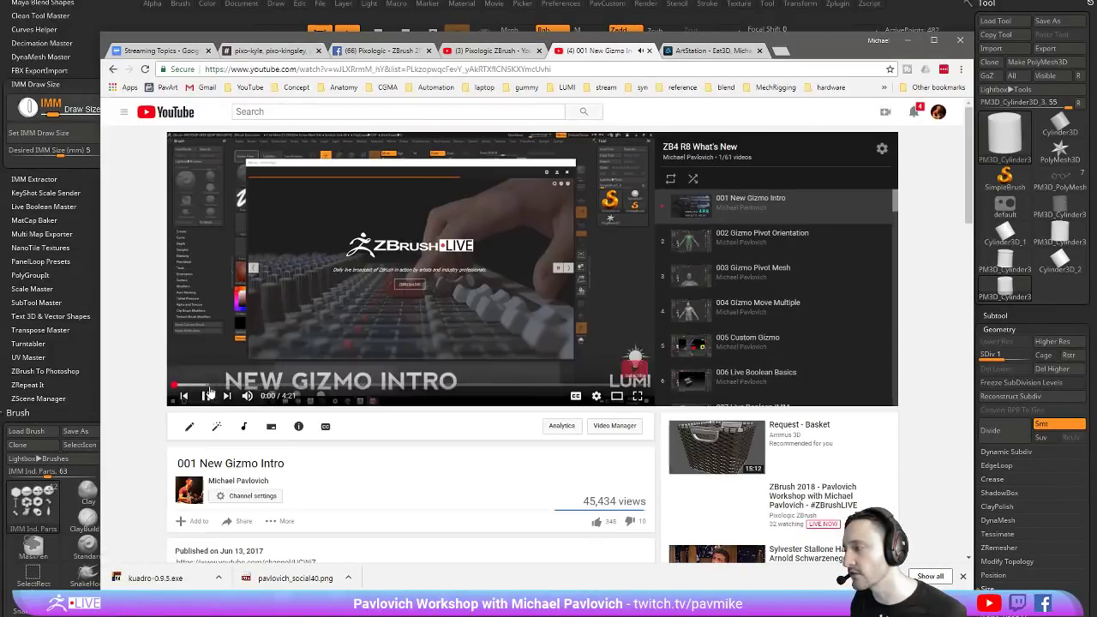
pyautogui.click(209, 392)
pyautogui.scroll(-3, 771, 257)
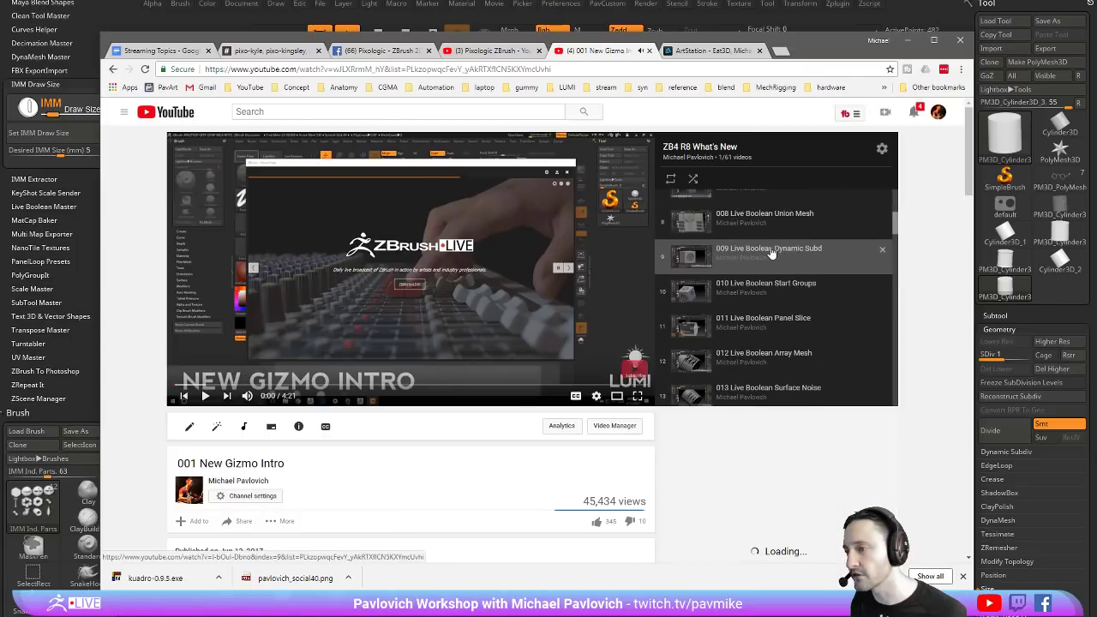
pyautogui.scroll(-2, 771, 254)
pyautogui.scroll(-1, 771, 257)
pyautogui.scroll(-2, 772, 260)
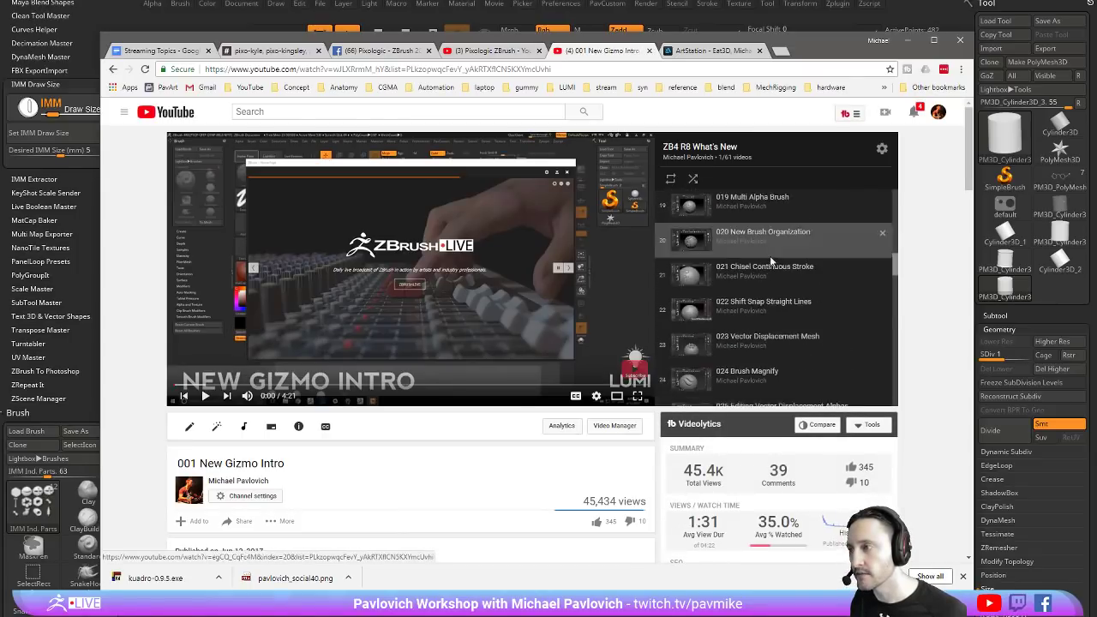
pyautogui.scroll(3, 771, 262)
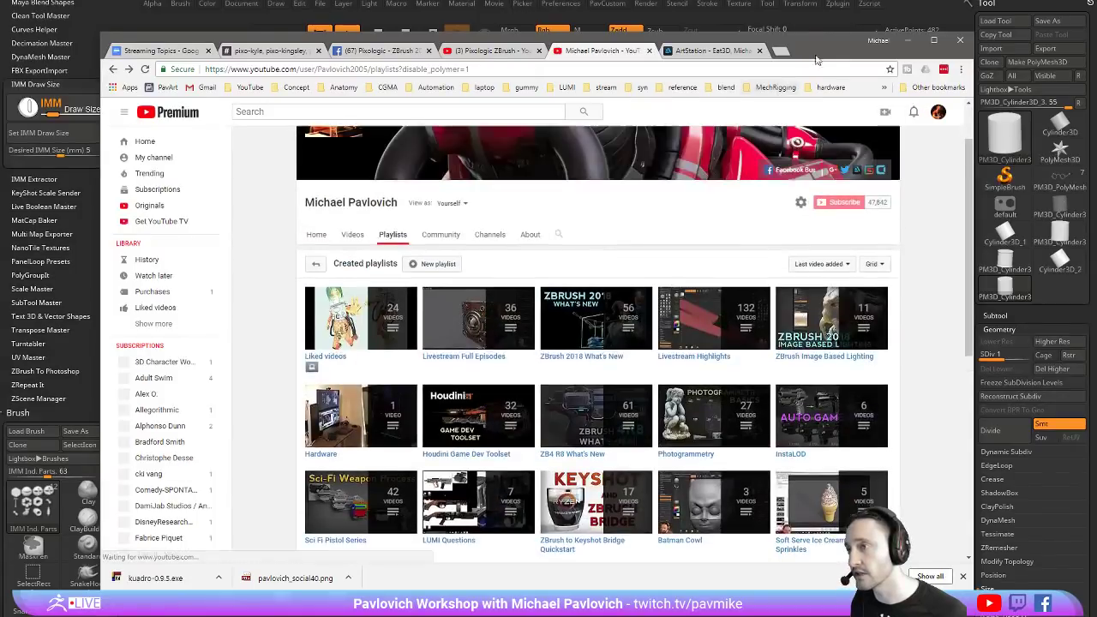
pyautogui.click(497, 589)
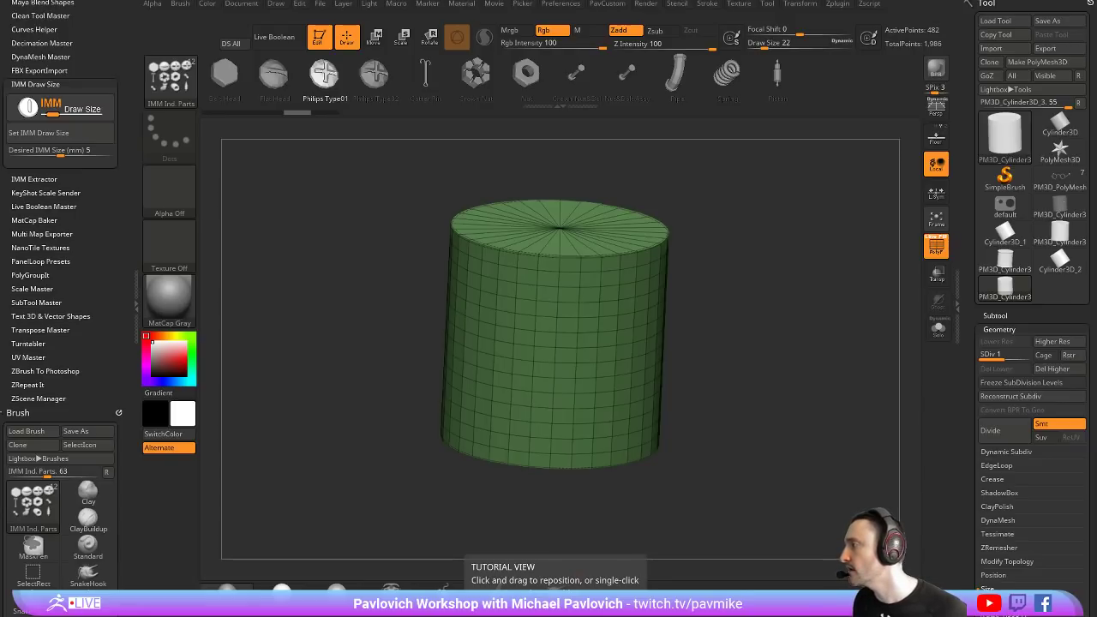
# Browse the channel's video uploads, loading more of its older videos
pyautogui.hotkey('alt', 'Tab')
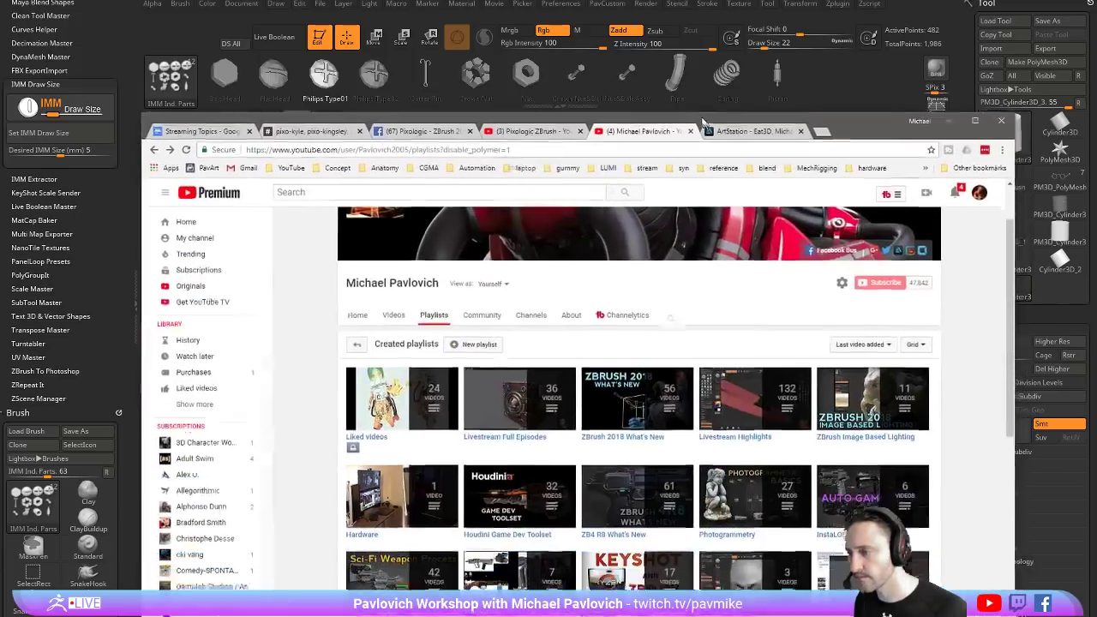
pyautogui.scroll(-2, 503, 343)
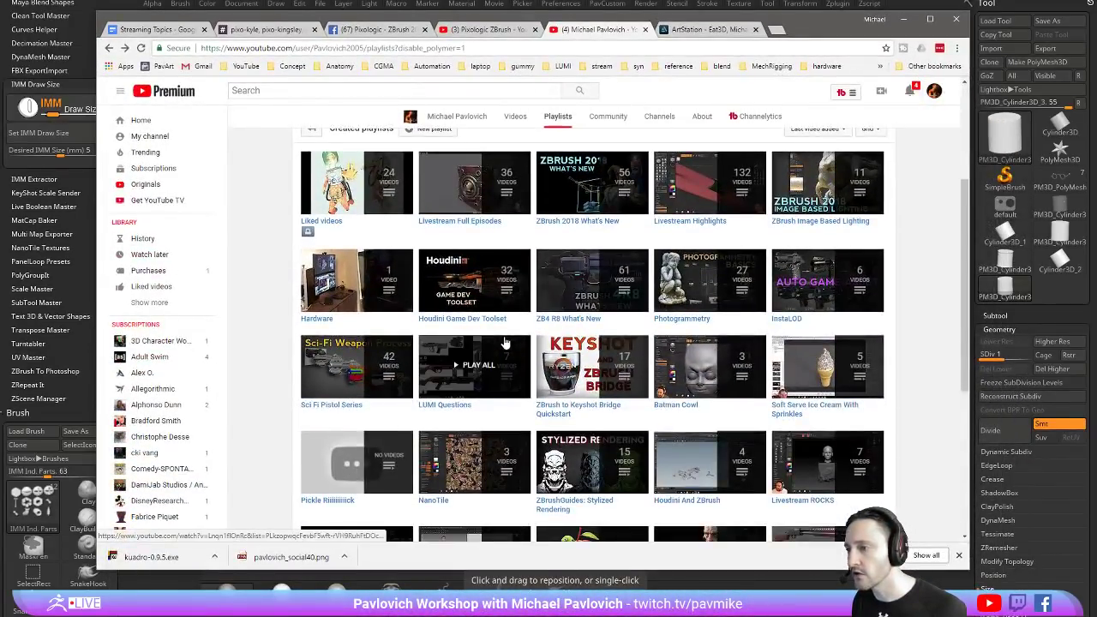
pyautogui.scroll(-1, 503, 342)
pyautogui.scroll(-2, 504, 343)
pyautogui.scroll(4, 503, 342)
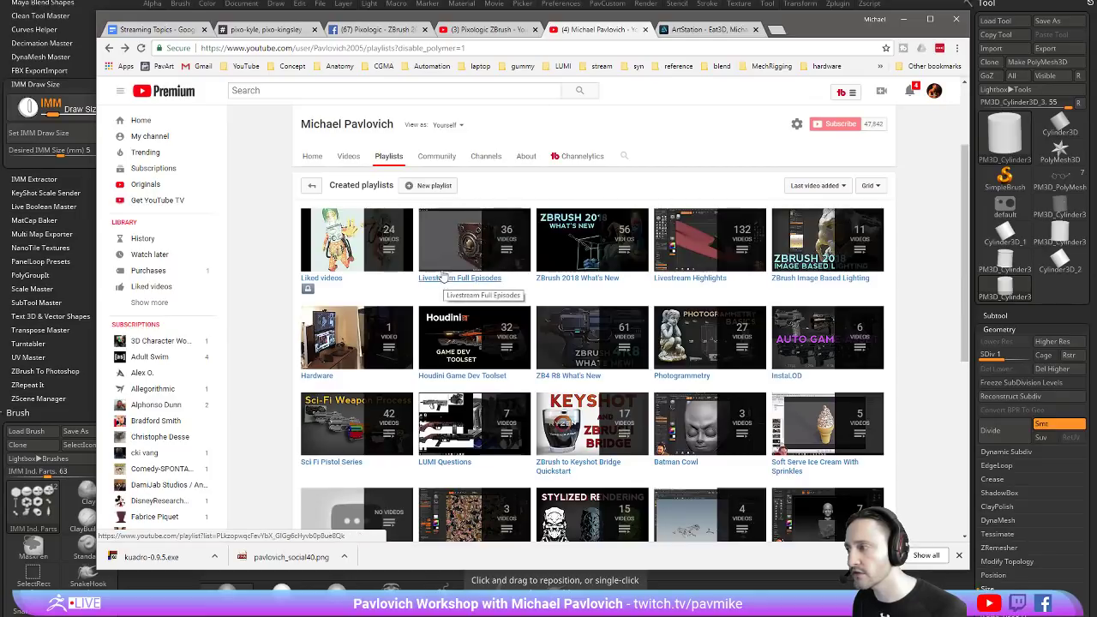
pyautogui.click(356, 161)
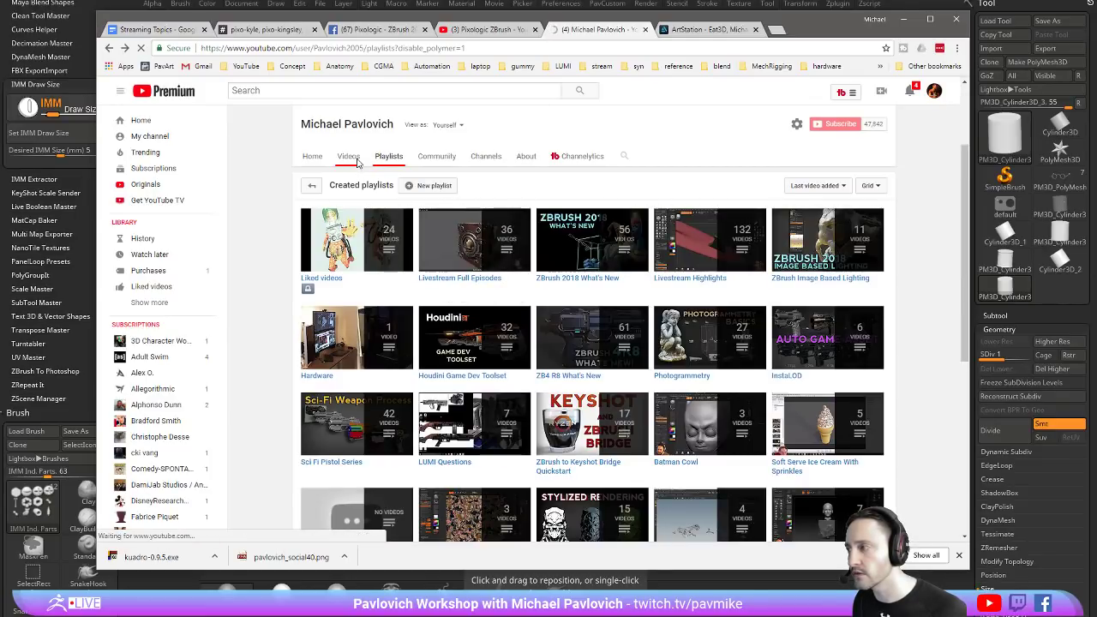
pyautogui.scroll(-2, 298, 238)
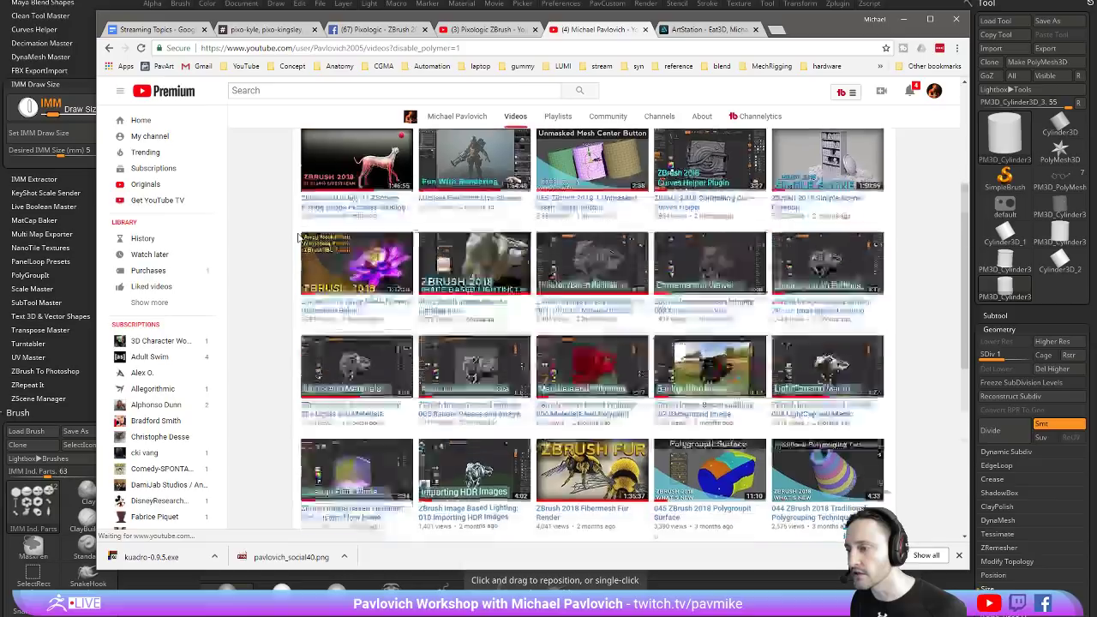
pyautogui.scroll(-4, 298, 238)
pyautogui.click(598, 420)
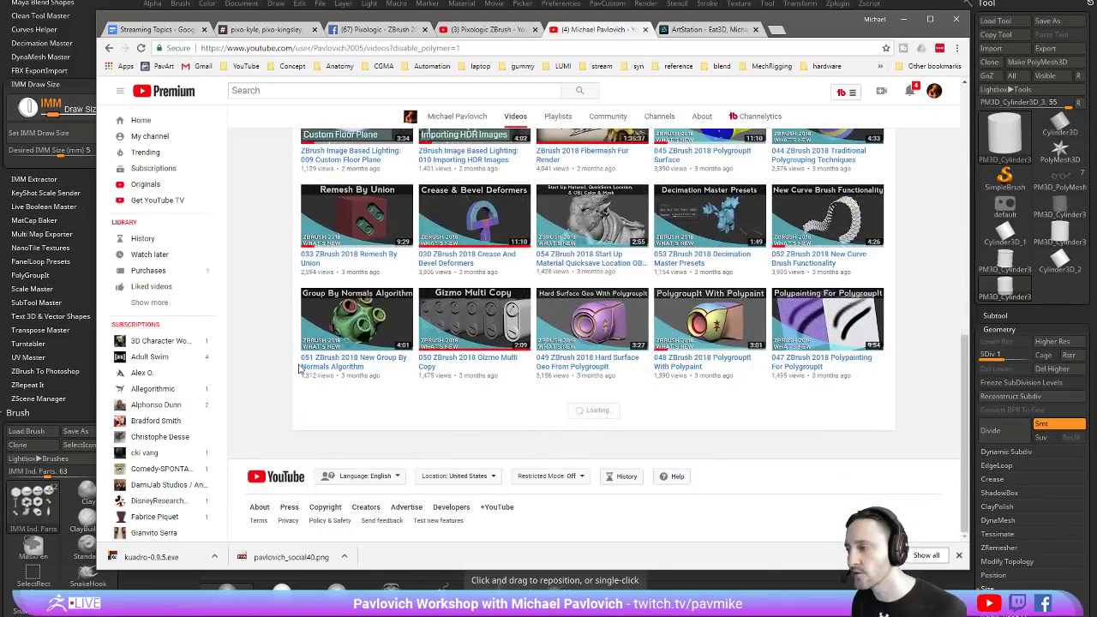
pyautogui.scroll(-5, 286, 365)
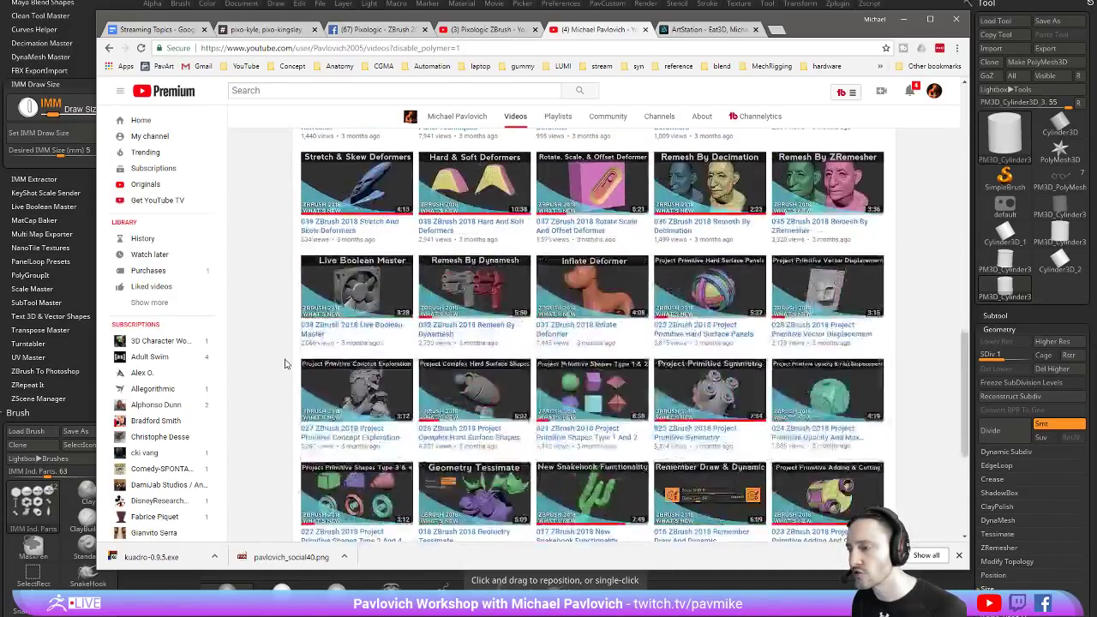
pyautogui.scroll(-5, 285, 365)
pyautogui.scroll(10, 285, 364)
pyautogui.scroll(10, 385, 308)
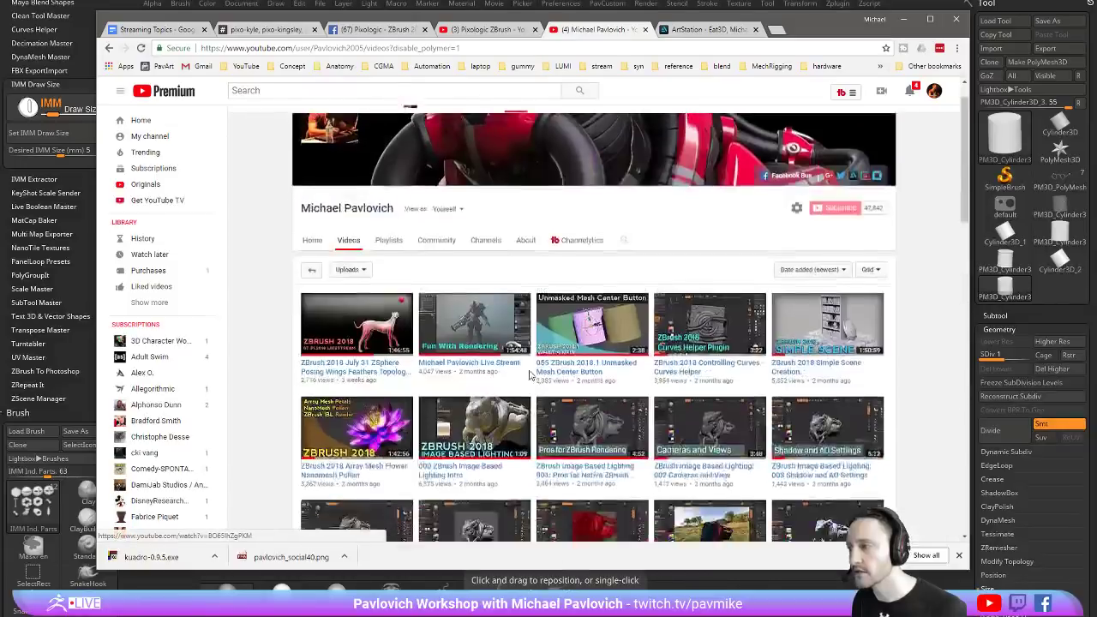
pyautogui.scroll(3, 487, 250)
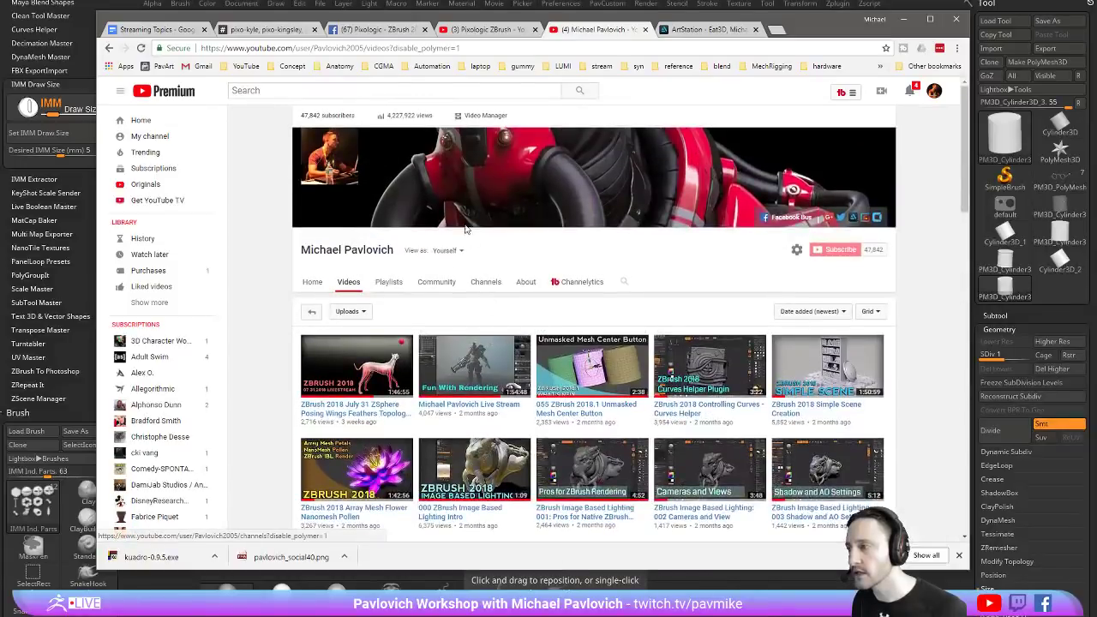
# Search the channel for the Dragon Ball Z Hair Creation video, open it, then leave the browser
pyautogui.click(623, 284)
pyautogui.write('di')
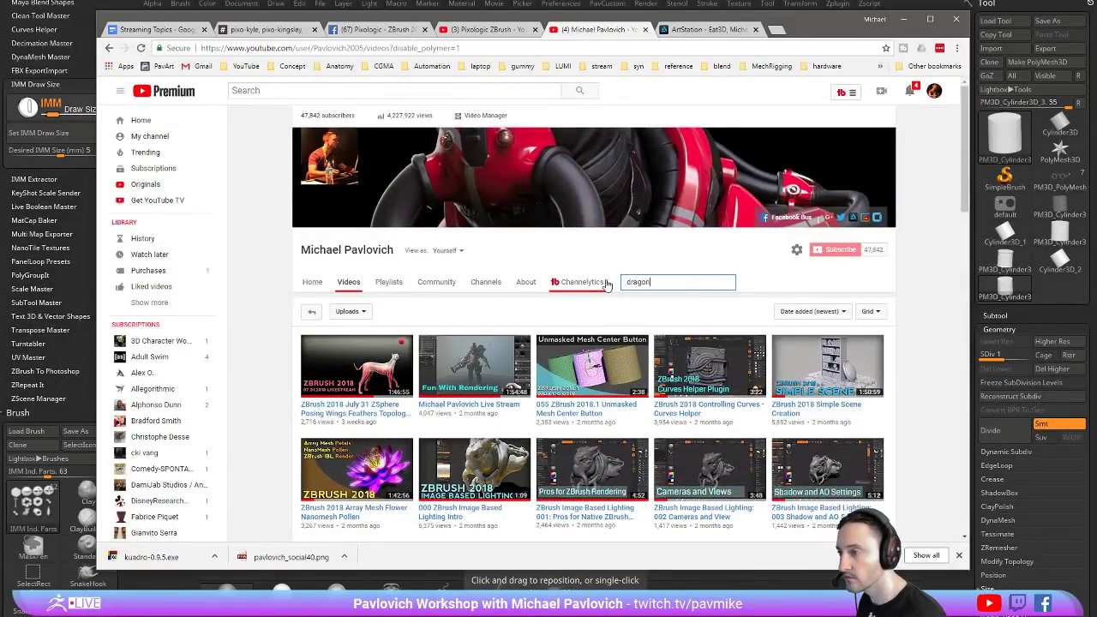
pyautogui.press('Return')
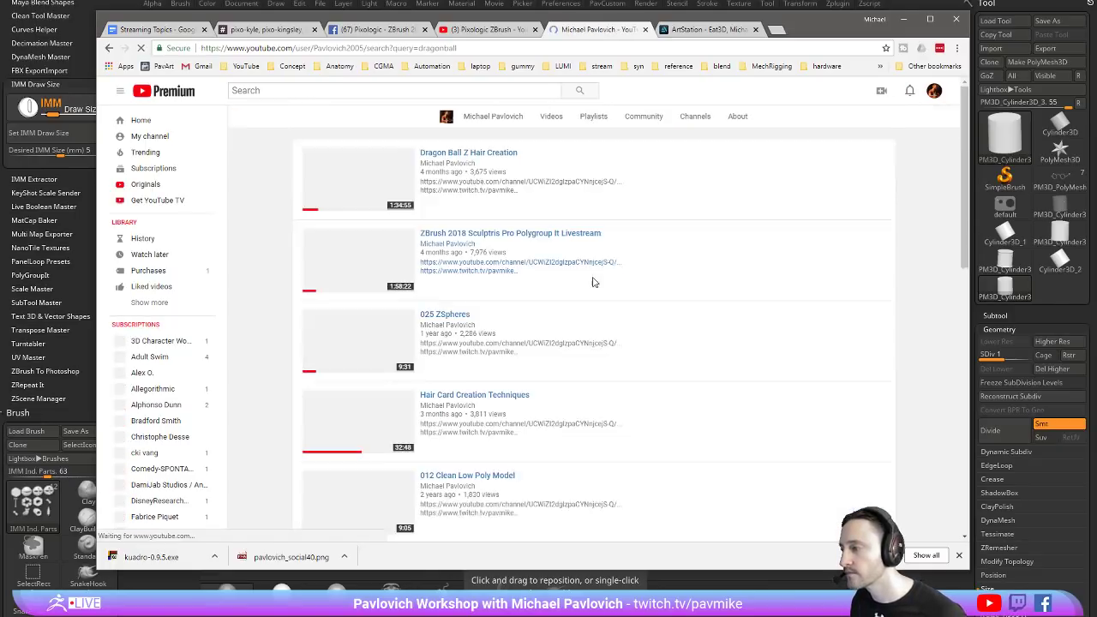
pyautogui.click(469, 142)
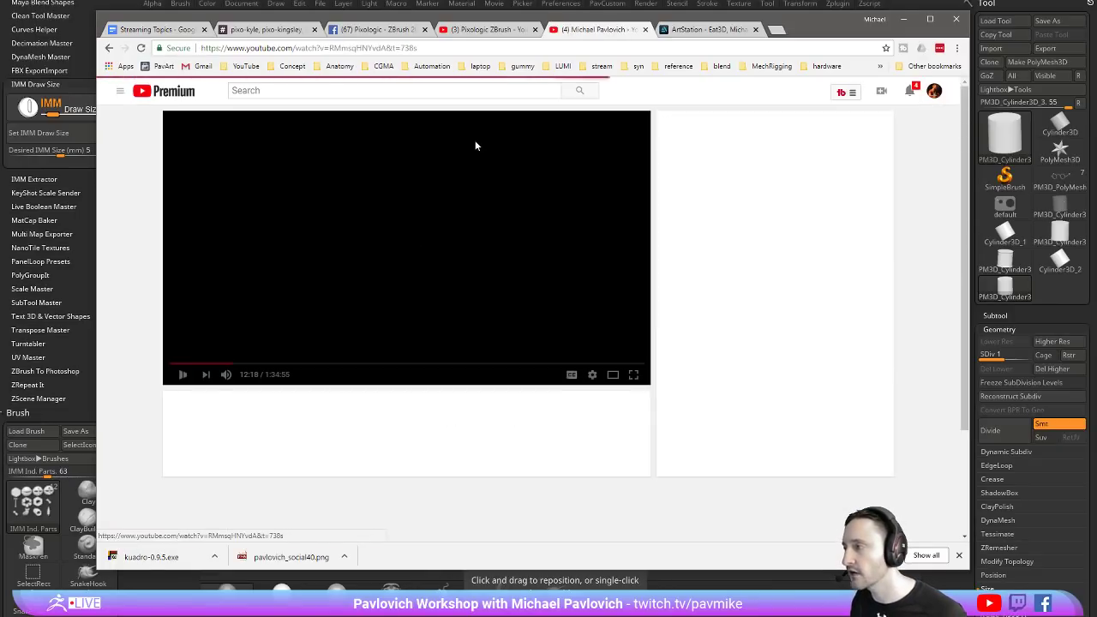
pyautogui.click(441, 48)
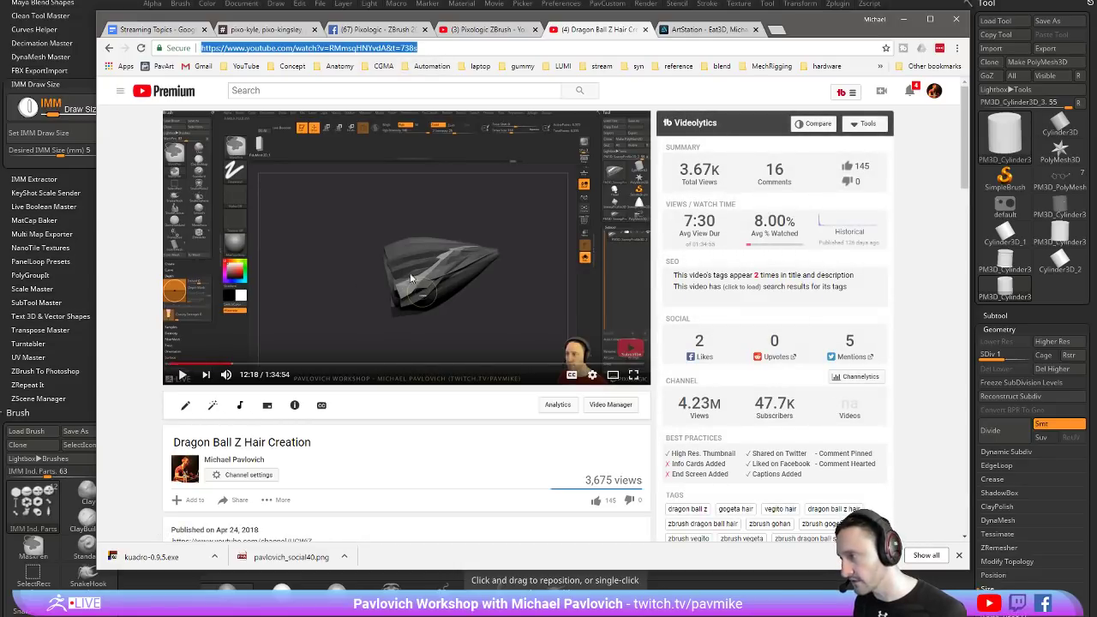
pyautogui.hotkey('alt', 'Tab')
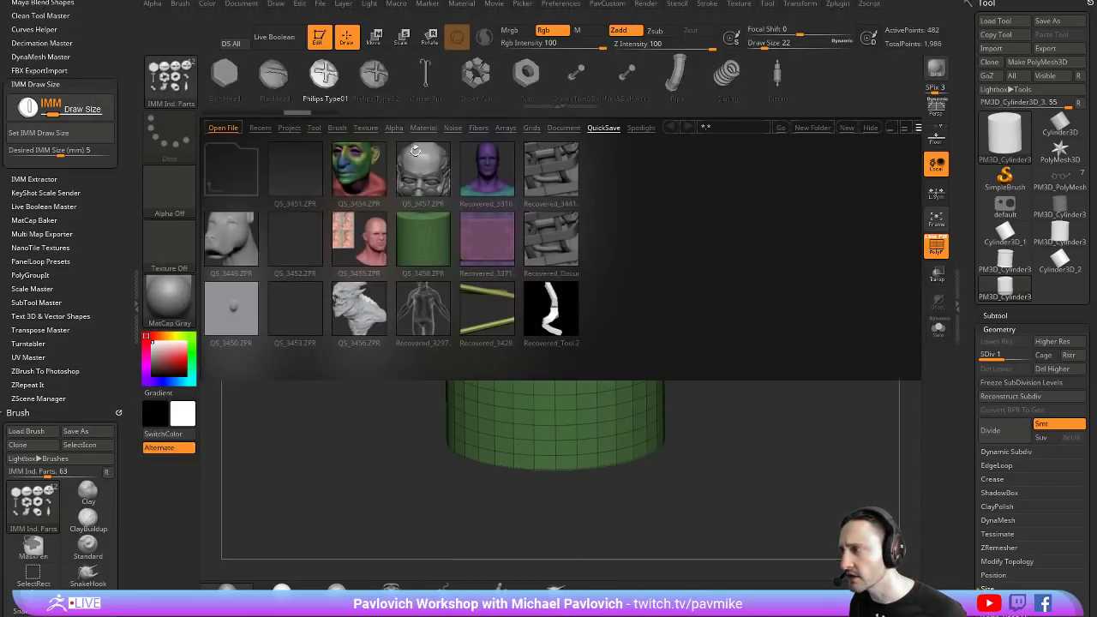
# Load Level9000.ZPR from LightBox's Project tab without saving, then turn the hair model frontward
pyautogui.click(313, 128)
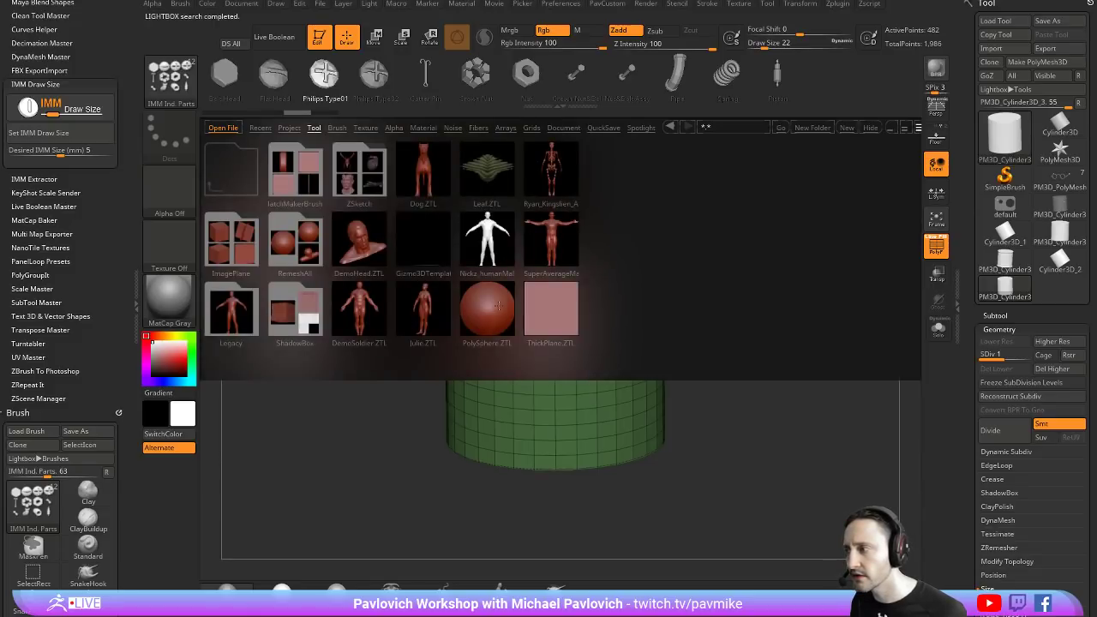
pyautogui.click(291, 129)
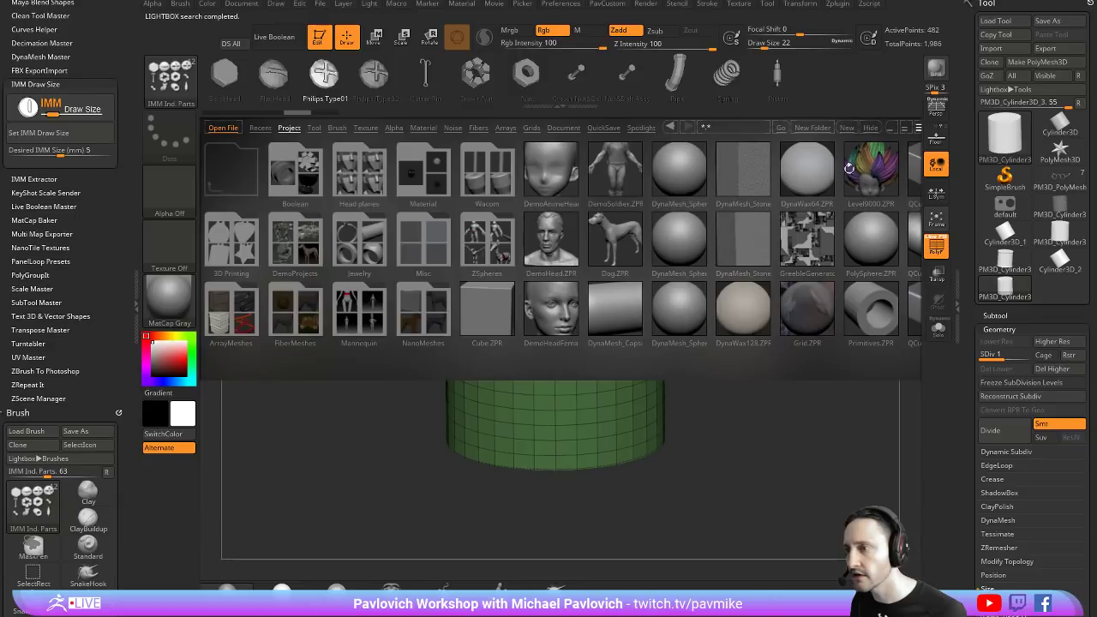
pyautogui.doubleClick(867, 171)
pyautogui.click(581, 274)
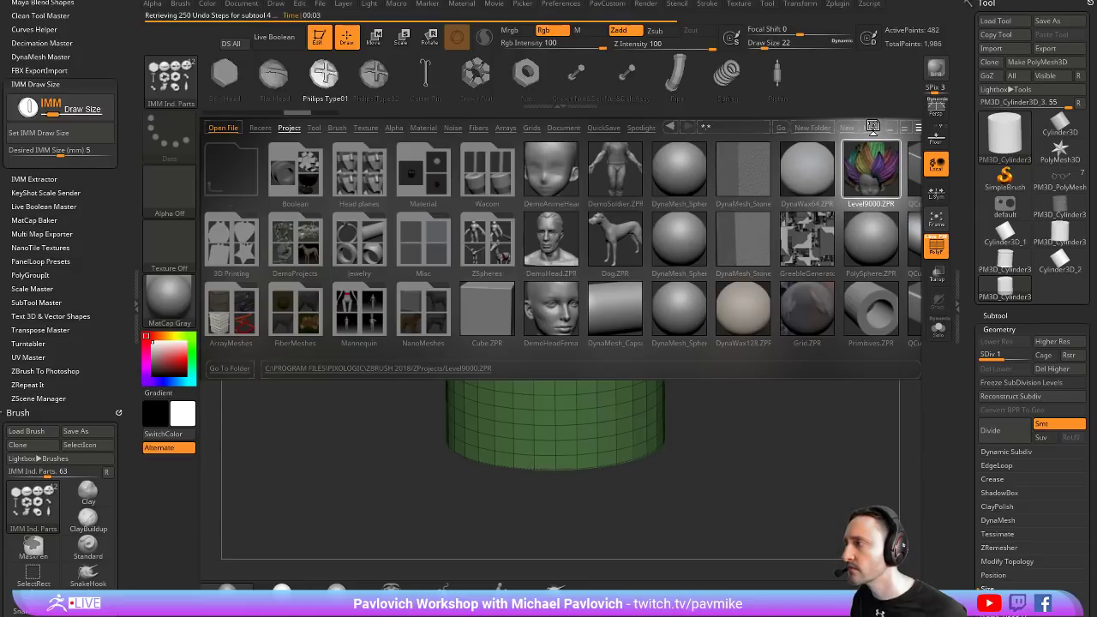
pyautogui.moveTo(799, 248)
pyautogui.mouseDown()
pyautogui.moveTo(914, 249)
pyautogui.moveTo(837, 268)
pyautogui.moveTo(759, 249)
pyautogui.moveTo(831, 276)
pyautogui.moveTo(700, 291)
pyautogui.moveTo(820, 313)
pyautogui.moveTo(800, 299)
pyautogui.moveTo(782, 340)
pyautogui.mouseUp()
# Raise the Draw Size and rotate the head to face left
pyautogui.press('s')
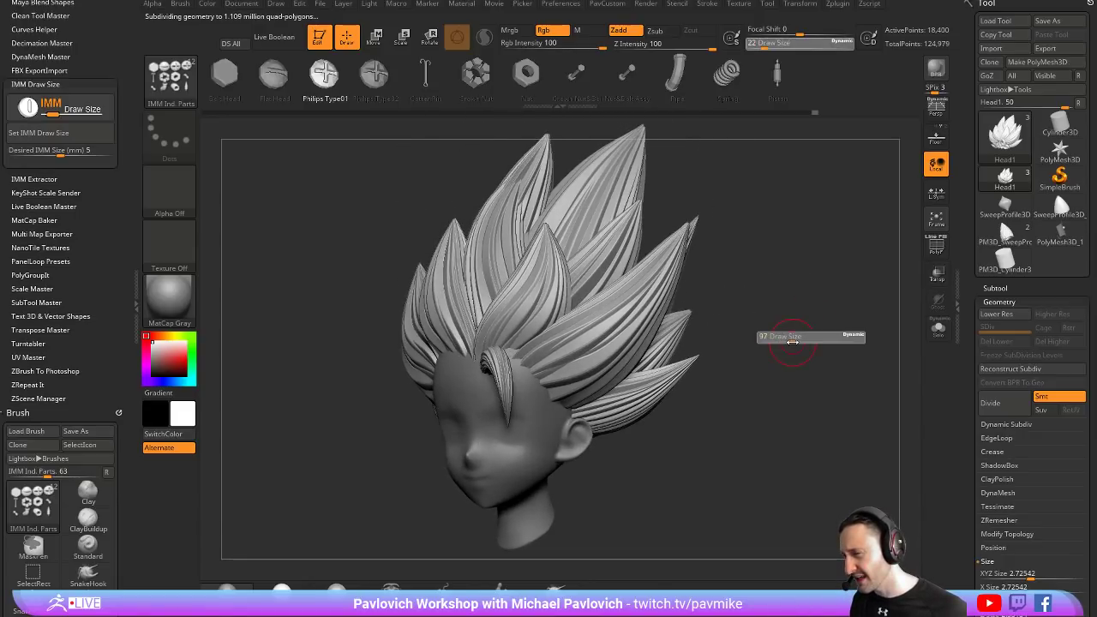
pyautogui.click(788, 340)
pyautogui.moveTo(759, 304); pyautogui.dragTo(766, 314)
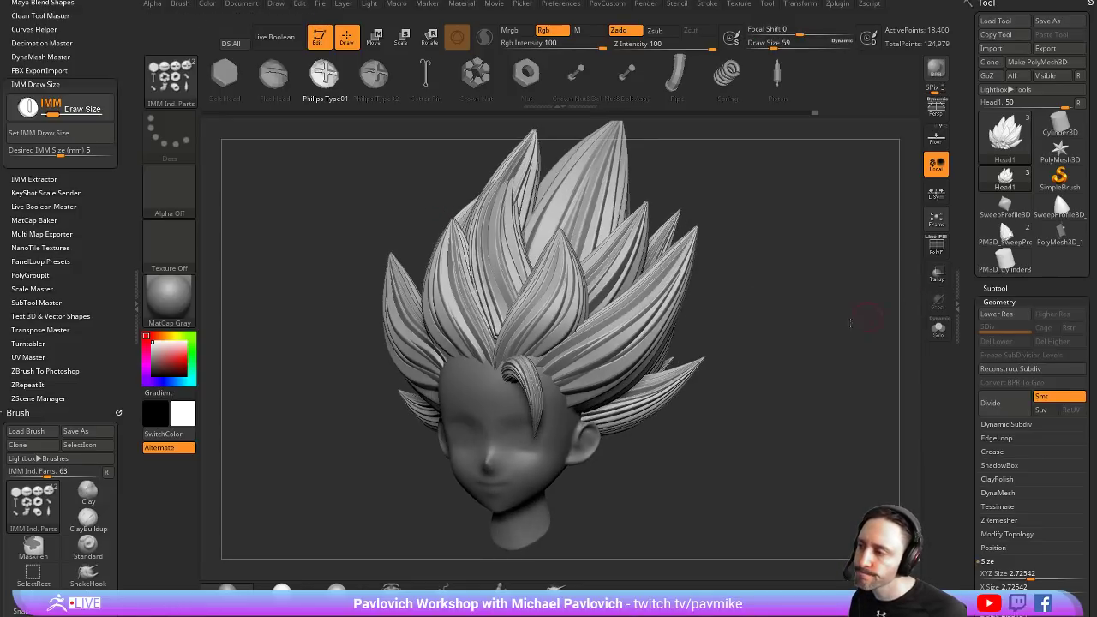
pyautogui.moveTo(806, 329); pyautogui.dragTo(792, 326)
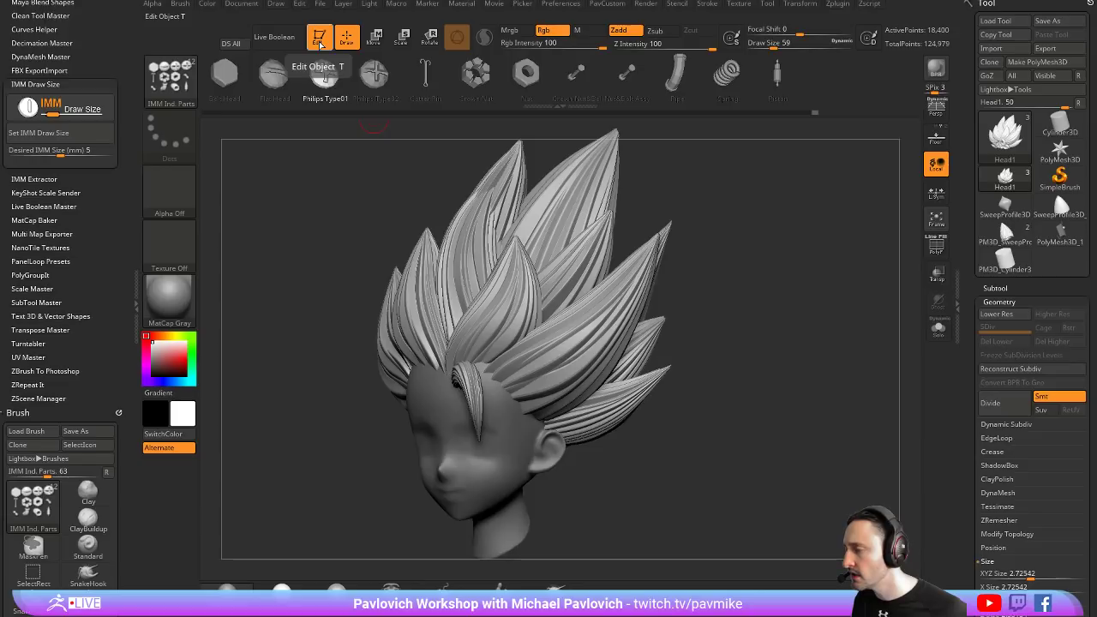
# Turn off Edit, clear the canvas, and make PolyMesh3D the current tool
pyautogui.click(318, 42)
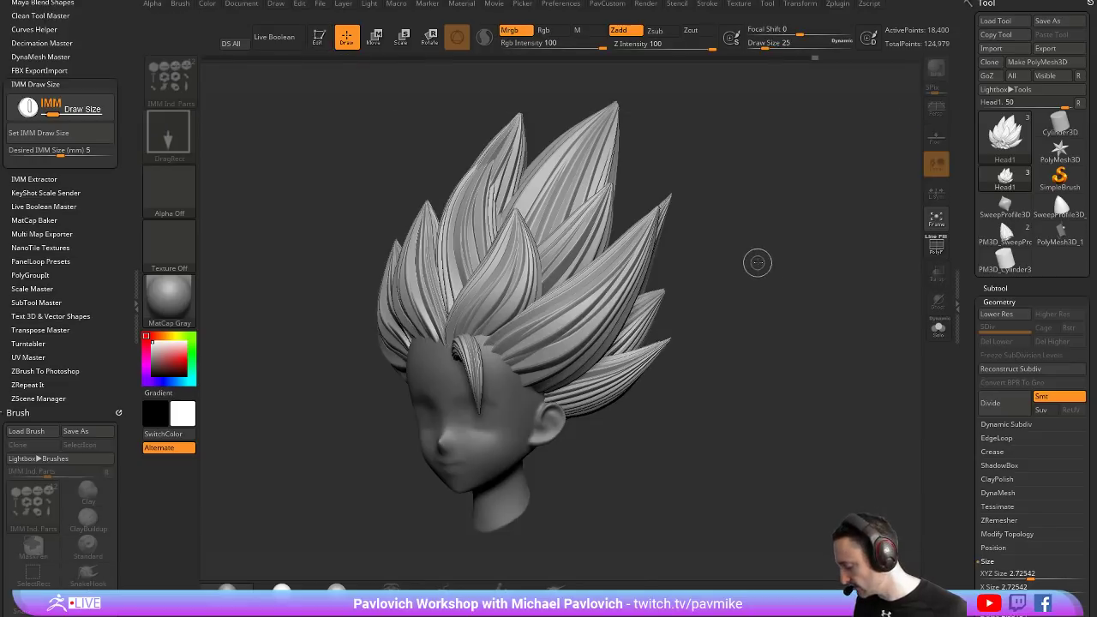
pyautogui.hotkey('ctrl', 'n')
pyautogui.click(1060, 150)
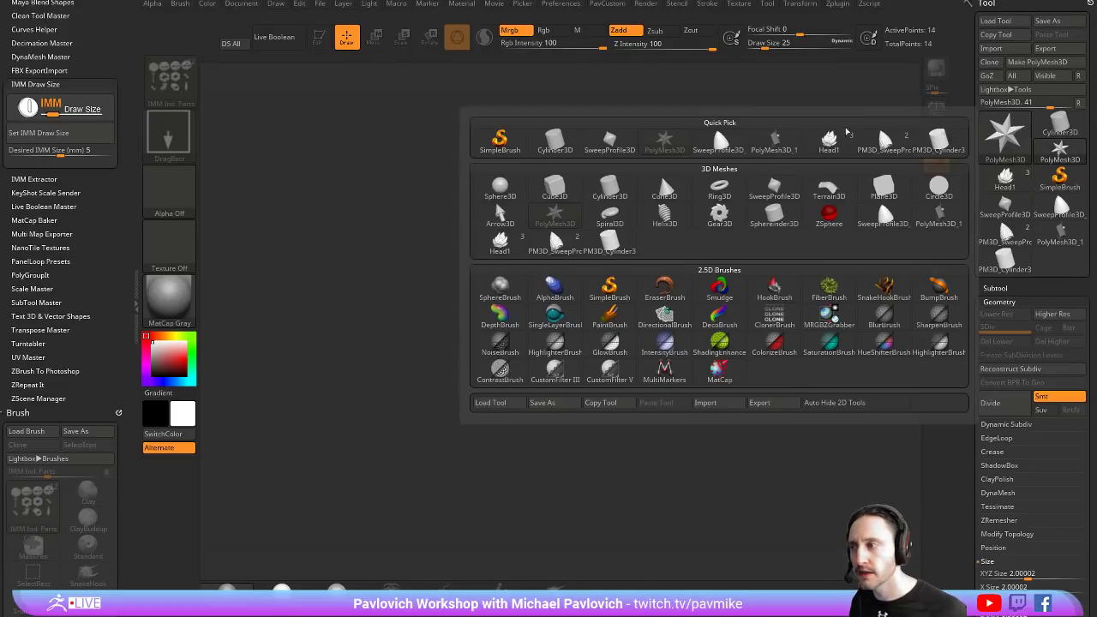
# Draw the star PolyMesh3D on the canvas in Edit mode and frame it
pyautogui.click(1004, 134)
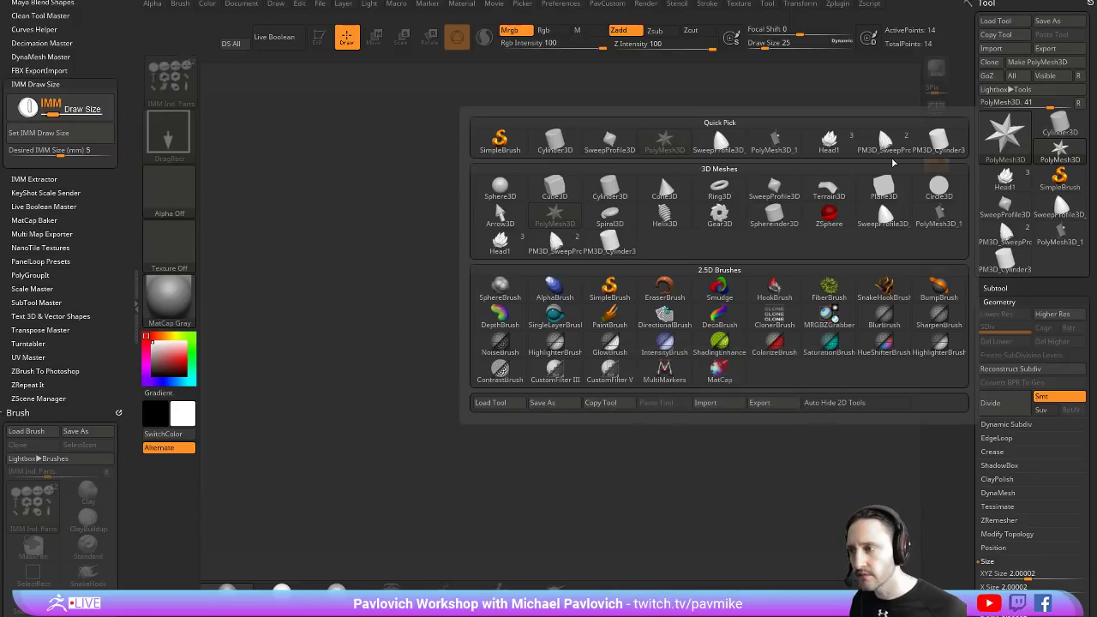
pyautogui.click(554, 215)
pyautogui.moveTo(470, 387); pyautogui.dragTo(531, 435)
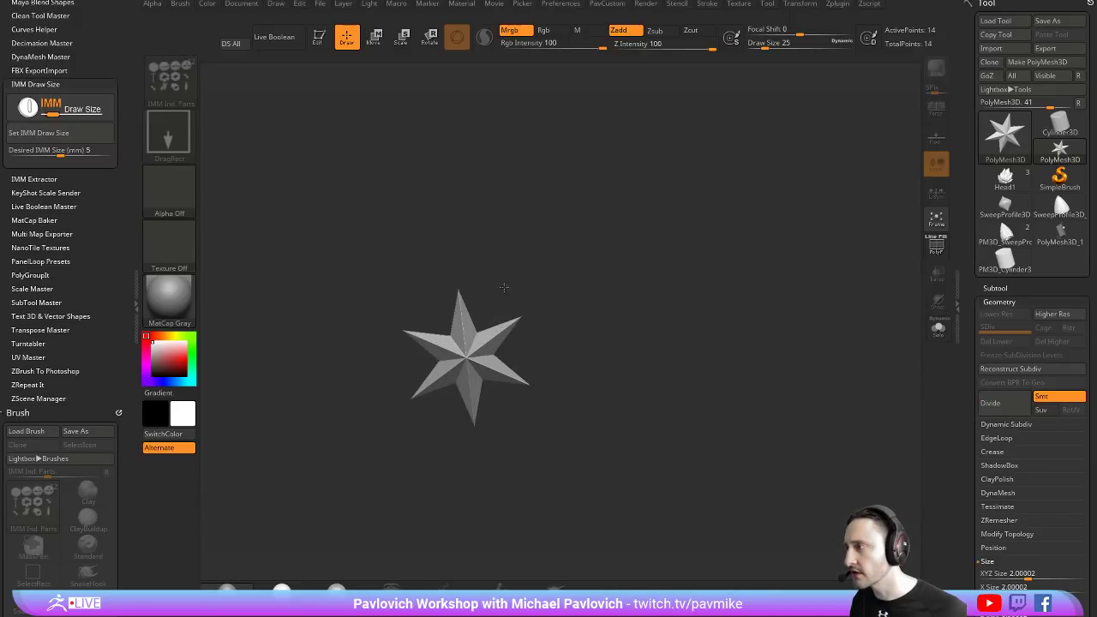
pyautogui.press('t')
pyautogui.press('f')
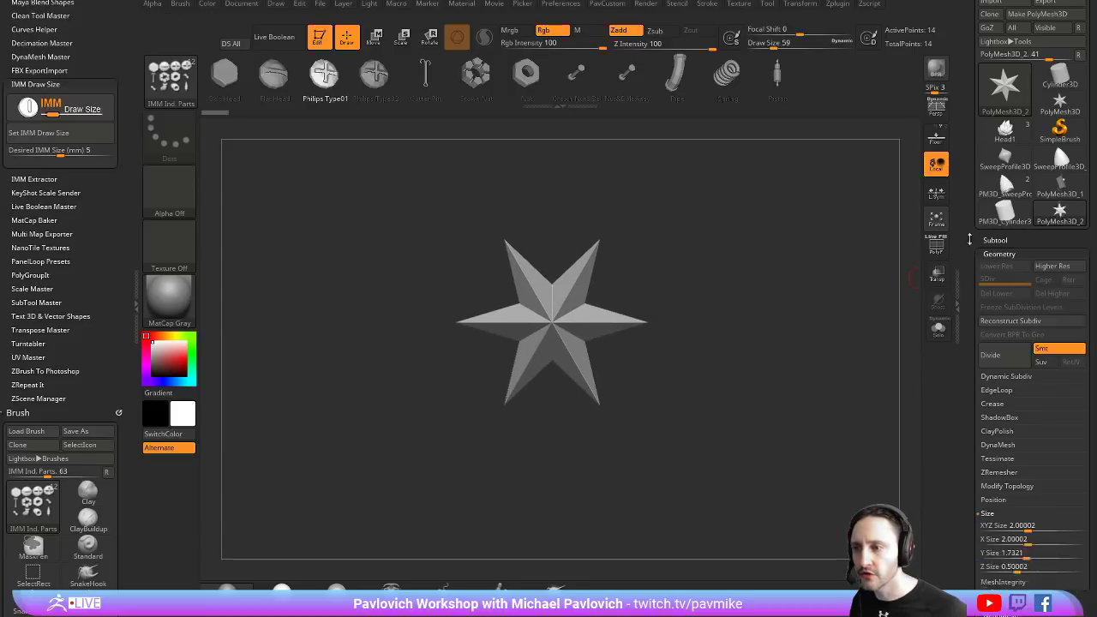
# Reinitialize the star as a QCube and show polygroups with PolyF
pyautogui.click(999, 302)
pyautogui.click(994, 393)
pyautogui.click(965, 373)
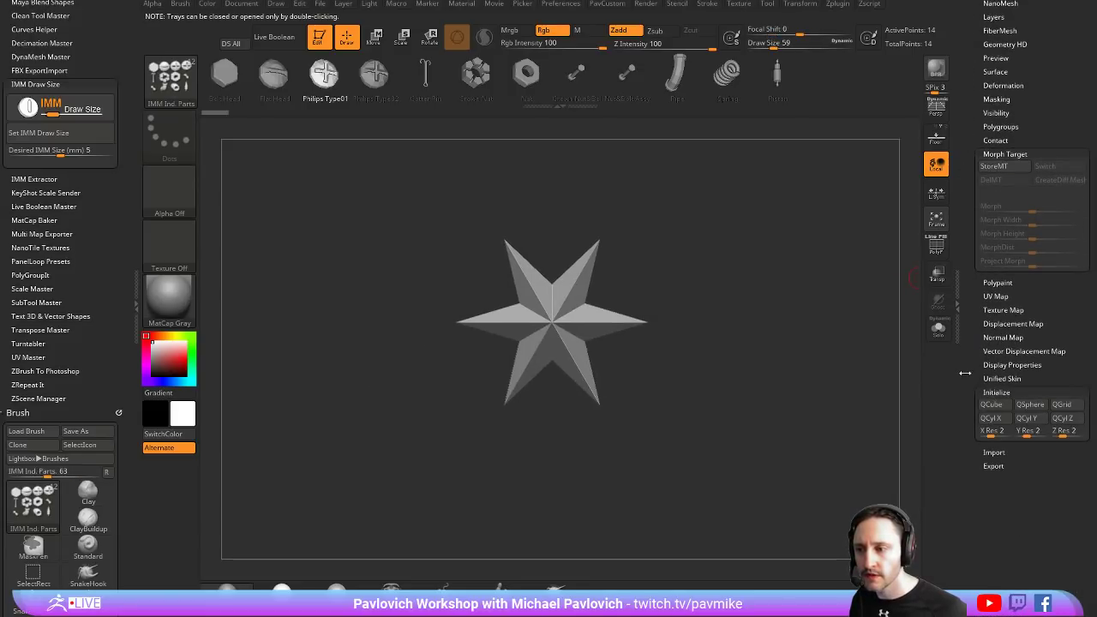
pyautogui.click(987, 406)
pyautogui.hotkey('shift', 'f')
pyautogui.press('f')
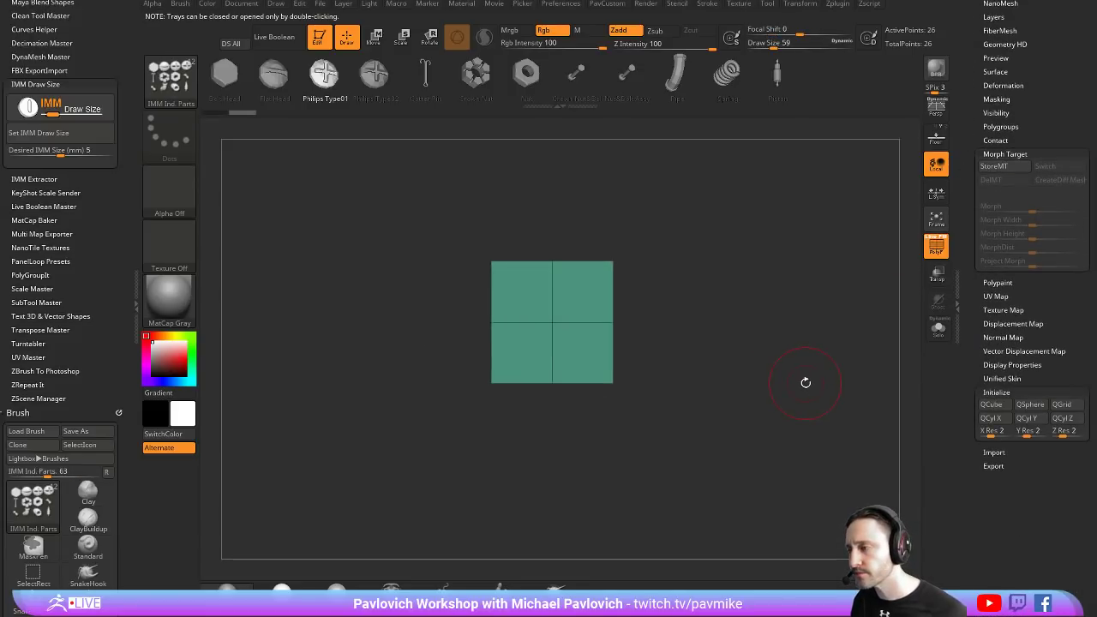
# Stretch the cube taller into a block with the Move gizmo
pyautogui.moveTo(711, 242)
pyautogui.mouseDown()
pyautogui.moveTo(634, 244)
pyautogui.moveTo(674, 238)
pyautogui.mouseUp()
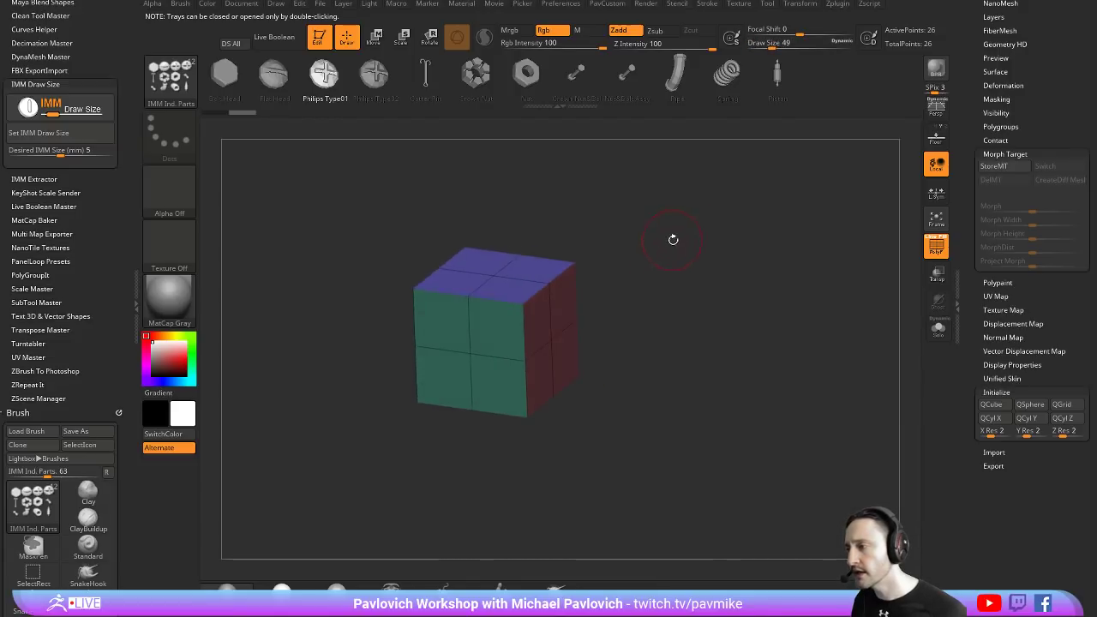
pyautogui.press('w')
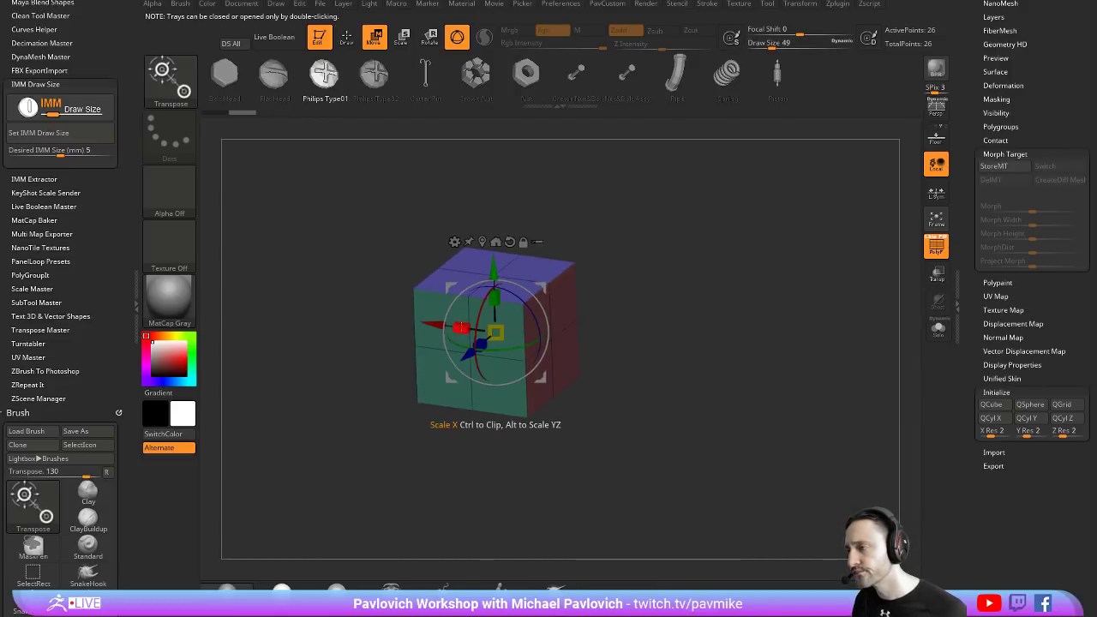
pyautogui.moveTo(493, 295); pyautogui.dragTo(496, 265)
pyautogui.press('q')
pyautogui.moveTo(624, 245)
pyautogui.keyDown('shift'); pyautogui.mouseDown()
pyautogui.moveTo(643, 240)
pyautogui.moveTo(637, 259)
pyautogui.moveTo(632, 243)
pyautogui.mouseUp(); pyautogui.keyUp('shift')
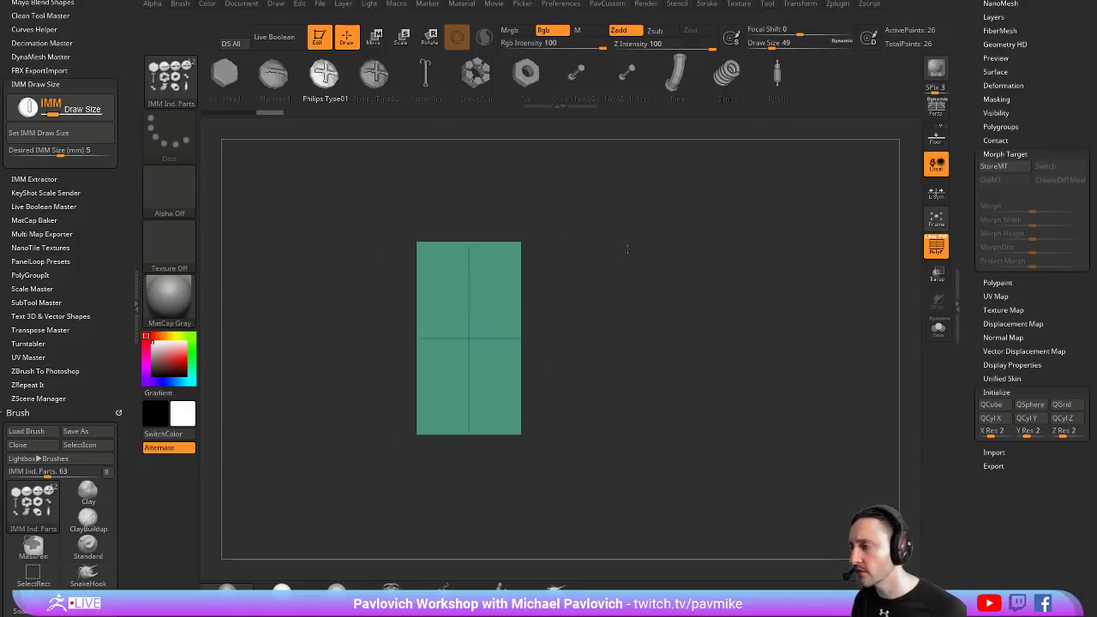
# Bevel a complete edge loop across the middle of the box with ZModeler
pyautogui.press('b')
pyautogui.press('z')
pyautogui.press('m')
pyautogui.press('space')
pyautogui.click(403, 299)
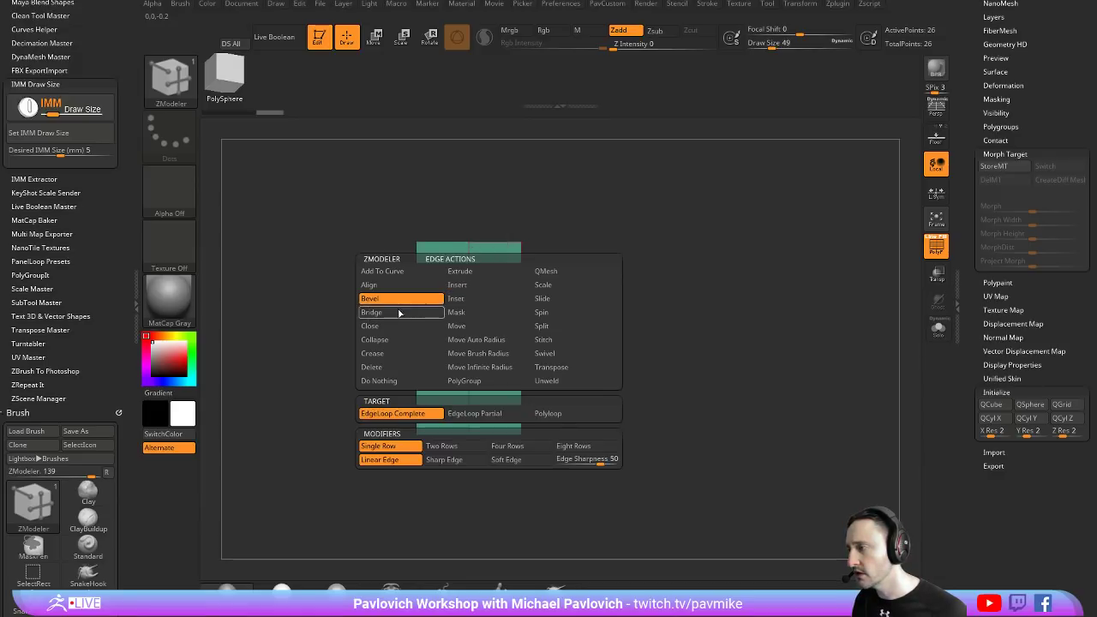
pyautogui.click(400, 413)
pyautogui.moveTo(490, 336); pyautogui.dragTo(526, 335)
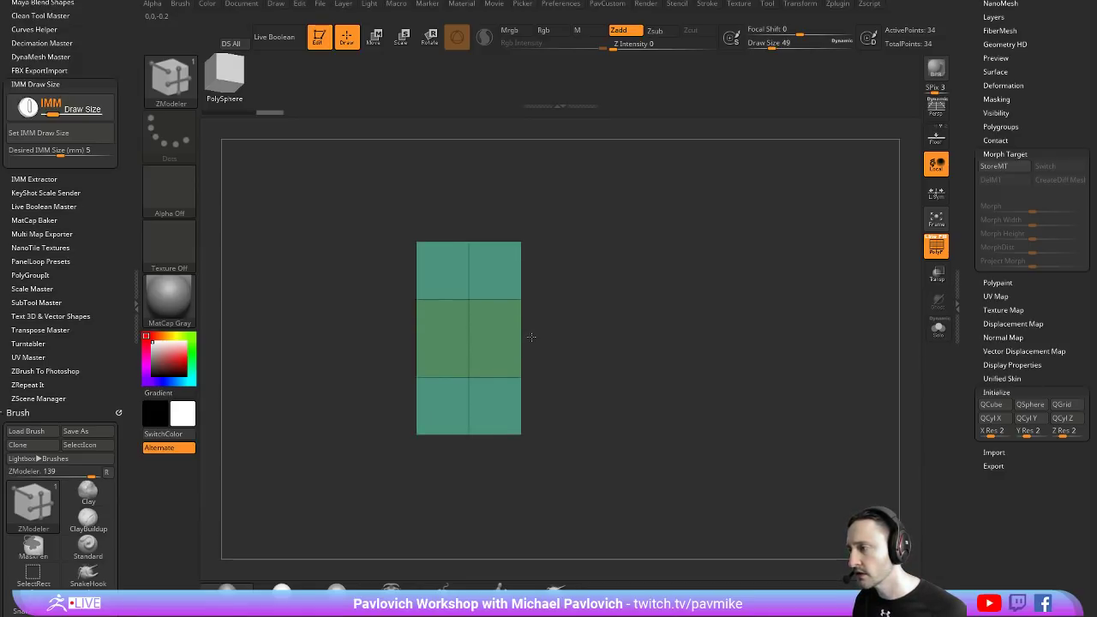
# Give the top and bottom rows of the box their own polygroups
pyautogui.hotkey('ctrl', 'shift')
pyautogui.keyDown('ctrl'); pyautogui.keyDown('shift'); pyautogui.moveTo(377, 209); pyautogui.dragTo(531, 300); pyautogui.keyUp('shift'); pyautogui.keyUp('ctrl')
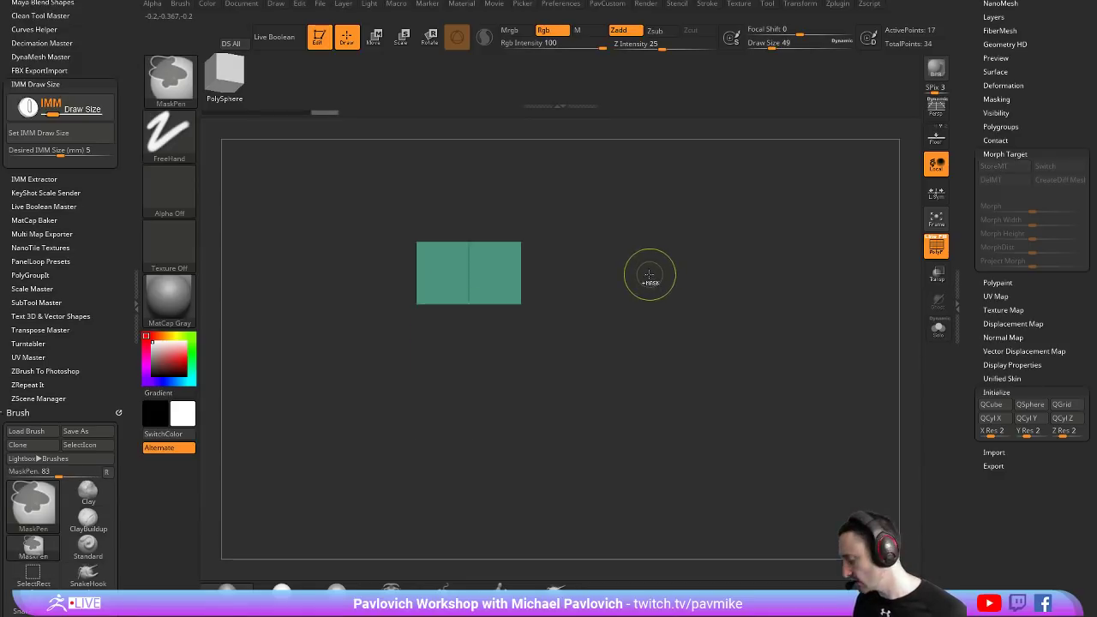
pyautogui.hotkey('ctrl', 'w')
pyautogui.keyDown('ctrl'); pyautogui.keyDown('shift'); pyautogui.click(641, 296); pyautogui.keyUp('shift'); pyautogui.keyUp('ctrl')
pyautogui.keyDown('ctrl'); pyautogui.keyDown('shift'); pyautogui.moveTo(589, 509); pyautogui.dragTo(326, 353); pyautogui.keyUp('shift'); pyautogui.keyUp('ctrl')
pyautogui.hotkey('ctrl', 'w')
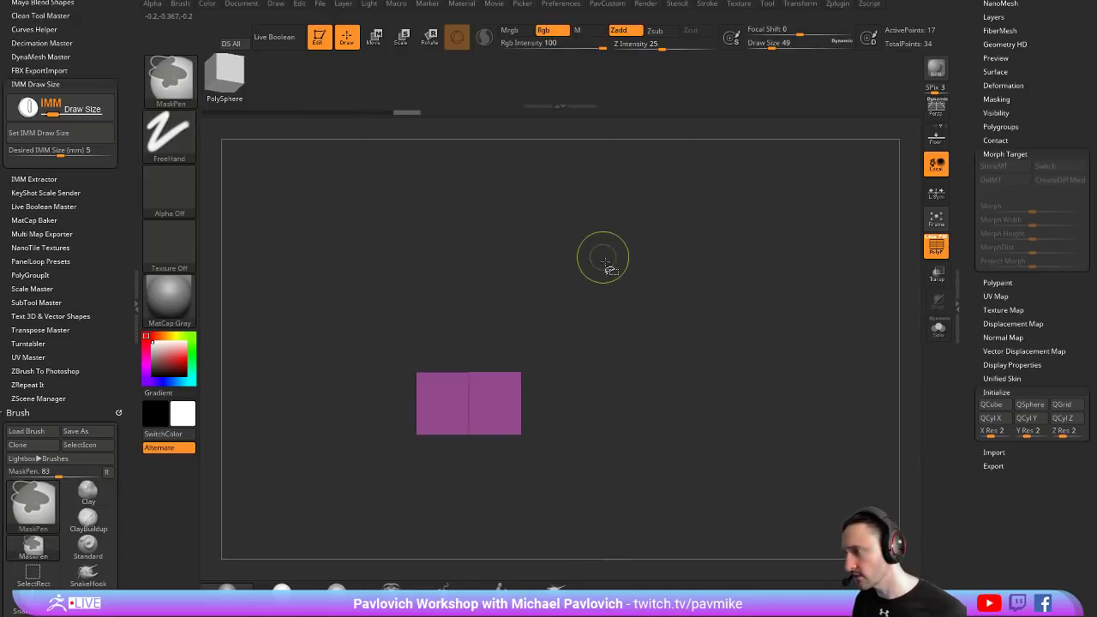
pyautogui.keyDown('ctrl'); pyautogui.keyDown('shift'); pyautogui.click(652, 257); pyautogui.keyUp('shift'); pyautogui.keyUp('ctrl')
# Try a -55° gizmo rotation on the piece, then undo it
pyautogui.press('w')
pyautogui.keyDown('ctrl'); pyautogui.keyDown('shift'); pyautogui.click(467, 359); pyautogui.keyUp('shift'); pyautogui.keyUp('ctrl')
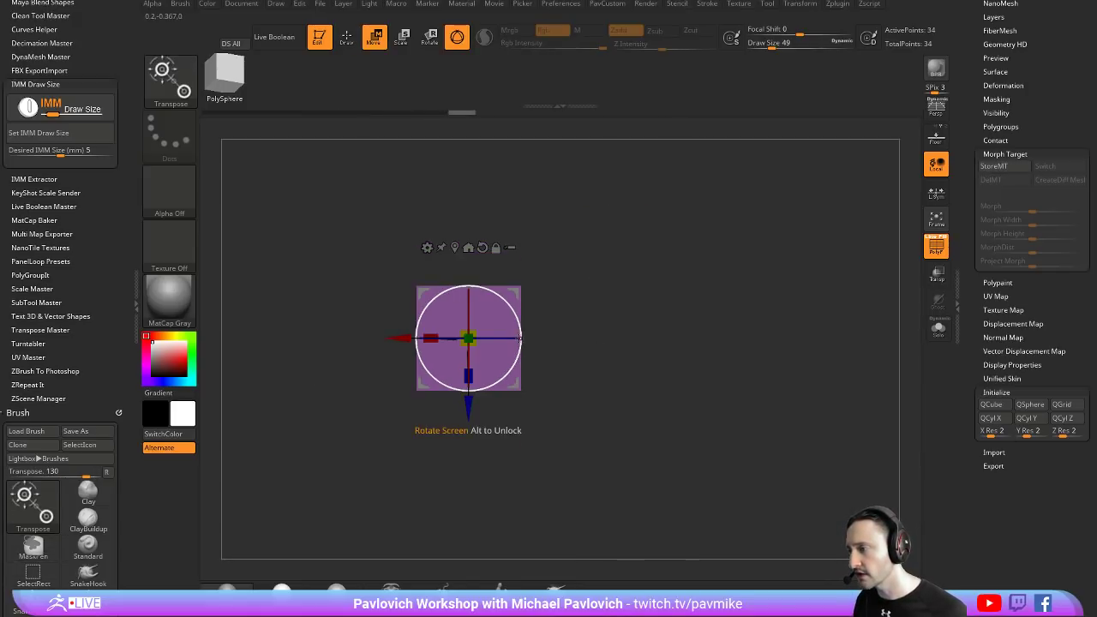
pyautogui.moveTo(514, 383); pyautogui.dragTo(508, 375)
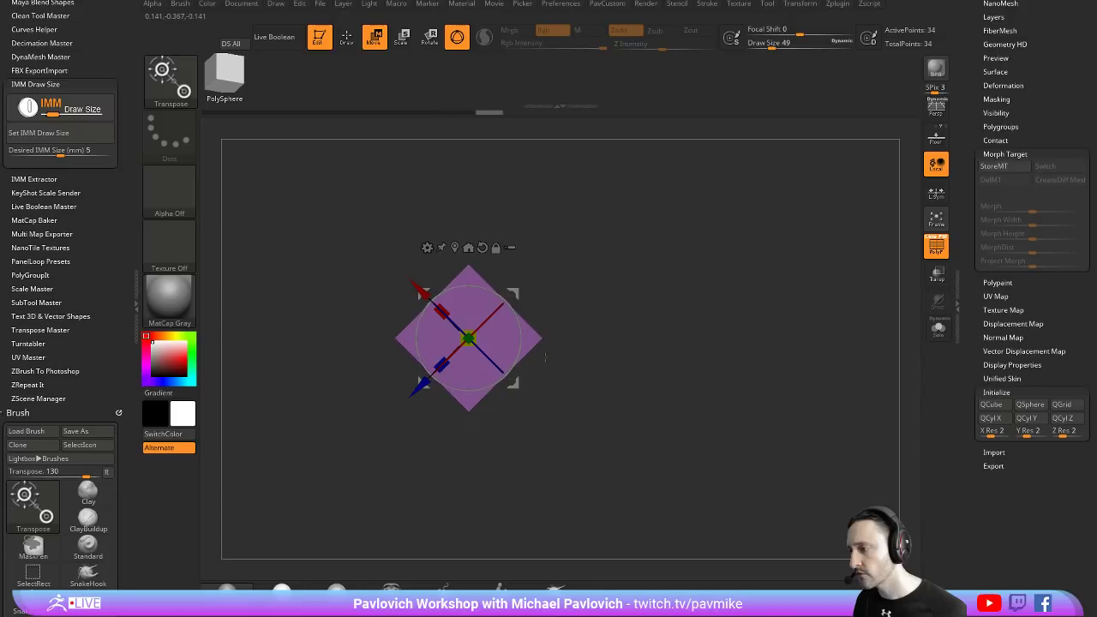
pyautogui.hotkey('ctrl', 'z')
pyautogui.hotkey('ctrl', 'z')
pyautogui.press('q')
# Create a new InsertMesh brush from the banded block via Brush > Create InsertMesh
pyautogui.press('b')
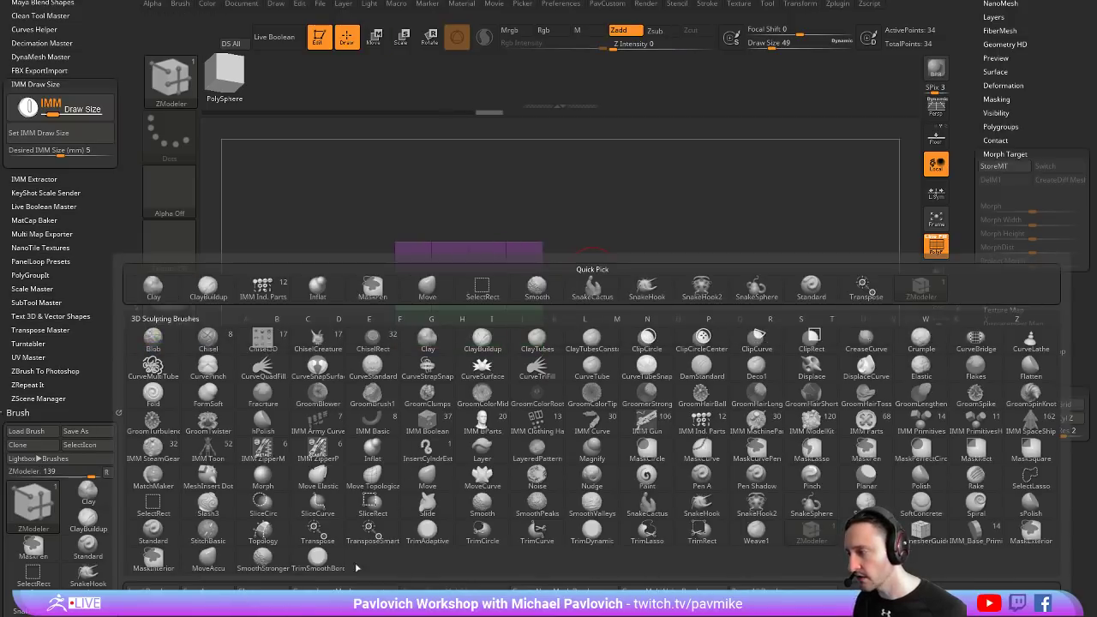
pyautogui.click(346, 590)
pyautogui.click(484, 197)
pyautogui.click(707, 3)
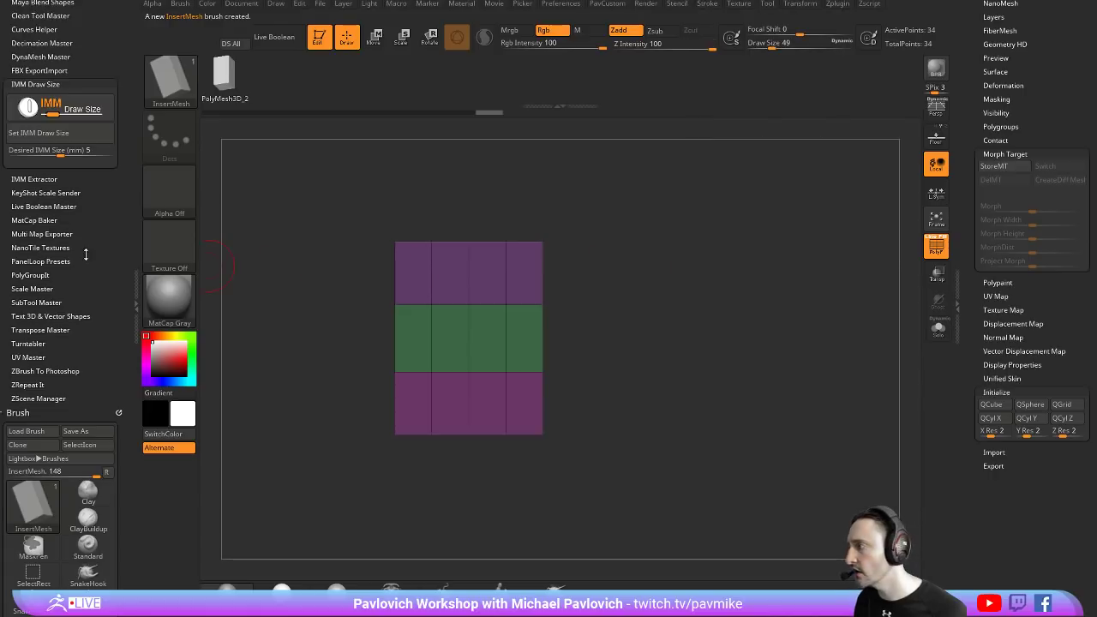
# Turn on weld and curve stretching, set curve resolution to 3, and lay a bent test strip
pyautogui.scroll(-5, 86, 254)
pyautogui.scroll(-8, 85, 343)
pyautogui.click(26, 278)
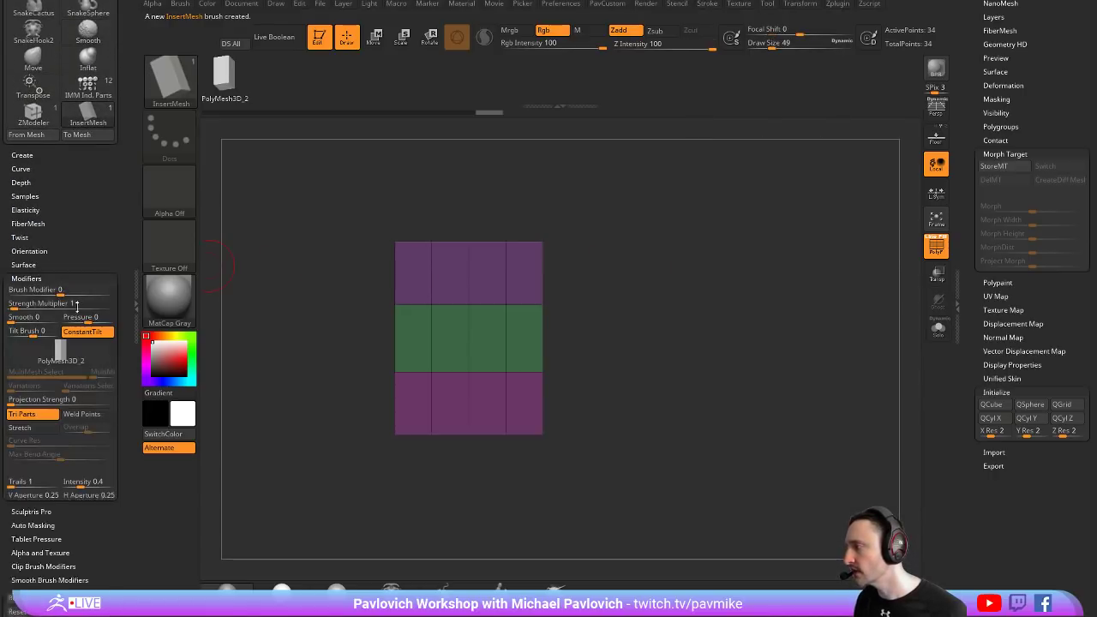
pyautogui.click(81, 414)
pyautogui.click(19, 427)
pyautogui.click(30, 439)
pyautogui.write('3')
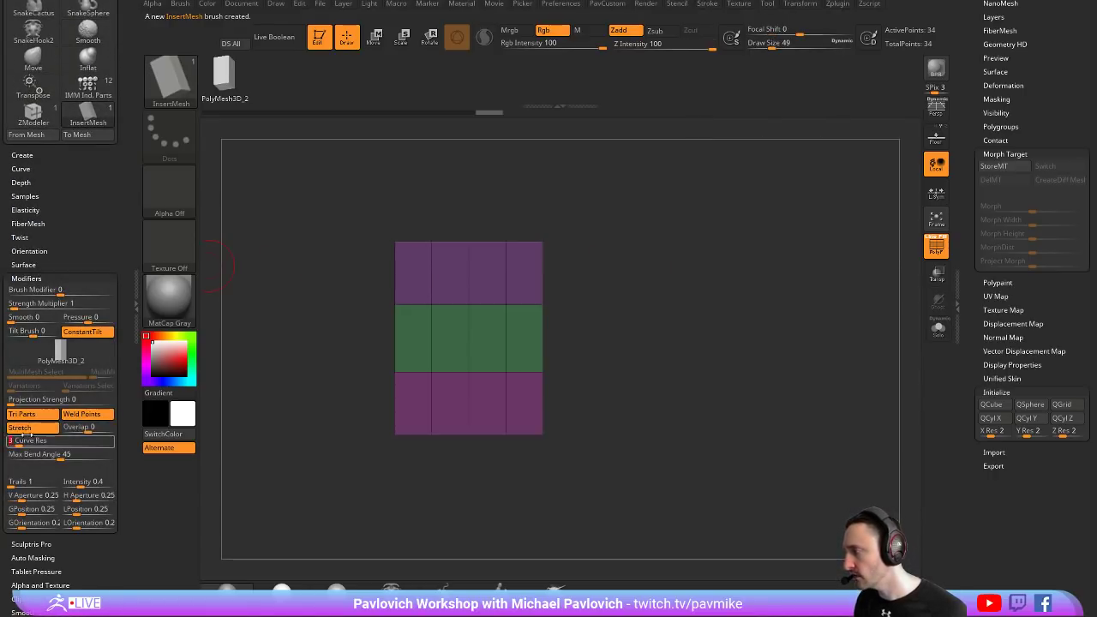
pyautogui.moveTo(634, 314); pyautogui.dragTo(776, 188)
pyautogui.keyDown('alt'); pyautogui.moveTo(784, 331); pyautogui.dragTo(726, 328); pyautogui.keyUp('alt')
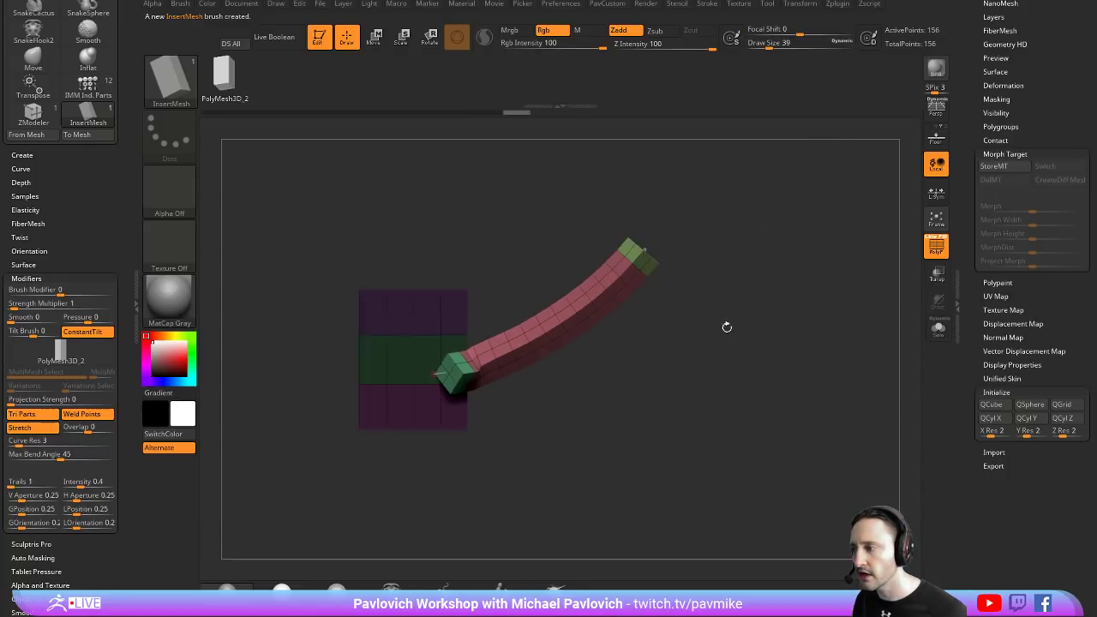
pyautogui.moveTo(565, 337); pyautogui.dragTo(651, 350, button='right')
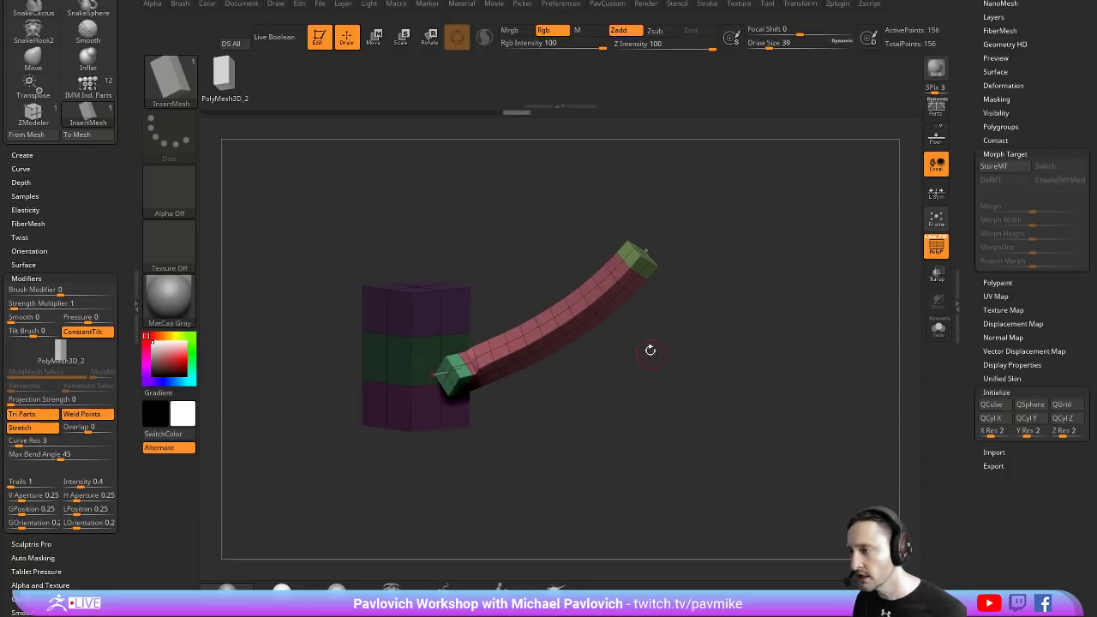
# Load the Head1 model with the spiky hair strands and frame it
pyautogui.scroll(5, 1011, 224)
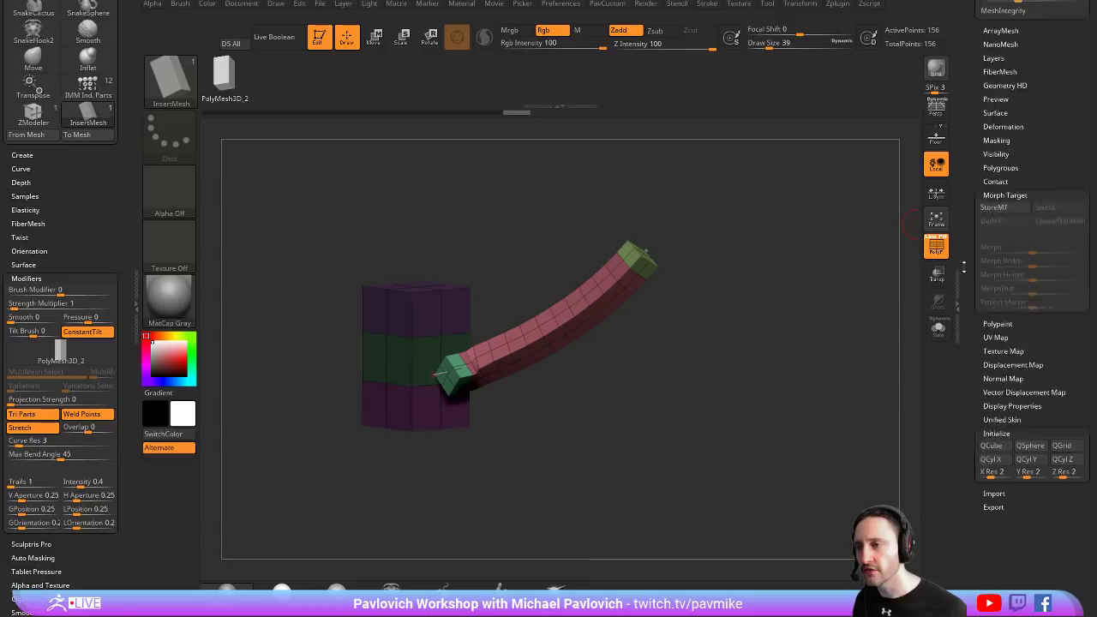
pyautogui.scroll(10, 1026, 220)
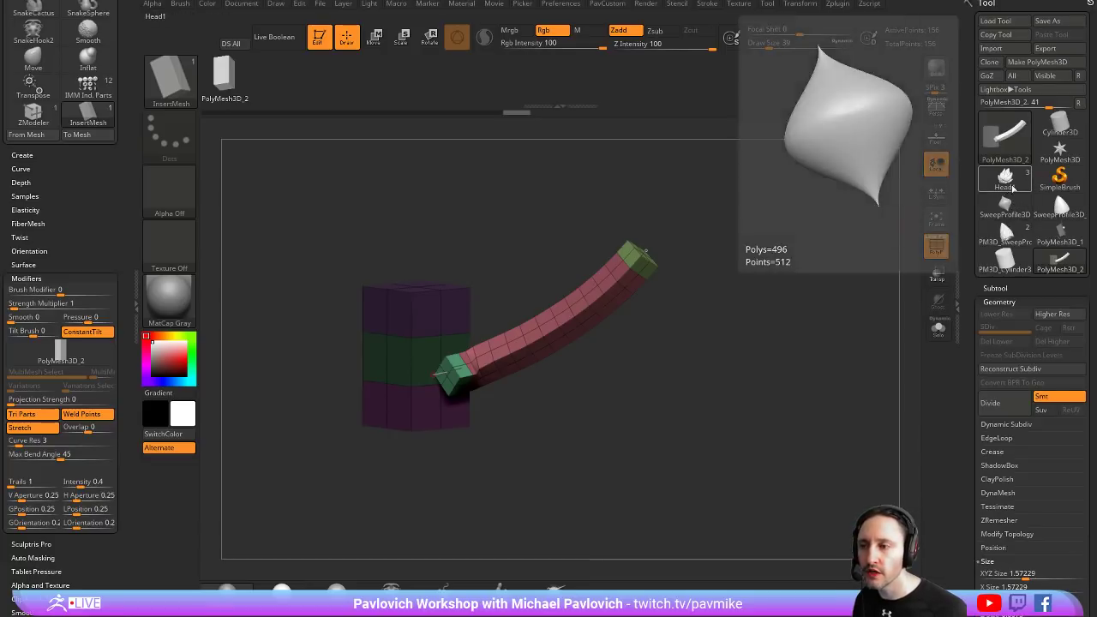
pyautogui.click(1012, 196)
pyautogui.press('f')
pyautogui.moveTo(557, 242); pyautogui.dragTo(525, 297, button='right')
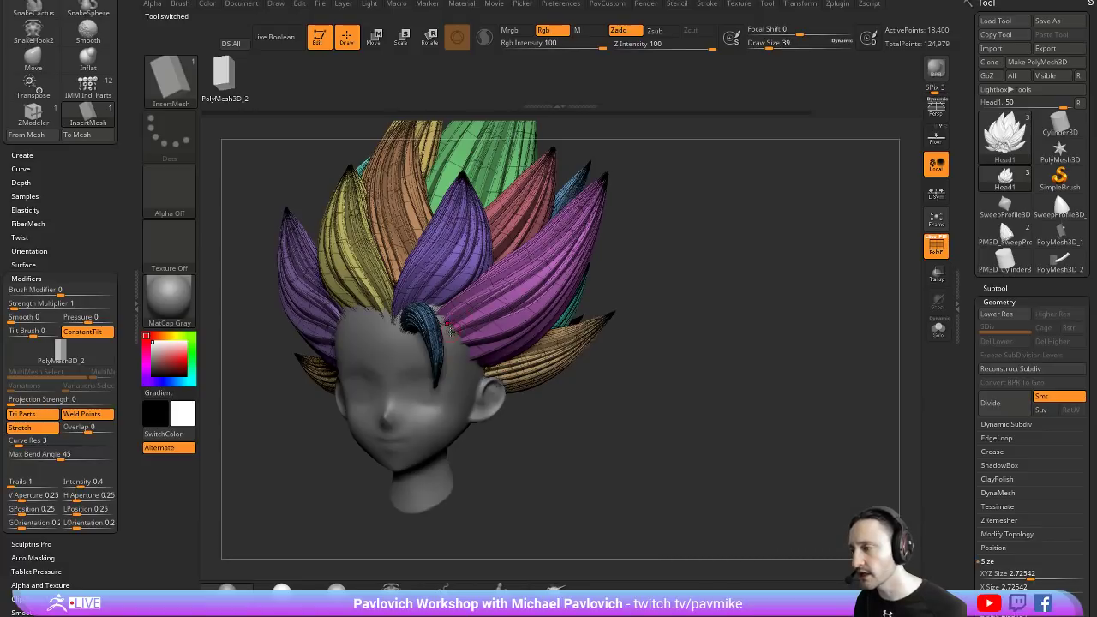
pyautogui.moveTo(686, 343); pyautogui.dragTo(625, 346, button='right')
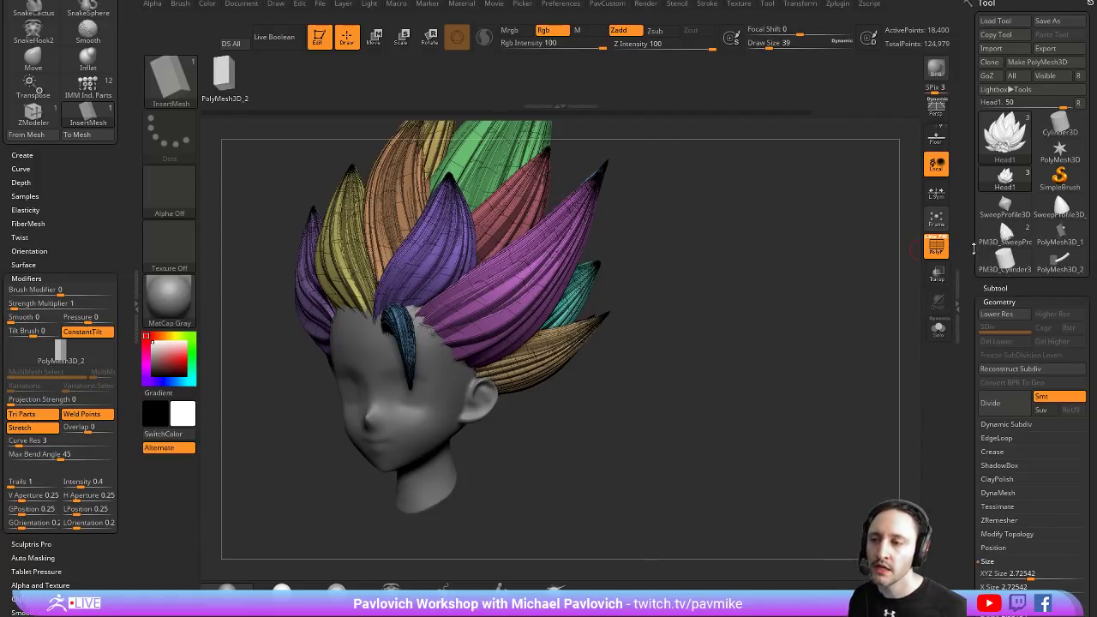
# Select the Head subtool and turn on Solo to view the head alone
pyautogui.keyDown('alt'); pyautogui.click(409, 389); pyautogui.keyUp('alt')
pyautogui.click(937, 328)
pyautogui.moveTo(697, 341); pyautogui.dragTo(594, 277)
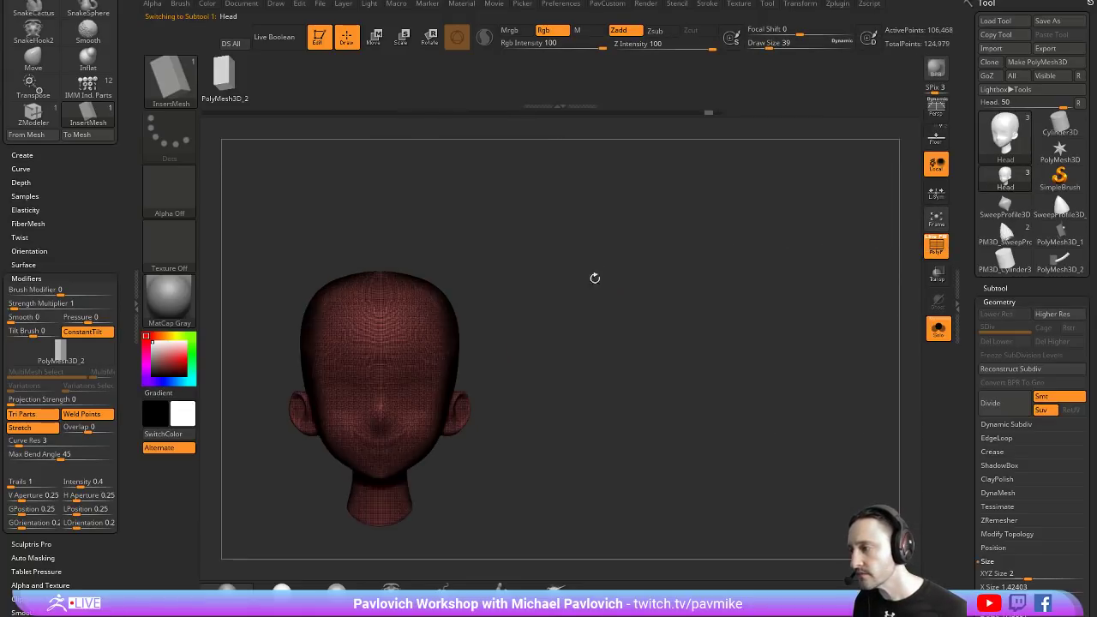
pyautogui.moveTo(518, 270); pyautogui.dragTo(501, 273)
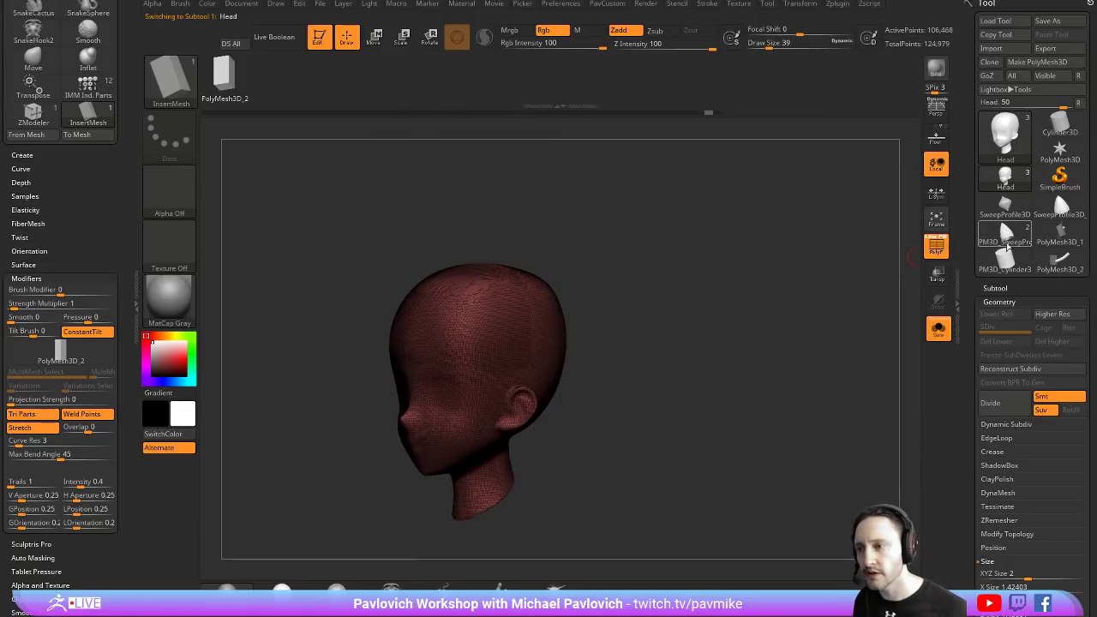
# Load PM3D_SweepProfile, then PolyMesh3D_1, and frame its curved purple strips
pyautogui.click(1005, 232)
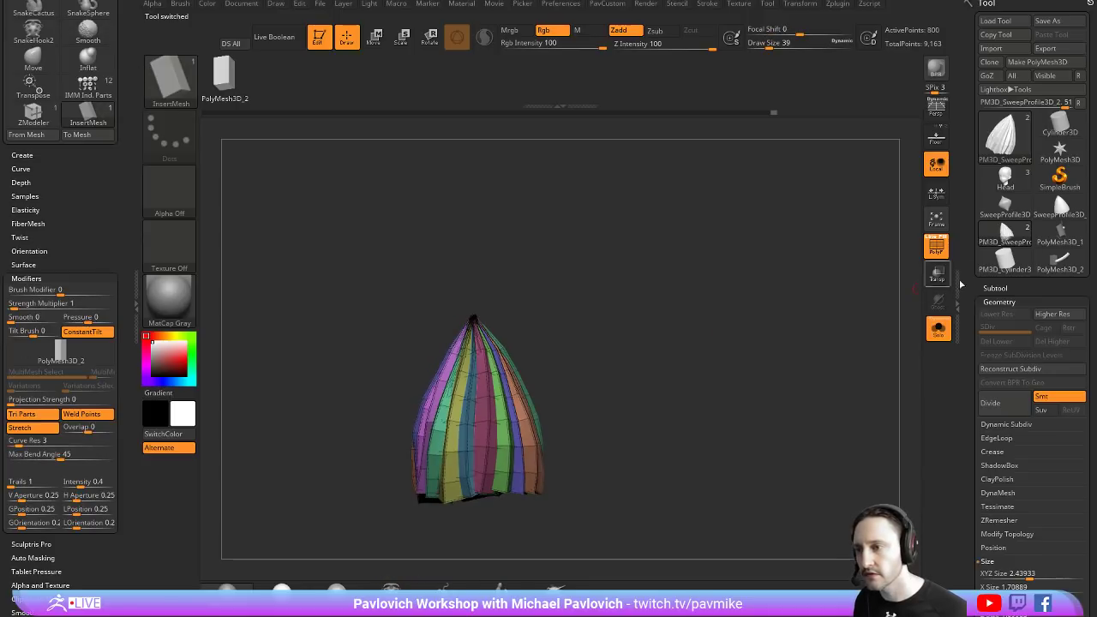
pyautogui.click(1043, 247)
pyautogui.press('f')
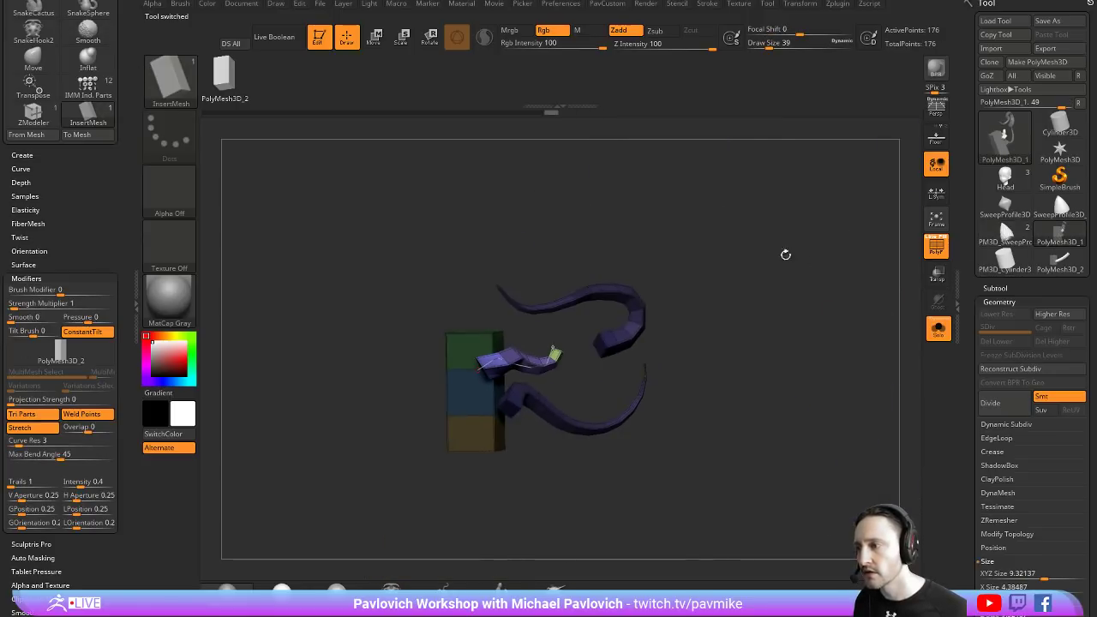
pyautogui.keyDown('alt'); pyautogui.moveTo(827, 293); pyautogui.dragTo(665, 329); pyautogui.keyUp('alt')
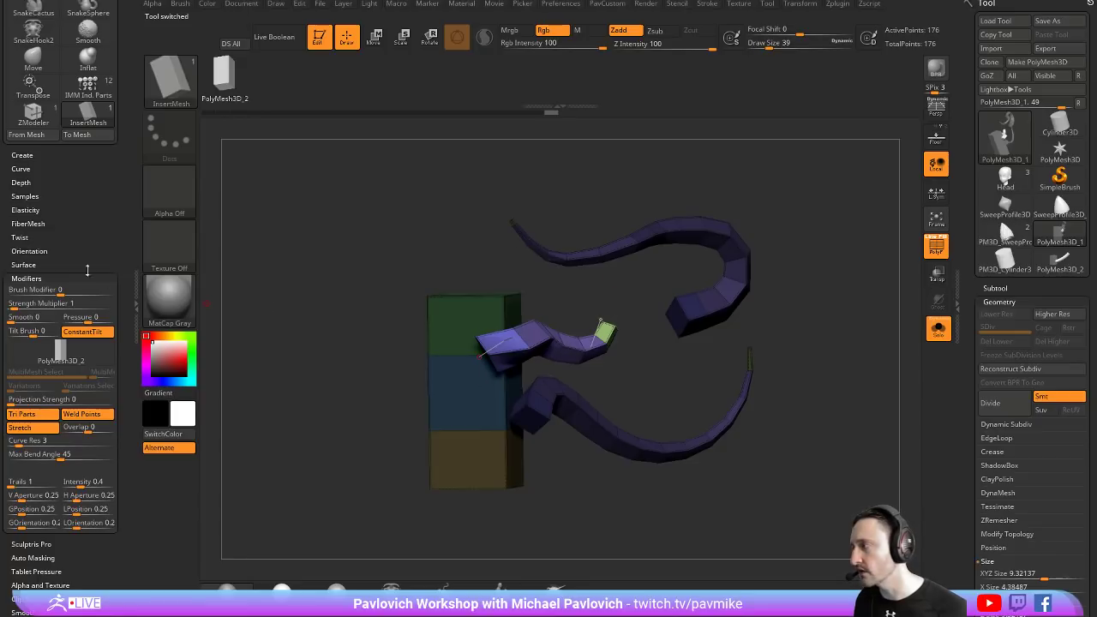
pyautogui.scroll(1, 86, 271)
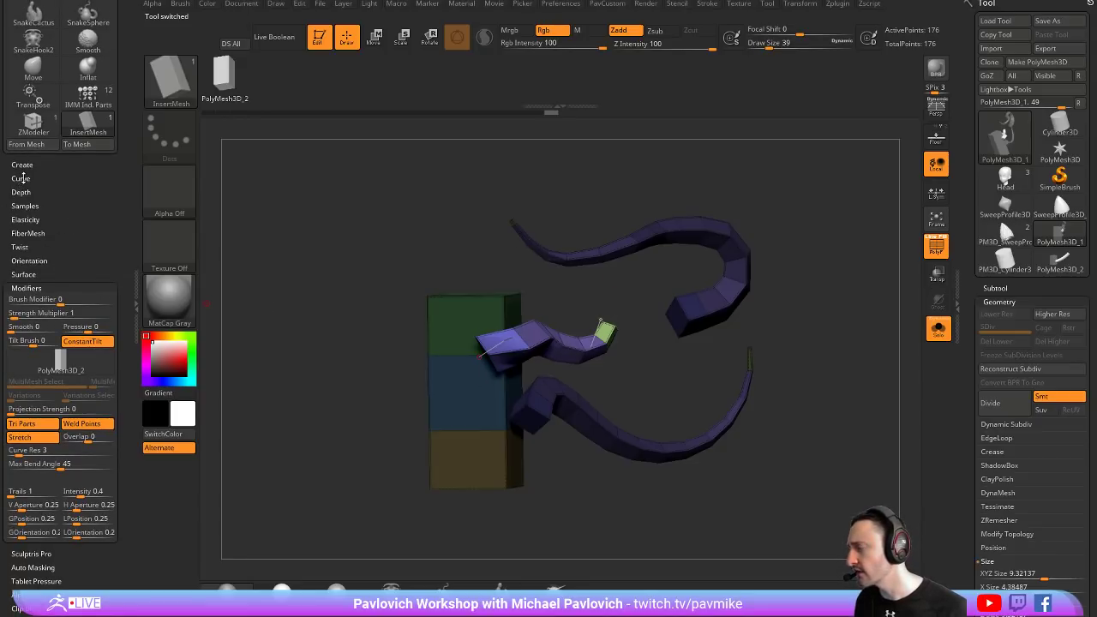
# Dock the Stroke palette in the left tray with Curve Functions and Curve Modifiers expanded
pyautogui.scroll(10, 108, 294)
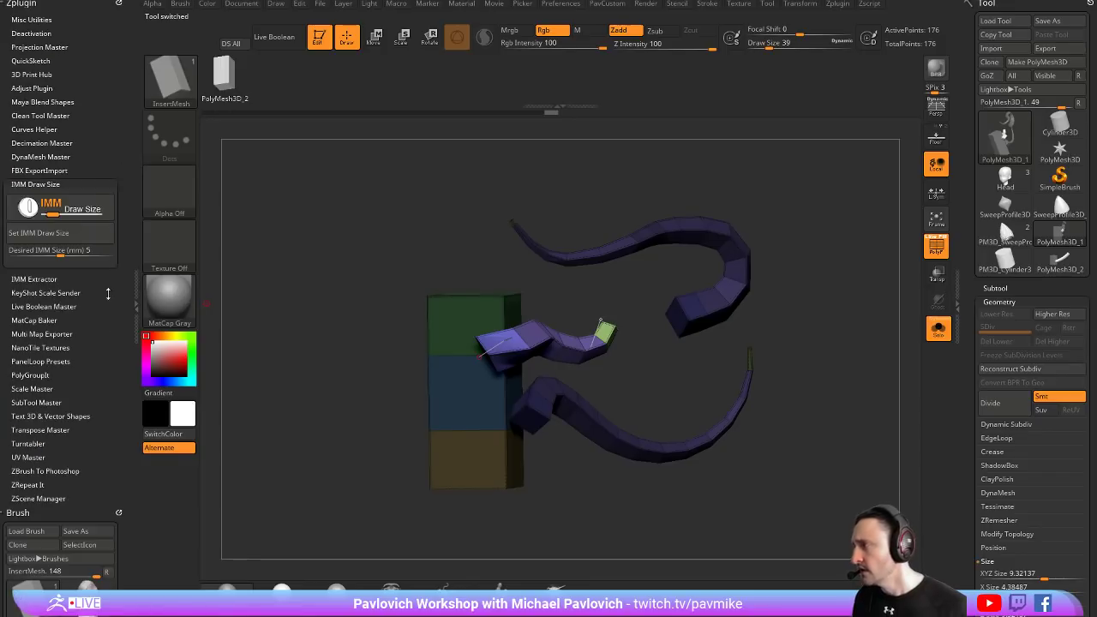
pyautogui.click(121, 3)
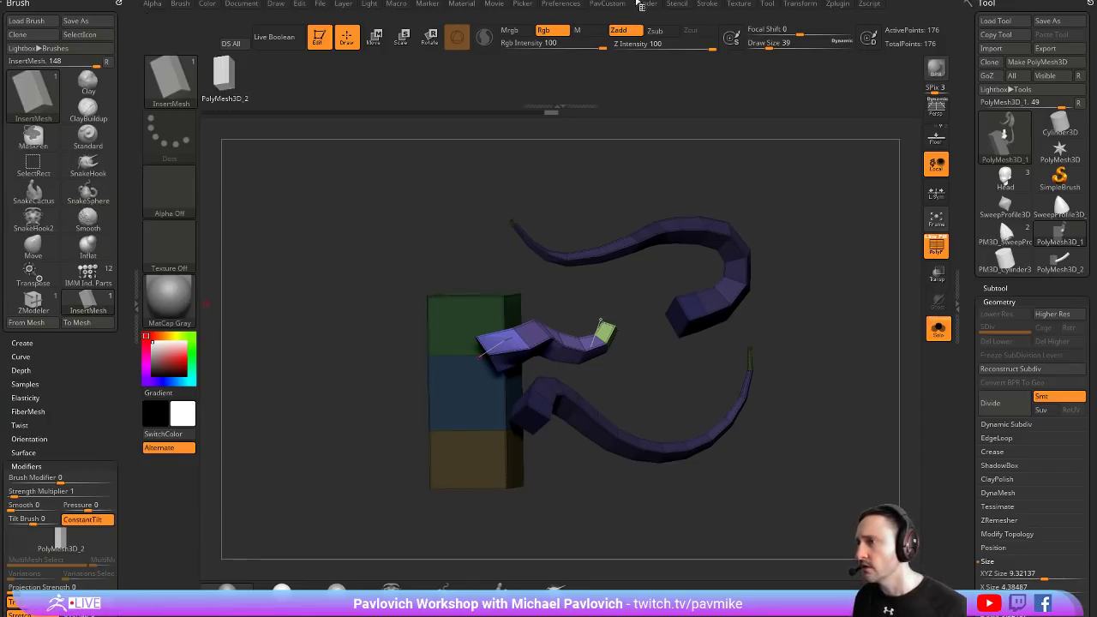
pyautogui.click(707, 4)
pyautogui.moveTo(700, 26); pyautogui.dragTo(60, 120)
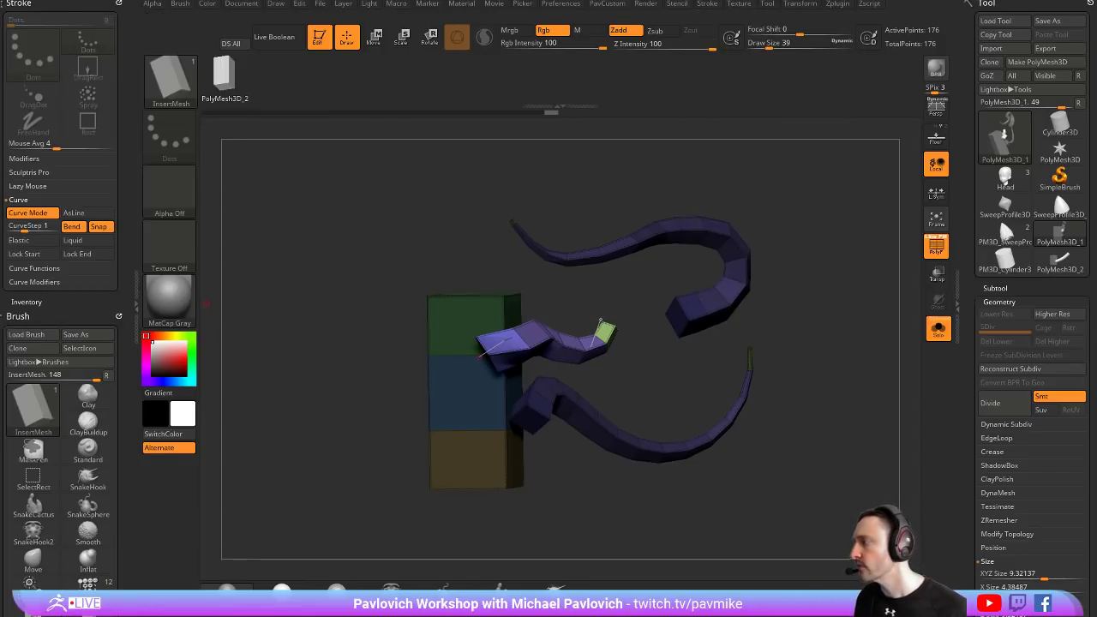
pyautogui.keyDown('shift'); pyautogui.click(34, 268); pyautogui.keyUp('shift')
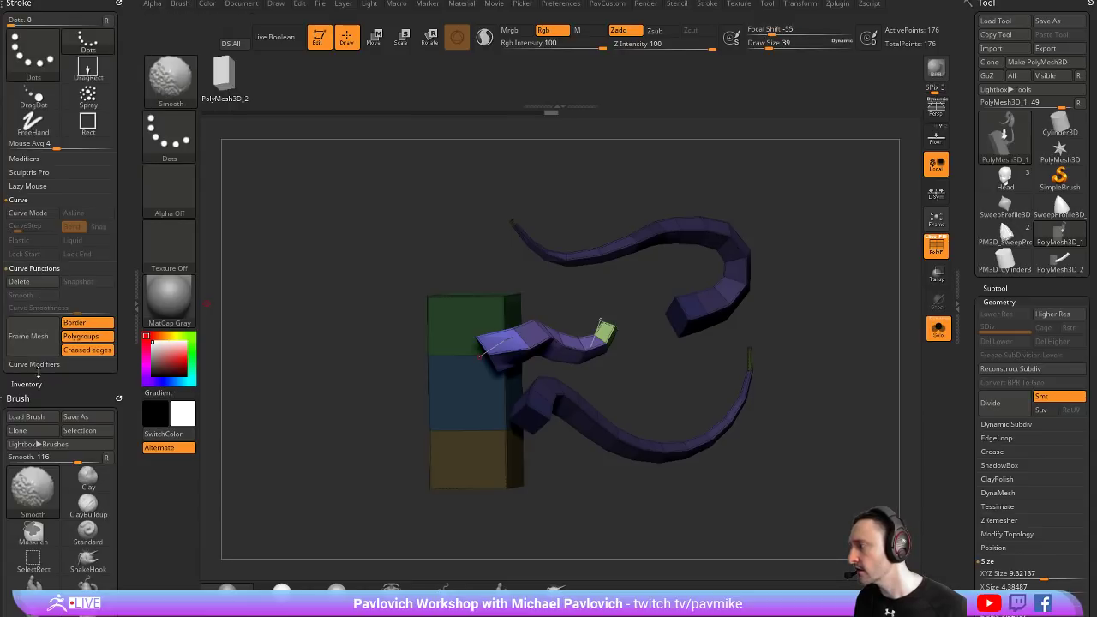
pyautogui.click(35, 364)
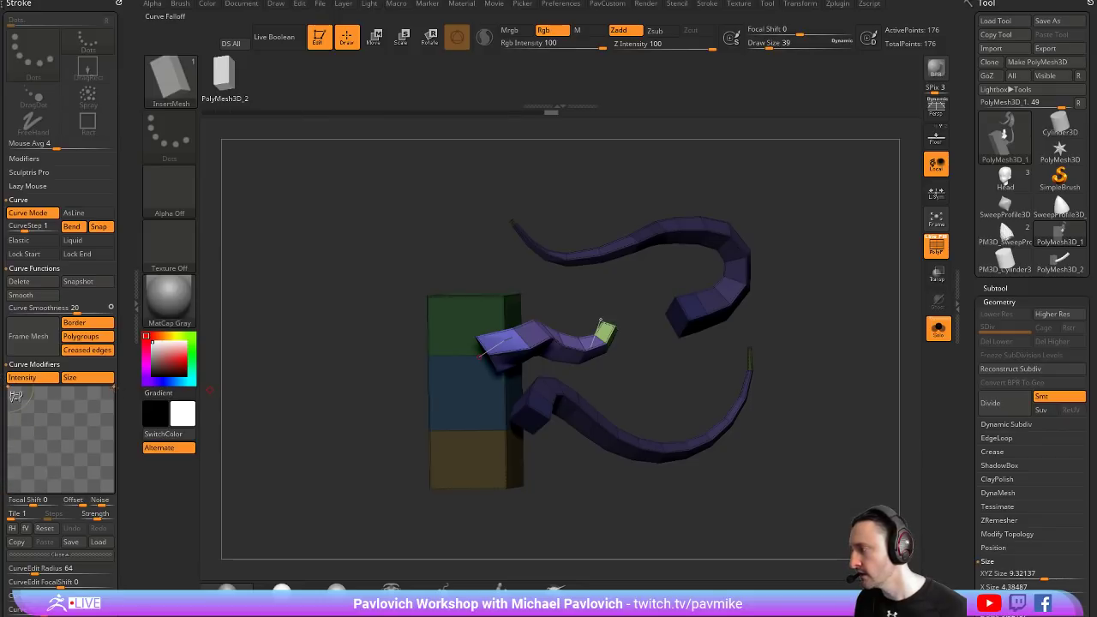
pyautogui.keyDown('alt'); pyautogui.moveTo(803, 259); pyautogui.dragTo(731, 276); pyautogui.keyUp('alt')
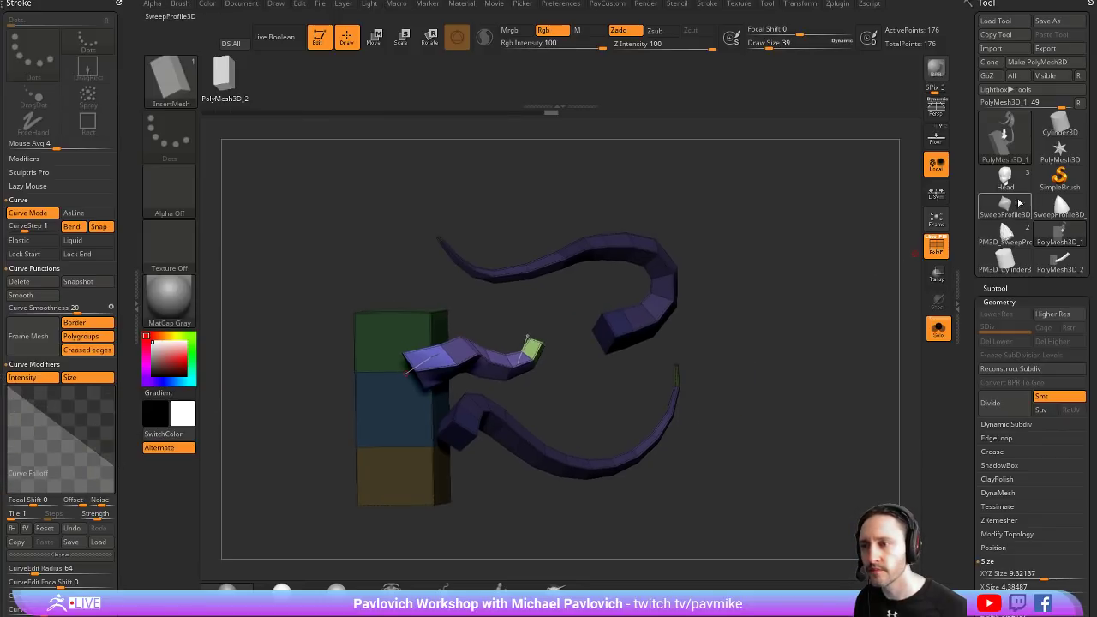
# Load the Head tool, remove its curve tube, and reset Curve Falloff to a straight line
pyautogui.click(1007, 180)
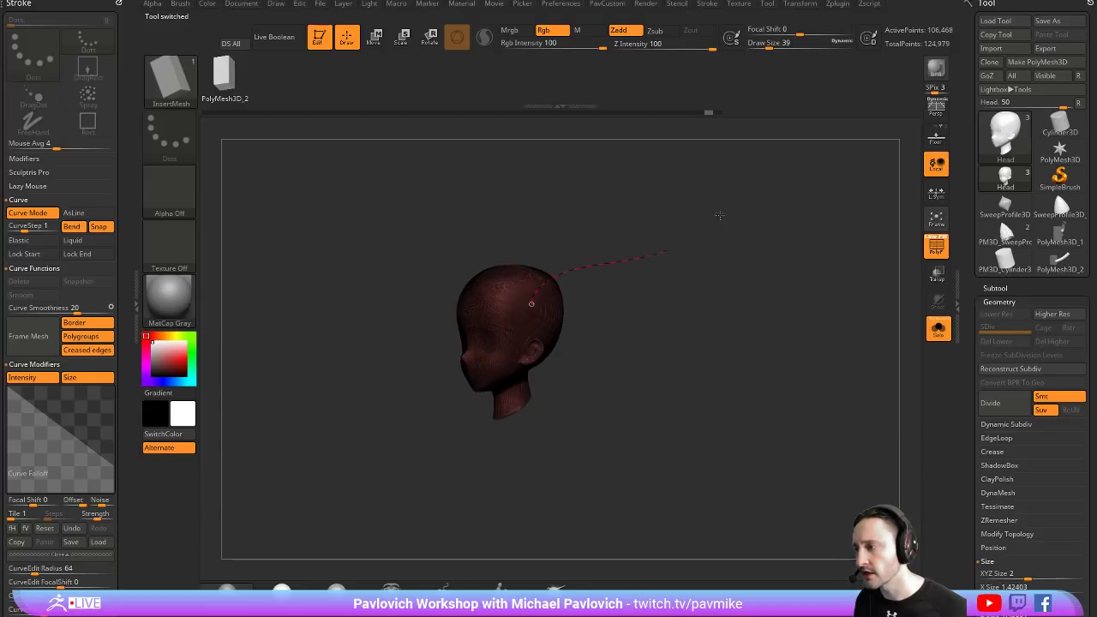
pyautogui.press('f')
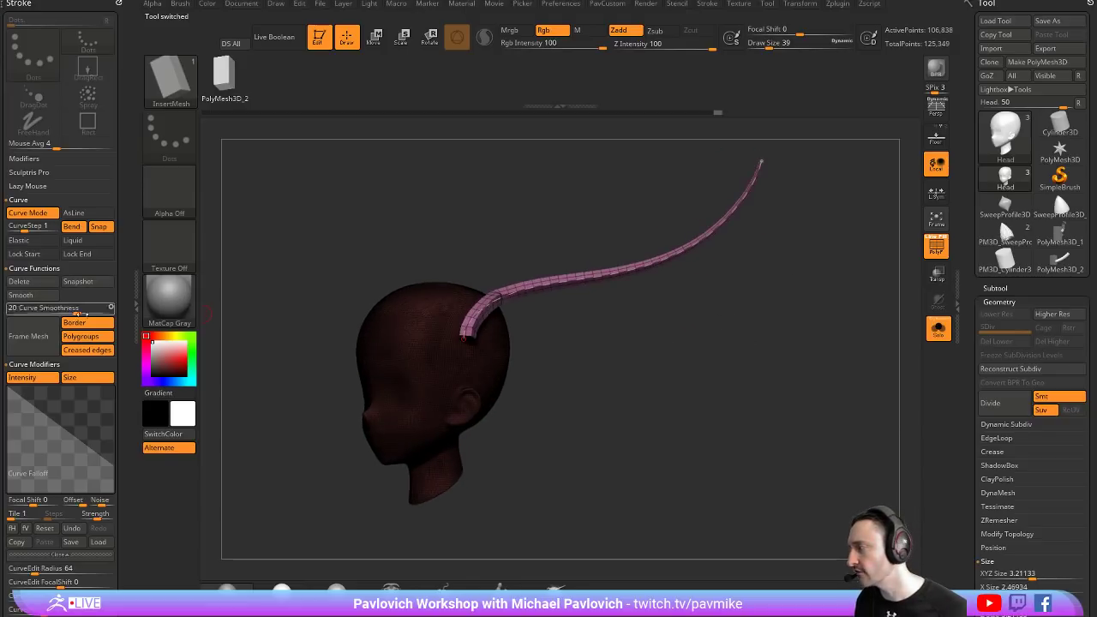
pyautogui.hotkey('ctrl', 'z')
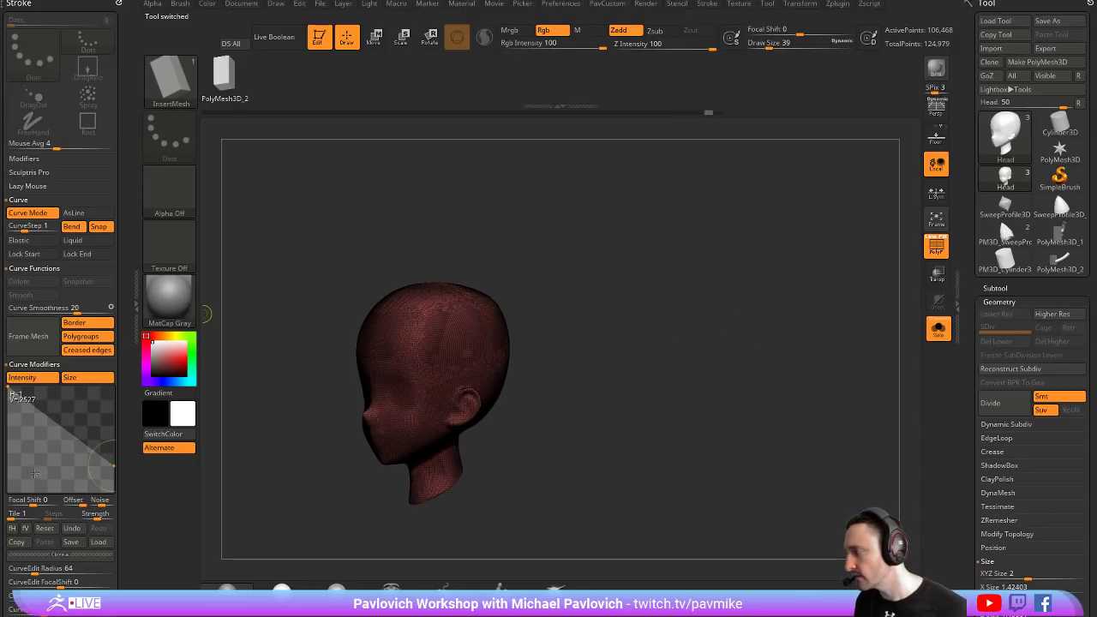
pyautogui.click(45, 529)
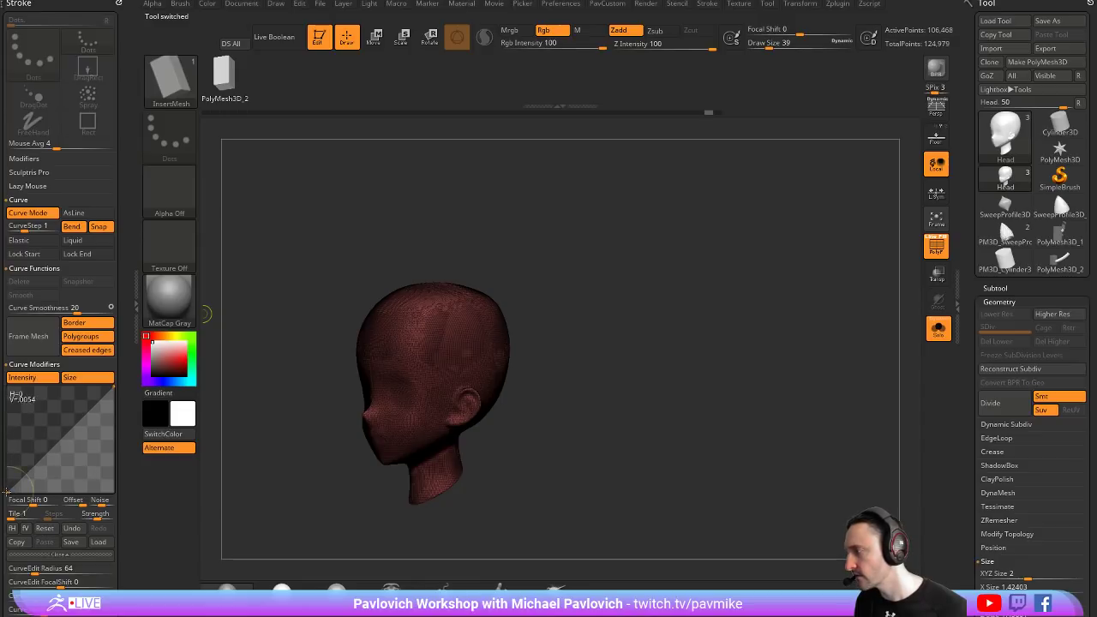
# Draw and undo a test strip, then reload the spiky-hair head
pyautogui.moveTo(448, 351); pyautogui.dragTo(574, 212)
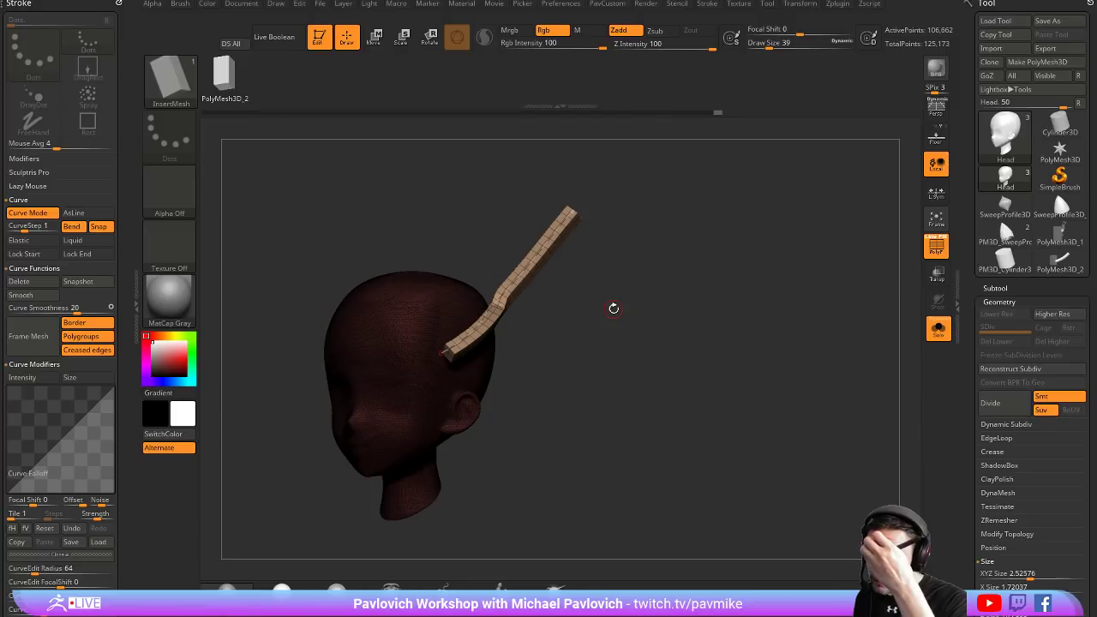
pyautogui.hotkey('ctrl', 'z')
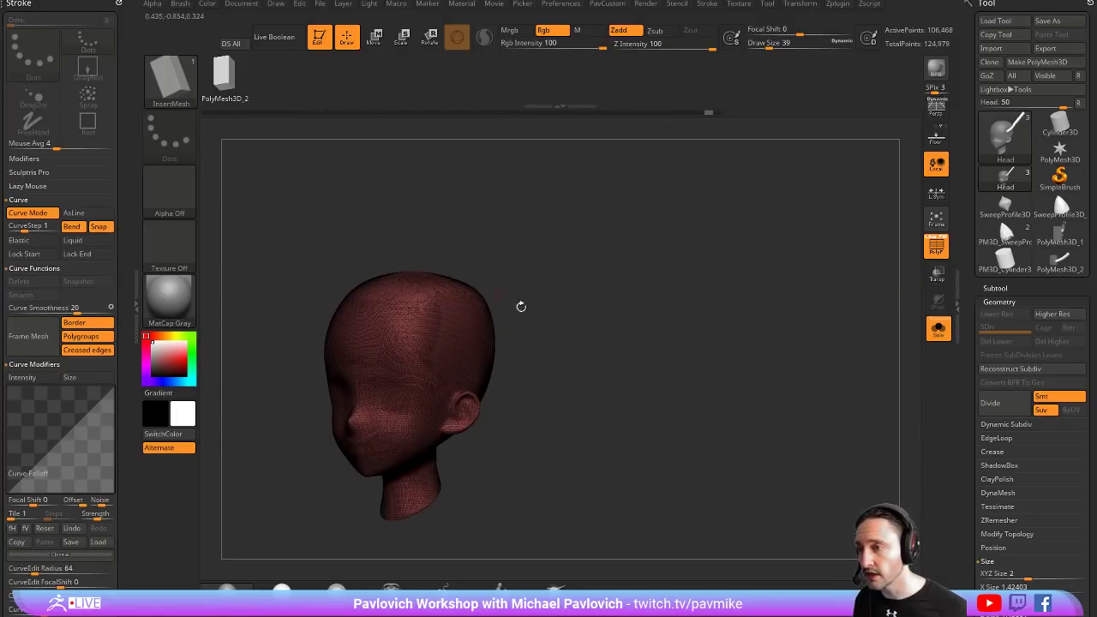
pyautogui.click(1003, 240)
pyautogui.click(1004, 180)
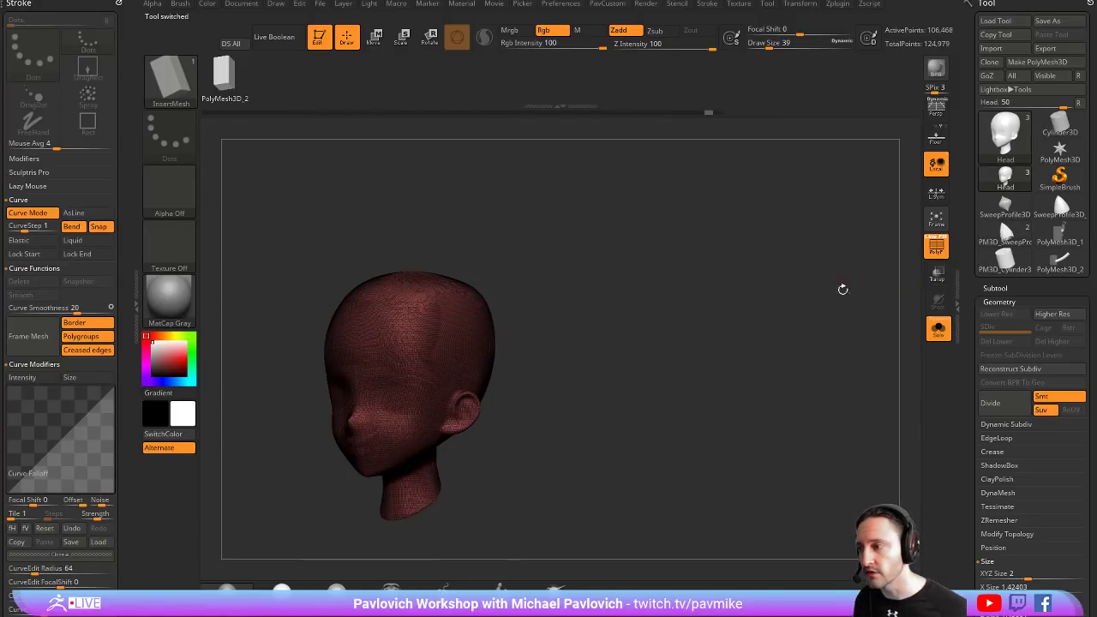
pyautogui.moveTo(879, 316)
pyautogui.mouseDown()
pyautogui.moveTo(684, 309)
pyautogui.moveTo(415, 338)
pyautogui.moveTo(596, 193)
pyautogui.mouseUp()
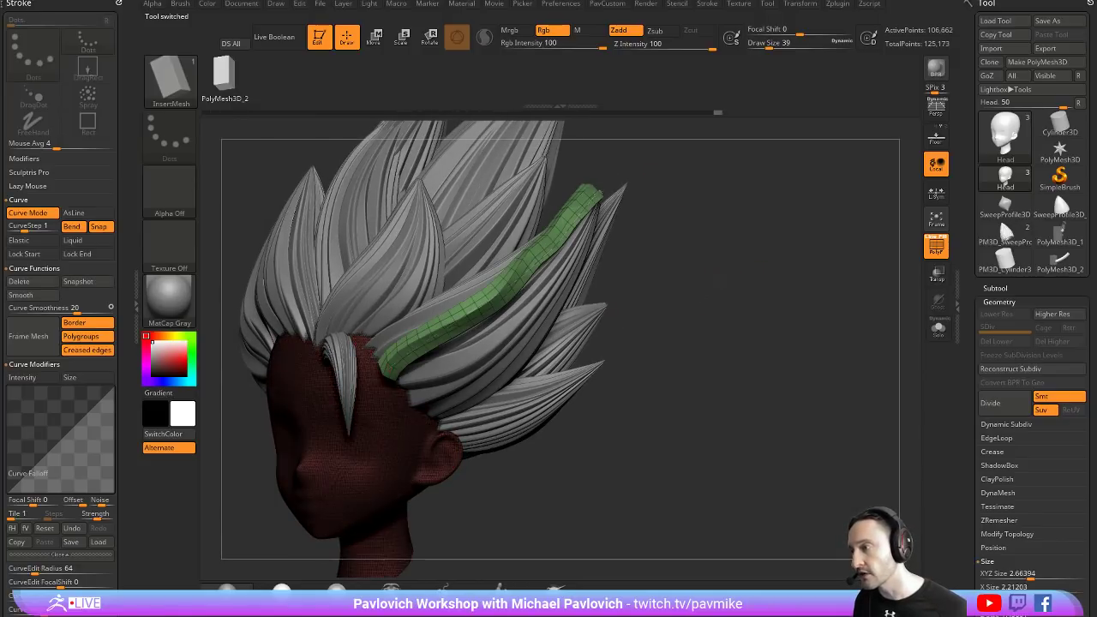
# Turn off surface snapping and redraw the hair strip curve along the hair
pyautogui.moveTo(604, 262); pyautogui.dragTo(638, 260)
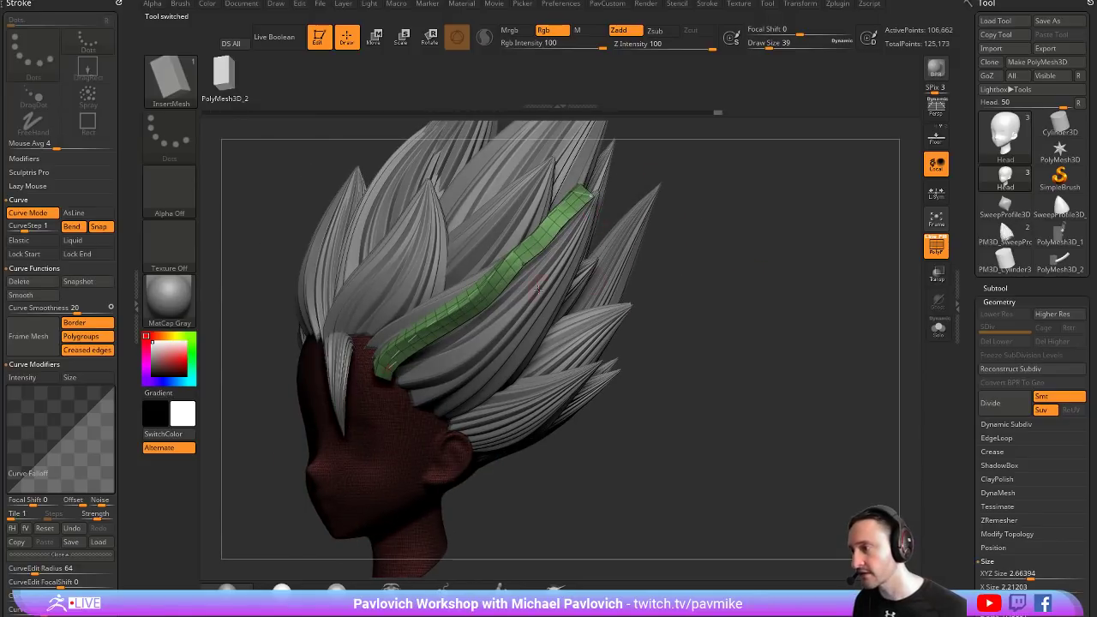
pyautogui.moveTo(695, 277); pyautogui.dragTo(636, 242)
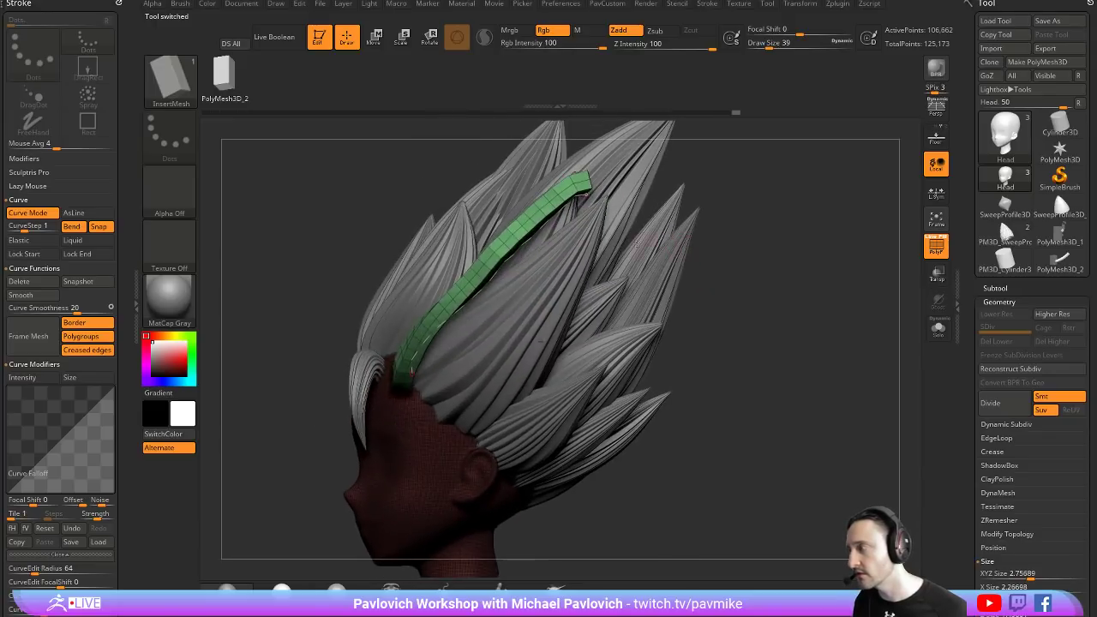
pyautogui.click(99, 226)
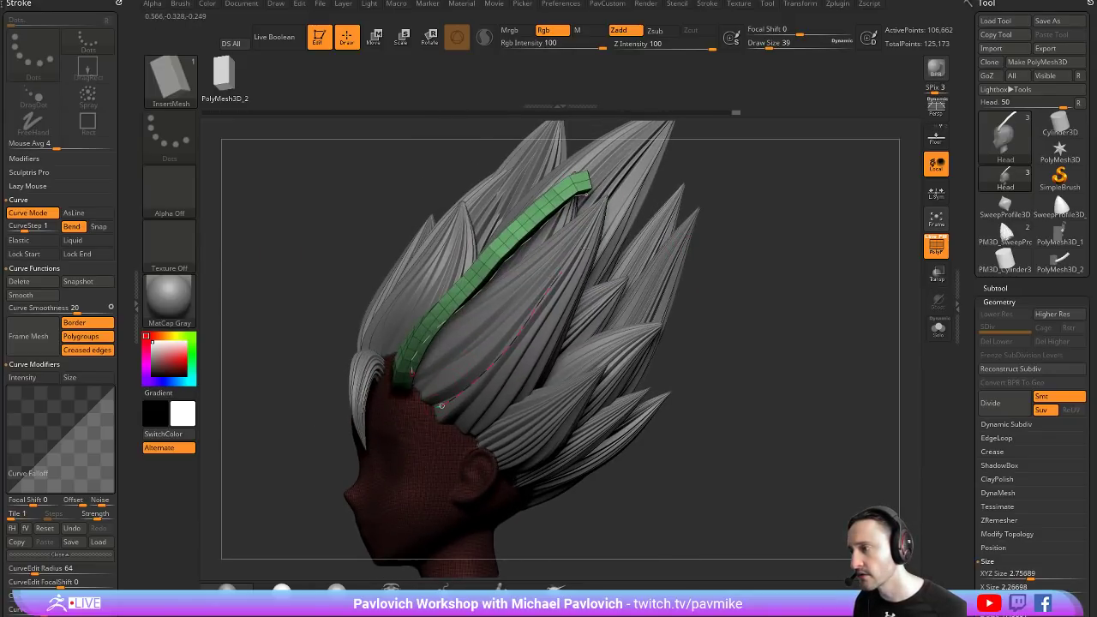
pyautogui.moveTo(763, 296); pyautogui.dragTo(763, 248)
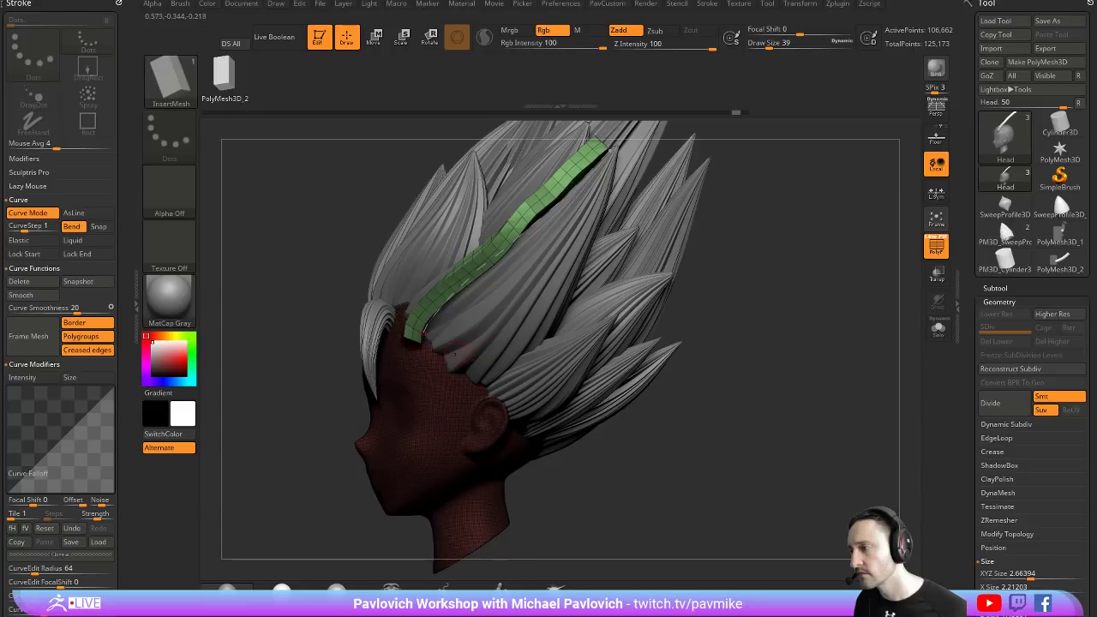
pyautogui.click(451, 356)
pyautogui.moveTo(557, 244); pyautogui.dragTo(561, 240)
pyautogui.moveTo(820, 290); pyautogui.dragTo(820, 257)
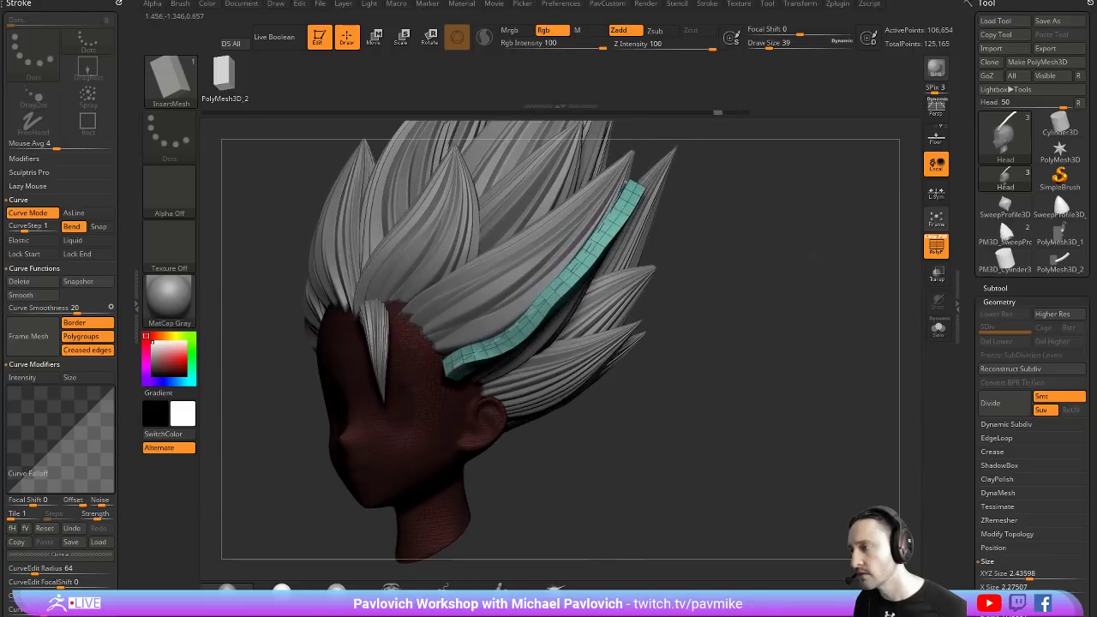
pyautogui.moveTo(718, 256)
pyautogui.mouseDown()
pyautogui.moveTo(742, 246)
pyautogui.moveTo(607, 250)
pyautogui.mouseUp()
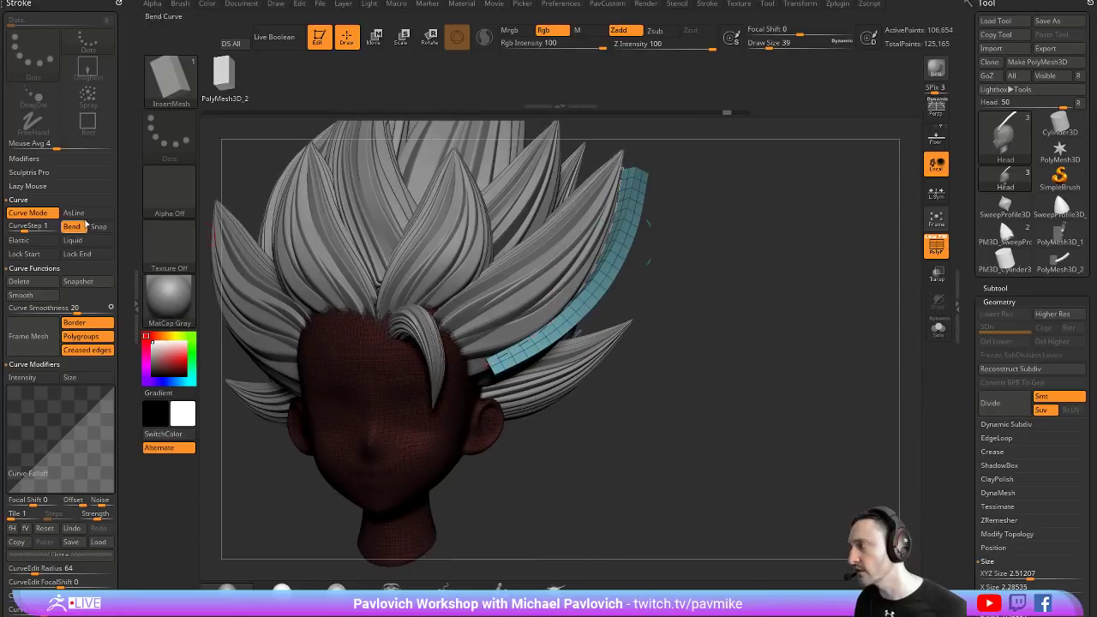
# Expand the brush depth settings and rebuild the curve as a flat hair strip
pyautogui.scroll(-5, 29, 316)
pyautogui.scroll(-5, 30, 316)
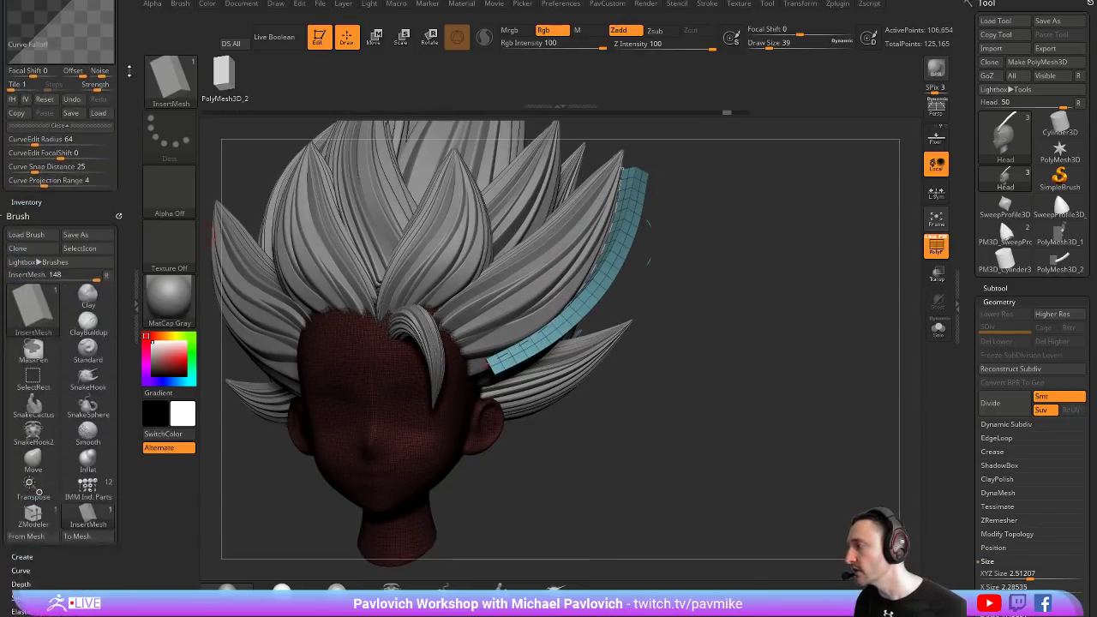
pyautogui.scroll(-5, 29, 315)
pyautogui.click(20, 329)
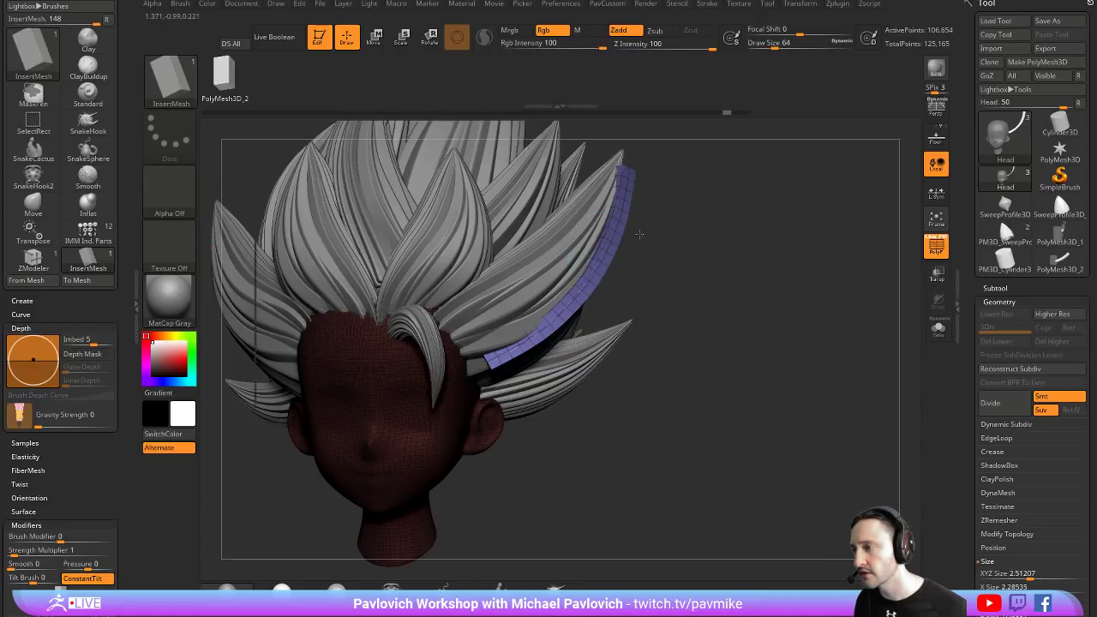
pyautogui.moveTo(734, 282); pyautogui.dragTo(453, 291)
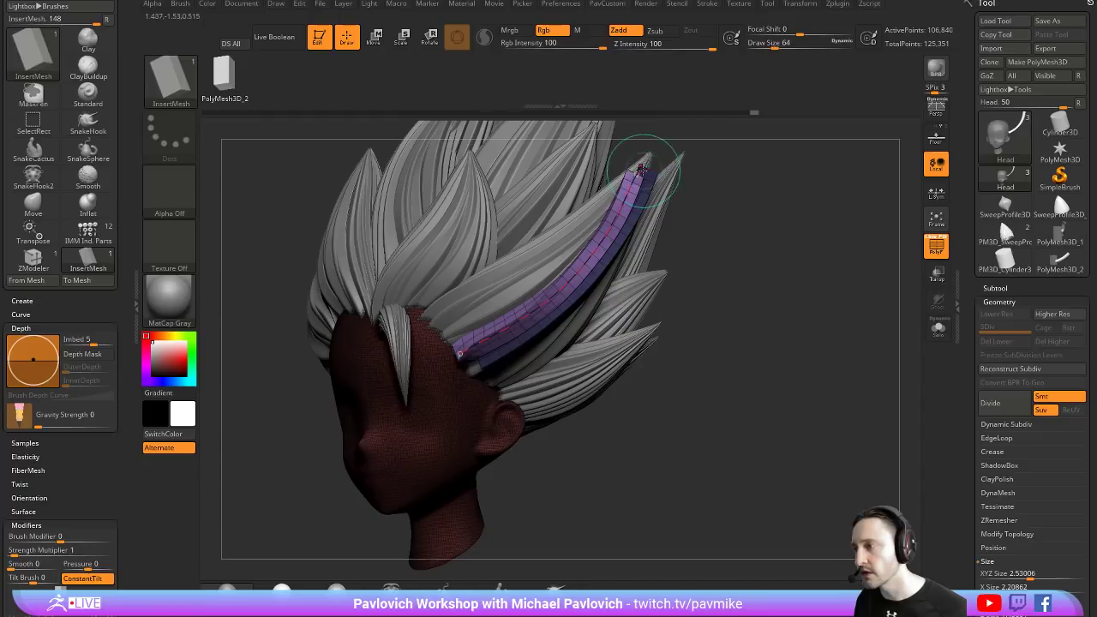
pyautogui.click(594, 207)
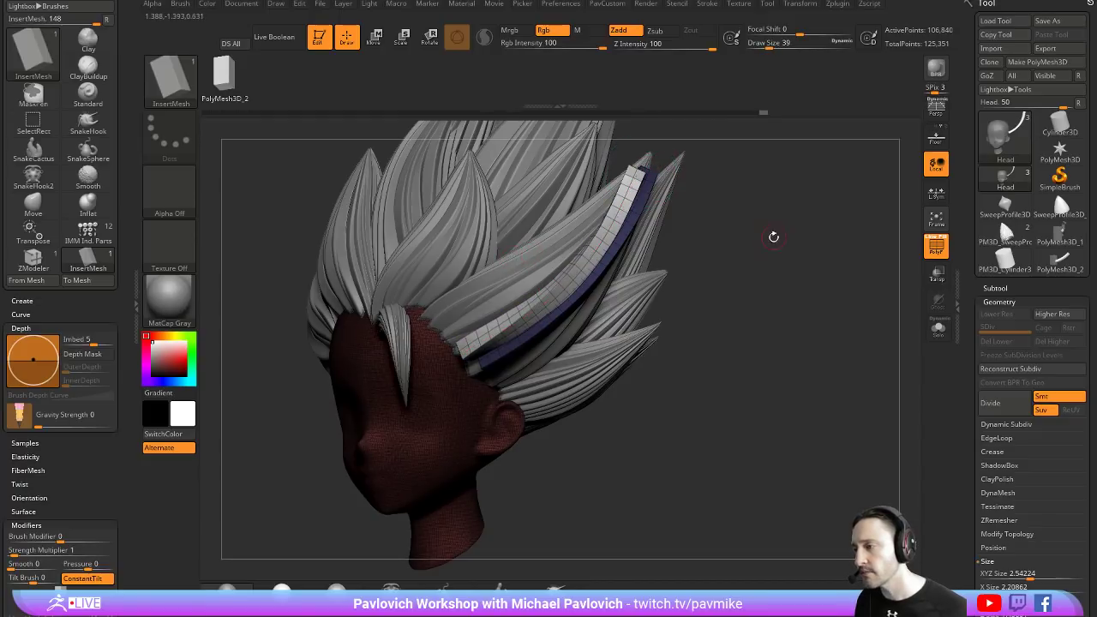
# Bend the new strip toward the upper right with the Move brush
pyautogui.press('w')
pyautogui.moveTo(773, 237)
pyautogui.mouseDown()
pyautogui.moveTo(710, 163)
pyautogui.moveTo(600, 292)
pyautogui.mouseUp()
pyautogui.press('q')
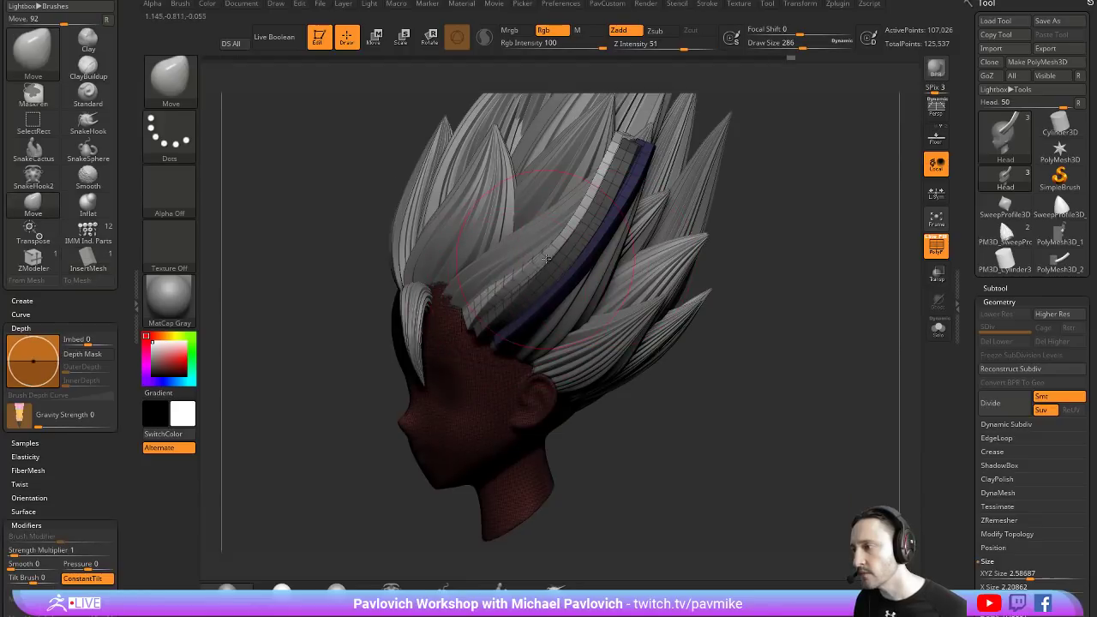
pyautogui.moveTo(546, 258); pyautogui.dragTo(563, 222)
pyautogui.moveTo(765, 229)
pyautogui.mouseDown()
pyautogui.moveTo(798, 241)
pyautogui.moveTo(793, 269)
pyautogui.moveTo(730, 254)
pyautogui.mouseUp()
# Split the unmasked hair strip off into its own subtool
pyautogui.press('space')
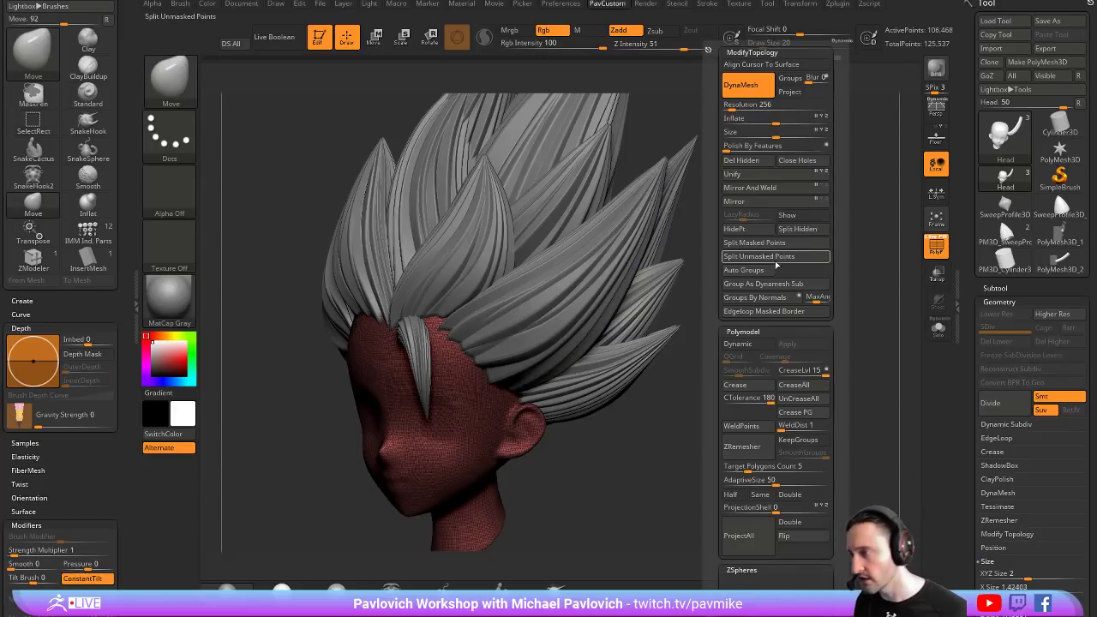
pyautogui.click(776, 257)
pyautogui.click(937, 328)
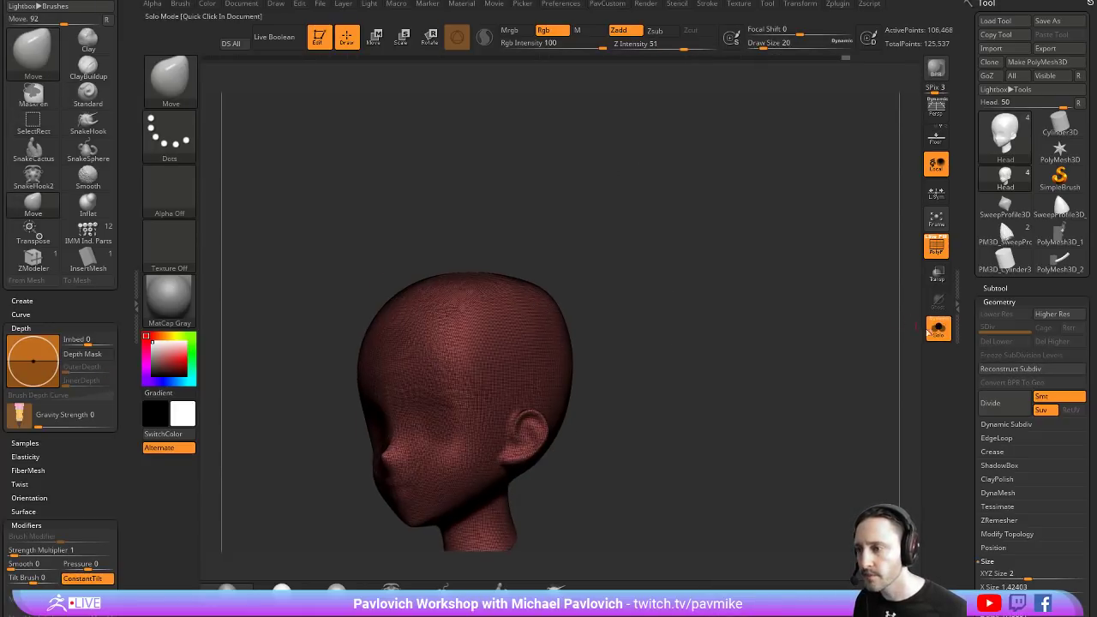
pyautogui.click(937, 328)
pyautogui.moveTo(771, 257); pyautogui.dragTo(729, 249)
# Solo subtool Head1_1 and apply Auto Groups for red, green and cyan bands
pyautogui.keyDown('alt'); pyautogui.click(632, 206); pyautogui.keyUp('alt')
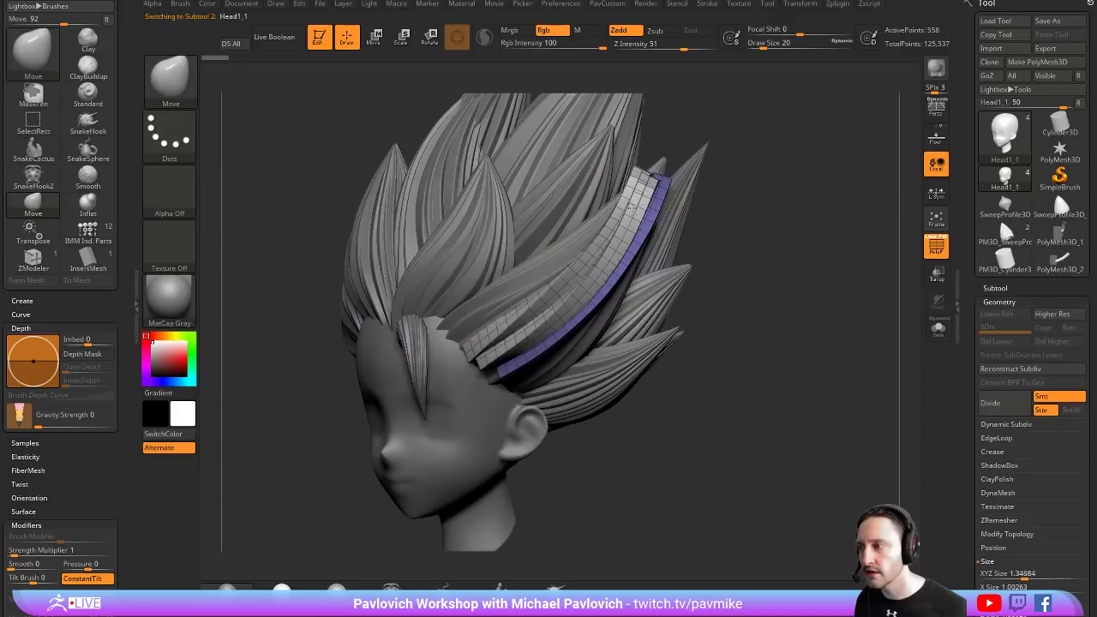
pyautogui.click(937, 328)
pyautogui.moveTo(837, 311); pyautogui.dragTo(819, 268)
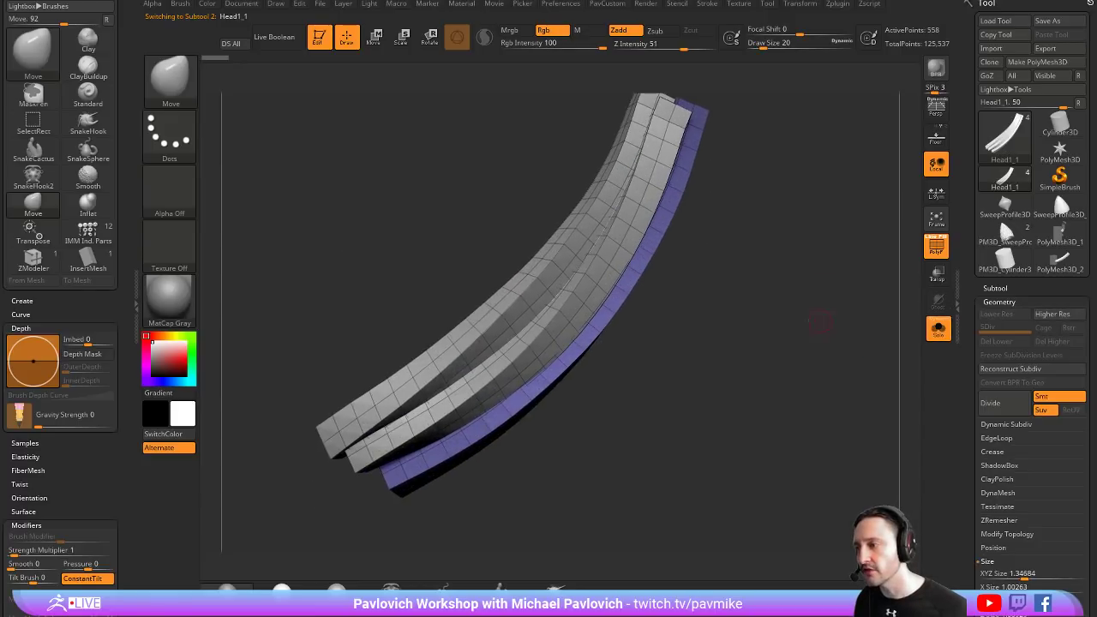
pyautogui.press('space')
pyautogui.click(809, 270)
pyautogui.moveTo(722, 309); pyautogui.dragTo(738, 324)
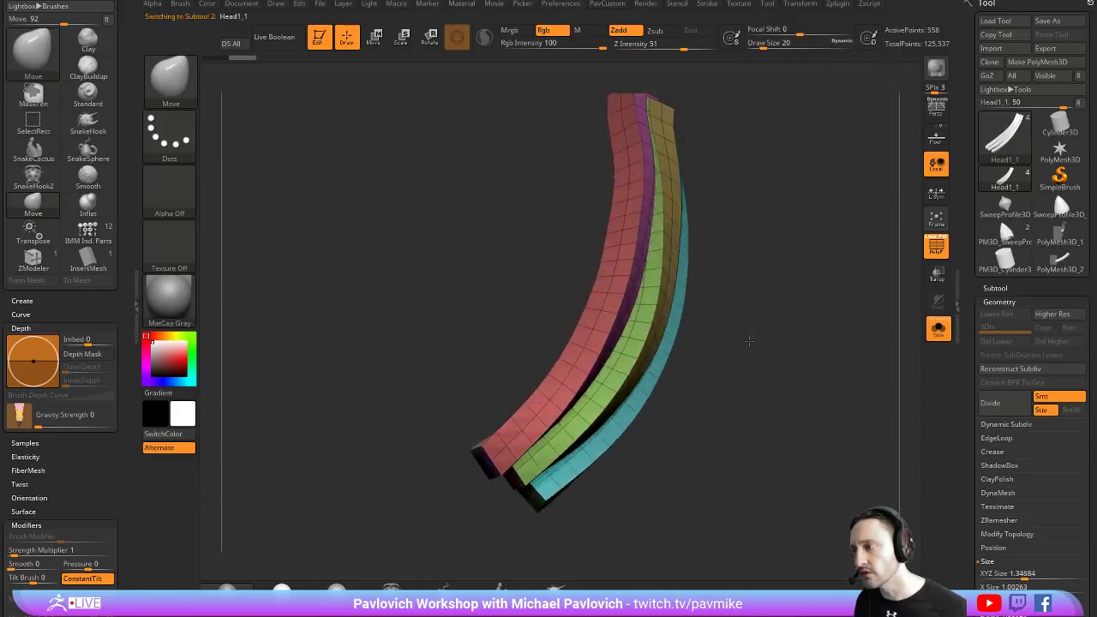
# Check each polygroup band by hiding, then expand Modify Topology
pyautogui.keyDown('ctrl'); pyautogui.keyDown('shift'); pyautogui.click(607, 209); pyautogui.keyUp('shift'); pyautogui.keyUp('ctrl')
pyautogui.keyDown('ctrl'); pyautogui.keyDown('shift'); pyautogui.moveTo(722, 225); pyautogui.dragTo(723, 213); pyautogui.keyUp('shift'); pyautogui.keyUp('ctrl')
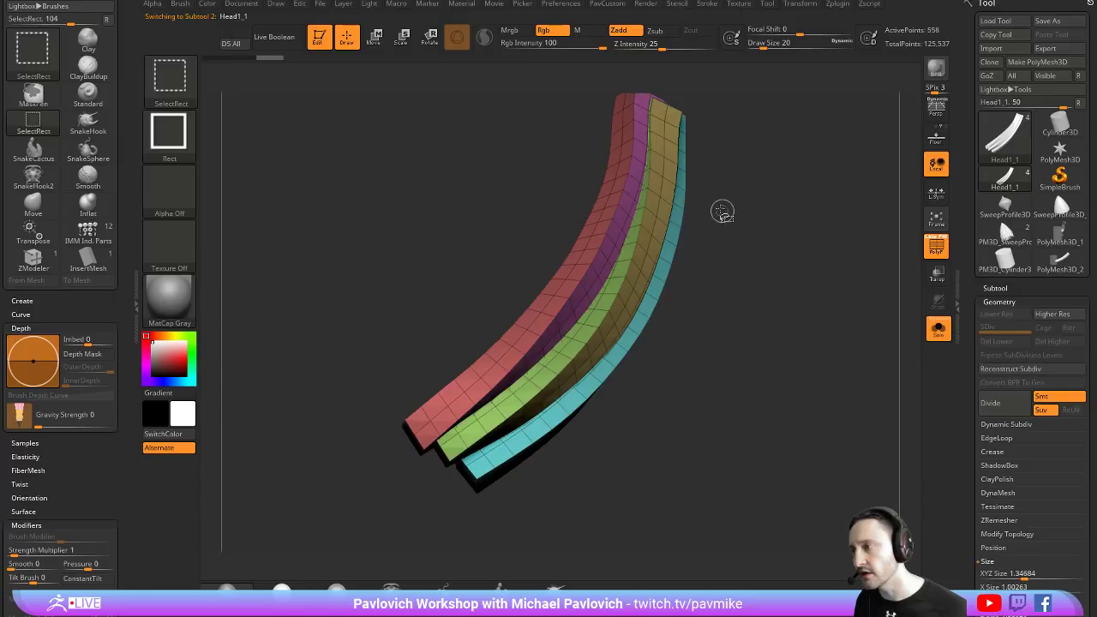
pyautogui.keyDown('ctrl'); pyautogui.keyDown('shift'); pyautogui.click(623, 216); pyautogui.keyUp('shift'); pyautogui.keyUp('ctrl')
pyautogui.keyDown('ctrl'); pyautogui.keyDown('shift'); pyautogui.click(892, 325); pyautogui.keyUp('shift'); pyautogui.keyUp('ctrl')
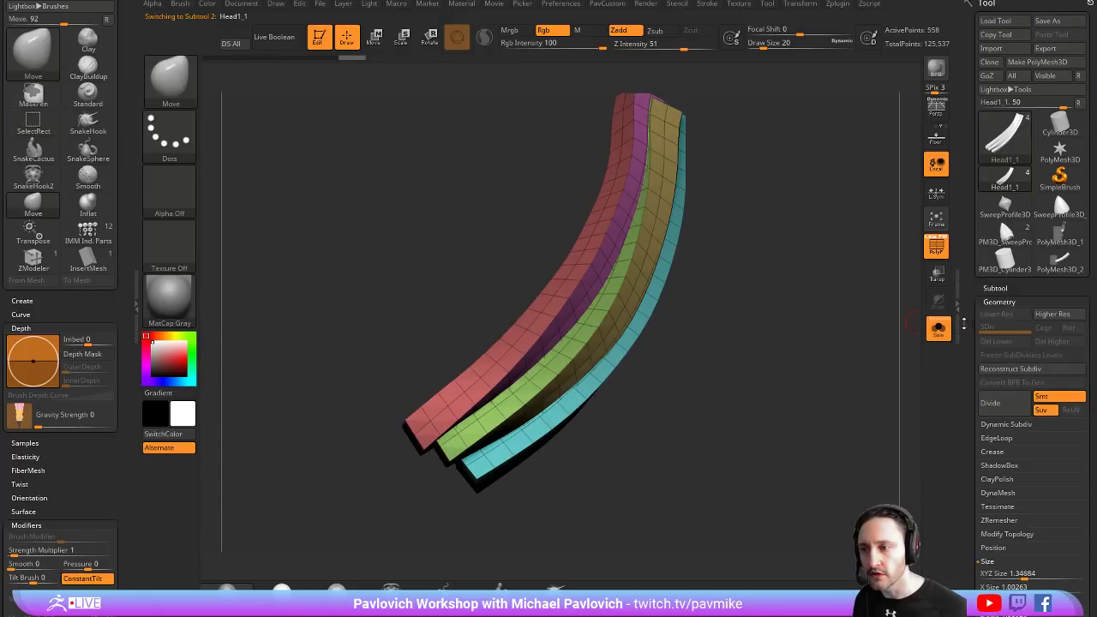
pyautogui.moveTo(963, 324); pyautogui.dragTo(967, 231)
pyautogui.click(1002, 246)
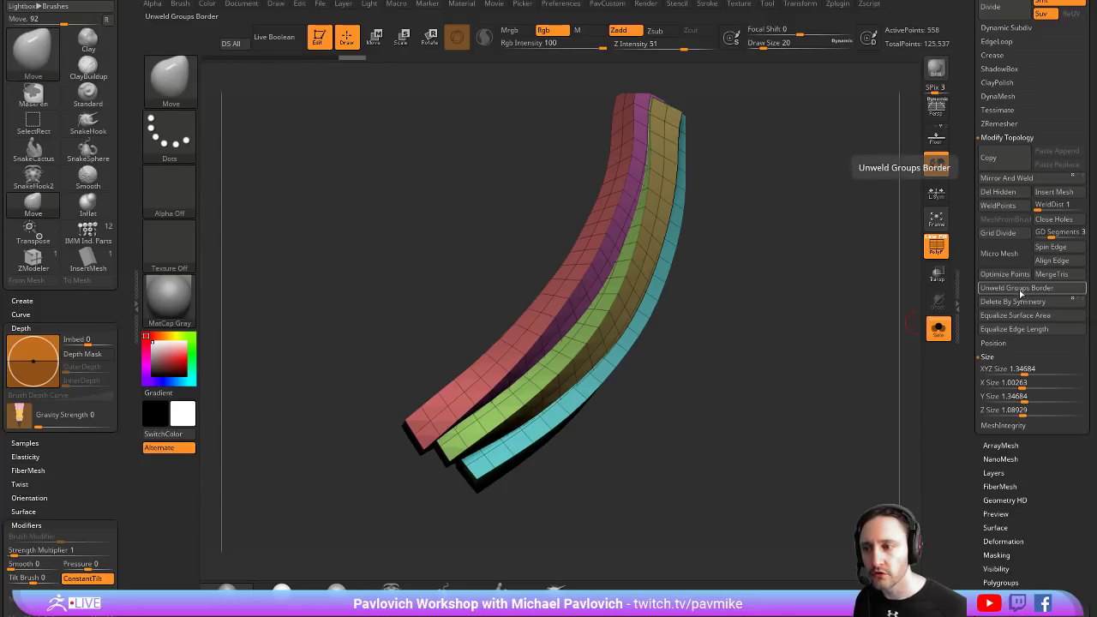
# Switch to ZModeler and unweld the strip along its polygroup borders
pyautogui.moveTo(805, 283); pyautogui.dragTo(741, 262)
pyautogui.press('b')
pyautogui.press('z')
pyautogui.press('m')
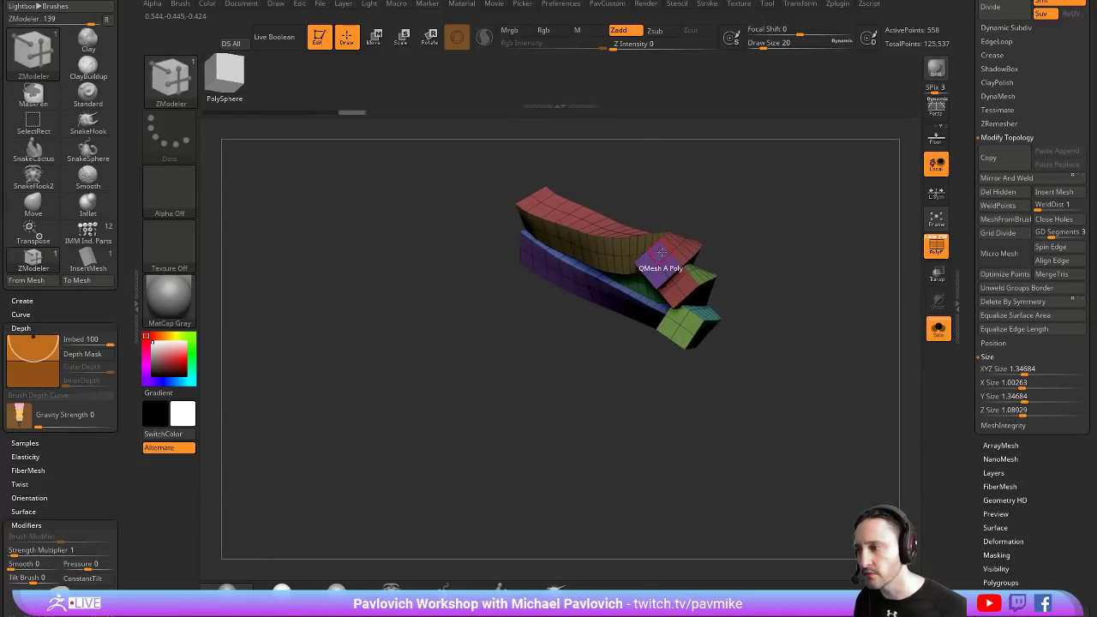
pyautogui.press('space')
pyautogui.click(659, 257)
pyautogui.moveTo(774, 237); pyautogui.dragTo(622, 314)
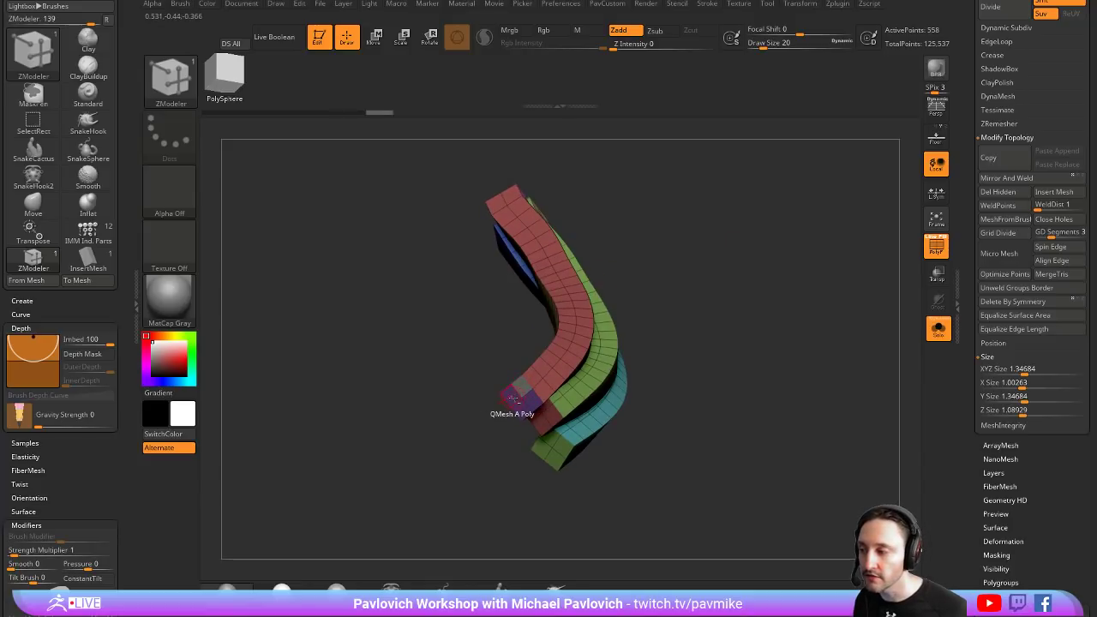
pyautogui.press('ctrl')
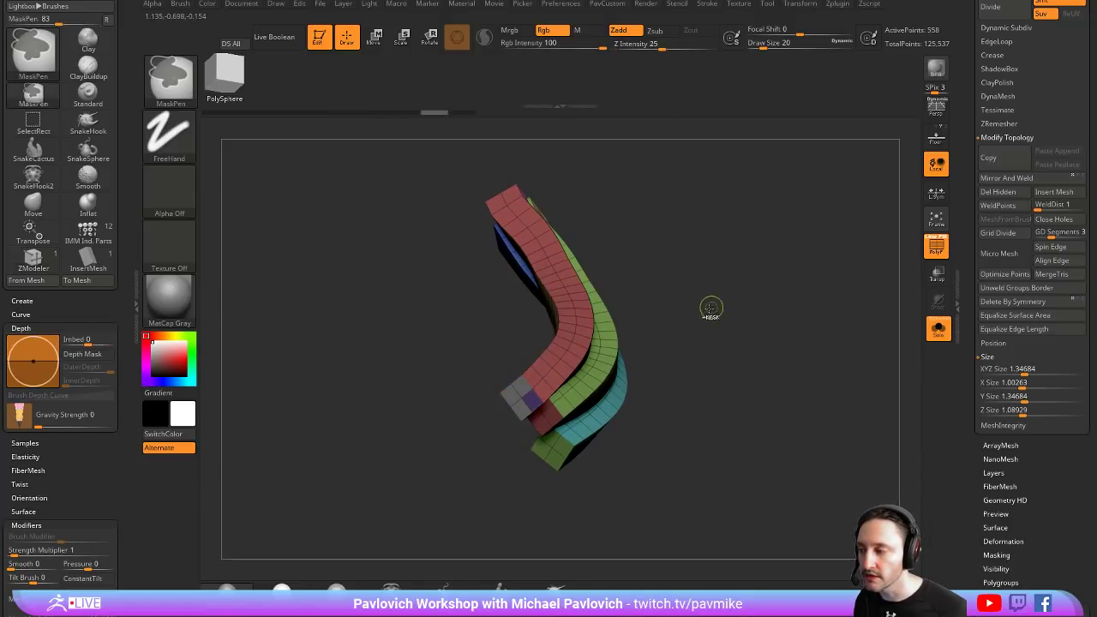
pyautogui.moveTo(764, 255)
pyautogui.mouseDown()
pyautogui.moveTo(791, 324)
pyautogui.moveTo(787, 307)
pyautogui.mouseUp()
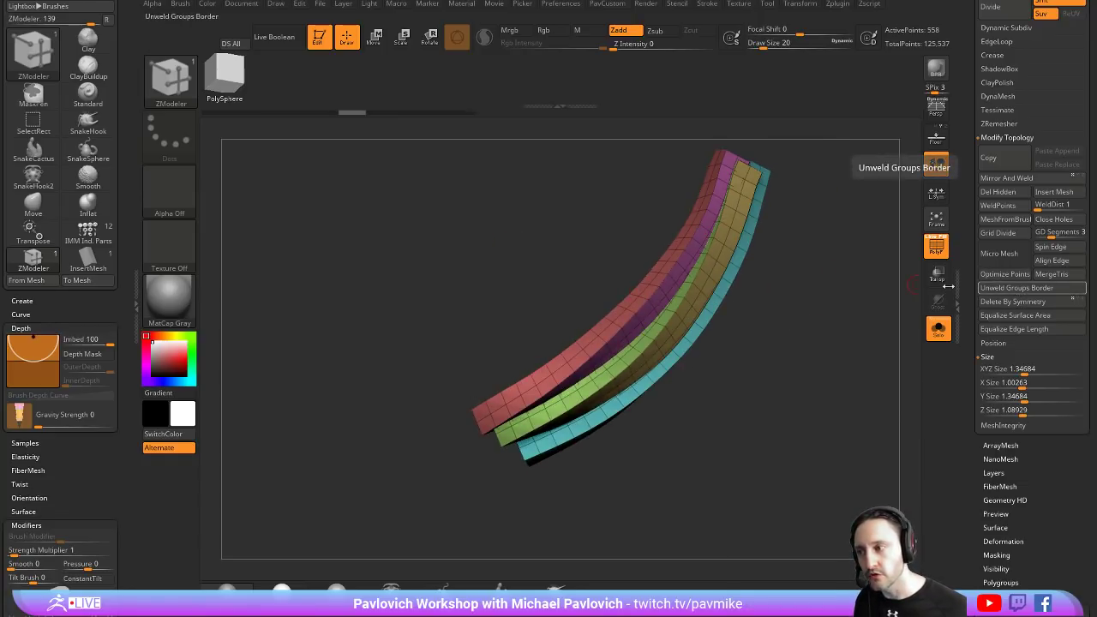
pyautogui.click(1016, 287)
pyautogui.moveTo(892, 296); pyautogui.dragTo(800, 269)
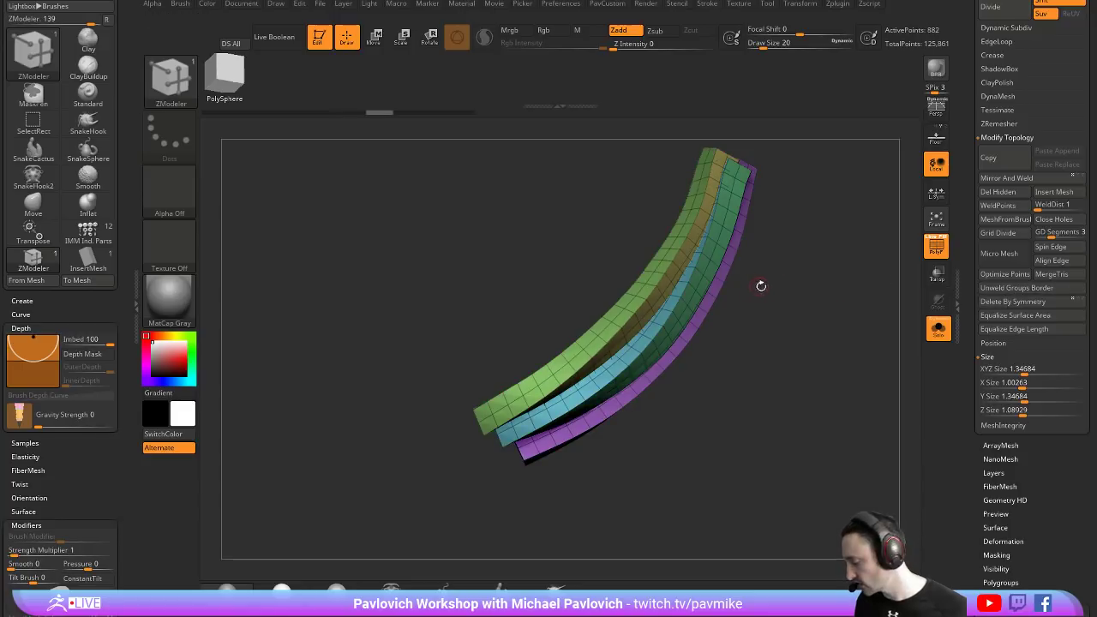
# Inflate the separated strips as a test, then undo back to the grouped strip
pyautogui.press('space')
pyautogui.moveTo(810, 118)
pyautogui.mouseDown()
pyautogui.moveTo(821, 123)
pyautogui.moveTo(793, 123)
pyautogui.mouseUp()
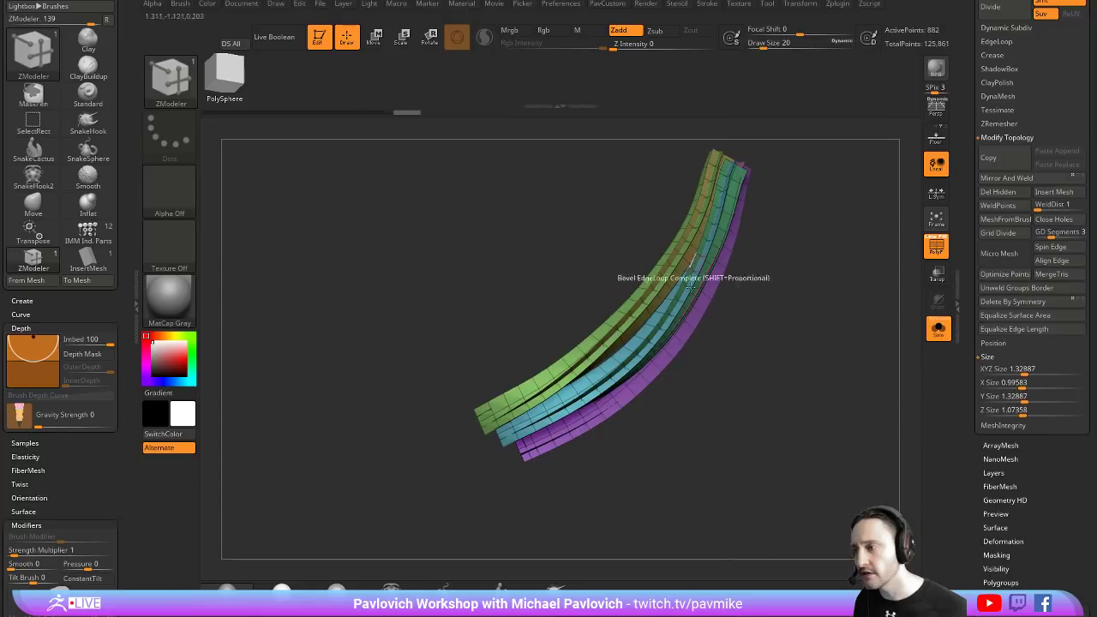
pyautogui.moveTo(692, 285)
pyautogui.mouseDown()
pyautogui.moveTo(735, 351)
pyautogui.moveTo(816, 280)
pyautogui.moveTo(724, 261)
pyautogui.mouseUp()
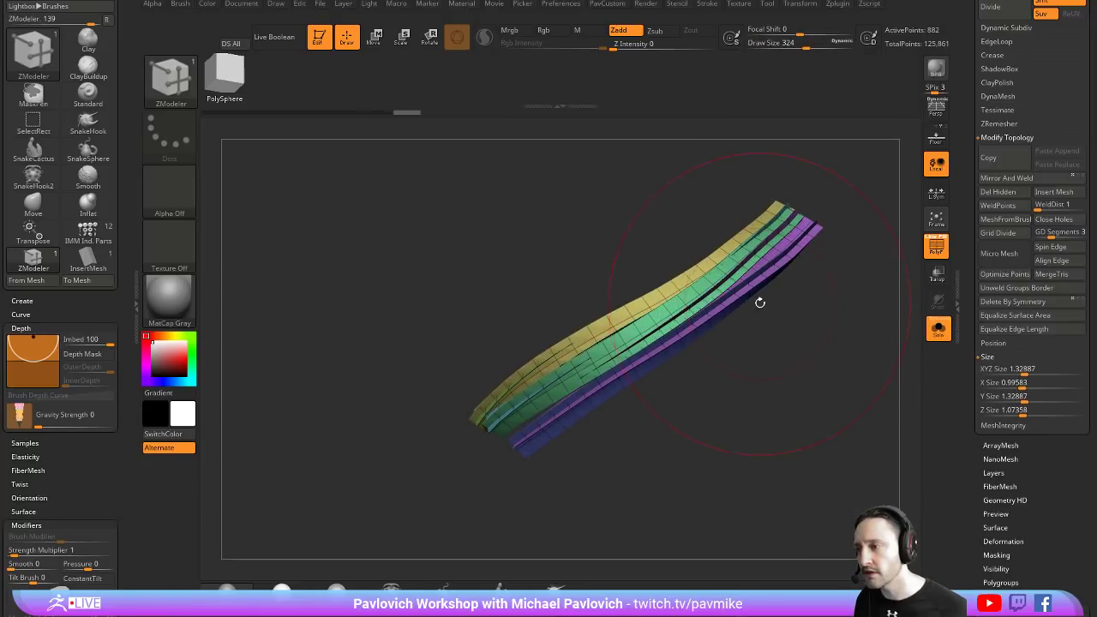
pyautogui.moveTo(759, 302)
pyautogui.mouseDown()
pyautogui.moveTo(698, 290)
pyautogui.moveTo(648, 205)
pyautogui.moveTo(720, 222)
pyautogui.mouseUp()
pyautogui.press('b')
pyautogui.press('m')
pyautogui.press('v')
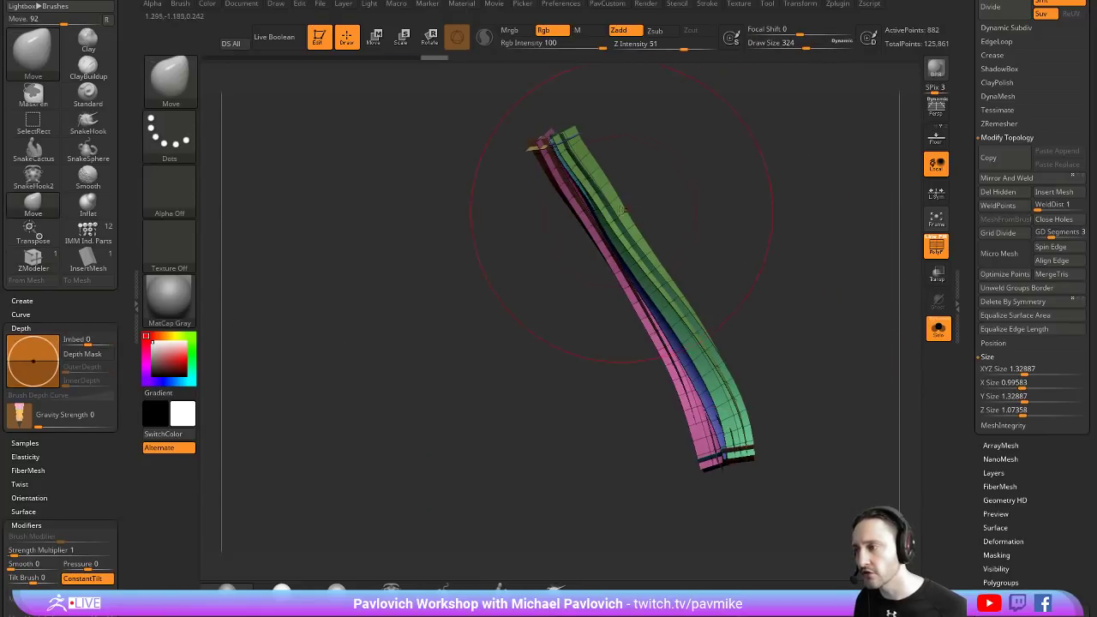
pyautogui.moveTo(774, 257)
pyautogui.mouseDown()
pyautogui.moveTo(820, 215)
pyautogui.moveTo(748, 257)
pyautogui.moveTo(700, 245)
pyautogui.moveTo(808, 274)
pyautogui.moveTo(771, 282)
pyautogui.mouseUp()
pyautogui.press('s')
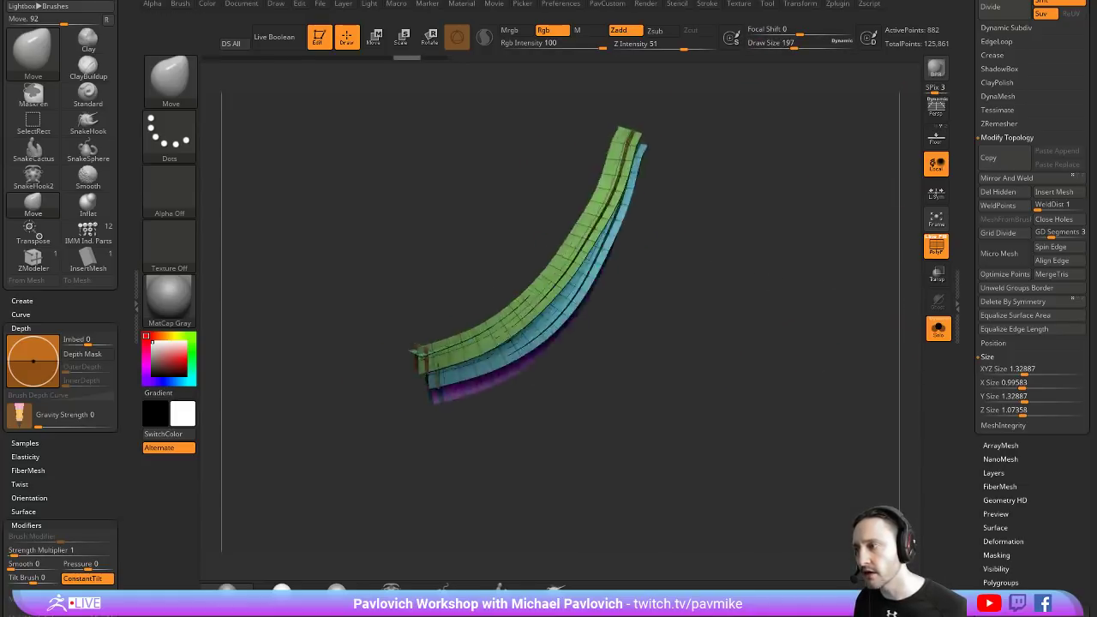
pyautogui.hotkey('ctrl', 'z')
pyautogui.hotkey('ctrl', 'z')
pyautogui.hotkey('ctrl', 'z')
pyautogui.hotkey('ctrl', 'z')
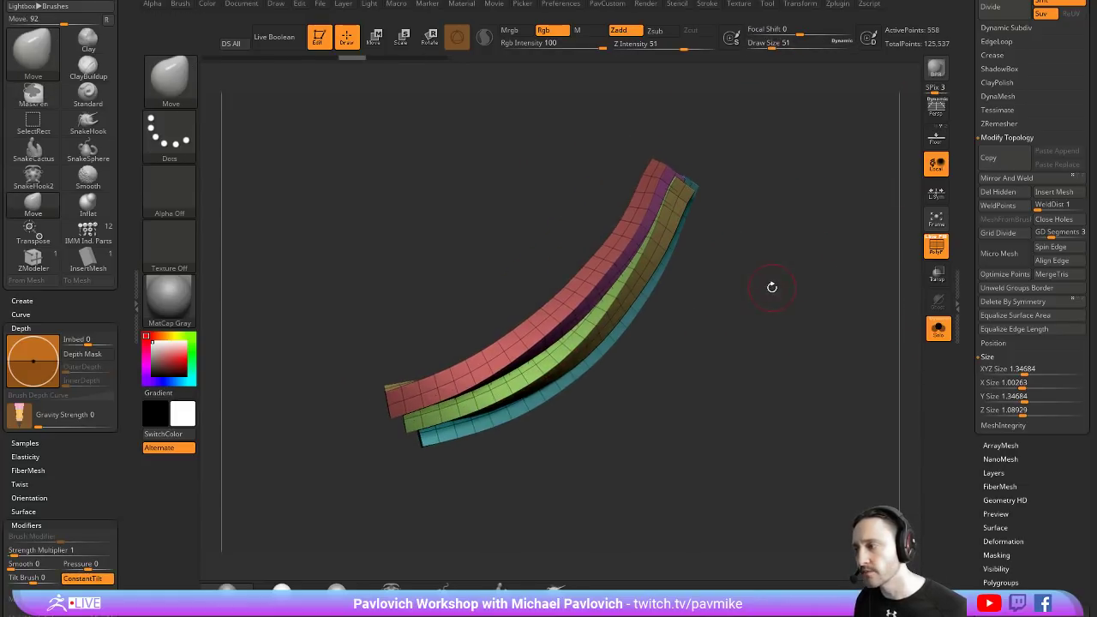
# Delete the strip's end-cap polygroup with ZModeler Delete Polygroup All
pyautogui.press('g')
pyautogui.moveTo(766, 242)
pyautogui.mouseDown()
pyautogui.moveTo(746, 292)
pyautogui.moveTo(732, 296)
pyautogui.moveTo(678, 206)
pyautogui.mouseUp()
pyautogui.press('b')
pyautogui.press('z')
pyautogui.press('m')
pyautogui.press('space')
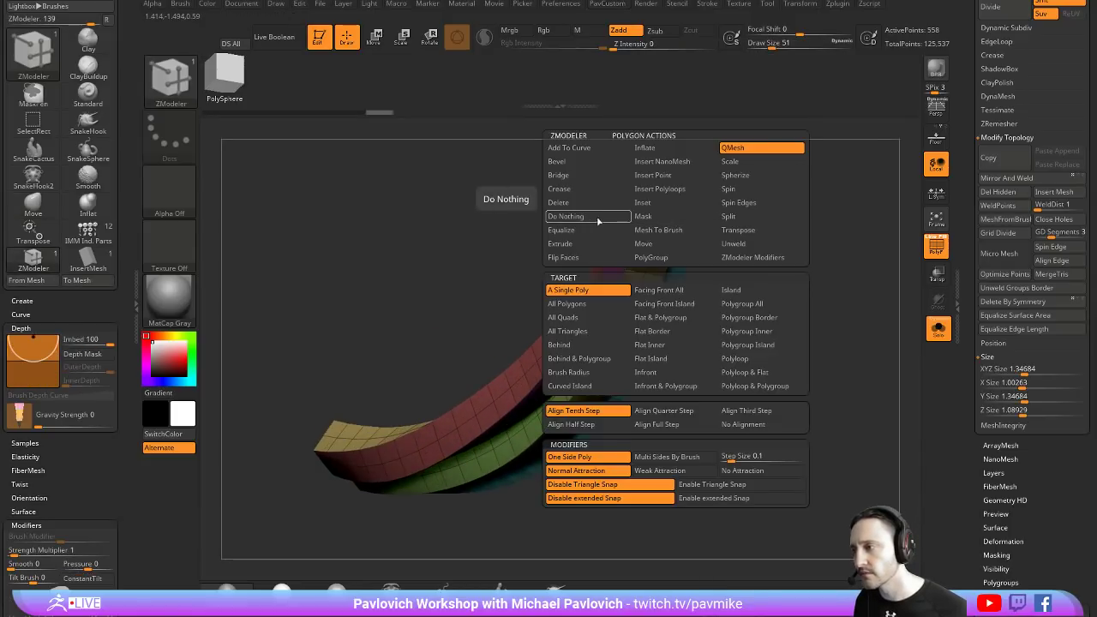
pyautogui.click(589, 203)
pyautogui.click(742, 303)
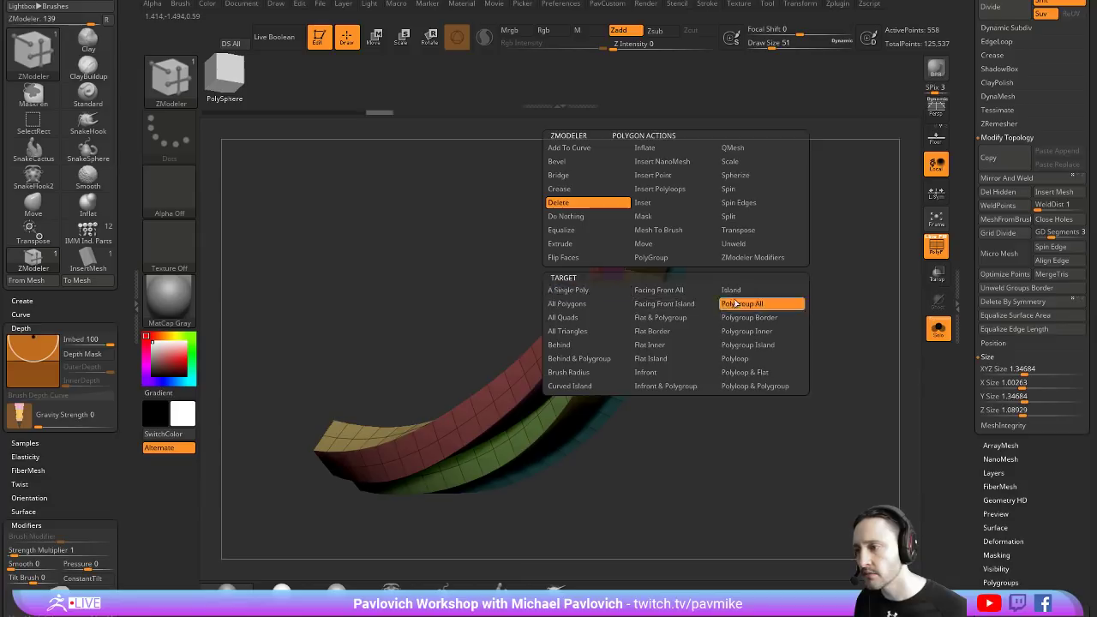
pyautogui.click(624, 223)
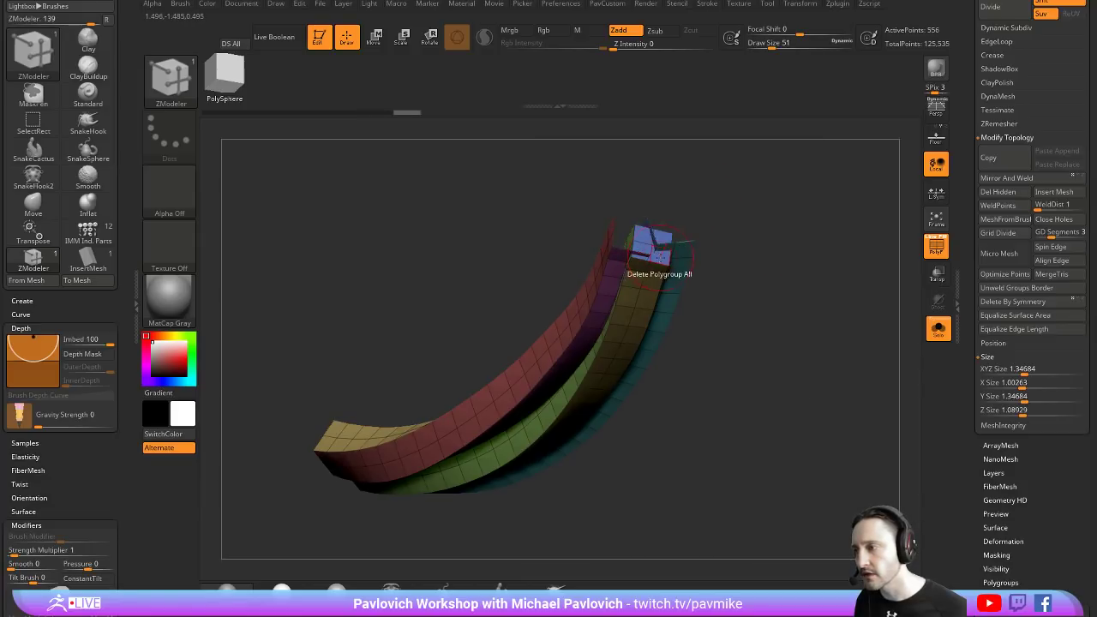
pyautogui.moveTo(721, 244); pyautogui.dragTo(835, 274)
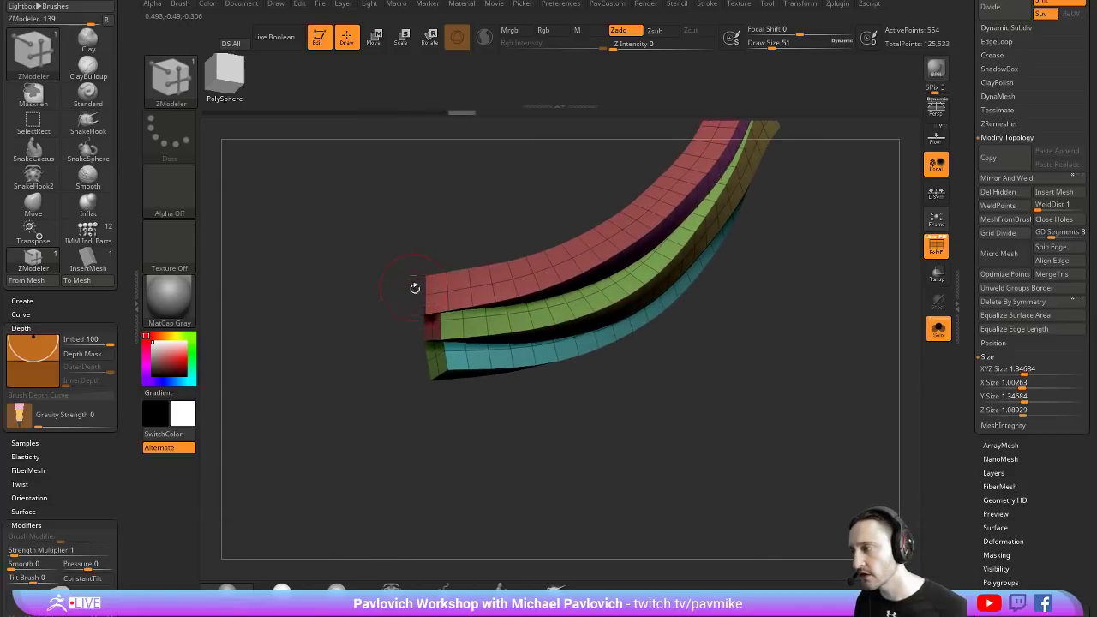
pyautogui.moveTo(479, 402); pyautogui.dragTo(703, 210)
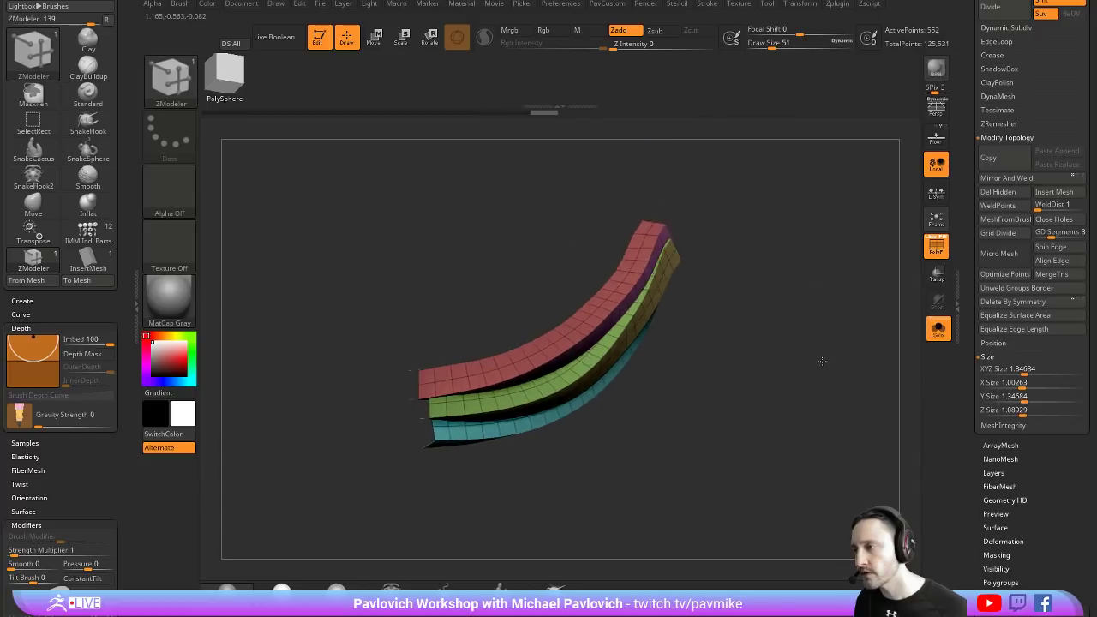
# Set Stroke Frame Mesh to polygroup edges only, with border and crease off
pyautogui.scroll(-5, 135, 144)
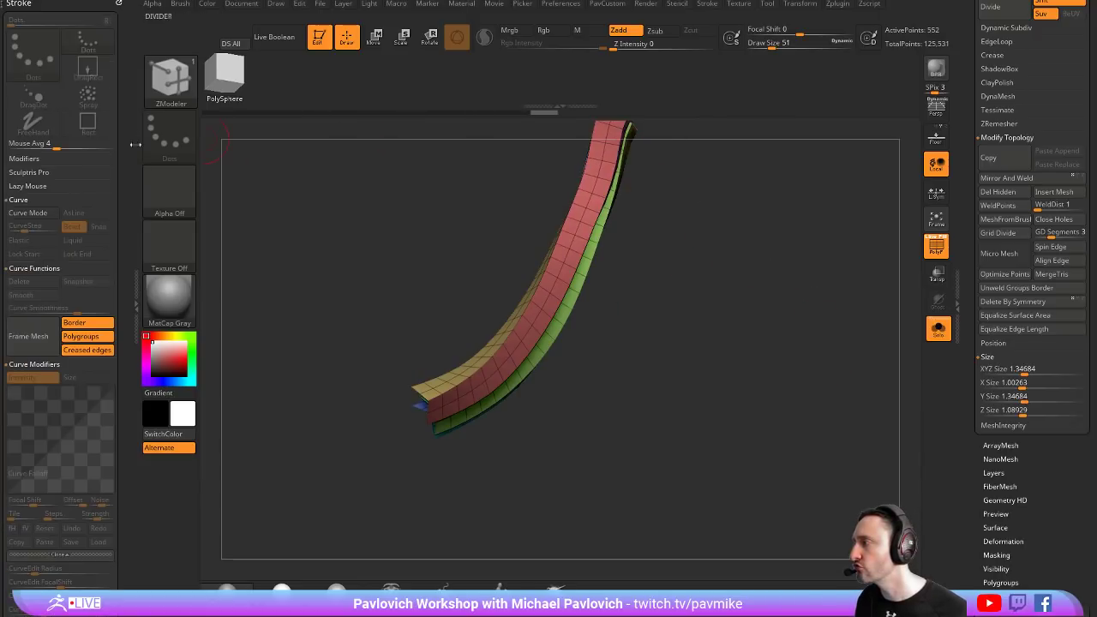
pyautogui.scroll(-2, 124, 228)
pyautogui.click(87, 286)
pyautogui.click(74, 259)
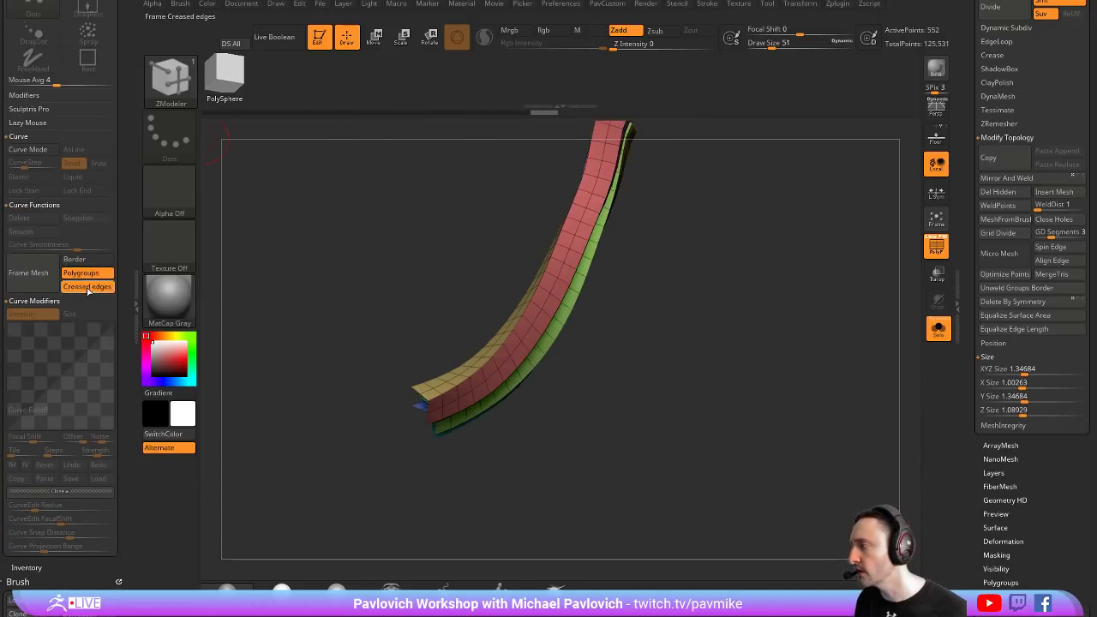
pyautogui.click(28, 273)
pyautogui.moveTo(742, 310); pyautogui.dragTo(747, 328)
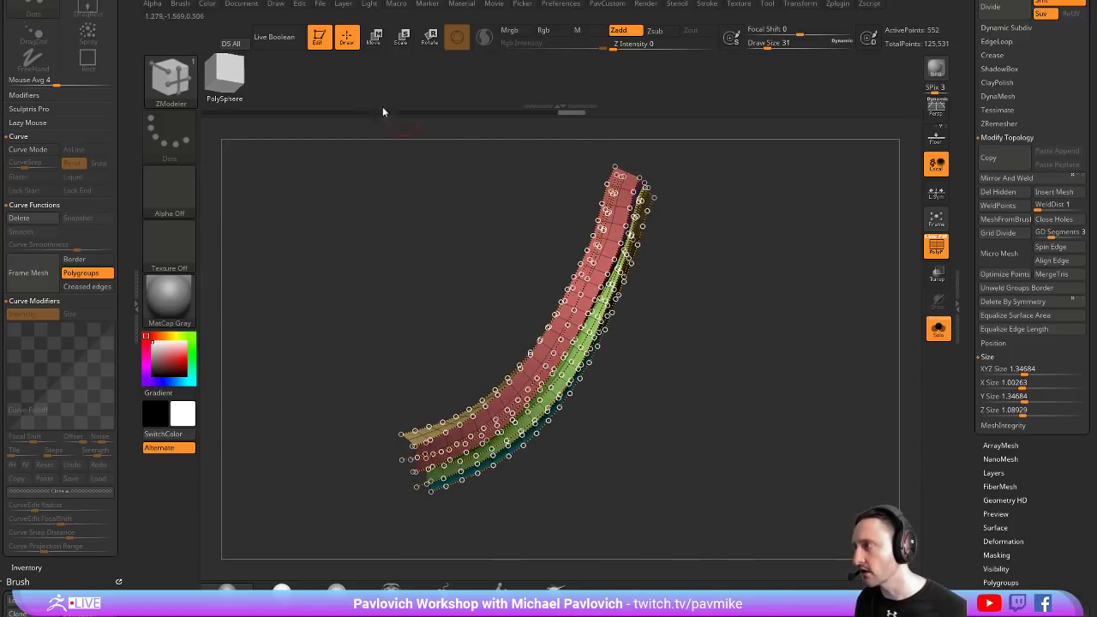
# Exit Edit mode and clear the canvas with Ctrl+N
pyautogui.click(318, 38)
pyautogui.hotkey('ctrl', 'n')
pyautogui.scroll(5, 1007, 240)
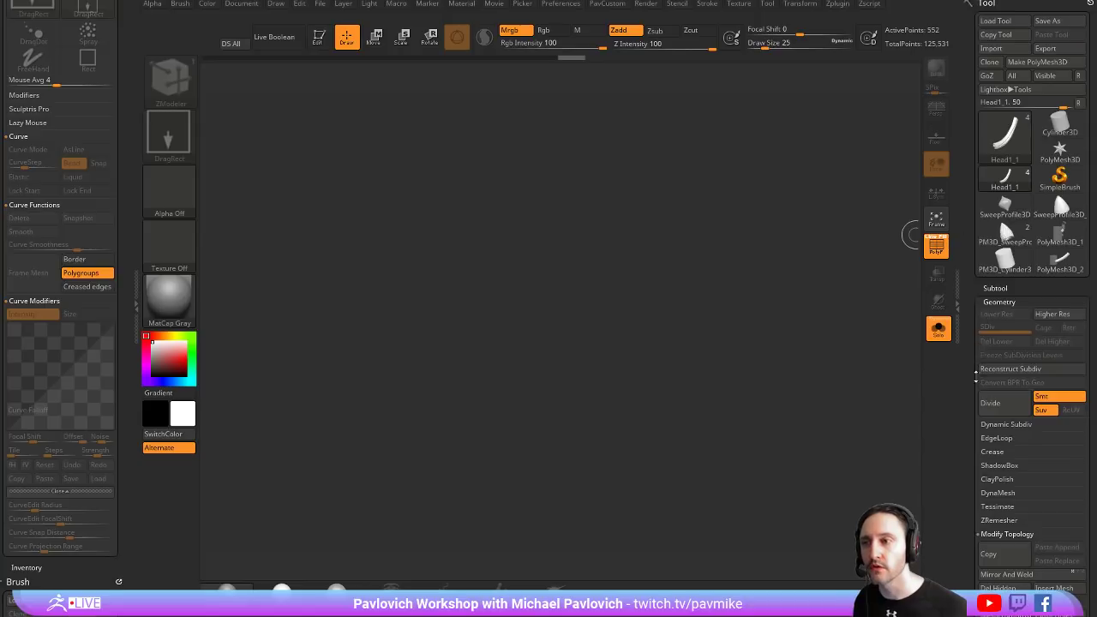
# Start from a PolyMesh3D star, swap it for a cube primitive, and stretch the cube taller
pyautogui.click(1060, 153)
pyautogui.click(1006, 133)
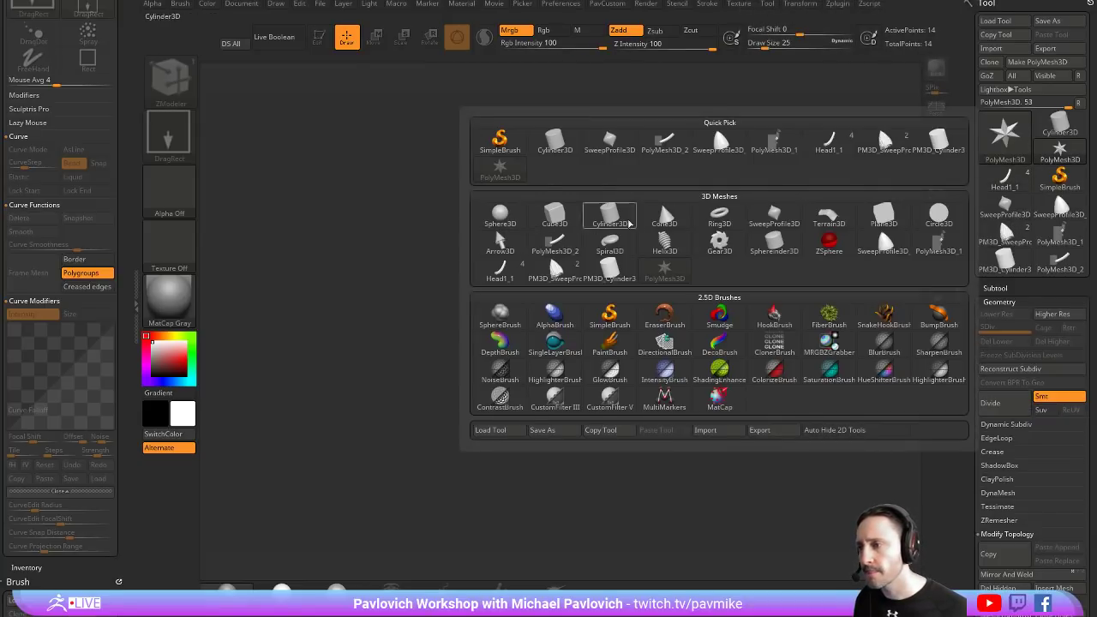
pyautogui.click(664, 271)
pyautogui.moveTo(483, 350); pyautogui.dragTo(403, 274)
pyautogui.press('t')
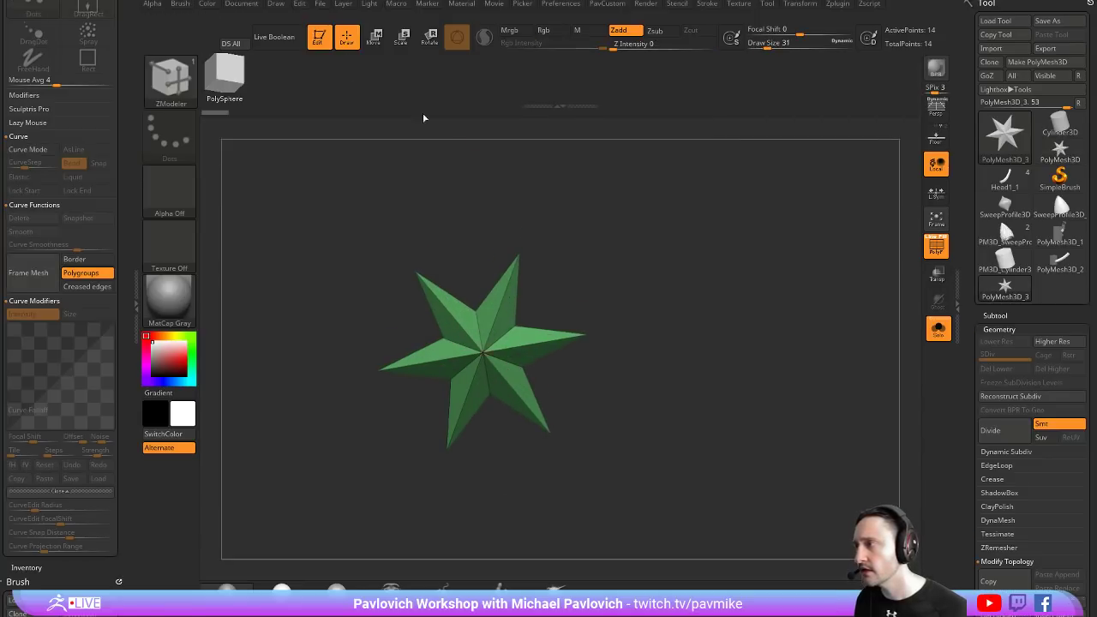
pyautogui.click(1005, 288)
pyautogui.moveTo(959, 247)
pyautogui.mouseDown()
pyautogui.moveTo(971, 299)
pyautogui.moveTo(970, 90)
pyautogui.mouseUp()
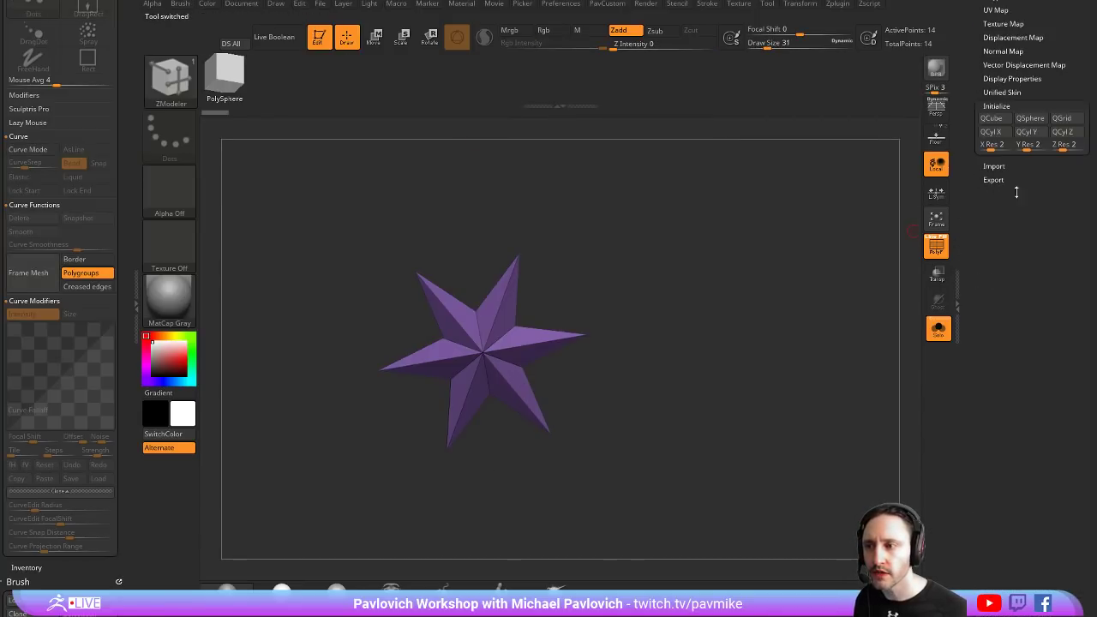
pyautogui.click(990, 118)
pyautogui.press('f')
pyautogui.press('w')
pyautogui.moveTo(485, 311); pyautogui.dragTo(485, 287)
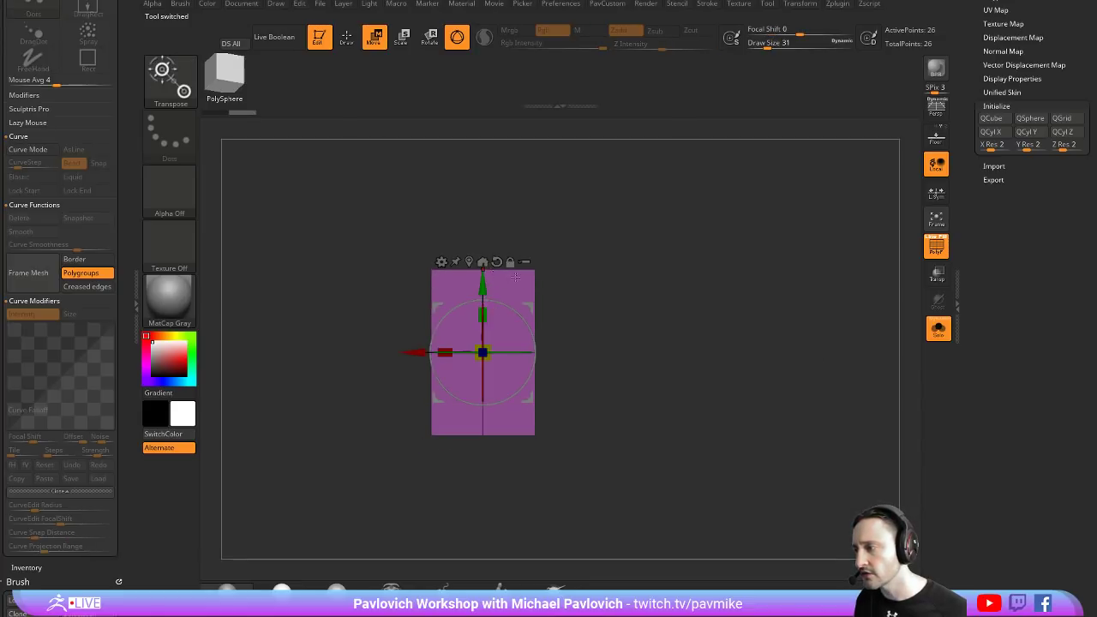
# Bevel the cube's middle edge loop with ZModeler, then Del Hidden to leave a flat three-band plane
pyautogui.press('b')
pyautogui.press('z')
pyautogui.press('m')
pyautogui.press('space')
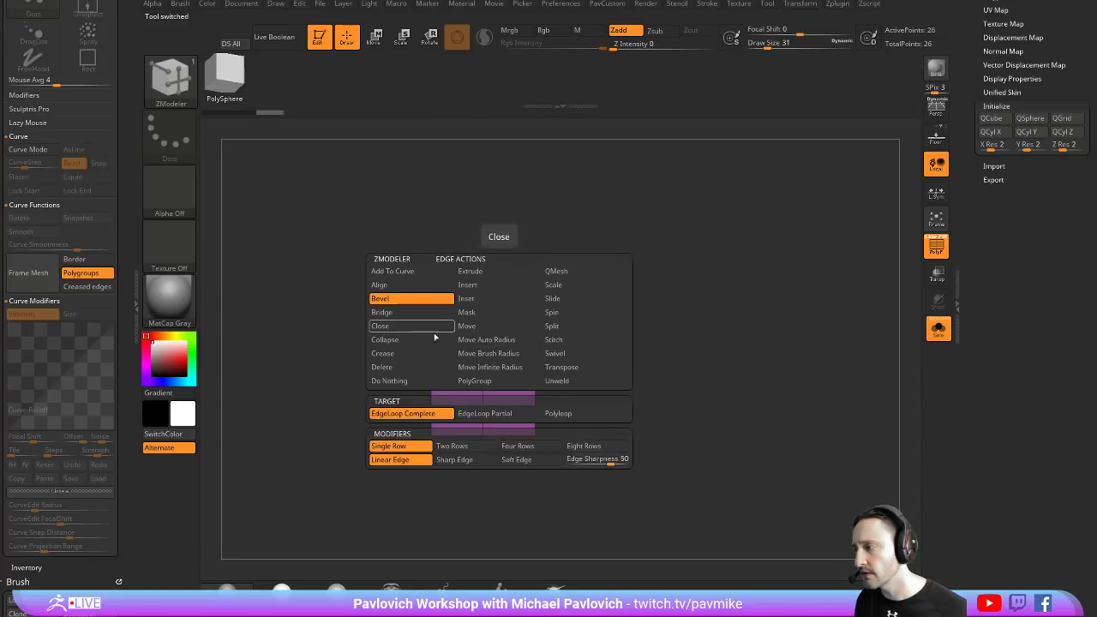
pyautogui.moveTo(533, 351)
pyautogui.mouseDown()
pyautogui.moveTo(534, 330)
pyautogui.moveTo(677, 325)
pyautogui.moveTo(661, 243)
pyautogui.moveTo(526, 437)
pyautogui.mouseUp()
pyautogui.press('space')
pyautogui.click(657, 164)
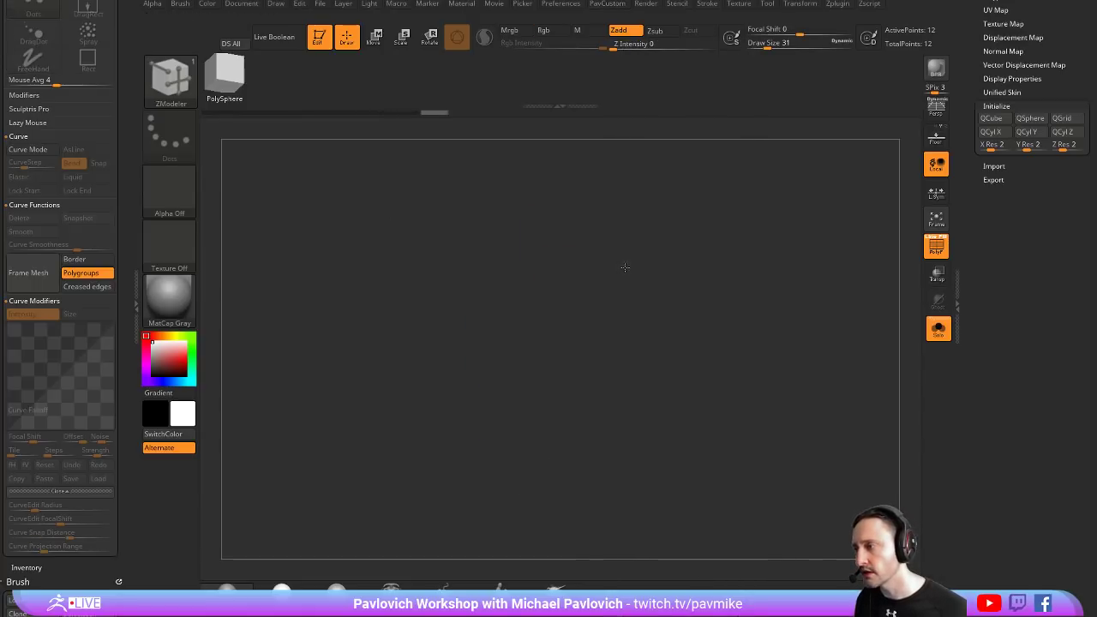
# Create a new InsertMesh brush from the plane
pyautogui.press('b')
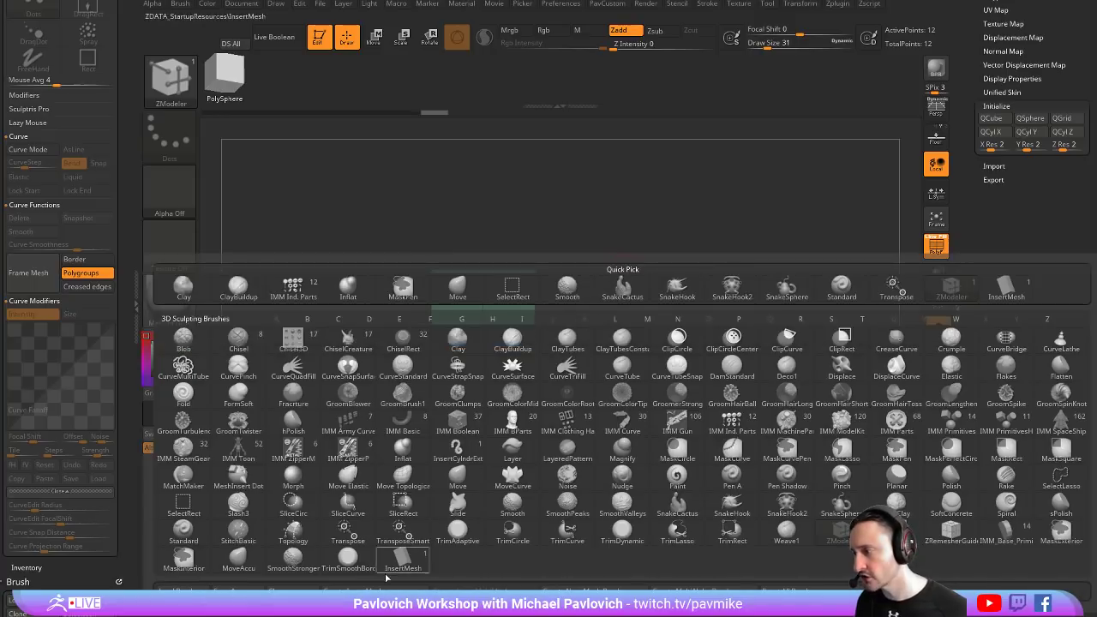
pyautogui.click(386, 576)
pyautogui.click(485, 197)
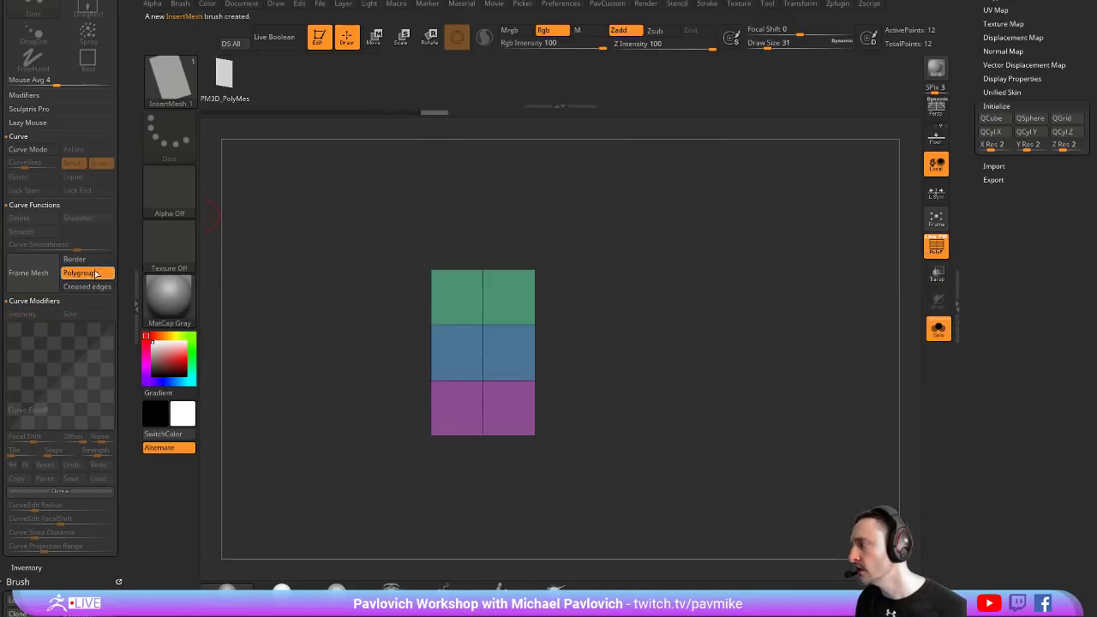
pyautogui.moveTo(122, 249); pyautogui.dragTo(124, 326)
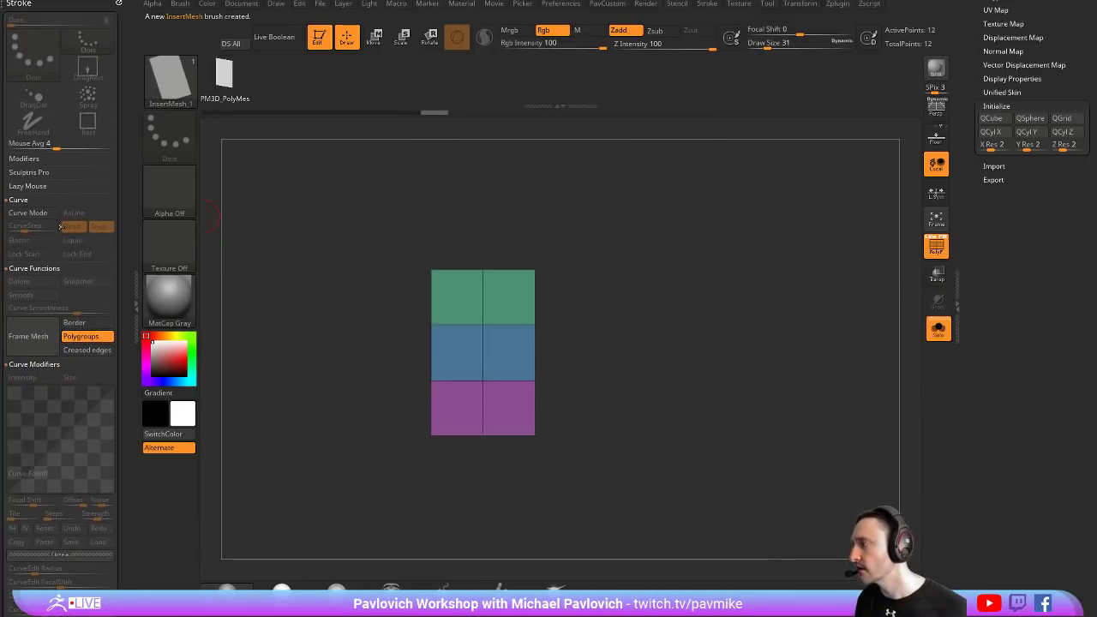
# Enable Stretch for the InsertMesh brush and draw one curved strip out from the plane
pyautogui.scroll(-3, 60, 225)
pyautogui.scroll(-4, 86, 206)
pyautogui.scroll(-4, 115, 187)
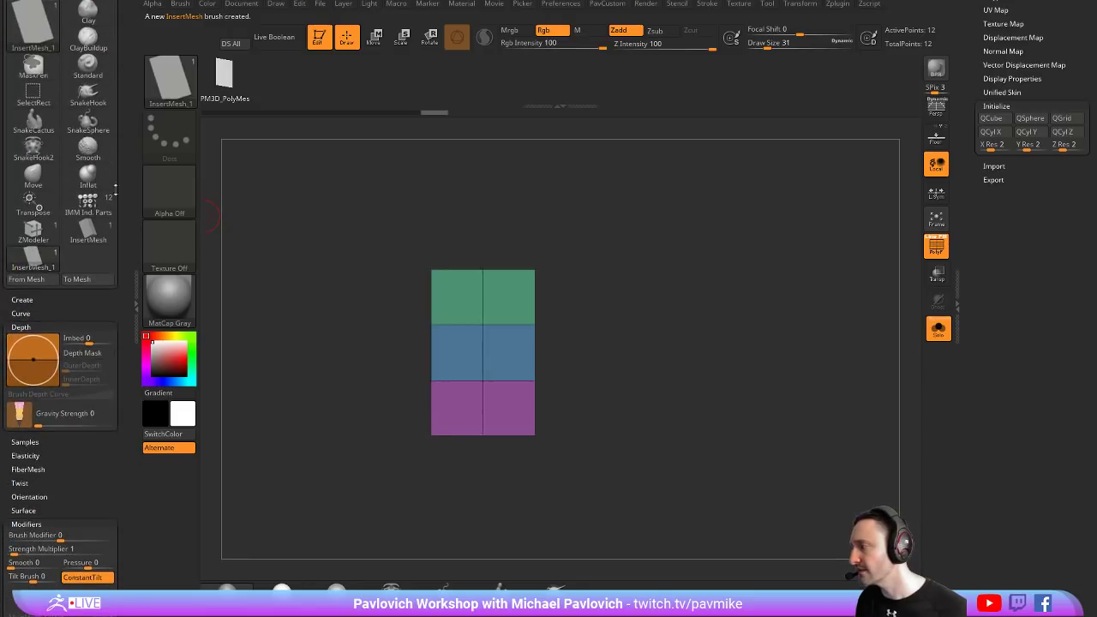
pyautogui.scroll(-4, 77, 335)
pyautogui.scroll(-3, 42, 329)
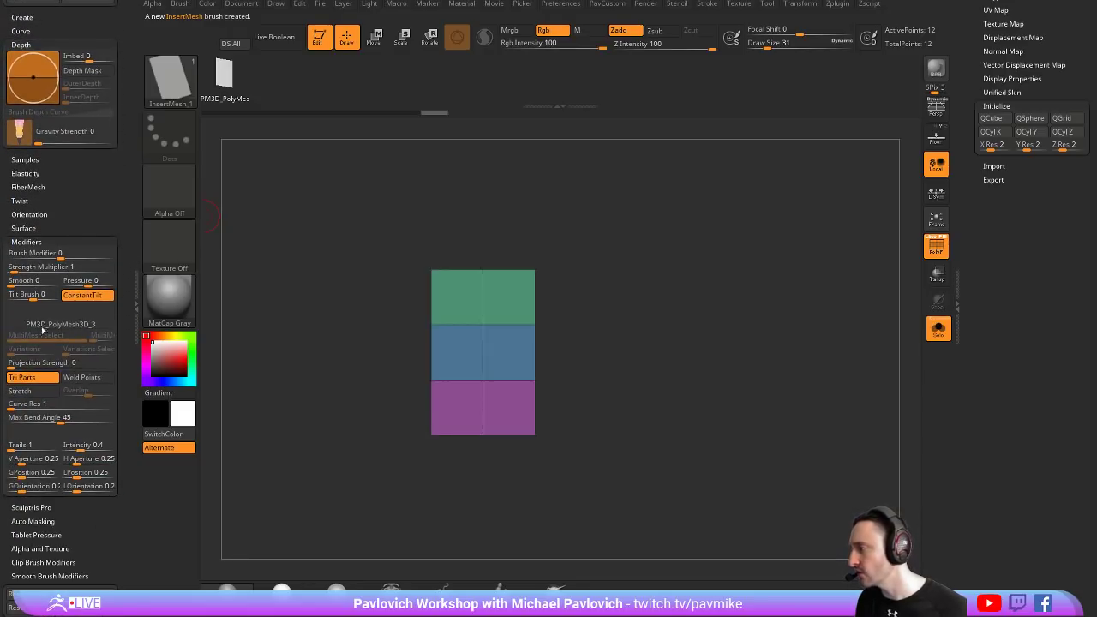
pyautogui.click(39, 391)
pyautogui.moveTo(514, 344); pyautogui.dragTo(698, 183)
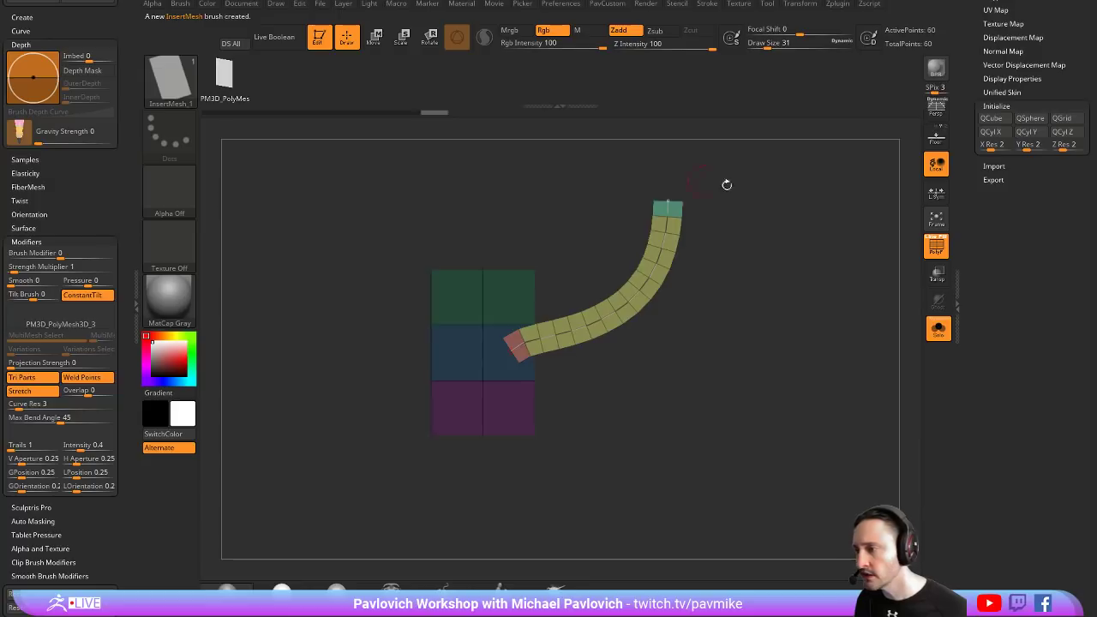
pyautogui.keyDown('alt'); pyautogui.moveTo(812, 272); pyautogui.dragTo(791, 293); pyautogui.keyUp('alt')
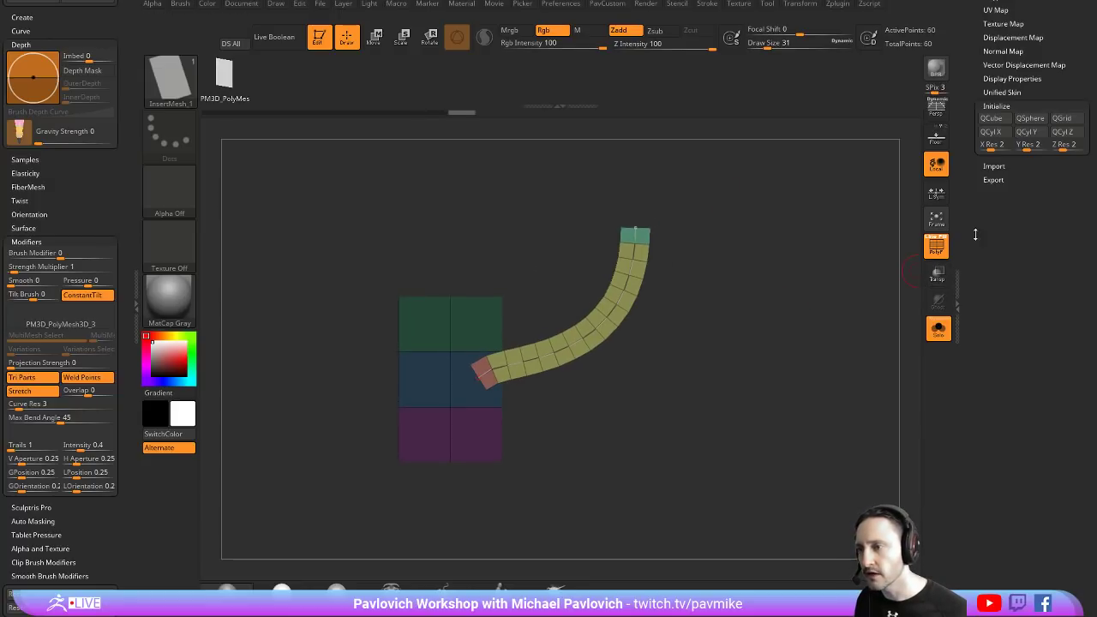
pyautogui.scroll(10, 975, 234)
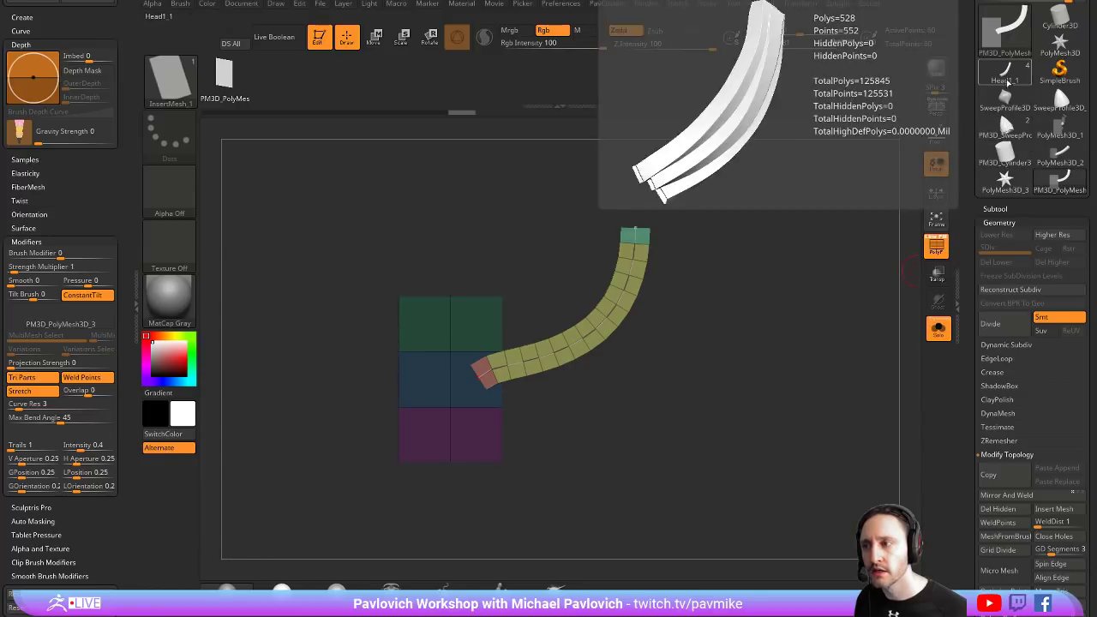
# Select the Head1_1 strip model and delete the curve on its strips
pyautogui.click(1004, 70)
pyautogui.moveTo(782, 261)
pyautogui.mouseDown()
pyautogui.moveTo(822, 253)
pyautogui.moveTo(776, 256)
pyautogui.moveTo(818, 261)
pyautogui.mouseUp()
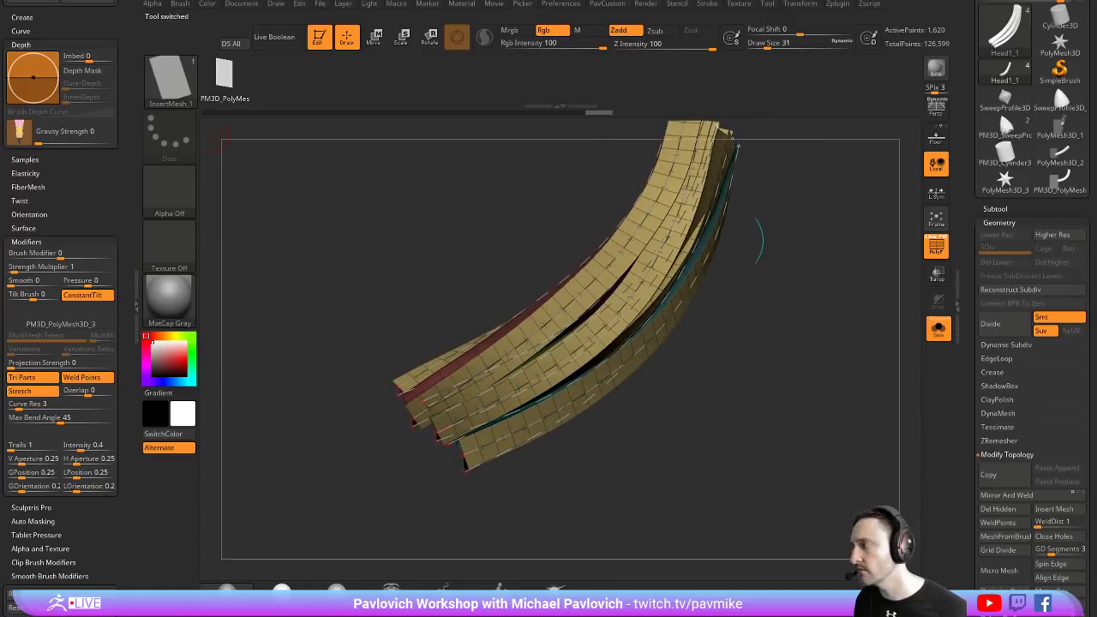
pyautogui.scroll(3, 70, 346)
pyautogui.scroll(3, 70, 346)
pyautogui.scroll(2, 70, 346)
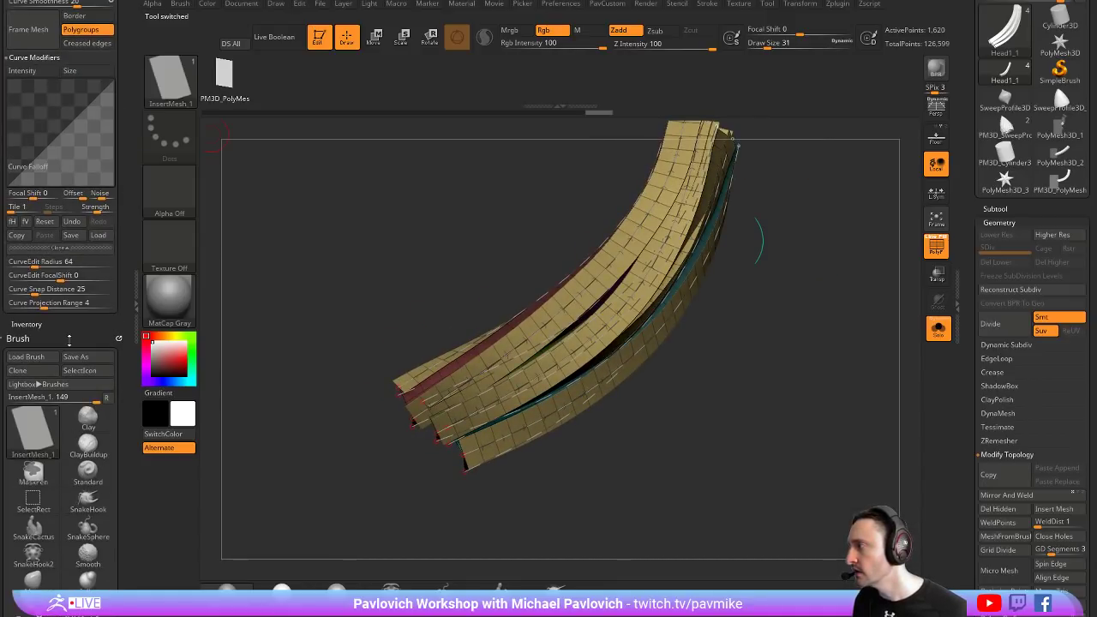
pyautogui.scroll(3, 71, 346)
pyautogui.scroll(1, 70, 346)
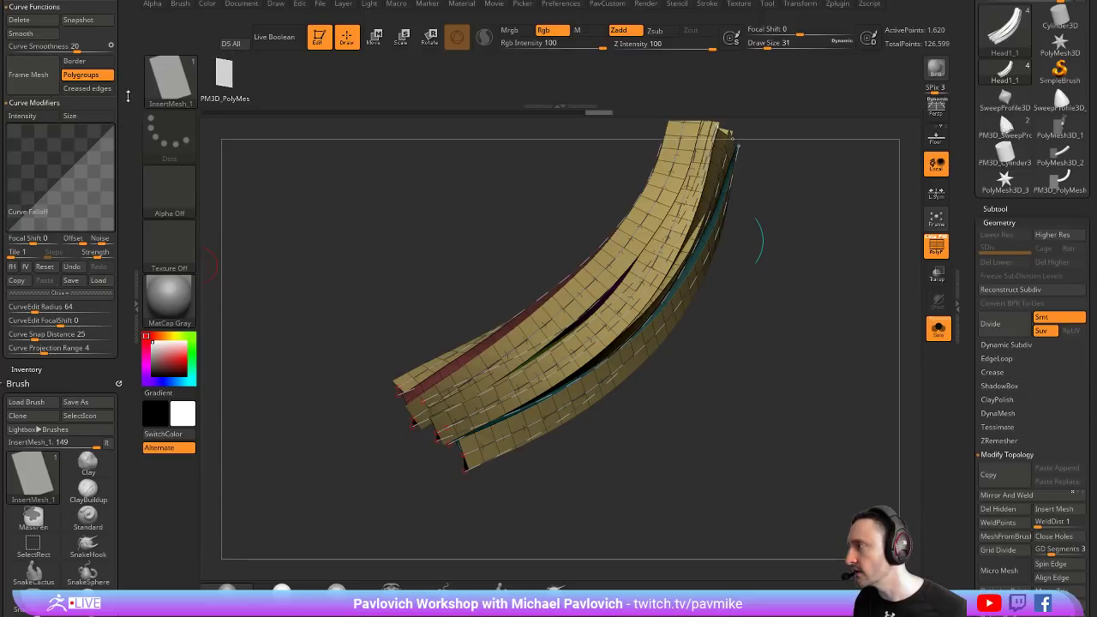
pyautogui.scroll(5, 35, 137)
pyautogui.click(21, 131)
# Run Split Masked Points, then set a negative Inflate to thin the ribbons
pyautogui.press('space')
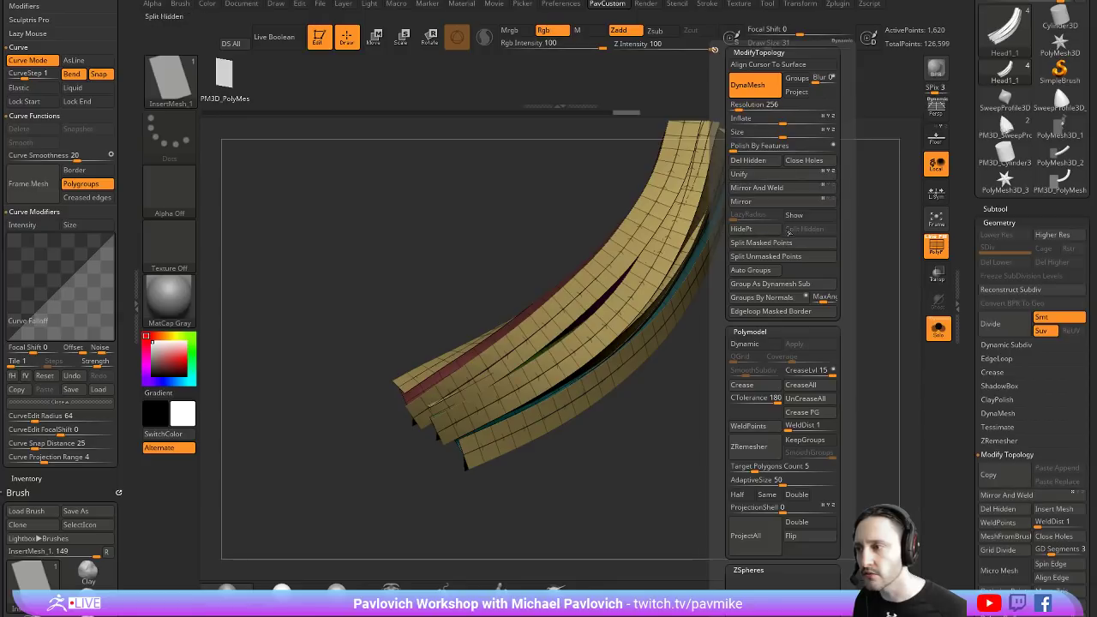
pyautogui.click(761, 242)
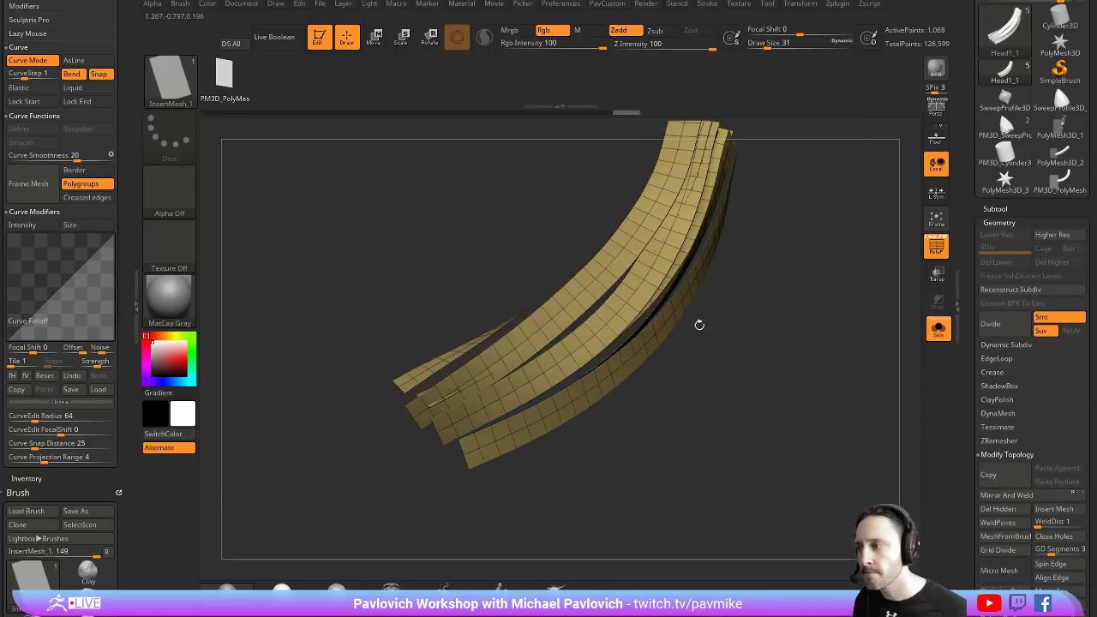
pyautogui.moveTo(697, 323); pyautogui.dragTo(784, 337)
pyautogui.press('space')
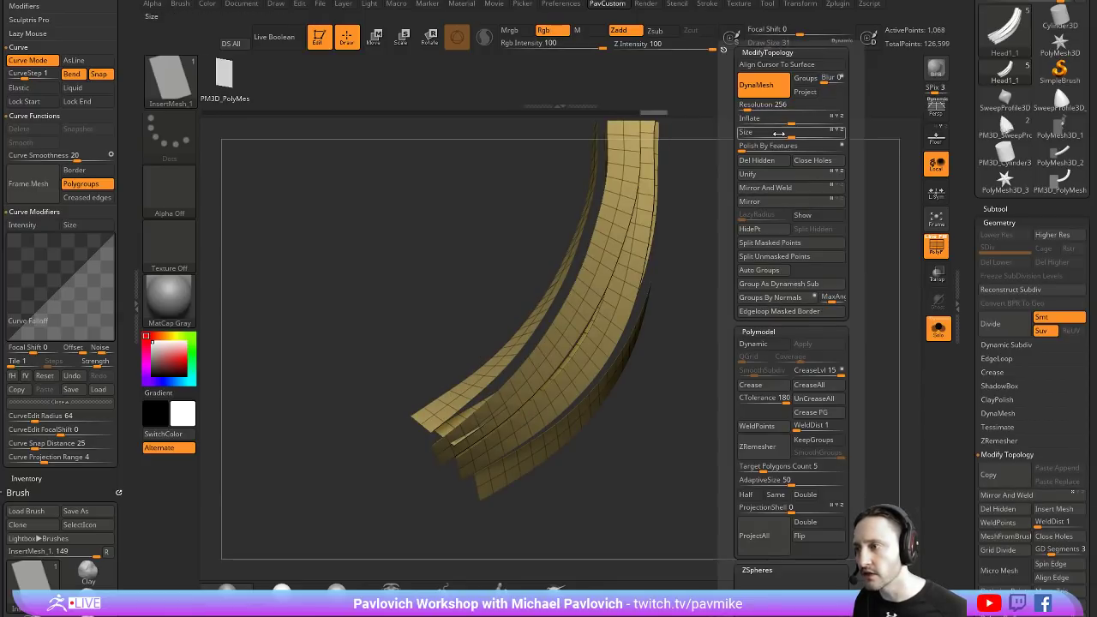
pyautogui.moveTo(790, 124); pyautogui.dragTo(774, 135)
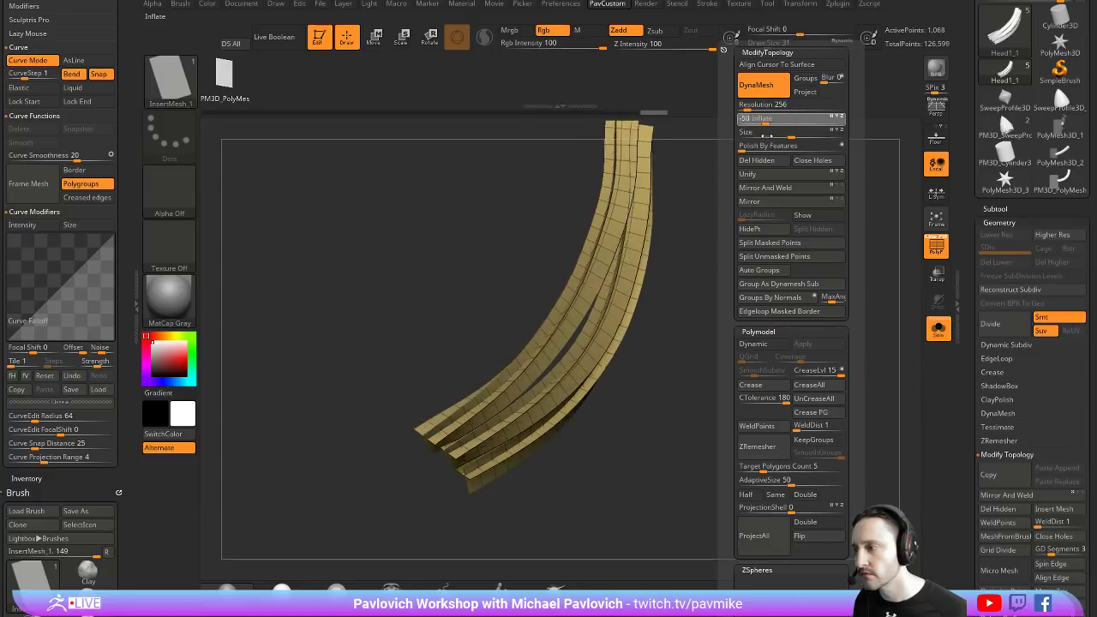
pyautogui.moveTo(678, 174); pyautogui.dragTo(710, 227)
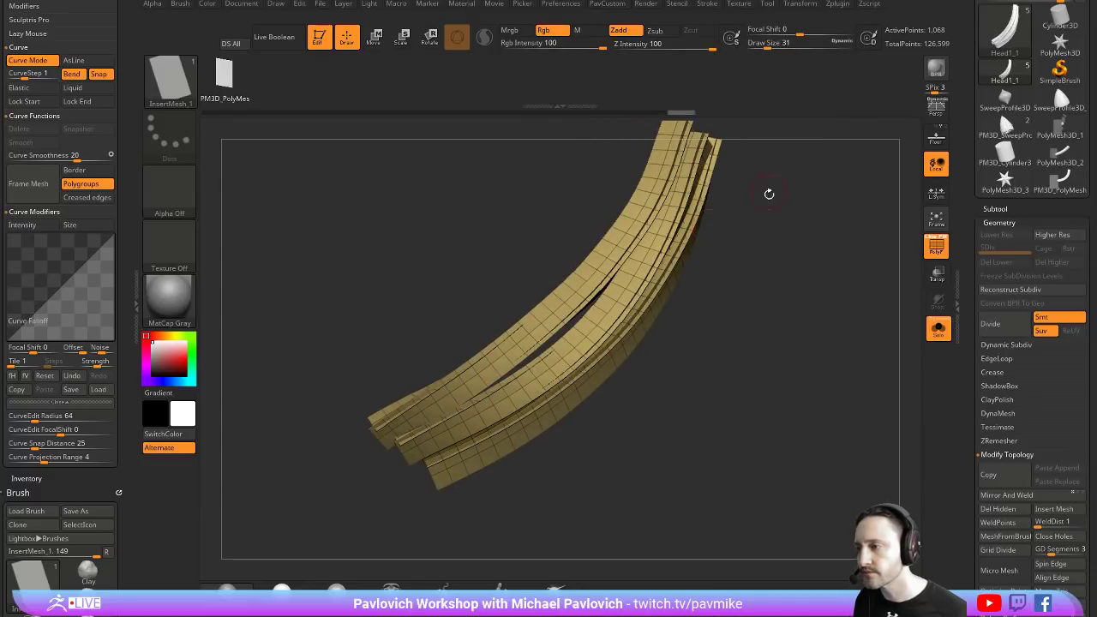
pyautogui.moveTo(768, 194)
pyautogui.mouseDown()
pyautogui.moveTo(652, 283)
pyautogui.moveTo(585, 229)
pyautogui.mouseUp()
pyautogui.press('w')
# Arch the ribbon bundle into a curving sweep using Bend Curve gizmo deformers
pyautogui.click(521, 185)
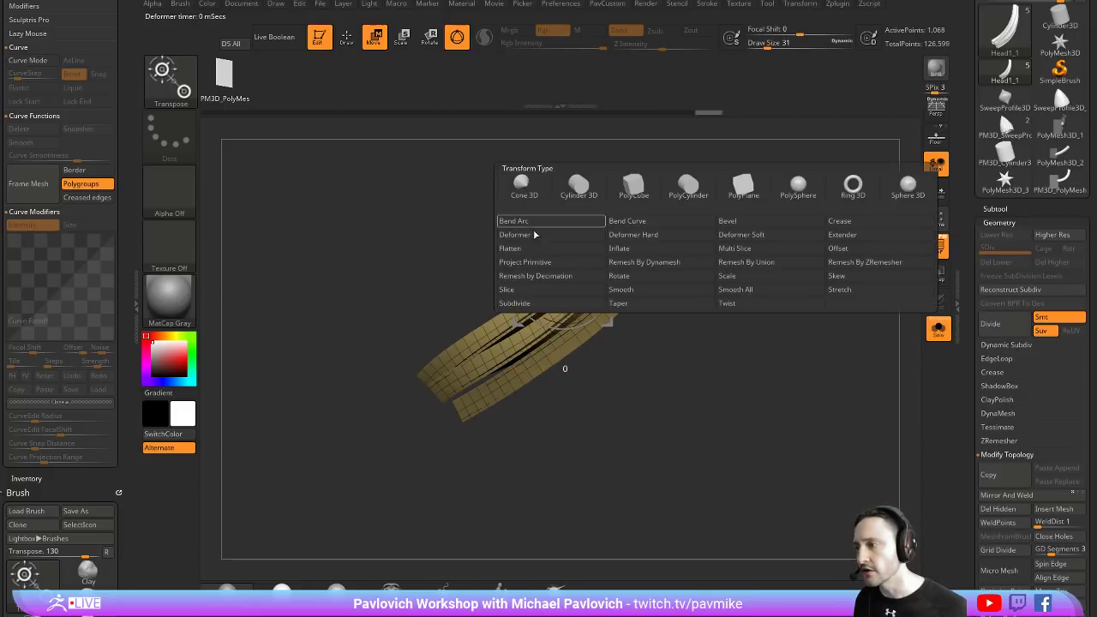
pyautogui.click(624, 222)
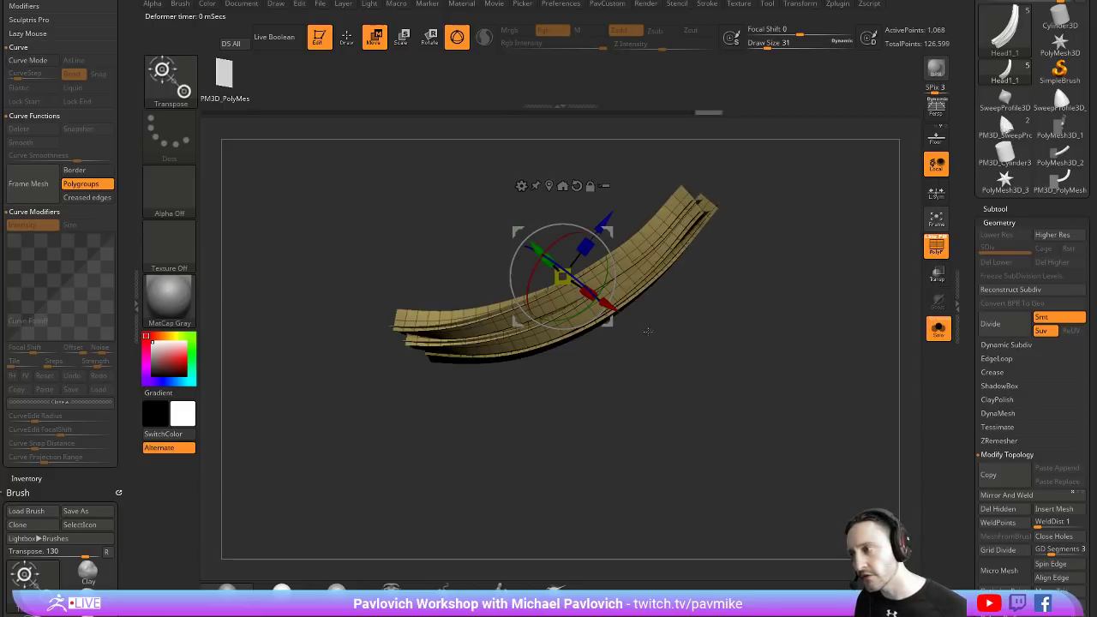
pyautogui.moveTo(490, 349); pyautogui.dragTo(654, 302)
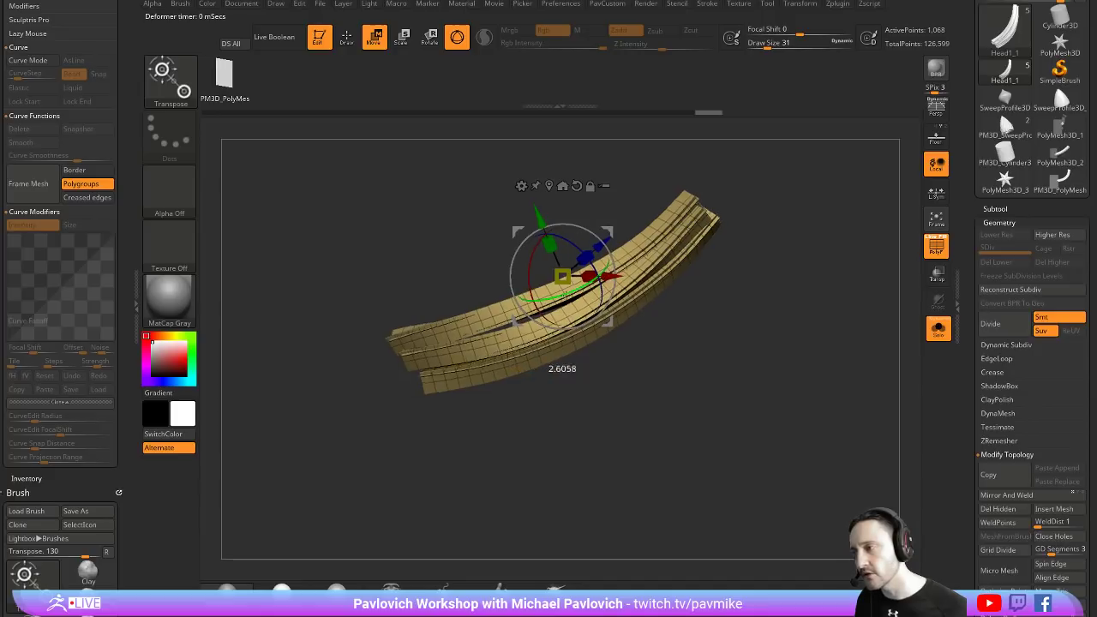
pyautogui.moveTo(589, 274); pyautogui.dragTo(585, 286)
pyautogui.moveTo(706, 295); pyautogui.dragTo(651, 325)
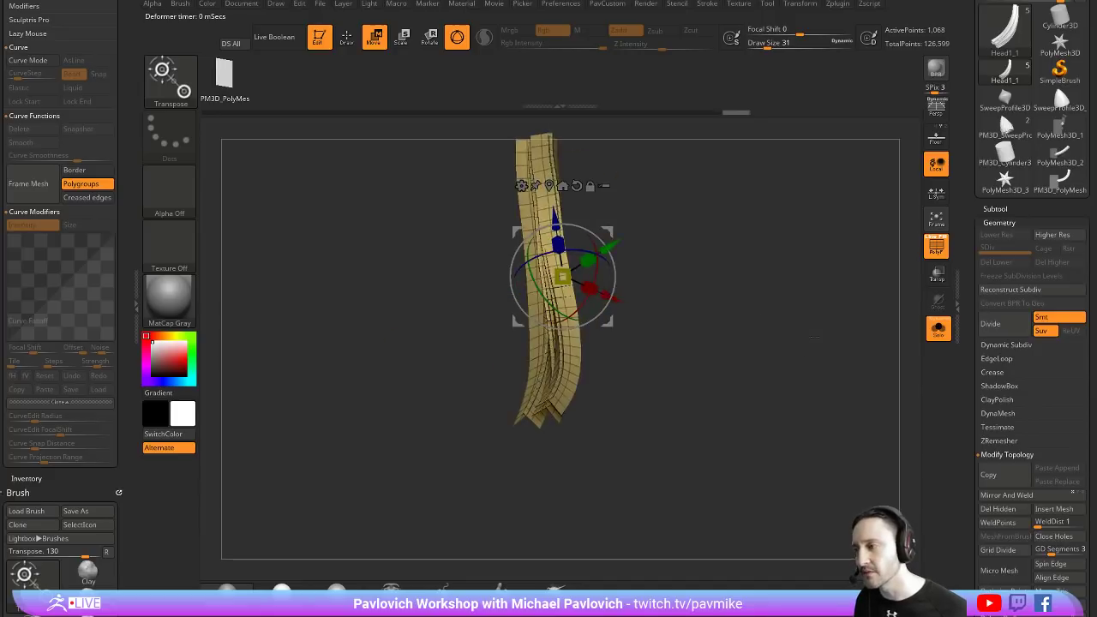
pyautogui.click(521, 185)
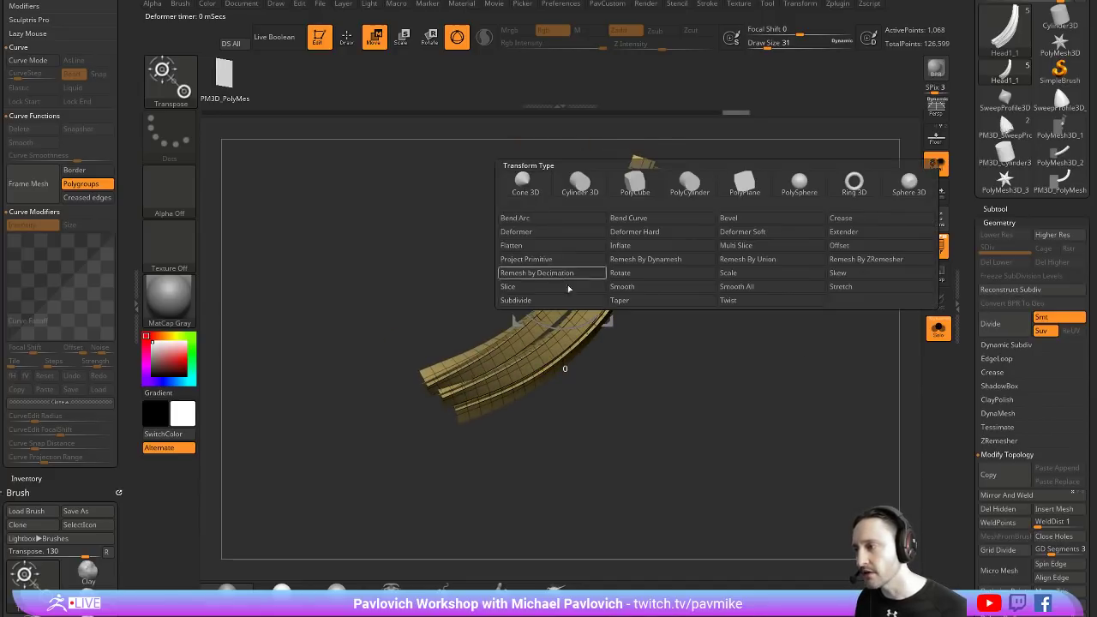
pyautogui.click(576, 226)
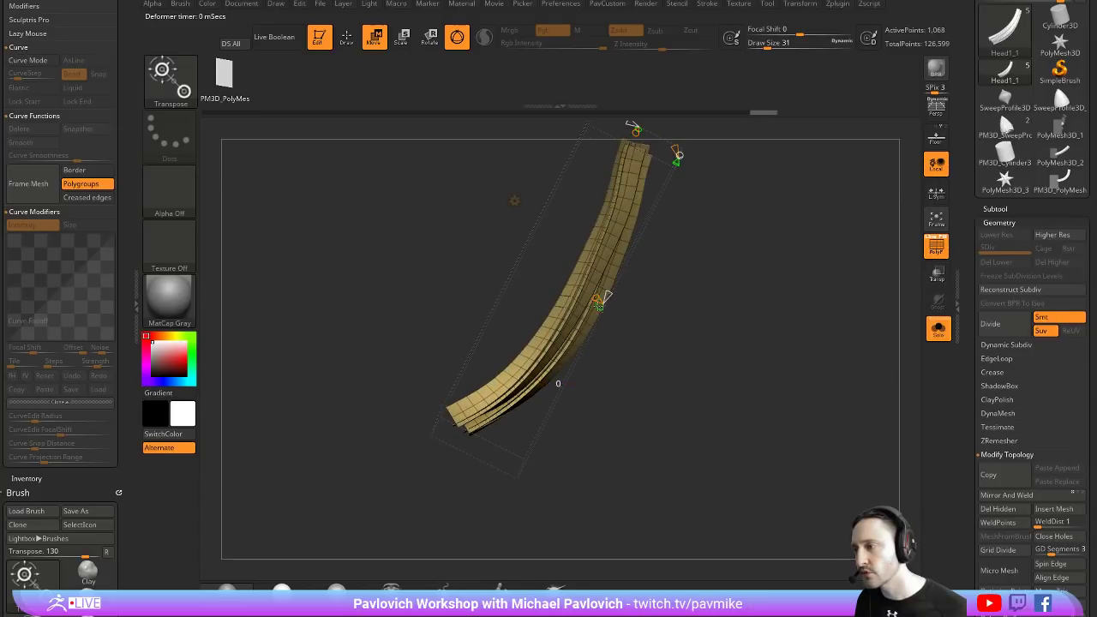
pyautogui.moveTo(600, 300)
pyautogui.mouseDown()
pyautogui.moveTo(680, 186)
pyautogui.moveTo(729, 165)
pyautogui.moveTo(686, 159)
pyautogui.mouseUp()
pyautogui.press('q')
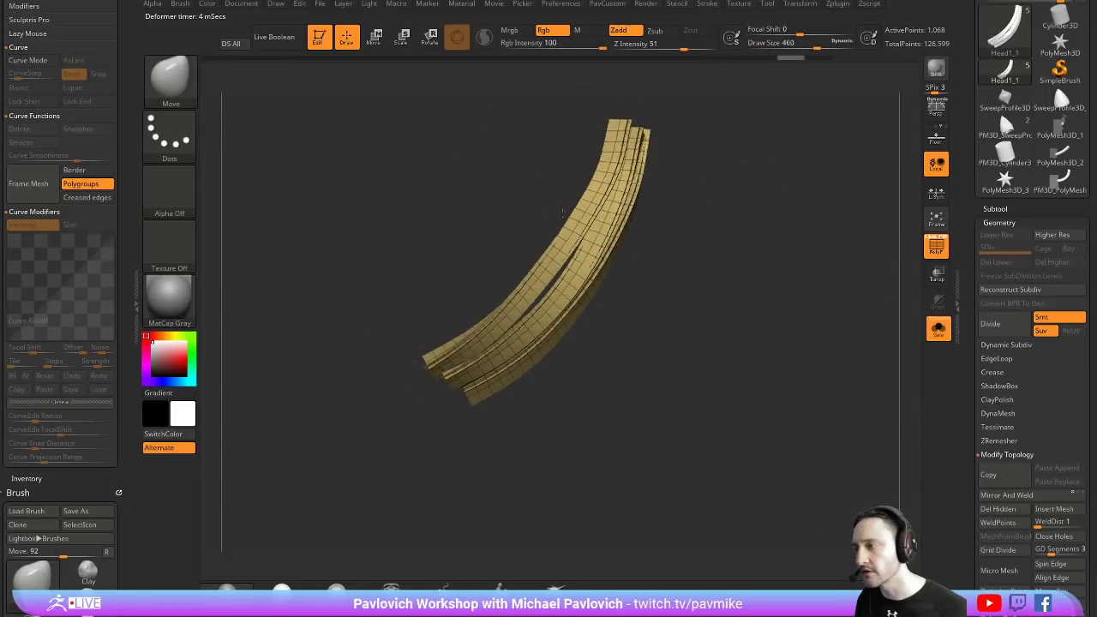
pyautogui.moveTo(562, 212)
pyautogui.mouseDown()
pyautogui.moveTo(705, 268)
pyautogui.moveTo(678, 285)
pyautogui.mouseUp()
pyautogui.write('s25')
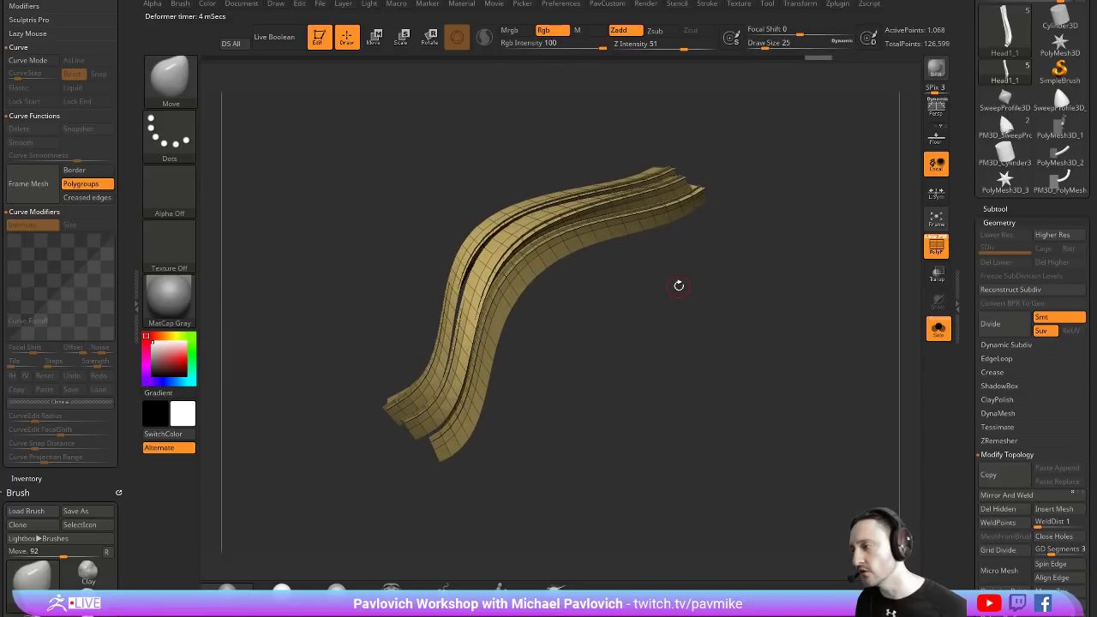
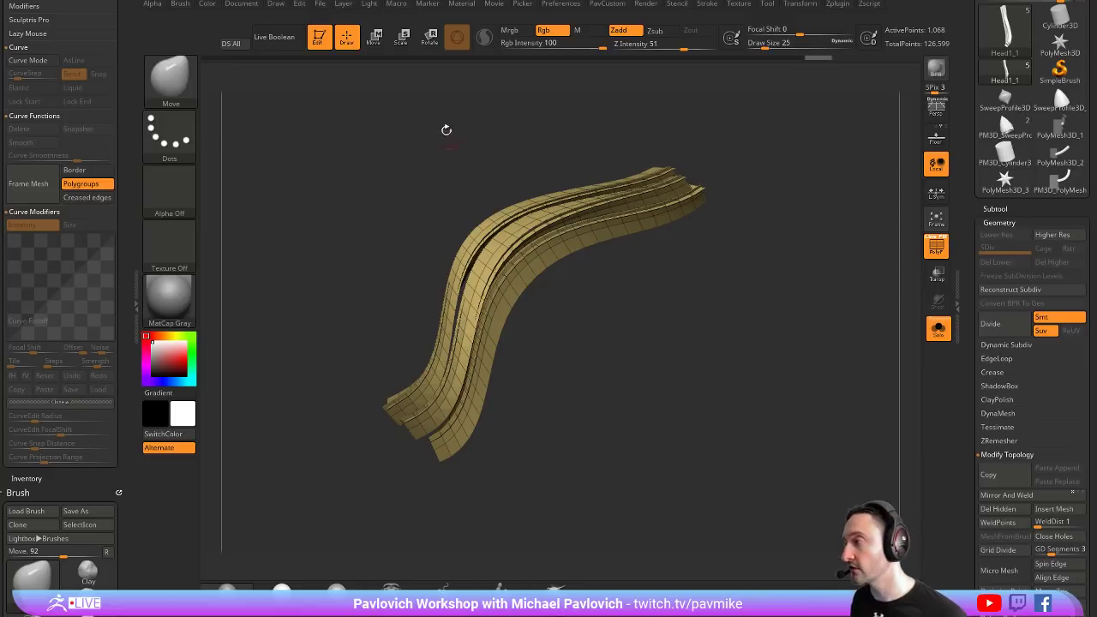
# Draw a new ZSphere on a cleared canvas, undoing an accidental extra sphere and enlargement
pyautogui.click(1053, 75)
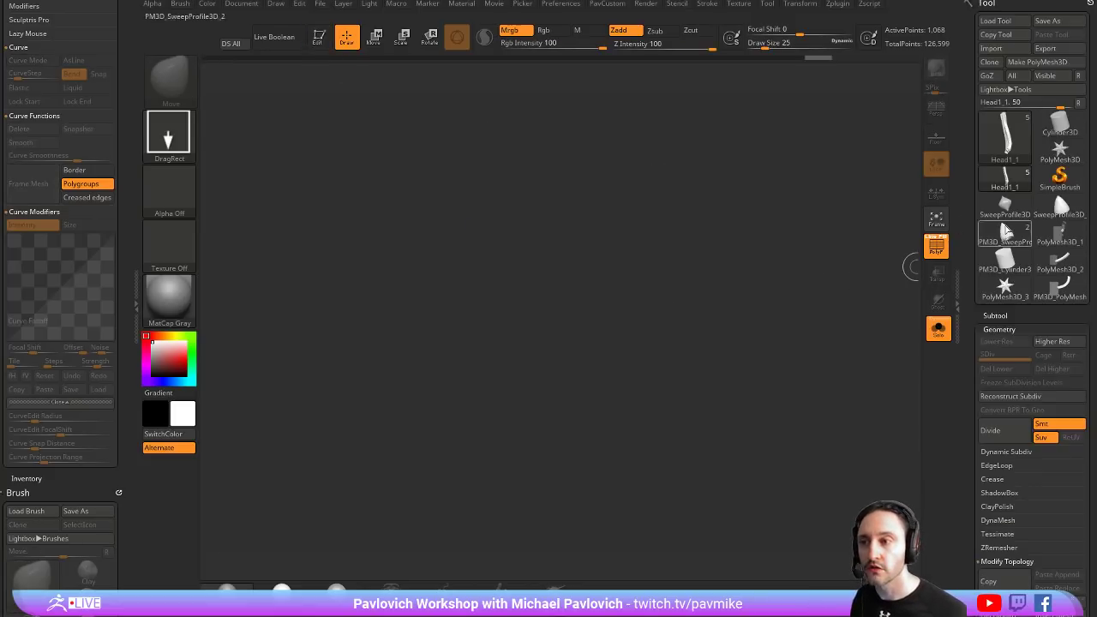
pyautogui.click(1004, 137)
pyautogui.click(720, 244)
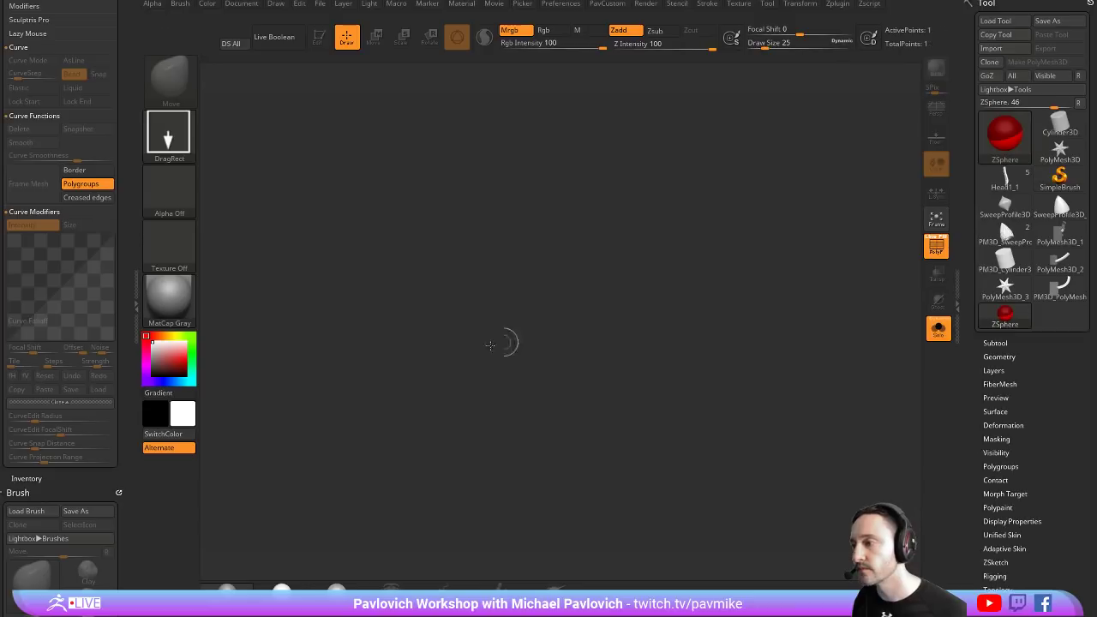
pyautogui.moveTo(475, 361)
pyautogui.mouseDown()
pyautogui.moveTo(504, 344)
pyautogui.moveTo(483, 339)
pyautogui.mouseUp()
pyautogui.press('w')
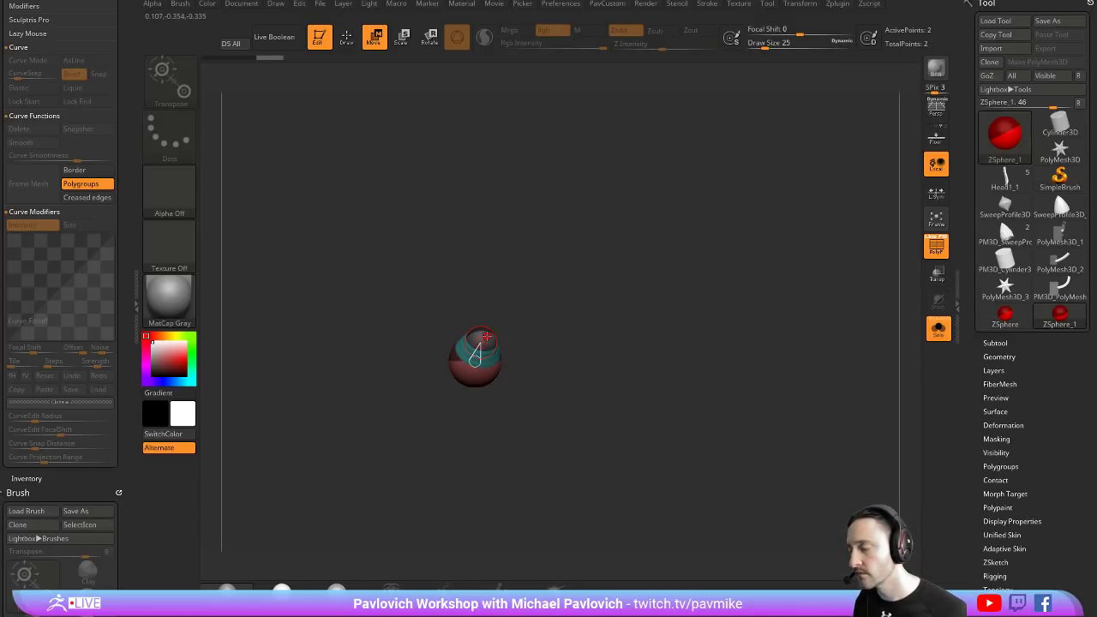
pyautogui.hotkey('ctrl', 'z')
pyautogui.press('e')
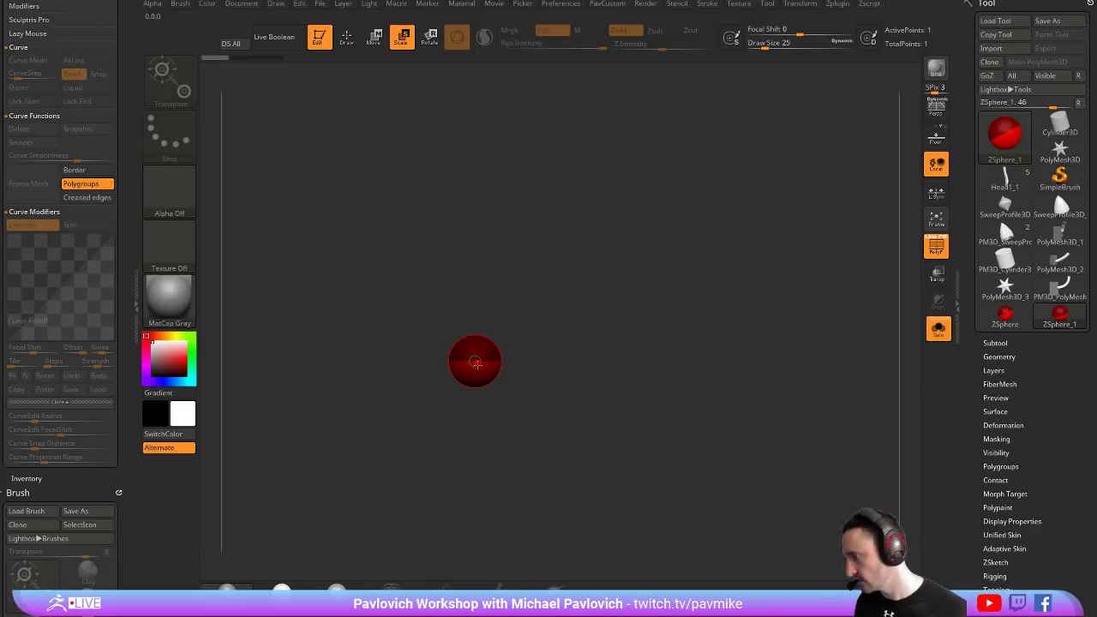
pyautogui.hotkey('ctrl', 'z')
pyautogui.press('q')
pyautogui.press('w')
# Pull out a ZSphere chain and bend its joints into a zigzag
pyautogui.moveTo(475, 360)
pyautogui.mouseDown()
pyautogui.moveTo(607, 212)
pyautogui.moveTo(814, 124)
pyautogui.mouseUp()
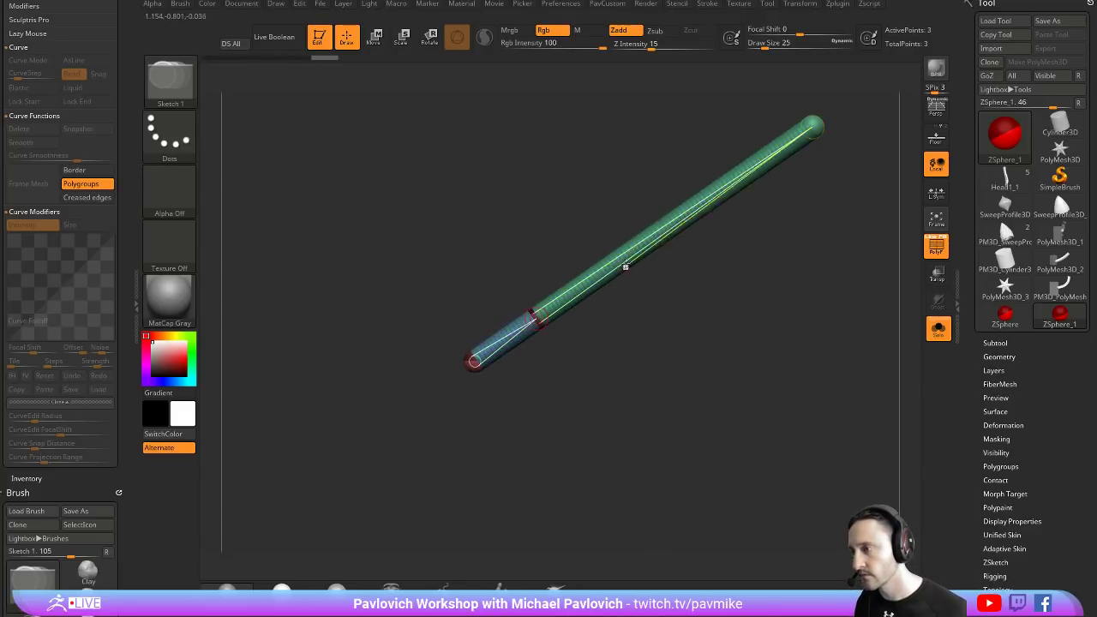
pyautogui.moveTo(754, 170); pyautogui.dragTo(771, 215)
pyautogui.moveTo(704, 200); pyautogui.dragTo(657, 142)
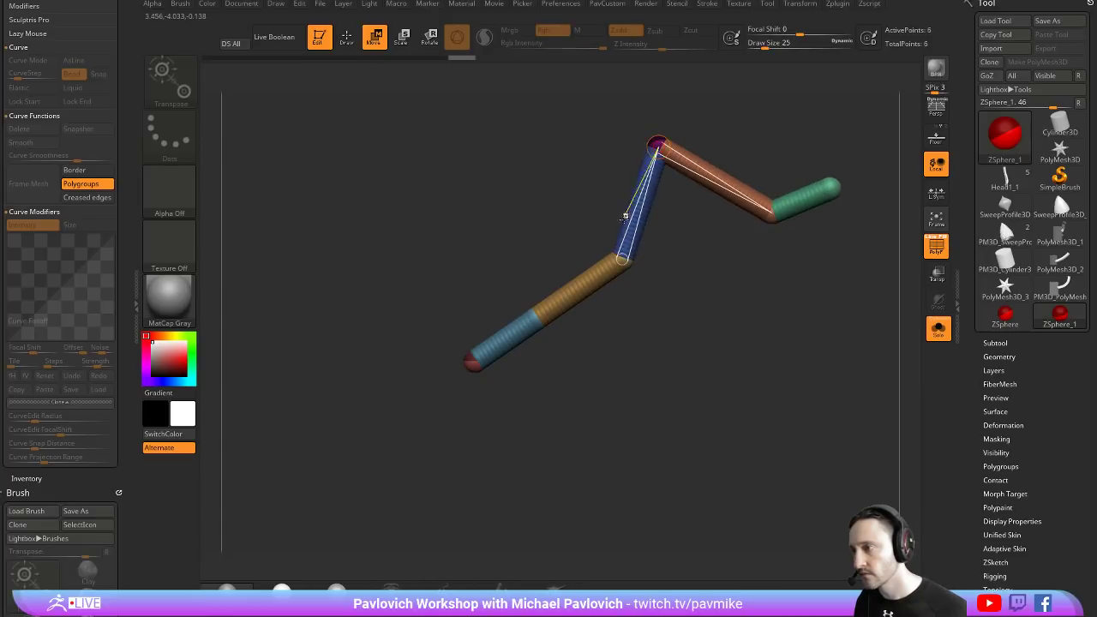
pyautogui.moveTo(621, 248); pyautogui.dragTo(512, 233)
pyautogui.moveTo(536, 316); pyautogui.dragTo(465, 296)
pyautogui.press('q')
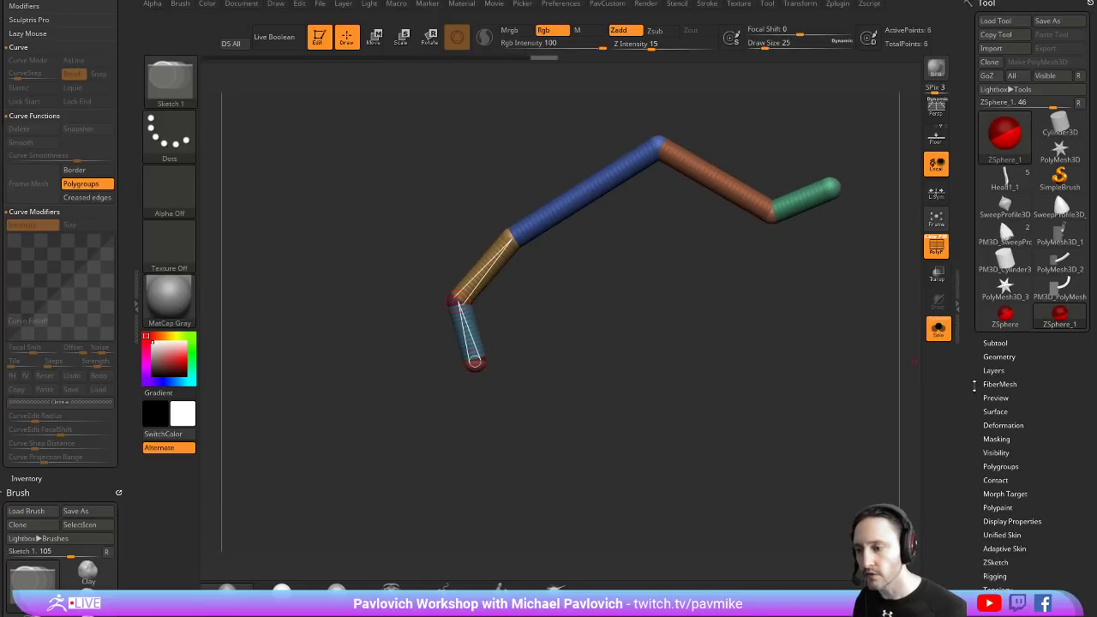
# Set Adaptive Skin DynaMesh Resolution to 0, preview it, and make the adaptive skin
pyautogui.moveTo(974, 387); pyautogui.dragTo(975, 8)
pyautogui.click(1004, 161)
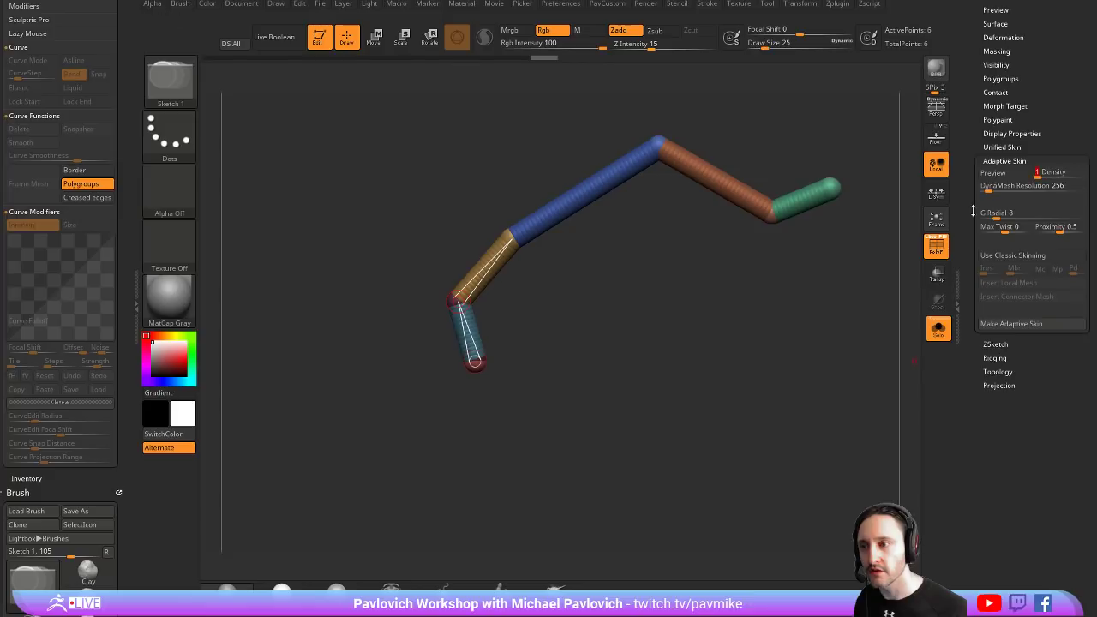
pyautogui.moveTo(988, 191); pyautogui.dragTo(977, 190)
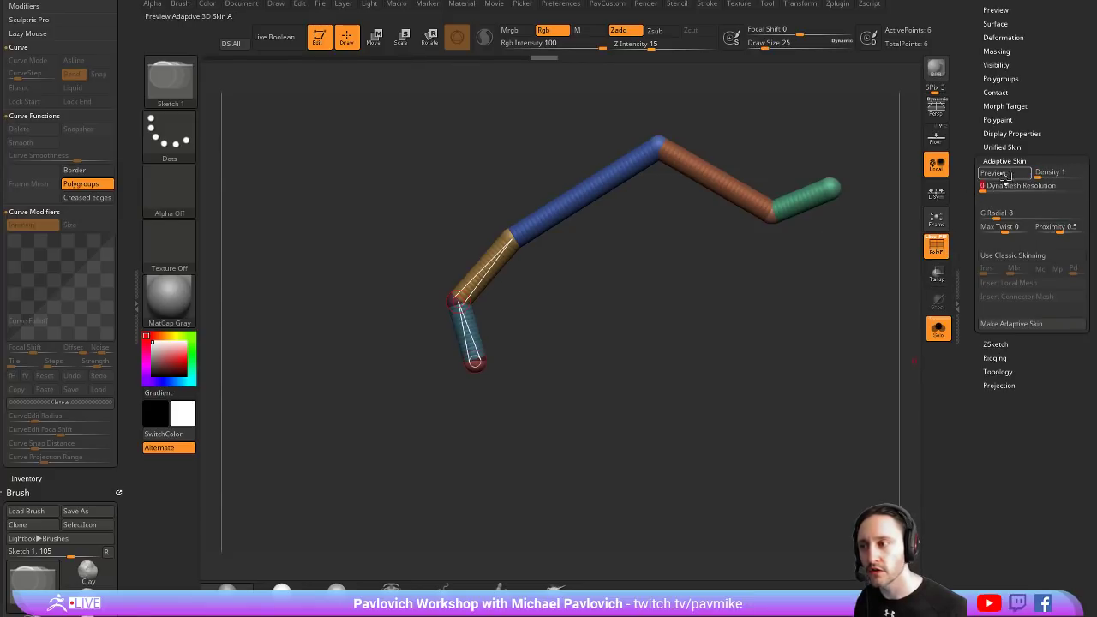
pyautogui.click(1004, 173)
pyautogui.click(1011, 324)
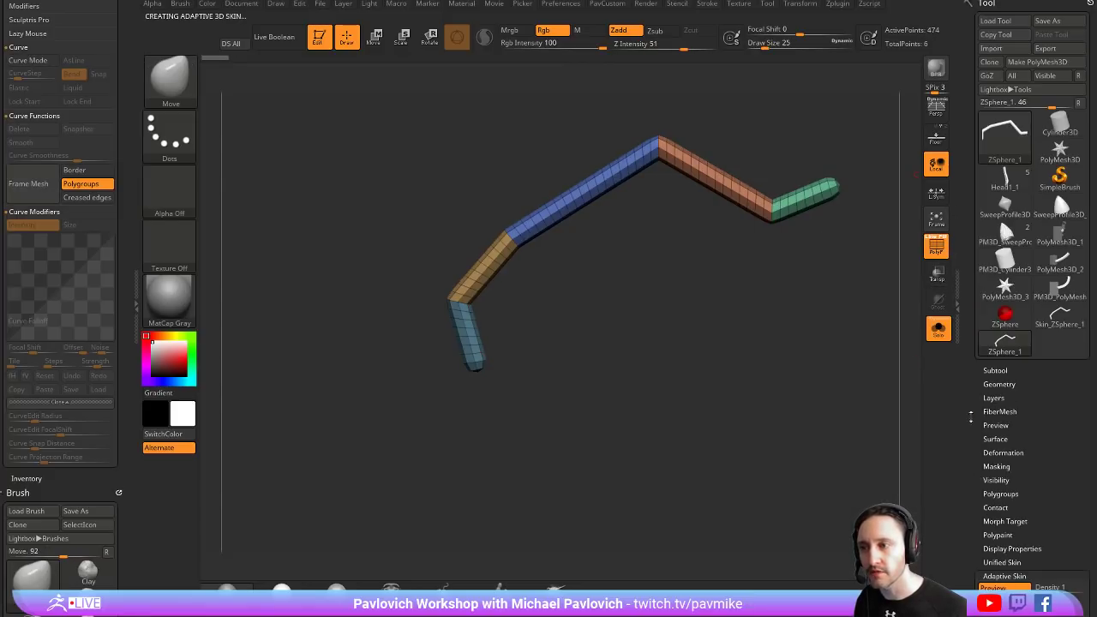
# Select the Skin_ZSphere_1 mesh, inspect its tips and polish its shape
pyautogui.click(1059, 317)
pyautogui.moveTo(849, 328)
pyautogui.mouseDown()
pyautogui.moveTo(718, 358)
pyautogui.moveTo(808, 264)
pyautogui.mouseUp()
pyautogui.keyDown('ctrl'); pyautogui.keyDown('shift'); pyautogui.moveTo(809, 193); pyautogui.dragTo(778, 266); pyautogui.keyUp('shift'); pyautogui.keyUp('ctrl')
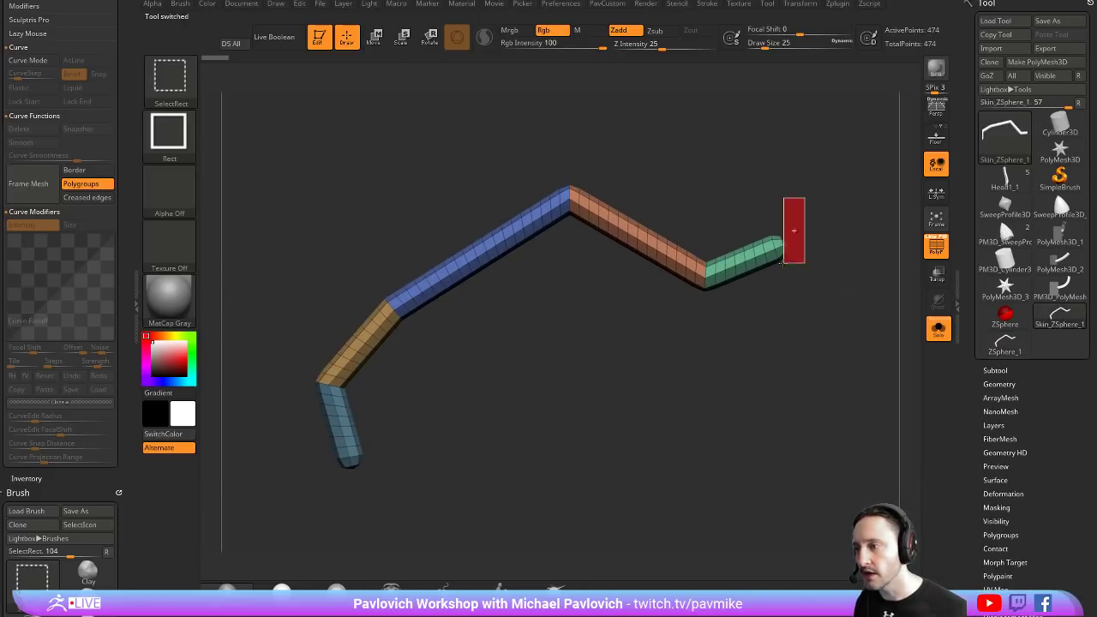
pyautogui.click(171, 82)
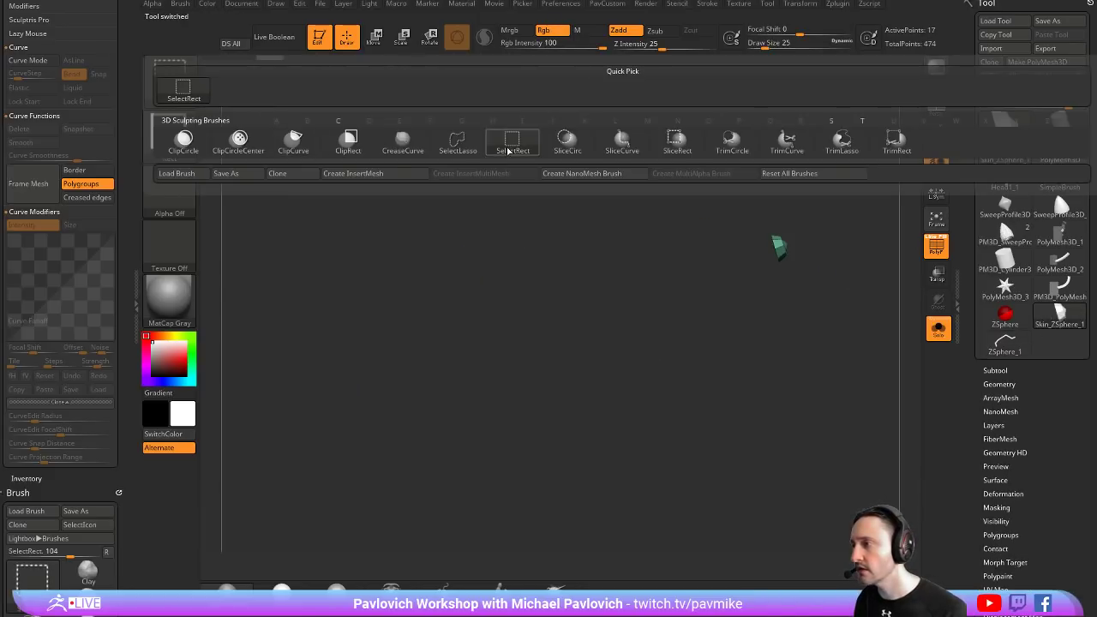
pyautogui.keyDown('ctrl'); pyautogui.keyDown('shift'); pyautogui.click(722, 262); pyautogui.keyUp('shift'); pyautogui.keyUp('ctrl')
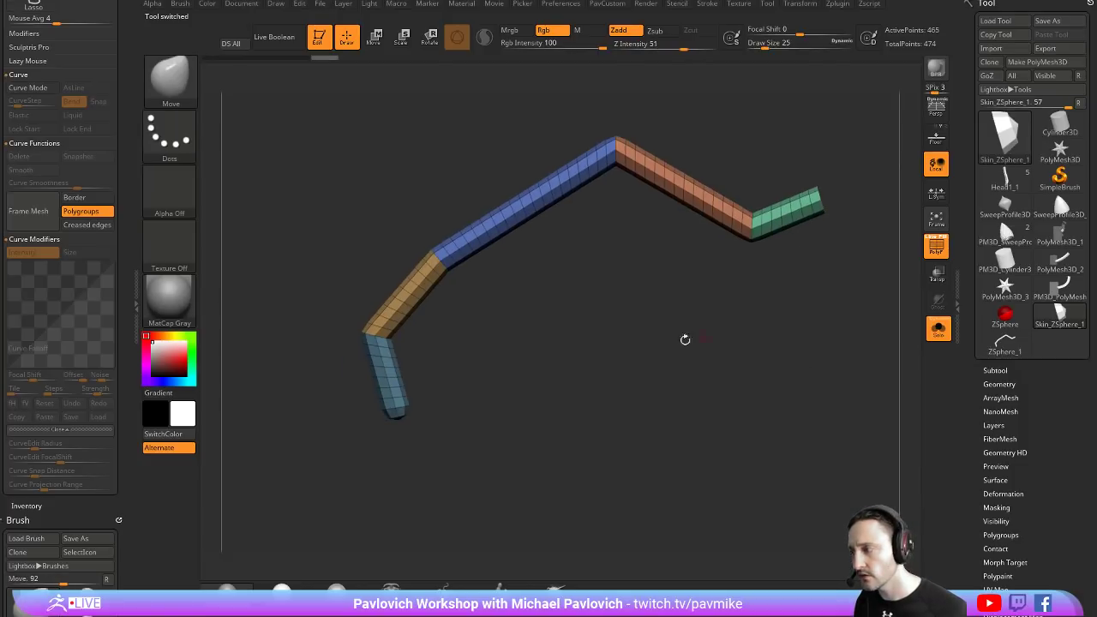
pyautogui.keyDown('ctrl'); pyautogui.keyDown('alt'); pyautogui.keyDown('shift'); pyautogui.moveTo(360, 445); pyautogui.dragTo(351, 450); pyautogui.keyUp('shift'); pyautogui.keyUp('alt'); pyautogui.keyUp('ctrl')
pyautogui.press('space')
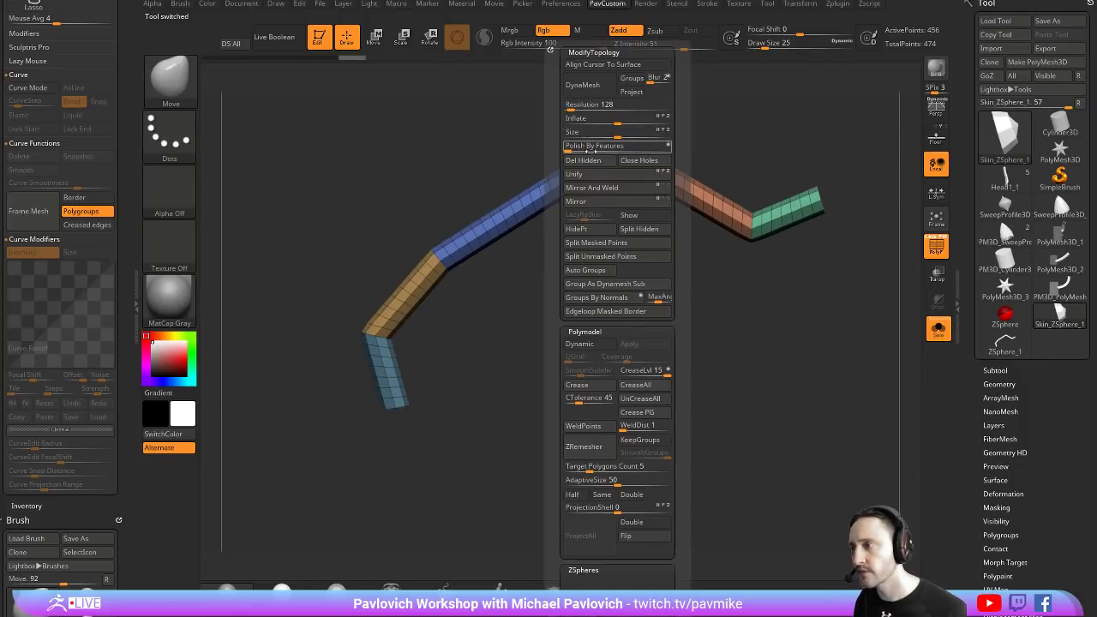
pyautogui.click(593, 146)
pyautogui.hotkey('ctrl', 'w')
pyautogui.moveTo(585, 342)
pyautogui.keyDown('alt'); pyautogui.mouseDown()
pyautogui.moveTo(586, 367)
pyautogui.moveTo(510, 414)
pyautogui.moveTo(461, 371)
pyautogui.mouseUp(); pyautogui.keyUp('alt')
# Assign edge-loop strips their own polygroups with ZModeler, then frame the polygroup borders with curves
pyautogui.press('b')
pyautogui.press('z')
pyautogui.press('m')
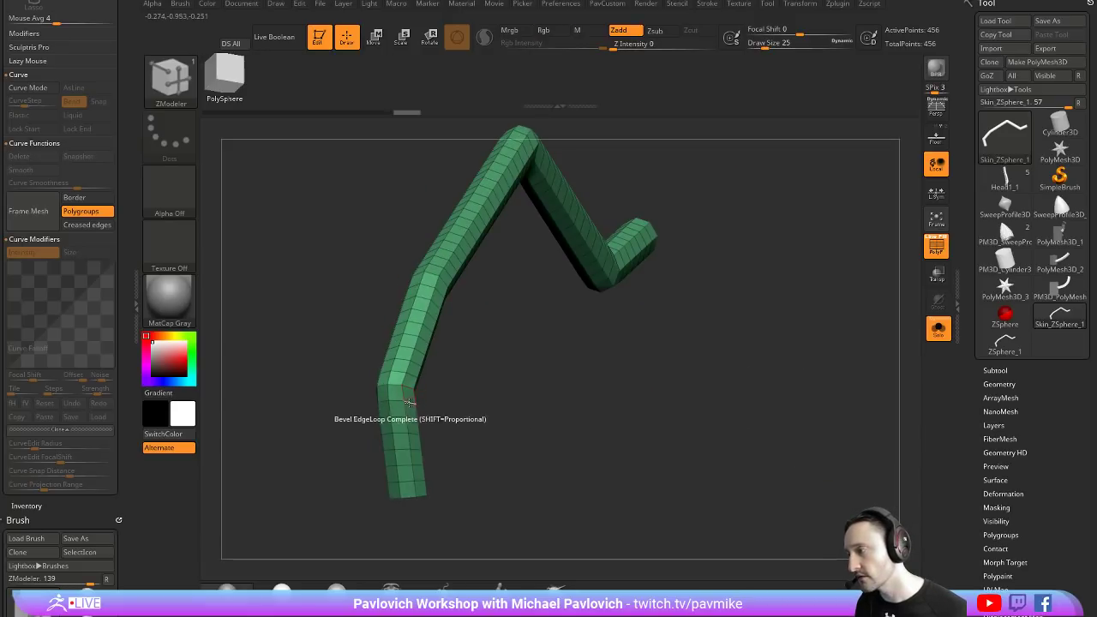
pyautogui.press('space')
pyautogui.click(370, 380)
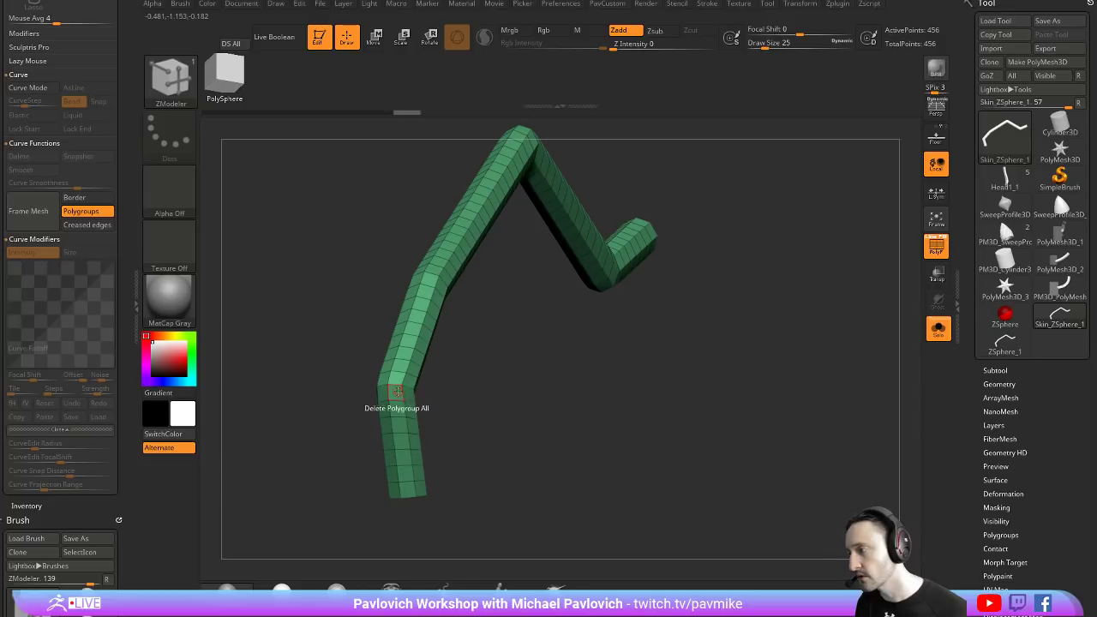
pyautogui.click(407, 386)
pyautogui.moveTo(406, 387)
pyautogui.mouseDown()
pyautogui.moveTo(449, 393)
pyautogui.moveTo(449, 408)
pyautogui.moveTo(516, 417)
pyautogui.moveTo(478, 411)
pyautogui.moveTo(621, 384)
pyautogui.mouseUp()
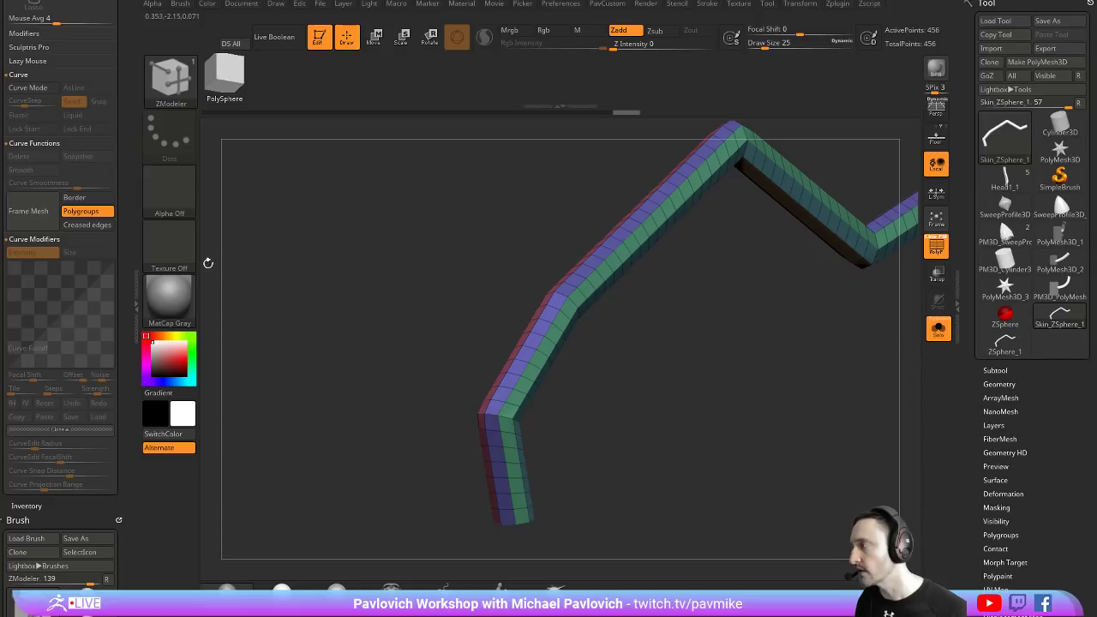
pyautogui.click(85, 212)
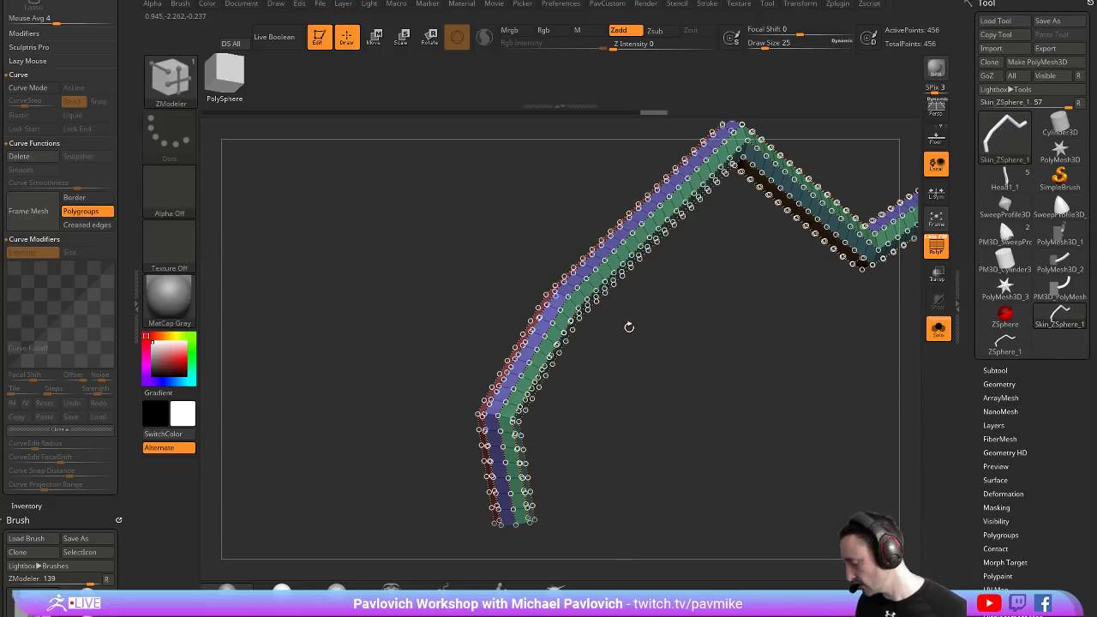
# Insert a thick pink tube along the curves with the IMM curve brush and remove the curves
pyautogui.press('b')
pyautogui.press('i')
pyautogui.press('m')
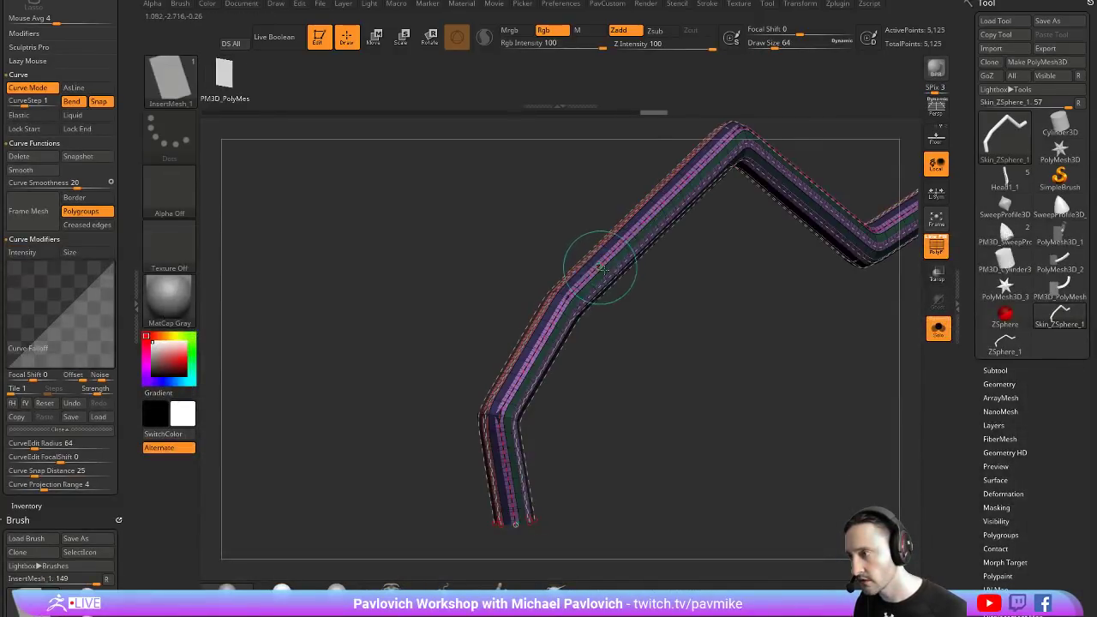
pyautogui.click(647, 268)
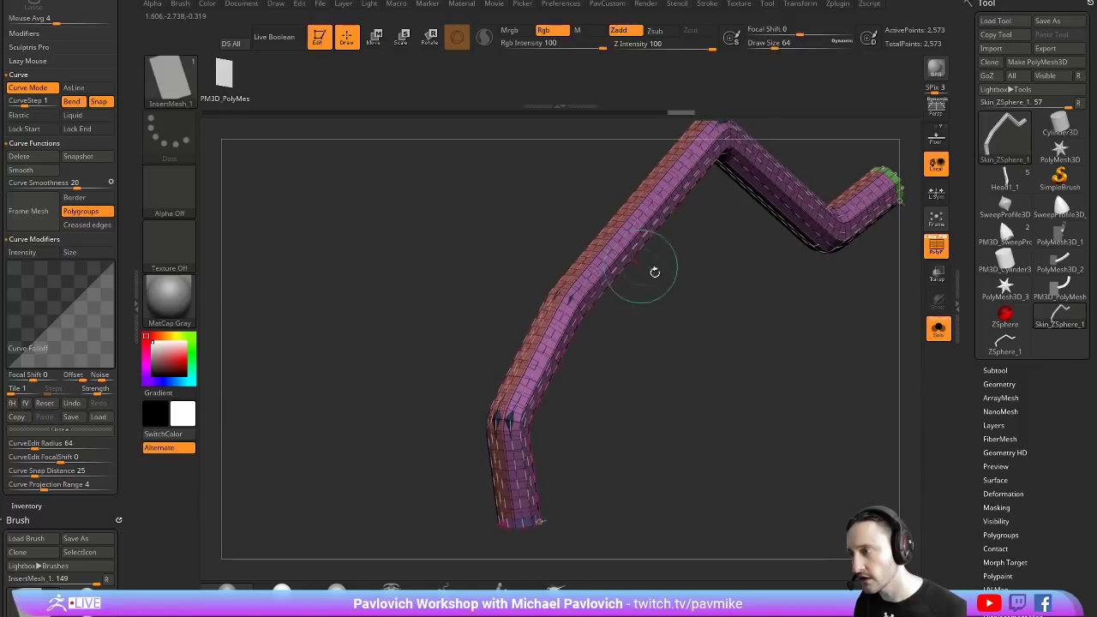
pyautogui.click(600, 252)
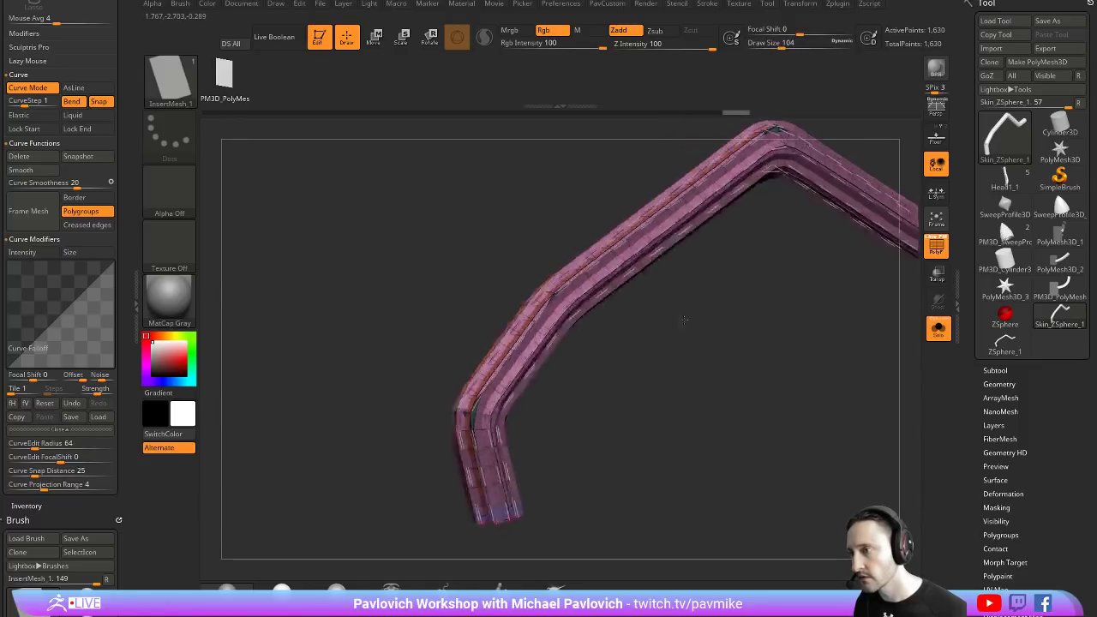
pyautogui.moveTo(683, 320)
pyautogui.mouseDown()
pyautogui.moveTo(737, 346)
pyautogui.moveTo(725, 328)
pyautogui.mouseUp()
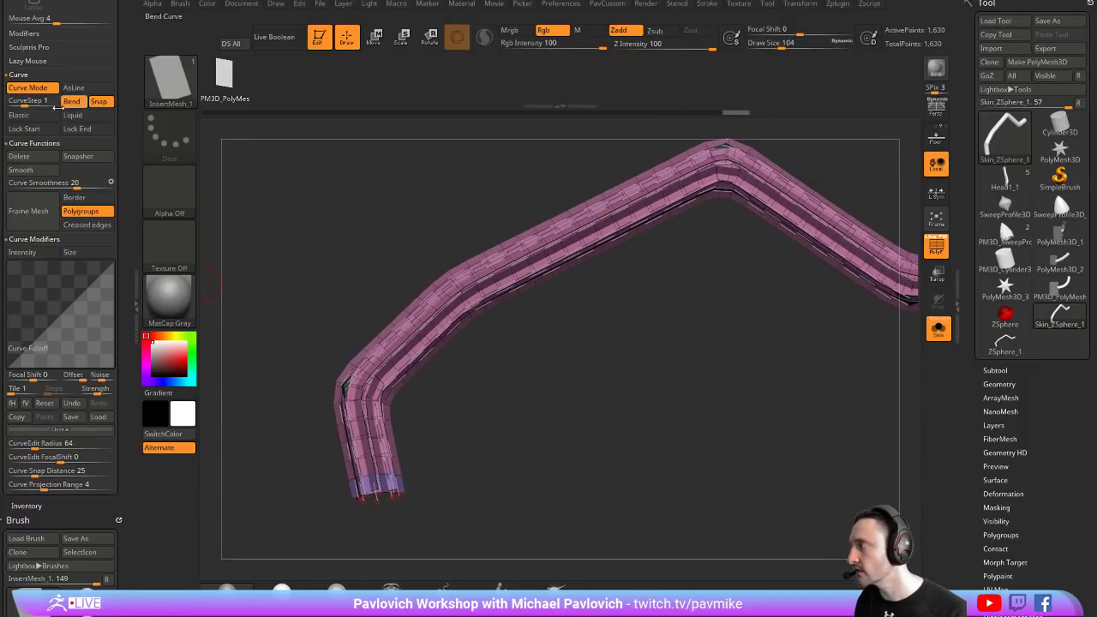
pyautogui.click(40, 161)
pyautogui.moveTo(514, 342); pyautogui.dragTo(711, 344)
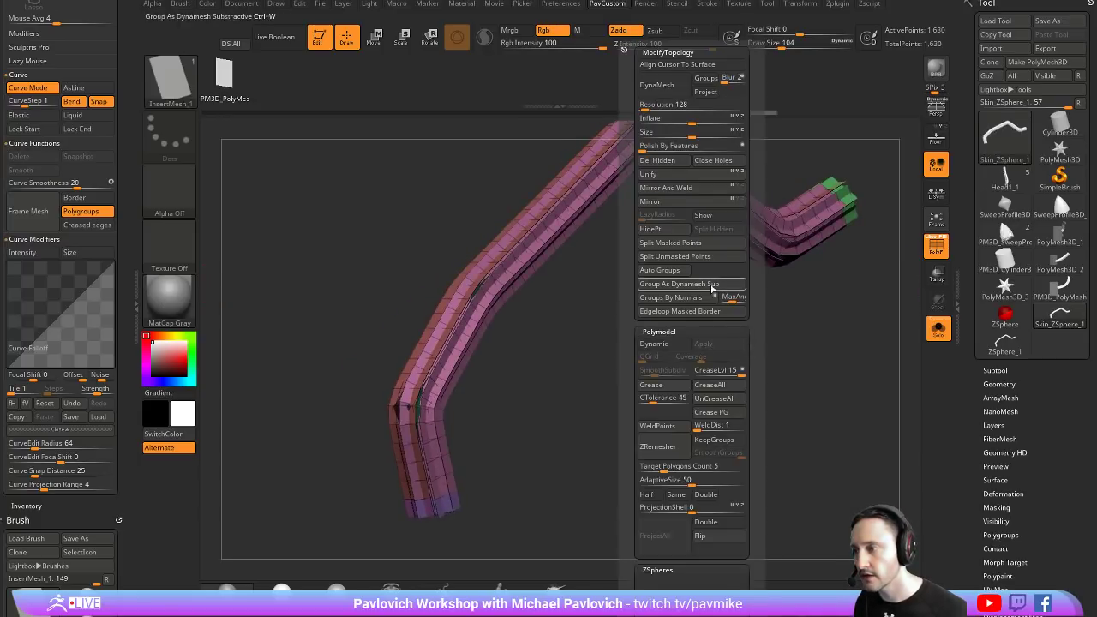
# Split the tube into a separate subtool and select Skin_ZSphere_2 in the Subtool list
pyautogui.click(701, 245)
pyautogui.moveTo(575, 328)
pyautogui.mouseDown()
pyautogui.moveTo(594, 323)
pyautogui.moveTo(568, 380)
pyautogui.moveTo(667, 344)
pyautogui.mouseUp()
pyautogui.click(1004, 343)
pyautogui.click(1059, 317)
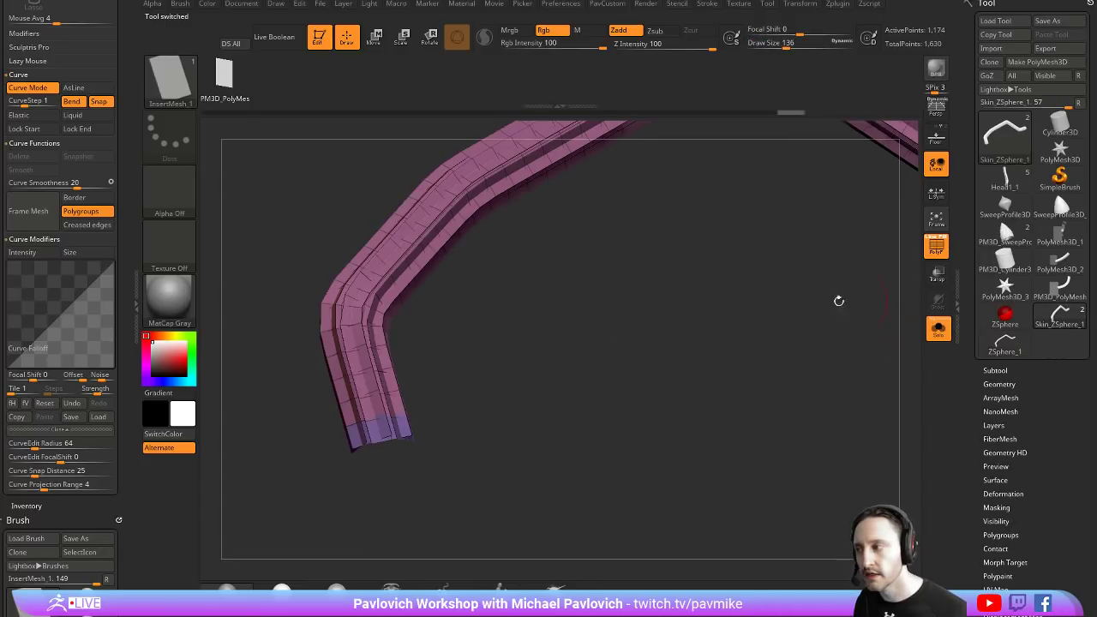
pyautogui.moveTo(840, 299); pyautogui.dragTo(677, 323)
pyautogui.click(994, 369)
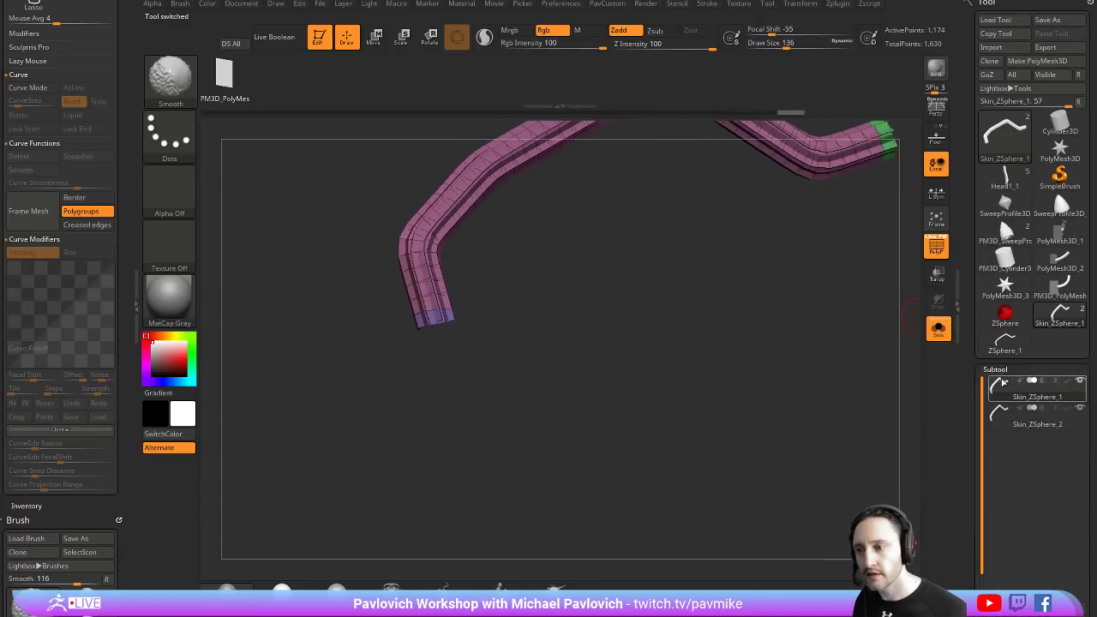
pyautogui.click(1037, 420)
pyautogui.moveTo(798, 306)
pyautogui.mouseDown()
pyautogui.moveTo(691, 340)
pyautogui.moveTo(629, 390)
pyautogui.moveTo(768, 264)
pyautogui.mouseUp()
# Delete the unwanted polygroup strips with ZModeler's Delete Polygroup All action
pyautogui.press('b')
pyautogui.press('z')
pyautogui.press('m')
pyautogui.press('space')
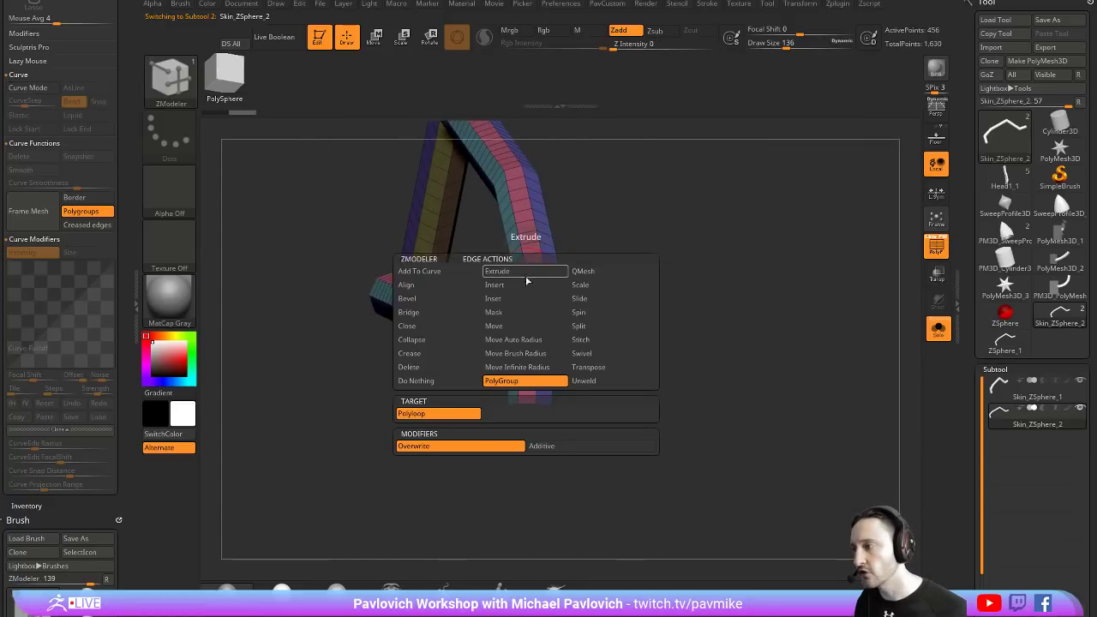
pyautogui.click(517, 285)
pyautogui.click(532, 411)
pyautogui.click(551, 280)
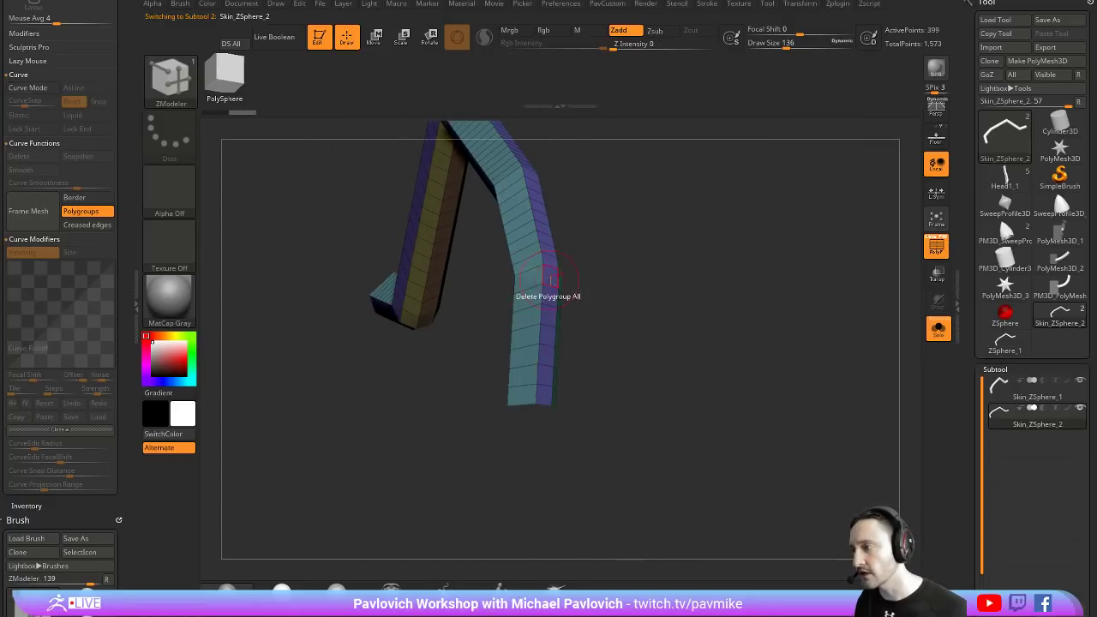
pyautogui.click(546, 276)
pyautogui.moveTo(600, 343)
pyautogui.mouseDown()
pyautogui.moveTo(514, 347)
pyautogui.moveTo(629, 306)
pyautogui.moveTo(540, 305)
pyautogui.moveTo(665, 355)
pyautogui.moveTo(591, 343)
pyautogui.moveTo(764, 318)
pyautogui.moveTo(754, 257)
pyautogui.moveTo(768, 177)
pyautogui.moveTo(735, 379)
pyautogui.moveTo(653, 443)
pyautogui.moveTo(788, 395)
pyautogui.mouseUp()
pyautogui.click(548, 312)
# Apply Polish By Features twice to smooth the remaining strip
pyautogui.press('space')
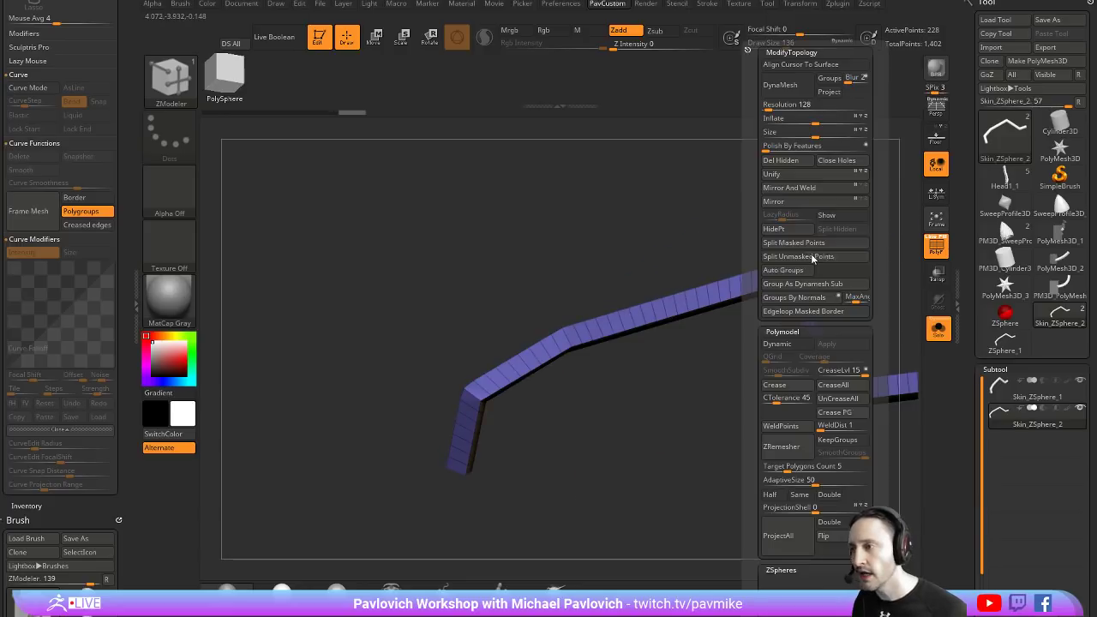
pyautogui.click(768, 145)
pyautogui.moveTo(580, 291); pyautogui.dragTo(719, 279)
pyautogui.press('space')
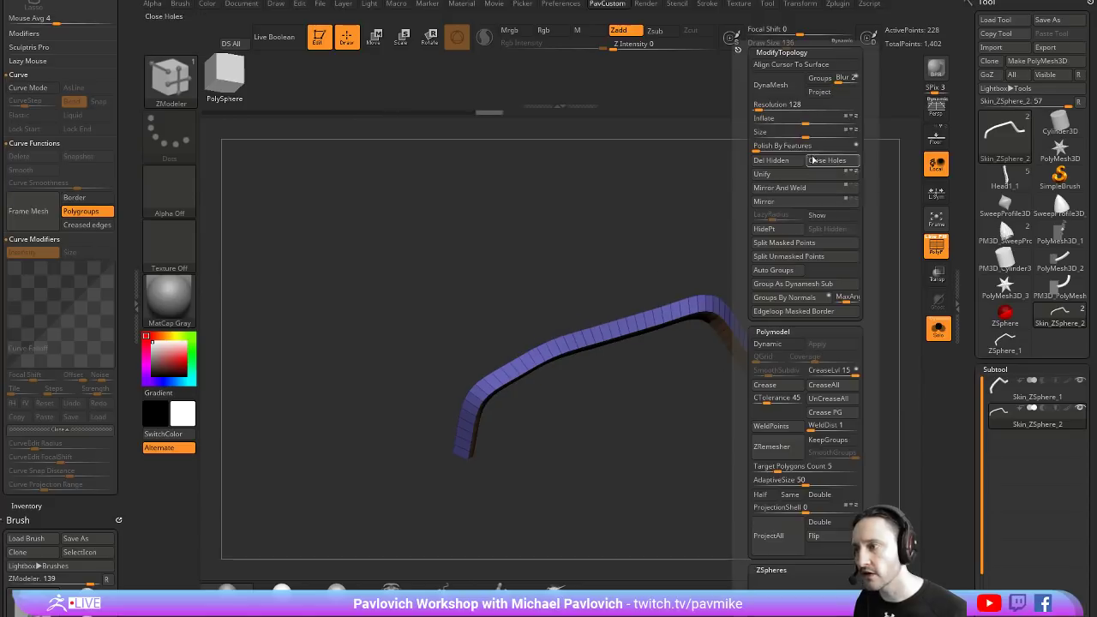
pyautogui.click(769, 146)
pyautogui.moveTo(651, 217)
pyautogui.mouseDown()
pyautogui.moveTo(594, 194)
pyautogui.moveTo(723, 189)
pyautogui.mouseUp()
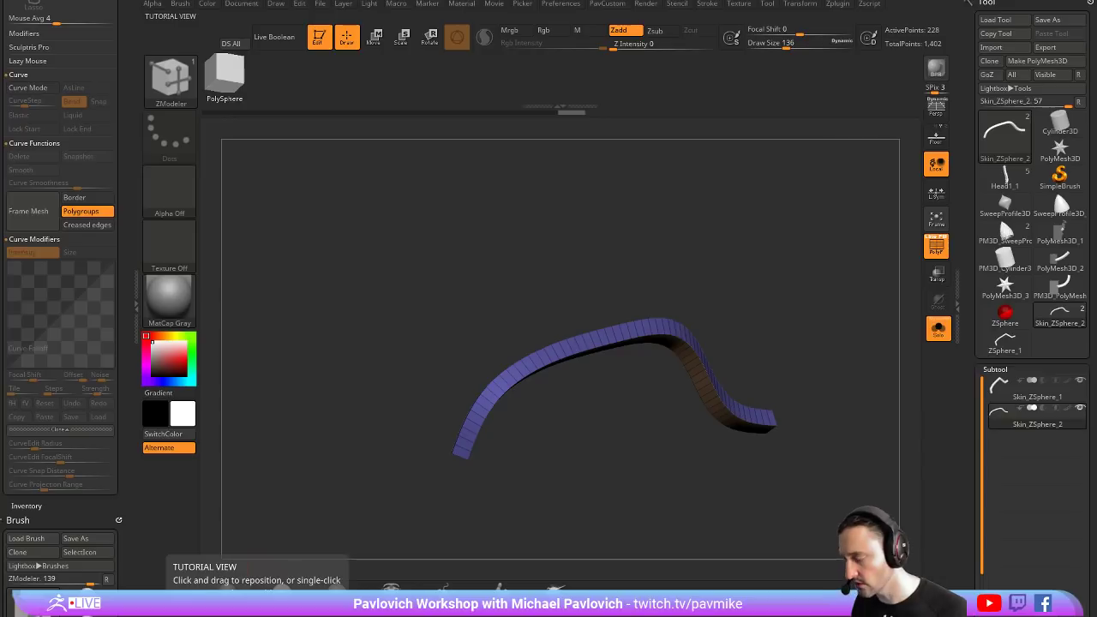
# Clear the left tray and rotate the view of the curved strip
pyautogui.scroll(3, 127, 175)
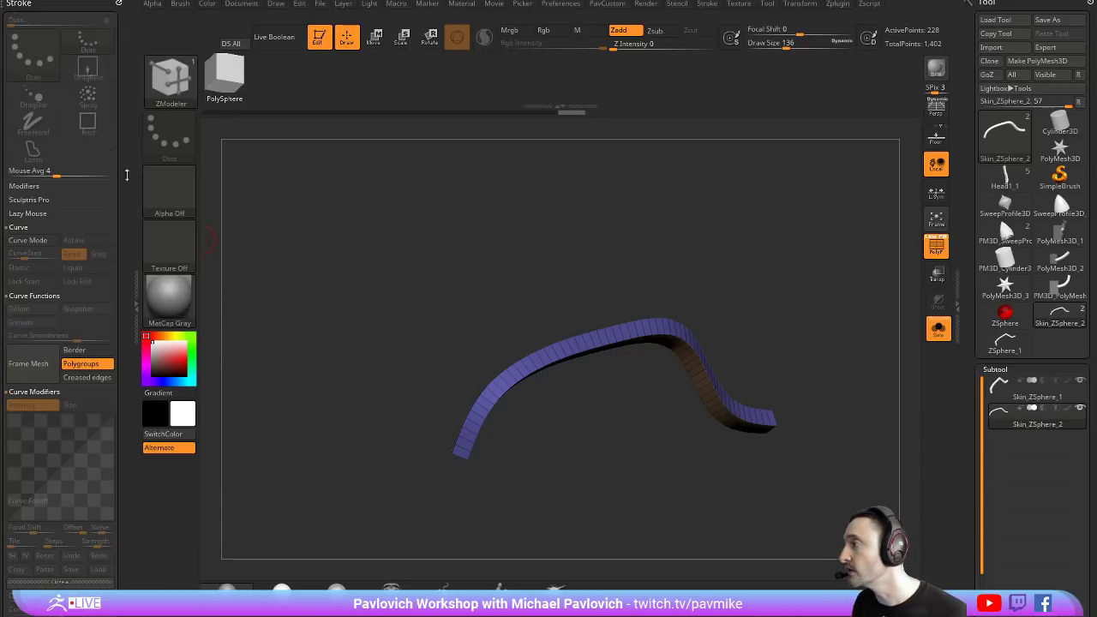
pyautogui.click(119, 3)
pyautogui.click(117, 4)
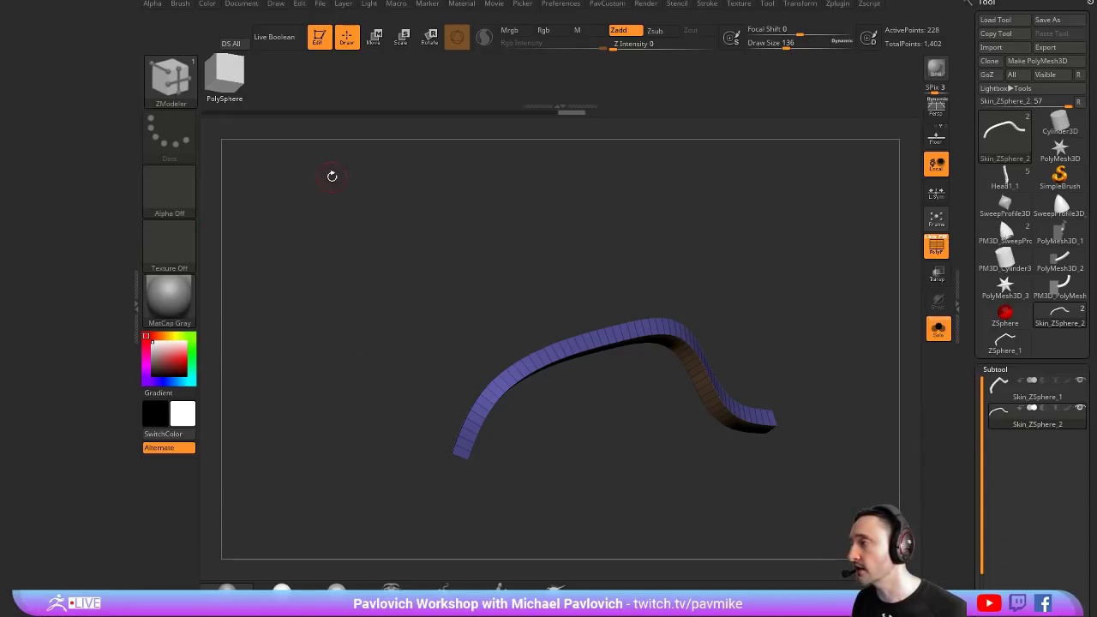
pyautogui.click(253, 3)
pyautogui.moveTo(576, 286)
pyautogui.mouseDown()
pyautogui.moveTo(524, 274)
pyautogui.moveTo(458, 222)
pyautogui.mouseUp()
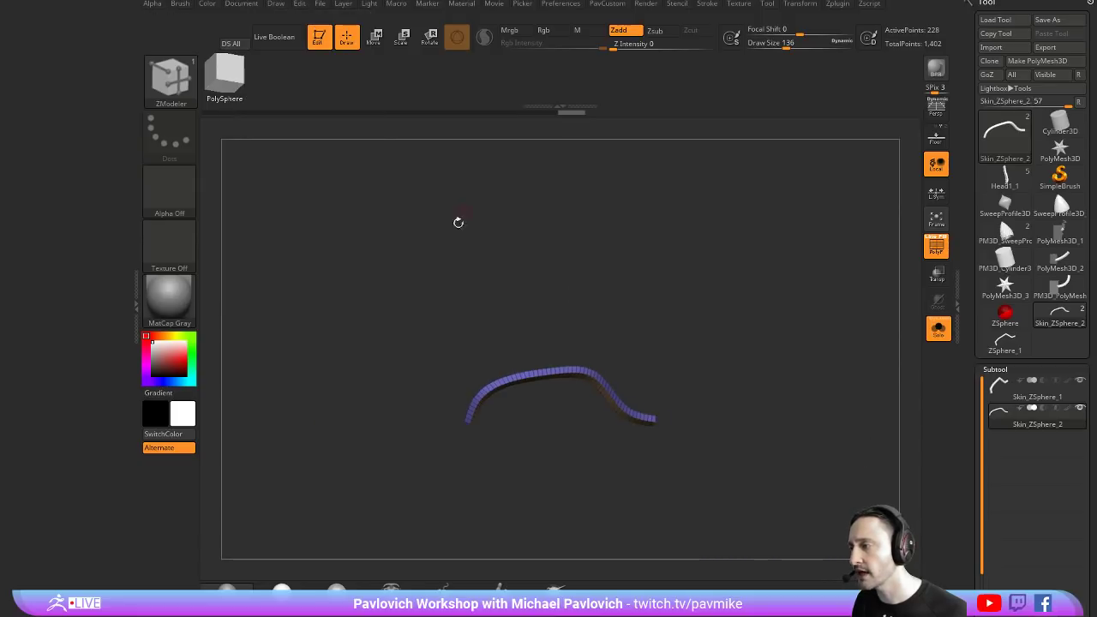
pyautogui.click(243, 4)
# Expand Zplugin > NanoTile Textures in the left tray and switch to the pixologic downloads search
pyautogui.click(838, 4)
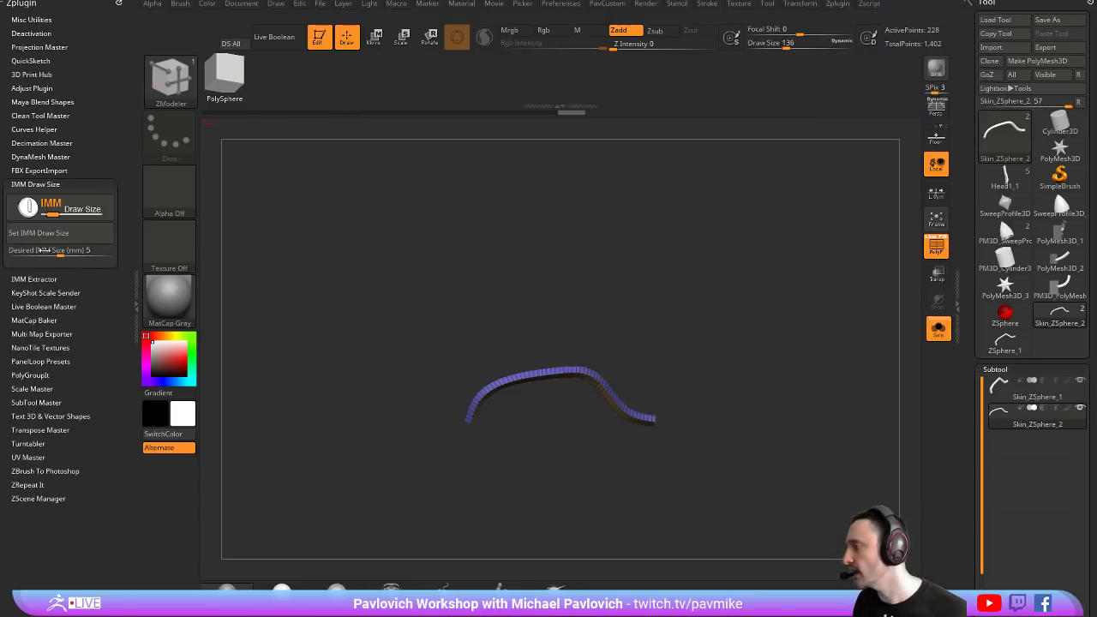
pyautogui.click(34, 267)
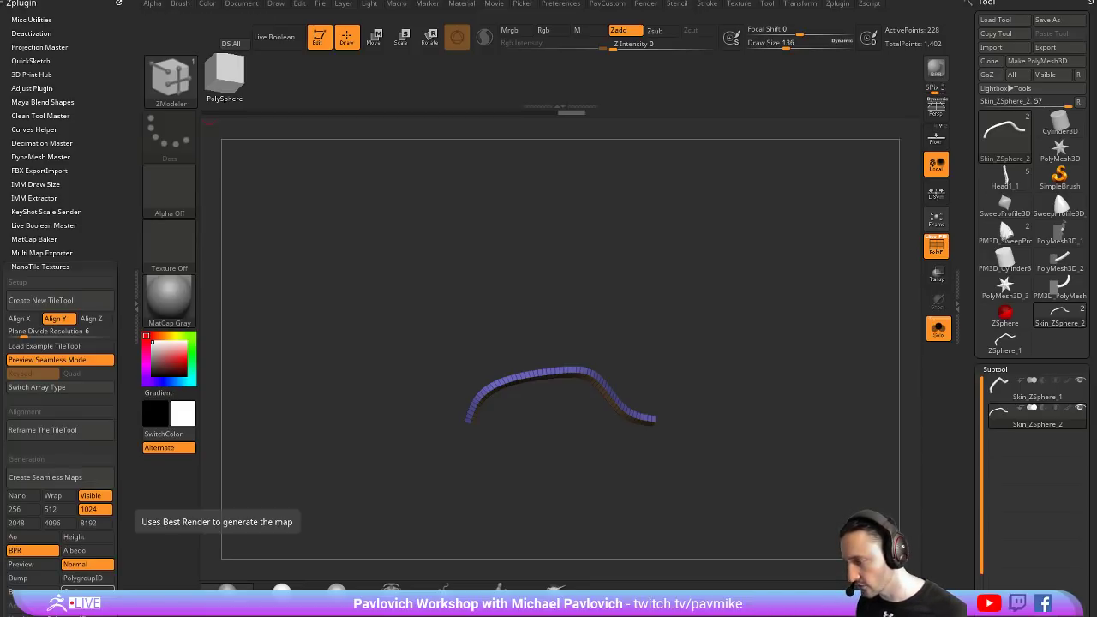
pyautogui.hotkey('alt', 'Tab')
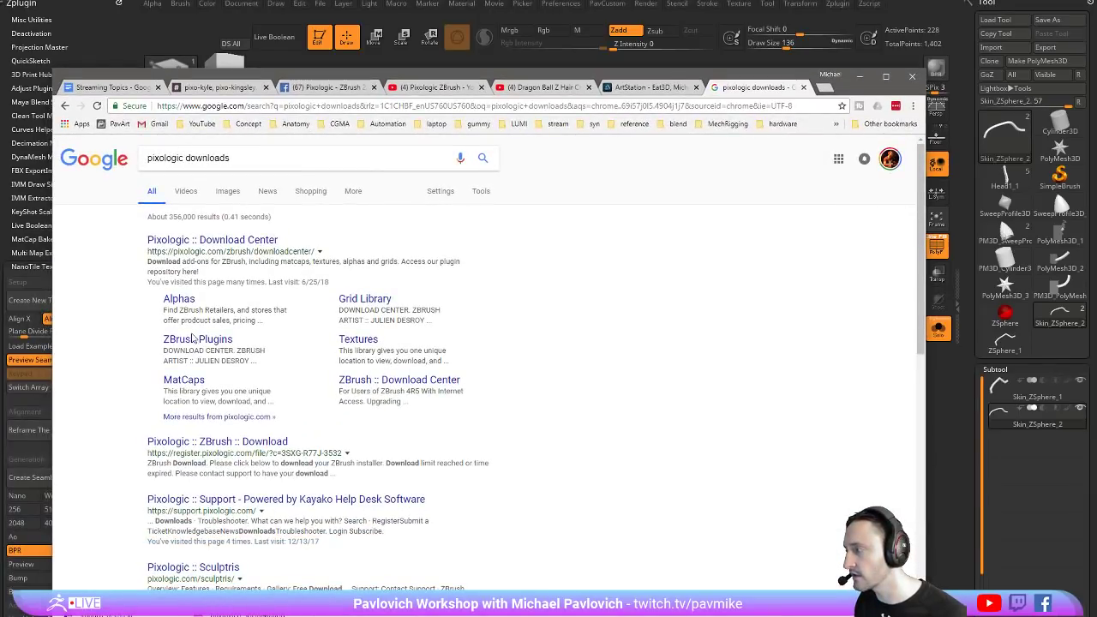
# Open the Pixologic ZBrush Plugins page and scroll to the NanoTile Textures card
pyautogui.click(194, 341)
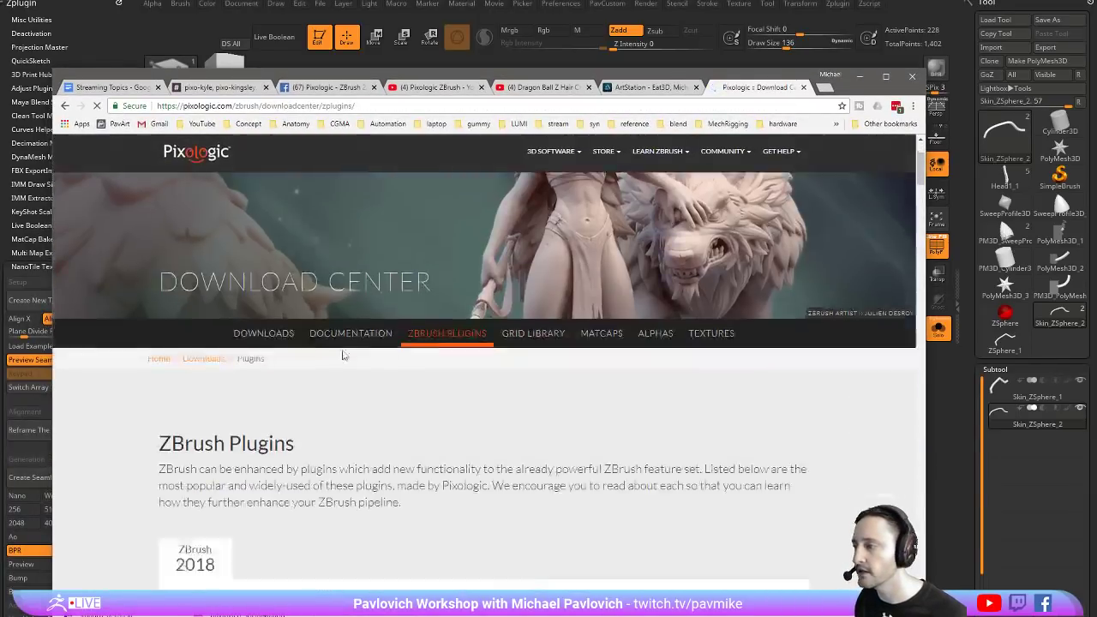
pyautogui.scroll(-10, 341, 353)
pyautogui.scroll(-5, 341, 353)
pyautogui.scroll(-5, 339, 356)
pyautogui.scroll(-5, 340, 353)
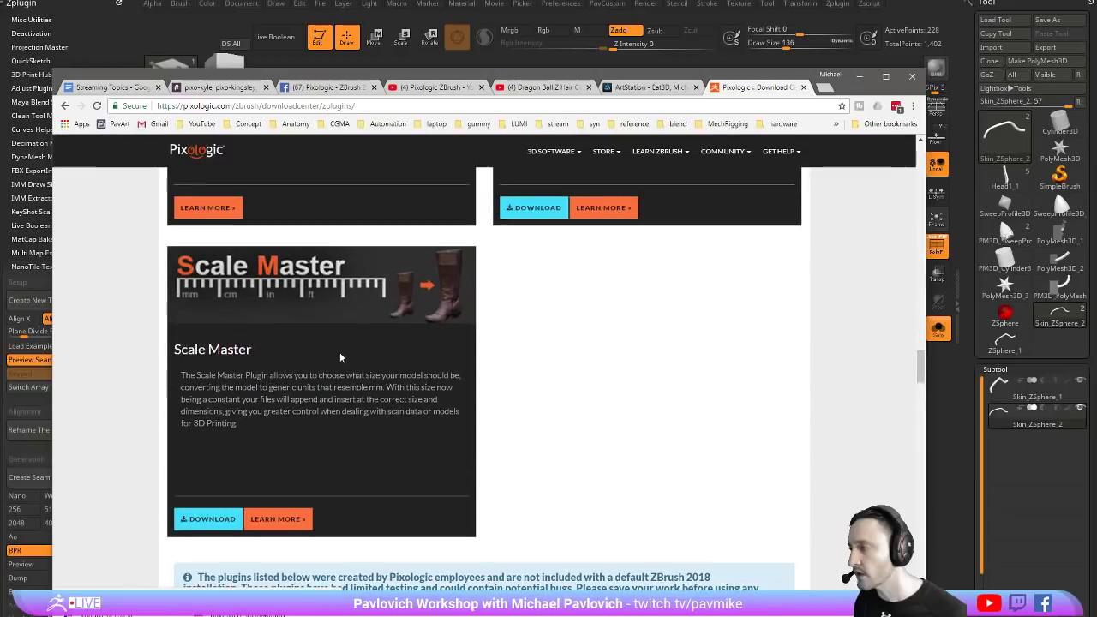
pyautogui.scroll(-4, 341, 354)
pyautogui.scroll(-2, 344, 353)
pyautogui.scroll(-3, 555, 352)
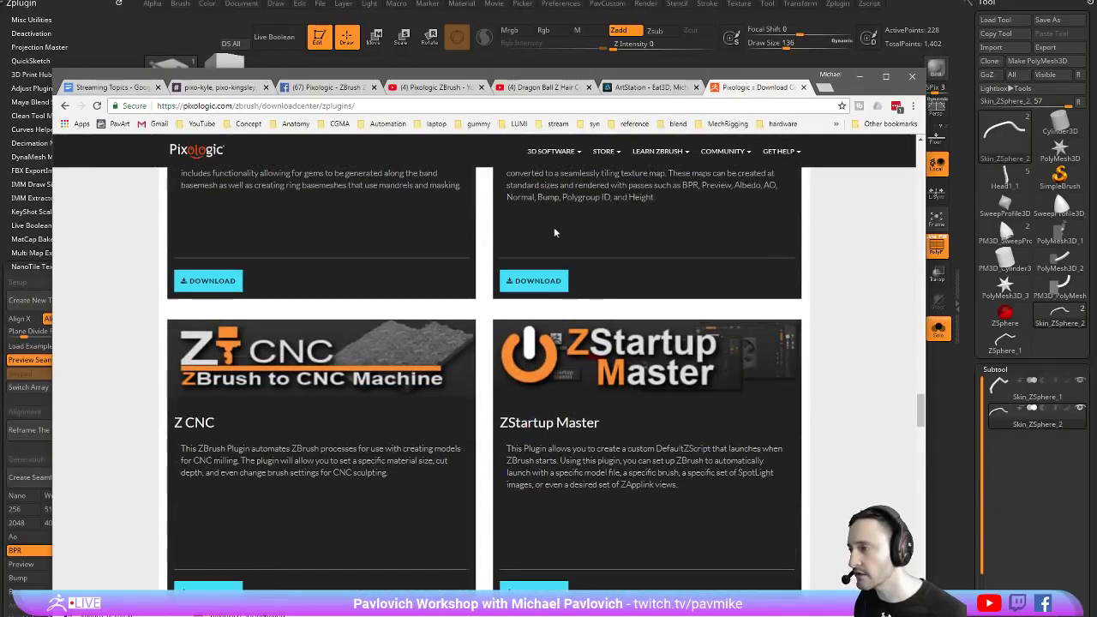
pyautogui.scroll(2, 530, 419)
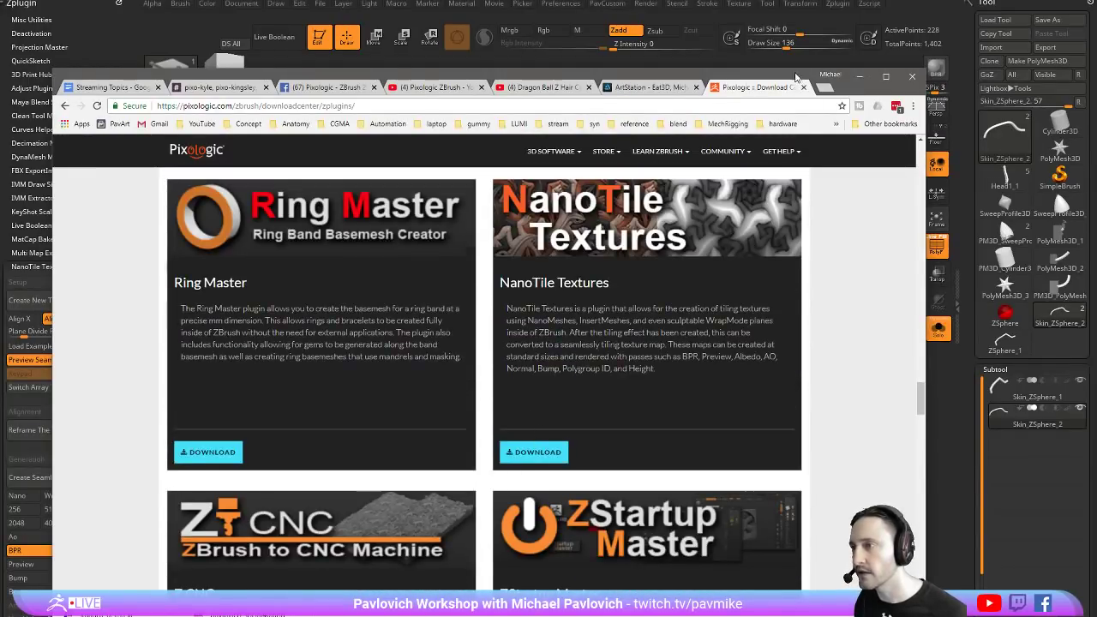
# Browse File Explorer to ZBrush 2018 > ZStartup > ZPlugs64 and select a plugin file
pyautogui.hotkey('alt', 'Tab')
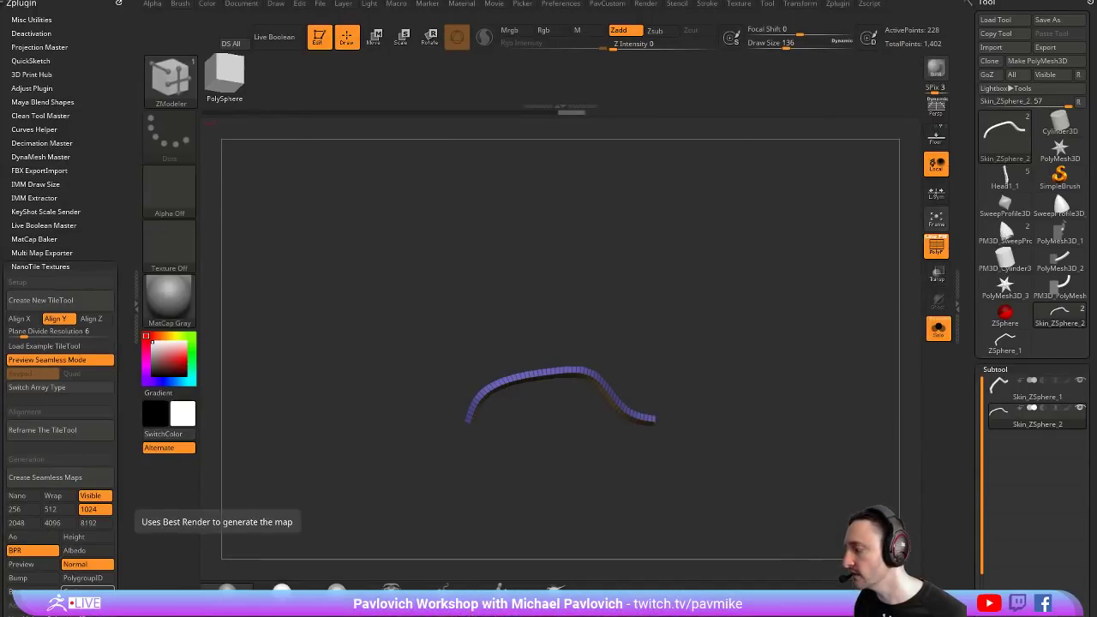
pyautogui.press('super+e')
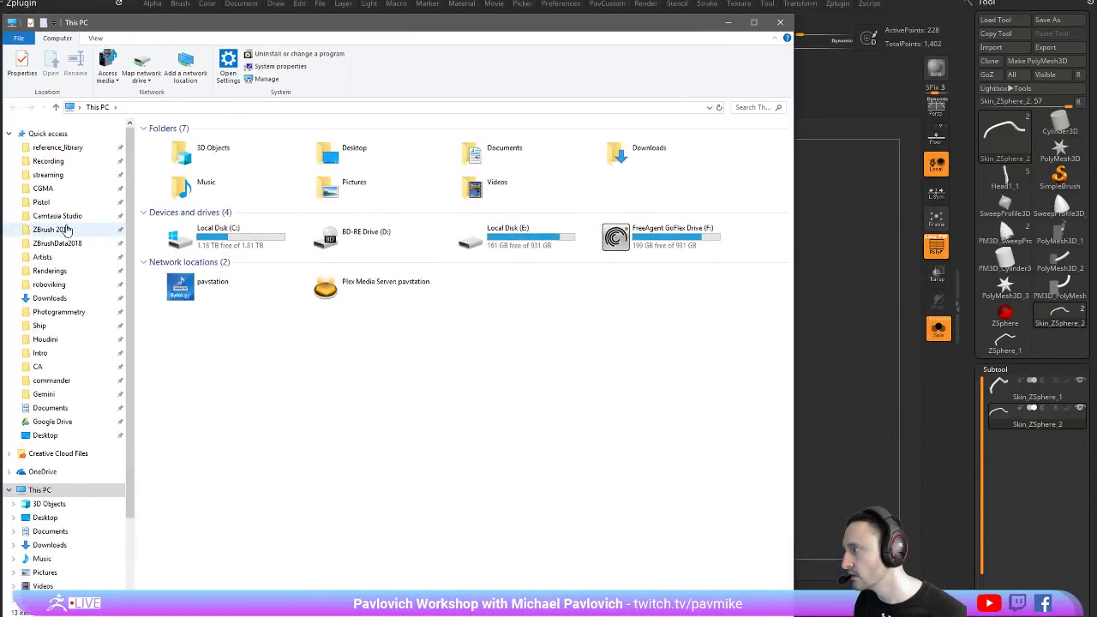
pyautogui.click(51, 230)
pyautogui.doubleClick(182, 370)
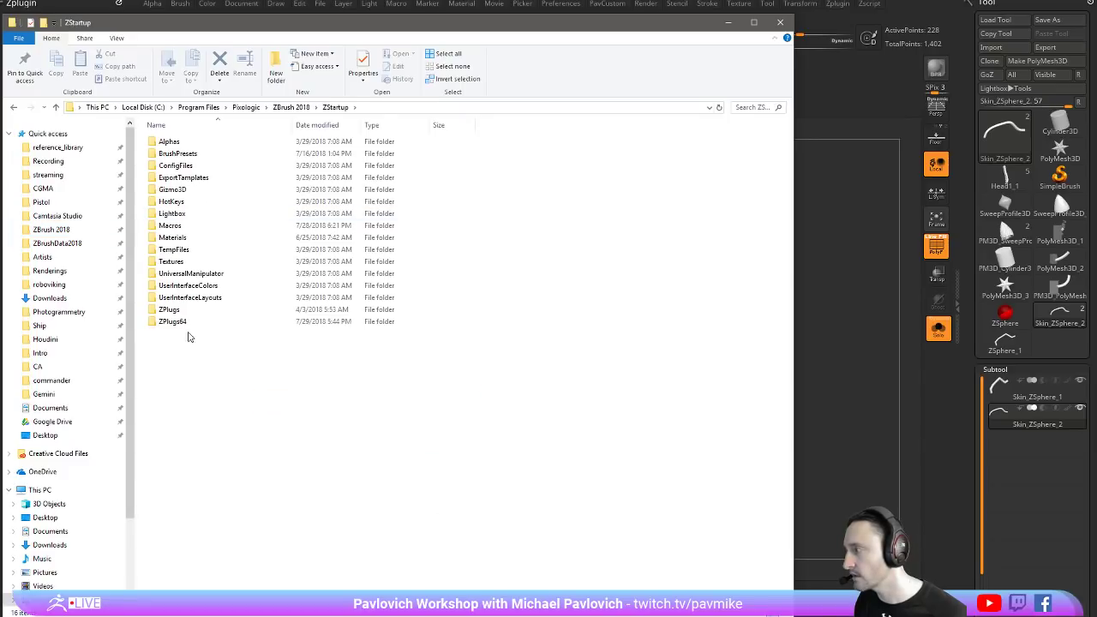
pyautogui.doubleClick(191, 325)
pyautogui.scroll(-1, 197, 295)
pyautogui.scroll(-2, 197, 291)
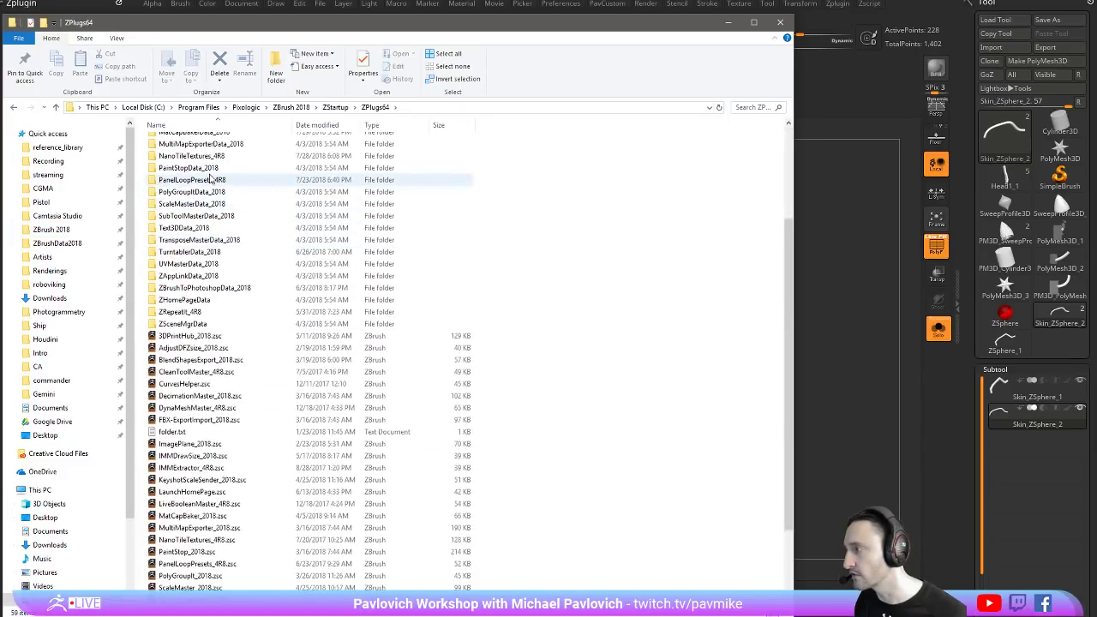
pyautogui.click(183, 395)
# Close File Explorer, scroll to the NanoTile Textures options, then switch to the YouTube tab
pyautogui.click(778, 23)
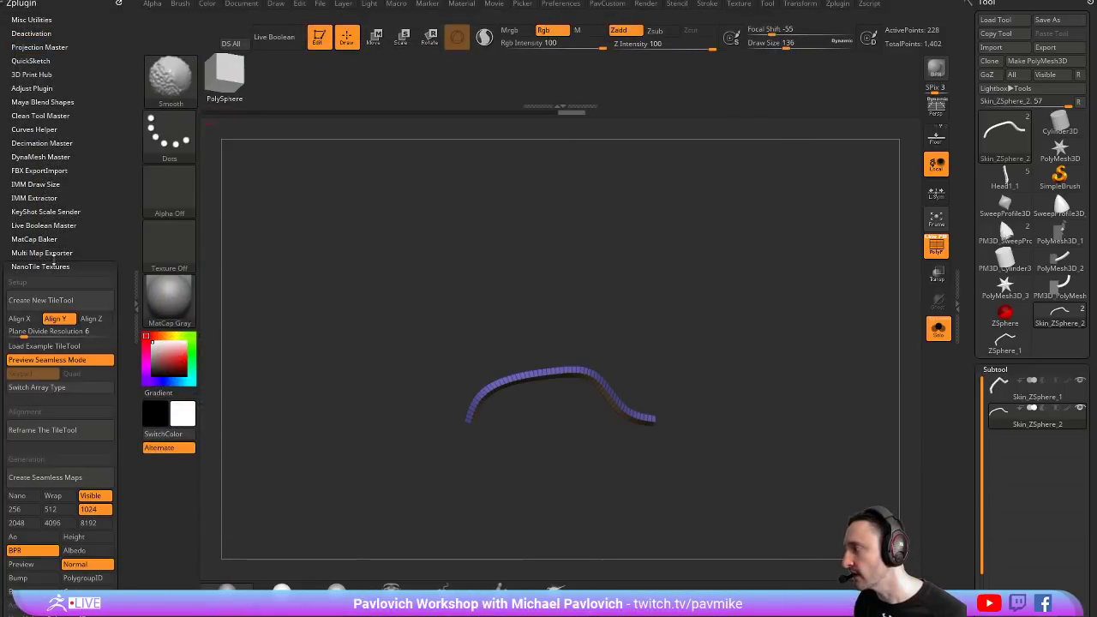
pyautogui.scroll(-5, 30, 257)
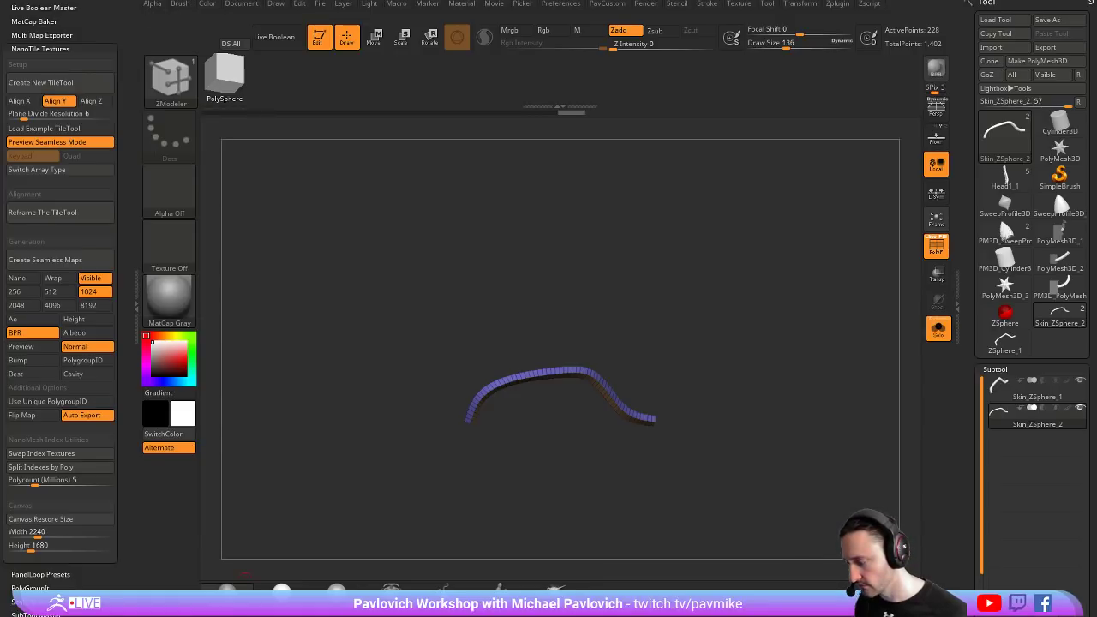
pyautogui.hotkey('alt', 'Tab')
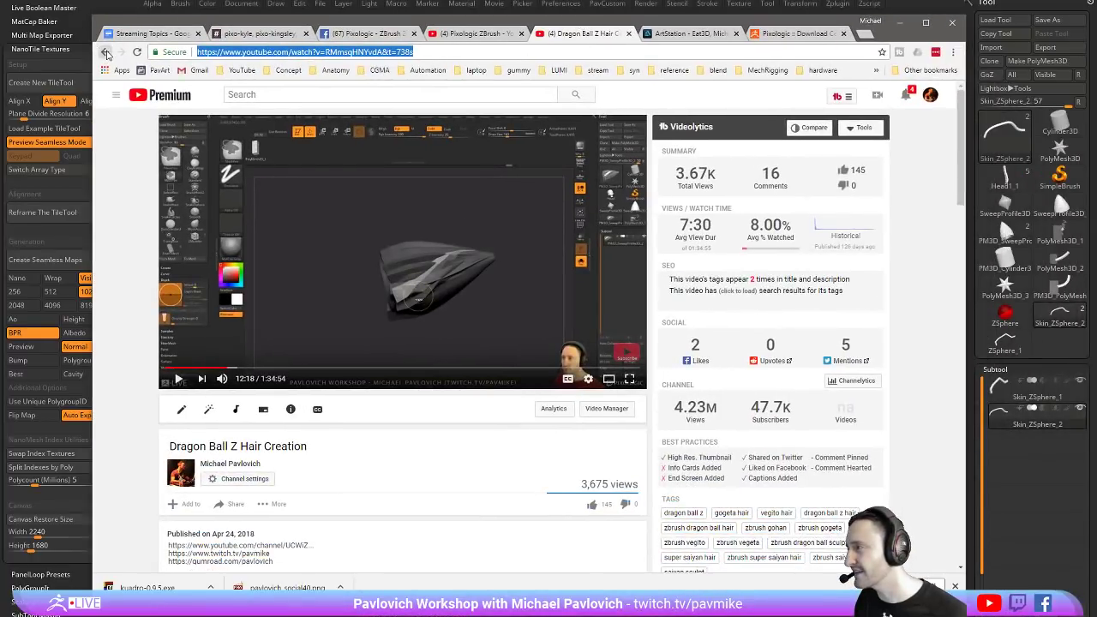
# Search the YouTube channel for nanotile and open the NanoTile playlist
pyautogui.click(105, 52)
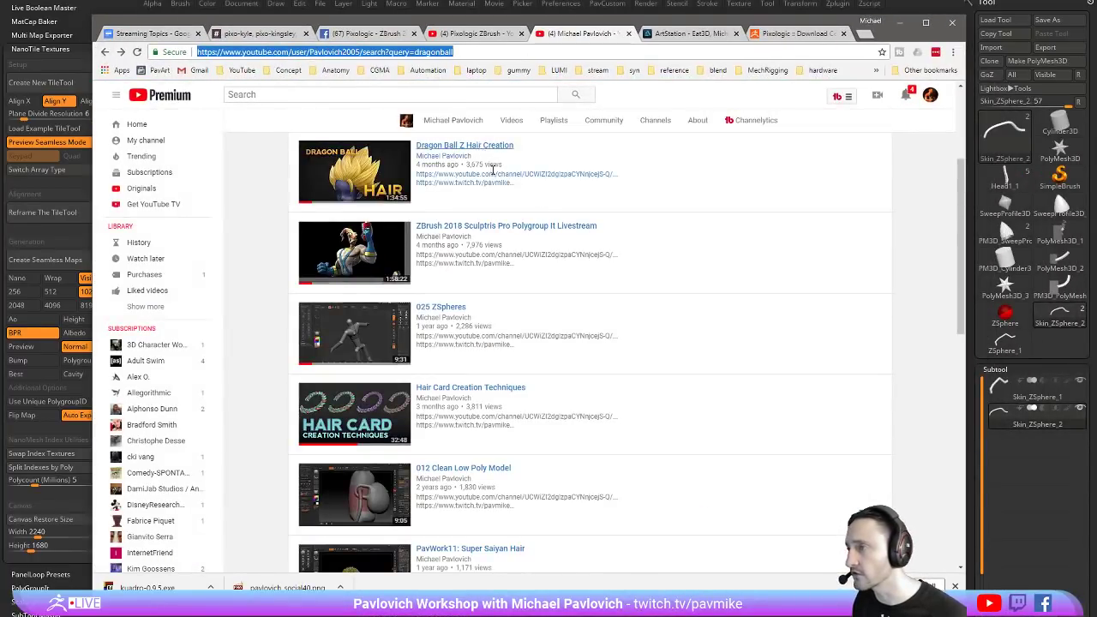
pyautogui.doubleClick(673, 287)
pyautogui.write('nanot')
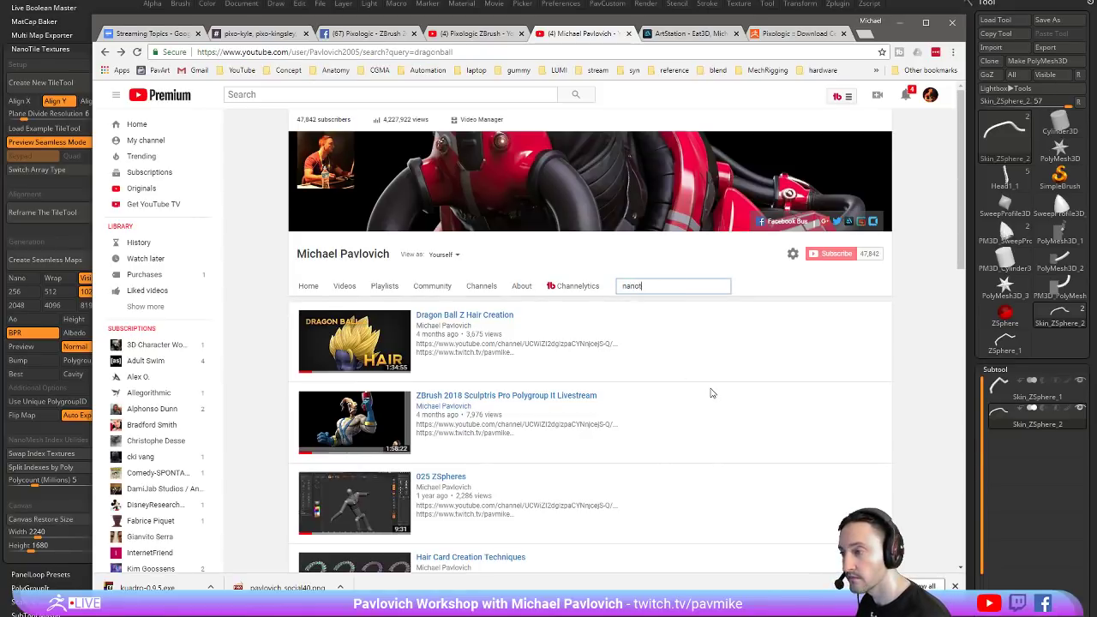
pyautogui.write('ile')
pyautogui.press('Return')
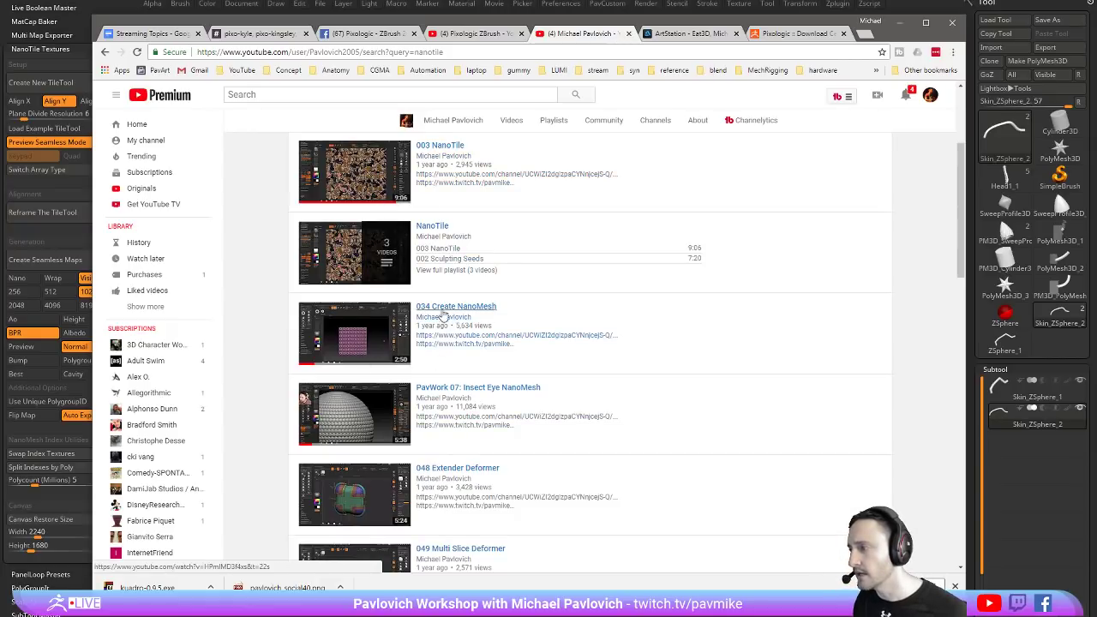
pyautogui.click(432, 227)
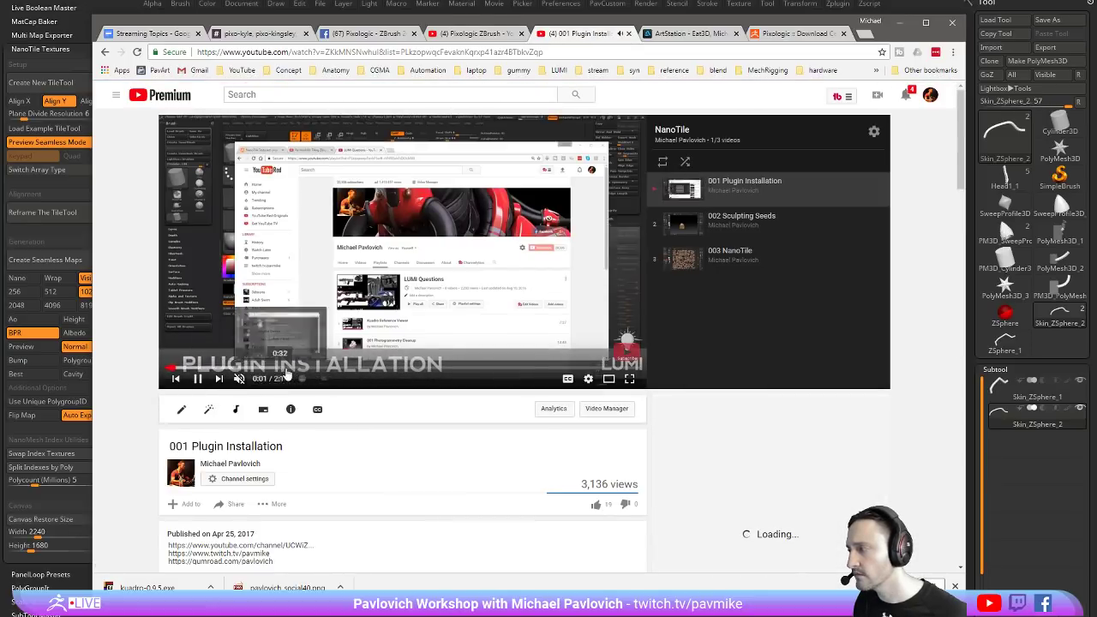
# Play the 003 NanoTile video, skip ahead to the tiled seed texture, pause, and return to ZBrush
pyautogui.click(741, 220)
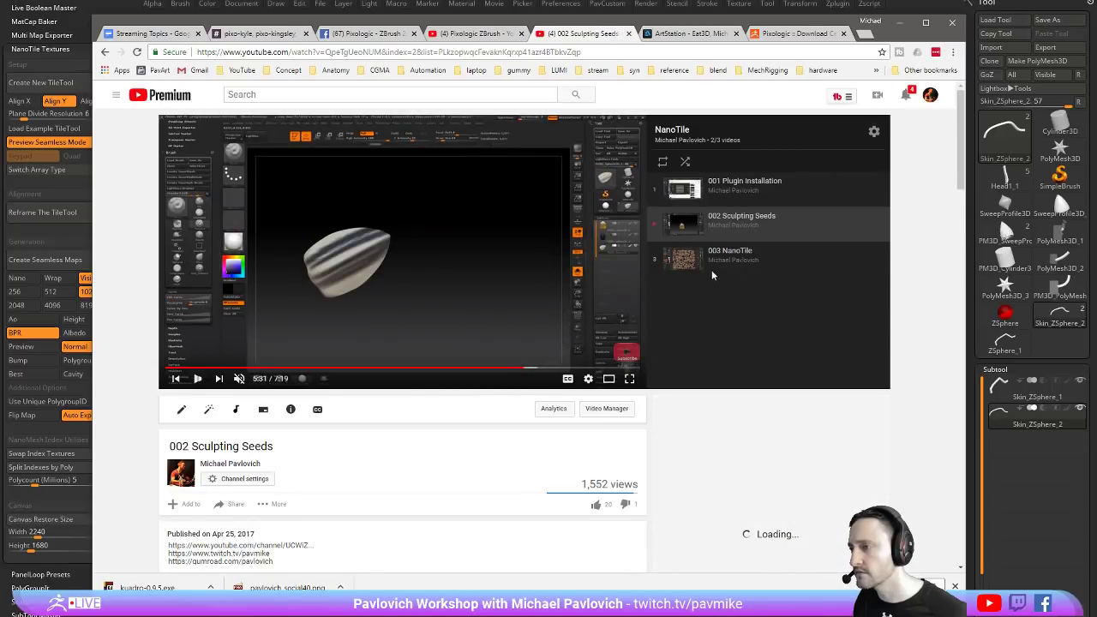
pyautogui.click(711, 273)
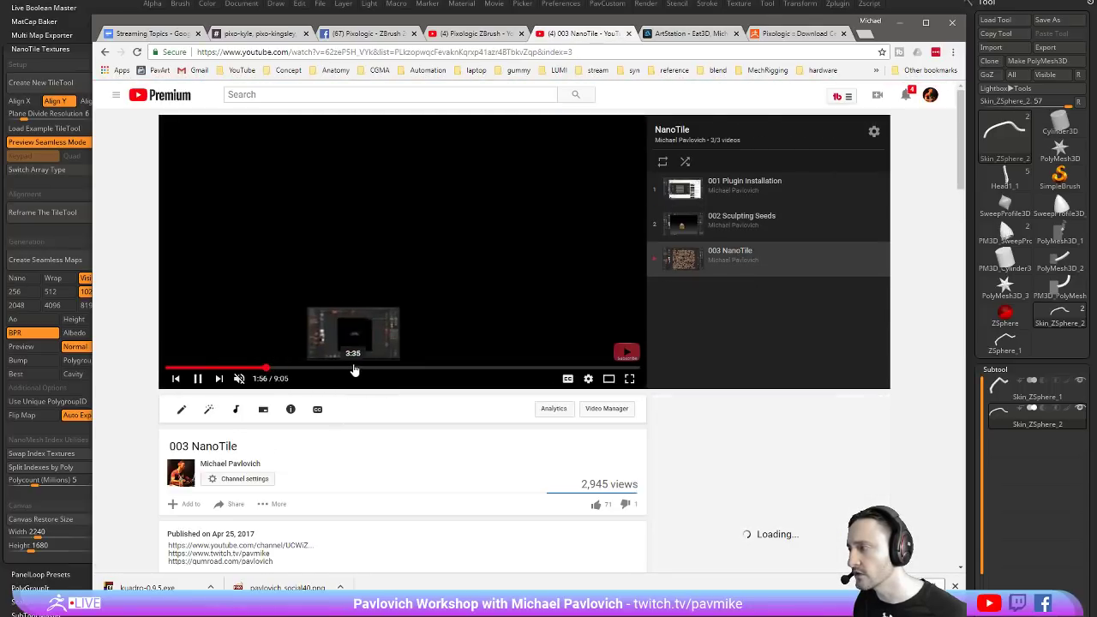
pyautogui.click(354, 368)
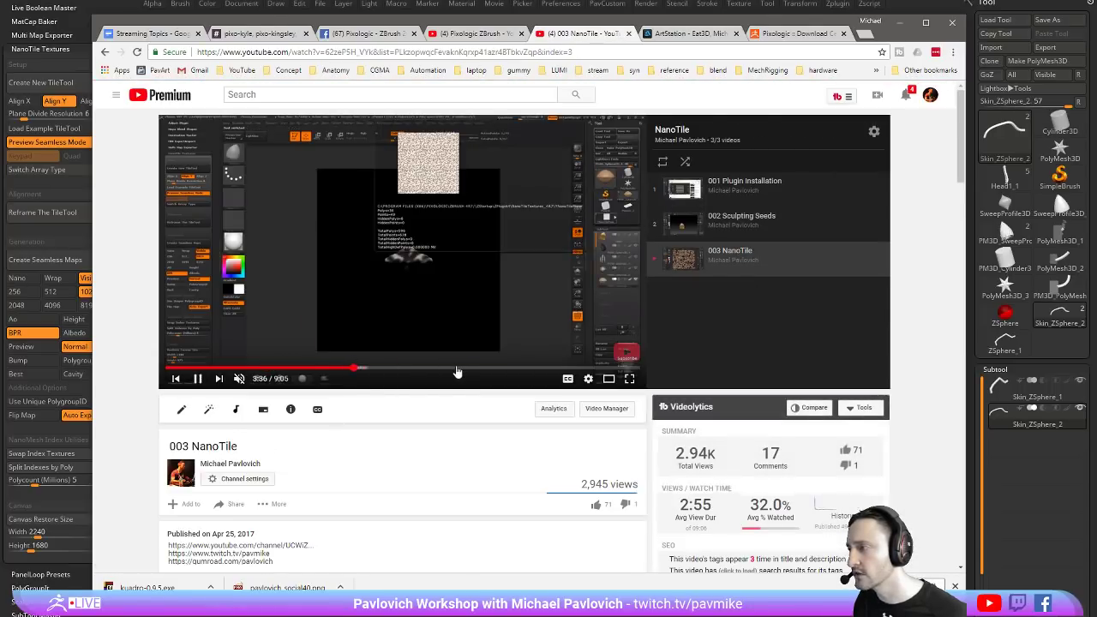
pyautogui.click(537, 369)
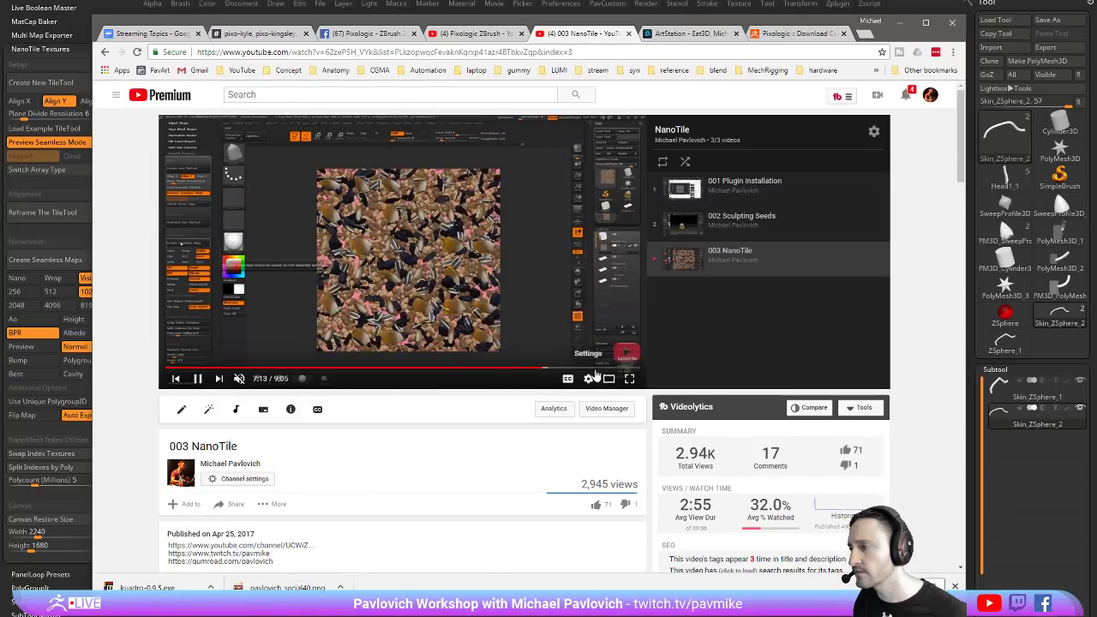
pyautogui.click(596, 370)
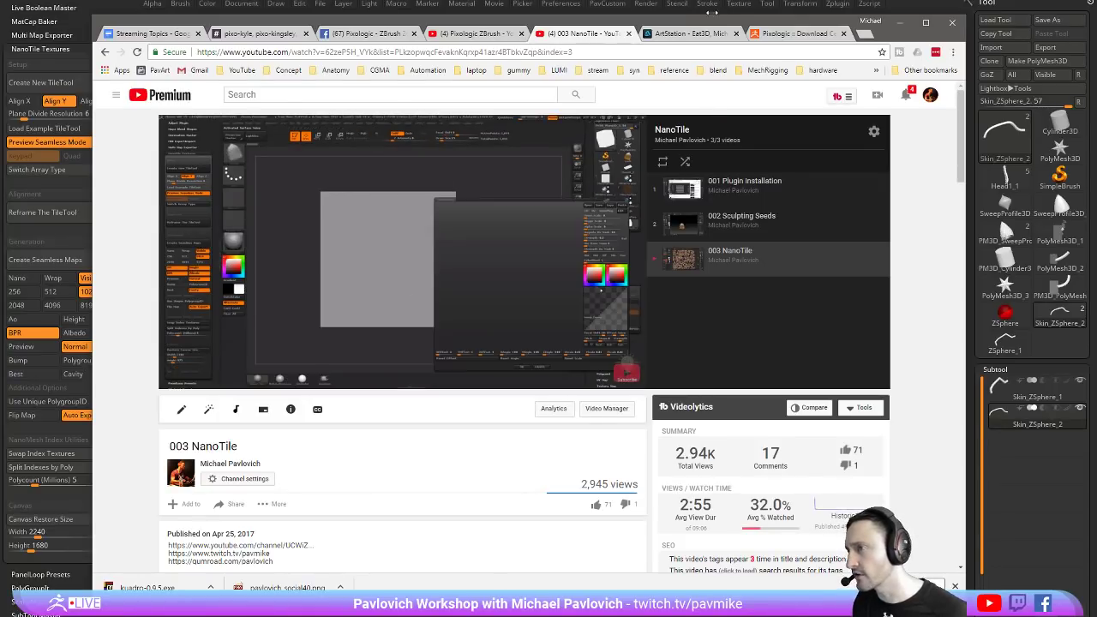
pyautogui.hotkey('alt', 'Tab')
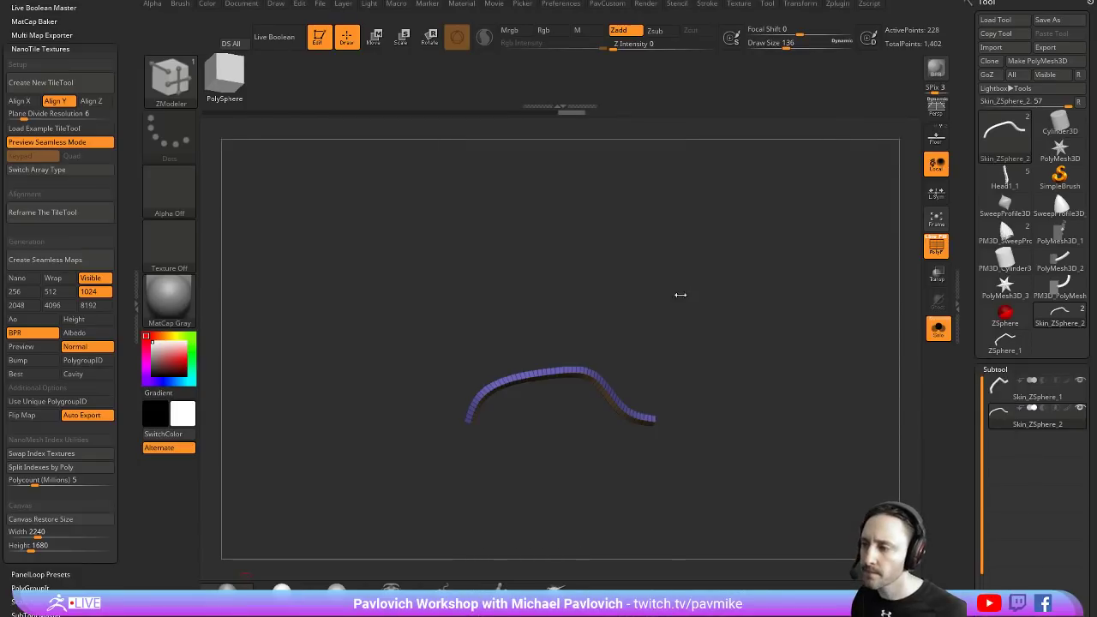
# Clear the canvas and resize the document to 1024 × 1024
pyautogui.moveTo(680, 294); pyautogui.dragTo(663, 319)
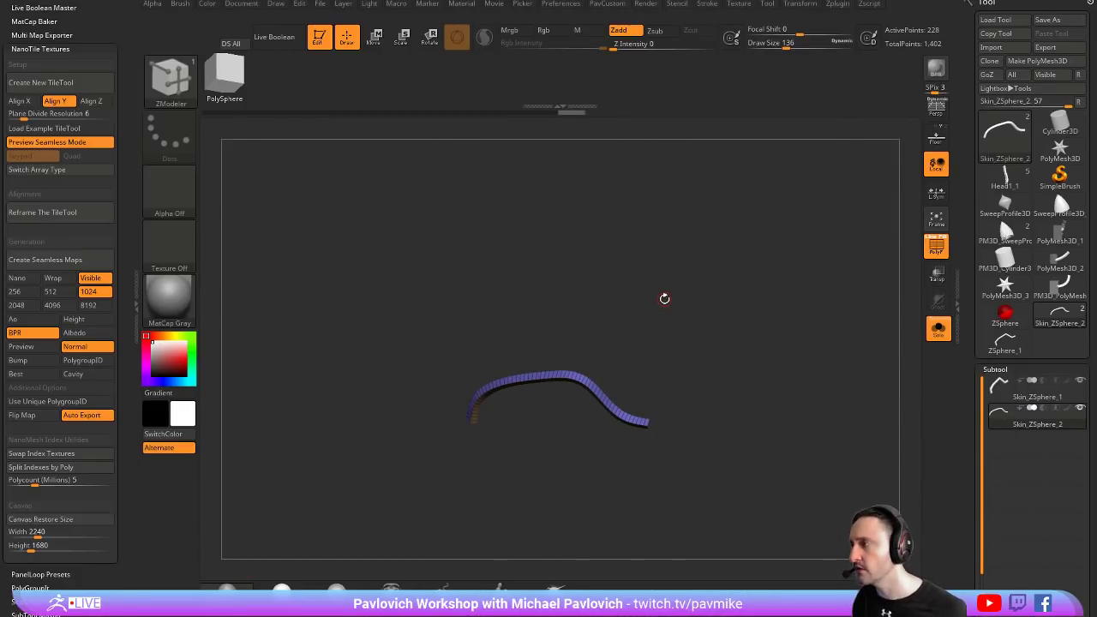
pyautogui.press('t')
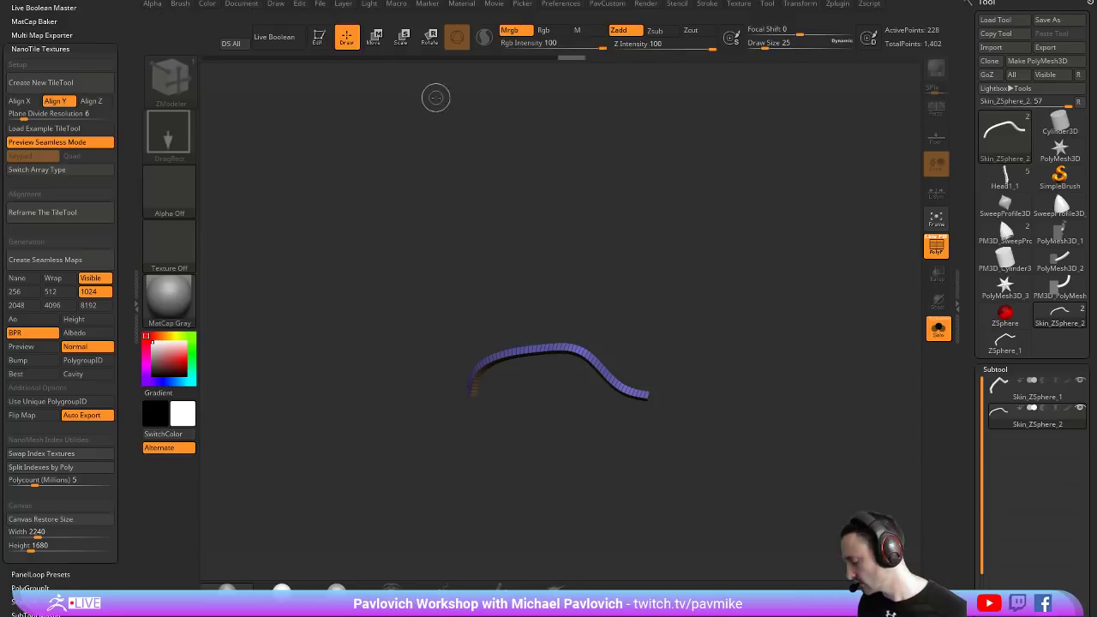
pyautogui.hotkey('ctrl', 'n')
pyautogui.click(228, 7)
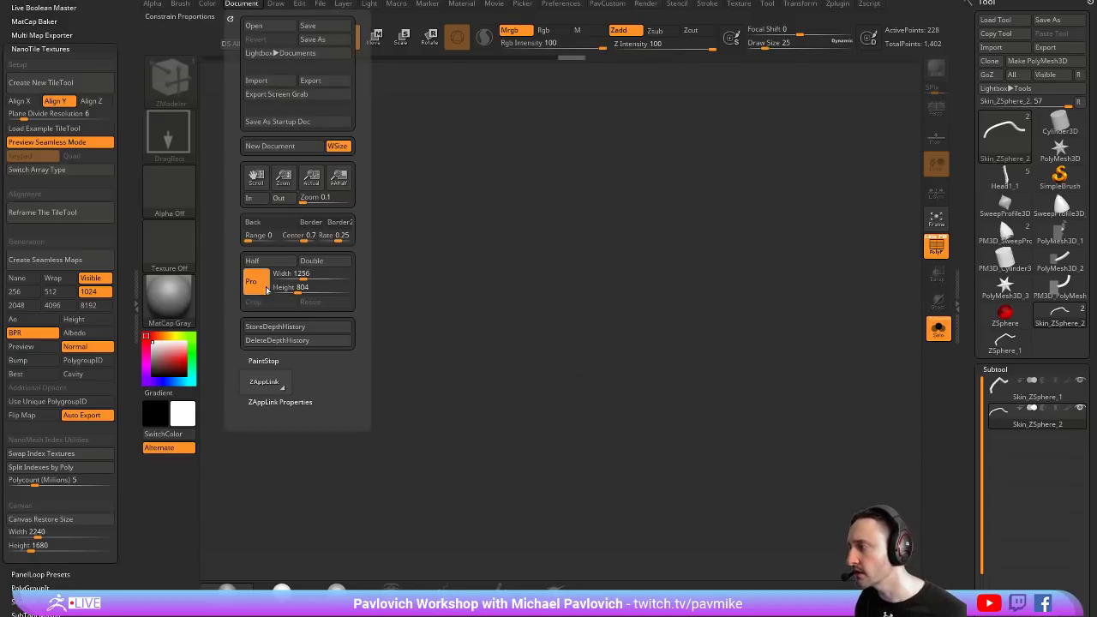
pyautogui.click(310, 264)
pyautogui.write('1024')
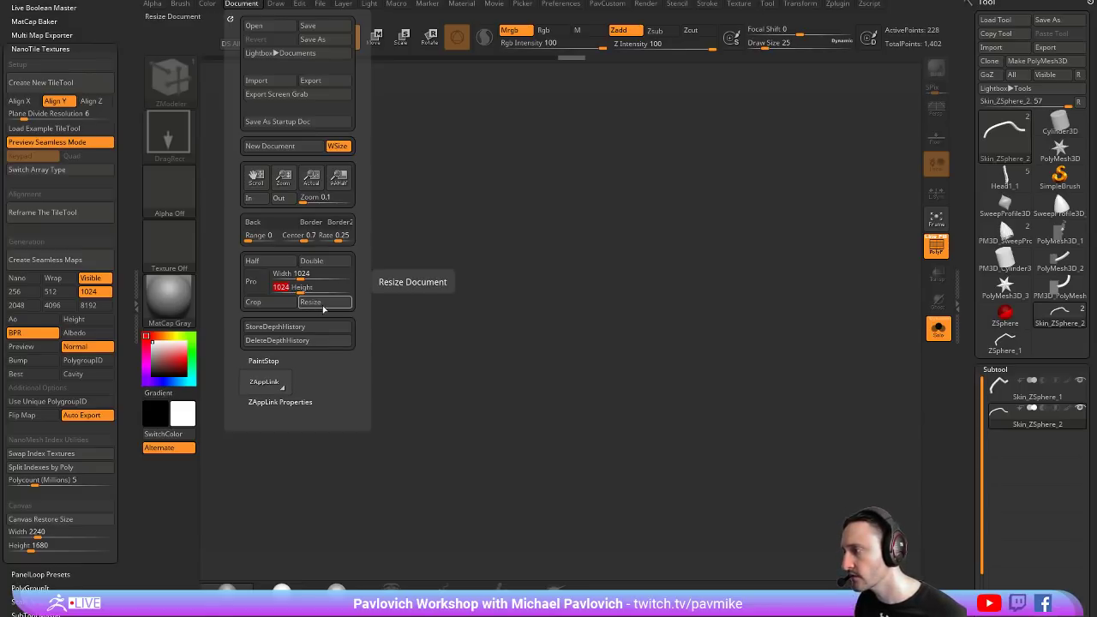
pyautogui.click(311, 302)
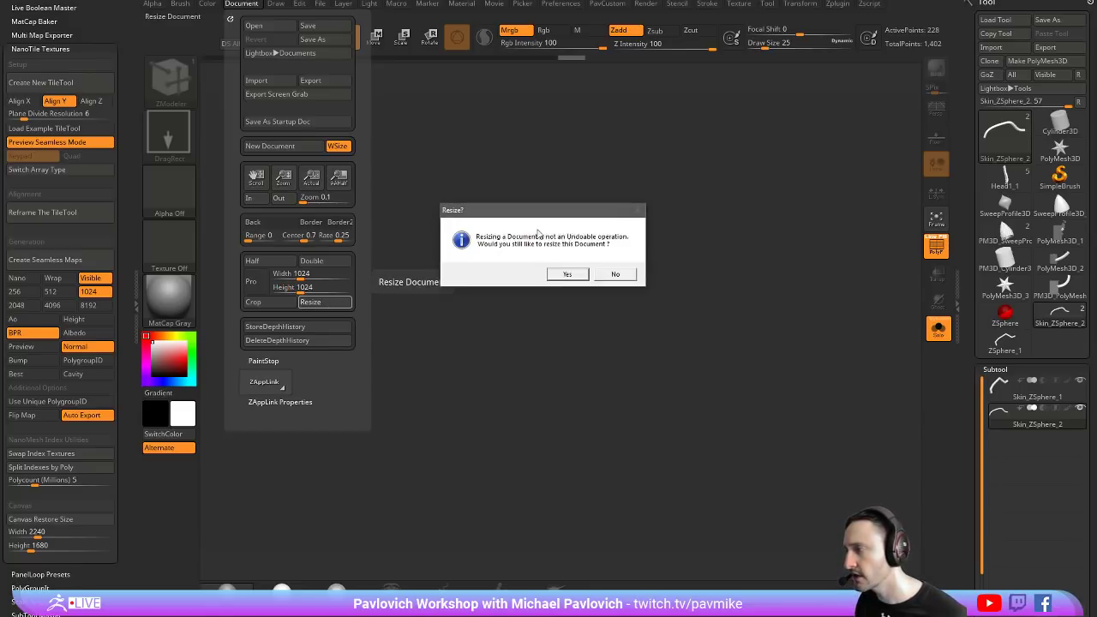
pyautogui.click(565, 274)
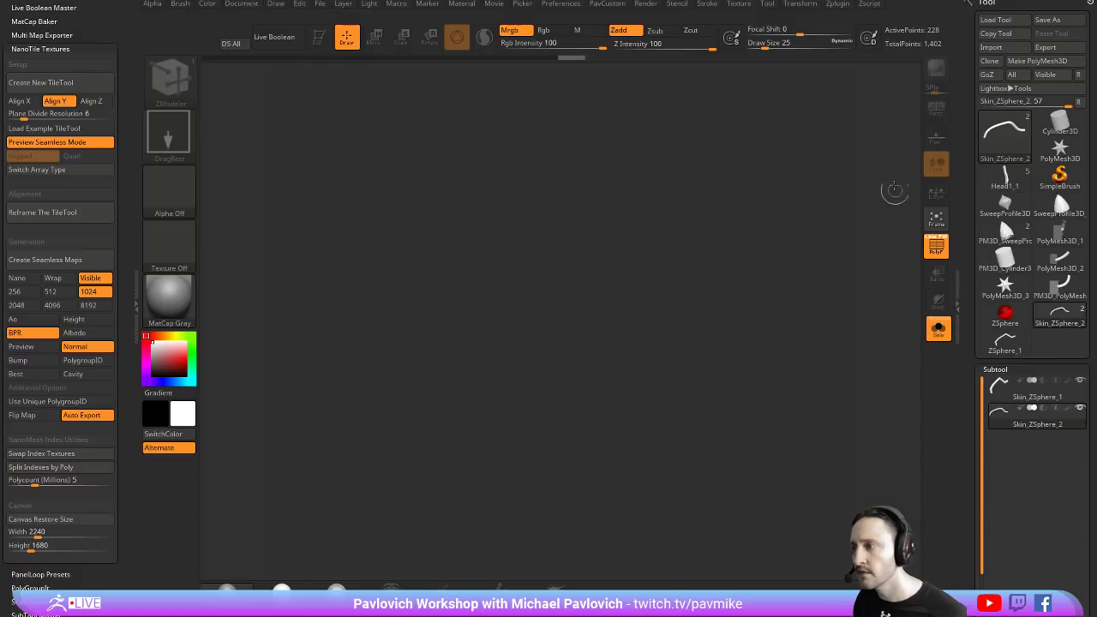
# Drag the document Back colour to a lighter grey
pyautogui.click(241, 3)
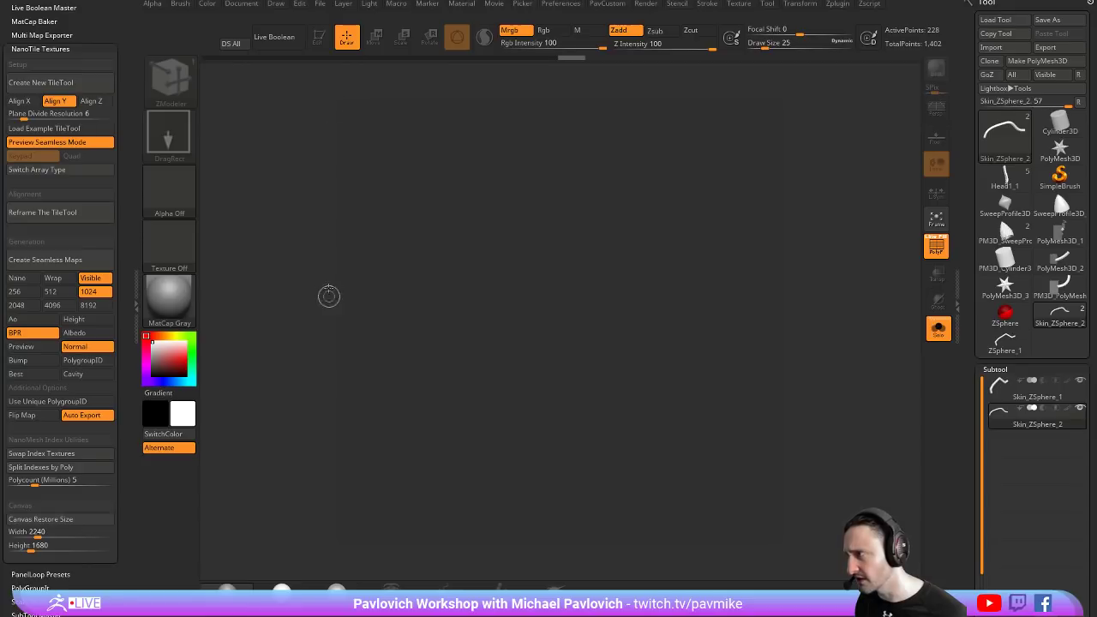
pyautogui.click(188, 7)
pyautogui.click(241, 4)
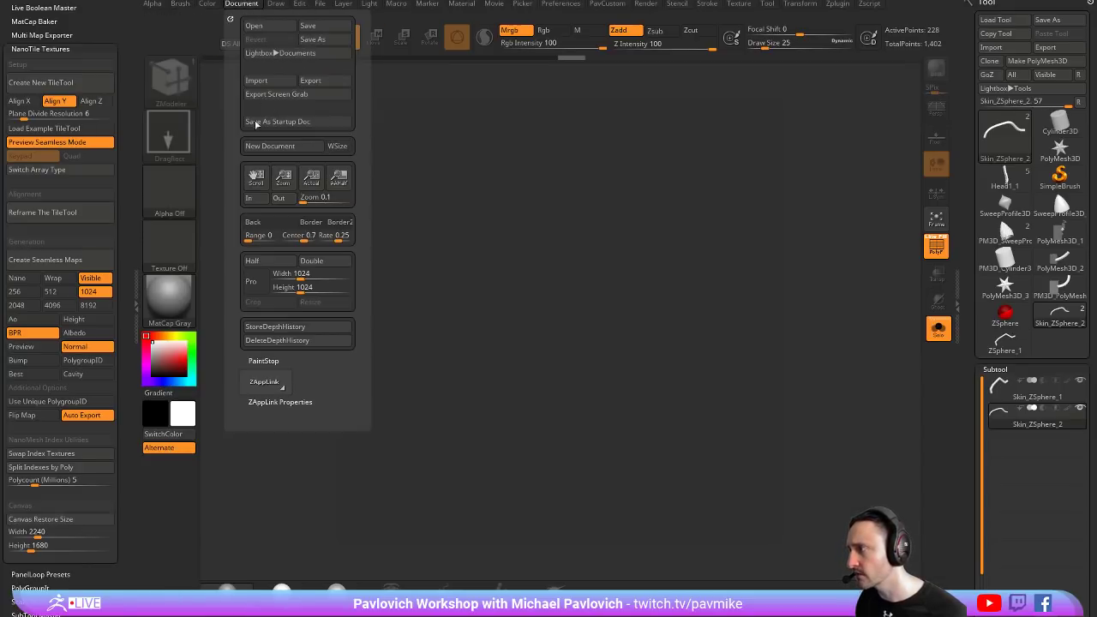
pyautogui.moveTo(244, 225); pyautogui.dragTo(237, 223)
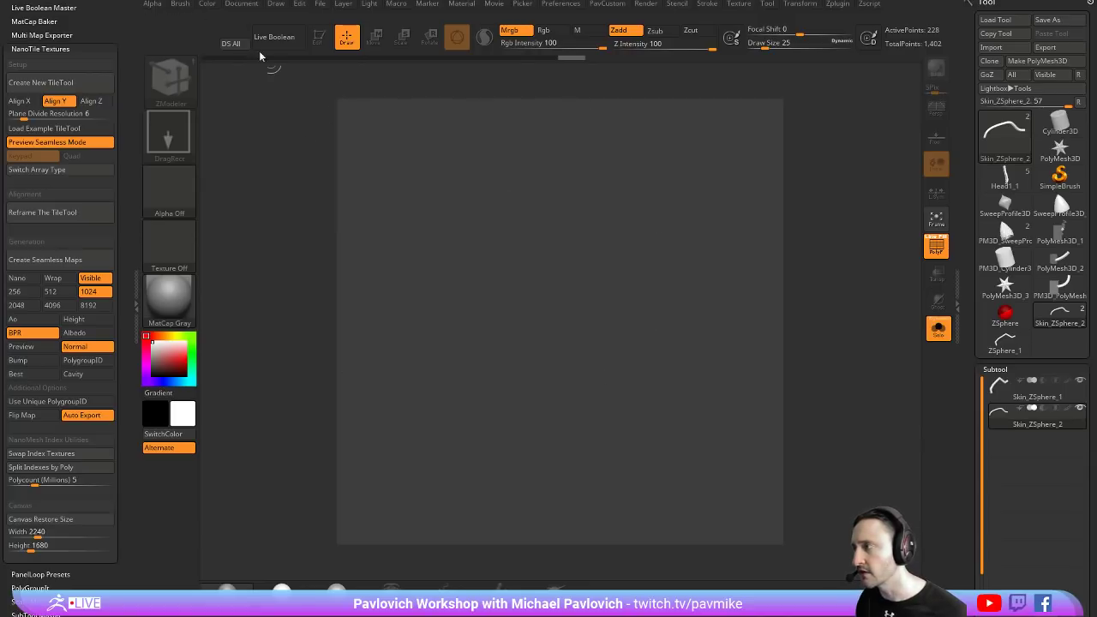
# Show the 1024 × 1024 document at Actual size, then zoom out to fit it in the canvas
pyautogui.click(241, 3)
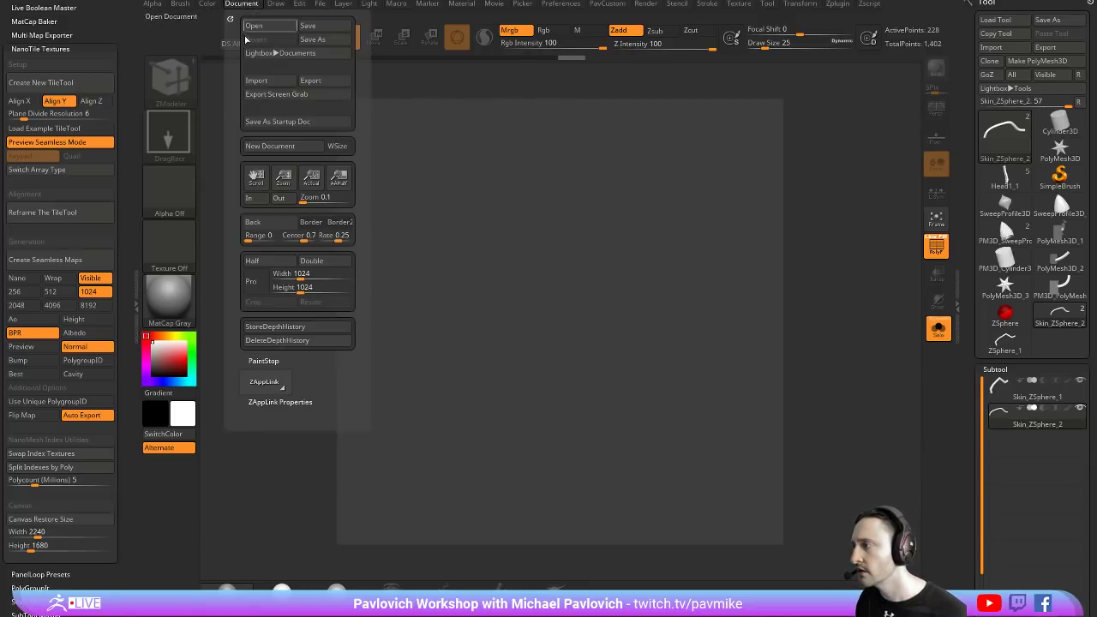
pyautogui.click(322, 182)
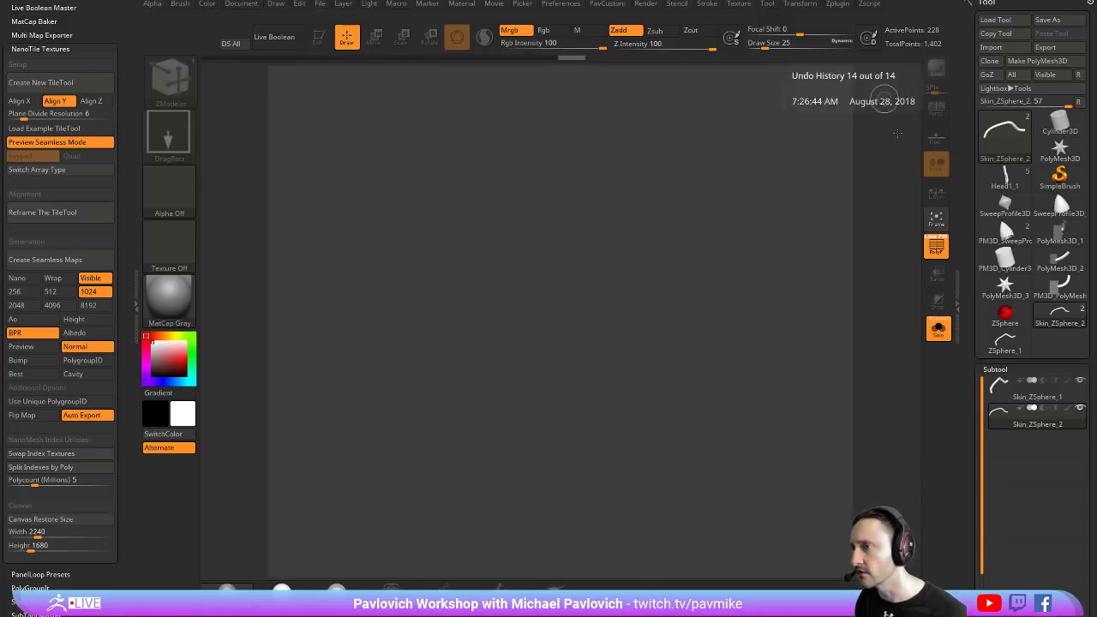
pyautogui.click(241, 4)
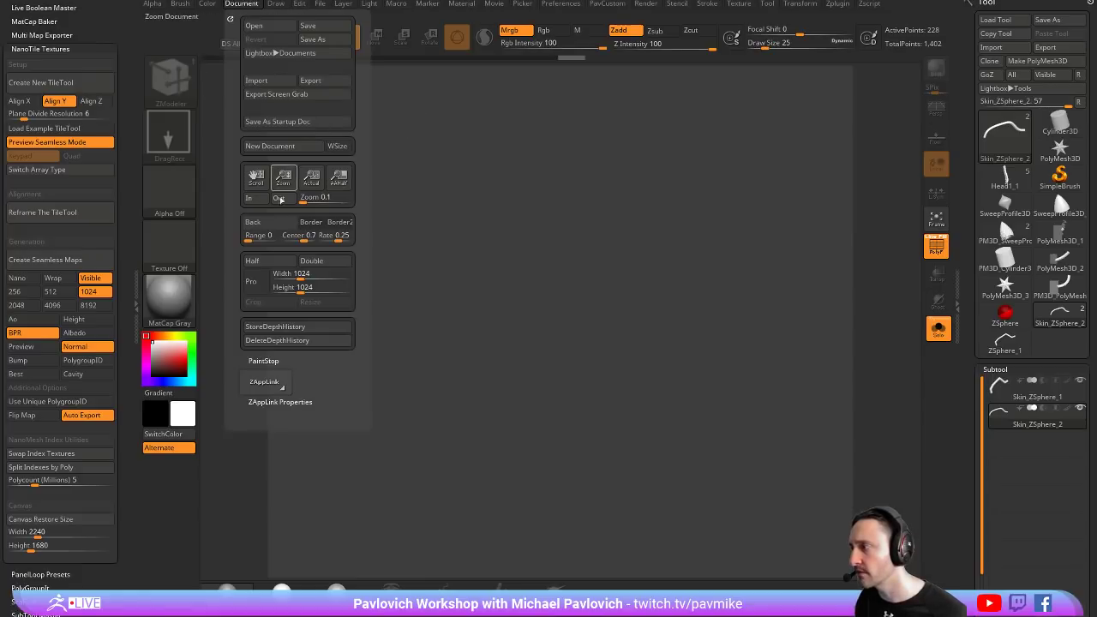
pyautogui.click(243, 3)
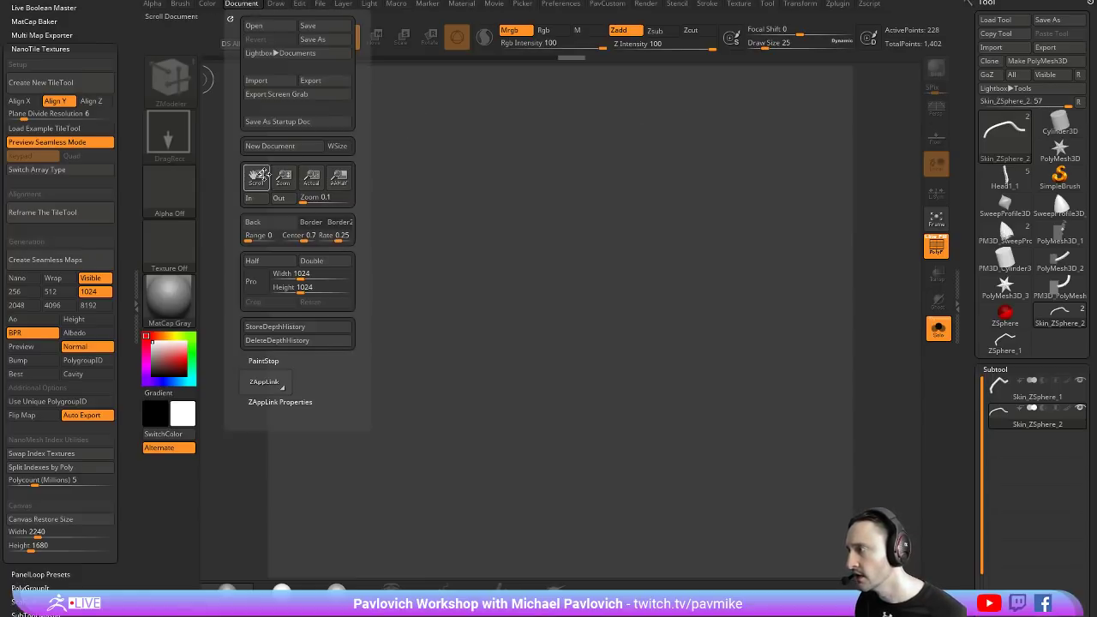
pyautogui.click(278, 170)
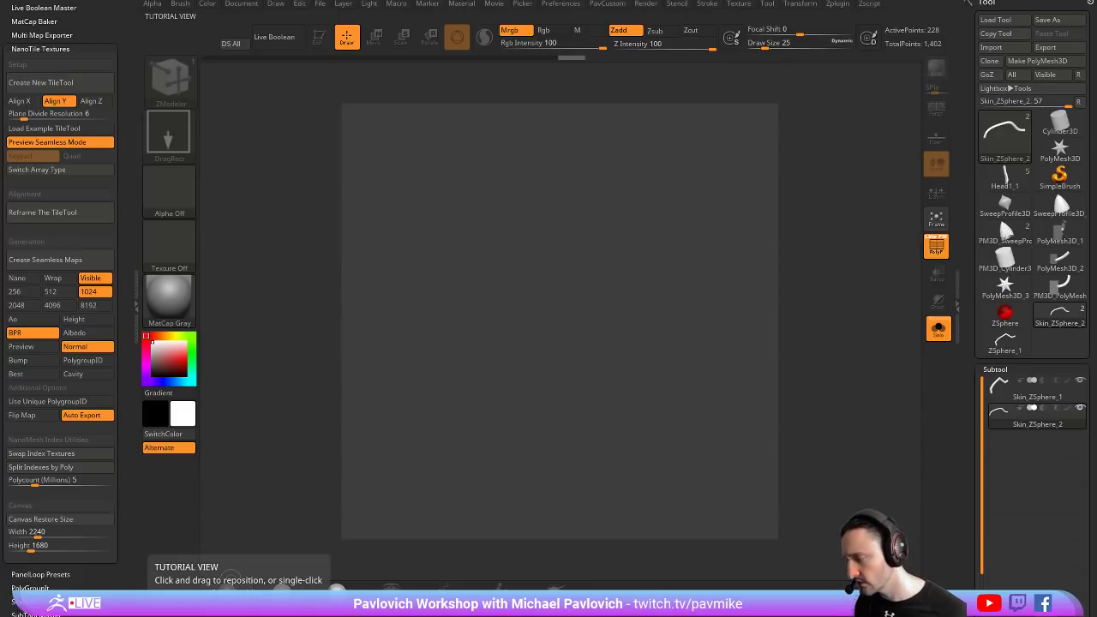
# Draw a Ring3D torus on the document in Edit mode and shrink it toward the upper left
pyautogui.click(1059, 175)
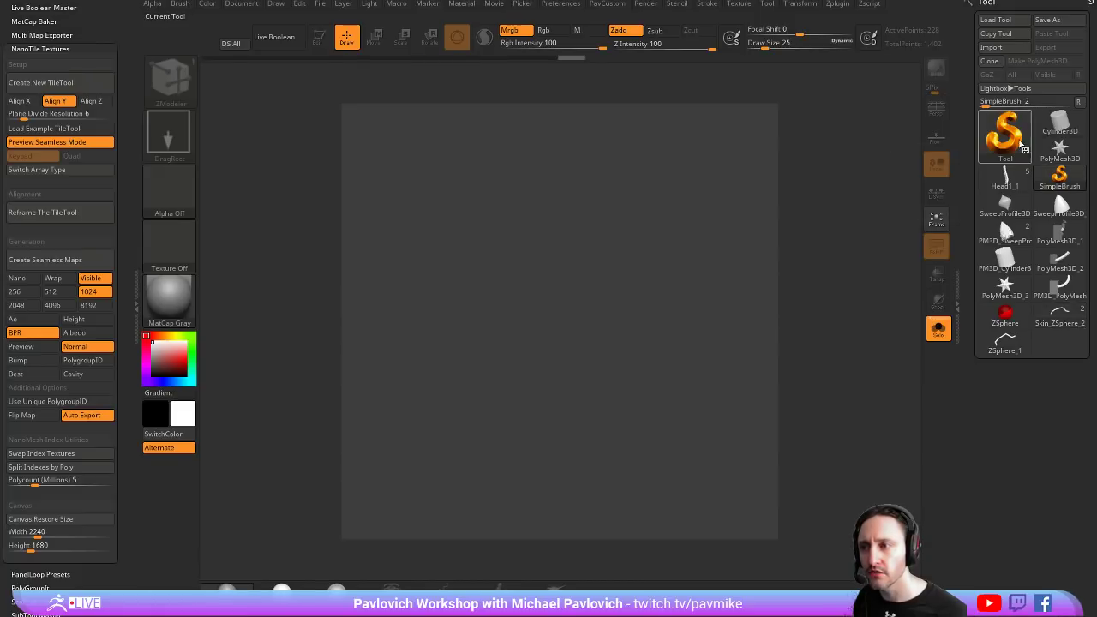
pyautogui.click(1004, 134)
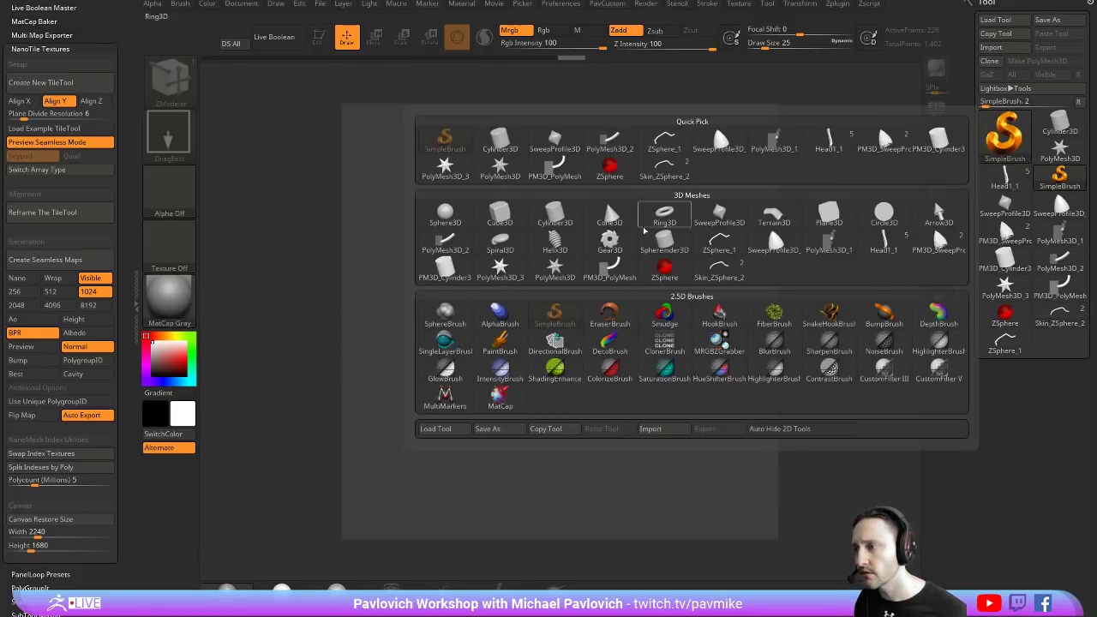
pyautogui.click(664, 216)
pyautogui.moveTo(473, 294); pyautogui.dragTo(514, 377)
pyautogui.click(319, 40)
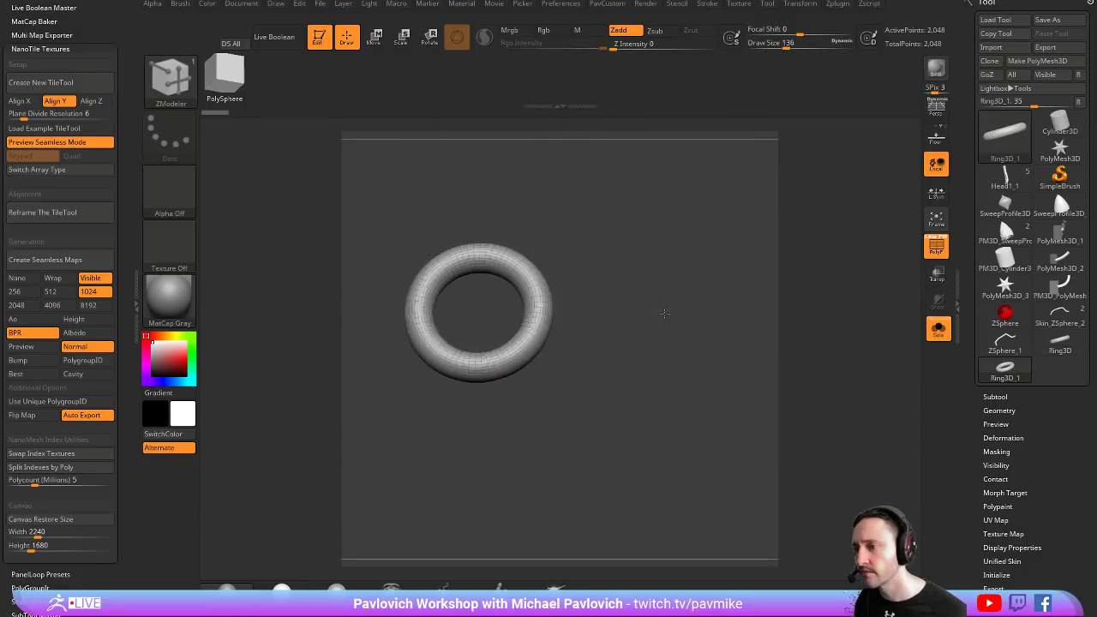
pyautogui.keyDown('ctrl'); pyautogui.moveTo(668, 285); pyautogui.dragTo(638, 255, button='right'); pyautogui.keyUp('ctrl')
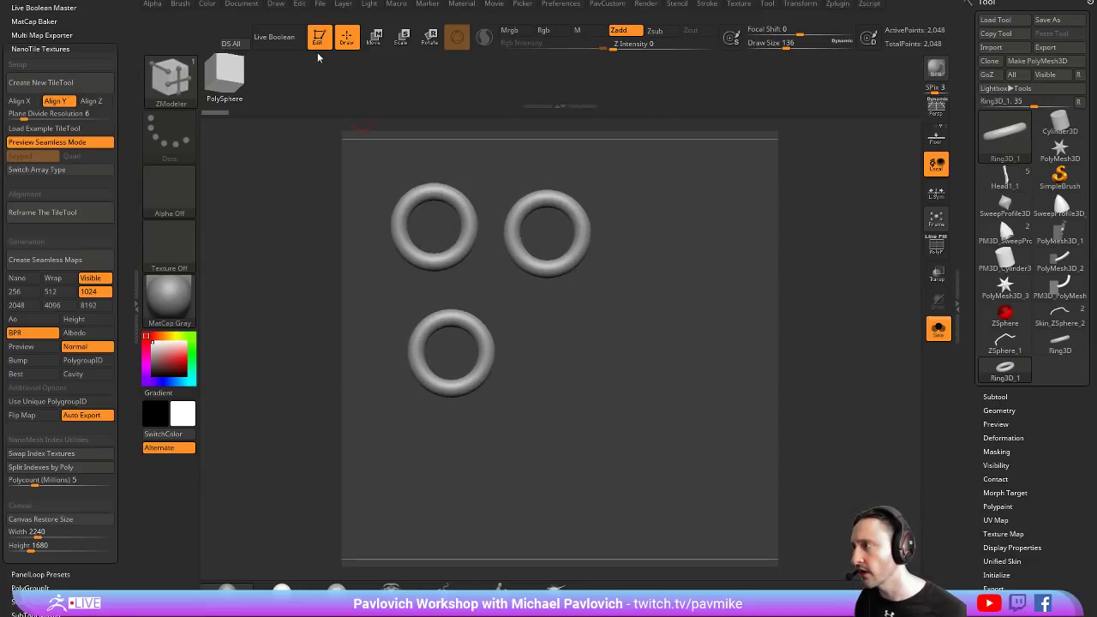
# Duplicate the ring with the Move gizmo into a 2 × 2 grid, then drop the rings to the canvas
pyautogui.press('w')
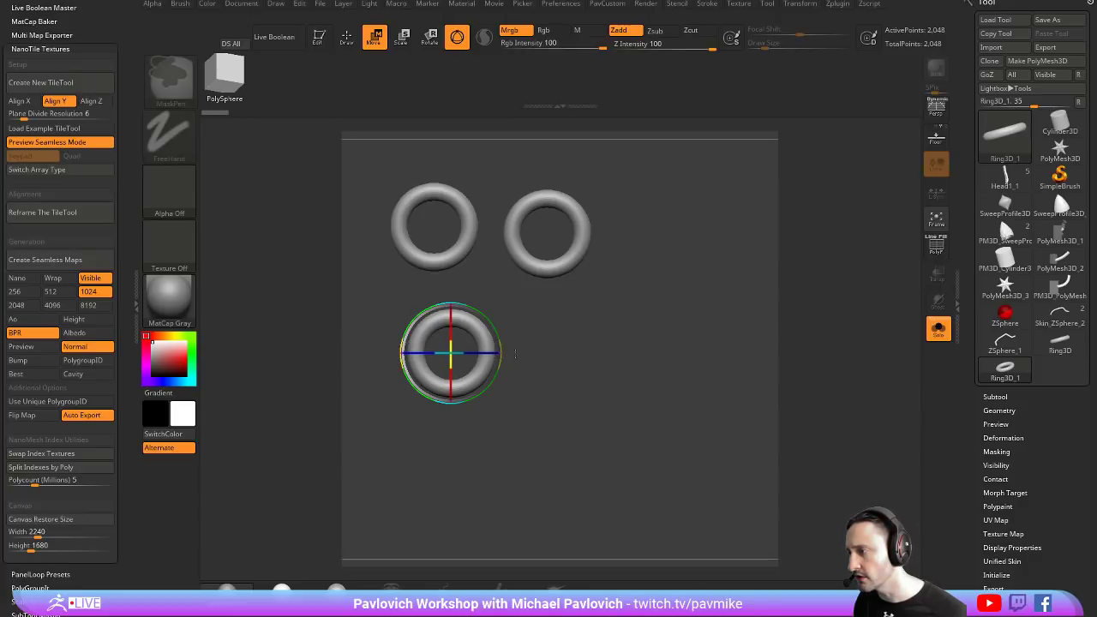
pyautogui.press('shift')
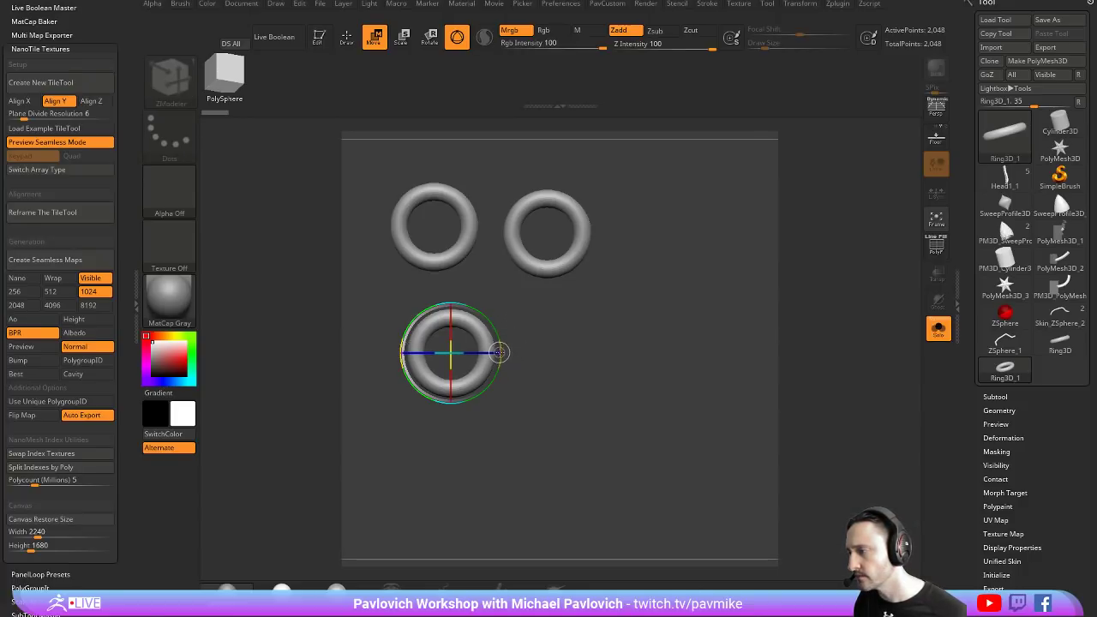
pyautogui.press('shift')
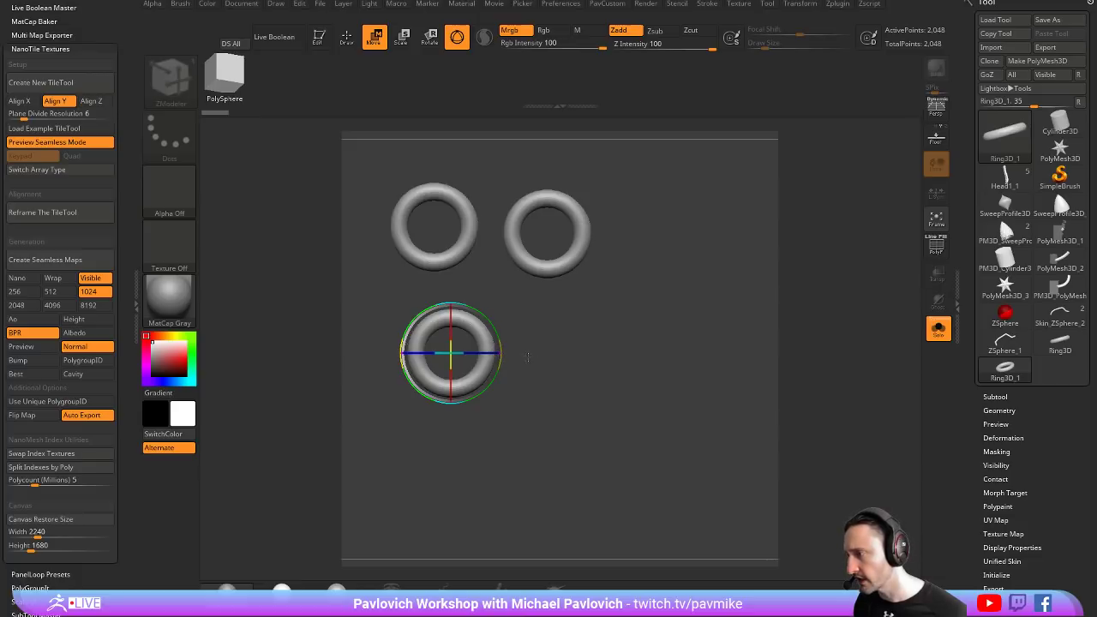
pyautogui.moveTo(461, 351); pyautogui.dragTo(451, 337)
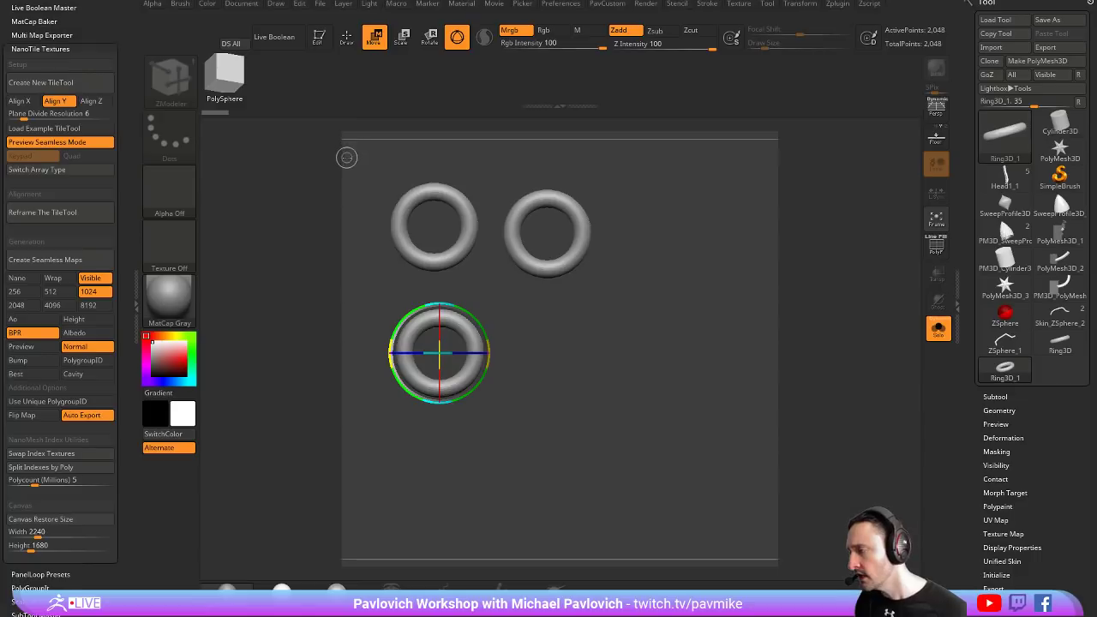
pyautogui.press('shift')
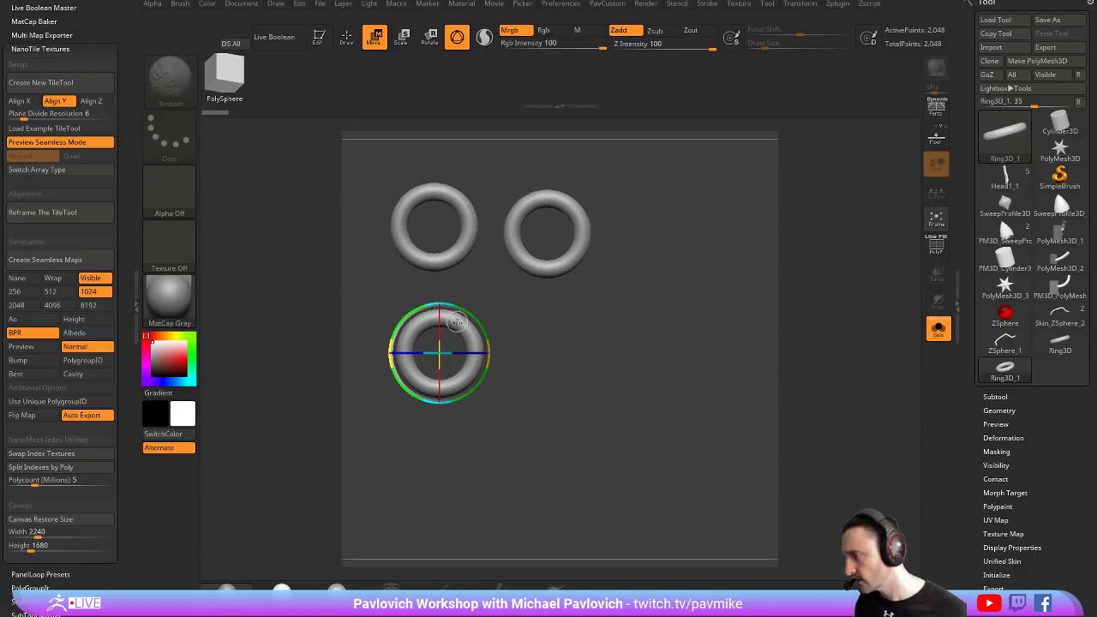
pyautogui.keyDown('ctrl'); pyautogui.moveTo(446, 352); pyautogui.dragTo(541, 352); pyautogui.keyUp('ctrl')
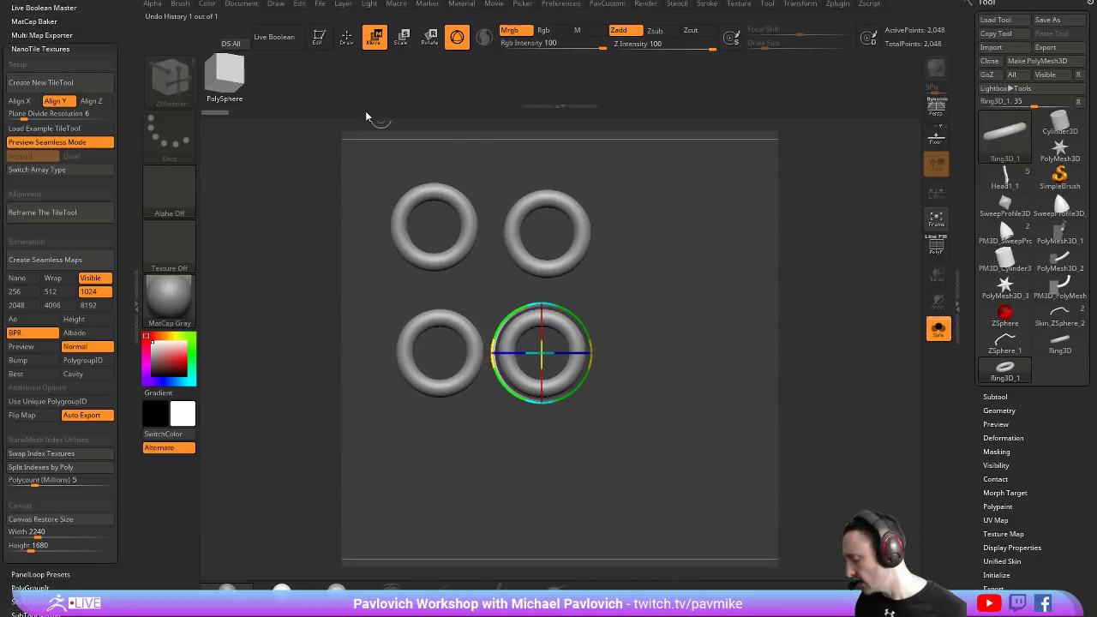
pyautogui.press('q')
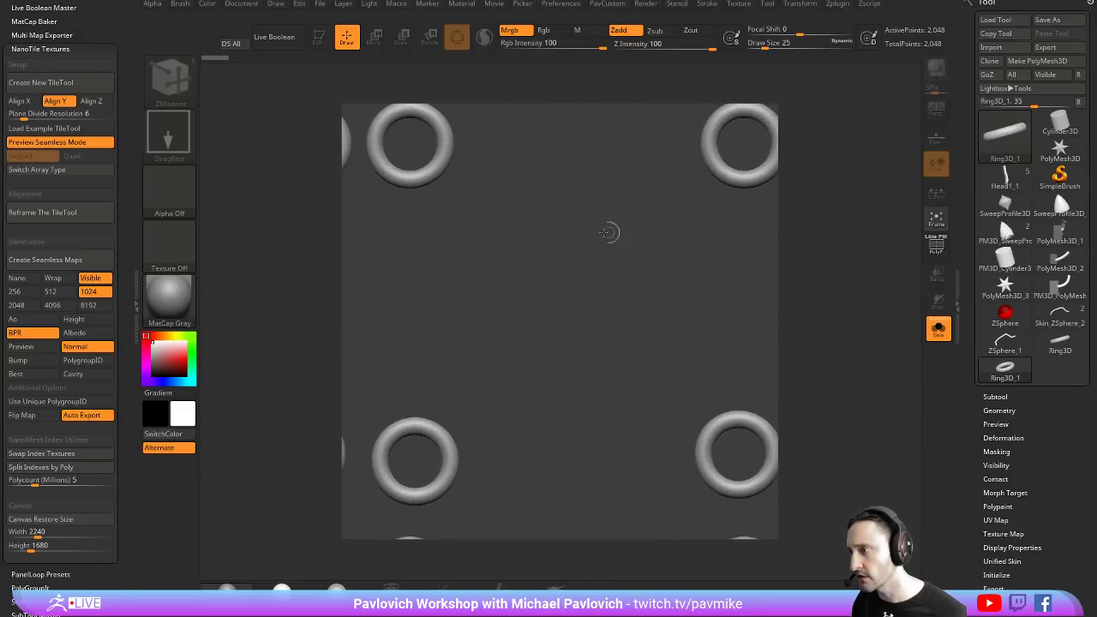
# Add three PolyMesh3D stars among the rings, rotating one, and slide the tile to check the seamless repeat
pyautogui.click(1059, 150)
pyautogui.moveTo(537, 315); pyautogui.dragTo(457, 199)
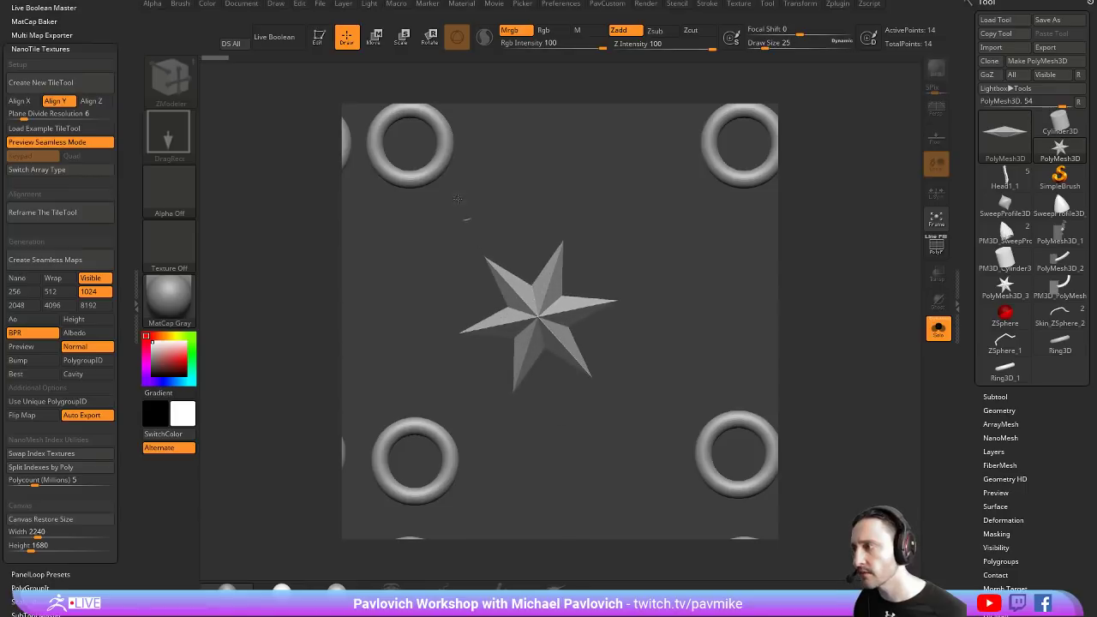
pyautogui.click(319, 38)
pyautogui.moveTo(651, 283)
pyautogui.mouseDown()
pyautogui.moveTo(645, 223)
pyautogui.moveTo(795, 291)
pyautogui.mouseUp()
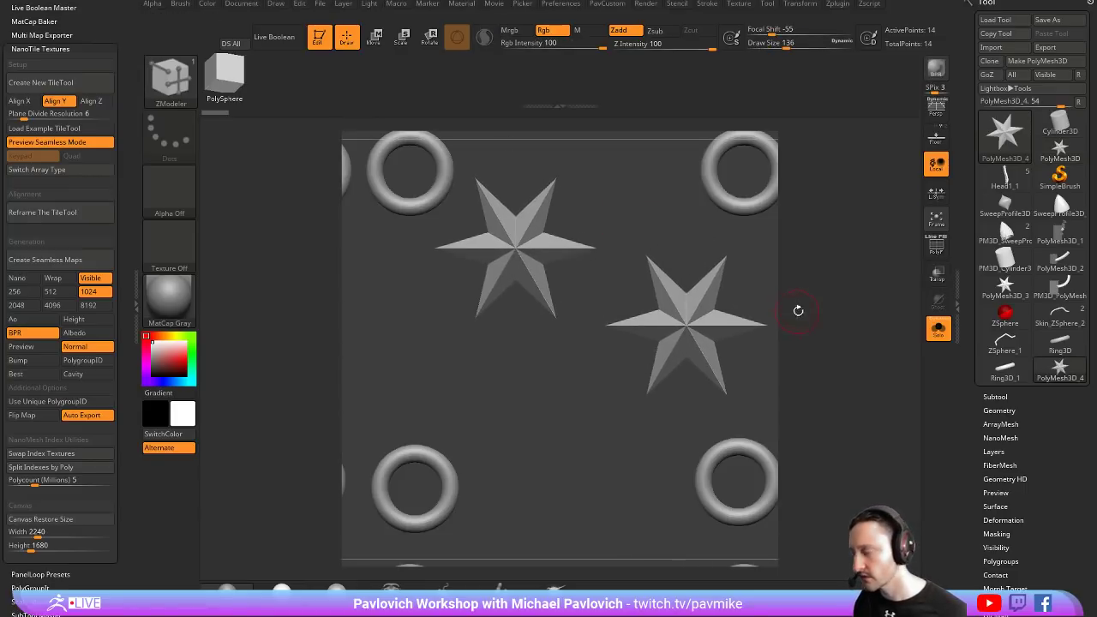
pyautogui.moveTo(538, 395); pyautogui.dragTo(526, 369)
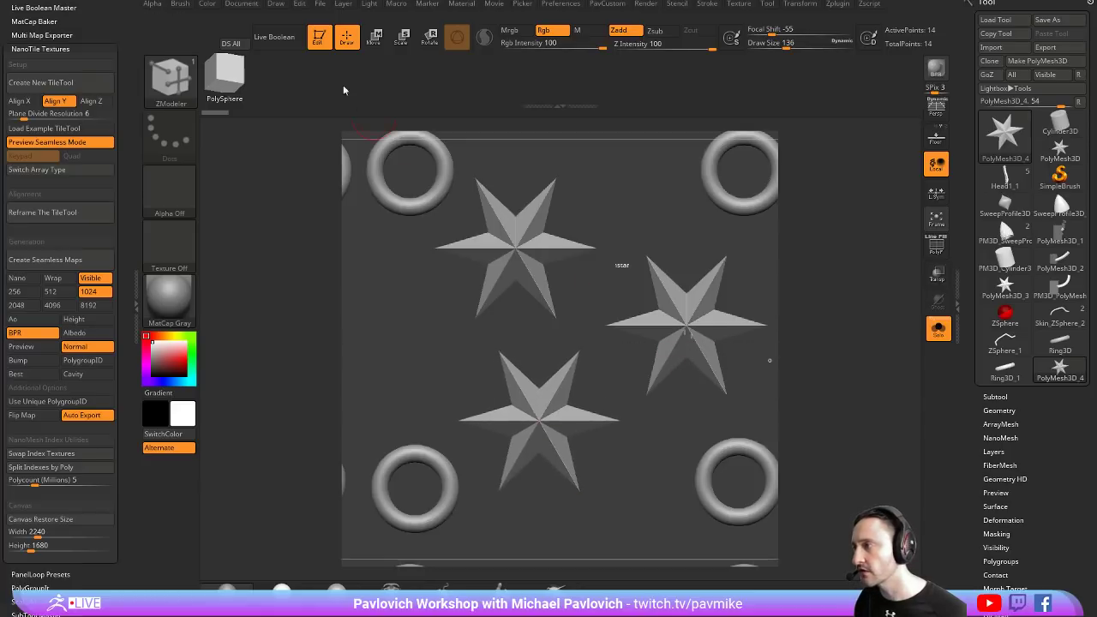
pyautogui.moveTo(481, 213)
pyautogui.mouseDown()
pyautogui.moveTo(750, 425)
pyautogui.moveTo(629, 223)
pyautogui.mouseUp()
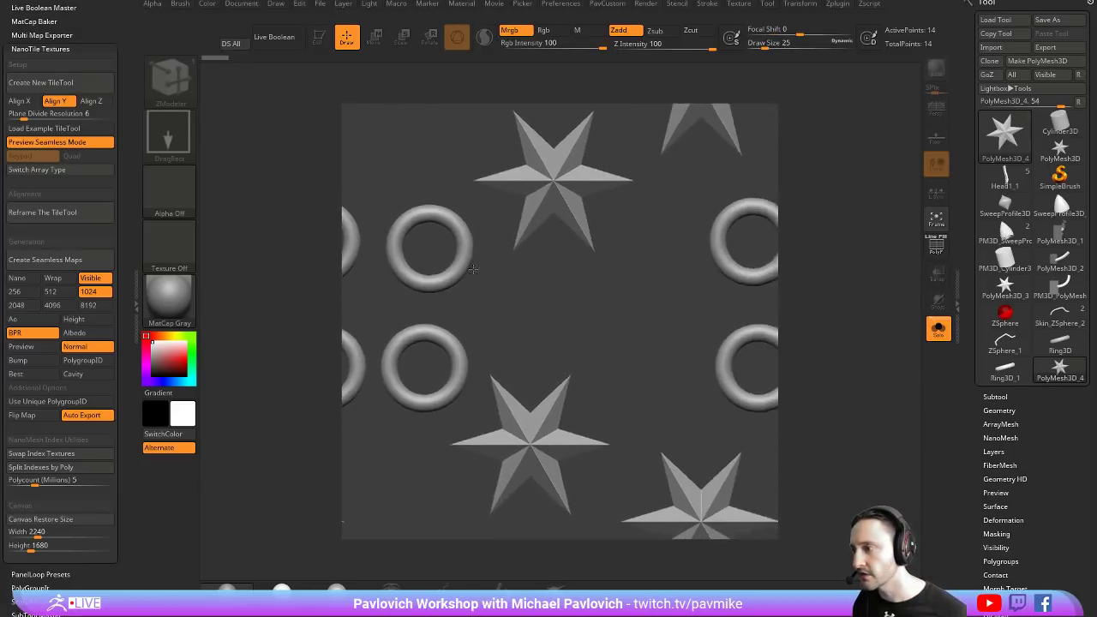
pyautogui.click(169, 190)
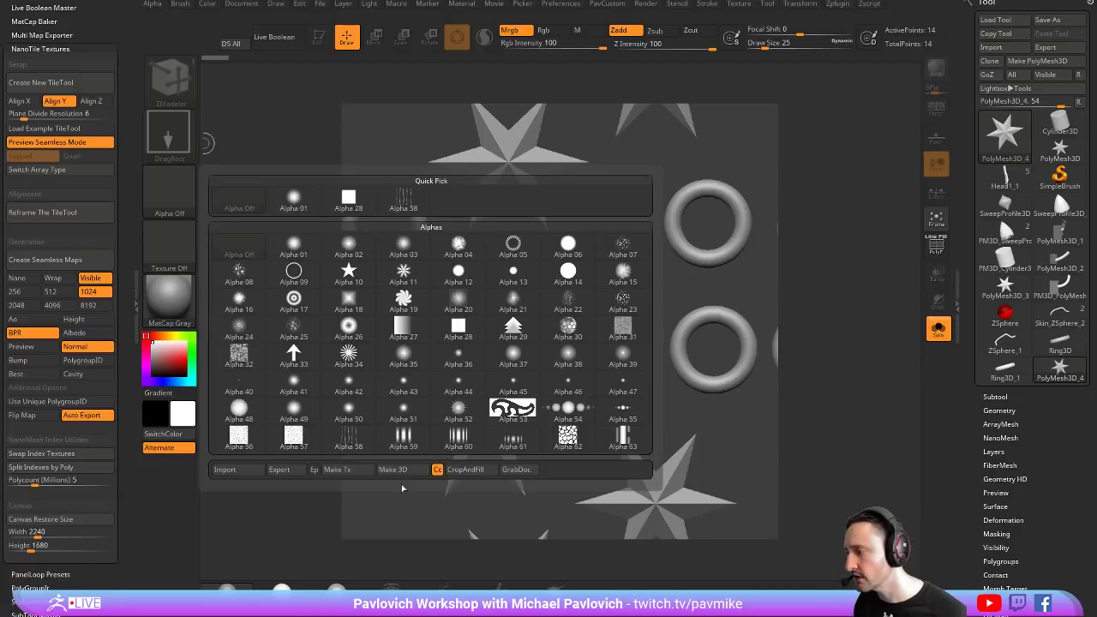
# Select the ZGrab01 alpha and clear the canvas to a new blank document
pyautogui.click(529, 452)
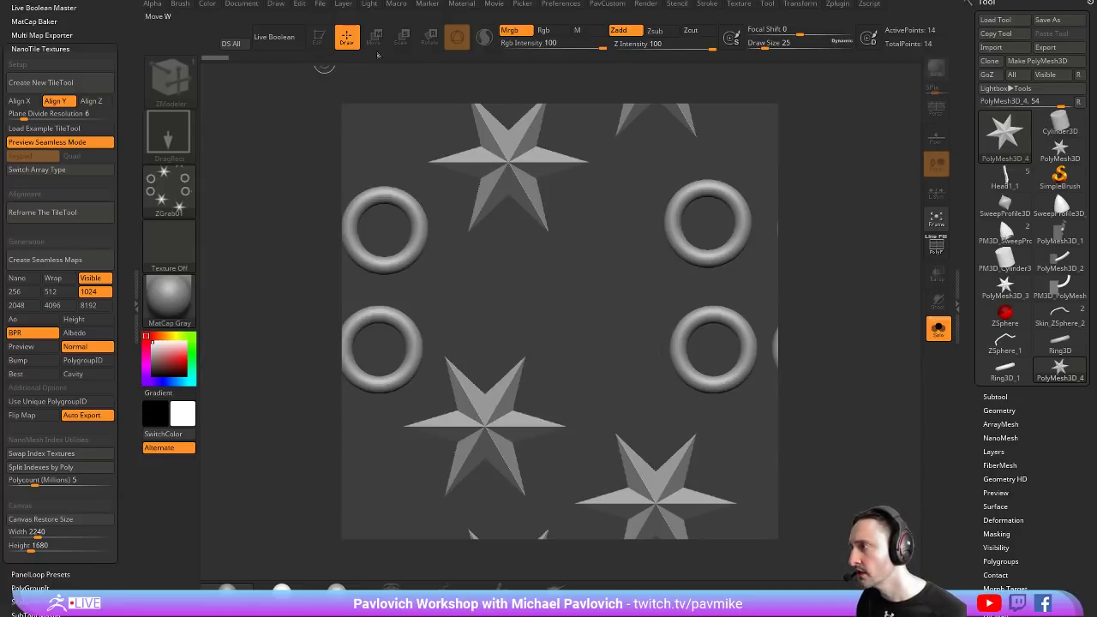
pyautogui.hotkey('ctrl', 'n')
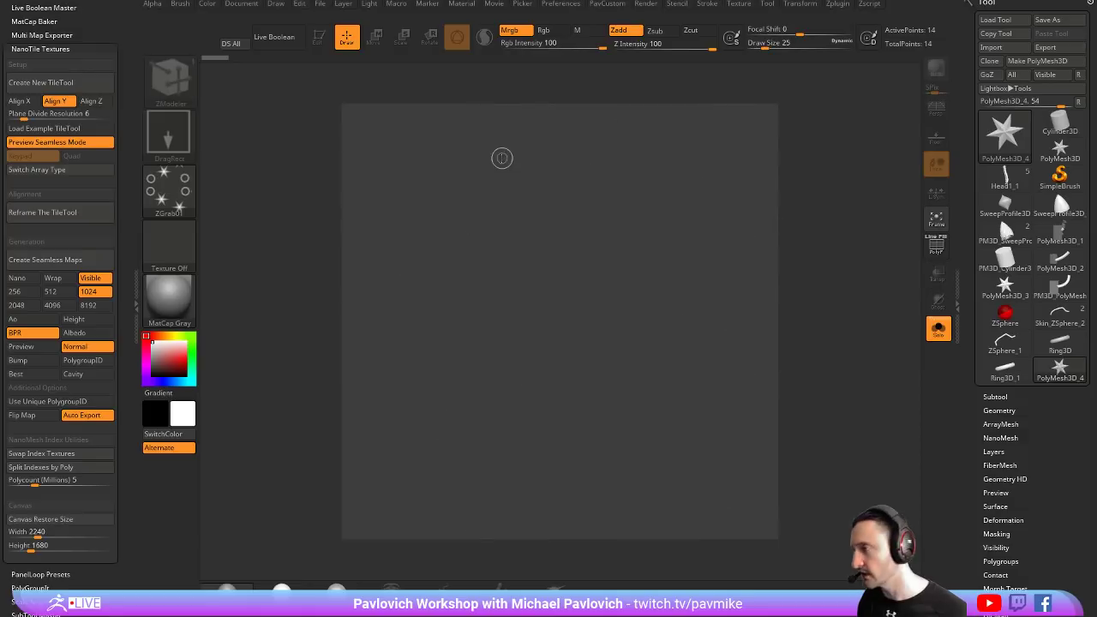
pyautogui.click(241, 3)
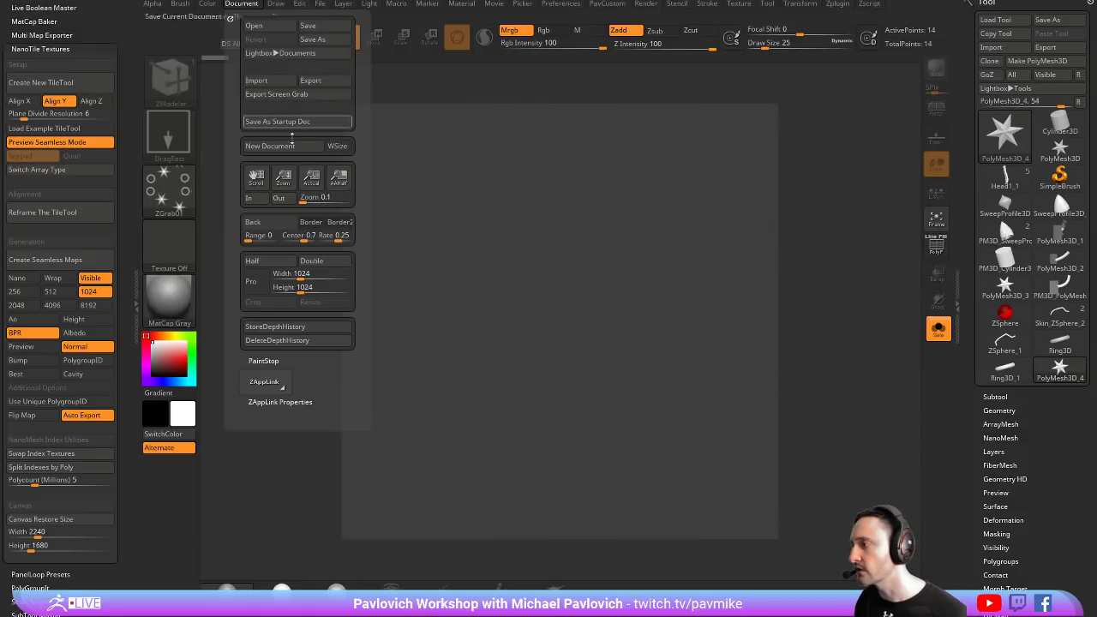
pyautogui.click(337, 146)
pyautogui.click(571, 272)
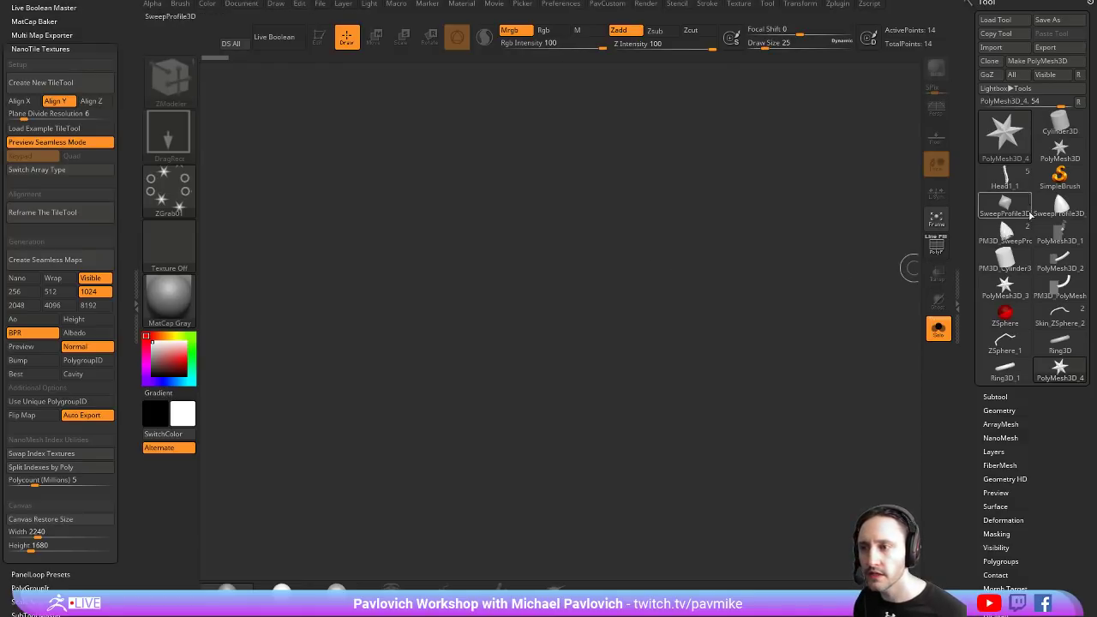
# Draw a Plane3D, convert it to PolyMesh3D, tilt it, and show its polygon grid with PolyF
pyautogui.click(1018, 148)
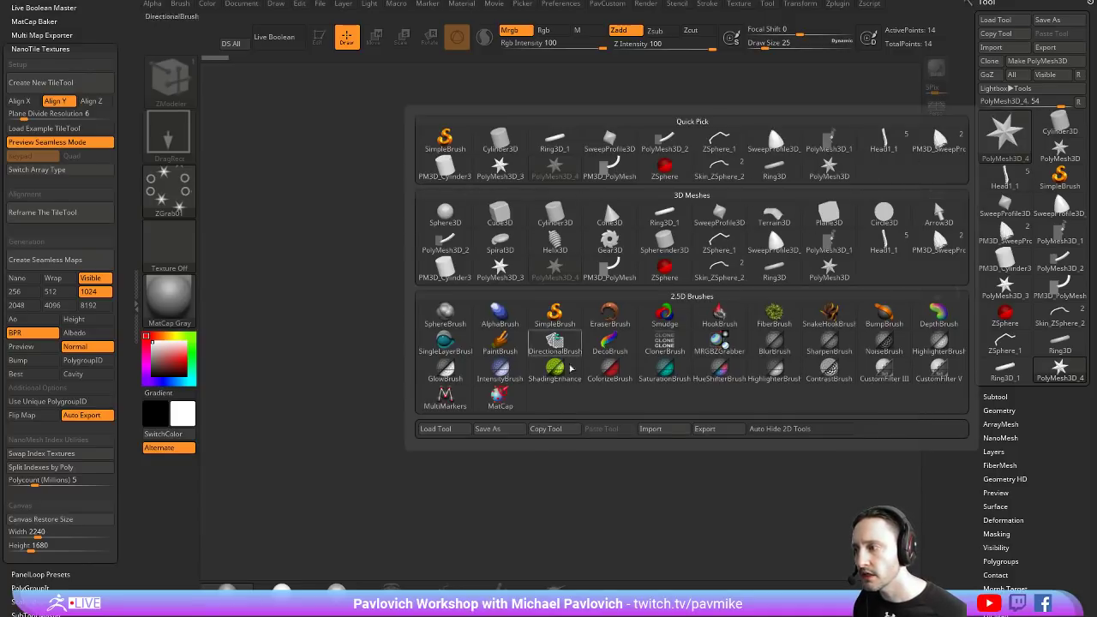
pyautogui.moveTo(445, 141)
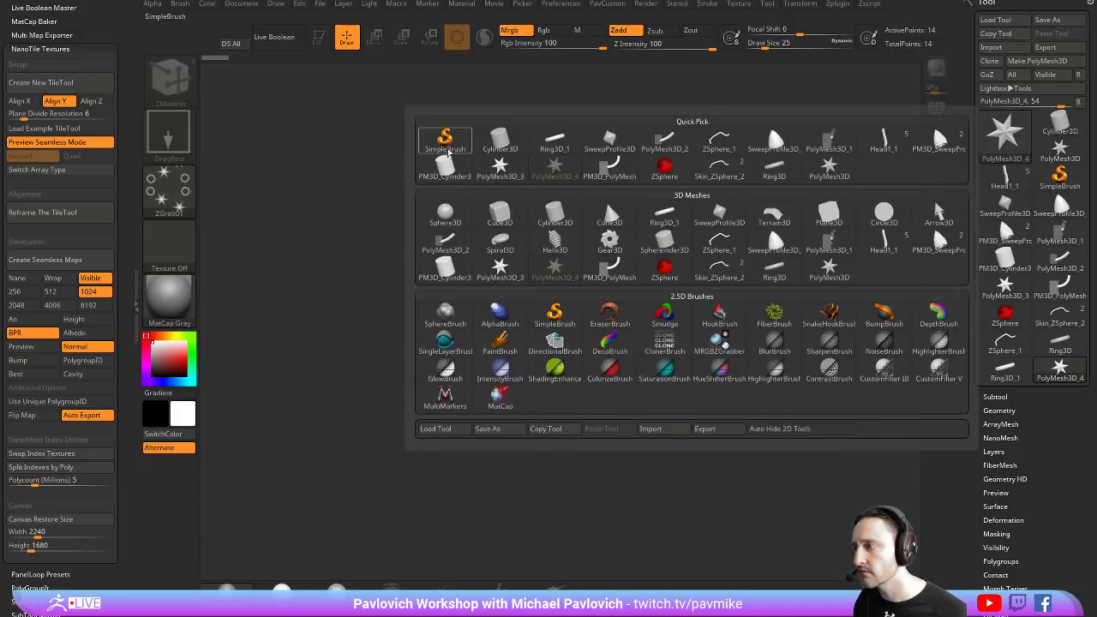
pyautogui.click(829, 214)
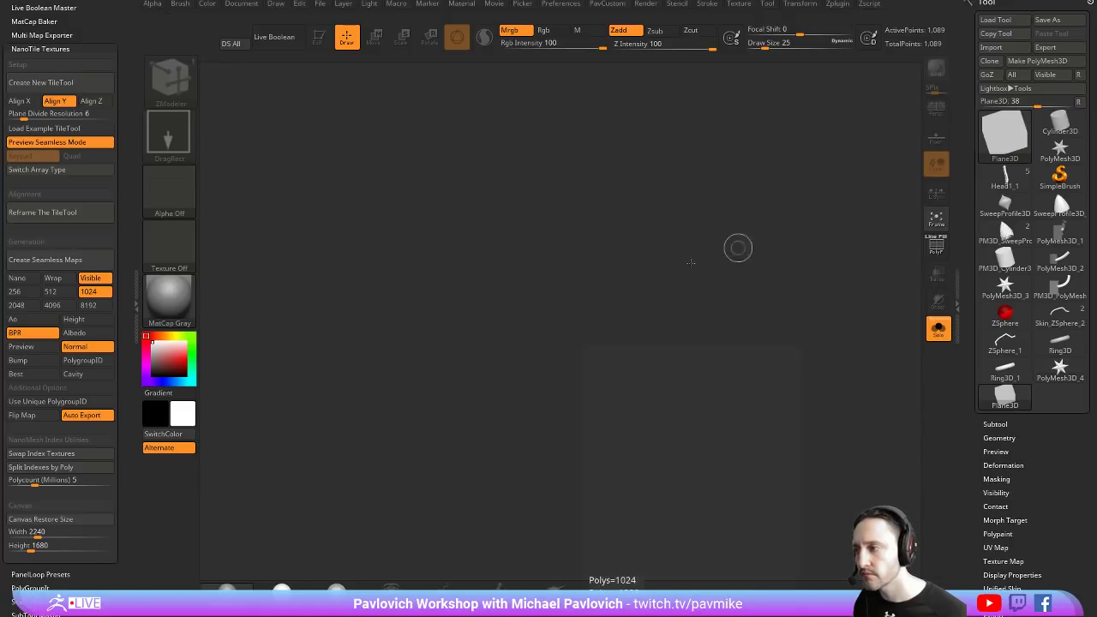
pyautogui.moveTo(482, 310); pyautogui.dragTo(434, 207)
pyautogui.click(319, 40)
pyautogui.click(1037, 60)
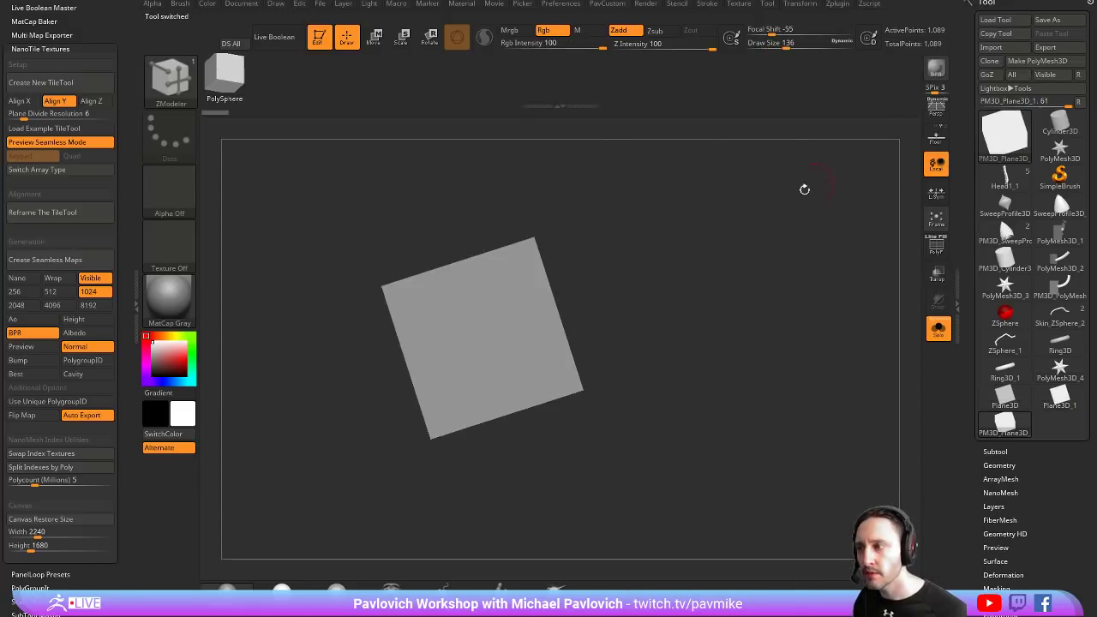
pyautogui.moveTo(803, 189); pyautogui.dragTo(878, 280)
pyautogui.click(937, 246)
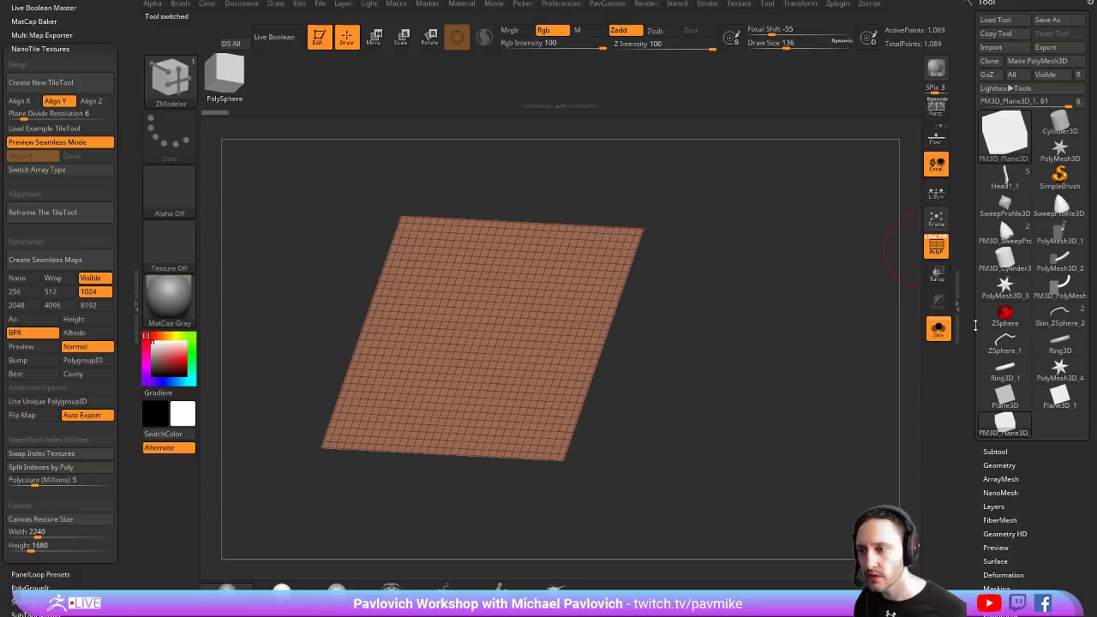
pyautogui.scroll(-10, 1004, 287)
pyautogui.scroll(10, 975, 151)
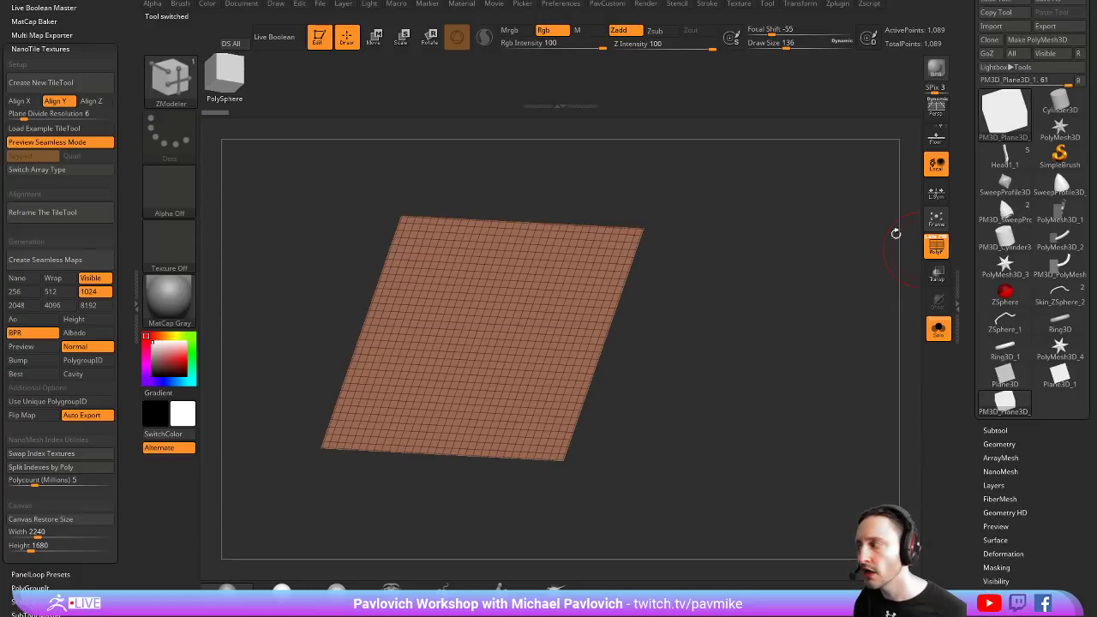
# Export the ZGrab01 alpha as the image test.psd
pyautogui.click(185, 193)
pyautogui.click(457, 200)
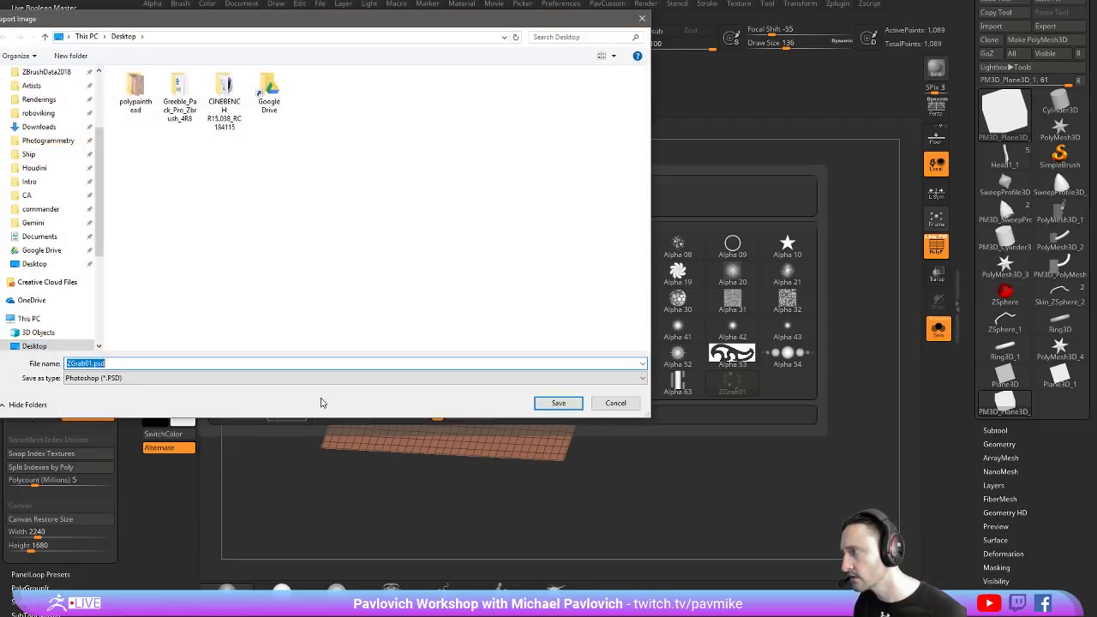
pyautogui.write('tes')
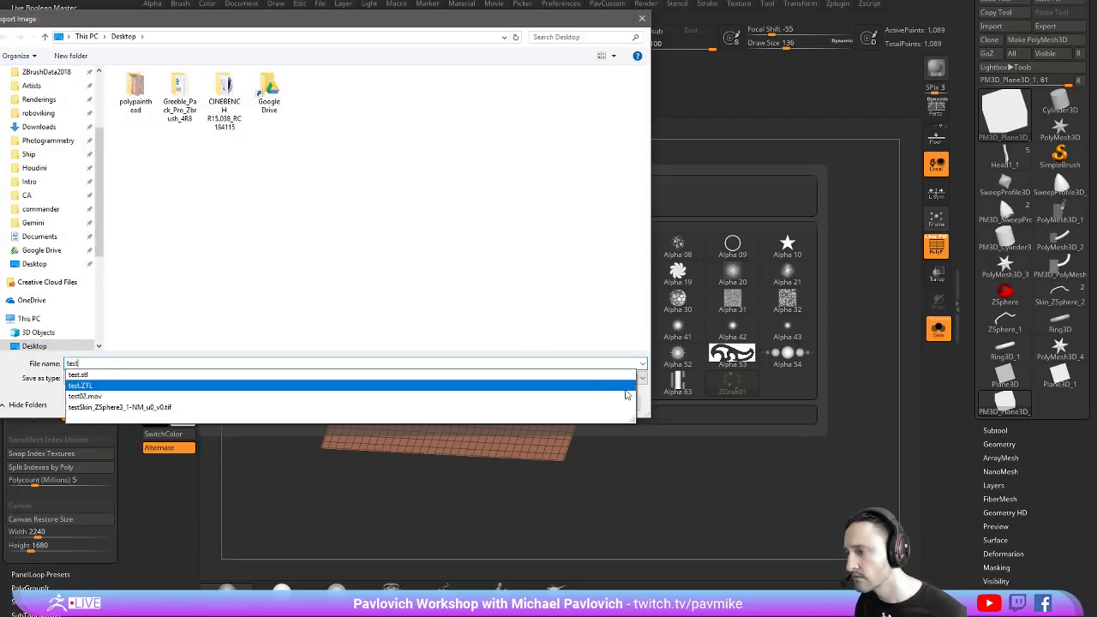
pyautogui.write('t')
pyautogui.click(557, 402)
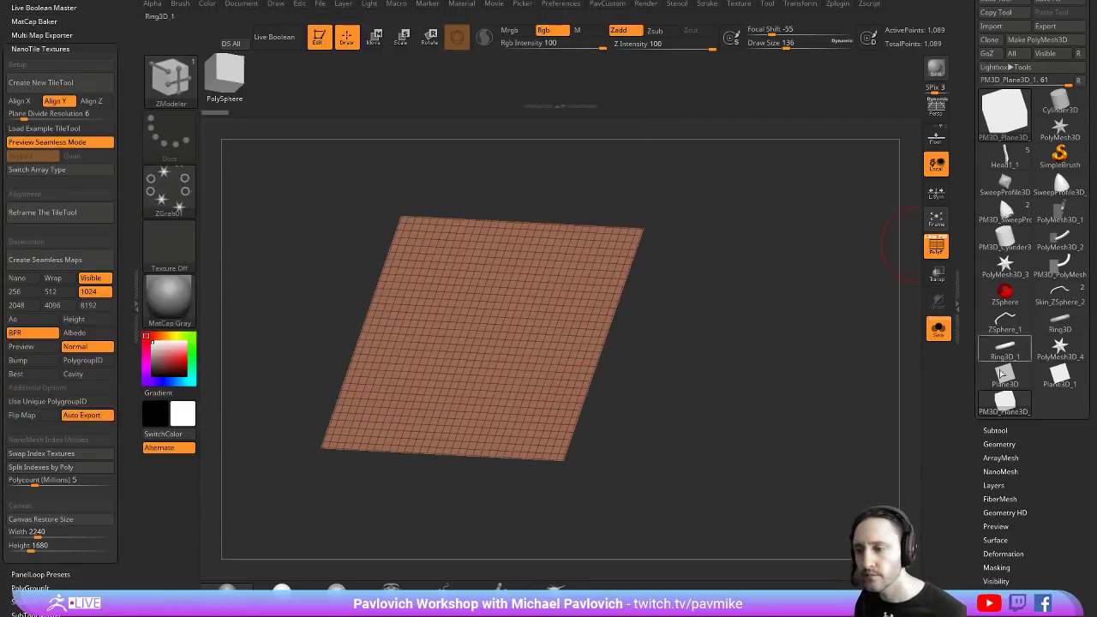
# Clear the plane and draw an editable Cube3D in the canvas centre
pyautogui.scroll(-5, 1000, 368)
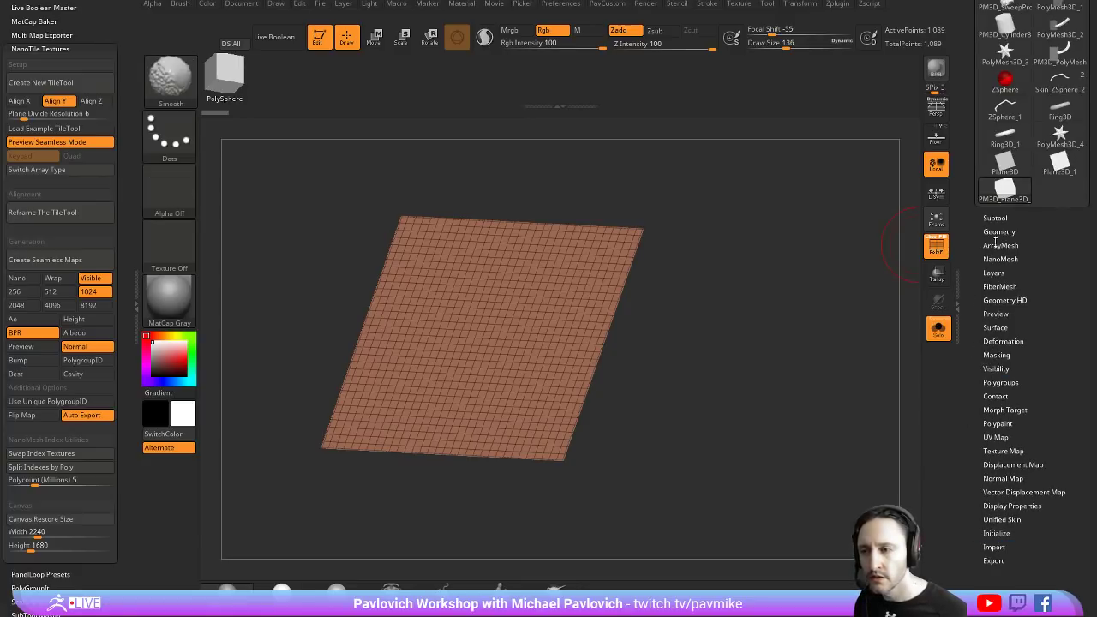
pyautogui.scroll(5, 1001, 228)
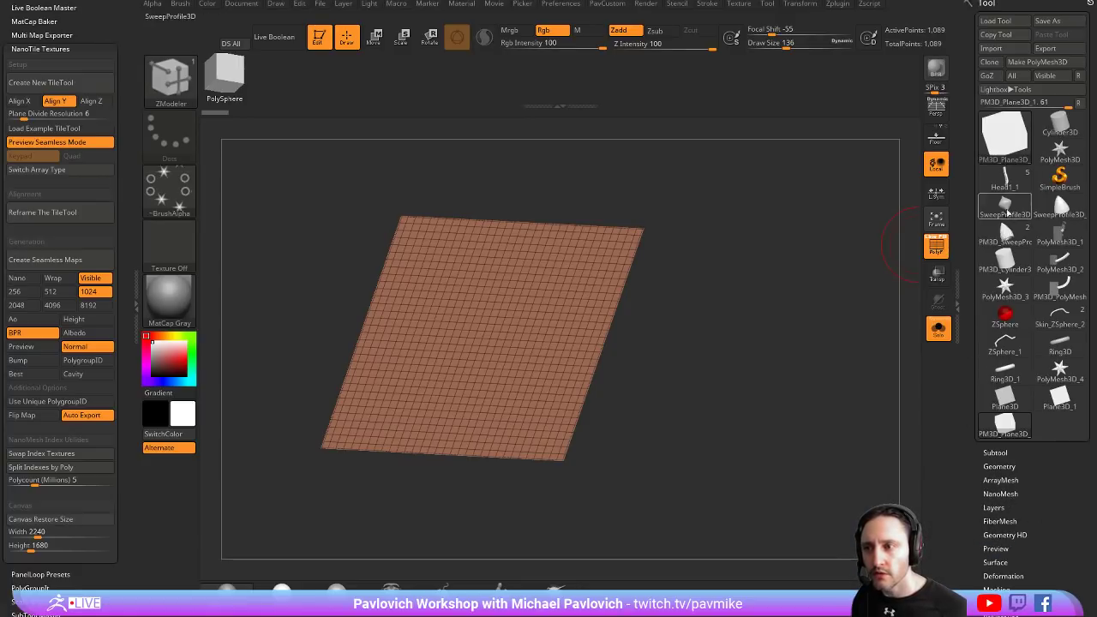
pyautogui.hotkey('ctrl', 'n')
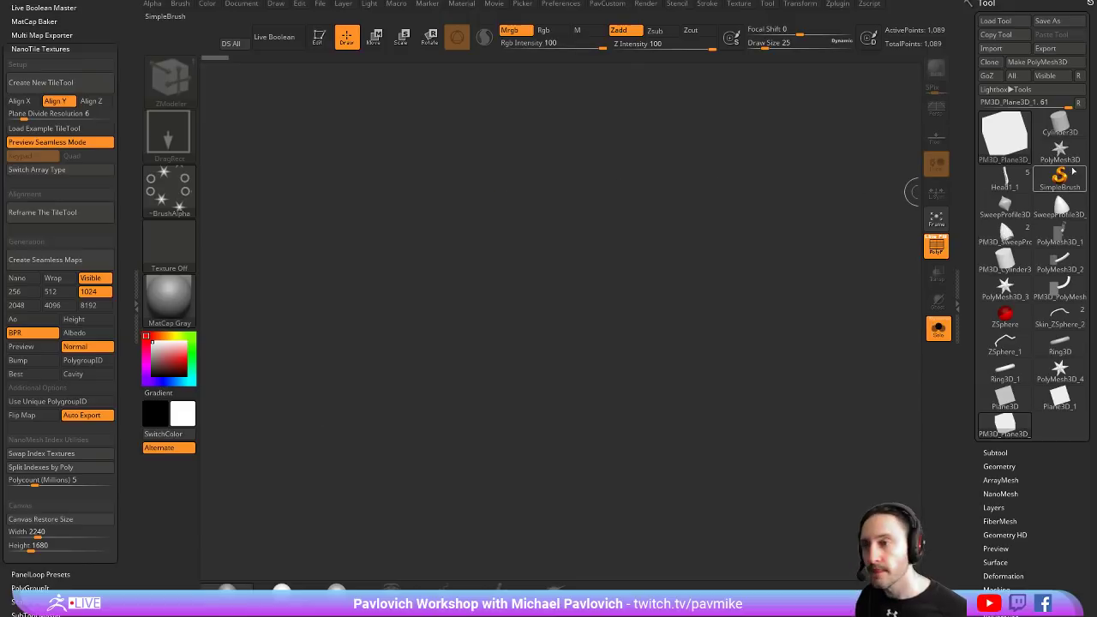
pyautogui.click(1011, 137)
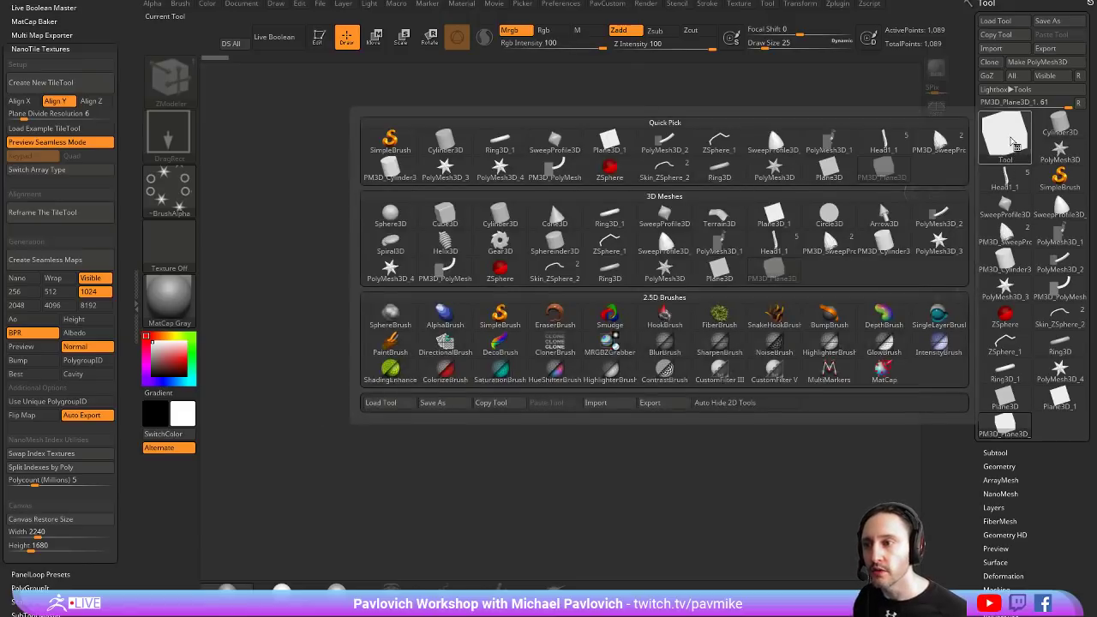
pyautogui.click(445, 214)
pyautogui.moveTo(522, 334); pyautogui.dragTo(526, 431)
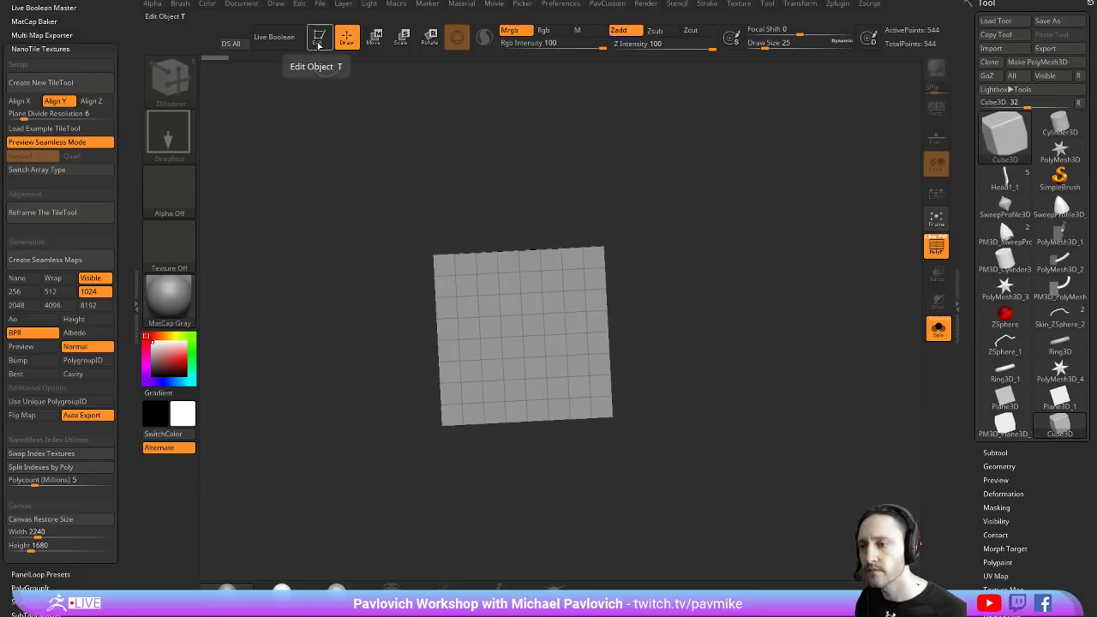
pyautogui.click(318, 39)
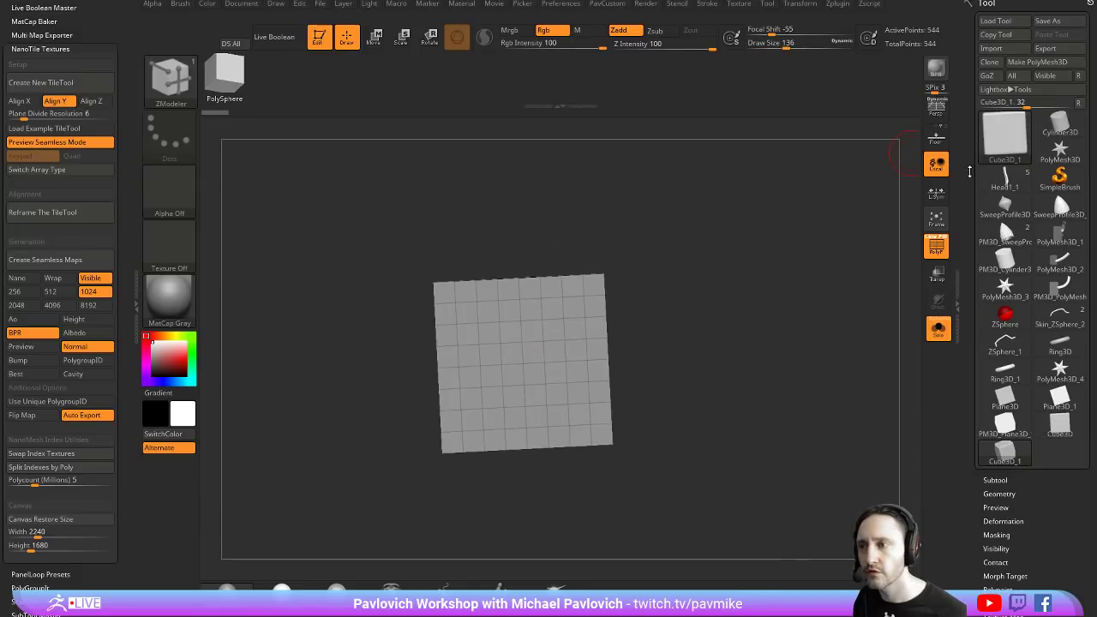
# Convert the cube to a PolyMesh3D and reinitialize it as a low-resolution QCube
pyautogui.scroll(-5, 981, 206)
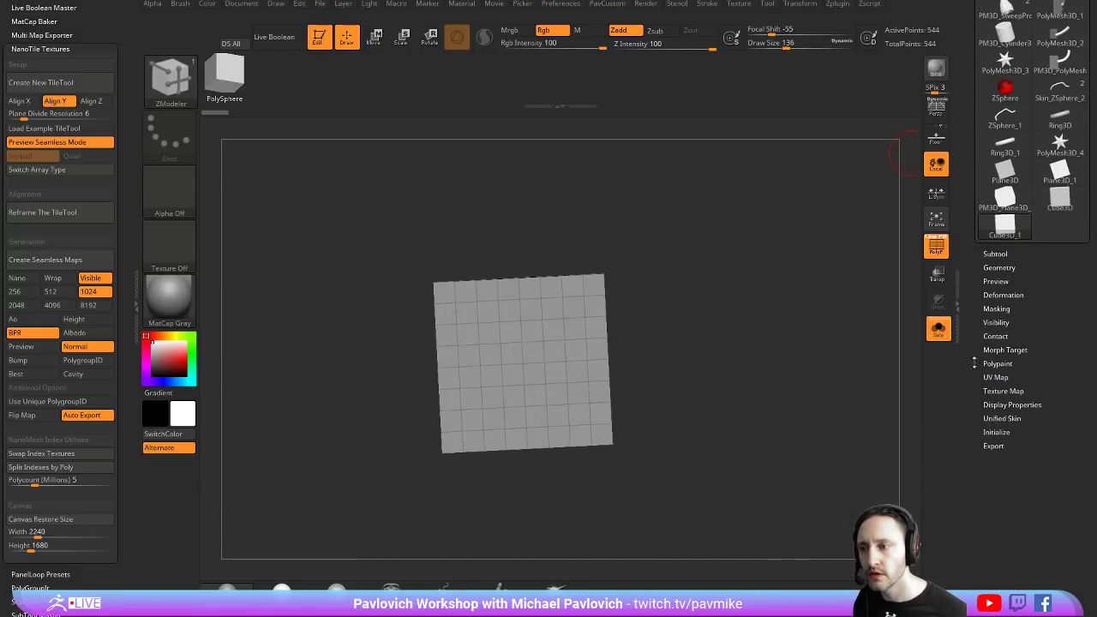
pyautogui.scroll(5, 974, 363)
pyautogui.click(997, 230)
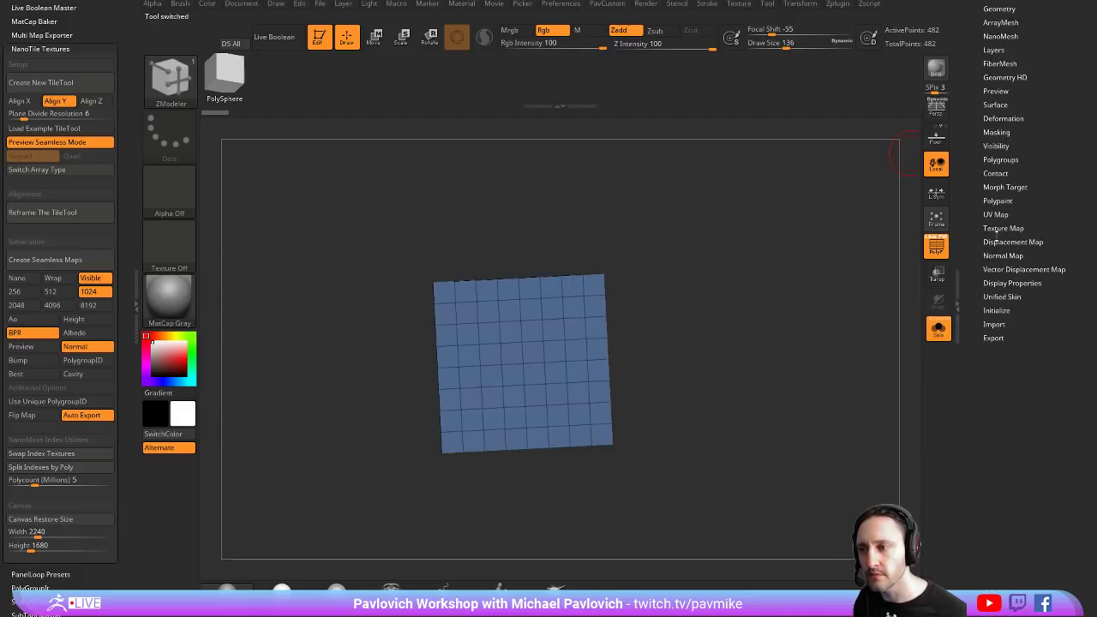
pyautogui.click(994, 324)
pyautogui.click(996, 310)
pyautogui.click(990, 324)
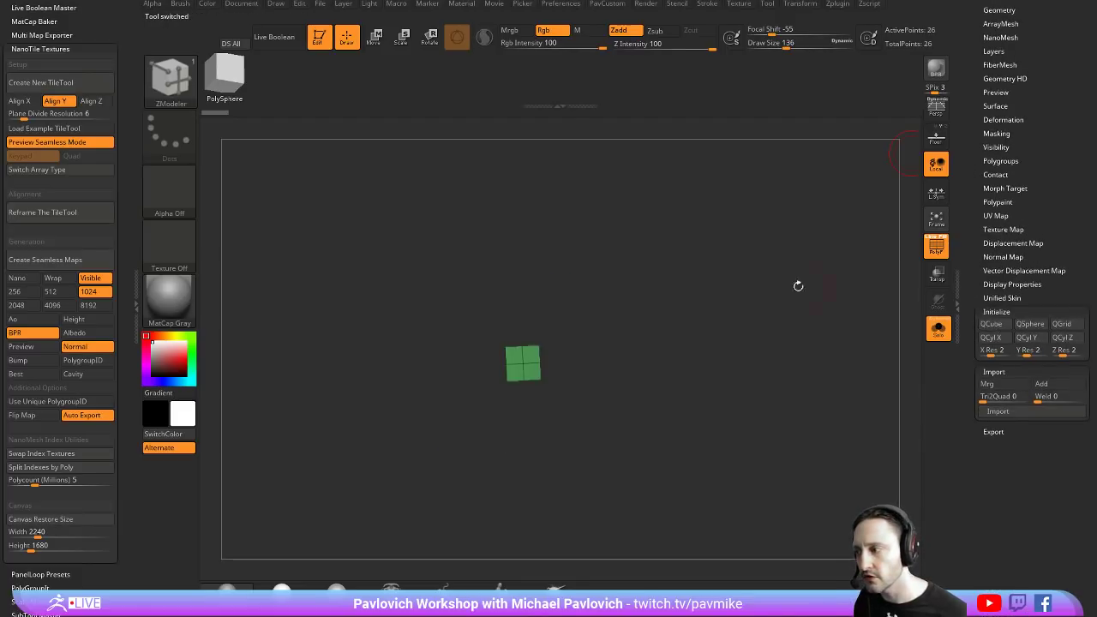
# Frame the cube in a three-face view and expand the Tool > UV Map options
pyautogui.press('F1')
pyautogui.click(739, 175)
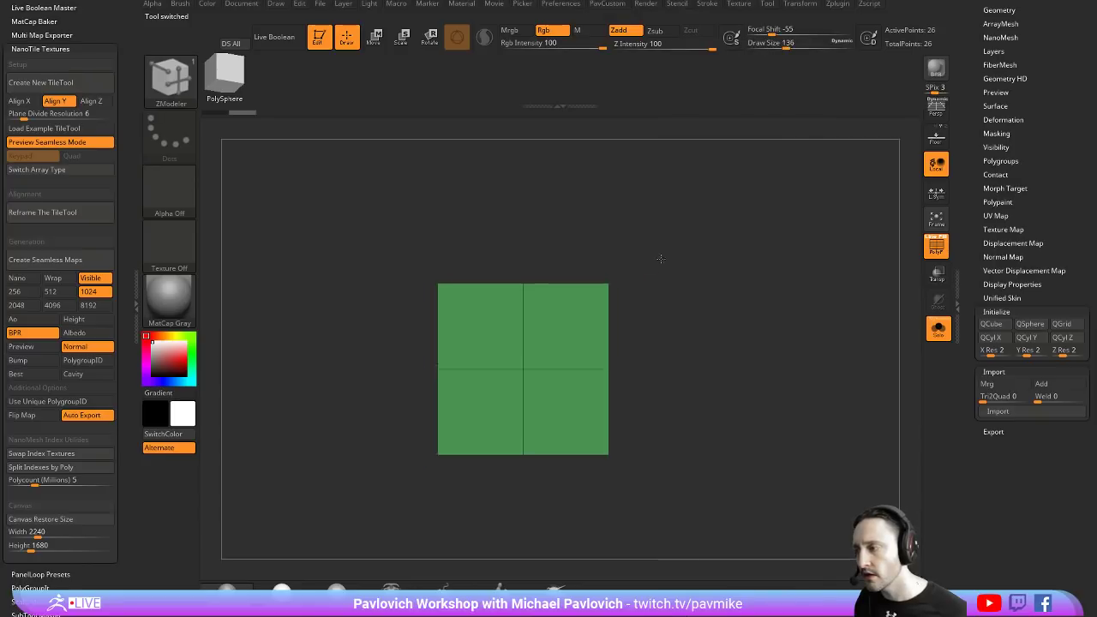
pyautogui.moveTo(738, 174)
pyautogui.mouseDown()
pyautogui.moveTo(815, 297)
pyautogui.moveTo(790, 243)
pyautogui.mouseUp()
pyautogui.moveTo(969, 182); pyautogui.dragTo(969, 209)
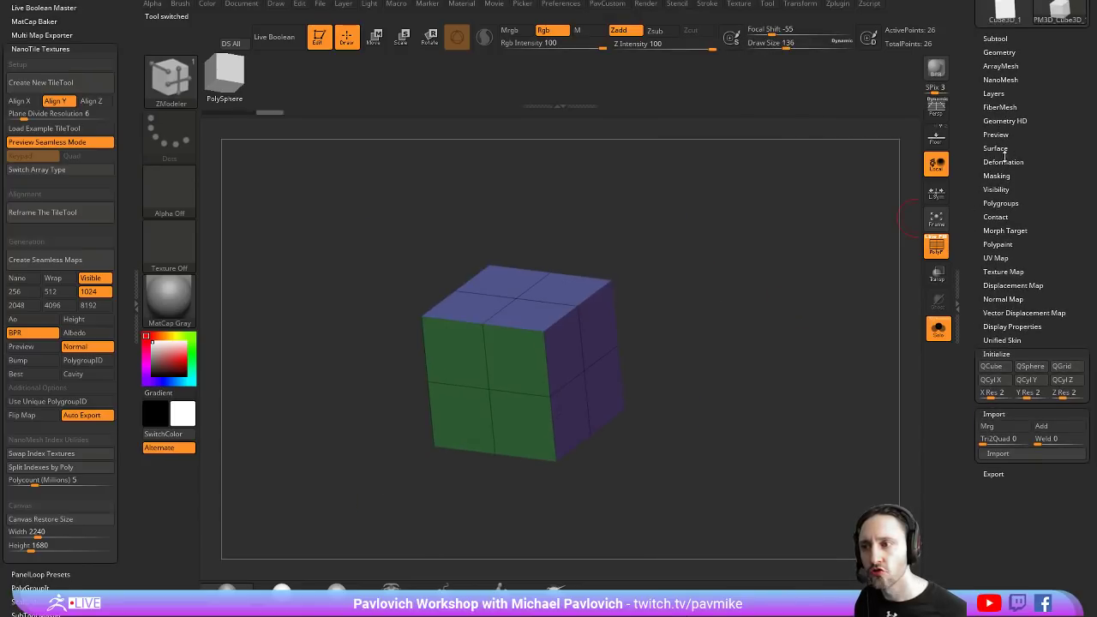
pyautogui.press('shift')
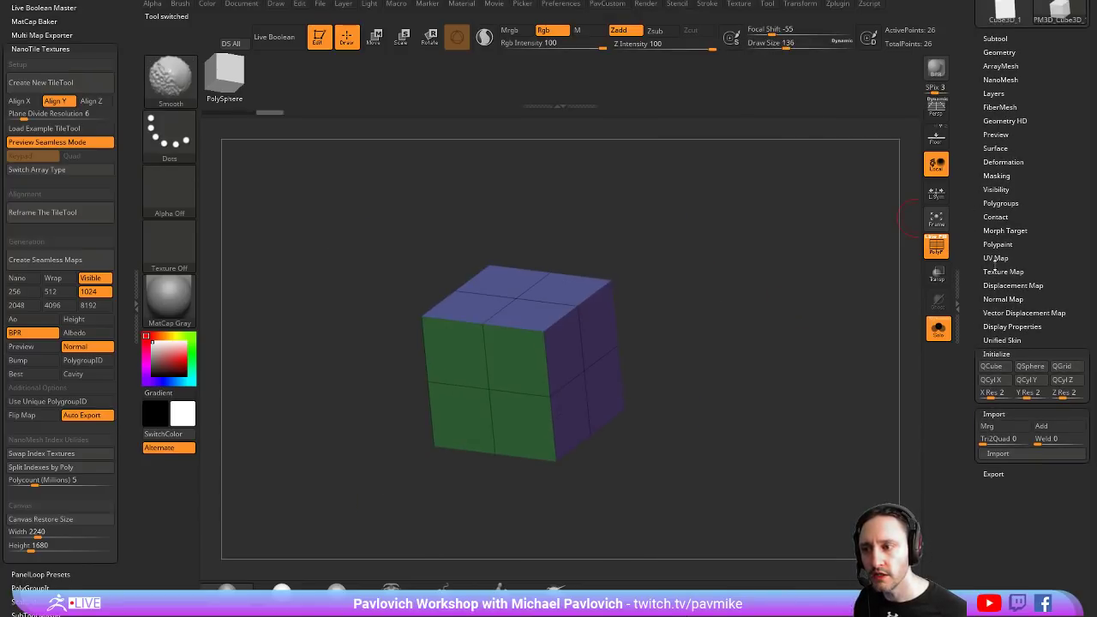
pyautogui.click(994, 258)
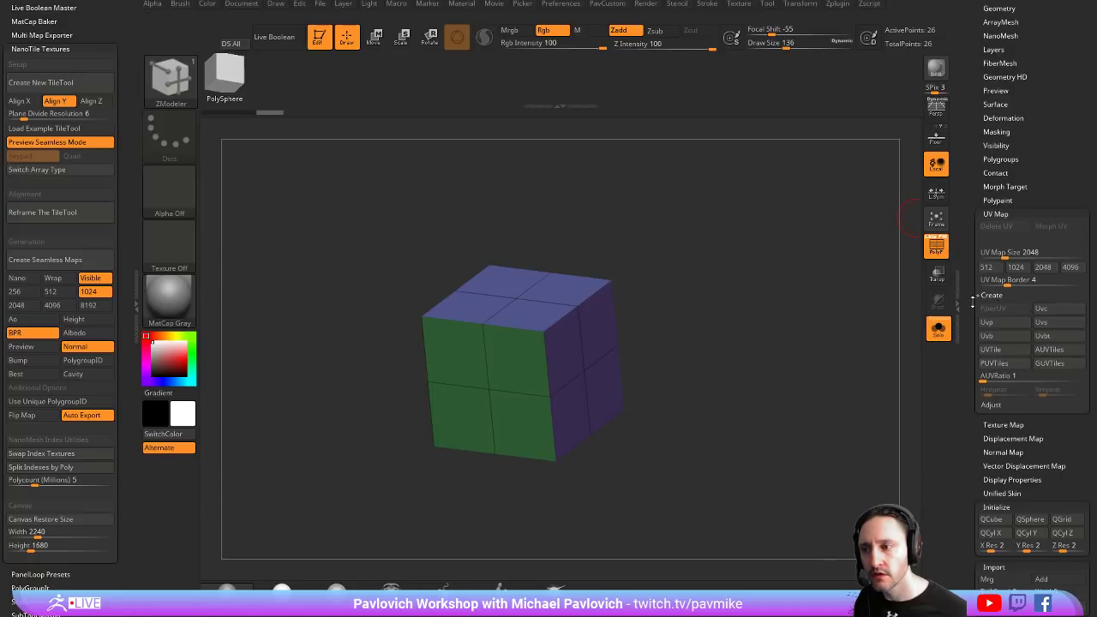
pyautogui.scroll(-1, 971, 302)
pyautogui.press('ctrl')
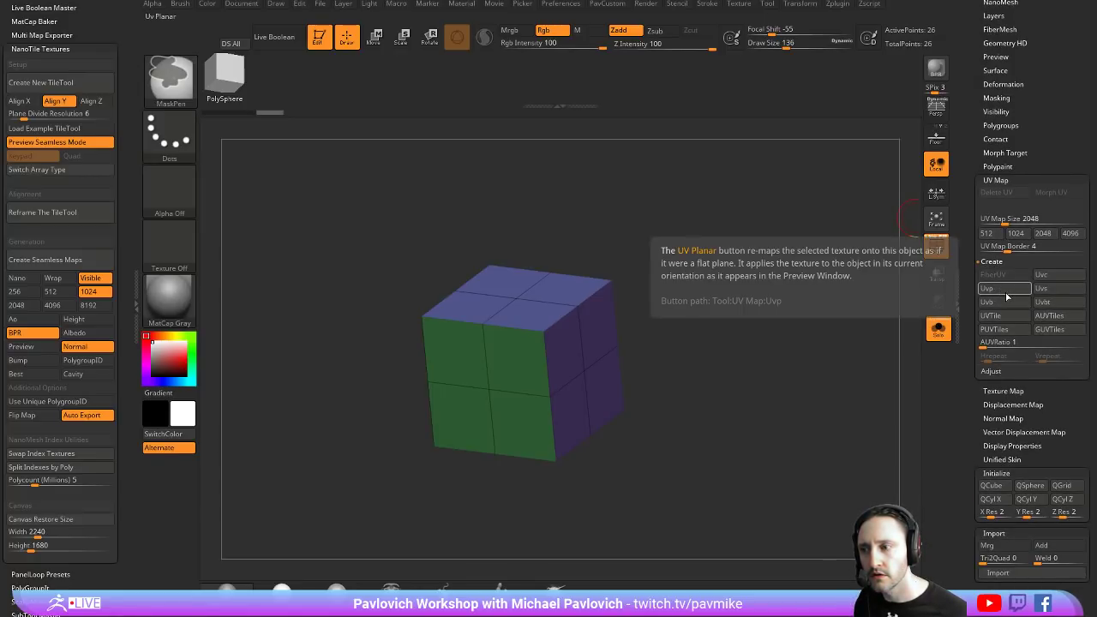
pyautogui.click(1054, 293)
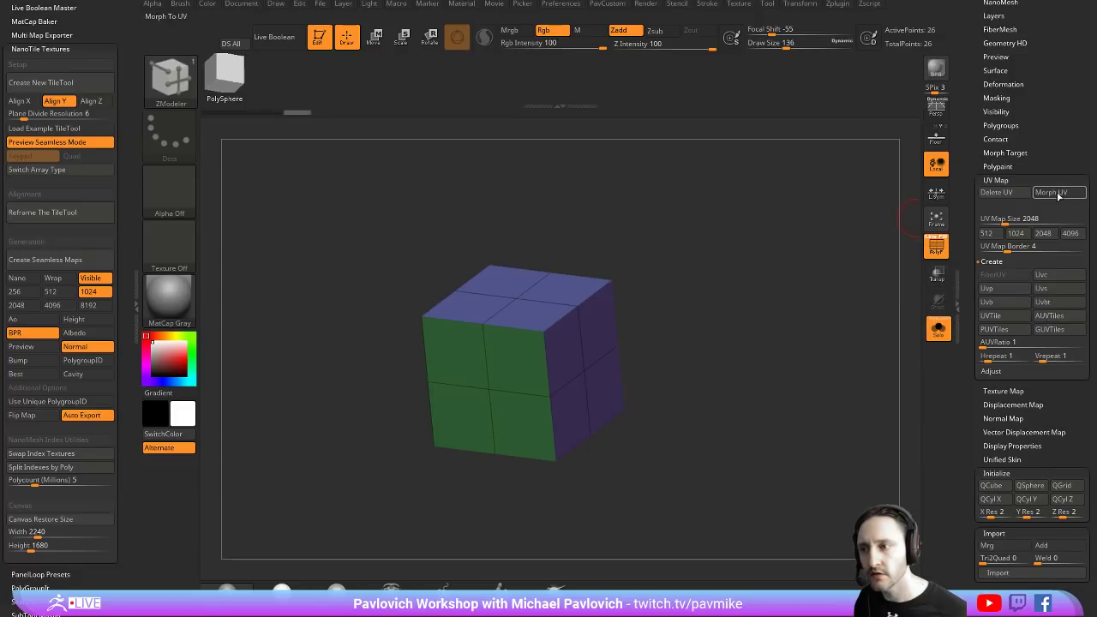
pyautogui.click(1058, 193)
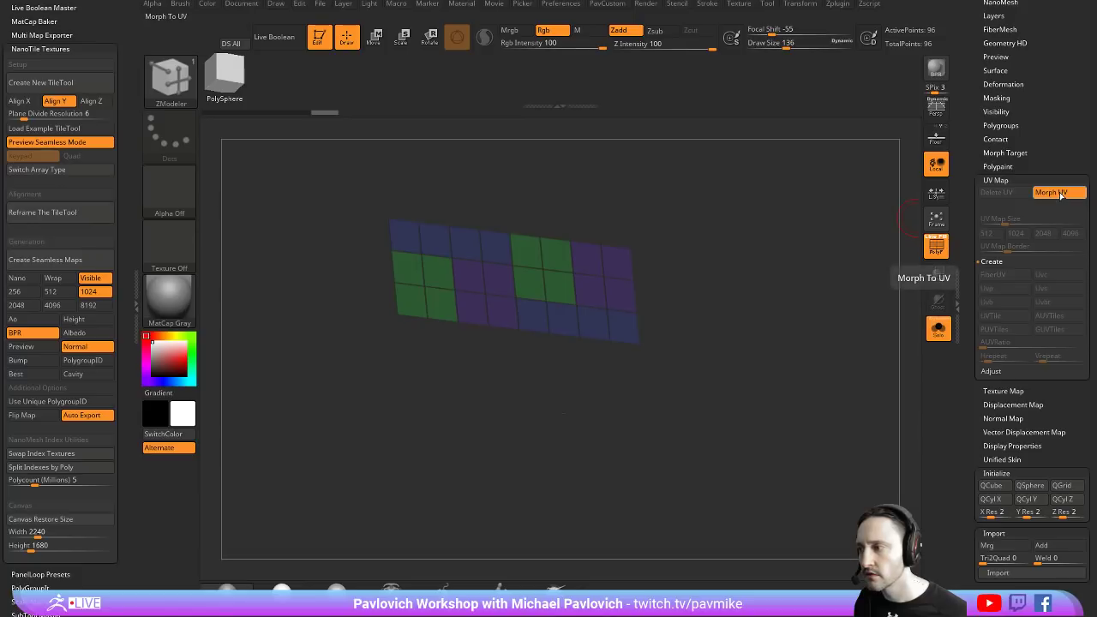
pyautogui.keyDown('shift'); pyautogui.moveTo(823, 244); pyautogui.dragTo(805, 253); pyautogui.keyUp('shift')
pyautogui.hotkey('ctrl', 'z')
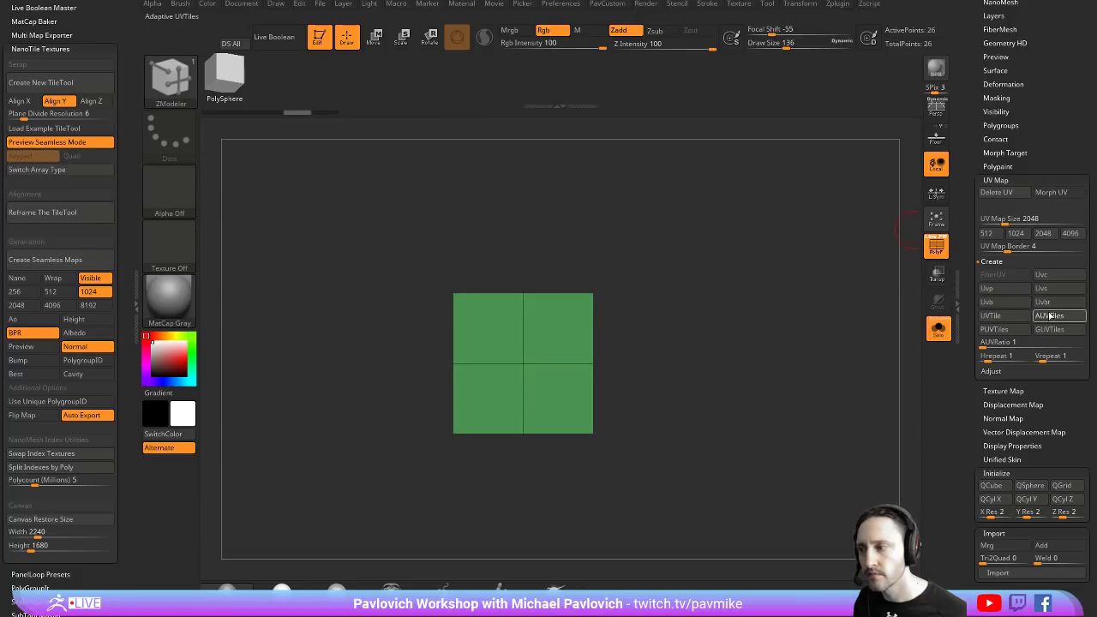
pyautogui.click(1053, 194)
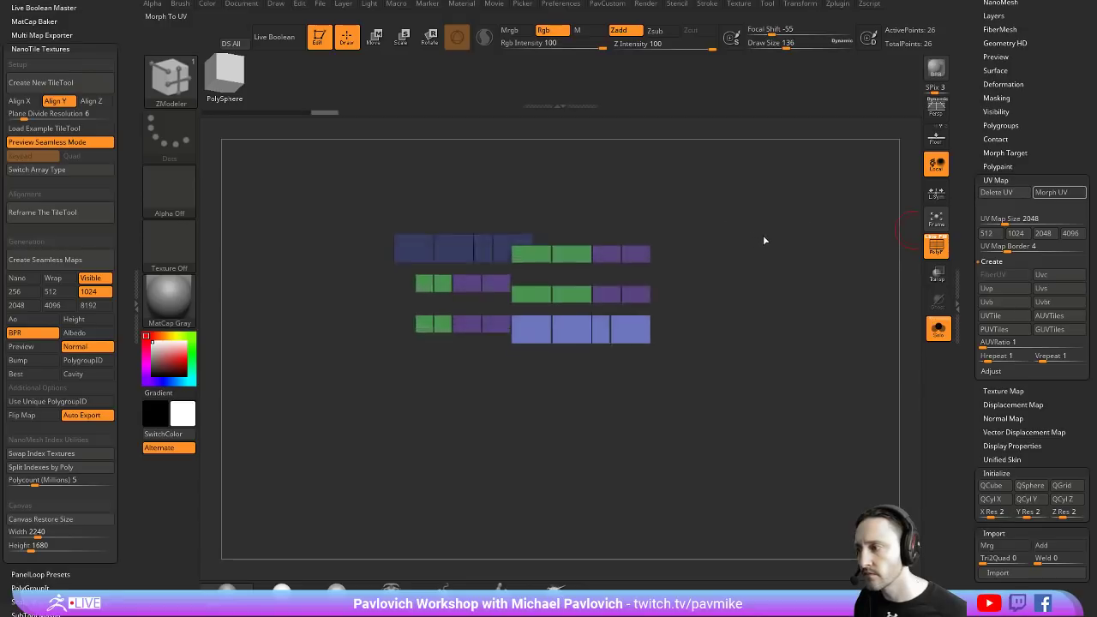
pyautogui.click(1058, 196)
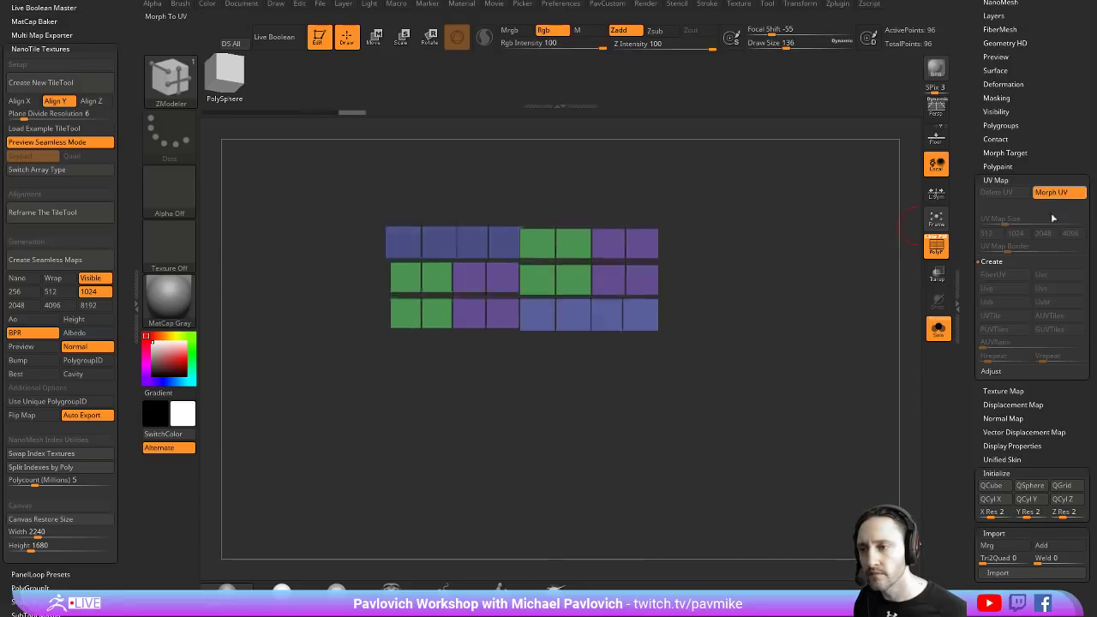
pyautogui.click(1052, 331)
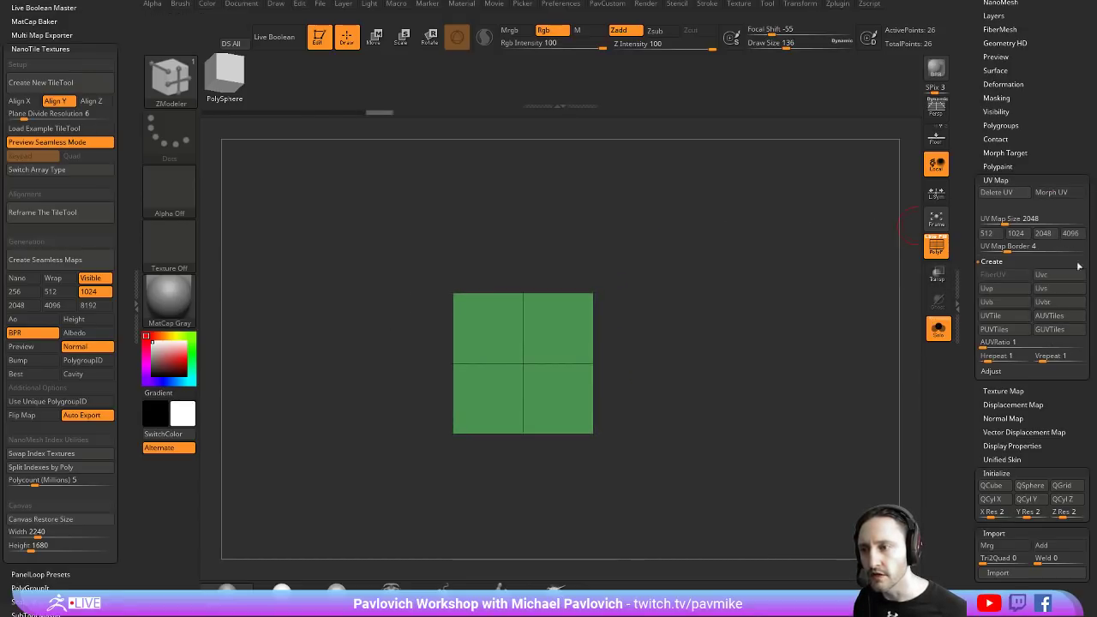
pyautogui.click(1057, 194)
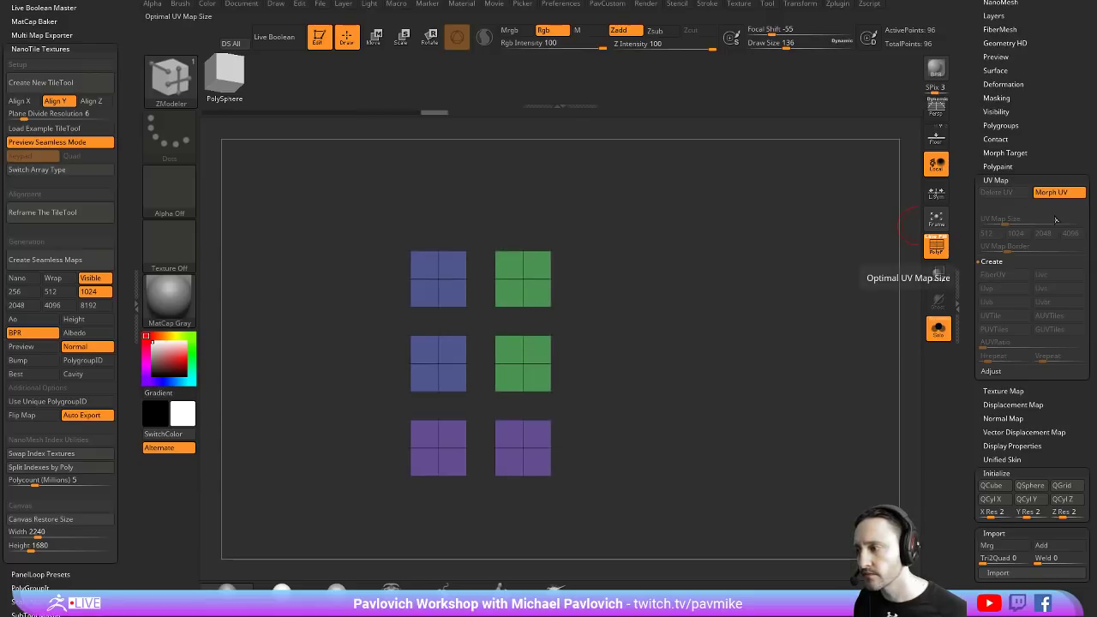
pyautogui.click(1056, 192)
pyautogui.click(1054, 193)
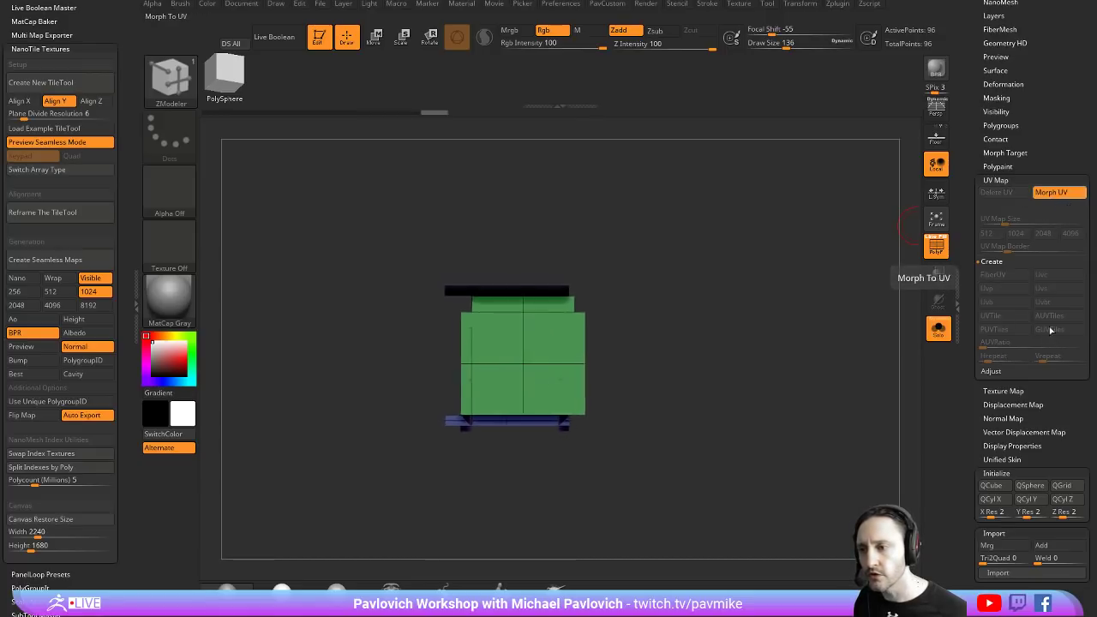
pyautogui.scroll(1, 968, 294)
pyautogui.scroll(5, 968, 294)
pyautogui.moveTo(908, 317); pyautogui.dragTo(840, 341)
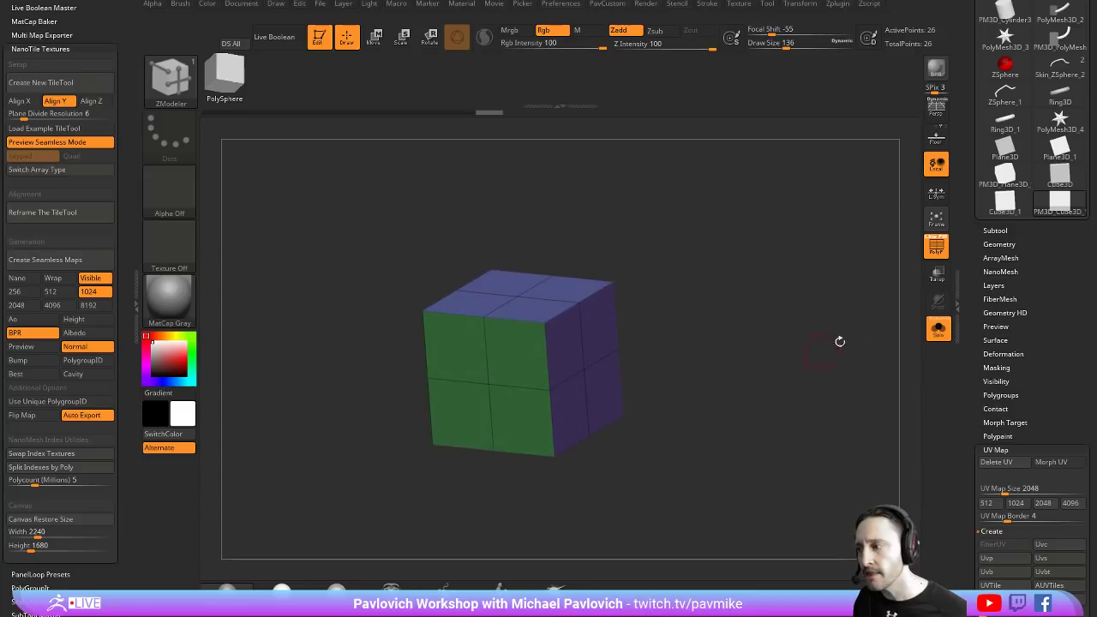
pyautogui.scroll(-5, 971, 346)
# Load test.PSD as the alpha in the cube's Surface NoiseMaker
pyautogui.keyDown('shift'); pyautogui.click(996, 149); pyautogui.keyUp('shift')
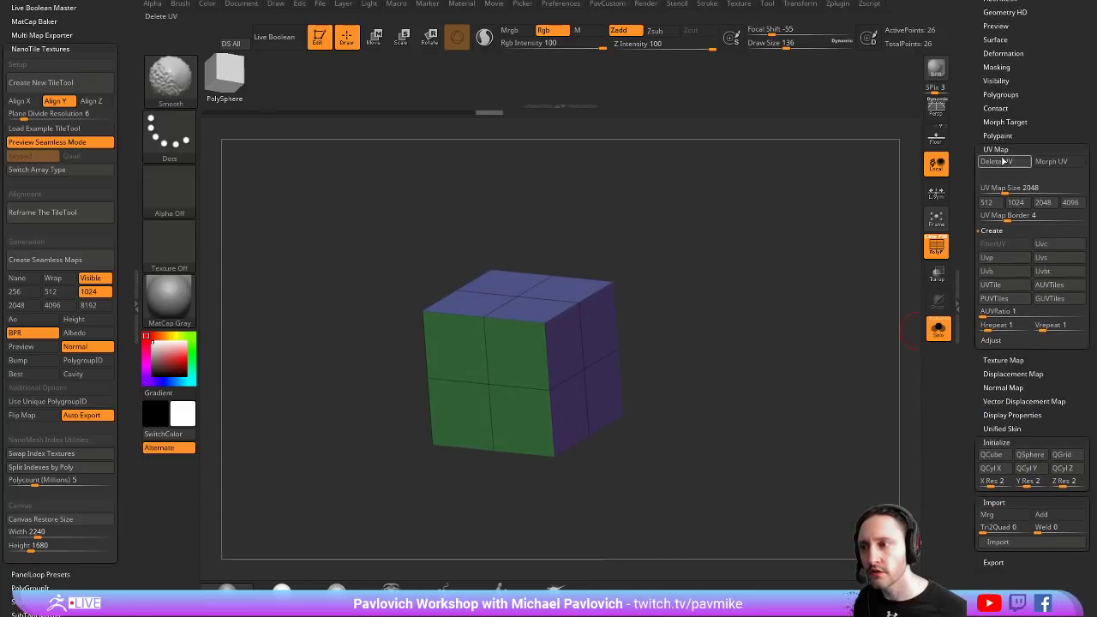
pyautogui.click(996, 246)
pyautogui.click(993, 259)
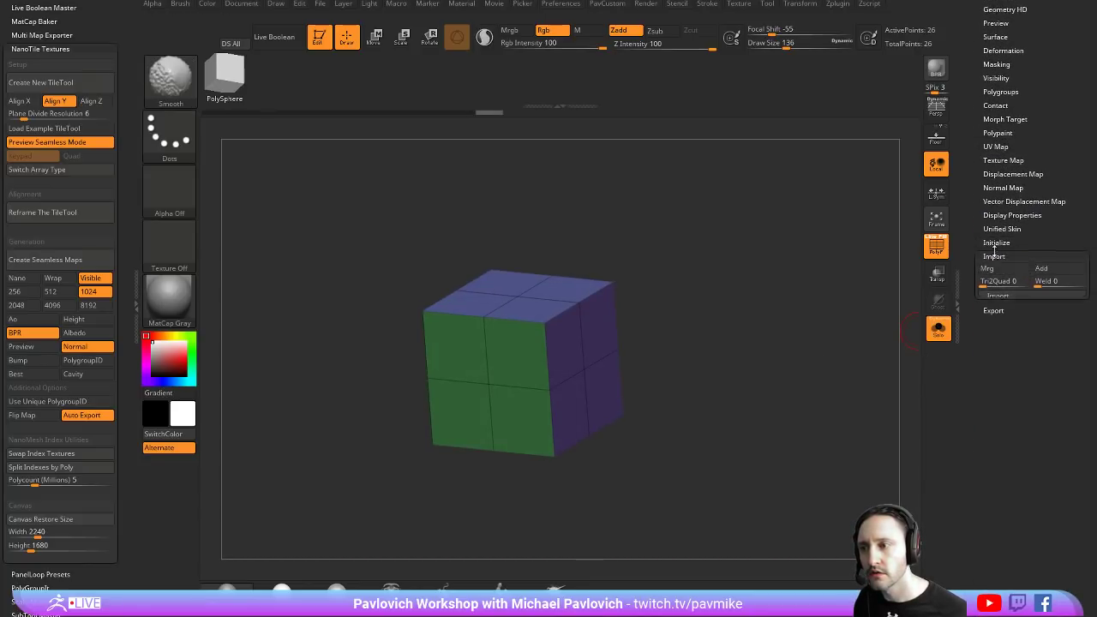
pyautogui.scroll(5, 975, 283)
pyautogui.click(995, 228)
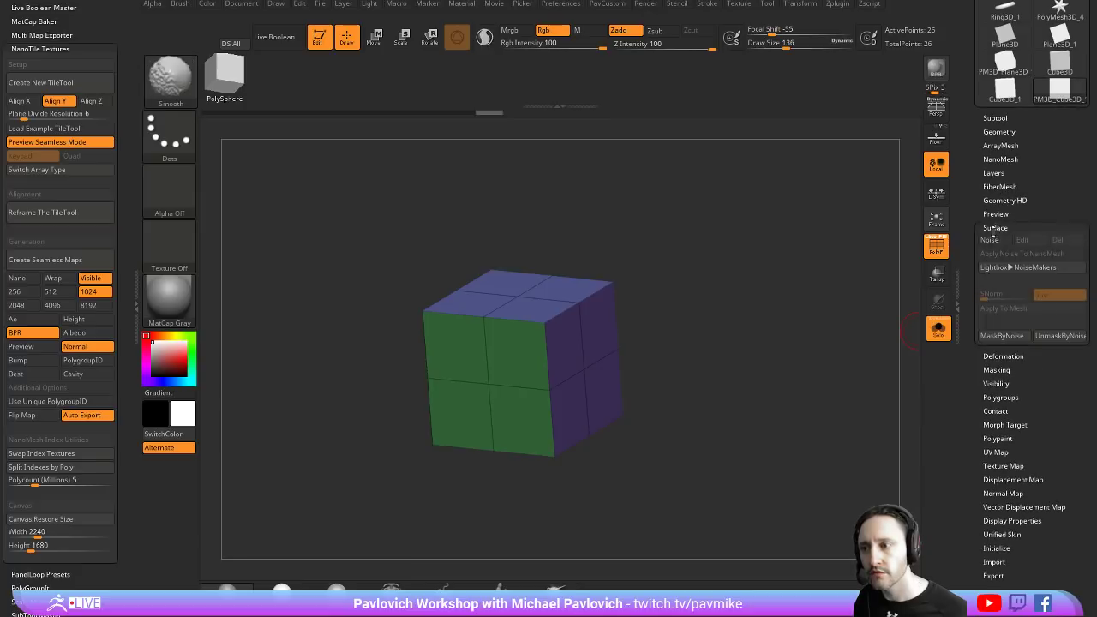
pyautogui.click(994, 243)
pyautogui.click(604, 517)
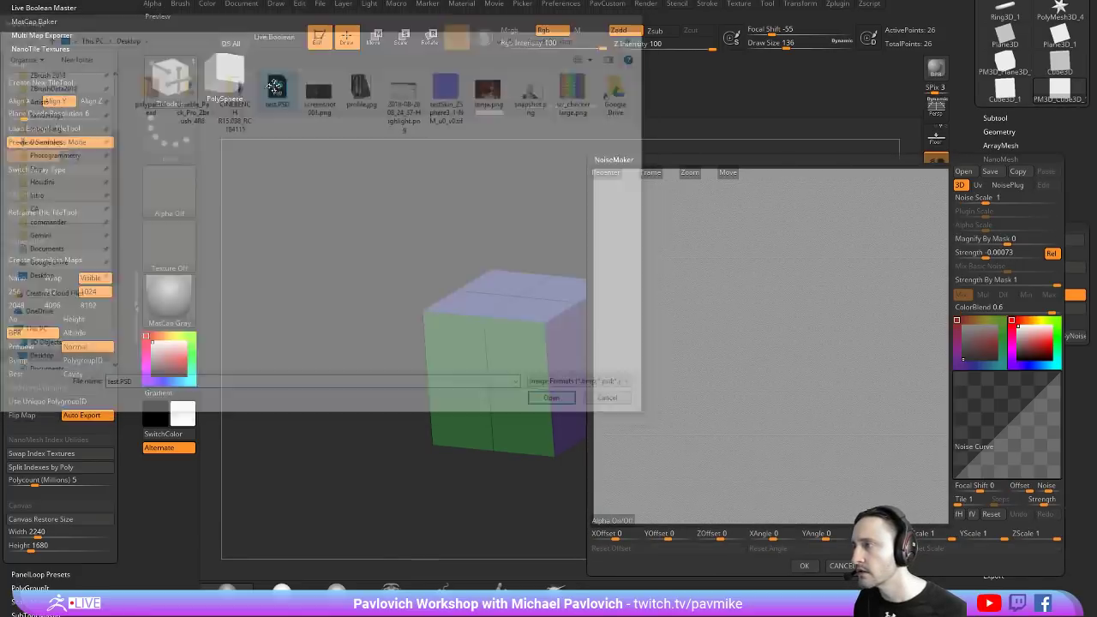
pyautogui.doubleClick(276, 89)
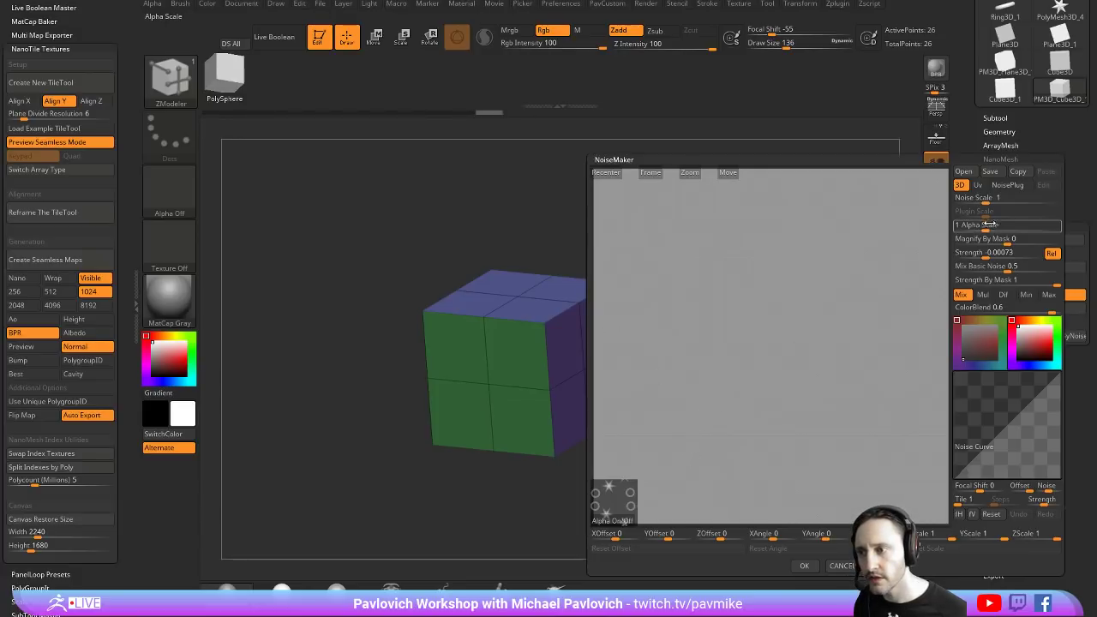
# Set Mix Basic Noise to 0 and noise Strength to 0.5
pyautogui.moveTo(999, 266); pyautogui.dragTo(958, 266)
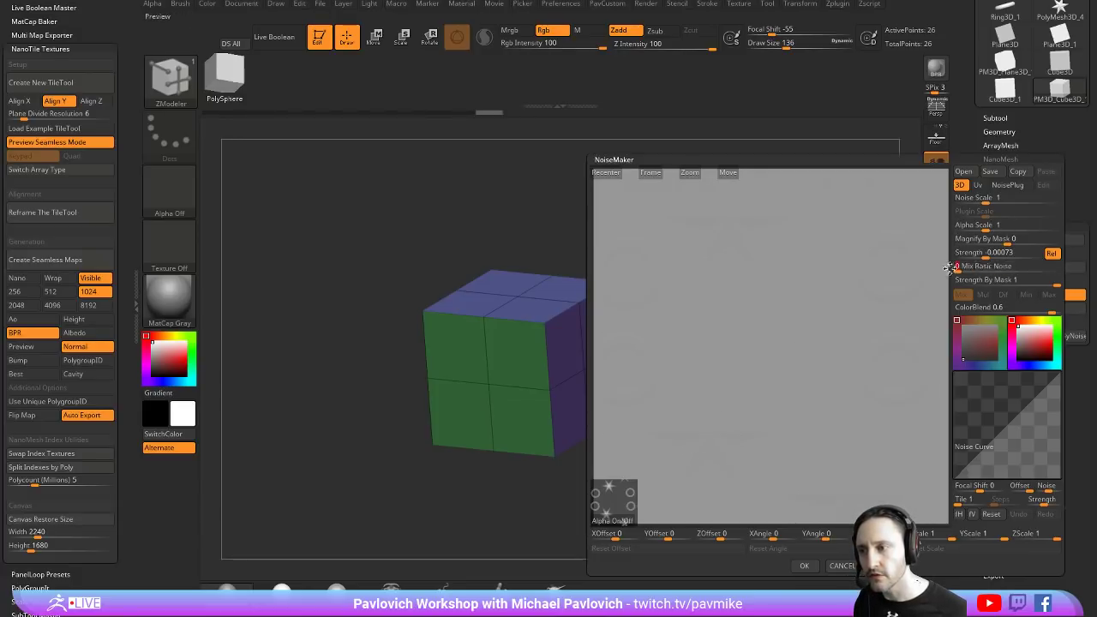
pyautogui.write('0.5')
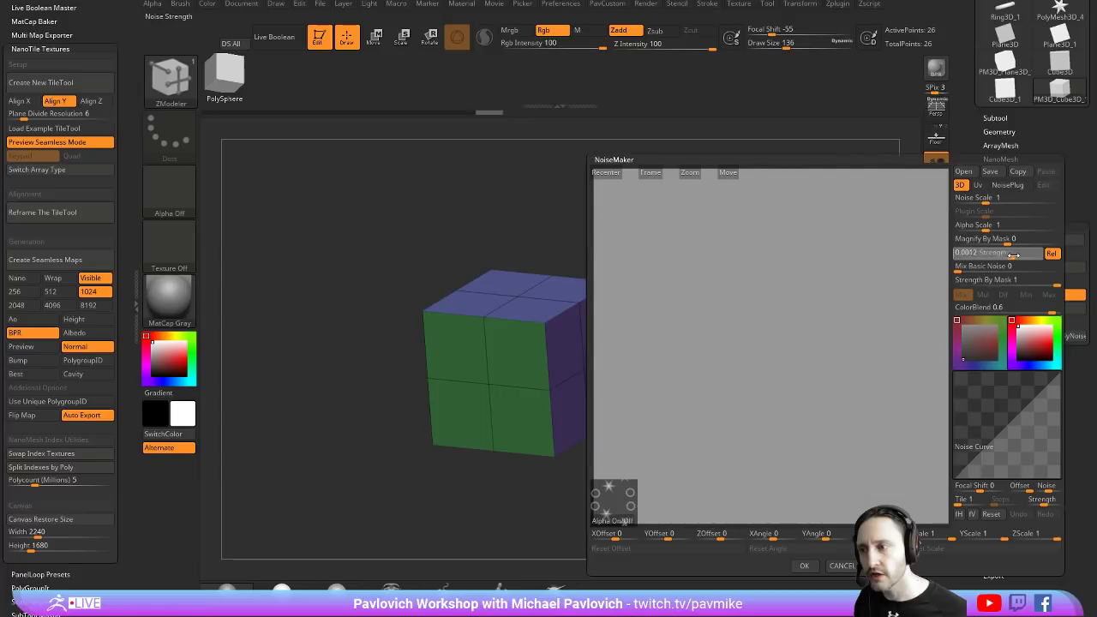
pyautogui.press('Return')
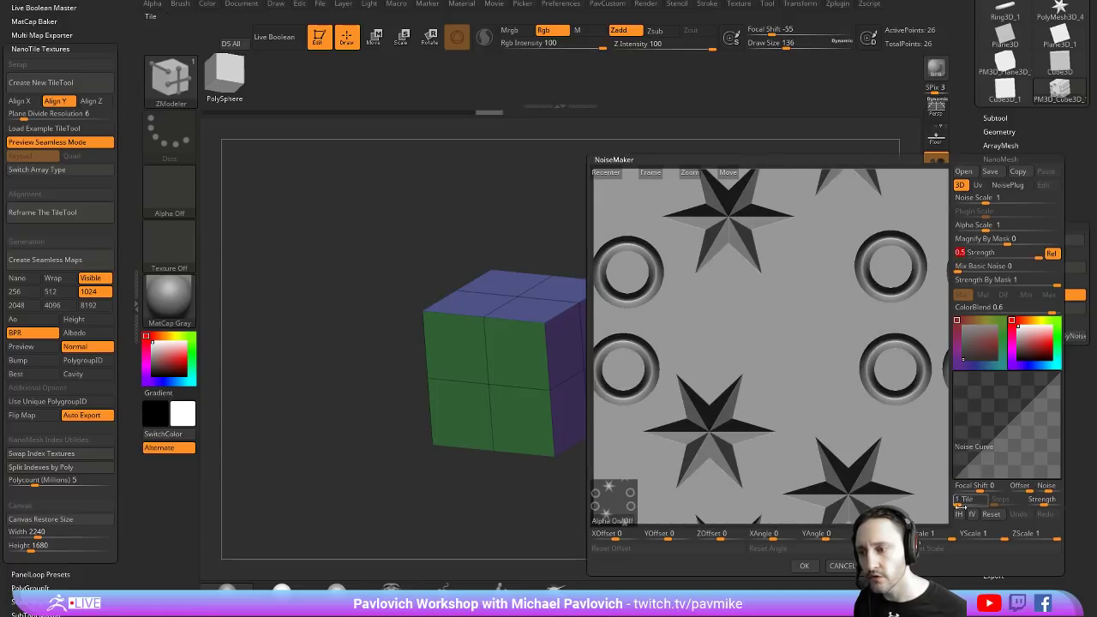
pyautogui.click(960, 515)
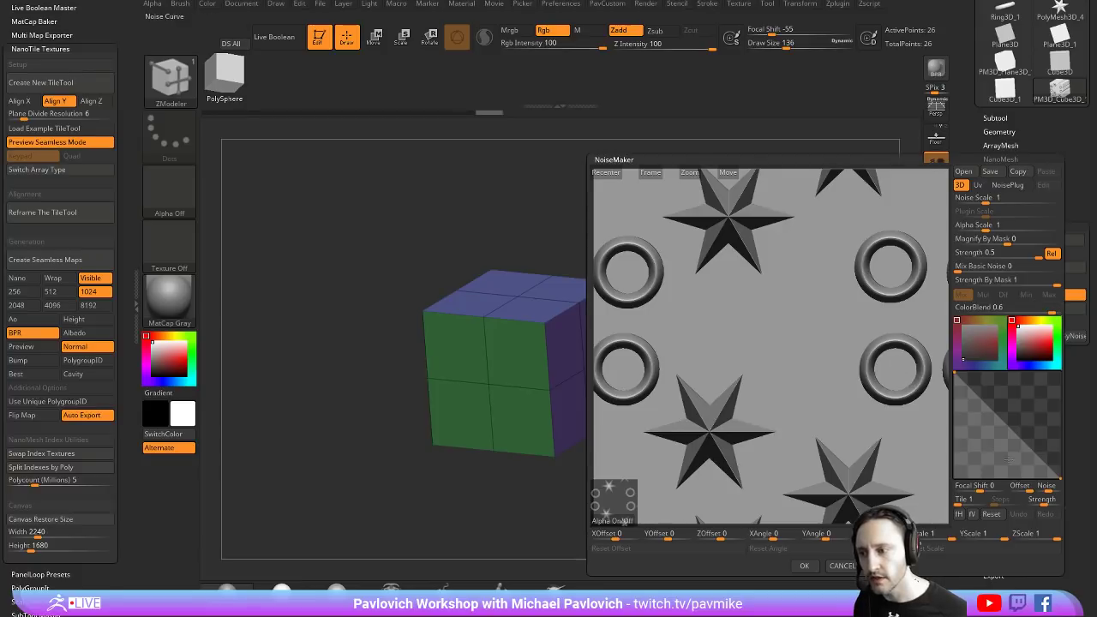
pyautogui.moveTo(850, 337); pyautogui.dragTo(922, 196)
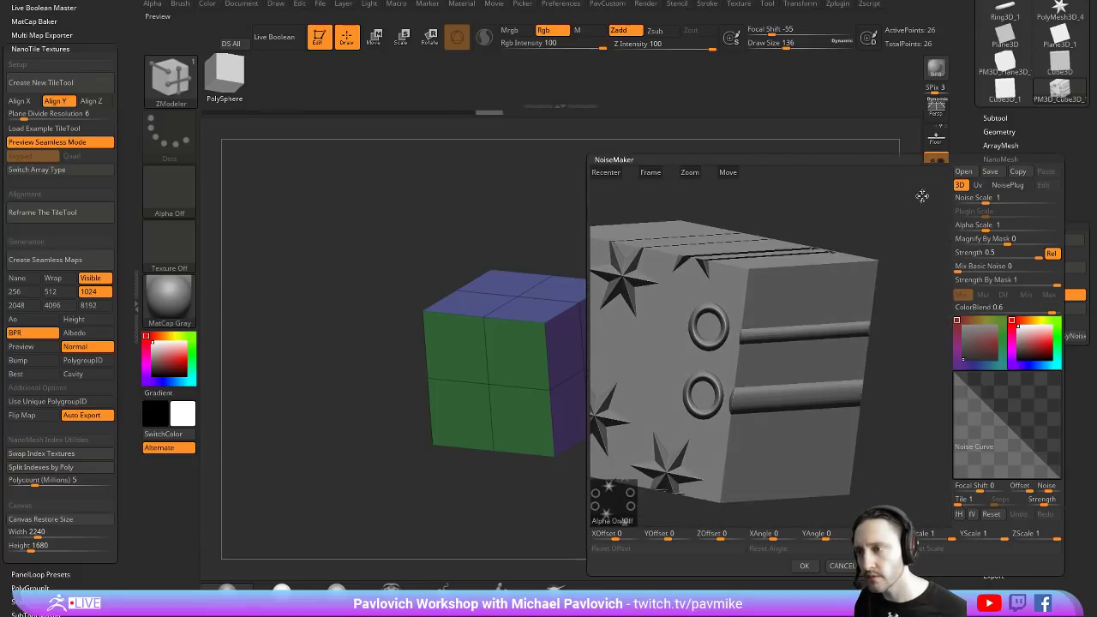
# Switch the noise to UV mapping, set Alpha Scale to 0.1686, and apply it to the cube
pyautogui.click(977, 185)
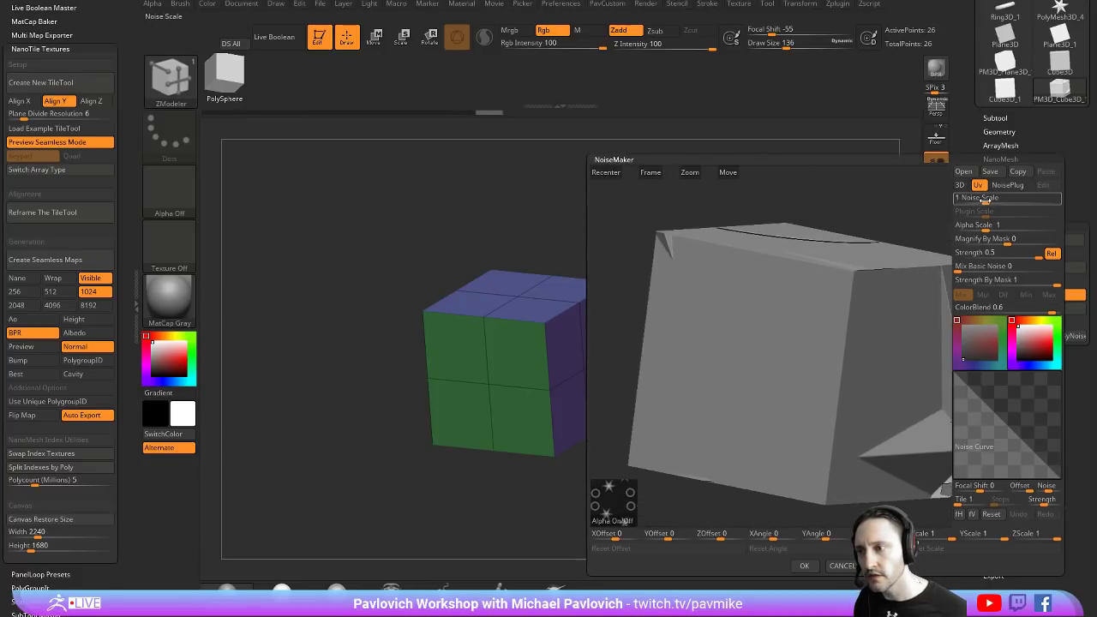
pyautogui.moveTo(981, 198); pyautogui.dragTo(971, 226)
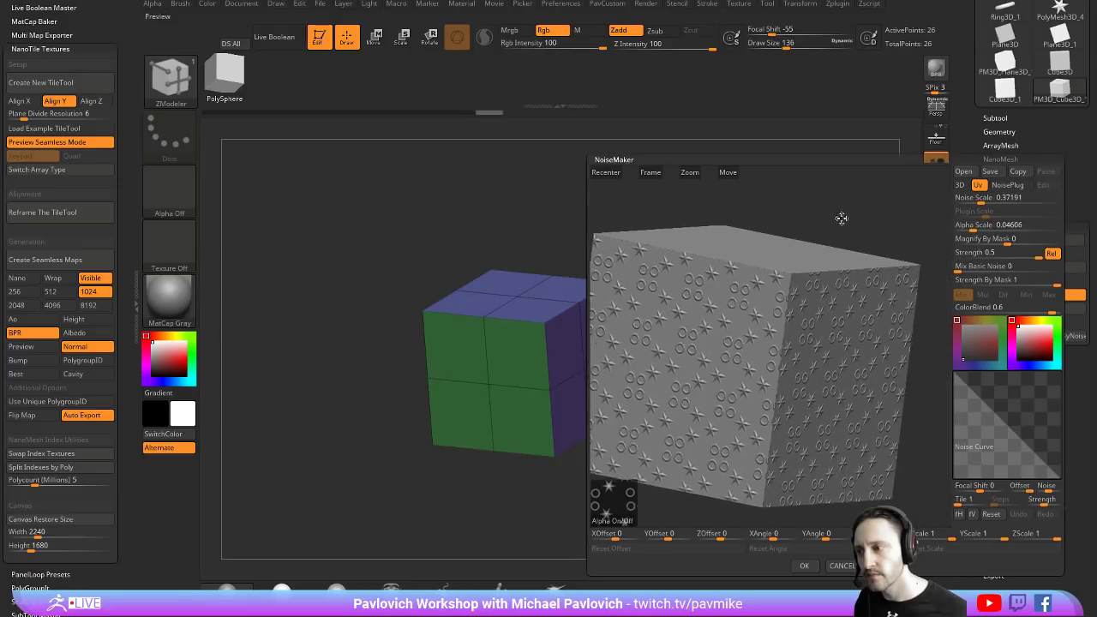
pyautogui.moveTo(839, 218); pyautogui.dragTo(887, 210)
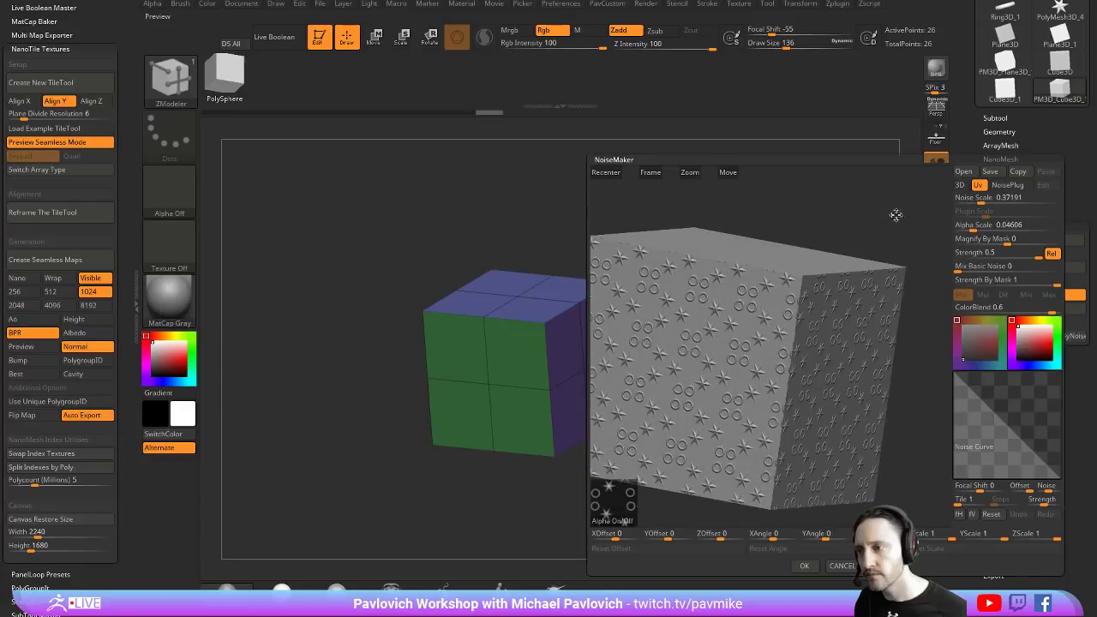
pyautogui.moveTo(972, 226)
pyautogui.mouseDown()
pyautogui.moveTo(908, 220)
pyautogui.moveTo(916, 202)
pyautogui.mouseUp()
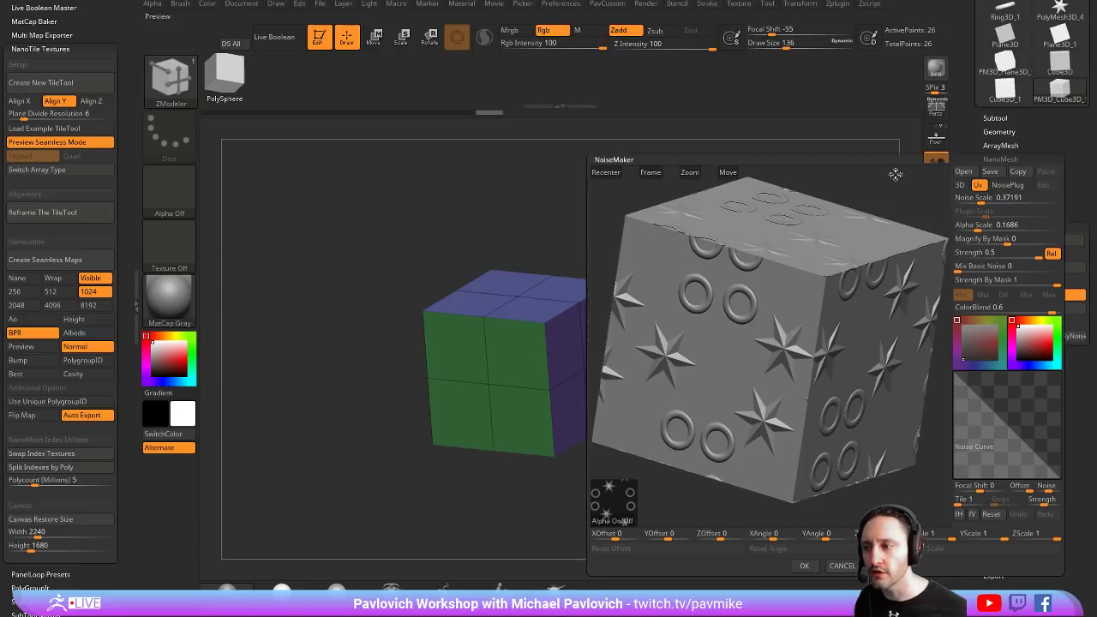
pyautogui.click(804, 566)
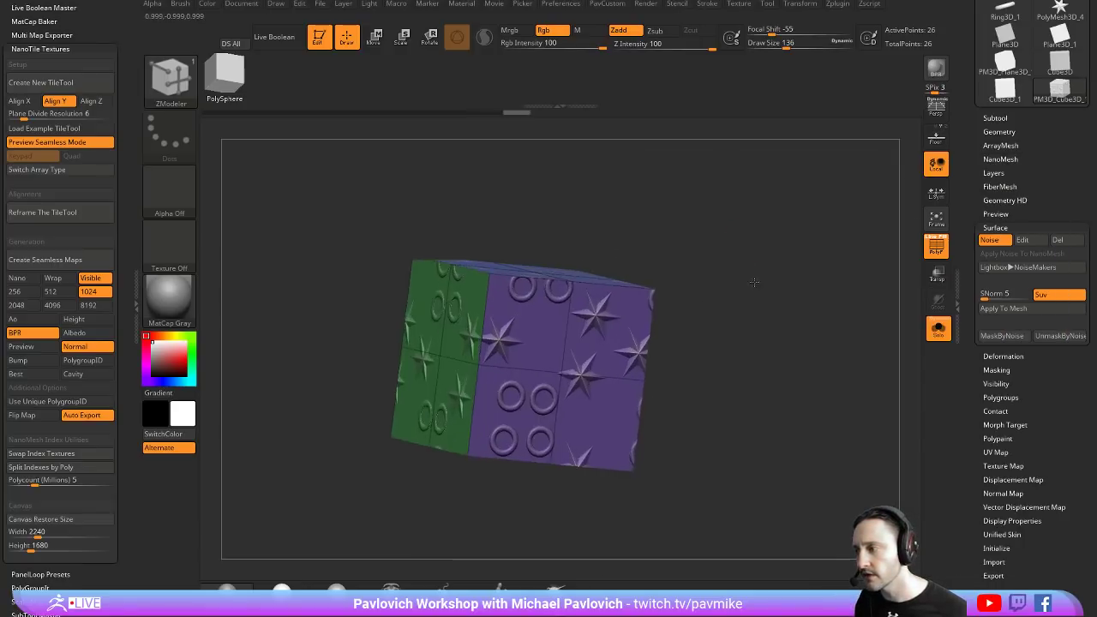
# Turn off PolyF and lower the NoiseMaker Offset to -0.1 so only stars and rings remain
pyautogui.moveTo(754, 282); pyautogui.dragTo(845, 201)
pyautogui.click(936, 246)
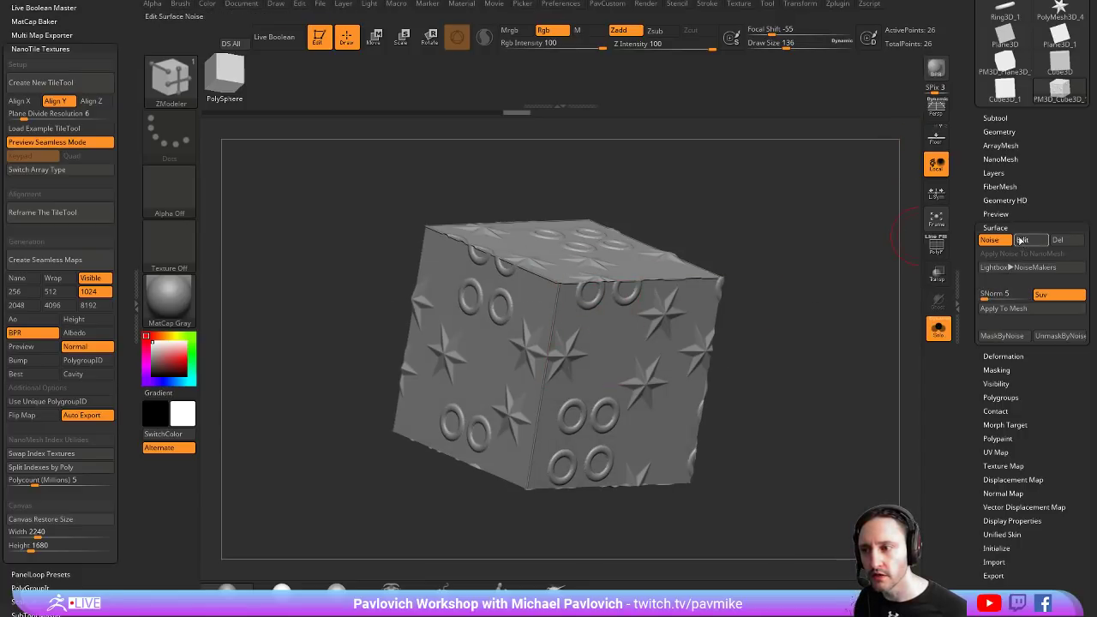
pyautogui.click(1021, 241)
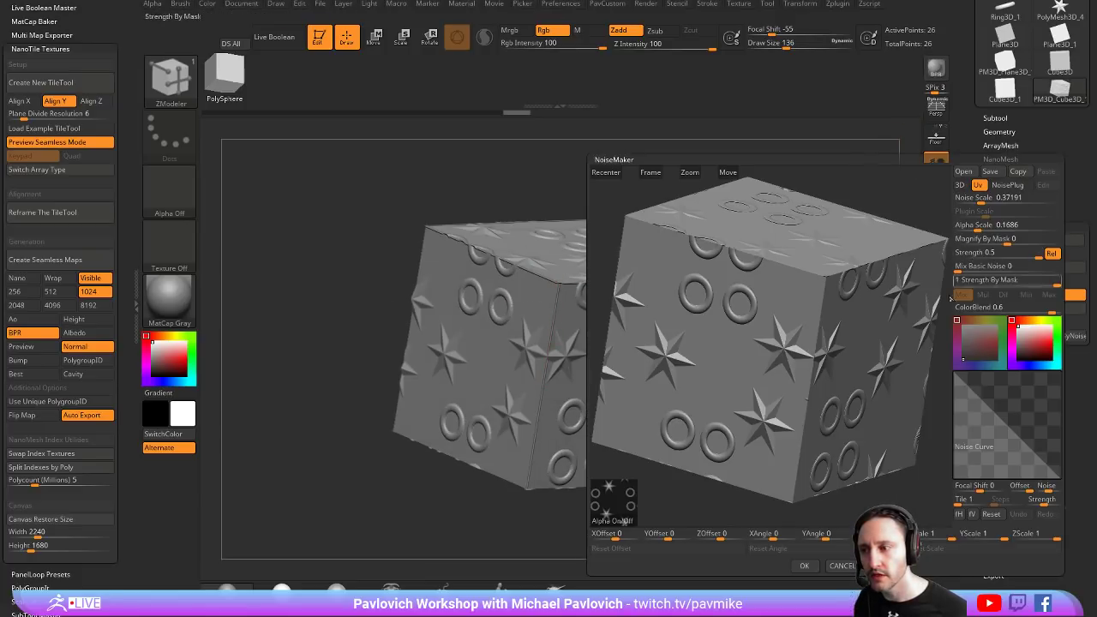
pyautogui.click(978, 488)
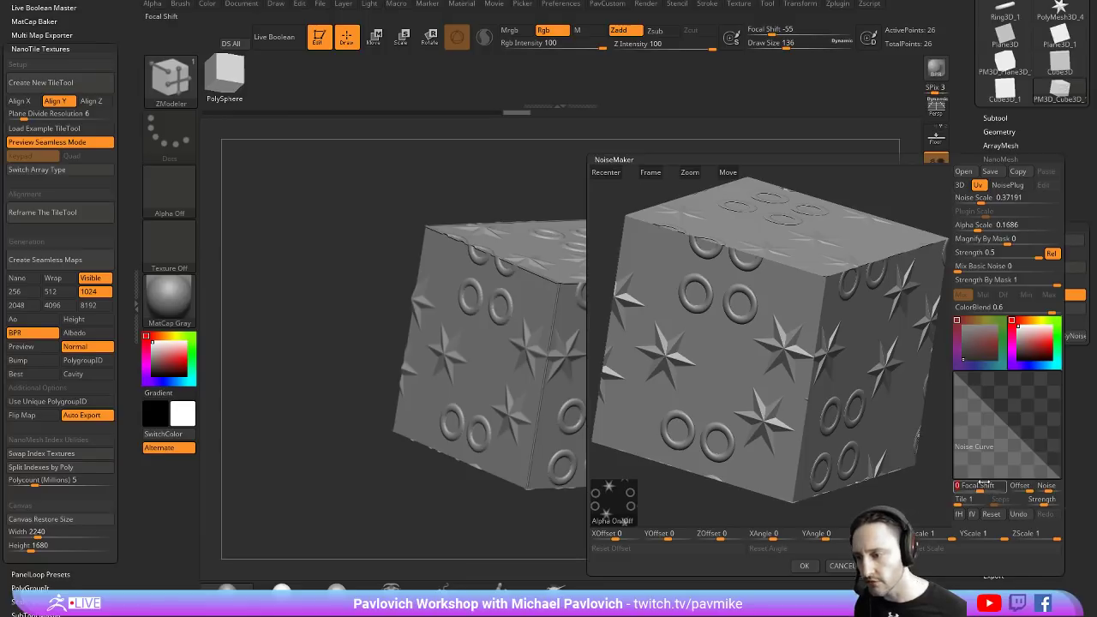
pyautogui.moveTo(1028, 487); pyautogui.dragTo(1016, 487)
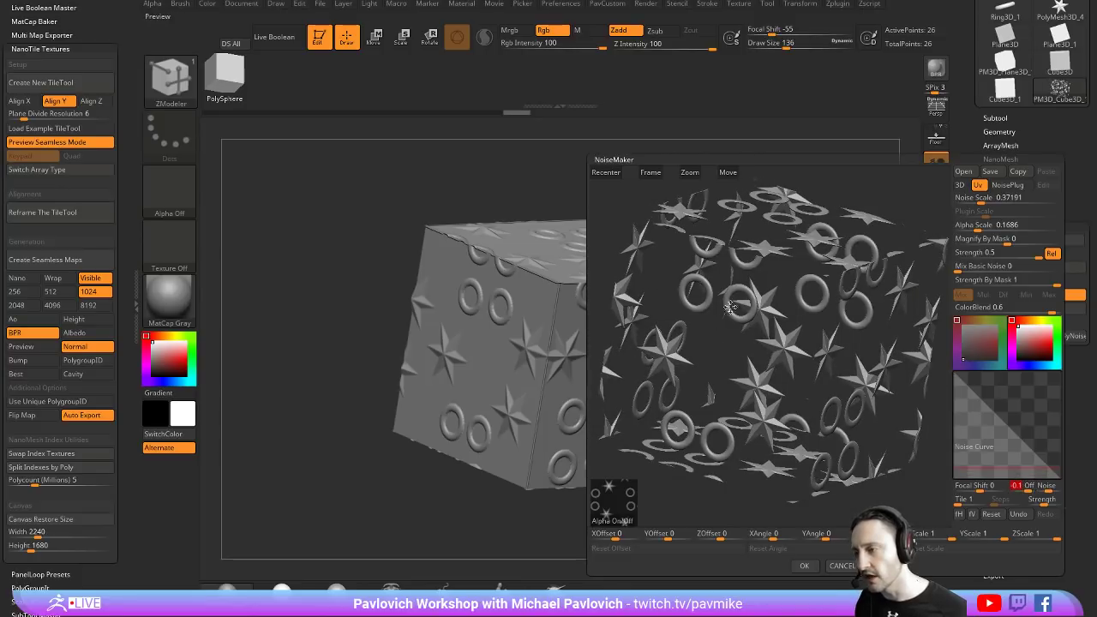
pyautogui.click(803, 565)
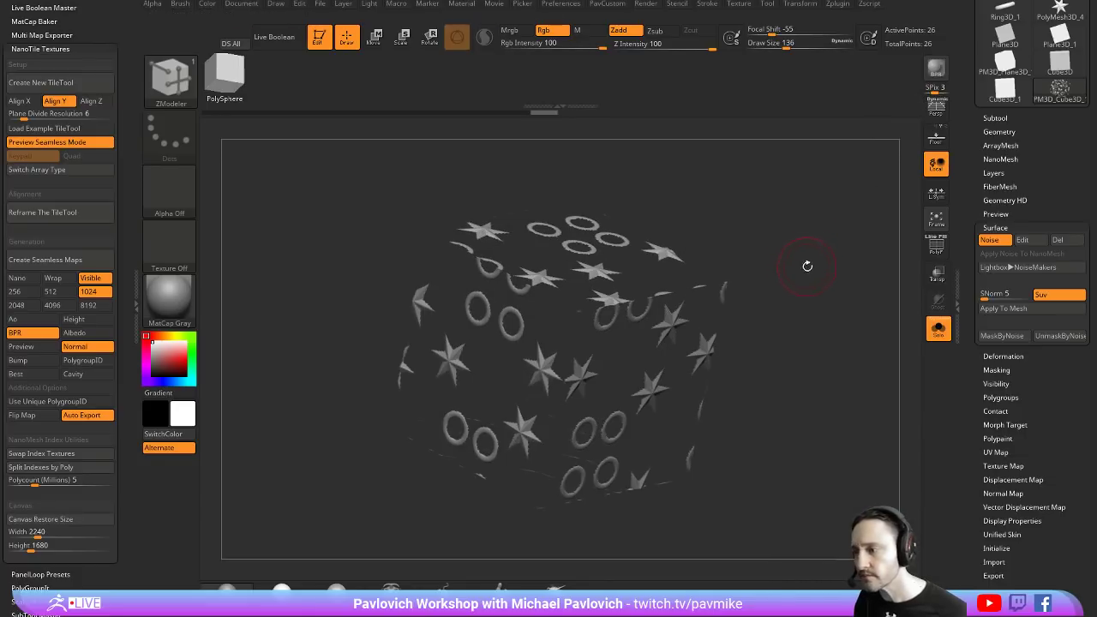
# Turn the star and ring noise into real geometry with Geometry > Convert BPR To Geo
pyautogui.click(995, 131)
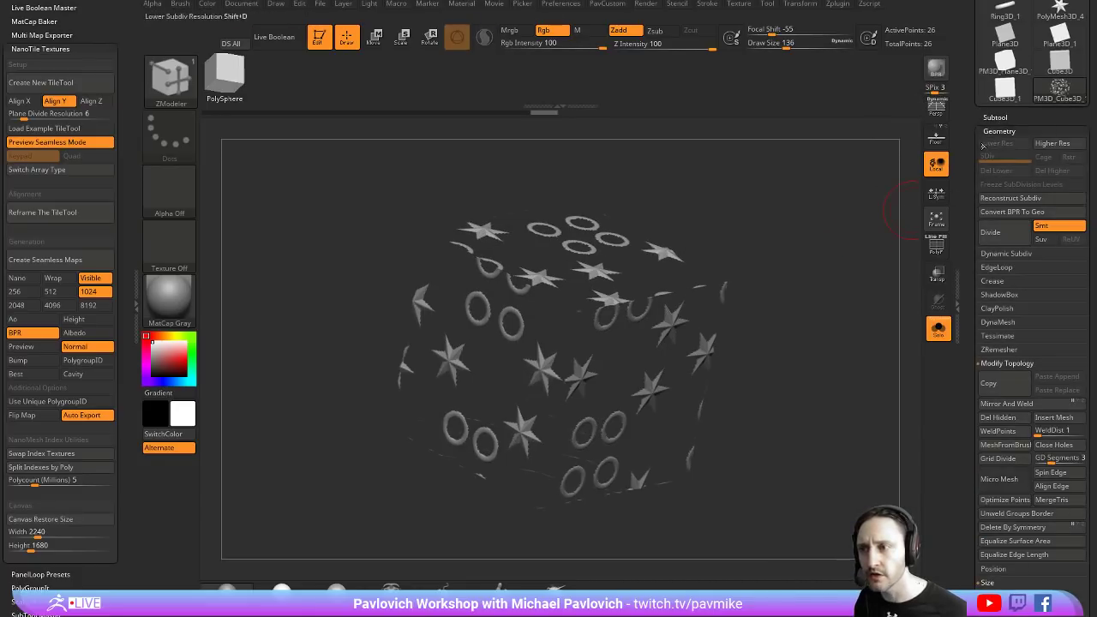
pyautogui.click(1011, 212)
pyautogui.moveTo(844, 340); pyautogui.dragTo(778, 298)
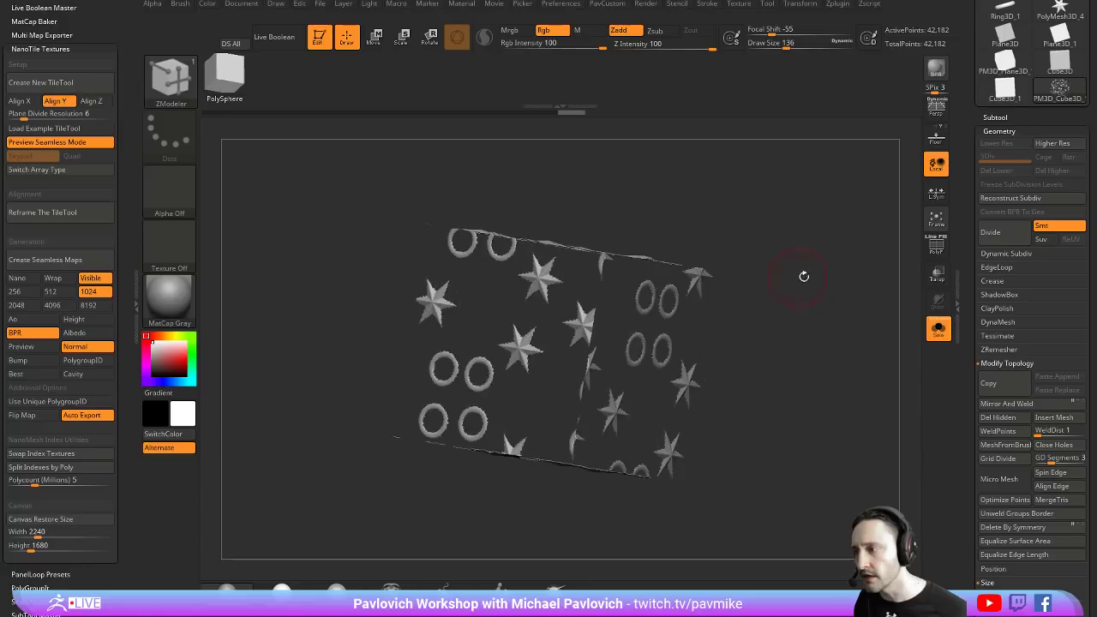
# Switch to the Move brush (B, M, V) and set Draw Size to 56
pyautogui.press('b')
pyautogui.press('m')
pyautogui.press('v')
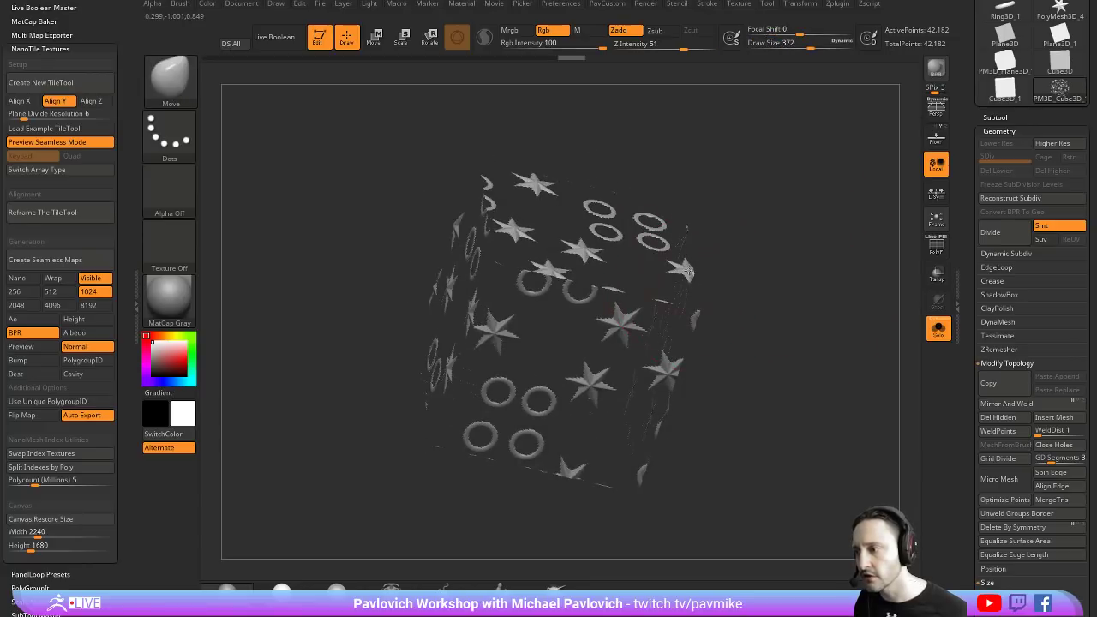
pyautogui.press('s')
pyautogui.moveTo(818, 232); pyautogui.dragTo(837, 245)
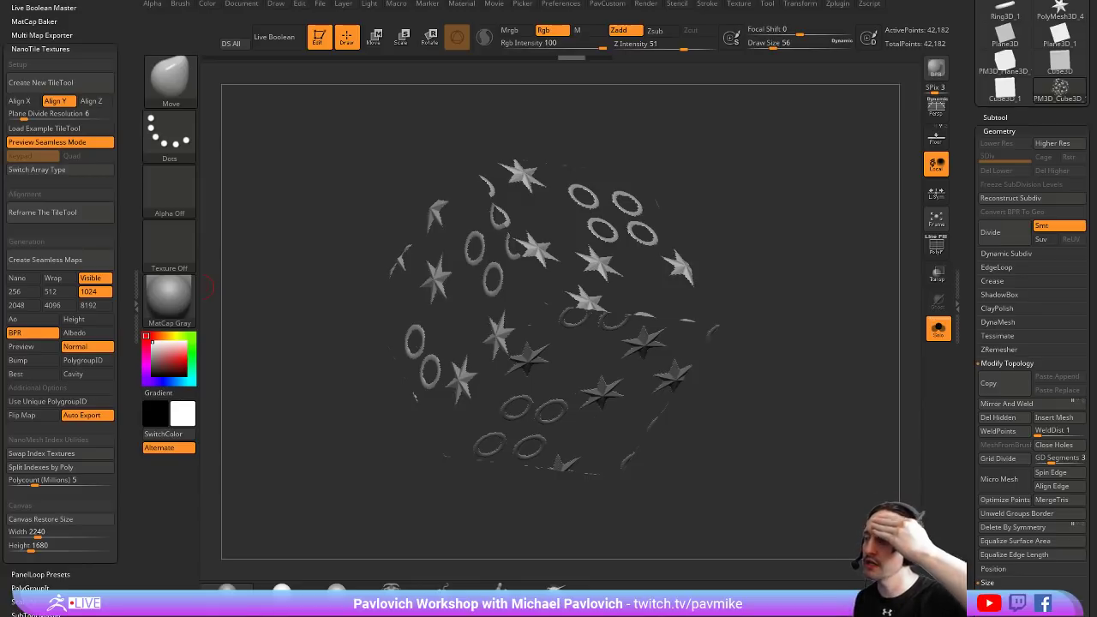
# Make the ZSphere the active tool in Move mode
pyautogui.scroll(5, 1028, 215)
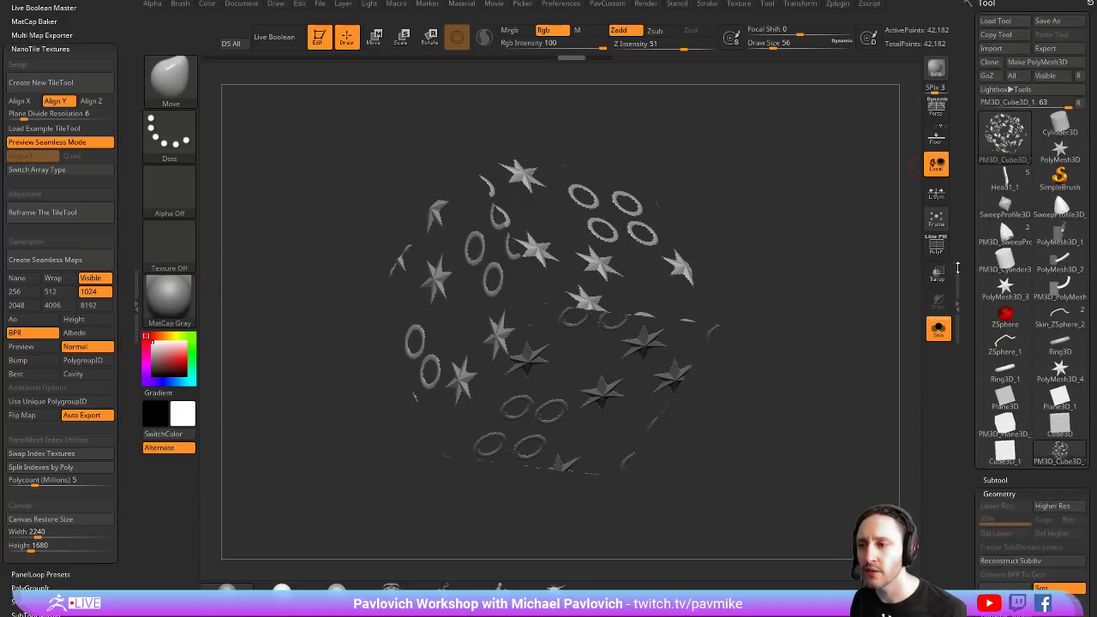
pyautogui.click(1003, 189)
pyautogui.press('w')
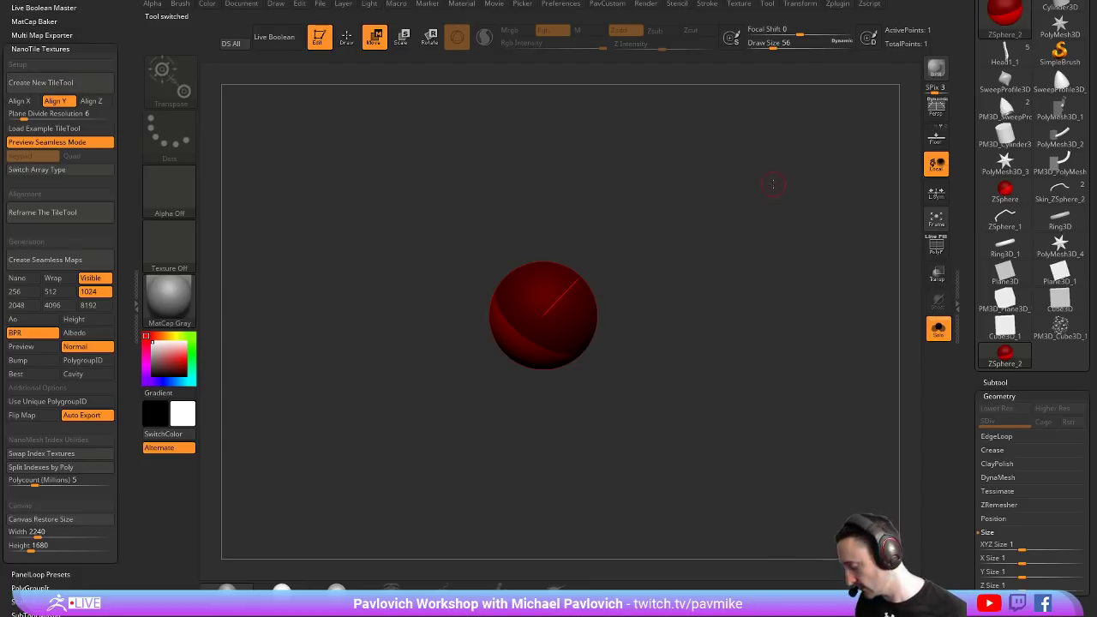
# Load the 8HeadFemale mannequin project from LightBox, discarding the current work unsaved
pyautogui.press(',')
pyautogui.click(314, 72)
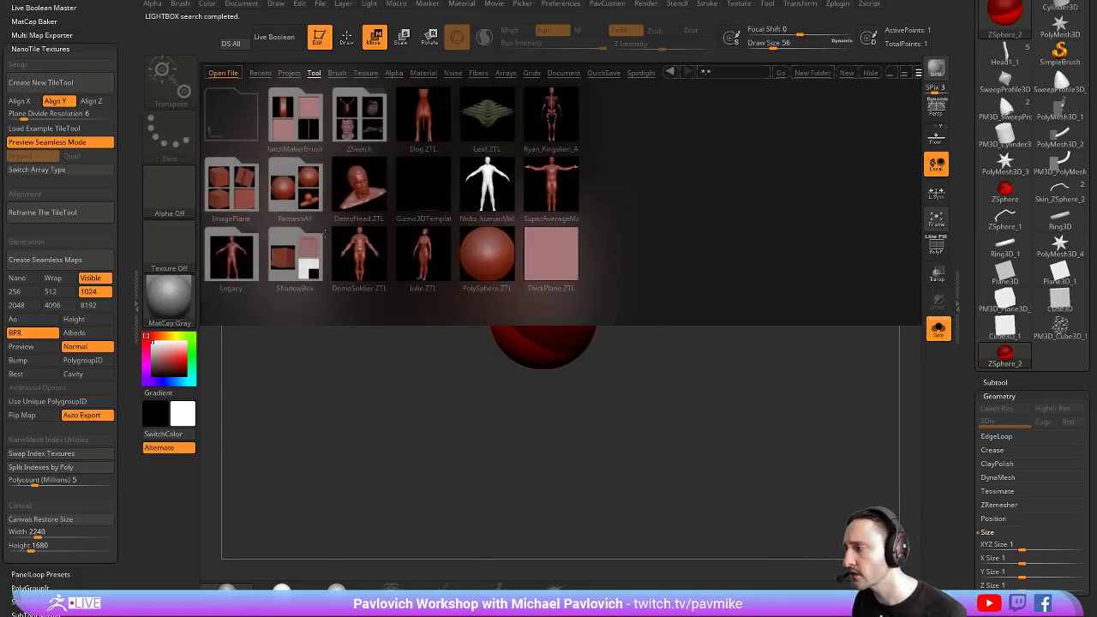
pyautogui.click(289, 72)
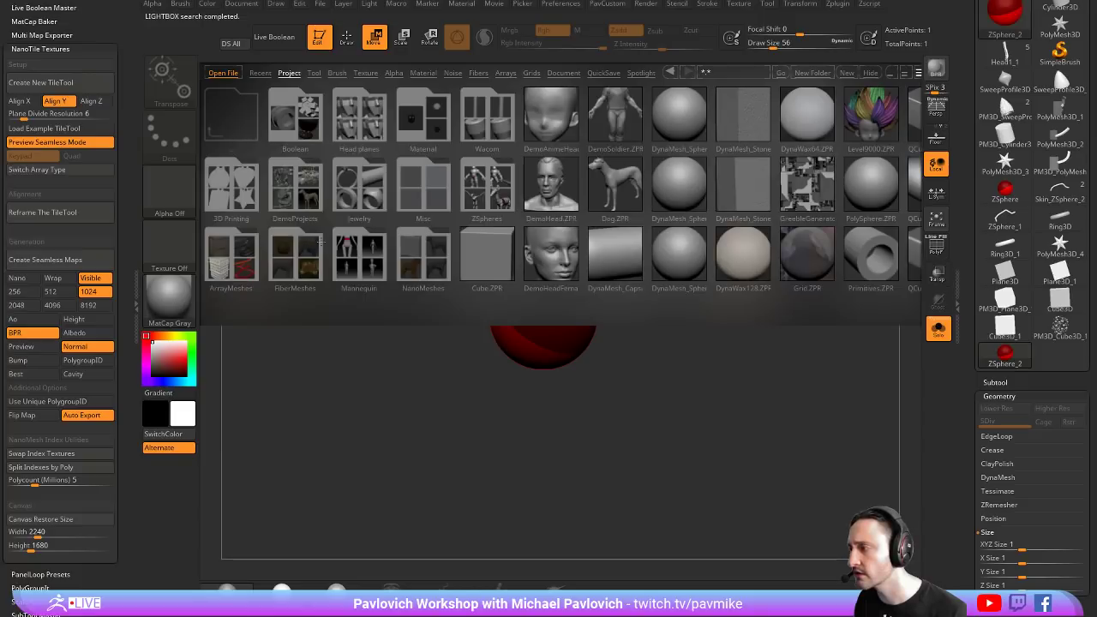
pyautogui.doubleClick(229, 182)
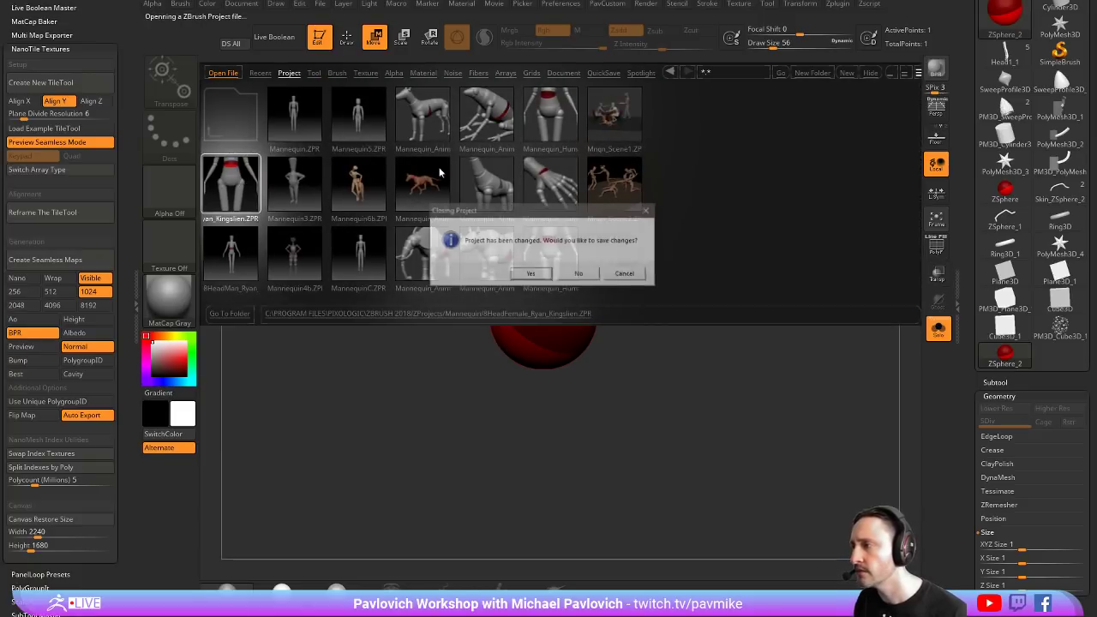
pyautogui.click(583, 273)
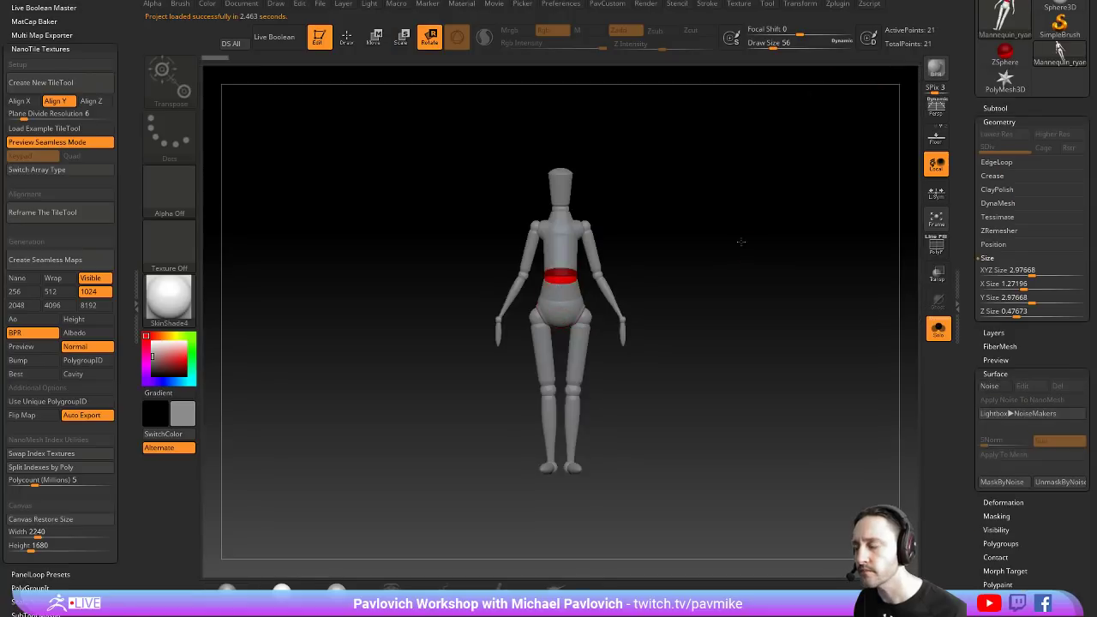
# Change the canvas background colour and set the mannequin's Deformation Offset to -100
pyautogui.moveTo(951, 279); pyautogui.dragTo(953, 195)
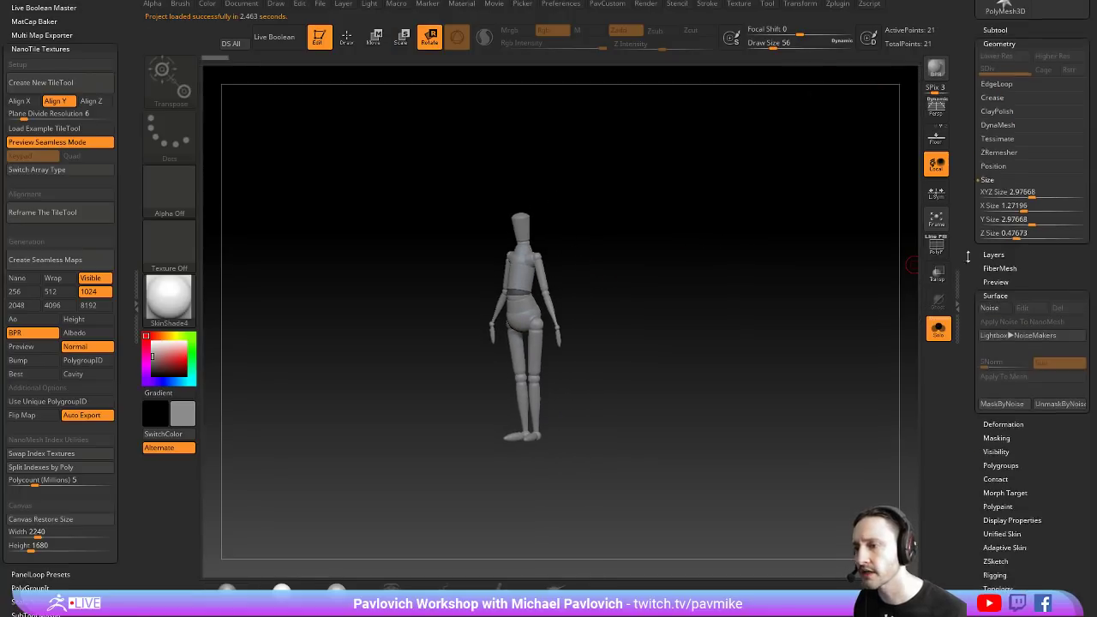
pyautogui.click(245, 4)
pyautogui.click(255, 224)
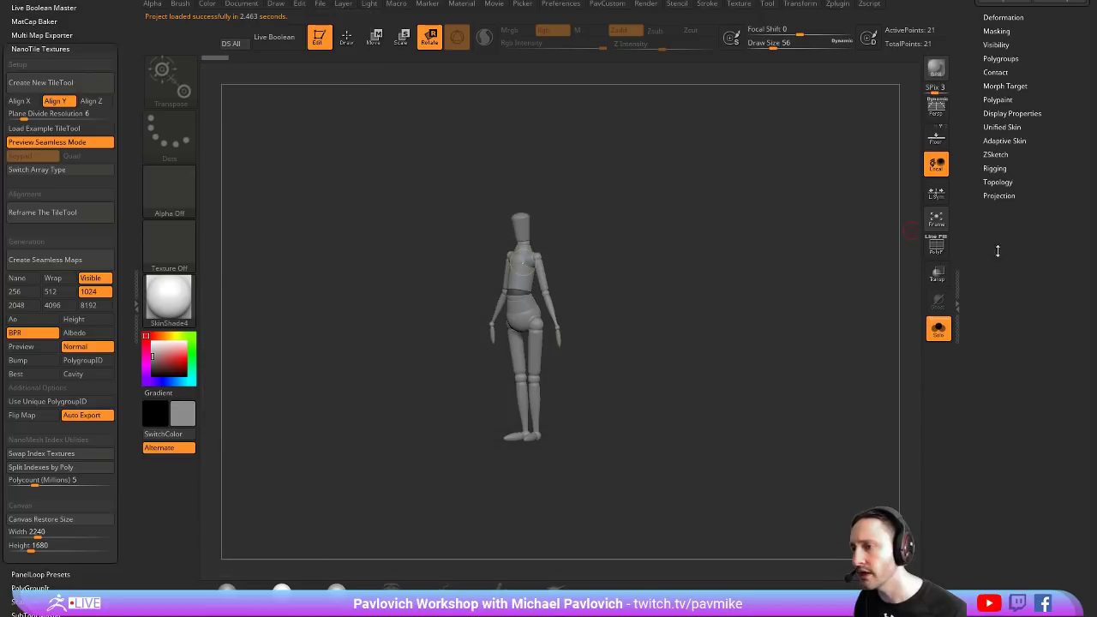
pyautogui.moveTo(1013, 239); pyautogui.dragTo(1013, 274)
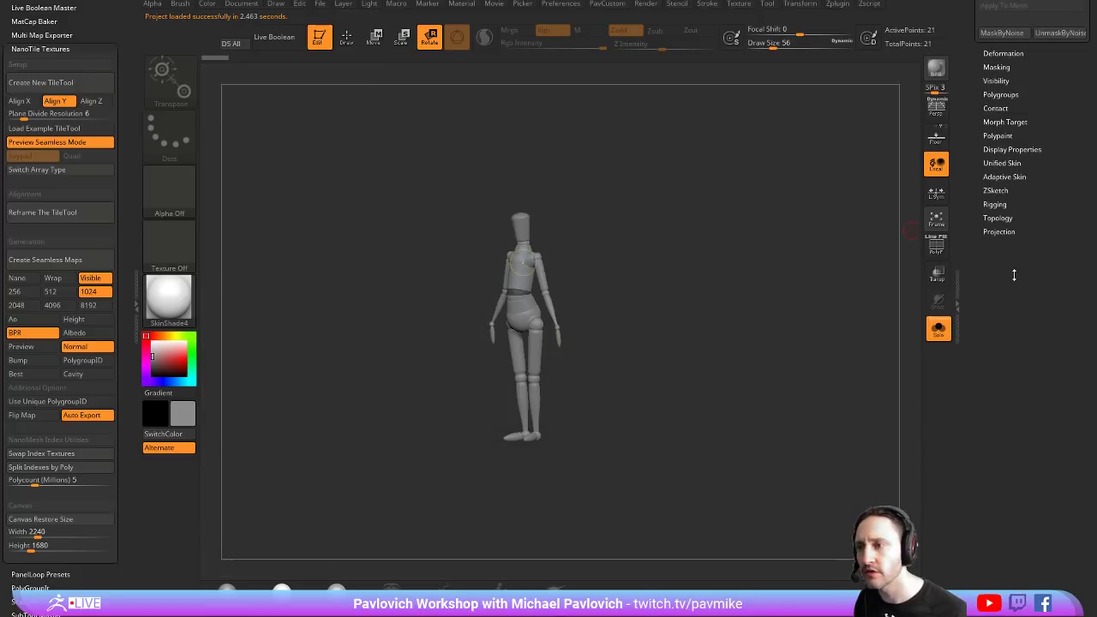
pyautogui.click(1001, 53)
pyautogui.moveTo(1028, 214)
pyautogui.mouseDown()
pyautogui.moveTo(990, 215)
pyautogui.moveTo(1072, 214)
pyautogui.mouseUp()
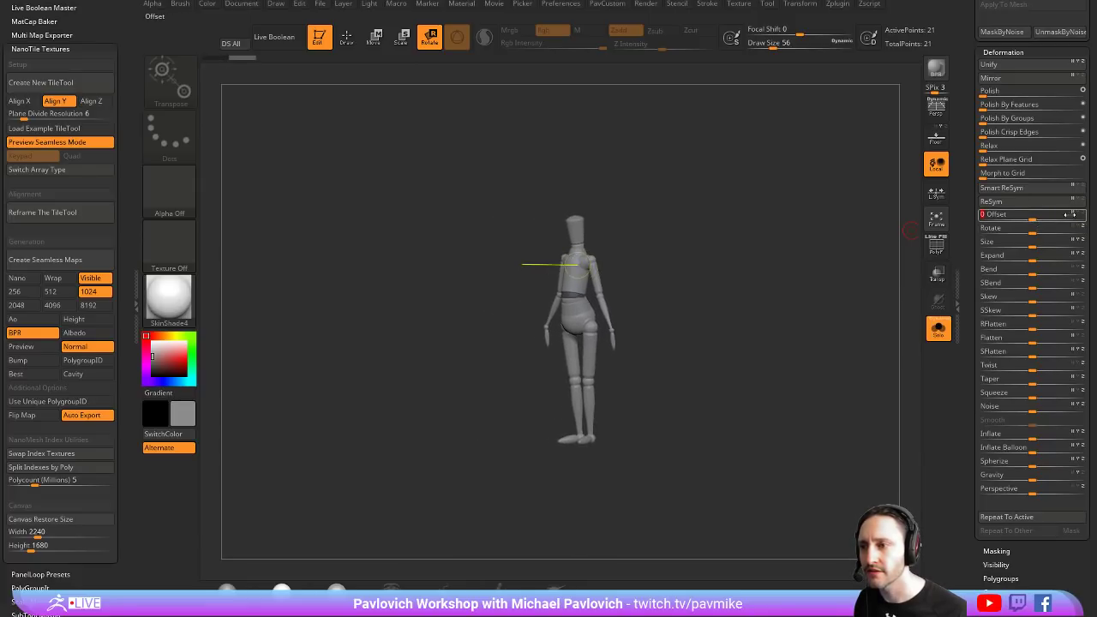
pyautogui.moveTo(1071, 214); pyautogui.dragTo(981, 221)
# Orbit and recentre the mannequin through its views, ending with brush Draw Size 77
pyautogui.moveTo(773, 300); pyautogui.dragTo(776, 294)
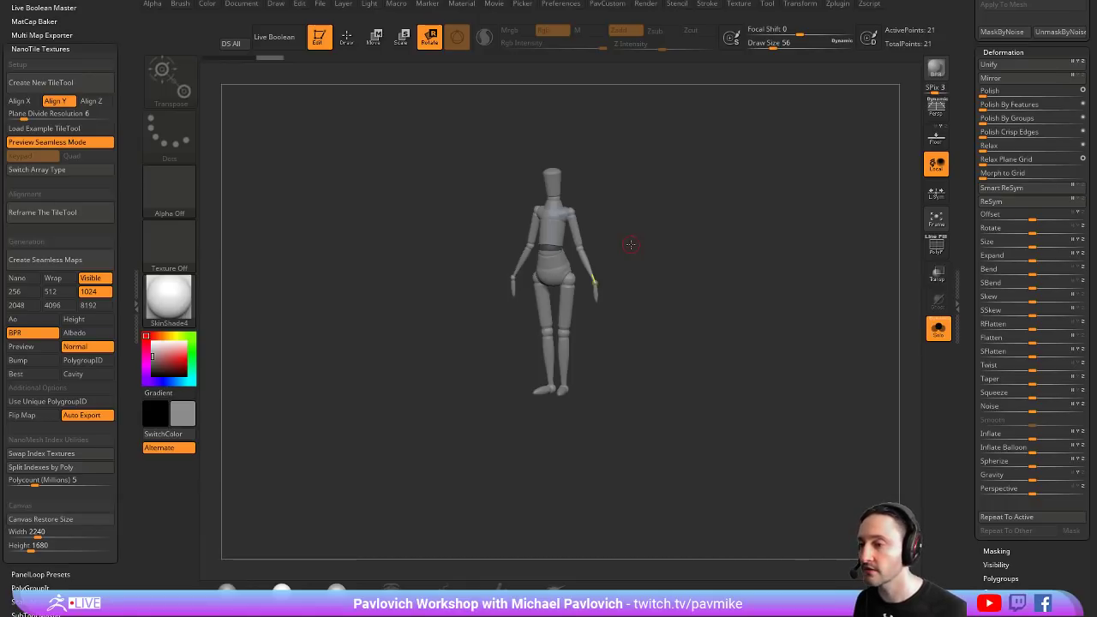
pyautogui.keyDown('alt'); pyautogui.moveTo(700, 234); pyautogui.dragTo(673, 285); pyautogui.keyUp('alt')
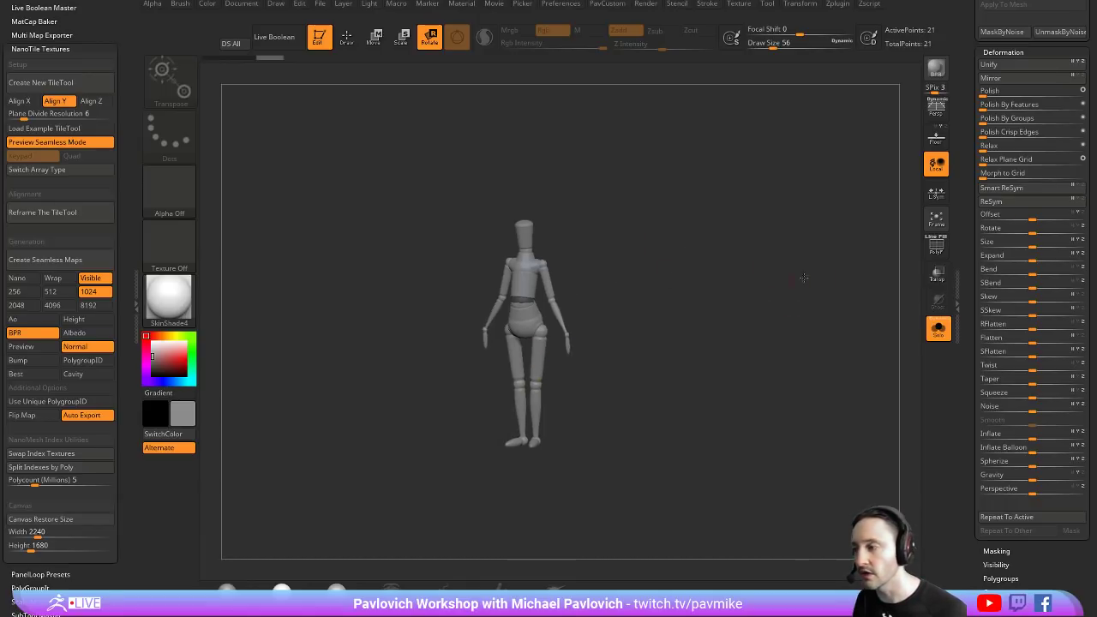
pyautogui.press(']')
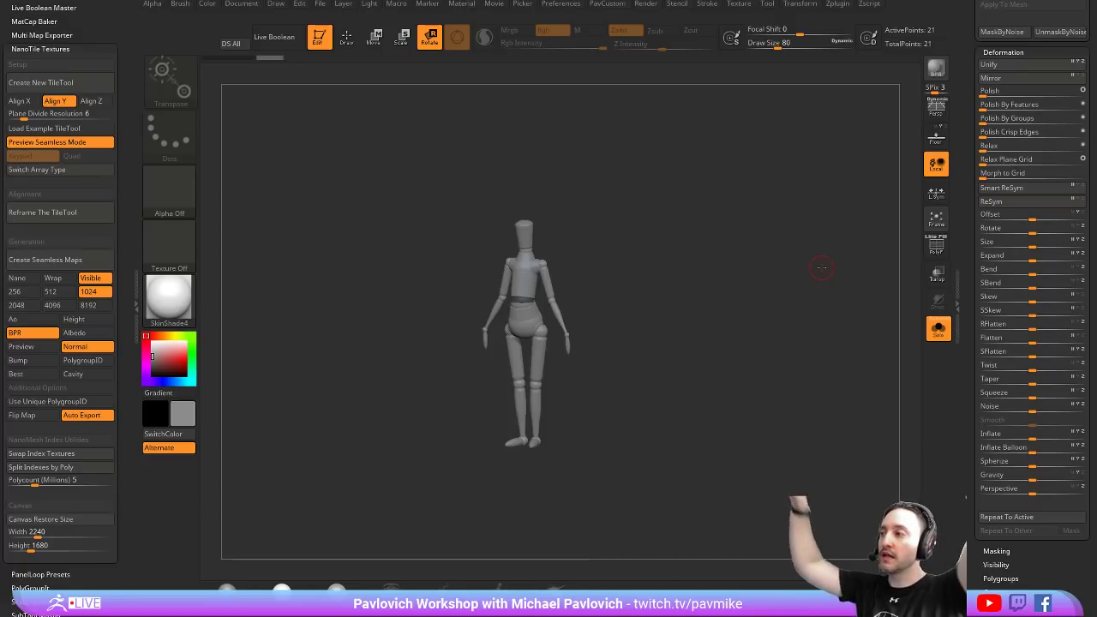
pyautogui.moveTo(760, 268)
pyautogui.mouseDown()
pyautogui.moveTo(559, 212)
pyautogui.moveTo(587, 253)
pyautogui.mouseUp()
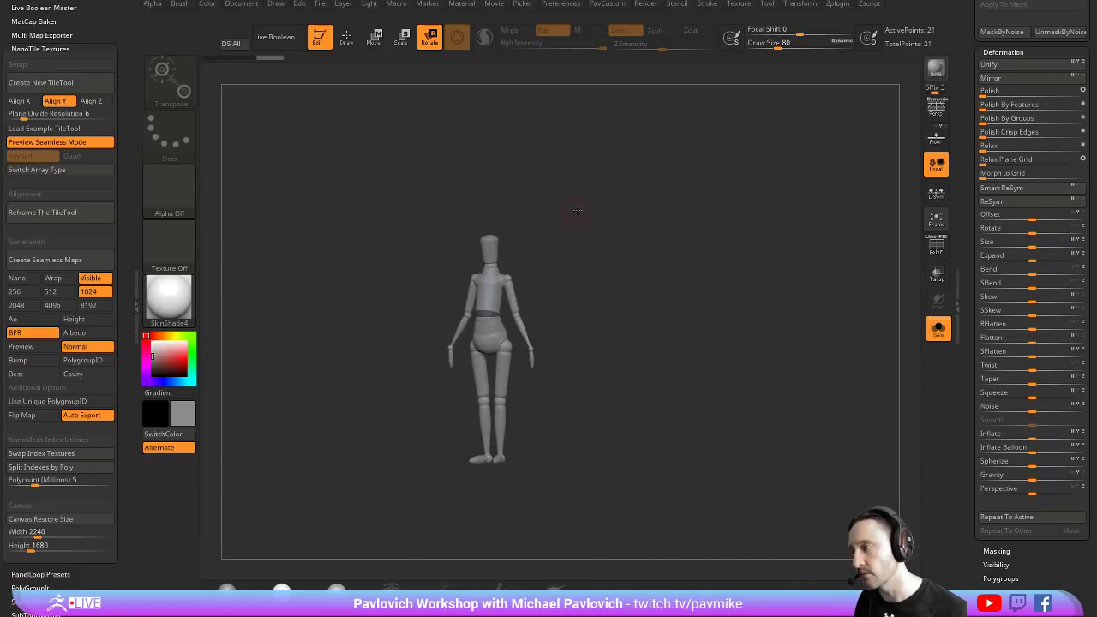
pyautogui.moveTo(578, 209); pyautogui.dragTo(445, 258)
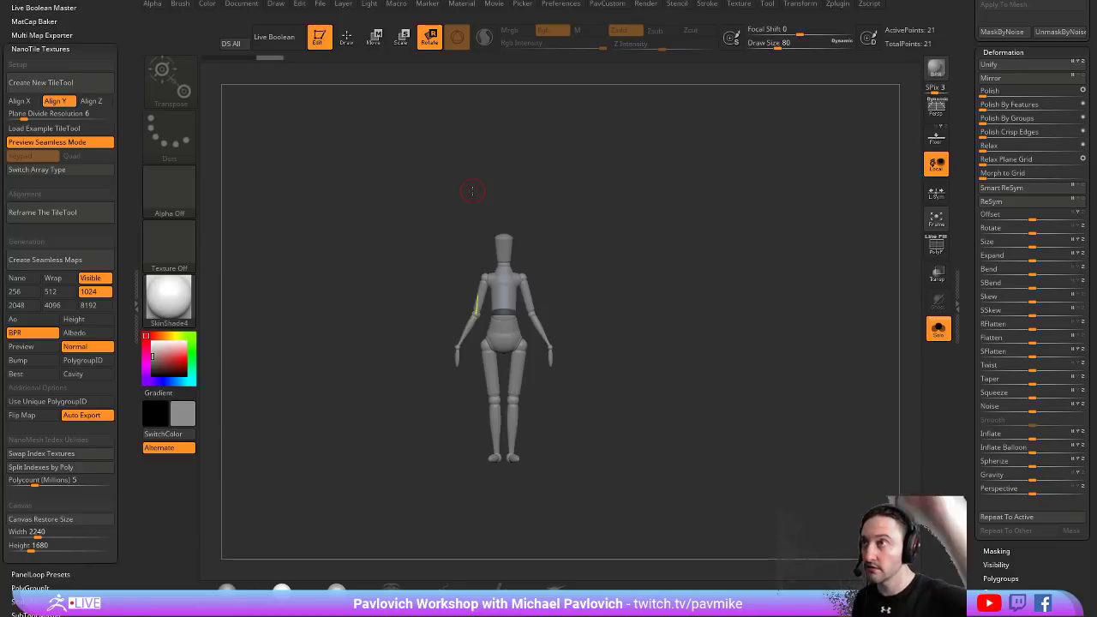
pyautogui.moveTo(777, 248)
pyautogui.mouseDown()
pyautogui.moveTo(634, 242)
pyautogui.moveTo(645, 261)
pyautogui.mouseUp()
pyautogui.press('s')
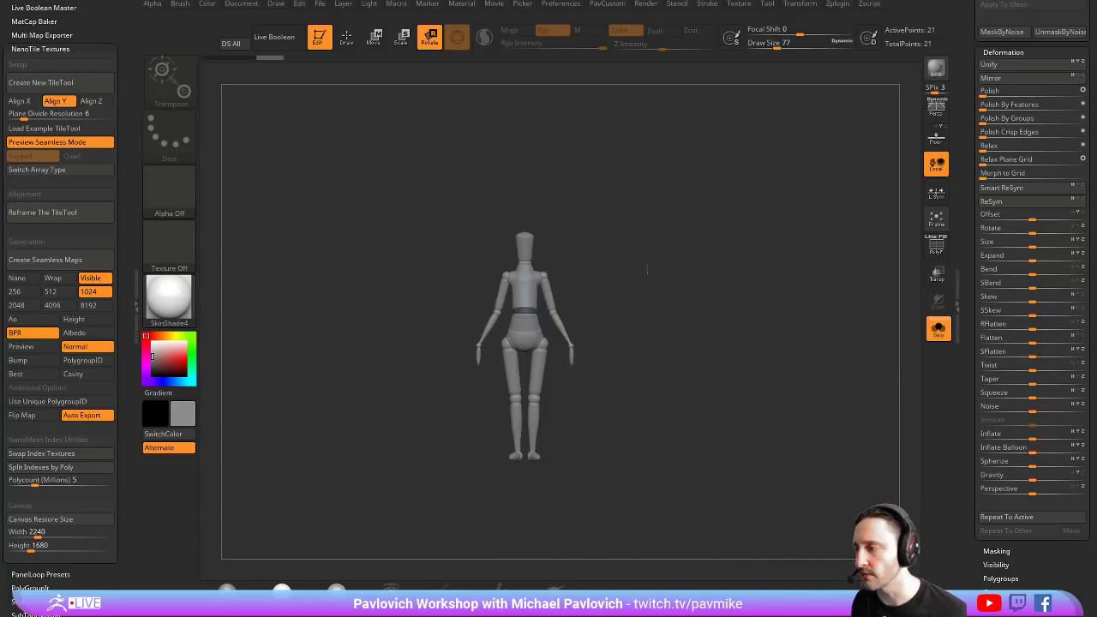
pyautogui.moveTo(647, 269); pyautogui.dragTo(682, 238)
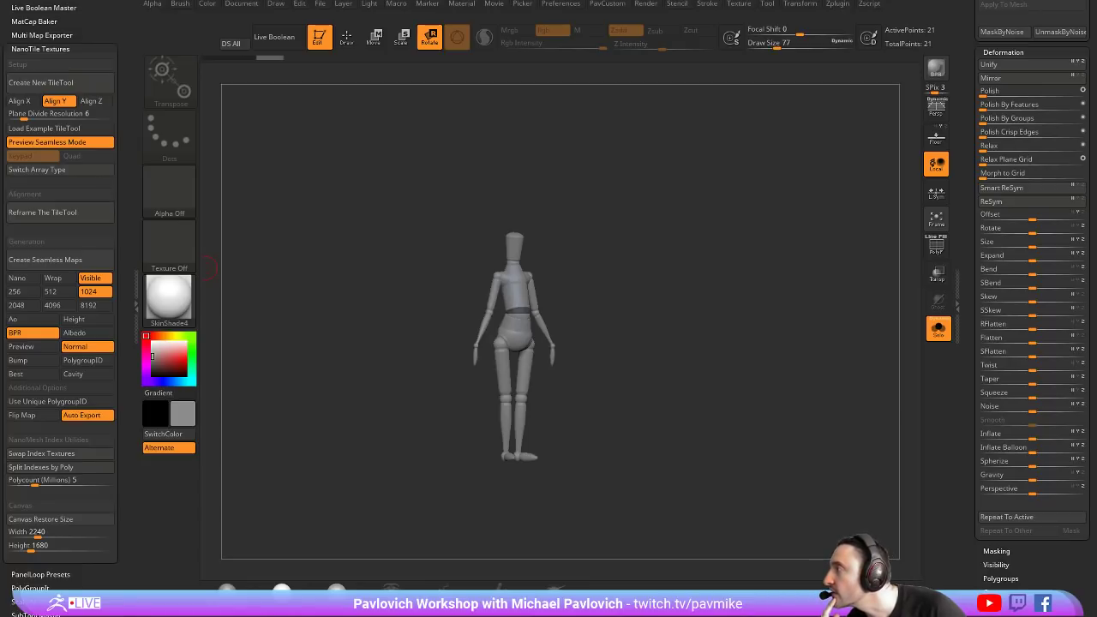
# Replace the mannequin with a new Sphere3D polymesh and show its wireframe
pyautogui.press('t')
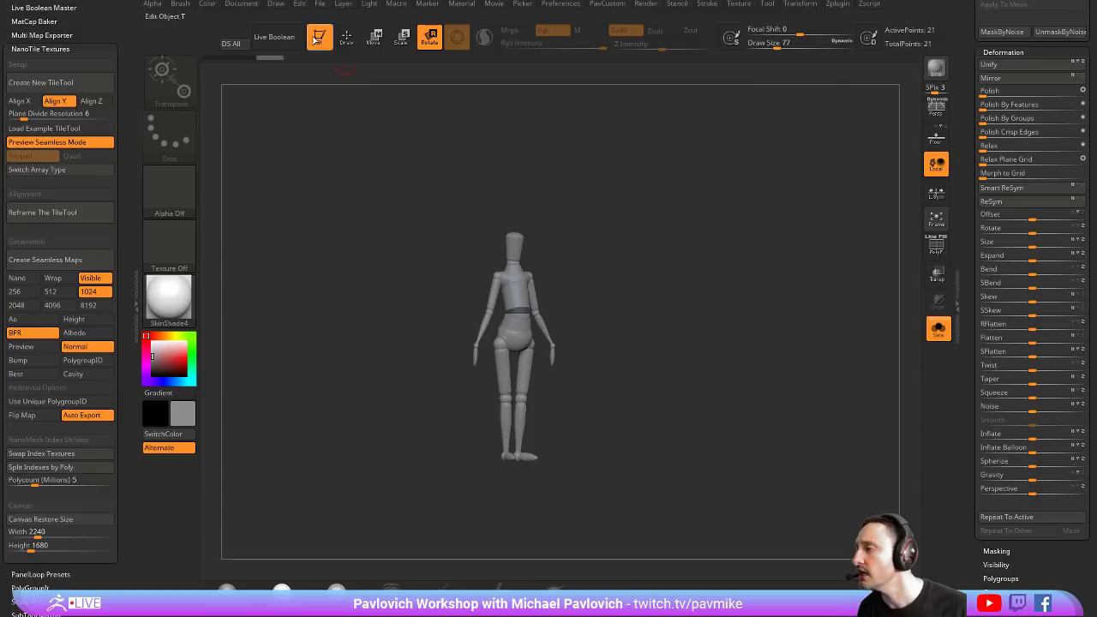
pyautogui.hotkey('ctrl', 'n')
pyautogui.scroll(5, 1028, 146)
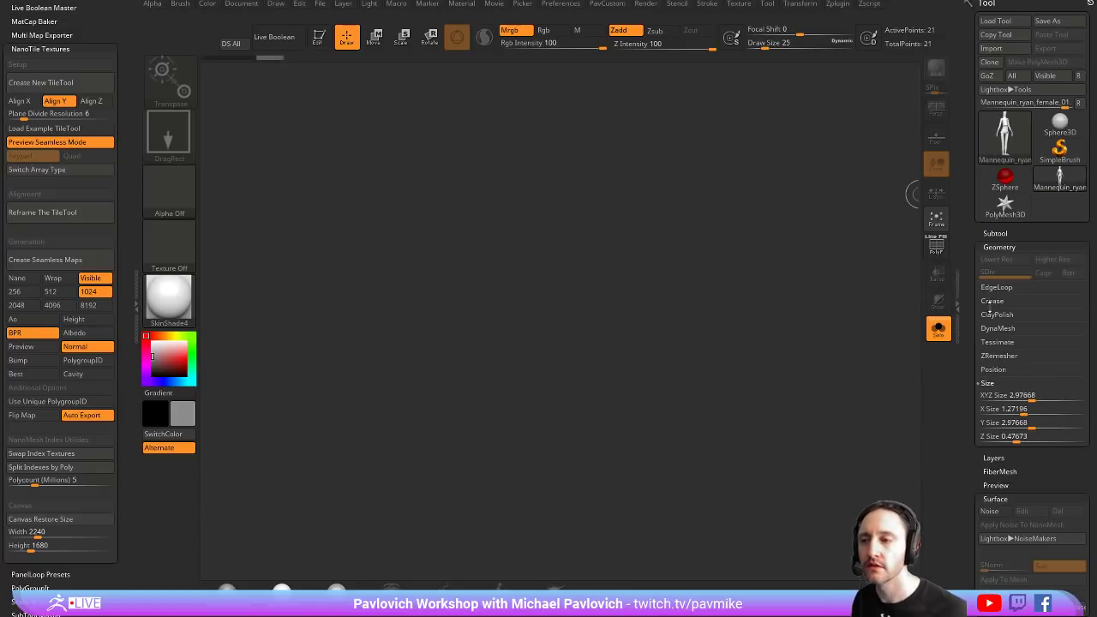
pyautogui.click(1004, 137)
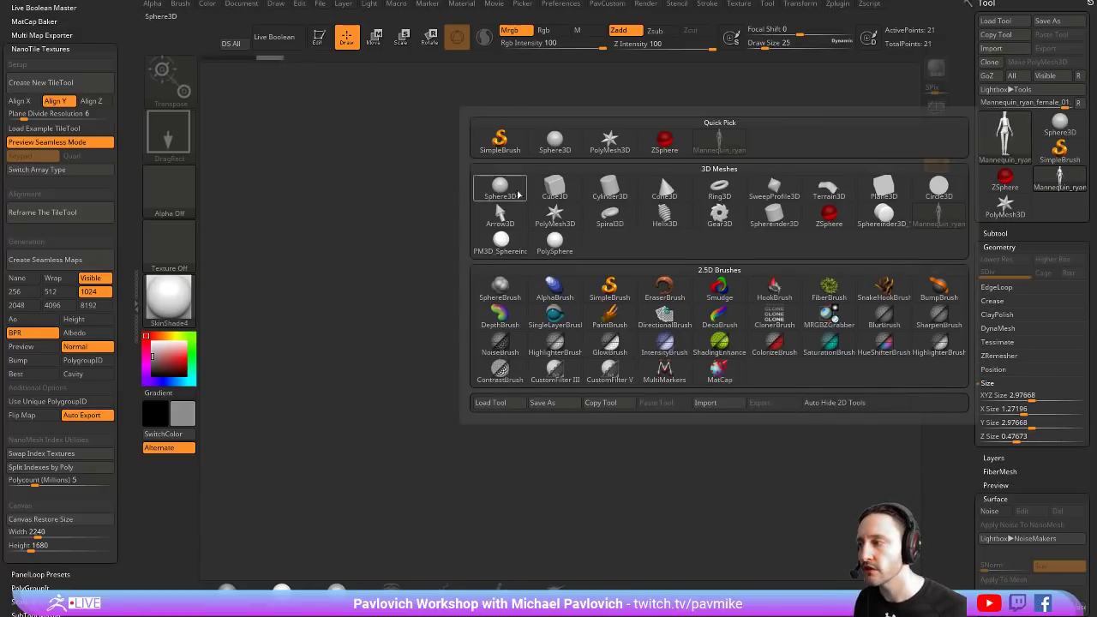
pyautogui.click(502, 187)
pyautogui.moveTo(446, 317); pyautogui.dragTo(525, 451)
pyautogui.click(318, 36)
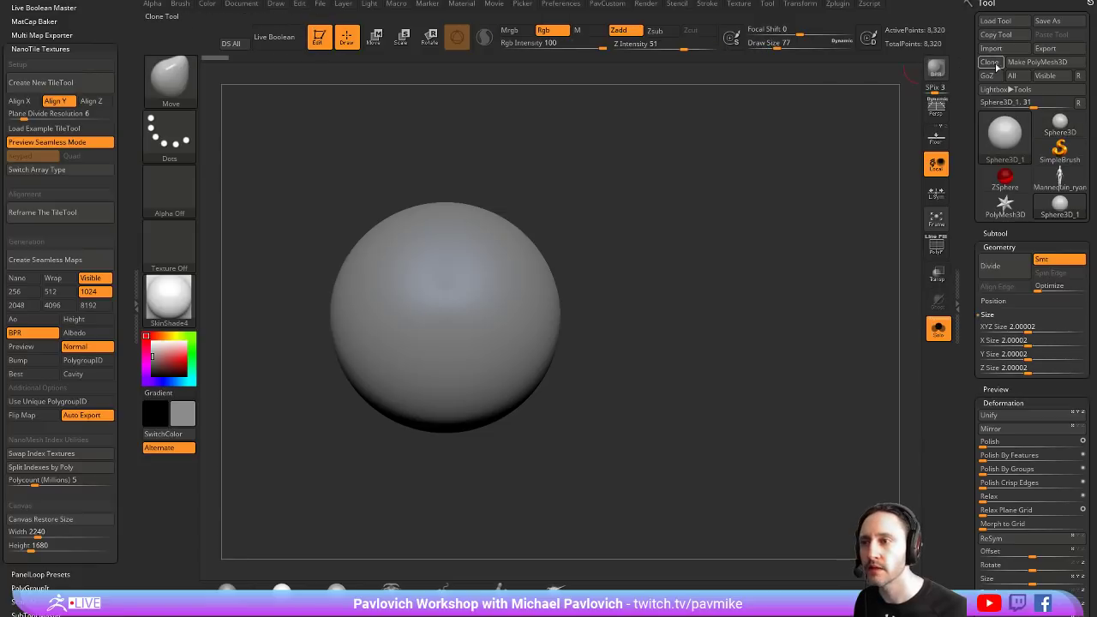
pyautogui.click(1037, 61)
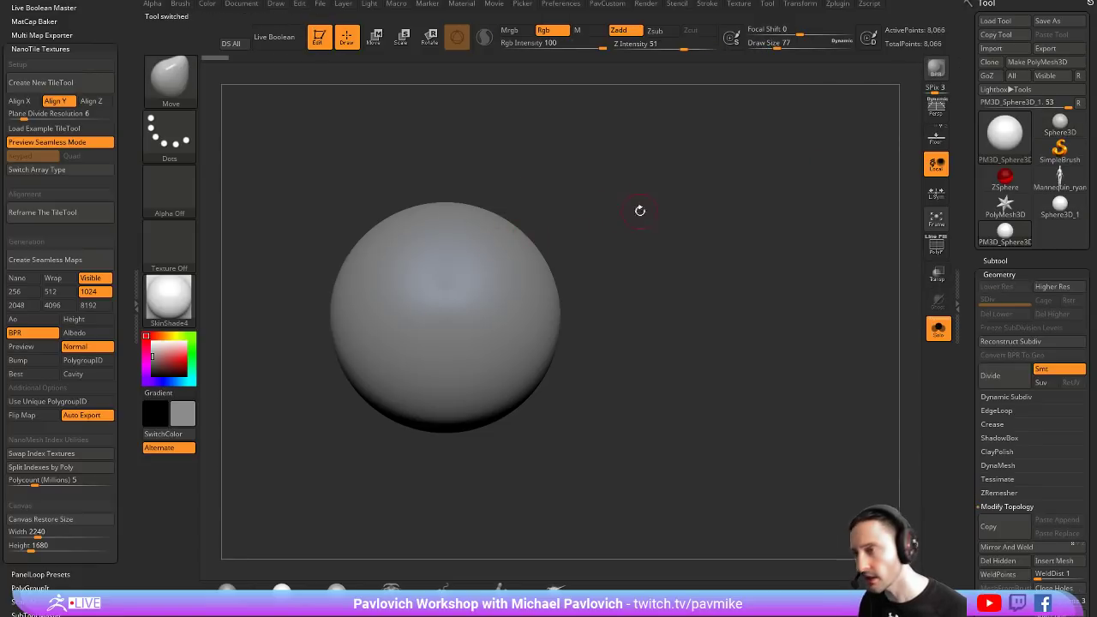
pyautogui.click(936, 243)
# Choose the IMM ModelKit brush and insert a Plates_2 striped plate onto the sphere
pyautogui.press('b')
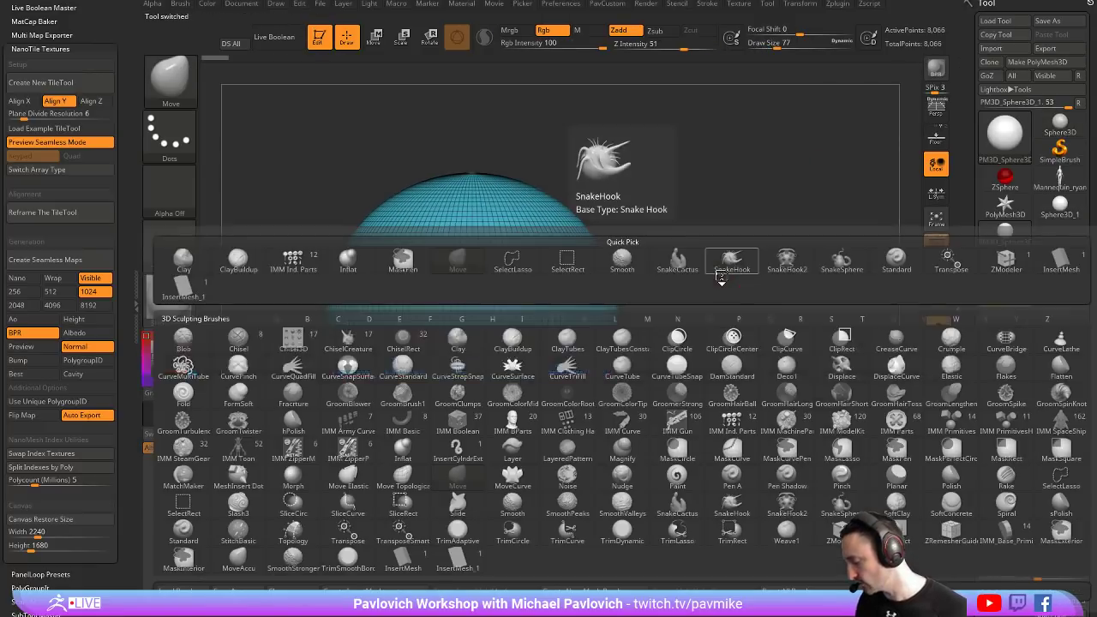
pyautogui.press('i')
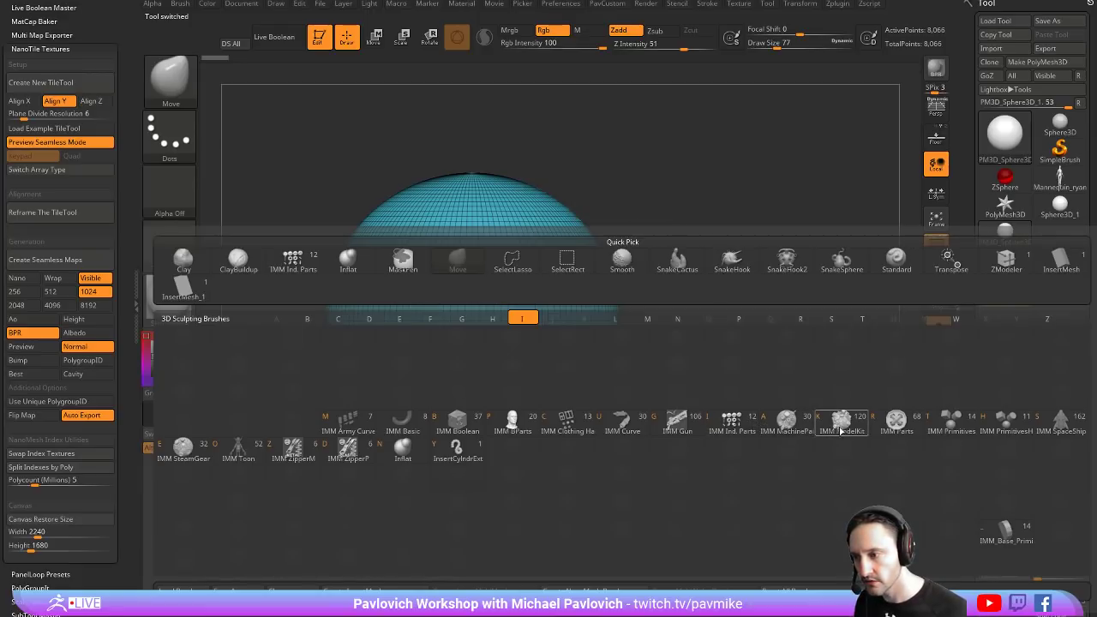
pyautogui.click(844, 426)
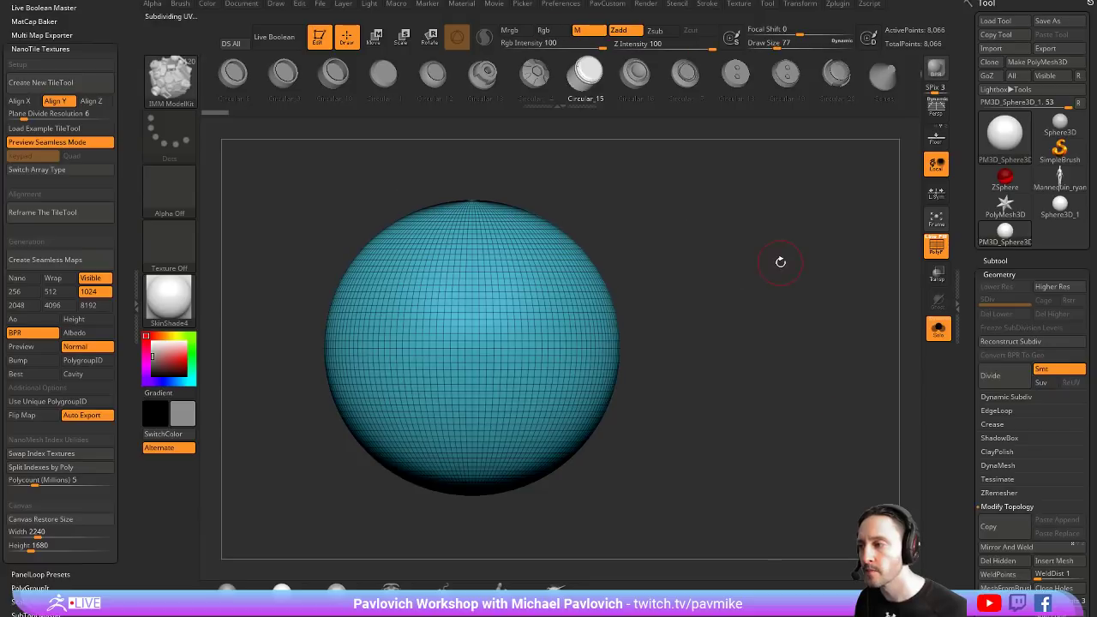
pyautogui.press('m')
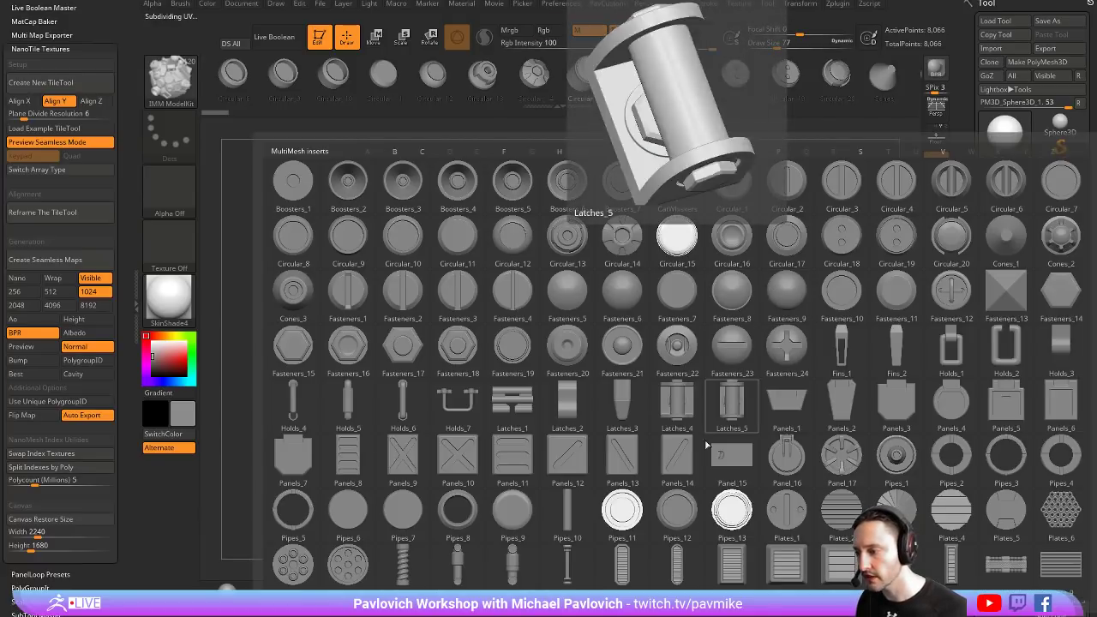
pyautogui.click(835, 515)
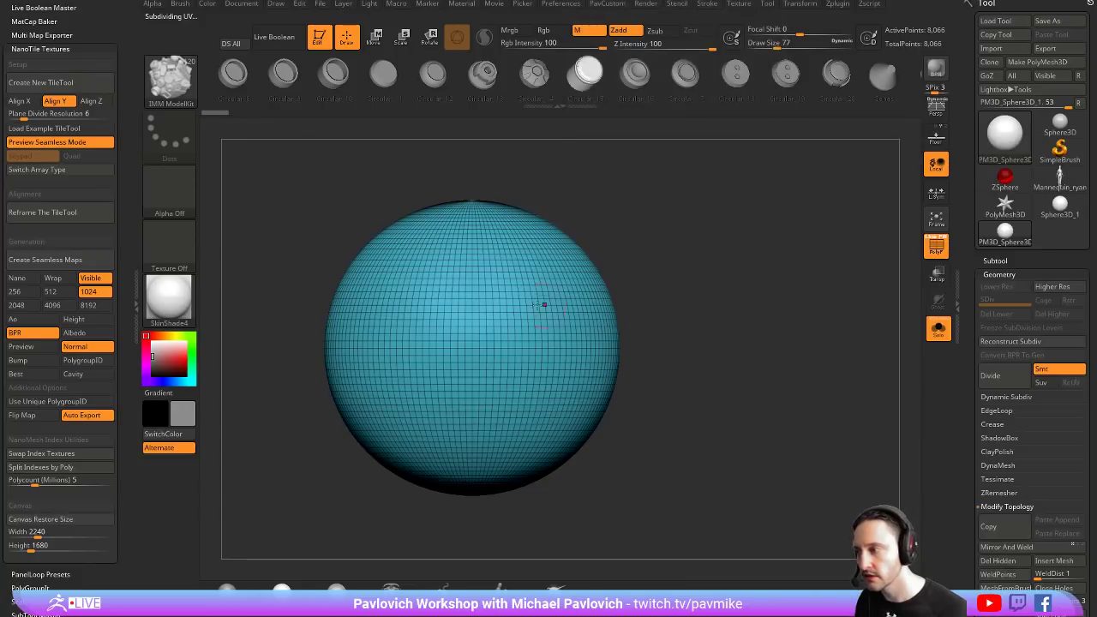
pyautogui.moveTo(512, 299); pyautogui.dragTo(566, 291)
# Toggle visibility between the striped insert and the sphere, then orbit so the insert sits underneath
pyautogui.keyDown('alt'); pyautogui.moveTo(687, 273); pyautogui.dragTo(712, 281); pyautogui.keyUp('alt')
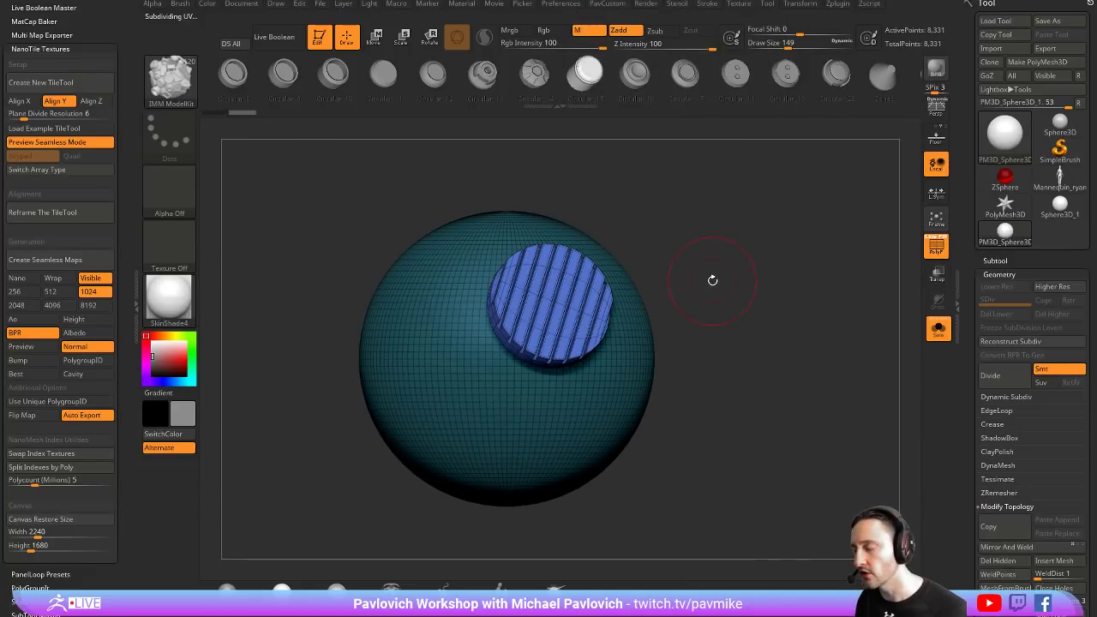
pyautogui.keyDown('ctrl'); pyautogui.keyDown('shift'); pyautogui.click(710, 279); pyautogui.keyUp('shift'); pyautogui.keyUp('ctrl')
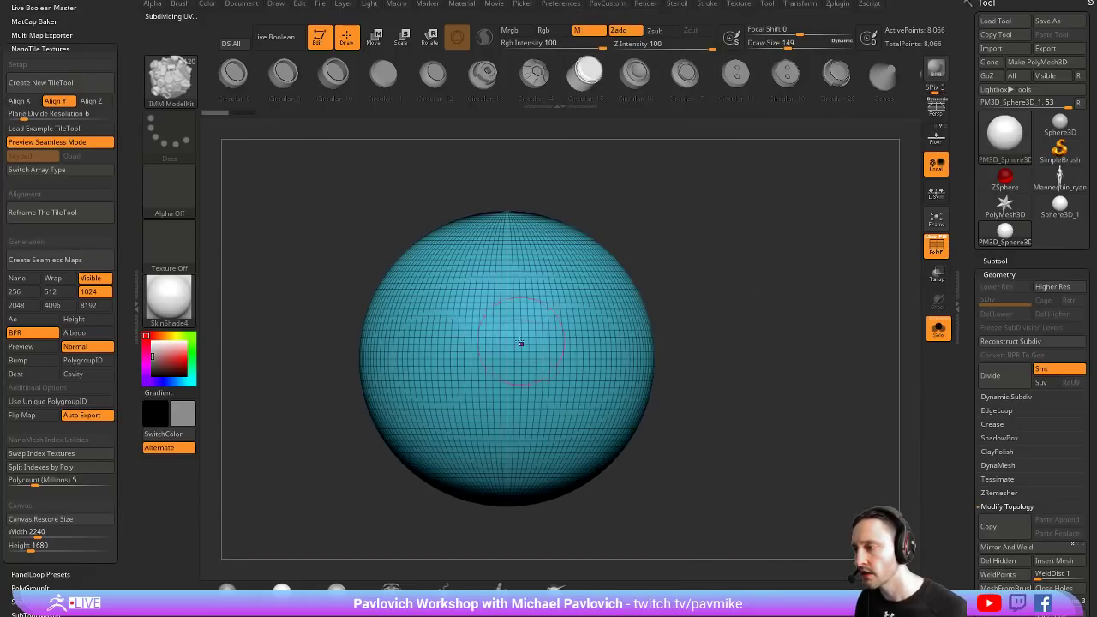
pyautogui.keyDown('ctrl'); pyautogui.keyDown('shift'); pyautogui.click(514, 385); pyautogui.keyUp('shift'); pyautogui.keyUp('ctrl')
pyautogui.keyDown('ctrl'); pyautogui.keyDown('shift'); pyautogui.click(604, 337); pyautogui.keyUp('shift'); pyautogui.keyUp('ctrl')
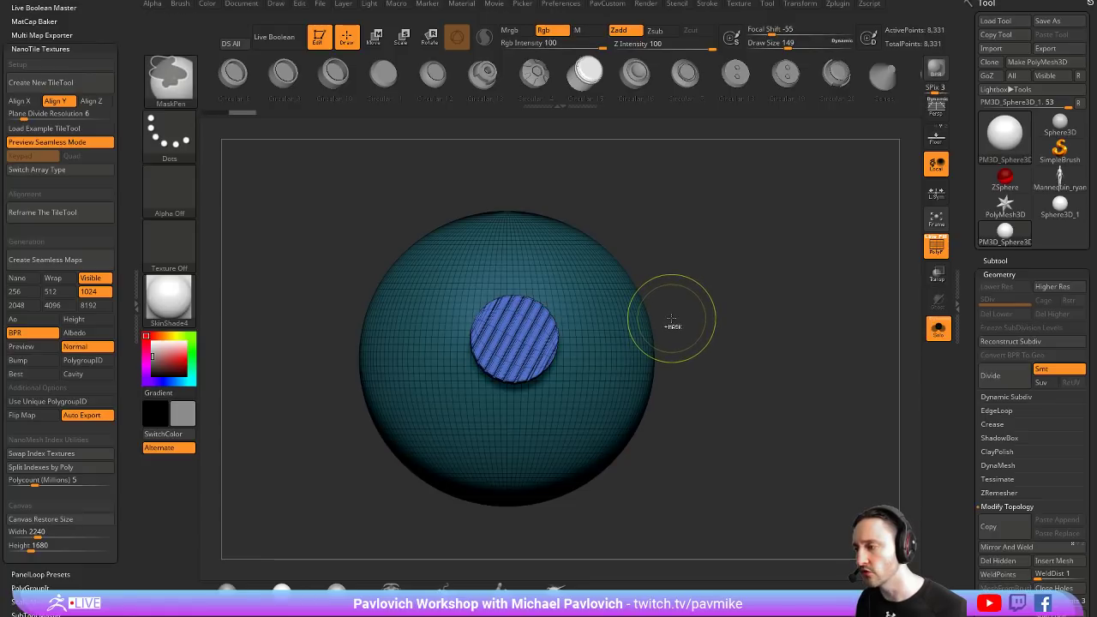
pyautogui.keyDown('ctrl'); pyautogui.keyDown('shift'); pyautogui.click(672, 319); pyautogui.keyUp('shift'); pyautogui.keyUp('ctrl')
pyautogui.keyDown('ctrl'); pyautogui.keyDown('shift'); pyautogui.click(587, 330); pyautogui.keyUp('shift'); pyautogui.keyUp('ctrl')
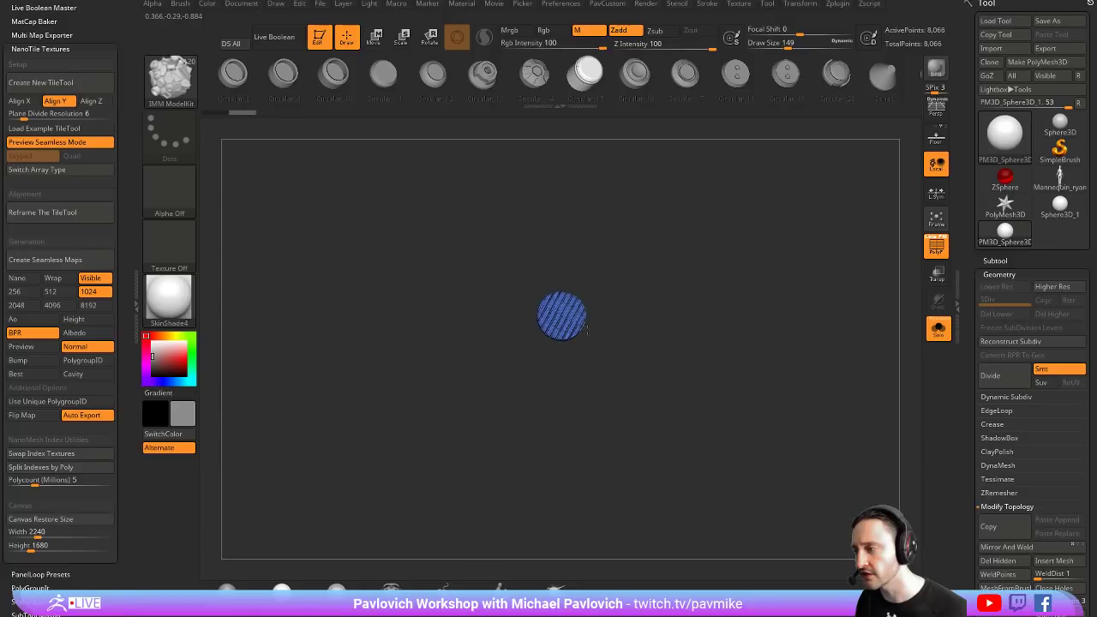
pyautogui.keyDown('ctrl'); pyautogui.keyDown('shift'); pyautogui.click(710, 306); pyautogui.keyUp('shift'); pyautogui.keyUp('ctrl')
pyautogui.moveTo(710, 306); pyautogui.dragTo(750, 429)
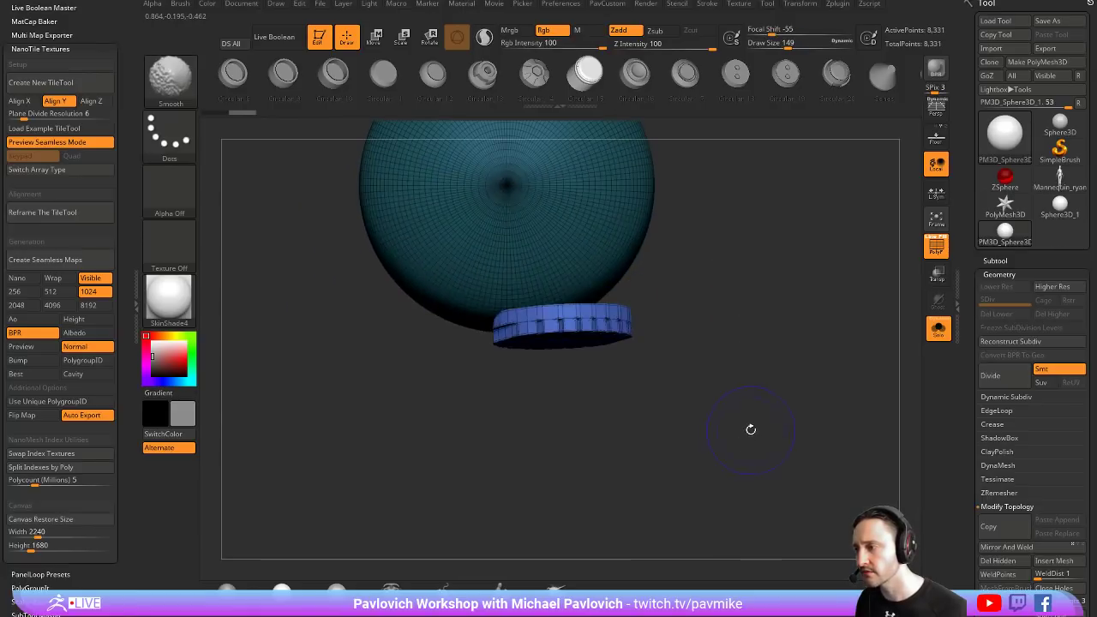
# Undo the plate insert, place and undo a striped disc, and reorient with the transpose gizmo
pyautogui.hotkey('ctrl', 'z')
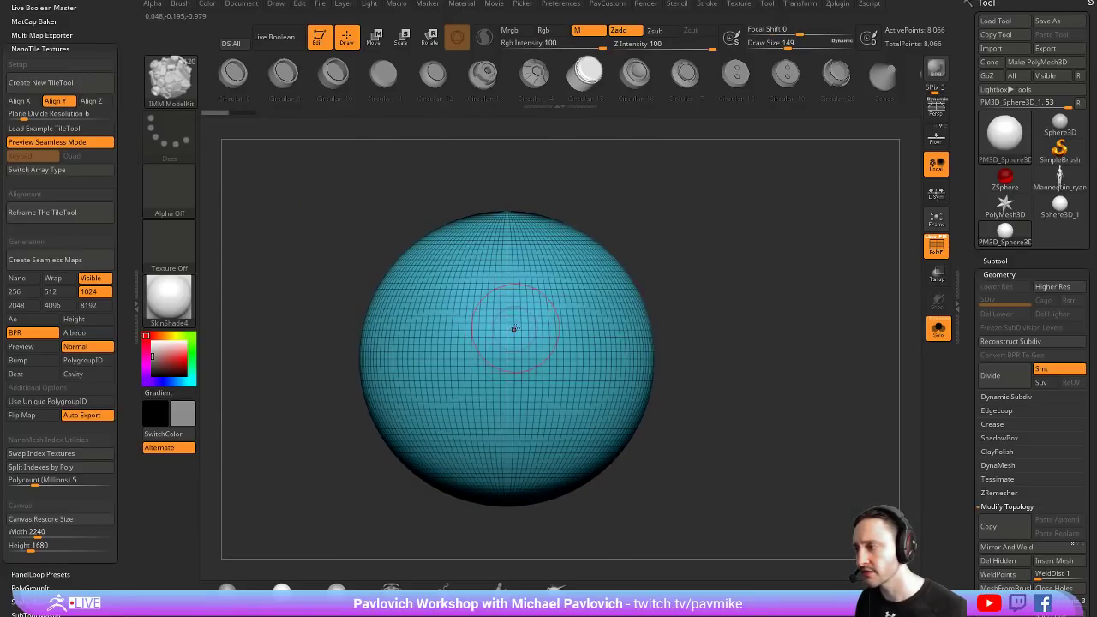
pyautogui.moveTo(511, 330); pyautogui.dragTo(662, 313)
pyautogui.hotkey('ctrl', 'z')
pyautogui.press('w')
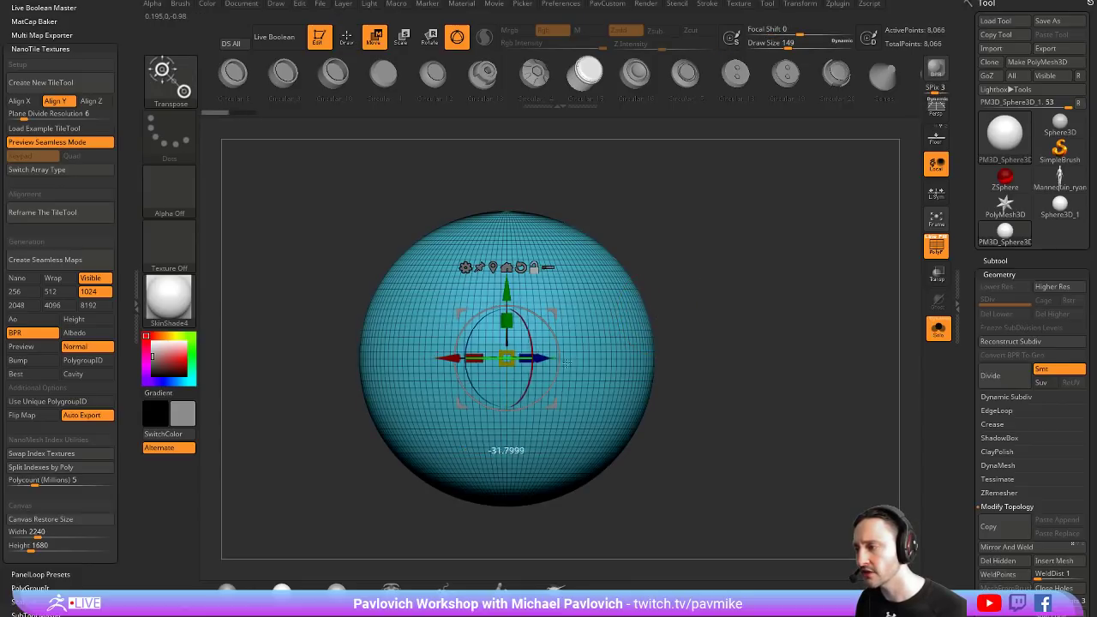
pyautogui.moveTo(535, 359)
pyautogui.keyDown('alt'); pyautogui.mouseDown()
pyautogui.moveTo(585, 315)
pyautogui.moveTo(690, 318)
pyautogui.mouseUp(); pyautogui.keyUp('alt')
pyautogui.press('q')
# Undo the disc, rotate and undo the sphere, undo a test disc, and lower Draw Size from 149 to 132
pyautogui.hotkey('ctrl', 'z')
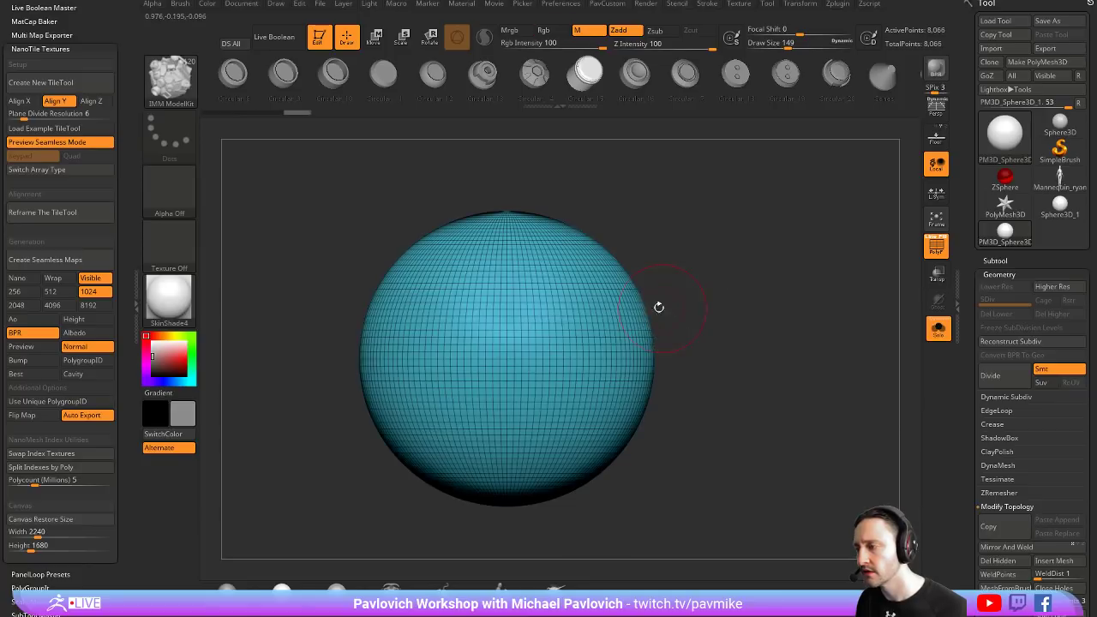
pyautogui.press('w')
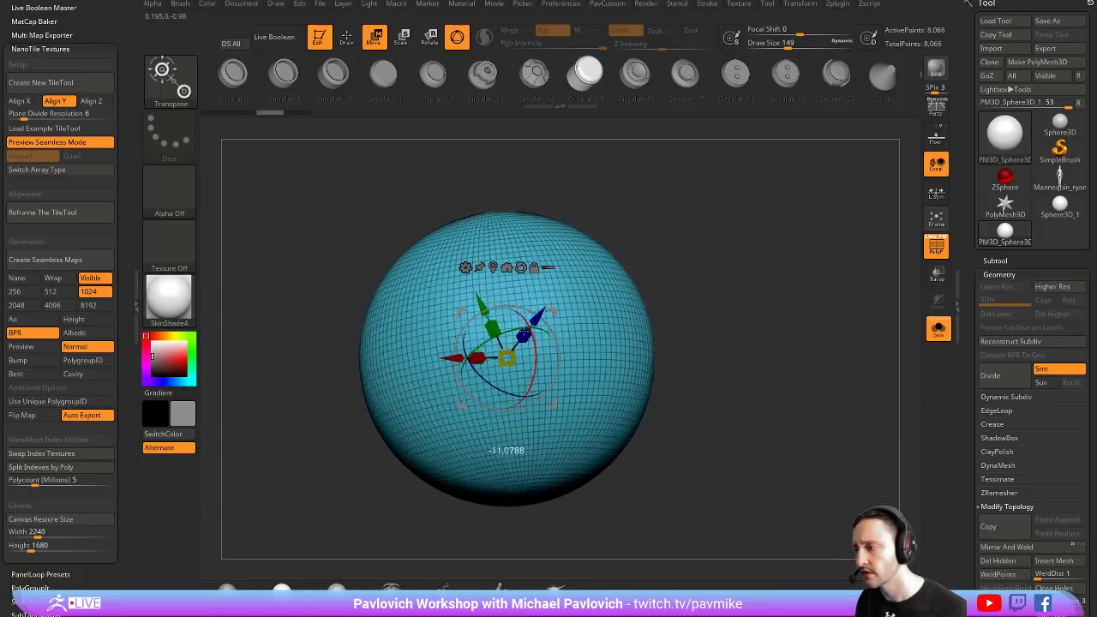
pyautogui.moveTo(533, 355); pyautogui.dragTo(514, 308)
pyautogui.hotkey('ctrl', 'z')
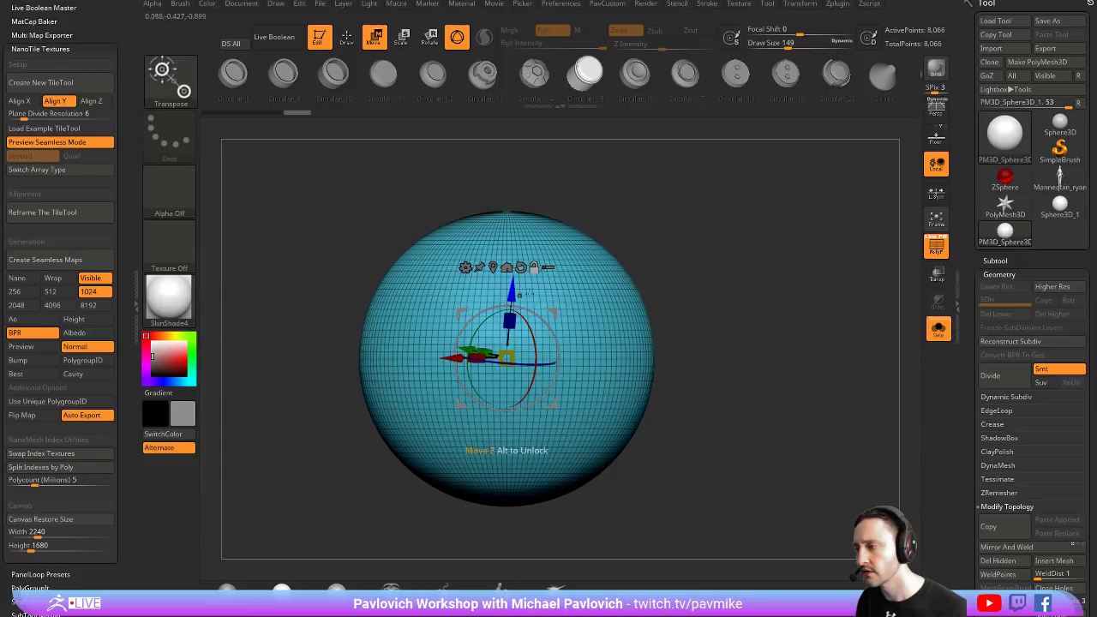
pyautogui.press('q')
pyautogui.moveTo(598, 289); pyautogui.dragTo(615, 329)
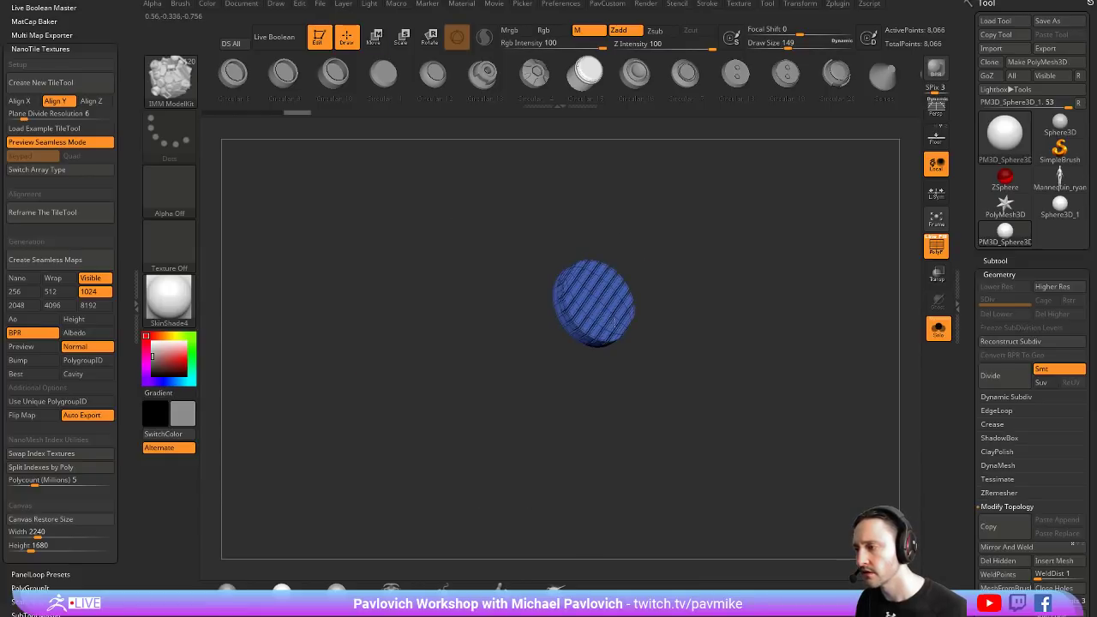
pyautogui.hotkey('ctrl', 'z')
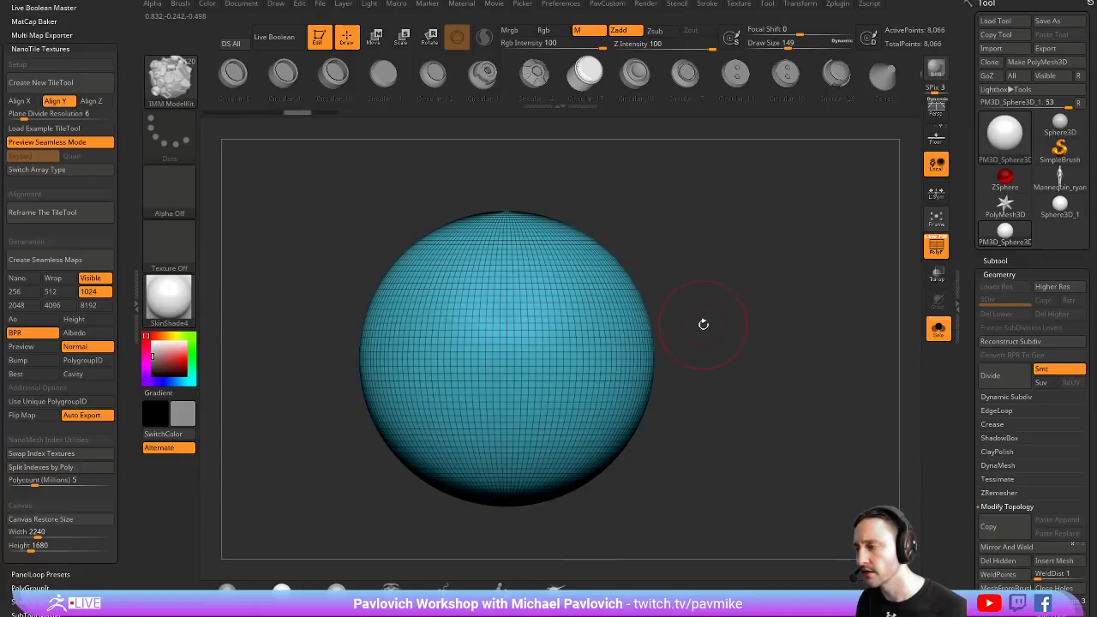
pyautogui.press('s')
pyautogui.moveTo(703, 326); pyautogui.dragTo(690, 326)
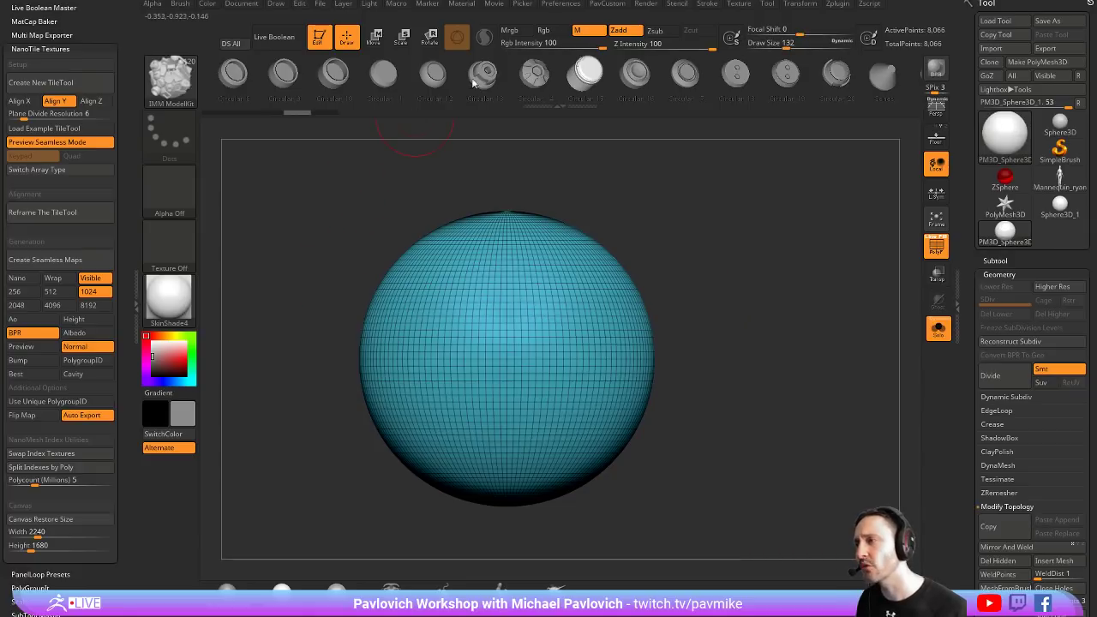
# Dock the Picker options in the left tray and turn off Cont Ori
pyautogui.click(522, 5)
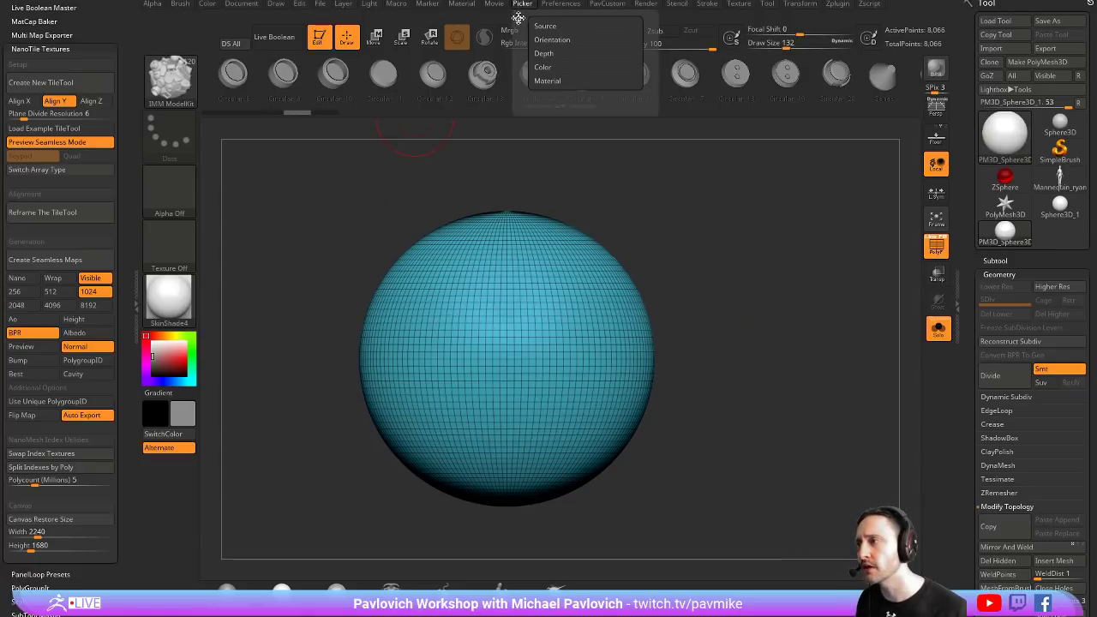
pyautogui.click(517, 17)
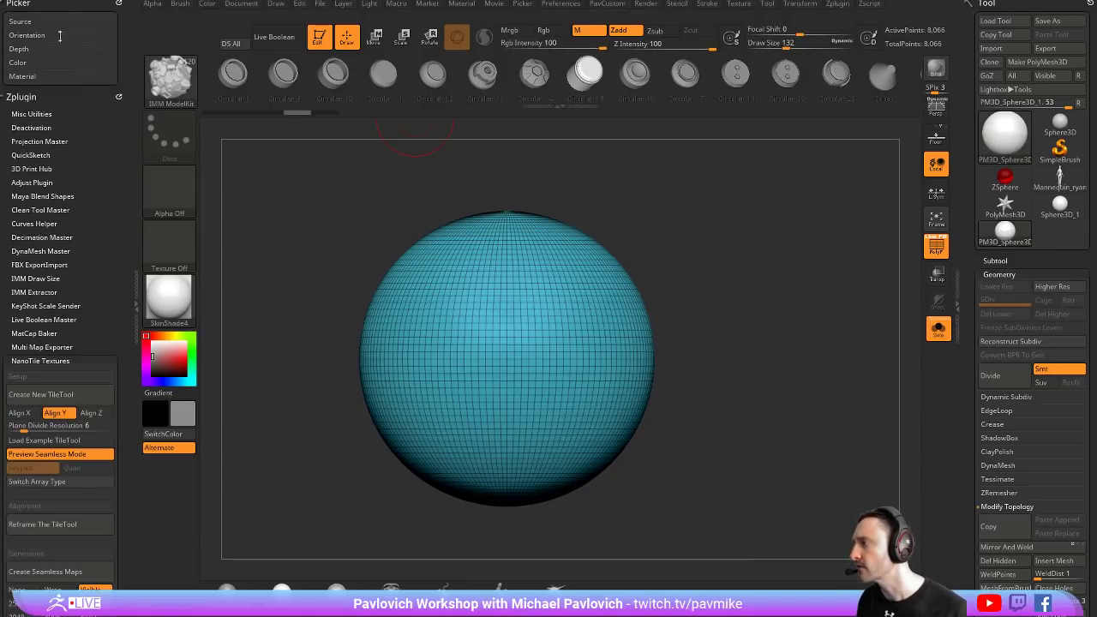
pyautogui.click(20, 22)
pyautogui.click(27, 62)
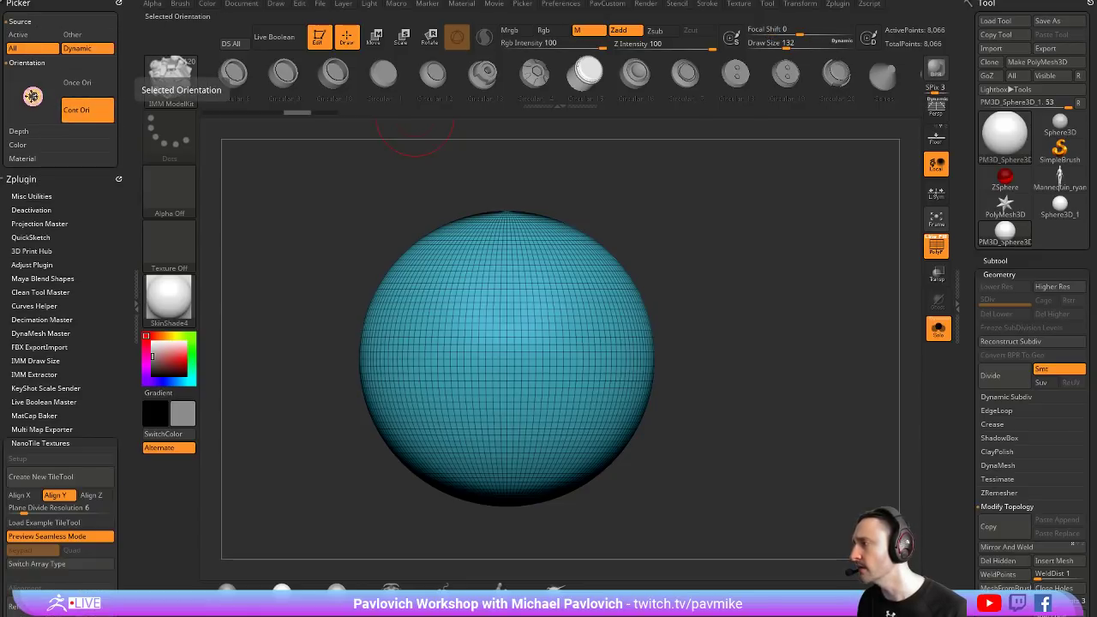
pyautogui.click(33, 95)
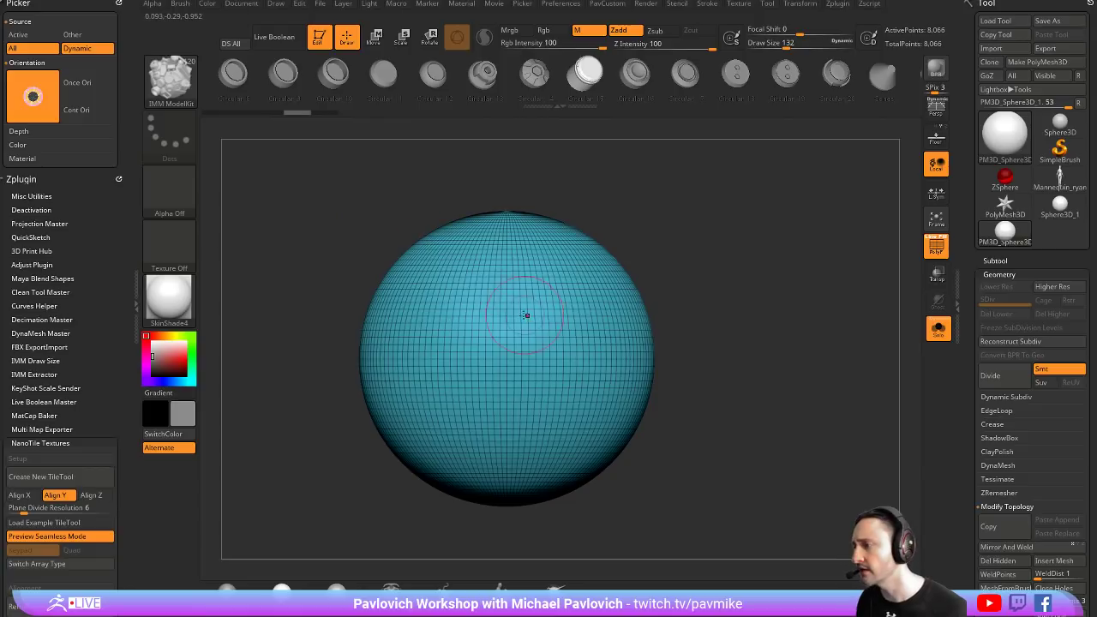
# Drag striped discs onto the sphere at its centre, top, upper left and right edge
pyautogui.moveTo(521, 317); pyautogui.dragTo(545, 218)
pyautogui.moveTo(467, 219); pyautogui.dragTo(469, 206)
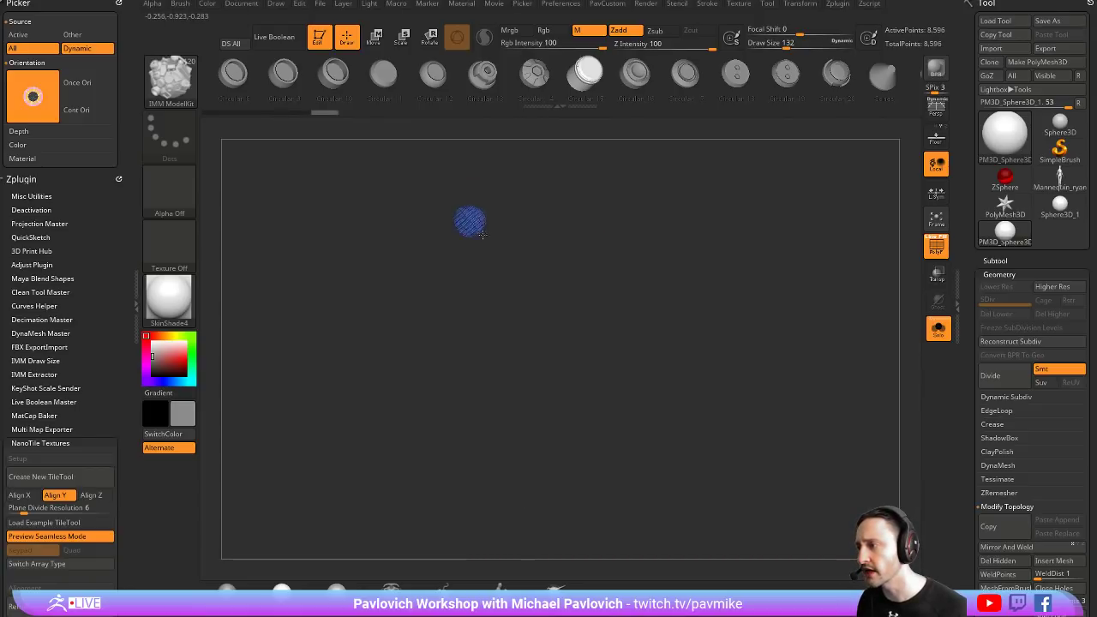
pyautogui.moveTo(410, 281); pyautogui.dragTo(402, 265)
pyautogui.moveTo(623, 394); pyautogui.dragTo(634, 381)
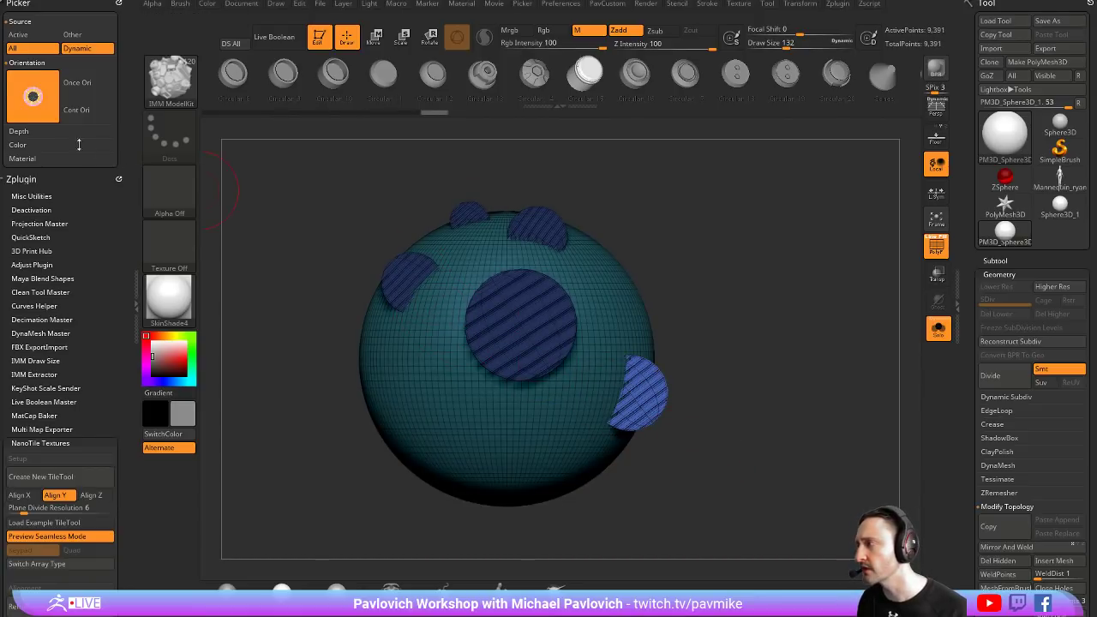
# Turn Cont Ori back on and add discs at the lower left and upper right along the surface
pyautogui.click(87, 110)
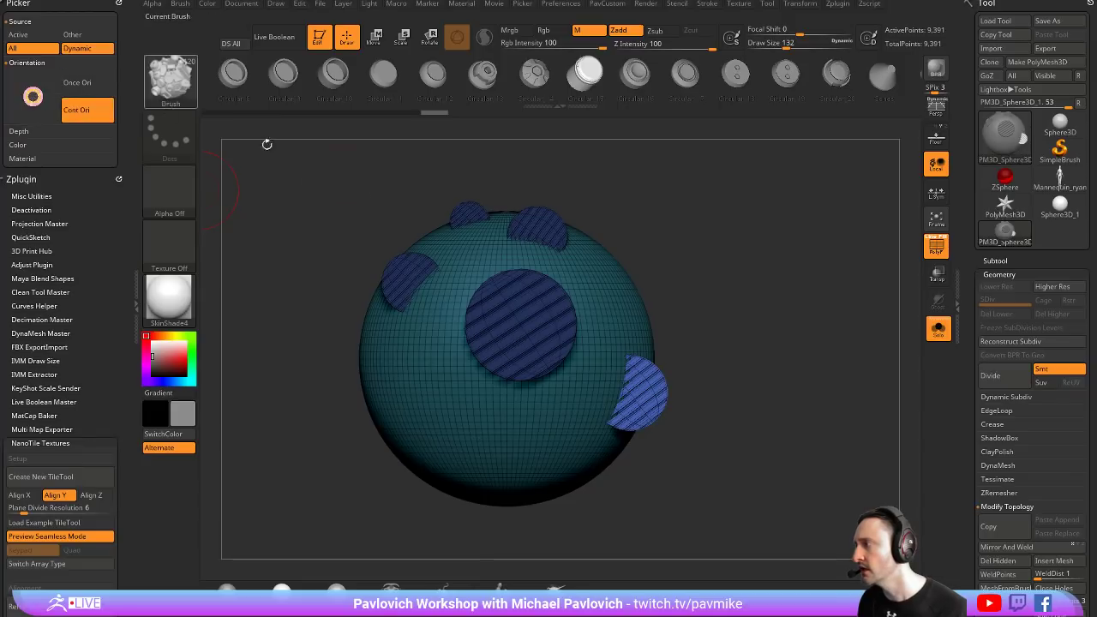
pyautogui.moveTo(420, 394); pyautogui.dragTo(409, 380)
pyautogui.moveTo(598, 285); pyautogui.dragTo(677, 257)
pyautogui.moveTo(848, 292); pyautogui.dragTo(851, 231)
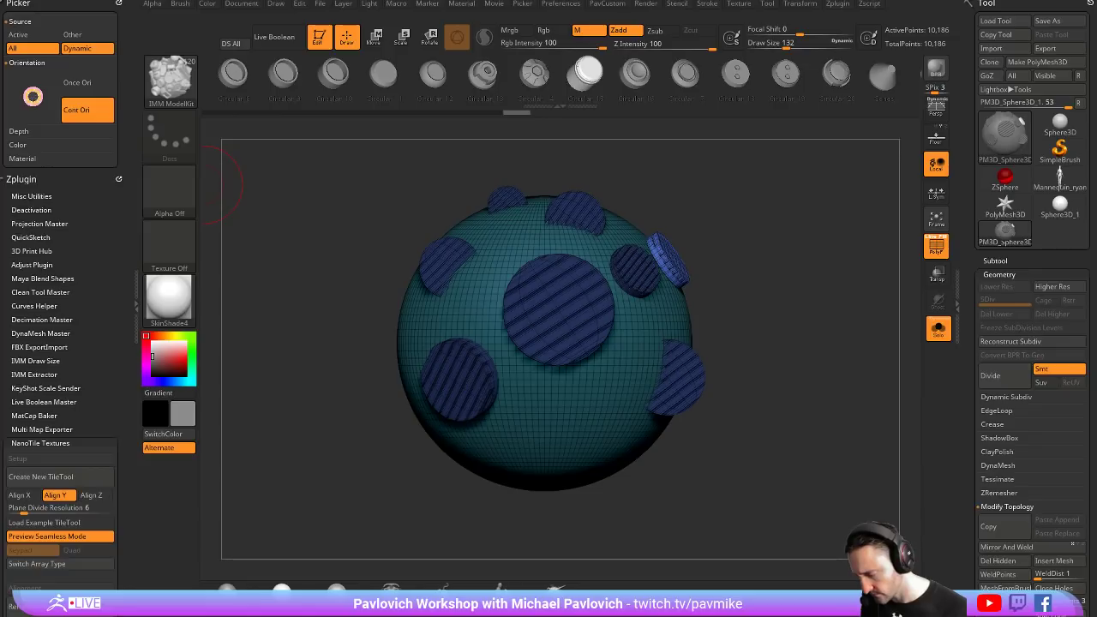
# Switch to Transpose on a disc and insert a Ring 3D shape there
pyautogui.press('w')
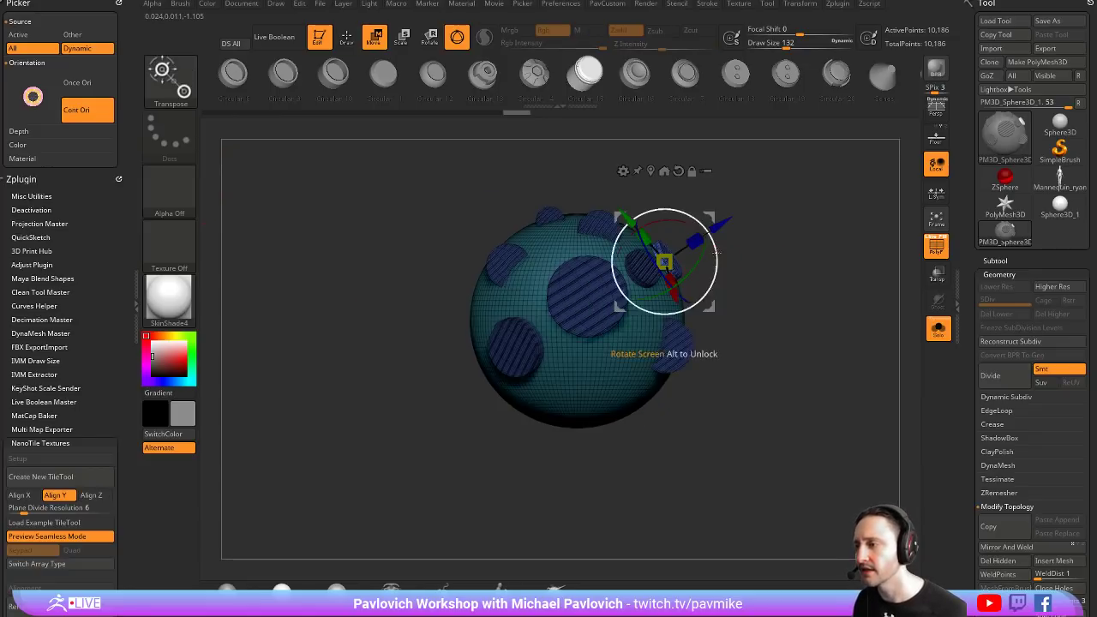
pyautogui.scroll(5, 745, 294)
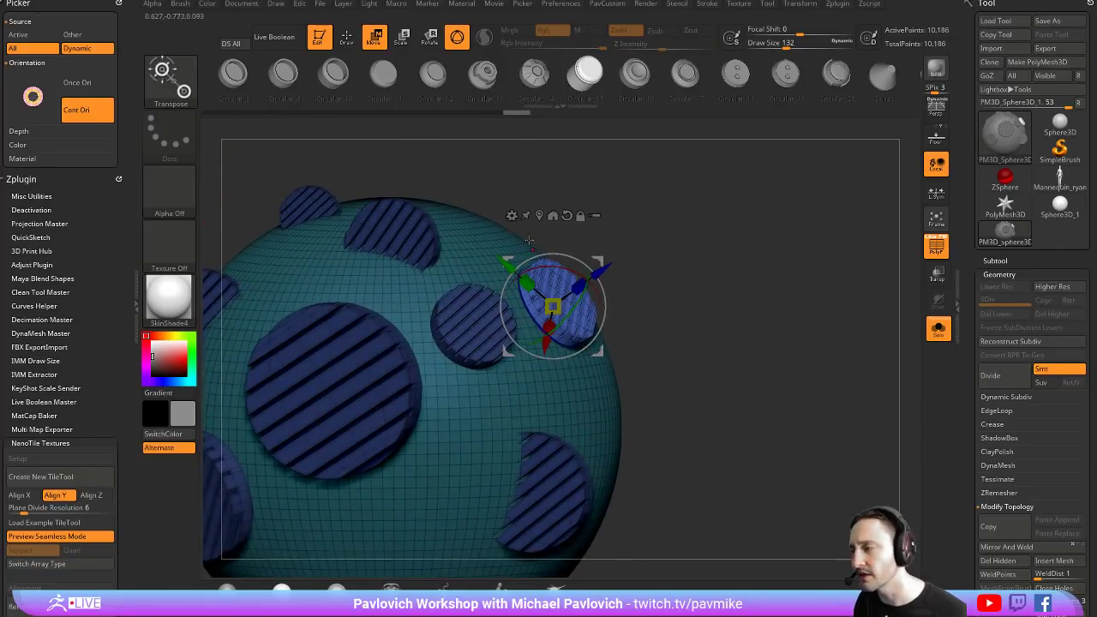
pyautogui.click(511, 215)
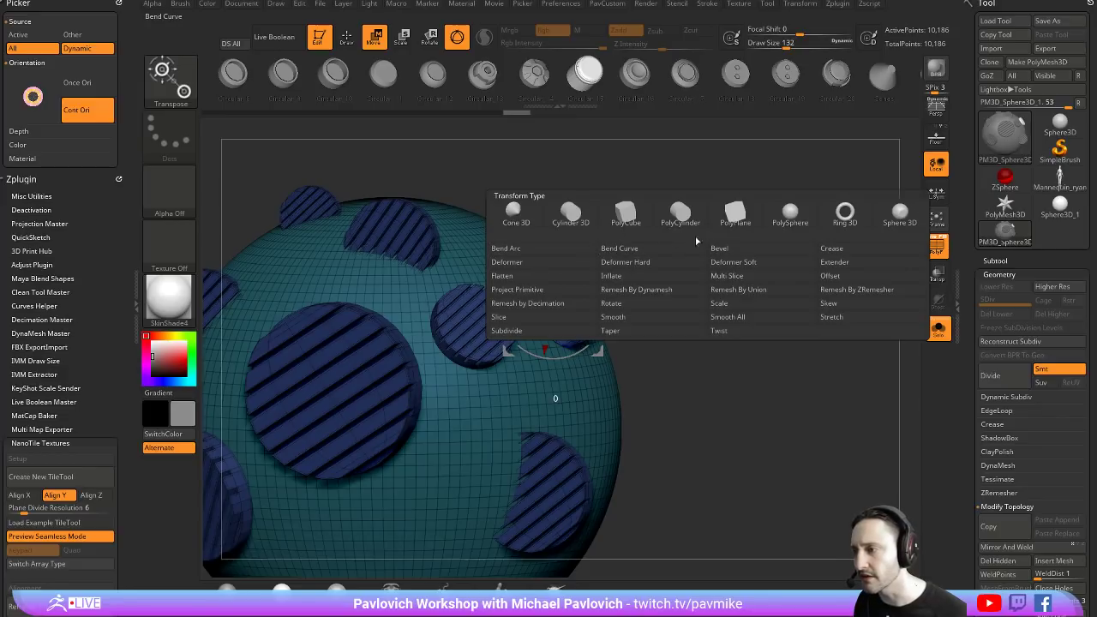
pyautogui.click(845, 212)
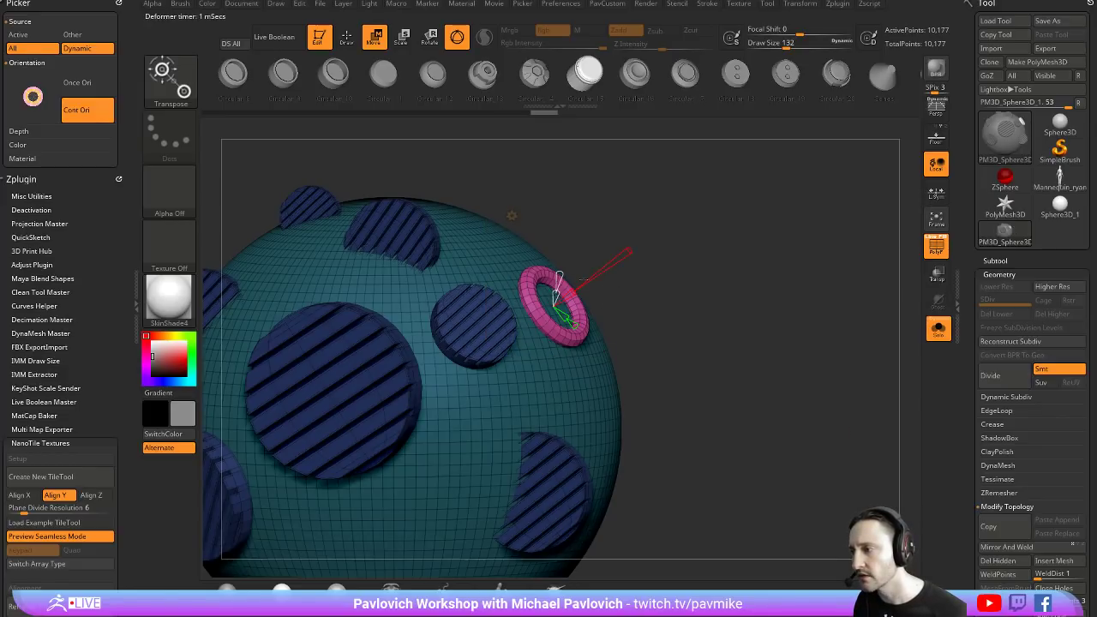
# Insert a Sphere 3D dome on the ring, shape it and rotate the axes about 70 degrees
pyautogui.click(511, 215)
pyautogui.click(873, 234)
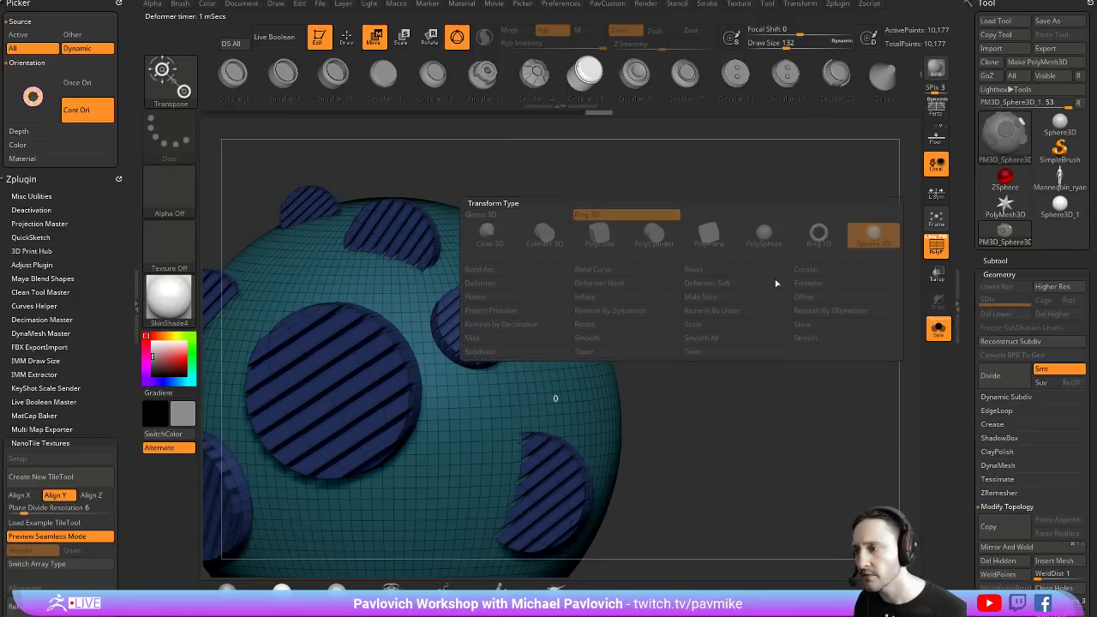
pyautogui.moveTo(572, 364)
pyautogui.mouseDown()
pyautogui.moveTo(559, 336)
pyautogui.moveTo(571, 193)
pyautogui.mouseUp()
pyautogui.click(560, 179)
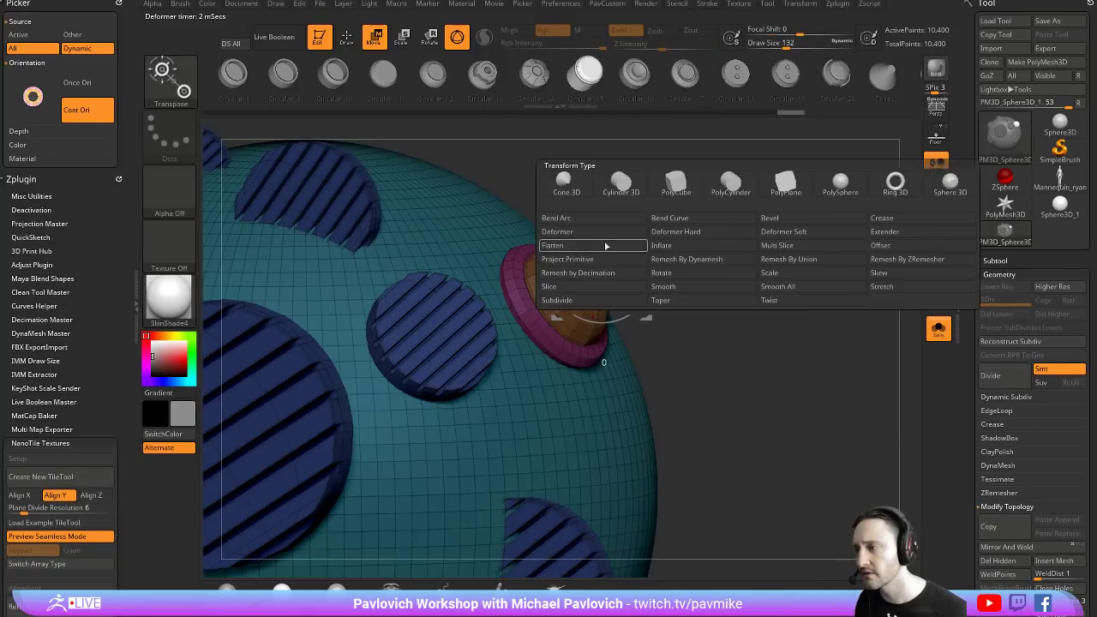
pyautogui.click(607, 245)
pyautogui.moveTo(651, 257); pyautogui.dragTo(665, 281)
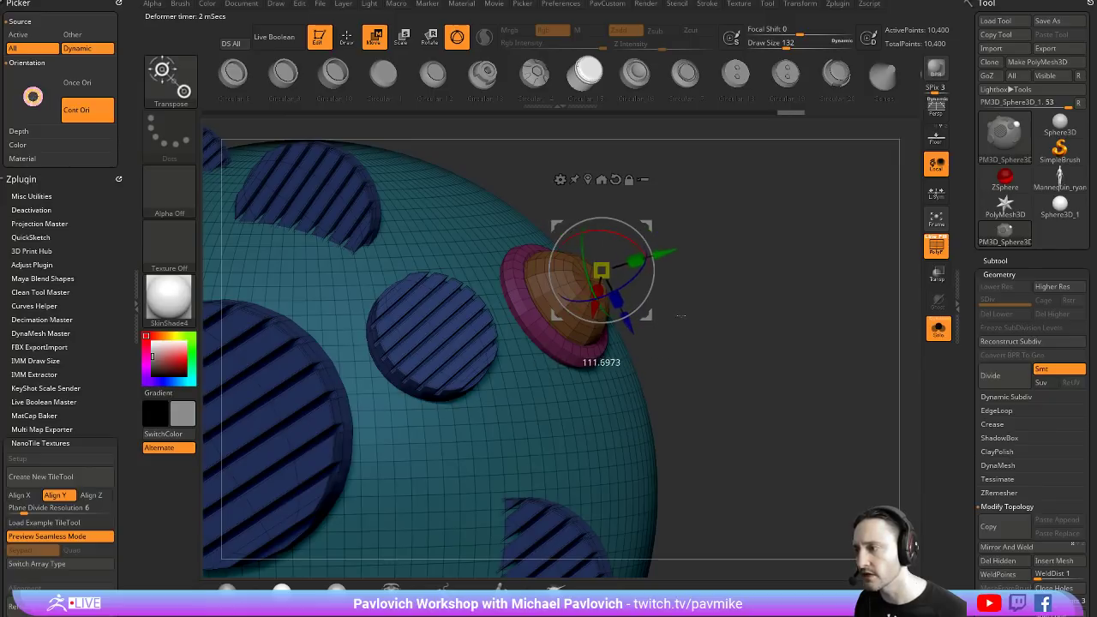
# Insert a PolyCylinder onto the dome, then exit Edit mode and clear the canvas
pyautogui.click(560, 179)
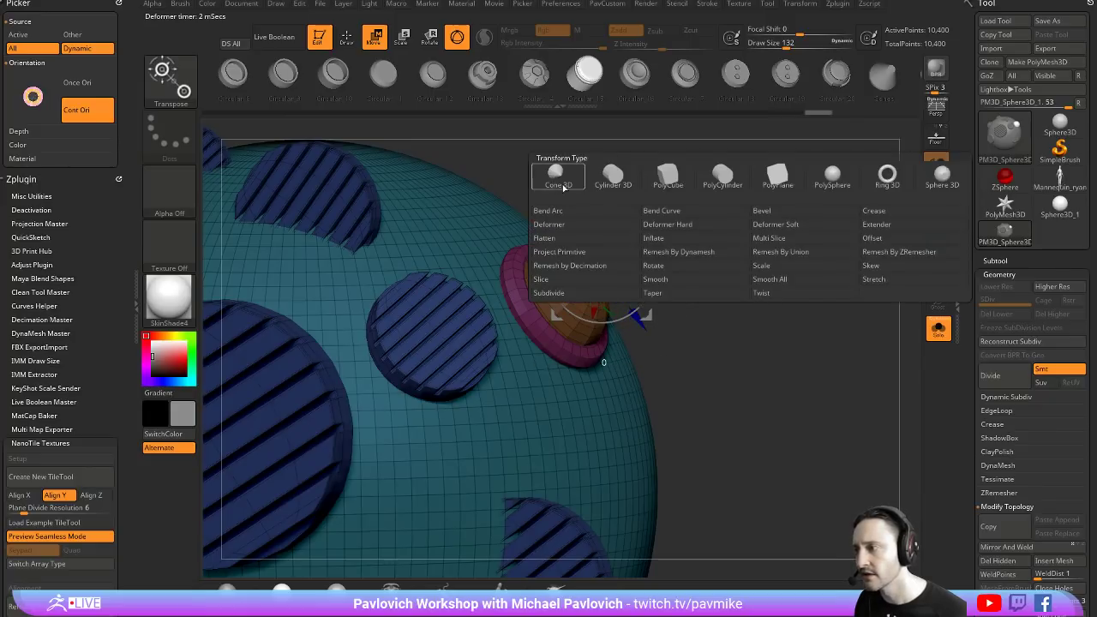
pyautogui.click(722, 176)
pyautogui.moveTo(744, 330)
pyautogui.mouseDown()
pyautogui.moveTo(779, 324)
pyautogui.moveTo(783, 257)
pyautogui.moveTo(783, 299)
pyautogui.mouseUp()
pyautogui.press('q')
pyautogui.moveTo(755, 247); pyautogui.dragTo(734, 230)
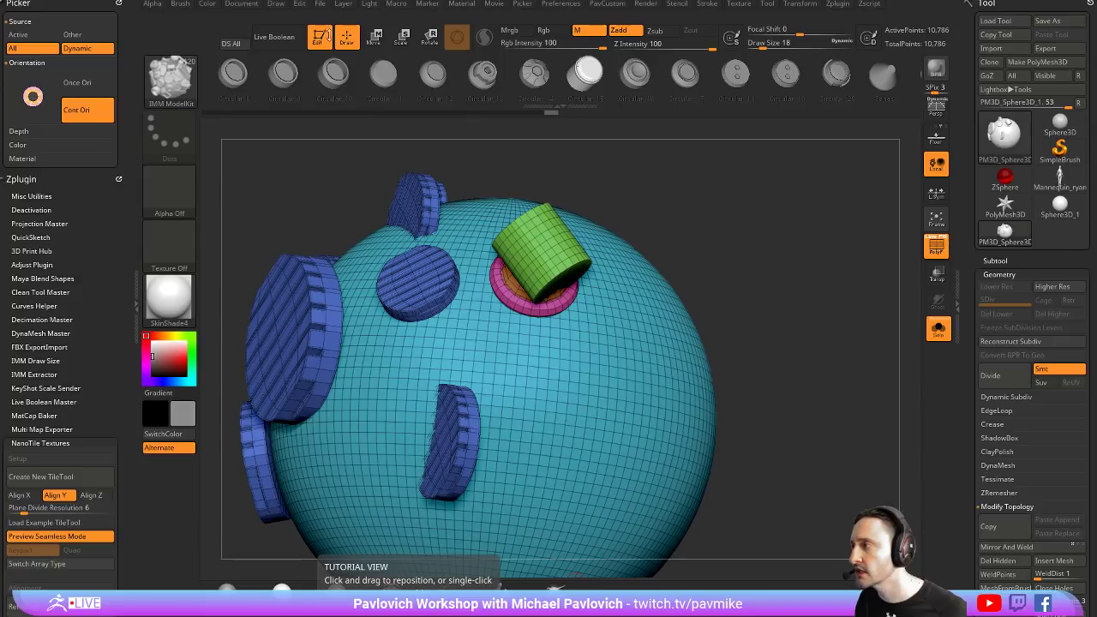
pyautogui.click(326, 36)
pyautogui.hotkey('ctrl', 'n')
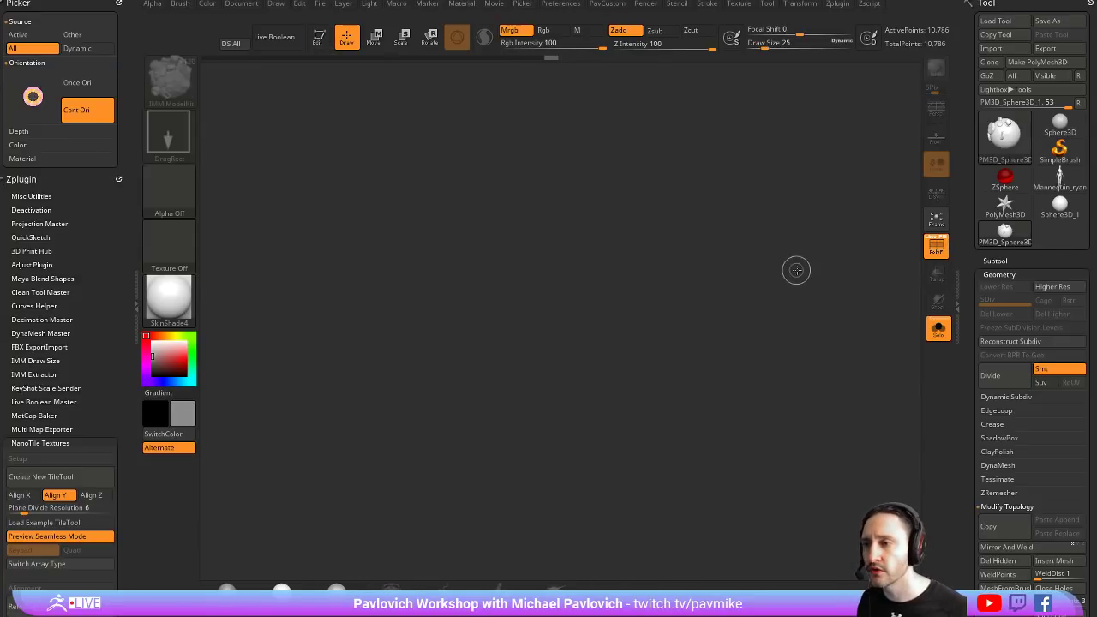
# Load a fresh Sphere3D and convert it to an editable polymesh
pyautogui.press('s')
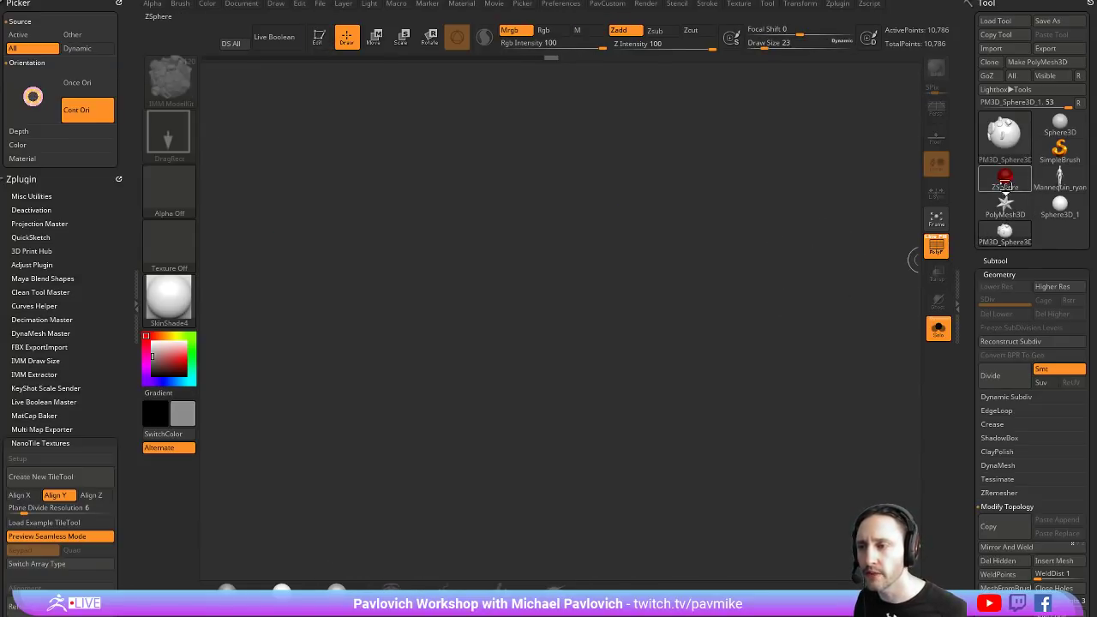
pyautogui.click(1004, 180)
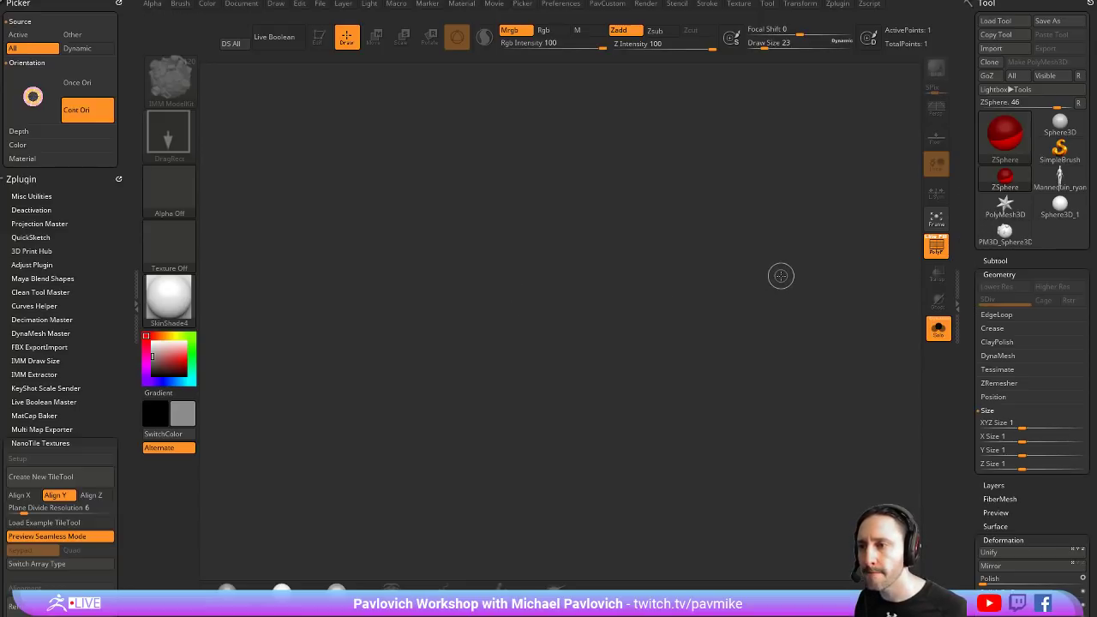
pyautogui.click(187, 203)
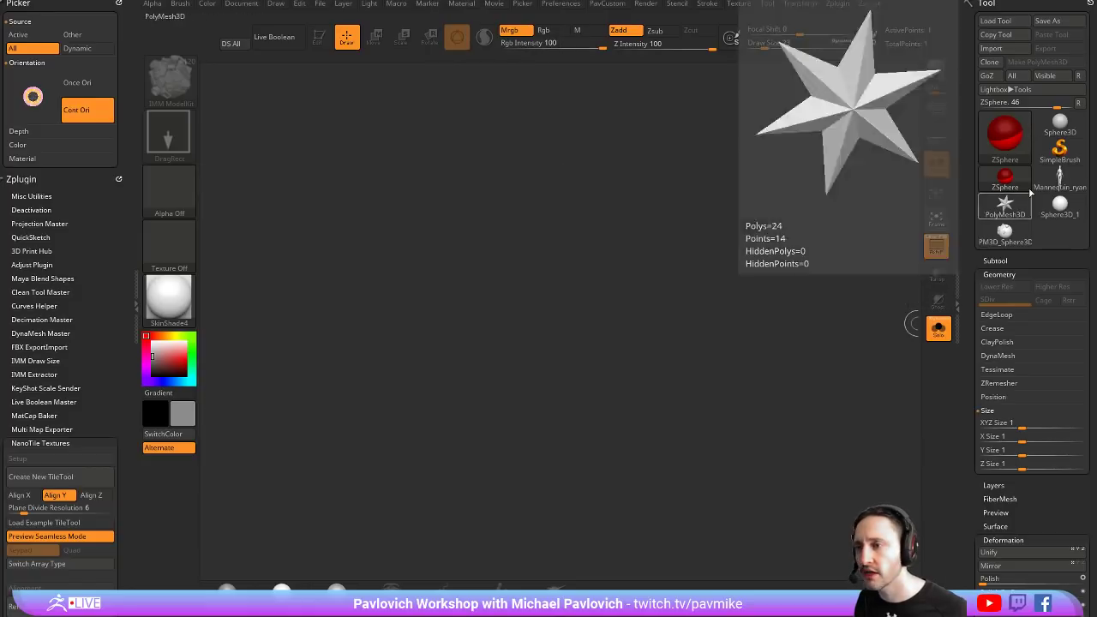
pyautogui.click(1059, 129)
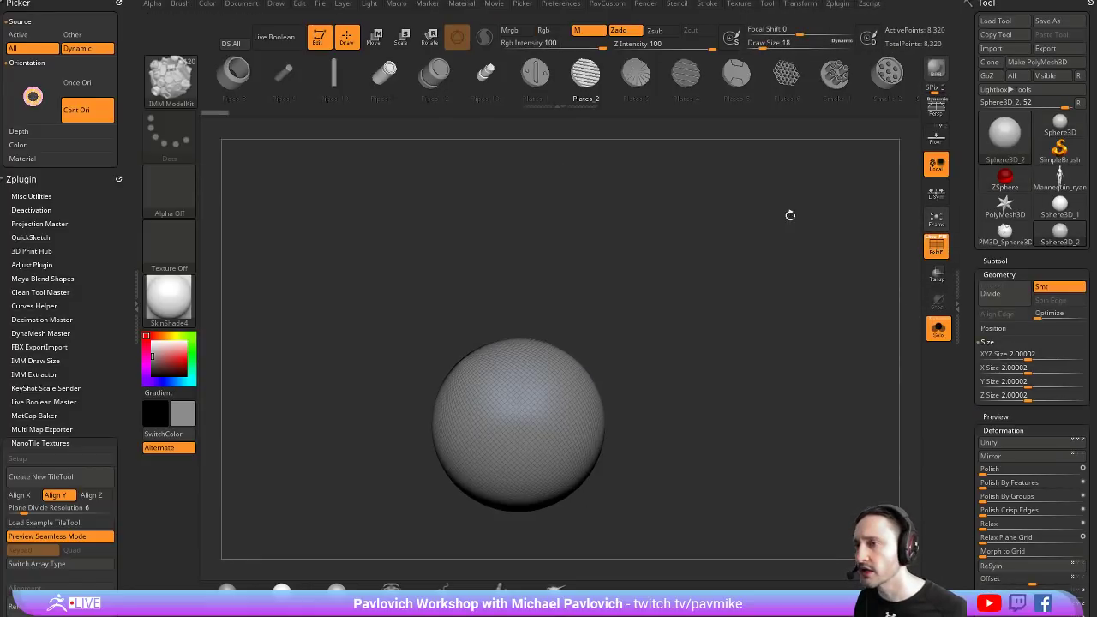
pyautogui.click(1037, 62)
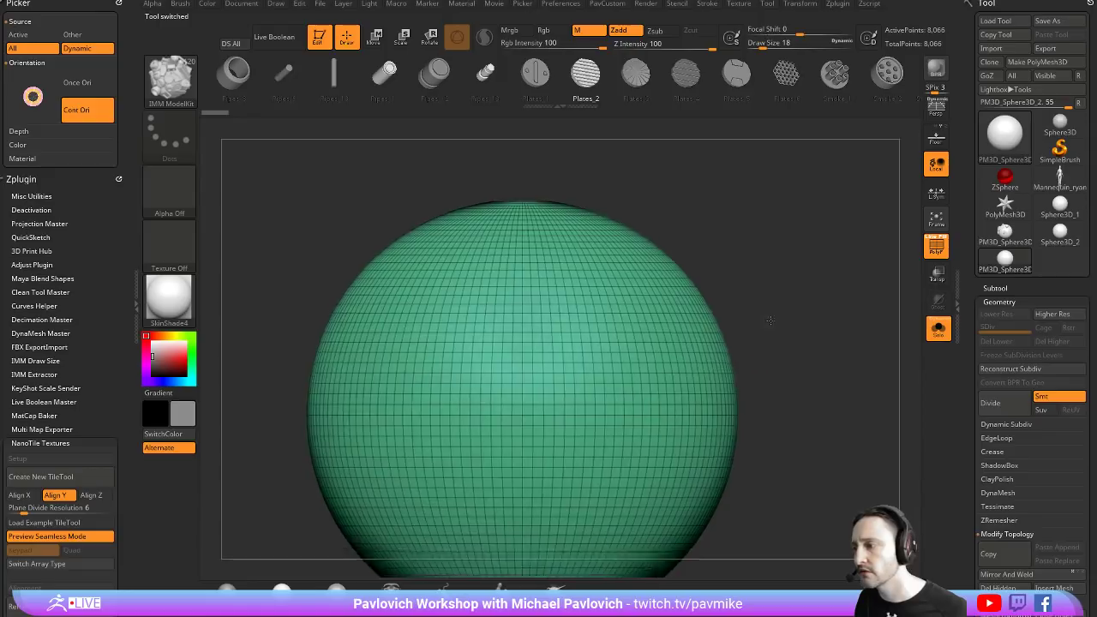
# Collapse Deformation and expand the Surface subpalette for the sphere
pyautogui.scroll(-10, 994, 283)
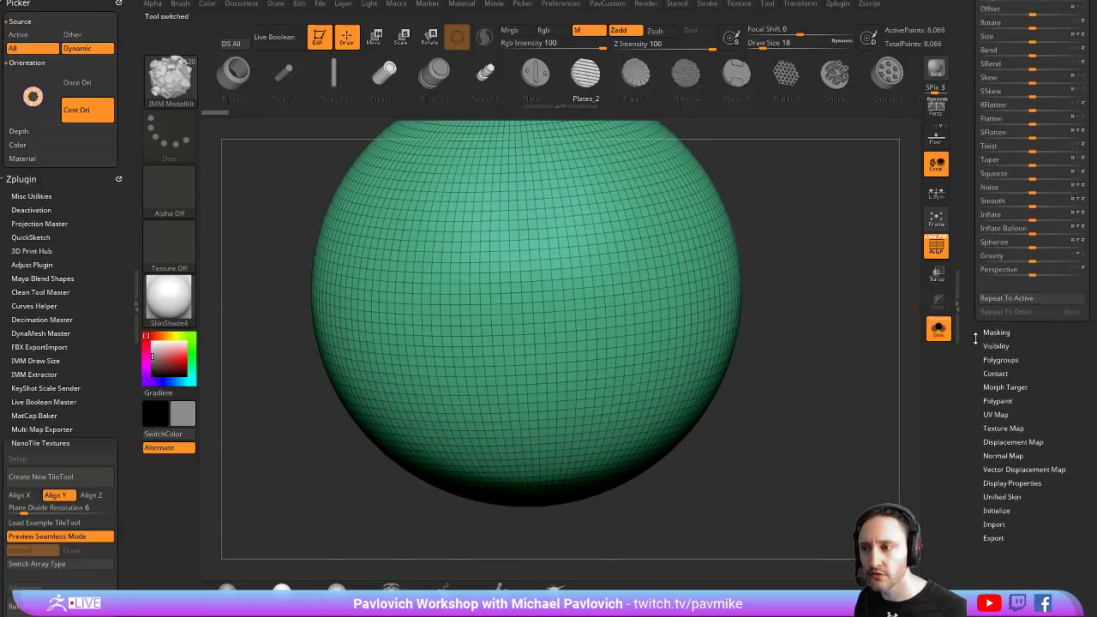
pyautogui.scroll(5, 985, 214)
pyautogui.click(996, 76)
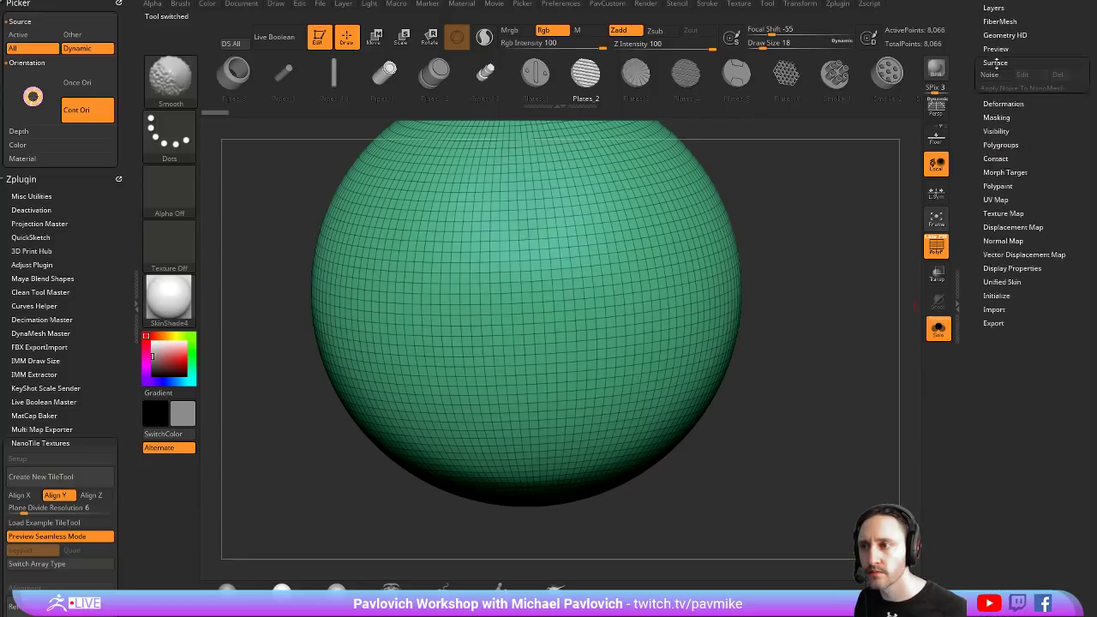
pyautogui.click(995, 64)
# In NoiseMaker set strength -0.00237, scale about 114.68 and a patchy curve, then apply it
pyautogui.click(1003, 102)
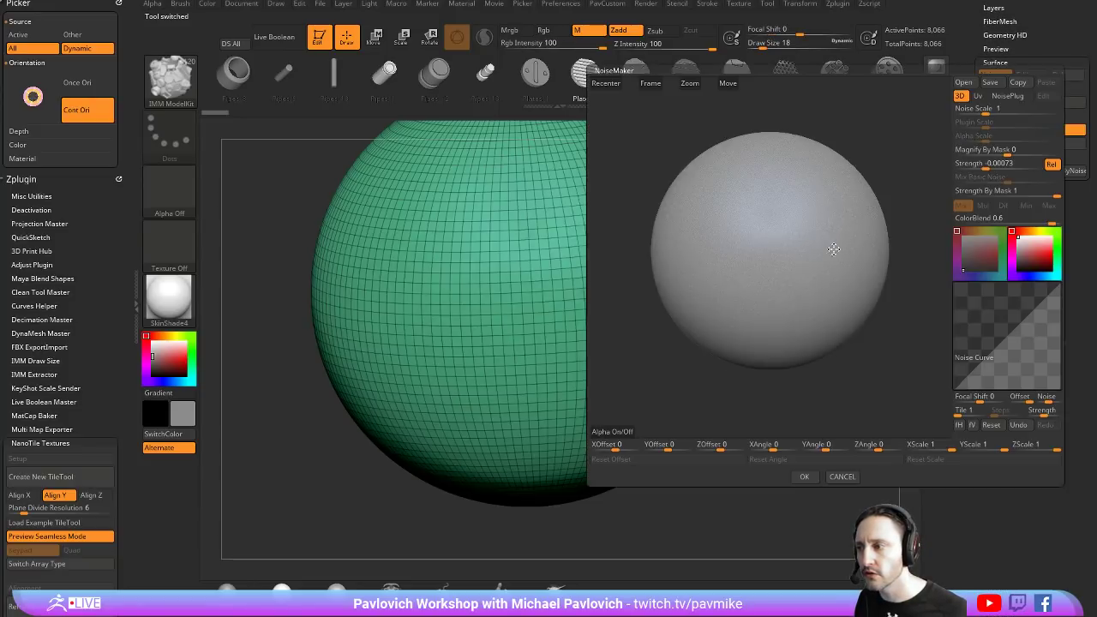
pyautogui.keyDown('alt'); pyautogui.moveTo(820, 233); pyautogui.dragTo(842, 294); pyautogui.keyUp('alt')
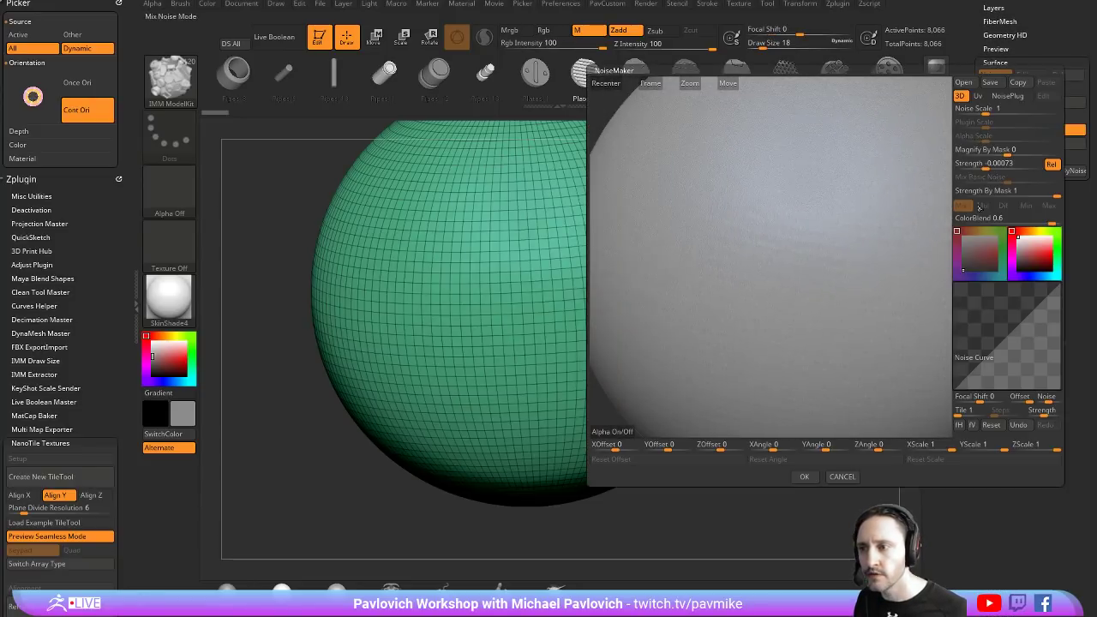
pyautogui.moveTo(986, 163); pyautogui.dragTo(998, 163)
pyautogui.moveTo(986, 108); pyautogui.dragTo(1033, 109)
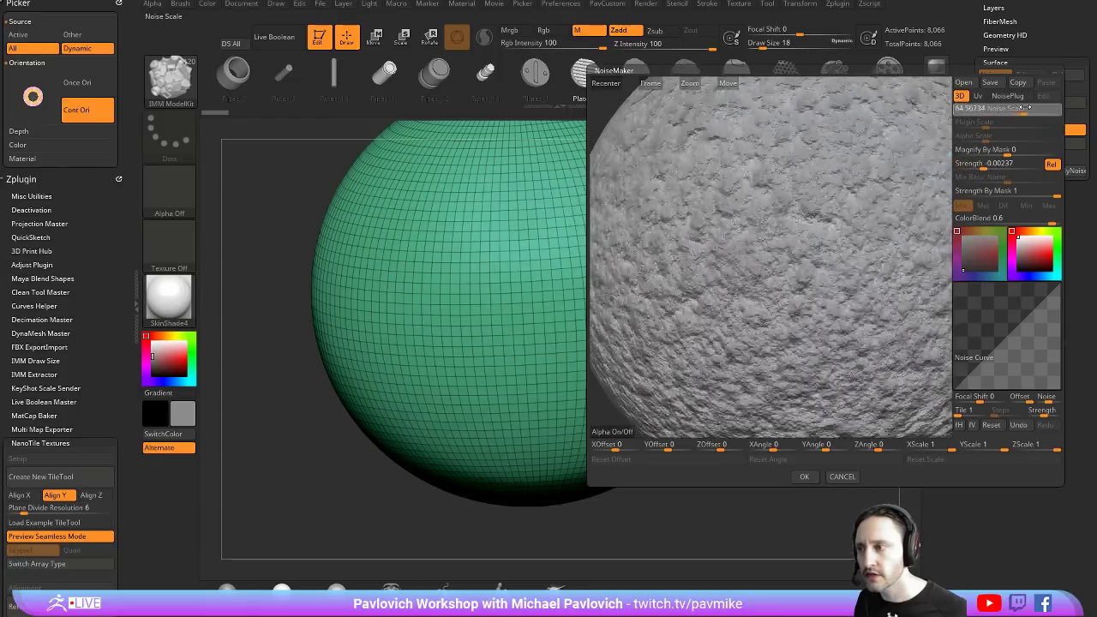
pyautogui.moveTo(988, 360); pyautogui.dragTo(1022, 355)
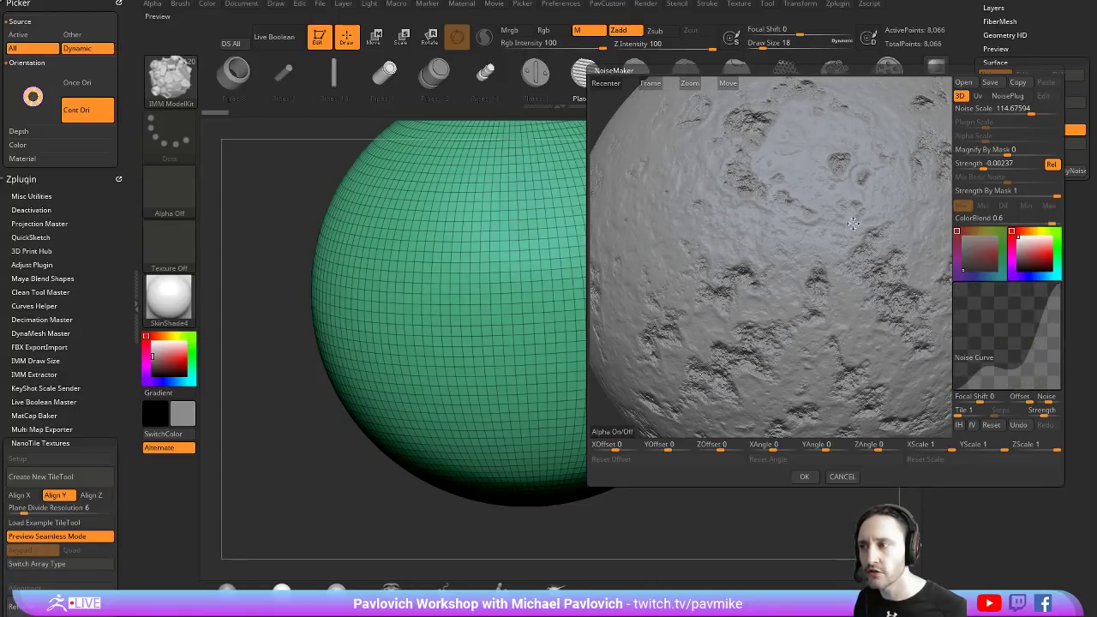
pyautogui.click(805, 476)
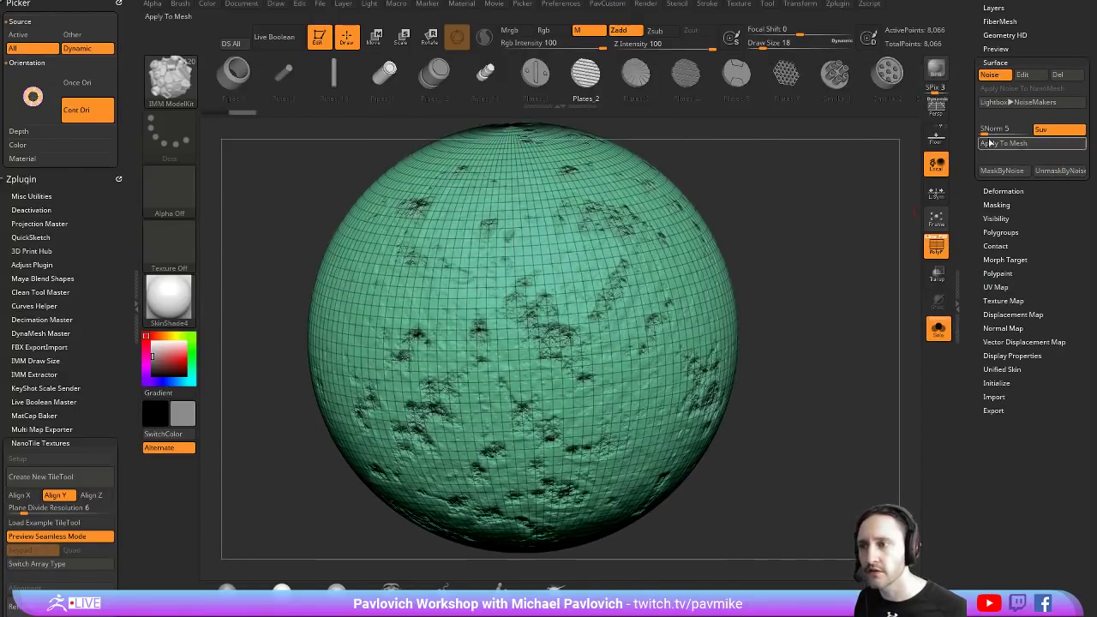
# Review the plugin noise types in NoiseMaker, then open the LightBox NoiseMakers library
pyautogui.click(1028, 76)
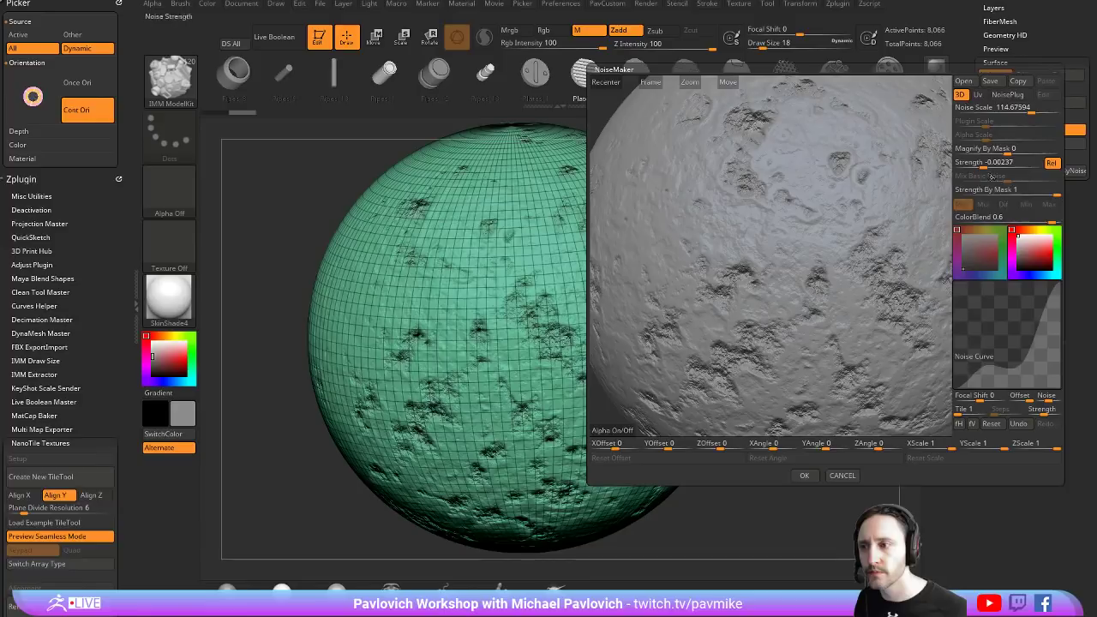
pyautogui.click(1005, 96)
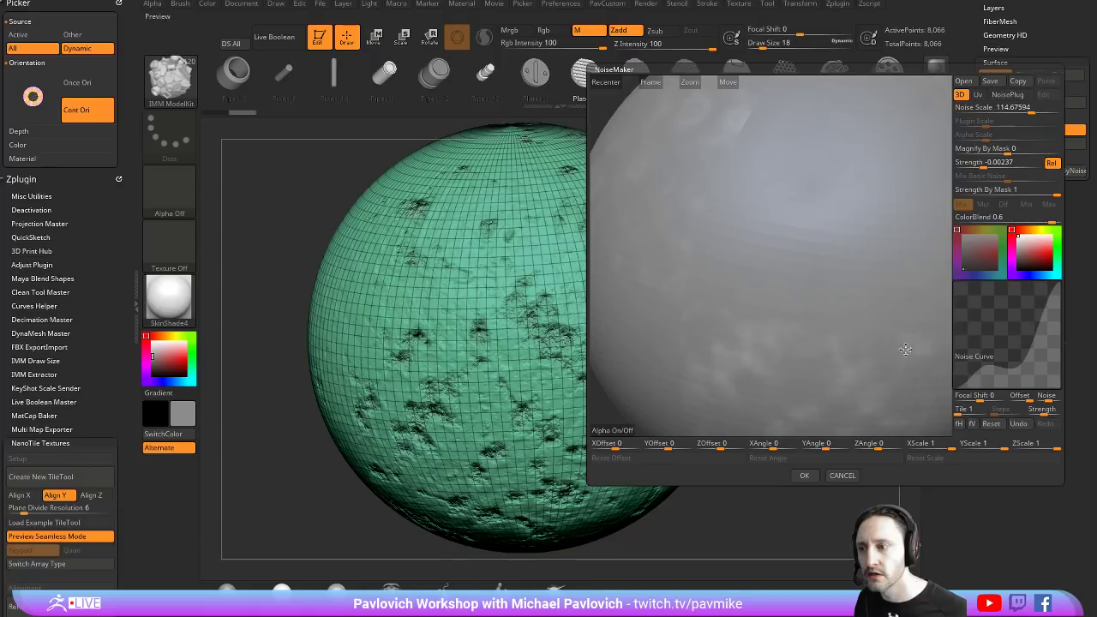
pyautogui.click(841, 476)
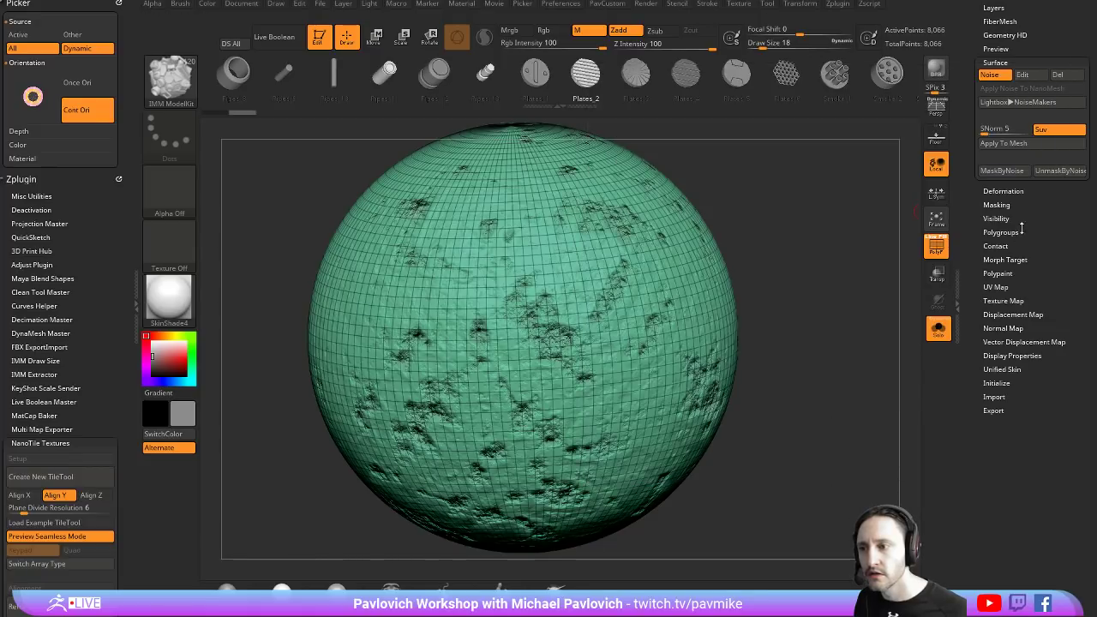
pyautogui.click(1034, 102)
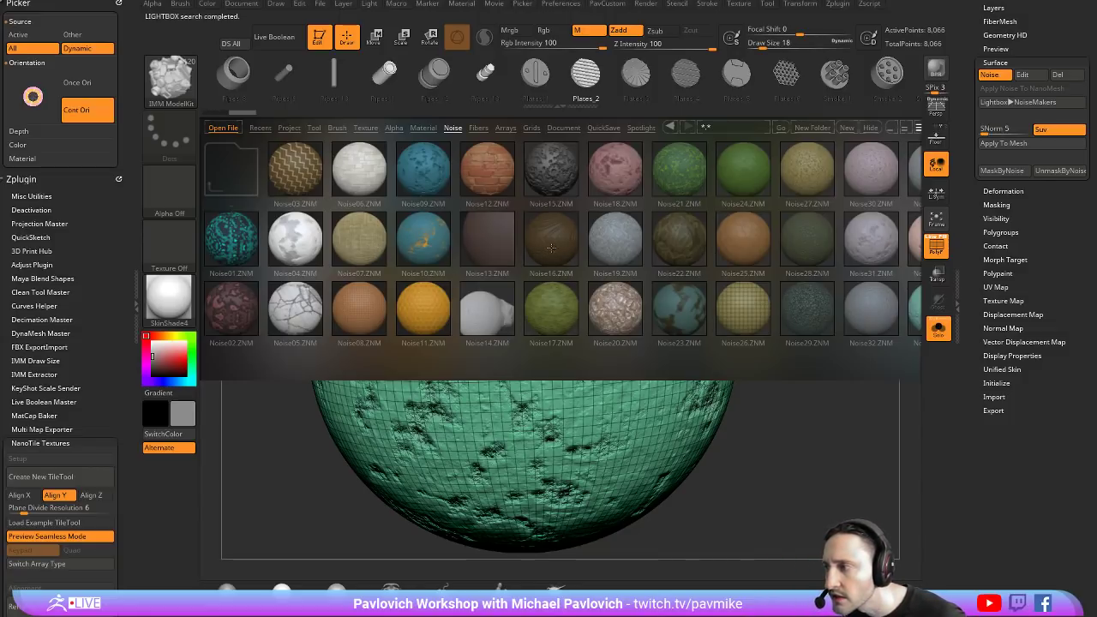
# Preview Noise34, Noise46 and Noise49, then apply the woven Noise07 preset and close LightBox
pyautogui.moveTo(551, 247); pyautogui.dragTo(435, 244)
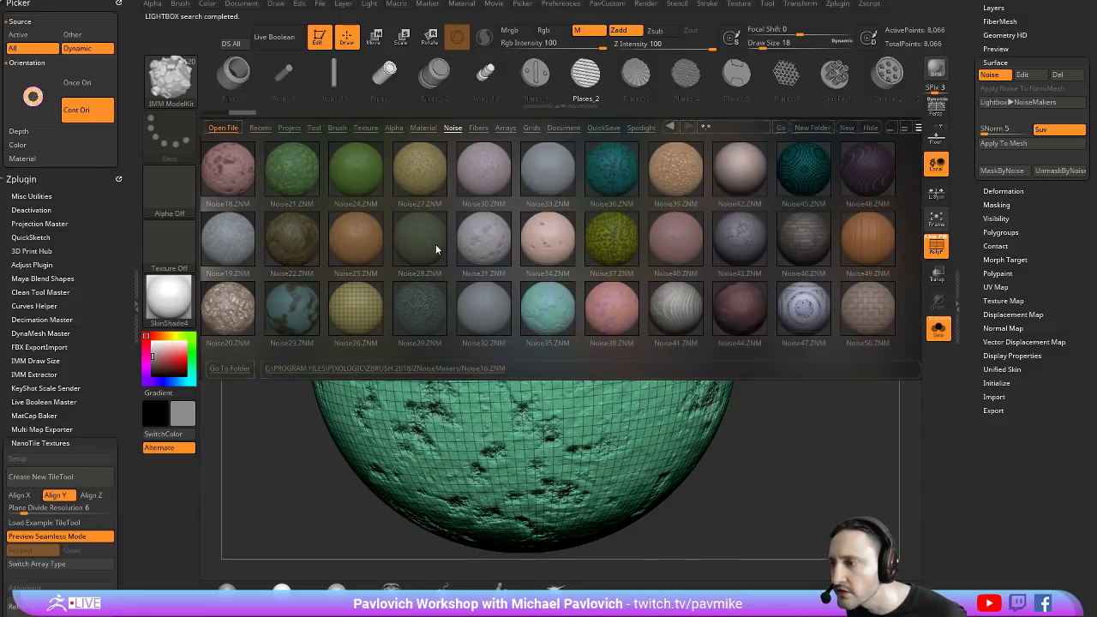
pyautogui.click(435, 244)
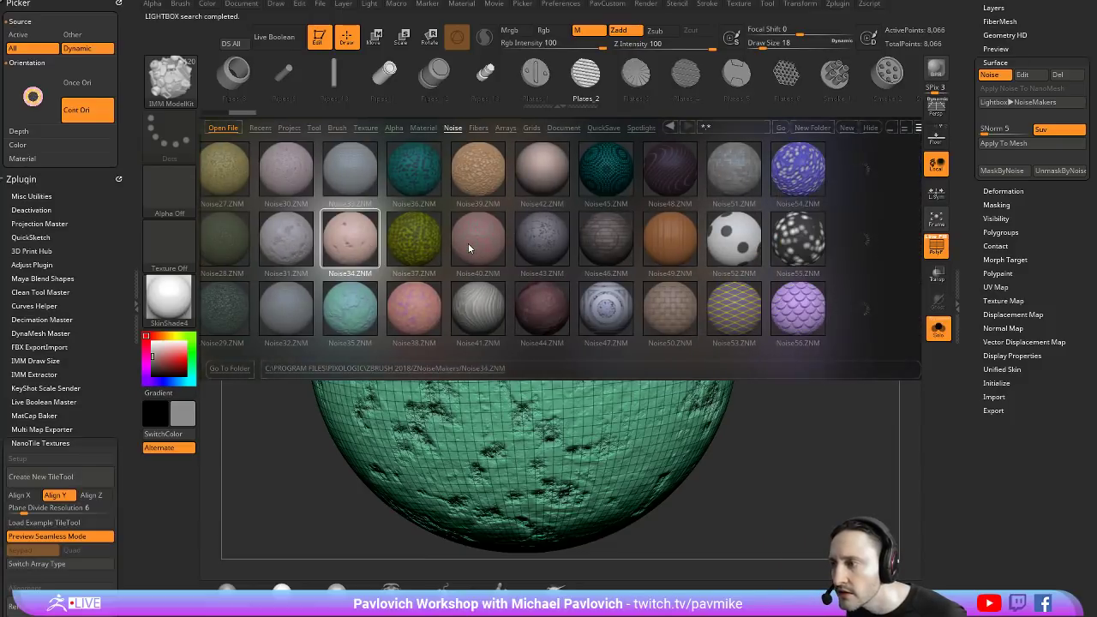
pyautogui.scroll(-1, 468, 248)
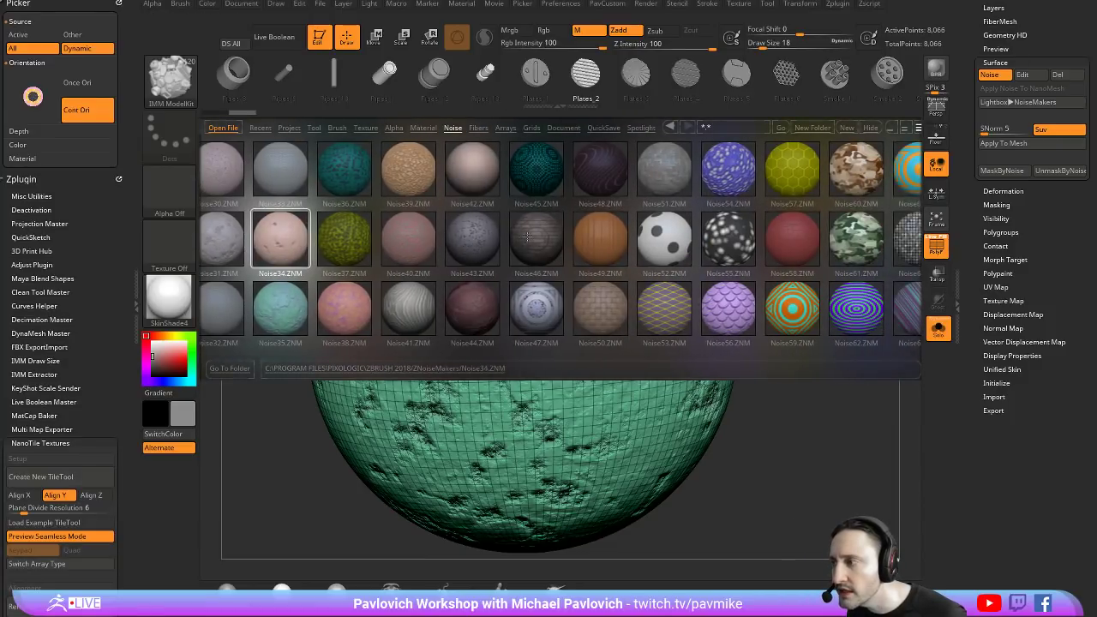
pyautogui.click(528, 236)
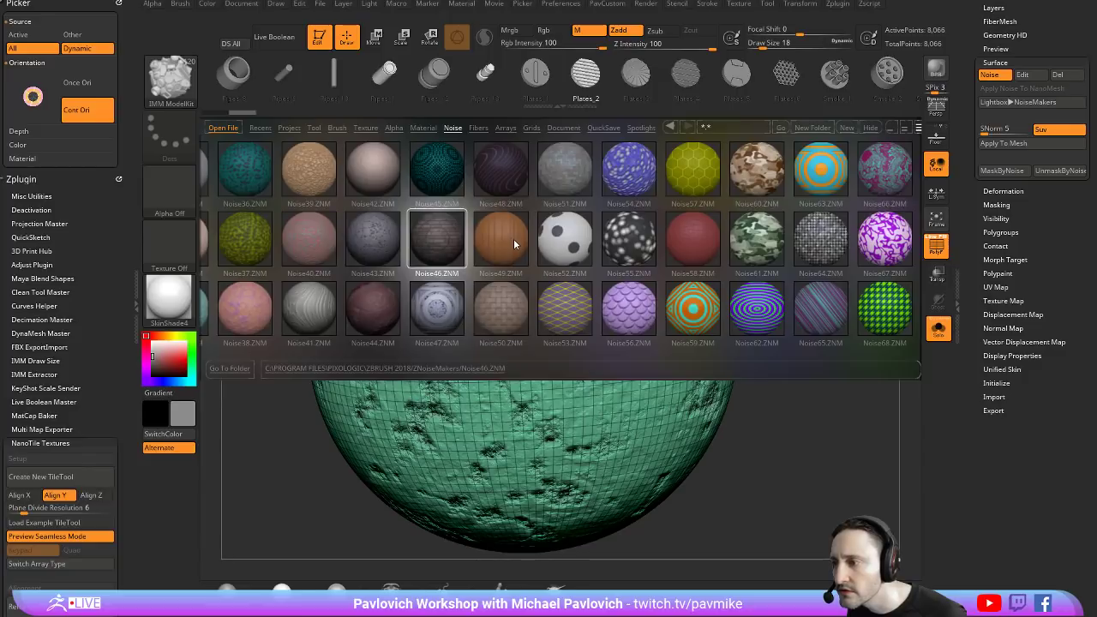
pyautogui.click(513, 244)
pyautogui.moveTo(432, 243)
pyautogui.mouseDown()
pyautogui.moveTo(394, 246)
pyautogui.moveTo(676, 249)
pyautogui.mouseUp()
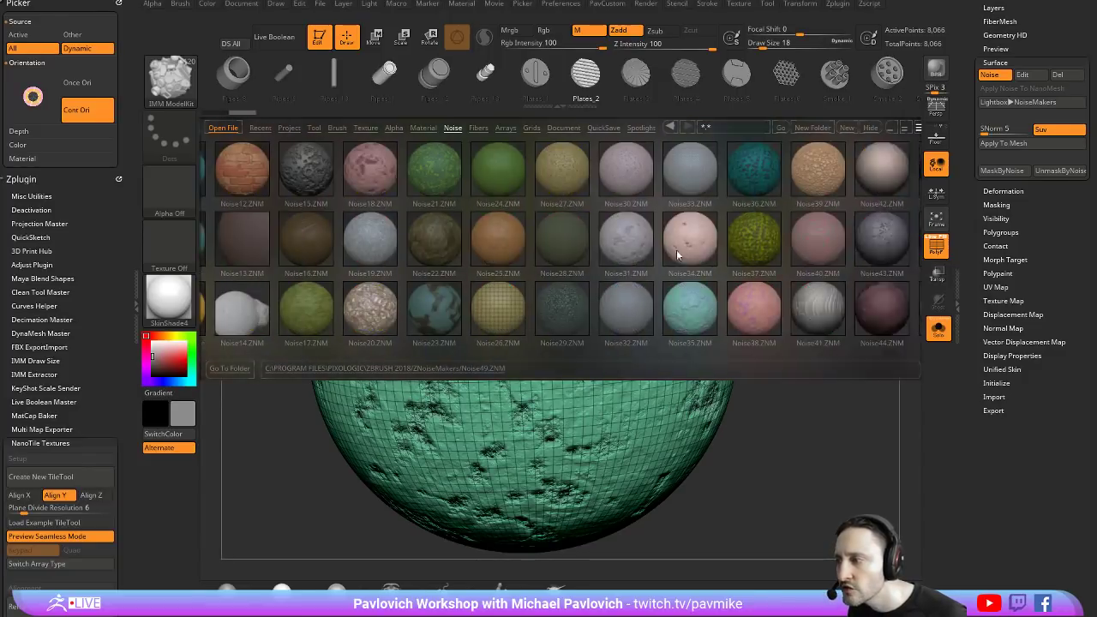
pyautogui.moveTo(242, 240); pyautogui.dragTo(487, 240)
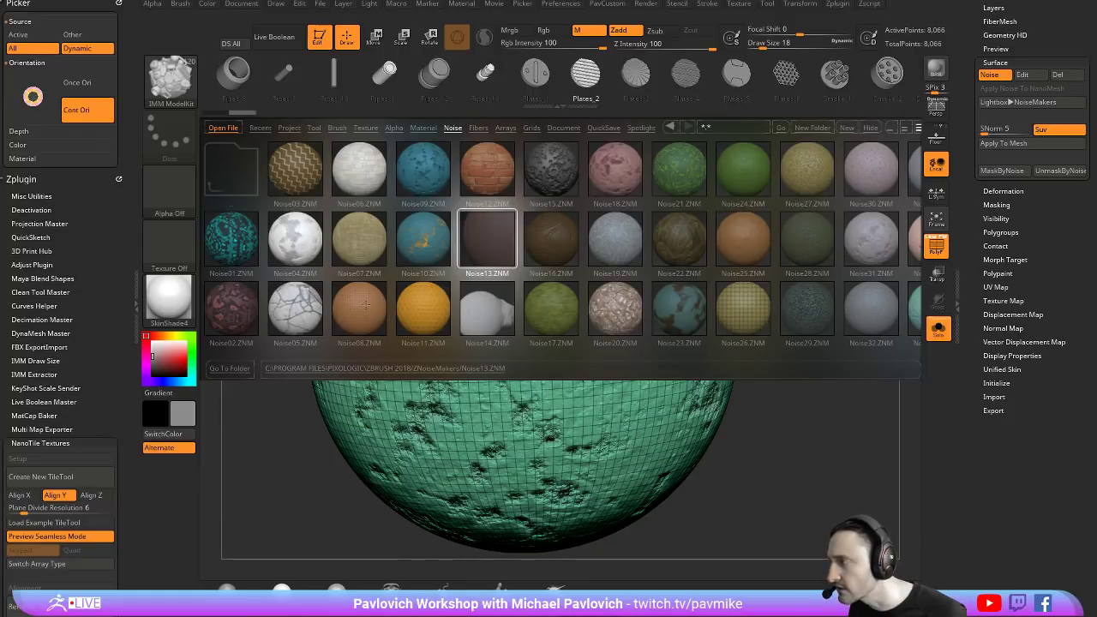
pyautogui.click(365, 230)
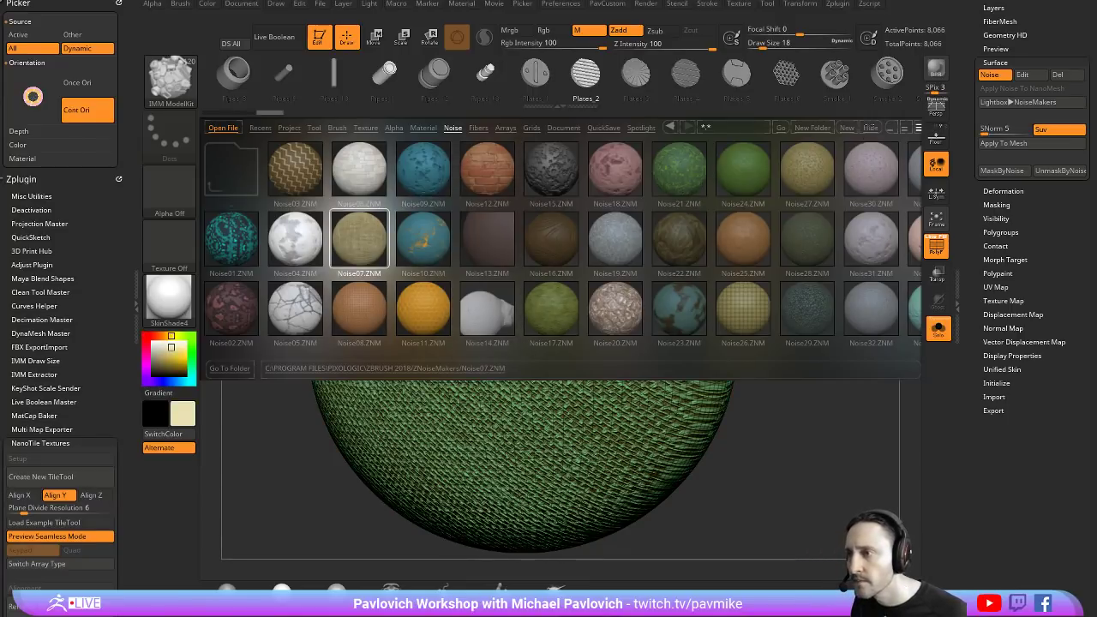
pyautogui.press(',')
# Switch the woven noise to UV mapping with Alpha Scale 0.47191 and accept it
pyautogui.click(1022, 74)
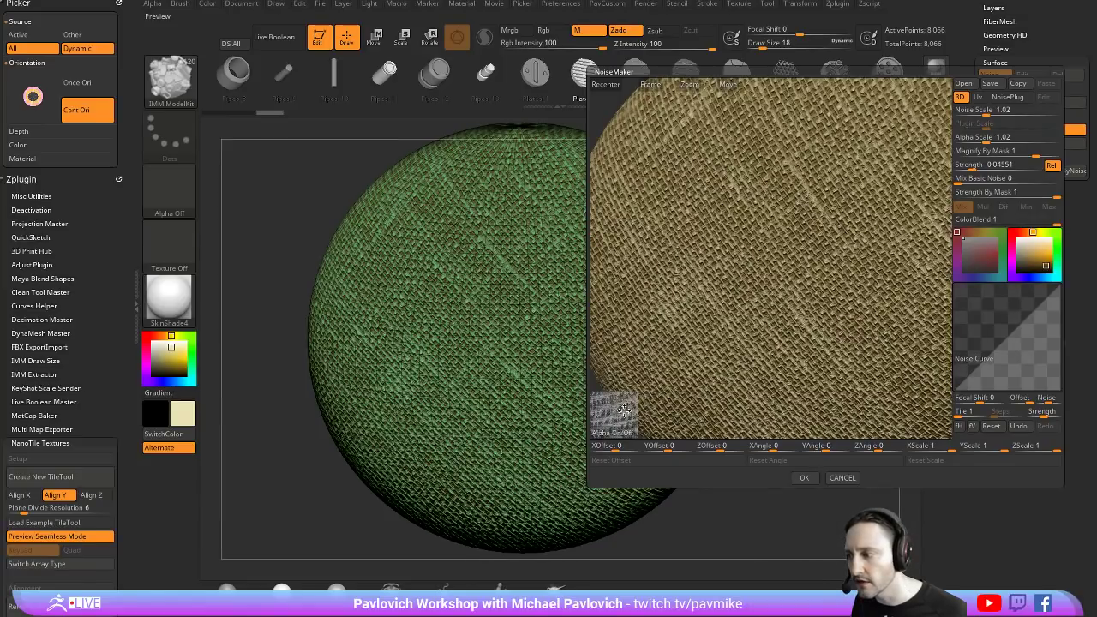
pyautogui.moveTo(762, 305); pyautogui.dragTo(812, 291)
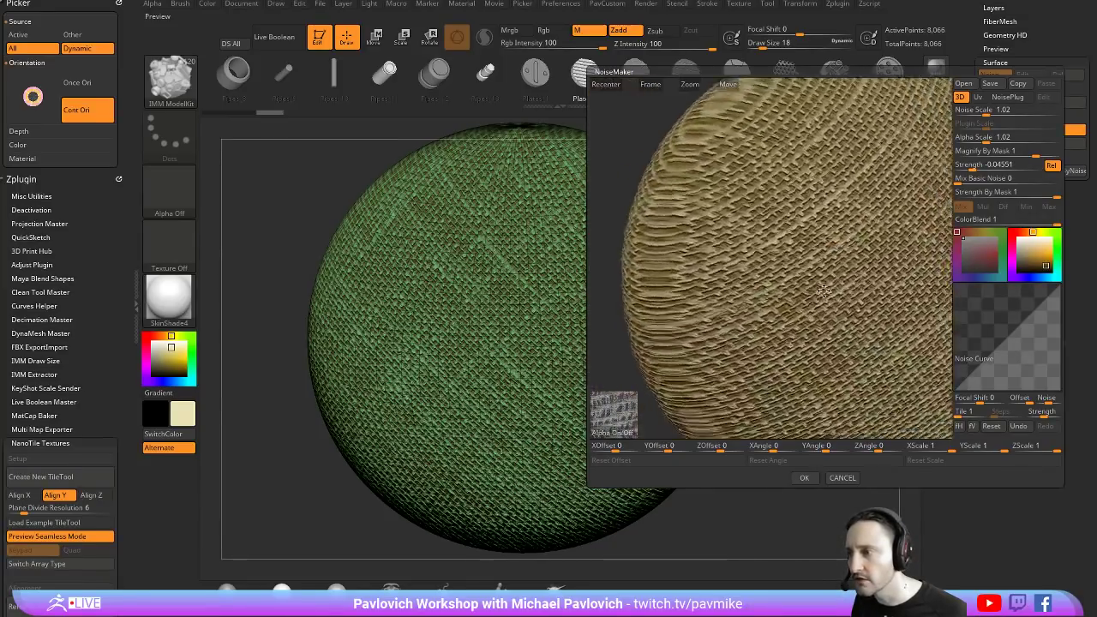
pyautogui.click(977, 97)
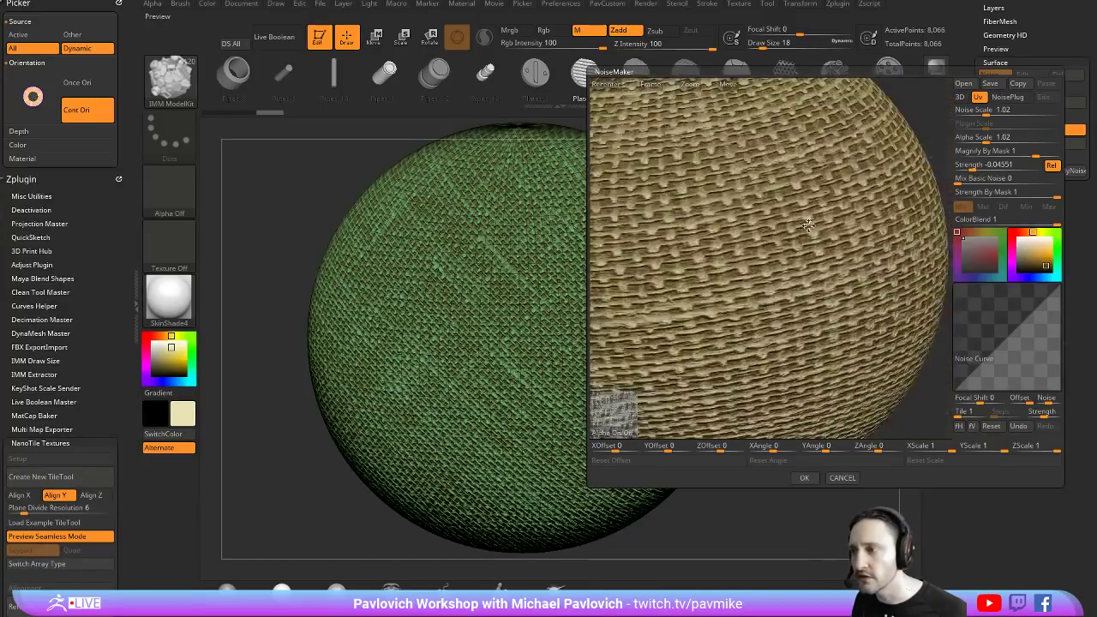
pyautogui.moveTo(985, 138); pyautogui.dragTo(965, 138)
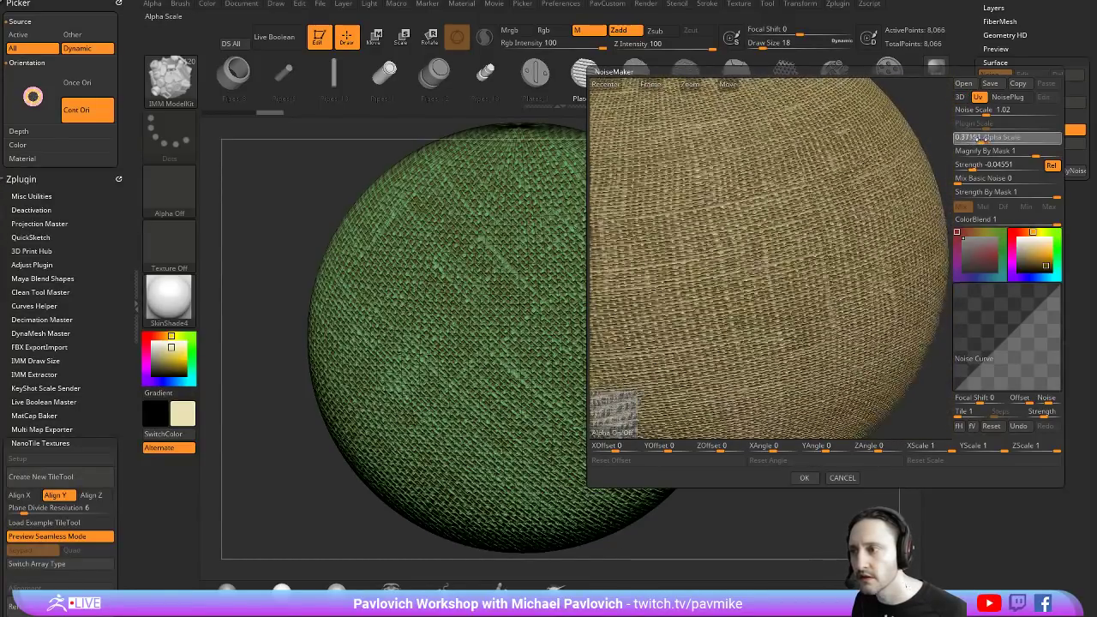
pyautogui.click(804, 478)
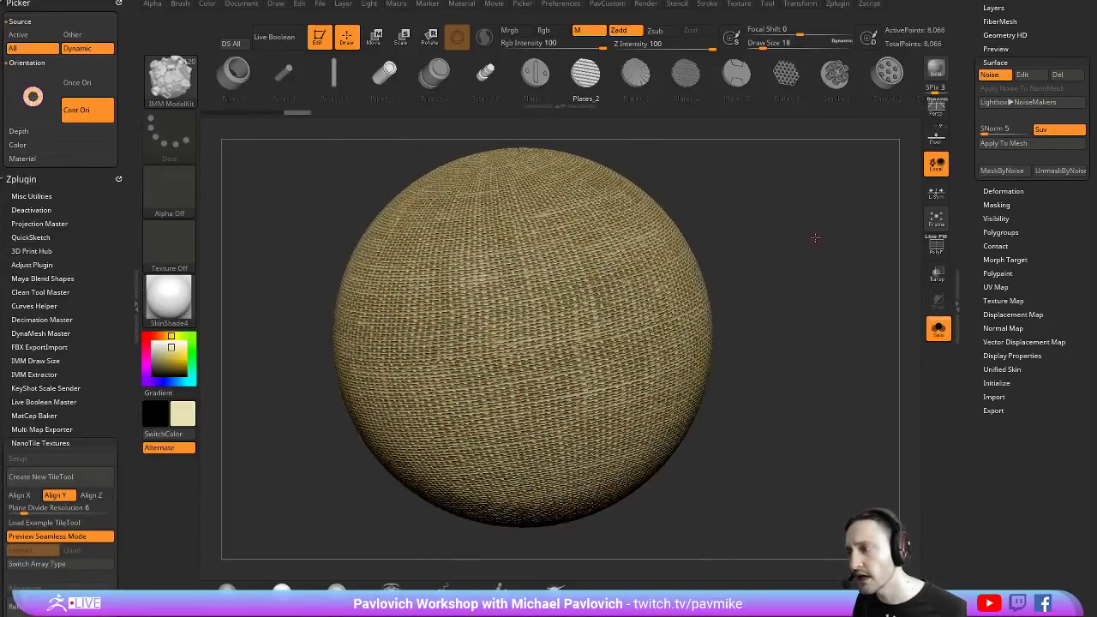
# Turn off the surface noise and set the main colour to white
pyautogui.click(989, 74)
pyautogui.scroll(5, 1028, 257)
pyautogui.moveTo(170, 346); pyautogui.dragTo(171, 336)
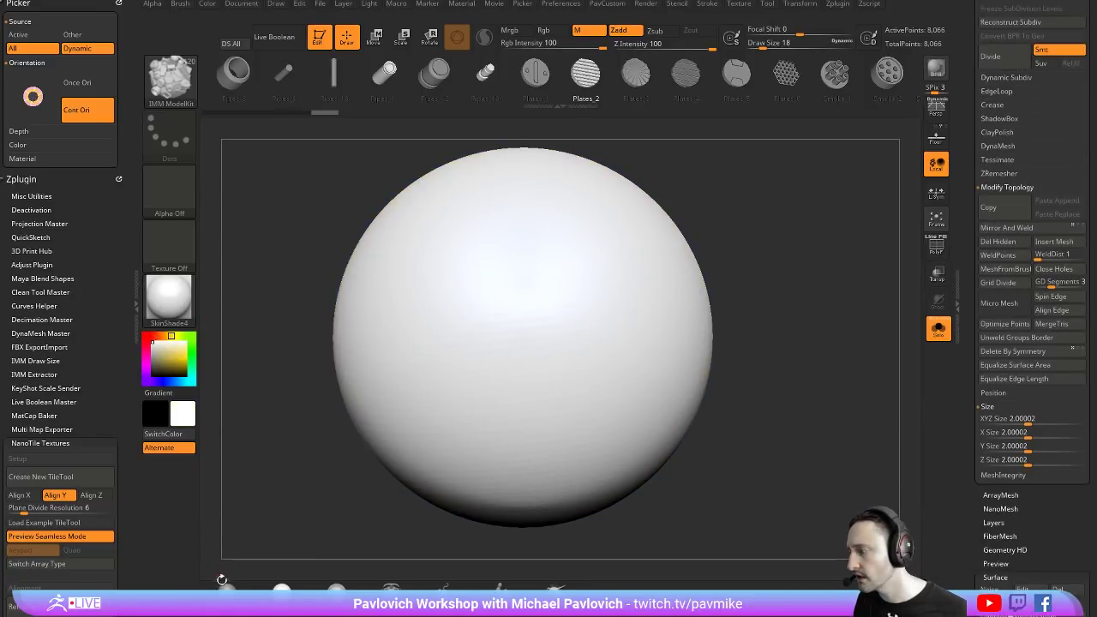
# Apply the MatCap Gray material and subdivide the sphere to 130,050 points
pyautogui.press('m')
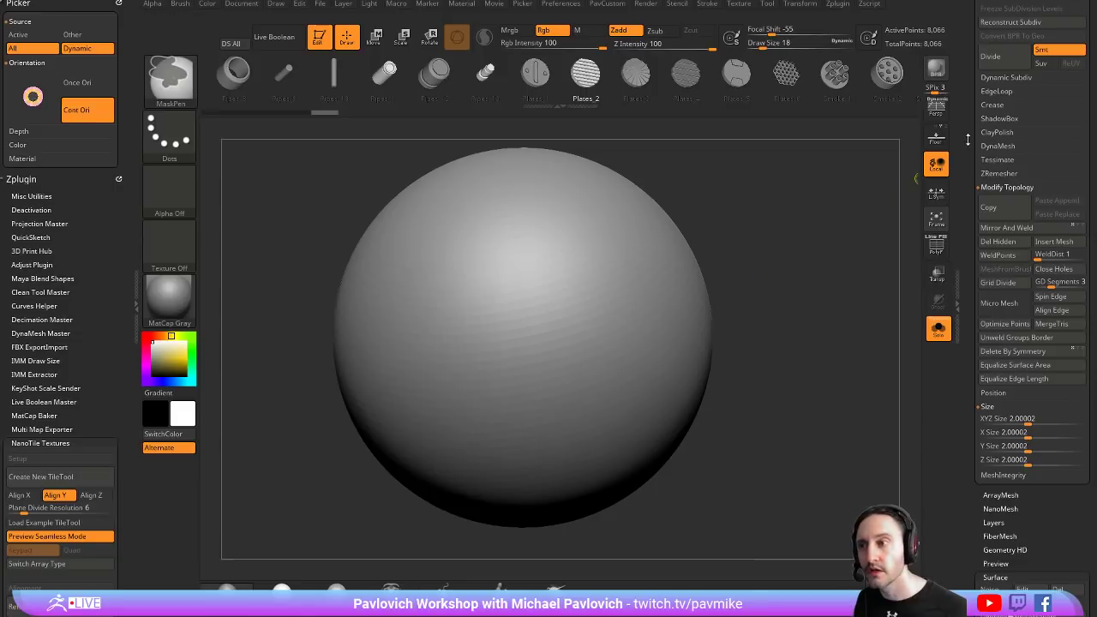
pyautogui.scroll(5, 1064, 86)
pyautogui.hotkey('ctrl', 'd')
pyautogui.hotkey('ctrl', 'd')
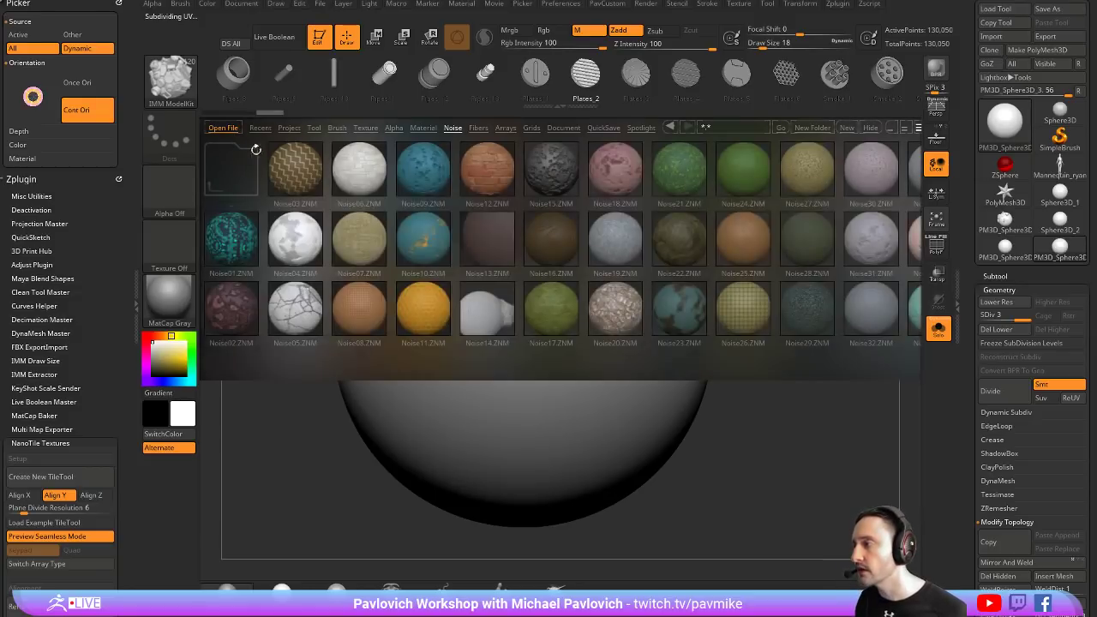
# Load the Leathery Skin88 alpha from LightBox and select the Standard brush
pyautogui.click(394, 127)
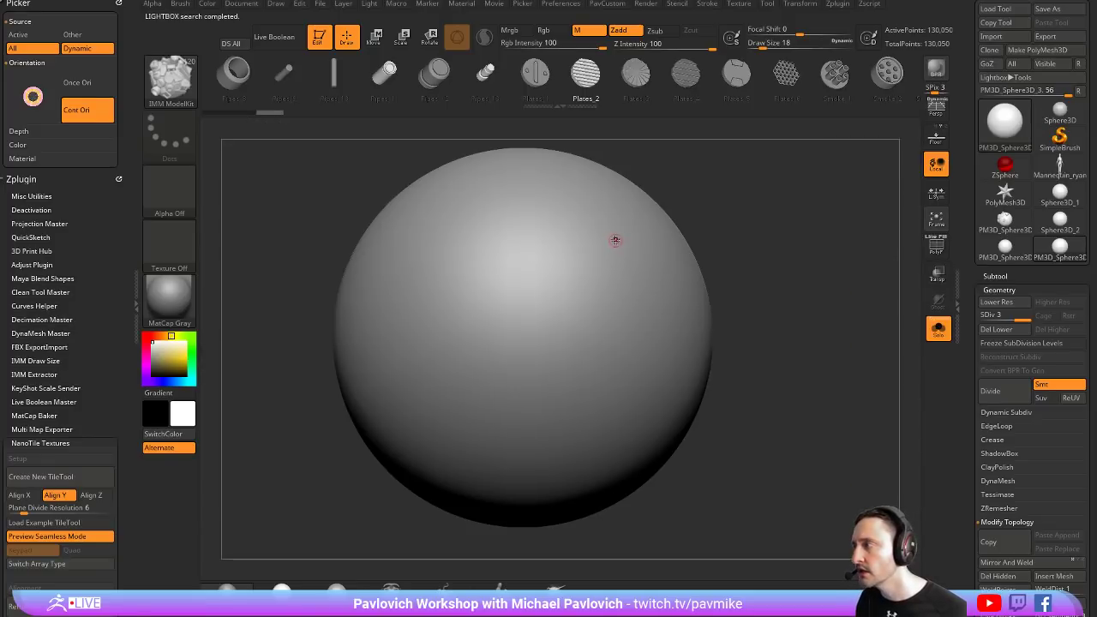
pyautogui.click(169, 190)
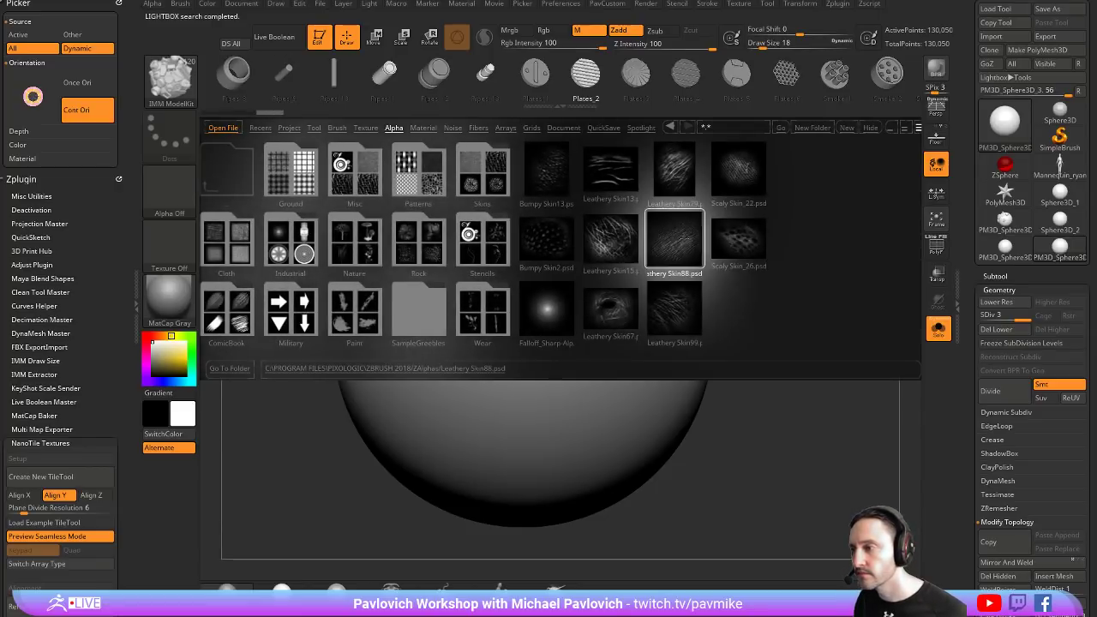
pyautogui.doubleClick(680, 239)
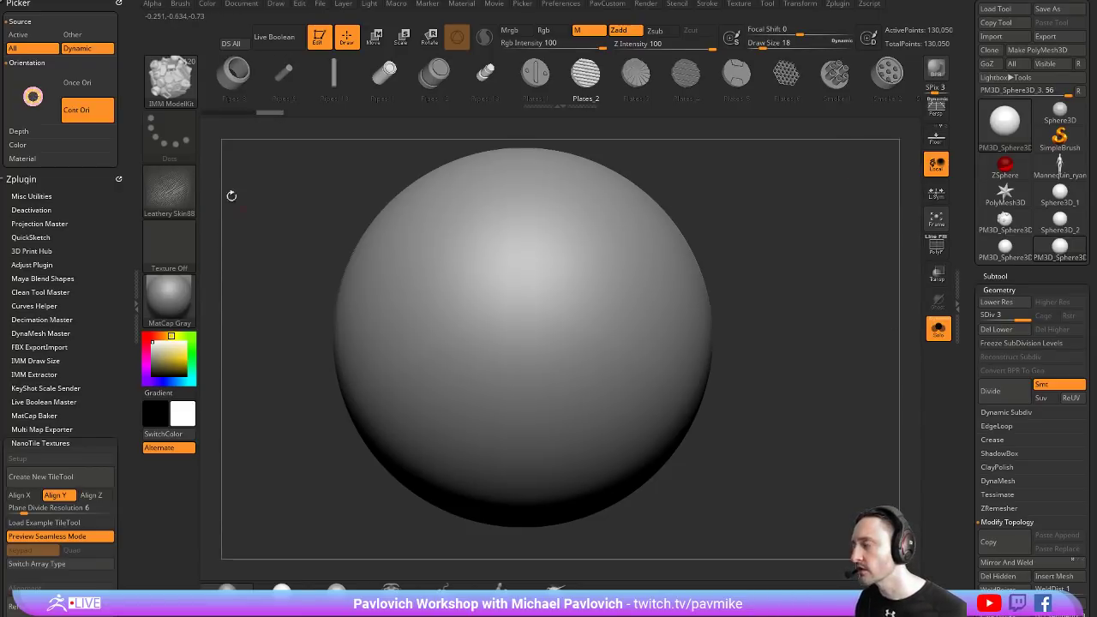
pyautogui.click(171, 79)
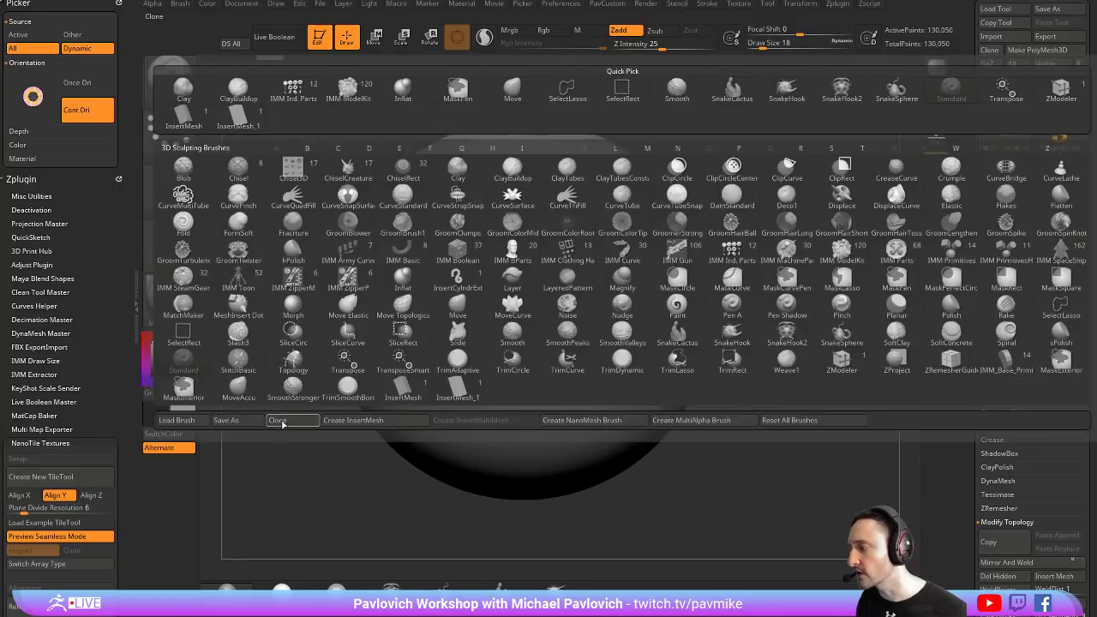
# Set the Standard brush to Leathery Skin88 alpha with DragRect stroke and undo a test stamp
pyautogui.click(169, 199)
pyautogui.click(169, 199)
pyautogui.click(278, 210)
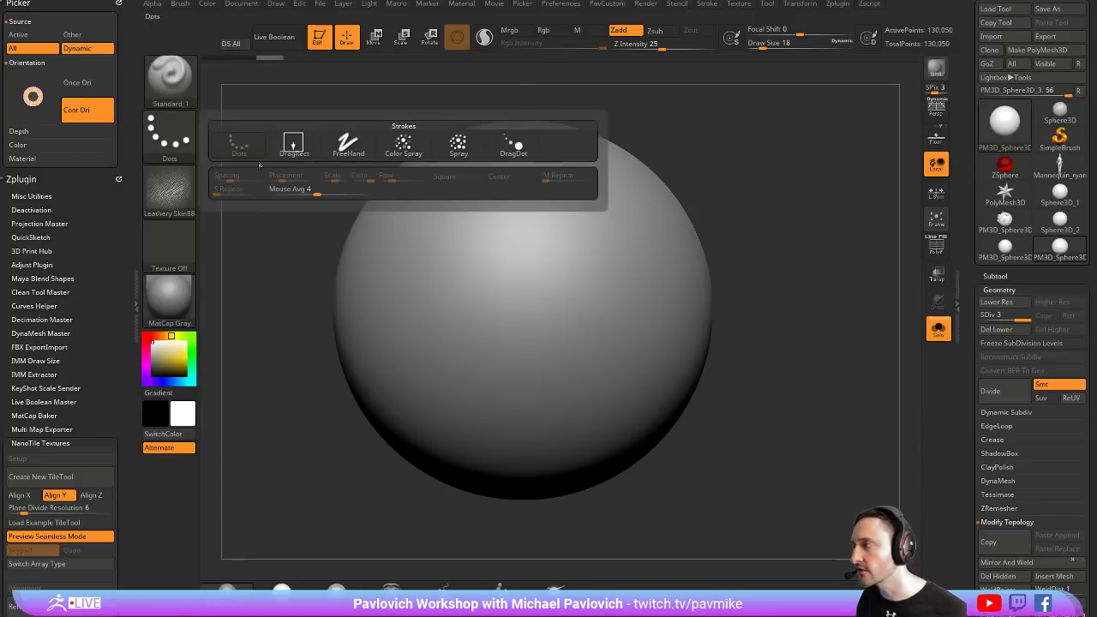
pyautogui.click(168, 137)
pyautogui.click(292, 145)
pyautogui.moveTo(490, 282); pyautogui.dragTo(553, 339)
pyautogui.hotkey('ctrl', 'z')
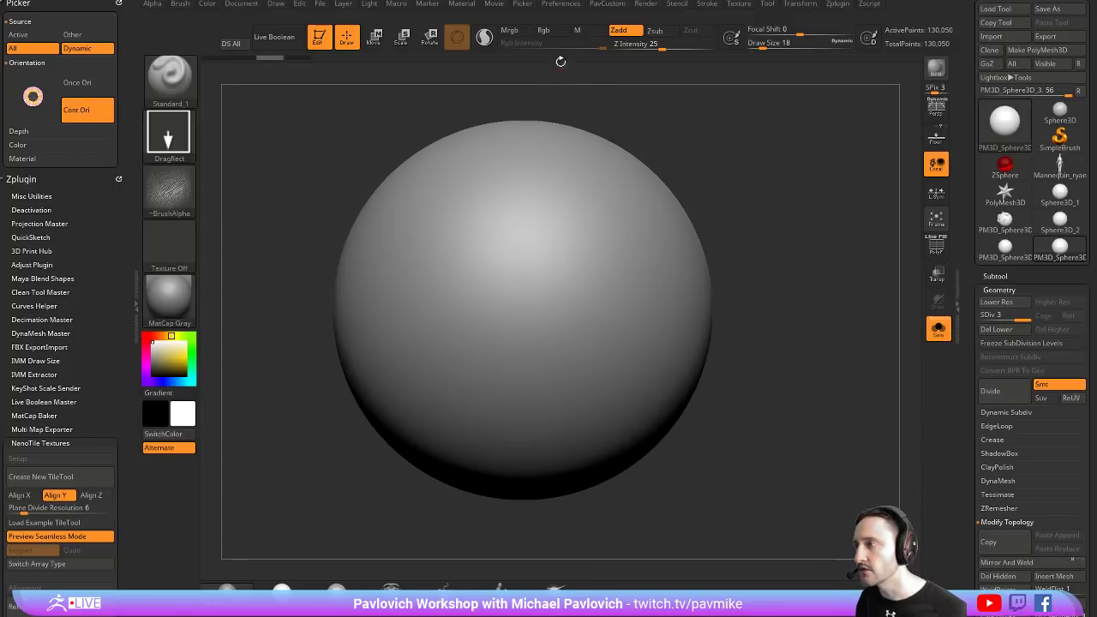
# Subdivide to 520,194 points, lower Z Intensity and stamp a large skin texture across the sphere
pyautogui.hotkey('ctrl', 'd')
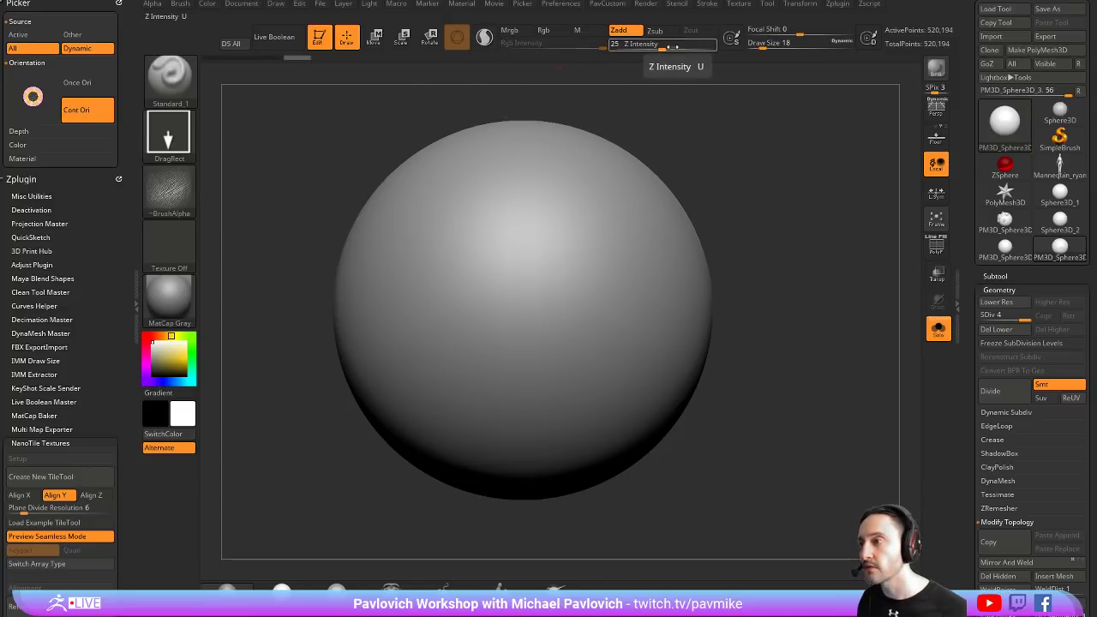
pyautogui.moveTo(664, 51); pyautogui.dragTo(657, 55)
pyautogui.moveTo(516, 269); pyautogui.dragTo(597, 269)
pyautogui.hotkey('ctrl', 'z')
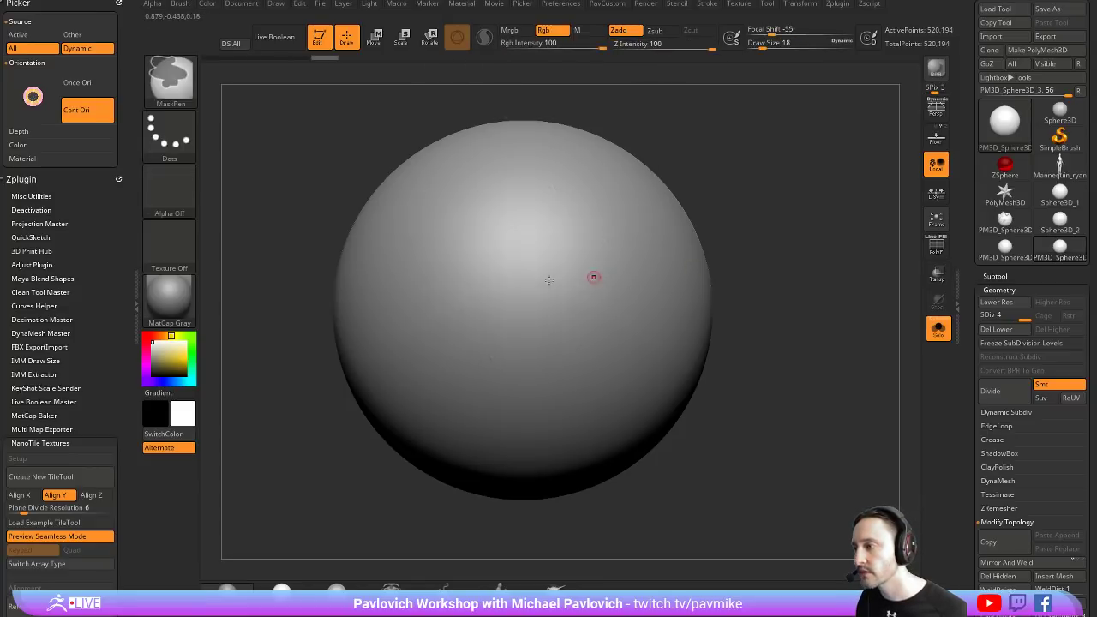
pyautogui.moveTo(513, 279); pyautogui.dragTo(585, 279)
pyautogui.hotkey('ctrl', 'z')
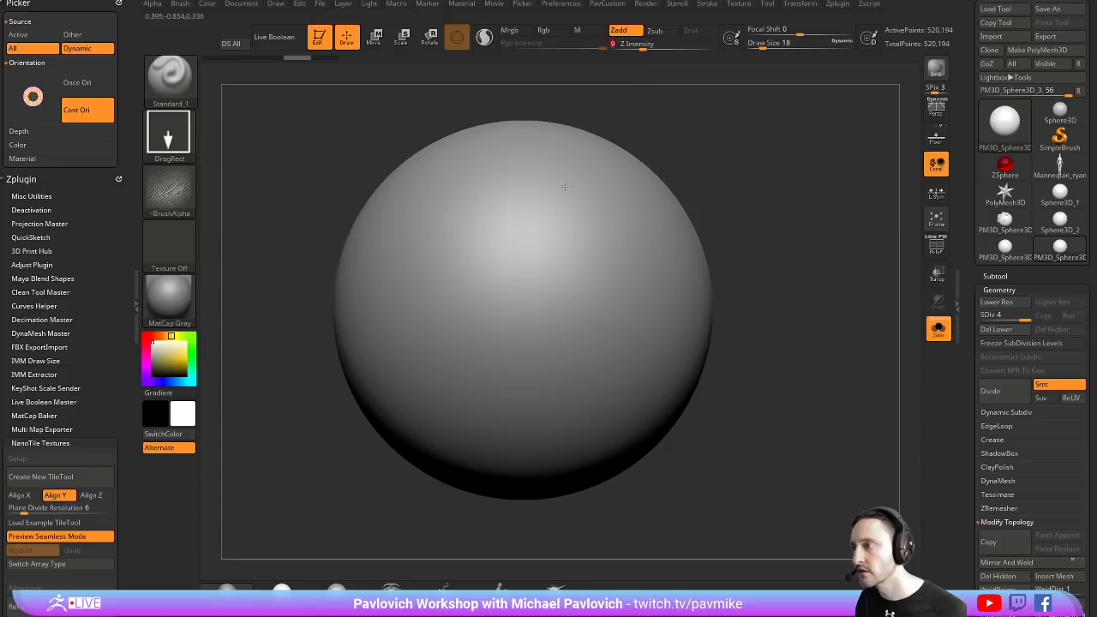
pyautogui.moveTo(514, 275)
pyautogui.mouseDown()
pyautogui.moveTo(771, 274)
pyautogui.moveTo(670, 271)
pyautogui.mouseUp()
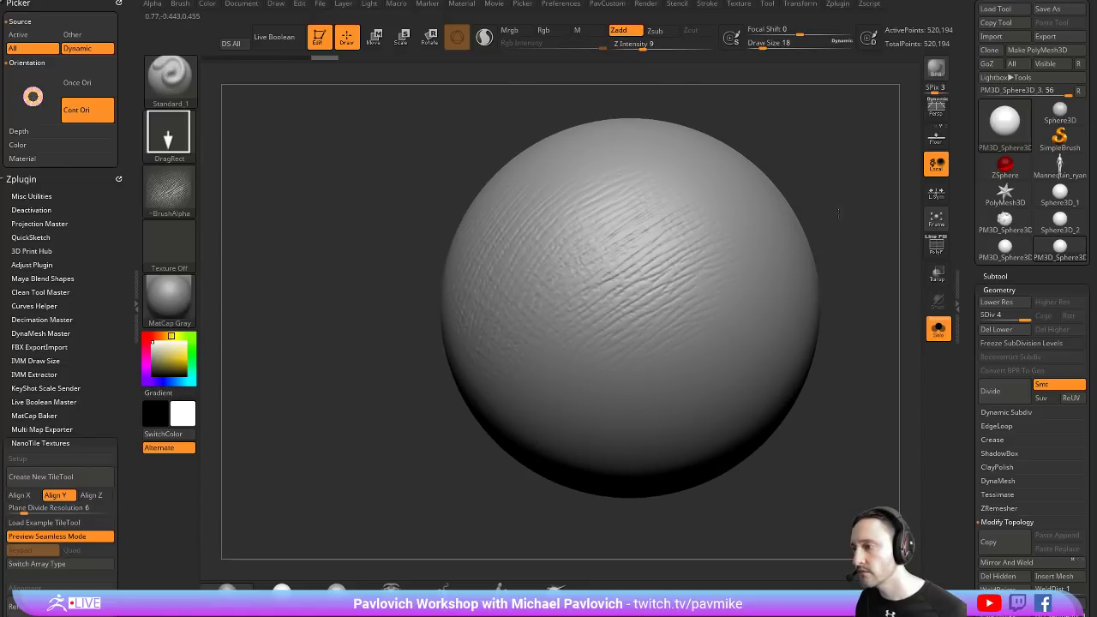
pyautogui.moveTo(866, 254); pyautogui.dragTo(740, 207)
pyautogui.moveTo(788, 240)
pyautogui.mouseDown()
pyautogui.moveTo(766, 211)
pyautogui.moveTo(708, 189)
pyautogui.moveTo(229, 183)
pyautogui.mouseUp()
# Switch to the Spray stroke and resize the brush to 305, then down to 83
pyautogui.click(168, 133)
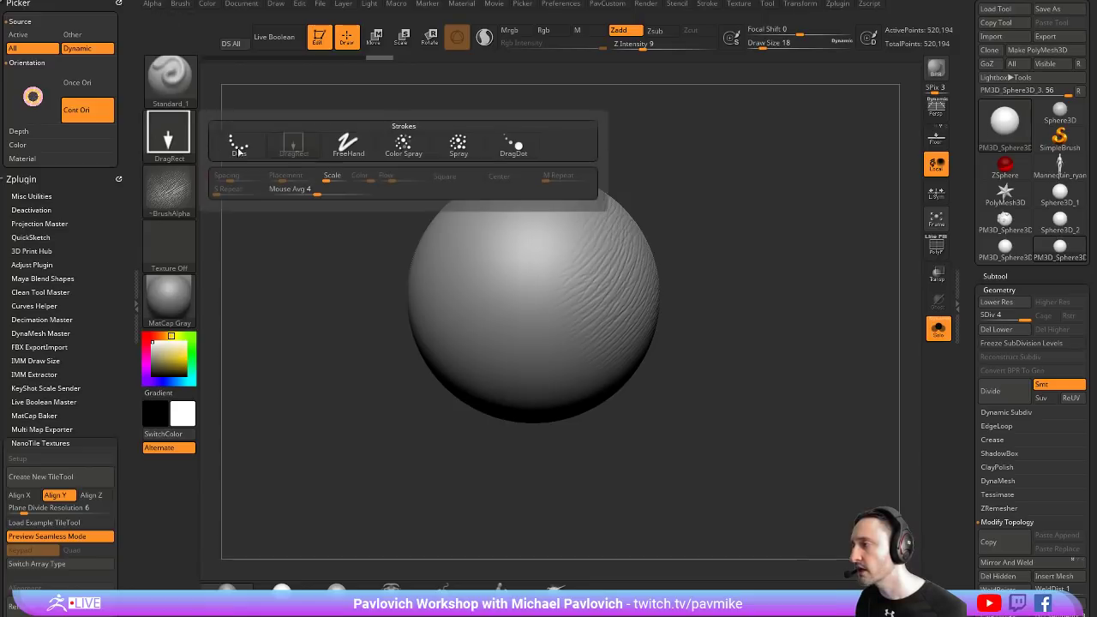
pyautogui.click(454, 144)
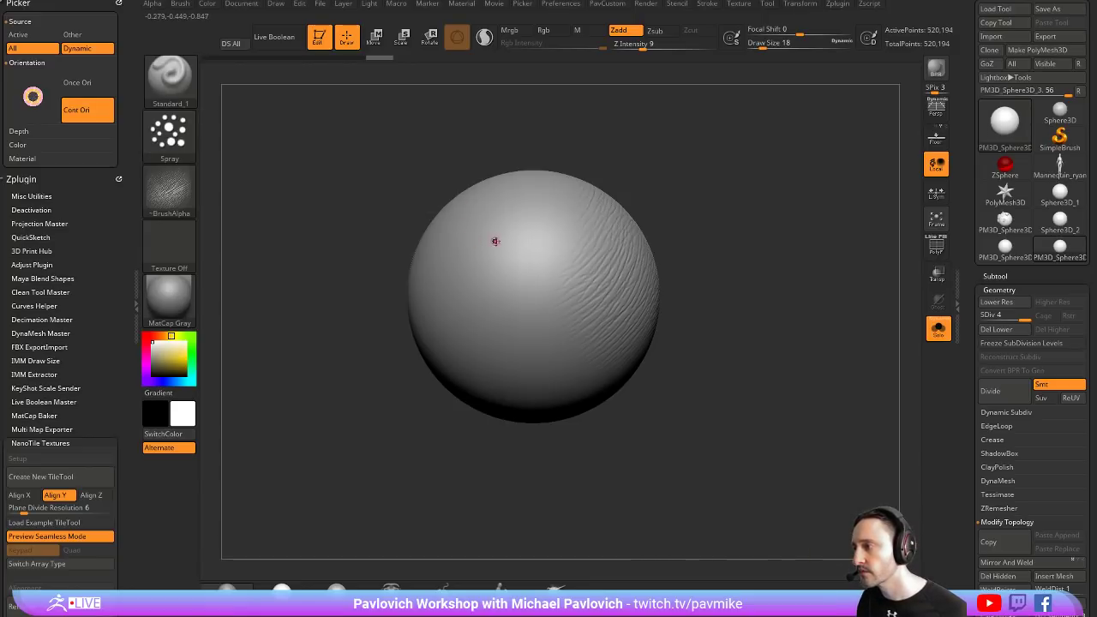
pyautogui.press('s')
pyautogui.moveTo(494, 246); pyautogui.dragTo(524, 246)
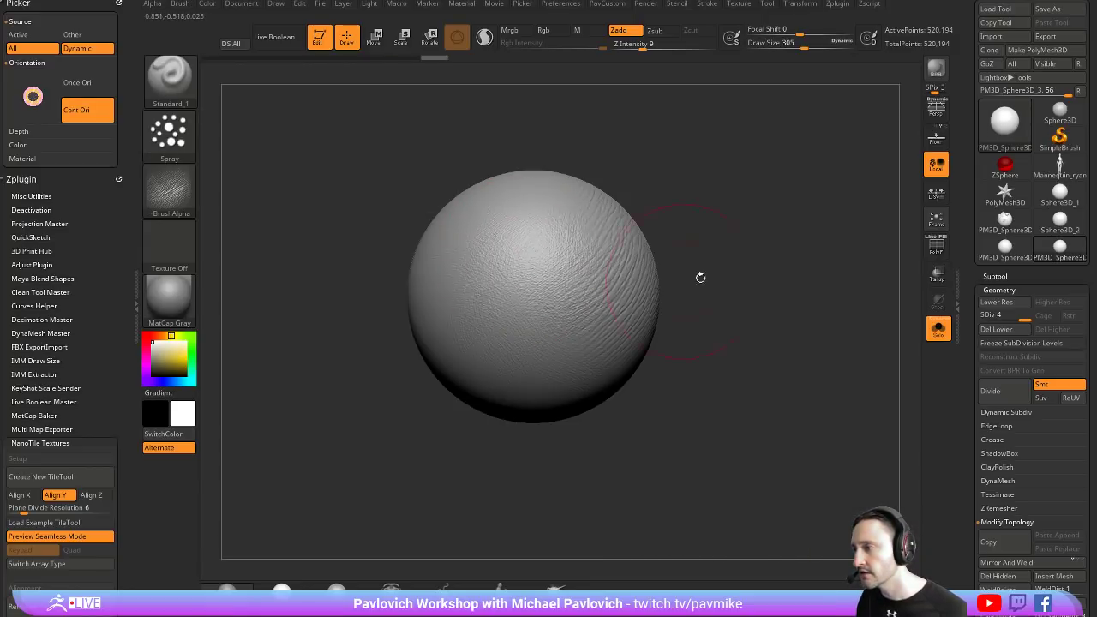
pyautogui.keyDown('alt'); pyautogui.moveTo(700, 277); pyautogui.dragTo(634, 291); pyautogui.keyUp('alt')
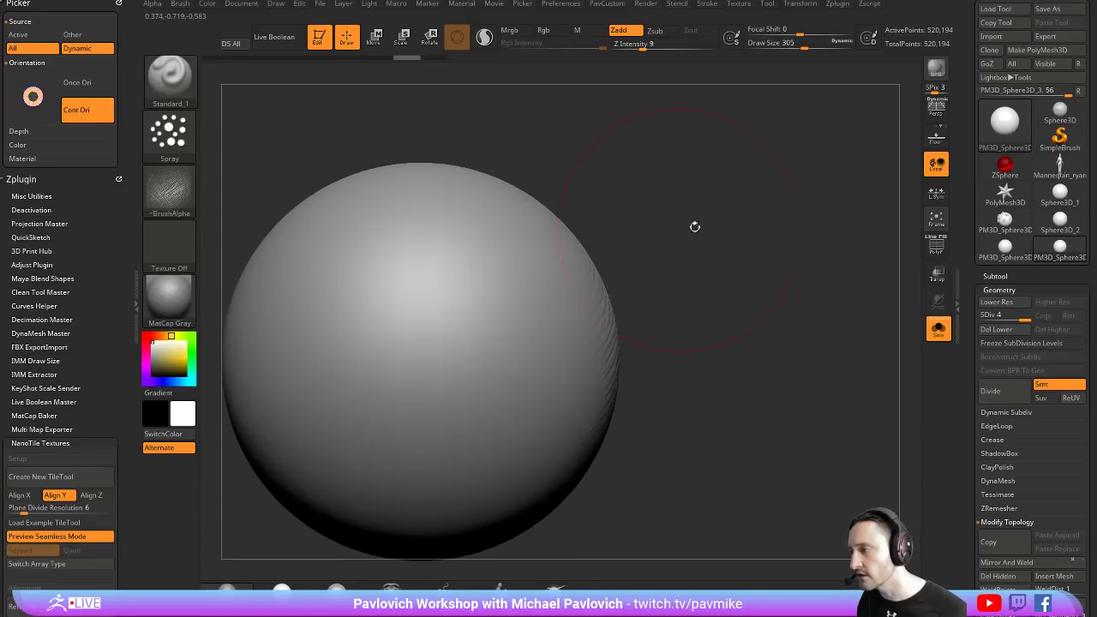
pyautogui.moveTo(692, 228); pyautogui.dragTo(514, 252)
pyautogui.press('s')
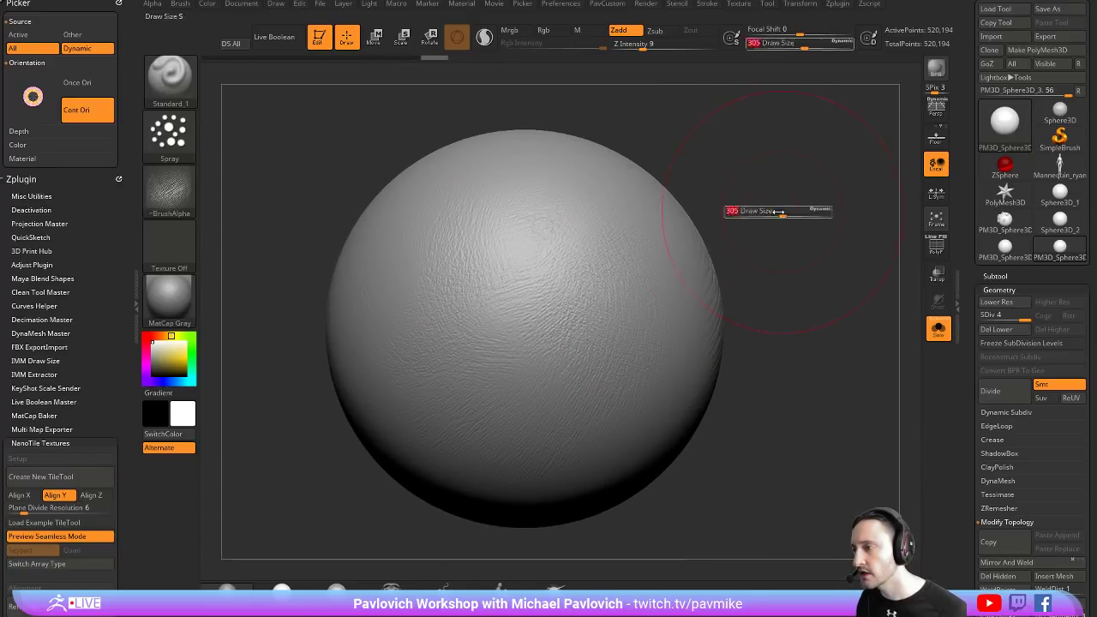
pyautogui.moveTo(771, 212); pyautogui.dragTo(747, 213)
pyautogui.click(169, 190)
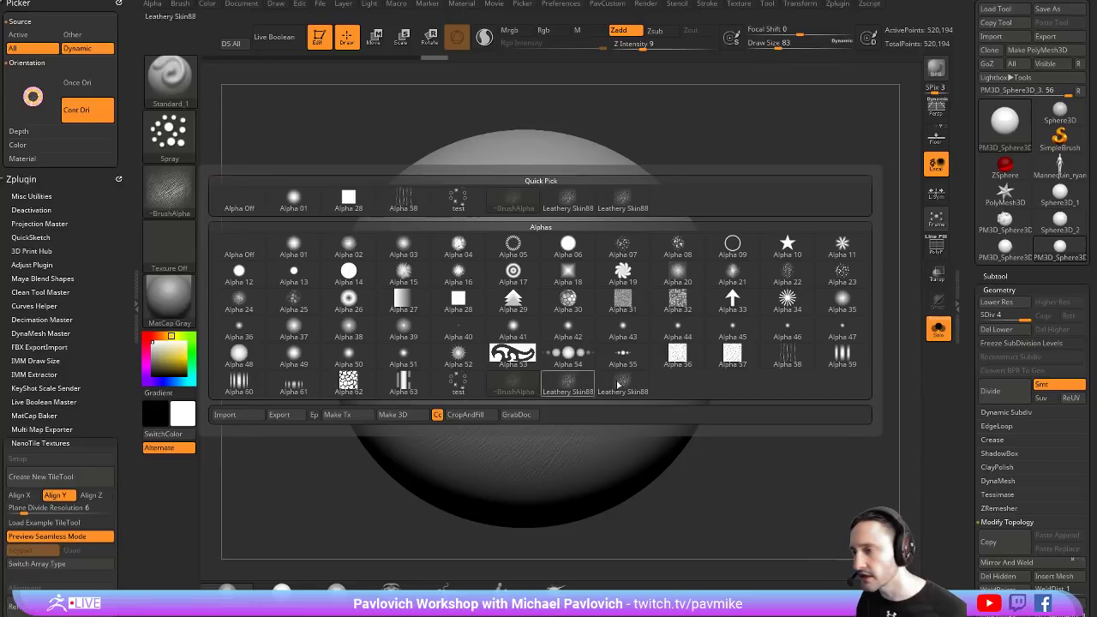
# Try Alpha 58 on the sphere at brush size 136, then undo the test stroke
pyautogui.click(787, 355)
pyautogui.moveTo(794, 295); pyautogui.dragTo(692, 288)
pyautogui.press(']')
pyautogui.press(']')
pyautogui.press(']')
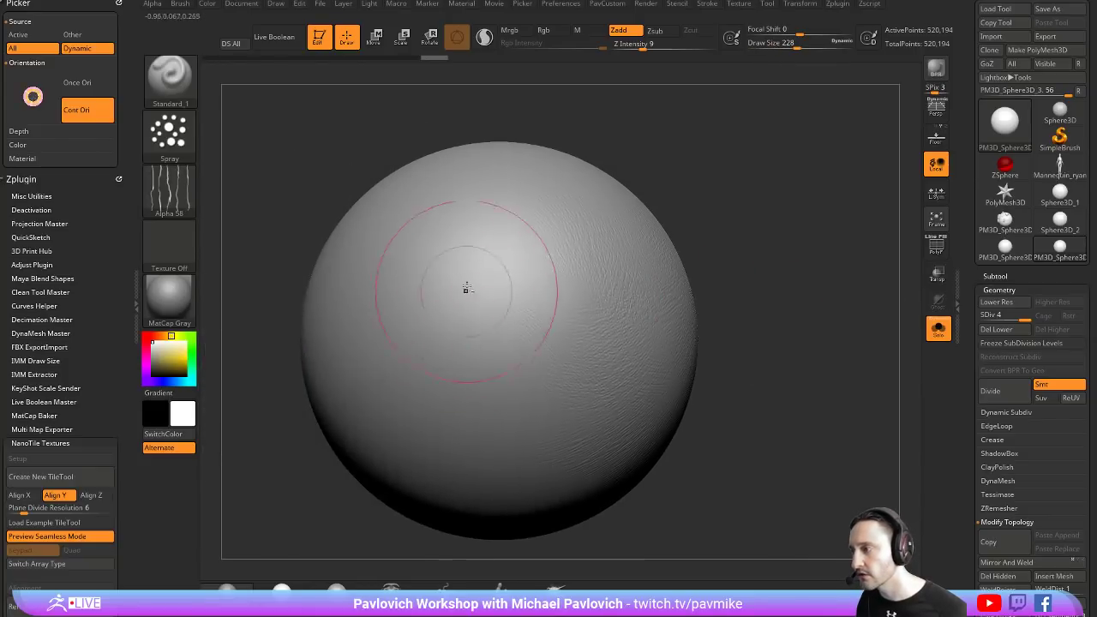
pyautogui.keyDown('alt'); pyautogui.moveTo(416, 330); pyautogui.dragTo(502, 252); pyautogui.keyUp('alt')
pyautogui.hotkey('ctrl', 'z')
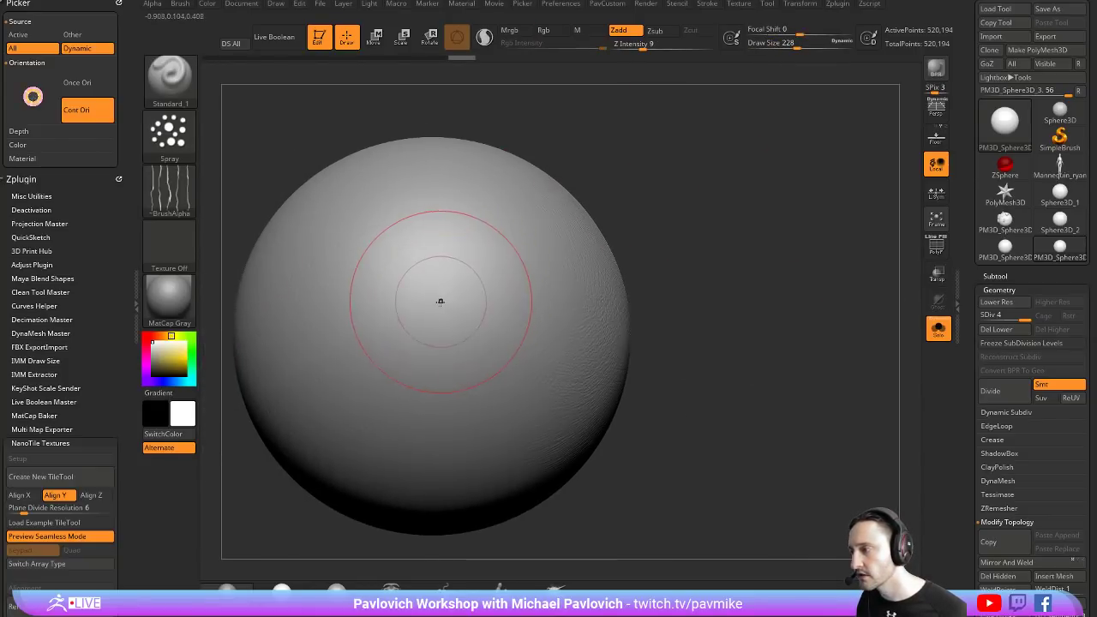
pyautogui.press('[')
pyautogui.press('[')
pyautogui.press('[')
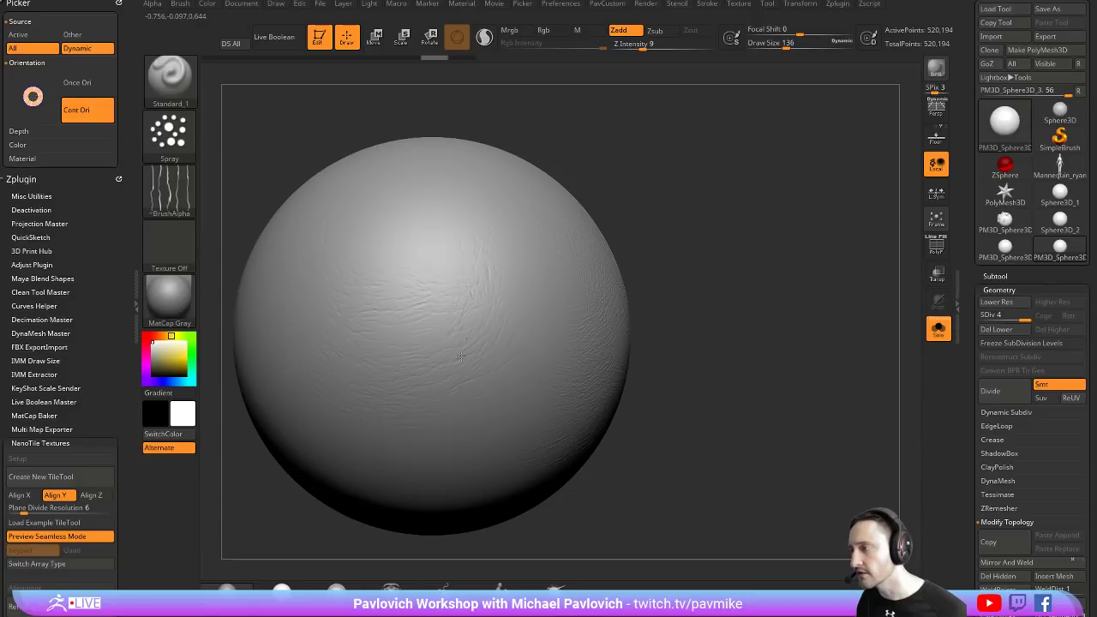
# Drop to SDiv 1, delete higher levels, and redivide to level 4 with 520,194 points
pyautogui.moveTo(668, 232)
pyautogui.mouseDown()
pyautogui.moveTo(783, 237)
pyautogui.moveTo(856, 299)
pyautogui.mouseUp()
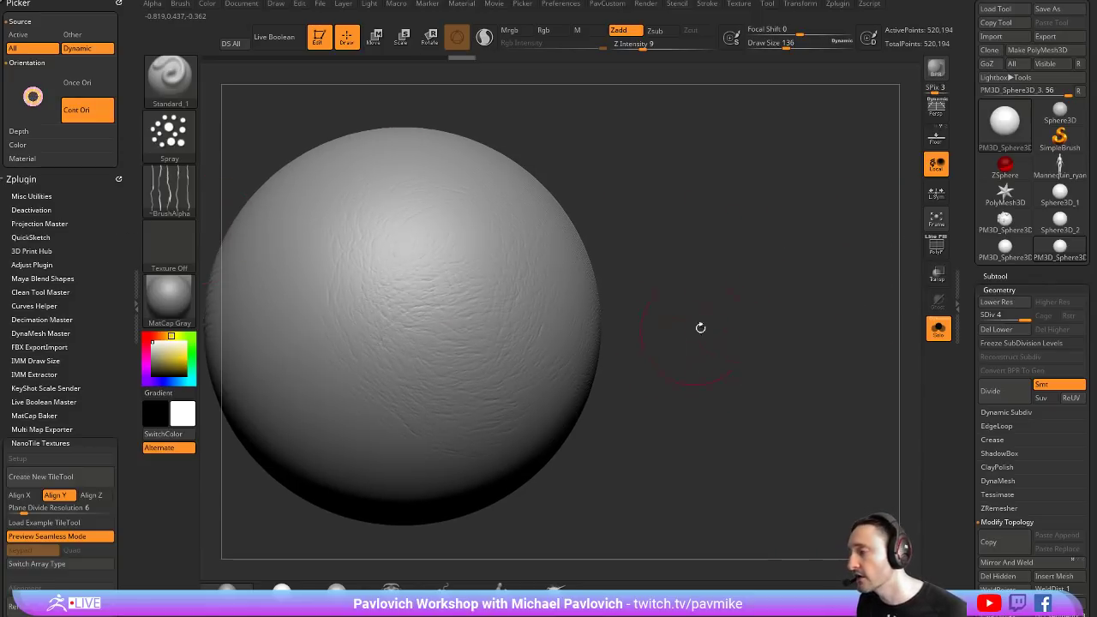
pyautogui.moveTo(698, 325); pyautogui.dragTo(736, 294)
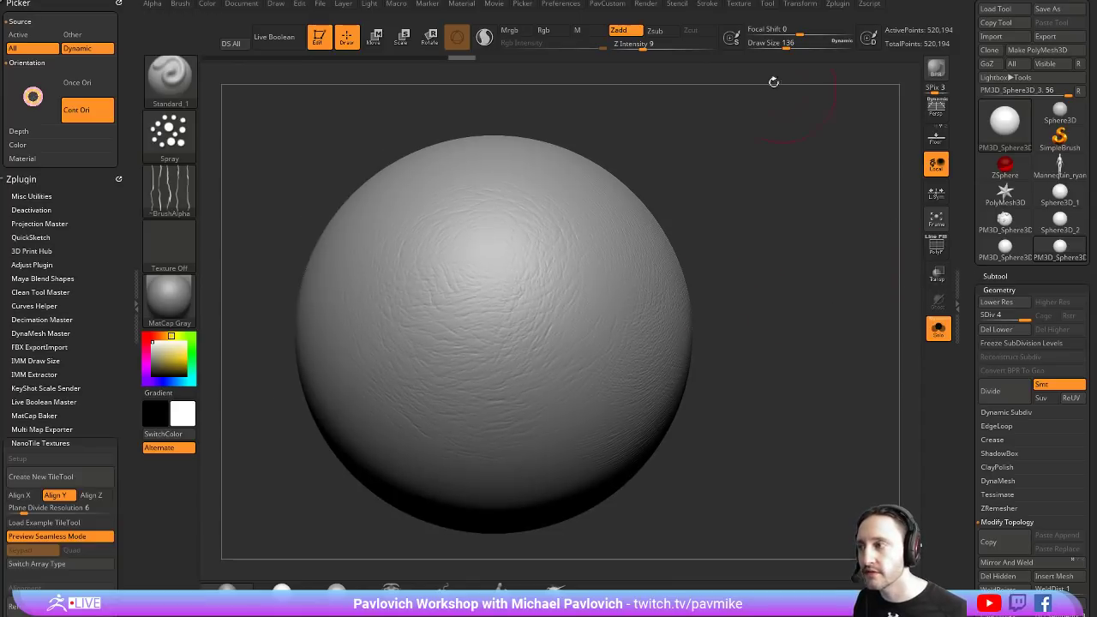
pyautogui.hotkey('shift', 'd')
pyautogui.hotkey('shift', 'd')
pyautogui.hotkey('shift', 'd')
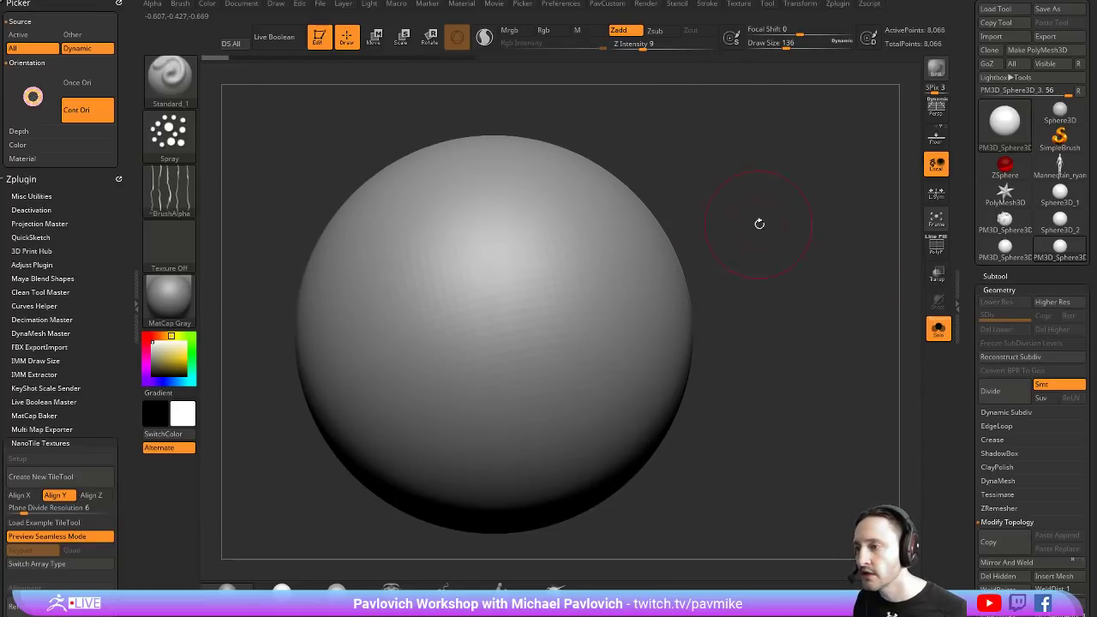
pyautogui.moveTo(760, 224); pyautogui.dragTo(780, 242)
pyautogui.click(995, 276)
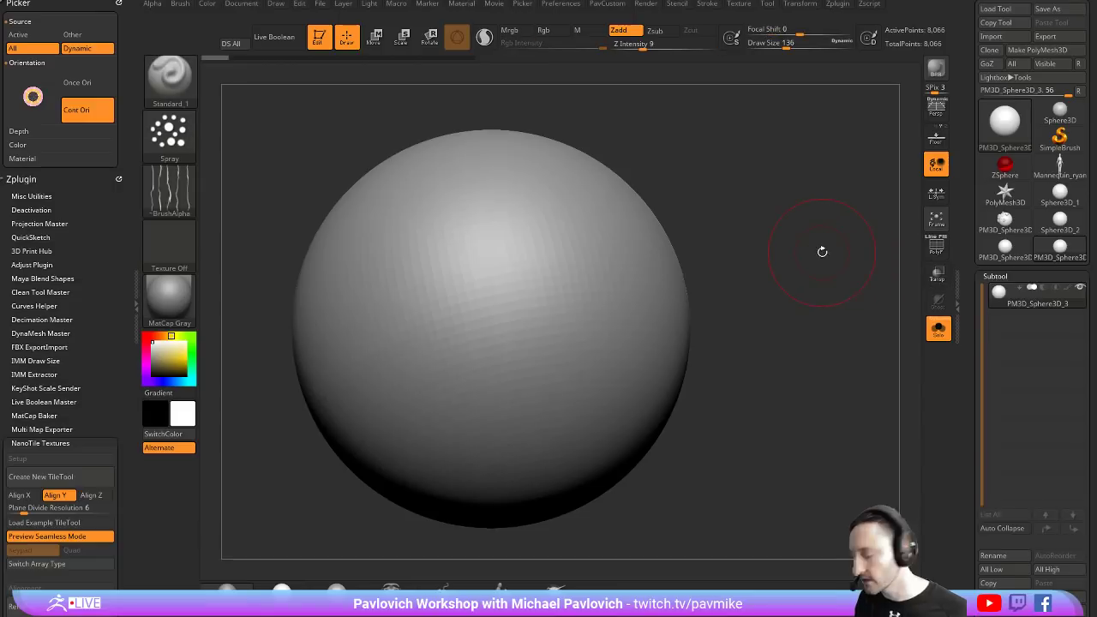
pyautogui.hotkey('ctrl', 'd')
pyautogui.hotkey('ctrl', 'd')
# Store a morph target on the smooth sphere and add Untitled Layer 1 in Tool > Layers
pyautogui.moveTo(985, 497); pyautogui.dragTo(964, 176)
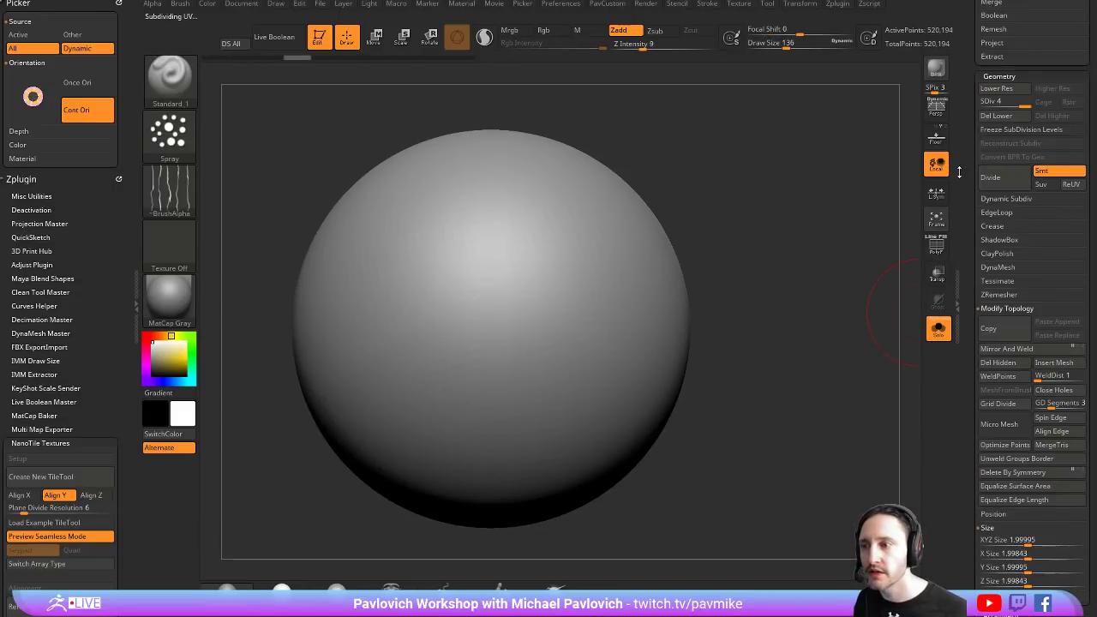
pyautogui.click(998, 77)
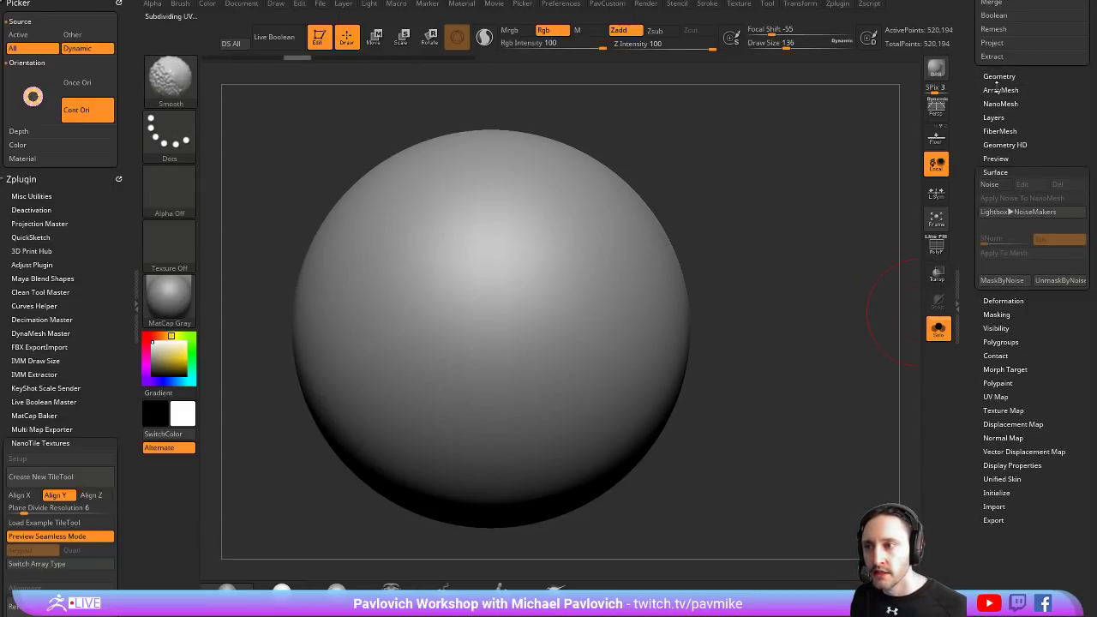
pyautogui.click(996, 172)
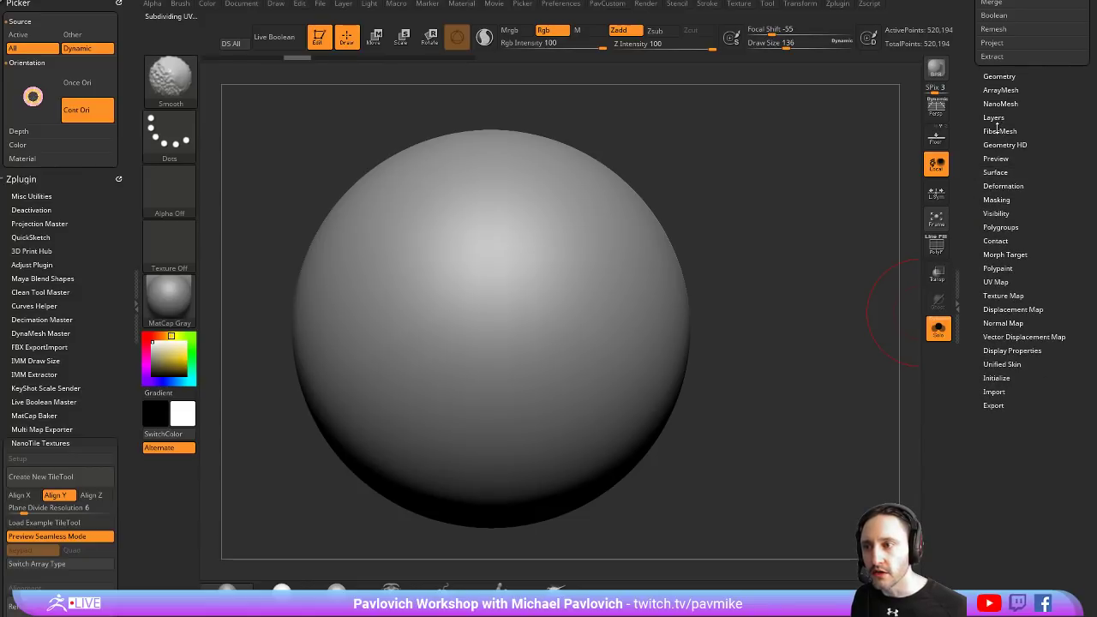
pyautogui.keyDown('shift'); pyautogui.click(994, 118); pyautogui.keyUp('shift')
pyautogui.click(989, 266)
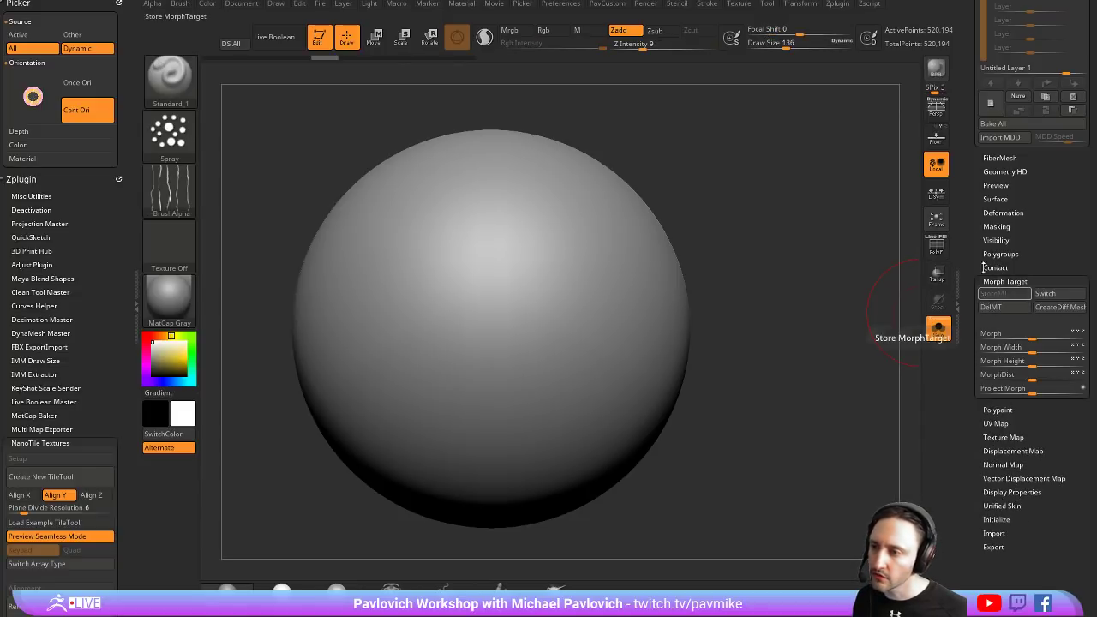
pyautogui.scroll(5, 998, 283)
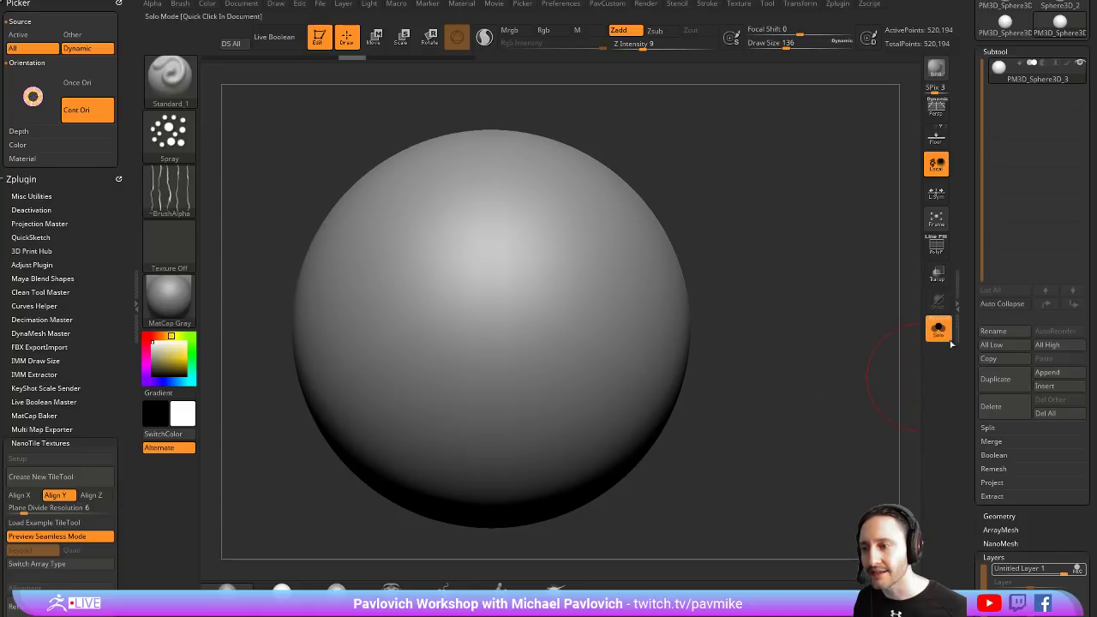
# Spray skin-wrinkle detail onto Untitled Layer 1 with a size-46 brush
pyautogui.scroll(-3, 964, 315)
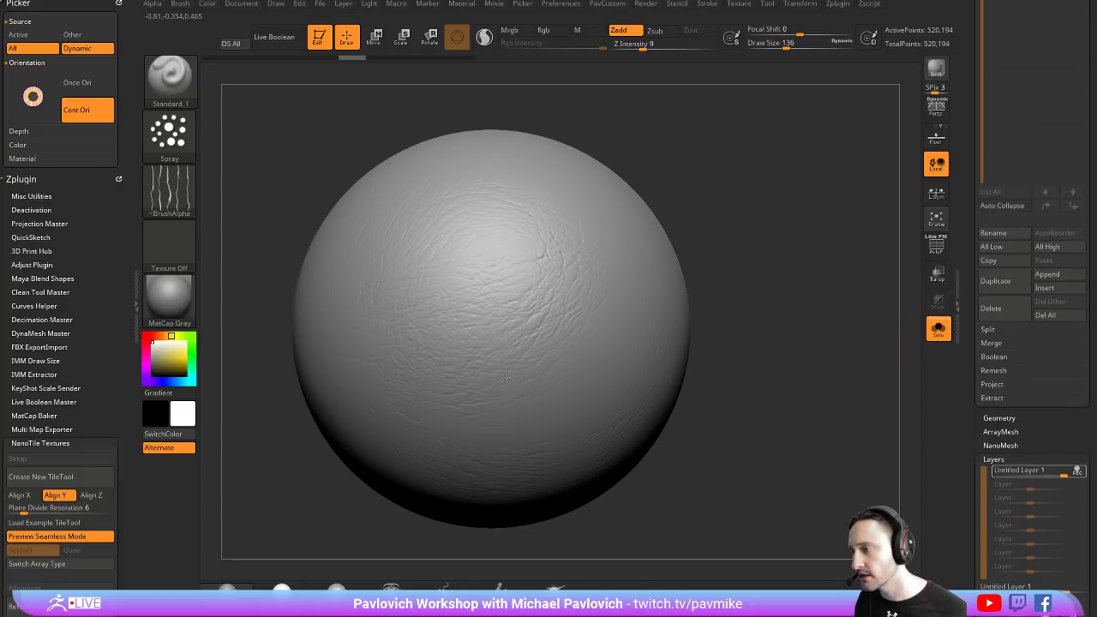
pyautogui.moveTo(451, 349); pyautogui.dragTo(629, 393, button='right')
pyautogui.press('s')
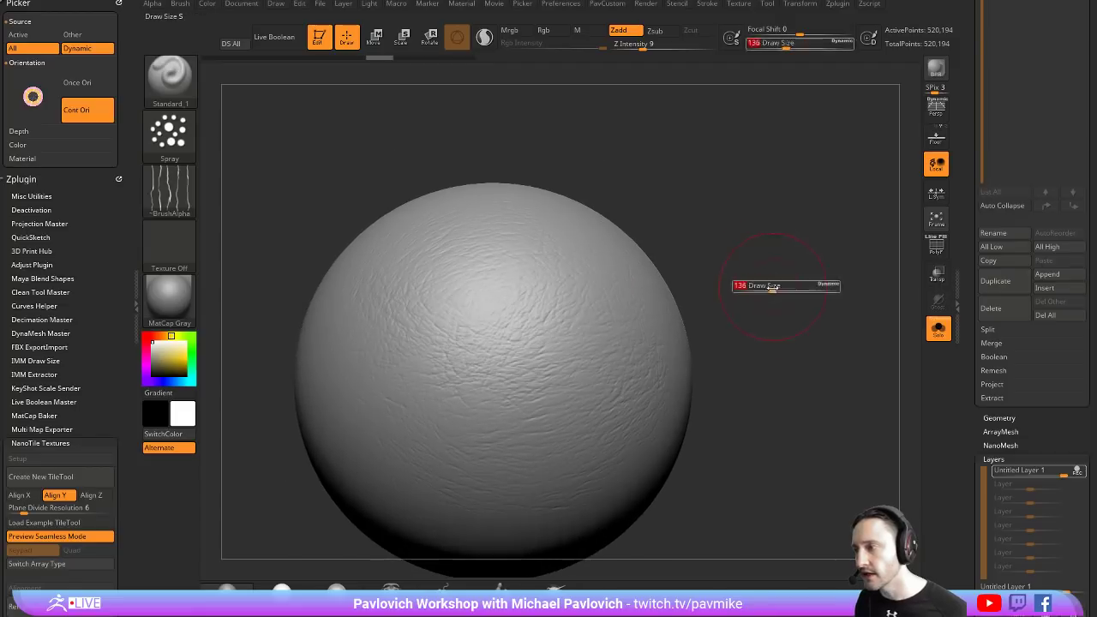
pyautogui.moveTo(771, 287); pyautogui.dragTo(746, 287)
pyautogui.moveTo(745, 287); pyautogui.dragTo(857, 181, button='right')
pyautogui.scroll(-2, 1011, 385)
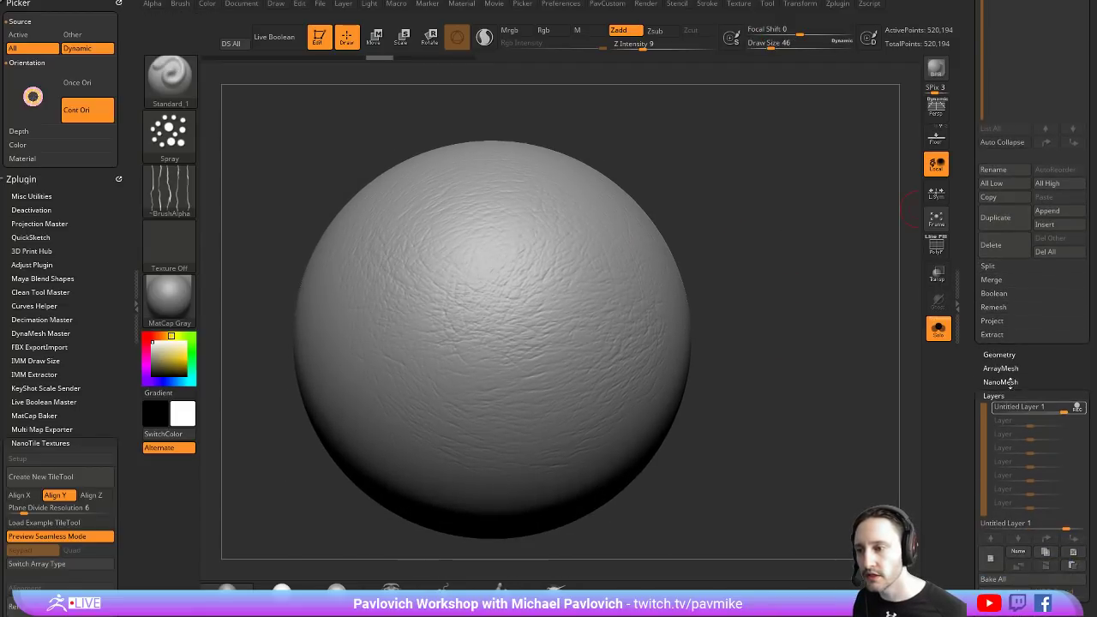
pyautogui.moveTo(972, 410)
pyautogui.mouseDown()
pyautogui.moveTo(972, 317)
pyautogui.moveTo(1076, 324)
pyautogui.mouseUp()
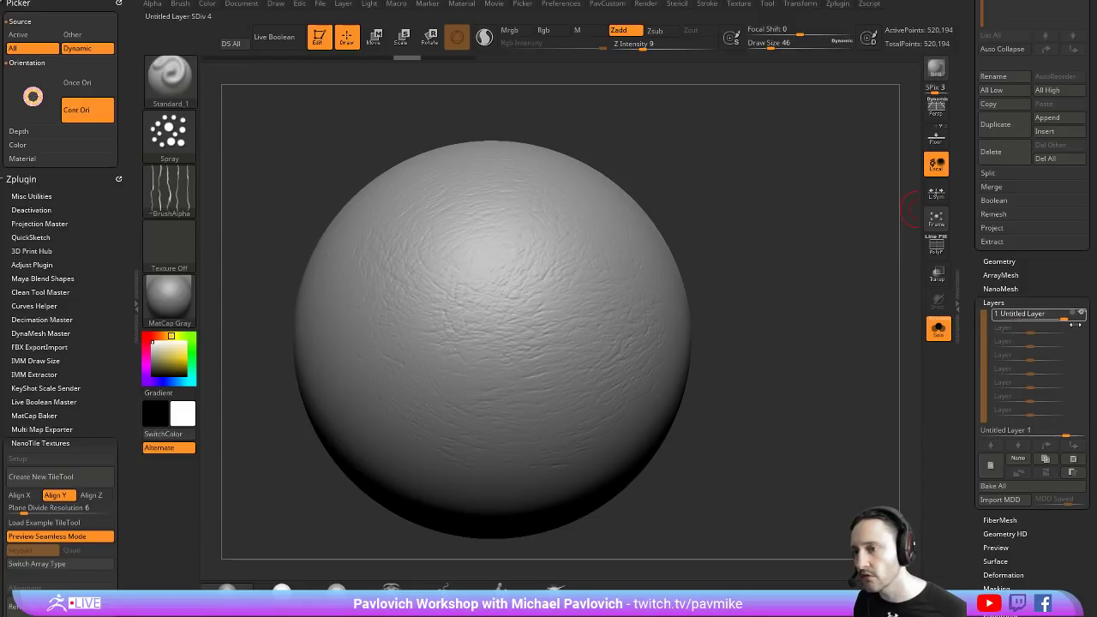
# Boost the layer strength to about 1.8 and bake it into the sphere's mesh
pyautogui.moveTo(1065, 434); pyautogui.dragTo(1071, 434)
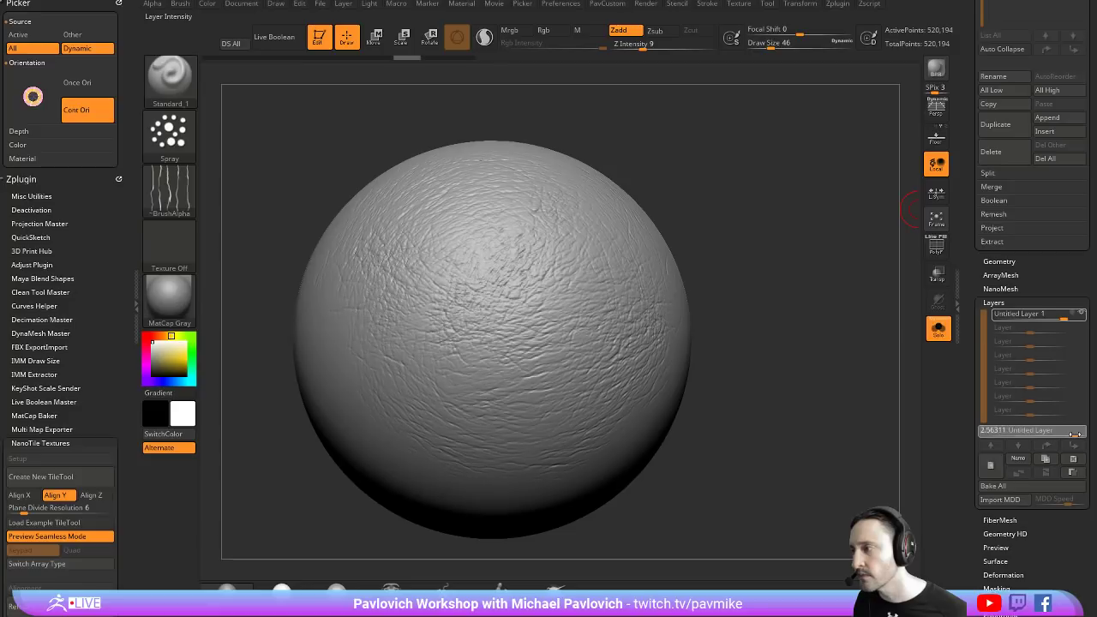
pyautogui.click(994, 485)
pyautogui.scroll(-5, 1028, 385)
pyautogui.click(1004, 294)
pyautogui.moveTo(899, 343); pyautogui.dragTo(778, 308)
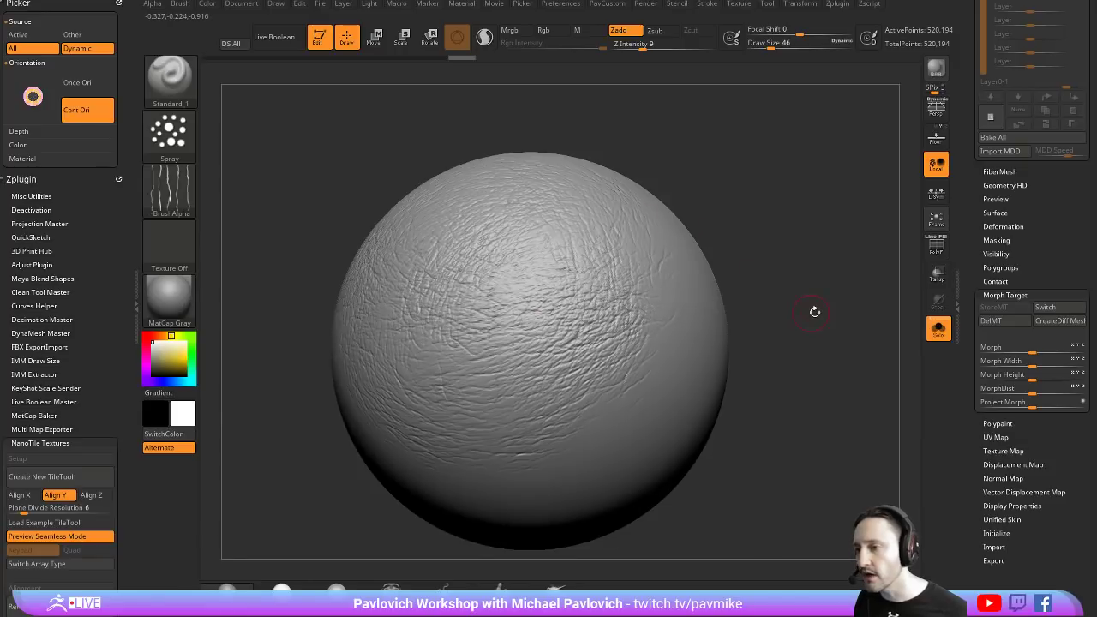
# Switch the morph target and select the Morph brush, sized down to 154
pyautogui.click(1045, 307)
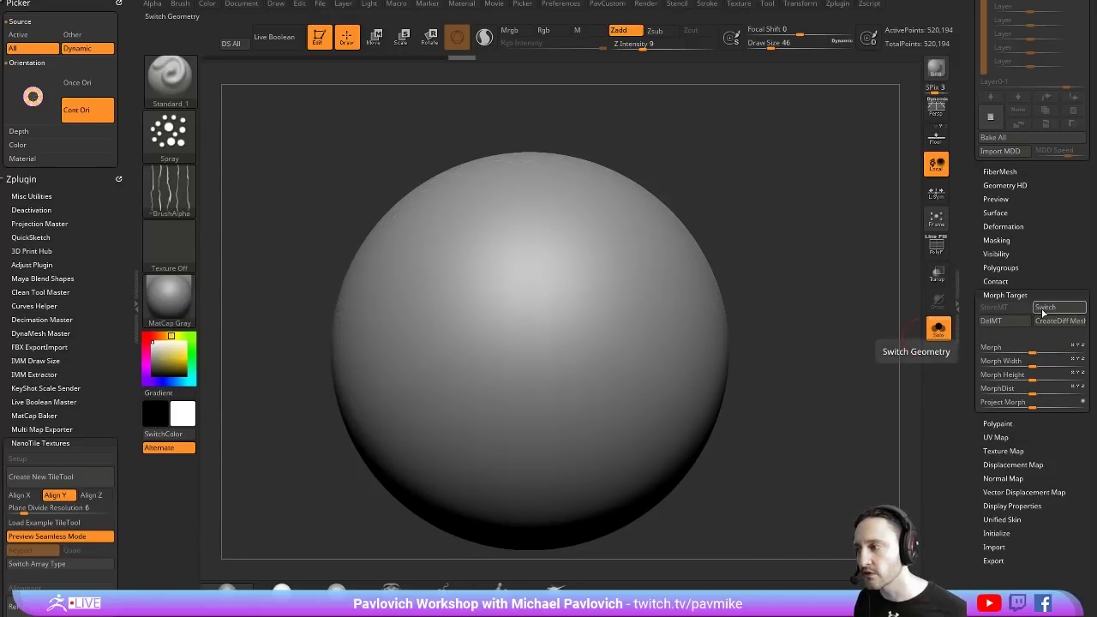
pyautogui.press('b')
pyautogui.press('m')
pyautogui.press('o')
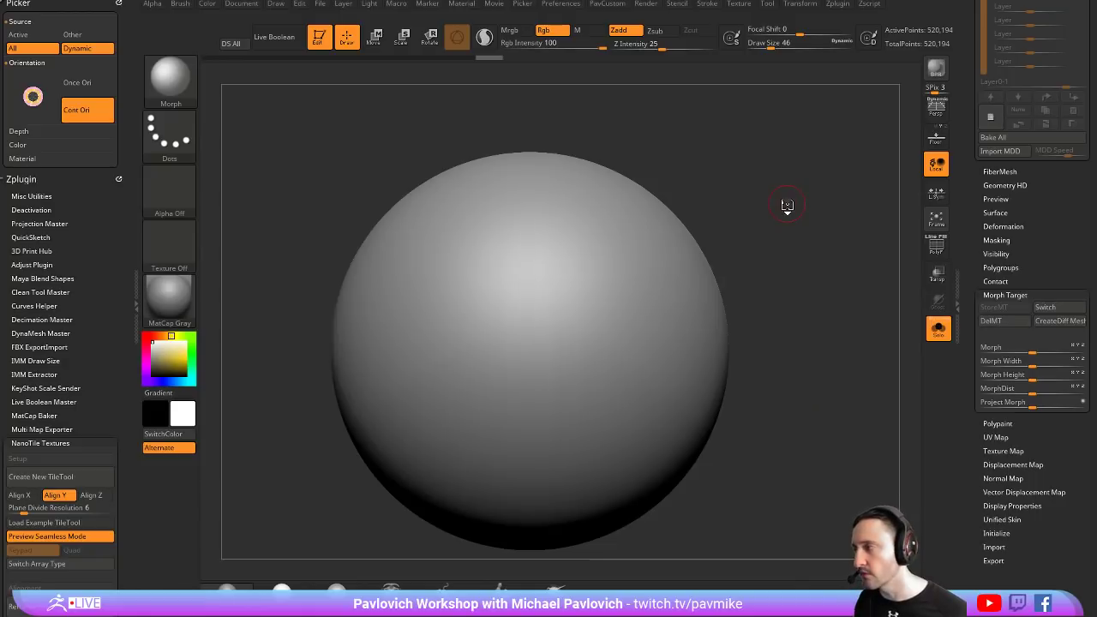
pyautogui.press('s')
pyautogui.moveTo(502, 259)
pyautogui.mouseDown()
pyautogui.moveTo(464, 341)
pyautogui.moveTo(518, 334)
pyautogui.mouseUp()
pyautogui.hotkey('ctrl', 'z')
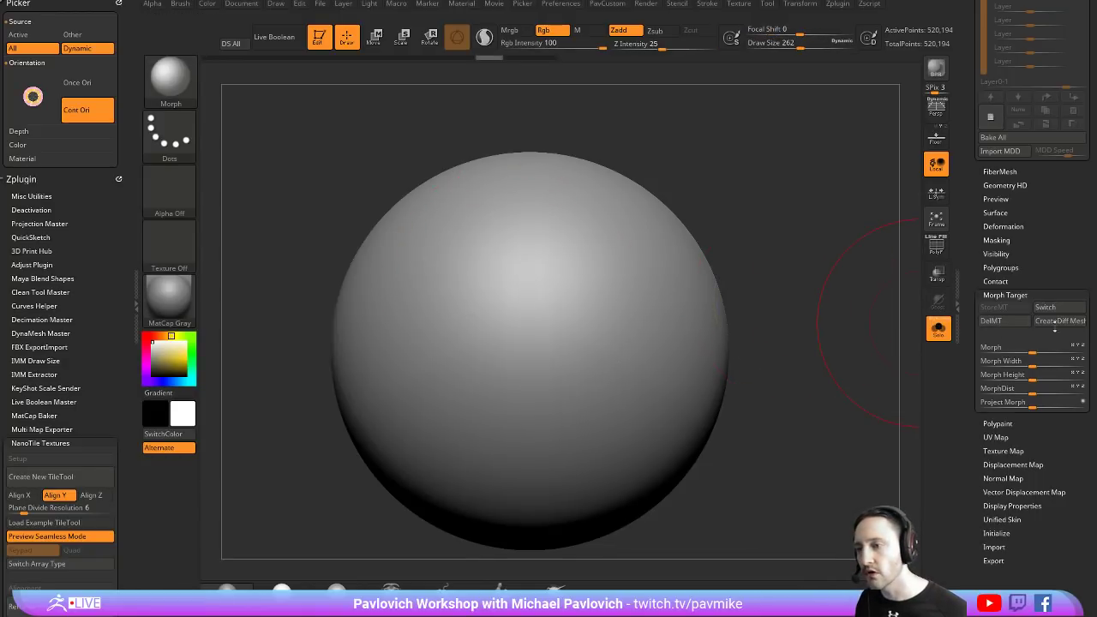
pyautogui.click(1044, 306)
pyautogui.press('[')
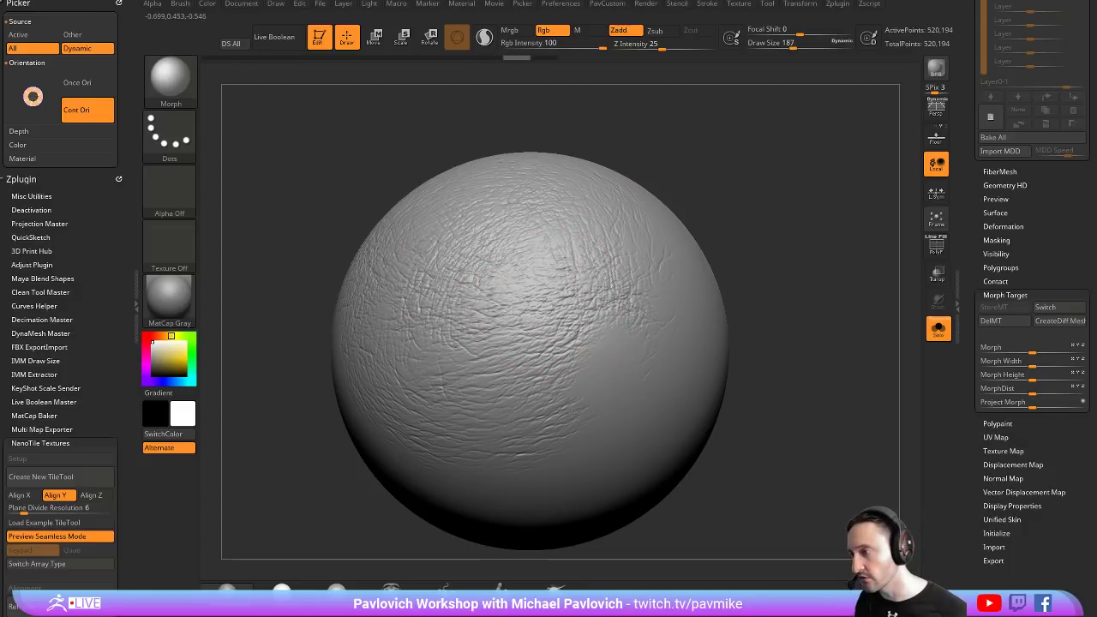
pyautogui.press('[')
# Paint with the Morph brush to blend wrinkles away, leaving them on the upper area
pyautogui.moveTo(635, 389); pyautogui.dragTo(528, 470, button='right')
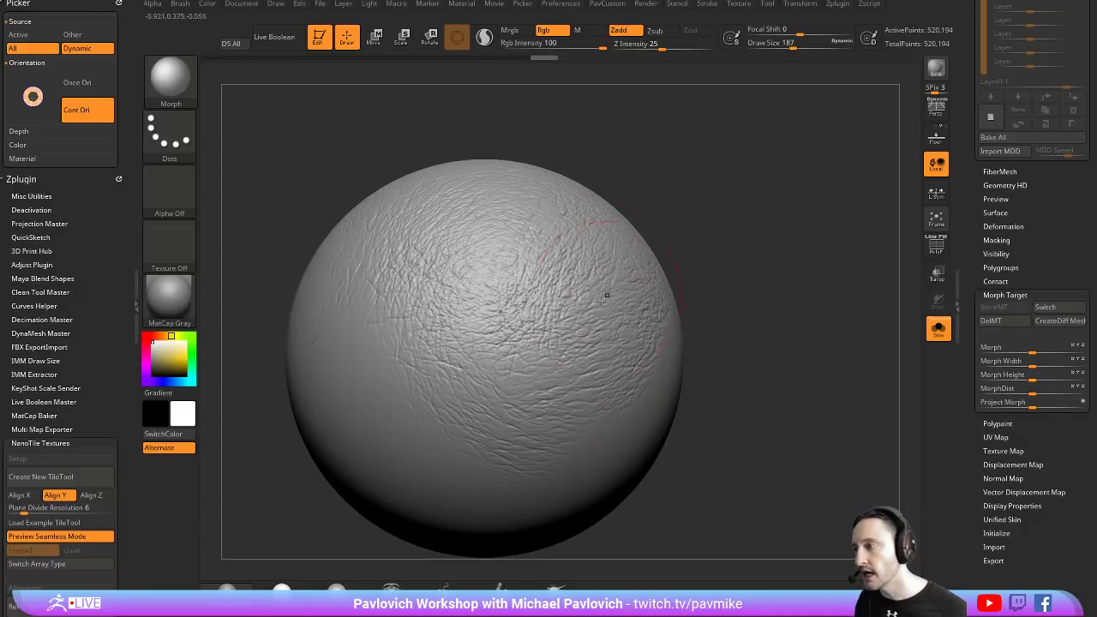
pyautogui.moveTo(373, 340); pyautogui.dragTo(333, 358)
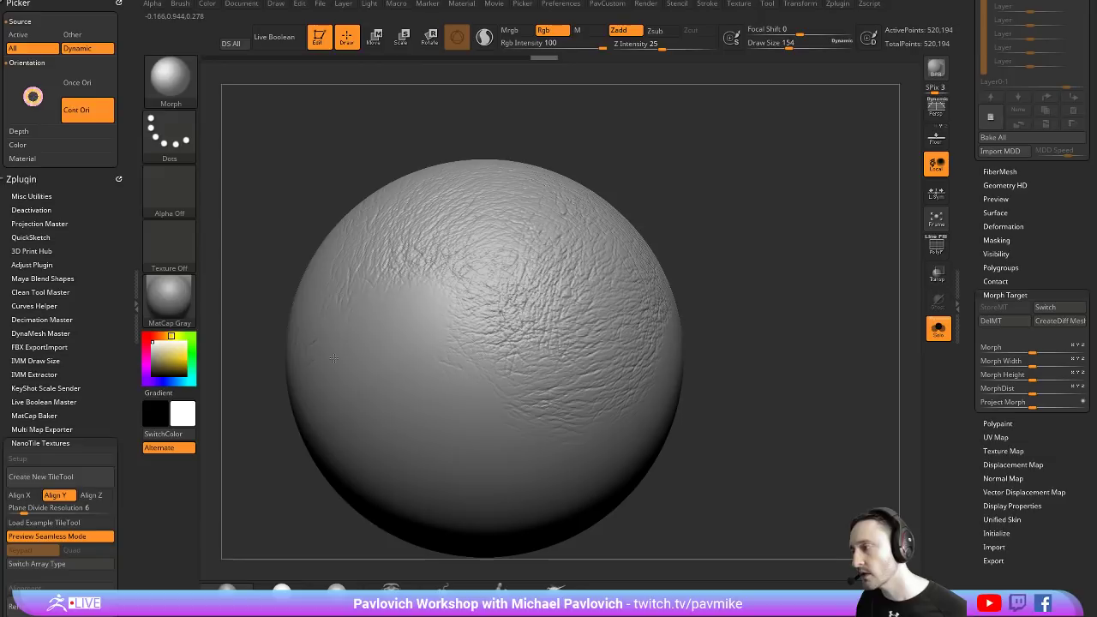
pyautogui.moveTo(372, 214); pyautogui.dragTo(434, 269)
pyautogui.moveTo(585, 186); pyautogui.dragTo(330, 343, button='right')
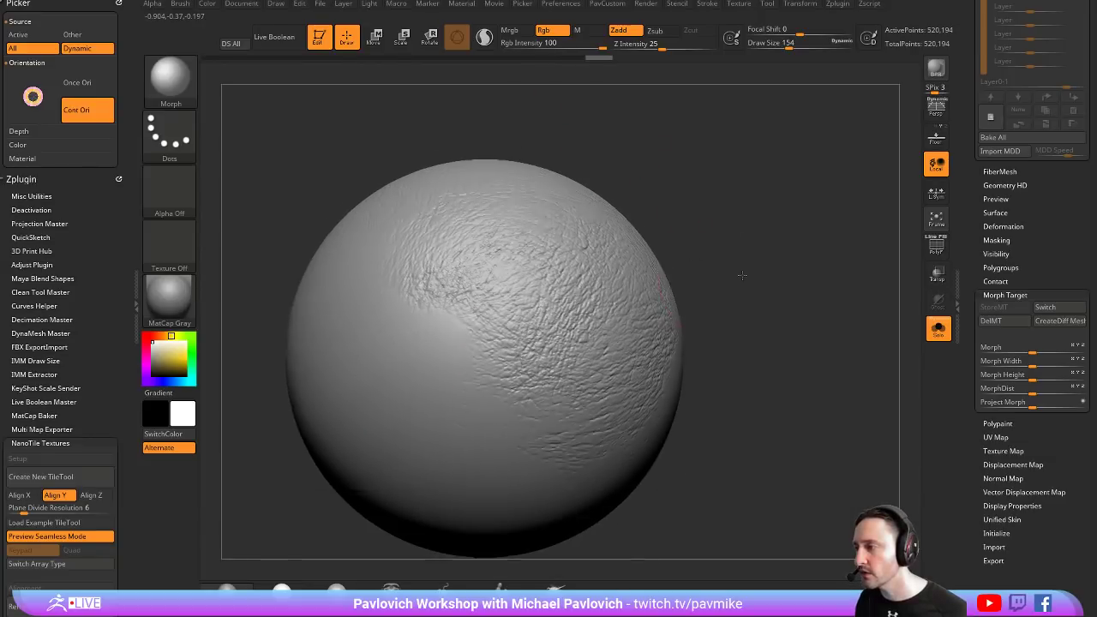
pyautogui.moveTo(402, 328); pyautogui.dragTo(514, 283)
pyautogui.moveTo(680, 274)
pyautogui.mouseDown(button='right')
pyautogui.moveTo(754, 274)
pyautogui.moveTo(829, 247)
pyautogui.mouseUp(button='right')
pyautogui.write('s44')
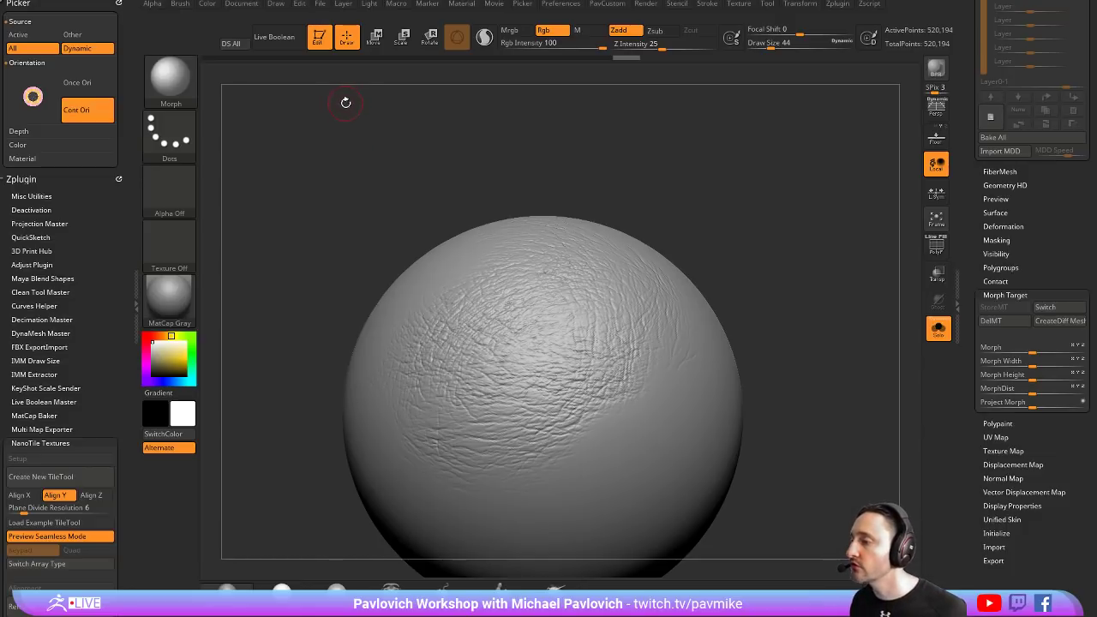
# Exit Edit mode on the sphere and clear it from the canvas
pyautogui.click(317, 39)
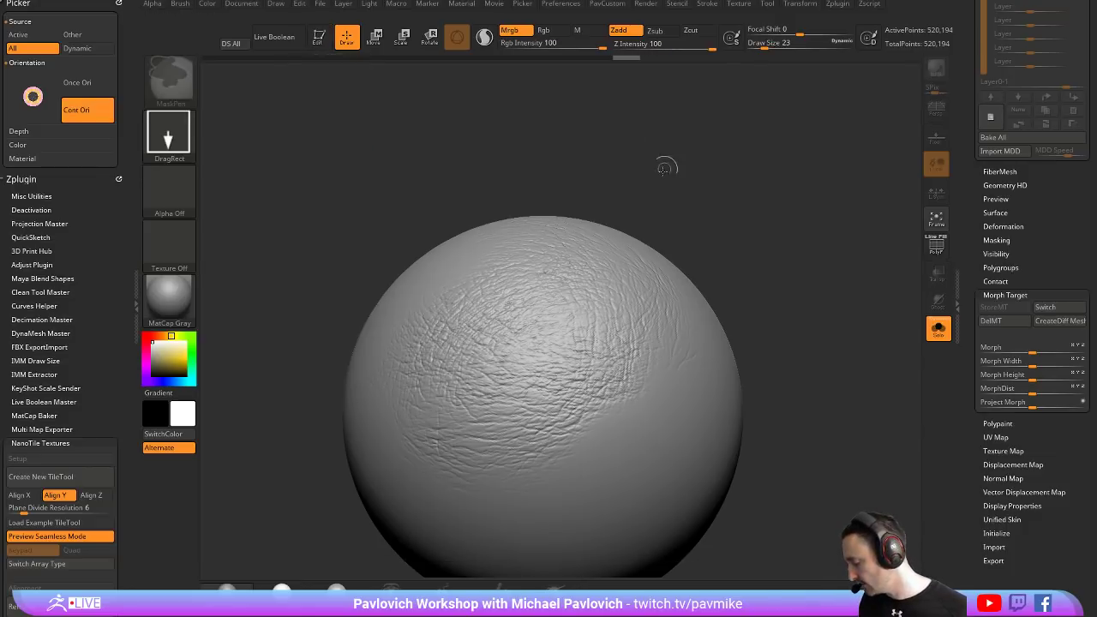
pyautogui.hotkey('ctrl', 'n')
pyautogui.press(',')
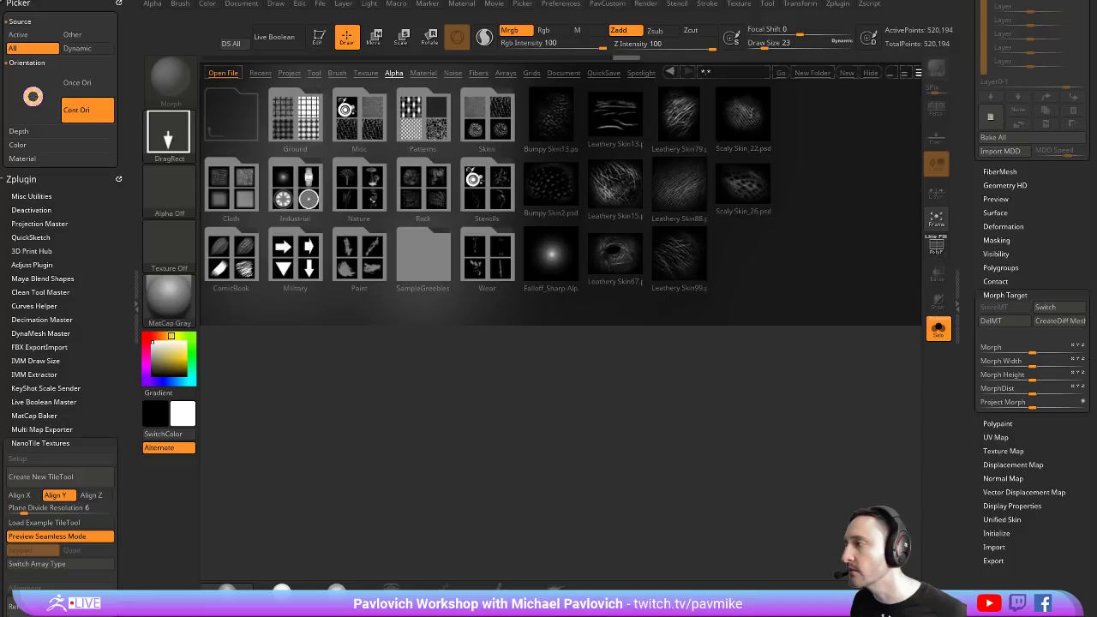
# Load Brush3DTemplate.ZPR from LightBox's Misc projects without saving the sphere
pyautogui.click(338, 73)
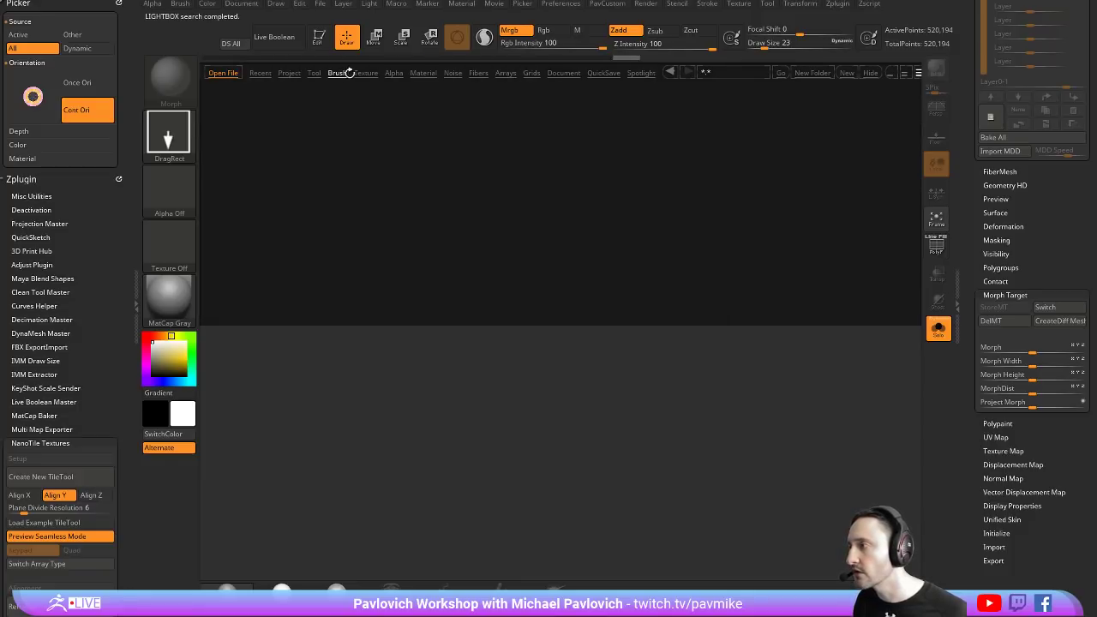
pyautogui.click(311, 73)
pyautogui.click(289, 72)
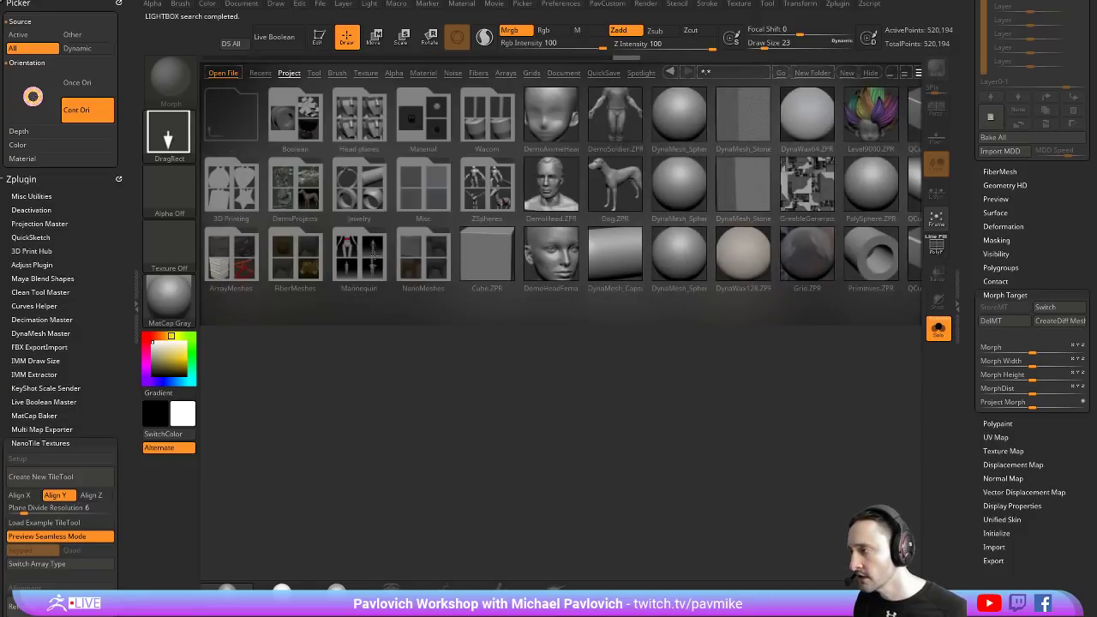
pyautogui.doubleClick(417, 186)
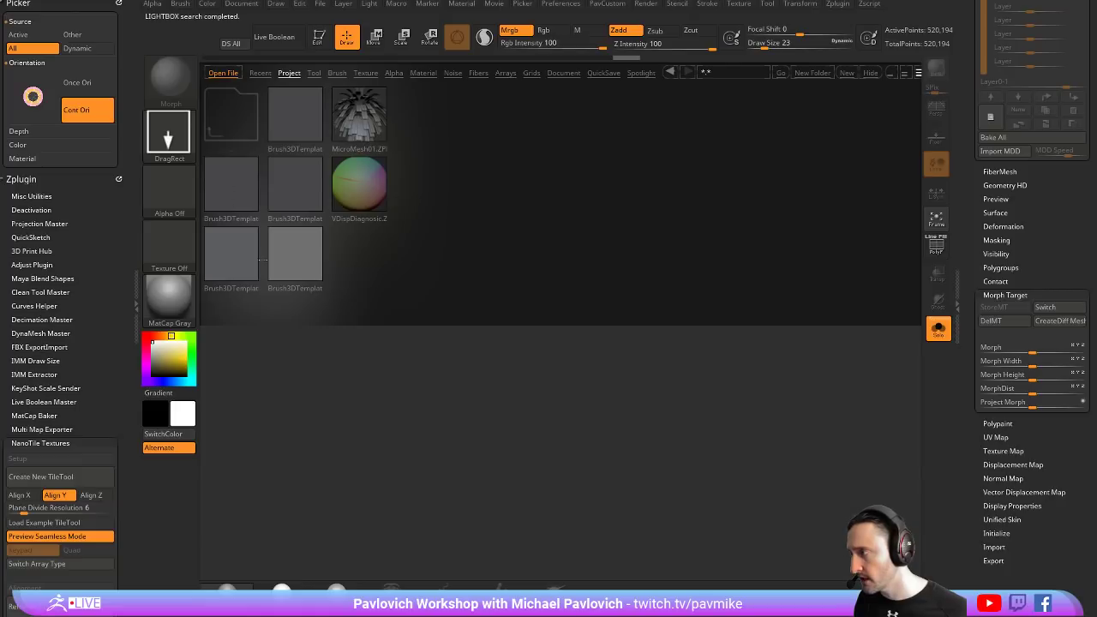
pyautogui.doubleClick(245, 192)
pyautogui.click(542, 272)
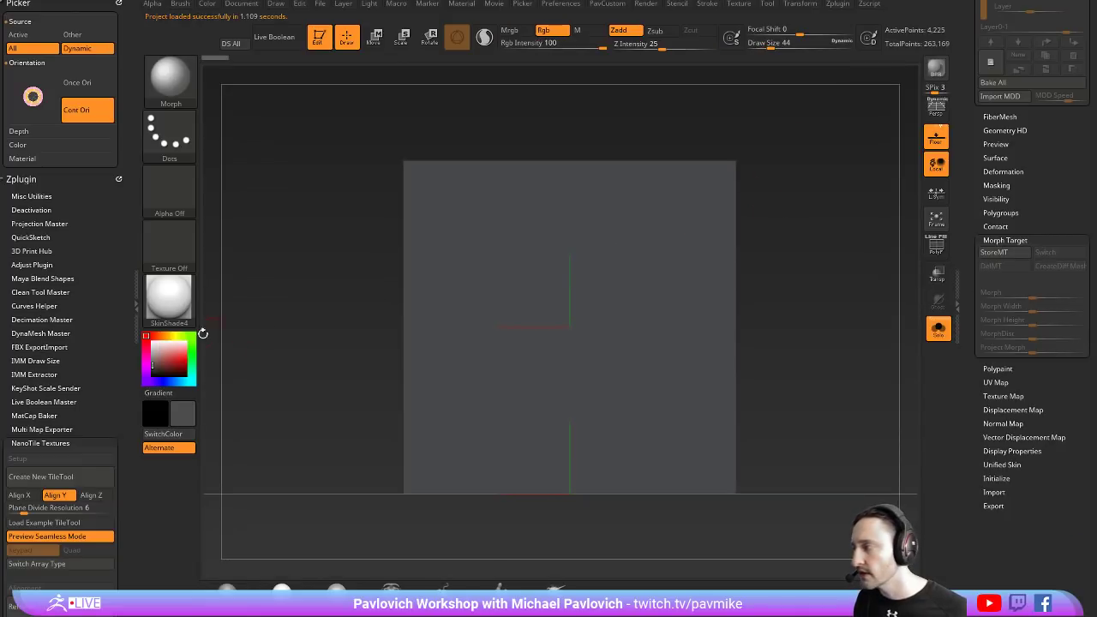
# Dismiss the morph-target warning and pick the Standard brush at size 262
pyautogui.click(834, 183)
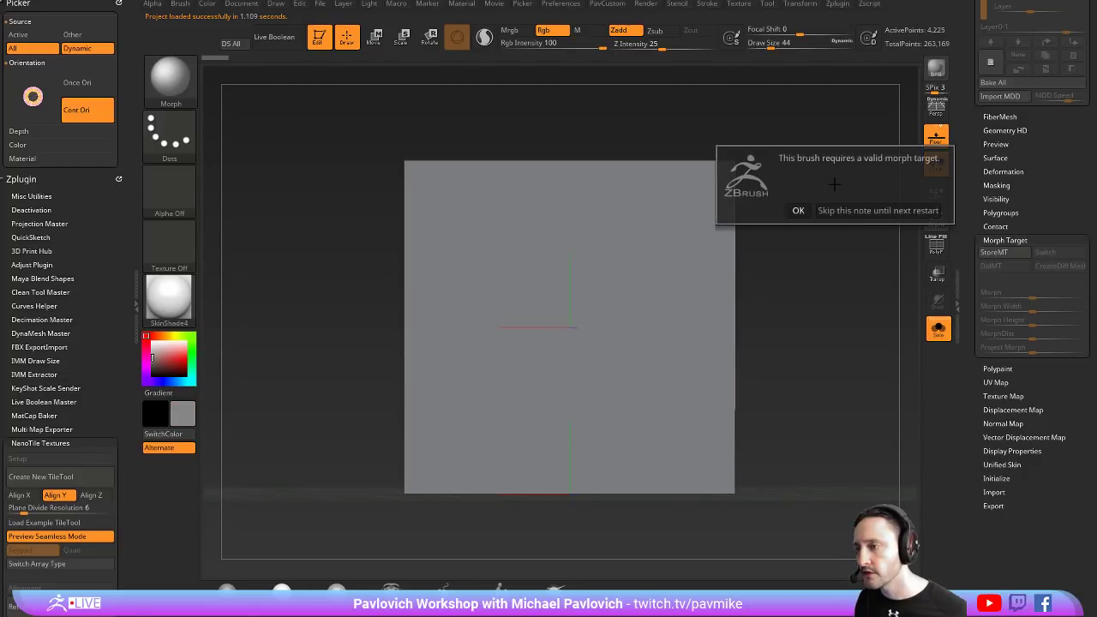
pyautogui.click(796, 224)
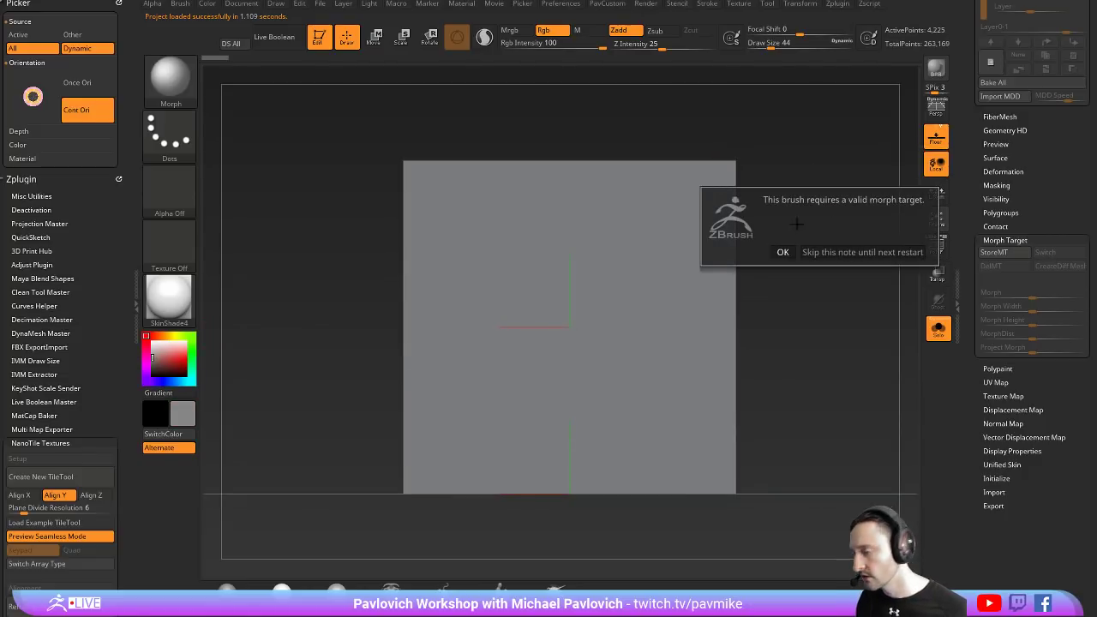
pyautogui.click(783, 251)
pyautogui.press('b')
pyautogui.press('s')
pyautogui.press('t')
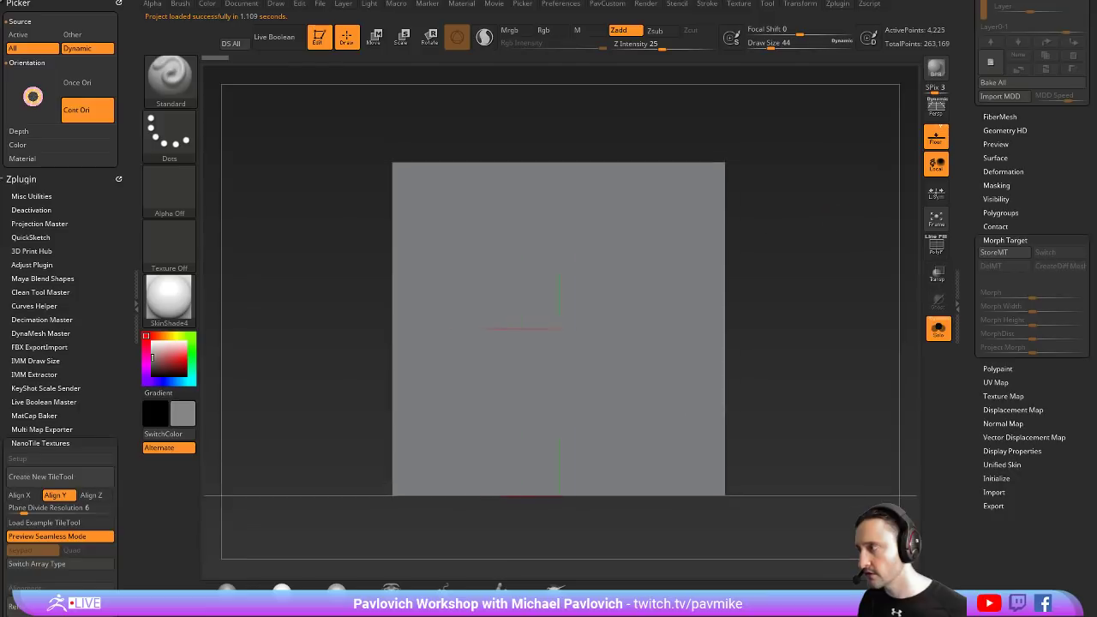
pyautogui.press('[')
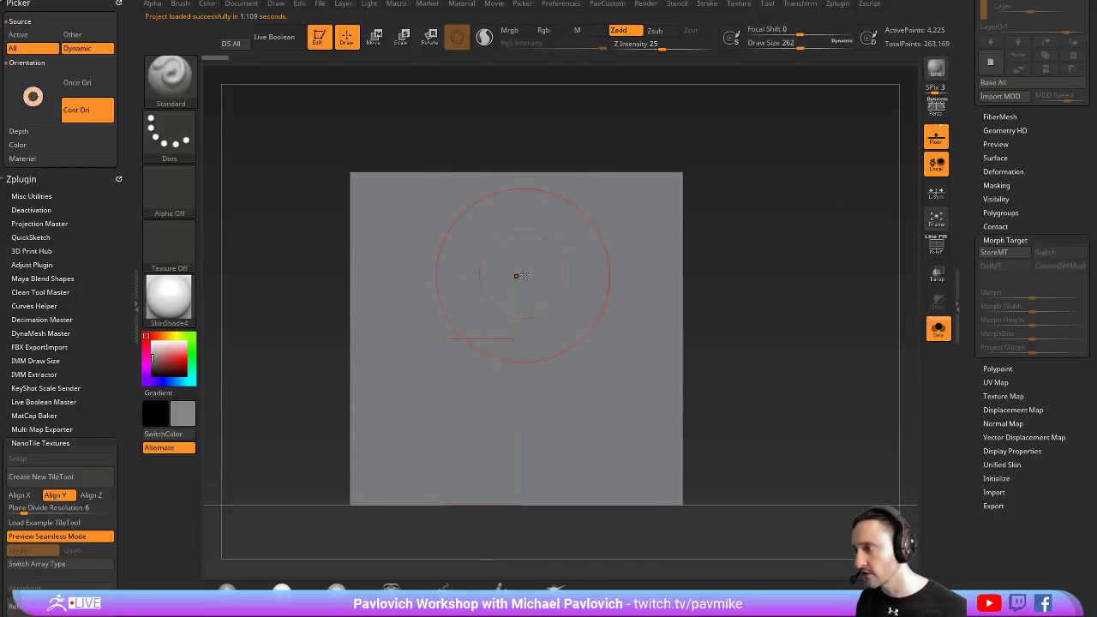
# Raise a head mound and sculpt eye sockets and lips, smoothing with colour painting off
pyautogui.moveTo(521, 276)
pyautogui.mouseDown()
pyautogui.moveTo(514, 283)
pyautogui.moveTo(514, 257)
pyautogui.mouseUp()
pyautogui.press('s')
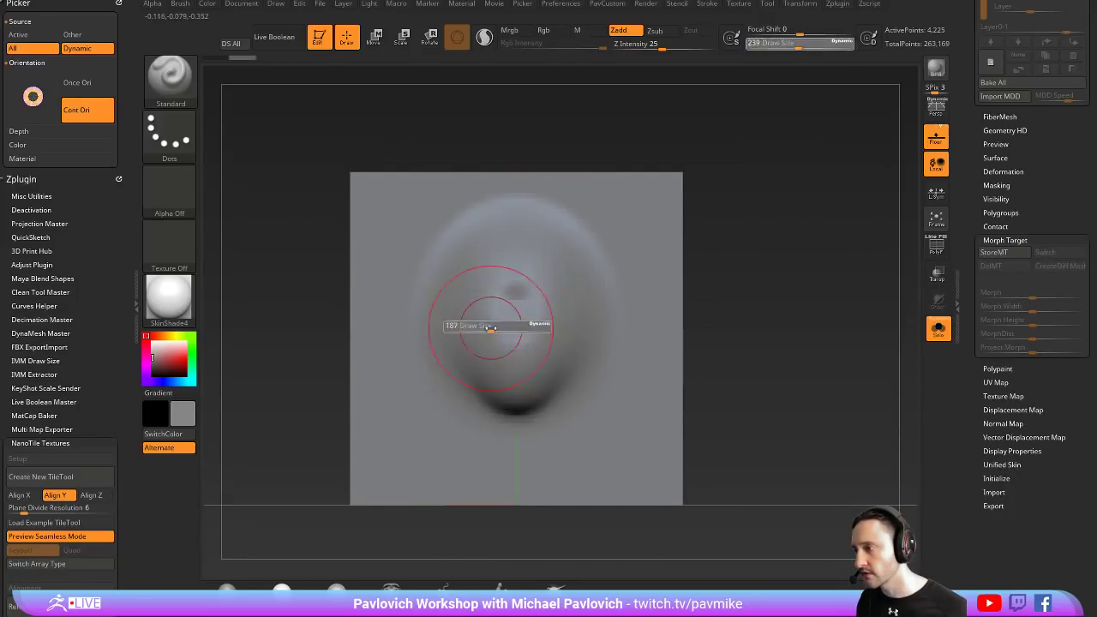
pyautogui.moveTo(490, 328); pyautogui.dragTo(493, 313)
pyautogui.press('[')
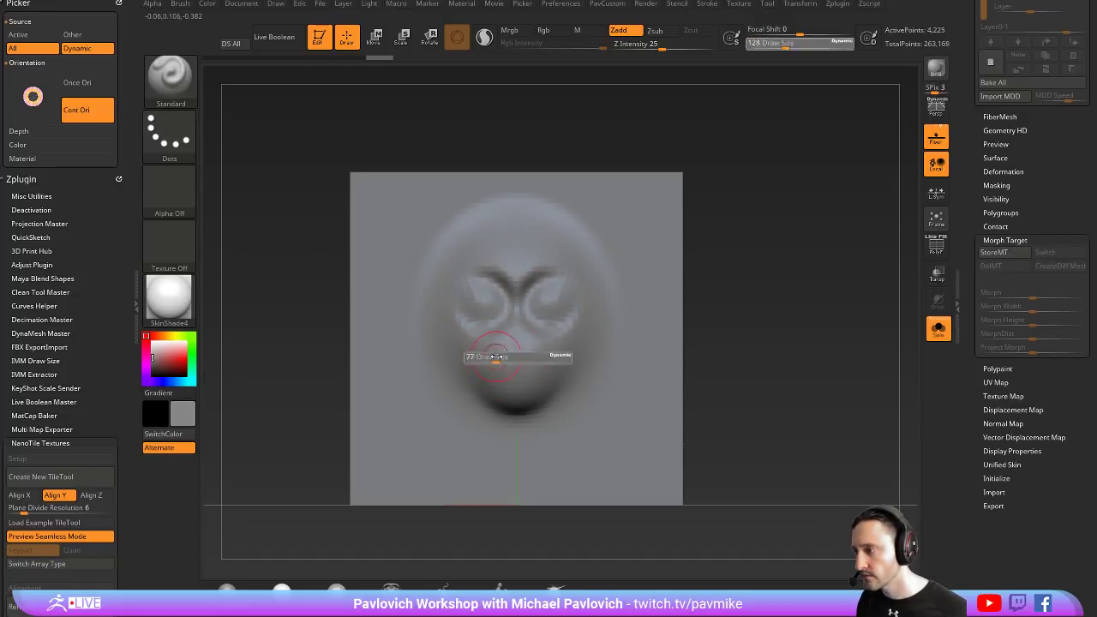
pyautogui.moveTo(486, 351)
pyautogui.mouseDown()
pyautogui.moveTo(514, 364)
pyautogui.moveTo(546, 341)
pyautogui.mouseUp()
pyautogui.press('shift')
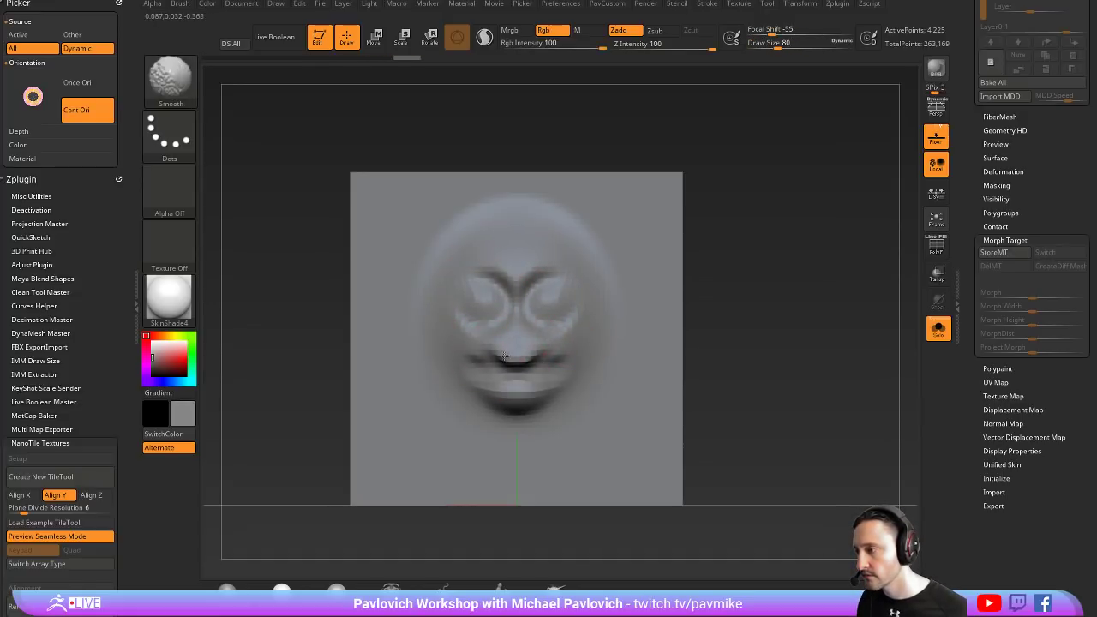
pyautogui.click(555, 32)
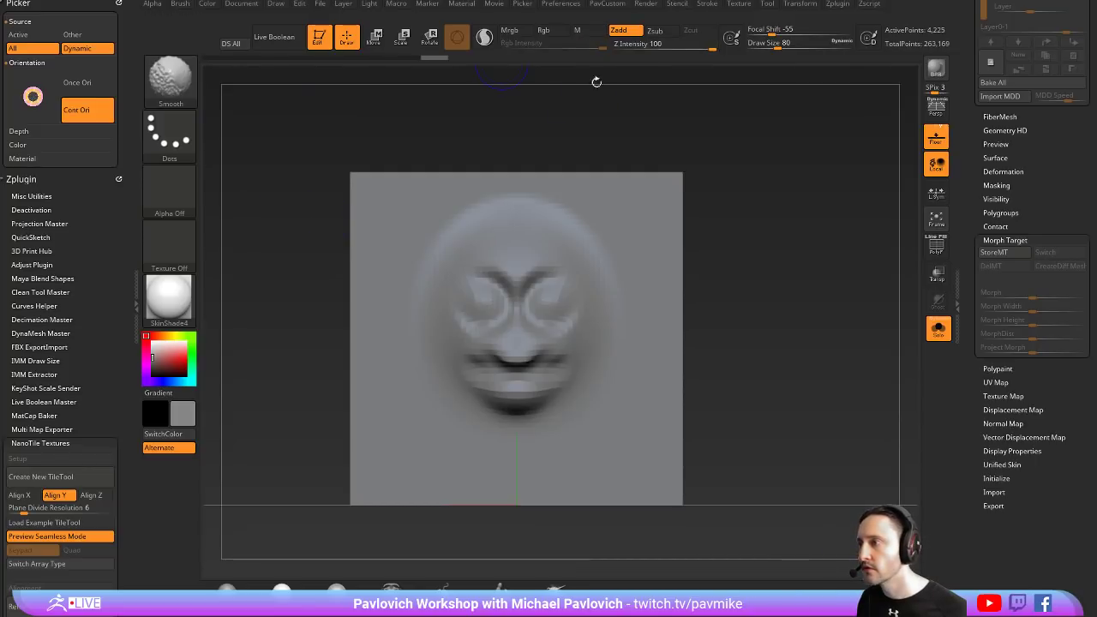
pyautogui.click(170, 77)
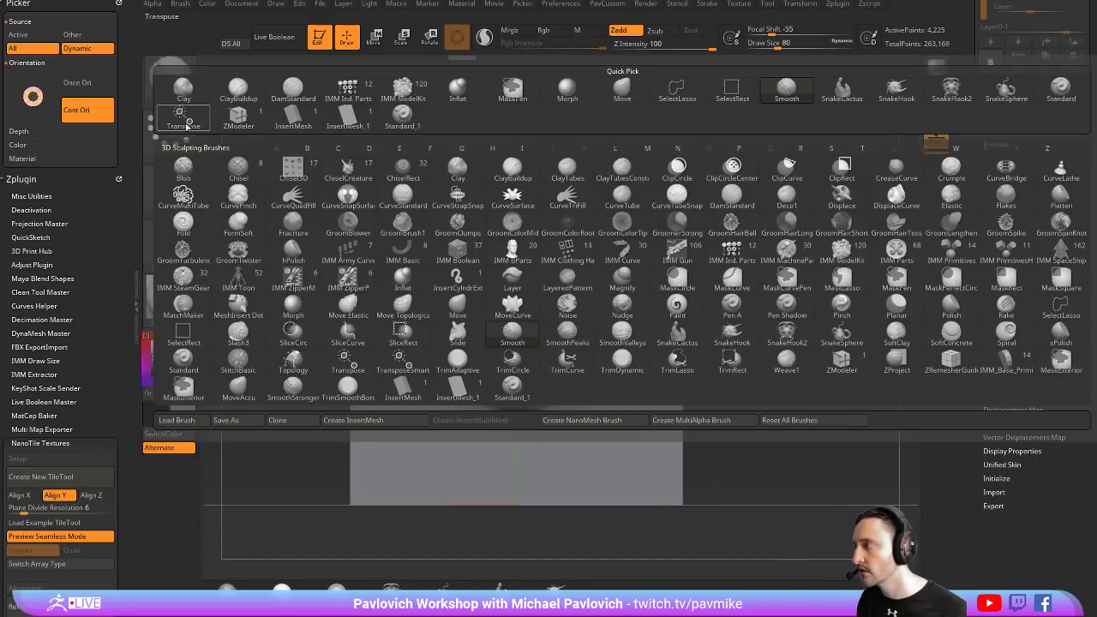
pyautogui.click(293, 389)
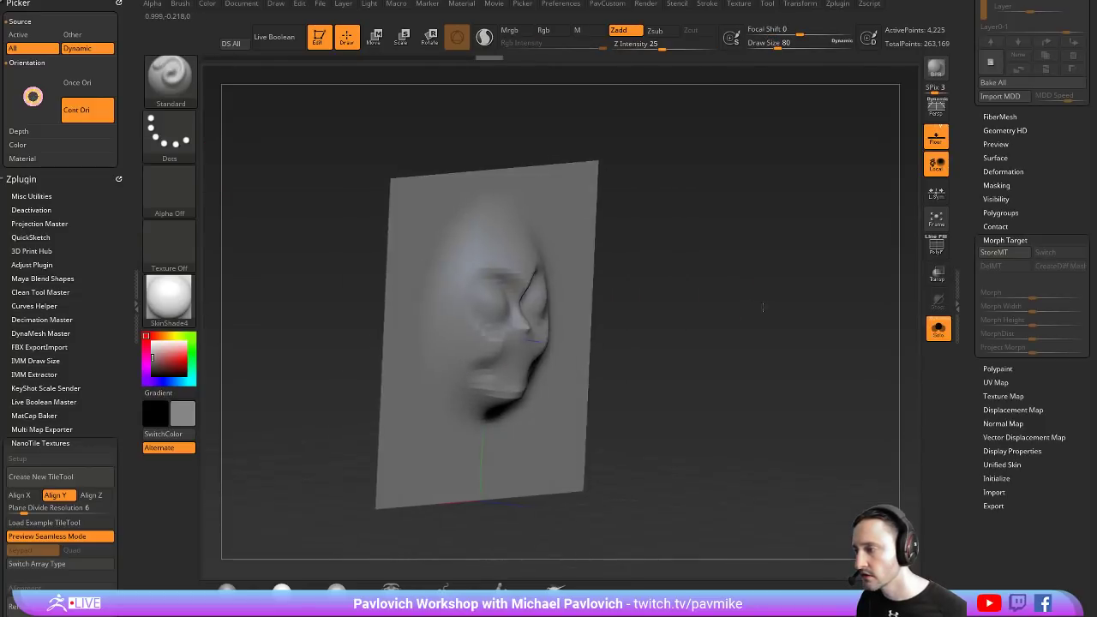
# Refine the eye and mouth areas, then exit Edit and clear the canvas
pyautogui.moveTo(592, 353)
pyautogui.mouseDown()
pyautogui.moveTo(626, 343)
pyautogui.moveTo(599, 326)
pyautogui.mouseUp()
pyautogui.moveTo(465, 306); pyautogui.dragTo(484, 291)
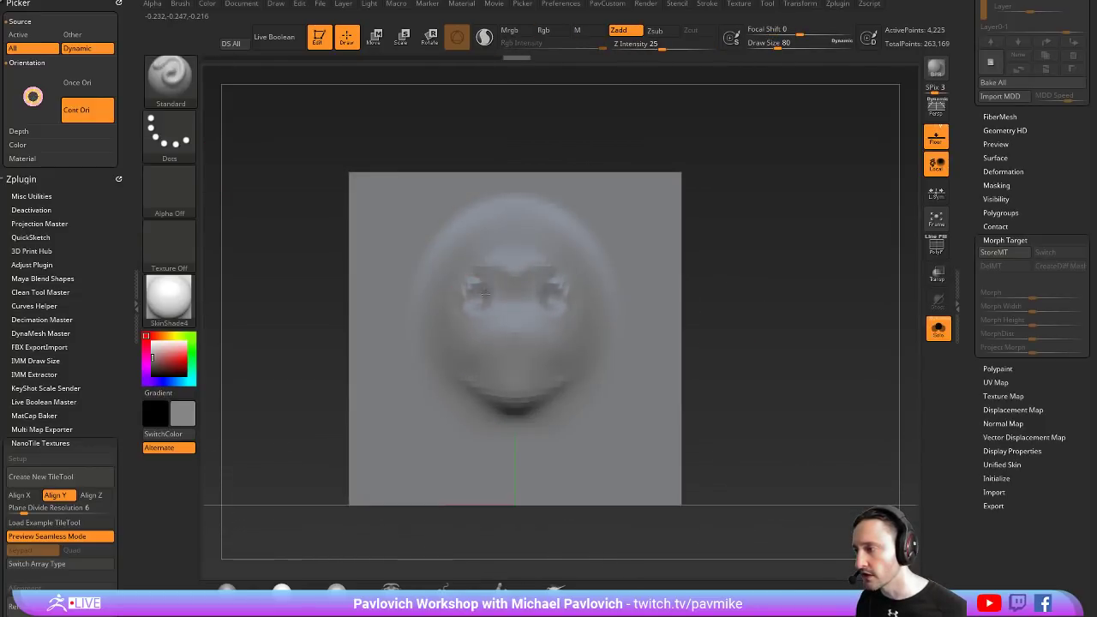
pyautogui.moveTo(466, 362); pyautogui.dragTo(514, 355)
pyautogui.moveTo(686, 307); pyautogui.dragTo(687, 300)
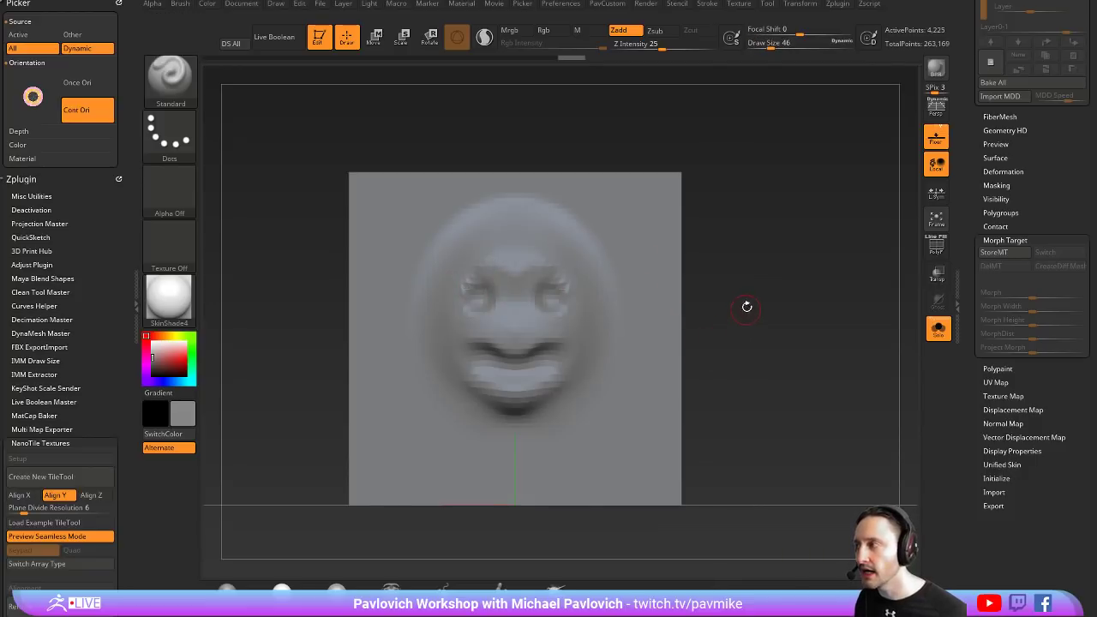
pyautogui.click(318, 43)
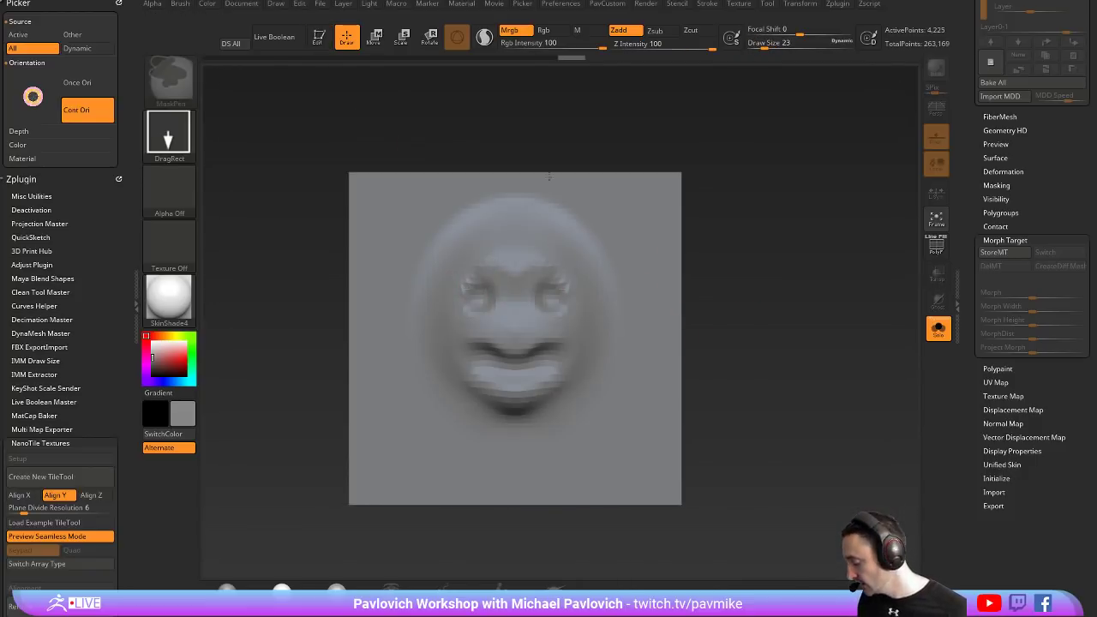
pyautogui.hotkey('ctrl', 'n')
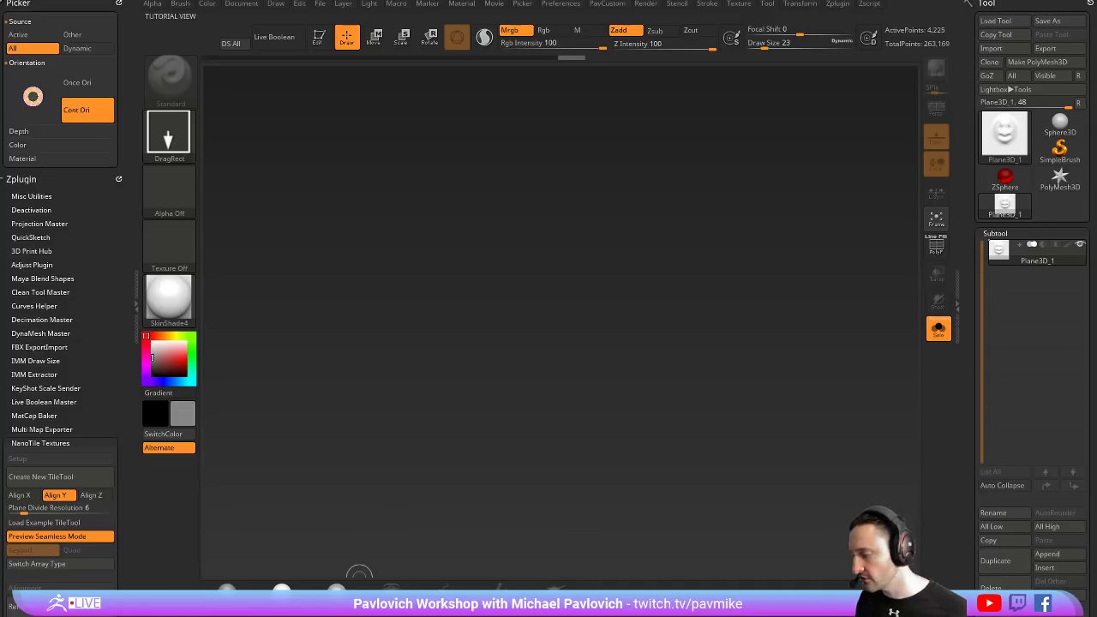
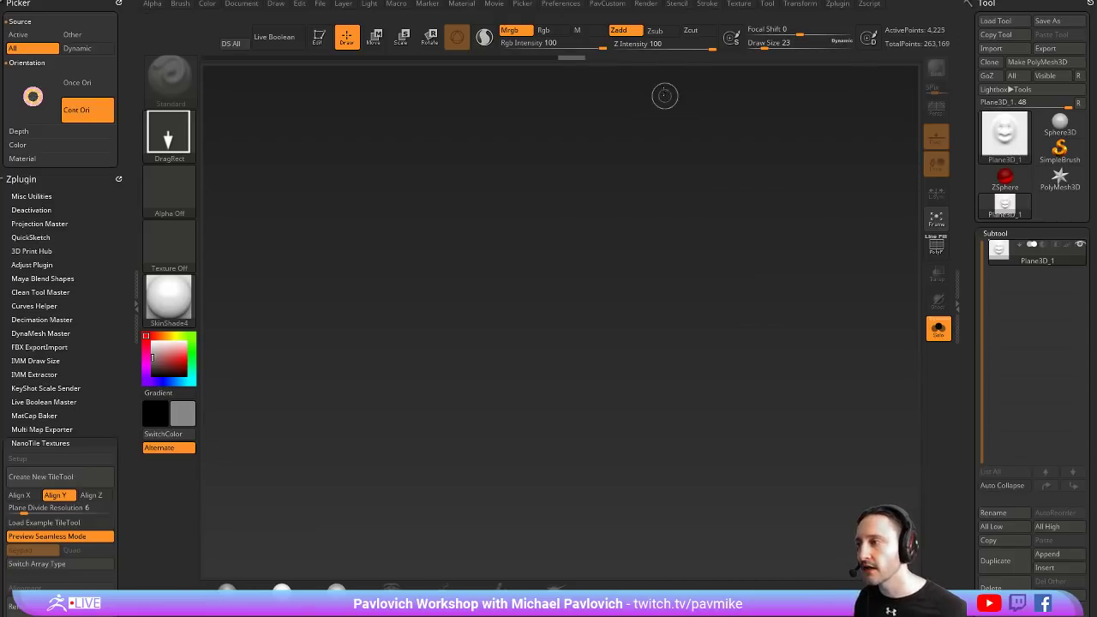
# Load the HeadFemale demo project from LightBox, declining to save changes
pyautogui.click(241, 3)
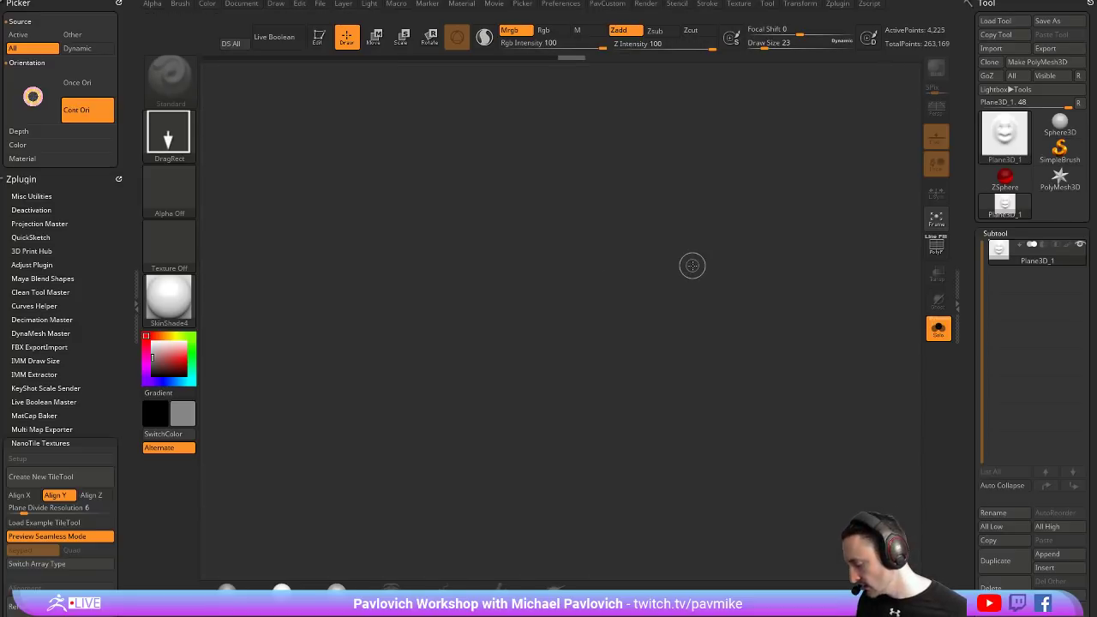
pyautogui.press(',')
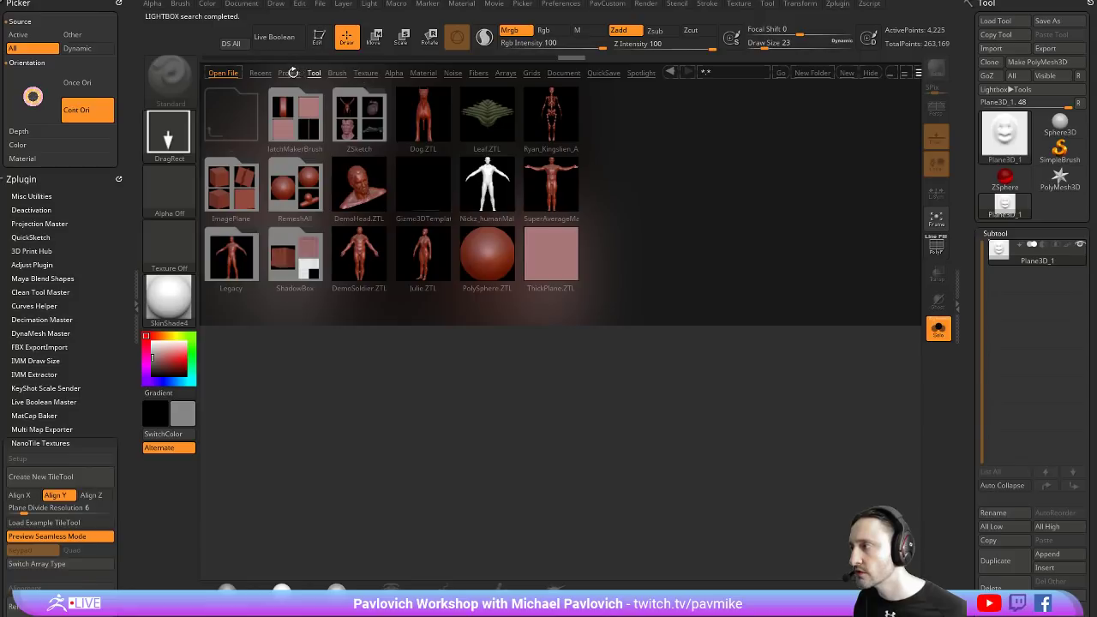
pyautogui.click(288, 72)
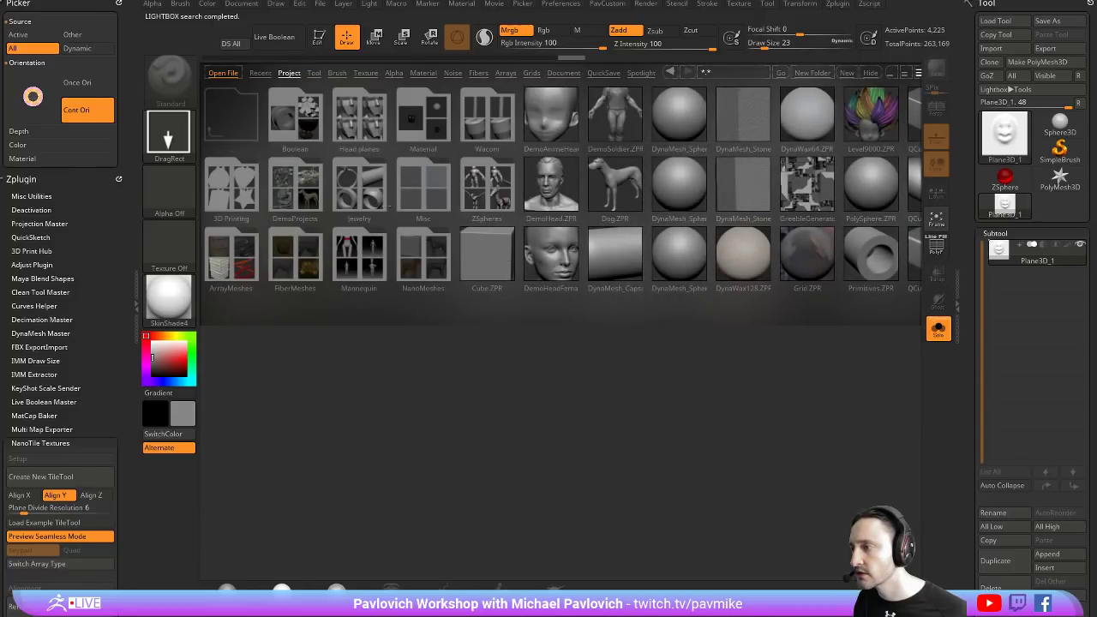
pyautogui.doubleClick(561, 253)
pyautogui.click(623, 272)
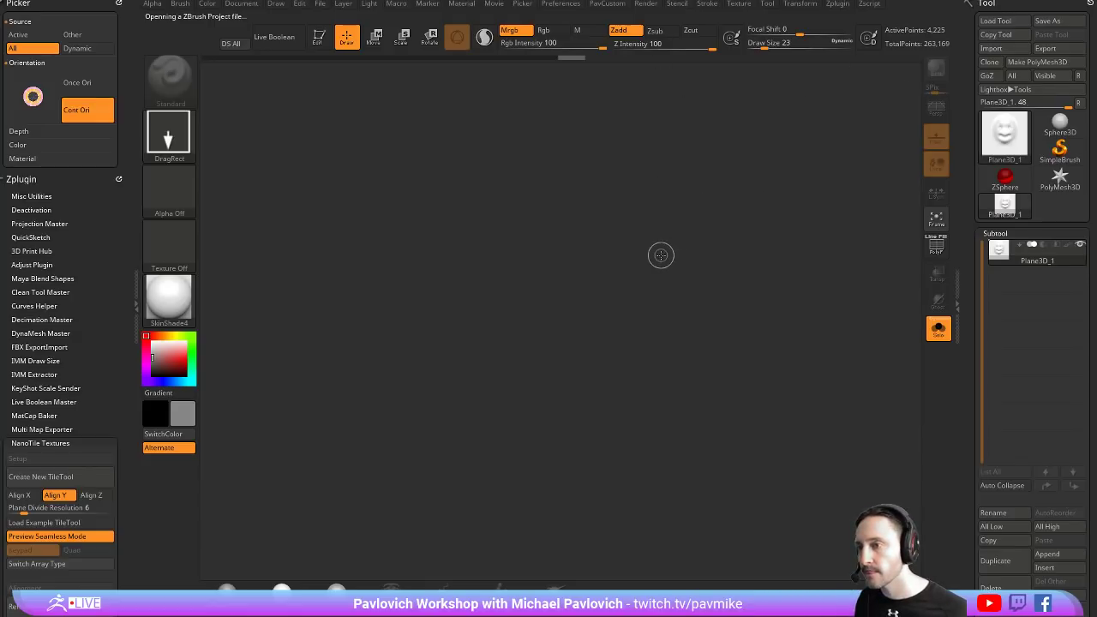
# Load Dog.ZTL onto the canvas, then return to the HeadFemale project without saving
pyautogui.press(',')
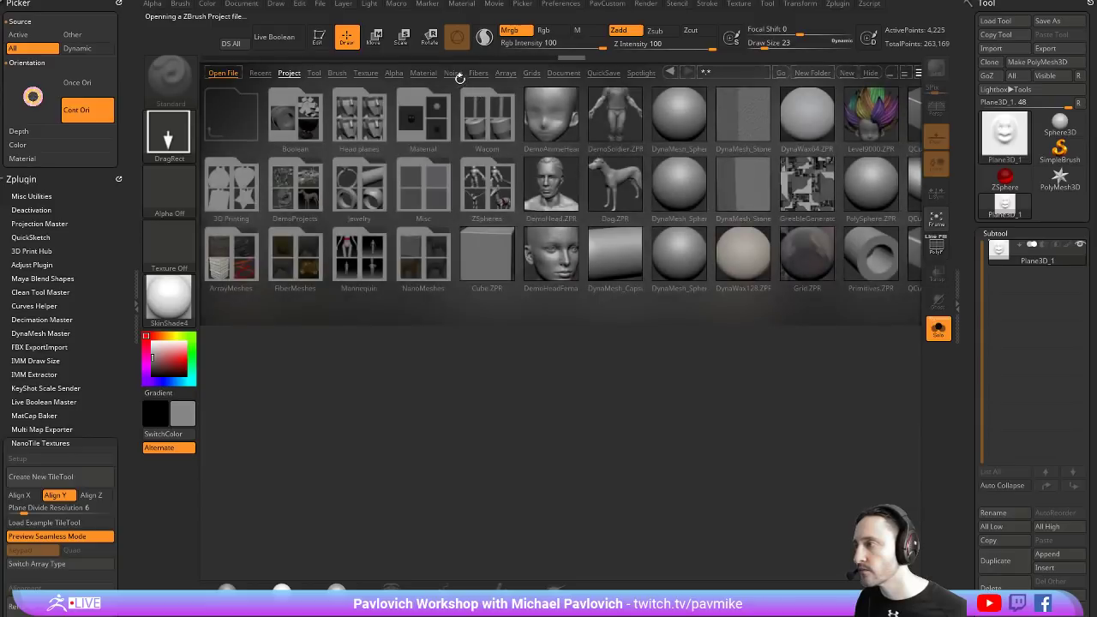
pyautogui.click(314, 73)
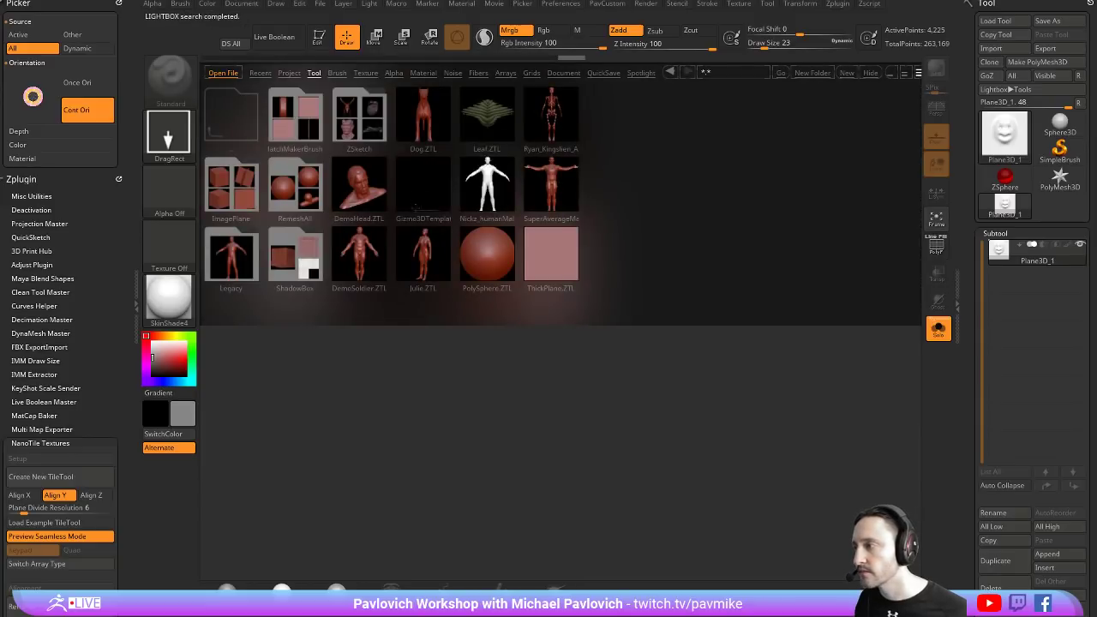
pyautogui.doubleClick(422, 116)
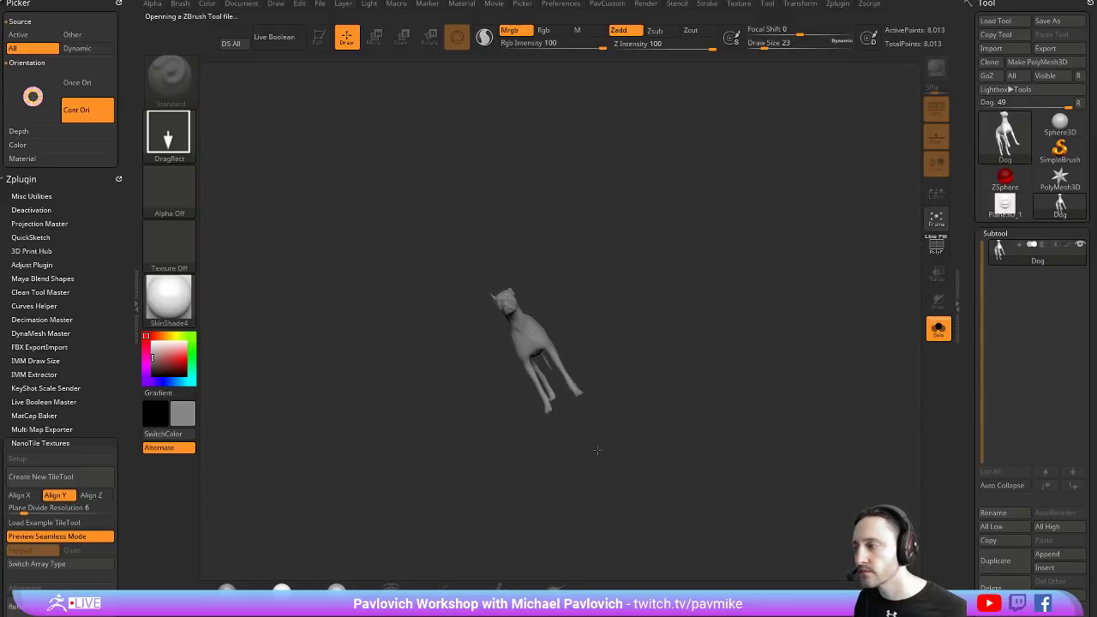
pyautogui.click(315, 41)
pyautogui.moveTo(548, 223)
pyautogui.mouseDown()
pyautogui.moveTo(609, 257)
pyautogui.moveTo(656, 262)
pyautogui.mouseUp()
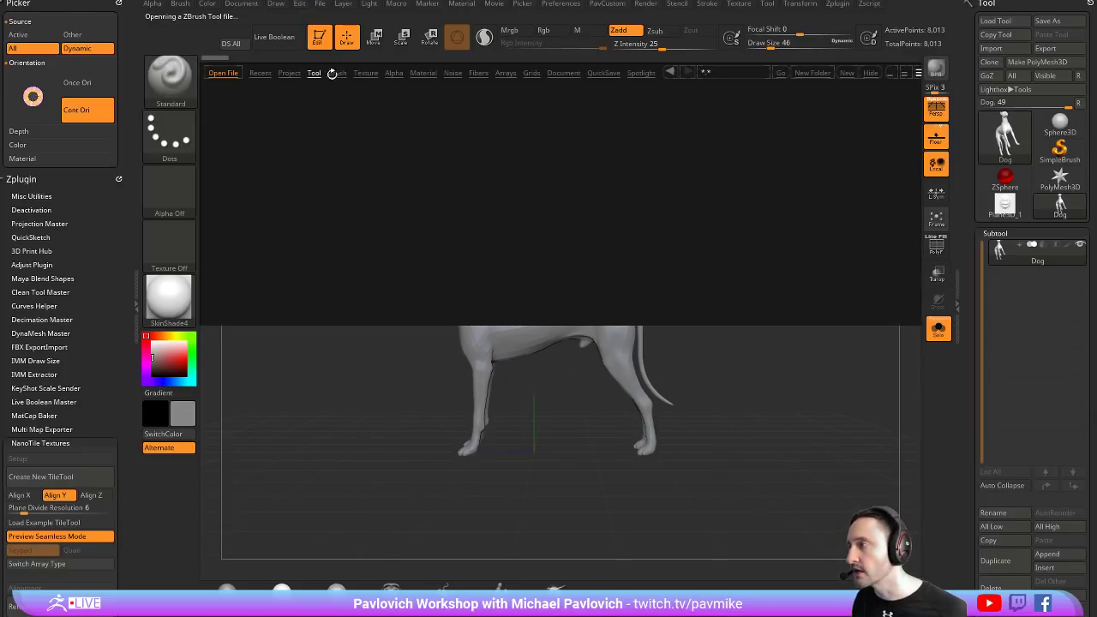
pyautogui.click(290, 73)
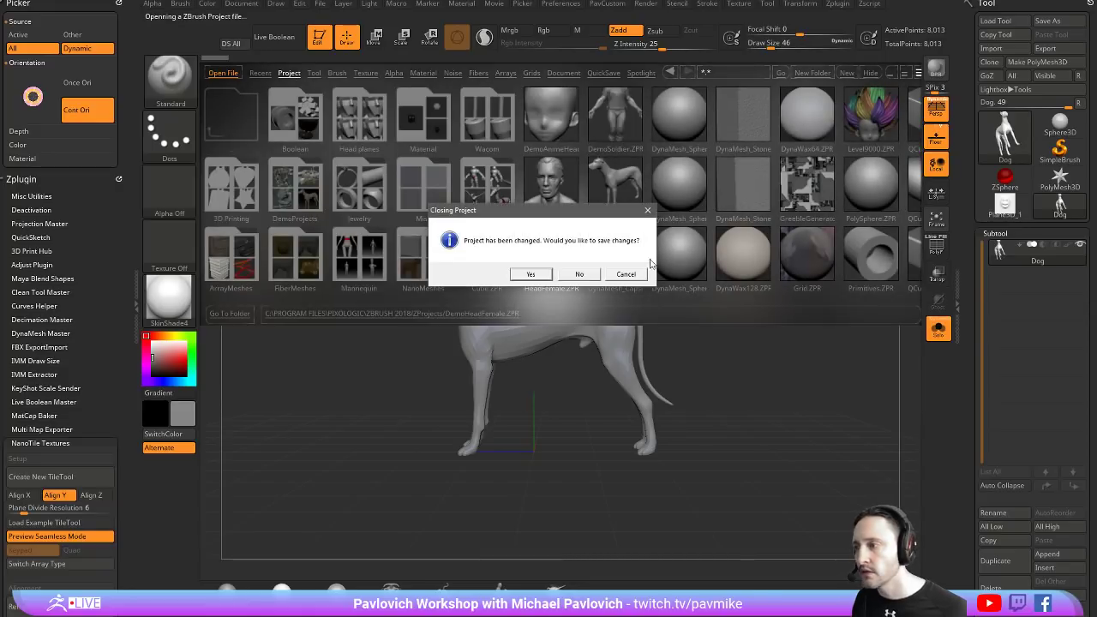
pyautogui.click(582, 274)
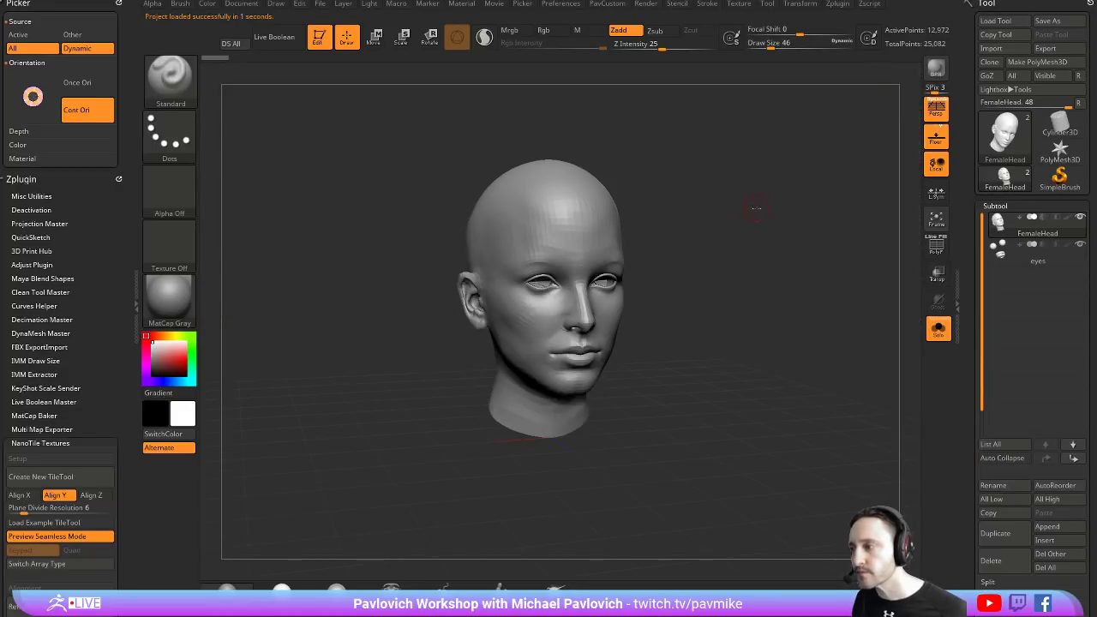
# Mask the back of the head with the MaskLasso brush
pyautogui.moveTo(747, 200); pyautogui.dragTo(740, 245)
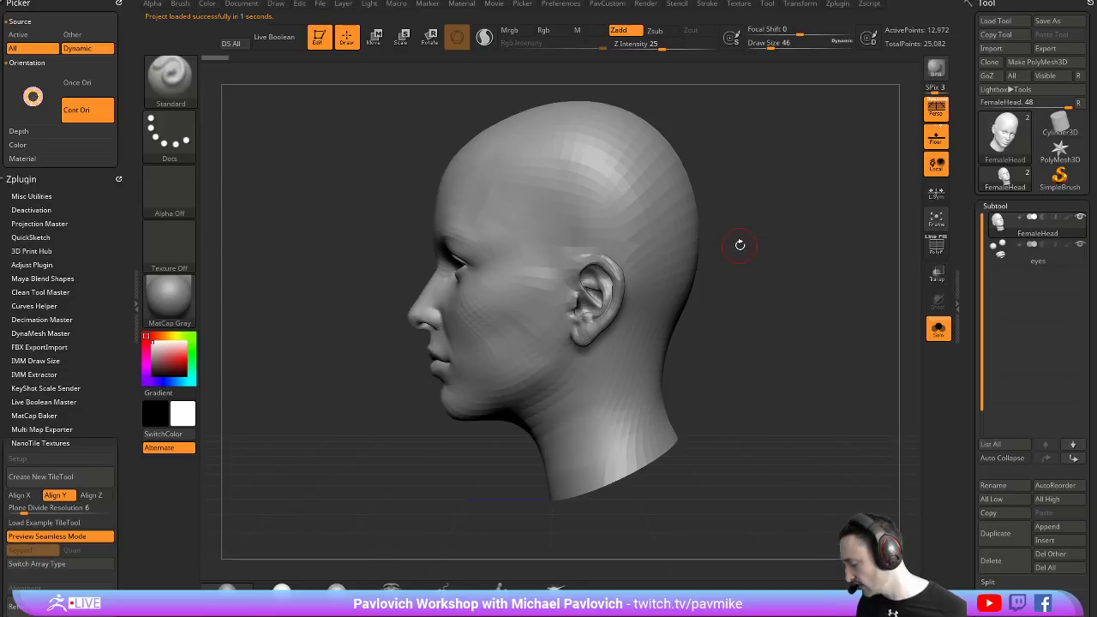
pyautogui.press('r')
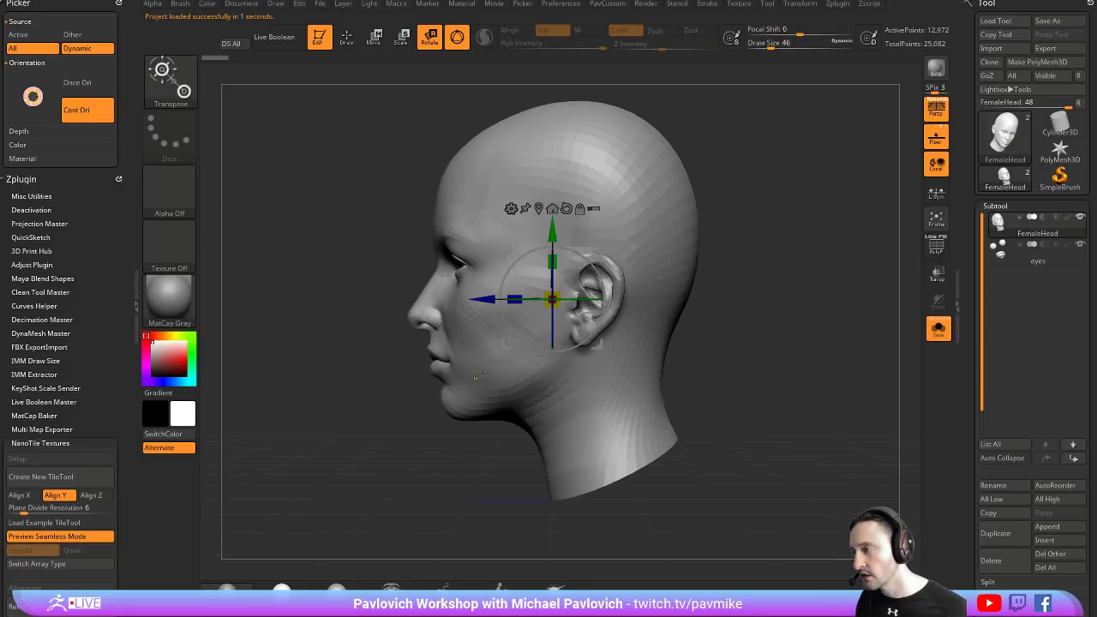
pyautogui.moveTo(467, 347)
pyautogui.keyDown('ctrl'); pyautogui.mouseDown()
pyautogui.moveTo(400, 358)
pyautogui.moveTo(495, 411)
pyautogui.moveTo(409, 273)
pyautogui.moveTo(407, 282)
pyautogui.mouseUp(); pyautogui.keyUp('ctrl')
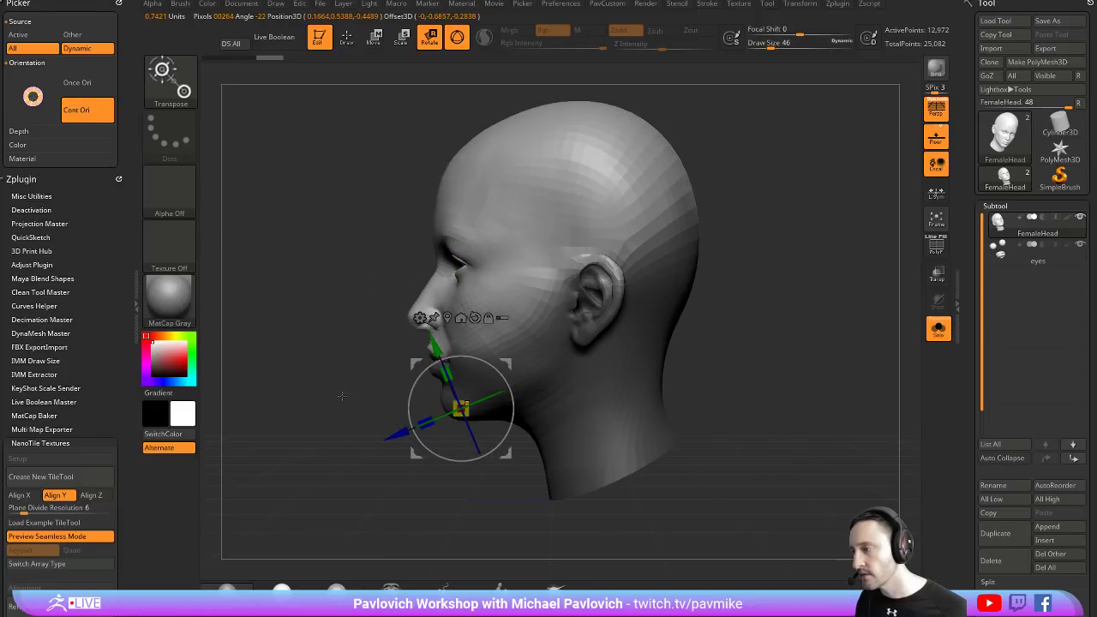
pyautogui.press('q')
pyautogui.keyDown('ctrl'); pyautogui.click(406, 422); pyautogui.keyUp('ctrl')
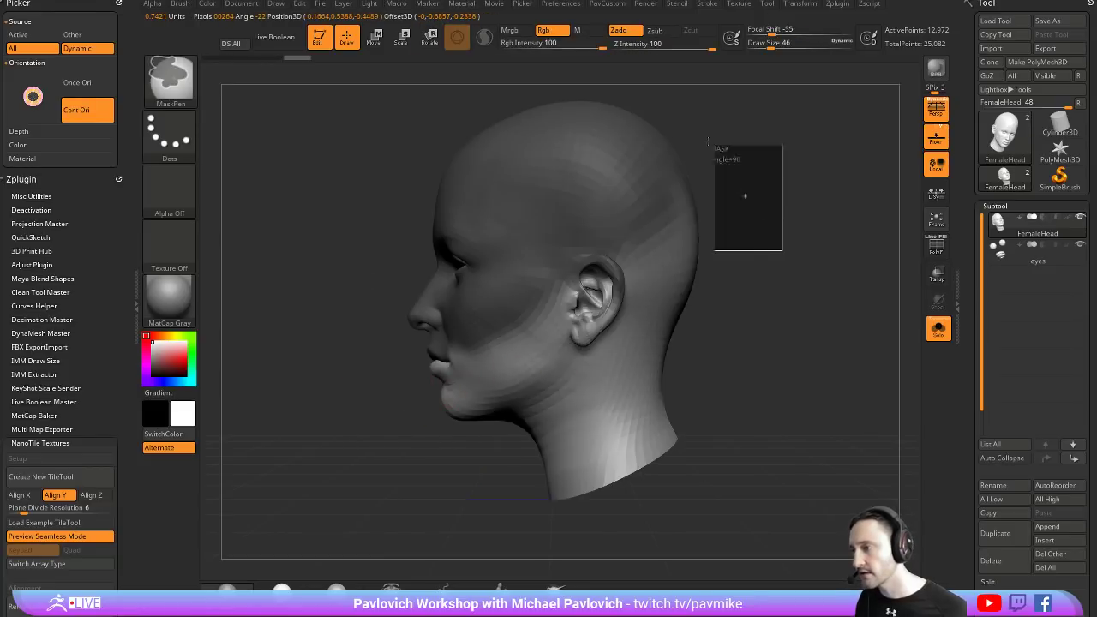
pyautogui.keyDown('ctrl'); pyautogui.click(170, 77); pyautogui.keyUp('ctrl')
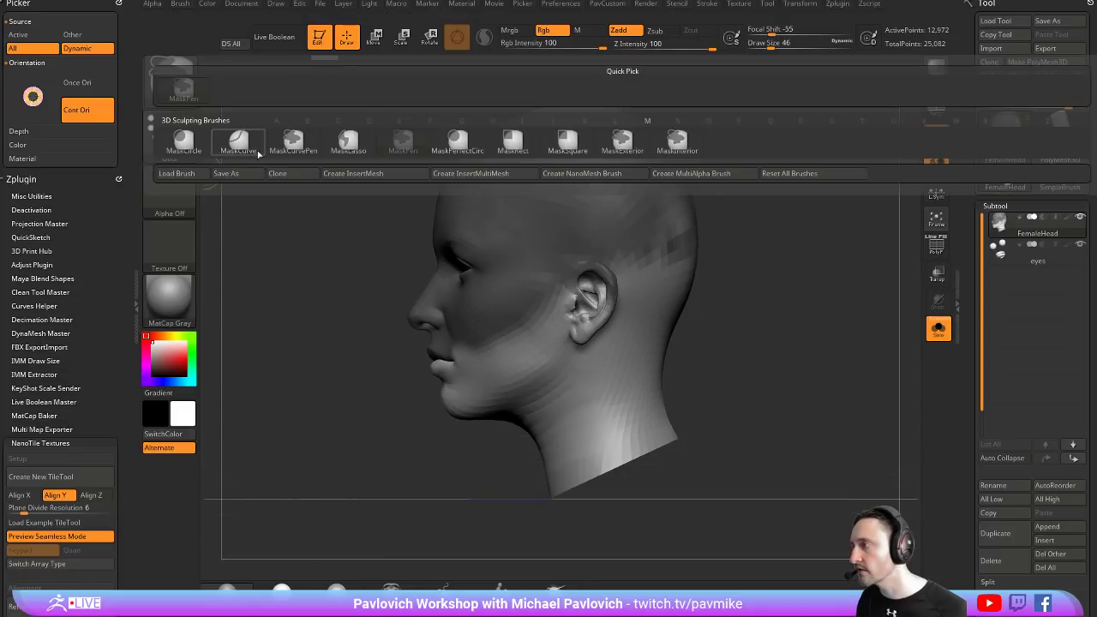
pyautogui.click(343, 144)
pyautogui.moveTo(549, 101)
pyautogui.mouseDown()
pyautogui.moveTo(563, 368)
pyautogui.moveTo(656, 380)
pyautogui.mouseUp()
# Rotate the jaw slightly open with the Transpose gizmo, then set brush size 71
pyautogui.press('w')
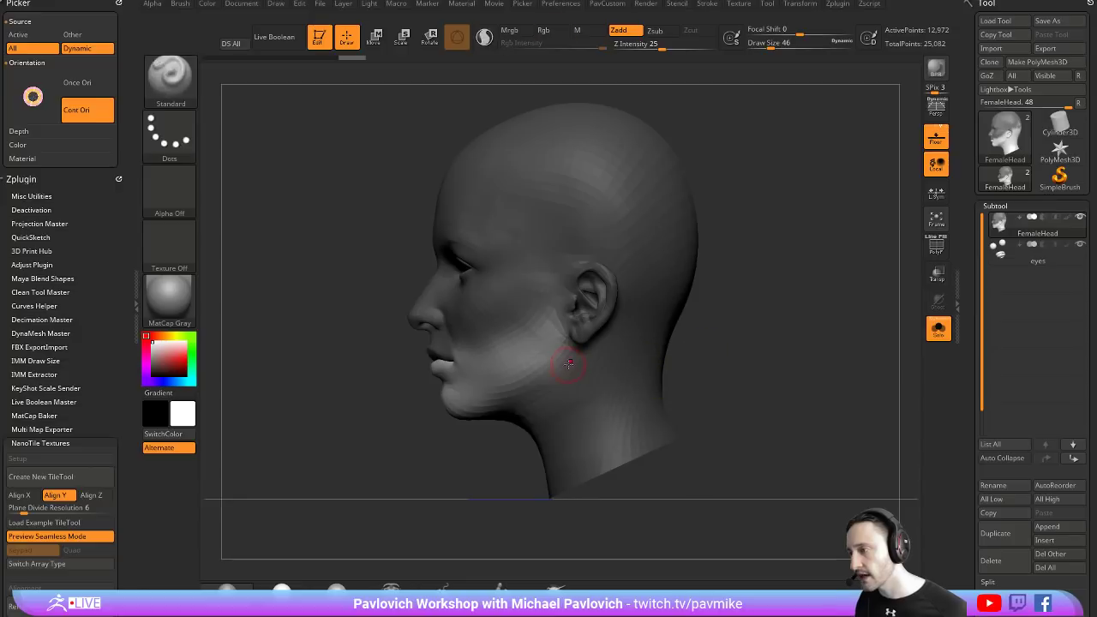
pyautogui.click(543, 363)
pyautogui.press('r')
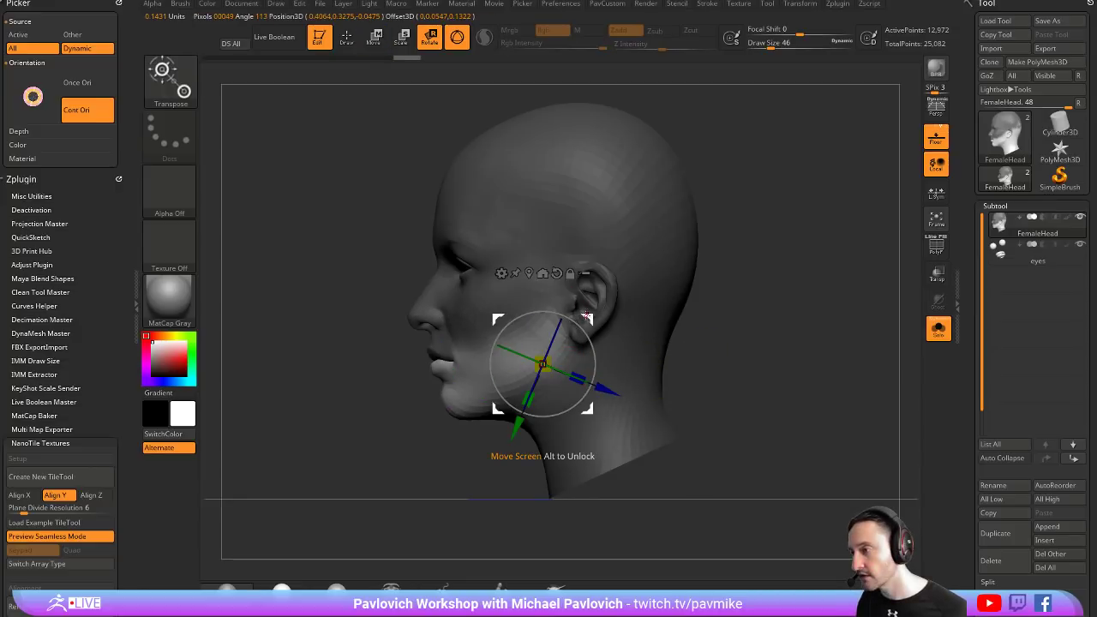
pyautogui.moveTo(587, 317); pyautogui.dragTo(581, 322)
pyautogui.moveTo(737, 326)
pyautogui.mouseDown()
pyautogui.moveTo(768, 286)
pyautogui.moveTo(744, 315)
pyautogui.moveTo(677, 324)
pyautogui.moveTo(540, 276)
pyautogui.mouseUp()
pyautogui.press('q')
pyautogui.press('s')
pyautogui.press('s')
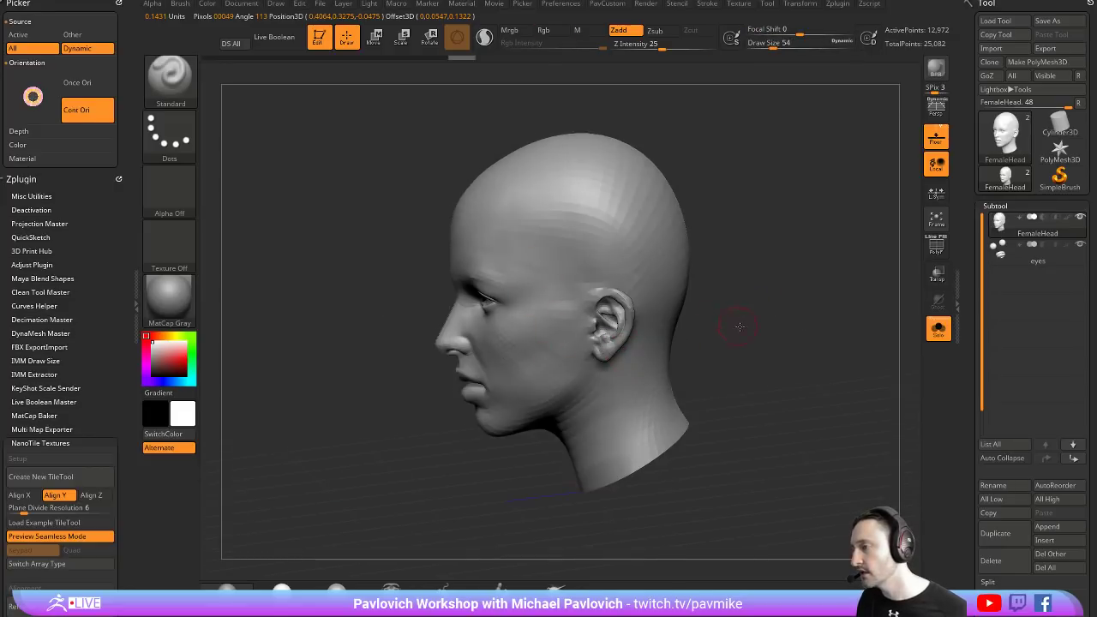
# Snap the head to front view and switch over to Houdini
pyautogui.keyDown('shift'); pyautogui.moveTo(740, 327); pyautogui.dragTo(561, 371); pyautogui.keyUp('shift')
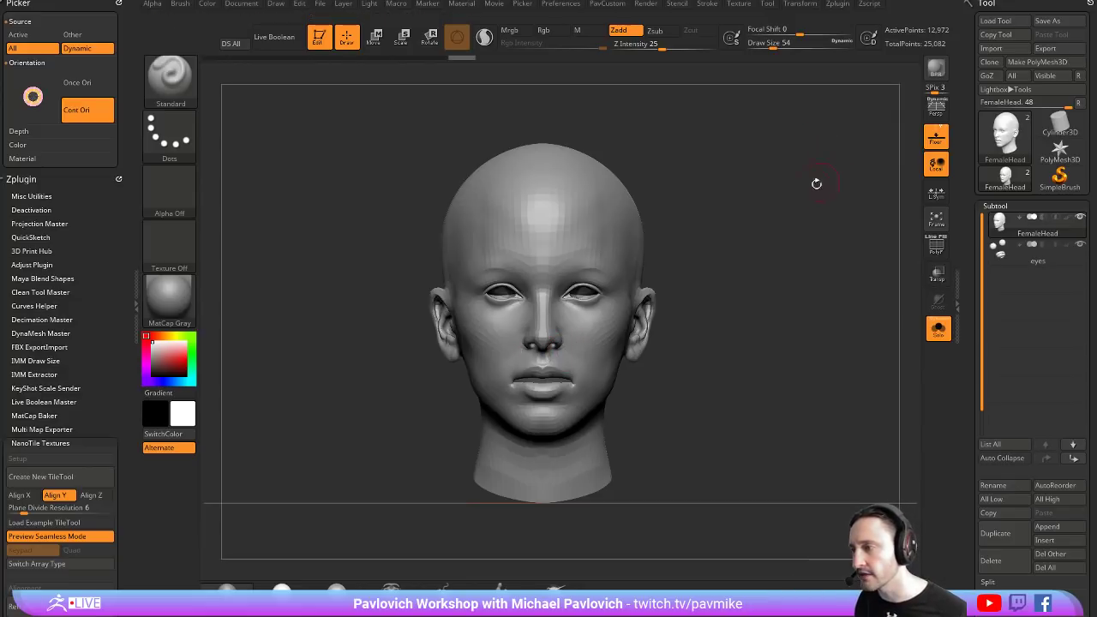
pyautogui.moveTo(816, 184)
pyautogui.mouseDown()
pyautogui.moveTo(587, 245)
pyautogui.moveTo(806, 274)
pyautogui.mouseUp()
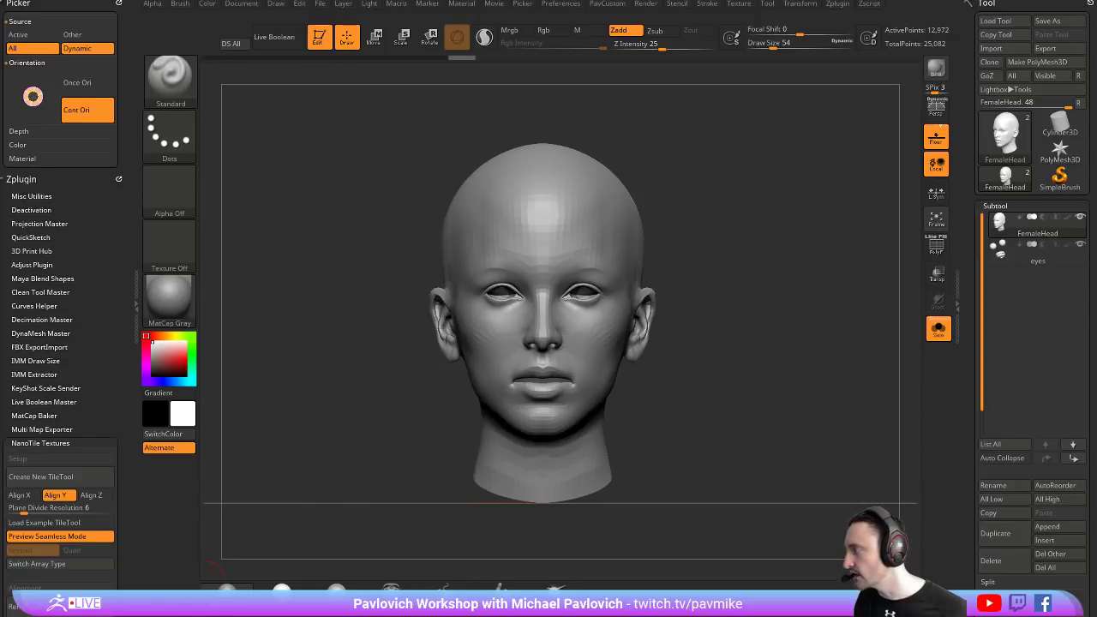
pyautogui.hotkey('alt', 'Tab')
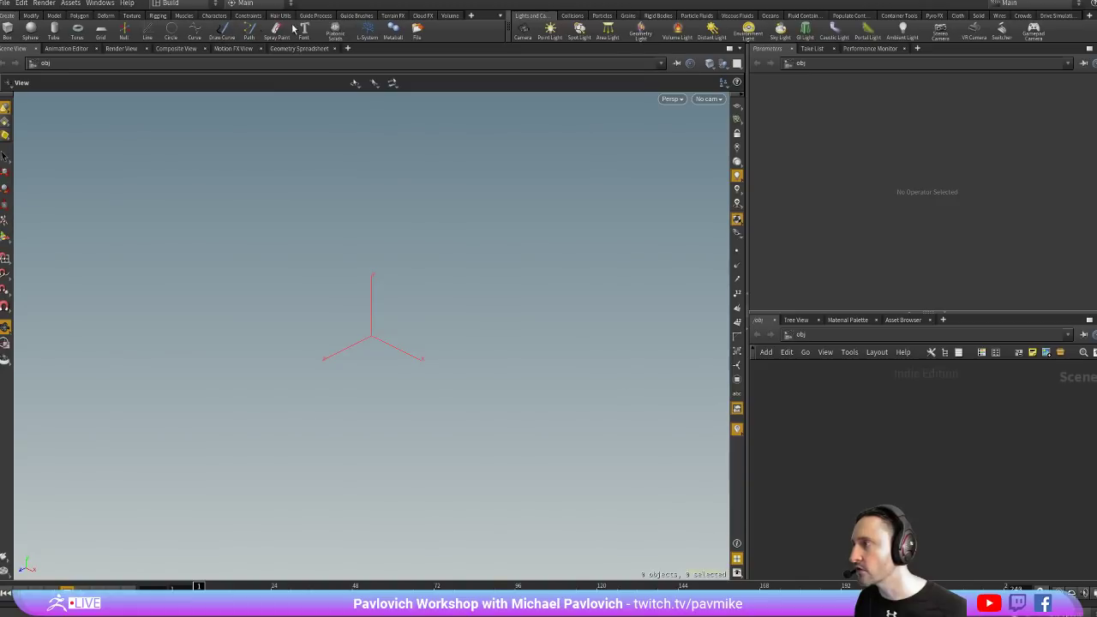
# Add the GoZ shelf in Houdini and send the head mesh over from ZBrush
pyautogui.click(471, 17)
pyautogui.moveTo(483, 57)
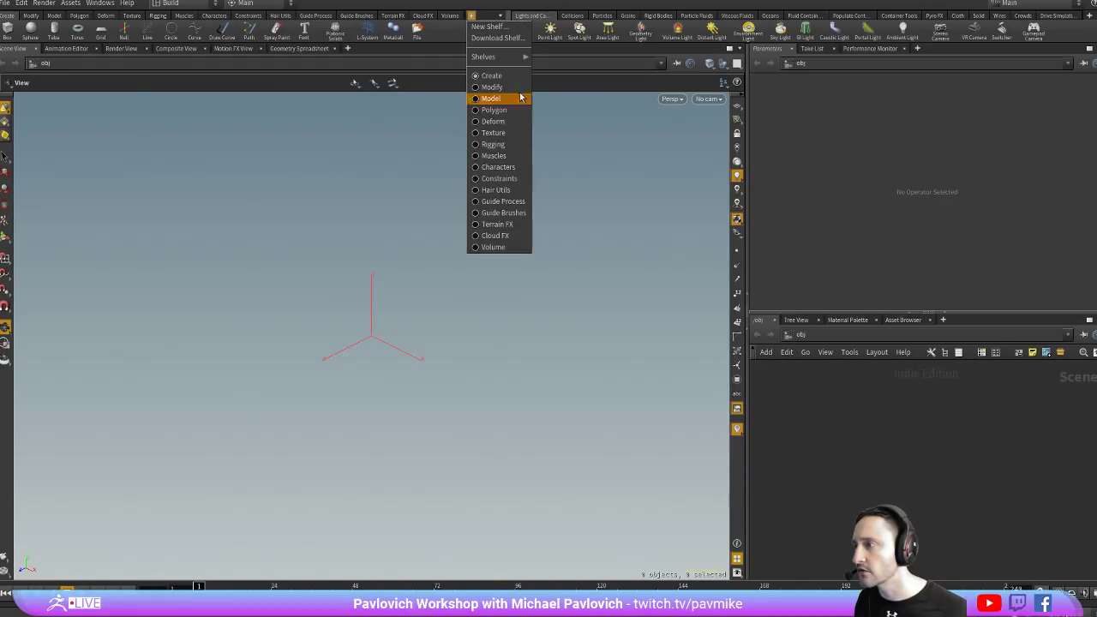
pyautogui.click(471, 16)
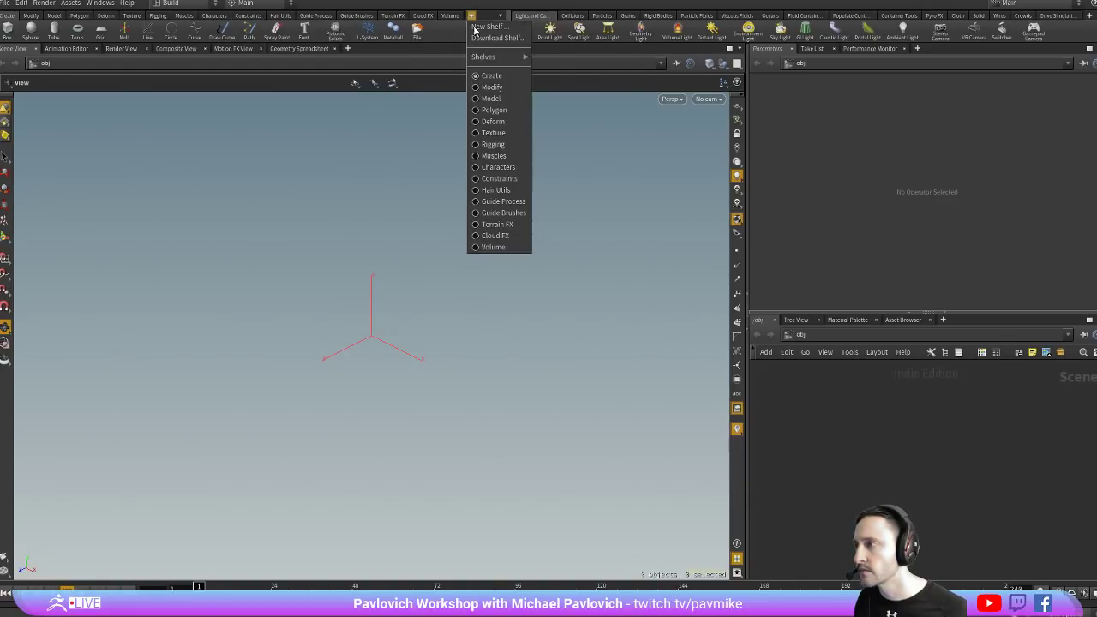
pyautogui.click(568, 207)
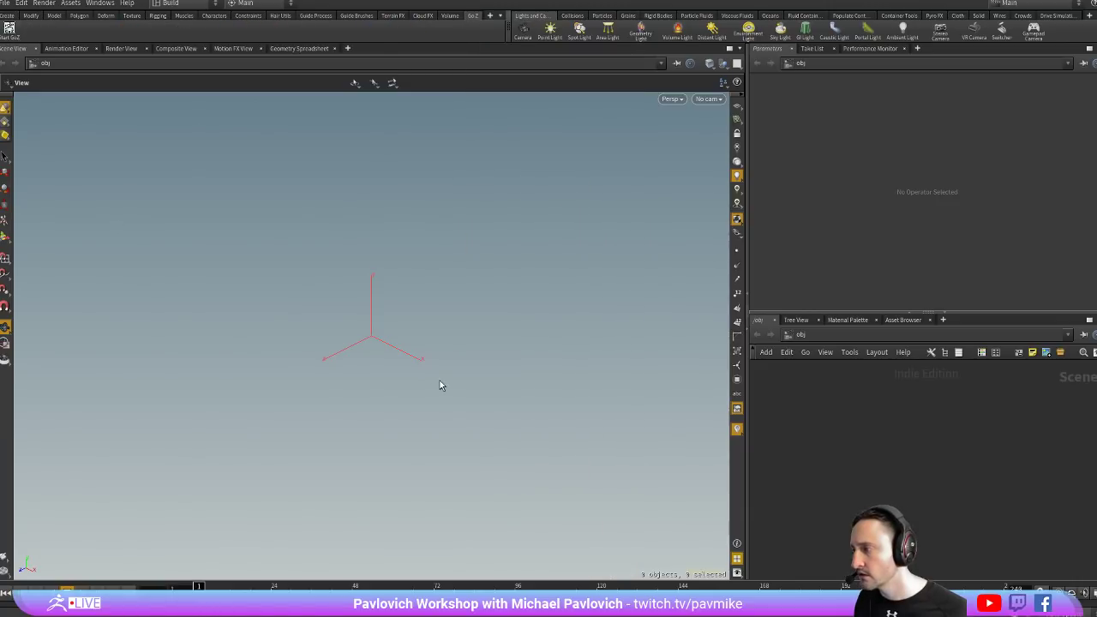
pyautogui.click(461, 397)
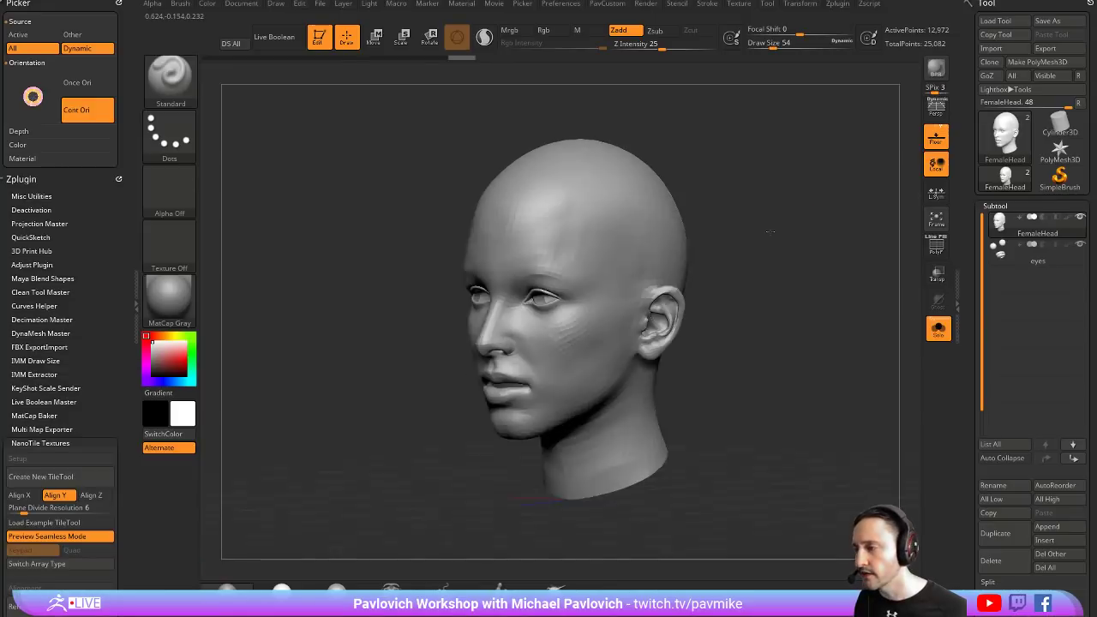
pyautogui.moveTo(754, 236); pyautogui.dragTo(815, 223)
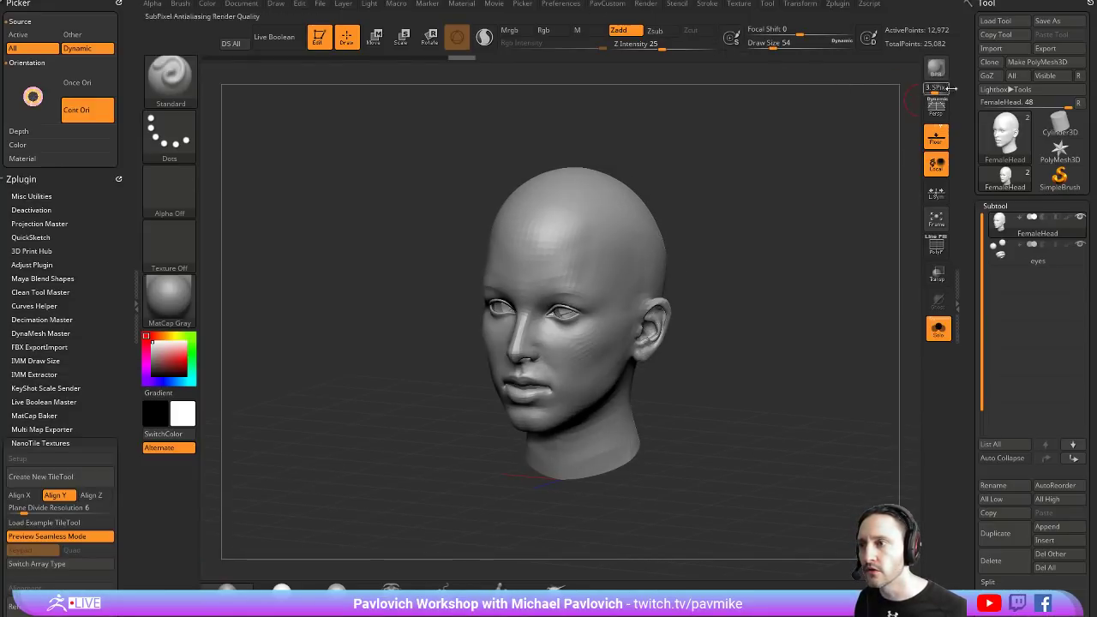
pyautogui.hotkey('ctrl', 's')
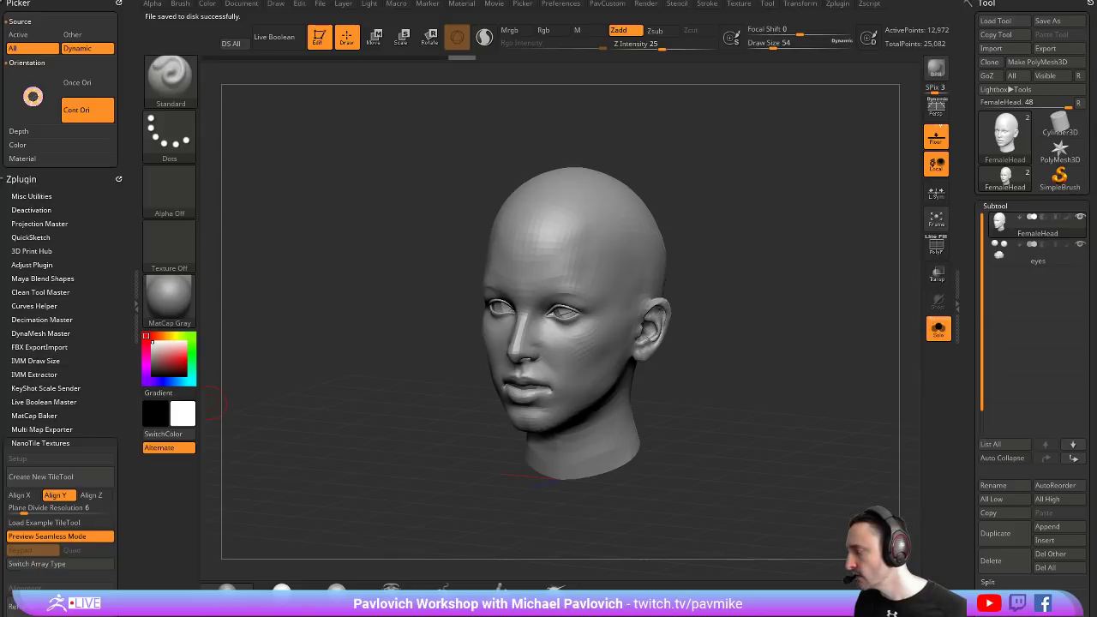
pyautogui.hotkey('alt', 'Tab')
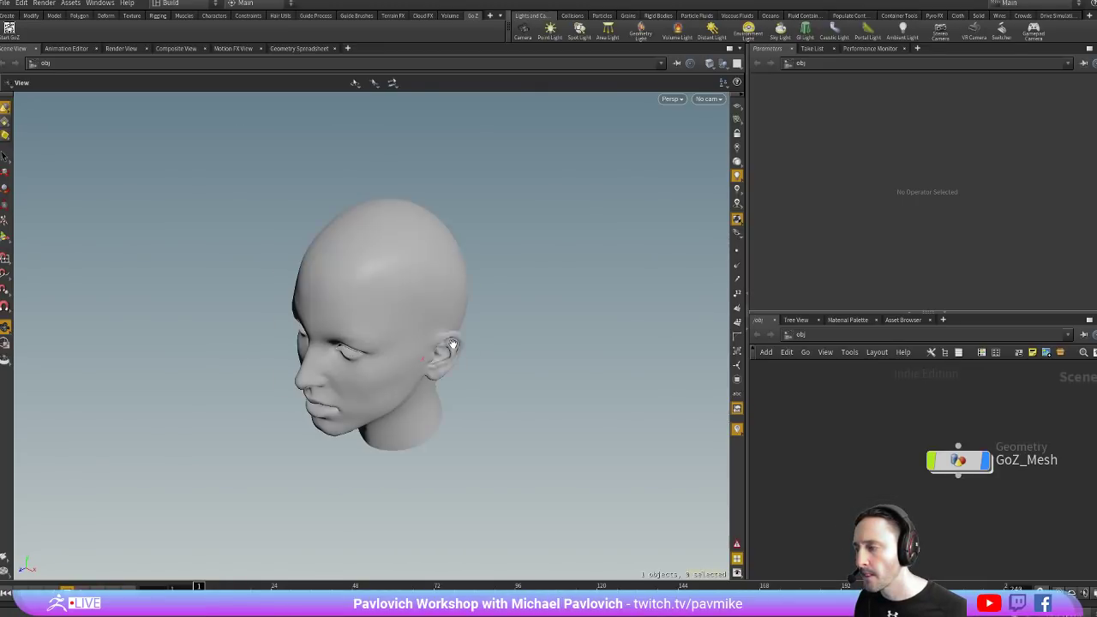
# Install the Create Vector Displacement Plane digital asset library
pyautogui.click(6, 2)
pyautogui.moveTo(35, 167)
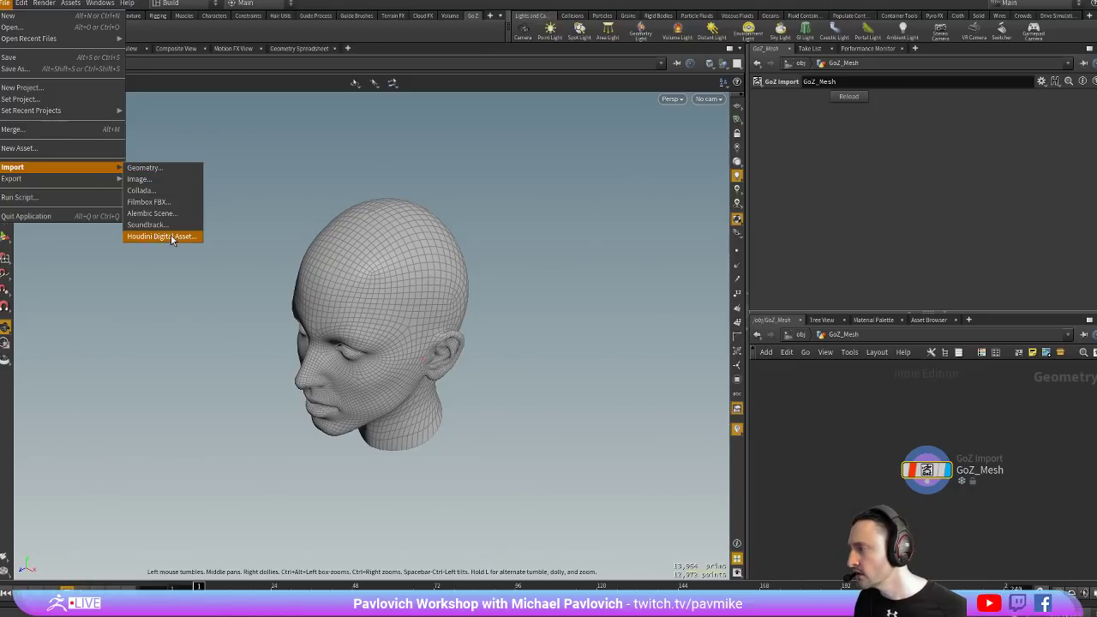
pyautogui.click(170, 235)
pyautogui.click(245, 160)
pyautogui.click(223, 174)
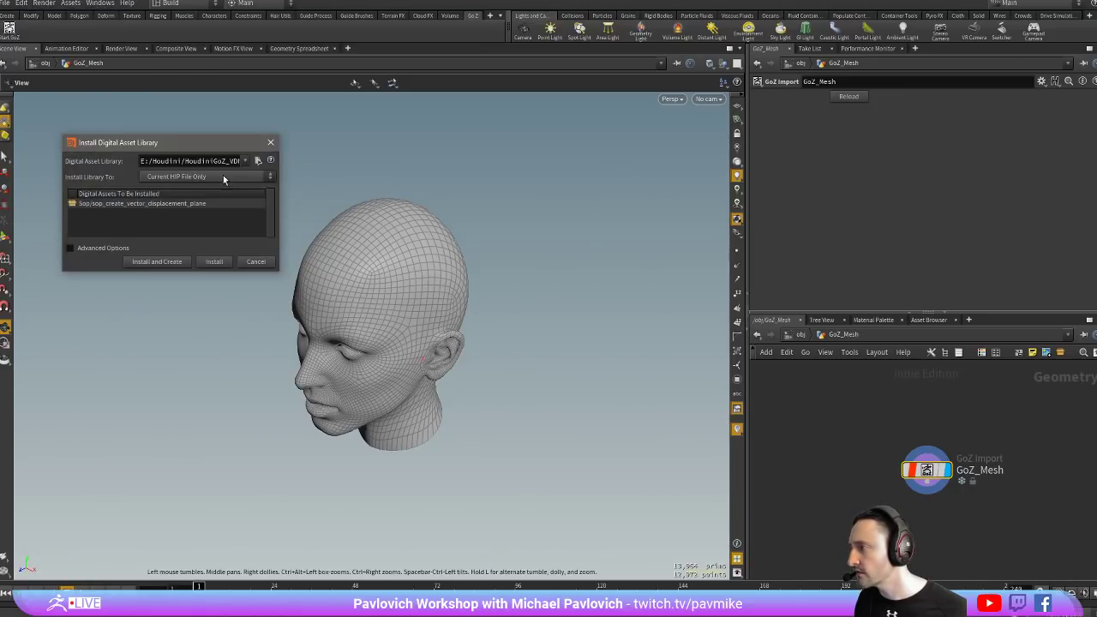
pyautogui.click(156, 263)
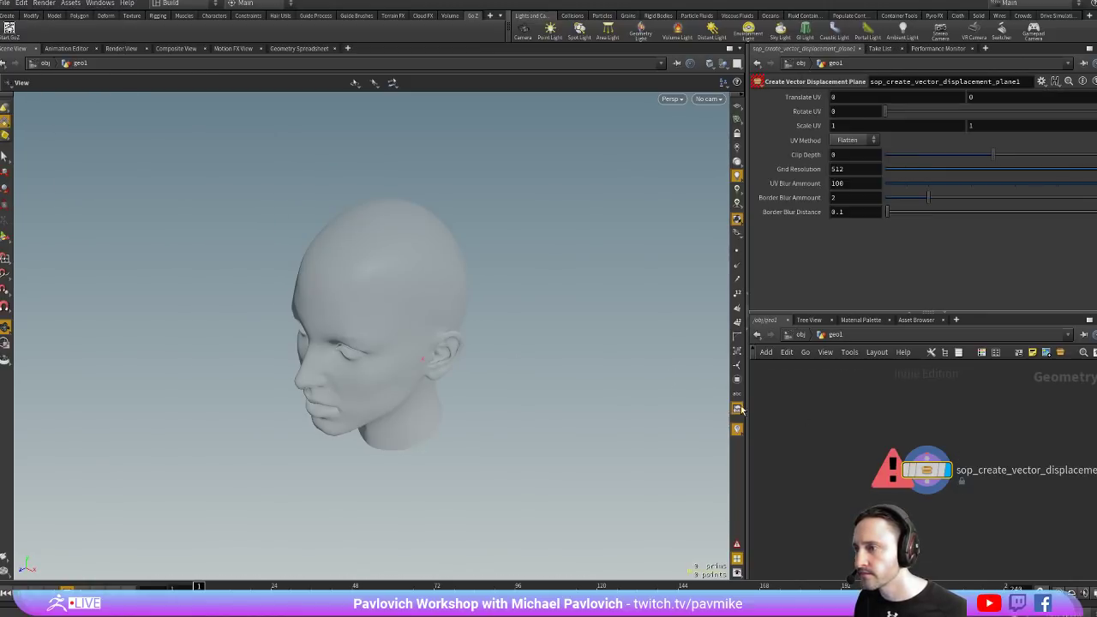
# Dive into the GoZ_Mesh network and bring up the node search
pyautogui.click(812, 337)
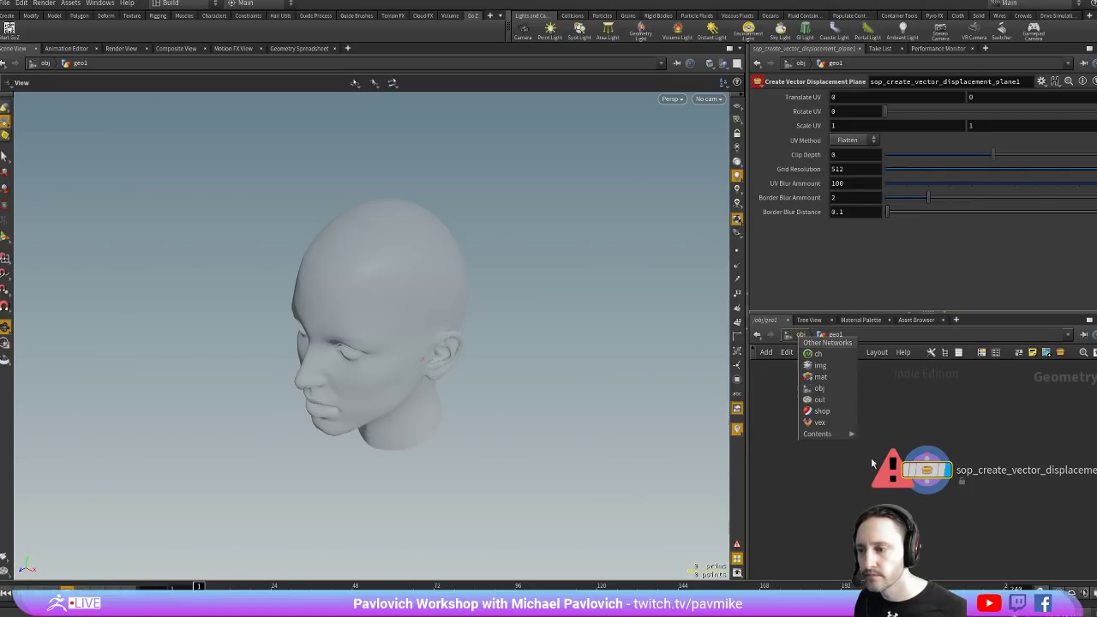
pyautogui.click(898, 416)
pyautogui.click(798, 334)
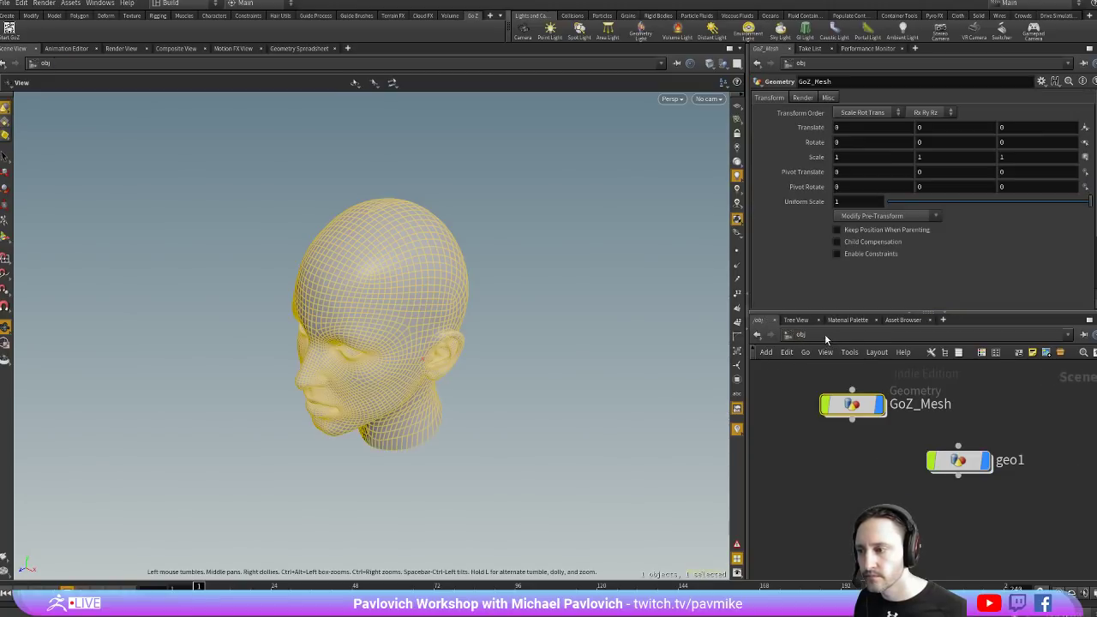
pyautogui.doubleClick(855, 405)
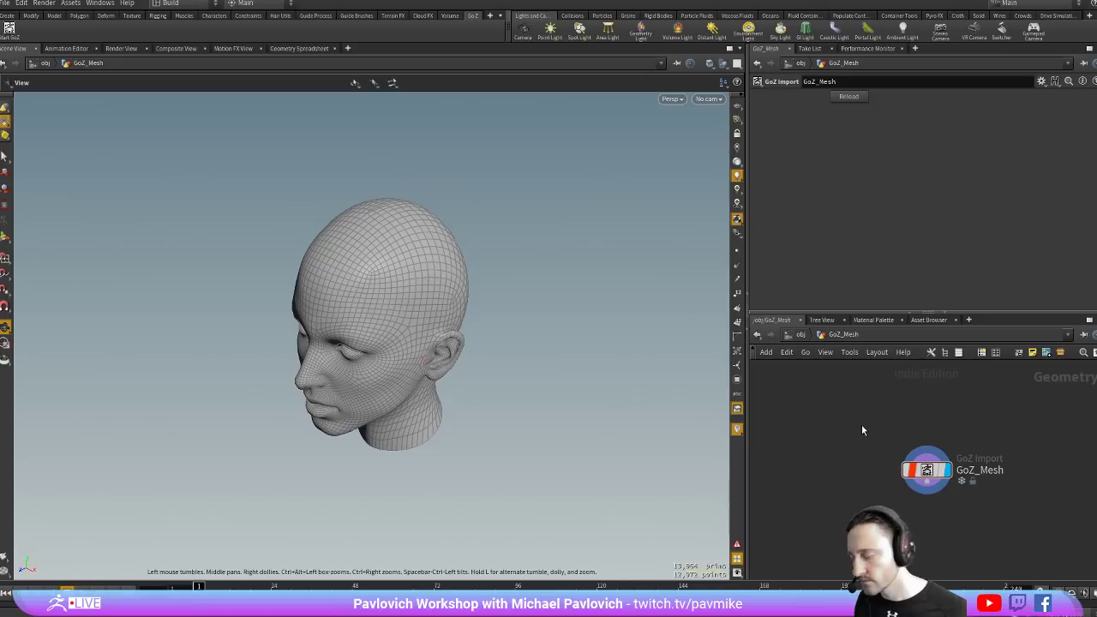
pyautogui.moveTo(861, 431); pyautogui.dragTo(829, 392, button='middle')
pyautogui.press('Tab')
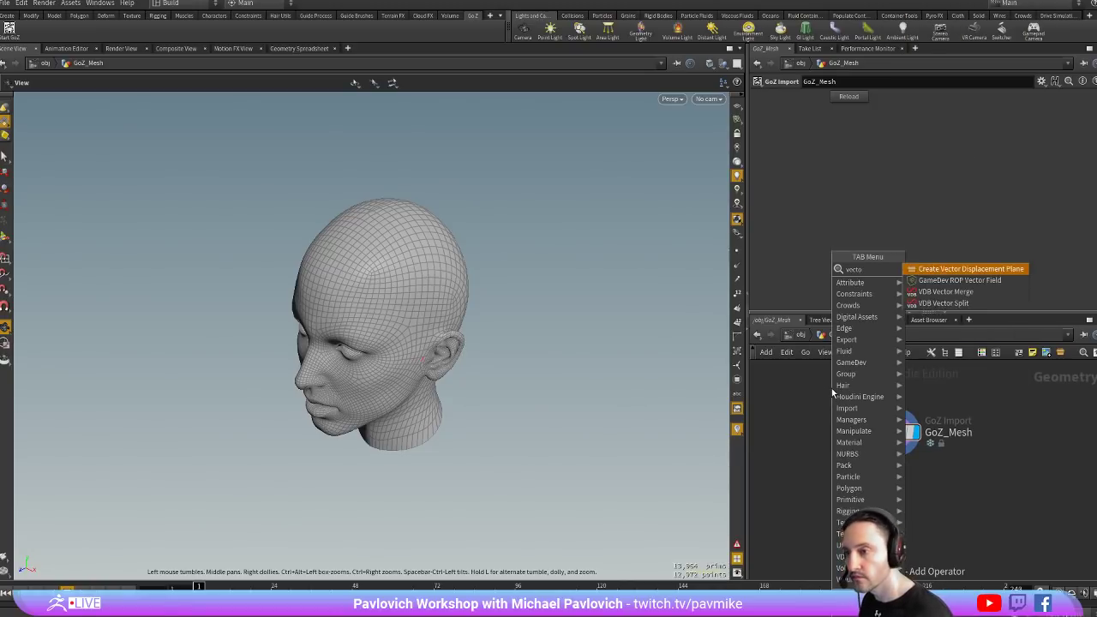
# Add a Create Vector Displacement Plane node under the GoZ head
pyautogui.click(895, 495)
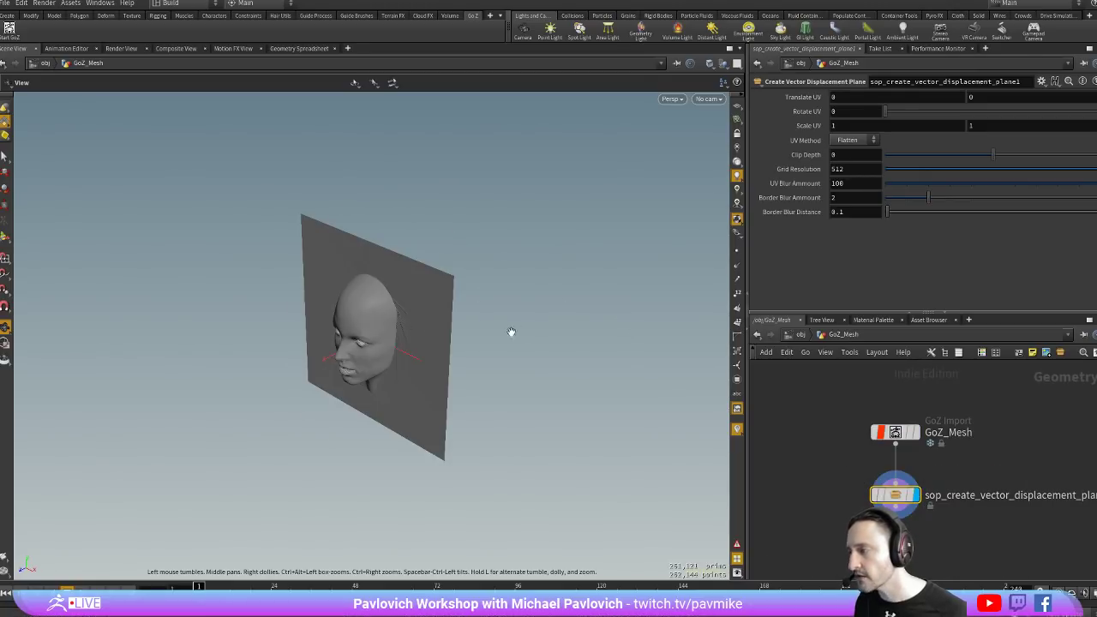
pyautogui.scroll(3, 578, 273)
pyautogui.scroll(3, 512, 338)
pyautogui.moveTo(512, 338)
pyautogui.mouseDown()
pyautogui.moveTo(698, 248)
pyautogui.moveTo(549, 265)
pyautogui.moveTo(588, 265)
pyautogui.moveTo(470, 291)
pyautogui.moveTo(425, 285)
pyautogui.moveTo(711, 215)
pyautogui.mouseUp()
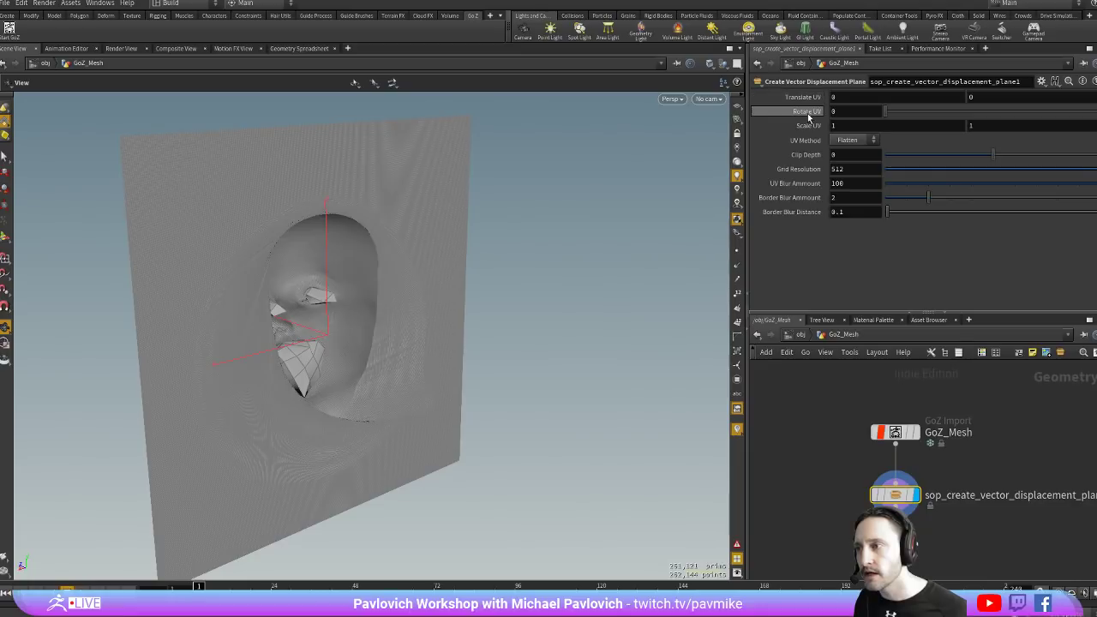
# Set Rotate UV to 50, adjust UV Blur, and raise Border Blur Ammount to 126
pyautogui.moveTo(808, 111)
pyautogui.mouseDown(button='middle')
pyautogui.moveTo(809, 68)
pyautogui.moveTo(867, 75)
pyautogui.moveTo(840, 80)
pyautogui.mouseUp(button='middle')
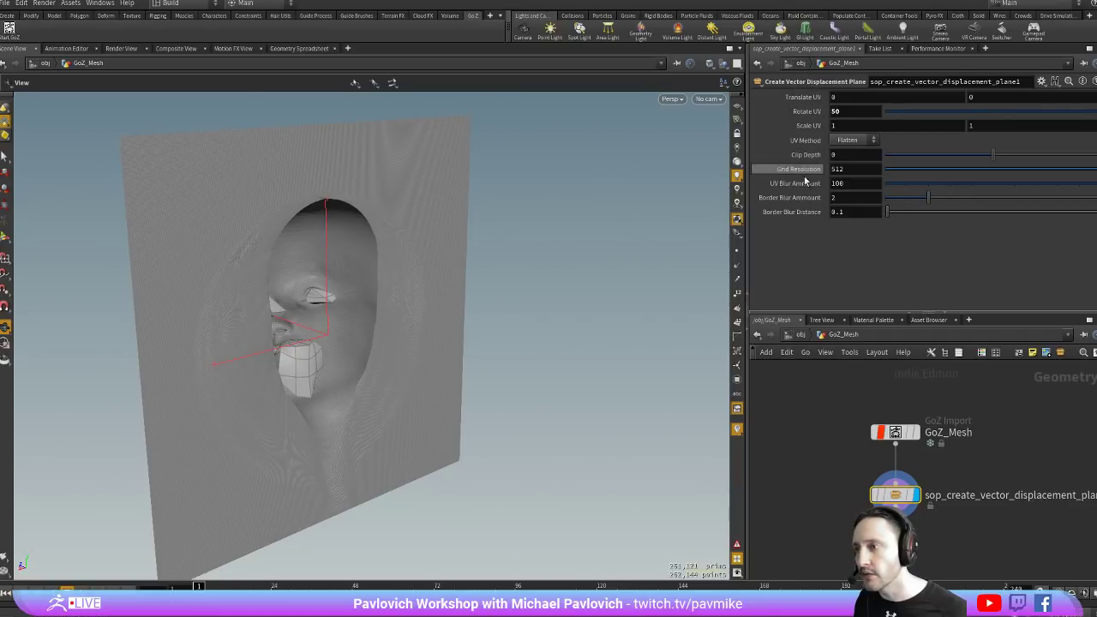
pyautogui.moveTo(813, 187); pyautogui.dragTo(815, 184, button='middle')
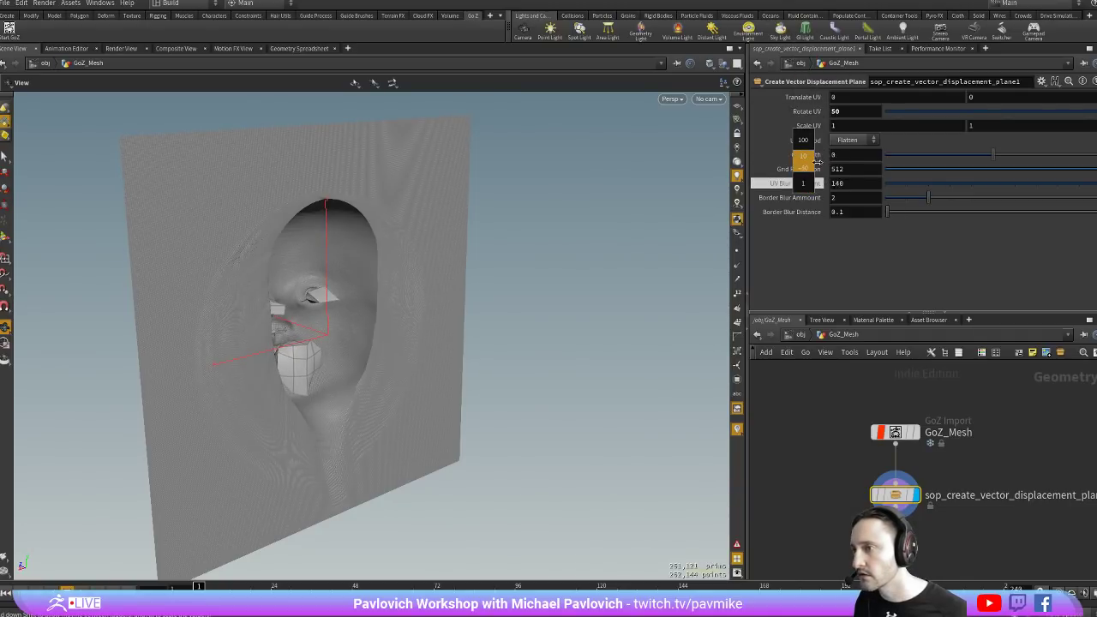
pyautogui.moveTo(818, 162)
pyautogui.mouseDown(button='middle')
pyautogui.moveTo(795, 161)
pyautogui.moveTo(803, 195)
pyautogui.mouseUp(button='middle')
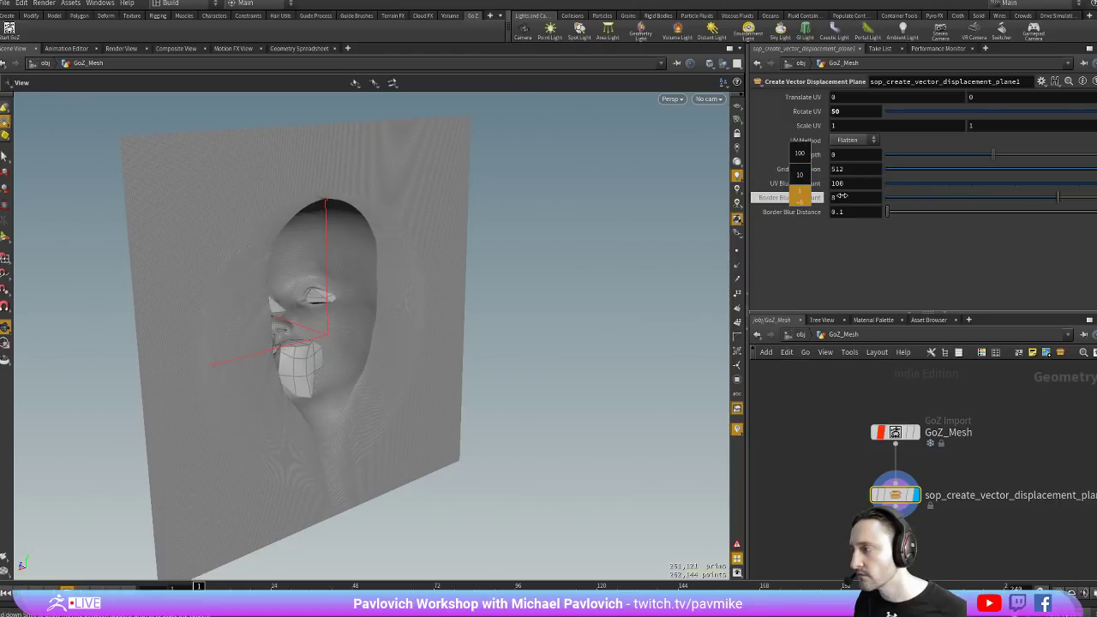
pyautogui.moveTo(946, 198); pyautogui.dragTo(764, 198, button='middle')
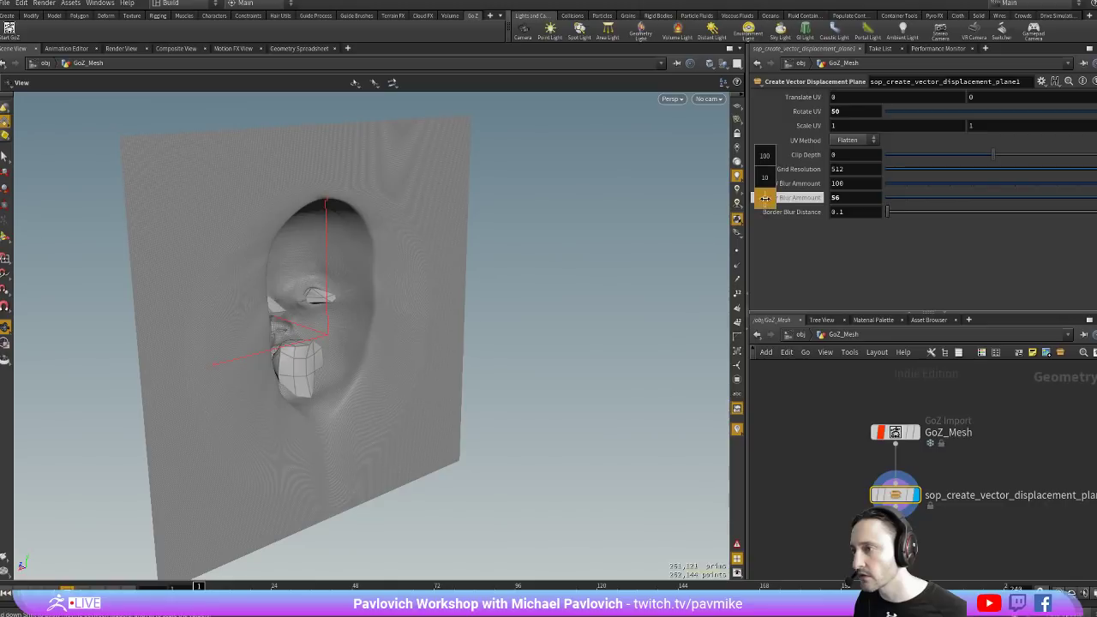
pyautogui.moveTo(919, 203); pyautogui.dragTo(594, 206, button='middle')
pyautogui.moveTo(531, 247)
pyautogui.mouseDown()
pyautogui.moveTo(726, 228)
pyautogui.moveTo(478, 240)
pyautogui.moveTo(396, 258)
pyautogui.moveTo(619, 265)
pyautogui.moveTo(620, 288)
pyautogui.moveTo(585, 216)
pyautogui.moveTo(660, 252)
pyautogui.mouseUp()
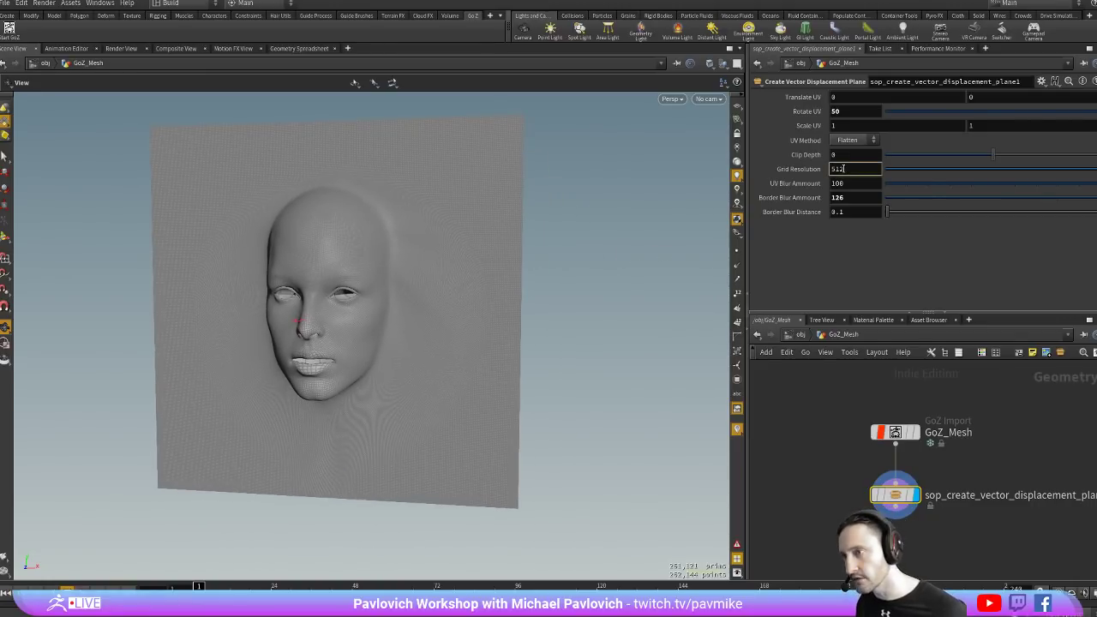
# Set the Grid Resolution to 1024, leaving Clip Depth at 0
pyautogui.write('1024')
pyautogui.press('Return')
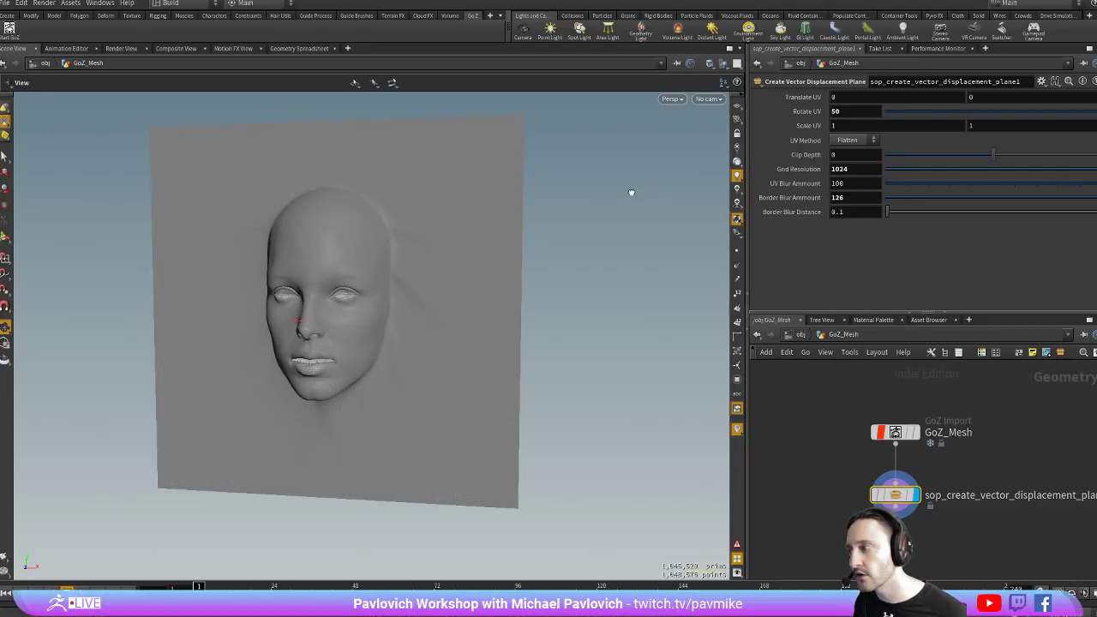
pyautogui.moveTo(629, 191); pyautogui.dragTo(696, 194)
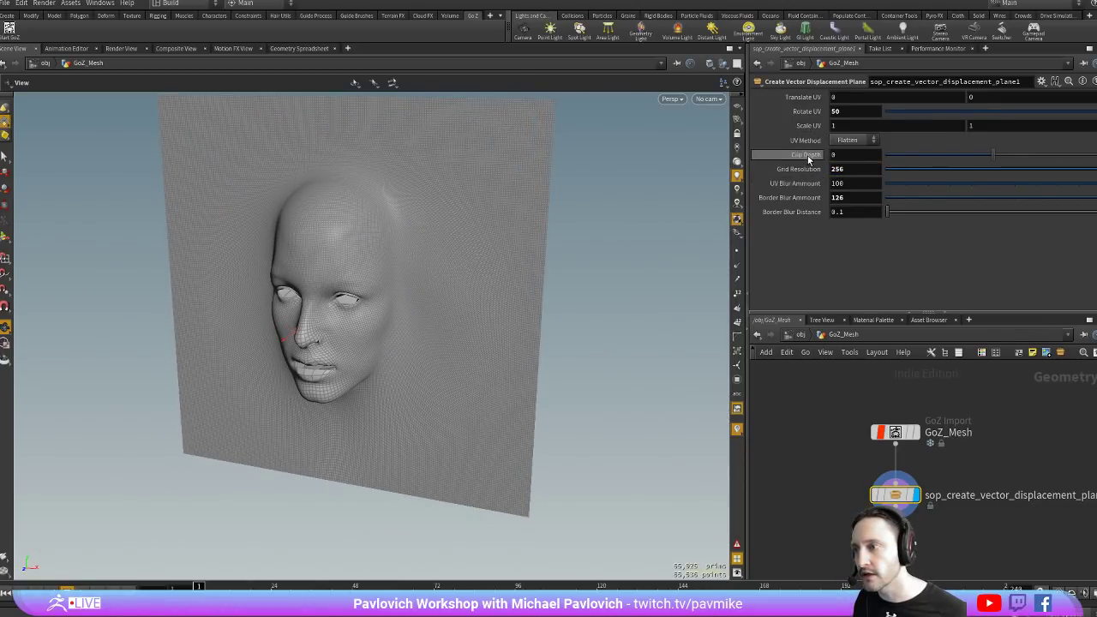
pyautogui.moveTo(808, 159)
pyautogui.mouseDown(button='middle')
pyautogui.moveTo(818, 137)
pyautogui.moveTo(763, 155)
pyautogui.moveTo(829, 154)
pyautogui.moveTo(806, 156)
pyautogui.mouseUp(button='middle')
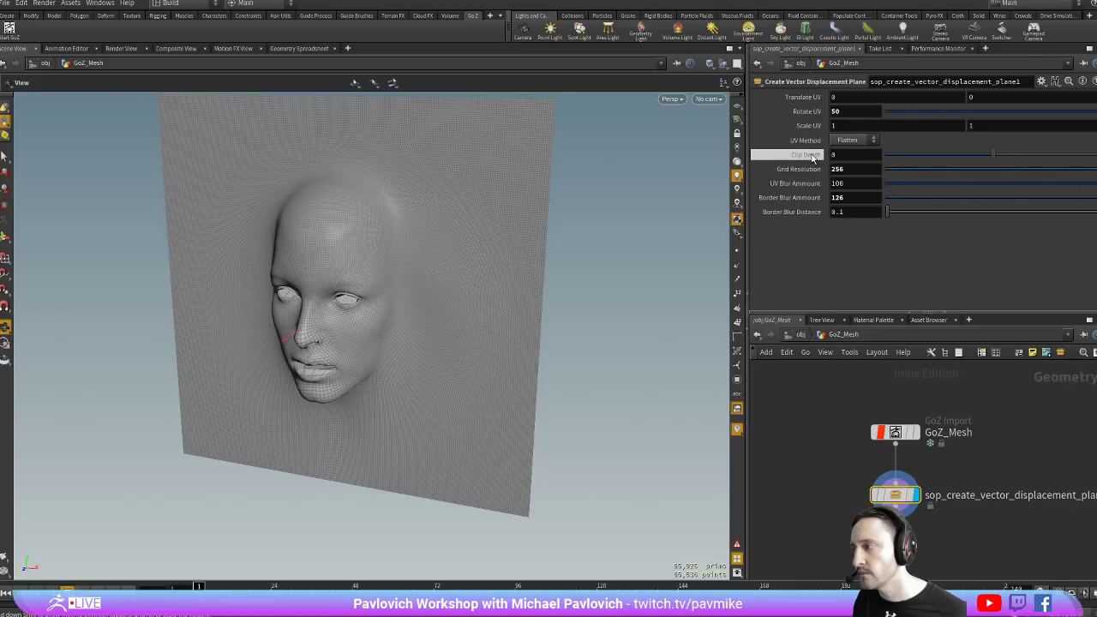
pyautogui.click(765, 169)
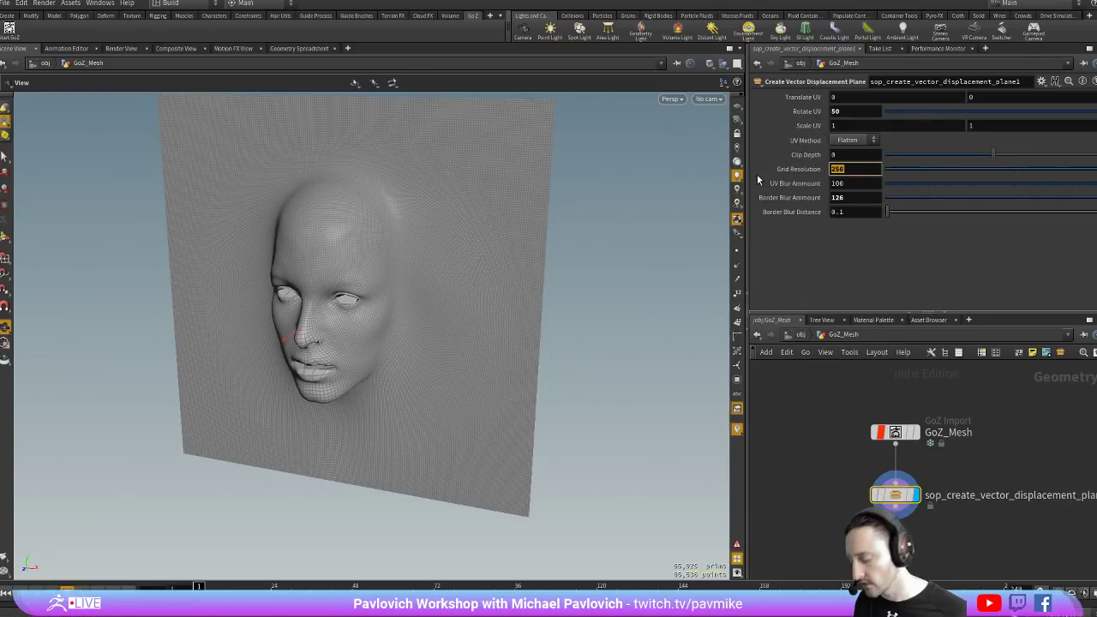
pyautogui.write('1024')
pyautogui.press('Return')
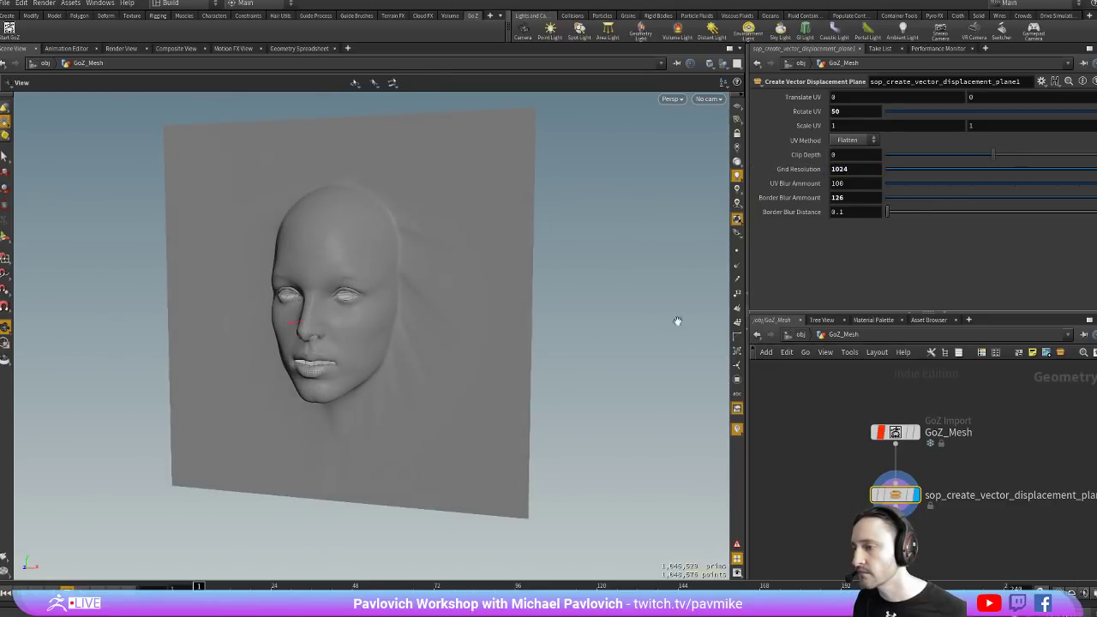
# Add a displayed GoZ export node below the displacement node and send the plane to ZBrush
pyautogui.moveTo(848, 449); pyautogui.dragTo(818, 385, button='middle')
pyautogui.press('Tab')
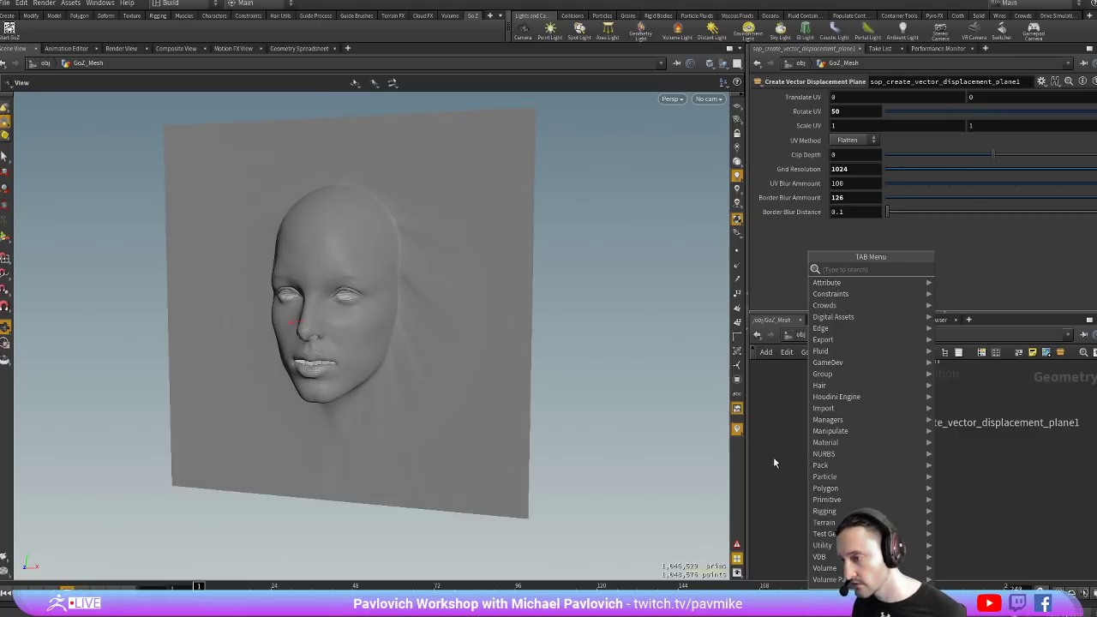
pyautogui.click(773, 457)
pyautogui.press('Tab')
pyautogui.write('export')
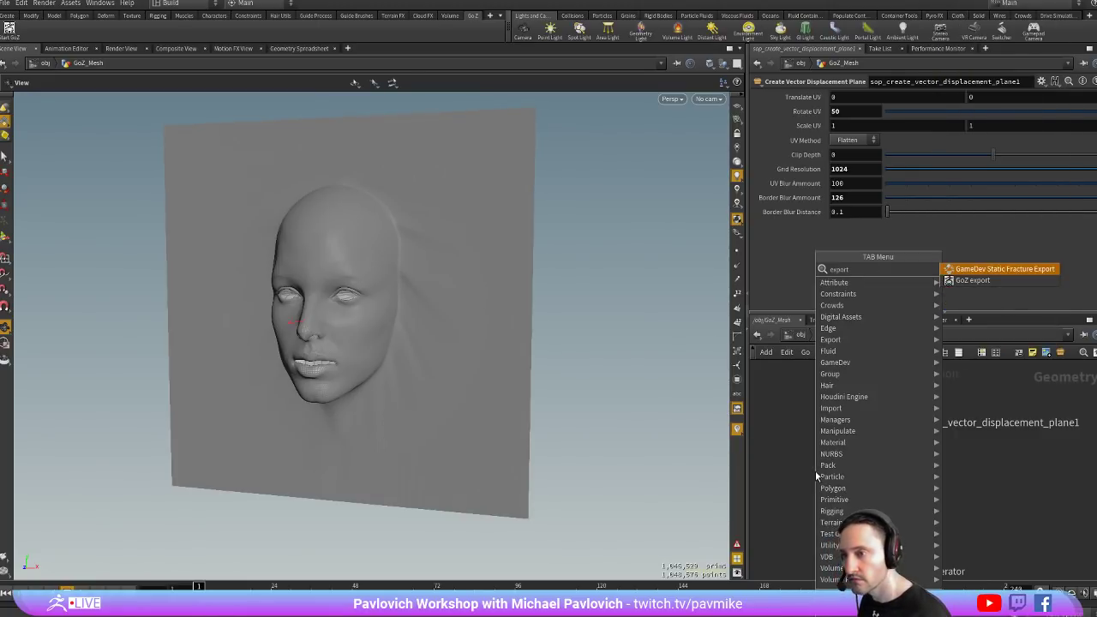
pyautogui.press('Down')
pyautogui.press('Return')
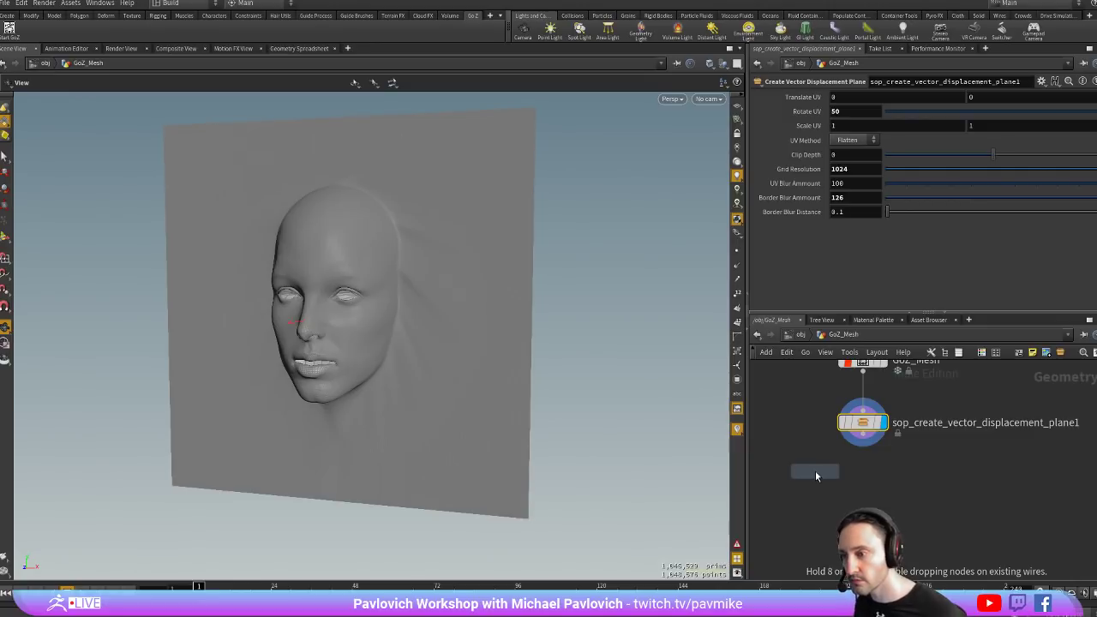
pyautogui.click(831, 485)
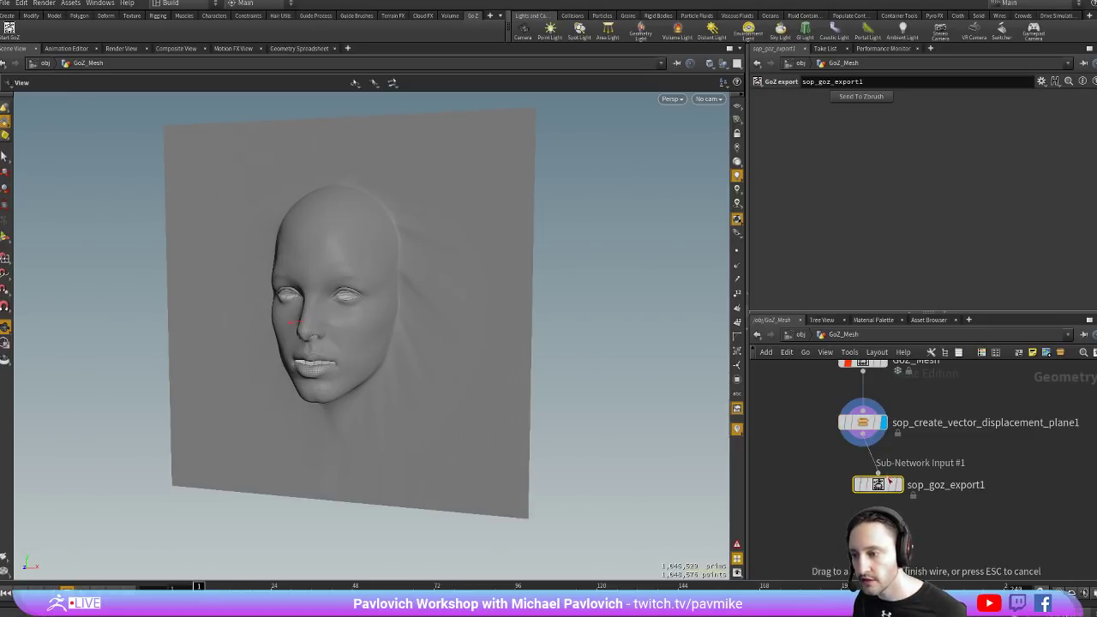
pyautogui.click(896, 485)
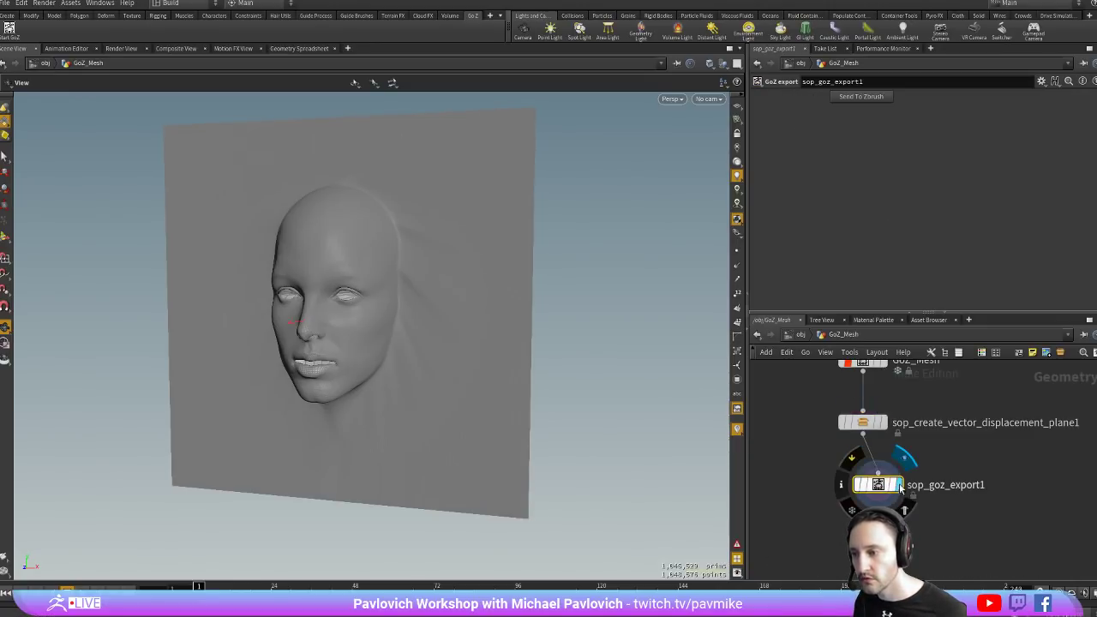
pyautogui.click(867, 97)
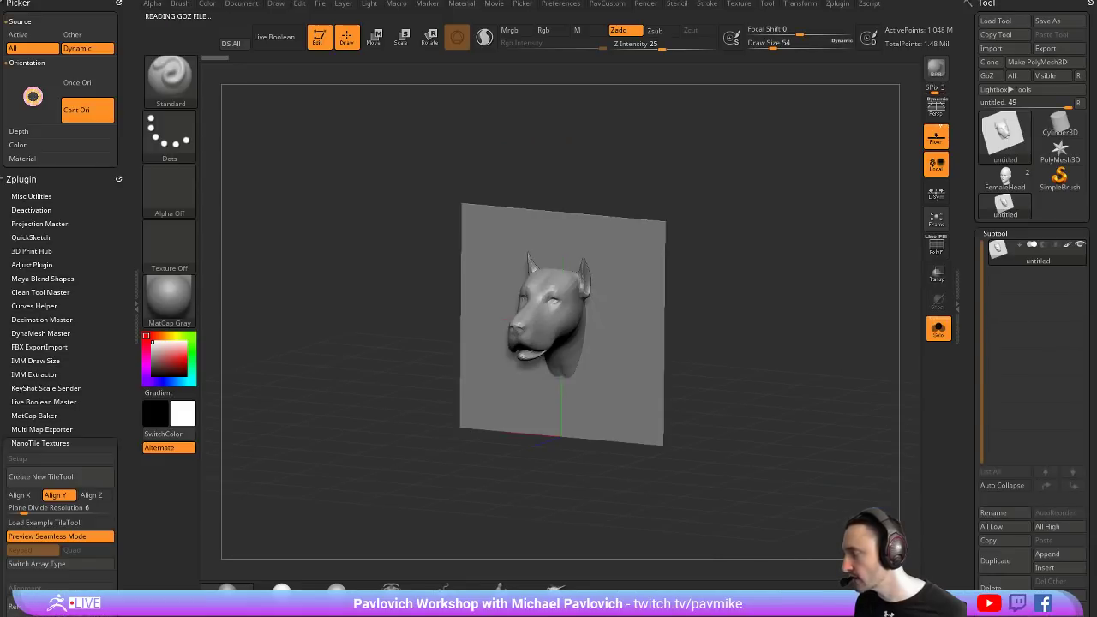
# Dock the Brush palette into the side tray and expand its creation options
pyautogui.keyDown('shift'); pyautogui.moveTo(779, 257); pyautogui.dragTo(788, 257); pyautogui.keyUp('shift')
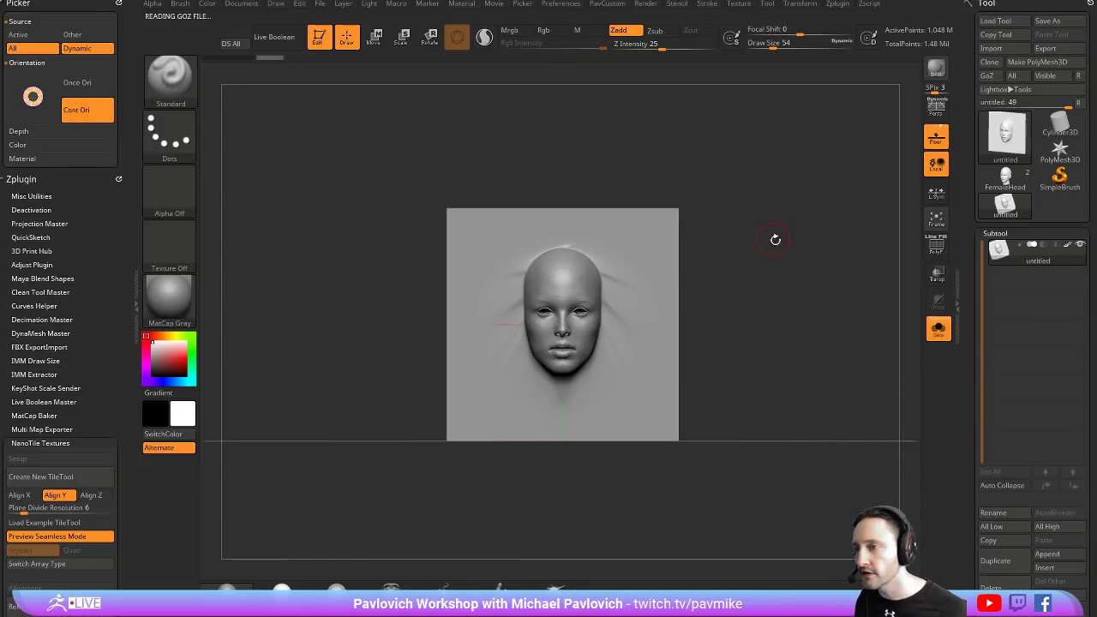
pyautogui.click(169, 76)
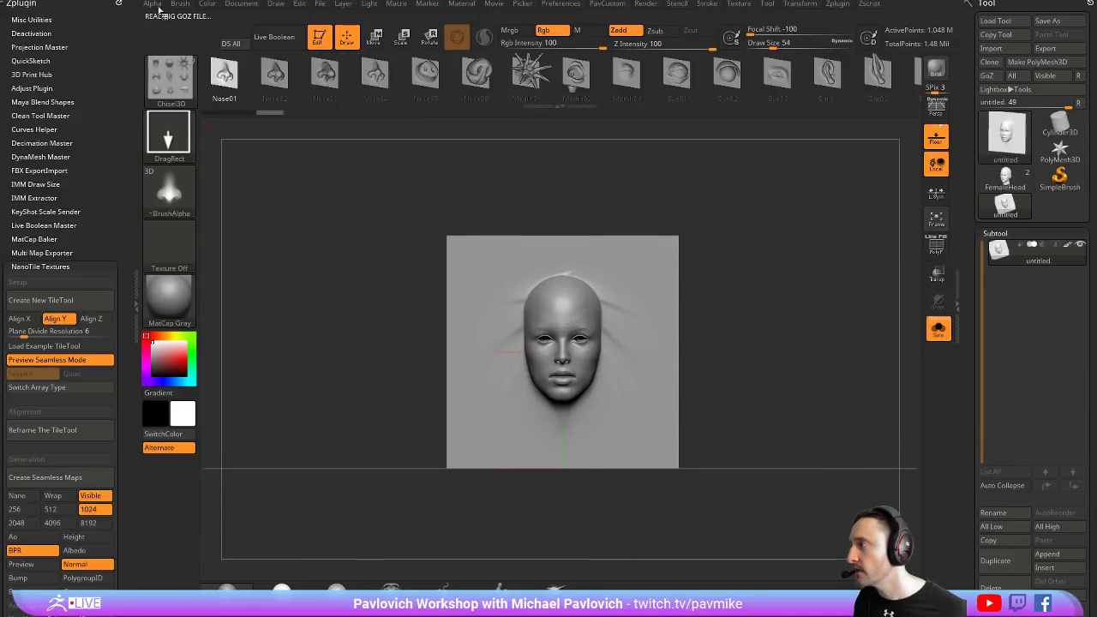
pyautogui.click(118, 5)
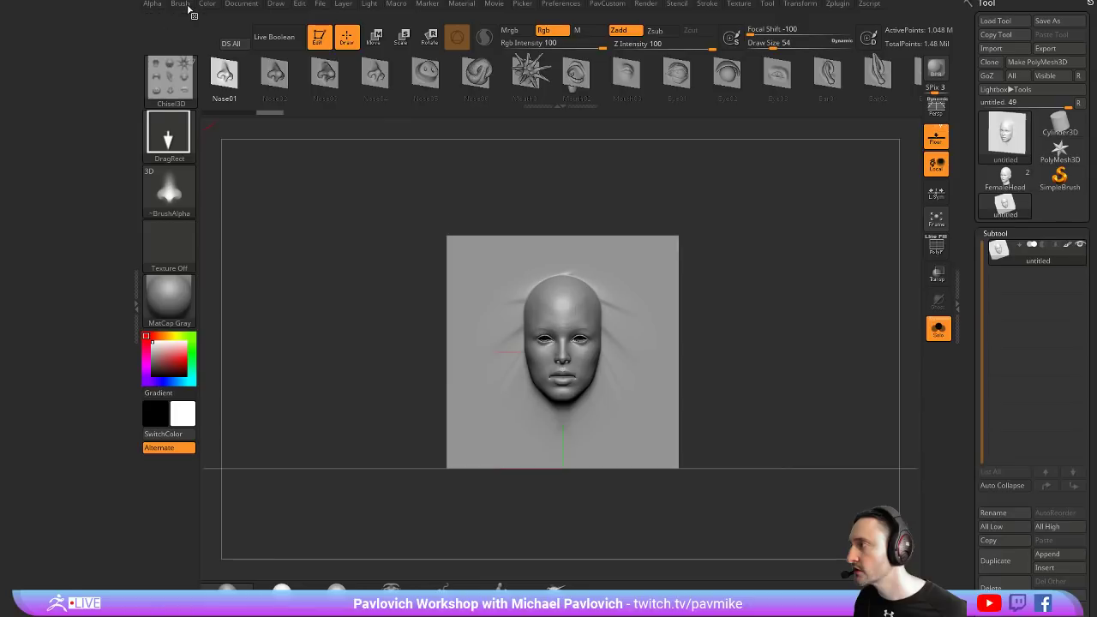
pyautogui.click(180, 3)
pyautogui.moveTo(108, 32); pyautogui.dragTo(99, 416)
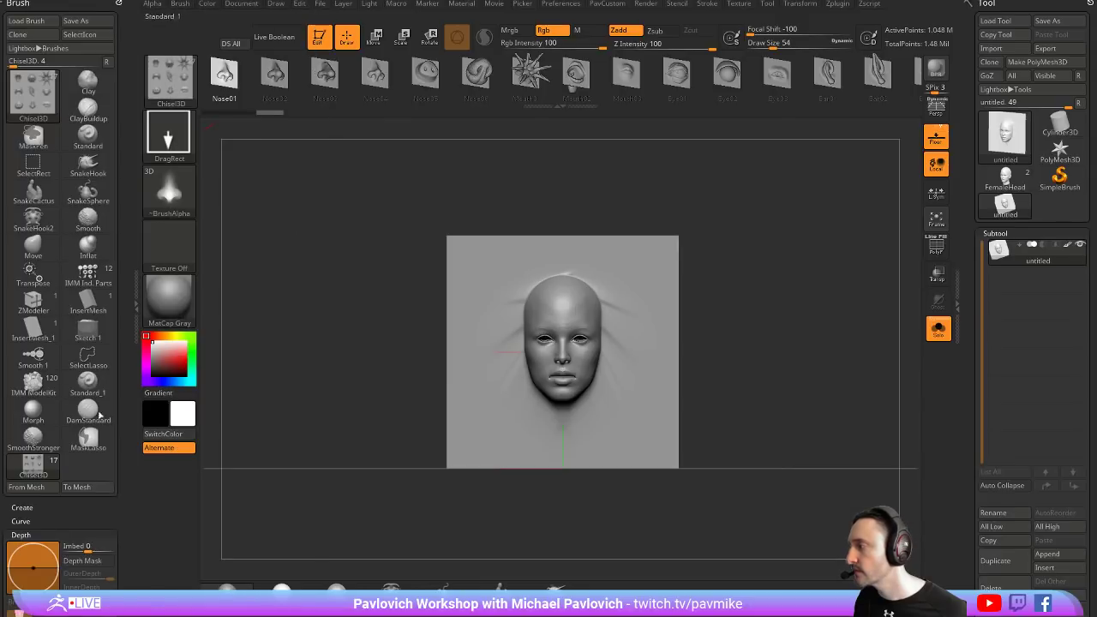
pyautogui.click(22, 507)
# Clone Chisel3D into Chisel3D_1, replace its meshes with the head, and clear the canvas
pyautogui.click(169, 82)
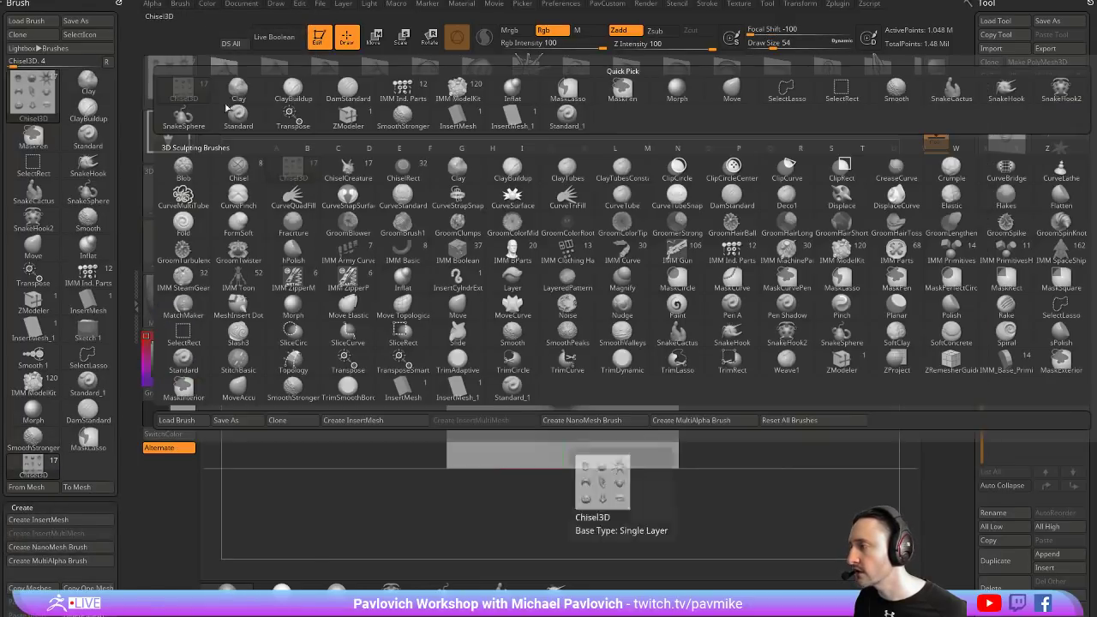
pyautogui.click(169, 81)
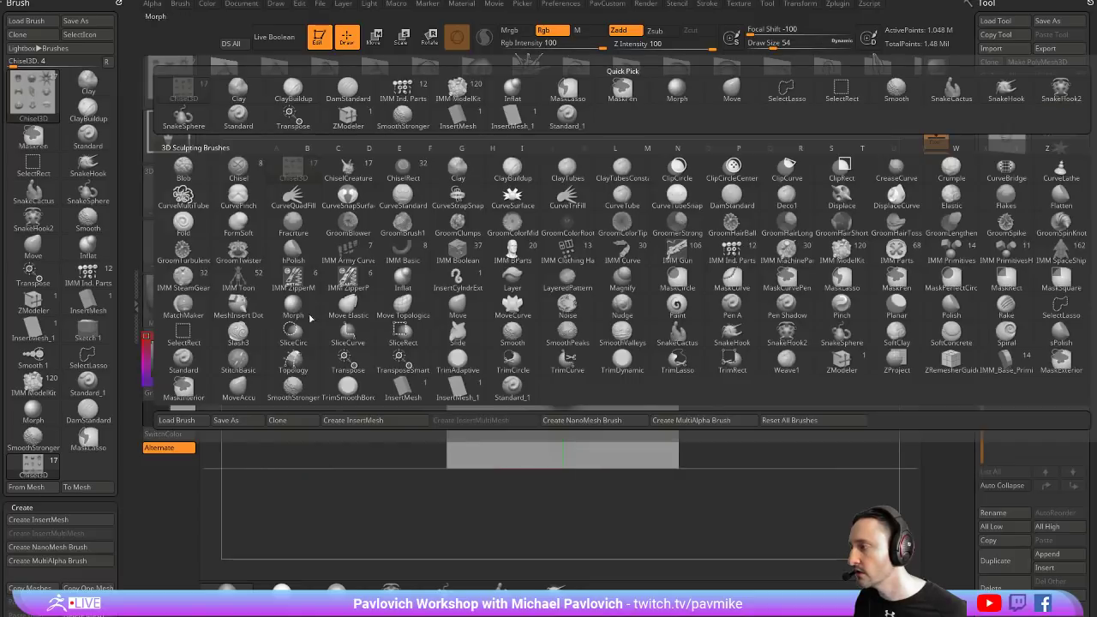
pyautogui.click(277, 419)
pyautogui.scroll(-5, 55, 298)
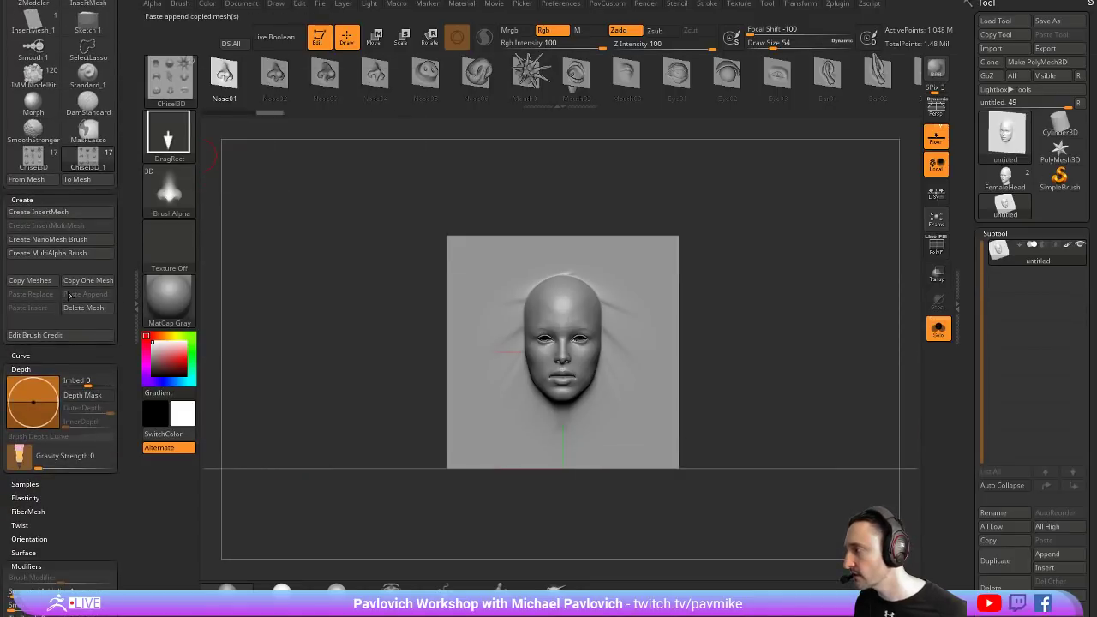
pyautogui.click(78, 310)
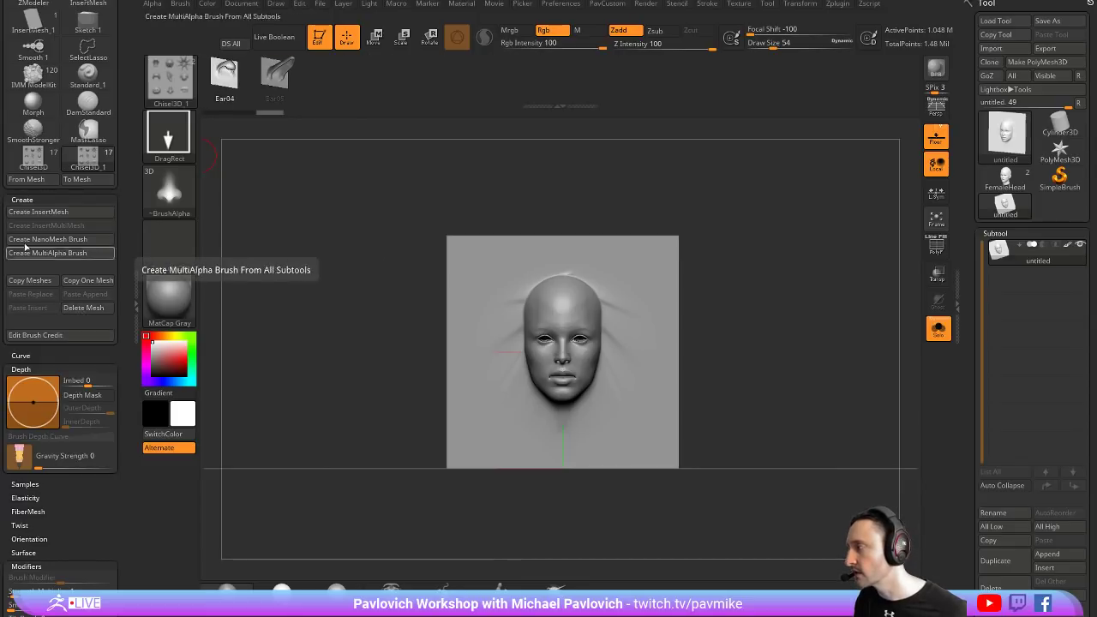
pyautogui.click(68, 212)
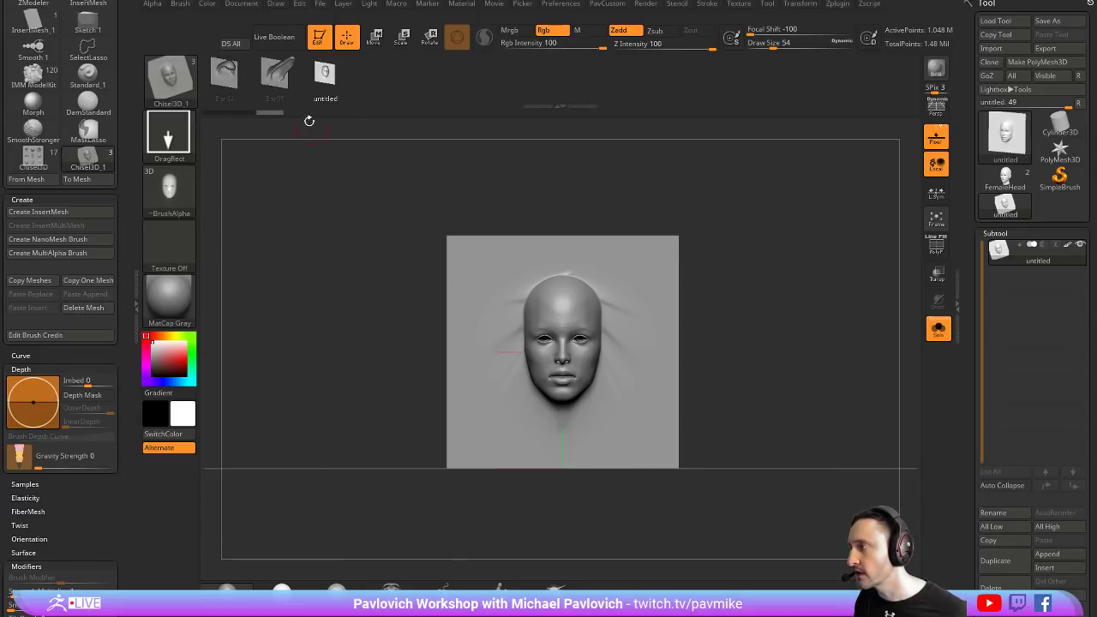
pyautogui.click(224, 74)
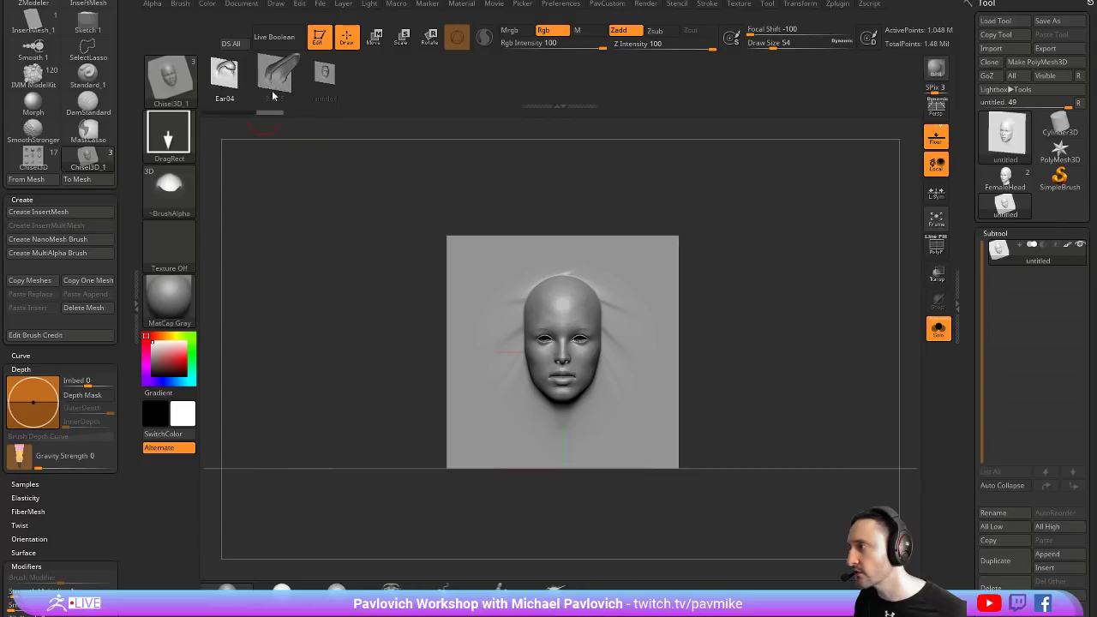
pyautogui.click(325, 73)
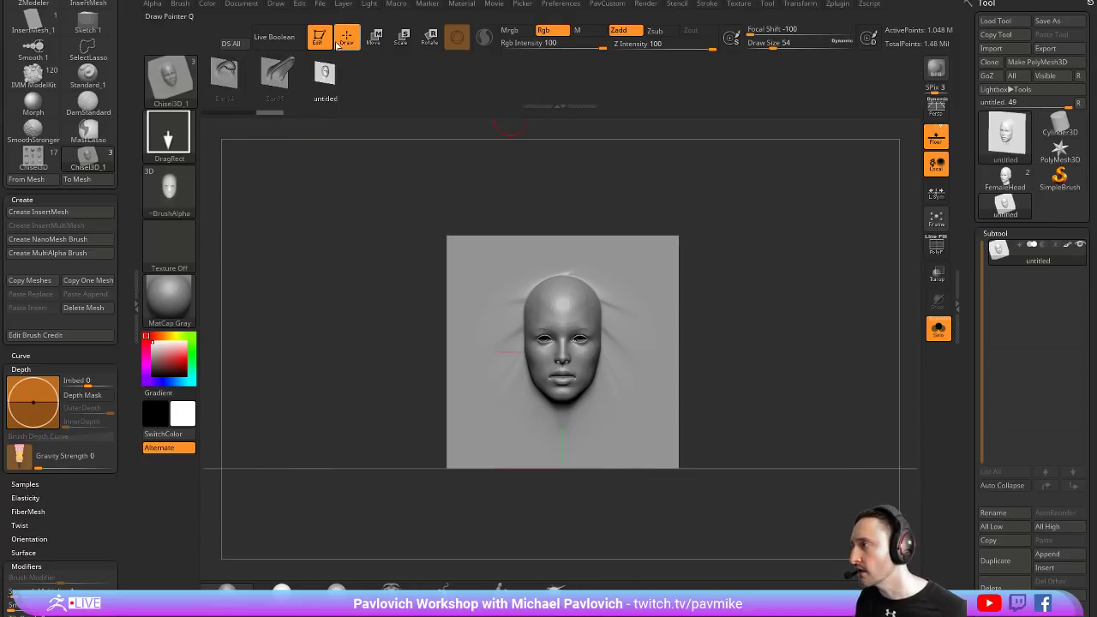
pyautogui.hotkey('ctrl', 'n')
# Draw a Plane3D on the canvas and convert it to a PolyMesh3D
pyautogui.click(1005, 180)
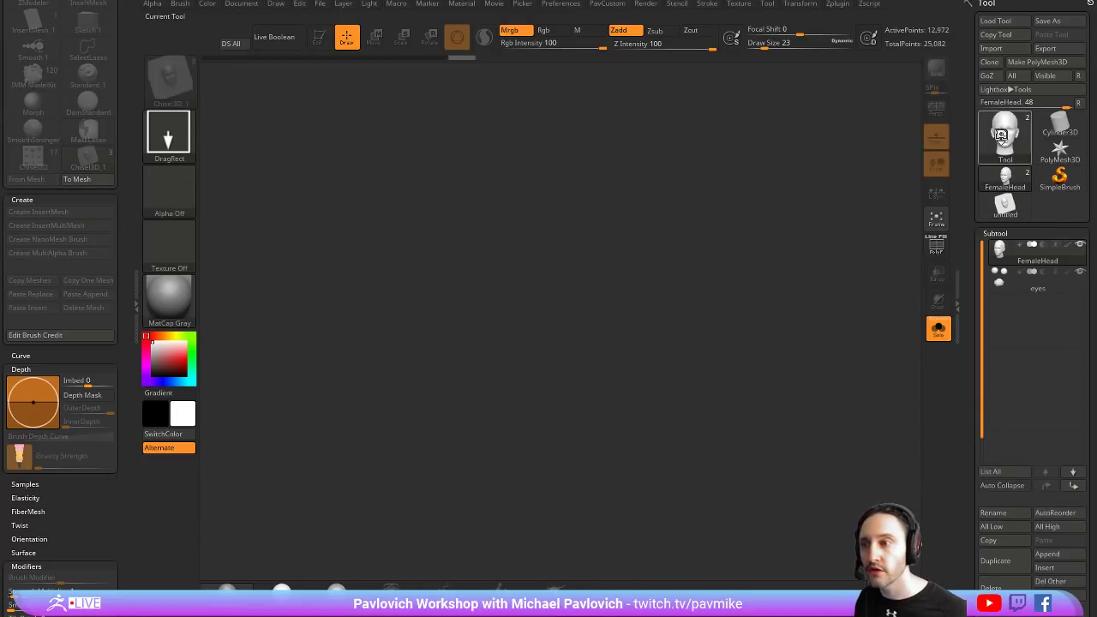
pyautogui.click(1006, 133)
pyautogui.click(874, 190)
pyautogui.moveTo(490, 334); pyautogui.dragTo(370, 180)
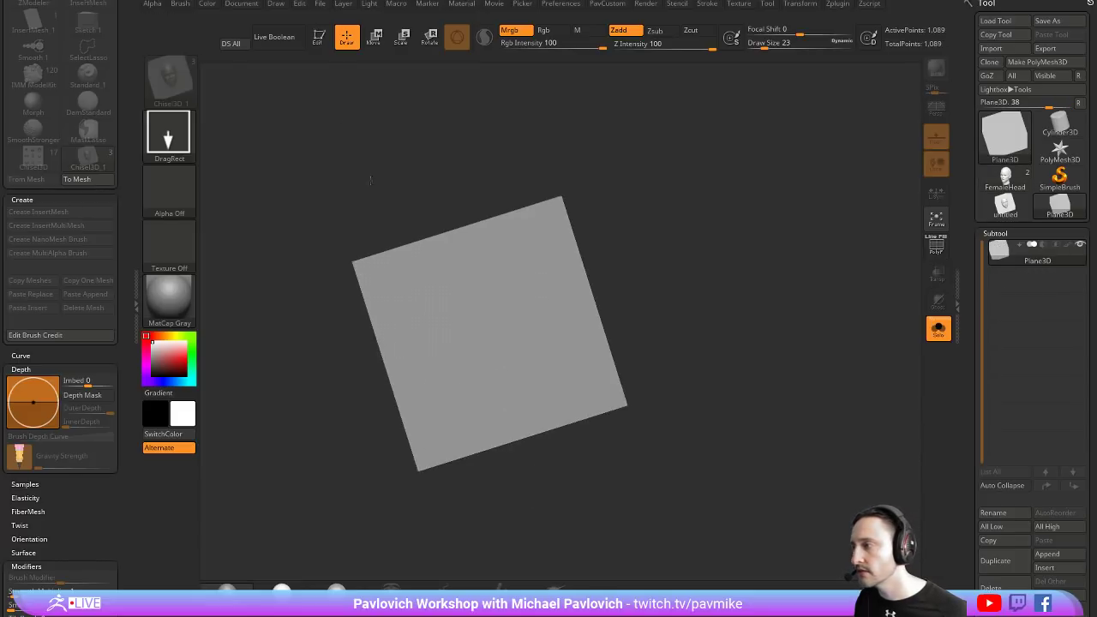
pyautogui.click(319, 42)
pyautogui.hotkey('shift', 'f')
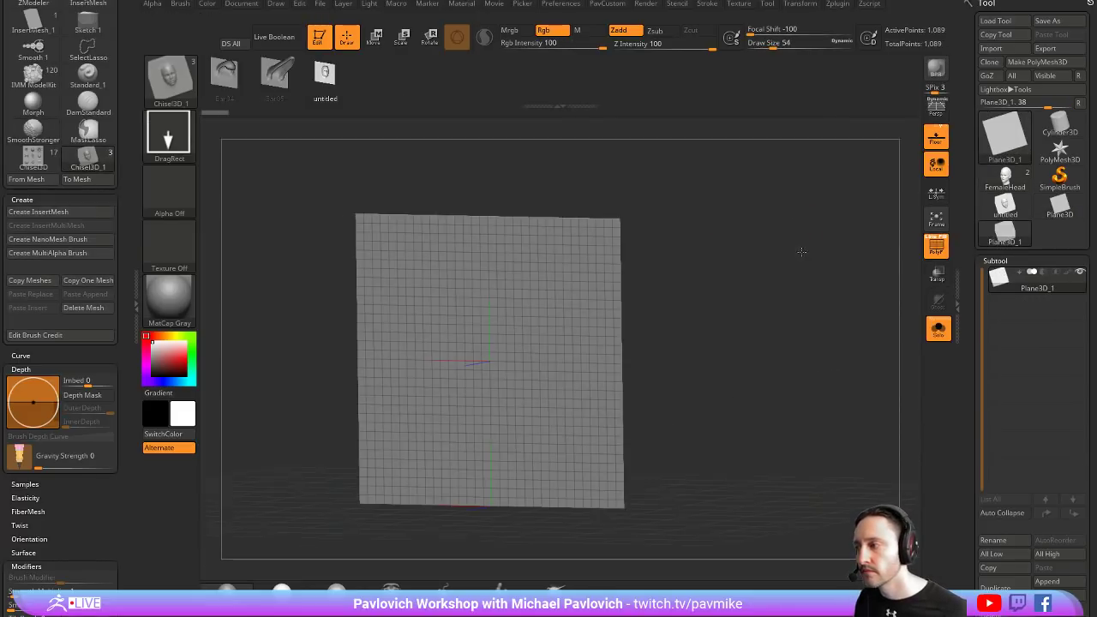
pyautogui.click(1035, 62)
pyautogui.click(1032, 61)
# Subdivide the plane twice and stamp the head insert with Chisel3D_1
pyautogui.keyDown('shift'); pyautogui.moveTo(779, 167); pyautogui.dragTo(773, 254); pyautogui.keyUp('shift')
pyautogui.hotkey('ctrl', 'd')
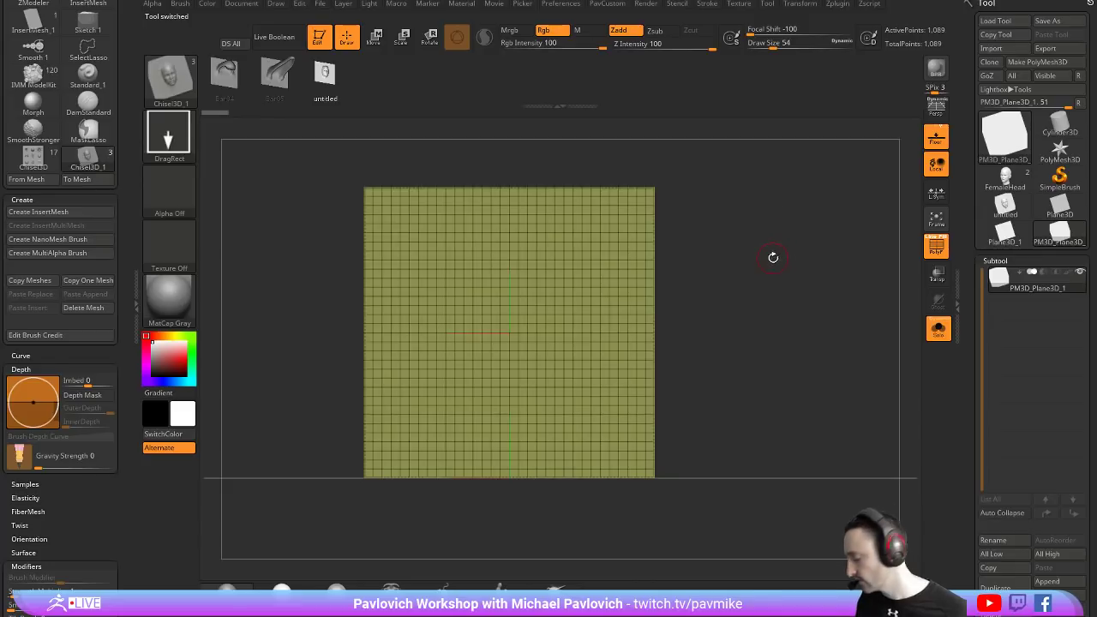
pyautogui.hotkey('ctrl', 'd')
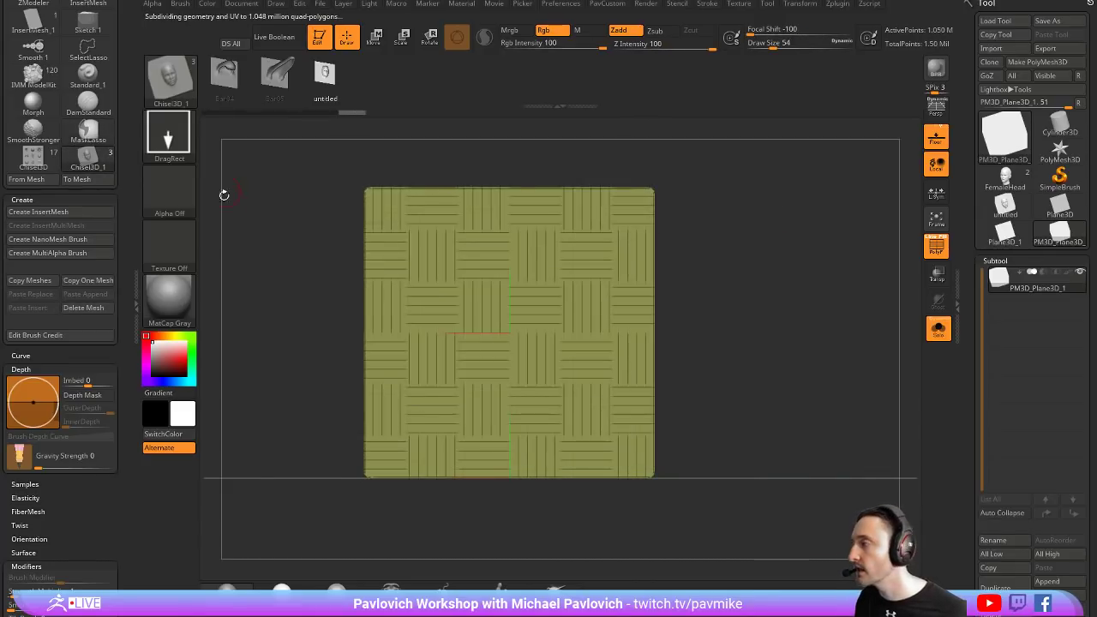
pyautogui.moveTo(461, 305)
pyautogui.mouseDown()
pyautogui.moveTo(506, 334)
pyautogui.moveTo(510, 395)
pyautogui.mouseUp()
pyautogui.hotkey('shift', 'f')
pyautogui.hotkey('ctrl', 'z')
pyautogui.click(325, 76)
pyautogui.hotkey('ctrl', 'z')
# Test face and Ear04 stamps on the plane, undoing strays and enlarging the ear
pyautogui.moveTo(462, 339); pyautogui.dragTo(492, 381)
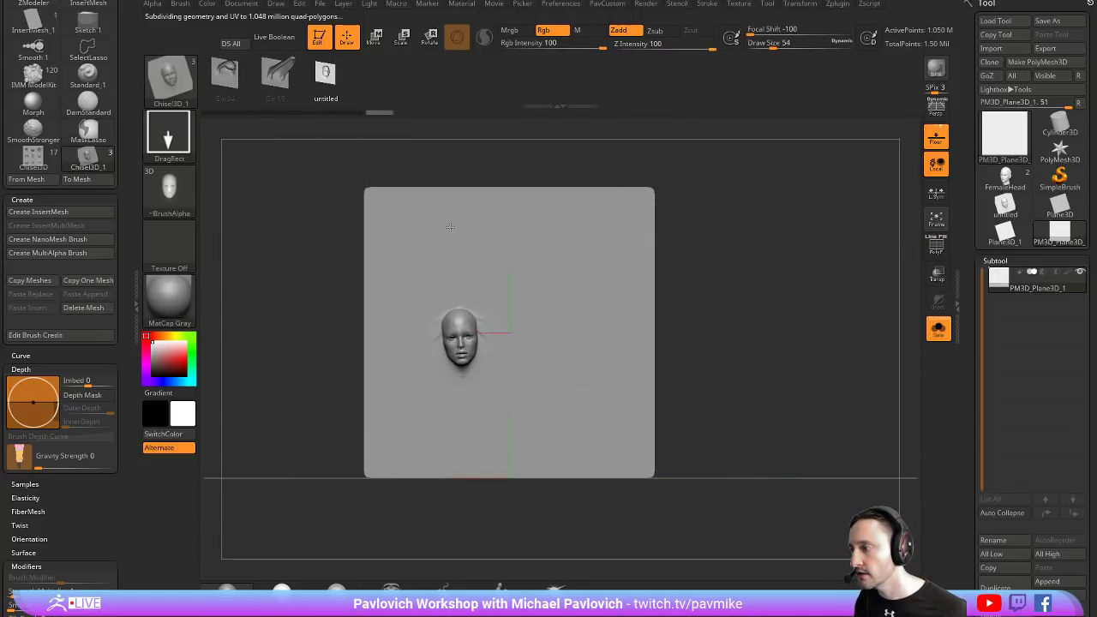
pyautogui.hotkey('ctrl', 'z')
pyautogui.moveTo(477, 310); pyautogui.dragTo(282, 123)
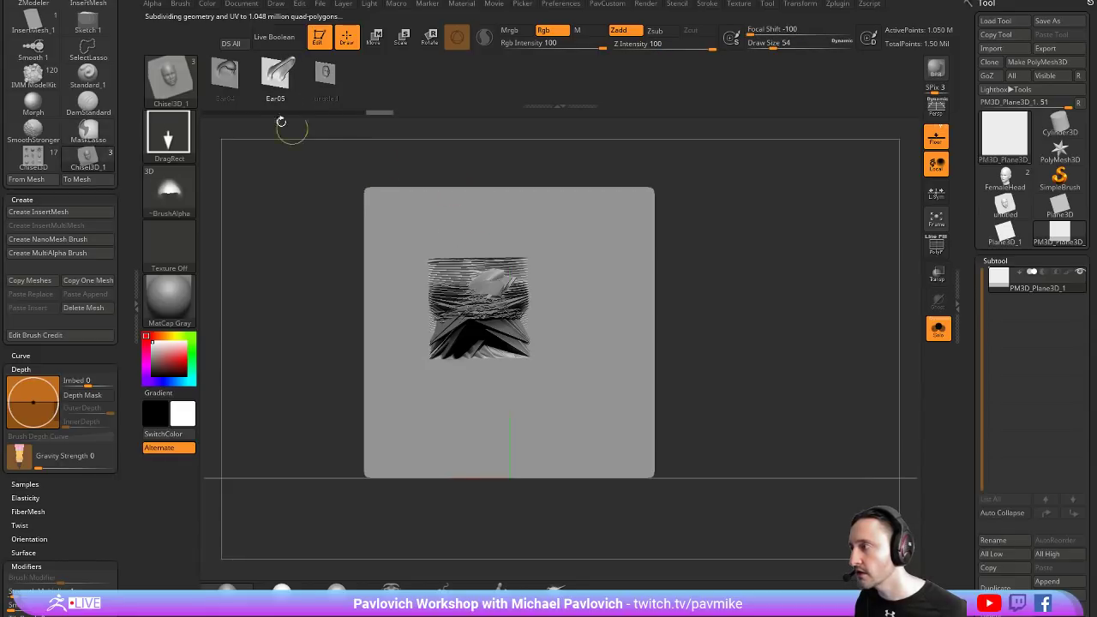
pyautogui.hotkey('ctrl', 'z')
pyautogui.click(224, 75)
pyautogui.moveTo(454, 335); pyautogui.dragTo(448, 200)
pyautogui.moveTo(692, 287)
pyautogui.mouseDown()
pyautogui.moveTo(710, 331)
pyautogui.moveTo(693, 343)
pyautogui.moveTo(922, 277)
pyautogui.mouseUp()
# Try an Ear05 insert, undo the oversized stamps, and stamp a large head
pyautogui.click(936, 244)
pyautogui.keyDown('shift'); pyautogui.moveTo(857, 257); pyautogui.dragTo(900, 257); pyautogui.keyUp('shift')
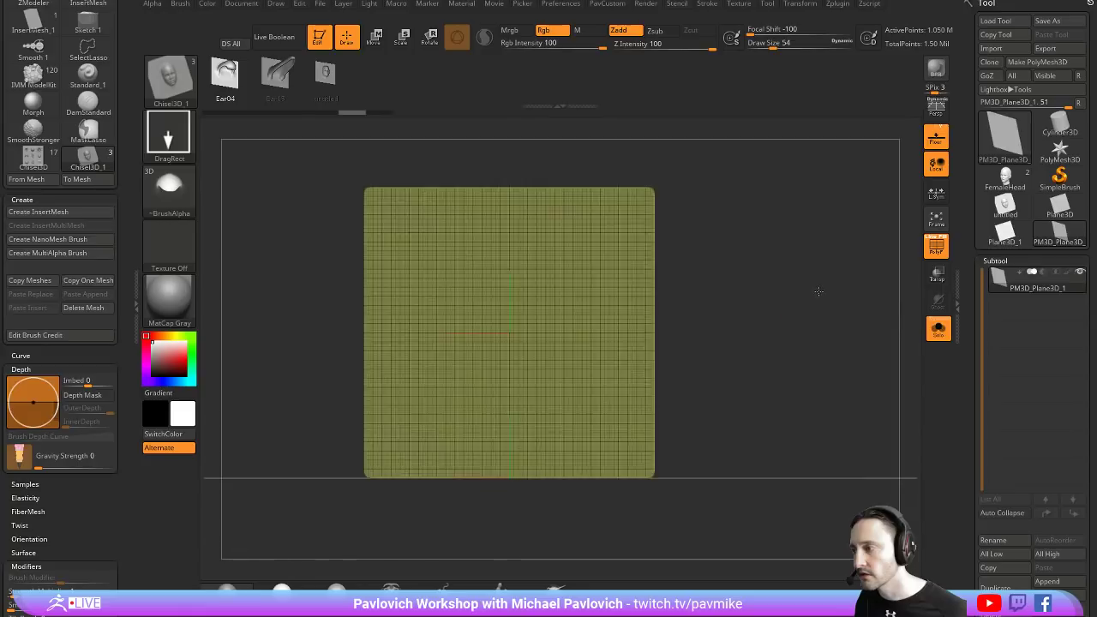
pyautogui.click(937, 244)
pyautogui.click(283, 81)
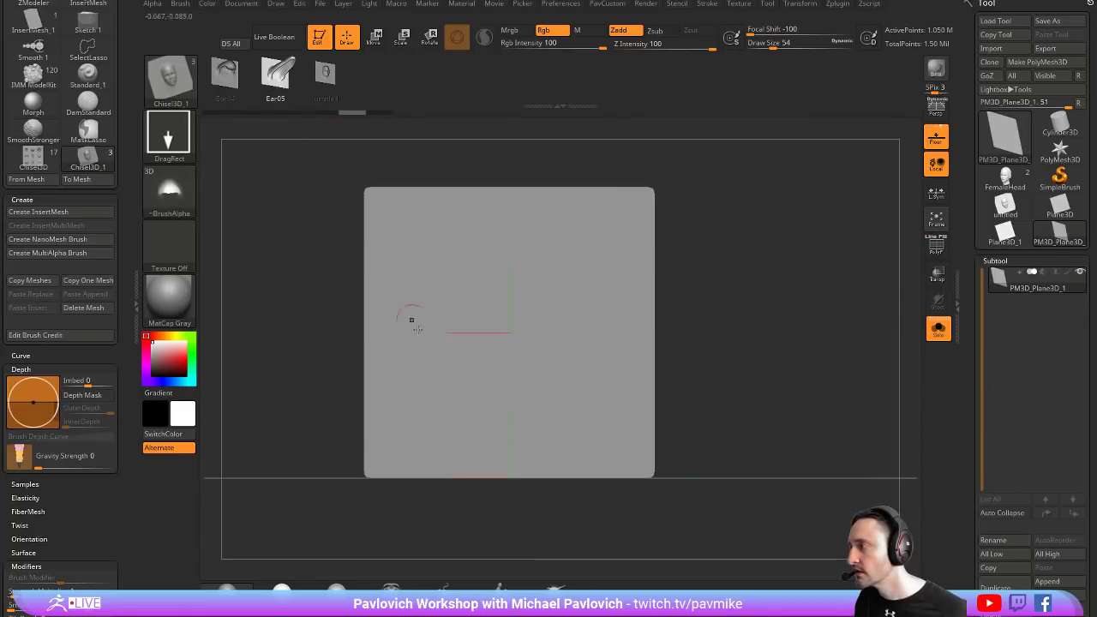
pyautogui.moveTo(458, 279); pyautogui.dragTo(453, 274)
pyautogui.hotkey('ctrl', 'z')
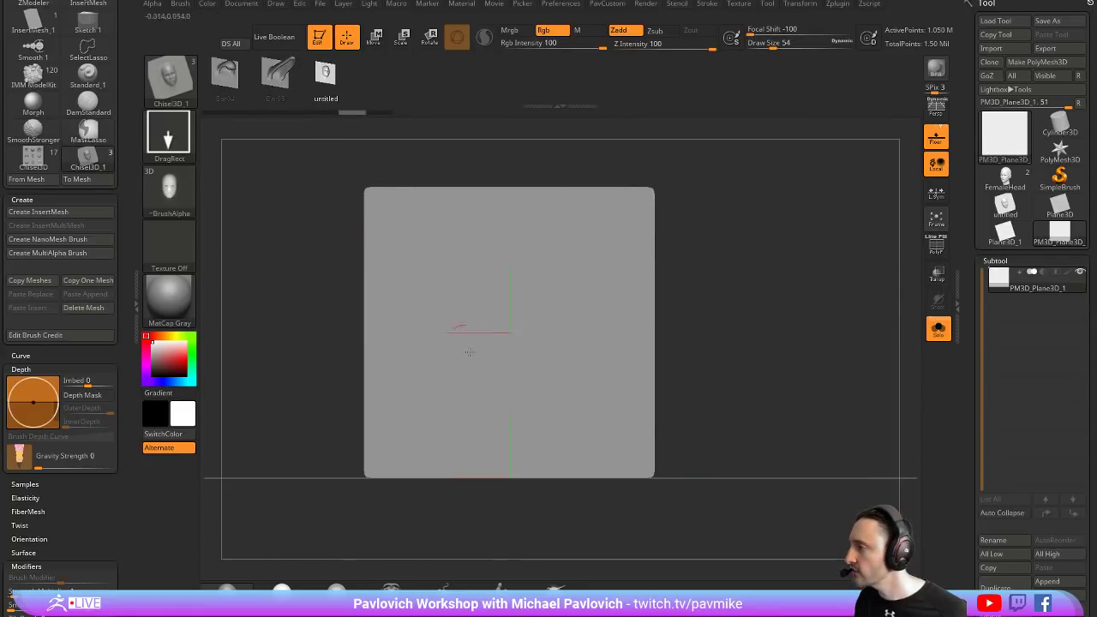
pyautogui.hotkey('ctrl', 'z')
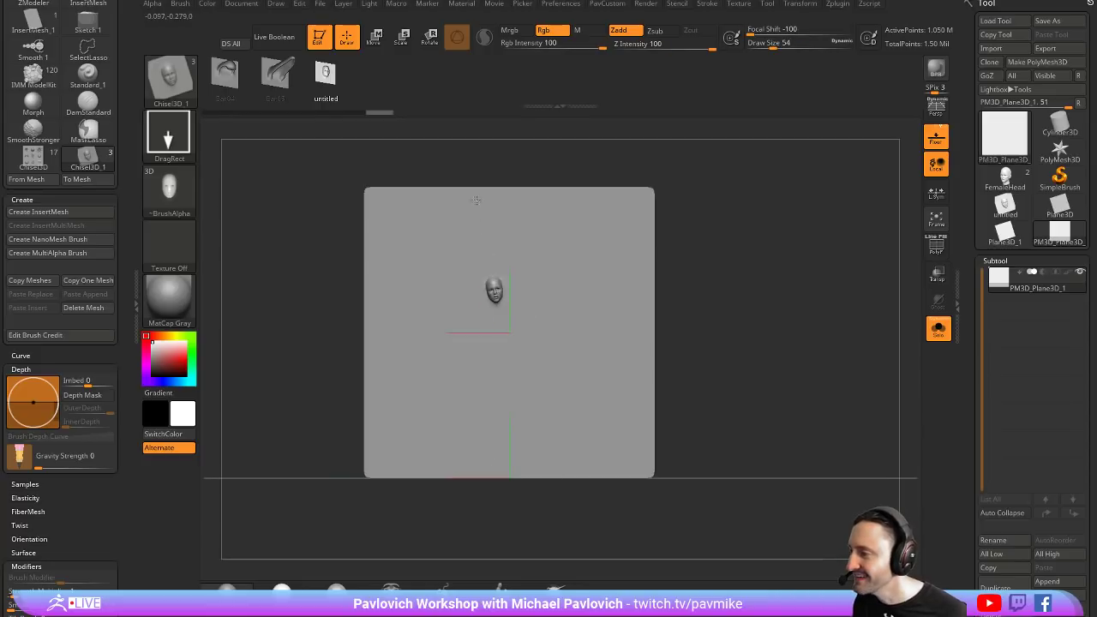
pyautogui.moveTo(475, 200); pyautogui.dragTo(787, 326)
# Stamp a large Nose01 nose and two Mouth03 mouths onto the plane
pyautogui.press('b')
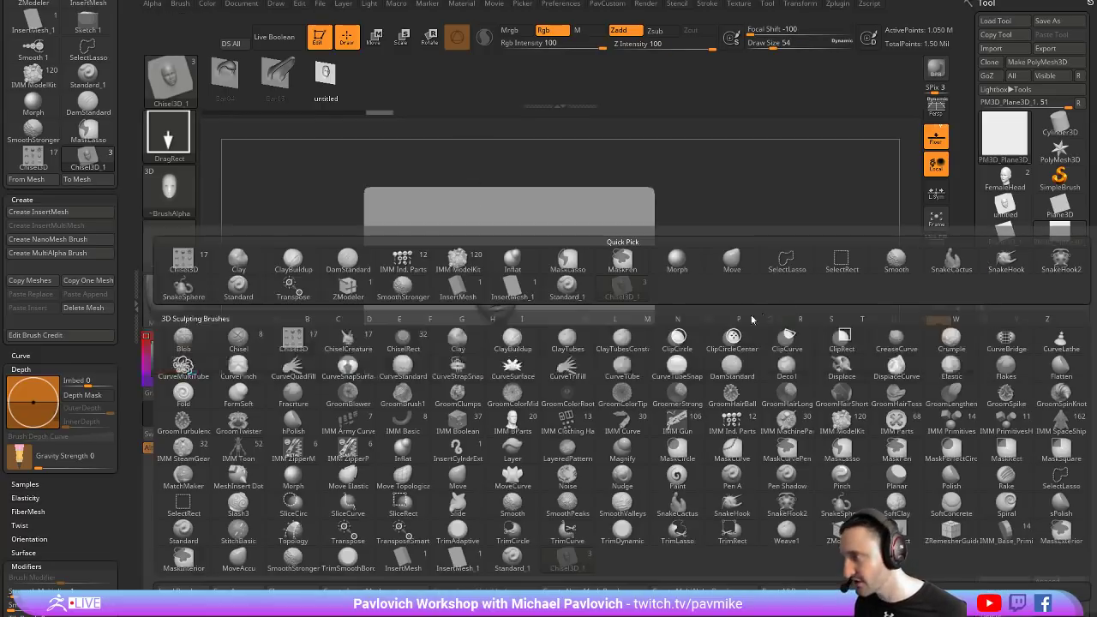
pyautogui.click(293, 338)
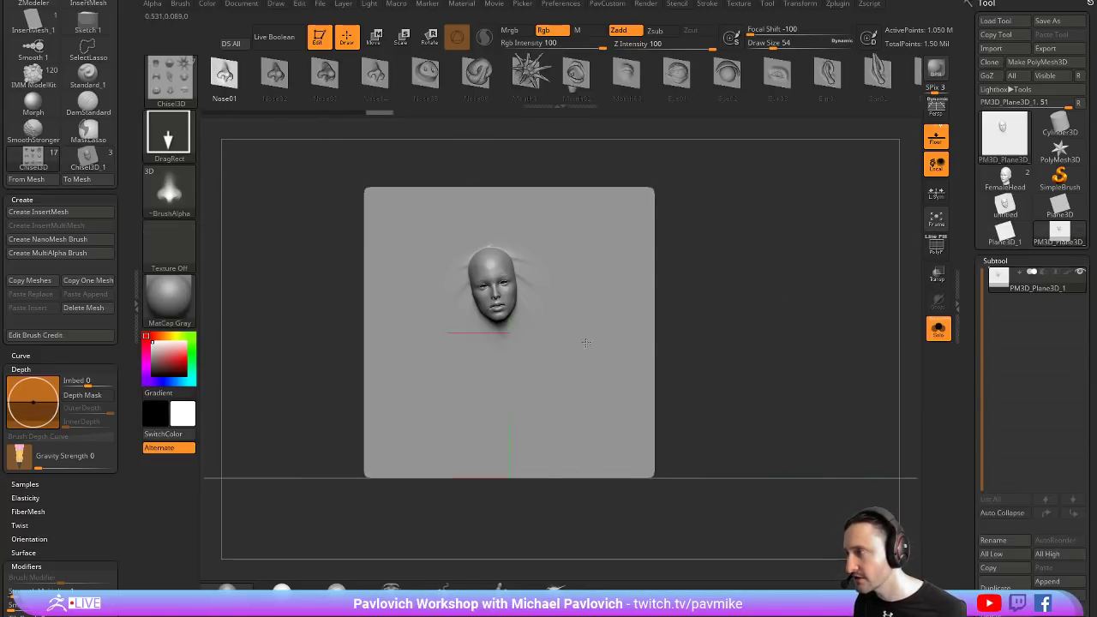
pyautogui.moveTo(581, 338); pyautogui.dragTo(596, 256)
pyautogui.click(626, 86)
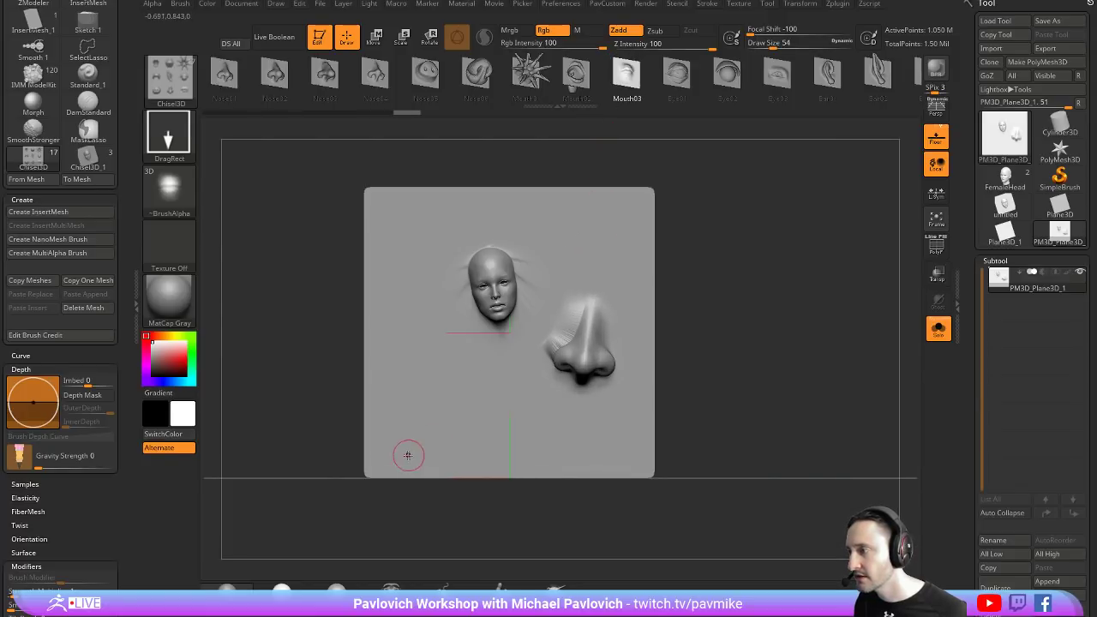
pyautogui.moveTo(400, 402); pyautogui.dragTo(408, 374)
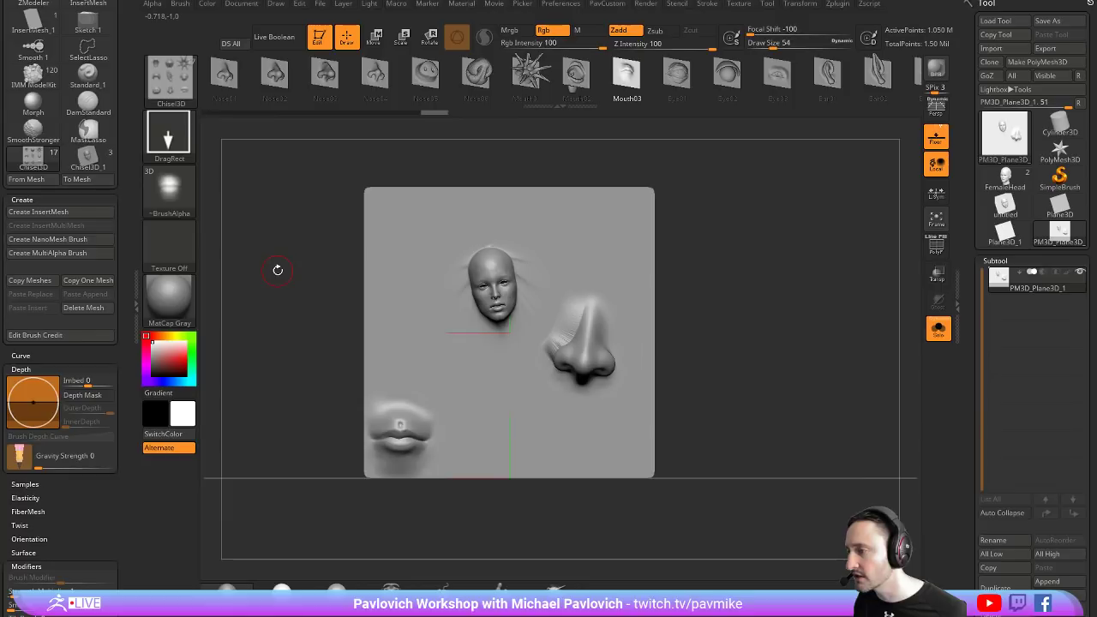
pyautogui.moveTo(482, 354); pyautogui.dragTo(483, 353)
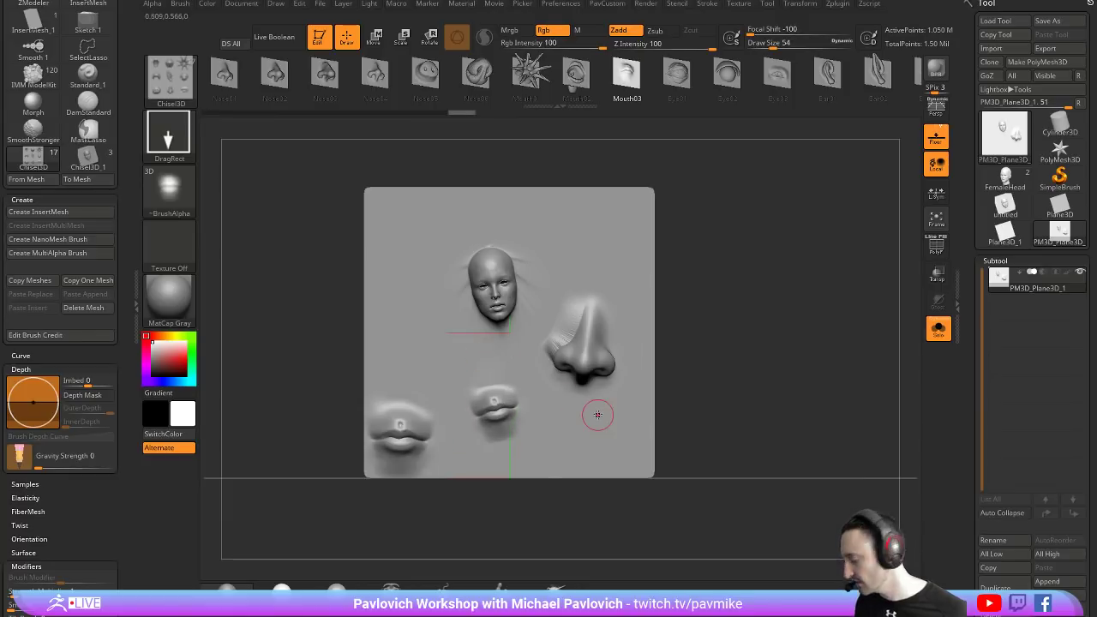
# Remove stray small head stamps and show the polygroups with PolyF, recentring the plane
pyautogui.press('b')
pyautogui.click(464, 253)
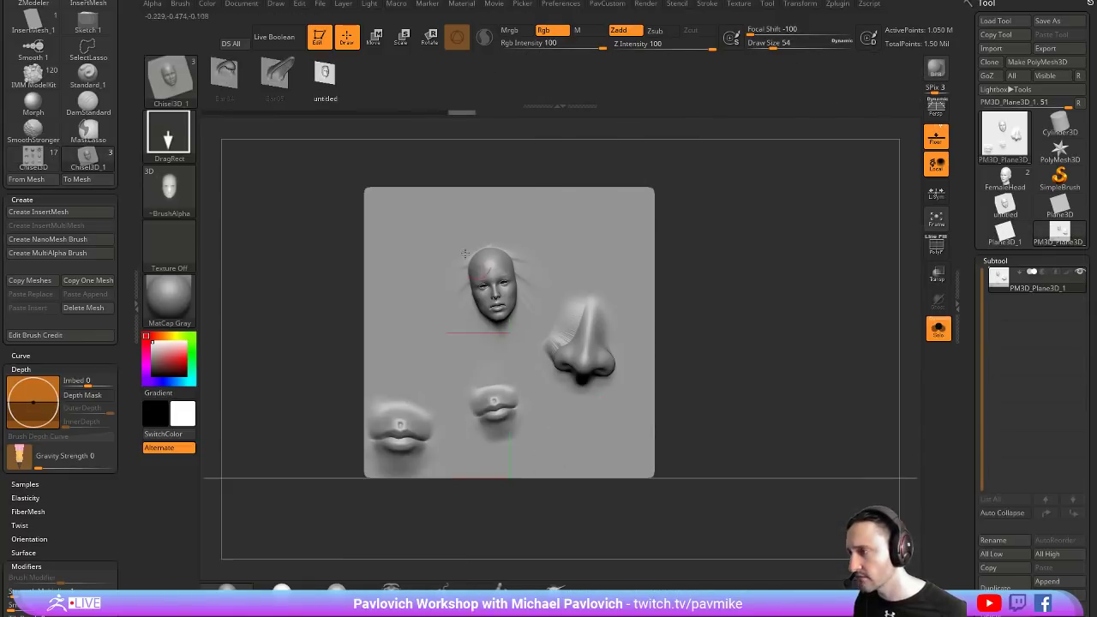
pyautogui.hotkey('ctrl', 'z')
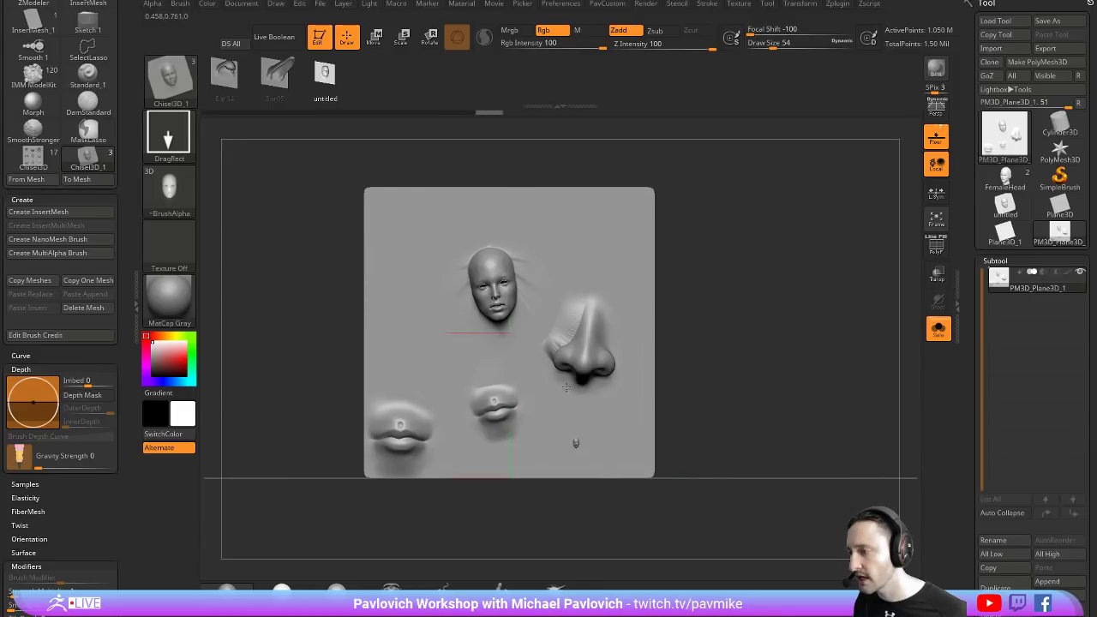
pyautogui.hotkey('ctrl', 'z')
pyautogui.hotkey('shift', 'f')
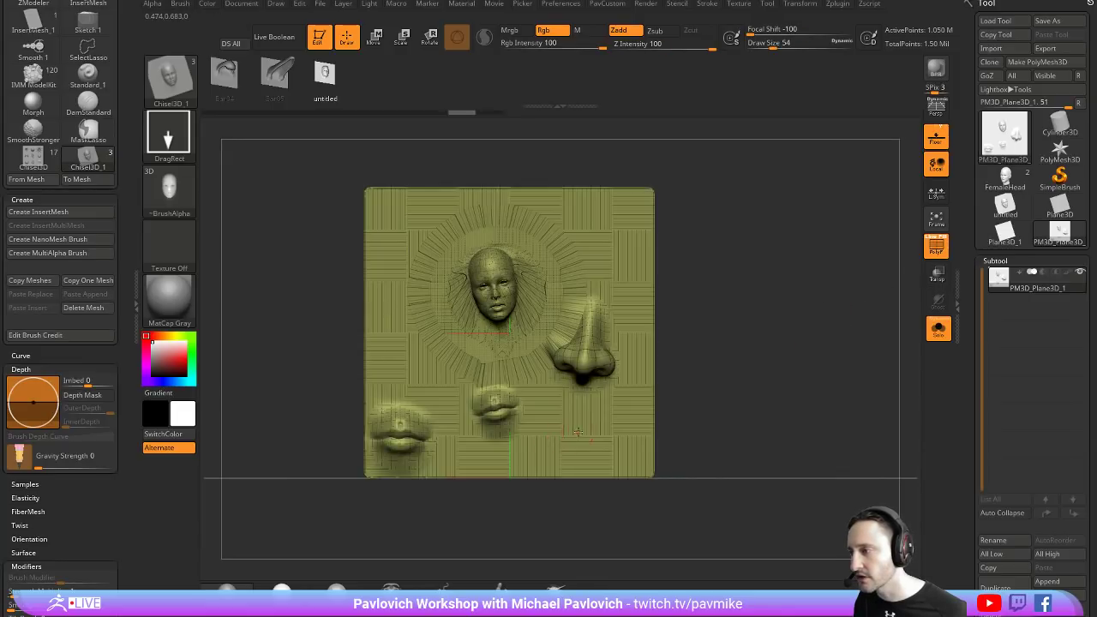
pyautogui.keyDown('shift'); pyautogui.moveTo(699, 313); pyautogui.dragTo(711, 317); pyautogui.keyUp('shift')
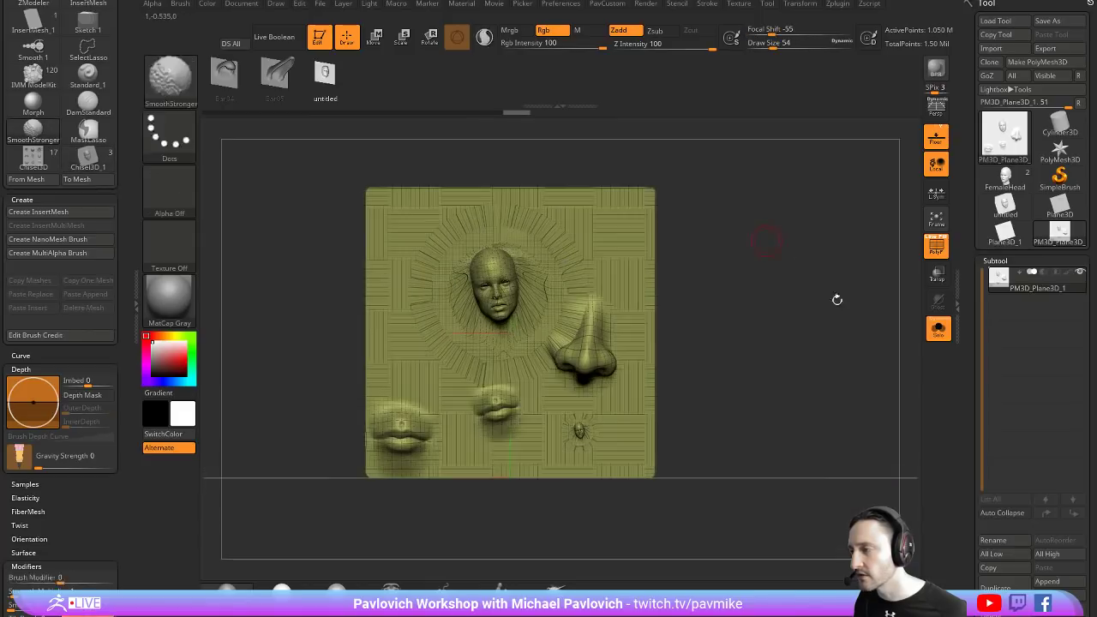
pyautogui.scroll(-5, 1033, 343)
pyautogui.keyDown('alt'); pyautogui.moveTo(735, 308); pyautogui.dragTo(723, 326); pyautogui.keyUp('alt')
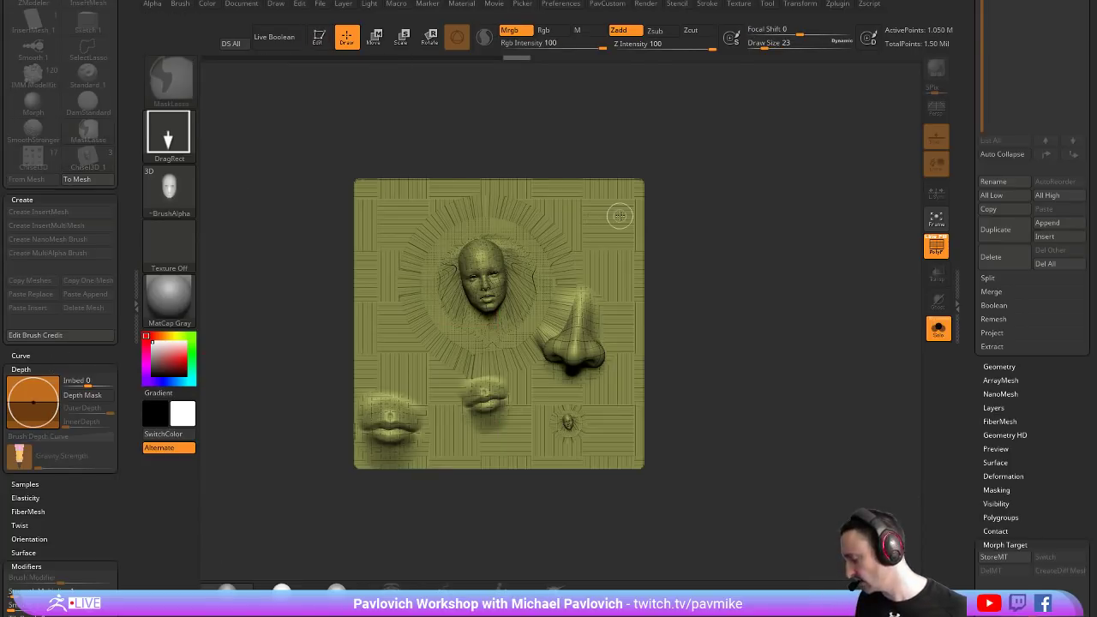
# Clear the relief from the canvas, check the QuickSave files in LightBox, and set Draw Size to 7
pyautogui.hotkey('ctrl', 'n')
pyautogui.scroll(5, 965, 126)
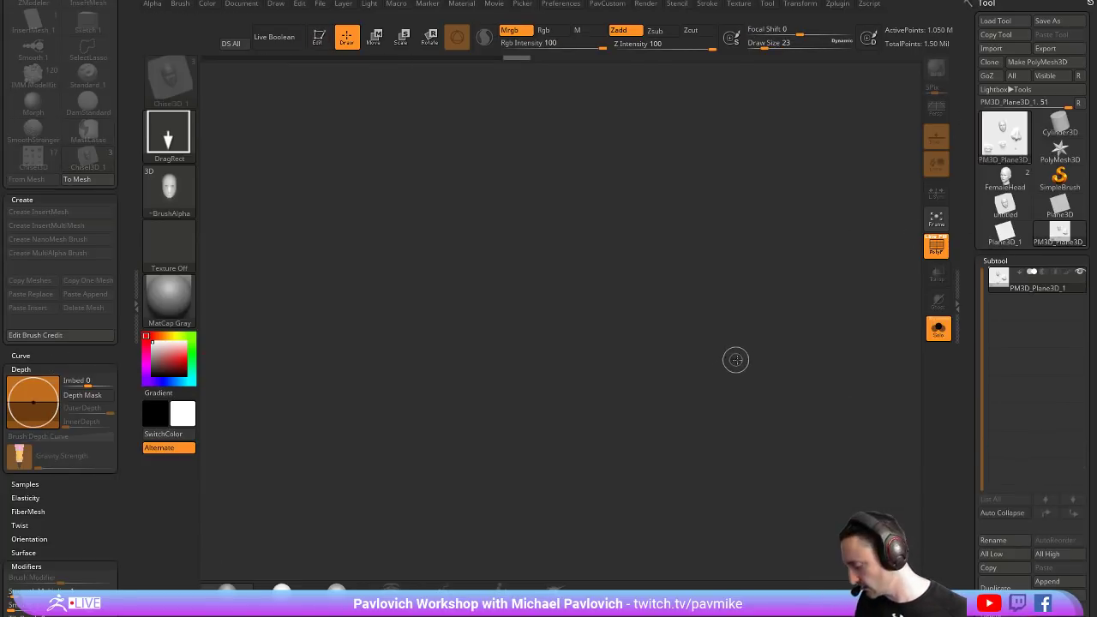
pyautogui.press(',')
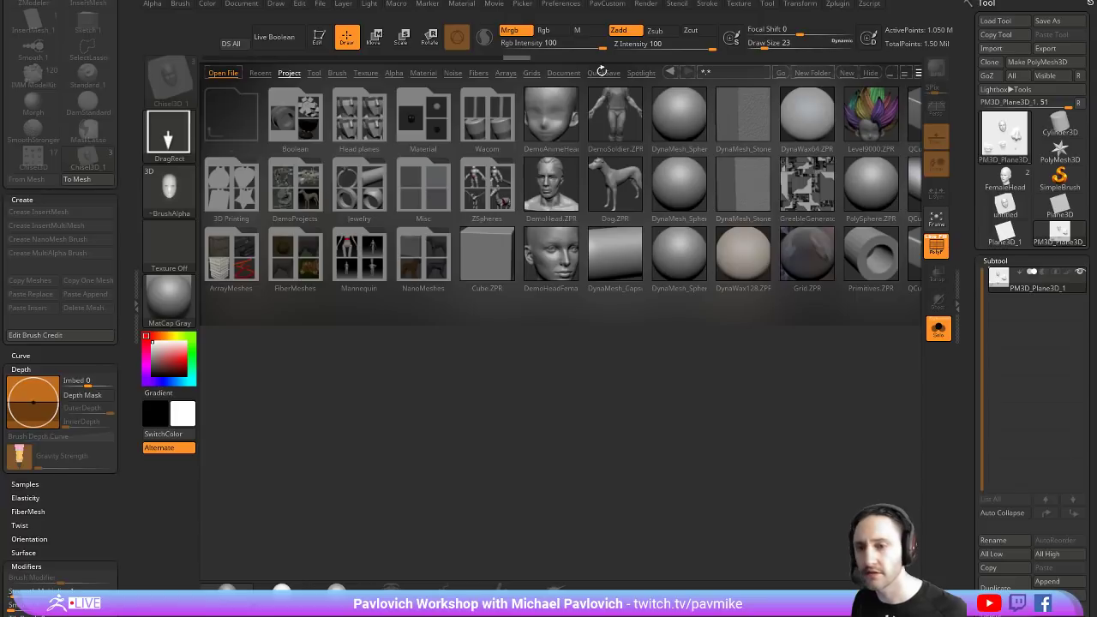
pyautogui.click(603, 73)
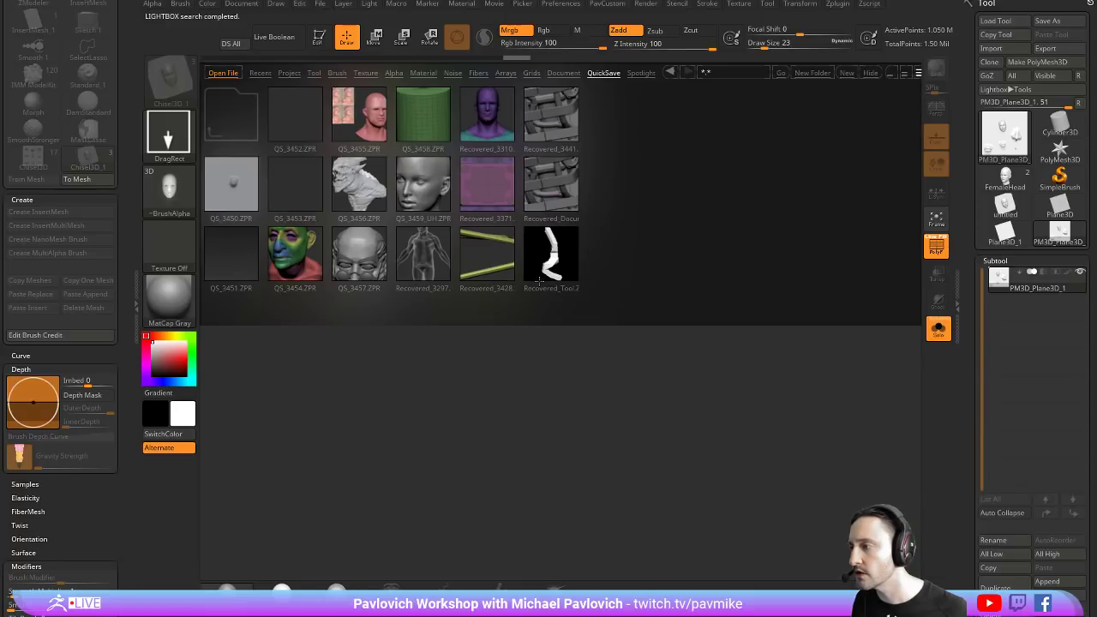
pyautogui.click(870, 73)
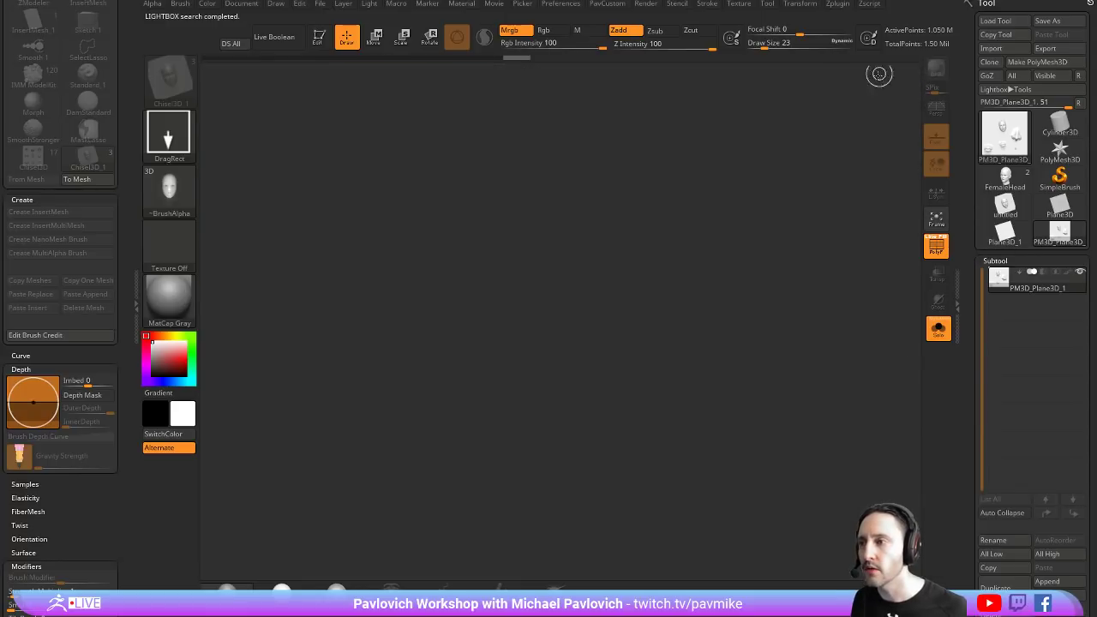
pyautogui.press('s')
pyautogui.moveTo(576, 302); pyautogui.dragTo(570, 303)
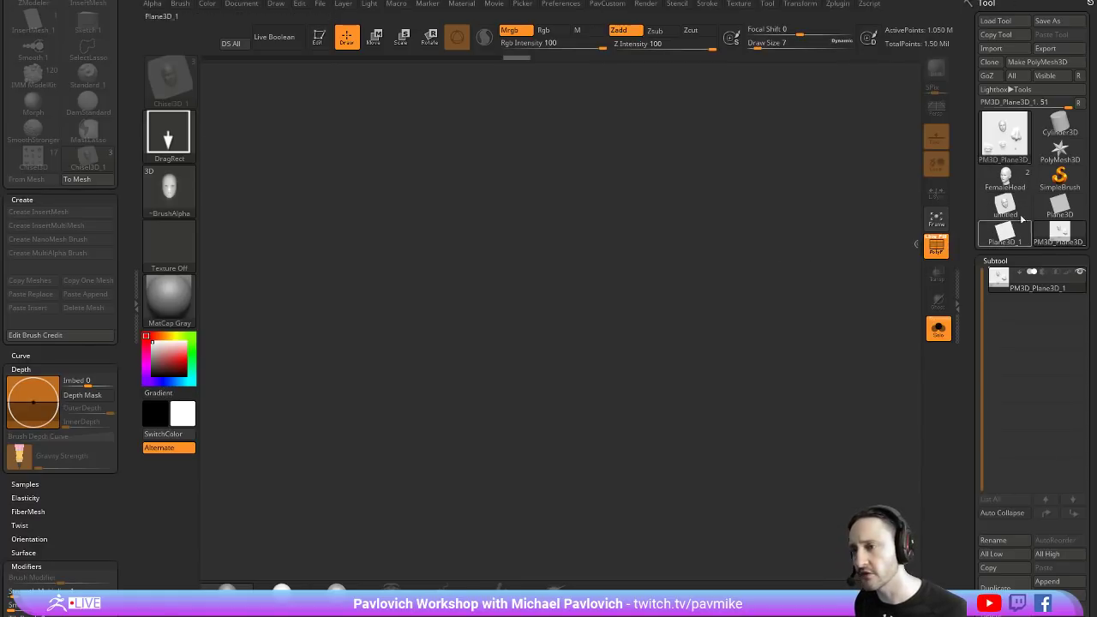
# Draw a PolyMesh3D star on the canvas in edit mode and turn it to front view
pyautogui.click(1059, 149)
pyautogui.moveTo(484, 377); pyautogui.dragTo(568, 477)
pyautogui.click(319, 37)
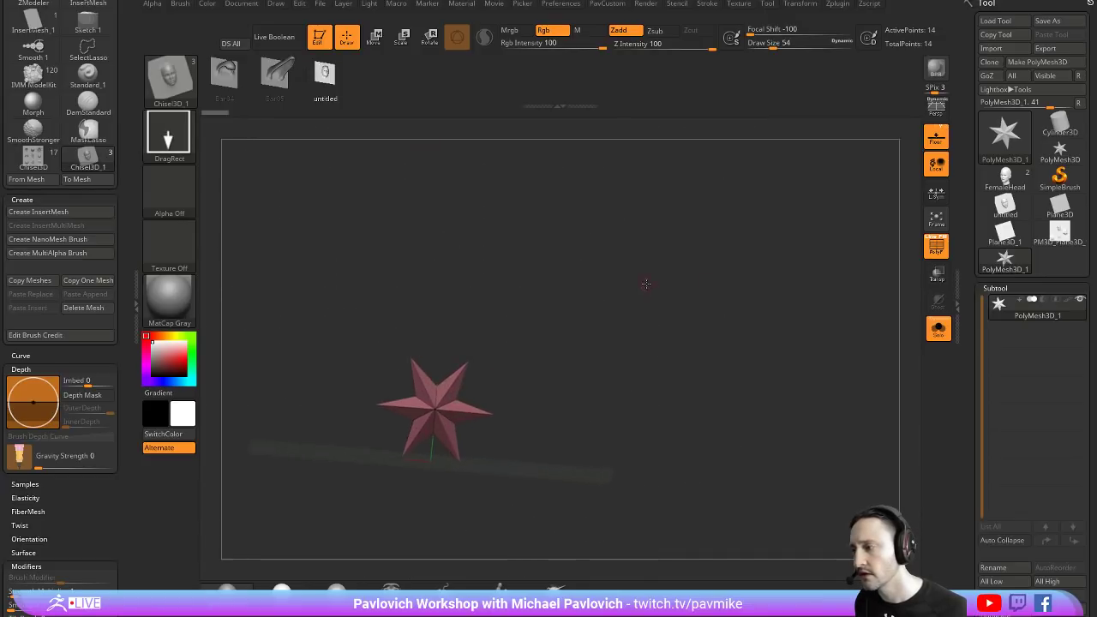
pyautogui.keyDown('shift'); pyautogui.moveTo(643, 282); pyautogui.dragTo(610, 303); pyautogui.keyUp('shift')
# Pick the CurveStrapSnap brush and draw a curve strap upward from the star
pyautogui.press('b')
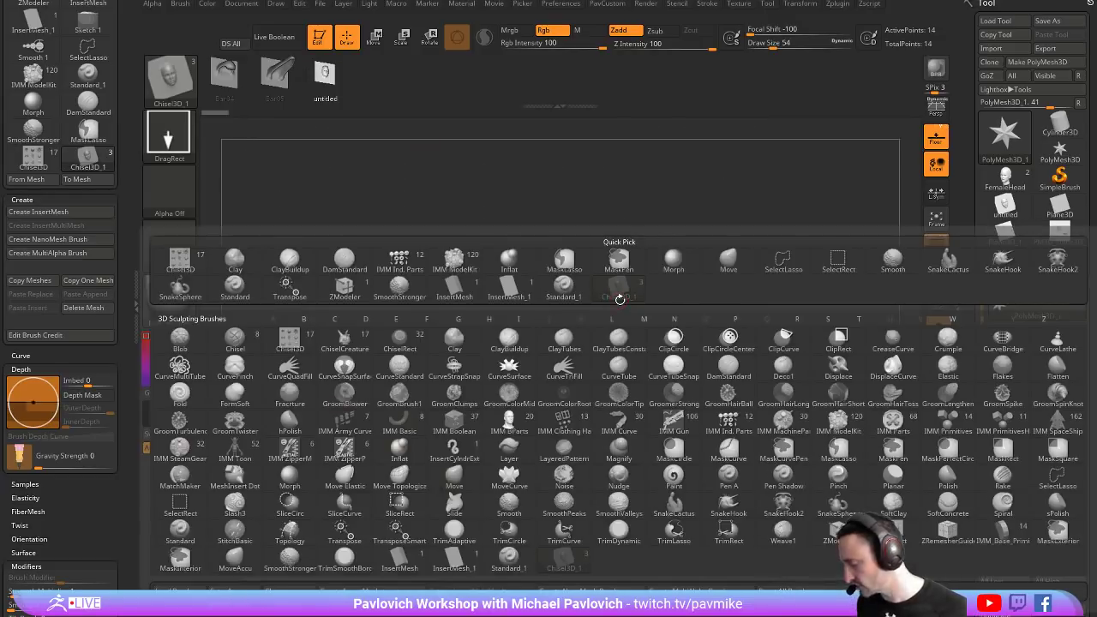
pyautogui.press('c')
pyautogui.click(454, 382)
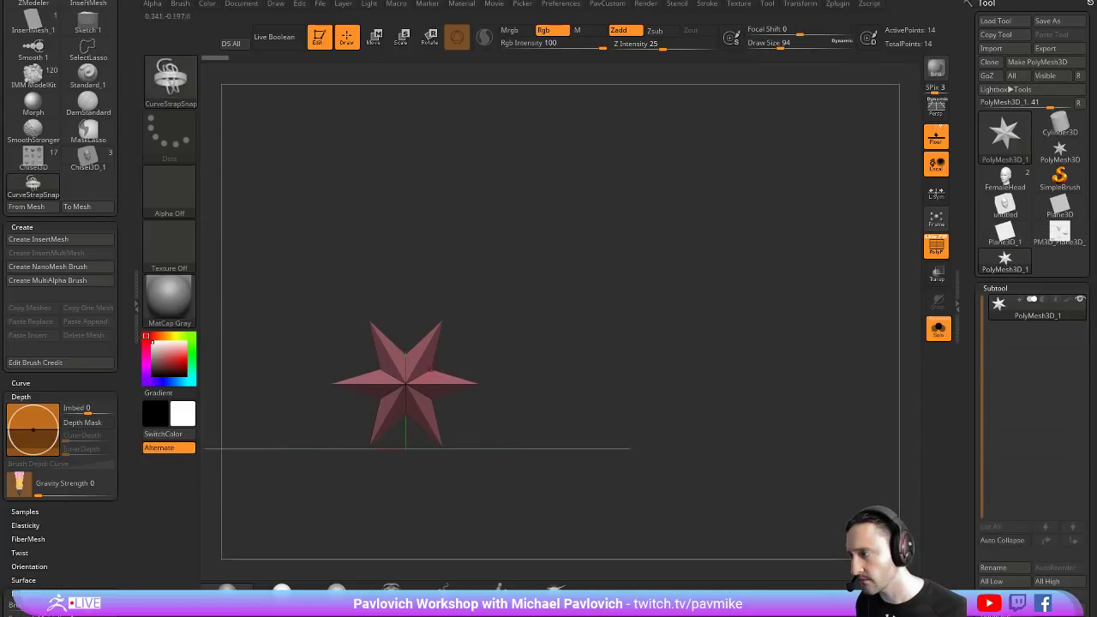
pyautogui.moveTo(415, 364); pyautogui.dragTo(734, 155)
pyautogui.moveTo(734, 271); pyautogui.dragTo(746, 318)
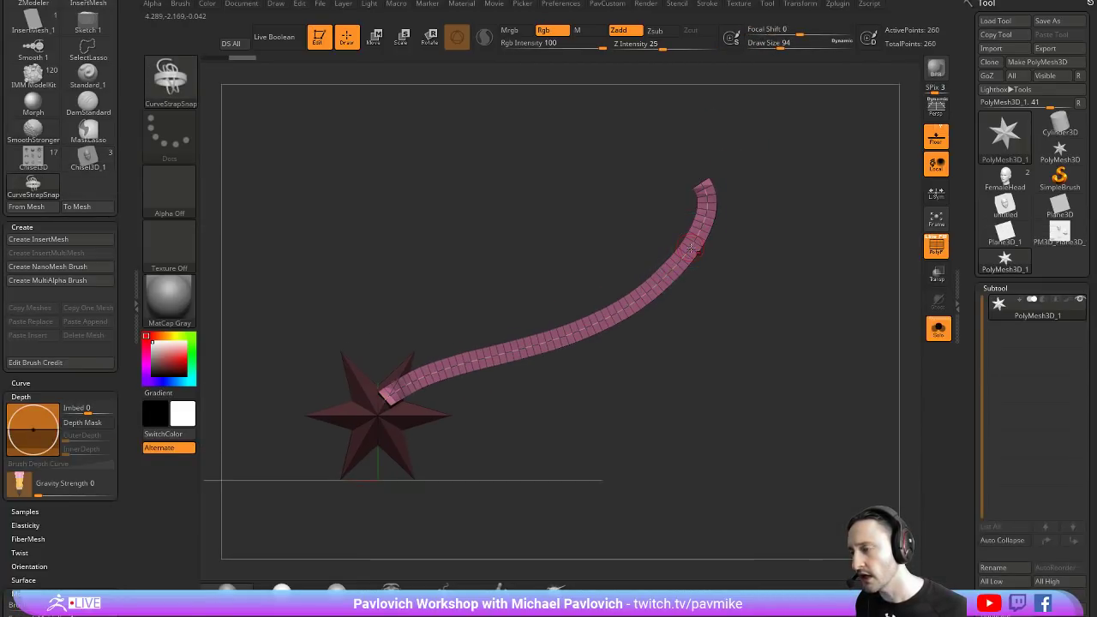
# Raise draw size to 120, reshape the strap's top, and toggle the star's visibility to inspect it
pyautogui.keyDown('ctrl'); pyautogui.keyDown('shift'); pyautogui.click(684, 253); pyautogui.keyUp('shift'); pyautogui.keyUp('ctrl')
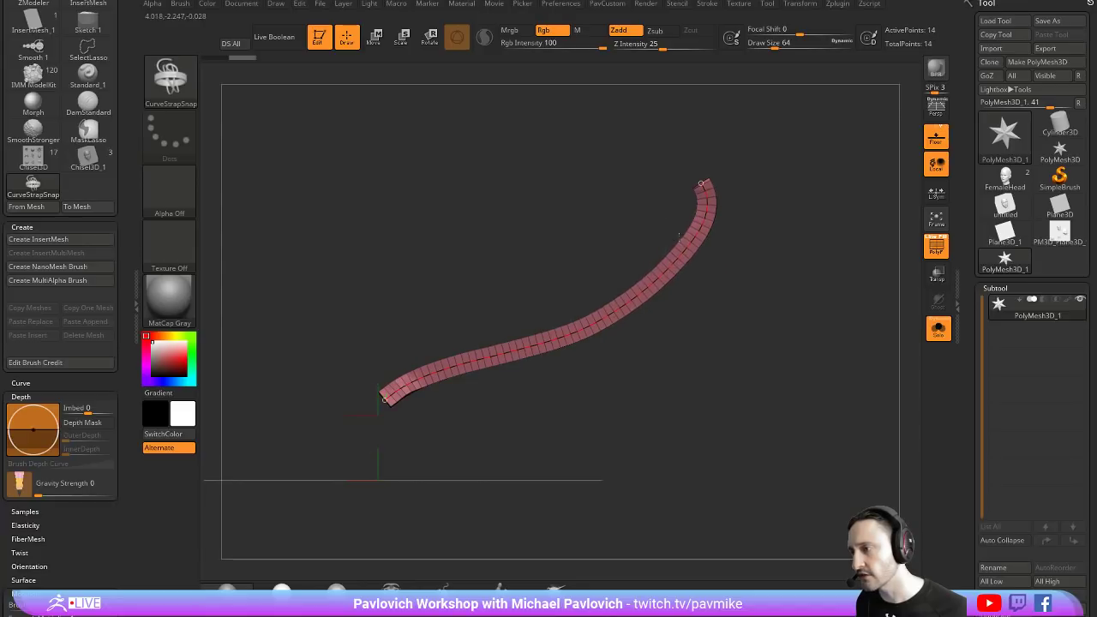
pyautogui.hotkey('ctrl', 'z')
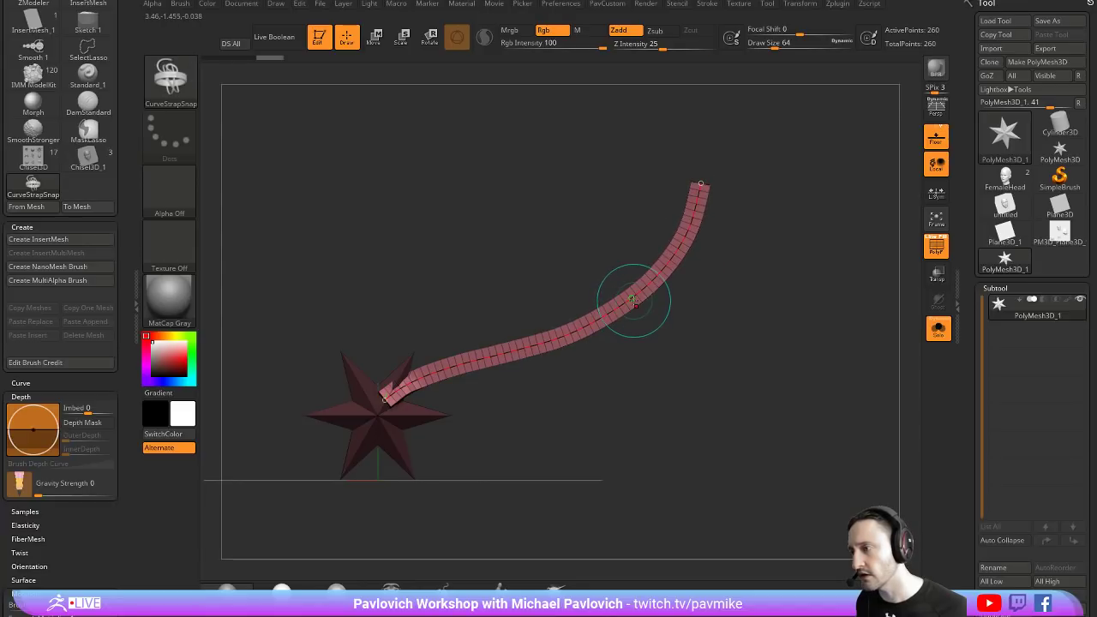
pyautogui.press('s')
pyautogui.moveTo(632, 299); pyautogui.dragTo(677, 296)
pyautogui.keyDown('ctrl'); pyautogui.keyDown('shift'); pyautogui.click(683, 295); pyautogui.keyUp('shift'); pyautogui.keyUp('ctrl')
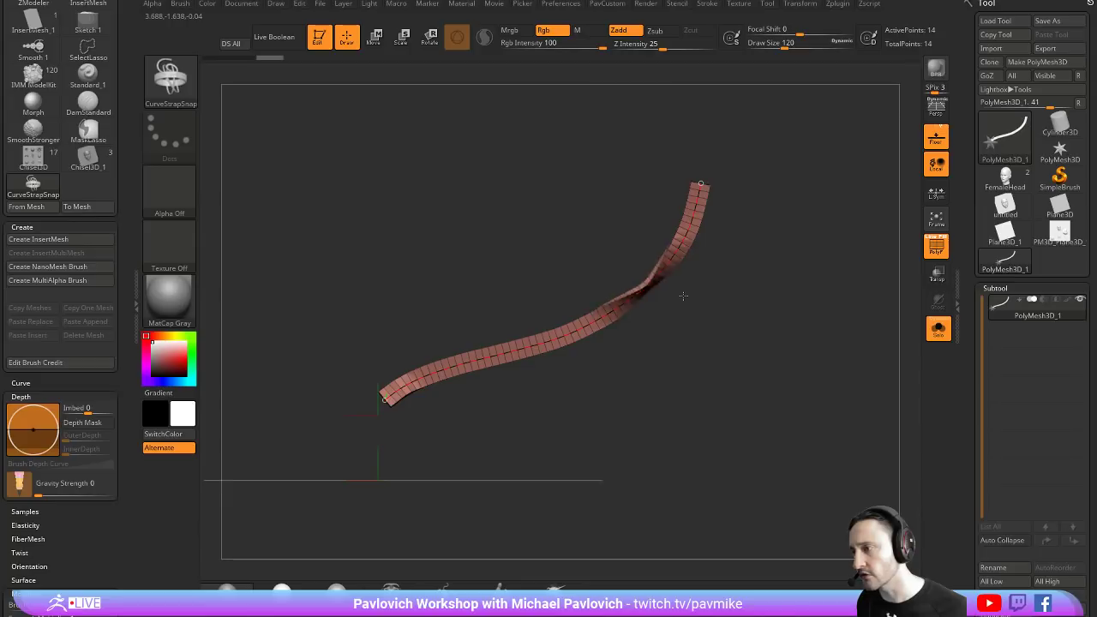
pyautogui.keyDown('ctrl'); pyautogui.keyDown('shift'); pyautogui.click(764, 326); pyautogui.keyUp('shift'); pyautogui.keyUp('ctrl')
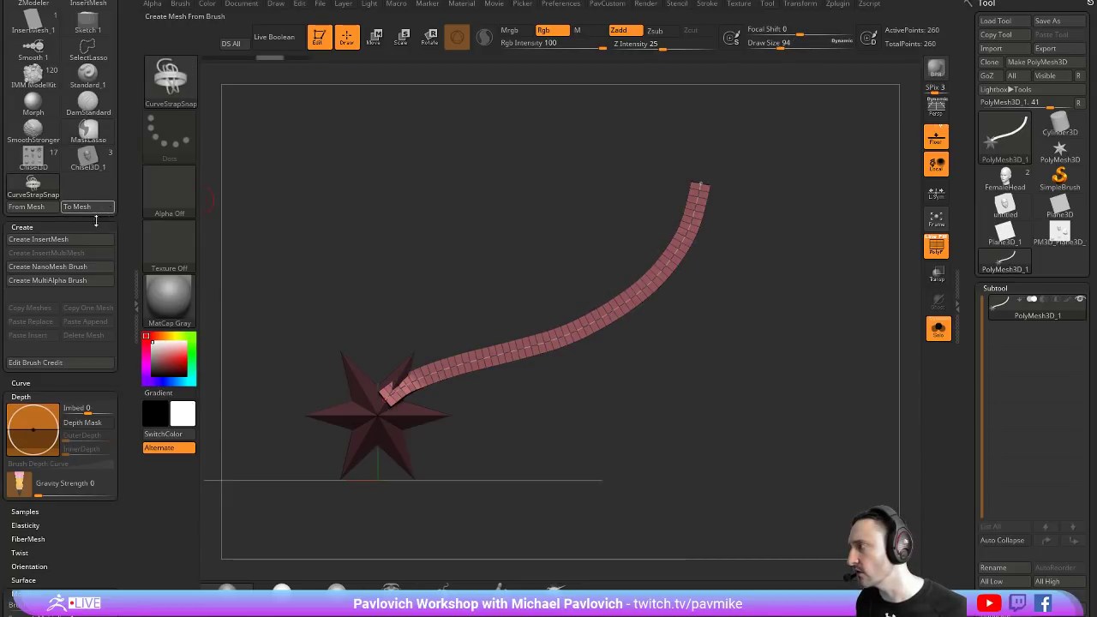
pyautogui.scroll(5, 114, 328)
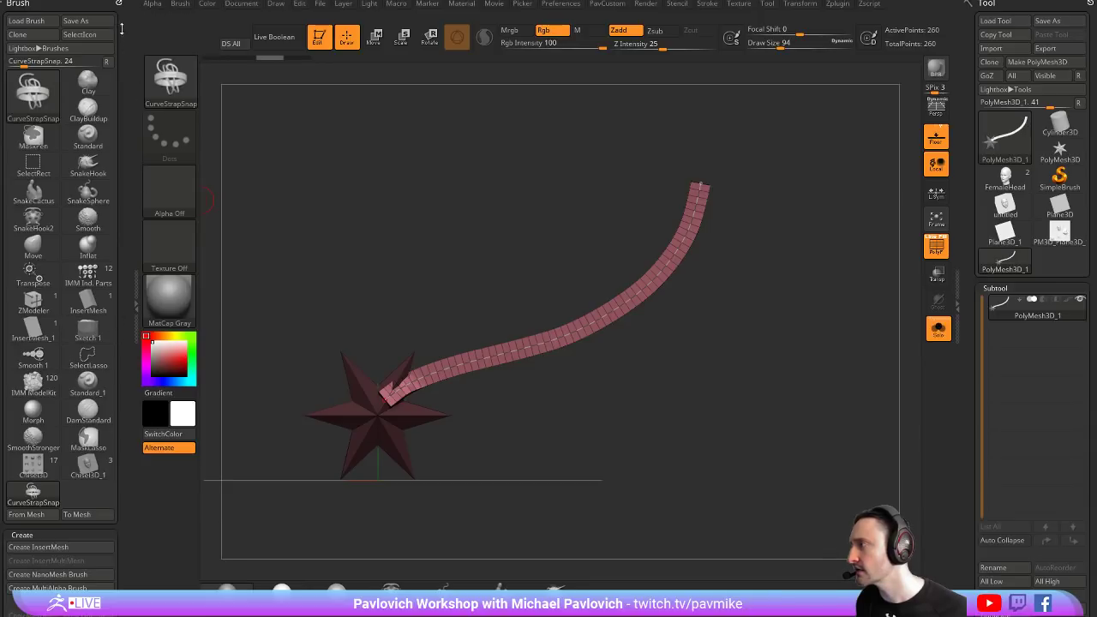
# Dock the Stroke palette, enable Elastic curve mode, and extend the strap toward the upper left
pyautogui.click(704, 5)
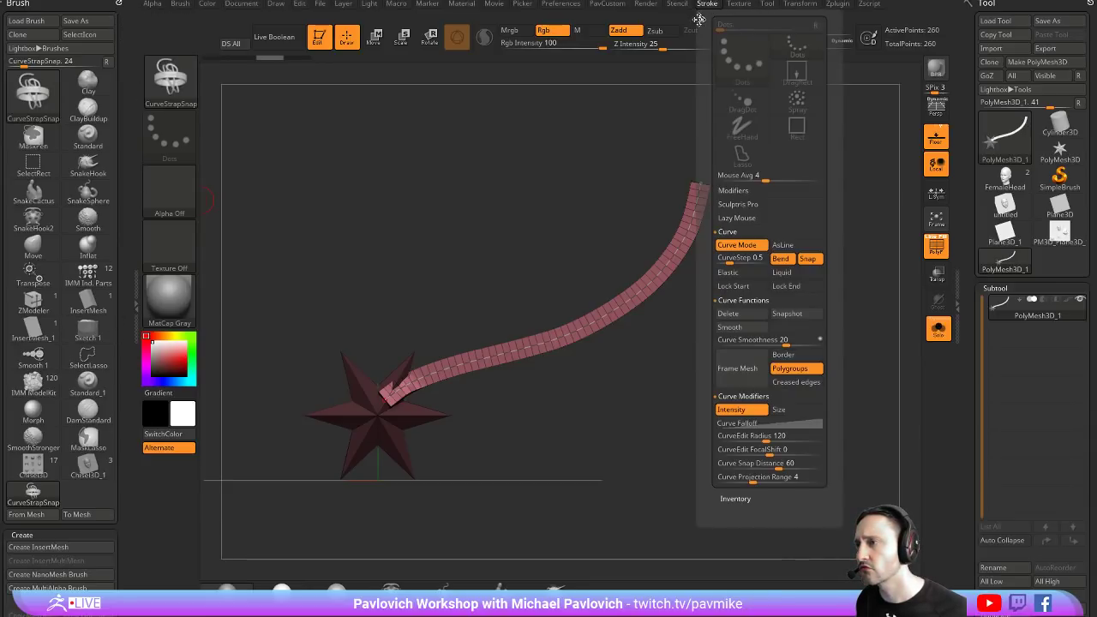
pyautogui.moveTo(699, 19); pyautogui.dragTo(58, 149)
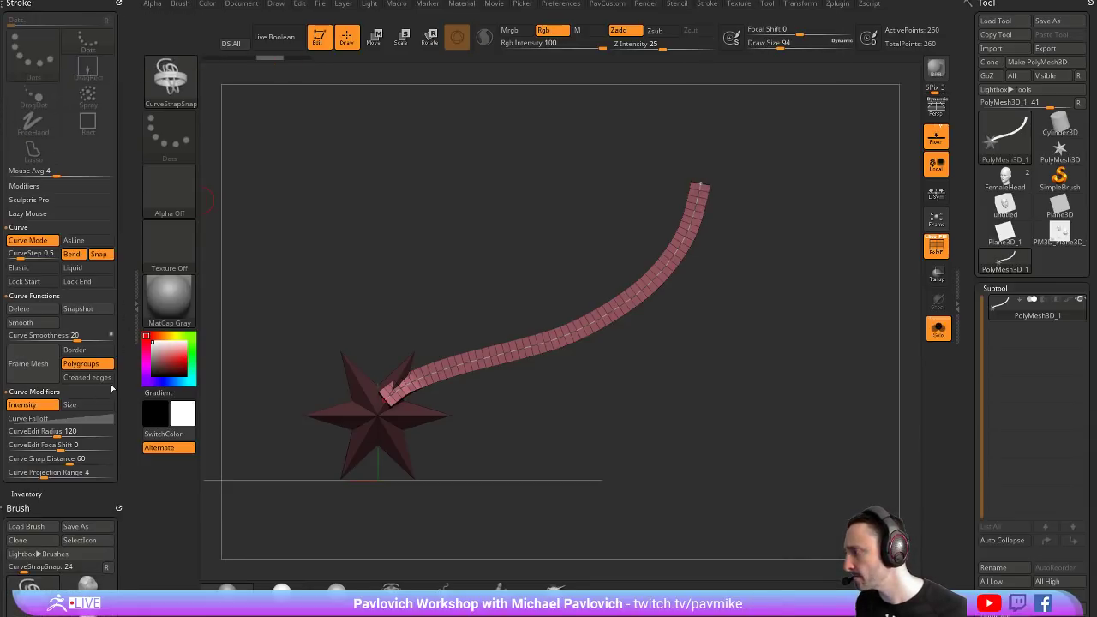
pyautogui.click(35, 268)
pyautogui.press(']')
pyautogui.moveTo(673, 172)
pyautogui.mouseDown()
pyautogui.moveTo(396, 153)
pyautogui.moveTo(499, 165)
pyautogui.mouseUp()
pyautogui.keyDown('ctrl'); pyautogui.keyDown('shift'); pyautogui.click(455, 175); pyautogui.keyUp('shift'); pyautogui.keyUp('ctrl')
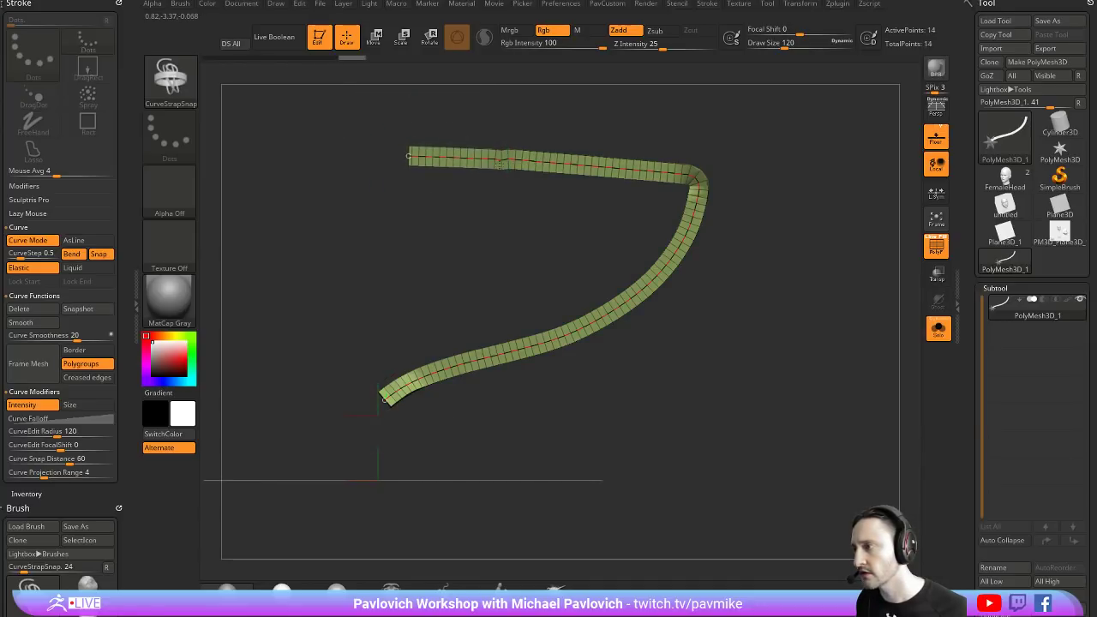
# Switch to Liquid curve mode and drag points to lengthen the strap into loops and an S-bend
pyautogui.click(73, 267)
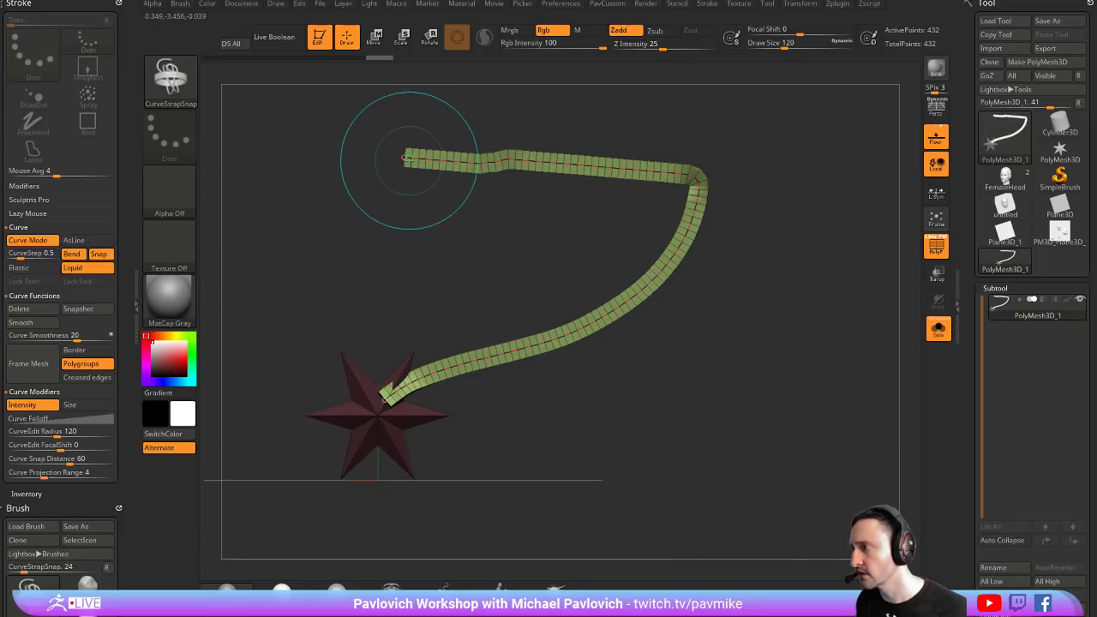
pyautogui.moveTo(408, 159)
pyautogui.mouseDown()
pyautogui.moveTo(710, 177)
pyautogui.moveTo(712, 213)
pyautogui.moveTo(614, 299)
pyautogui.moveTo(638, 197)
pyautogui.moveTo(381, 291)
pyautogui.moveTo(590, 134)
pyautogui.moveTo(649, 364)
pyautogui.moveTo(795, 378)
pyautogui.mouseUp()
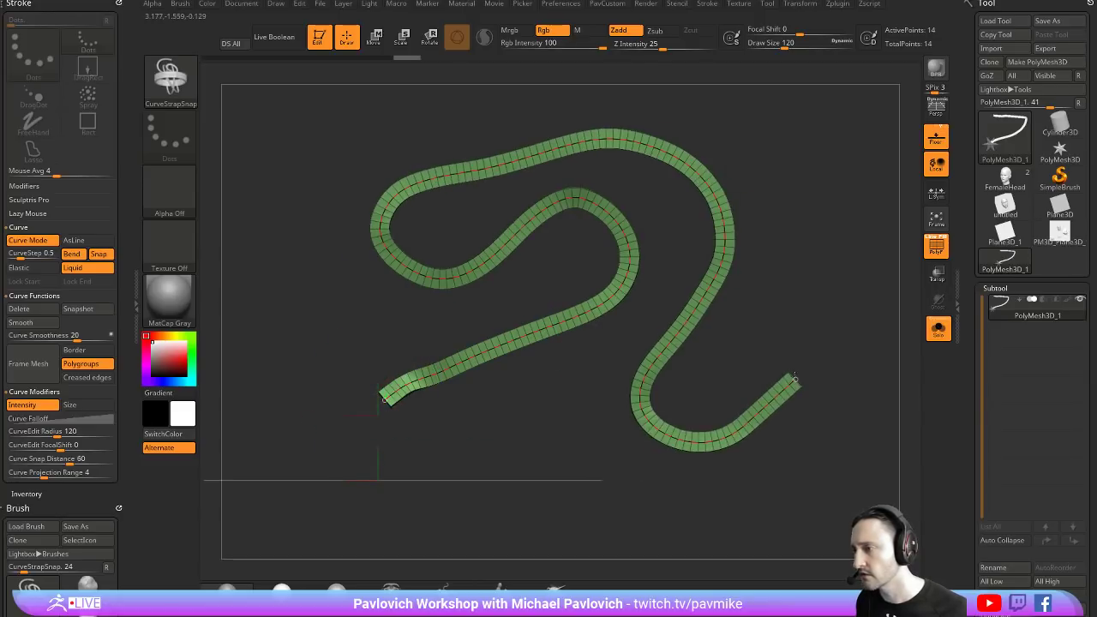
pyautogui.moveTo(727, 255)
pyautogui.mouseDown()
pyautogui.moveTo(692, 271)
pyautogui.moveTo(689, 287)
pyautogui.mouseUp()
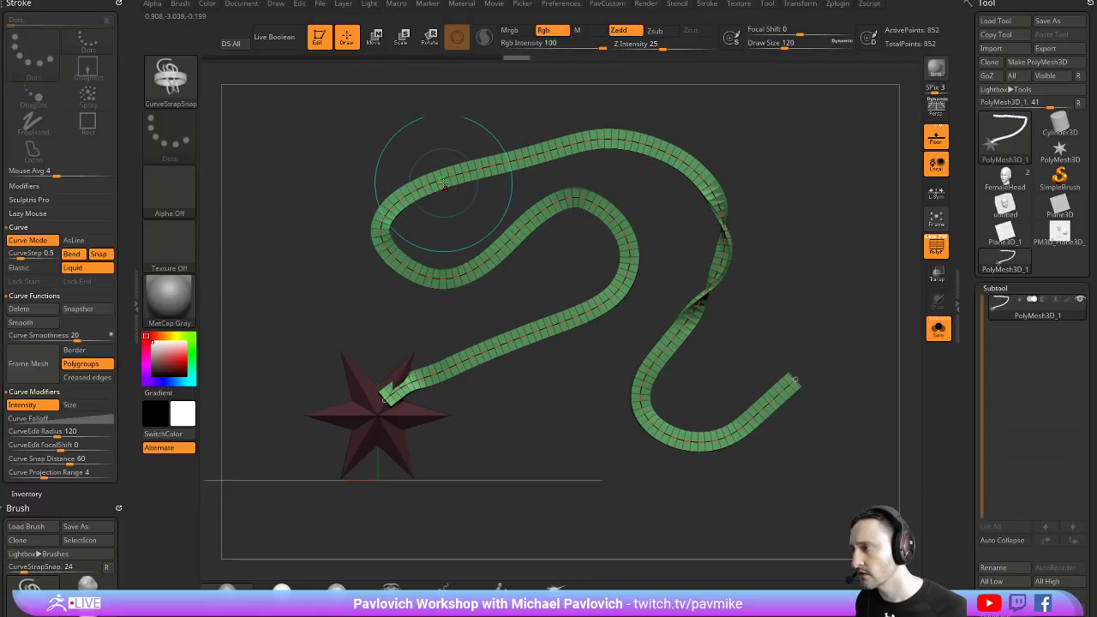
pyautogui.moveTo(443, 182)
pyautogui.mouseDown()
pyautogui.moveTo(597, 300)
pyautogui.moveTo(615, 171)
pyautogui.moveTo(710, 343)
pyautogui.mouseUp()
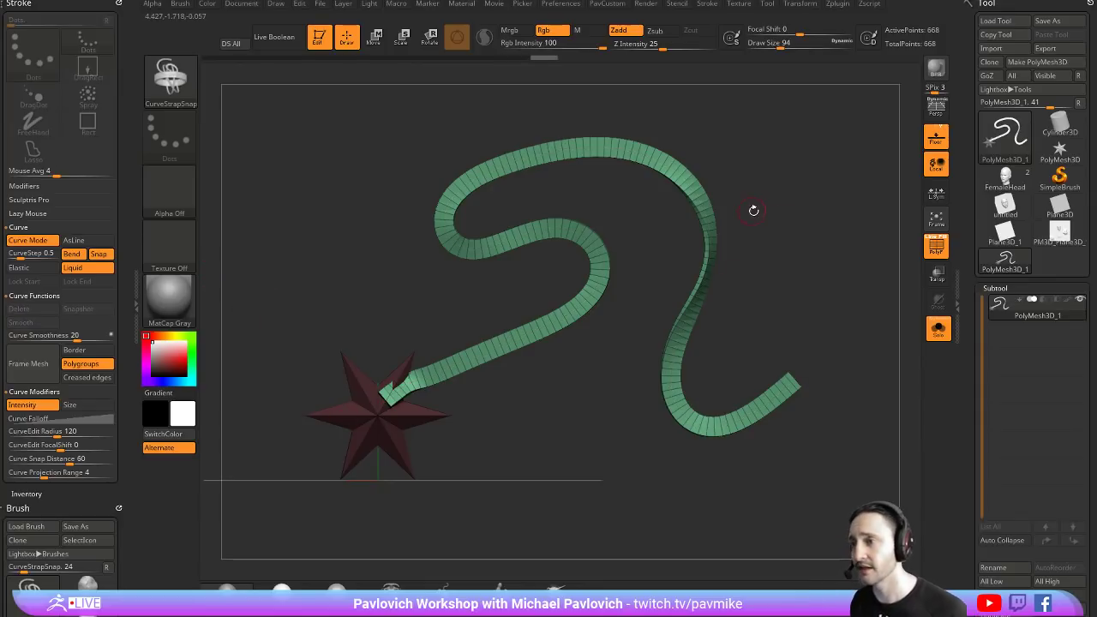
# Widen the strap to draw size 145, then convert the Cylinder3D primitive into a PolyMesh3D
pyautogui.press('s')
pyautogui.moveTo(751, 215); pyautogui.dragTo(957, 231)
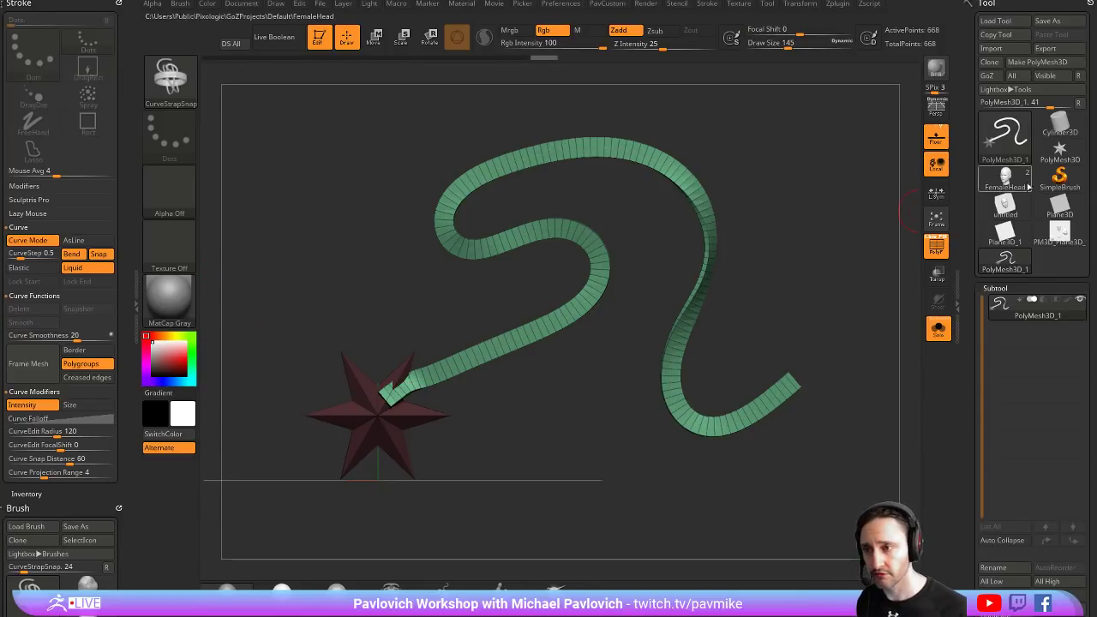
pyautogui.click(1059, 126)
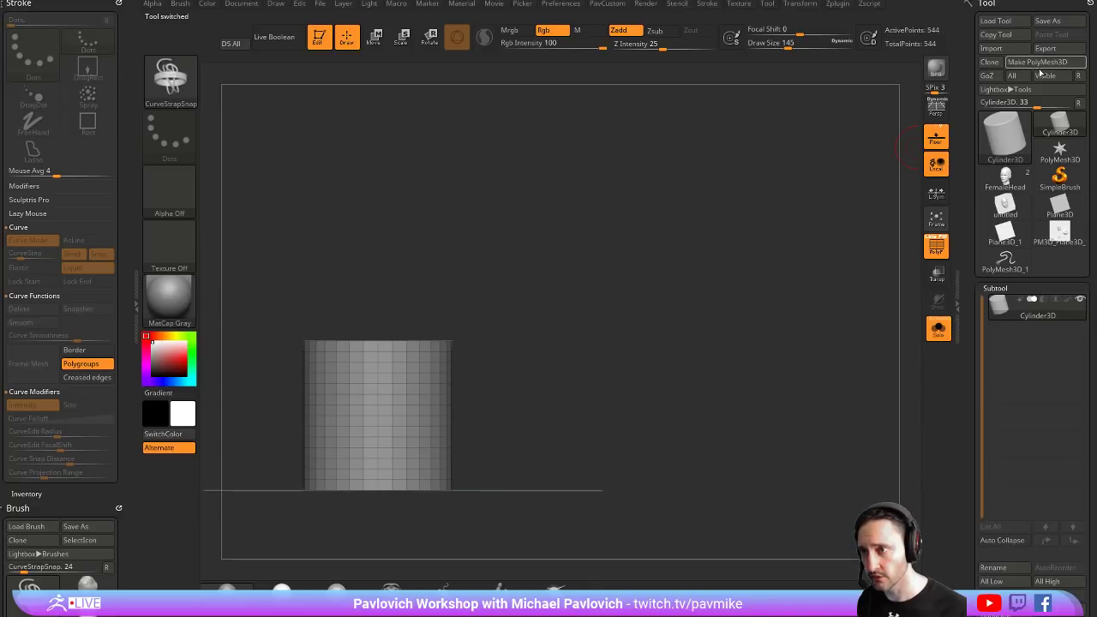
pyautogui.click(1036, 63)
# Turn on Persp and raise the Angle Of View while rotating the cylinder upright
pyautogui.moveTo(725, 237)
pyautogui.mouseDown()
pyautogui.moveTo(751, 208)
pyautogui.moveTo(852, 188)
pyautogui.mouseUp()
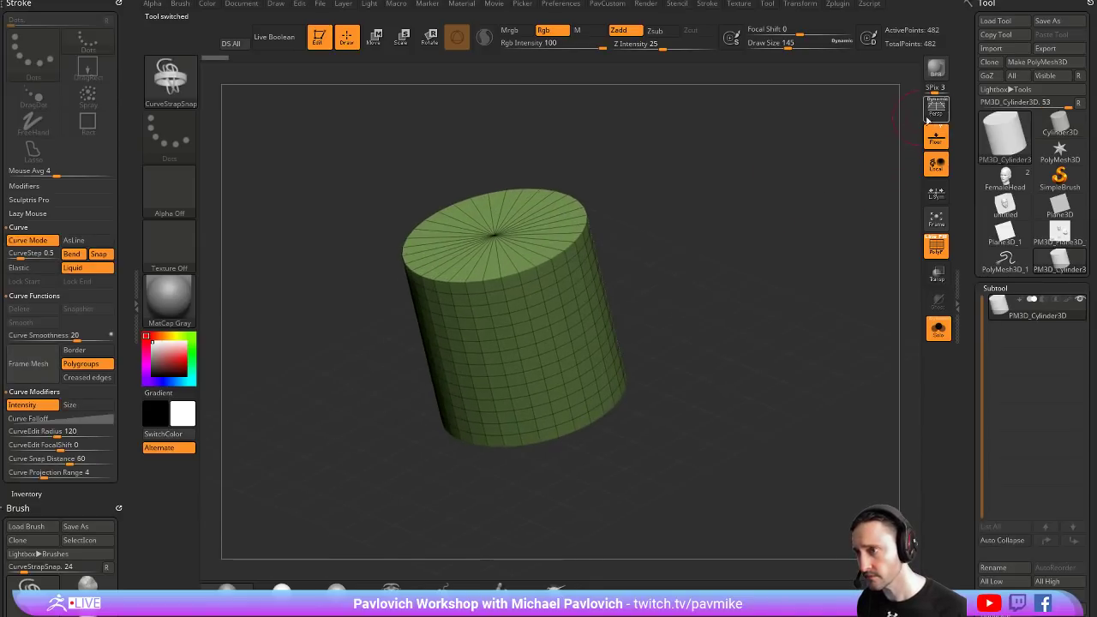
pyautogui.click(934, 110)
pyautogui.moveTo(634, 167); pyautogui.dragTo(587, 147)
pyautogui.click(275, 5)
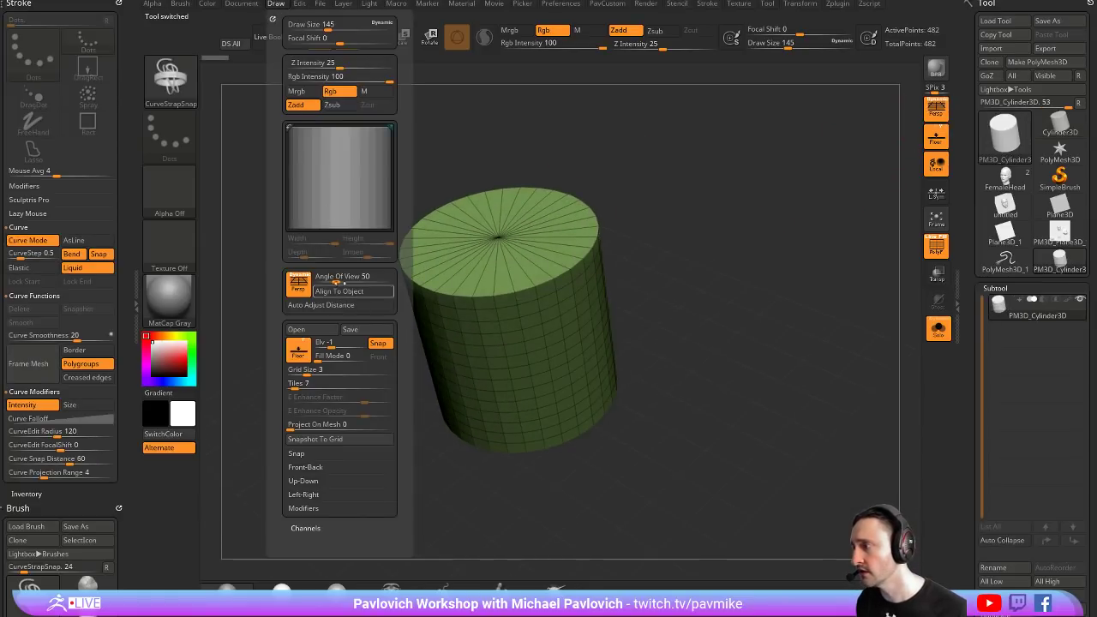
pyautogui.moveTo(330, 278); pyautogui.dragTo(359, 278)
pyautogui.moveTo(719, 246)
pyautogui.mouseDown()
pyautogui.moveTo(700, 252)
pyautogui.moveTo(737, 308)
pyautogui.mouseUp()
# Subdivide the cylinder with Ctrl+D to 7,938 points and bring up the materials
pyautogui.press('m')
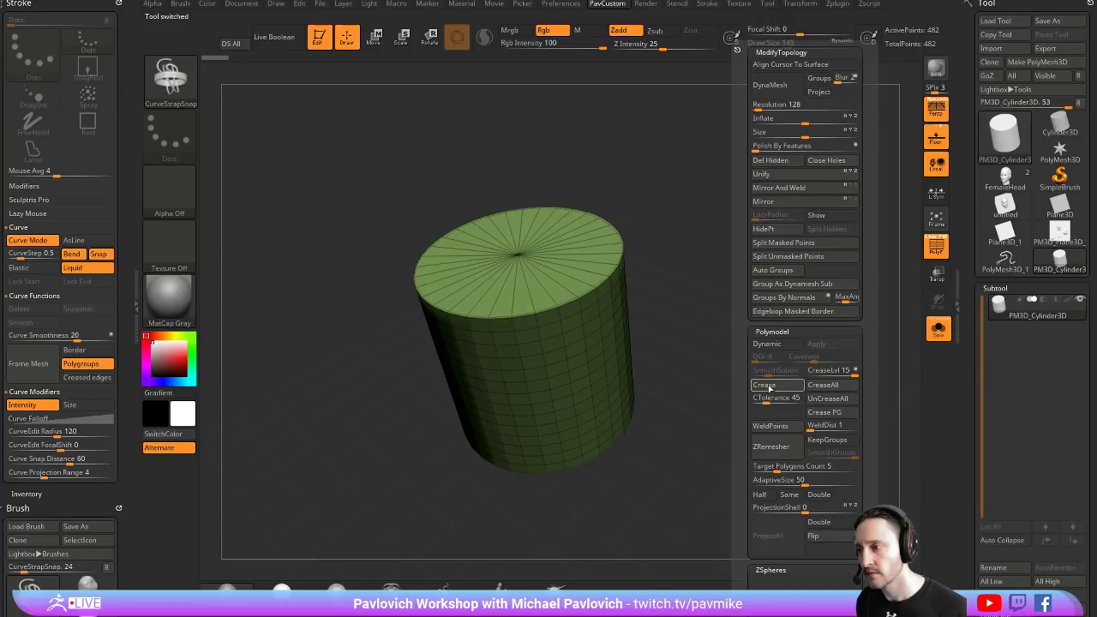
pyautogui.press('ctrl')
pyautogui.hotkey('ctrl', 'd')
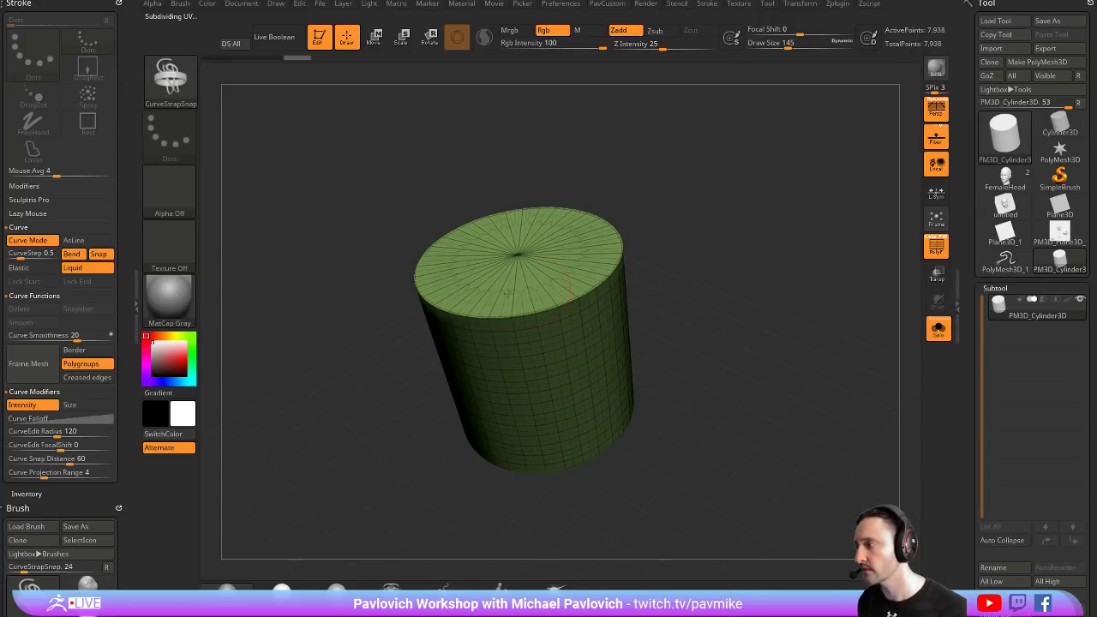
pyautogui.press('m')
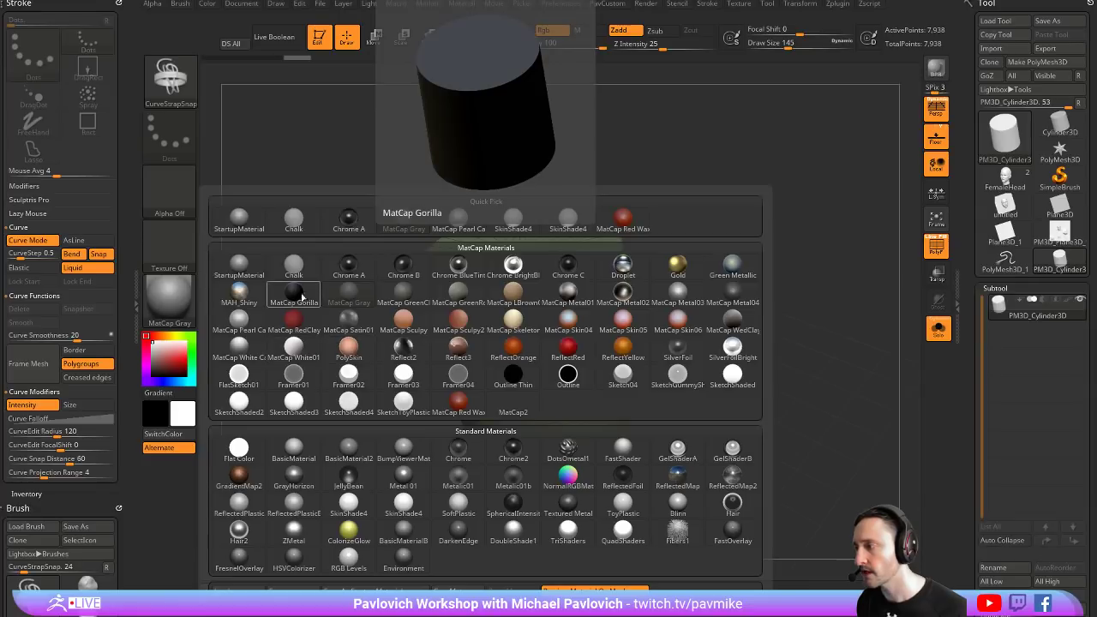
# Try MatCap Gorilla, then apply the green Comic_Hulk material from the StyleRendering folder
pyautogui.click(301, 296)
pyautogui.click(463, 4)
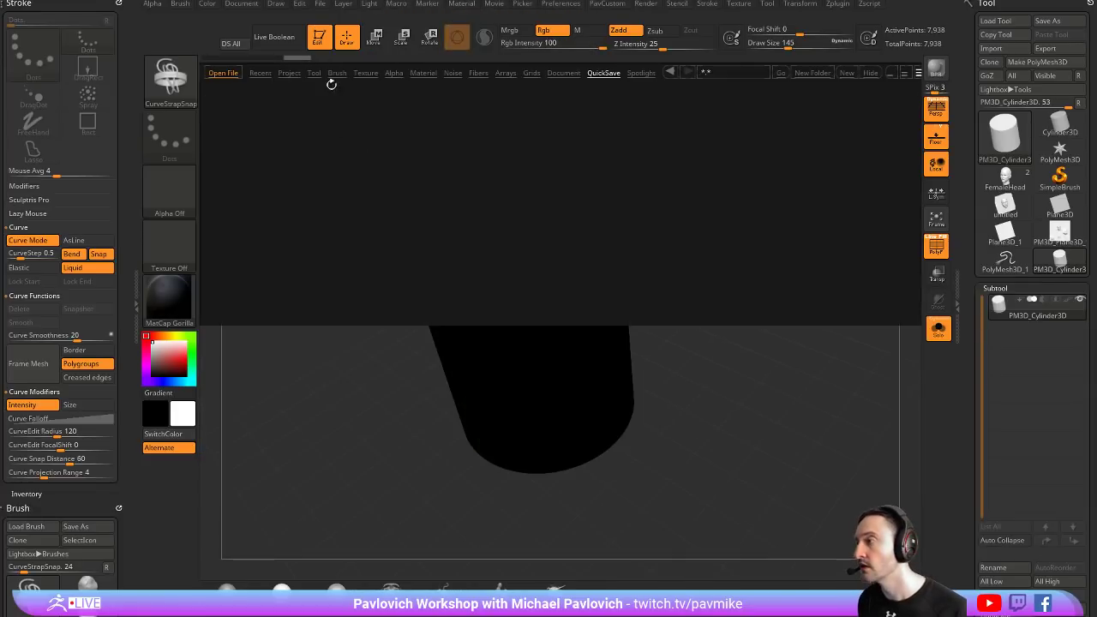
pyautogui.click(422, 72)
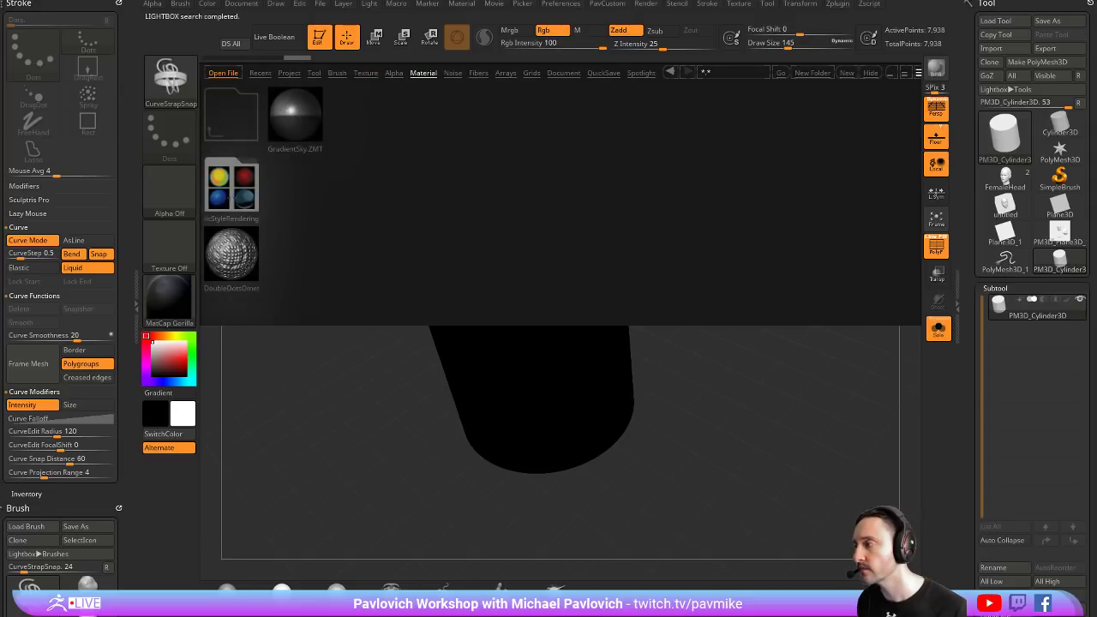
pyautogui.doubleClick(231, 196)
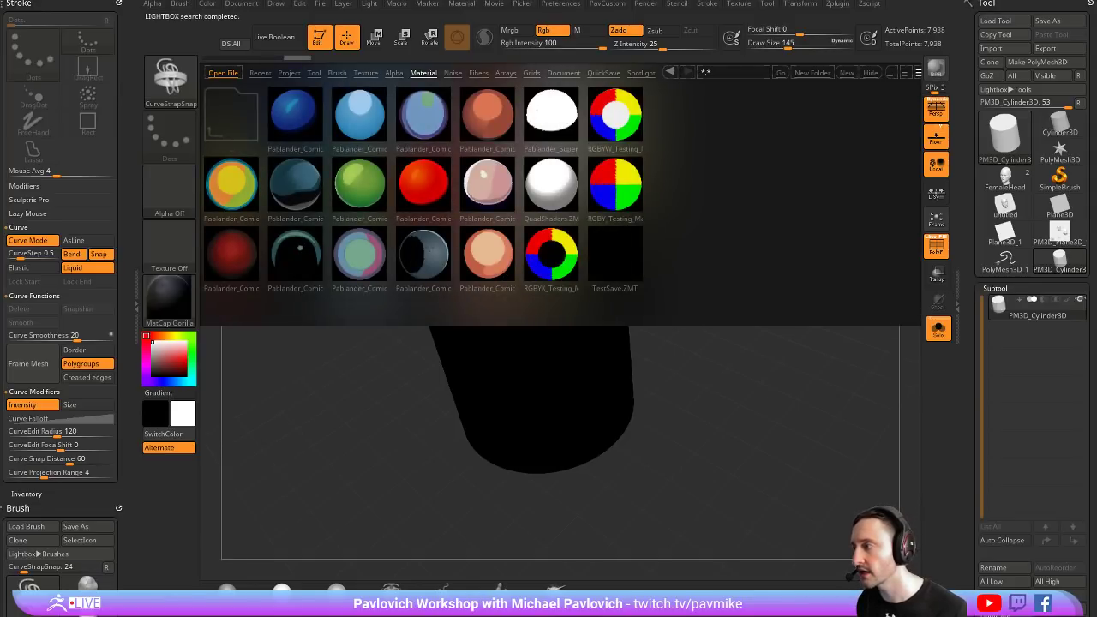
pyautogui.doubleClick(343, 182)
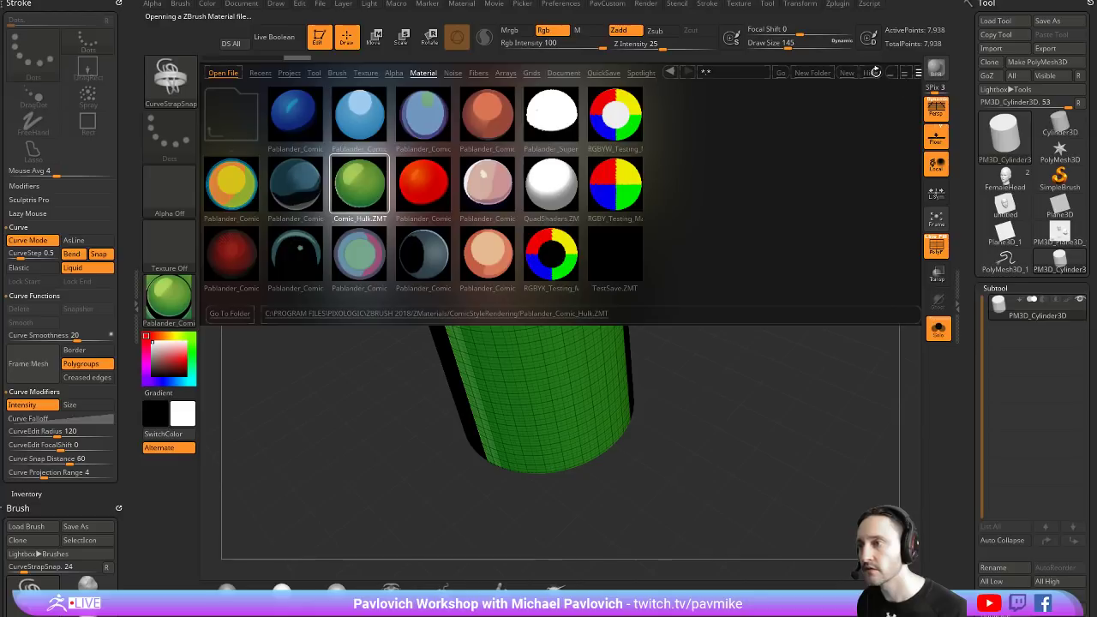
pyautogui.press(',')
# Hide the wireframe and give the upright cylinder the white Pablander_SuperComic material
pyautogui.click(936, 246)
pyautogui.moveTo(879, 235)
pyautogui.mouseDown()
pyautogui.moveTo(849, 245)
pyautogui.moveTo(823, 303)
pyautogui.moveTo(862, 288)
pyautogui.moveTo(825, 254)
pyautogui.mouseUp()
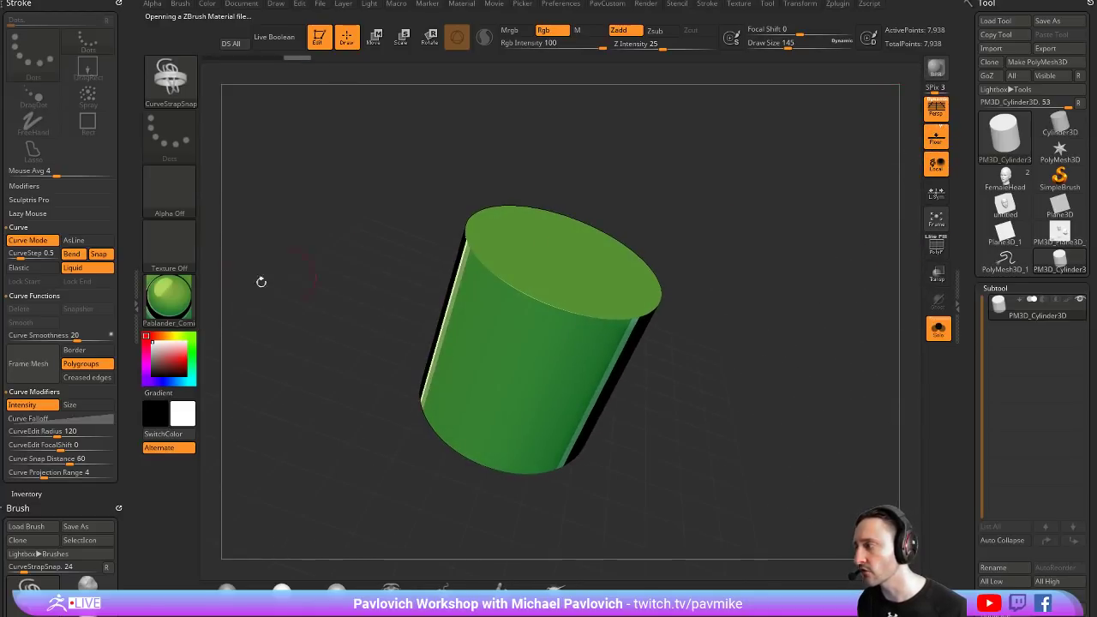
pyautogui.click(169, 296)
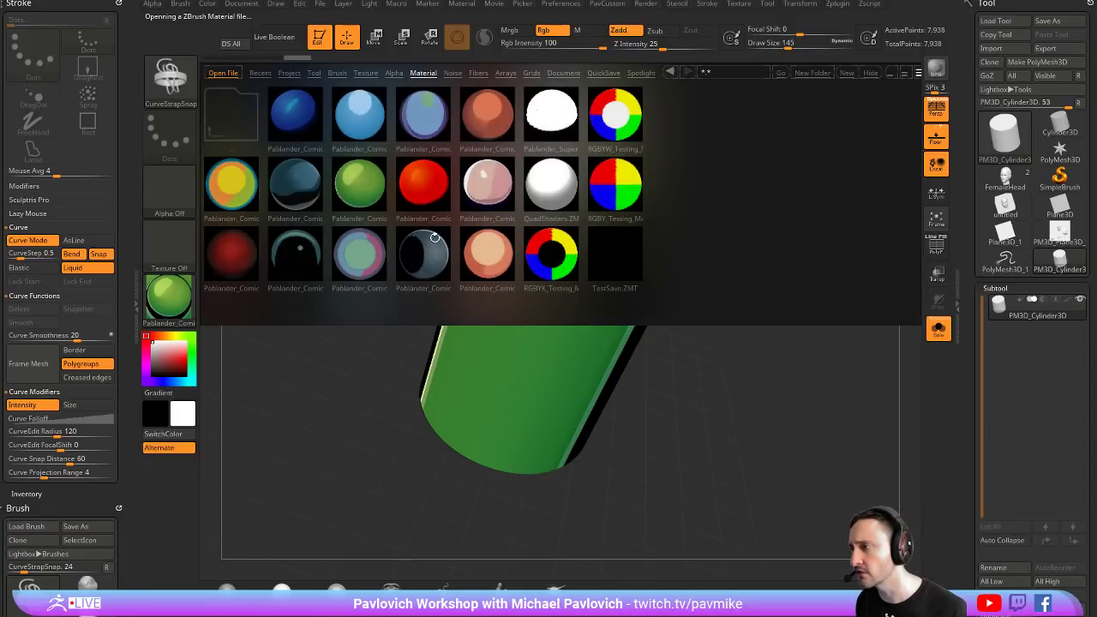
pyautogui.doubleClick(540, 149)
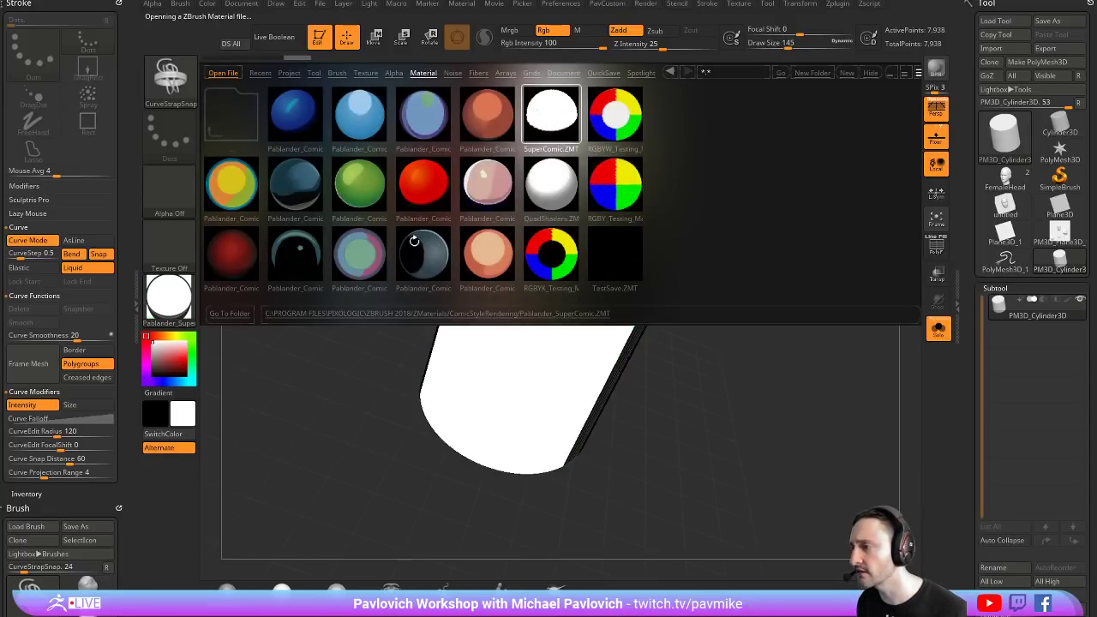
pyautogui.moveTo(788, 184)
pyautogui.mouseDown()
pyautogui.moveTo(767, 217)
pyautogui.moveTo(778, 235)
pyautogui.mouseUp()
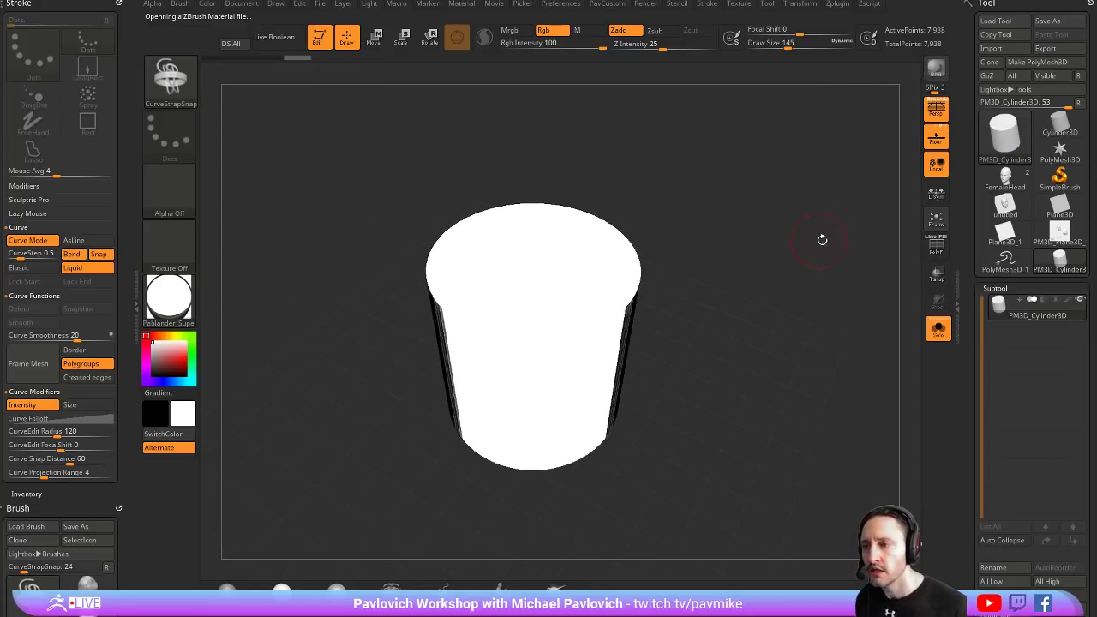
# Switch to the untitled face-sketch plane tool, frame and rotate it, then bring up the YouTube page
pyautogui.click(1003, 206)
pyautogui.press('f')
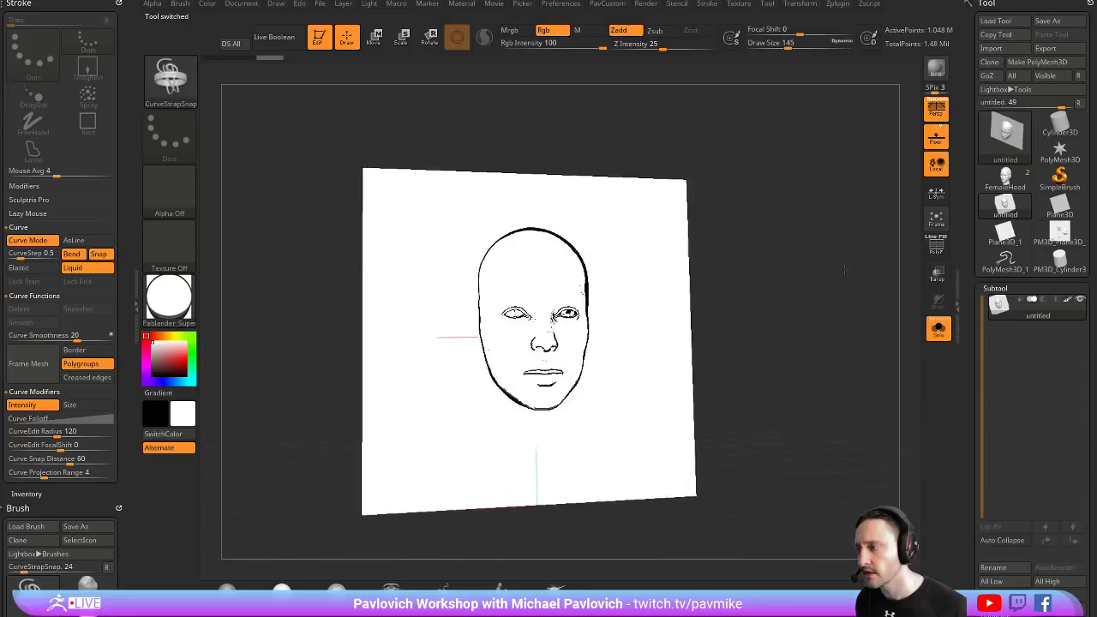
pyautogui.moveTo(823, 257)
pyautogui.mouseDown()
pyautogui.moveTo(851, 270)
pyautogui.moveTo(781, 282)
pyautogui.moveTo(802, 265)
pyautogui.mouseUp()
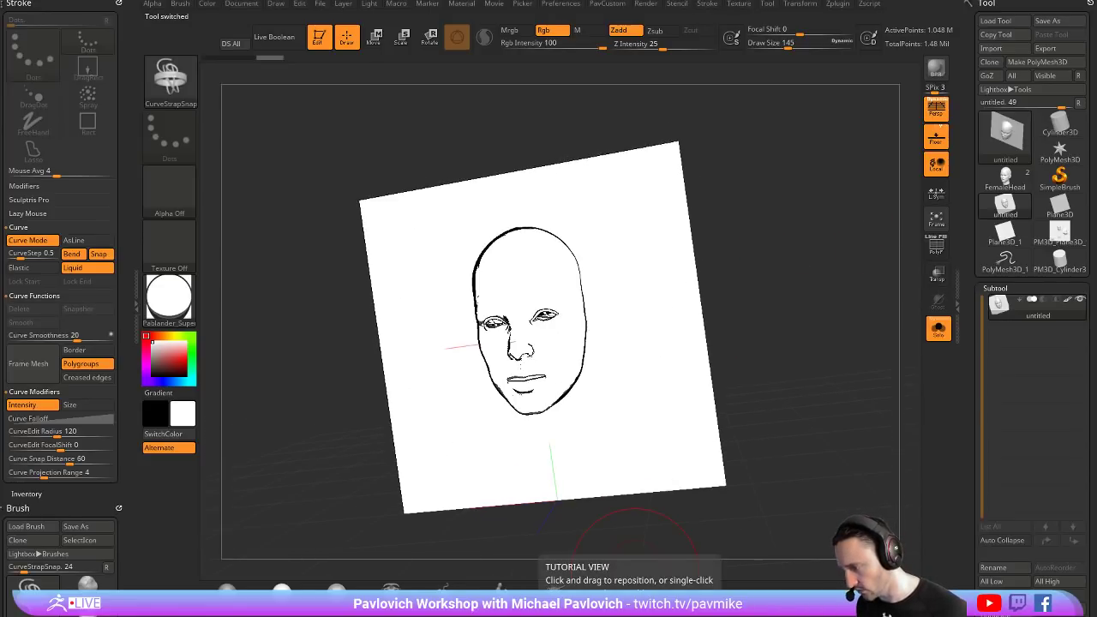
pyautogui.click(634, 609)
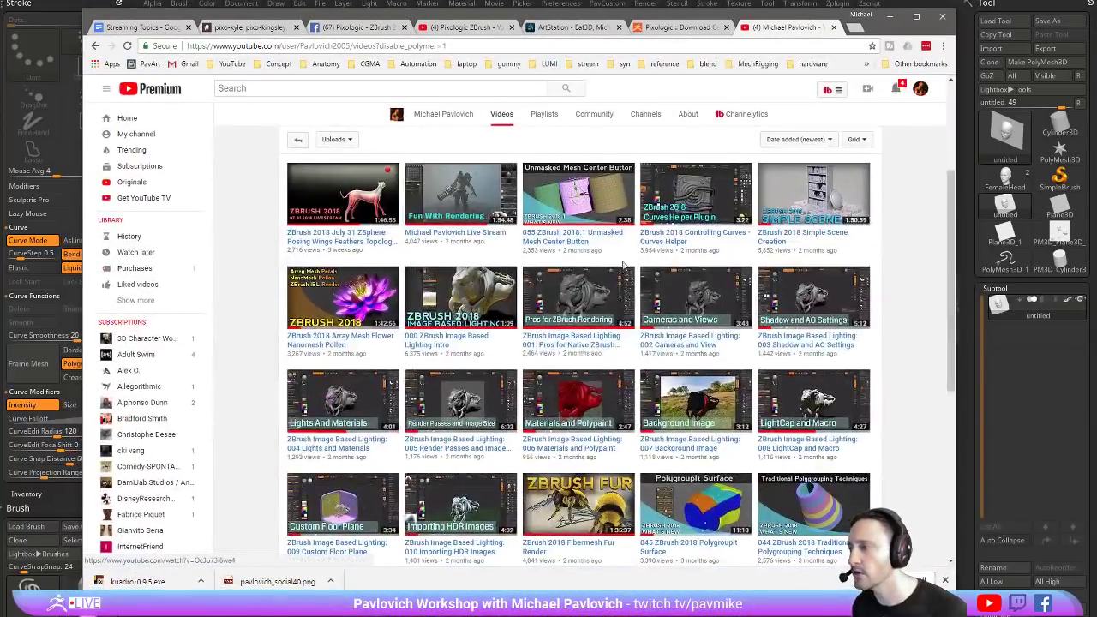
# Browse the YouTube channel's Playlists, then return to ZBrush and turn the face plane to three-quarter view
pyautogui.scroll(5, 564, 259)
pyautogui.click(376, 280)
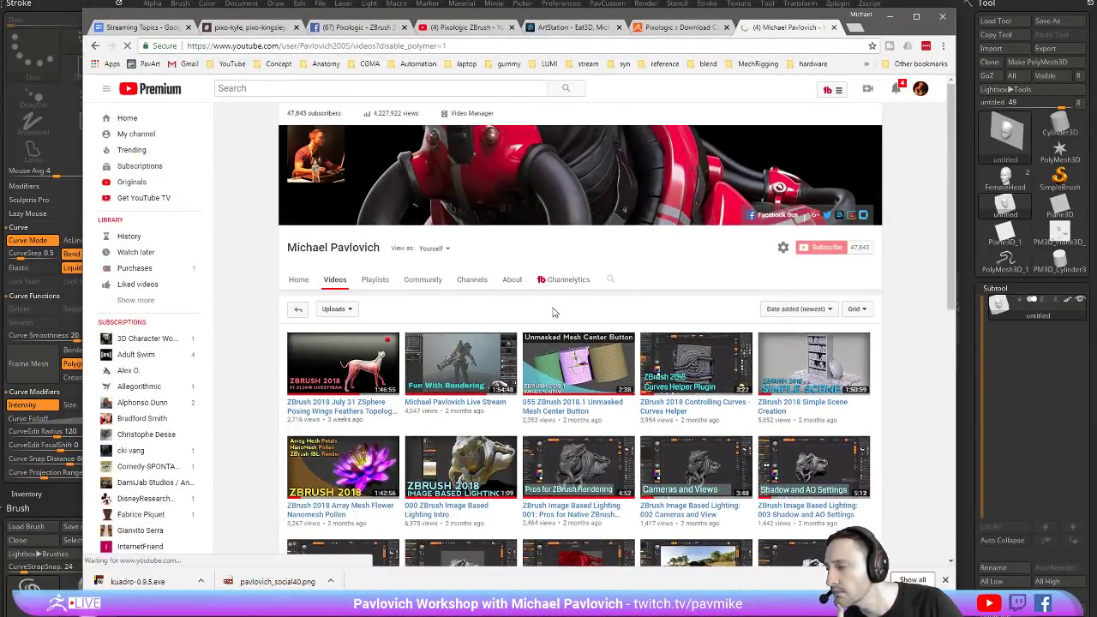
pyautogui.scroll(-4, 553, 314)
pyautogui.scroll(4, 553, 314)
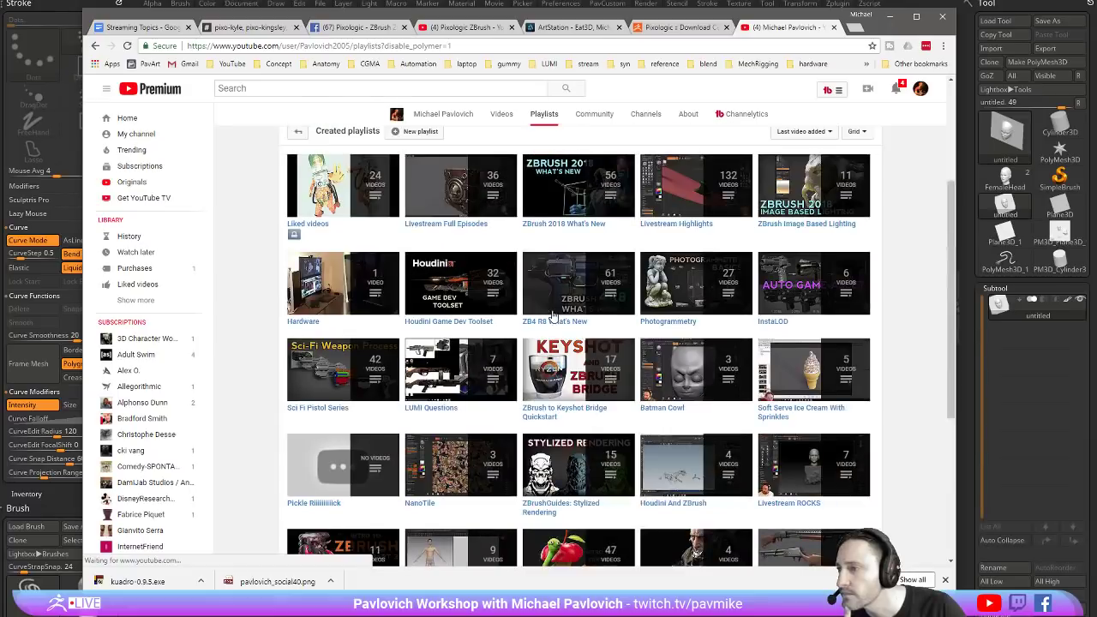
pyautogui.scroll(-1, 265, 338)
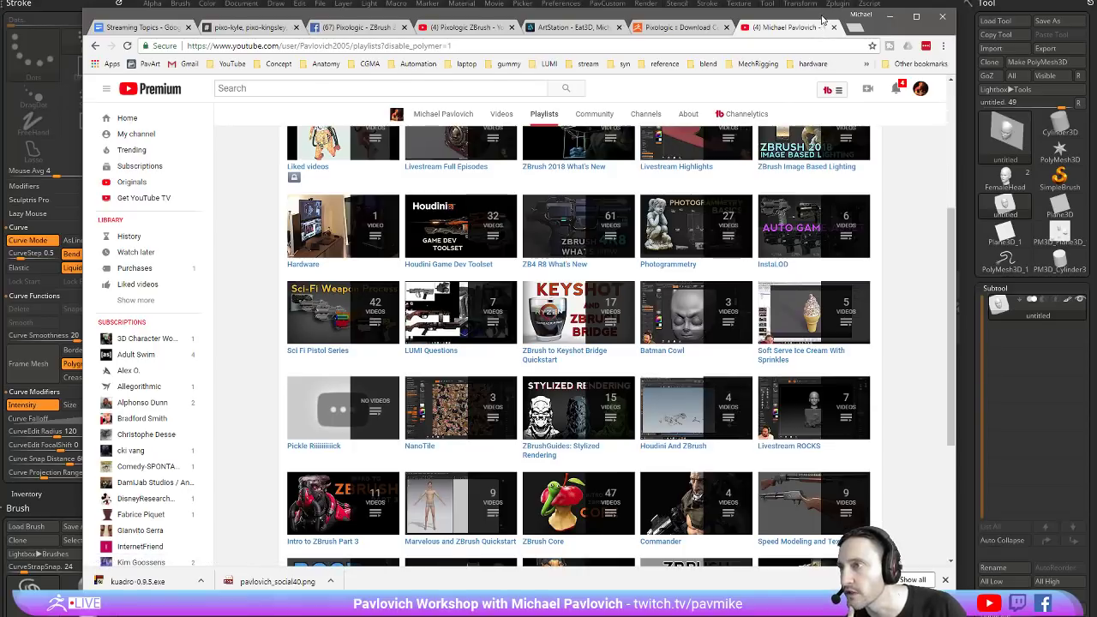
pyautogui.hotkey('alt', 'Tab')
pyautogui.moveTo(827, 360)
pyautogui.mouseDown()
pyautogui.moveTo(797, 313)
pyautogui.moveTo(775, 323)
pyautogui.mouseUp()
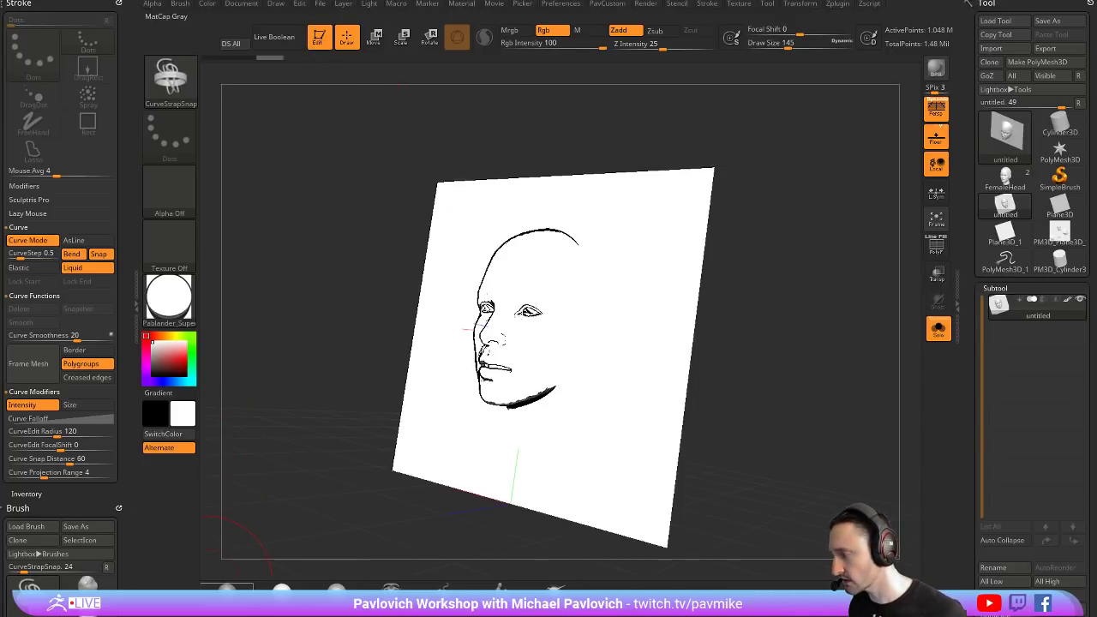
# Apply MatCap Gray, clear the canvas, and draw a Cylinder3D converted to PolyMesh3D in front view
pyautogui.press('s')
pyautogui.click(316, 38)
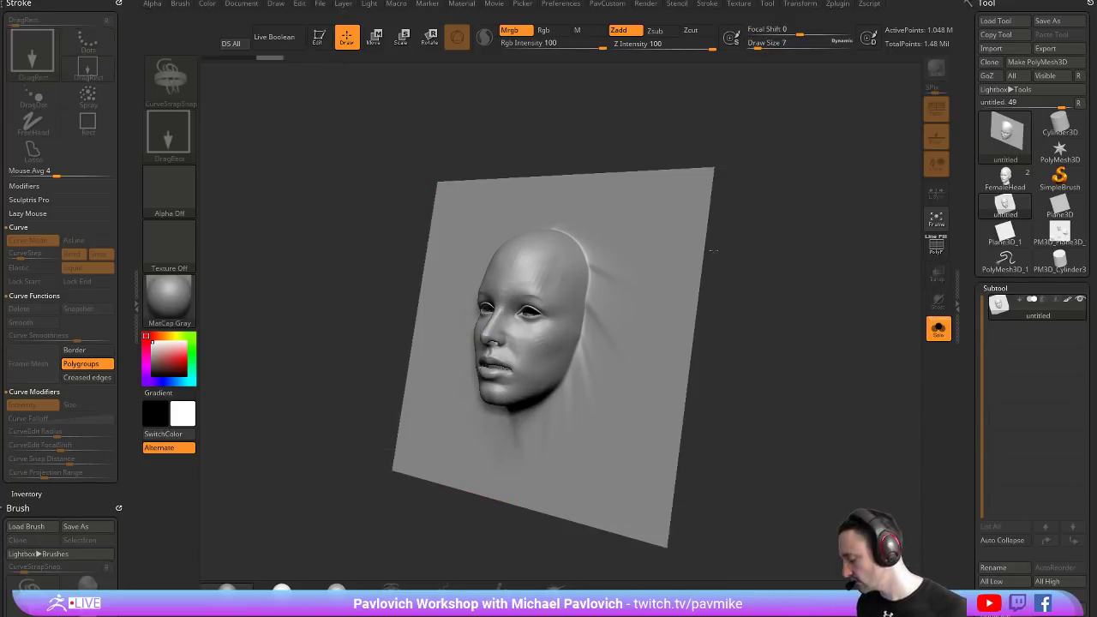
pyautogui.hotkey('ctrl', 'n')
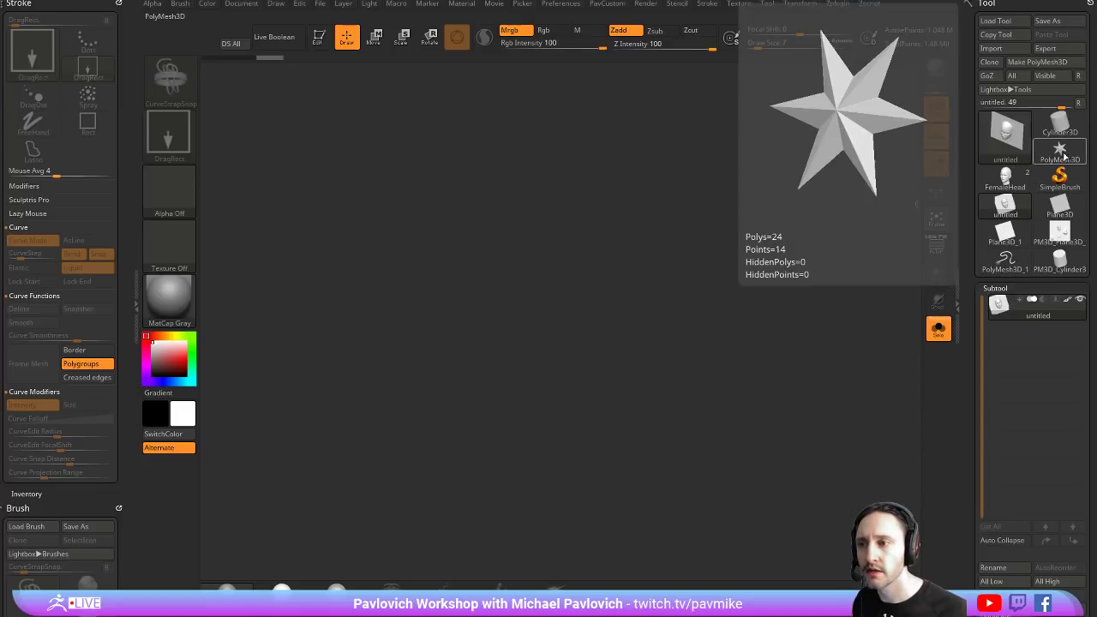
pyautogui.click(1060, 126)
pyautogui.moveTo(662, 328); pyautogui.dragTo(754, 439)
pyautogui.click(319, 38)
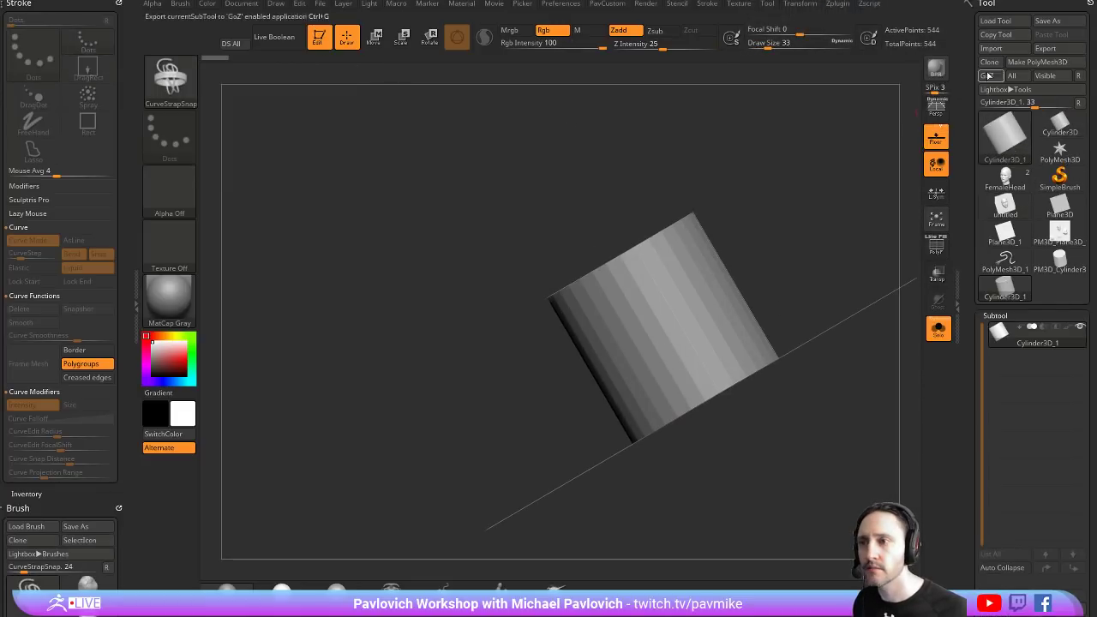
pyautogui.click(1037, 61)
pyautogui.keyDown('shift'); pyautogui.moveTo(774, 215); pyautogui.dragTo(803, 262); pyautogui.keyUp('shift')
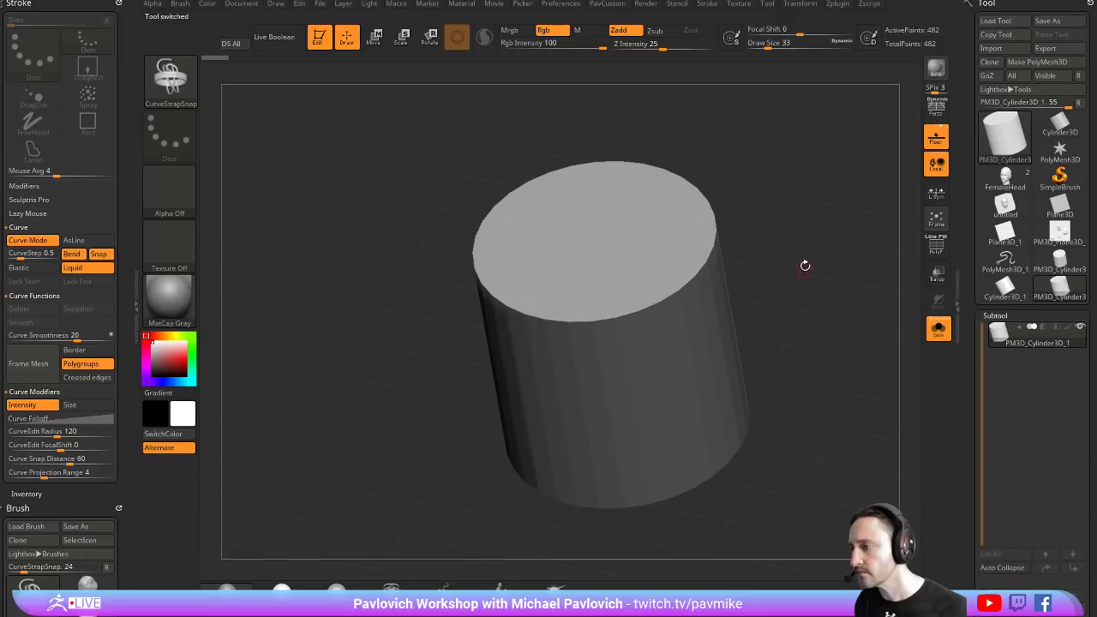
# Select the IMM Ind. Parts brush with the Philips Type02 insert and collapse the stroke and brush trays
pyautogui.press('b')
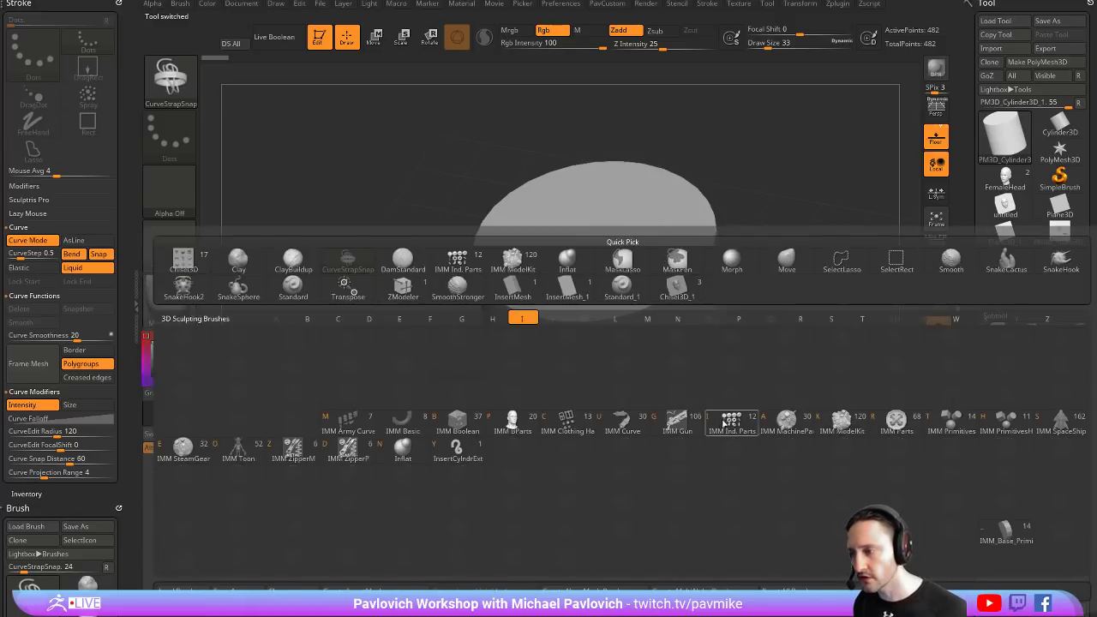
pyautogui.click(732, 423)
pyautogui.press('m')
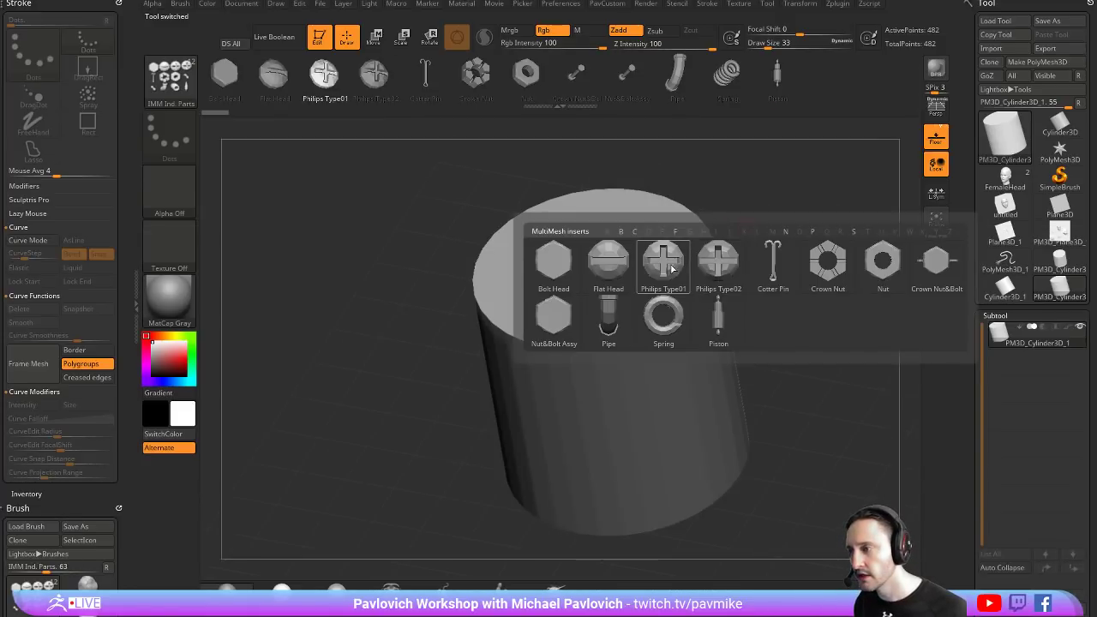
pyautogui.click(718, 262)
pyautogui.press('f')
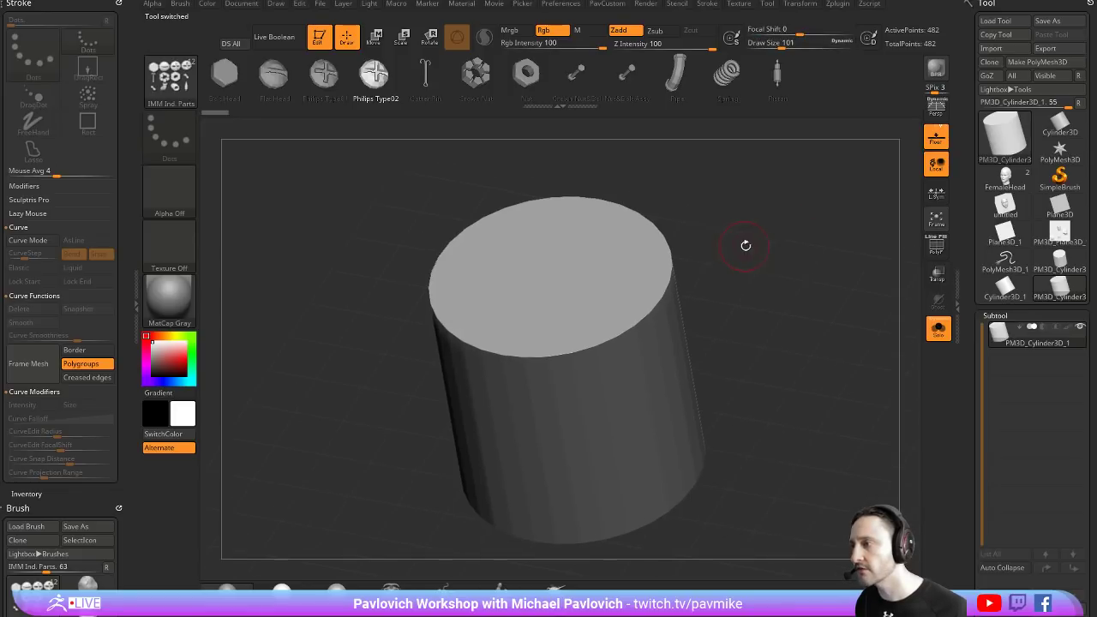
pyautogui.click(118, 6)
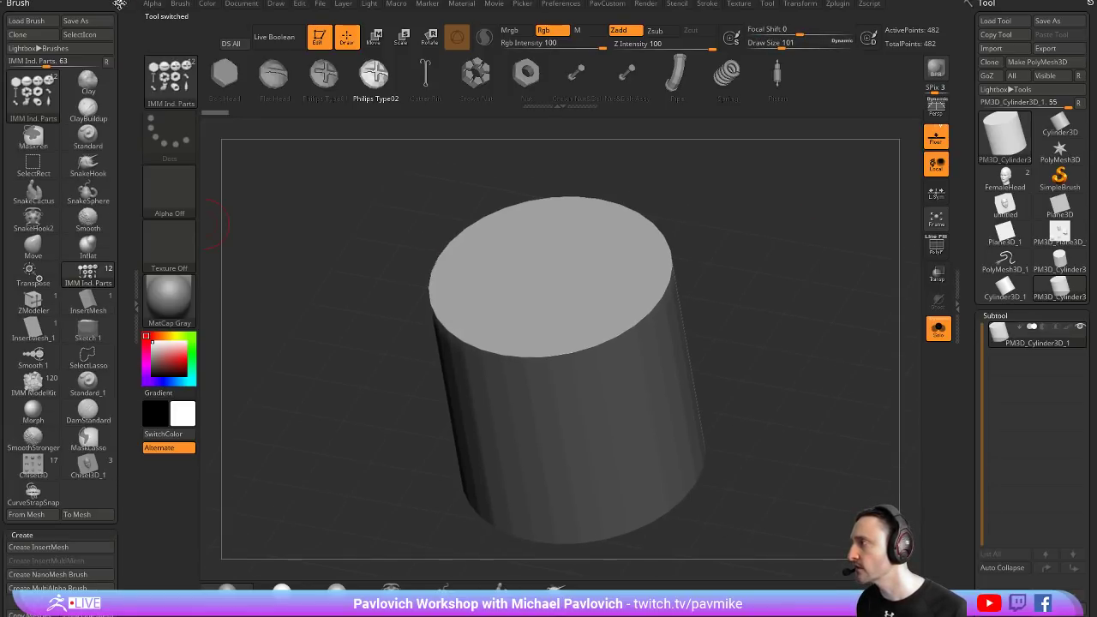
pyautogui.click(119, 4)
# Dock the Zplugin list and set the IMM Draw Size desired size to 10 mm
pyautogui.click(836, 5)
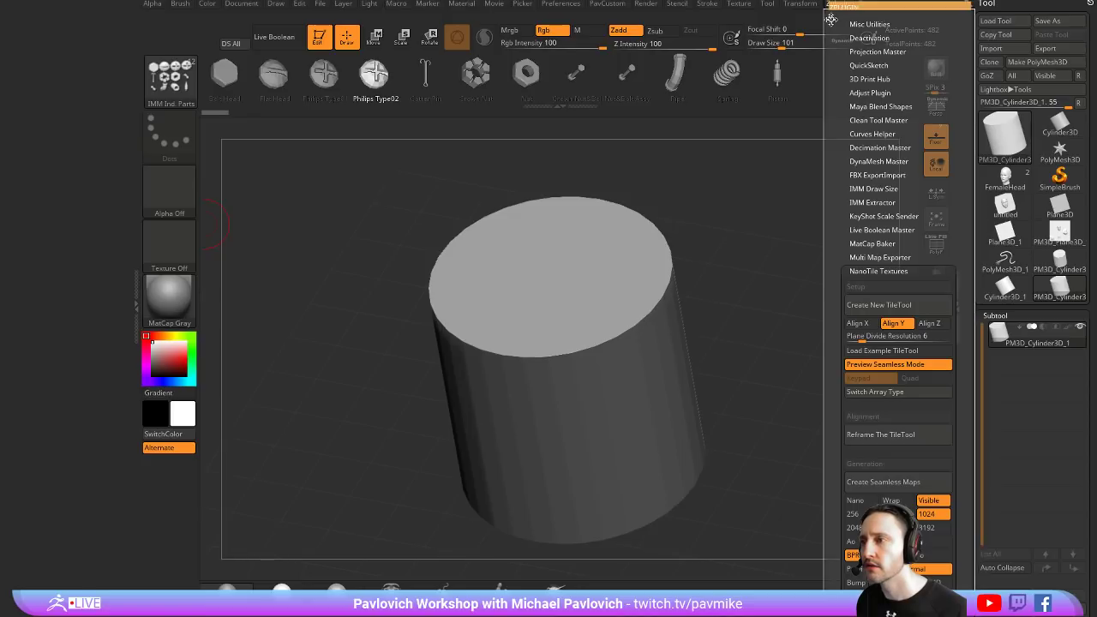
pyautogui.click(830, 19)
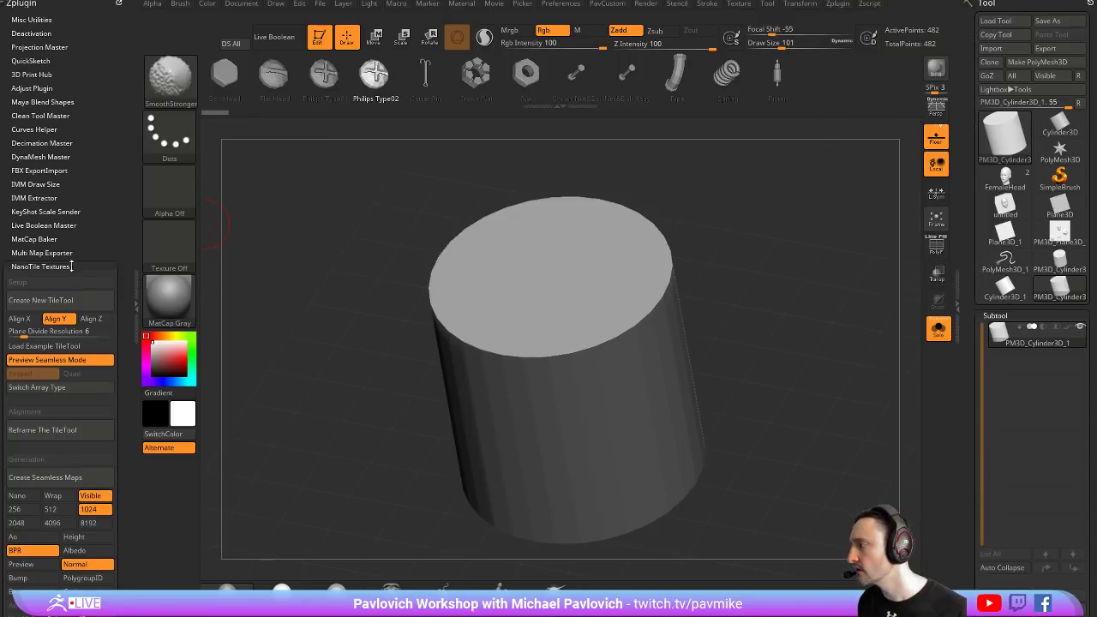
pyautogui.click(45, 183)
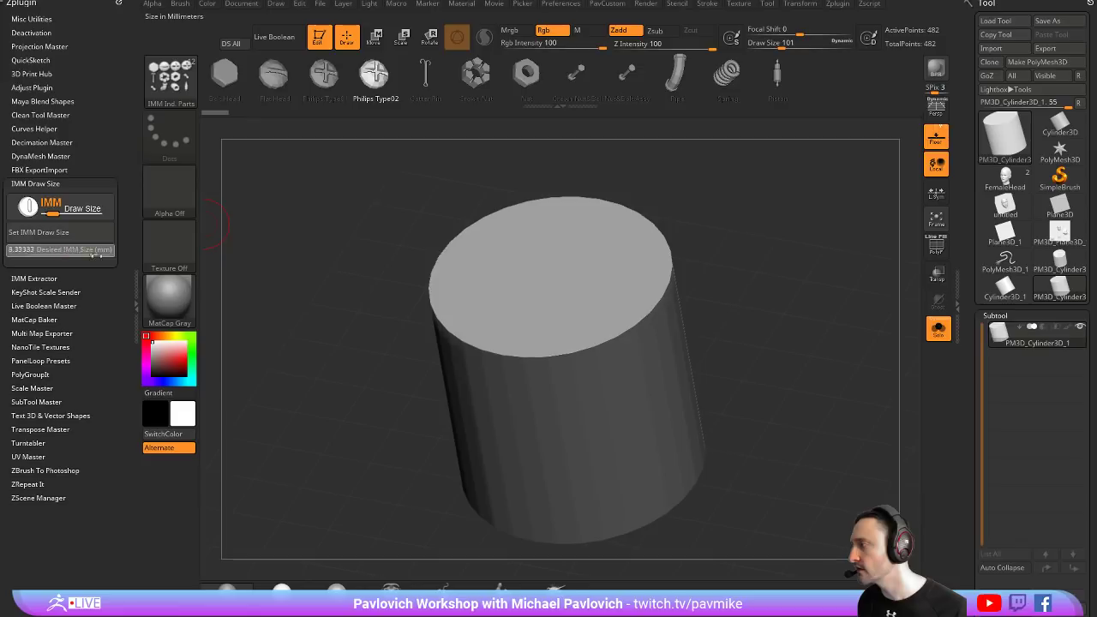
pyautogui.write('10')
pyautogui.click(38, 232)
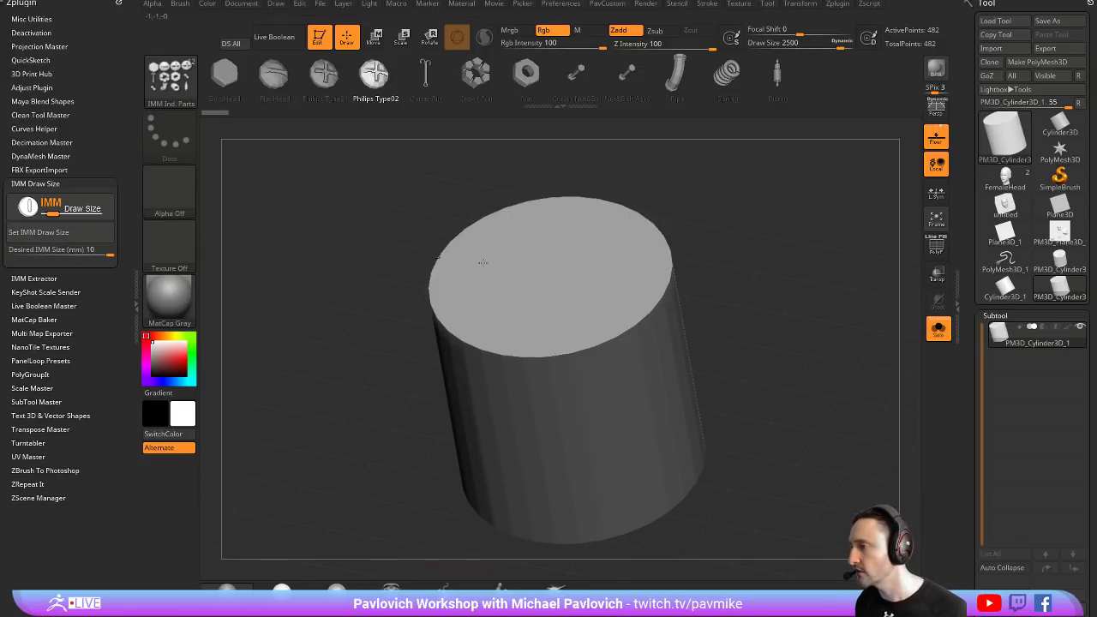
# Test Philips Type02 inserts on the cylinder and the FemaleHead model, undoing the head insert
pyautogui.moveTo(372, 263); pyautogui.dragTo(402, 248)
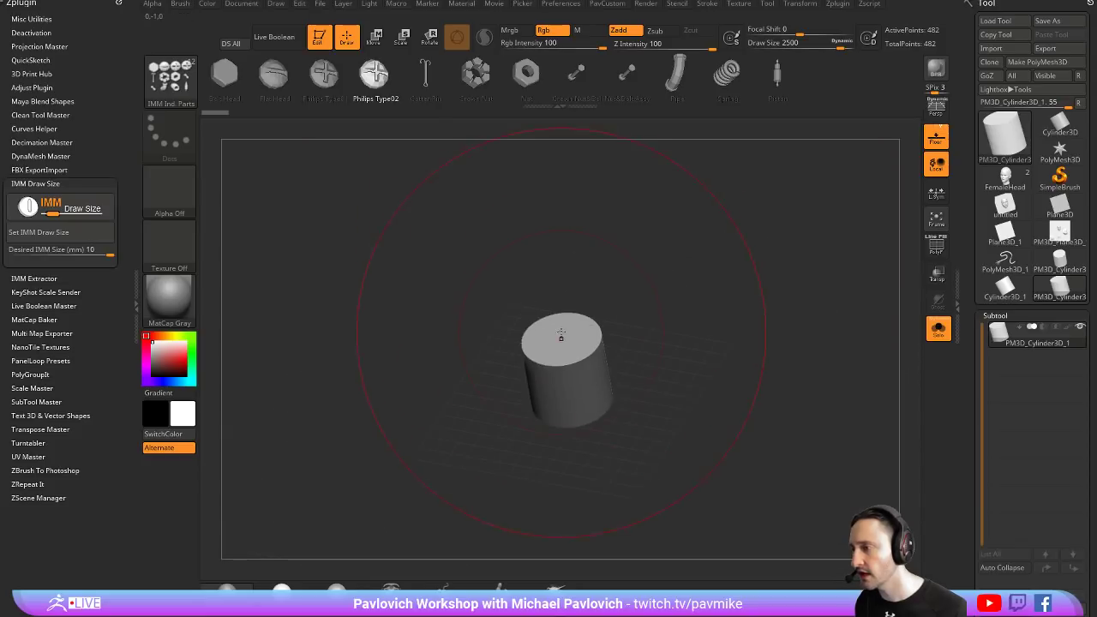
pyautogui.keyDown('ctrl'); pyautogui.moveTo(562, 331); pyautogui.dragTo(649, 317); pyautogui.keyUp('ctrl')
pyautogui.moveTo(771, 188); pyautogui.dragTo(756, 224)
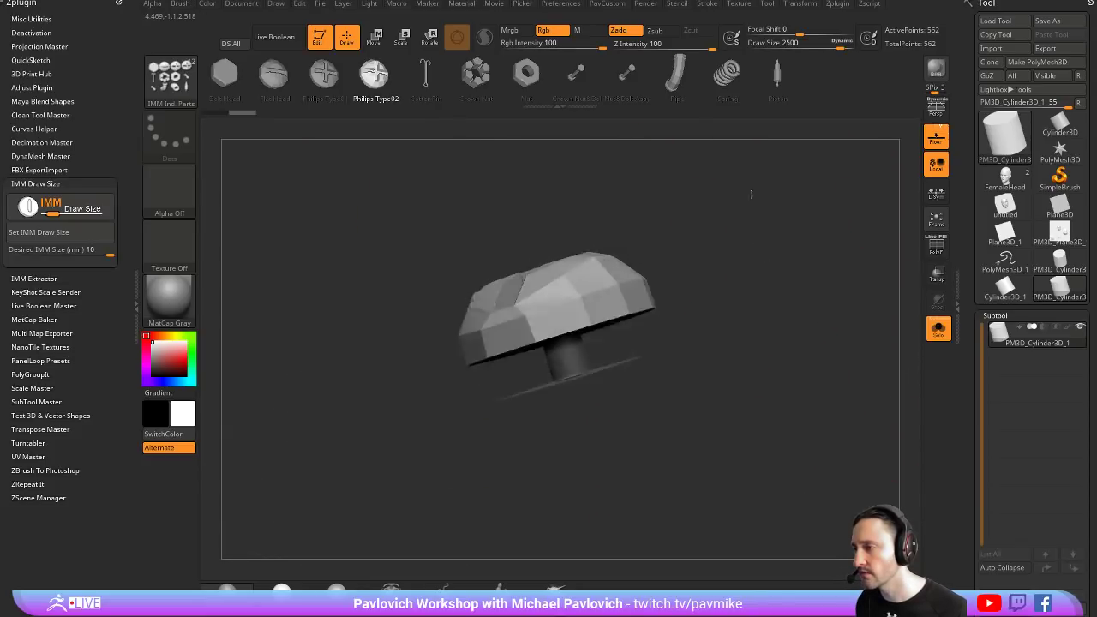
pyautogui.click(1004, 178)
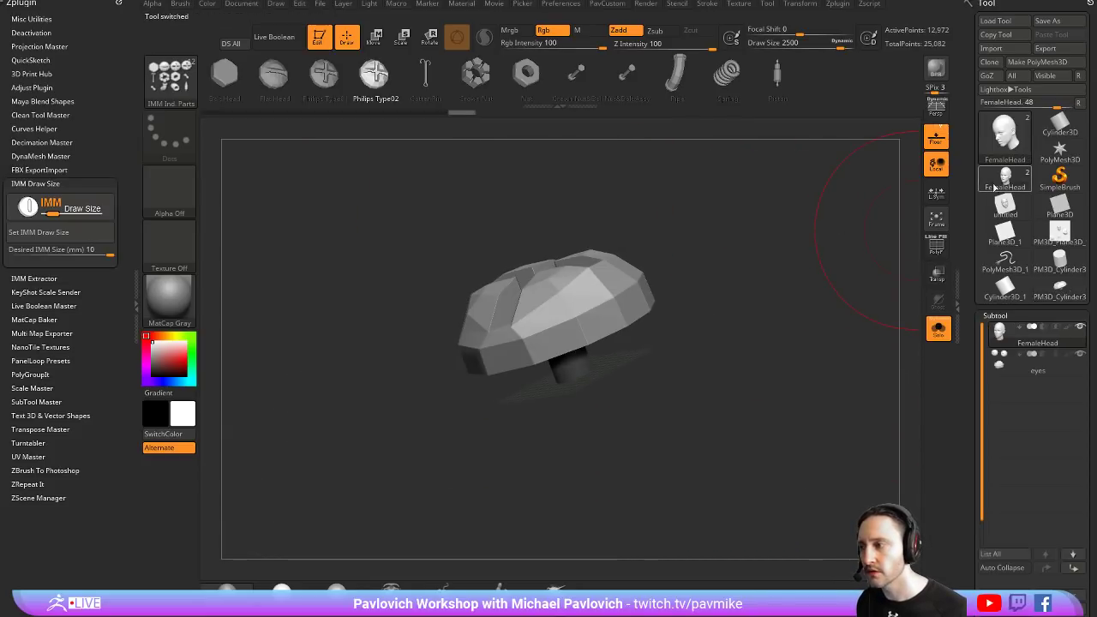
pyautogui.moveTo(557, 302); pyautogui.dragTo(566, 317)
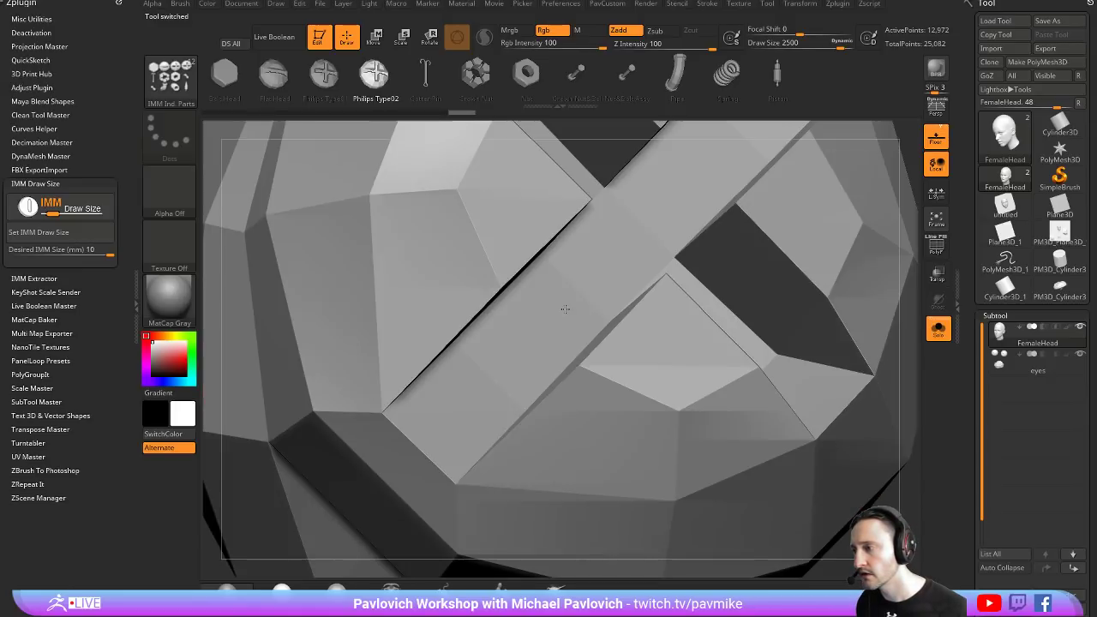
pyautogui.press('f')
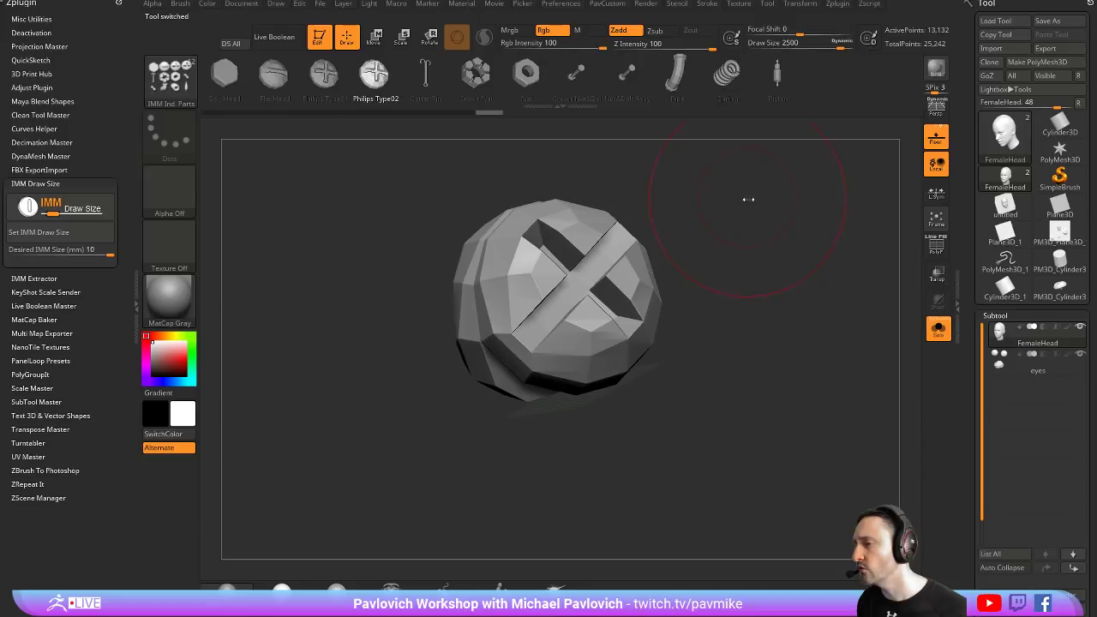
pyautogui.hotkey('ctrl', 'z')
pyautogui.hotkey('ctrl', 'z')
pyautogui.hotkey('ctrl', 'z')
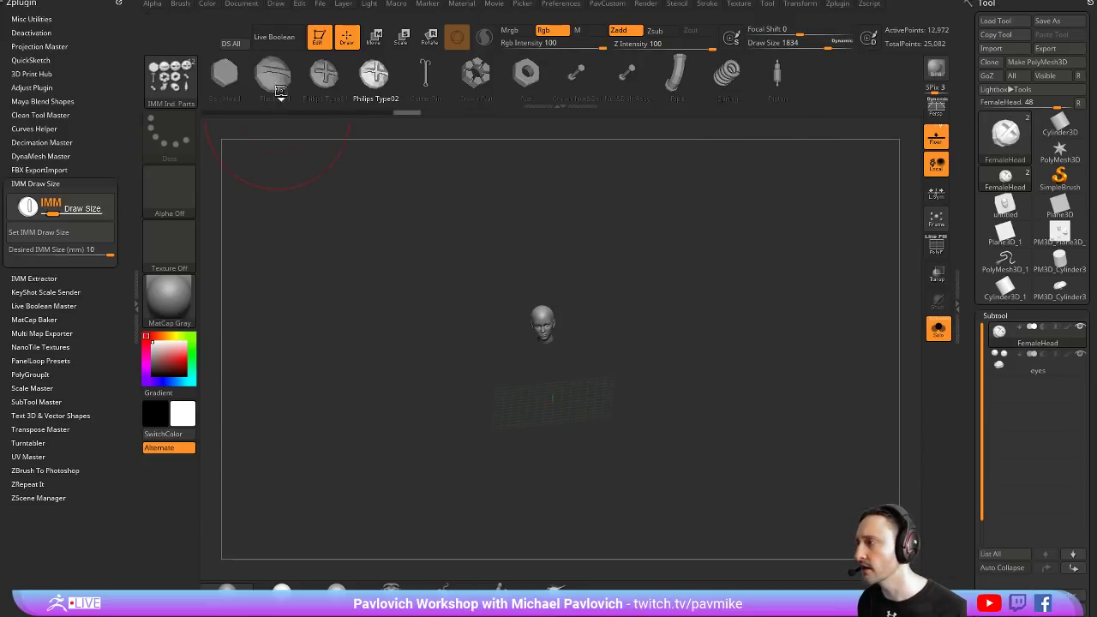
# Set draw size to 90 and draw a new PolyMesh3D star on the canvas
pyautogui.press('t')
pyautogui.write('s')
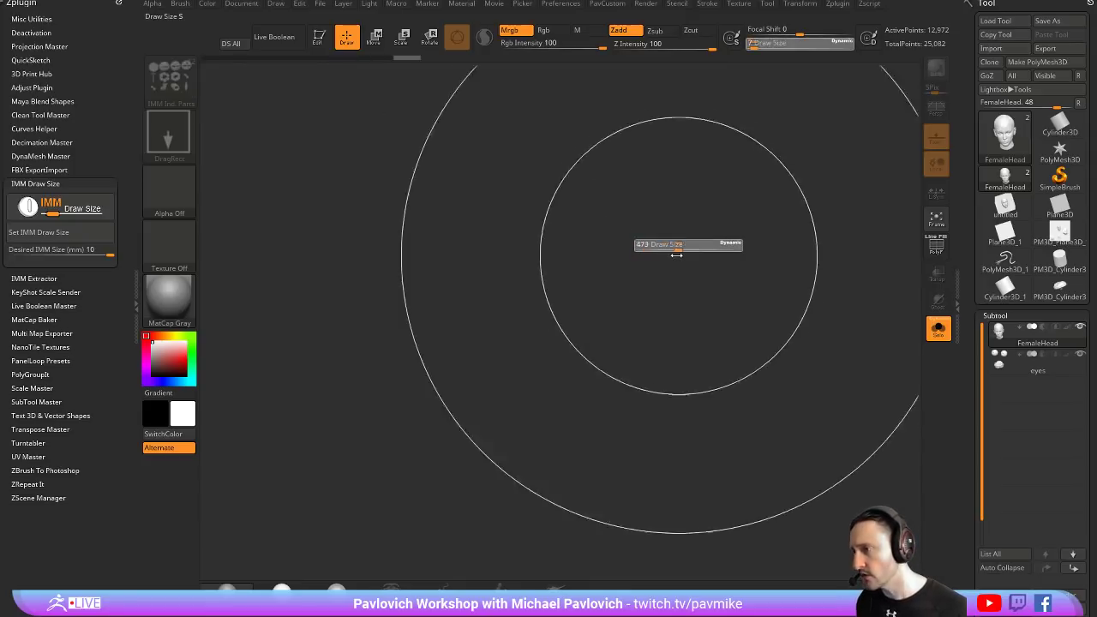
pyautogui.write('90')
pyautogui.press('Return')
pyautogui.click(1059, 177)
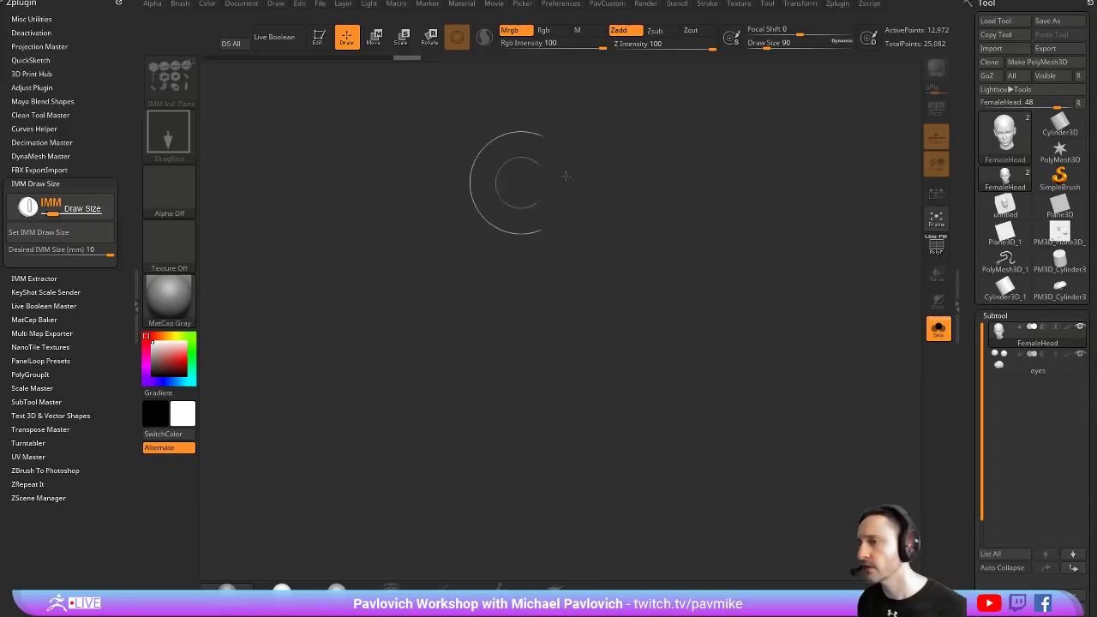
pyautogui.click(1059, 151)
pyautogui.moveTo(489, 331); pyautogui.dragTo(556, 377)
# Edit the star in front view, shrink draw size to 159, and replace it with the Philips Type02 mesh
pyautogui.click(318, 36)
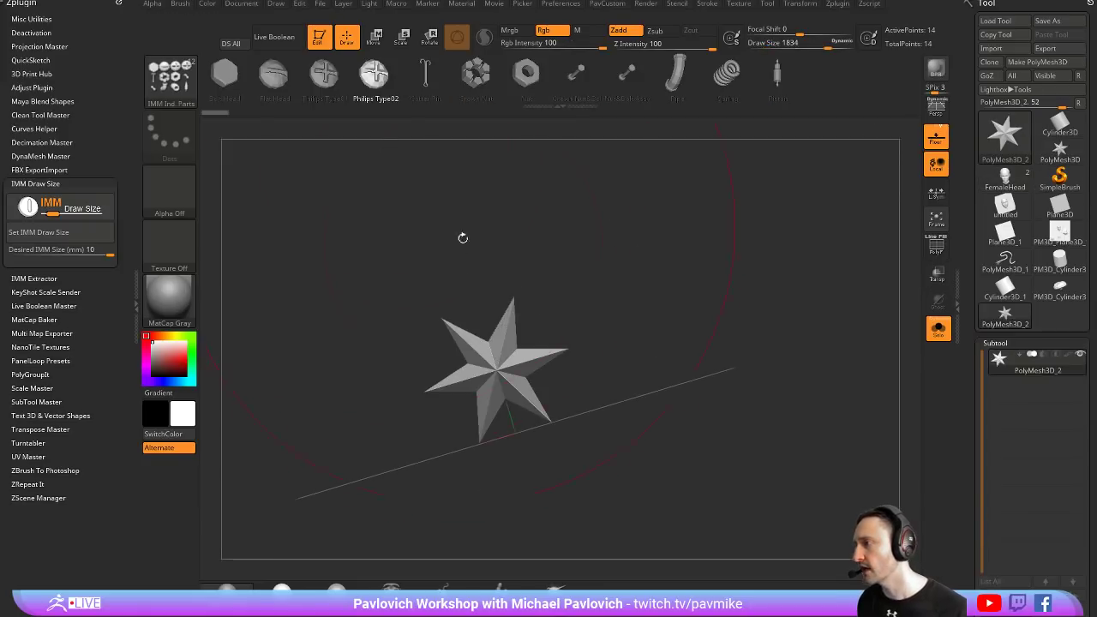
pyautogui.keyDown('shift'); pyautogui.moveTo(462, 238); pyautogui.dragTo(674, 271); pyautogui.keyUp('shift')
pyautogui.press('s')
pyautogui.press('s')
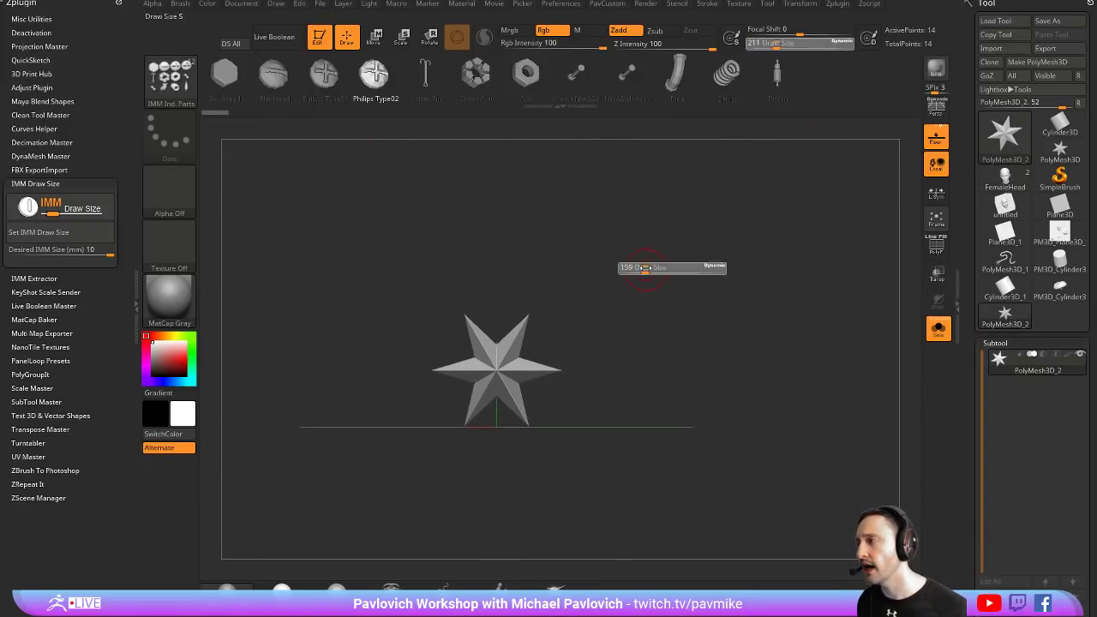
pyautogui.press('w')
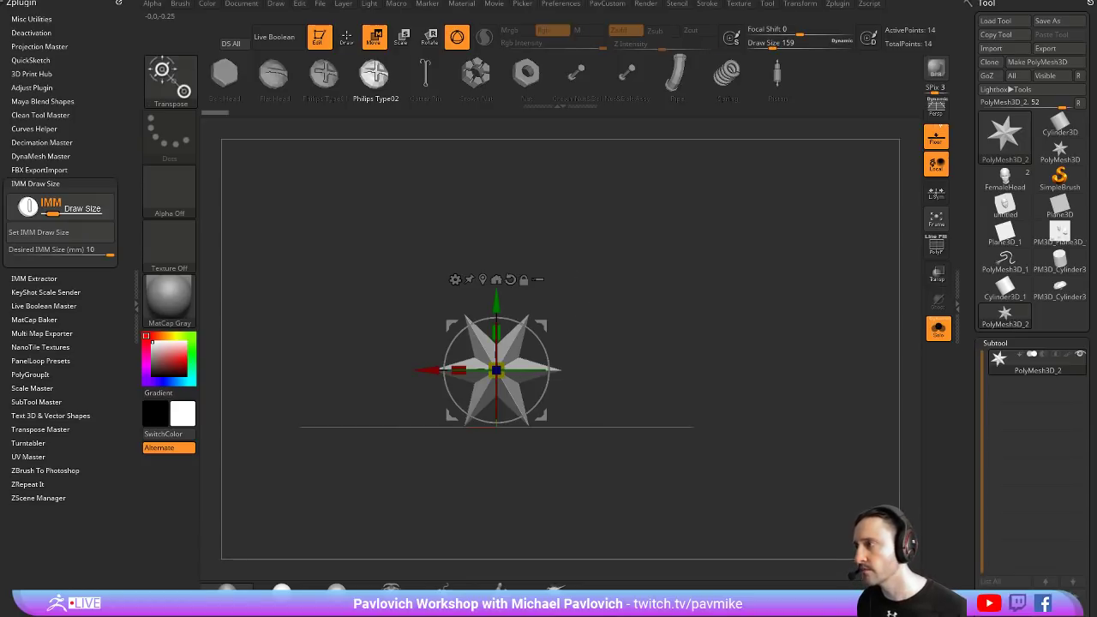
pyautogui.click(374, 73)
pyautogui.press('f')
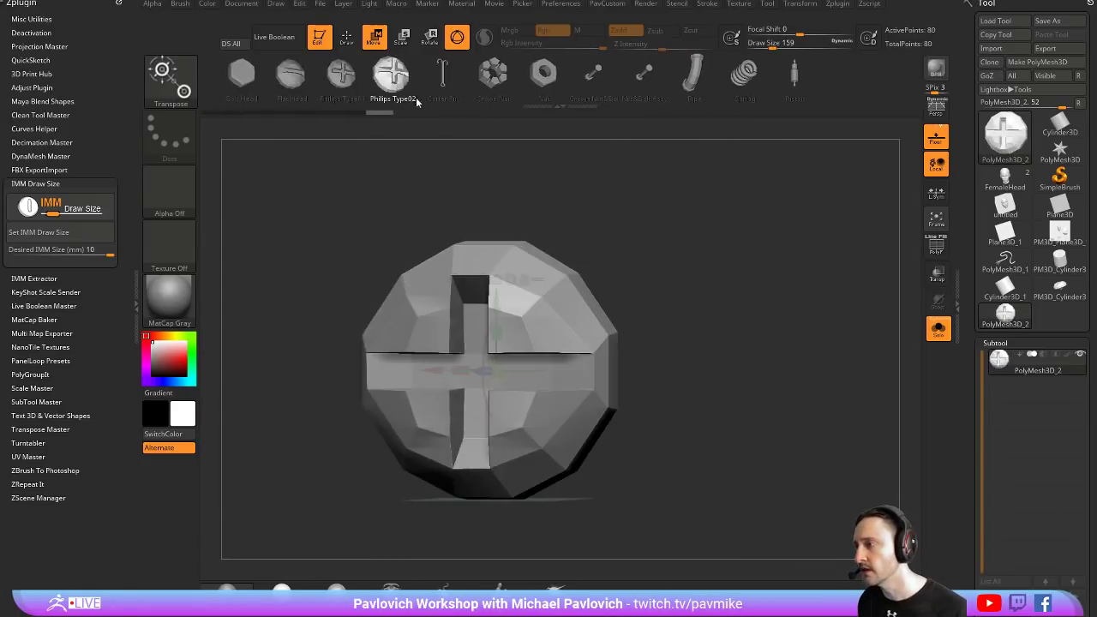
# Run IMM Brush to Subtools in Zplugin's IMM Extractor with the IMM Ind. Parts brush active
pyautogui.click(53, 184)
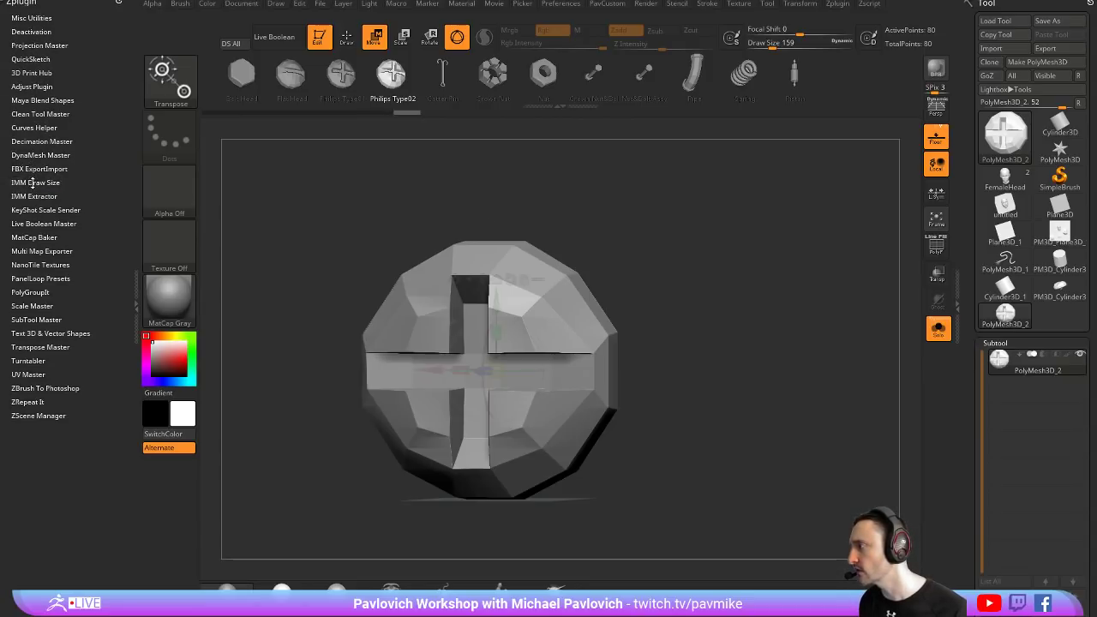
pyautogui.click(32, 196)
pyautogui.click(57, 244)
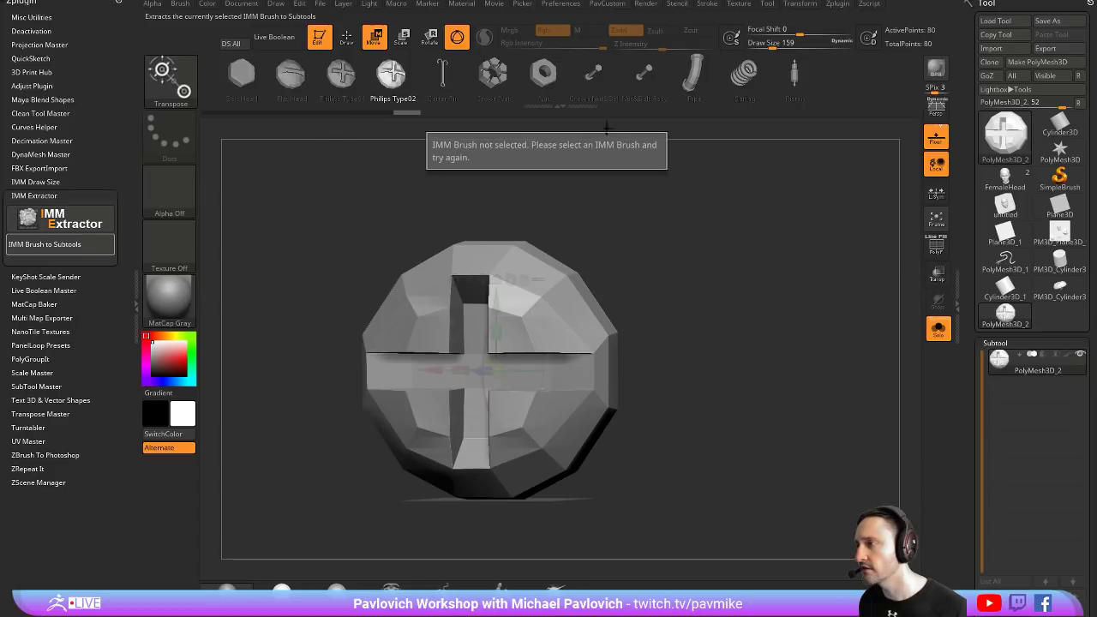
pyautogui.press('q')
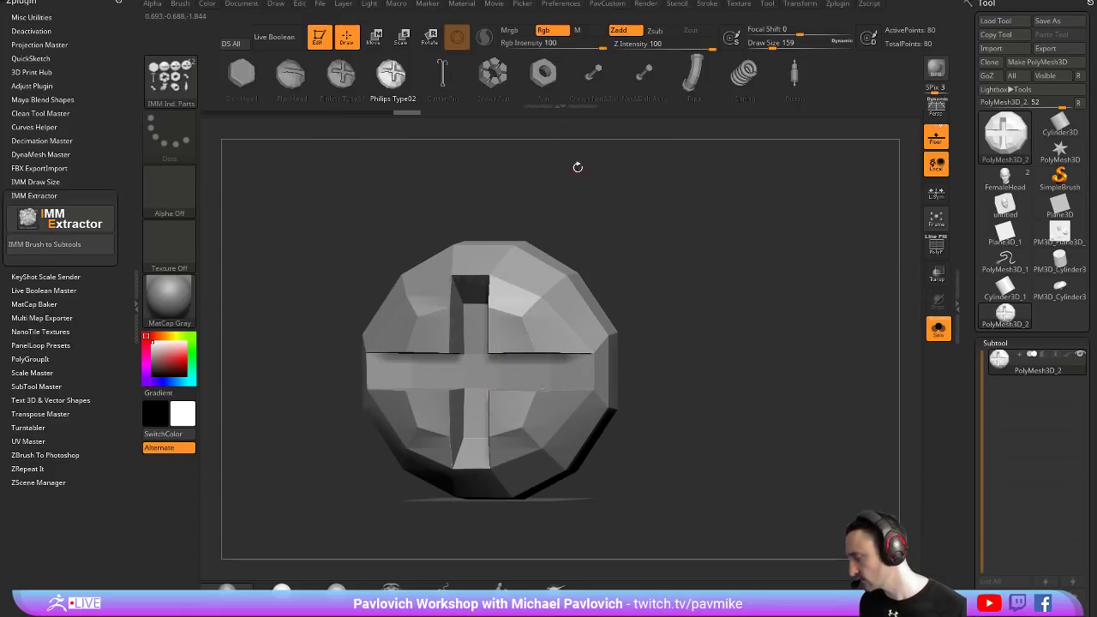
pyautogui.click(82, 246)
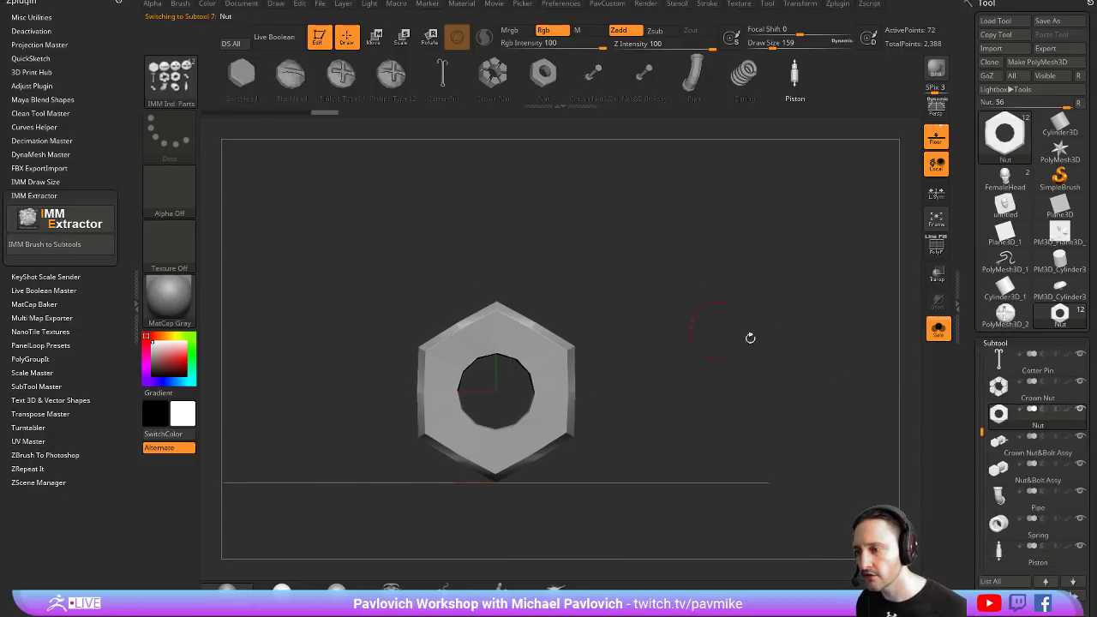
# Collapse the IMM Extractor and open the Scale Master plugin panel
pyautogui.keyDown('shift'); pyautogui.moveTo(697, 292); pyautogui.dragTo(686, 301); pyautogui.keyUp('shift')
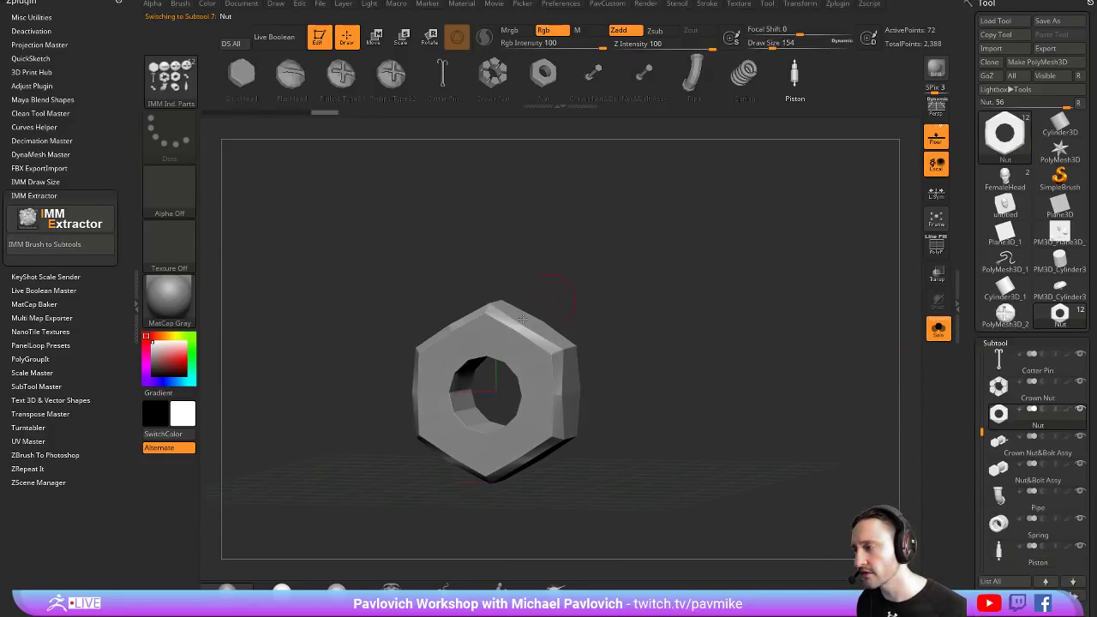
pyautogui.click(34, 195)
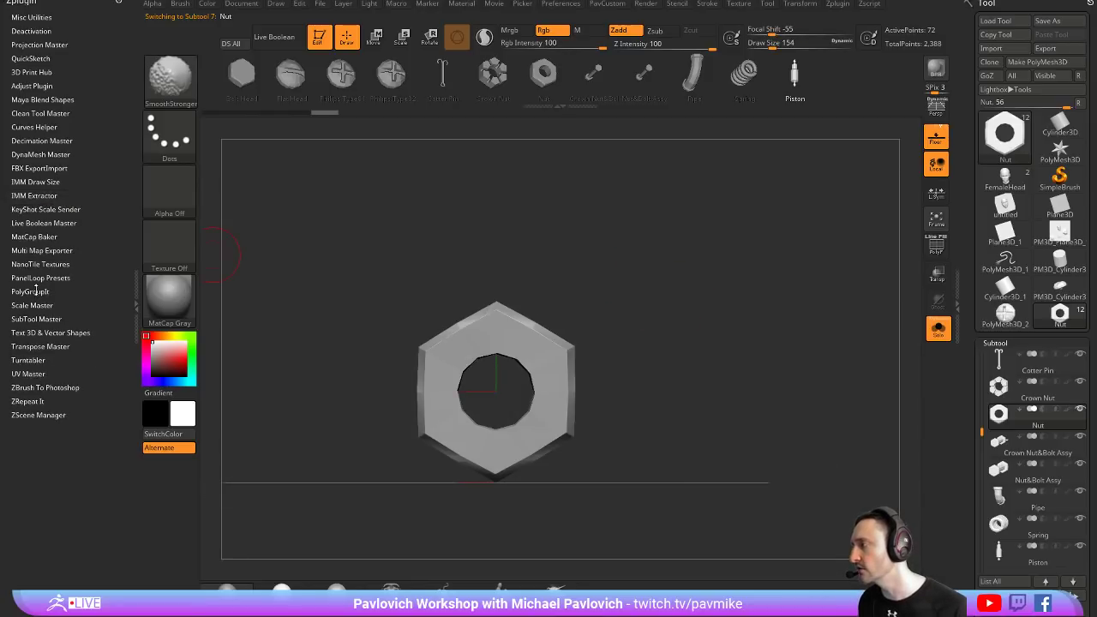
pyautogui.click(33, 305)
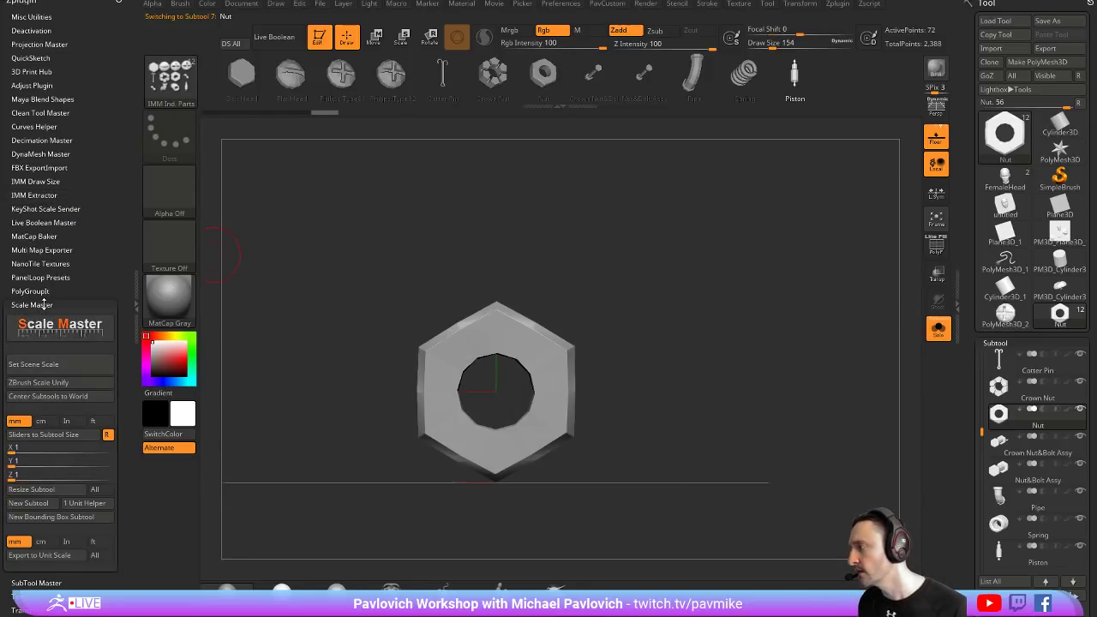
pyautogui.scroll(-3, 52, 282)
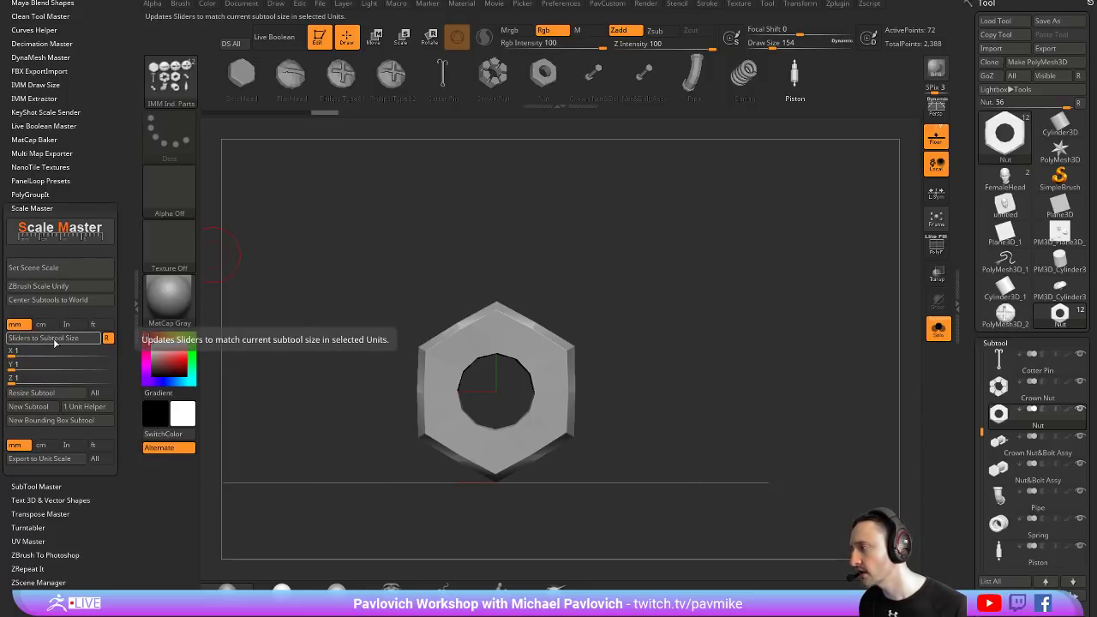
# Delete all extracted subtools down to a sphere and make it a PolyMesh3D
pyautogui.moveTo(963, 288); pyautogui.dragTo(971, 214)
pyautogui.click(1046, 328)
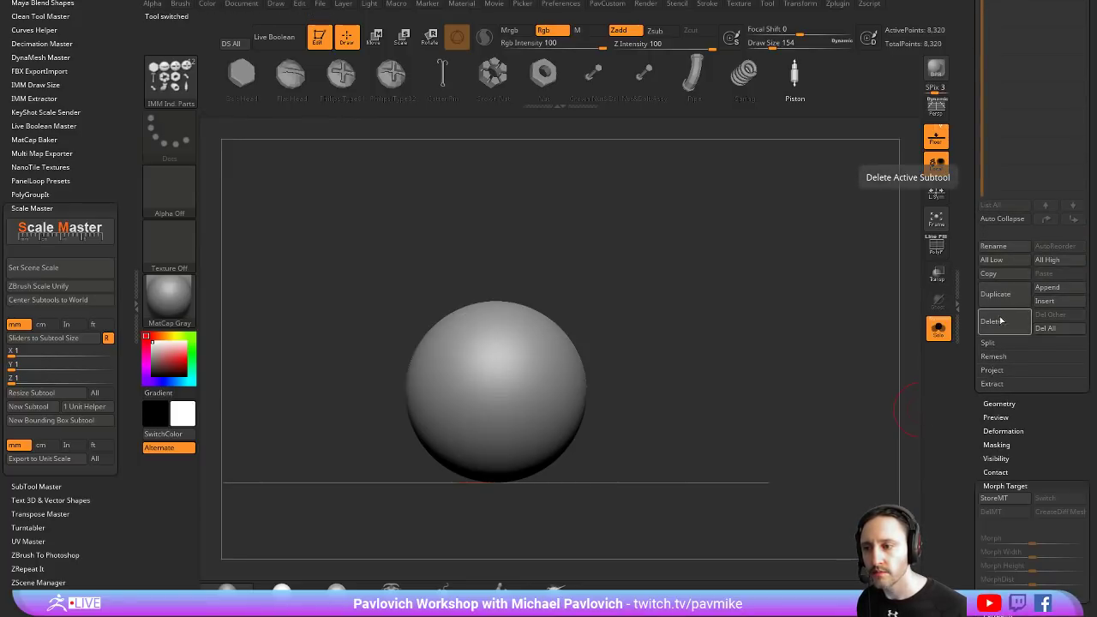
pyautogui.press('w')
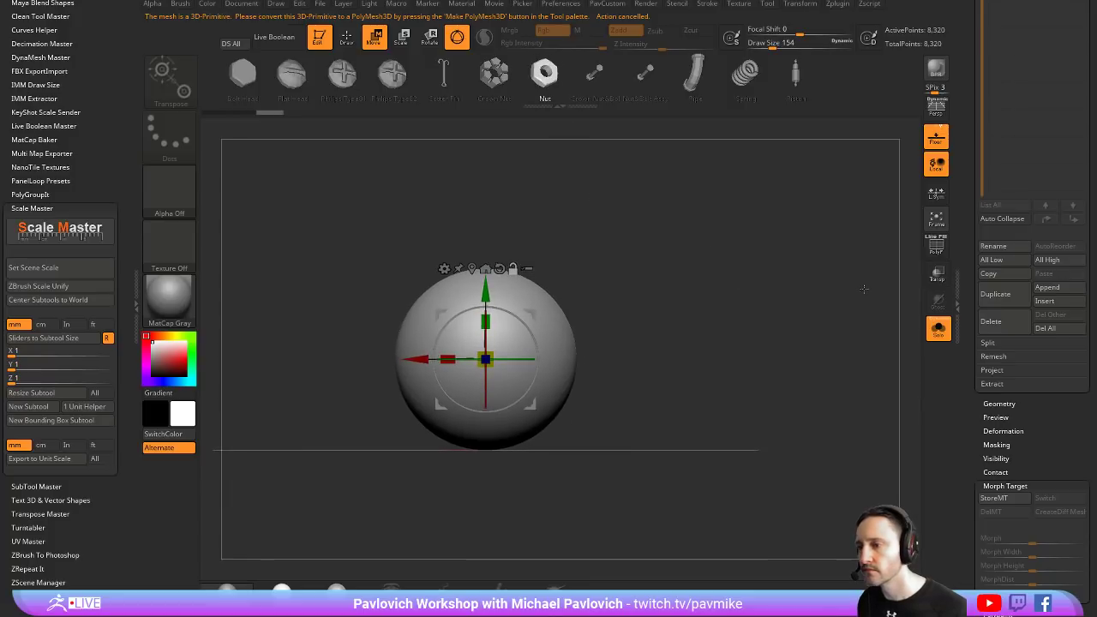
pyautogui.moveTo(969, 290)
pyautogui.mouseDown()
pyautogui.moveTo(967, 336)
pyautogui.moveTo(959, 41)
pyautogui.mouseUp()
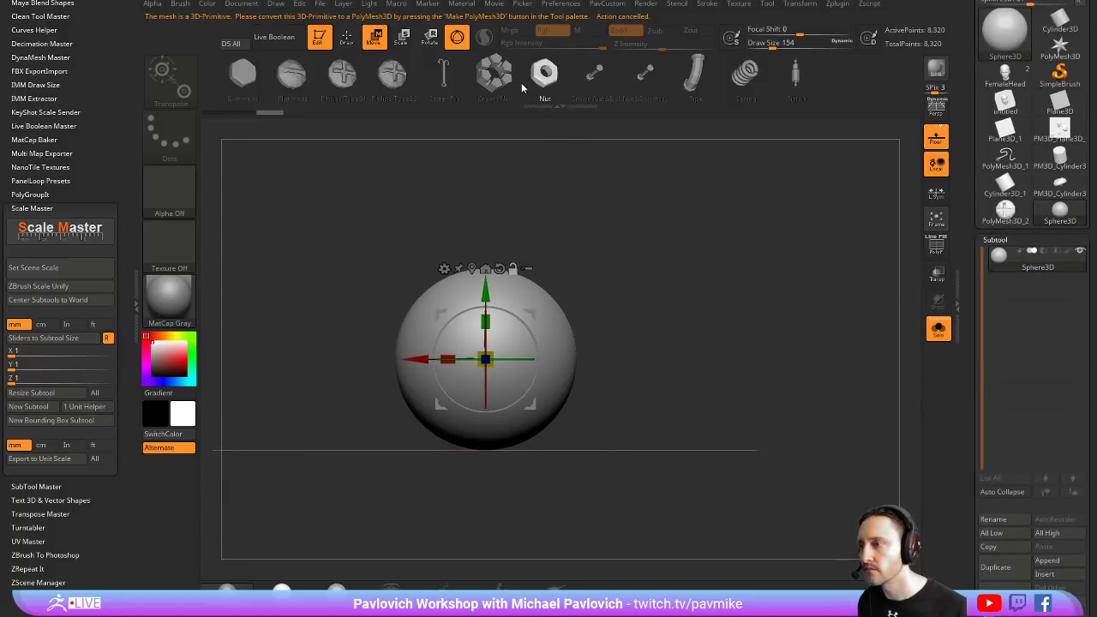
pyautogui.click(1037, 61)
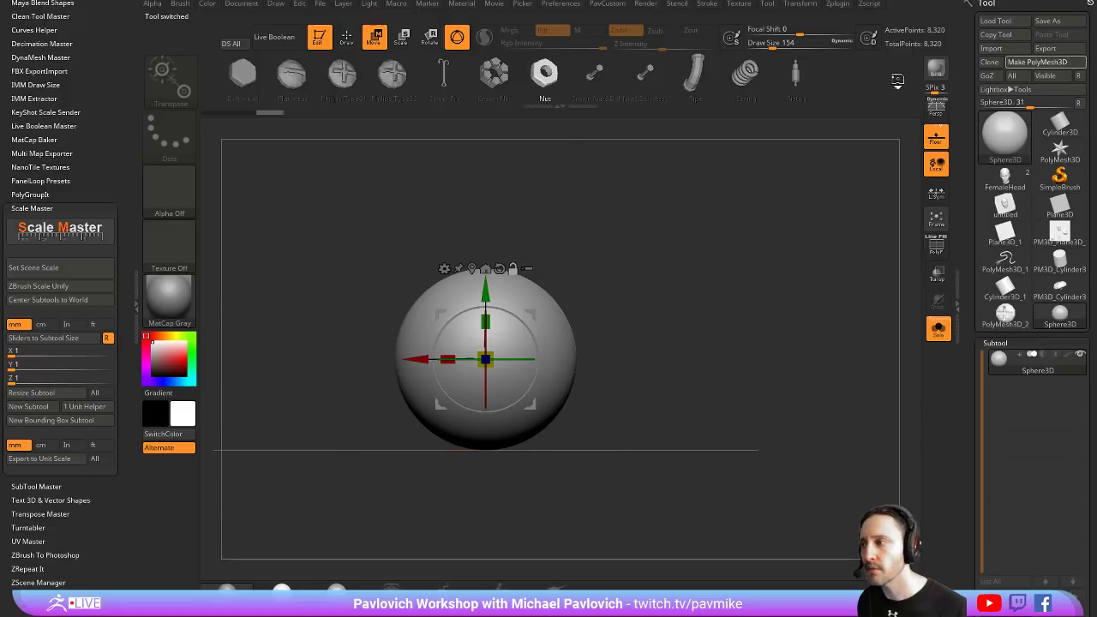
# Replace the sphere with the Nut mesh, frame it, and enlarge the subtool list
pyautogui.press('w')
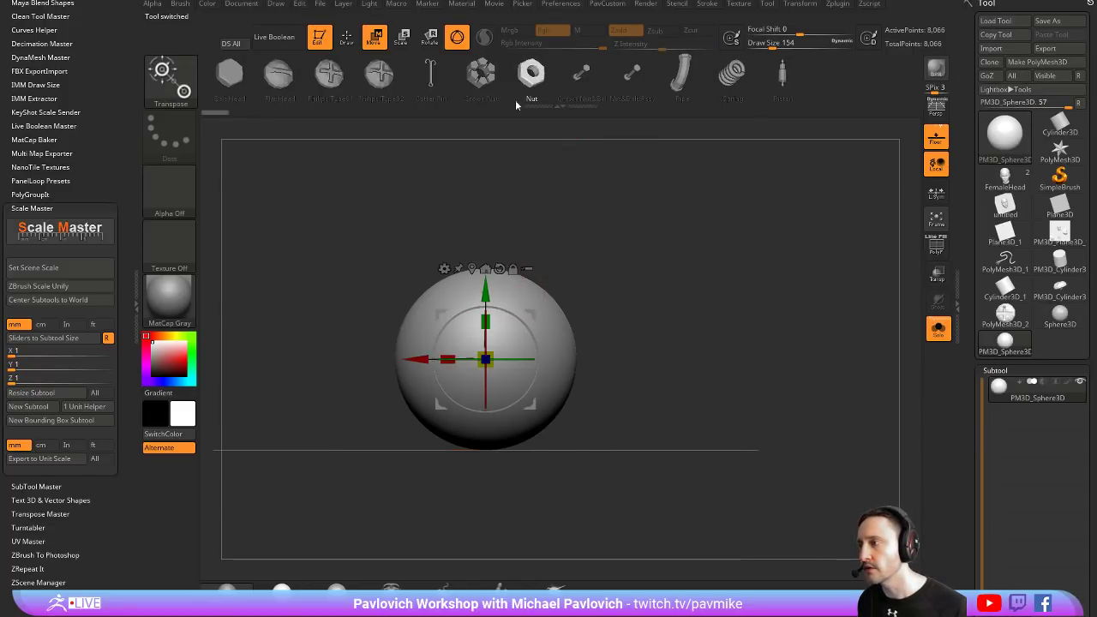
pyautogui.click(531, 75)
pyautogui.press('q')
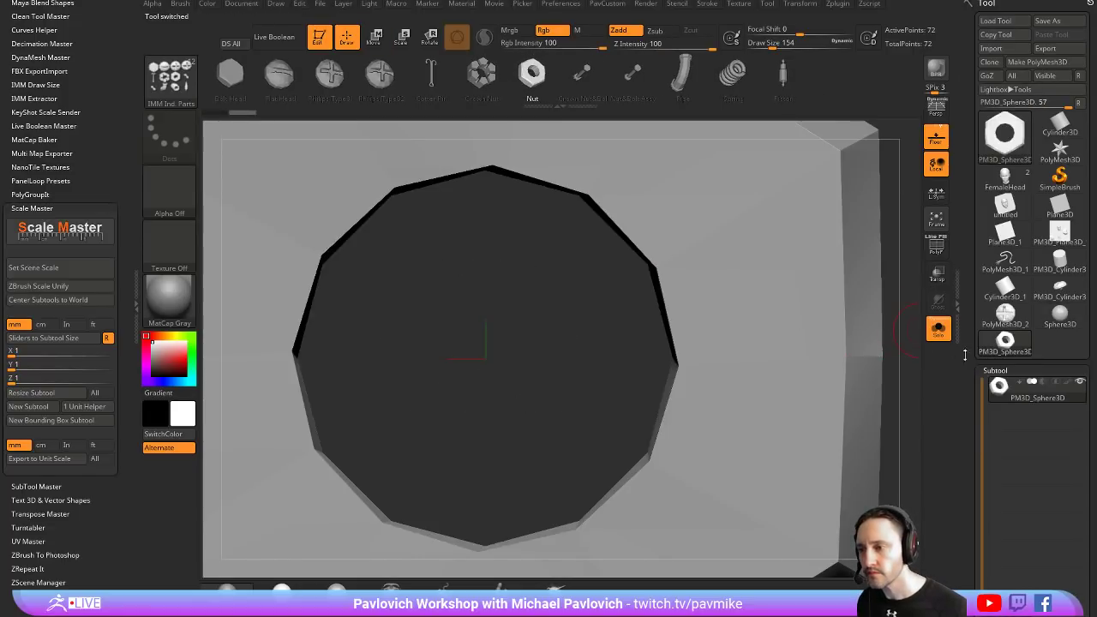
pyautogui.click(995, 370)
pyautogui.press('space')
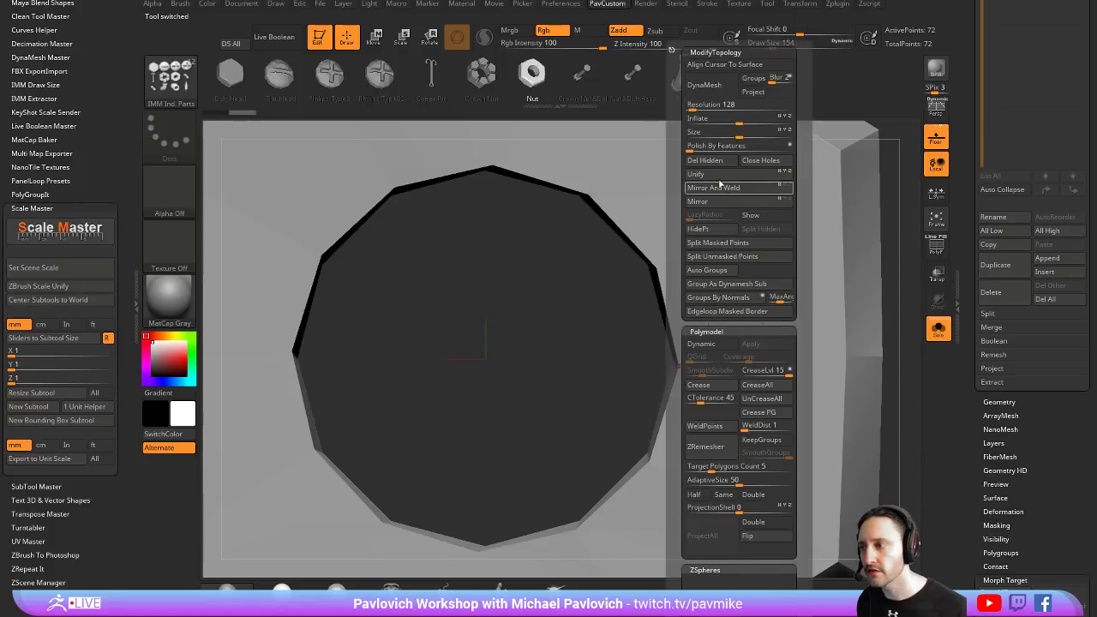
pyautogui.press('f')
pyautogui.moveTo(971, 268); pyautogui.dragTo(972, 325)
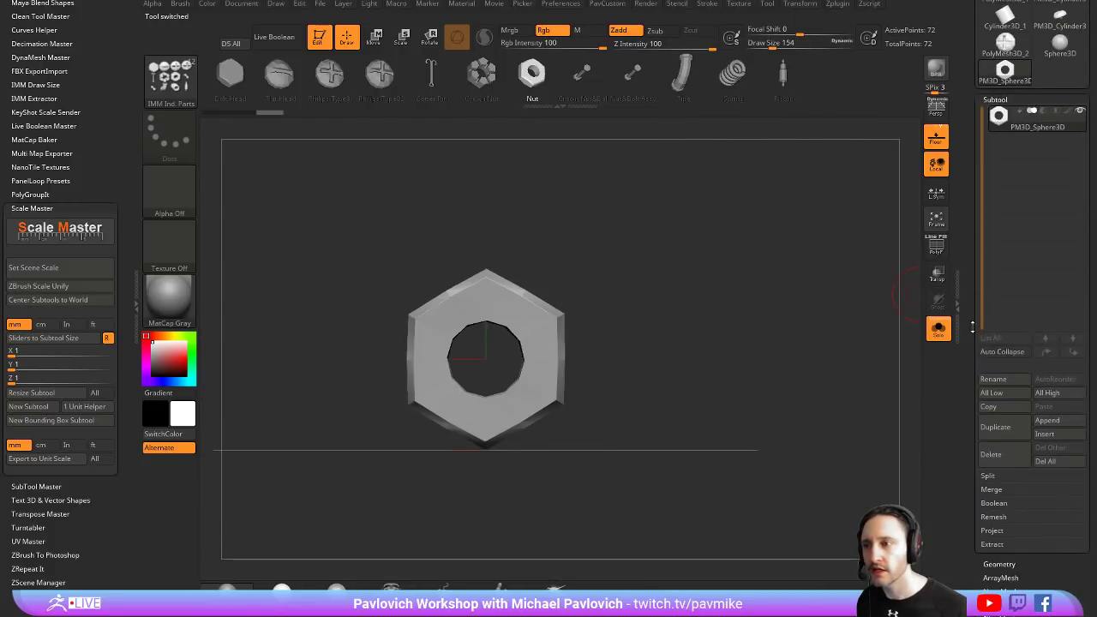
pyautogui.moveTo(673, 234); pyautogui.dragTo(440, 235)
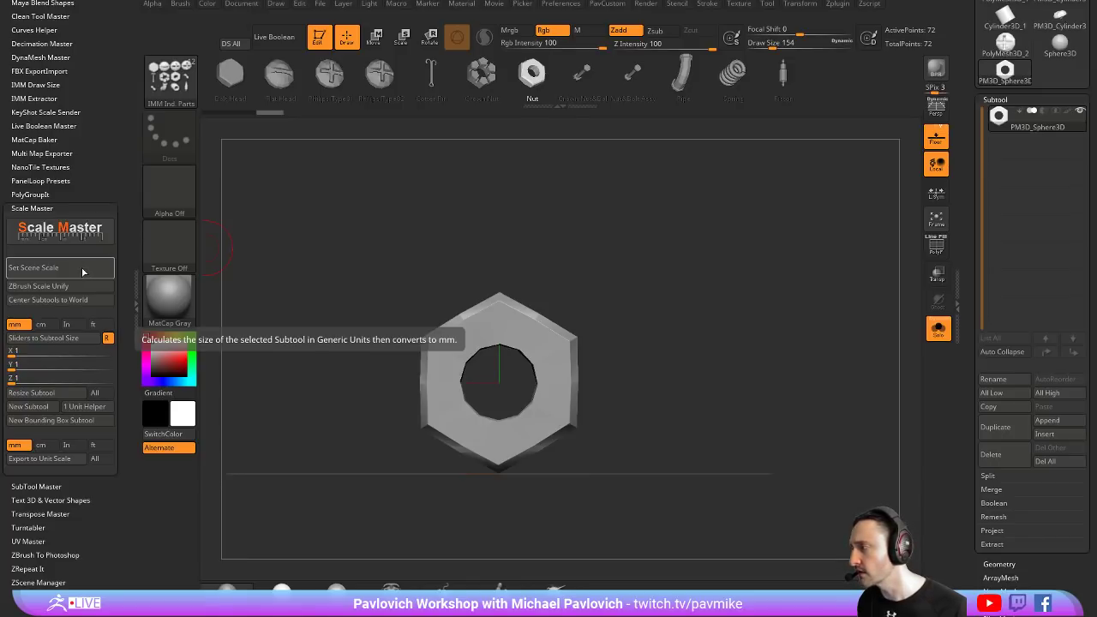
# In Scale Master, set the scene scale to 1.75 × 2 × 0.77 mm
pyautogui.click(21, 349)
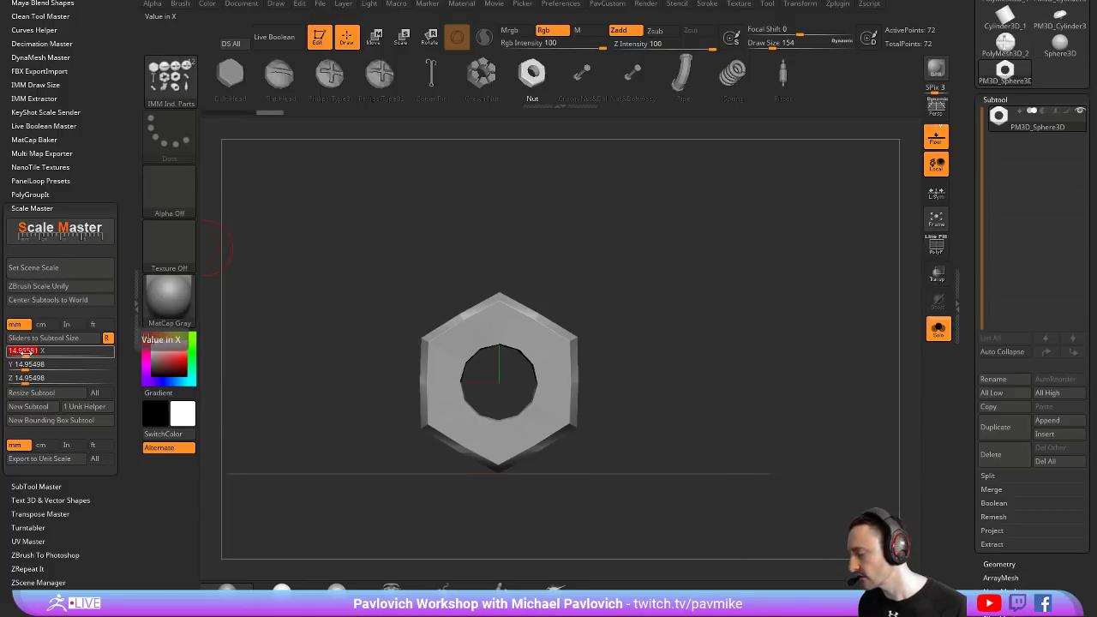
pyautogui.write('15')
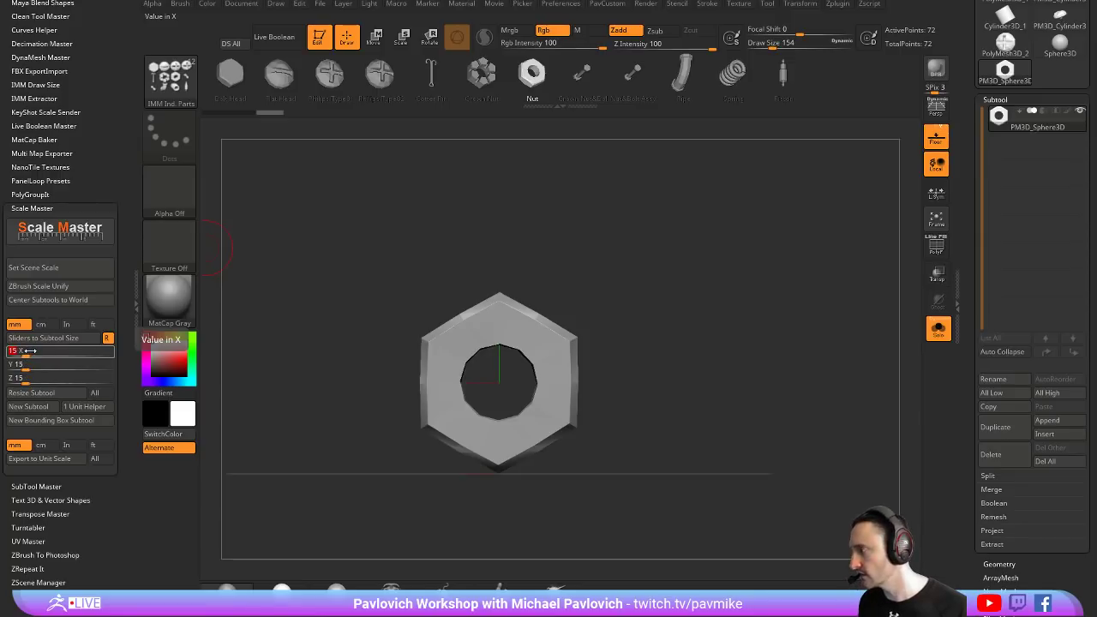
pyautogui.press('Return')
pyautogui.click(54, 267)
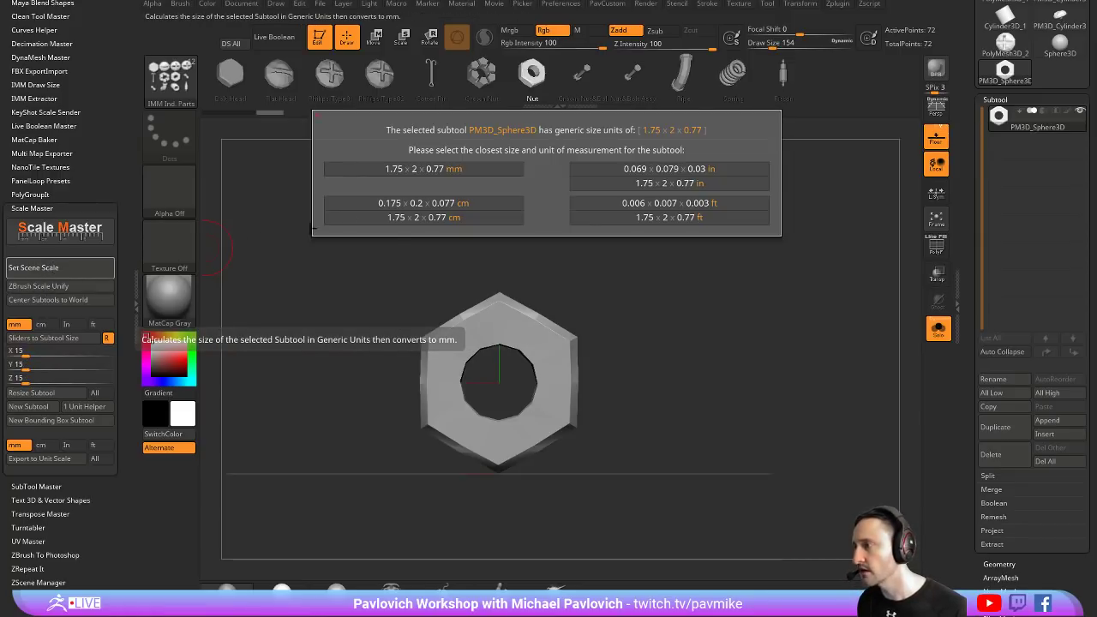
pyautogui.click(483, 170)
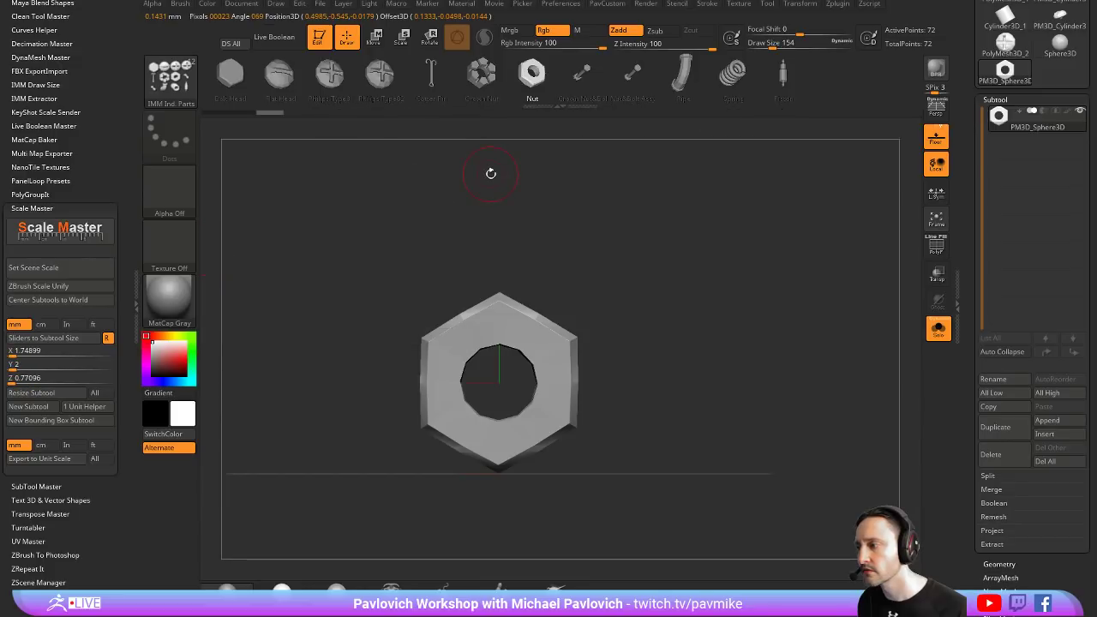
# Enter X 15 and Y 15, resize the nut subtool, and frame it with wireframe on
pyautogui.keyDown('alt'); pyautogui.moveTo(453, 211); pyautogui.dragTo(439, 219); pyautogui.keyUp('alt')
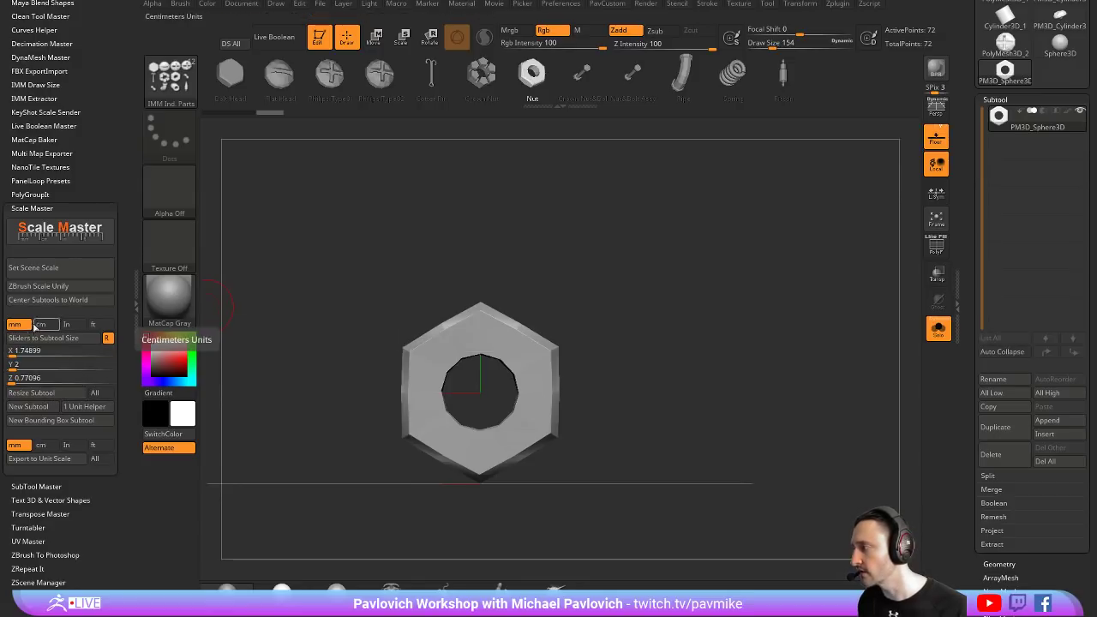
pyautogui.click(21, 351)
pyautogui.write('15')
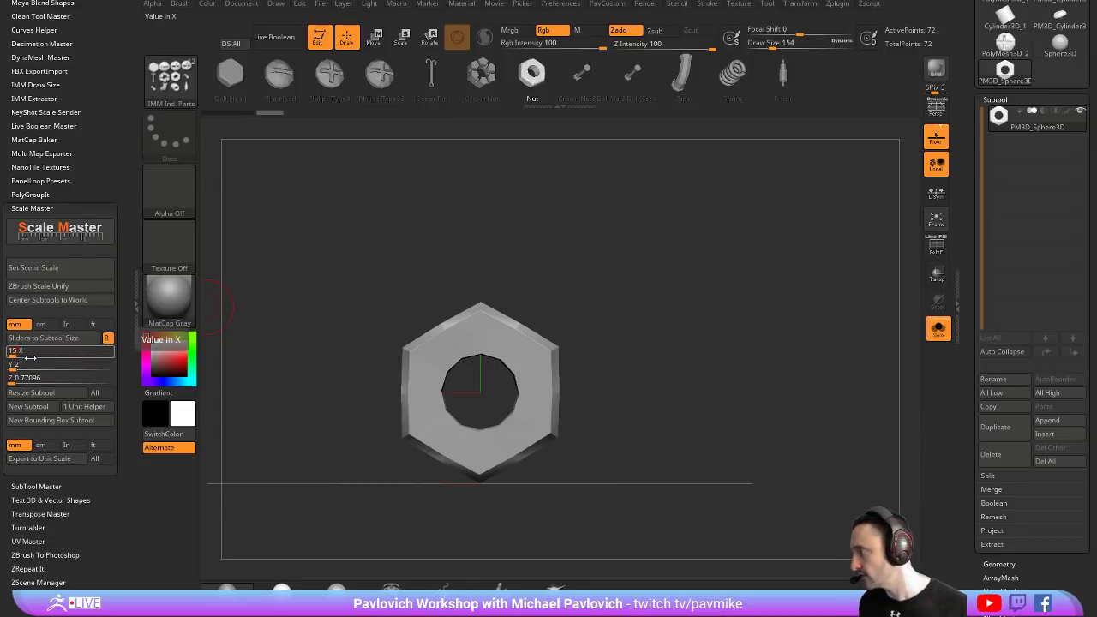
pyautogui.press('Return')
pyautogui.click(39, 364)
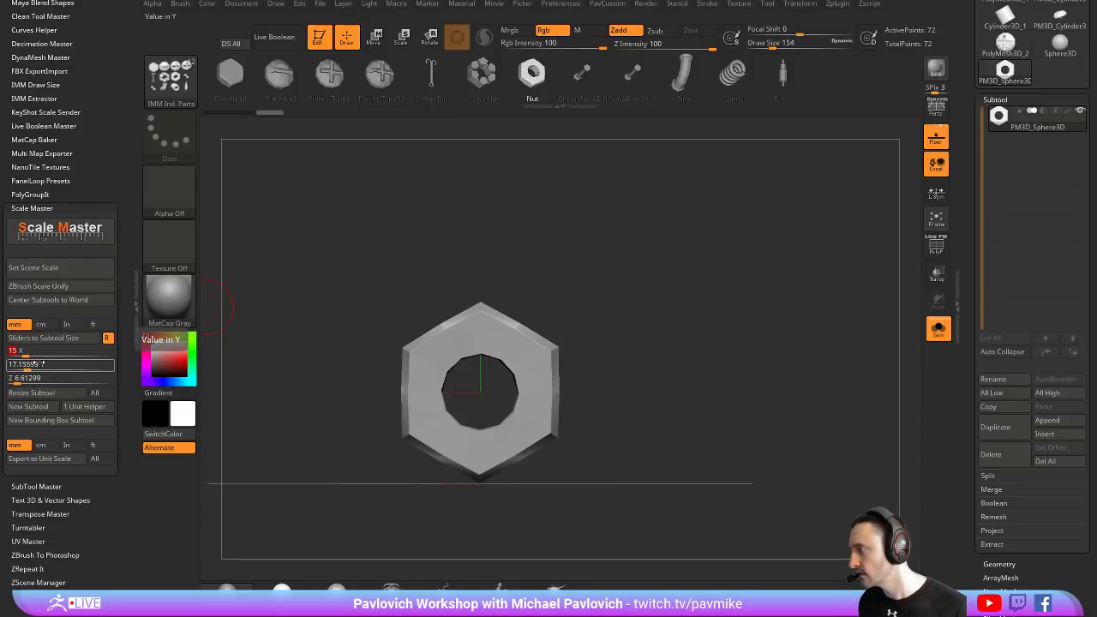
pyautogui.click(26, 365)
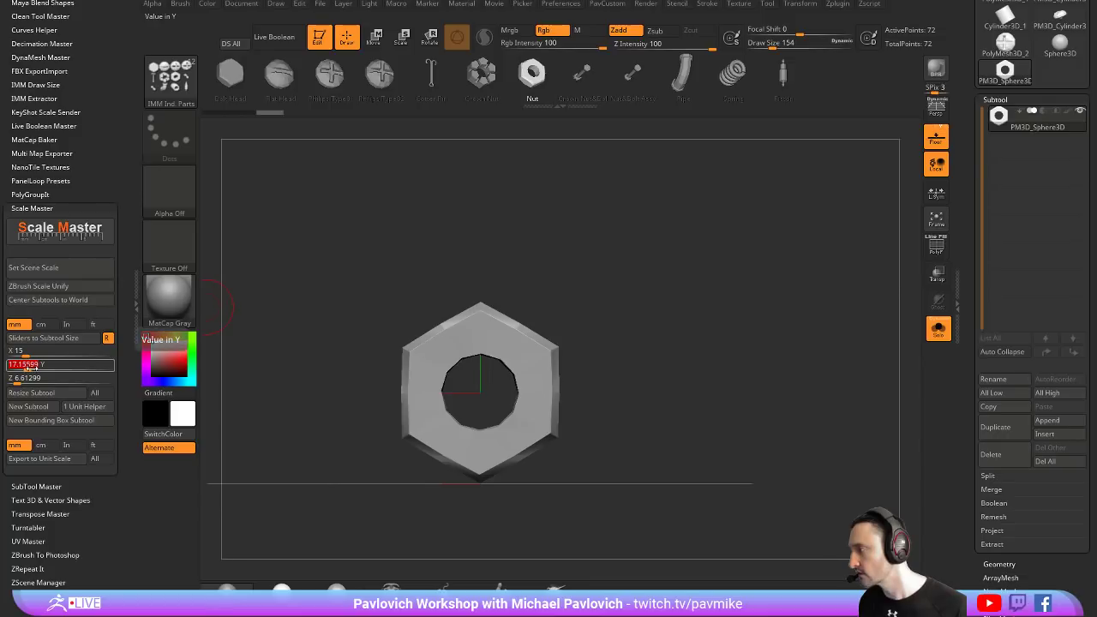
pyautogui.write('15')
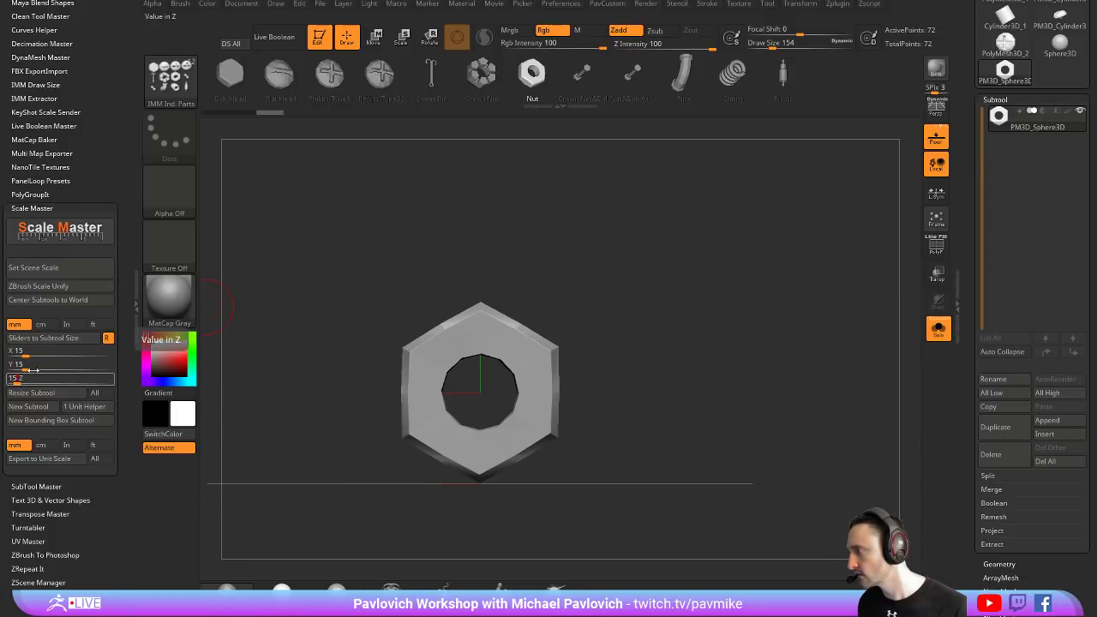
pyautogui.press('Return')
pyautogui.click(31, 393)
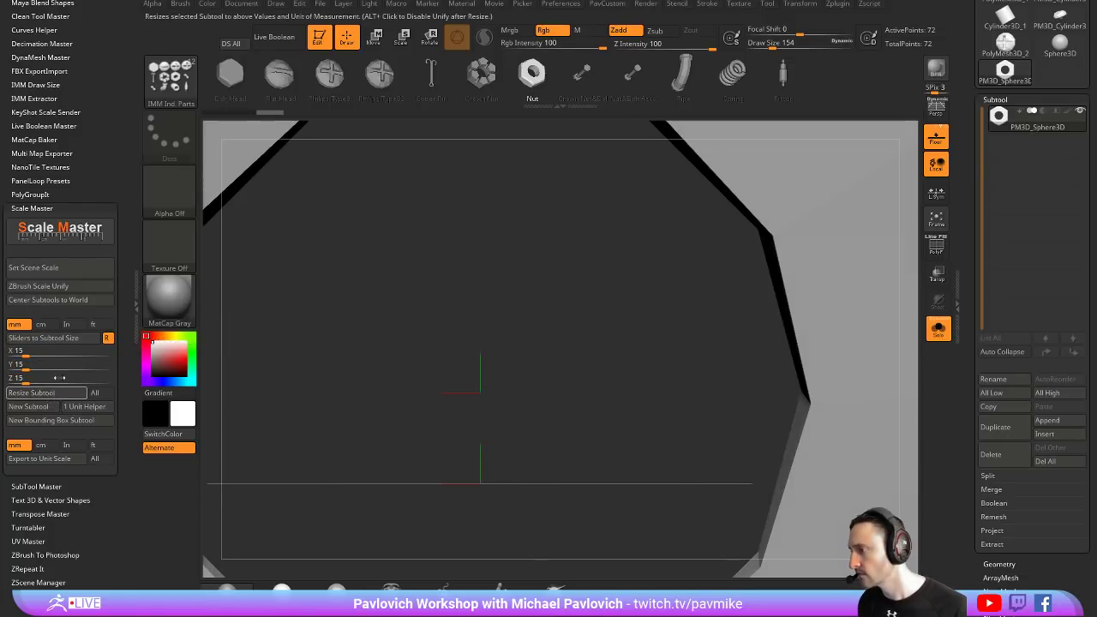
pyautogui.press('f')
pyautogui.click(937, 246)
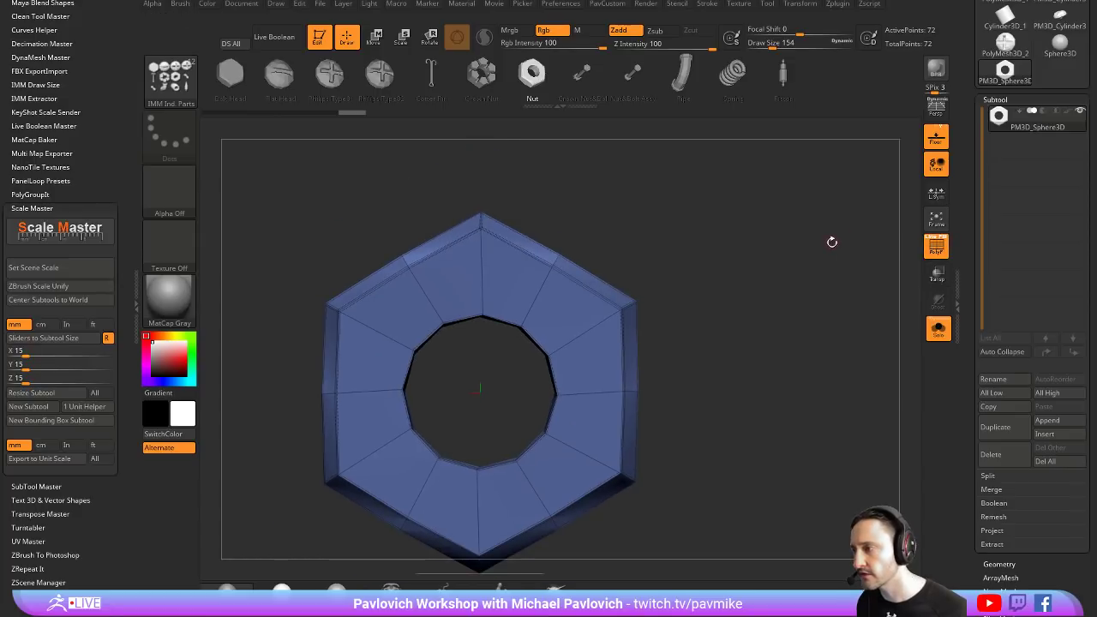
# Set the Draw Size to 2412
pyautogui.keyDown('alt'); pyautogui.moveTo(830, 241); pyautogui.dragTo(819, 236); pyautogui.keyUp('alt')
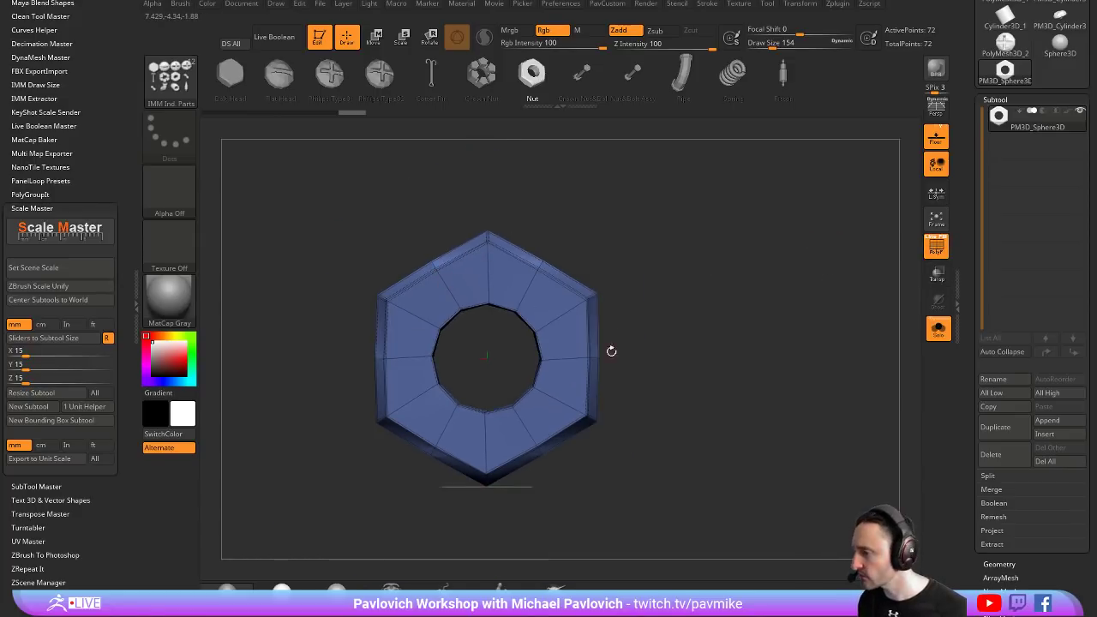
pyautogui.press('s')
pyautogui.keyDown('alt'); pyautogui.moveTo(608, 350); pyautogui.dragTo(593, 360); pyautogui.keyUp('alt')
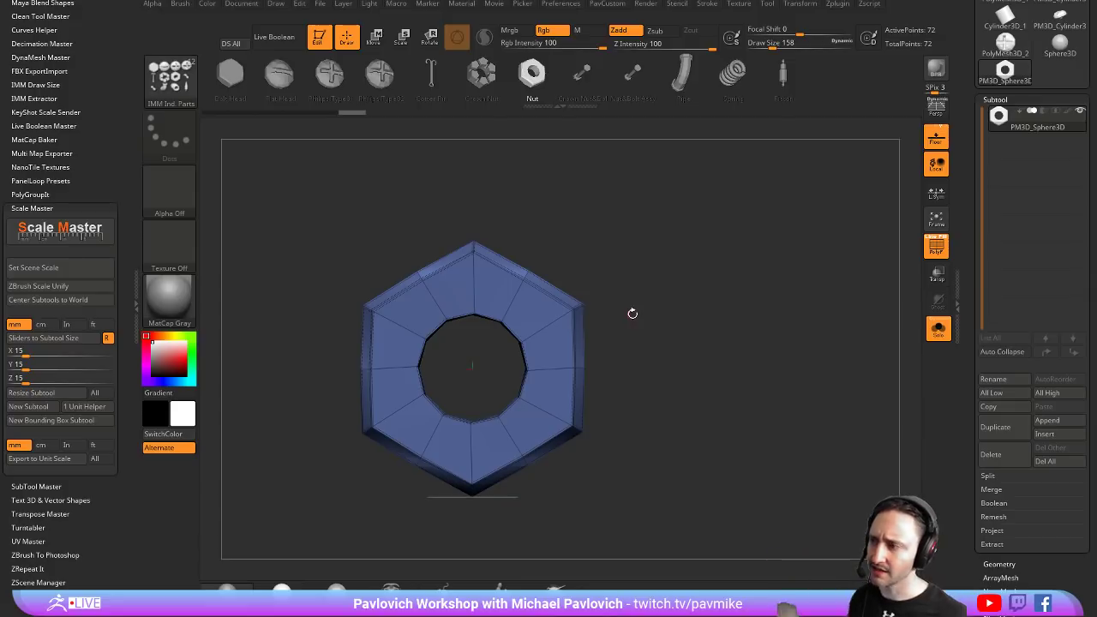
pyautogui.press('s')
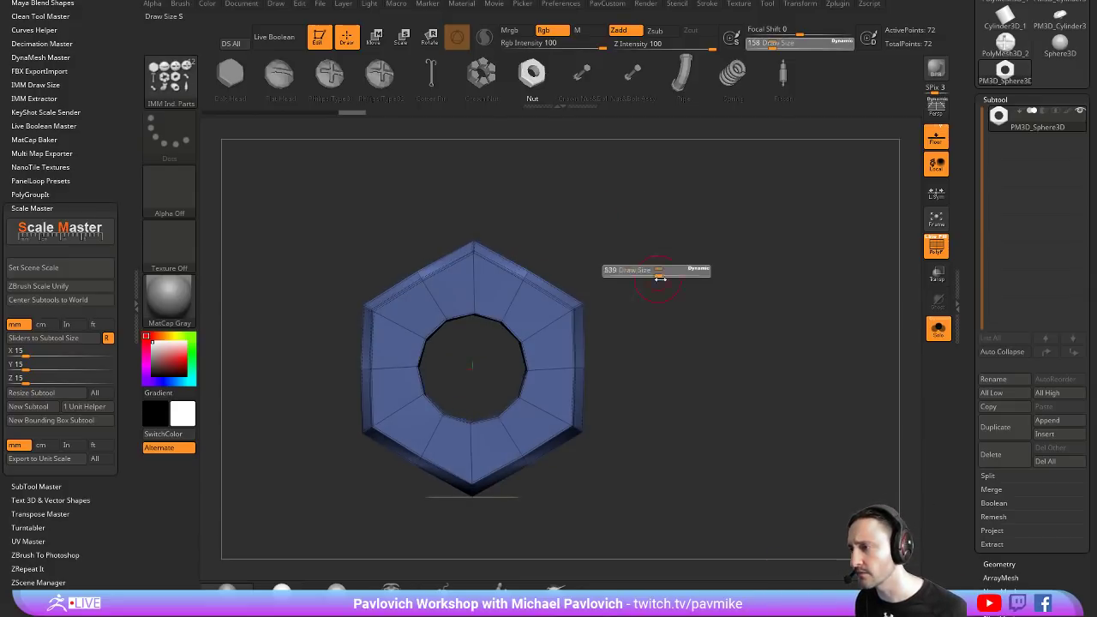
pyautogui.click(742, 283)
pyautogui.press('-')
pyautogui.press('s')
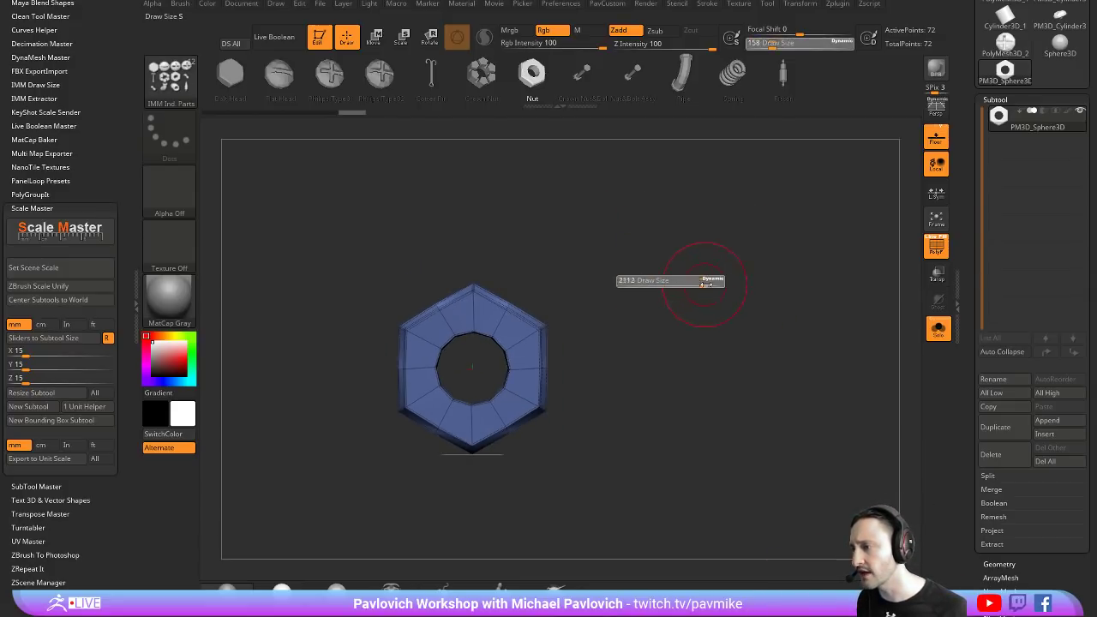
pyautogui.click(705, 283)
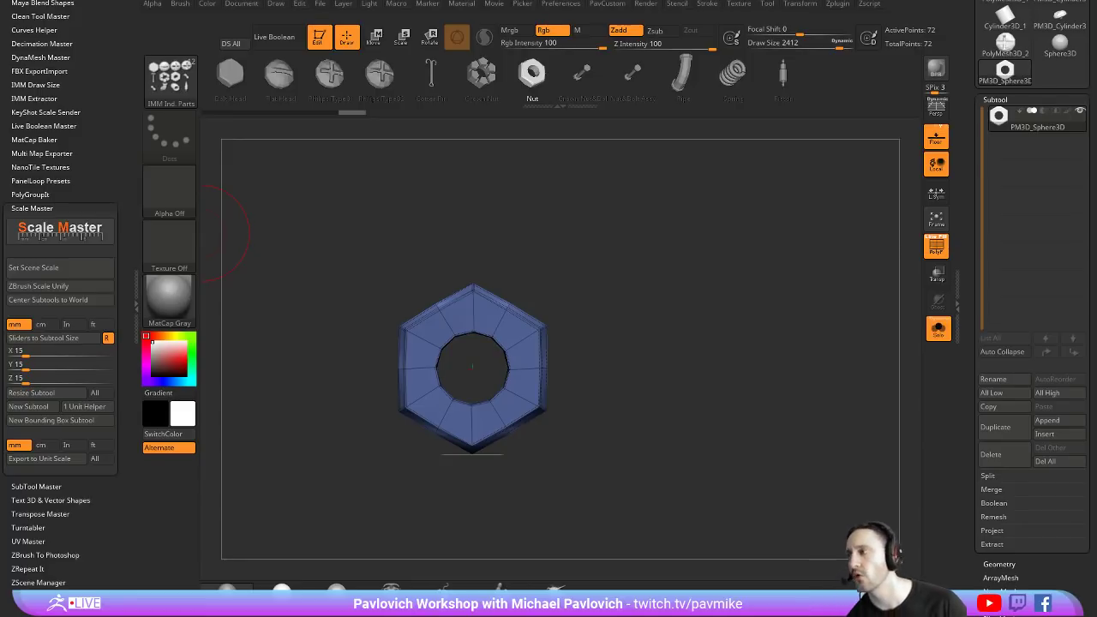
# Exit Edit mode and clear the nut from the canvas with Ctrl+N
pyautogui.click(318, 37)
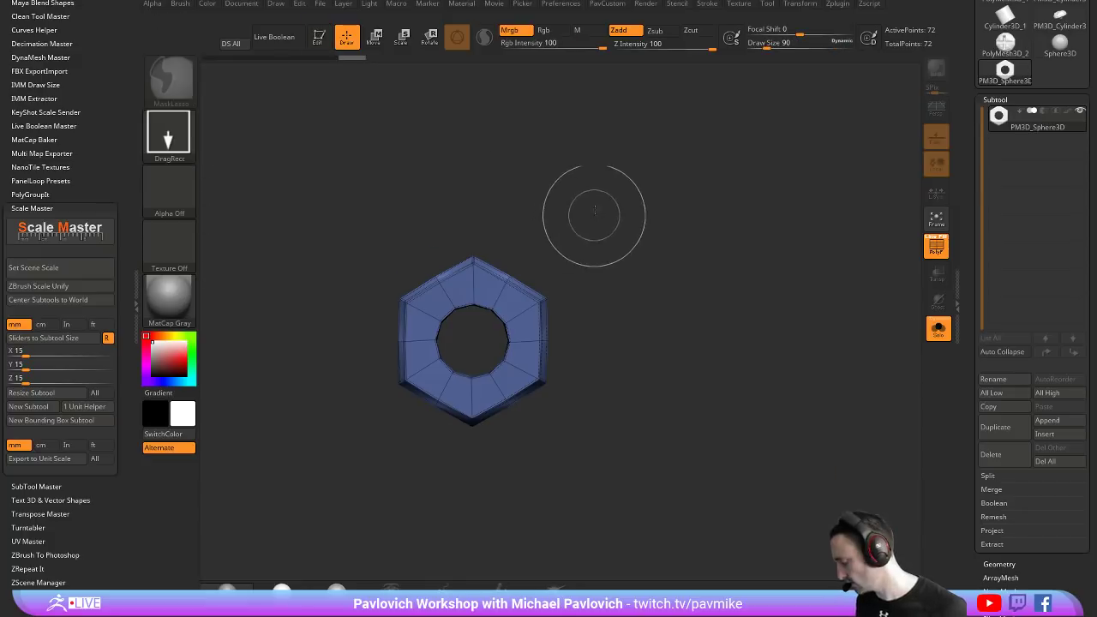
pyautogui.hotkey('ctrl', 'n')
pyautogui.scroll(3, 986, 330)
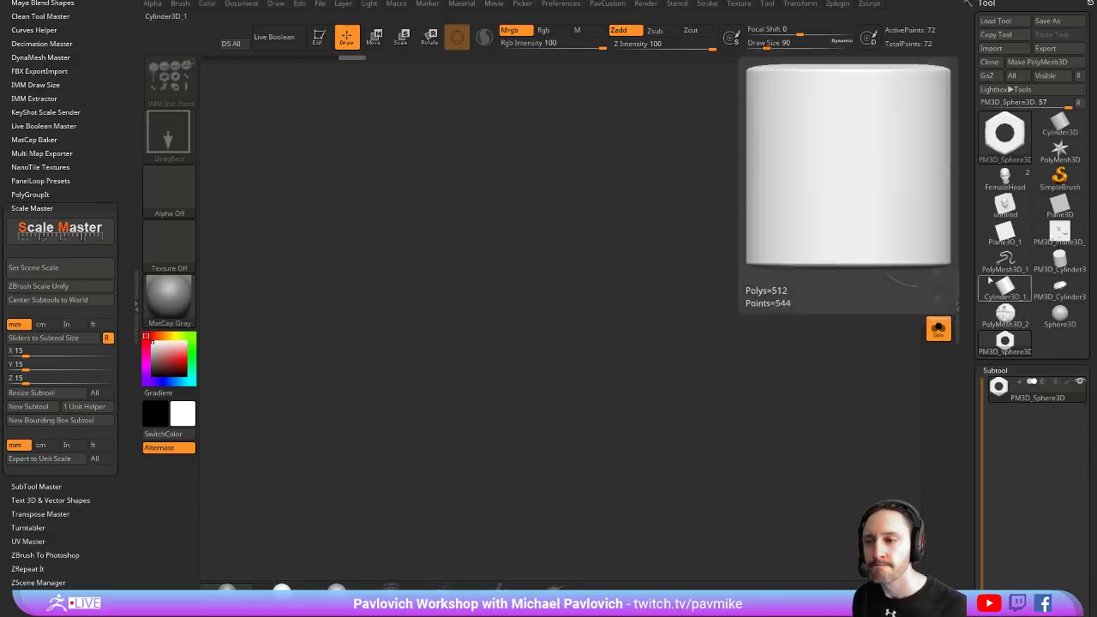
# Pick the PolyMesh3D star tool, draw it on the canvas, and enter Edit mode
pyautogui.click(1060, 150)
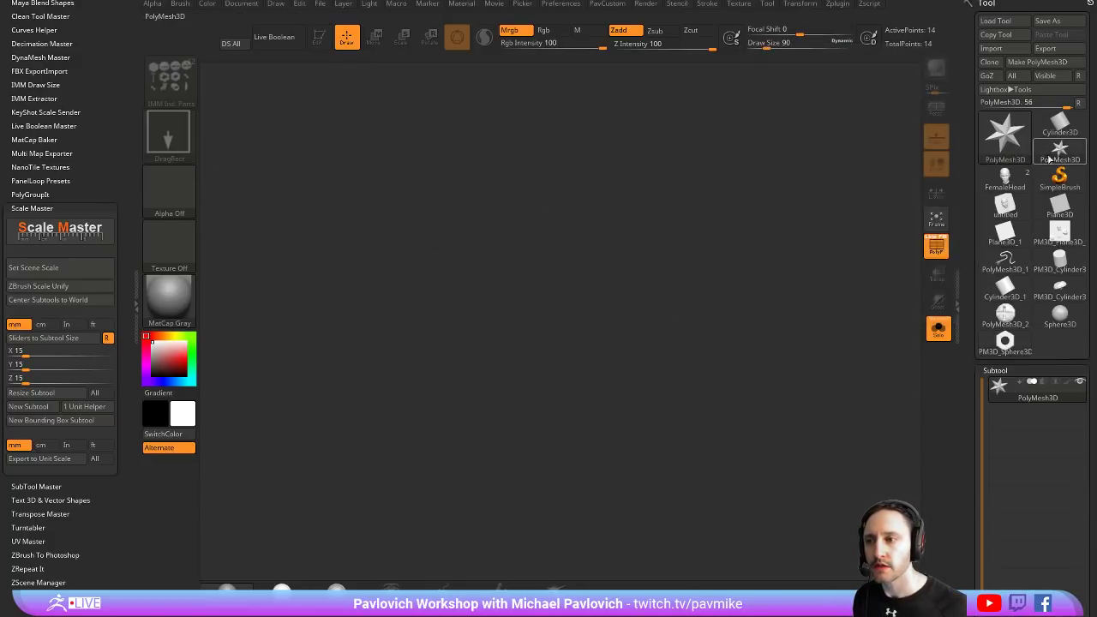
pyautogui.click(1004, 133)
pyautogui.moveTo(429, 335); pyautogui.dragTo(449, 357)
pyautogui.moveTo(491, 403); pyautogui.dragTo(514, 433)
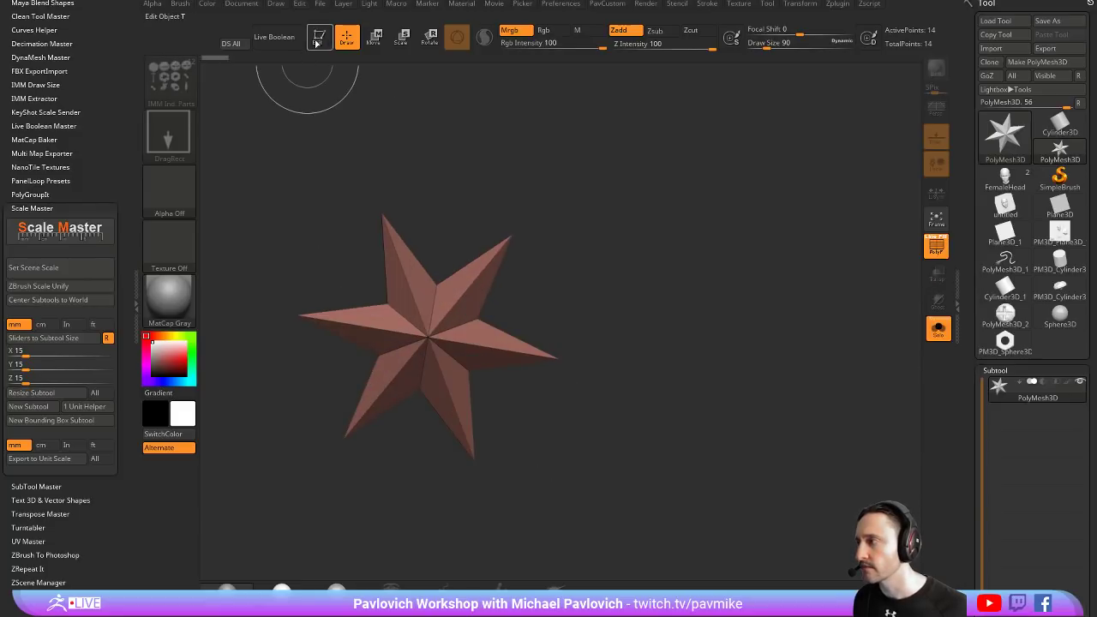
pyautogui.press('t')
# Replace the star with an Initialize QCube and scale it into a narrow column
pyautogui.scroll(-5, 957, 206)
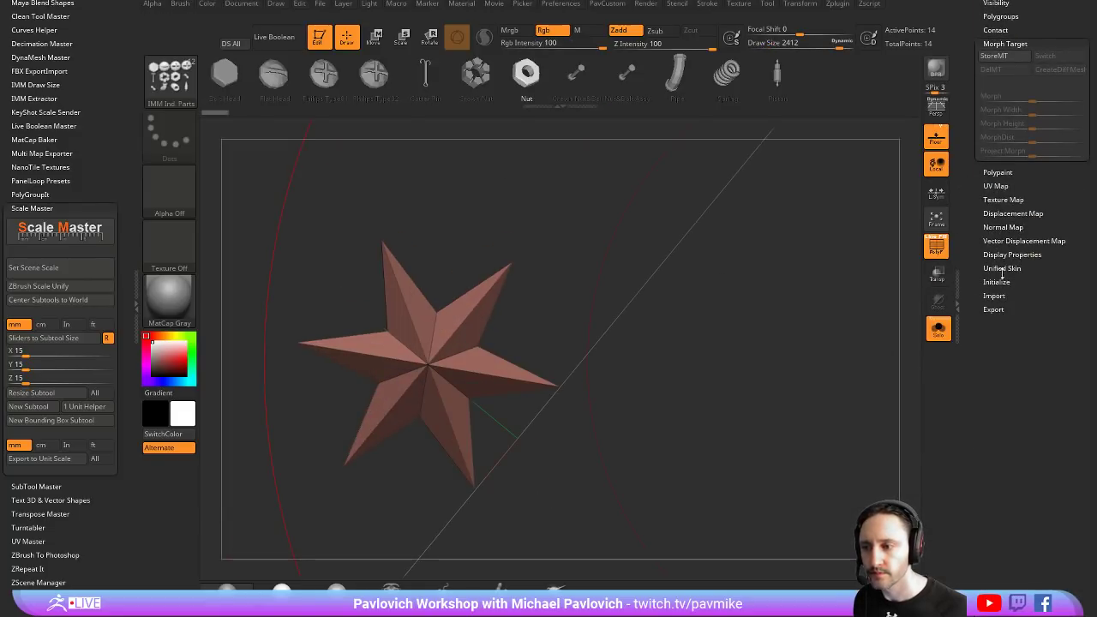
pyautogui.click(995, 282)
pyautogui.click(992, 294)
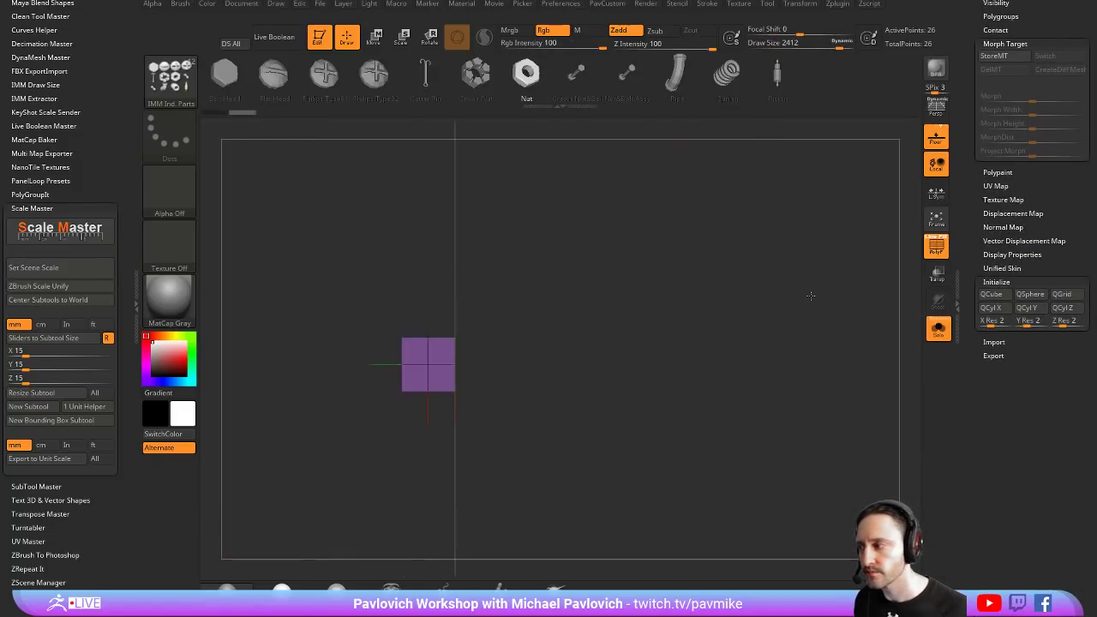
pyautogui.moveTo(672, 260)
pyautogui.mouseDown()
pyautogui.moveTo(624, 219)
pyautogui.moveTo(553, 269)
pyautogui.moveTo(652, 269)
pyautogui.mouseUp()
pyautogui.press('w')
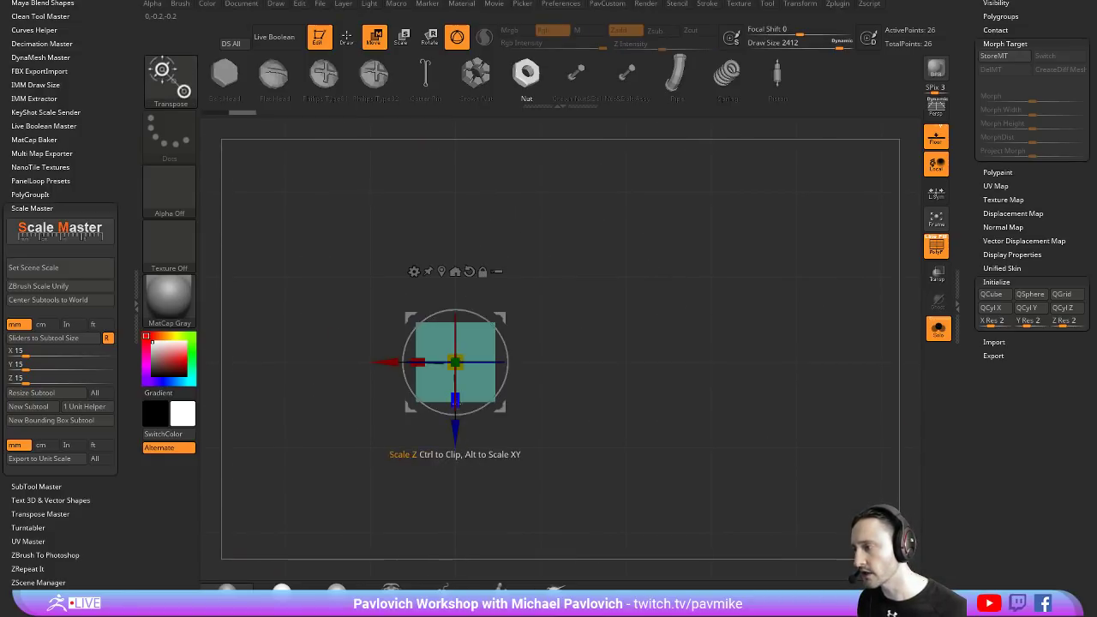
pyautogui.moveTo(455, 399)
pyautogui.mouseDown()
pyautogui.moveTo(467, 385)
pyautogui.moveTo(455, 441)
pyautogui.mouseUp()
# Insert multiple edge loops along the column with ZModeler
pyautogui.press('q')
pyautogui.press('space')
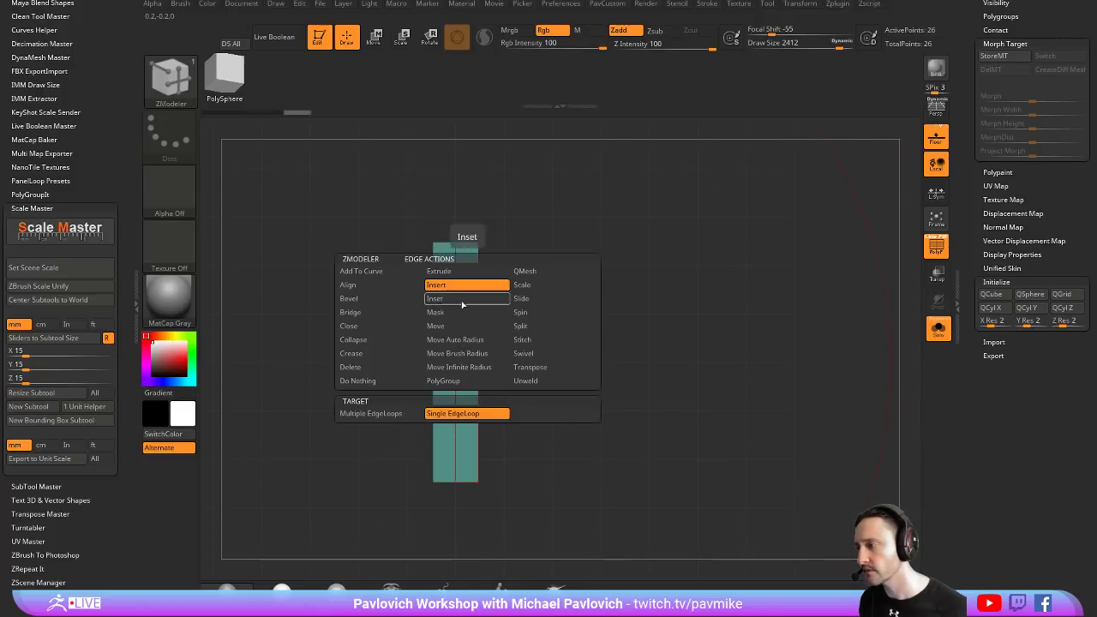
pyautogui.click(462, 304)
pyautogui.click(370, 413)
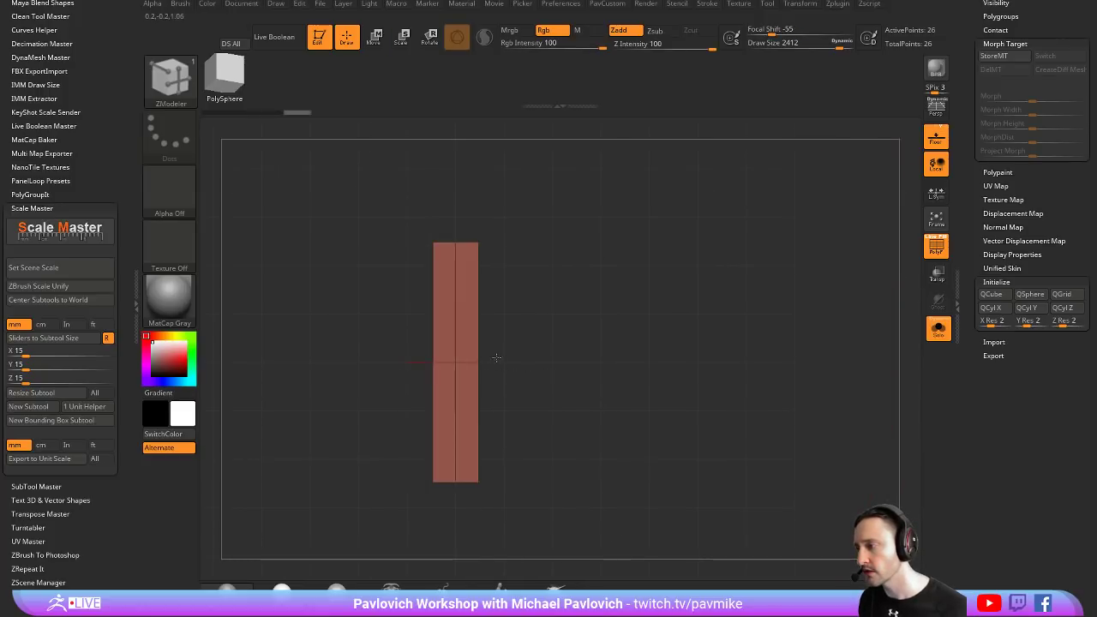
pyautogui.click(455, 360)
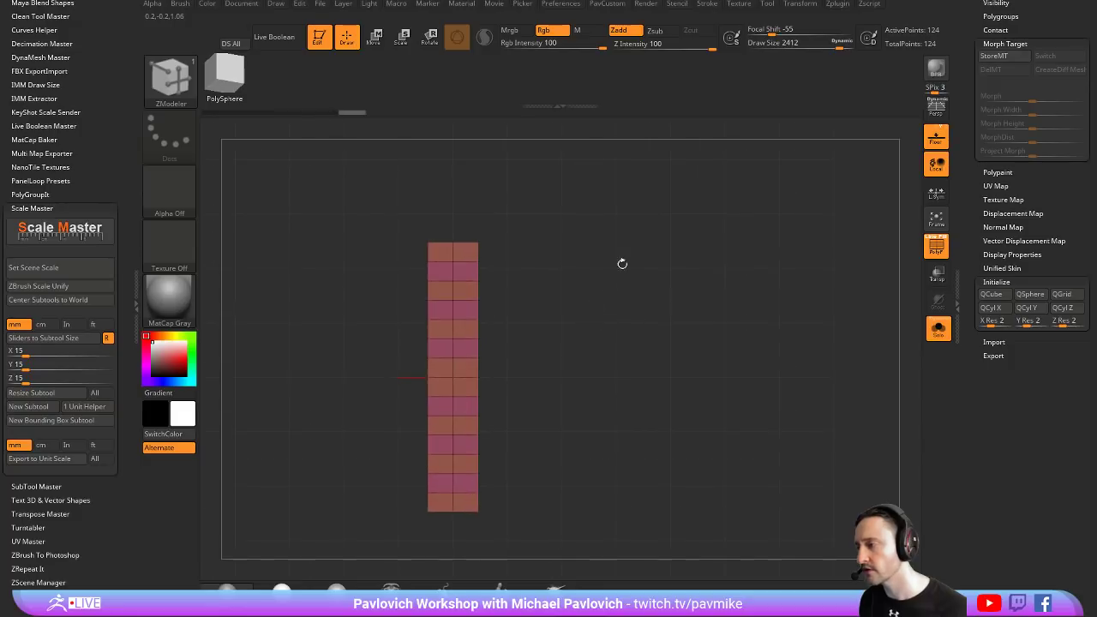
pyautogui.moveTo(622, 262)
pyautogui.mouseDown()
pyautogui.moveTo(613, 297)
pyautogui.moveTo(602, 240)
pyautogui.mouseUp()
pyautogui.press('ctrl')
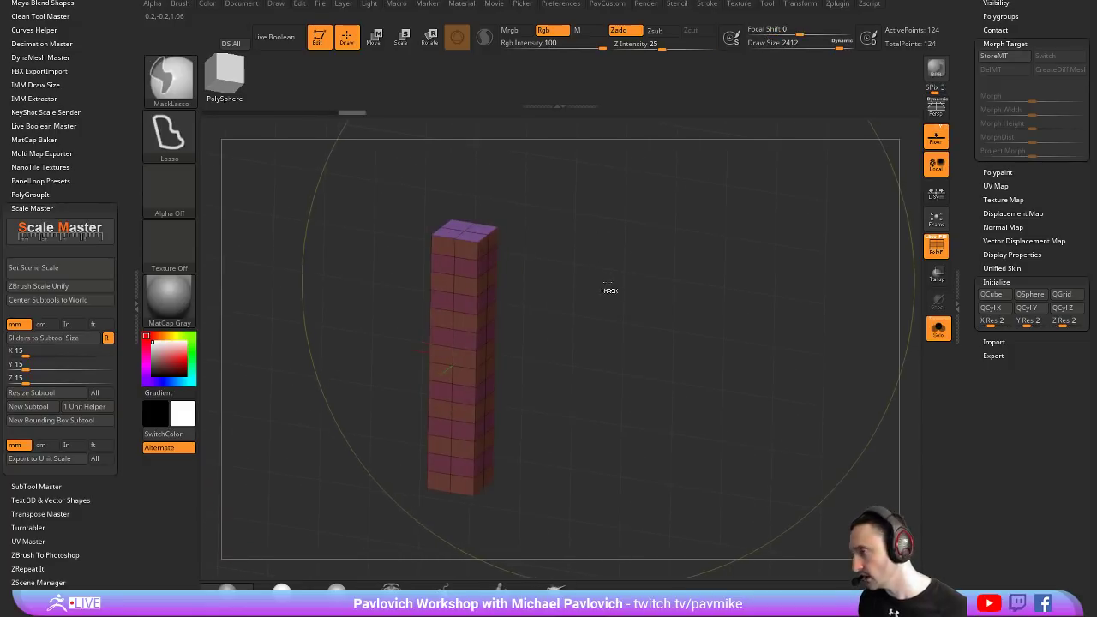
pyautogui.press('space')
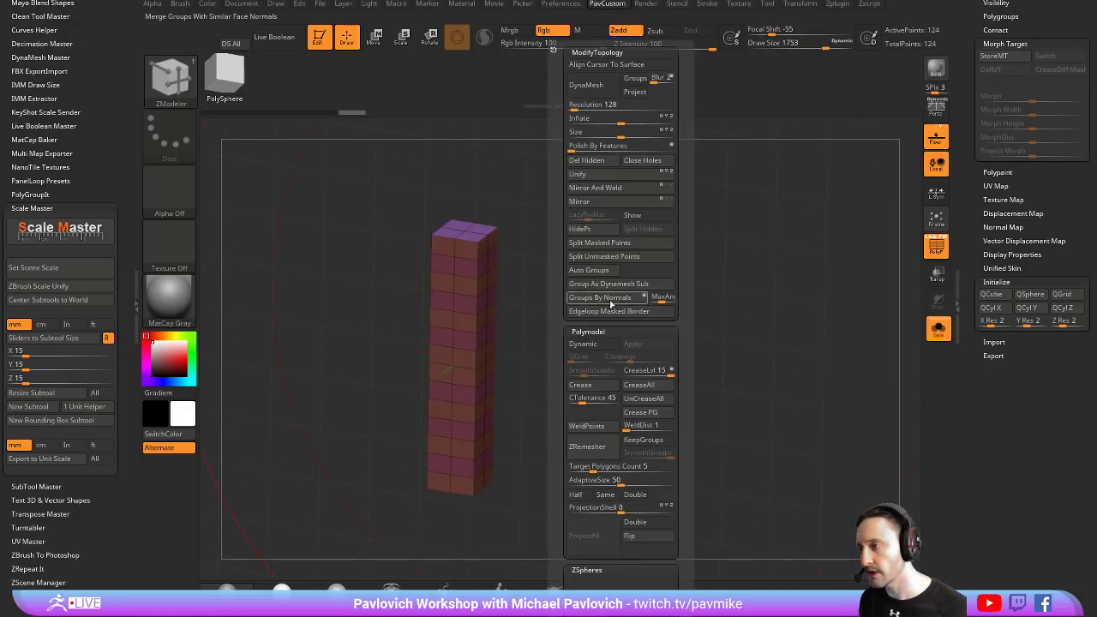
# Regroup the column's faces by normals into separate polygroups
pyautogui.click(600, 306)
pyautogui.moveTo(513, 323)
pyautogui.keyDown('shift'); pyautogui.mouseDown()
pyautogui.moveTo(568, 284)
pyautogui.moveTo(504, 259)
pyautogui.mouseUp(); pyautogui.keyUp('shift')
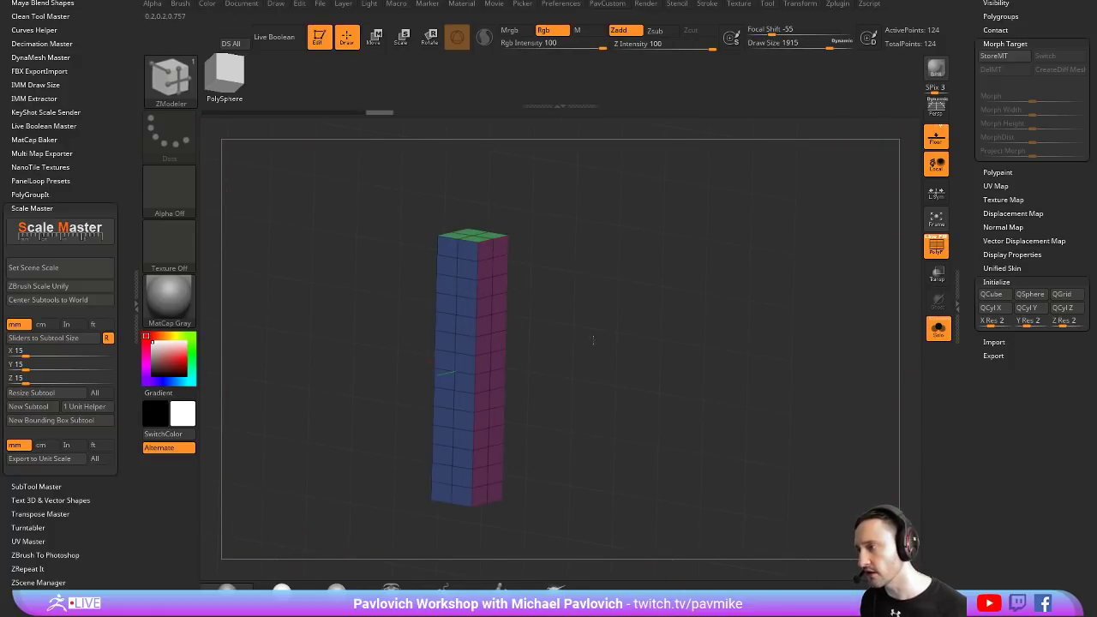
pyautogui.hotkey('ctrl', 'w')
pyautogui.moveTo(548, 198)
pyautogui.mouseDown()
pyautogui.moveTo(514, 212)
pyautogui.moveTo(521, 265)
pyautogui.mouseUp()
pyautogui.hotkey('ctrl', 'z')
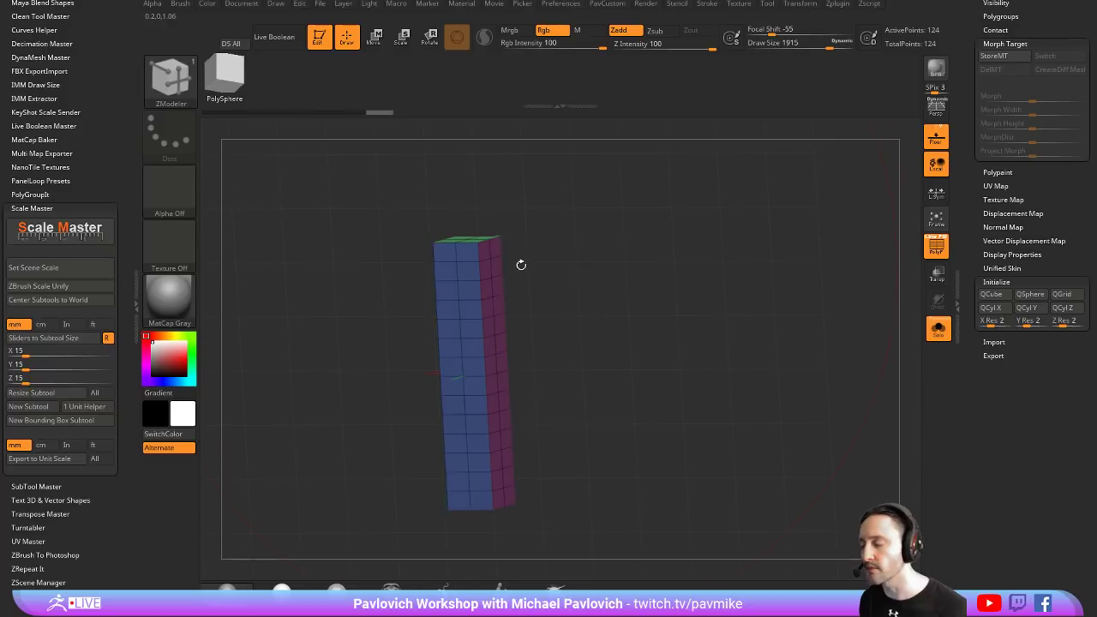
# Dock the Stroke palette in the side tray and apply Frame Mesh to the column
pyautogui.click(34, 209)
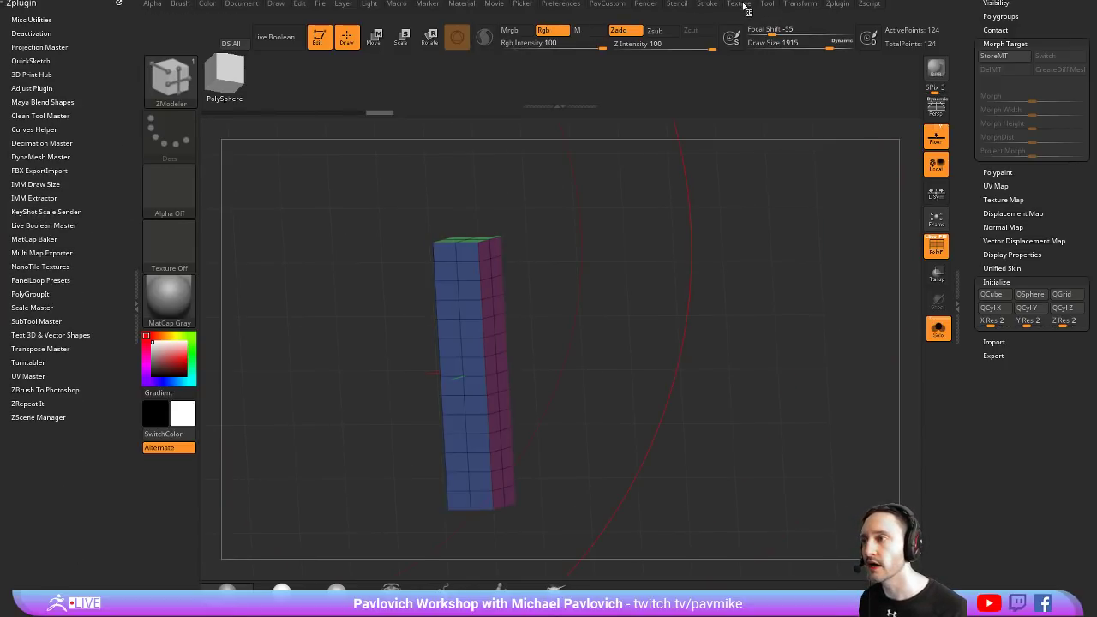
pyautogui.click(707, 5)
pyautogui.moveTo(449, 117); pyautogui.dragTo(77, 120)
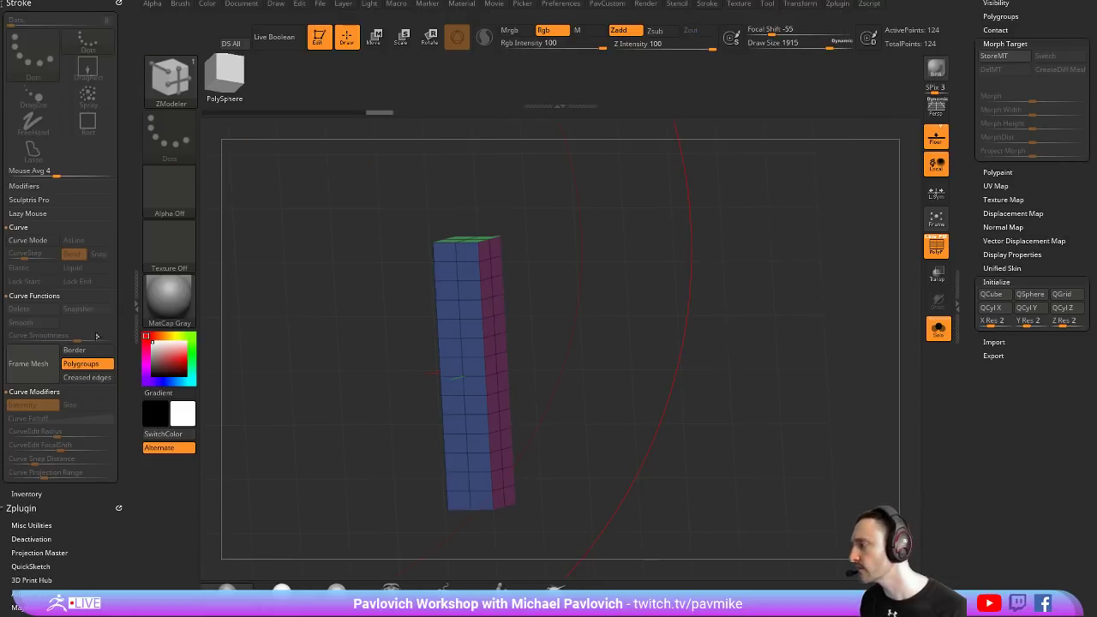
pyautogui.click(34, 363)
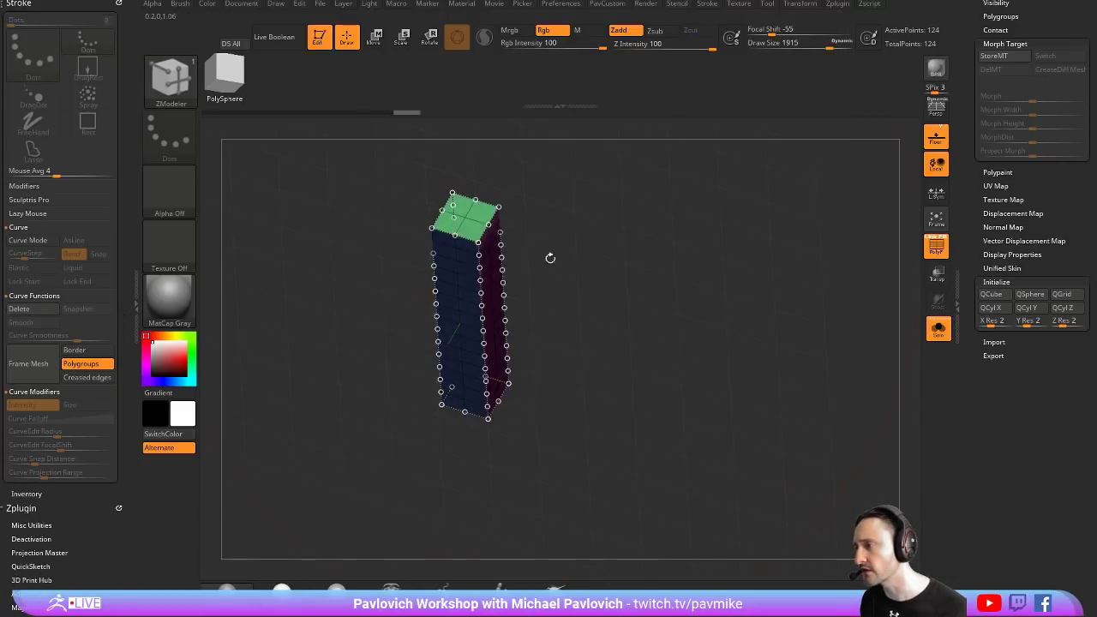
# Hide and delete the column's green top faces
pyautogui.moveTo(554, 189)
pyautogui.mouseDown()
pyautogui.moveTo(550, 254)
pyautogui.moveTo(547, 220)
pyautogui.mouseUp()
pyautogui.keyDown('ctrl'); pyautogui.keyDown('shift'); pyautogui.moveTo(439, 225); pyautogui.dragTo(570, 249); pyautogui.keyUp('shift'); pyautogui.keyUp('ctrl')
pyautogui.keyDown('ctrl'); pyautogui.keyDown('shift'); pyautogui.click(528, 196); pyautogui.keyUp('shift'); pyautogui.keyUp('ctrl')
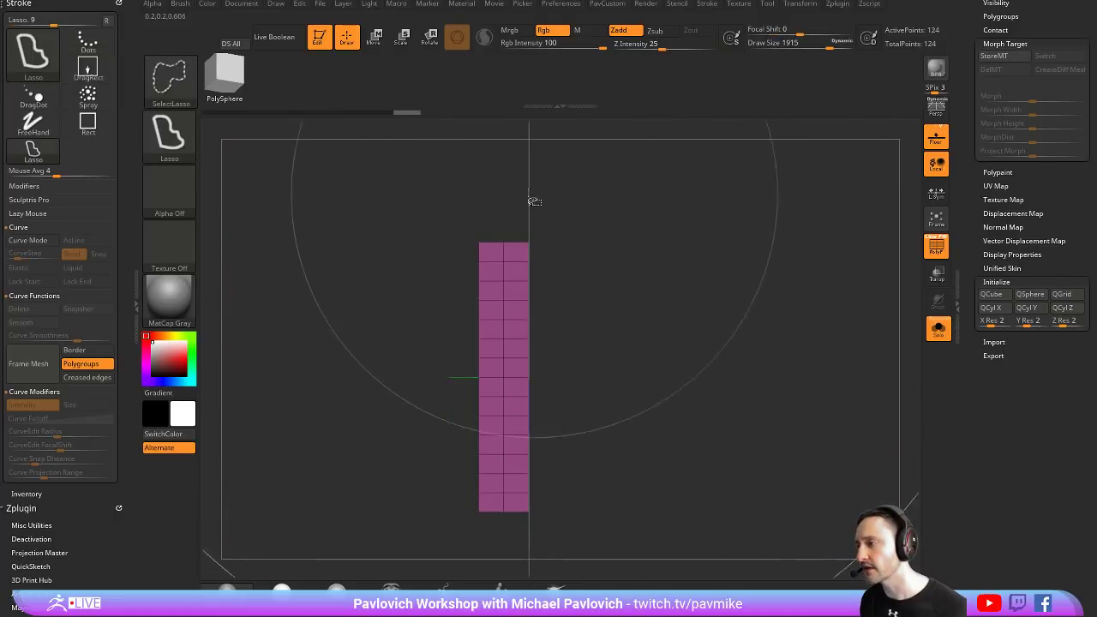
pyautogui.press('b')
pyautogui.press('z')
pyautogui.press('m')
pyautogui.press('s')
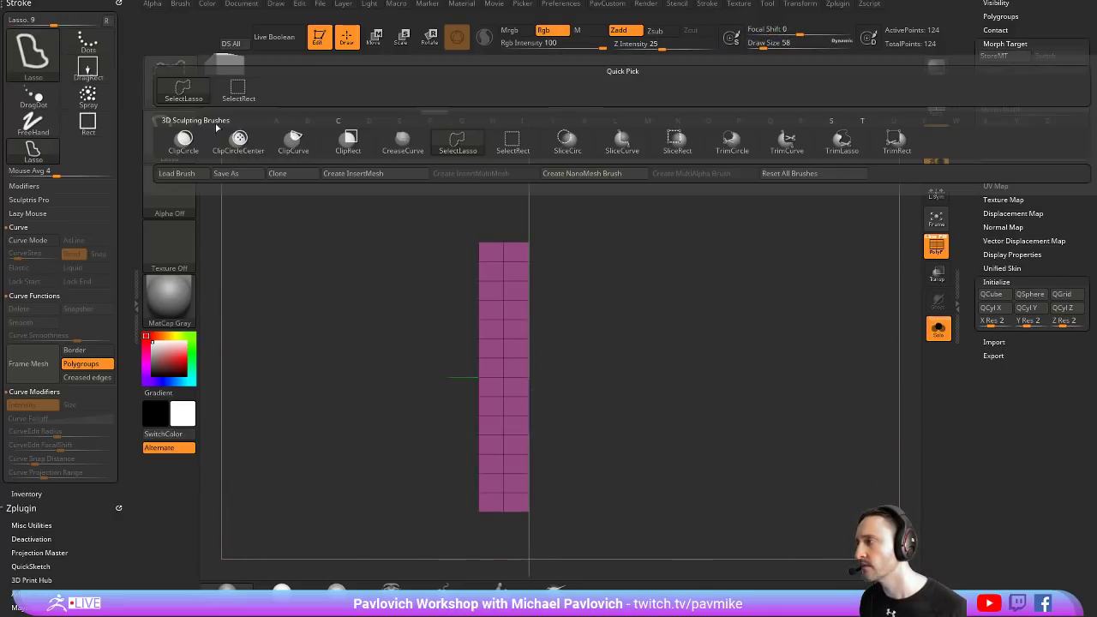
pyautogui.keyDown('ctrl'); pyautogui.keyDown('shift'); pyautogui.moveTo(398, 187); pyautogui.dragTo(569, 241); pyautogui.keyUp('shift'); pyautogui.keyUp('ctrl')
pyautogui.keyDown('ctrl'); pyautogui.keyDown('shift'); pyautogui.click(692, 234); pyautogui.keyUp('shift'); pyautogui.keyUp('ctrl')
pyautogui.press('space')
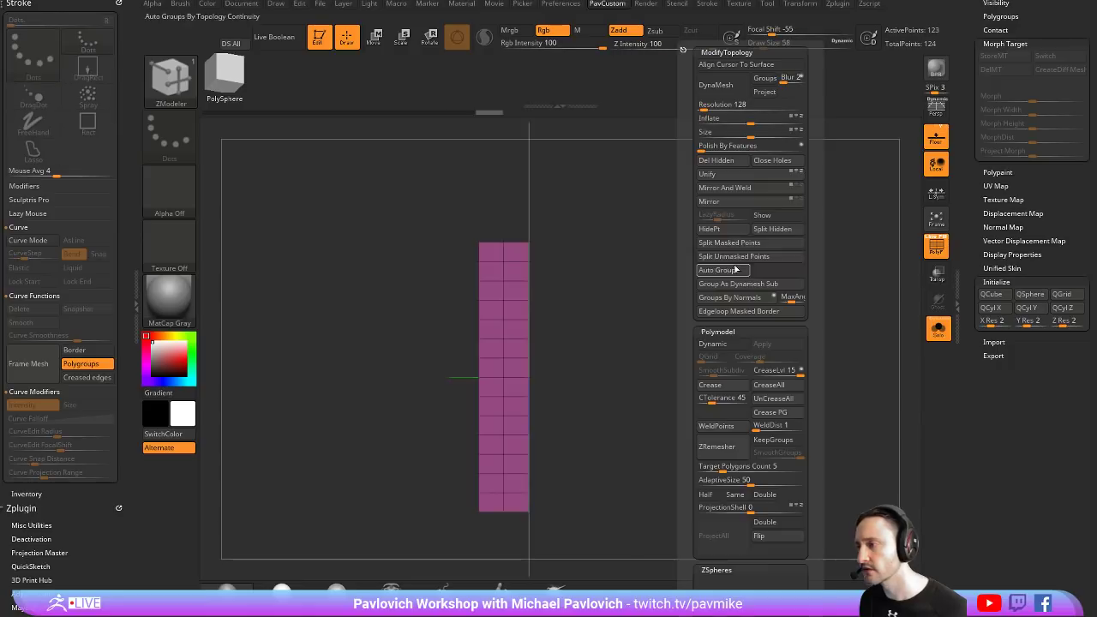
pyautogui.moveTo(608, 398)
pyautogui.keyDown('alt'); pyautogui.mouseDown()
pyautogui.moveTo(591, 297)
pyautogui.moveTo(409, 485)
pyautogui.mouseUp(); pyautogui.keyUp('alt')
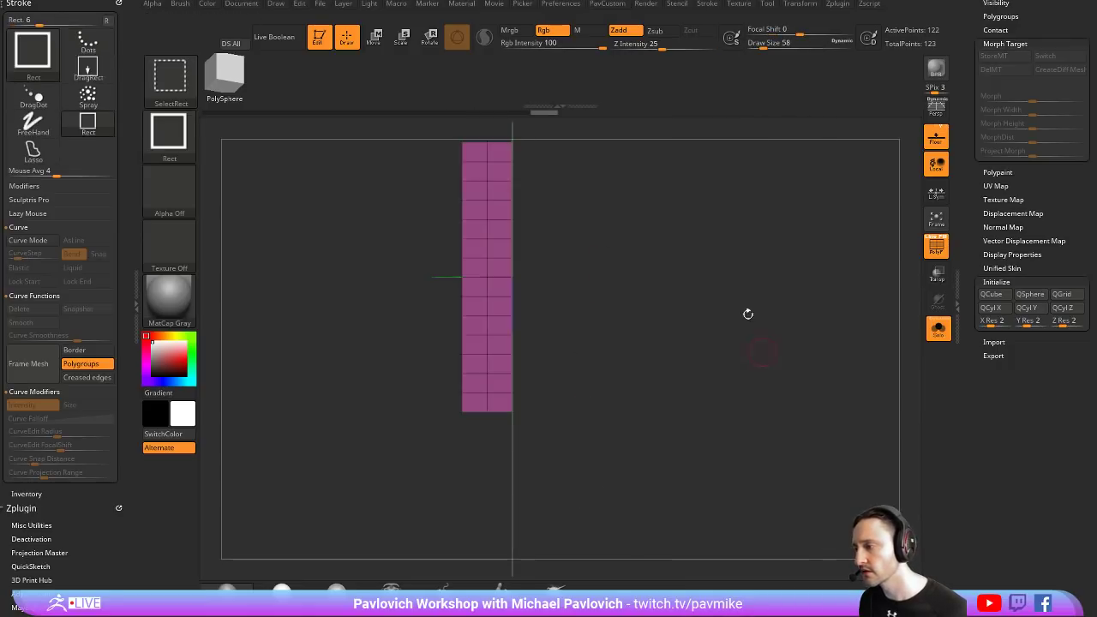
pyautogui.press('space')
# Reapply Frame Mesh to curve the open column's borders
pyautogui.moveTo(630, 175); pyautogui.dragTo(417, 257)
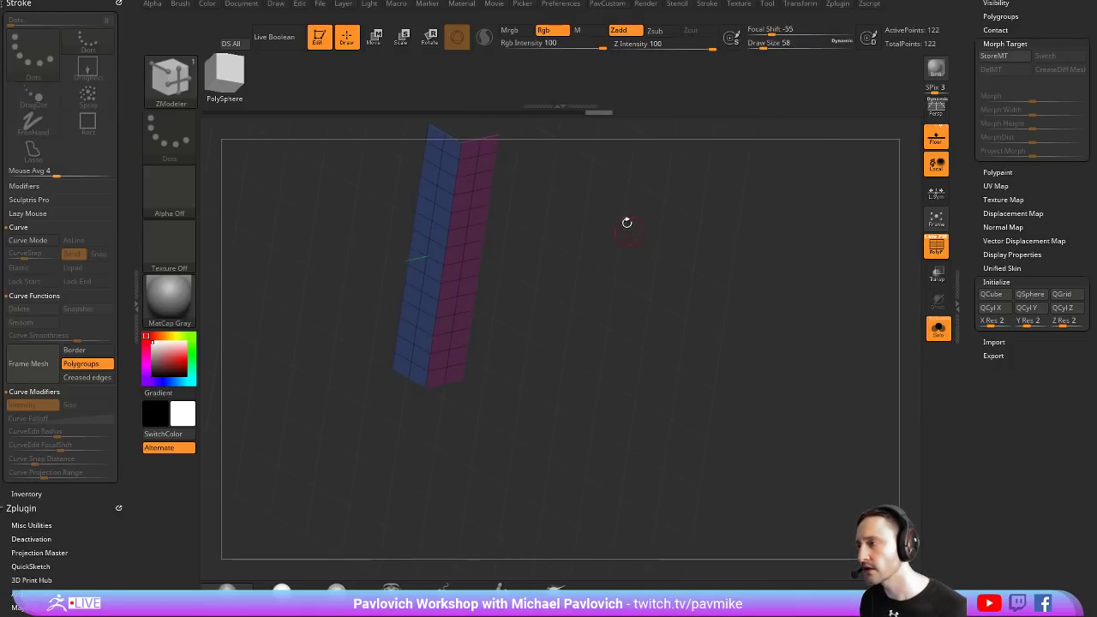
pyautogui.click(36, 363)
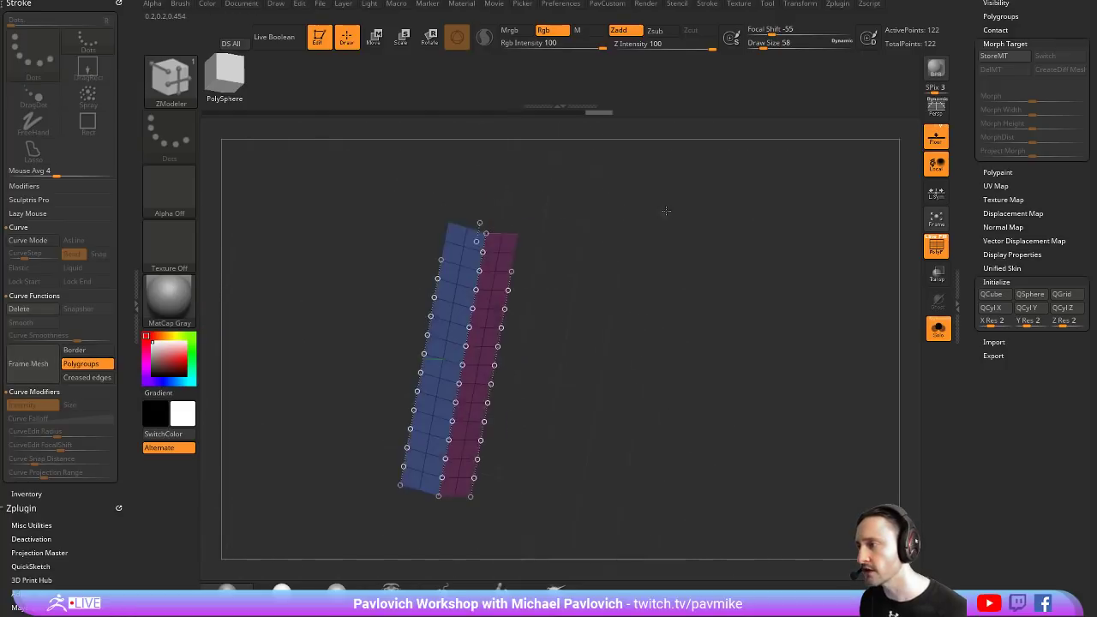
pyautogui.moveTo(489, 220); pyautogui.dragTo(635, 244)
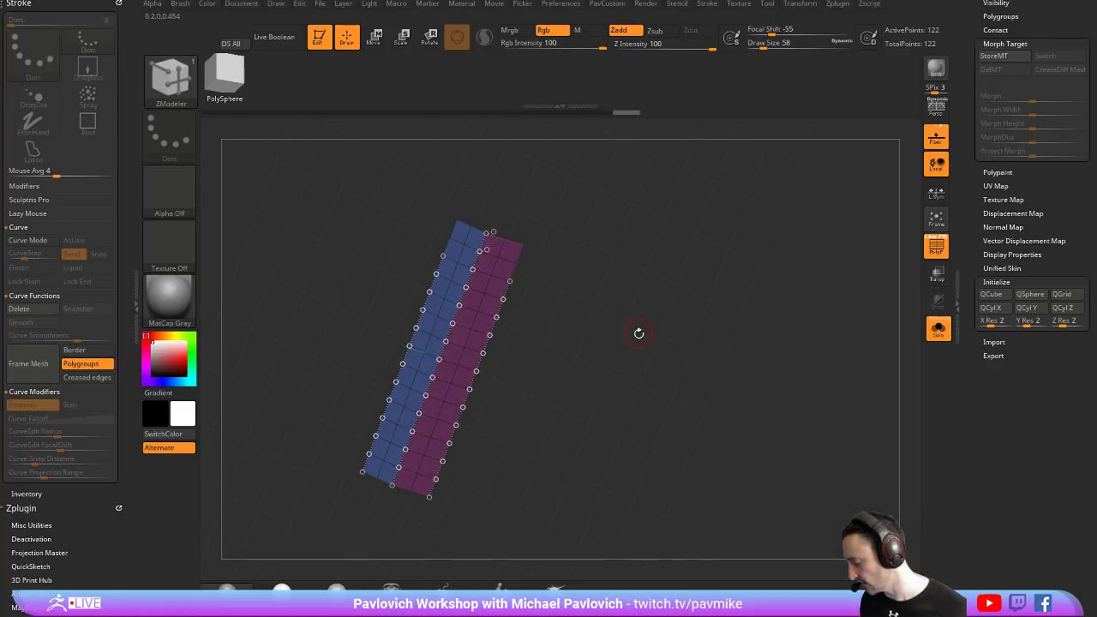
# Select the CurveStrapSnap brush and draw a strap along the plank
pyautogui.press('b')
pyautogui.press('c')
pyautogui.press('s')
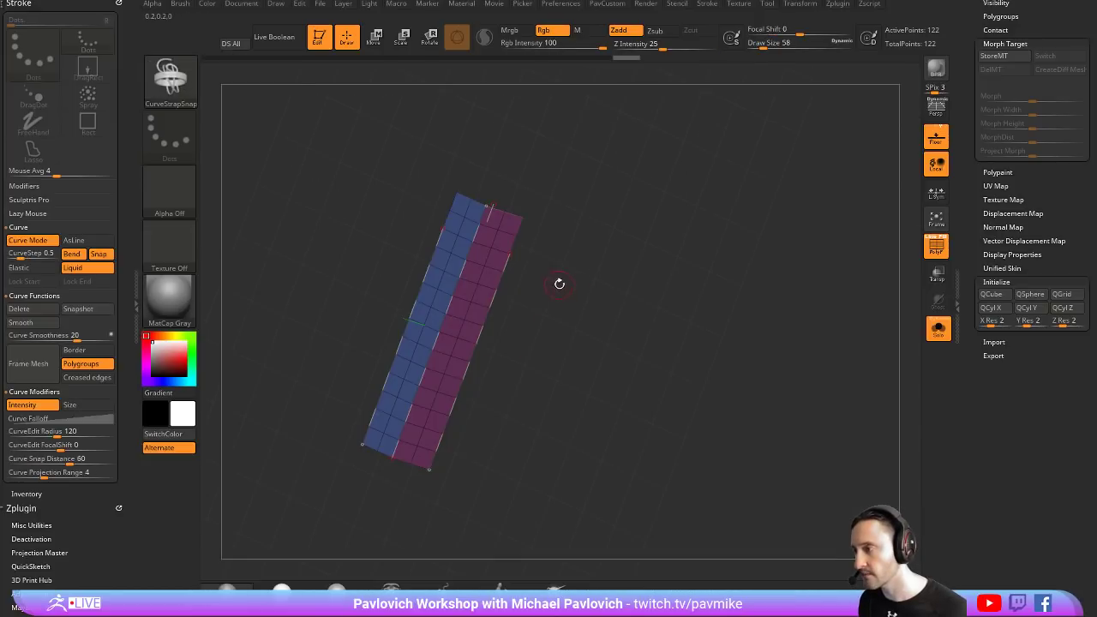
pyautogui.click(480, 207)
pyautogui.moveTo(680, 277)
pyautogui.mouseDown()
pyautogui.moveTo(615, 274)
pyautogui.moveTo(560, 225)
pyautogui.moveTo(629, 248)
pyautogui.moveTo(659, 235)
pyautogui.moveTo(641, 215)
pyautogui.mouseUp()
pyautogui.hotkey('ctrl', 'z')
pyautogui.moveTo(435, 283); pyautogui.dragTo(535, 263)
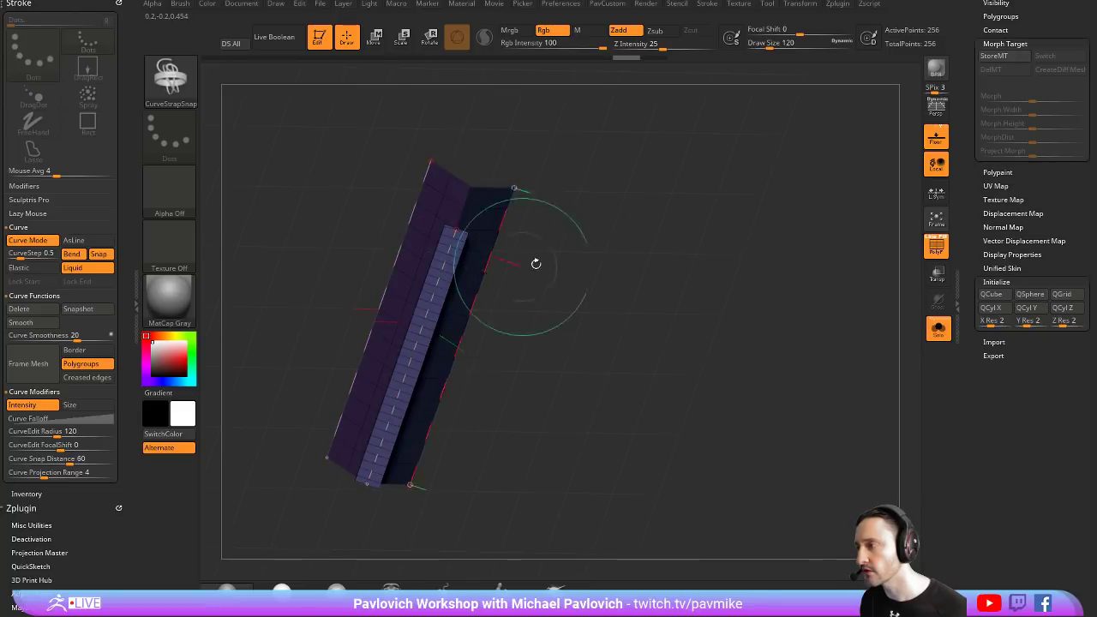
# Add more strap and brick strips along the plank's left and right edges
pyautogui.moveTo(604, 262)
pyautogui.mouseDown()
pyautogui.moveTo(559, 303)
pyautogui.moveTo(580, 228)
pyautogui.mouseUp()
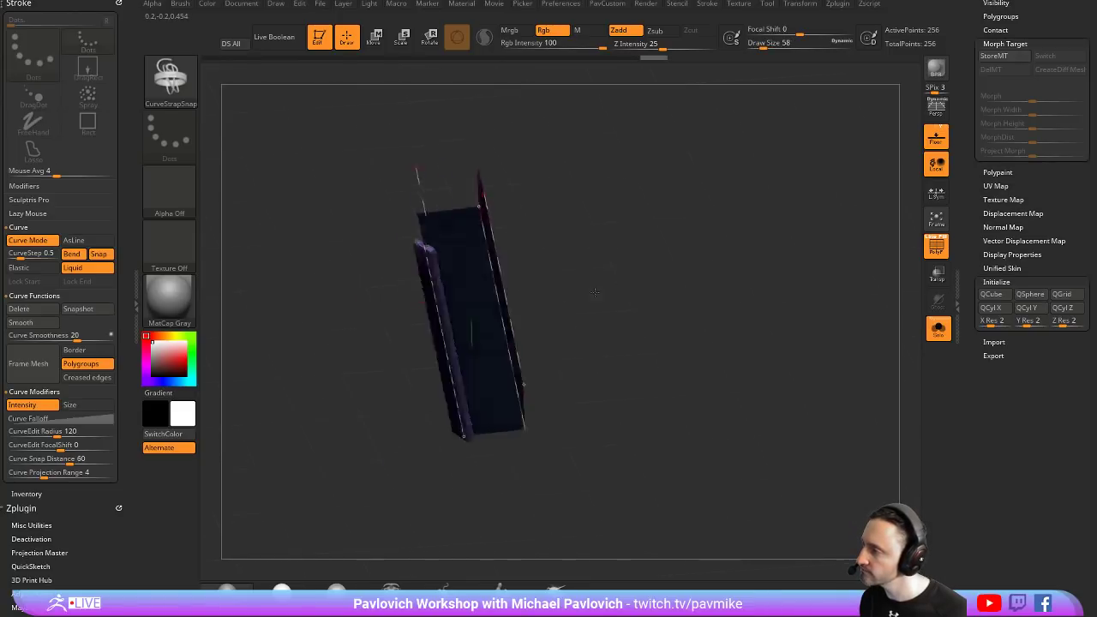
pyautogui.click(937, 166)
pyautogui.moveTo(632, 260); pyautogui.dragTo(623, 247)
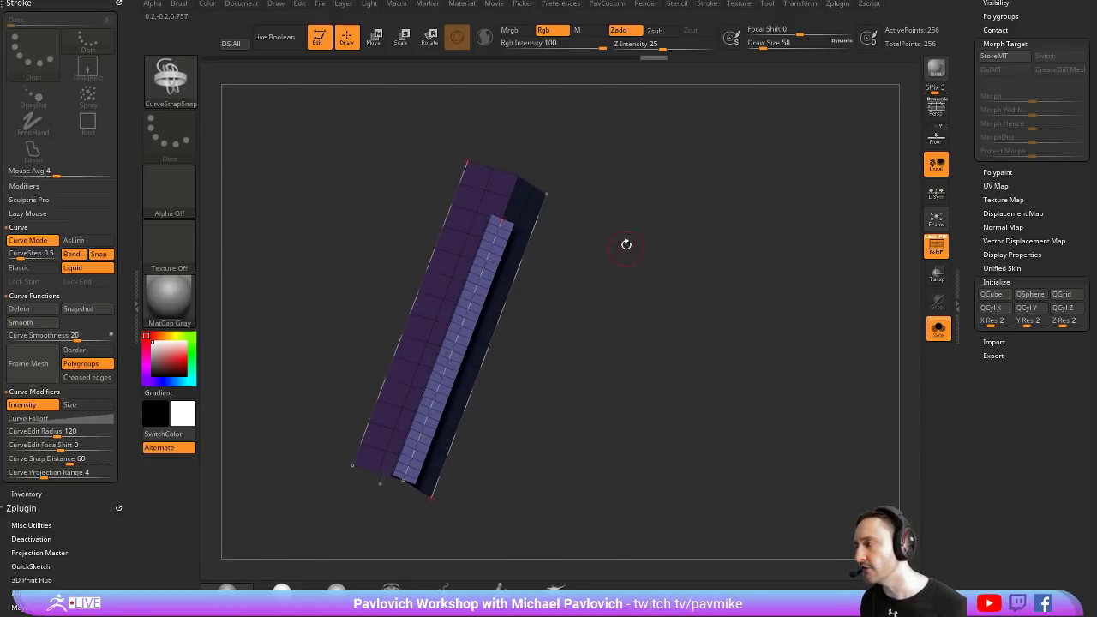
pyautogui.click(445, 229)
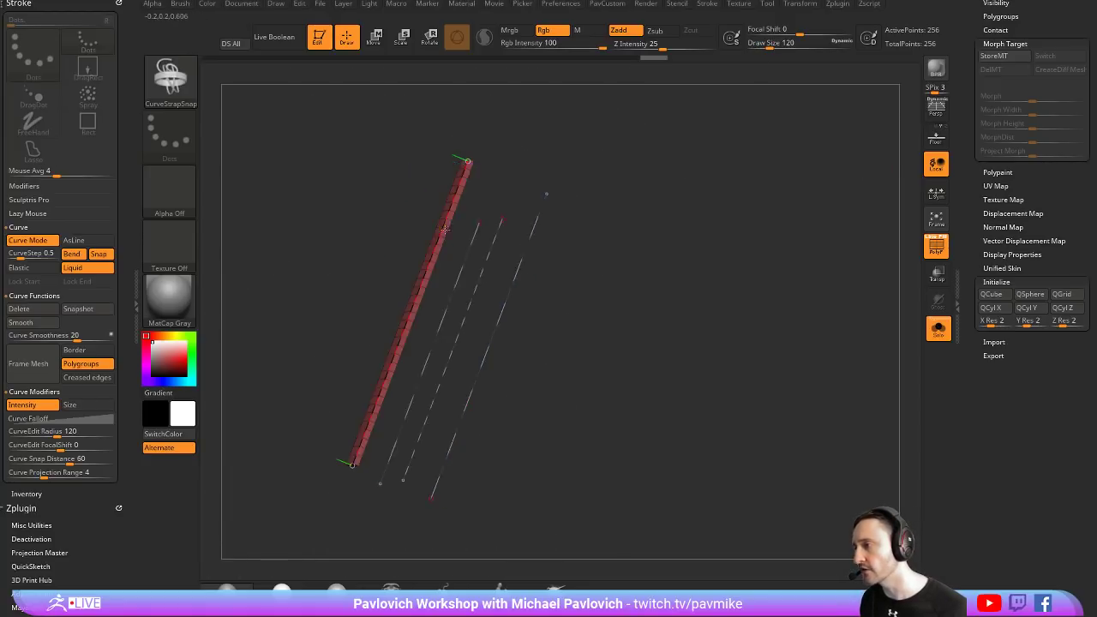
pyautogui.moveTo(637, 284)
pyautogui.mouseDown()
pyautogui.moveTo(660, 309)
pyautogui.moveTo(688, 311)
pyautogui.mouseUp()
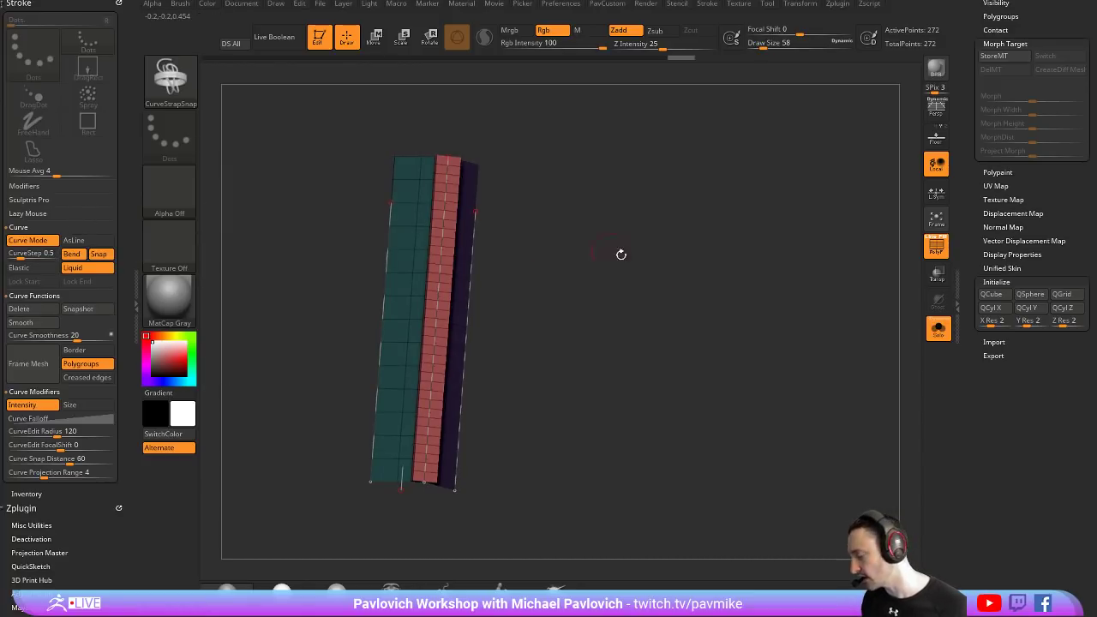
pyautogui.click(557, 257)
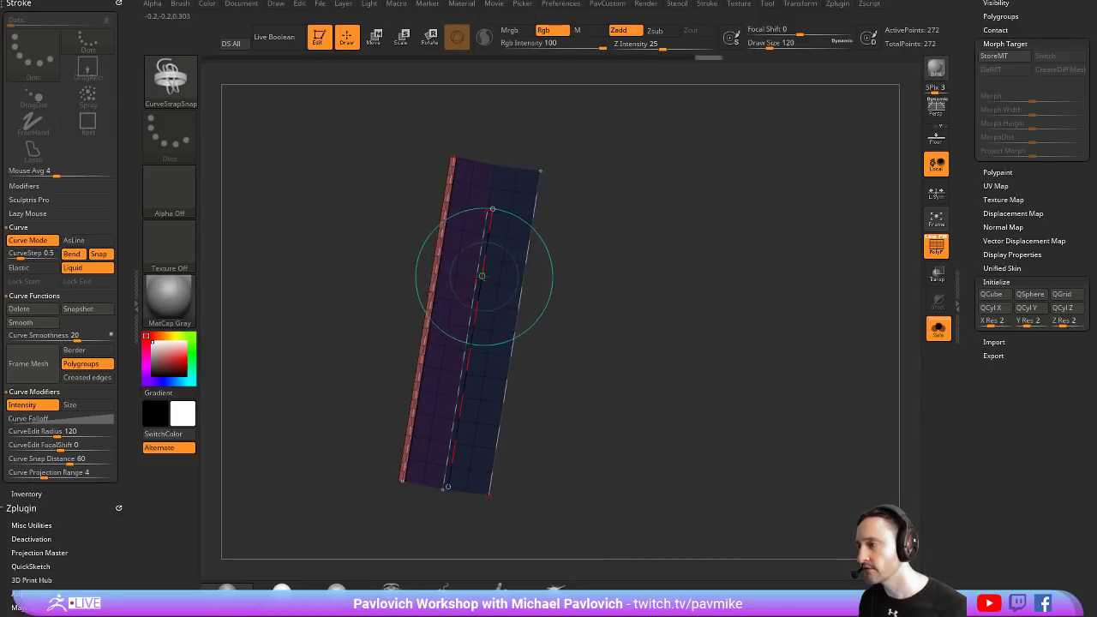
pyautogui.click(634, 258)
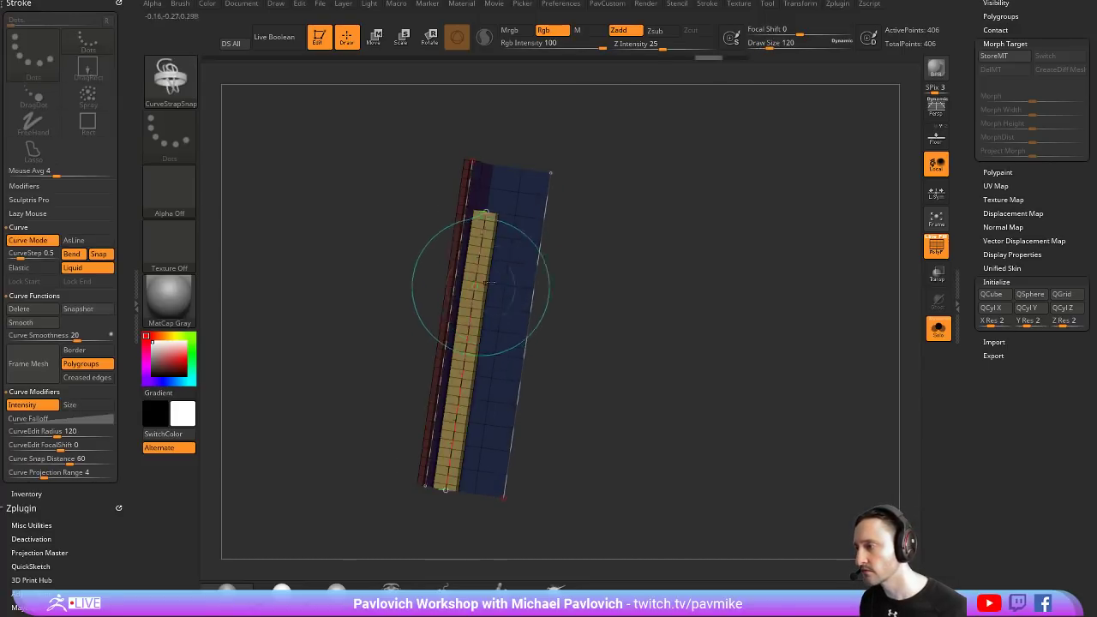
pyautogui.click(626, 260)
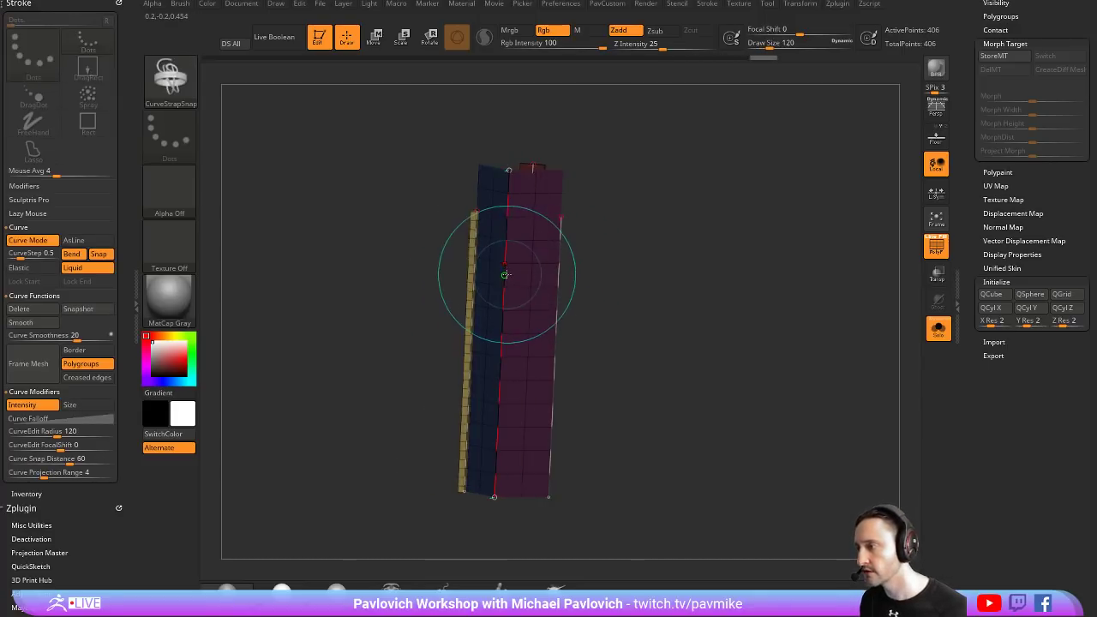
pyautogui.click(629, 254)
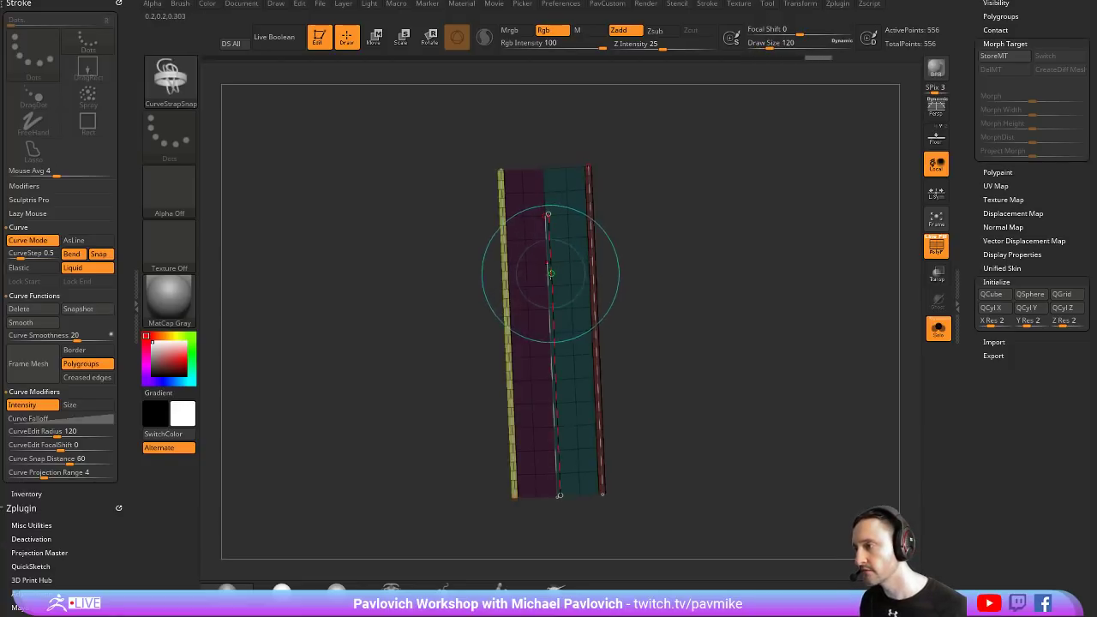
pyautogui.click(605, 276)
pyautogui.click(524, 283)
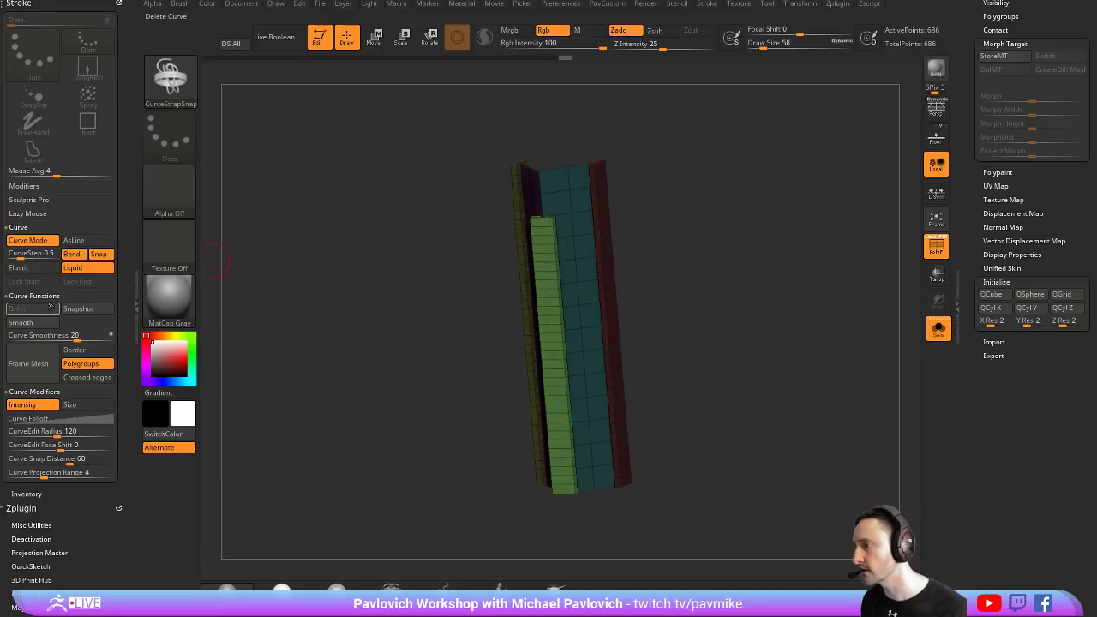
# Inspect the straps from the front and scroll the Tool palette to the Subtool list
pyautogui.moveTo(694, 253)
pyautogui.mouseDown()
pyautogui.moveTo(610, 194)
pyautogui.moveTo(673, 134)
pyautogui.moveTo(606, 134)
pyautogui.moveTo(576, 156)
pyautogui.moveTo(575, 190)
pyautogui.mouseUp()
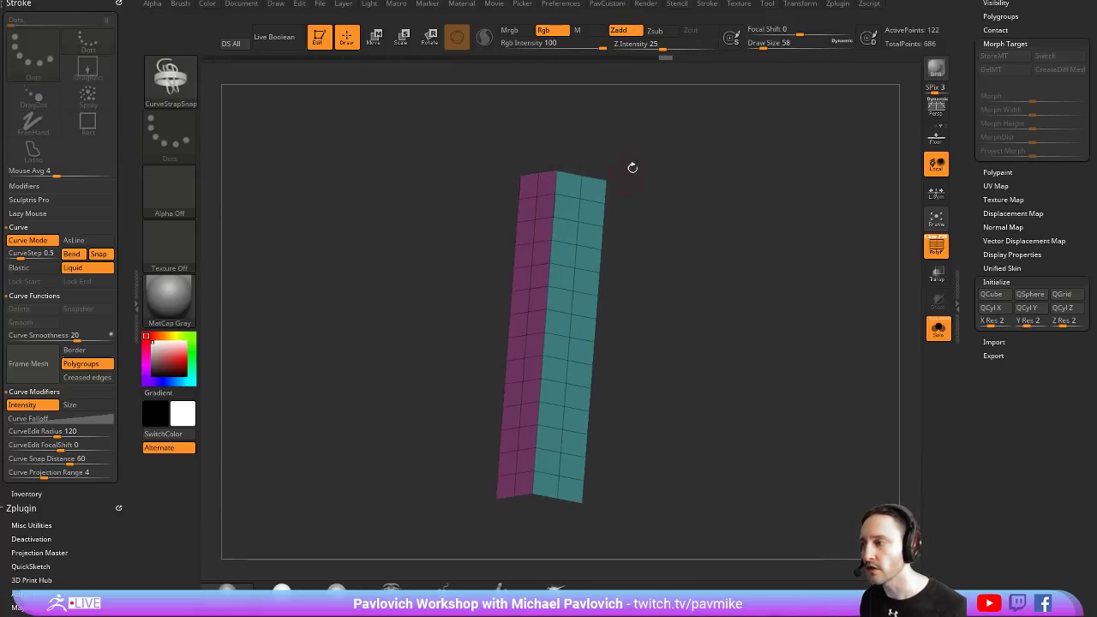
pyautogui.moveTo(631, 166)
pyautogui.keyDown('alt'); pyautogui.mouseDown()
pyautogui.moveTo(771, 294)
pyautogui.moveTo(718, 395)
pyautogui.mouseUp(); pyautogui.keyUp('alt')
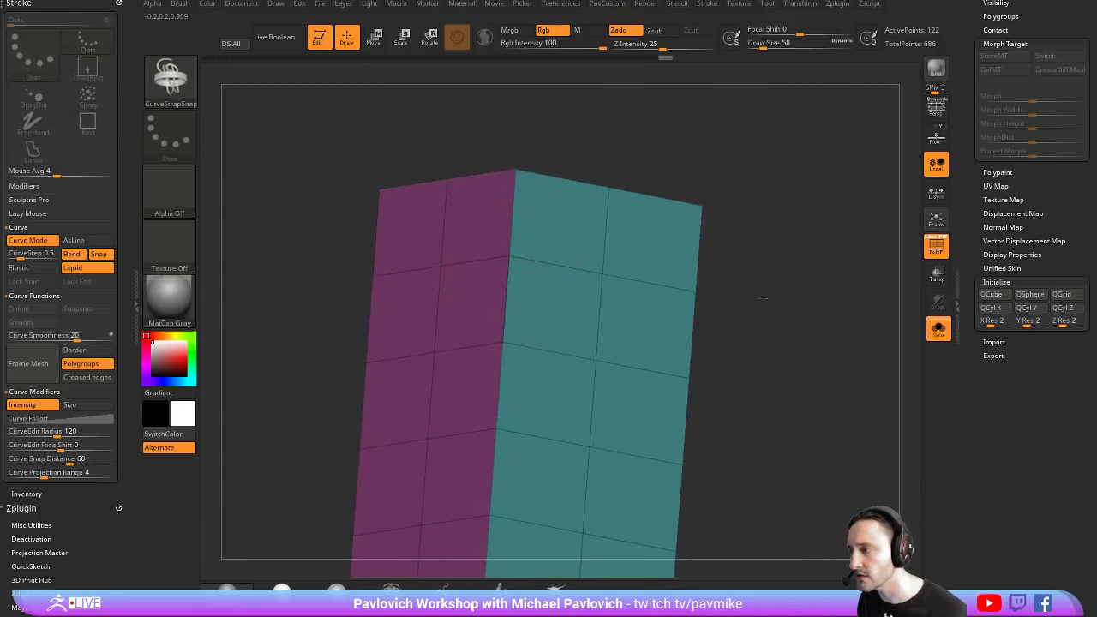
pyautogui.moveTo(702, 262)
pyautogui.keyDown('alt'); pyautogui.mouseDown()
pyautogui.moveTo(699, 244)
pyautogui.moveTo(519, 298)
pyautogui.moveTo(680, 201)
pyautogui.mouseUp(); pyautogui.keyUp('alt')
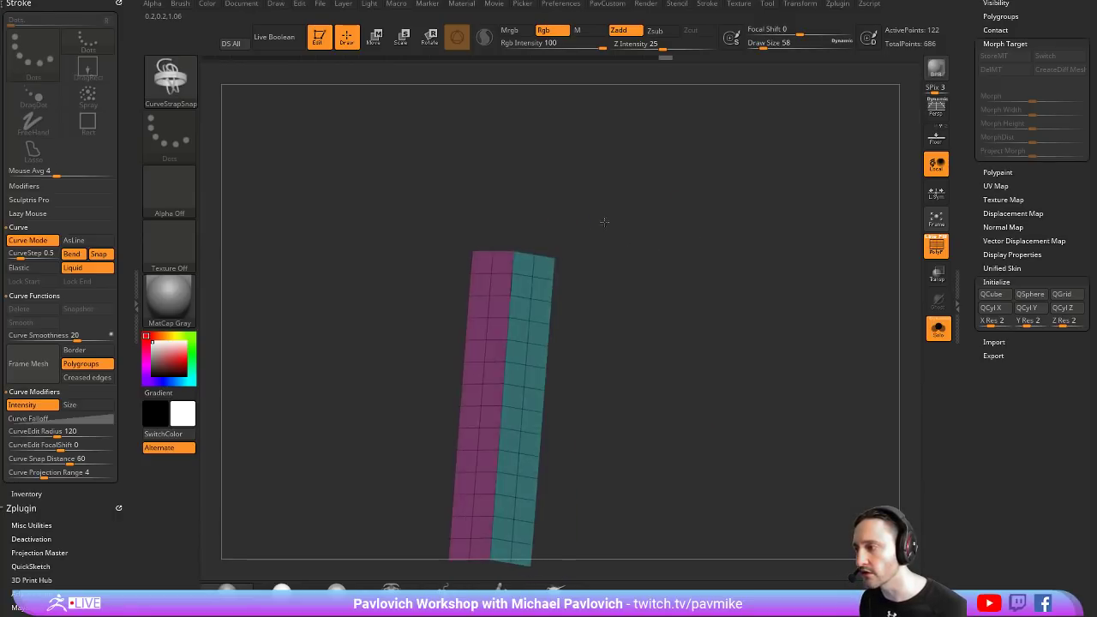
pyautogui.press('space')
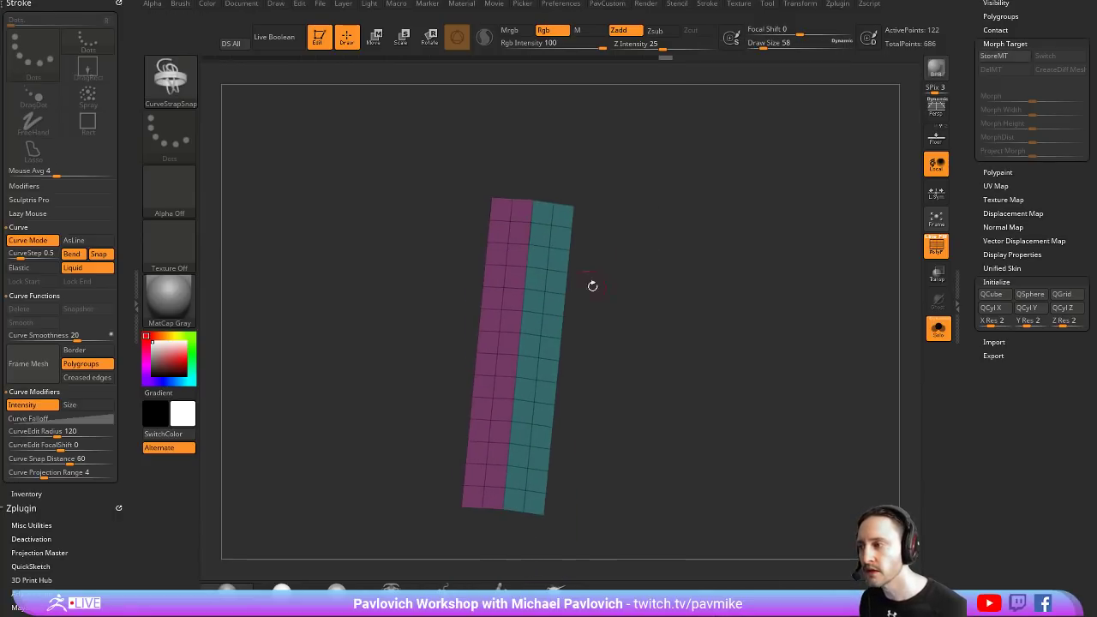
pyautogui.scroll(10, 997, 283)
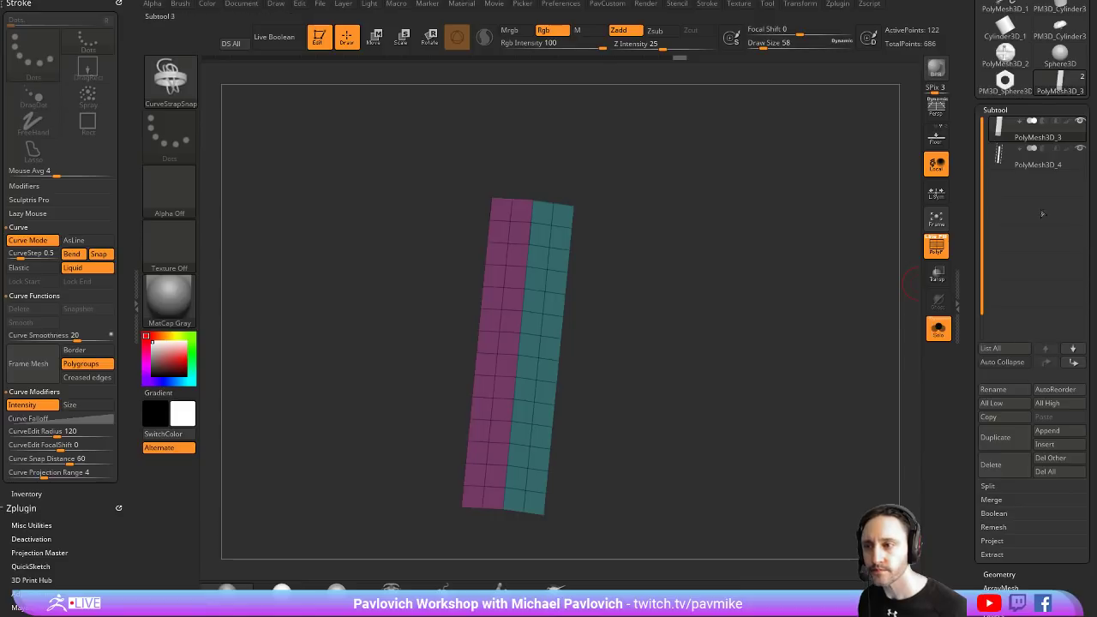
# Select the PolyMesh3D_4 subtool, then switch to the PM3D_Sphere3D nut tool
pyautogui.click(1036, 161)
pyautogui.moveTo(688, 212)
pyautogui.mouseDown()
pyautogui.moveTo(801, 249)
pyautogui.moveTo(760, 239)
pyautogui.mouseUp()
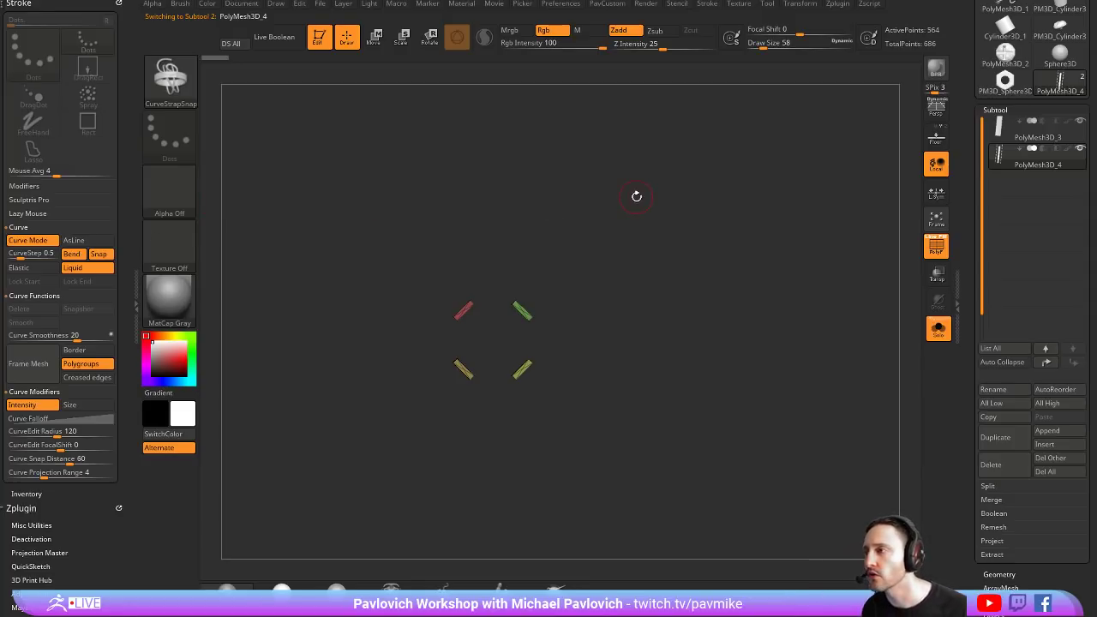
pyautogui.click(1004, 80)
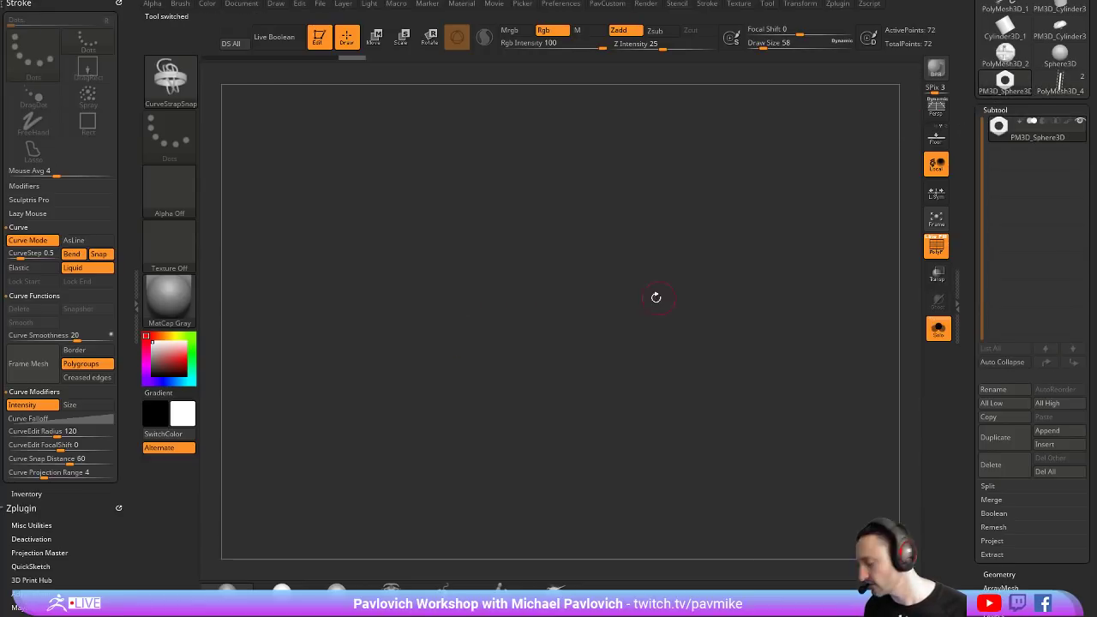
# Set the Draw Size to 18 and mask the whole nut
pyautogui.click(844, 42)
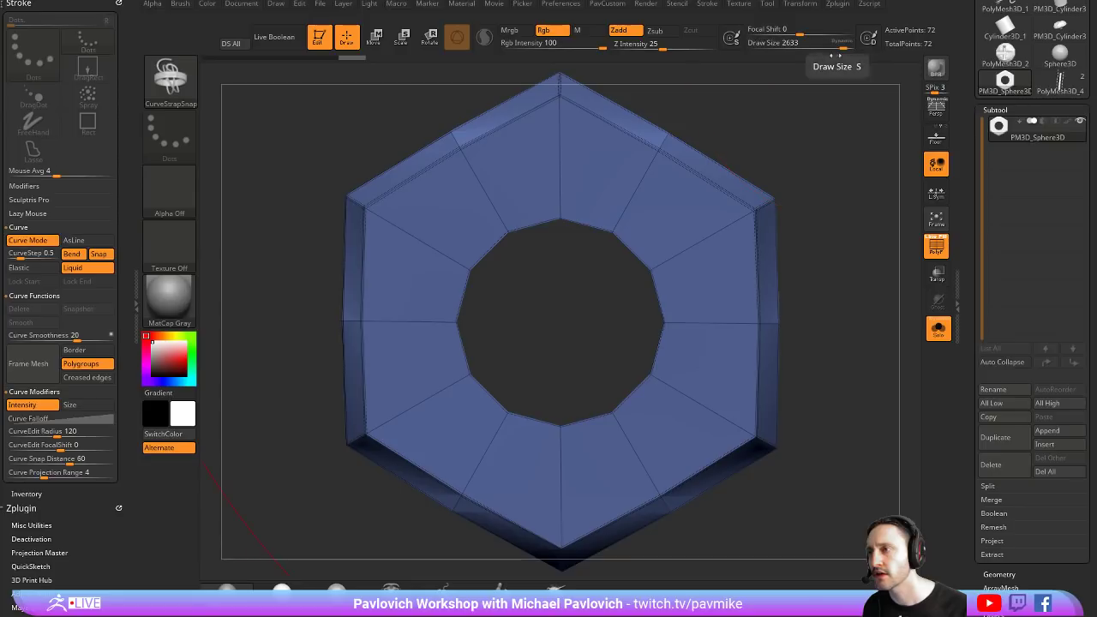
pyautogui.press('s')
pyautogui.moveTo(663, 222); pyautogui.dragTo(688, 207)
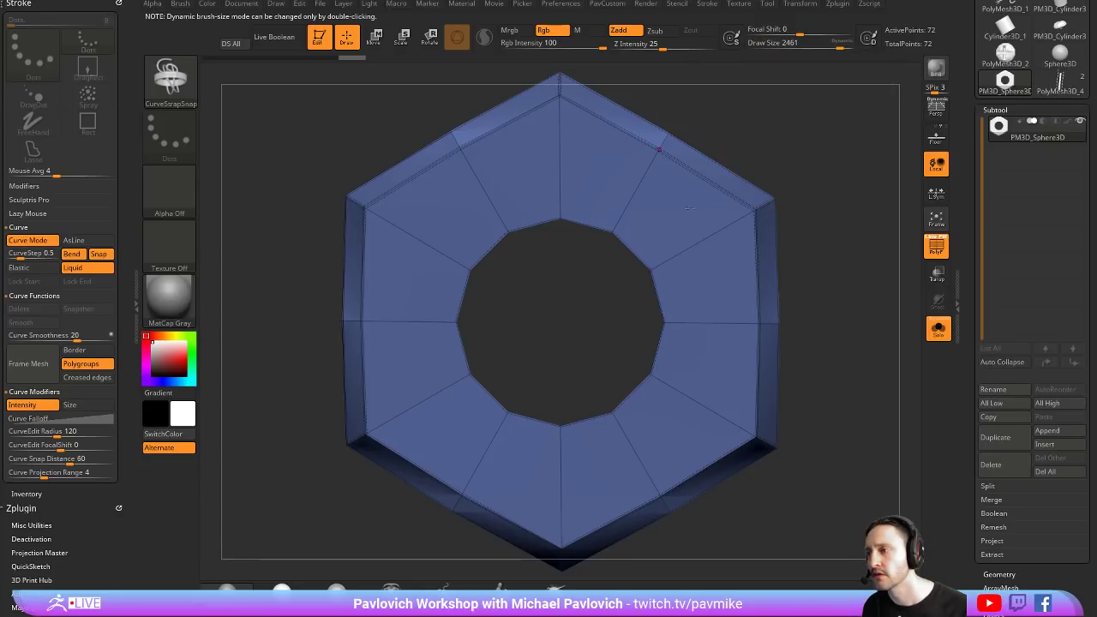
pyautogui.press('s')
pyautogui.moveTo(754, 214); pyautogui.dragTo(658, 223)
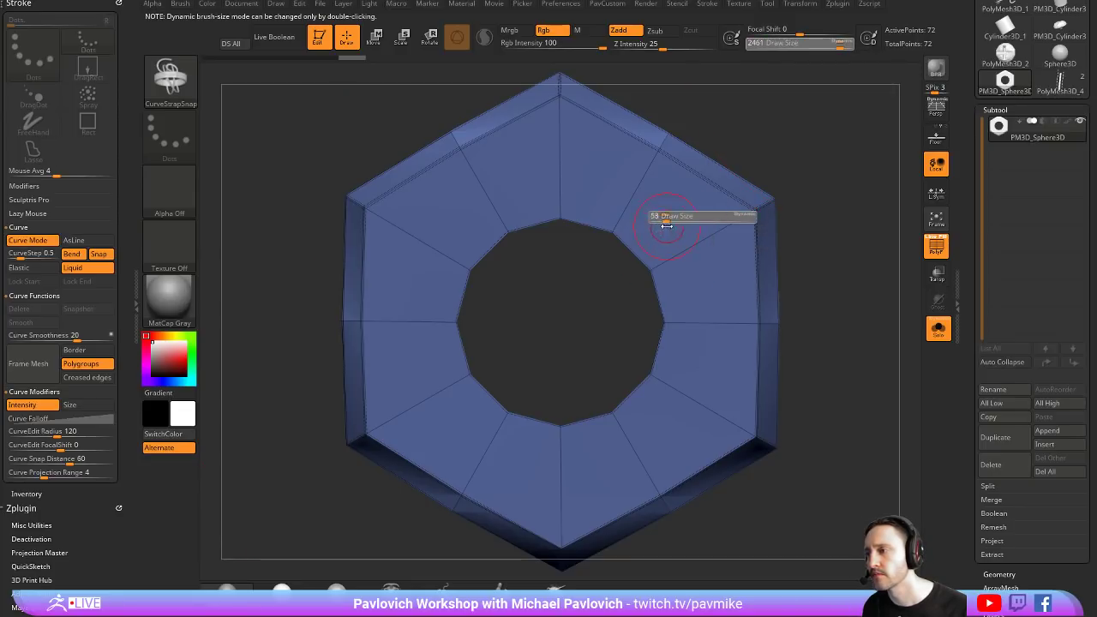
pyautogui.moveTo(800, 166); pyautogui.dragTo(642, 249)
pyautogui.press('s')
pyautogui.click(644, 254)
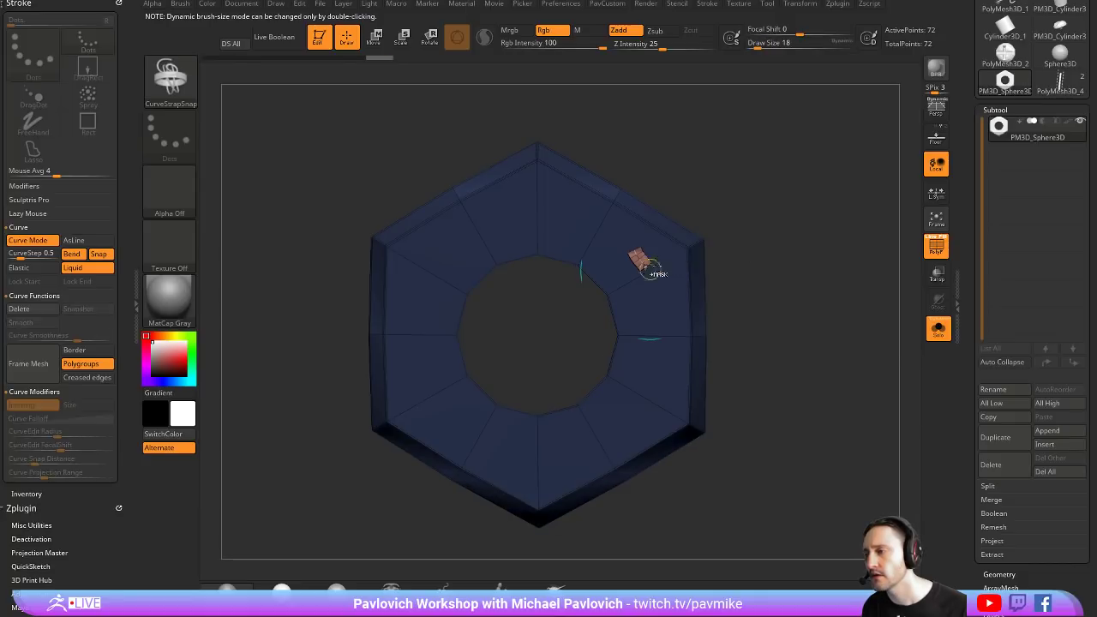
# Clear the mask from the nut and quick-save the project with Ctrl+S
pyautogui.keyDown('ctrl'); pyautogui.click(739, 236); pyautogui.keyUp('ctrl')
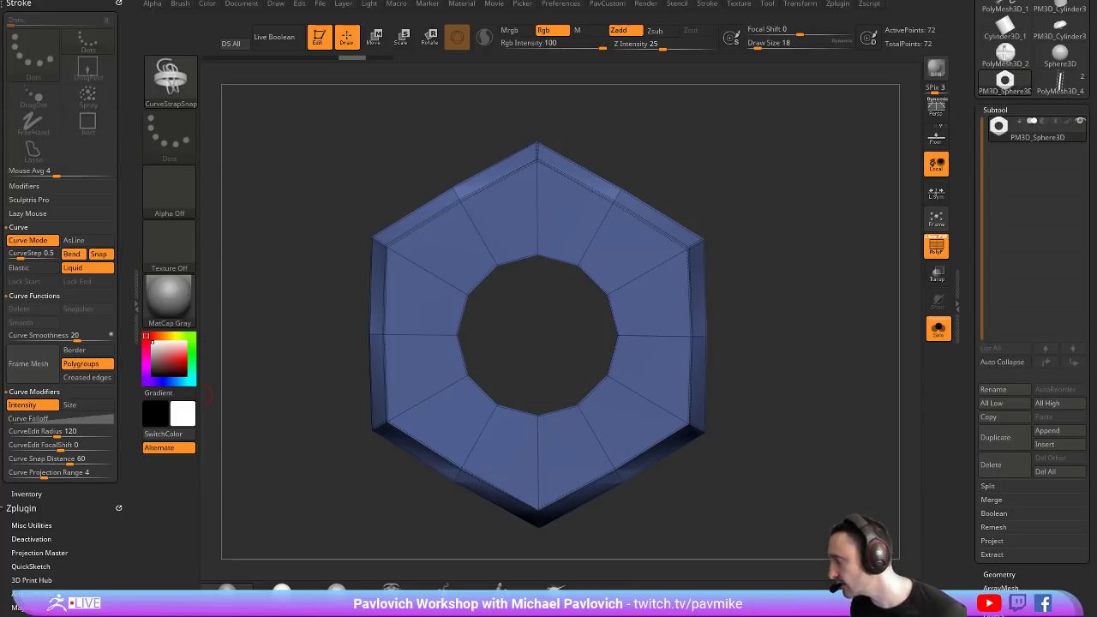
pyautogui.hotkey('ctrl', 's')
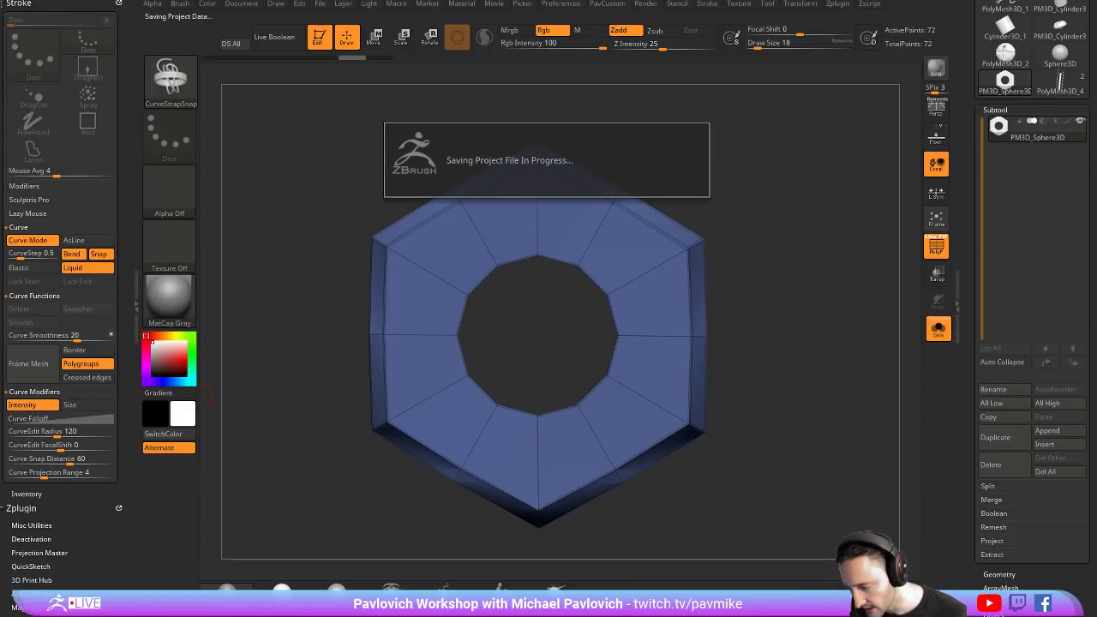